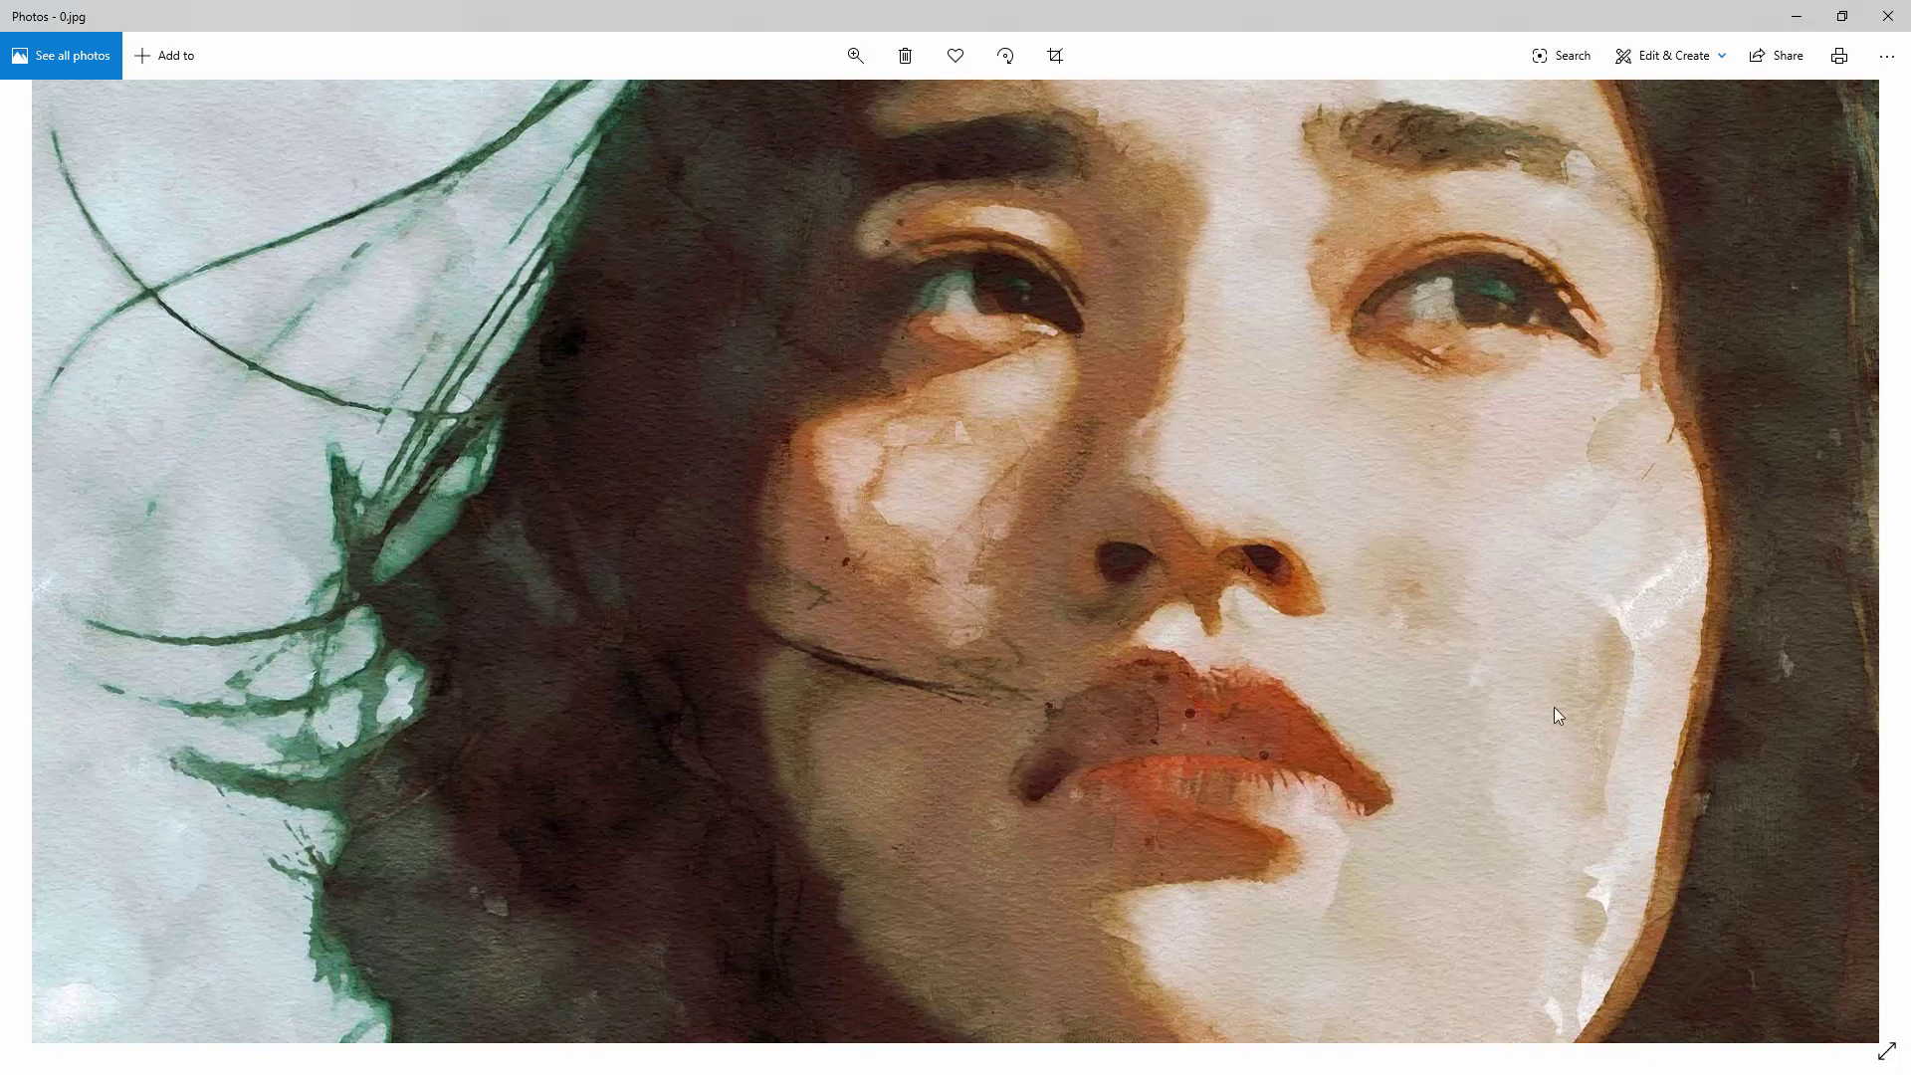
# Browse the finished watercolor example images from 0.jpg through 11.jpg in the photo viewer
pyautogui.doubleClick(1496, 683)
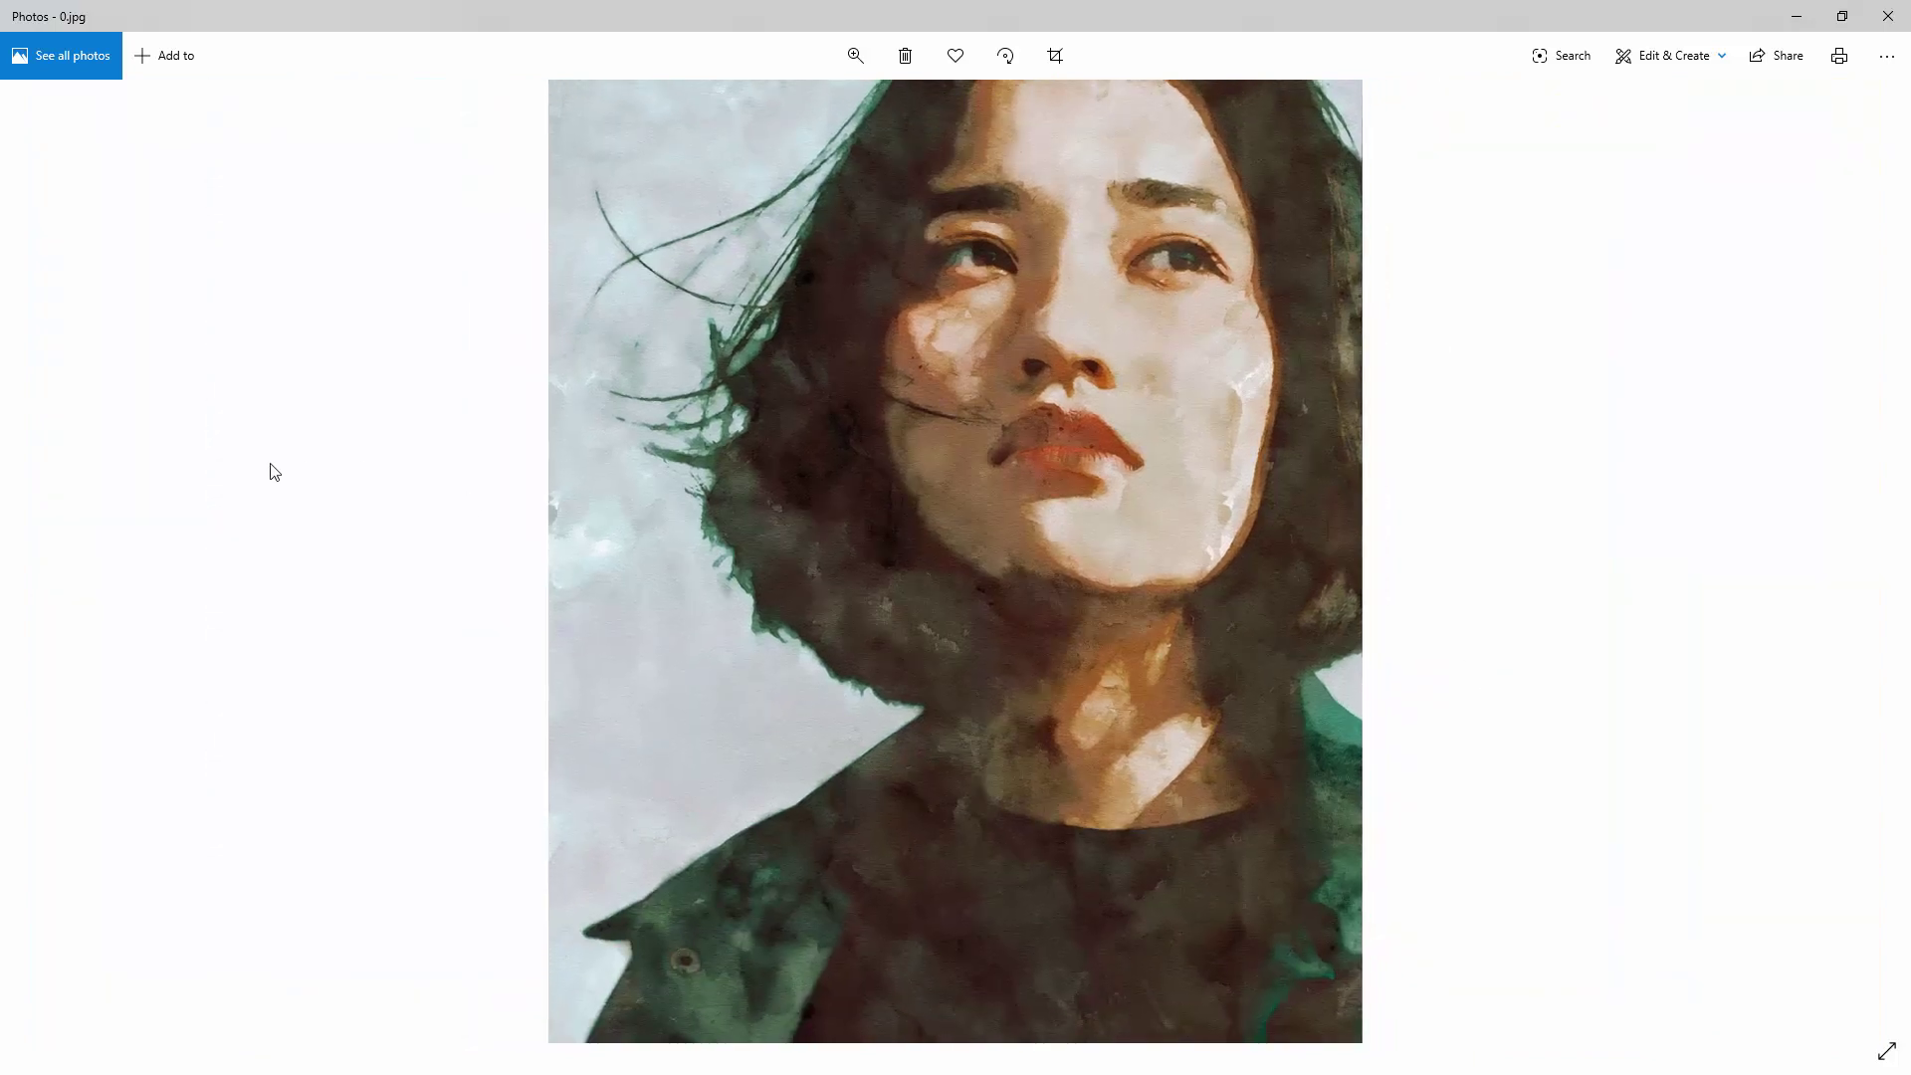
pyautogui.press('Right')
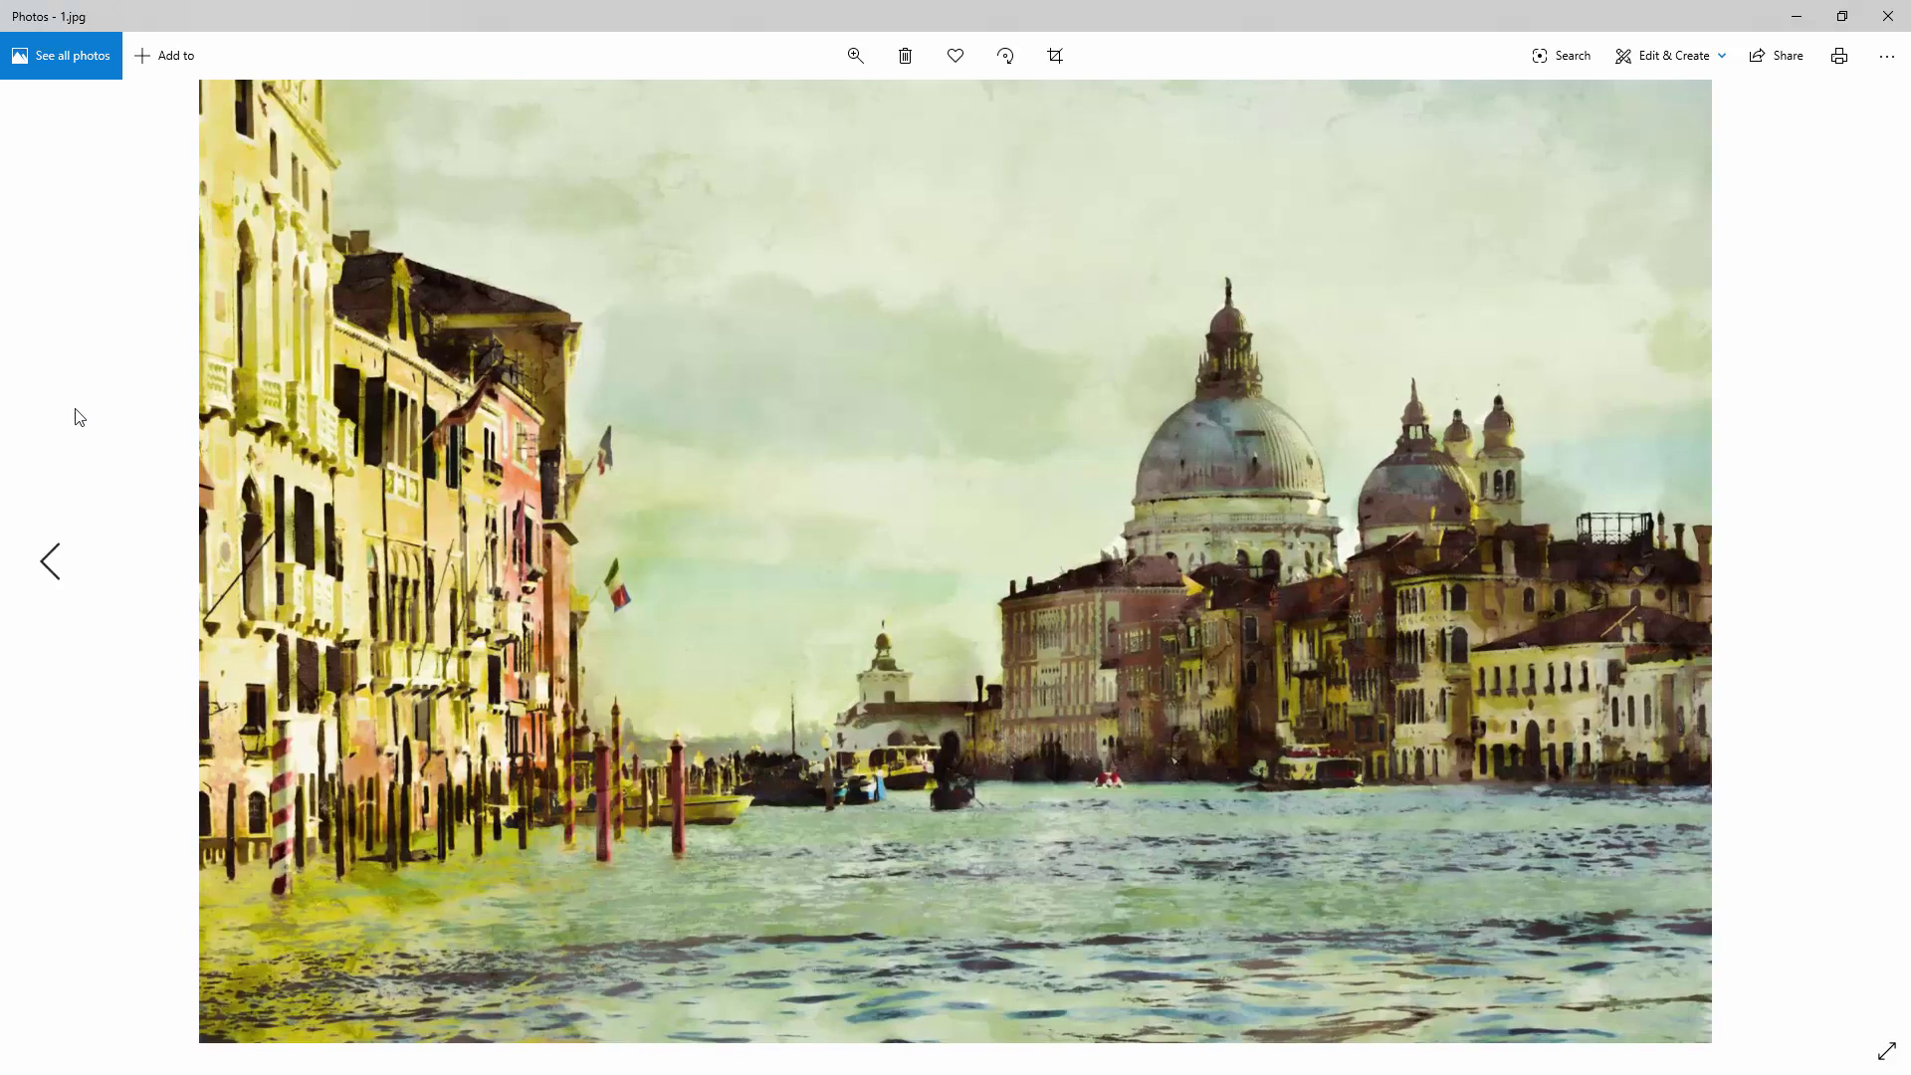
pyautogui.press('Right')
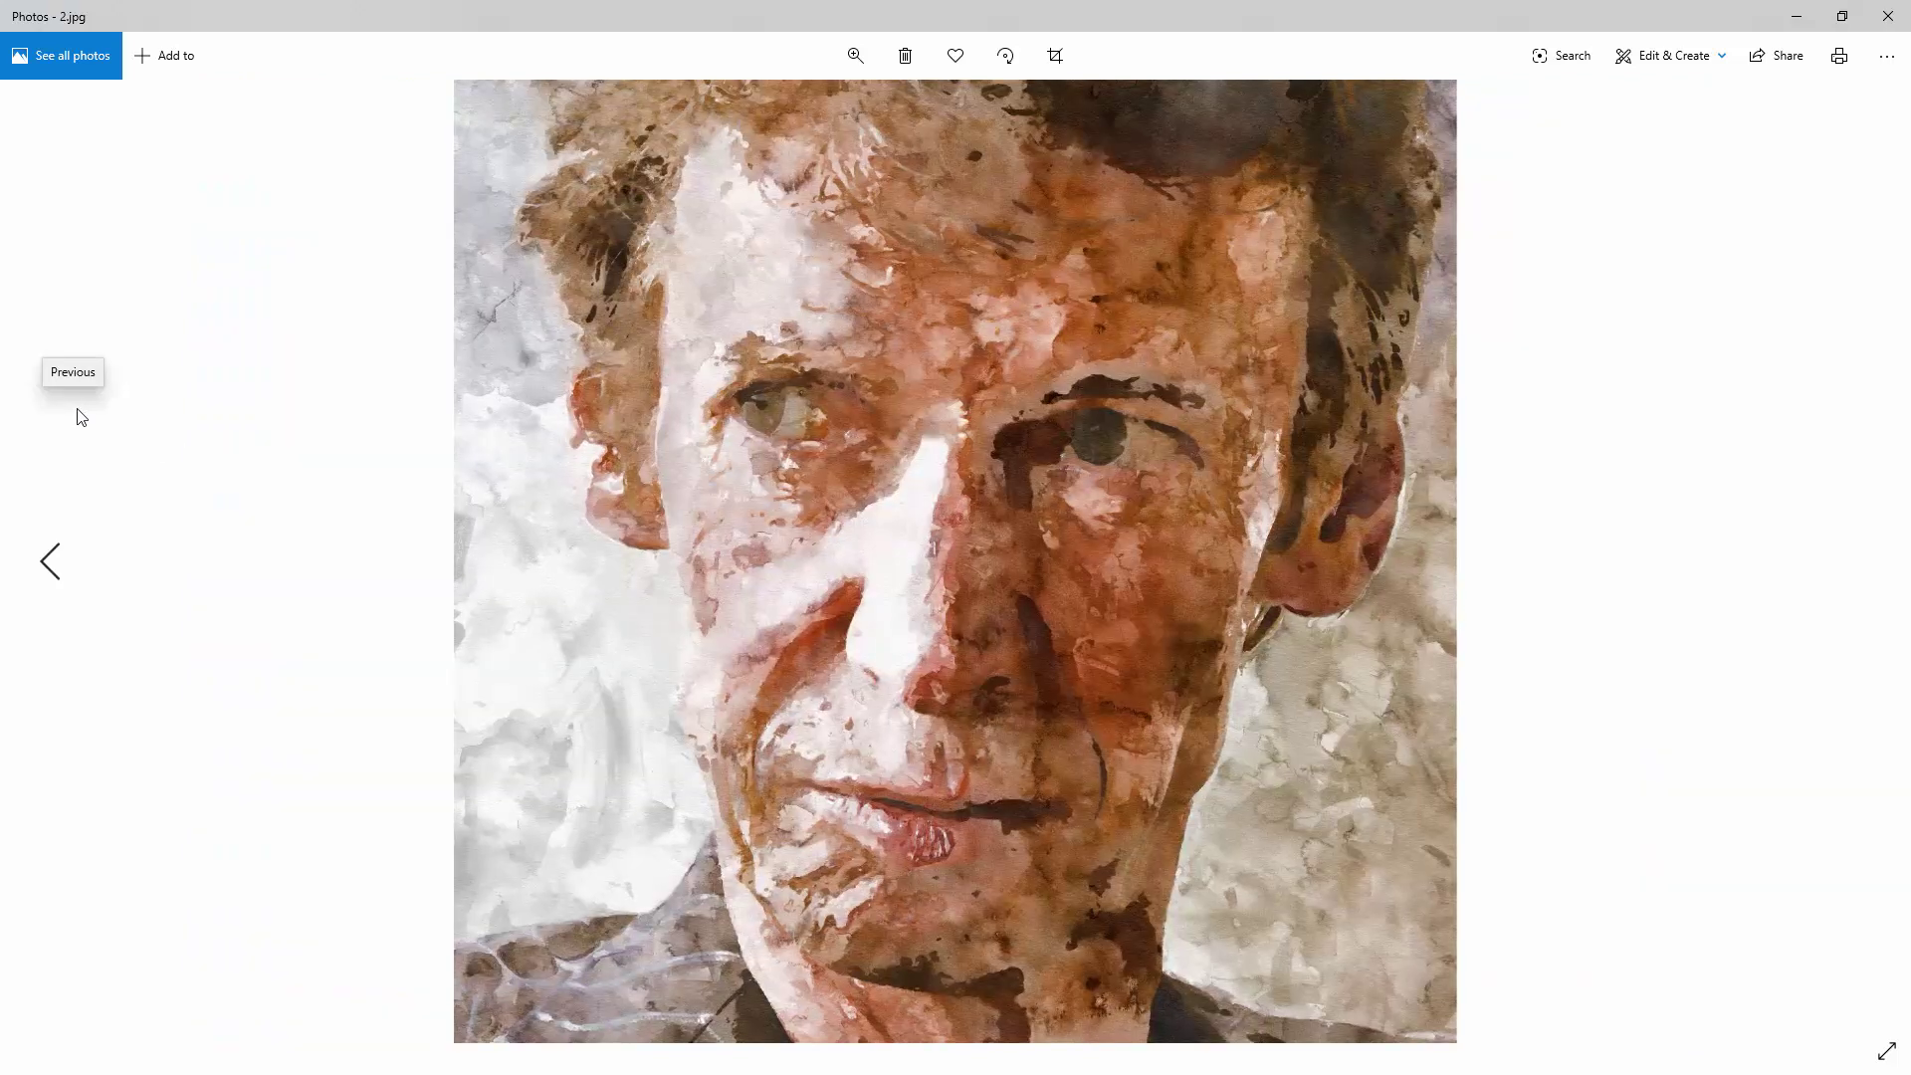
pyautogui.press('Right')
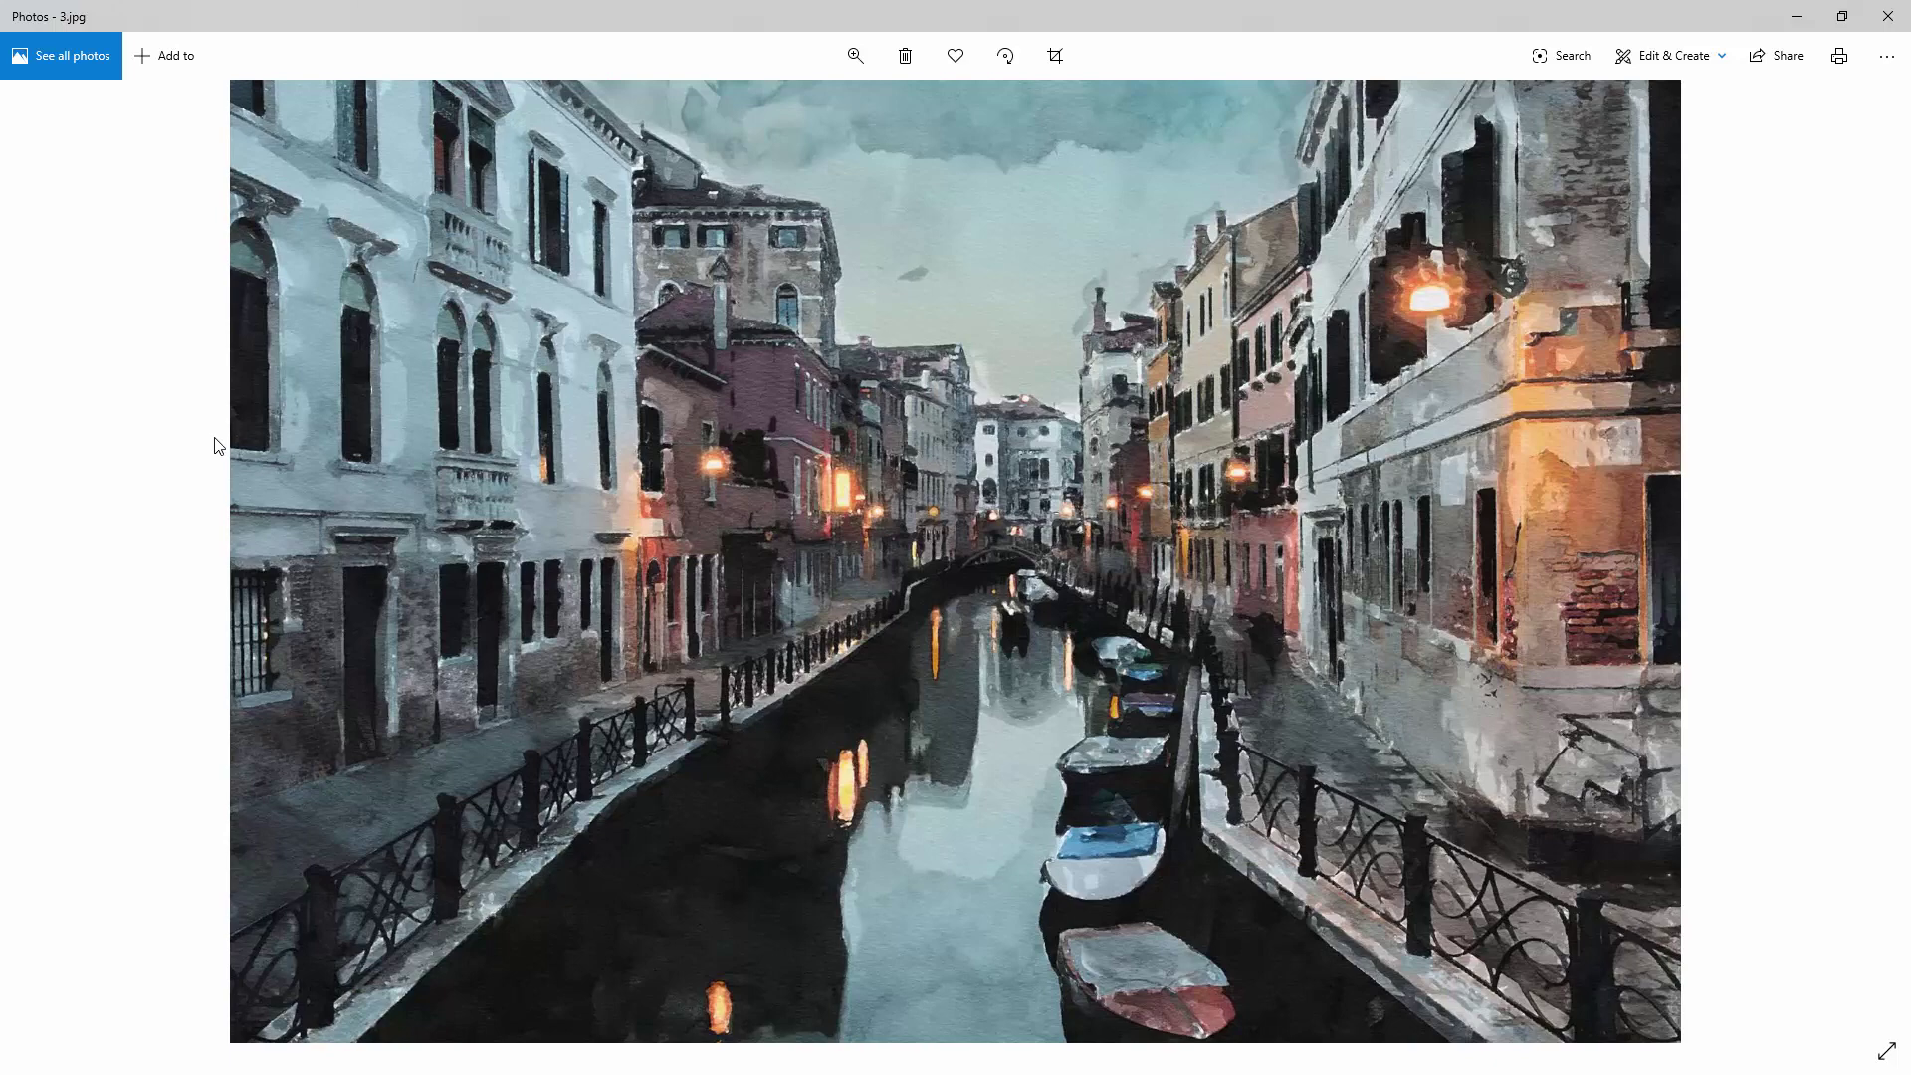
pyautogui.press('Right')
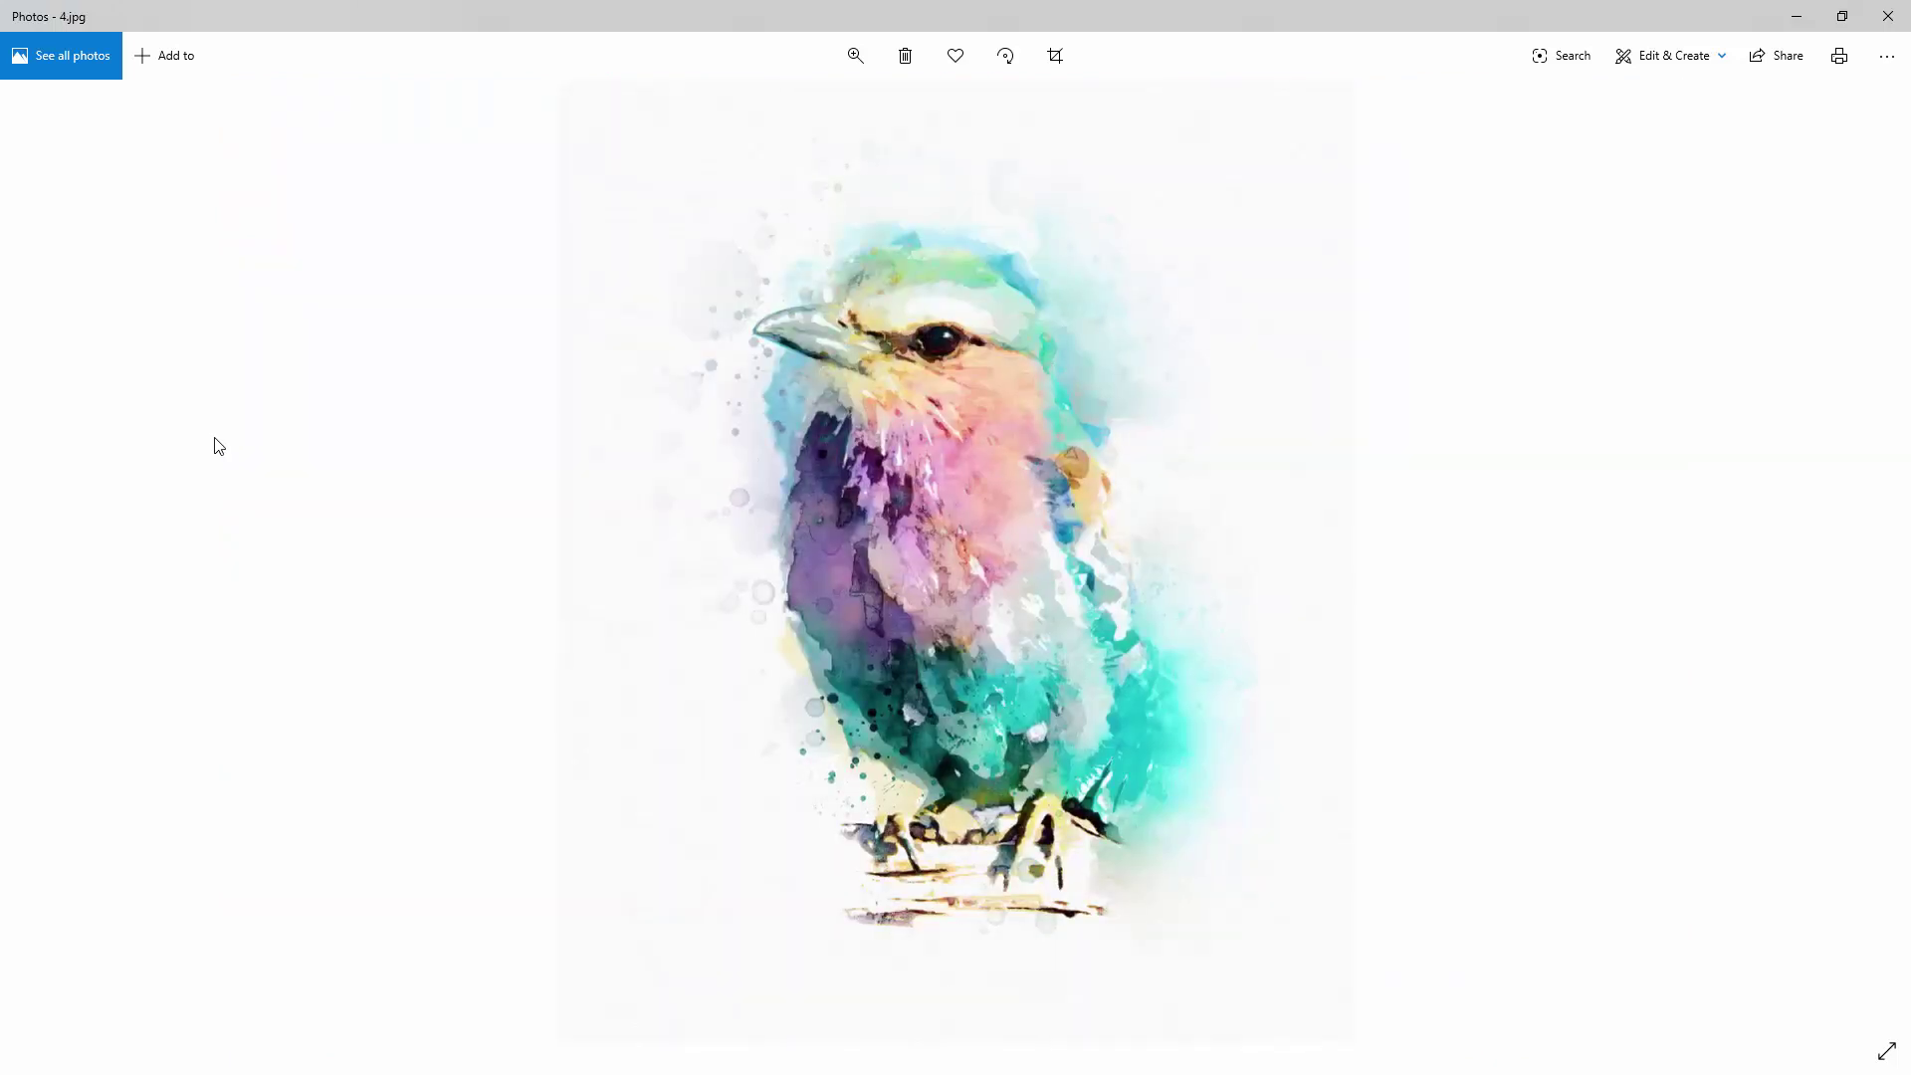
pyautogui.press('Right')
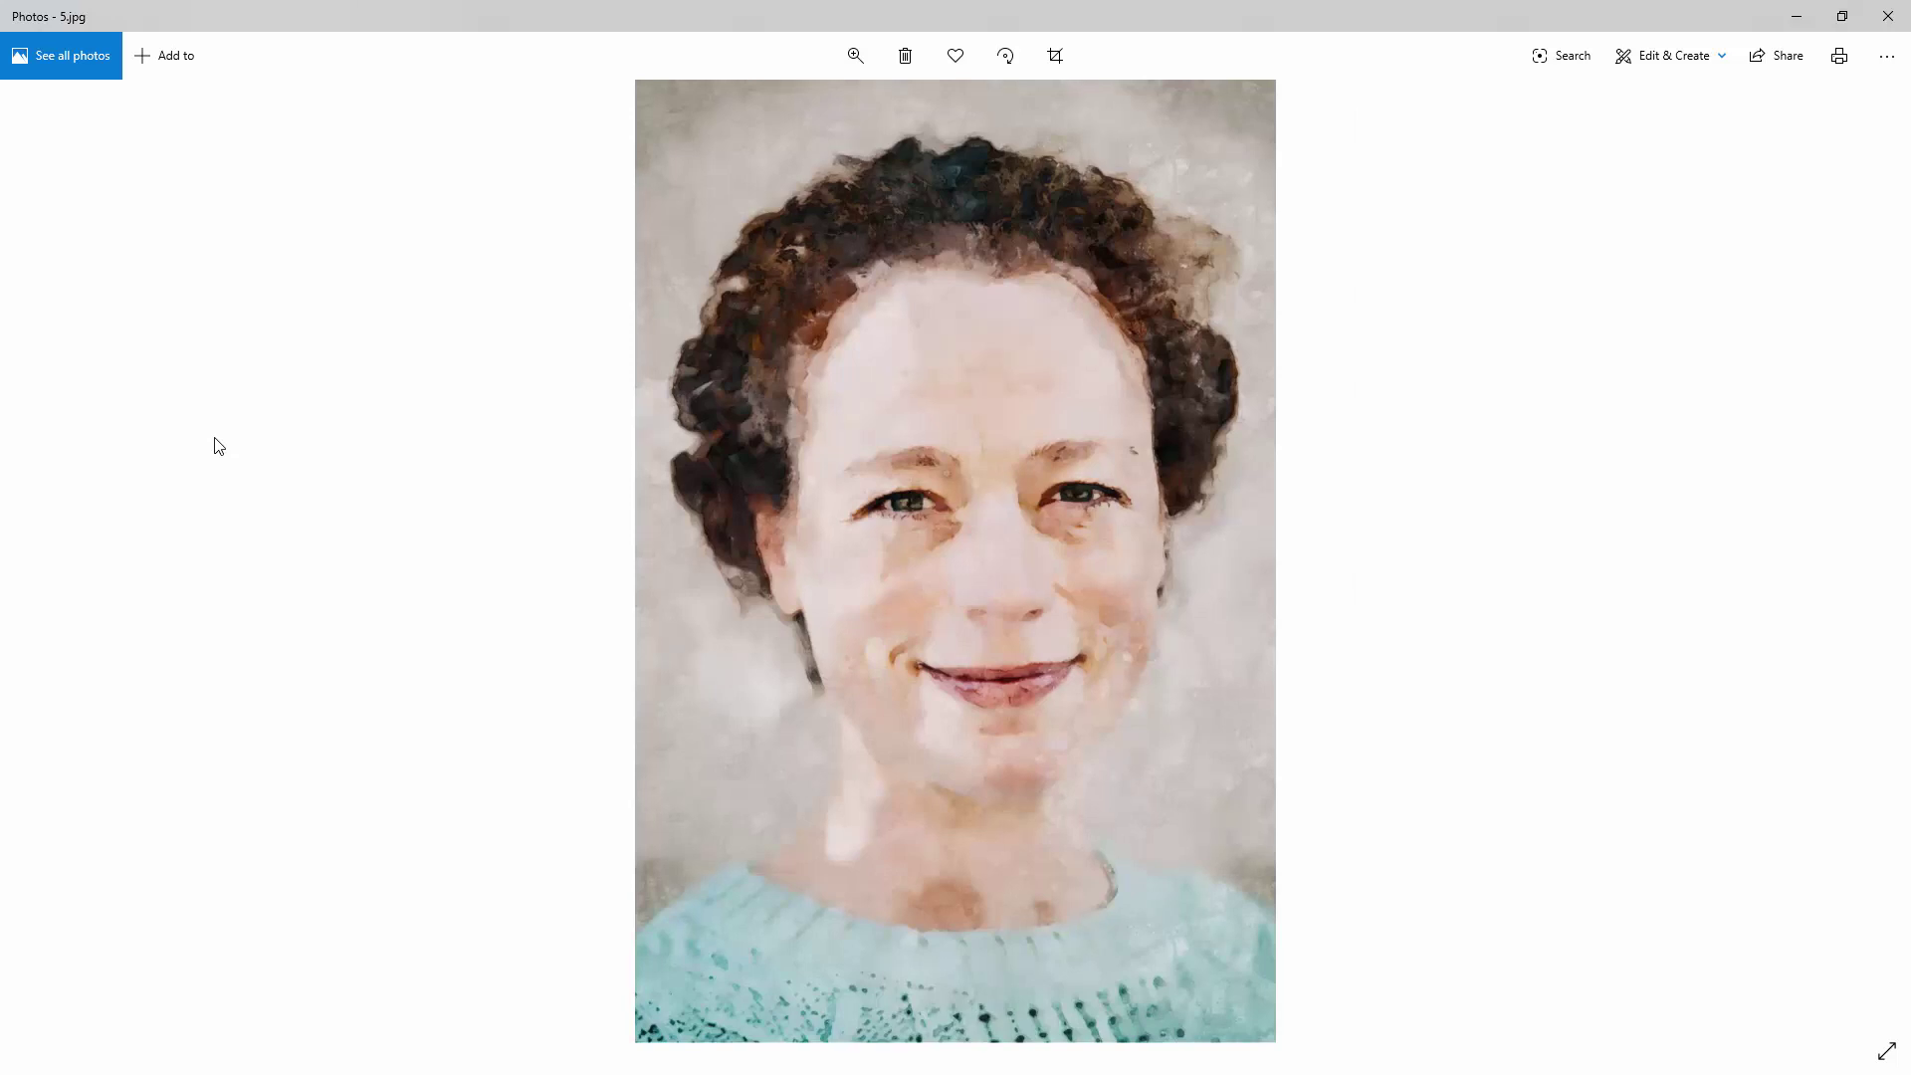
pyautogui.press('Right')
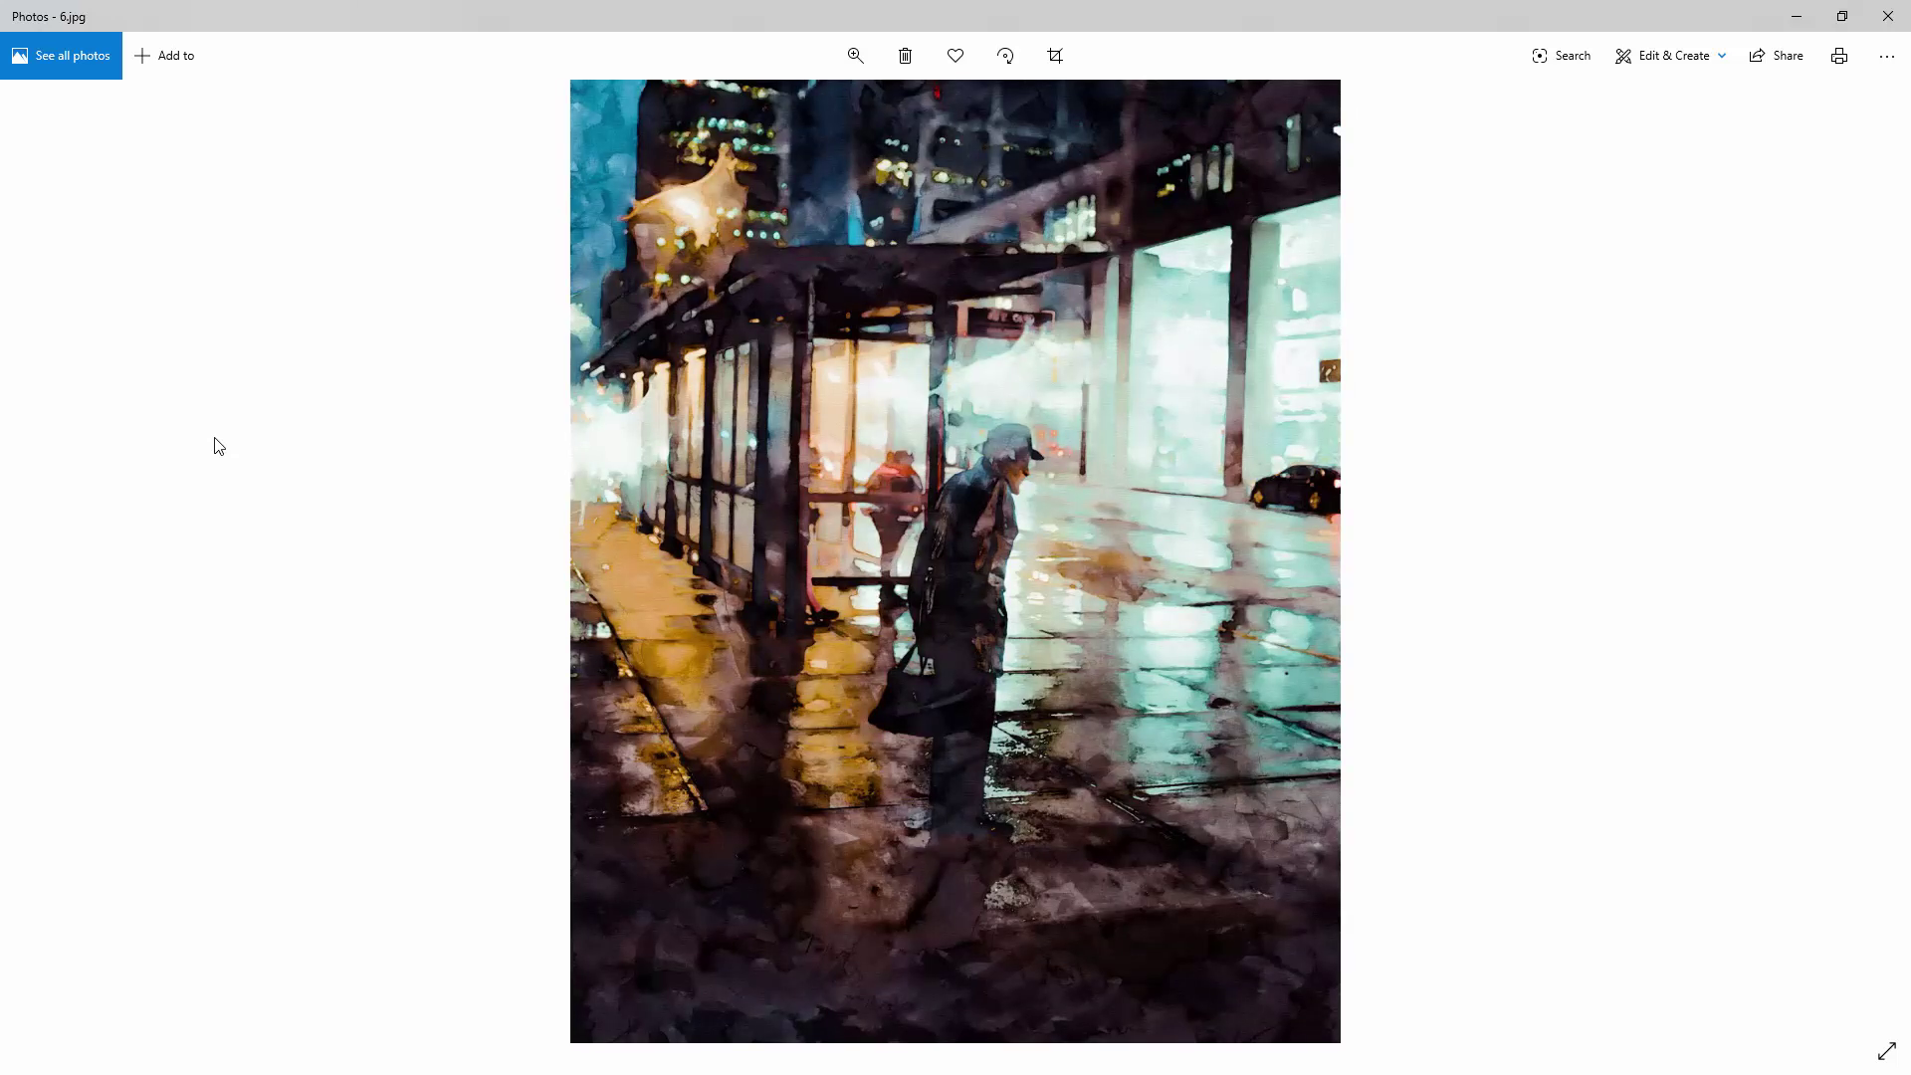
pyautogui.press('Right')
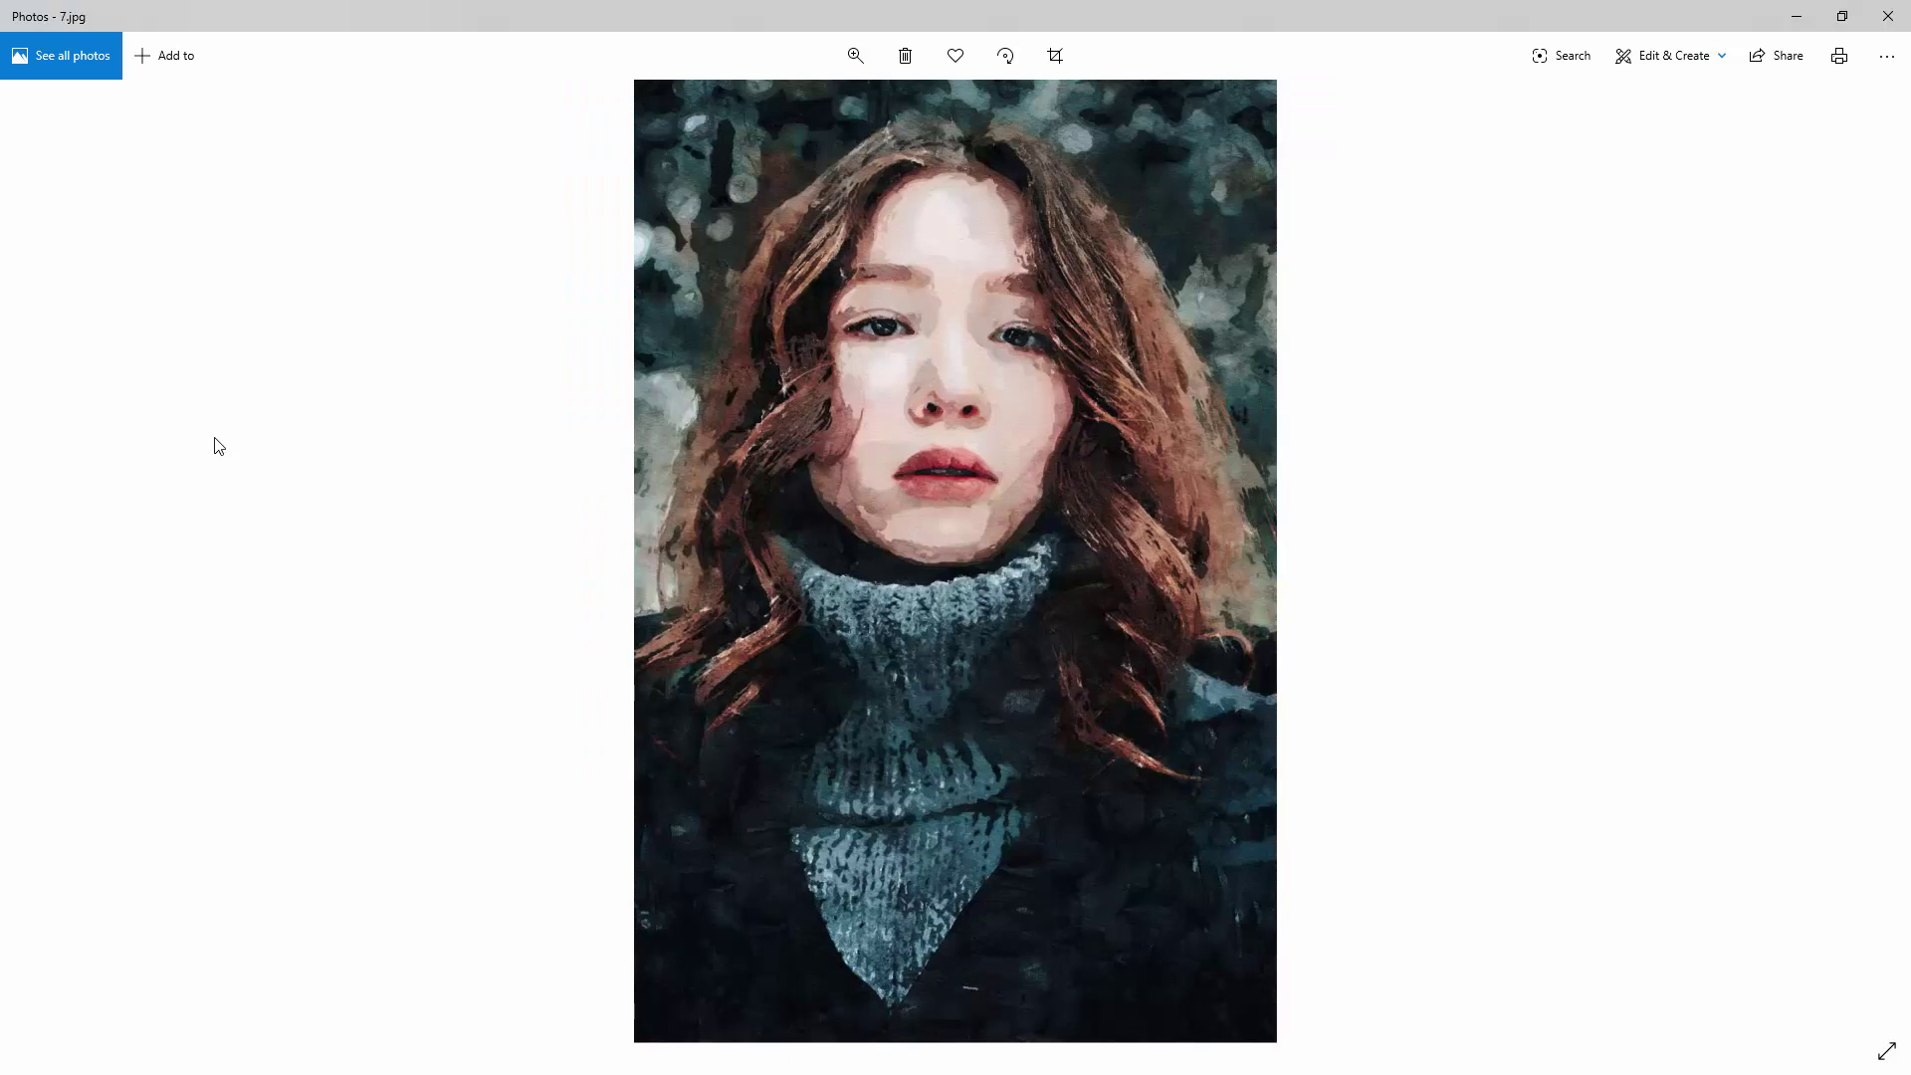
pyautogui.press('Right')
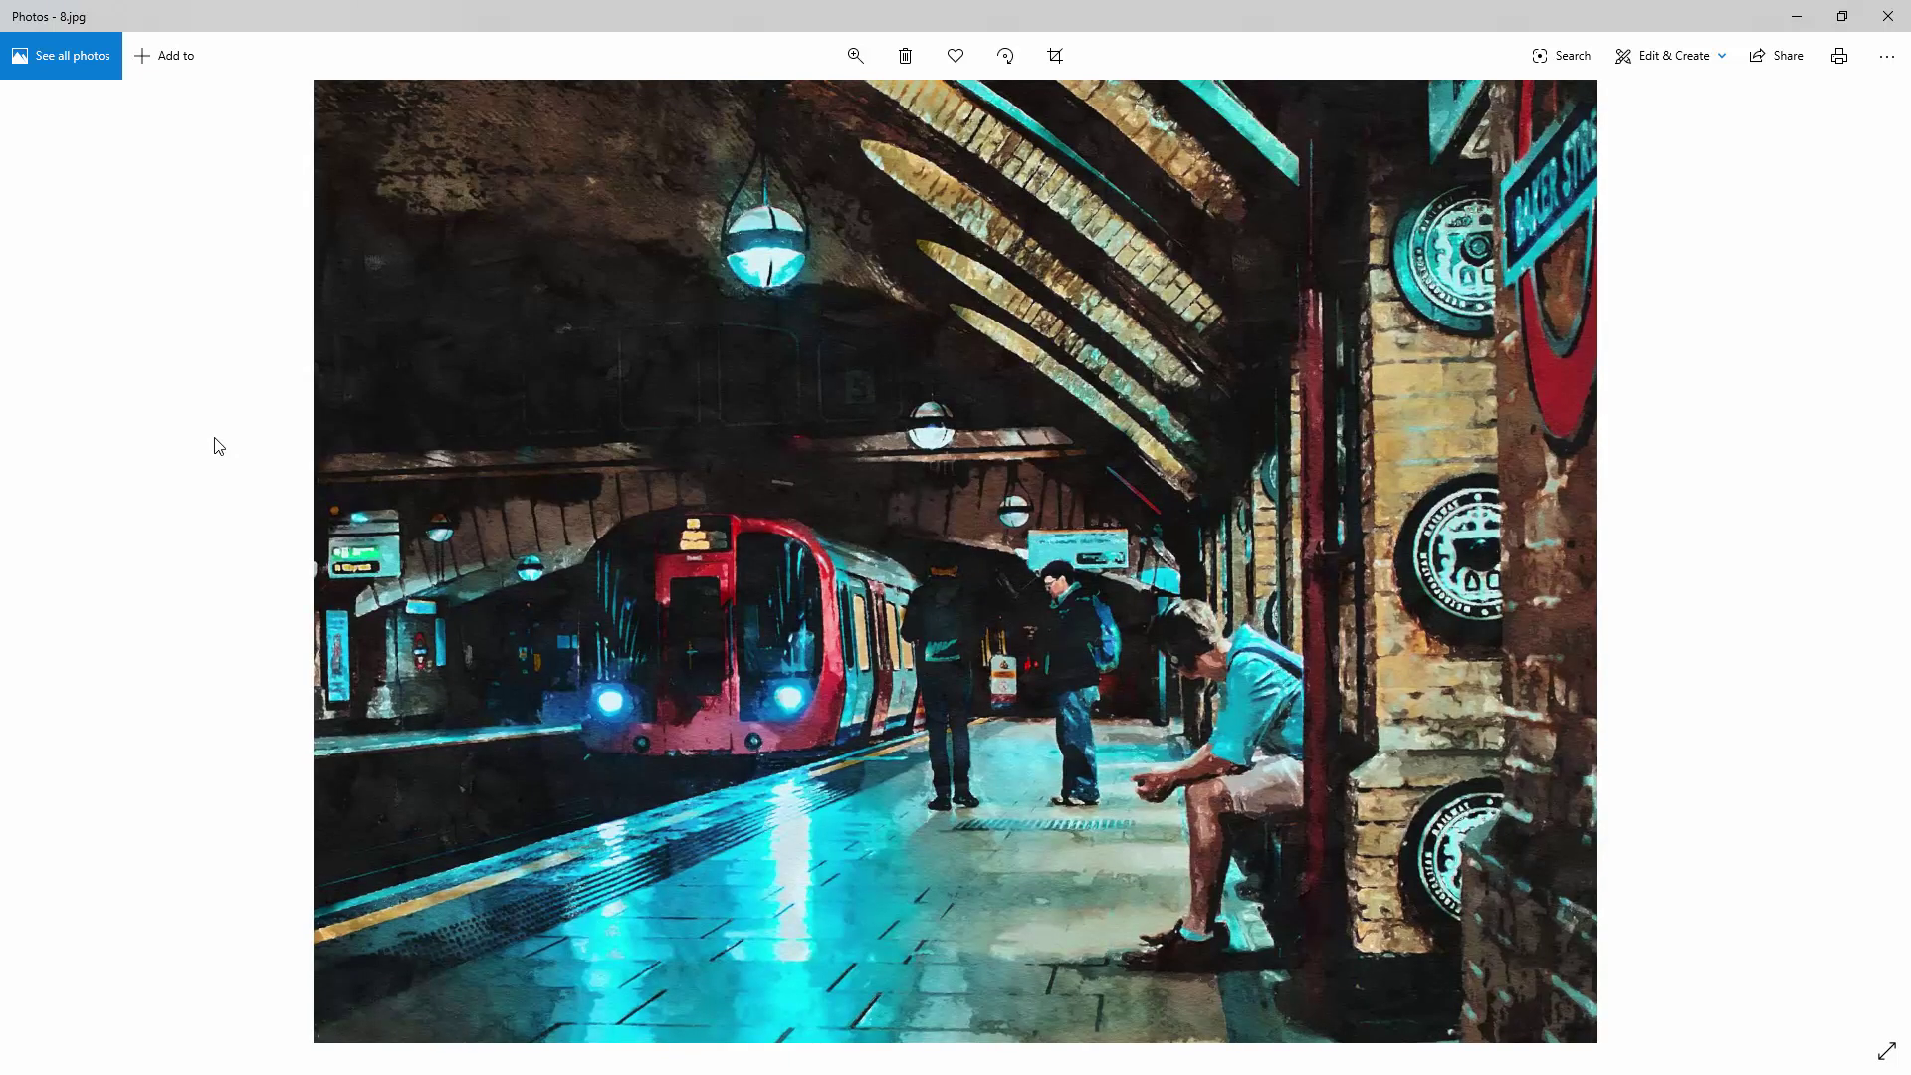
pyautogui.press('Right')
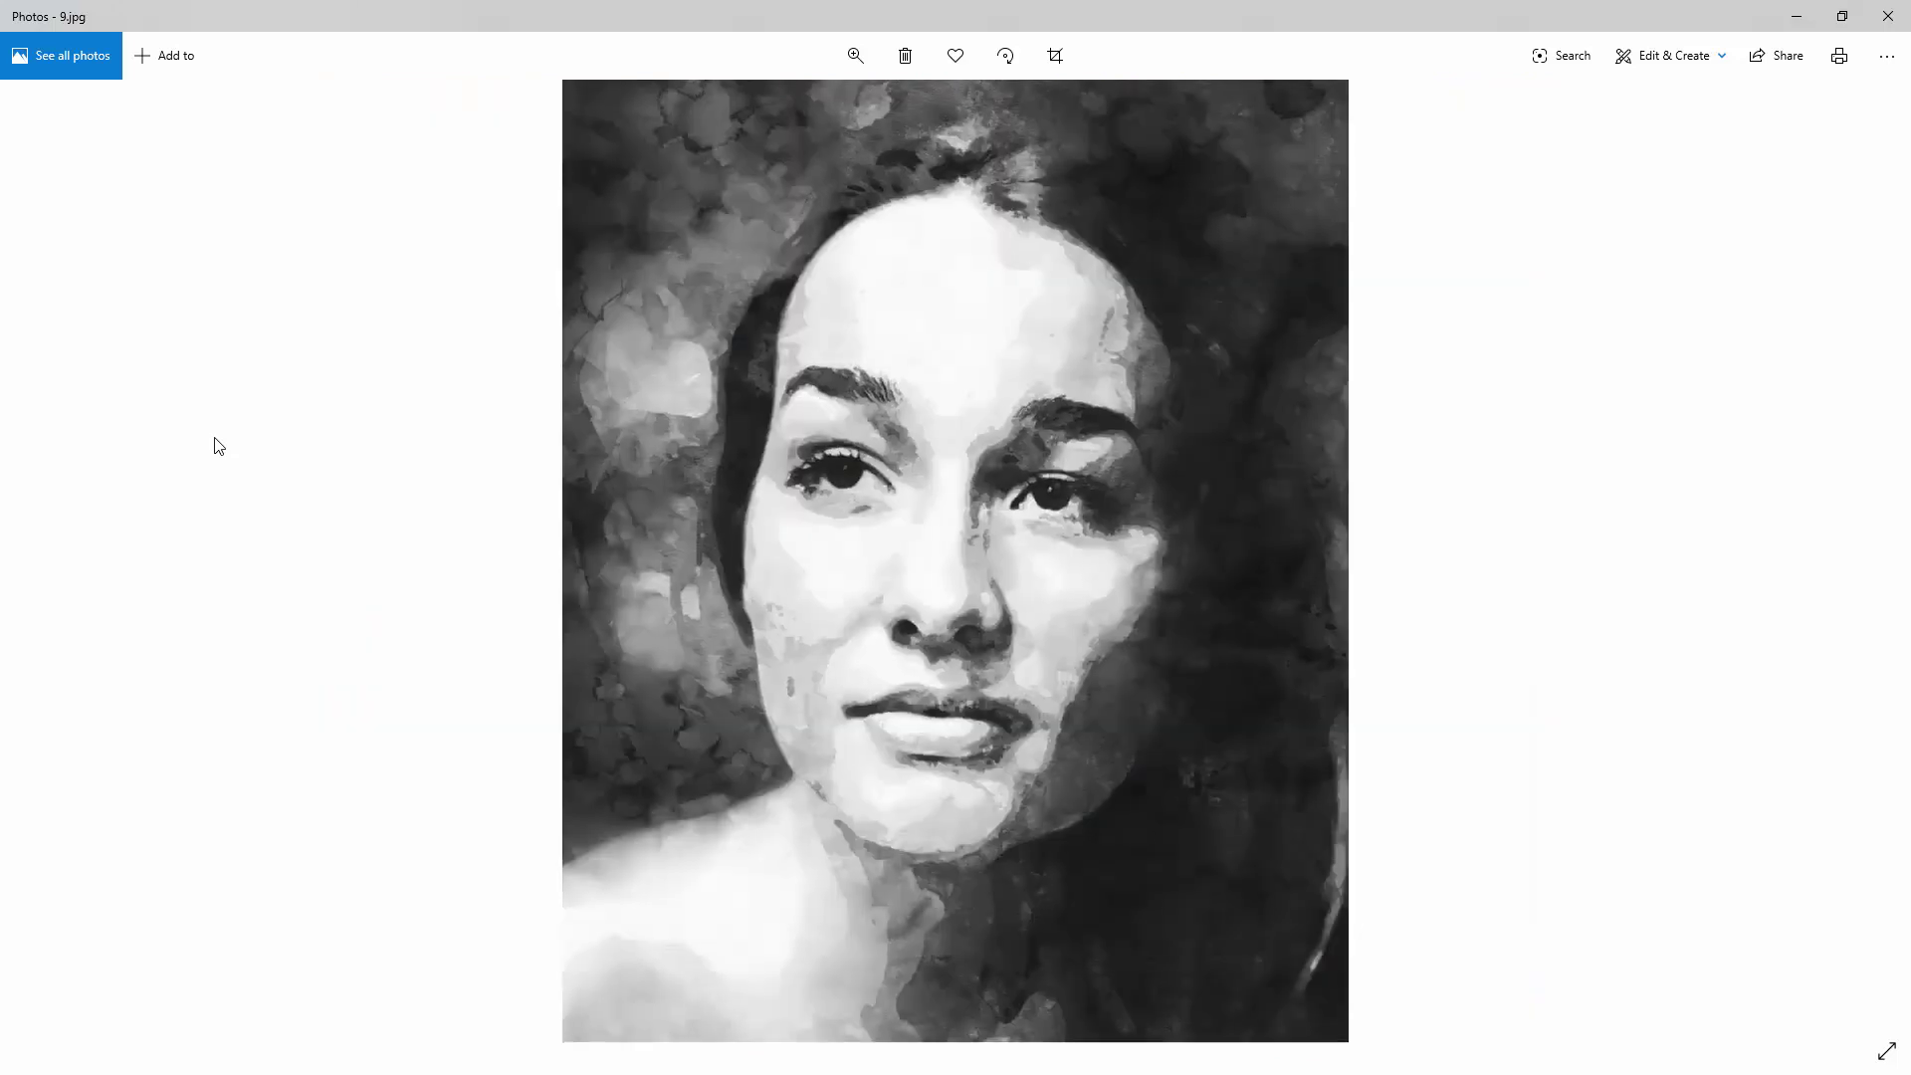
pyautogui.press('Right')
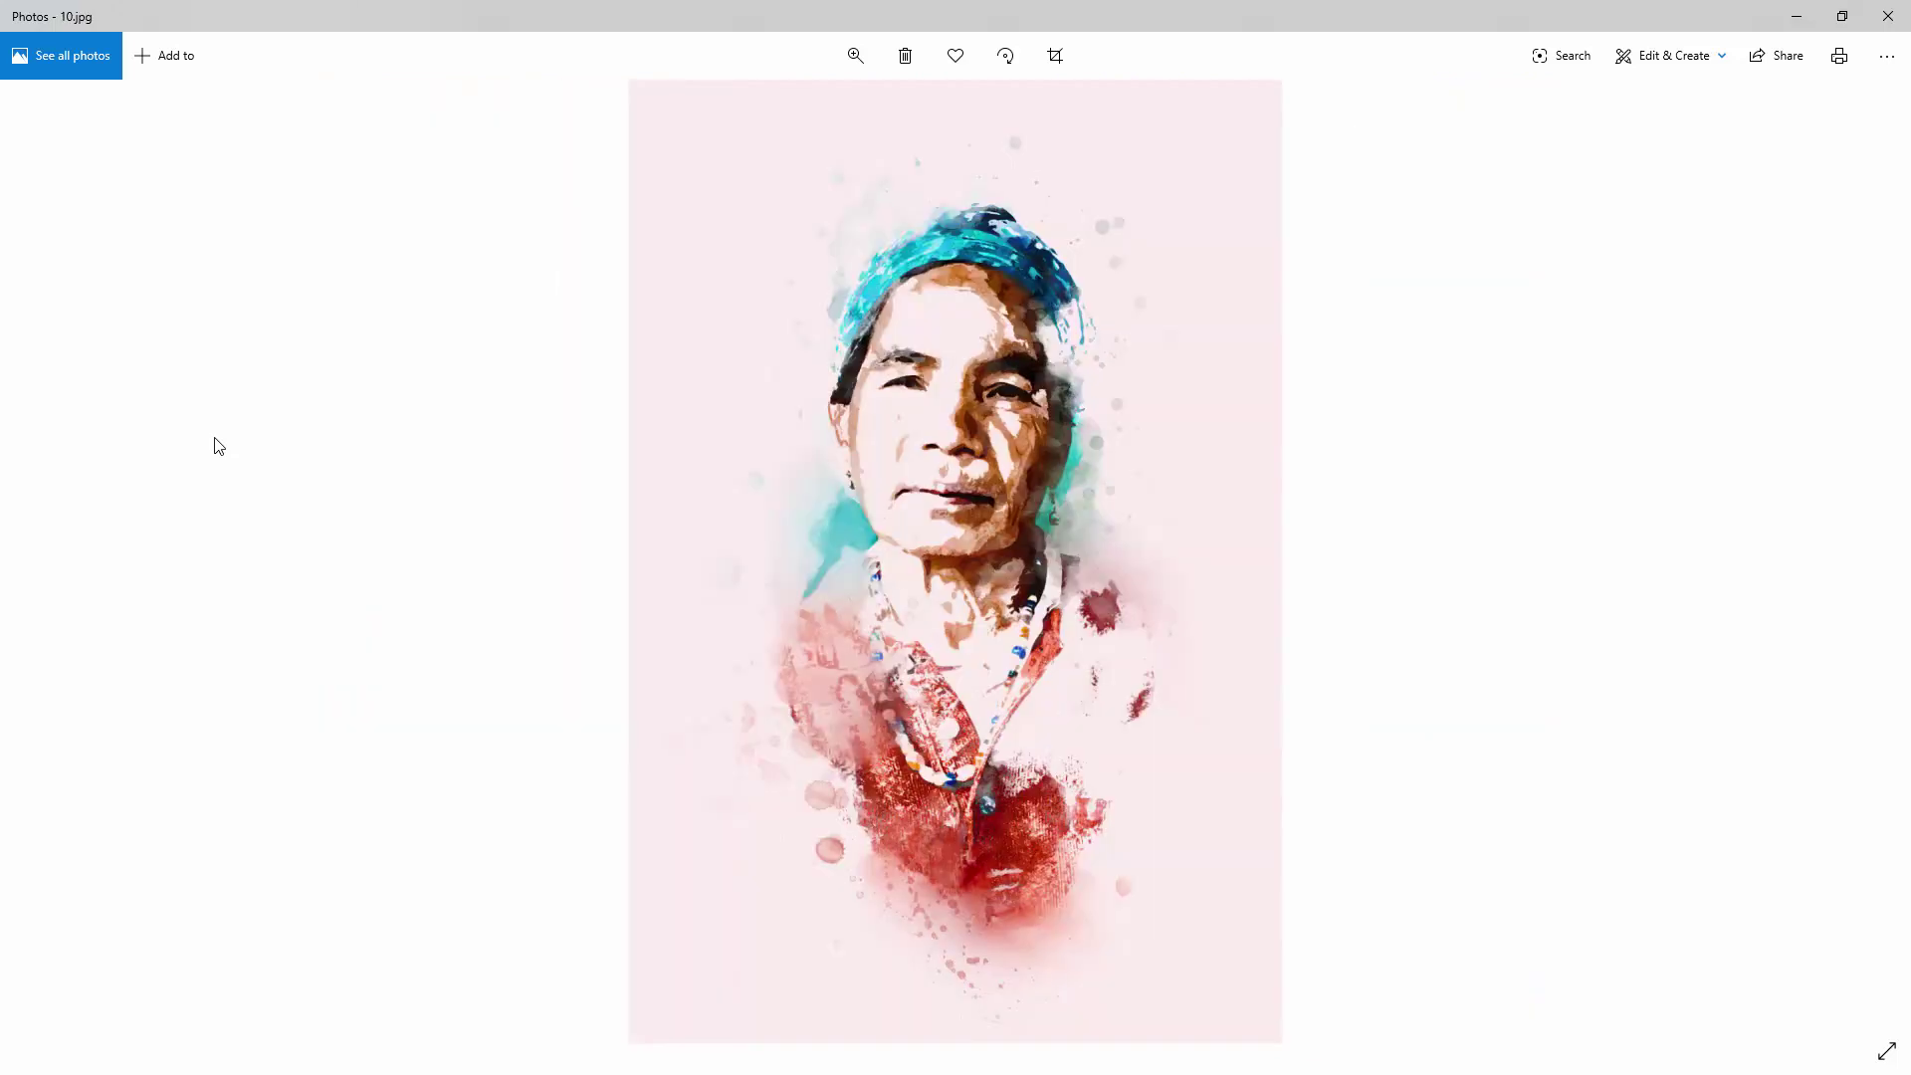
pyautogui.press('Right')
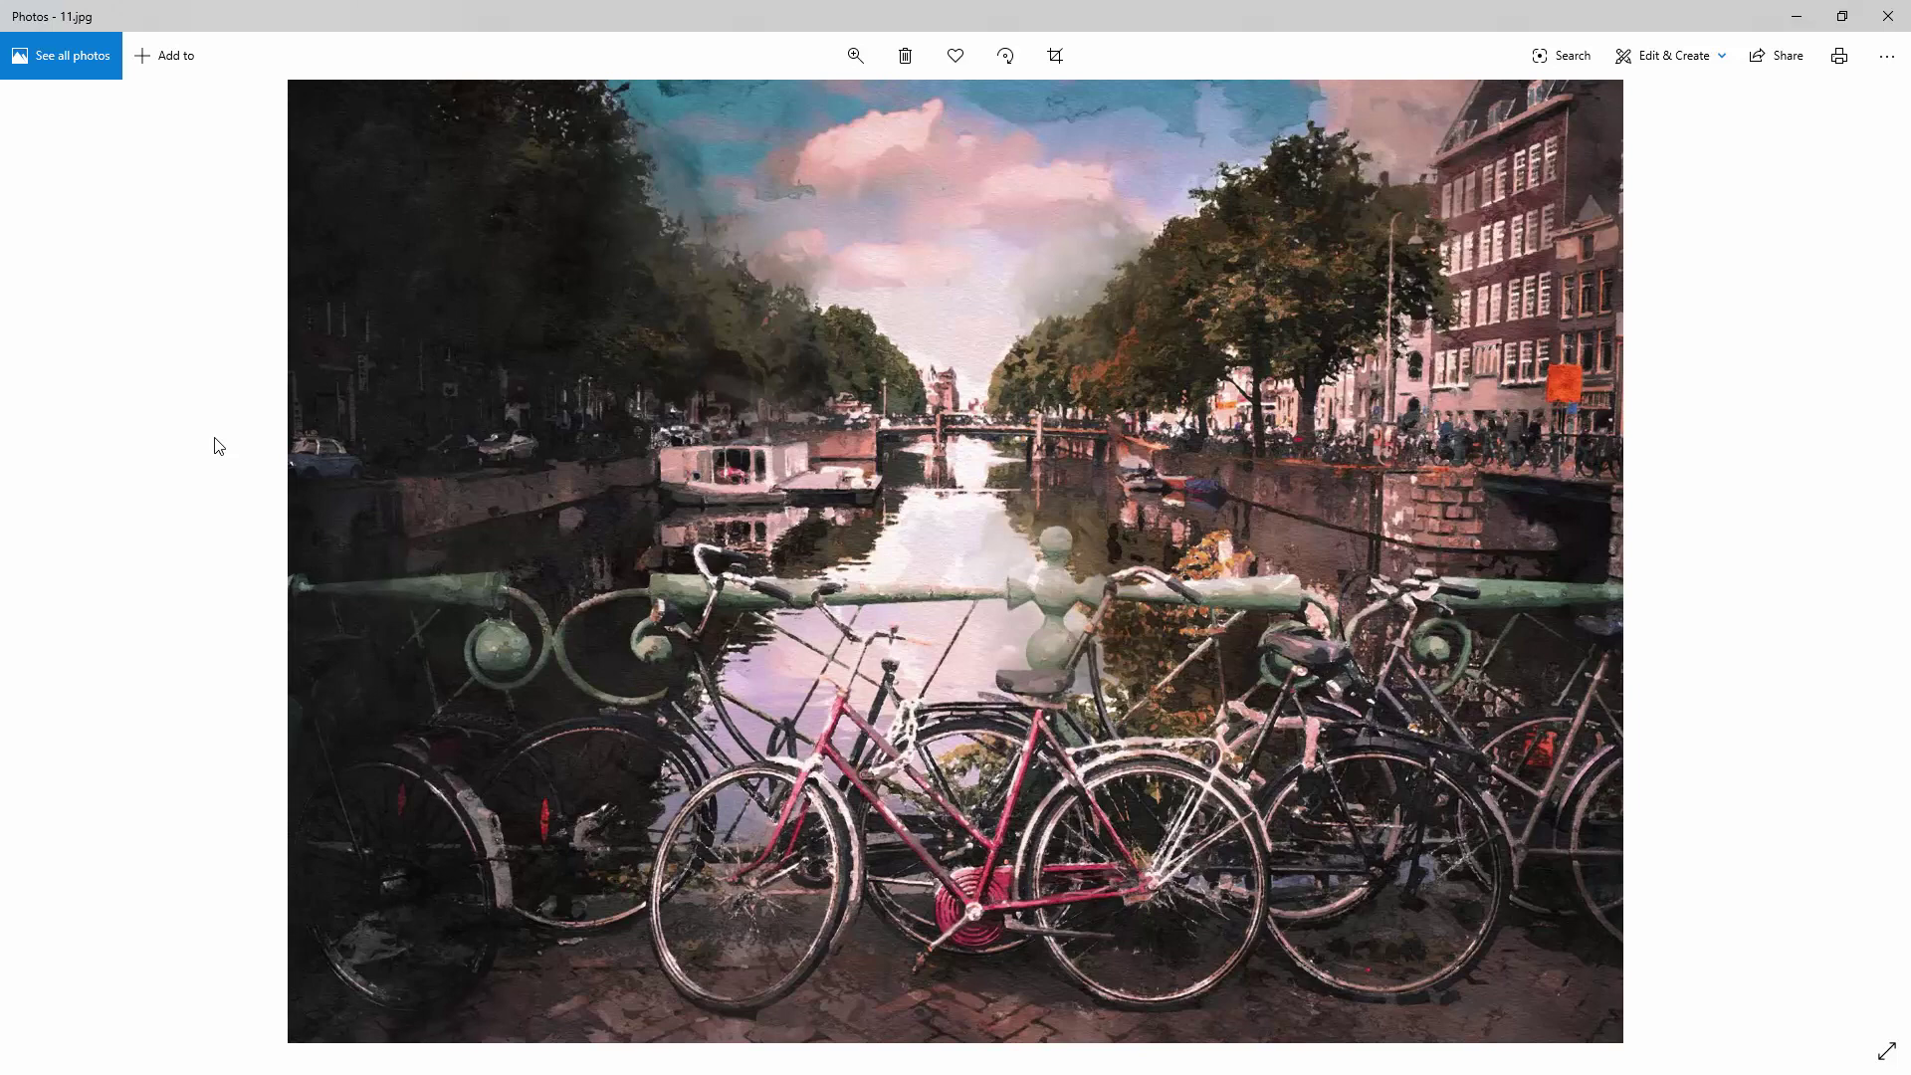
pyautogui.press('Right')
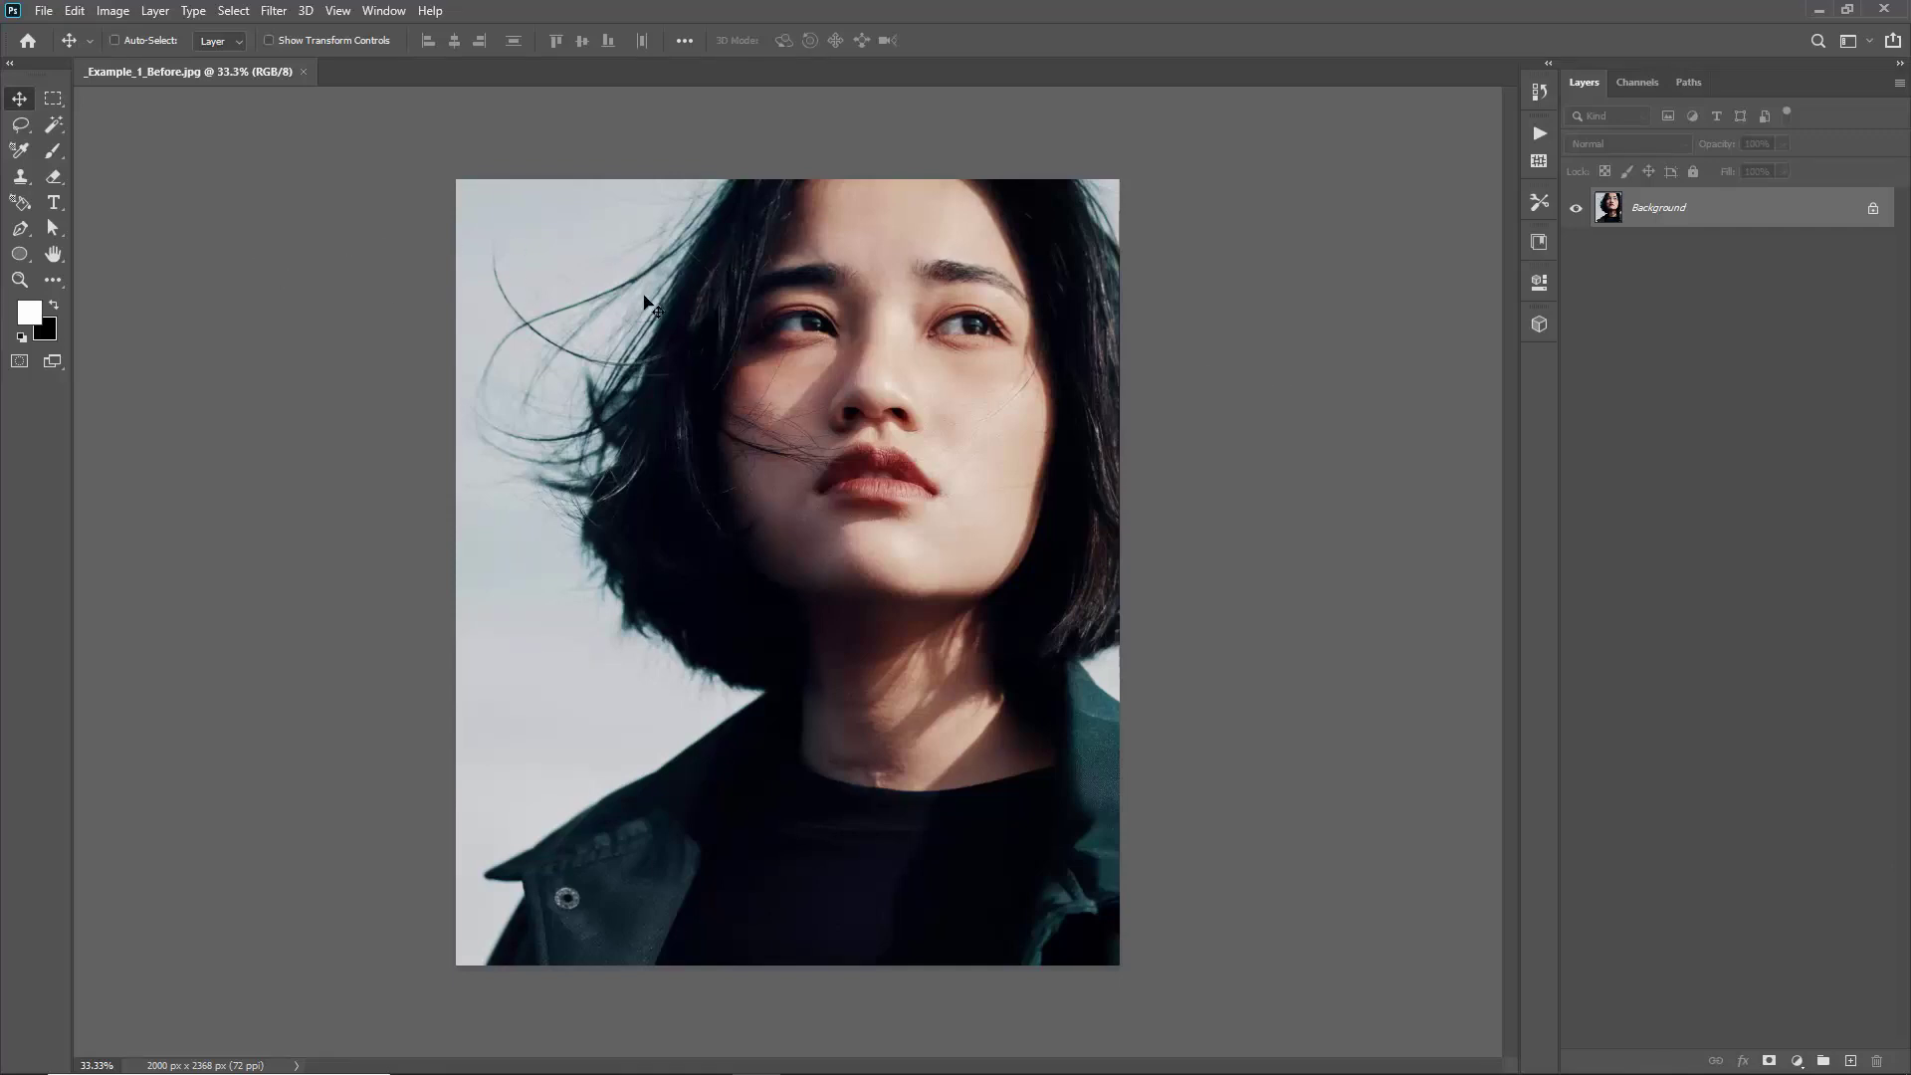
# Resize the portrait image proportionally to a width of 3500 pixels using Image Size
pyautogui.click(117, 12)
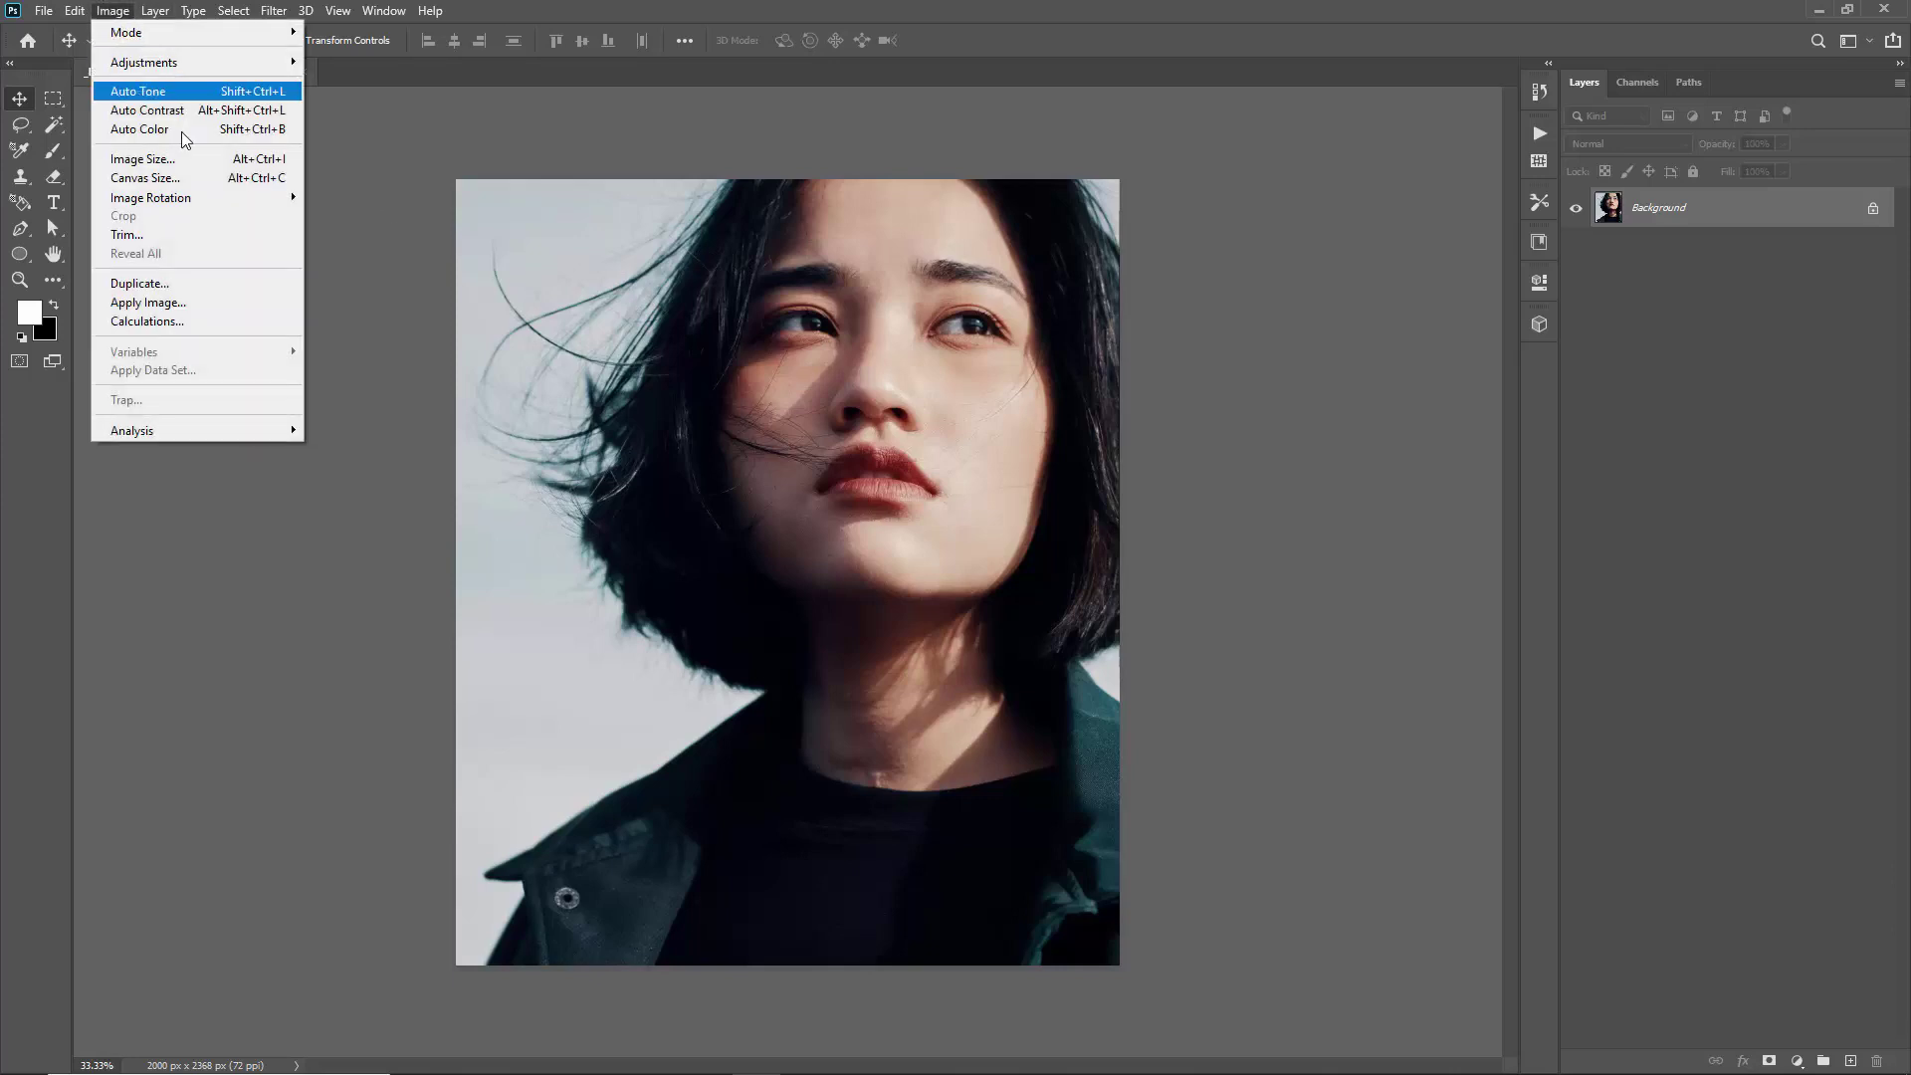
pyautogui.click(186, 160)
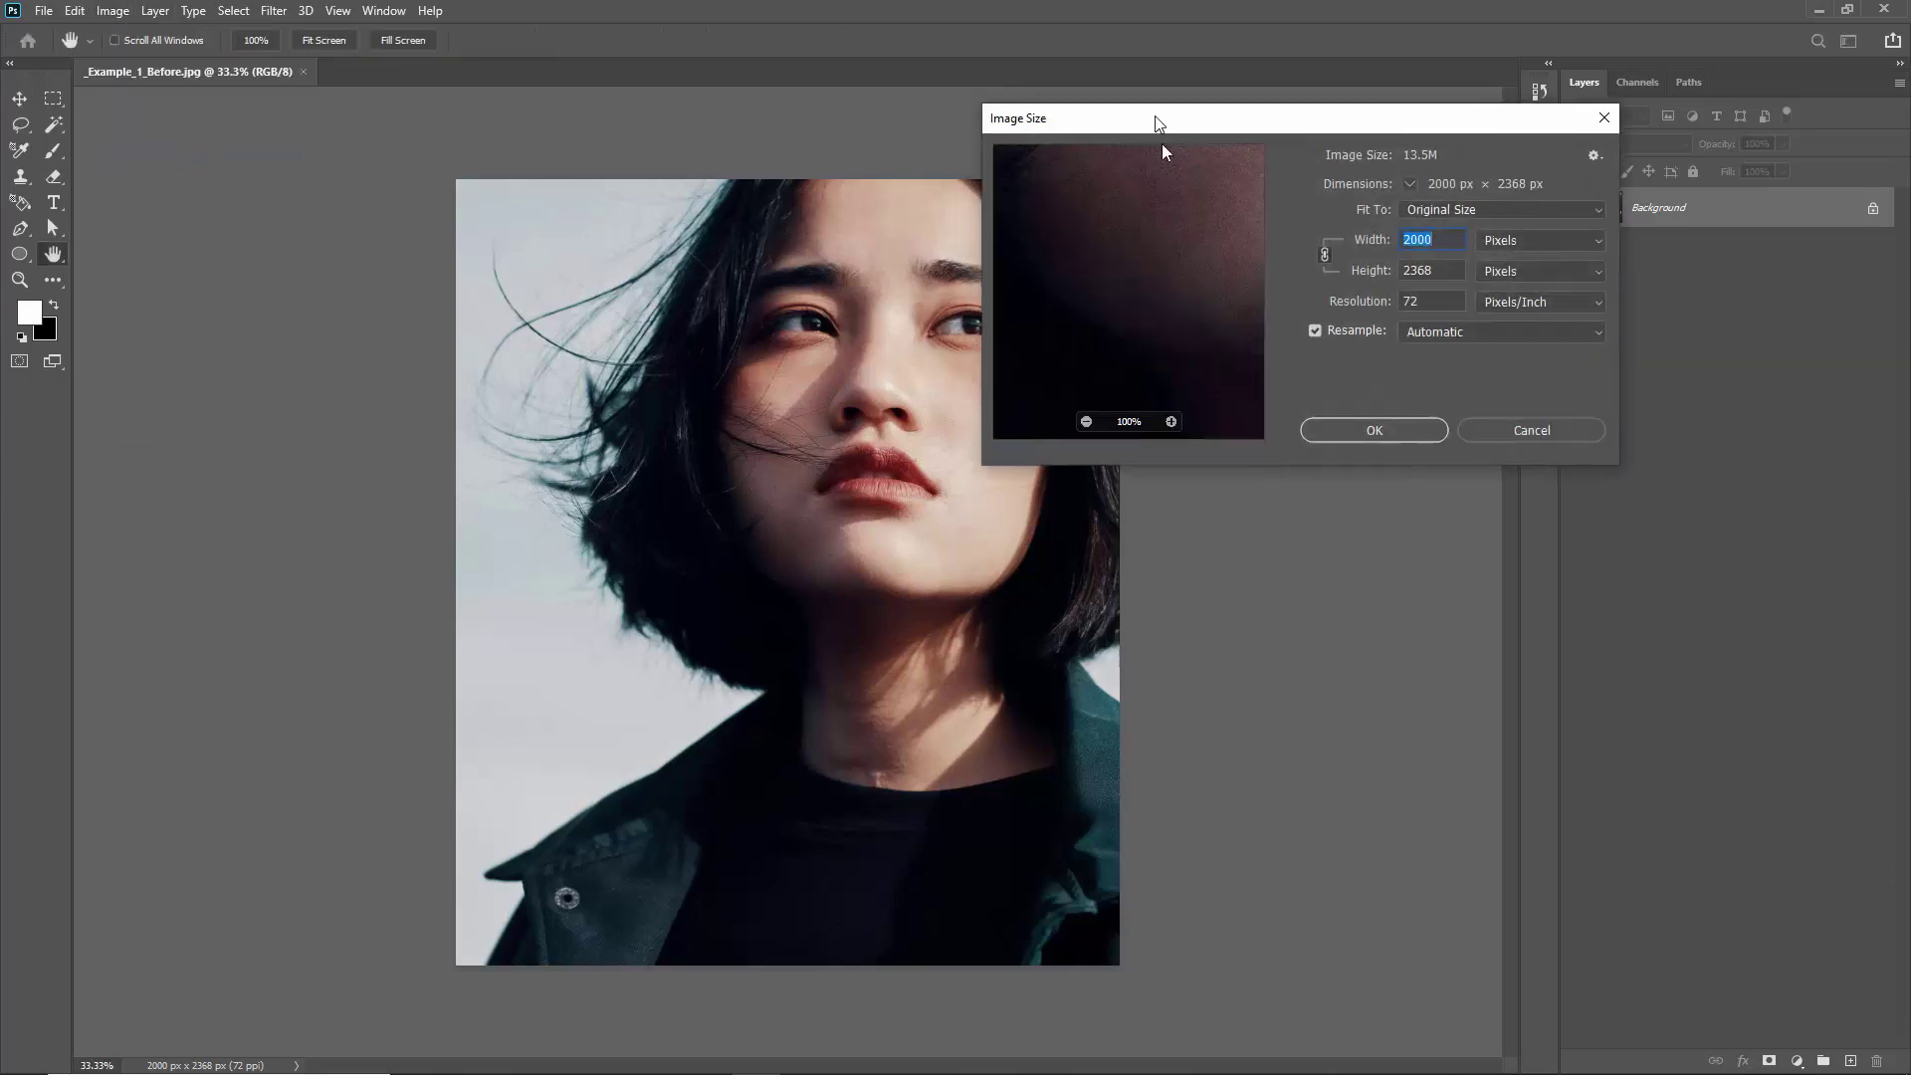
pyautogui.moveTo(1114, 114); pyautogui.dragTo(1153, 228)
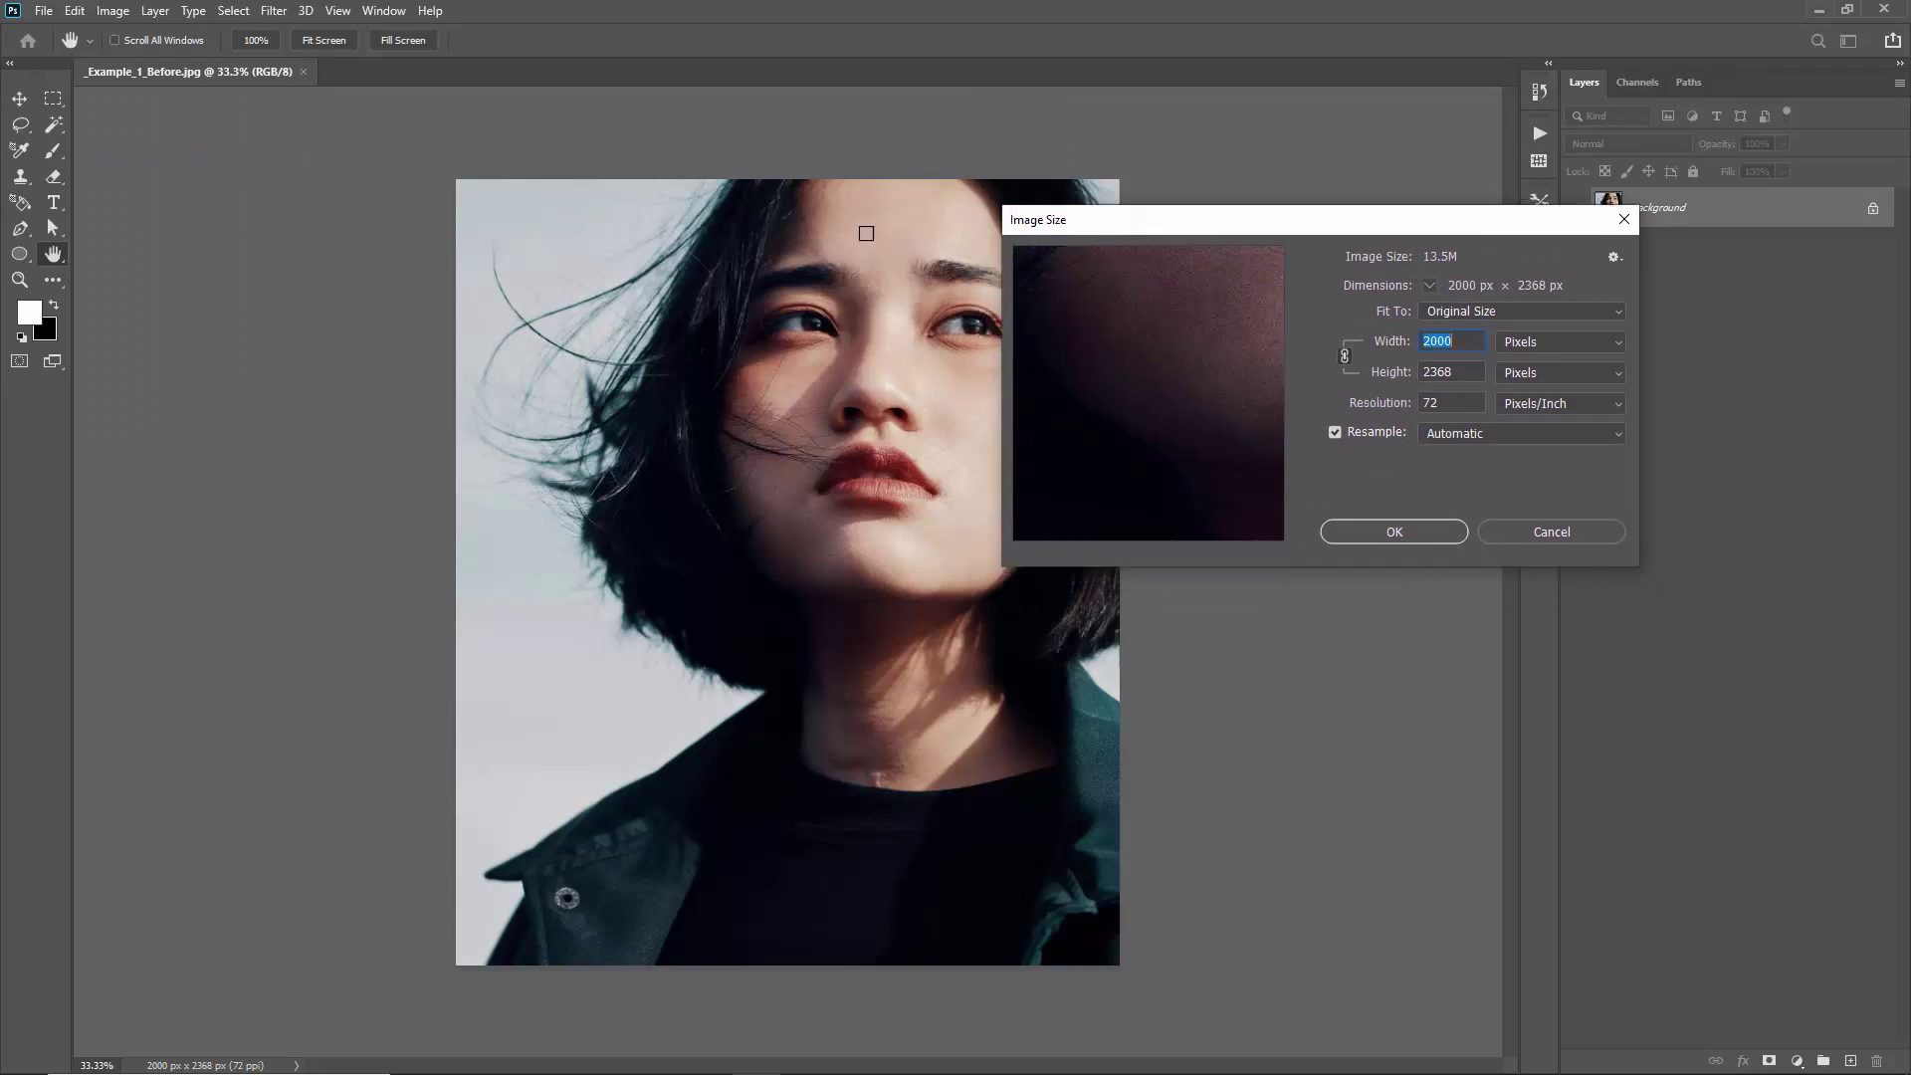
pyautogui.moveTo(1263, 213); pyautogui.dragTo(1196, 133)
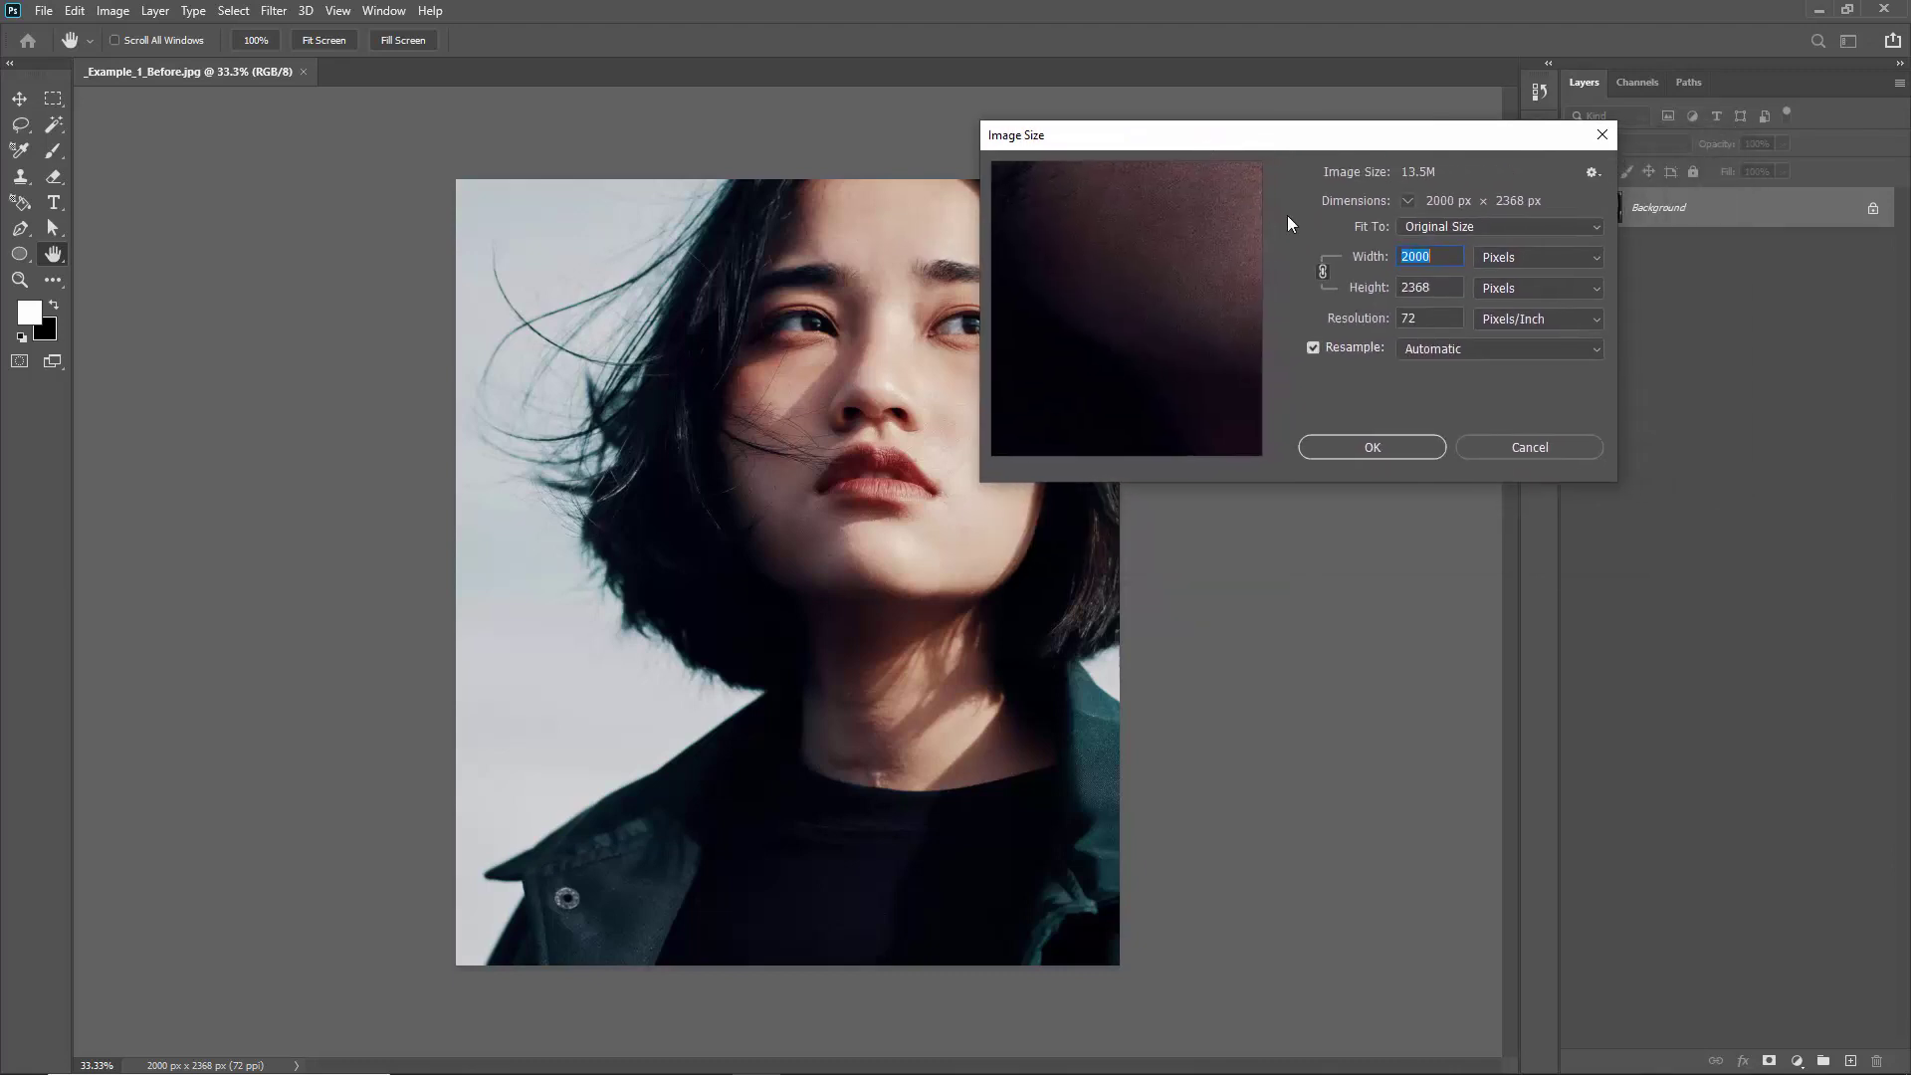
pyautogui.click(1425, 257)
pyautogui.moveTo(1441, 258); pyautogui.dragTo(1334, 267)
pyautogui.write('3500')
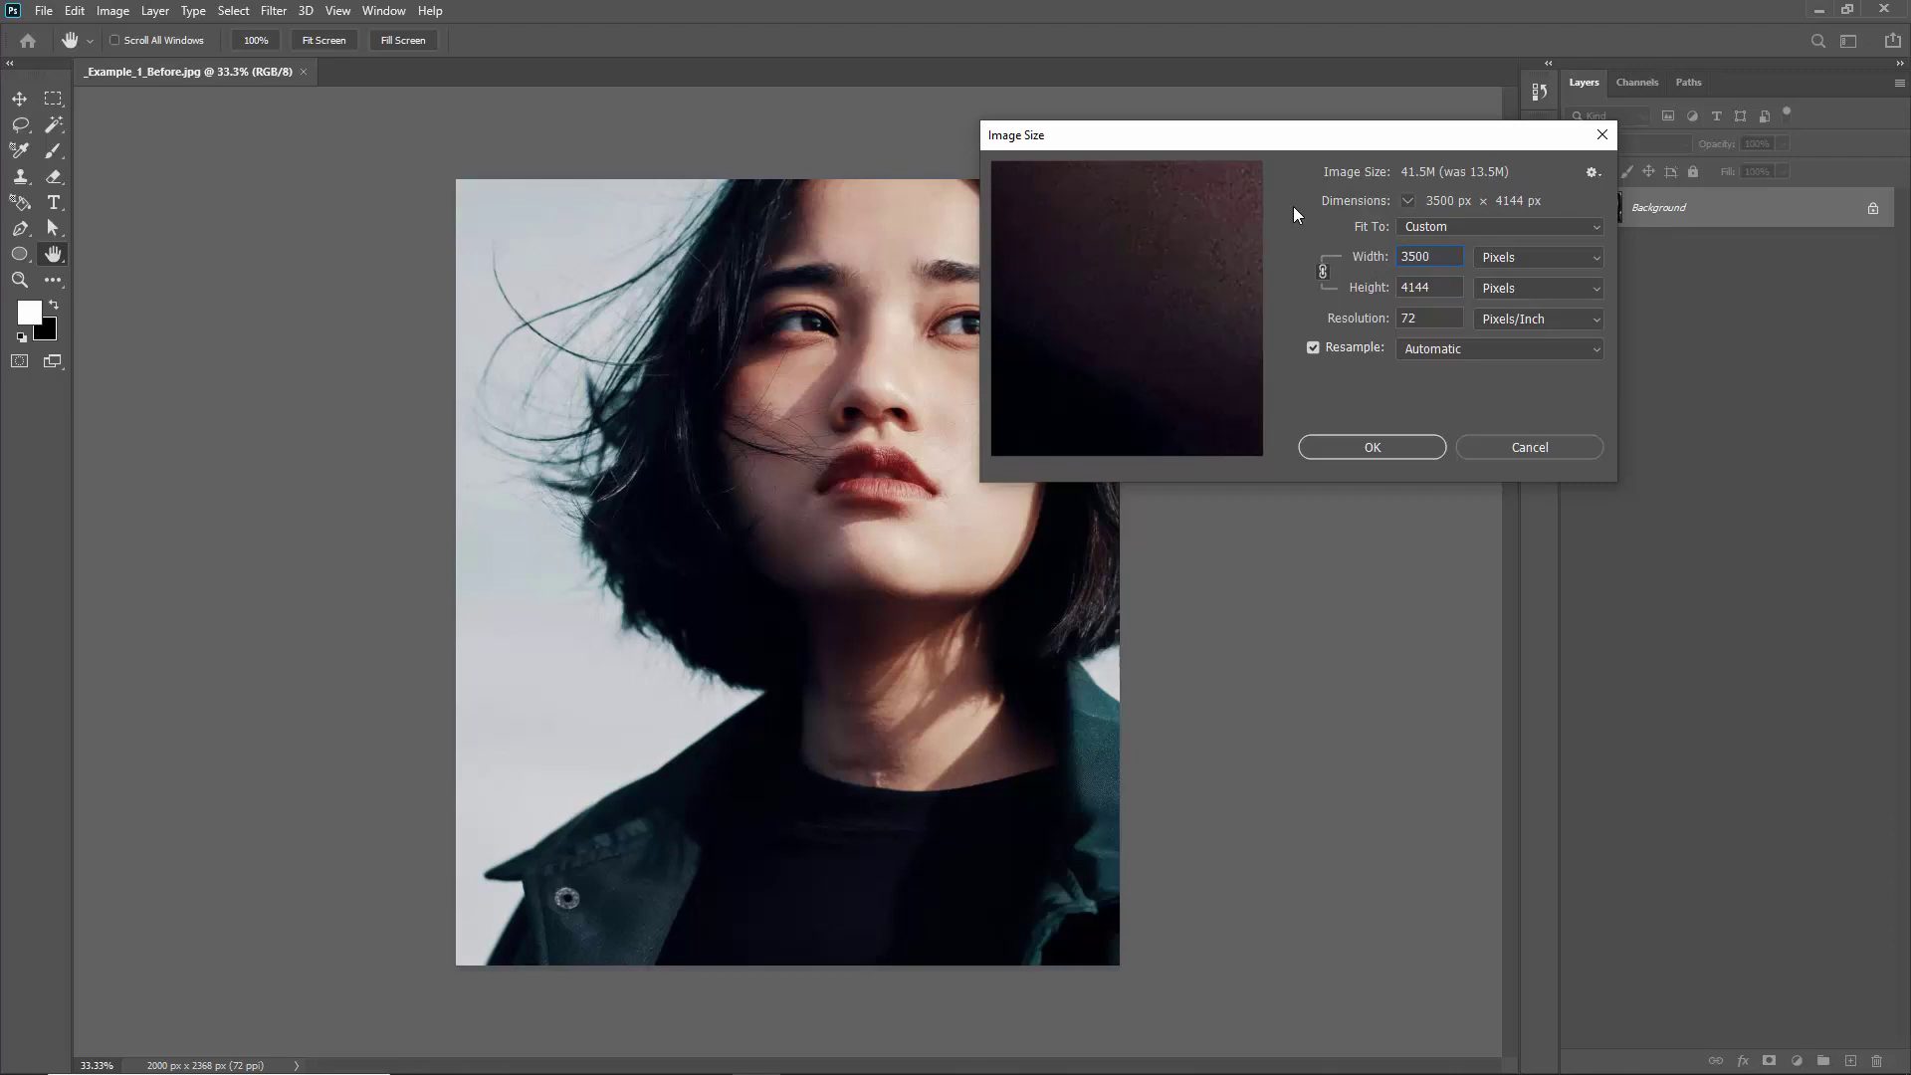
pyautogui.moveTo(1150, 144); pyautogui.dragTo(1149, 135)
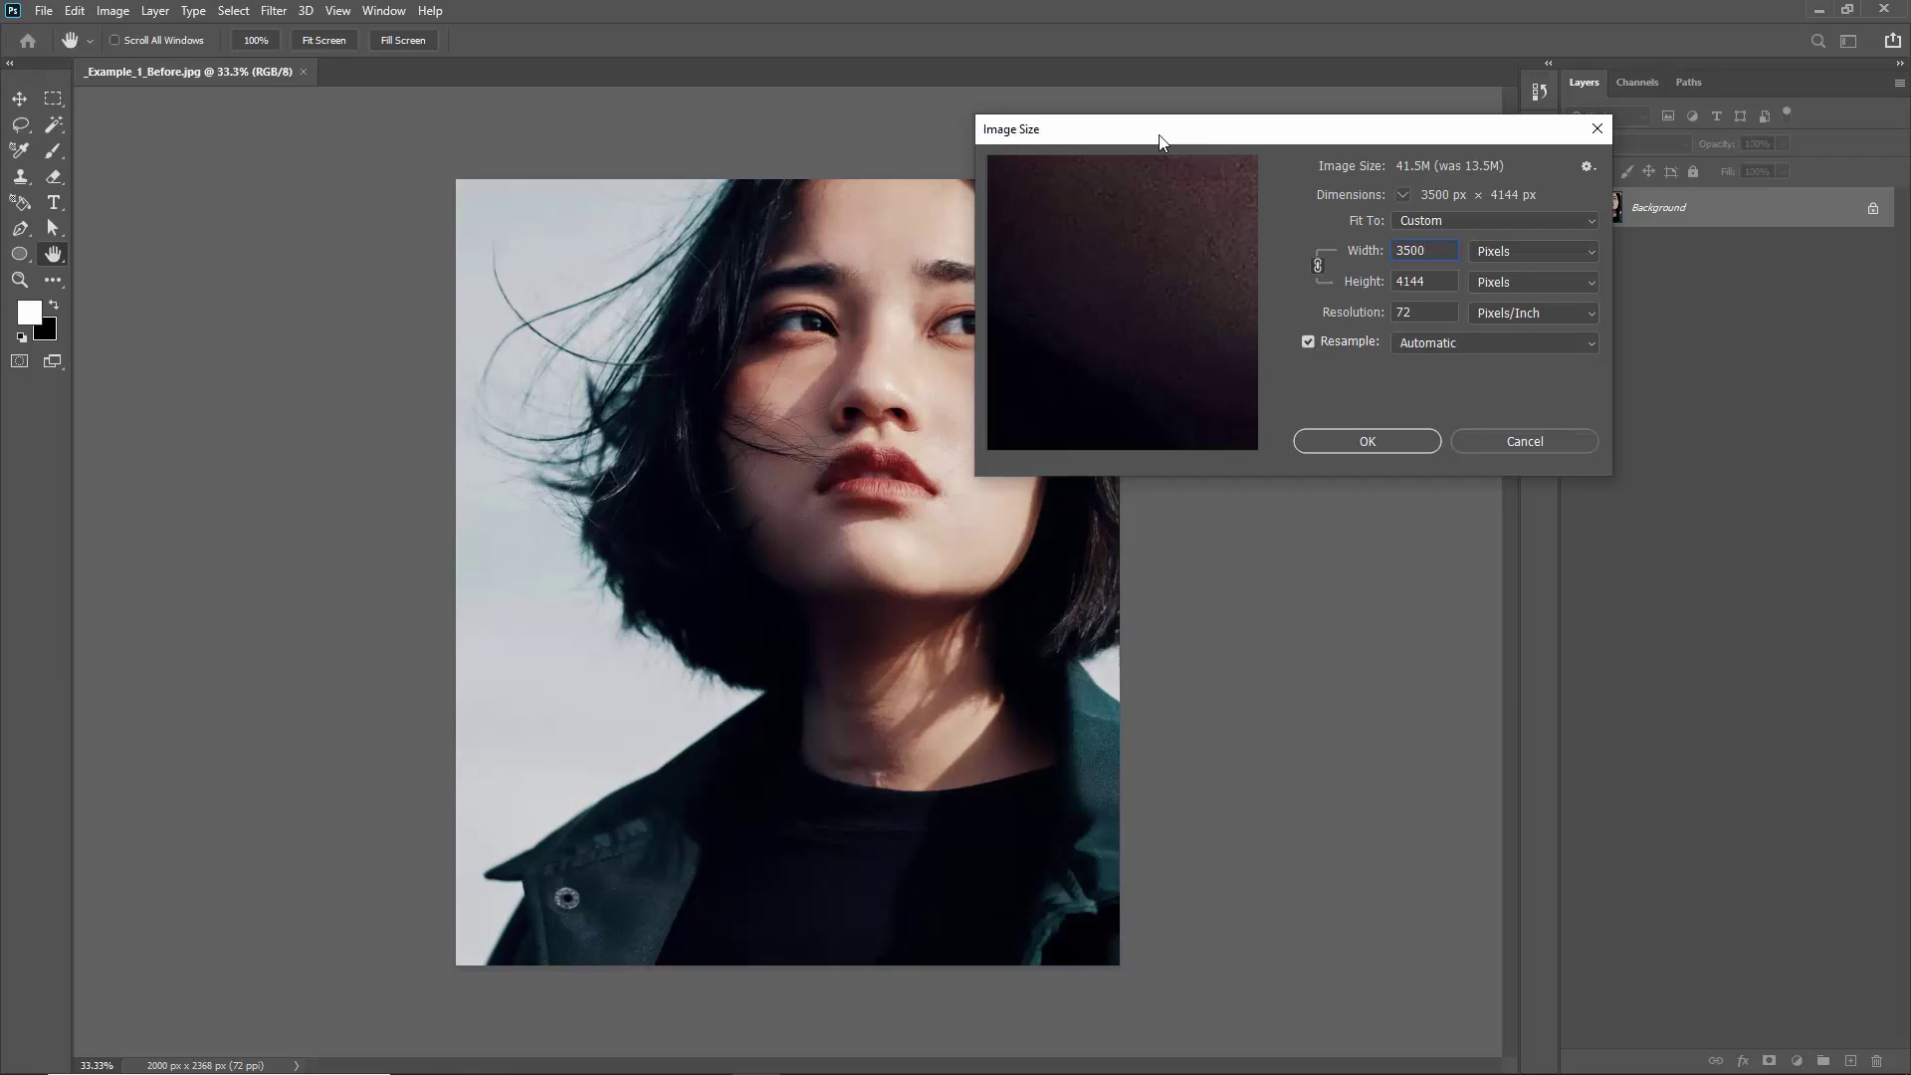
pyautogui.moveTo(1149, 141); pyautogui.dragTo(1142, 133)
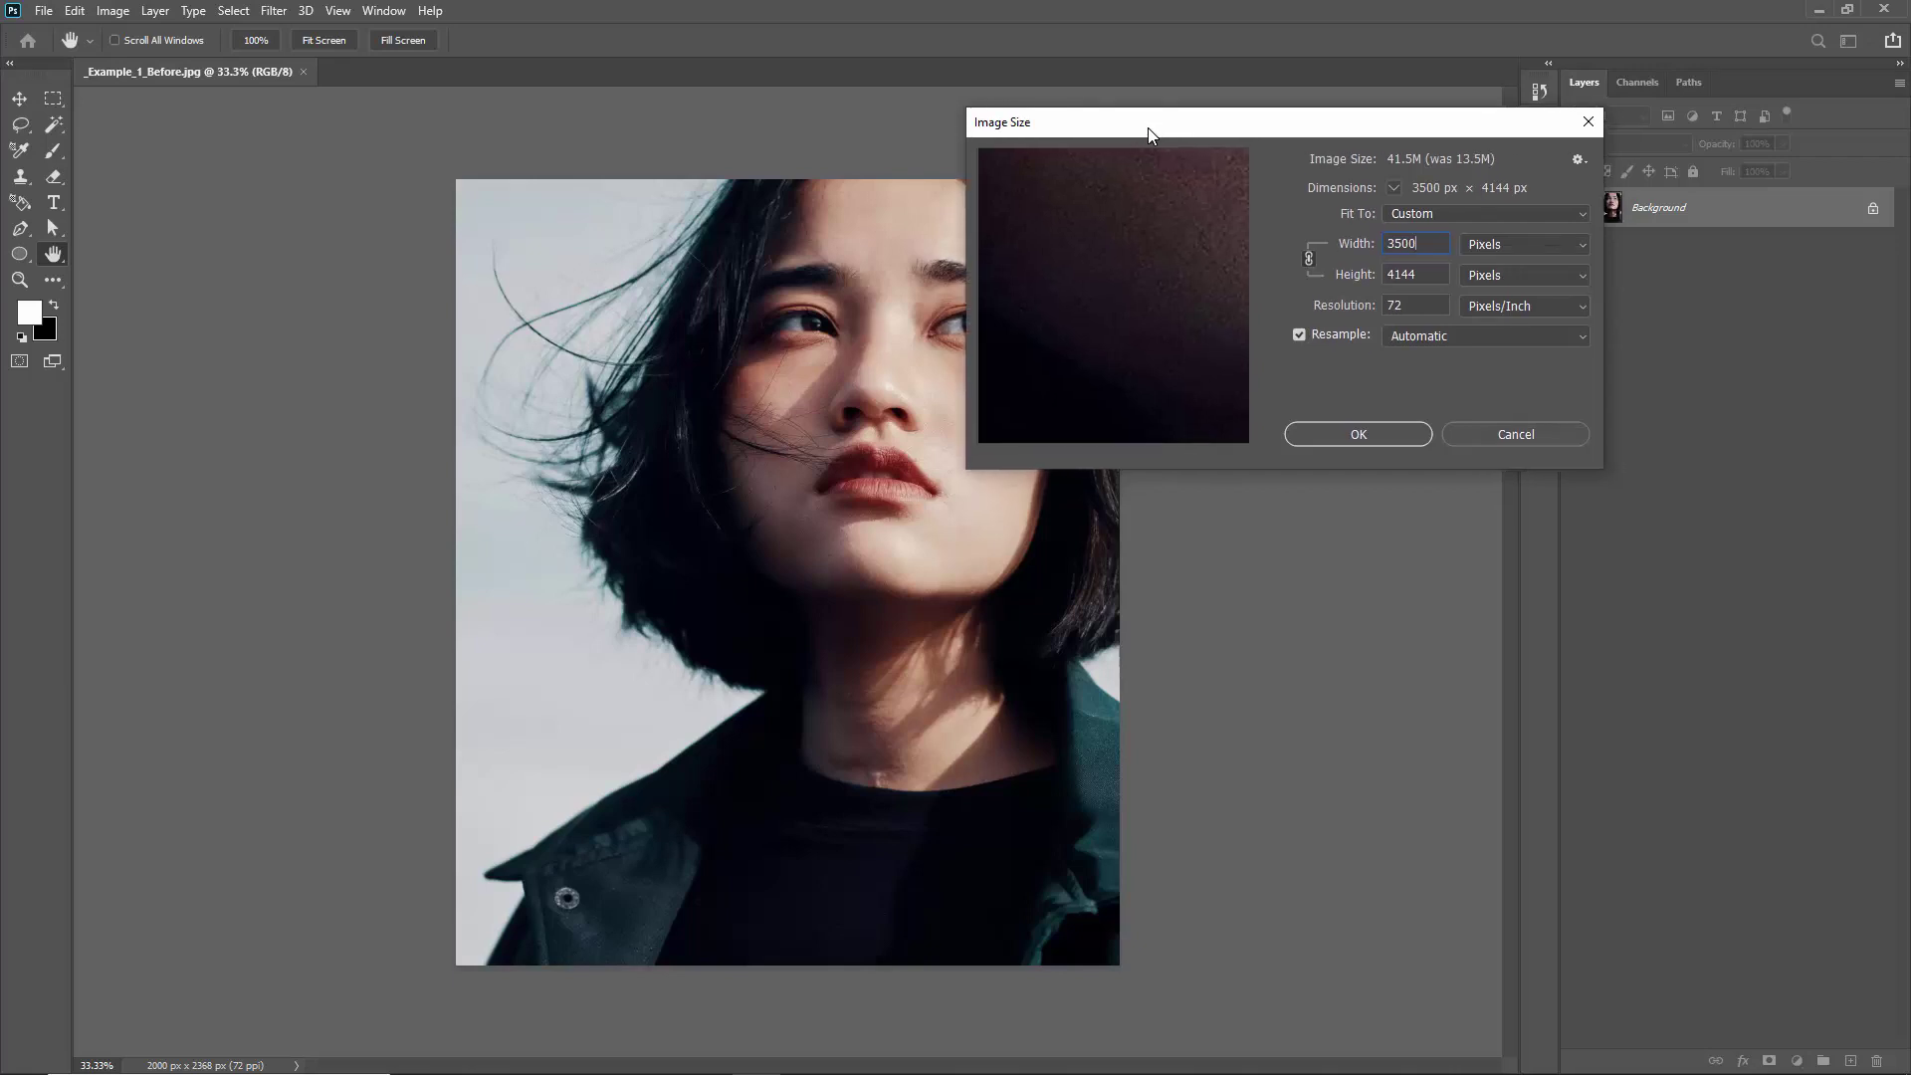
pyautogui.click(1335, 434)
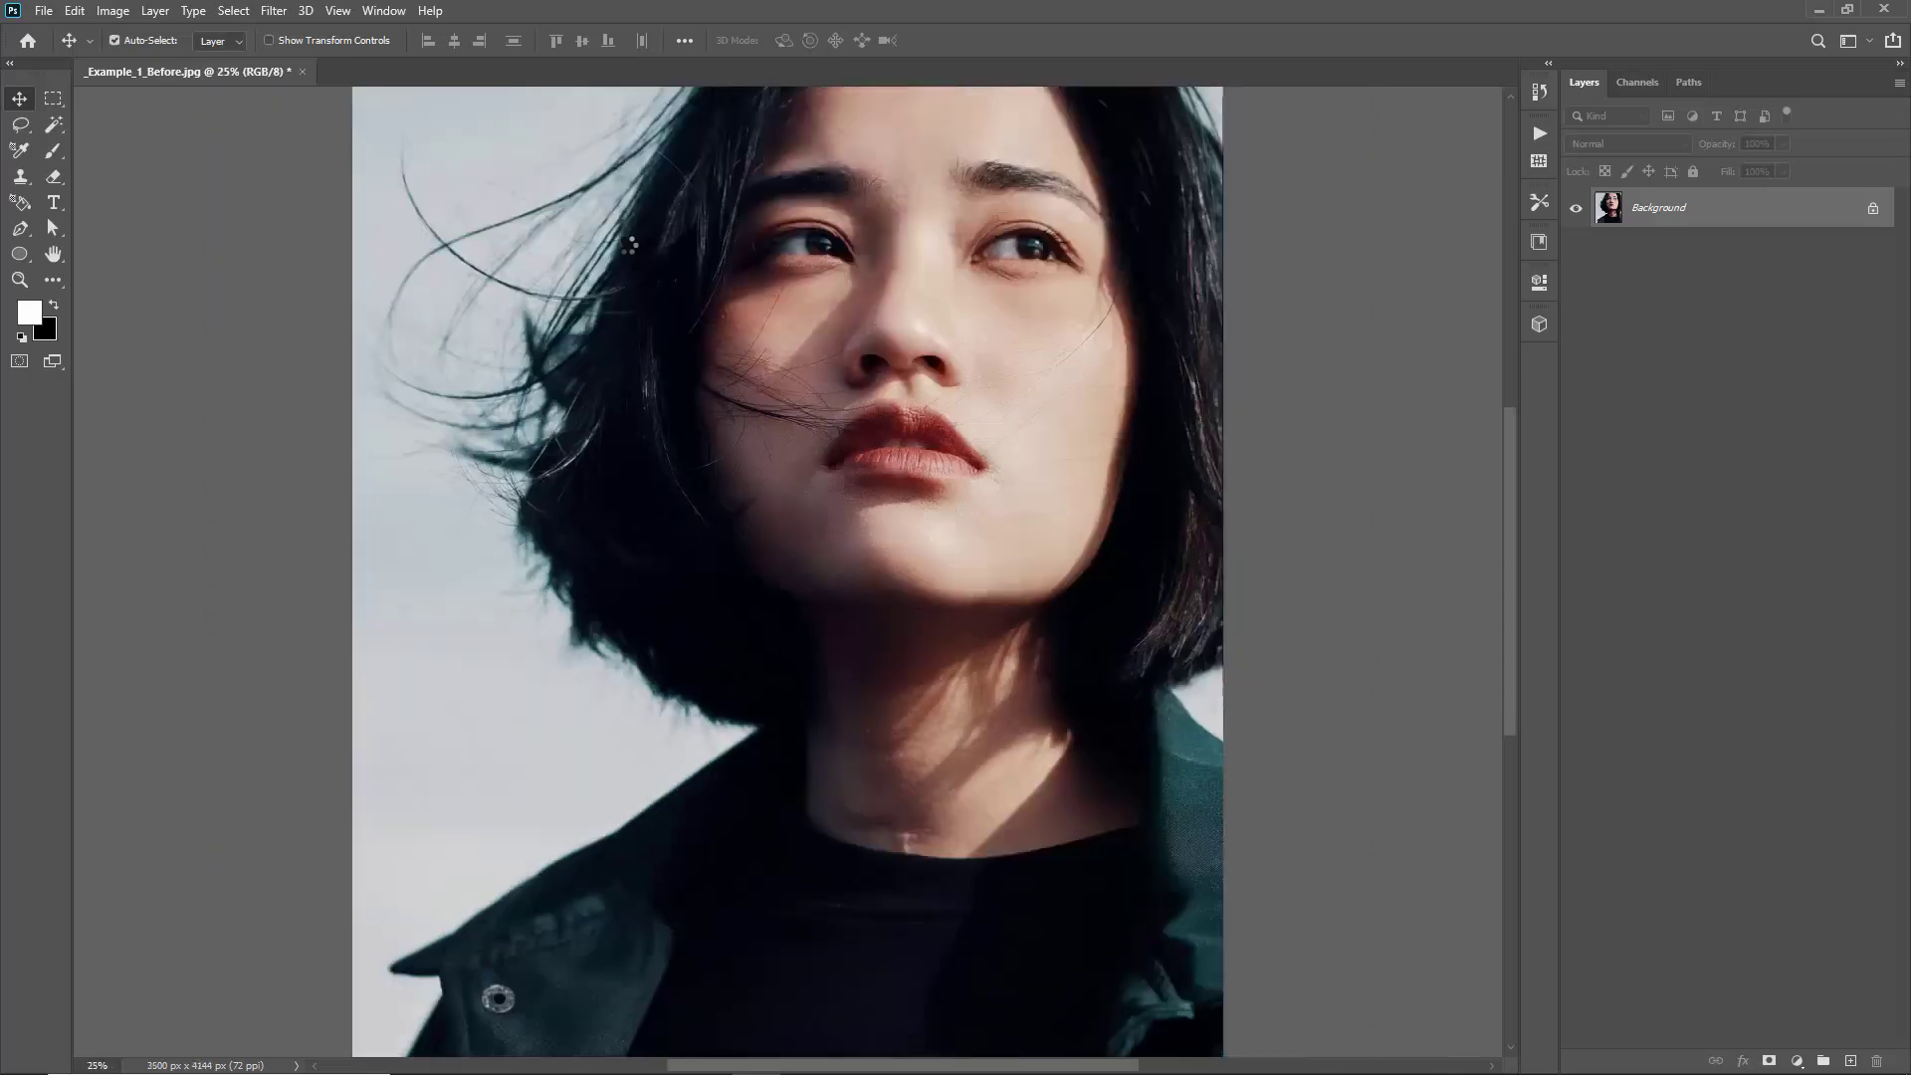
pyautogui.hotkey('ctrl', '-')
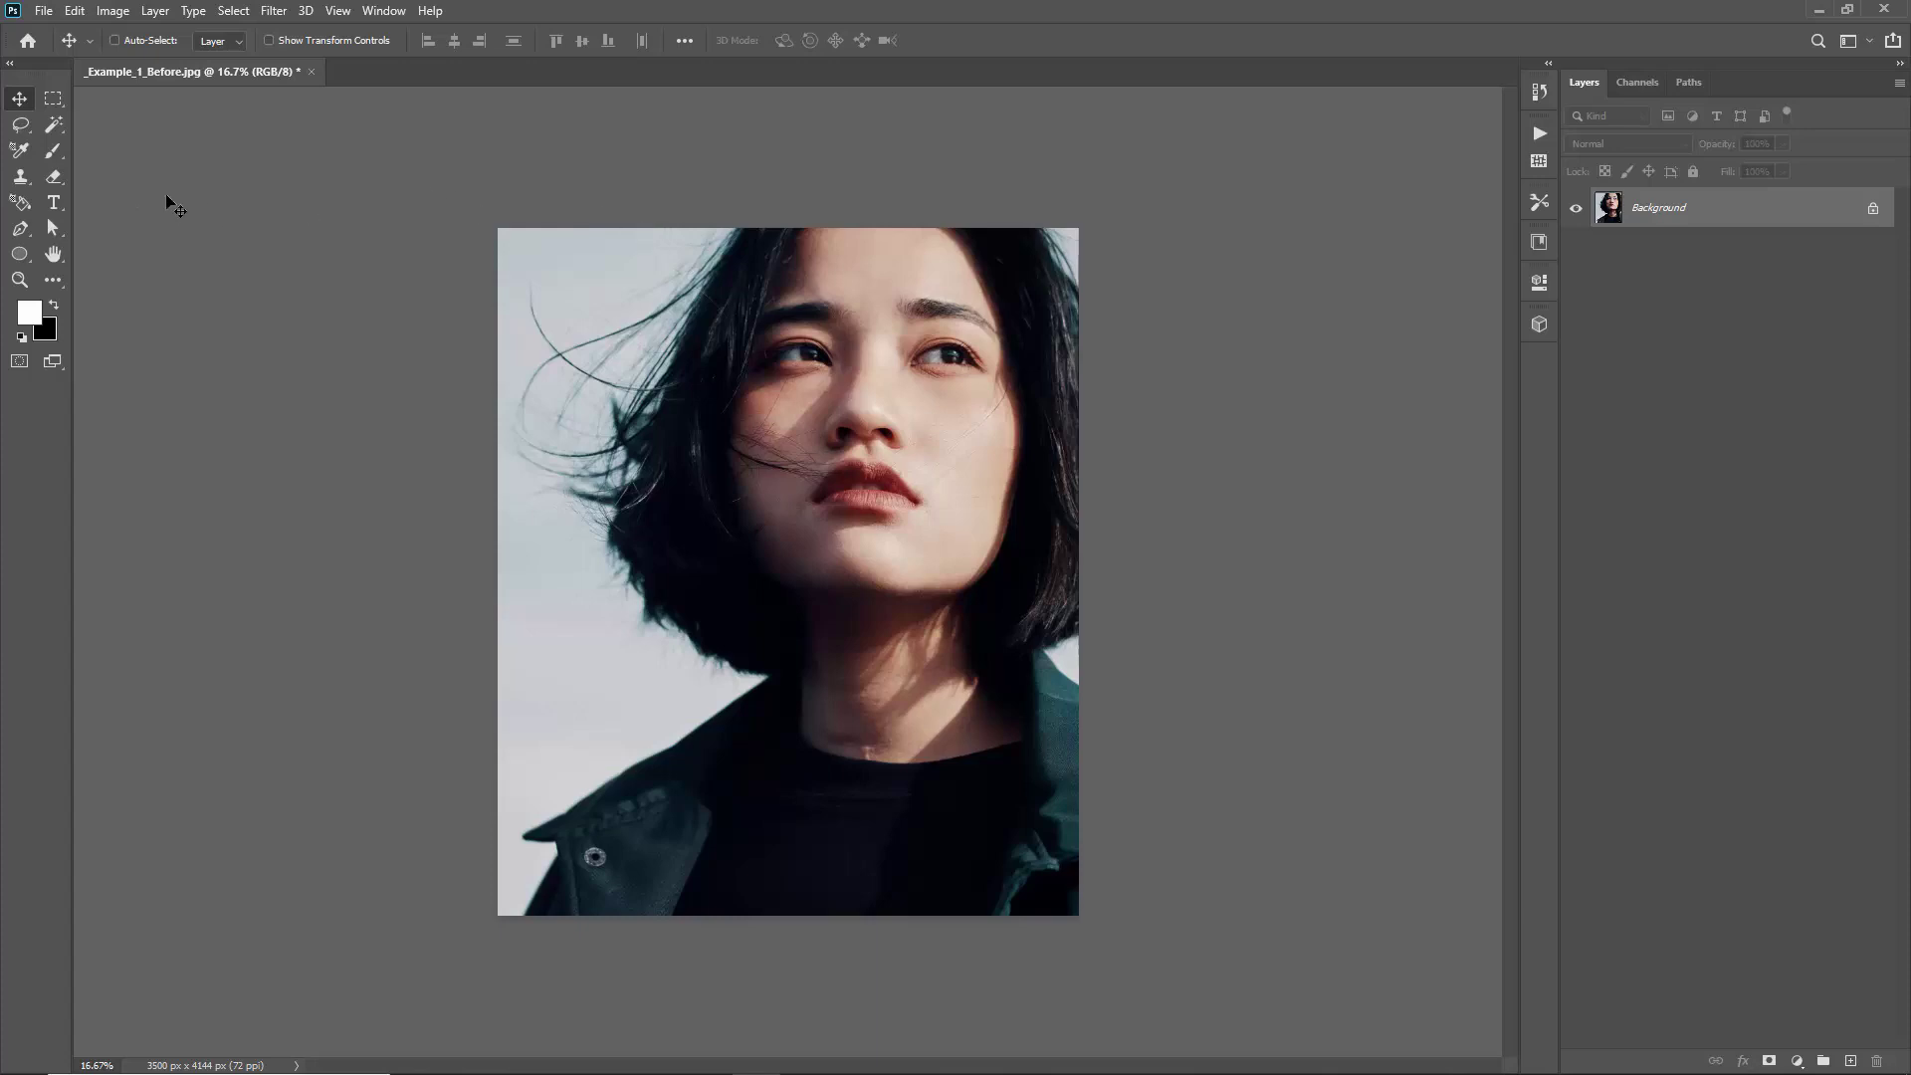
# Import the pattern file WatercolorCreationKit_Patterns.pat and check the loaded pattern group
pyautogui.click(378, 12)
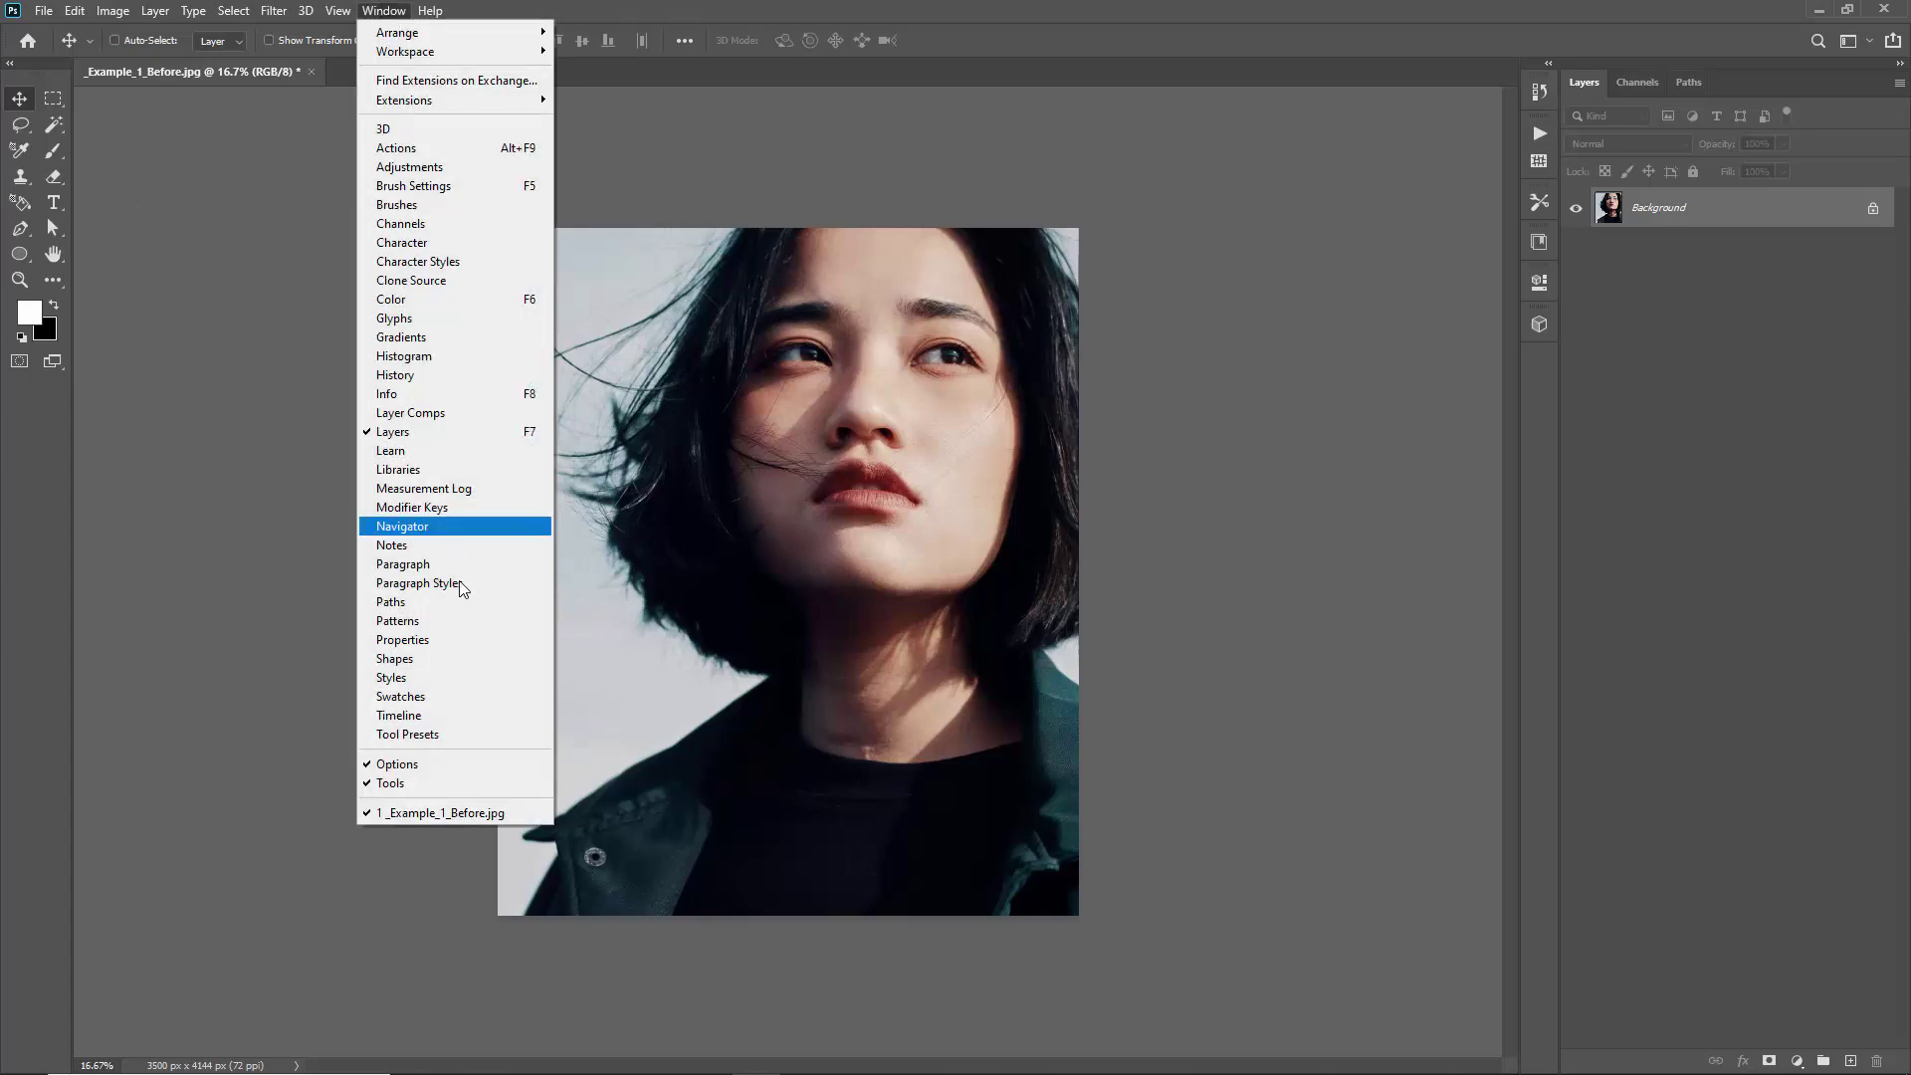
pyautogui.click(454, 622)
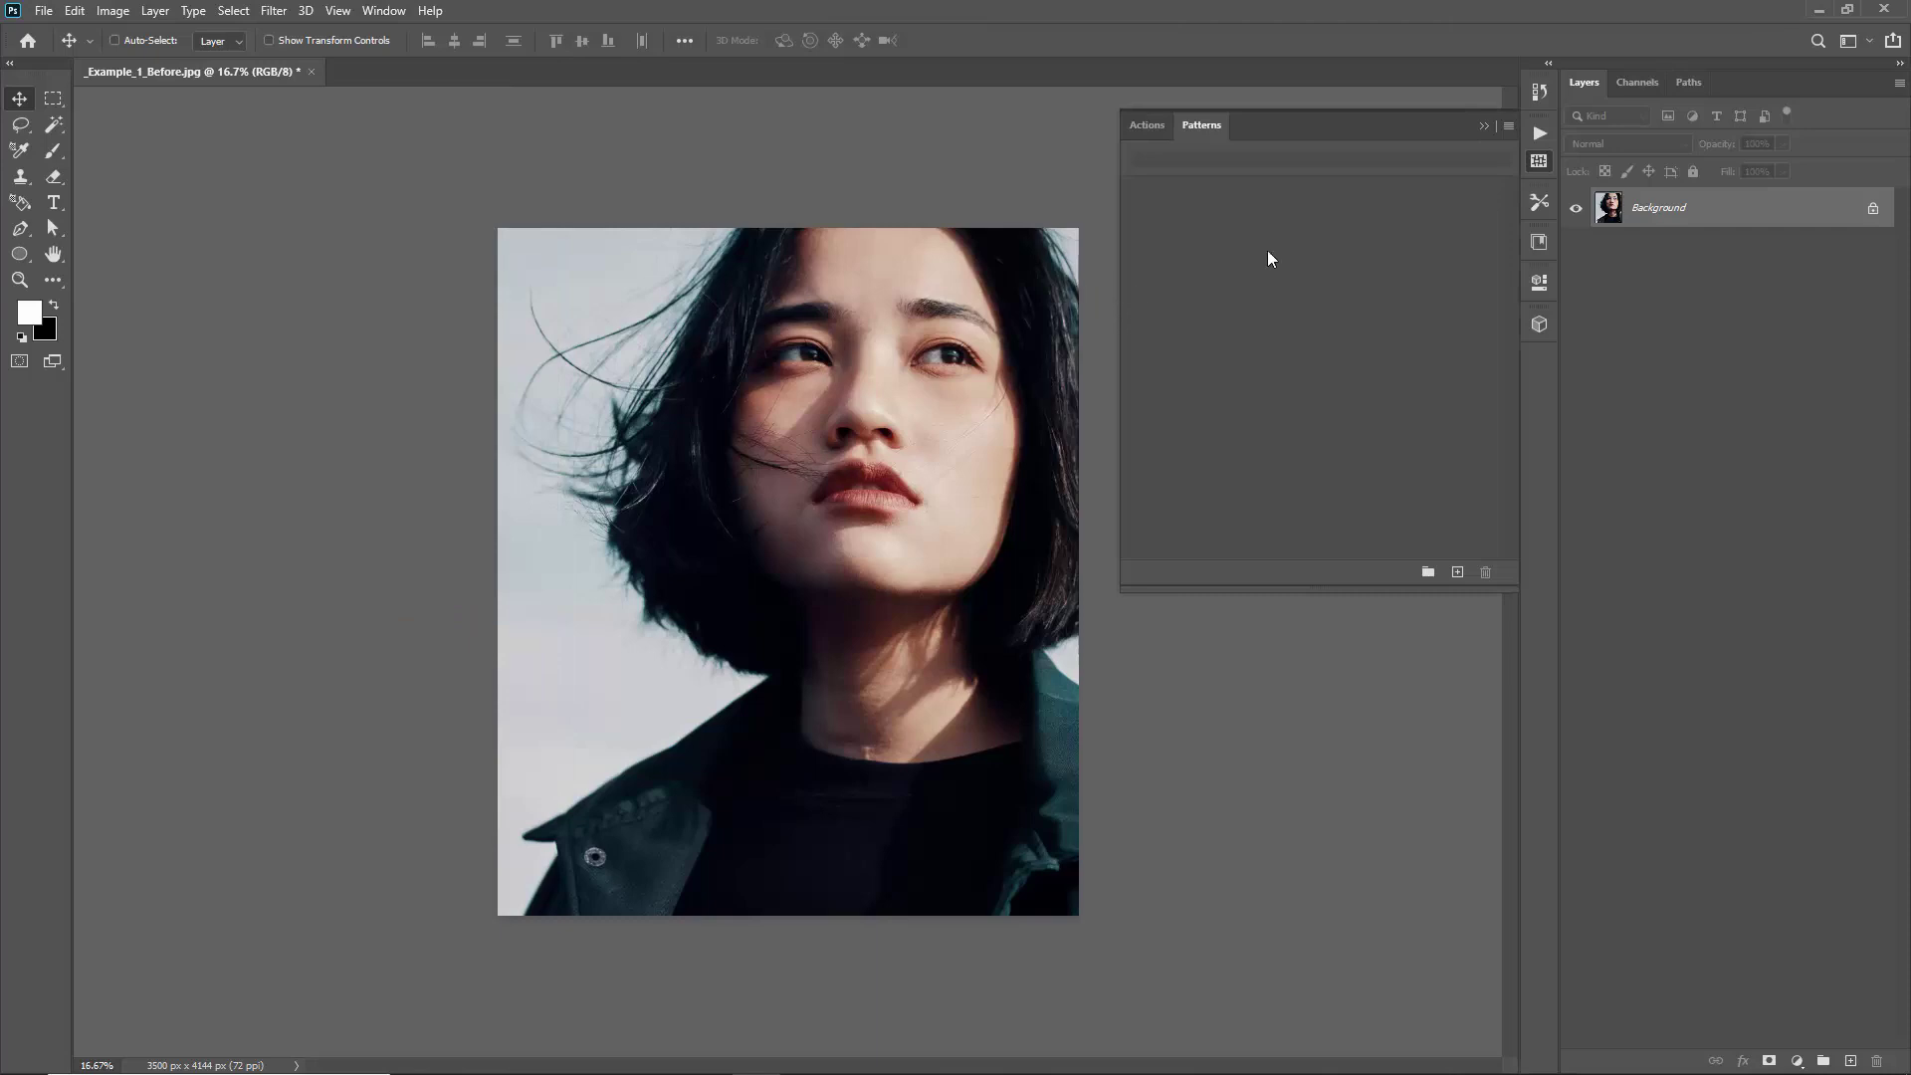
pyautogui.click(1510, 126)
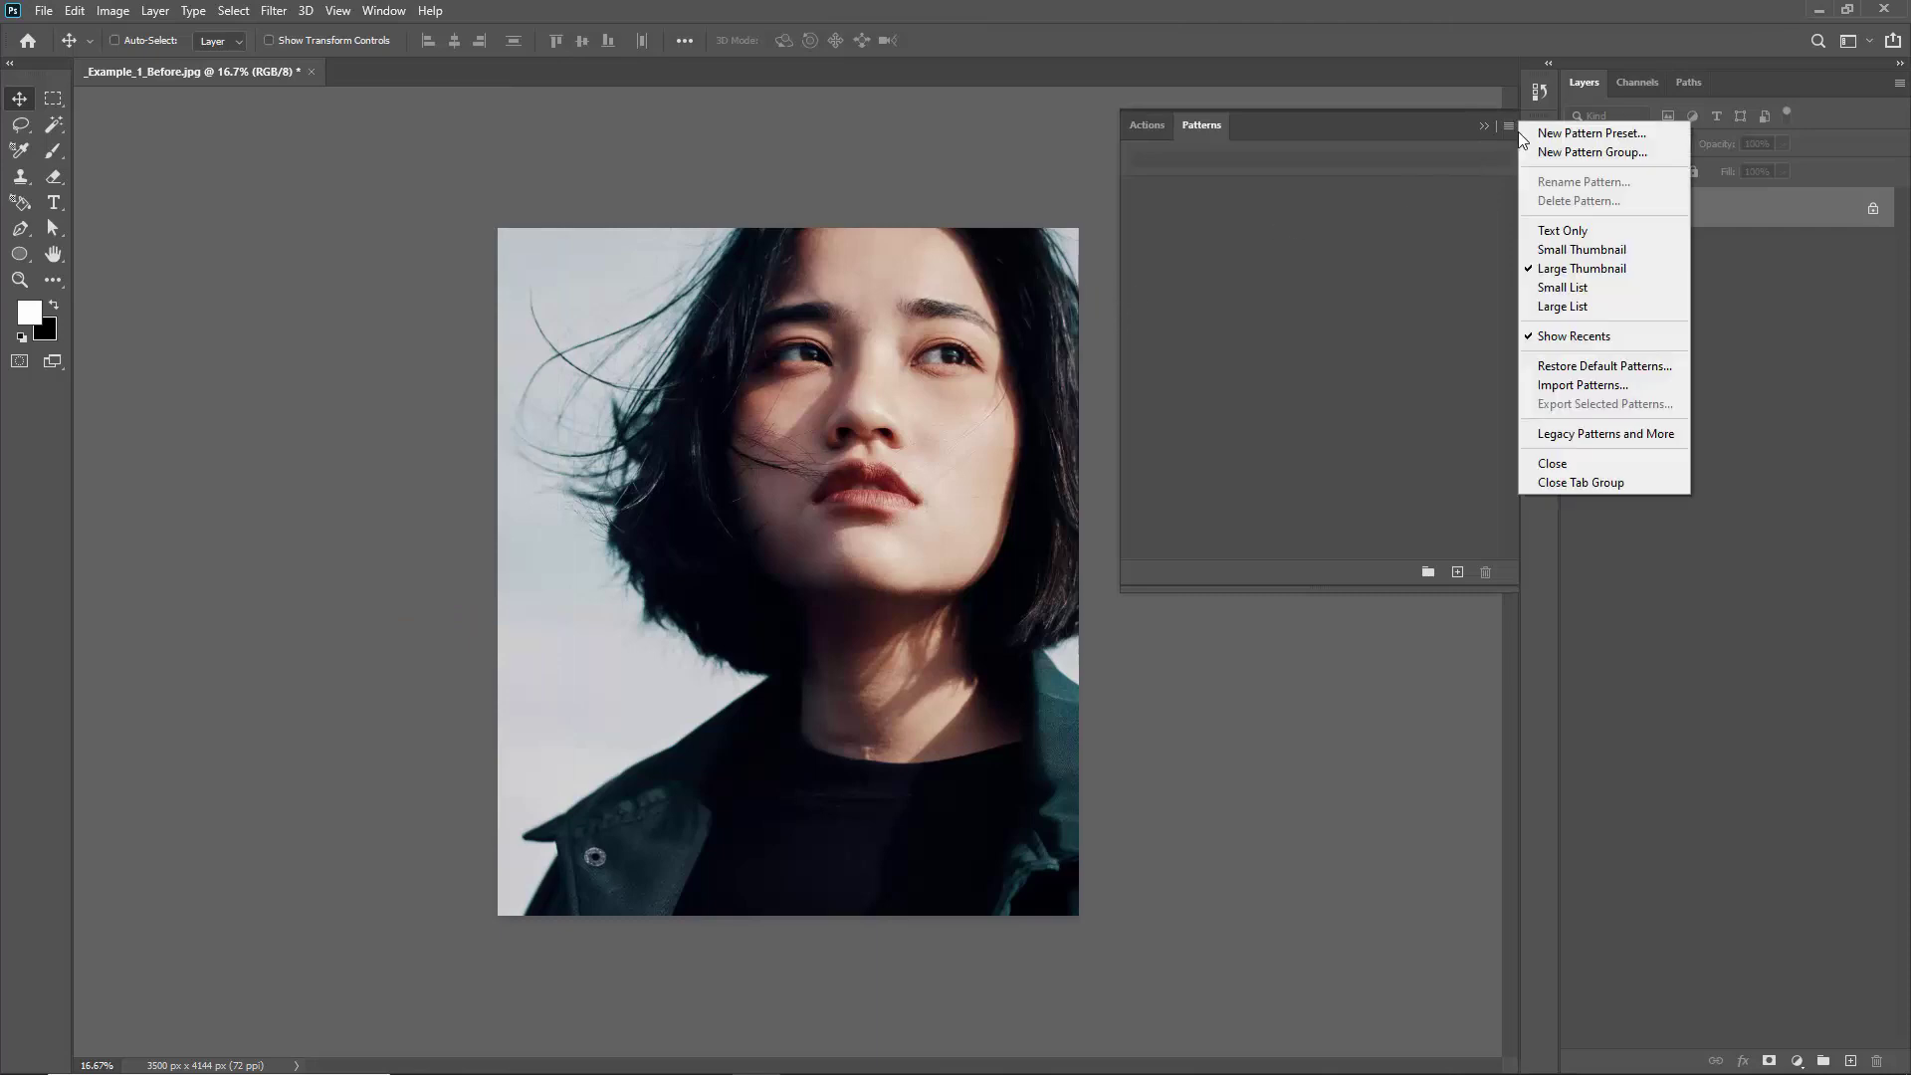
pyautogui.click(1620, 391)
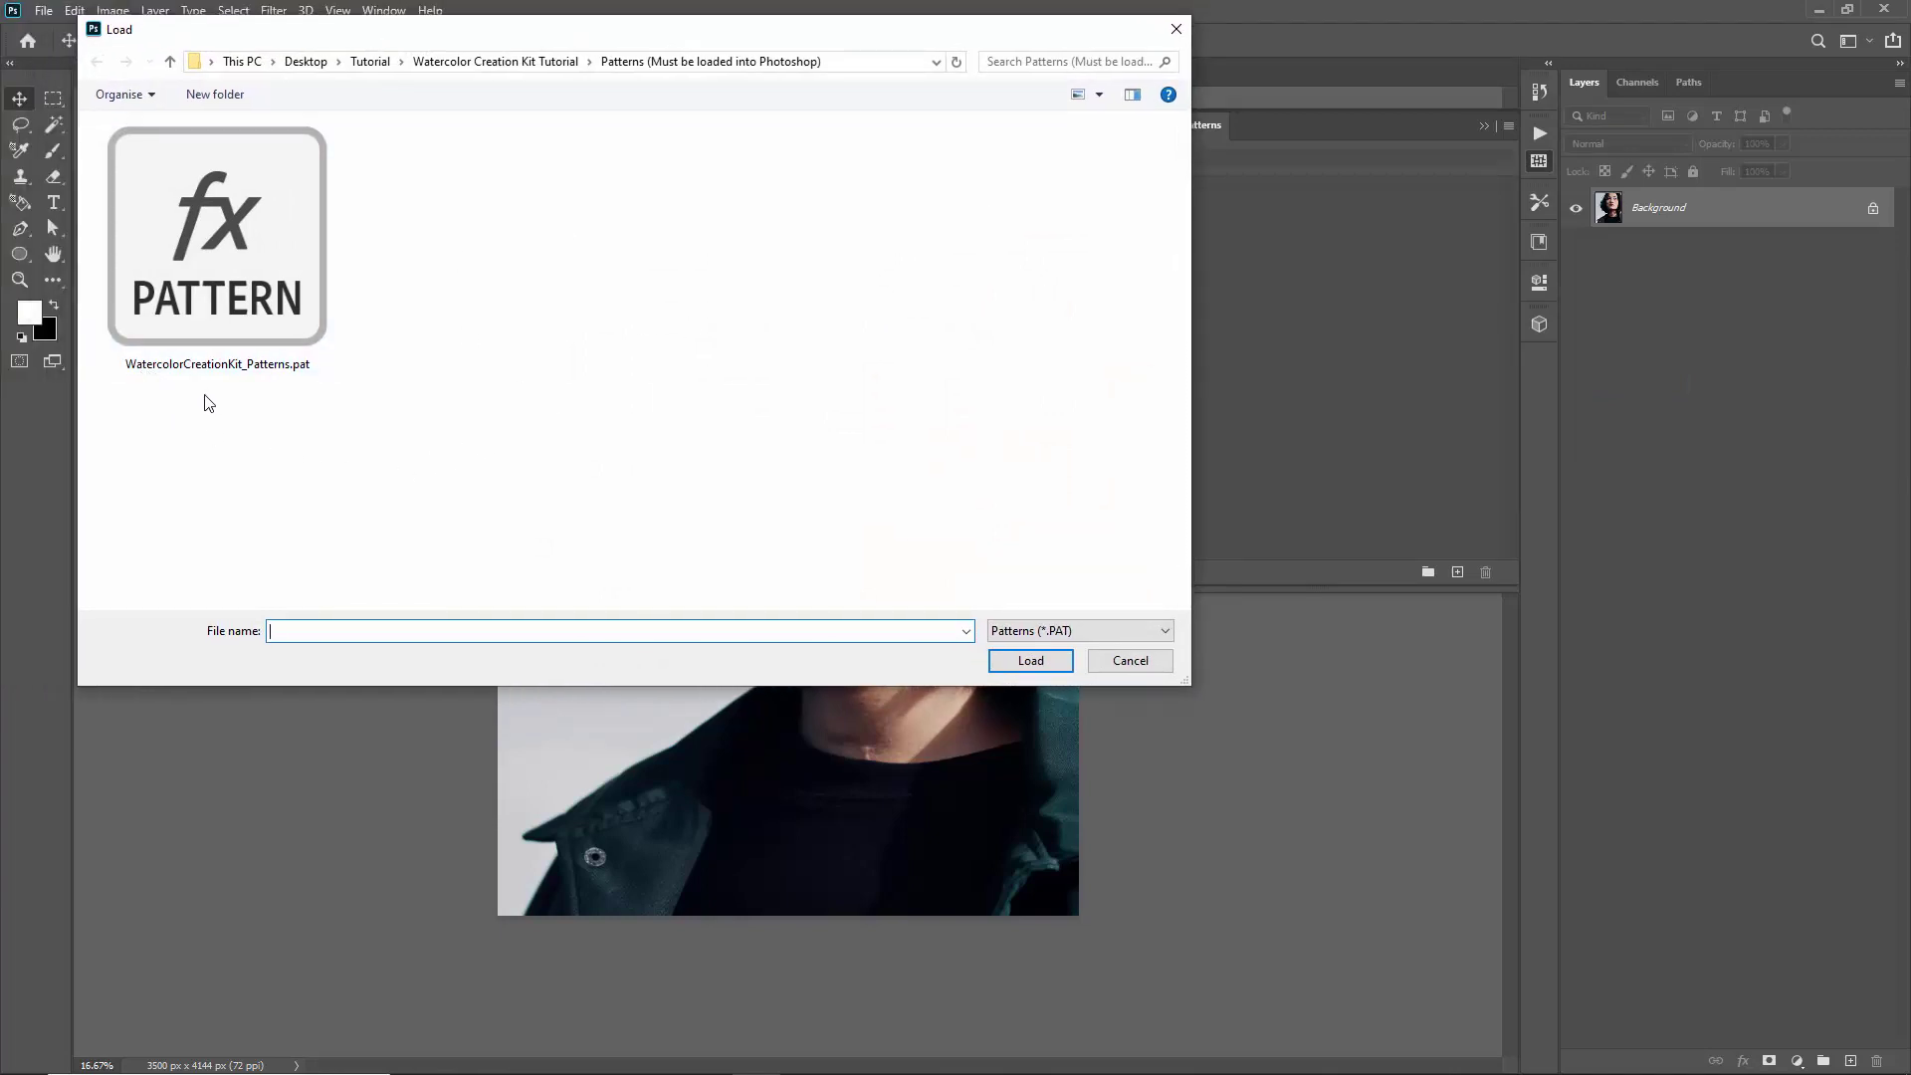
pyautogui.doubleClick(254, 237)
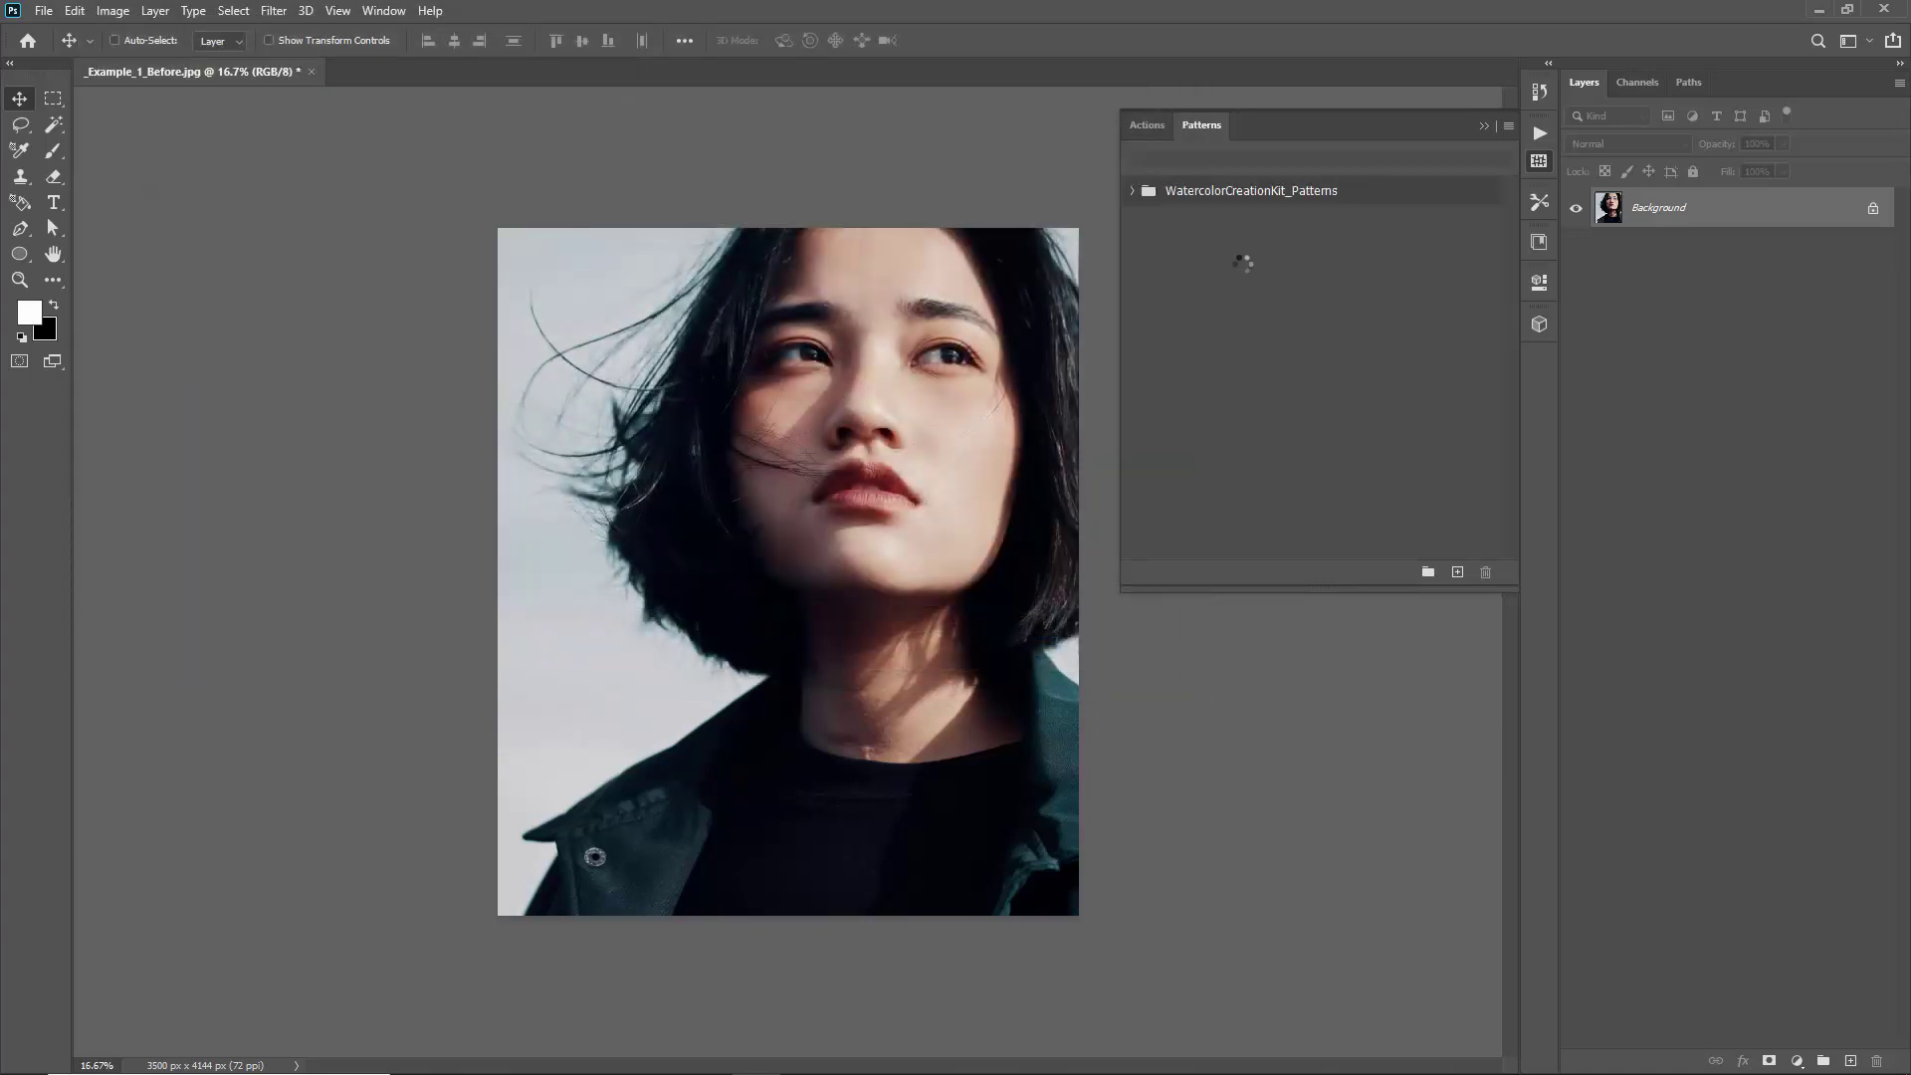
pyautogui.click(1205, 205)
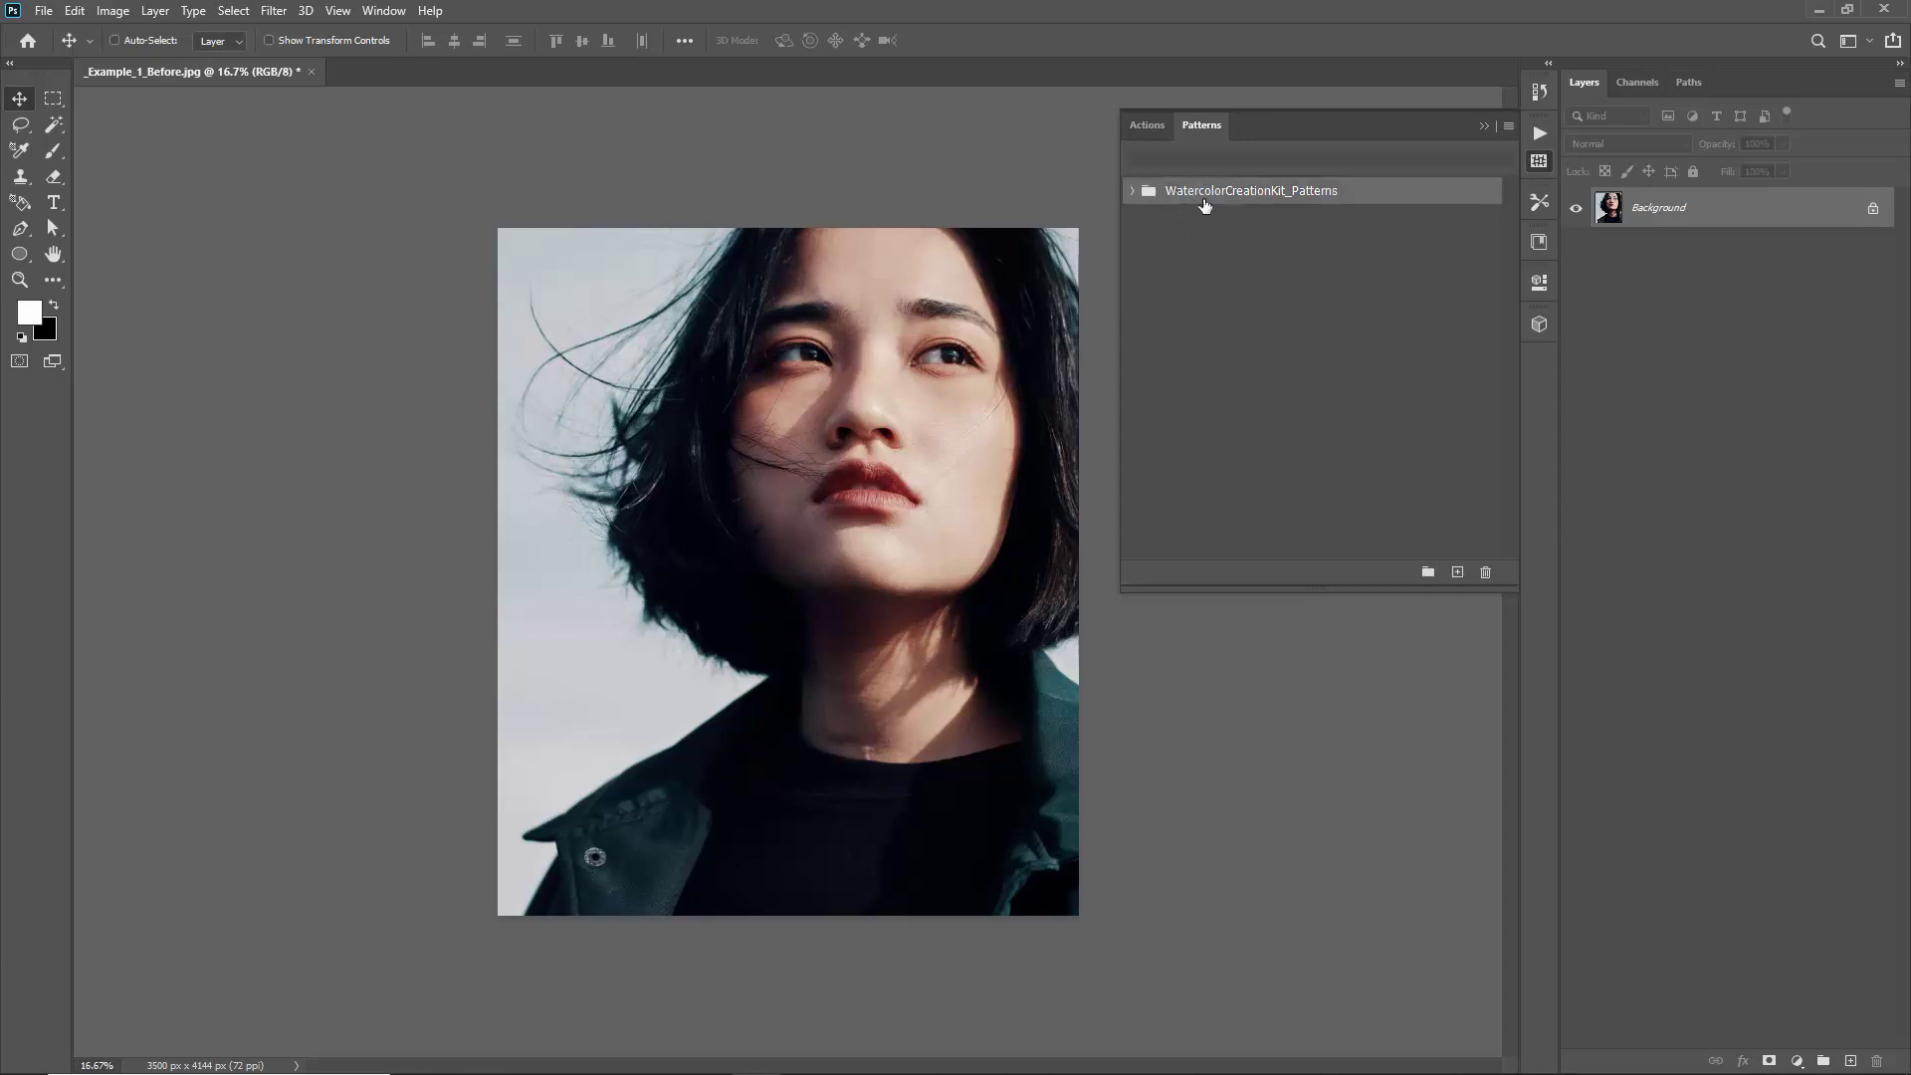
pyautogui.click(1132, 191)
pyautogui.click(1134, 191)
pyautogui.click(1487, 128)
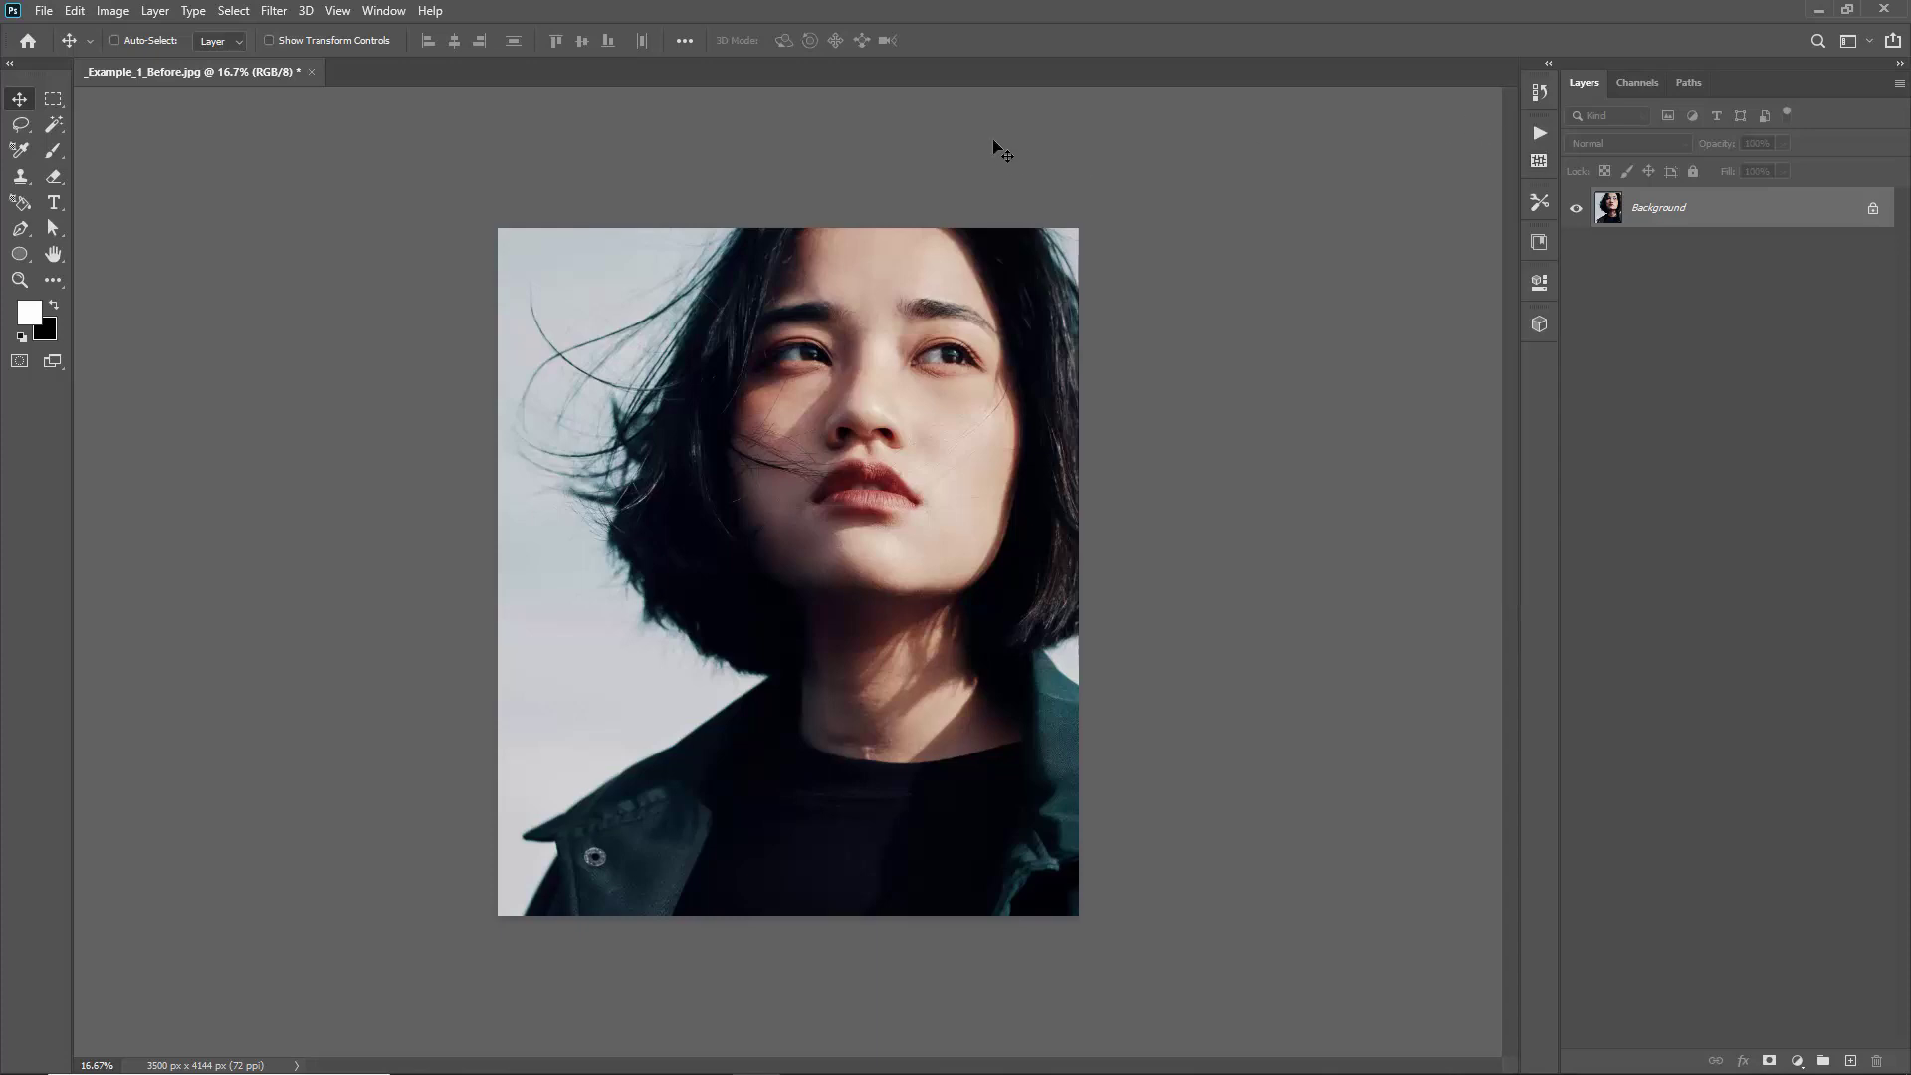
pyautogui.click(368, 18)
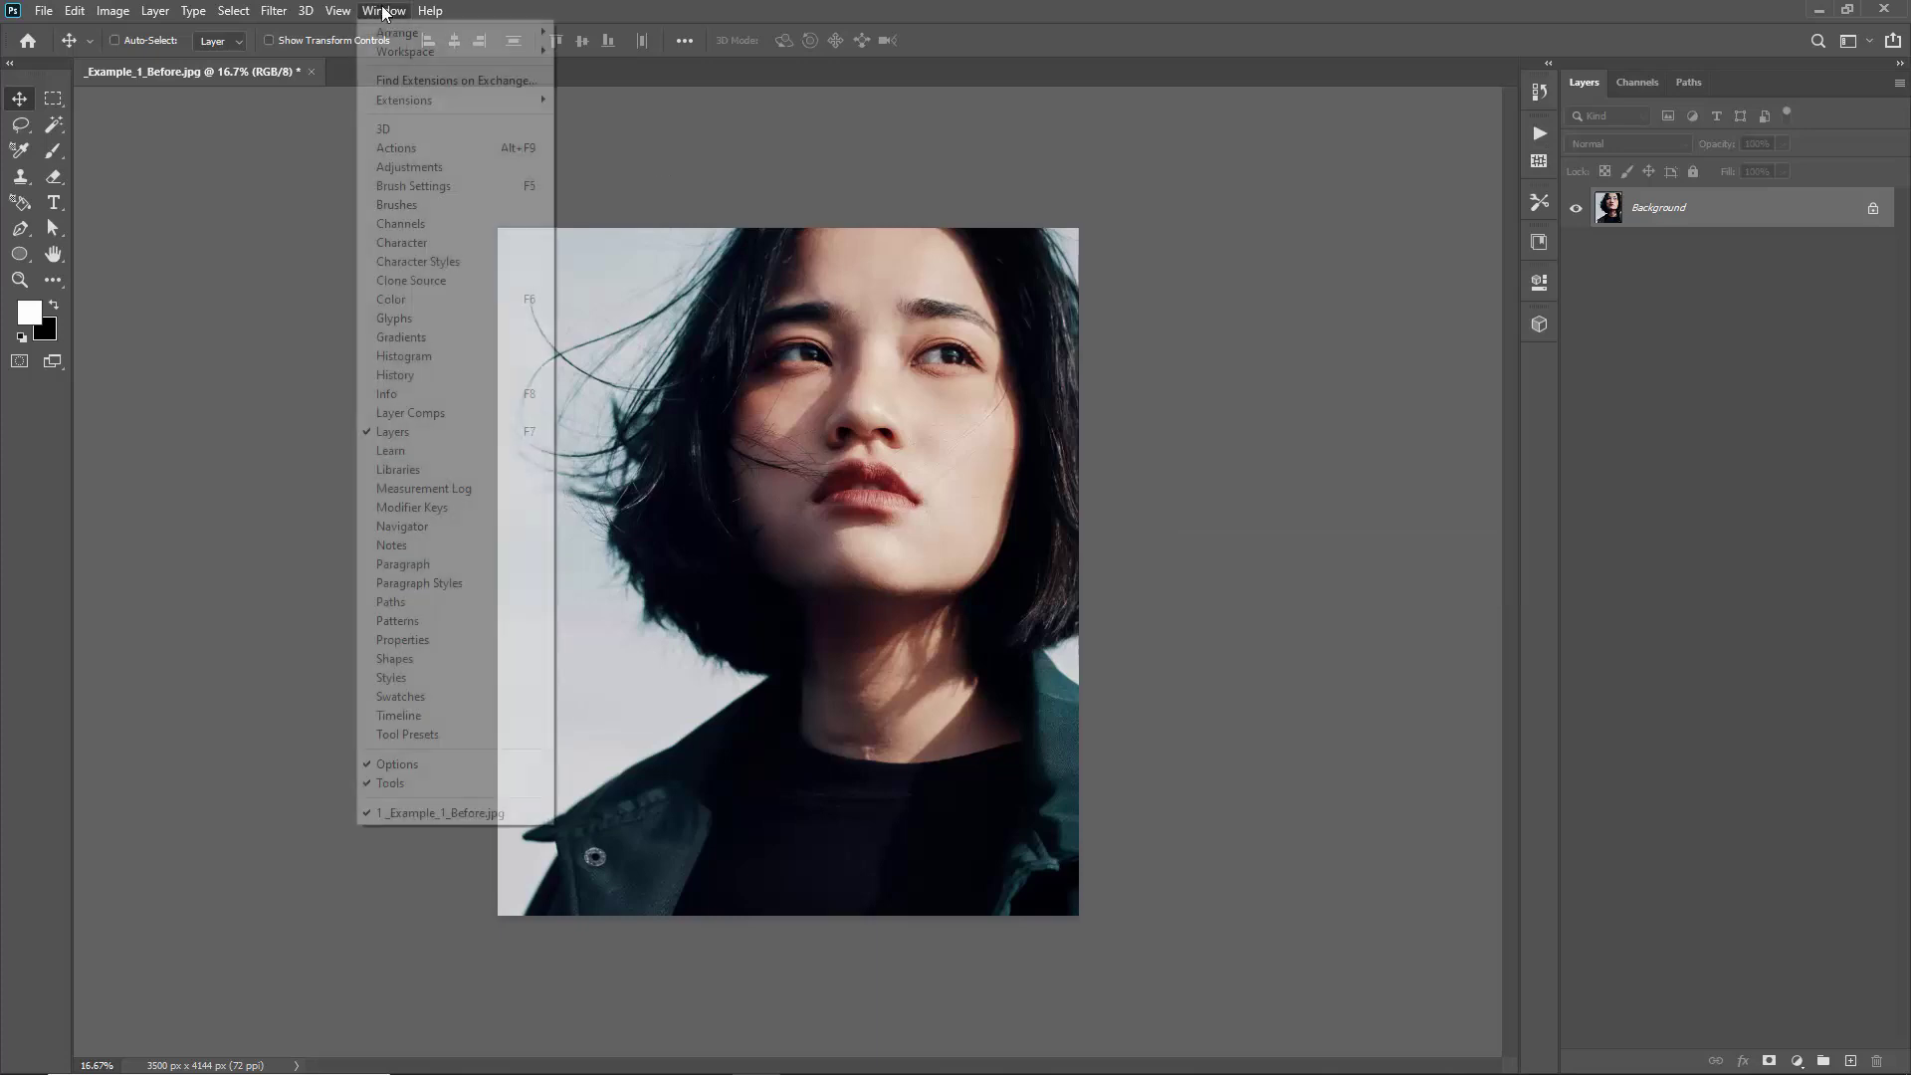
pyautogui.click(231, 374)
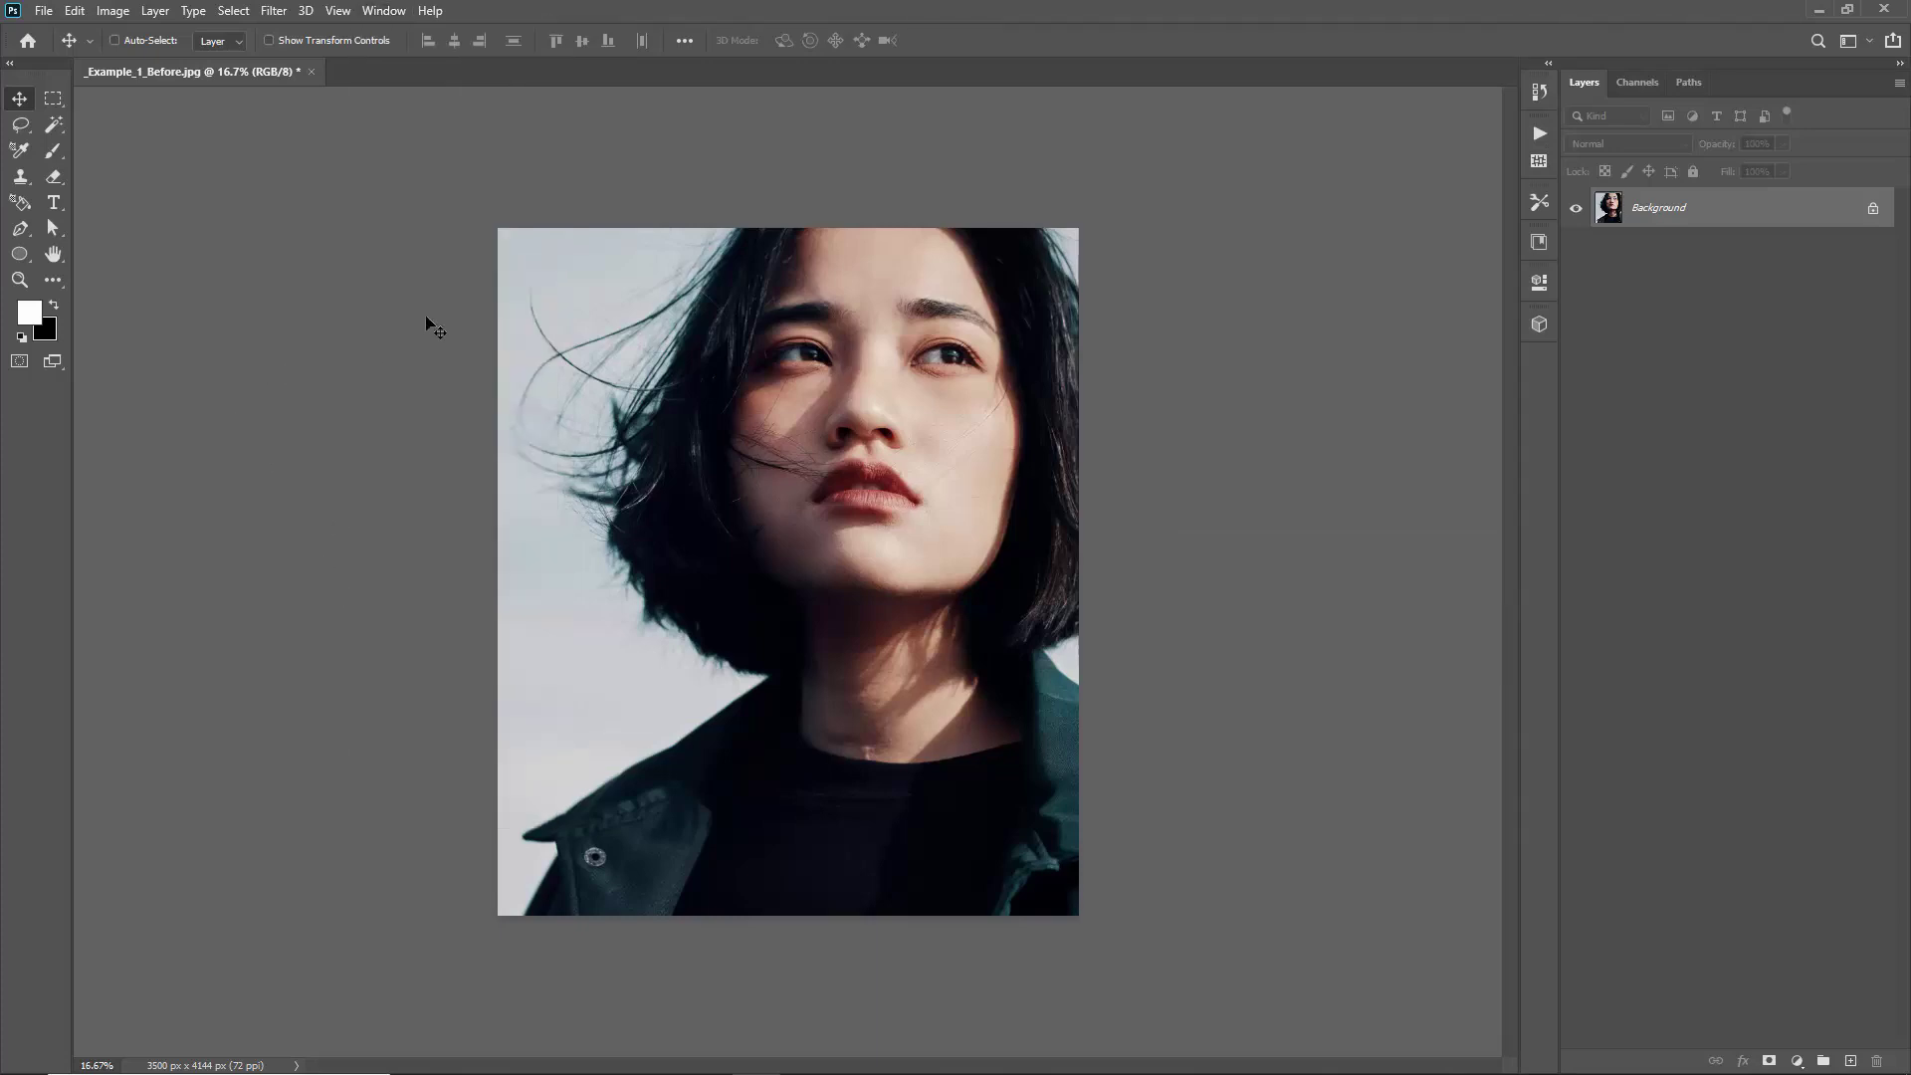
# Select the Paint Bucket tool and set its fill source to Pattern
pyautogui.press('g')
pyautogui.click(54, 279)
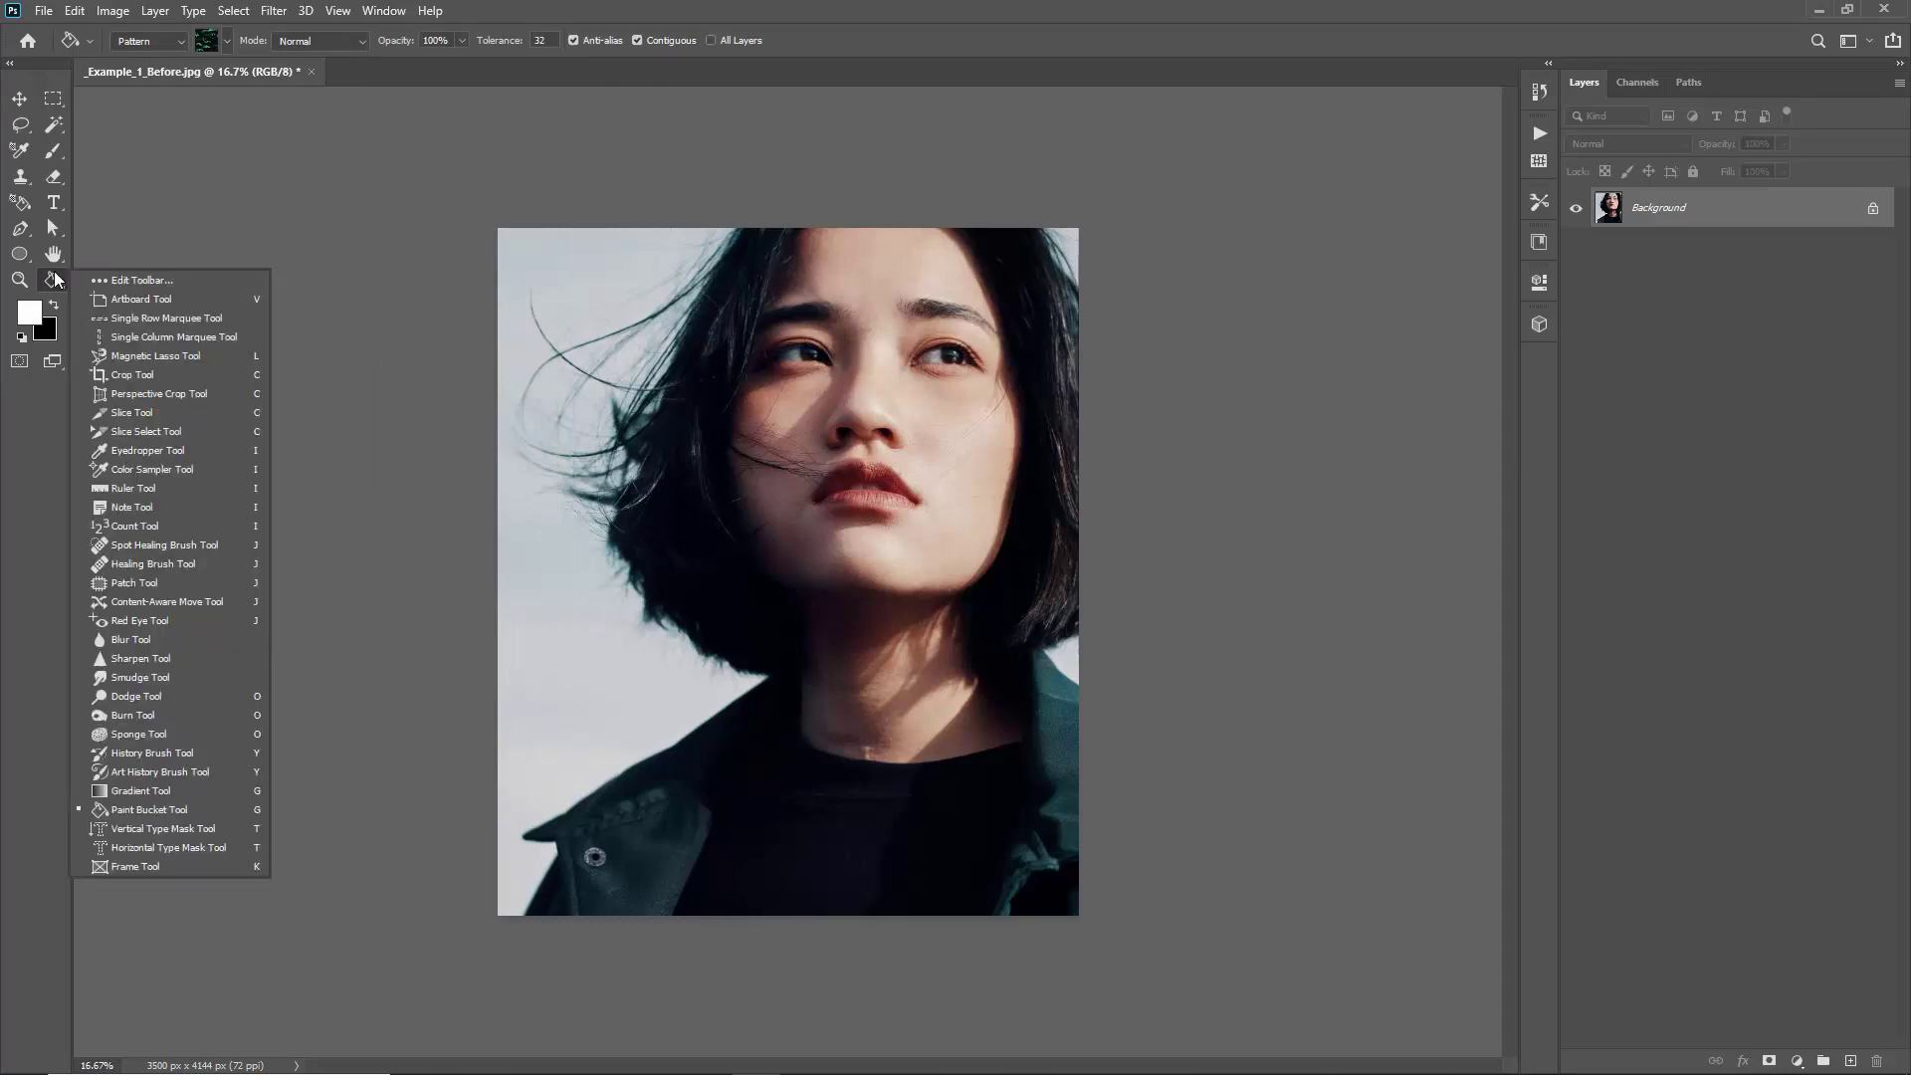
pyautogui.click(183, 809)
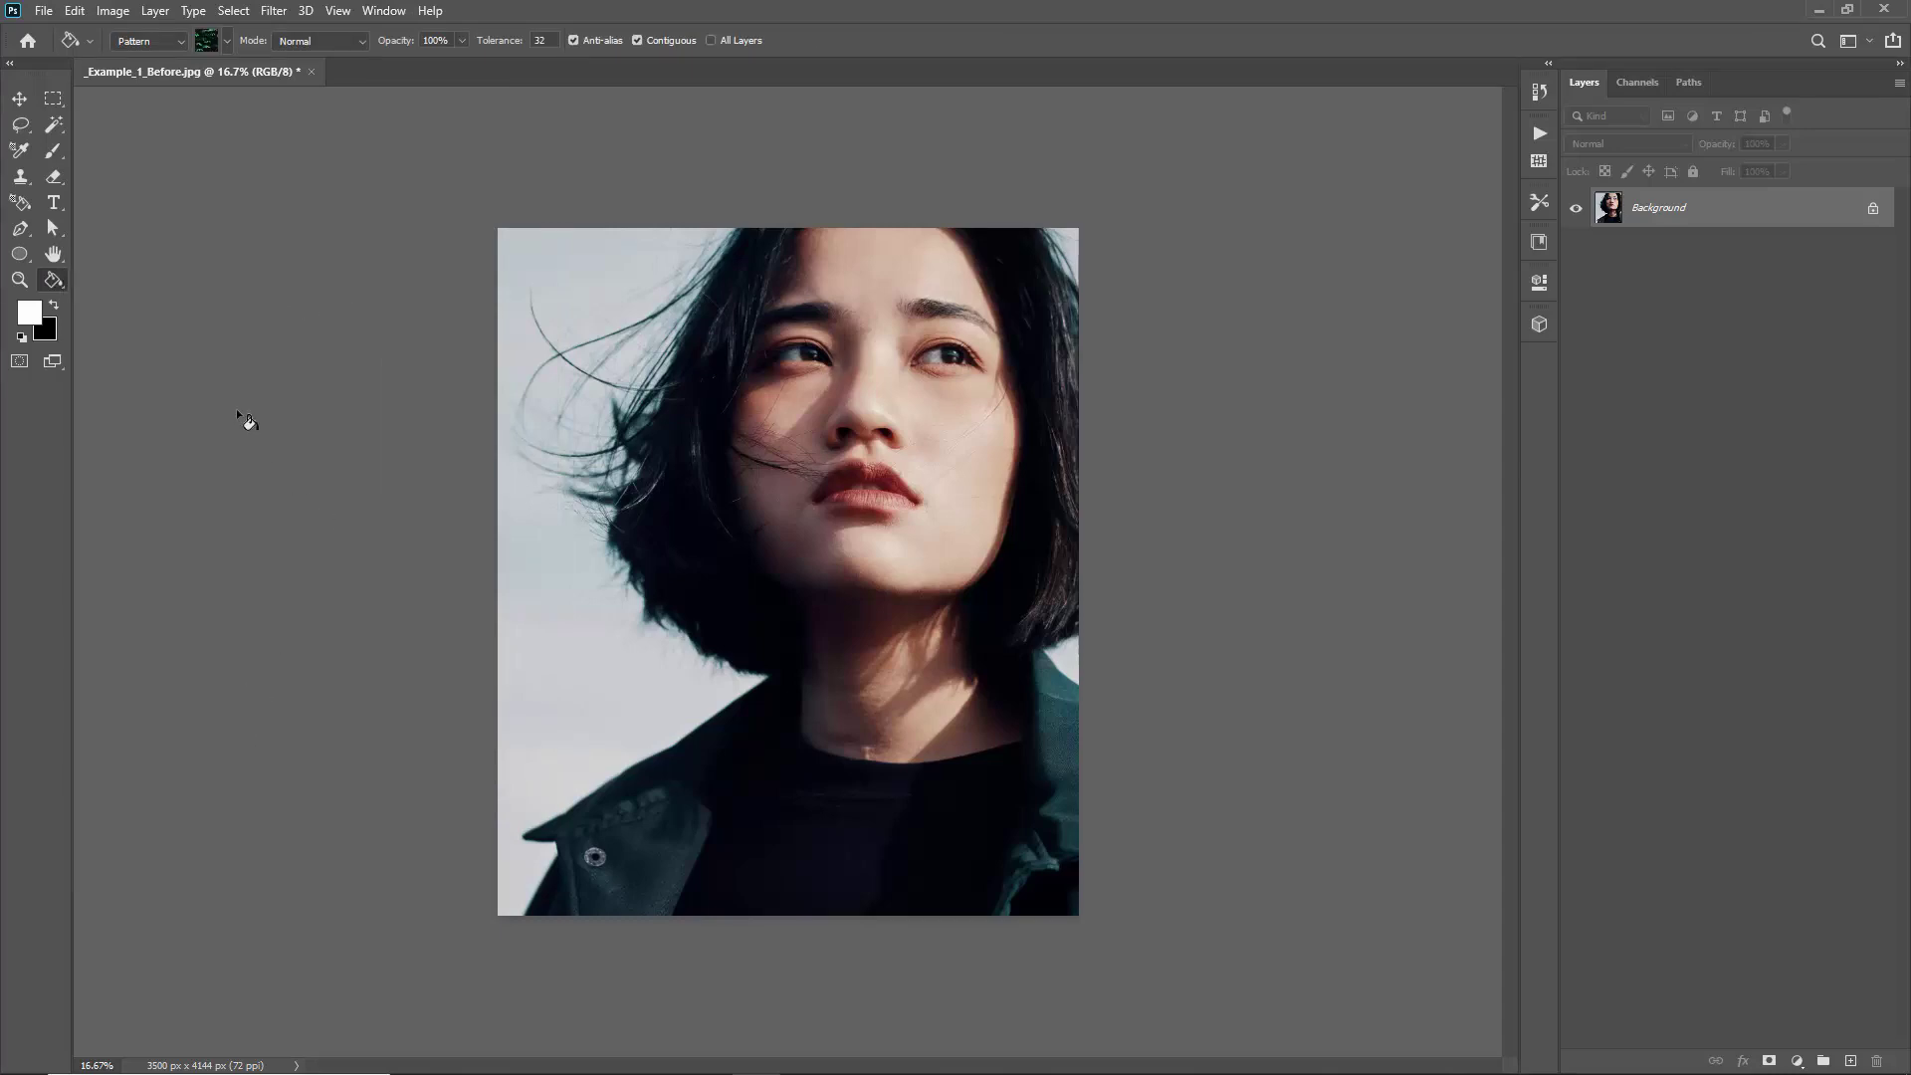
pyautogui.click(159, 41)
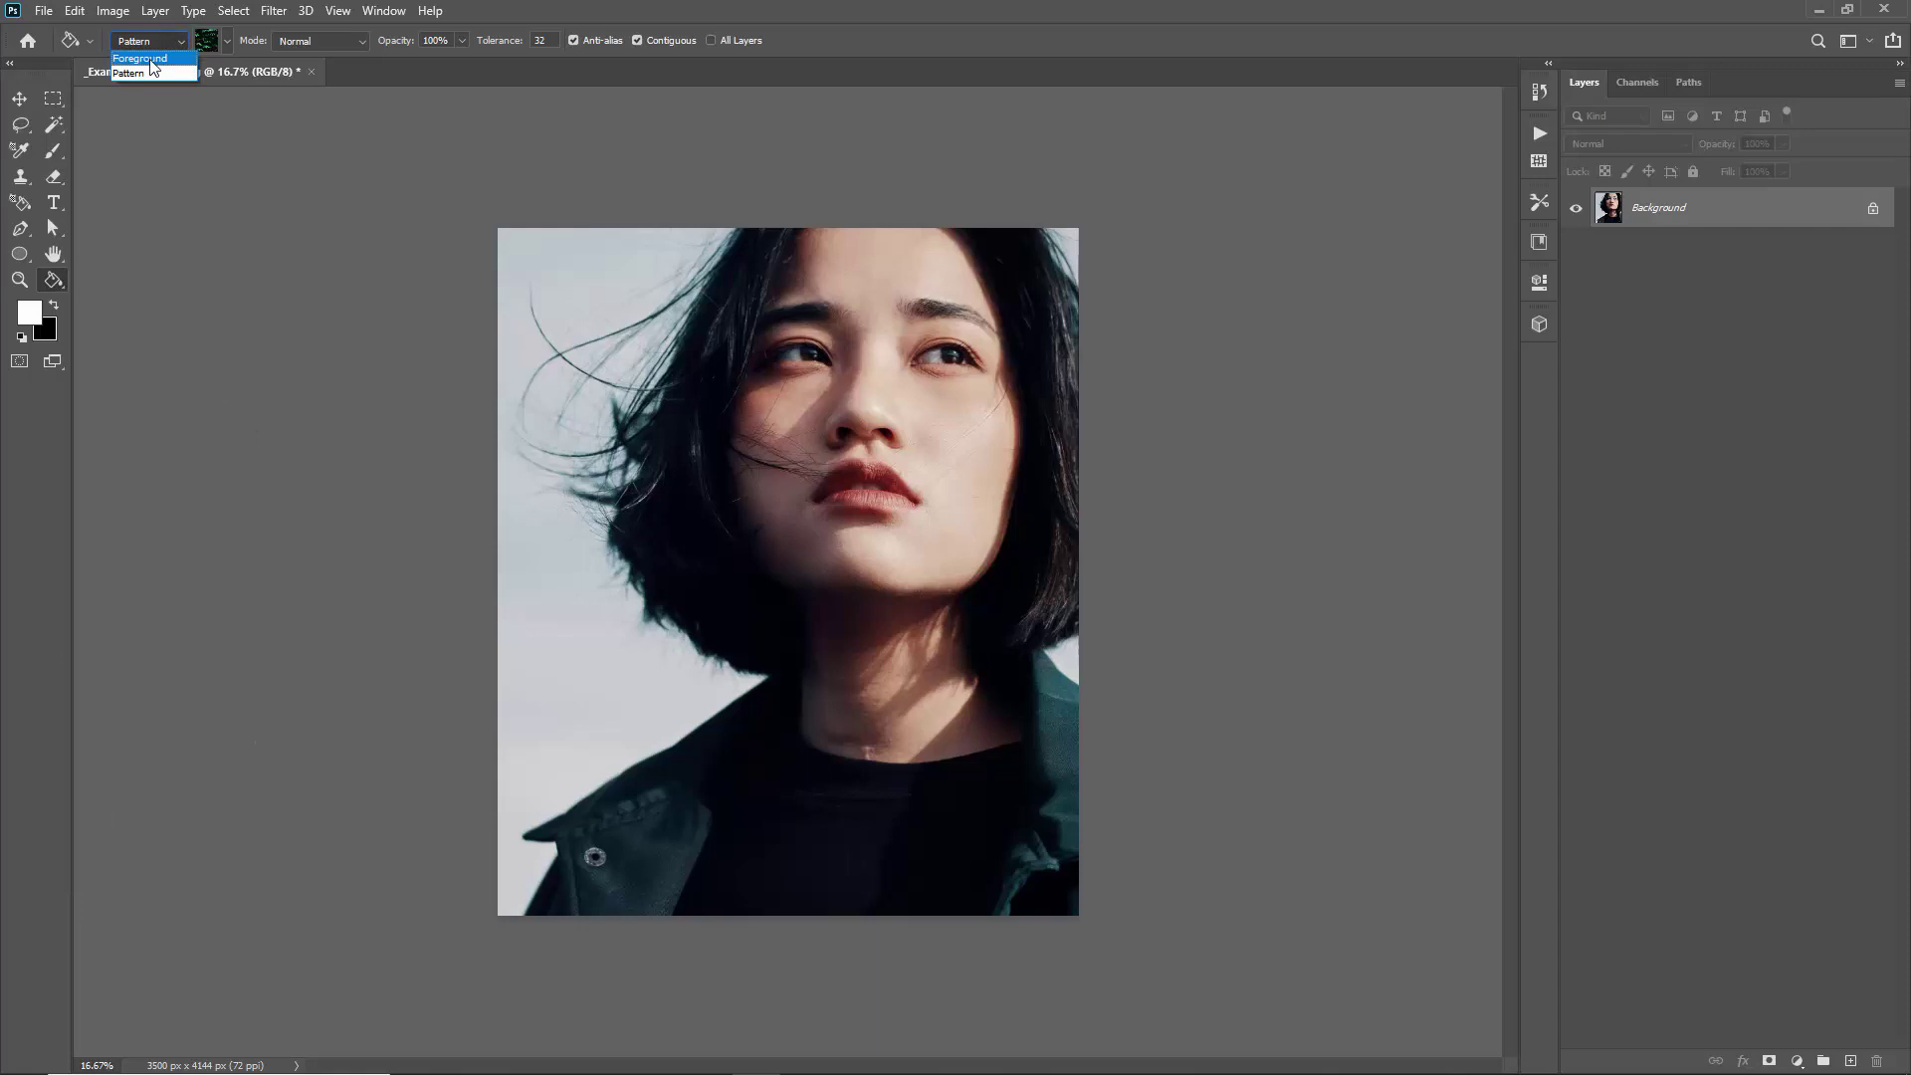
pyautogui.click(152, 62)
pyautogui.click(147, 41)
pyautogui.click(140, 74)
# Check the WatercolorCreationKit_Patterns group and the pattern import option in the pattern picker, and return to the Move tool
pyautogui.click(229, 41)
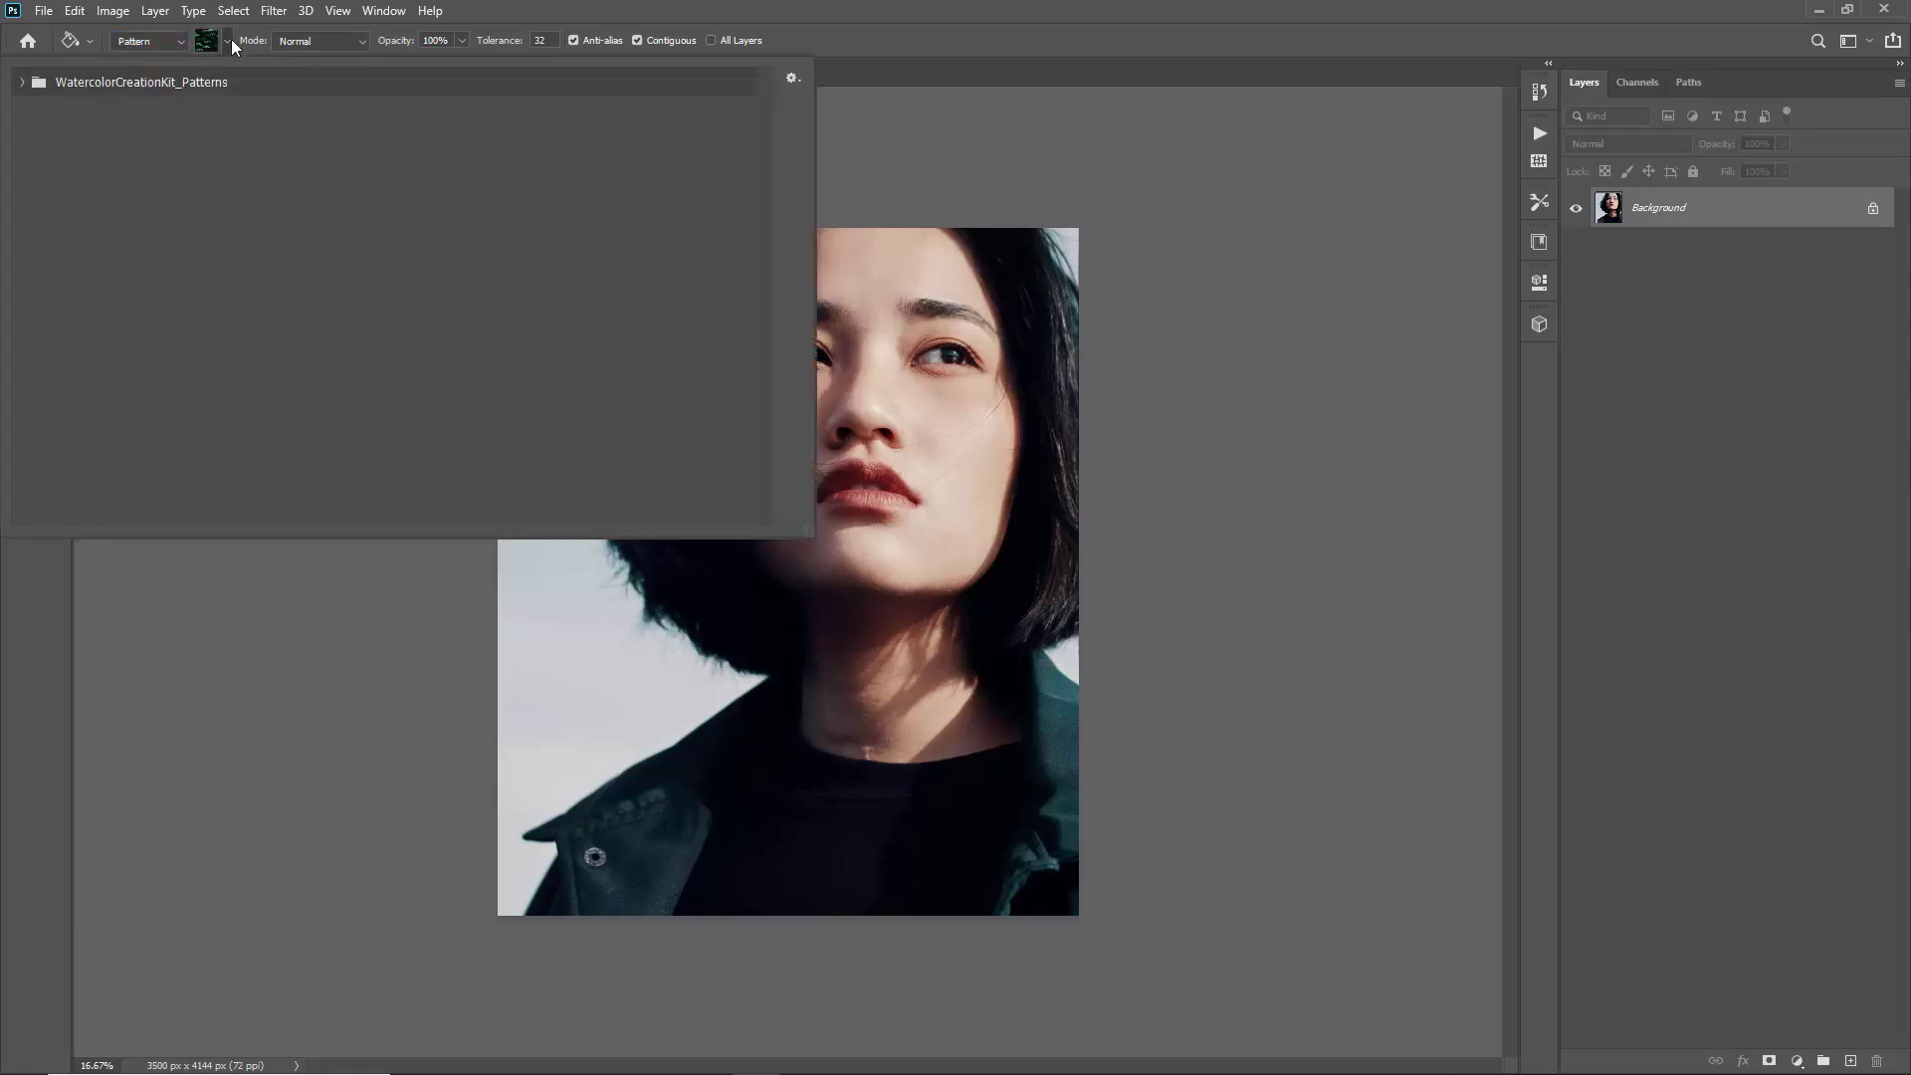
pyautogui.click(792, 79)
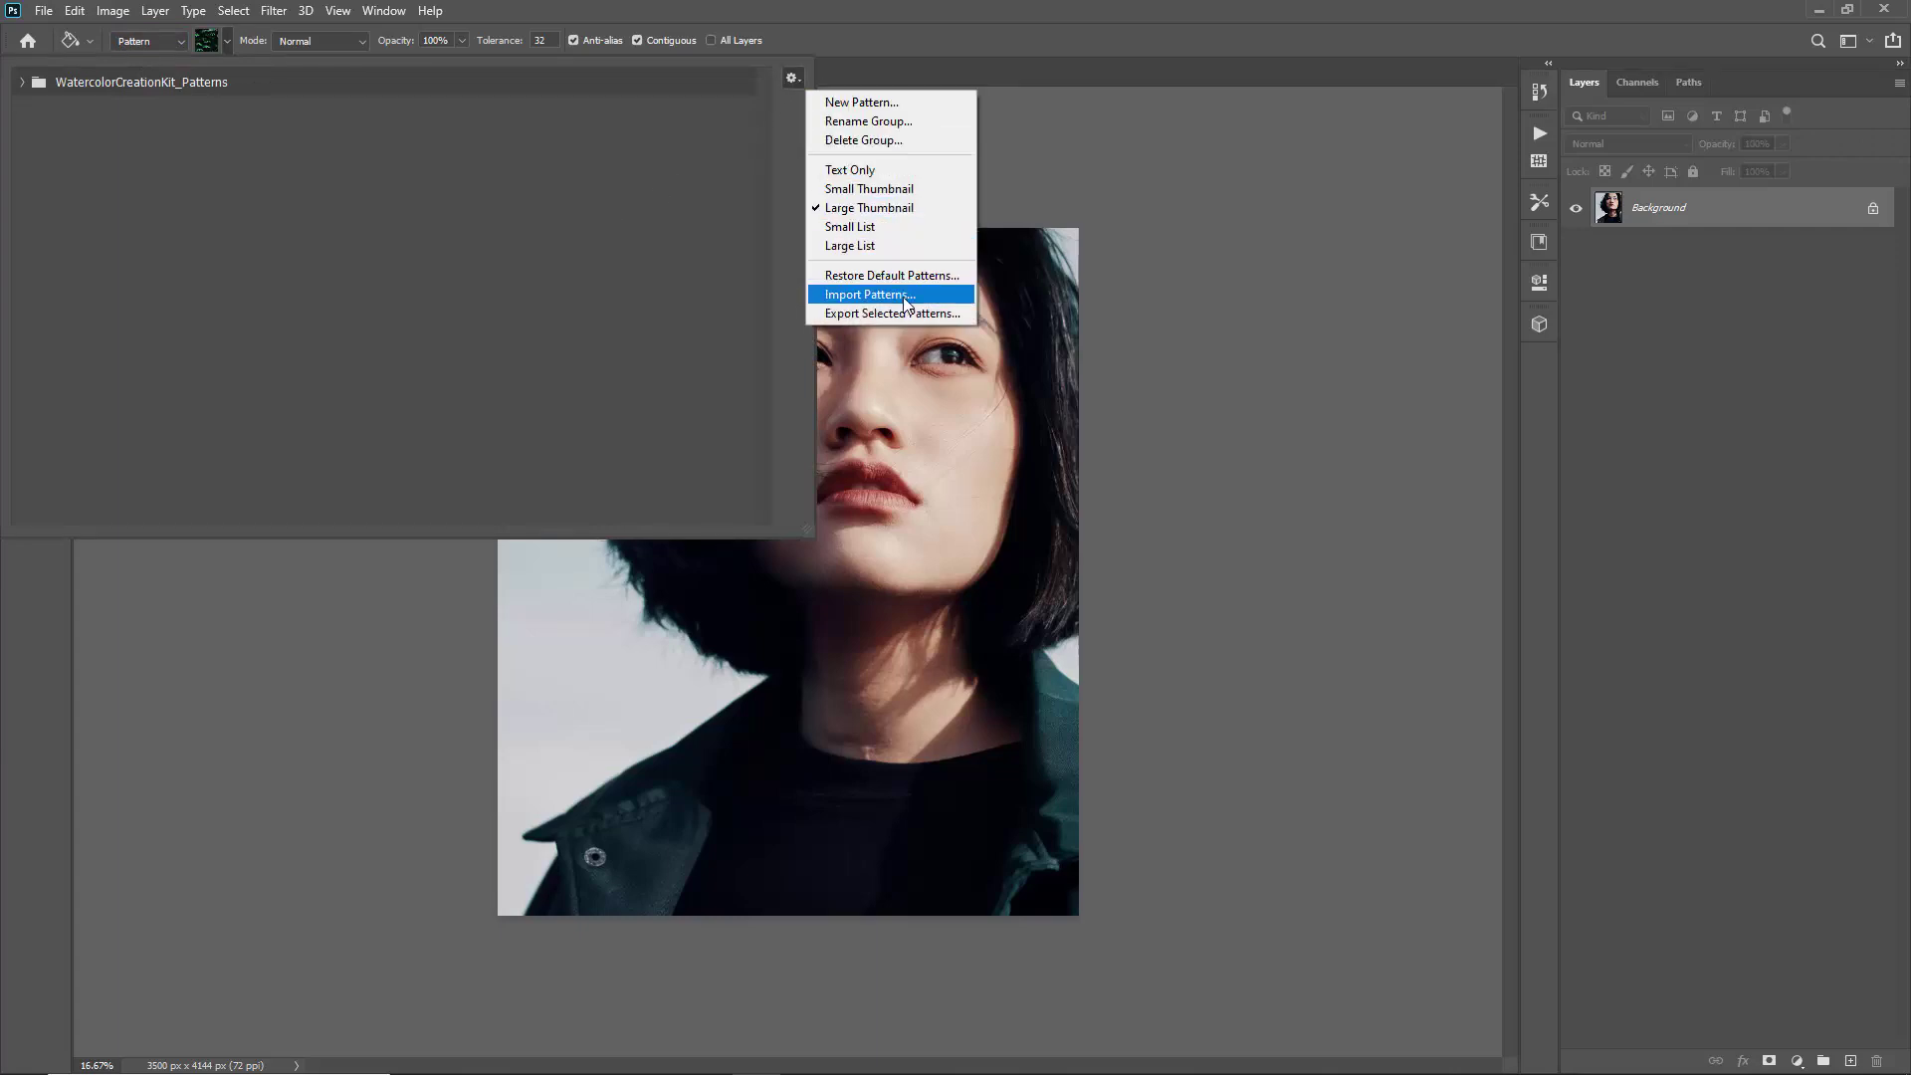
pyautogui.click(215, 188)
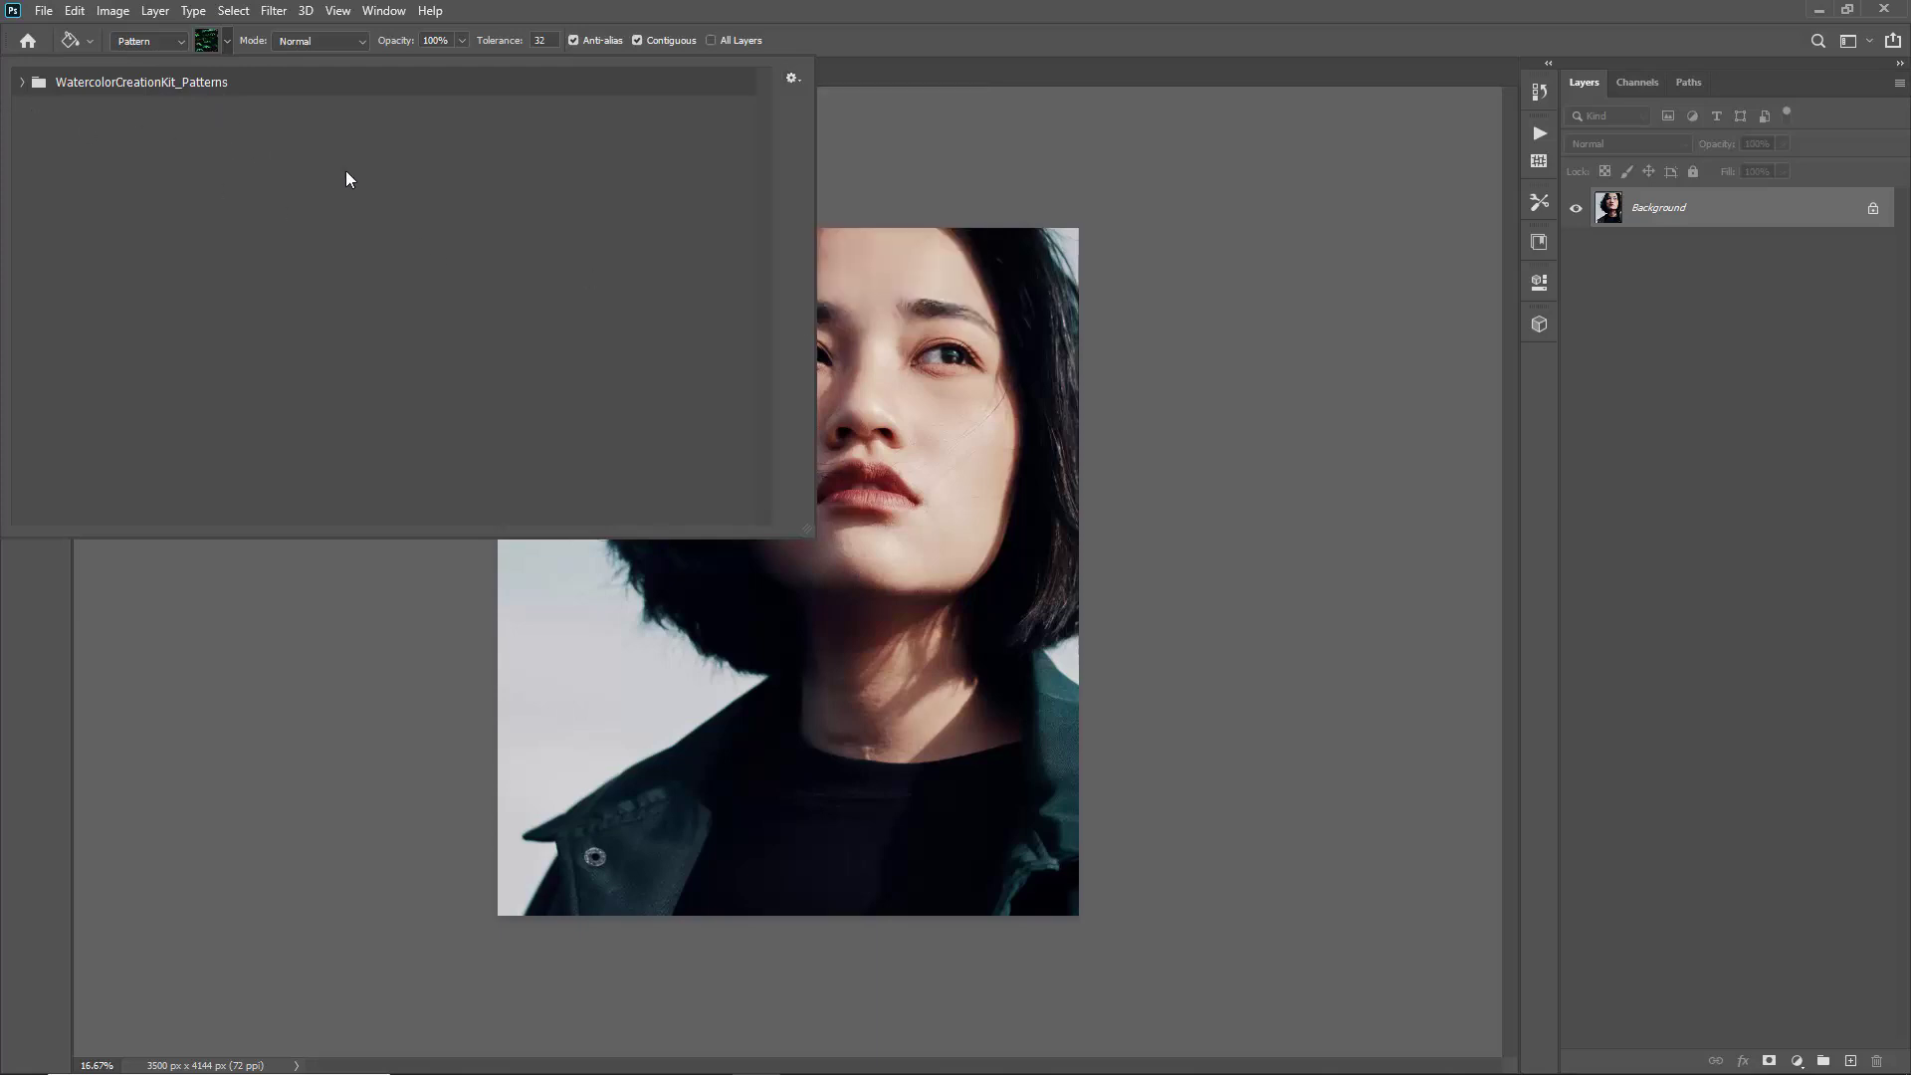
pyautogui.click(874, 118)
pyautogui.press('v')
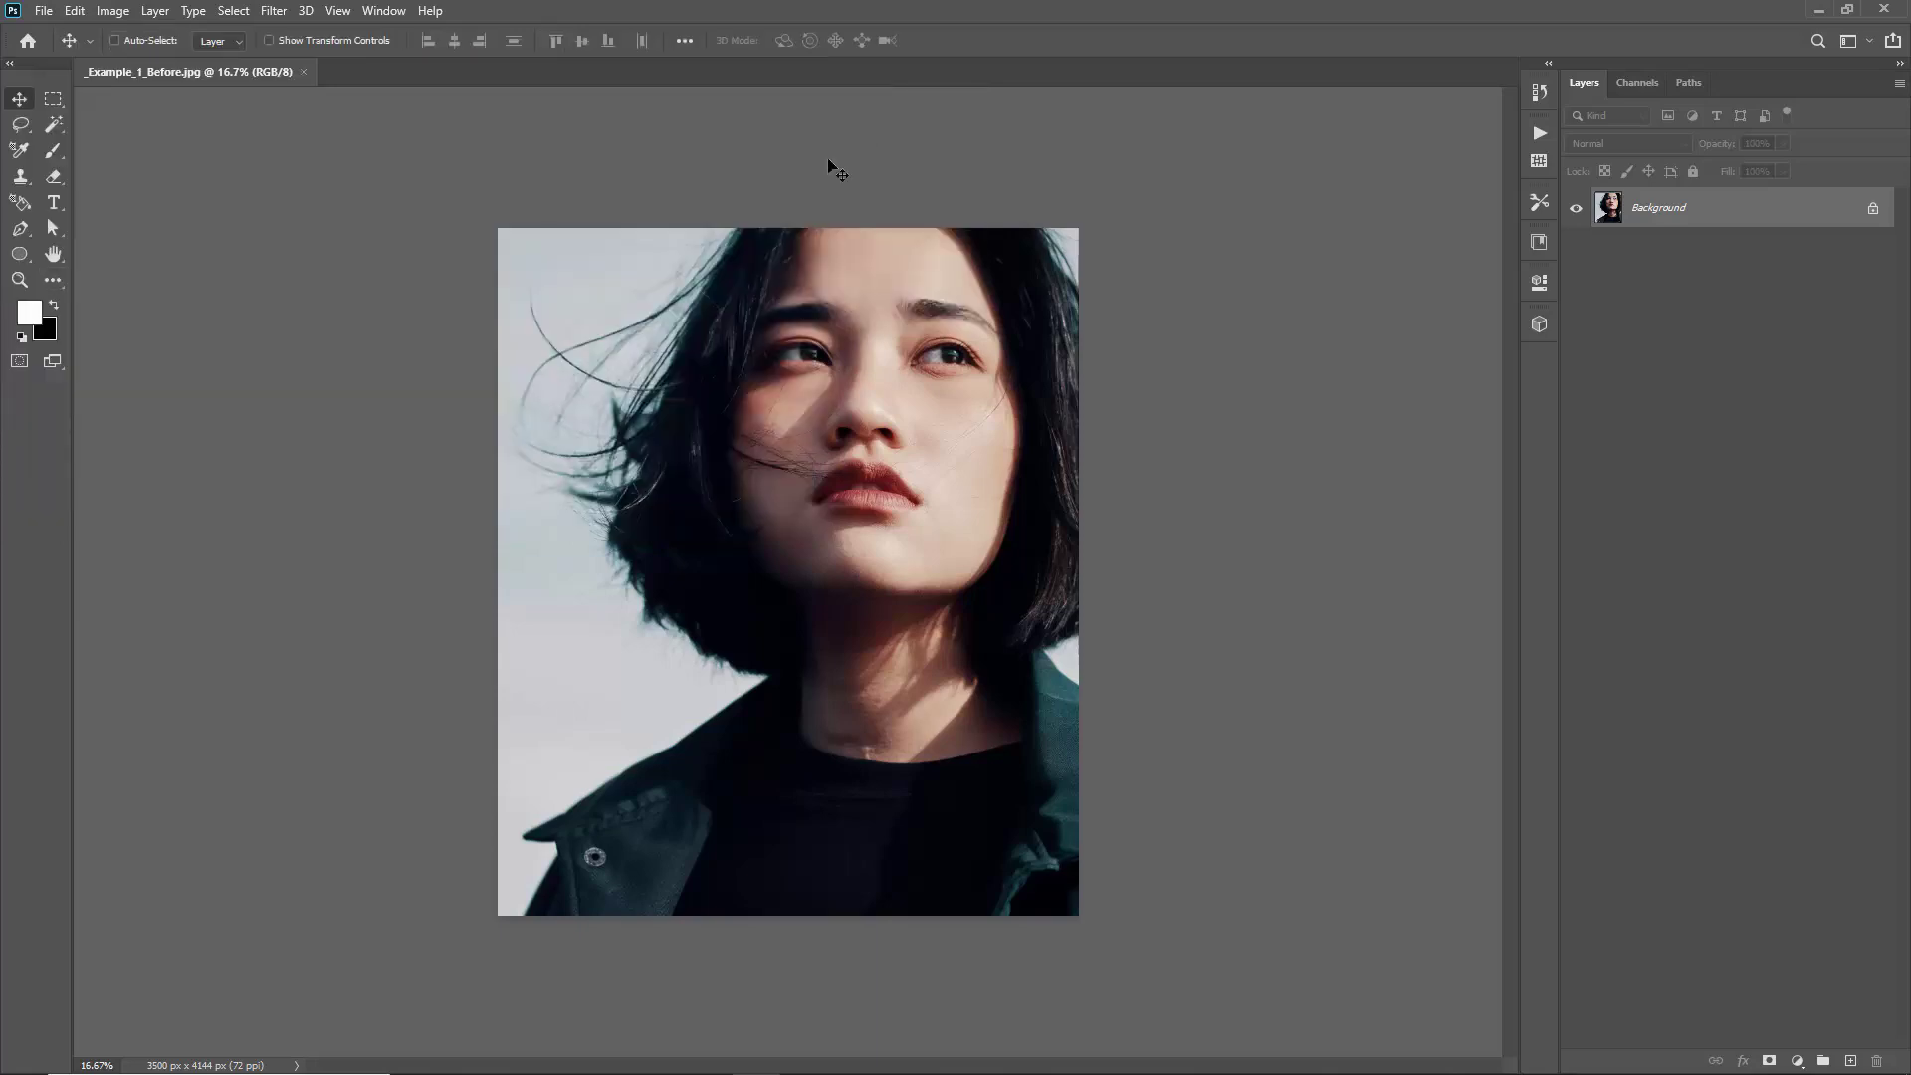
# Load the action file Watercolor Creation Kit - By Sevenstyles.atn into the Actions panel
pyautogui.click(383, 11)
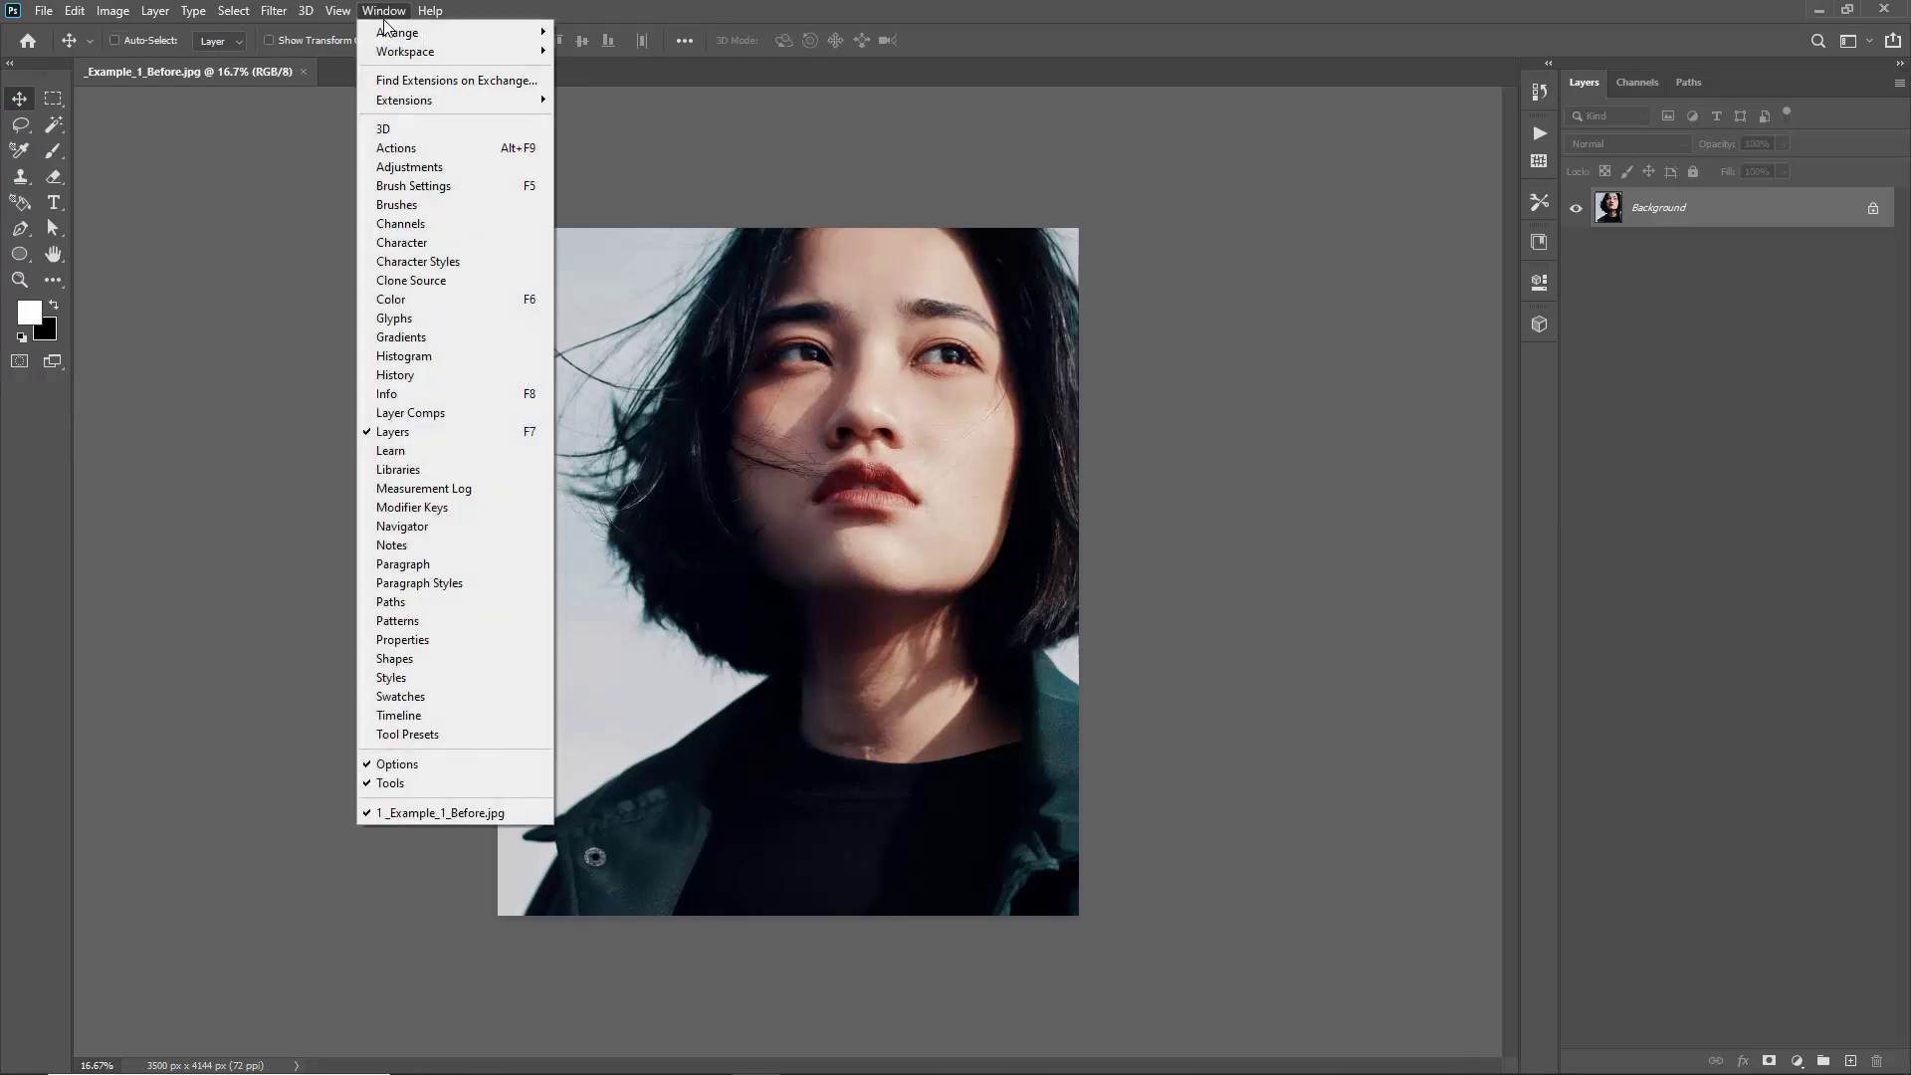
pyautogui.click(460, 148)
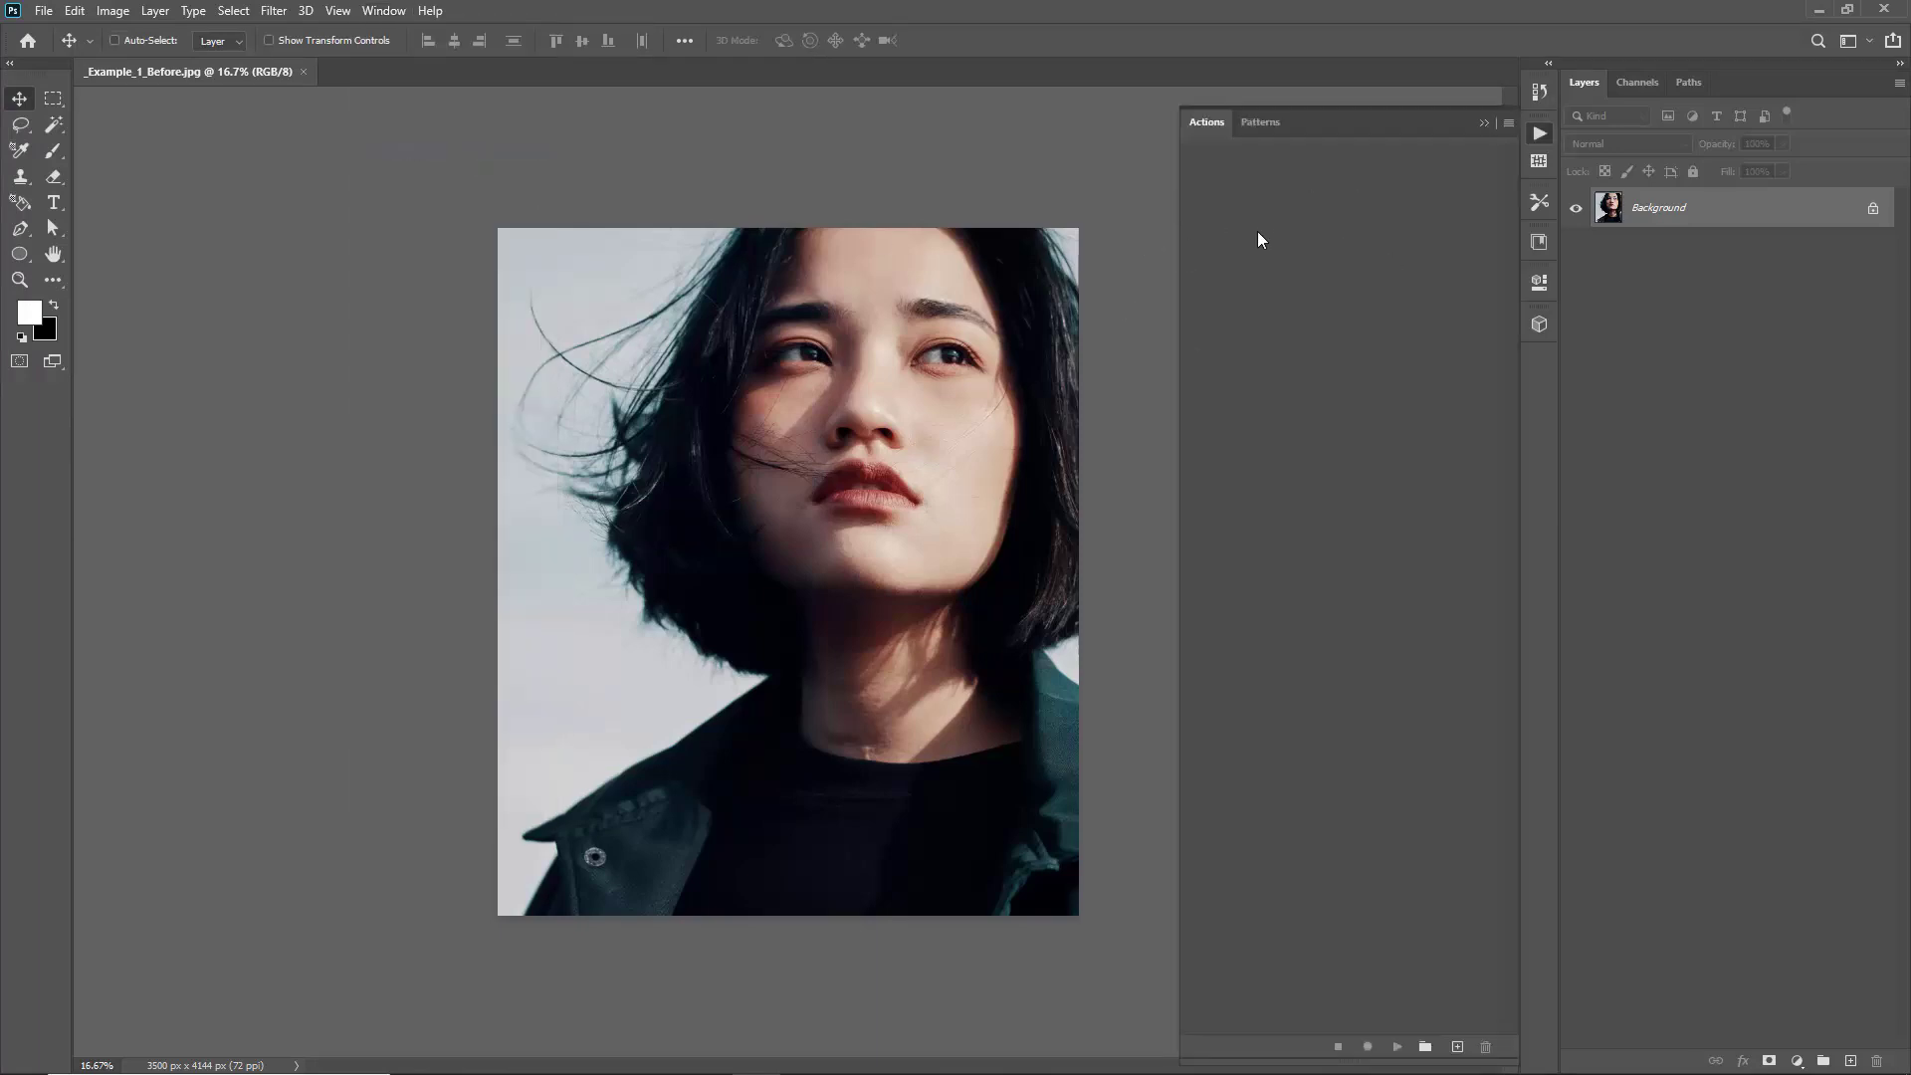
pyautogui.click(1509, 122)
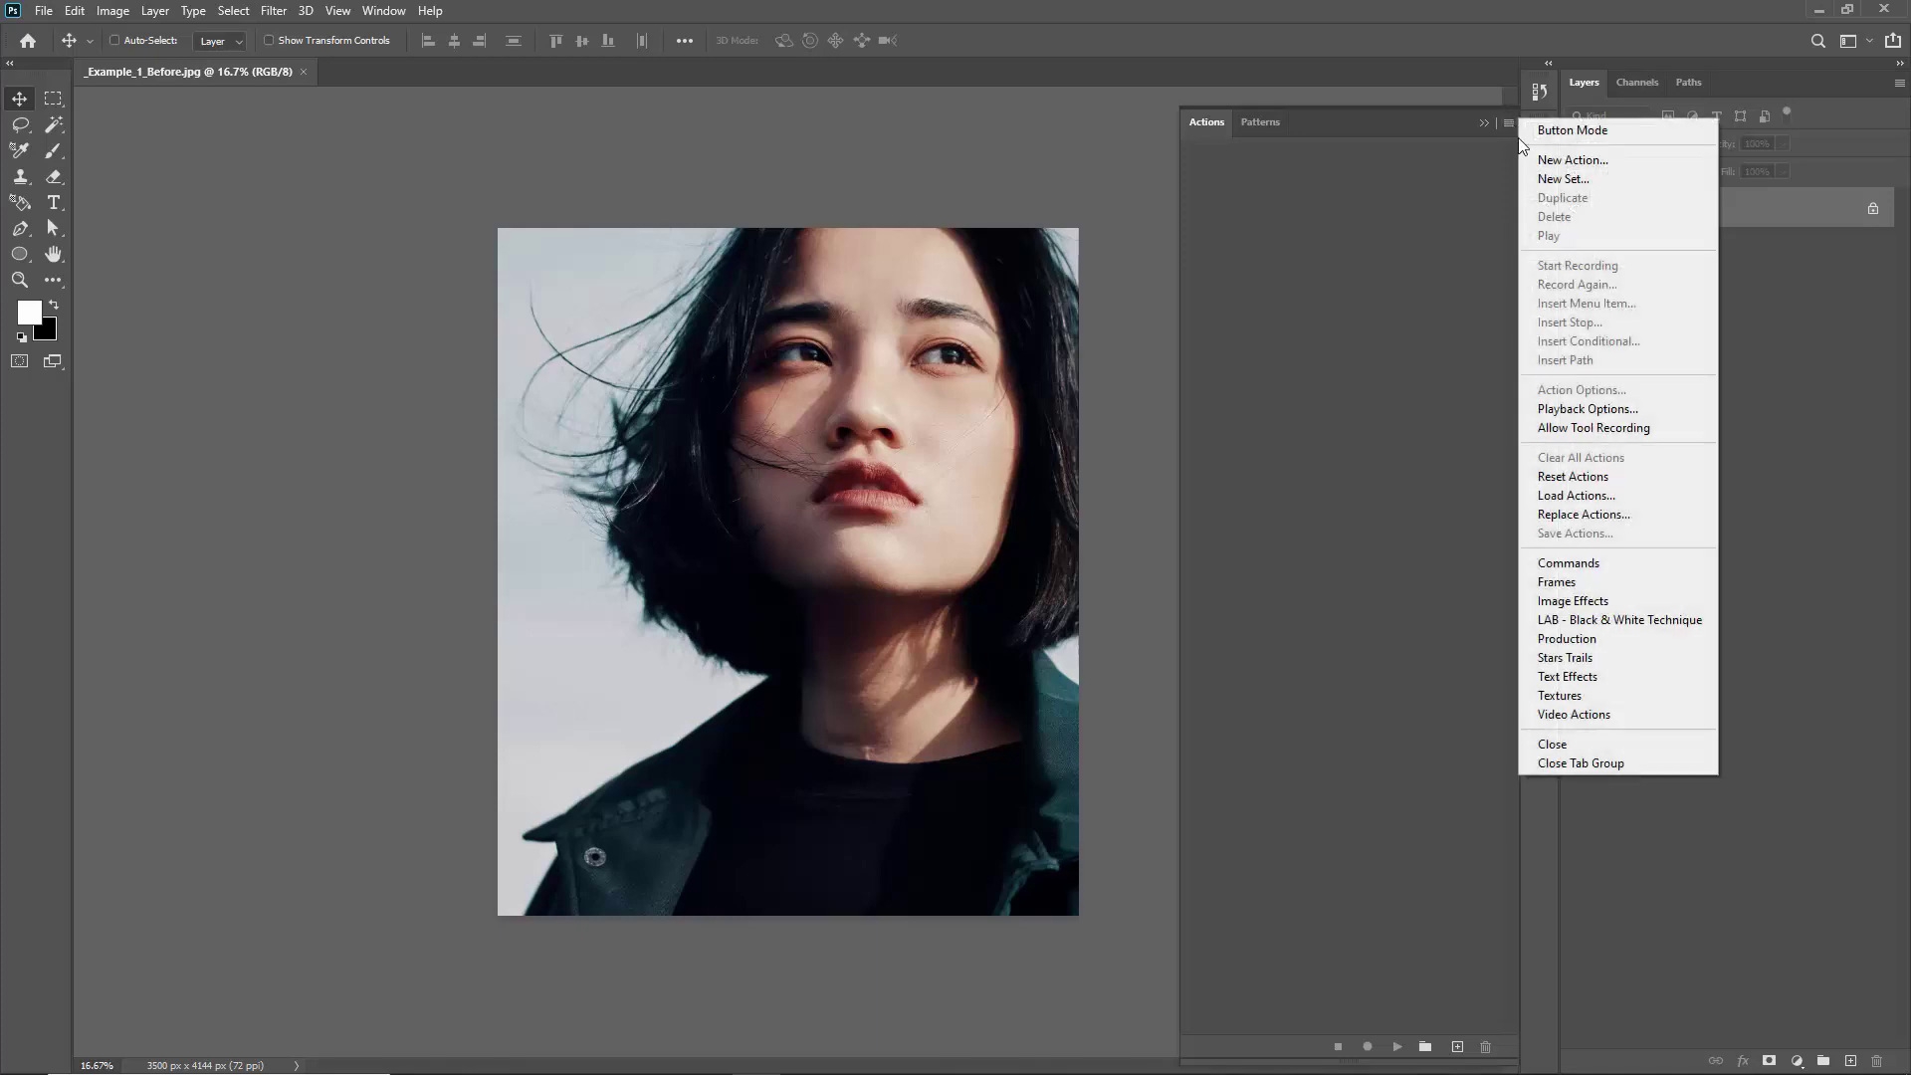
pyautogui.click(1647, 496)
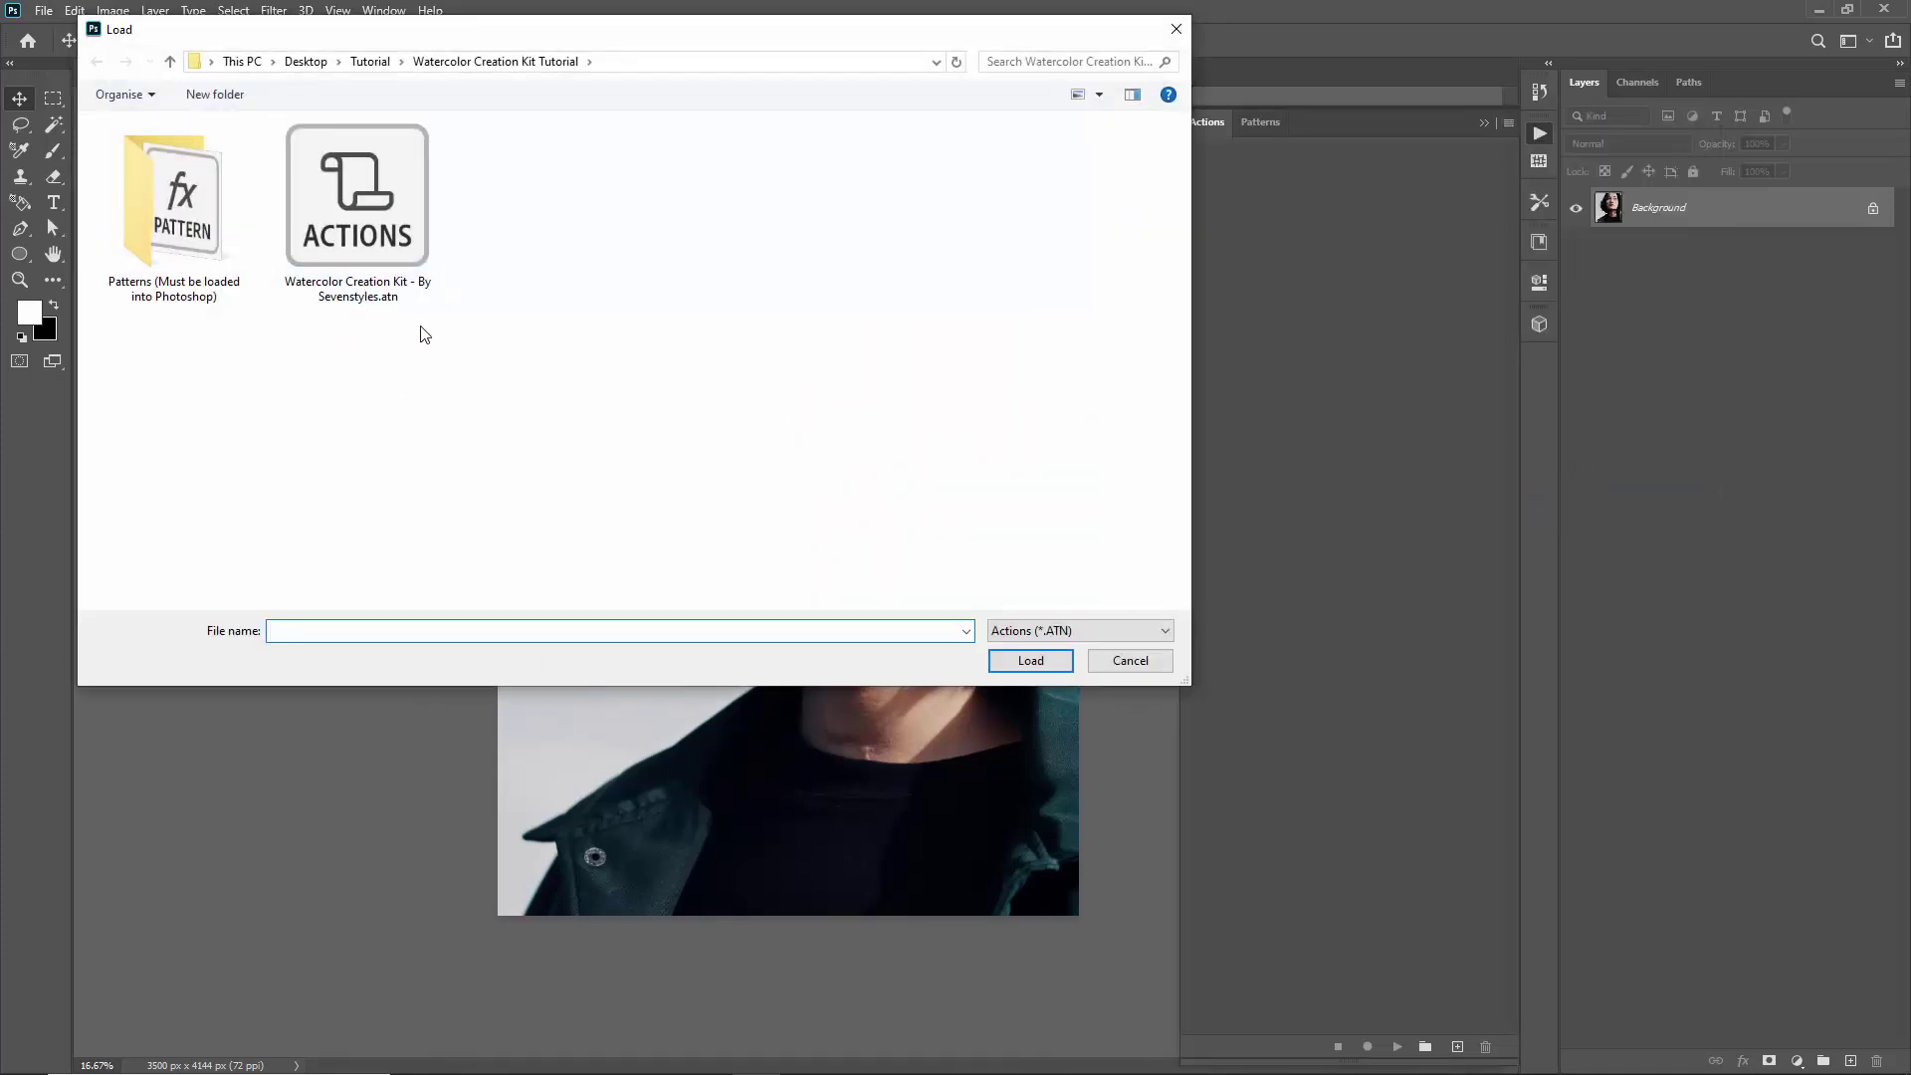
pyautogui.doubleClick(362, 207)
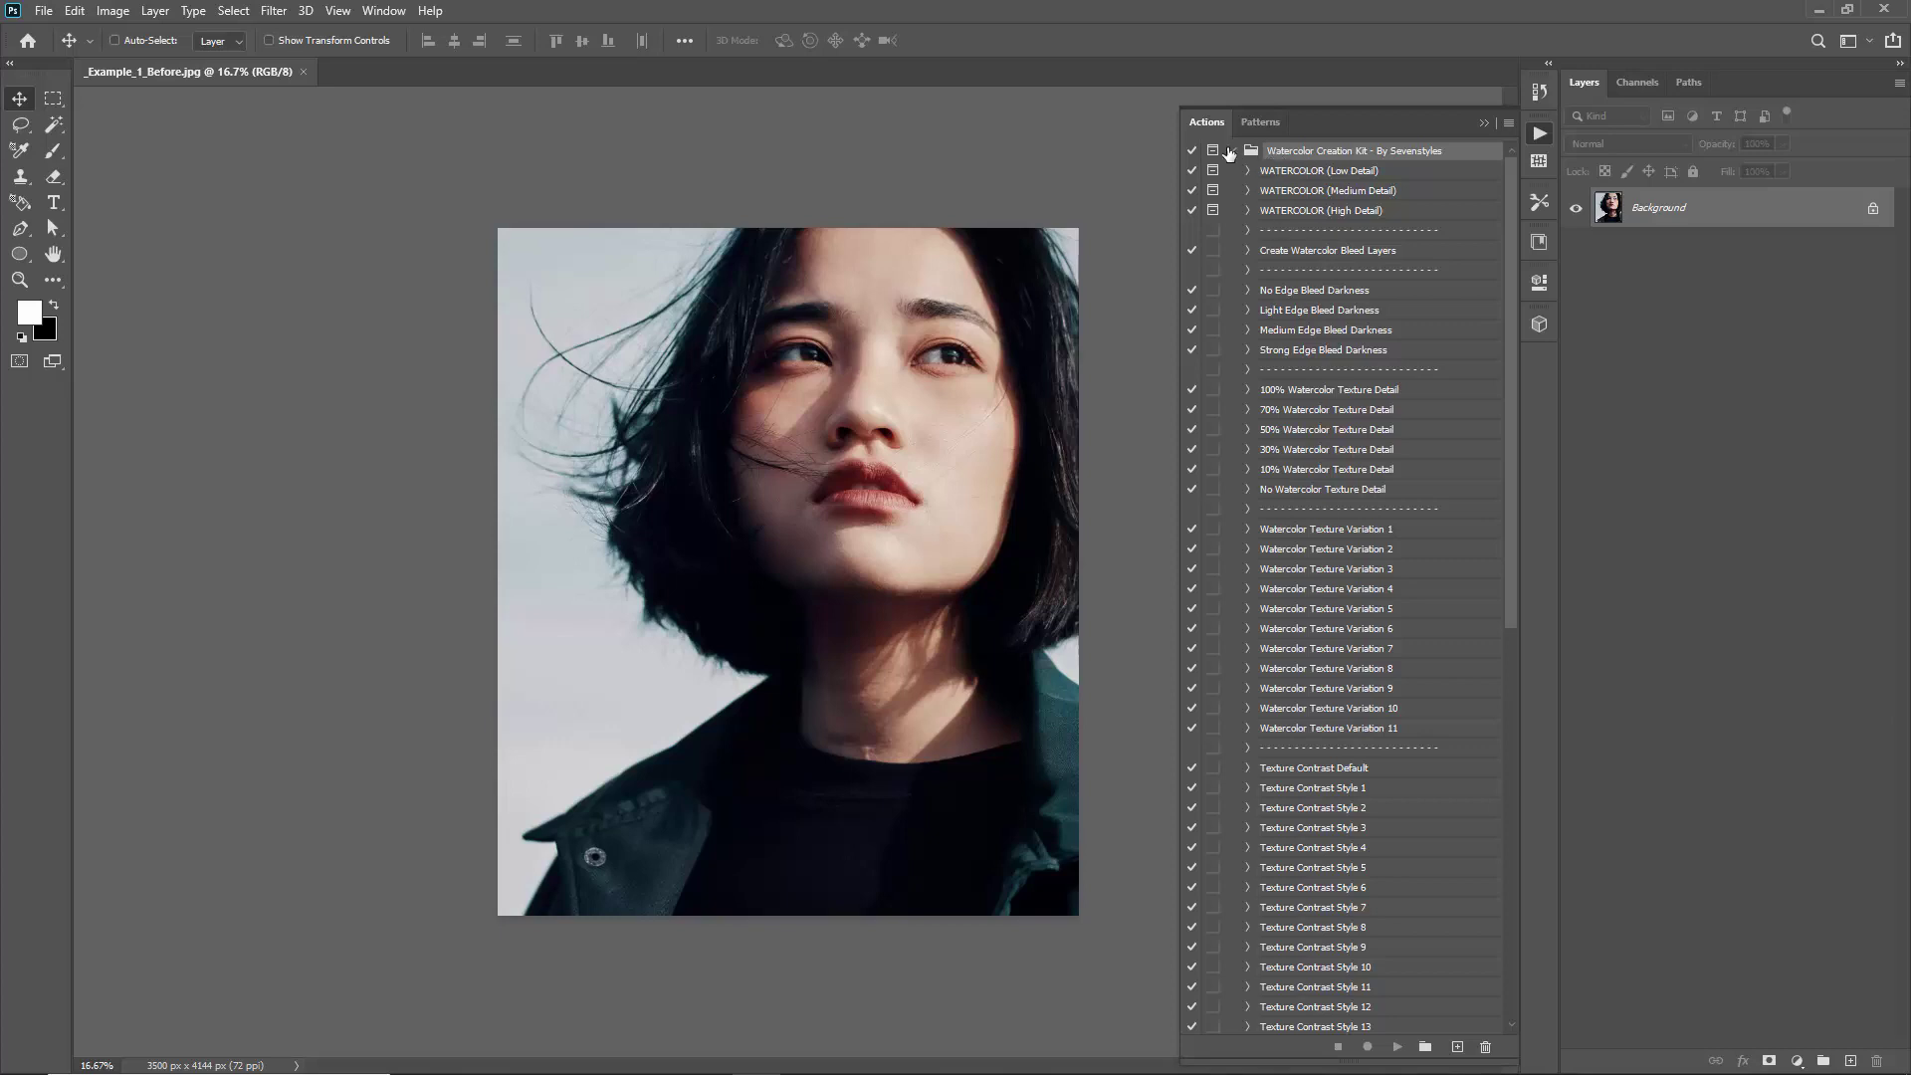
# Look through the actions in the Watercolor Creation Kit set, including the block marked Don't Touch
pyautogui.click(1230, 152)
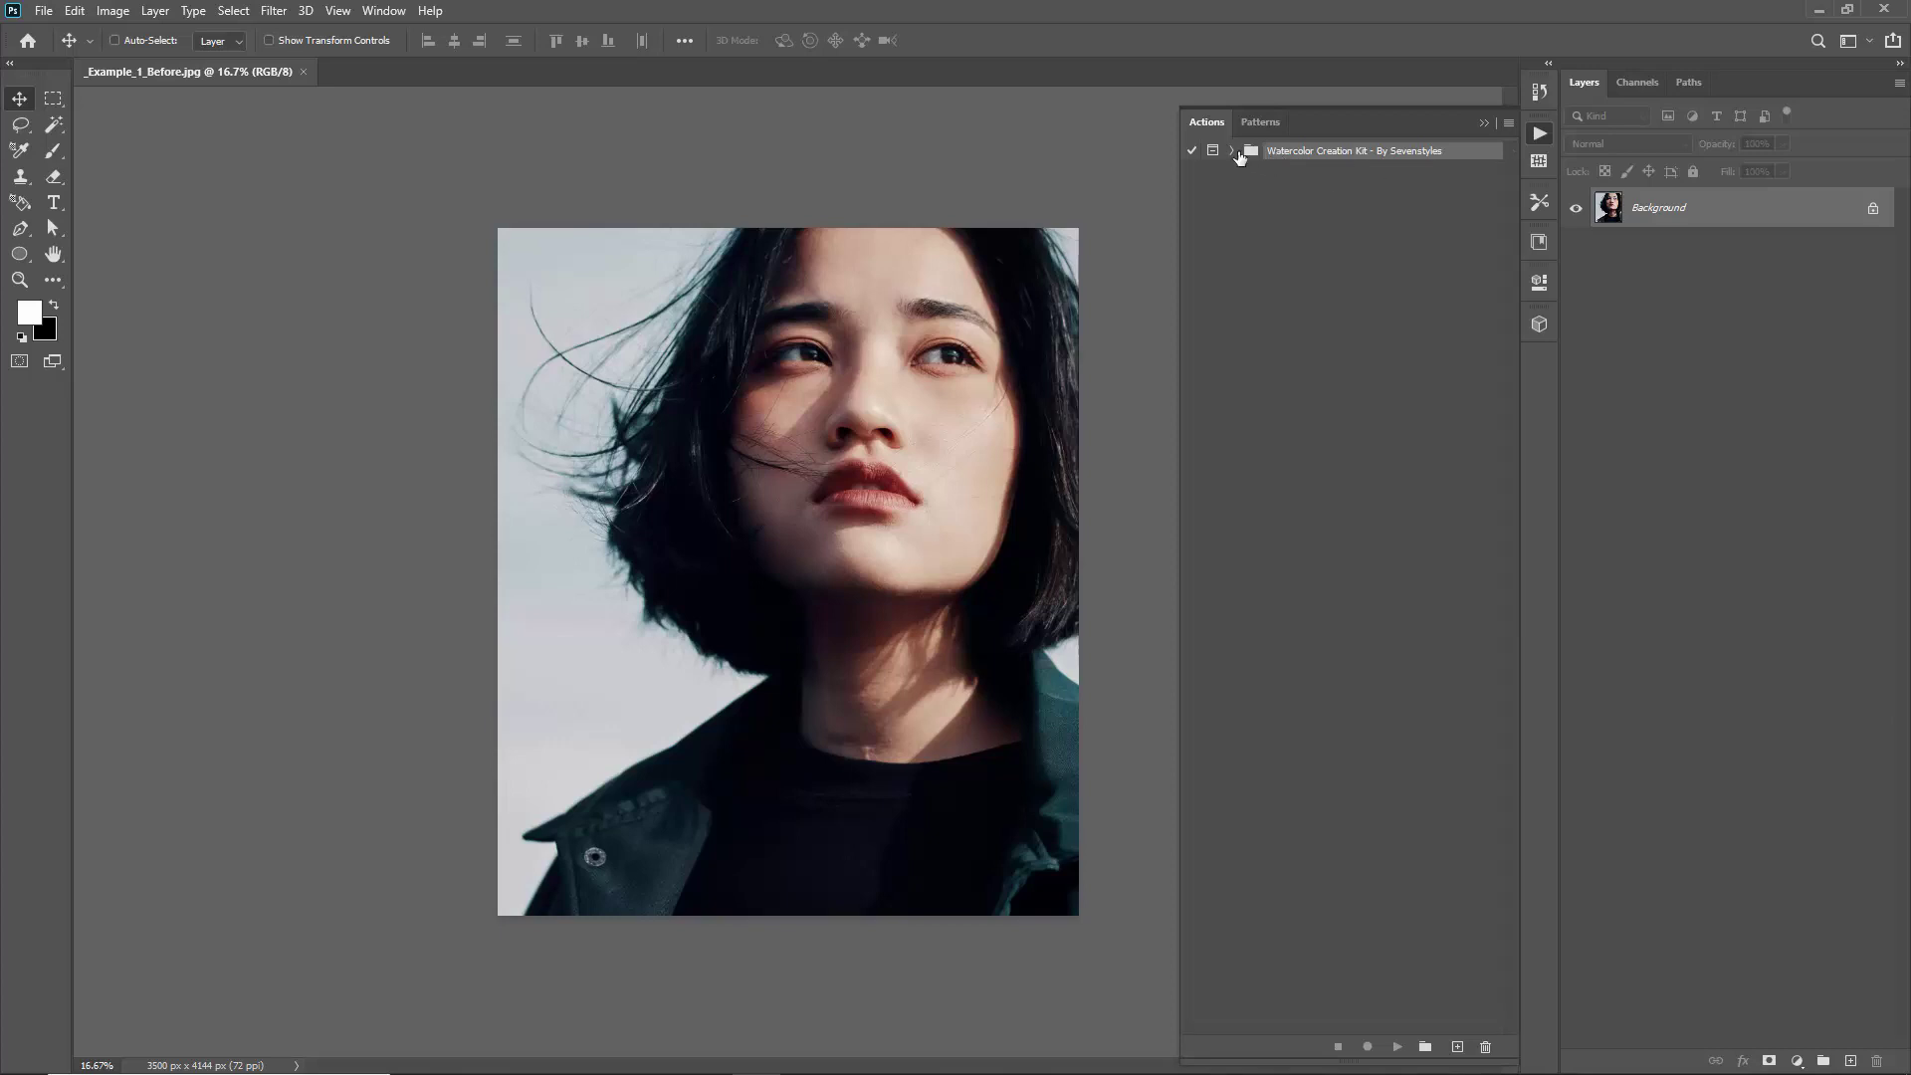
pyautogui.click(1234, 154)
pyautogui.scroll(-3, 1365, 289)
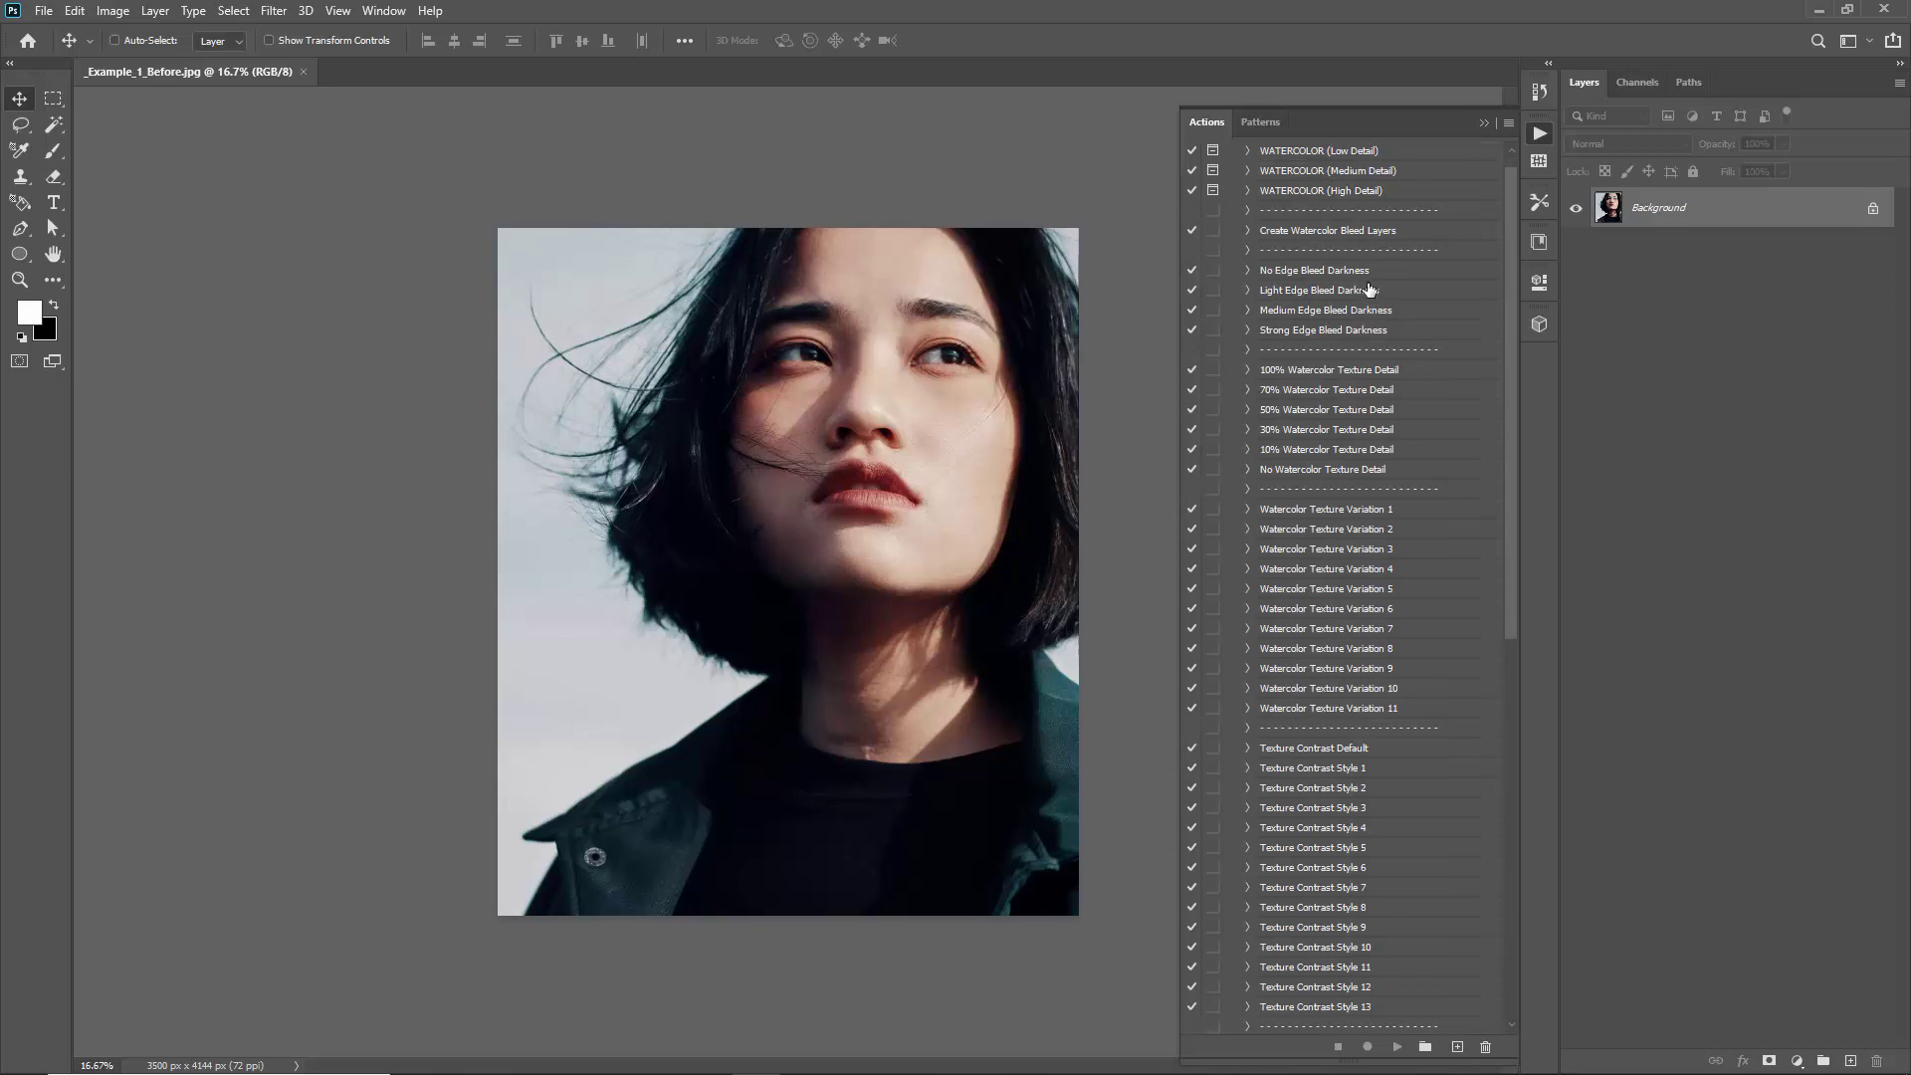
pyautogui.scroll(-5, 1362, 291)
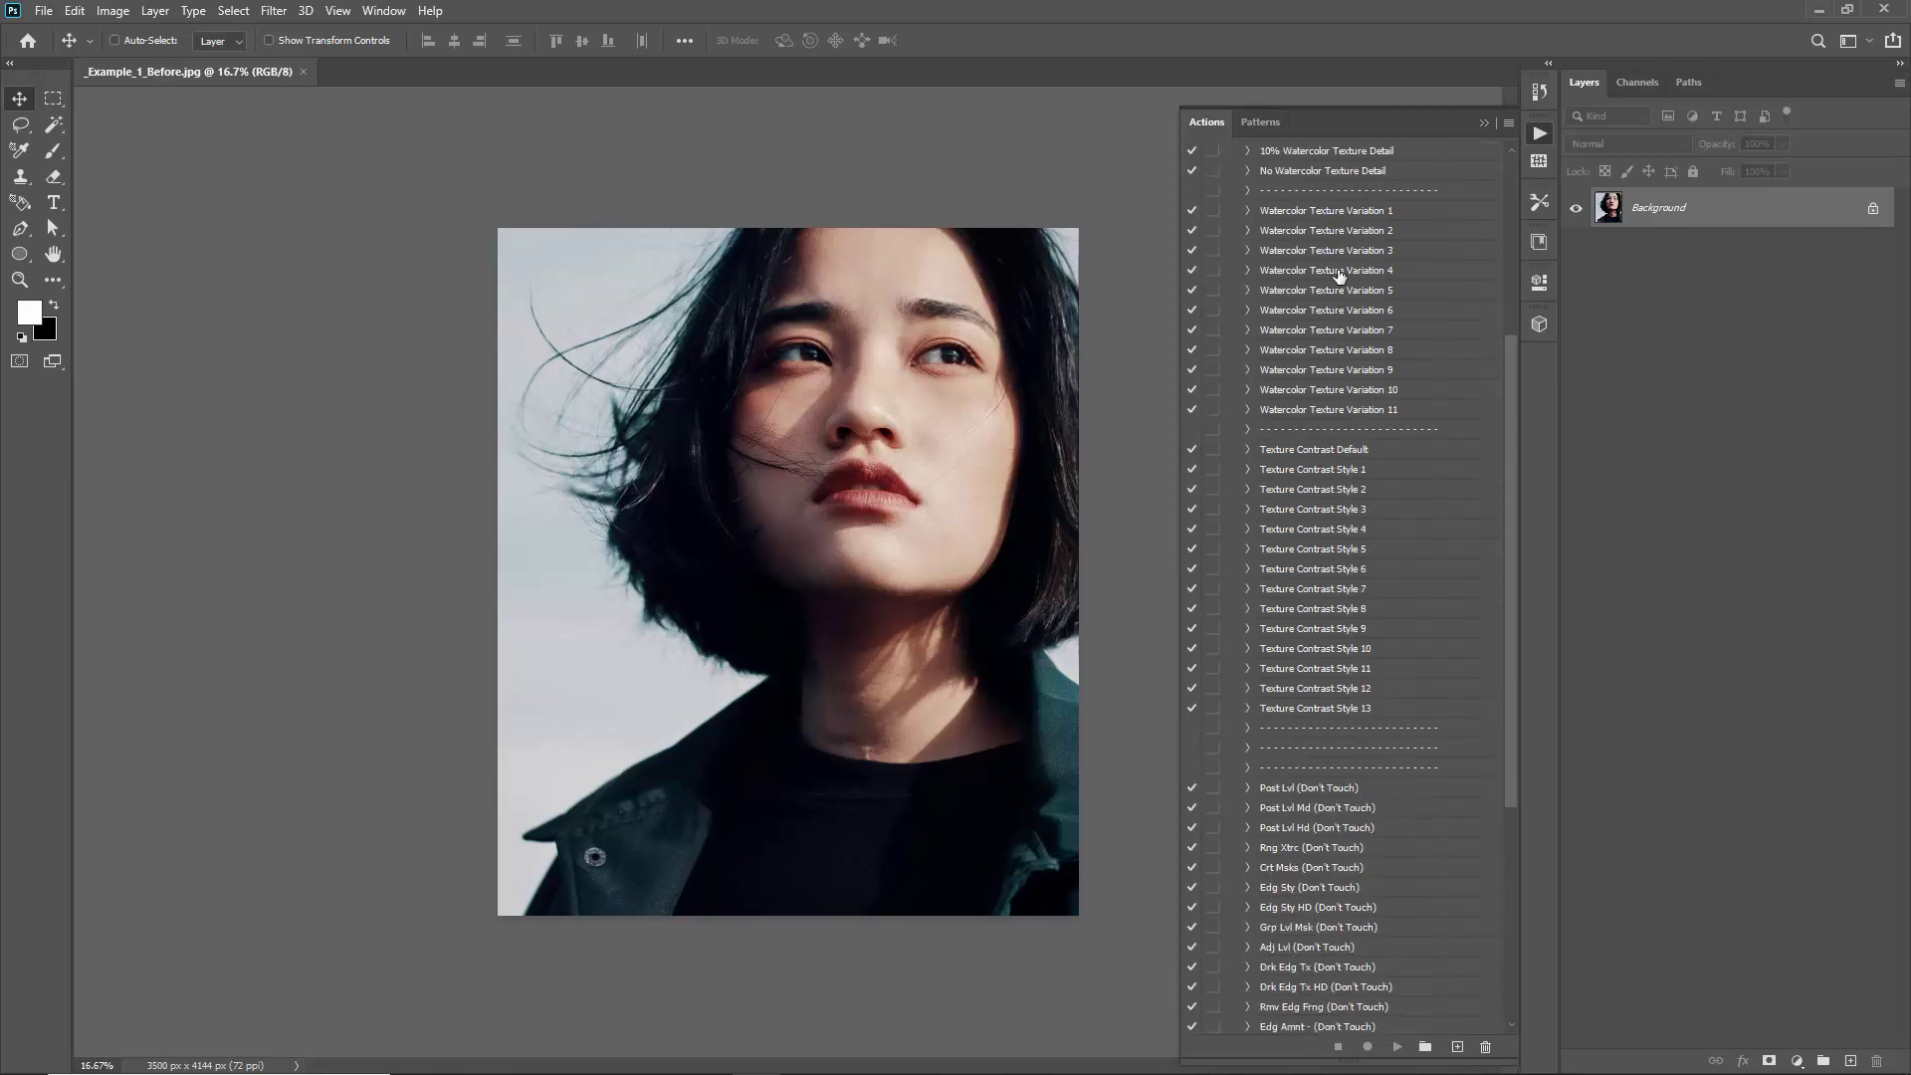
pyautogui.scroll(-5, 1338, 279)
pyautogui.click(1356, 411)
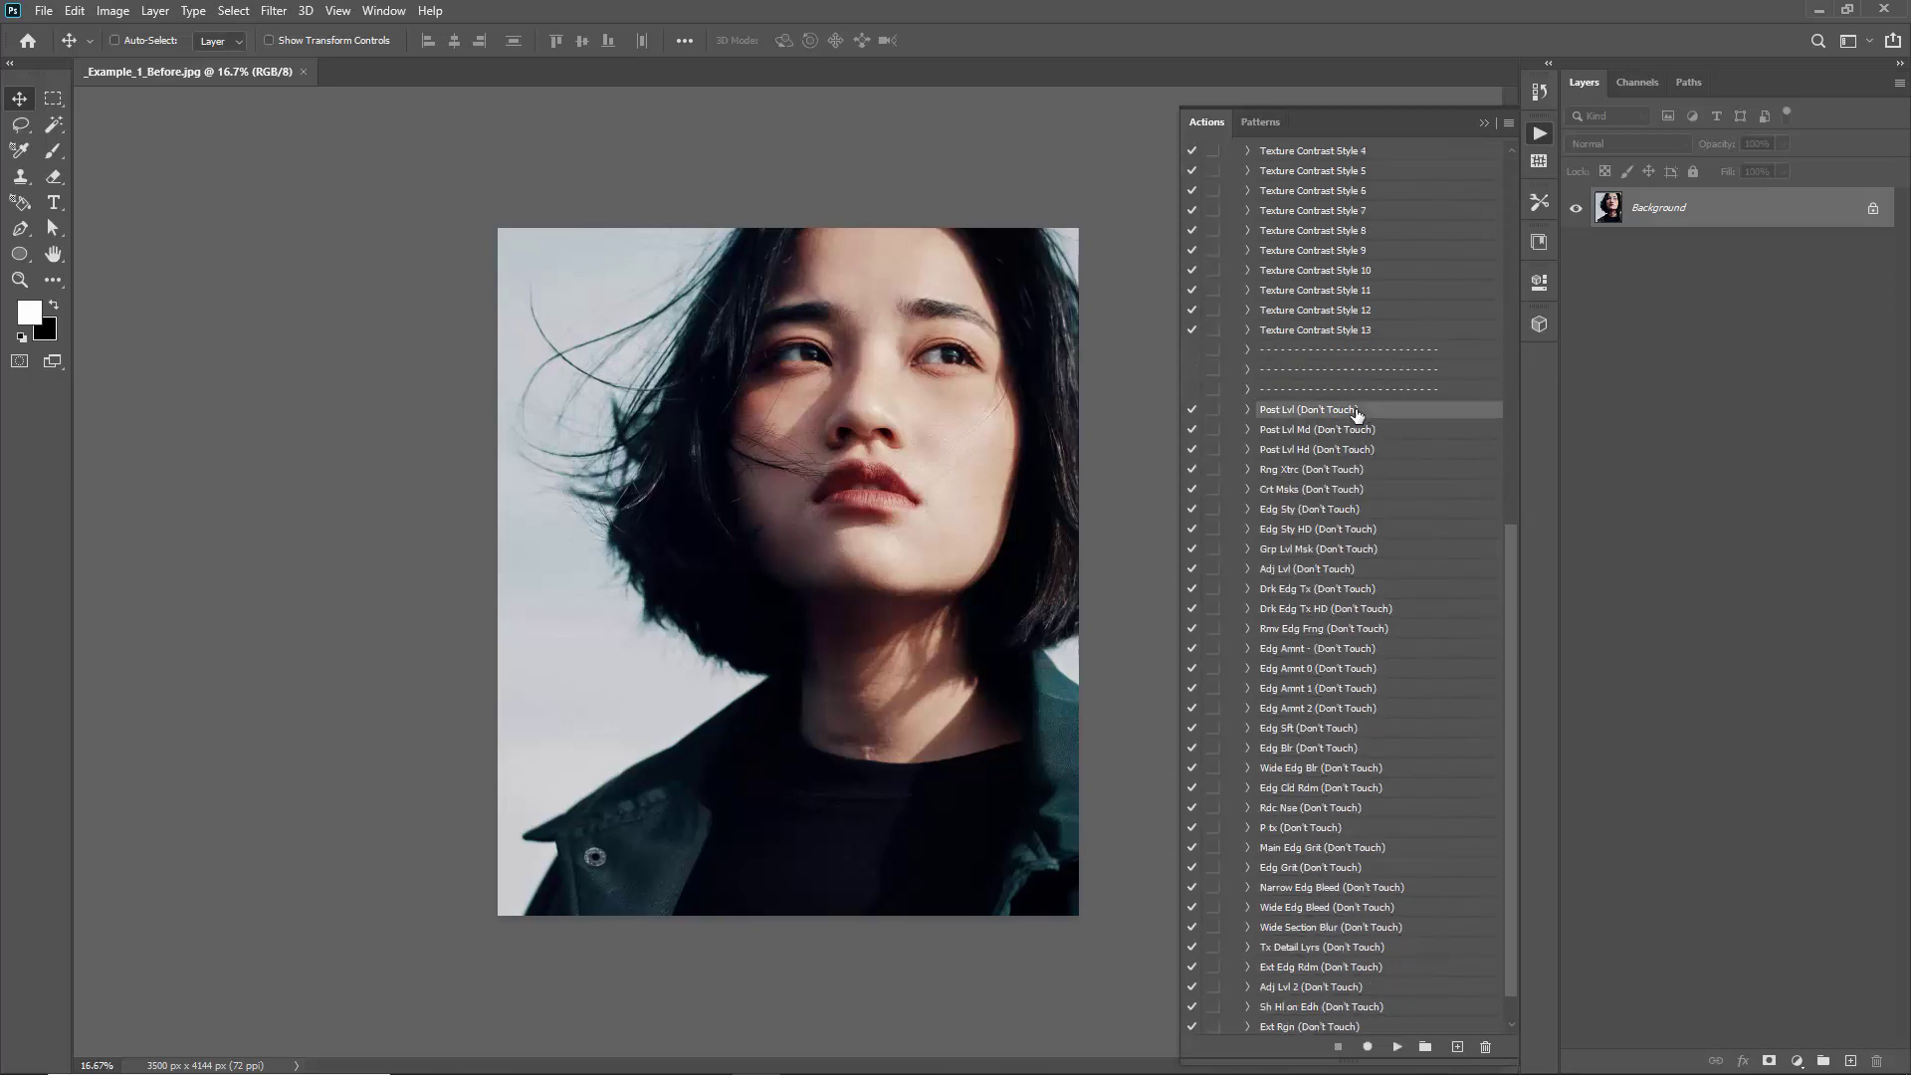
pyautogui.scroll(-1, 1397, 629)
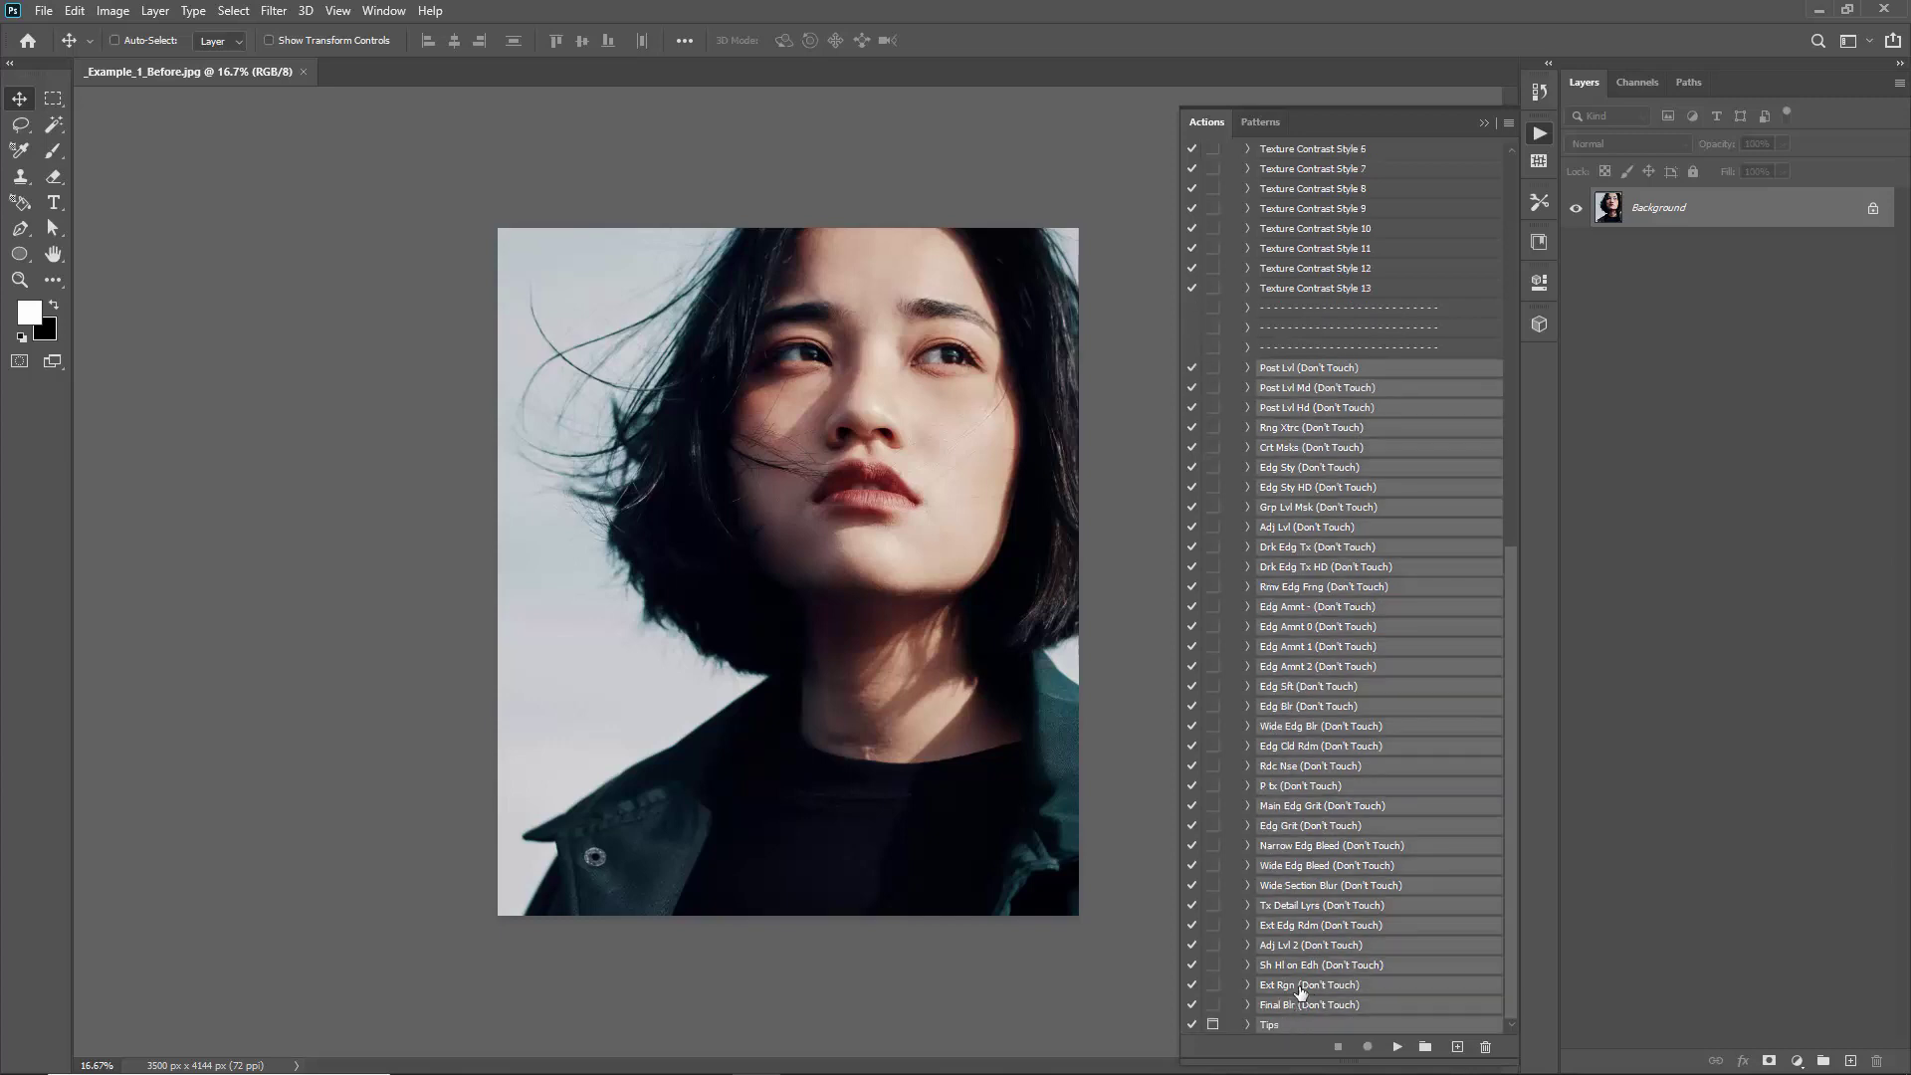
pyautogui.keyDown('shift'); pyautogui.click(1294, 1005); pyautogui.keyUp('shift')
pyautogui.click(1335, 374)
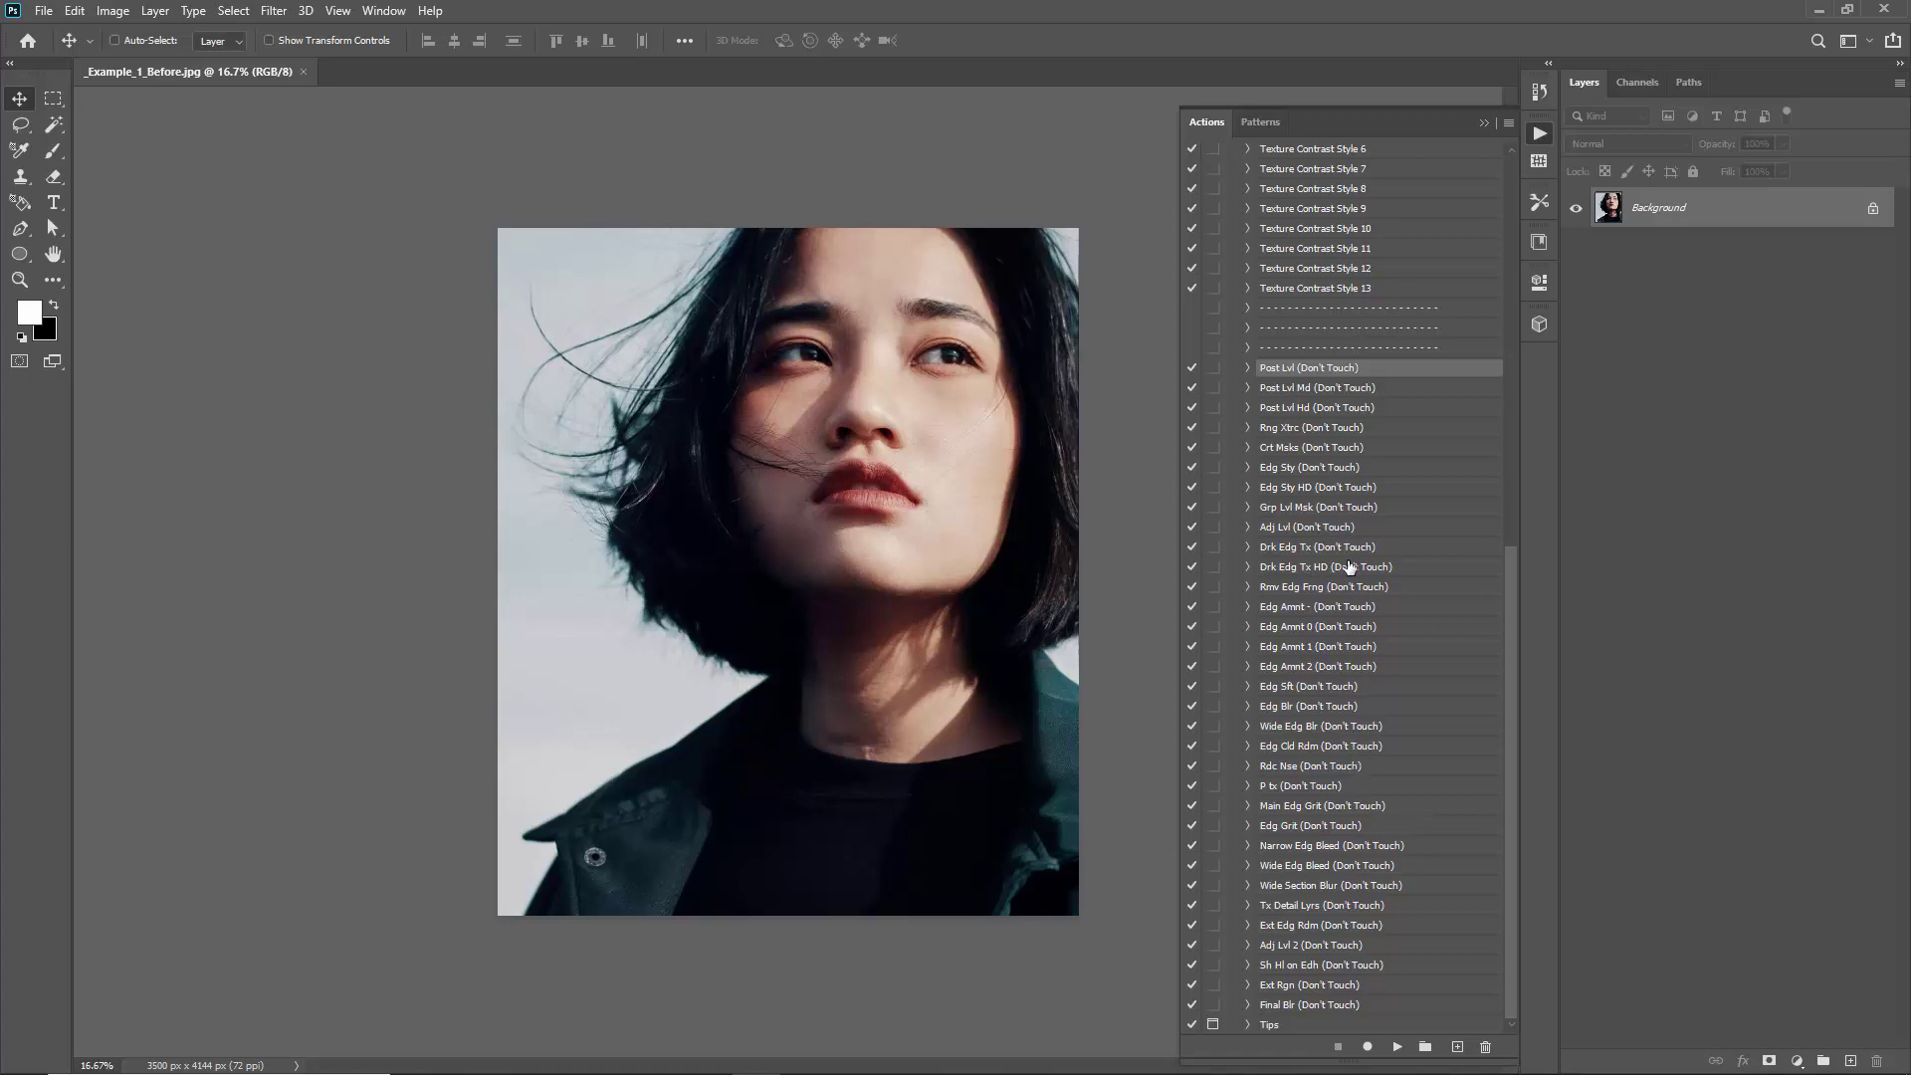
pyautogui.scroll(12, 1349, 567)
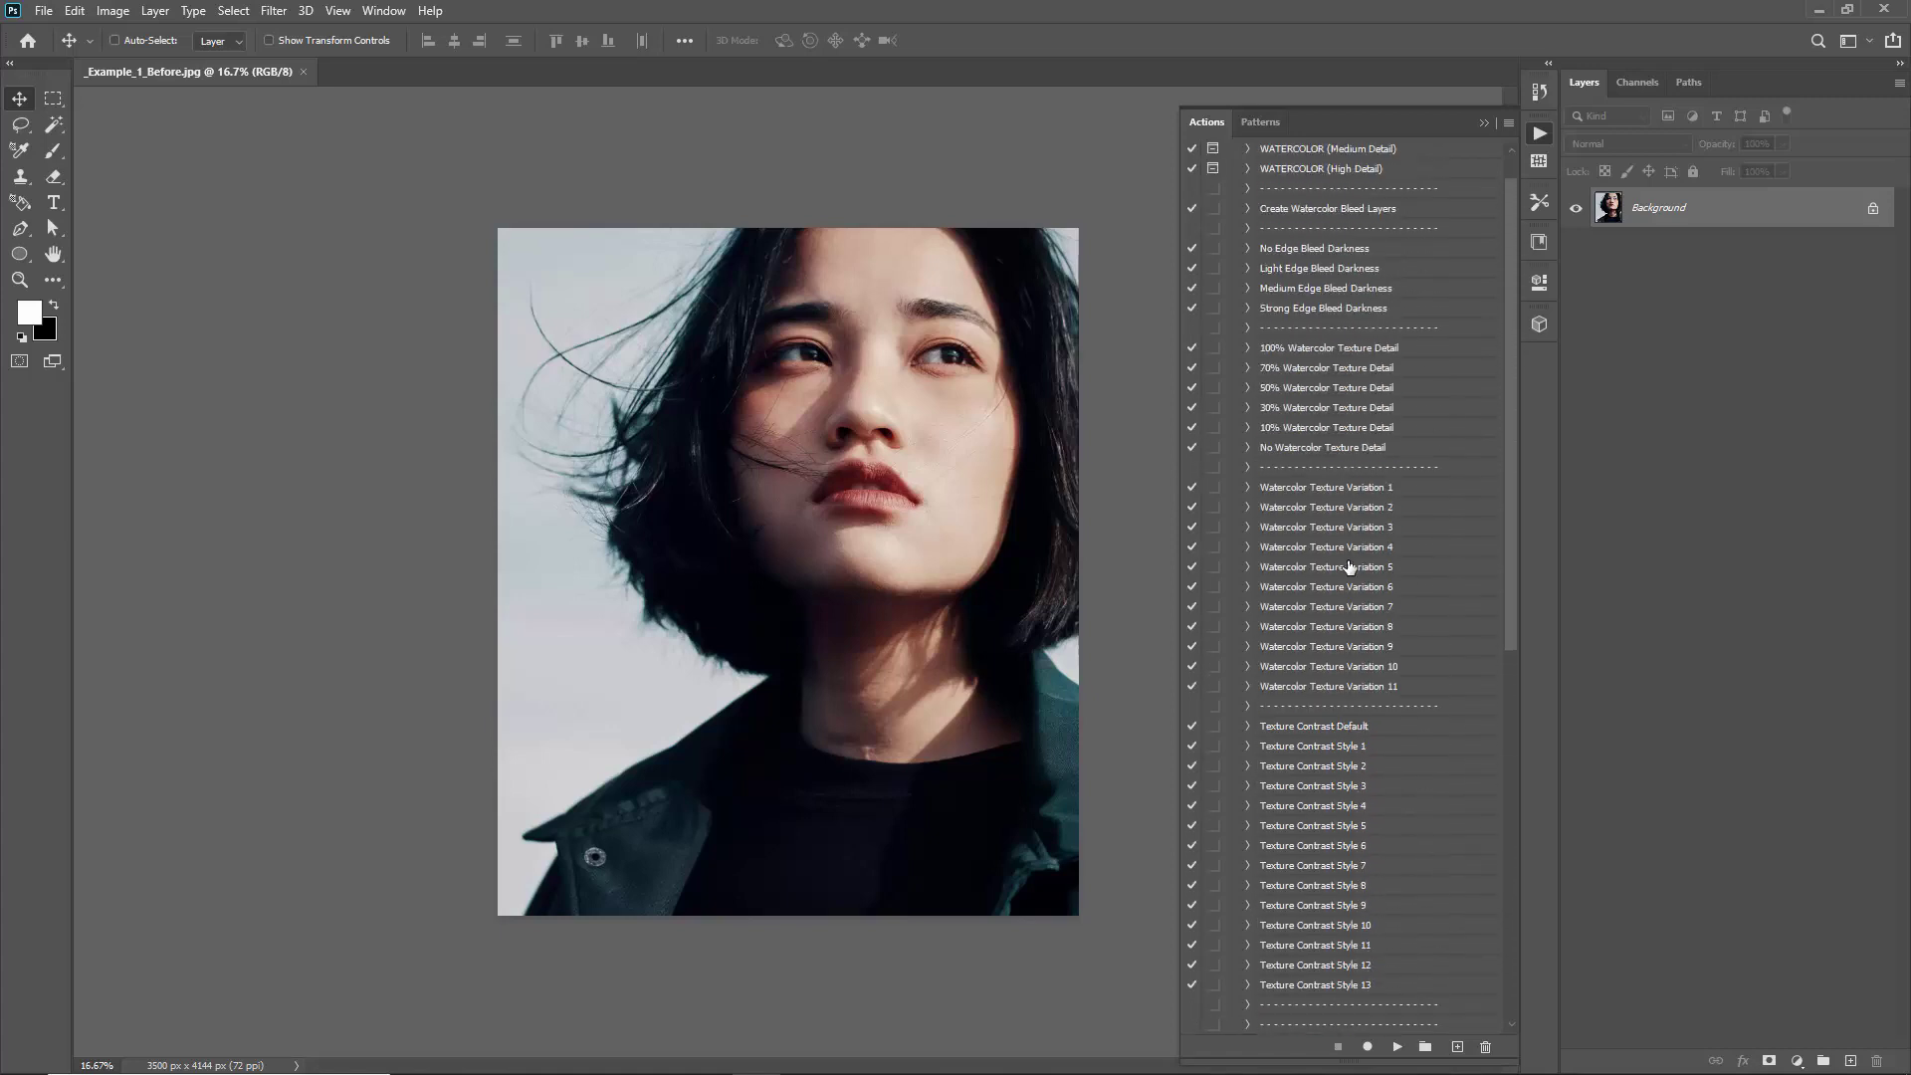
pyautogui.scroll(1, 1349, 567)
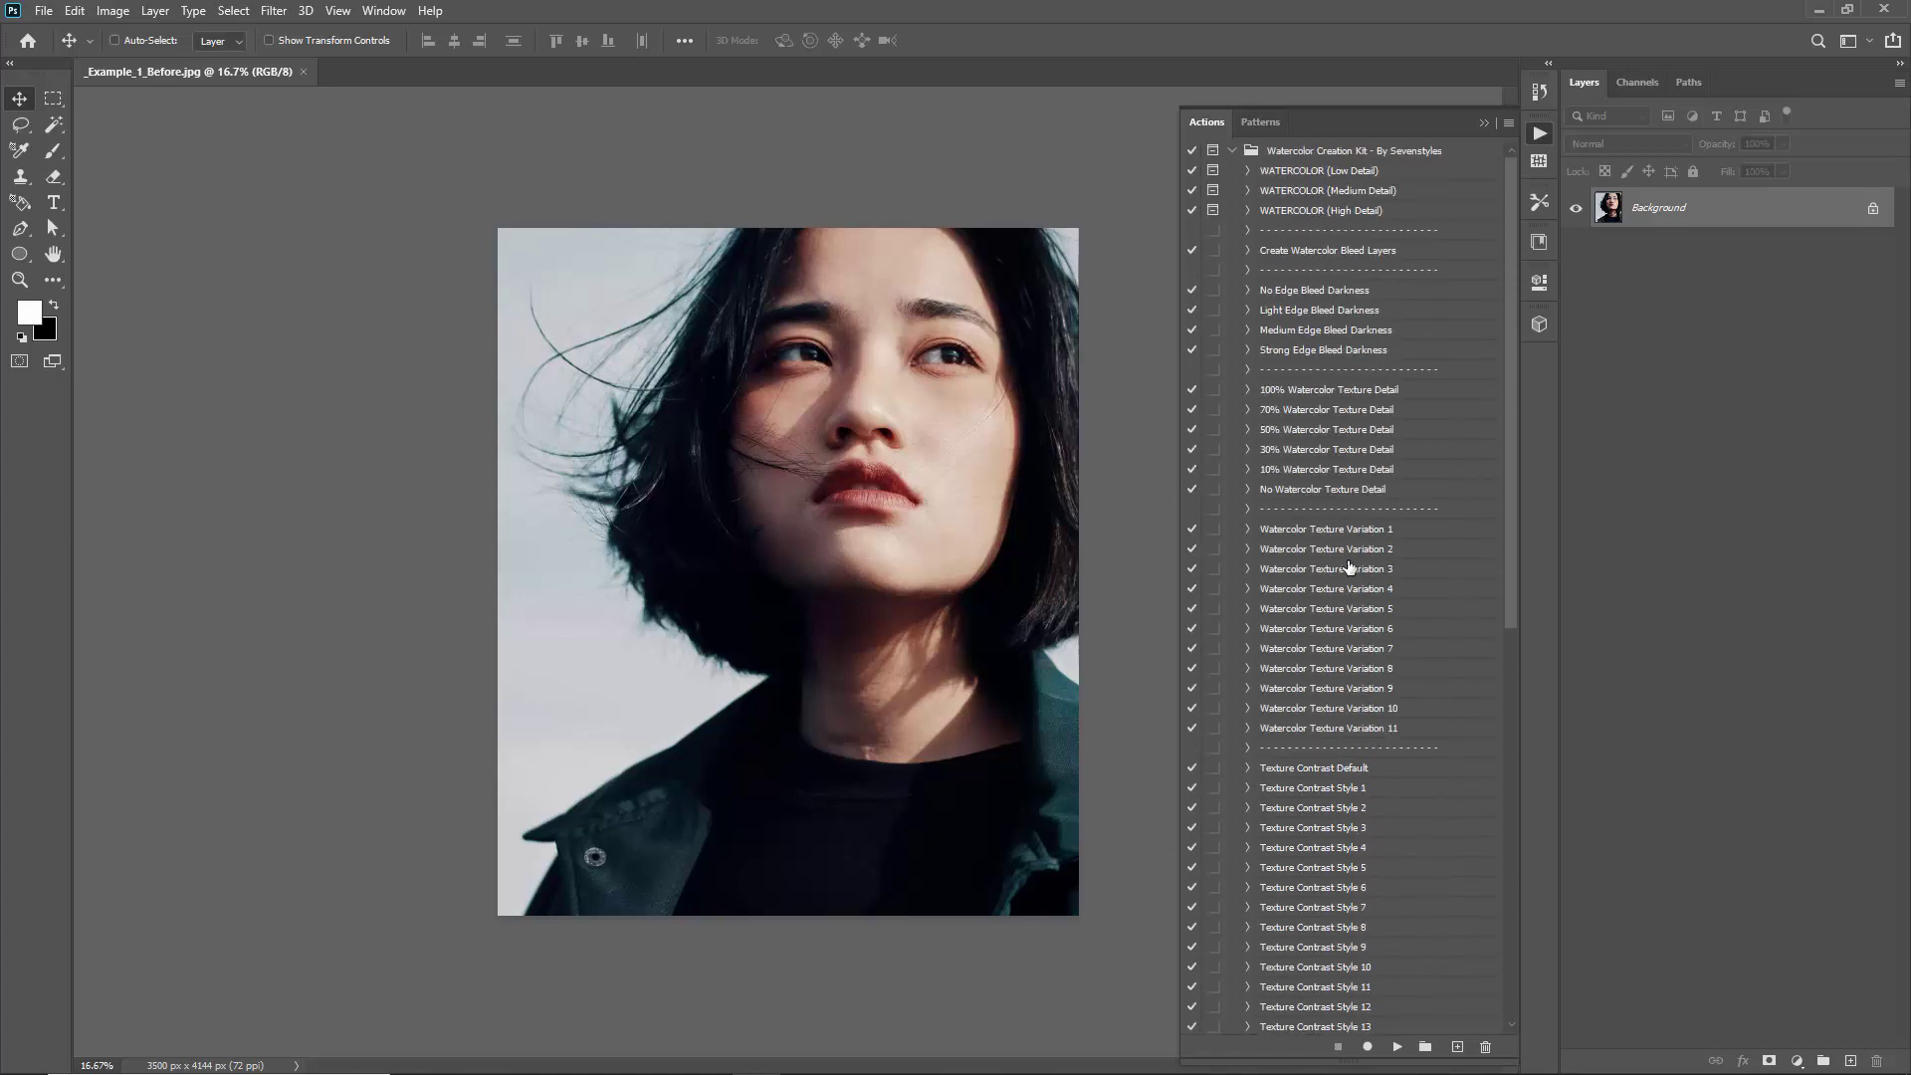
# Examine the three main actions: WATERCOLOR (Low Detail), WATERCOLOR (Medium Detail) and WATERCOLOR (High Detail)
pyautogui.click(1291, 175)
pyautogui.keyDown('shift'); pyautogui.click(1354, 212); pyautogui.keyUp('shift')
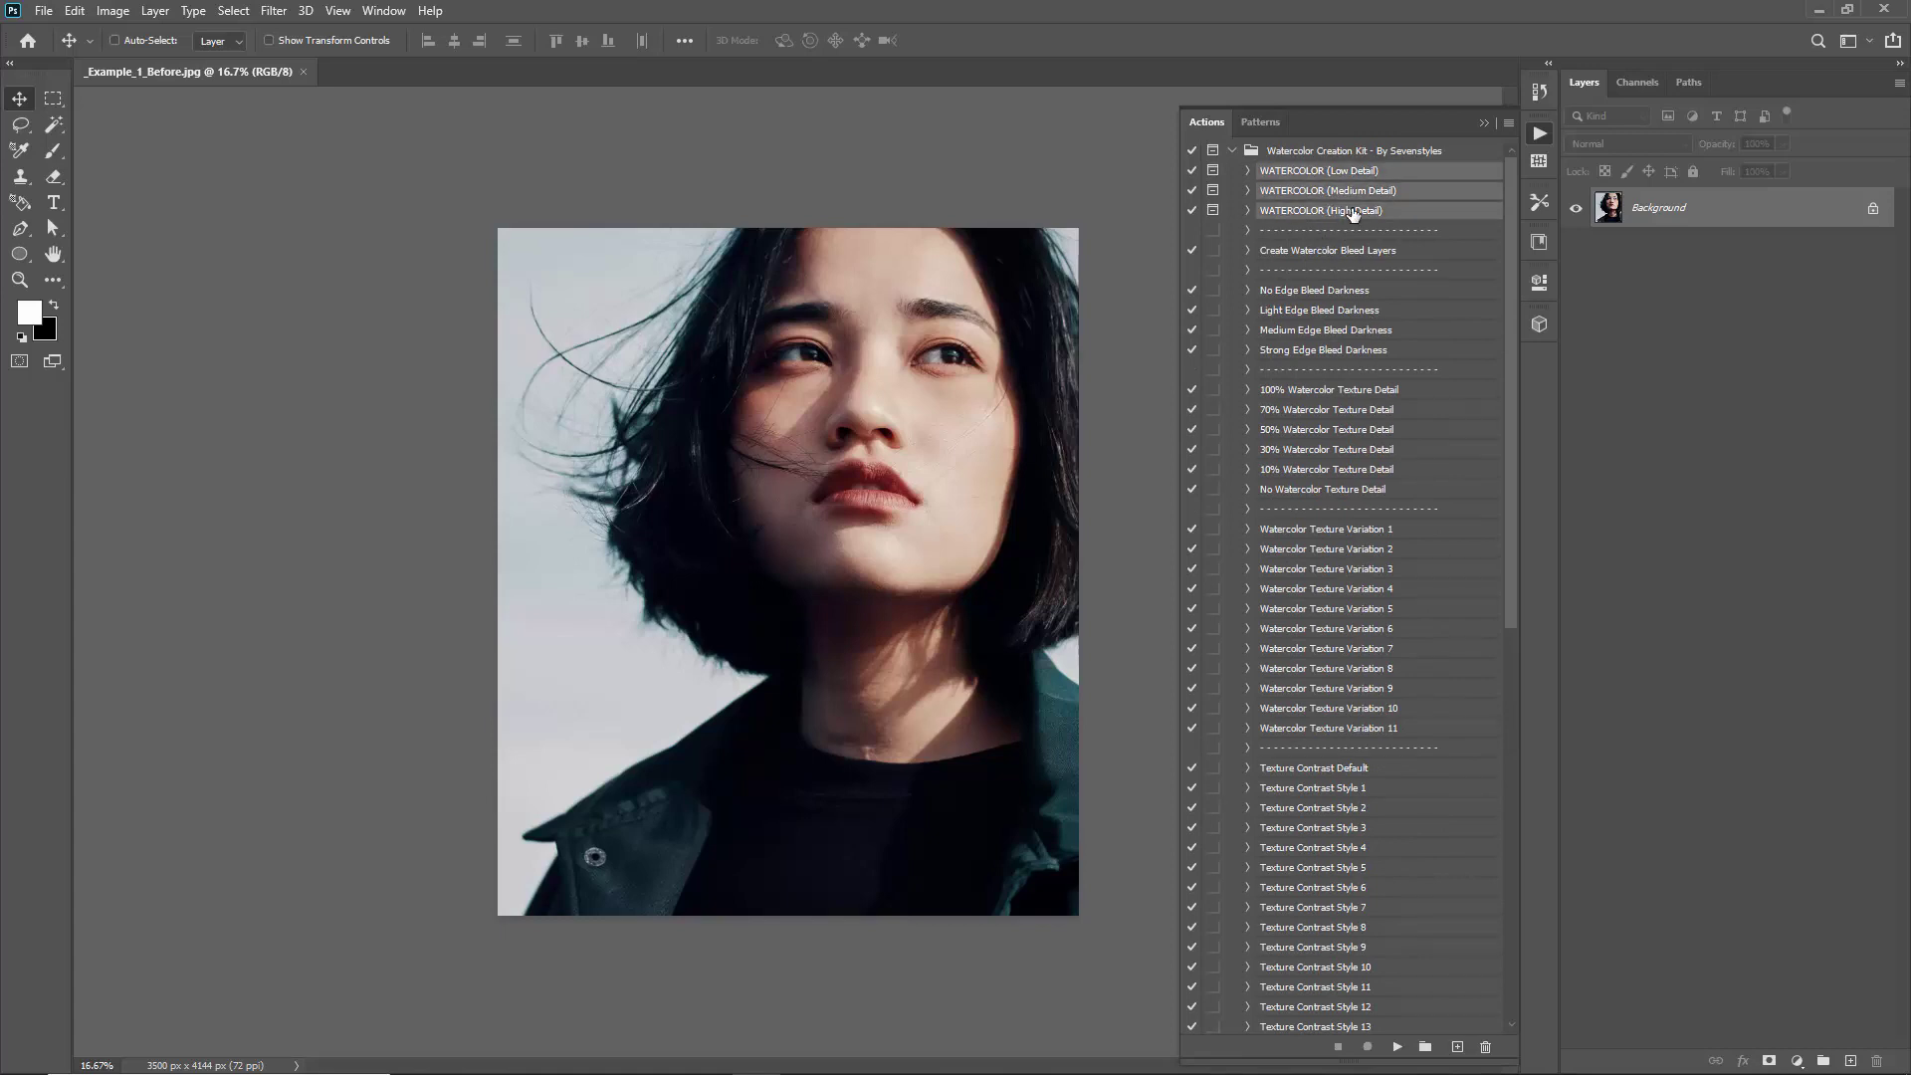
pyautogui.click(1339, 194)
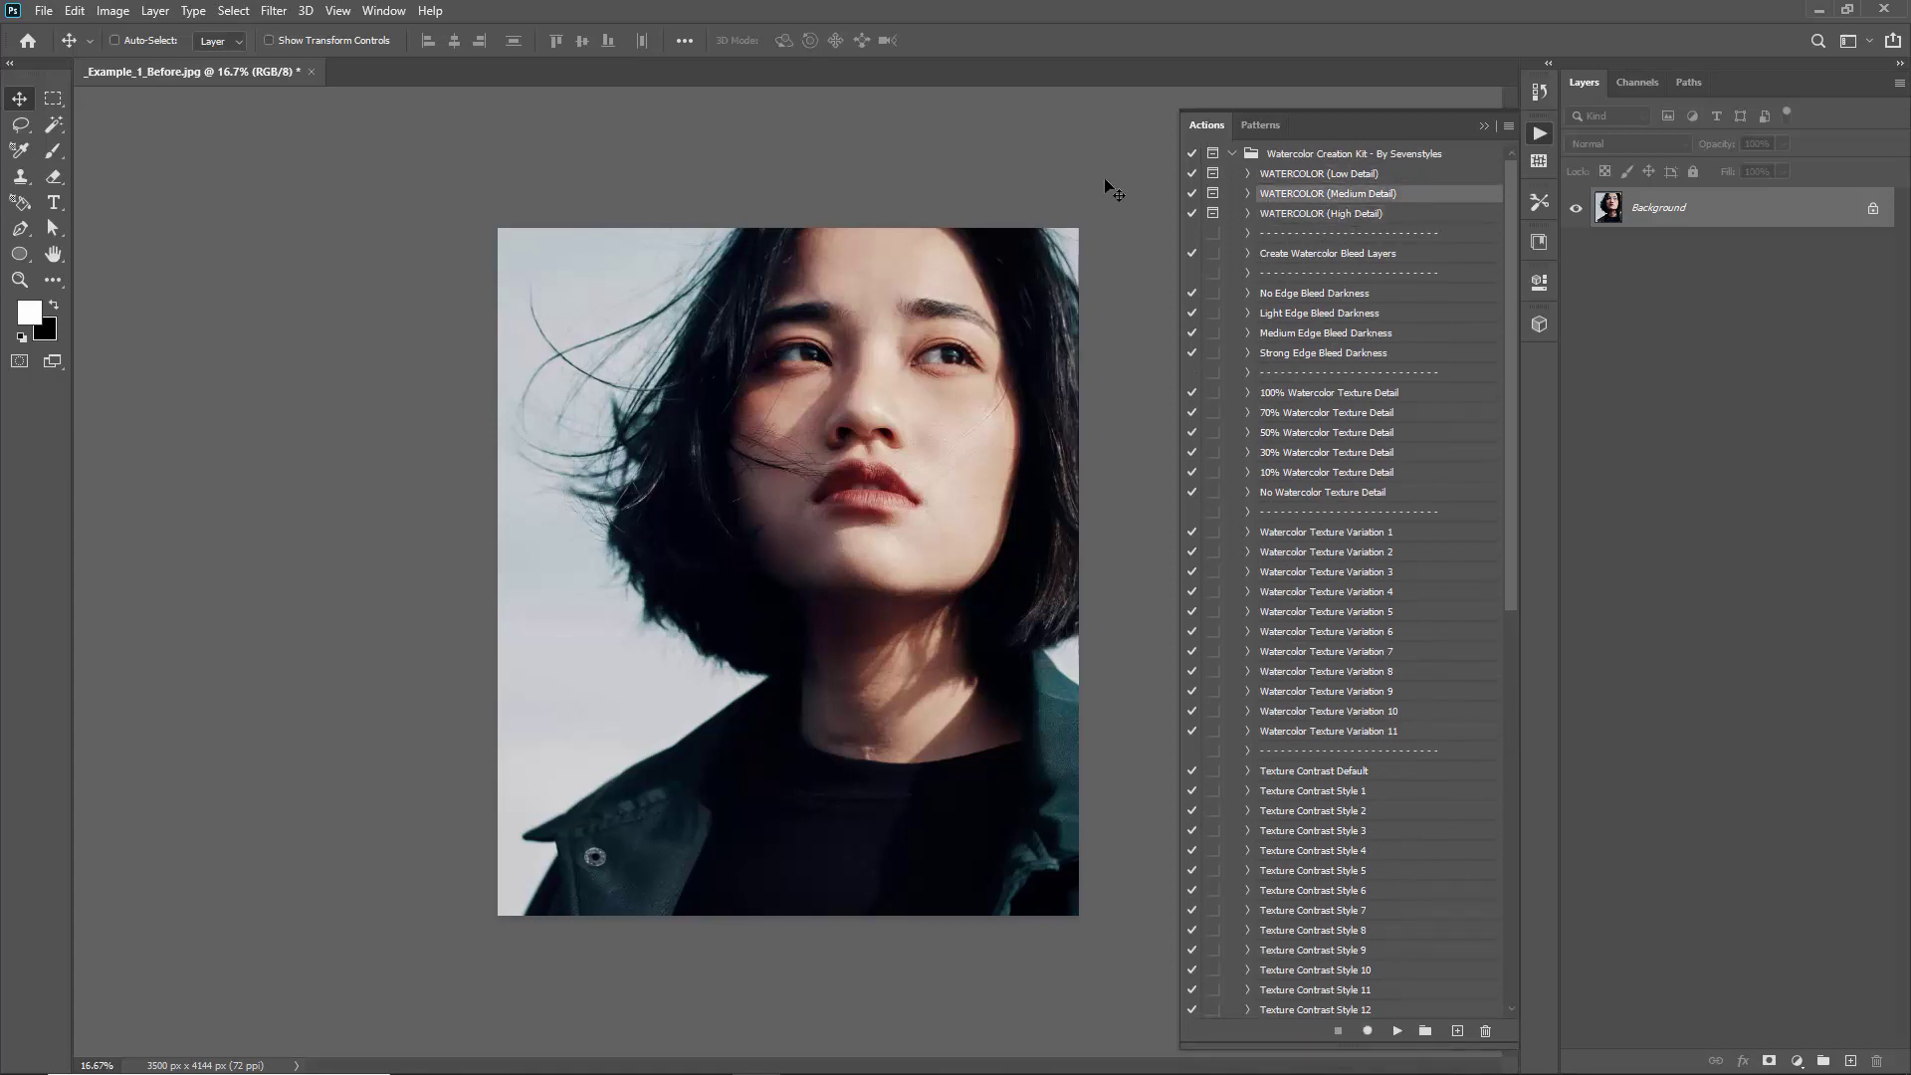
pyautogui.click(1309, 175)
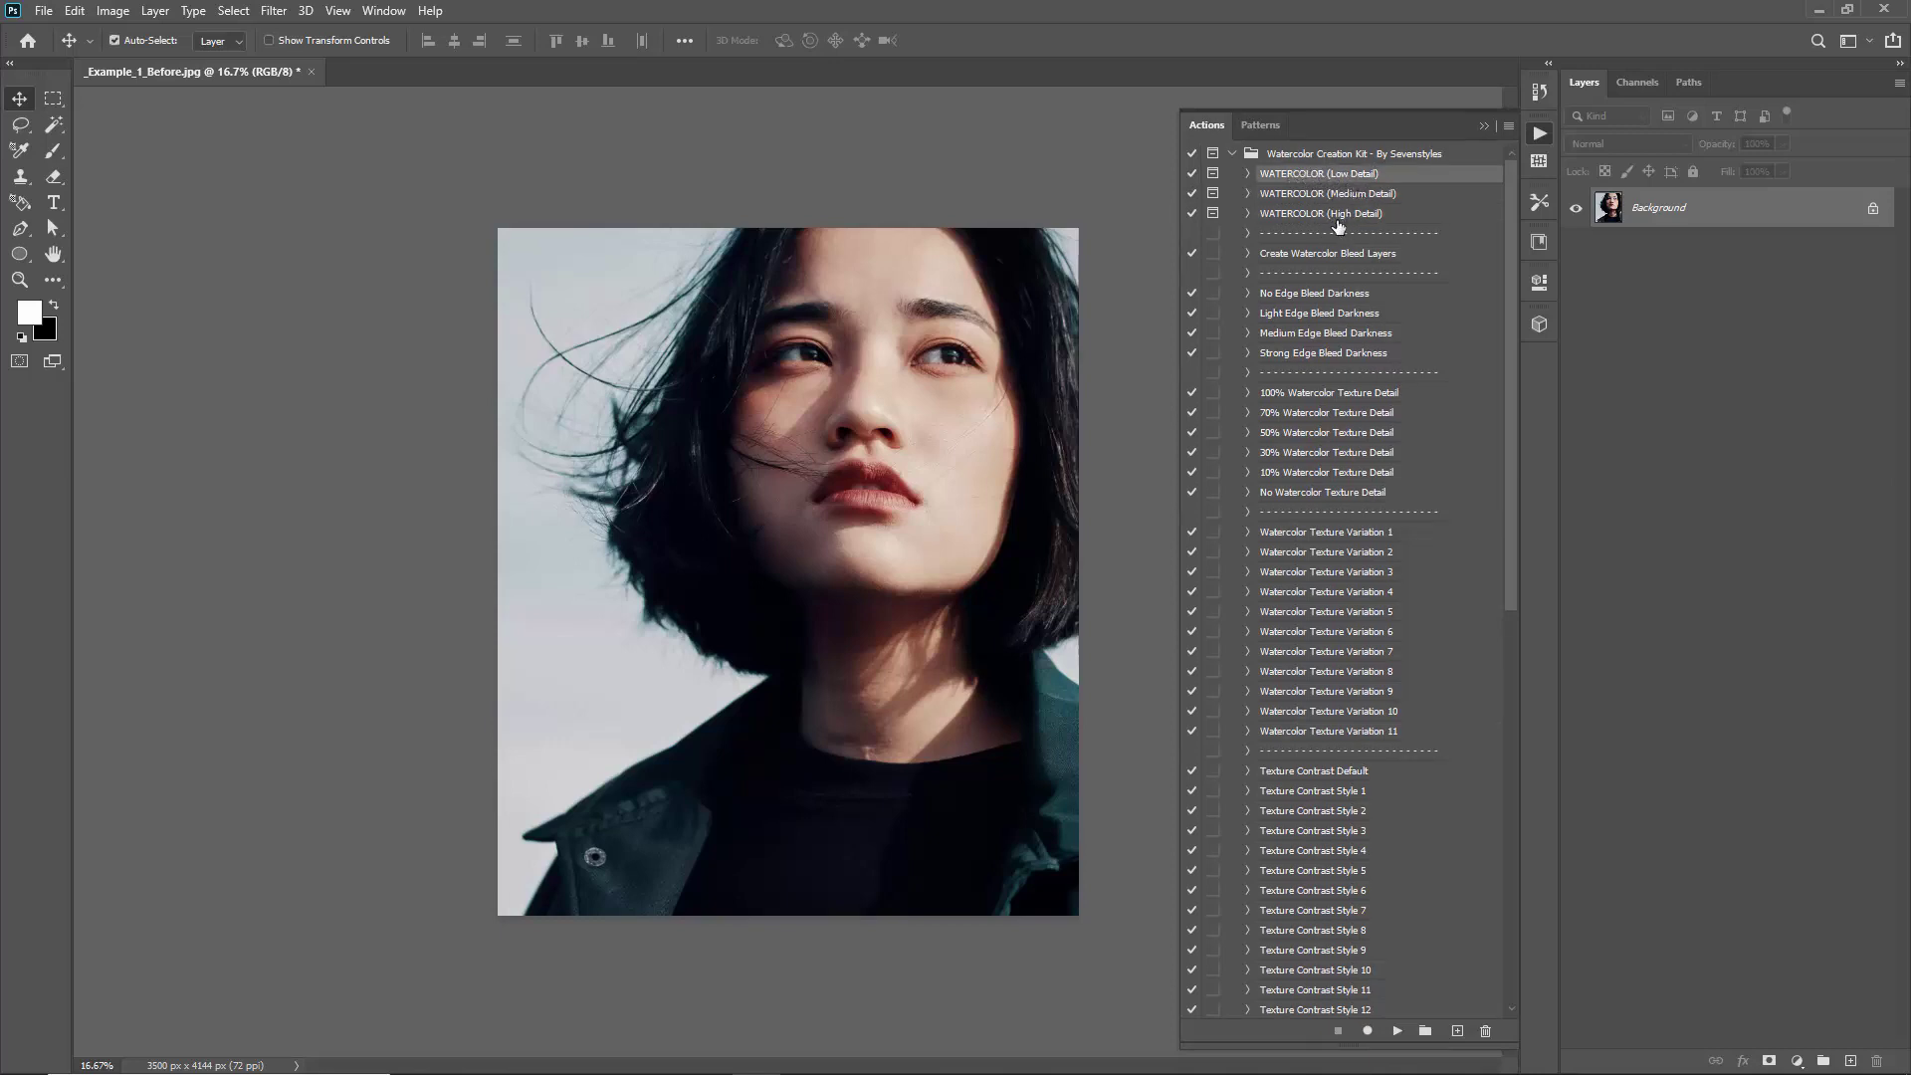
pyautogui.keyDown('ctrl'); pyautogui.click(1338, 217); pyautogui.keyUp('ctrl')
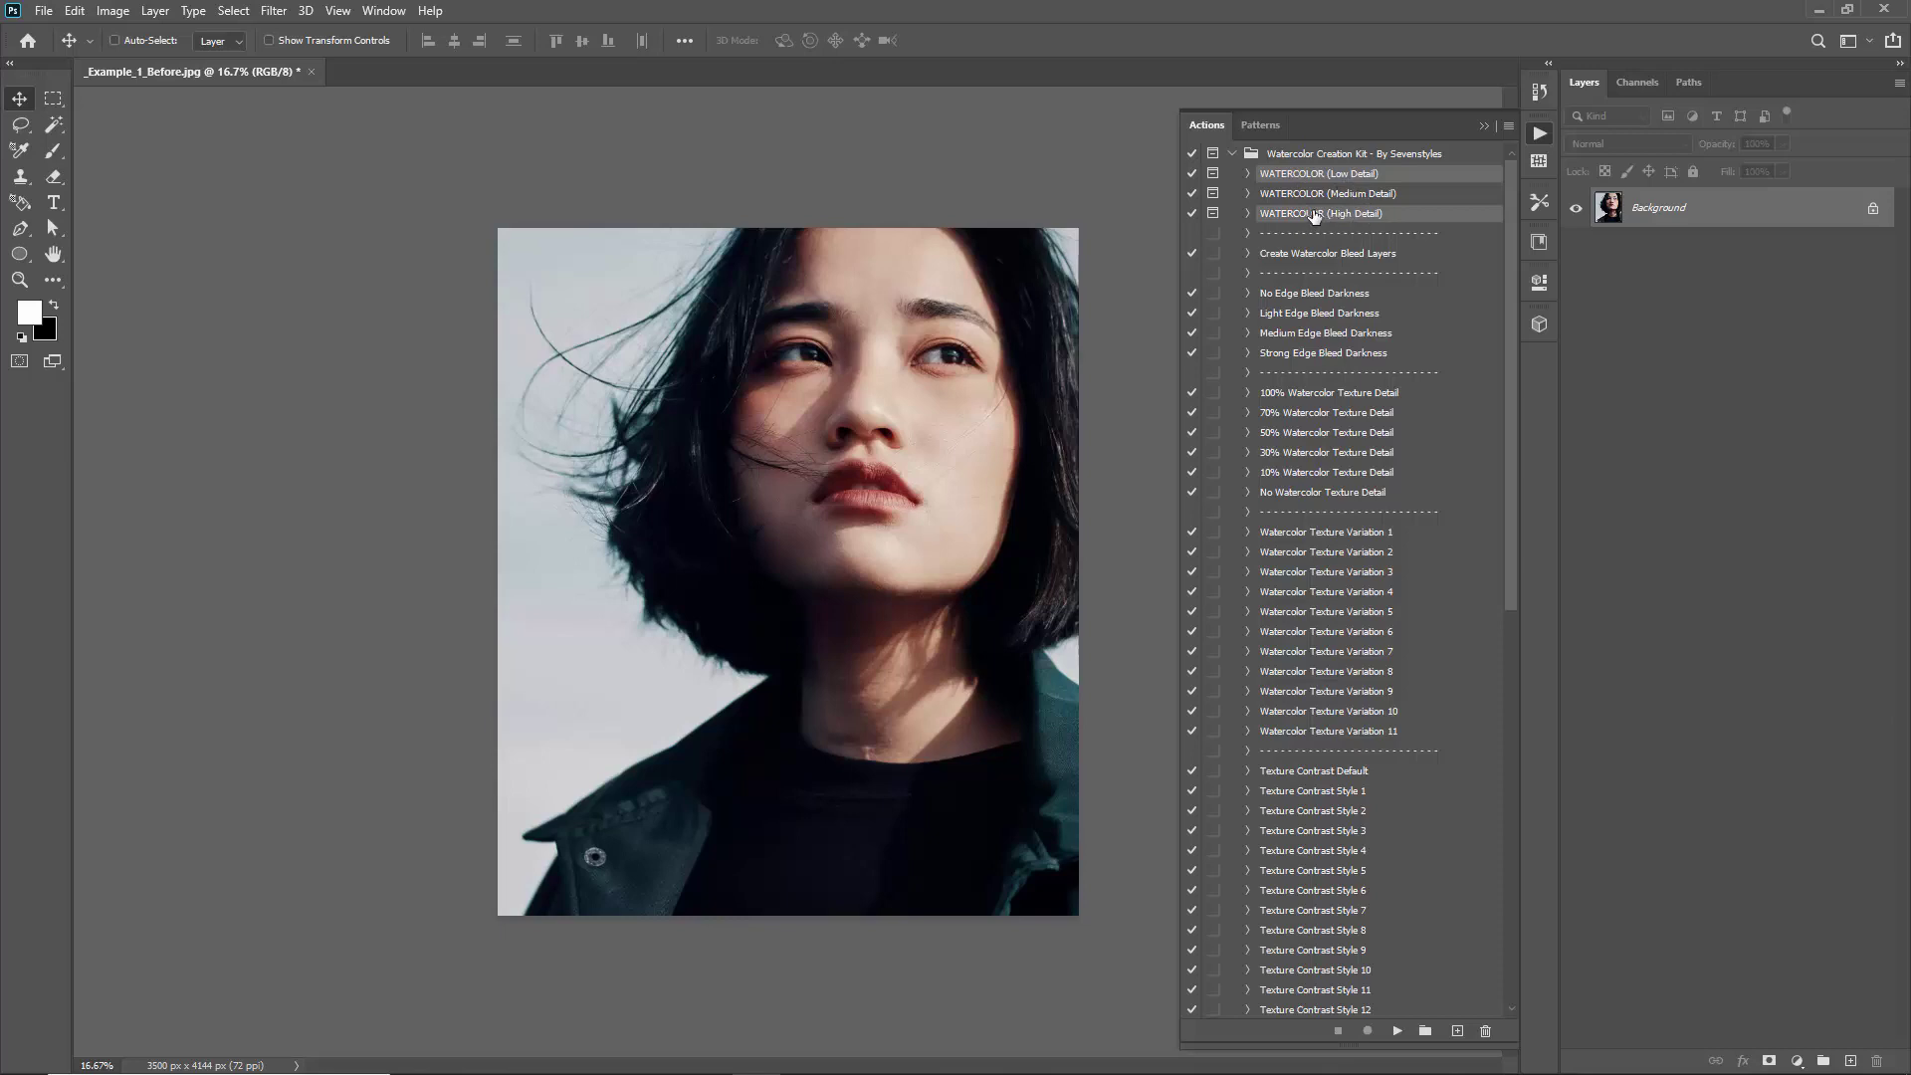
pyautogui.click(1284, 177)
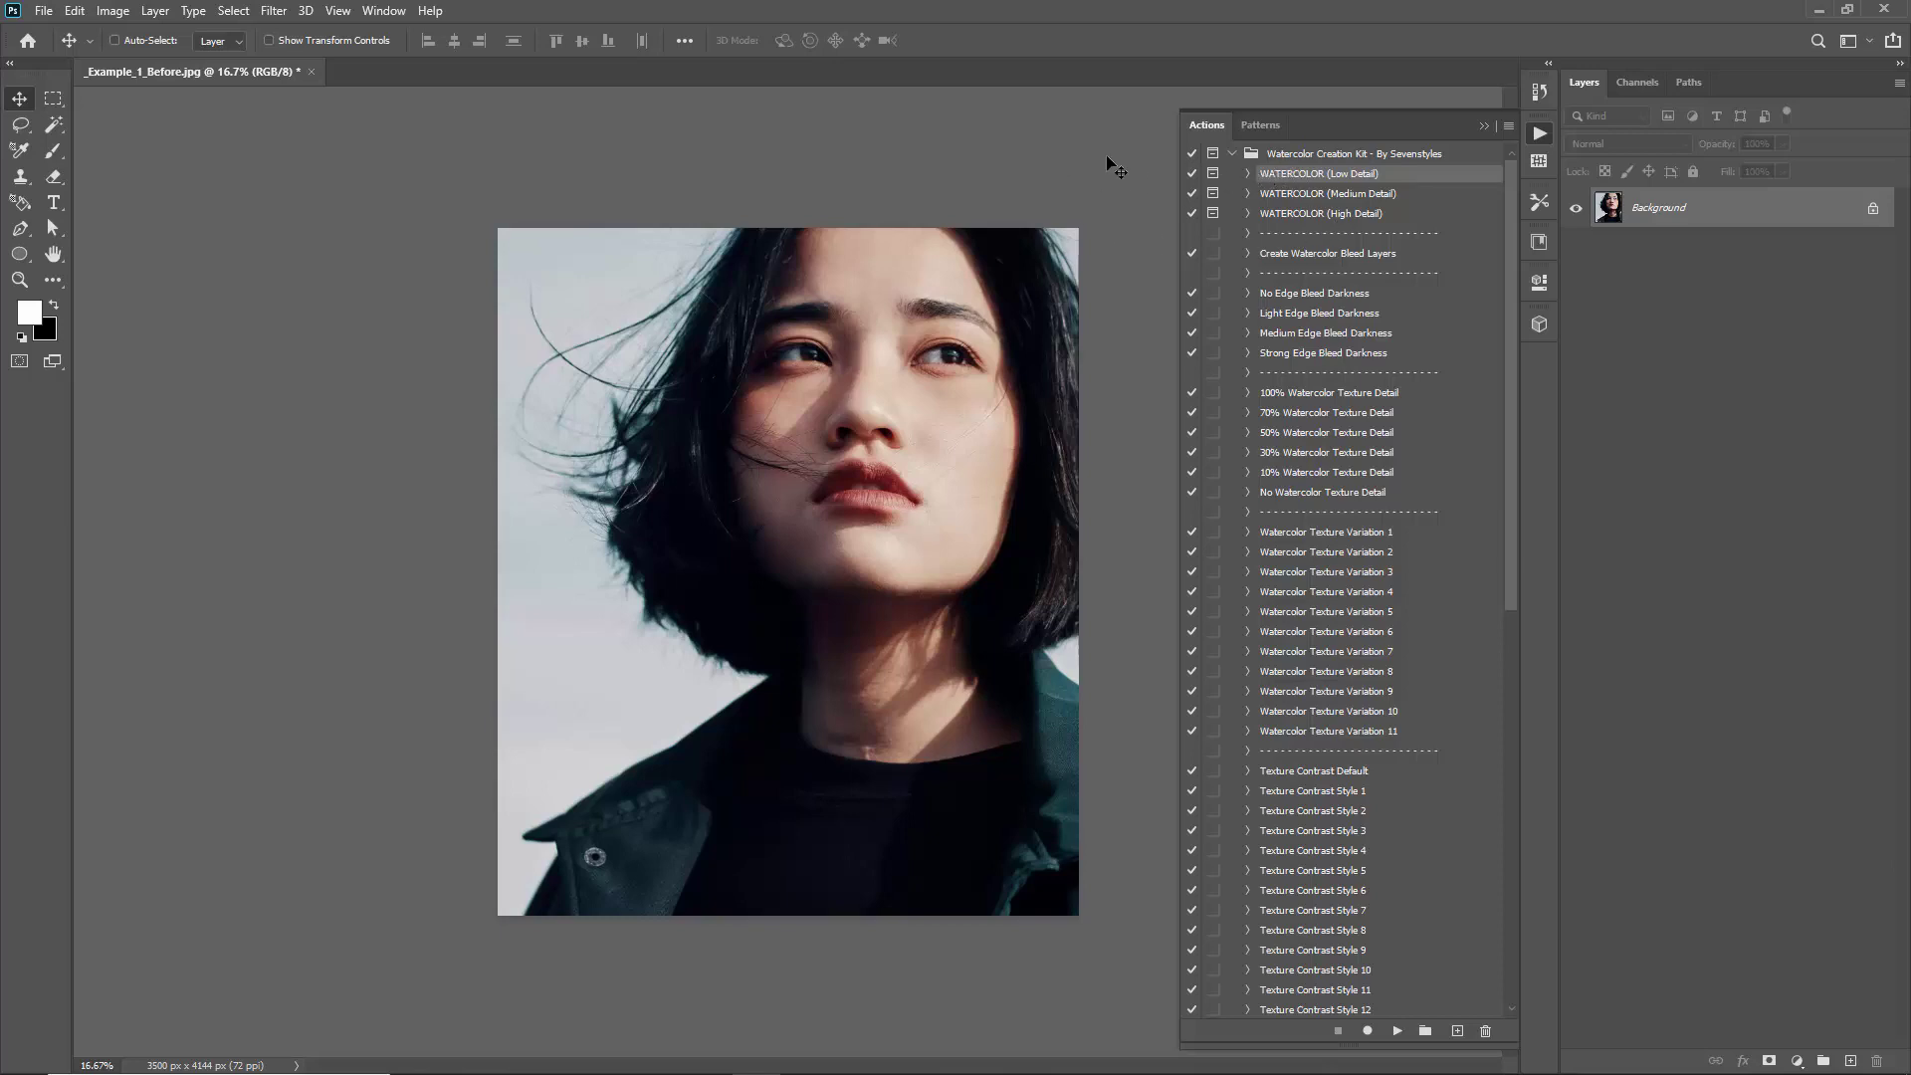
pyautogui.click(1308, 215)
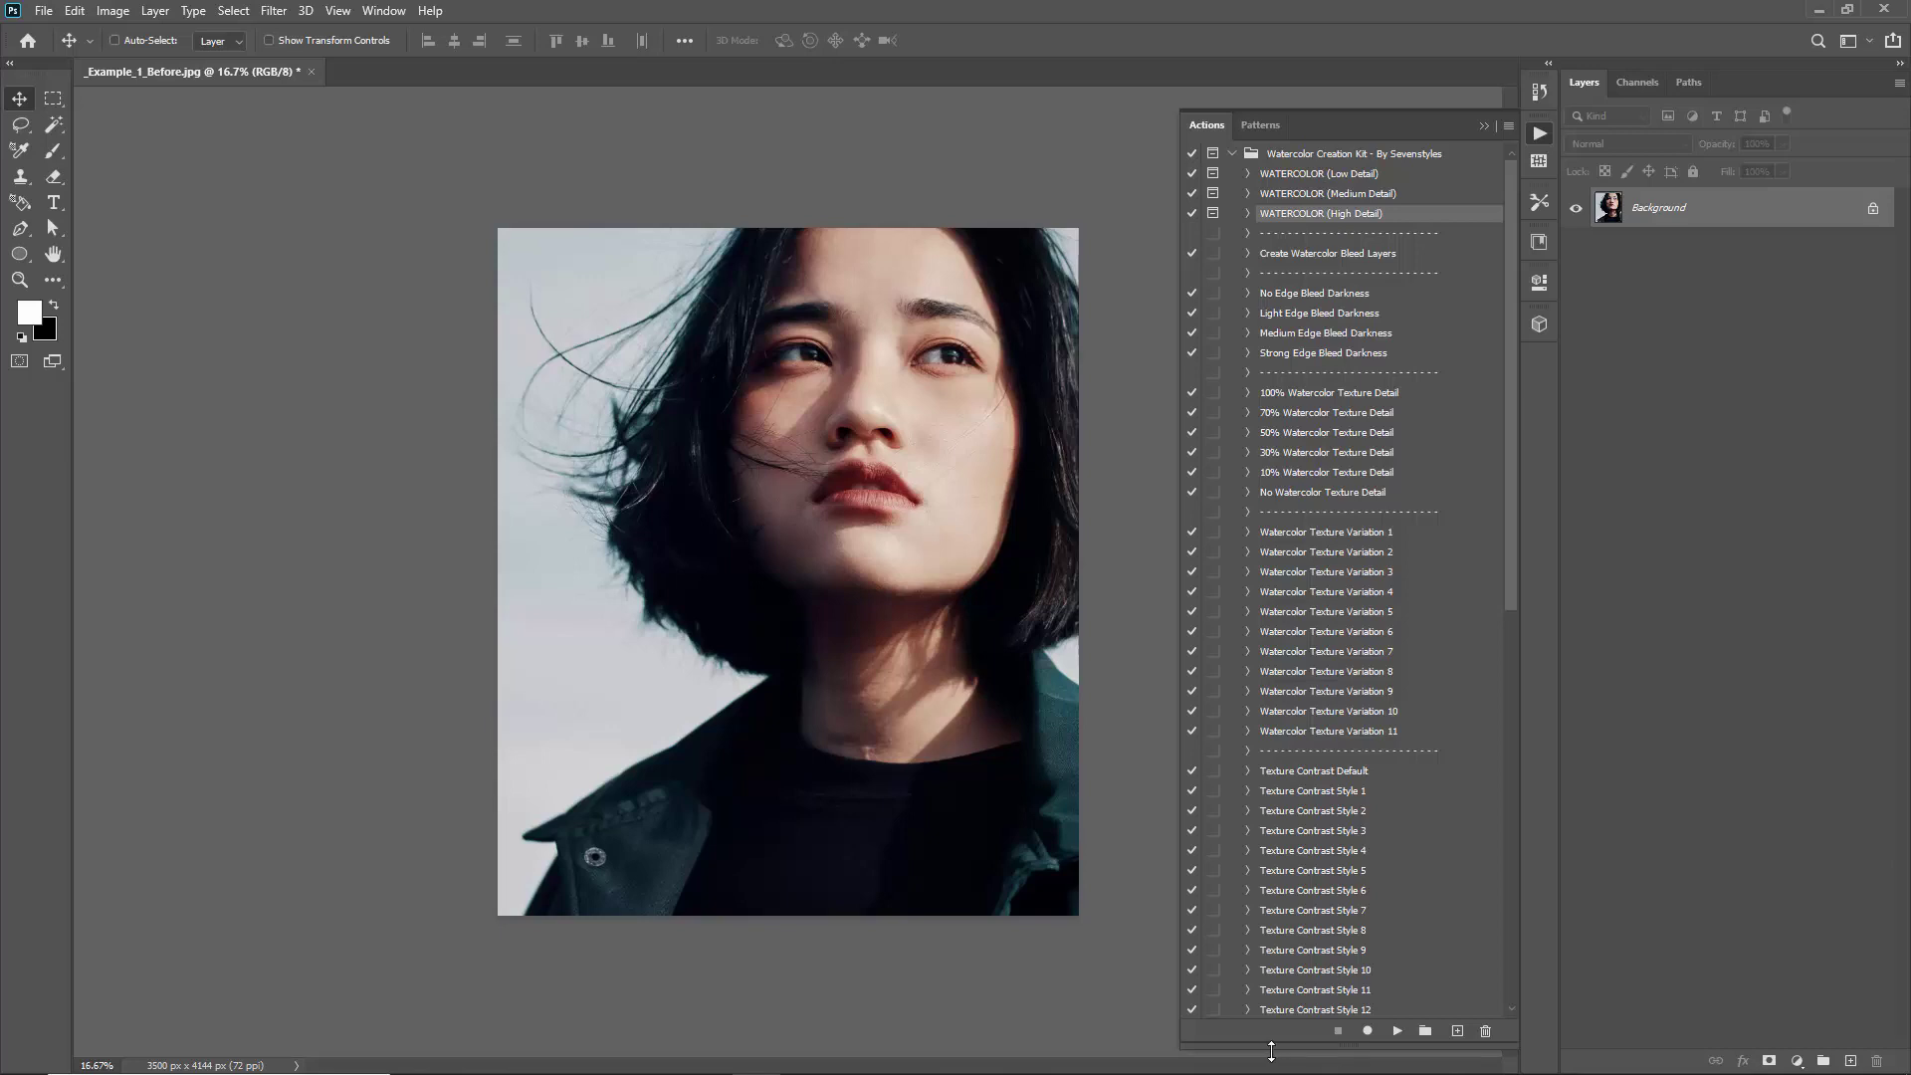
# Shorten the Actions panel and play the WATERCOLOR (Low Detail) action on the portrait
pyautogui.moveTo(1274, 1045); pyautogui.dragTo(1284, 741)
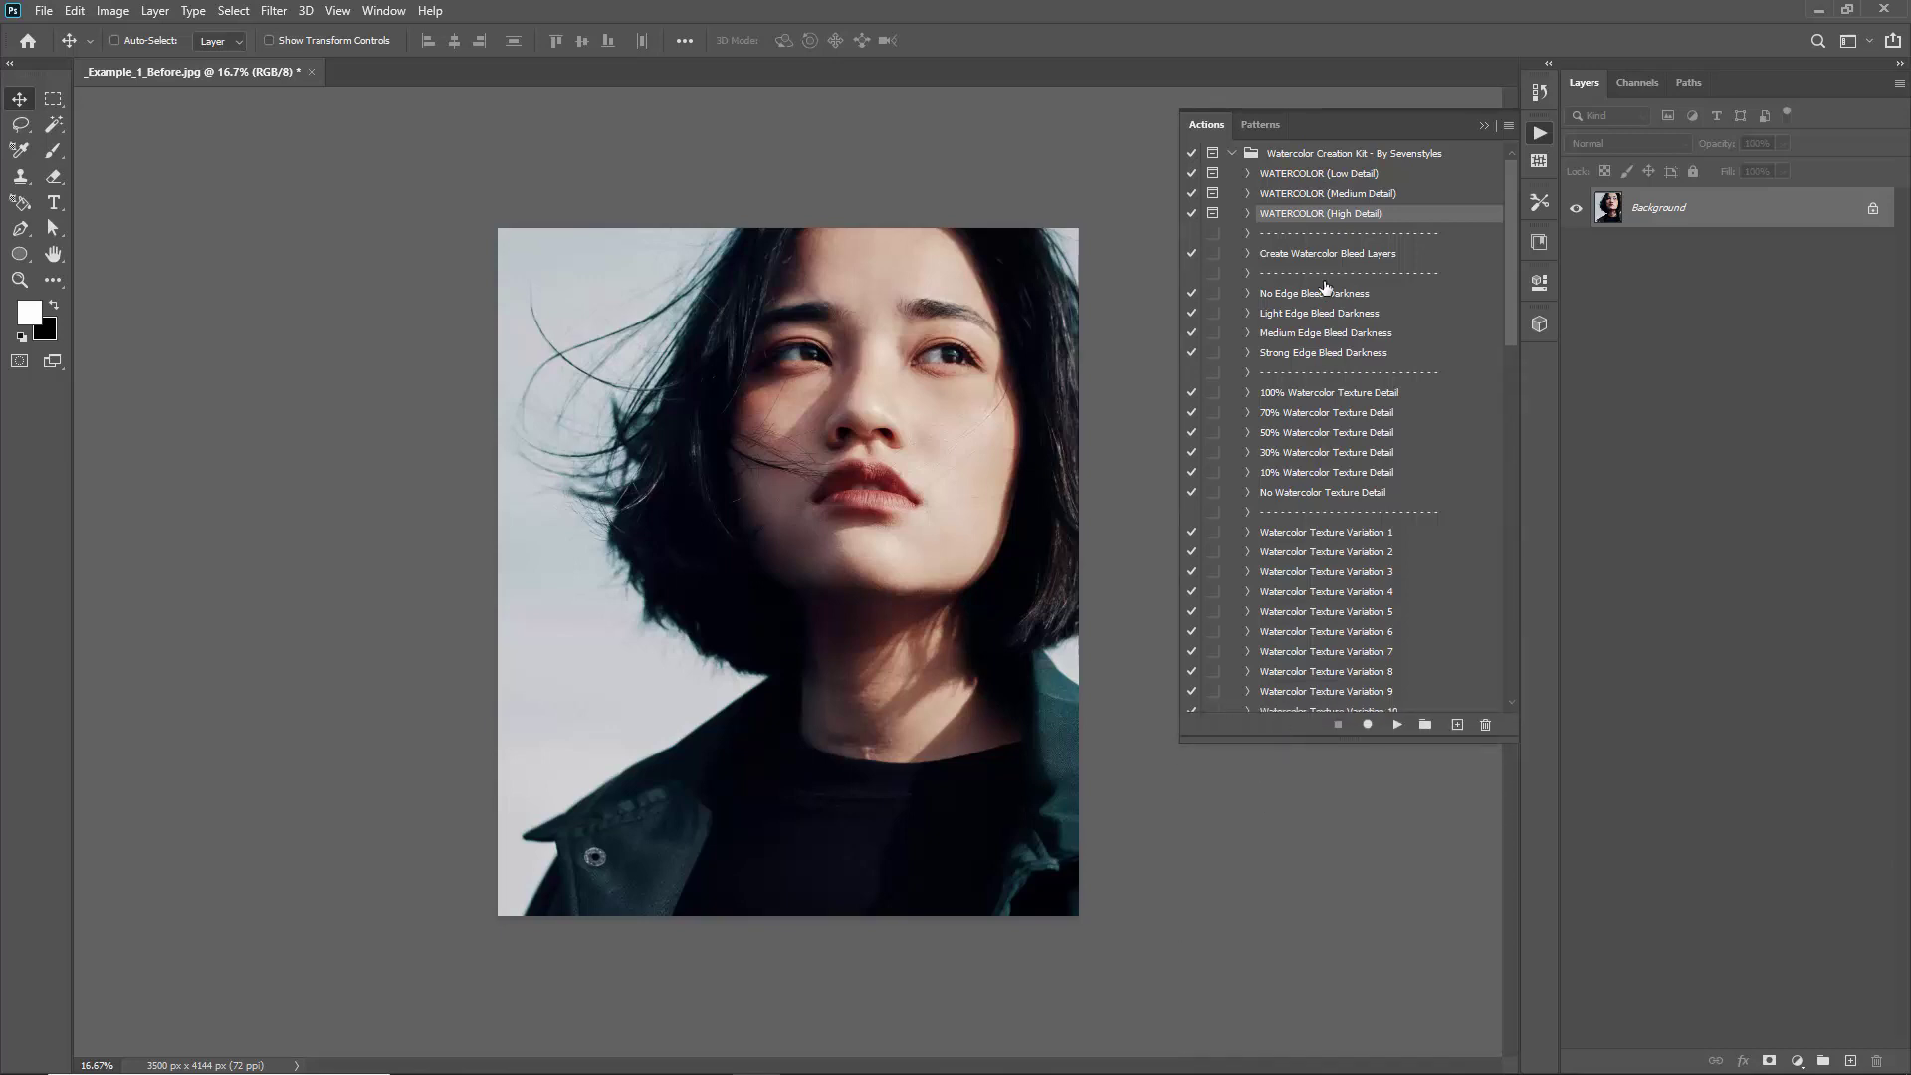
pyautogui.click(1295, 177)
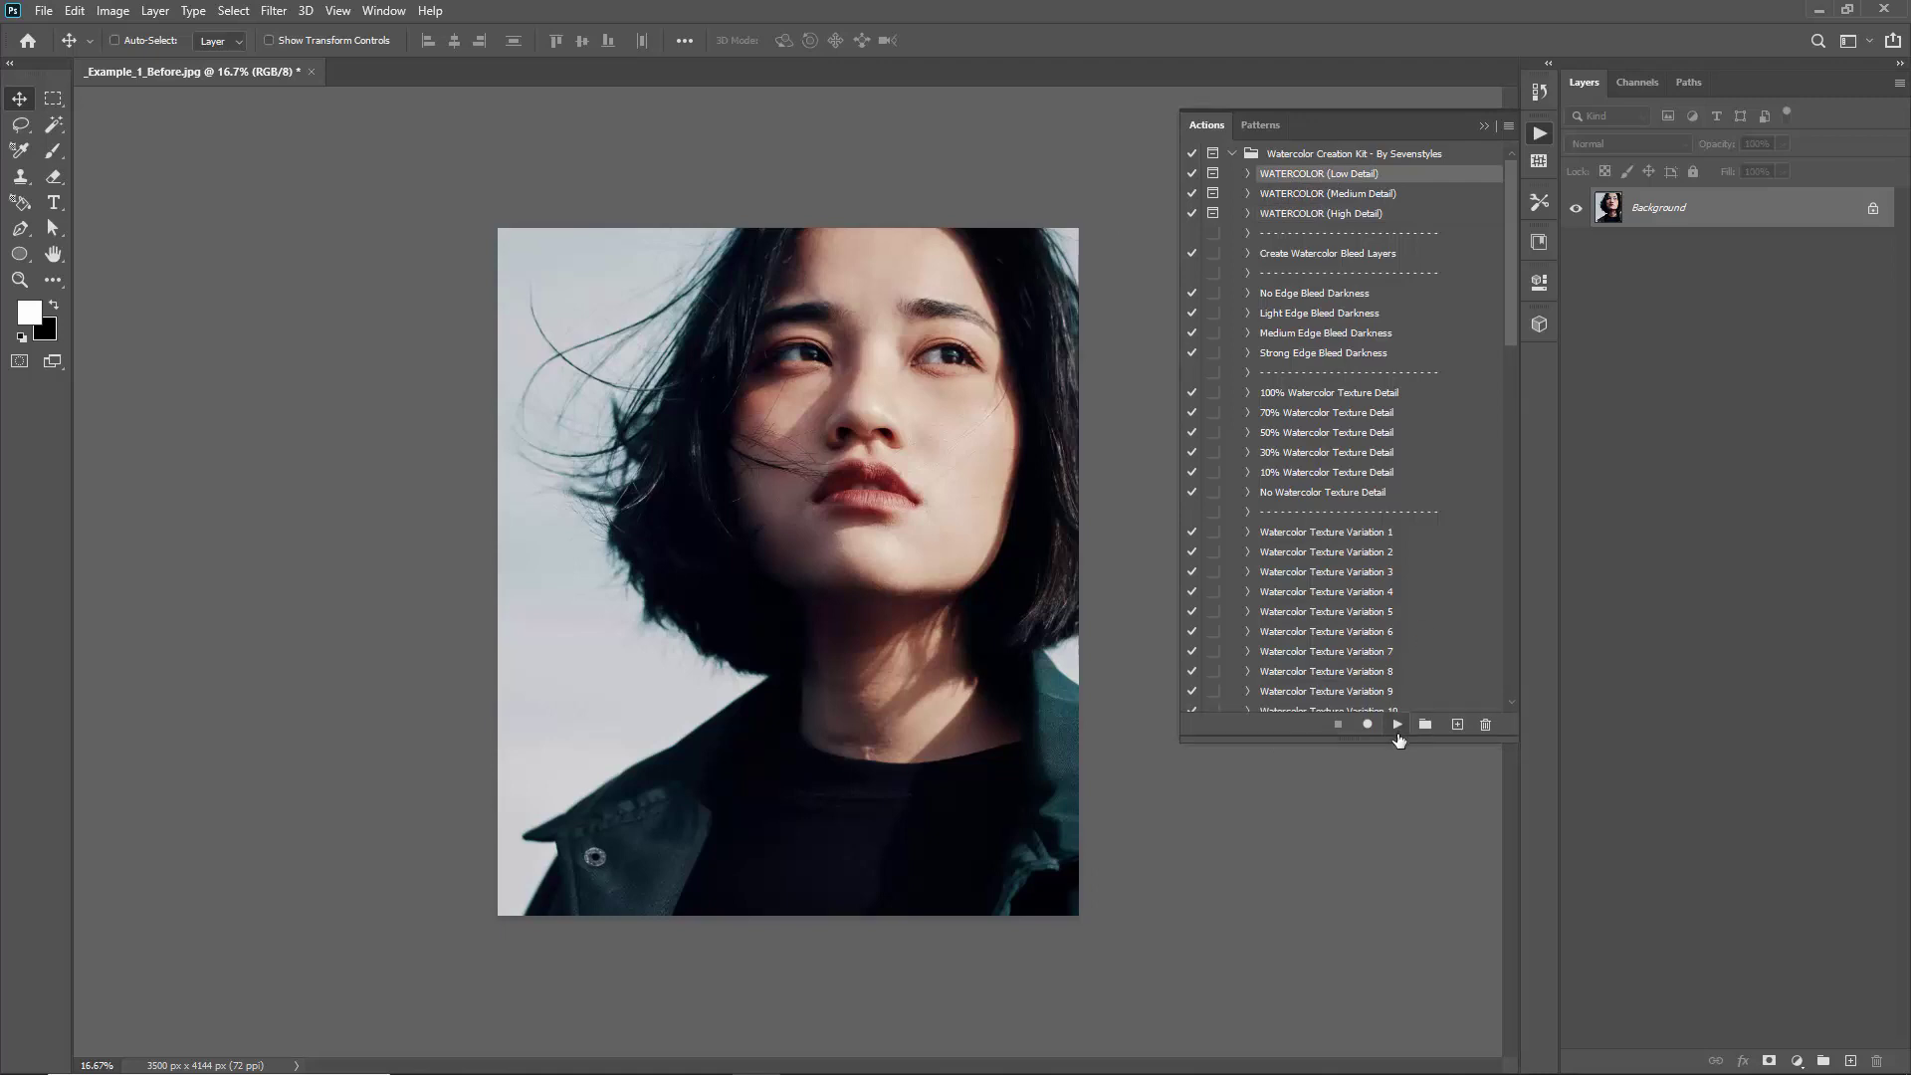
pyautogui.click(1398, 727)
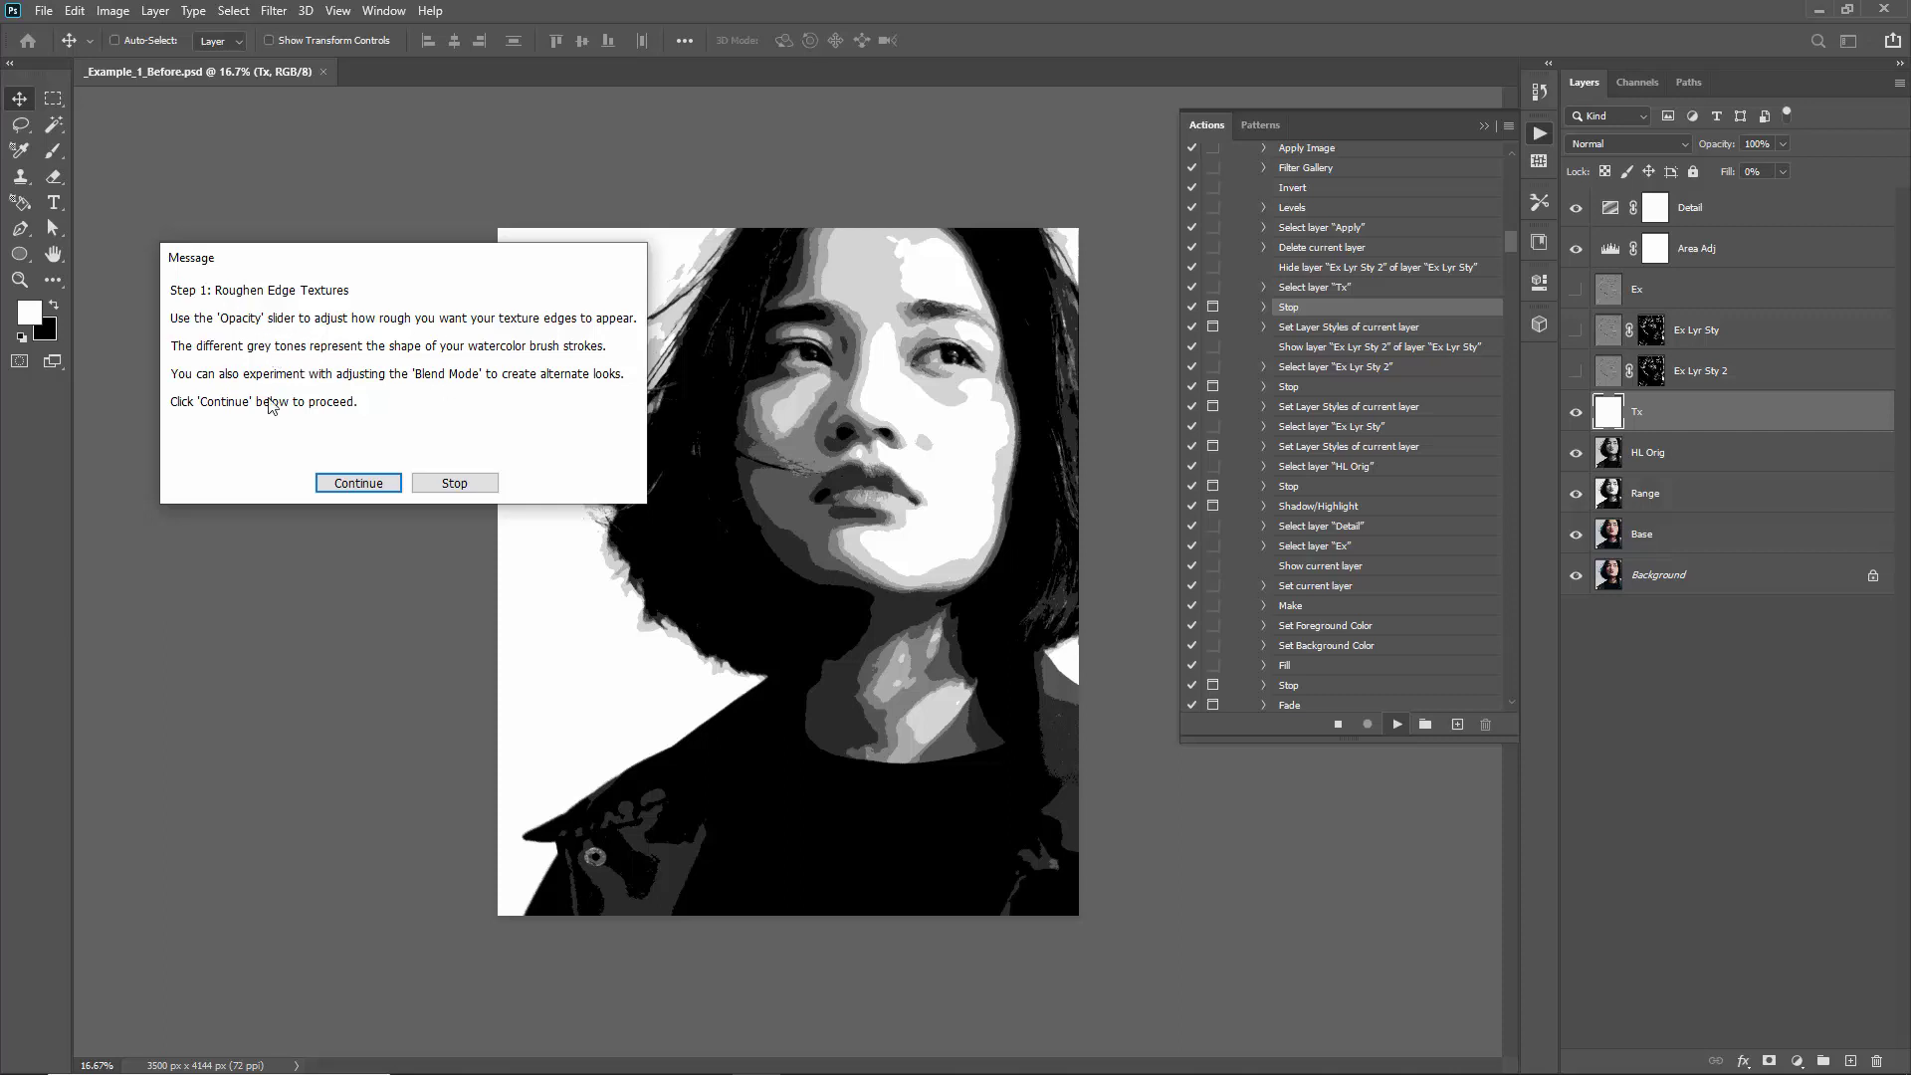
# Continue the action at Step 1: Roughen Edge Textures and set the Pattern Overlay opacity to 65%
pyautogui.click(358, 483)
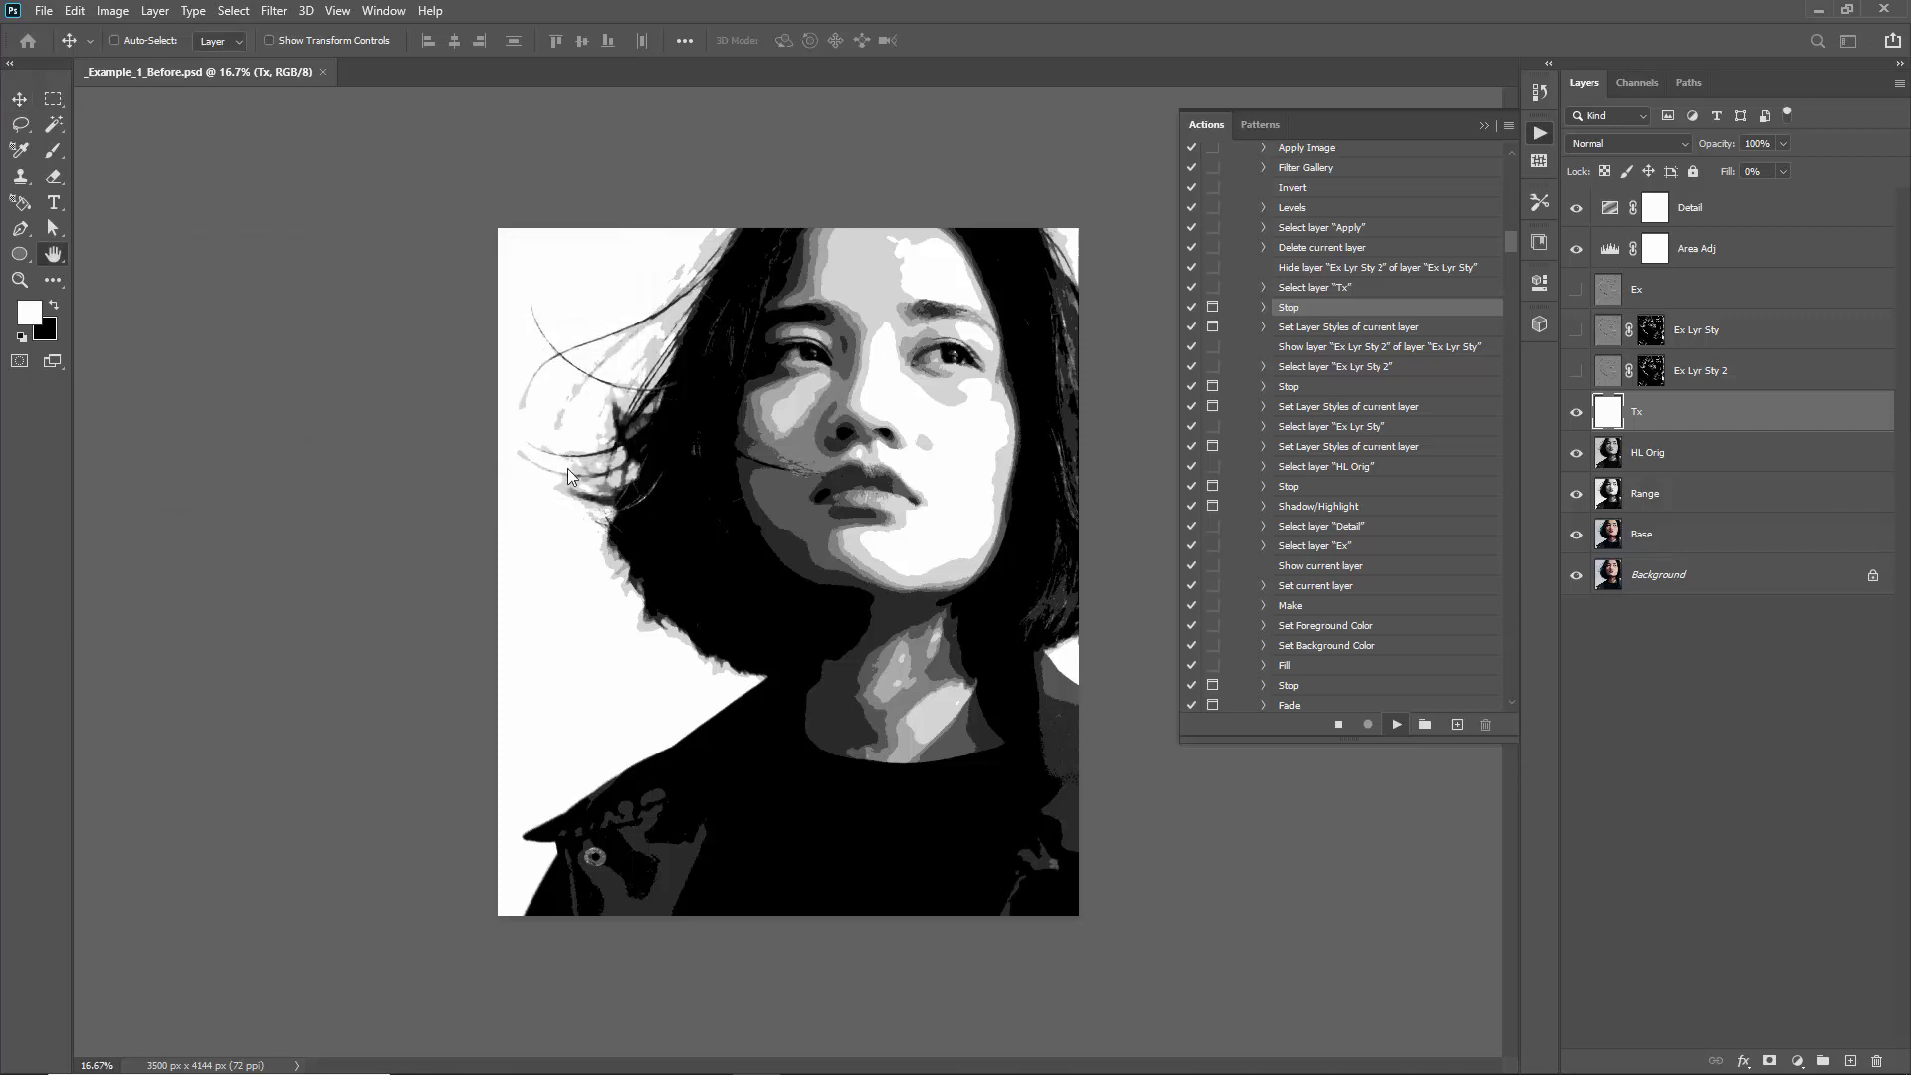
pyautogui.moveTo(1563, 102); pyautogui.dragTo(1457, 156)
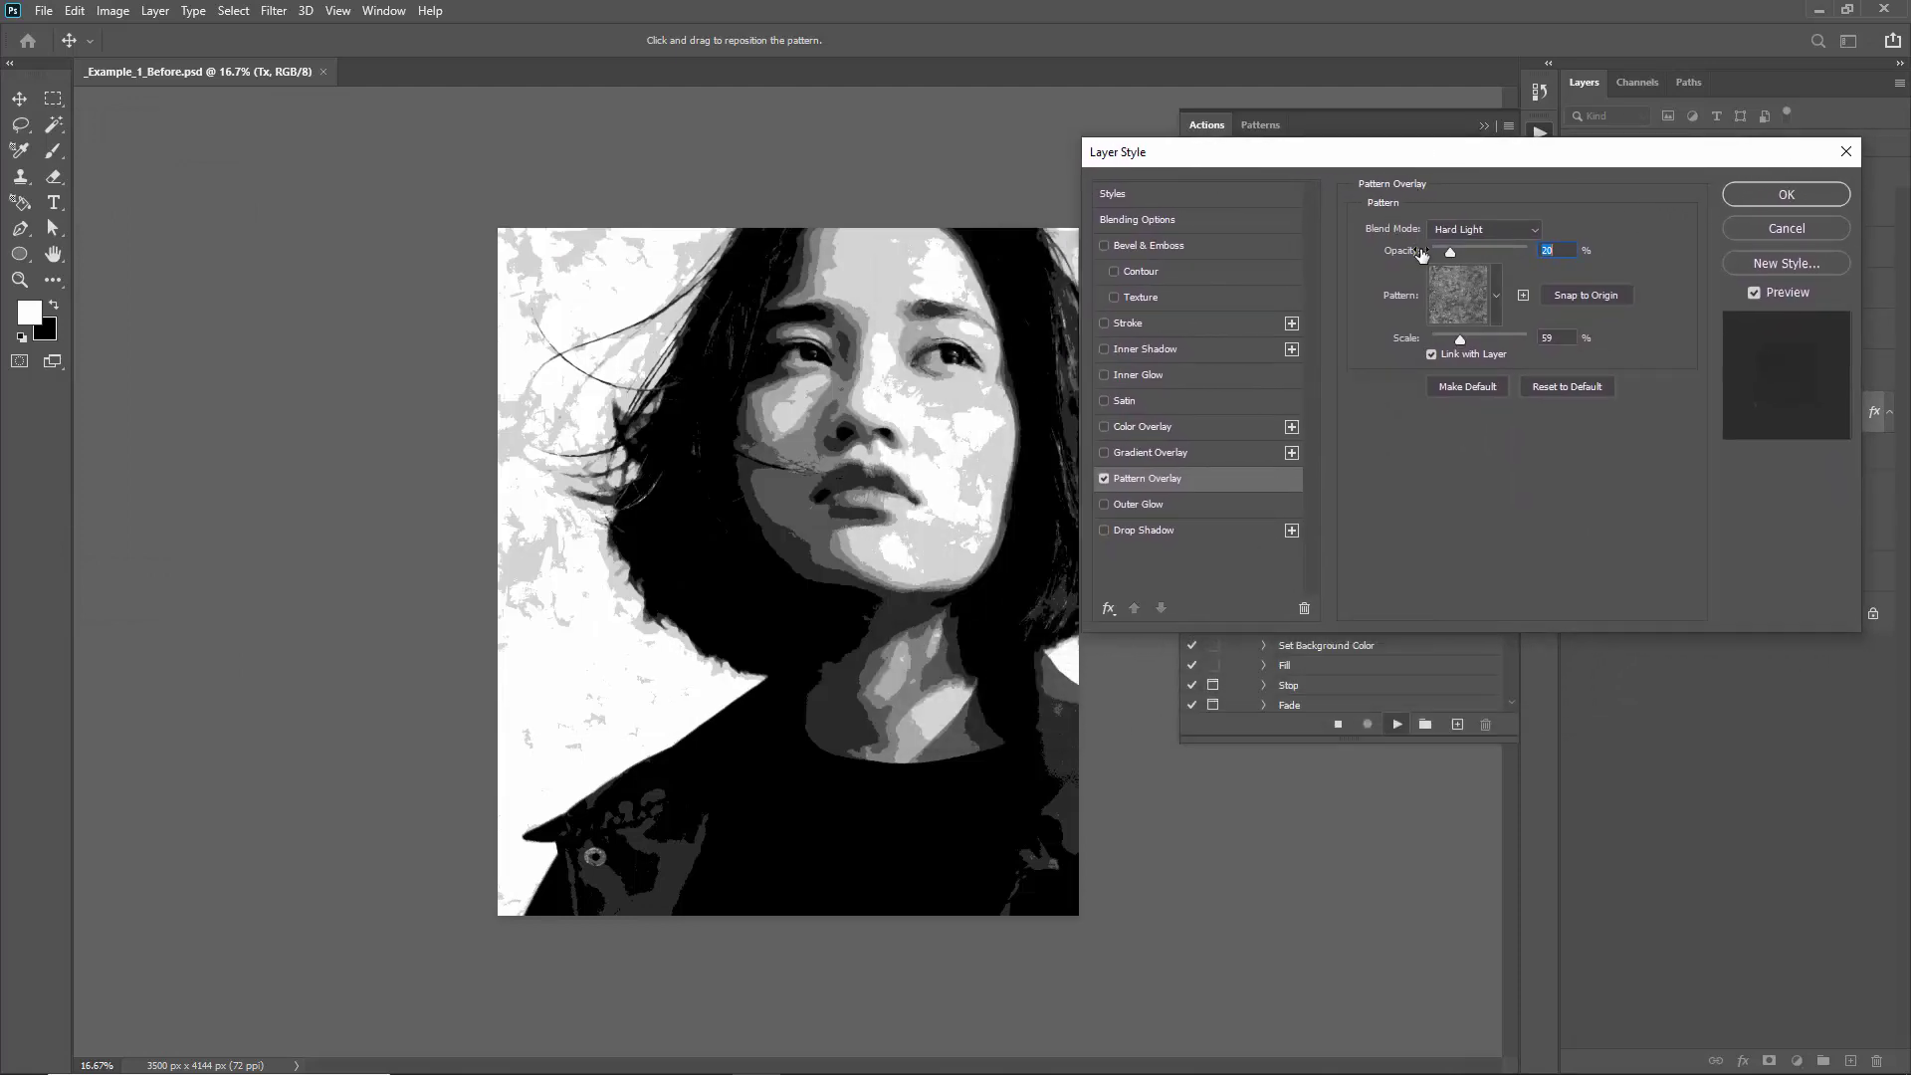
pyautogui.moveTo(1448, 253)
pyautogui.mouseDown()
pyautogui.moveTo(1431, 251)
pyautogui.moveTo(1448, 249)
pyautogui.mouseUp()
pyautogui.moveTo(1445, 255); pyautogui.dragTo(1437, 255)
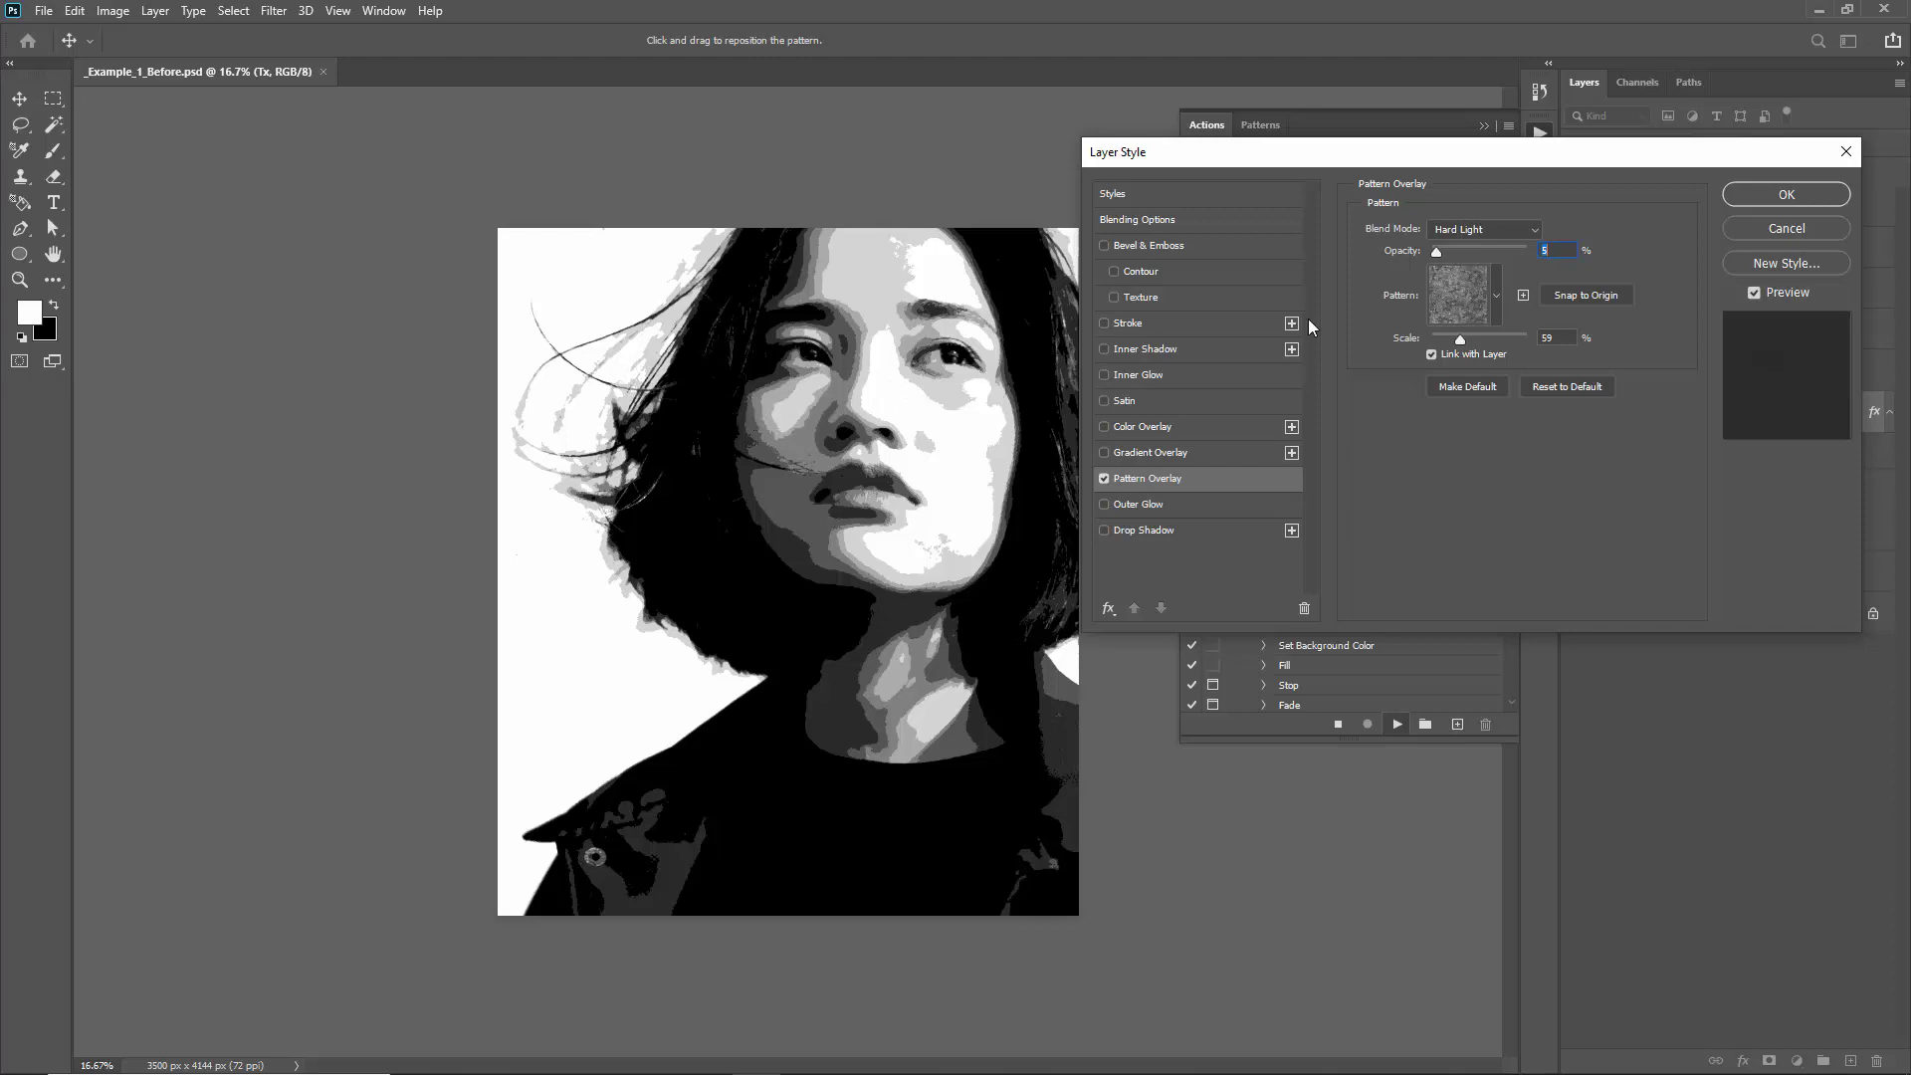
pyautogui.moveTo(1437, 255); pyautogui.dragTo(1429, 255)
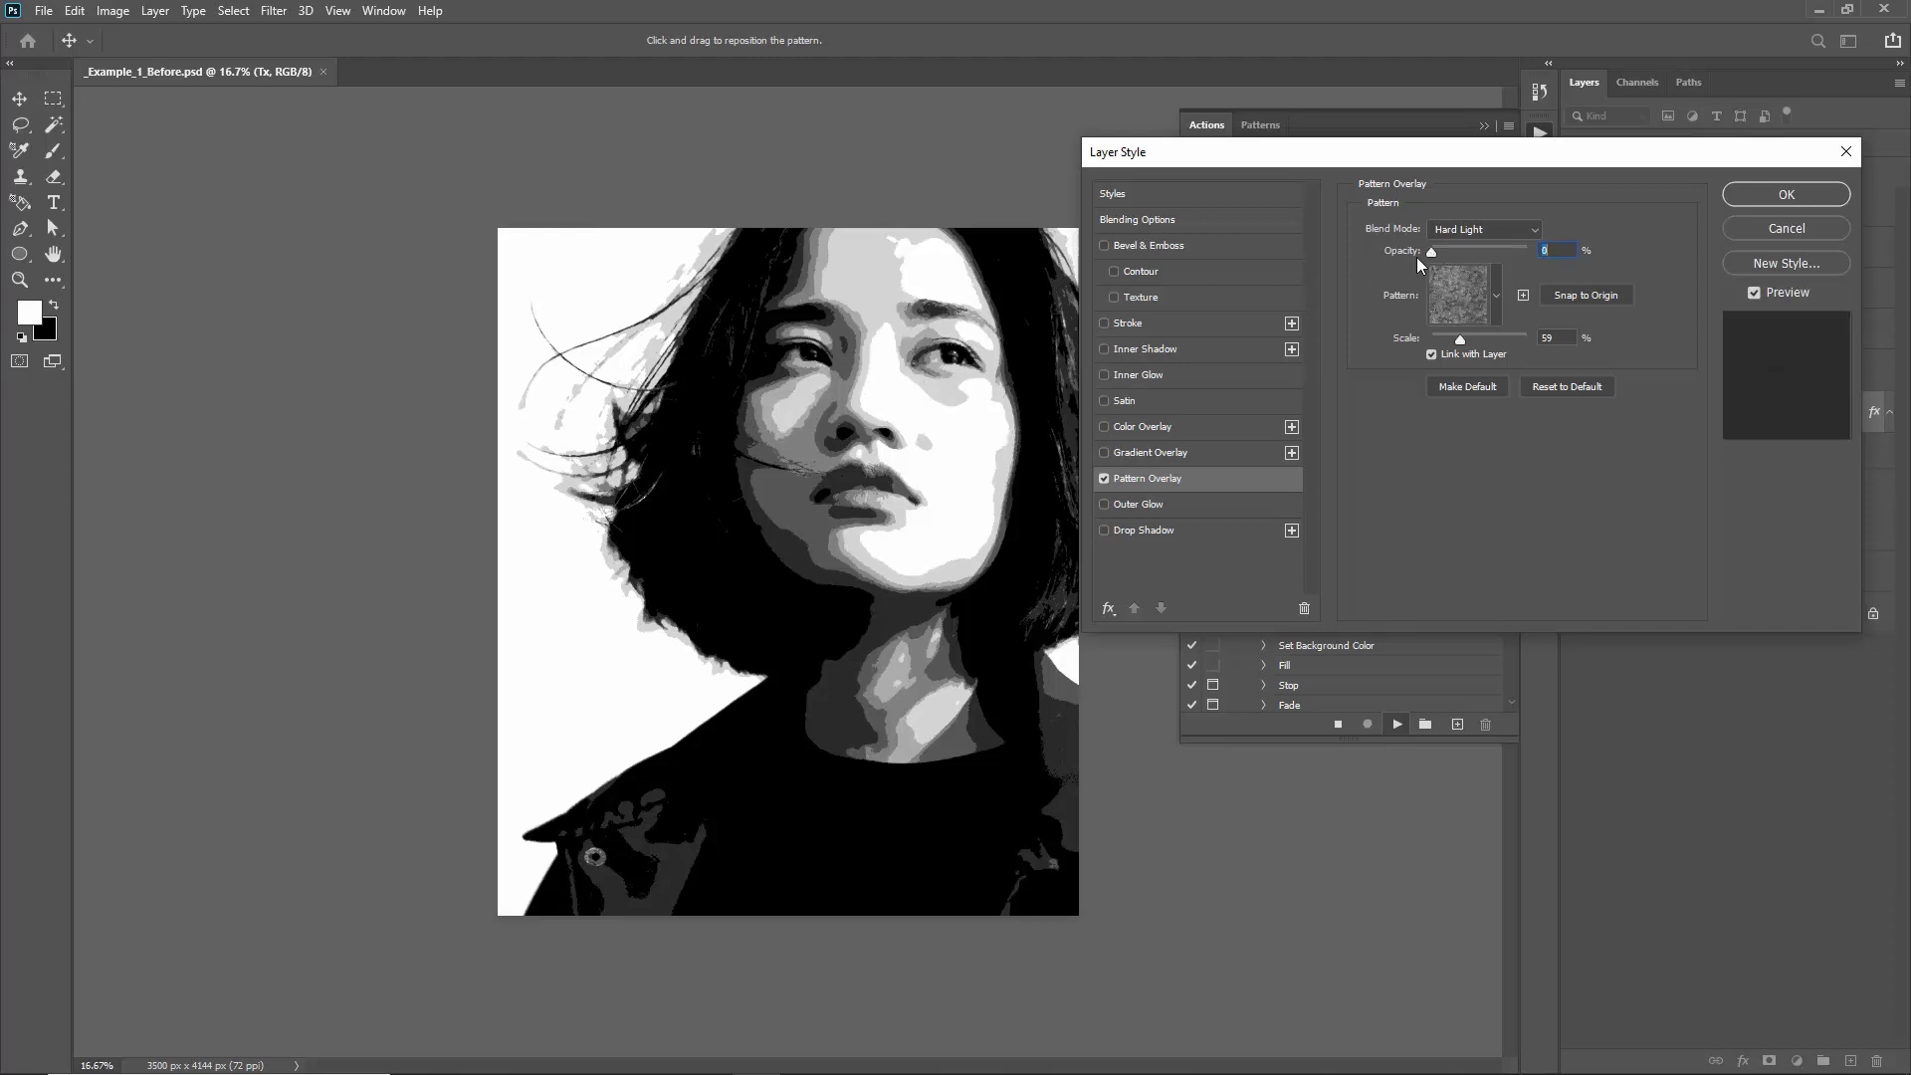
pyautogui.moveTo(1430, 254); pyautogui.dragTo(1491, 259)
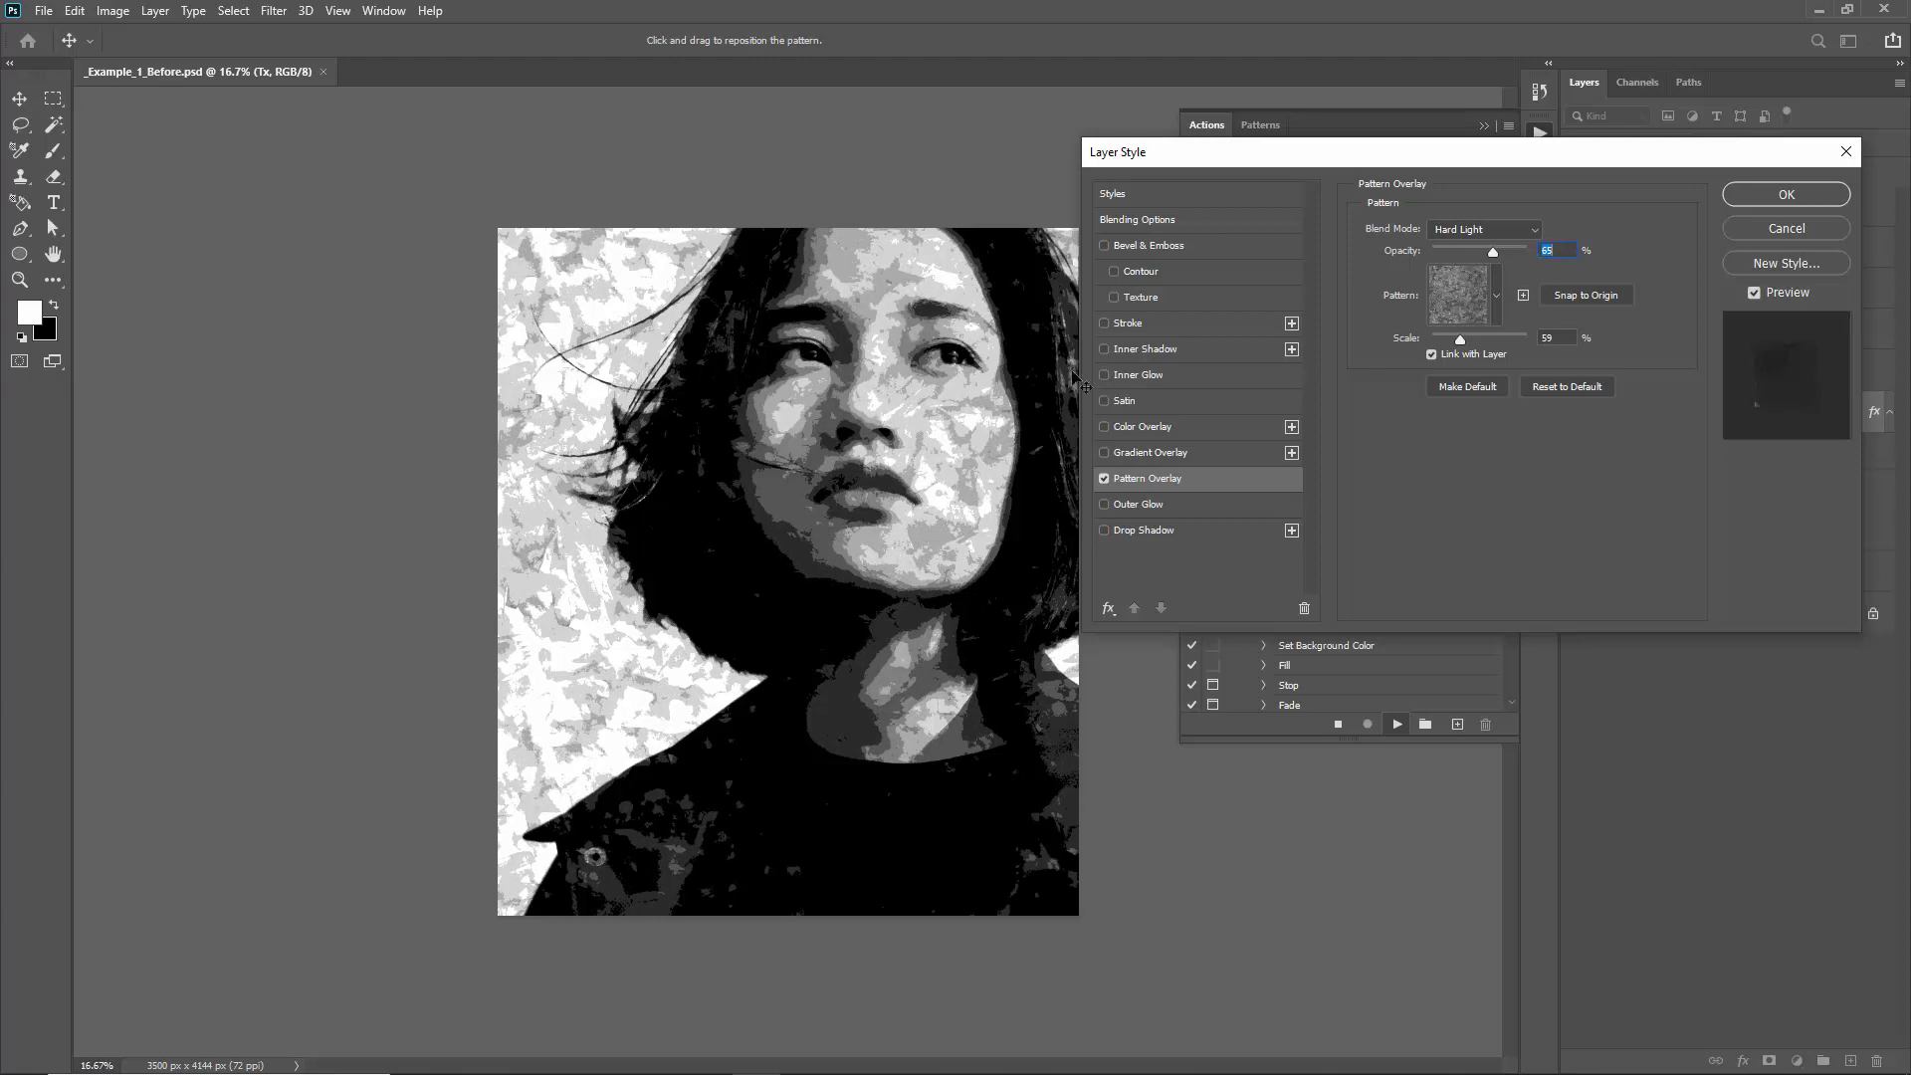
# Try the Linear Dodge (Add) blend mode on the Pattern Overlay with the opacity lowered to 16%
pyautogui.click(1474, 230)
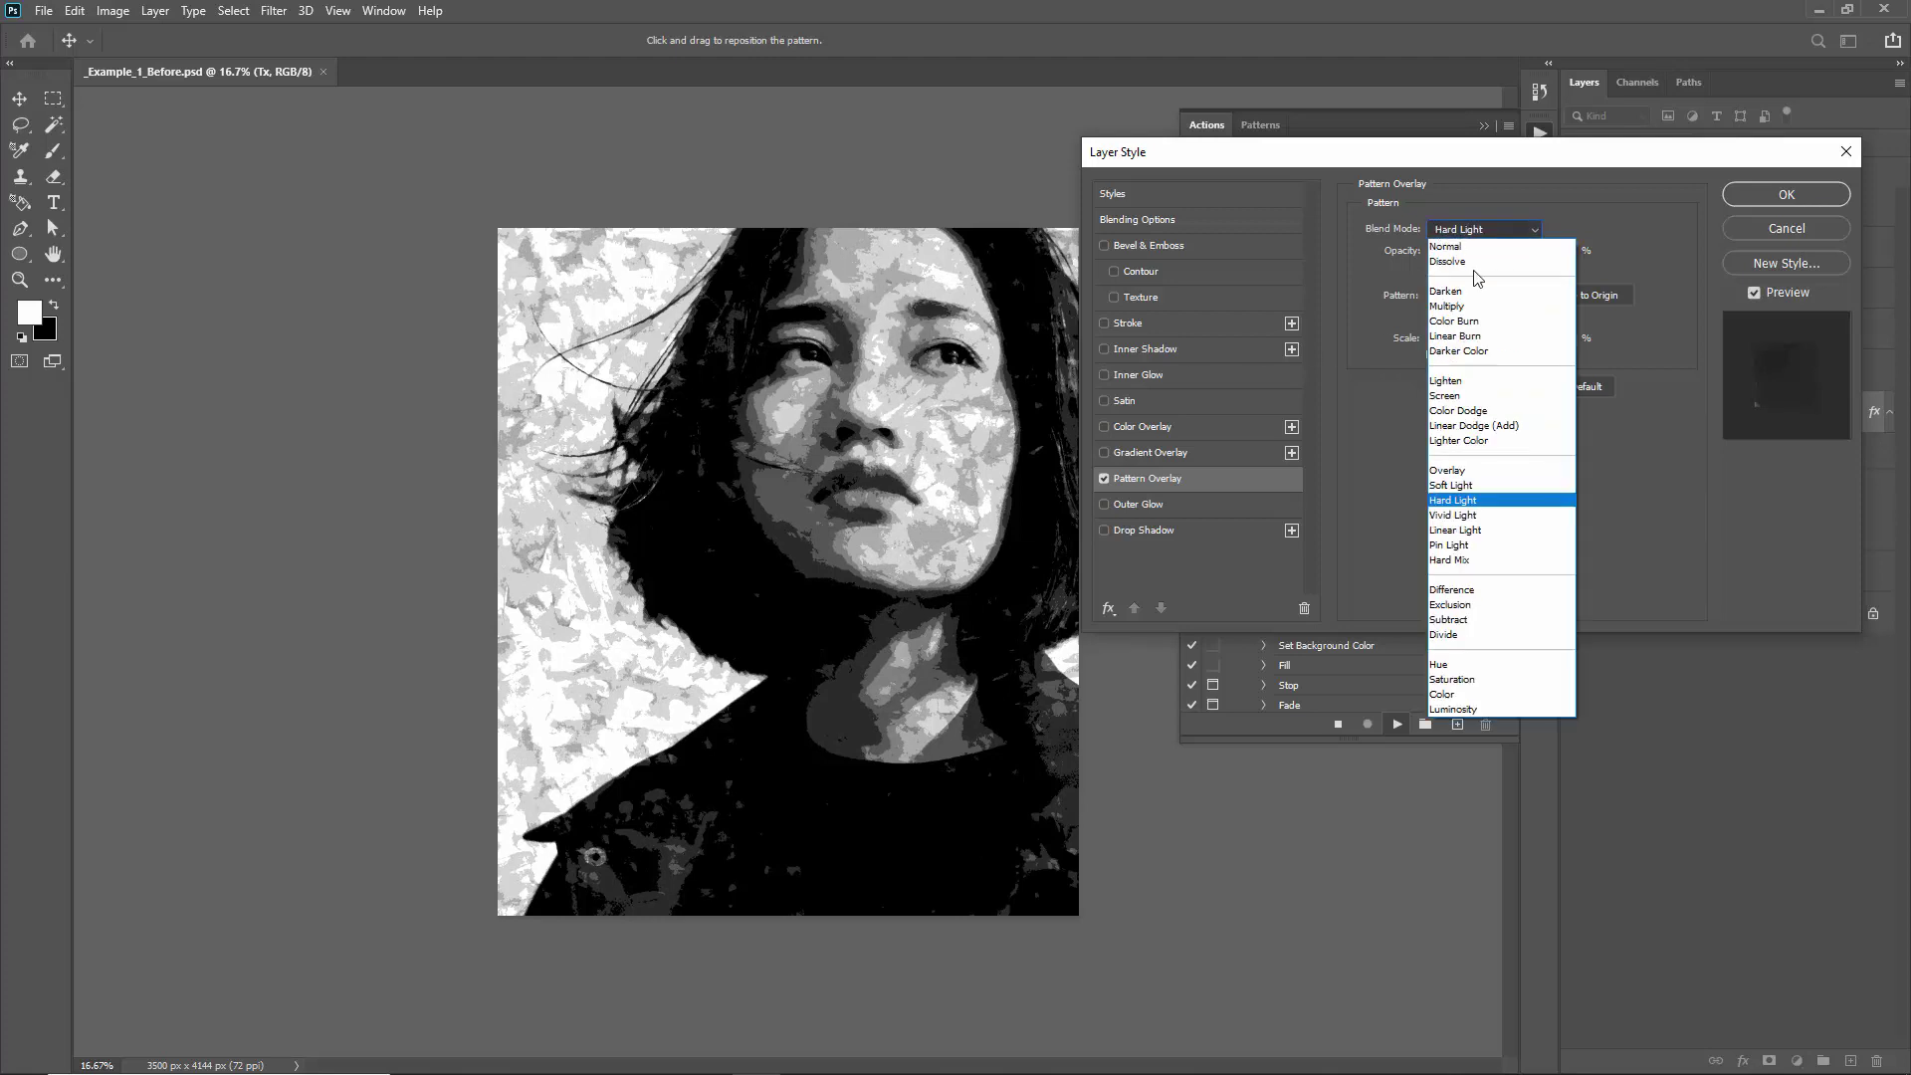
pyautogui.click(1505, 426)
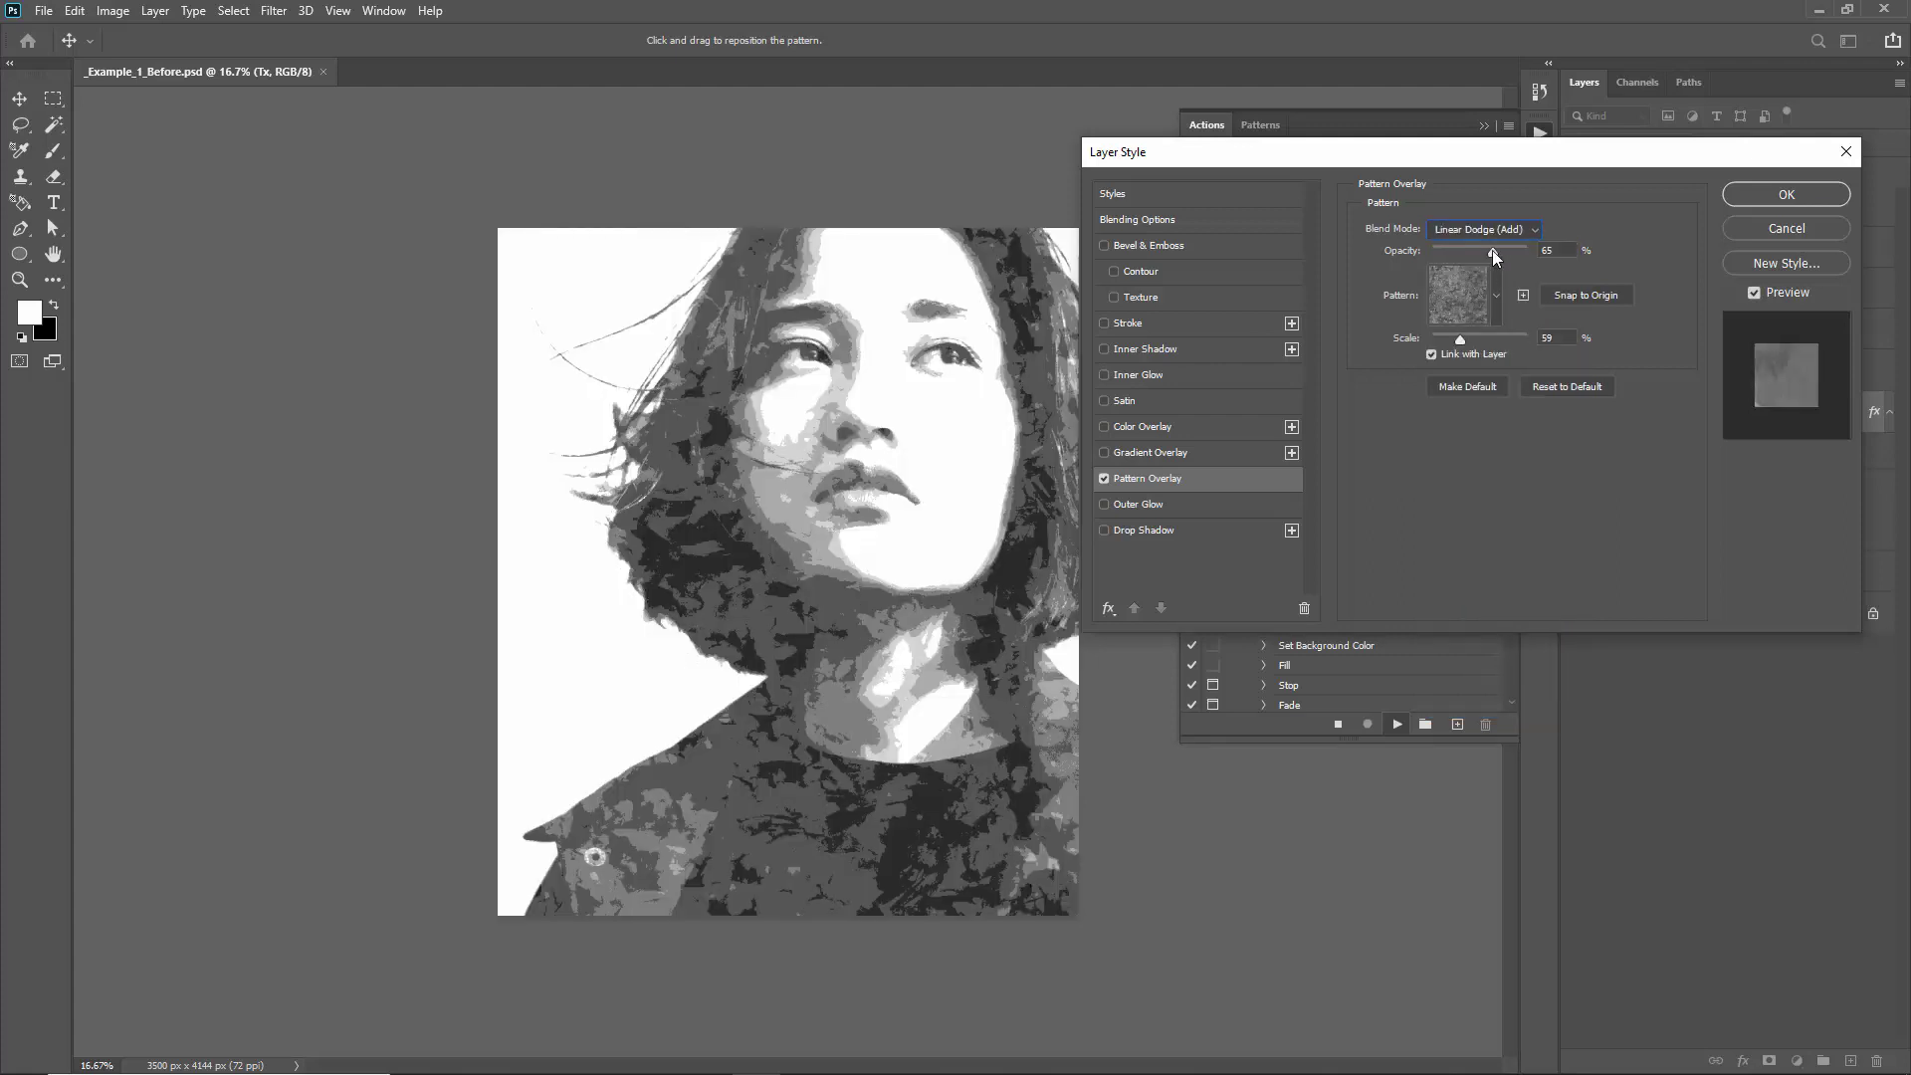
pyautogui.moveTo(1491, 248)
pyautogui.mouseDown()
pyautogui.moveTo(1419, 255)
pyautogui.moveTo(1460, 253)
pyautogui.mouseUp()
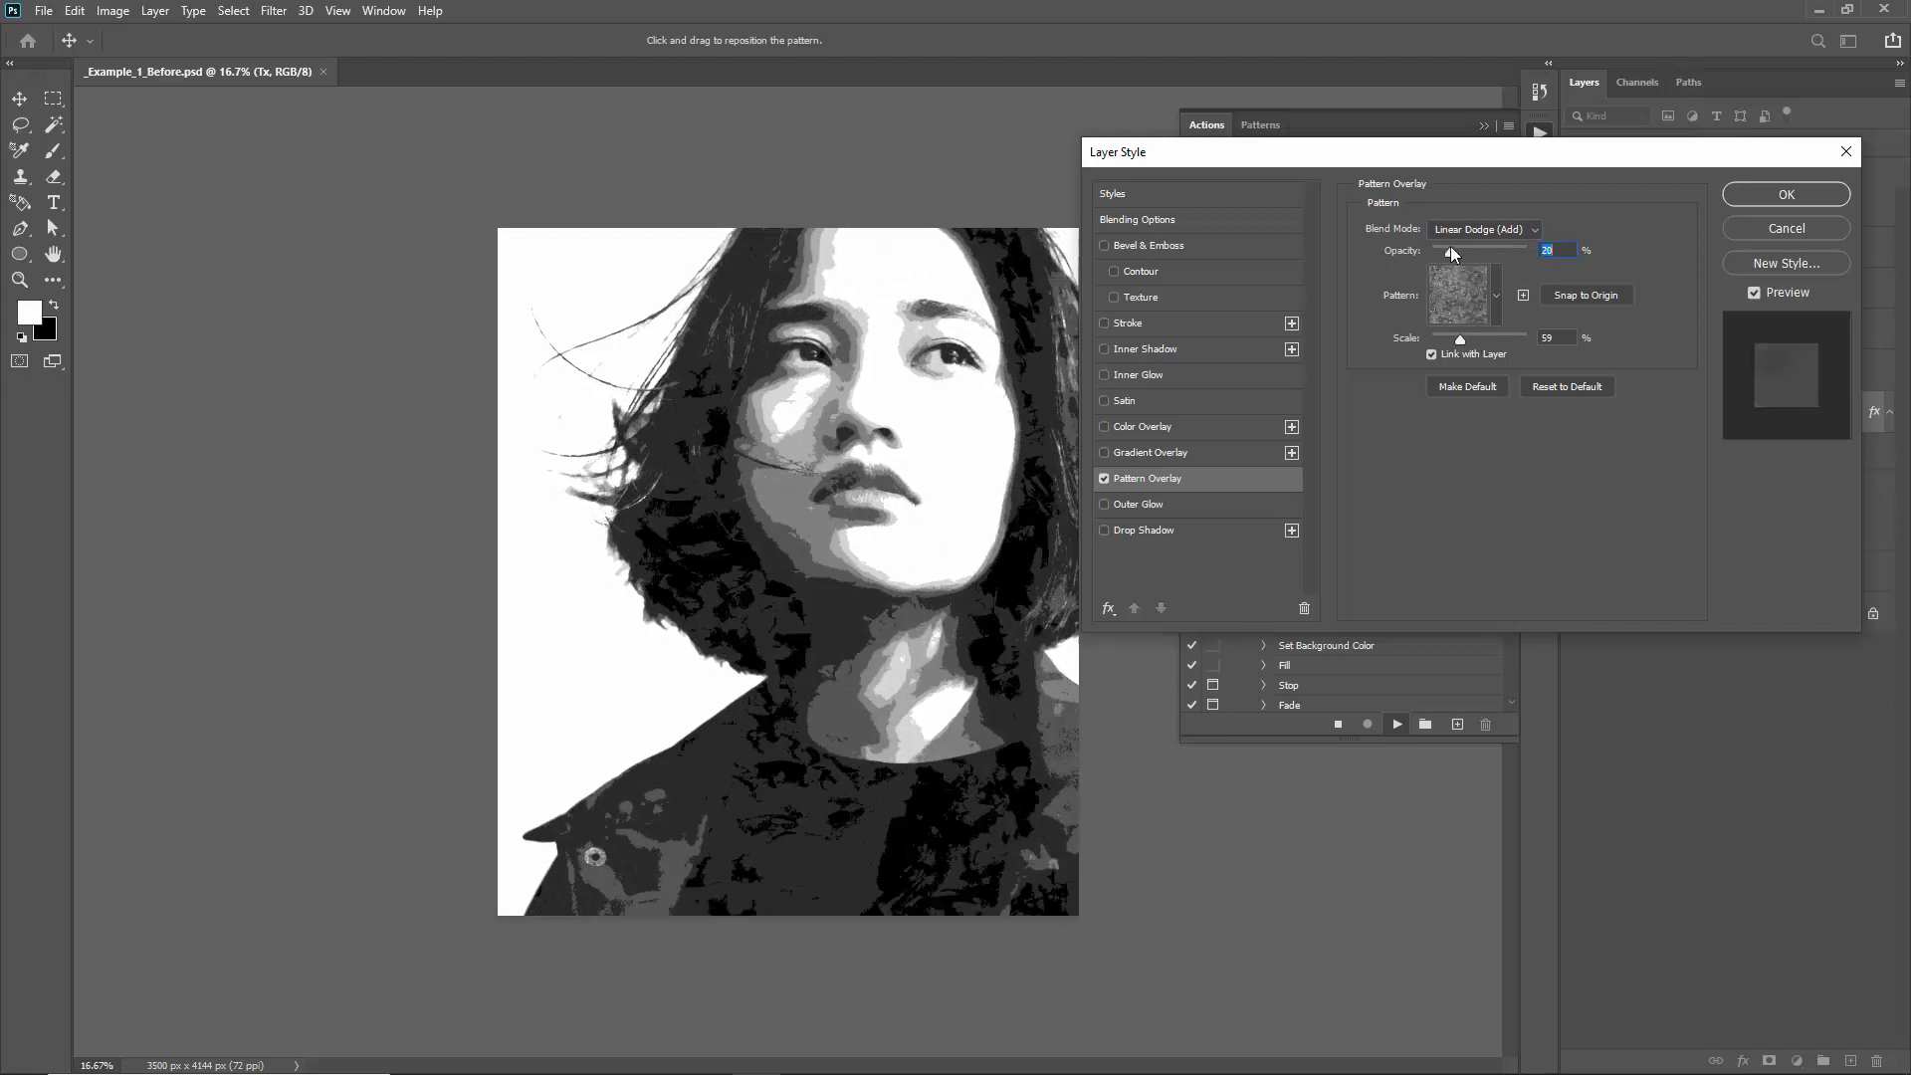
pyautogui.moveTo(1450, 249); pyautogui.dragTo(1447, 248)
# Set the Pattern Overlay to Hard Light at 11% opacity and apply the layer style
pyautogui.click(1483, 229)
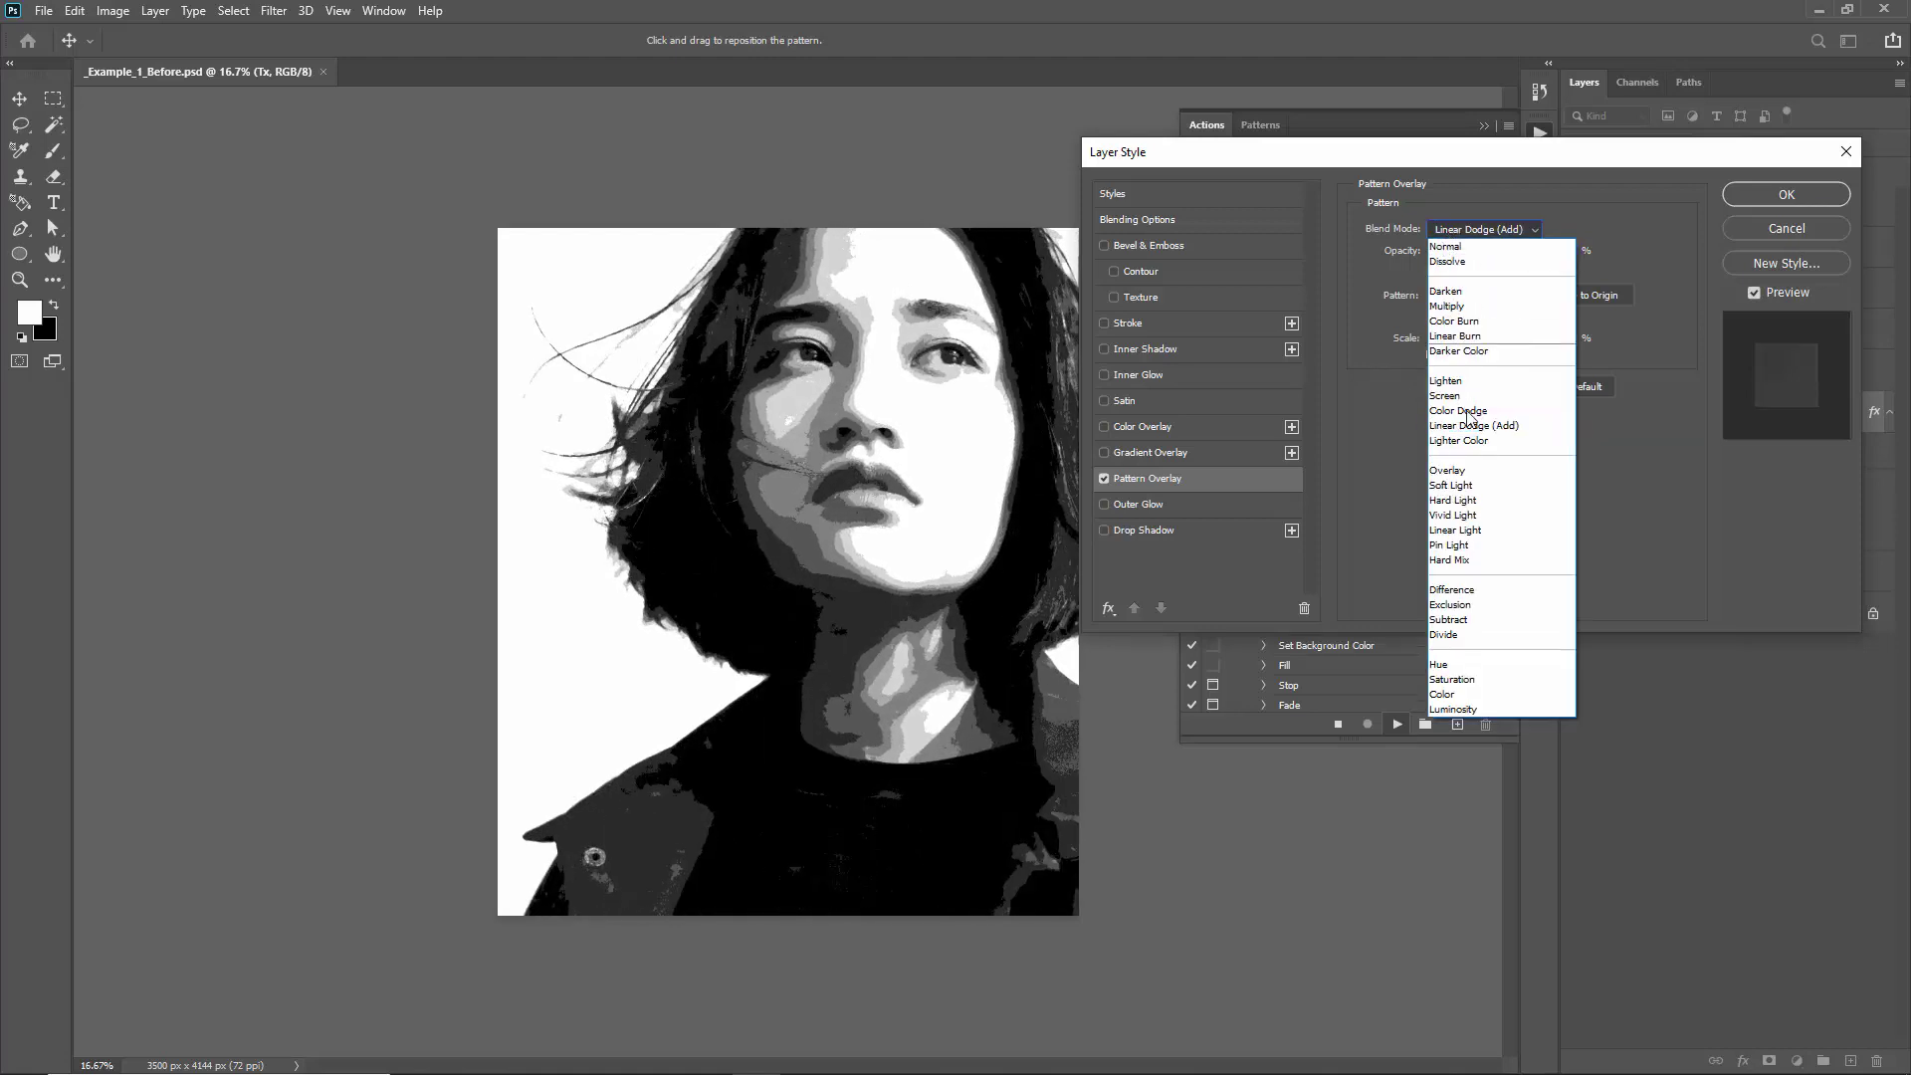
pyautogui.click(1454, 500)
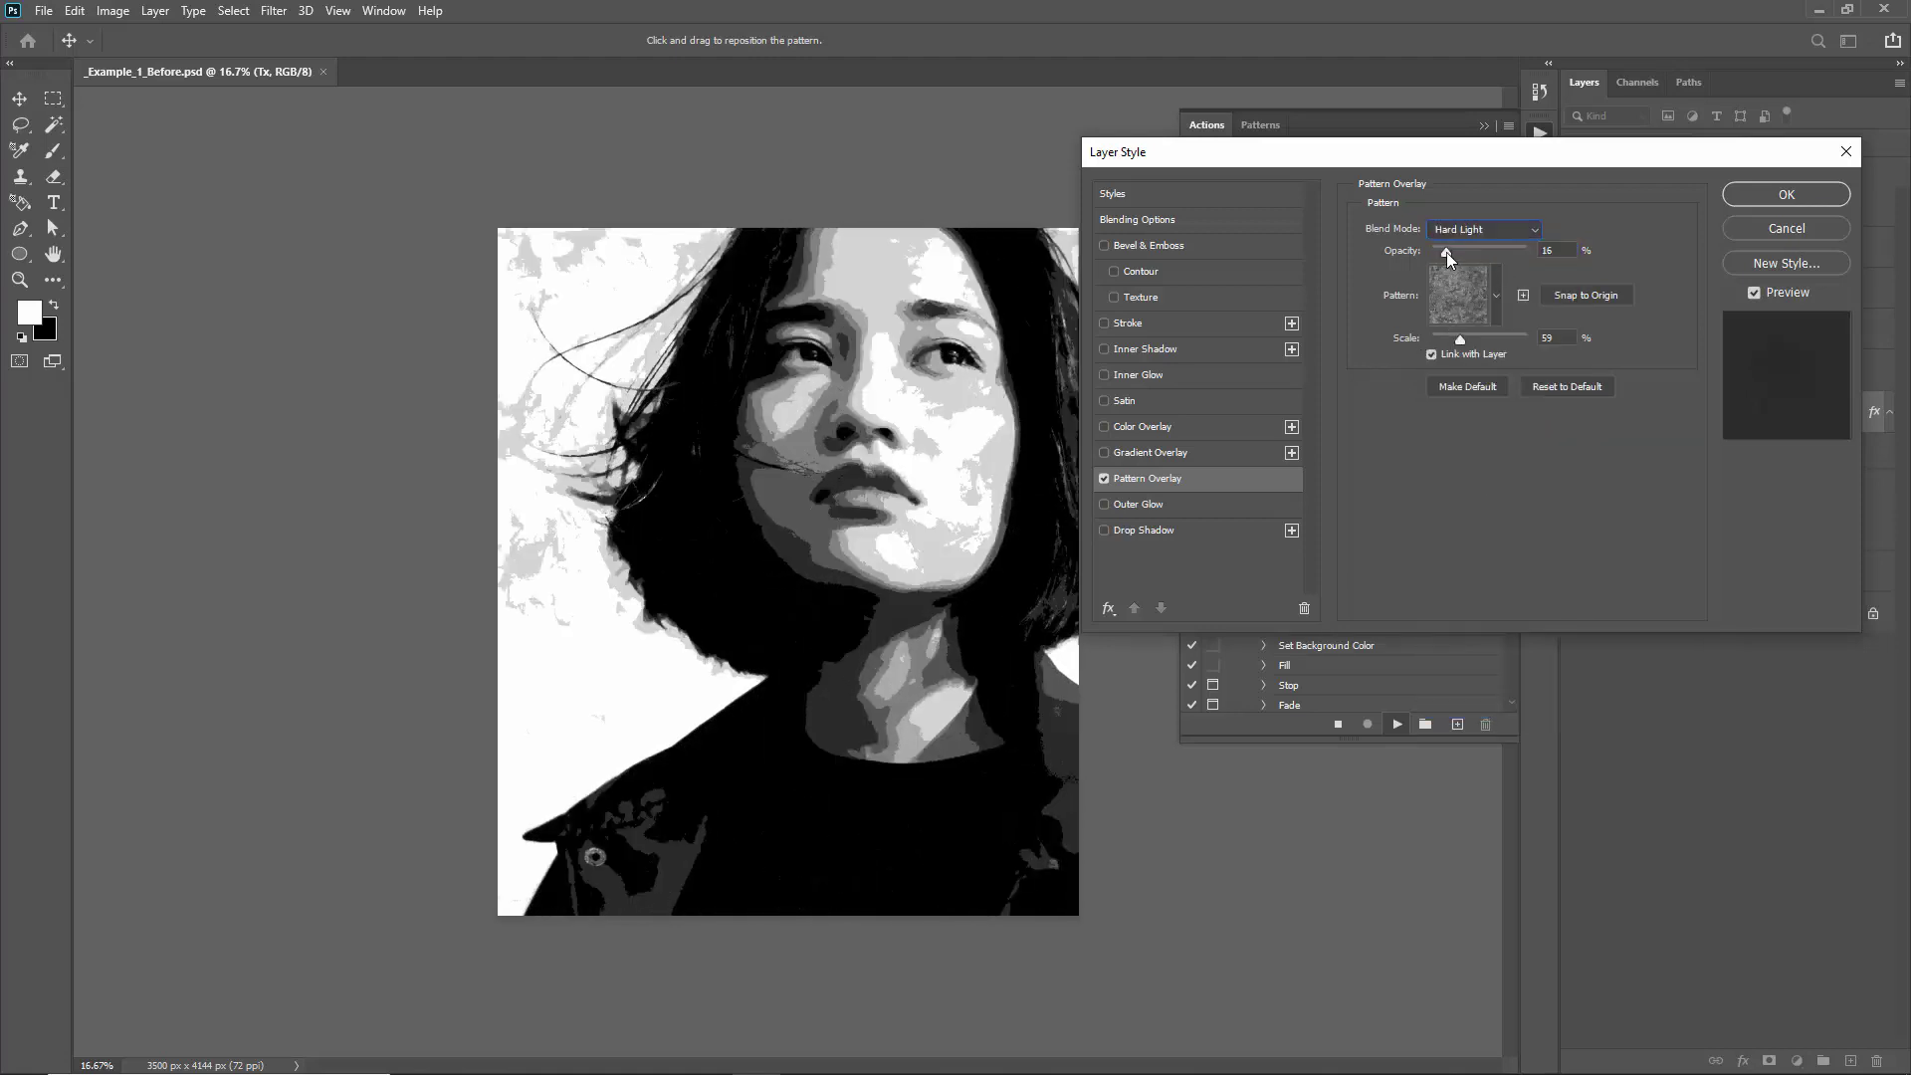
pyautogui.moveTo(1447, 253); pyautogui.dragTo(1449, 253)
pyautogui.moveTo(1523, 164); pyautogui.dragTo(1477, 151)
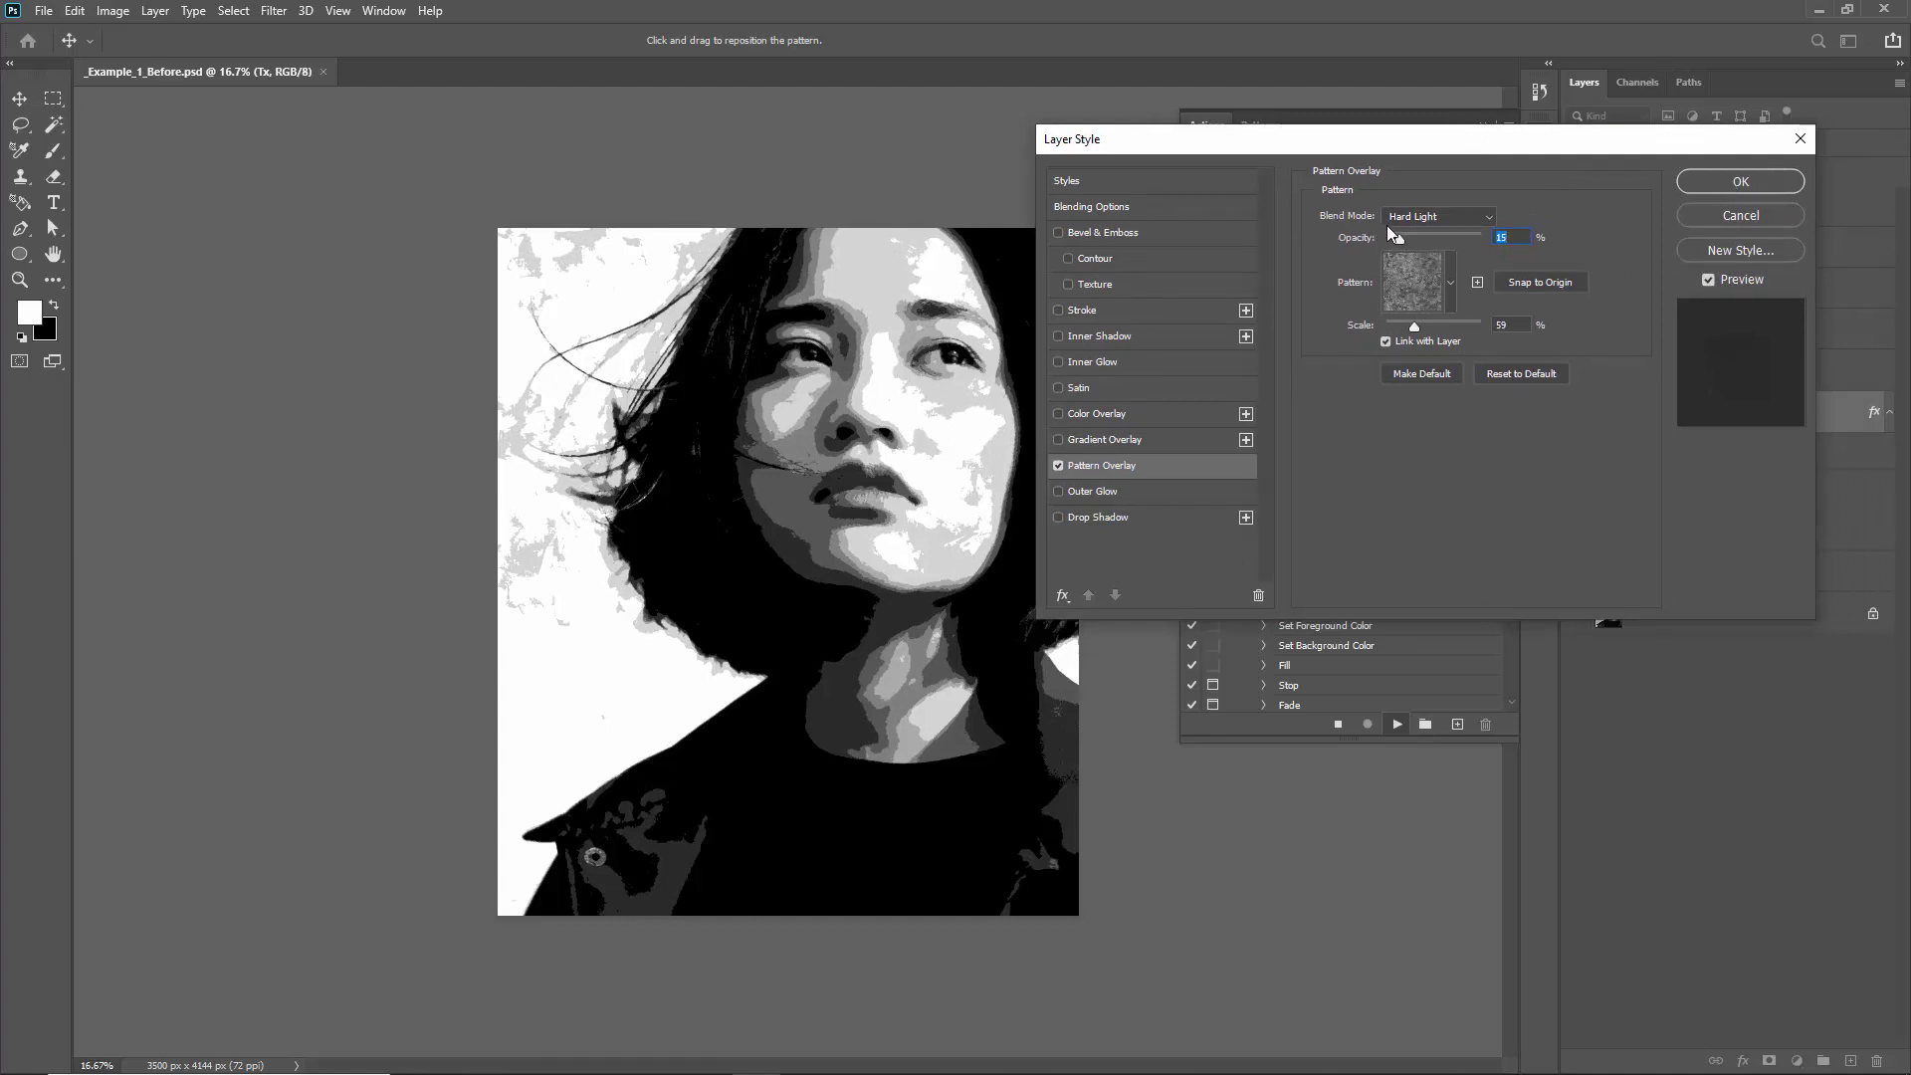
pyautogui.moveTo(1388, 229)
pyautogui.mouseDown()
pyautogui.moveTo(1378, 240)
pyautogui.moveTo(1397, 235)
pyautogui.mouseUp()
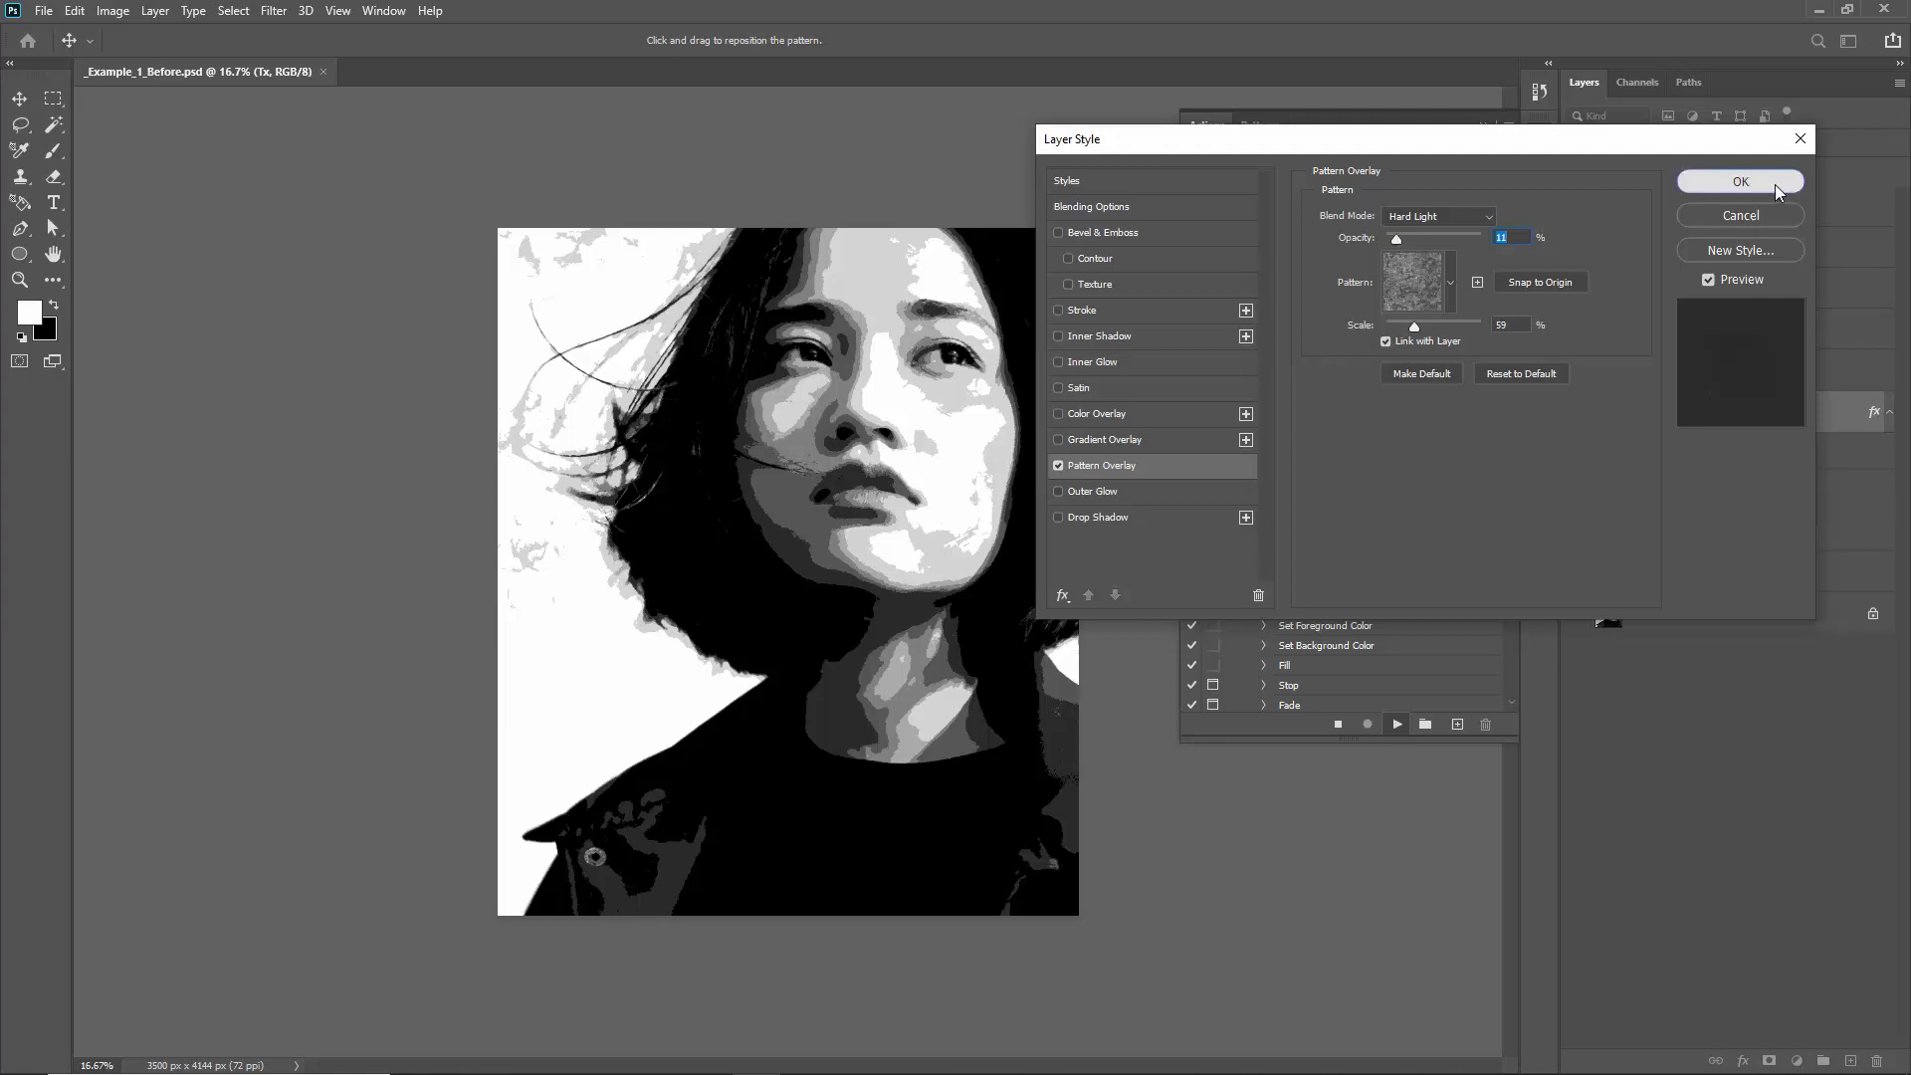
pyautogui.click(1740, 181)
# Continue the action at Step 2: Create Extra Paint Strokes and move the Layer Style dialog clear of the portrait
pyautogui.moveTo(611, 263); pyautogui.dragTo(558, 152)
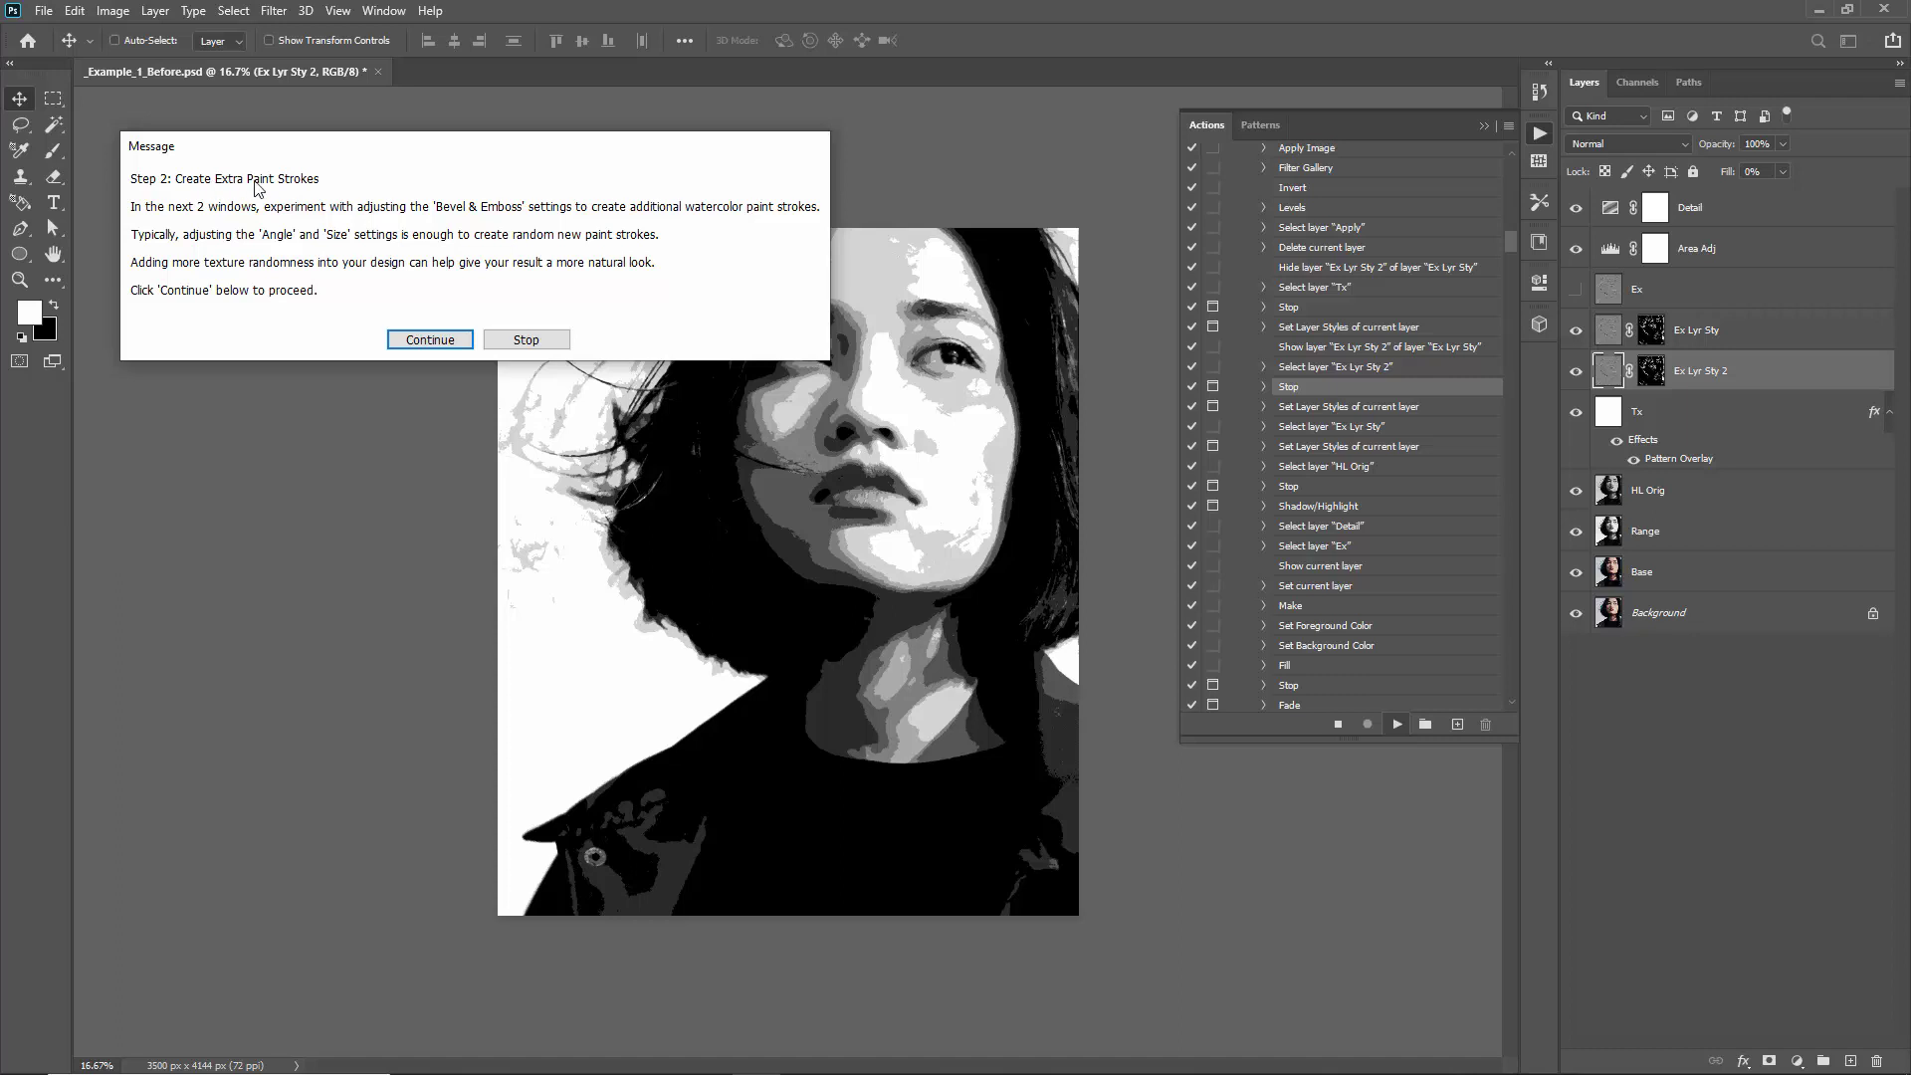
pyautogui.click(415, 345)
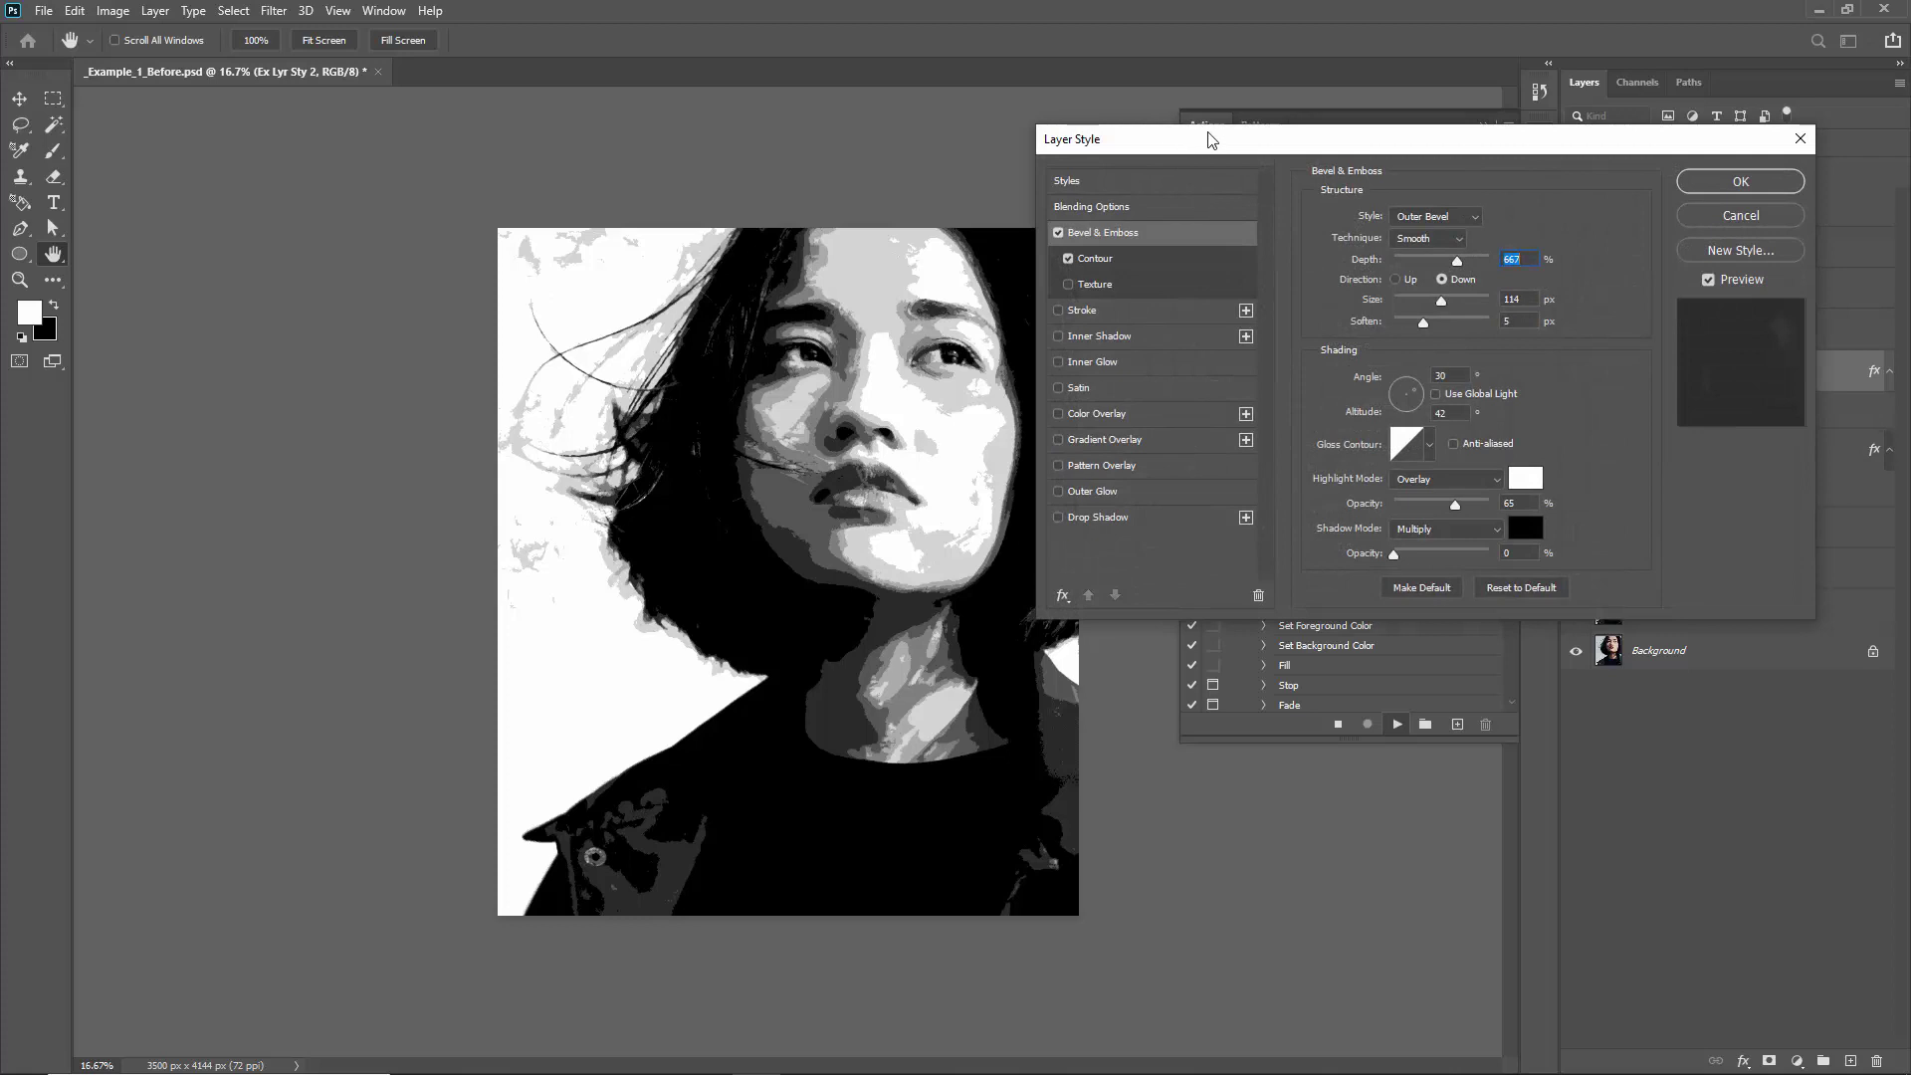
pyautogui.moveTo(1211, 138)
pyautogui.mouseDown()
pyautogui.moveTo(1244, 133)
pyautogui.moveTo(1218, 140)
pyautogui.mouseUp()
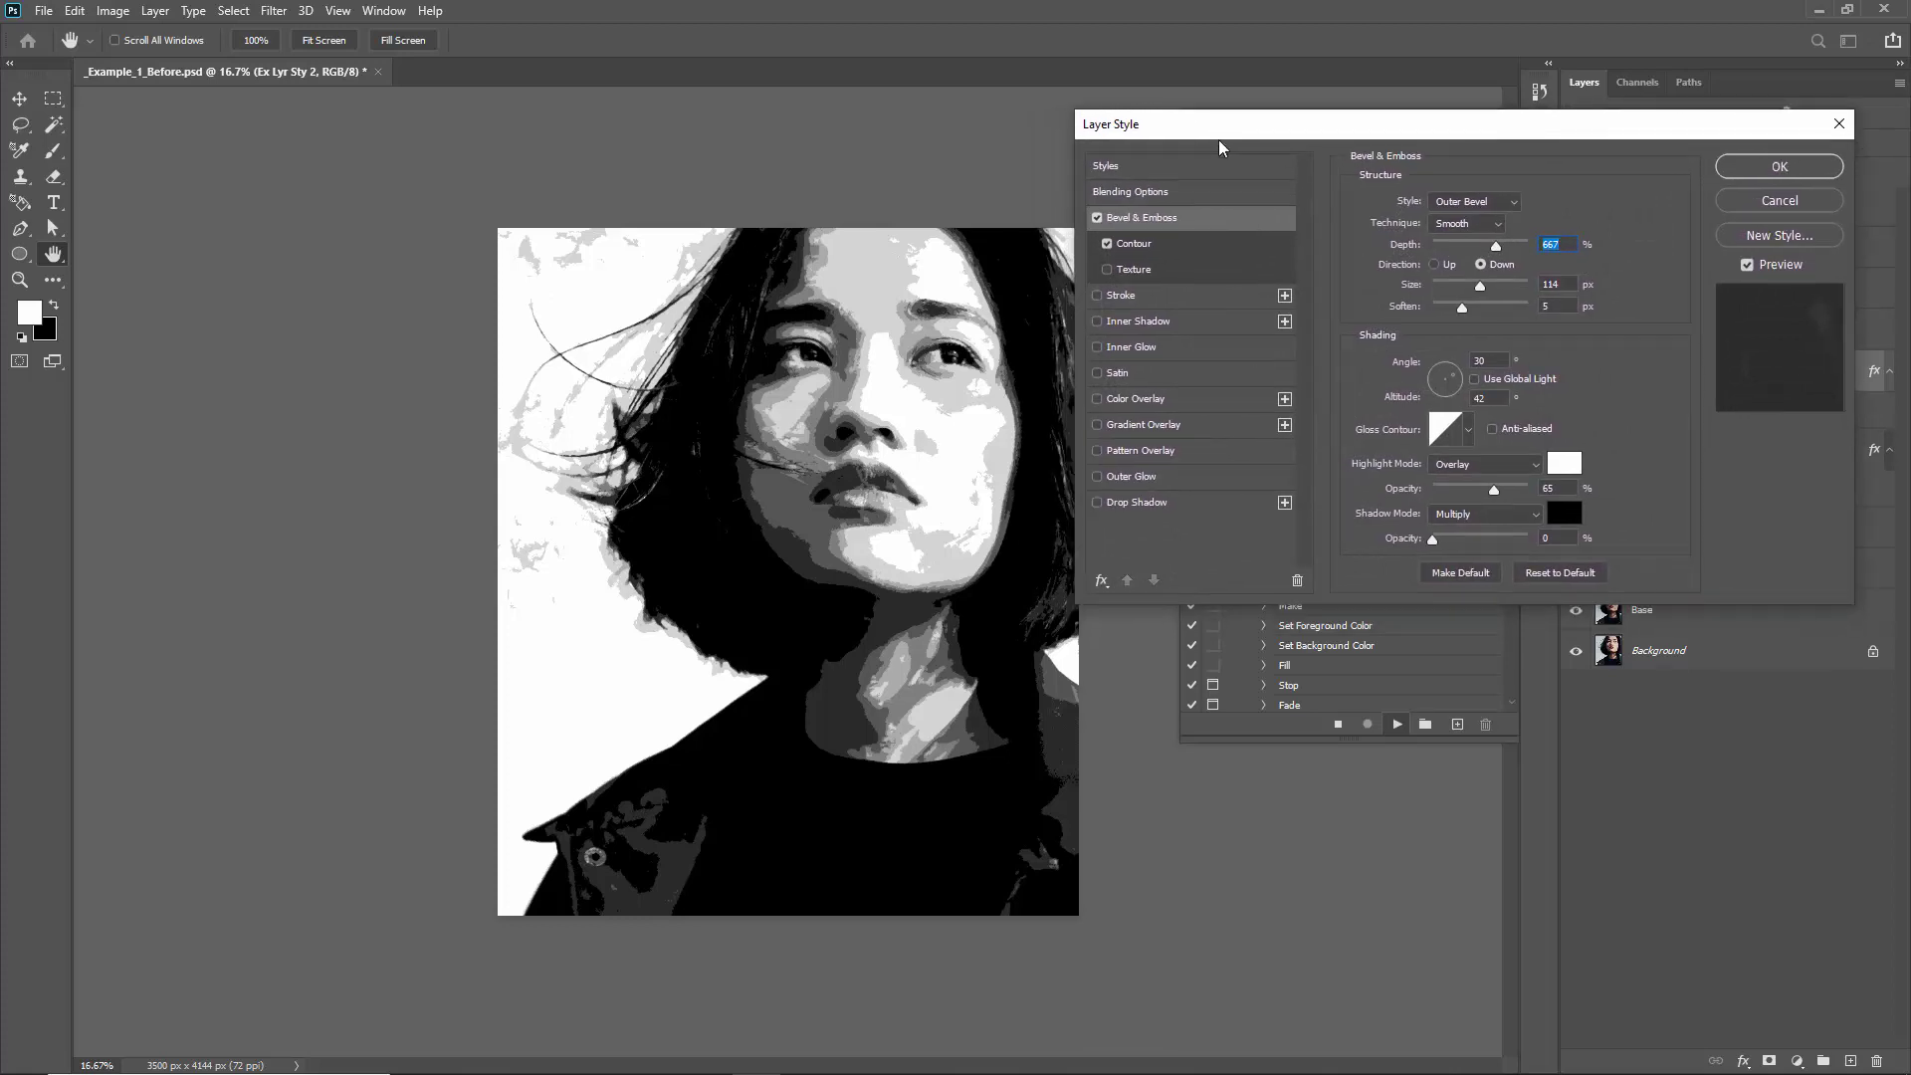
# Try several Bevel & Emboss light directions on Ex Lyr Sty 2, ending at a -172° angle and 26° altitude
pyautogui.click(1448, 391)
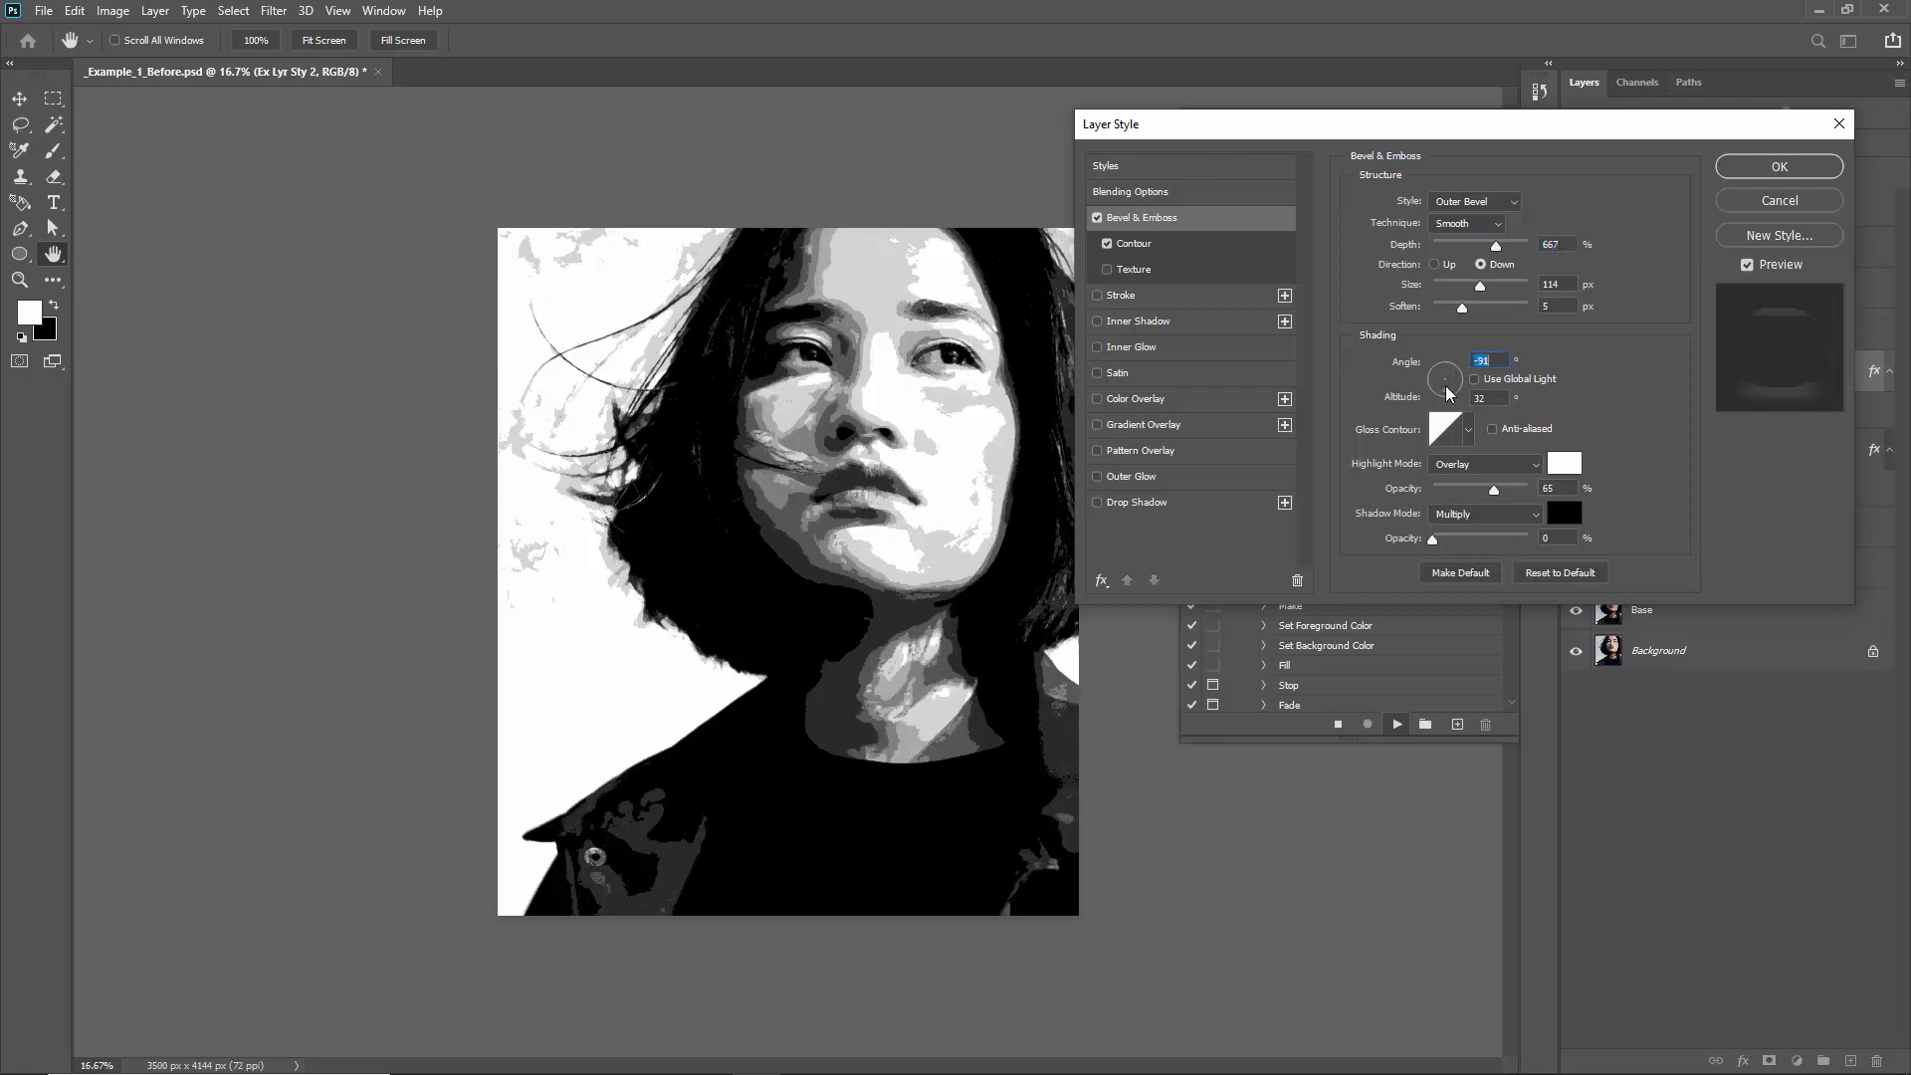
pyautogui.moveTo(1446, 385); pyautogui.dragTo(1429, 385)
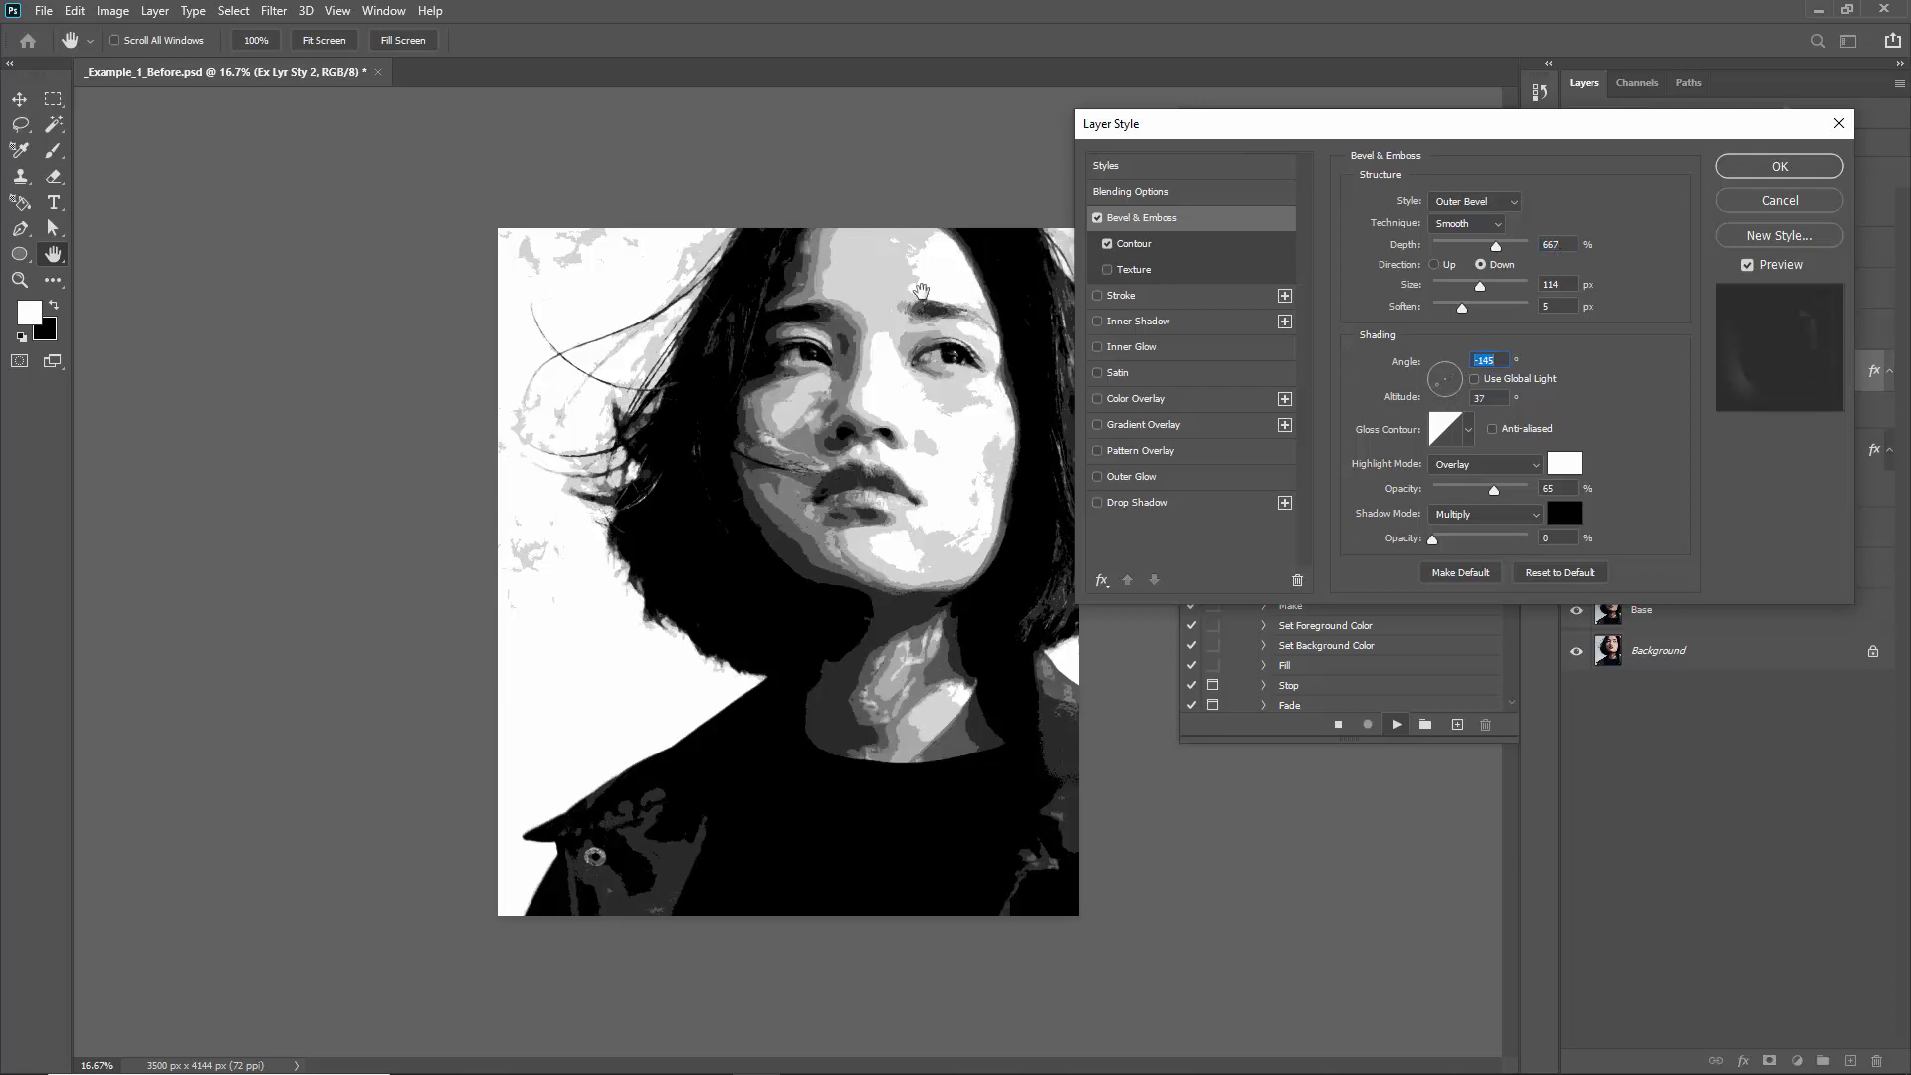
pyautogui.click(1452, 375)
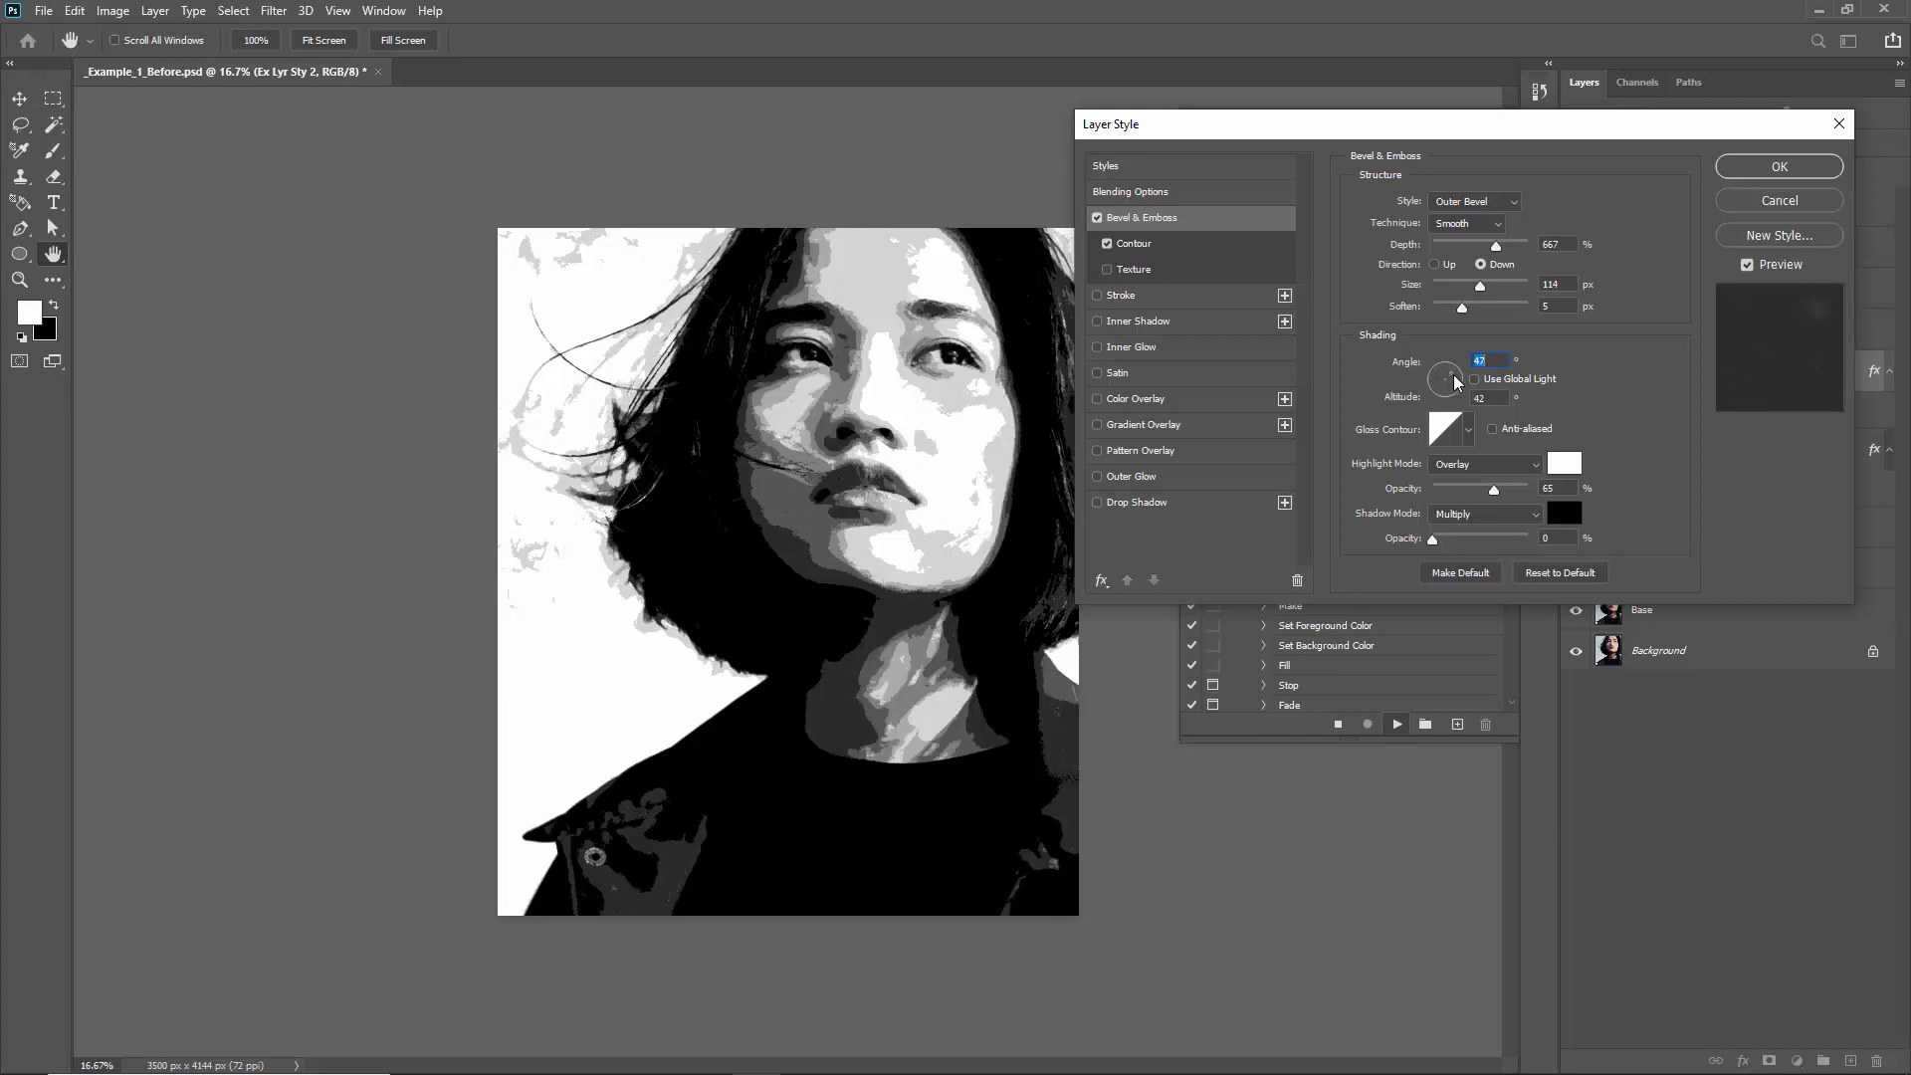
pyautogui.click(1455, 383)
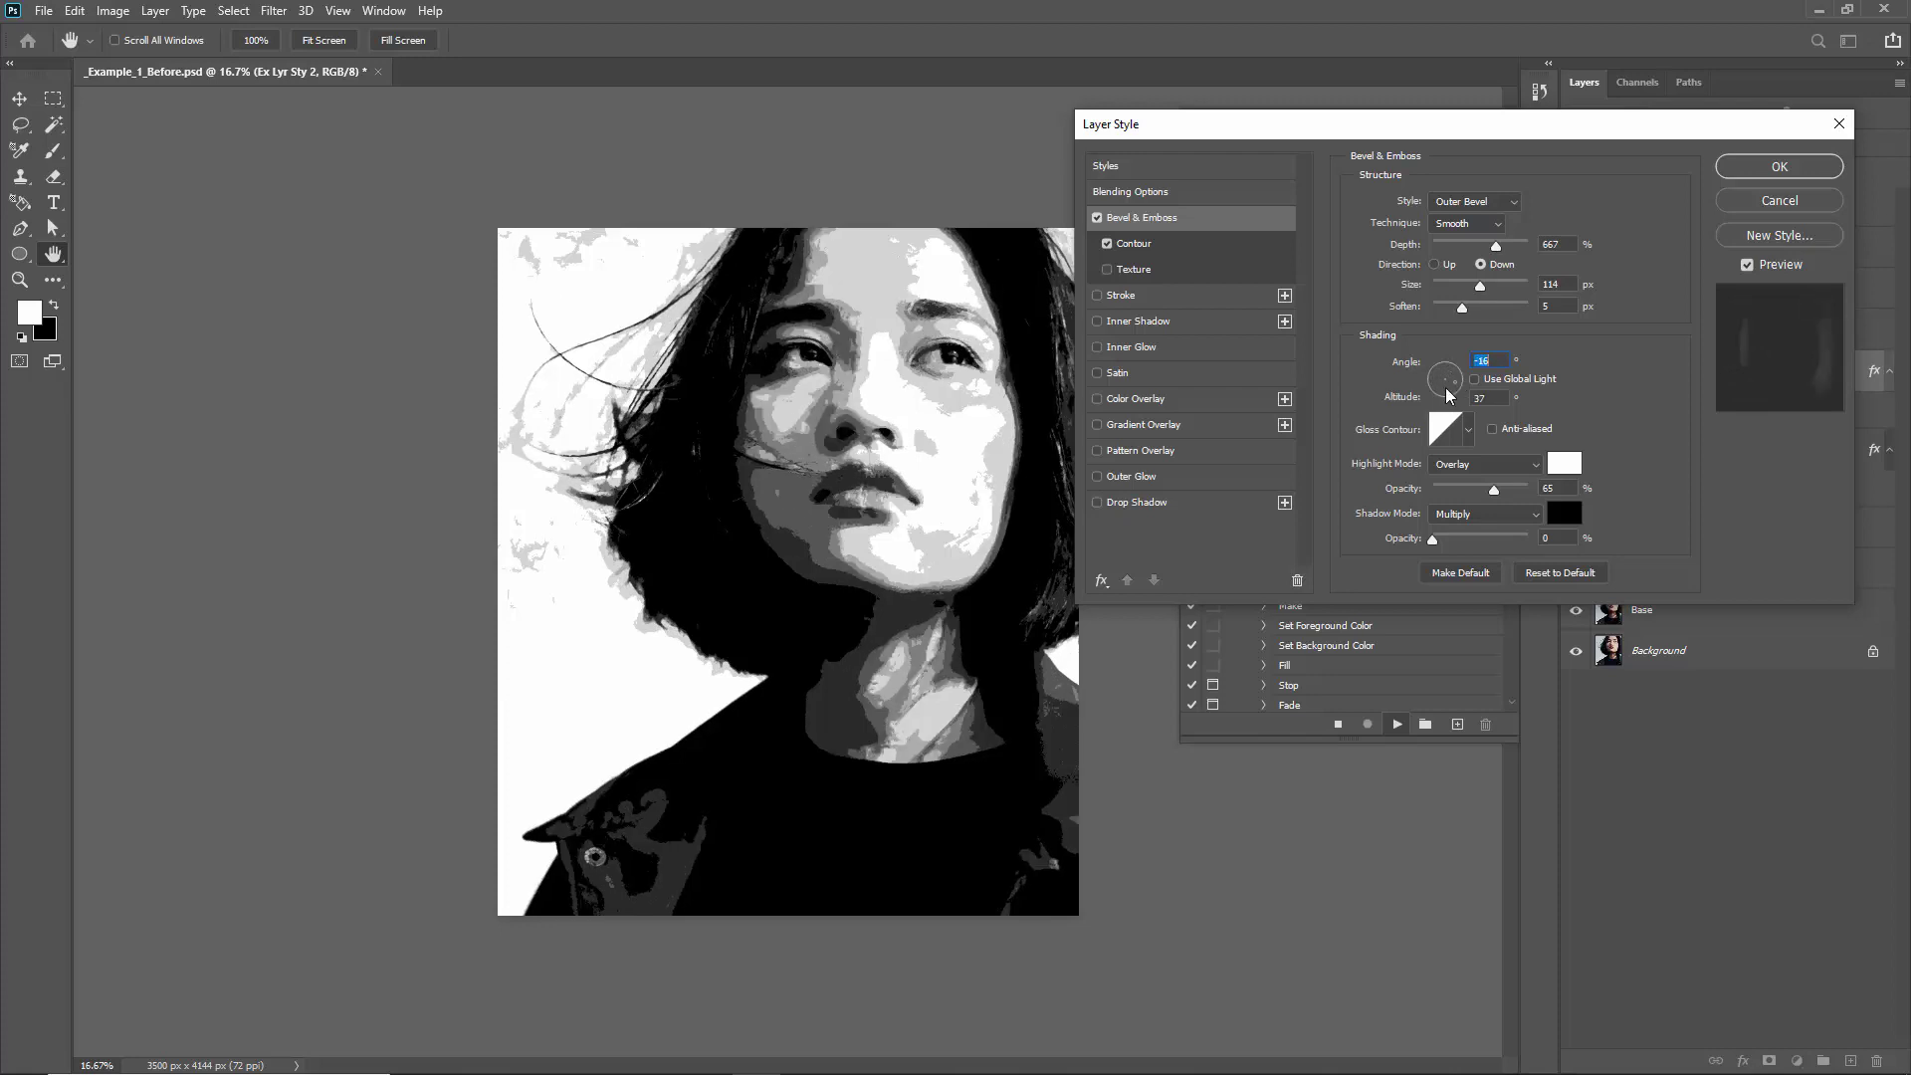
pyautogui.click(1445, 394)
pyautogui.click(1434, 386)
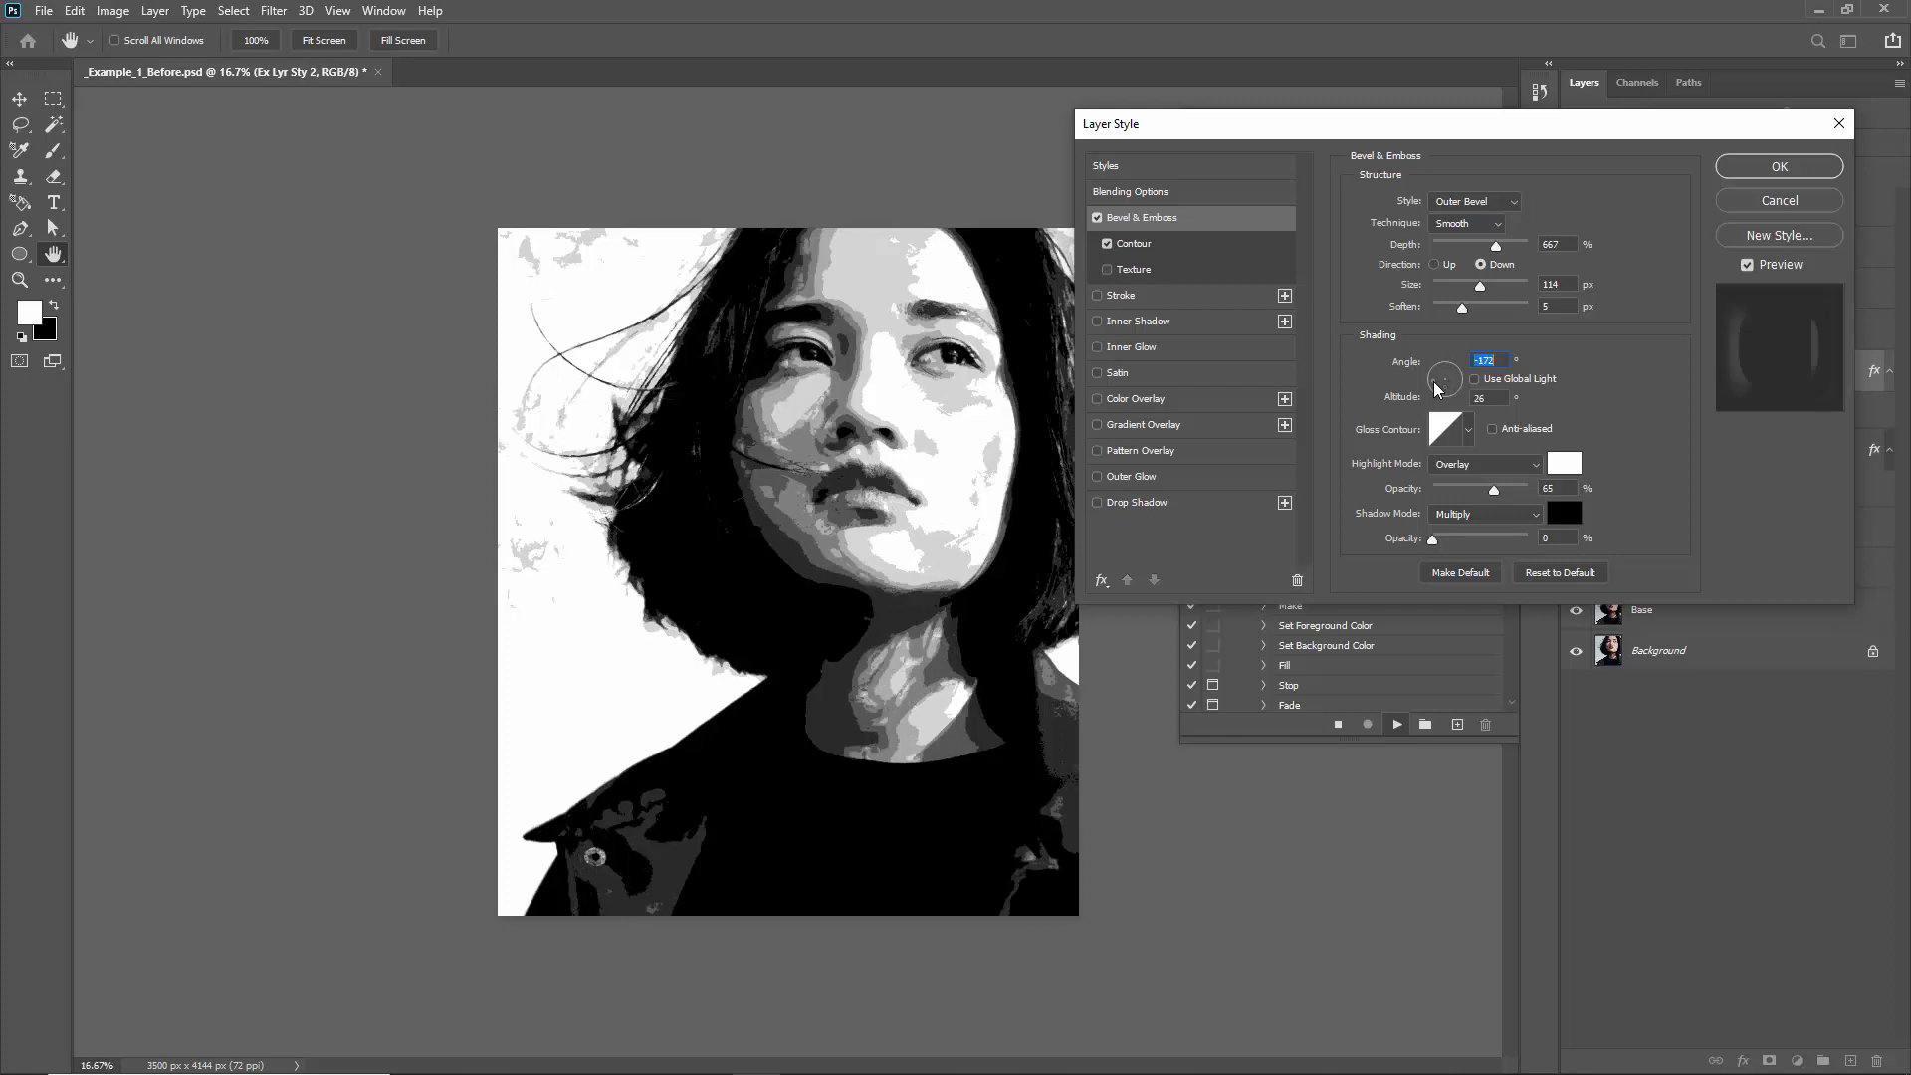
# Set the Bevel & Emboss size to 79 px and the highlight opacity to 45% on Ex Lyr Sty 2
pyautogui.moveTo(1478, 287)
pyautogui.mouseDown()
pyautogui.moveTo(1452, 305)
pyautogui.moveTo(1490, 307)
pyautogui.moveTo(1469, 303)
pyautogui.mouseUp()
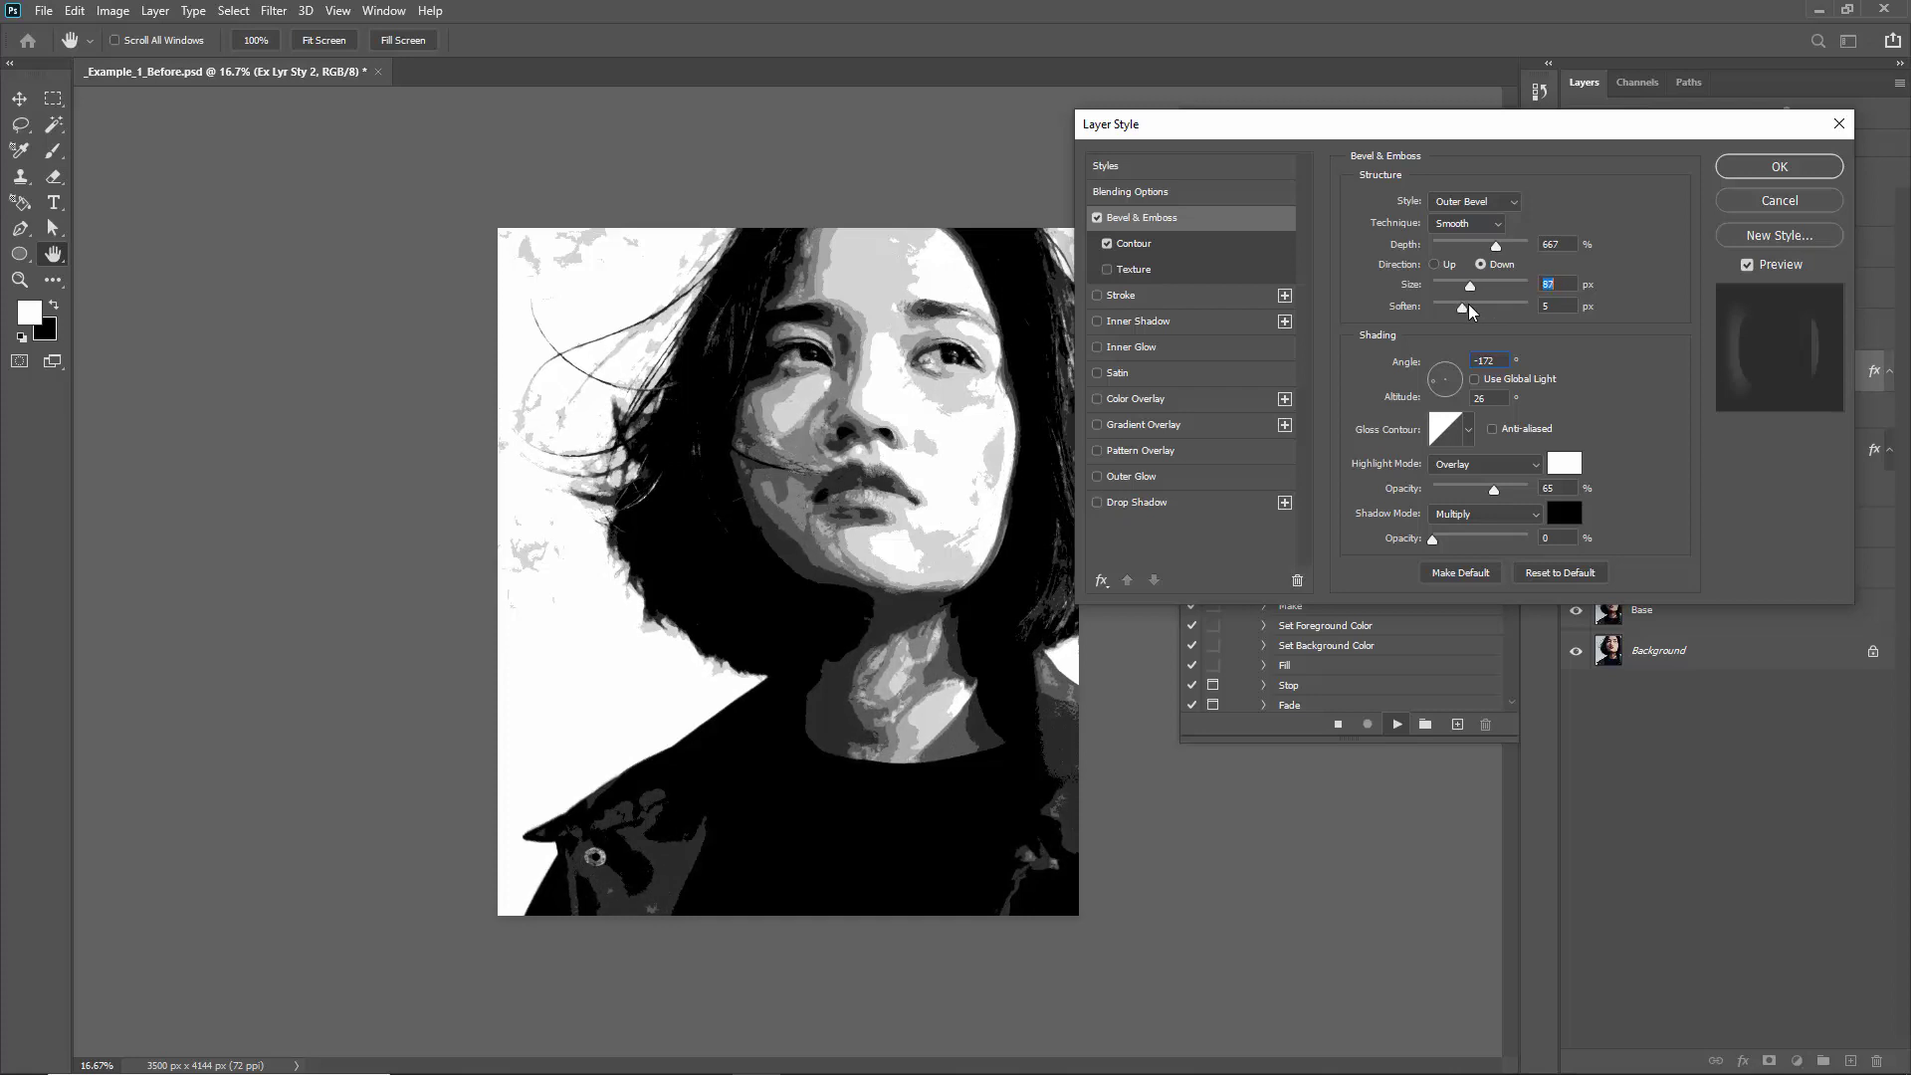
pyautogui.moveTo(1491, 486)
pyautogui.mouseDown()
pyautogui.moveTo(1563, 480)
pyautogui.moveTo(1483, 460)
pyautogui.mouseUp()
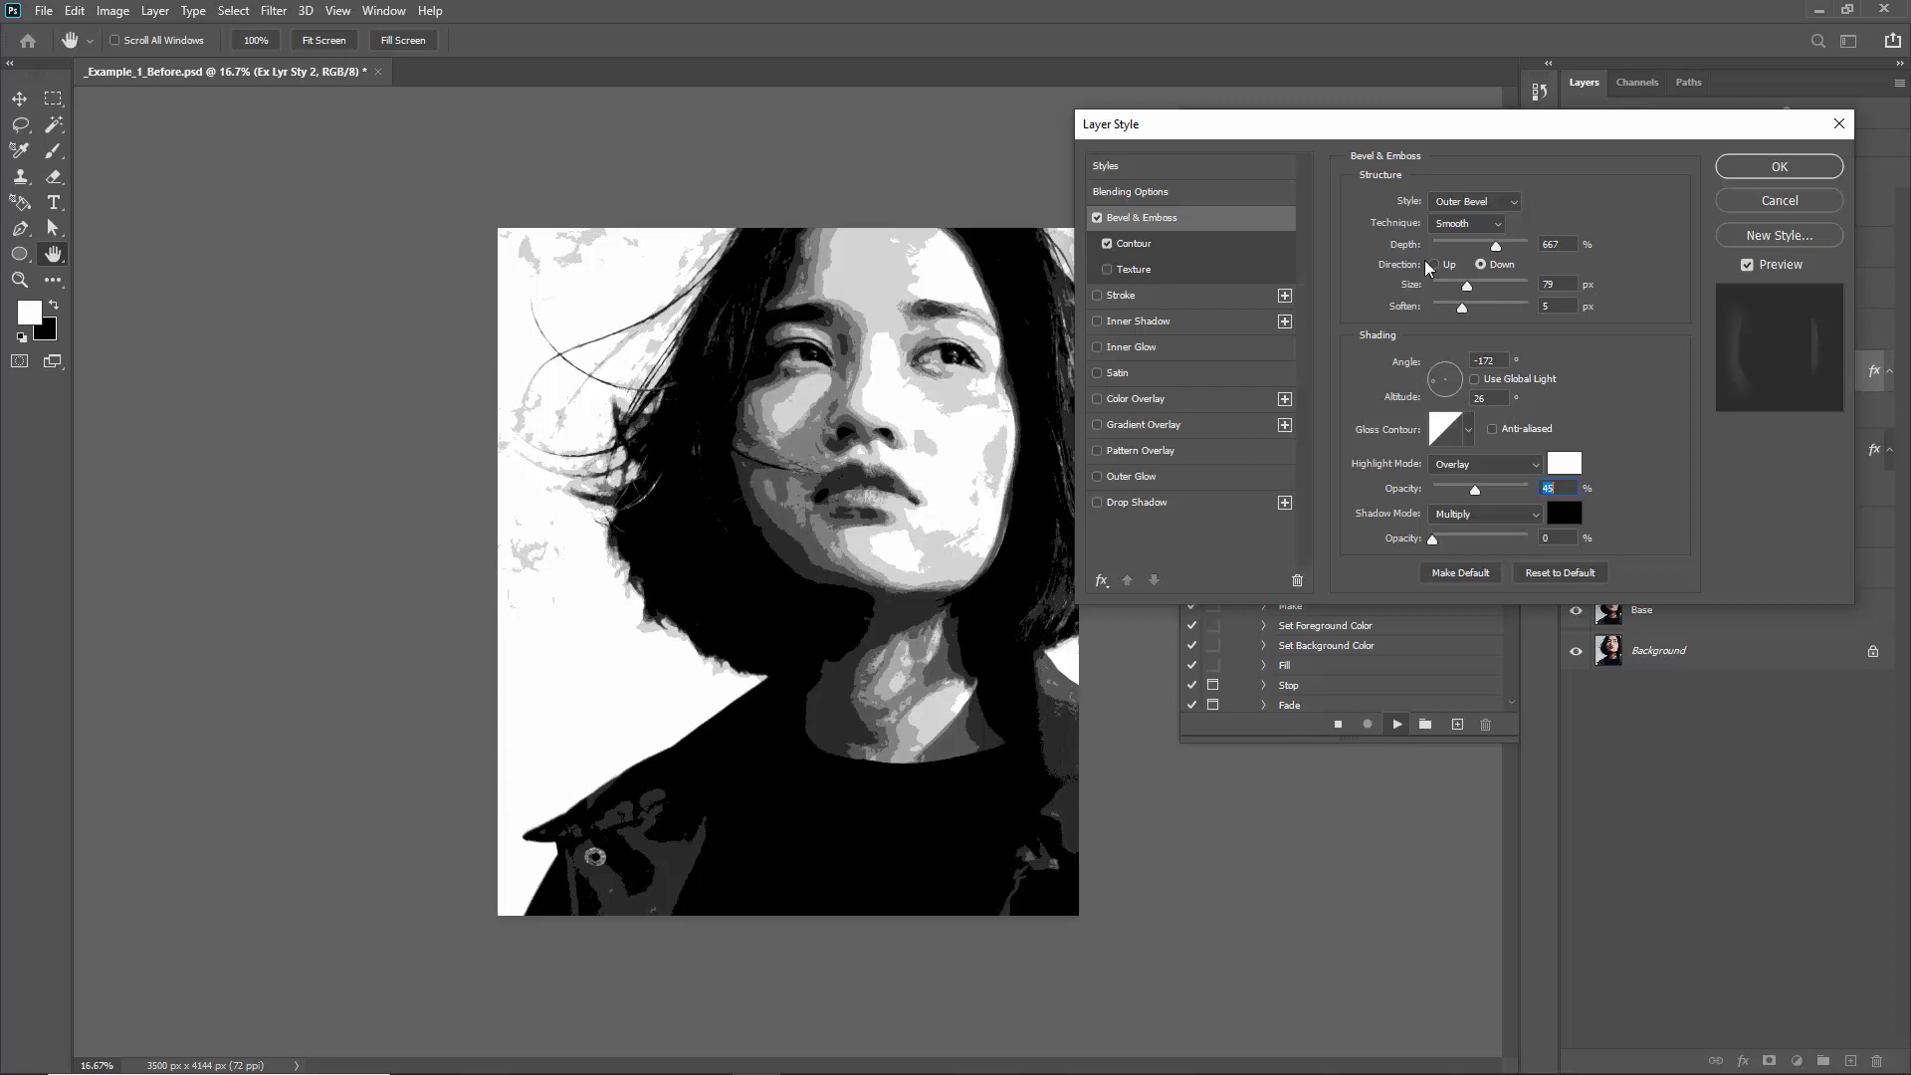
# Step the Bevel & Emboss angle upward in 10° increments to 68° to try different paint strokes
pyautogui.click(1505, 358)
pyautogui.hotkey('shift', 'Up')
pyautogui.hotkey('shift', 'Up')
pyautogui.hotkey('shift', 'Up')
pyautogui.hotkey('shift', 'Up')
pyautogui.hotkey('shift', 'Up')
pyautogui.hotkey('shift', 'Up')
pyautogui.hotkey('shift', 'Up')
pyautogui.hotkey('shift', 'Up')
pyautogui.hotkey('shift', 'Up')
pyautogui.hotkey('shift', 'Up')
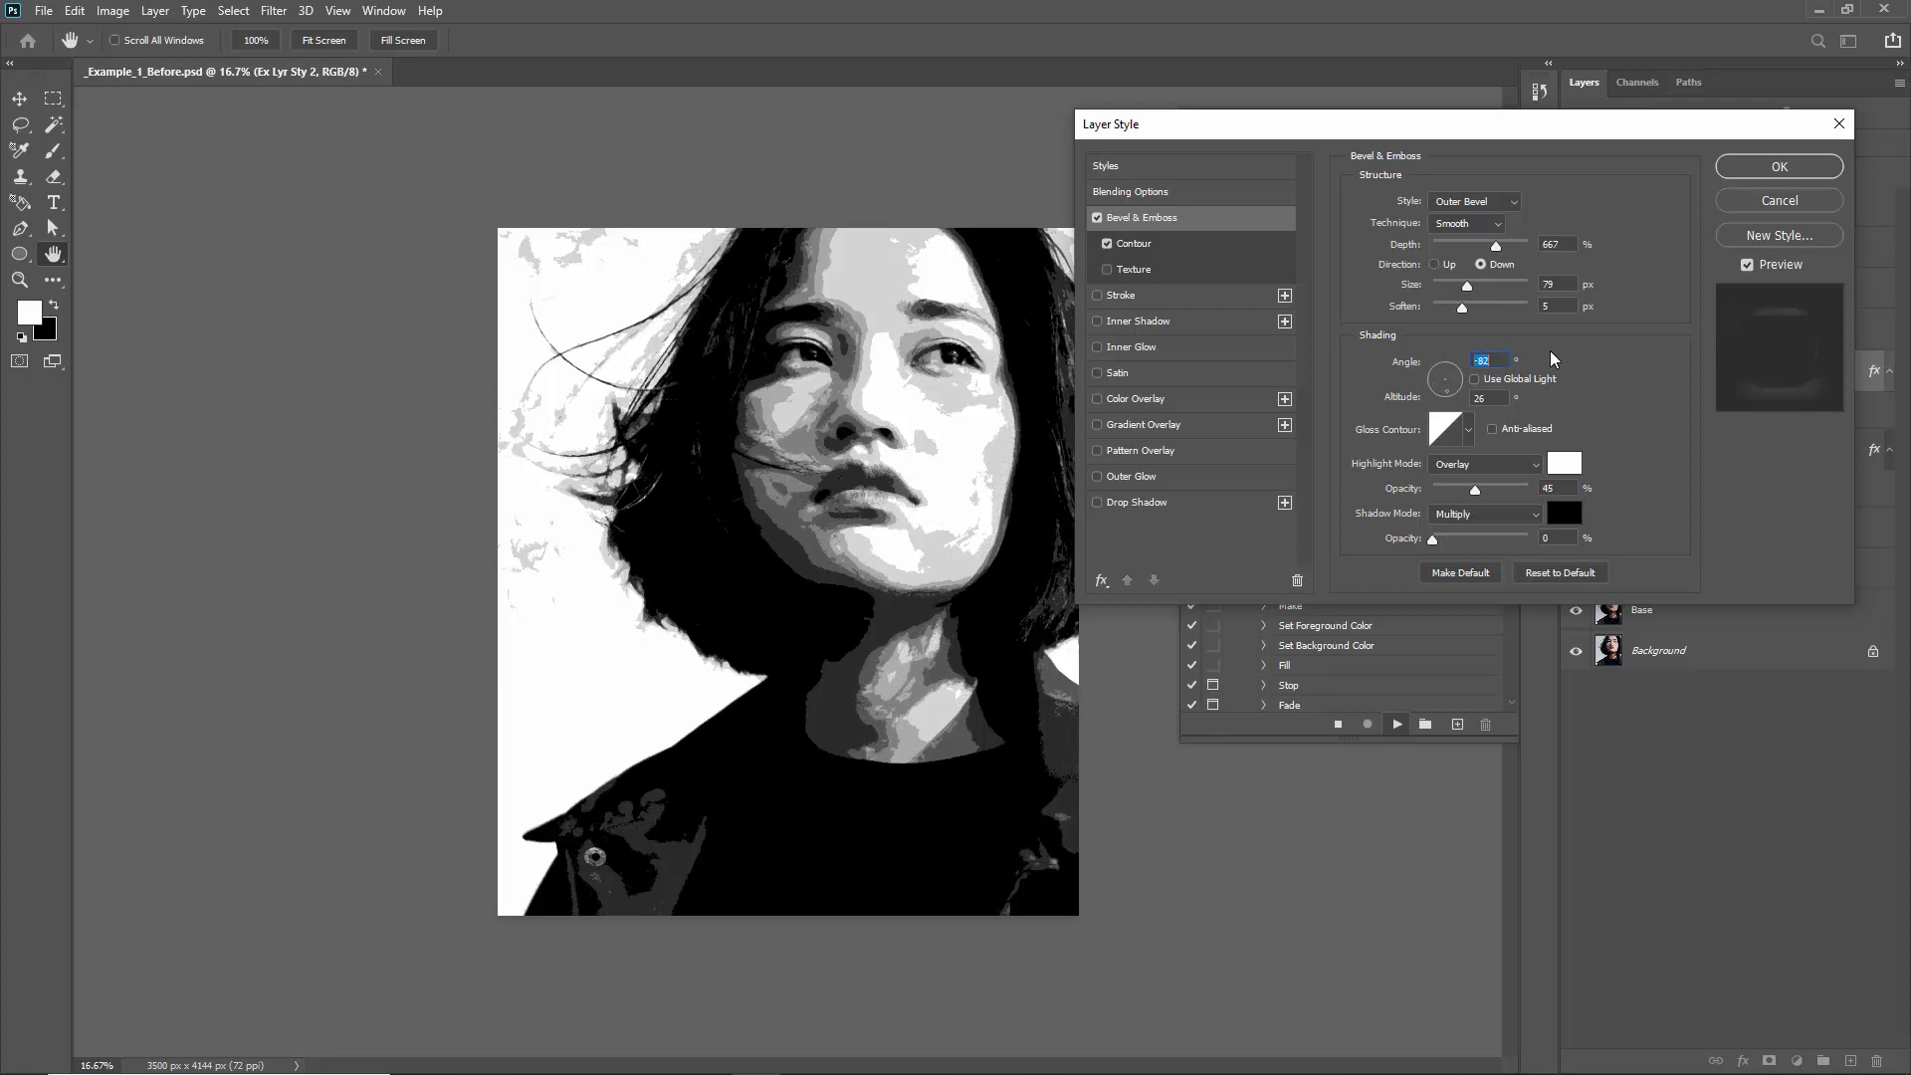
pyautogui.hotkey('shift', 'Up')
pyautogui.hotkey('shift', 'Up')
pyautogui.hotkey('shift', 'Up')
pyautogui.hotkey('shift', 'Up')
pyautogui.hotkey('shift', 'Up')
pyautogui.hotkey('shift', 'Up')
pyautogui.hotkey('shift', 'Up')
pyautogui.hotkey('shift', 'Up')
pyautogui.hotkey('shift', 'Up')
pyautogui.hotkey('shift', 'Up')
pyautogui.hotkey('shift', 'Up')
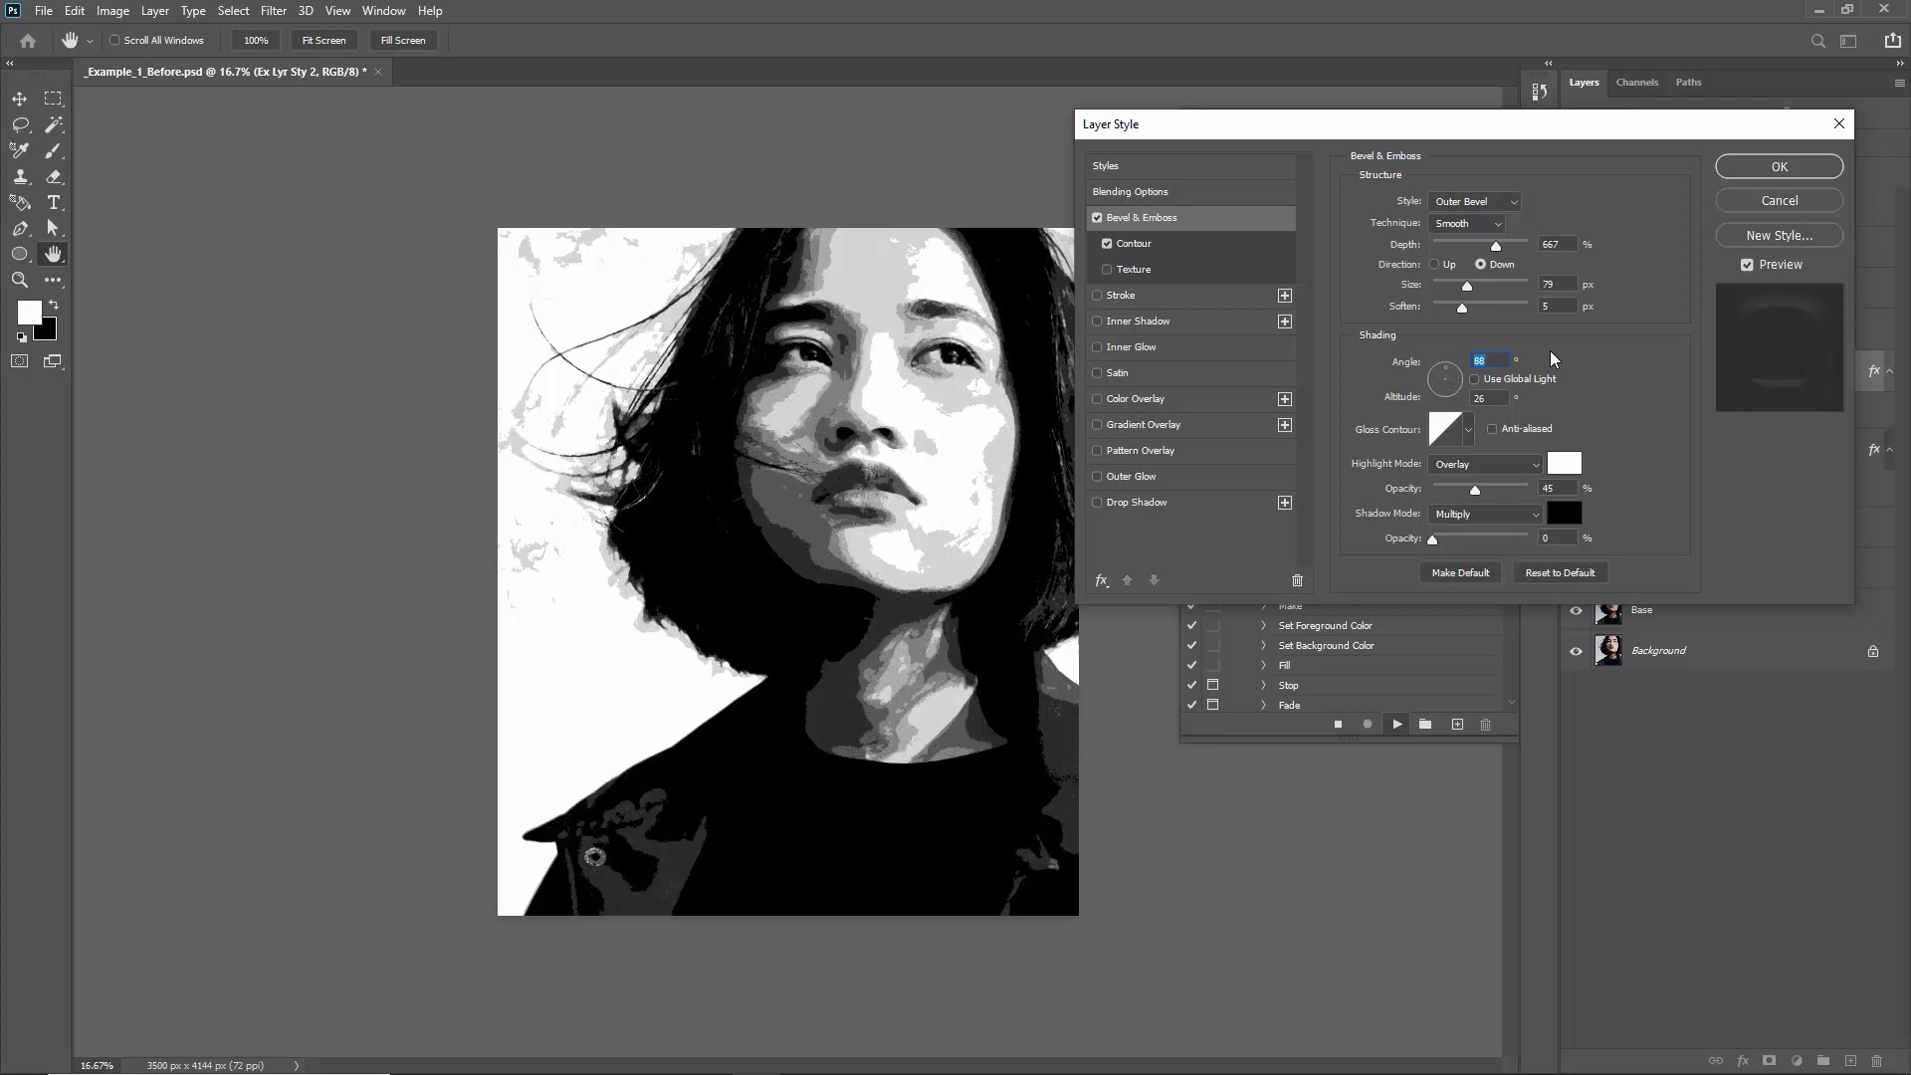
pyautogui.hotkey('shift', 'Up')
pyautogui.hotkey('shift', 'Up')
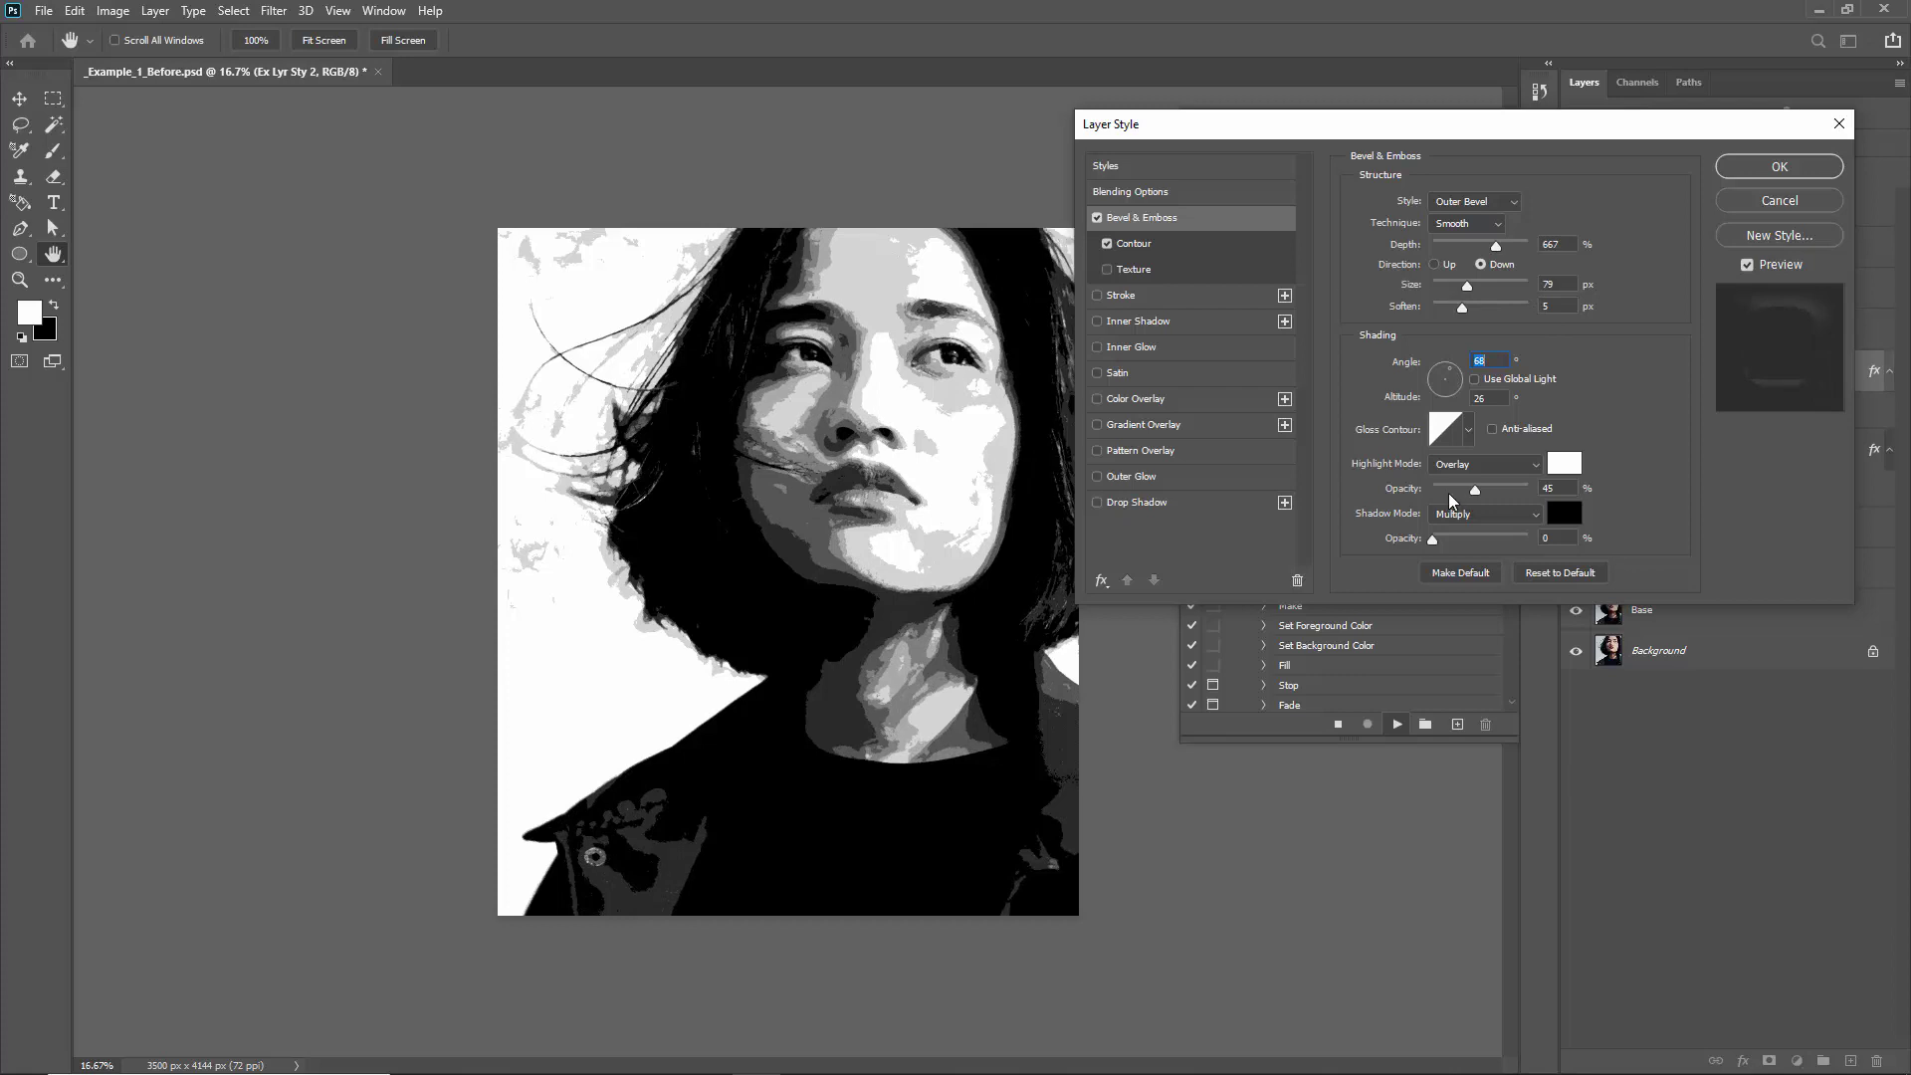
# Compare the portrait without Bevel & Emboss, then apply it with 48% highlight opacity, a -86° angle and 21° altitude
pyautogui.click(1098, 218)
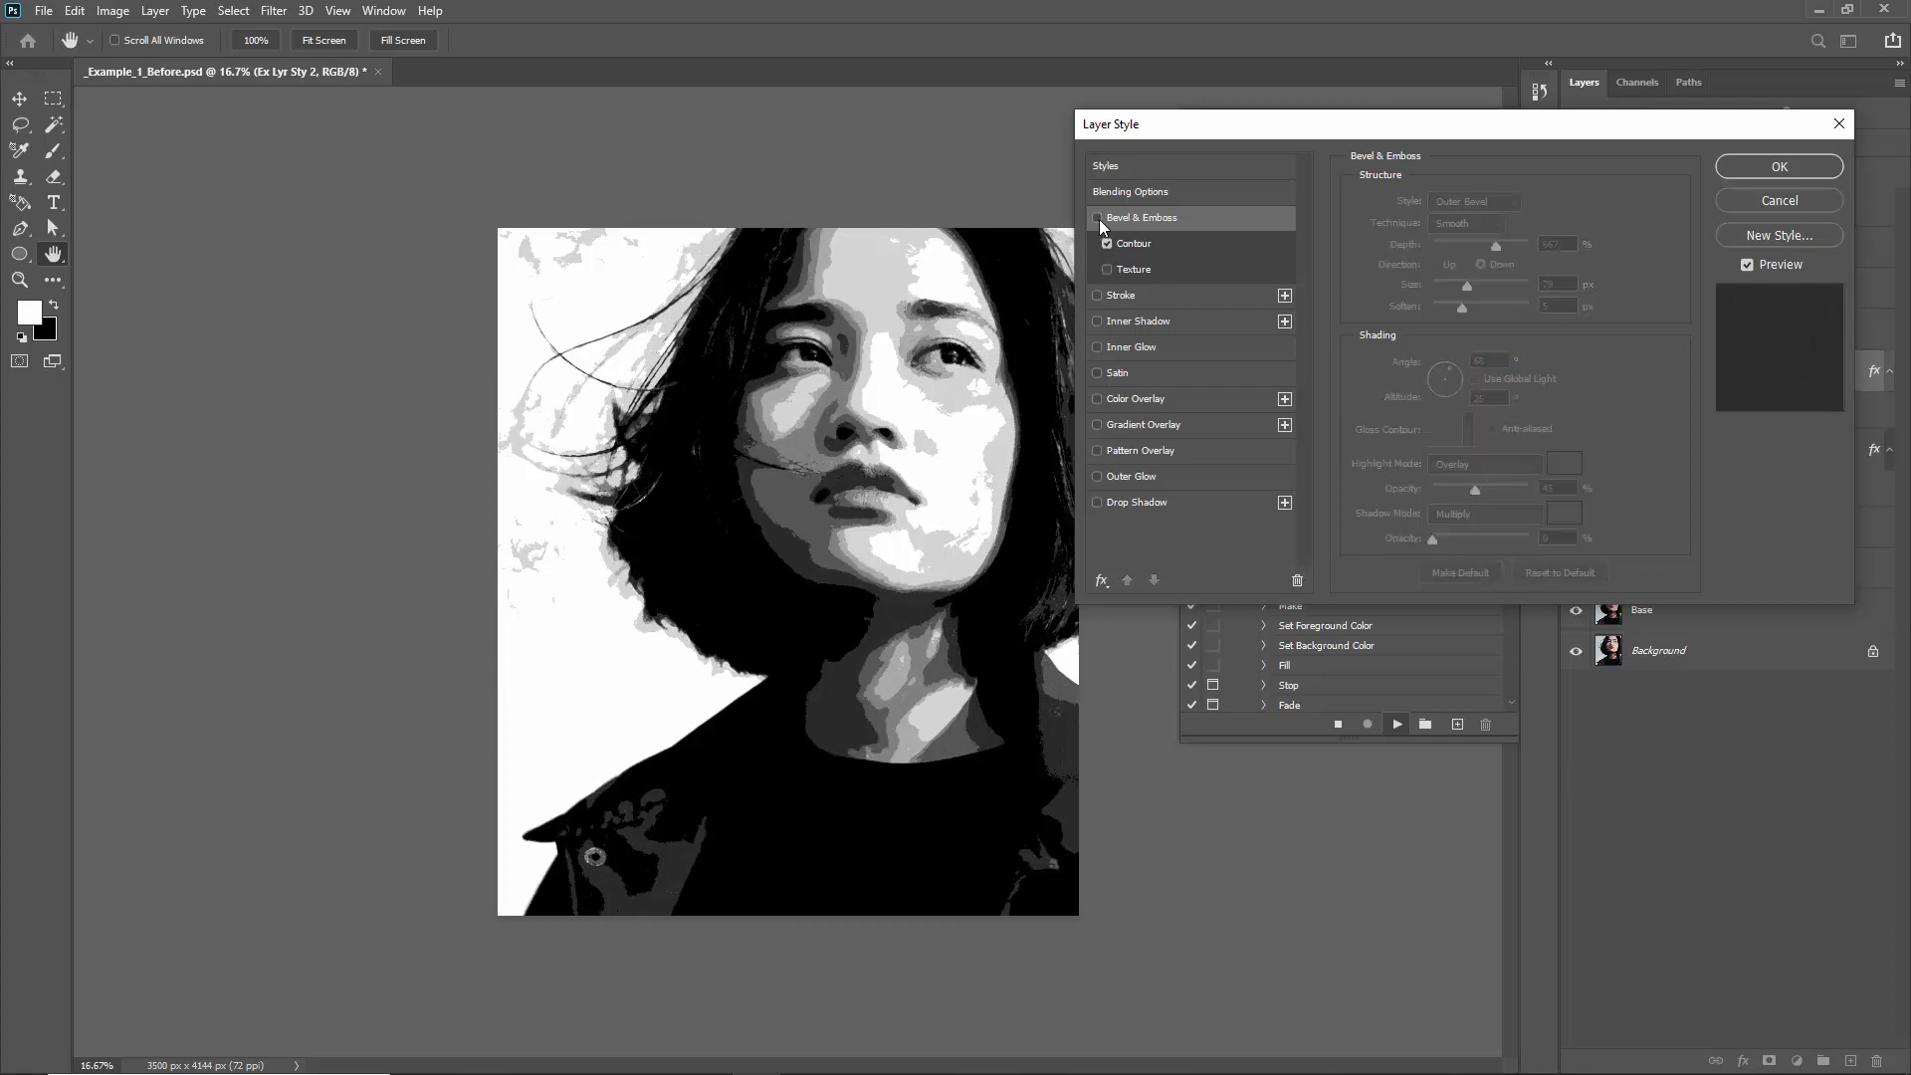
pyautogui.click(1097, 218)
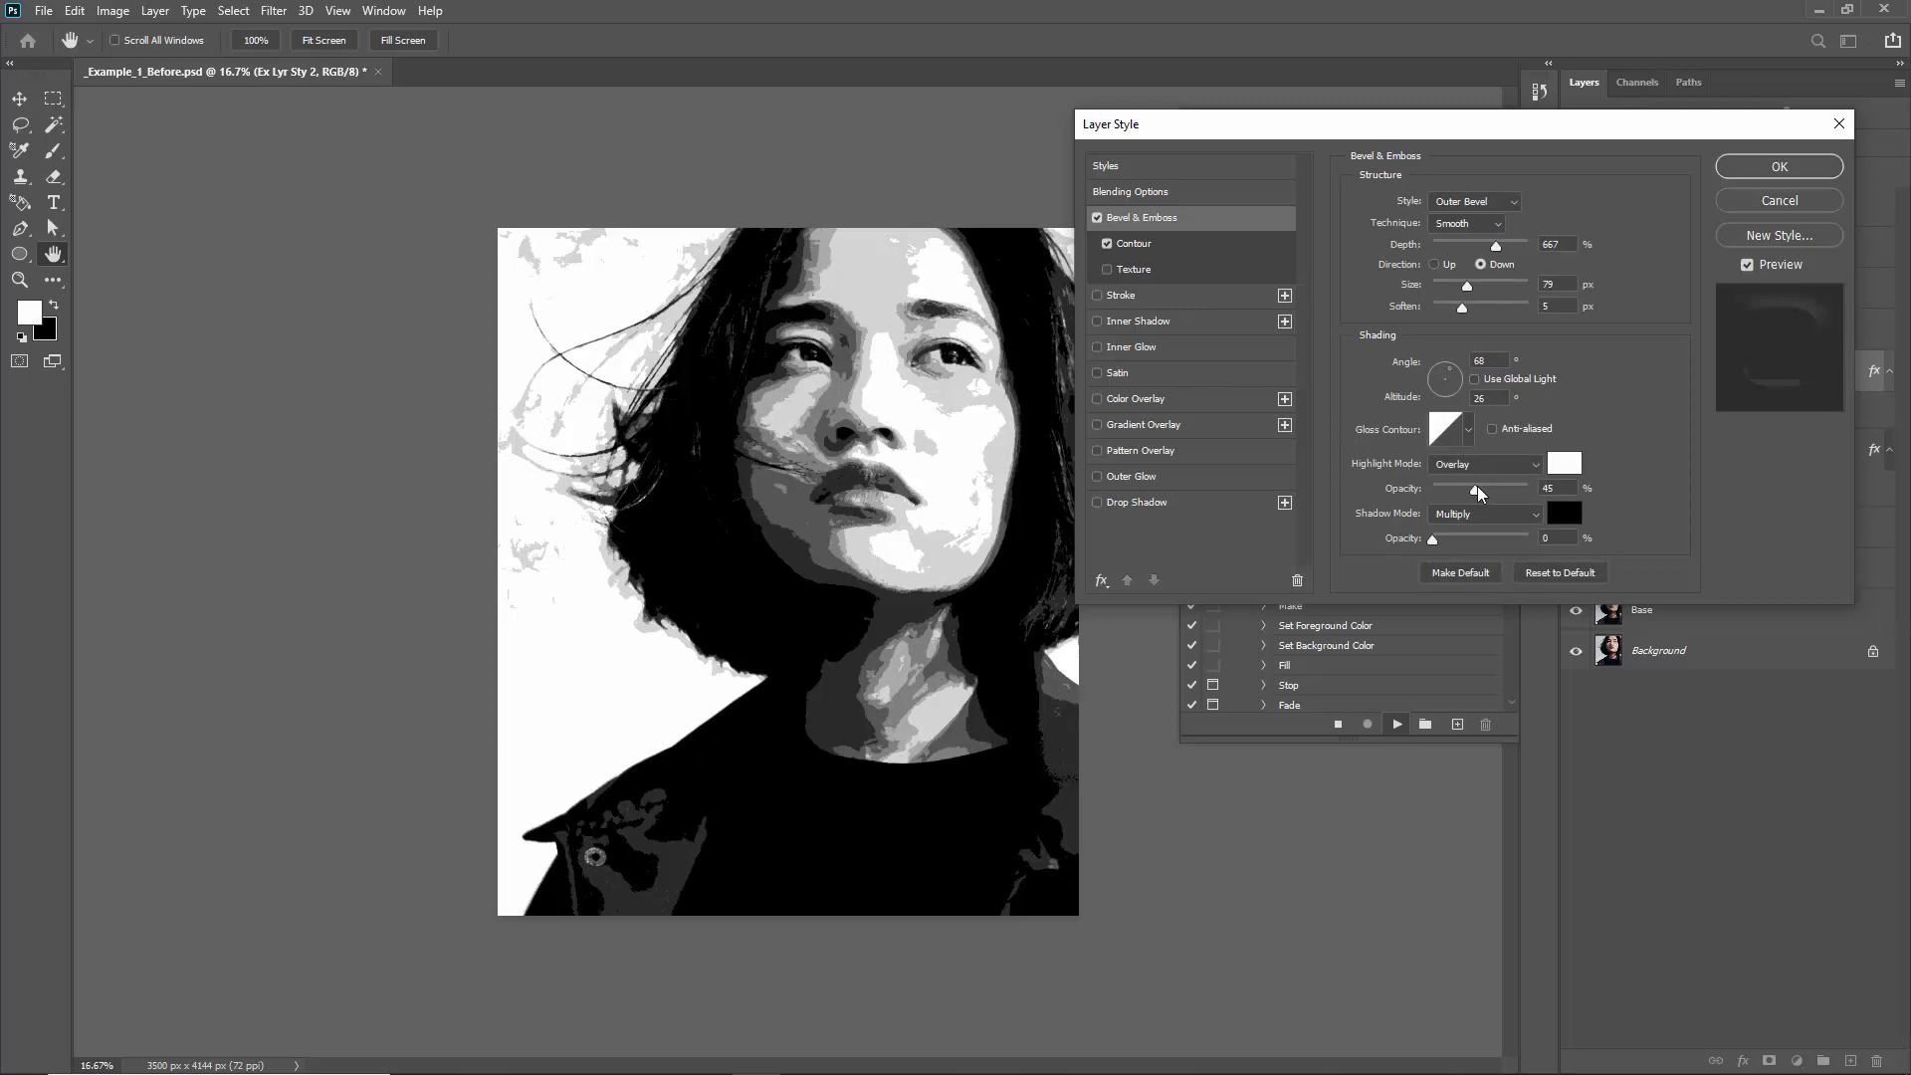
pyautogui.moveTo(1477, 486)
pyautogui.mouseDown()
pyautogui.moveTo(1394, 488)
pyautogui.moveTo(1478, 482)
pyautogui.mouseUp()
pyautogui.click(1450, 398)
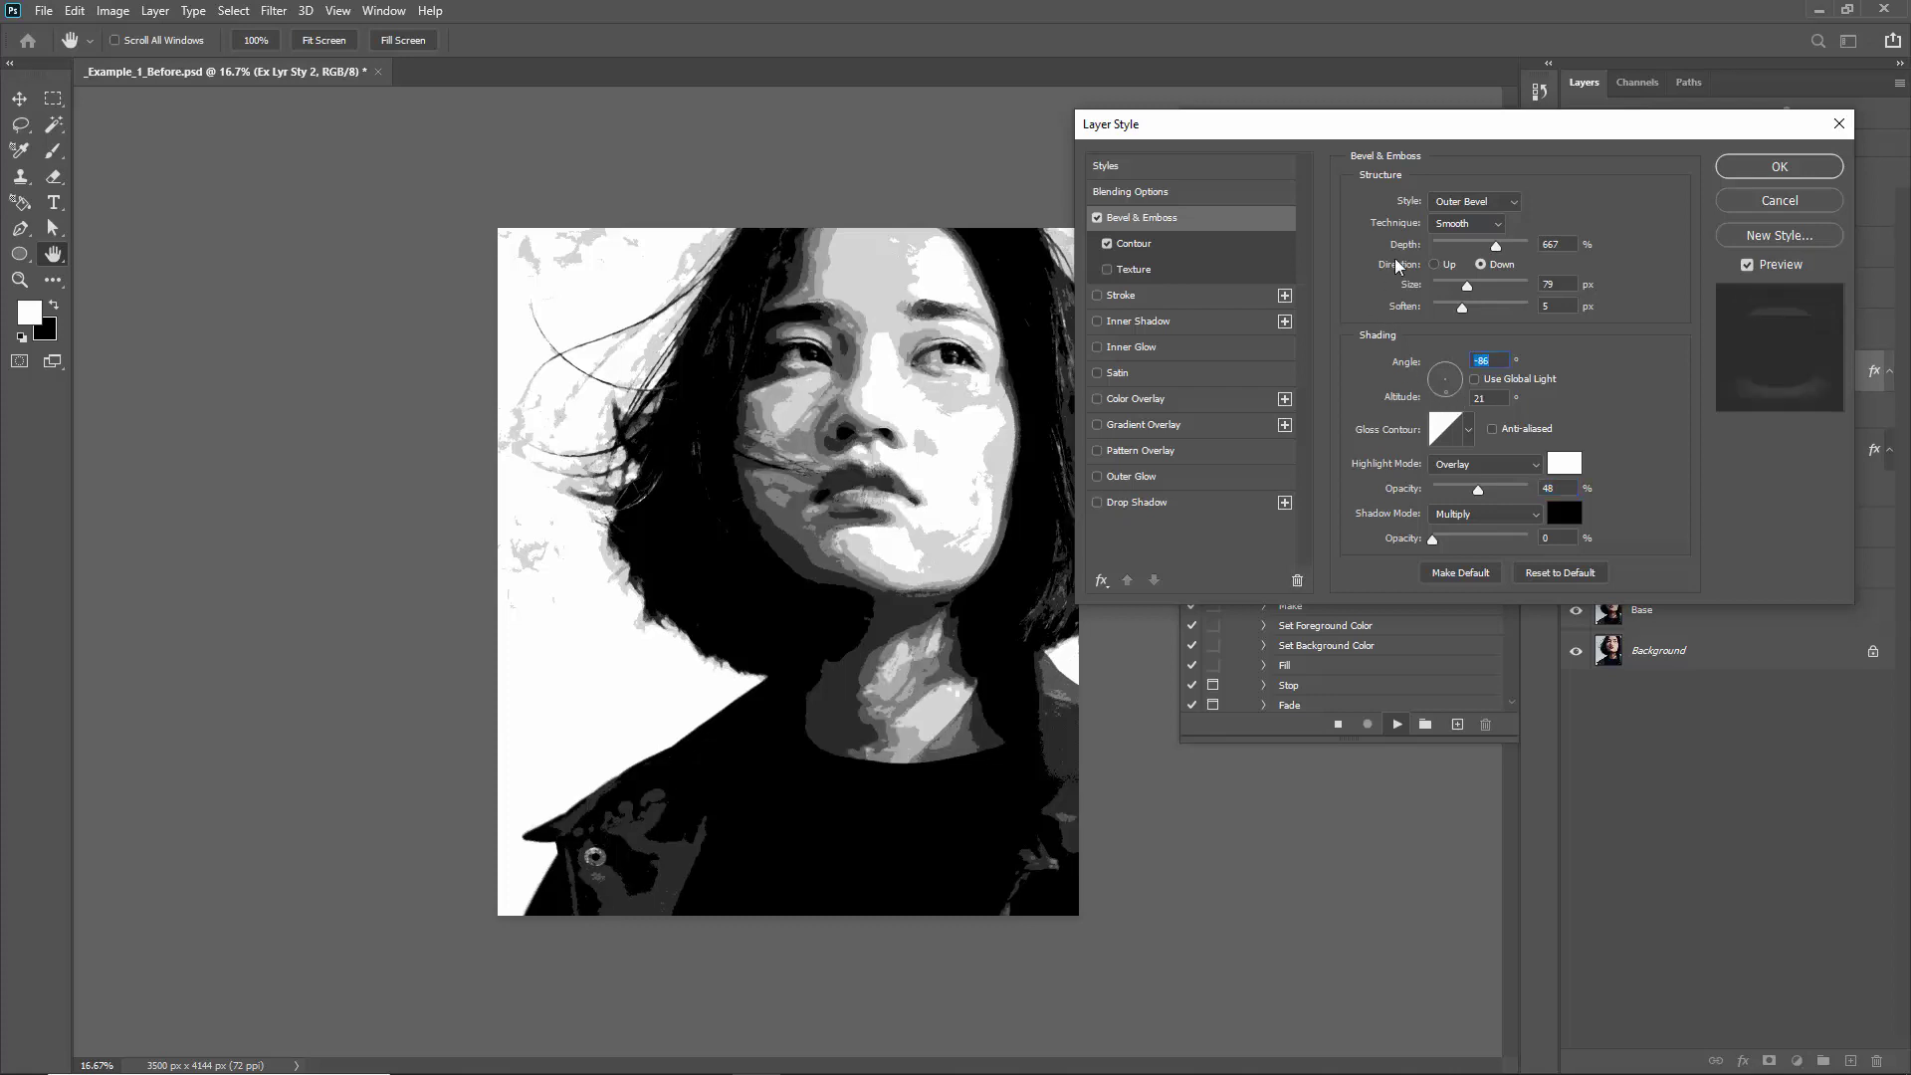
pyautogui.click(1758, 166)
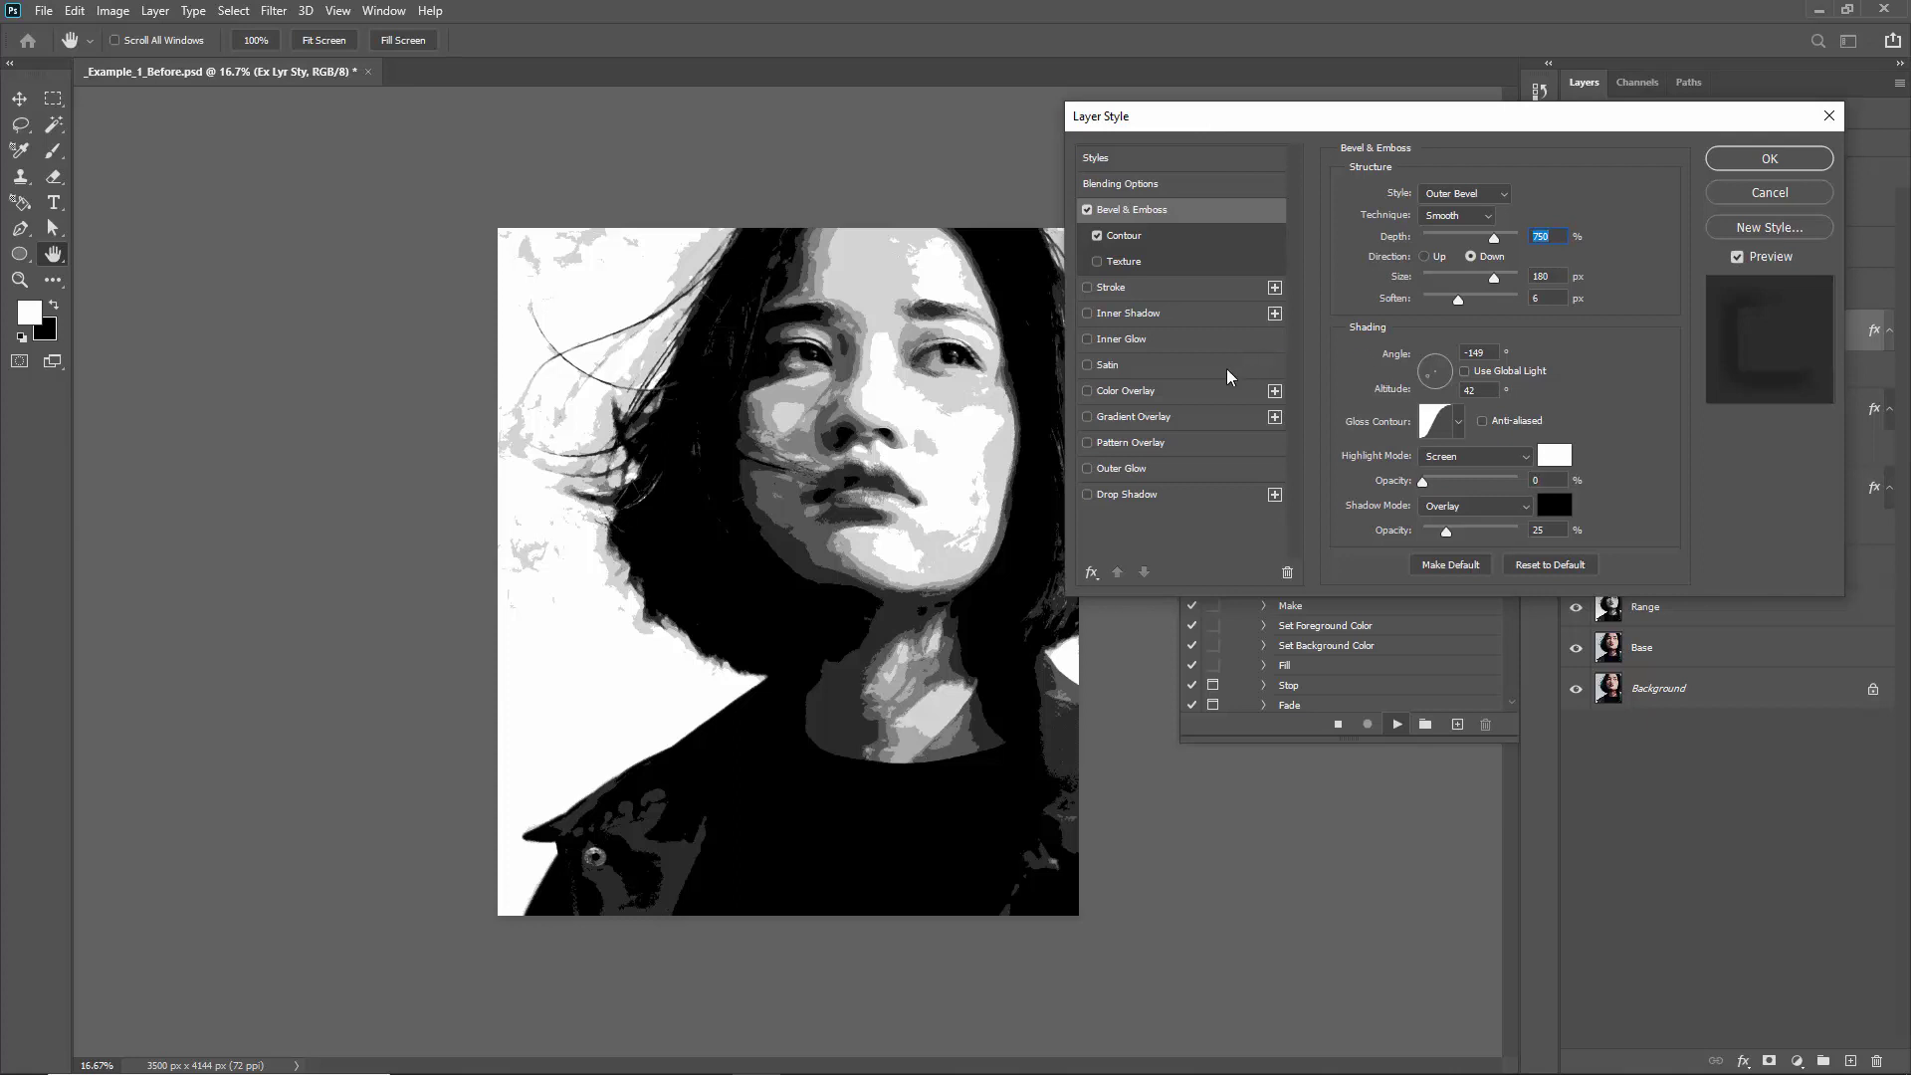
# Set the Ex Lyr Sty Bevel & Emboss to 50% shadow opacity and 84 px size, compare it off and on, and apply it
pyautogui.moveTo(1445, 535)
pyautogui.mouseDown()
pyautogui.moveTo(1478, 533)
pyautogui.moveTo(1443, 529)
pyautogui.moveTo(1462, 532)
pyautogui.mouseUp()
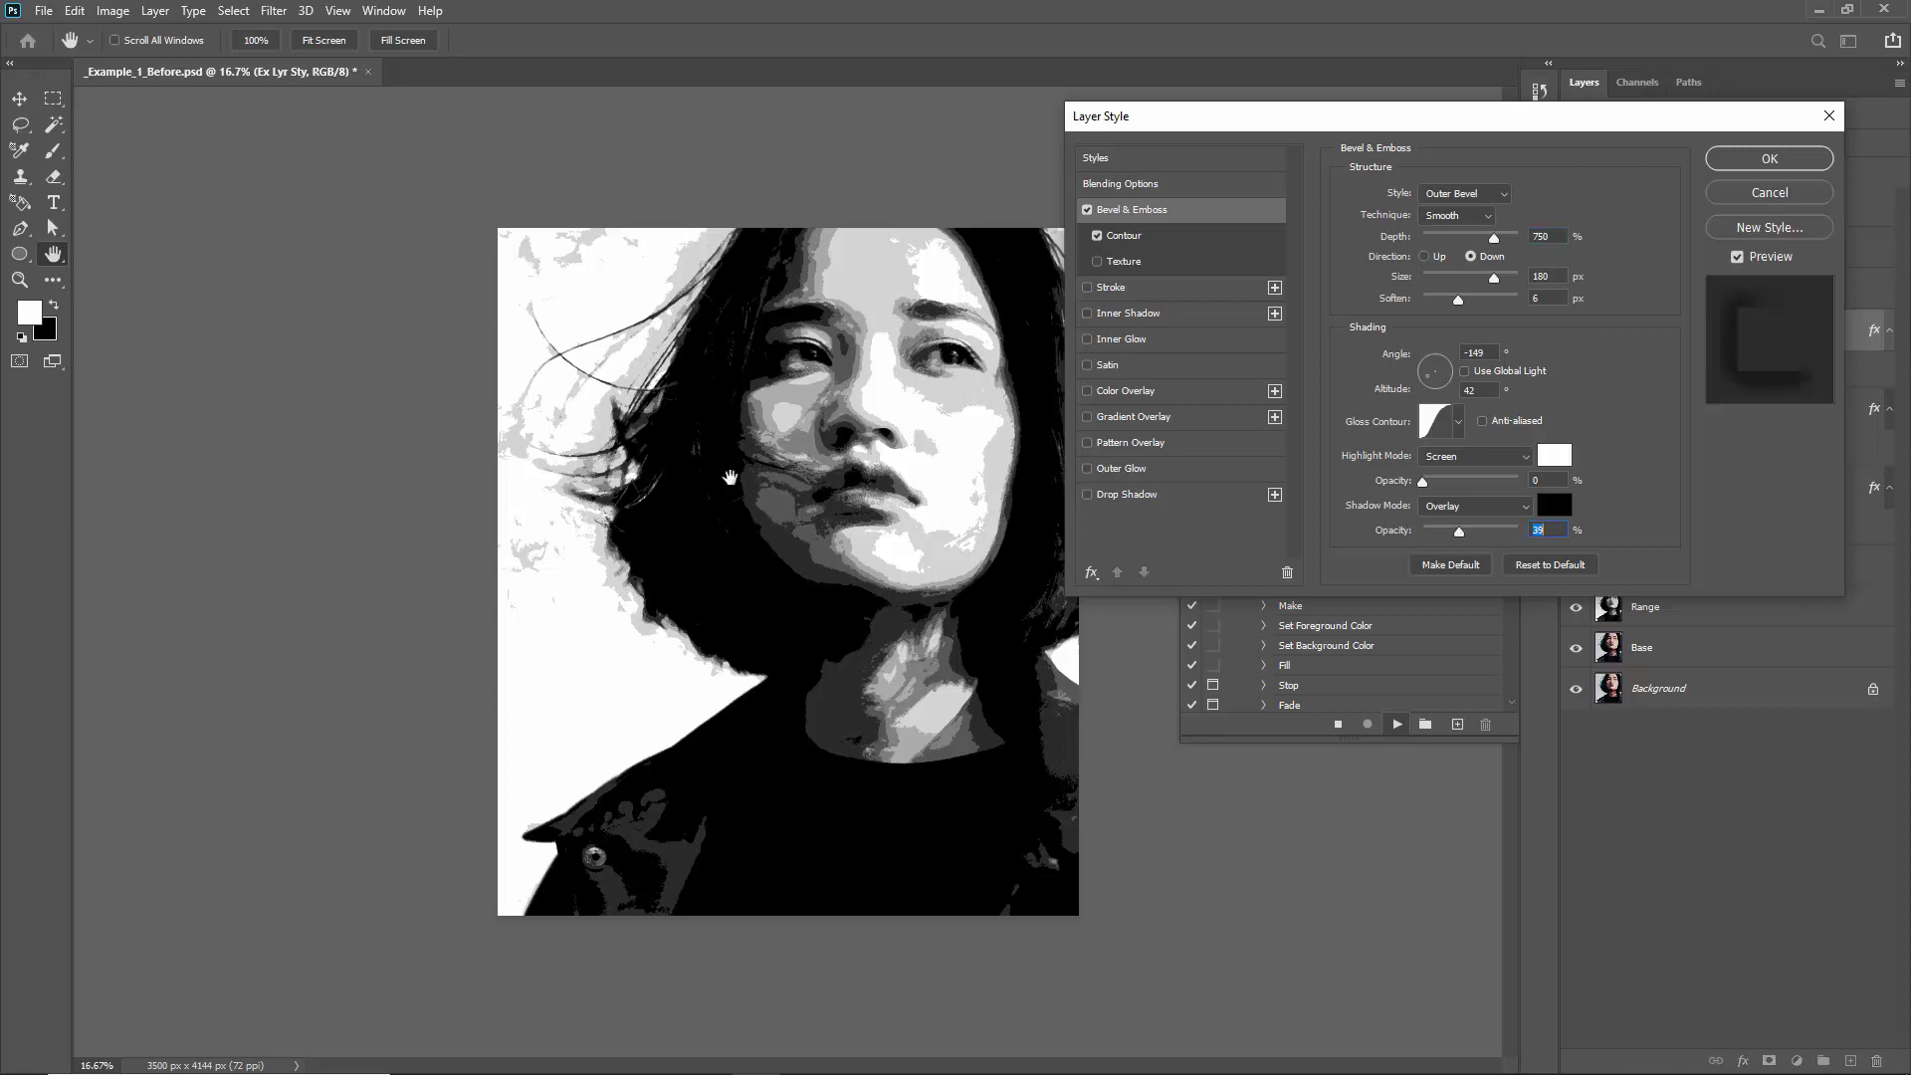
pyautogui.moveTo(1461, 530)
pyautogui.mouseDown()
pyautogui.moveTo(1430, 534)
pyautogui.moveTo(1473, 530)
pyautogui.mouseUp()
pyautogui.moveTo(1494, 278); pyautogui.dragTo(1450, 279)
pyautogui.hotkey('ctrl', '+')
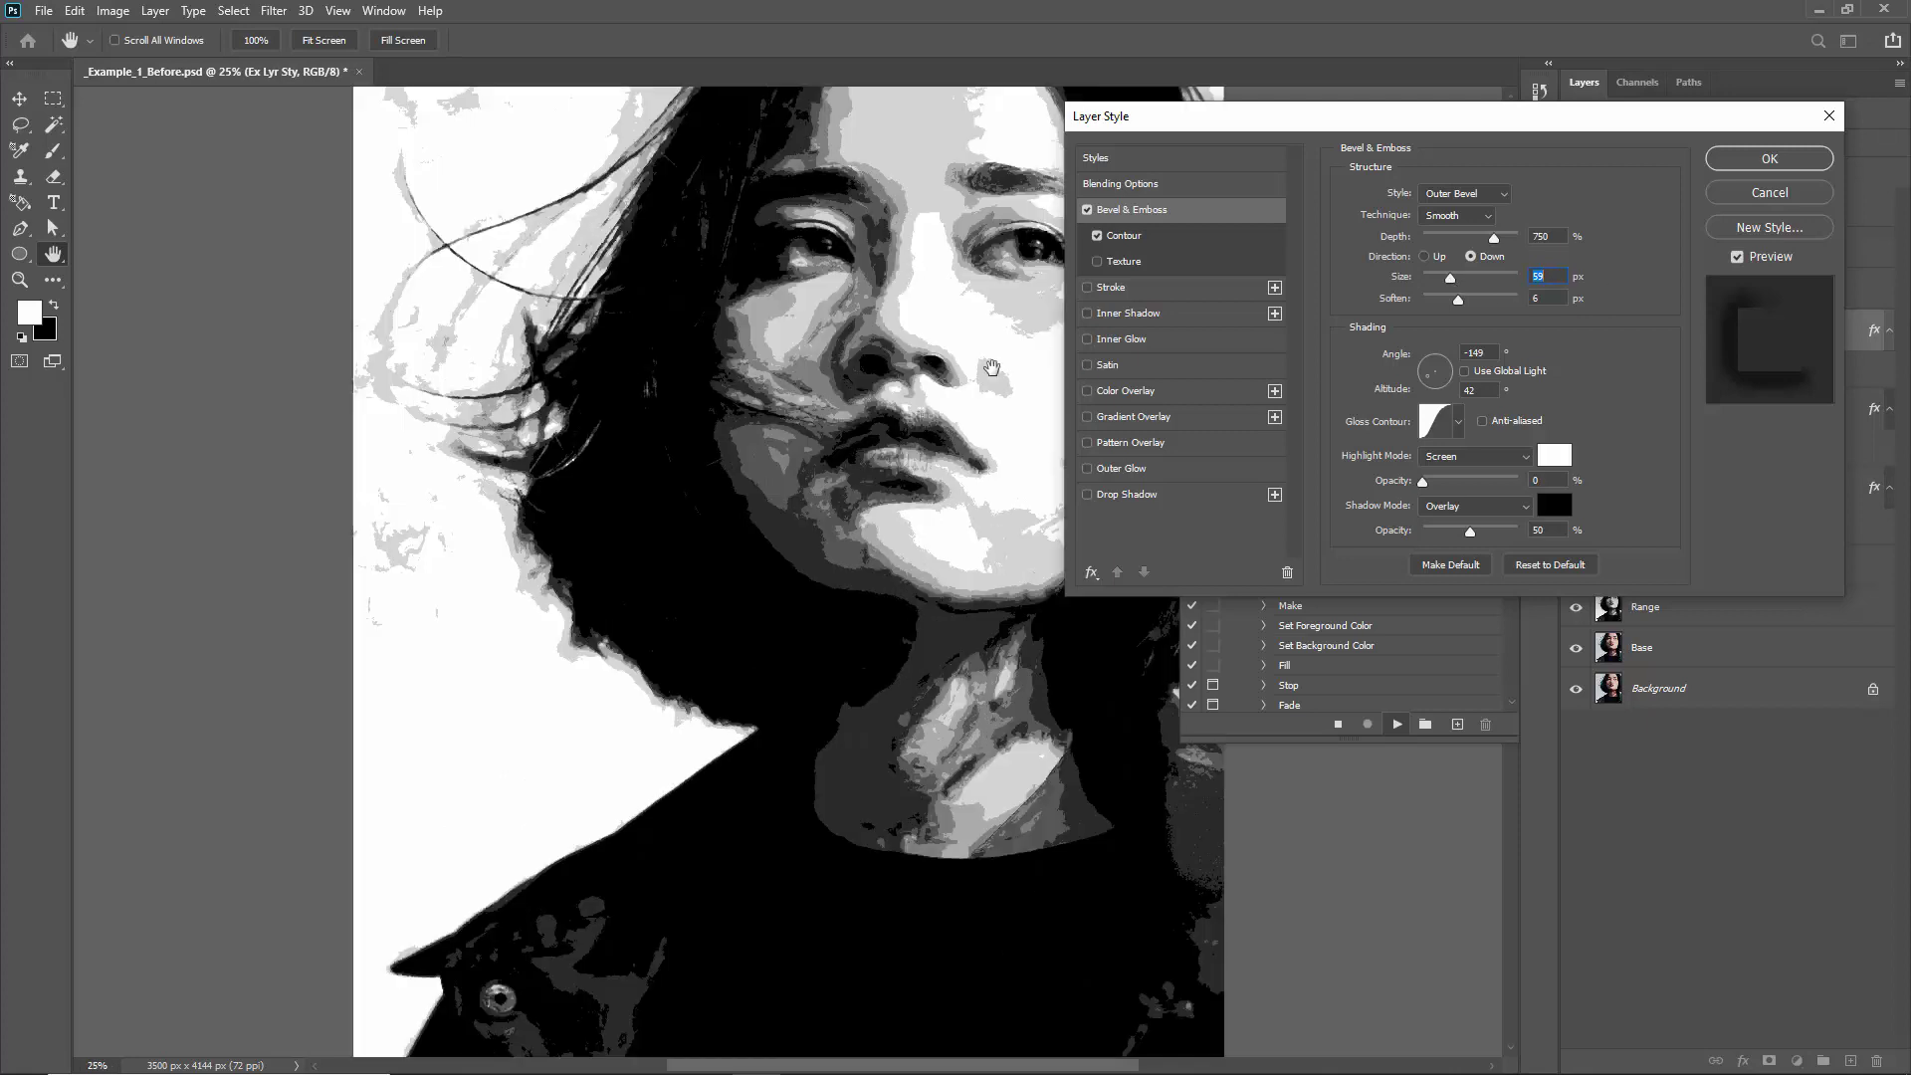
pyautogui.hscroll(4, 697, 547)
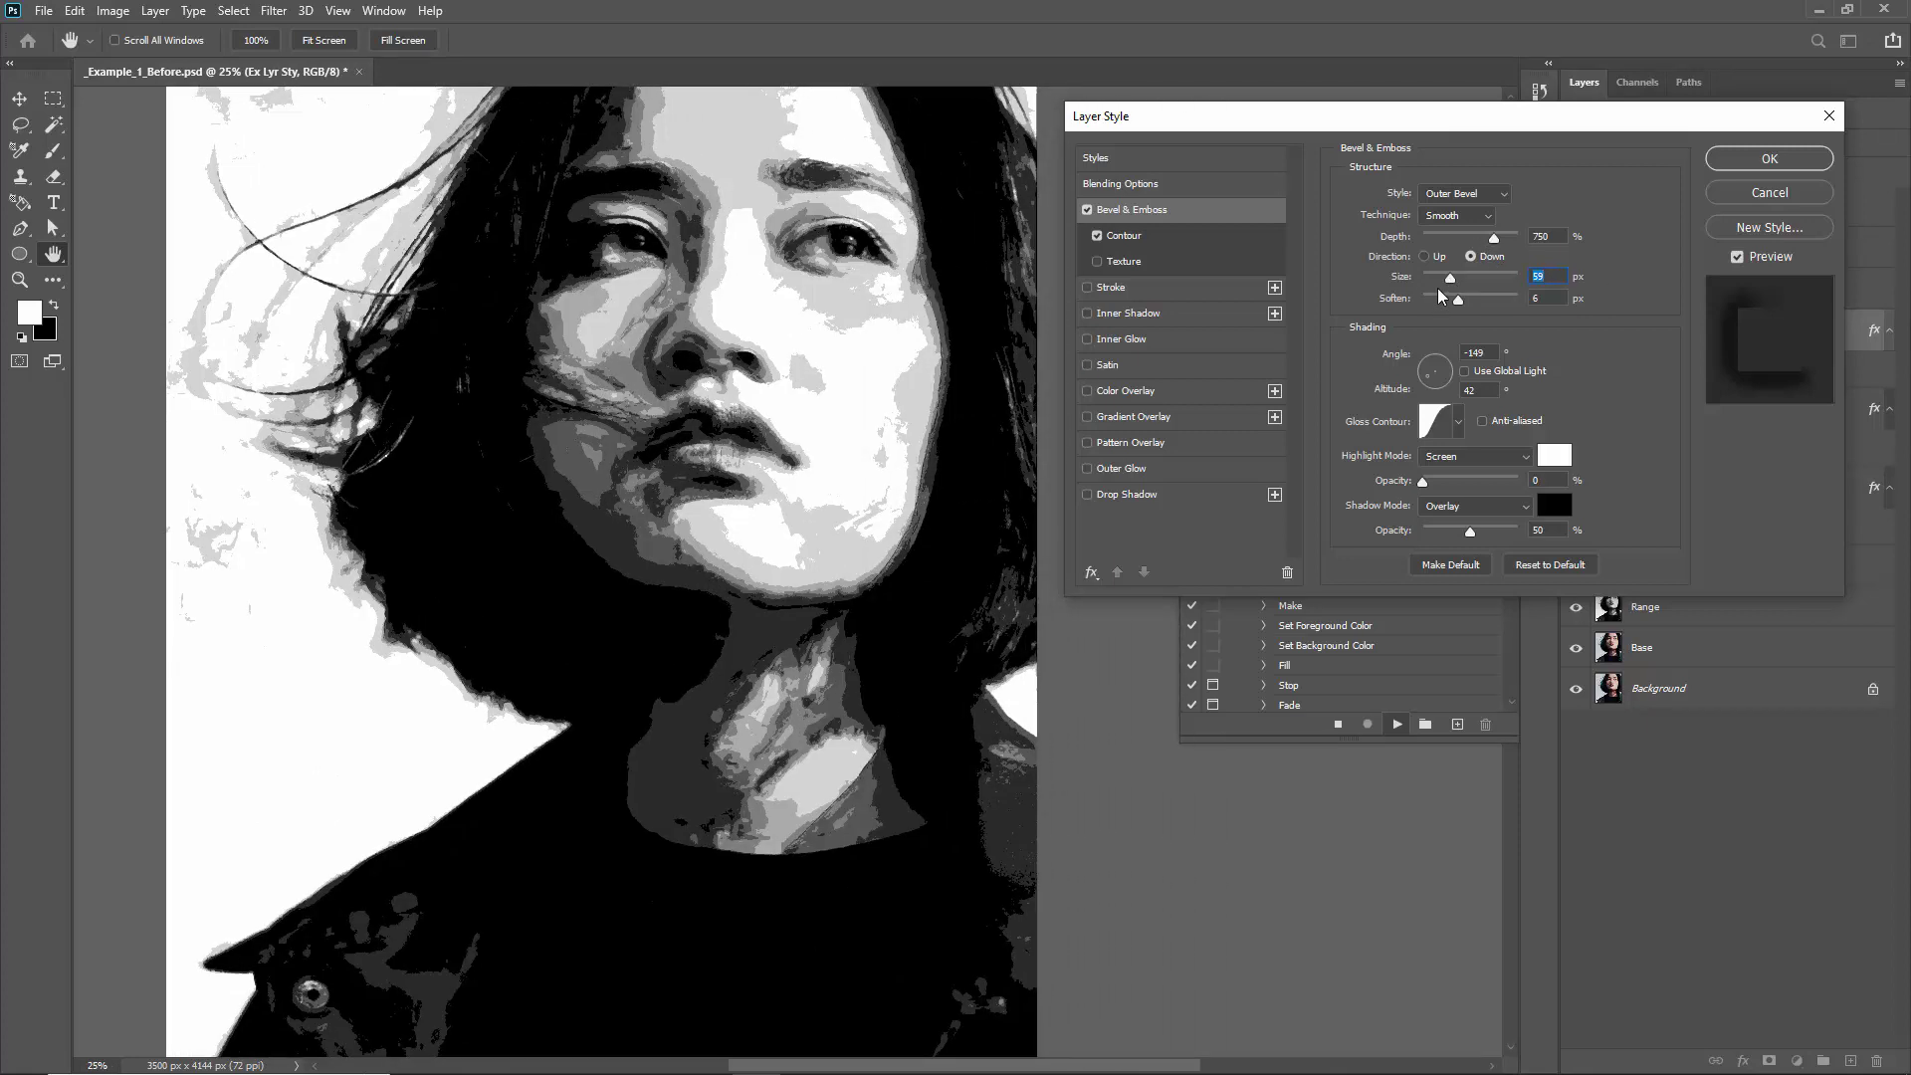
pyautogui.moveTo(1441, 280); pyautogui.dragTo(1460, 284)
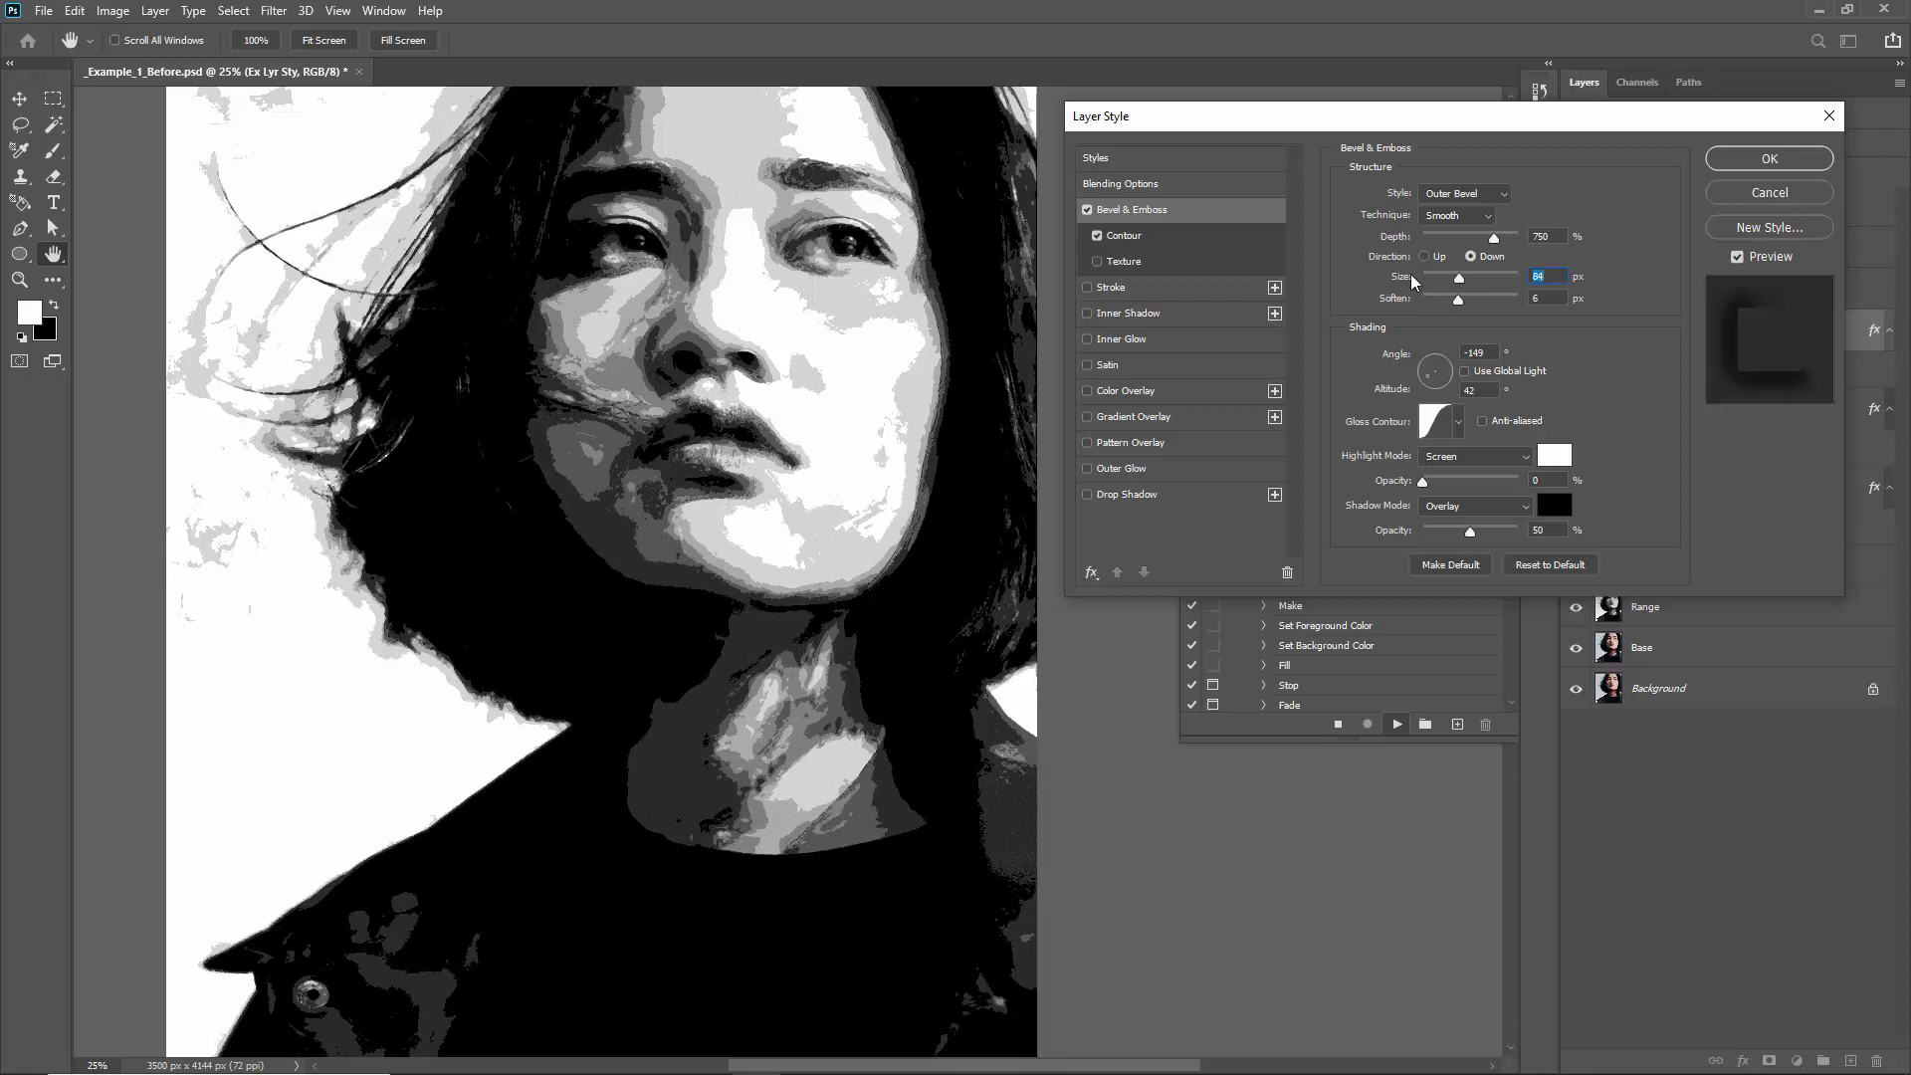
pyautogui.click(1087, 209)
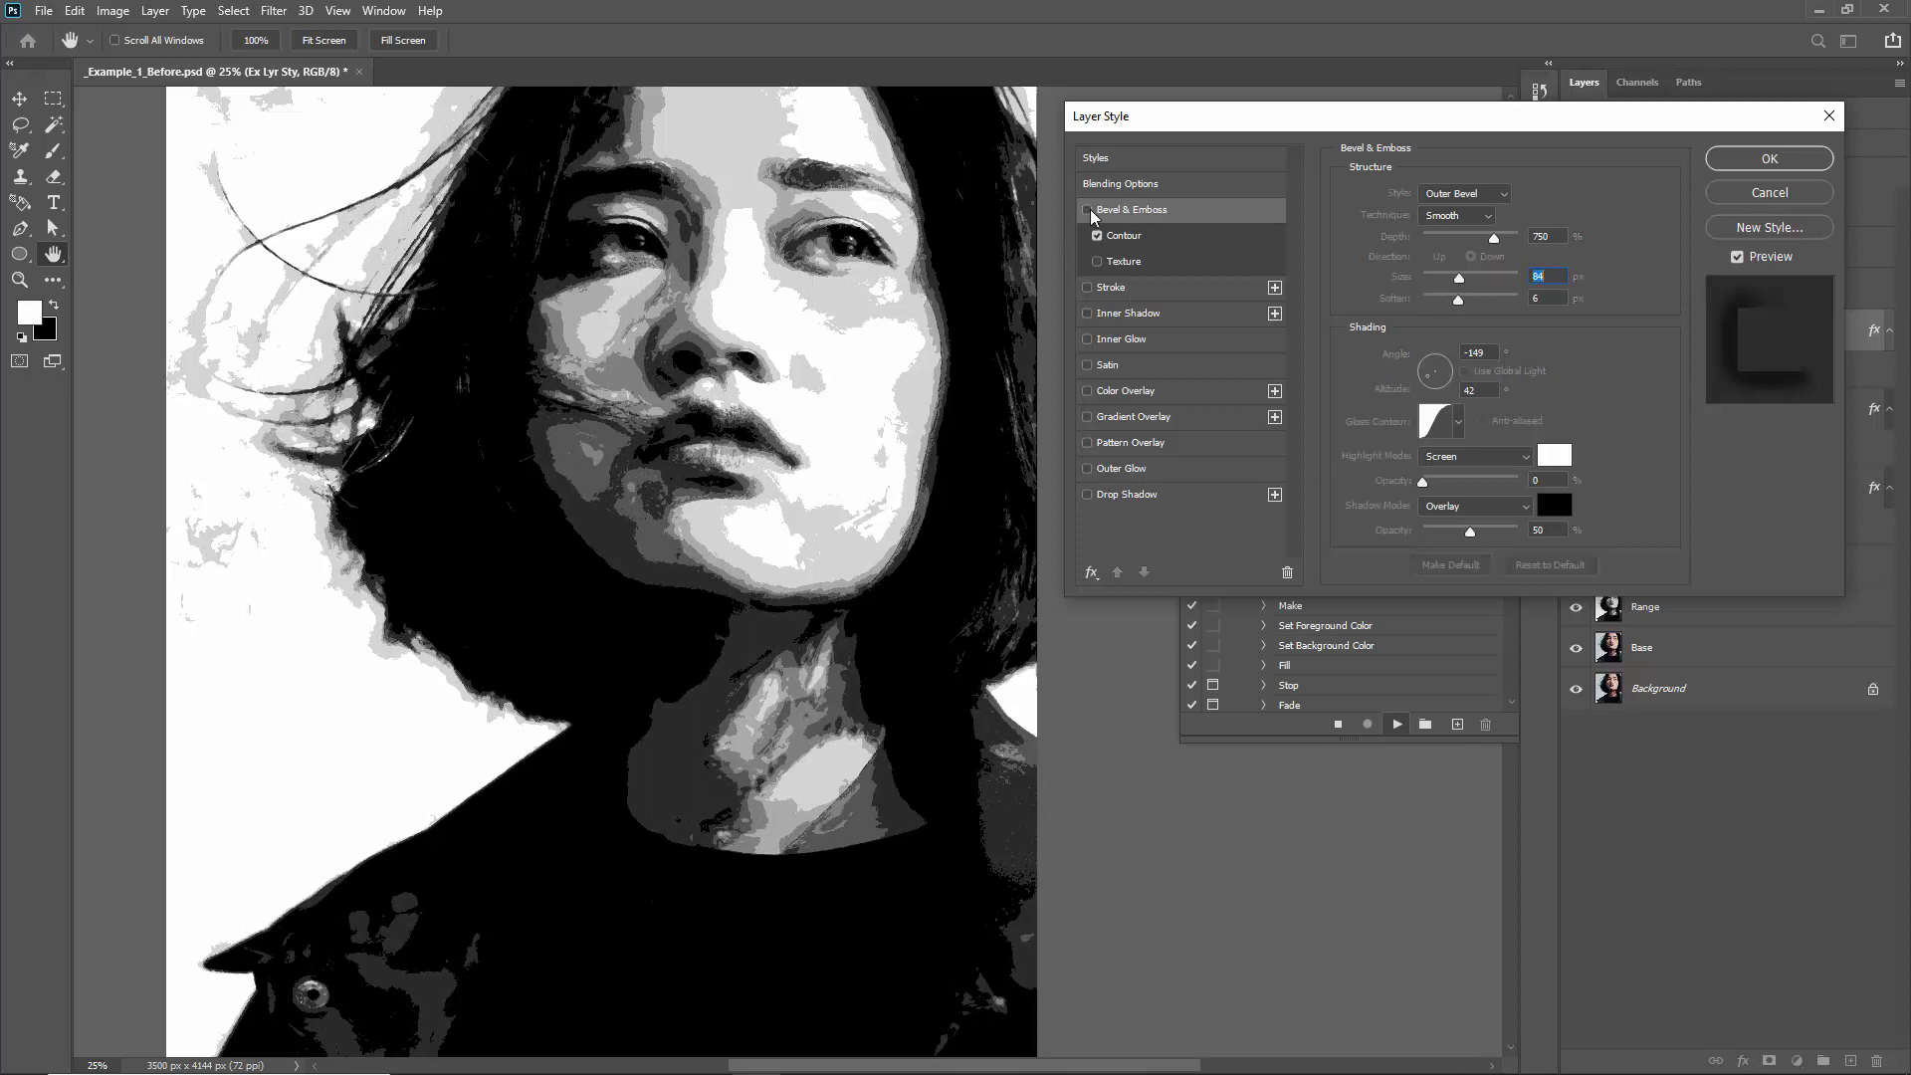
pyautogui.click(1088, 209)
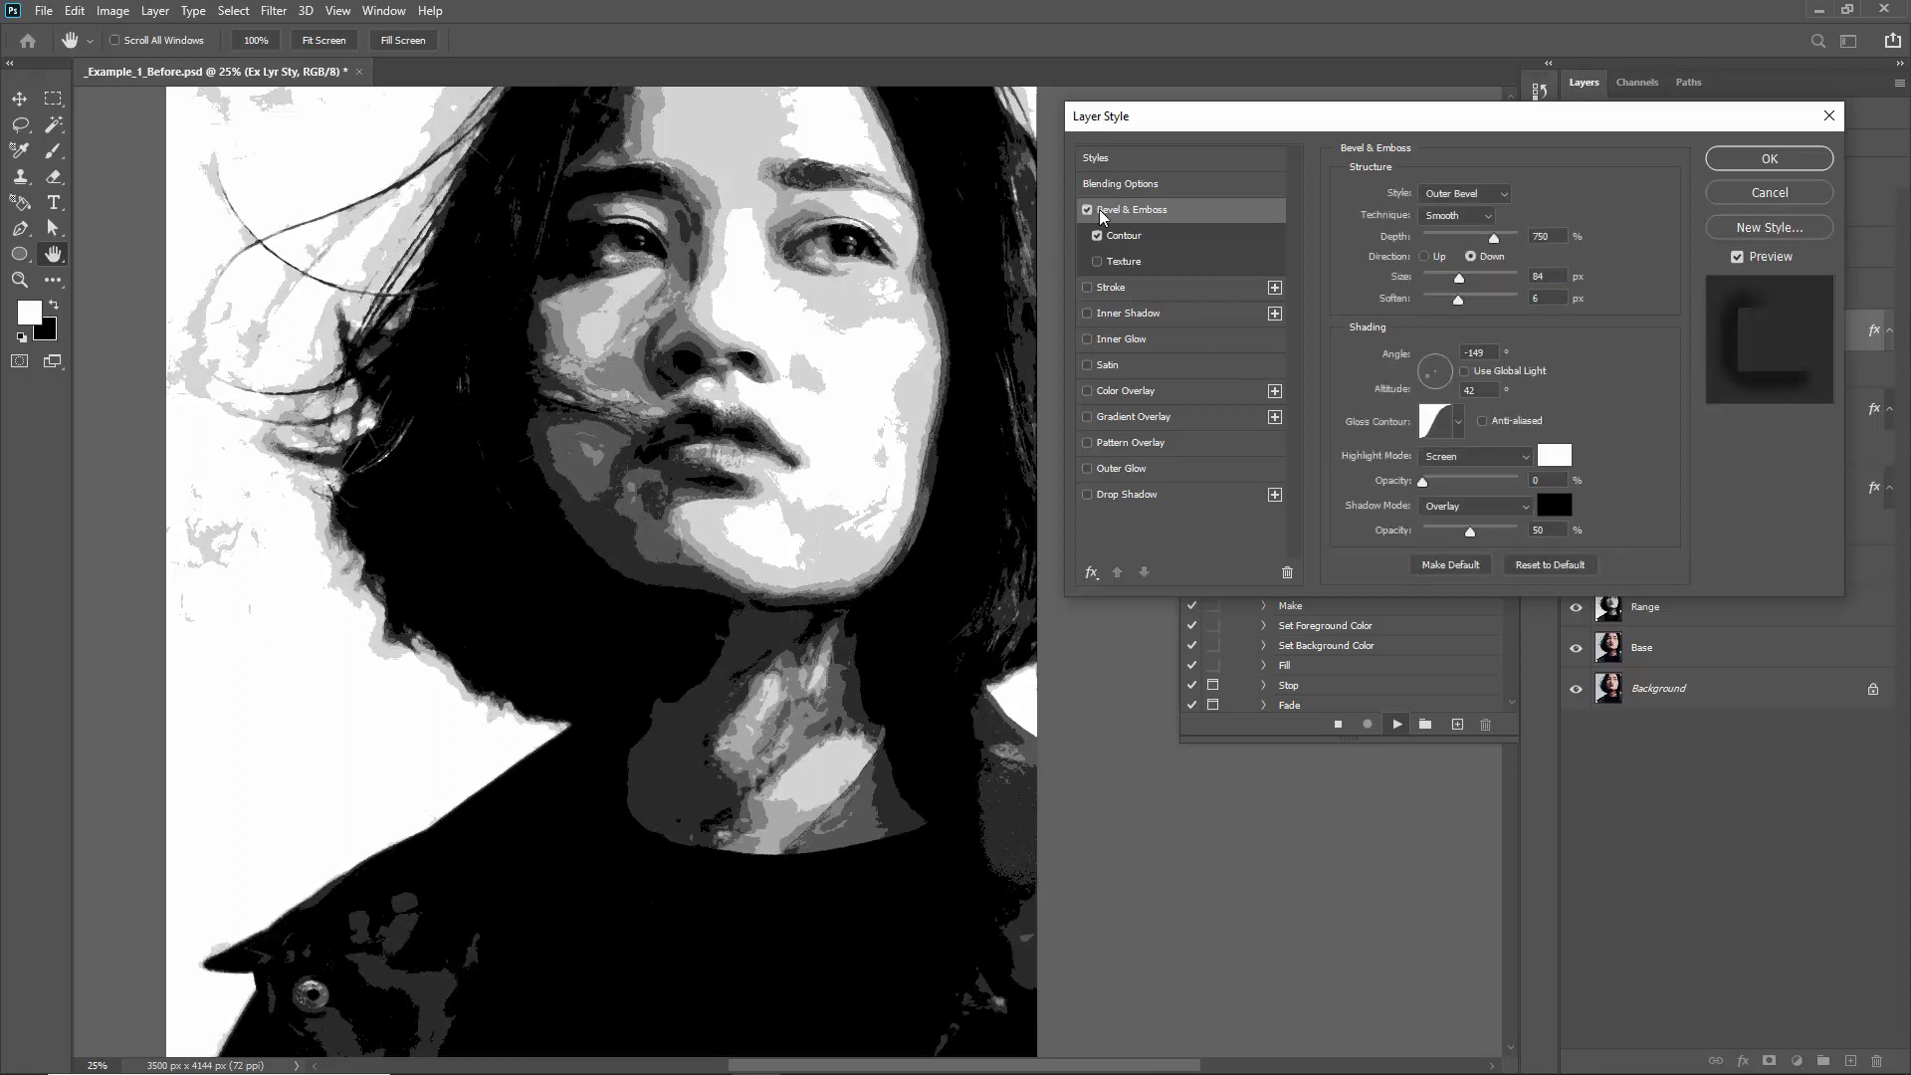
pyautogui.click(1732, 161)
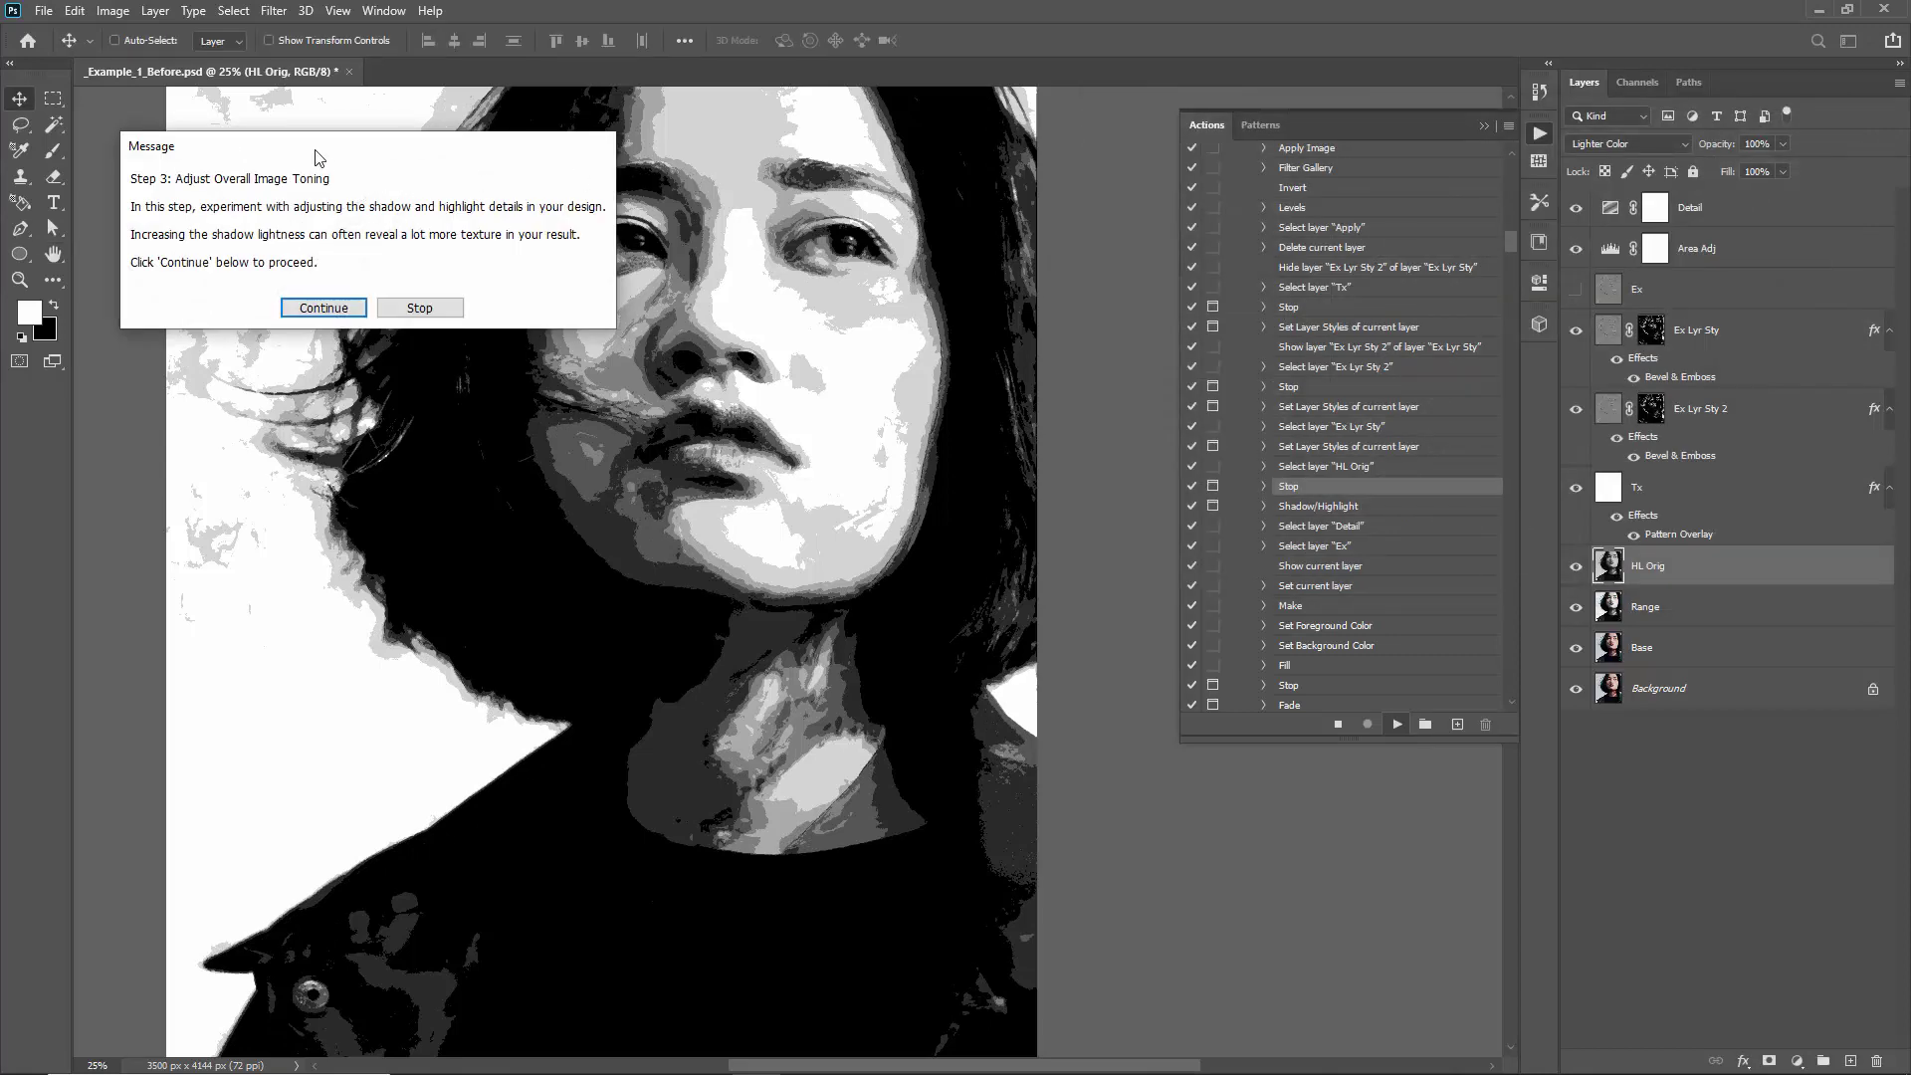
# Continue the action at Step 3: Adjust Overall Image Toning and collapse the extra options in the Shadows/Highlights dialog
pyautogui.moveTo(333, 149); pyautogui.dragTo(494, 163)
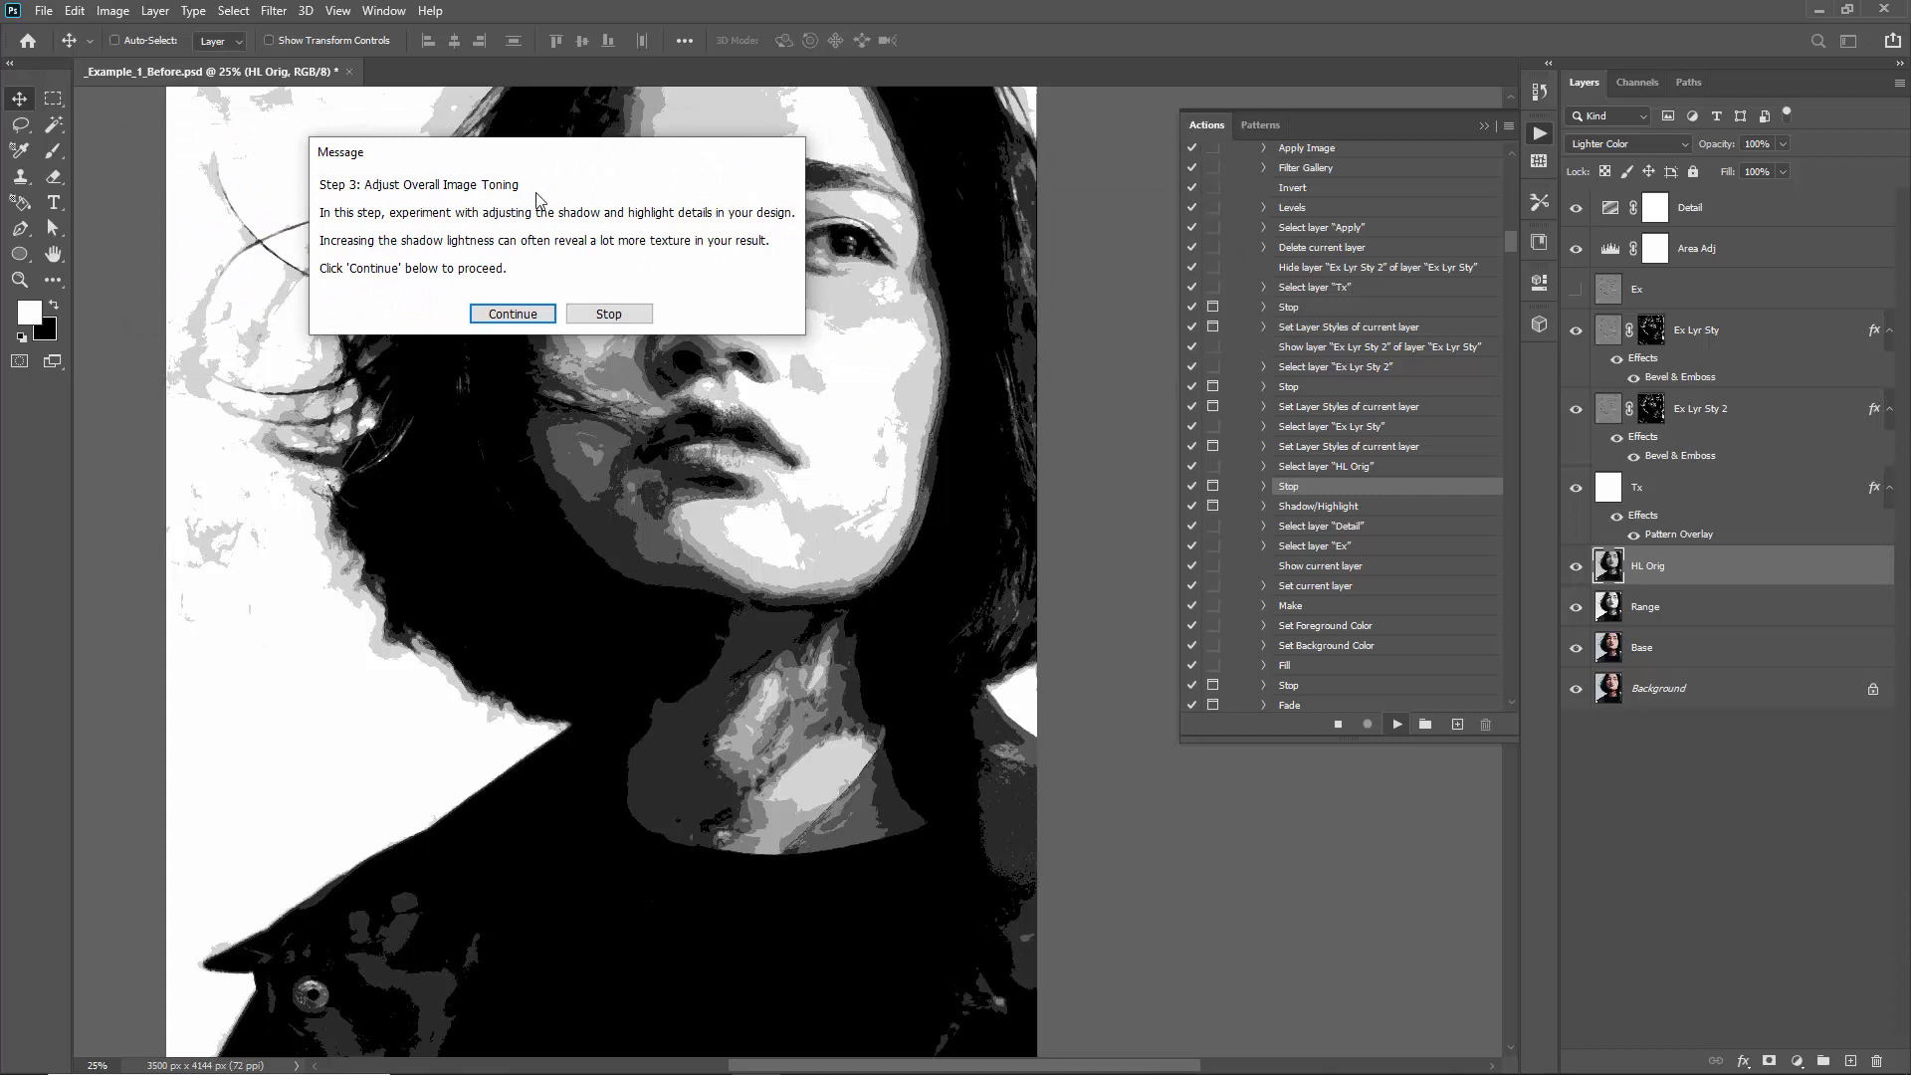
pyautogui.click(506, 316)
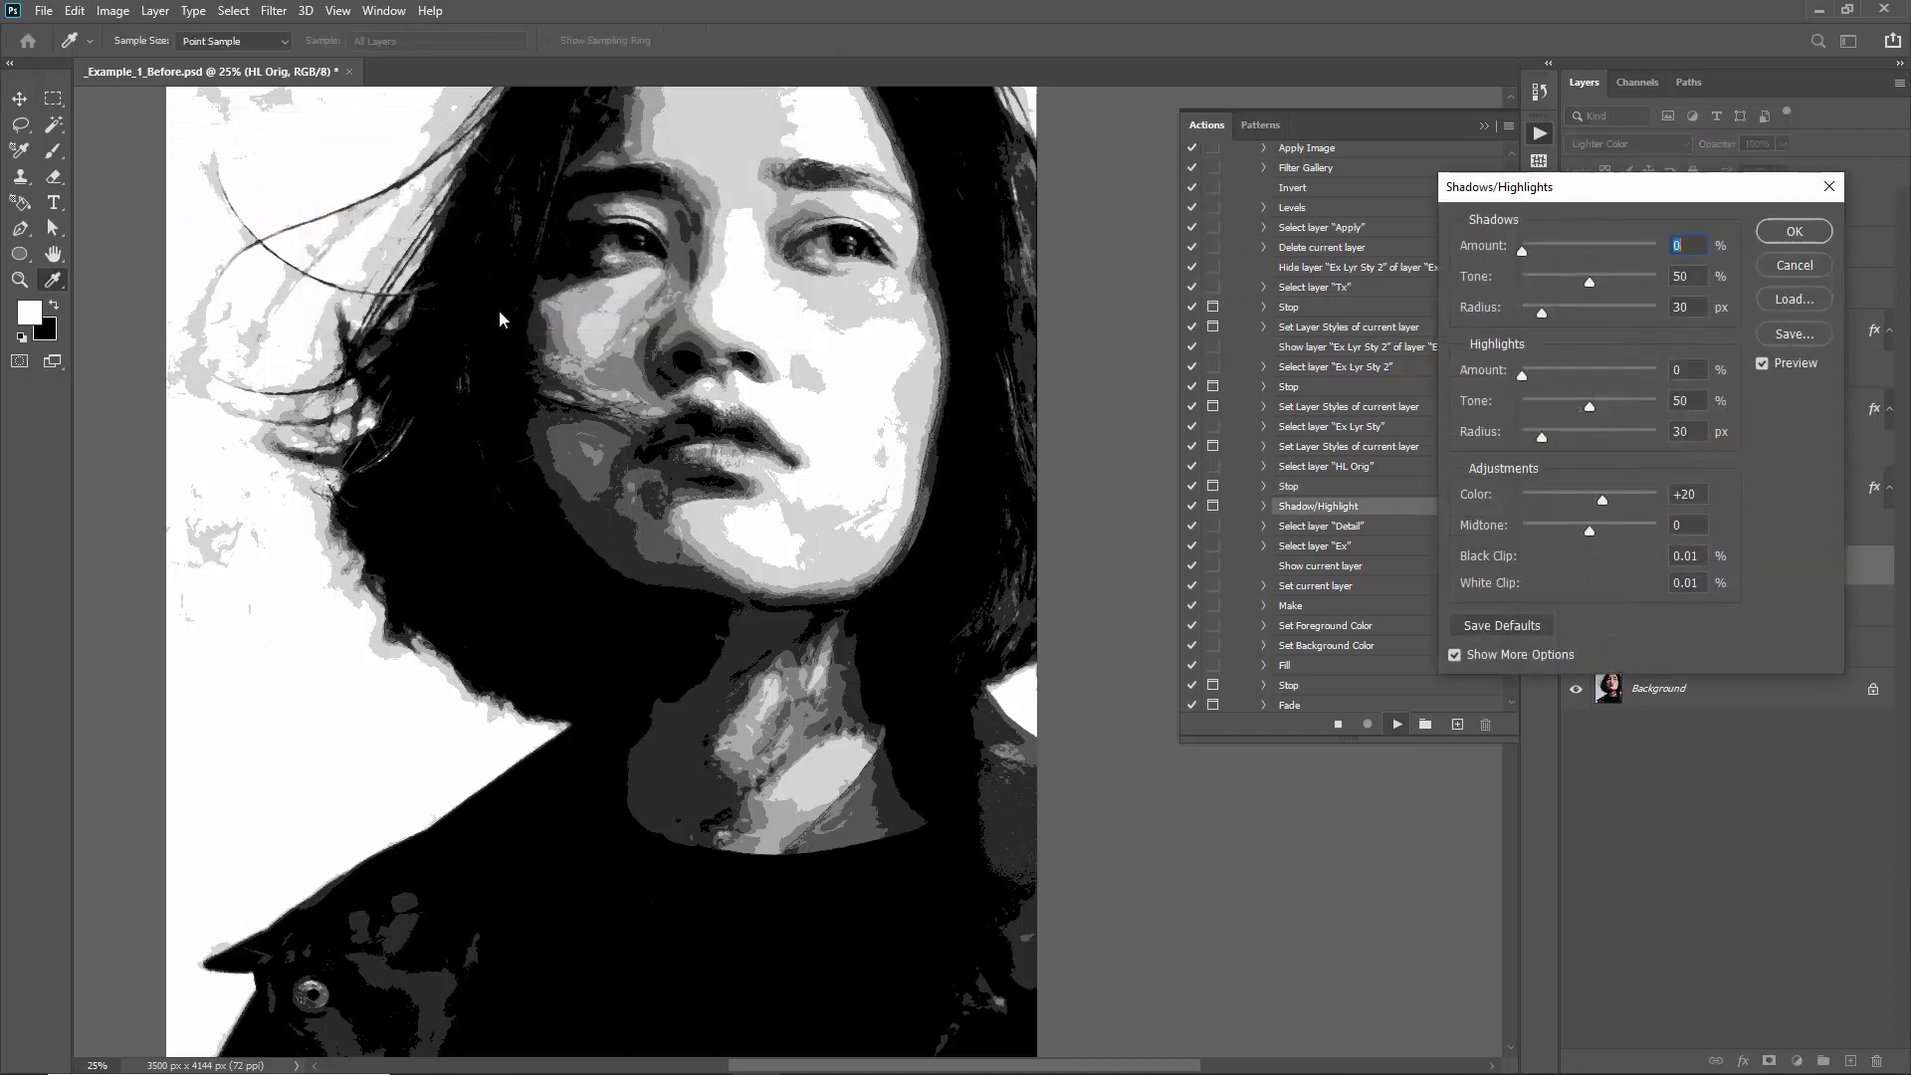
pyautogui.moveTo(1582, 193); pyautogui.dragTo(1250, 148)
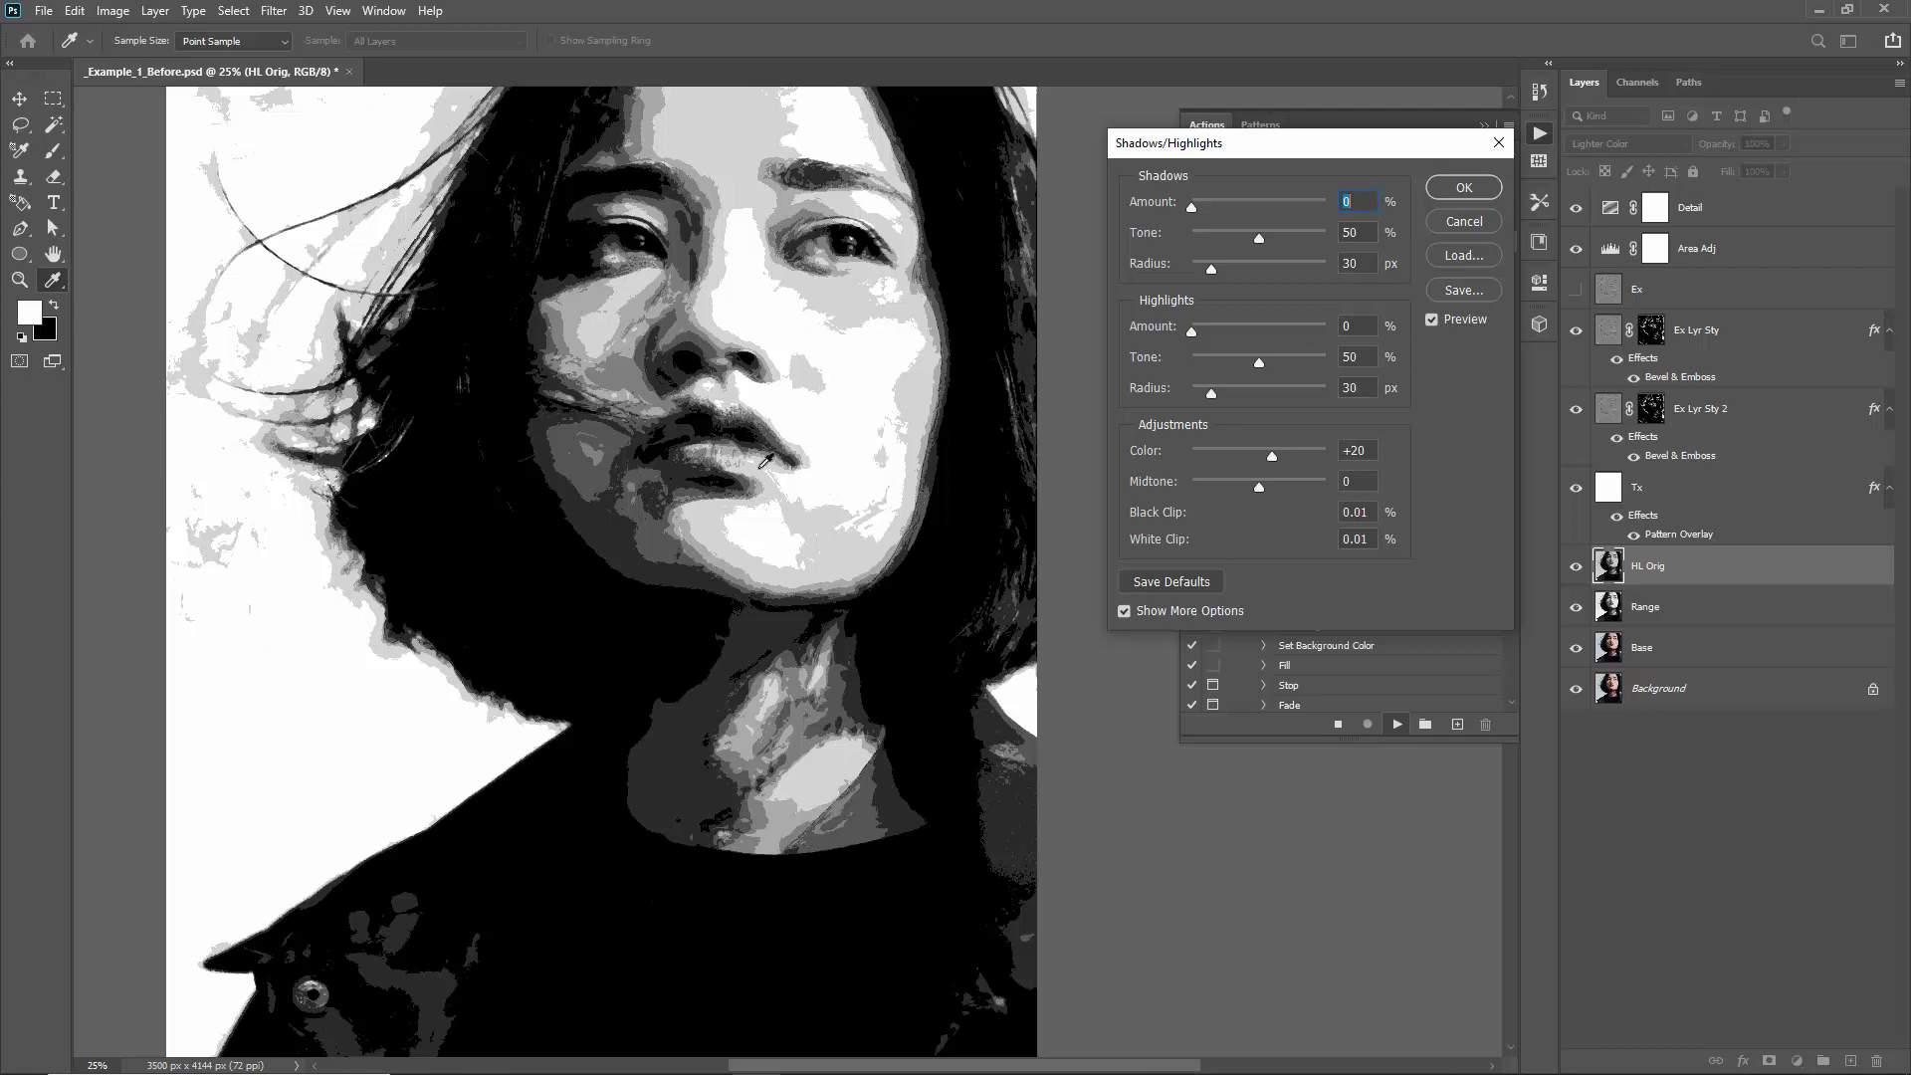
pyautogui.click(1124, 610)
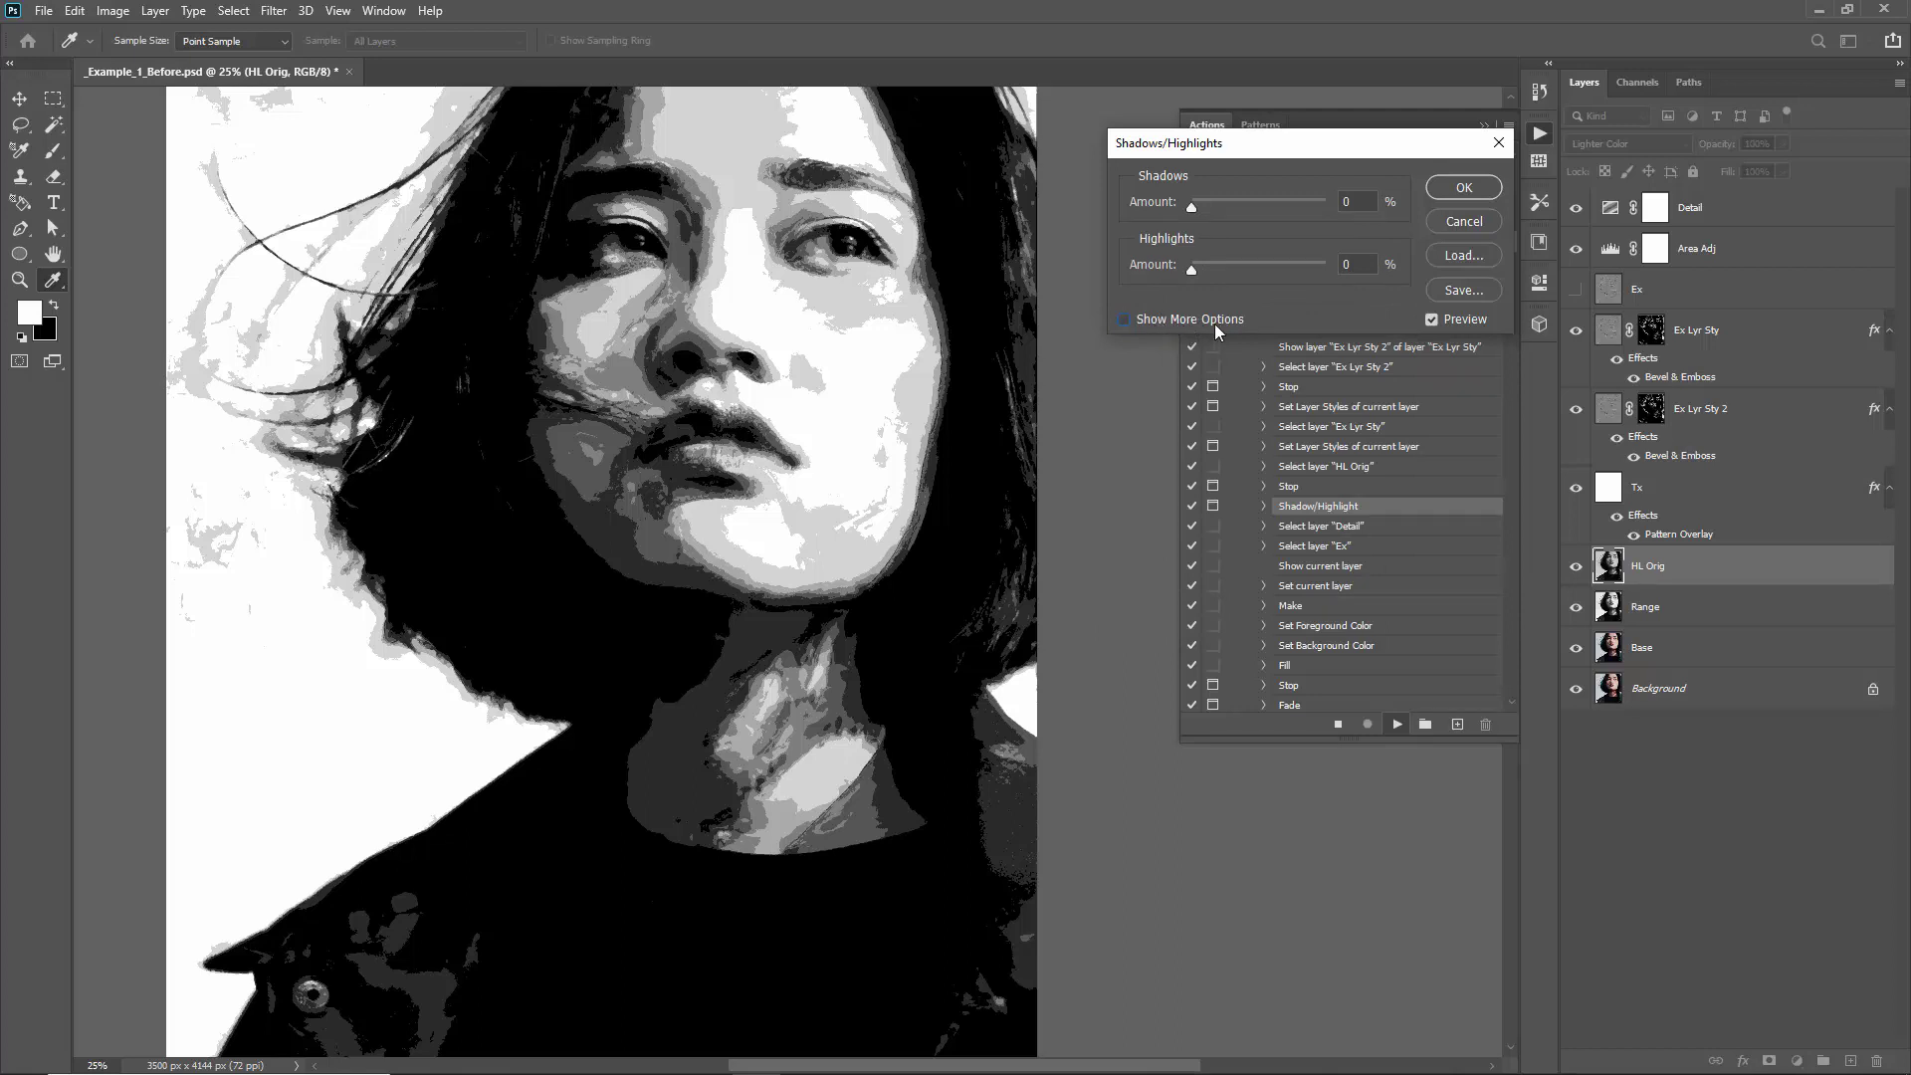
# Expand the Shadows/Highlights options, set shadow amount to 10%, shadow tone to 47% and midtone to +35, and apply the adjustment
pyautogui.click(1131, 321)
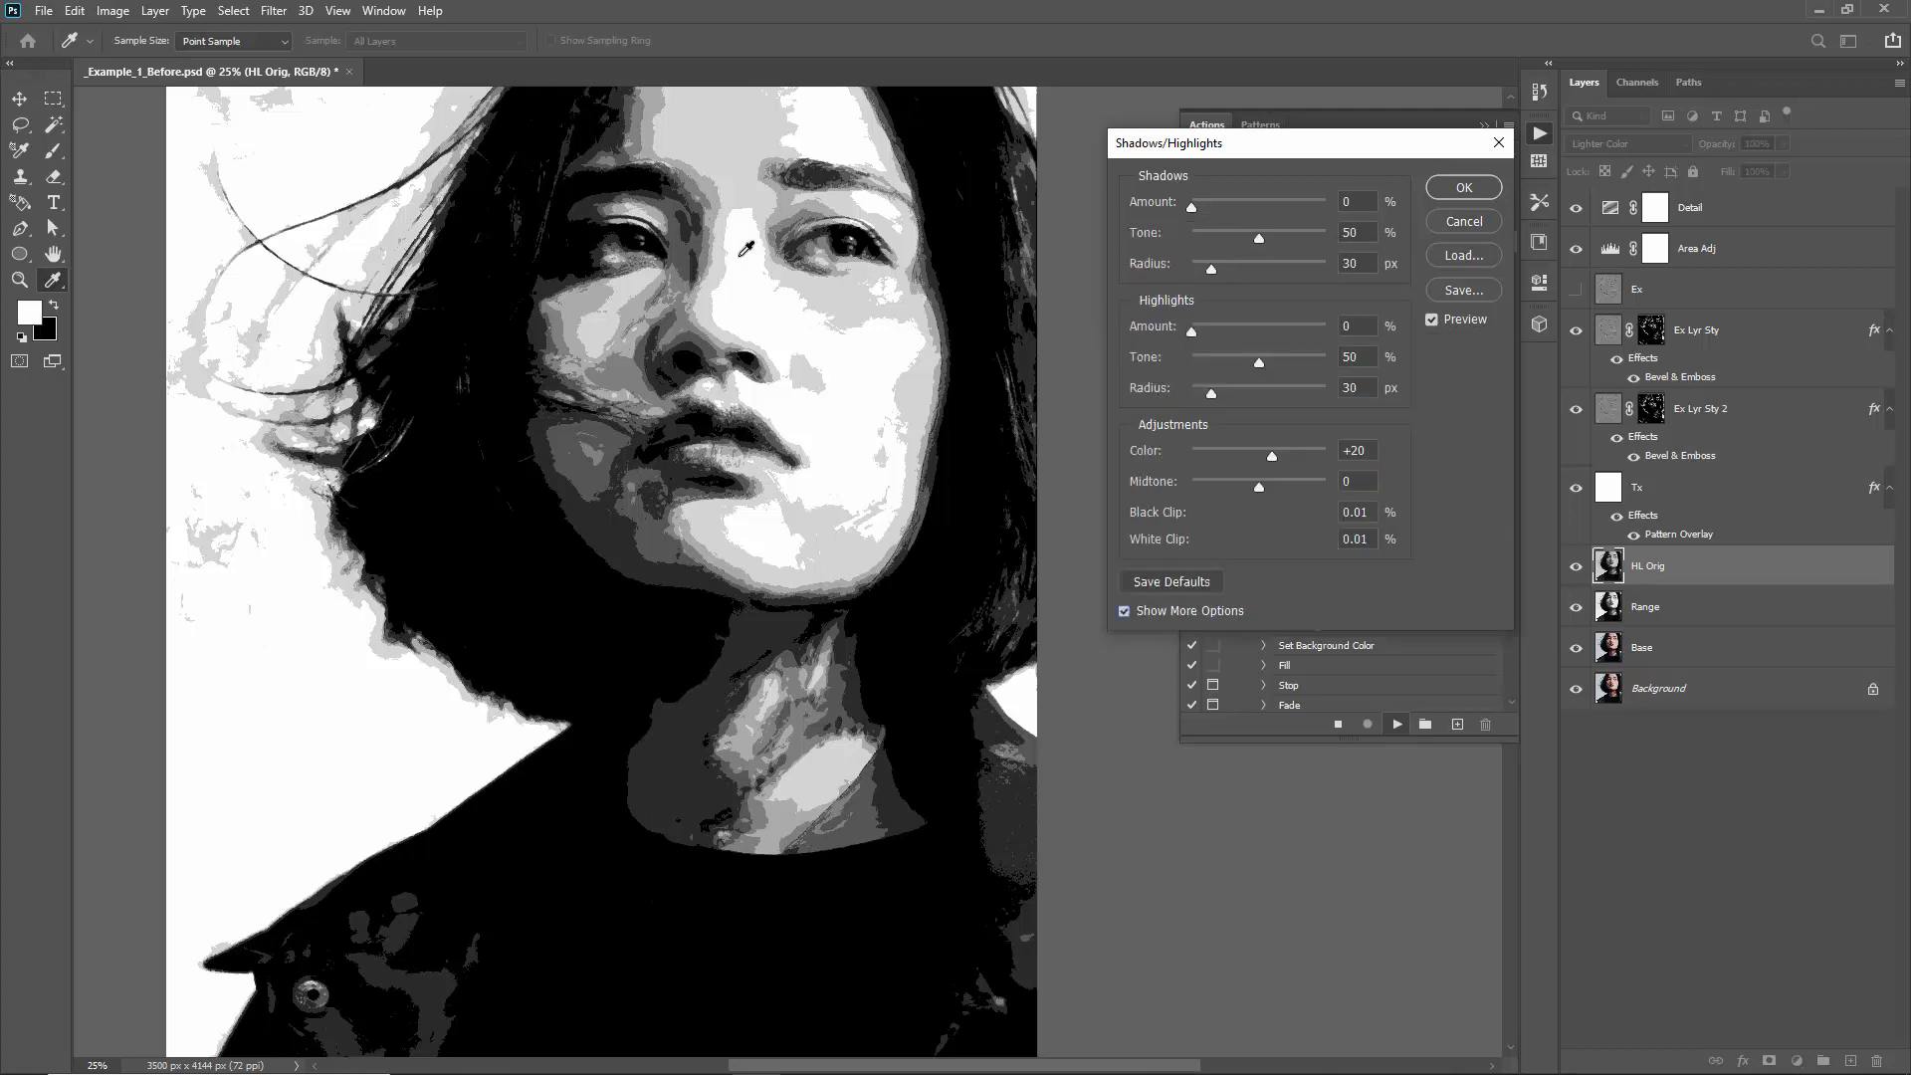
pyautogui.moveTo(1237, 151); pyautogui.dragTo(1228, 204)
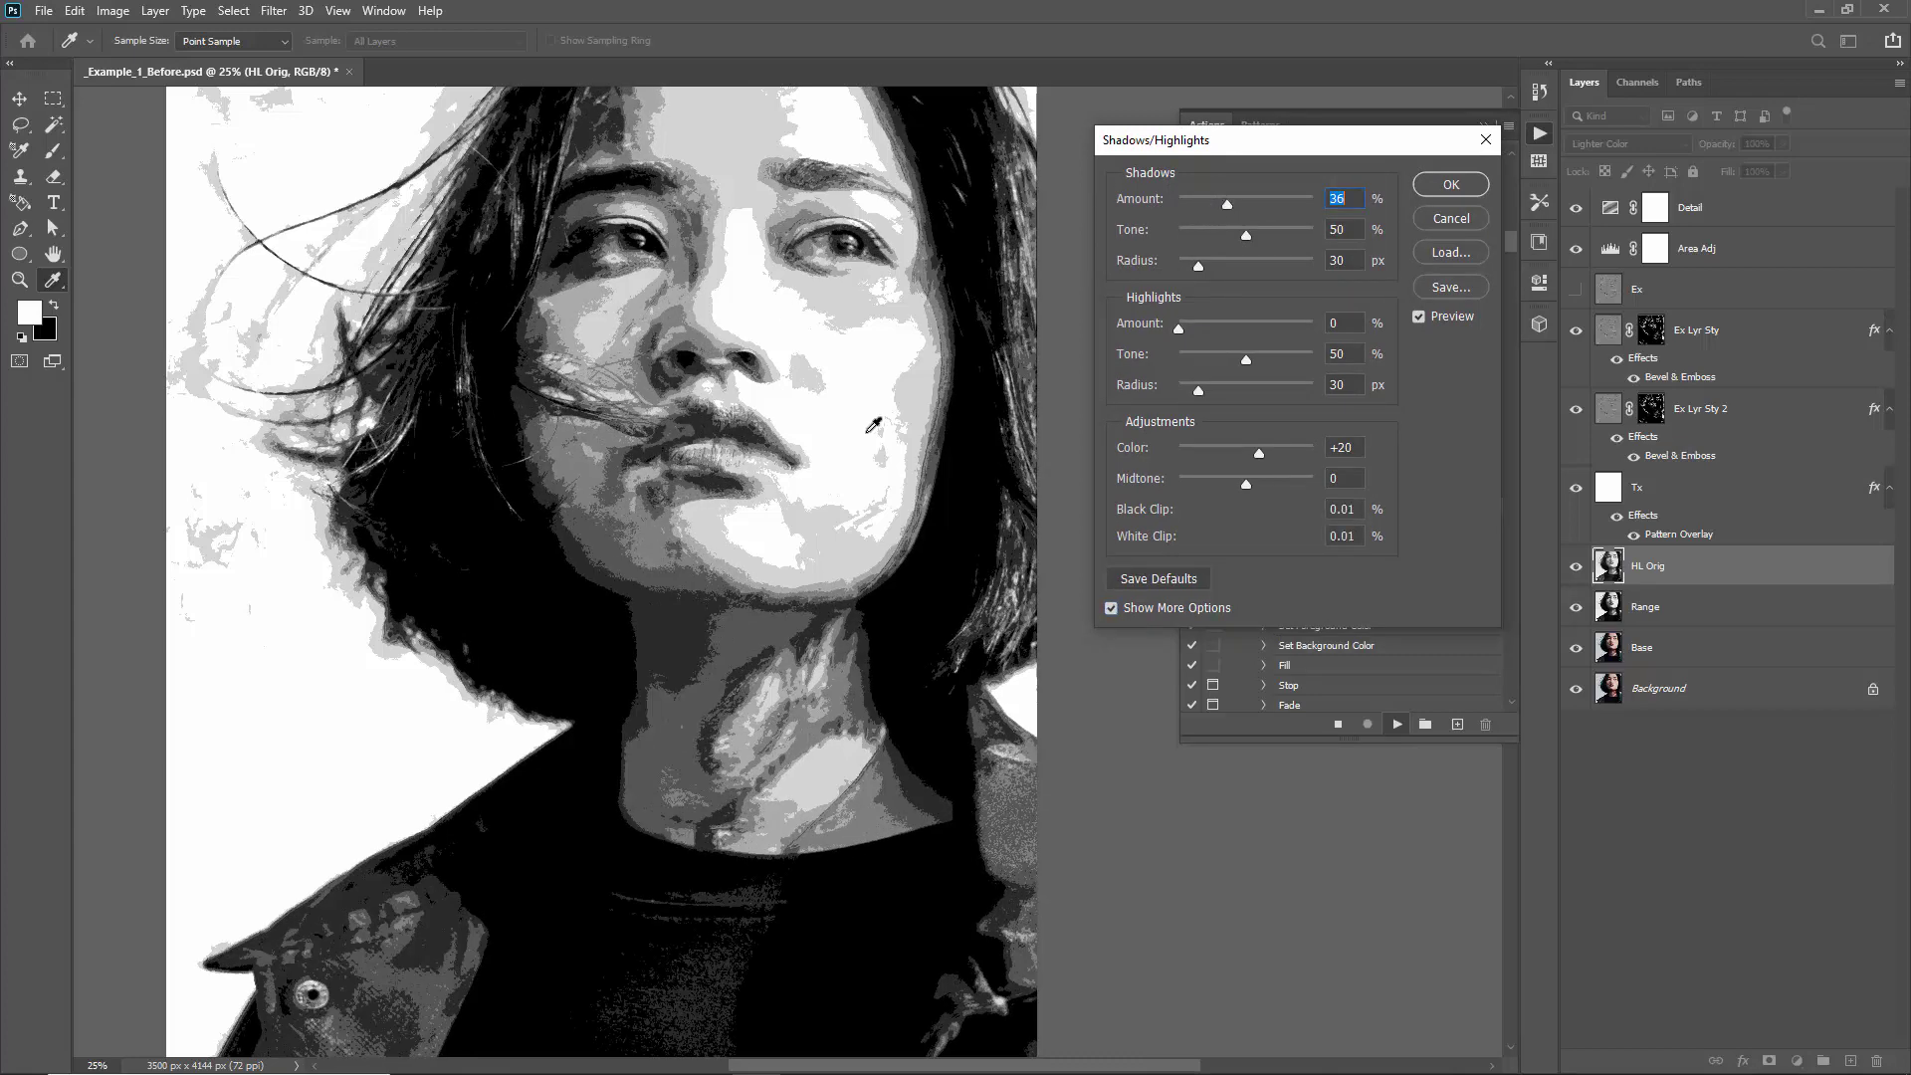
pyautogui.moveTo(1228, 206)
pyautogui.mouseDown()
pyautogui.moveTo(1185, 207)
pyautogui.moveTo(1204, 209)
pyautogui.mouseUp()
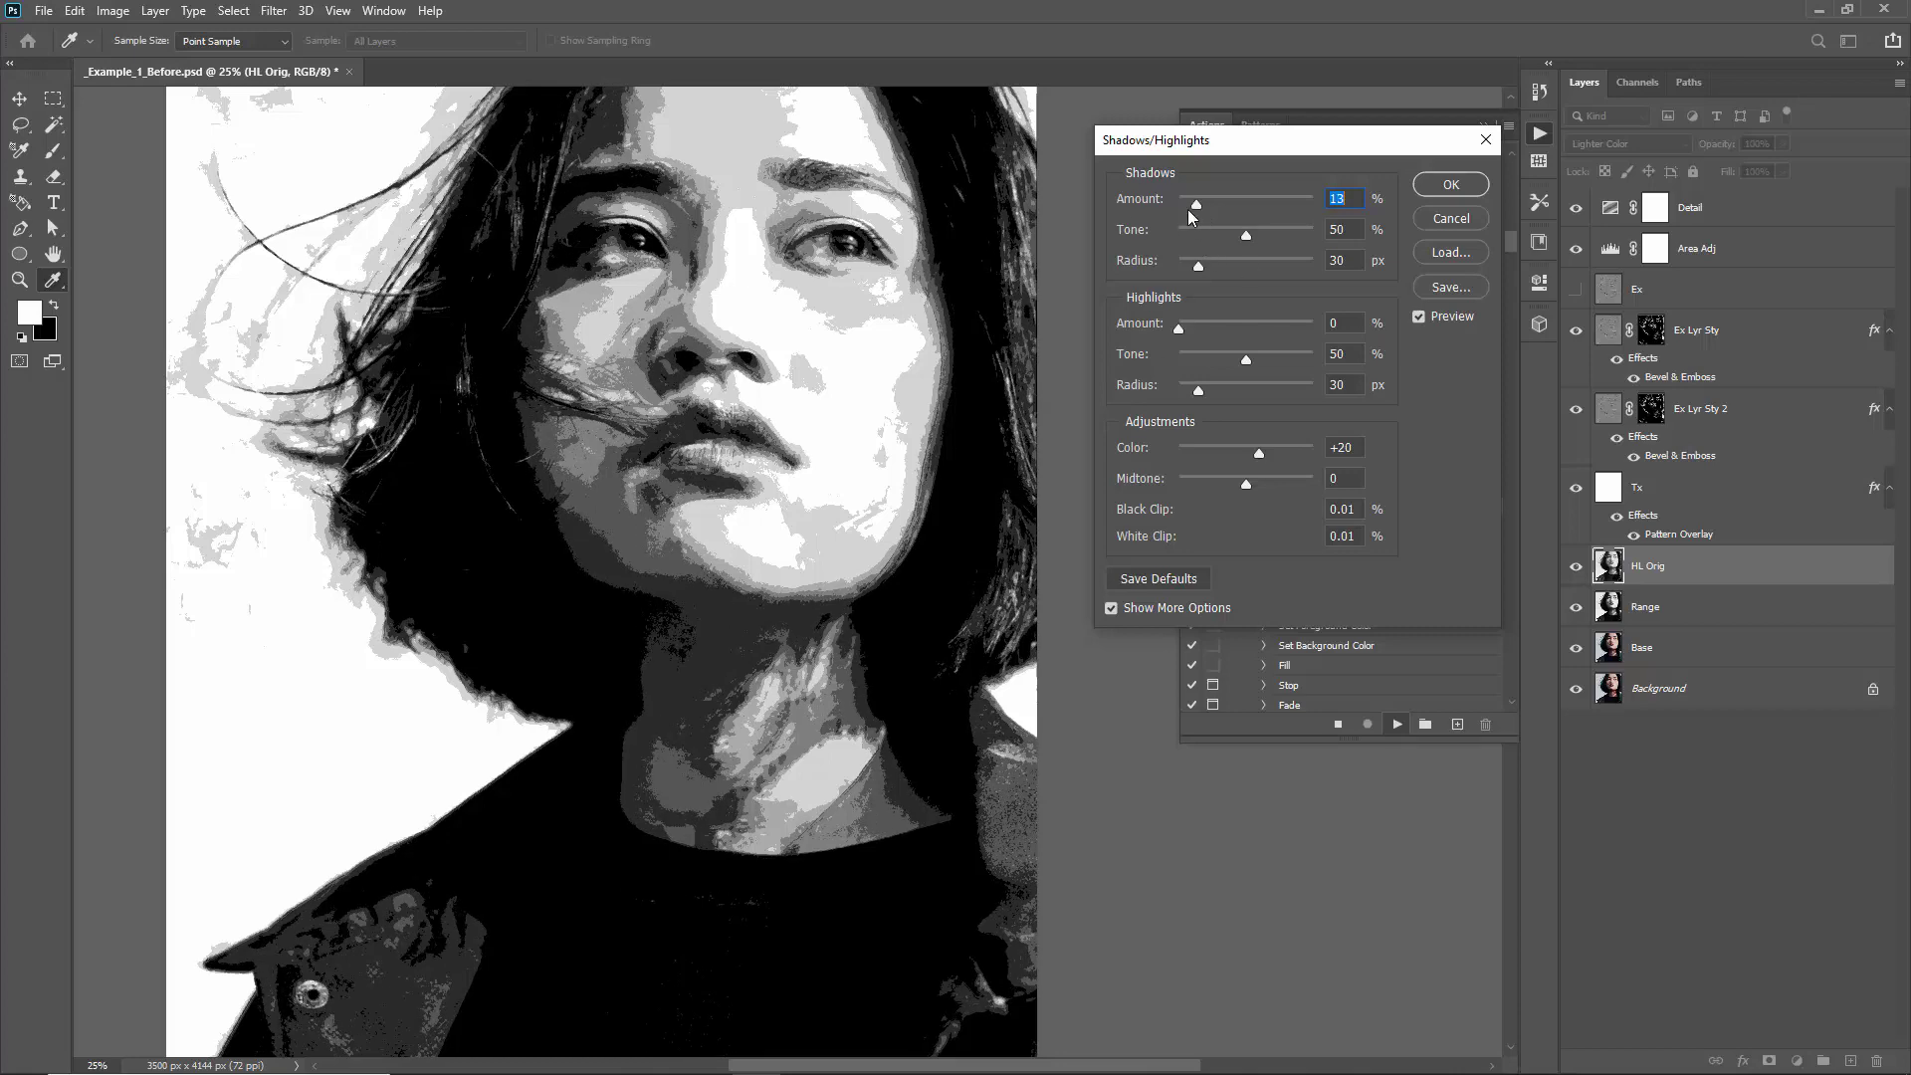
pyautogui.moveTo(1191, 217)
pyautogui.mouseDown()
pyautogui.moveTo(1180, 205)
pyautogui.moveTo(1268, 239)
pyautogui.moveTo(1192, 205)
pyautogui.mouseUp()
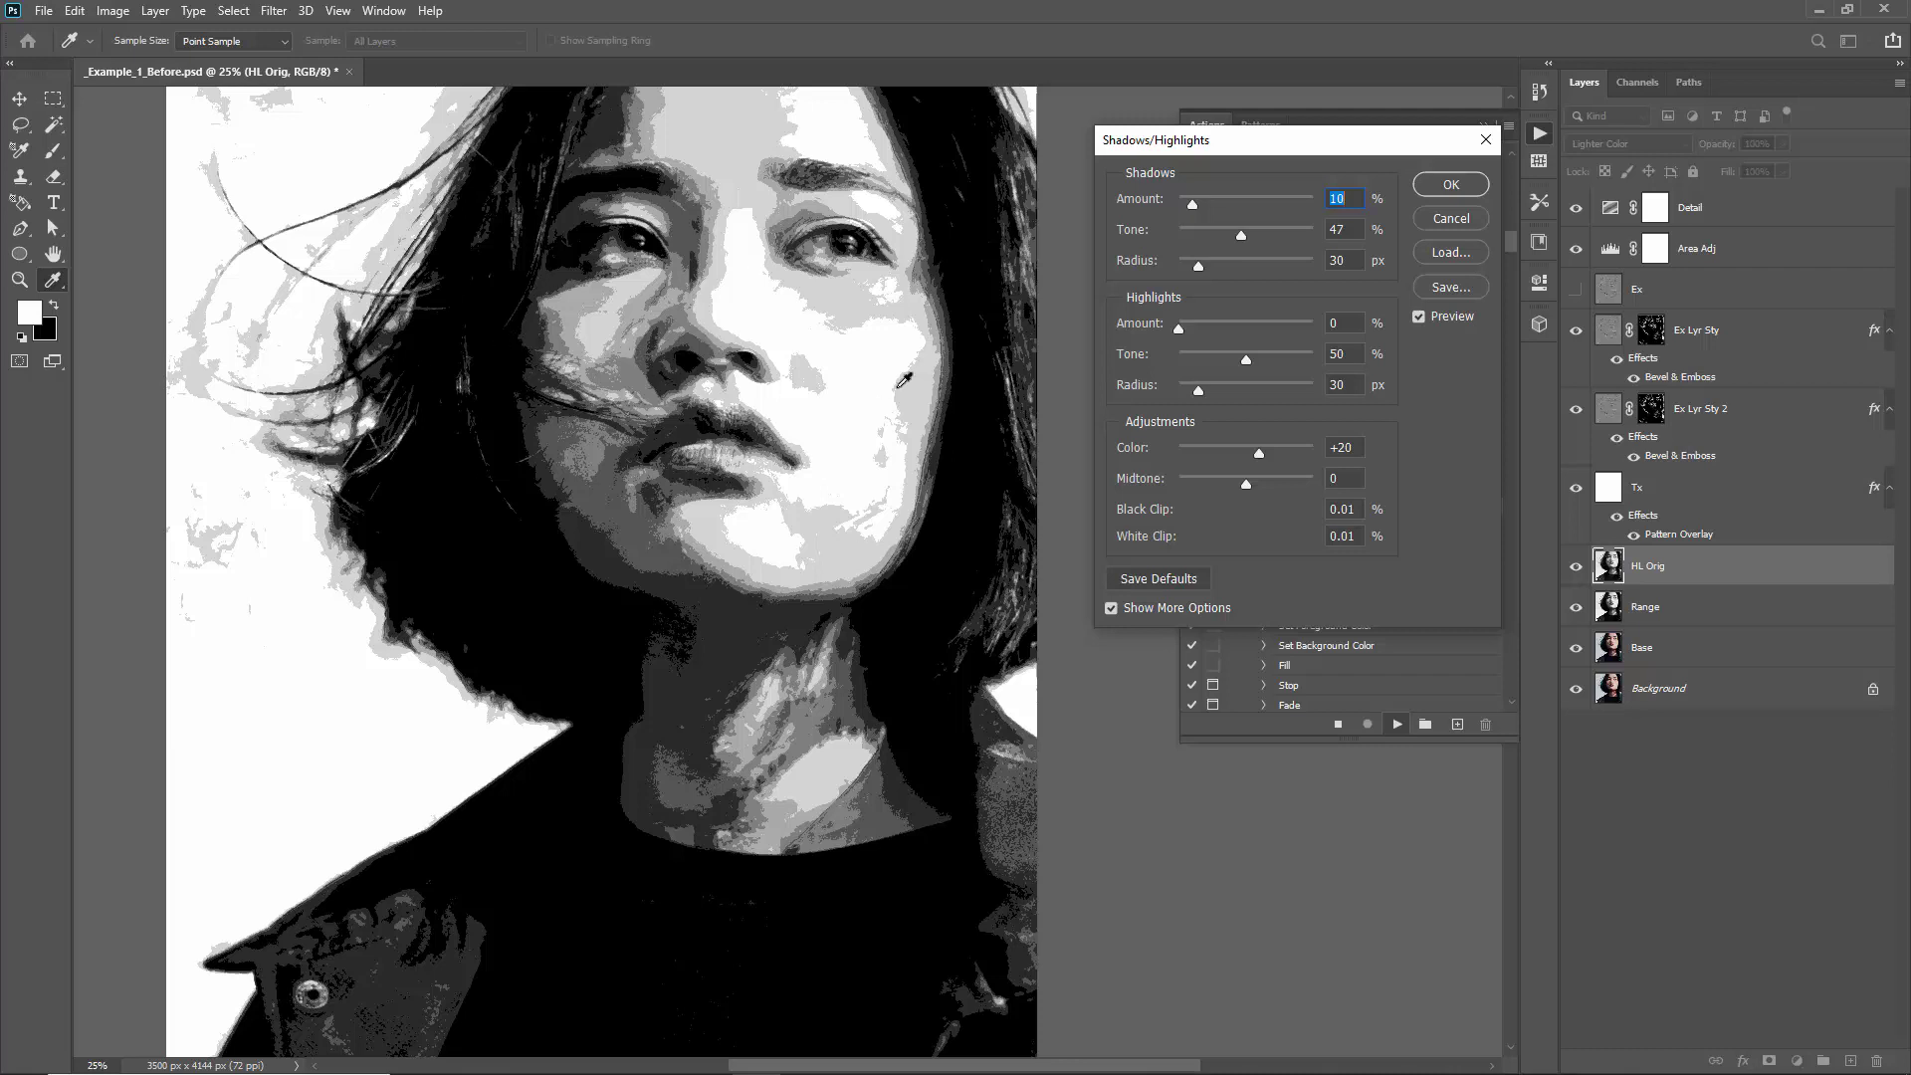
pyautogui.moveTo(1245, 481)
pyautogui.mouseDown()
pyautogui.moveTo(1269, 484)
pyautogui.moveTo(1210, 488)
pyautogui.moveTo(1269, 492)
pyautogui.mouseUp()
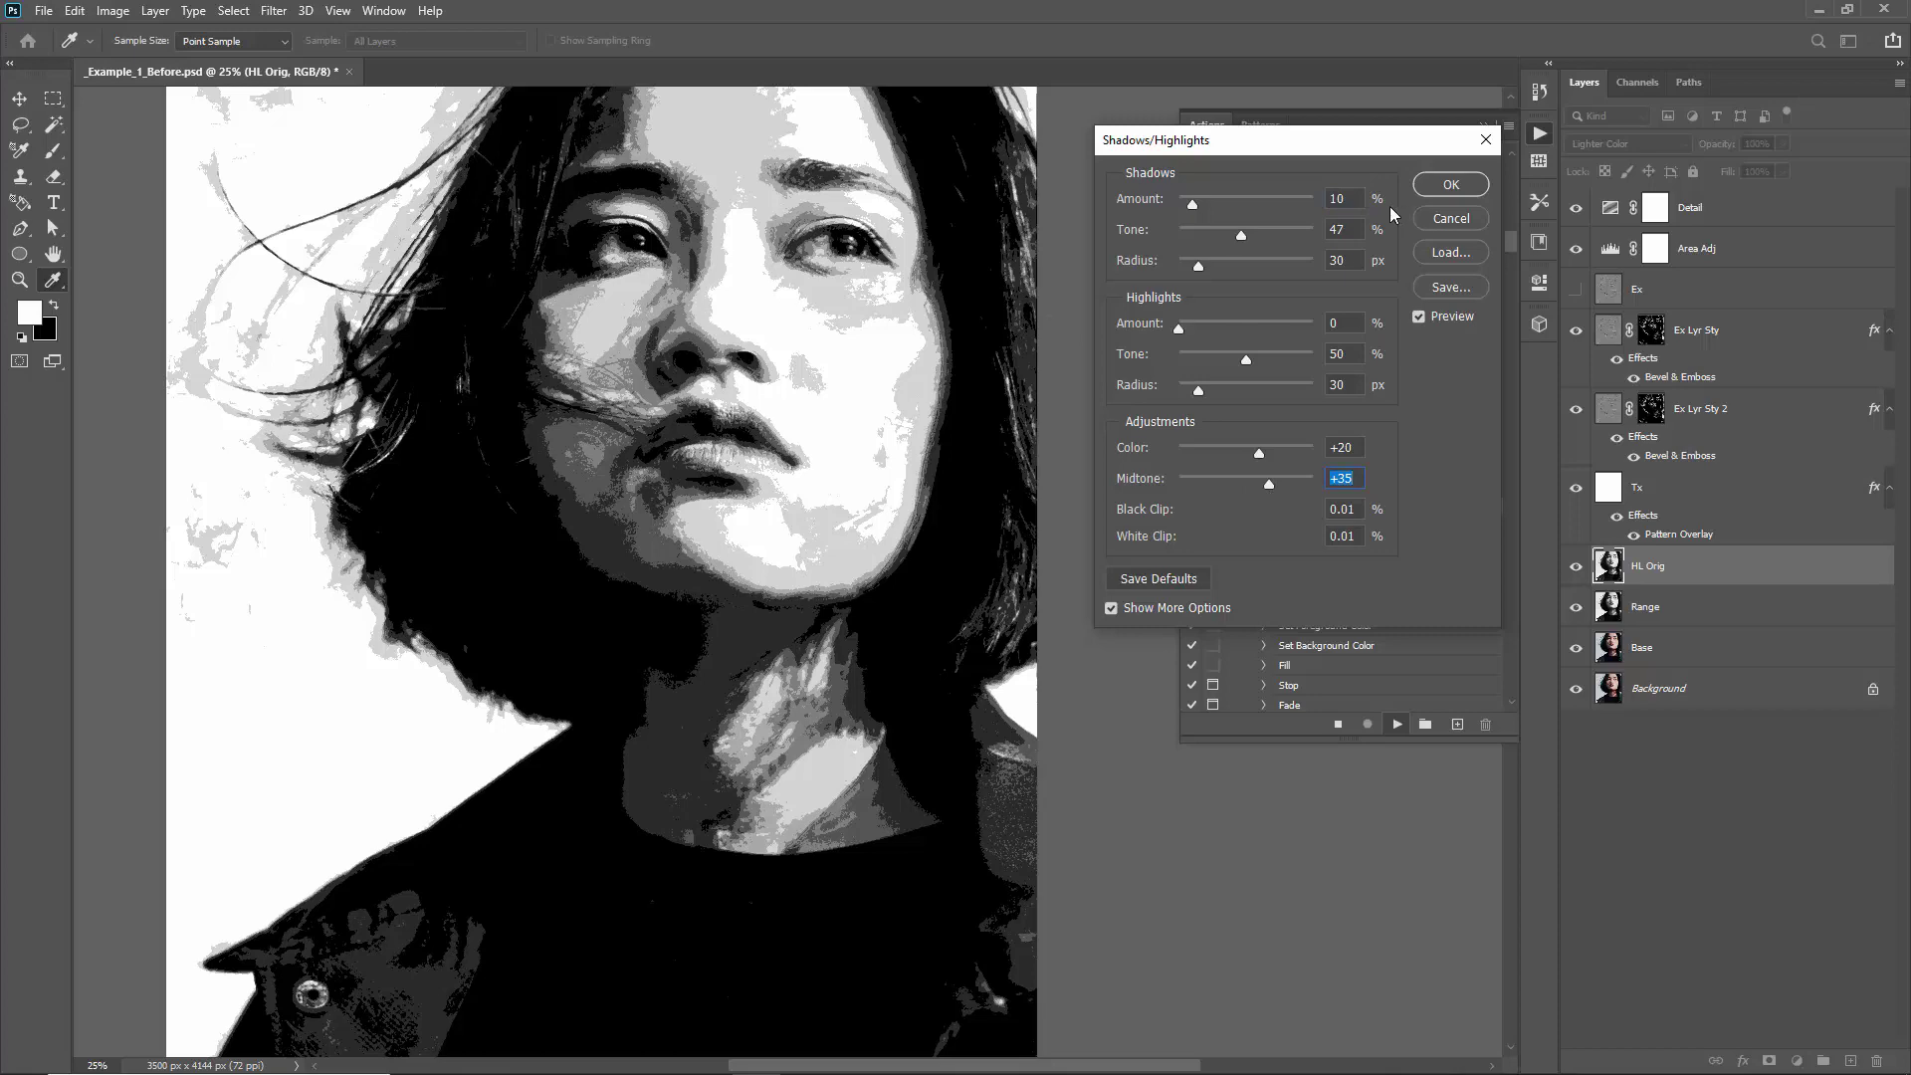
pyautogui.click(1463, 186)
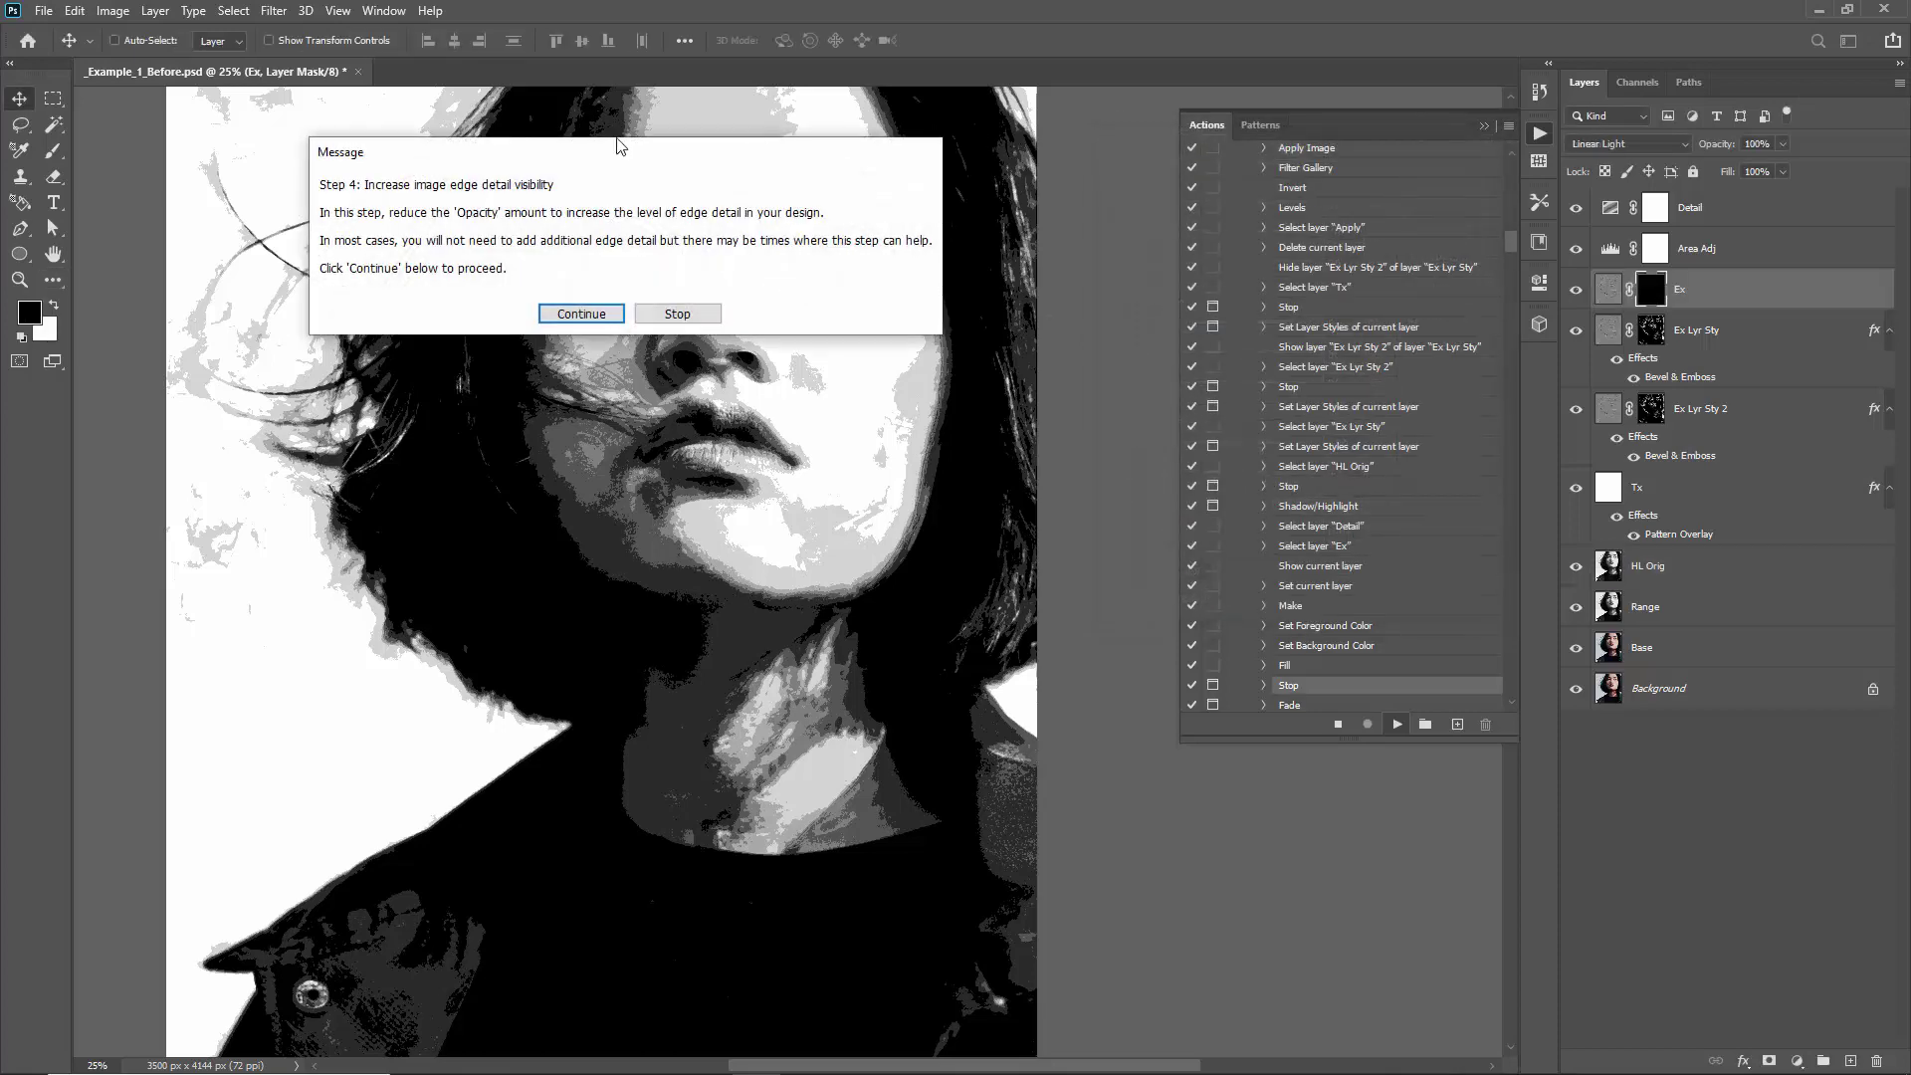
# Continue the action at Step 4: Increase image edge detail visibility, and compare the Fade at 1% and 93% opacity
pyautogui.moveTo(1003, 136); pyautogui.dragTo(1045, 140)
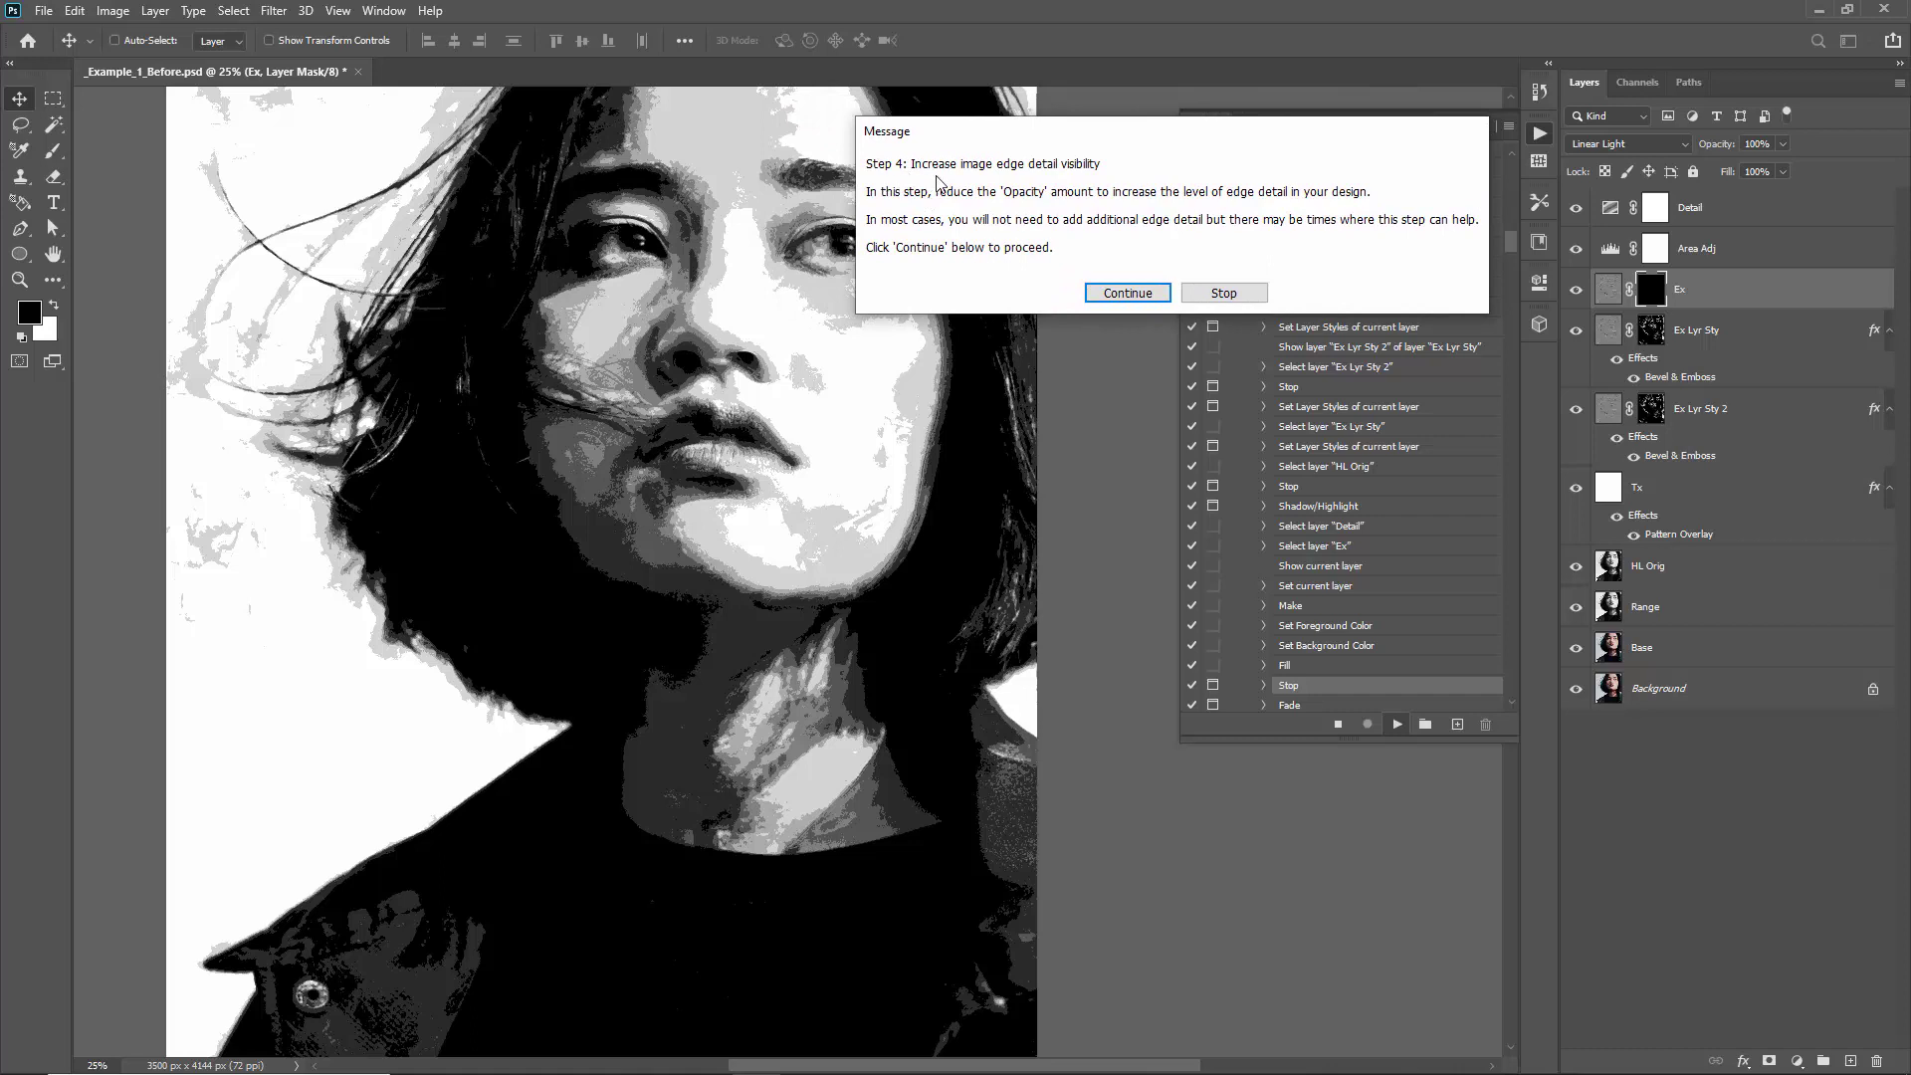
pyautogui.click(1128, 292)
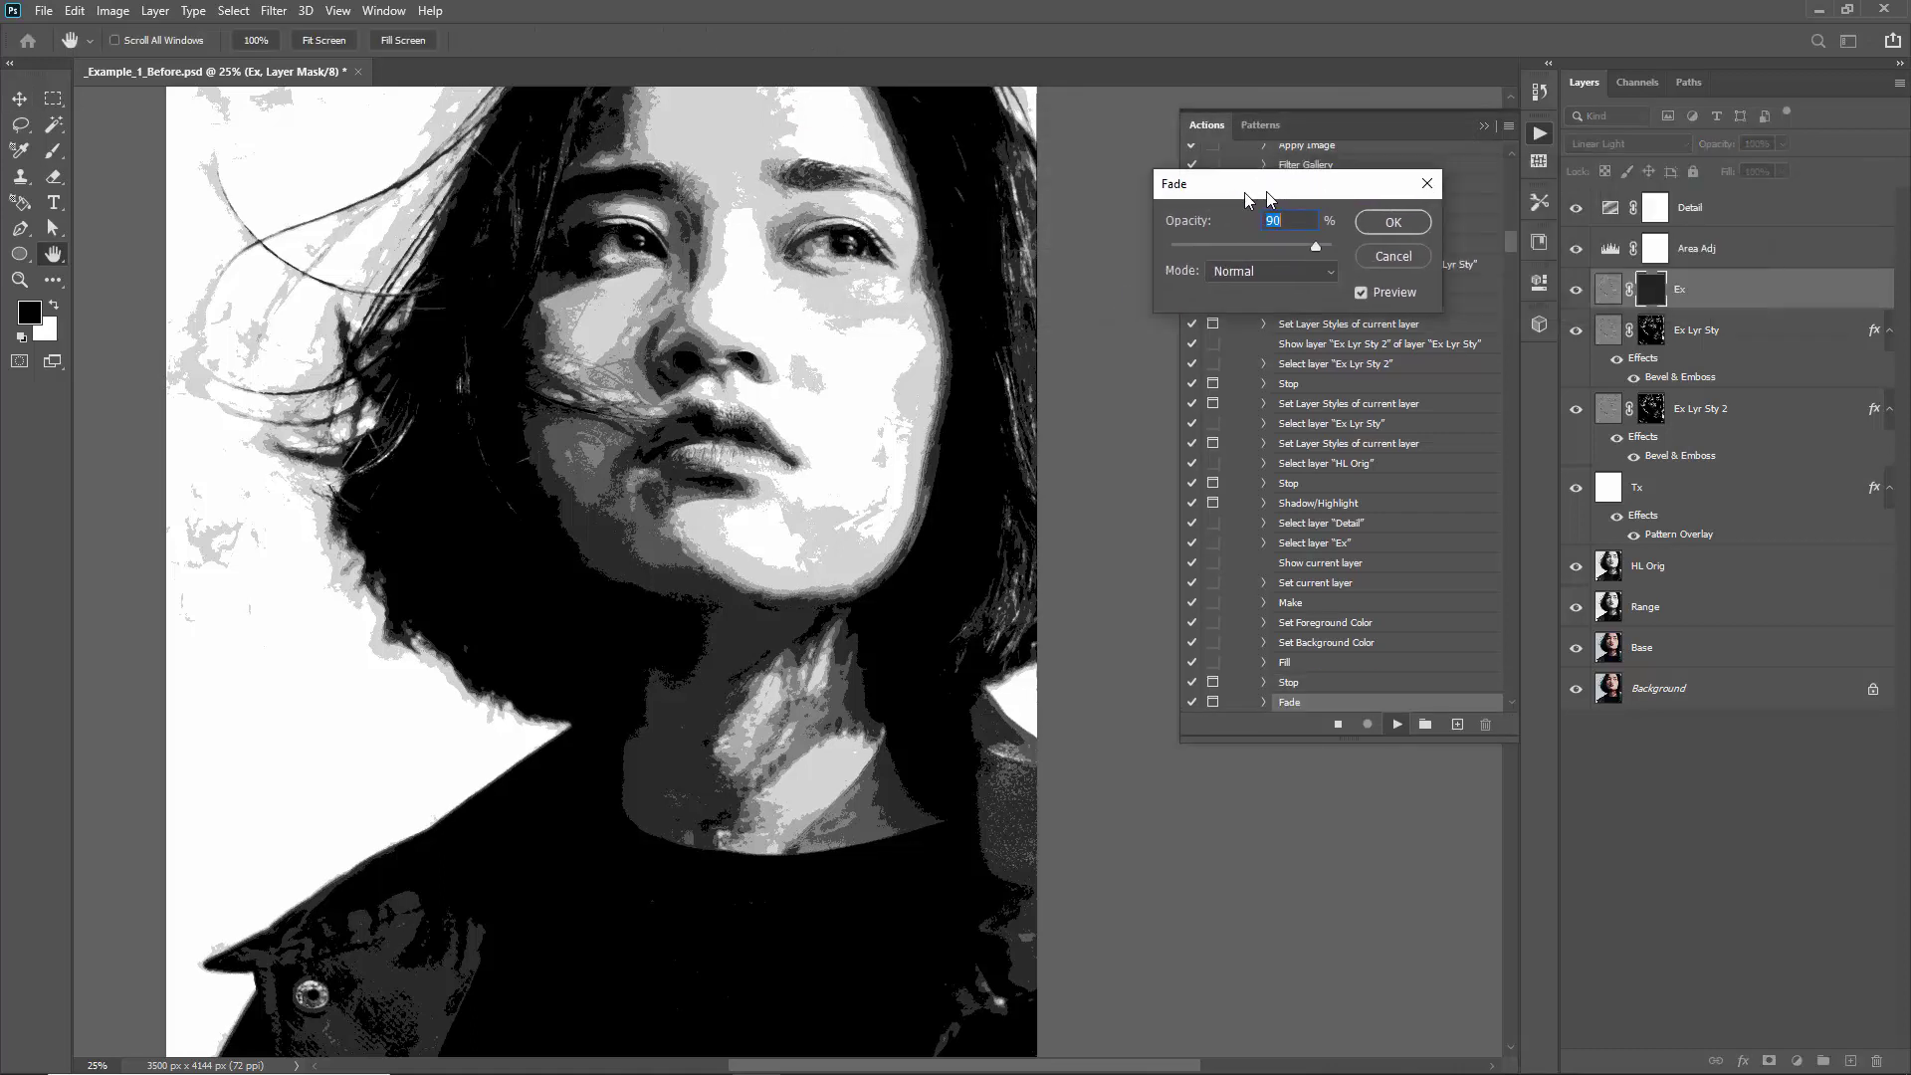
pyautogui.moveTo(1262, 180); pyautogui.dragTo(1108, 153)
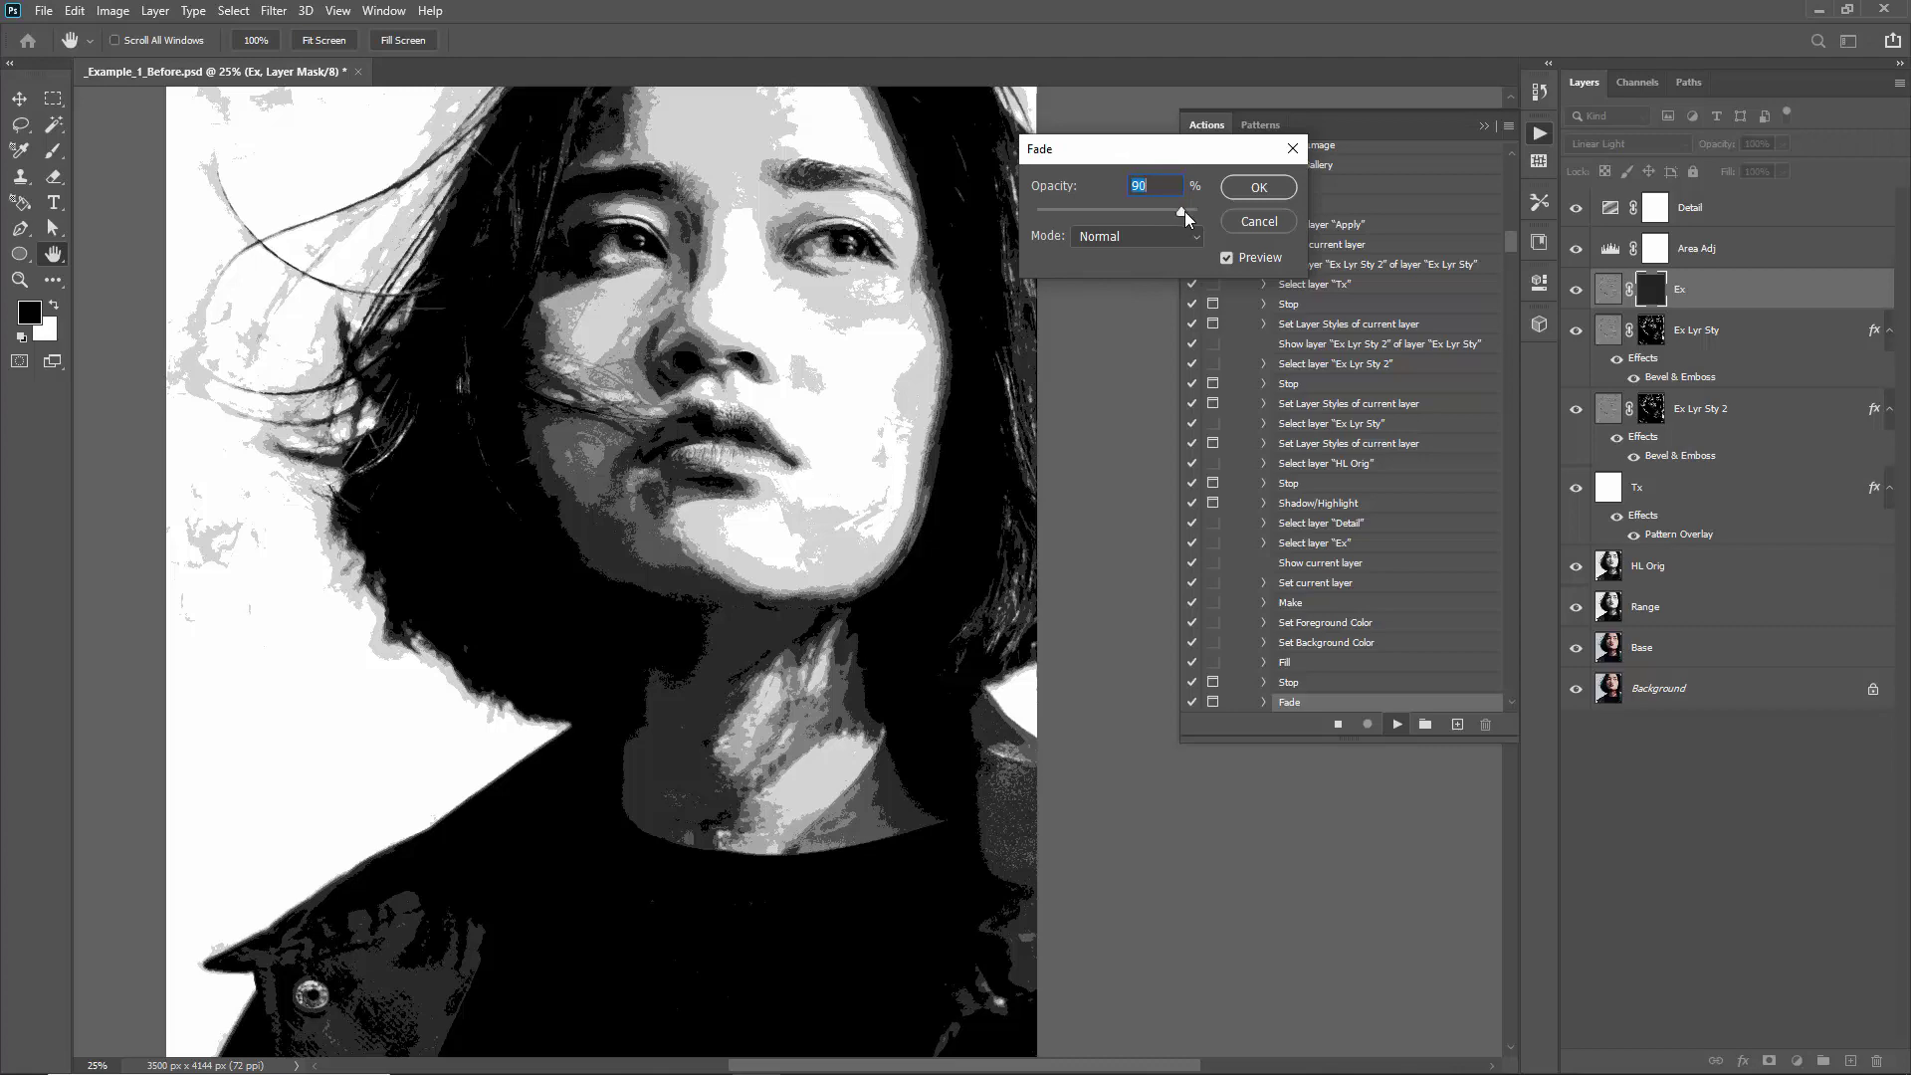
pyautogui.moveTo(1038, 212); pyautogui.dragTo(1037, 212)
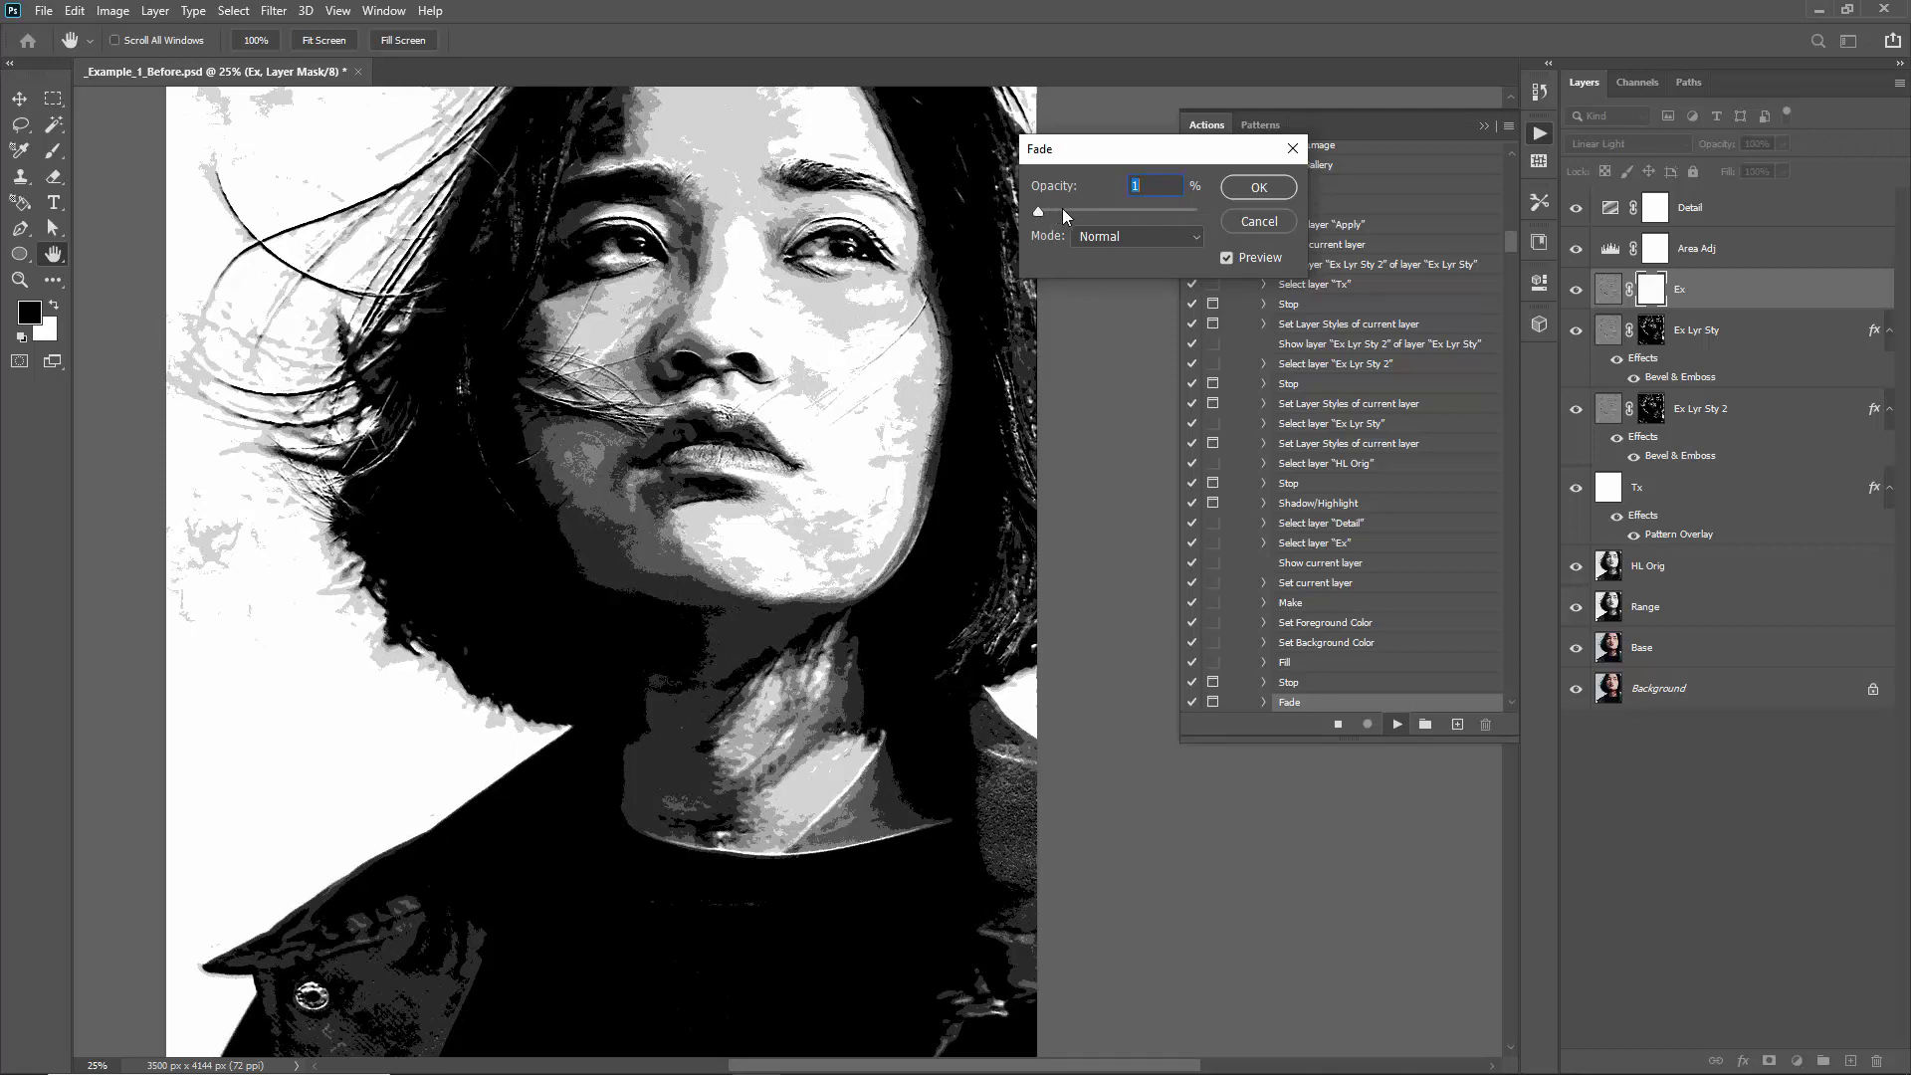
pyautogui.moveTo(1205, 214); pyautogui.dragTo(1089, 207)
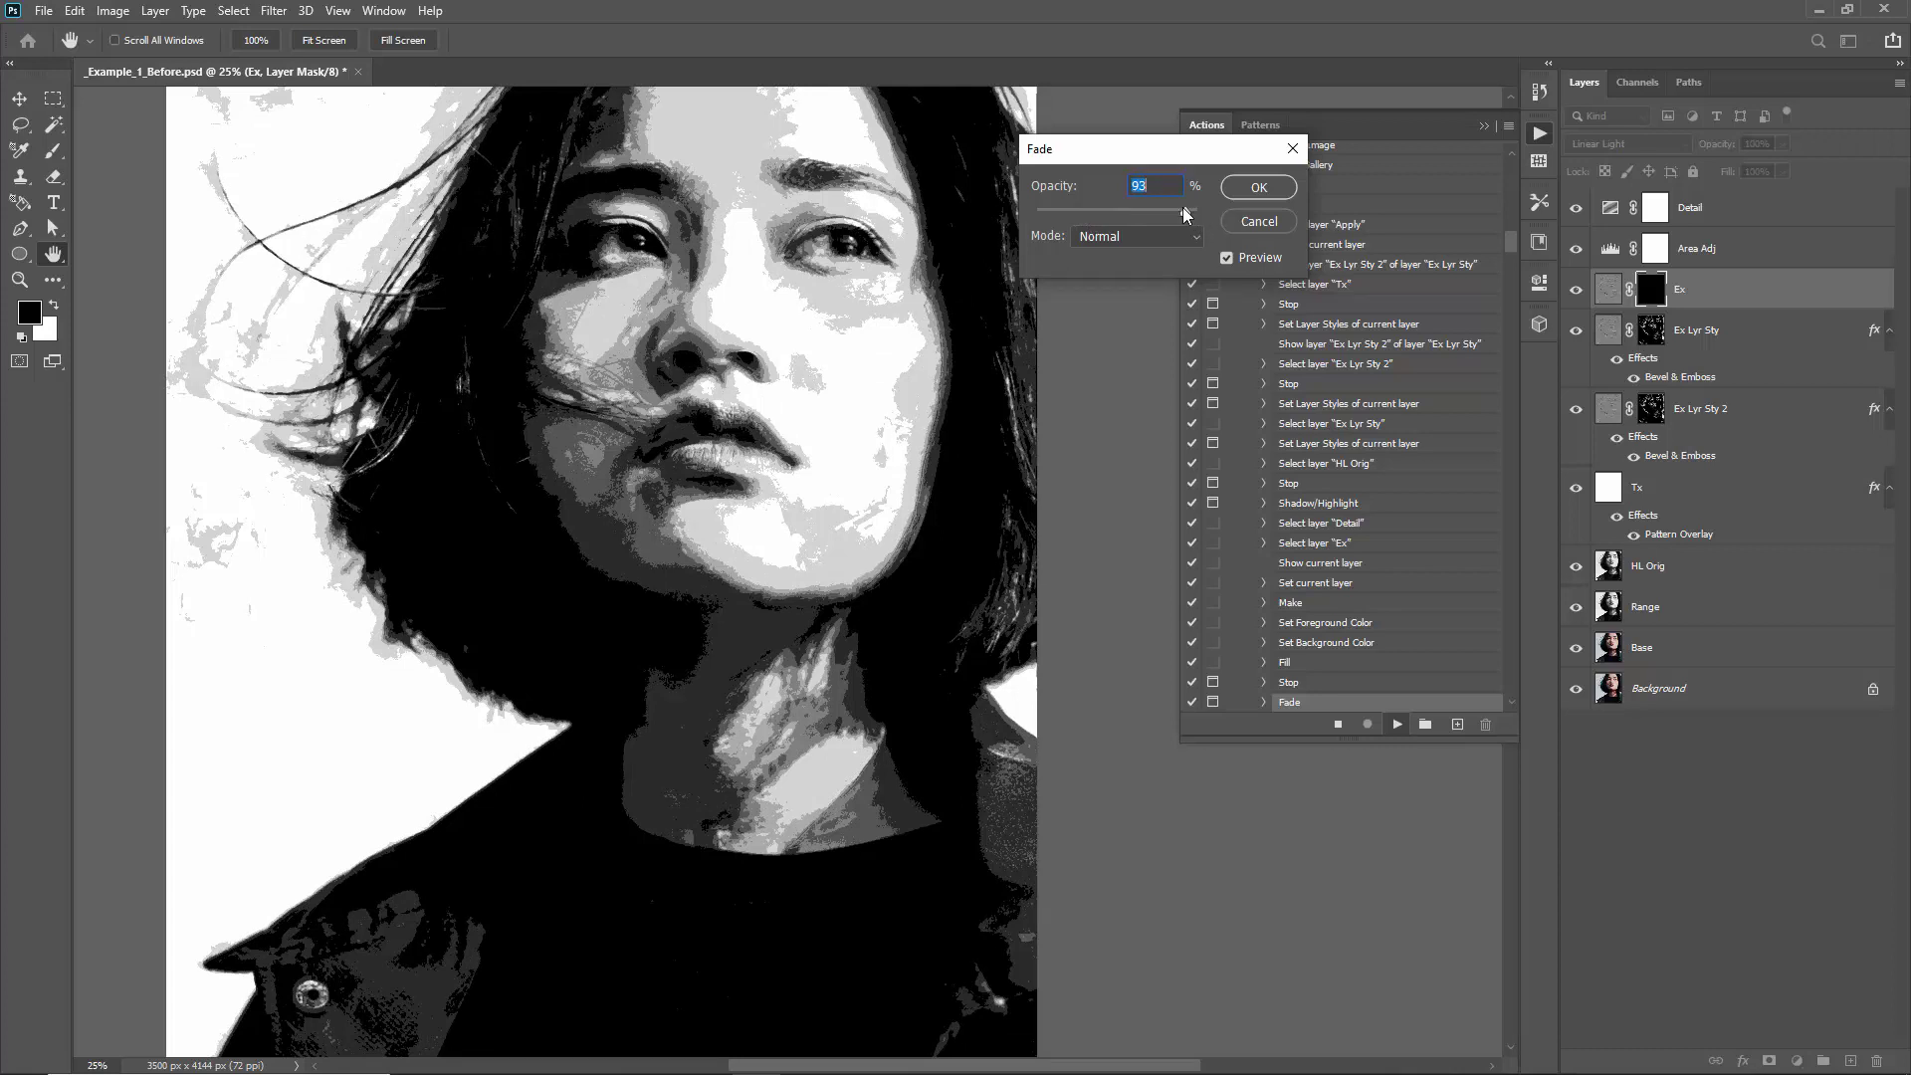
# Try the Fade at 78% and 100% opacity, settle on a high opacity and apply it so the action finishes
pyautogui.press('Down')
pyautogui.press('Down')
pyautogui.moveTo(1182, 209); pyautogui.dragTo(1183, 219)
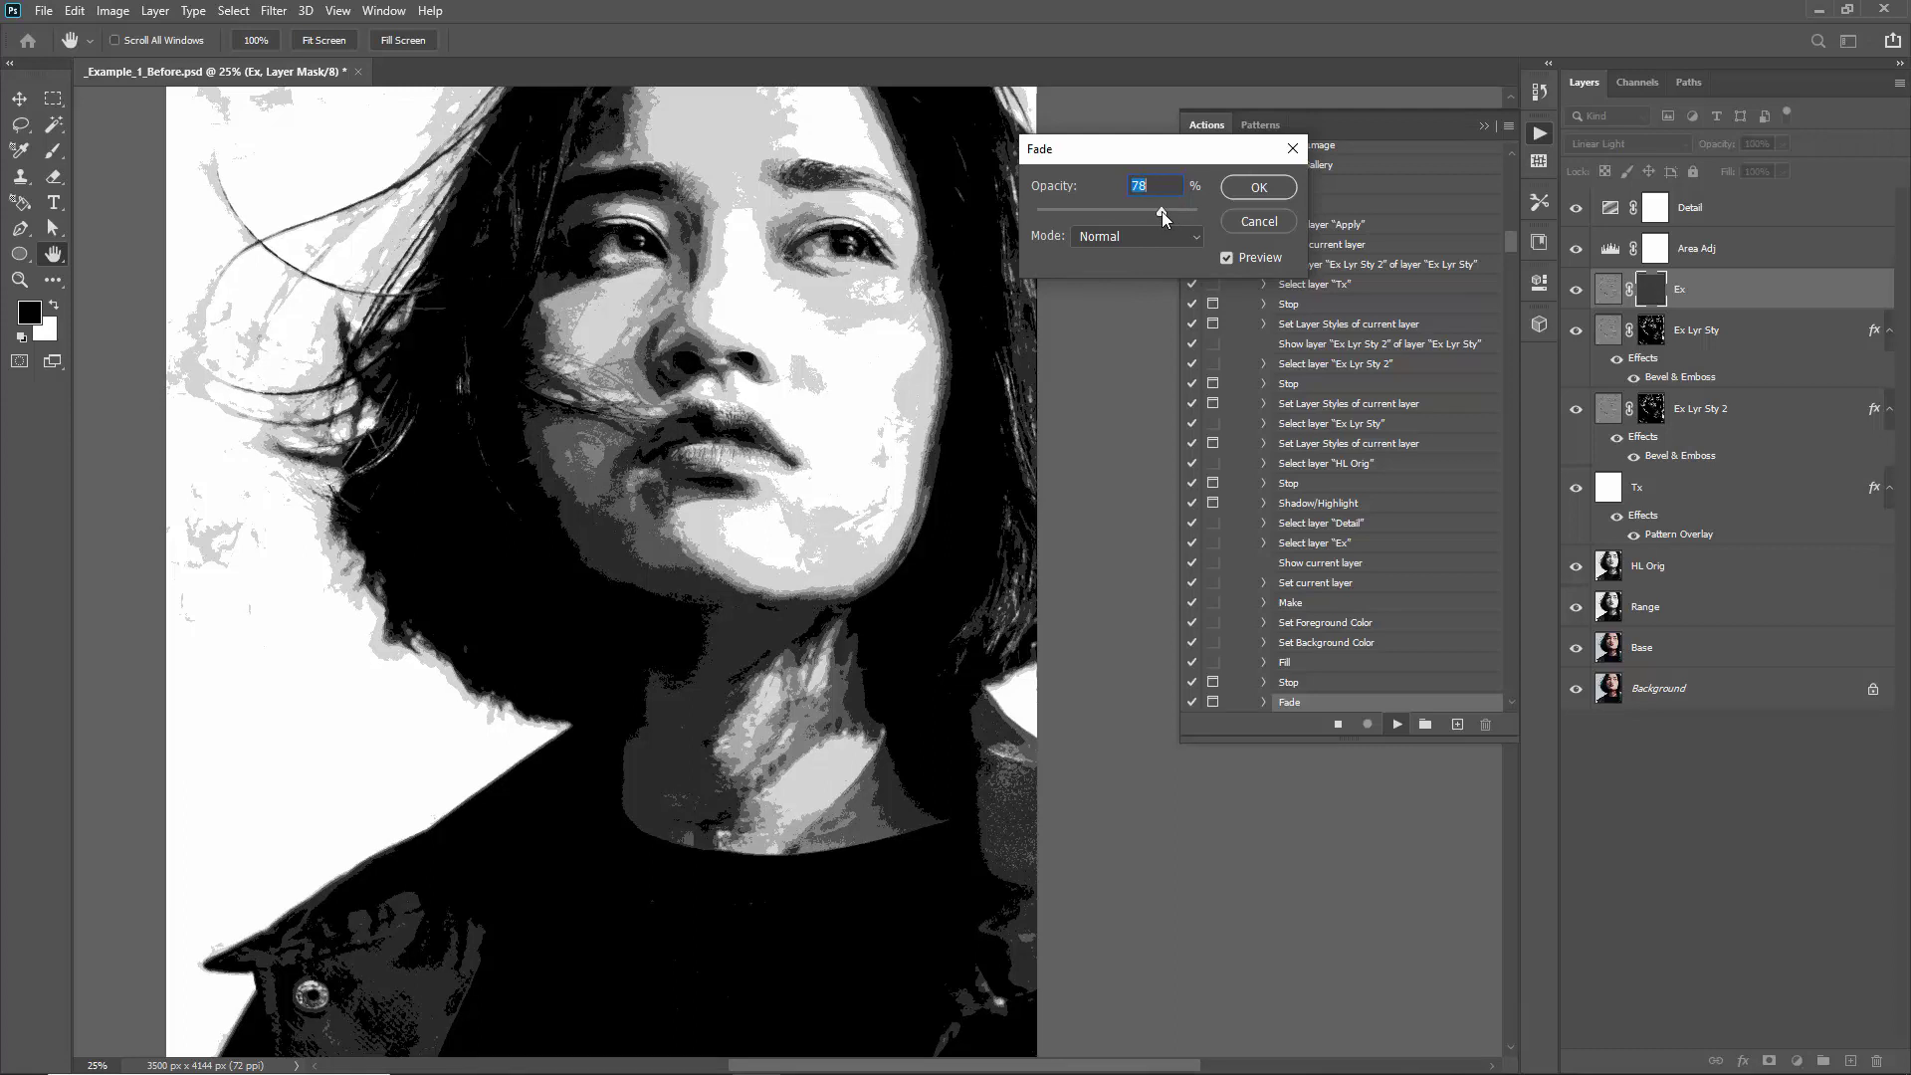
pyautogui.moveTo(1149, 212); pyautogui.dragTo(1142, 212)
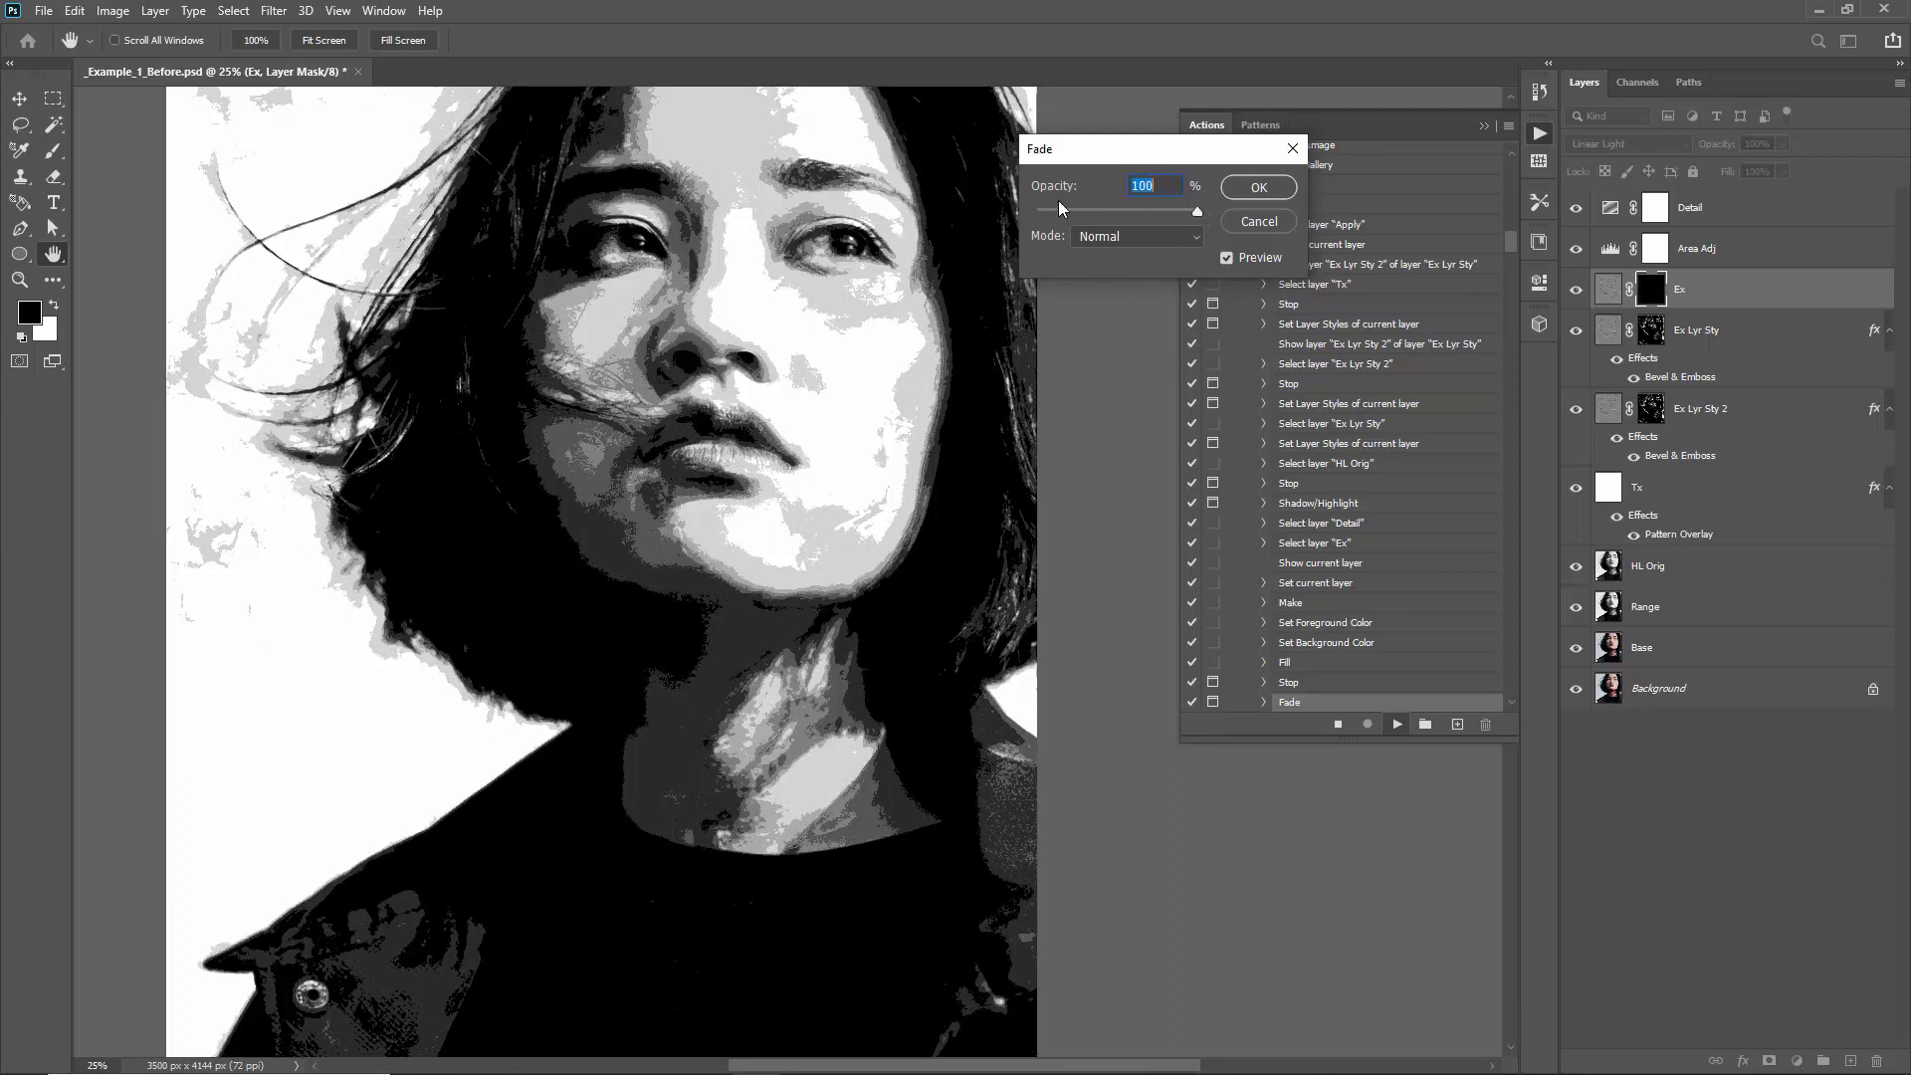
pyautogui.click(1185, 212)
pyautogui.click(1272, 193)
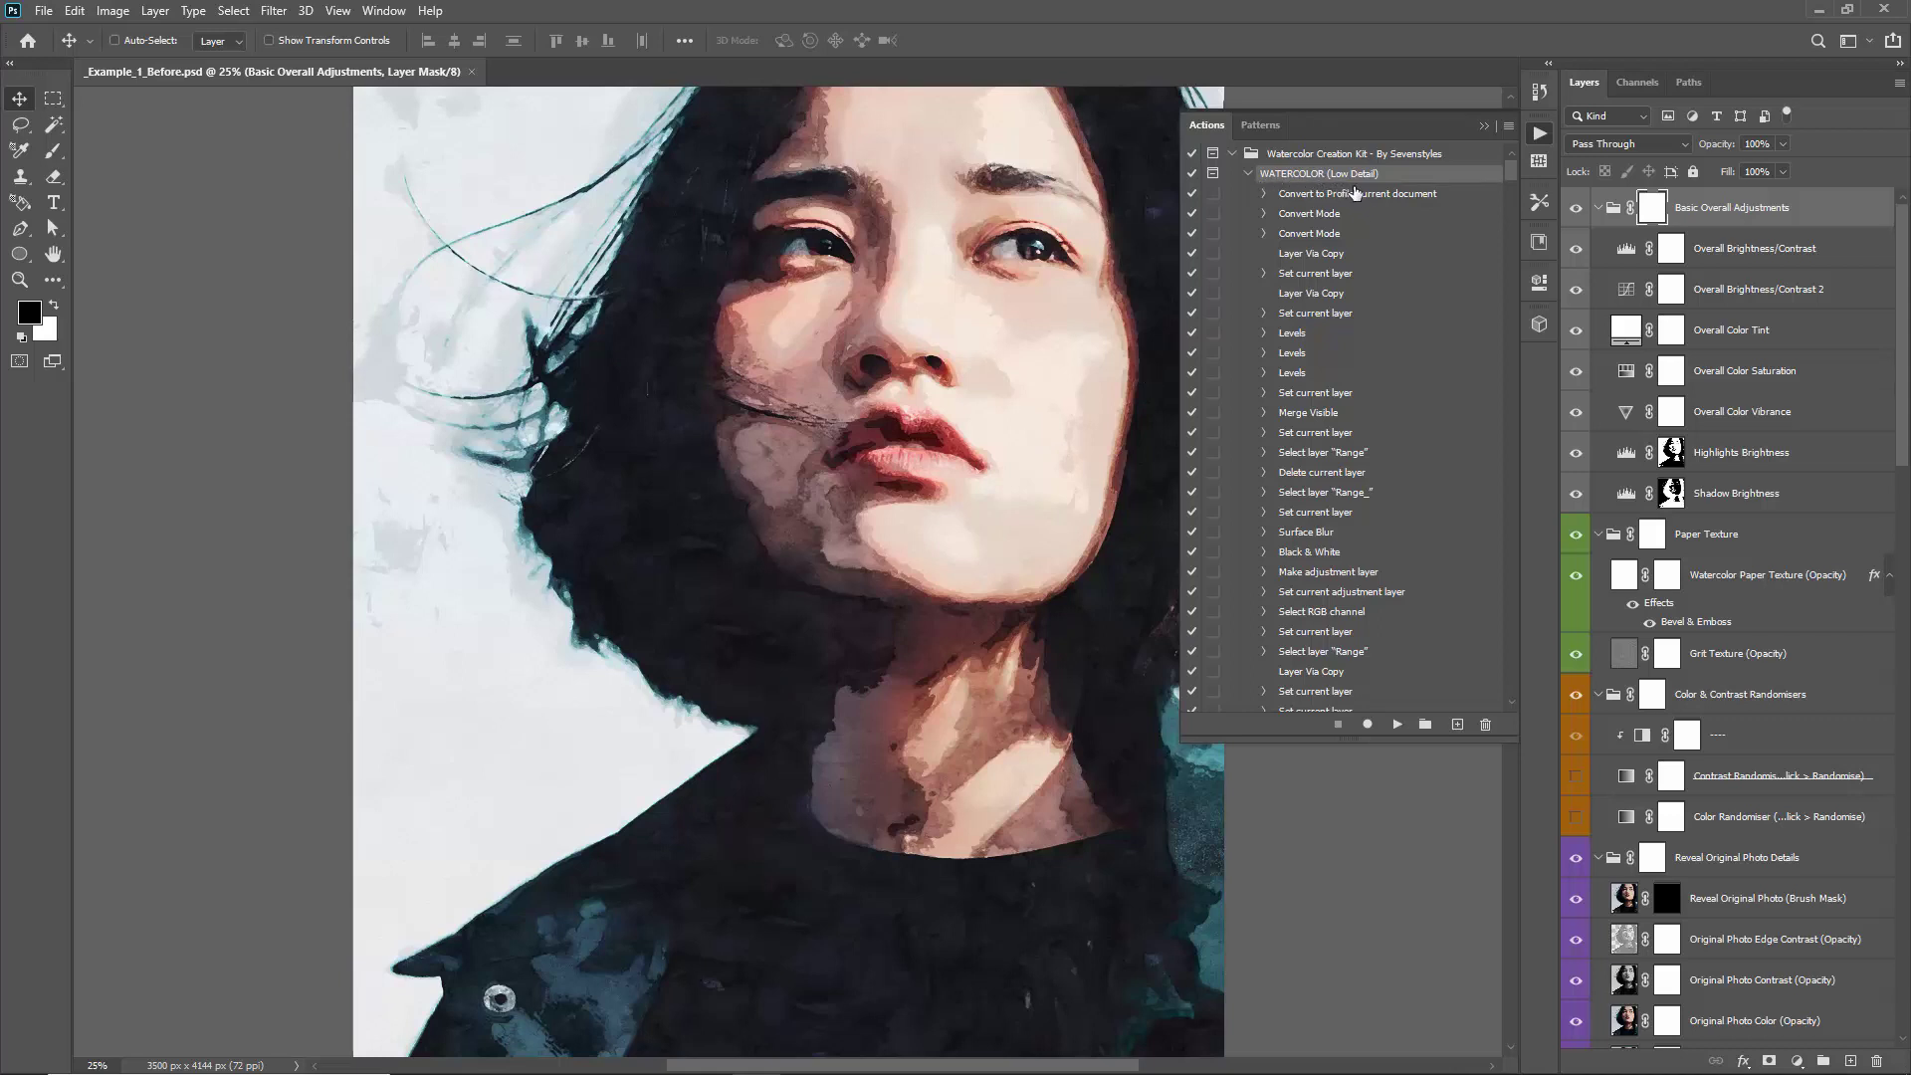
# Collapse the Low Detail action, browse the kit's remaining actions down to the texture contrast styles, and put the action list away
pyautogui.click(1249, 175)
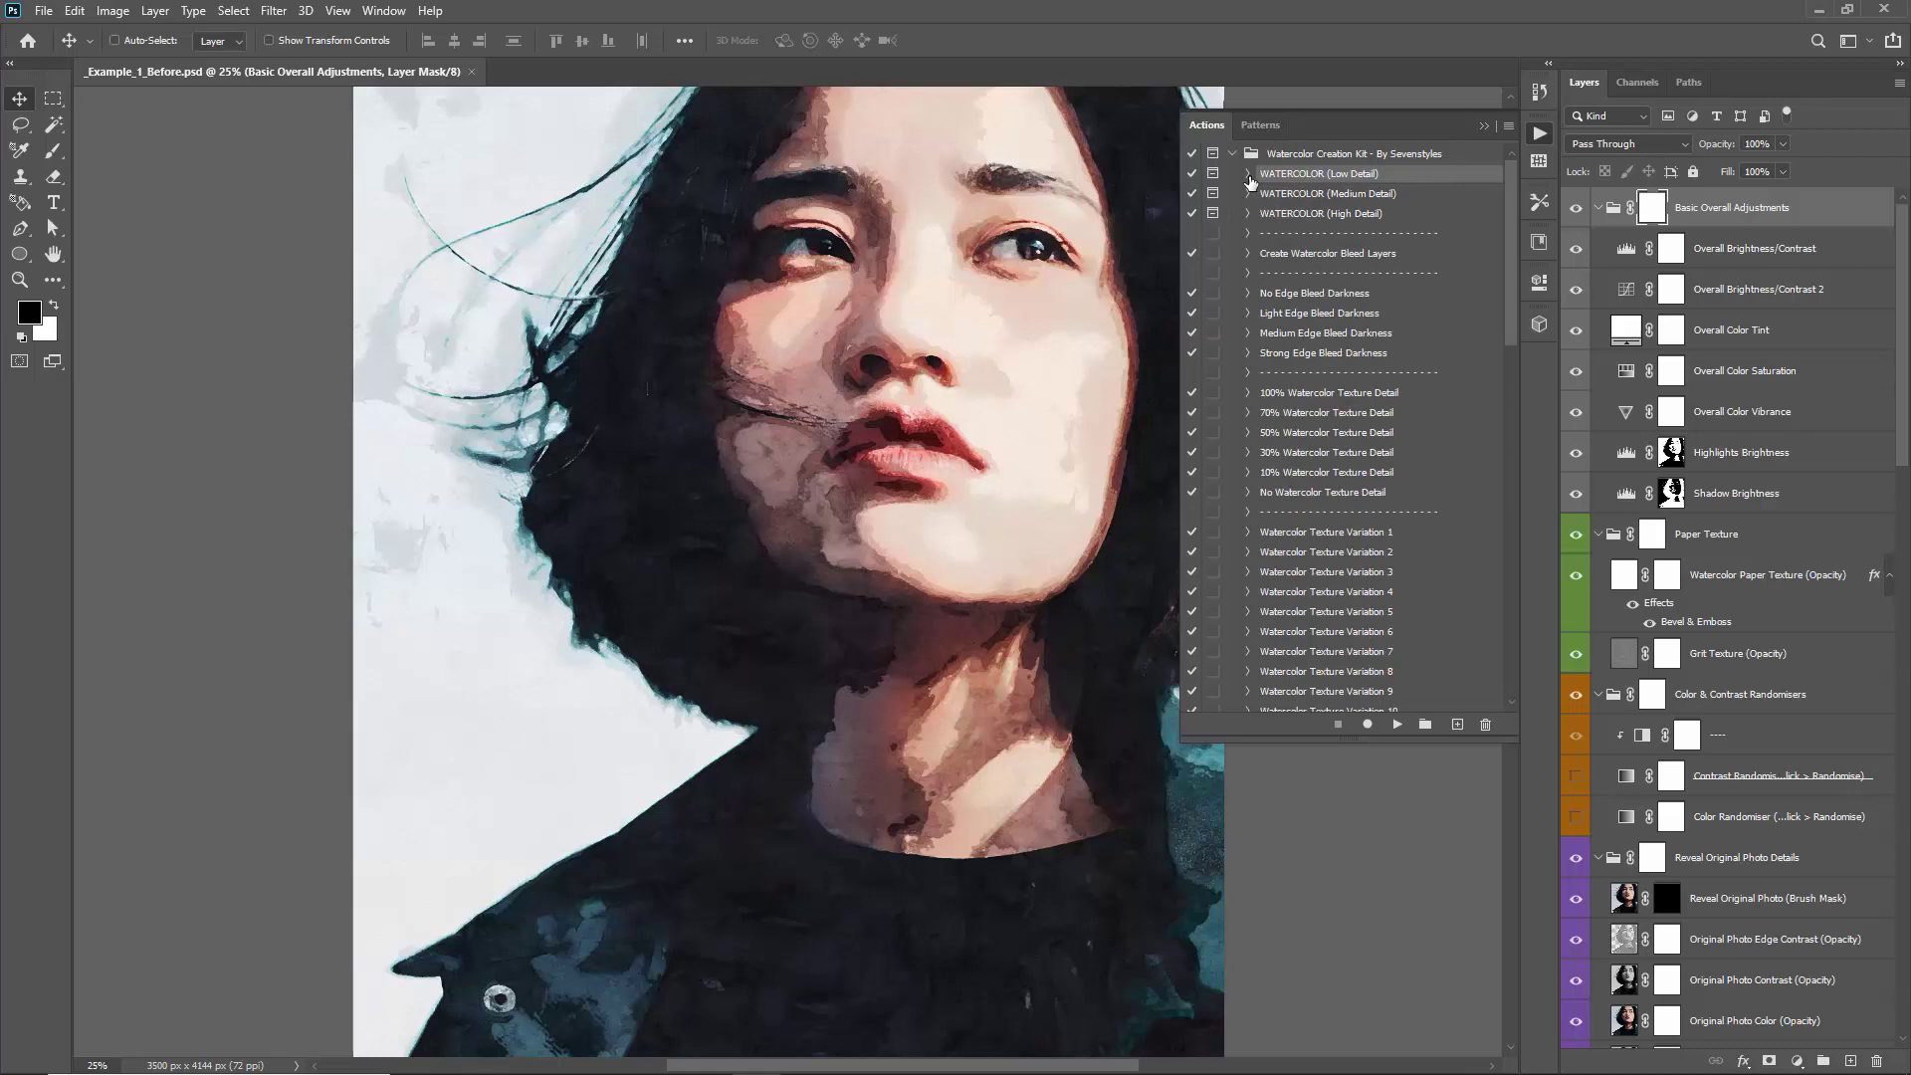
pyautogui.scroll(-4, 1341, 298)
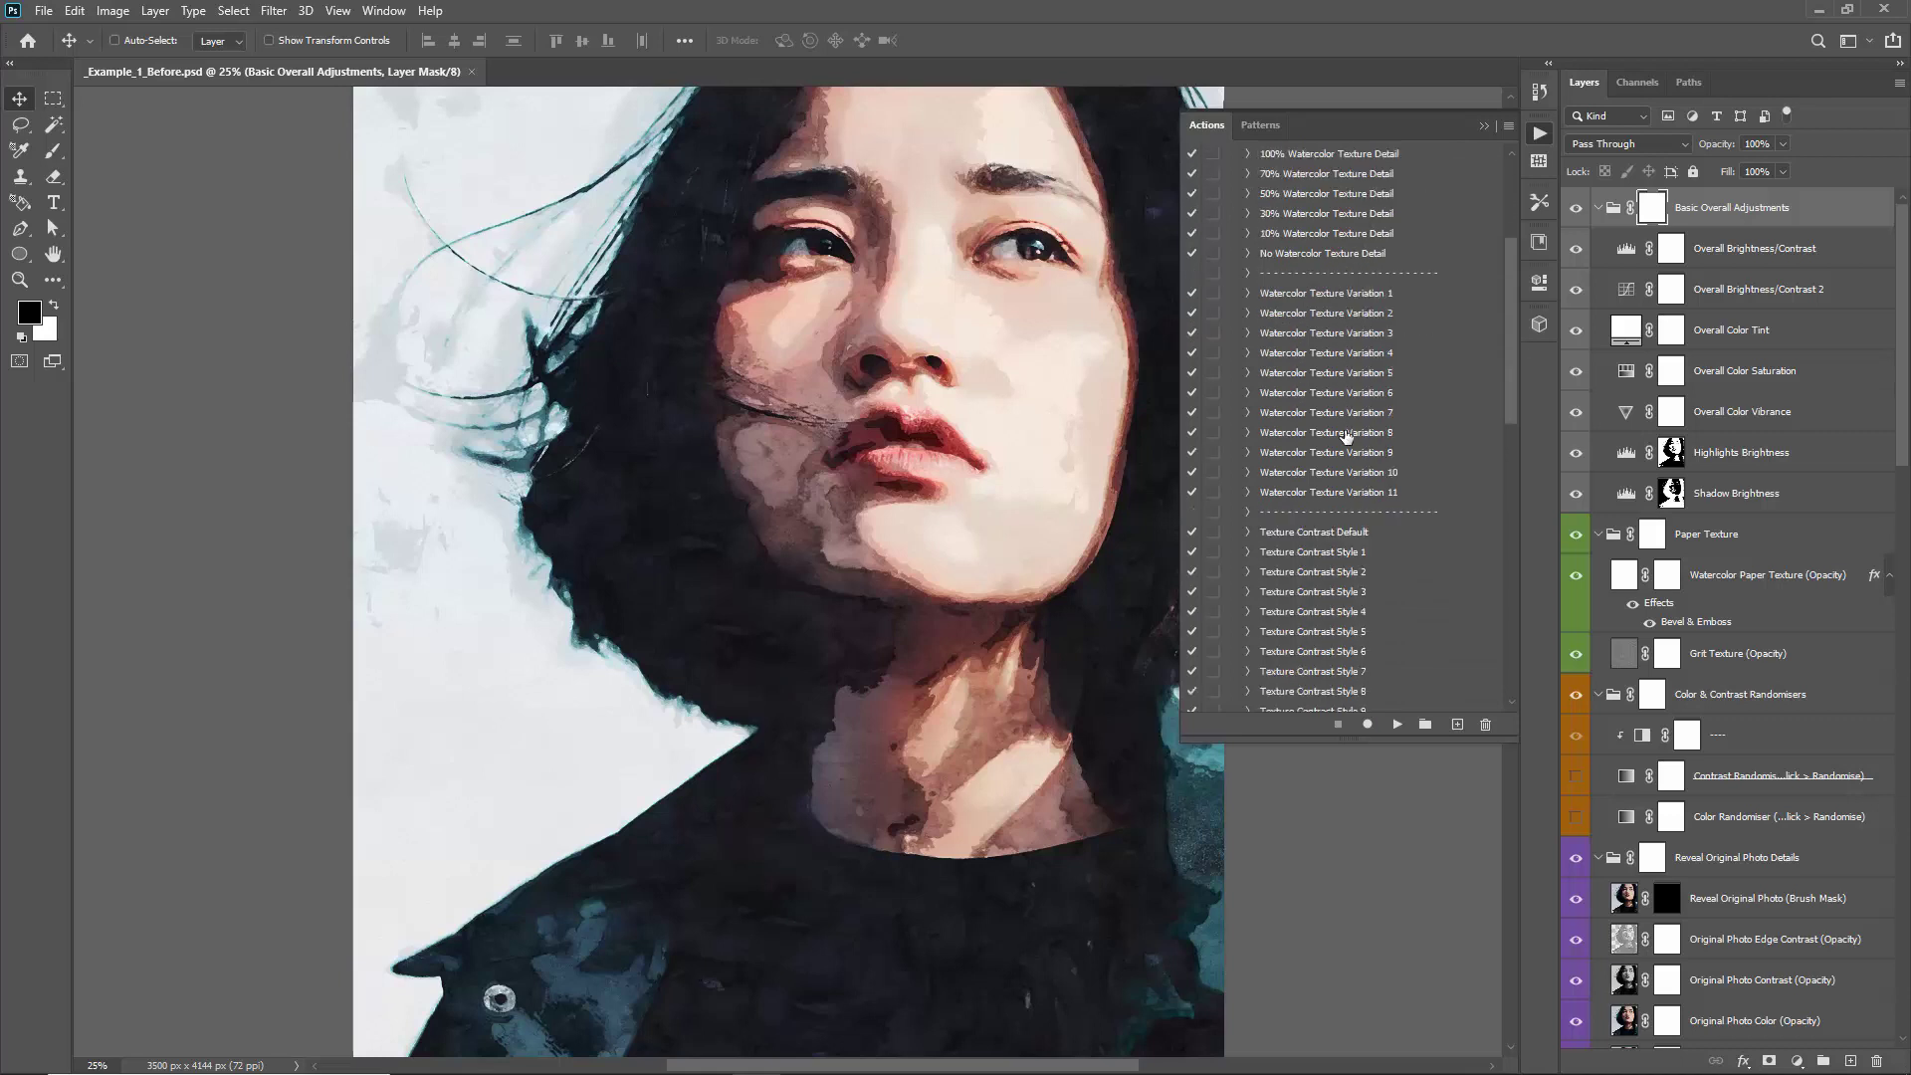
pyautogui.scroll(-2, 1346, 436)
pyautogui.keyDown('shift'); pyautogui.click(1359, 571); pyautogui.keyUp('shift')
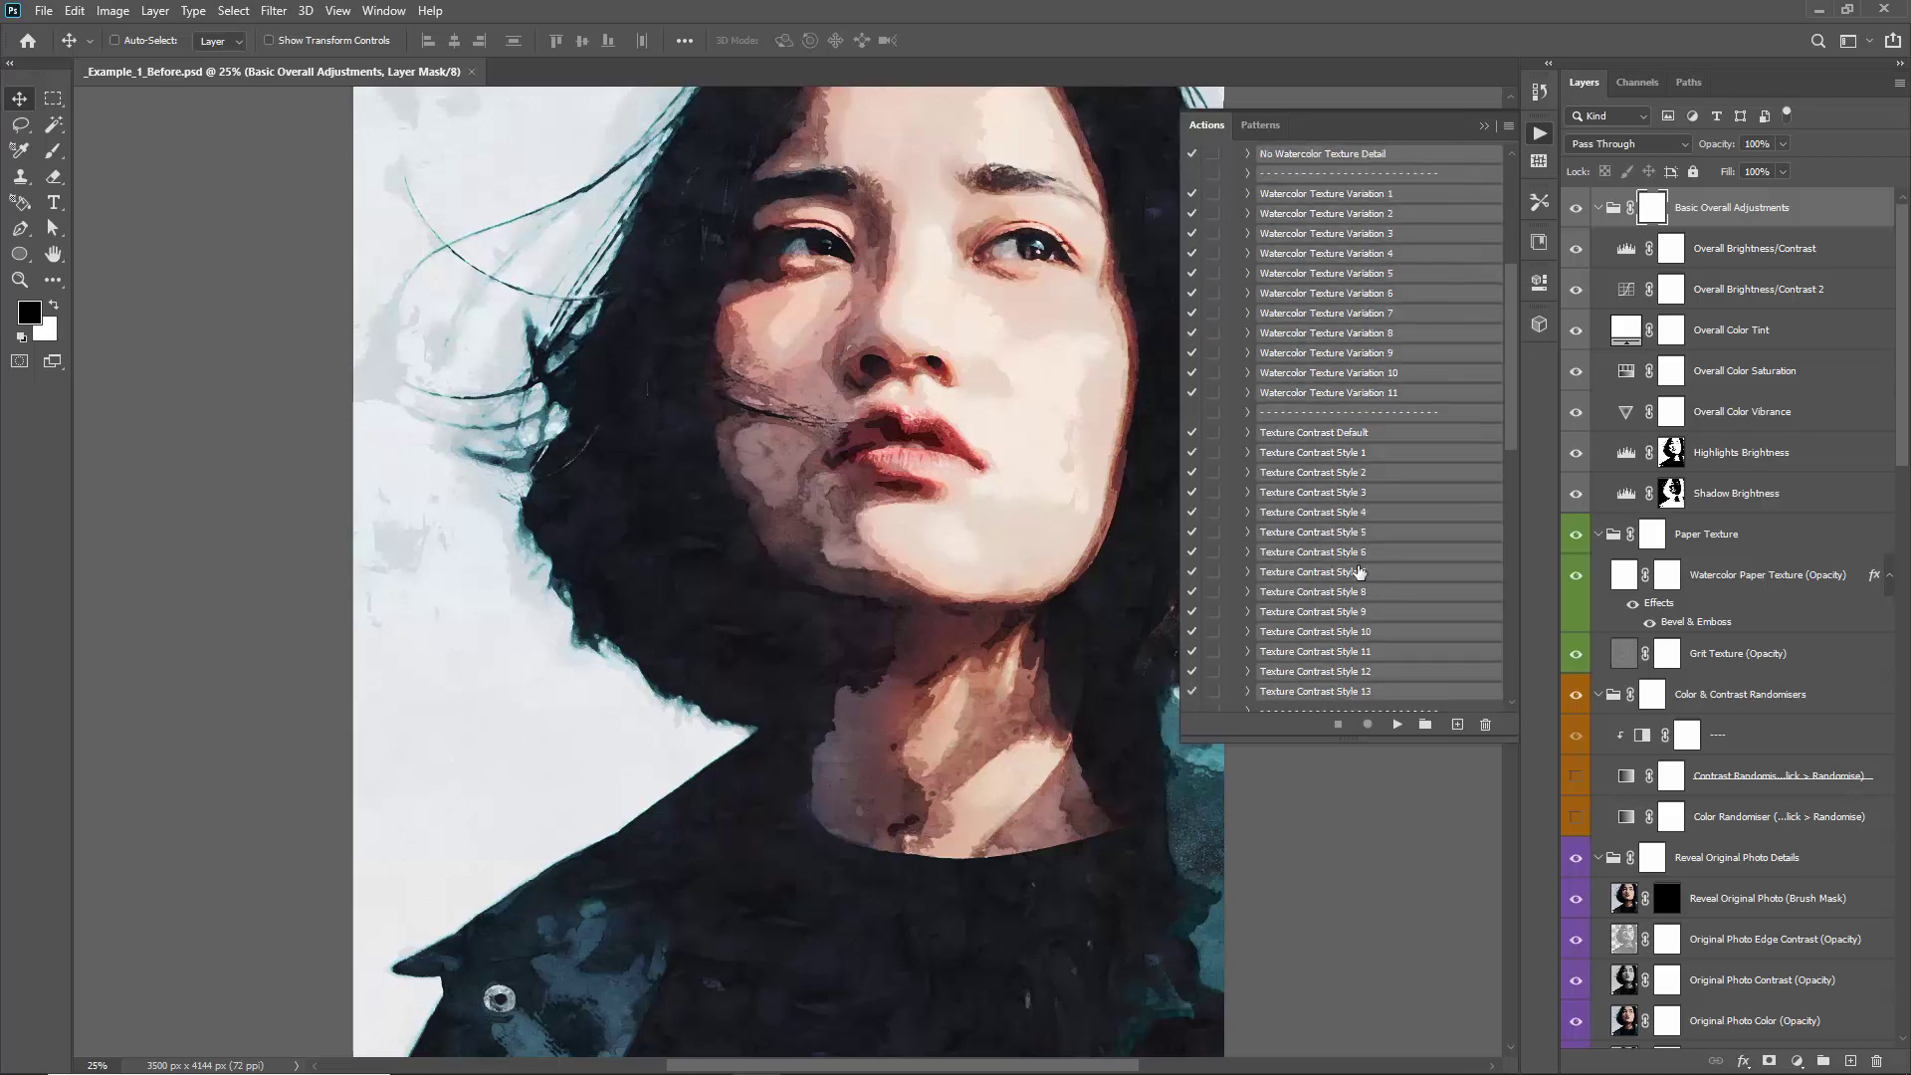
pyautogui.scroll(6, 1353, 537)
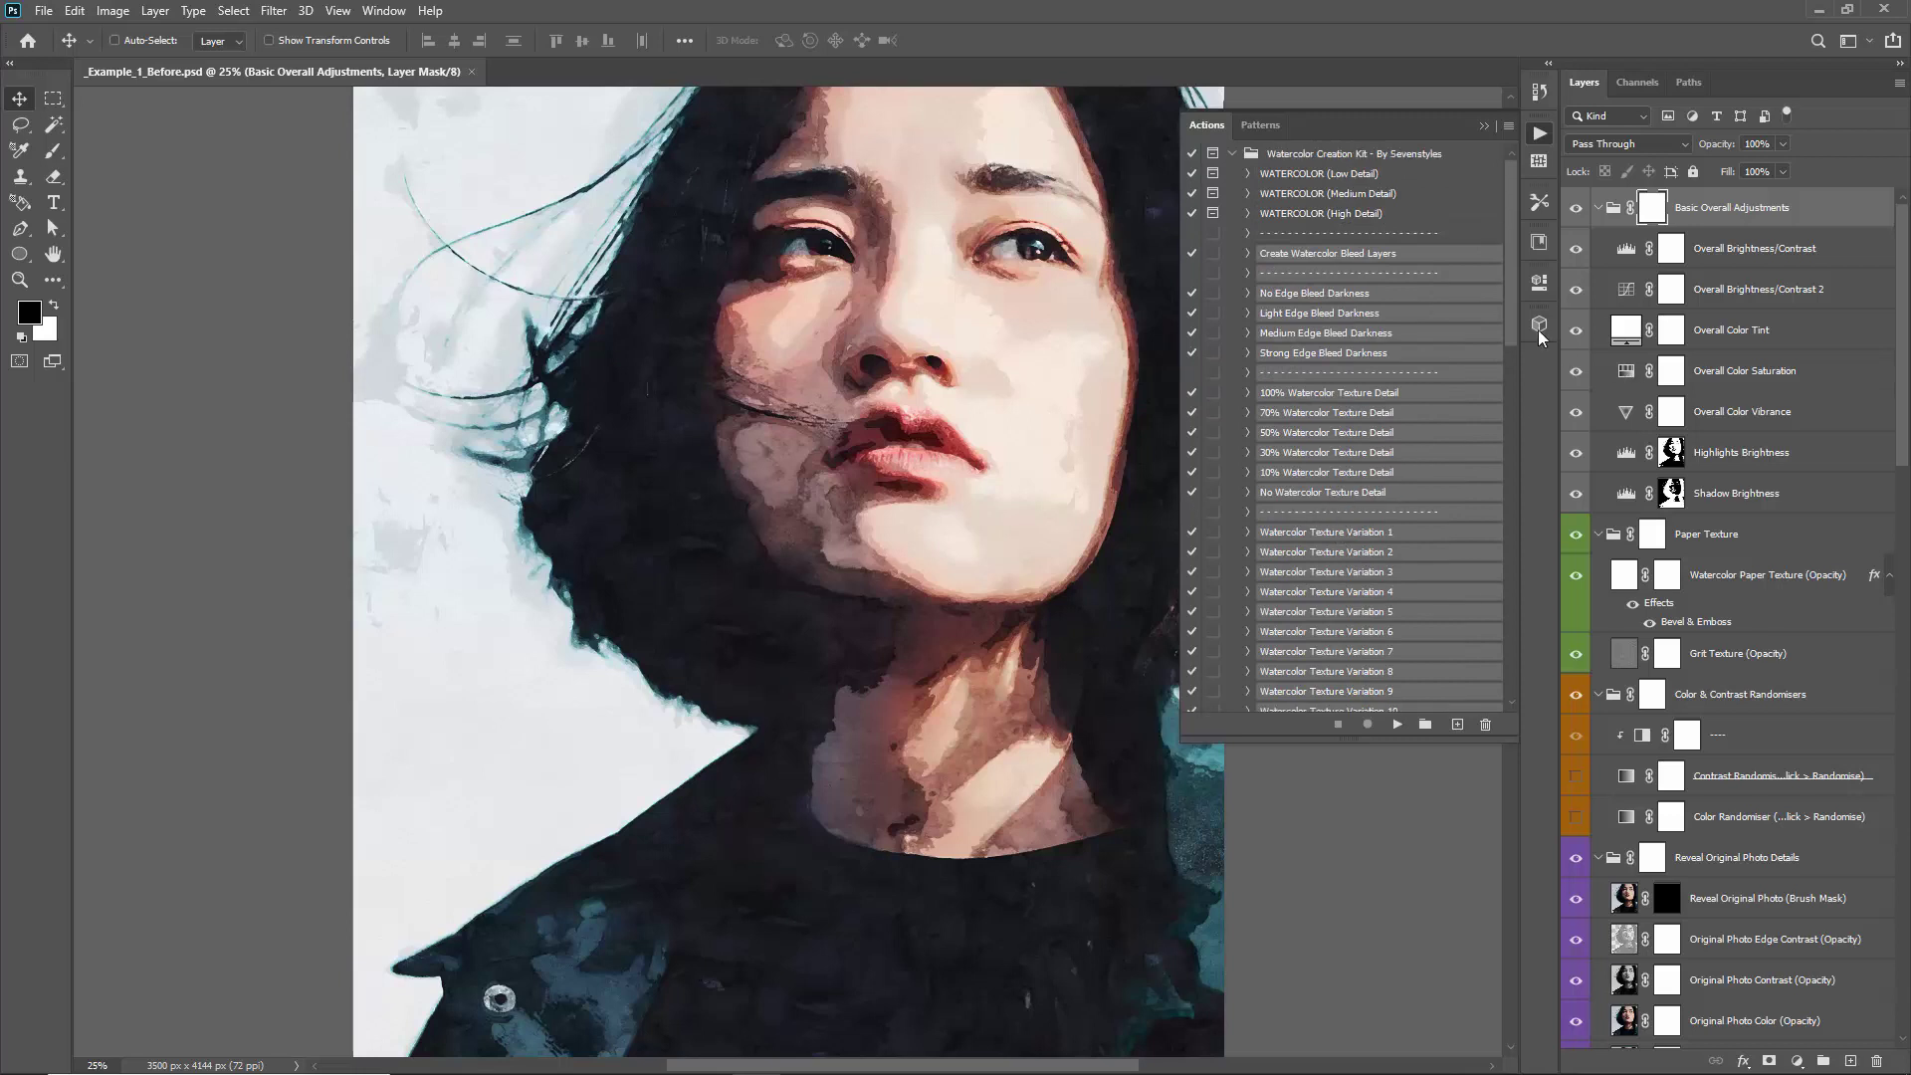
pyautogui.click(1324, 255)
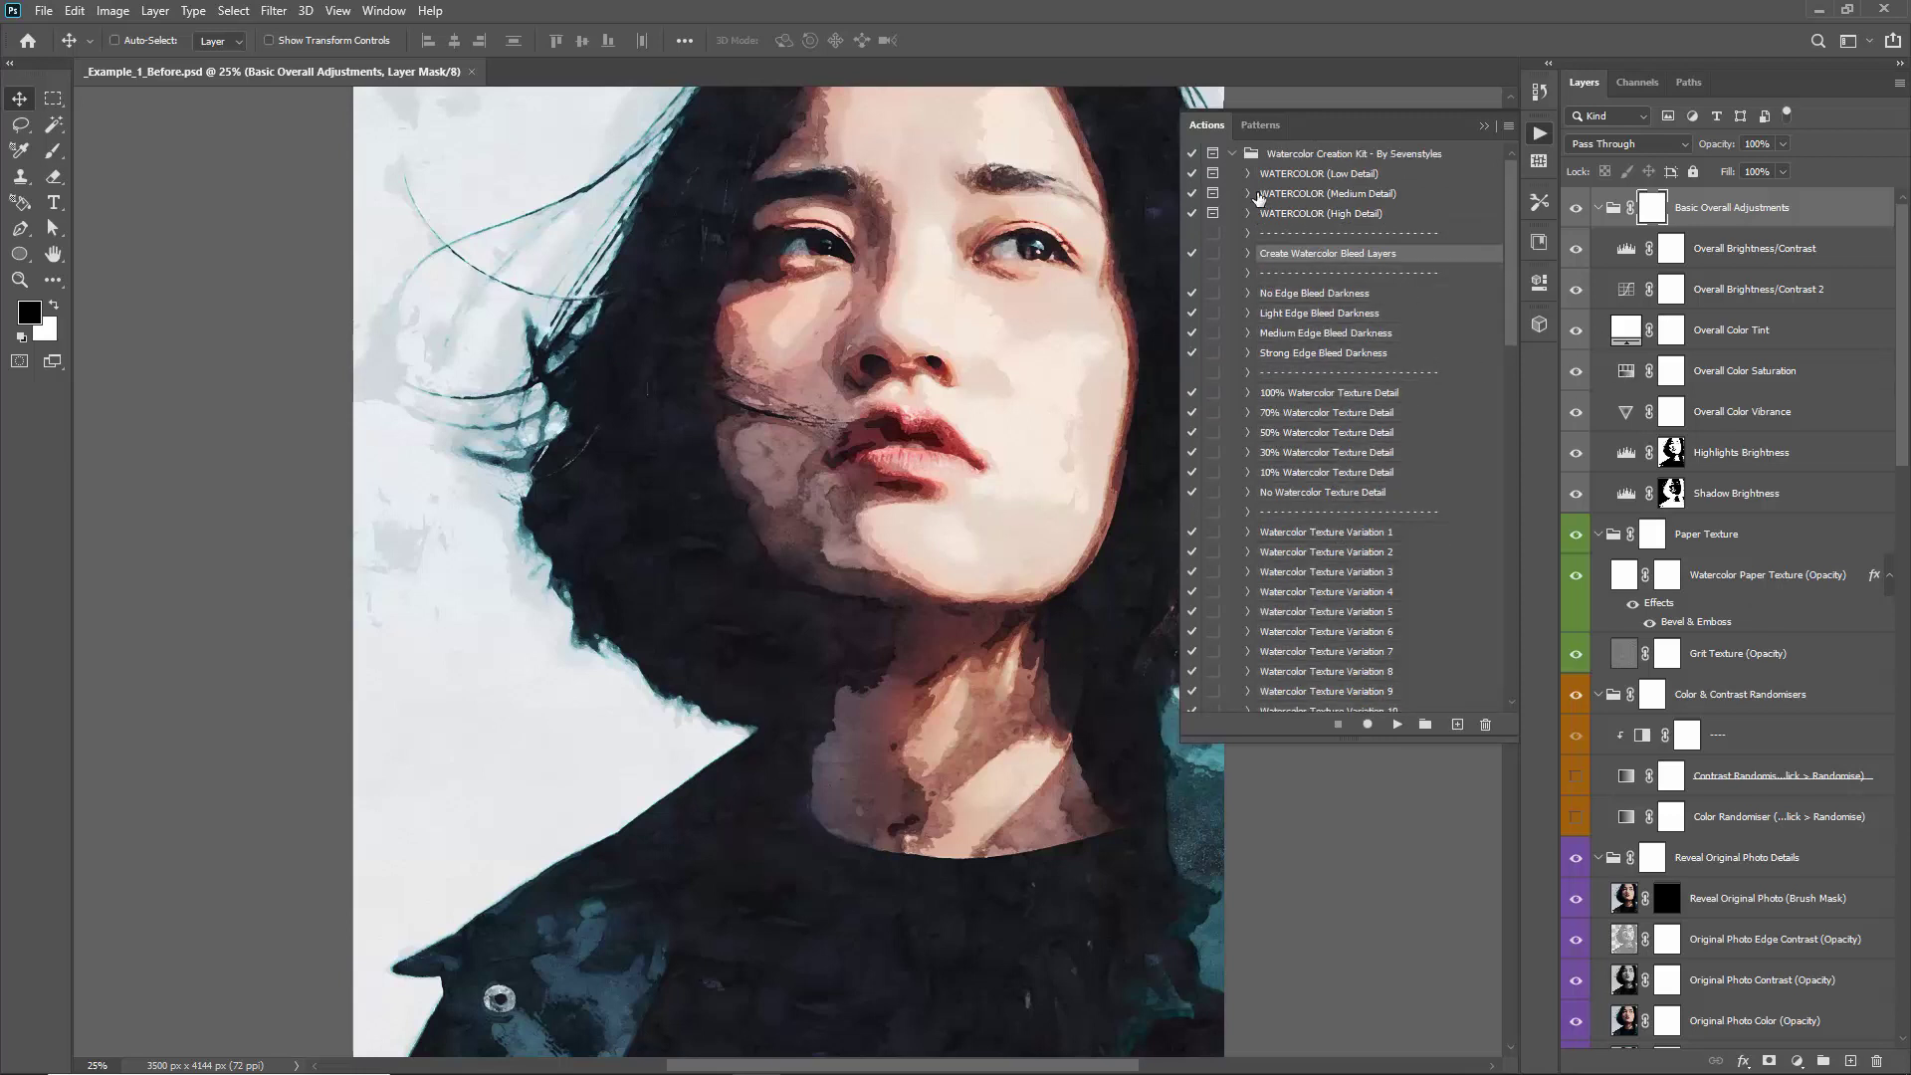
pyautogui.click(1484, 125)
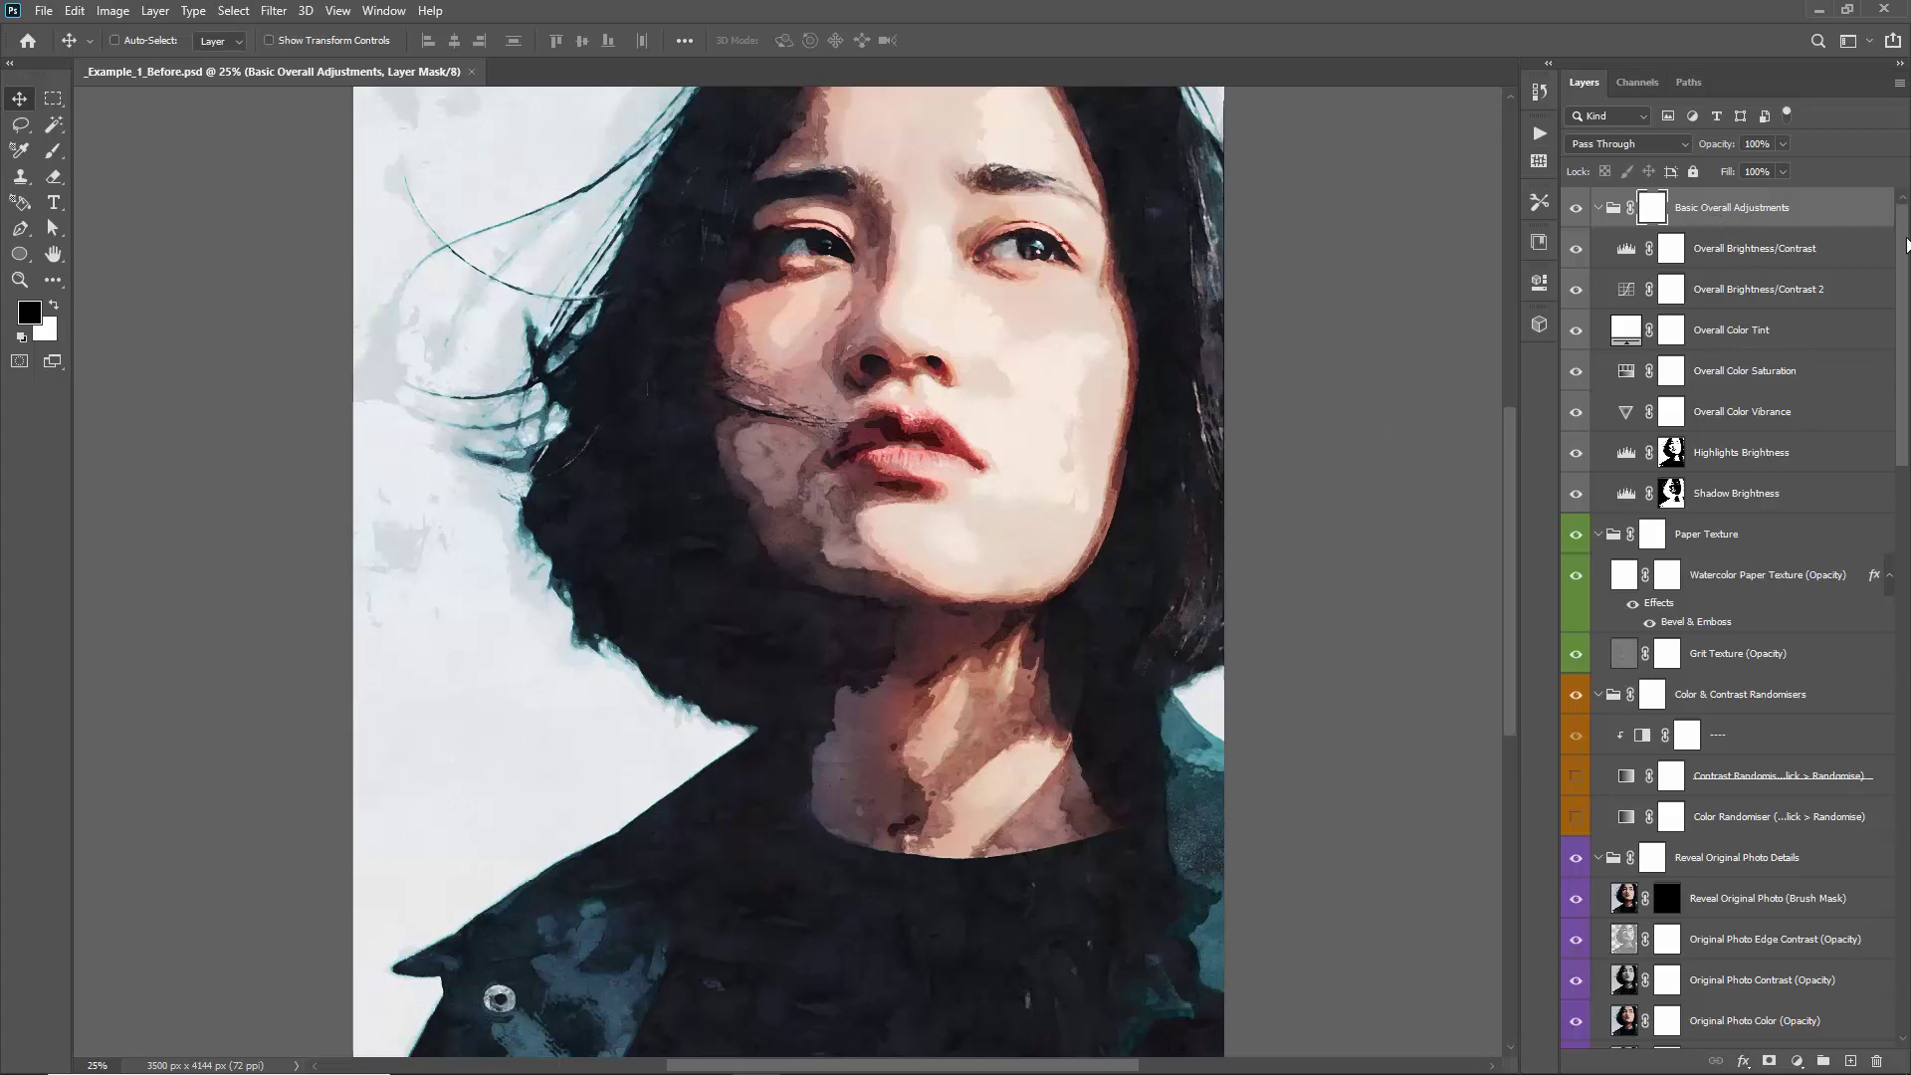
# Collapse all the layer groups, from Basic Overall Adjustments down to Watercolor
pyautogui.moveTo(1906, 257)
pyautogui.mouseDown()
pyautogui.moveTo(1906, 431)
pyautogui.moveTo(1906, 257)
pyautogui.mouseUp()
pyautogui.click(1710, 217)
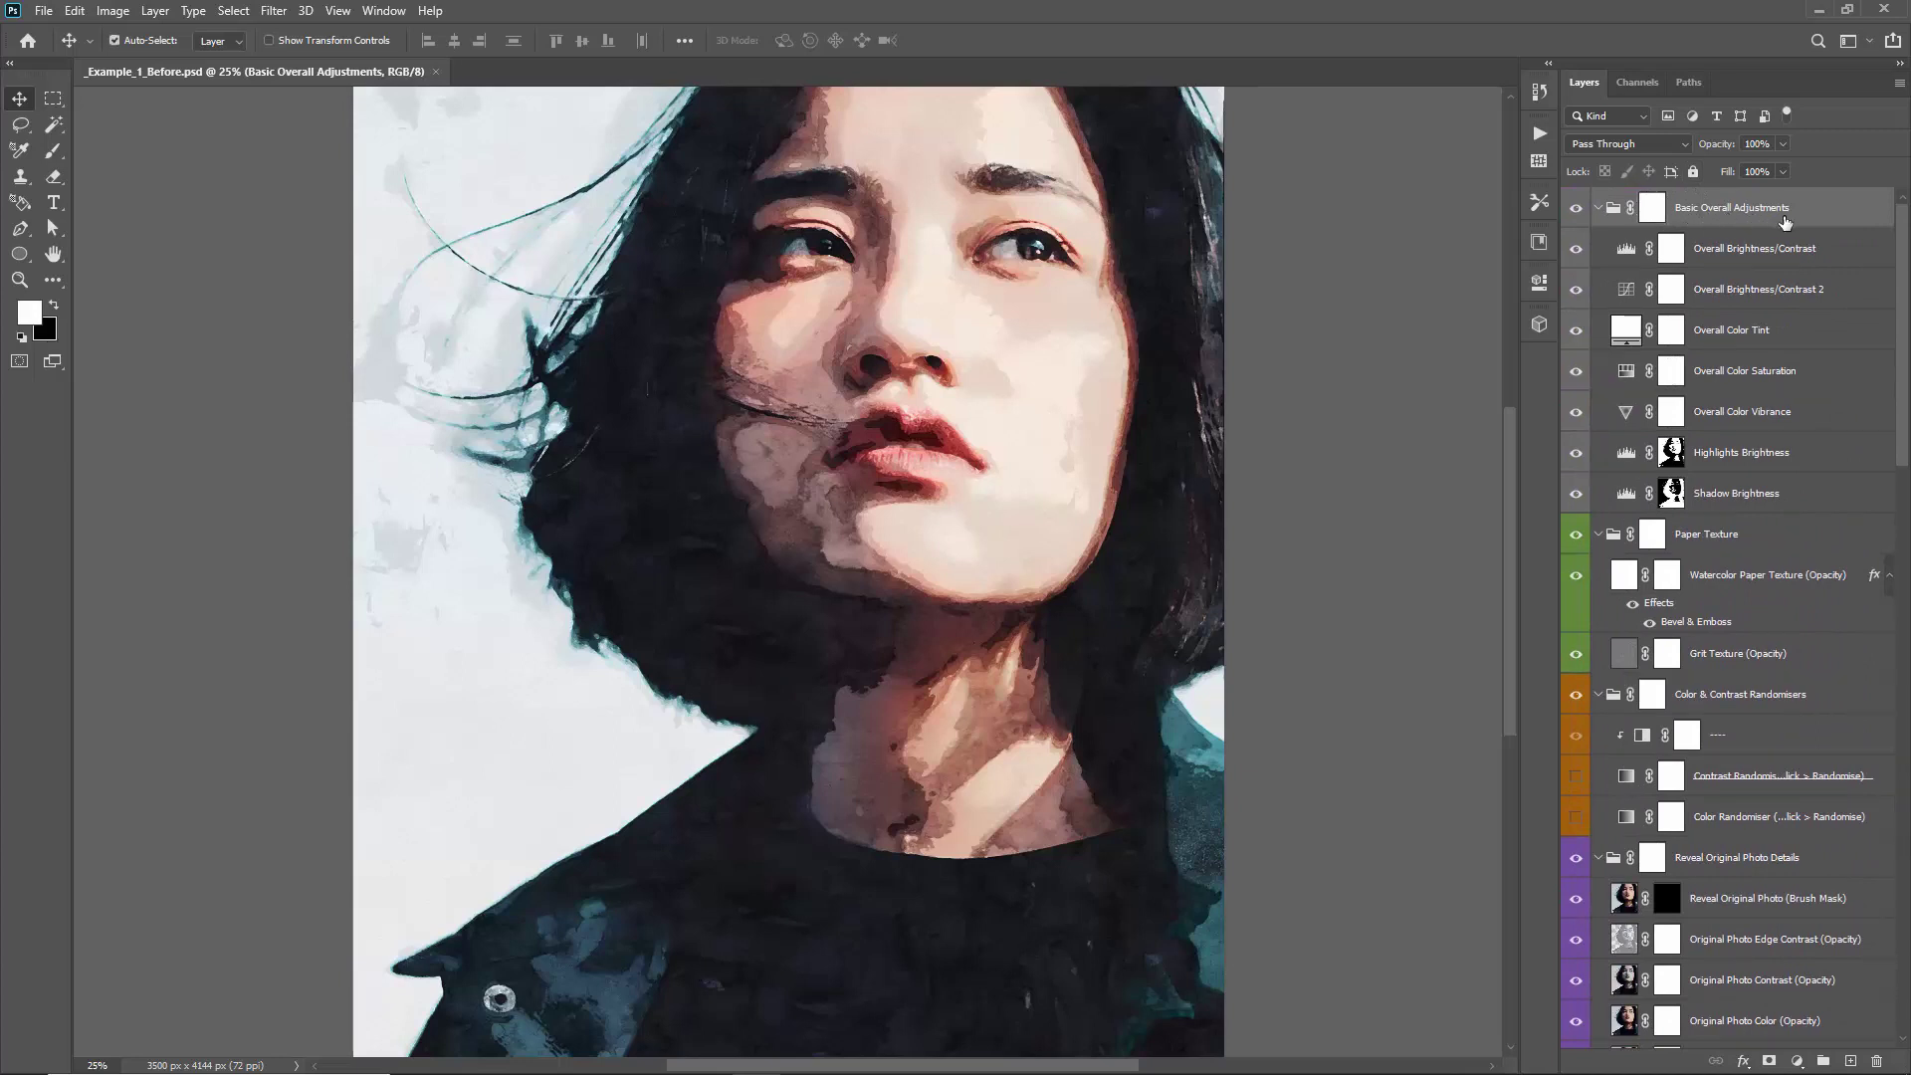
pyautogui.keyDown('ctrl'); pyautogui.click(1600, 212); pyautogui.keyUp('ctrl')
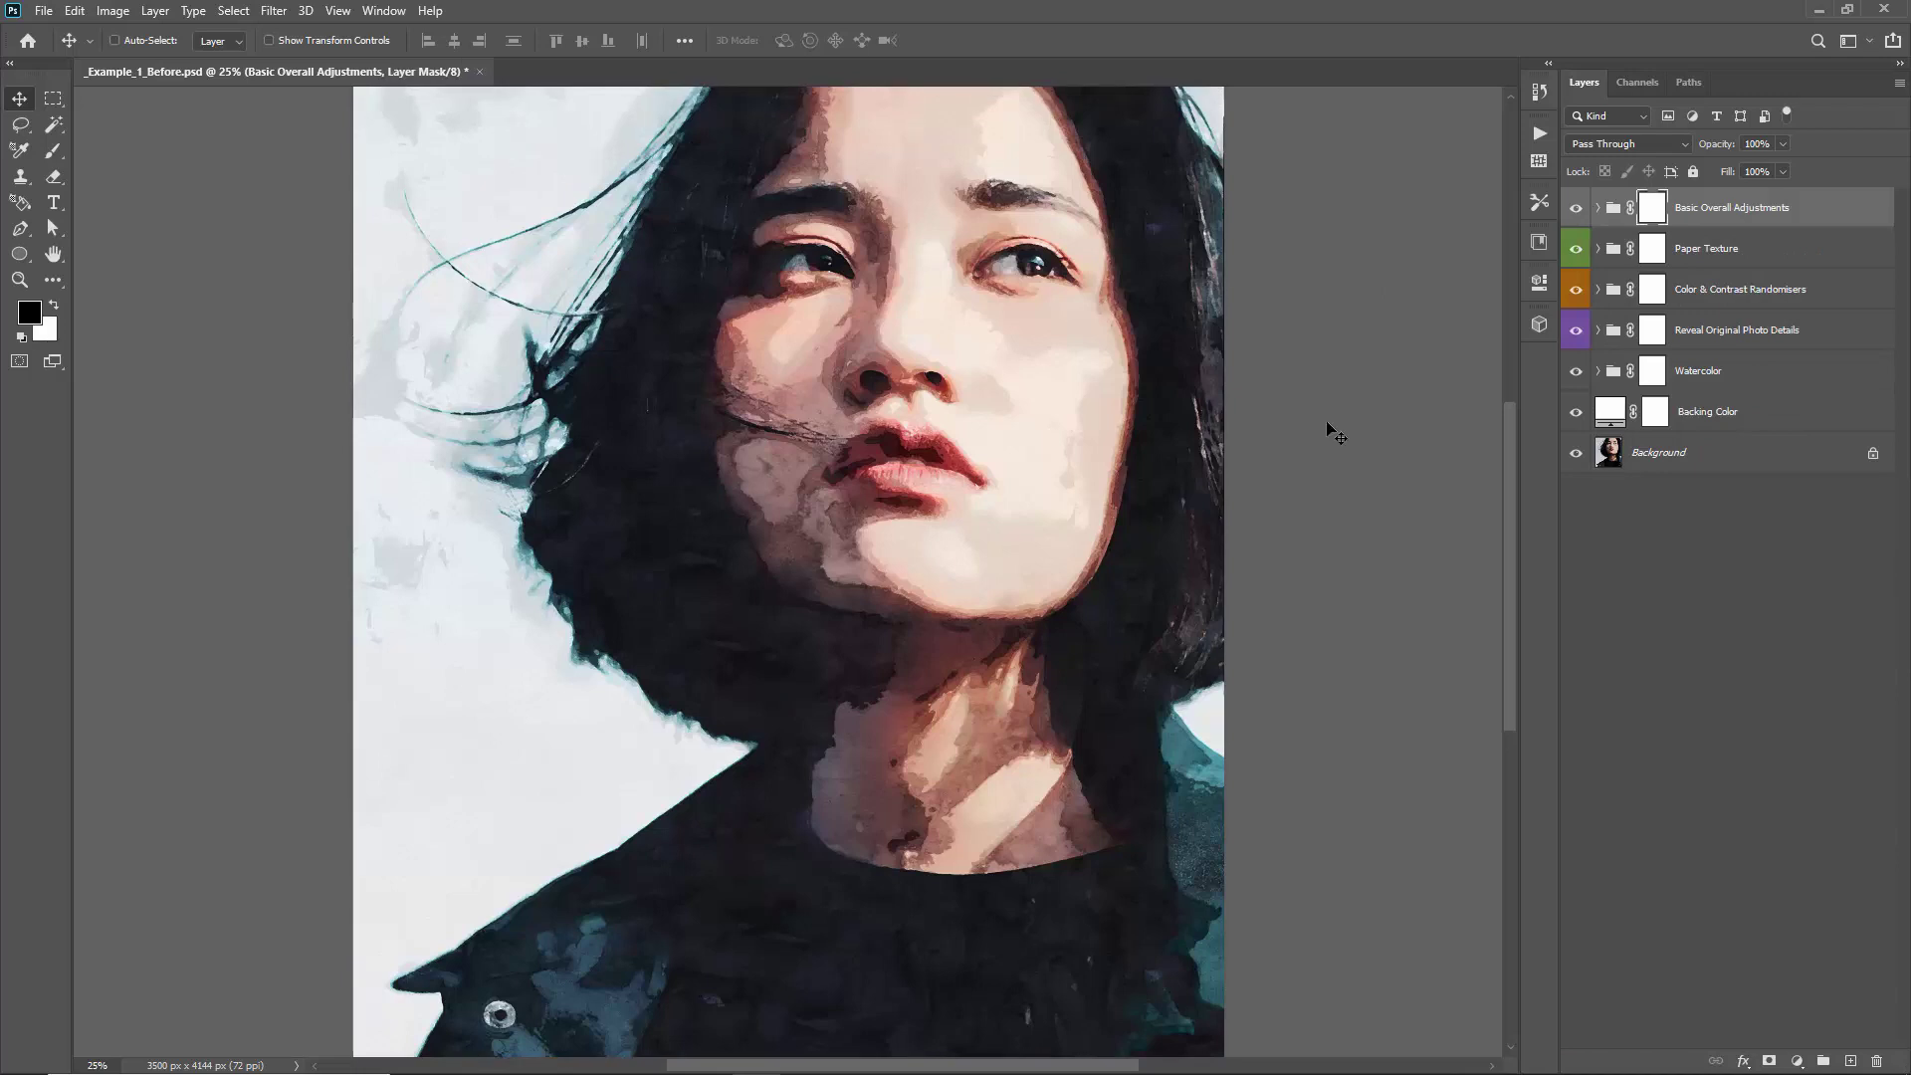
# Compare the painting with the Watercolor group off and on, and expand the group to list its texture areas
pyautogui.click(1771, 382)
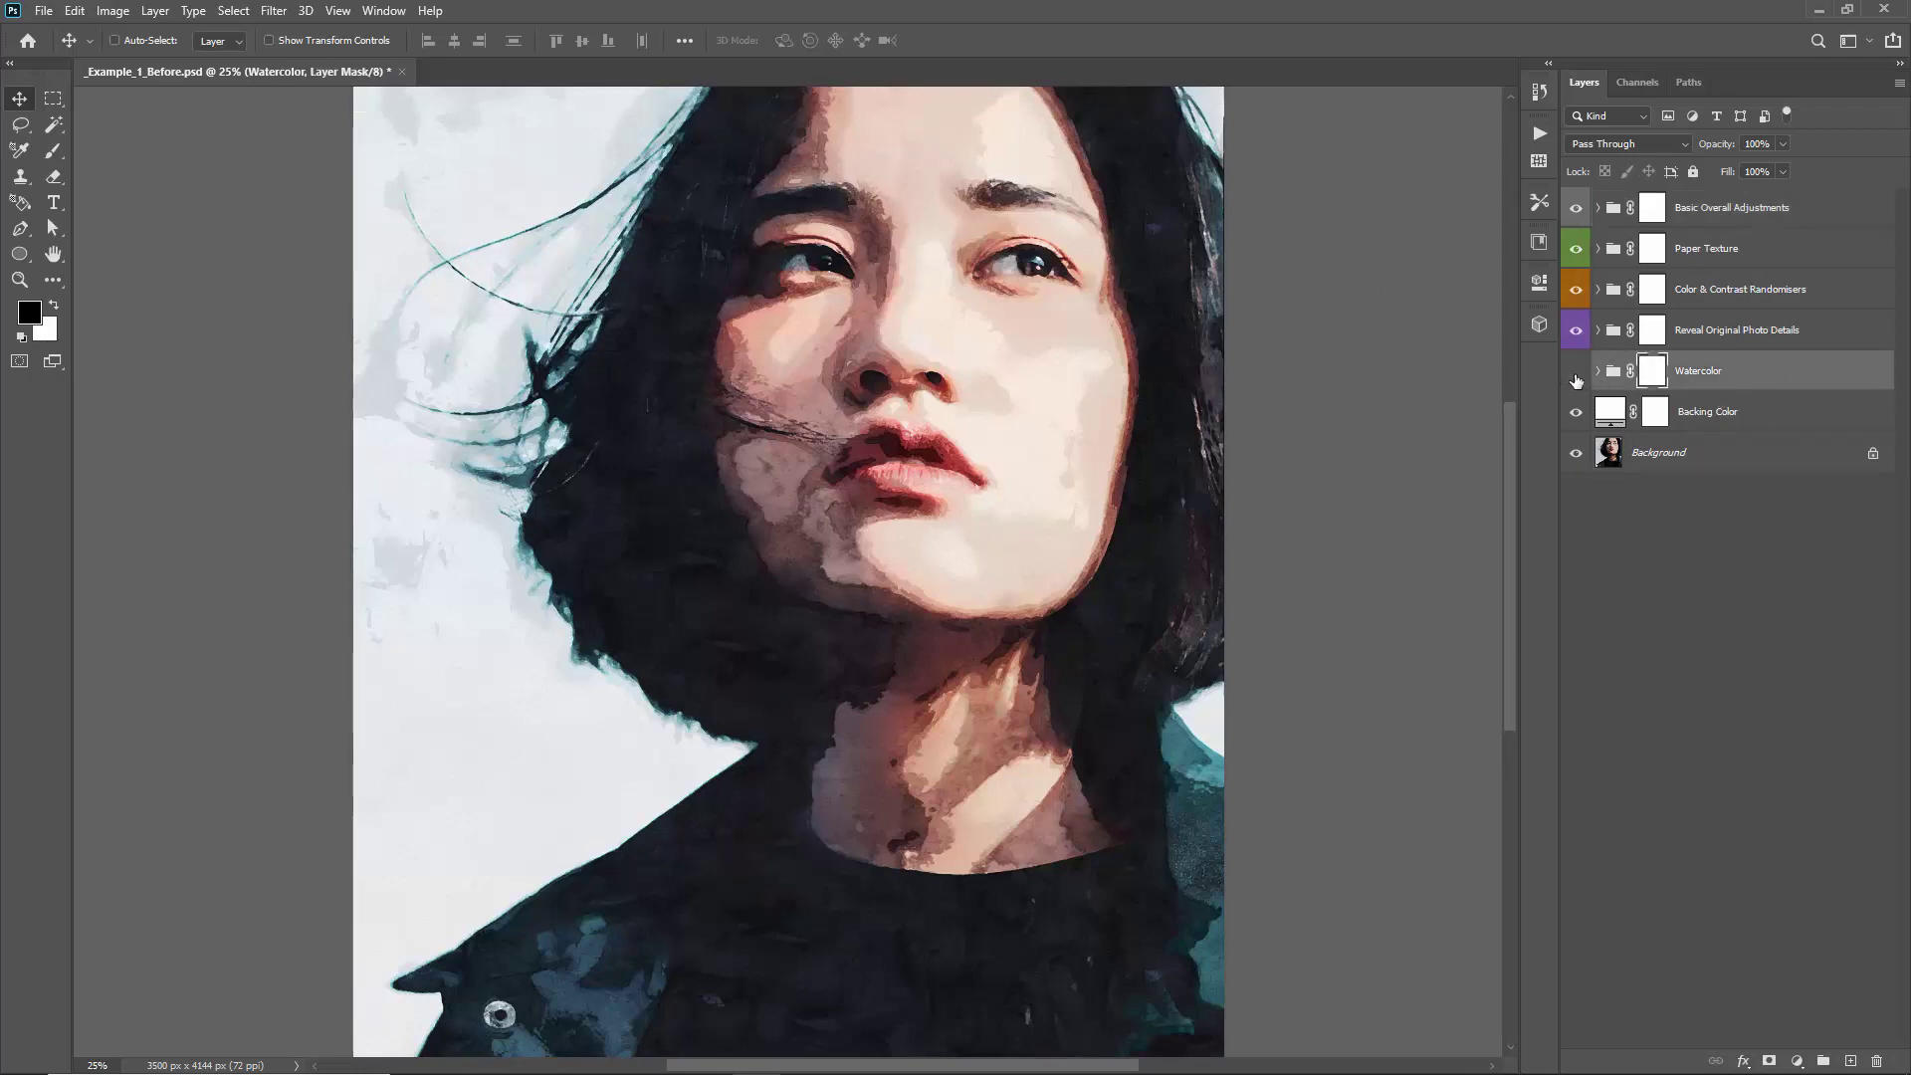
pyautogui.click(1575, 378)
pyautogui.click(1576, 374)
pyautogui.click(1597, 373)
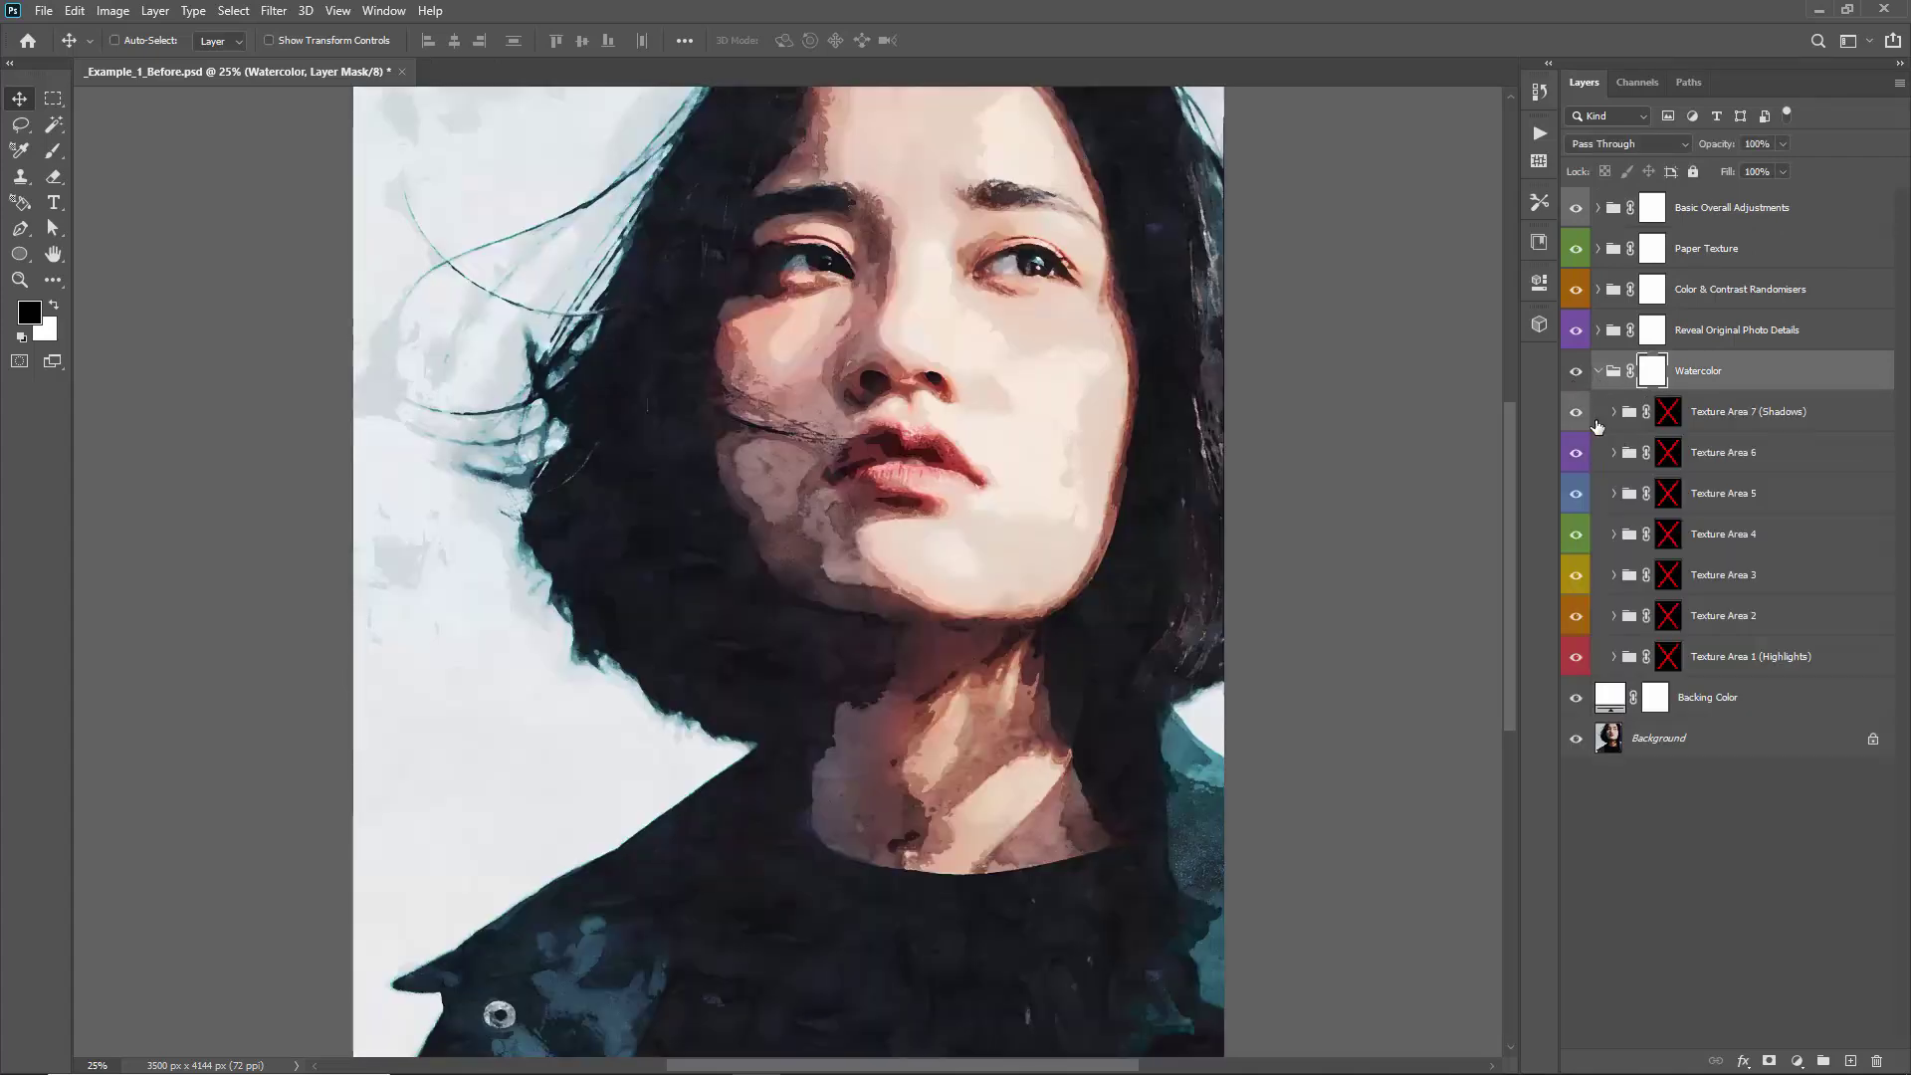
# Examine the range of texture area groups inside Watercolor, from Texture Area 7 (Shadows) to Texture Area 1 (Highlights)
pyautogui.click(1735, 418)
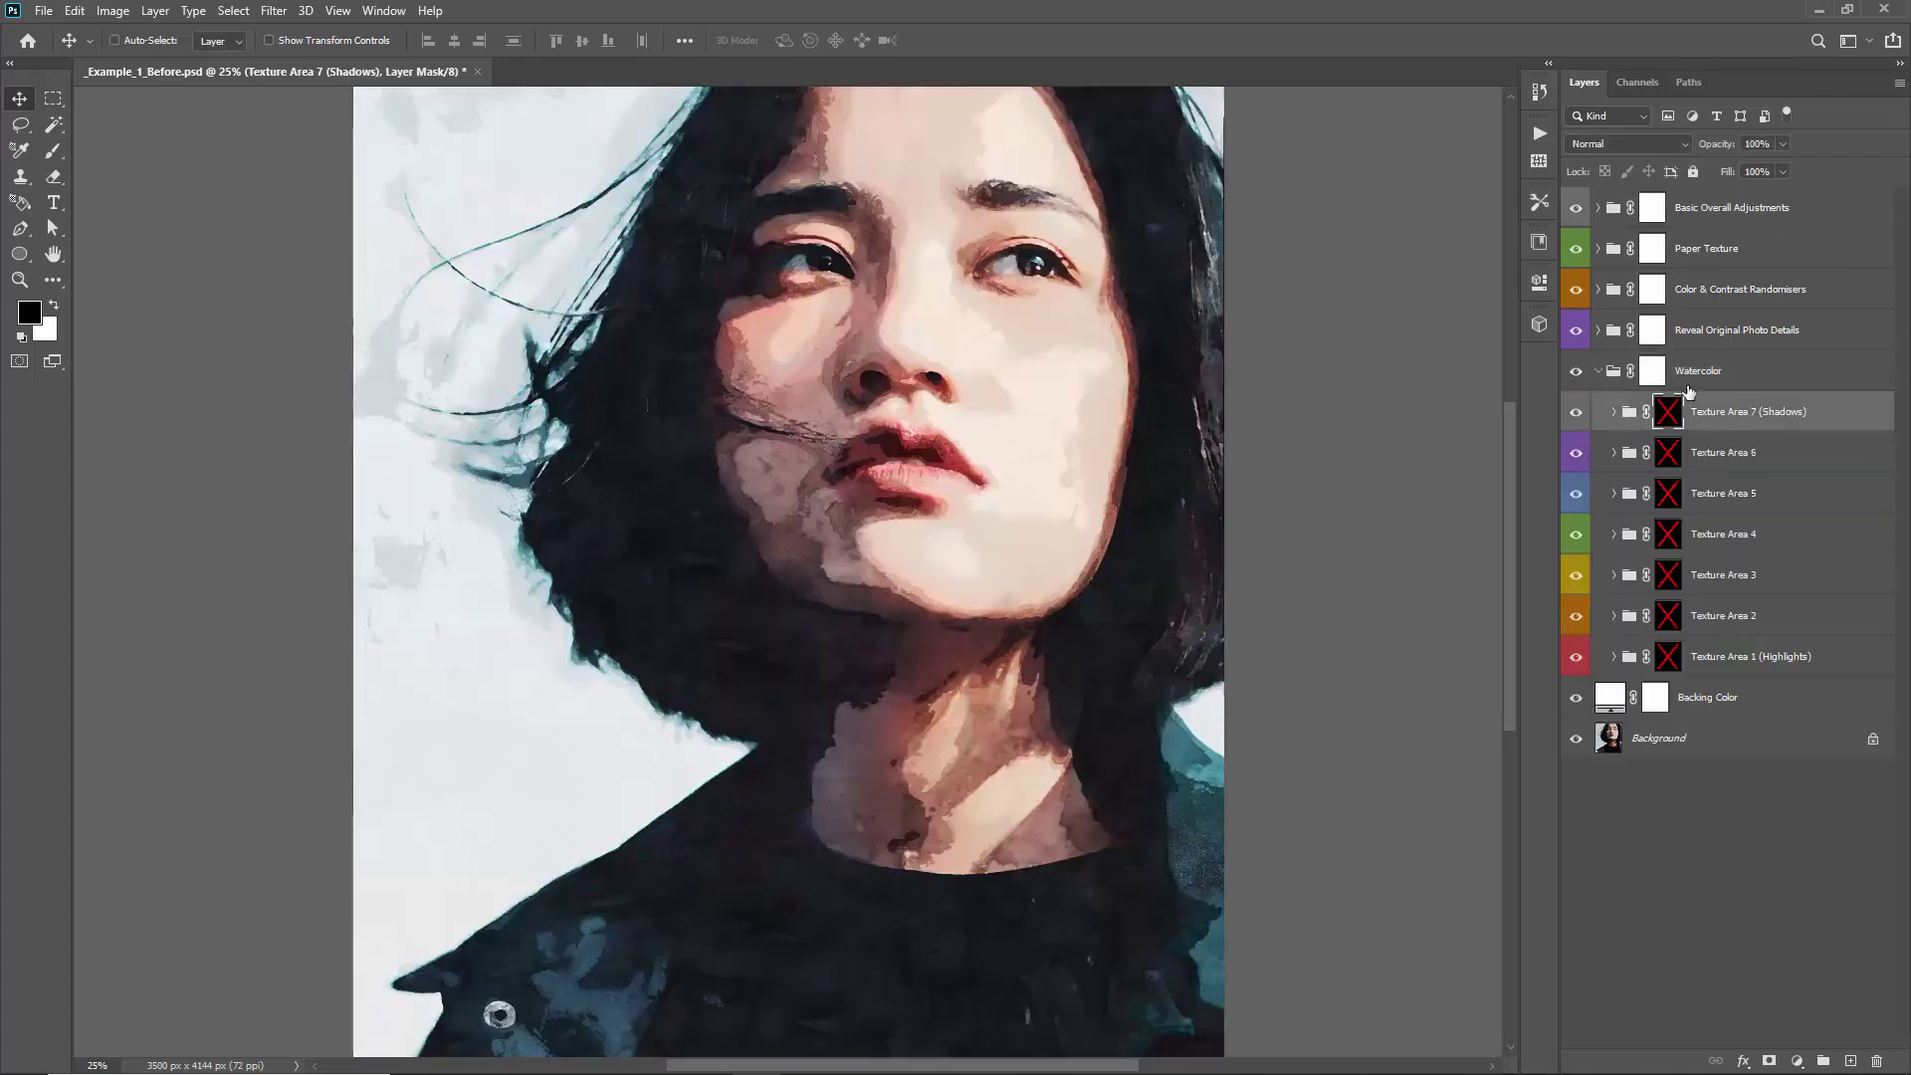
pyautogui.click(1692, 388)
pyautogui.click(1732, 418)
pyautogui.keyDown('shift'); pyautogui.click(1788, 652); pyautogui.keyUp('shift')
pyautogui.click(1703, 420)
pyautogui.click(1781, 665)
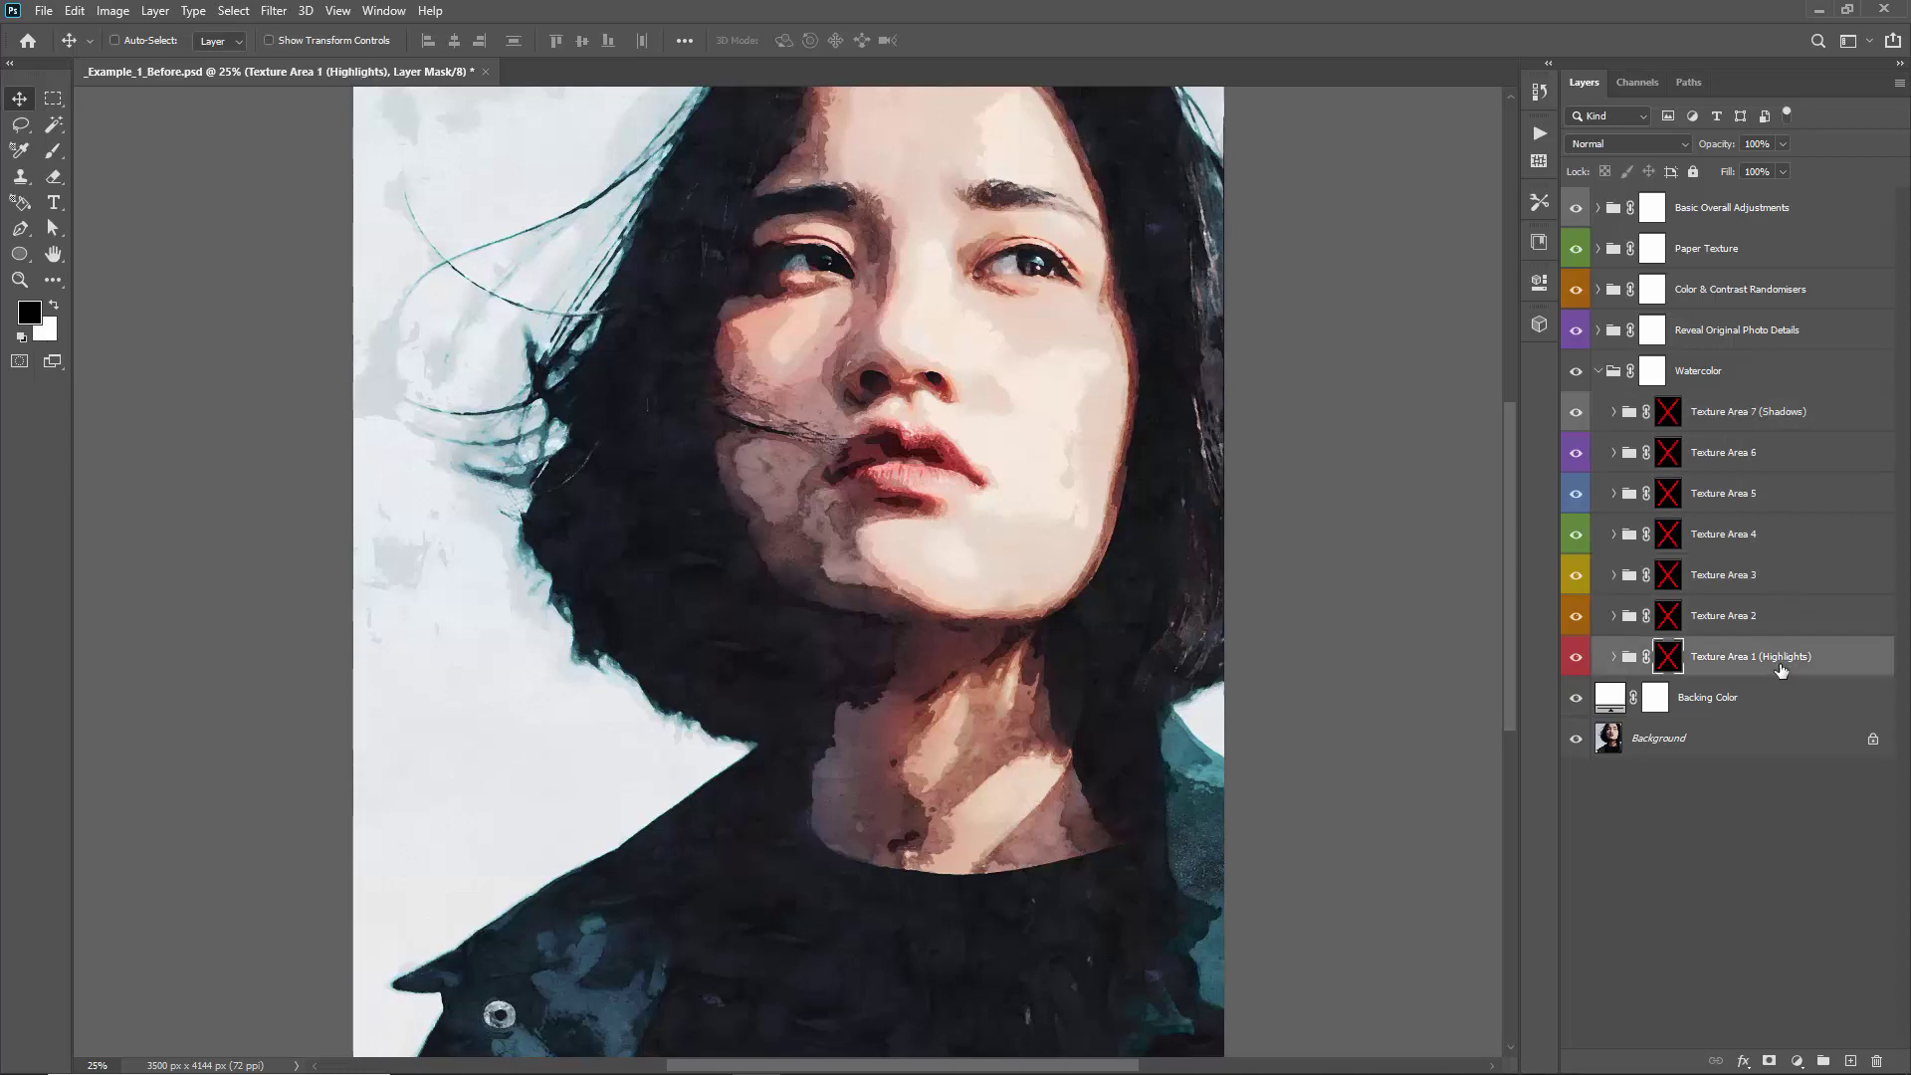
pyautogui.click(1734, 425)
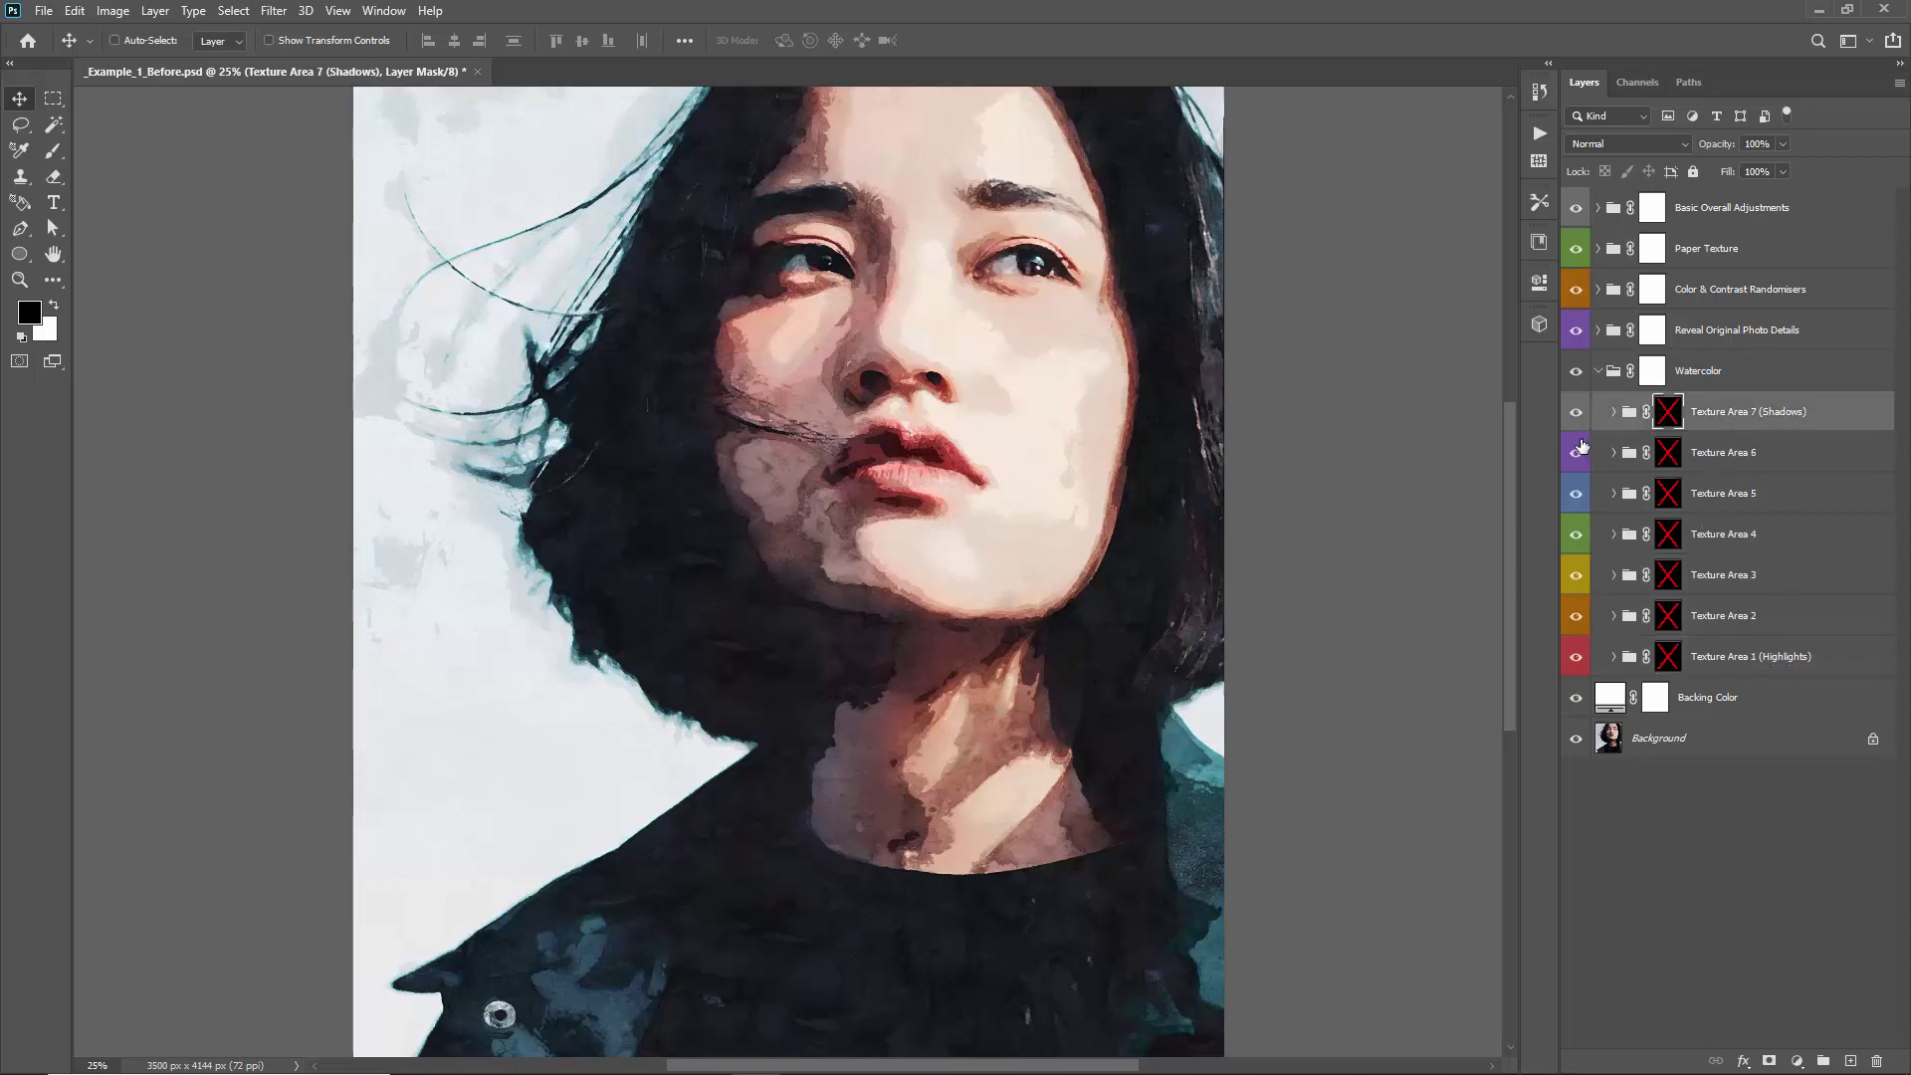
# Hide all seven texture areas, view Texture Area 7 (Shadows) alone, and show the other six again
pyautogui.moveTo(1578, 419); pyautogui.dragTo(1573, 669)
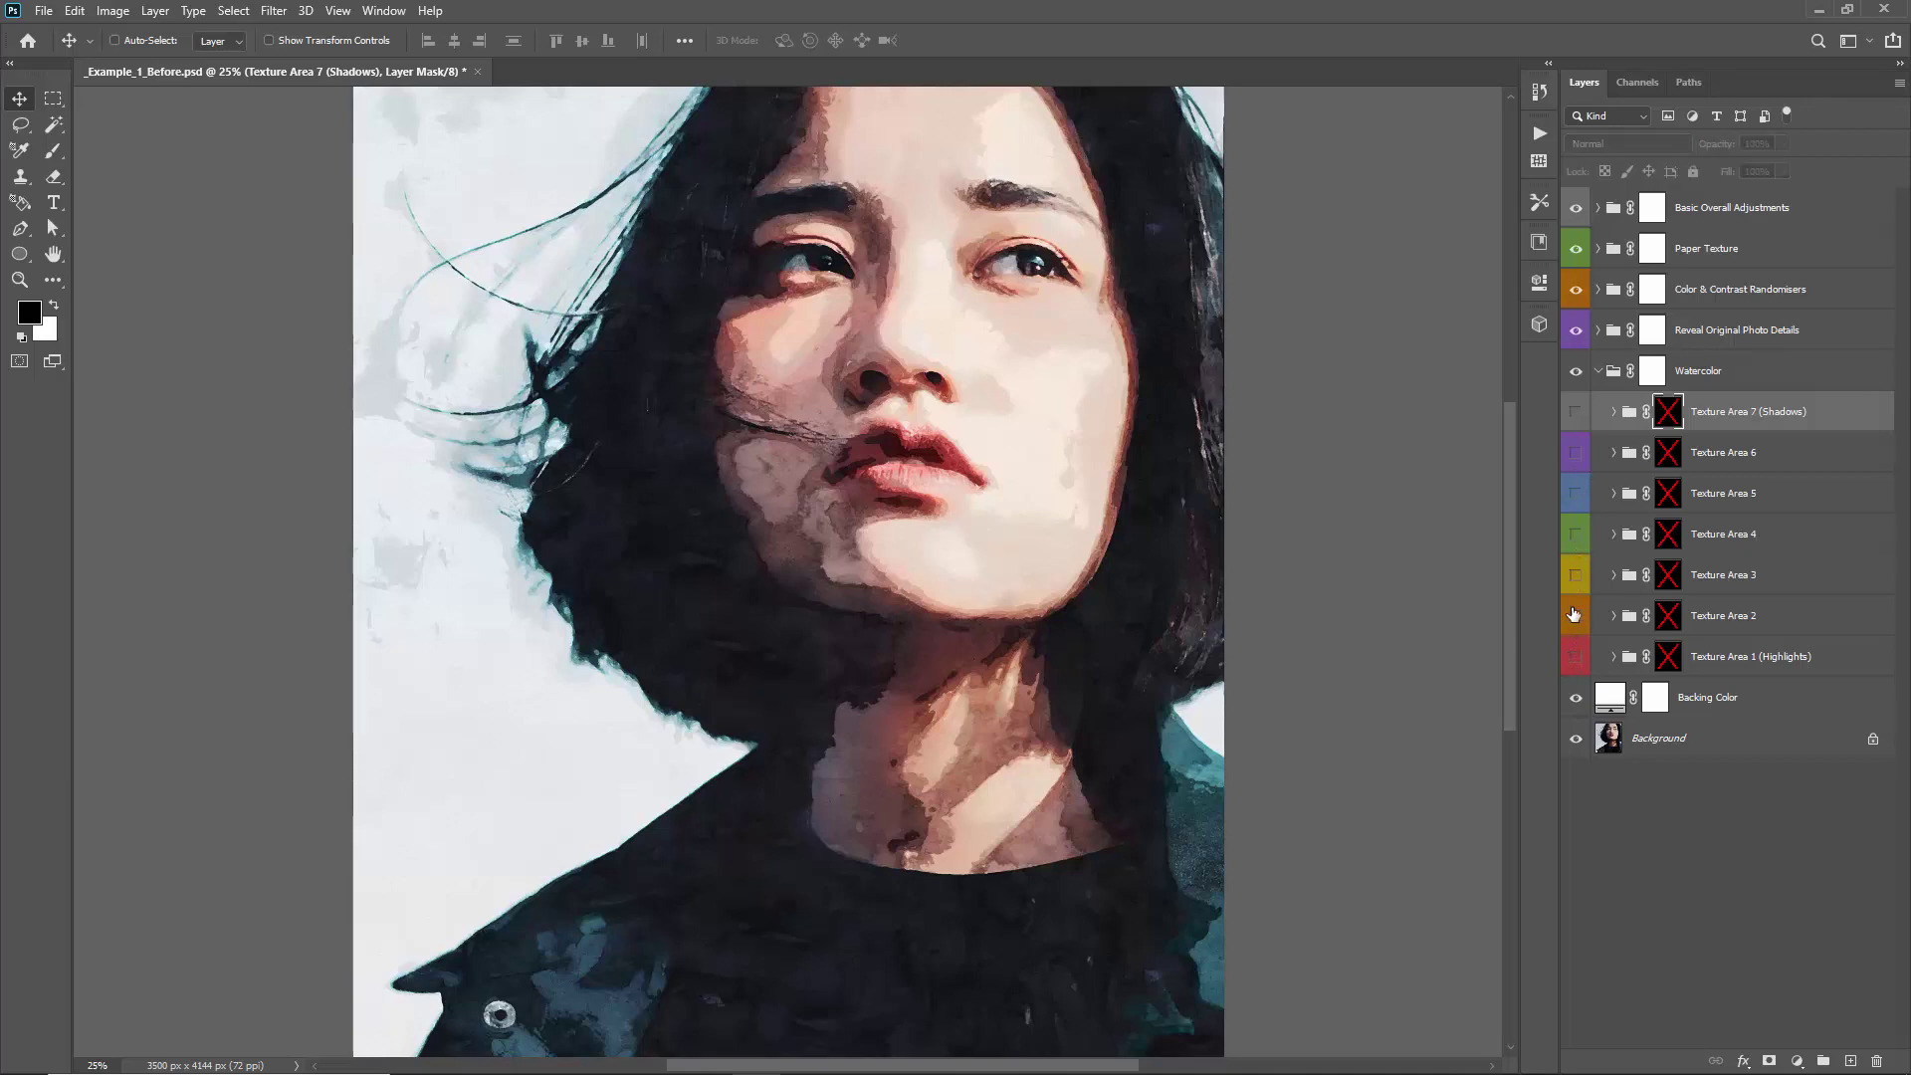
pyautogui.click(1577, 411)
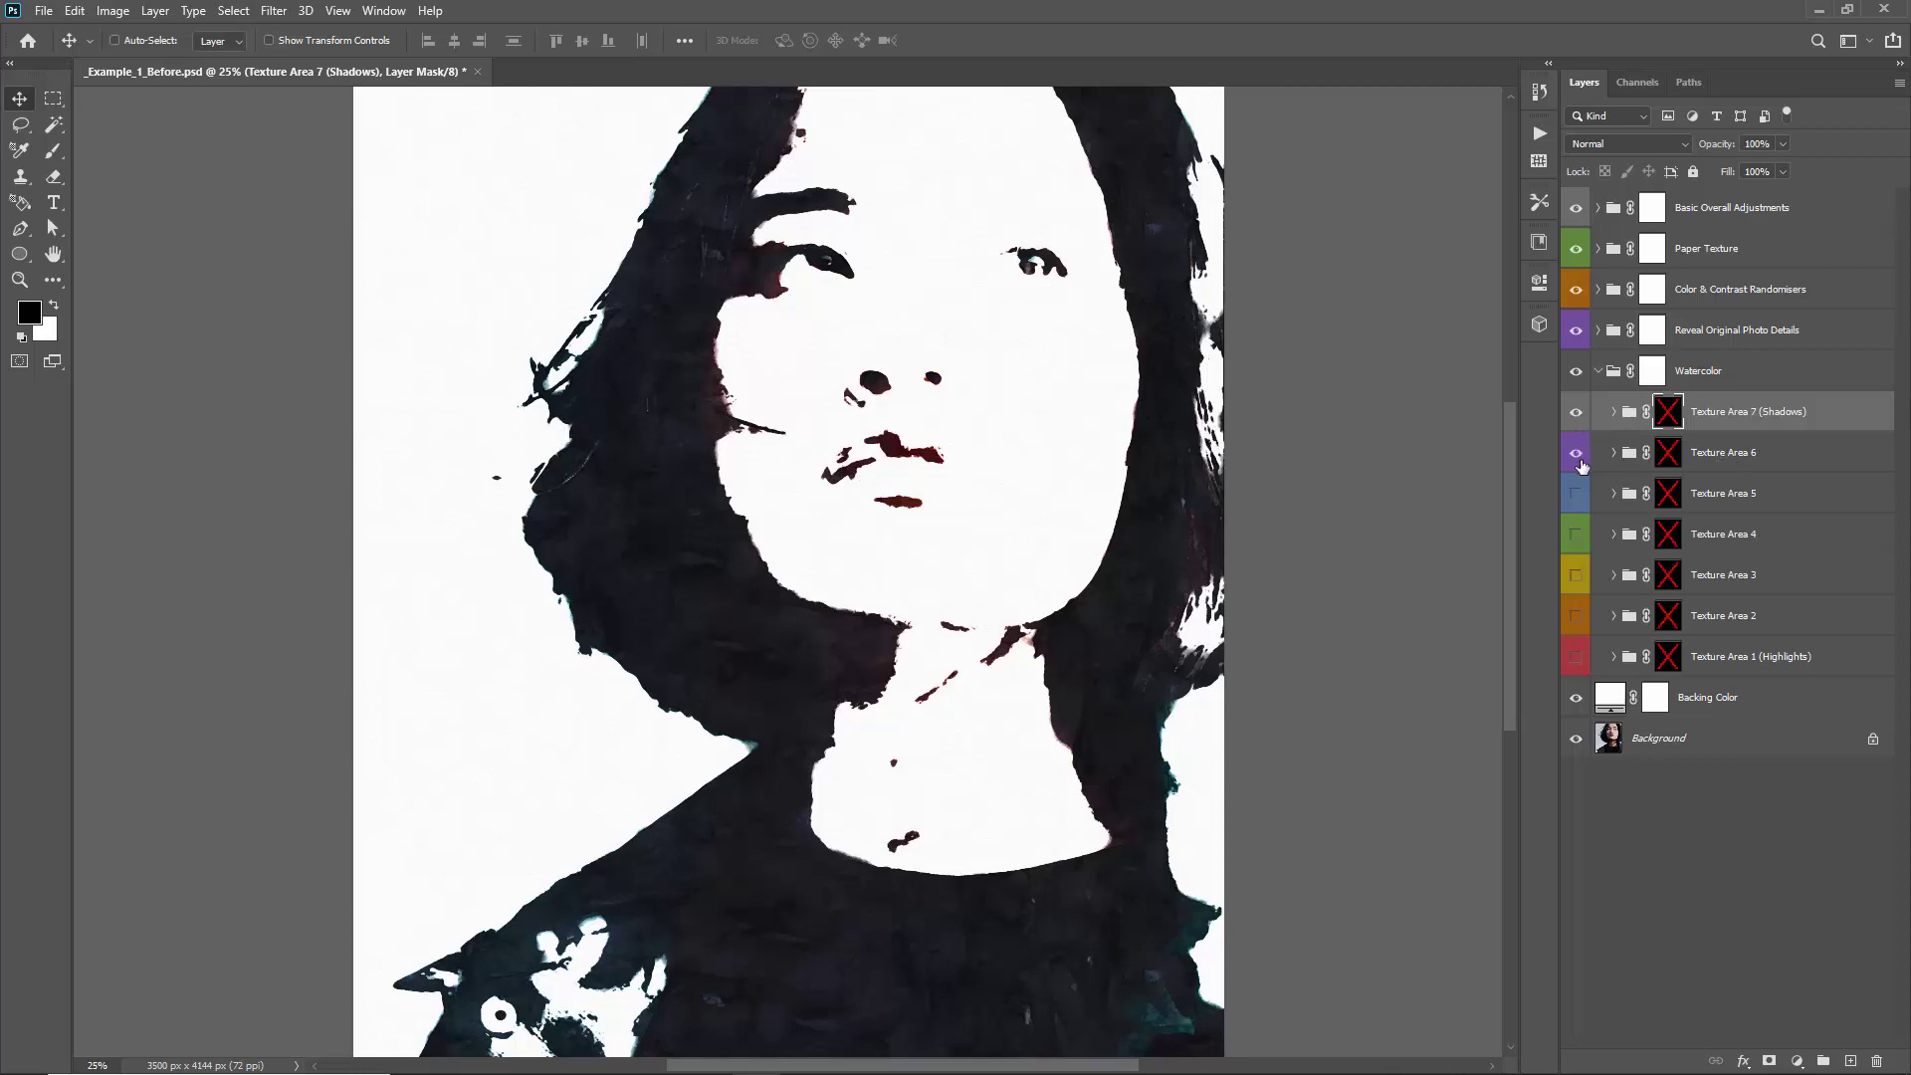
pyautogui.moveTo(1578, 458); pyautogui.dragTo(1574, 654)
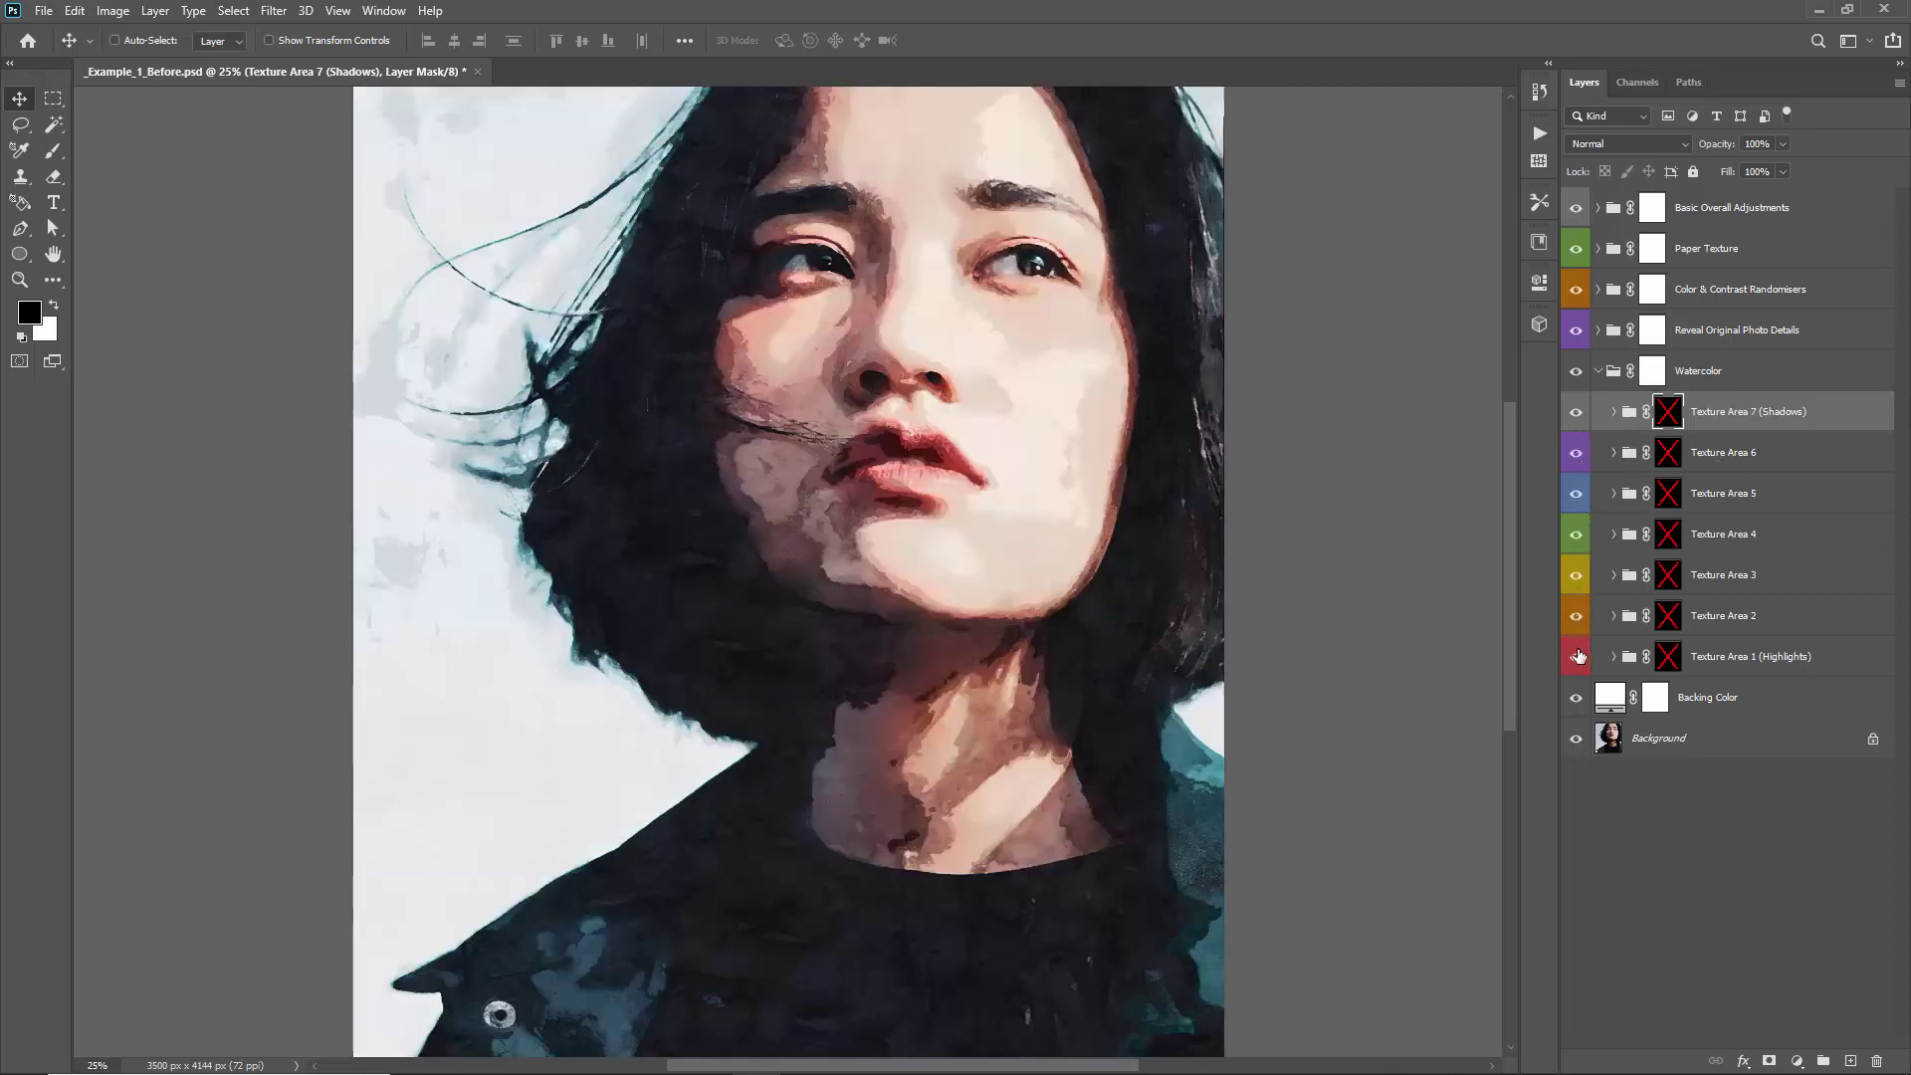
# Hide Texture Areas 6 through 1 and reveal them one at a time, from Area 6 down to Area 1 (Highlights)
pyautogui.moveTo(1574, 453); pyautogui.dragTo(1582, 655)
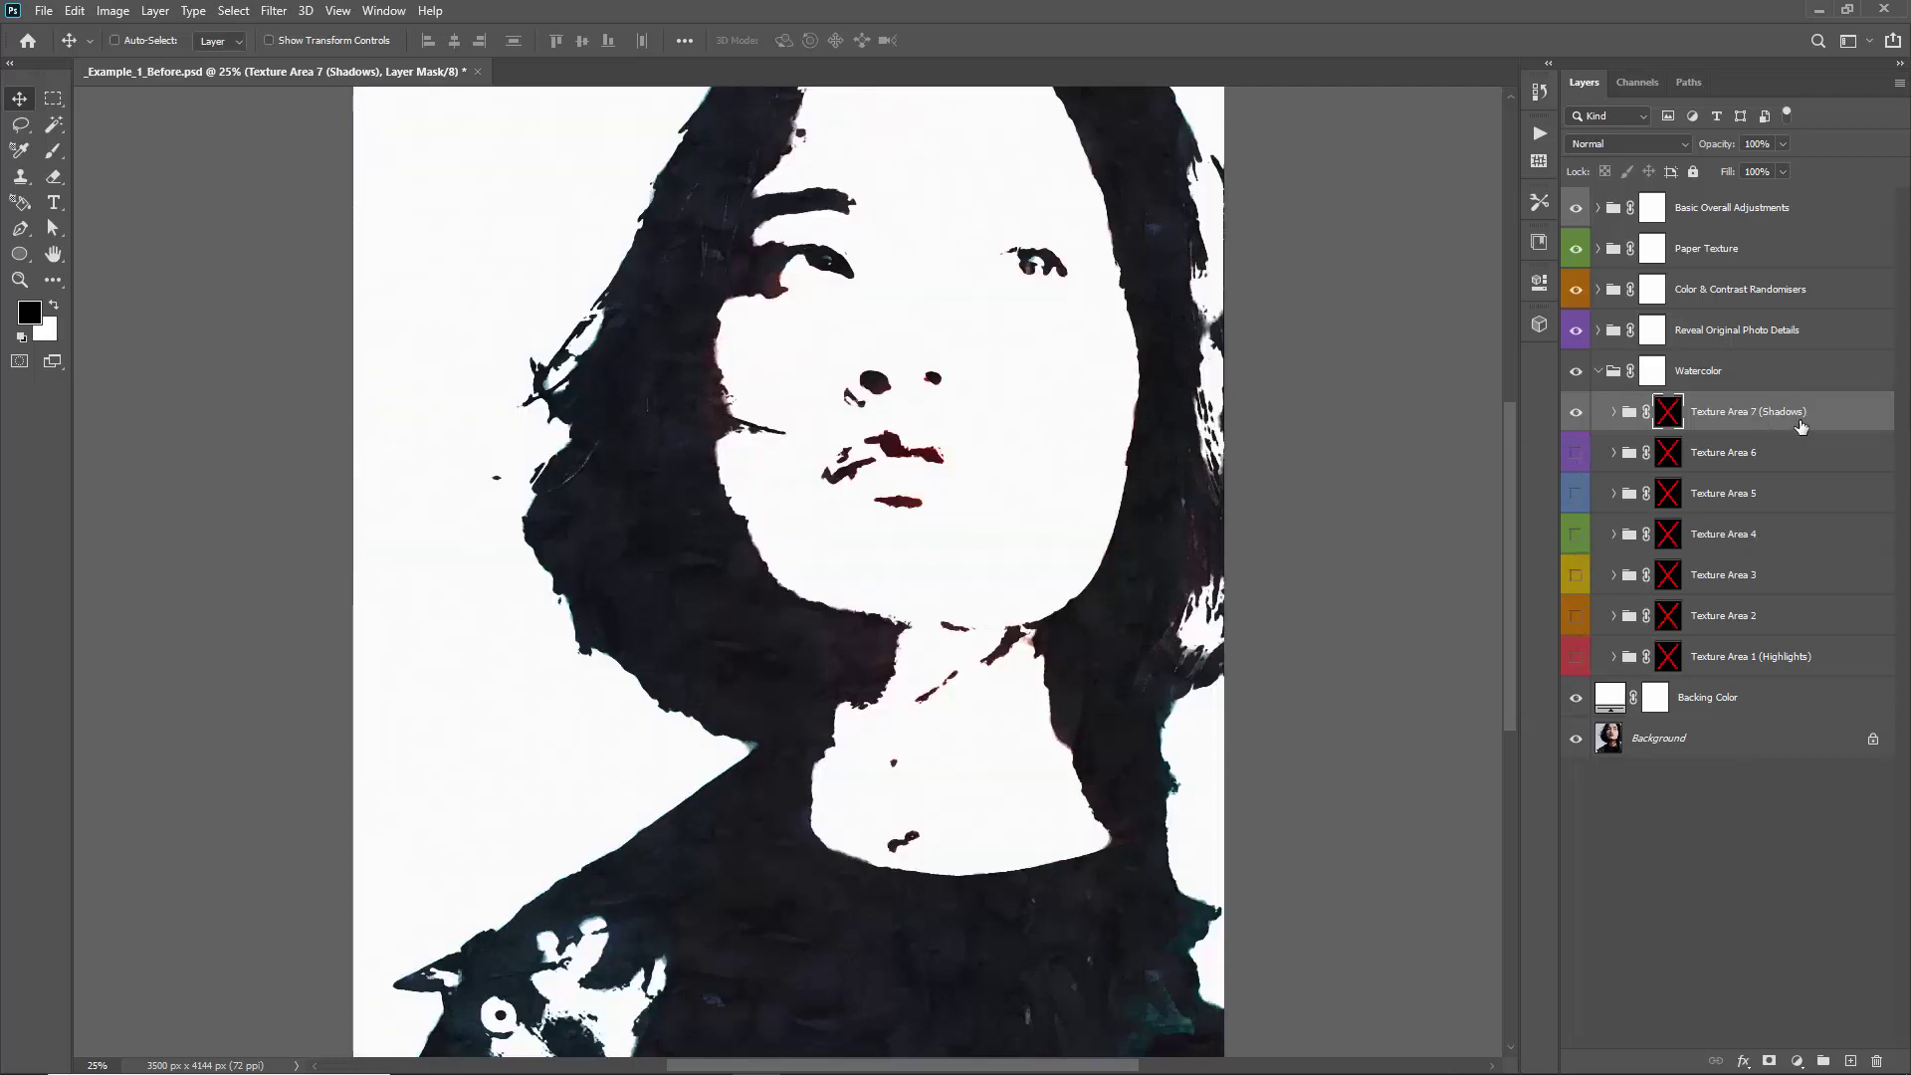
pyautogui.click(1575, 455)
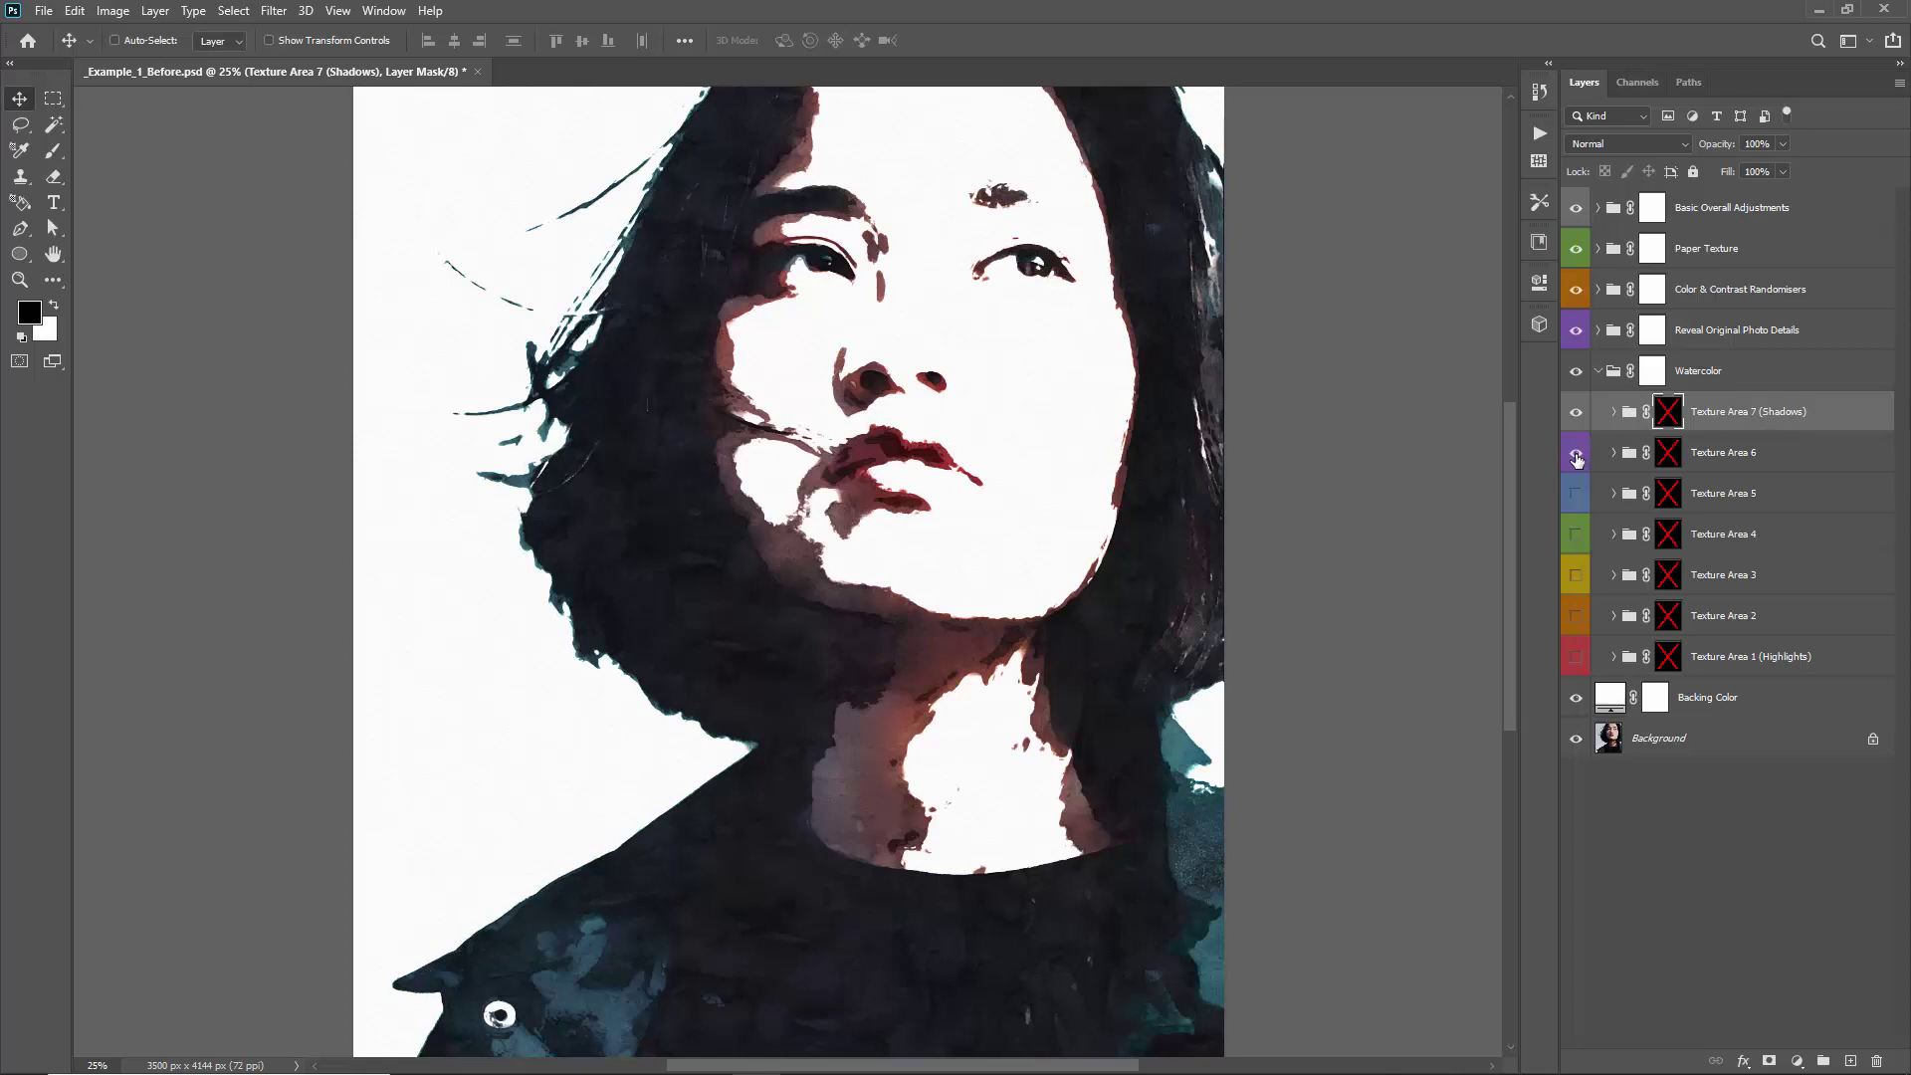
pyautogui.click(1578, 495)
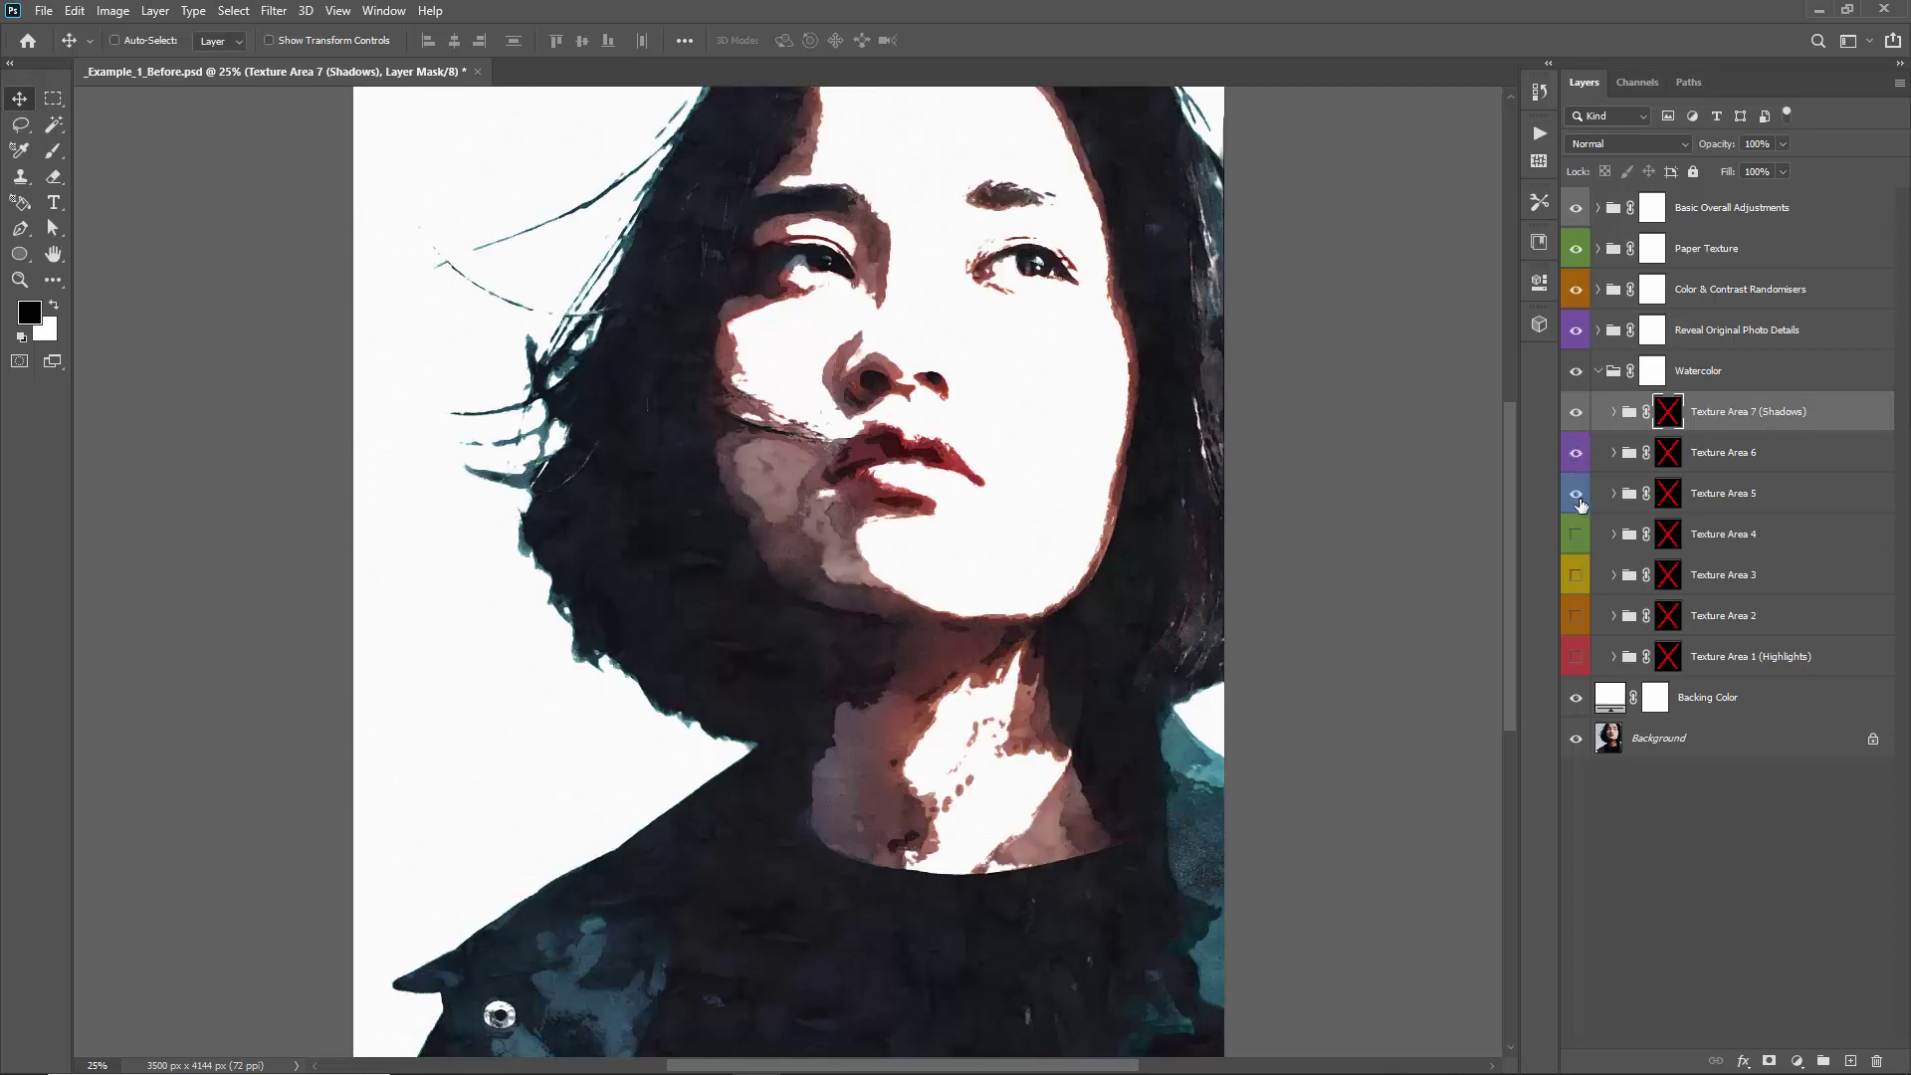
pyautogui.click(1577, 537)
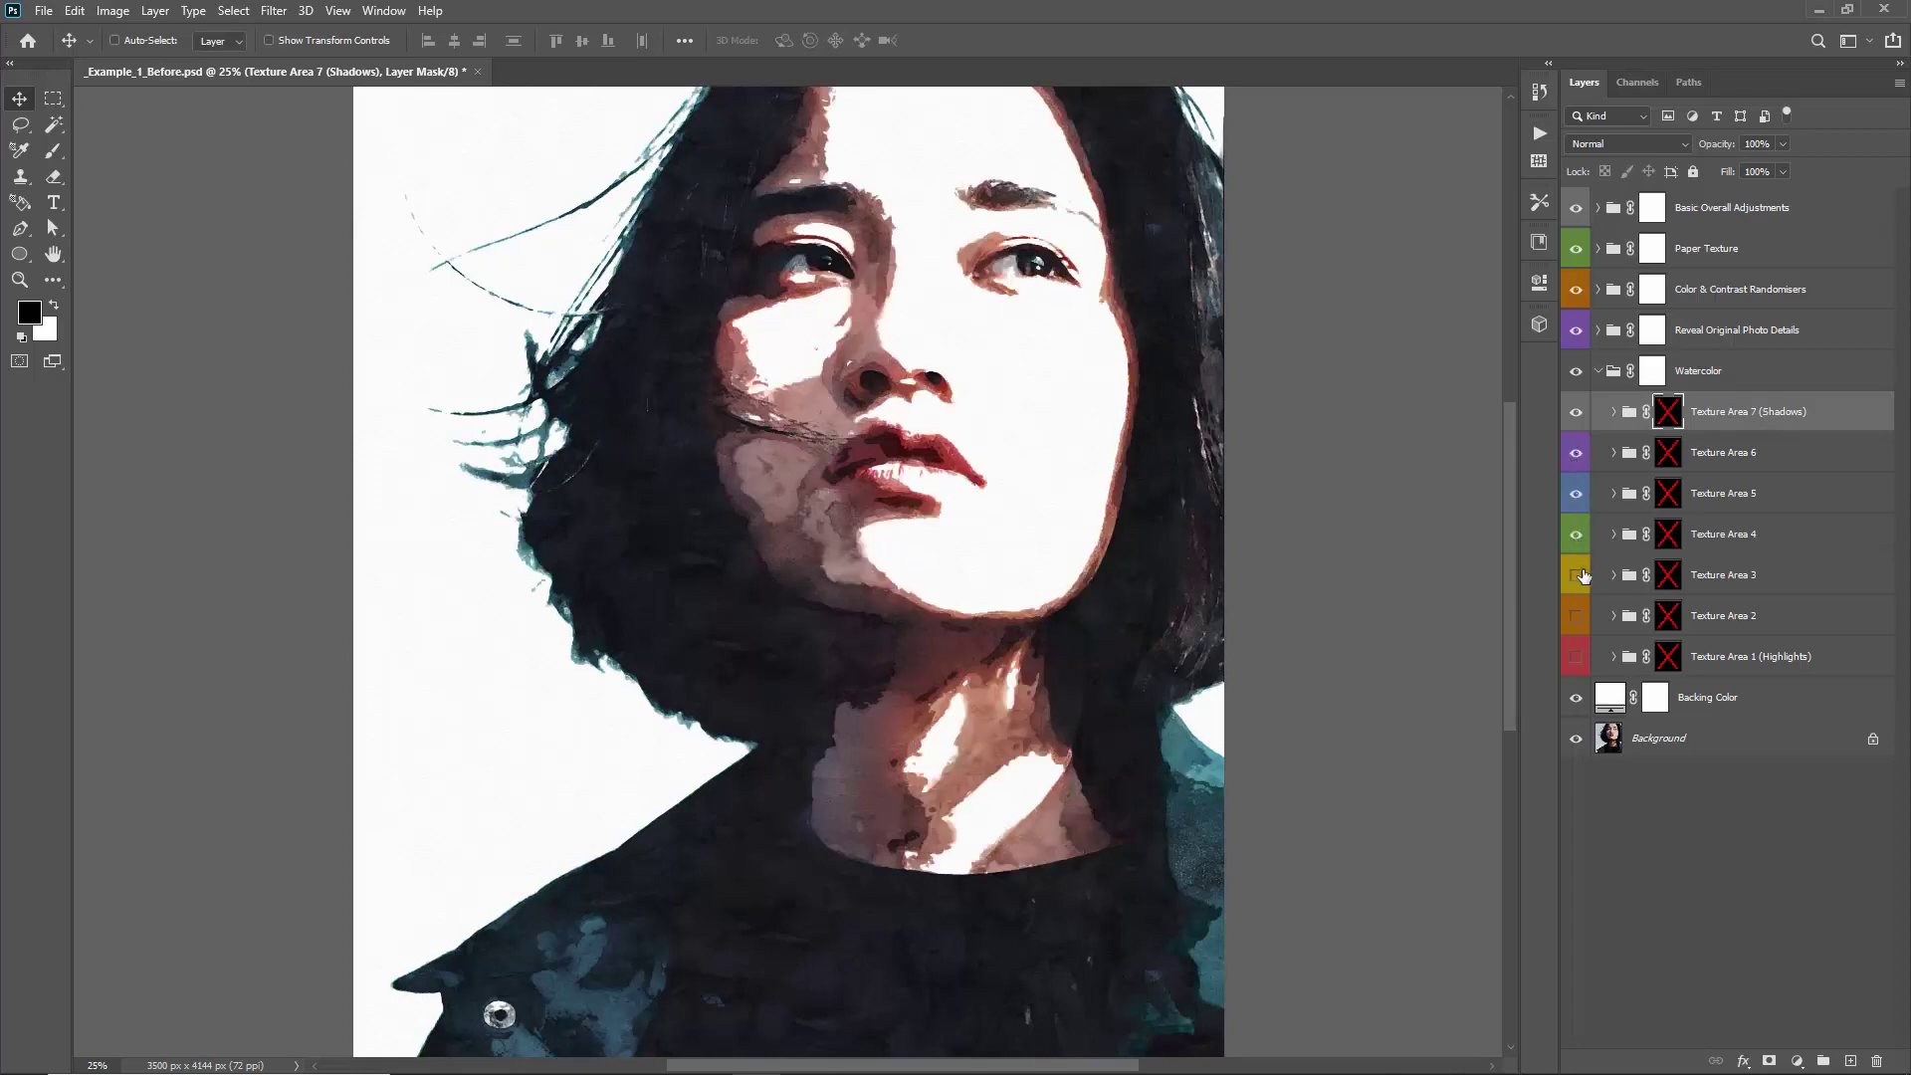
pyautogui.click(1579, 575)
pyautogui.click(1574, 619)
pyautogui.click(1576, 659)
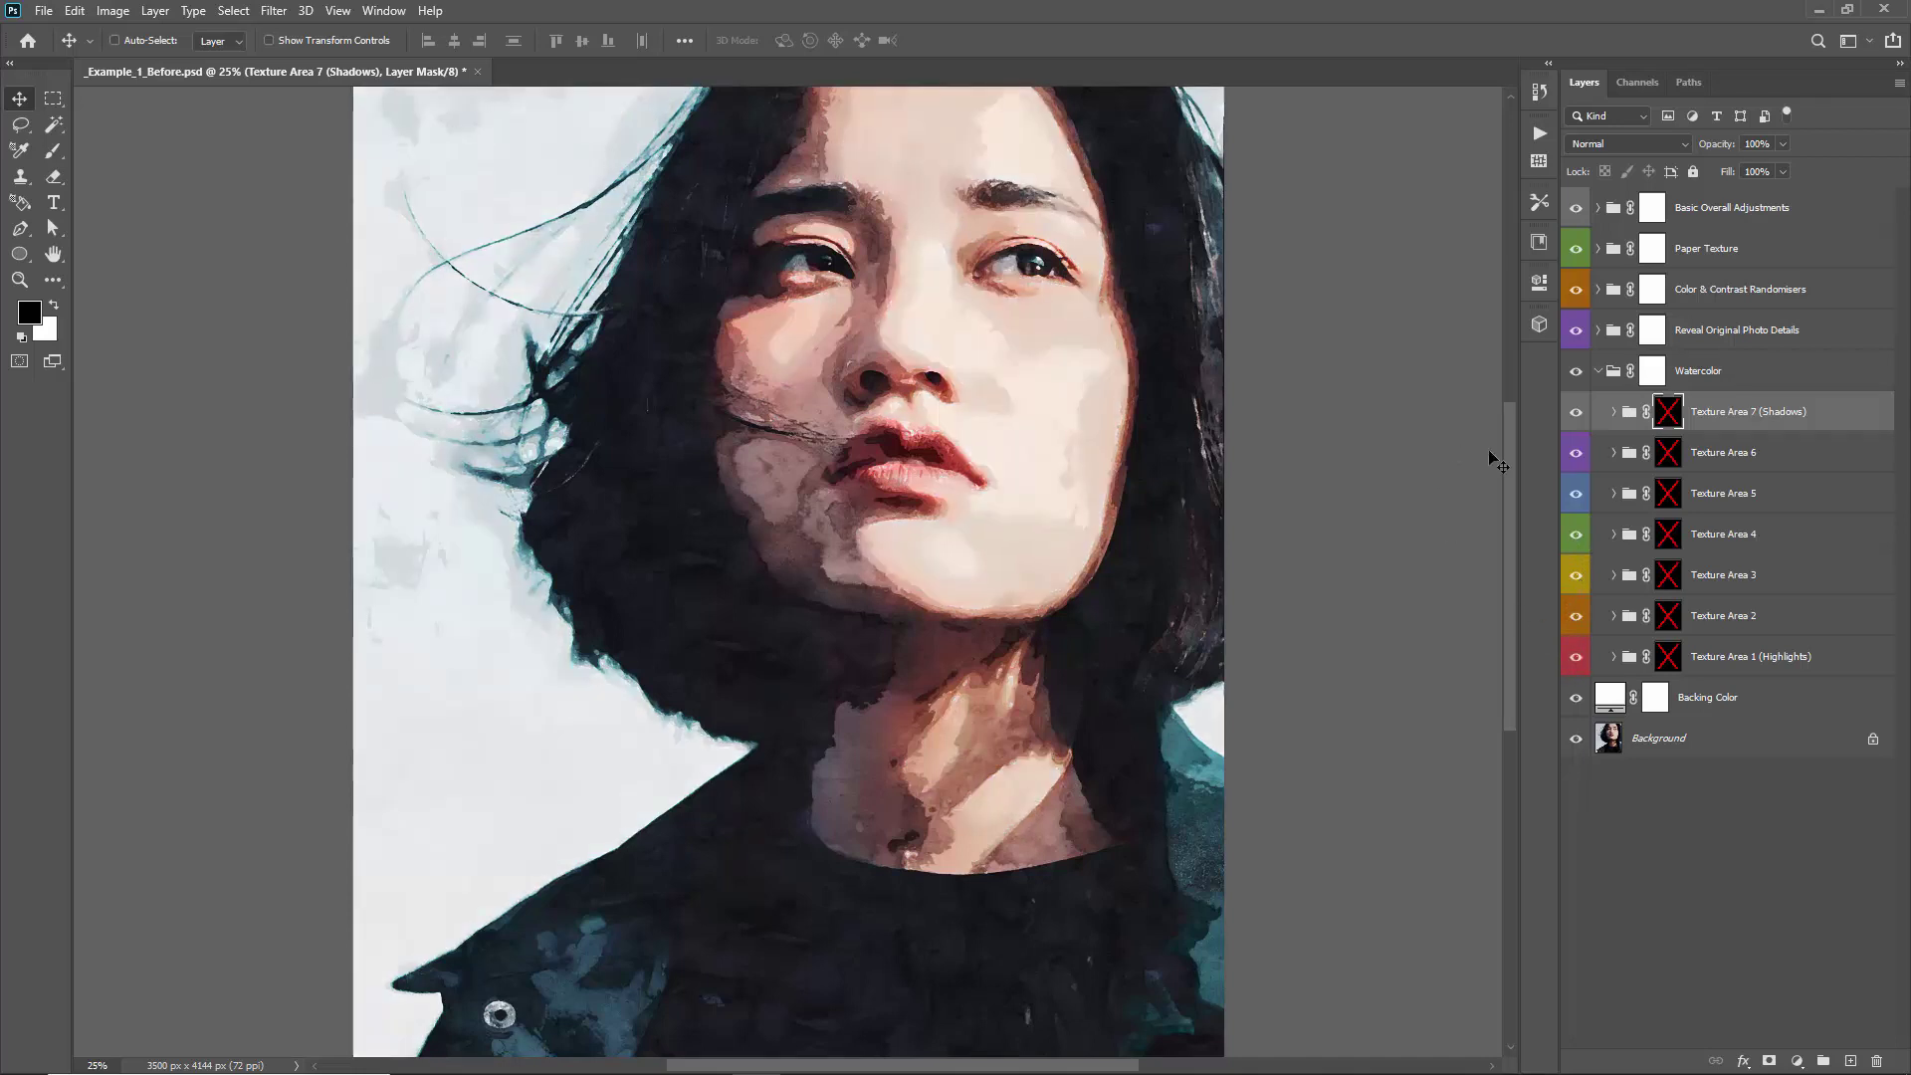
# Expand Texture Area 7 (Shadows), look over its four layers, and save the document with Area 7 Edge Darkness selected
pyautogui.click(1732, 418)
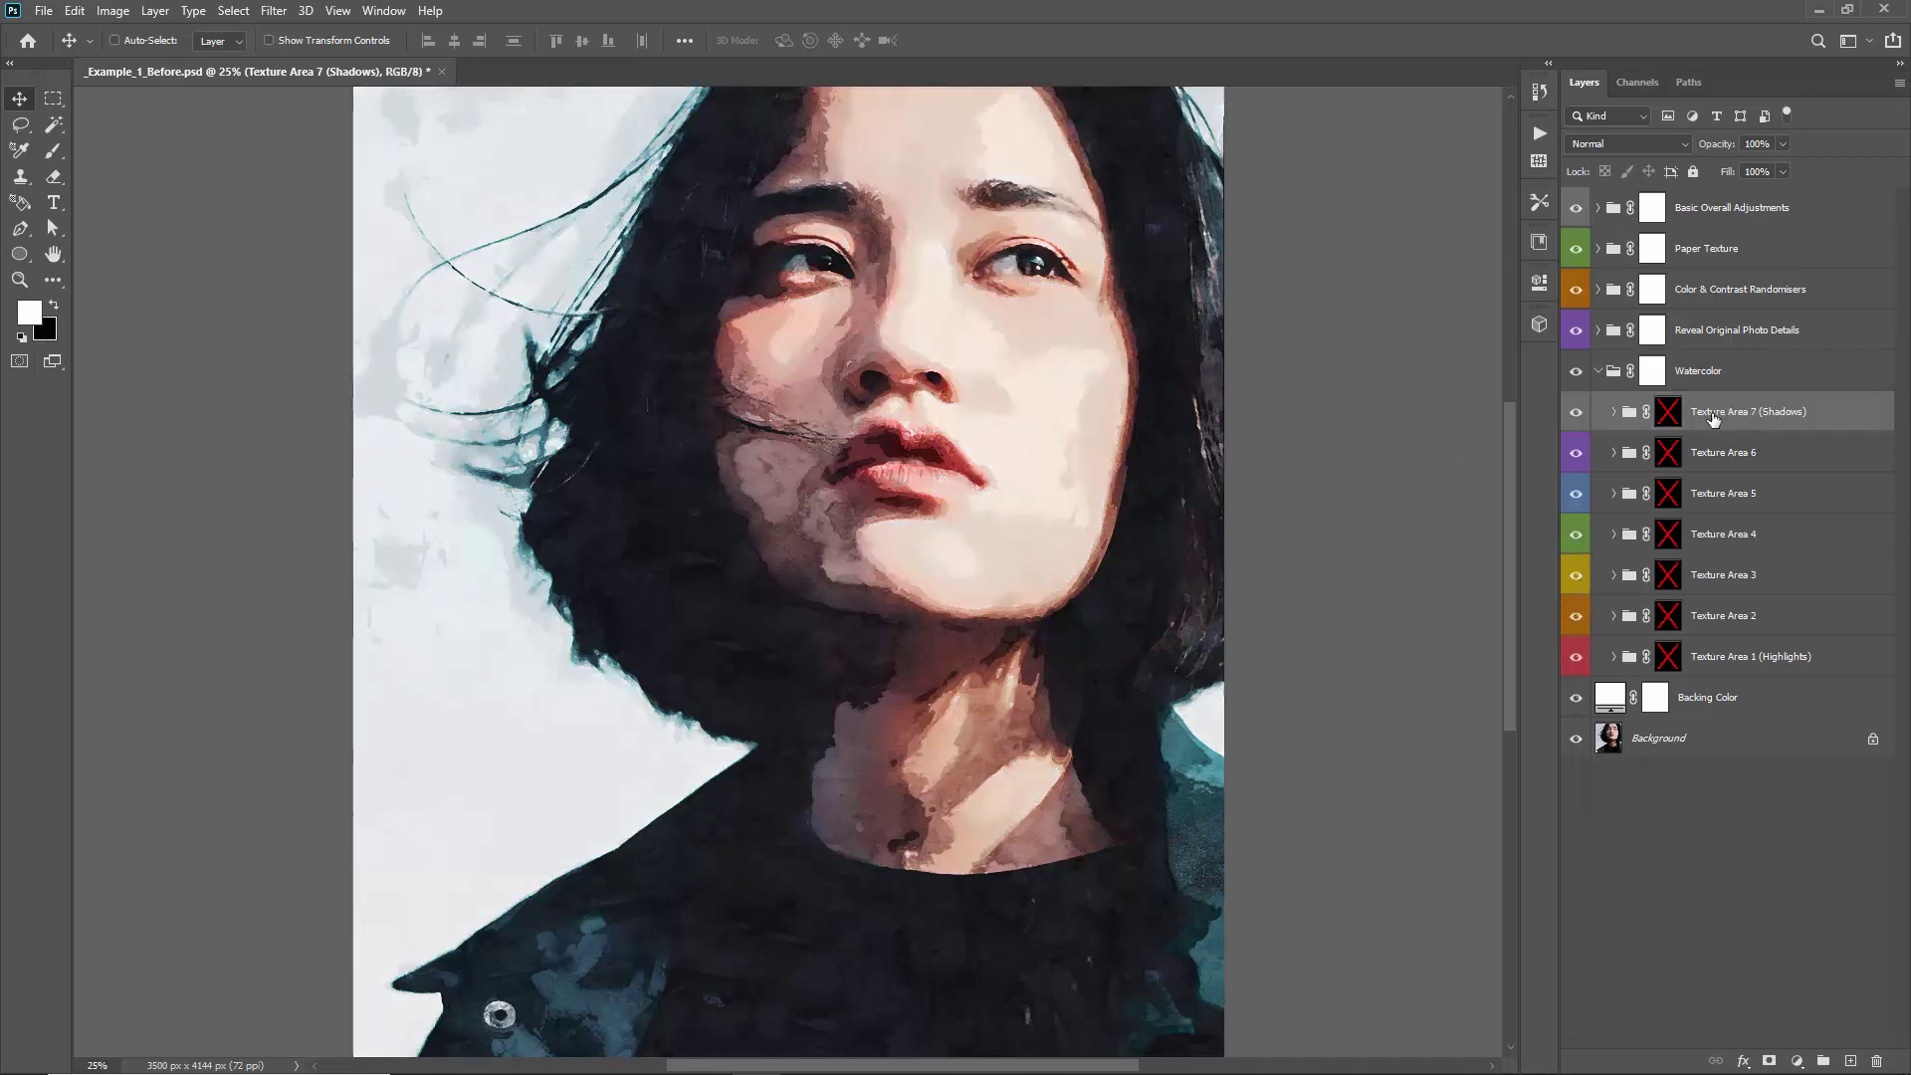
pyautogui.click(1613, 416)
pyautogui.click(1742, 452)
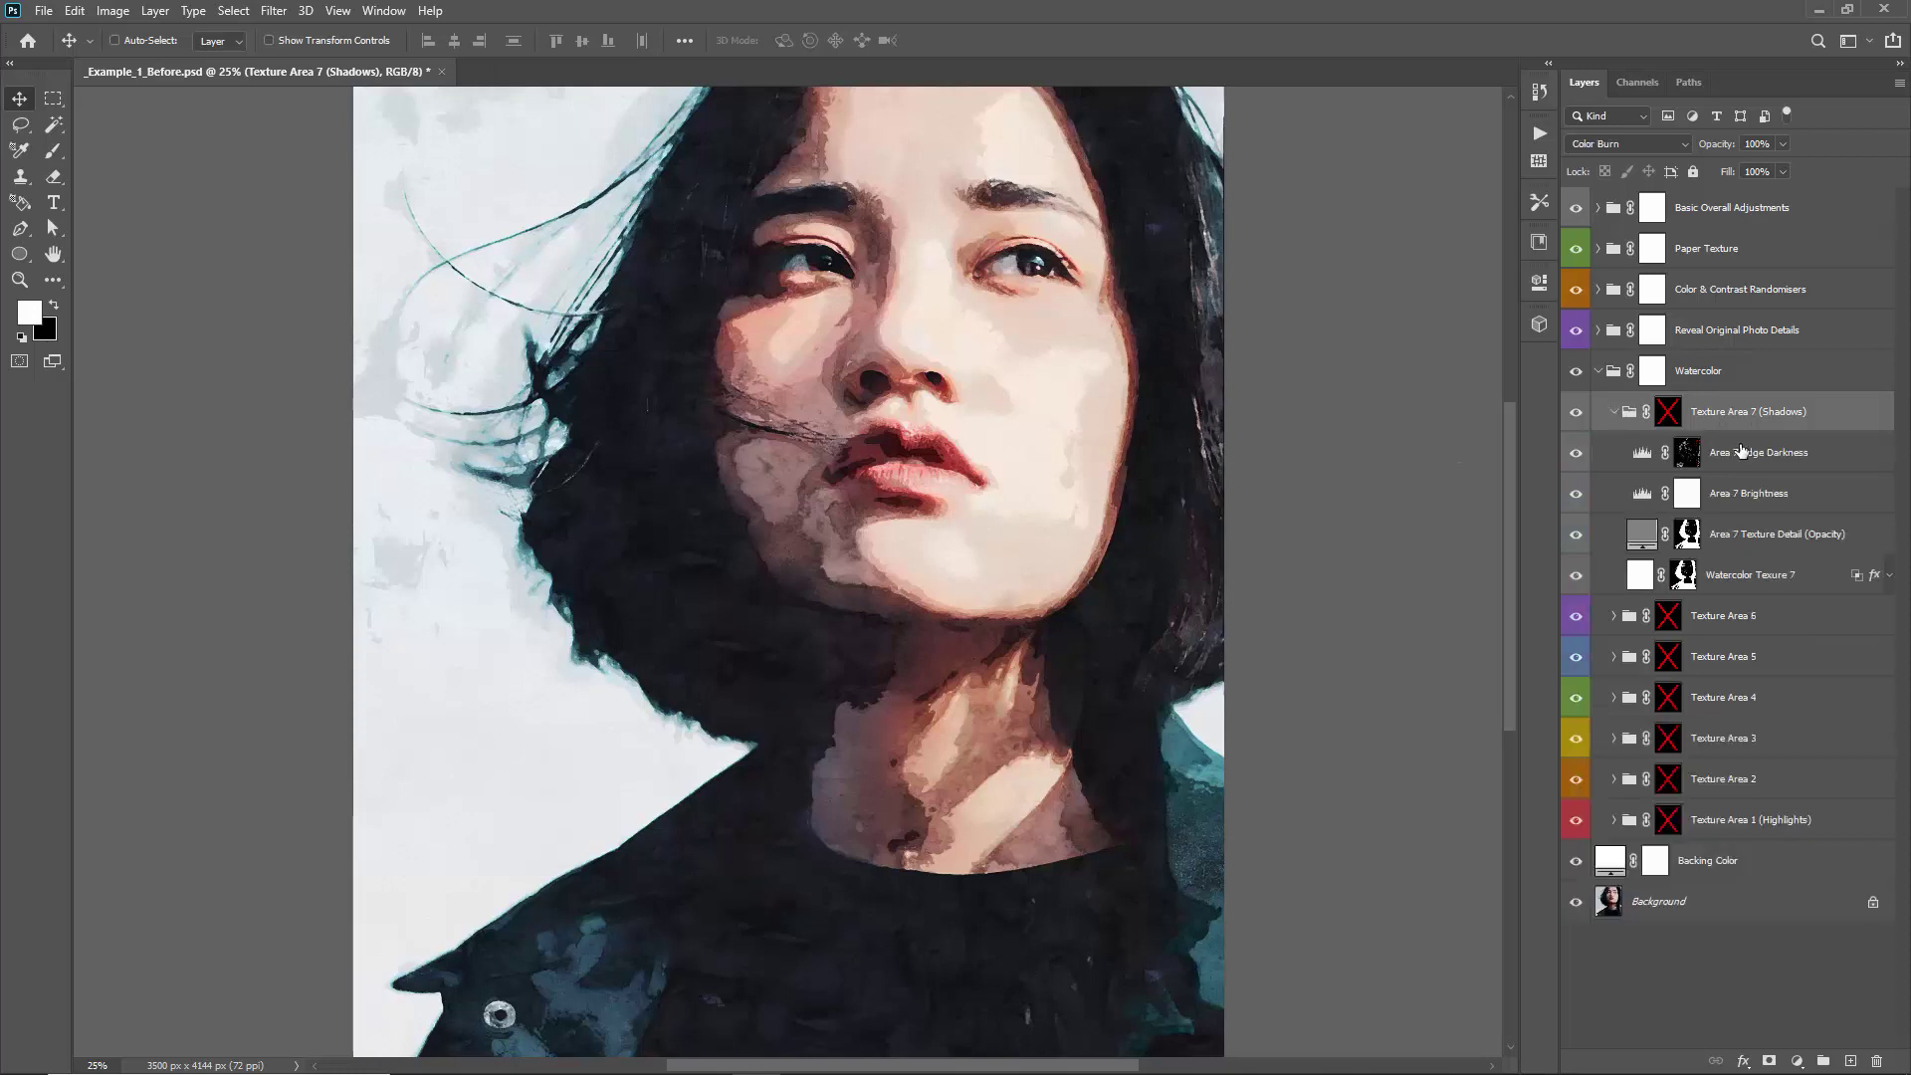
pyautogui.keyDown('shift'); pyautogui.click(1778, 577); pyautogui.keyUp('shift')
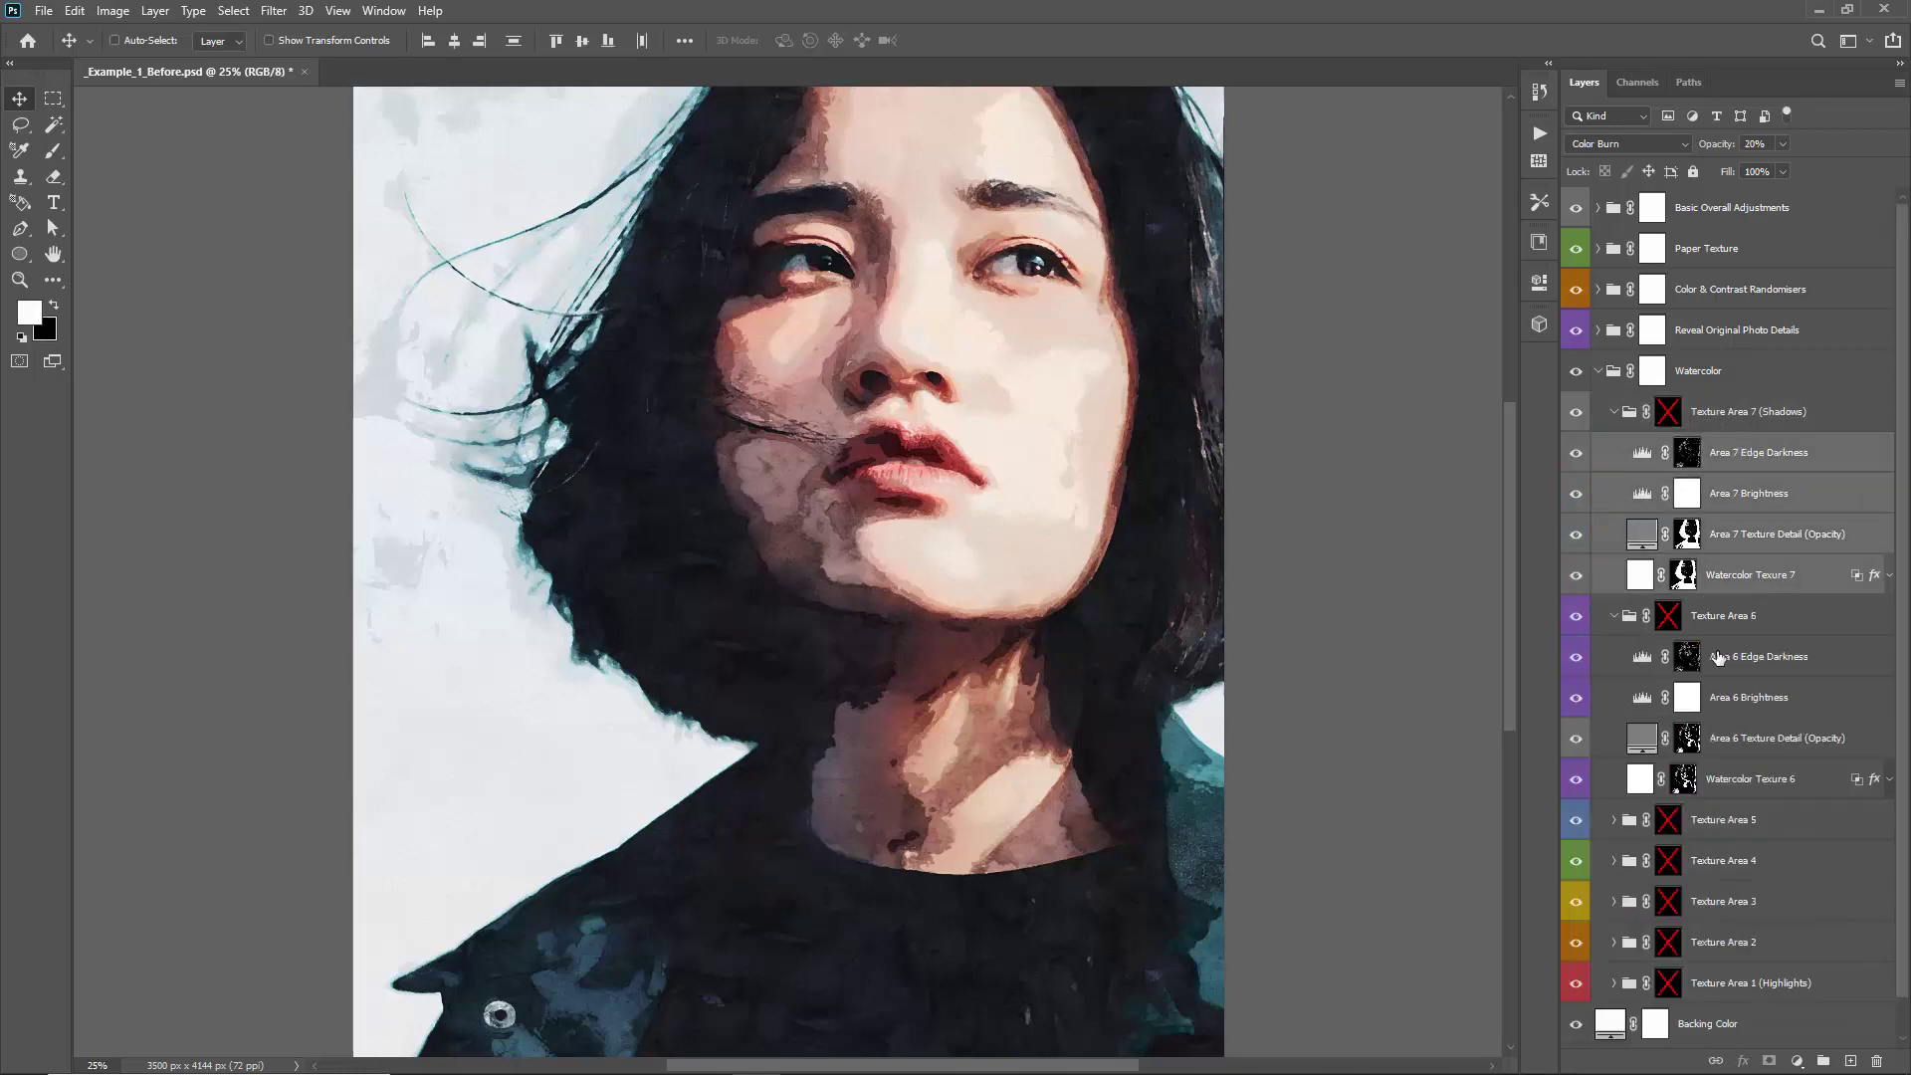
pyautogui.click(1751, 460)
pyautogui.hotkey('ctrl', 's')
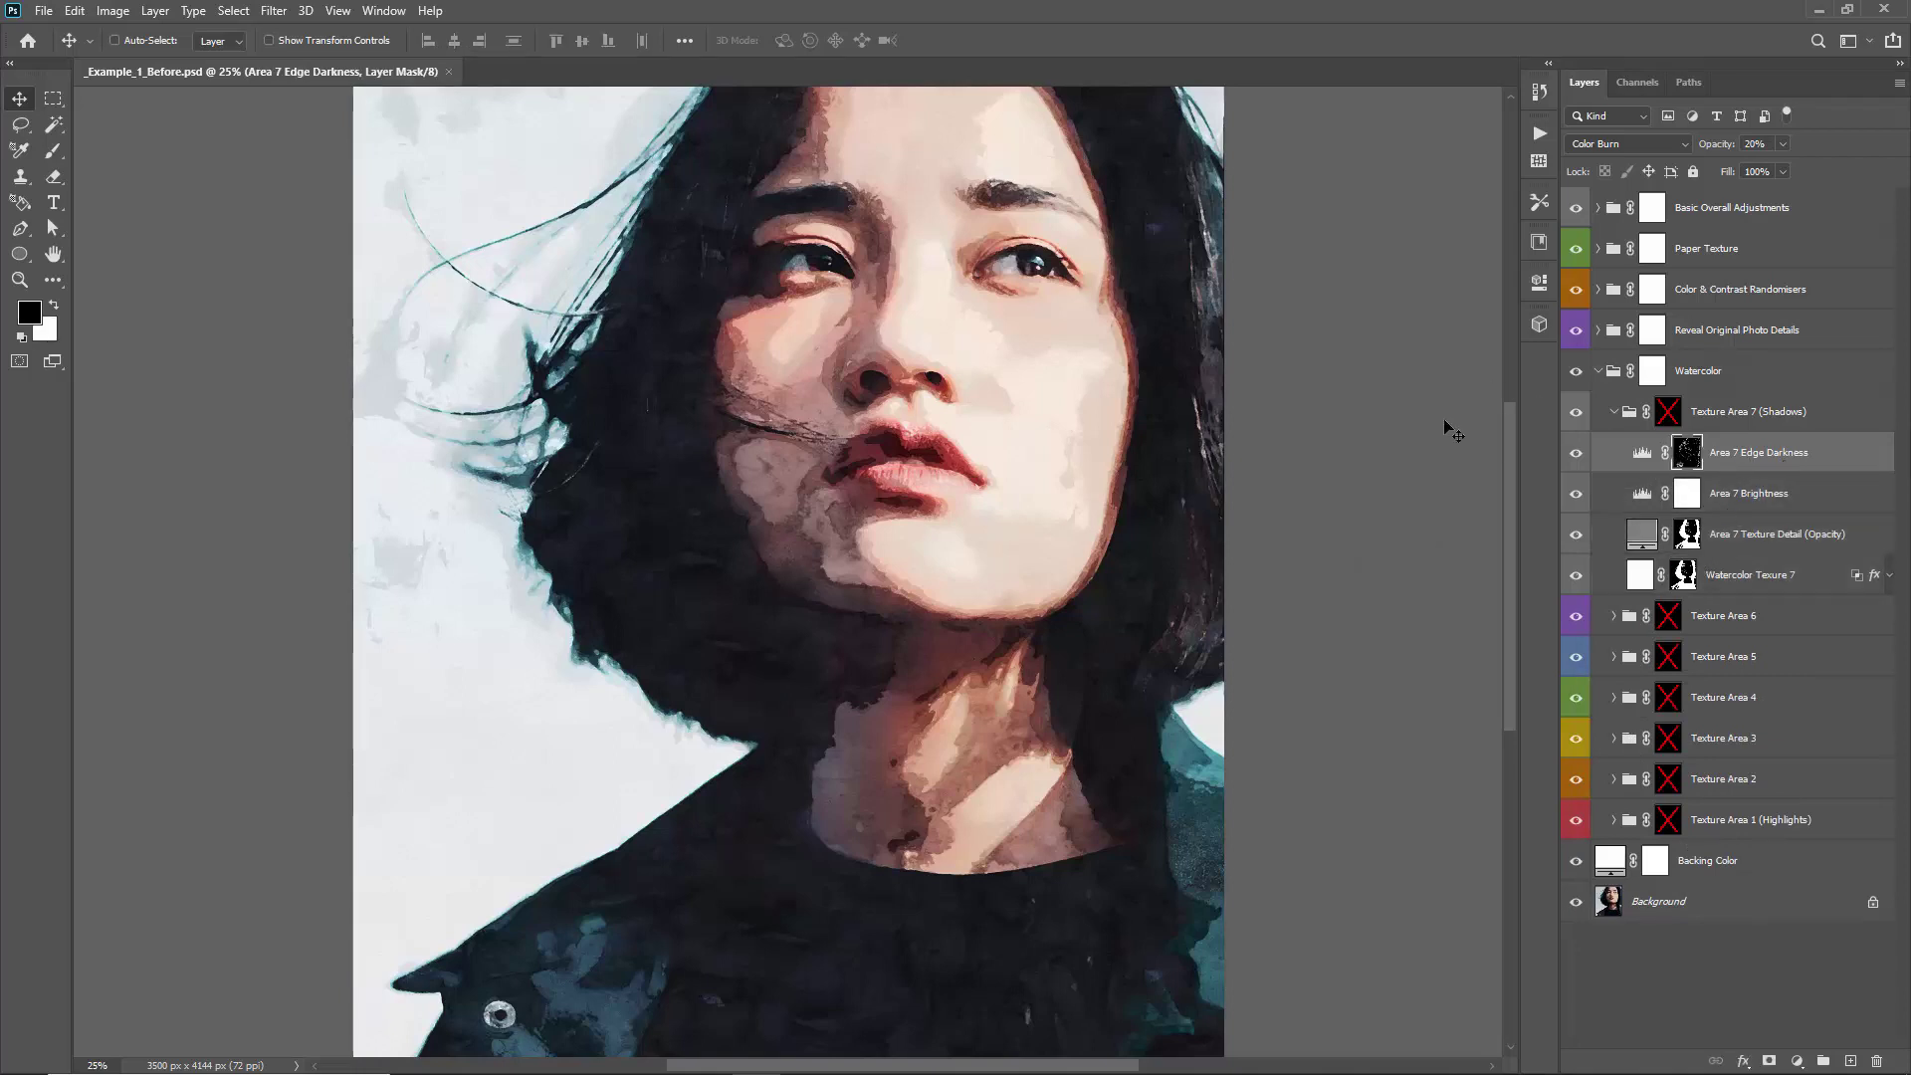
# Examine the jaw edge at 100%, comparing it with the Texture Area 7 (Shadows) group and its Edge Darkness layer off and on
pyautogui.click(1731, 463)
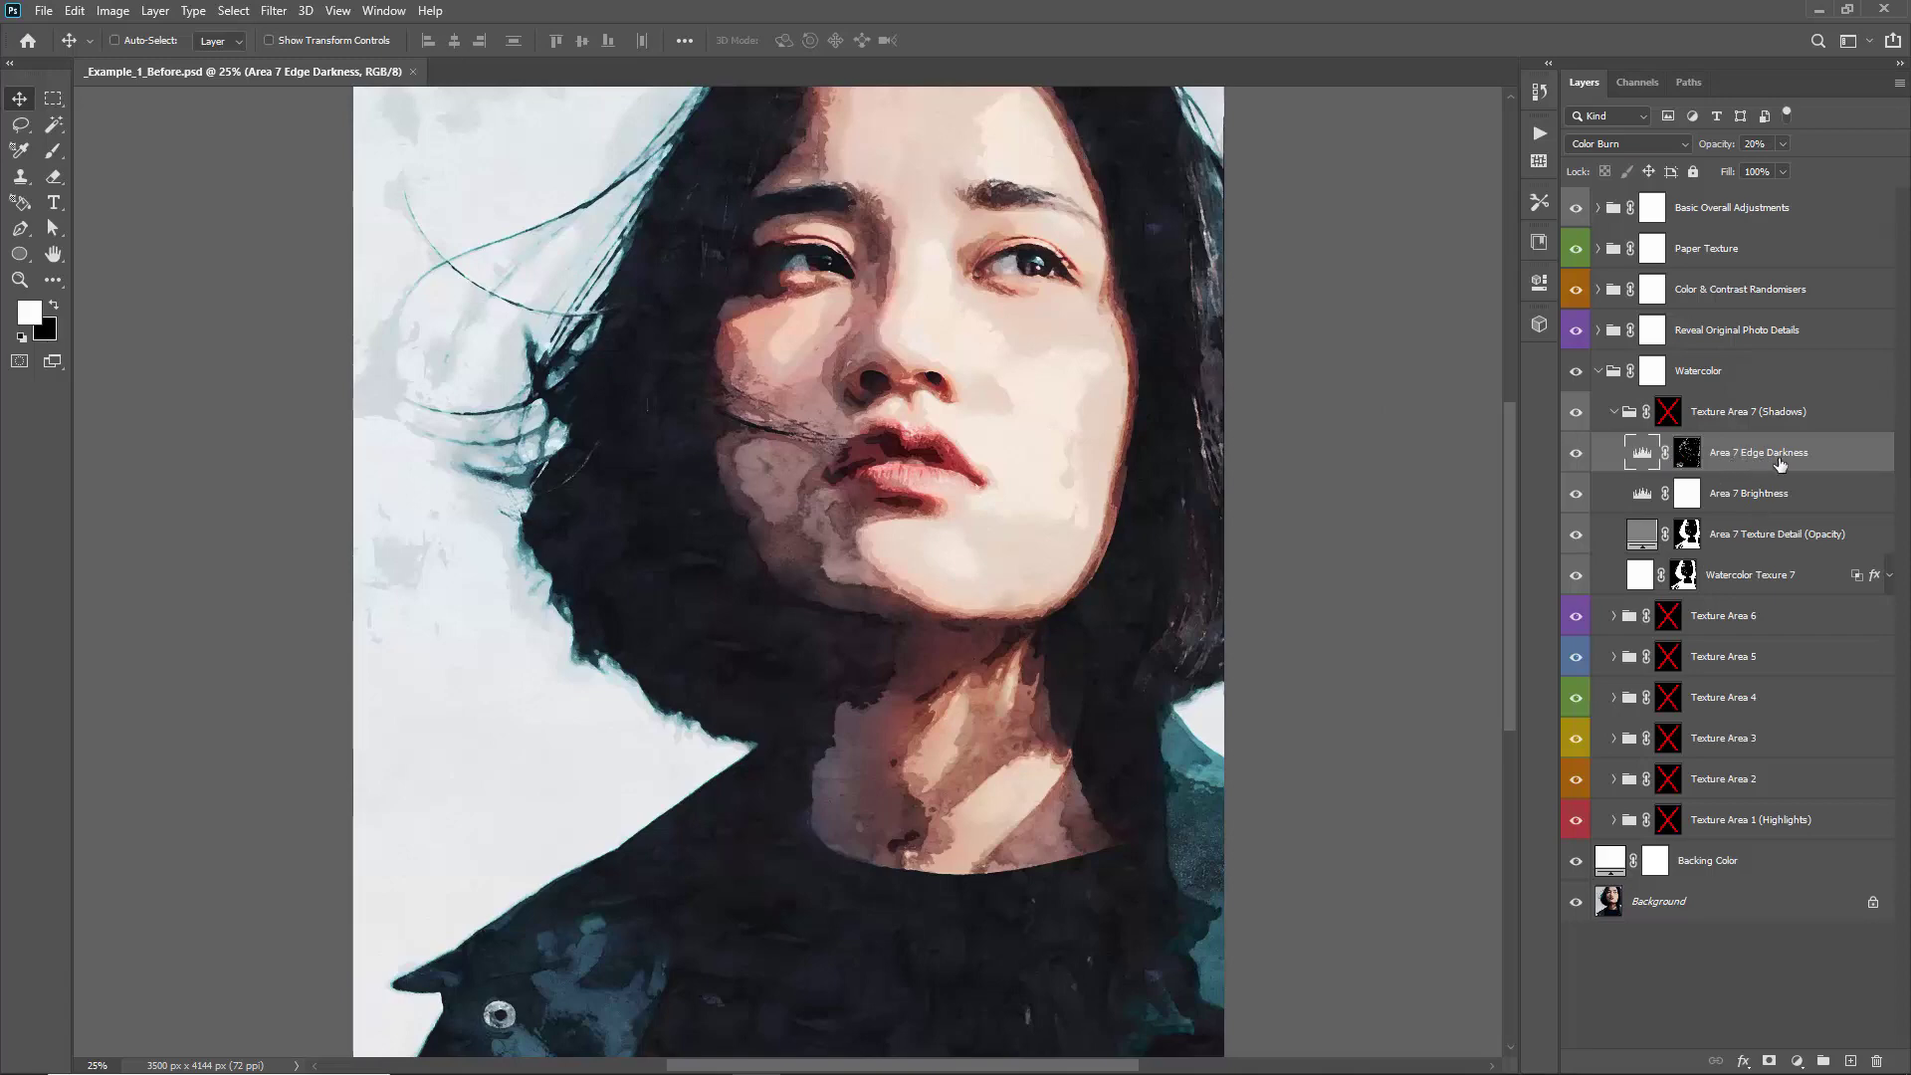
pyautogui.hotkey('ctrl', '1')
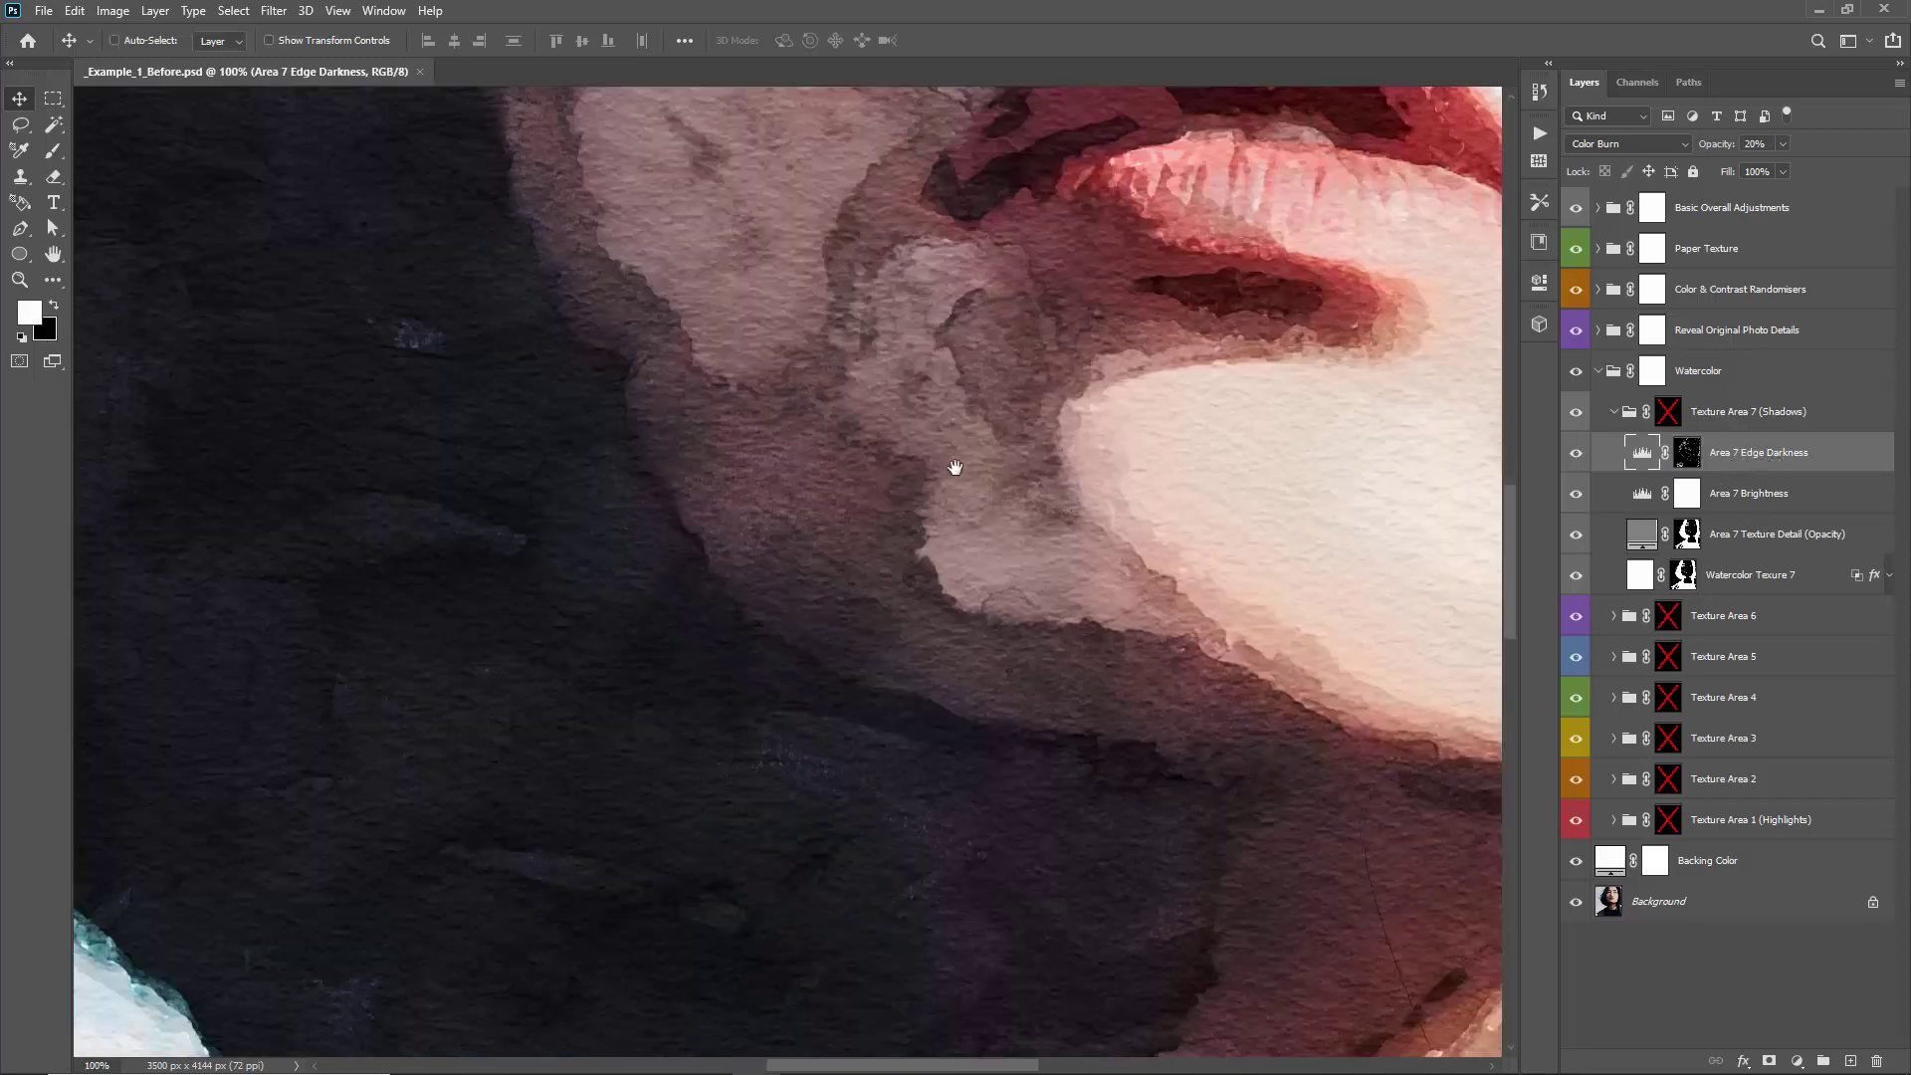
pyautogui.scroll(-2, 955, 461)
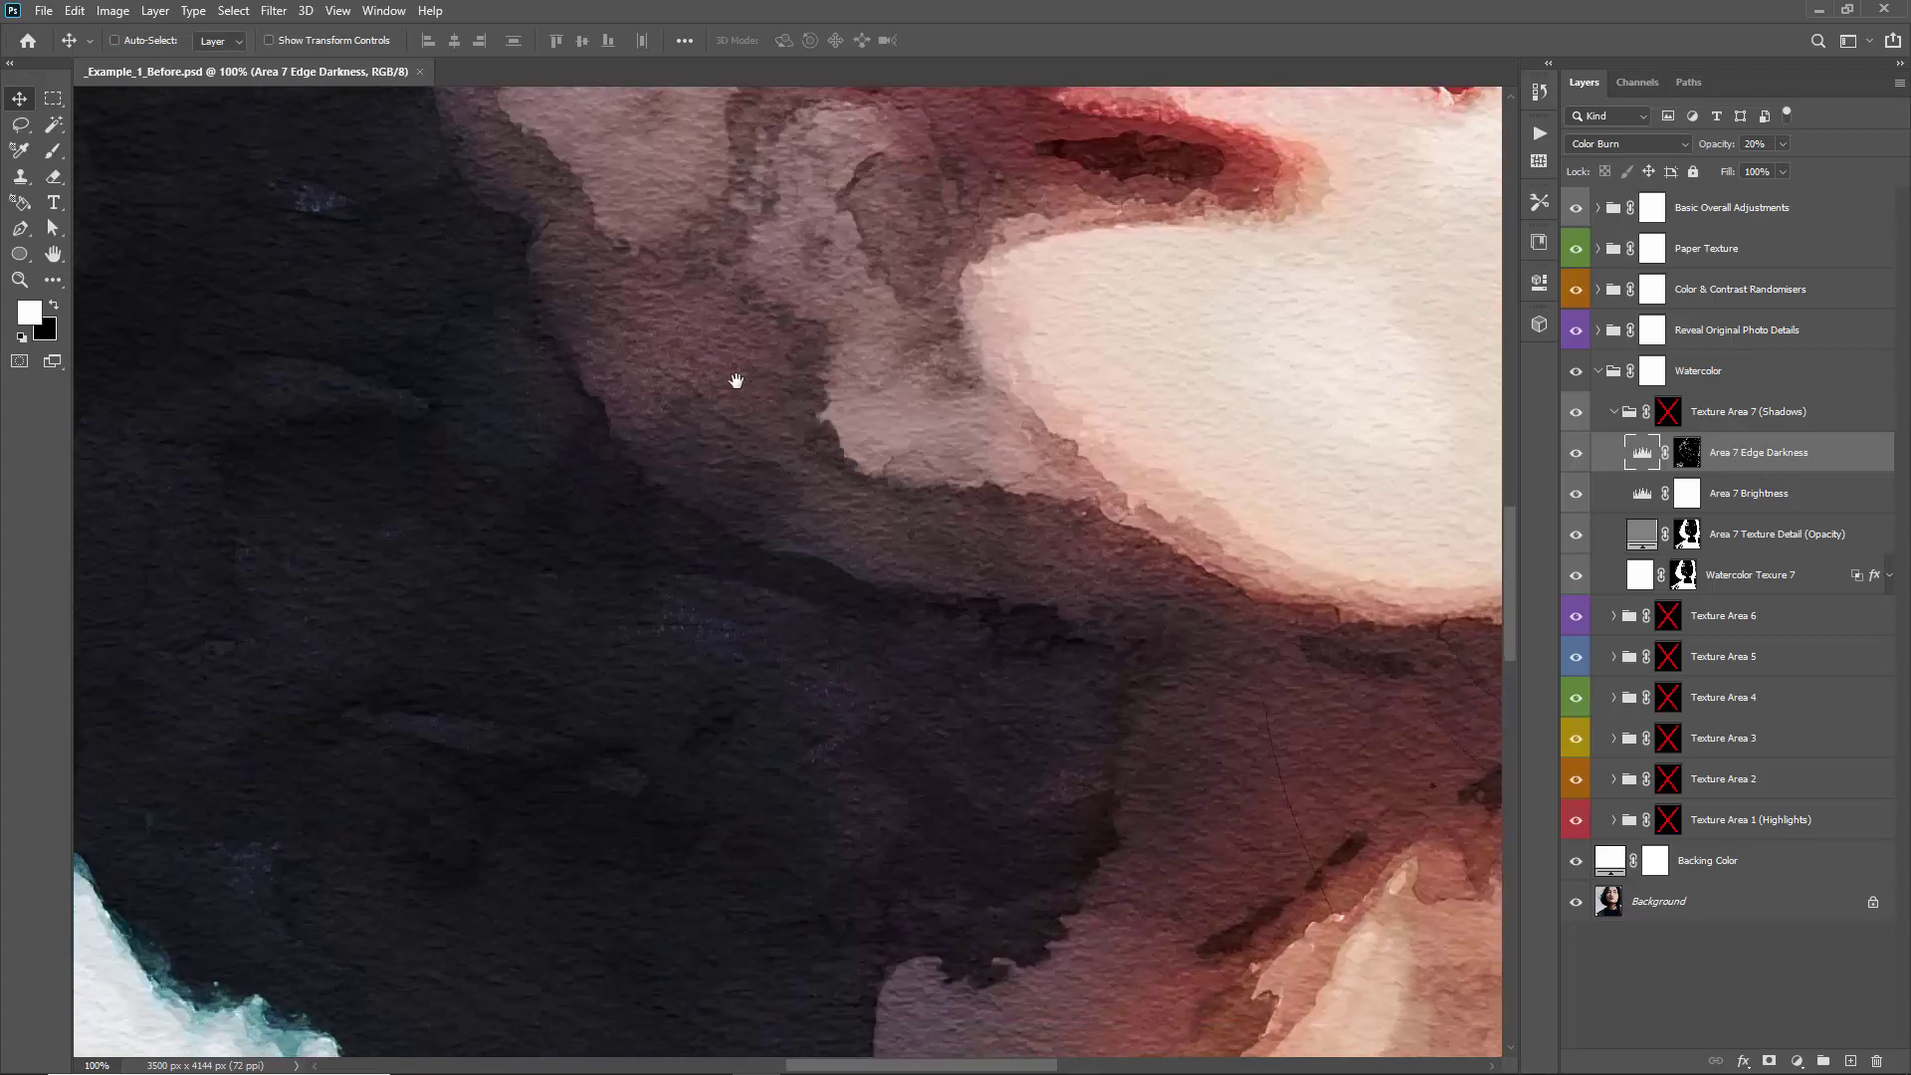
pyautogui.click(1575, 412)
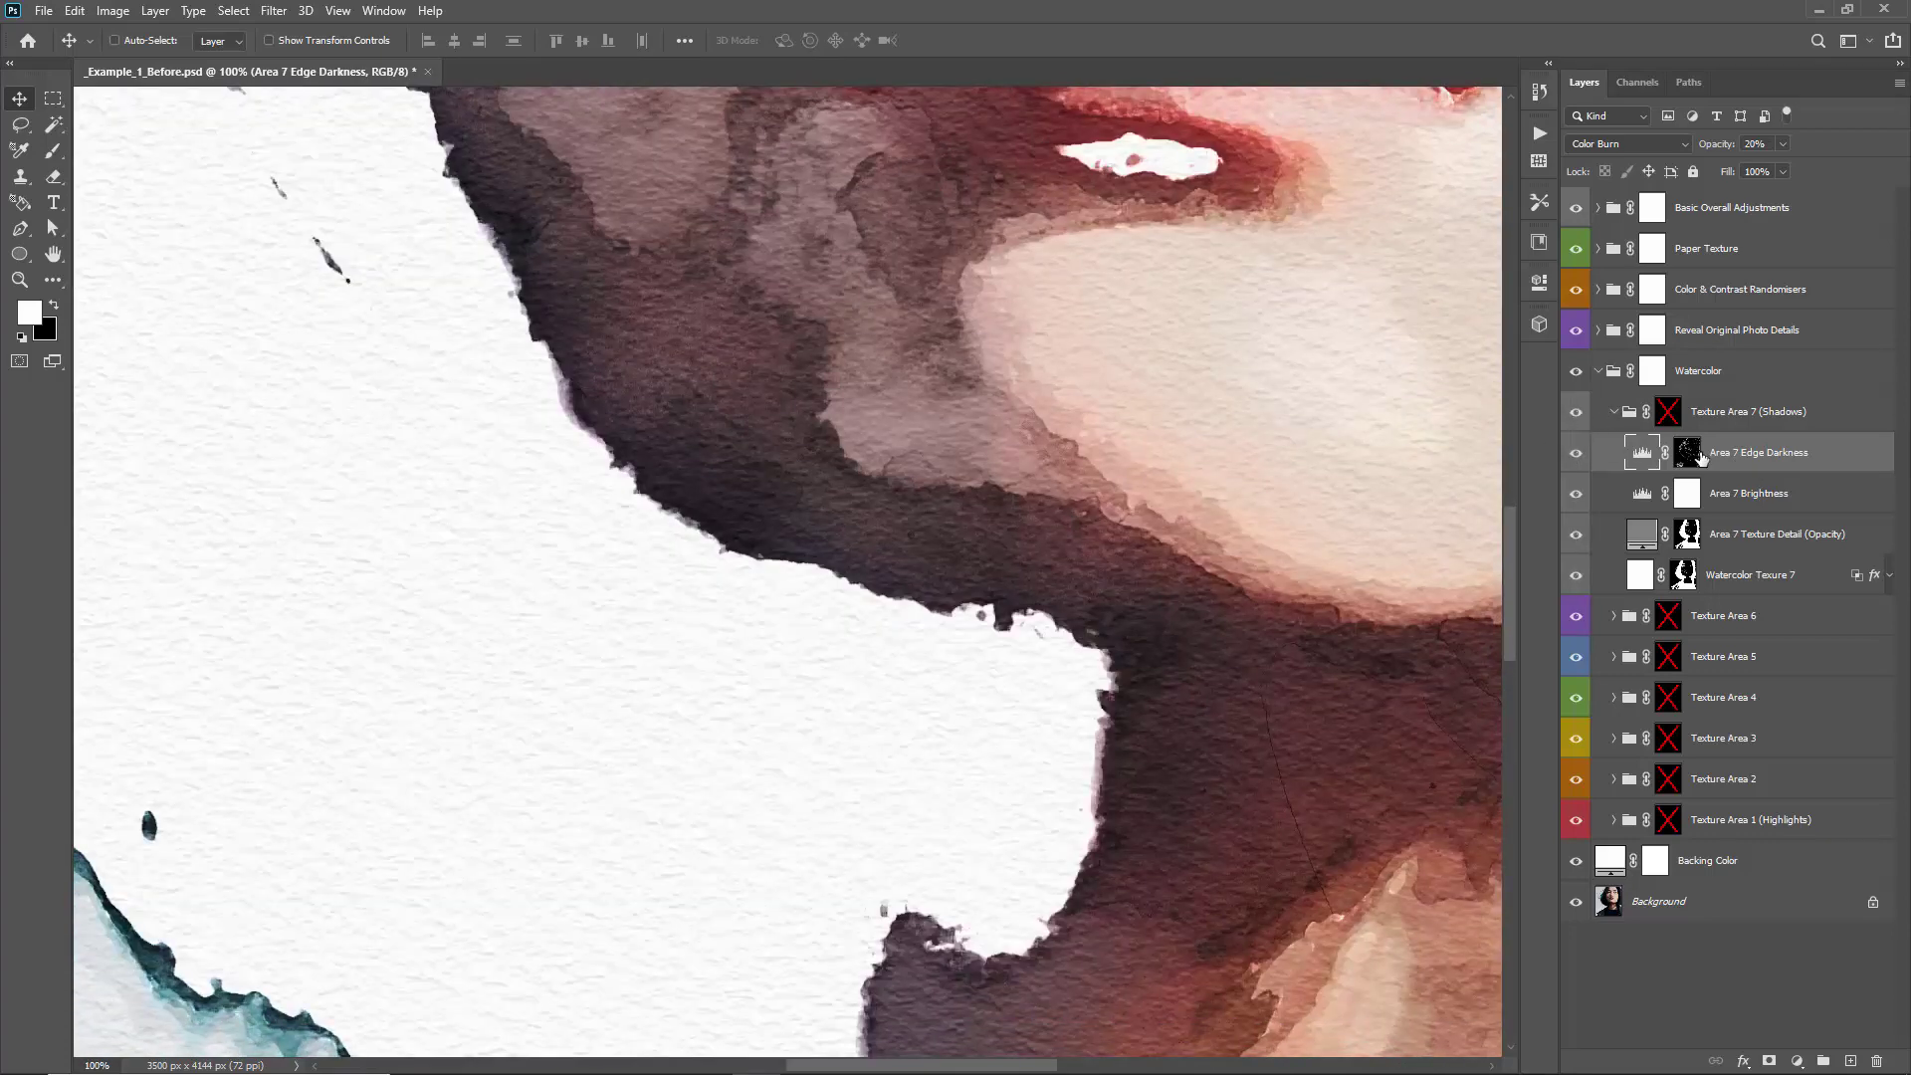
pyautogui.click(1574, 418)
pyautogui.click(1573, 457)
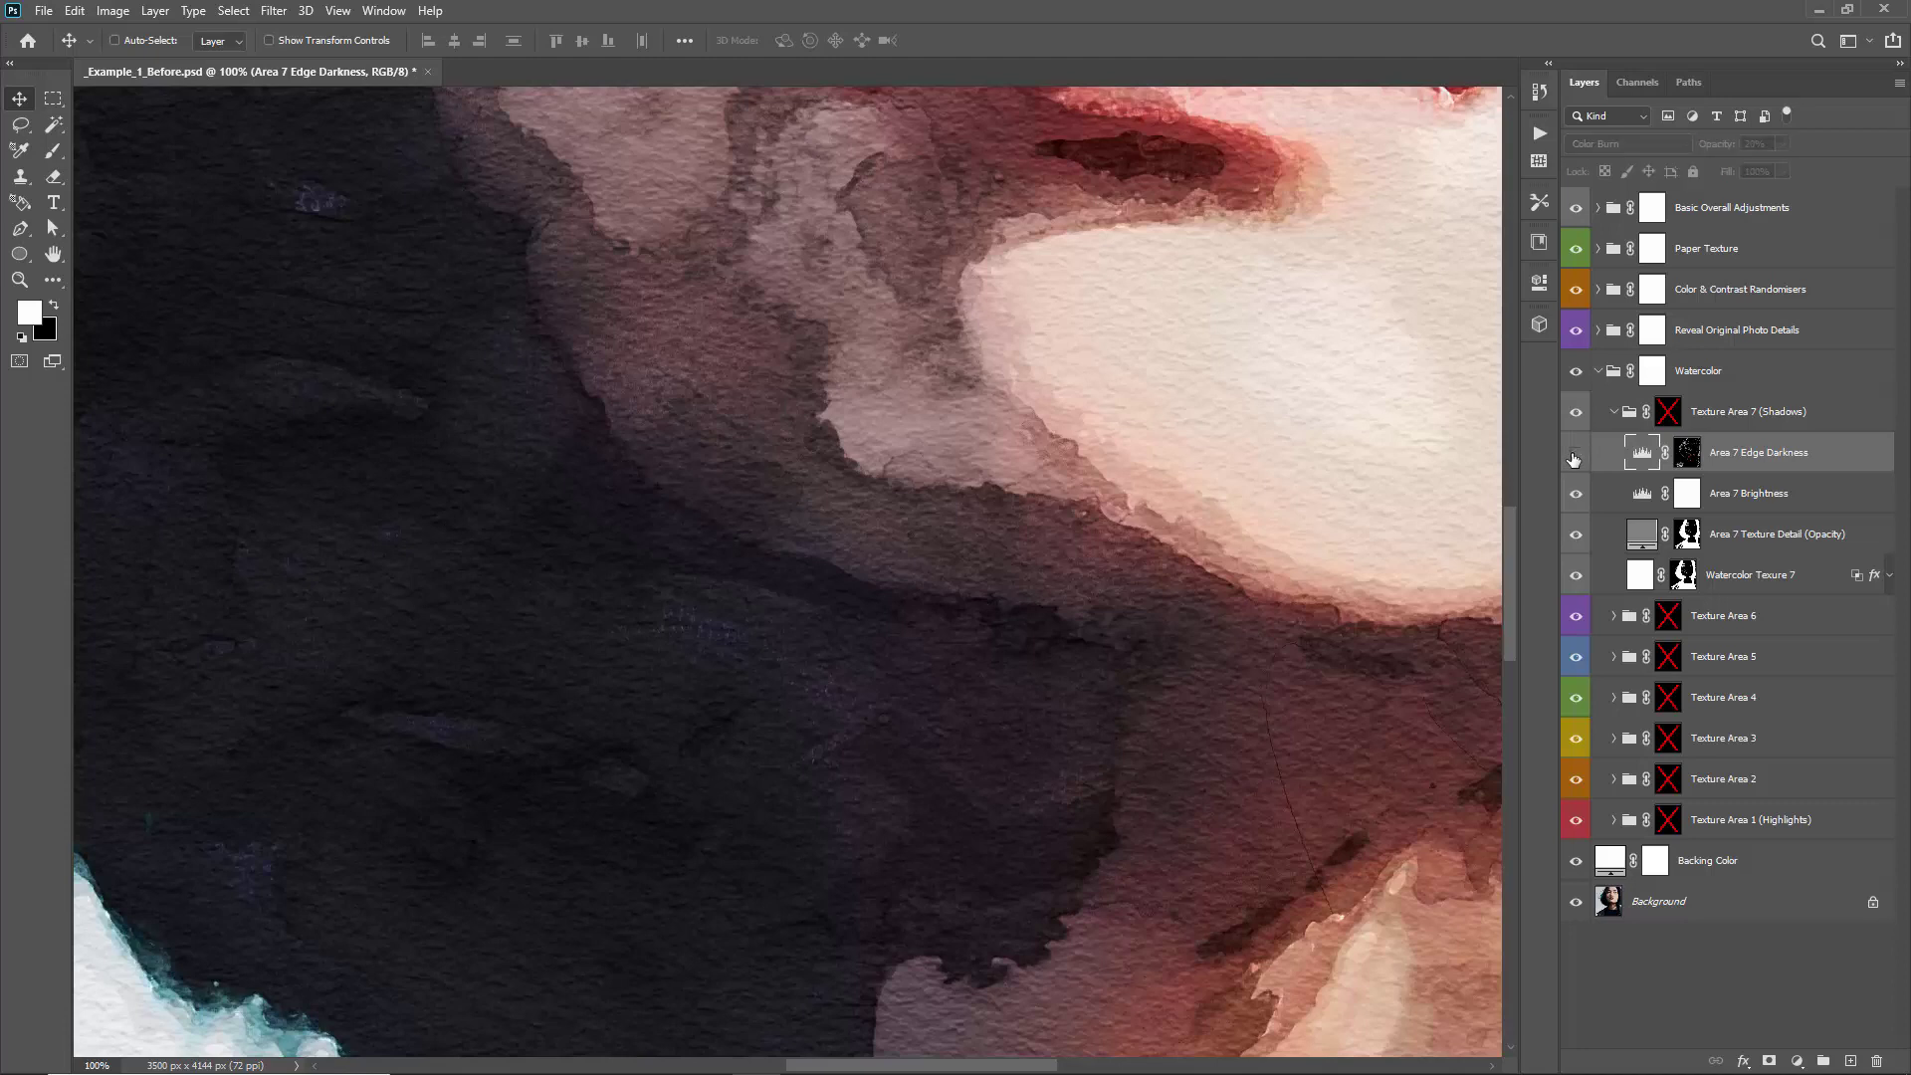
pyautogui.click(1574, 457)
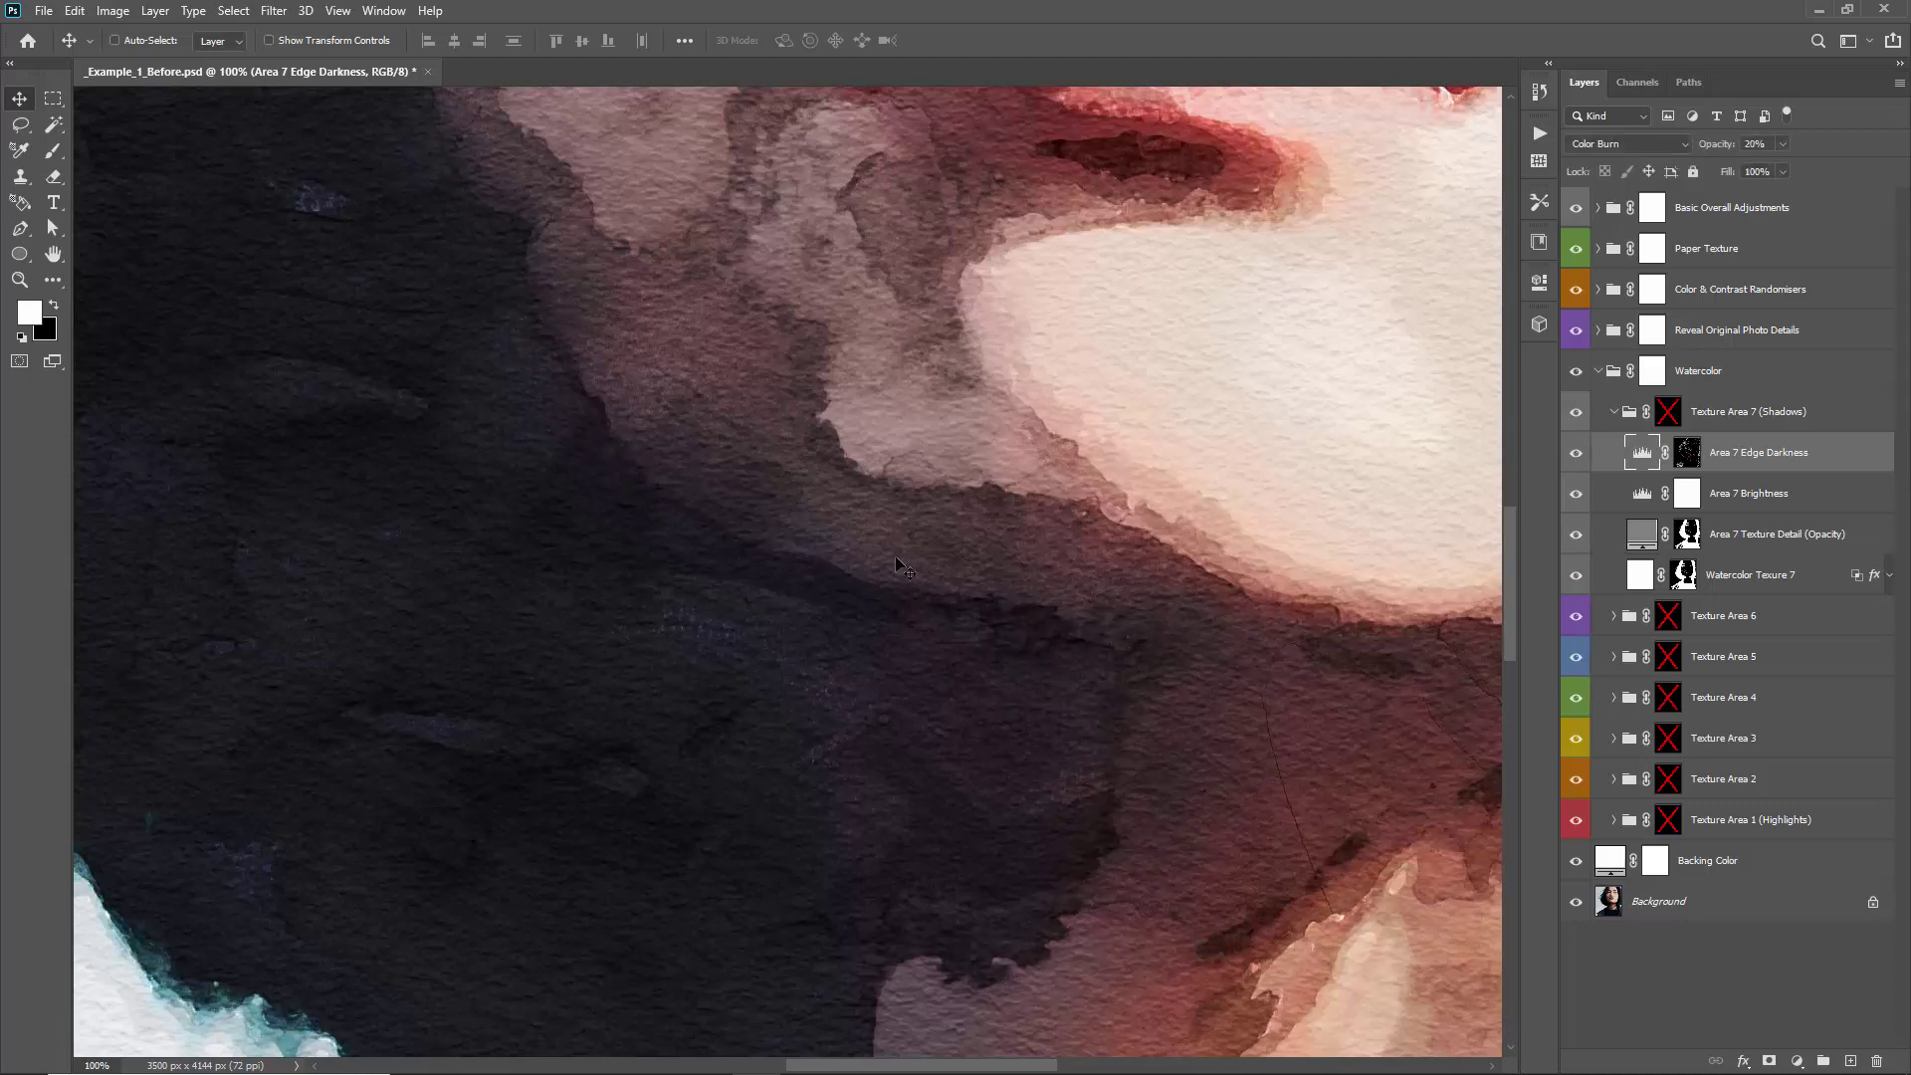
# Compare the shadow boundary around the cheek and jaw again without Texture Area 7 (Shadows) and without Area 7 Edge Darkness
pyautogui.moveTo(588, 316); pyautogui.dragTo(645, 444)
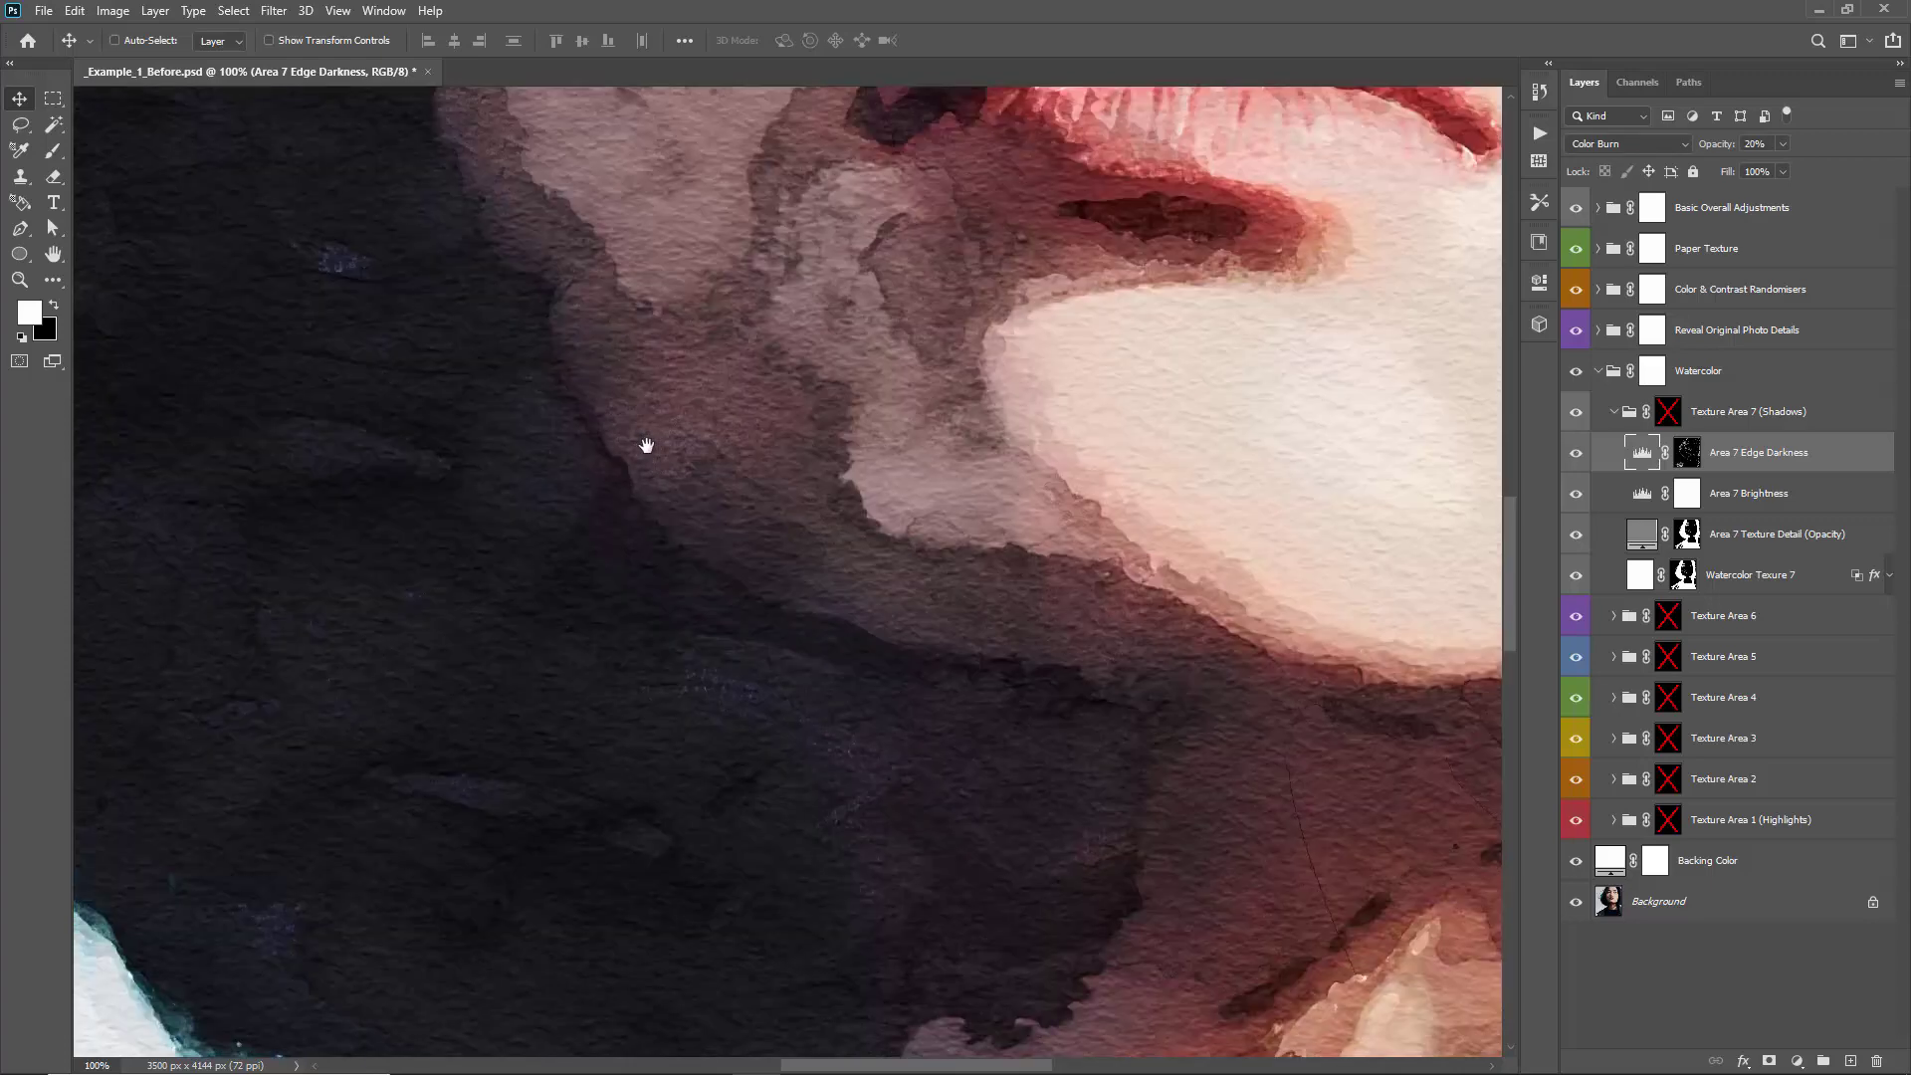
pyautogui.click(1574, 412)
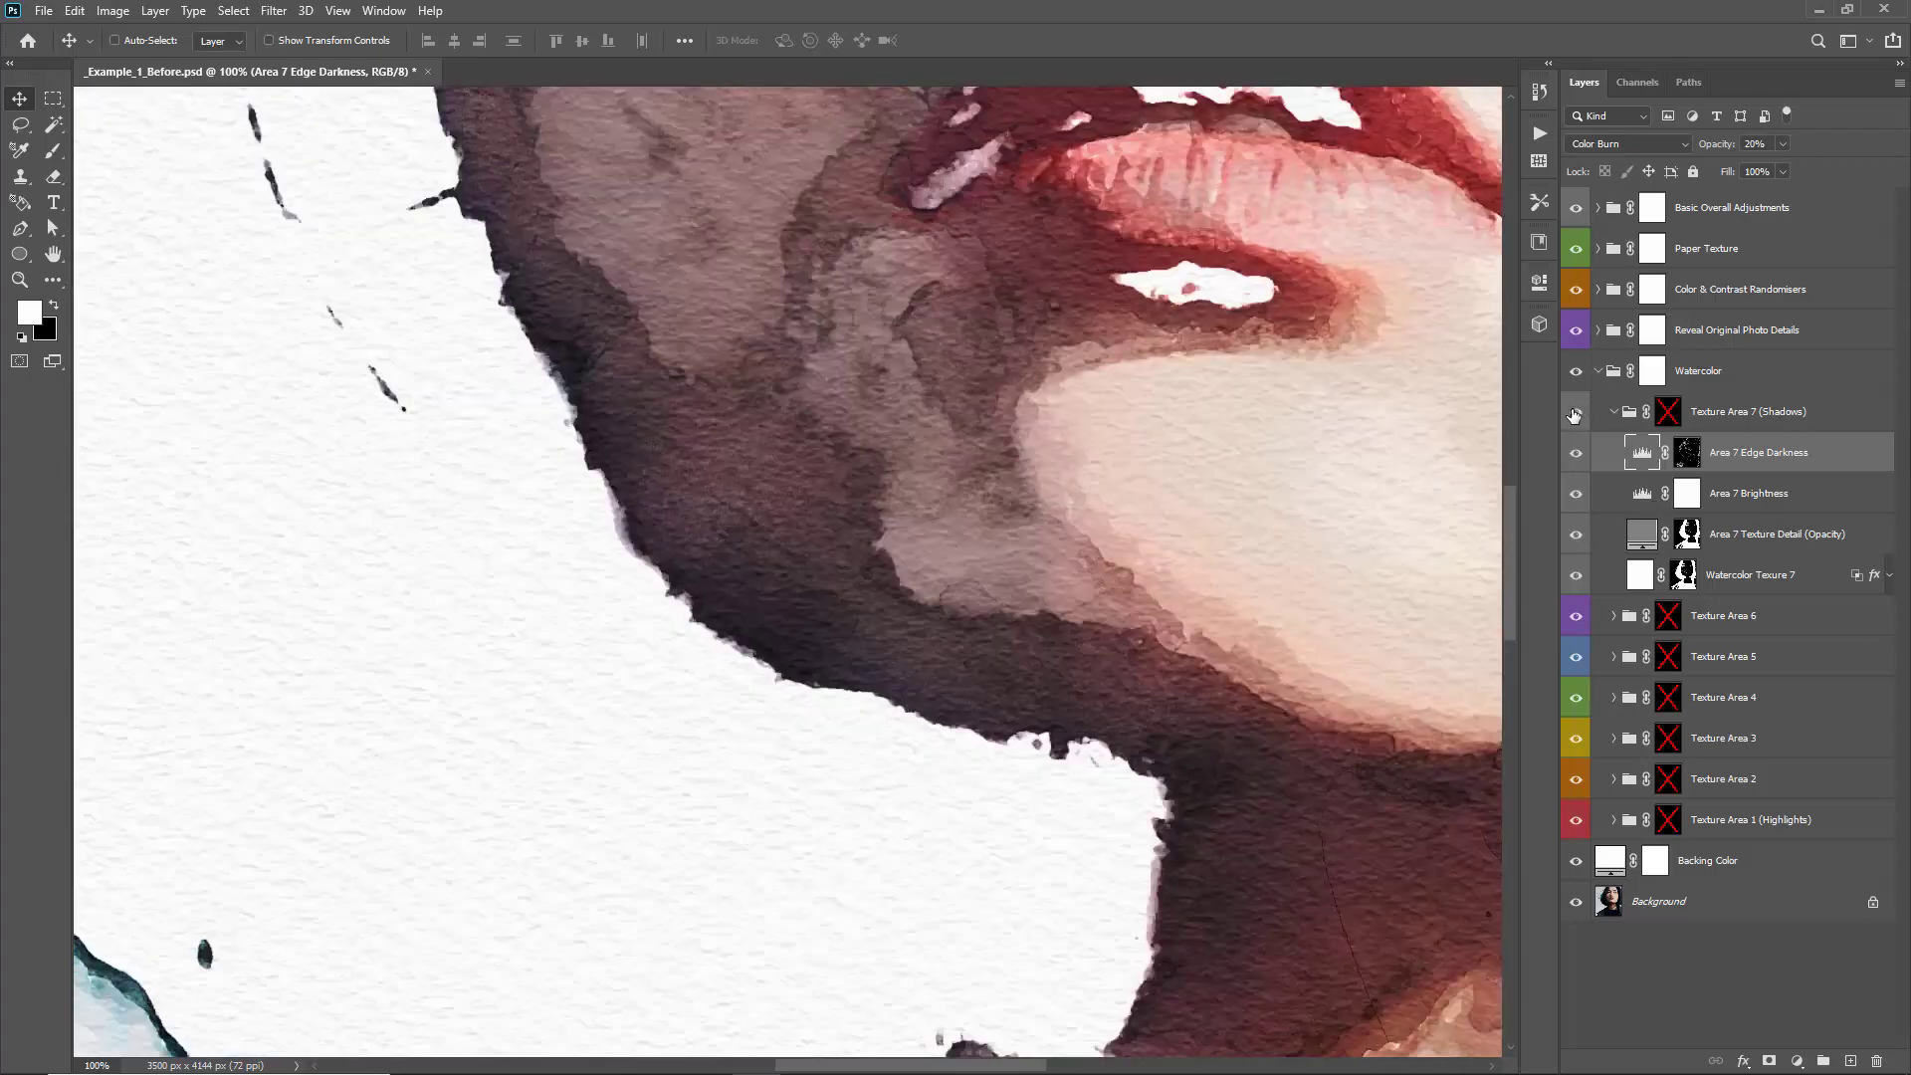
pyautogui.click(1574, 412)
pyautogui.moveTo(867, 431); pyautogui.dragTo(798, 381)
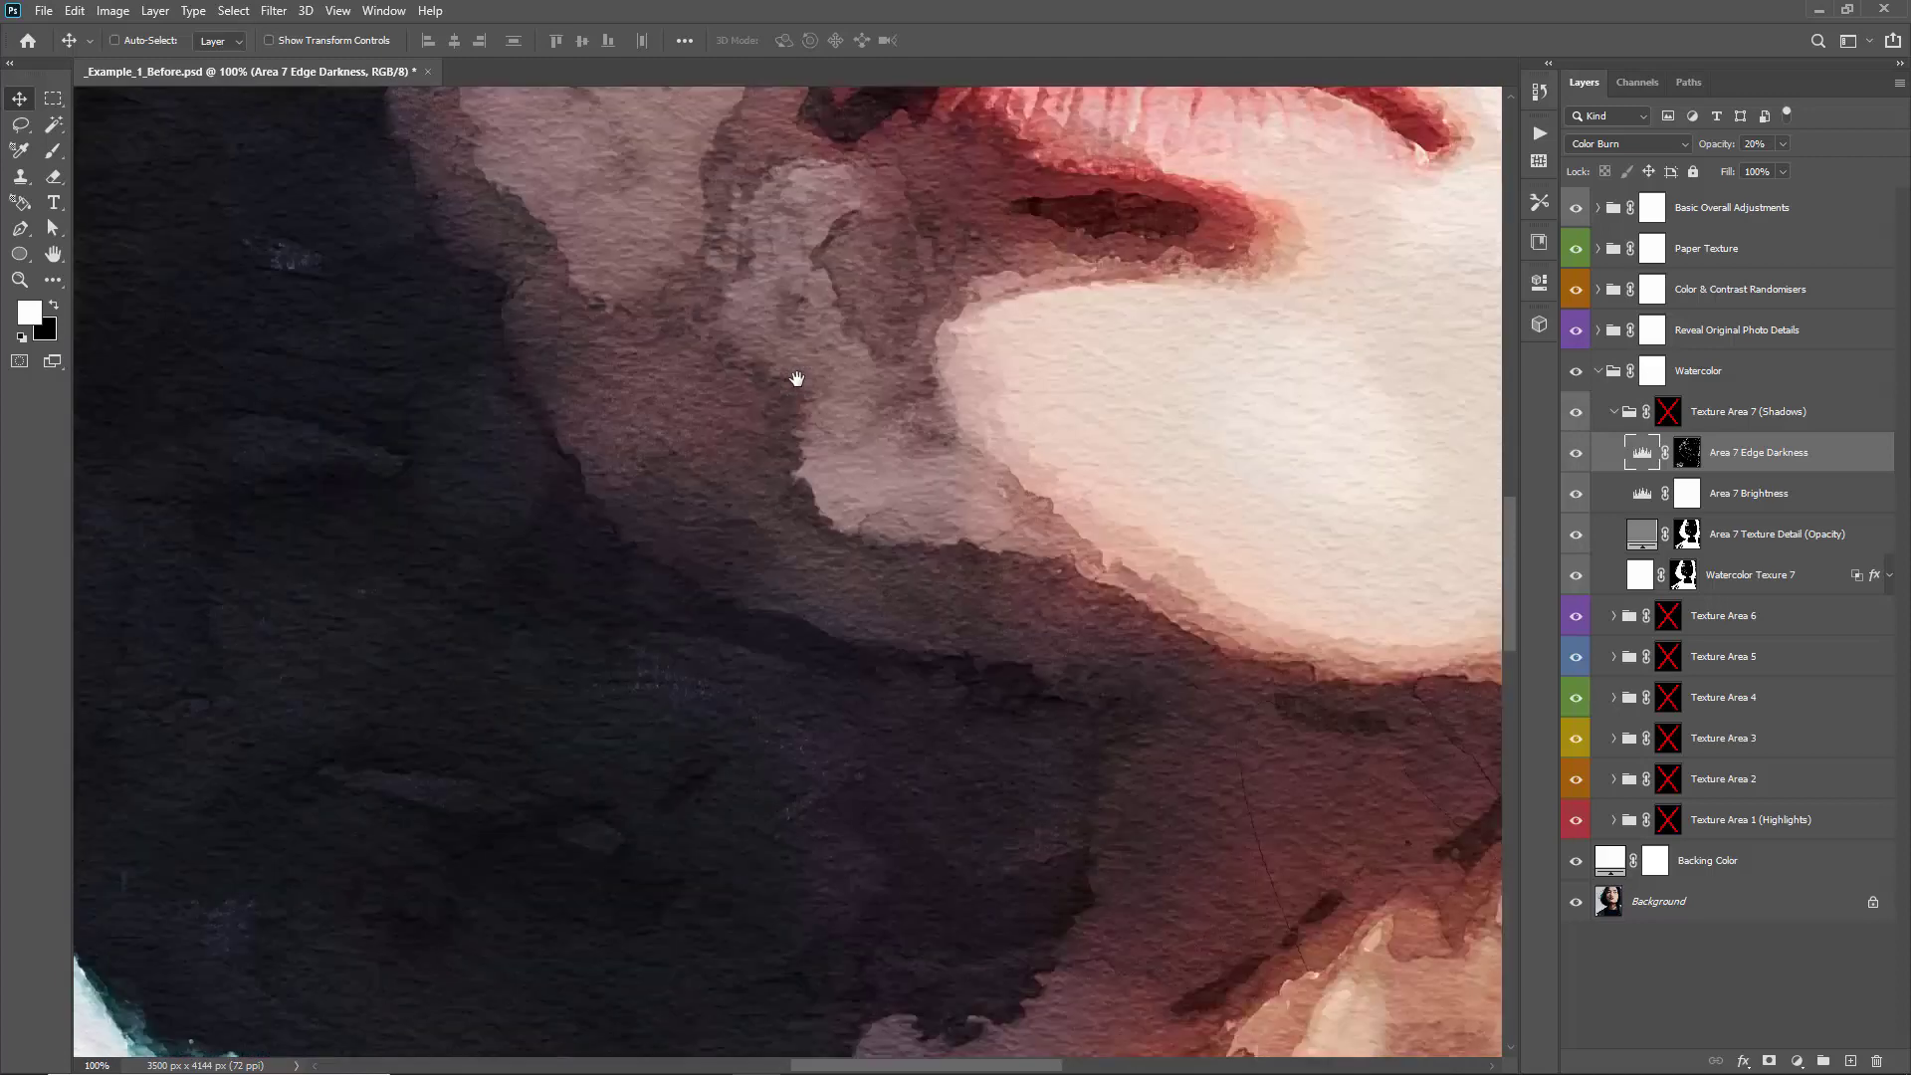
pyautogui.click(1576, 455)
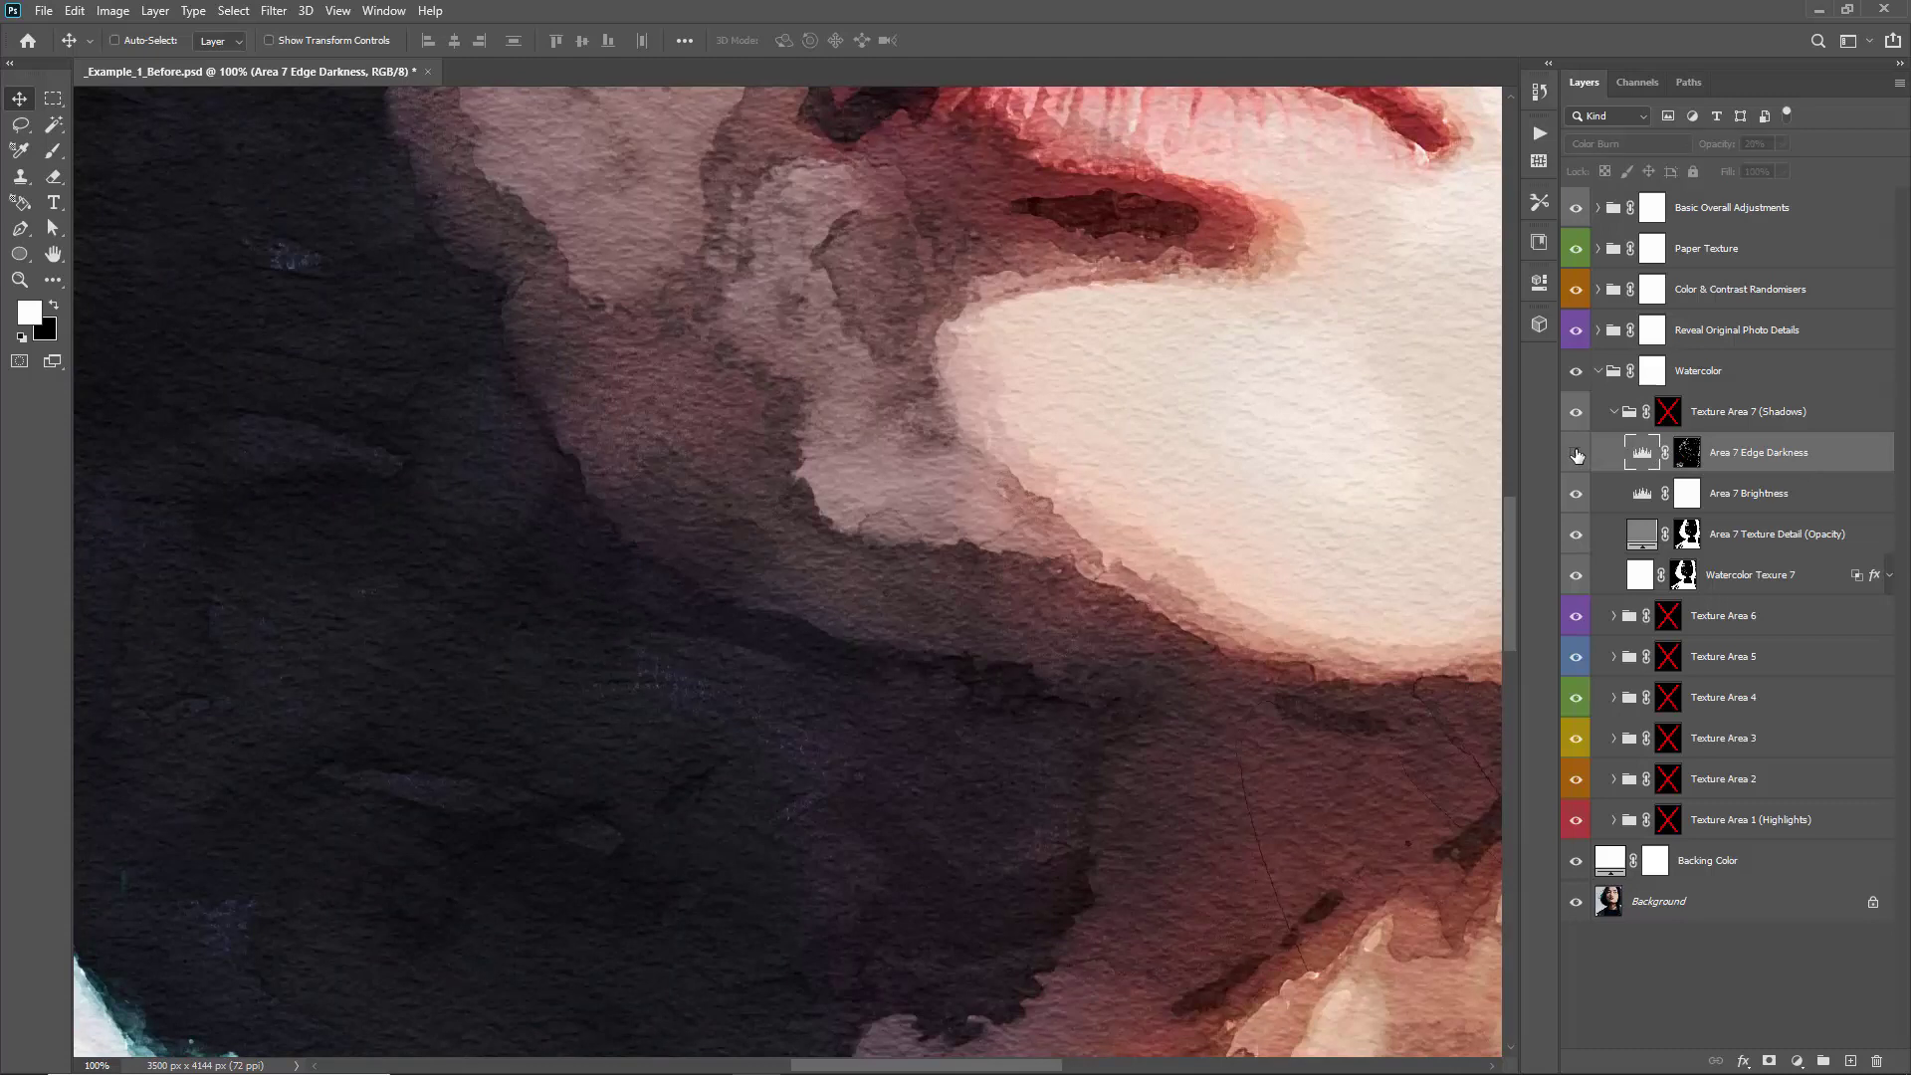
# Adjust the midtone input level in the Levels settings of Area 7 Edge Darkness
pyautogui.doubleClick(1641, 456)
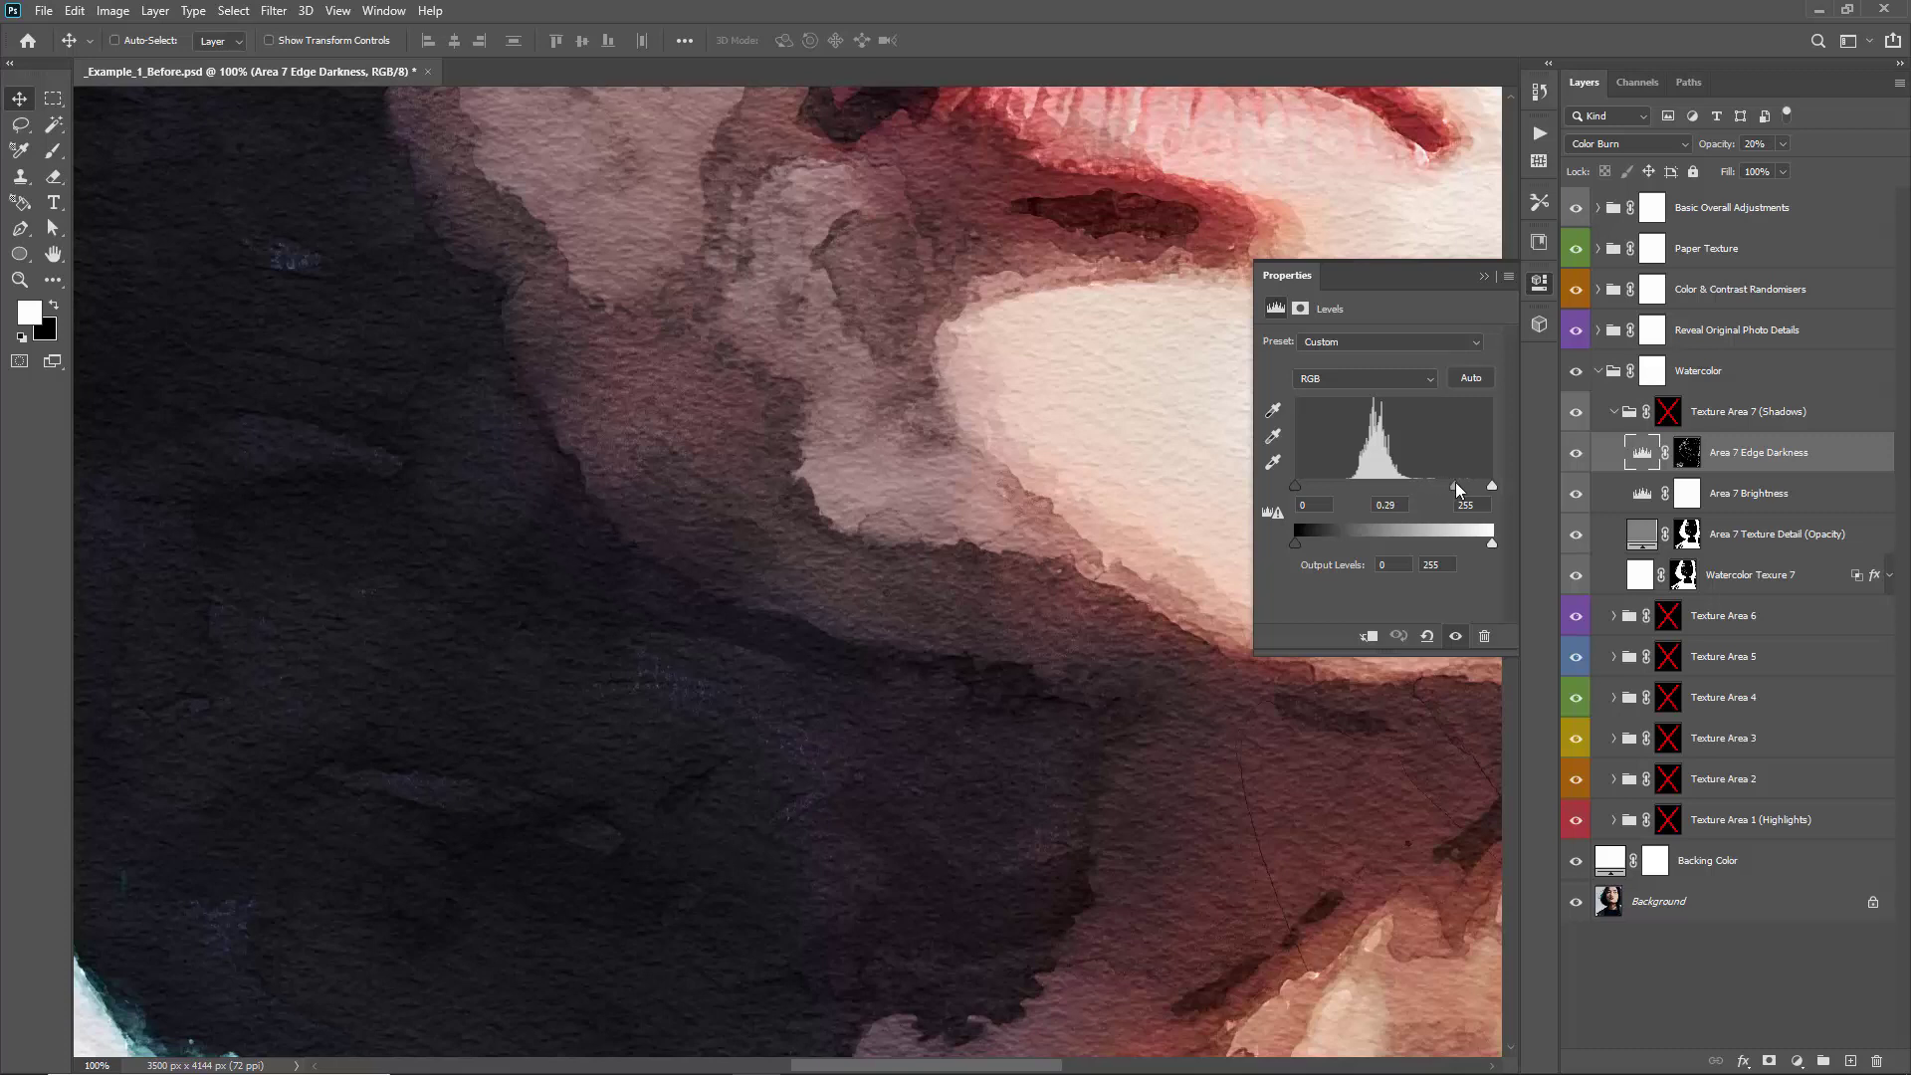
pyautogui.moveTo(1408, 486); pyautogui.dragTo(1402, 486)
pyautogui.click(1485, 276)
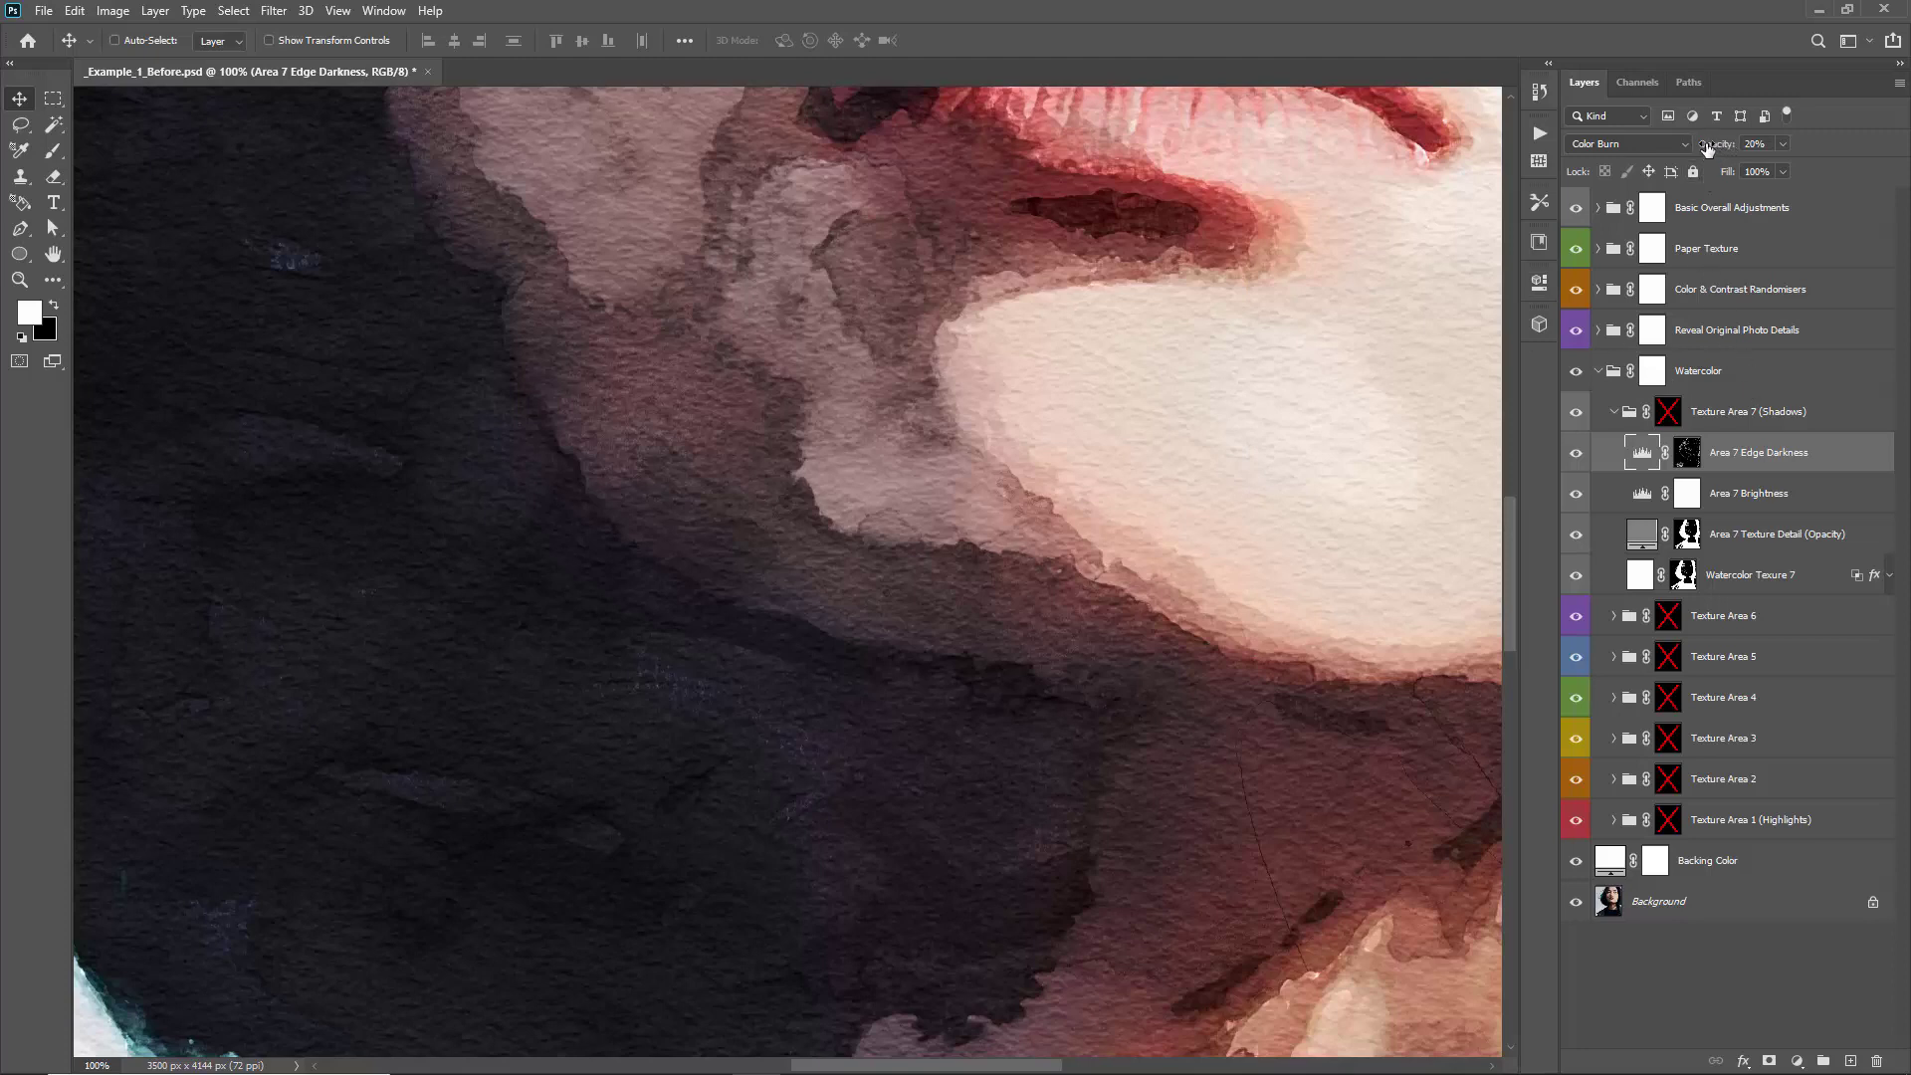
# Try Area 7 Edge Darkness at 100% opacity, and set it back to 20%
pyautogui.moveTo(1707, 147); pyautogui.dragTo(1830, 157)
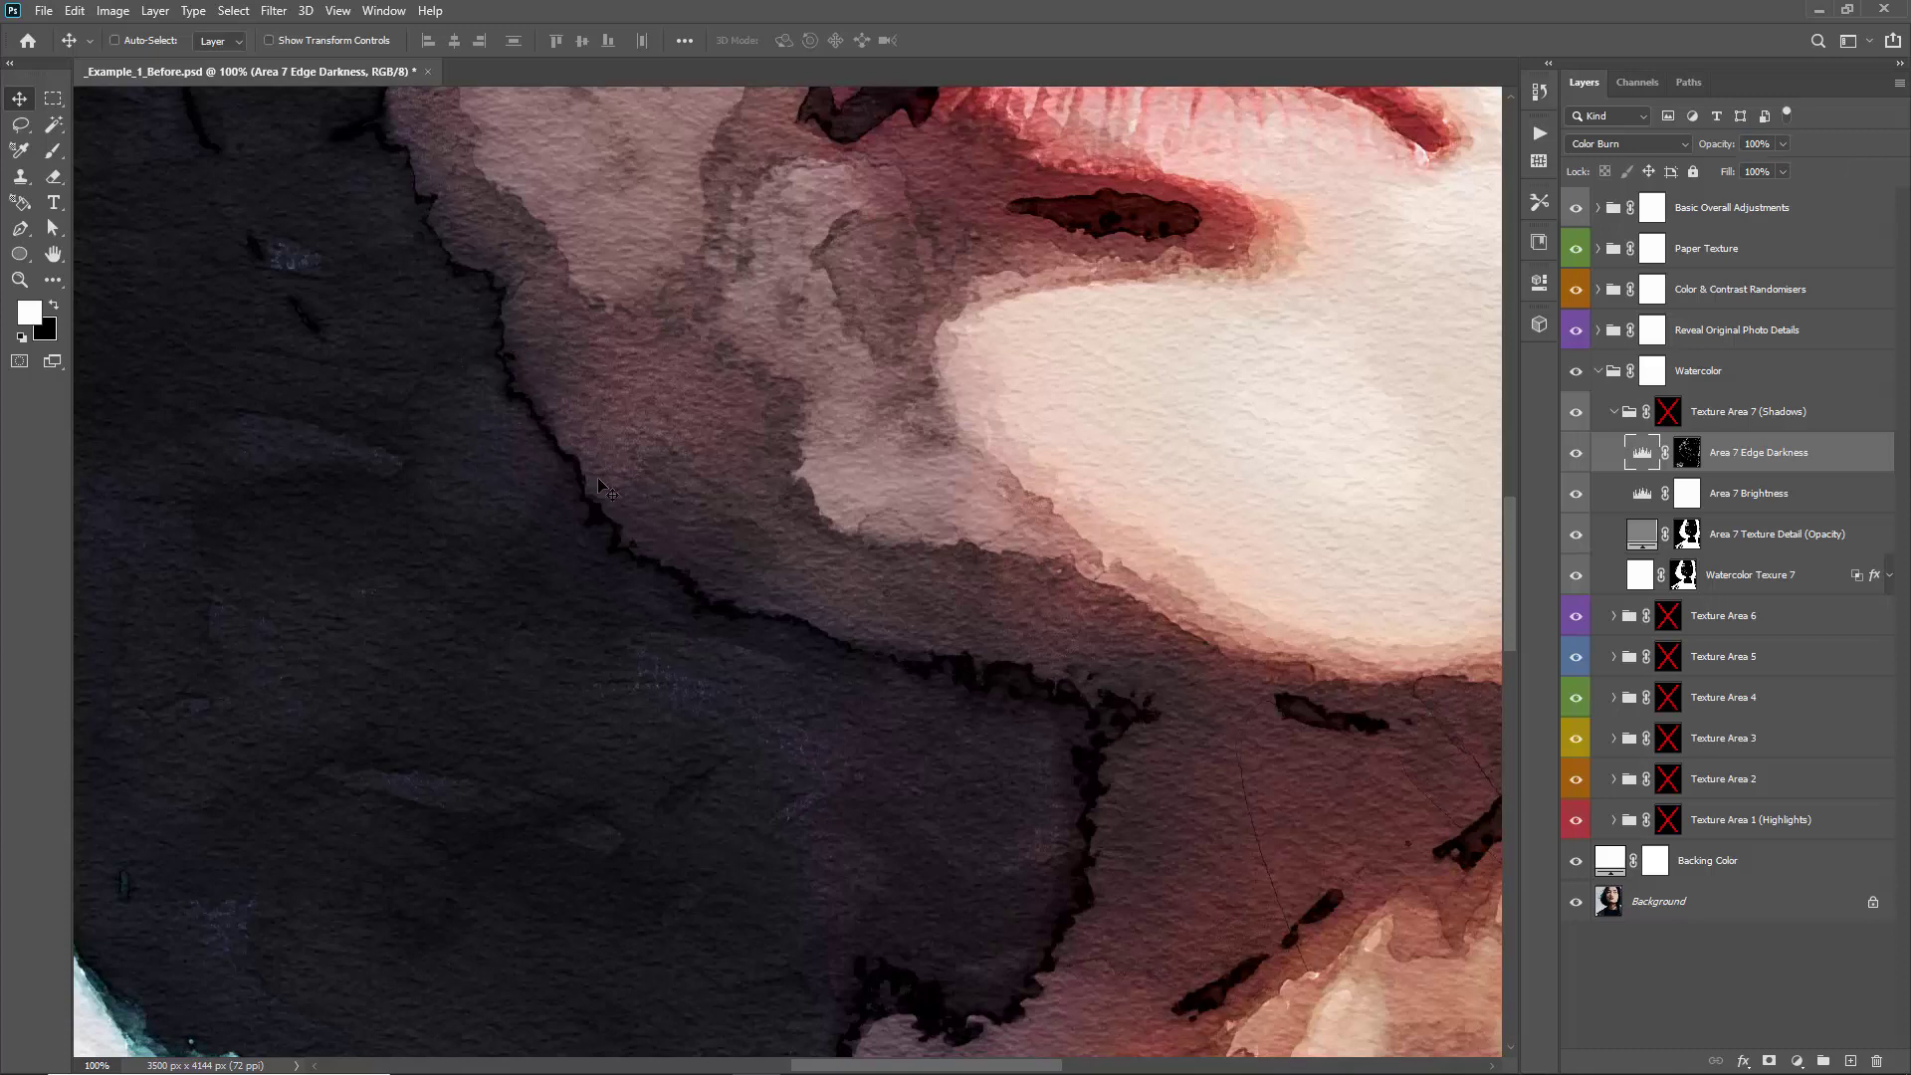
pyautogui.press('2')
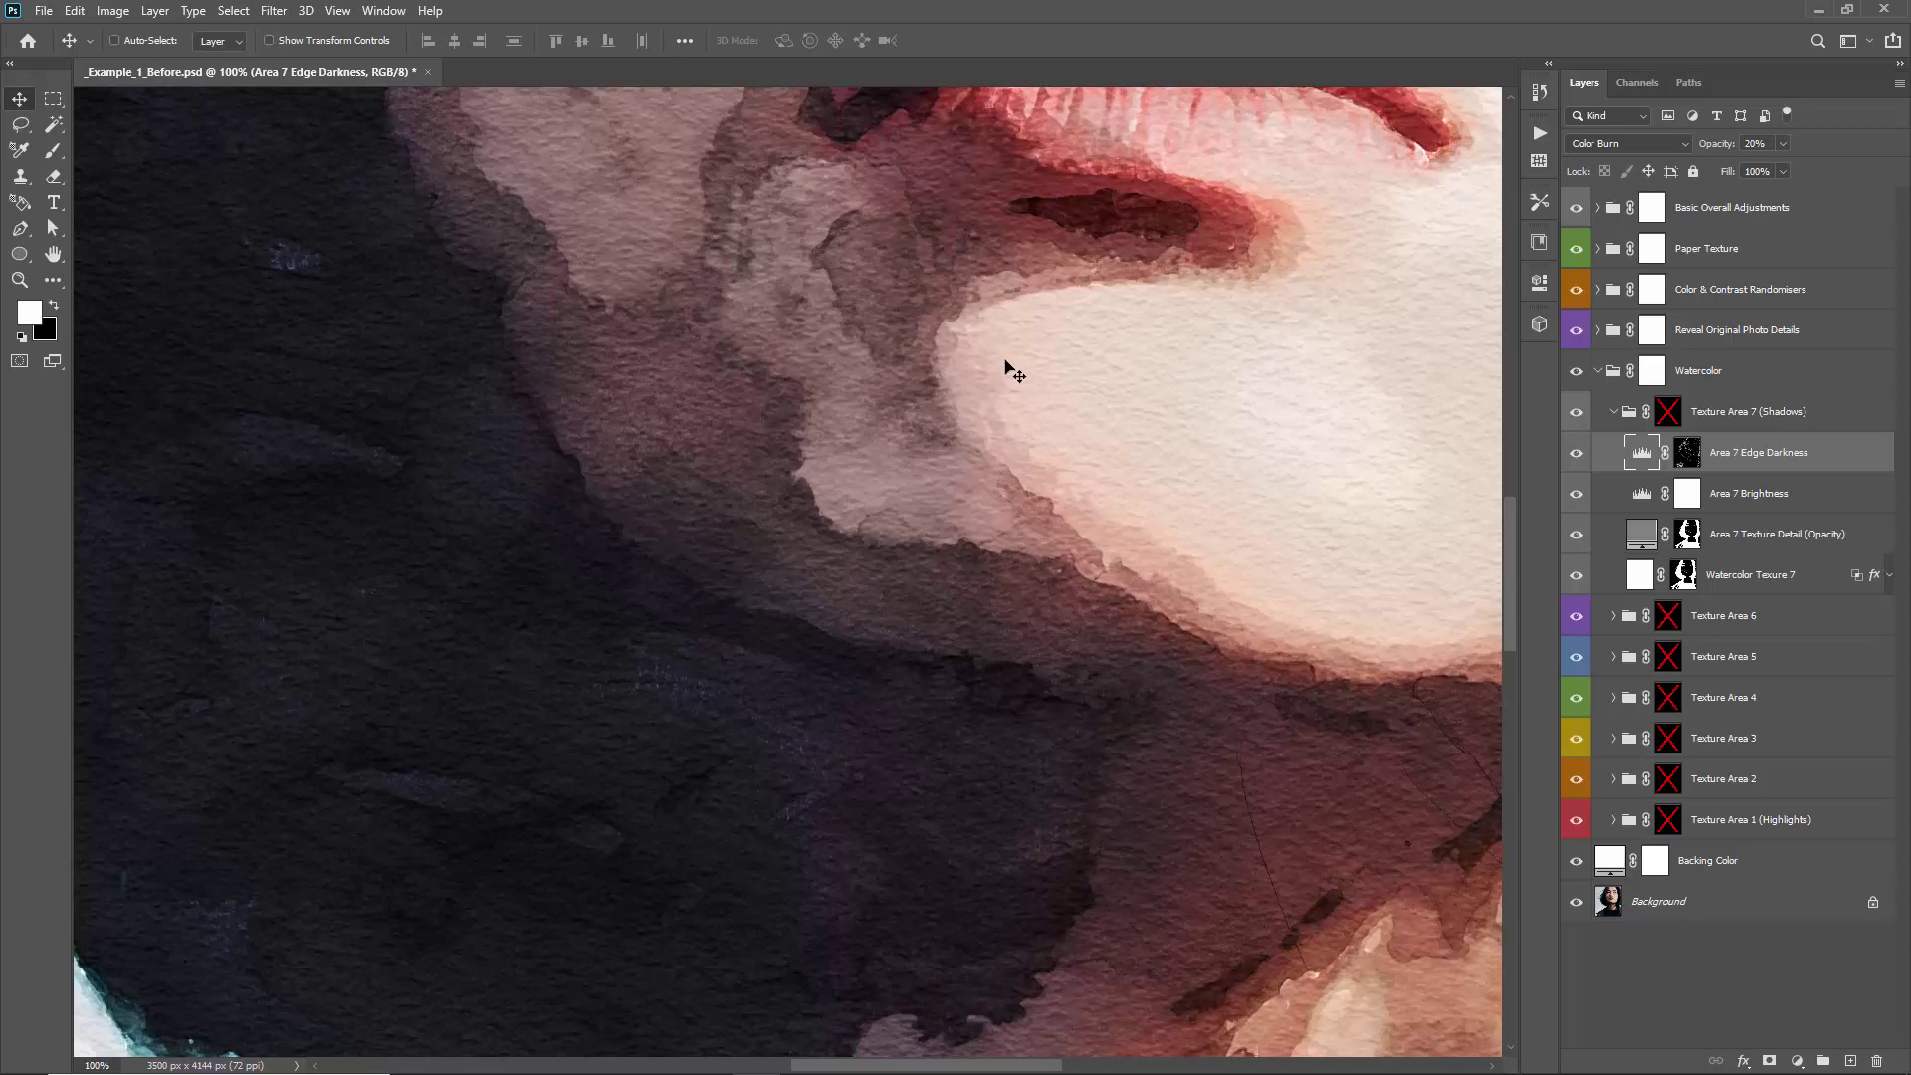
# In the Levels settings of Area 7 Brightness, set the midtone input level to 1.01 and the black output level to 0
pyautogui.click(1790, 506)
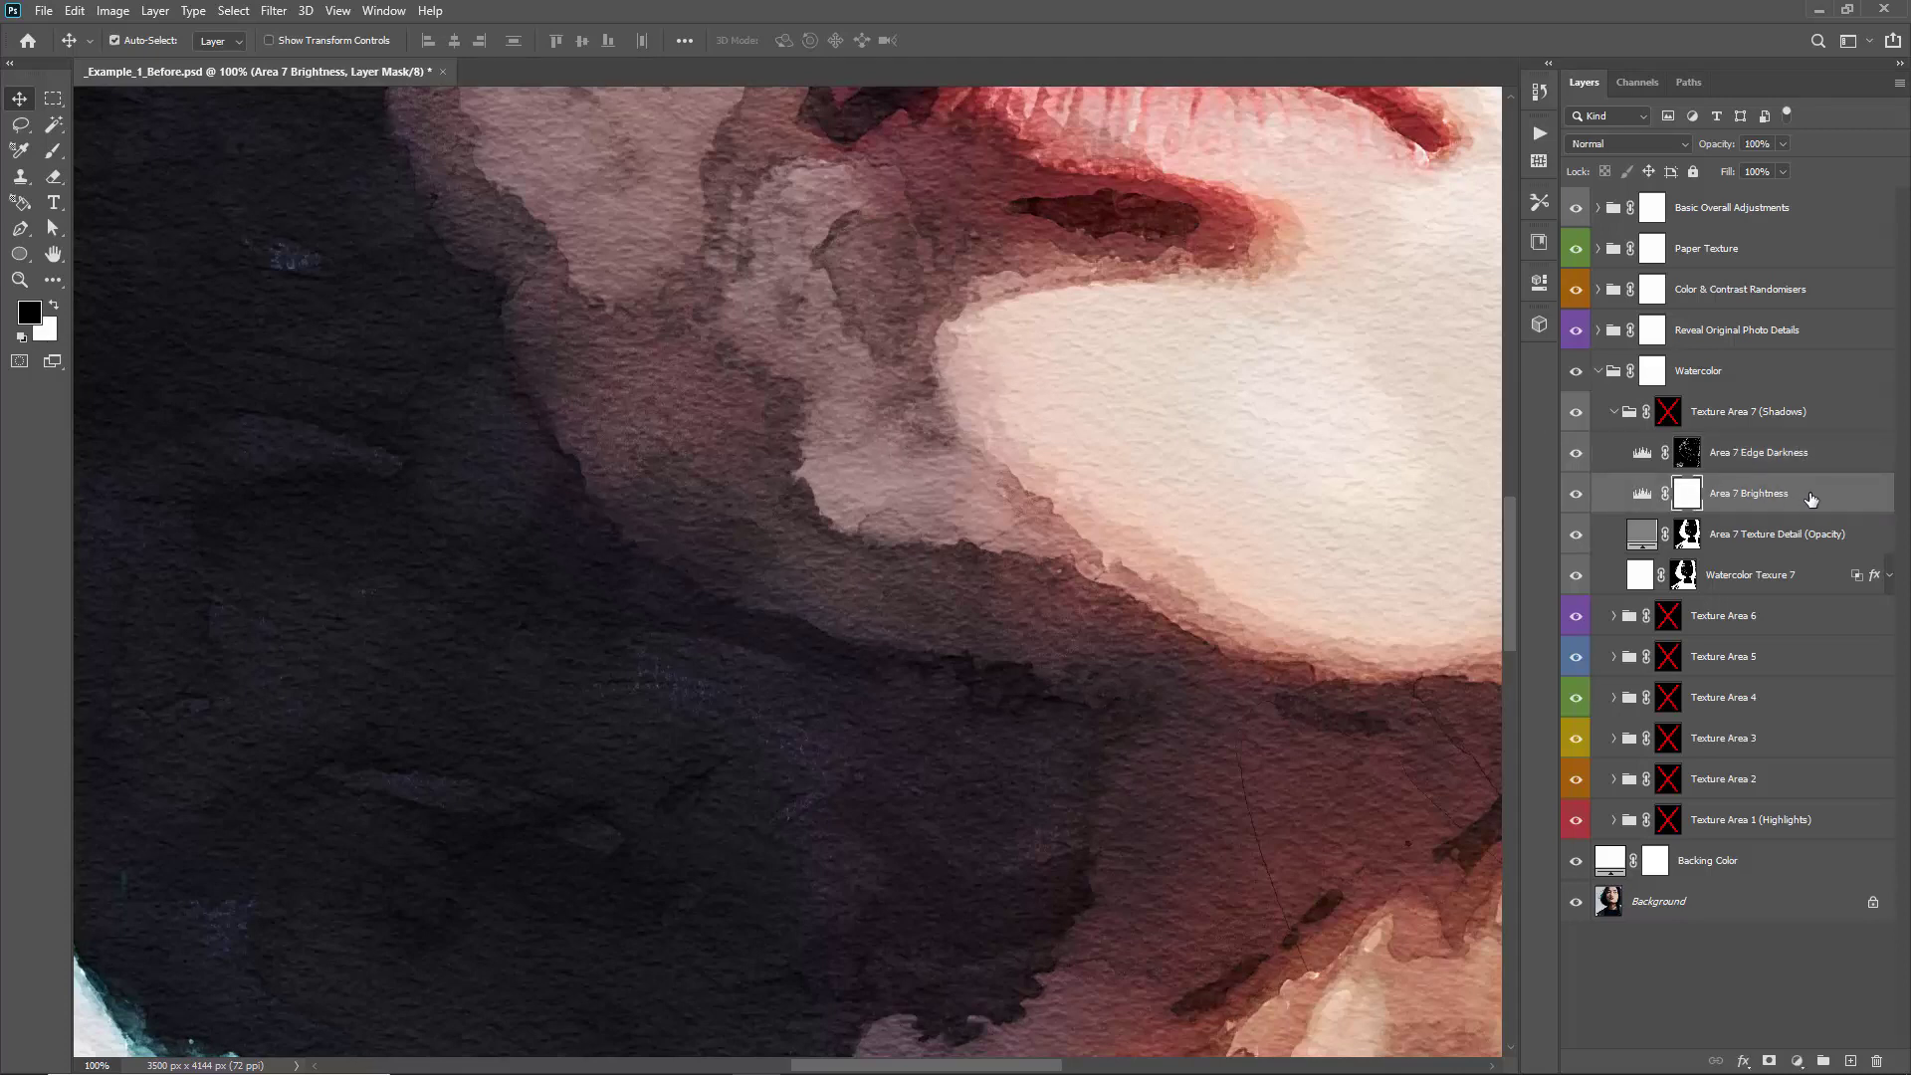
pyautogui.hotkey('ctrl', '-')
pyautogui.hotkey('ctrl', '-')
pyautogui.hotkey('ctrl', '-')
pyautogui.hotkey('ctrl', '-')
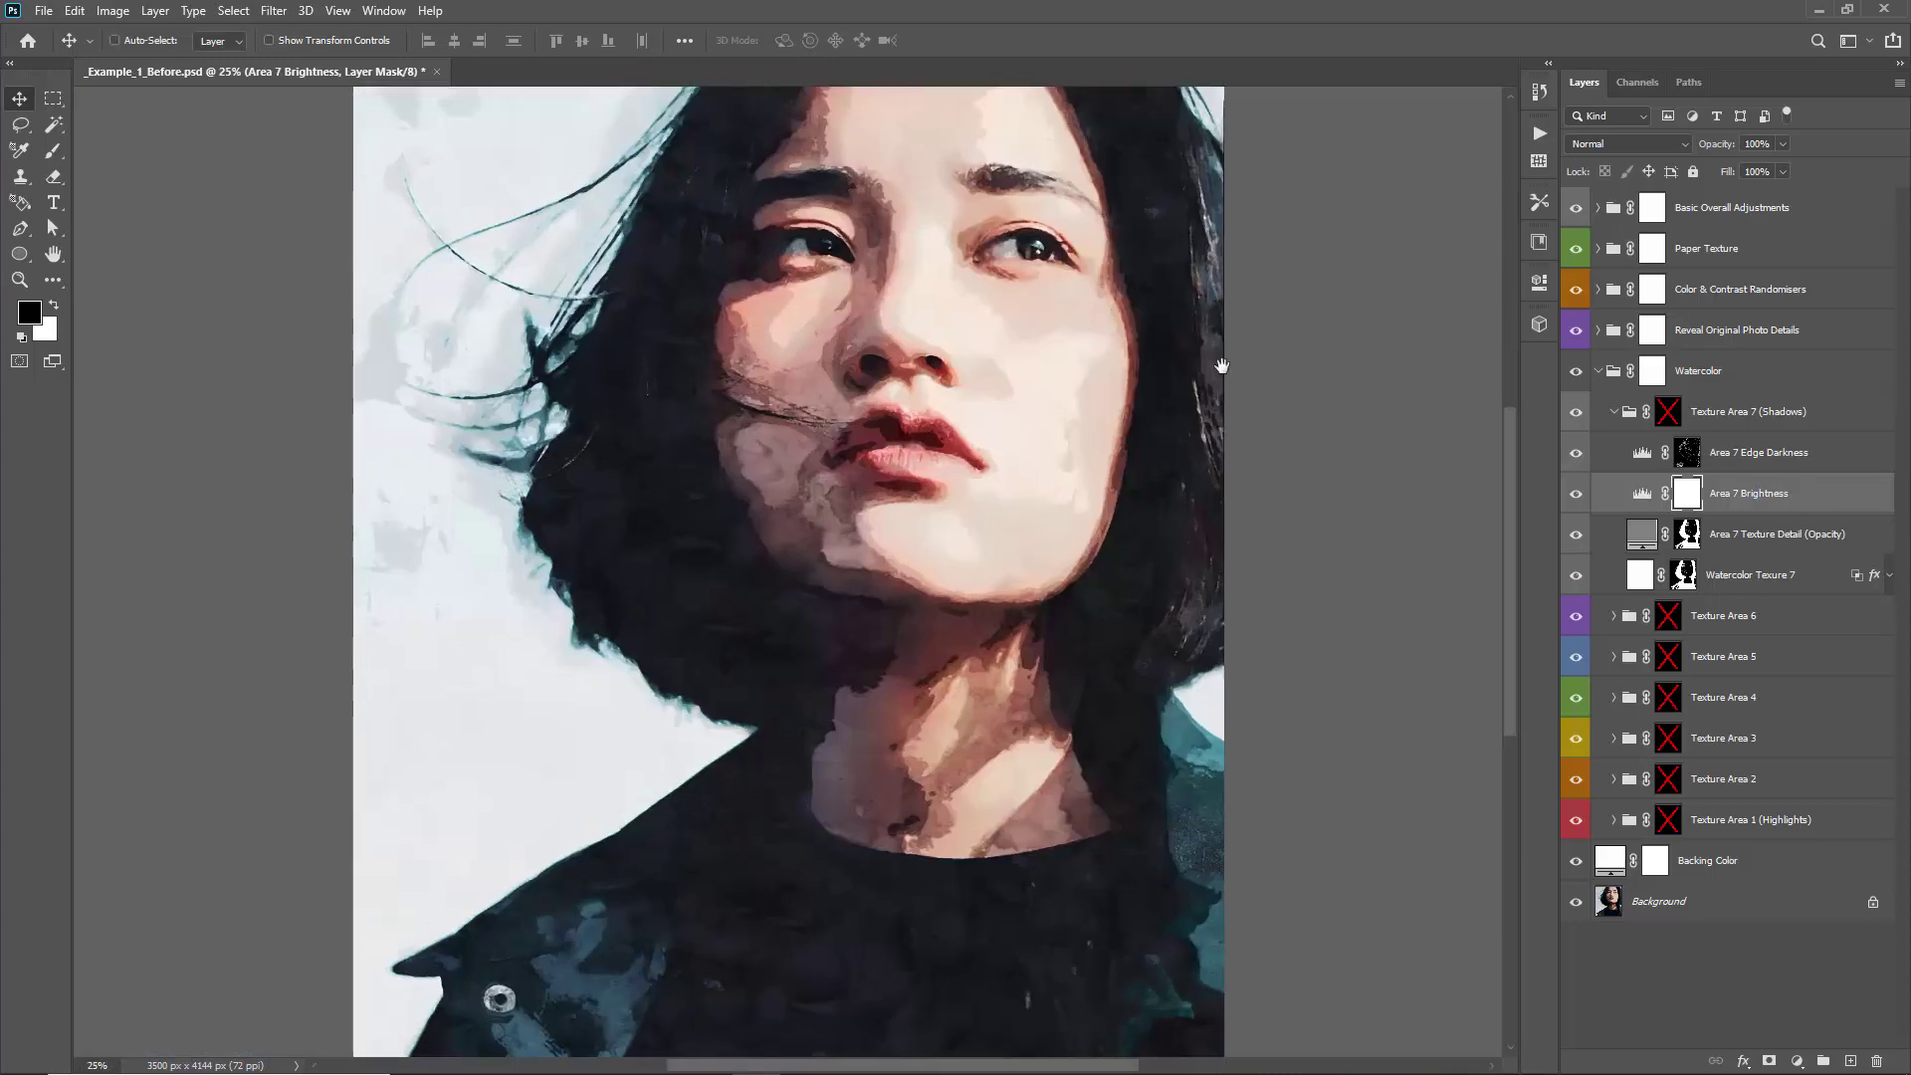
pyautogui.moveTo(1222, 367)
pyautogui.mouseDown()
pyautogui.moveTo(1174, 359)
pyautogui.moveTo(1215, 385)
pyautogui.mouseUp()
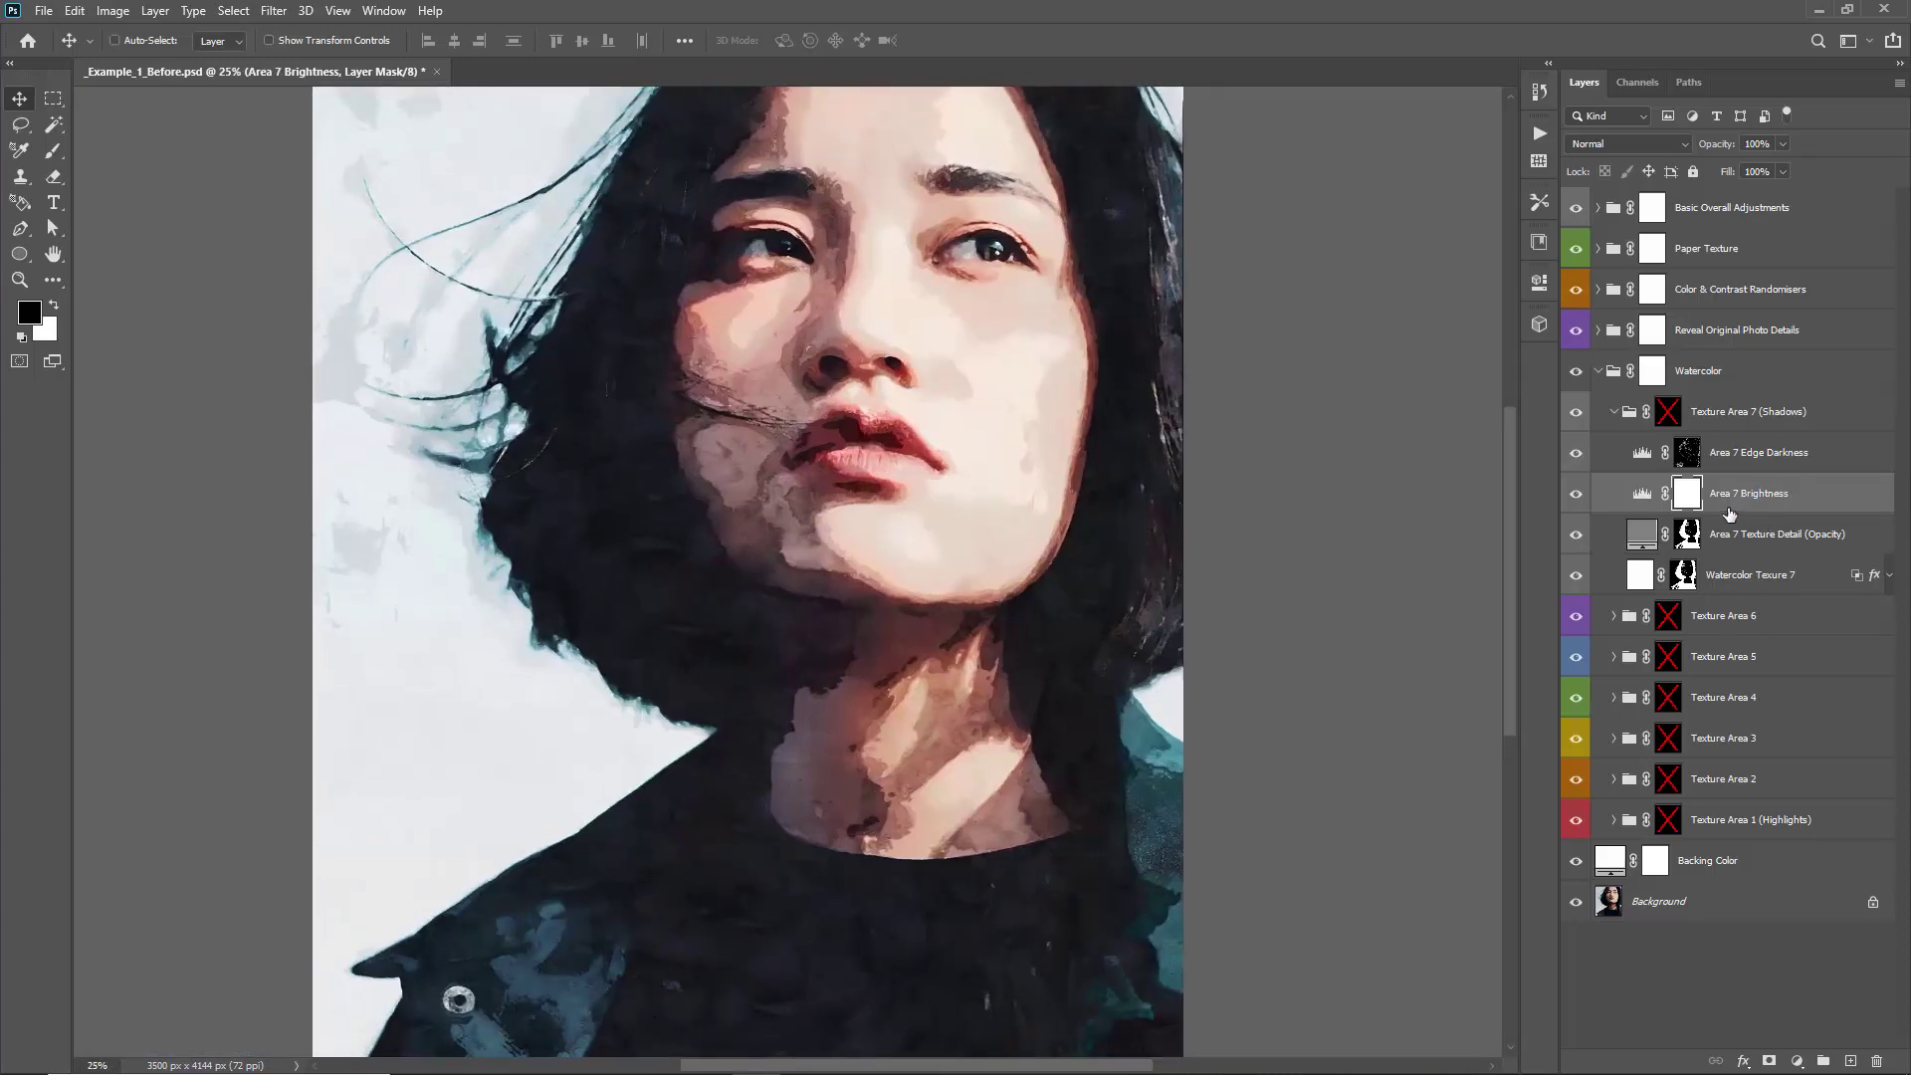
pyautogui.doubleClick(1642, 494)
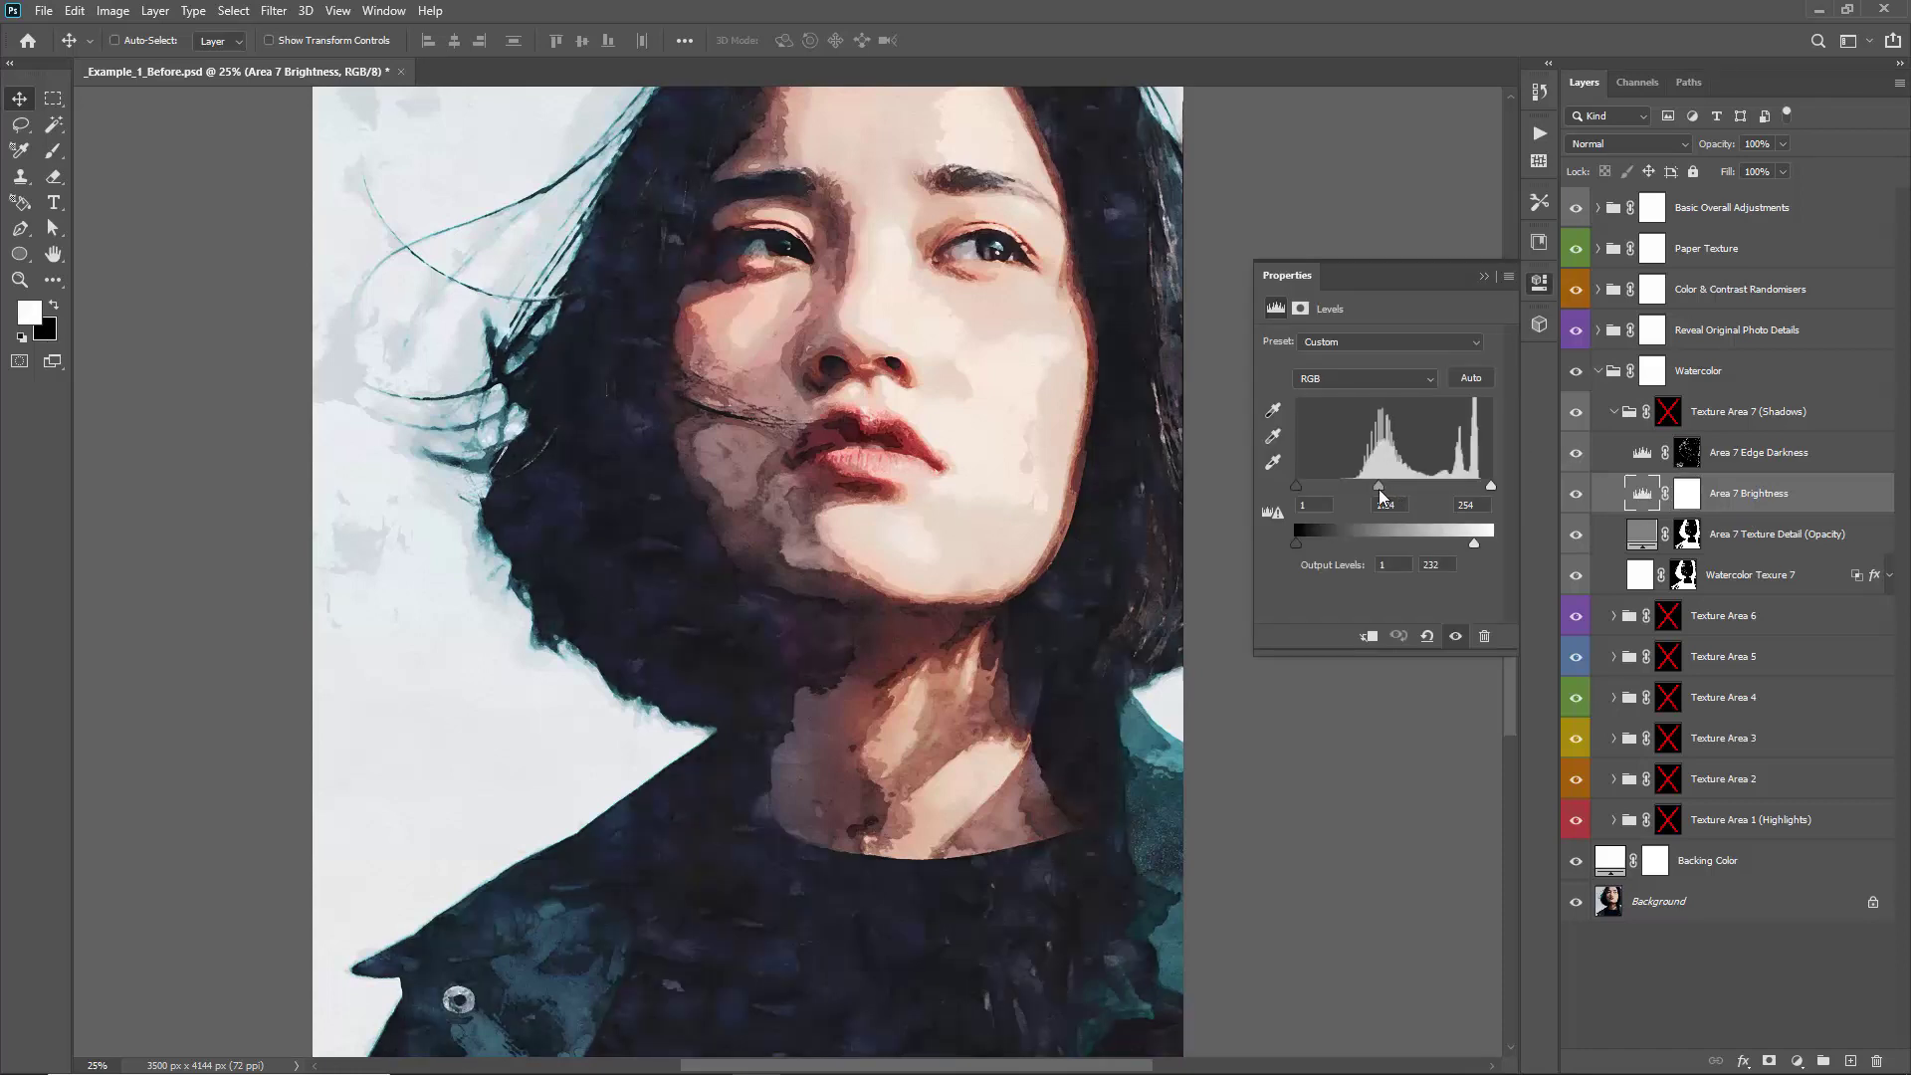
pyautogui.moveTo(1391, 487)
pyautogui.mouseDown()
pyautogui.moveTo(1369, 486)
pyautogui.moveTo(1413, 490)
pyautogui.mouseUp()
pyautogui.press('\\')
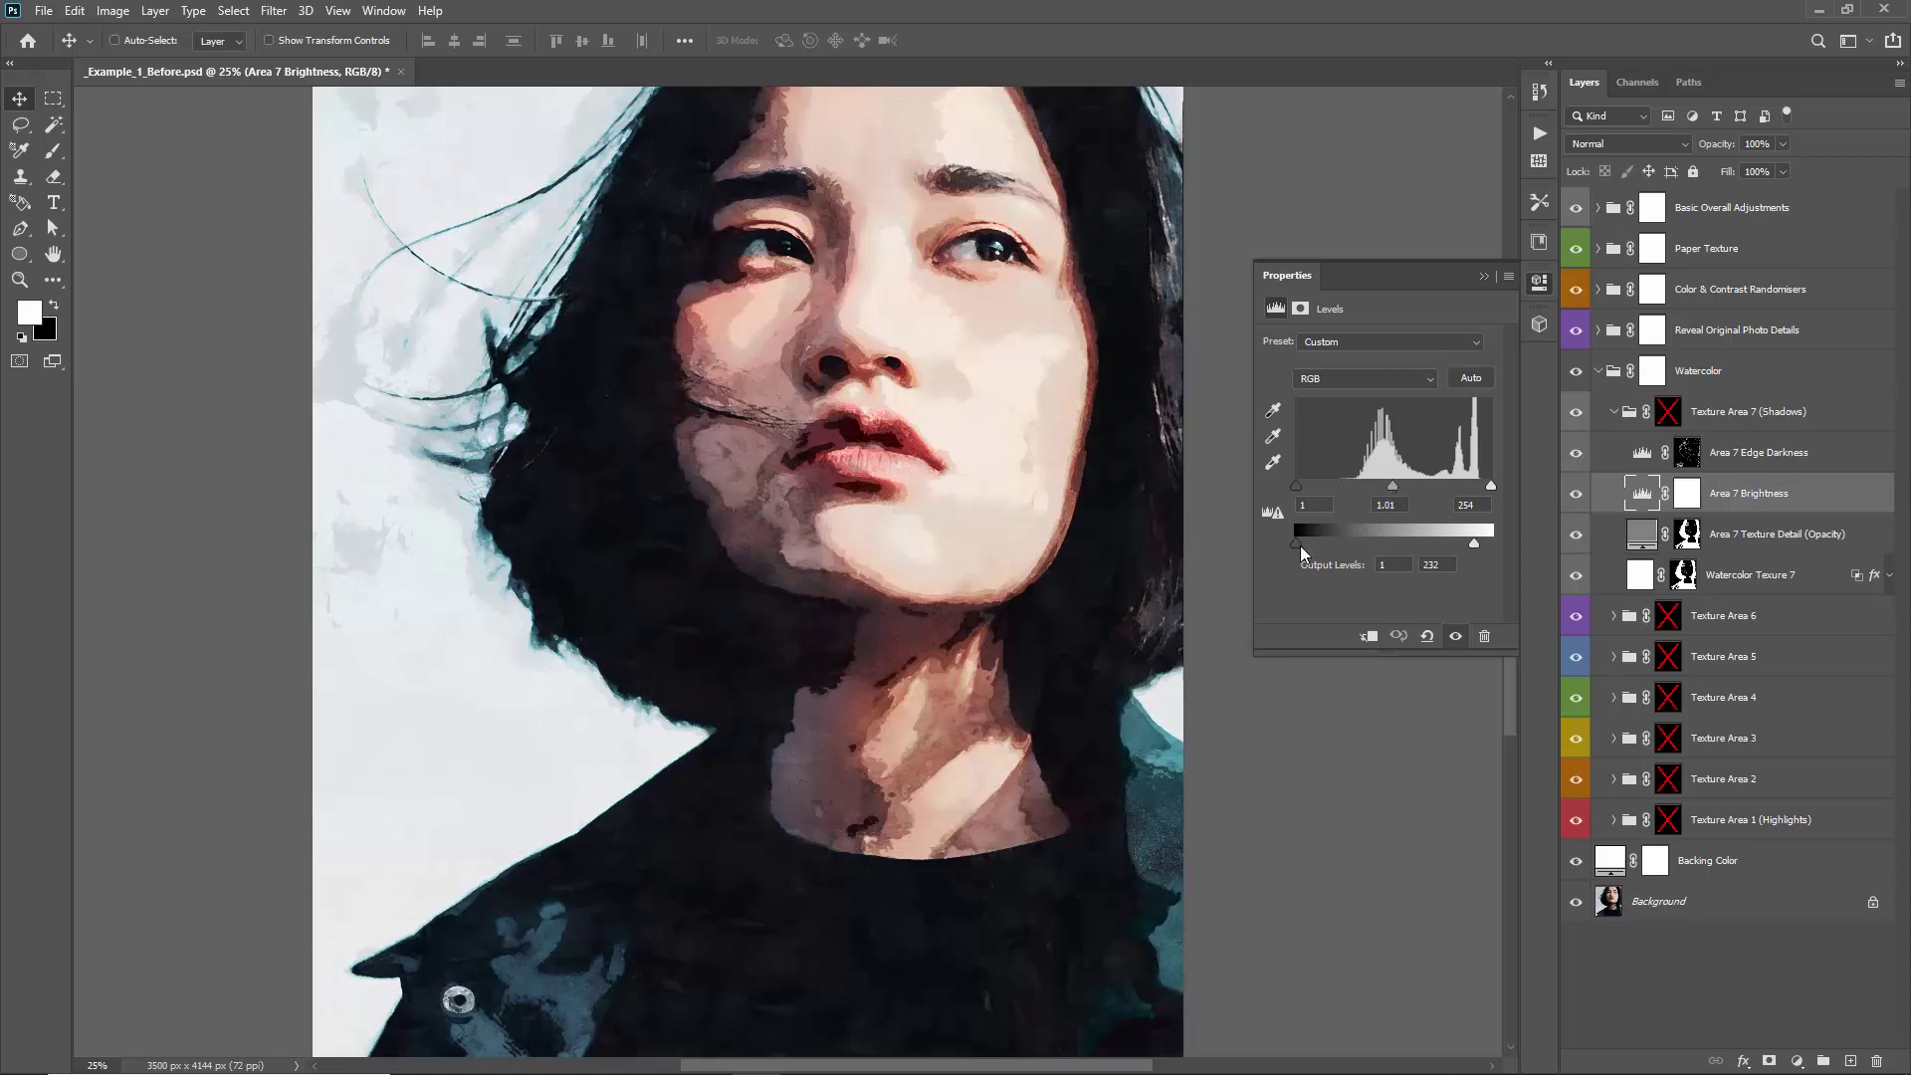
pyautogui.moveTo(1306, 541)
pyautogui.mouseDown()
pyautogui.moveTo(1348, 537)
pyautogui.moveTo(1274, 537)
pyautogui.mouseUp()
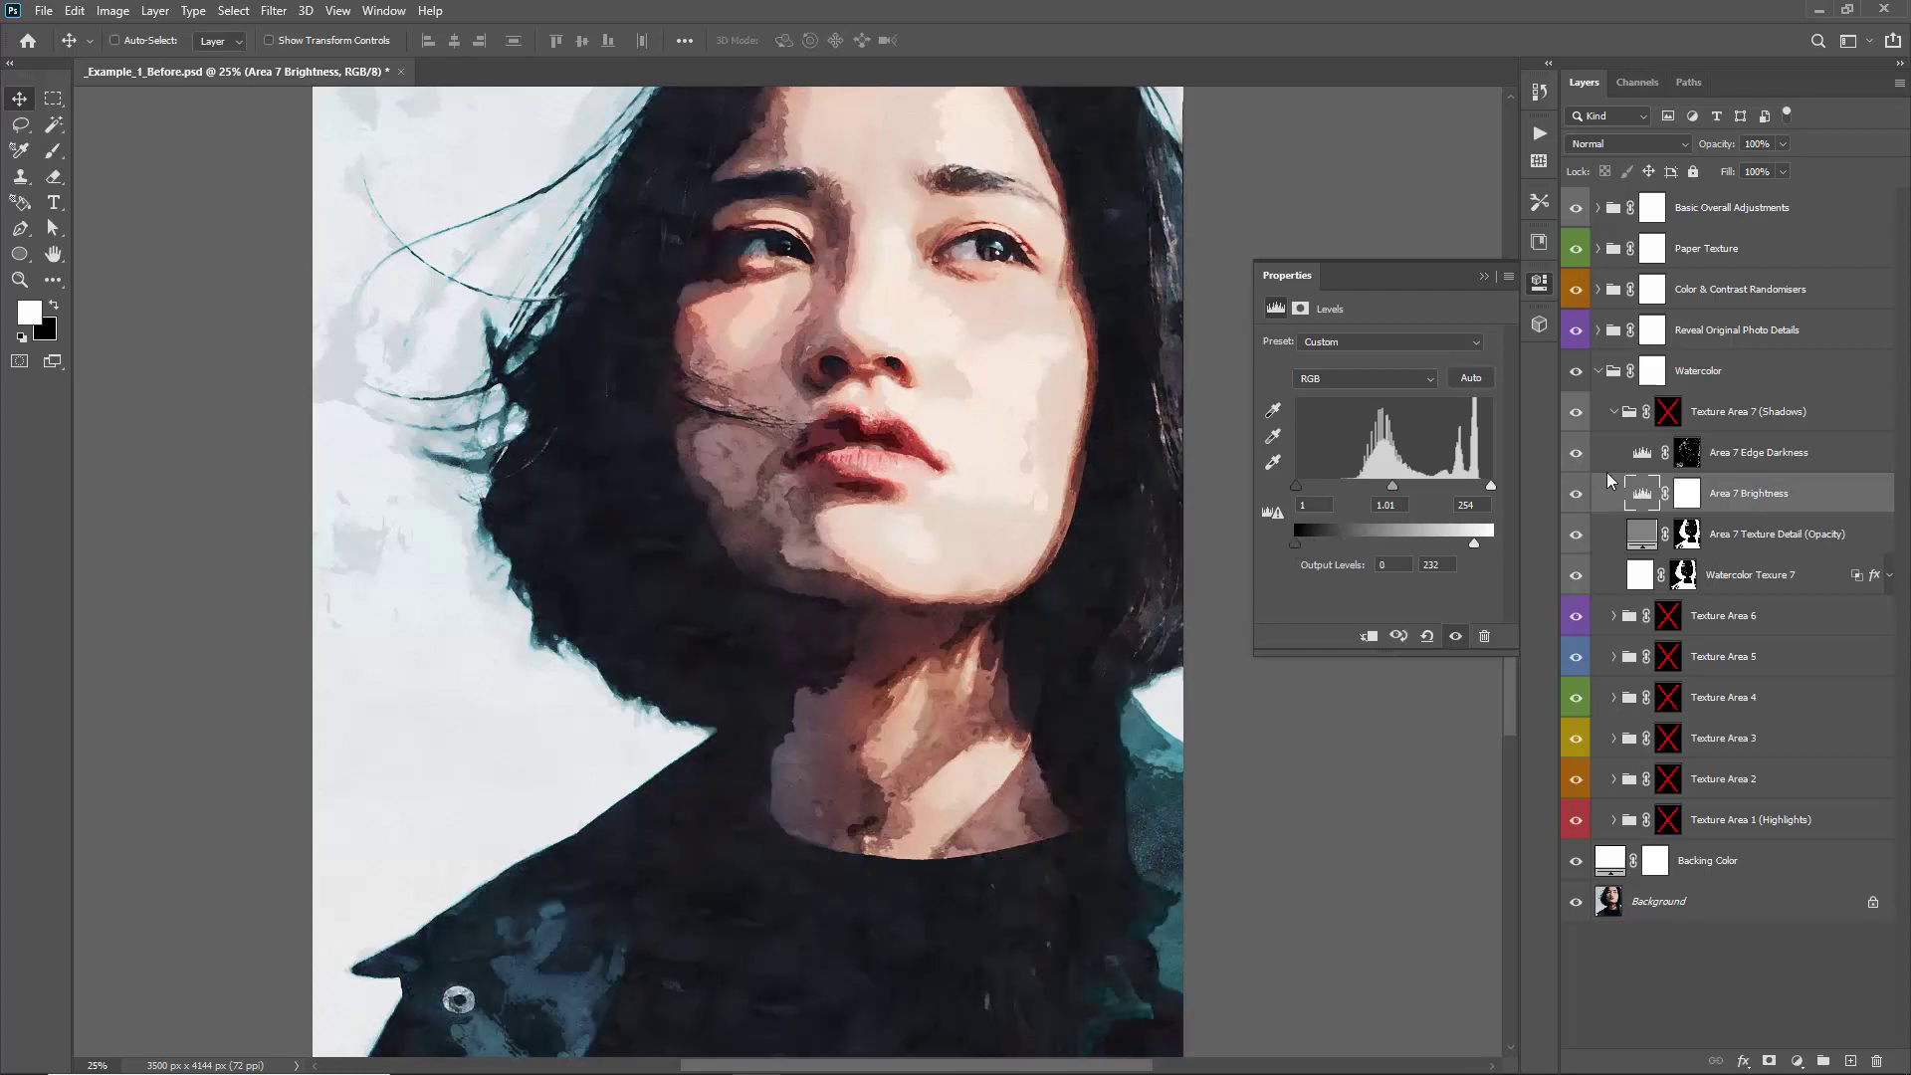
pyautogui.click(1481, 271)
# Try Area 7 Texture Detail (Opacity) at 100% opacity on the dark hair, and set it back to 30%
pyautogui.click(1749, 538)
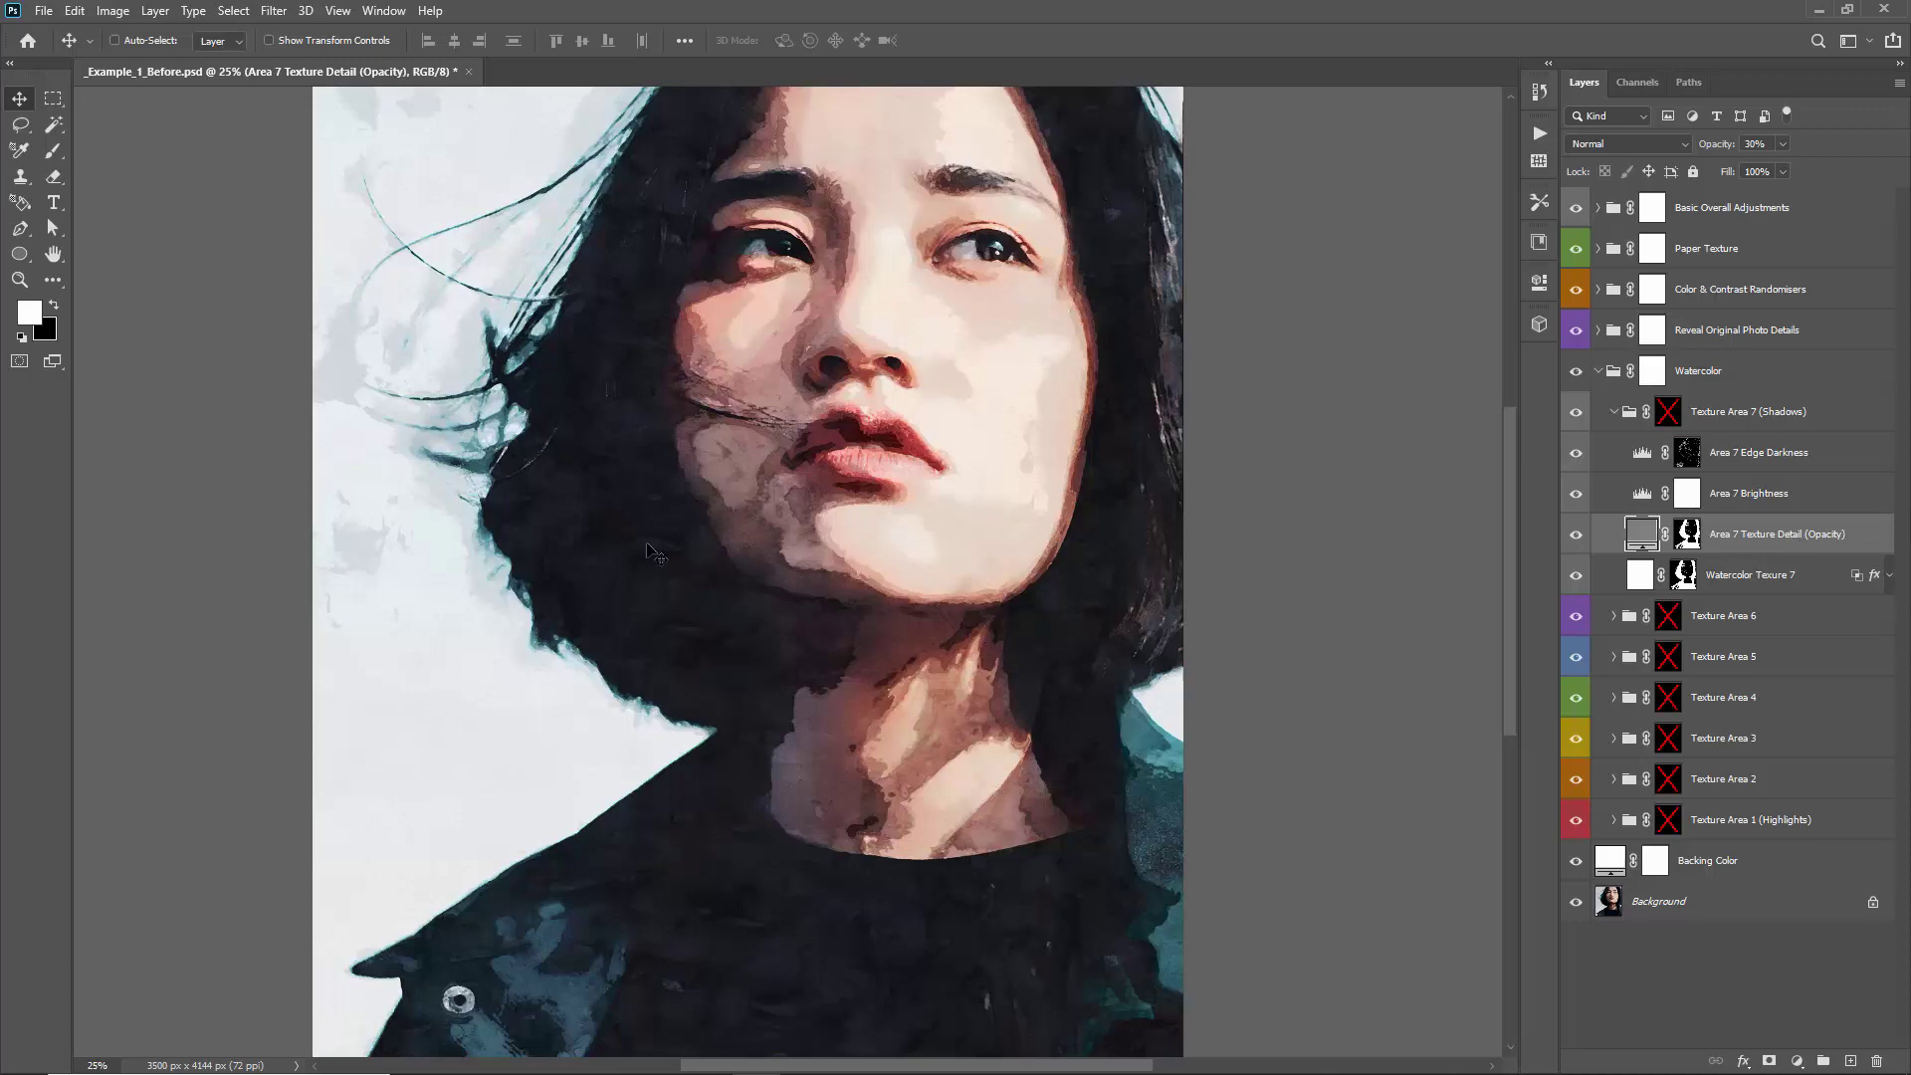
pyautogui.hotkey('ctrl', '1')
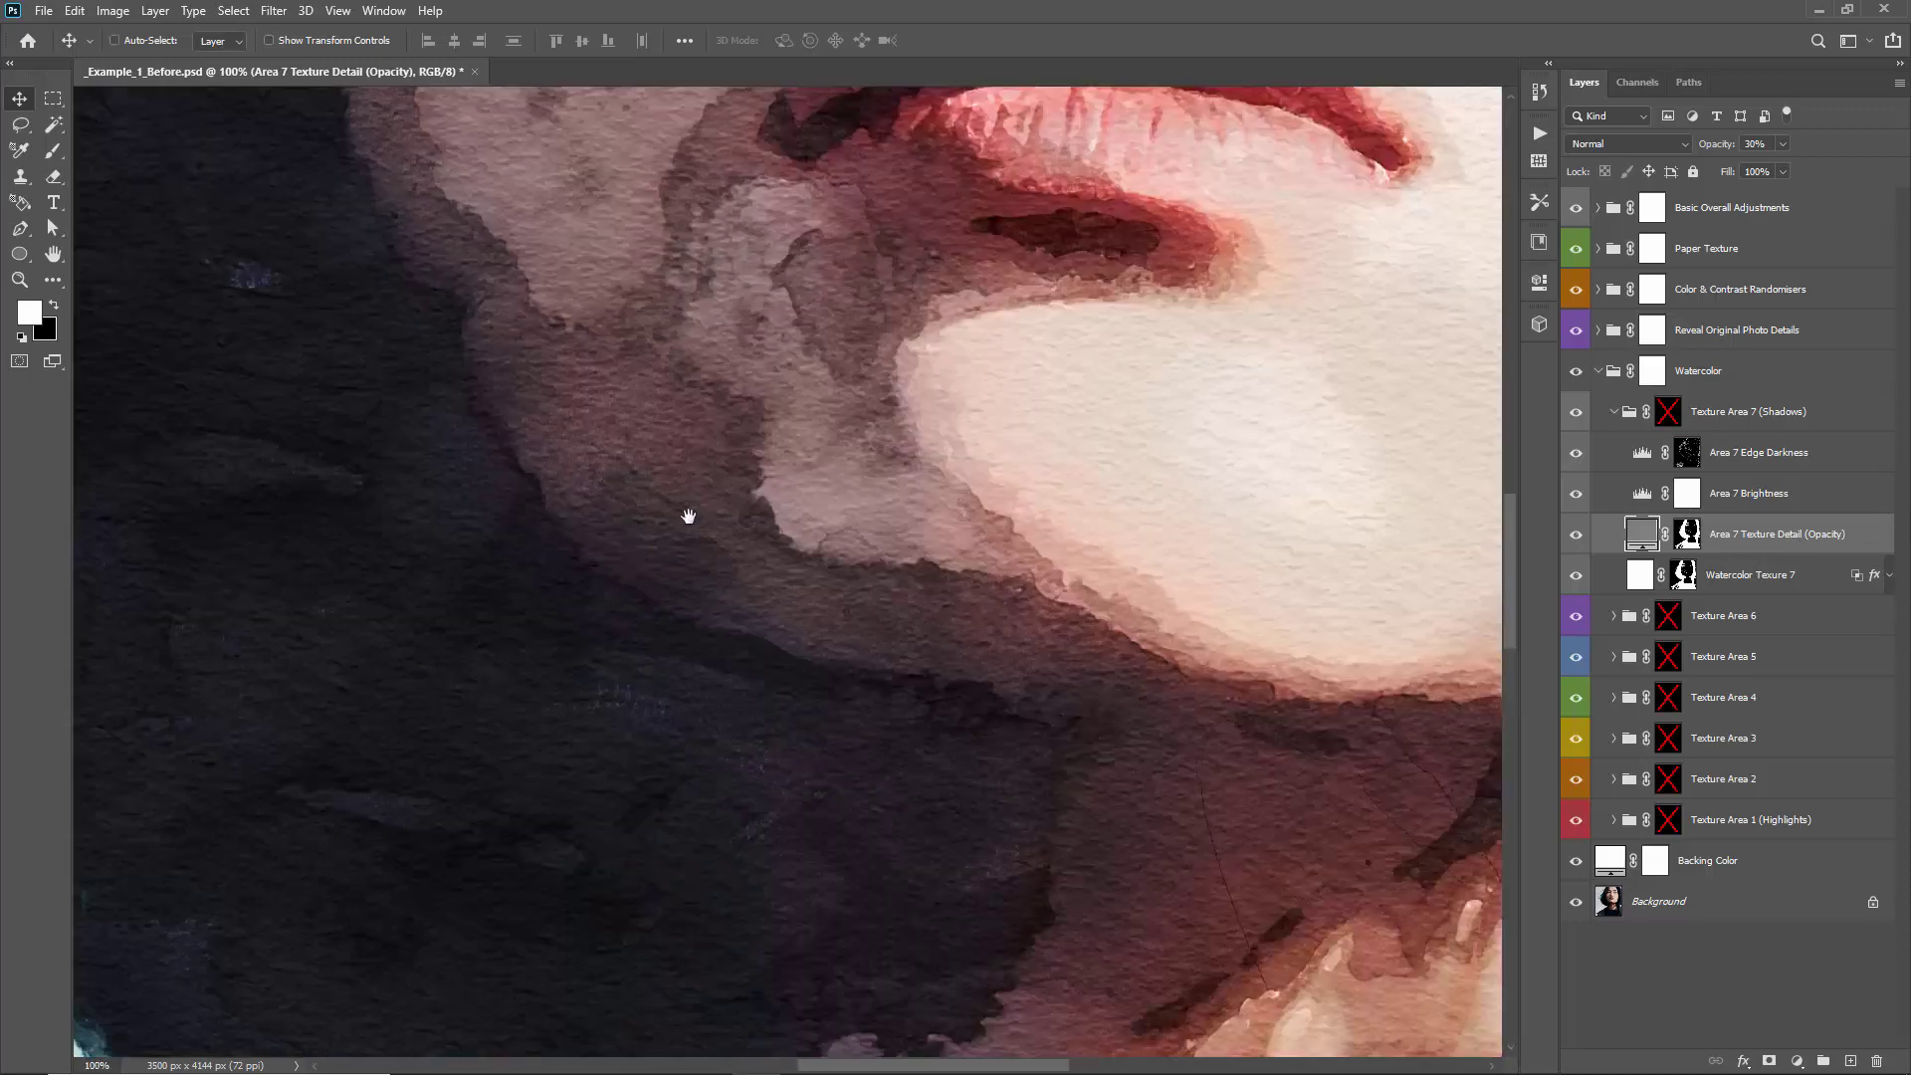
pyautogui.moveTo(683, 512); pyautogui.dragTo(1008, 401)
pyautogui.keyDown('alt'); pyautogui.click(1040, 271); pyautogui.keyUp('alt')
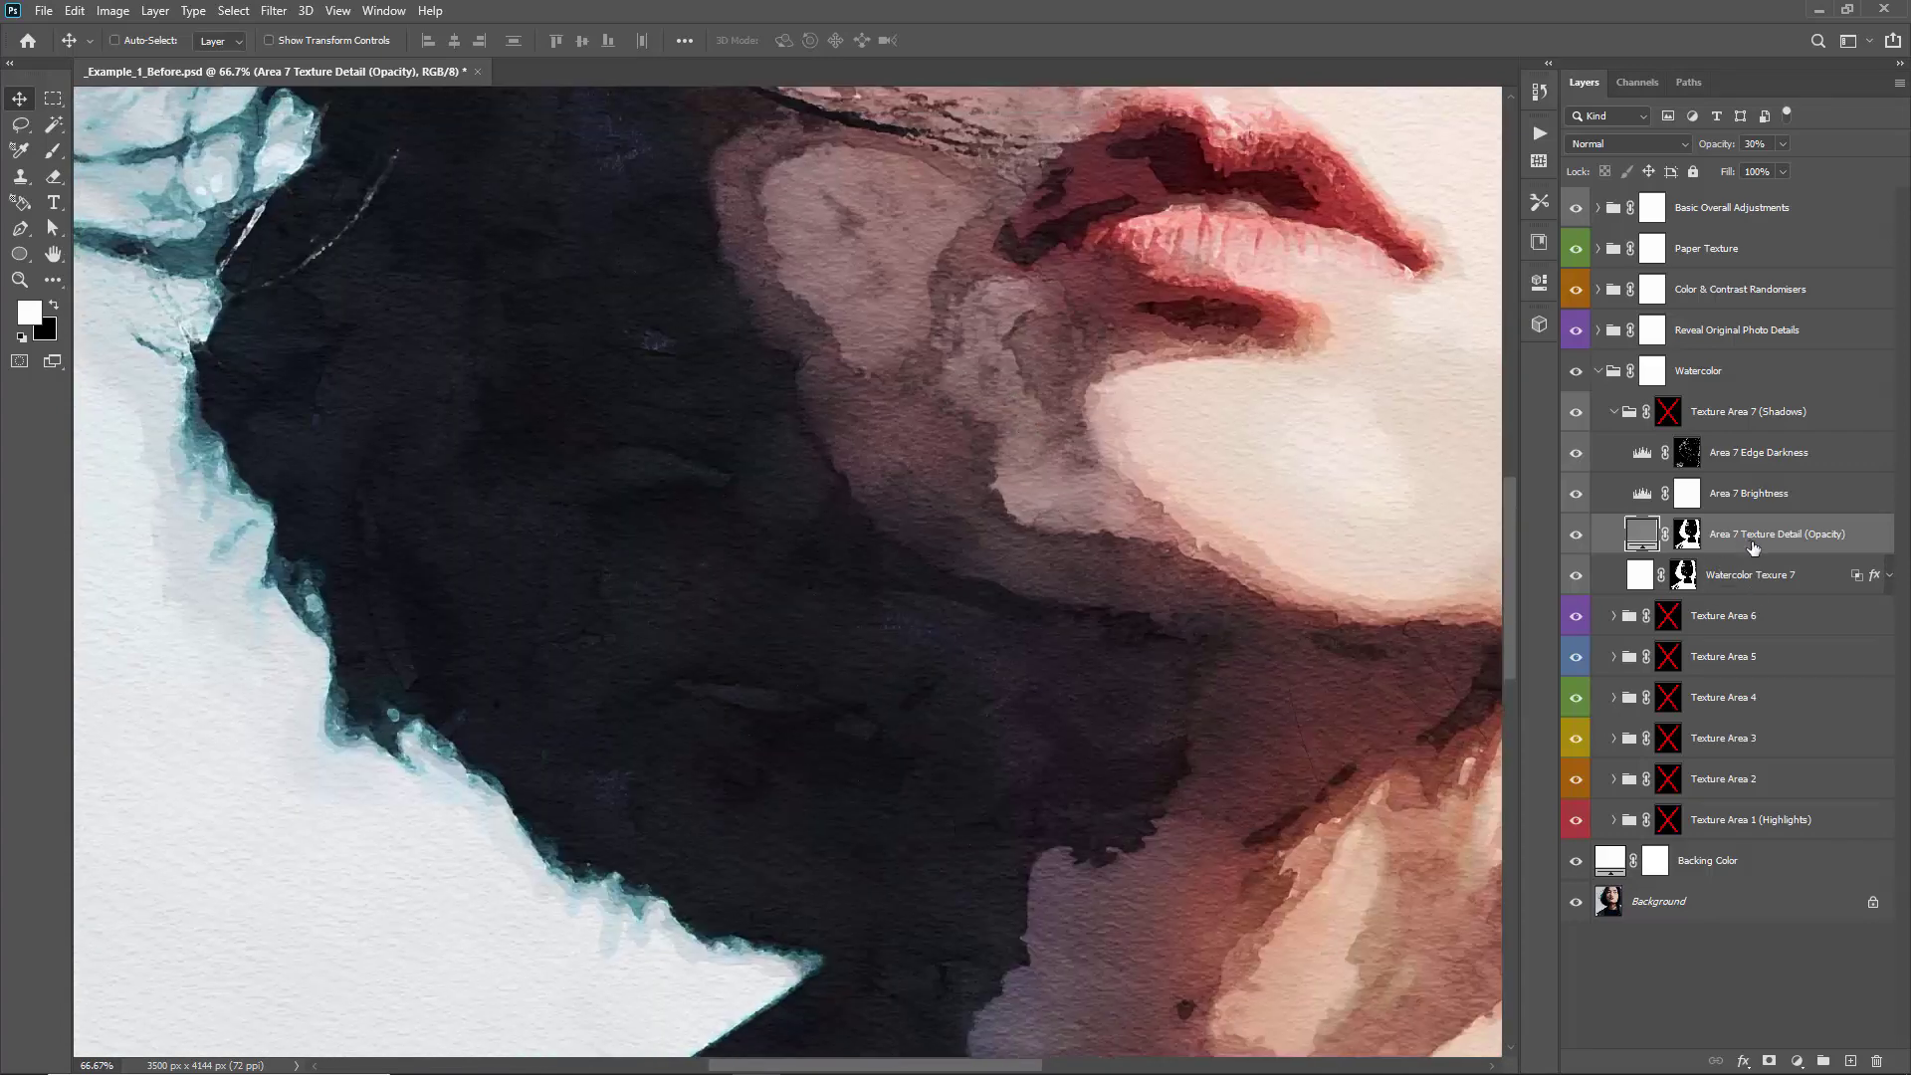
pyautogui.moveTo(1706, 151); pyautogui.dragTo(1854, 159)
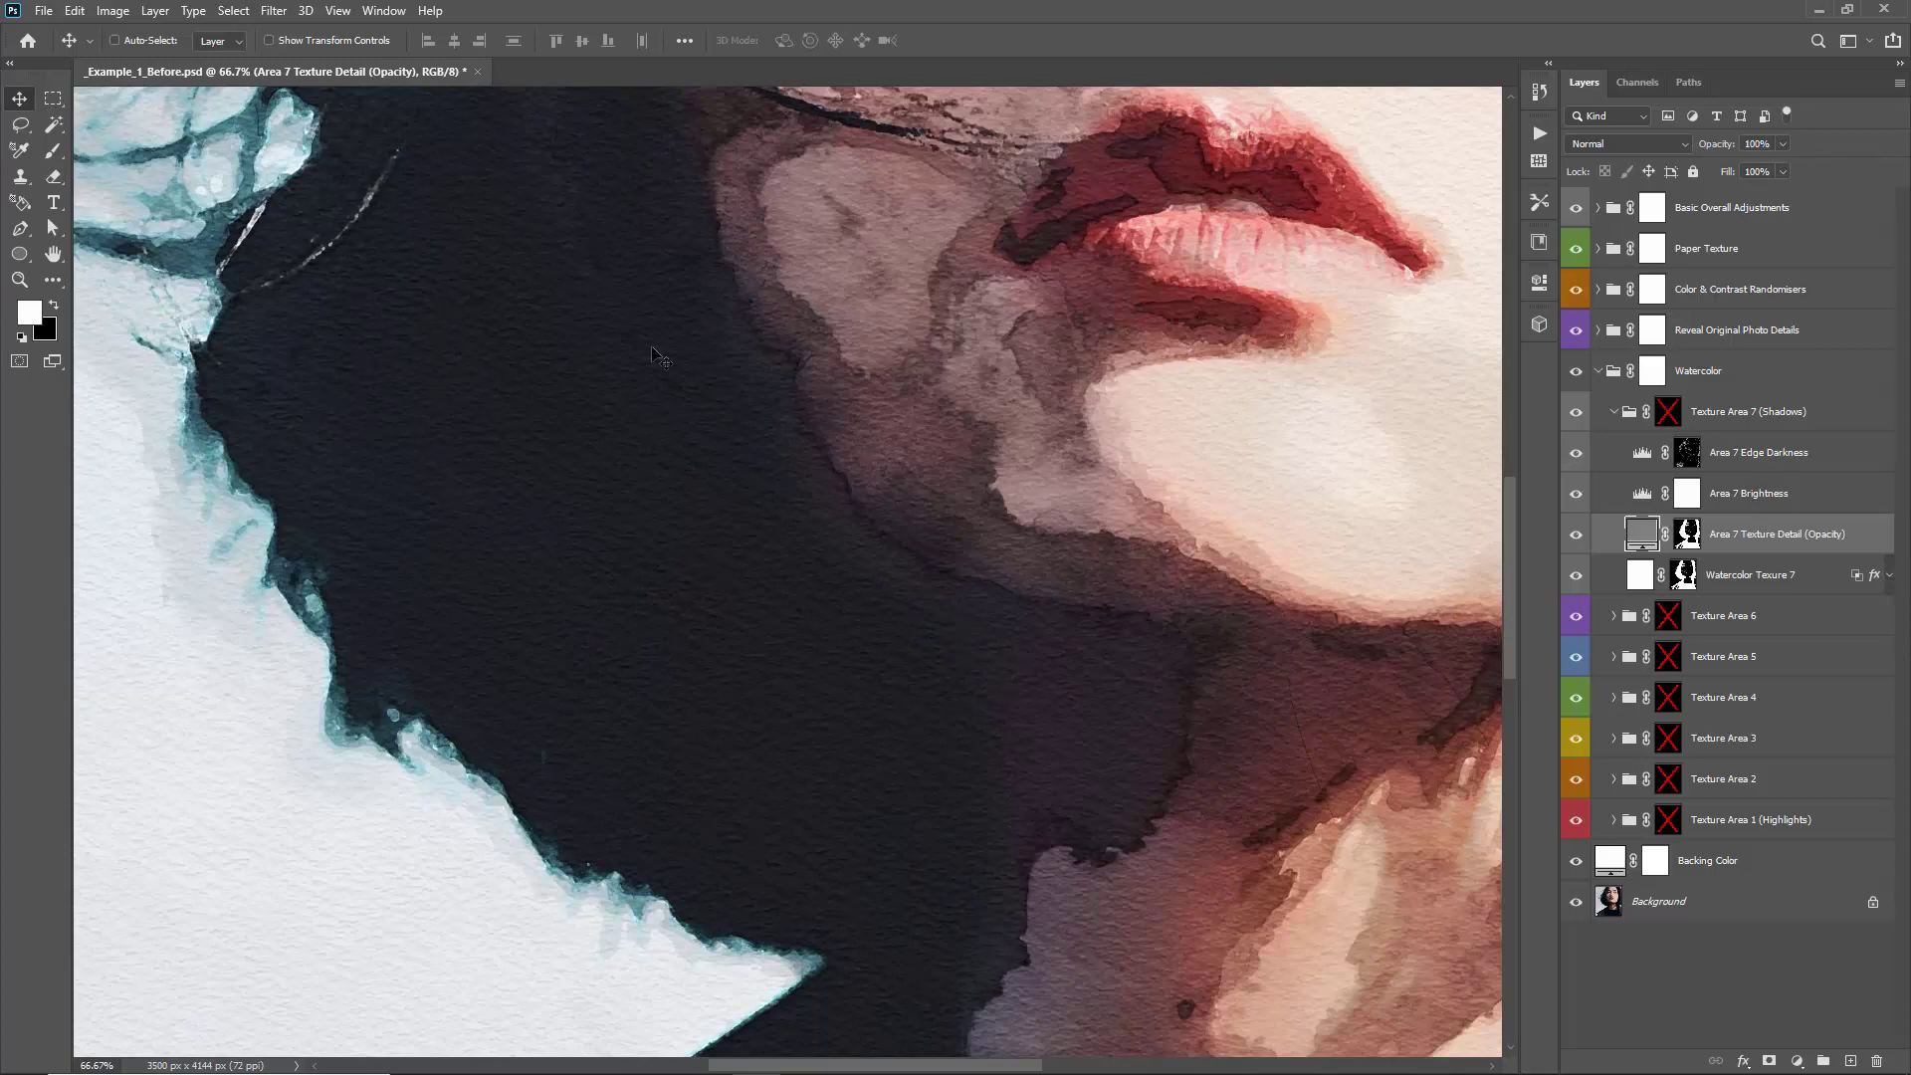
pyautogui.moveTo(667, 496); pyautogui.dragTo(678, 505)
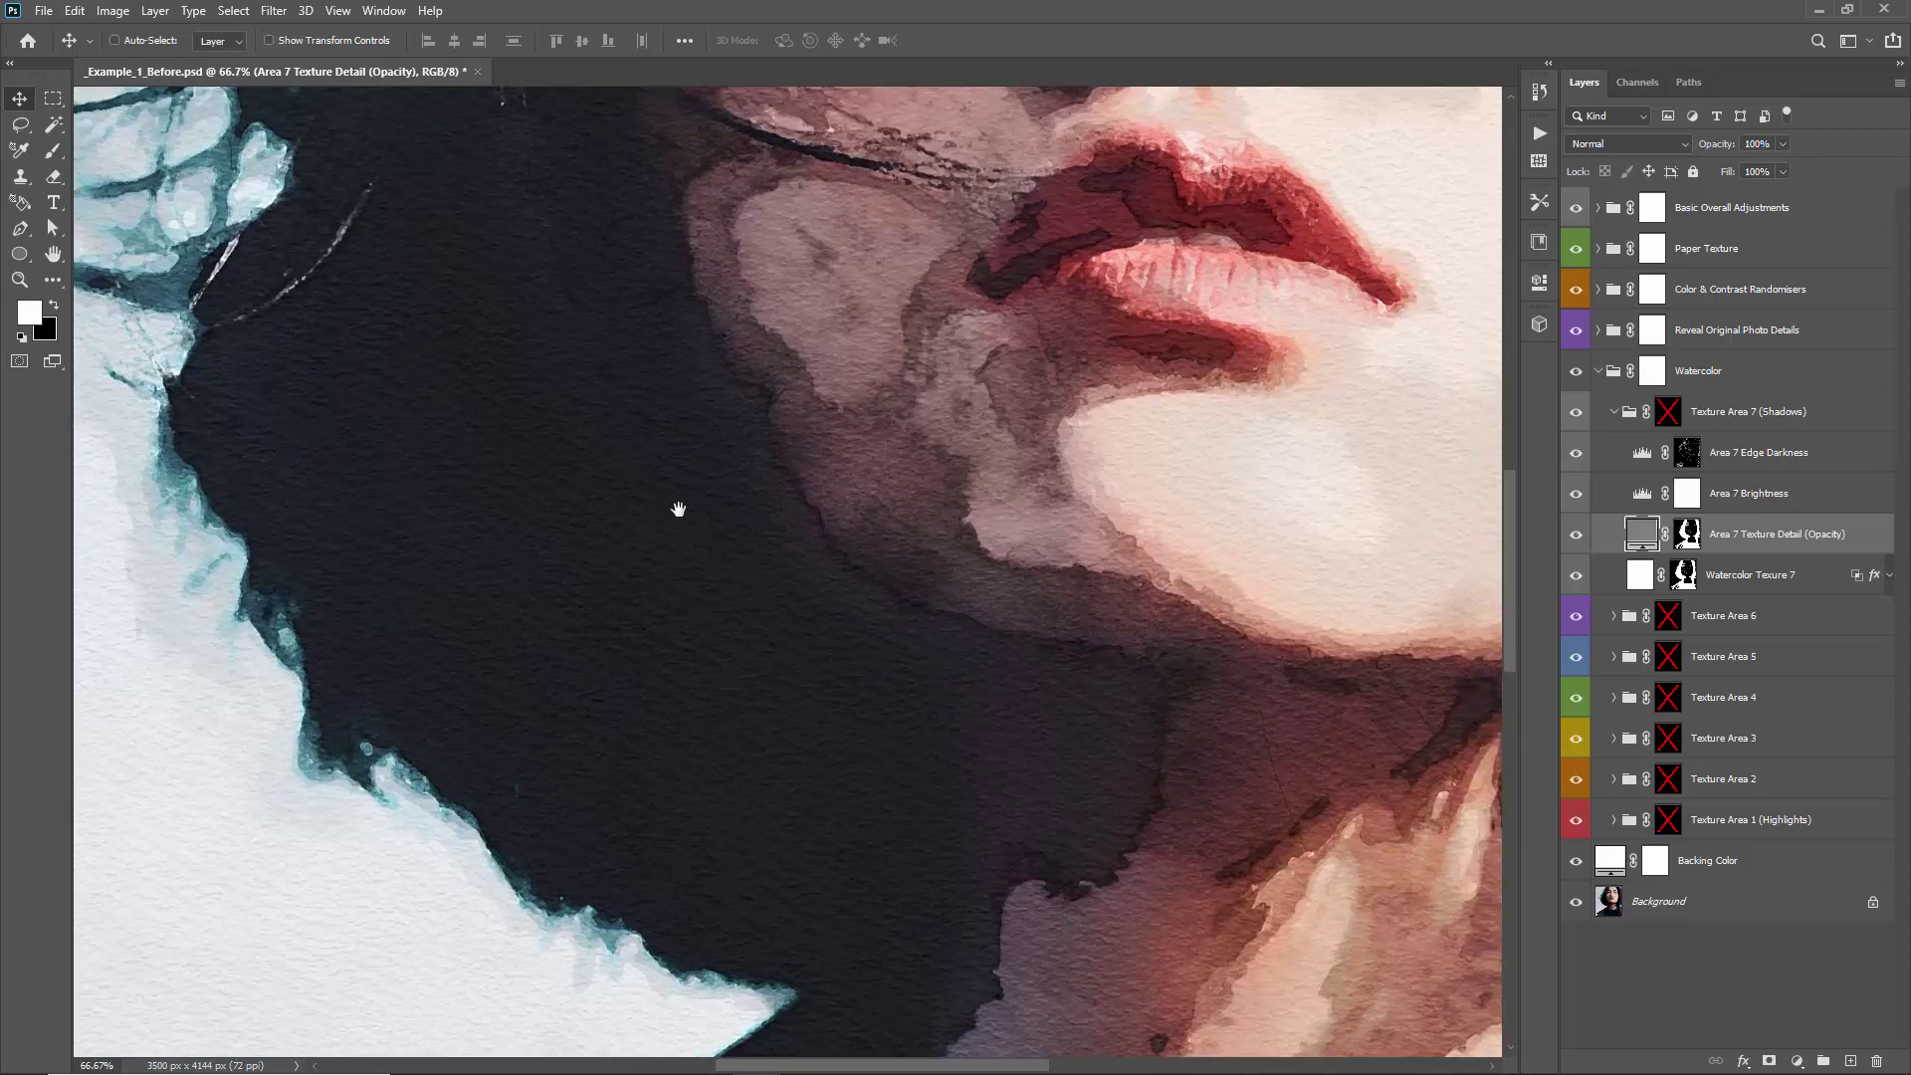
pyautogui.moveTo(1712, 151); pyautogui.dragTo(1632, 154)
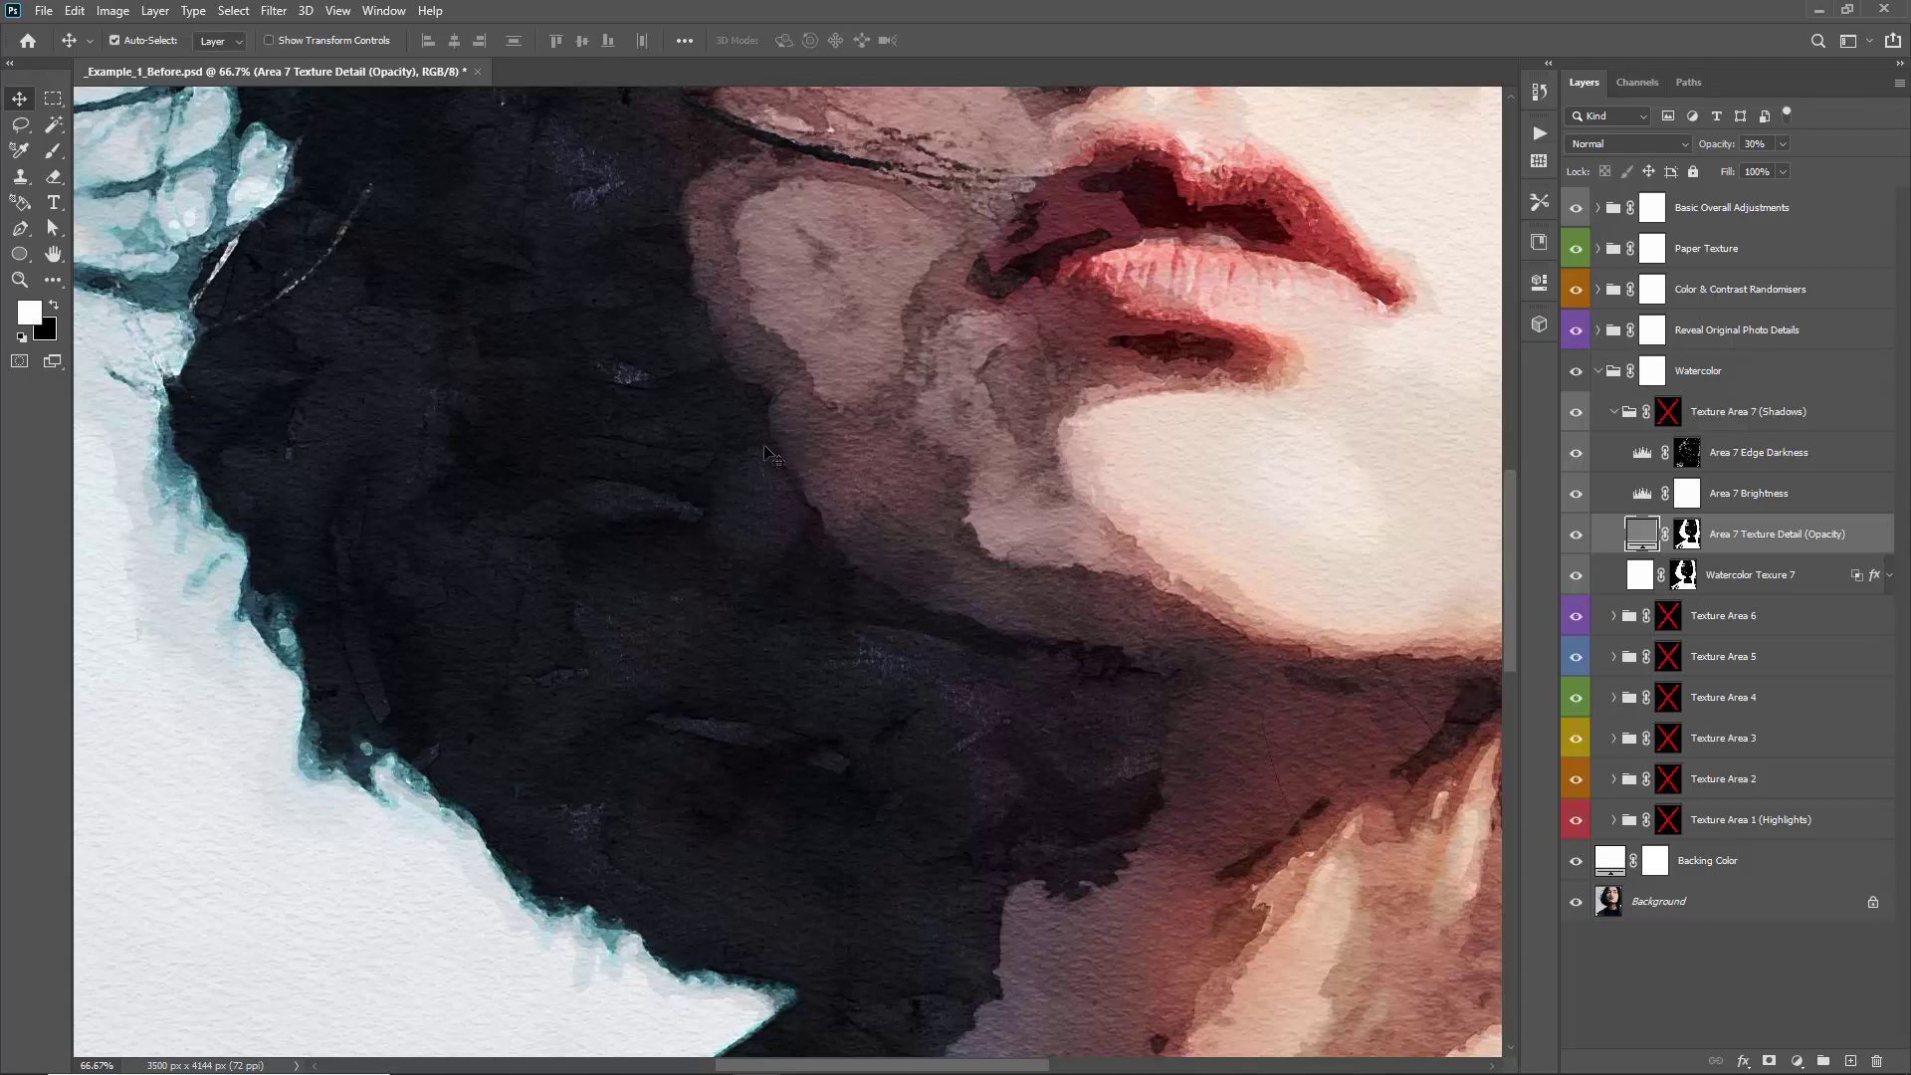
pyautogui.press('ctrl')
pyautogui.scroll(-3, 1049, 426)
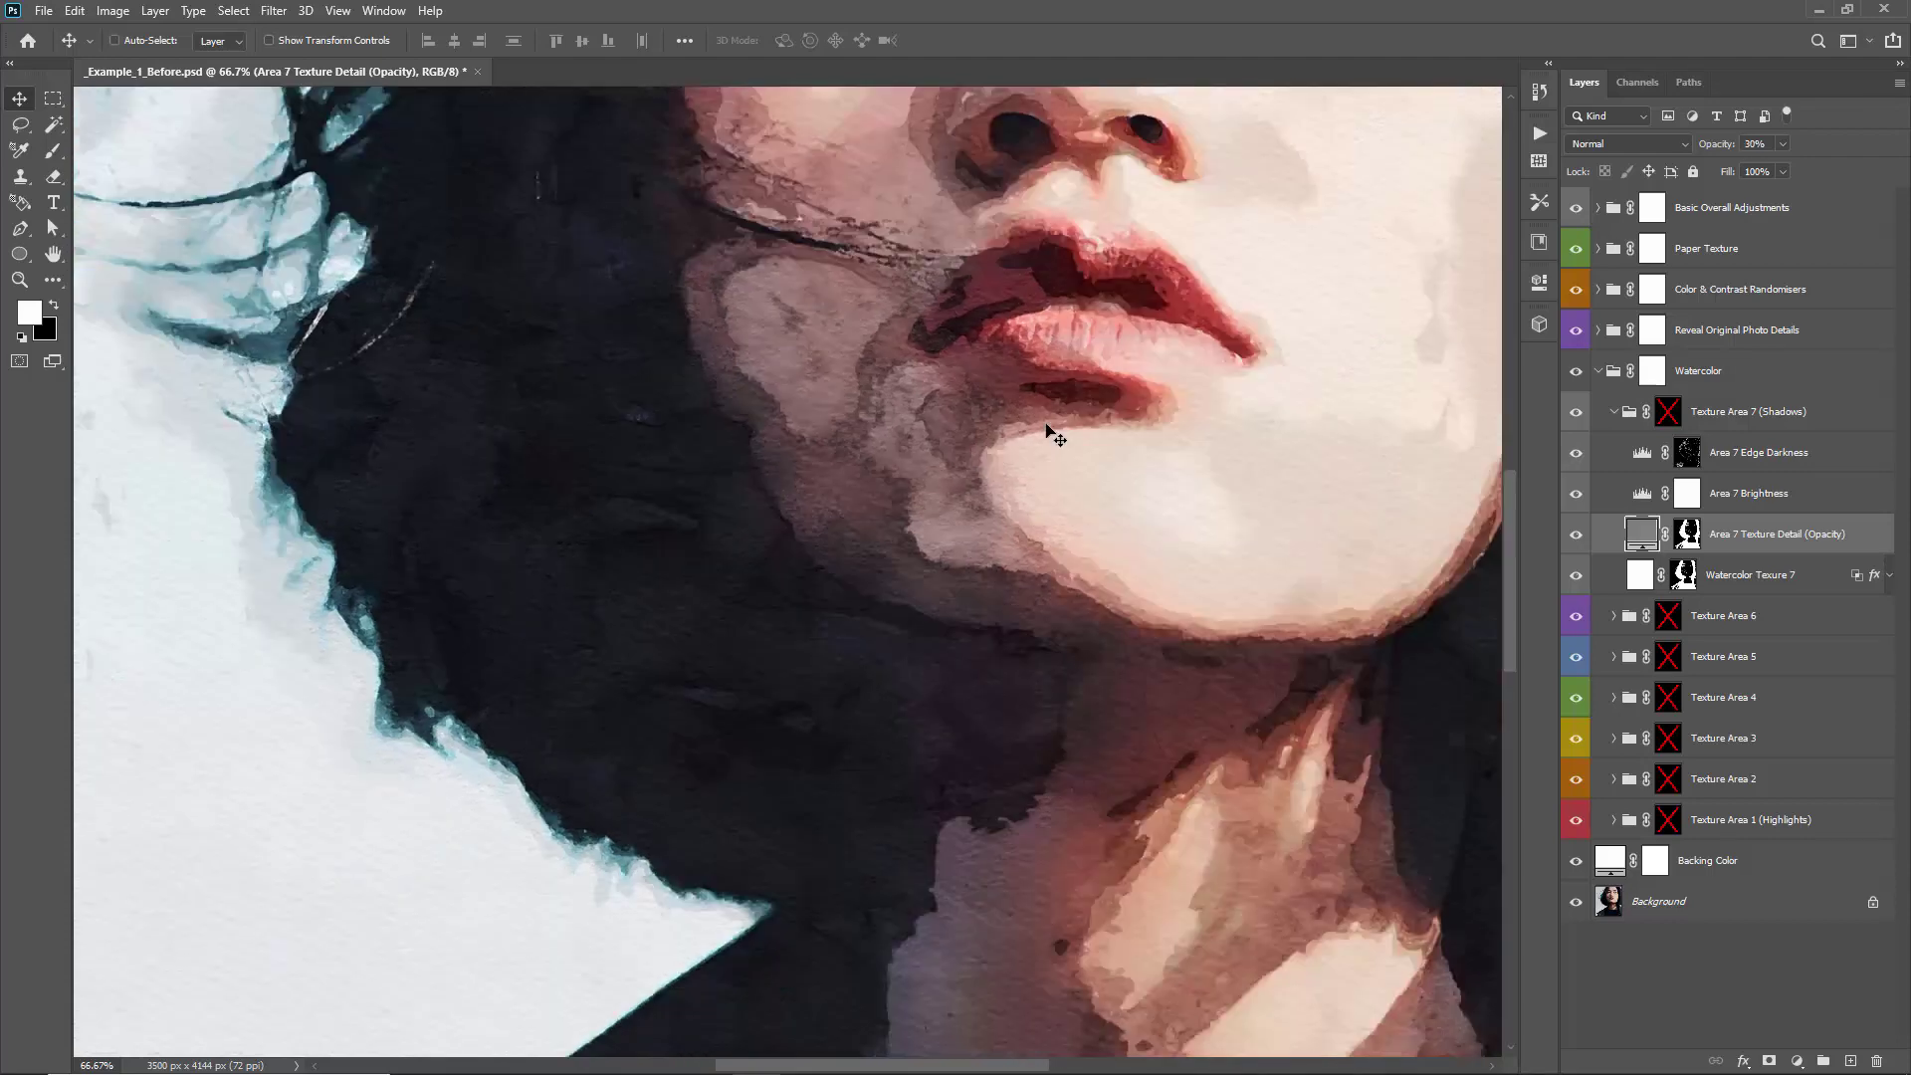
pyautogui.moveTo(1049, 426); pyautogui.dragTo(926, 431)
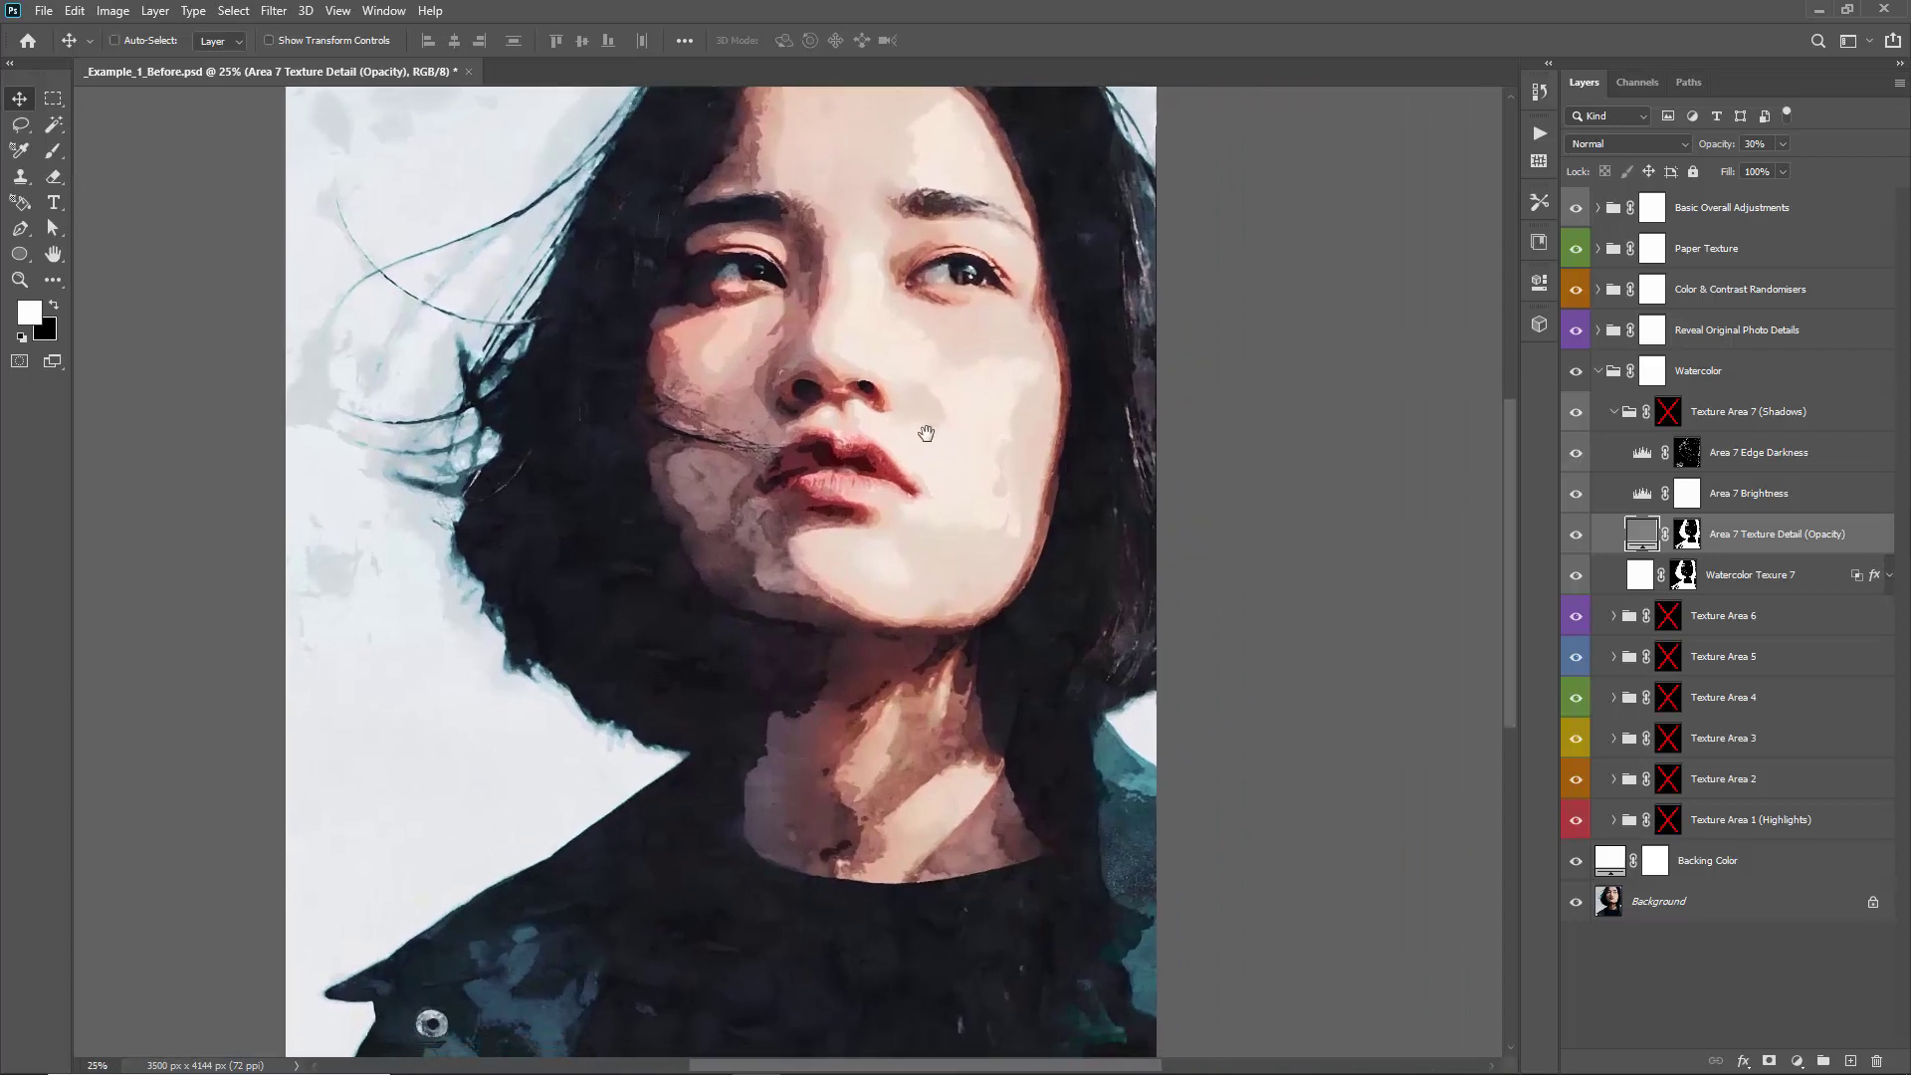
# Compare the painting with the Watercolor Texure 7 layer off and on
pyautogui.click(1738, 577)
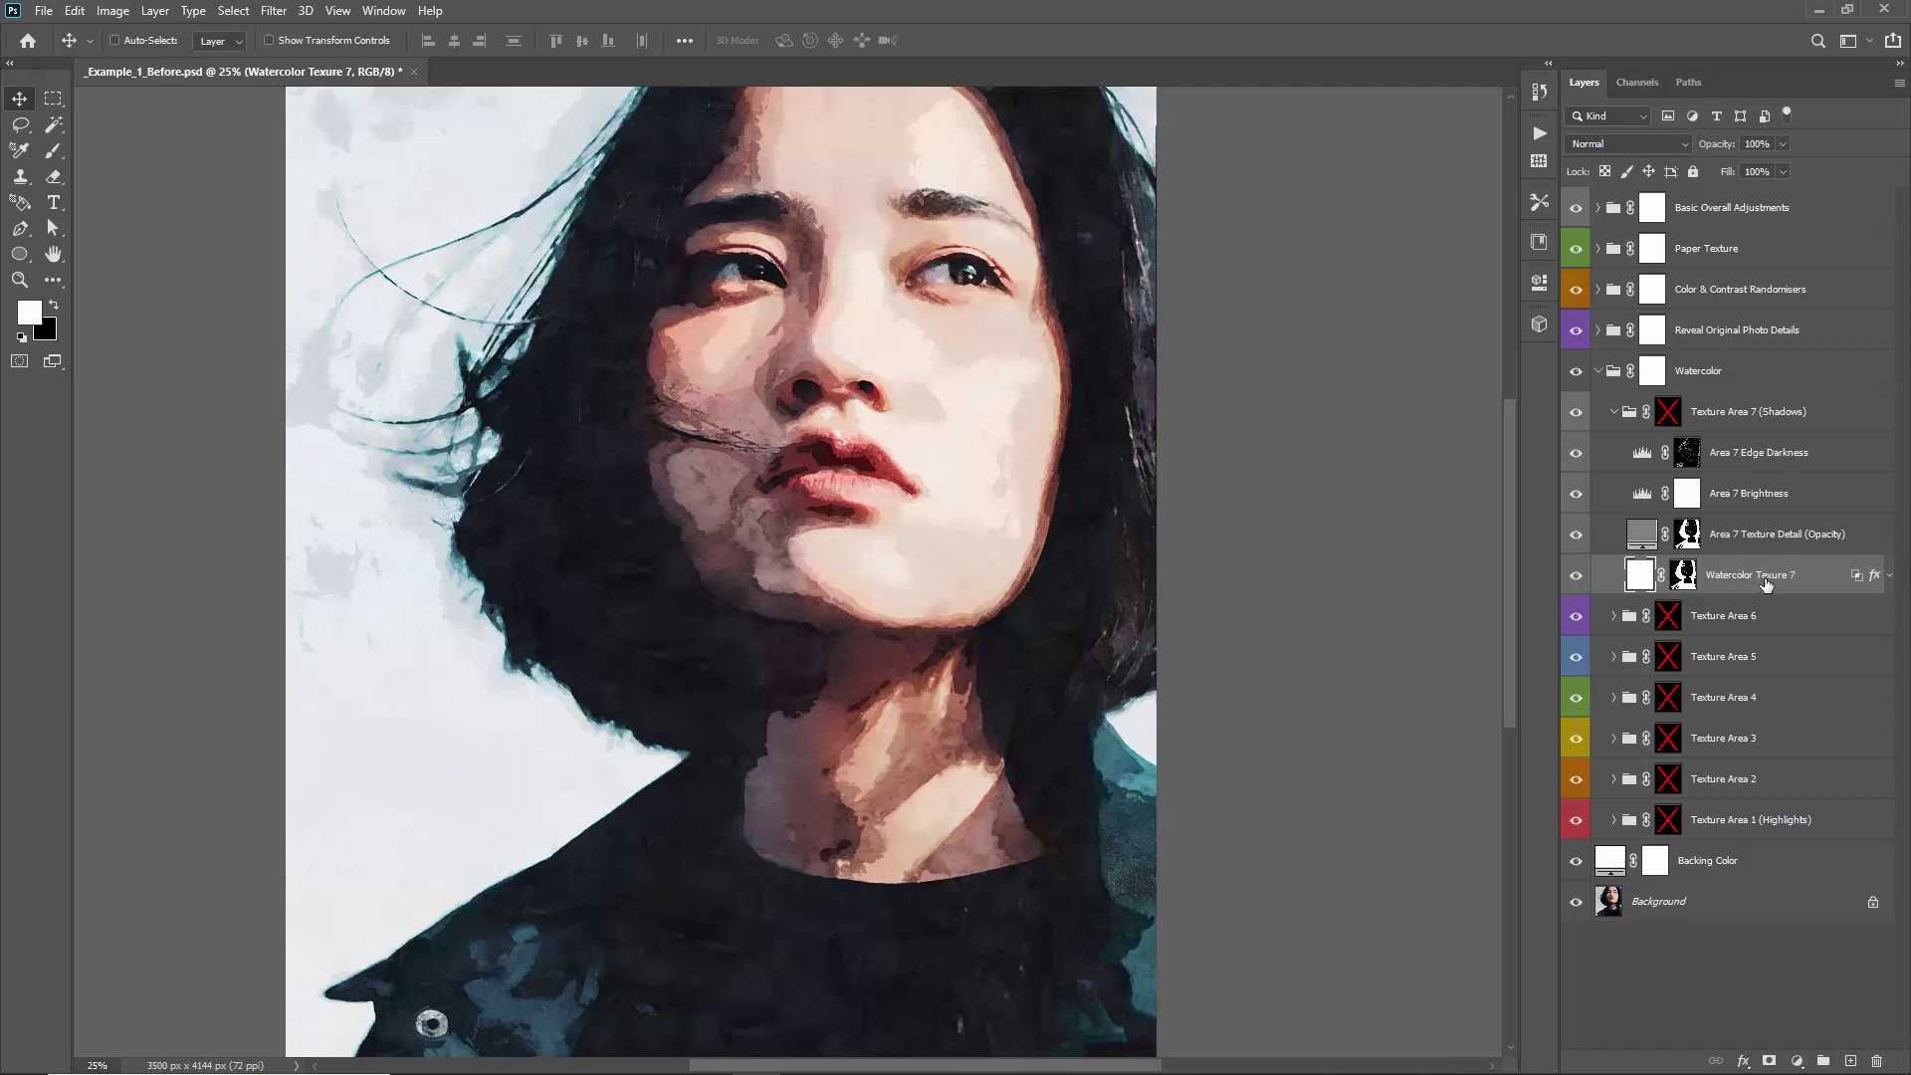
pyautogui.click(1575, 575)
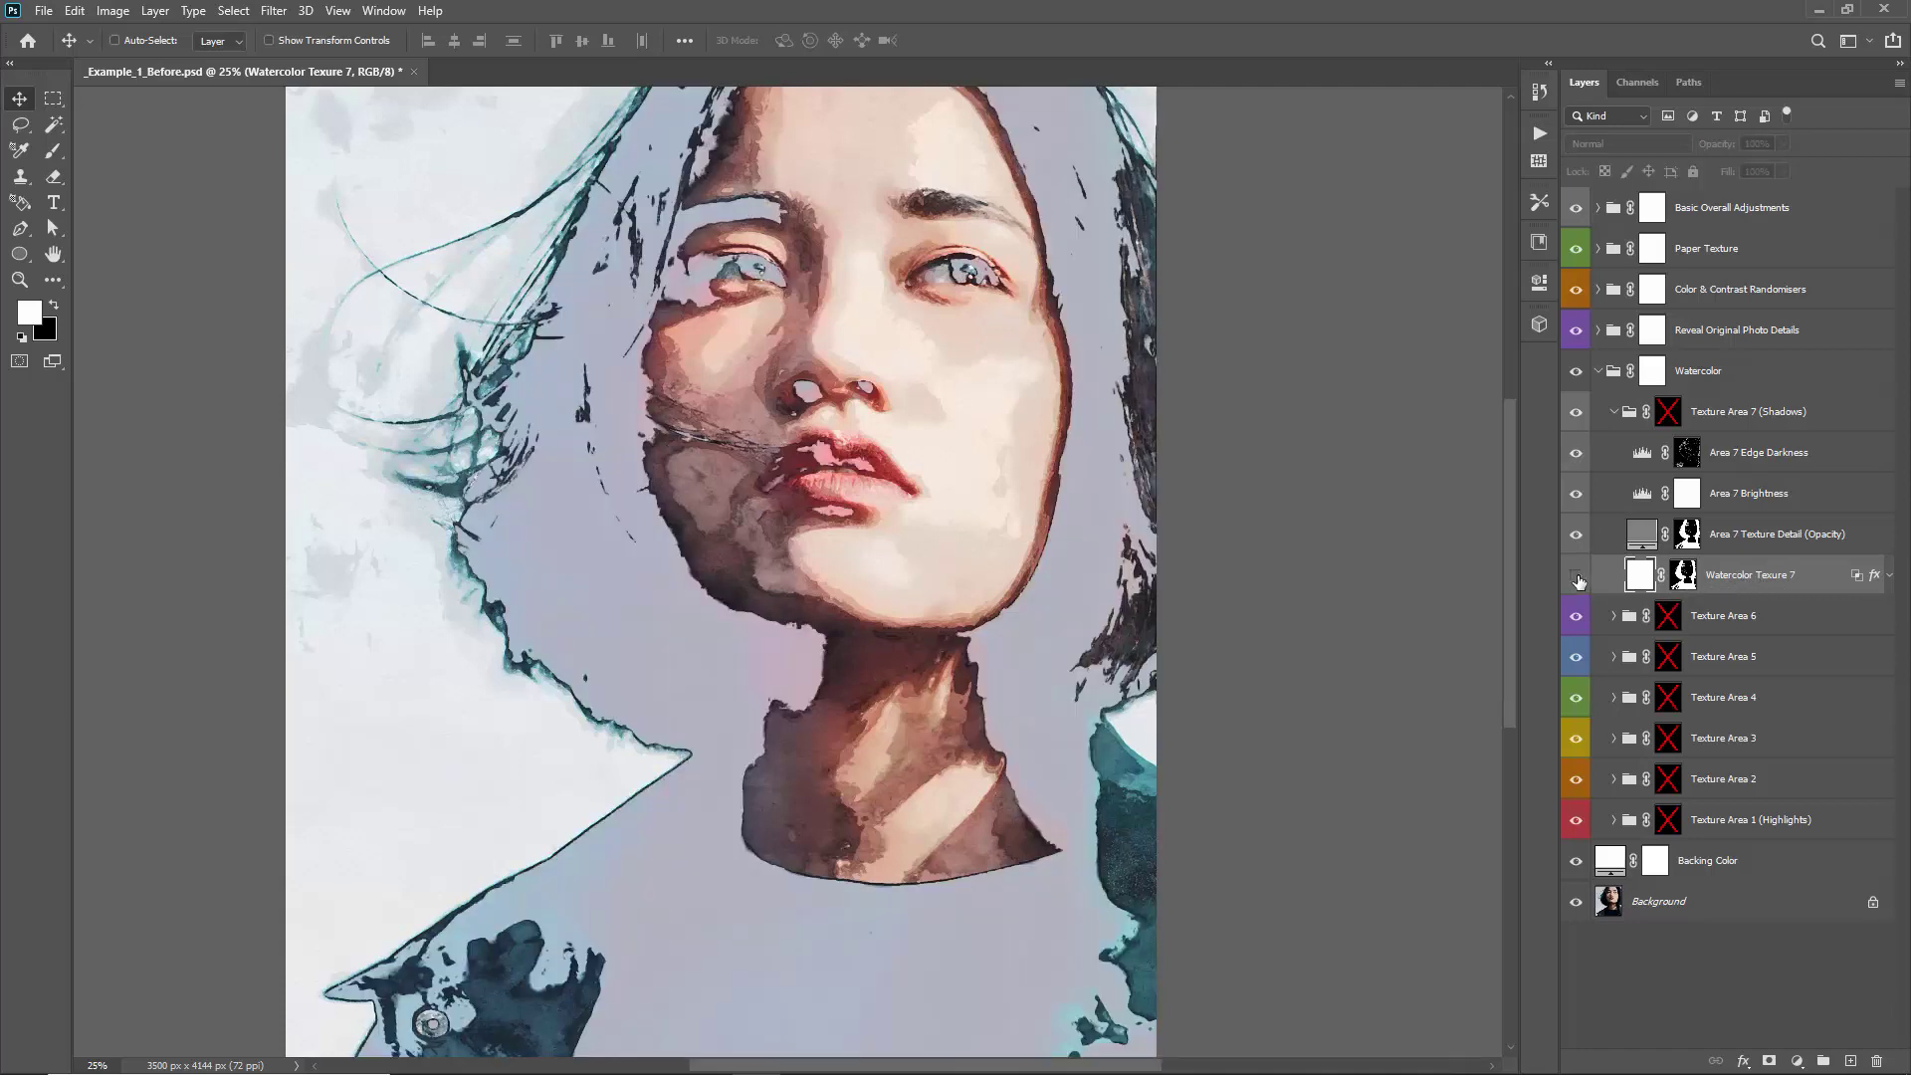
pyautogui.click(1576, 575)
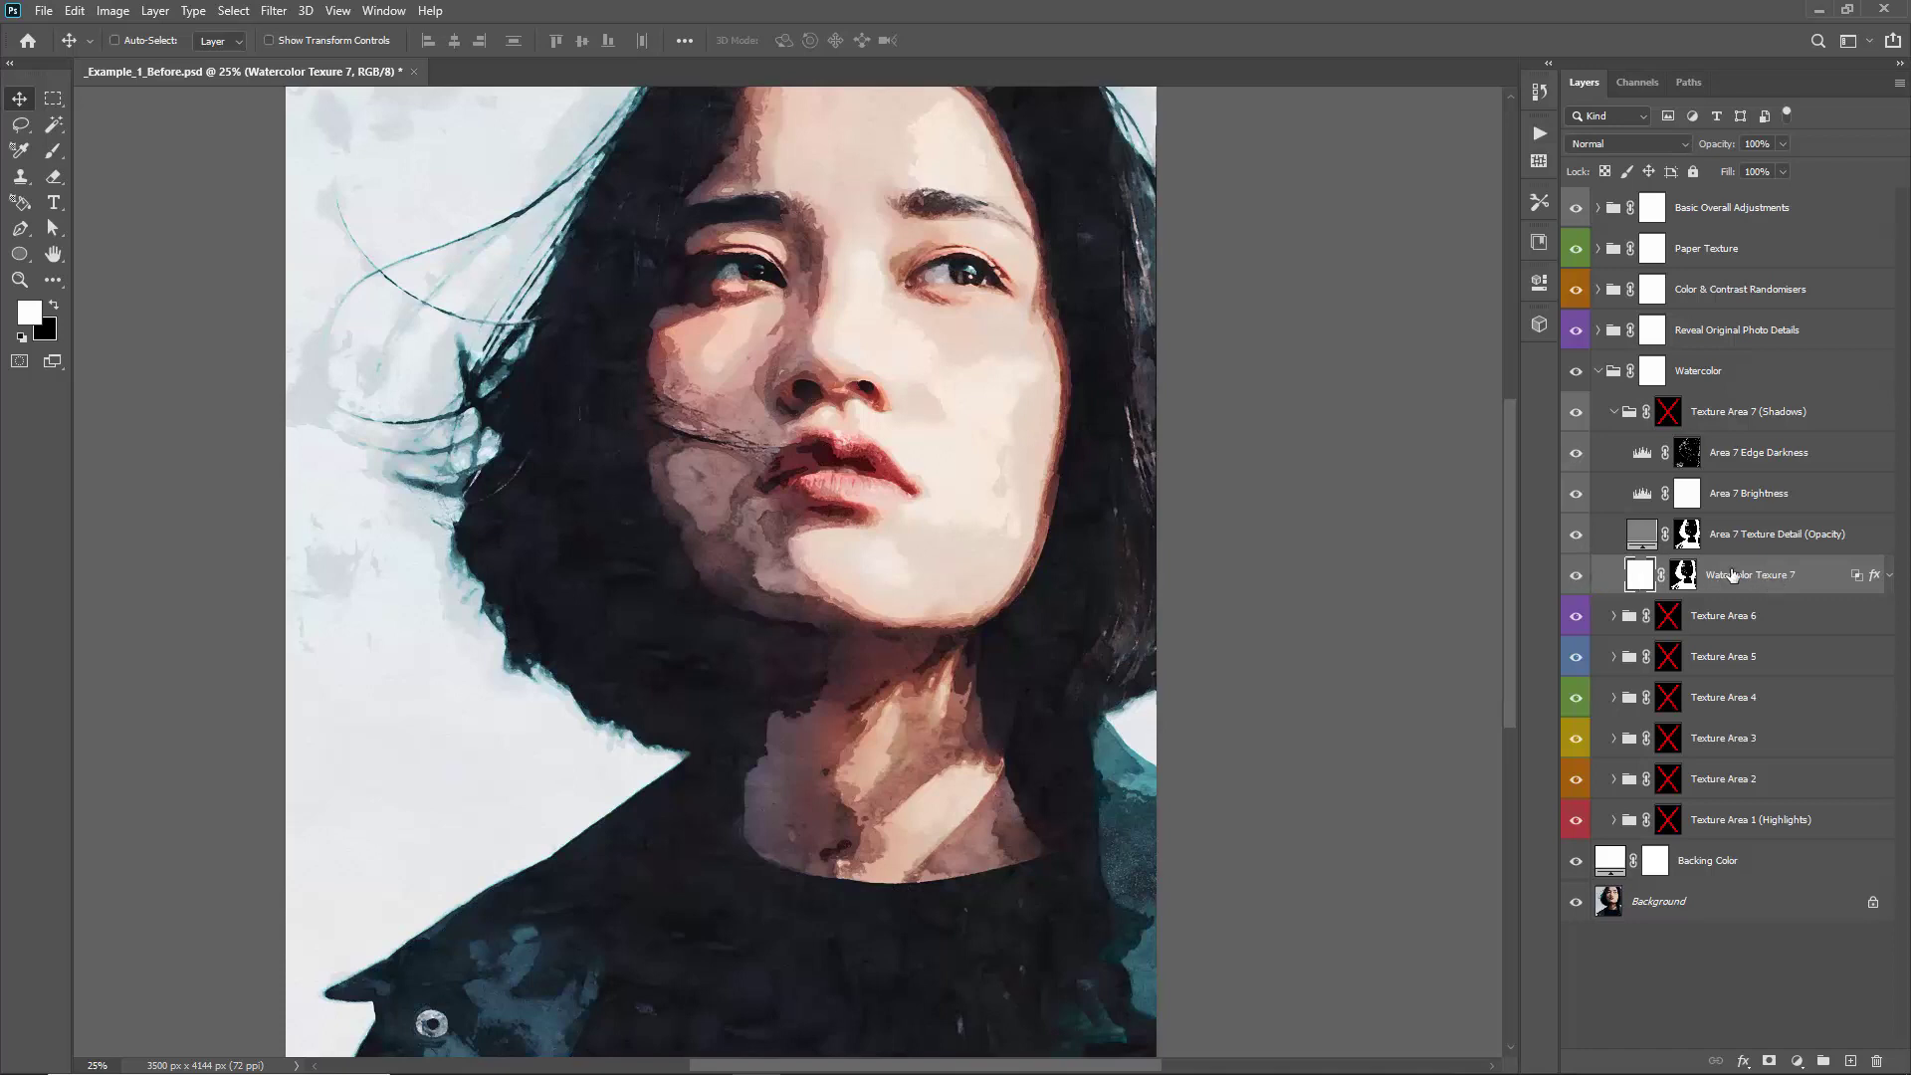
# Open the Pattern Overlay settings of the Watercolor Texure 7 layer and set the pattern scale to 65%
pyautogui.doubleClick(1812, 579)
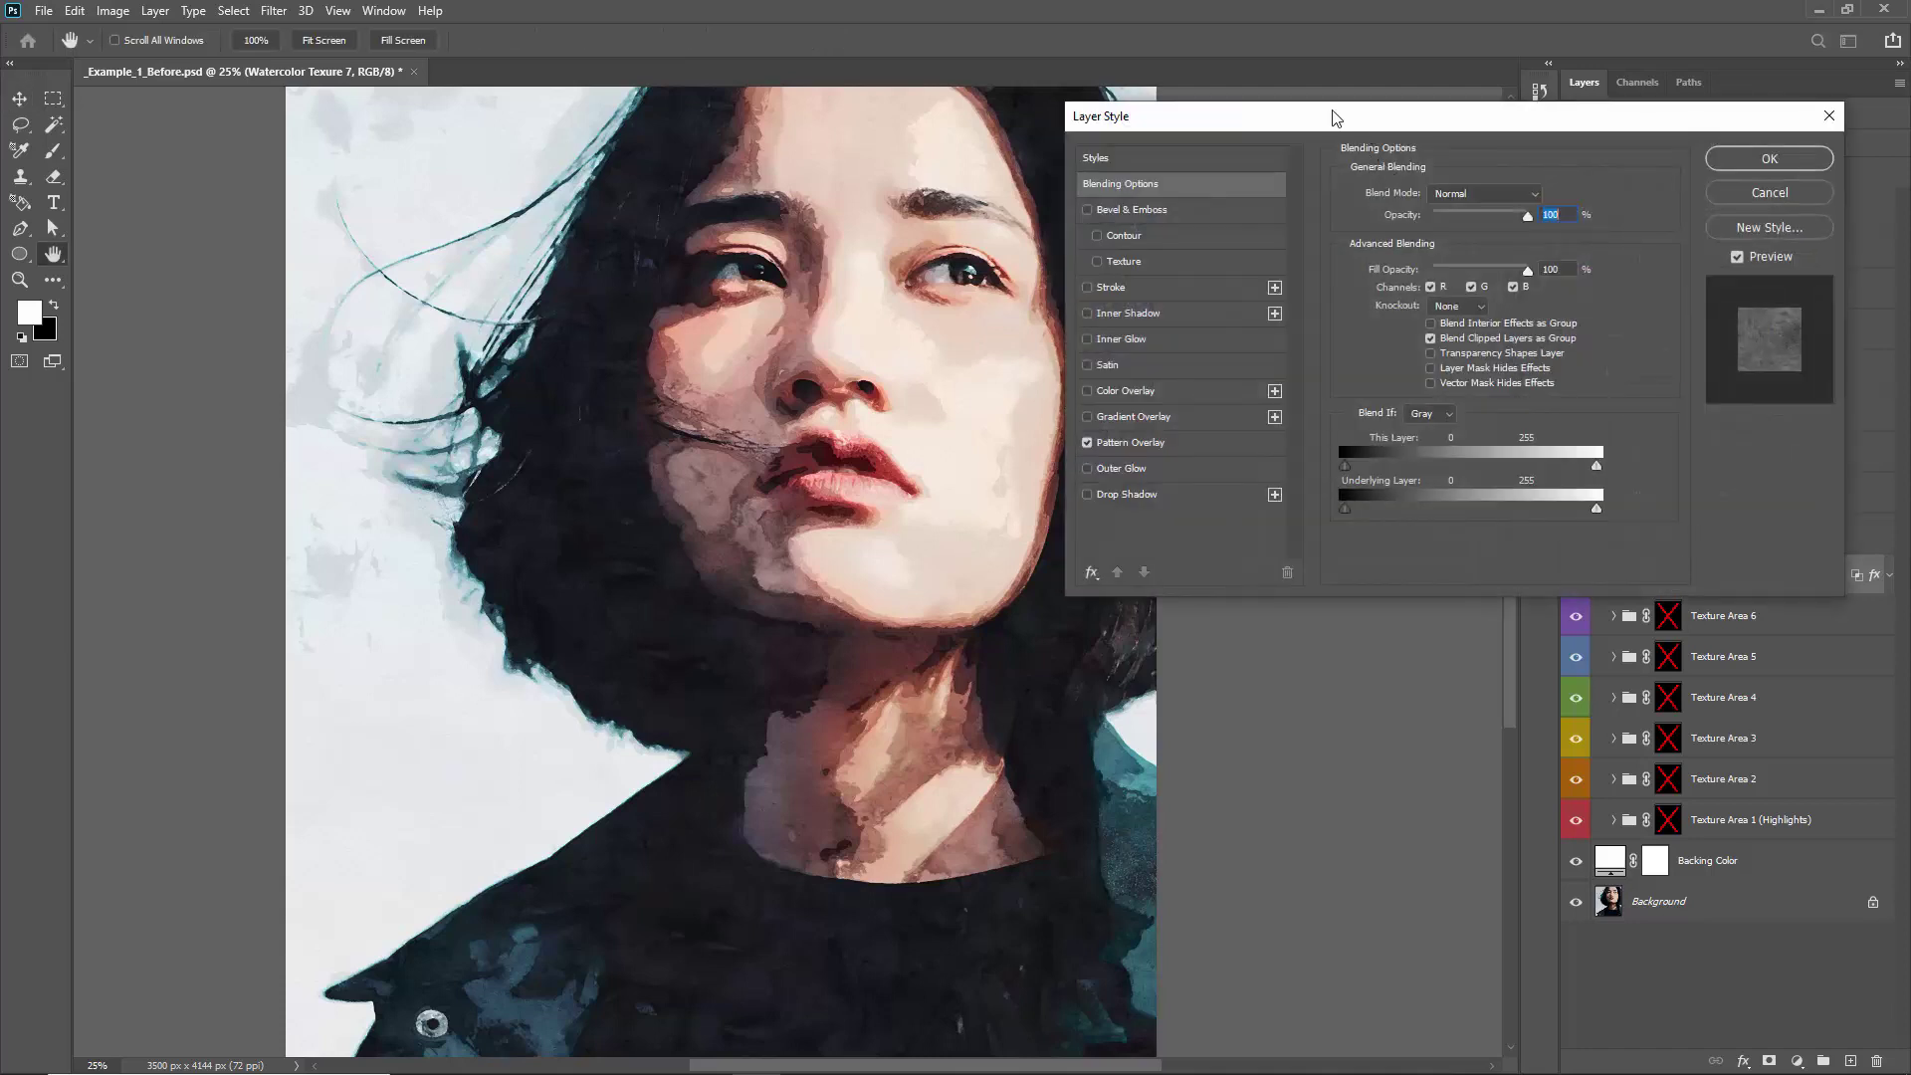
pyautogui.moveTo(1333, 117); pyautogui.dragTo(1313, 106)
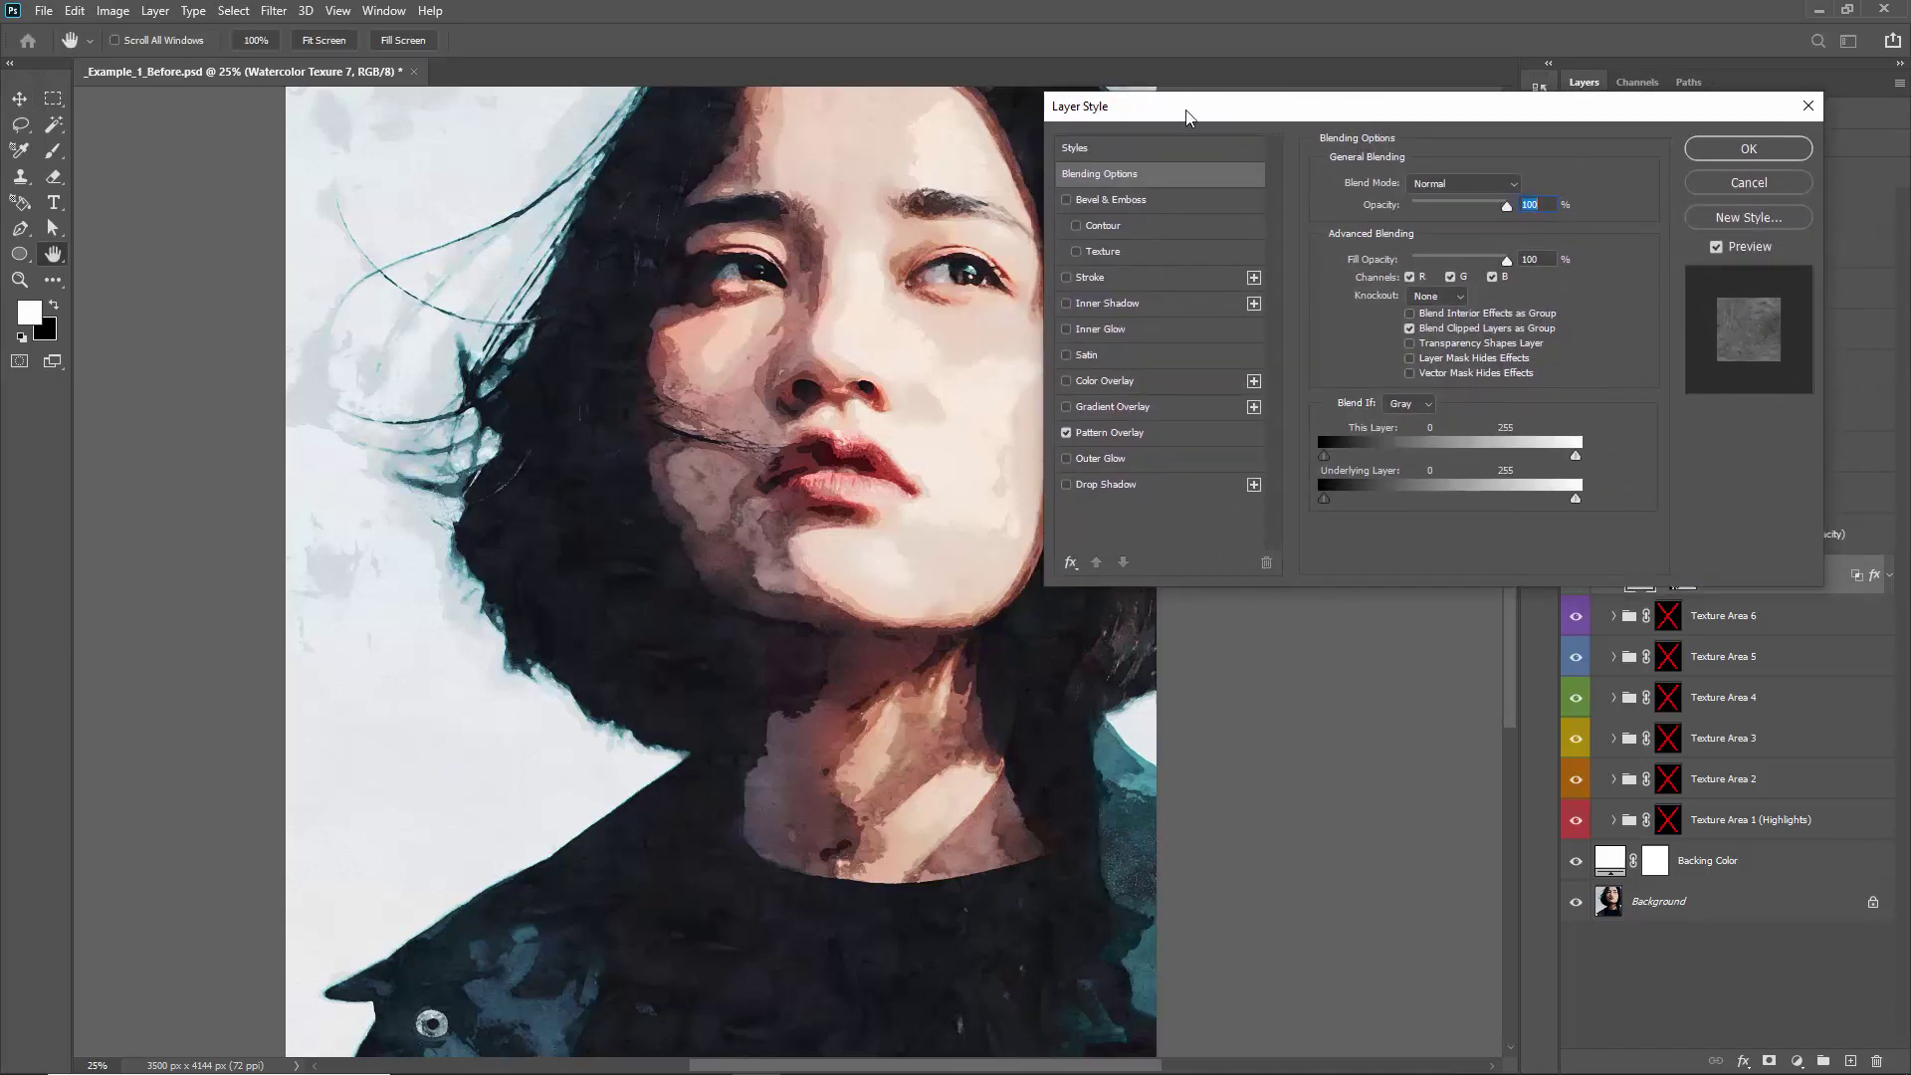
pyautogui.moveTo(1188, 106); pyautogui.dragTo(1195, 110)
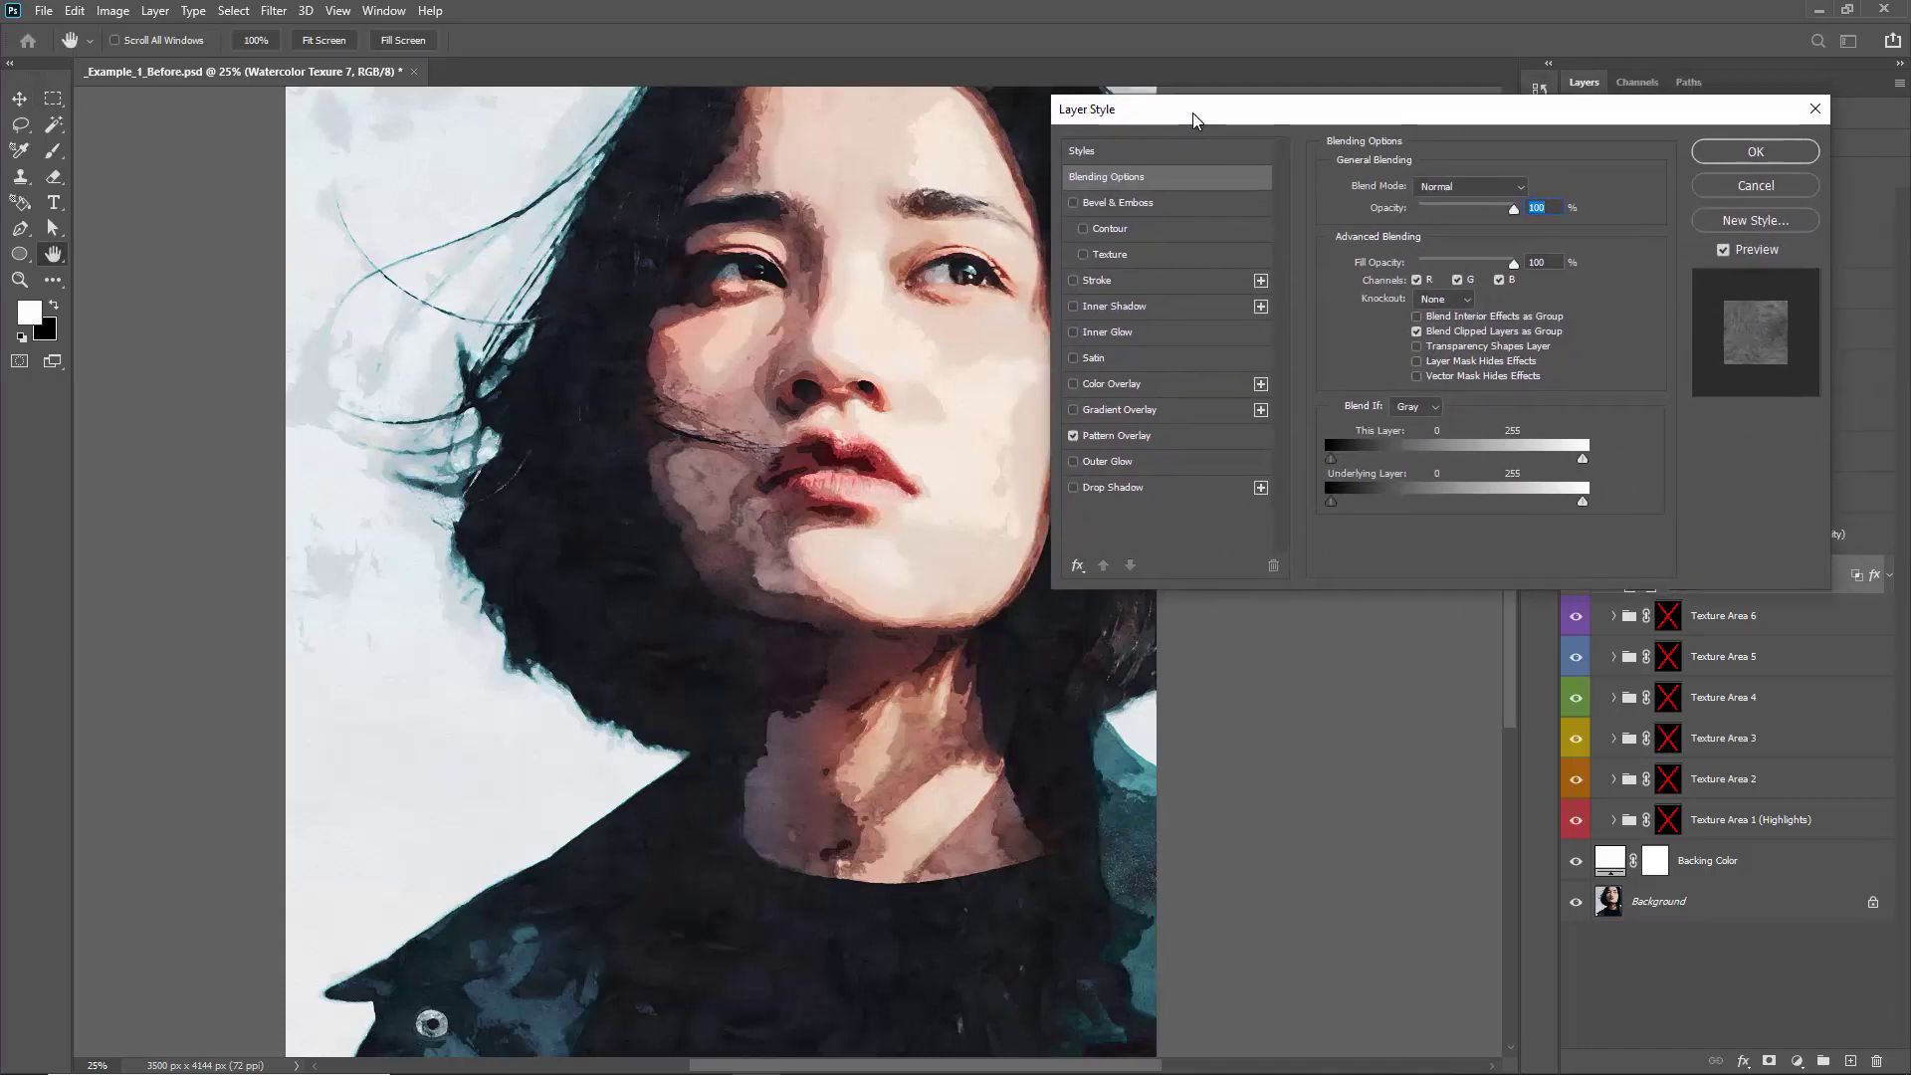
pyautogui.click(1126, 438)
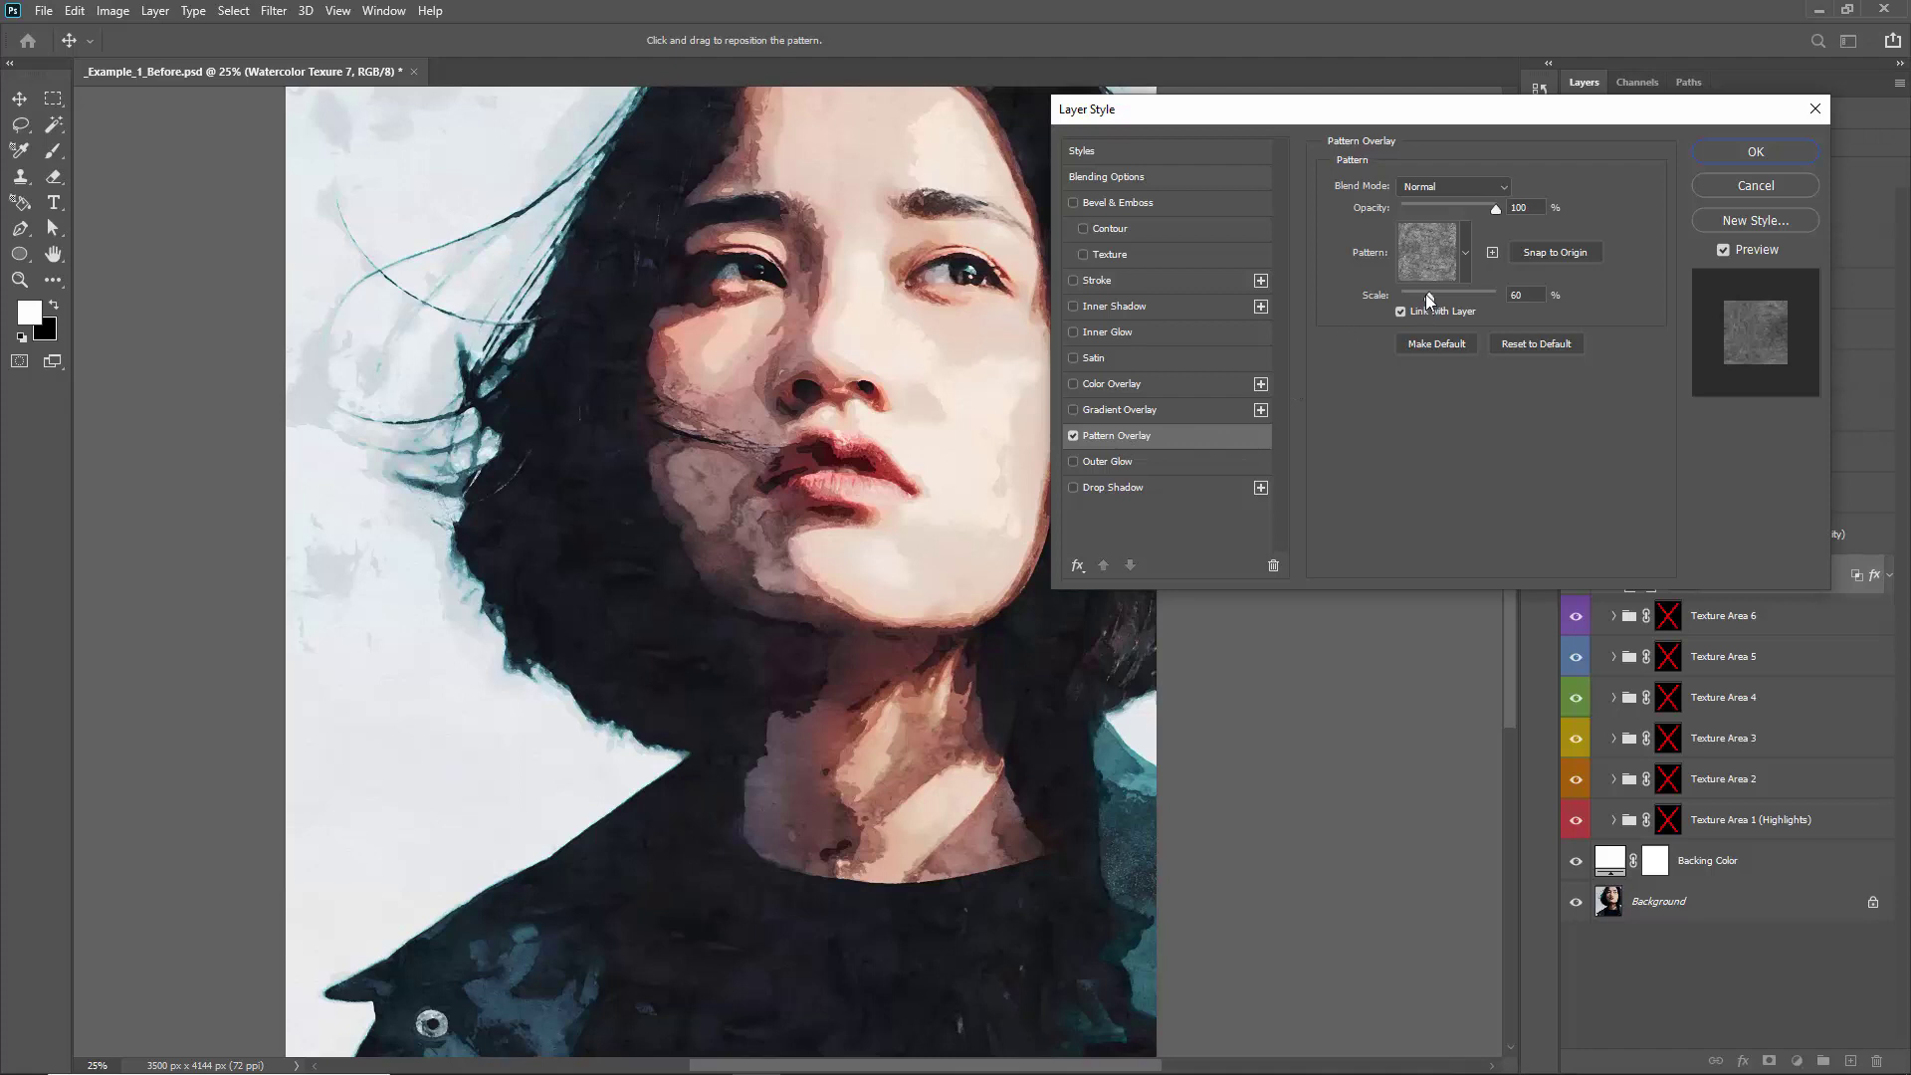
pyautogui.moveTo(1425, 295); pyautogui.dragTo(1433, 295)
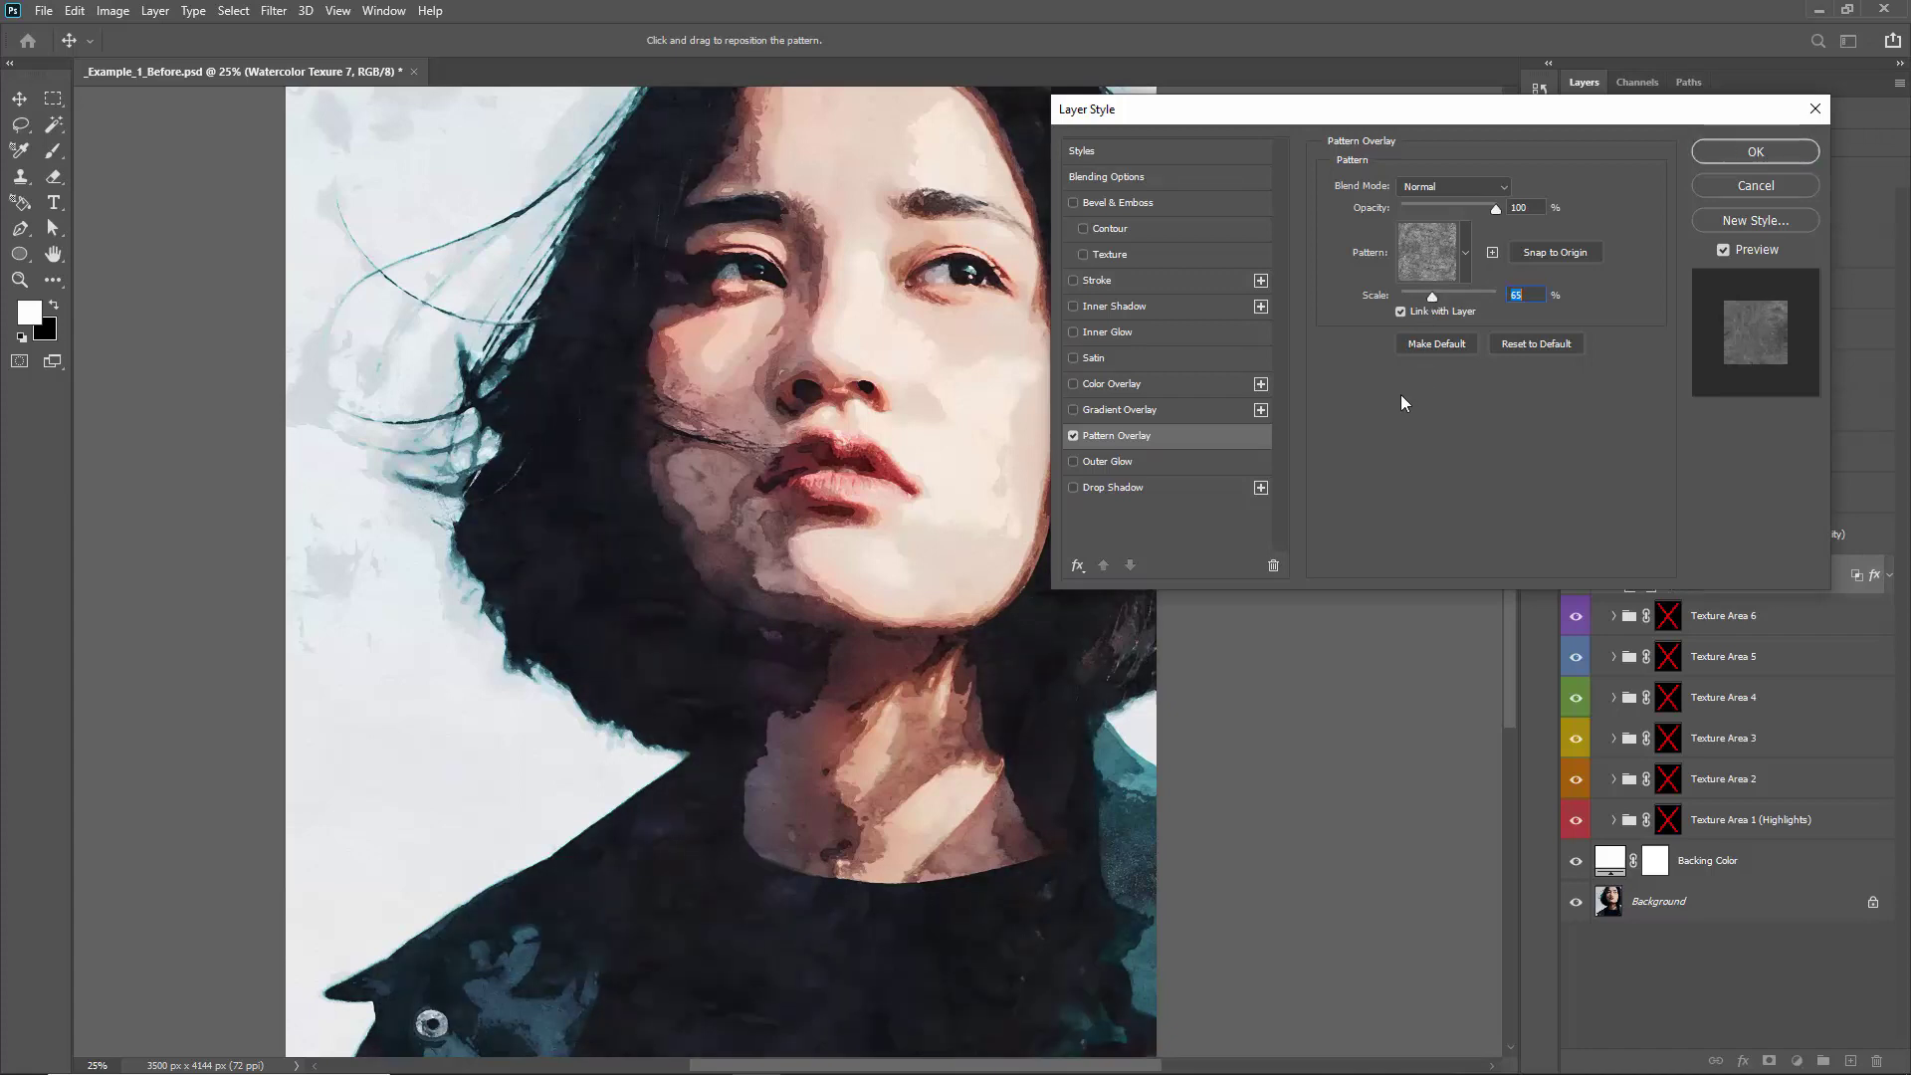
# Try several overlay patterns from the WatercolorCreationKit_Patterns group and choose the ninth pattern in its second row
pyautogui.click(1426, 251)
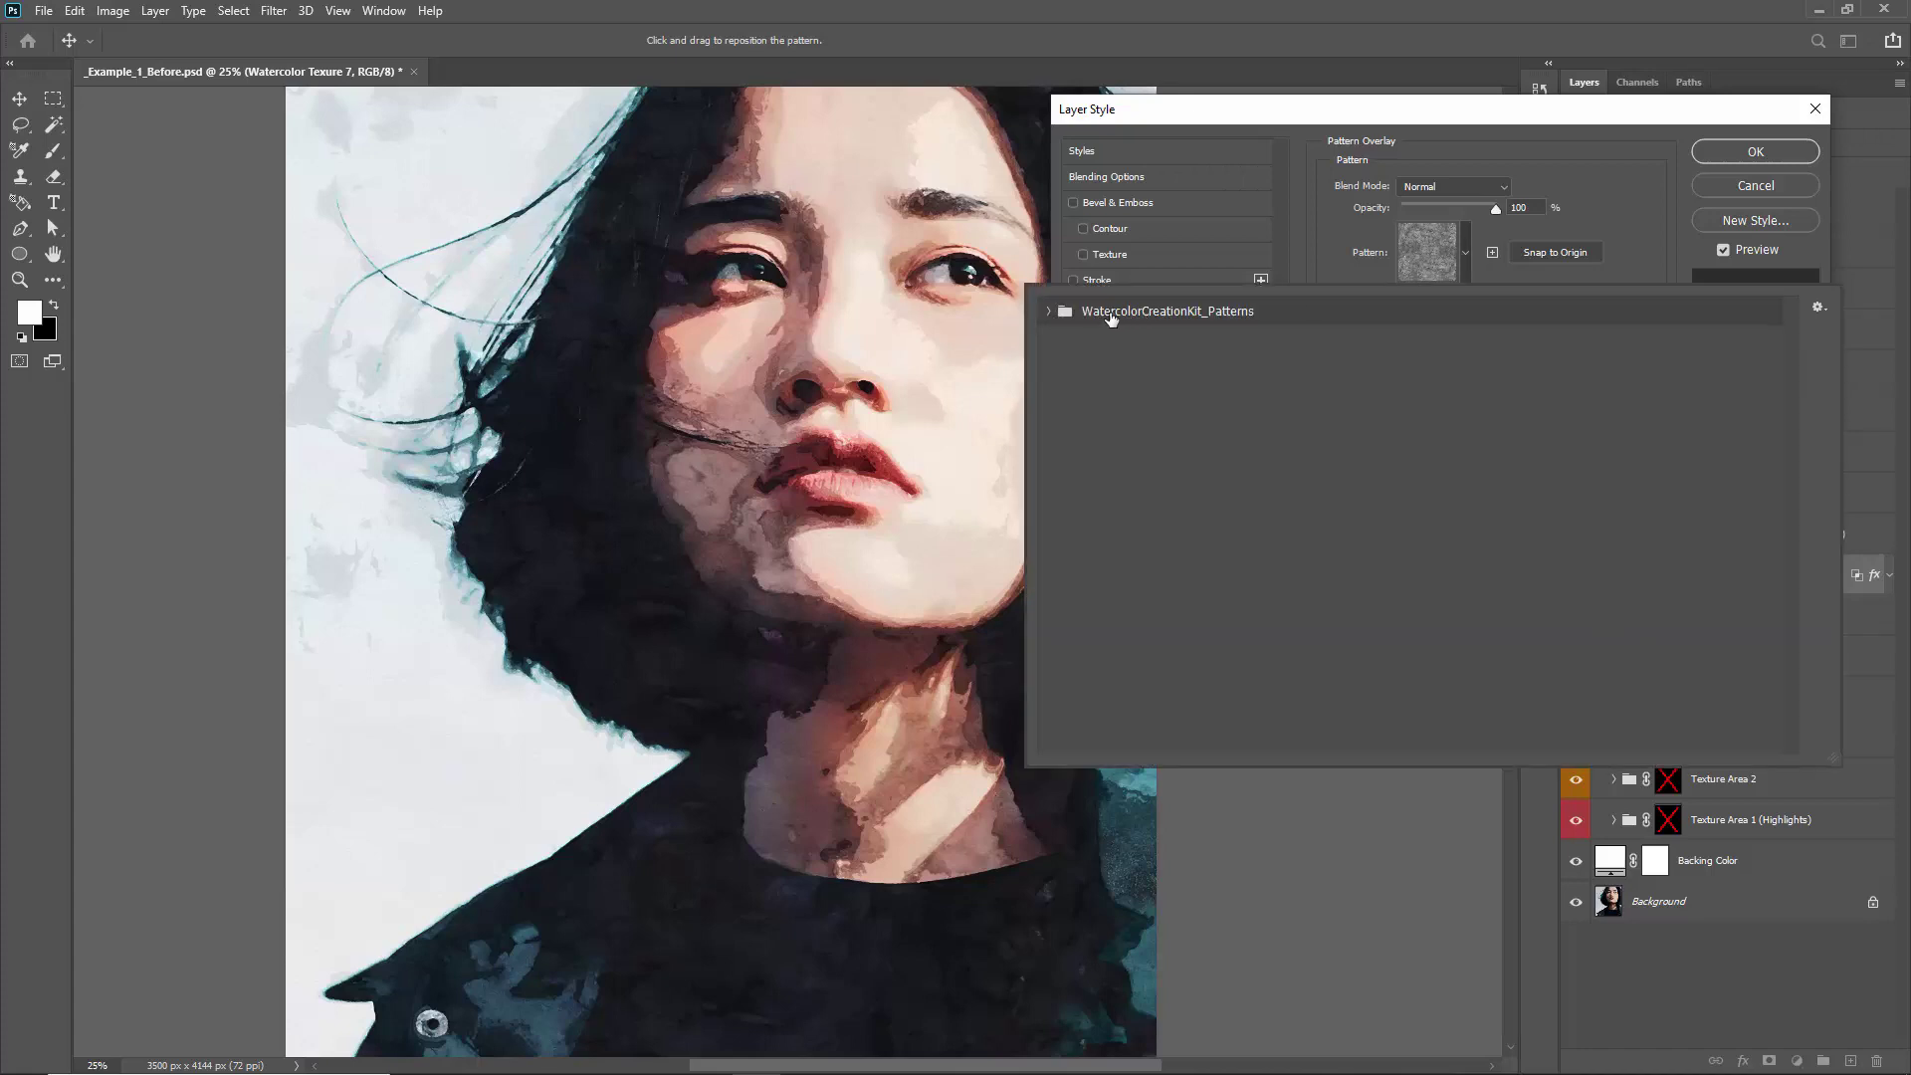
pyautogui.click(1184, 317)
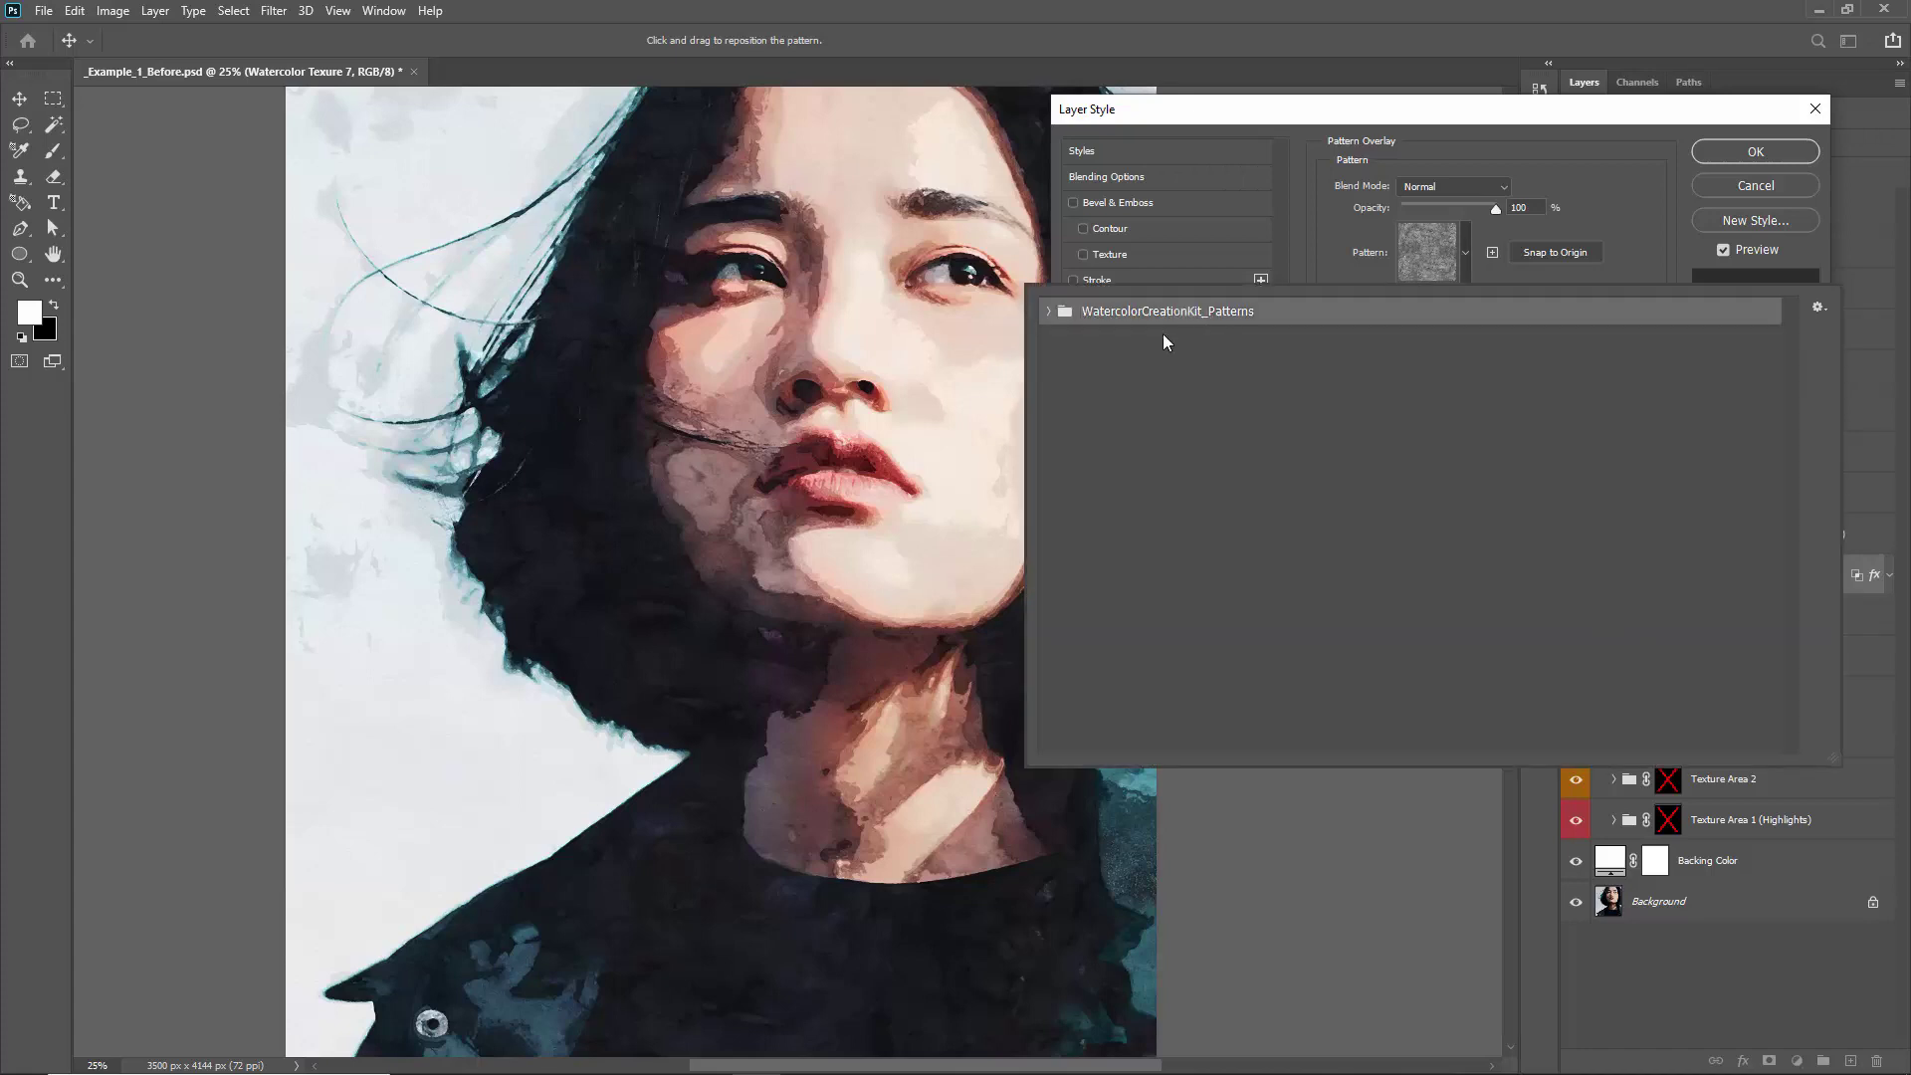
pyautogui.click(1048, 310)
pyautogui.click(1294, 360)
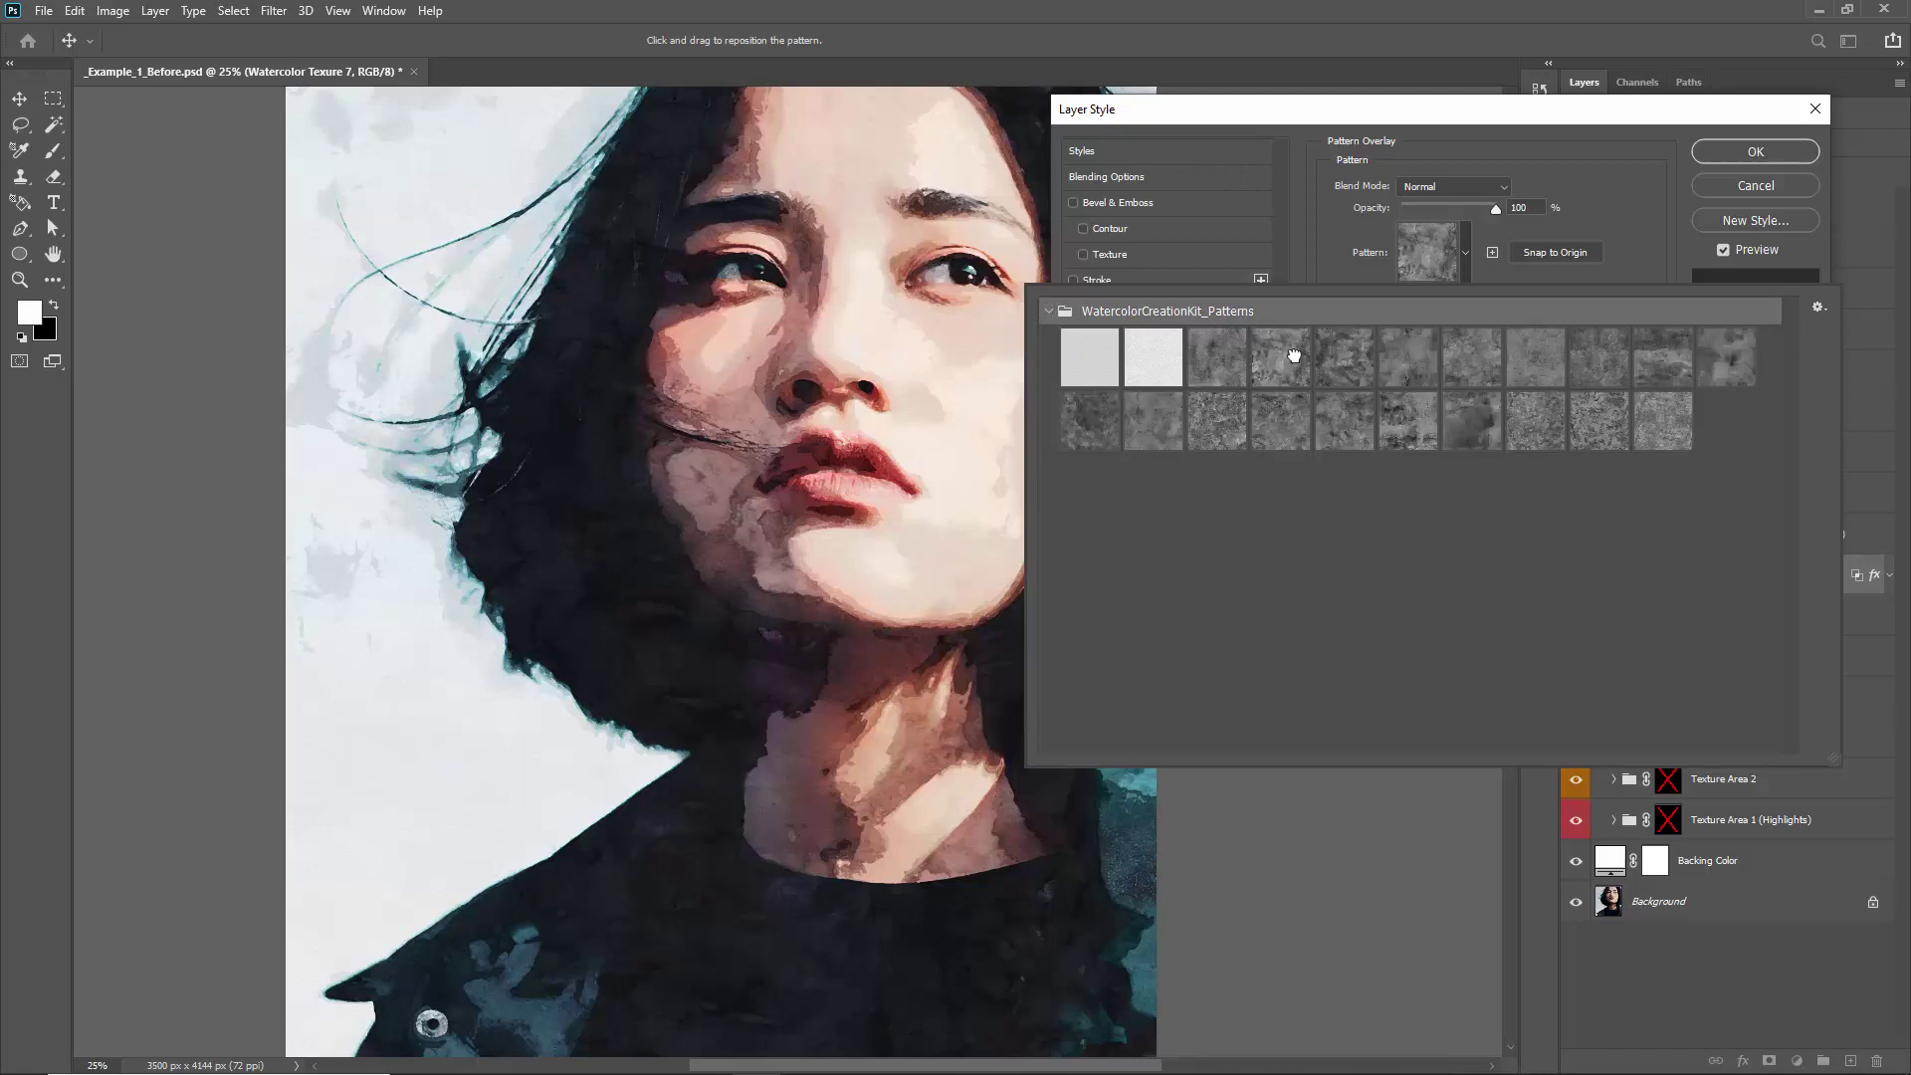
pyautogui.click(1352, 366)
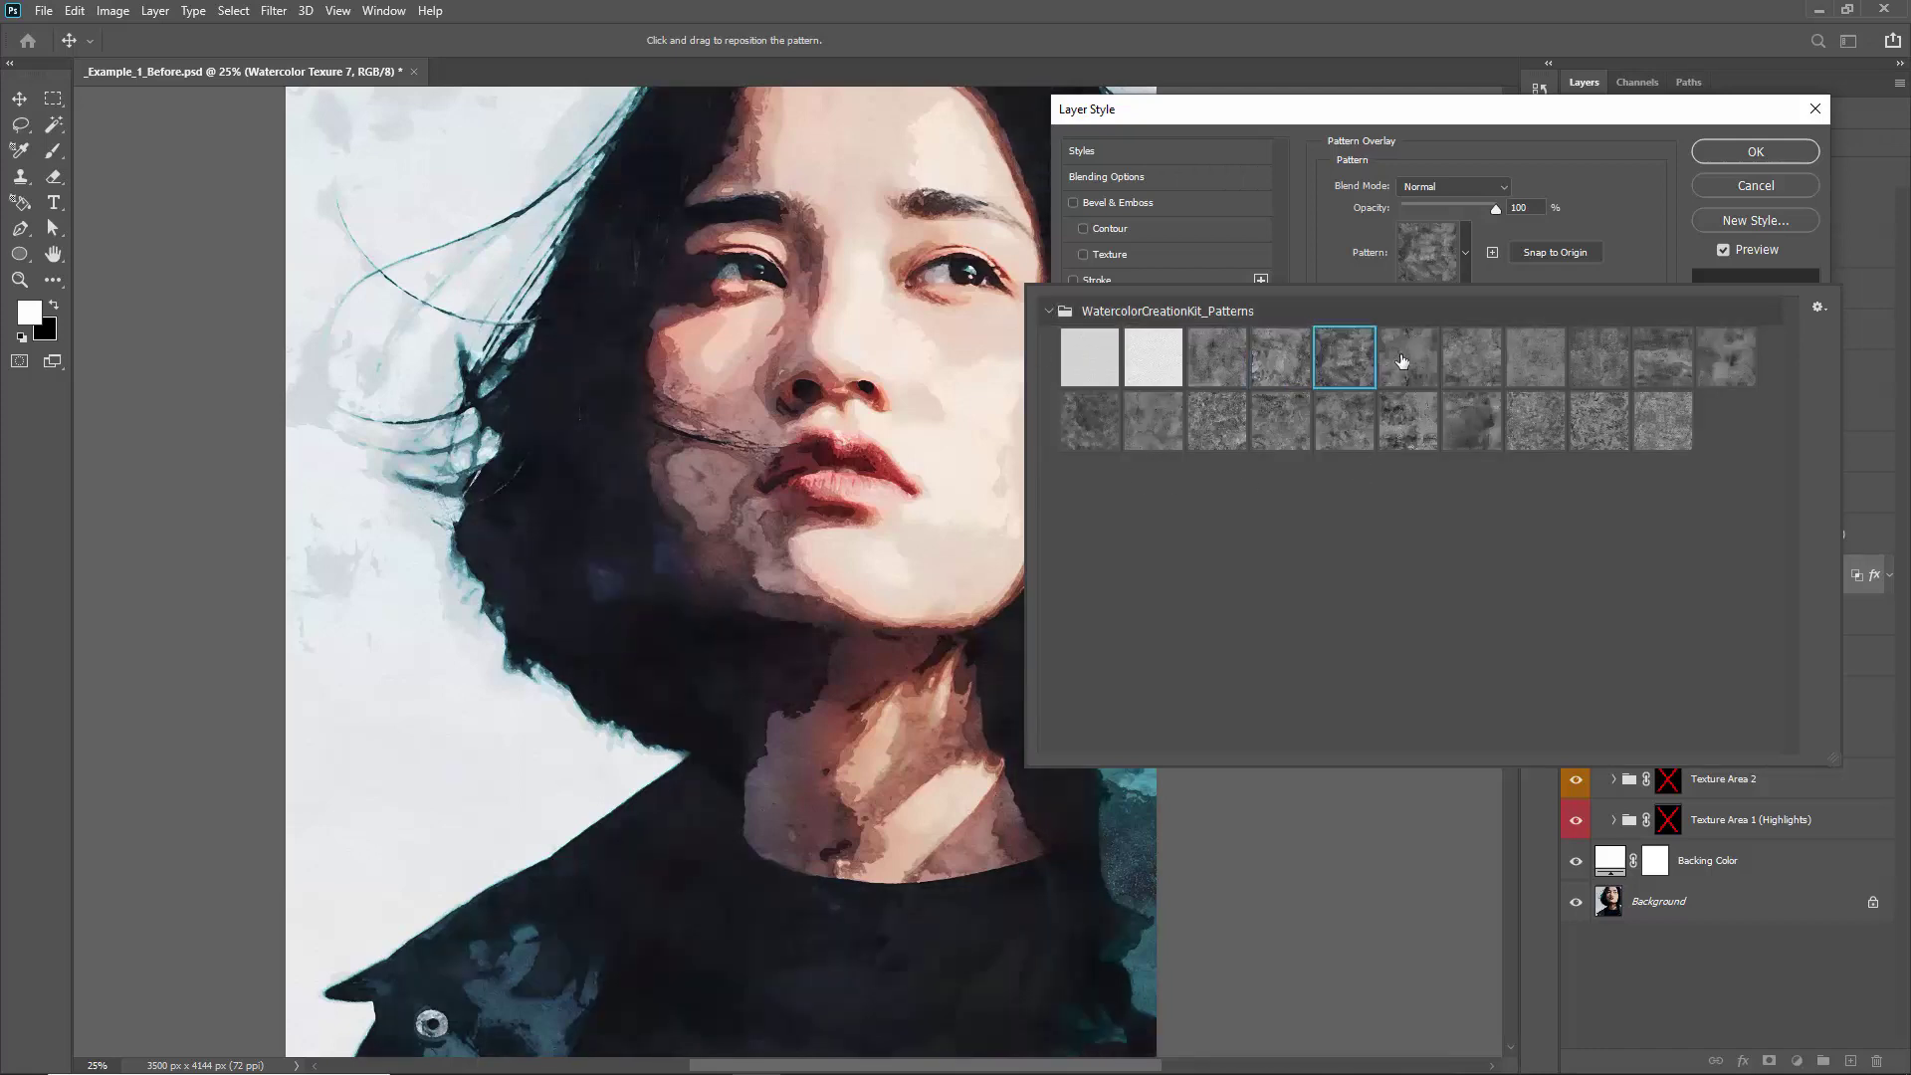
pyautogui.click(1434, 360)
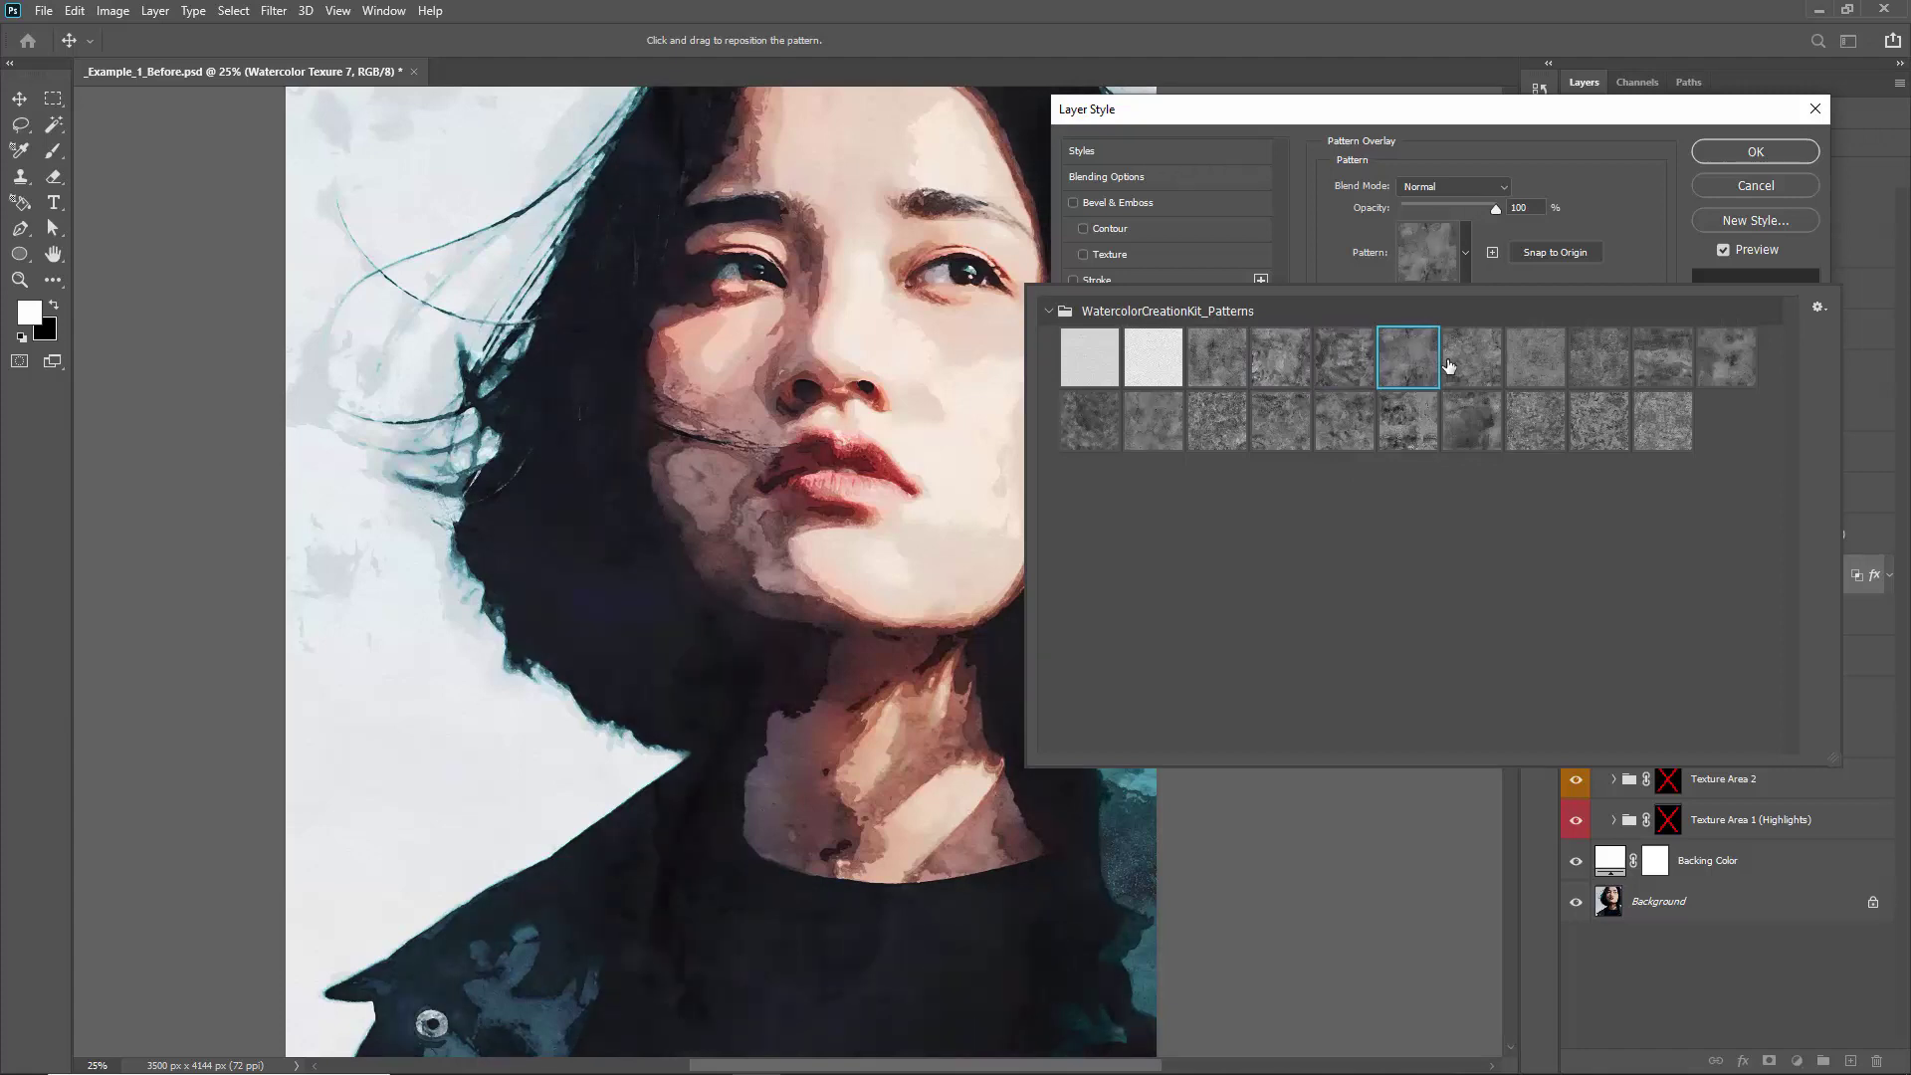
pyautogui.click(1458, 364)
pyautogui.click(1536, 365)
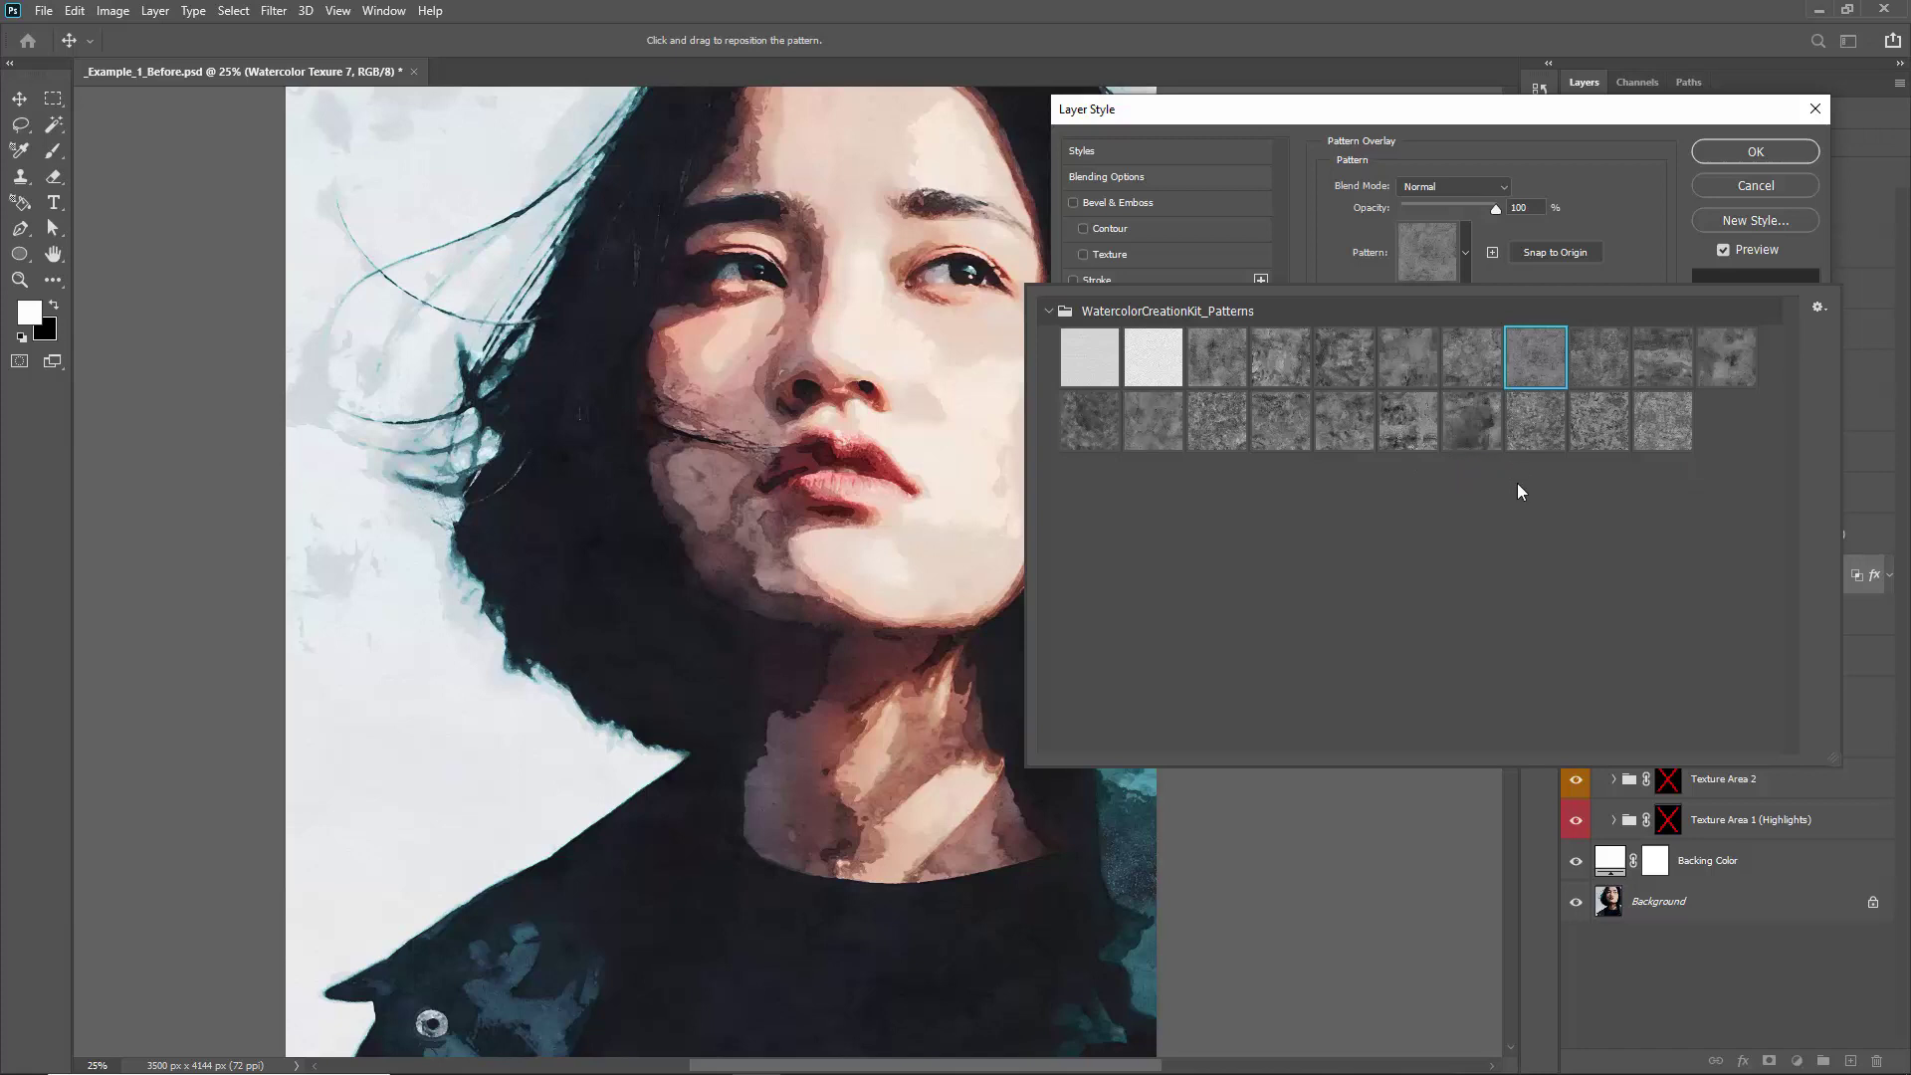
pyautogui.click(1526, 445)
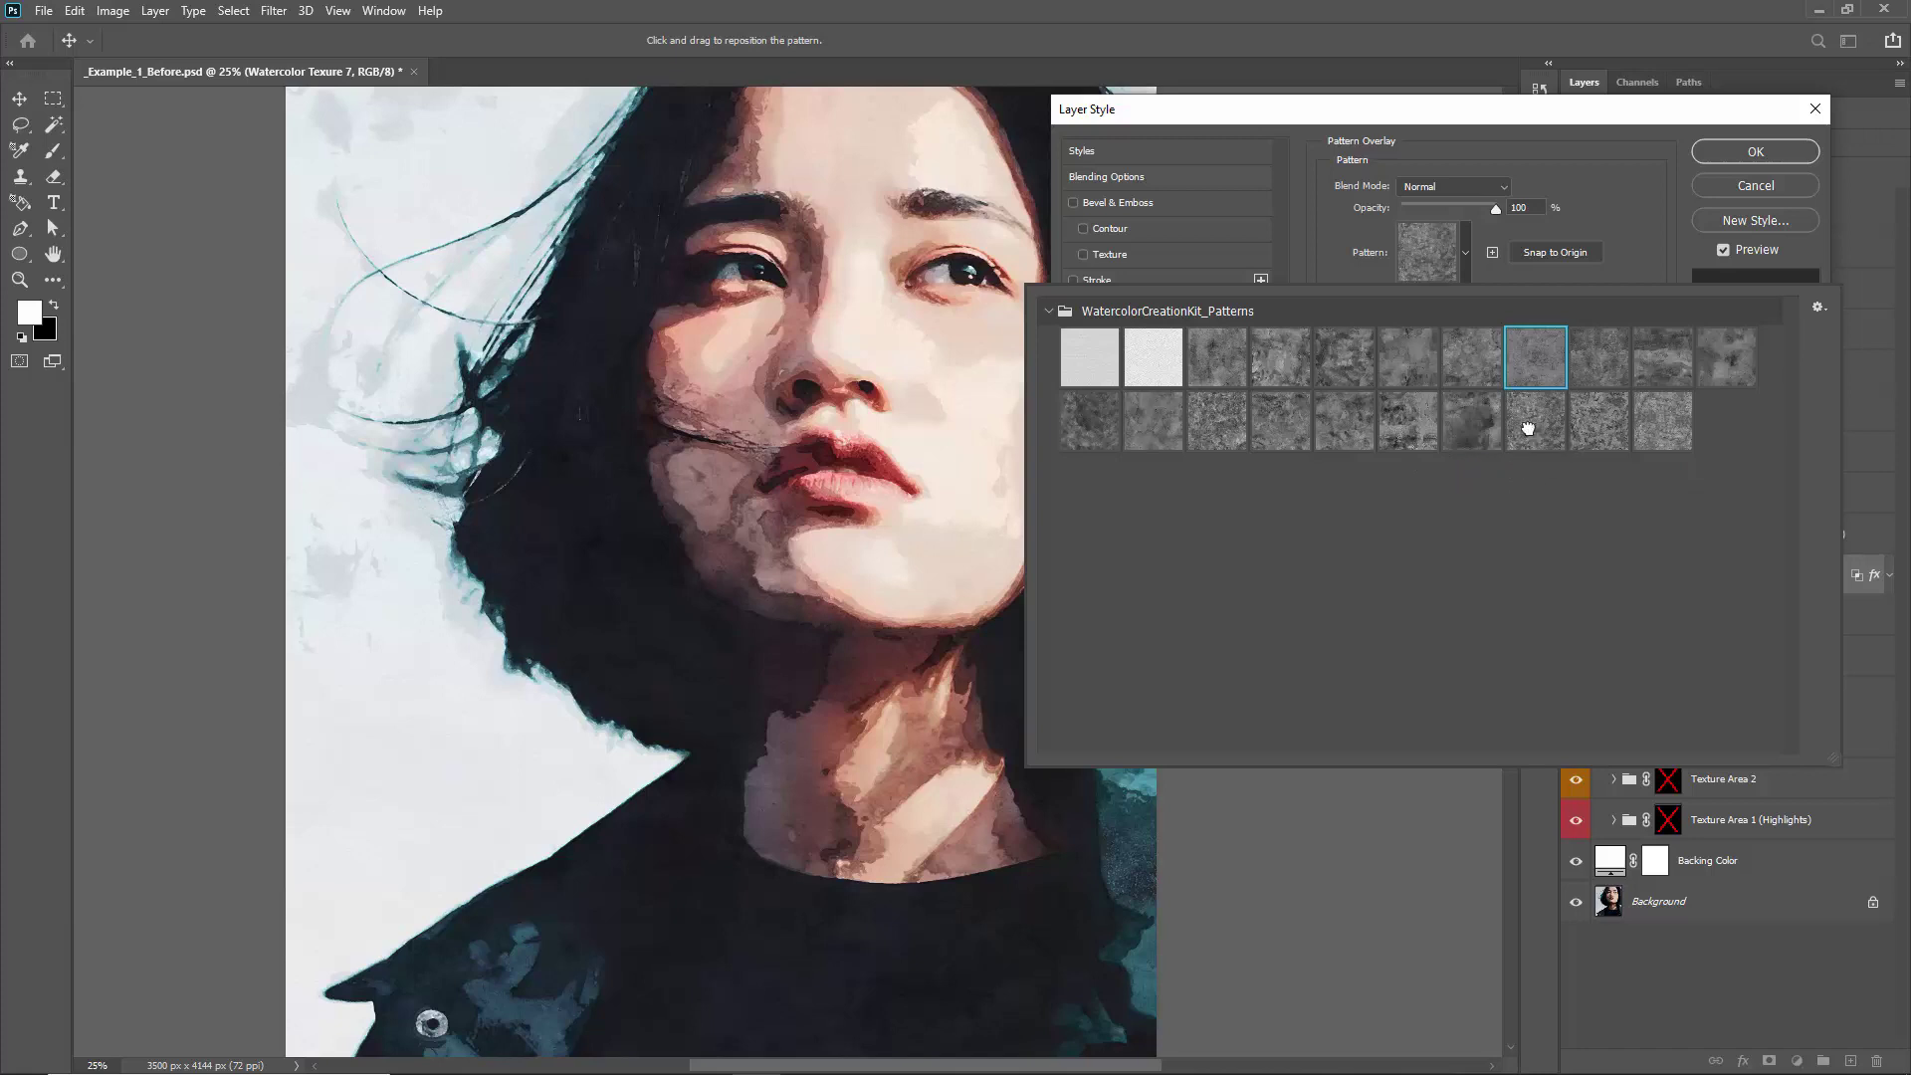
pyautogui.click(1620, 436)
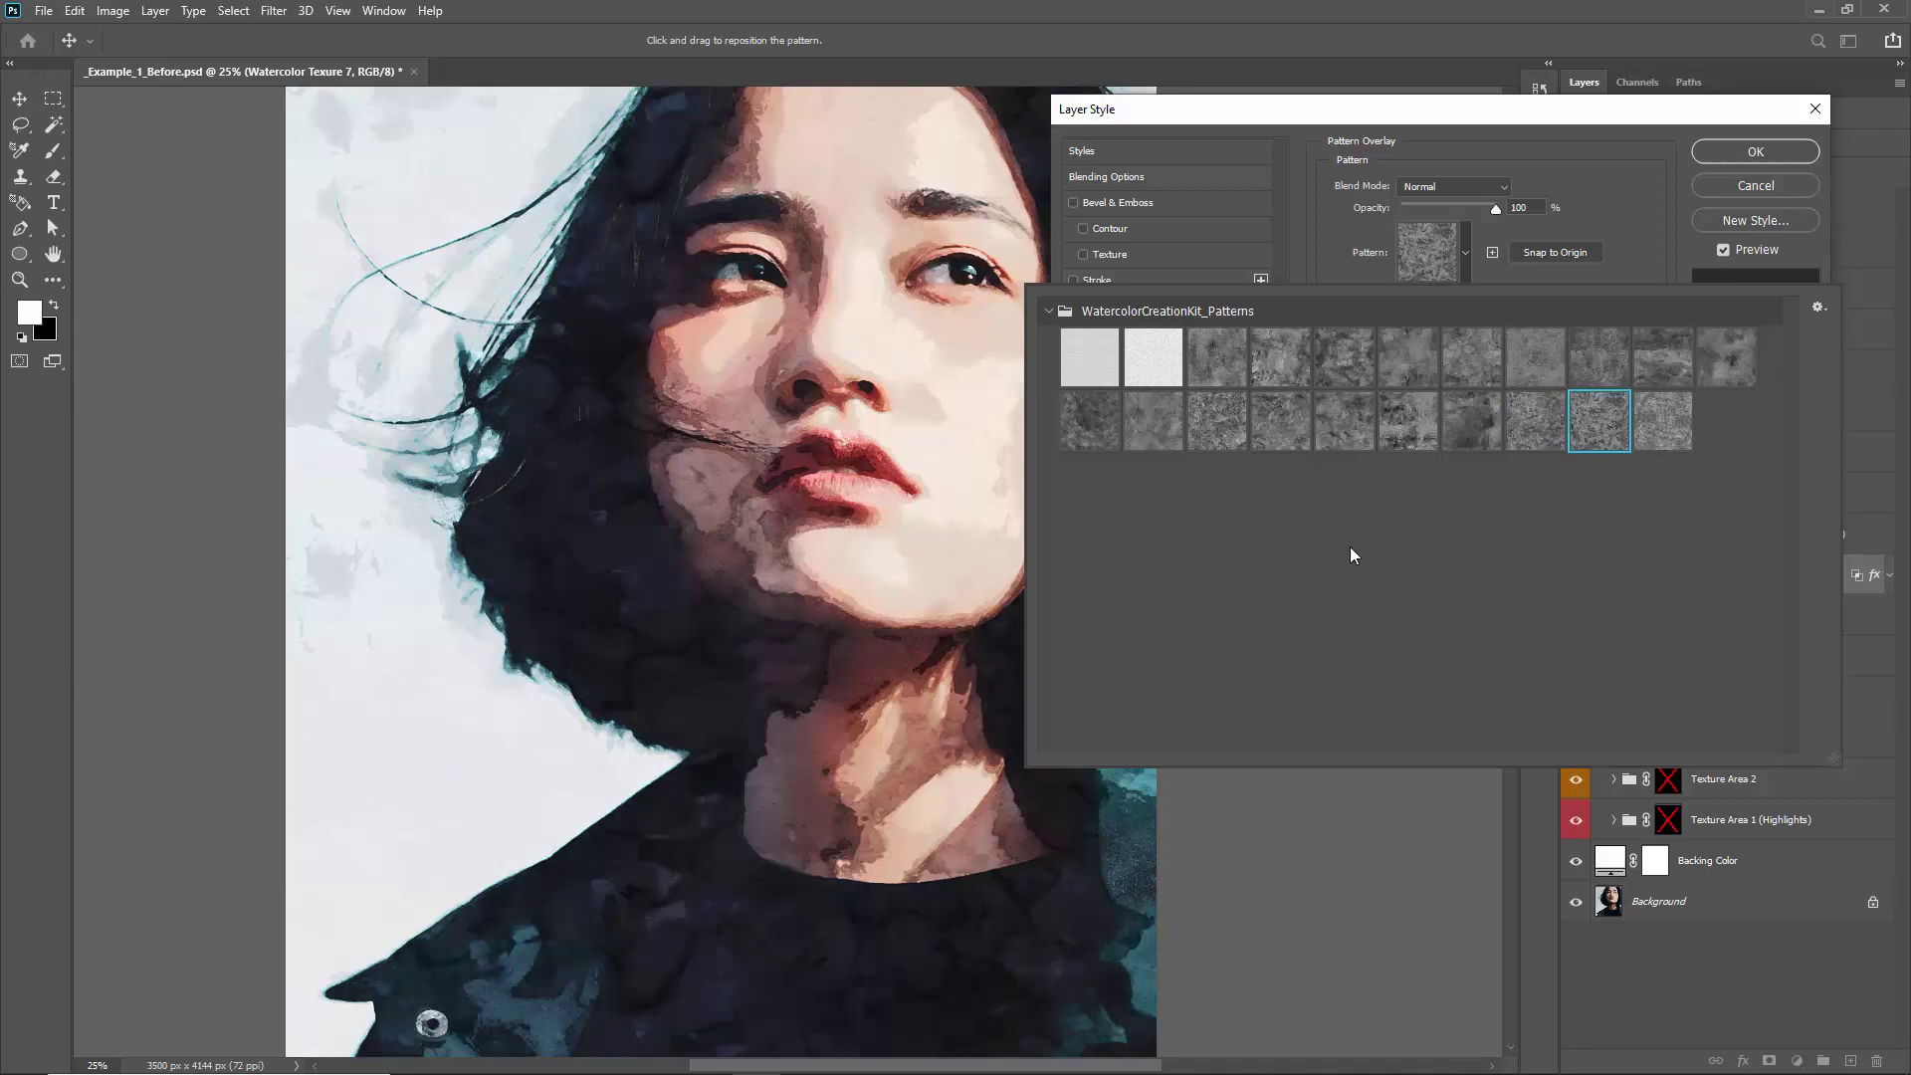
# Set the pattern overlay's opacity to 100% and apply the layer style
pyautogui.click(1609, 175)
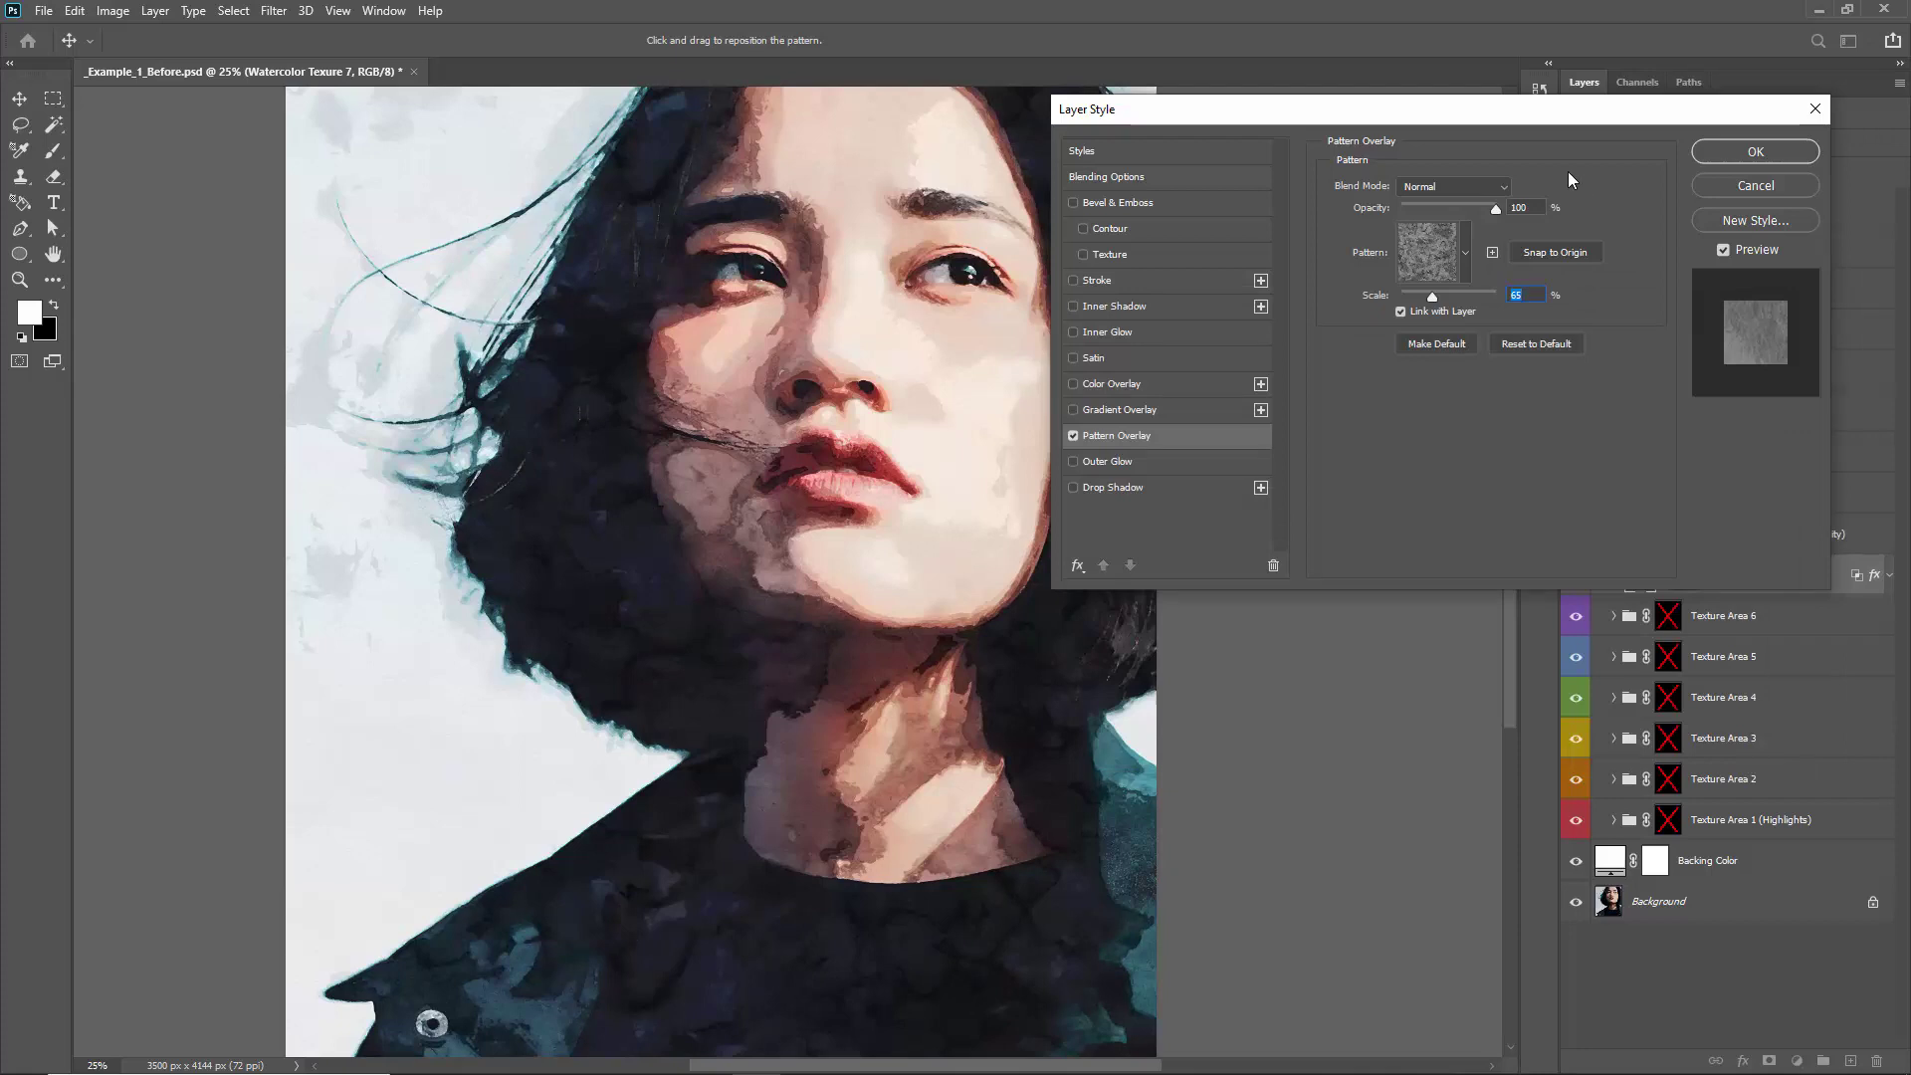
pyautogui.moveTo(1493, 210); pyautogui.dragTo(1535, 215)
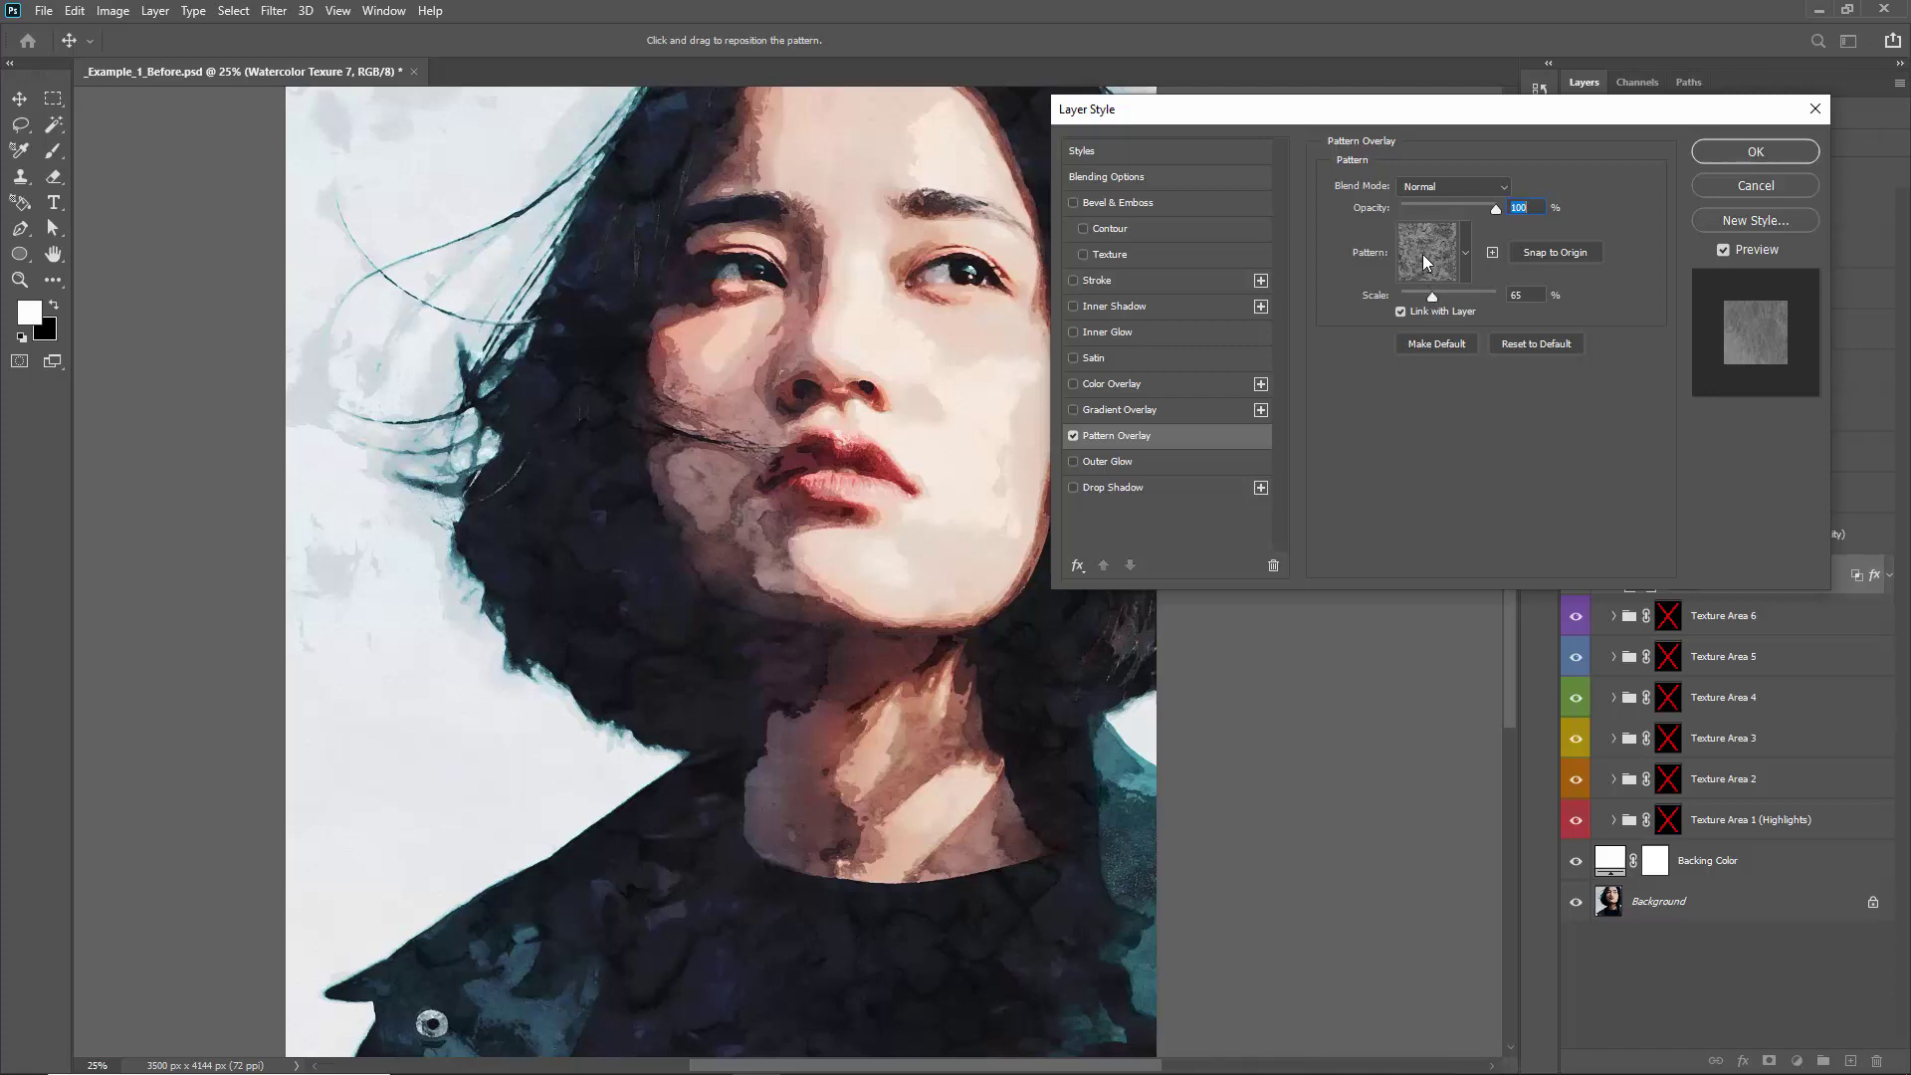
pyautogui.click(1755, 152)
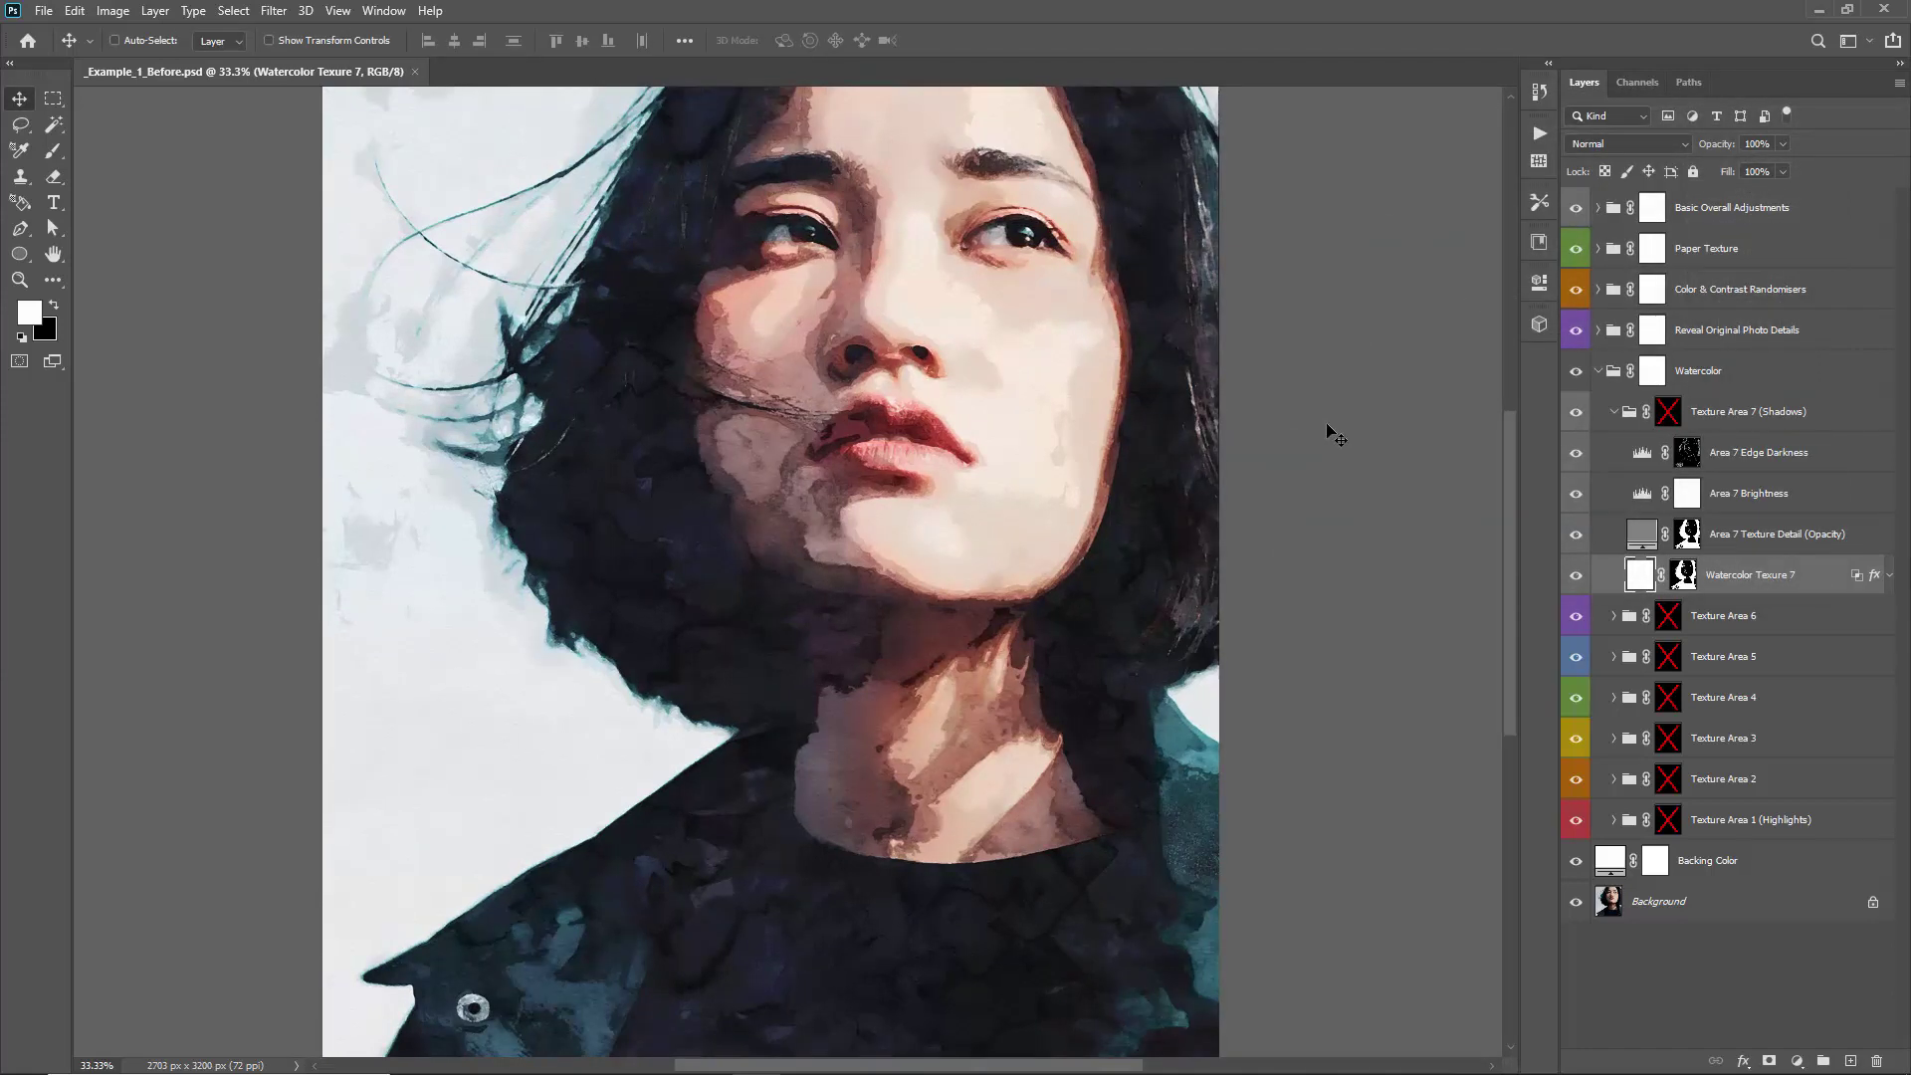
# Select the Texture Area 7 (Shadows) group together with its four layers, and collapse the group
pyautogui.click(1758, 413)
pyautogui.keyDown('shift'); pyautogui.click(1741, 575); pyautogui.keyUp('shift')
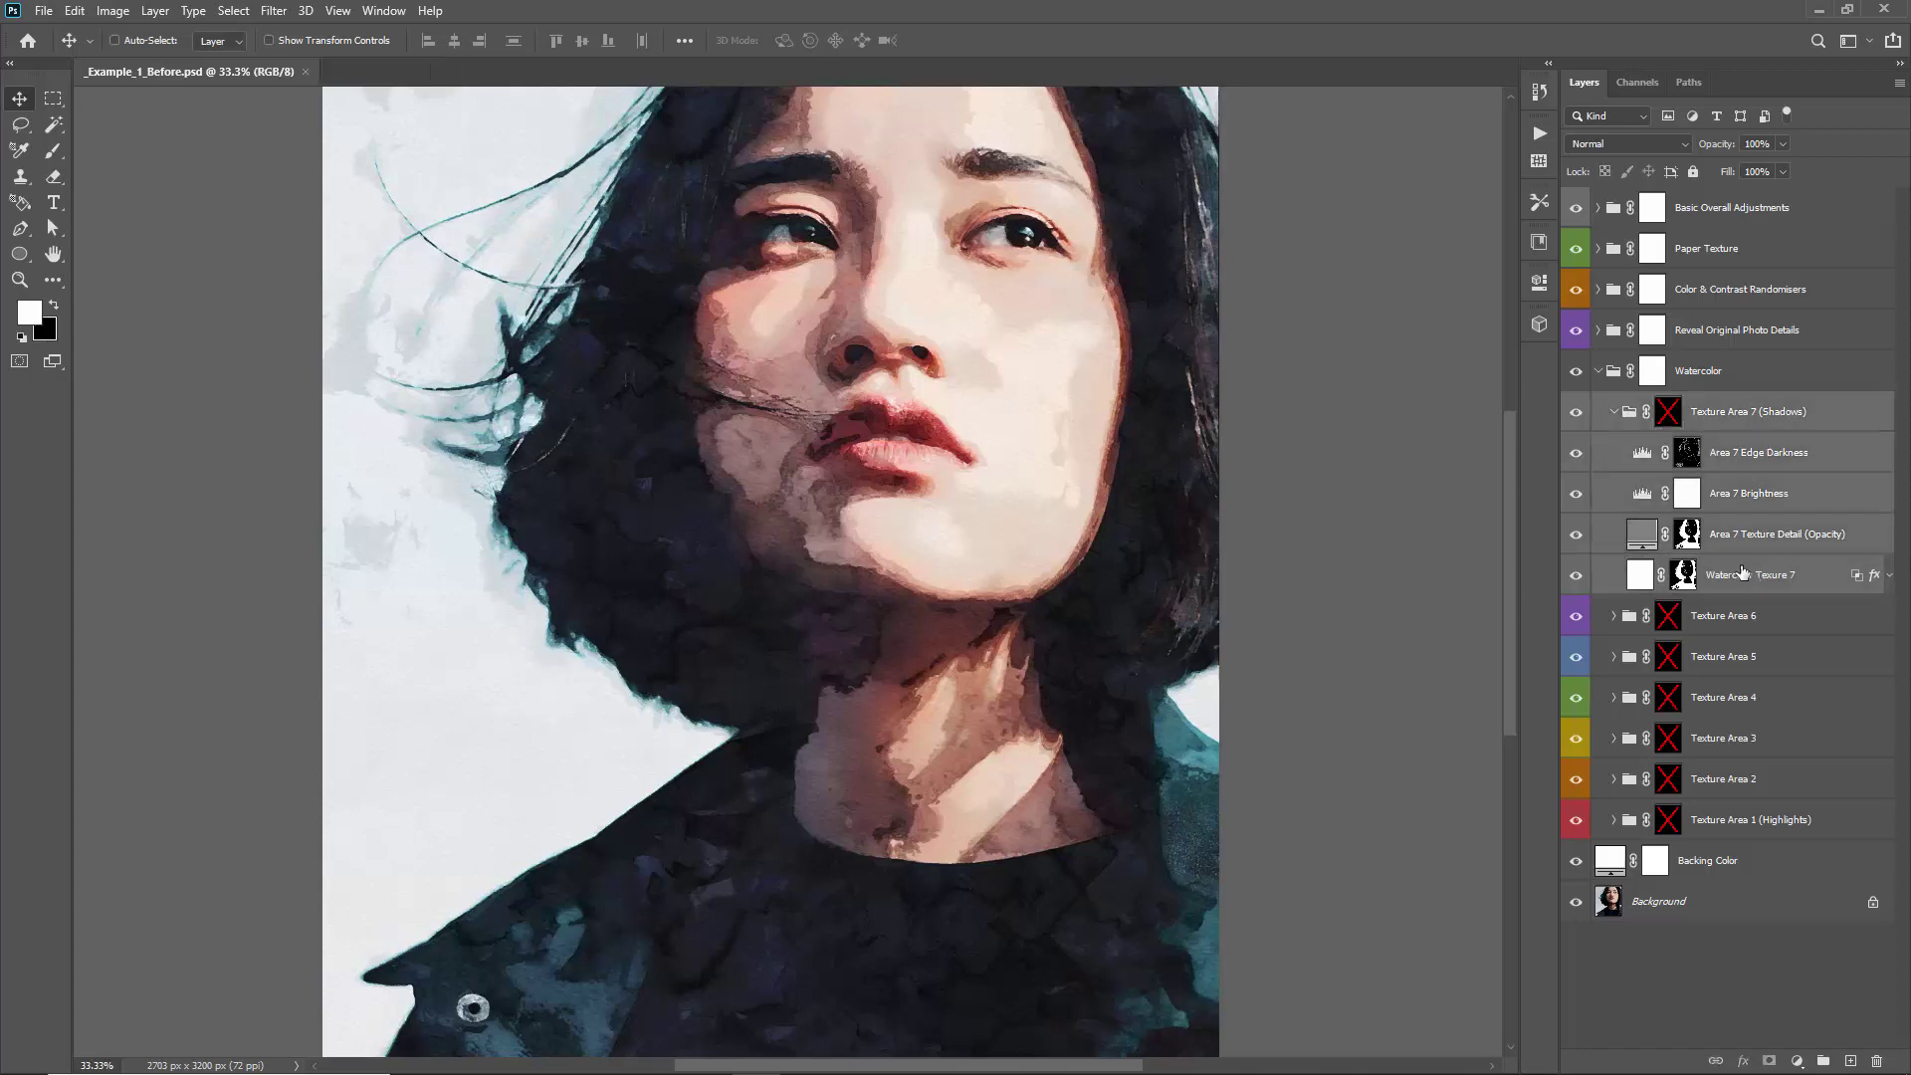
pyautogui.click(1614, 412)
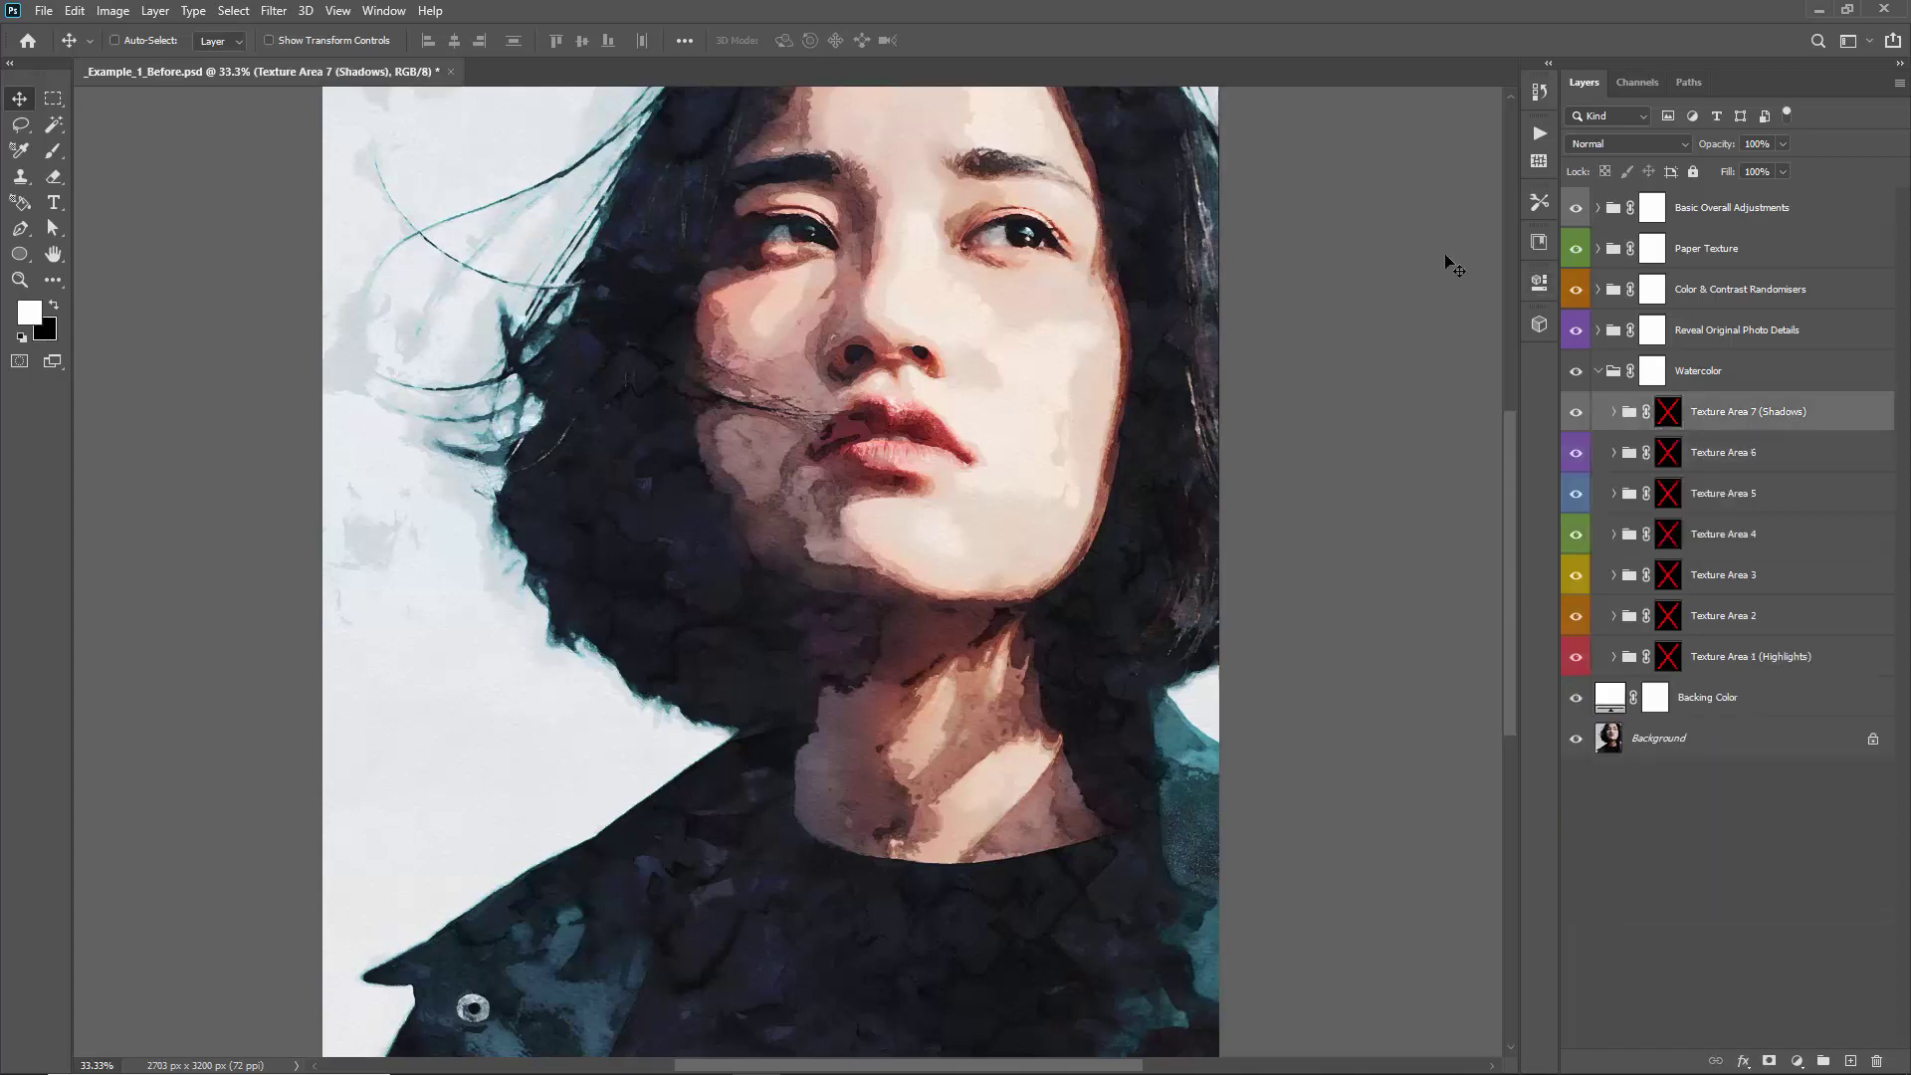
# Look through the Watercolor Creation Kit actions, from No Edge Bleed Darkness to Strong Edge Bleed Darkness and the texture variations and contrast styles
pyautogui.click(1534, 133)
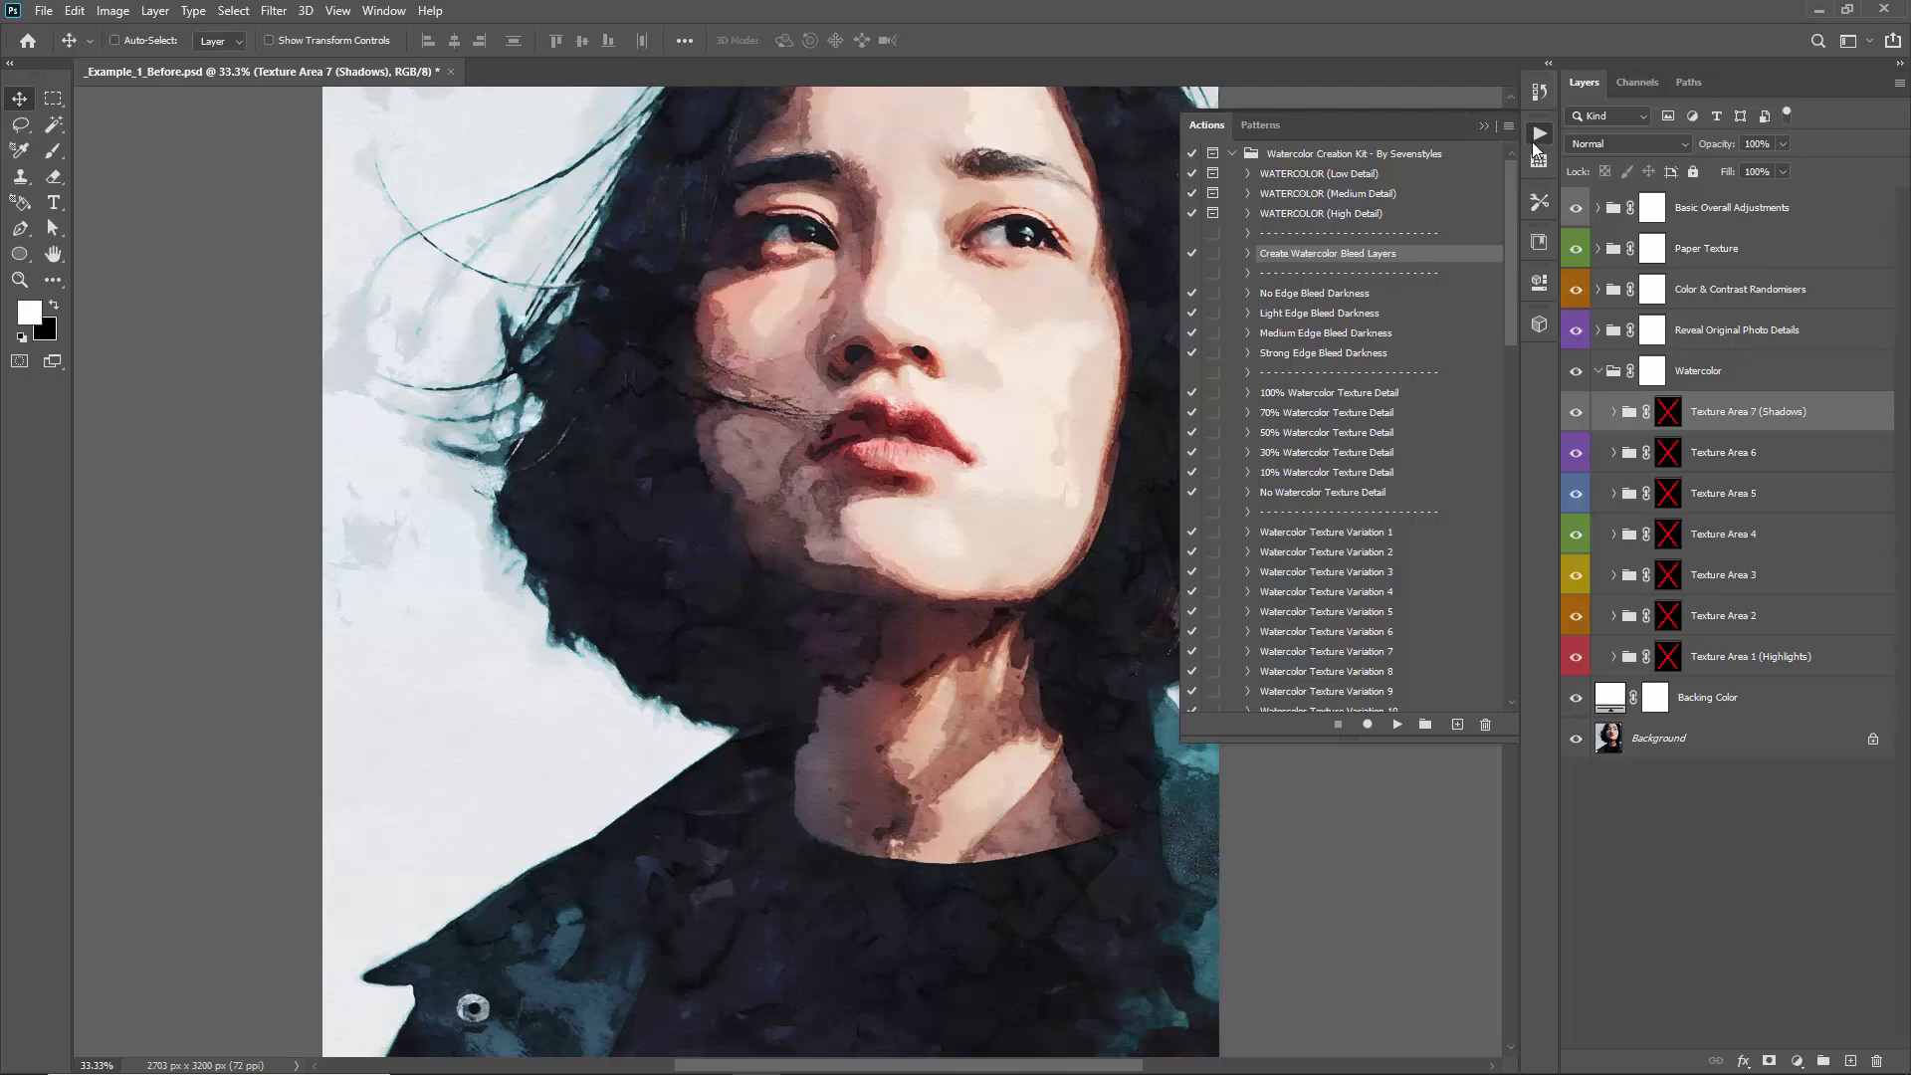
pyautogui.moveTo(916, 217); pyautogui.dragTo(834, 215)
pyautogui.click(1321, 294)
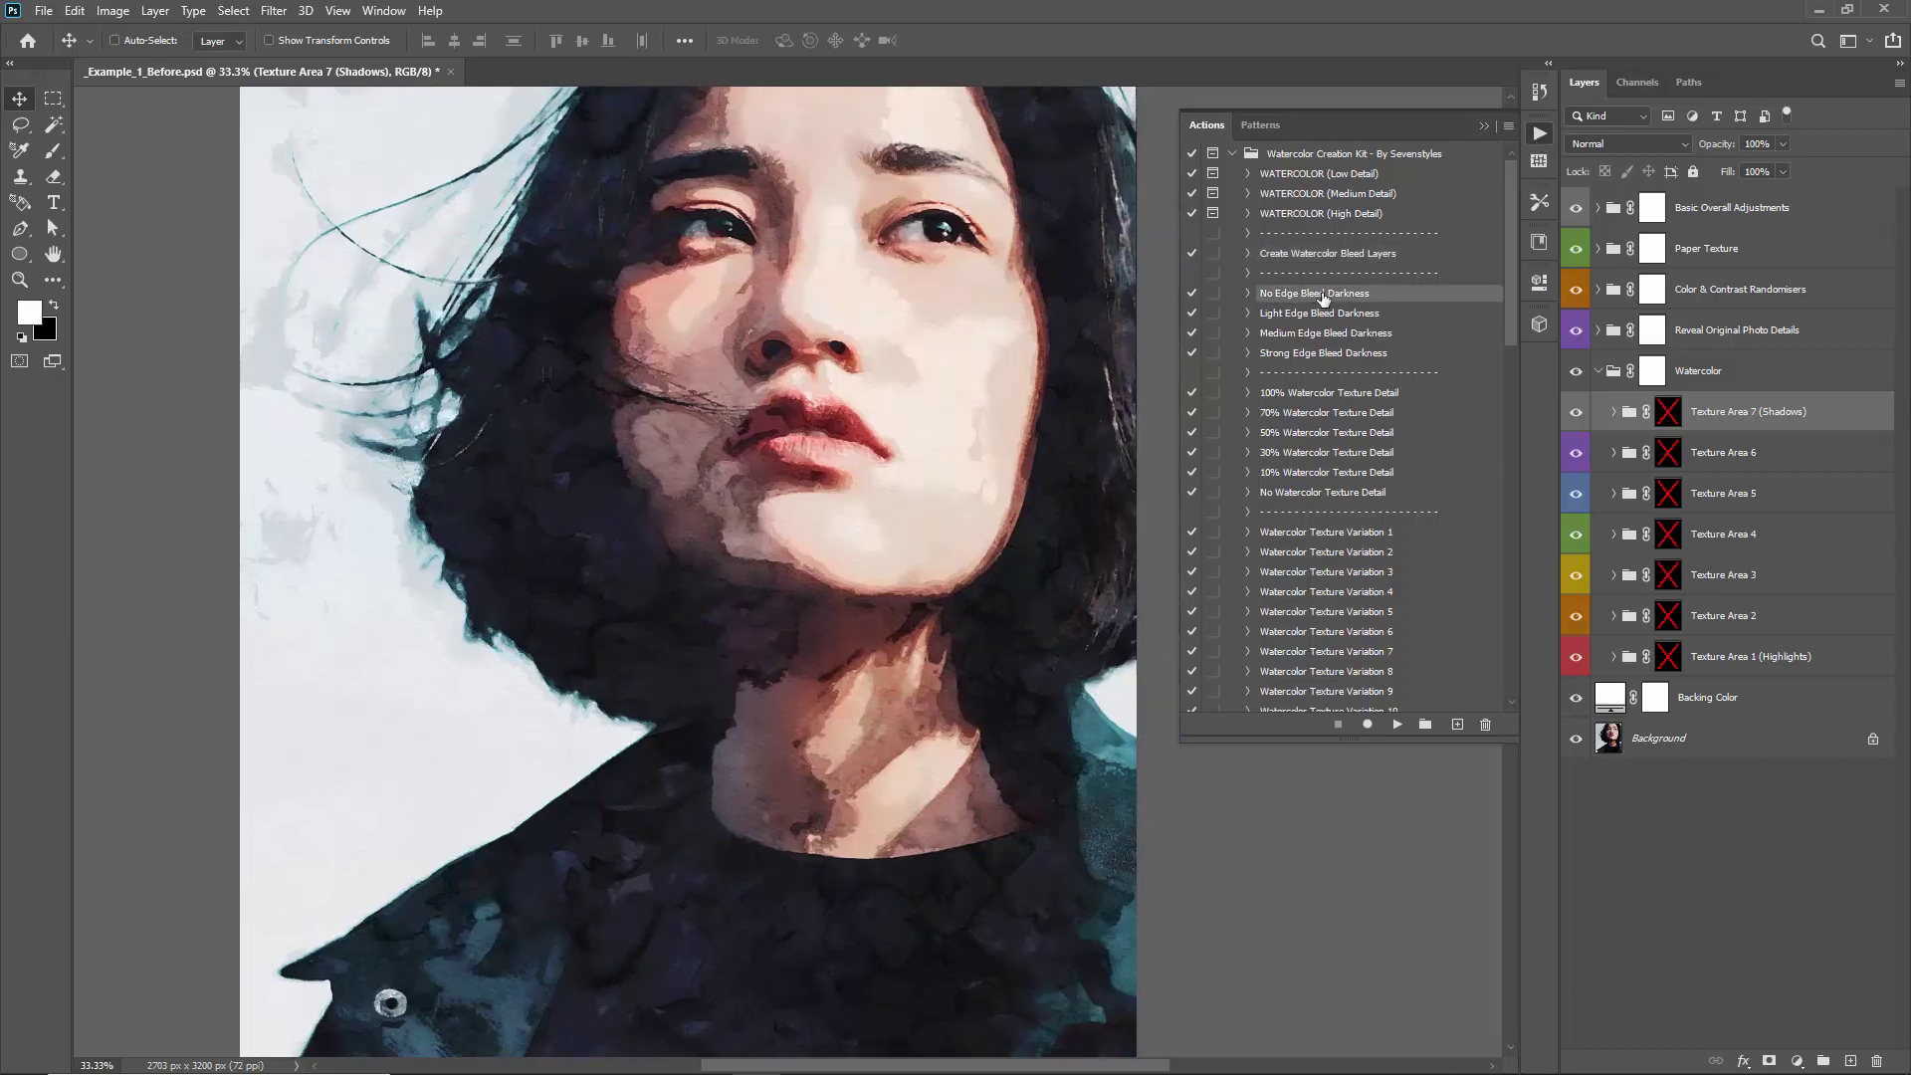
pyautogui.scroll(-7, 1334, 303)
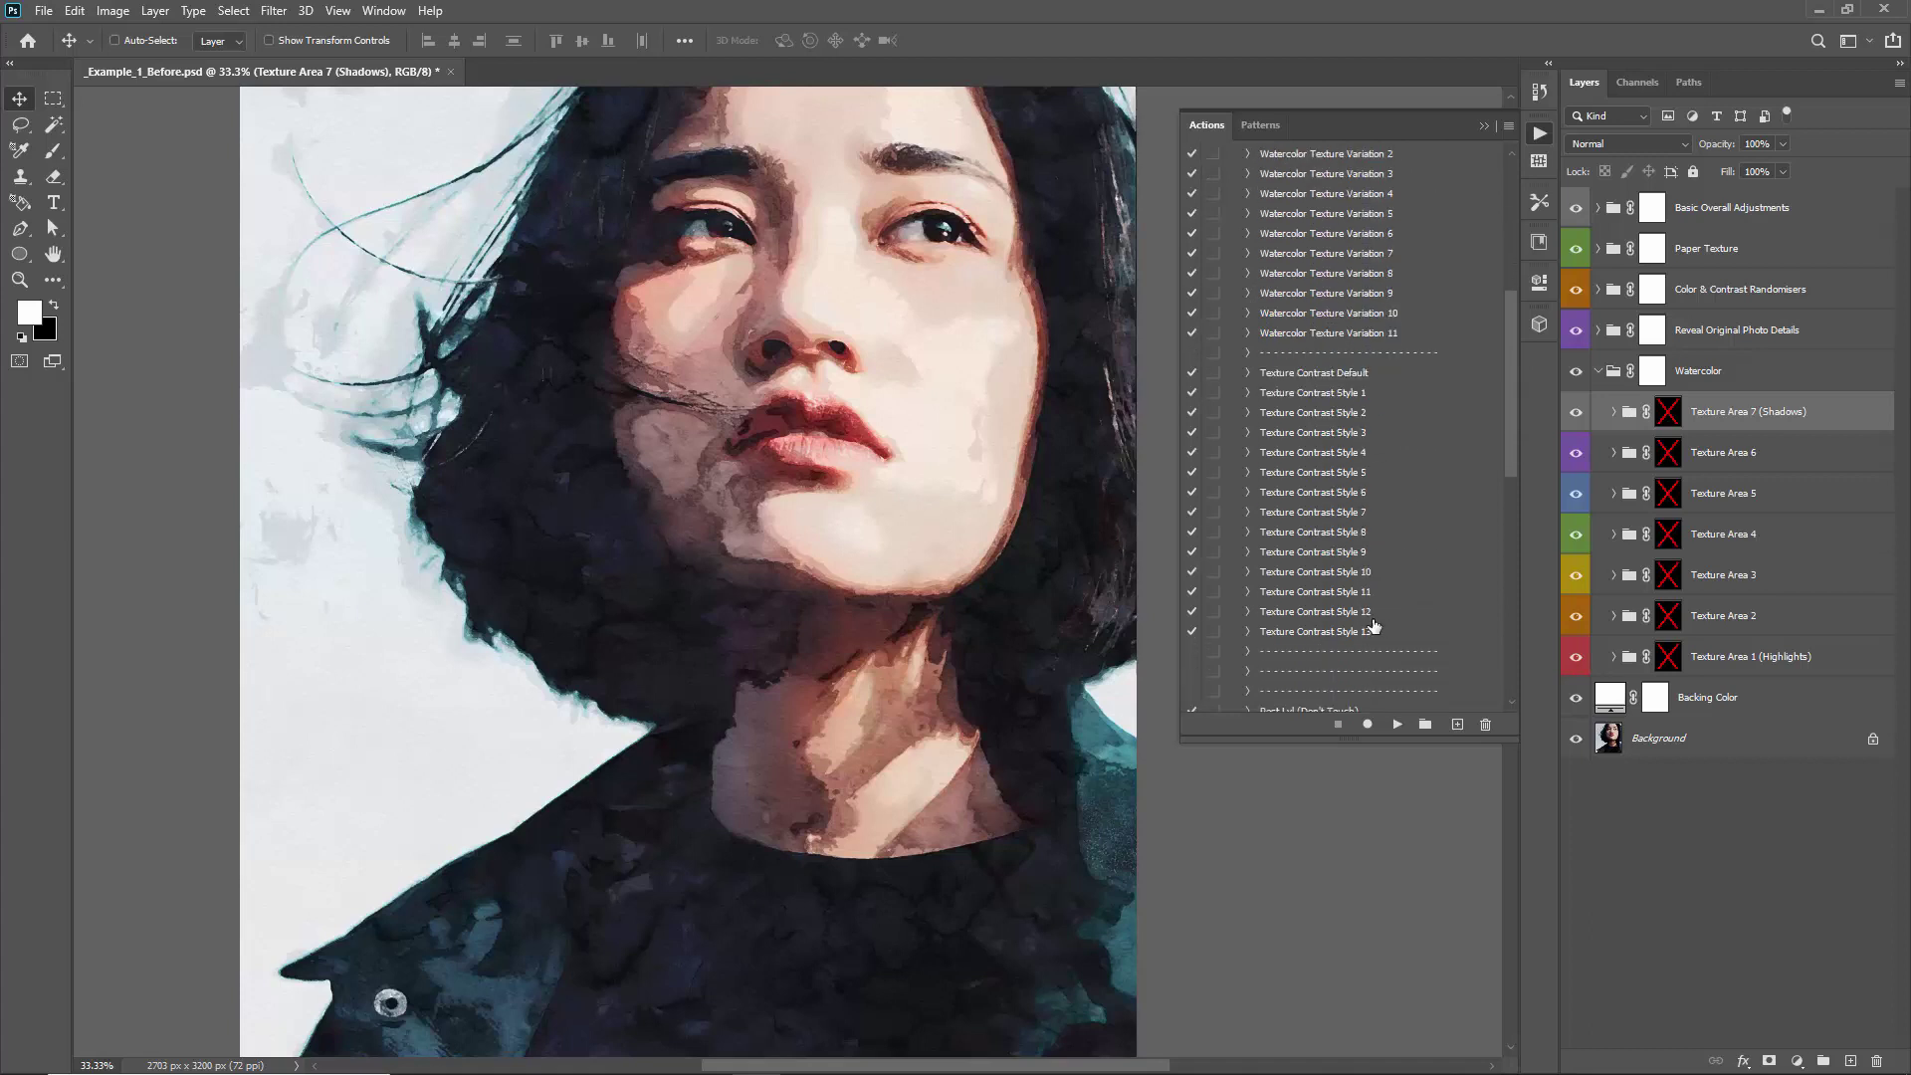
pyautogui.scroll(7, 1359, 527)
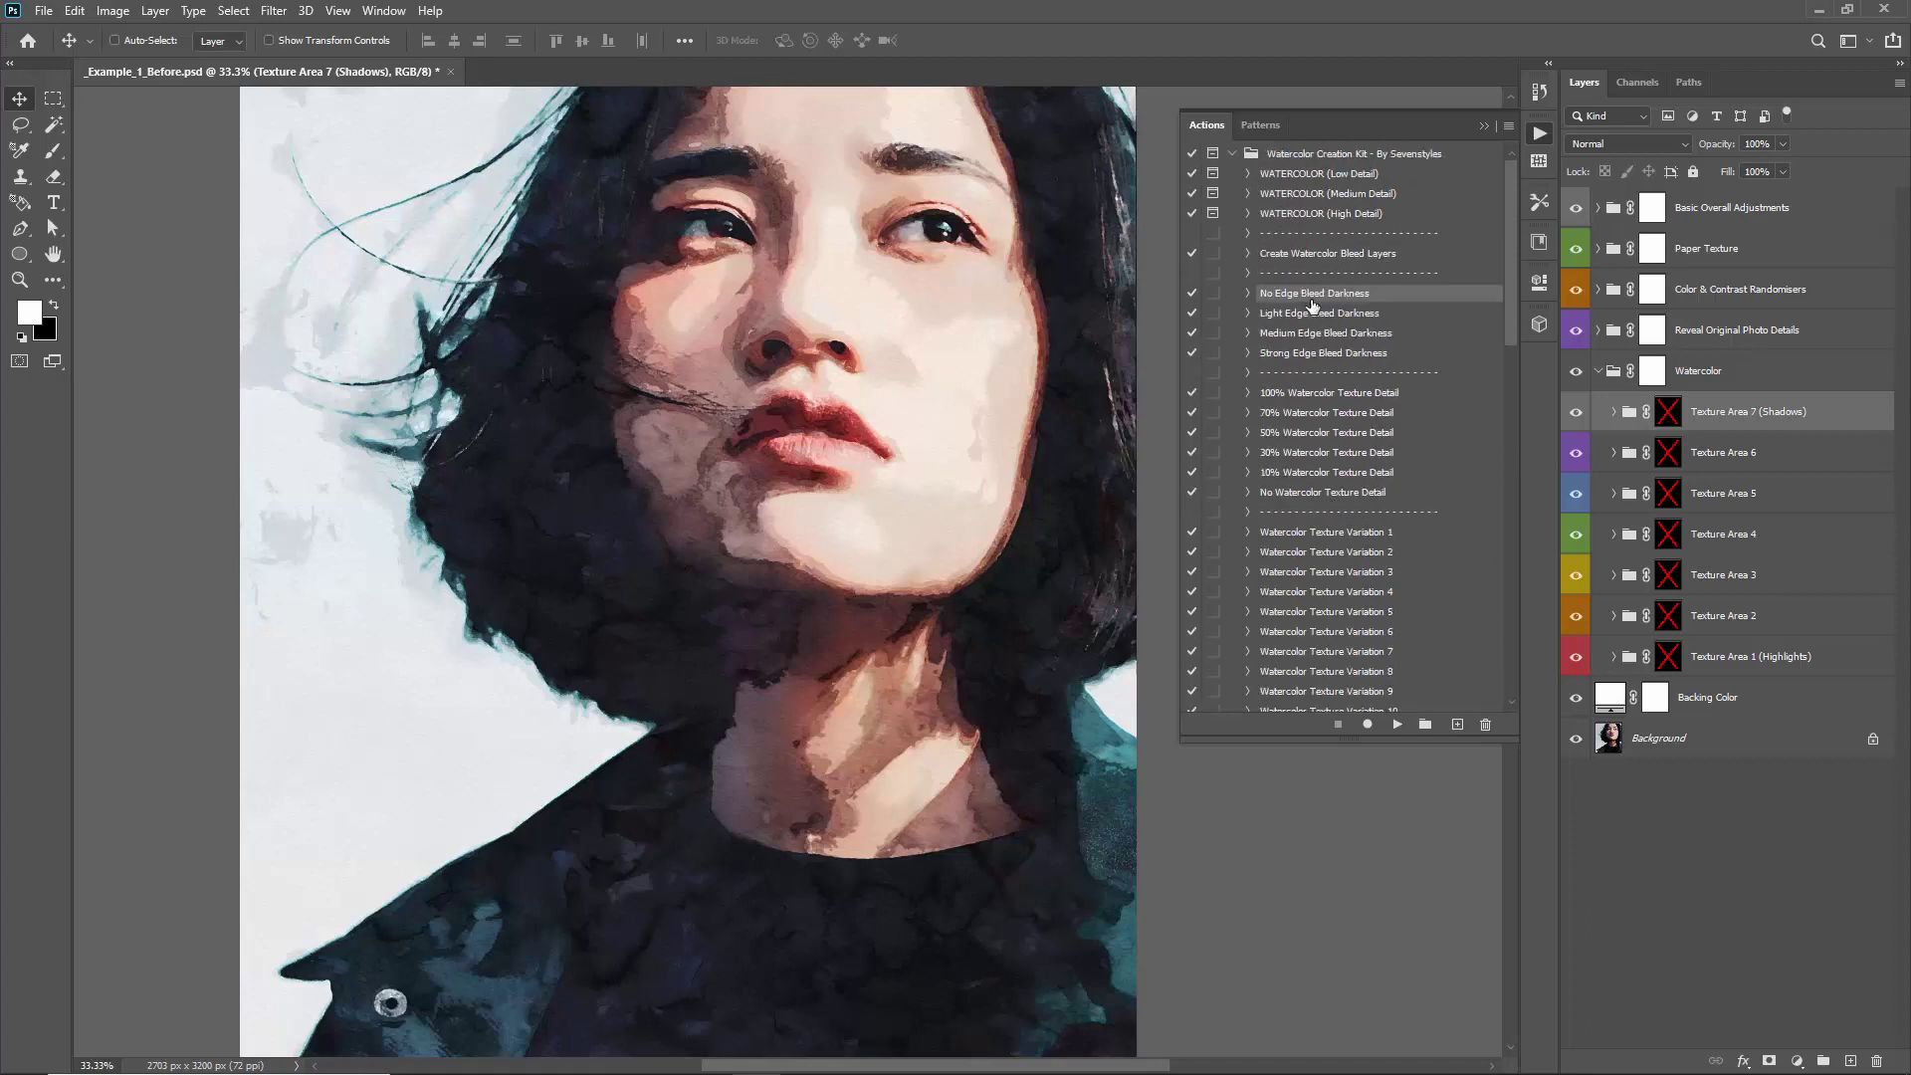
pyautogui.keyDown('shift'); pyautogui.click(1335, 353); pyautogui.keyUp('shift')
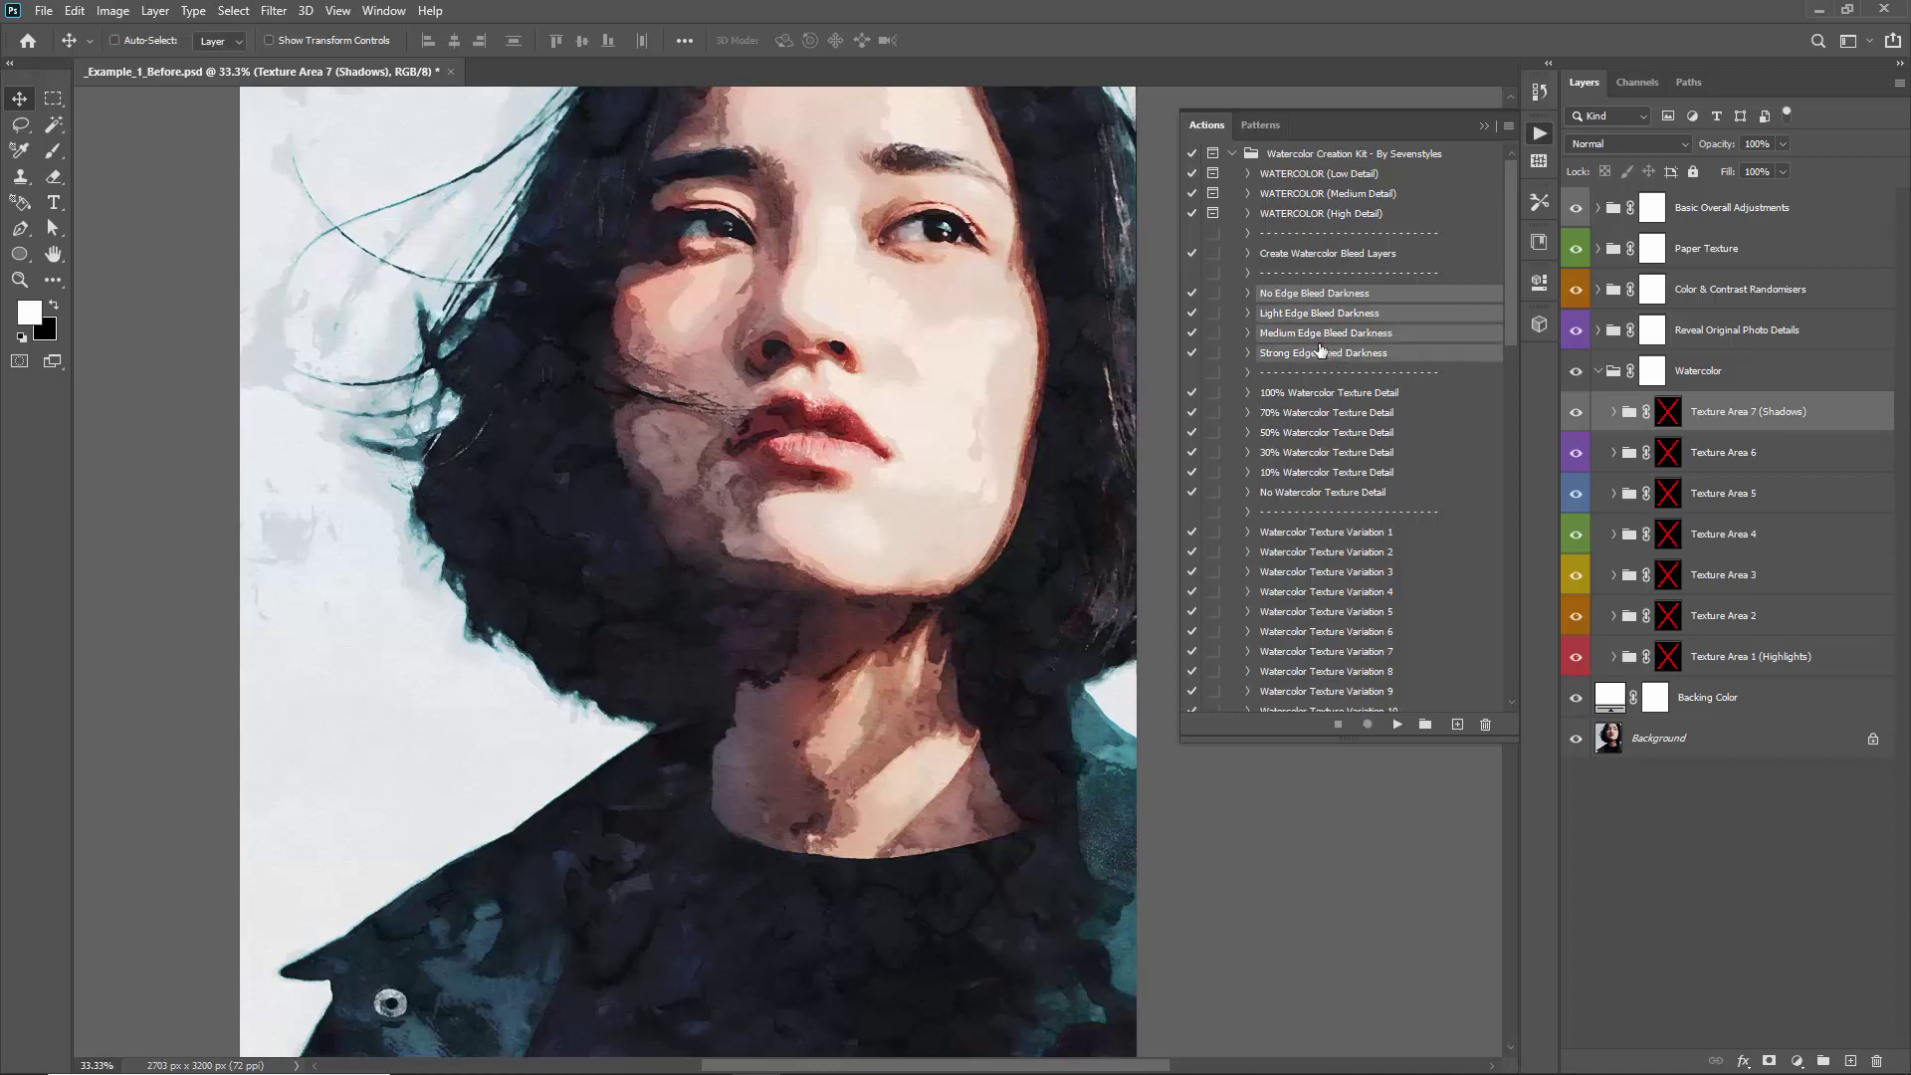
pyautogui.click(1294, 296)
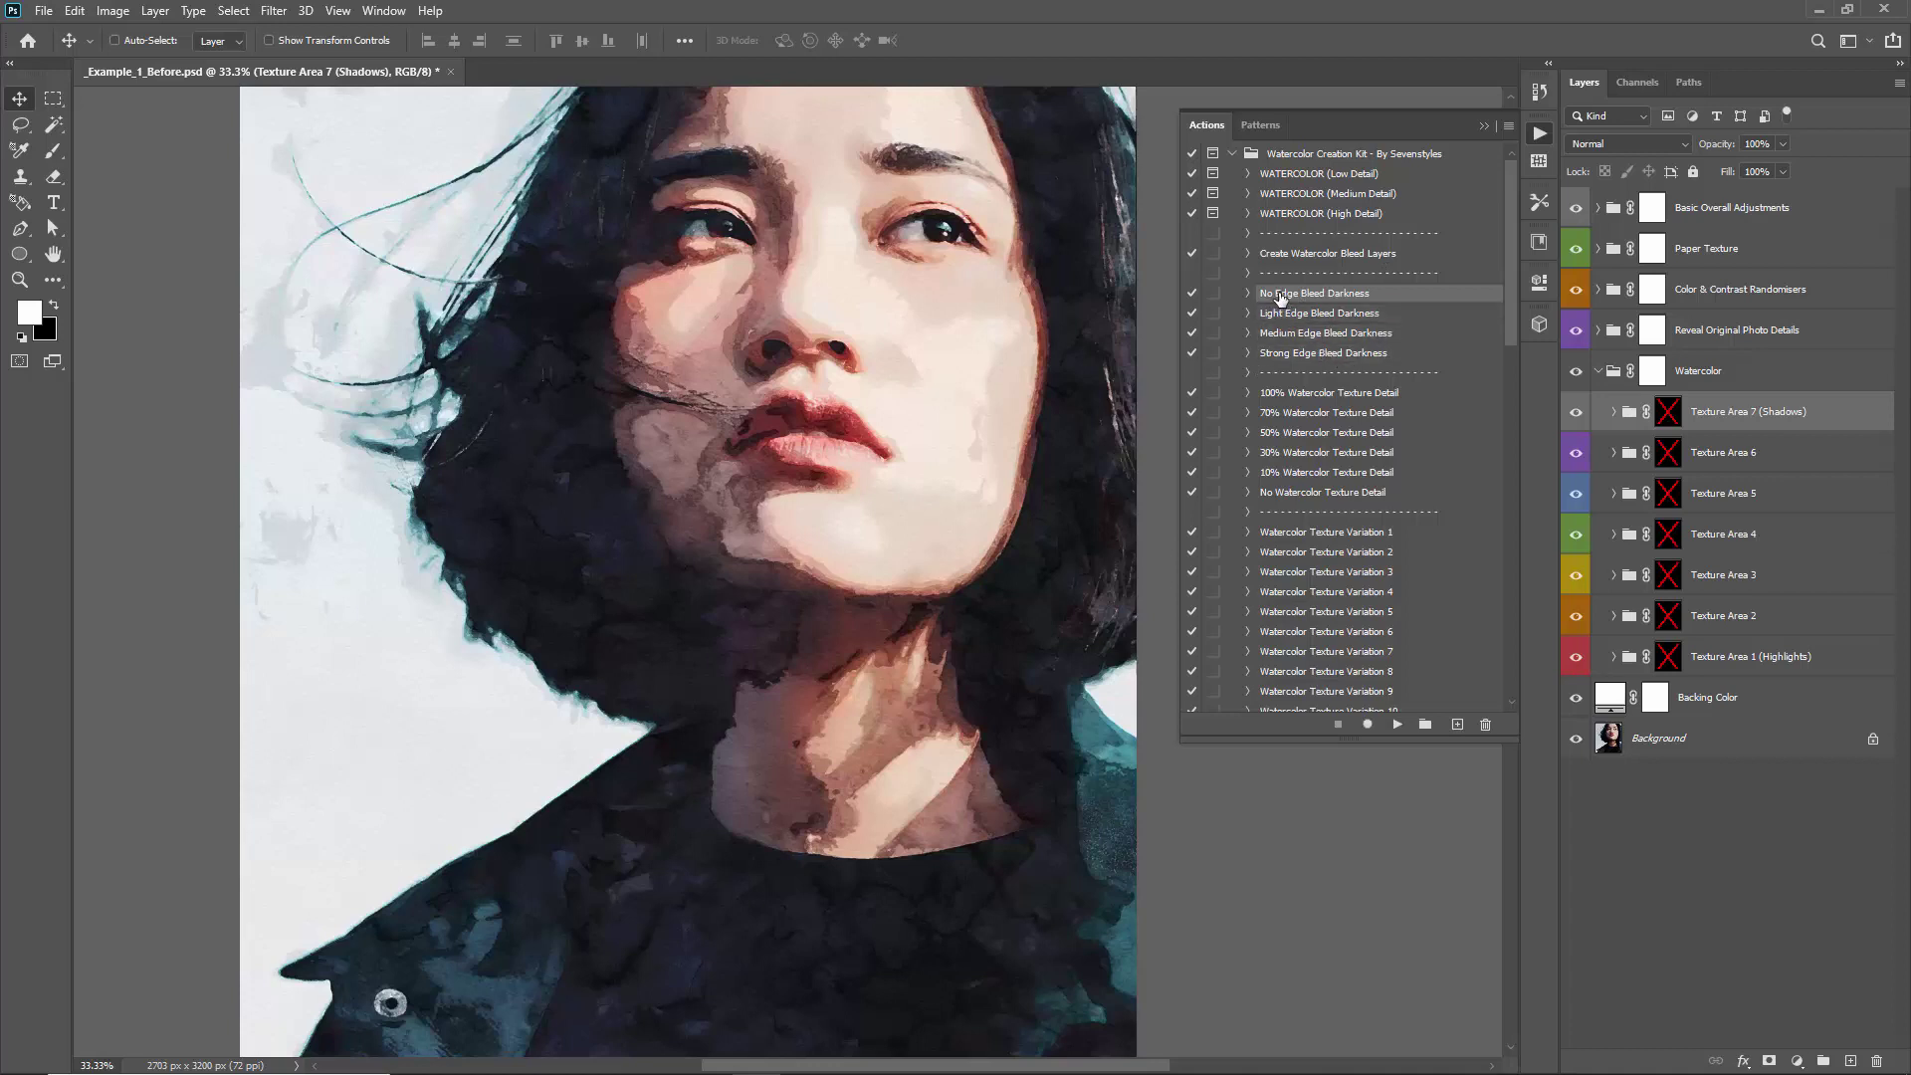
pyautogui.click(1319, 355)
pyautogui.moveTo(974, 282); pyautogui.dragTo(960, 286)
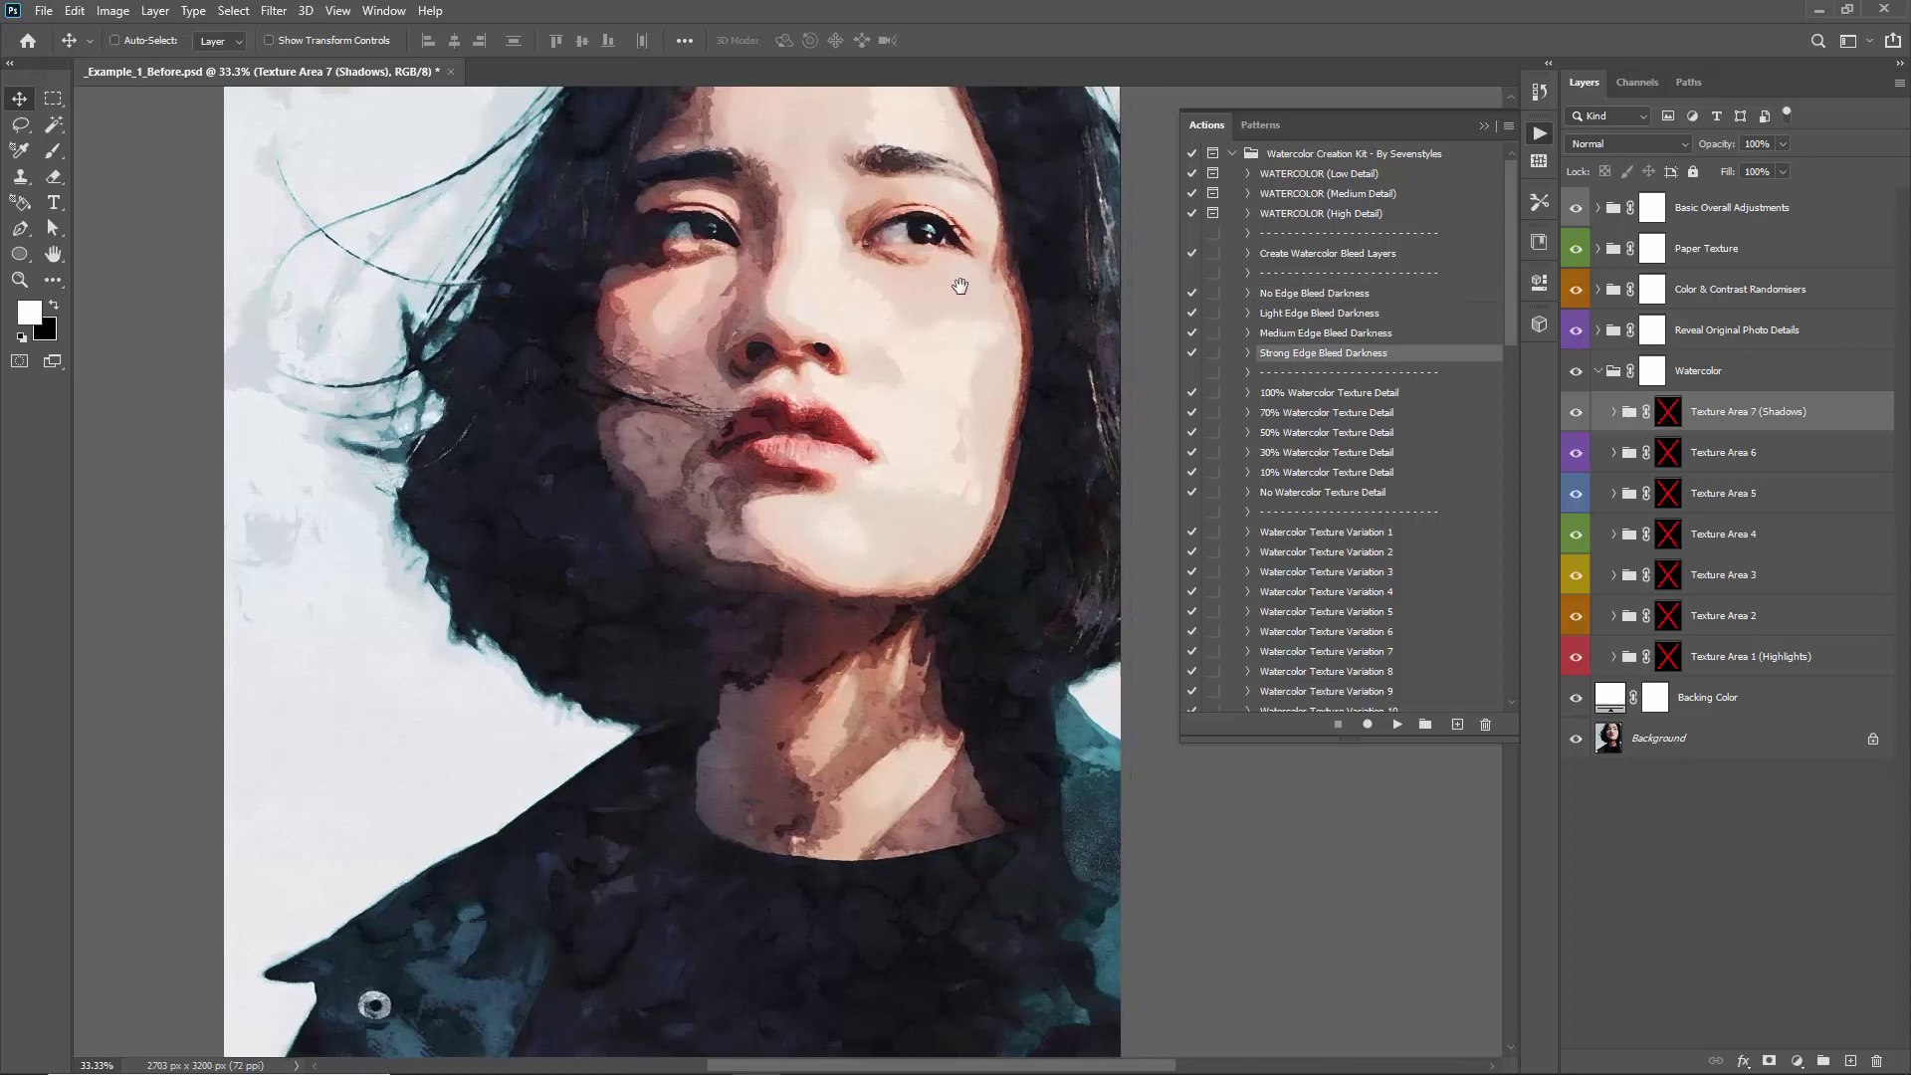
# Run the No Edge Bleed Darkness action and collapse all the texture area groups
pyautogui.click(1309, 297)
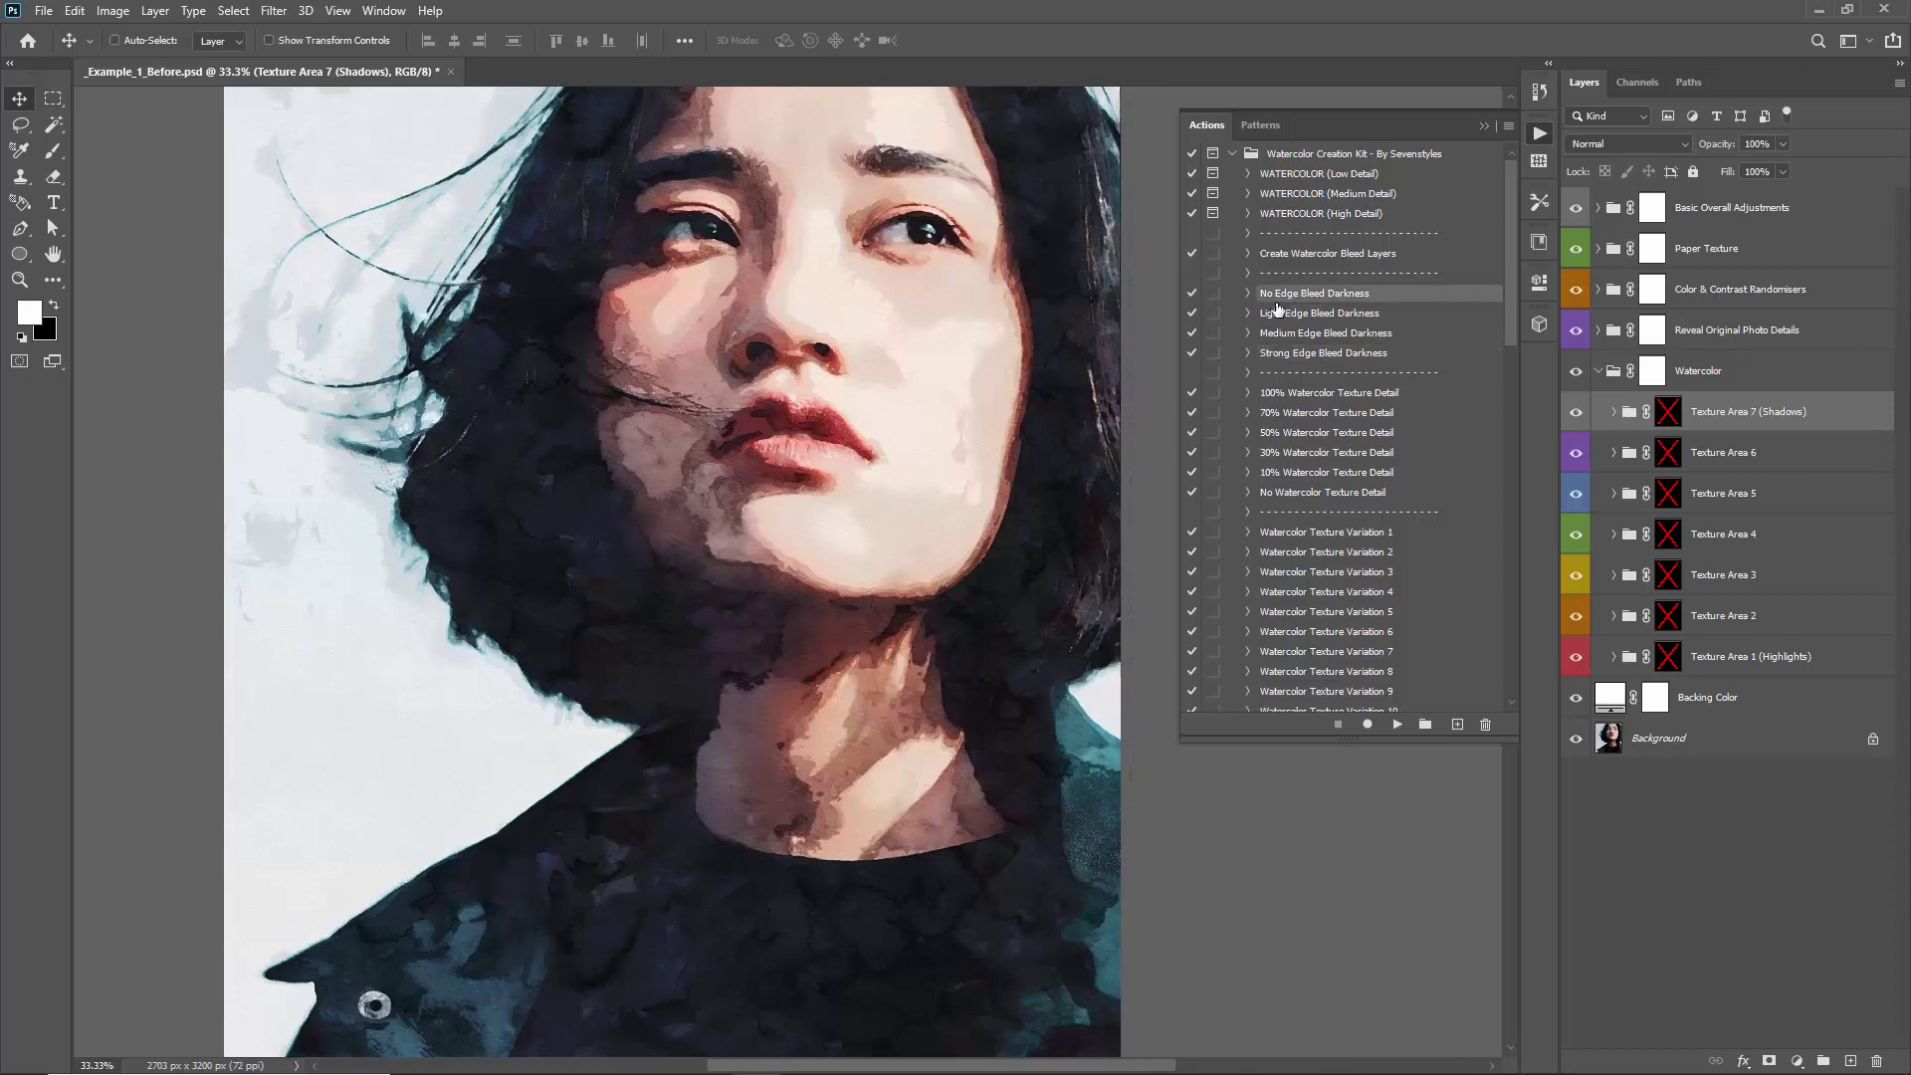
pyautogui.click(1397, 723)
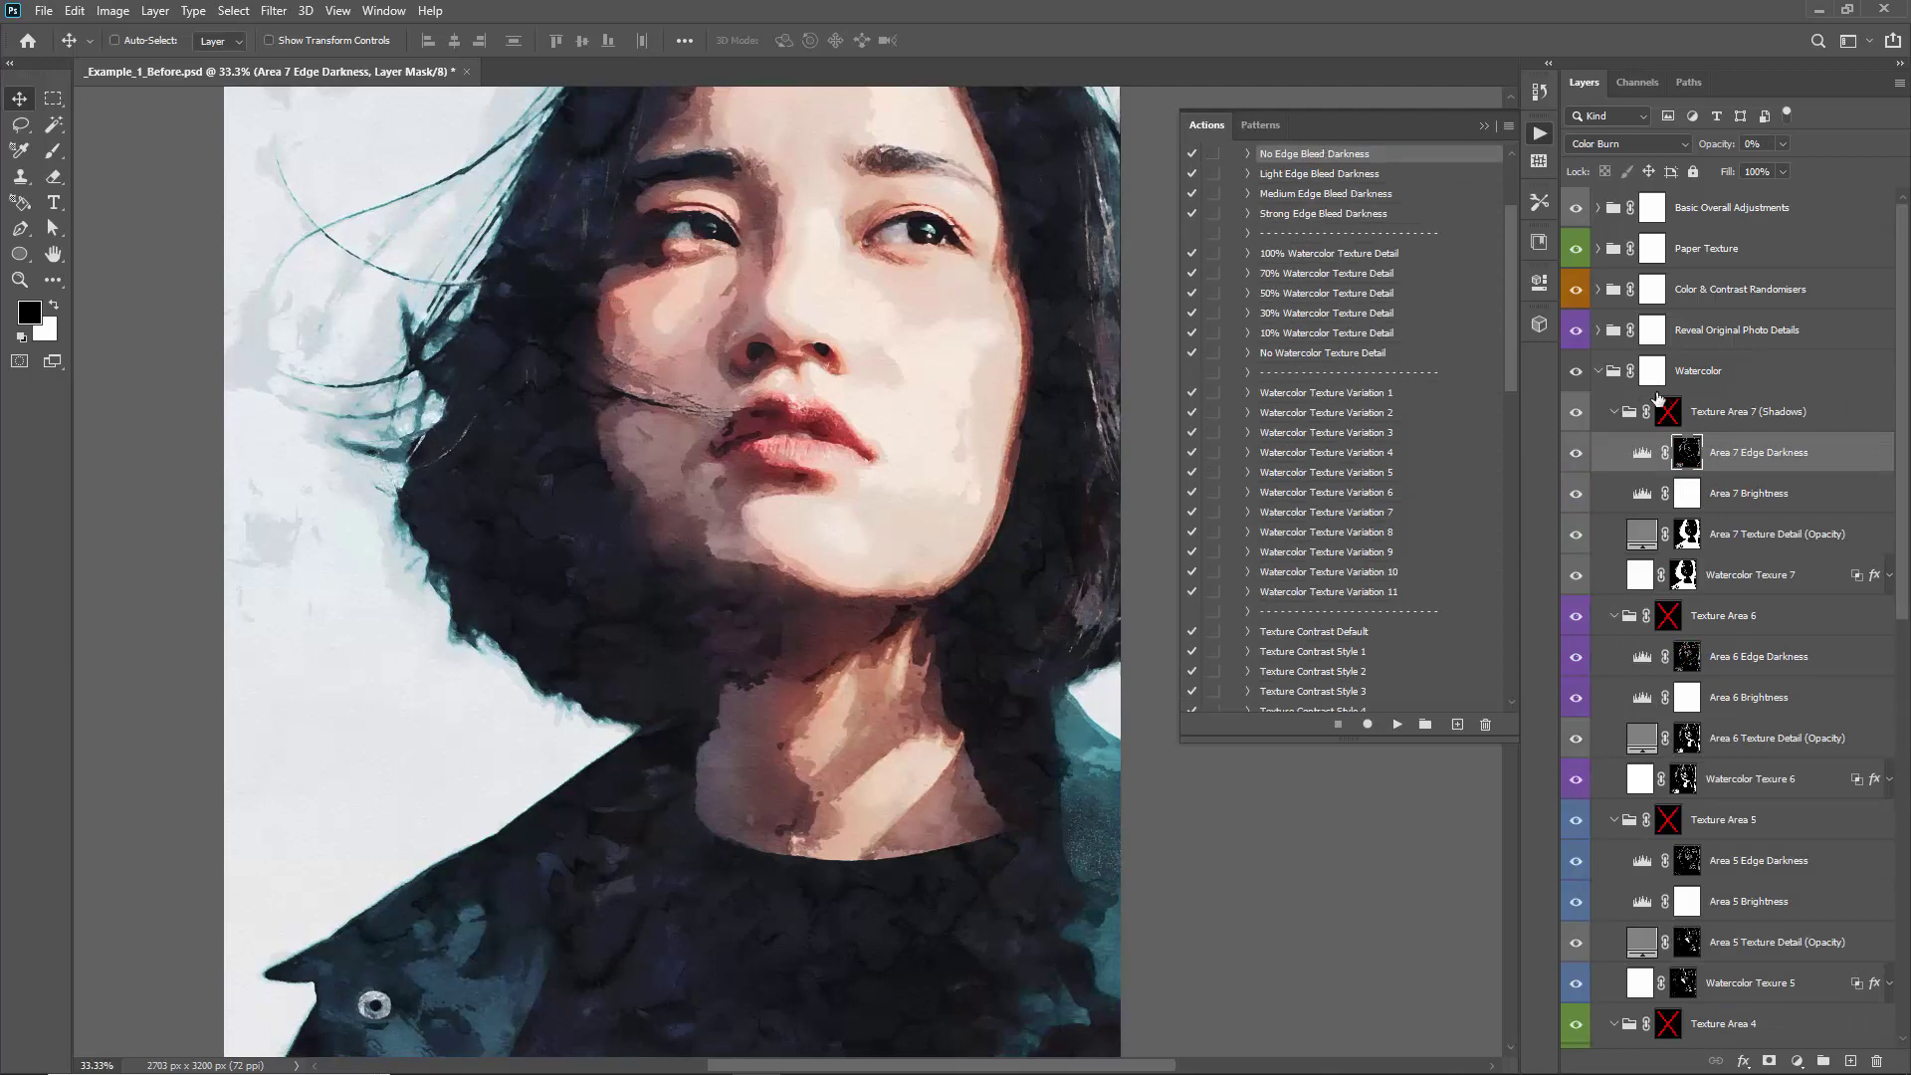
pyautogui.scroll(-3, 1749, 370)
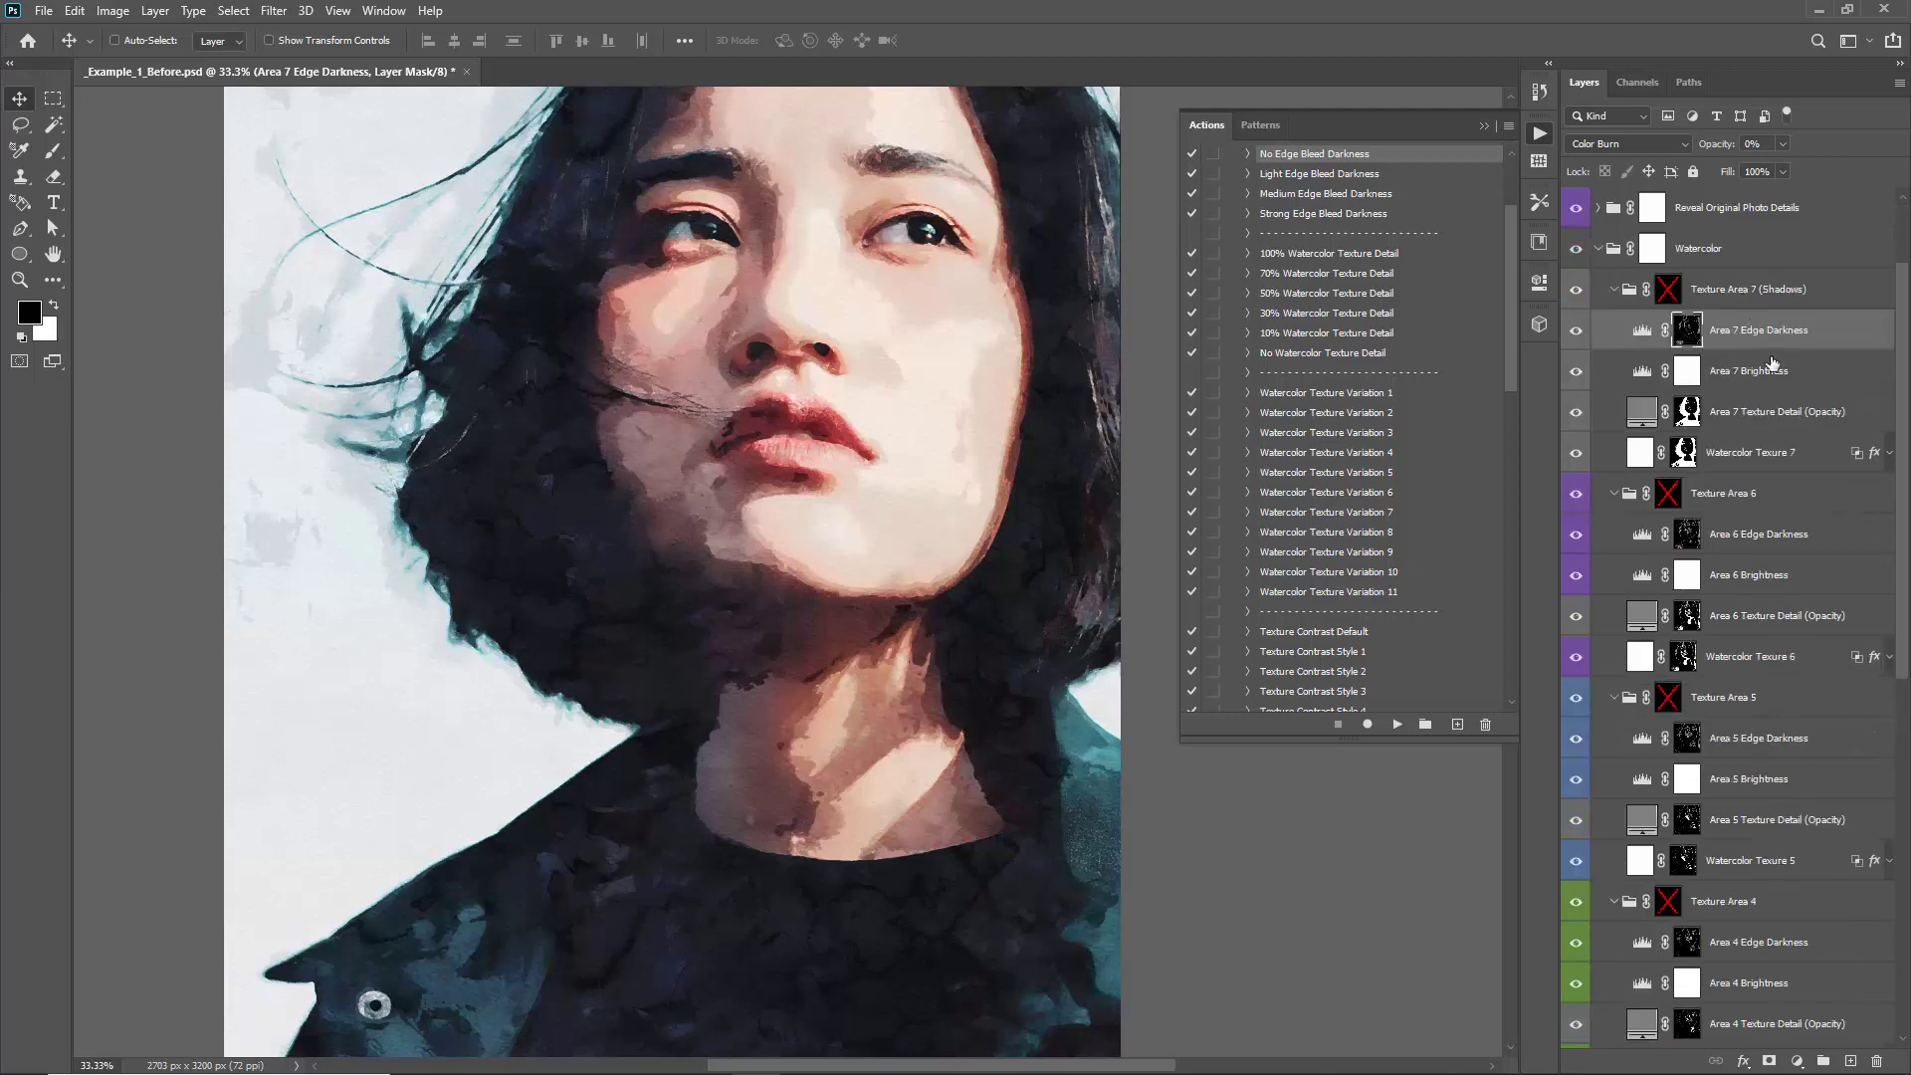
pyautogui.keyDown('alt'); pyautogui.click(1614, 290); pyautogui.keyUp('alt')
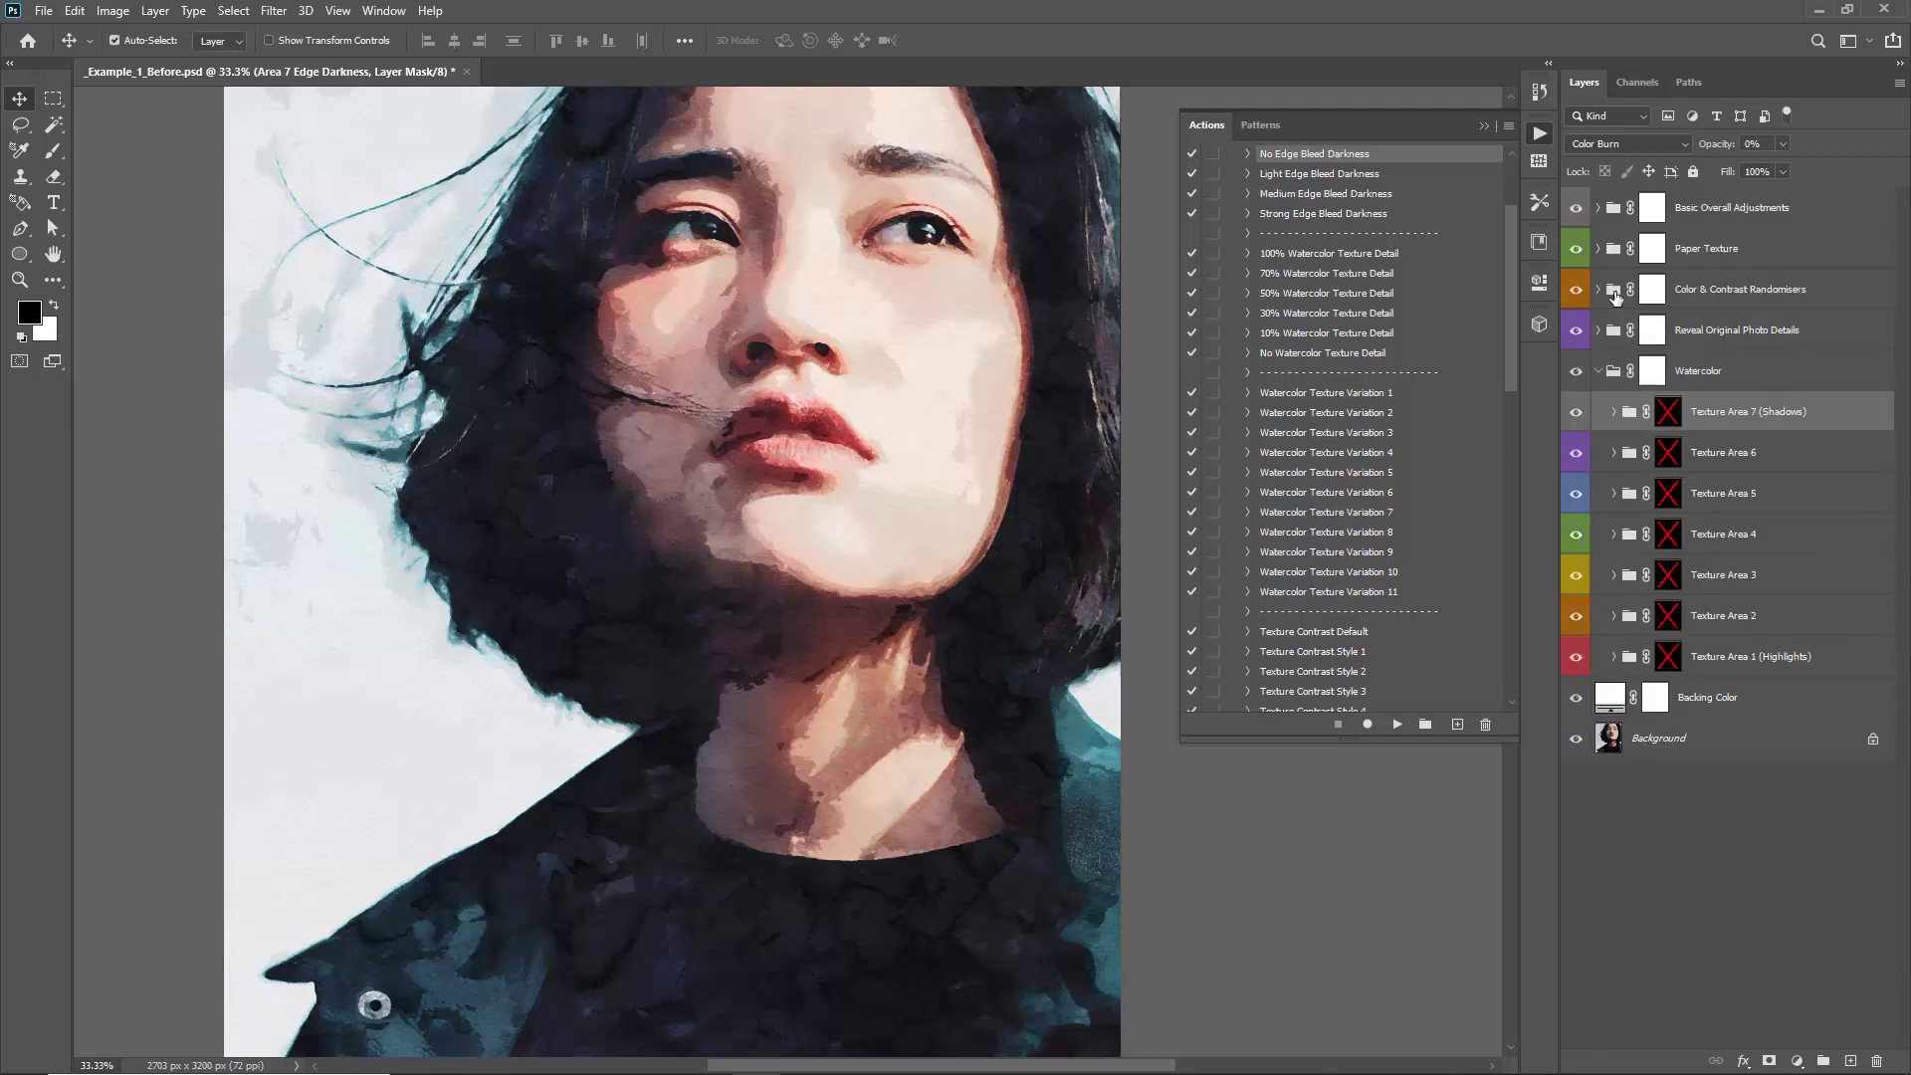
# Expand the Texture Area 7 and Texture Area 6 groups and check the opacity of their Edge Darkness layers
pyautogui.click(1740, 453)
pyautogui.click(1745, 495)
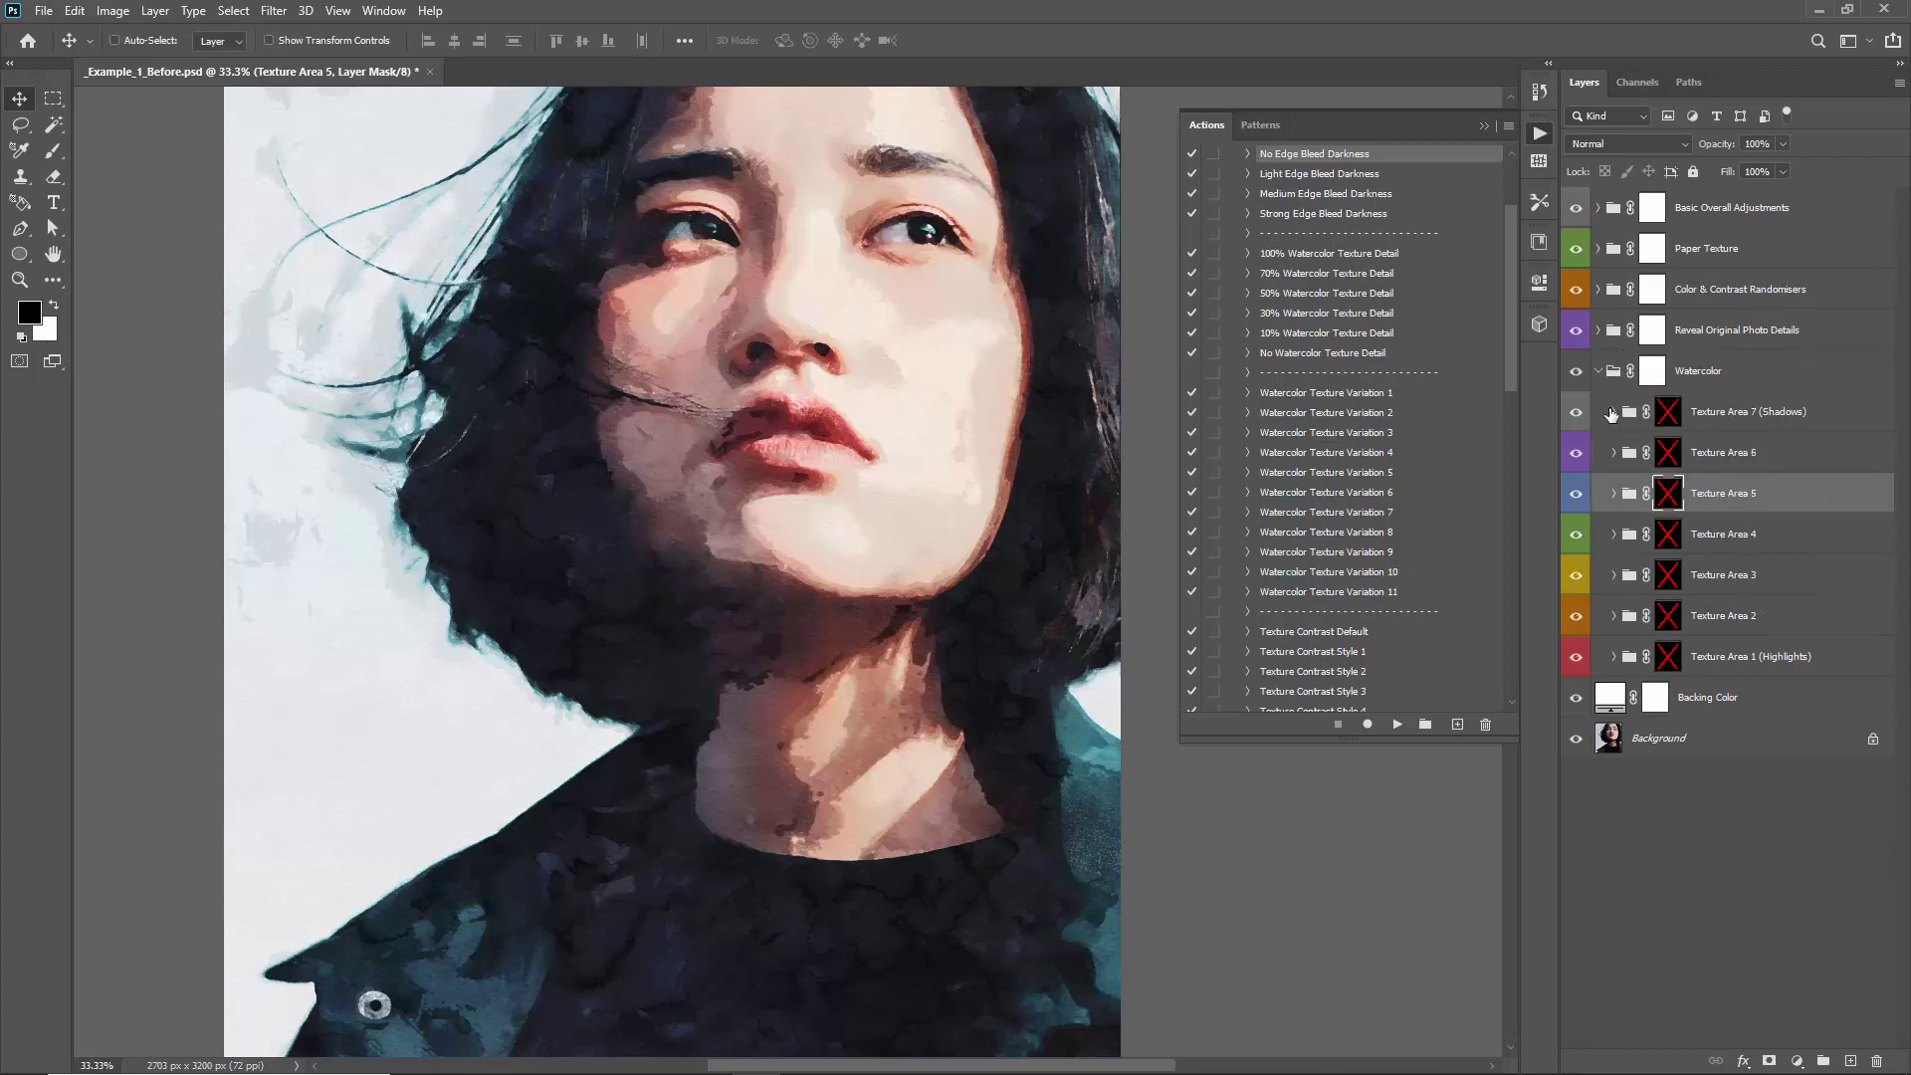
pyautogui.click(1614, 413)
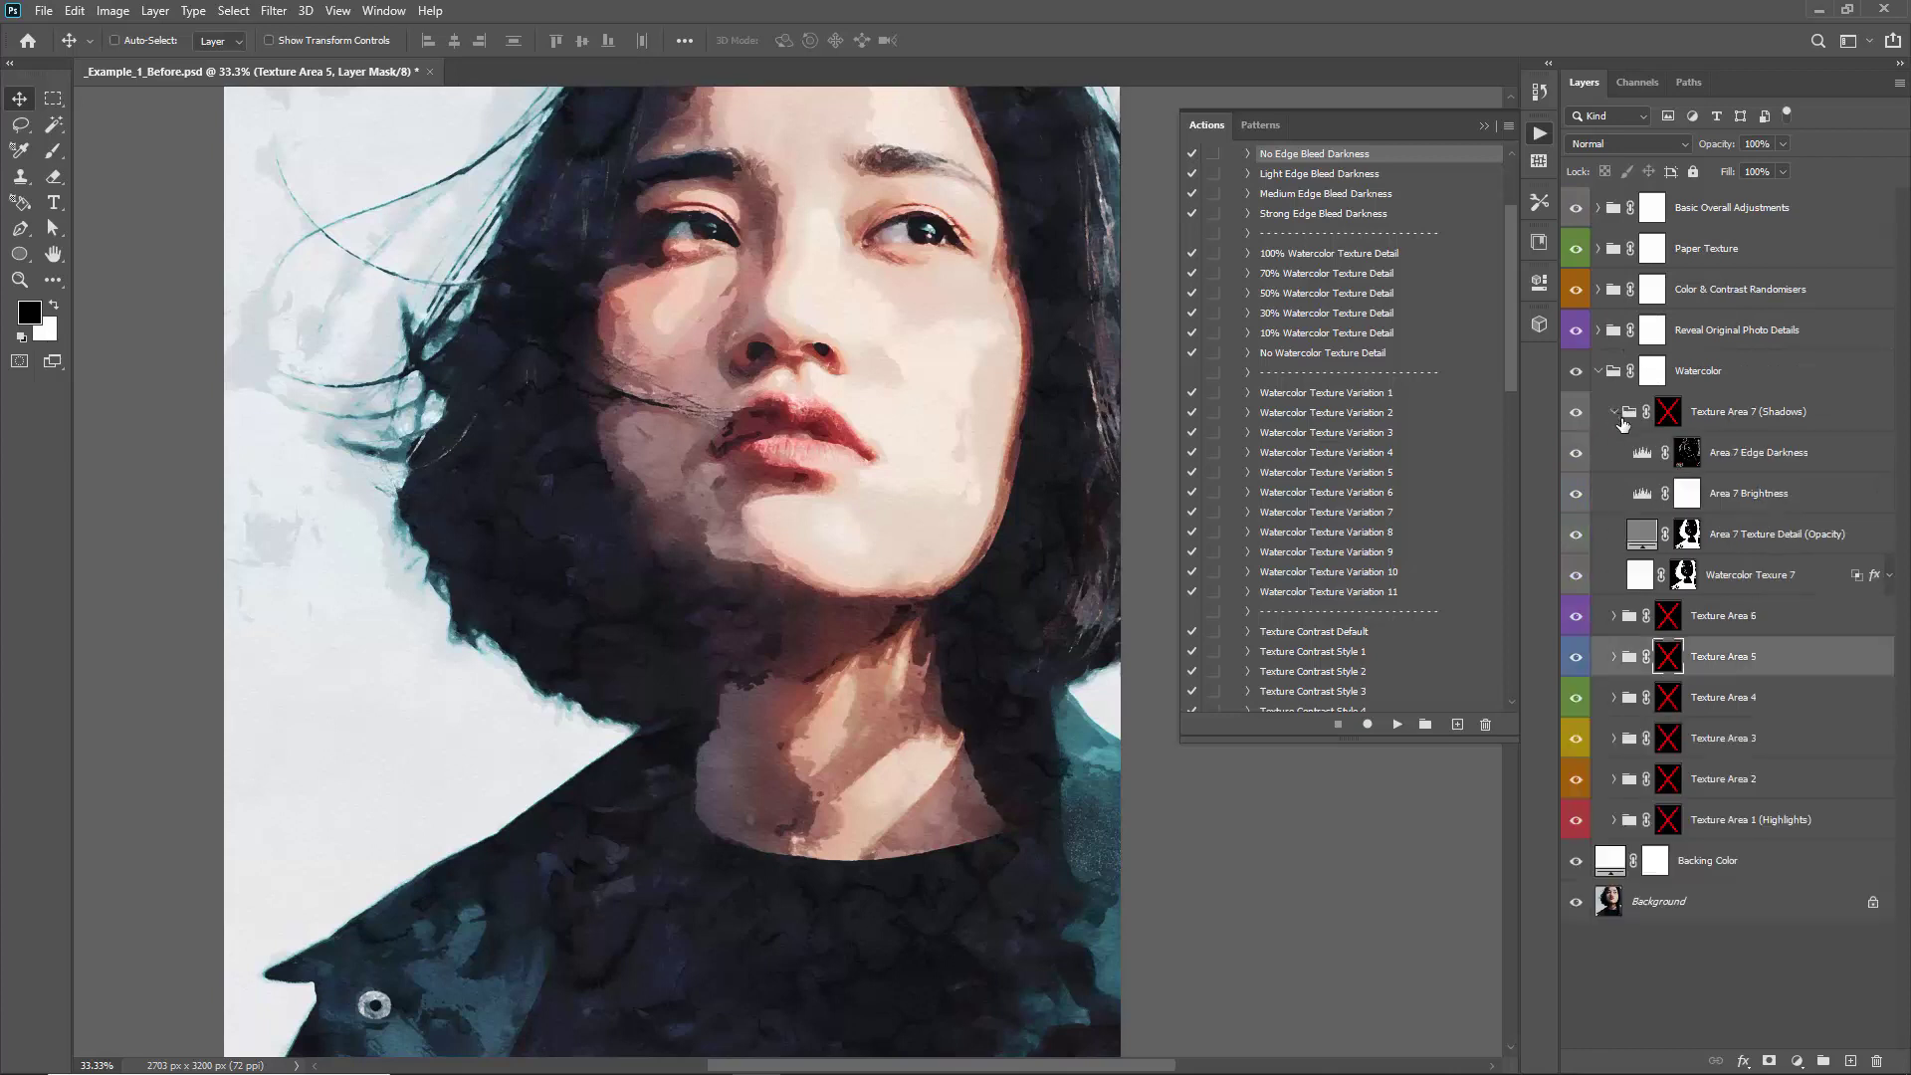
pyautogui.click(1764, 458)
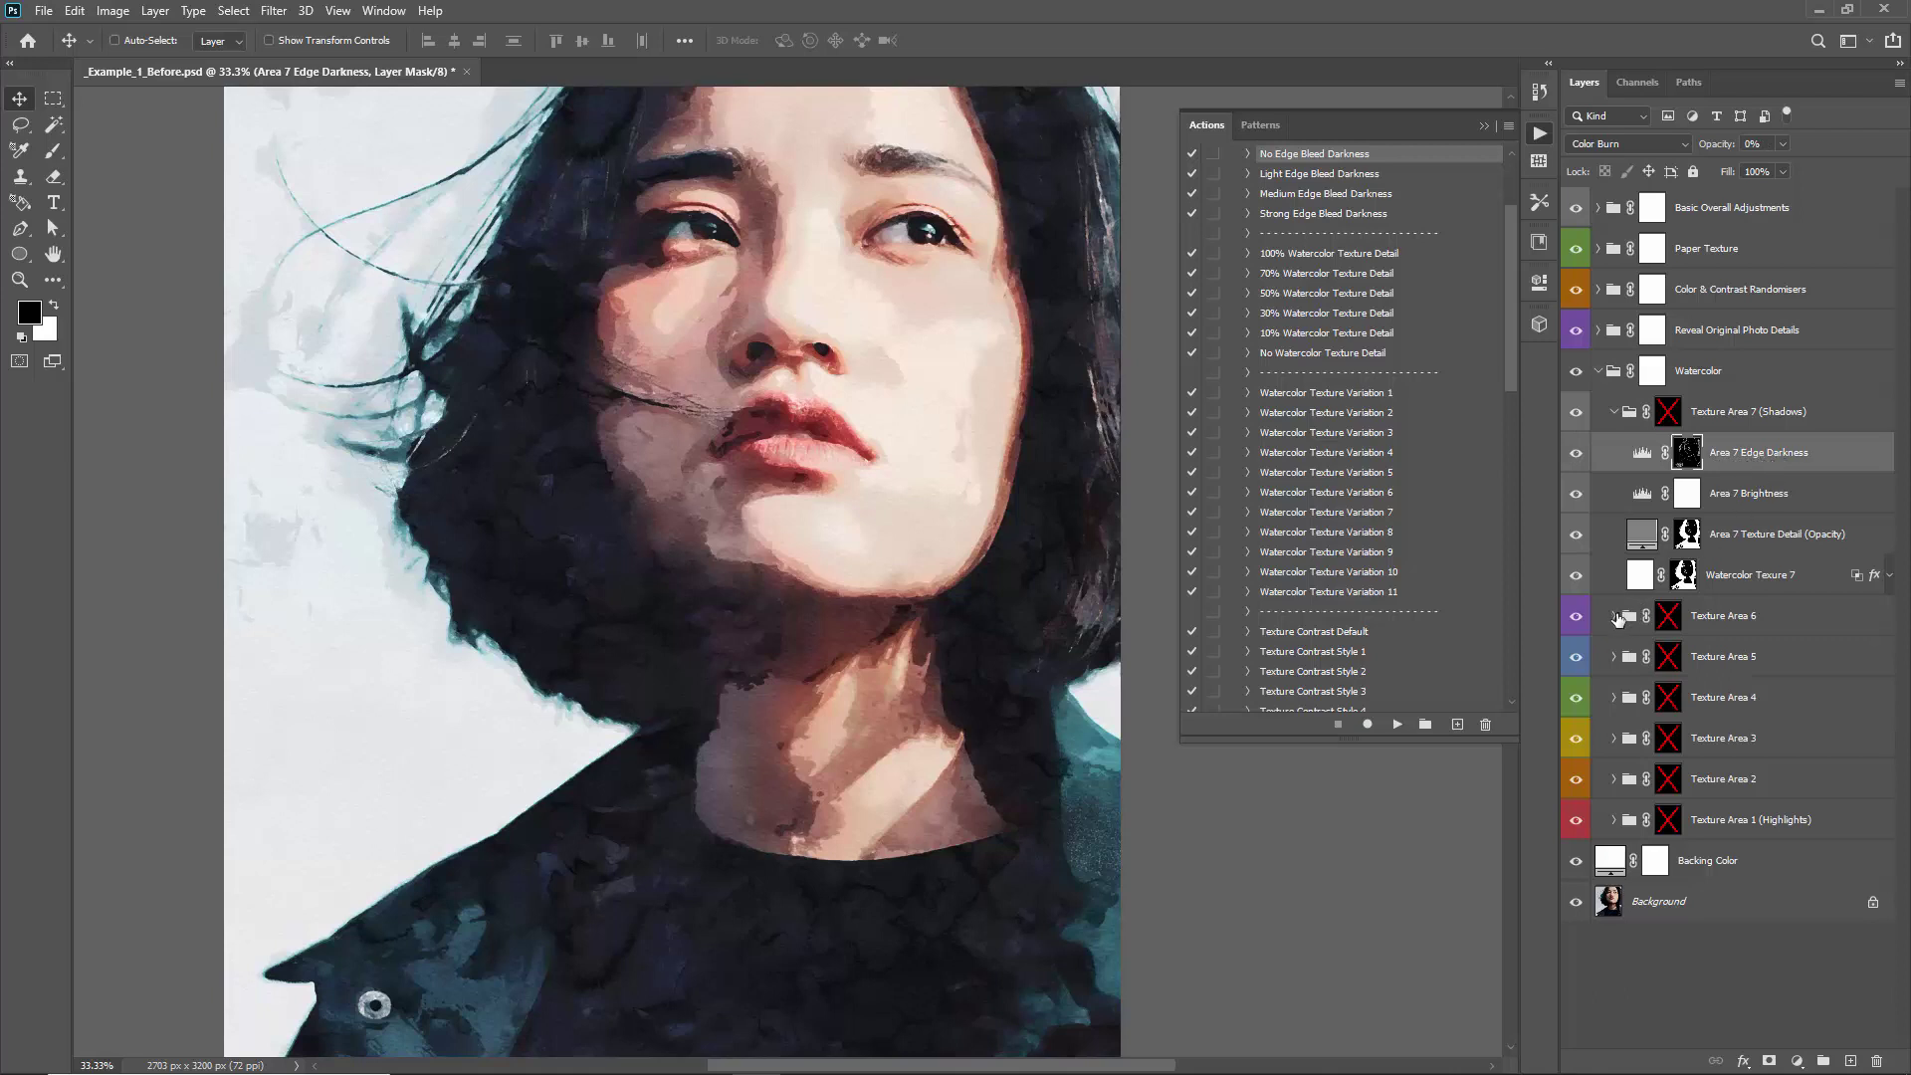
pyautogui.click(1614, 616)
pyautogui.click(1752, 659)
pyautogui.click(1737, 455)
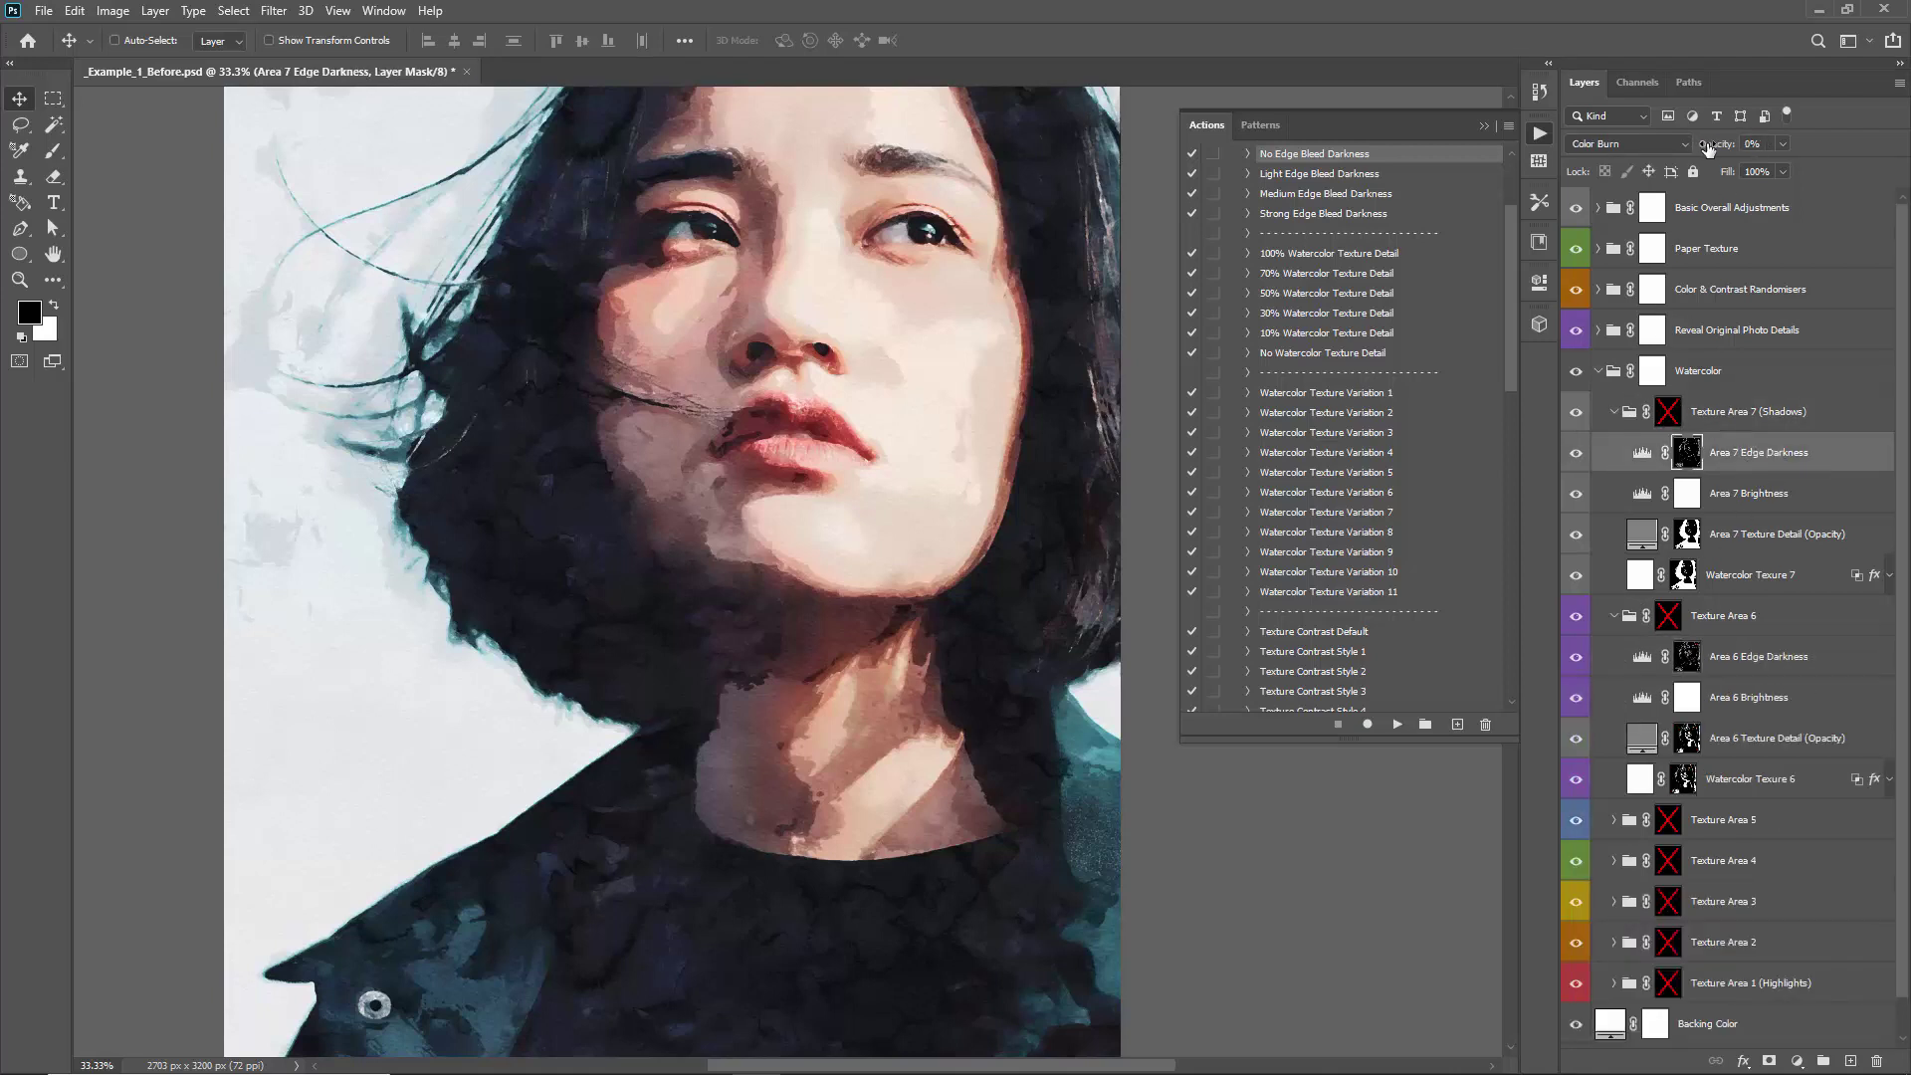
# Run the Medium Edge Bleed Darkness action on all texture areas and check the edges around the face
pyautogui.scroll(1, 1359, 258)
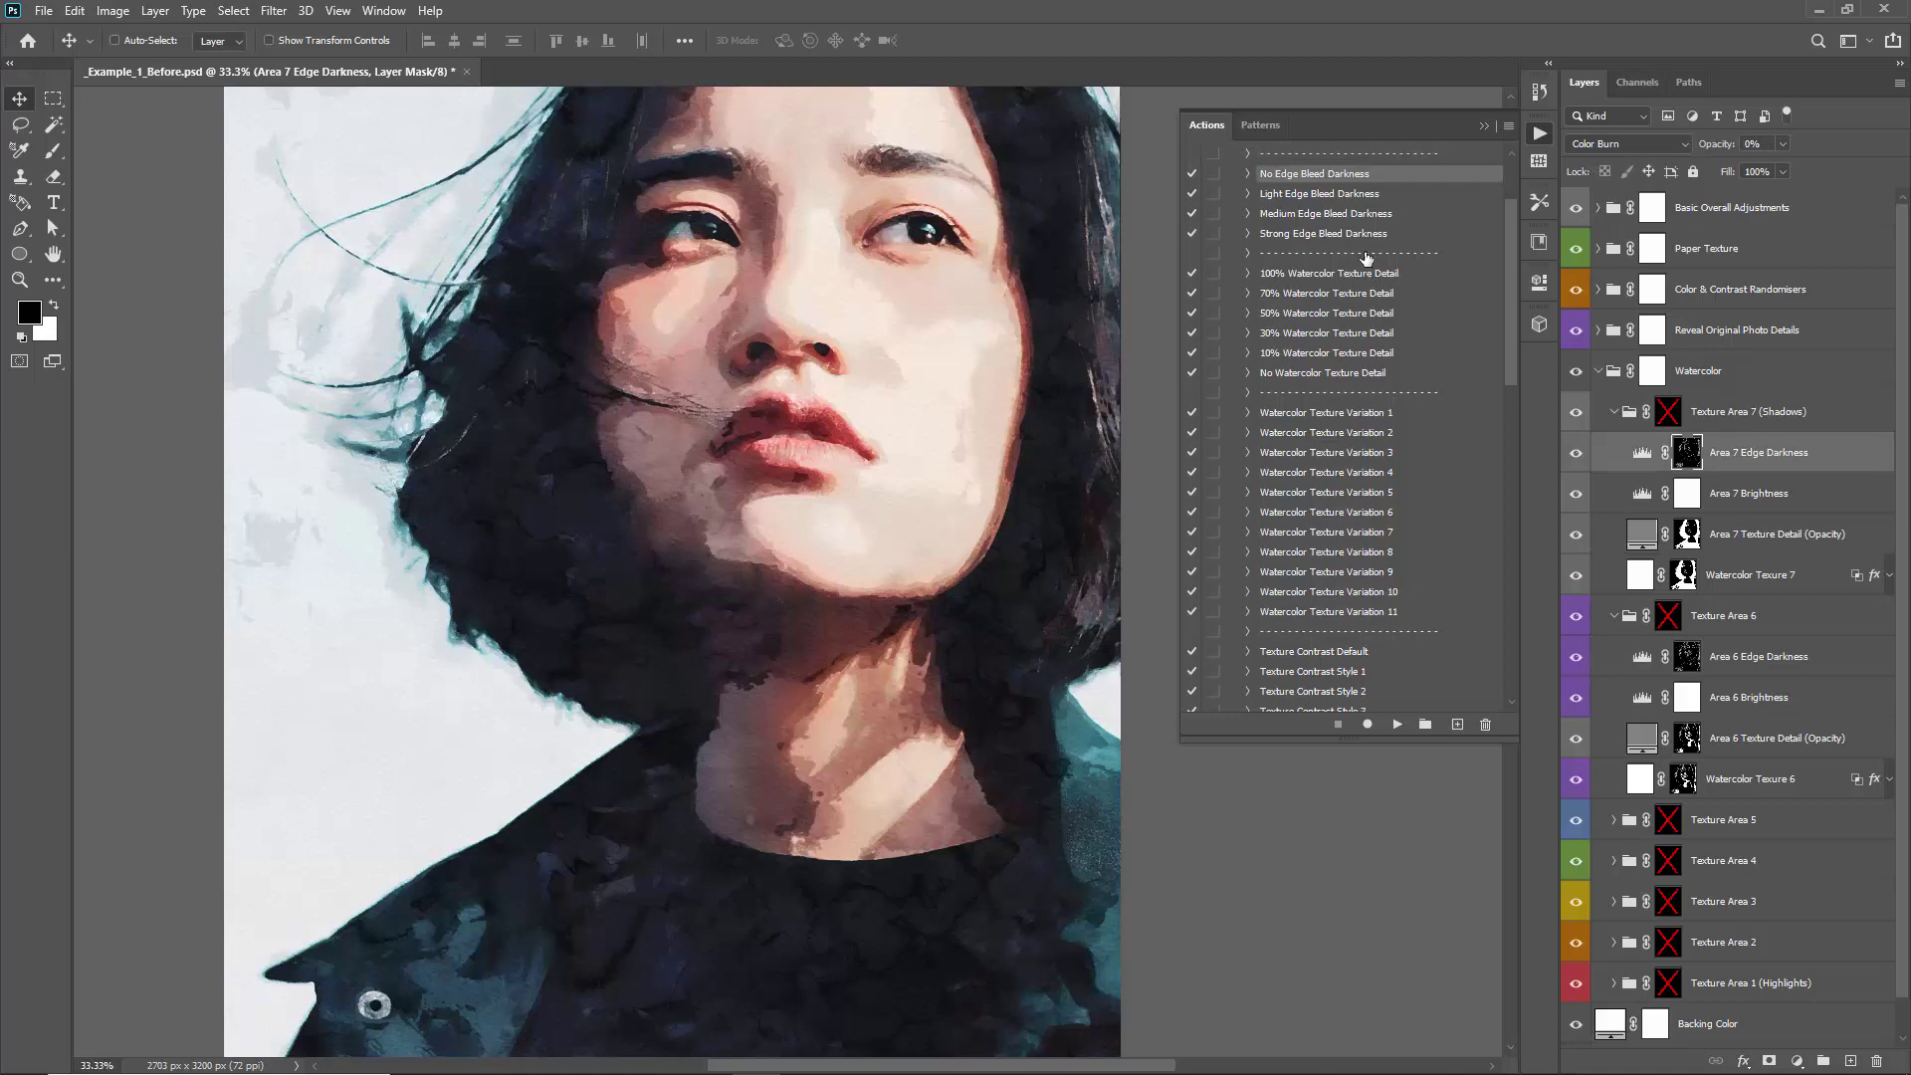
pyautogui.click(1306, 217)
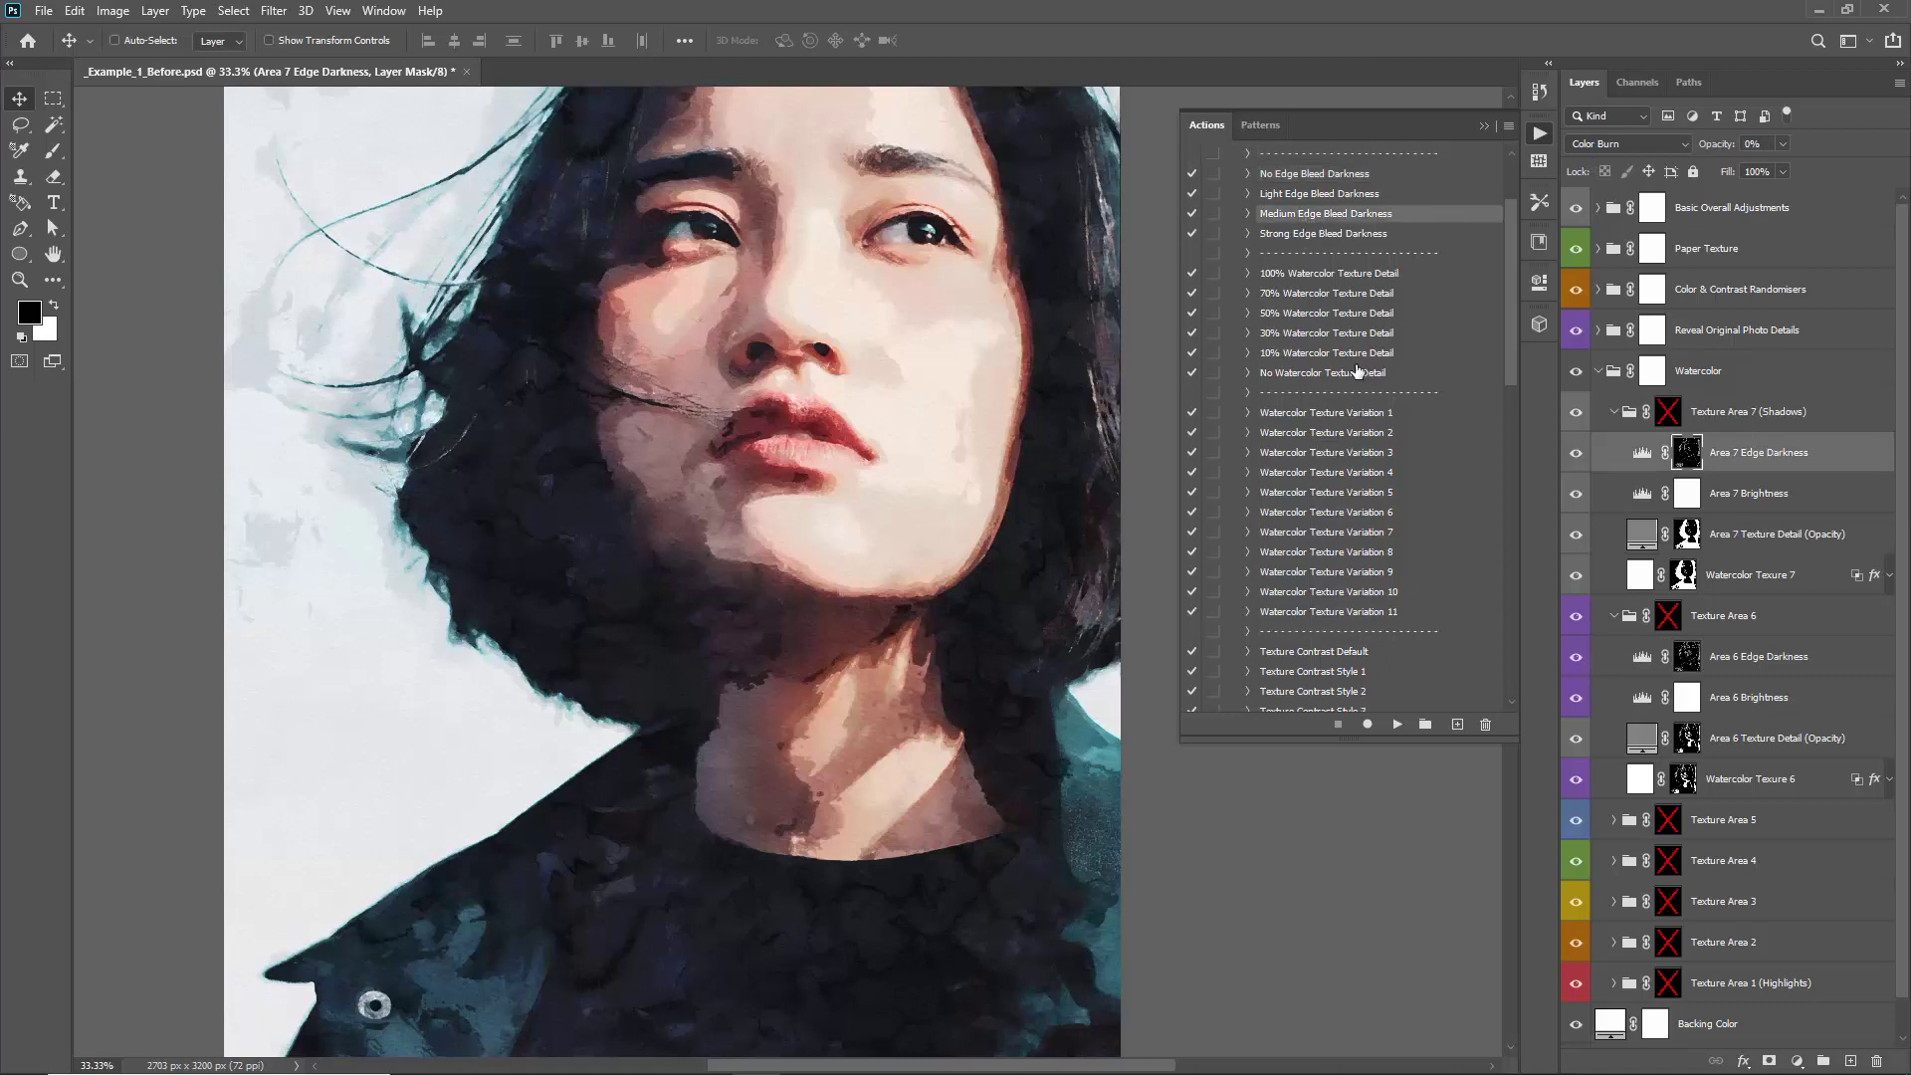
pyautogui.click(1400, 725)
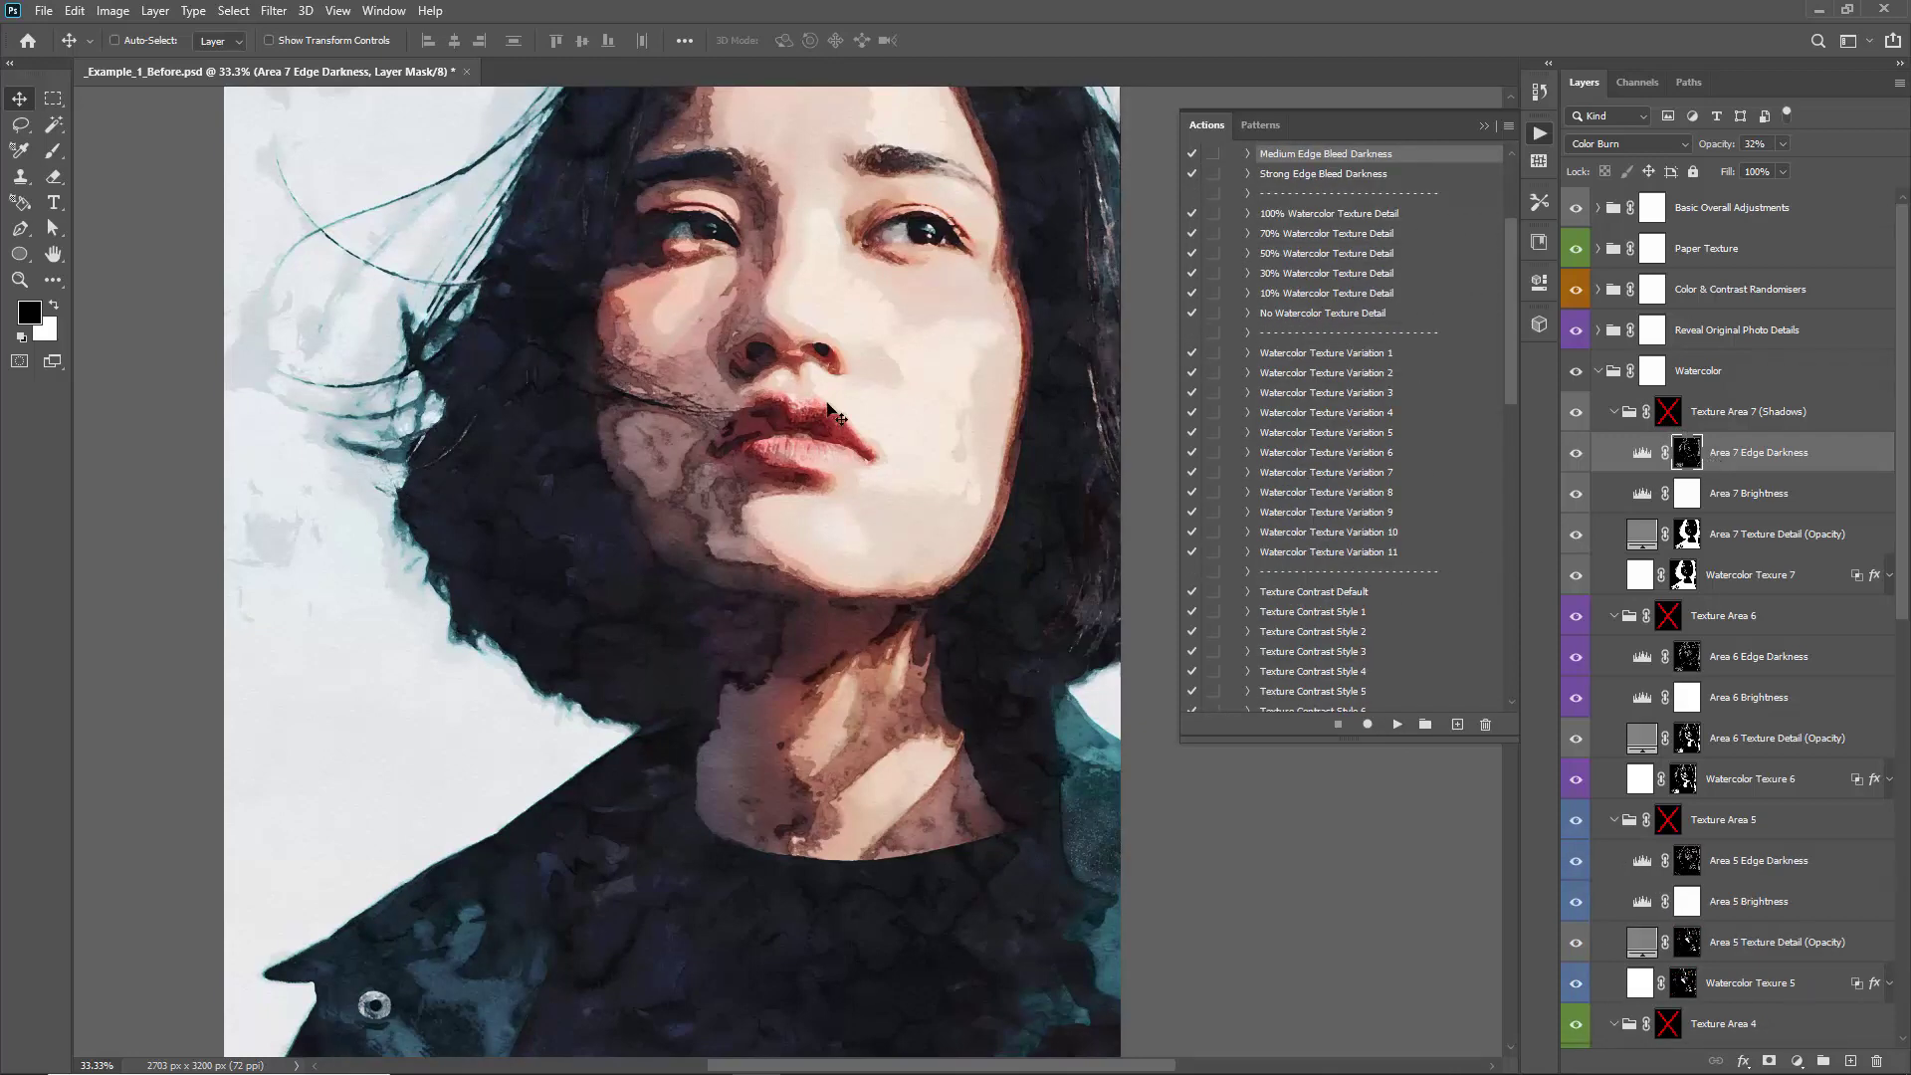
pyautogui.scroll(2, 834, 412)
pyautogui.scroll(-1, 836, 414)
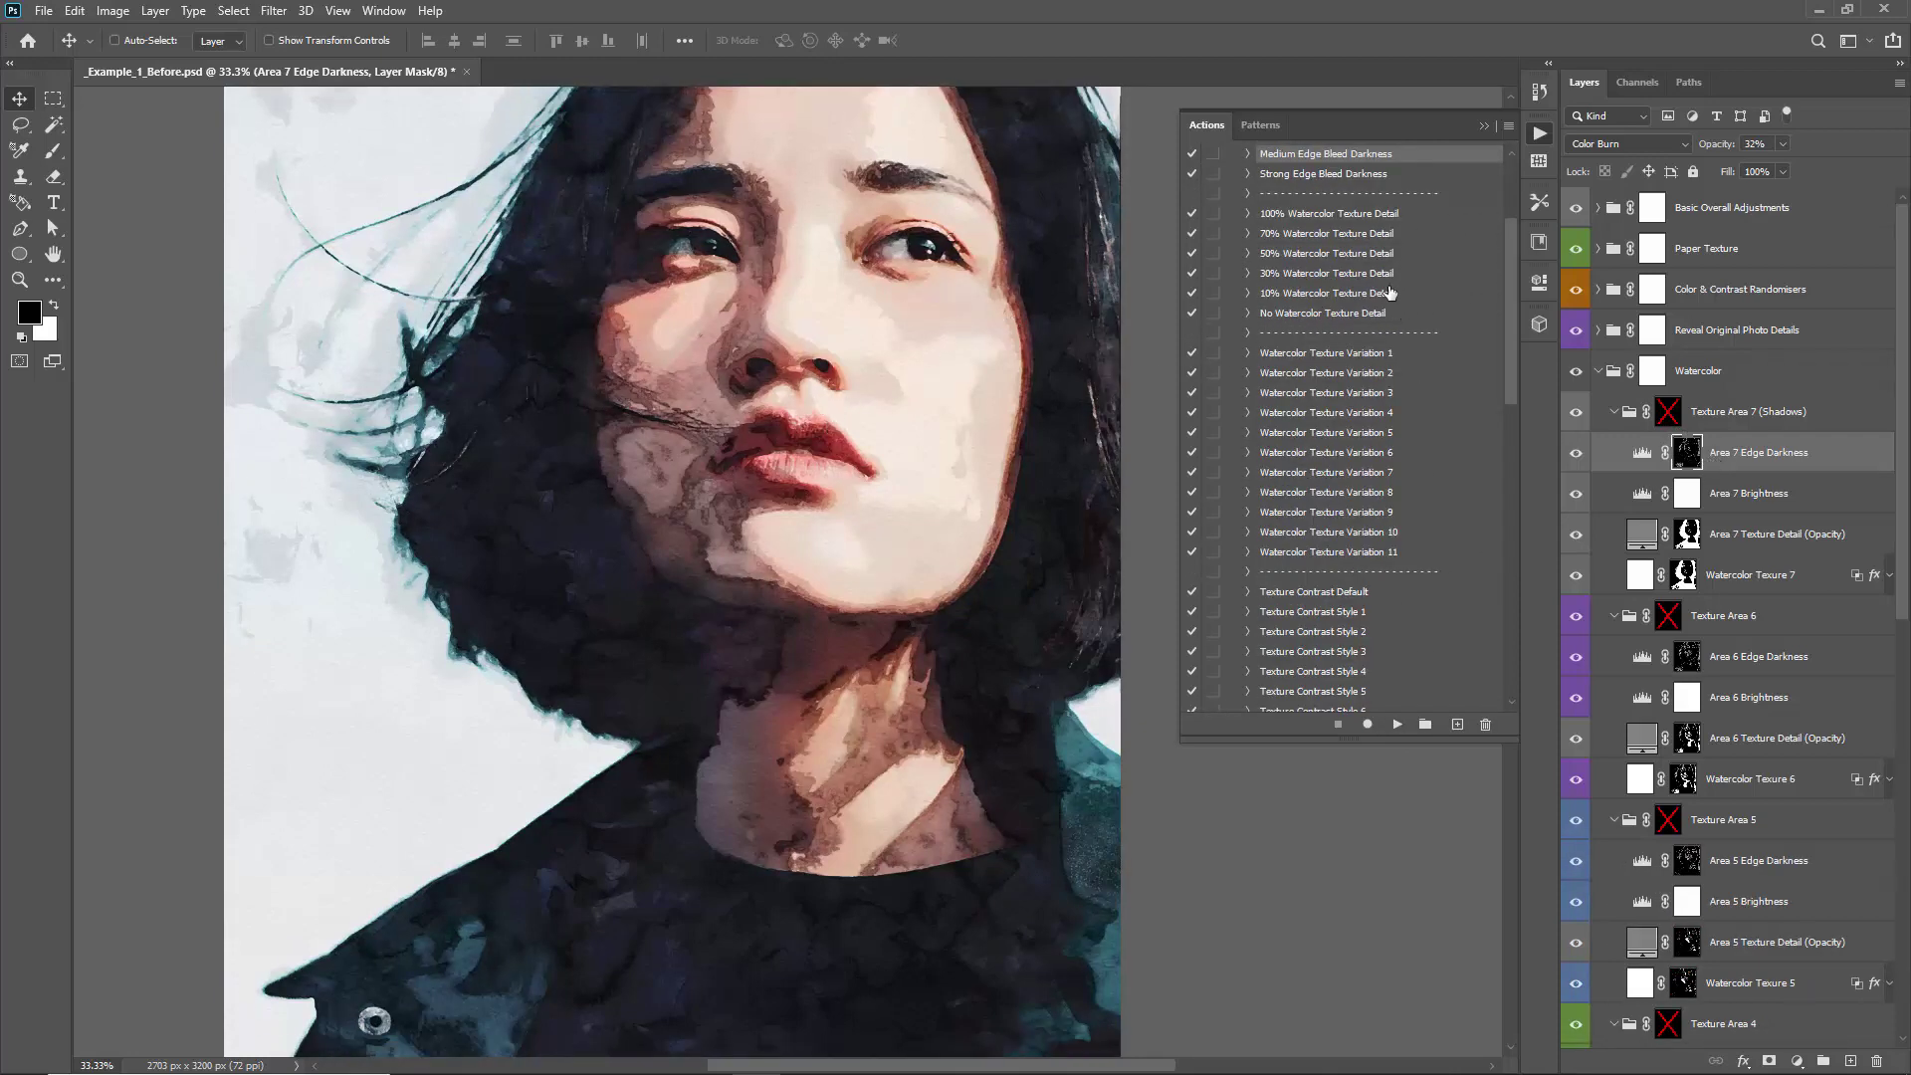
# Run the Light Edge Bleed Darkness action to soften the dark edges of all texture areas
pyautogui.scroll(2, 1320, 264)
pyautogui.click(1319, 253)
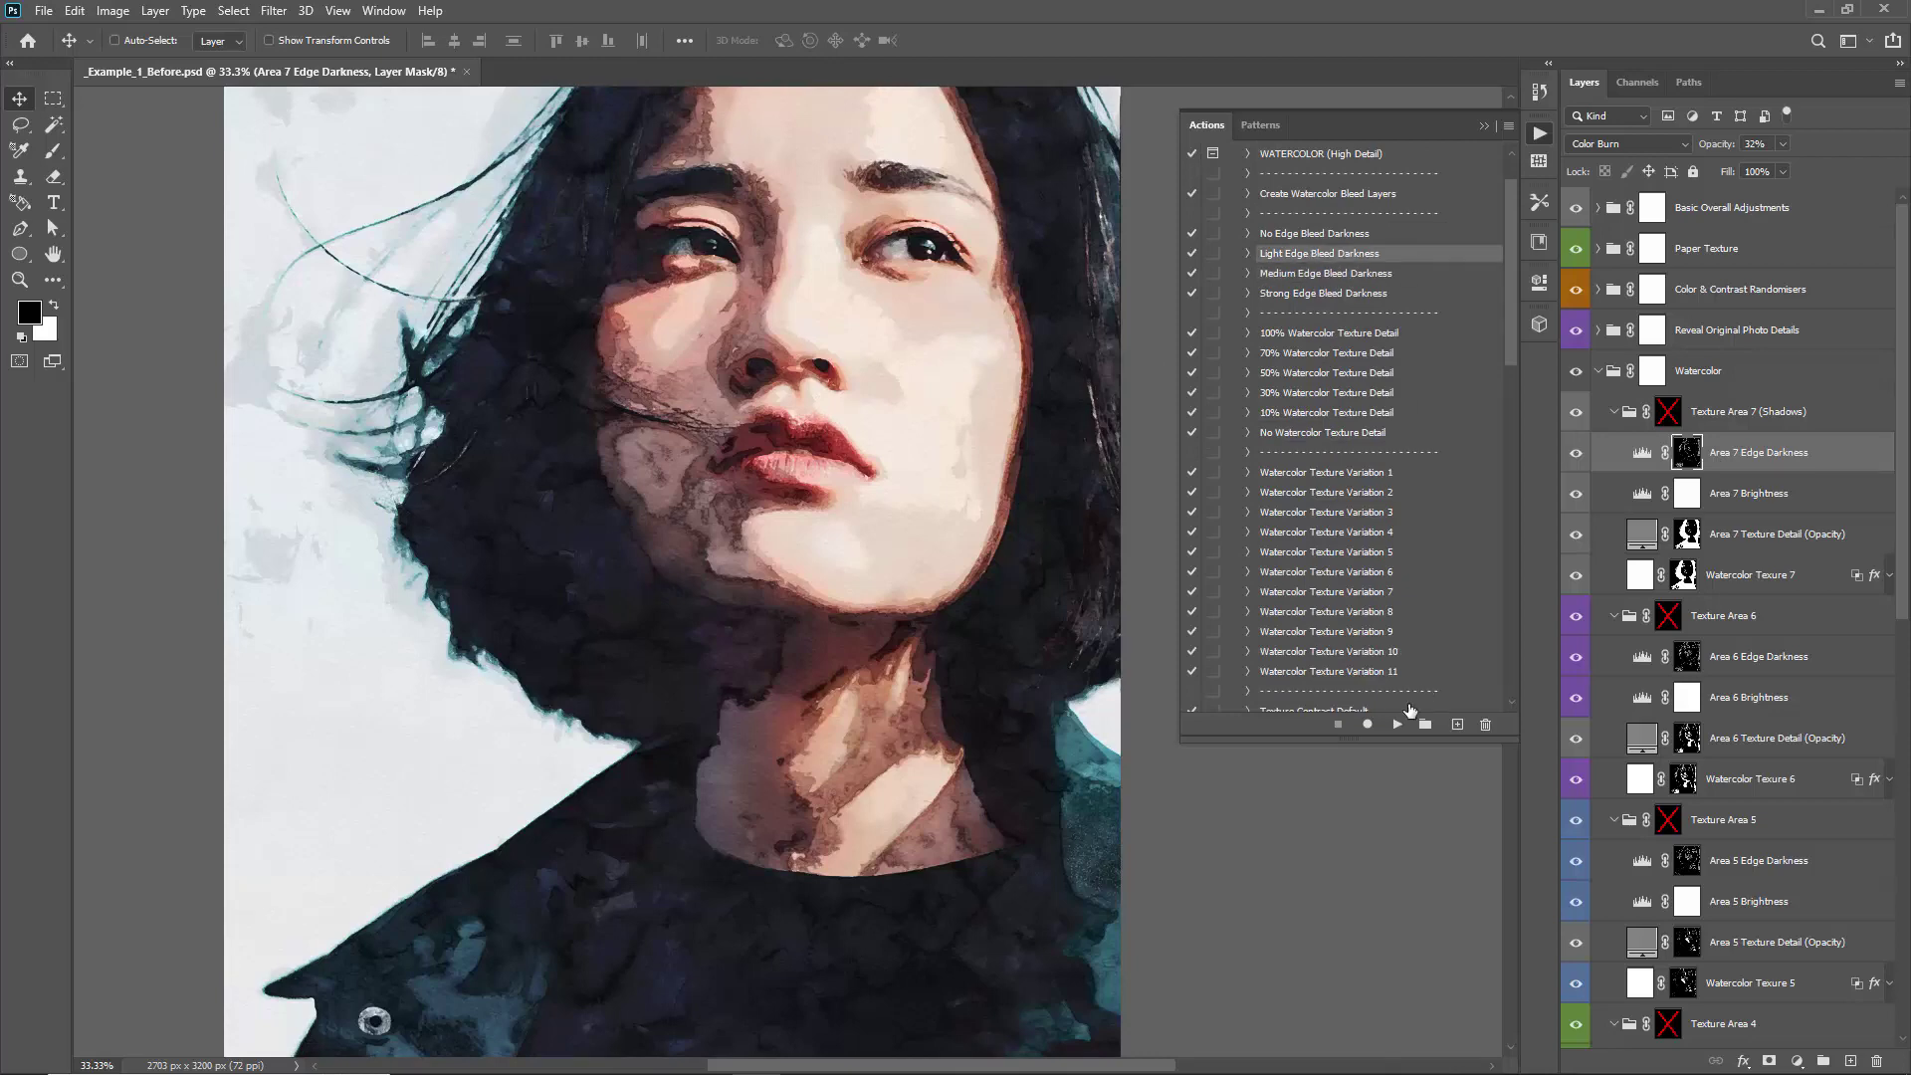
pyautogui.click(1397, 727)
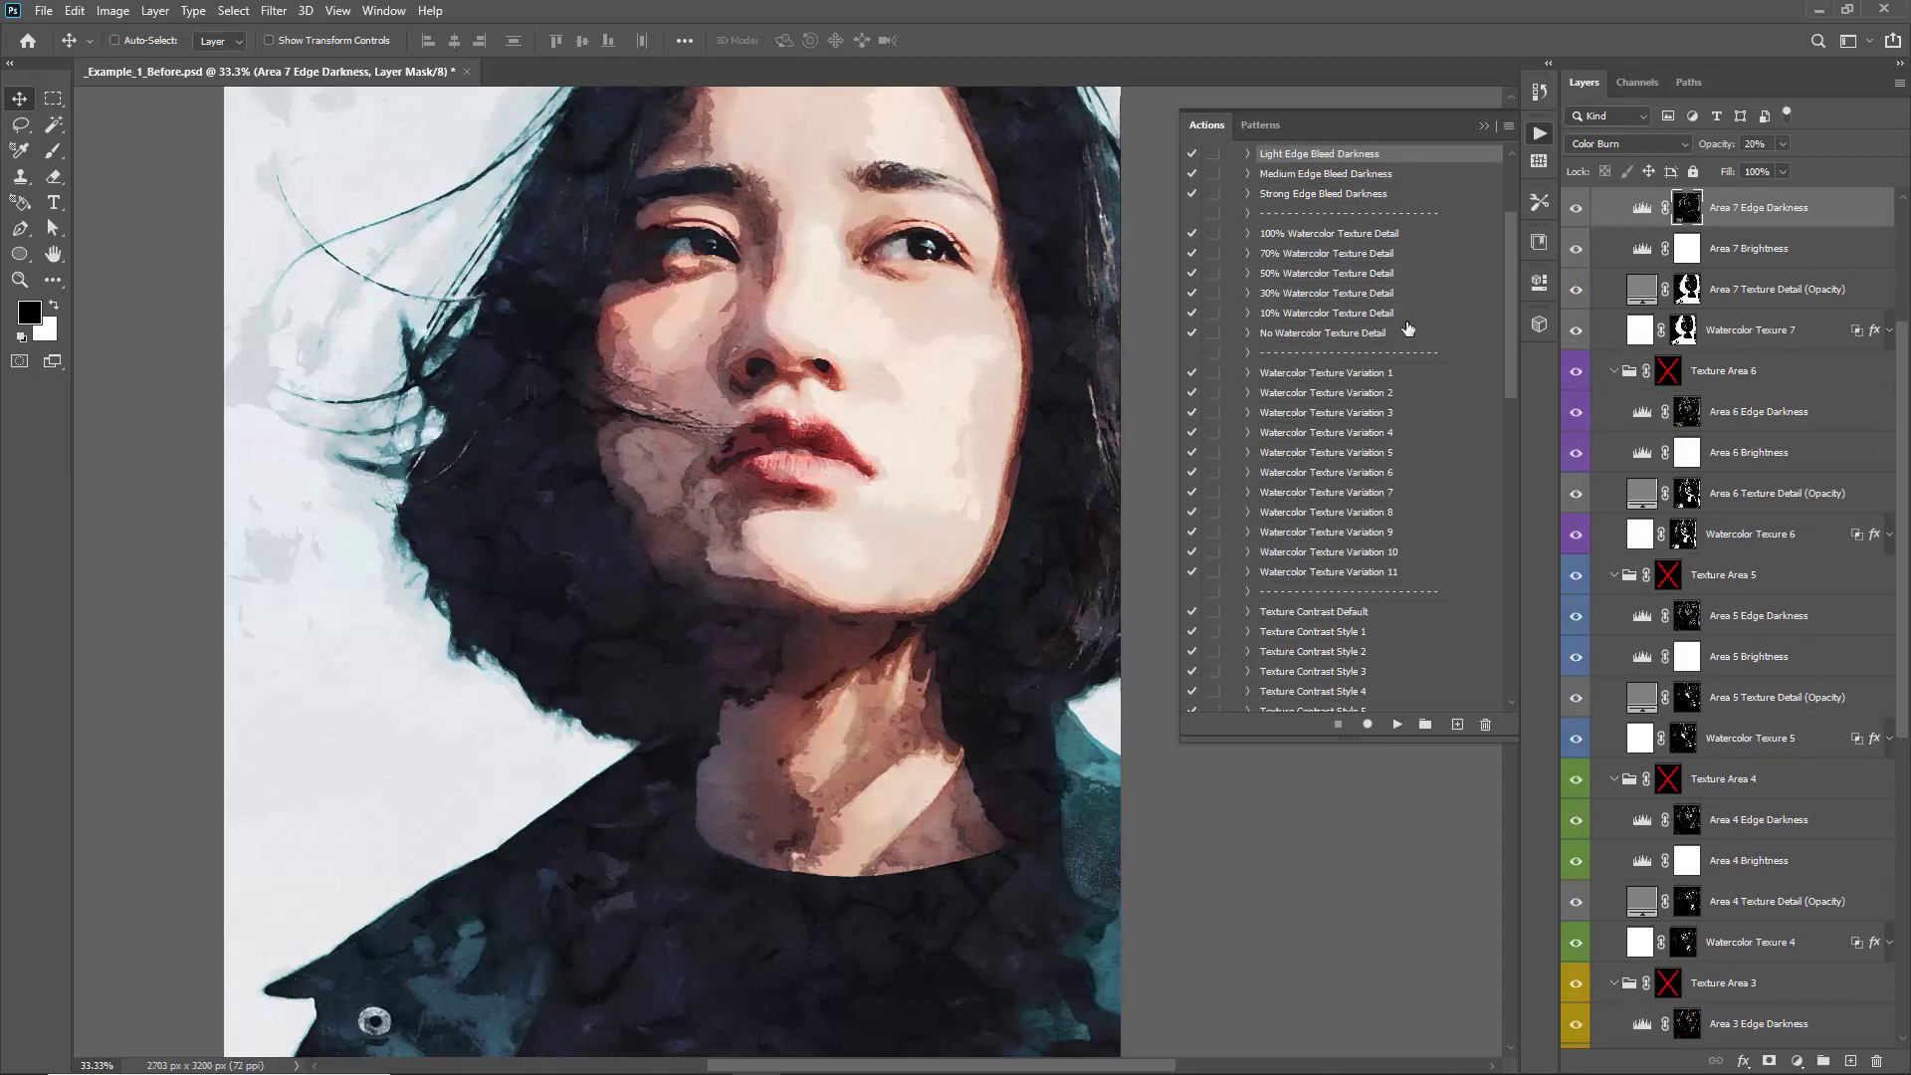
# Run the Medium Edge Bleed Darkness action again to compare it with the light setting
pyautogui.scroll(1, 1324, 216)
pyautogui.click(1305, 197)
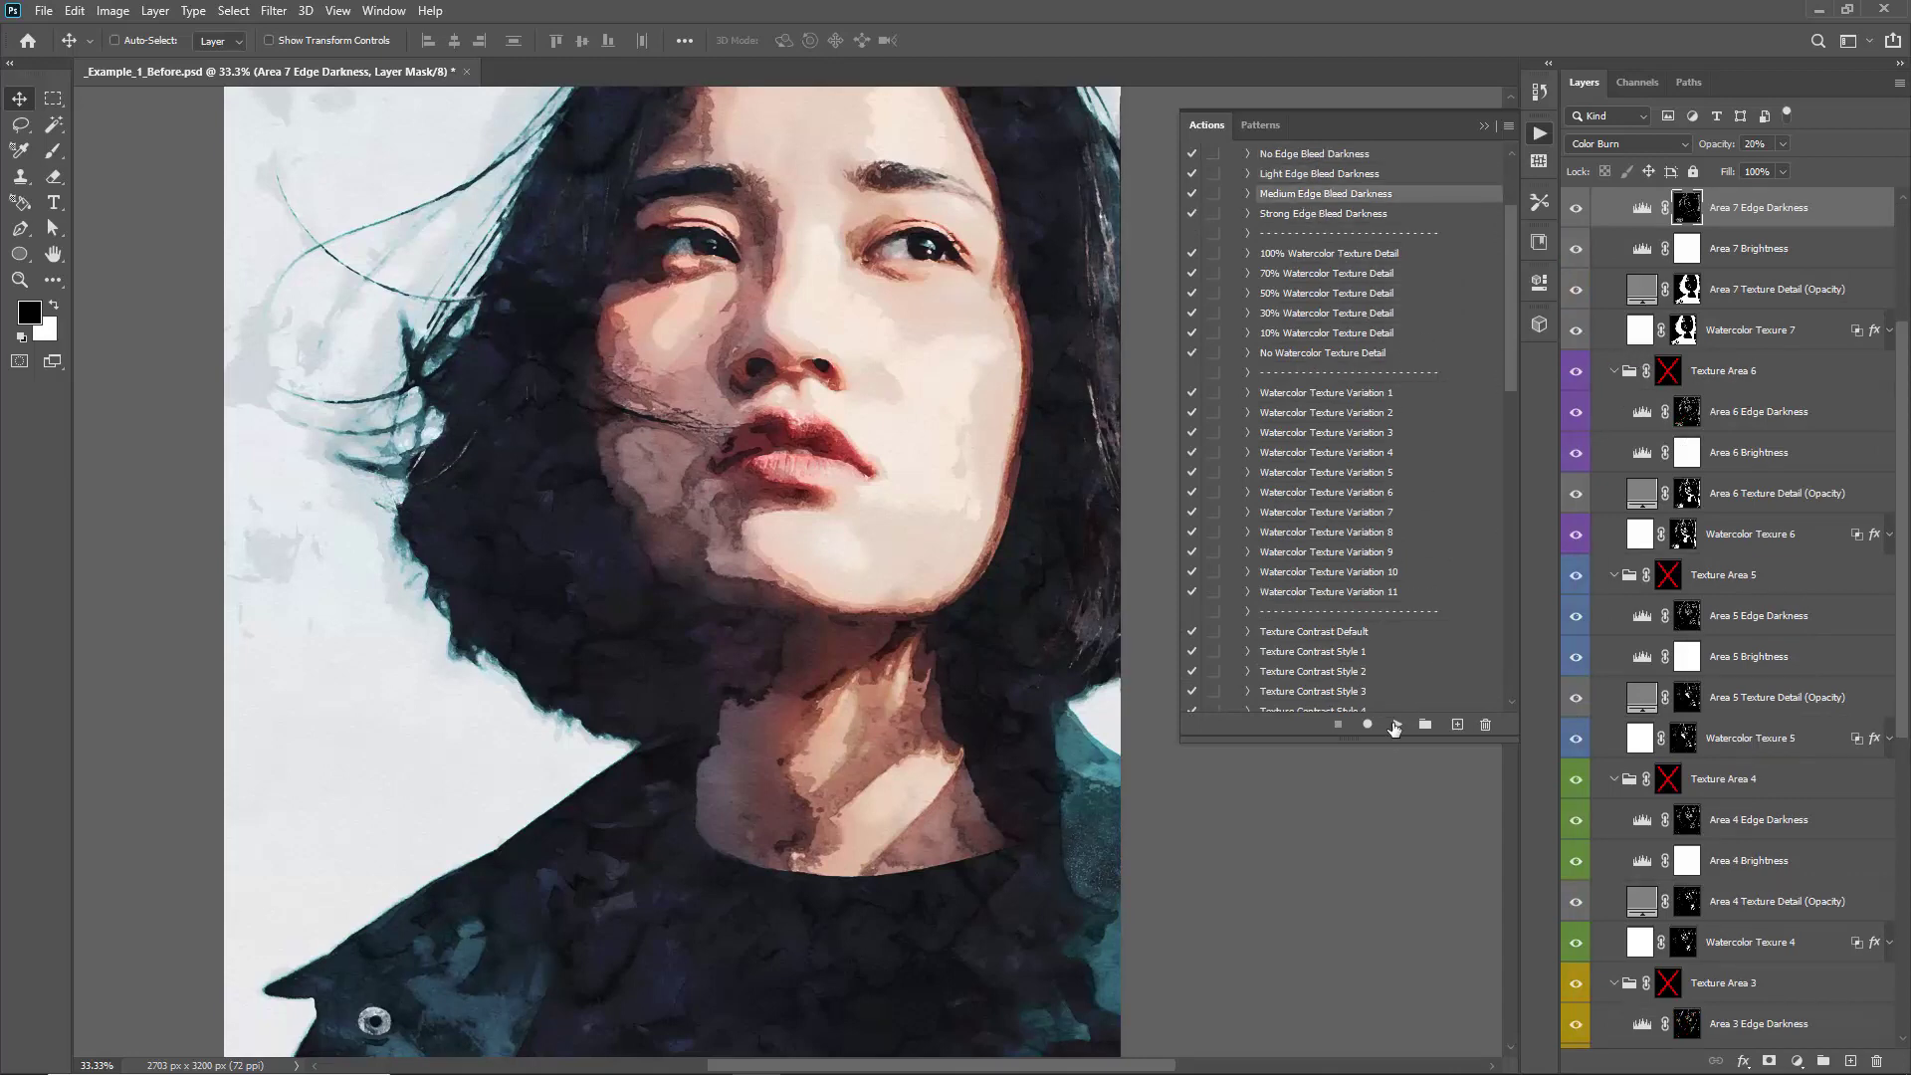
pyautogui.click(1398, 723)
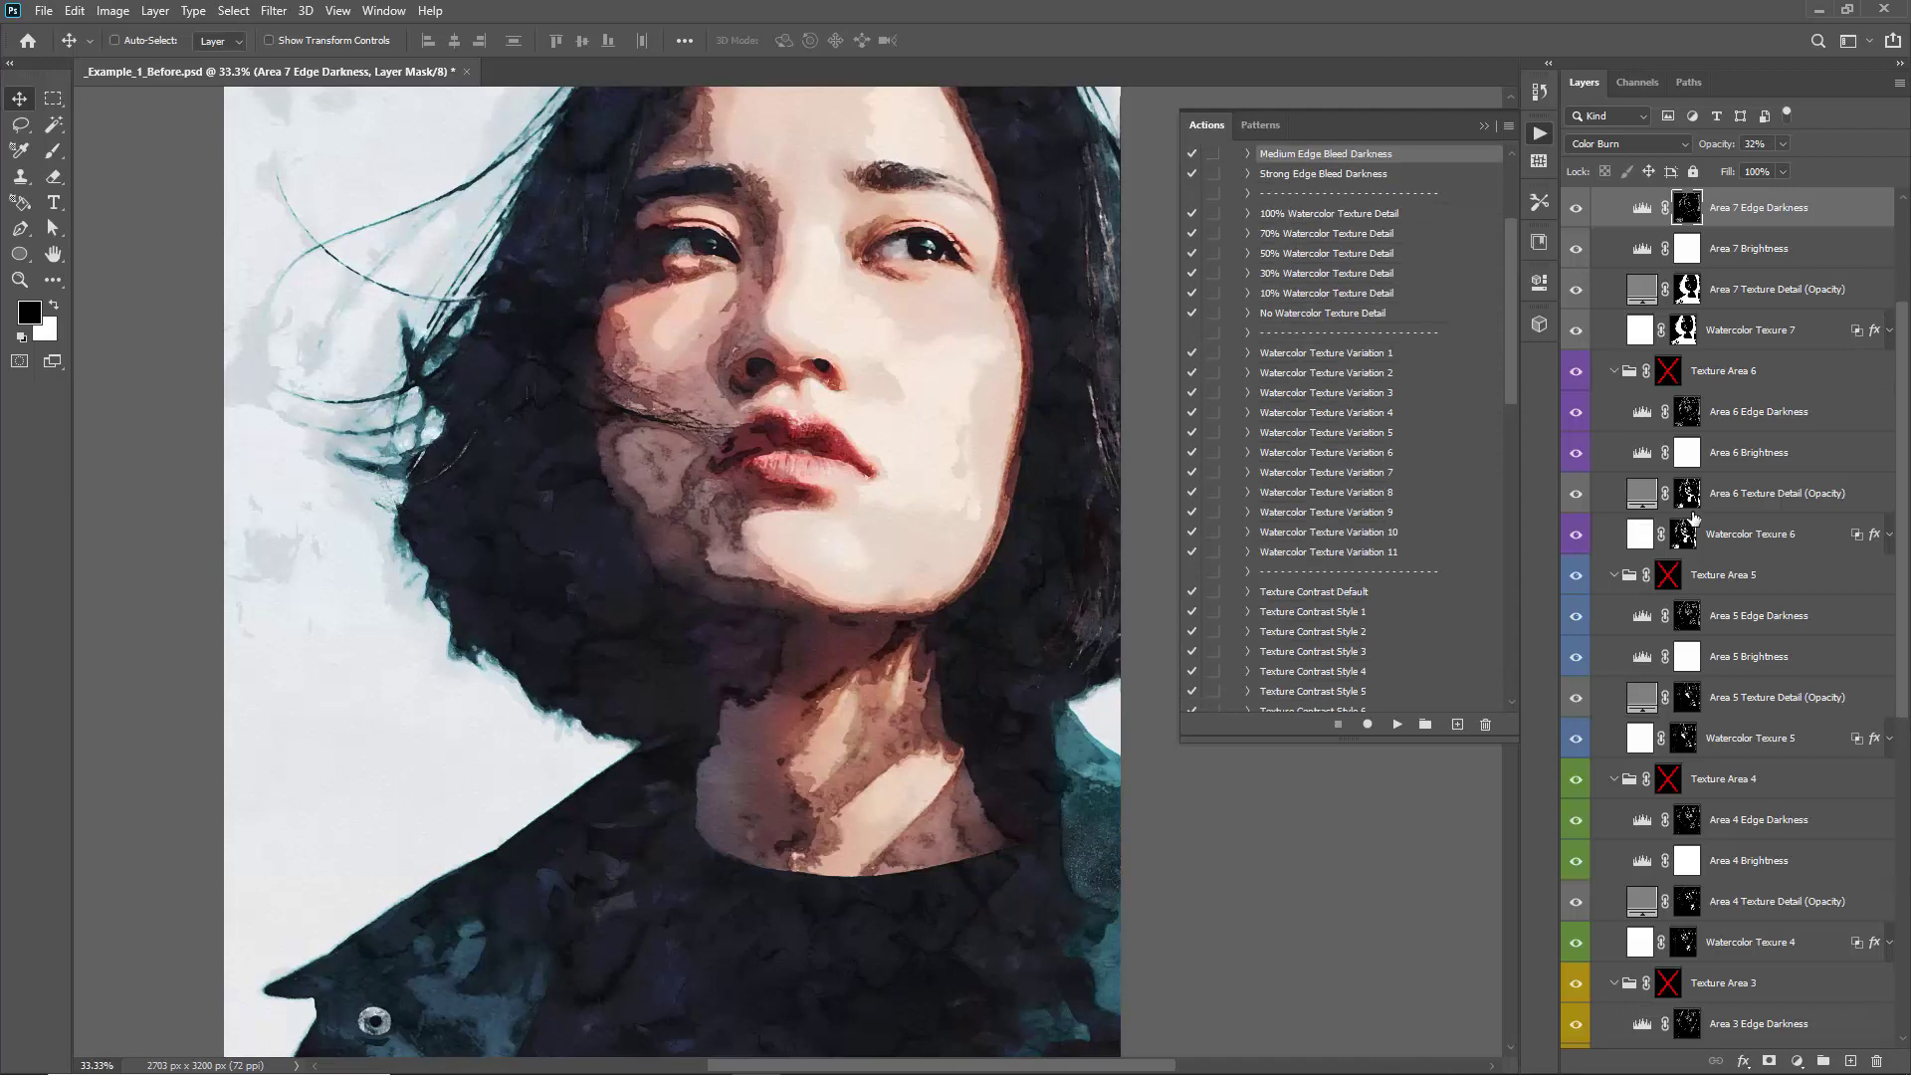
# Toggle the visibility of the Area 7 Edge Darkness layer off and on twice to compare its effect
pyautogui.scroll(3, 1689, 505)
pyautogui.click(1576, 373)
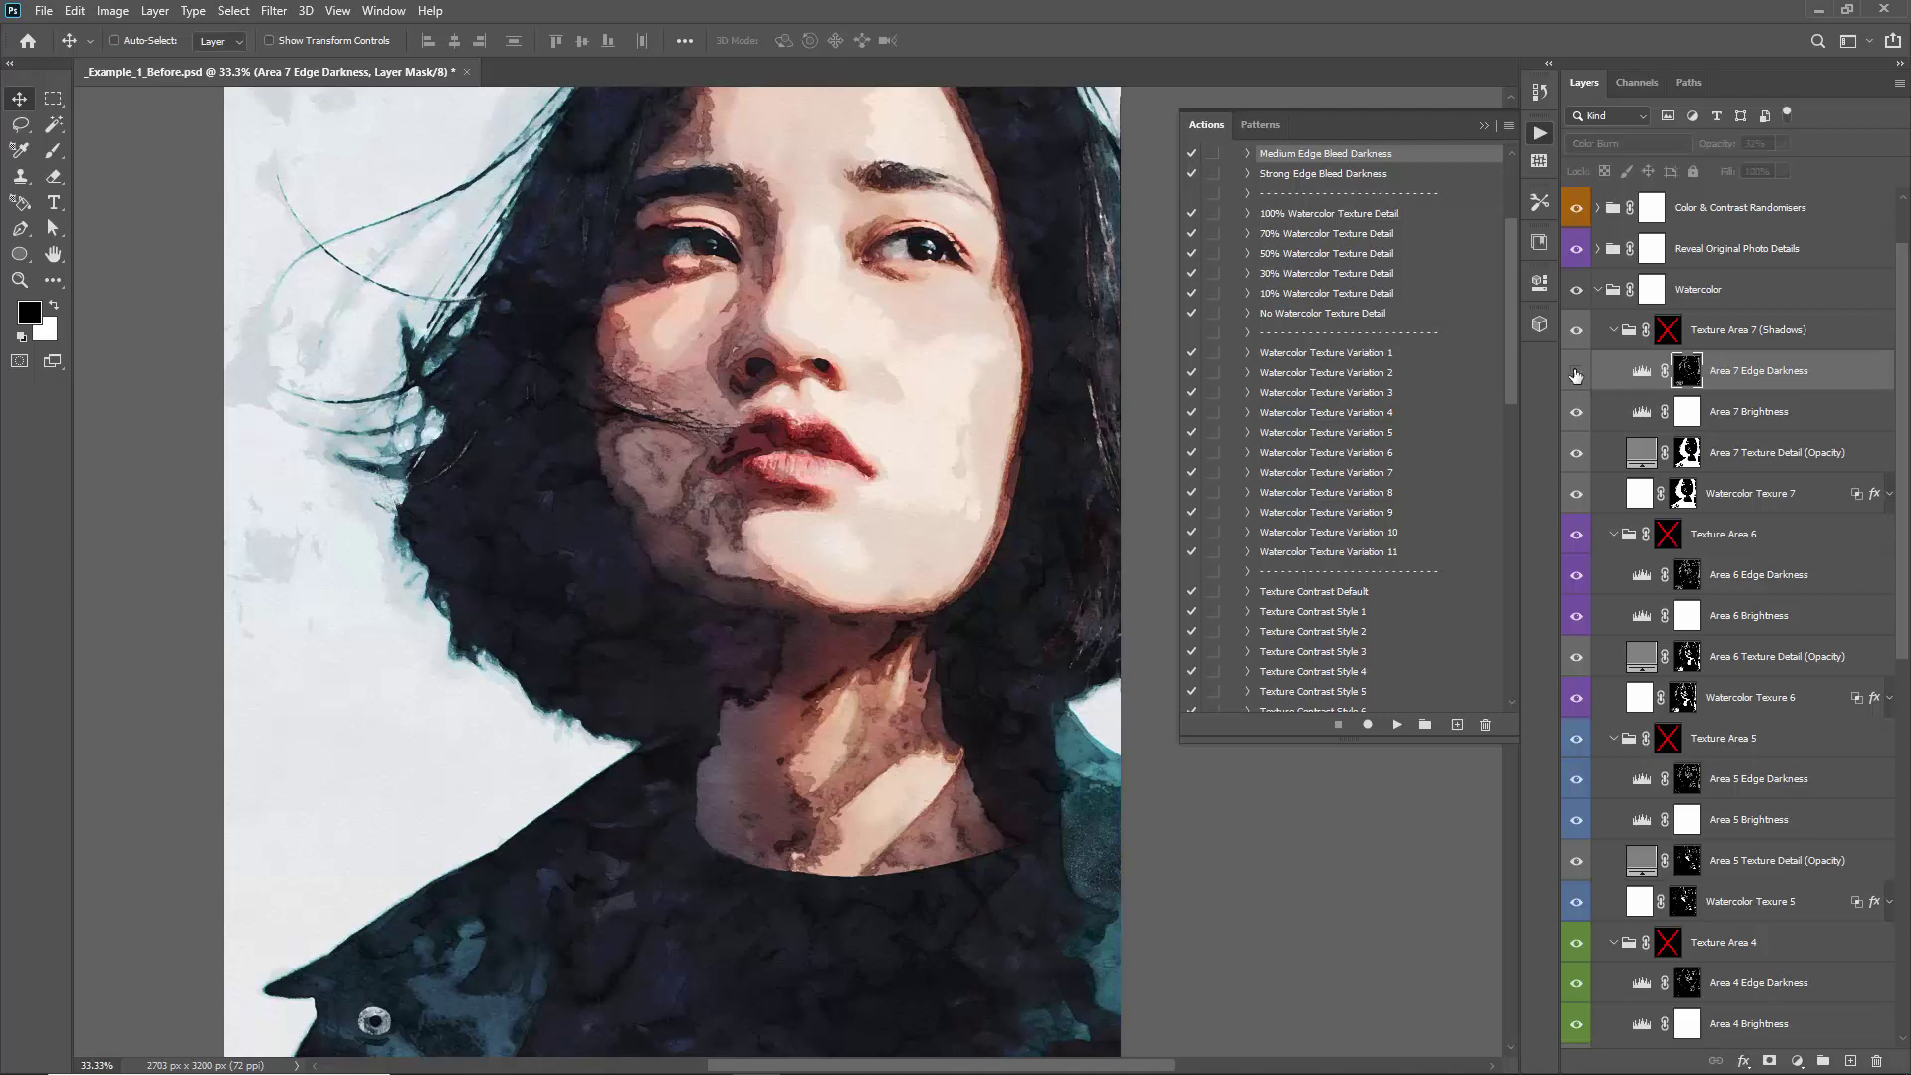
pyautogui.click(1575, 372)
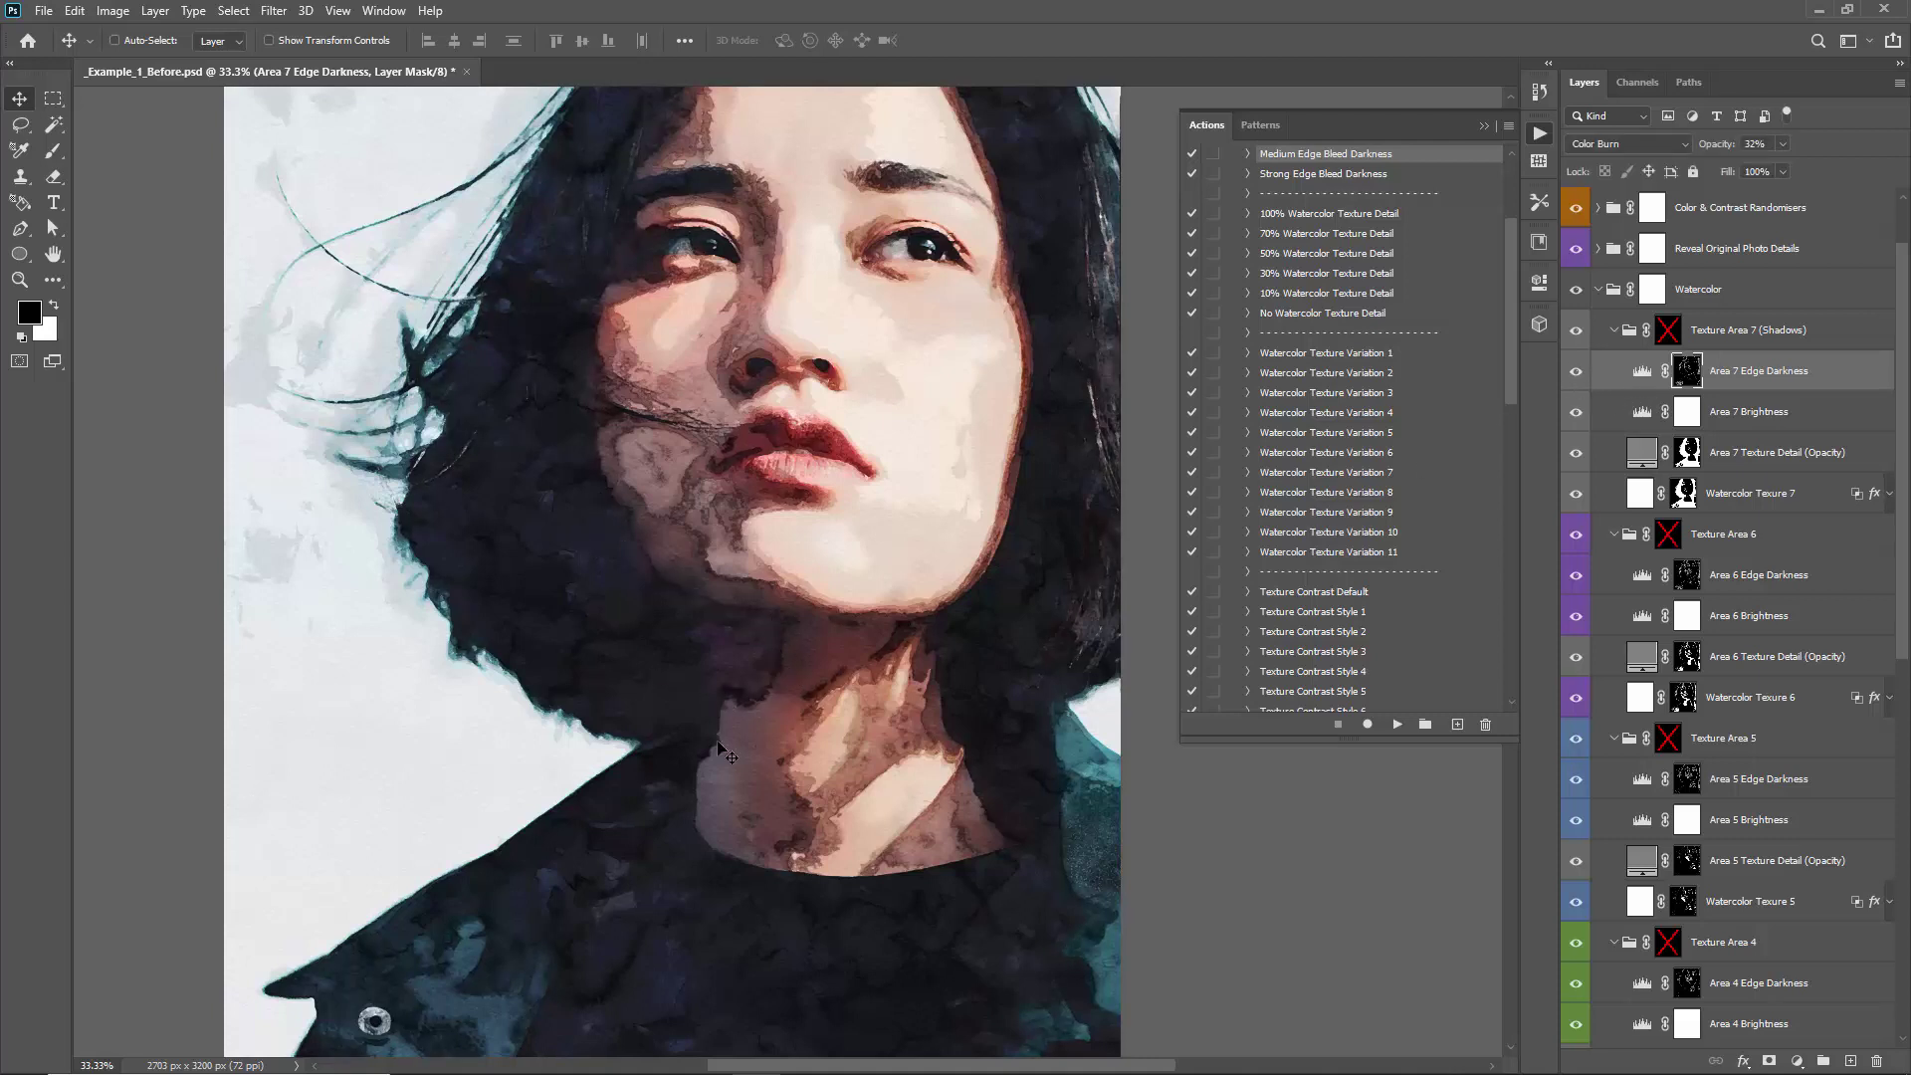
pyautogui.click(1575, 382)
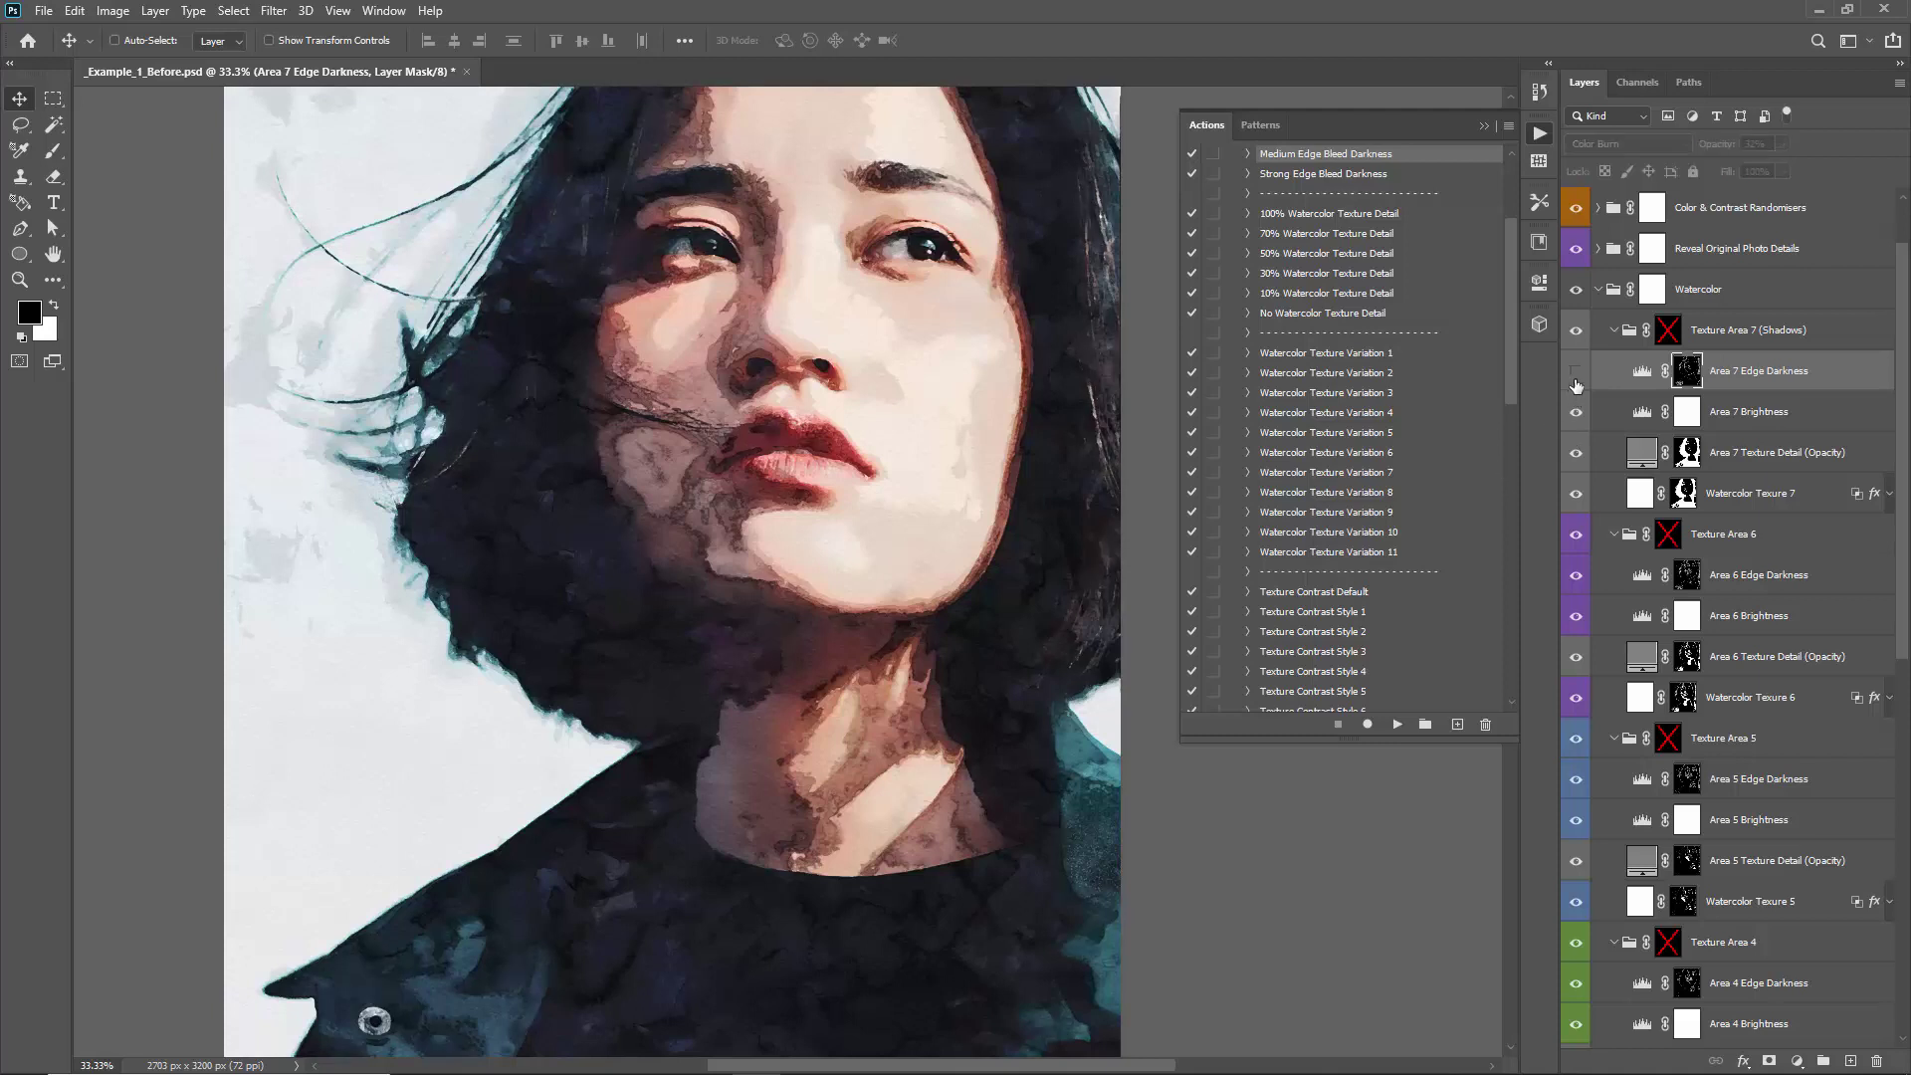
pyautogui.click(1575, 383)
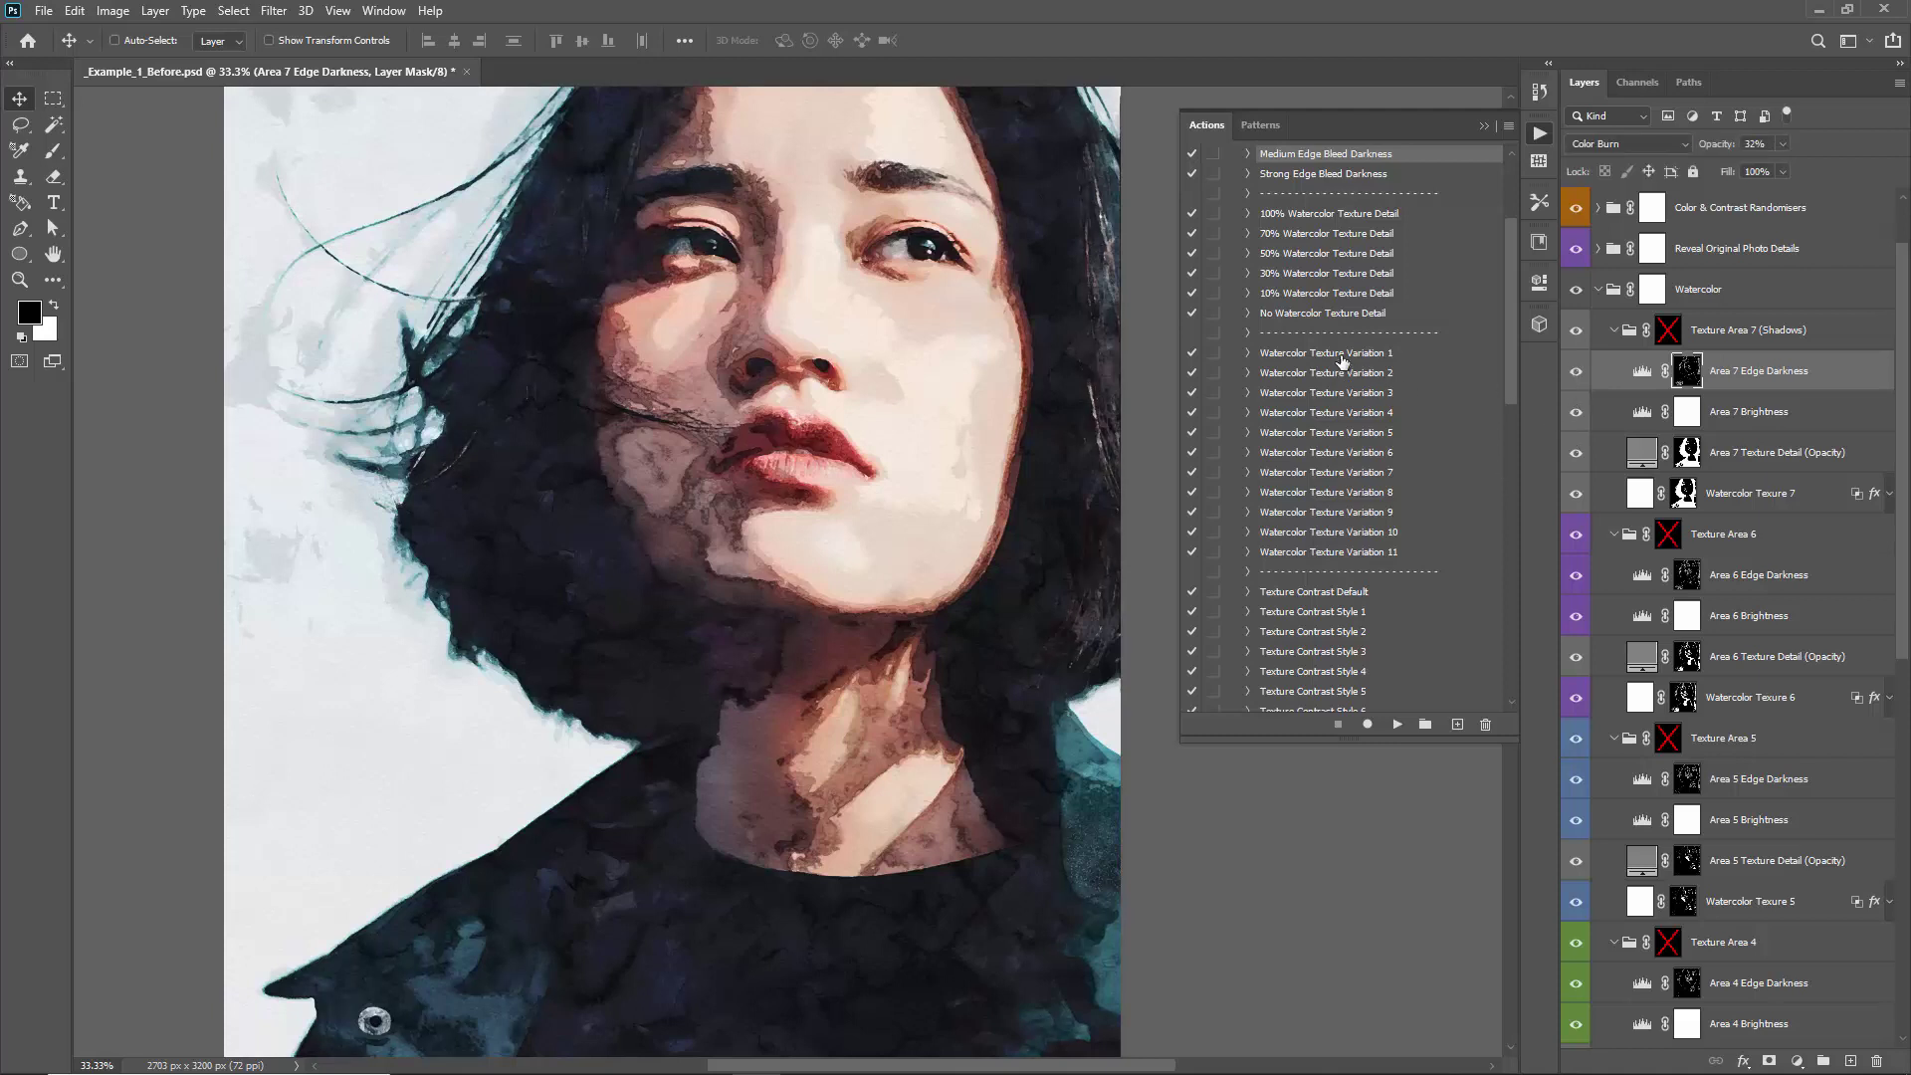
# Return all texture areas to the lighter edges with the Light Edge Bleed Darkness action
pyautogui.scroll(2, 1337, 349)
pyautogui.click(1290, 254)
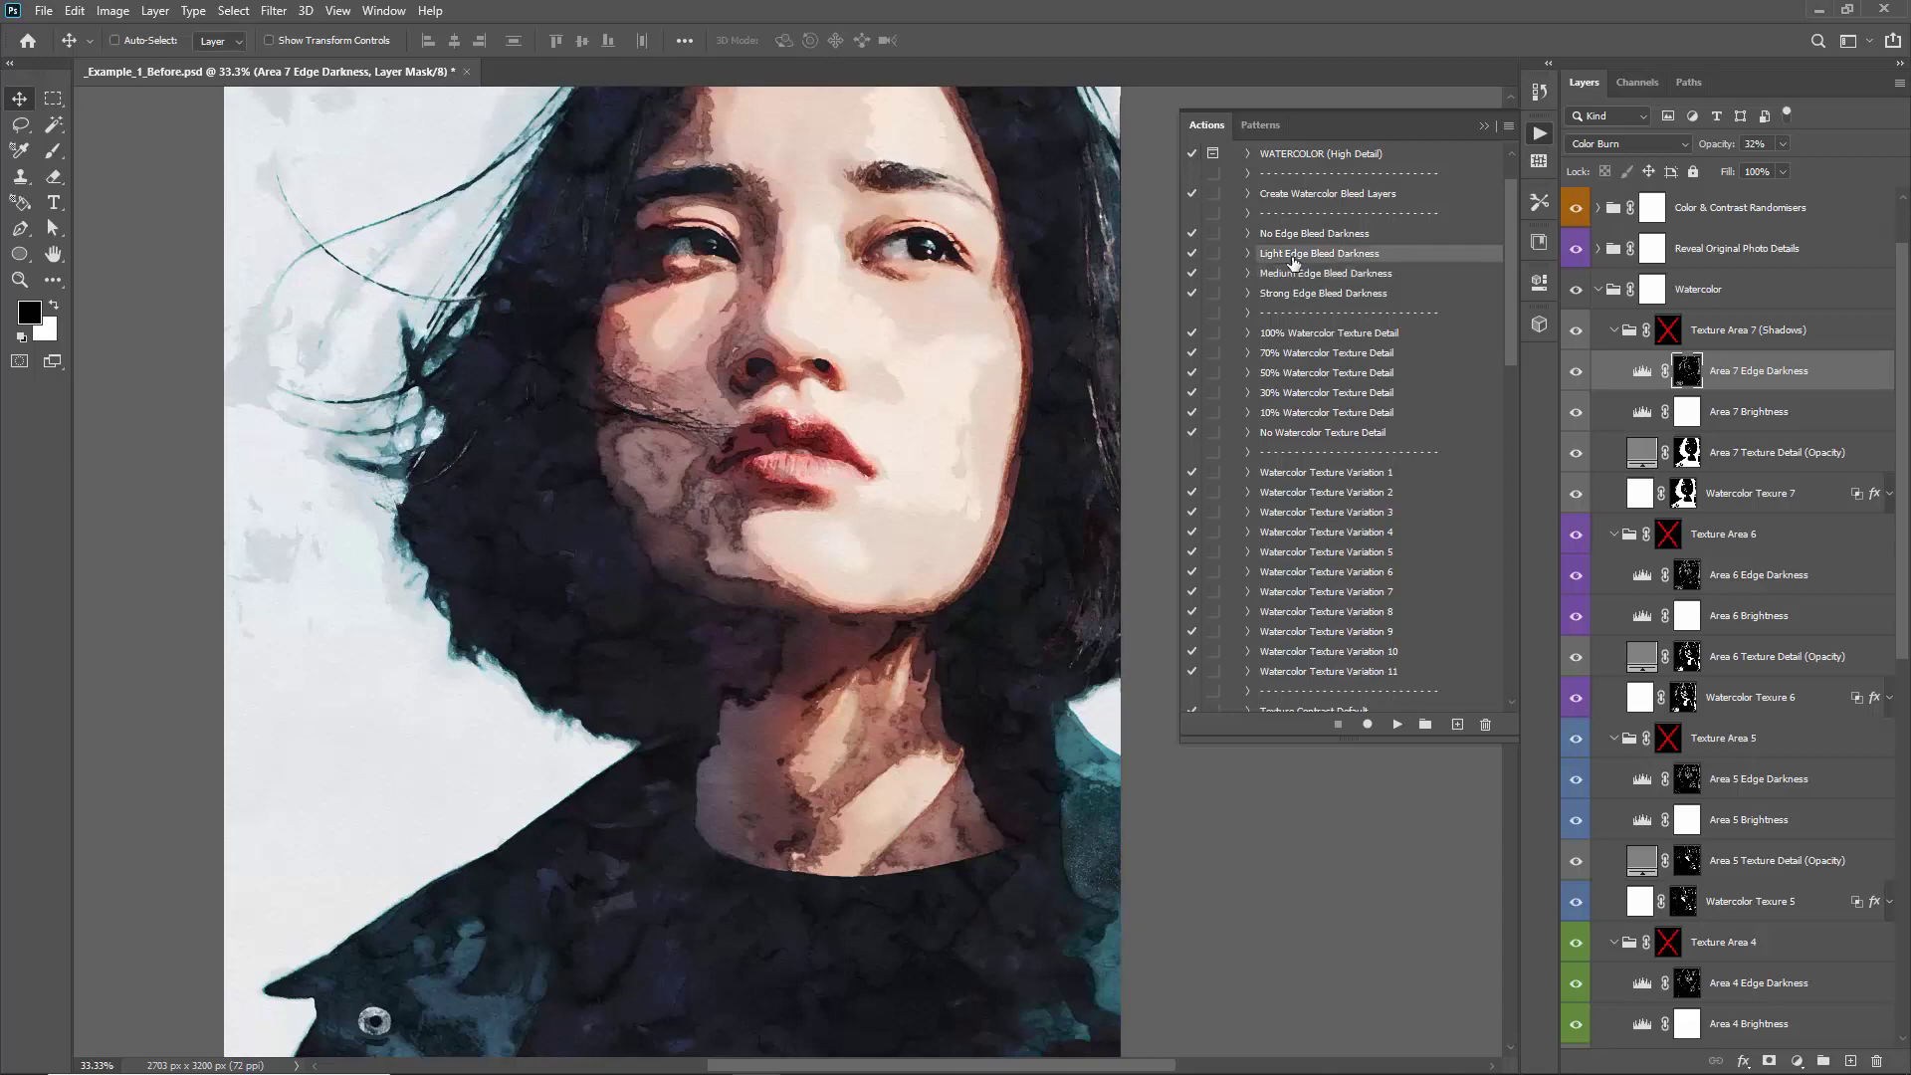
pyautogui.click(1398, 725)
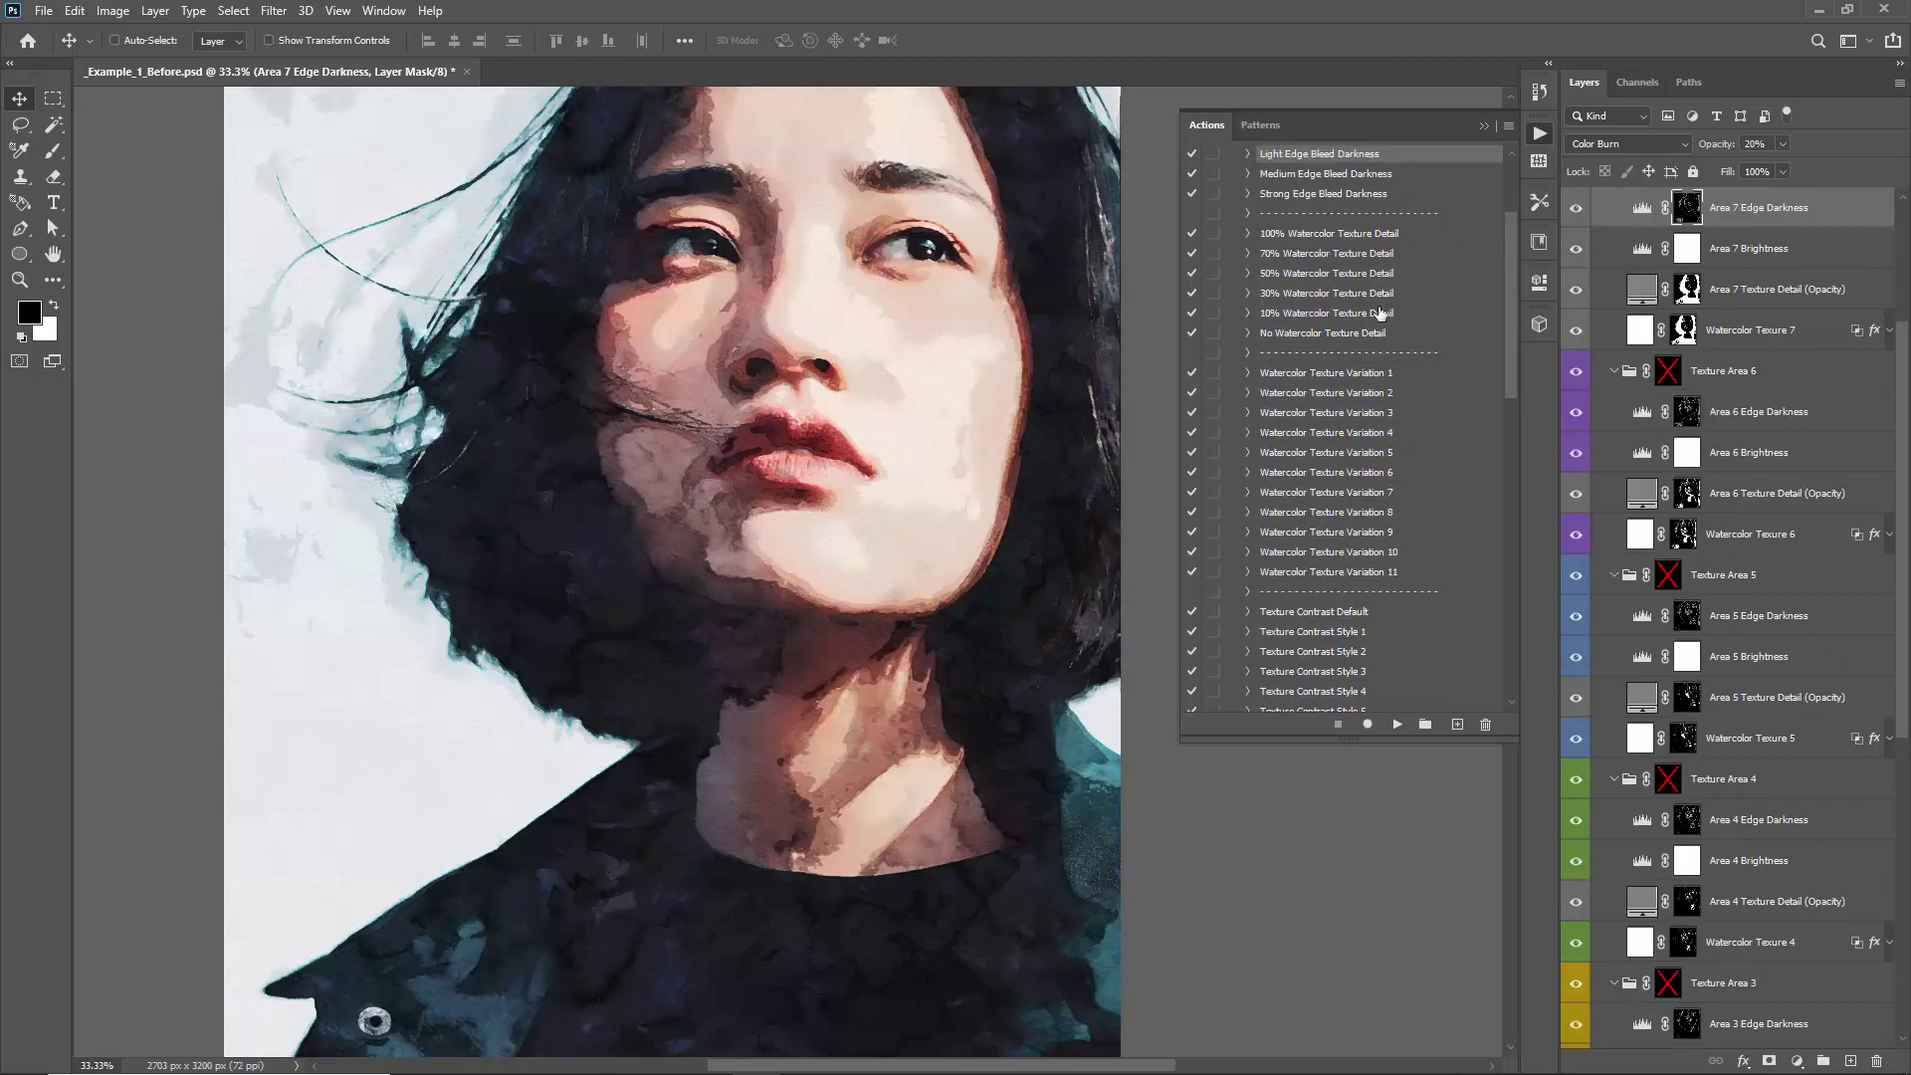
# Highlight the actions from 100% Watercolor Texture Detail to No Watercolor Texture Detail, and run the No Watercolor Texture Detail action
pyautogui.scroll(1, 1380, 313)
pyautogui.click(1376, 277)
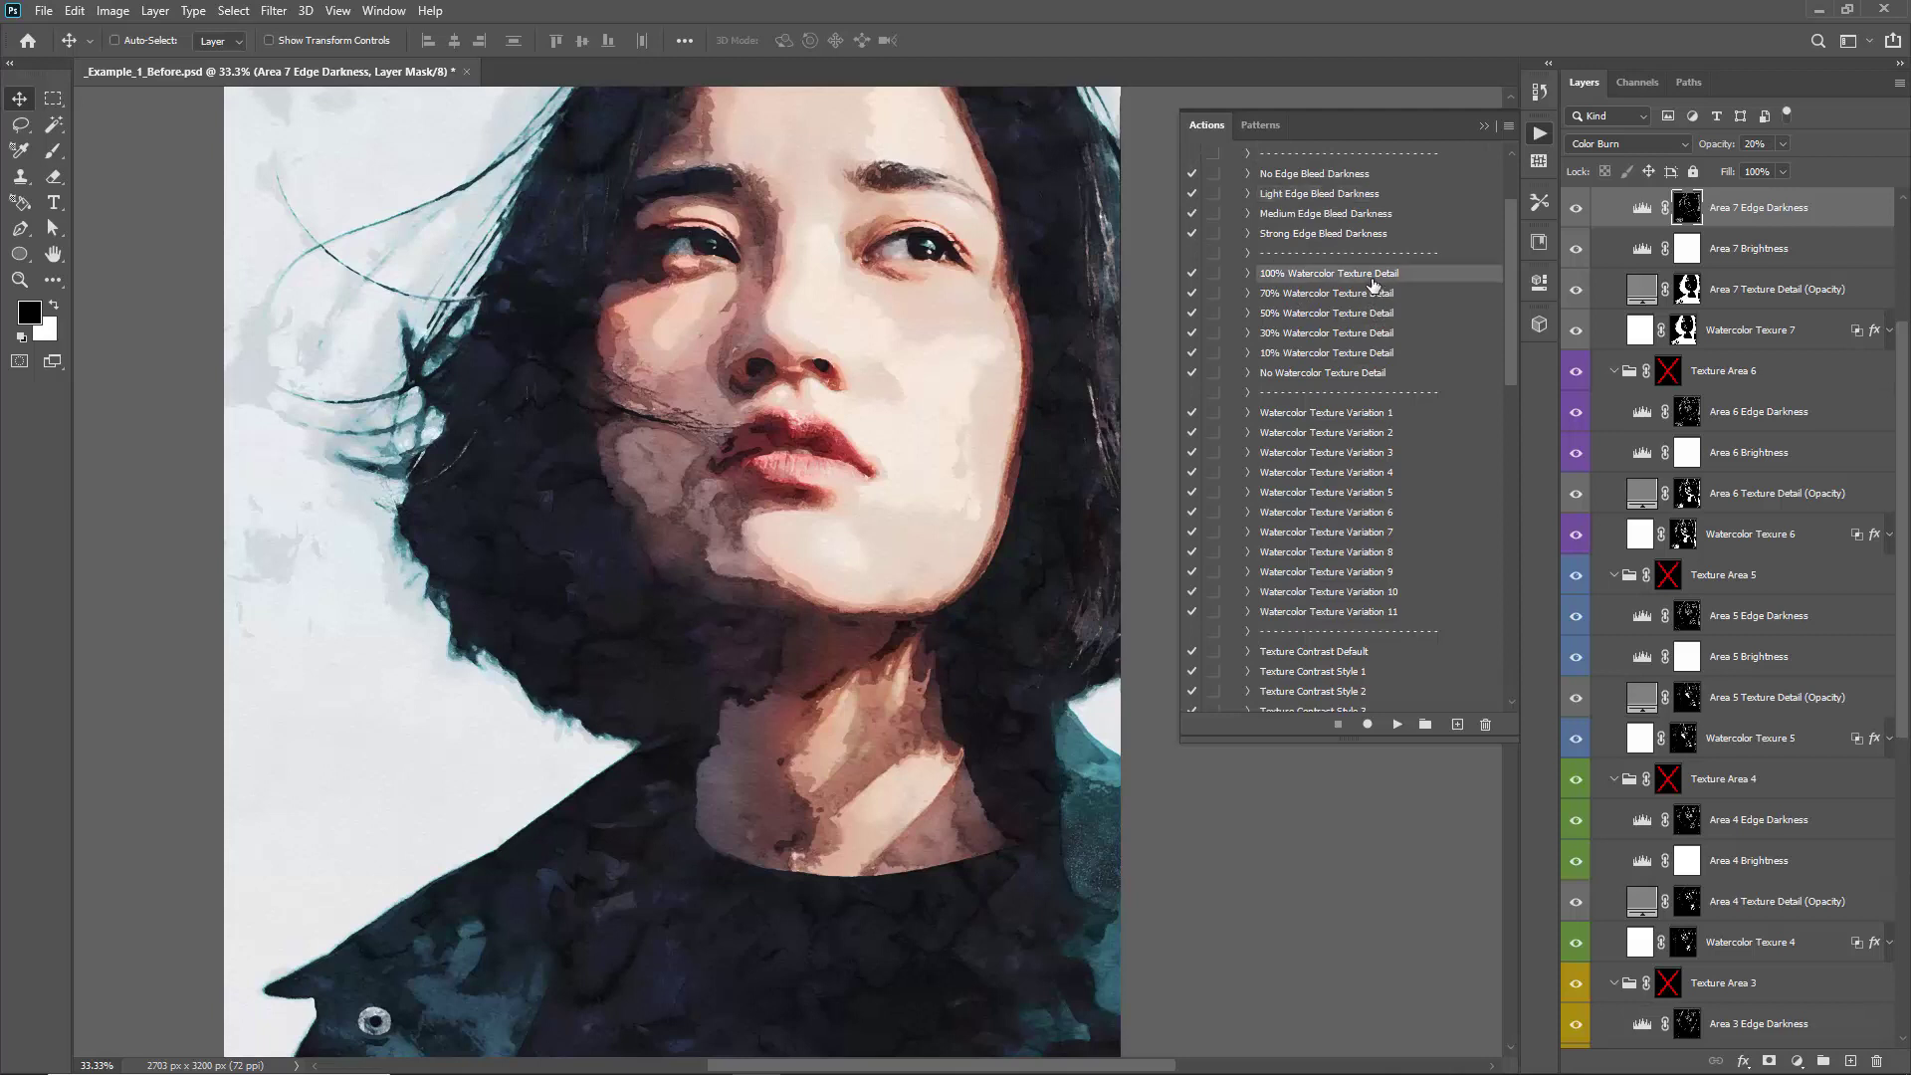
pyautogui.keyDown('shift'); pyautogui.click(1398, 374); pyautogui.keyUp('shift')
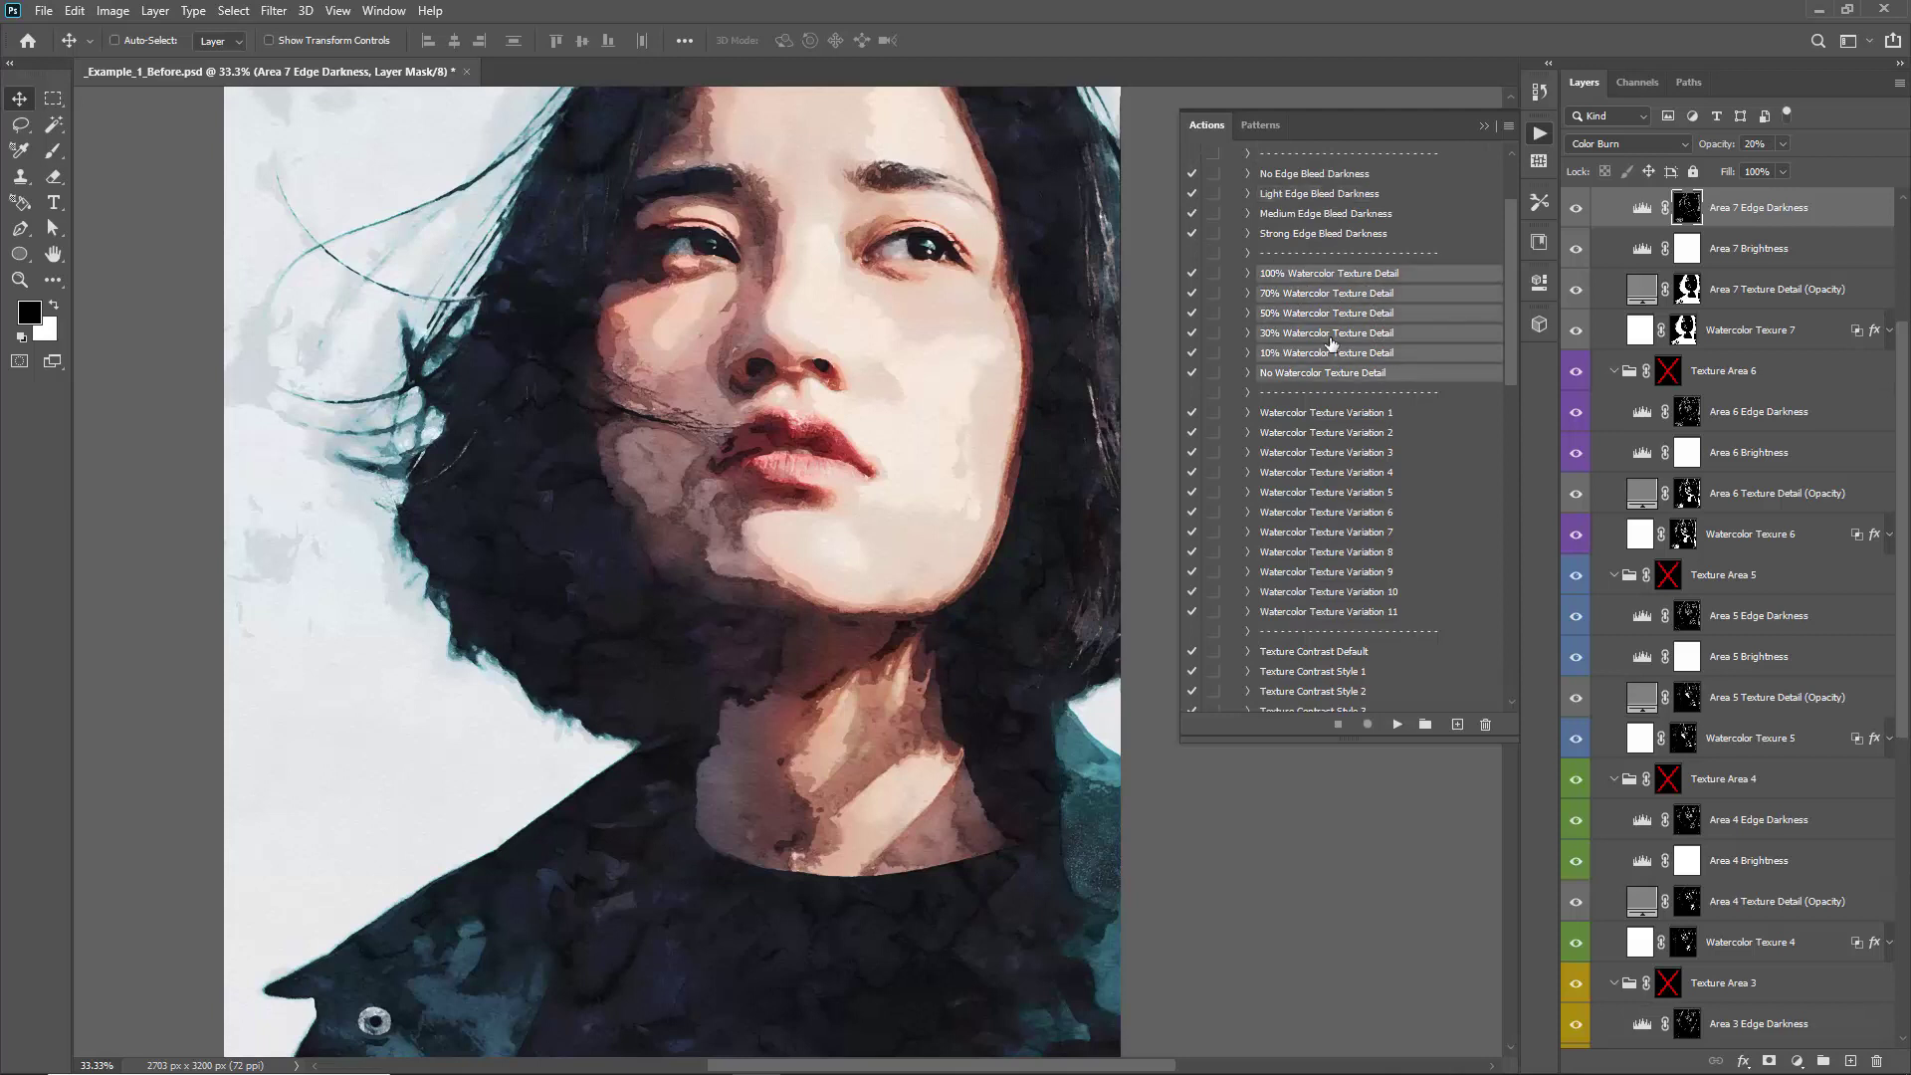
pyautogui.click(1278, 278)
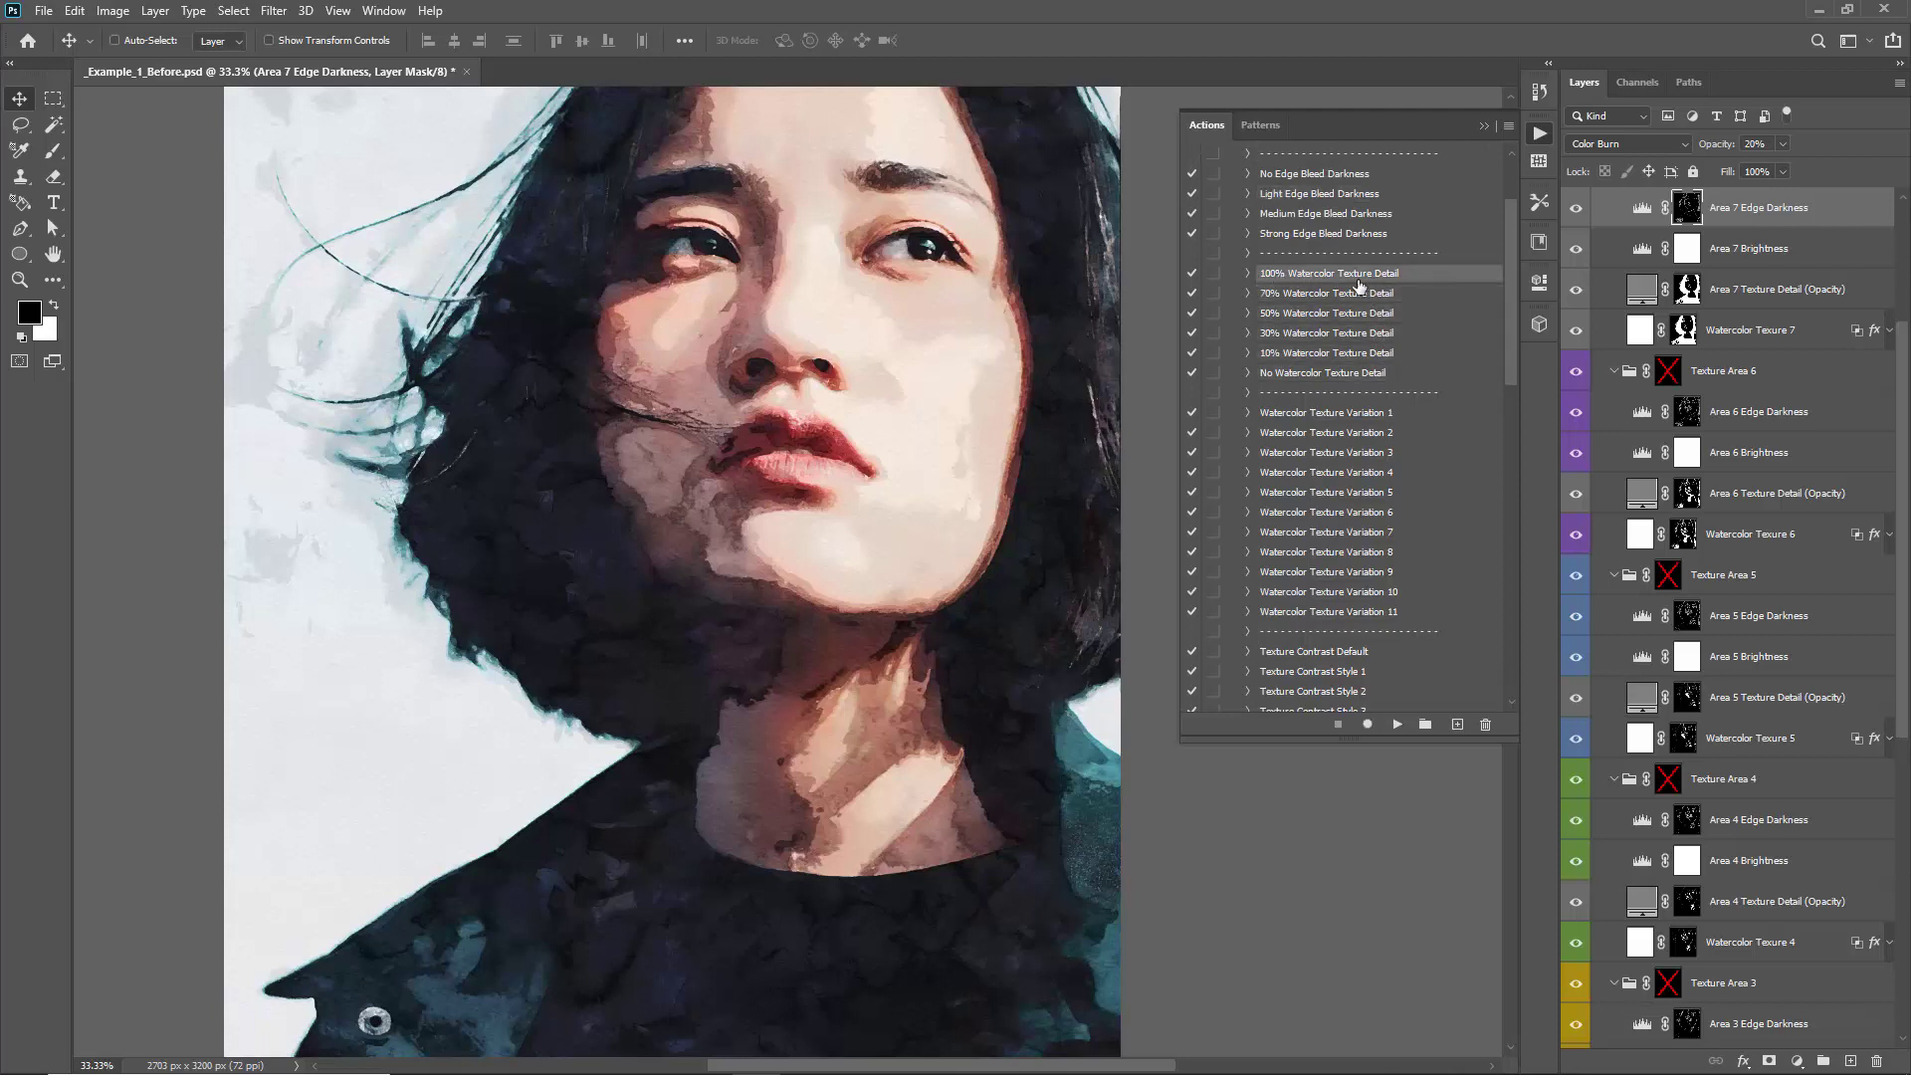
pyautogui.click(1314, 375)
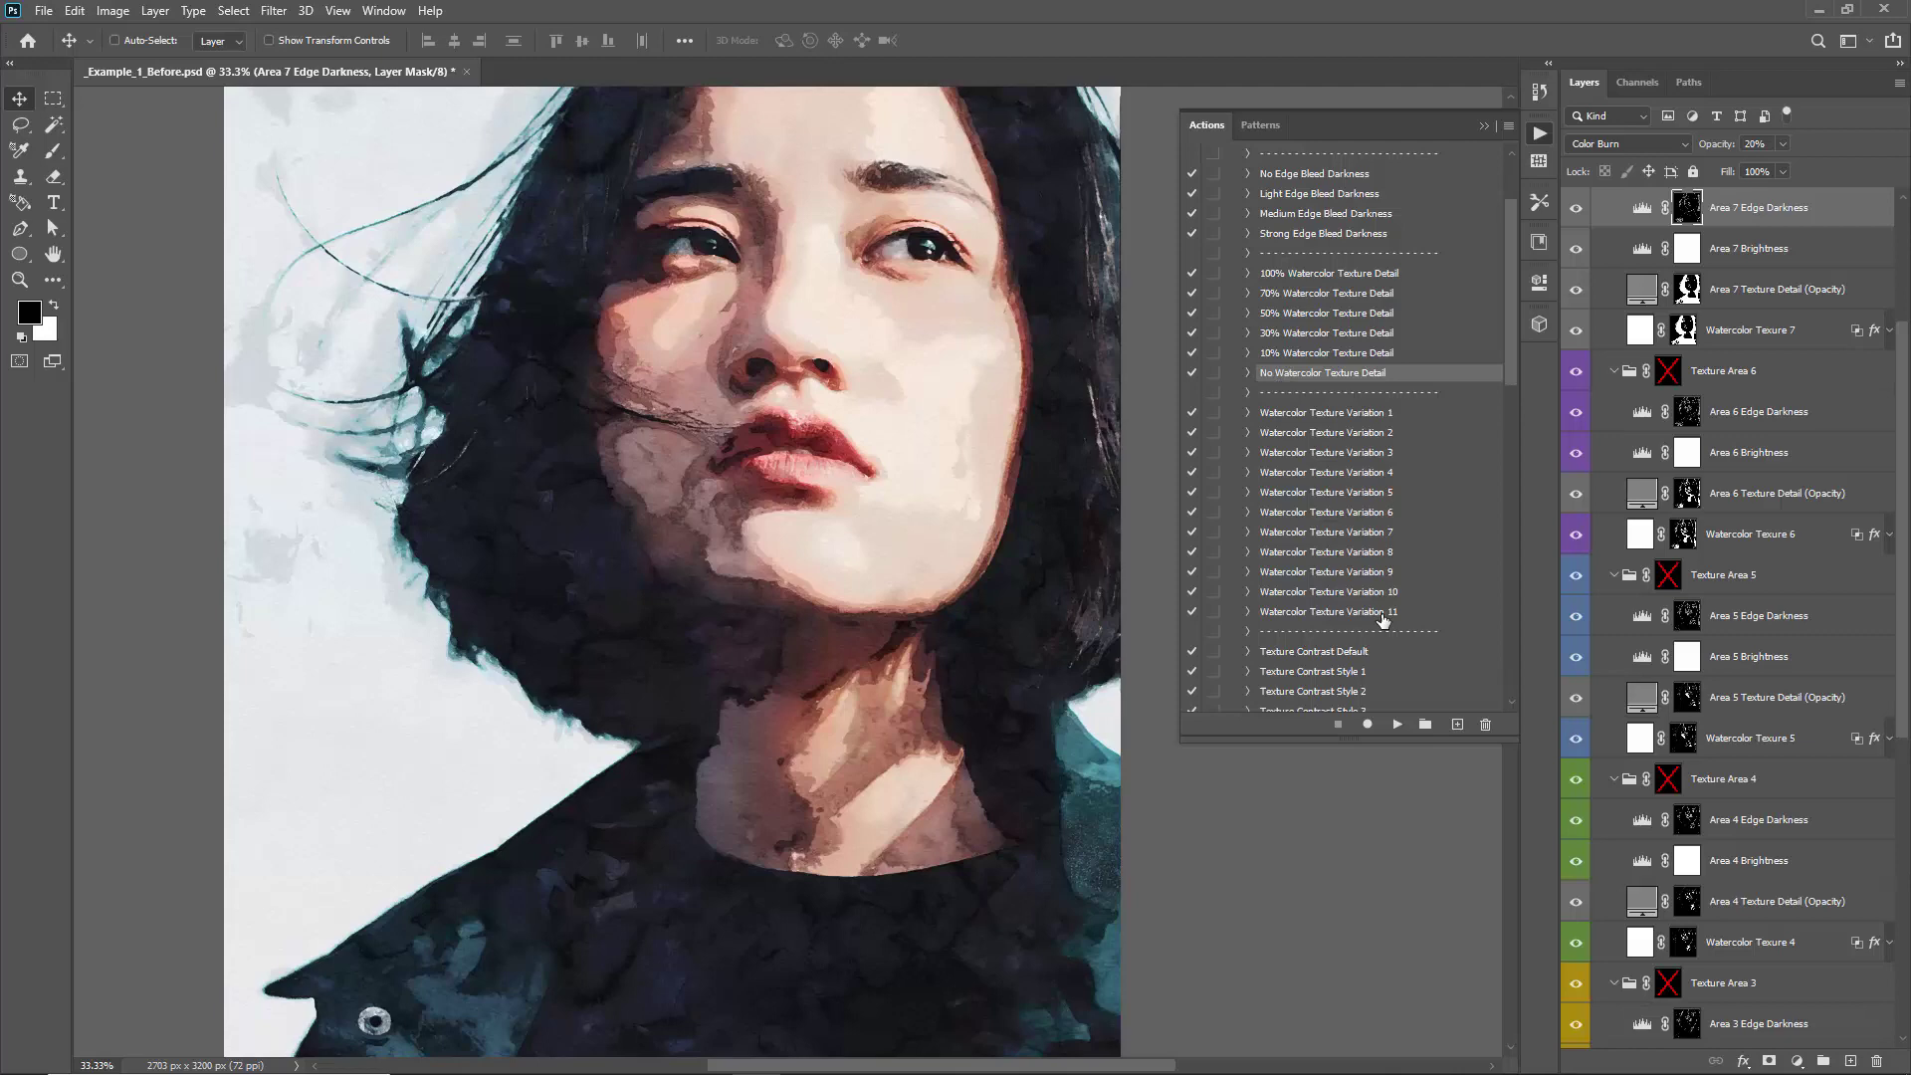
pyautogui.click(1398, 724)
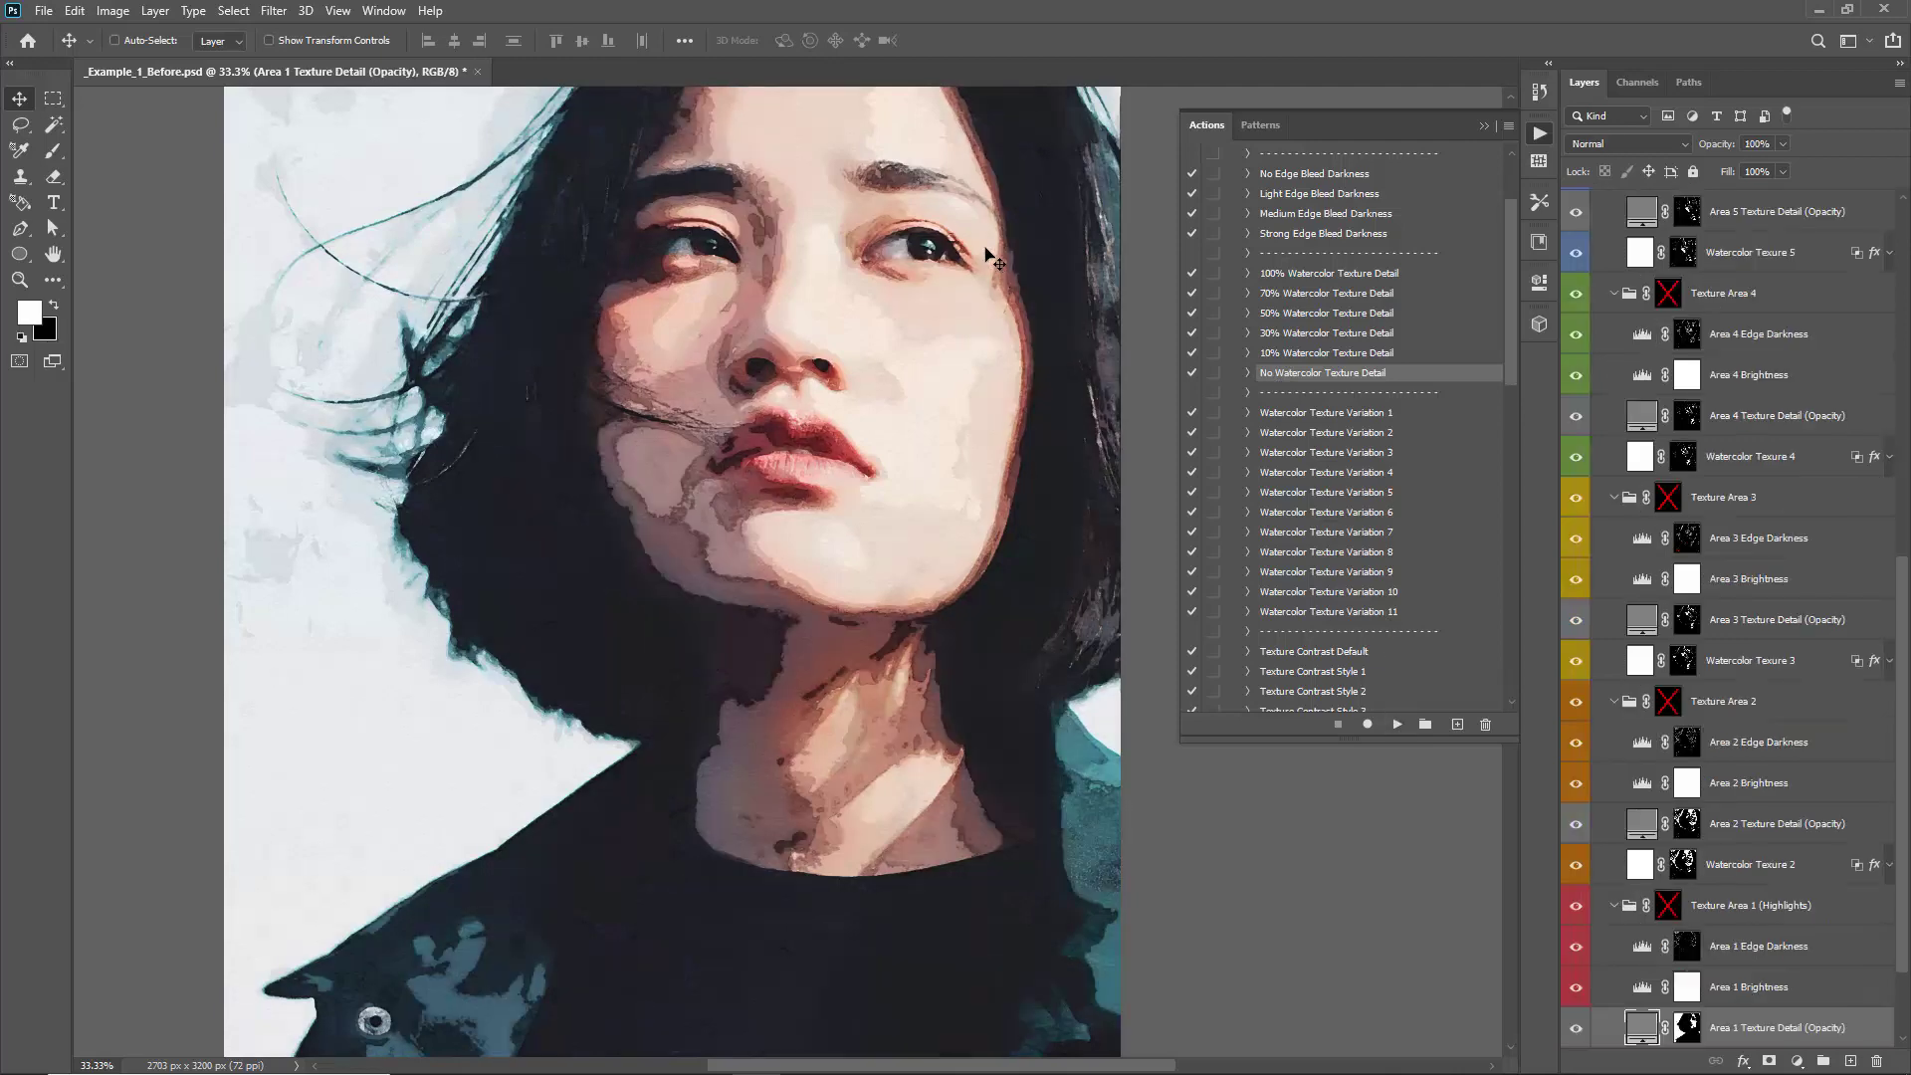
# Collapse all texture area groups and expand only Texture Area 7 (Shadows)
pyautogui.scroll(1, 1443, 353)
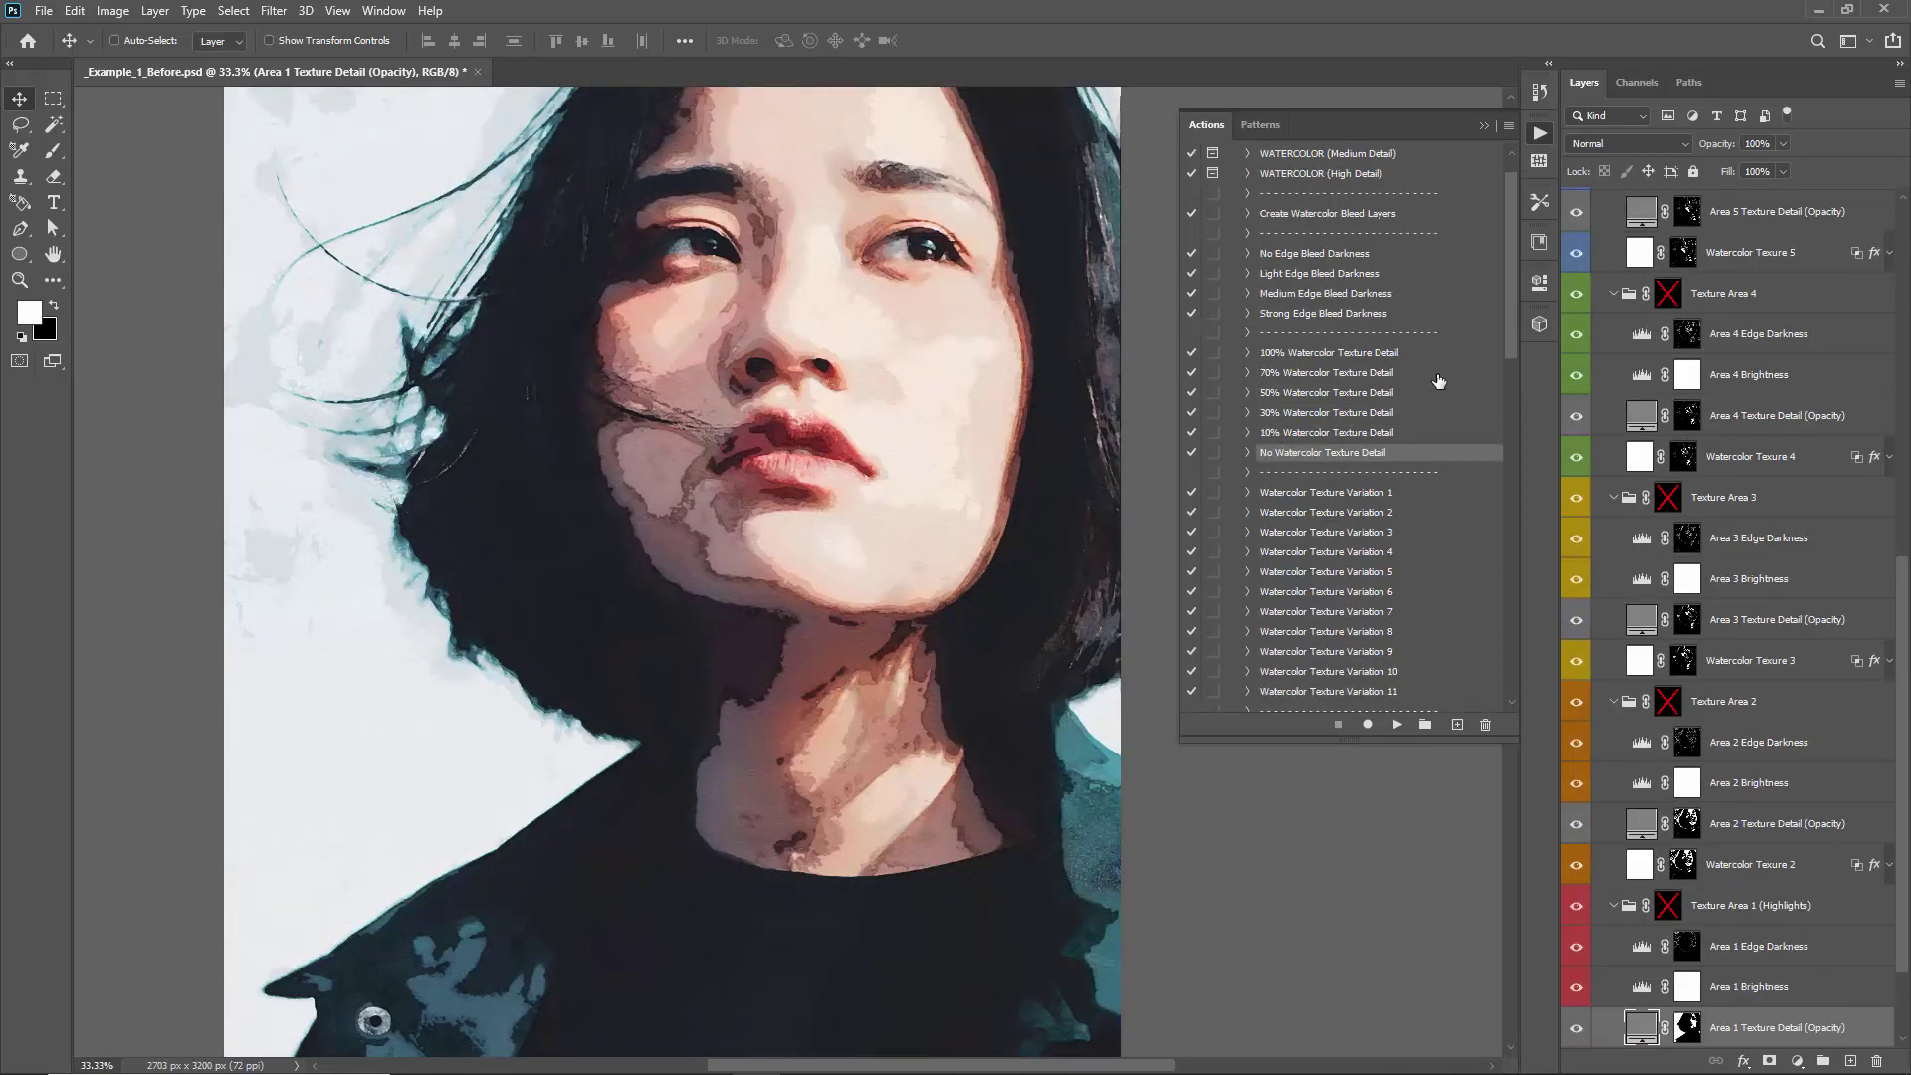
pyautogui.scroll(-1, 1443, 378)
pyautogui.scroll(5, 1742, 344)
pyautogui.scroll(3, 1736, 343)
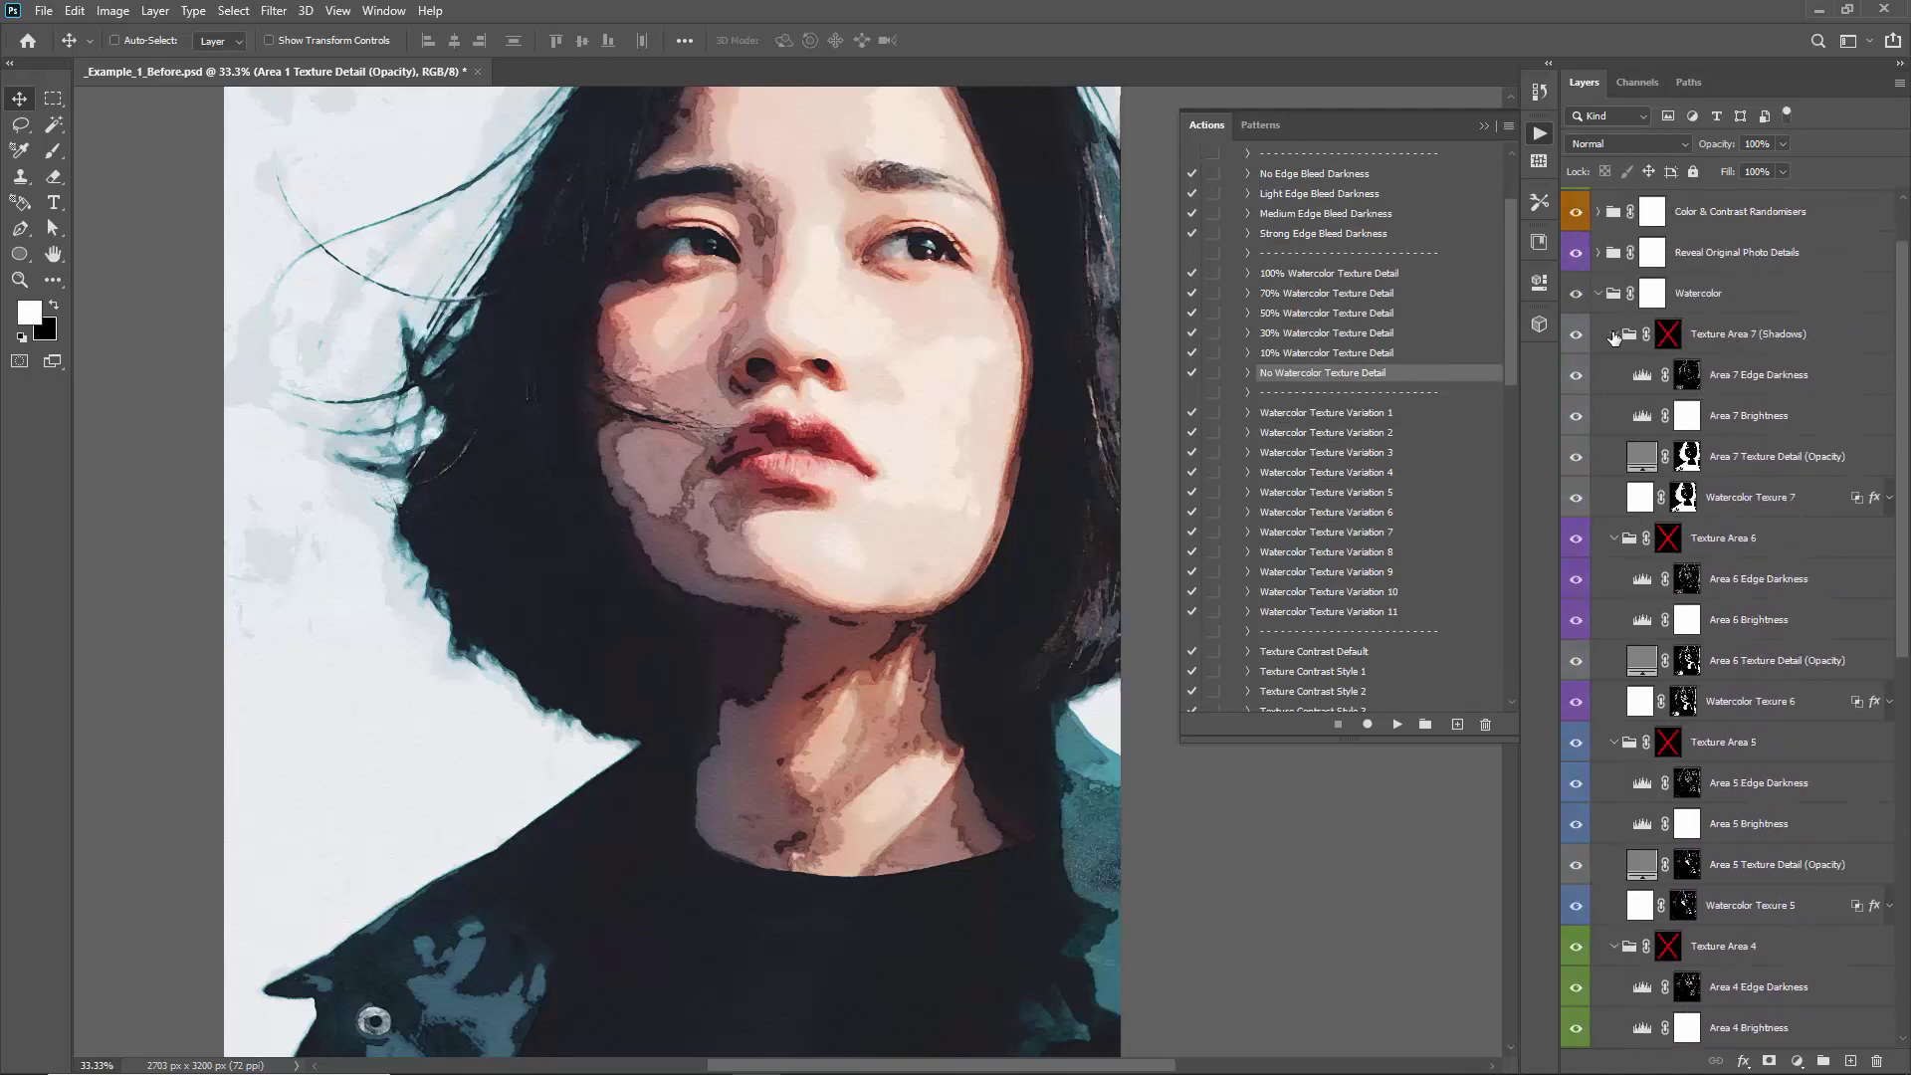
pyautogui.keyDown('ctrl'); pyautogui.click(1614, 337); pyautogui.keyUp('ctrl')
pyautogui.click(1613, 411)
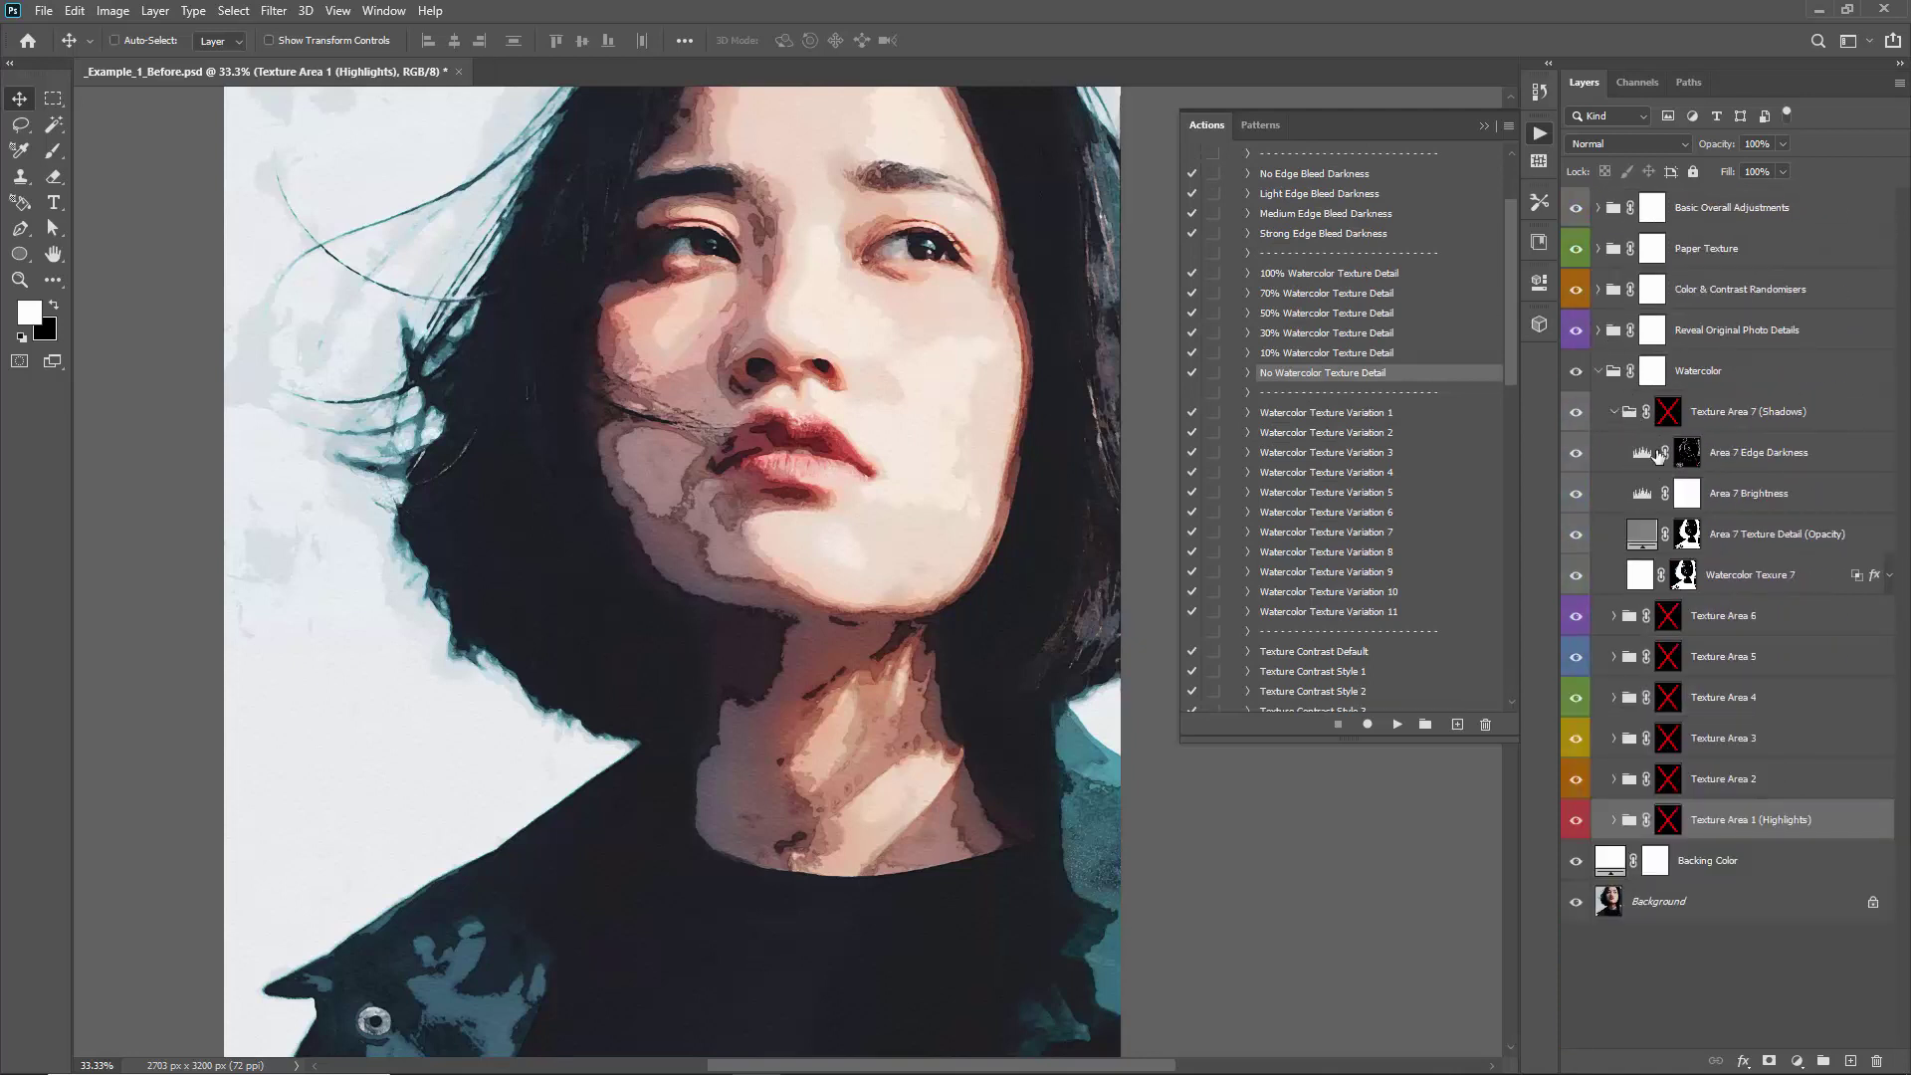
# Expand Texture Area 6 and select the Texture Detail (Opacity) layers of areas 7 and 6 to check their opacity
pyautogui.click(1768, 543)
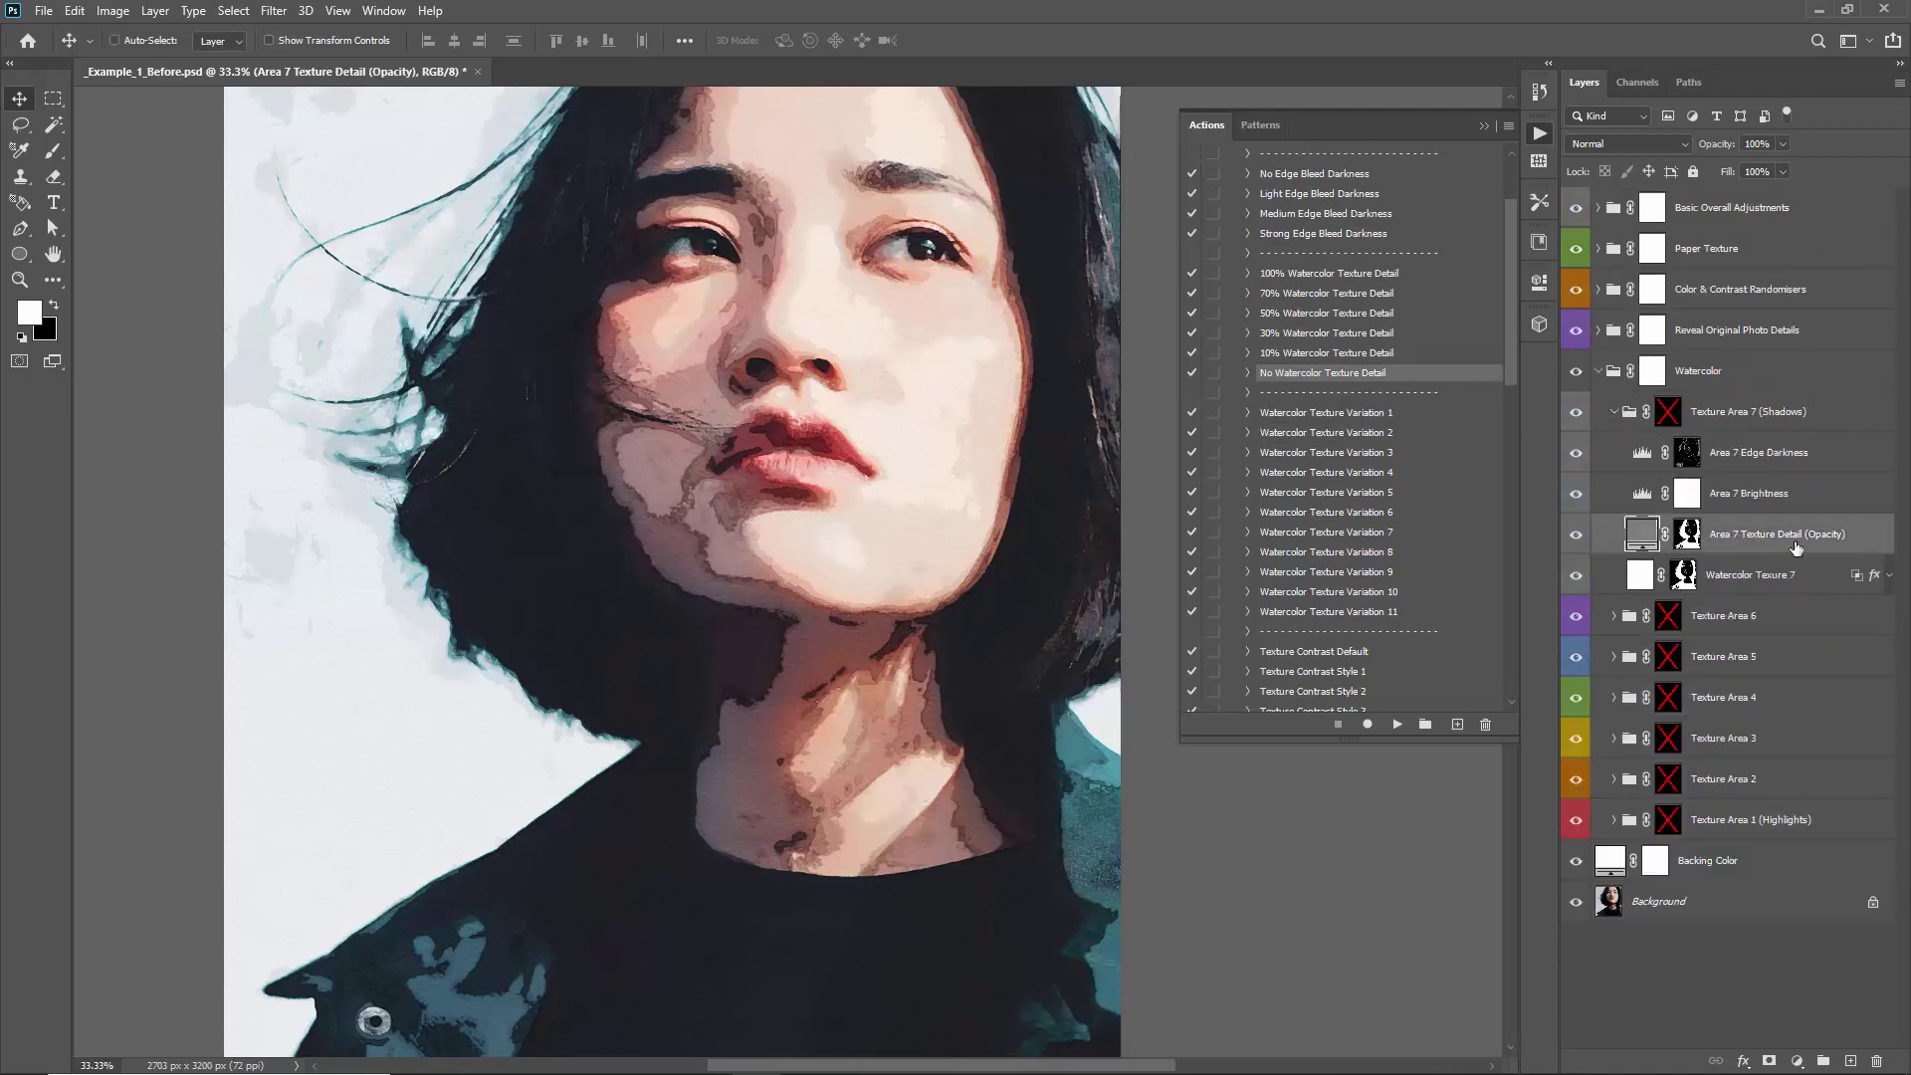
pyautogui.click(1613, 615)
pyautogui.keyDown('ctrl'); pyautogui.click(1778, 742); pyautogui.keyUp('ctrl')
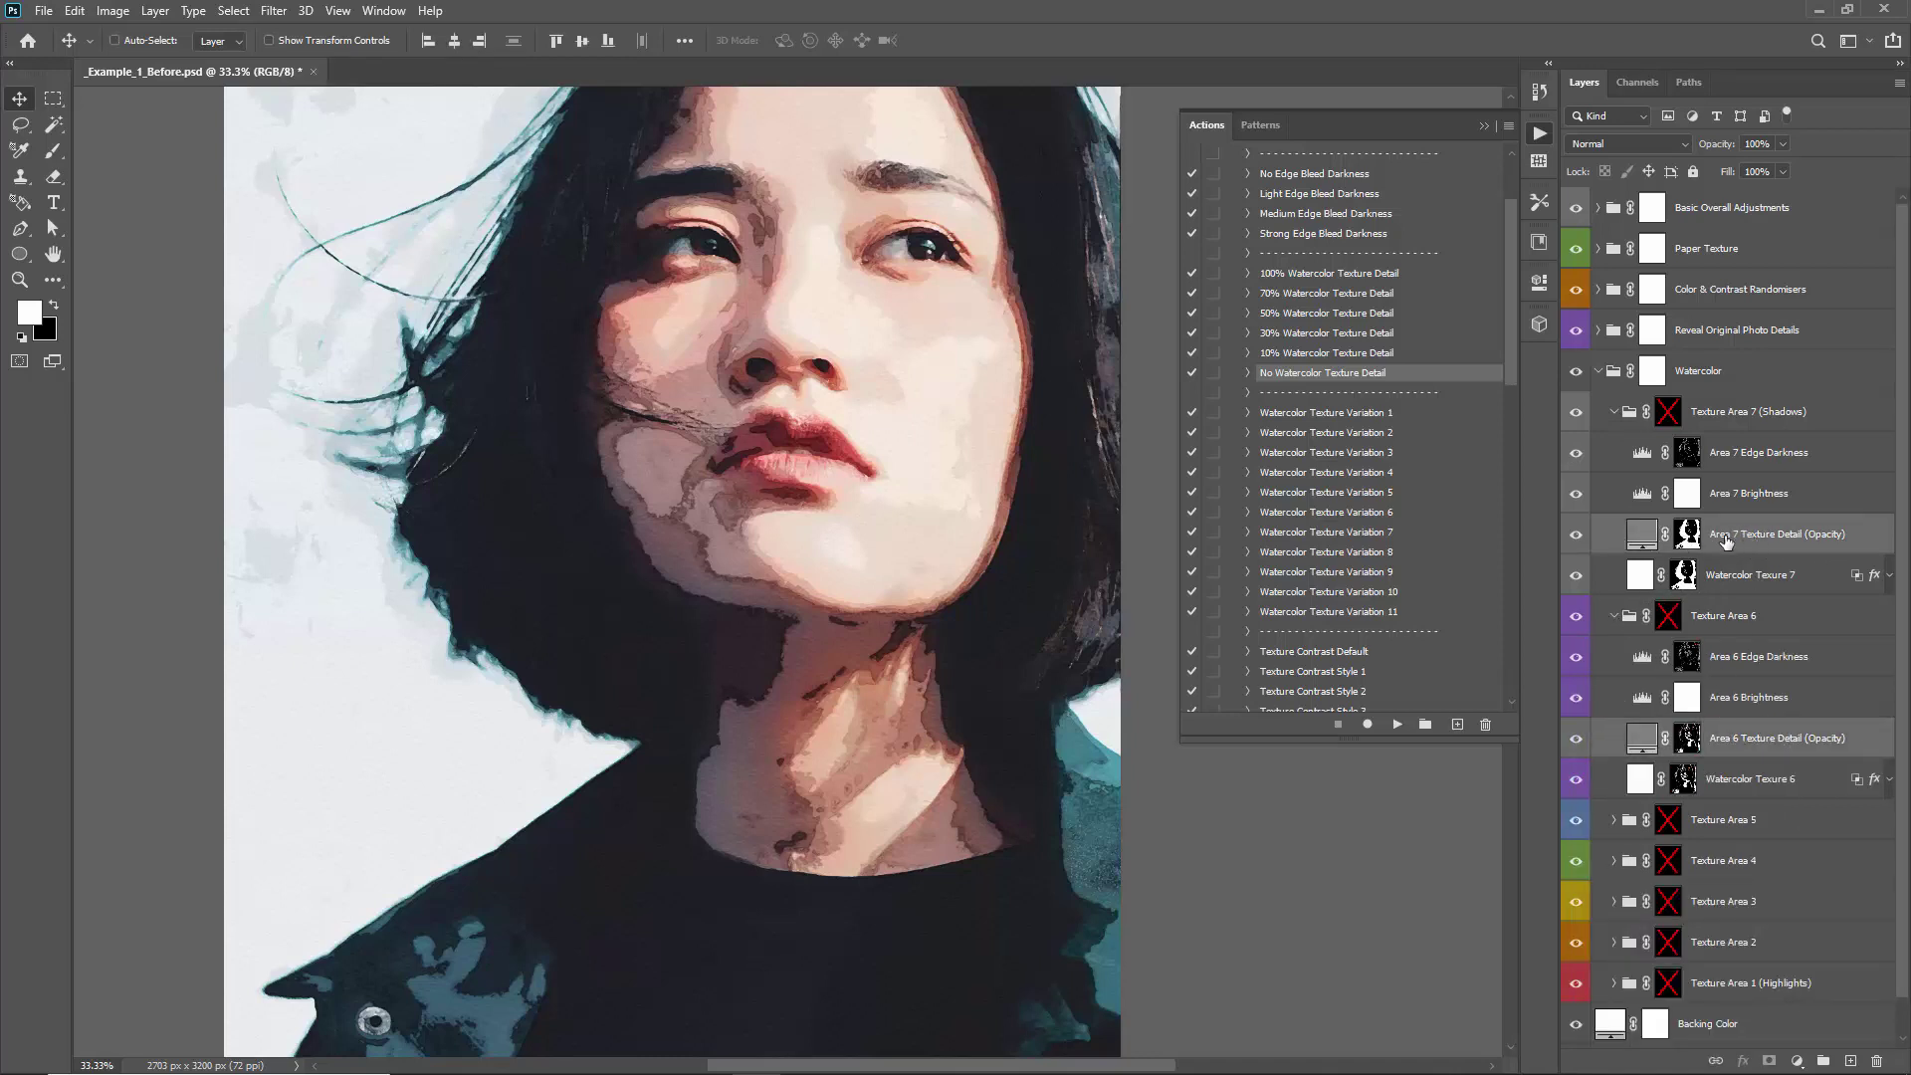
# Set the opacity of the Area 7 Texture Detail (Opacity) layer to 0%
pyautogui.click(1732, 537)
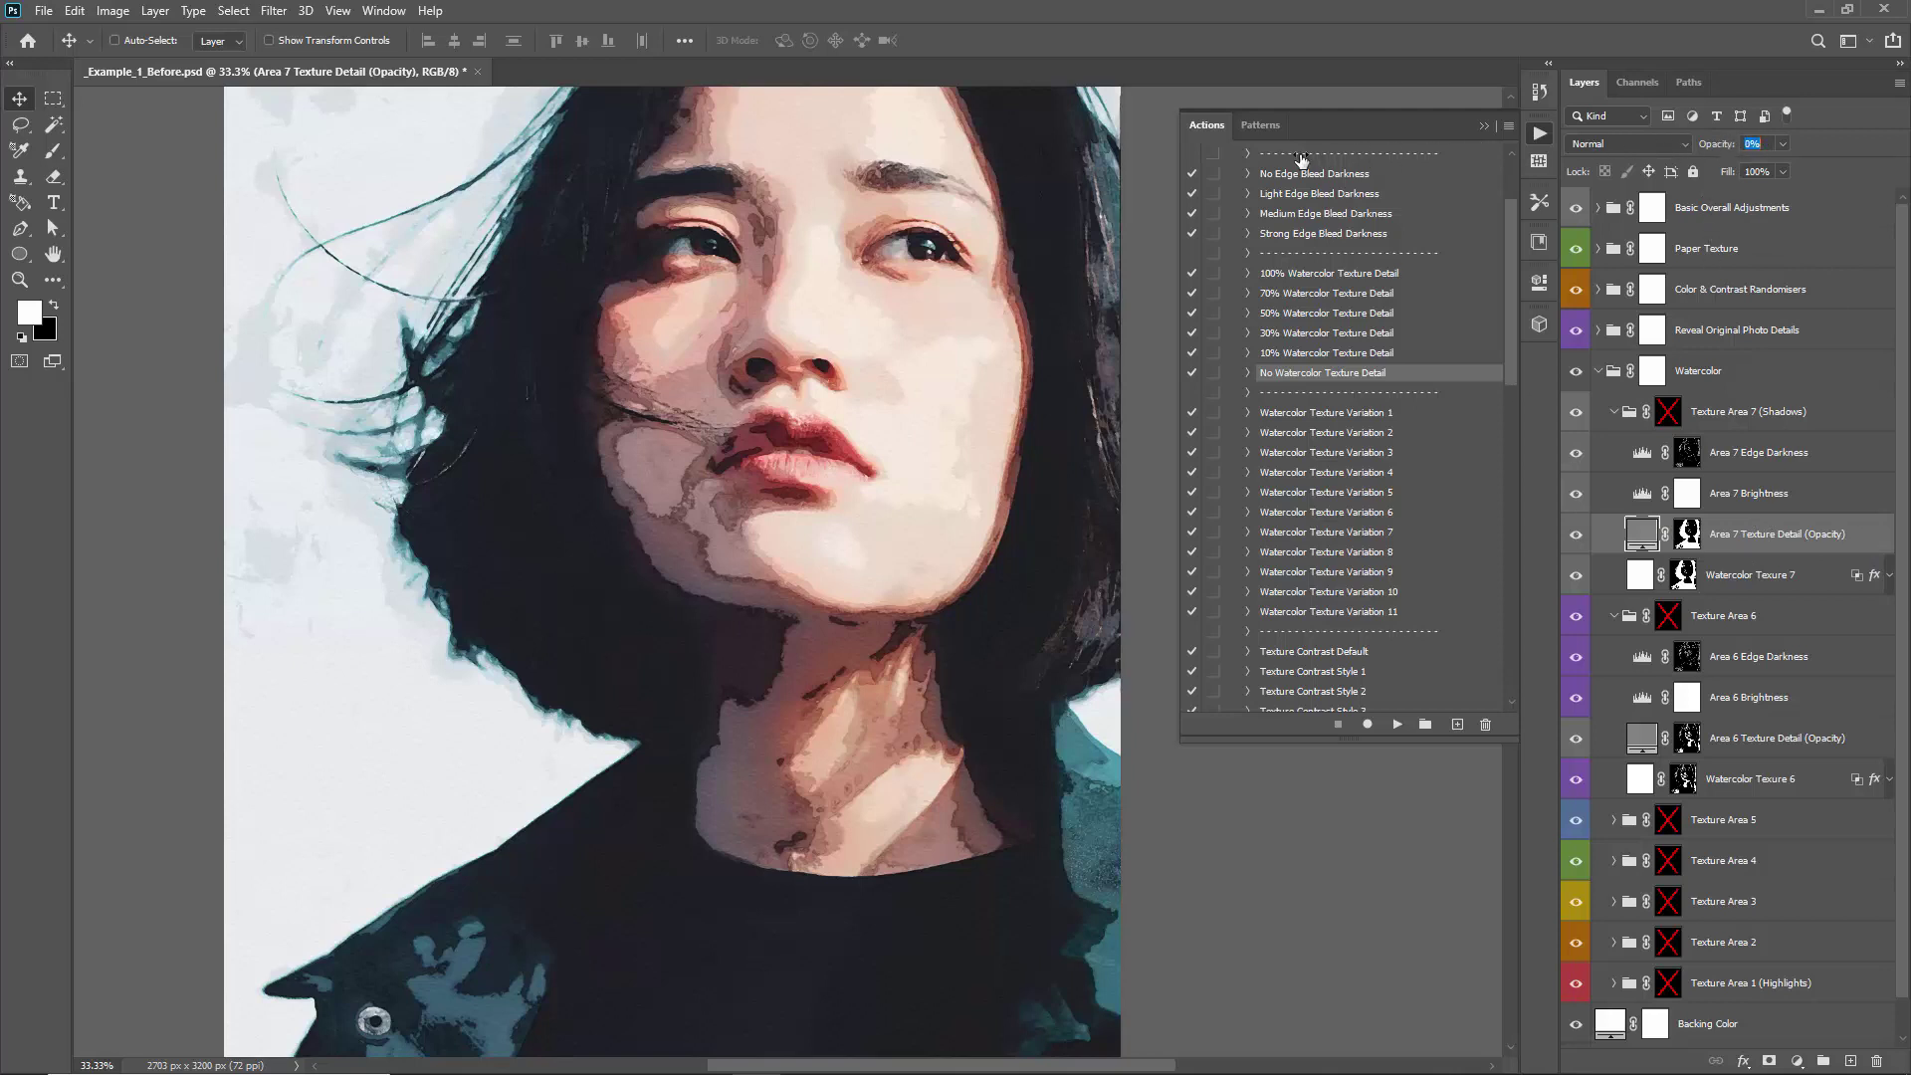
pyautogui.write('0')
pyautogui.press('Return')
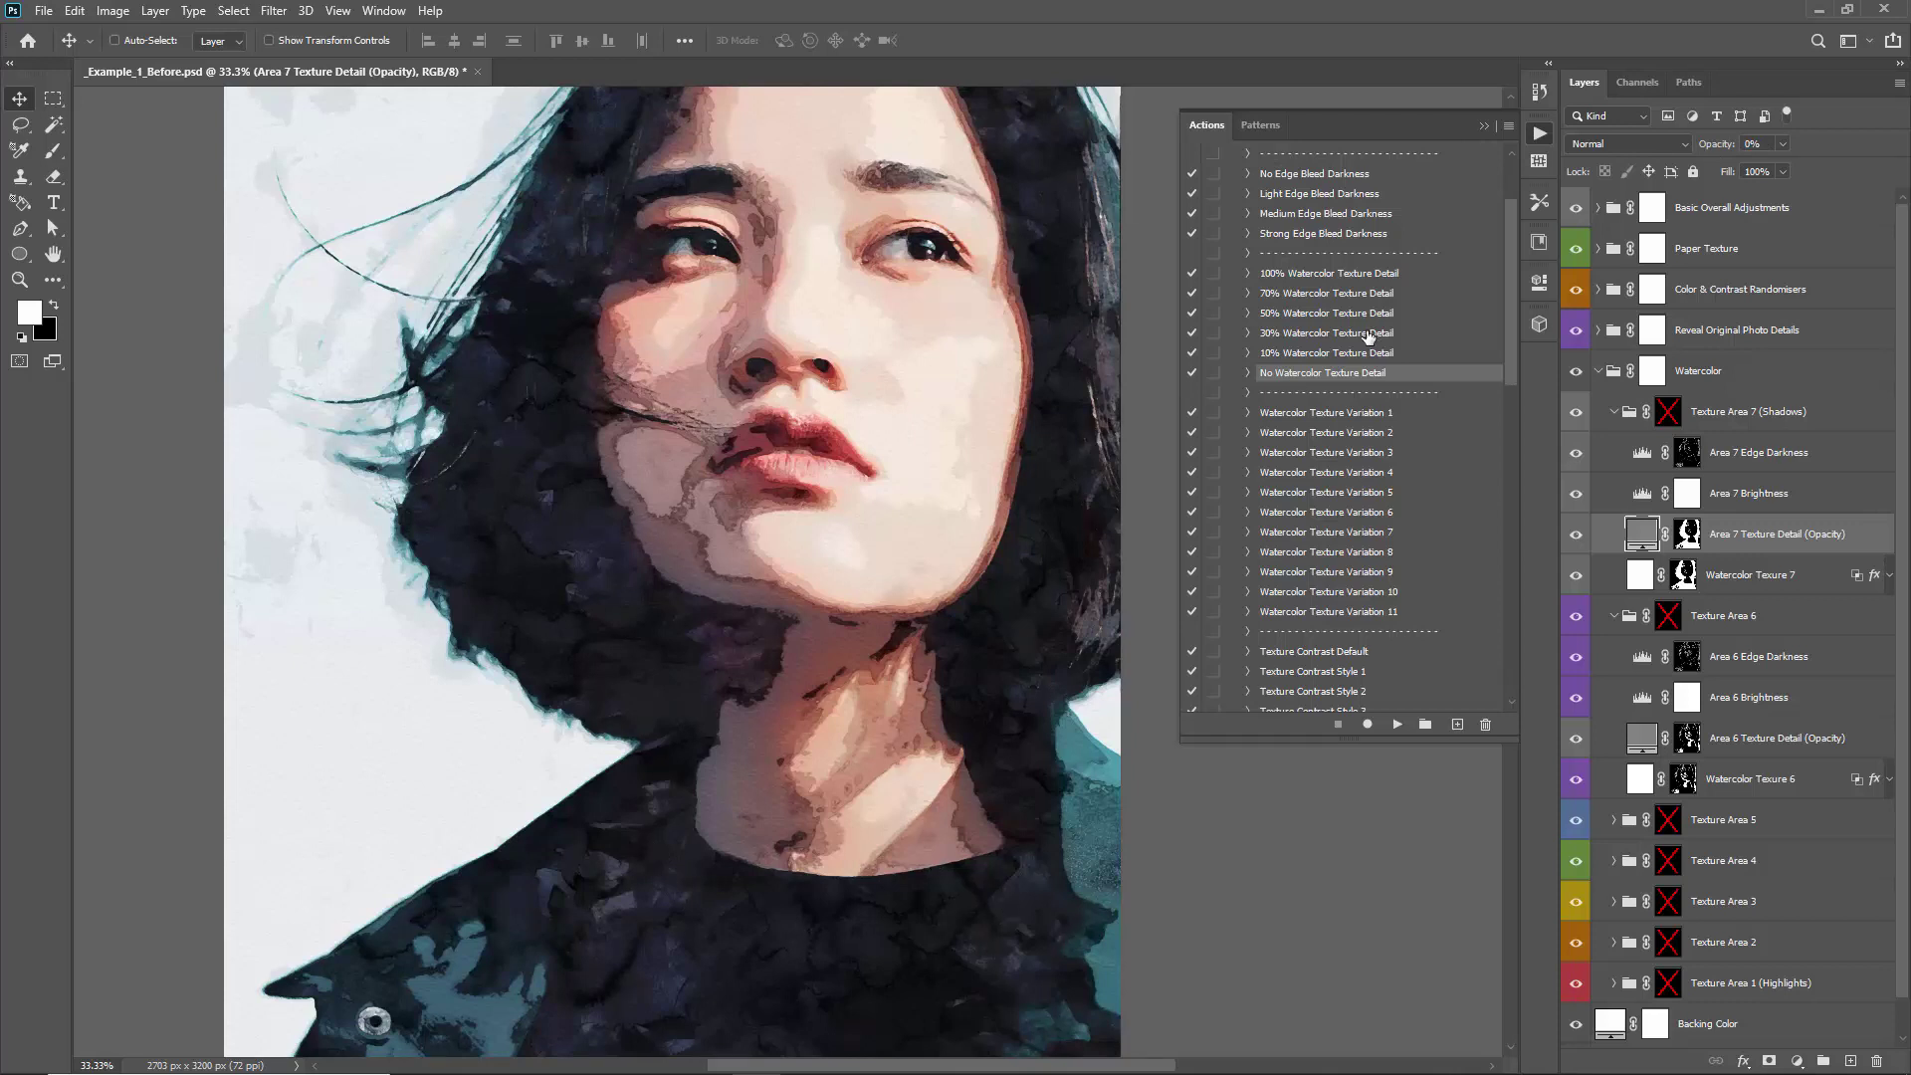
# Run the No Watercolor Texture Detail action again, followed by the No Edge Bleed Darkness action
pyautogui.click(1405, 722)
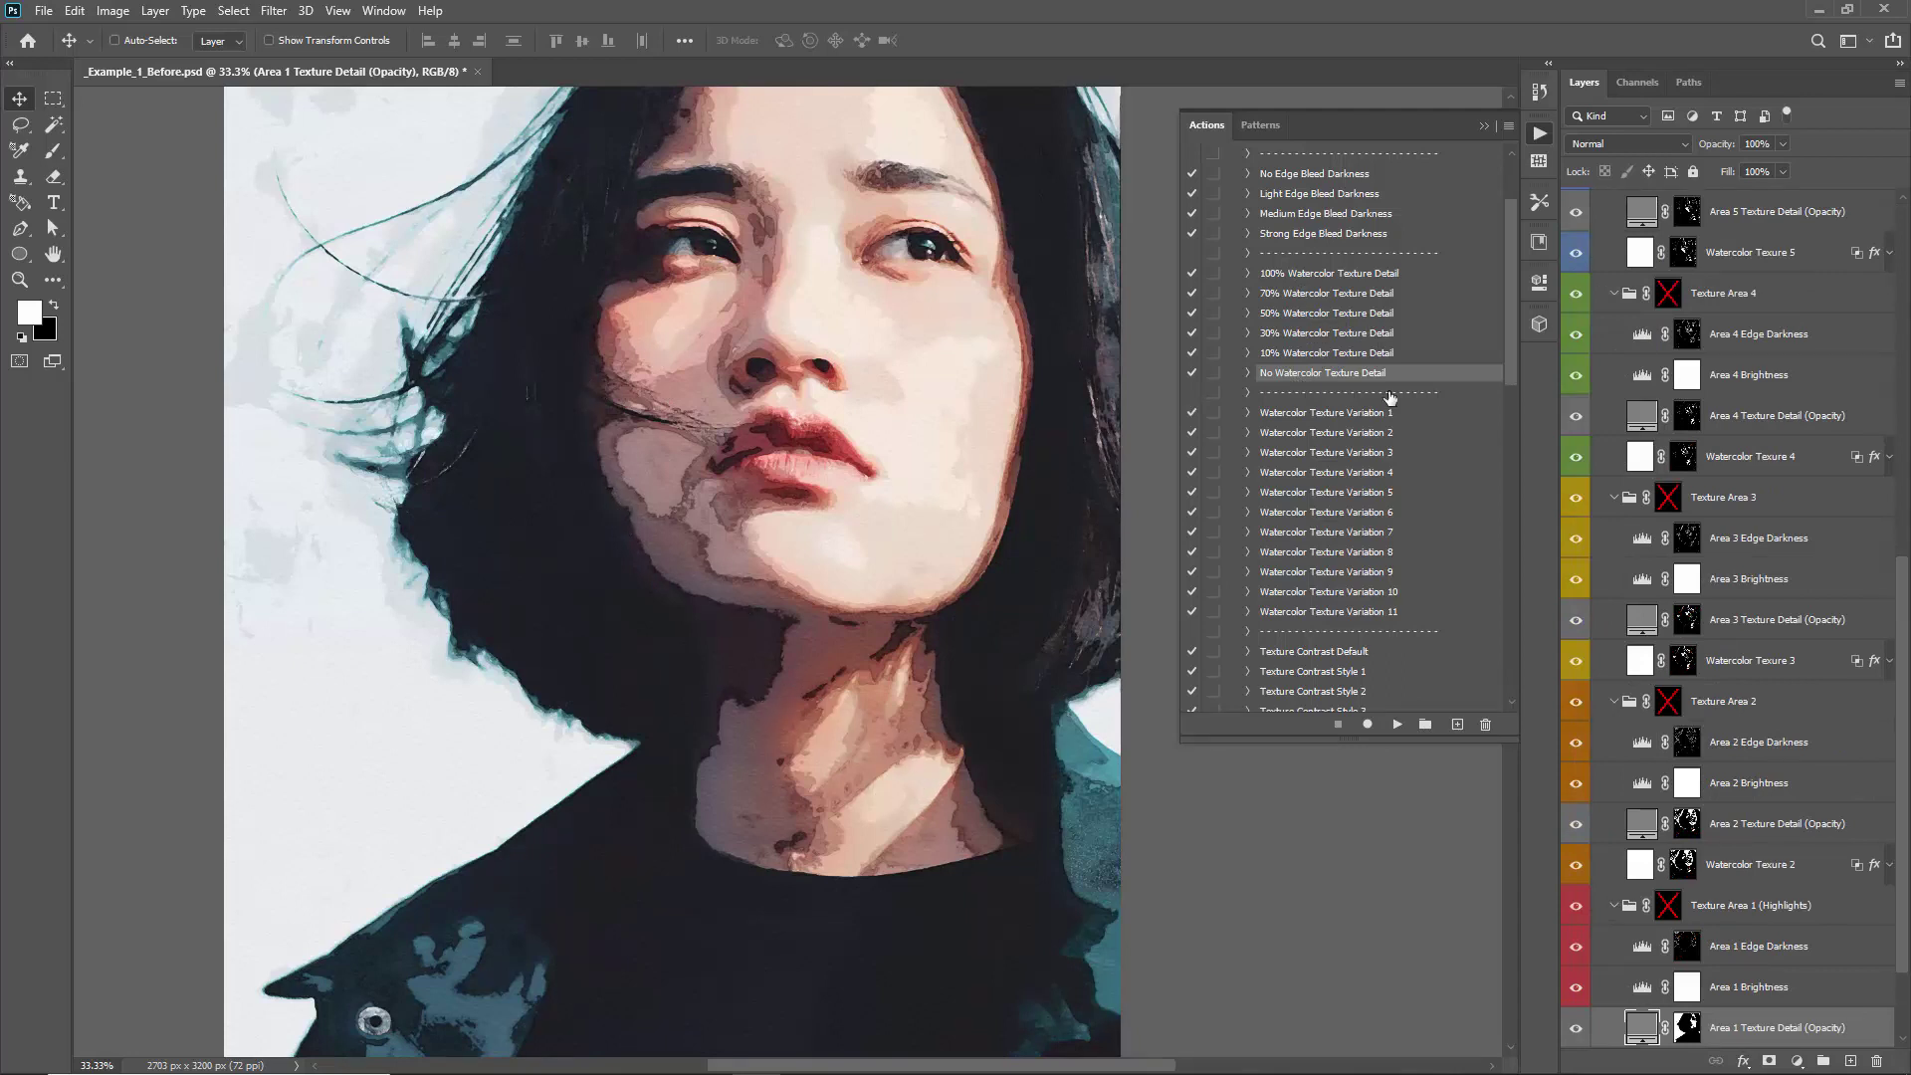
pyautogui.scroll(2, 1374, 397)
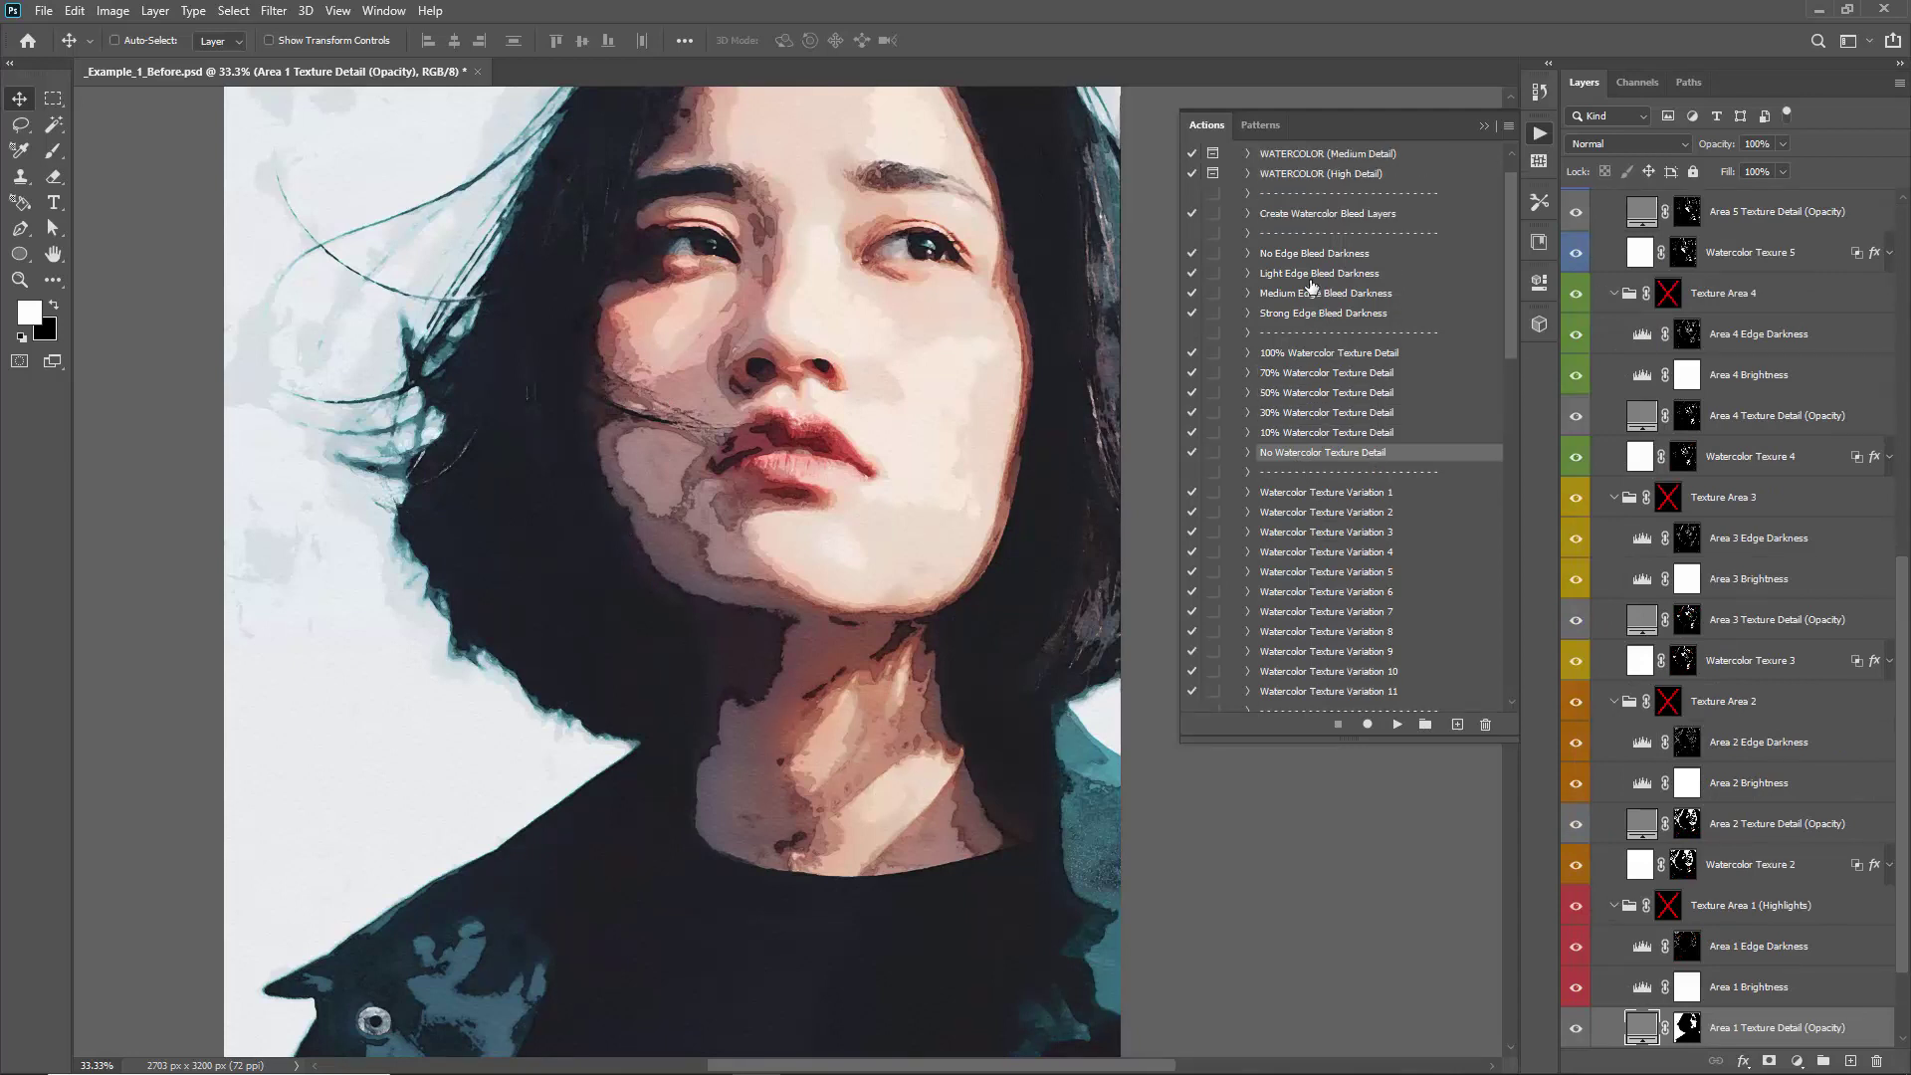
pyautogui.click(1315, 255)
pyautogui.click(1398, 723)
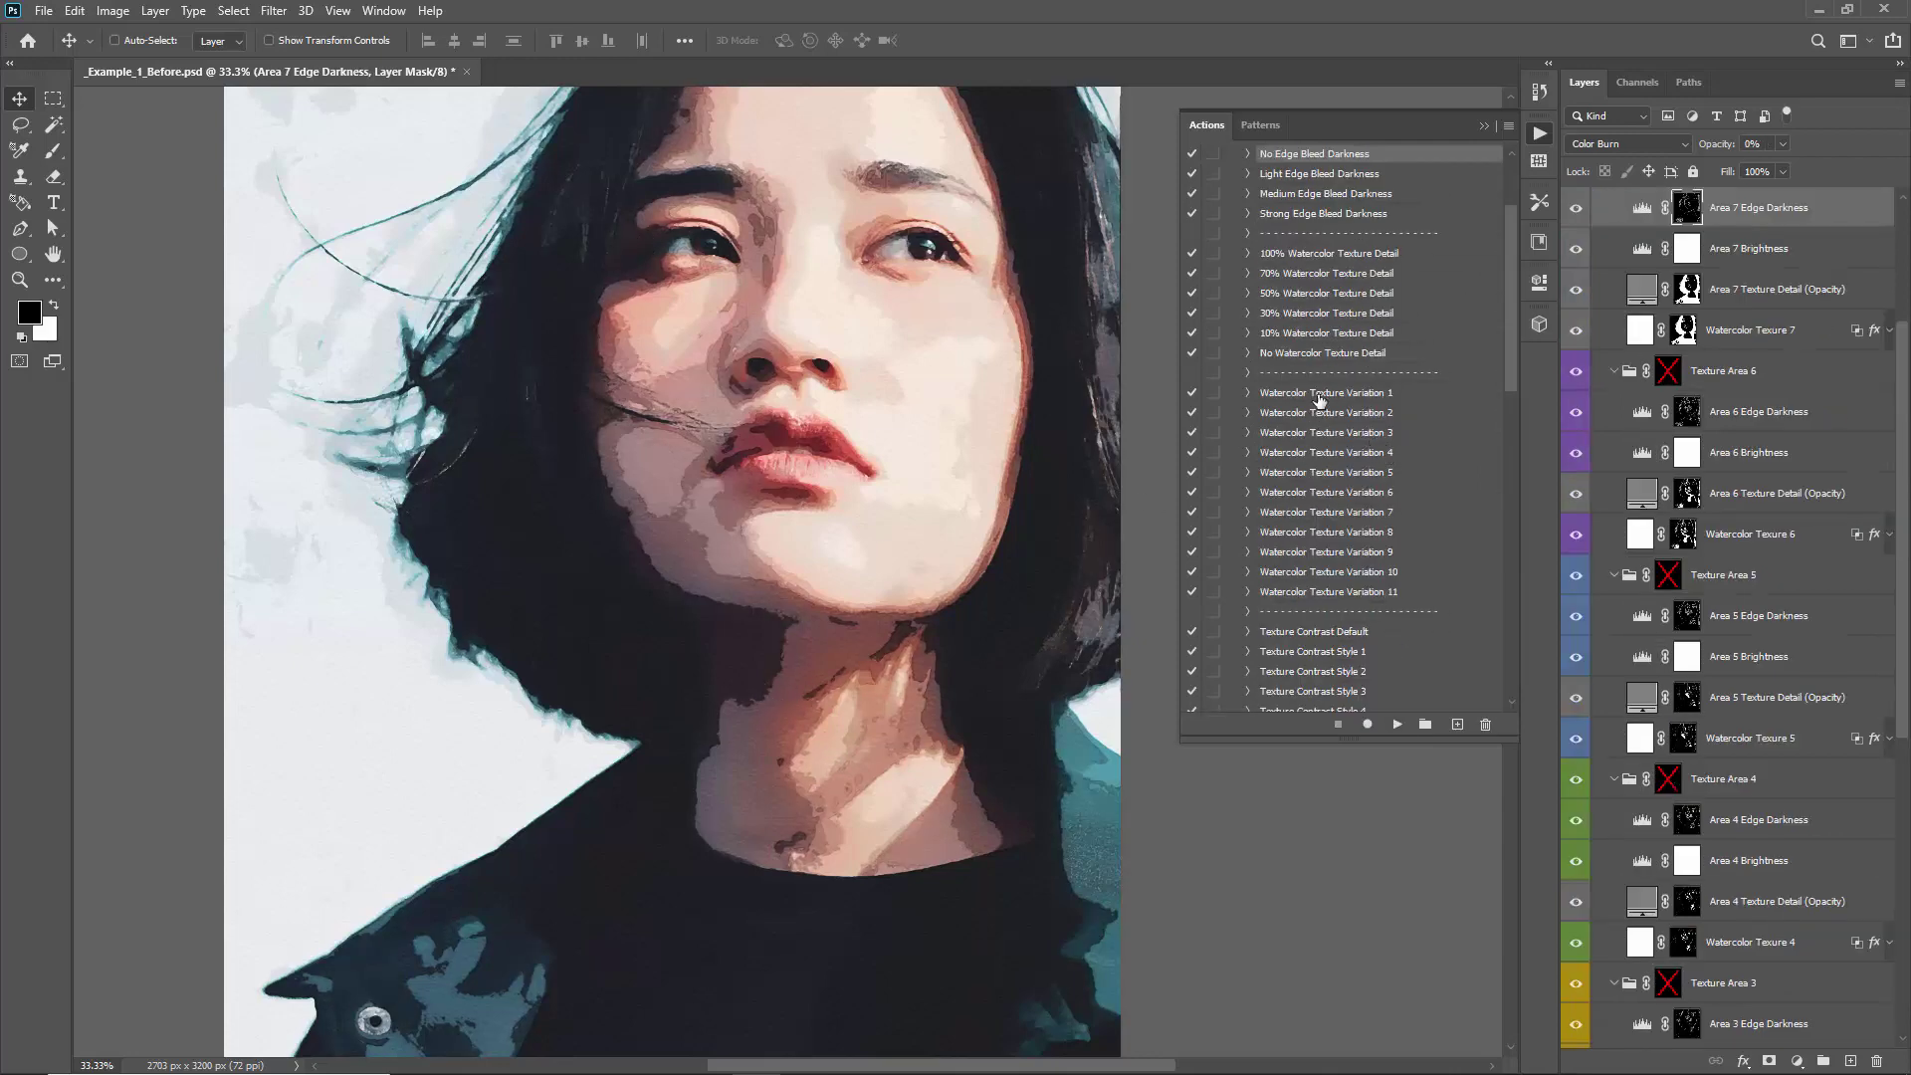
# Run the Light Edge Bleed Darkness action on the texture areas
pyautogui.click(1320, 175)
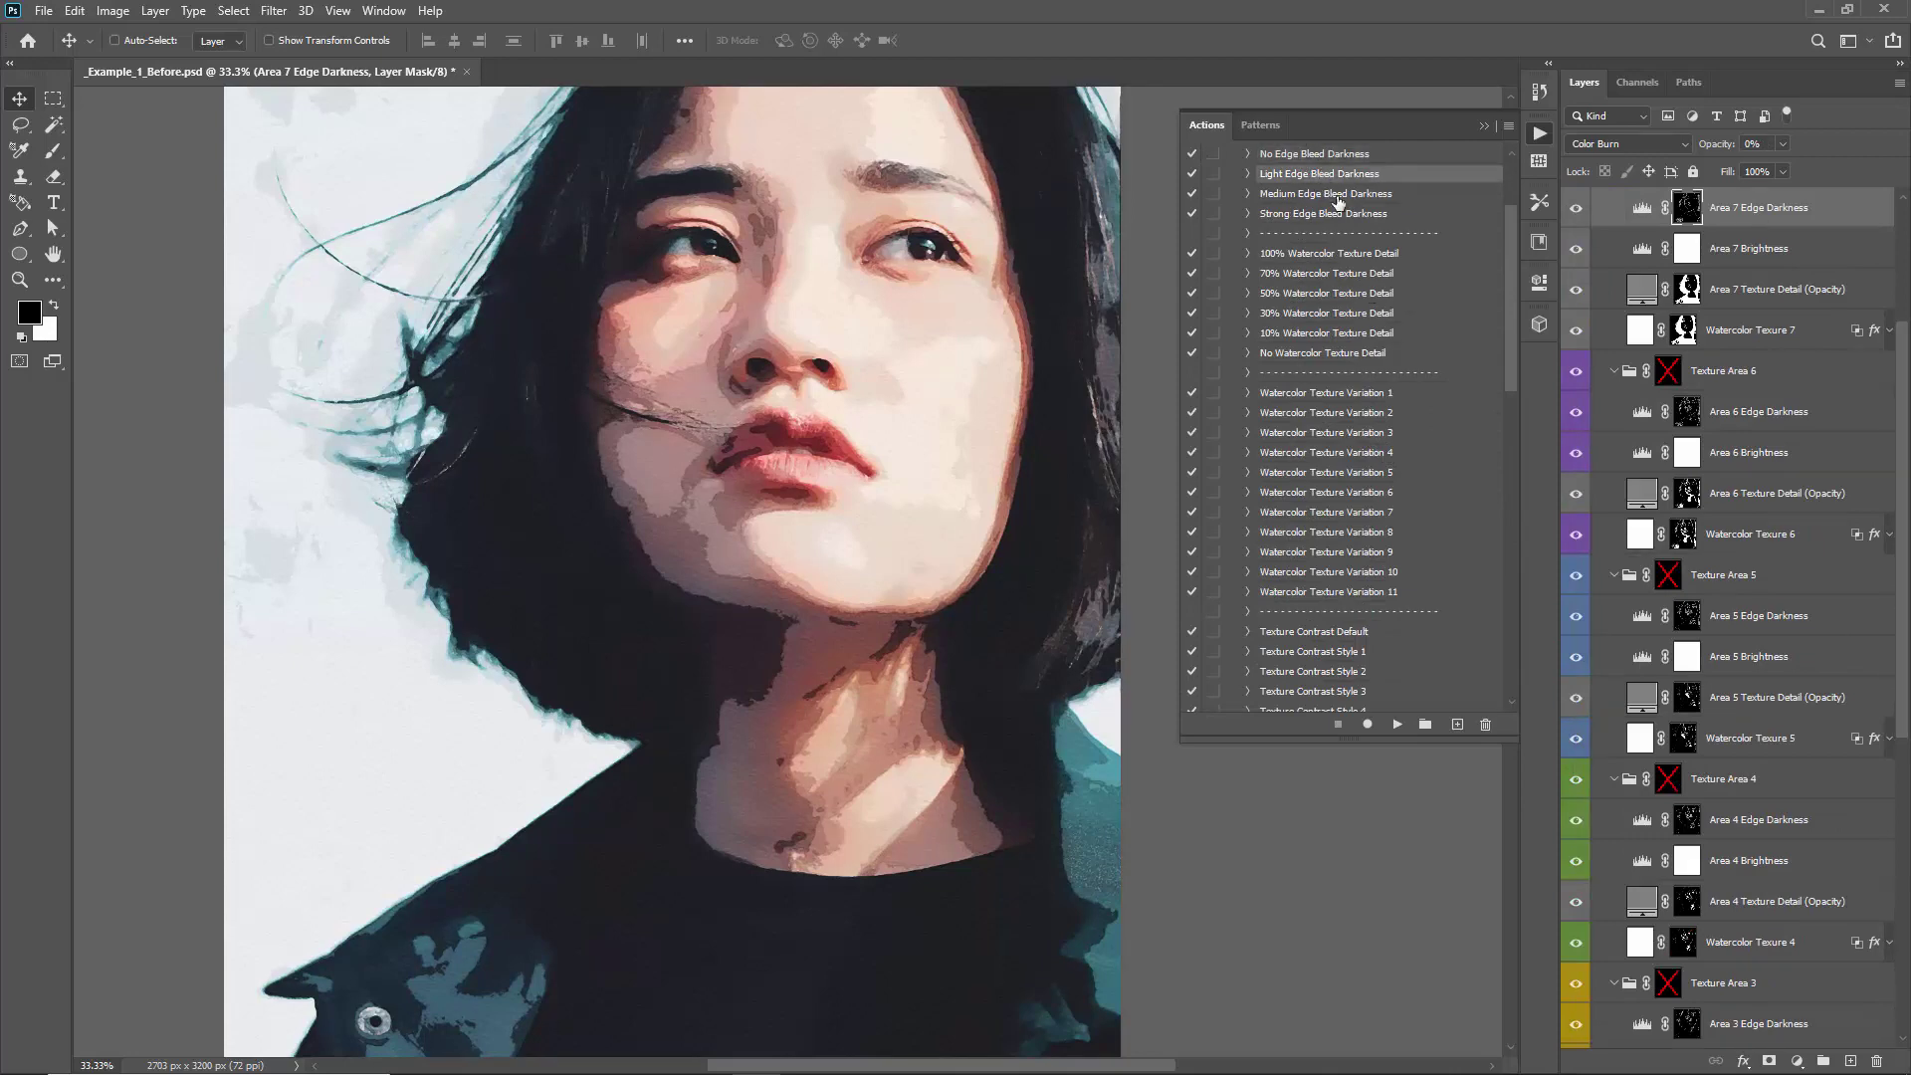
pyautogui.click(1394, 726)
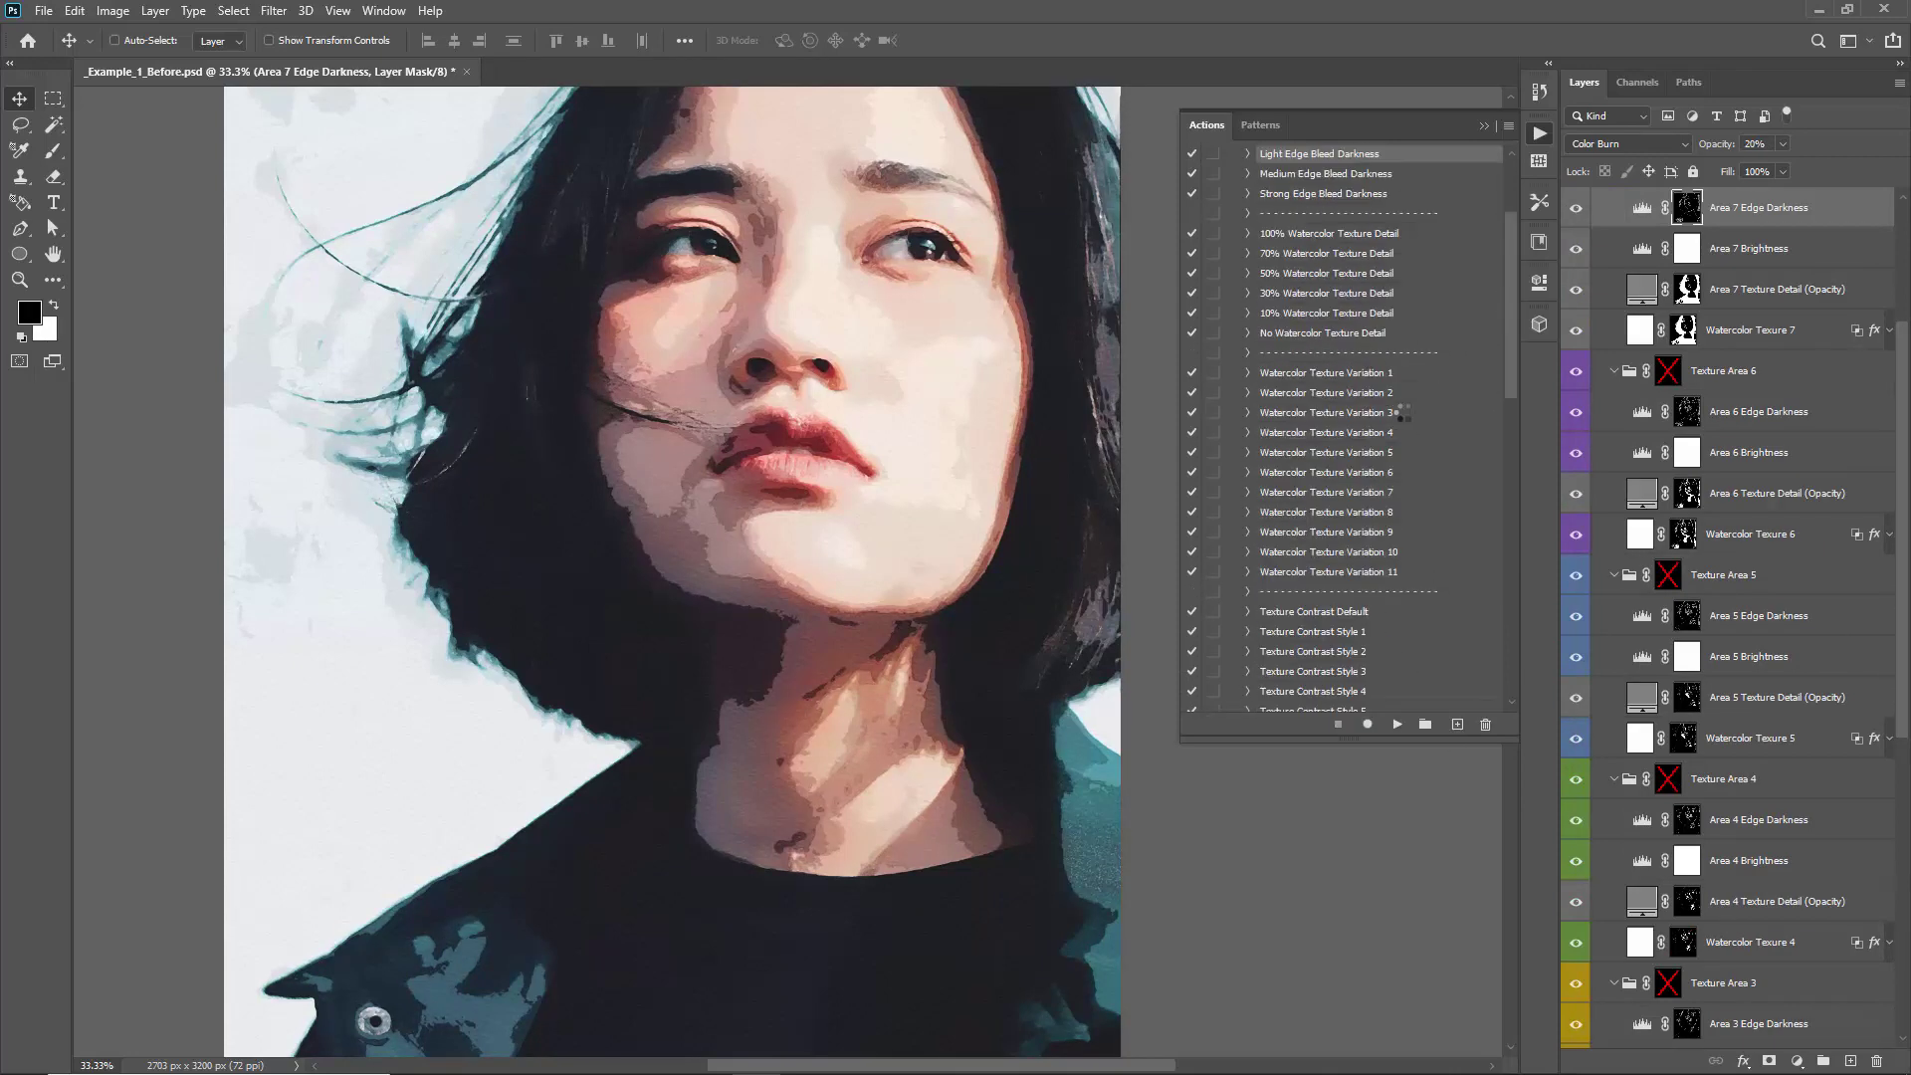
# Run the 70% Watercolor Texture Detail action, and replace its result with the 100% Watercolor Texture Detail action
pyautogui.click(1320, 255)
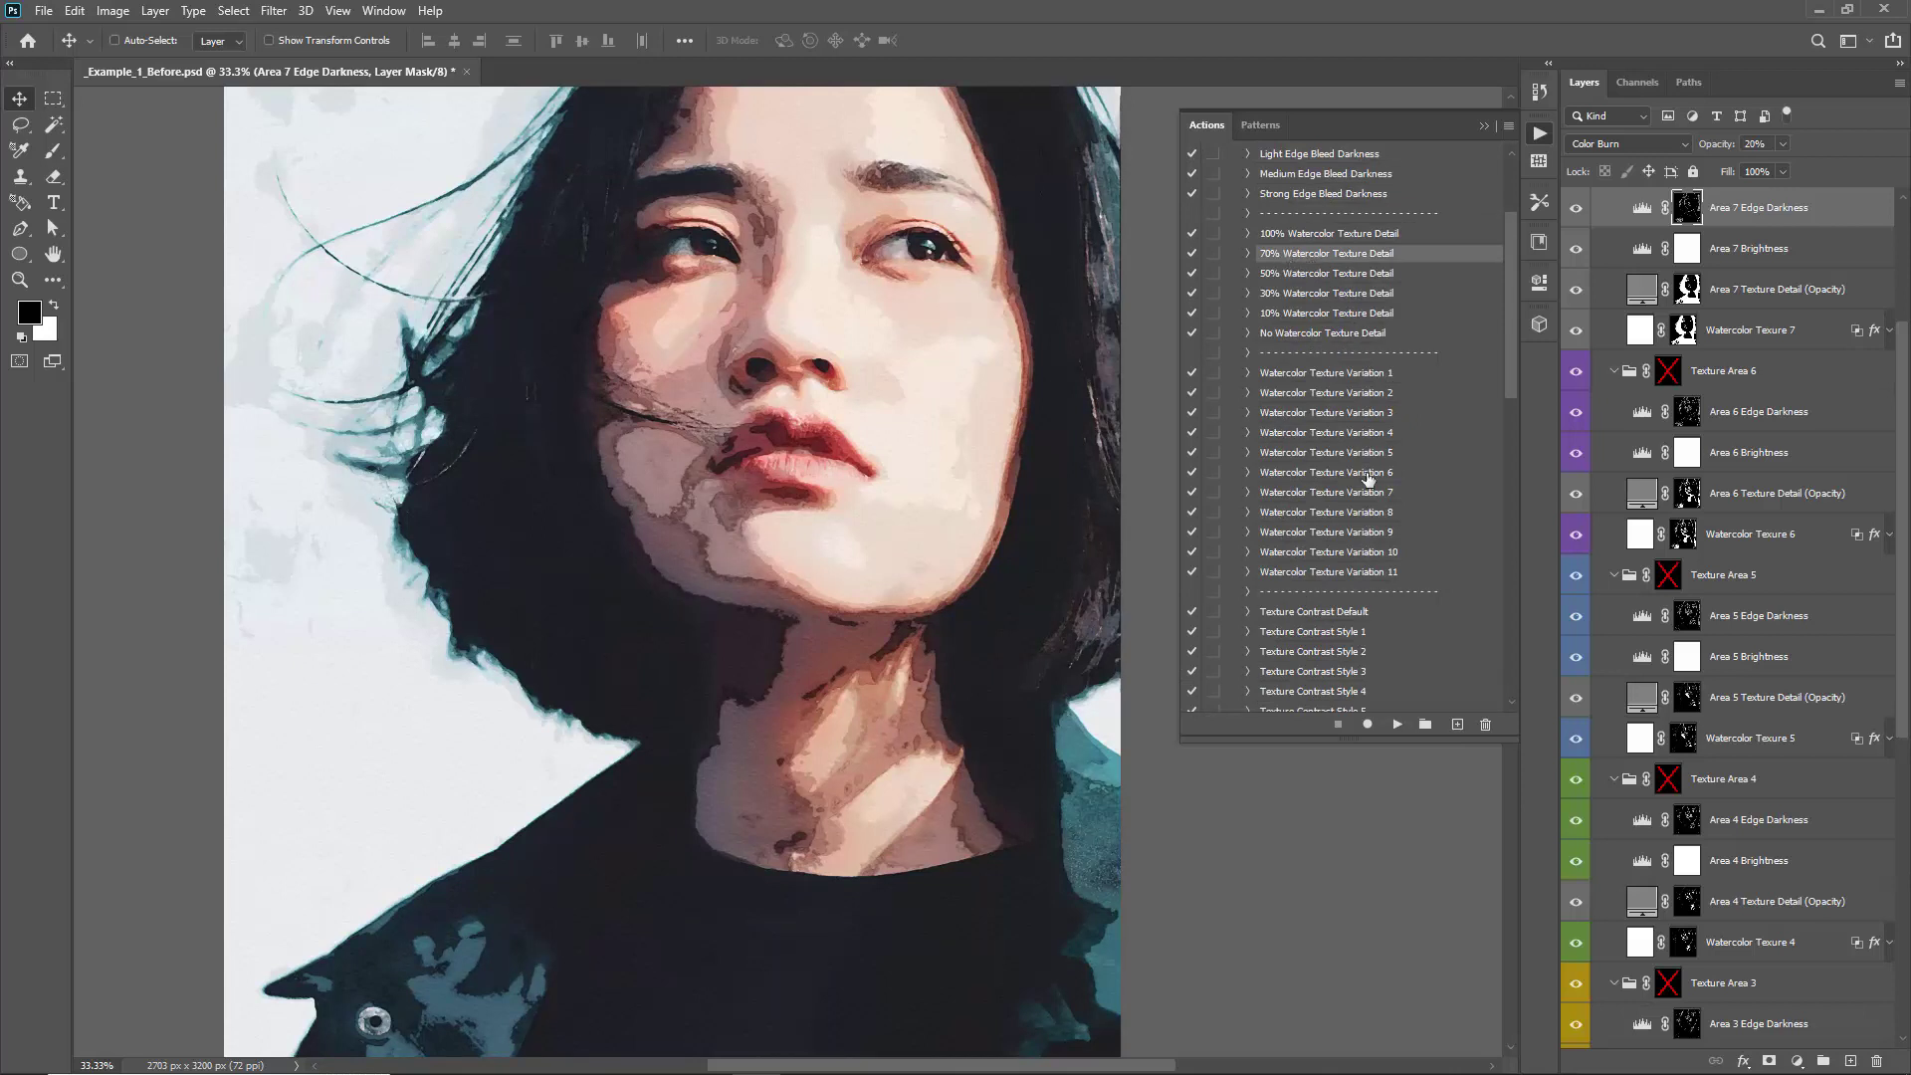
pyautogui.click(1398, 726)
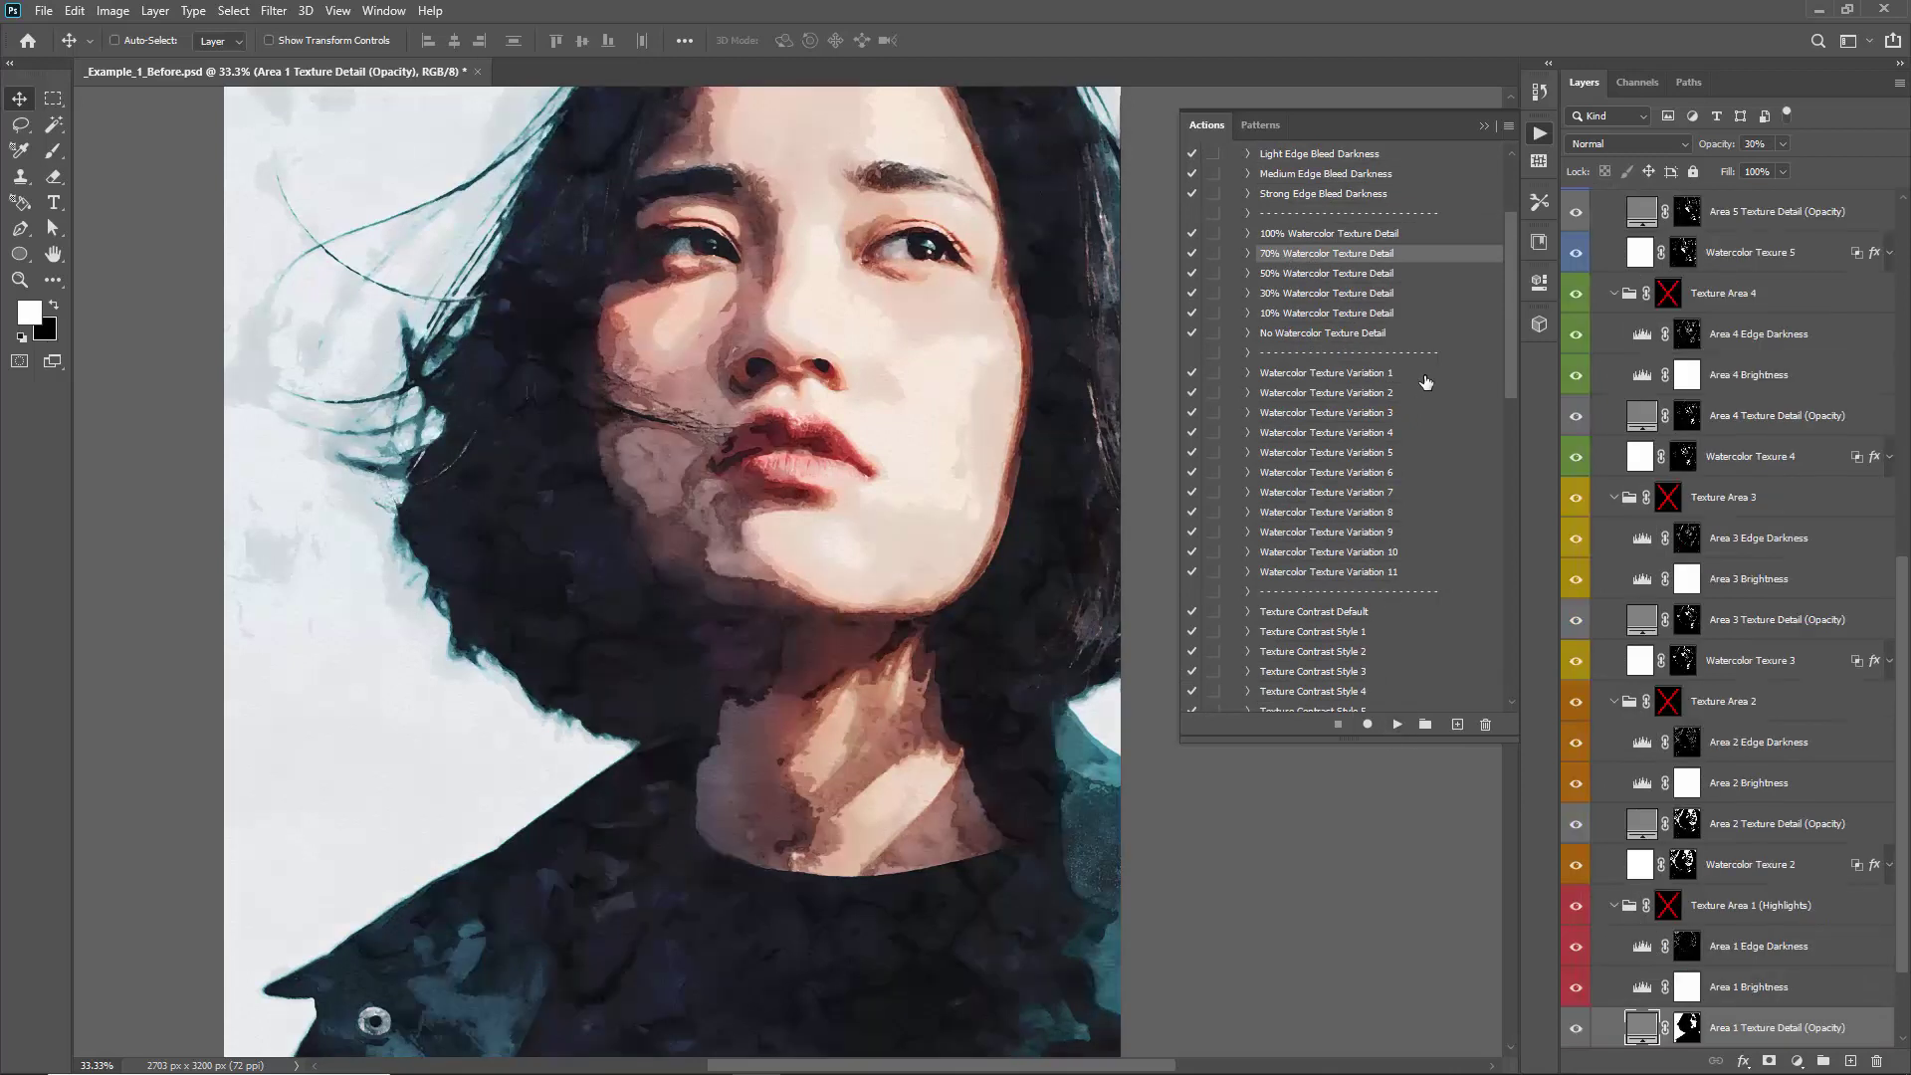
pyautogui.click(1306, 236)
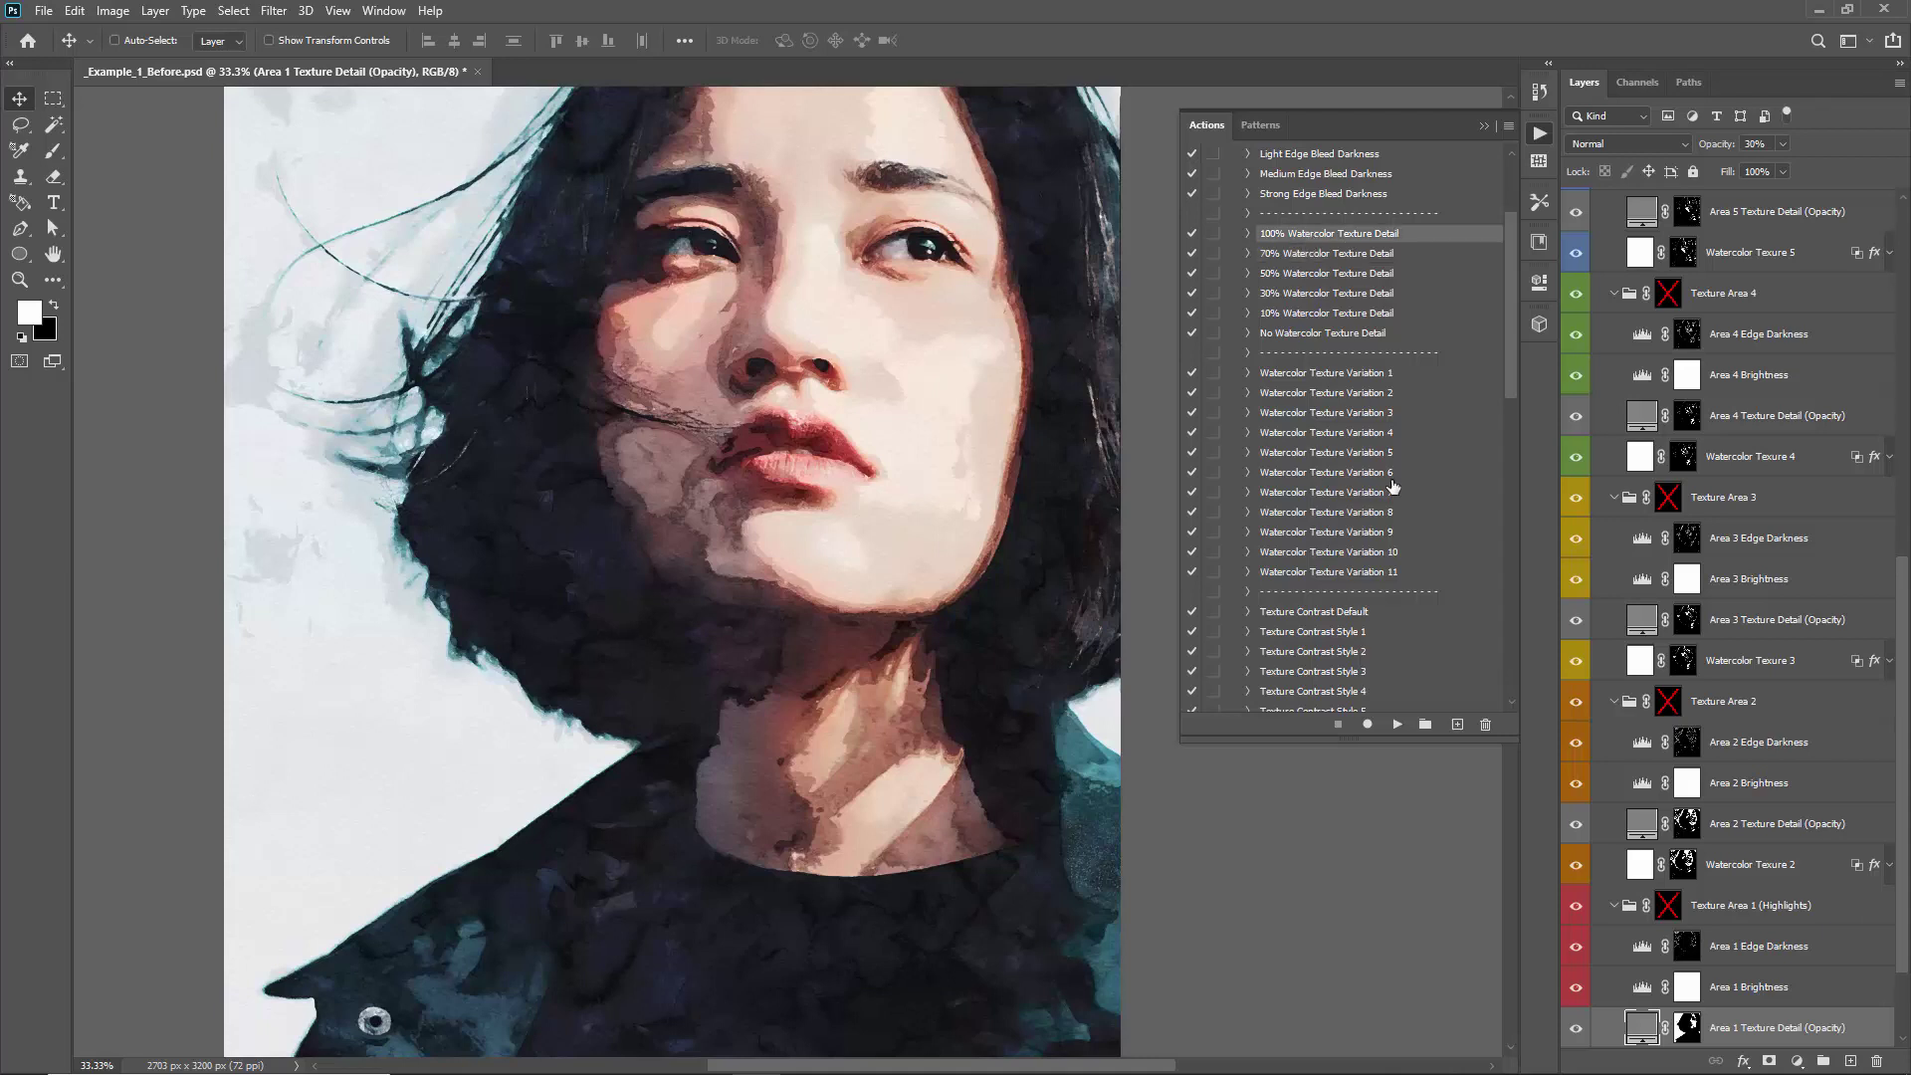
pyautogui.click(1398, 726)
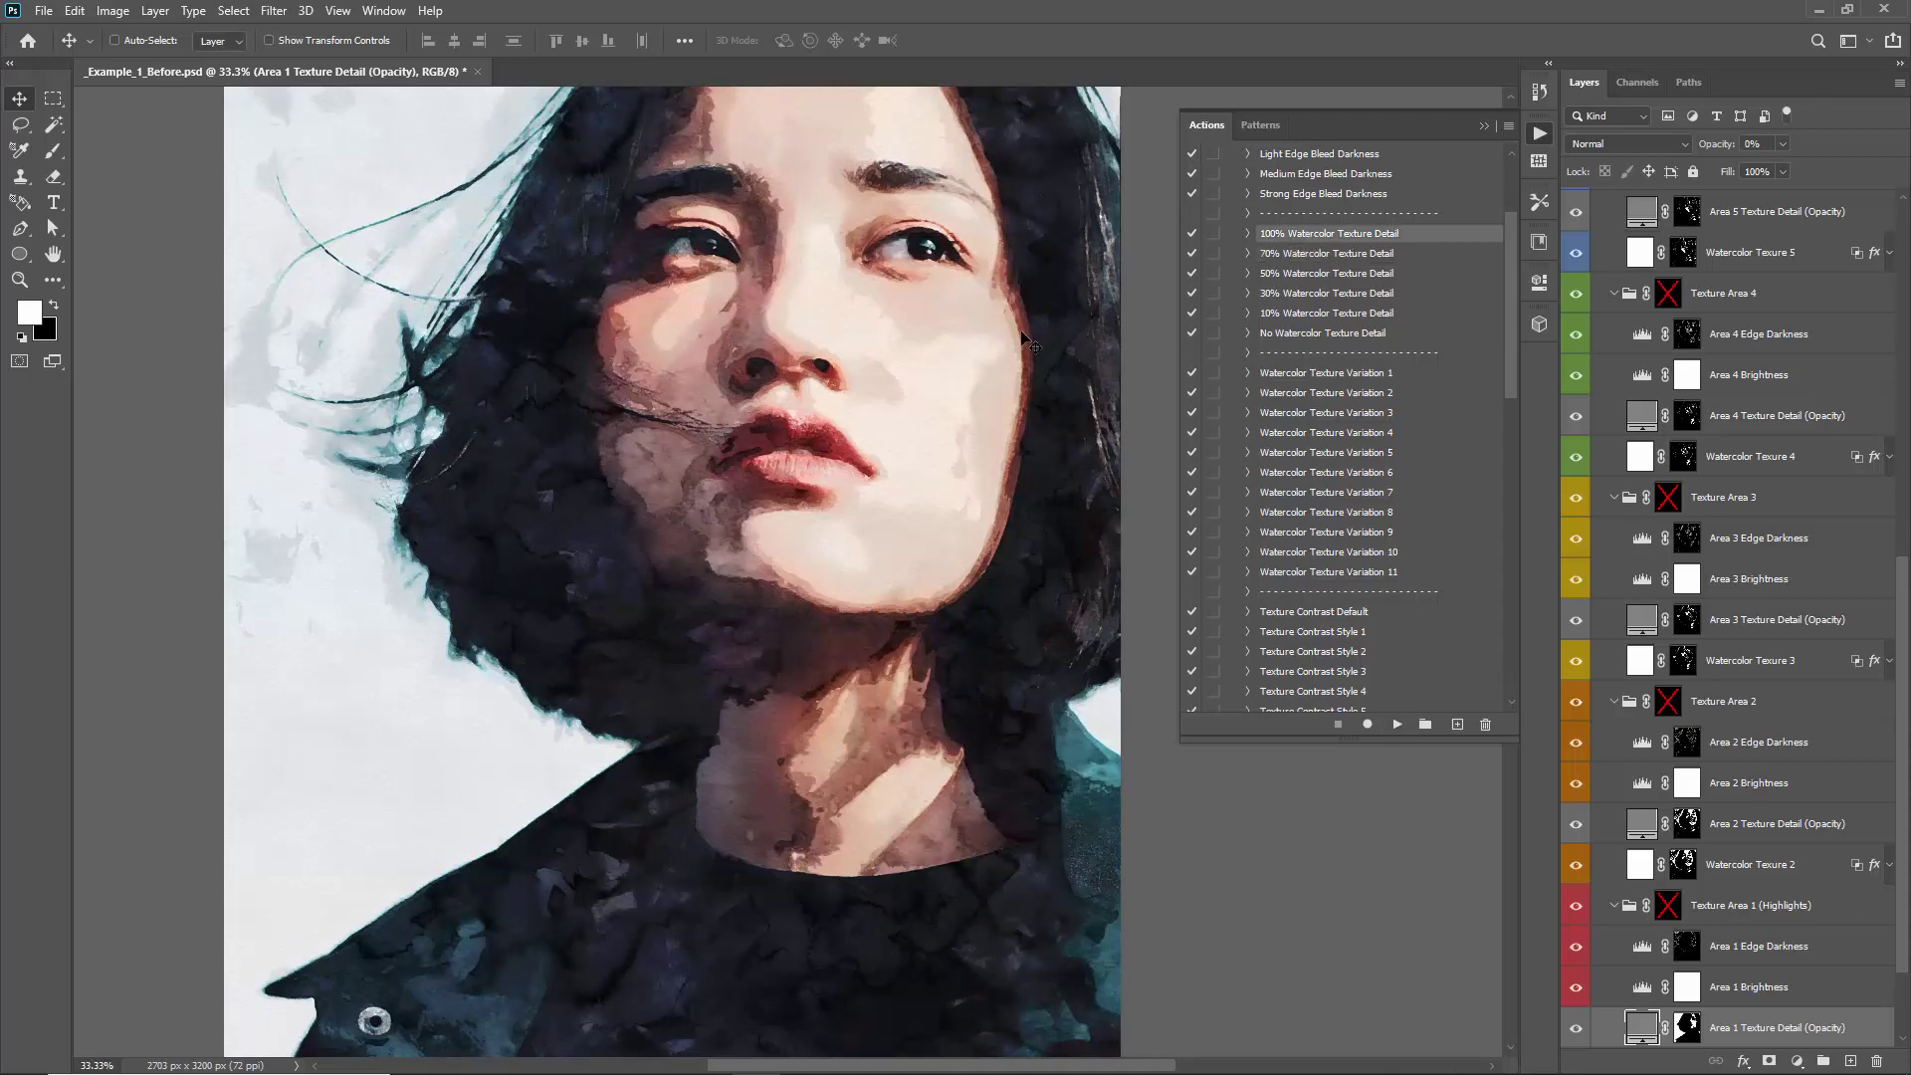
# Save the document, and run the Watercolor Texture Variation 2 action
pyautogui.hotkey('ctrl', 's')
pyautogui.click(1354, 375)
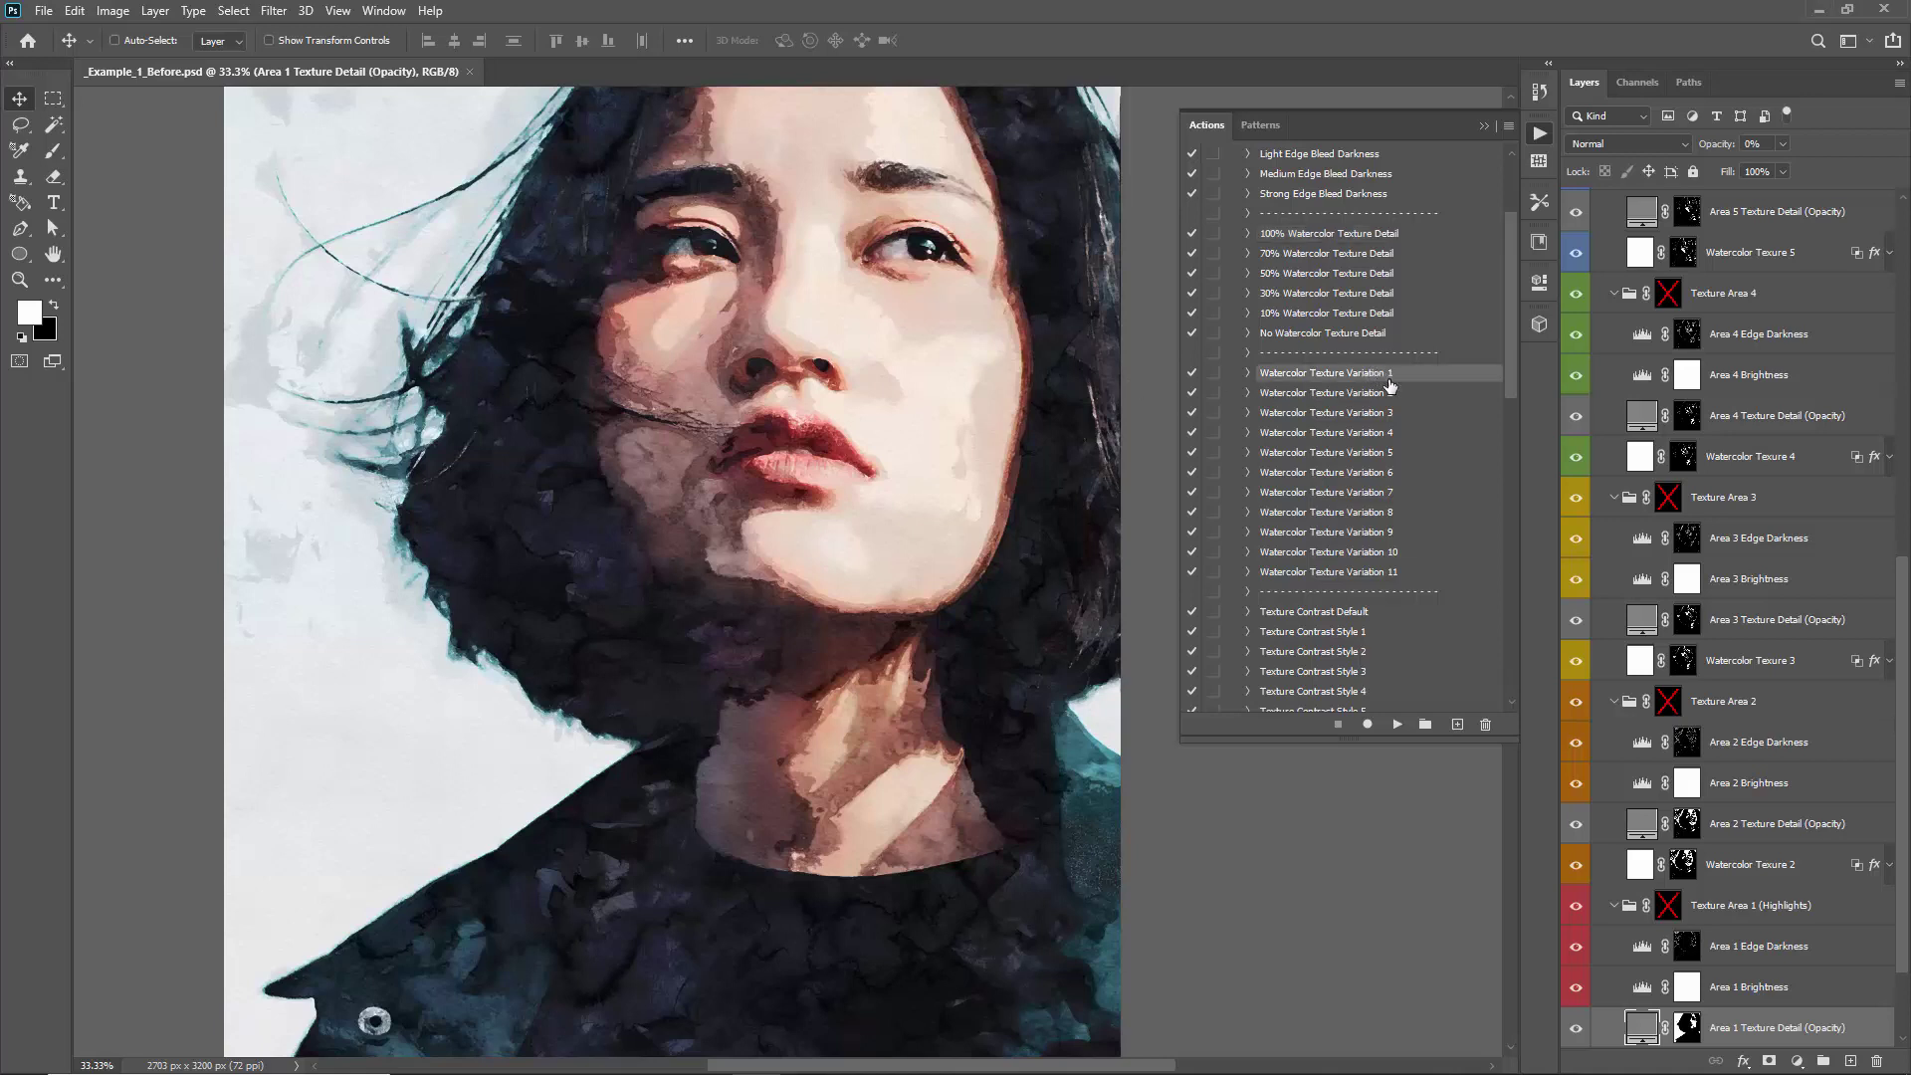
pyautogui.keyDown('shift'); pyautogui.click(1387, 572); pyautogui.keyUp('shift')
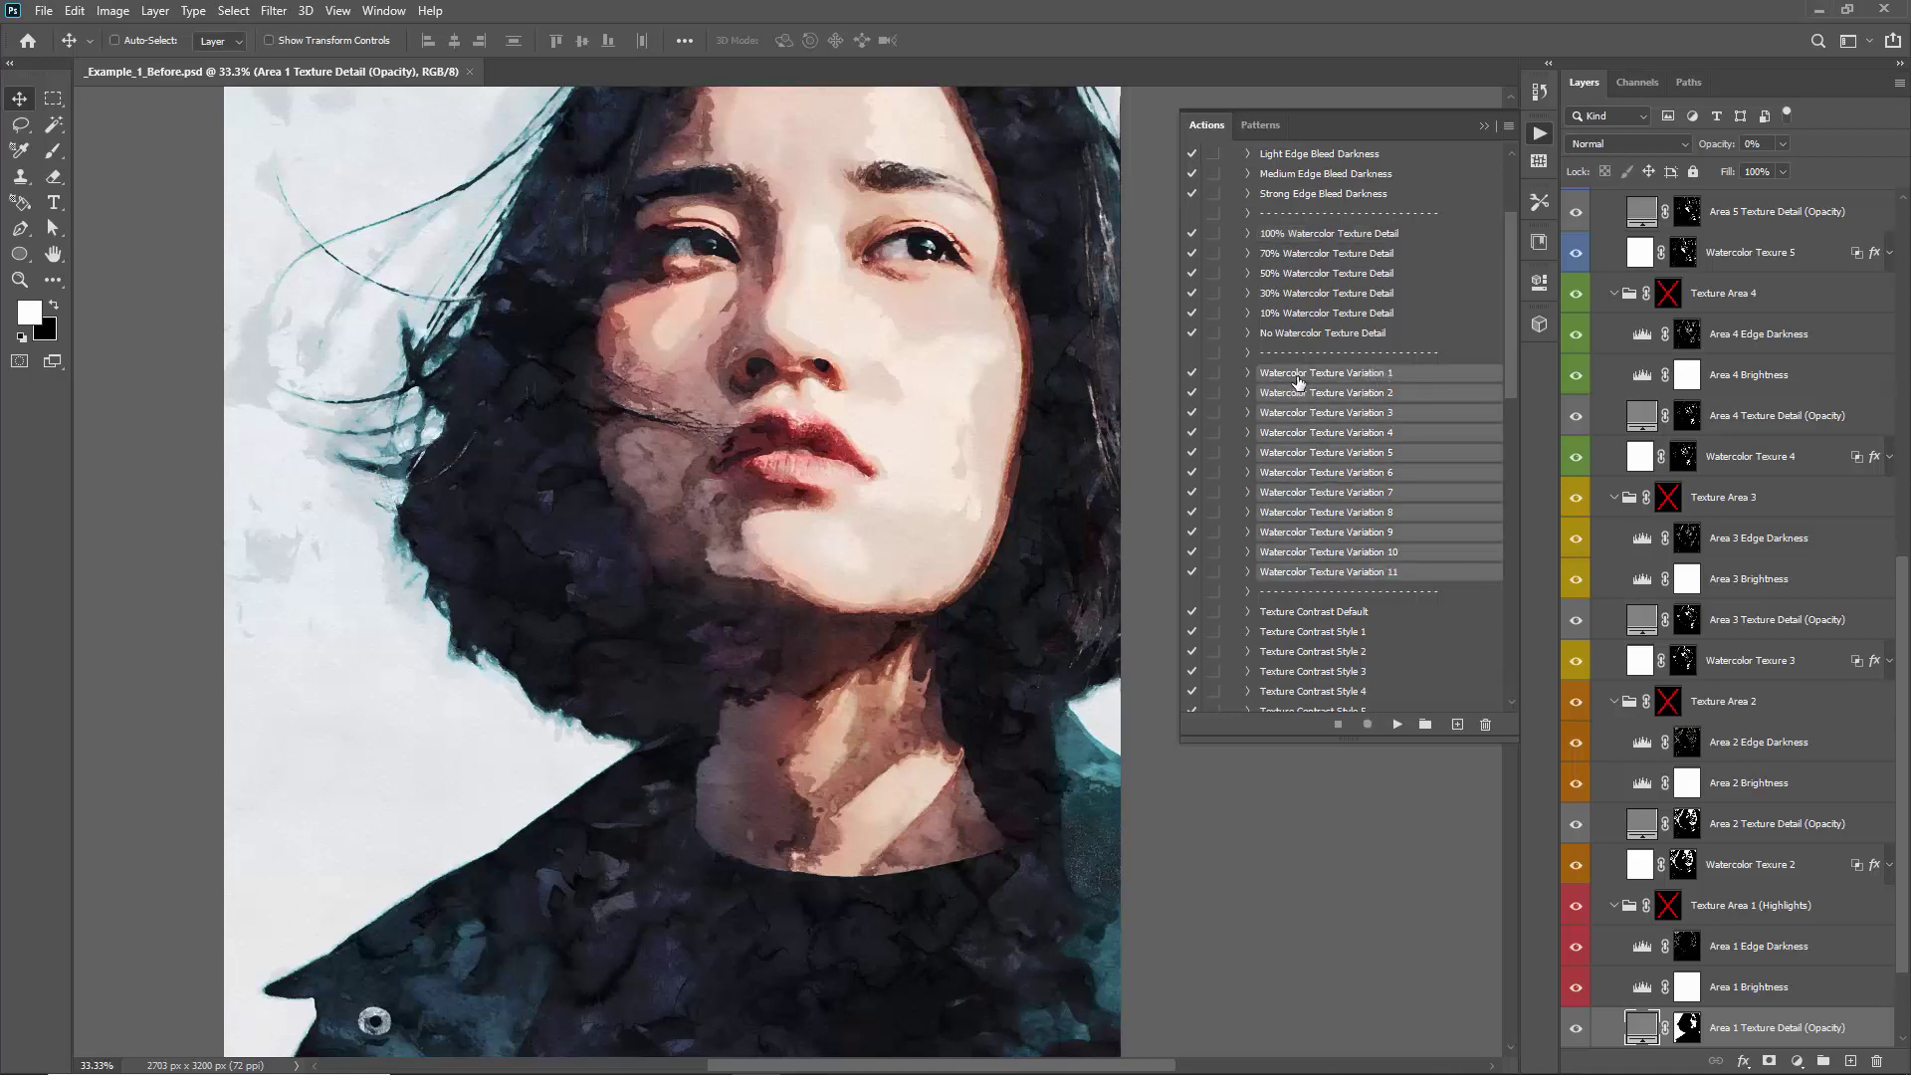
pyautogui.click(1354, 375)
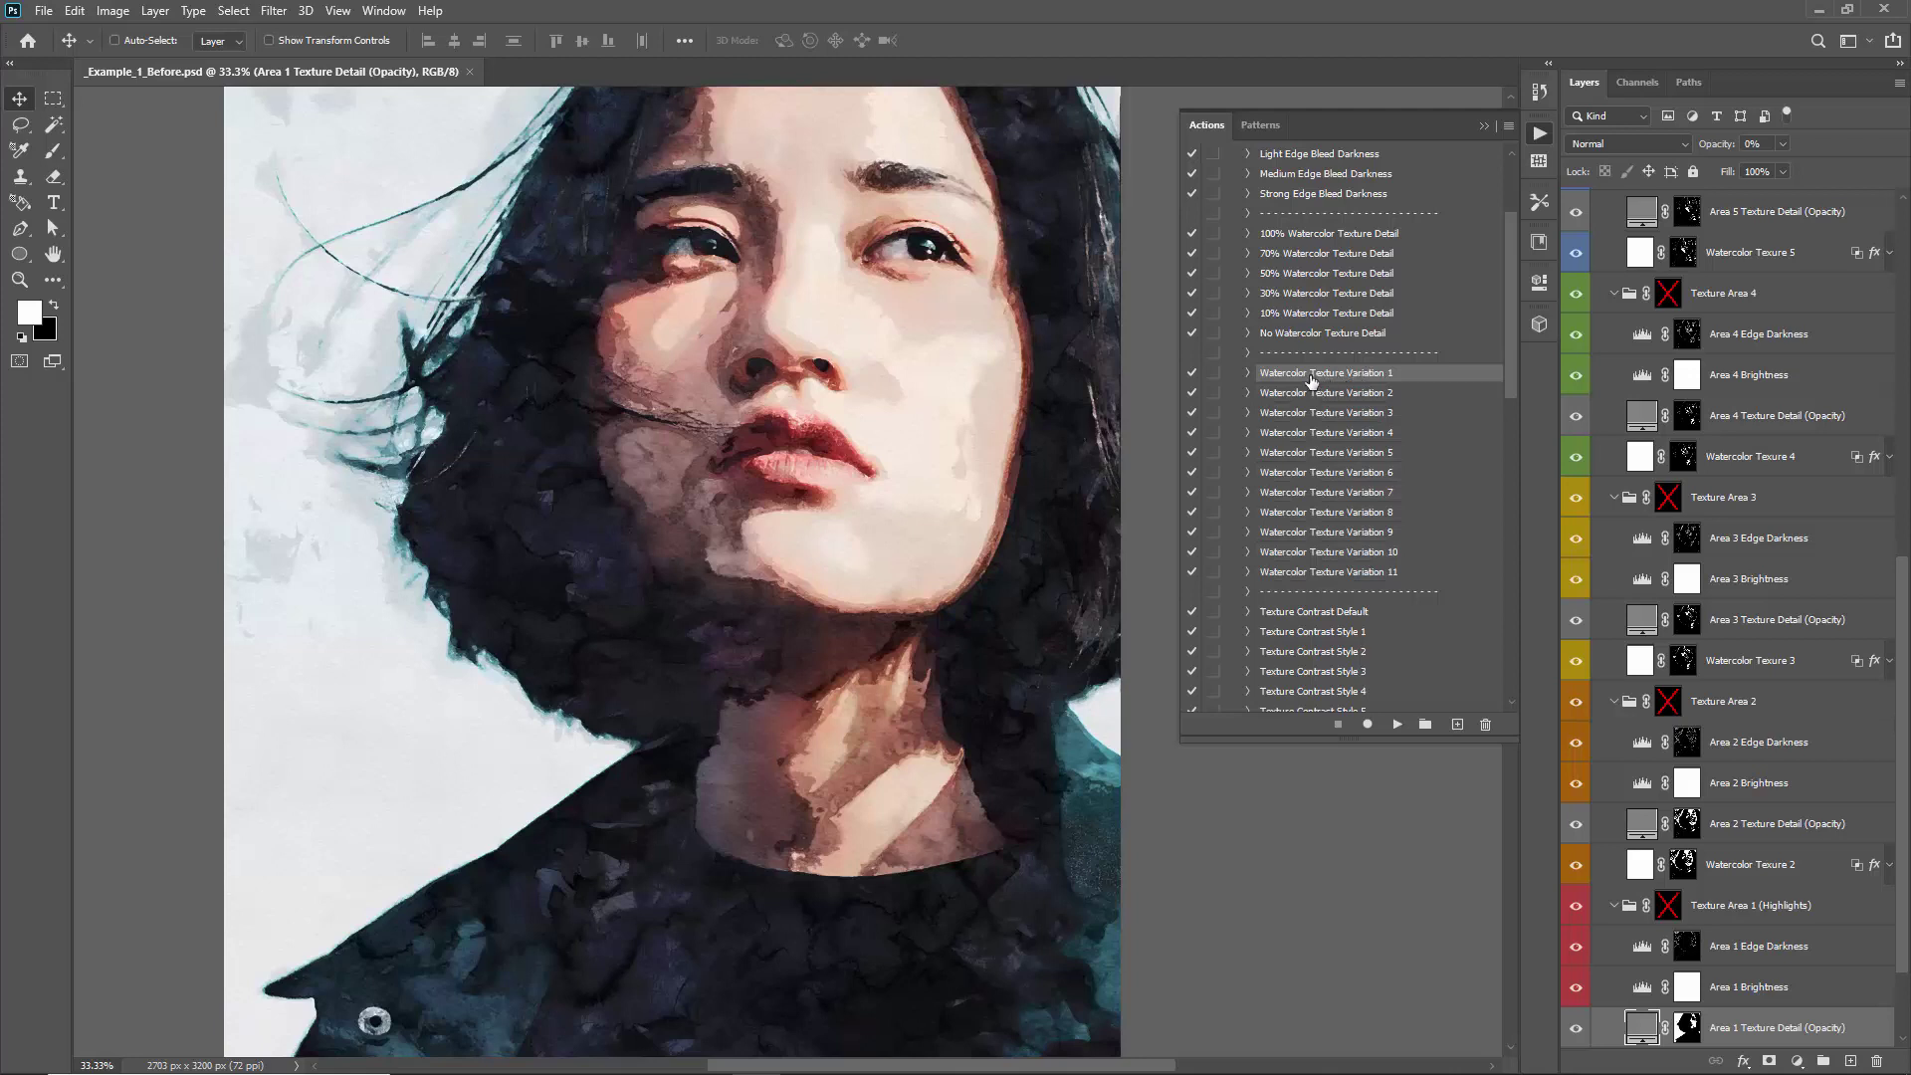
pyautogui.click(1341, 394)
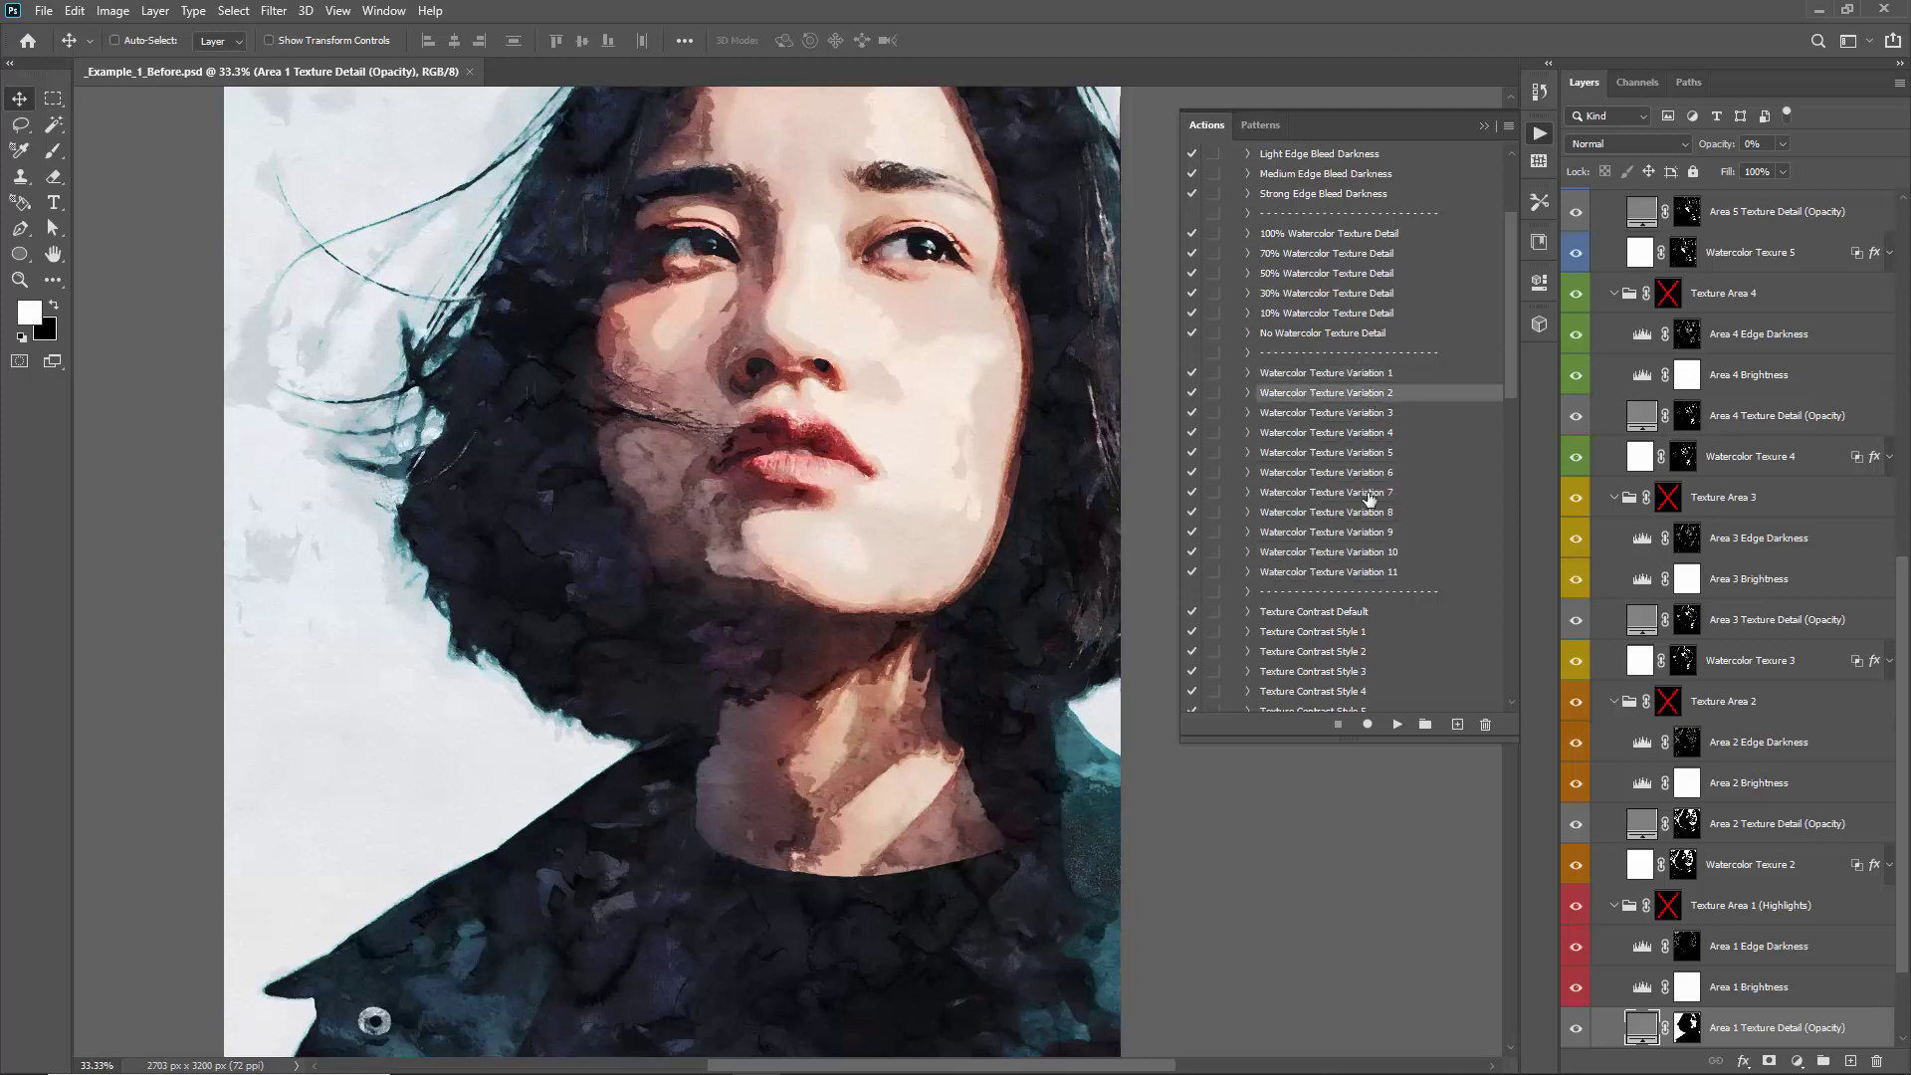
pyautogui.click(1397, 725)
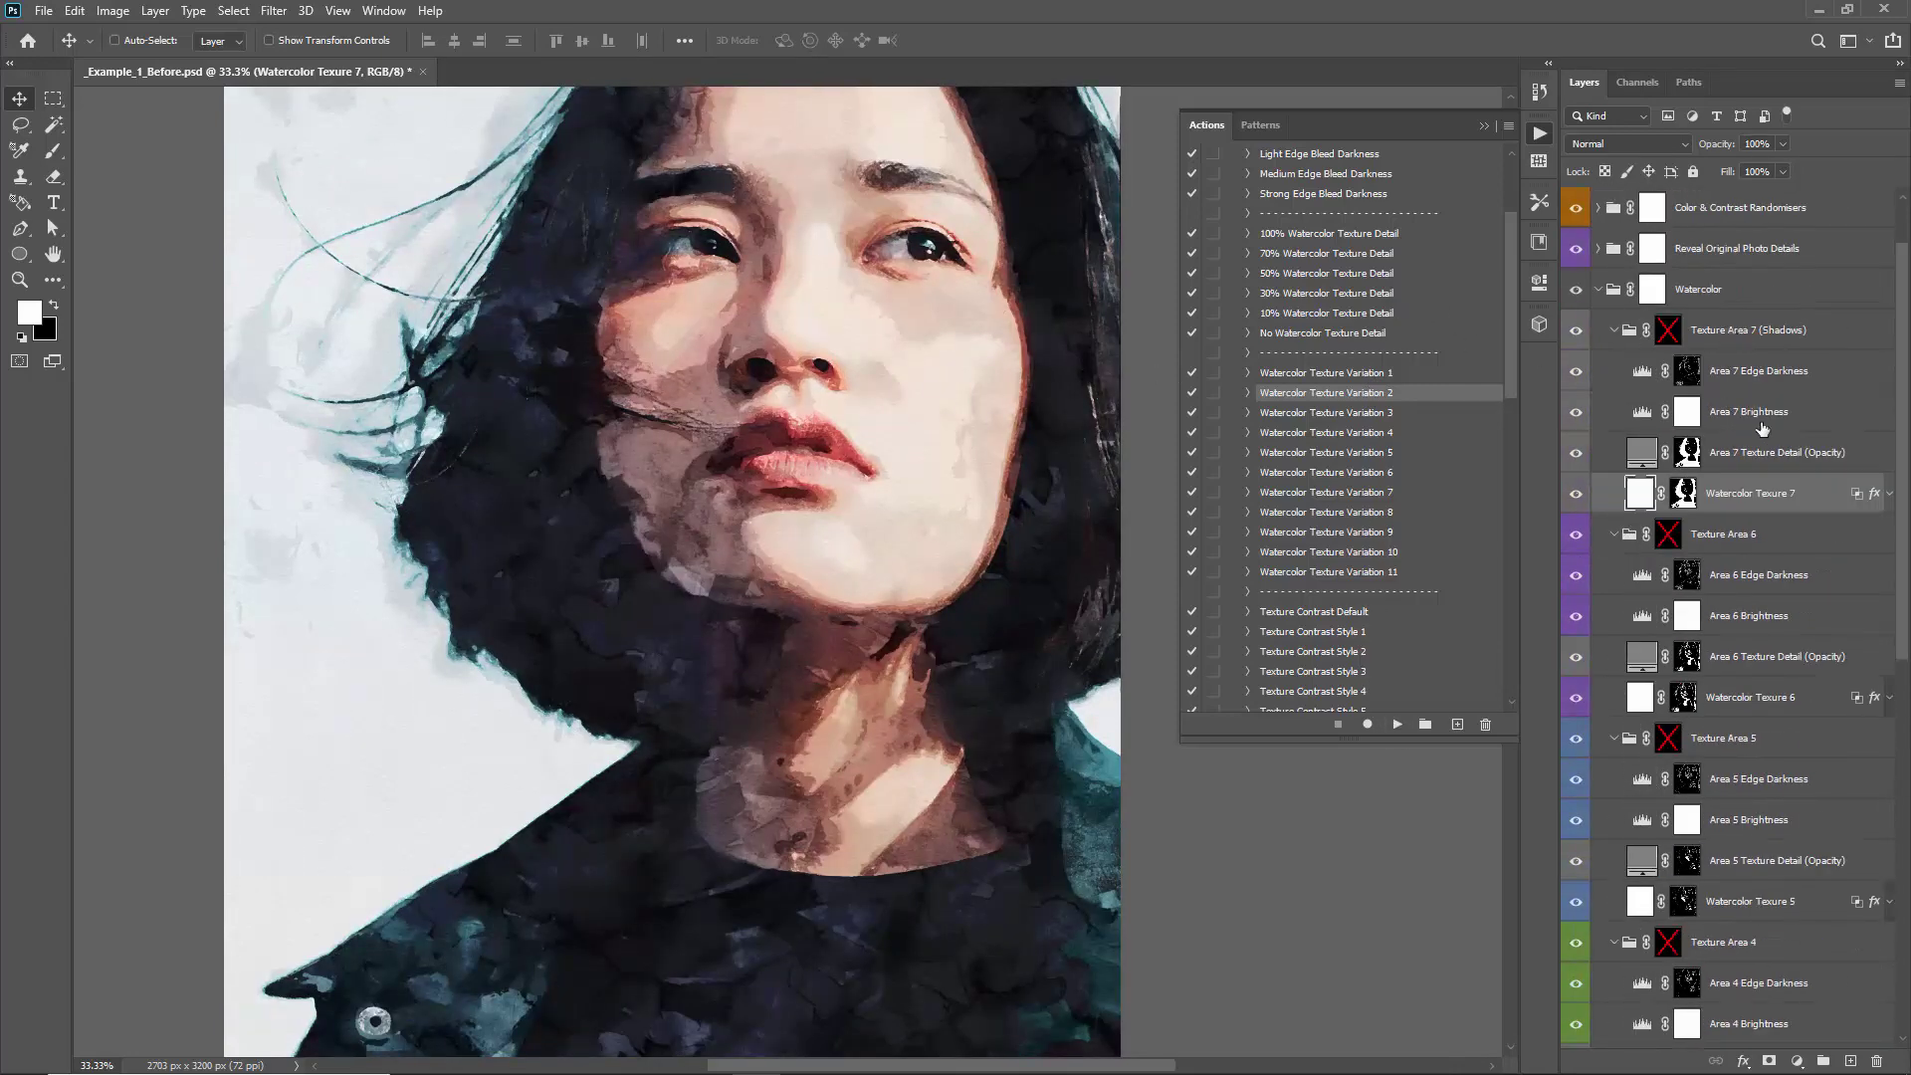
# Examine the available patterns in the Pattern Overlay settings of the Watercolor Texture 7 layer, and leave the layer style unchanged
pyautogui.scroll(-4, 1766, 640)
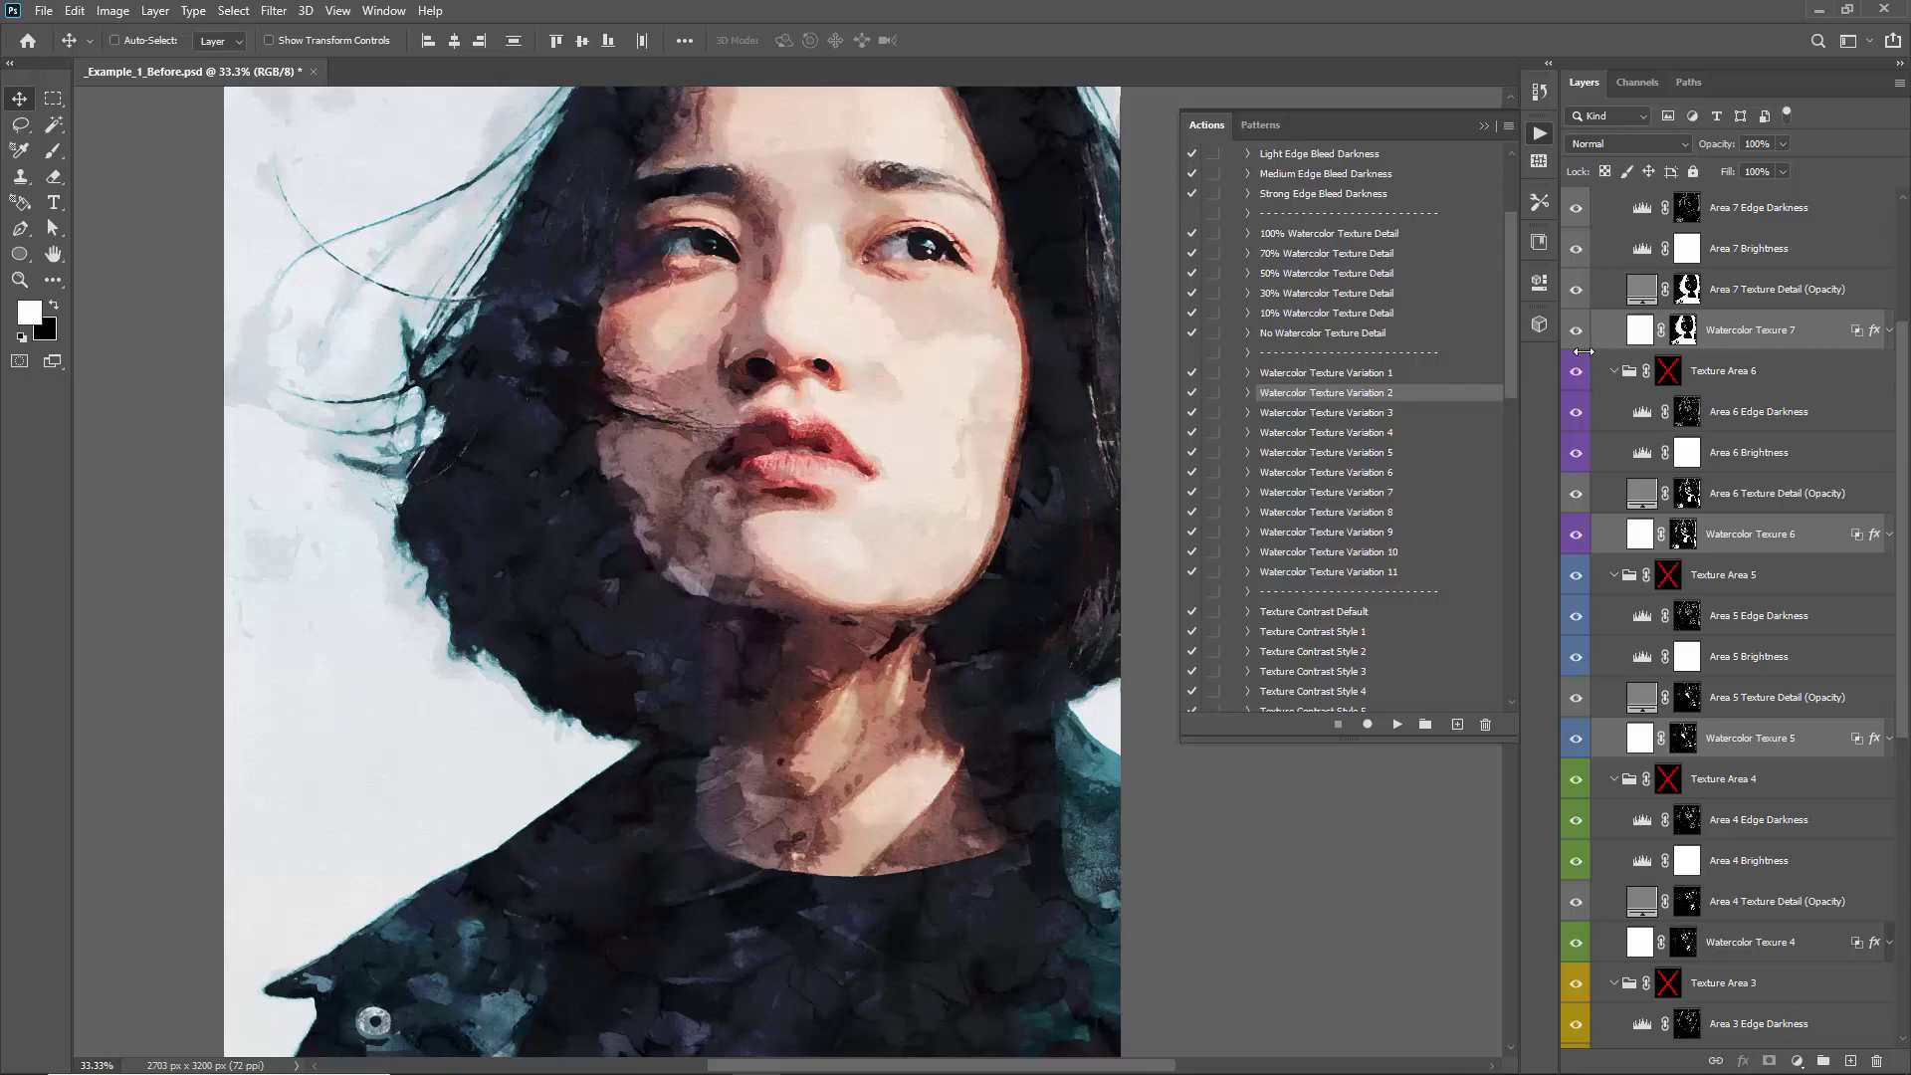
pyautogui.doubleClick(1823, 339)
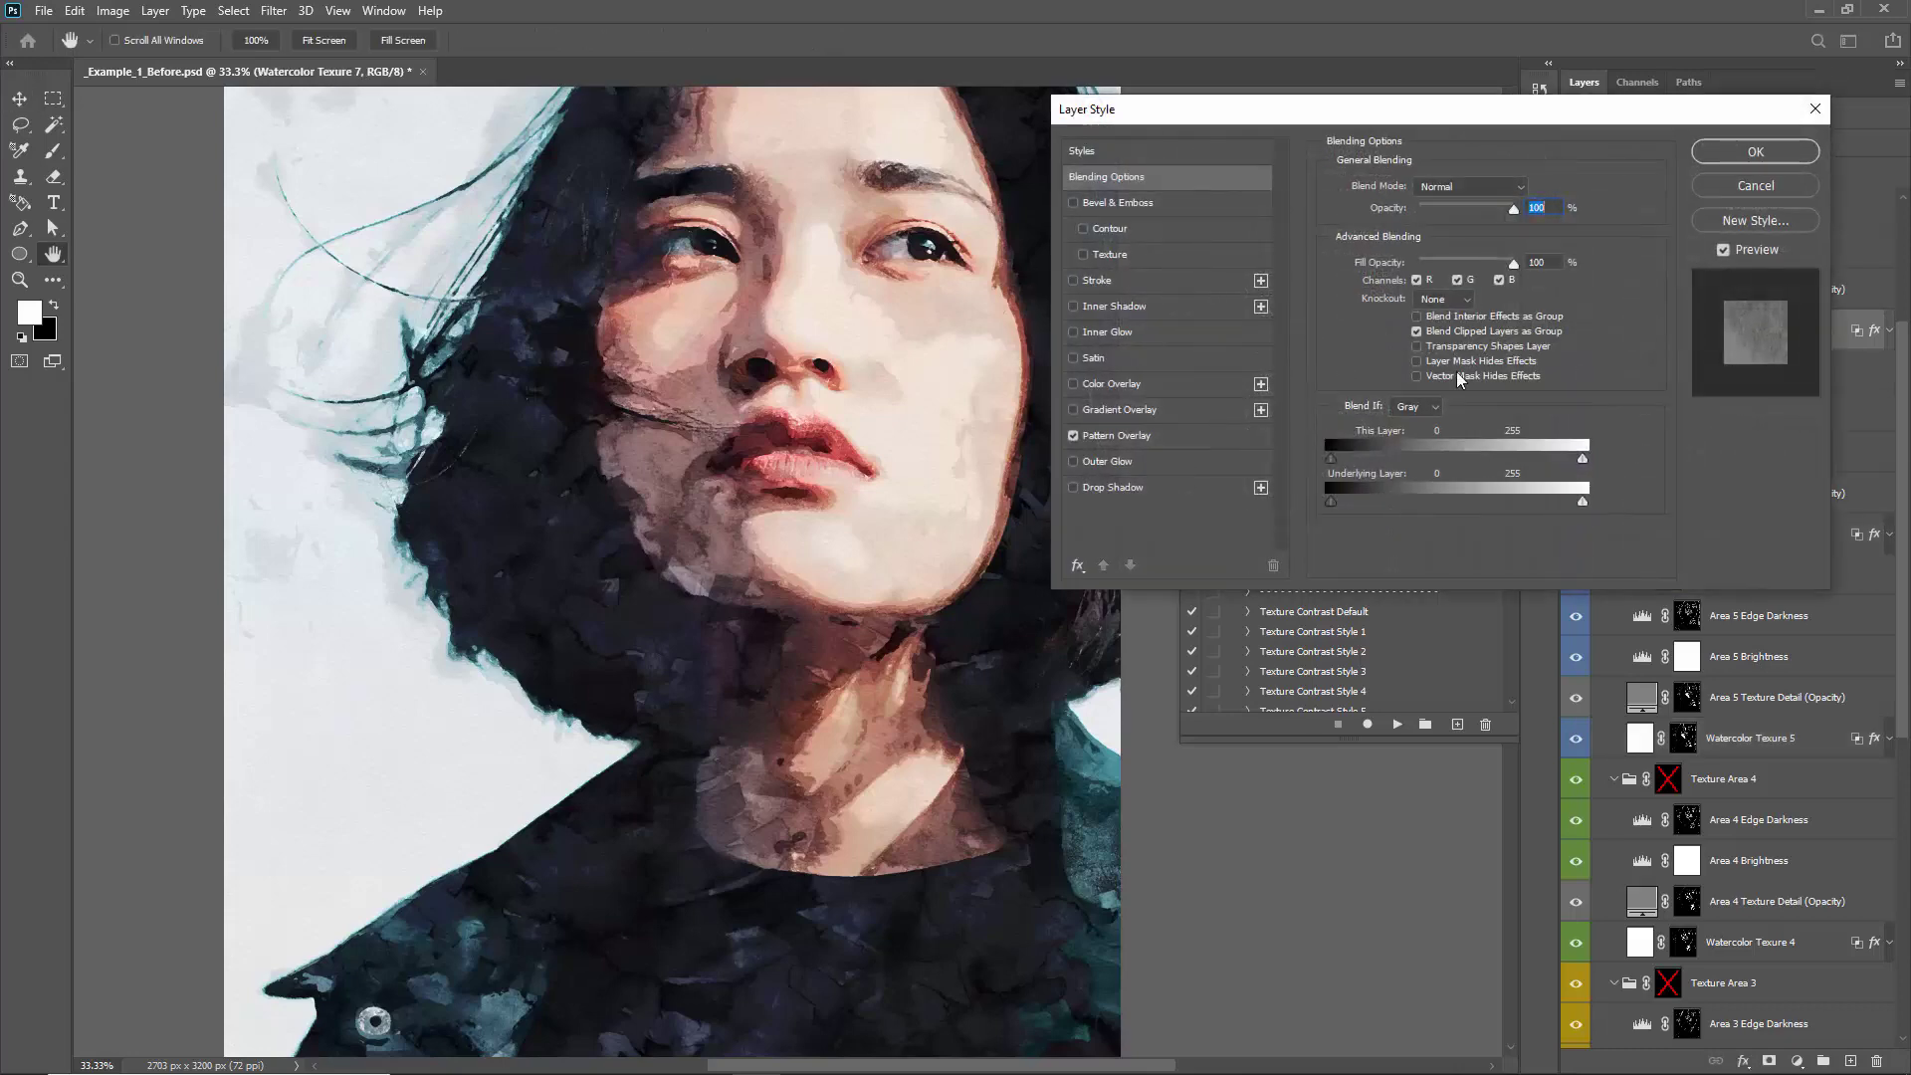
pyautogui.click(1139, 438)
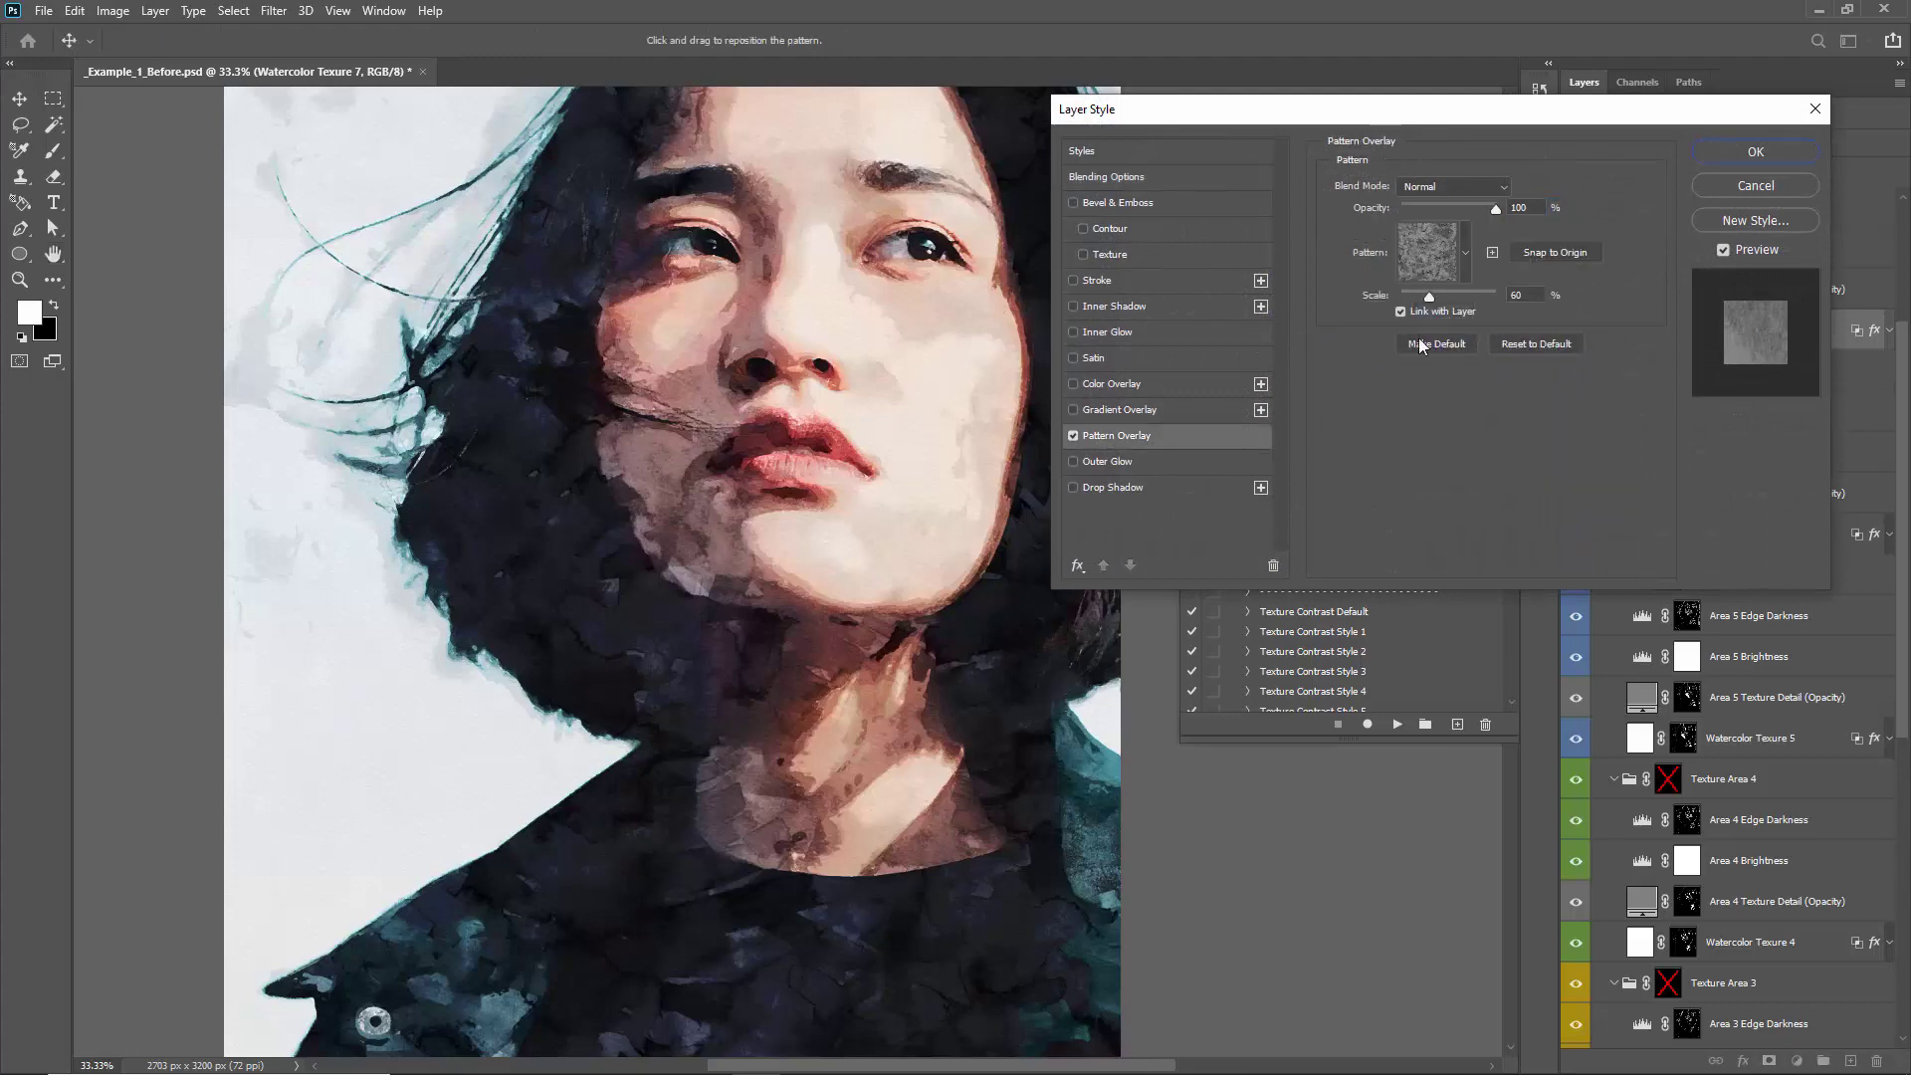
pyautogui.click(1442, 280)
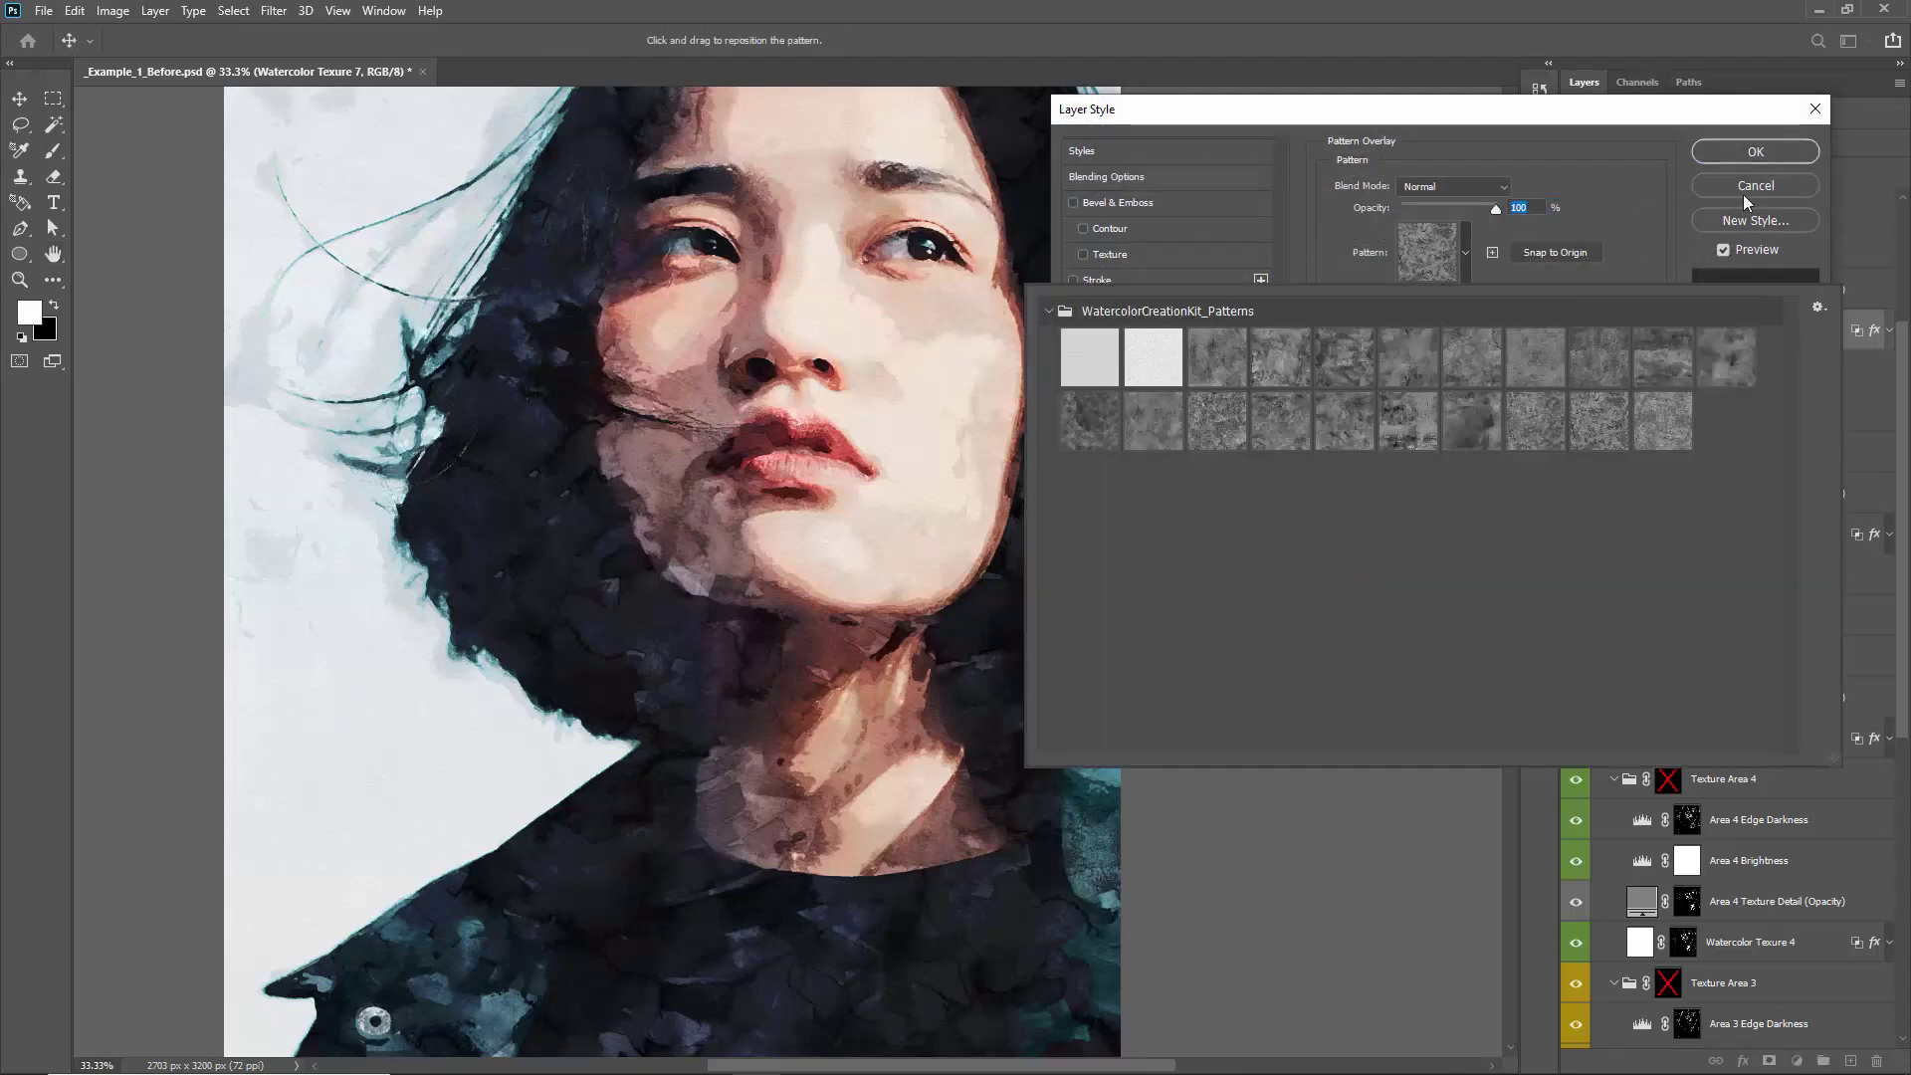
pyautogui.click(1742, 194)
pyautogui.click(1742, 194)
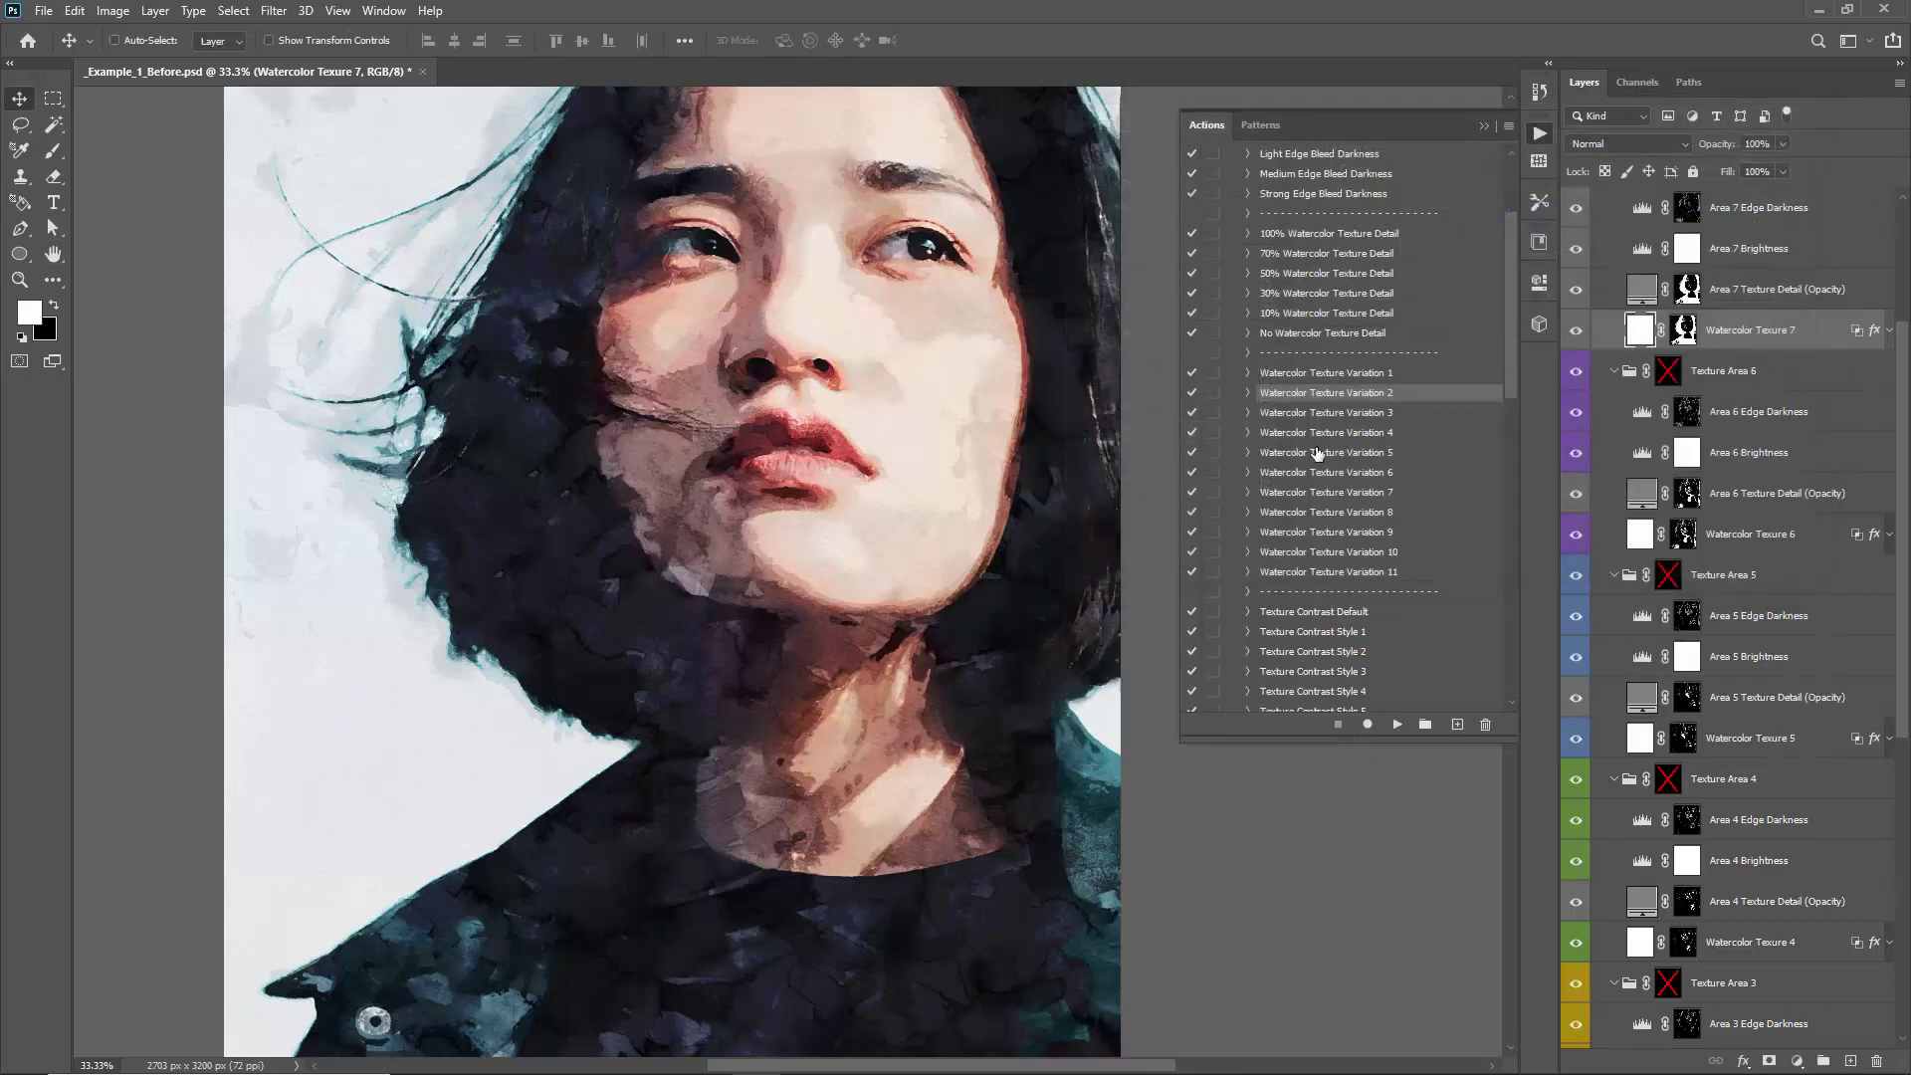
# Run the Watercolor Texture Variation 3 and Variation 4 actions, and replace their results with Watercolor Texture Variation 1
pyautogui.click(1338, 414)
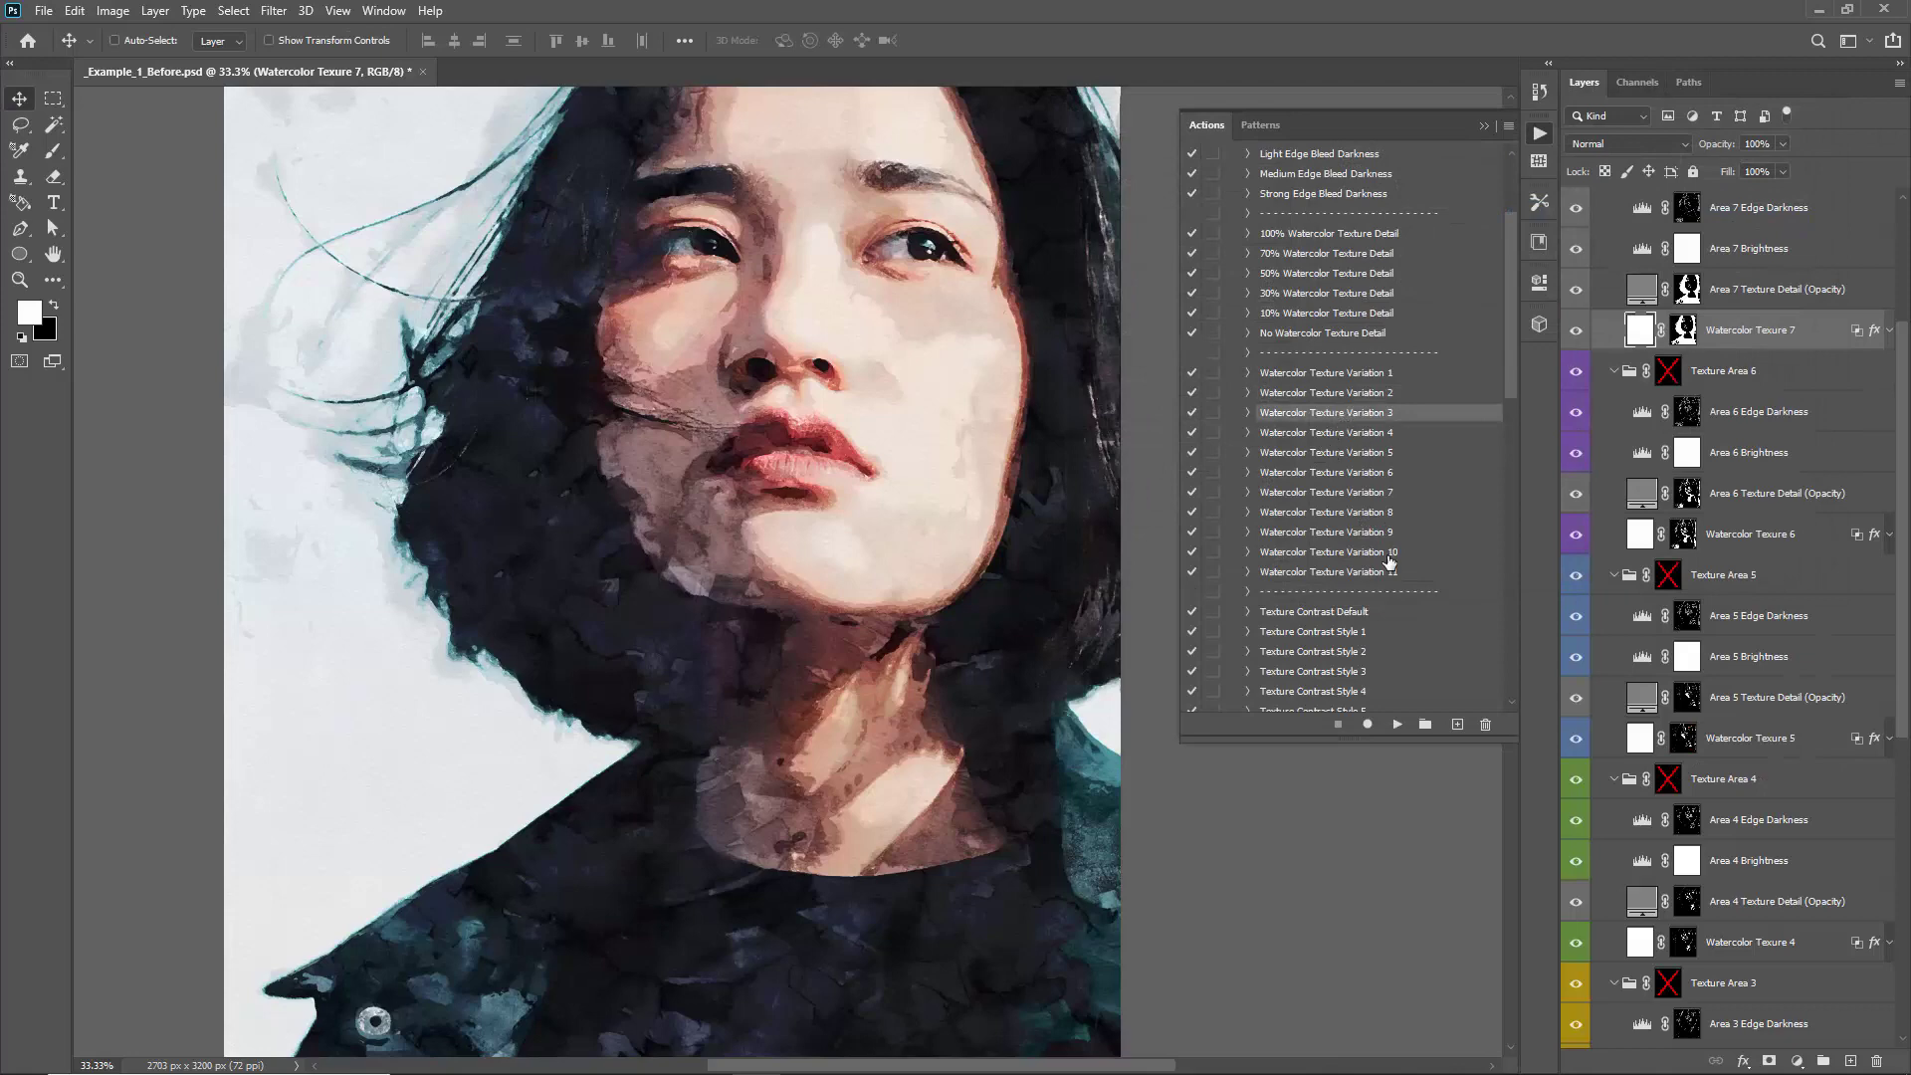
pyautogui.click(1407, 728)
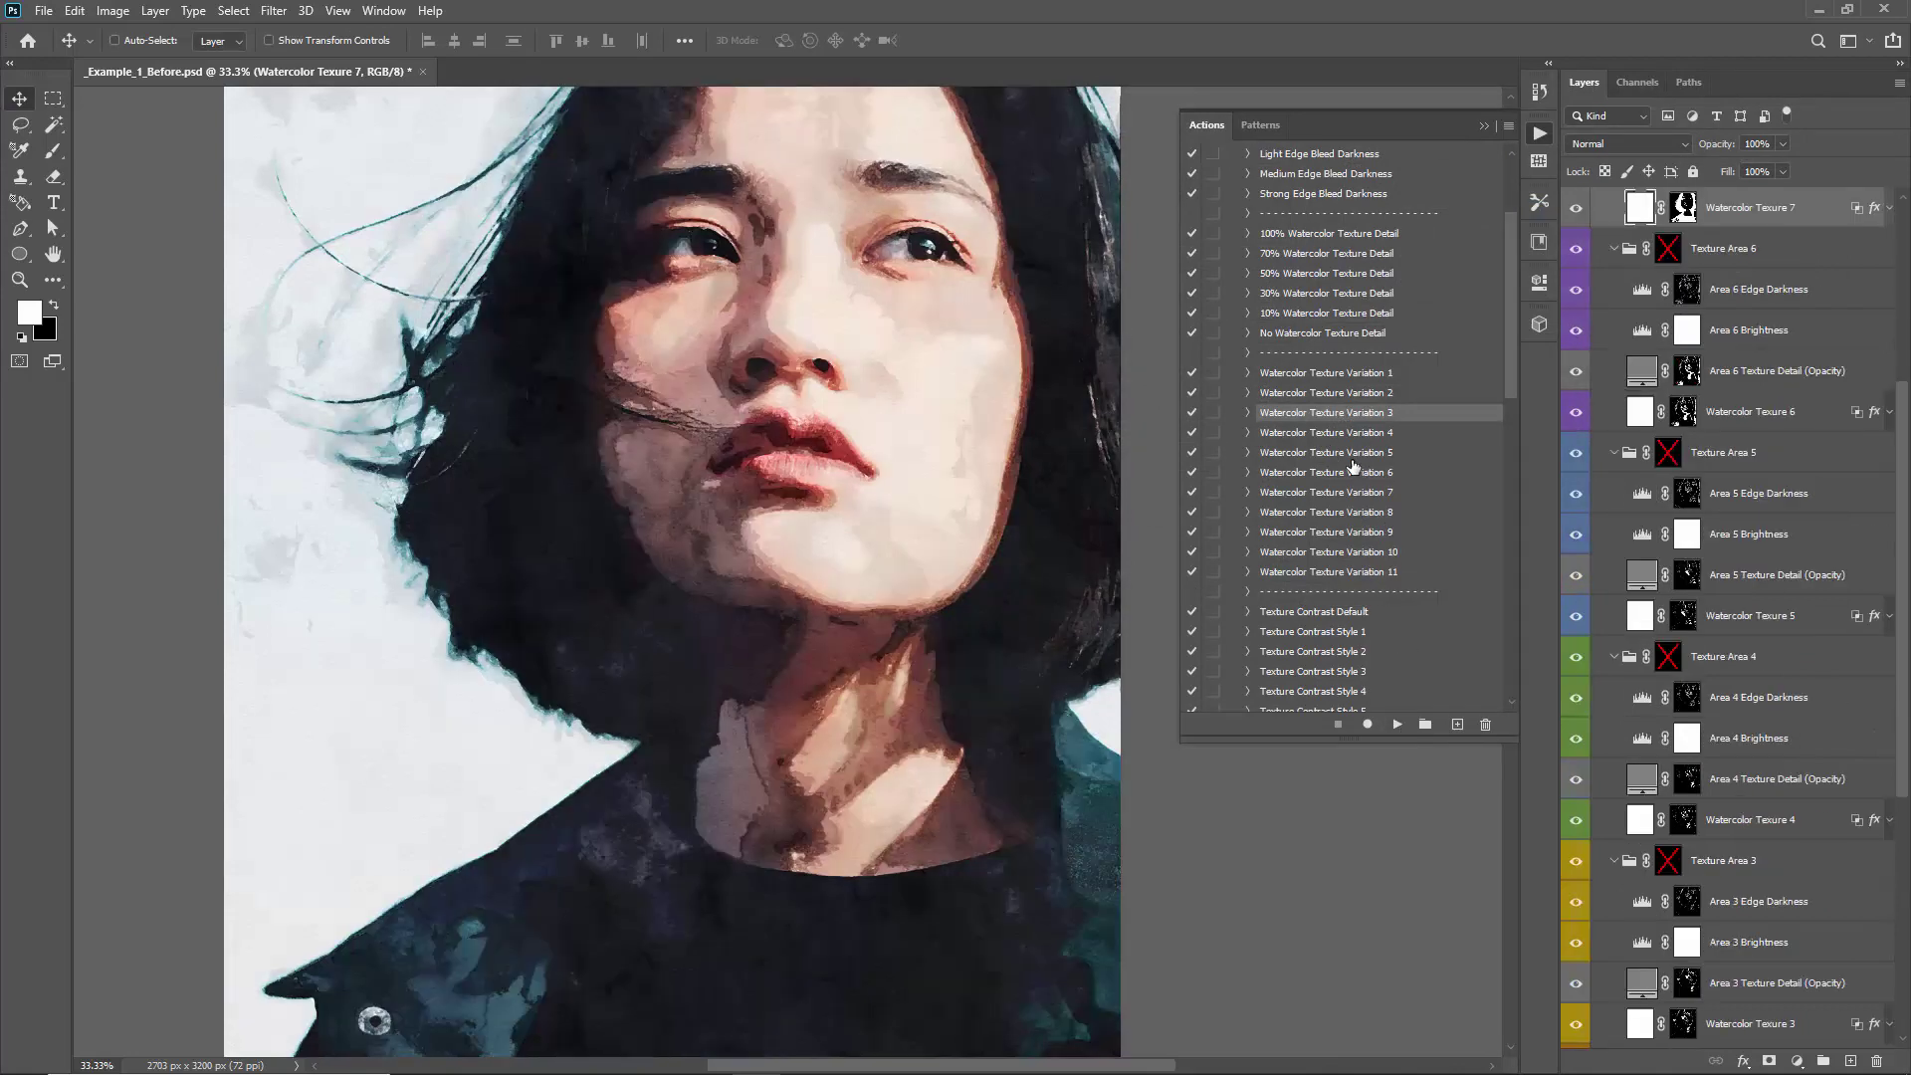
pyautogui.click(1355, 434)
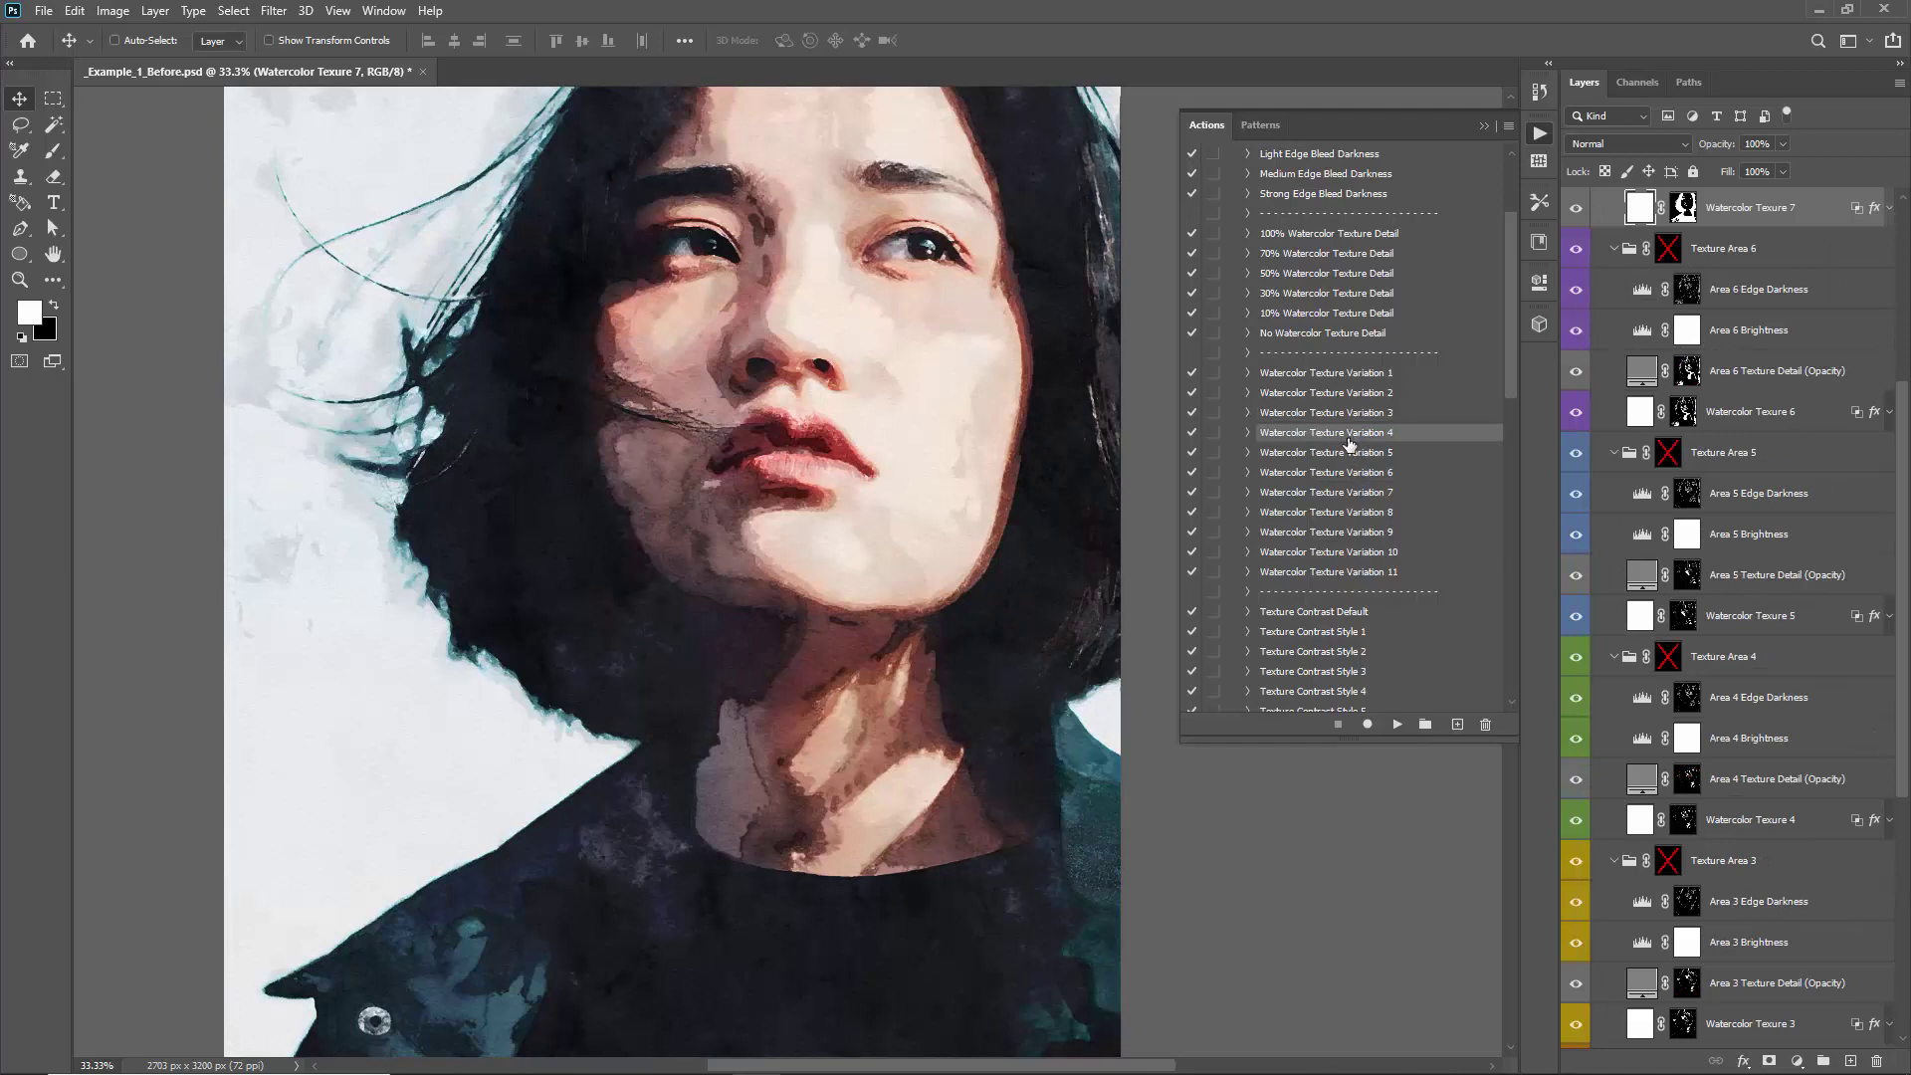
pyautogui.click(1407, 729)
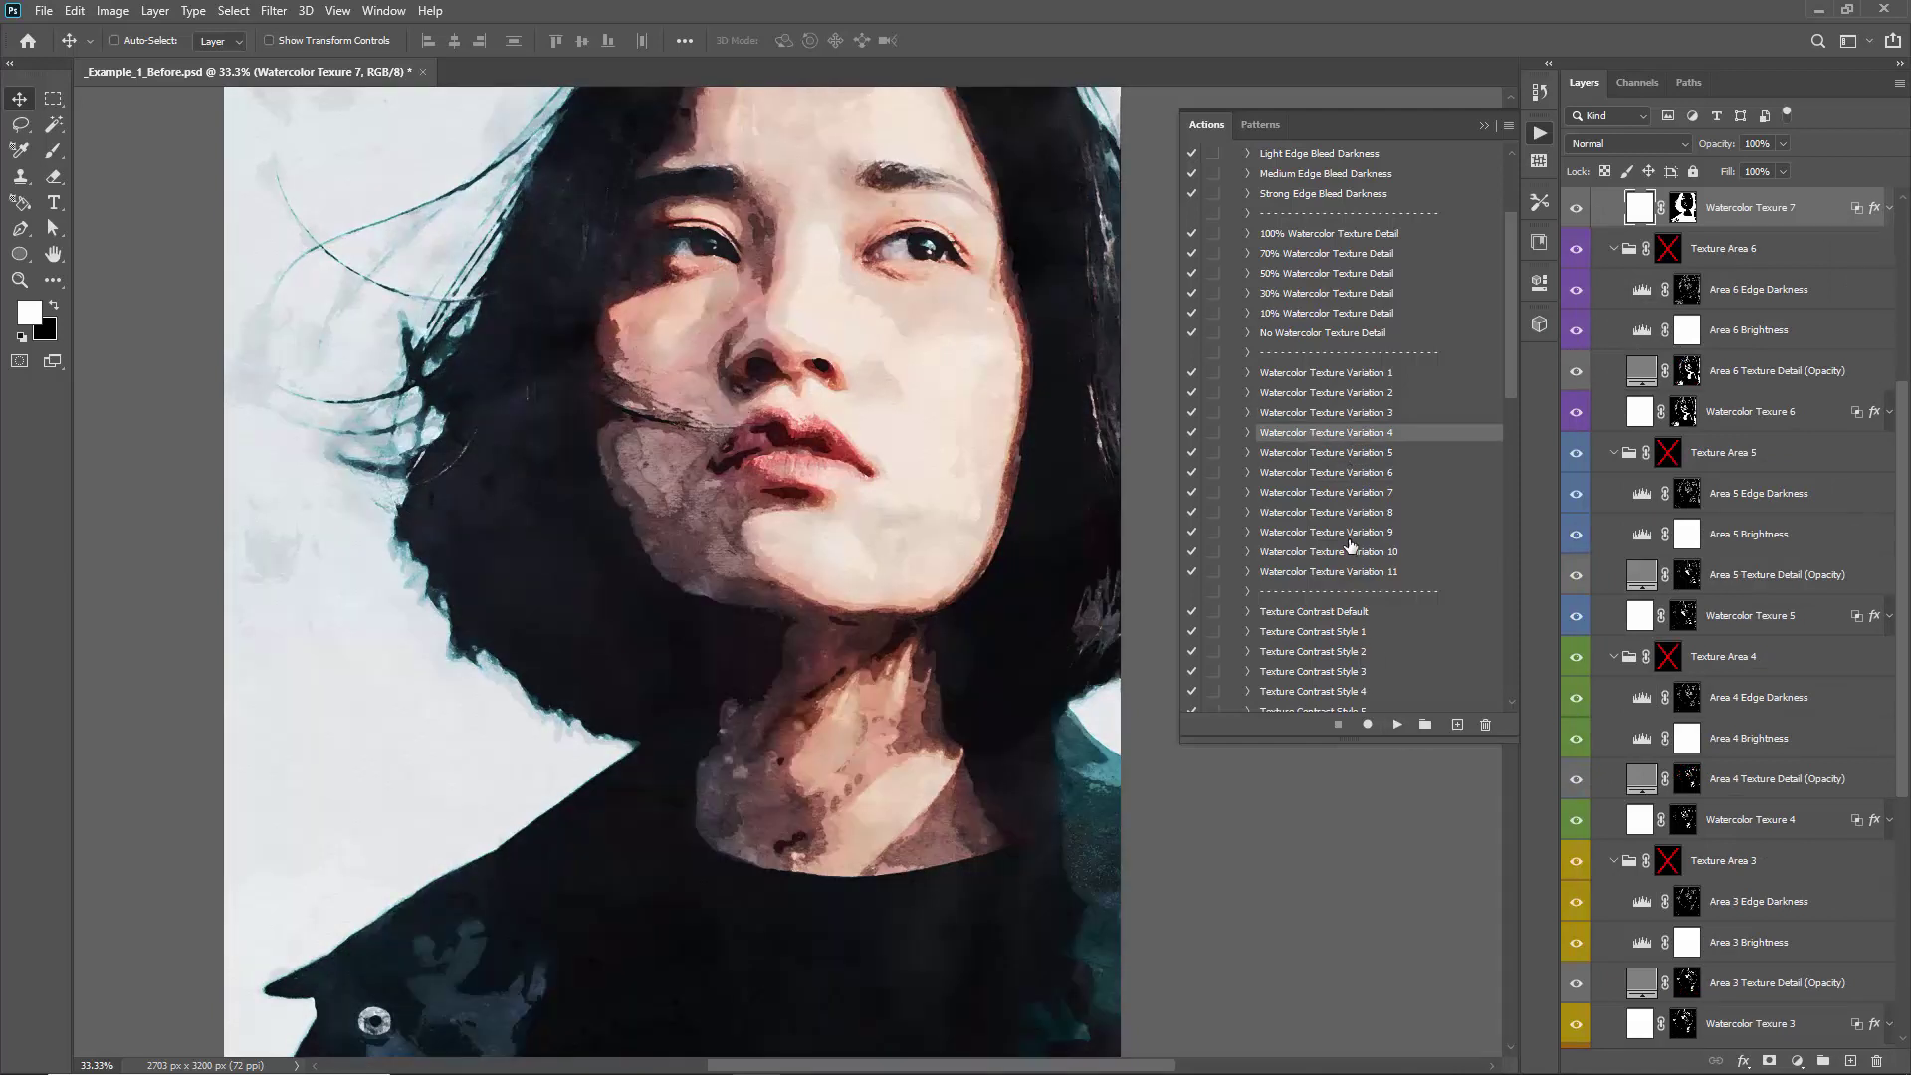
pyautogui.click(1346, 375)
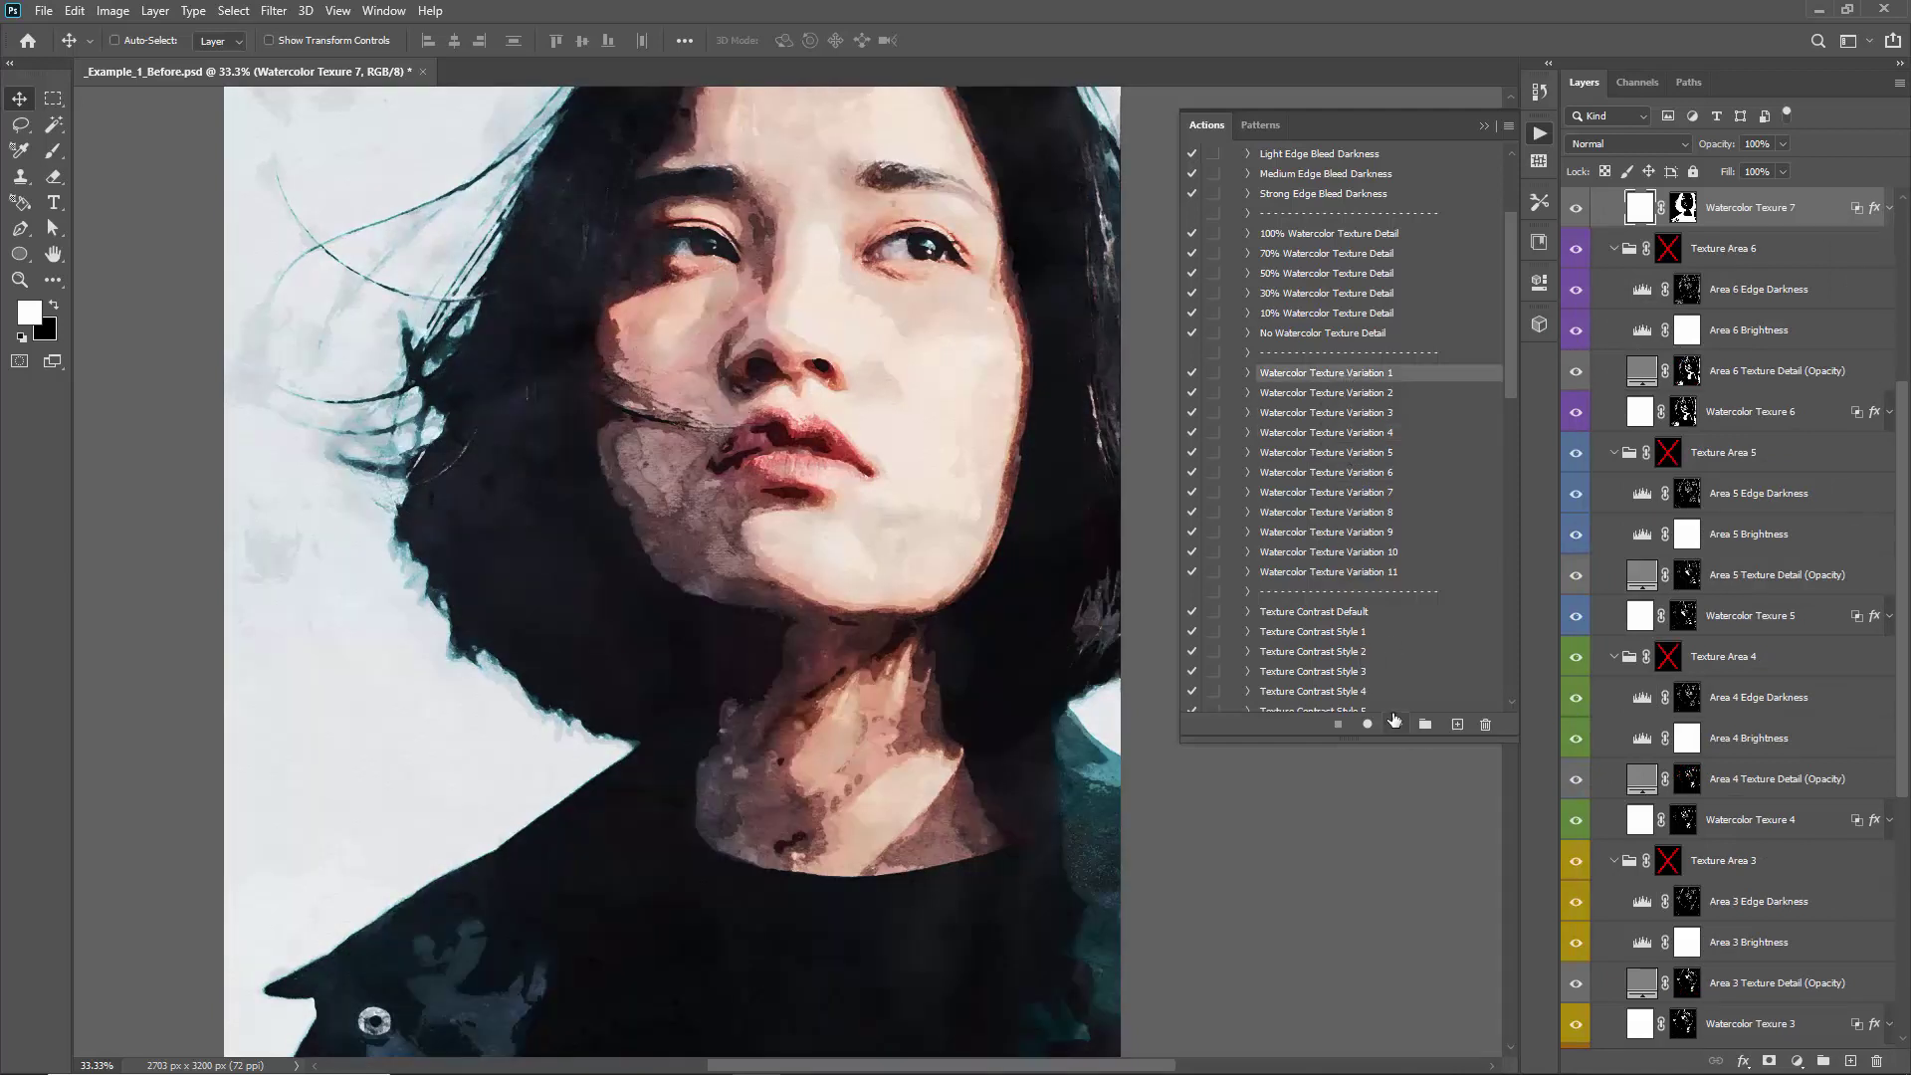
pyautogui.click(1395, 723)
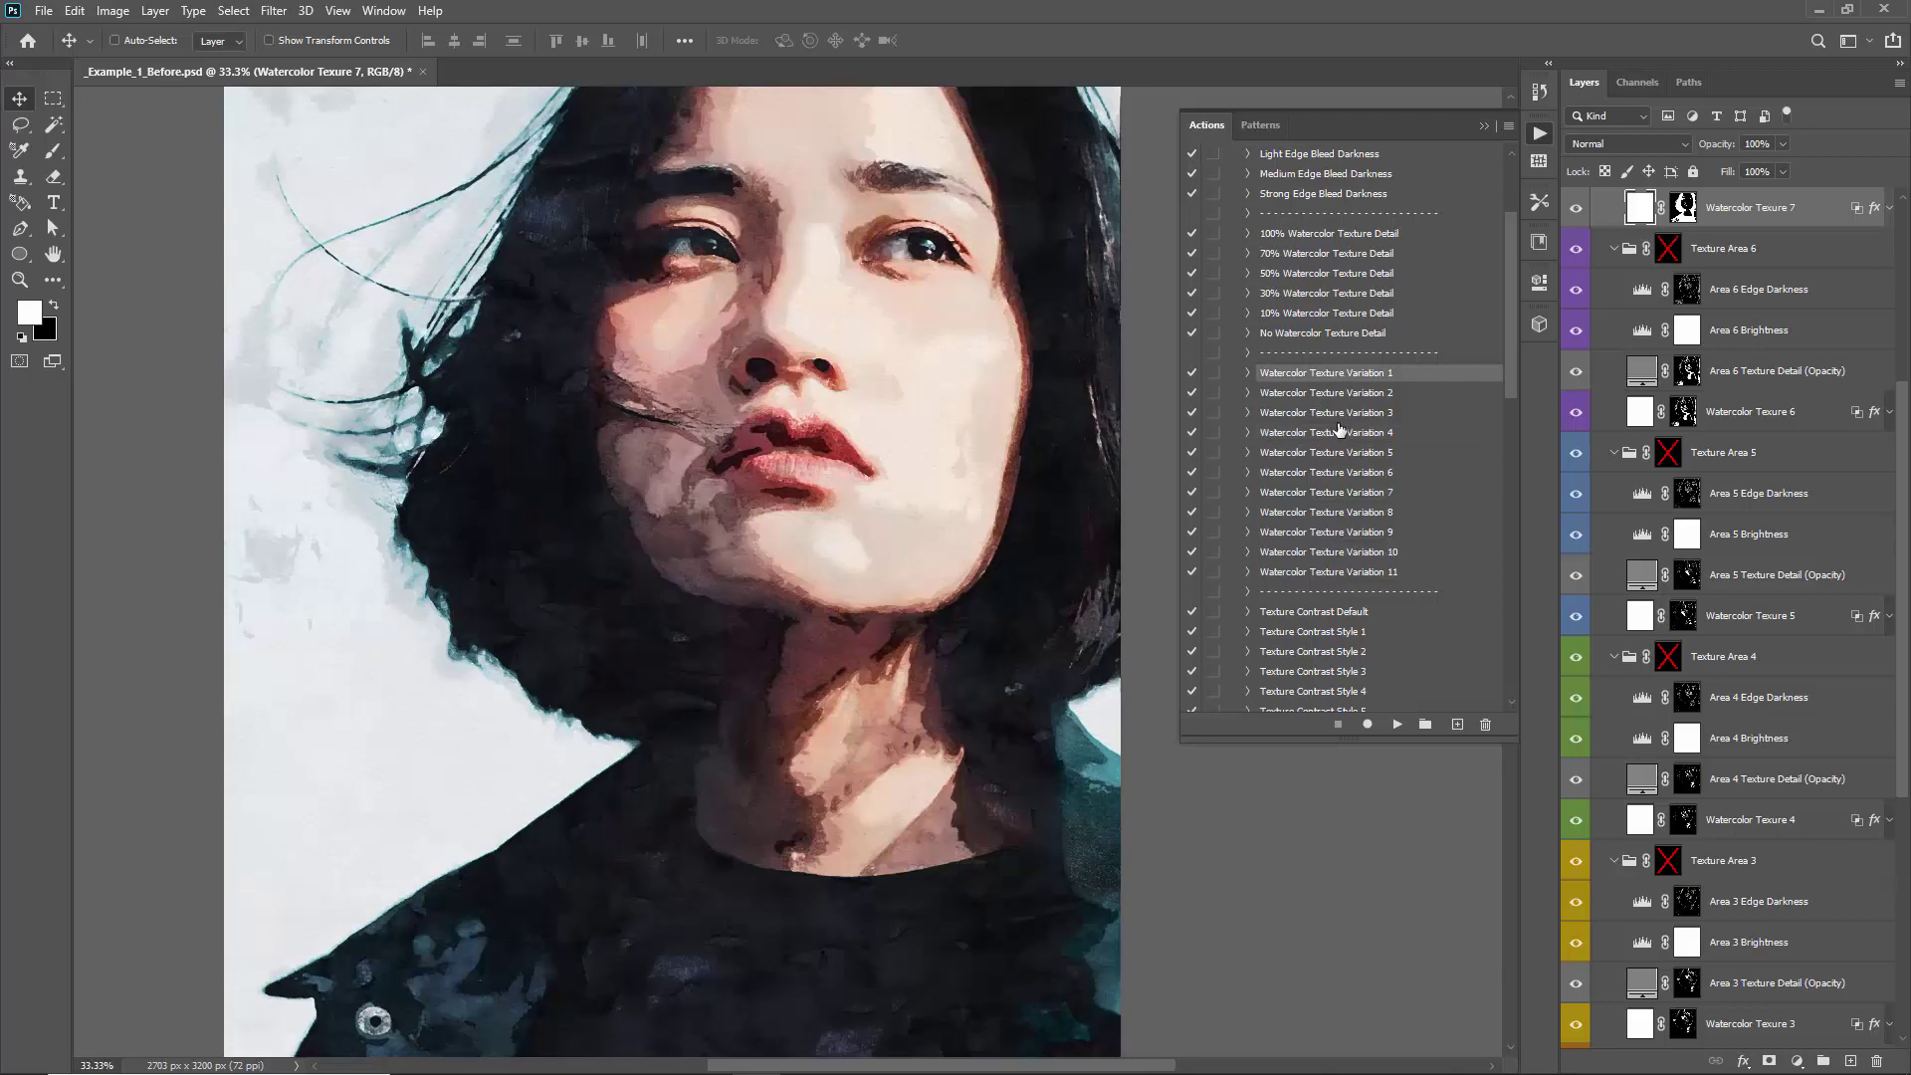
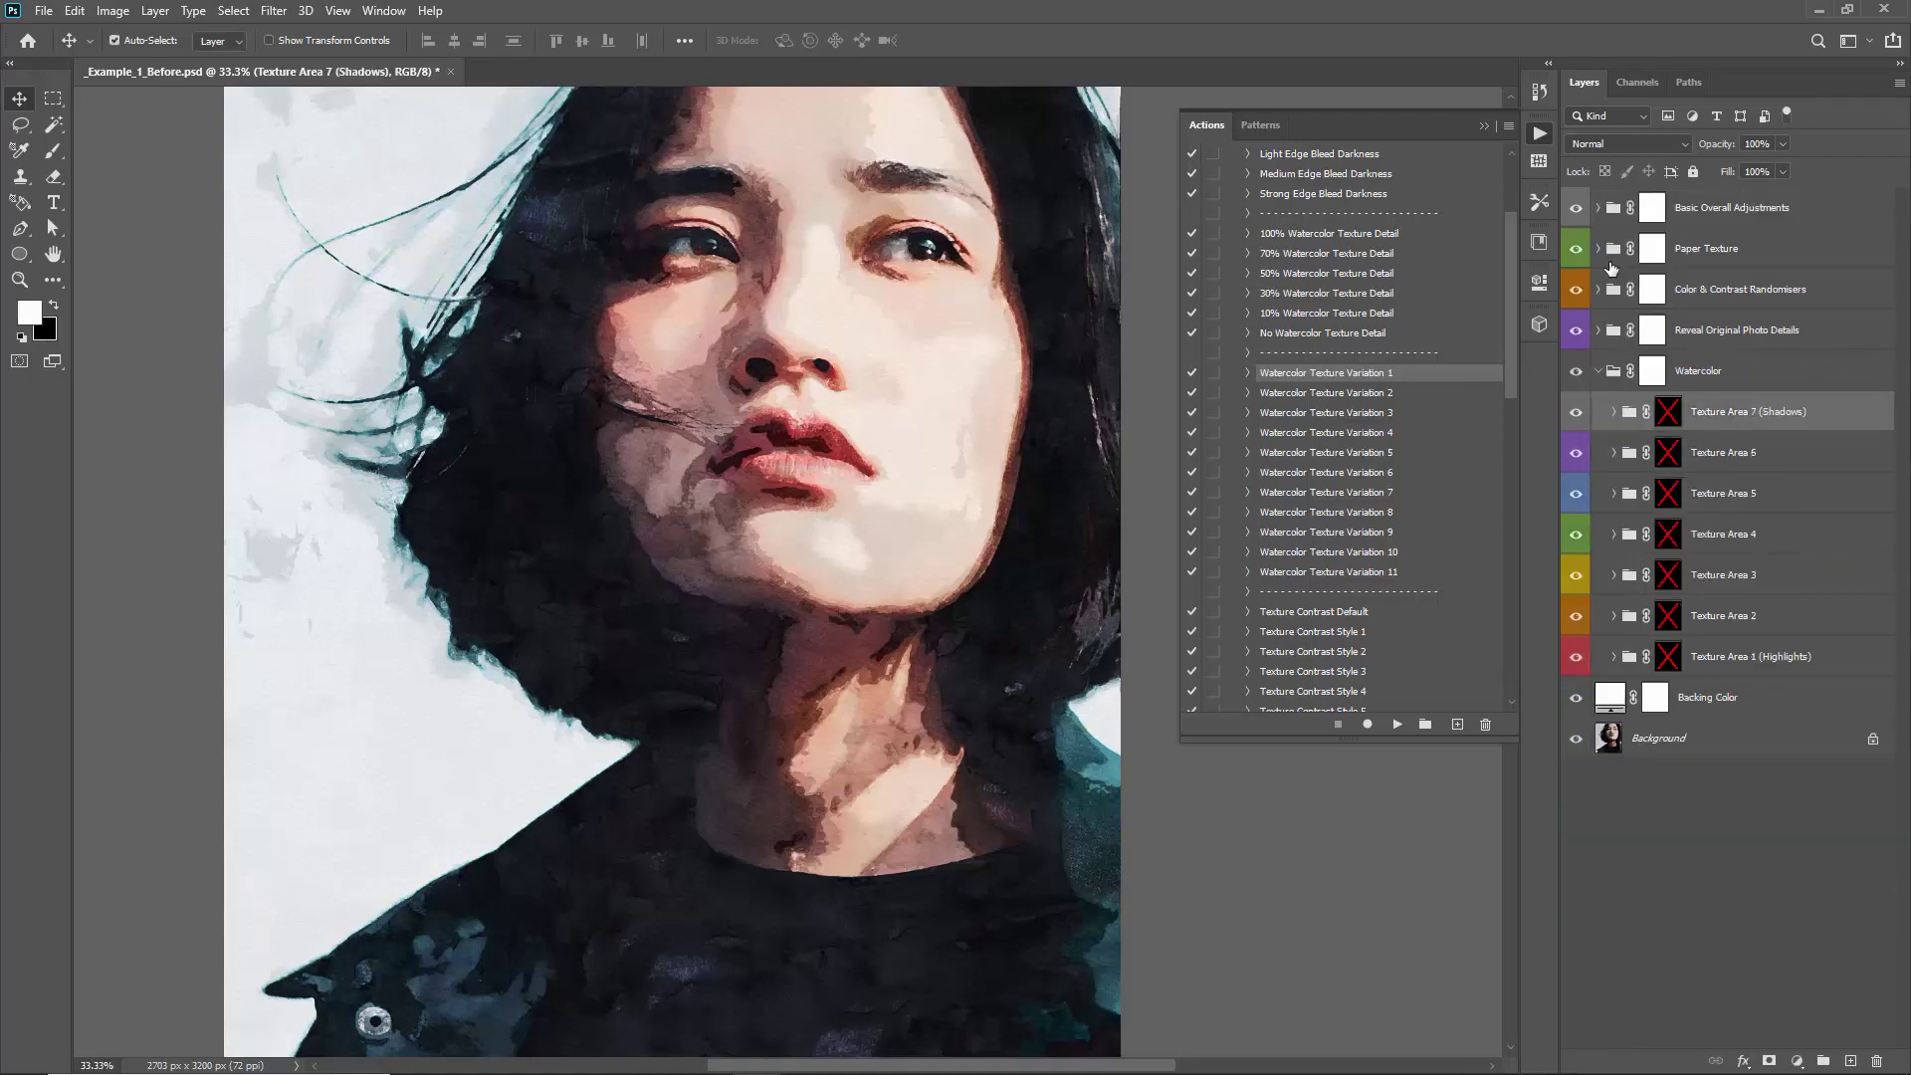
# Run the Texture Contrast Style 1 action, followed by the Texture Contrast Style 2 action
pyautogui.scroll(-3, 1343, 458)
pyautogui.scroll(-3, 1343, 458)
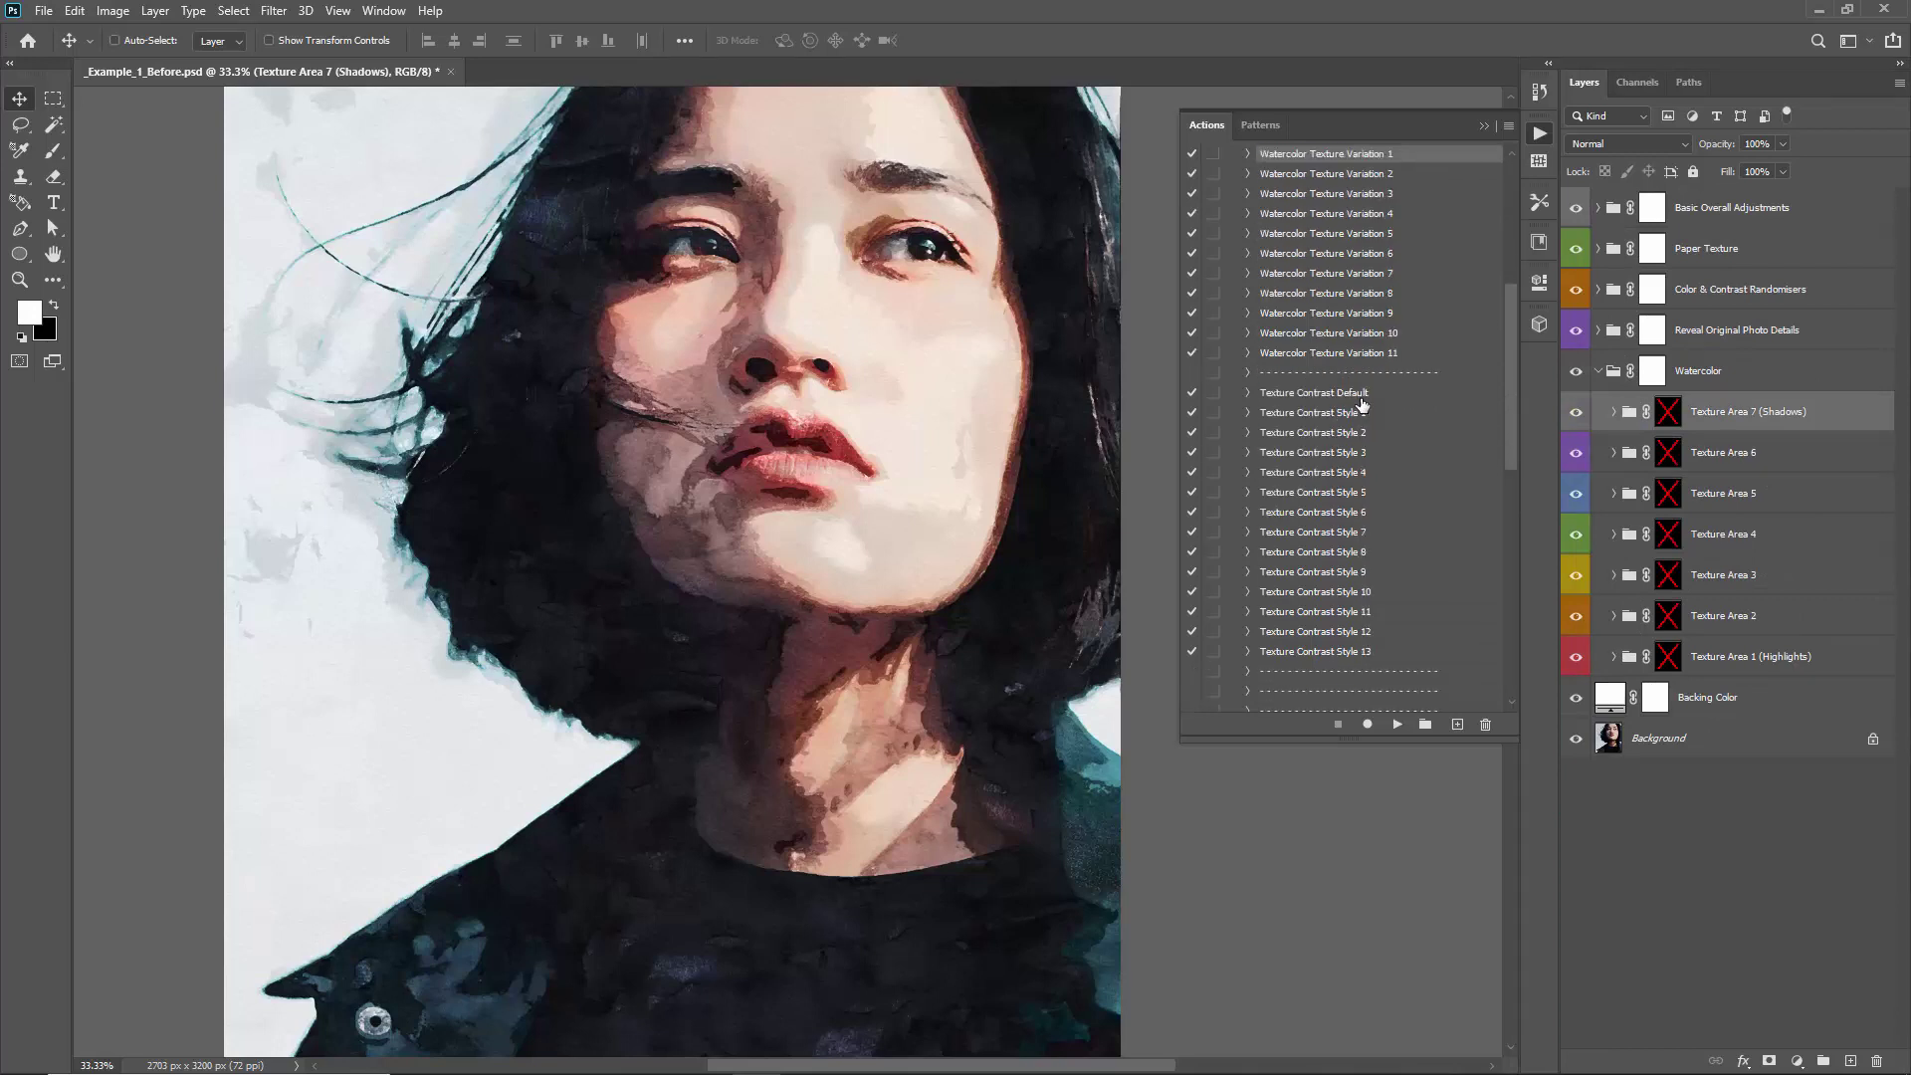
pyautogui.click(1358, 394)
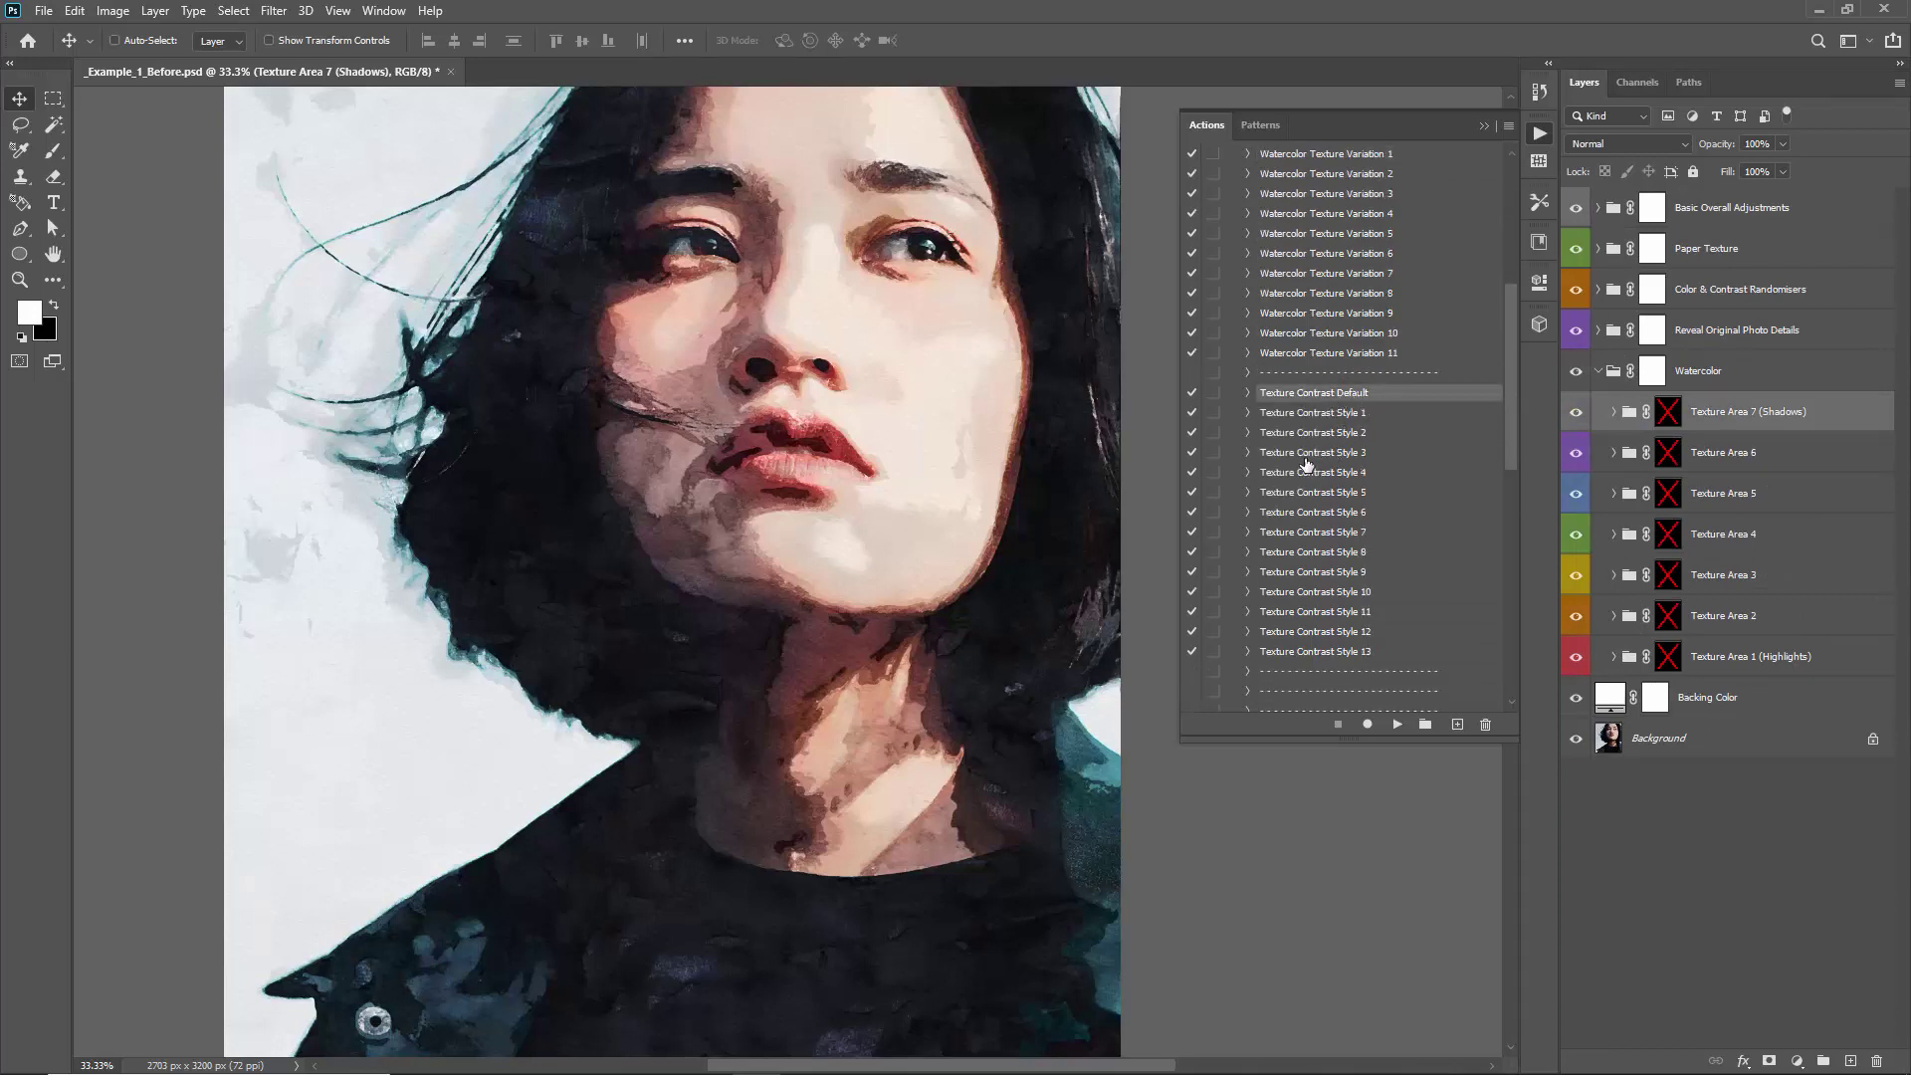
pyautogui.click(1353, 416)
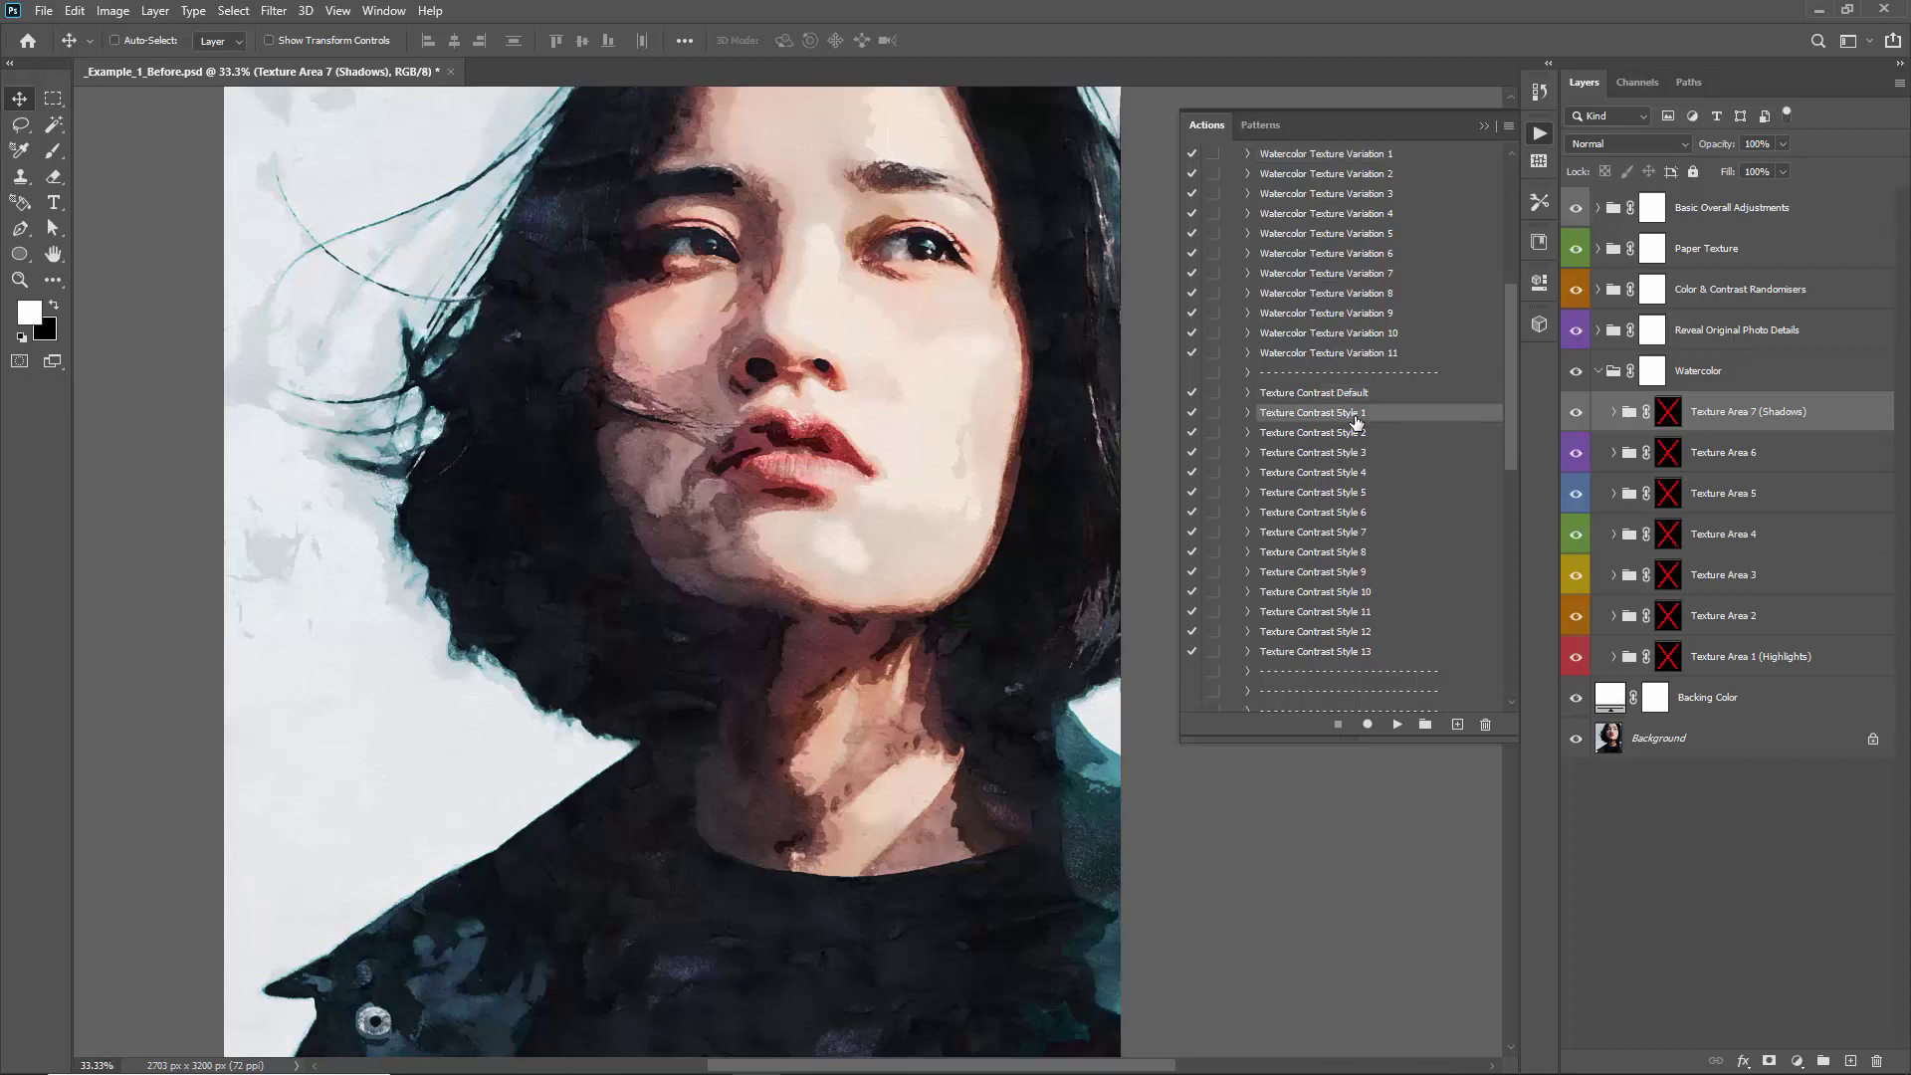
pyautogui.click(1397, 724)
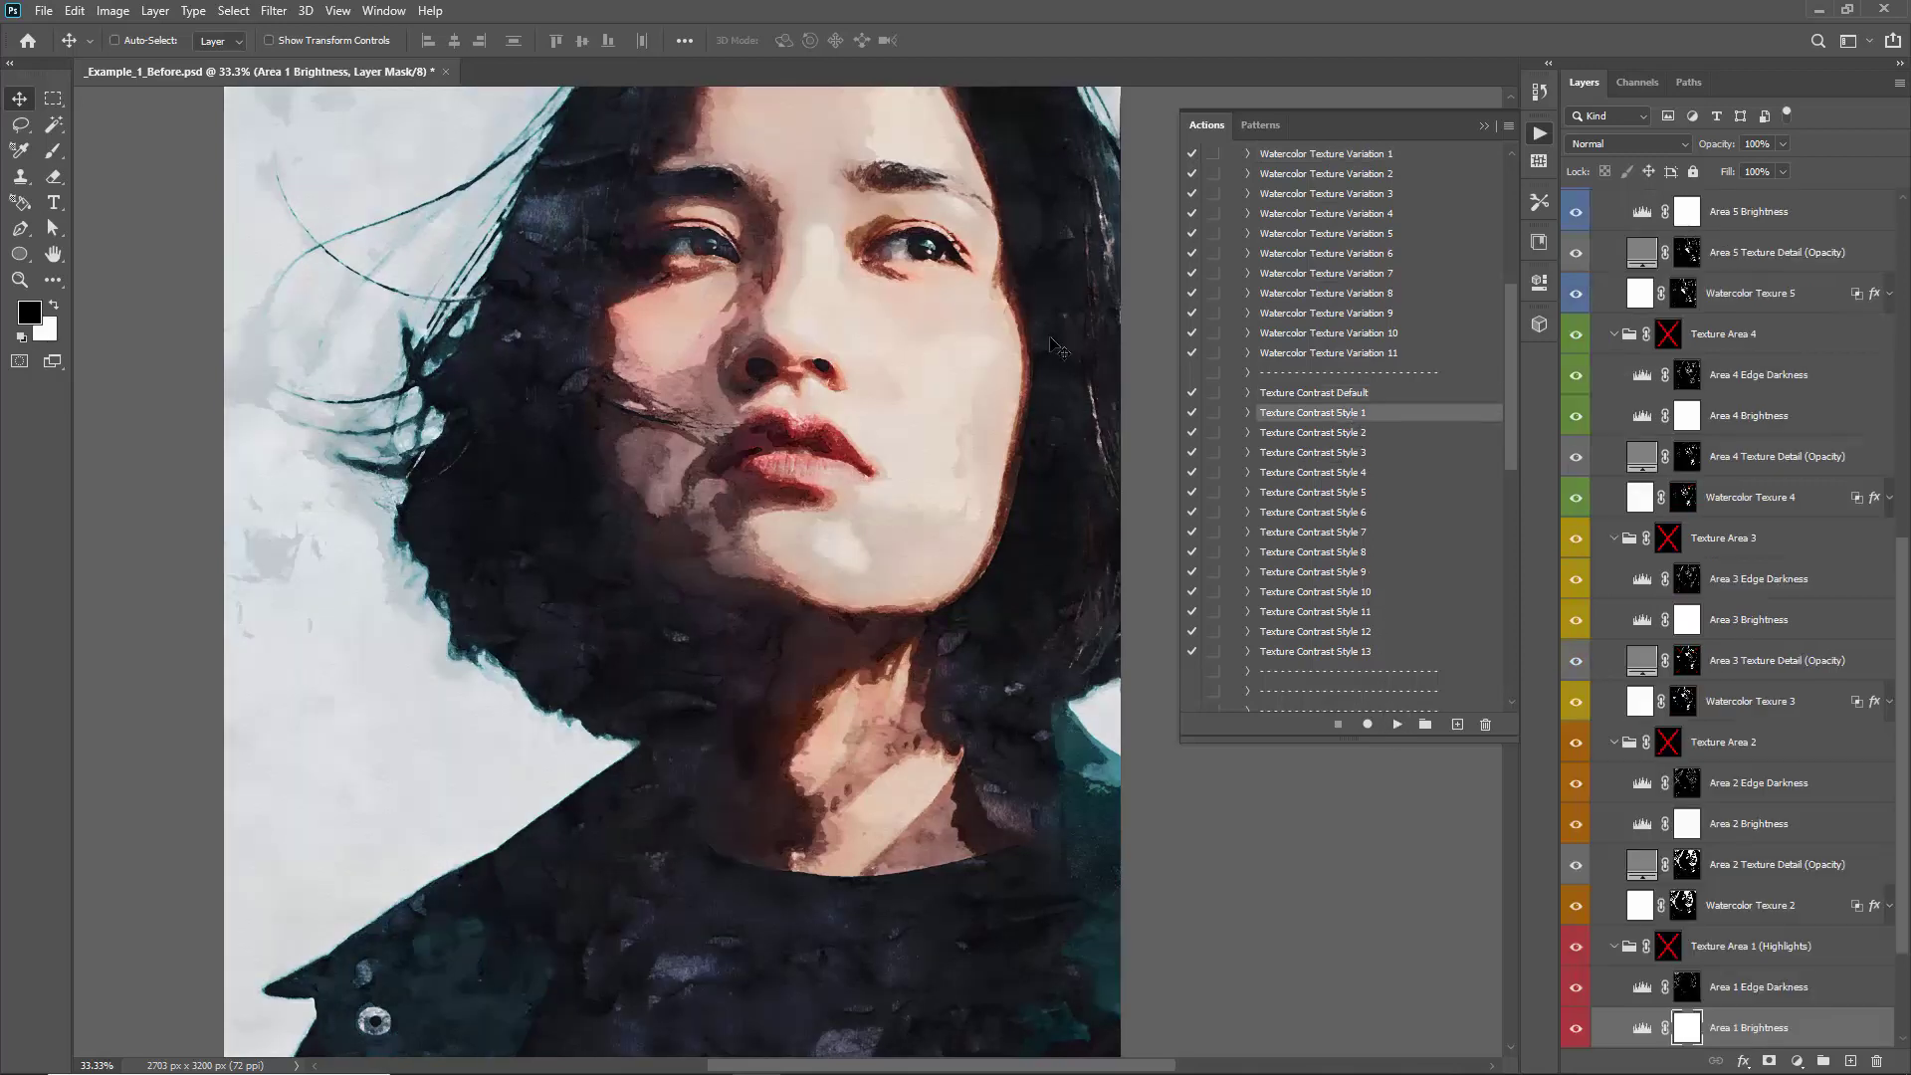
pyautogui.click(1353, 448)
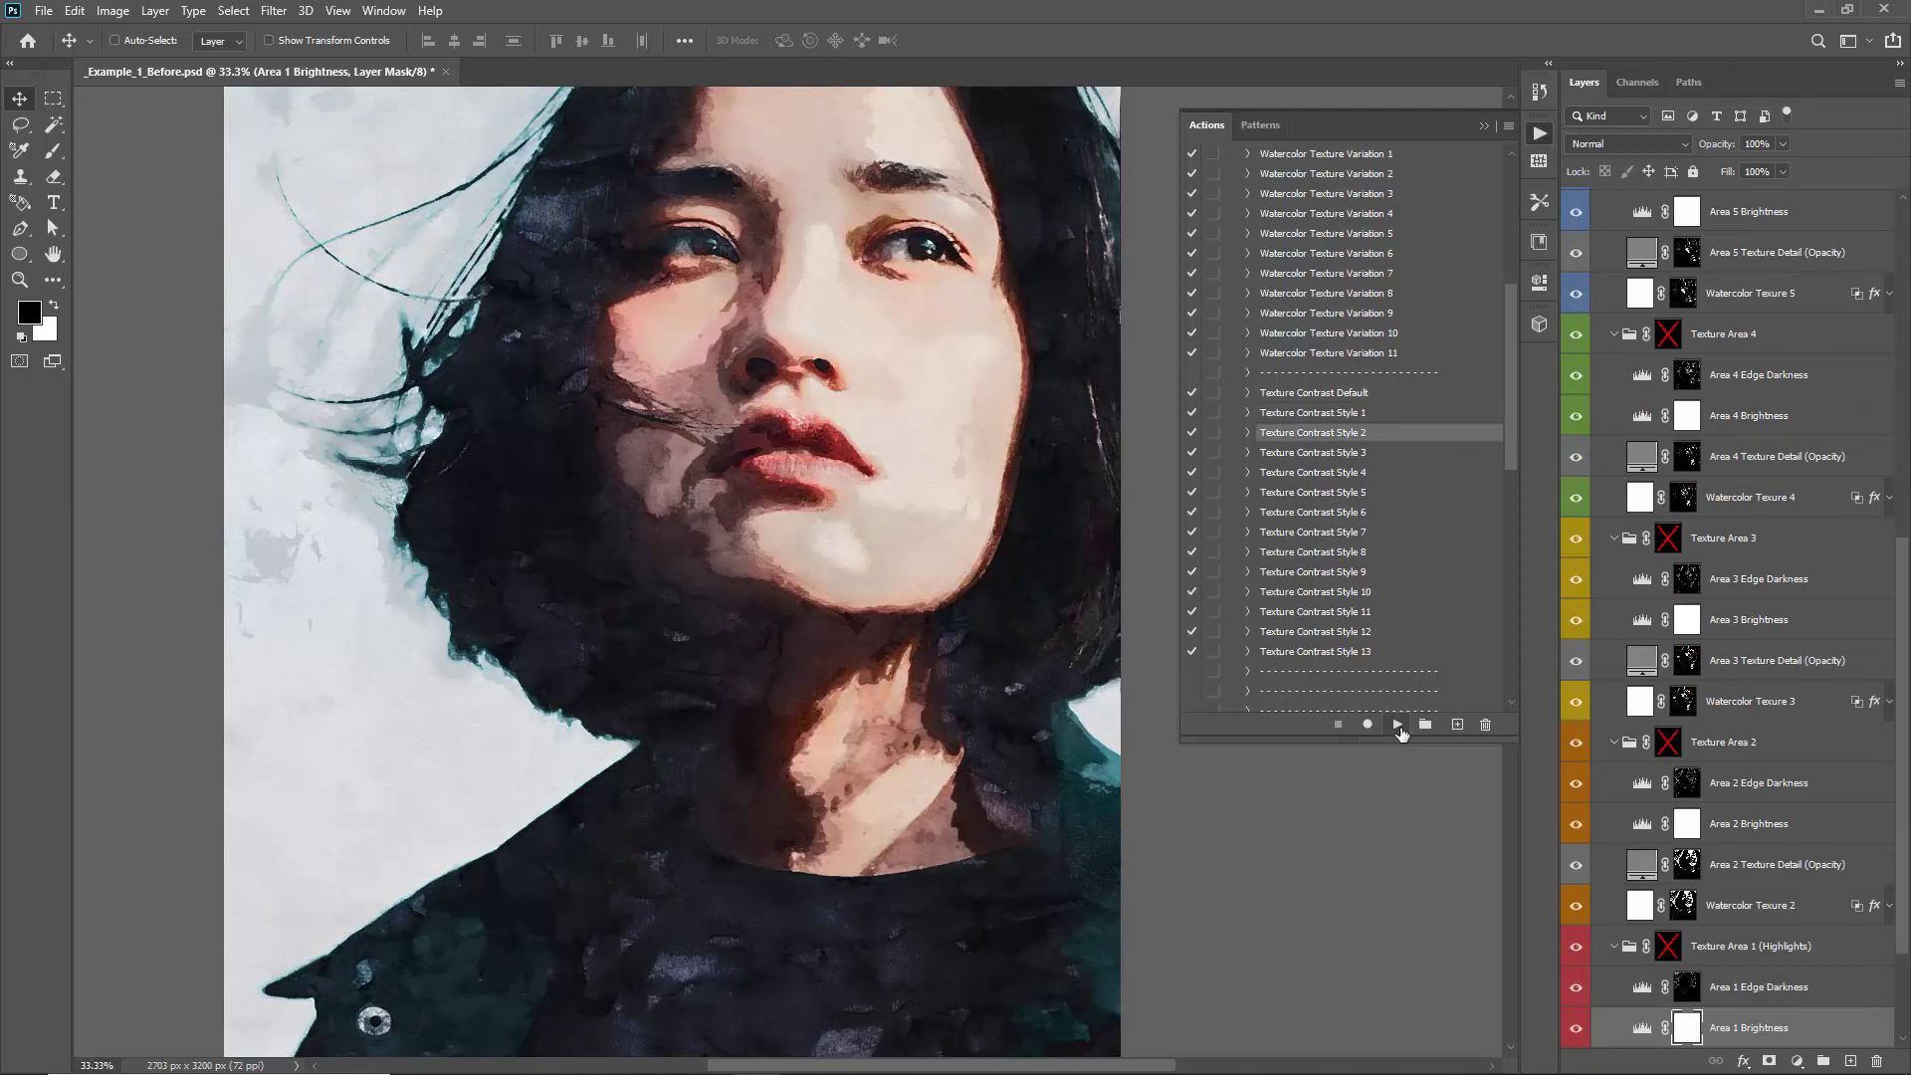
pyautogui.click(1397, 726)
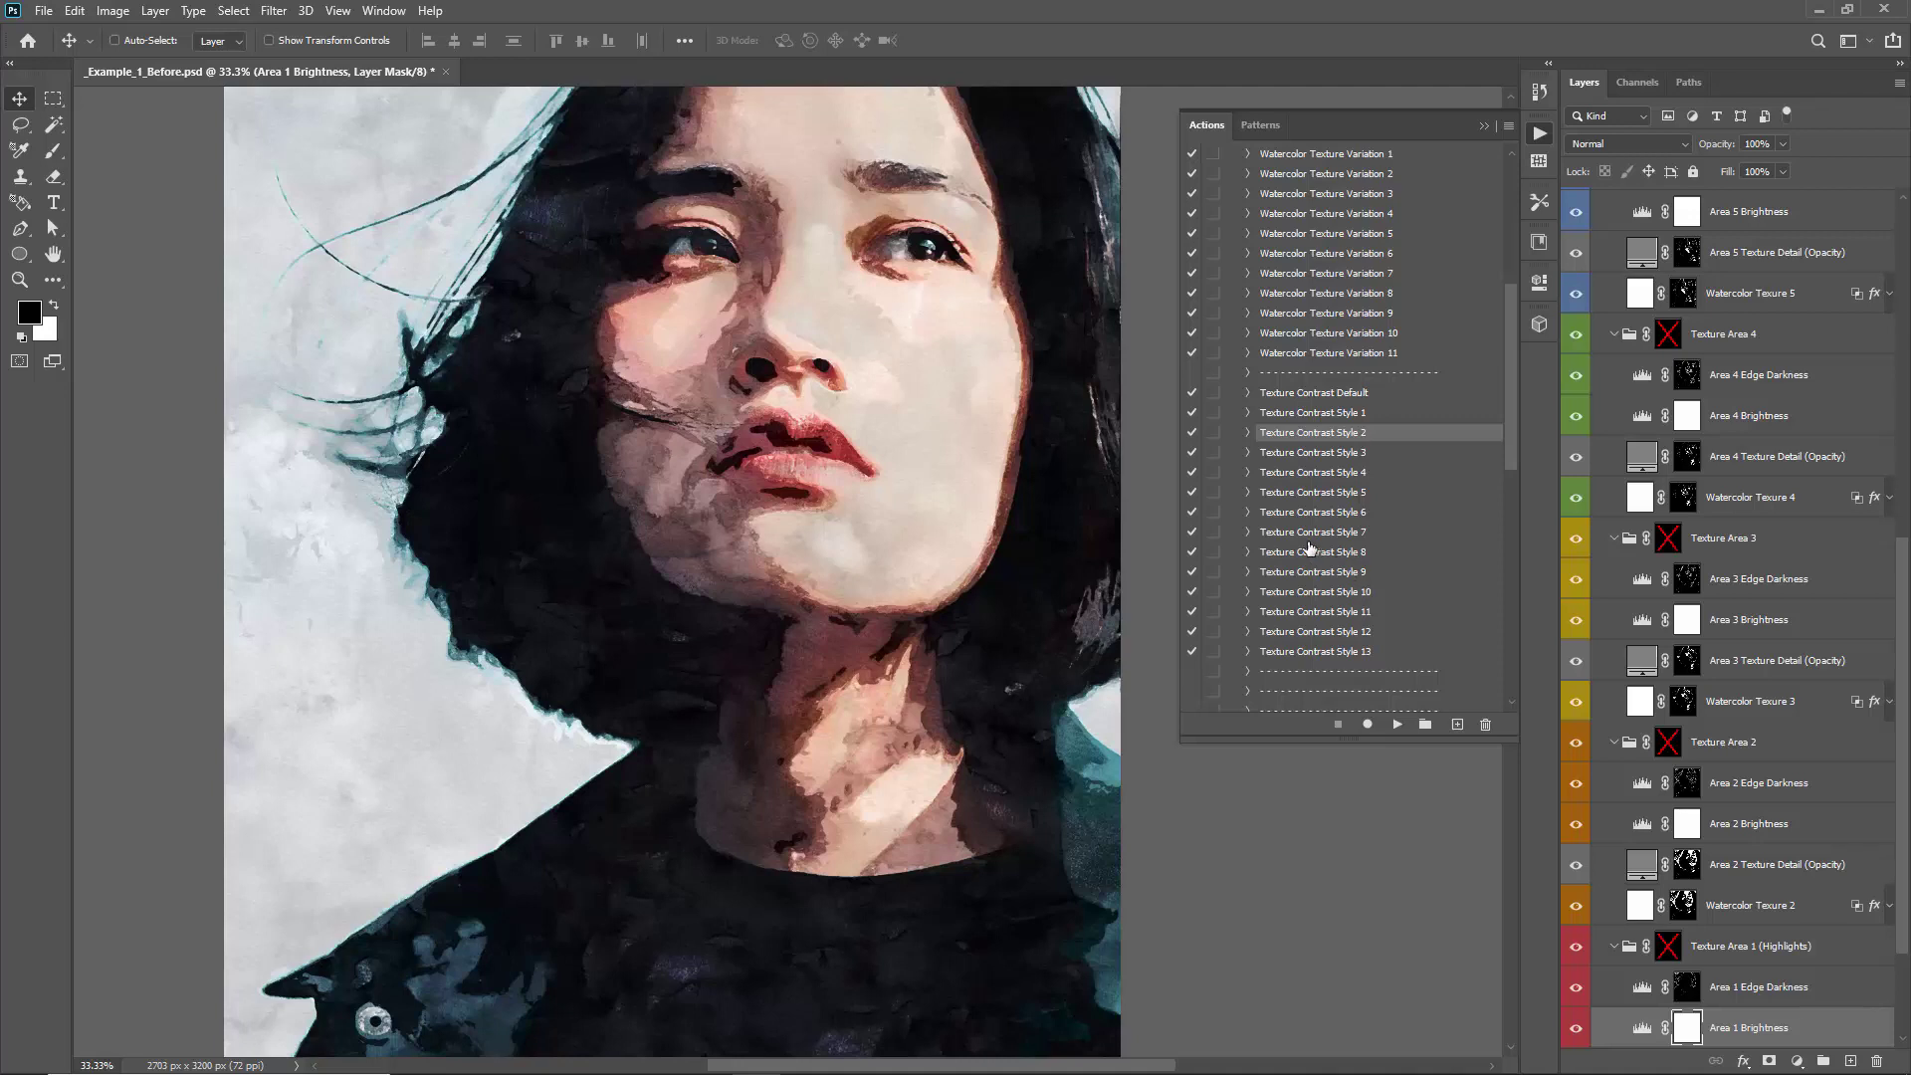
# Select the Create Watercolor Bleed Layers action without running it, and collapse all the texture area groups
pyautogui.scroll(3, 1327, 486)
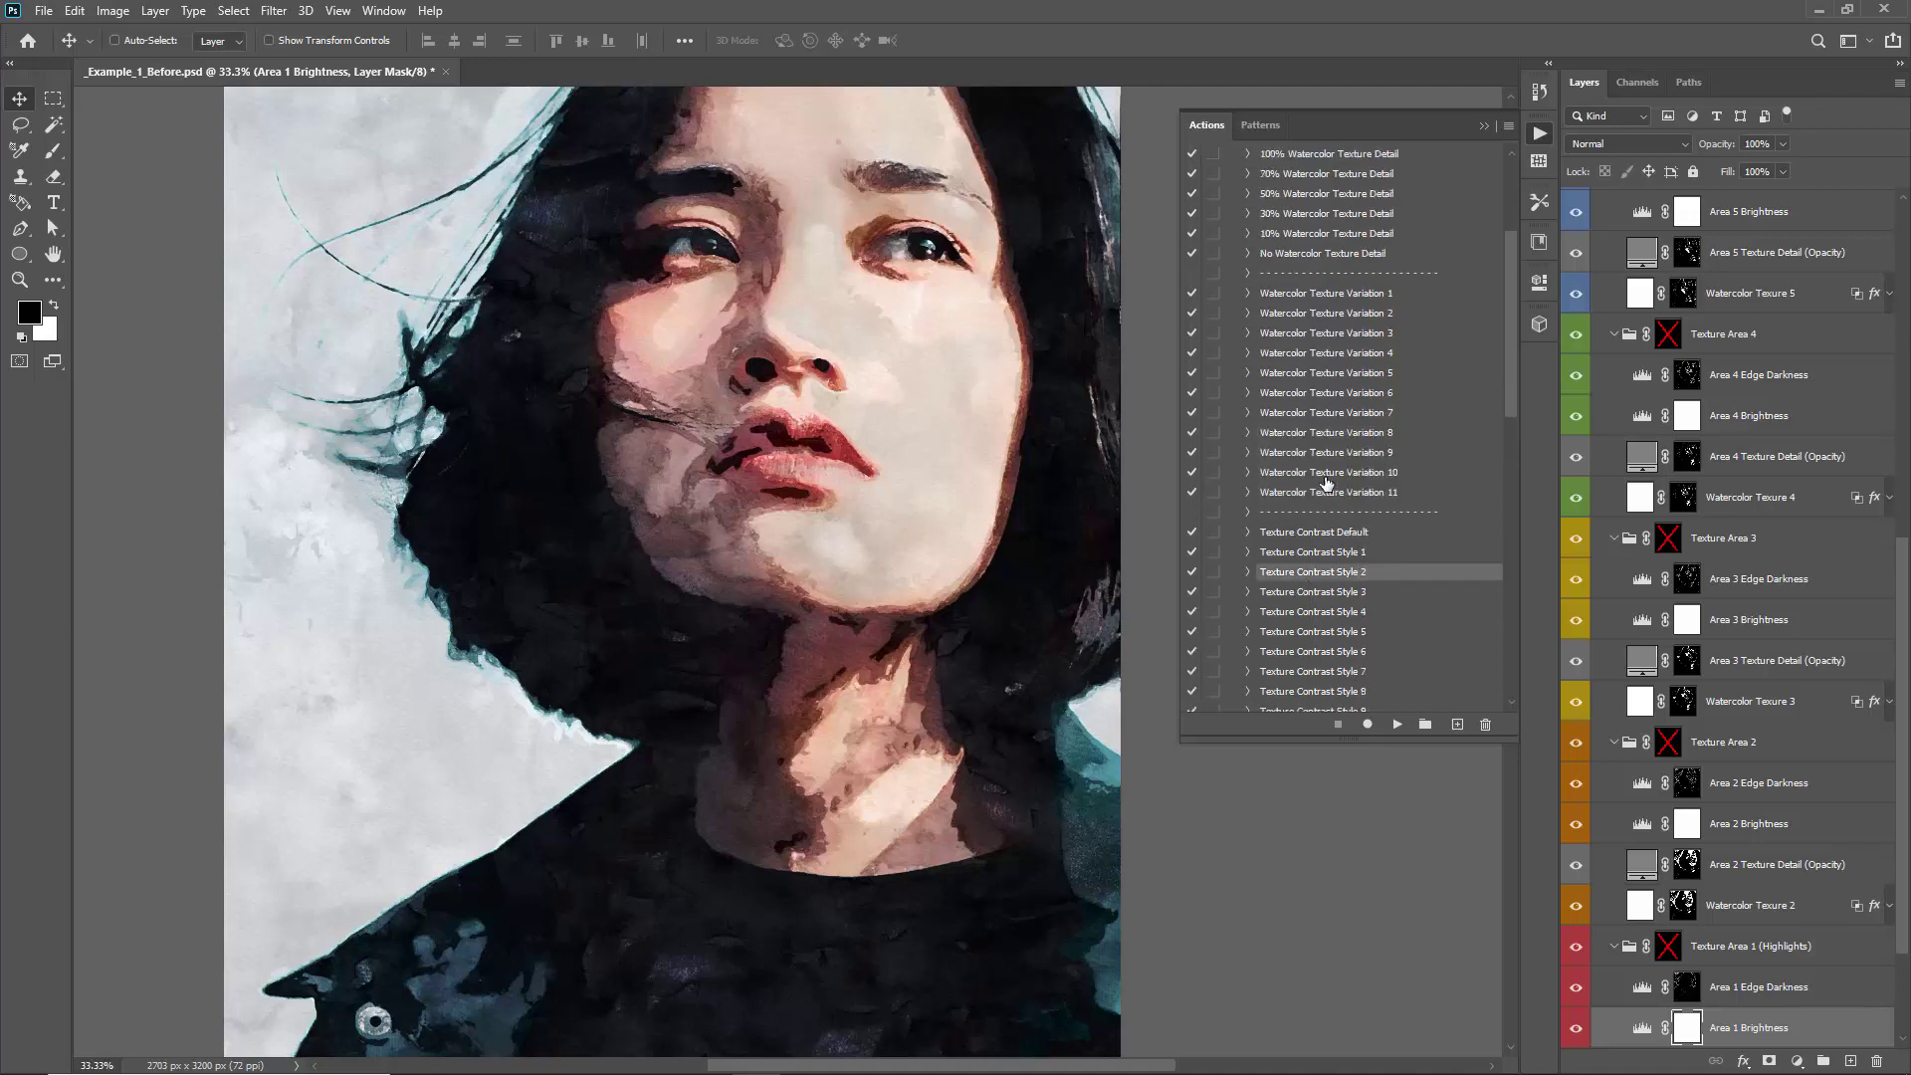
pyautogui.scroll(4, 1327, 484)
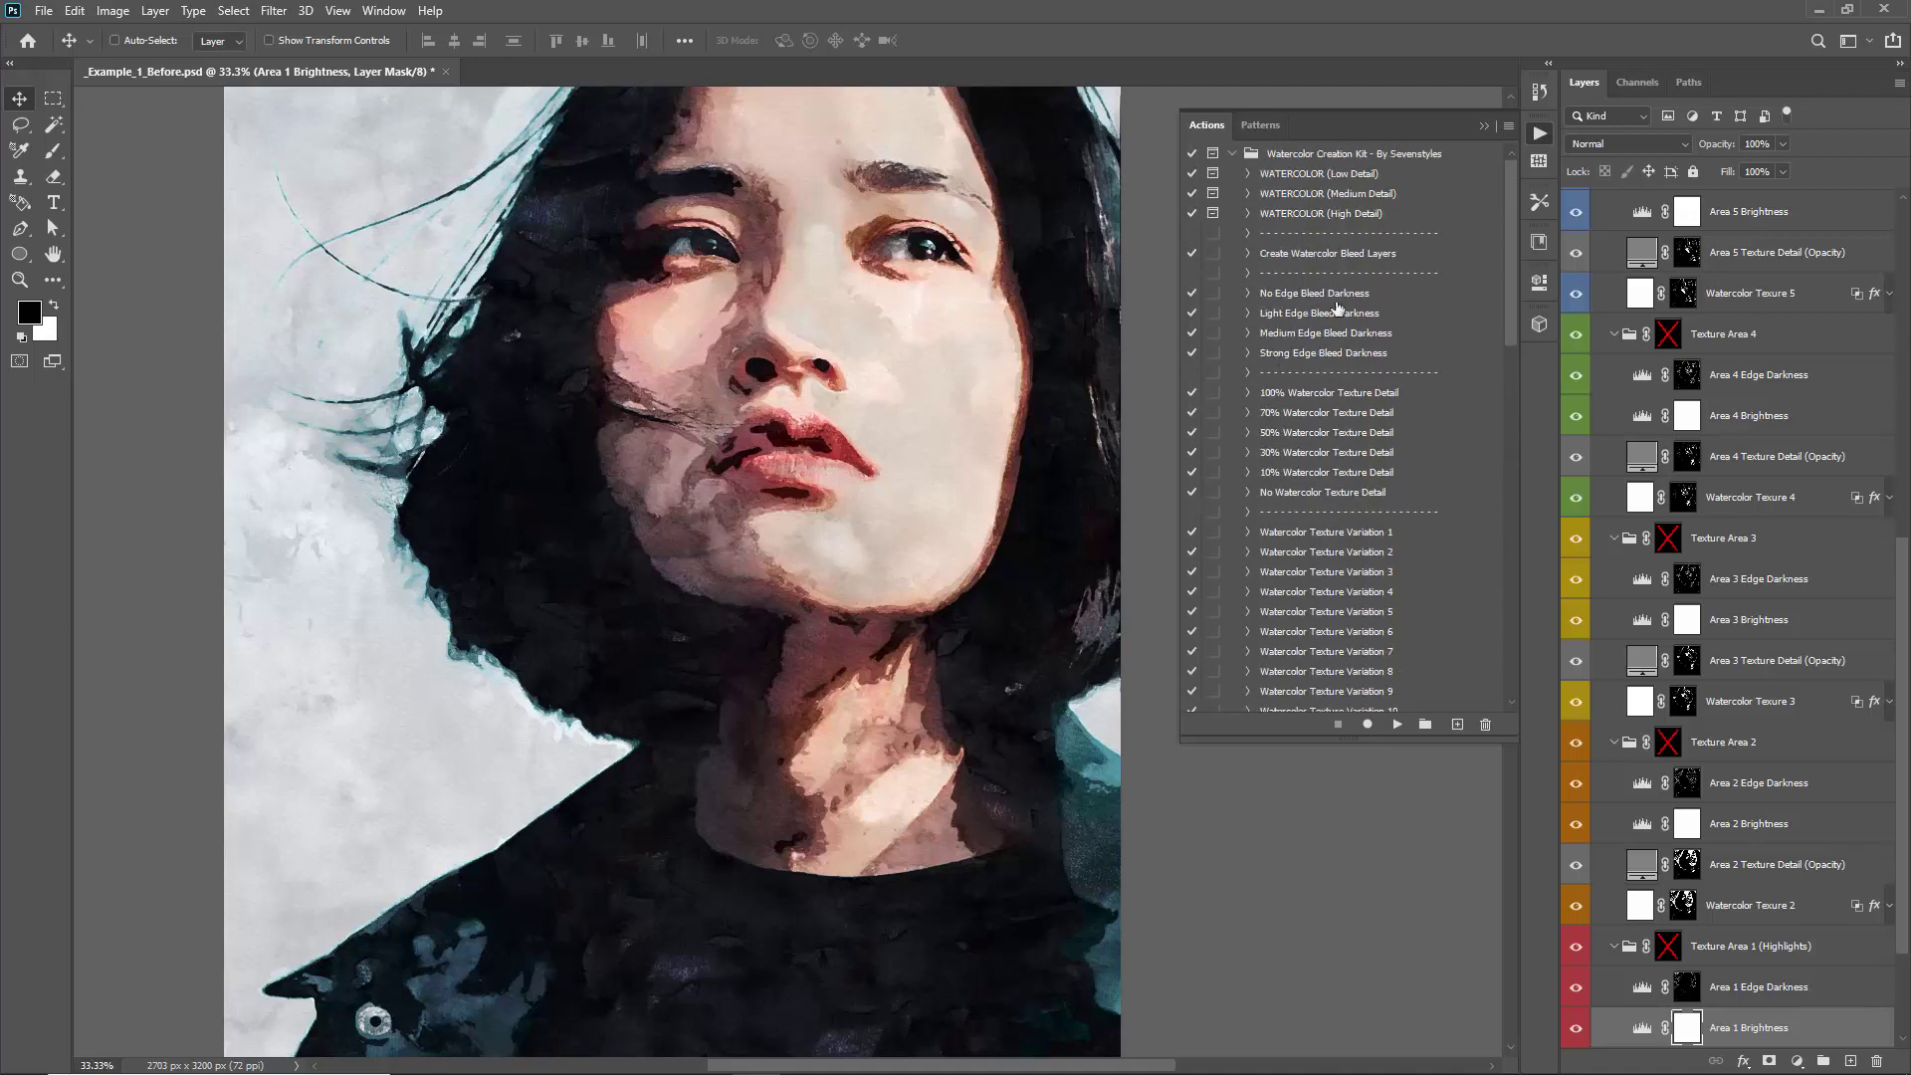
pyautogui.click(1308, 256)
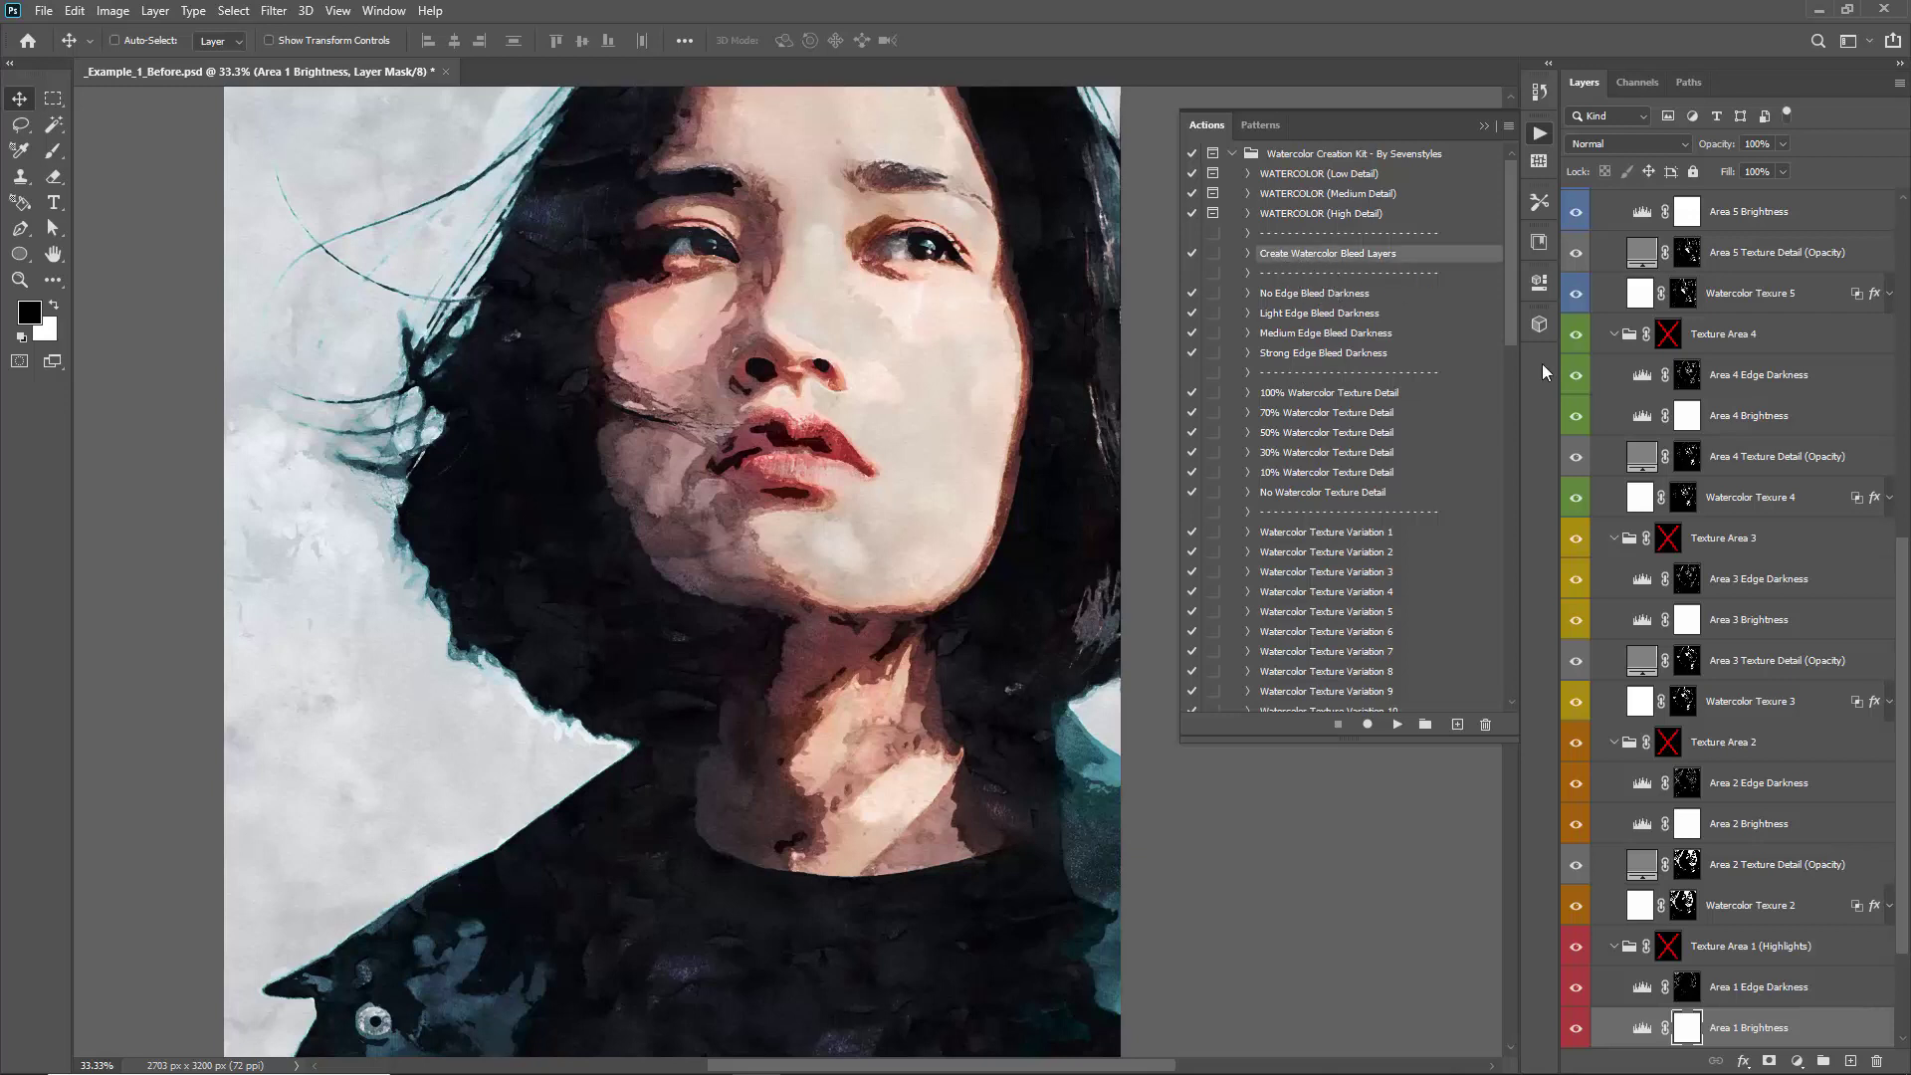
pyautogui.press('ctrl')
pyautogui.keyDown('ctrl'); pyautogui.click(1614, 339); pyautogui.keyUp('ctrl')
pyautogui.click(1483, 126)
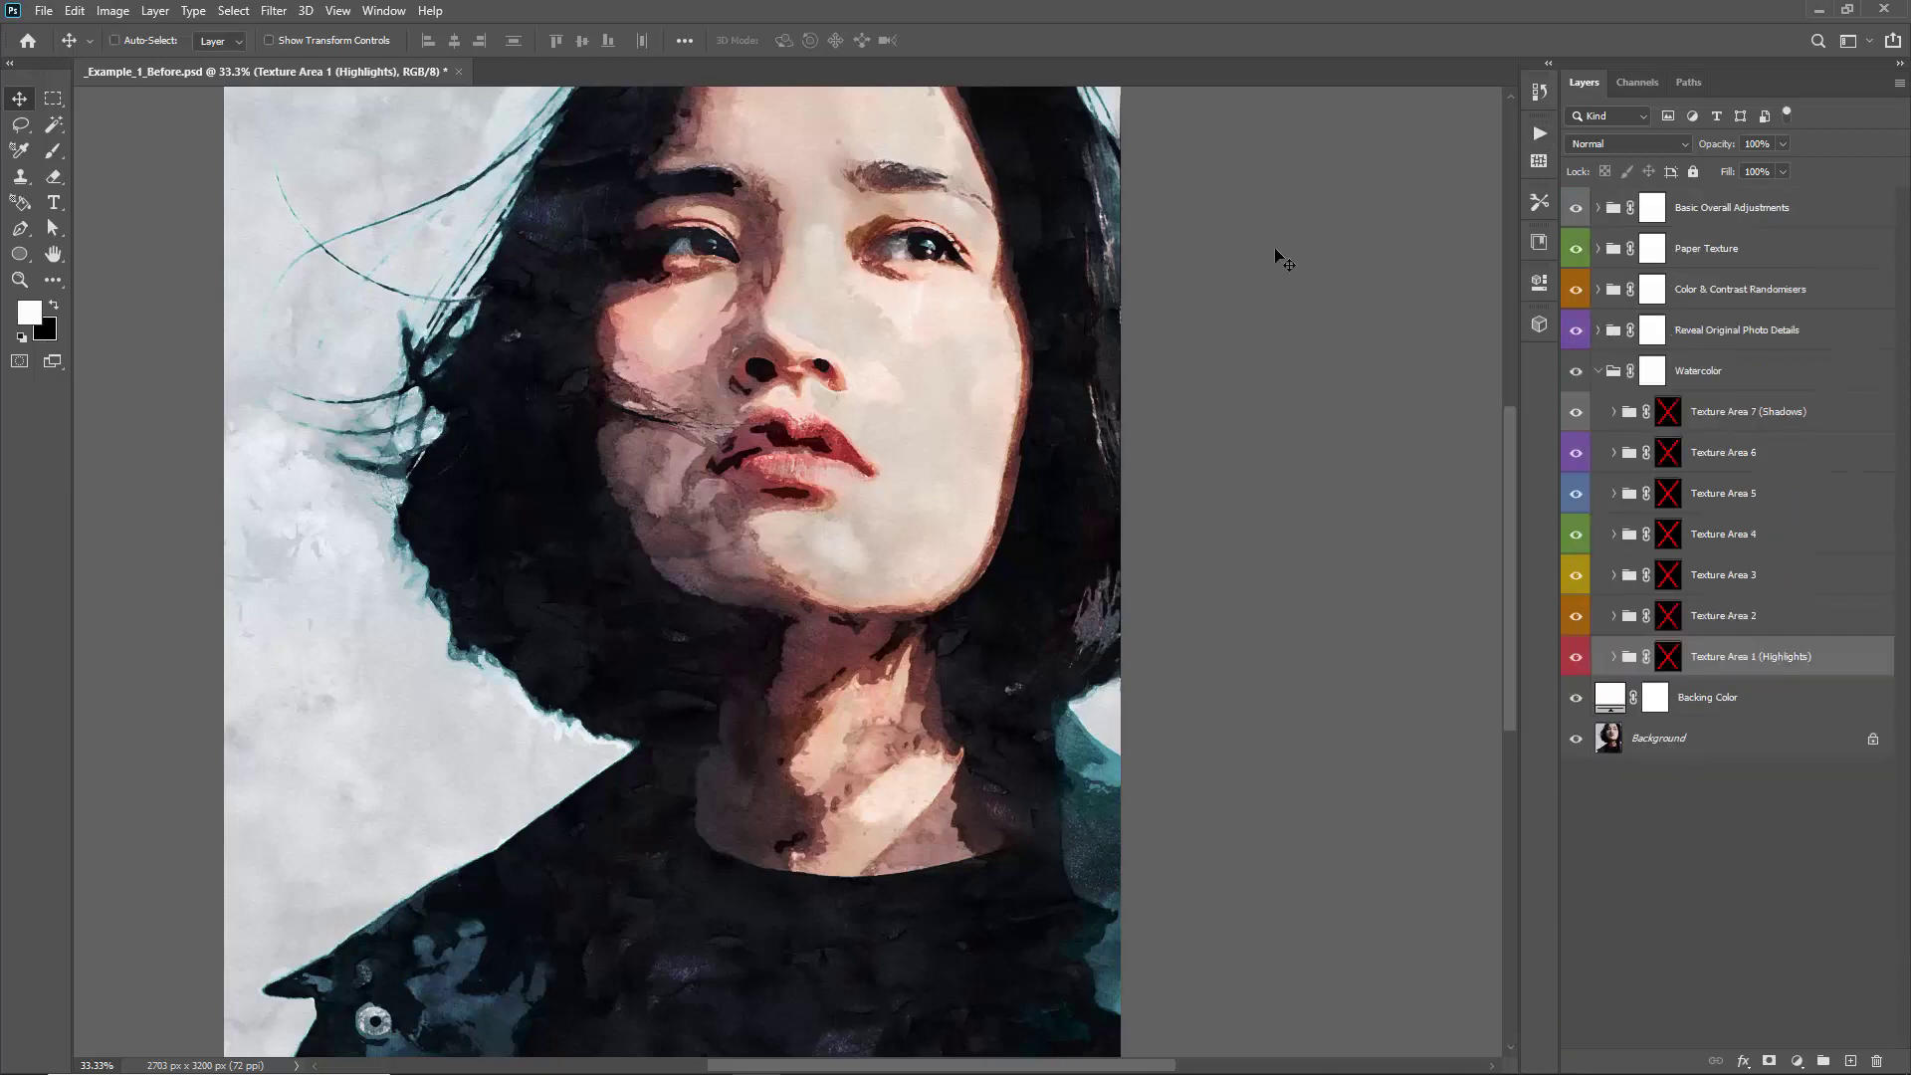
# Run the Texture Contrast Default action, and collapse all the texture area groups inside the Watercolor group
pyautogui.click(1539, 134)
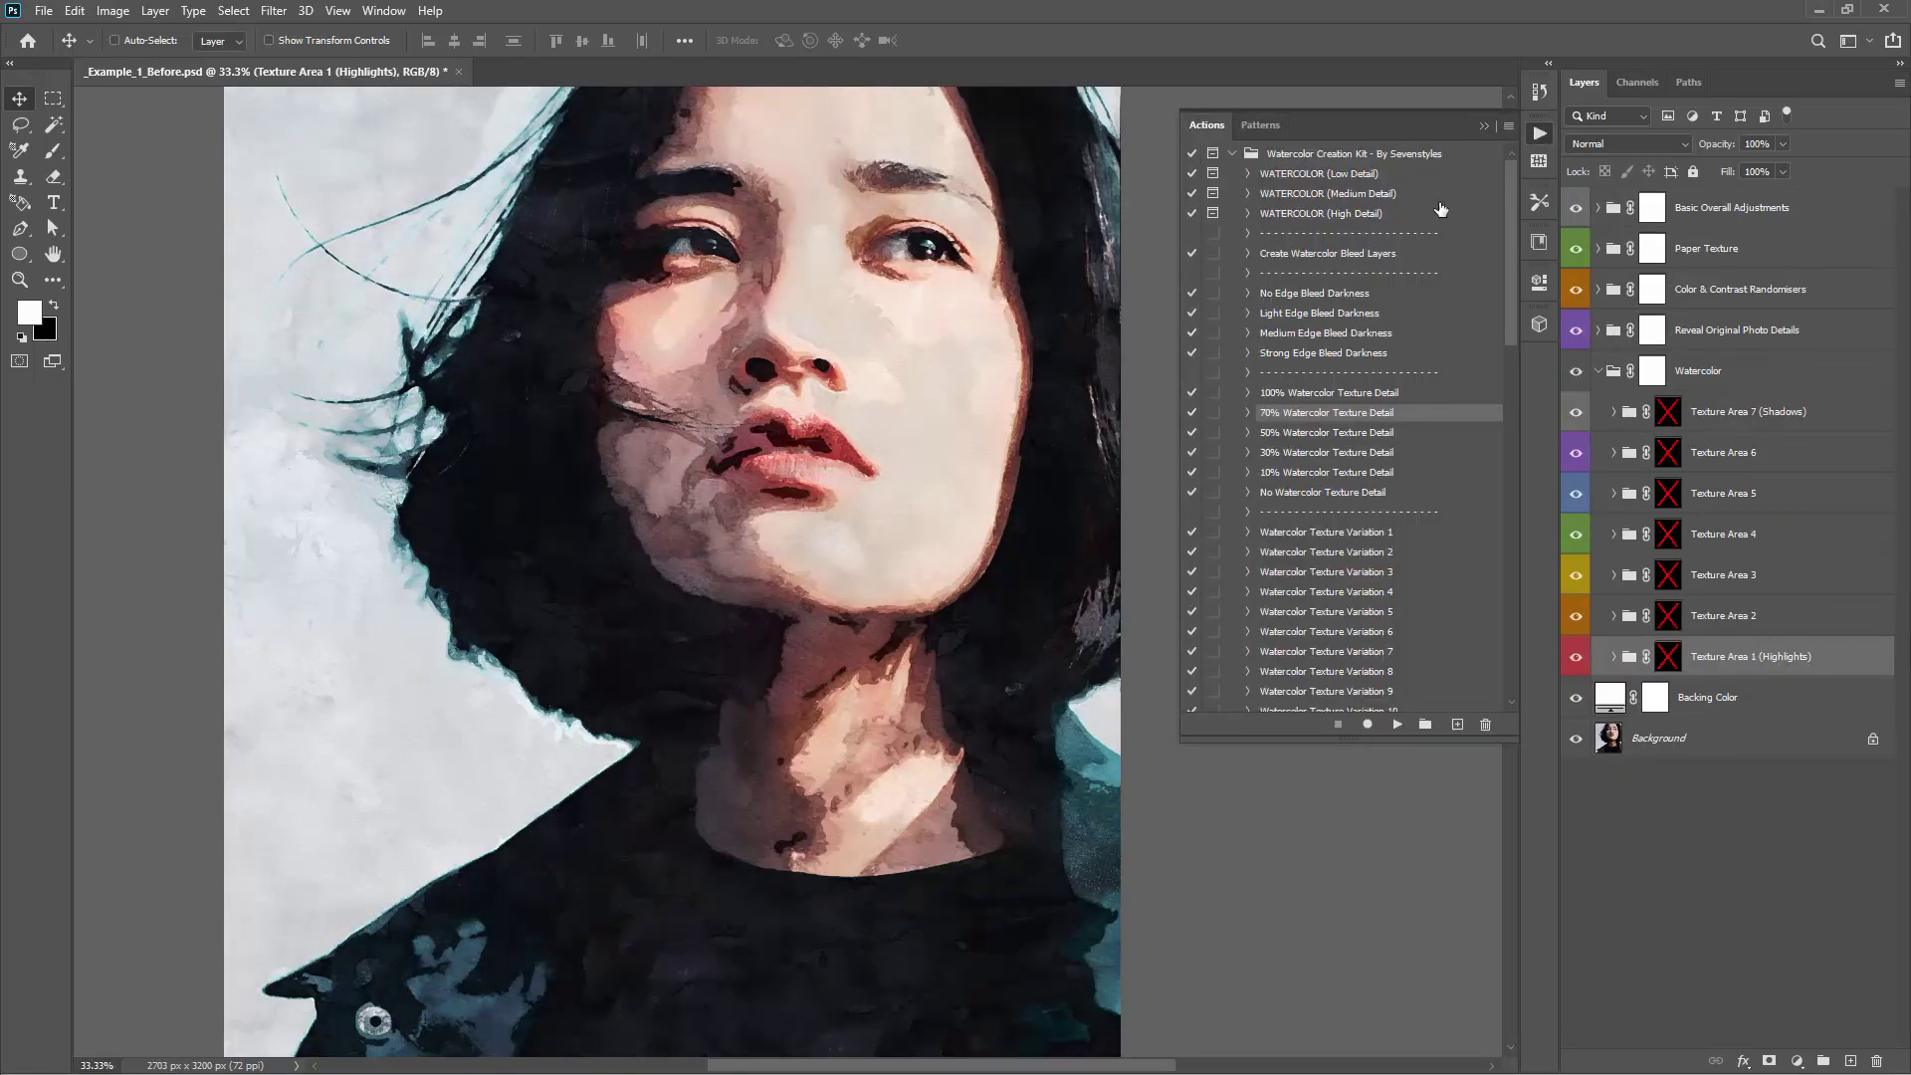
pyautogui.scroll(-5, 1351, 348)
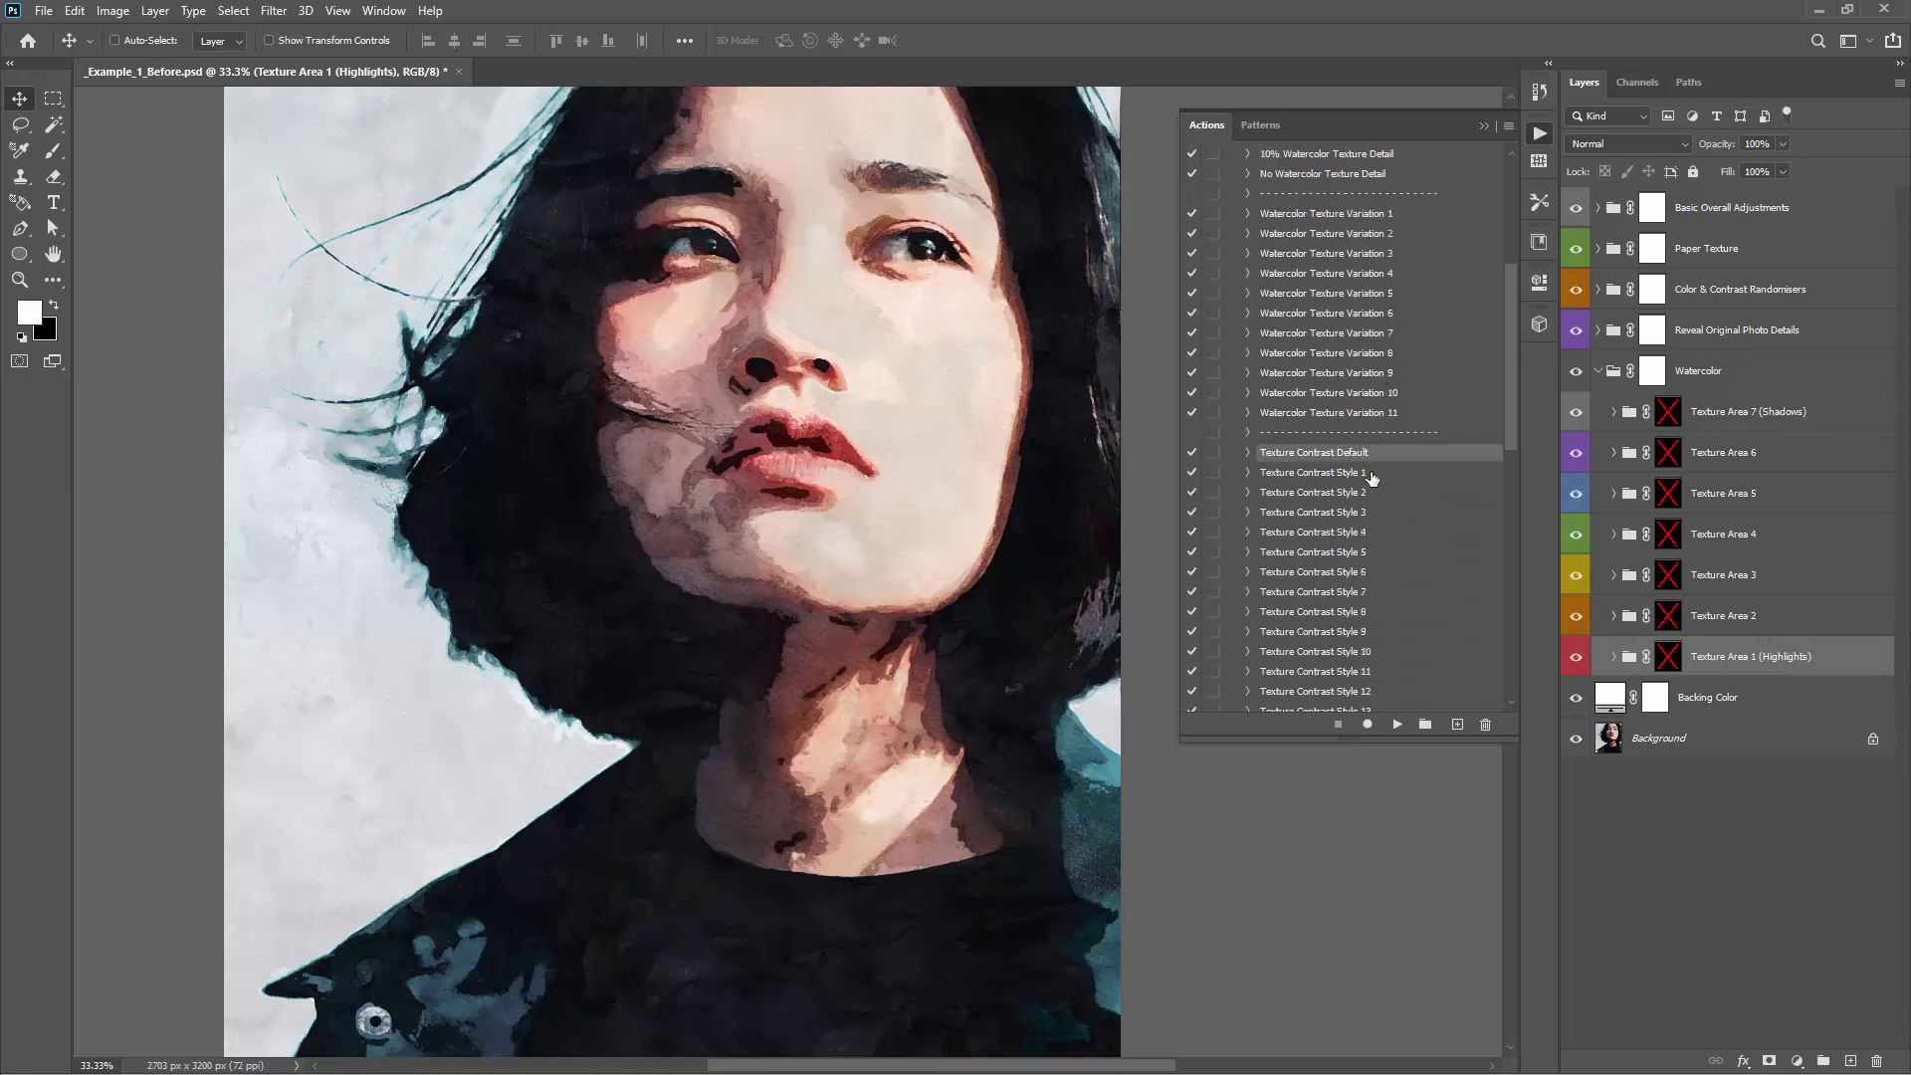
pyautogui.click(1397, 724)
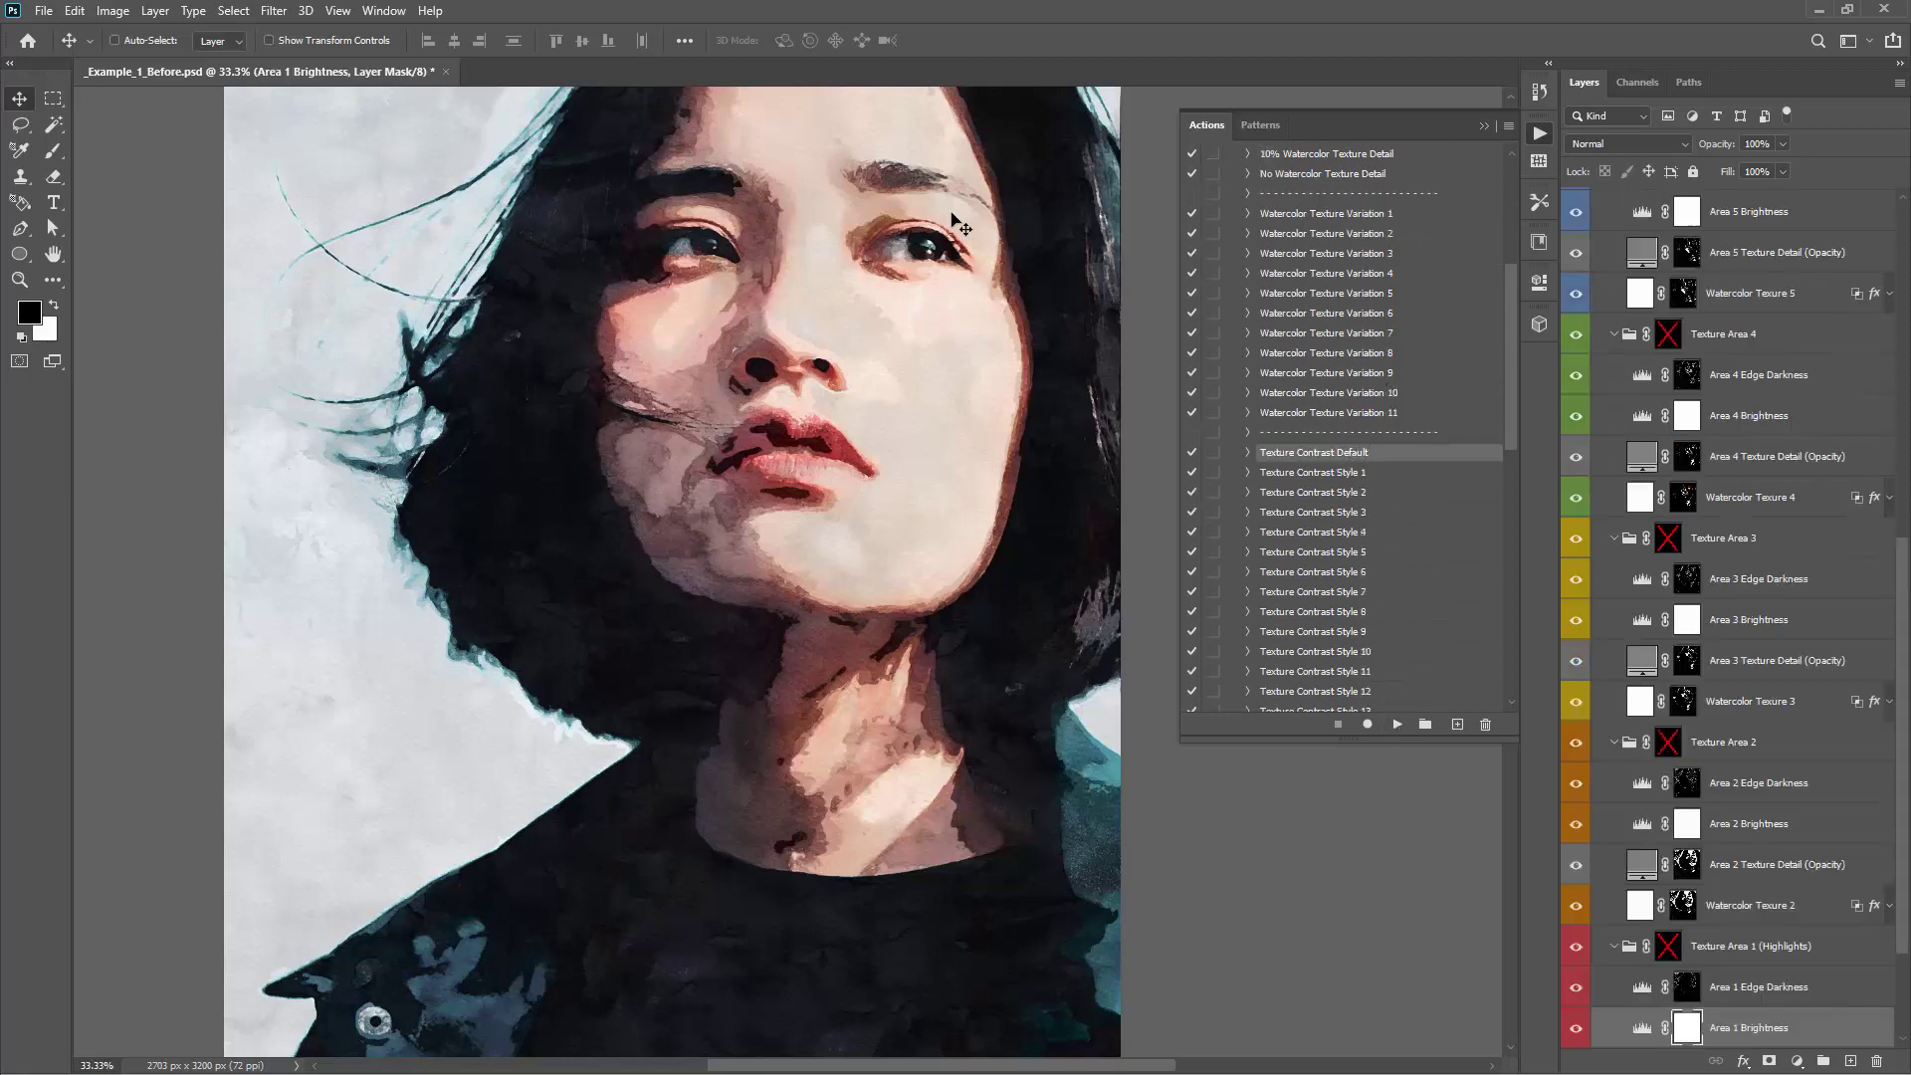
pyautogui.click(1484, 128)
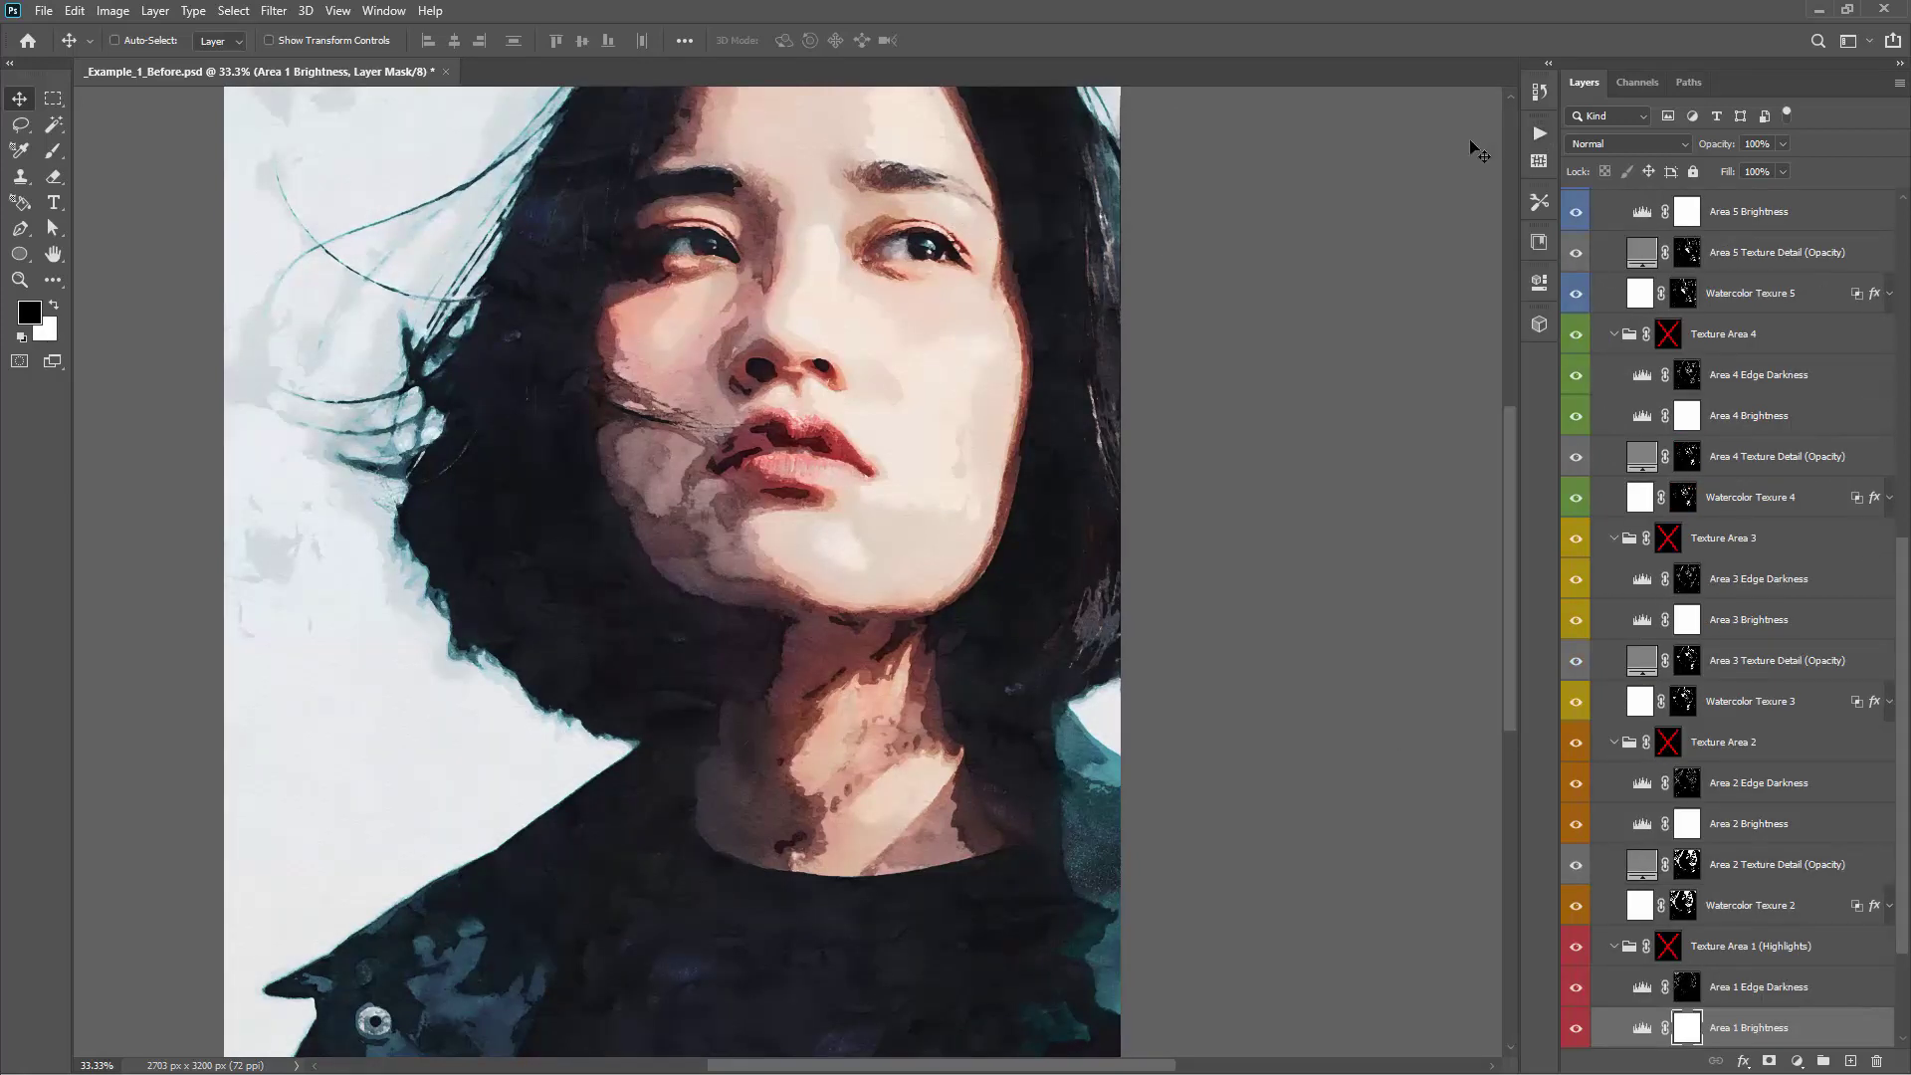
pyautogui.keyDown('ctrl'); pyautogui.click(1614, 336); pyautogui.keyUp('ctrl')
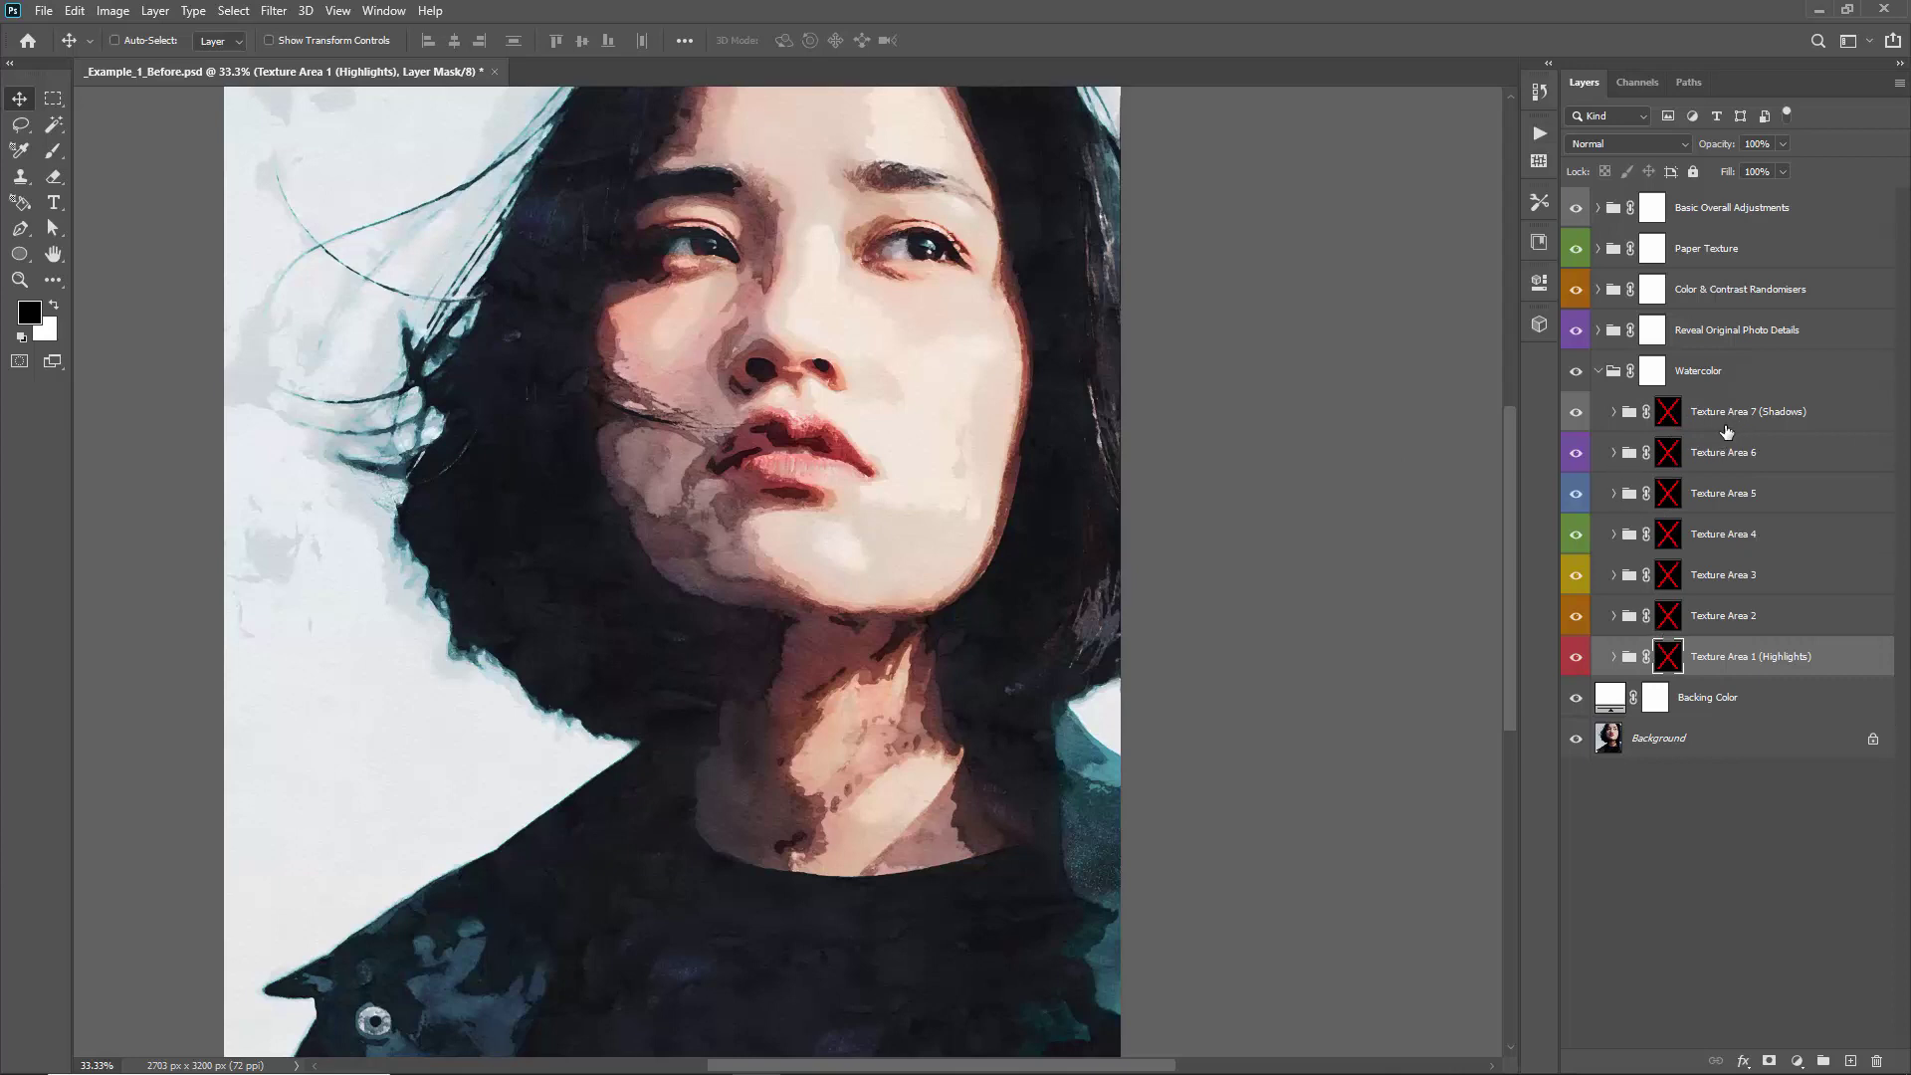
# Enable the layer masks of all seven texture area groups, from Texture Area 7 (Shadows) down to Texture Area 1 (Highlights)
pyautogui.click(1669, 420)
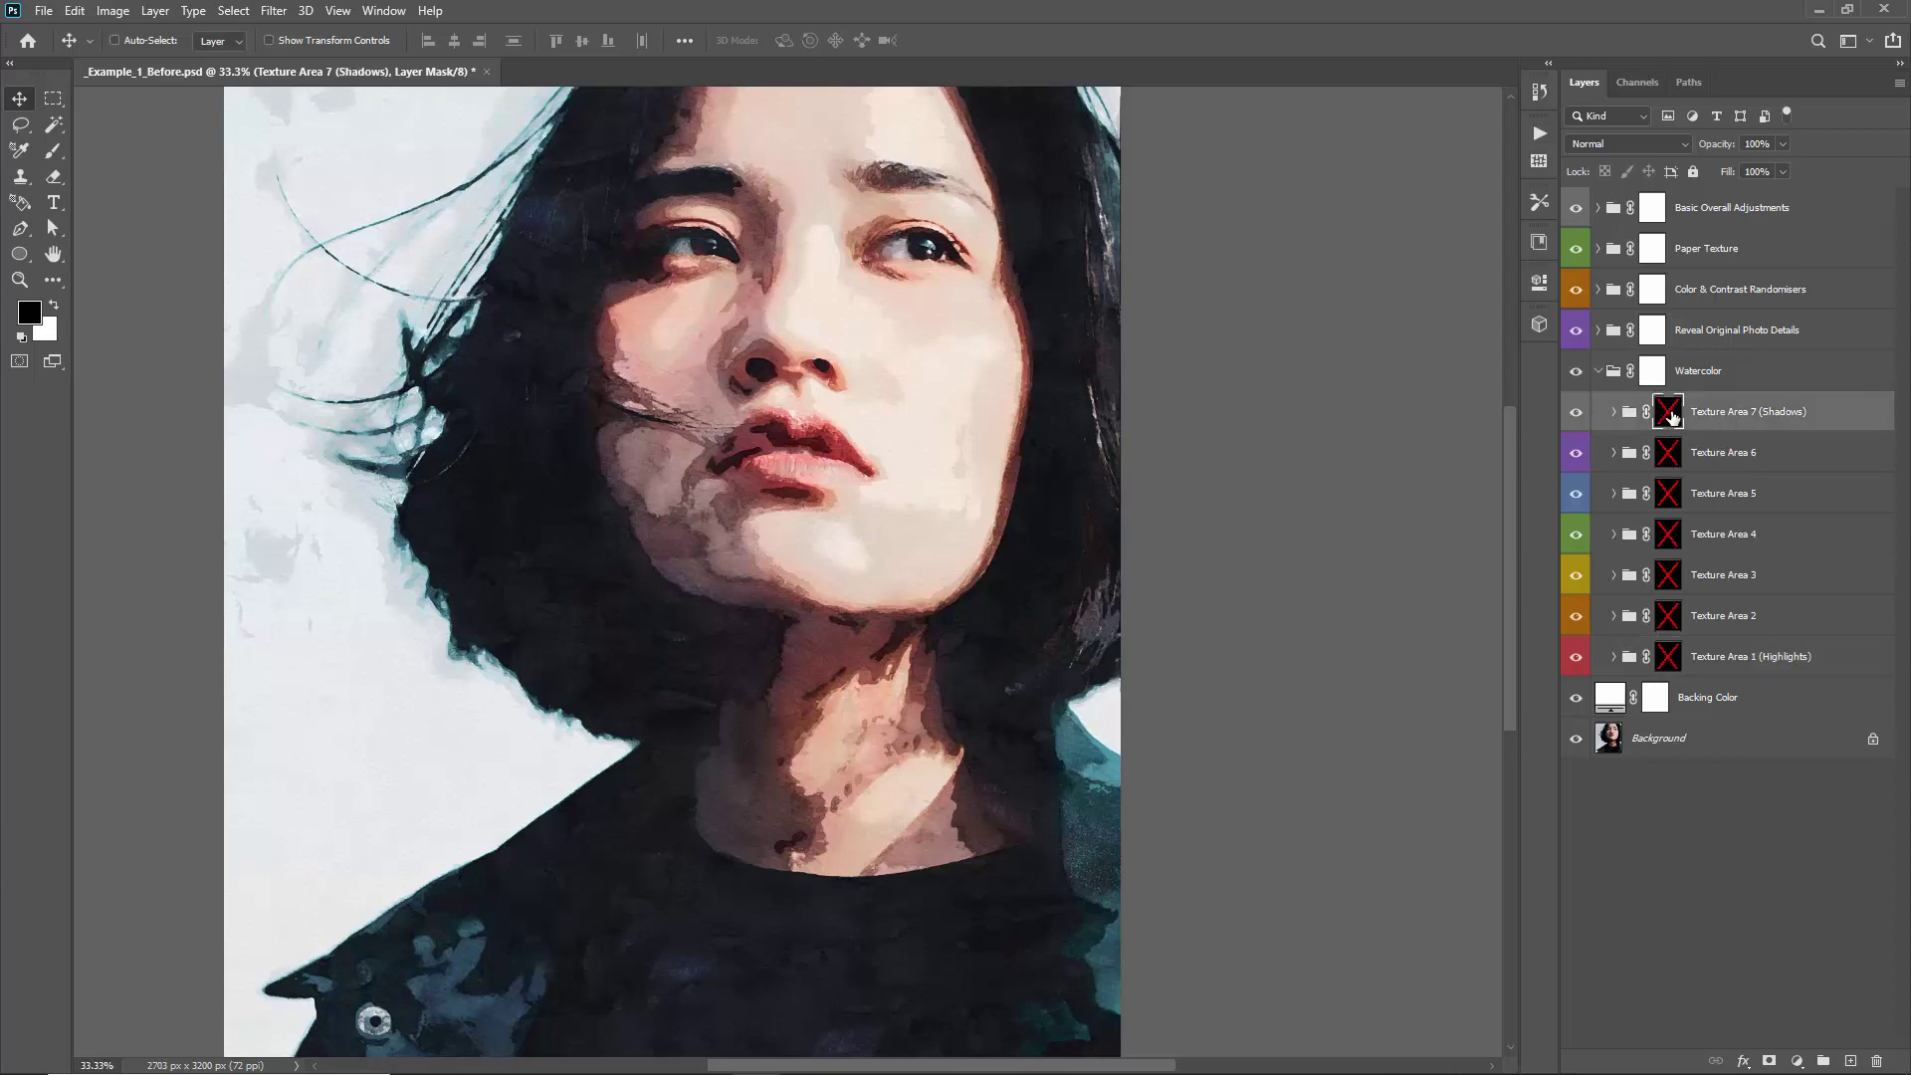
pyautogui.keyDown('shift'); pyautogui.click(1669, 416); pyautogui.keyUp('shift')
pyautogui.keyDown('shift'); pyautogui.click(1669, 456); pyautogui.keyUp('shift')
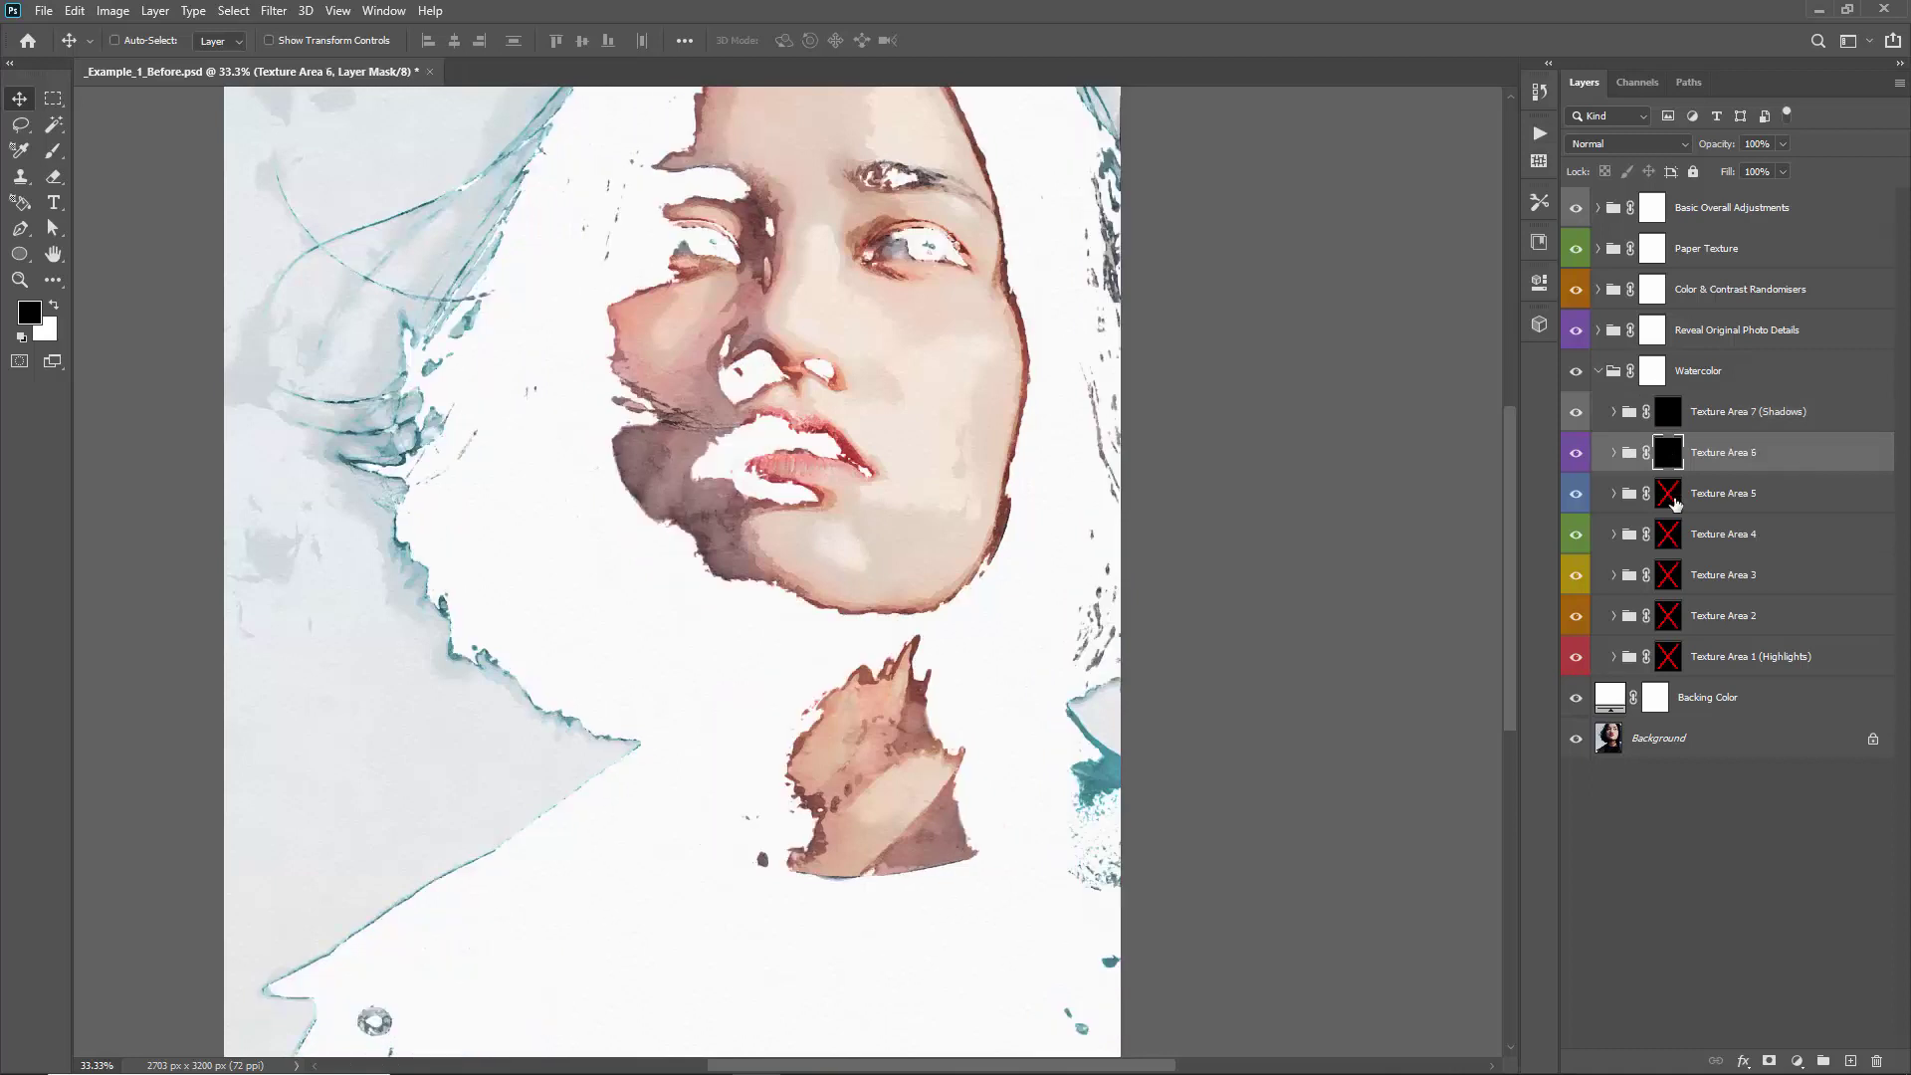
pyautogui.keyDown('shift'); pyautogui.click(1669, 495); pyautogui.keyUp('shift')
pyautogui.keyDown('shift'); pyautogui.click(1677, 538); pyautogui.keyUp('shift')
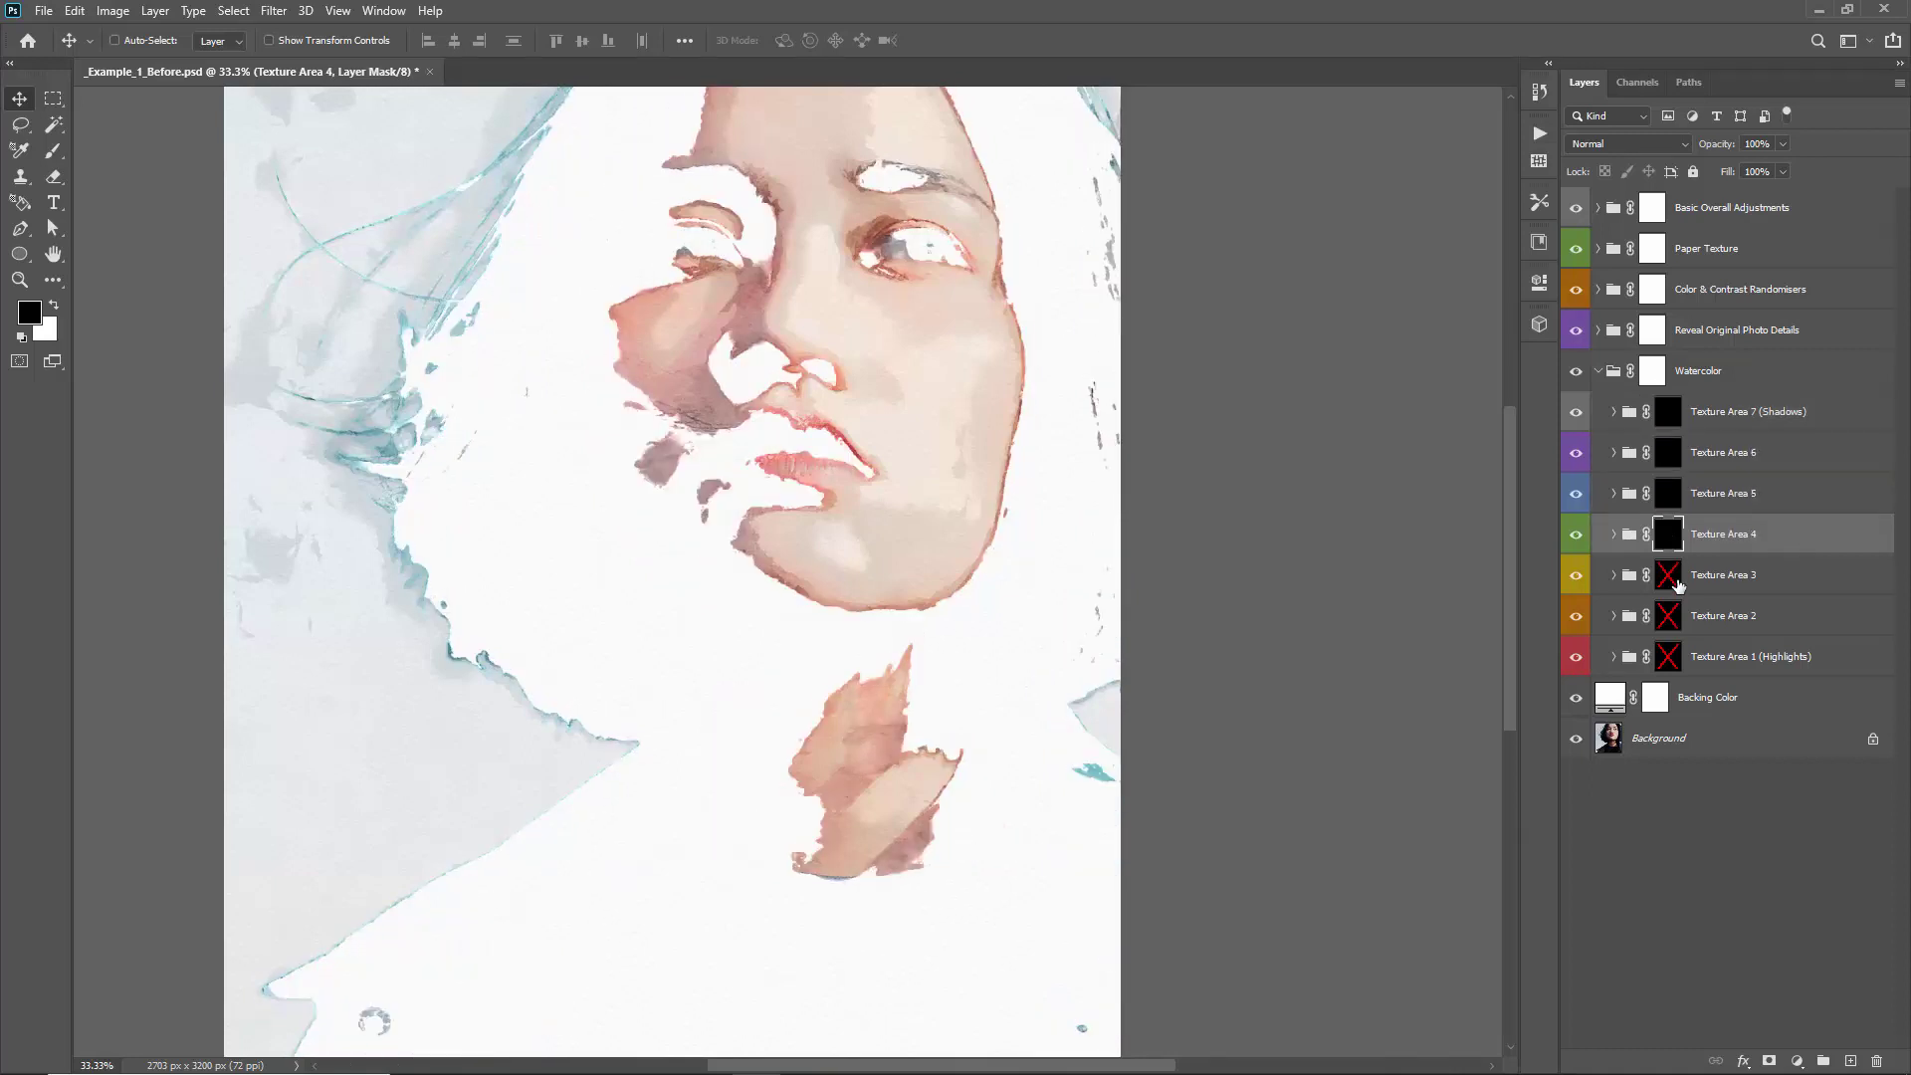
pyautogui.keyDown('shift'); pyautogui.click(1676, 583); pyautogui.keyUp('shift')
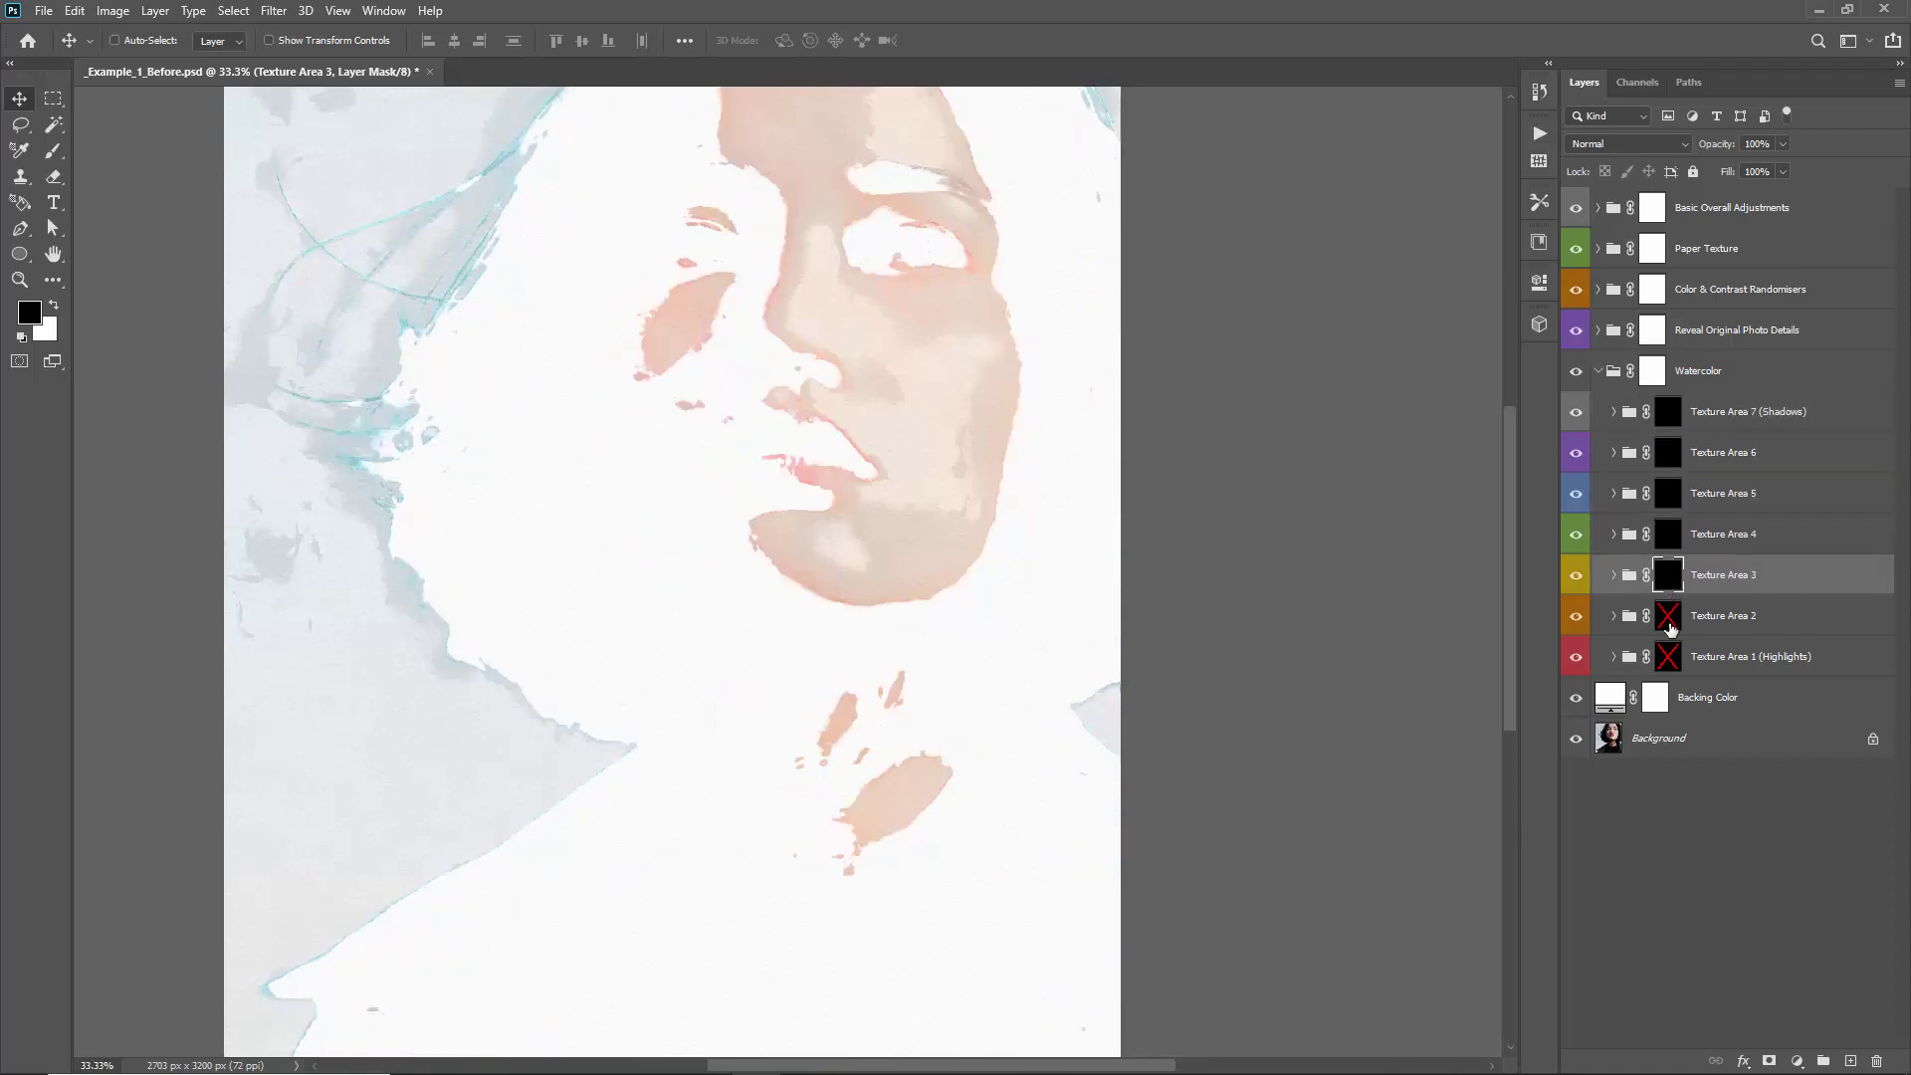
pyautogui.keyDown('shift'); pyautogui.click(1670, 622); pyautogui.keyUp('shift')
pyautogui.keyDown('shift'); pyautogui.click(1672, 659); pyautogui.keyUp('shift')
# Invert the layer mask of the Texture Area 7 (Shadows) group to white, and invert it back to black
pyautogui.click(1669, 426)
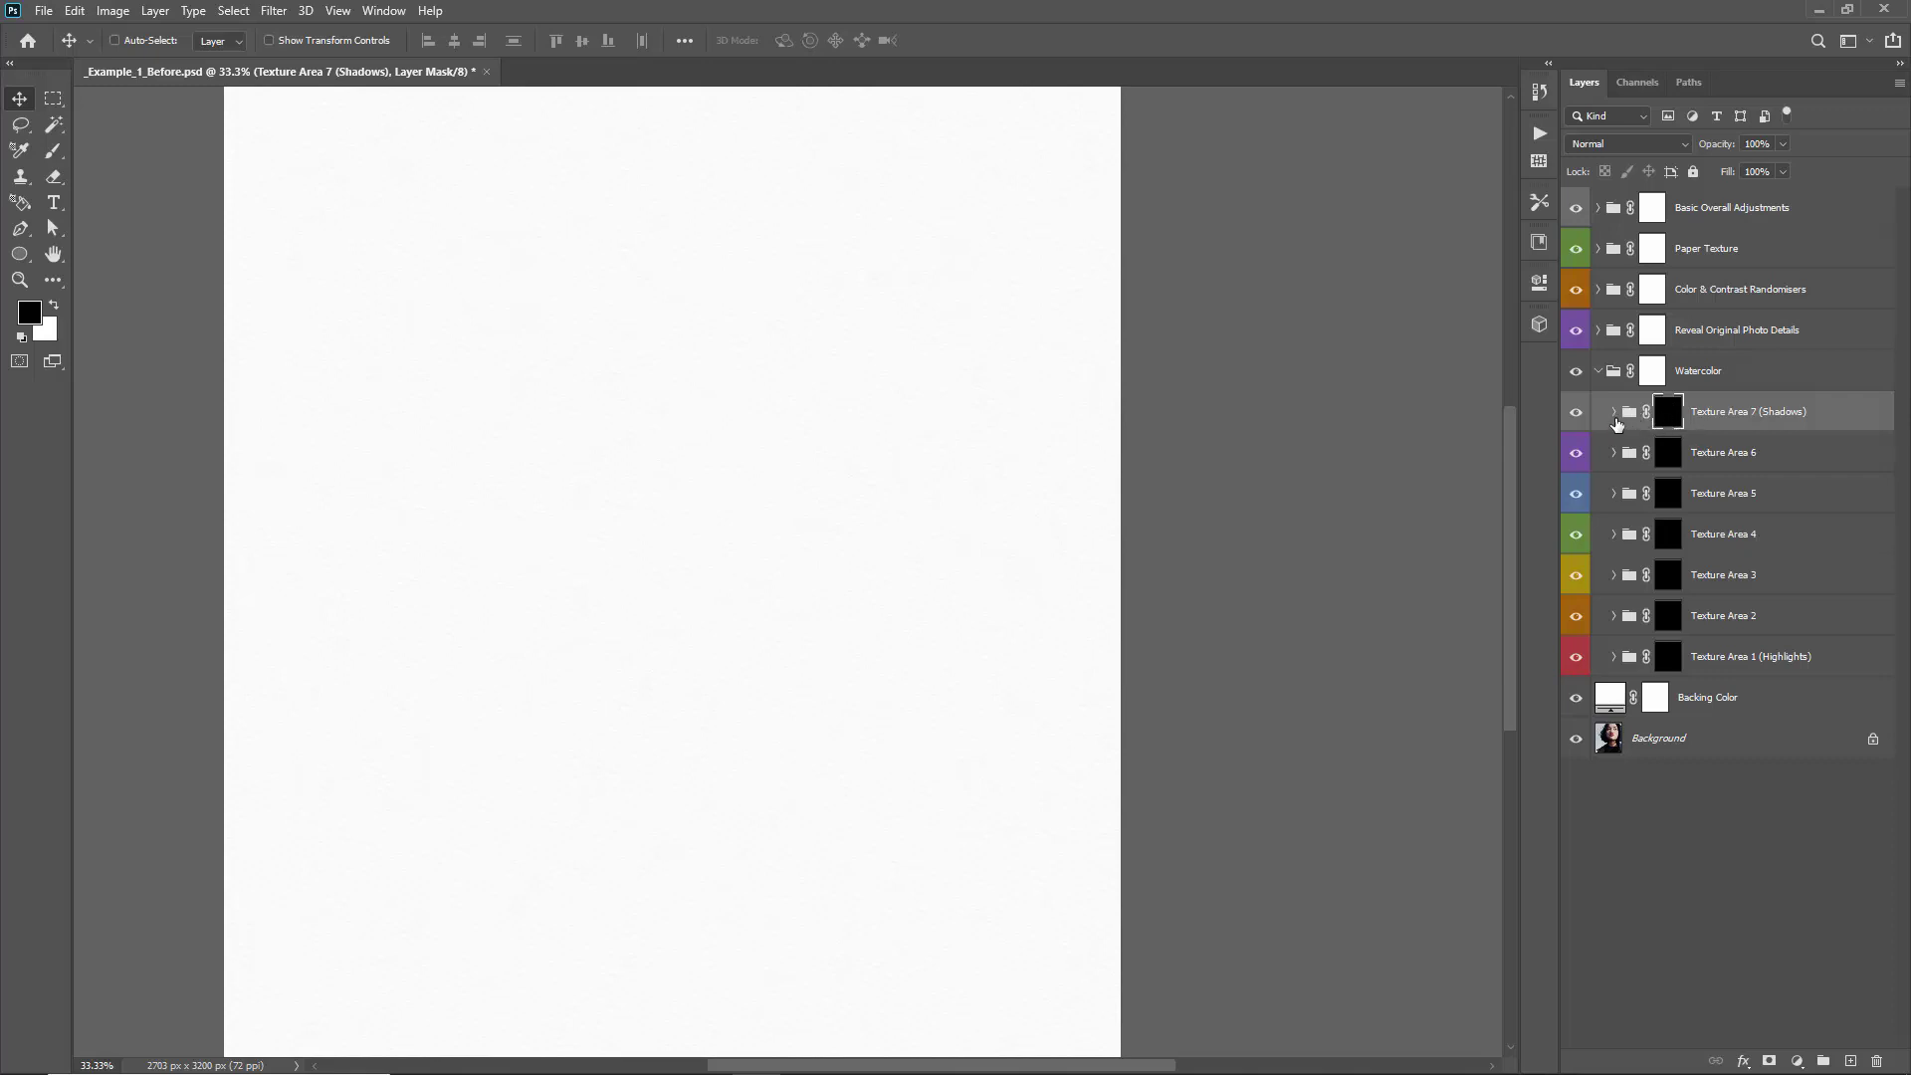
pyautogui.click(1614, 418)
pyautogui.click(1697, 423)
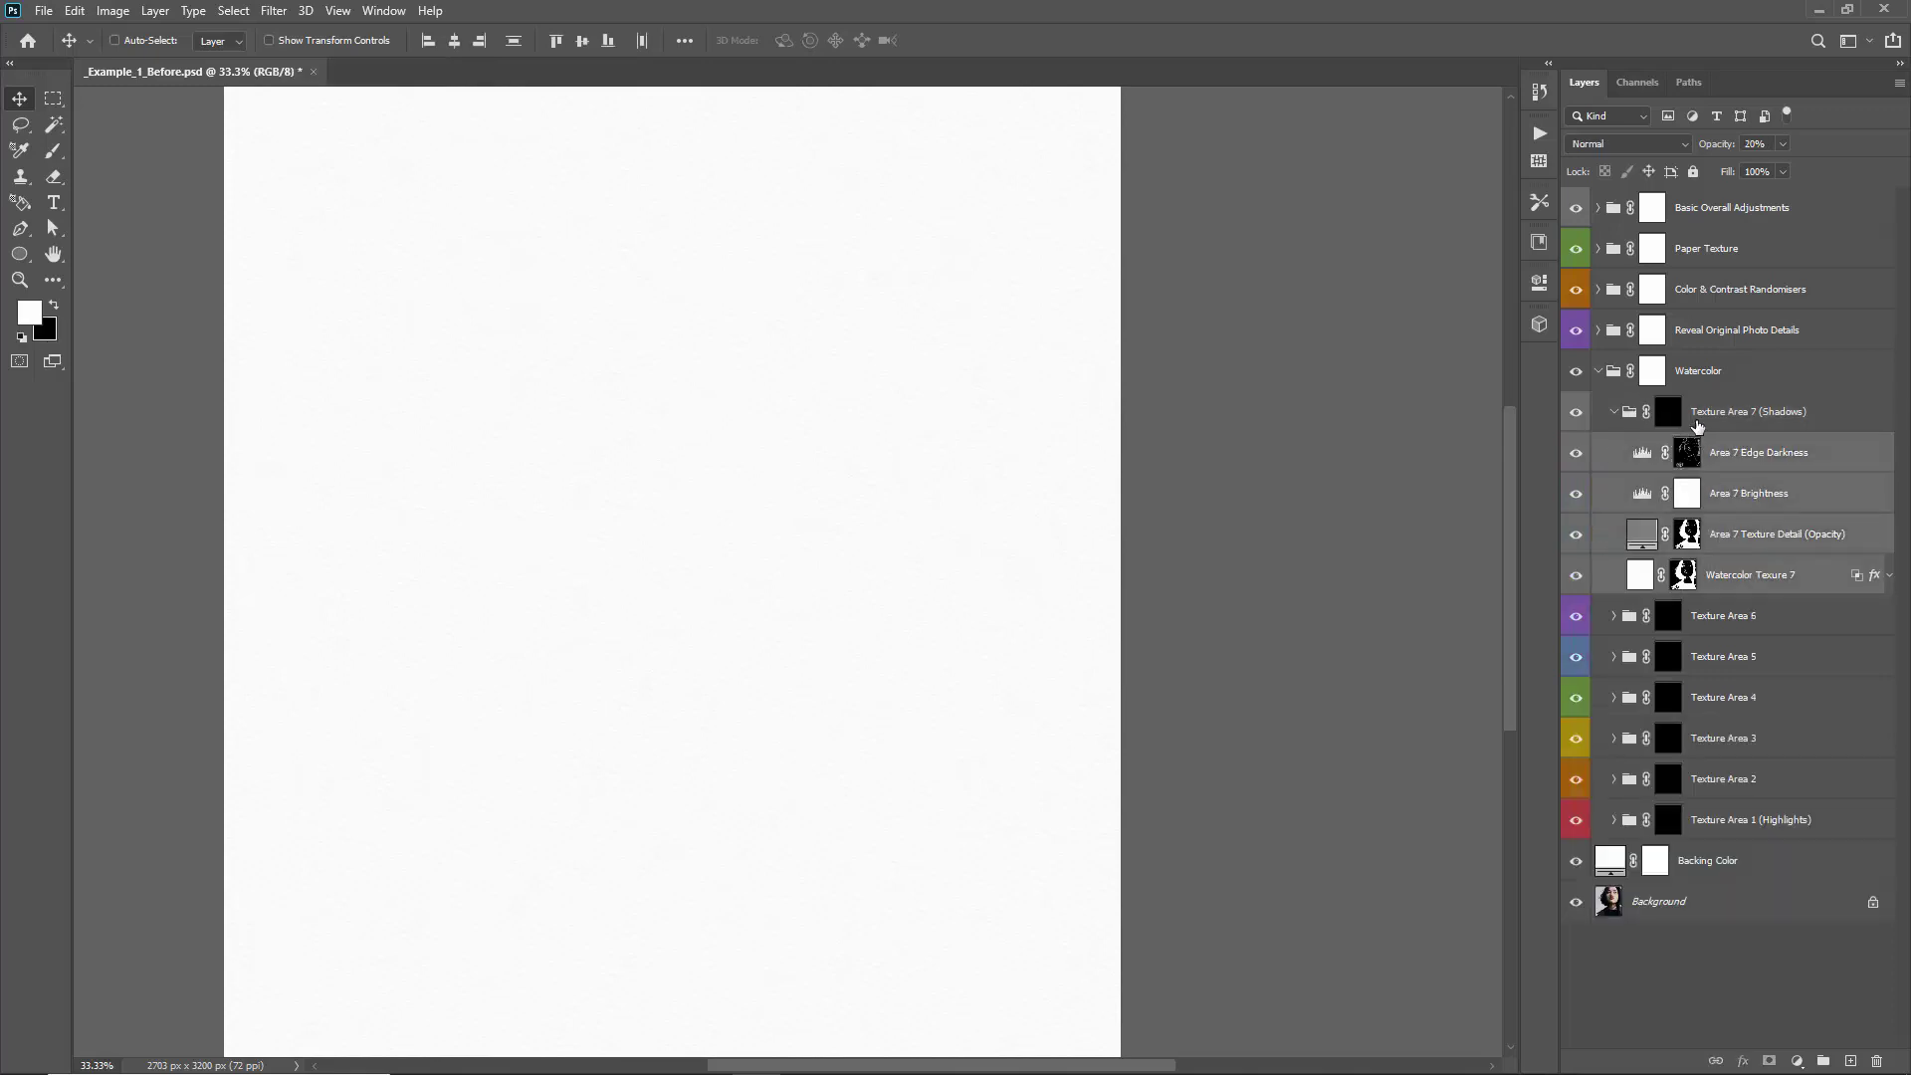
pyautogui.click(1665, 420)
pyautogui.click(1616, 414)
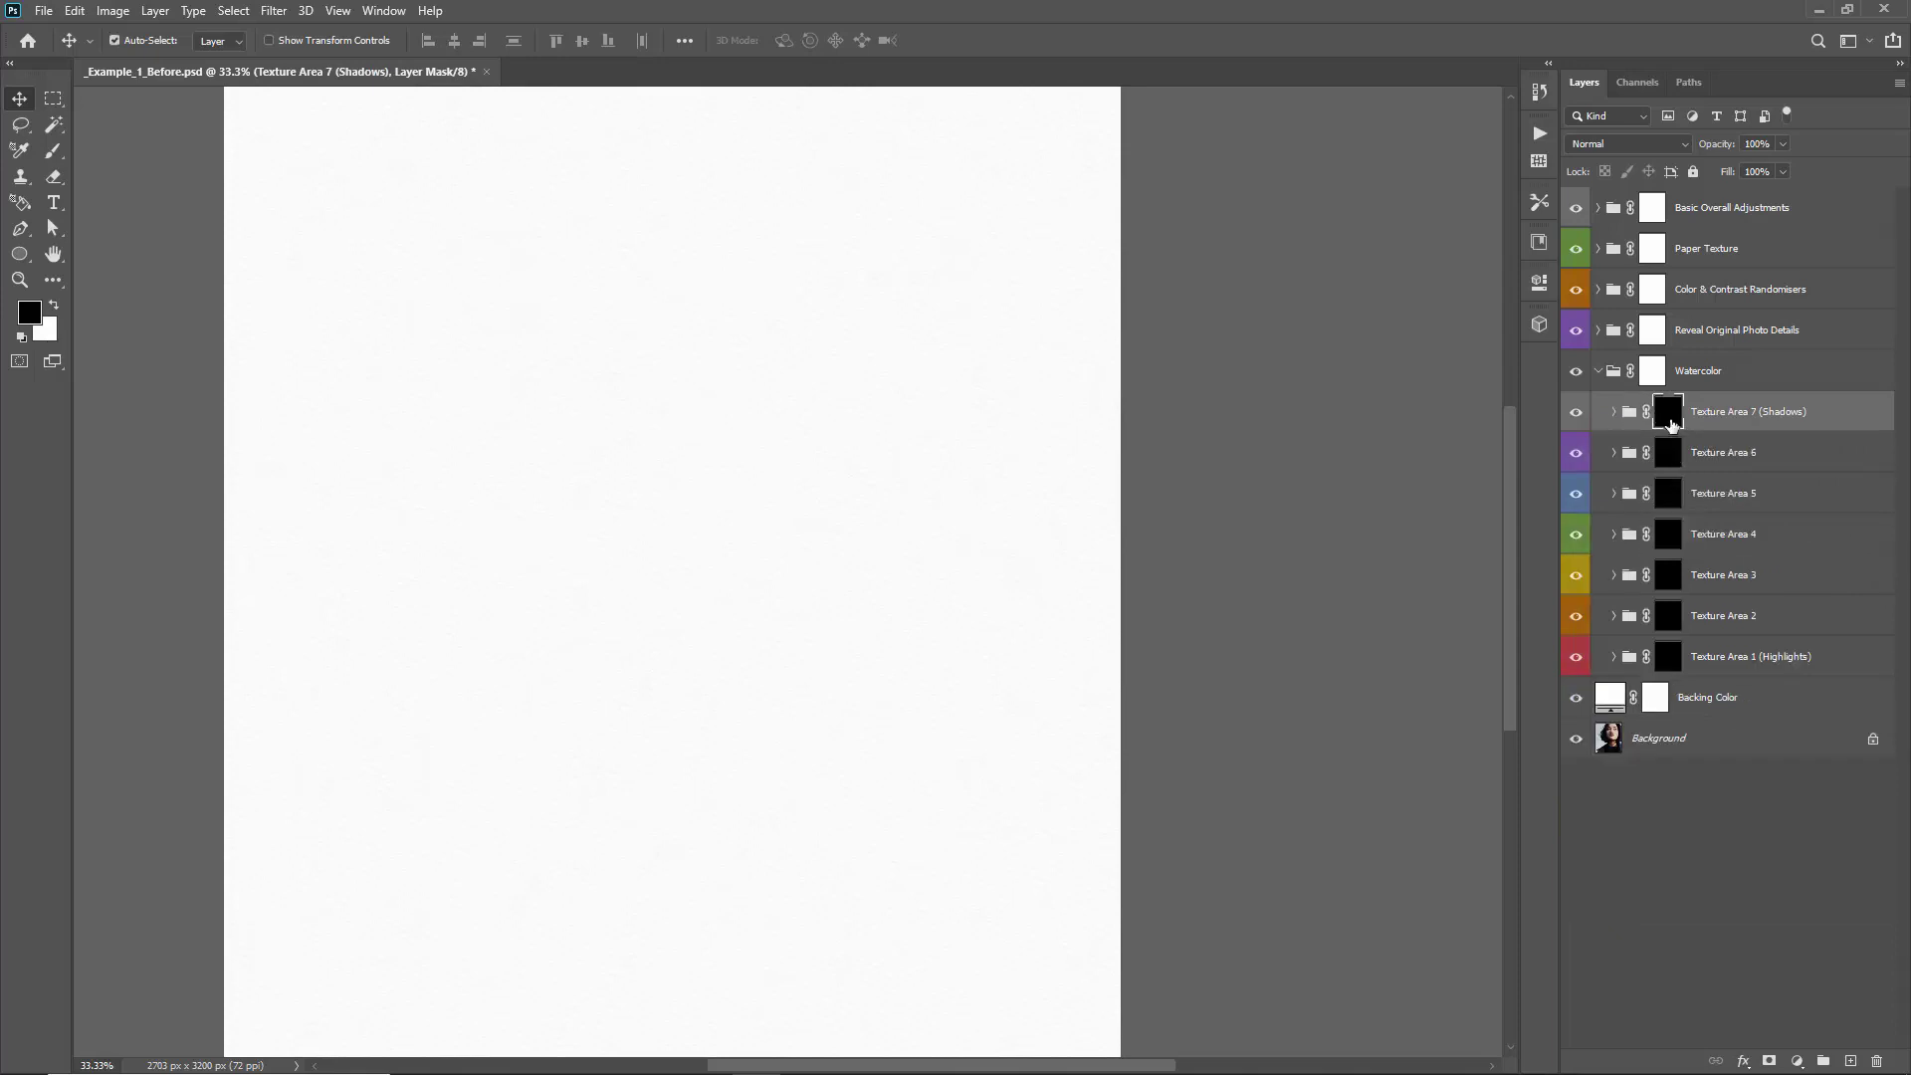
pyautogui.hotkey('ctrl', 'i')
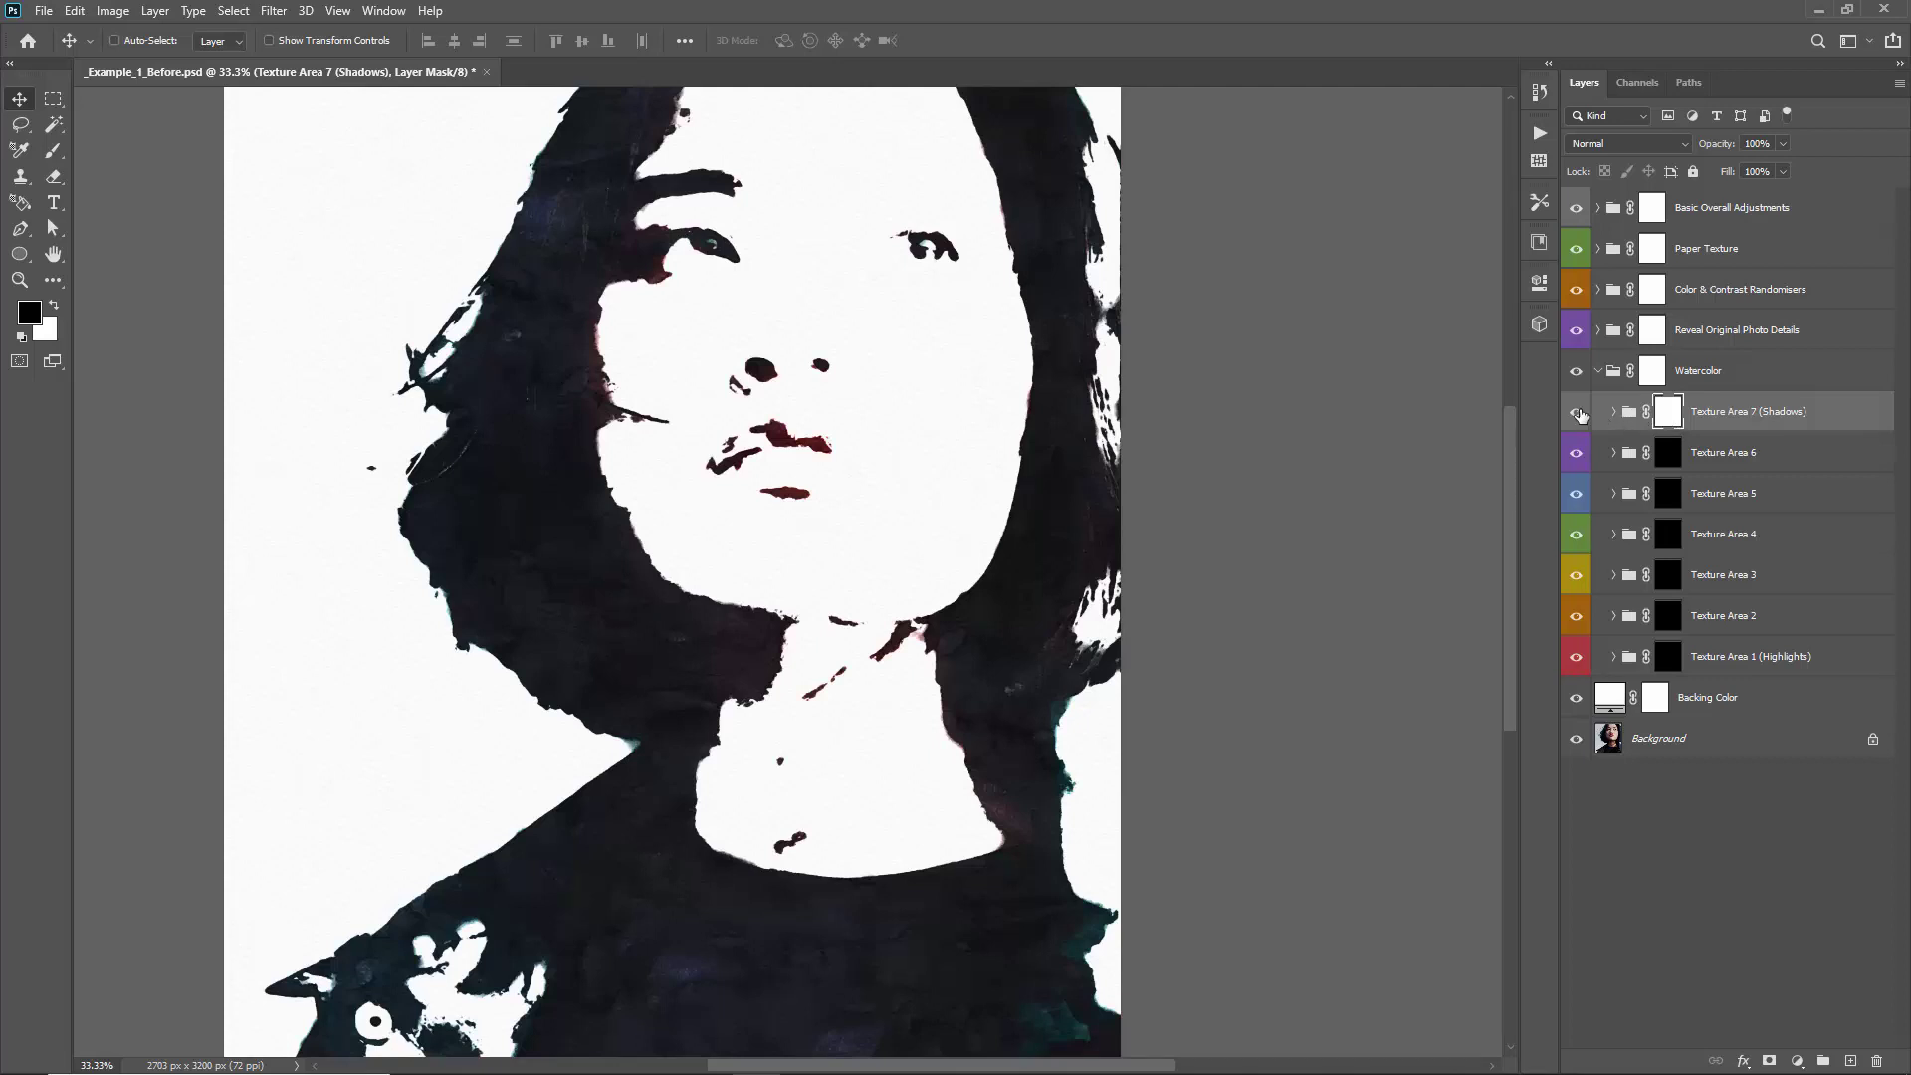
pyautogui.hotkey('ctrl', 'i')
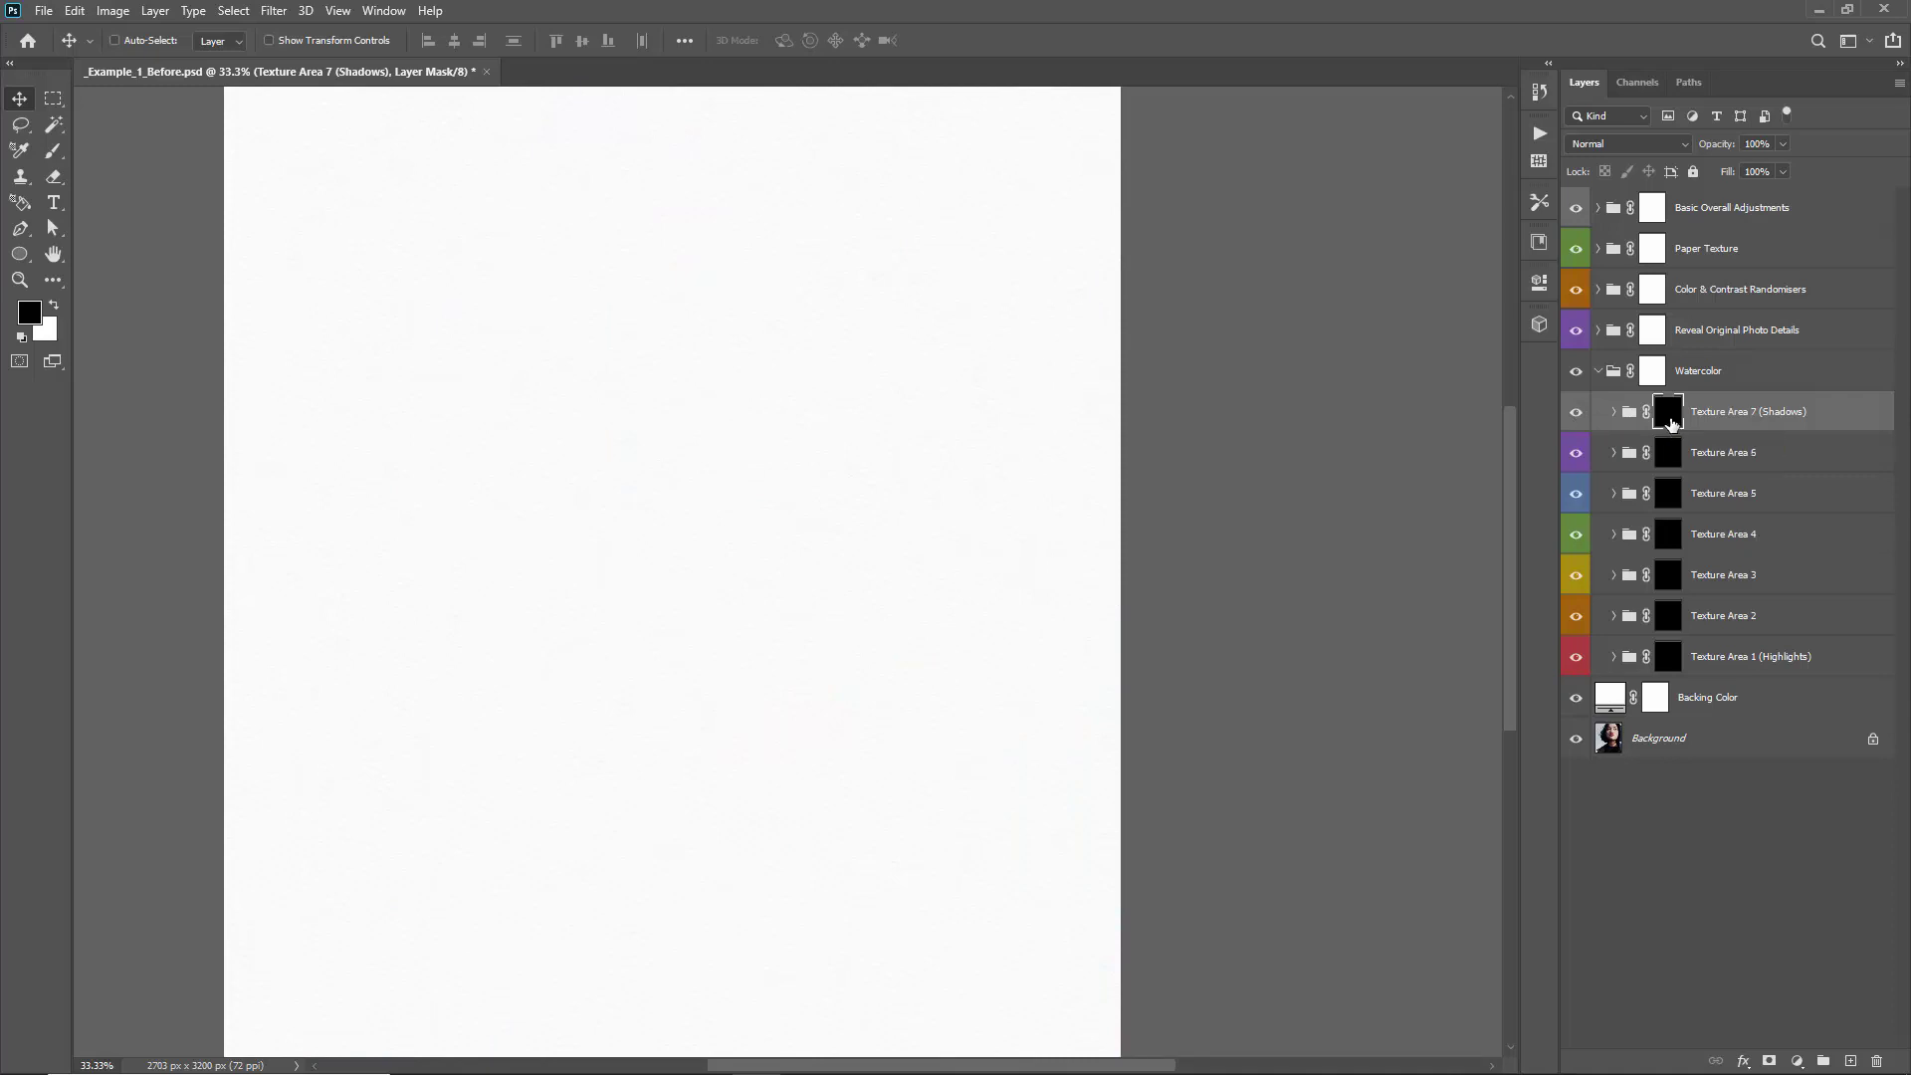
# Disable the layer masks of all seven texture area groups inside the Watercolor group
pyautogui.keyDown('shift'); pyautogui.click(1671, 418); pyautogui.keyUp('shift')
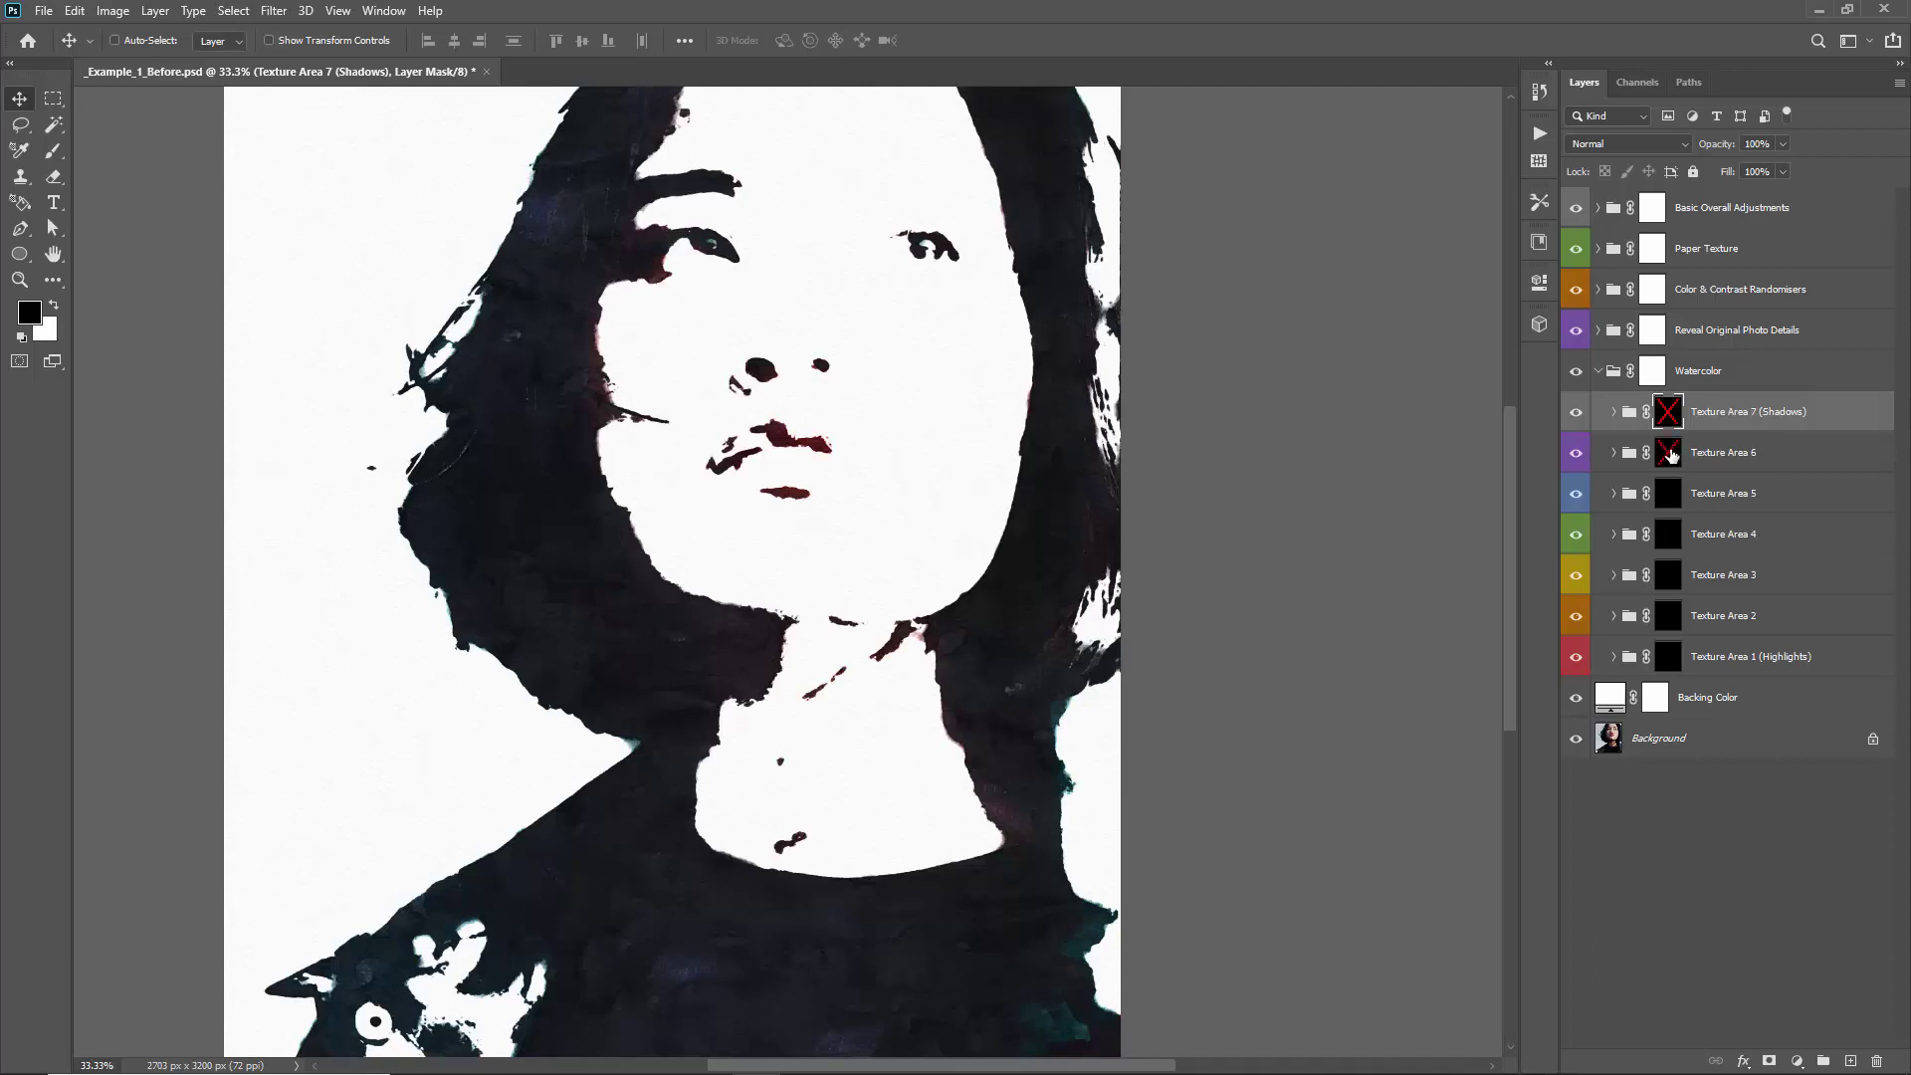
pyautogui.keyDown('shift'); pyautogui.click(1668, 454); pyautogui.keyUp('shift')
pyautogui.keyDown('shift'); pyautogui.click(1669, 495); pyautogui.keyUp('shift')
pyautogui.keyDown('shift'); pyautogui.click(1668, 535); pyautogui.keyUp('shift')
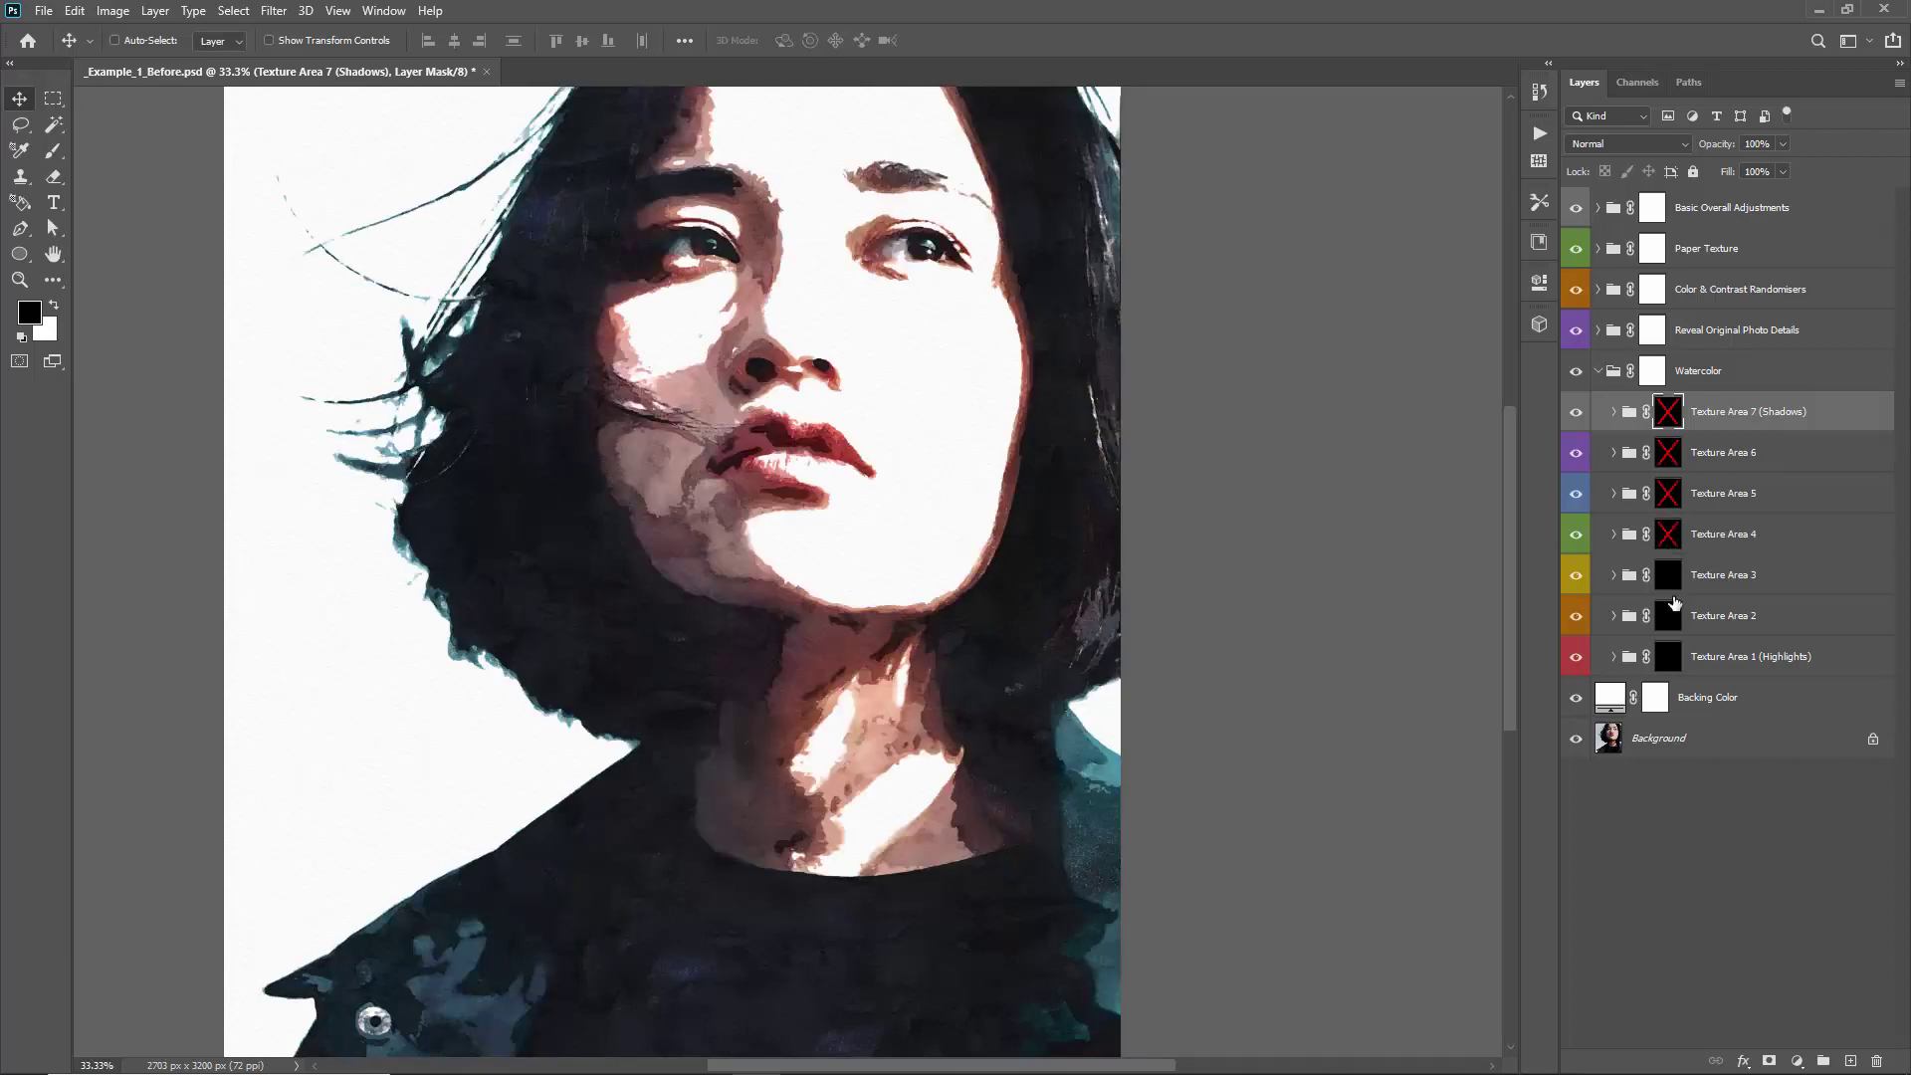
pyautogui.keyDown('shift'); pyautogui.click(1678, 618); pyautogui.keyUp('shift')
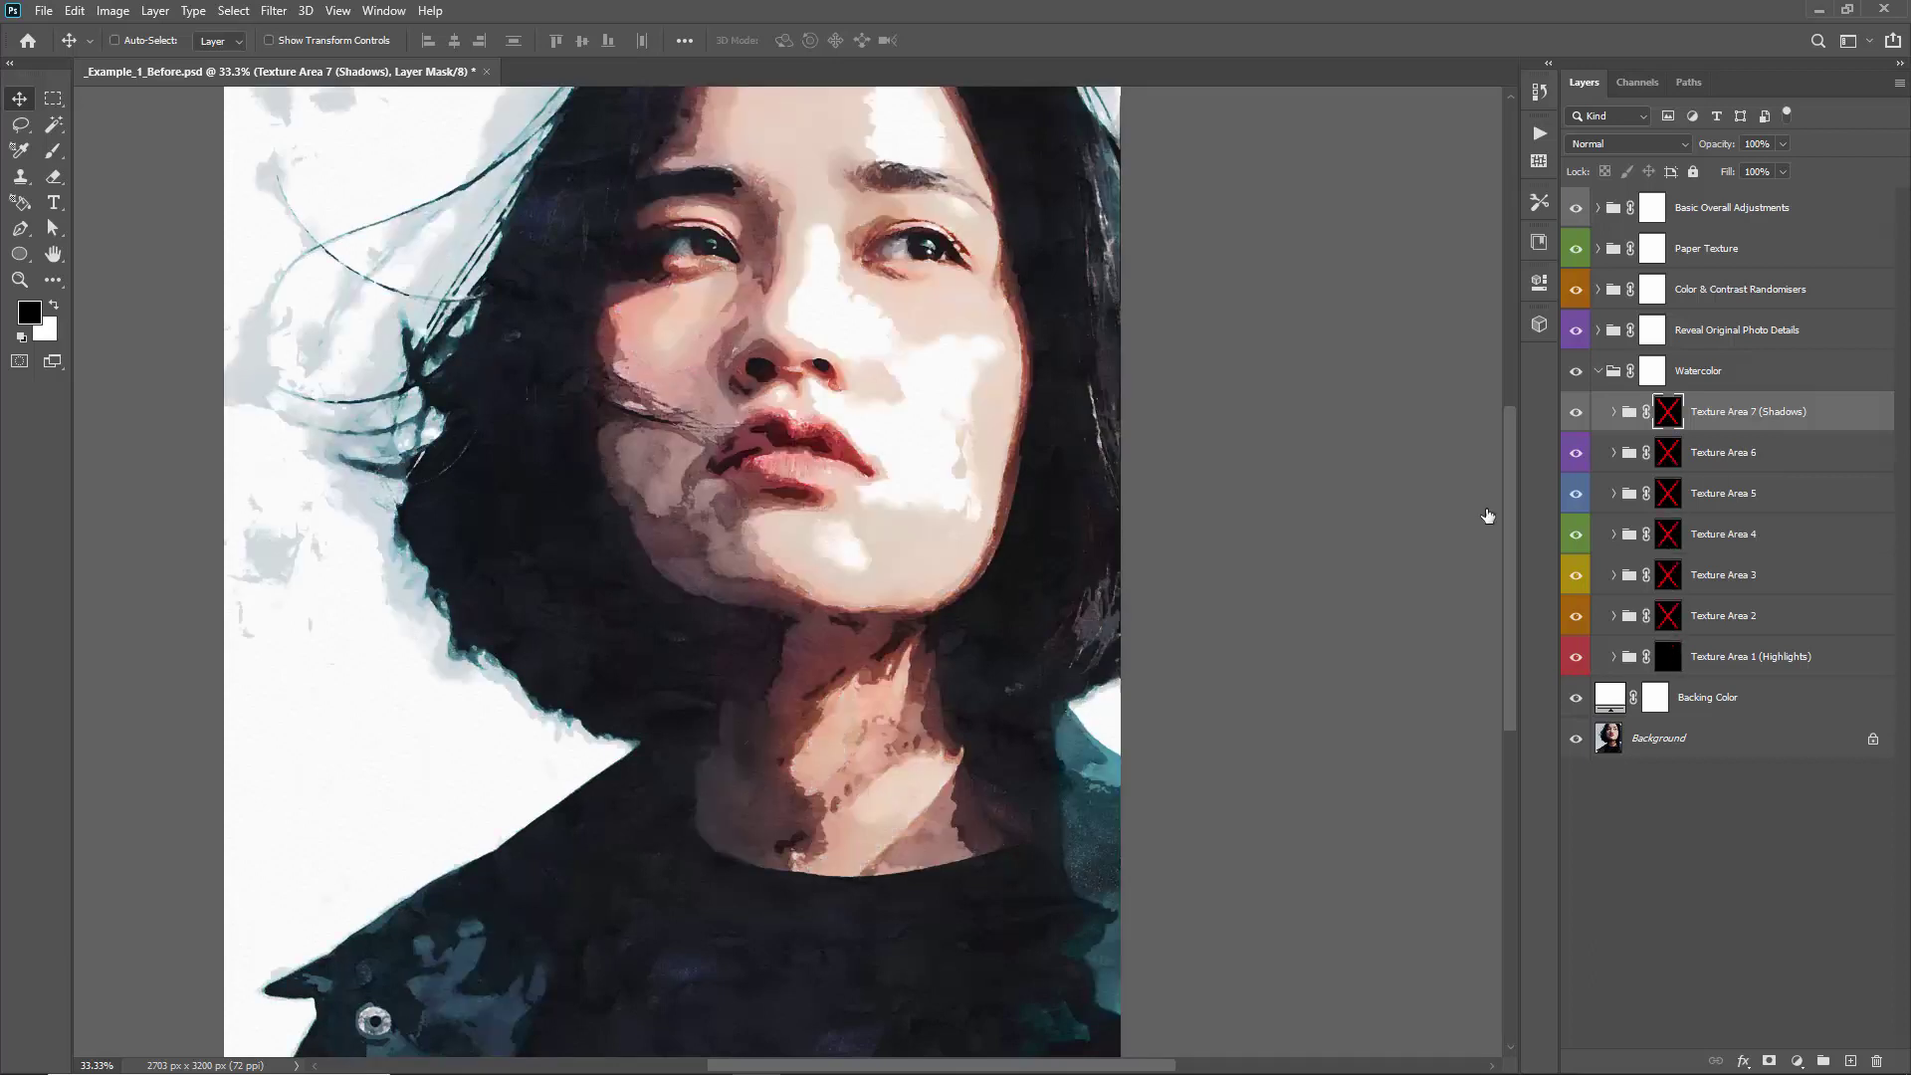
pyautogui.hotkey('alt', '[')
pyautogui.hotkey('alt', '[')
pyautogui.hotkey('alt', '[')
pyautogui.hotkey('alt', '[')
pyautogui.hotkey('alt', '[')
pyautogui.hotkey('alt', '[')
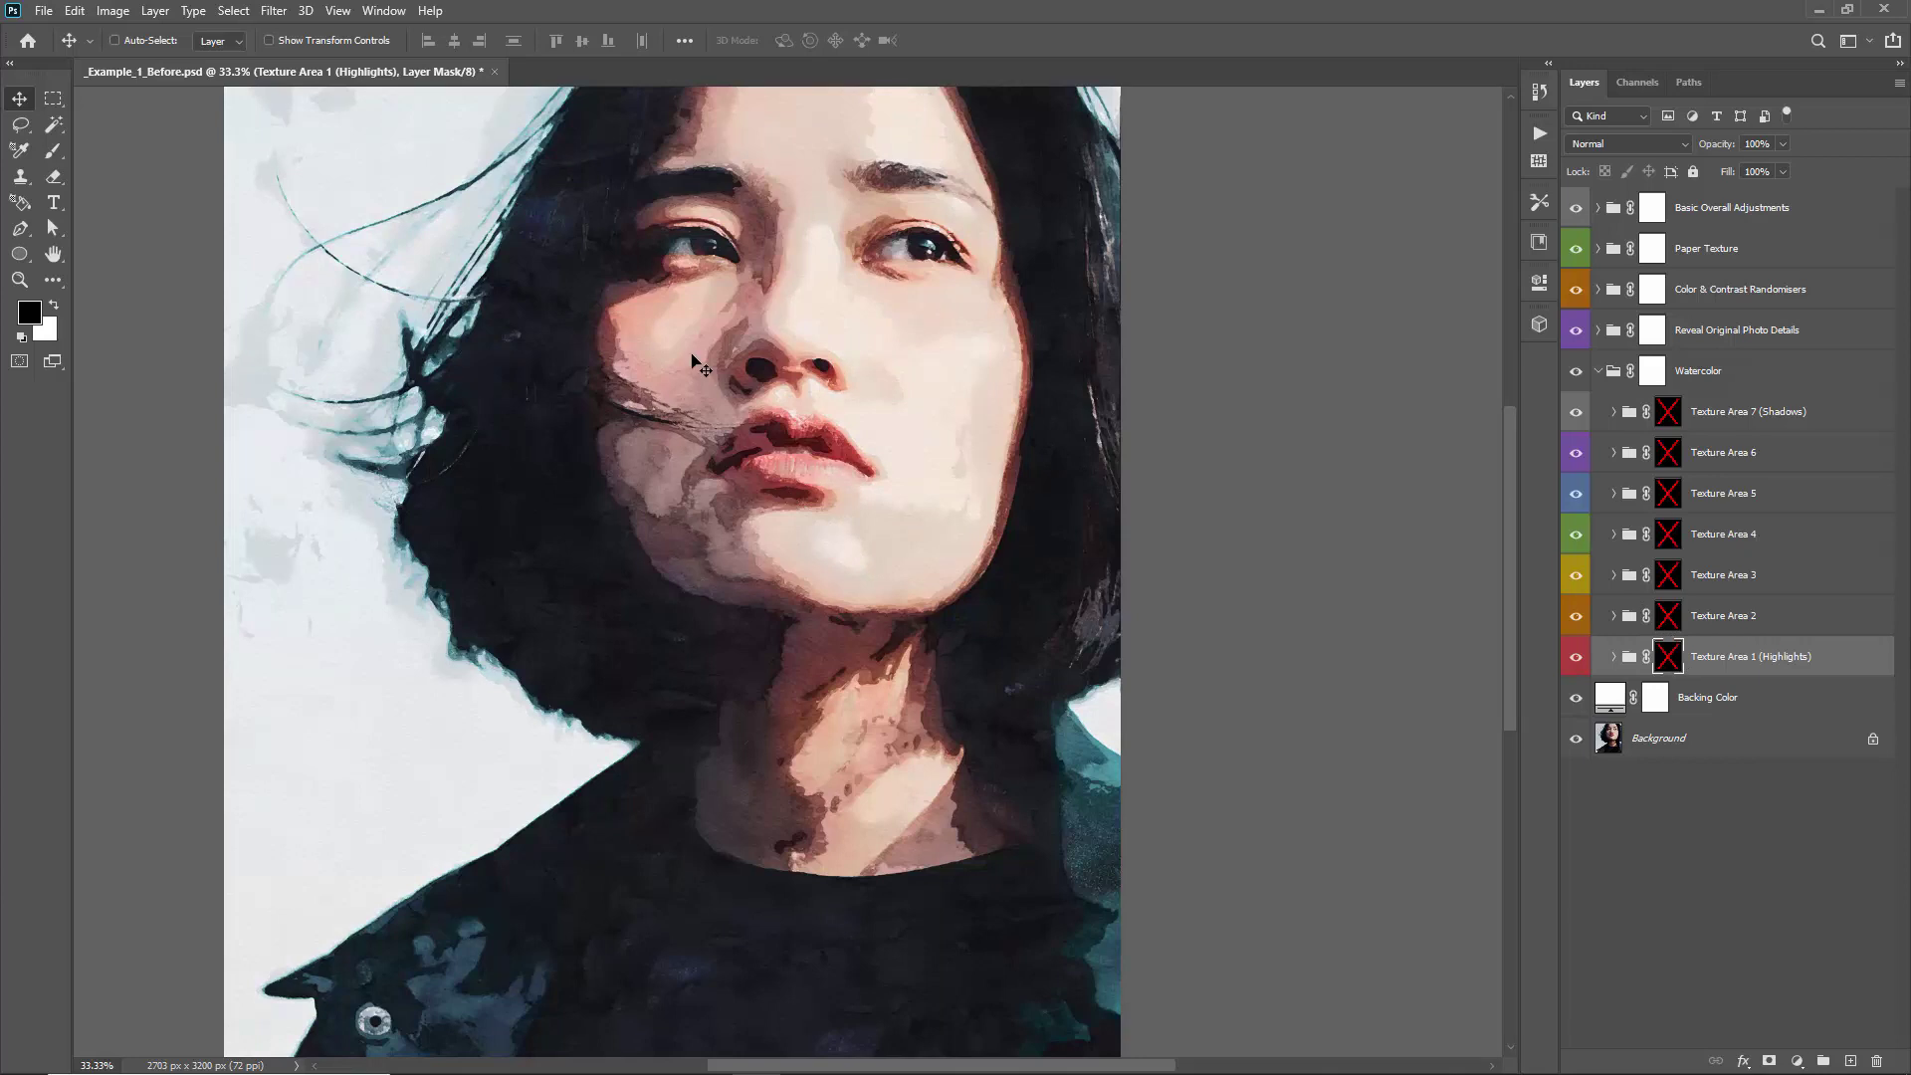
# Re-enable the black layer masks of Texture Areas 7 through 1 so that every watercolor texture is hidden
pyautogui.keyDown('shift'); pyautogui.click(1670, 416); pyautogui.keyUp('shift')
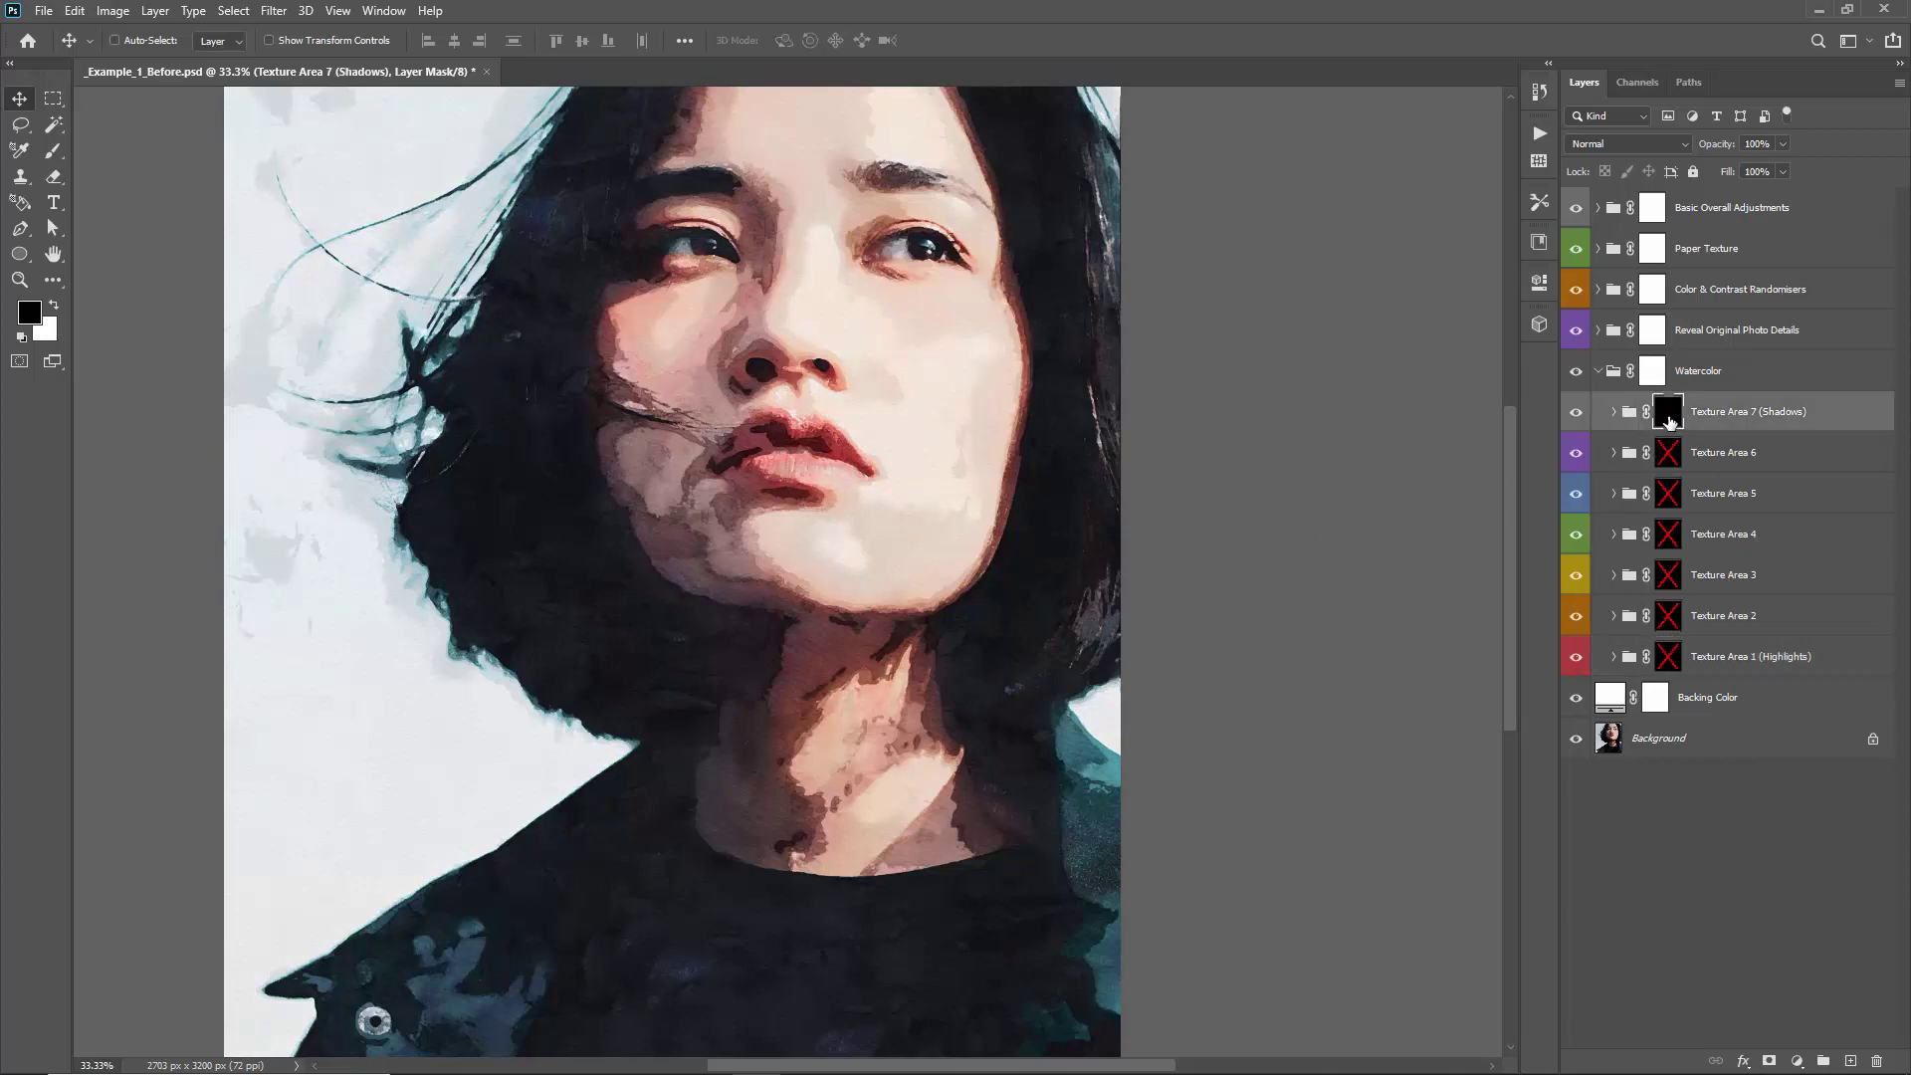
pyautogui.keyDown('shift'); pyautogui.click(1672, 452); pyautogui.keyUp('shift')
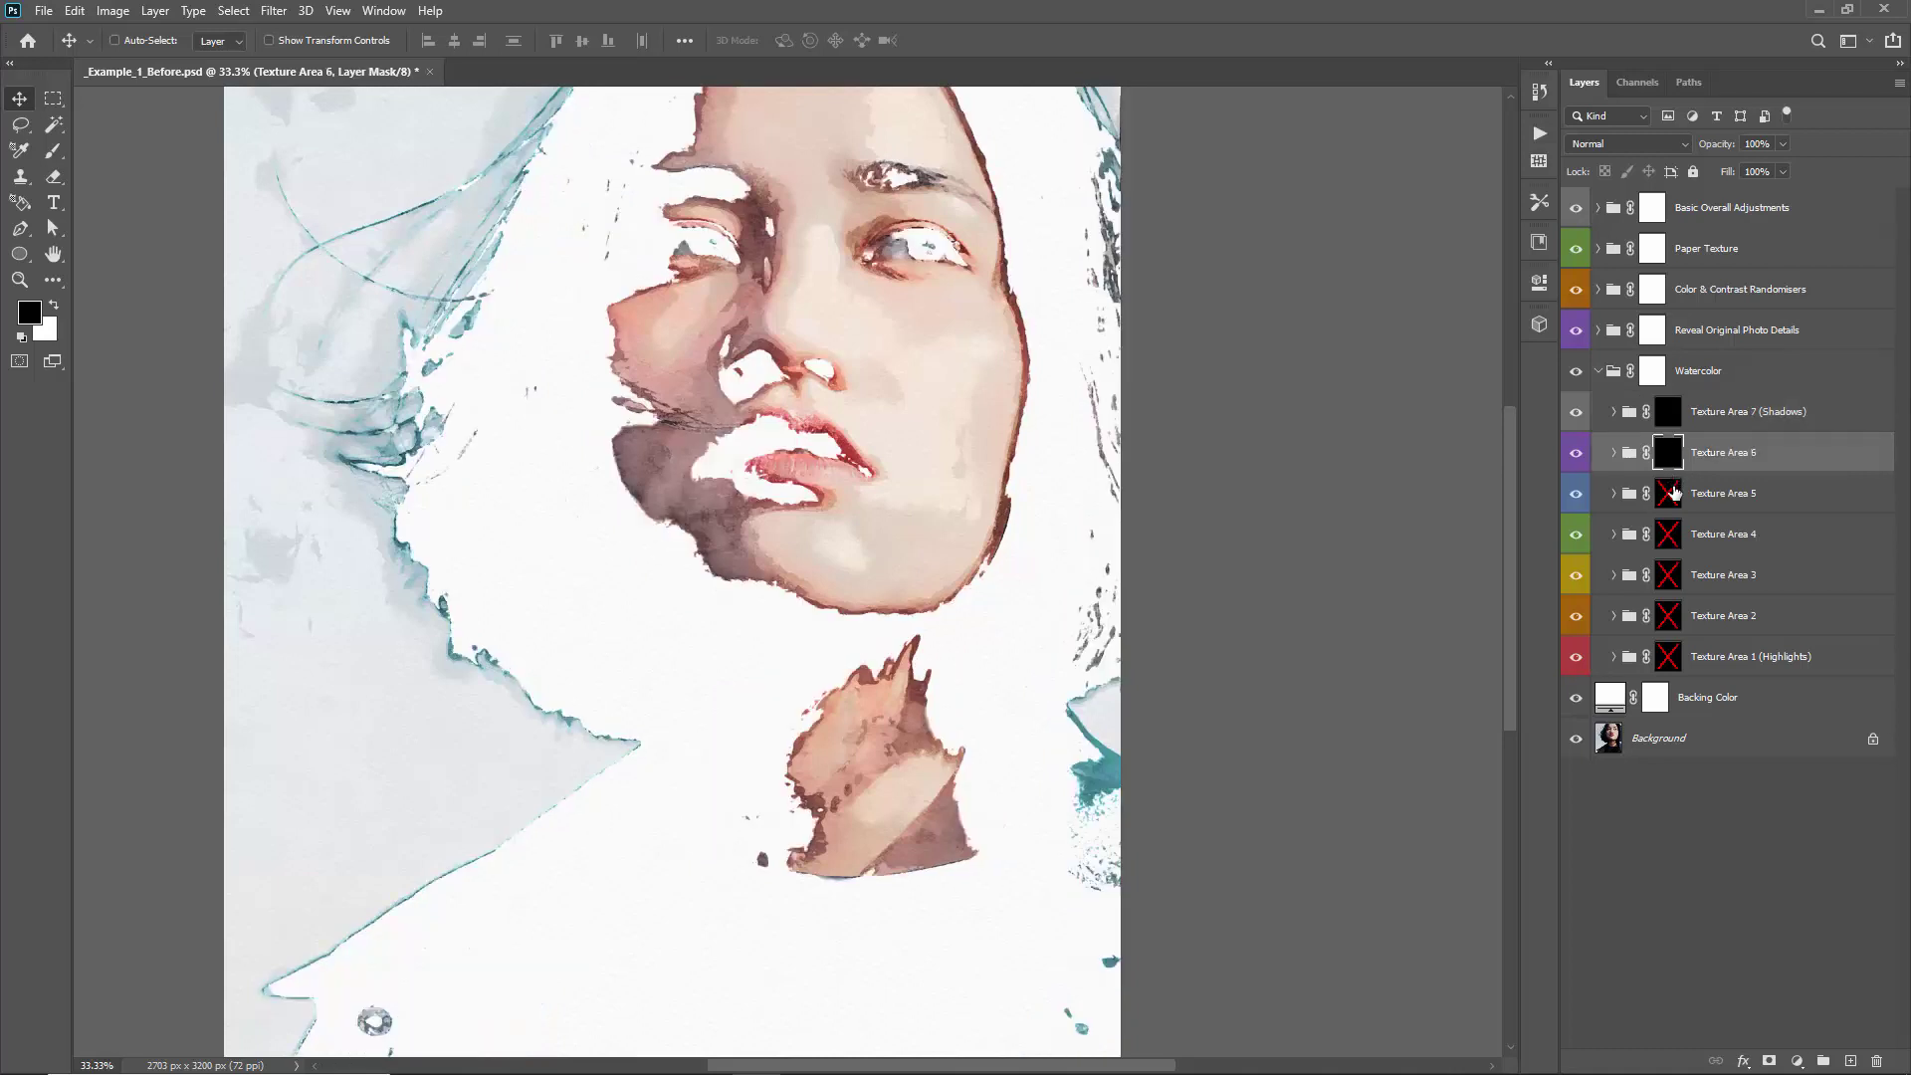
pyautogui.keyDown('shift'); pyautogui.click(1675, 491); pyautogui.keyUp('shift')
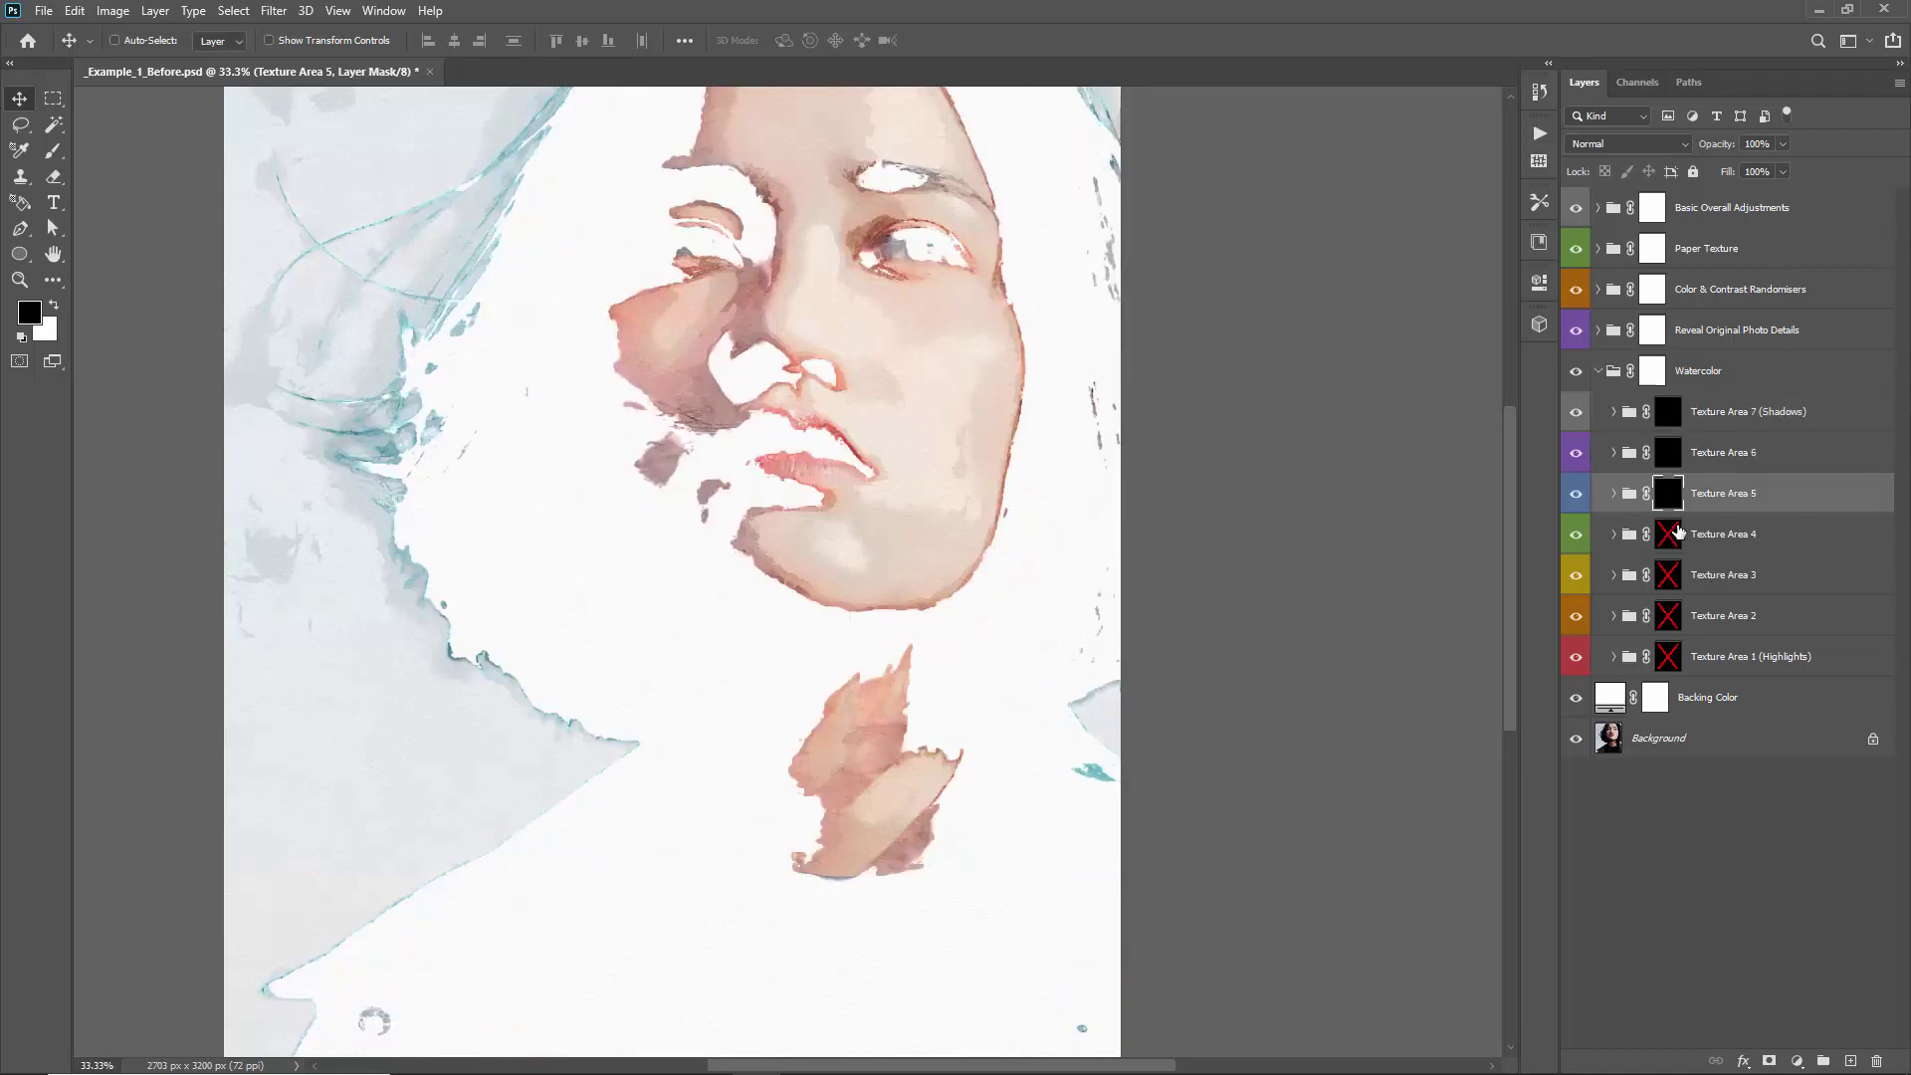
pyautogui.keyDown('shift'); pyautogui.click(1674, 533); pyautogui.keyUp('shift')
pyautogui.keyDown('shift'); pyautogui.click(1676, 578); pyautogui.keyUp('shift')
pyautogui.keyDown('shift'); pyautogui.click(1678, 616); pyautogui.keyUp('shift')
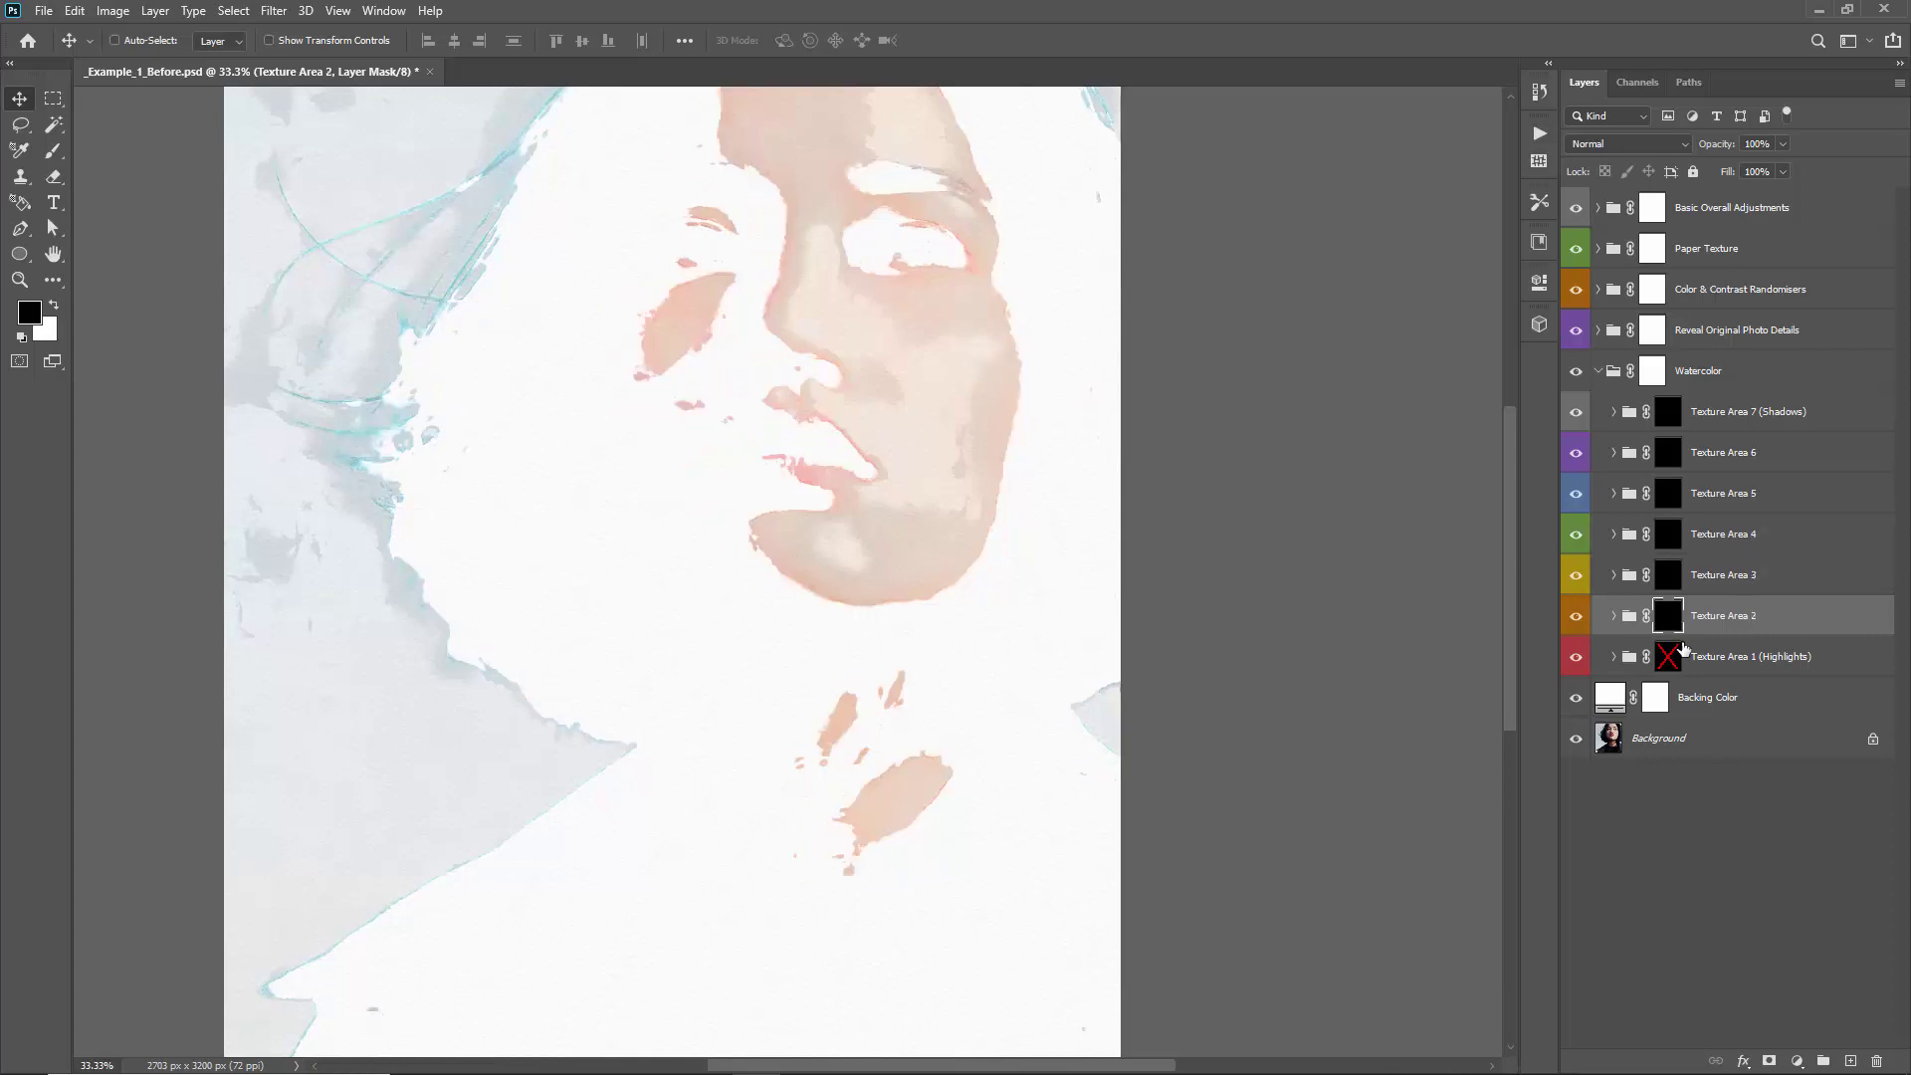
pyautogui.click(1681, 652)
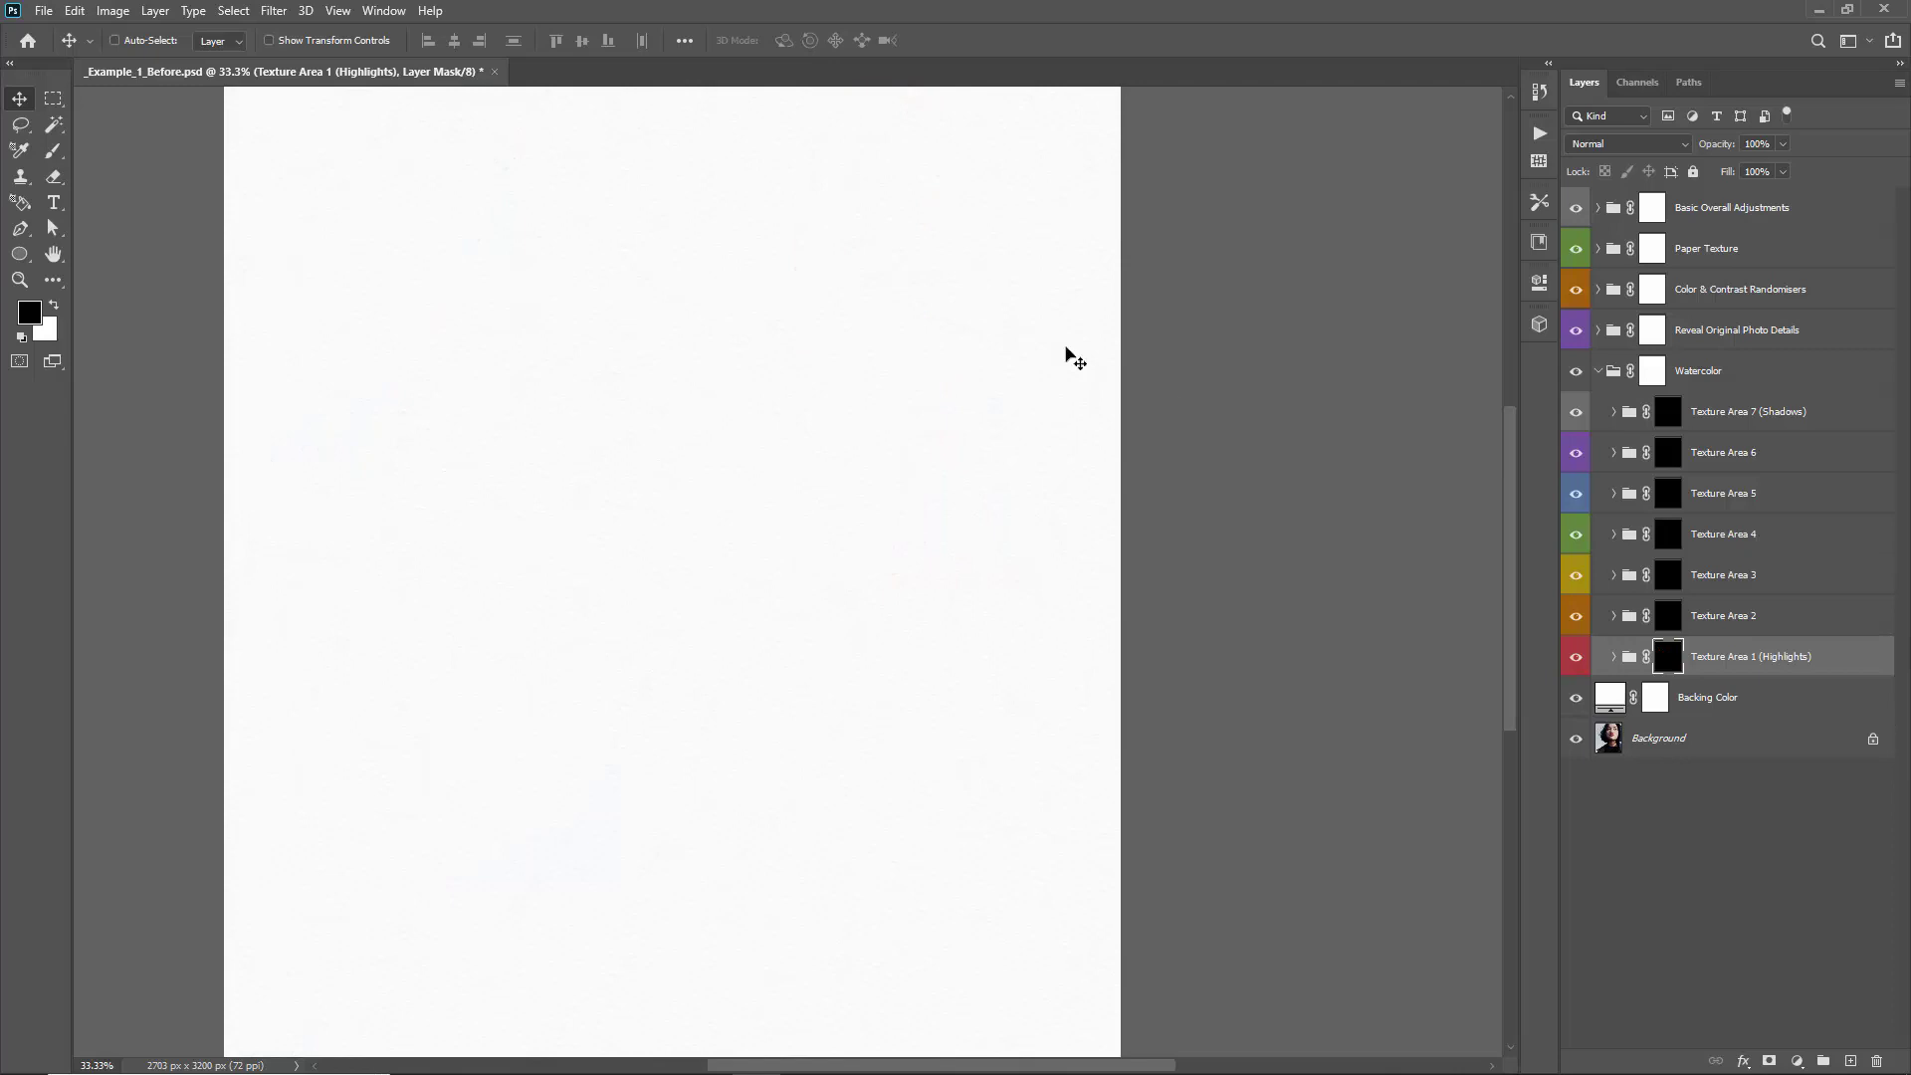
# Activate the Brush tool, import the WatercolorCreationKit_Brushes.abr brush file and expand its brush group
pyautogui.press('b')
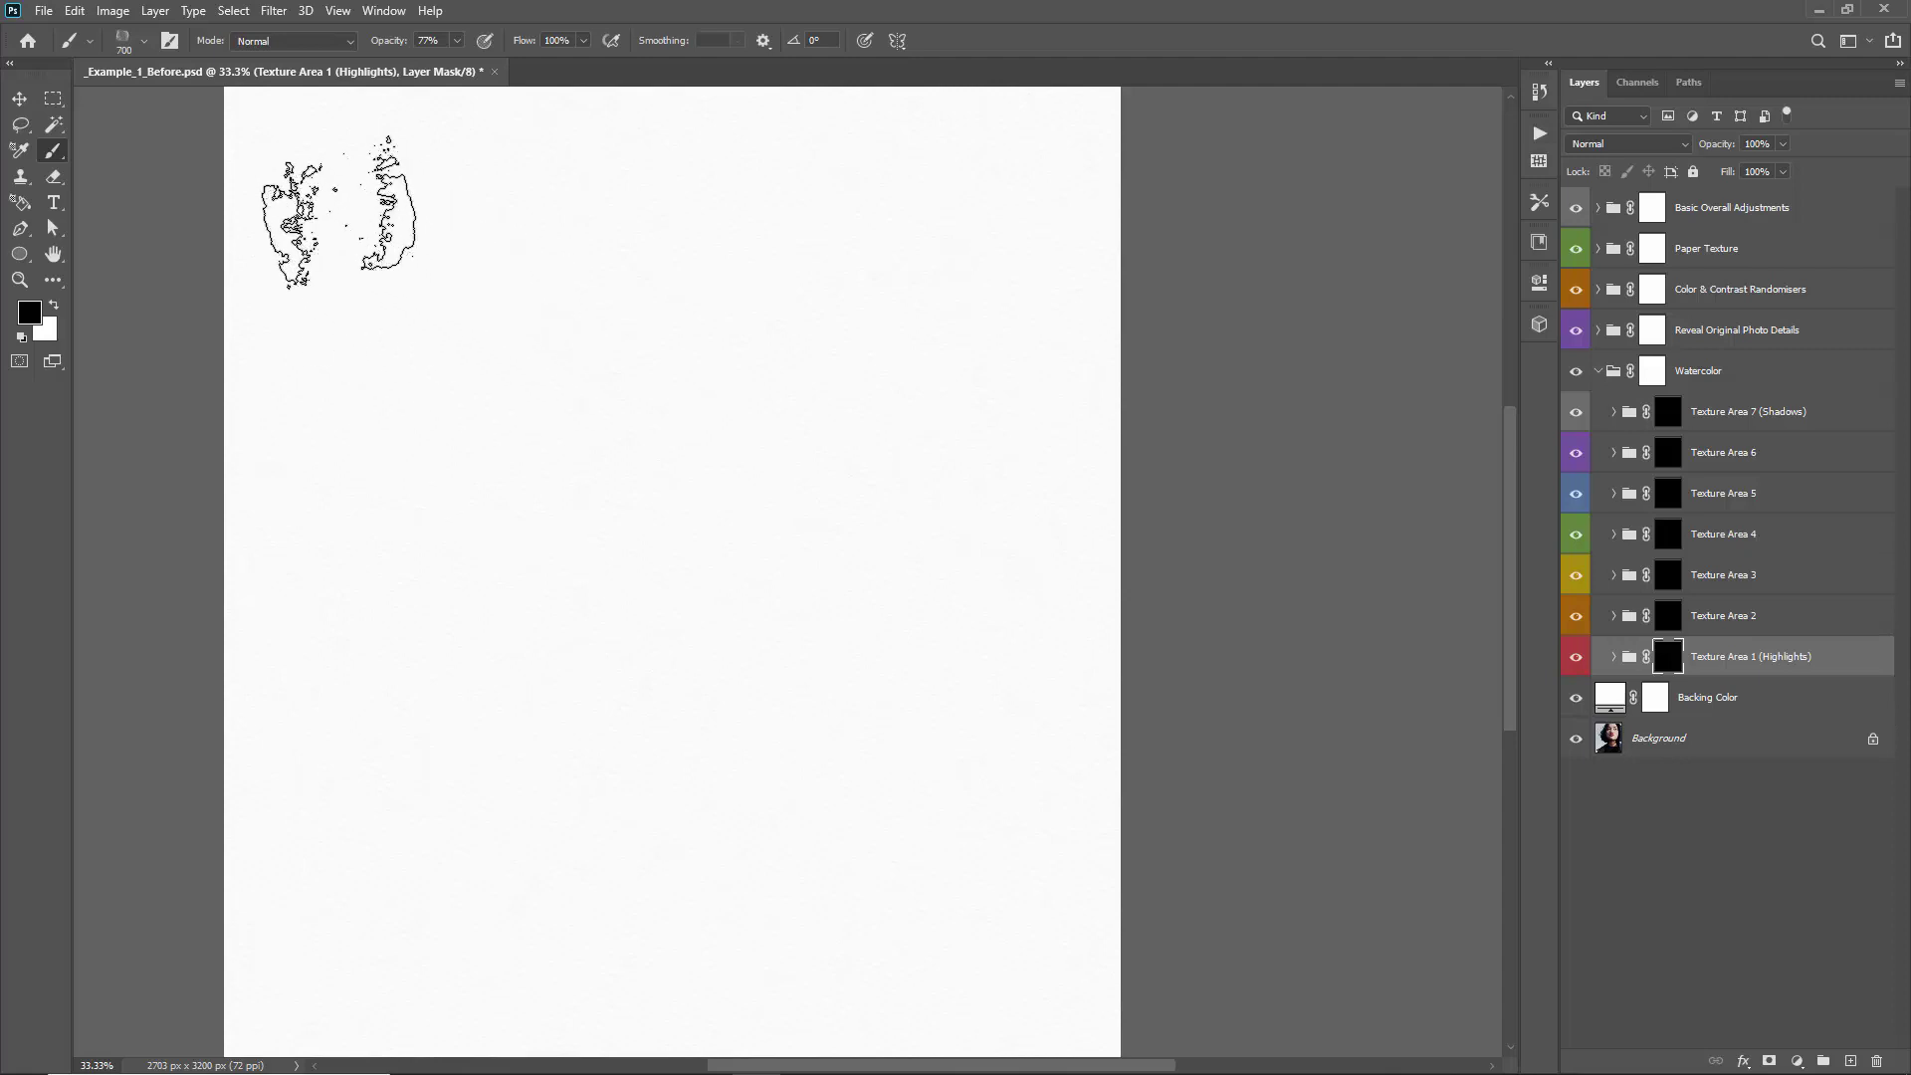
pyautogui.rightClick(339, 211)
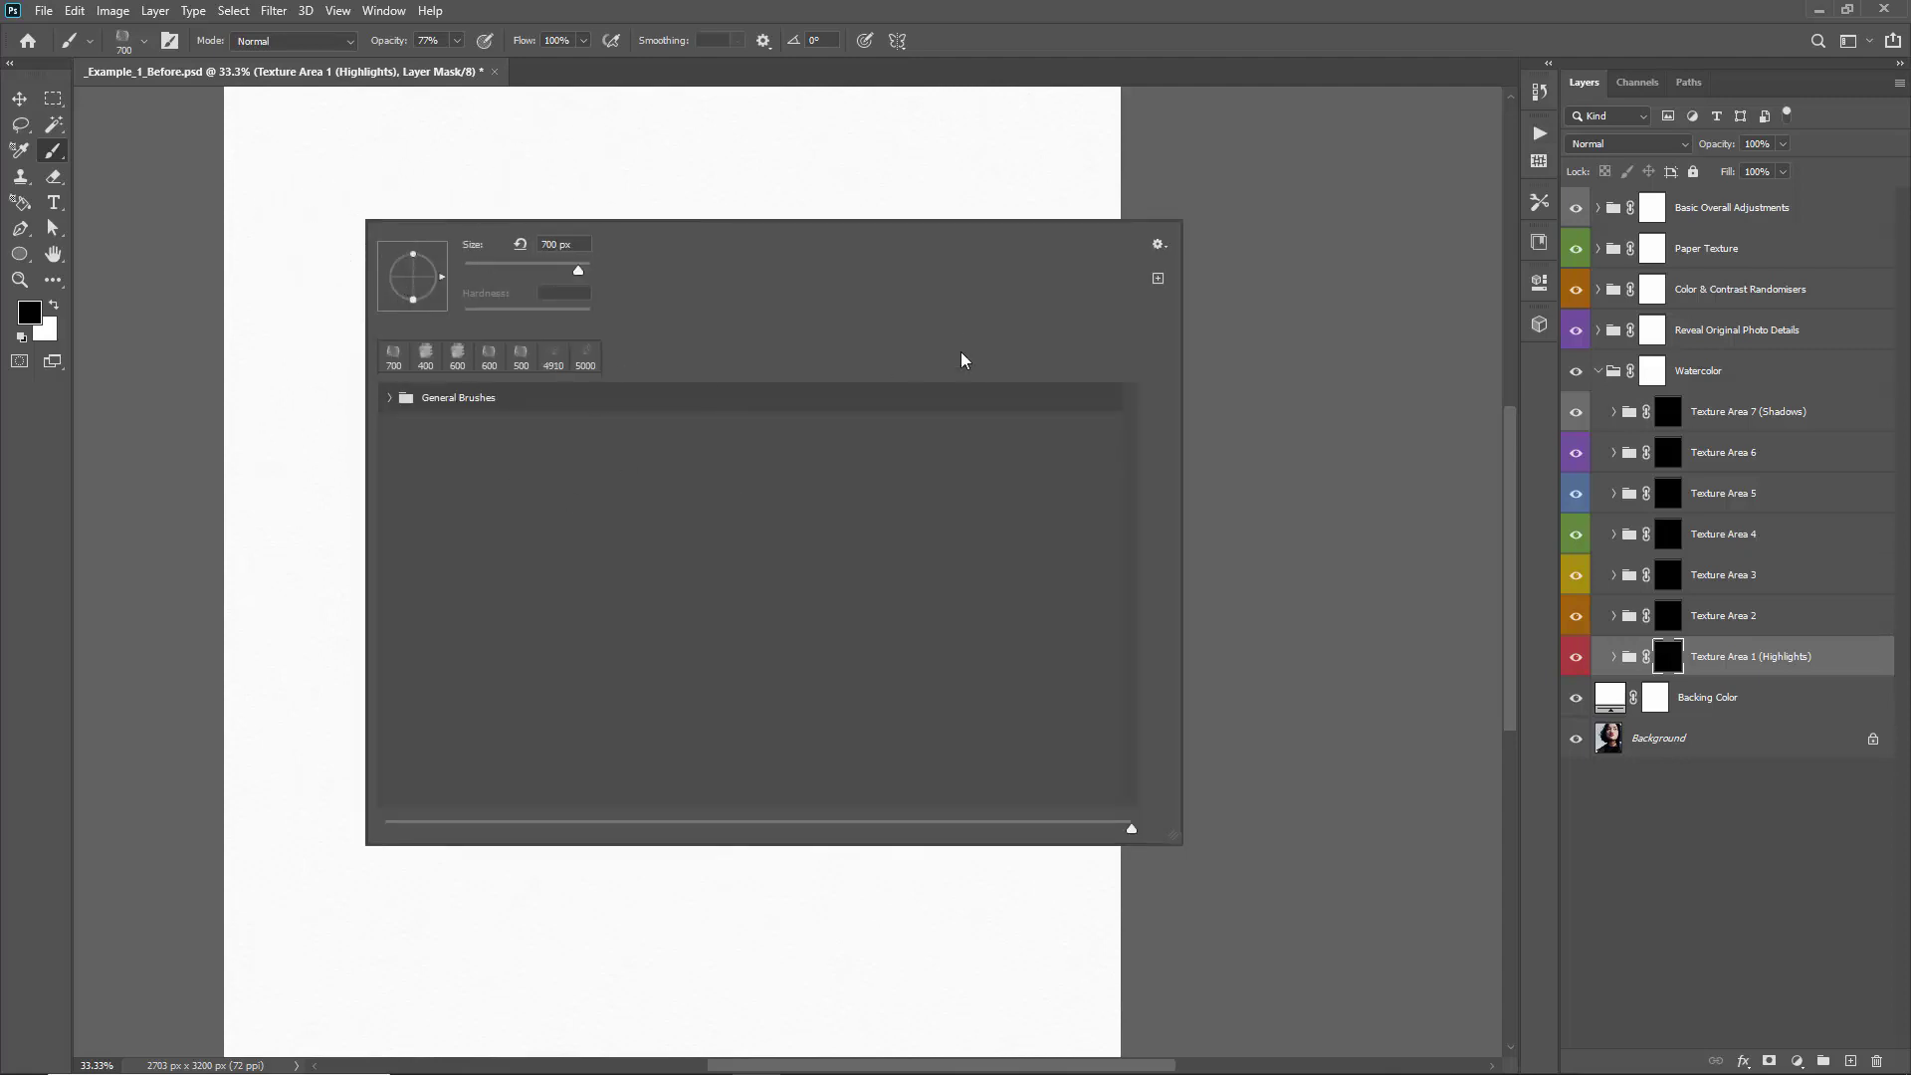
pyautogui.click(1158, 245)
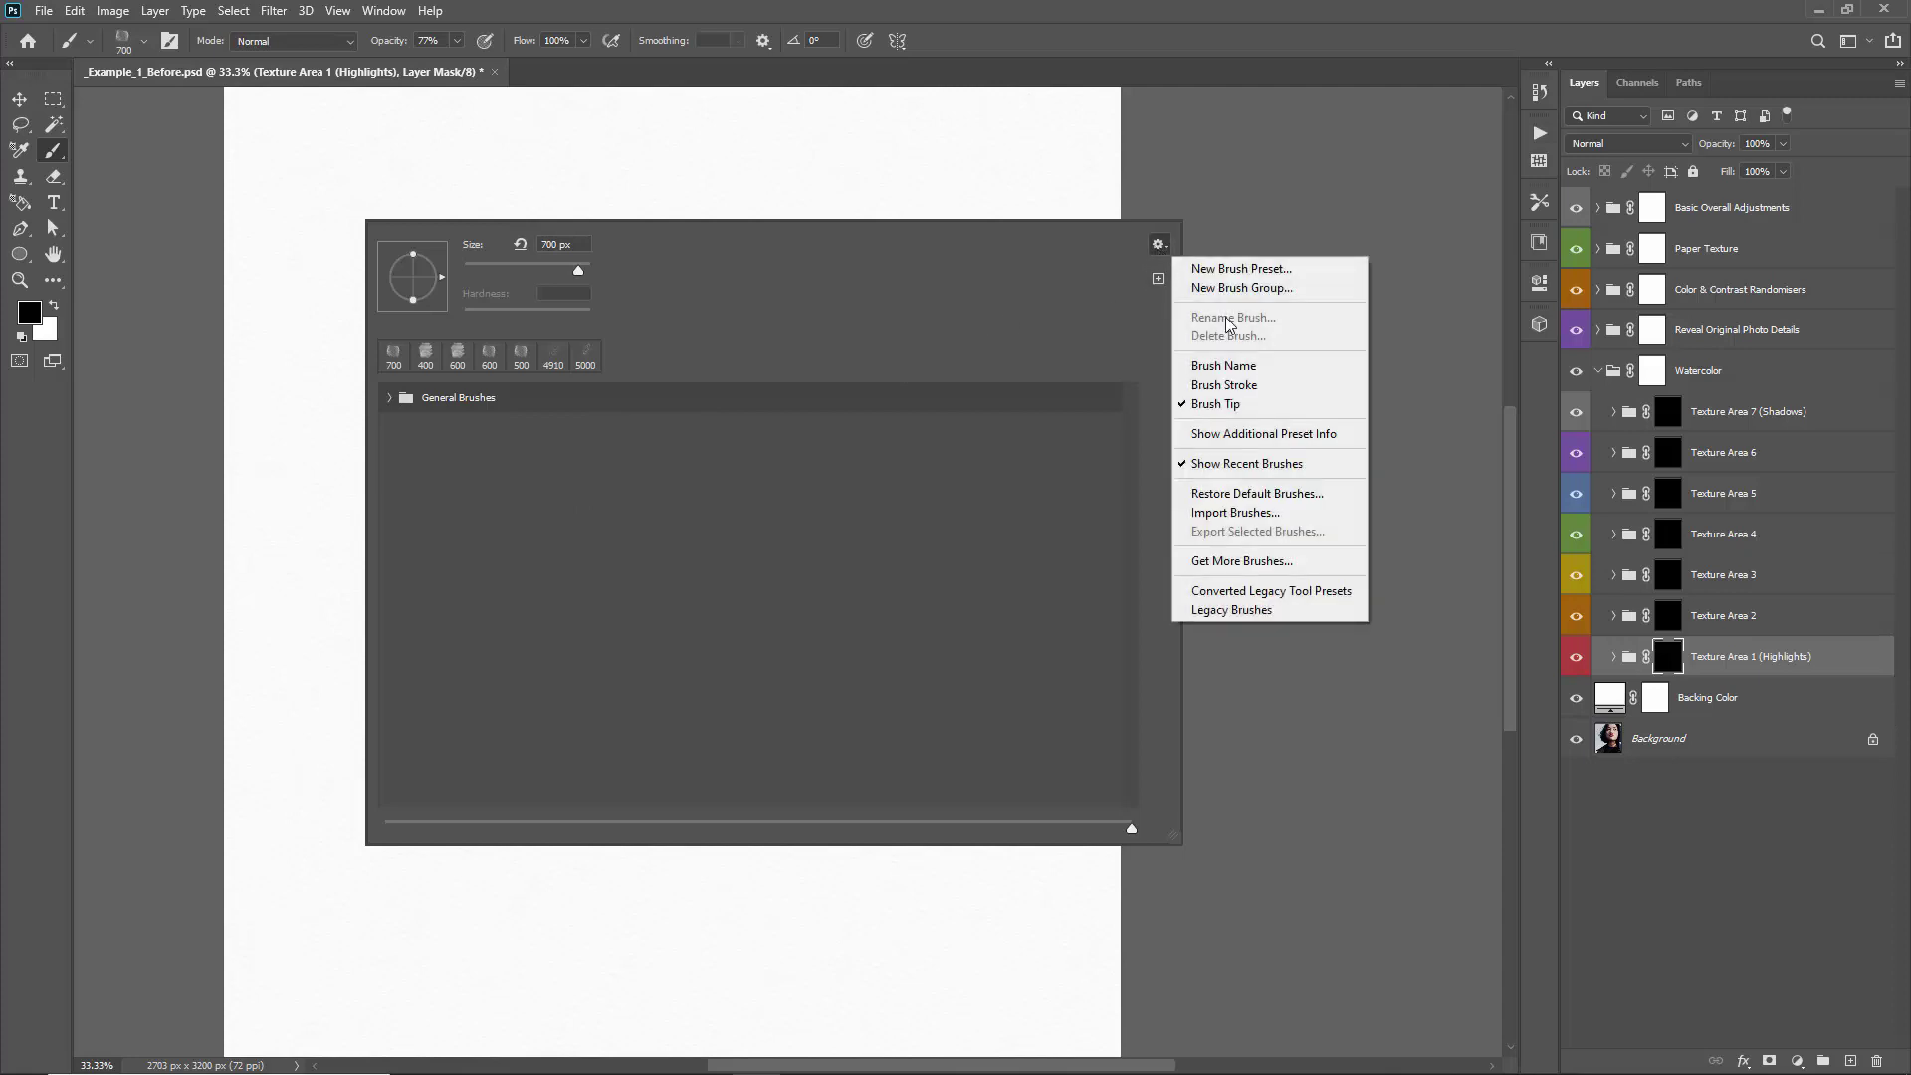
pyautogui.click(1156, 260)
pyautogui.click(1158, 245)
pyautogui.click(1297, 519)
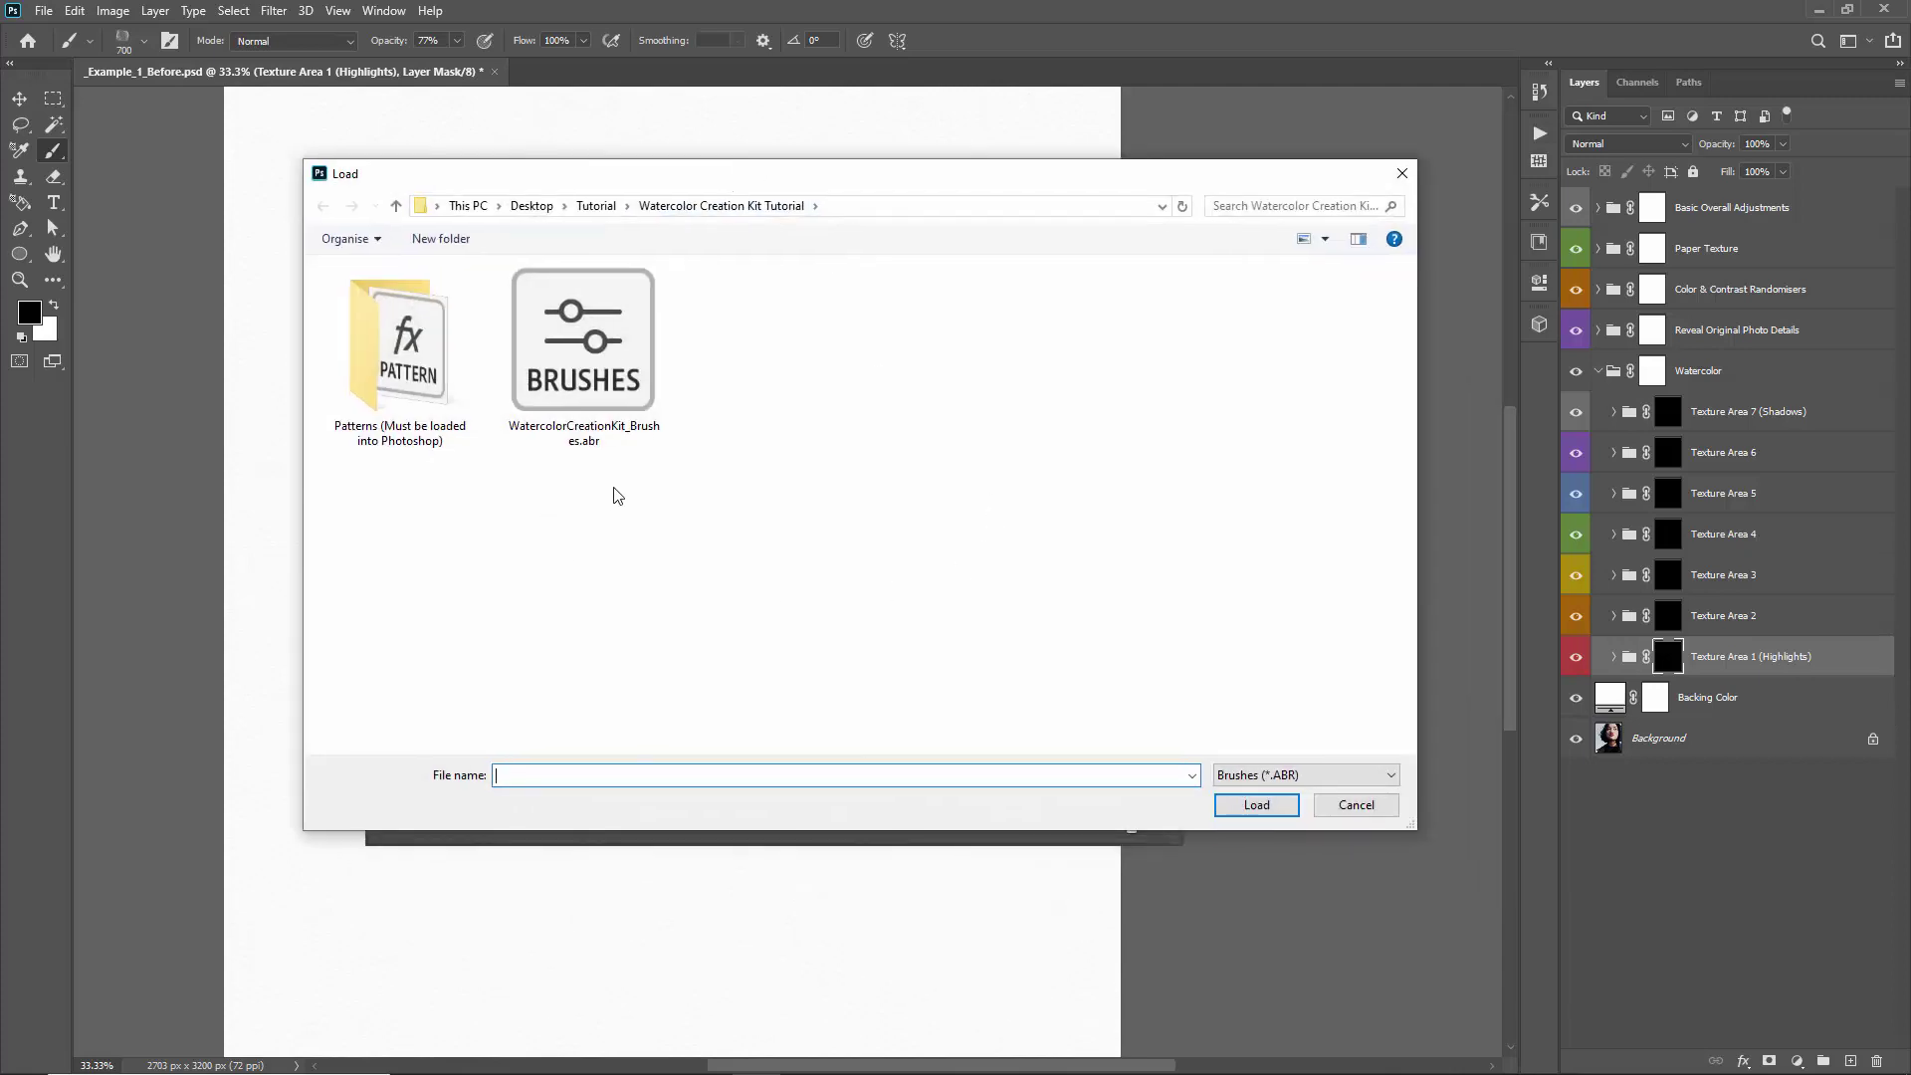
pyautogui.doubleClick(619, 342)
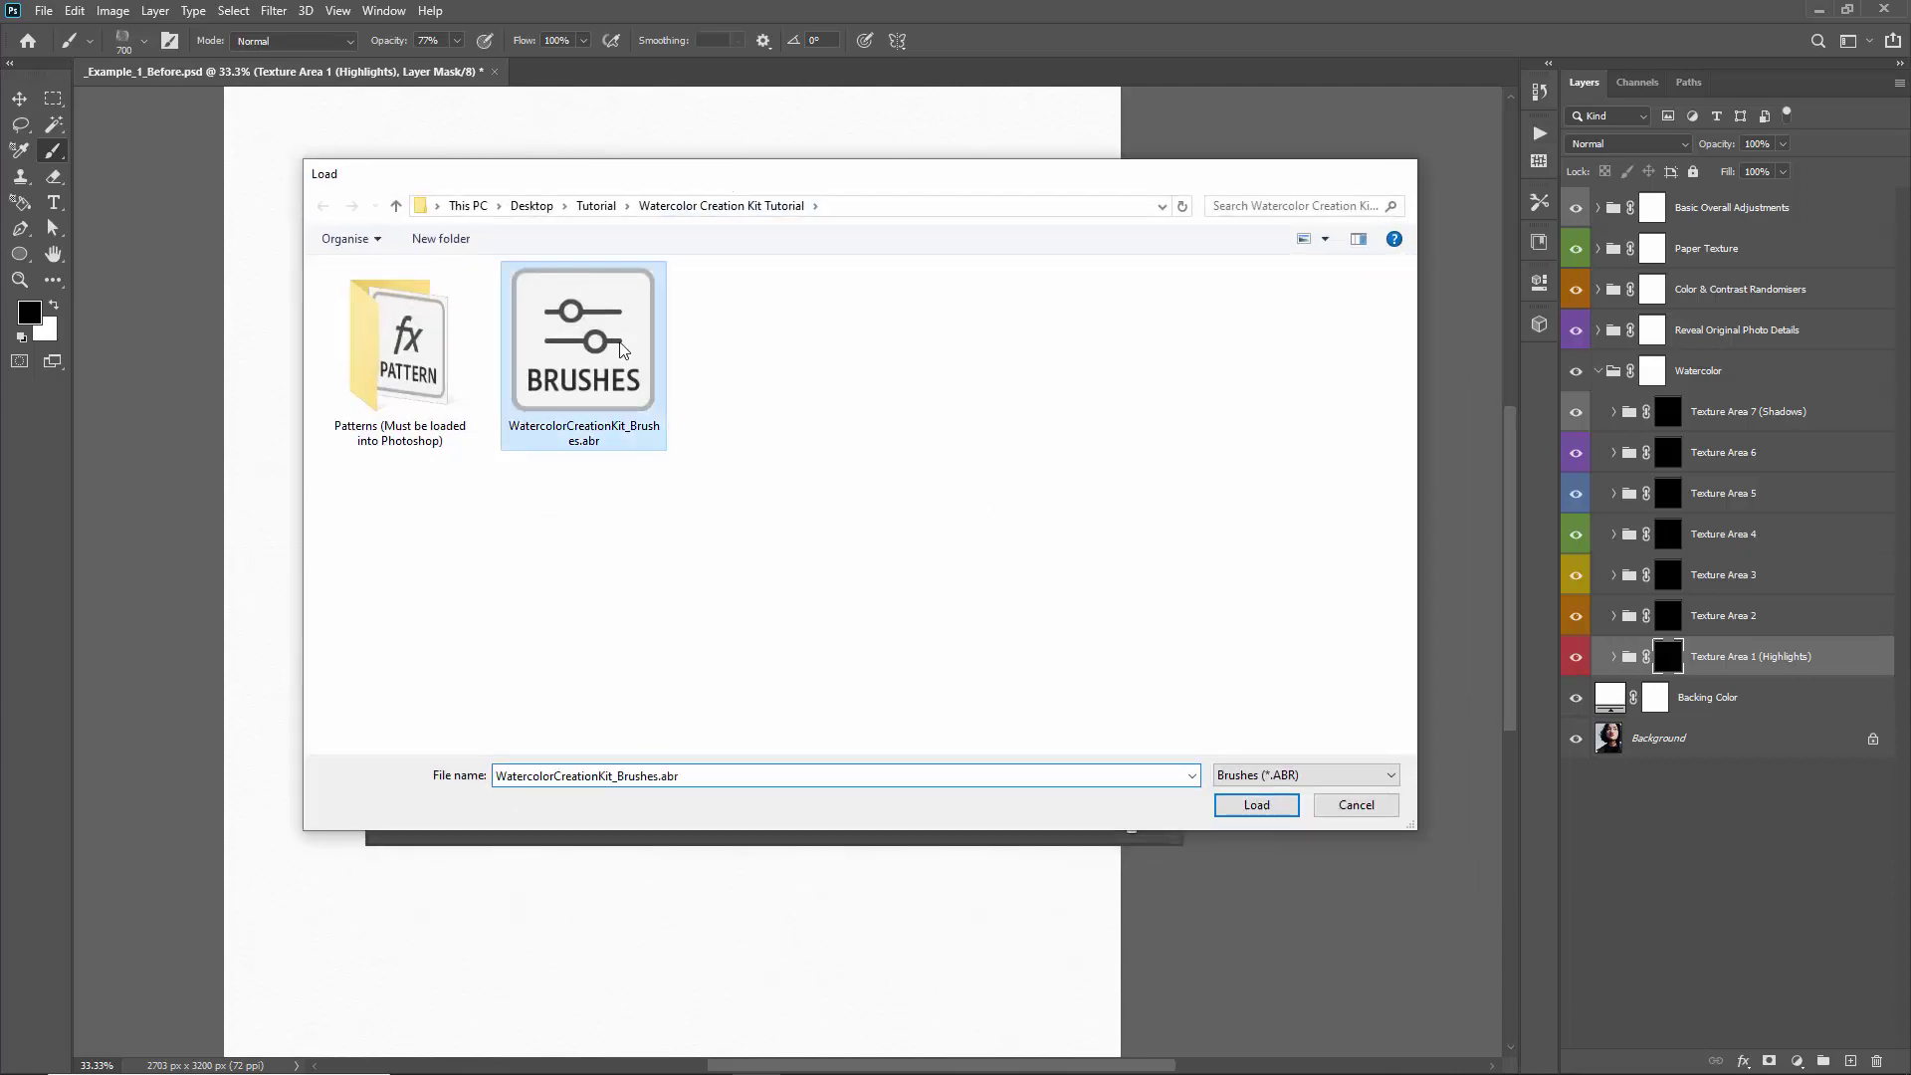
pyautogui.click(484, 428)
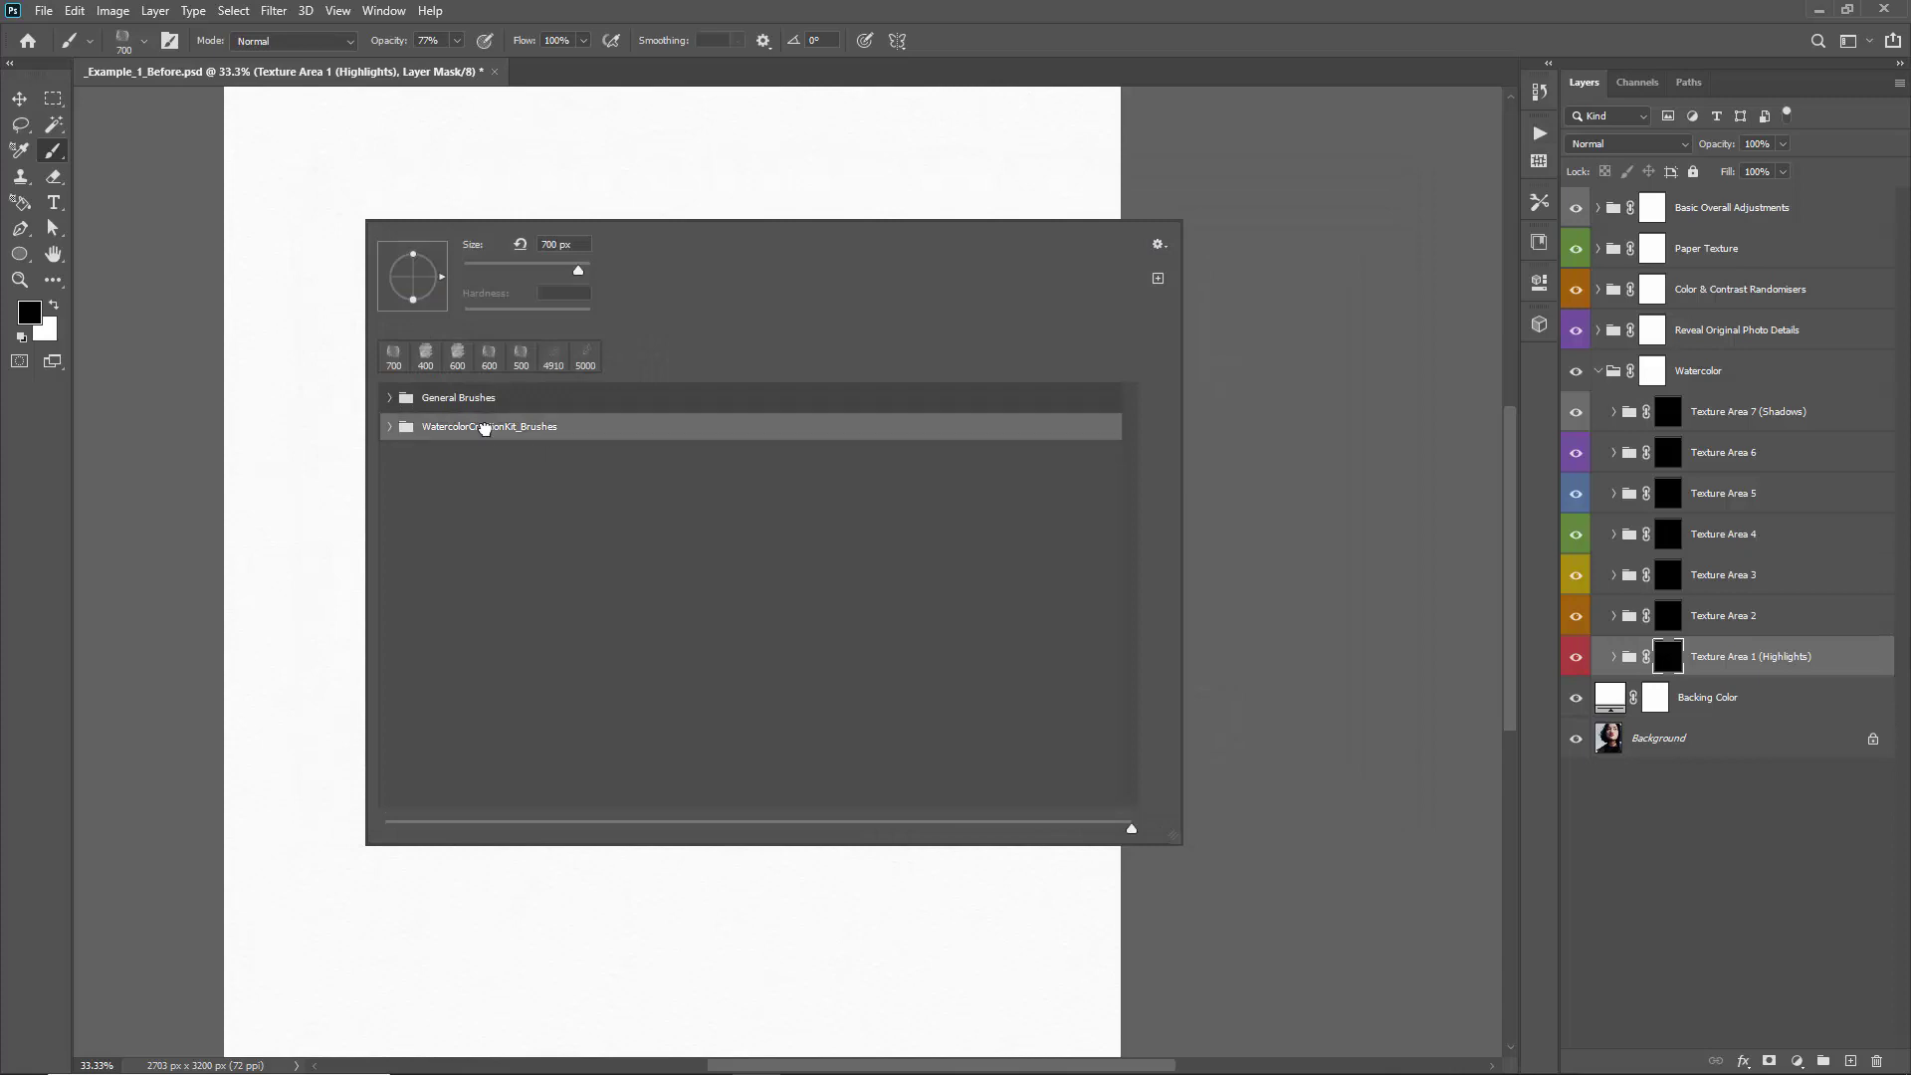
pyautogui.click(389, 427)
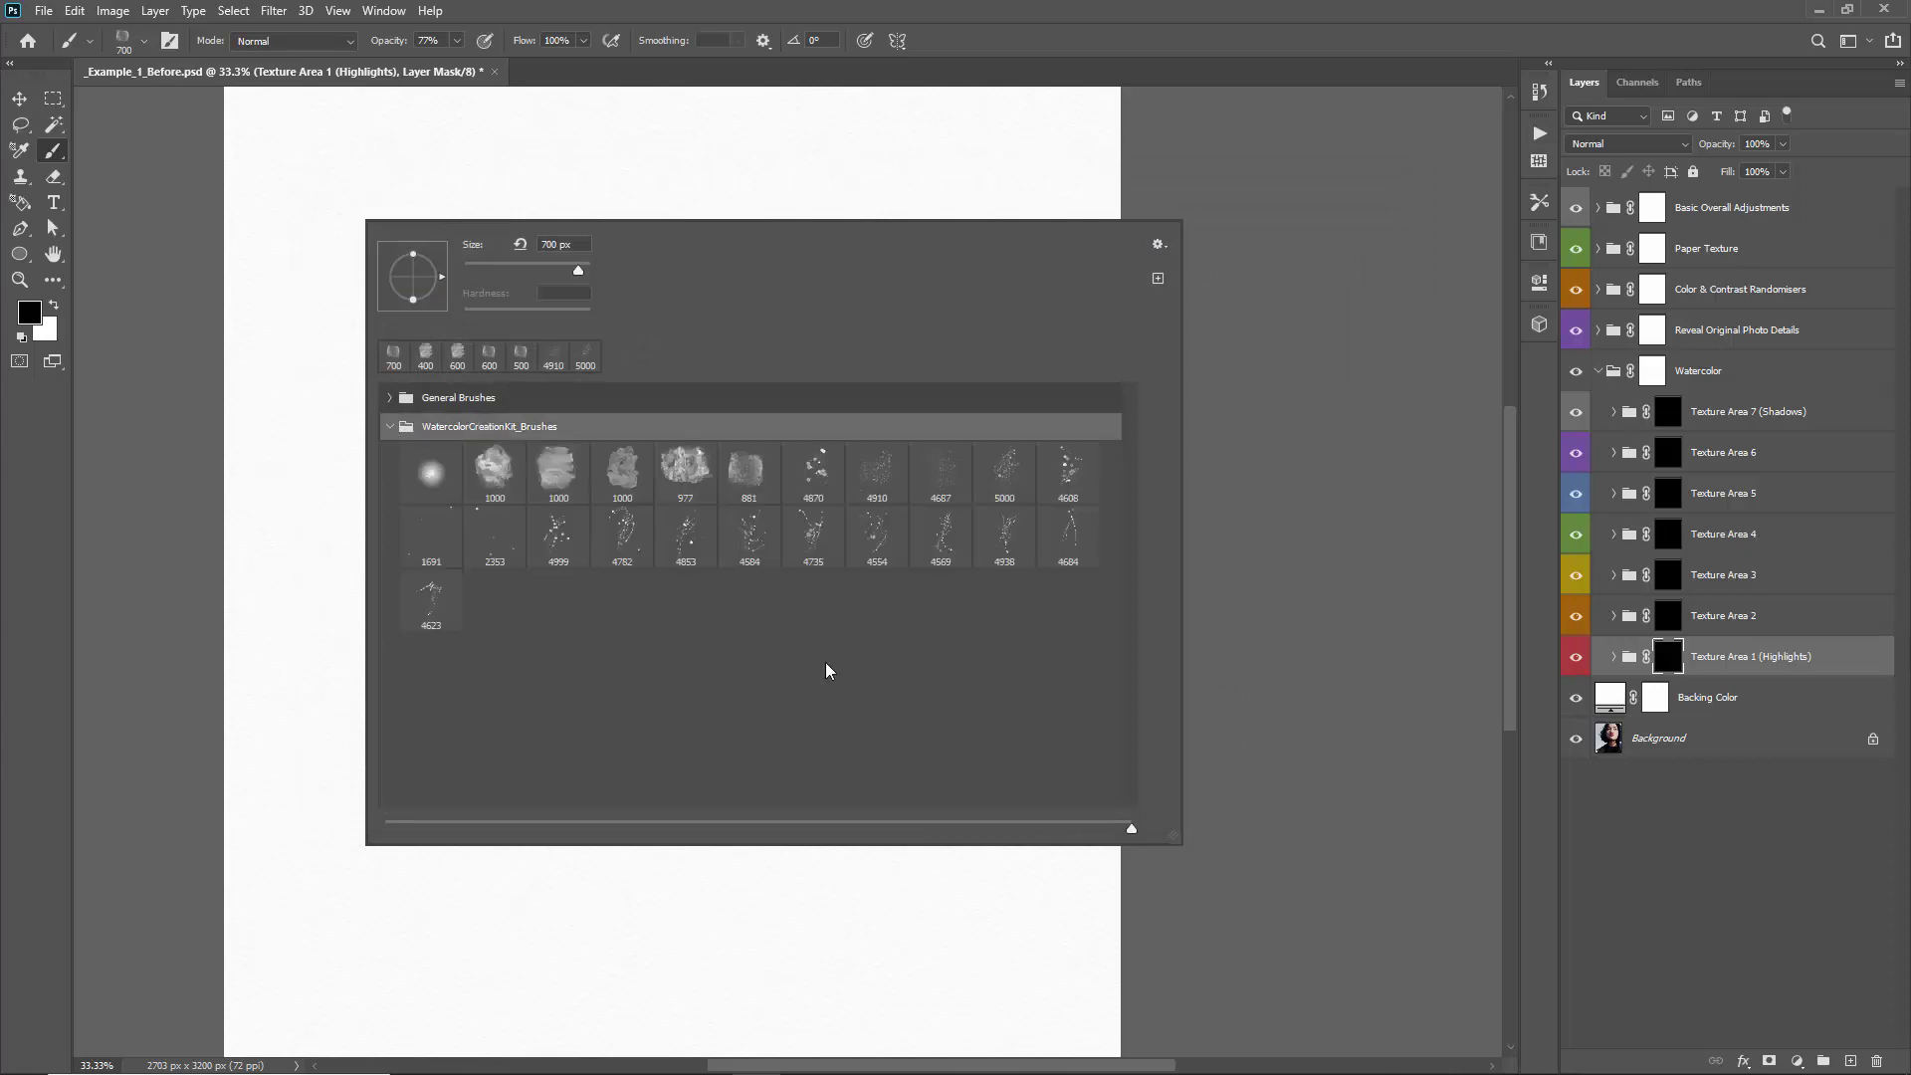
# Choose the 881 px watercolor brush from the WatercolorCreationKit_Brushes group
pyautogui.click(501, 488)
pyautogui.keyDown('shift'); pyautogui.click(758, 475); pyautogui.keyUp('shift')
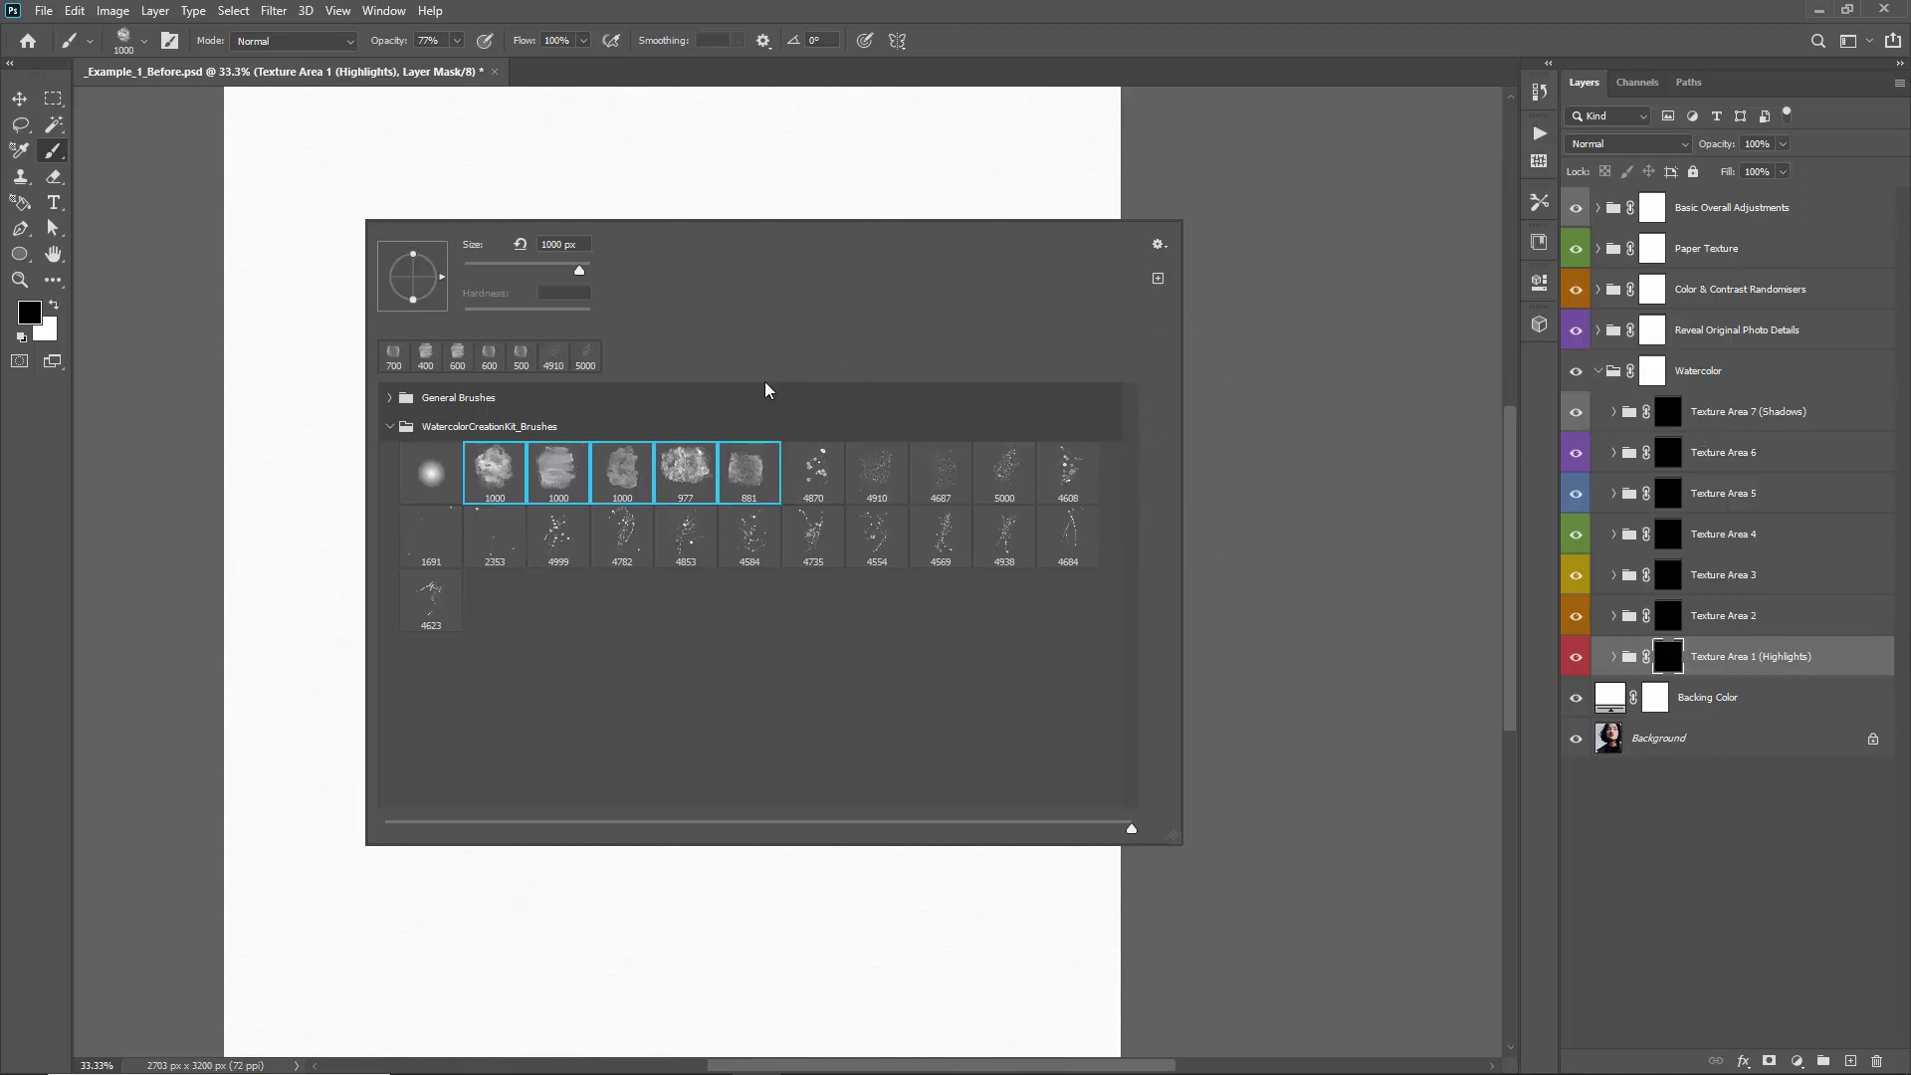
pyautogui.click(749, 479)
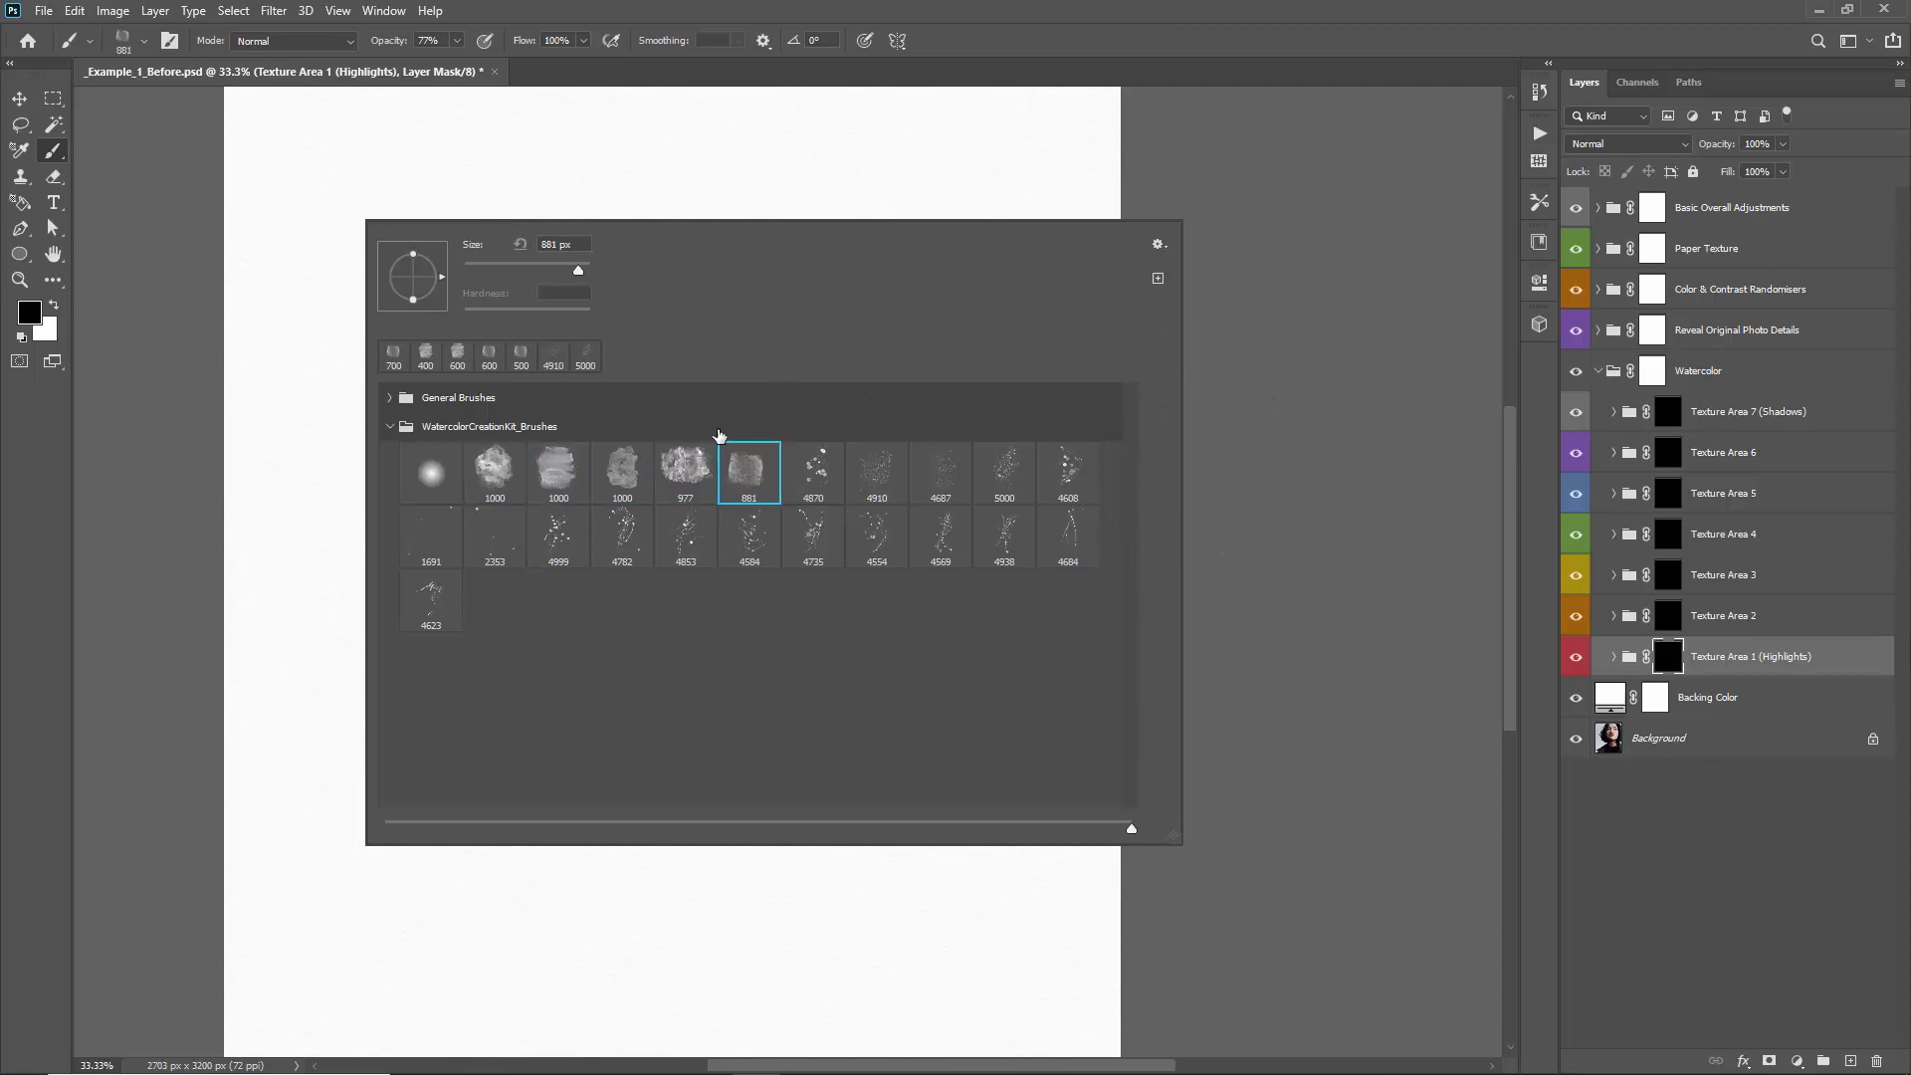
pyautogui.click(619, 157)
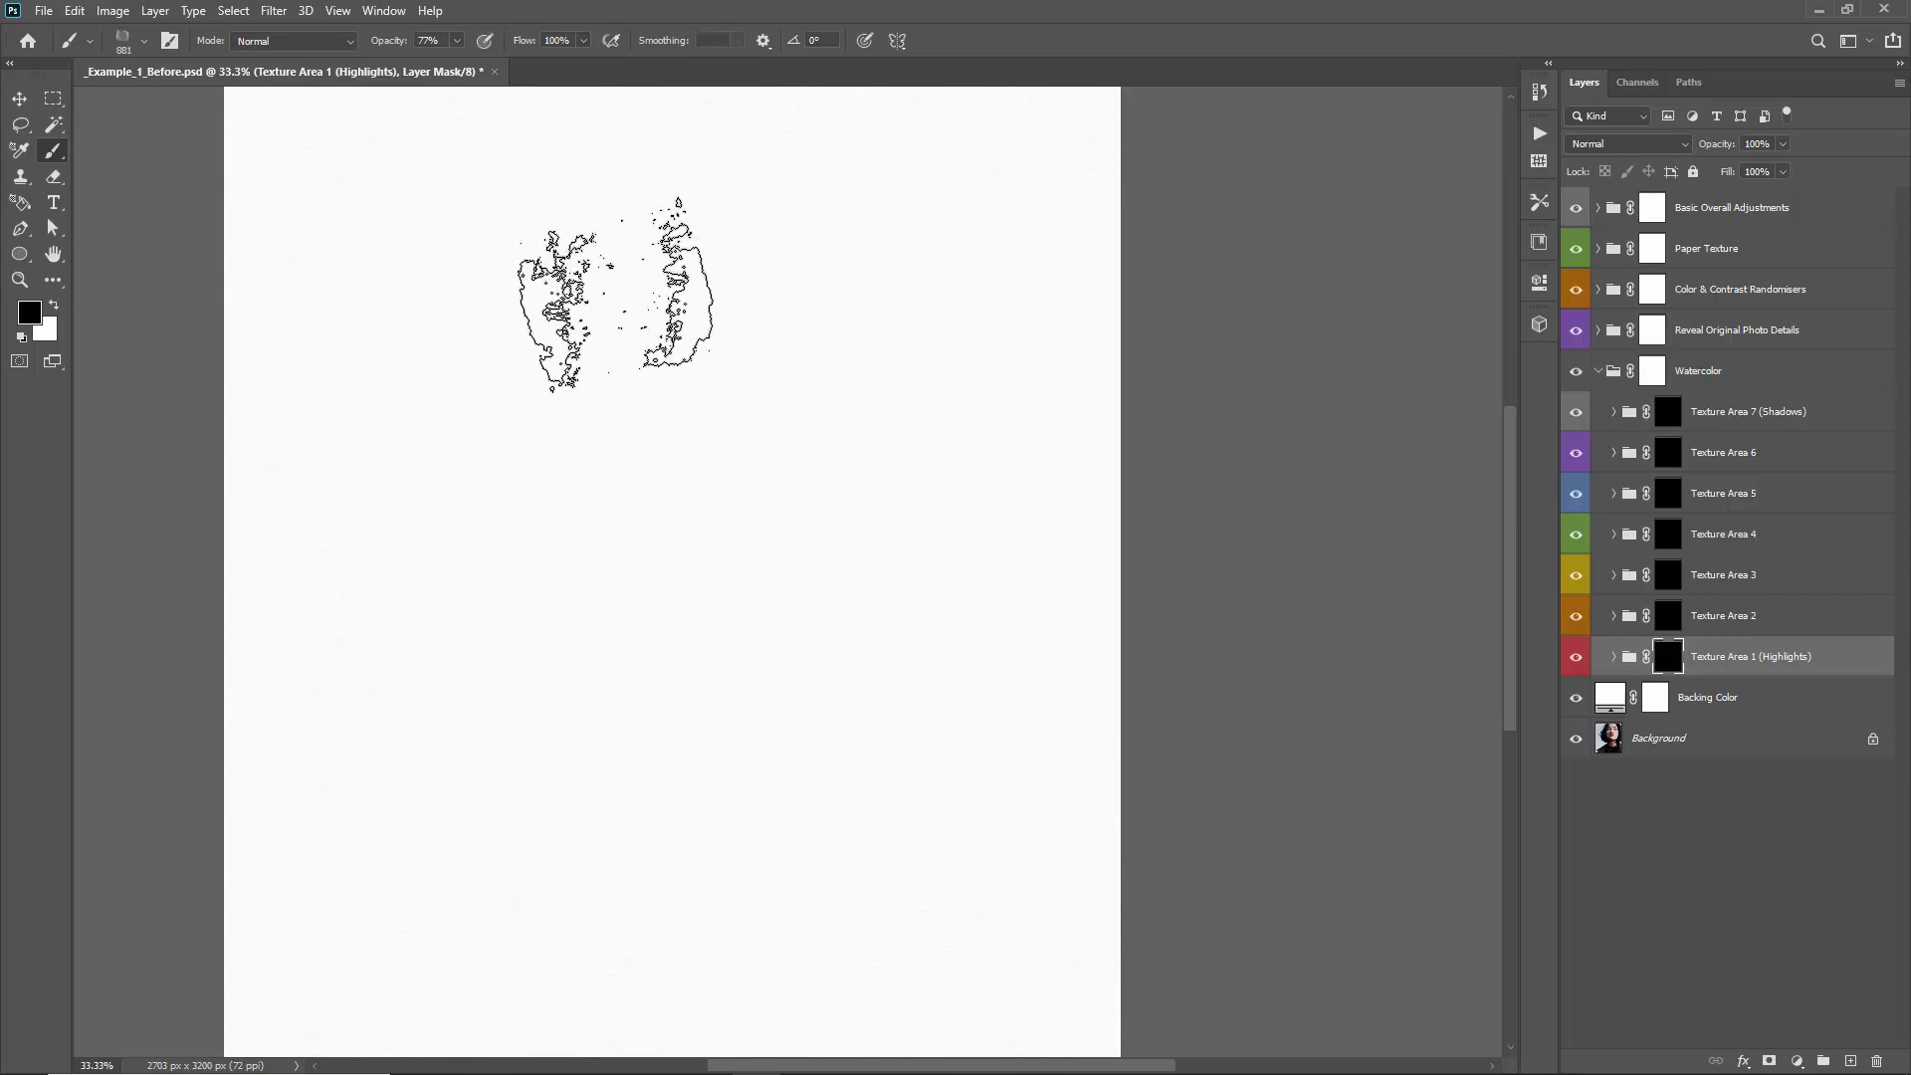
# Select the Texture Area 7 mask and set the brush to 700 px, white foreground and 70% opacity
pyautogui.click(1706, 421)
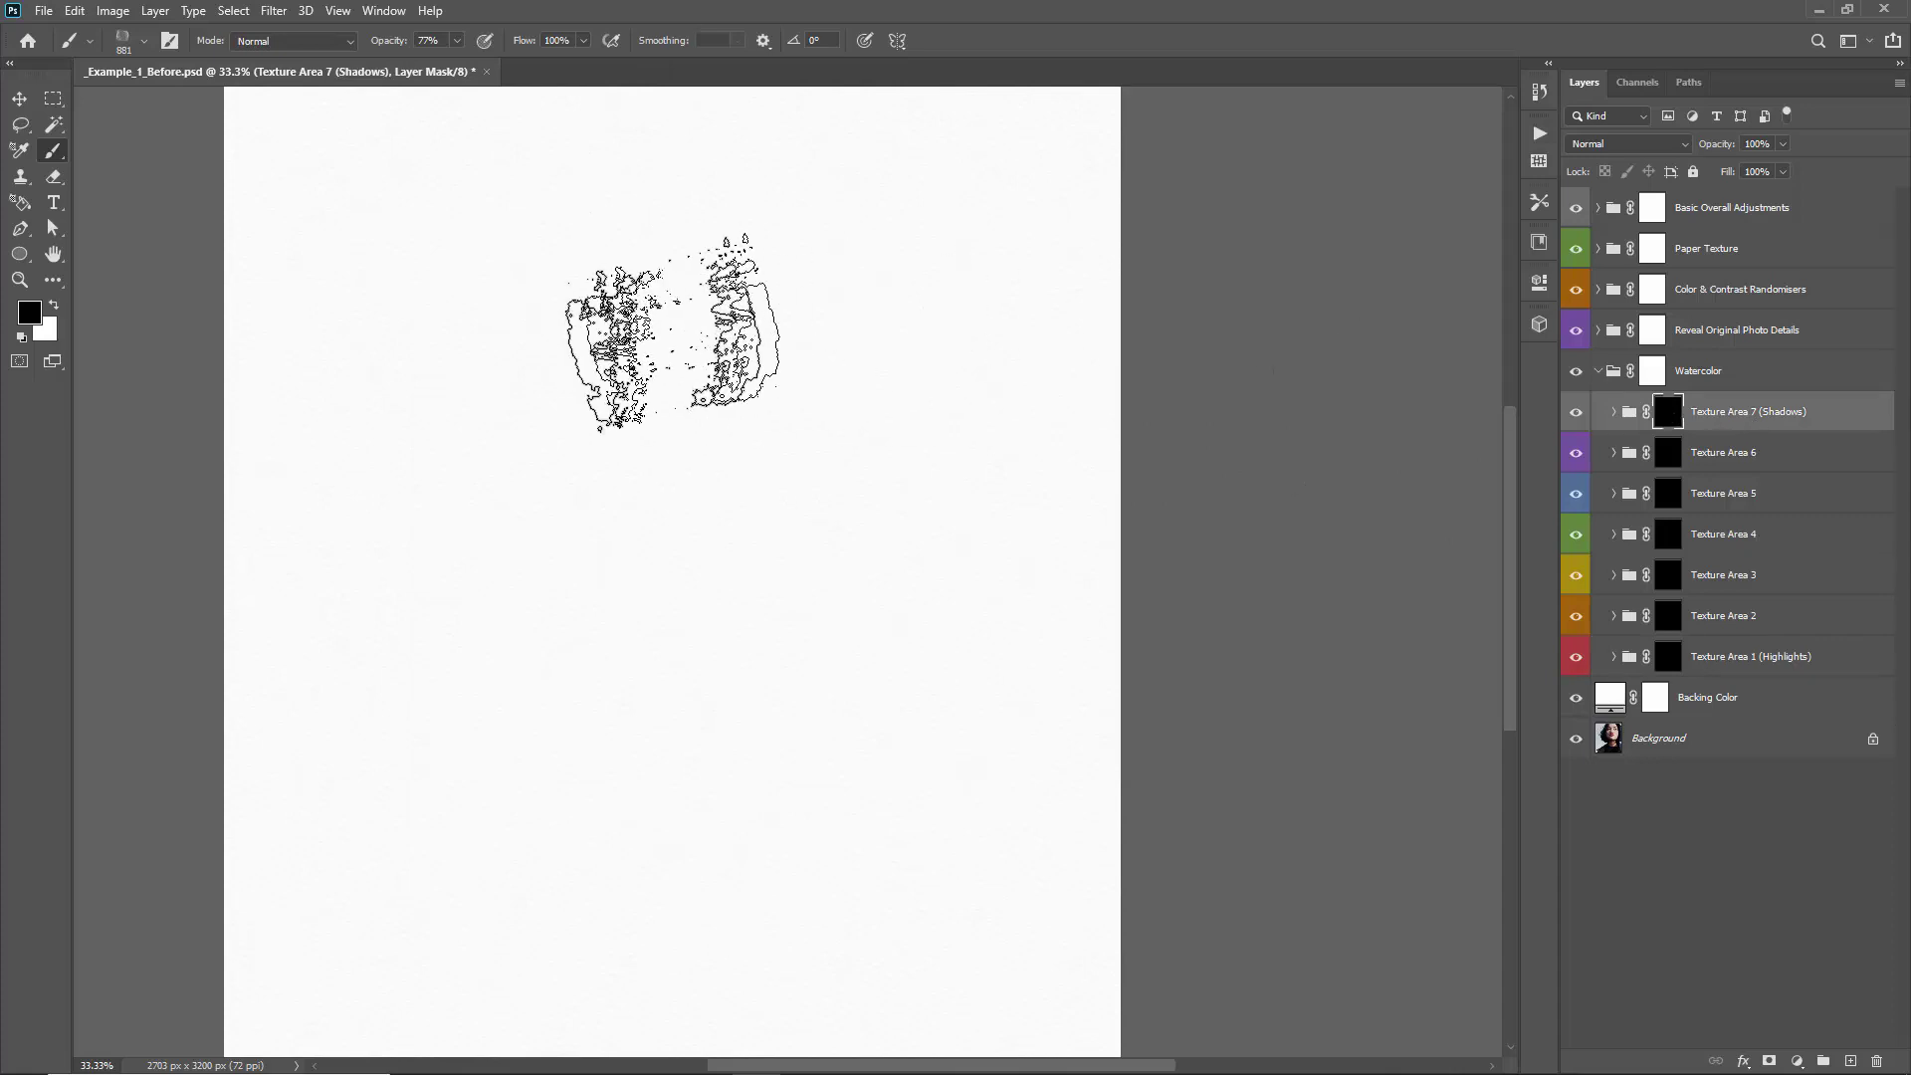
pyautogui.press('[')
pyautogui.press('[')
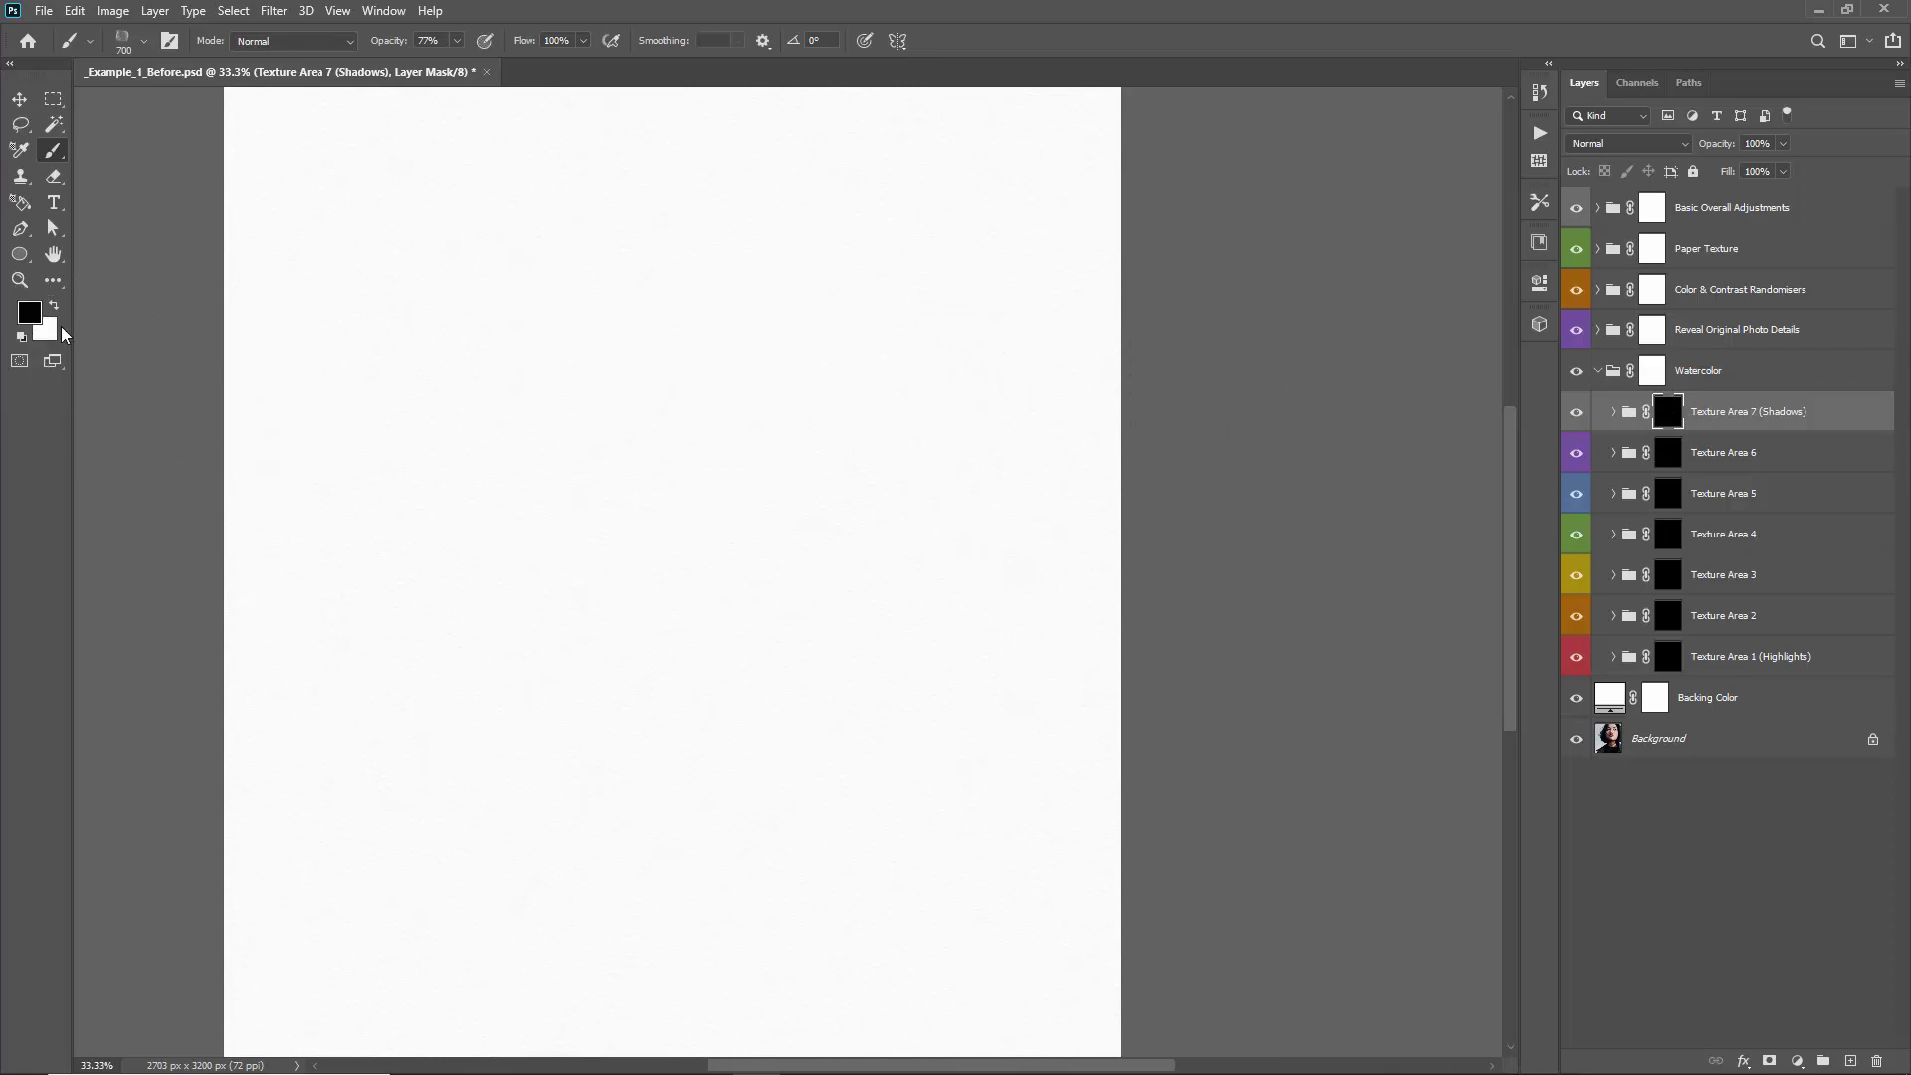
pyautogui.press('x')
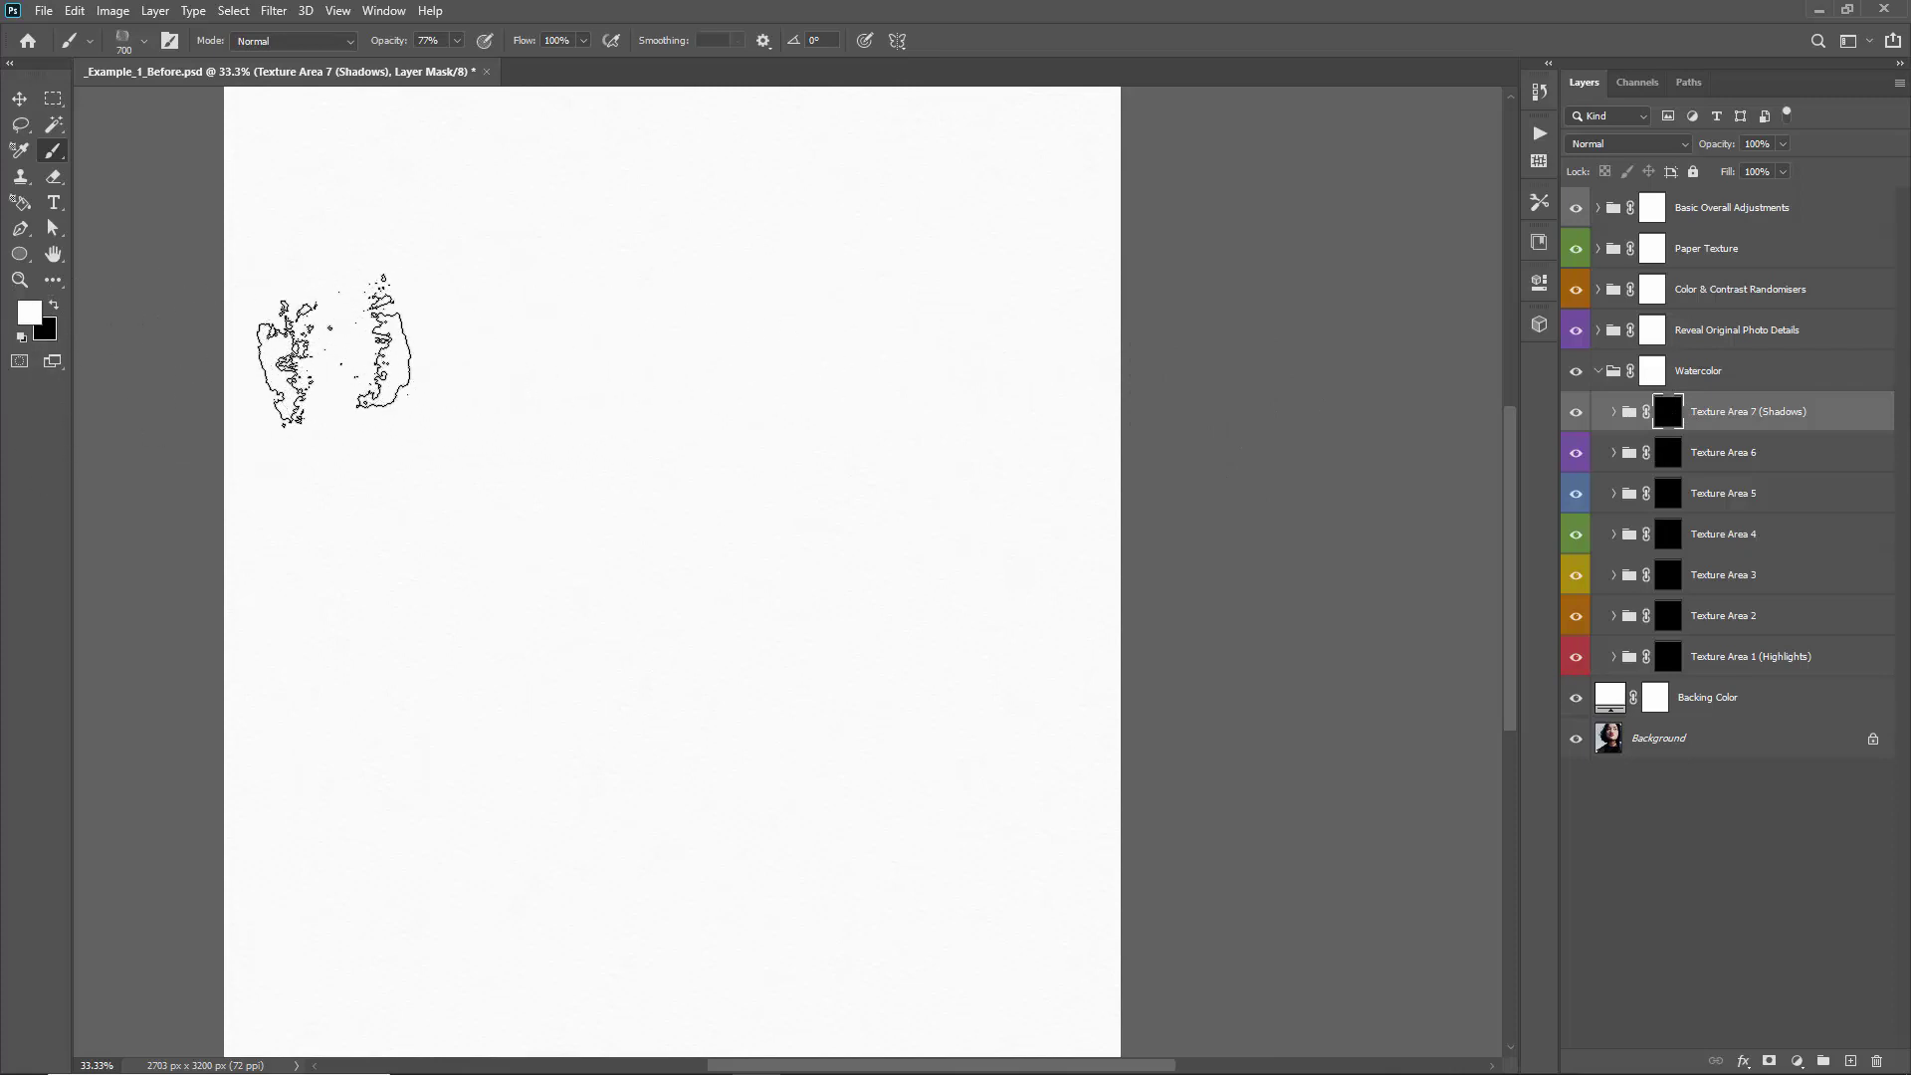
pyautogui.press('x')
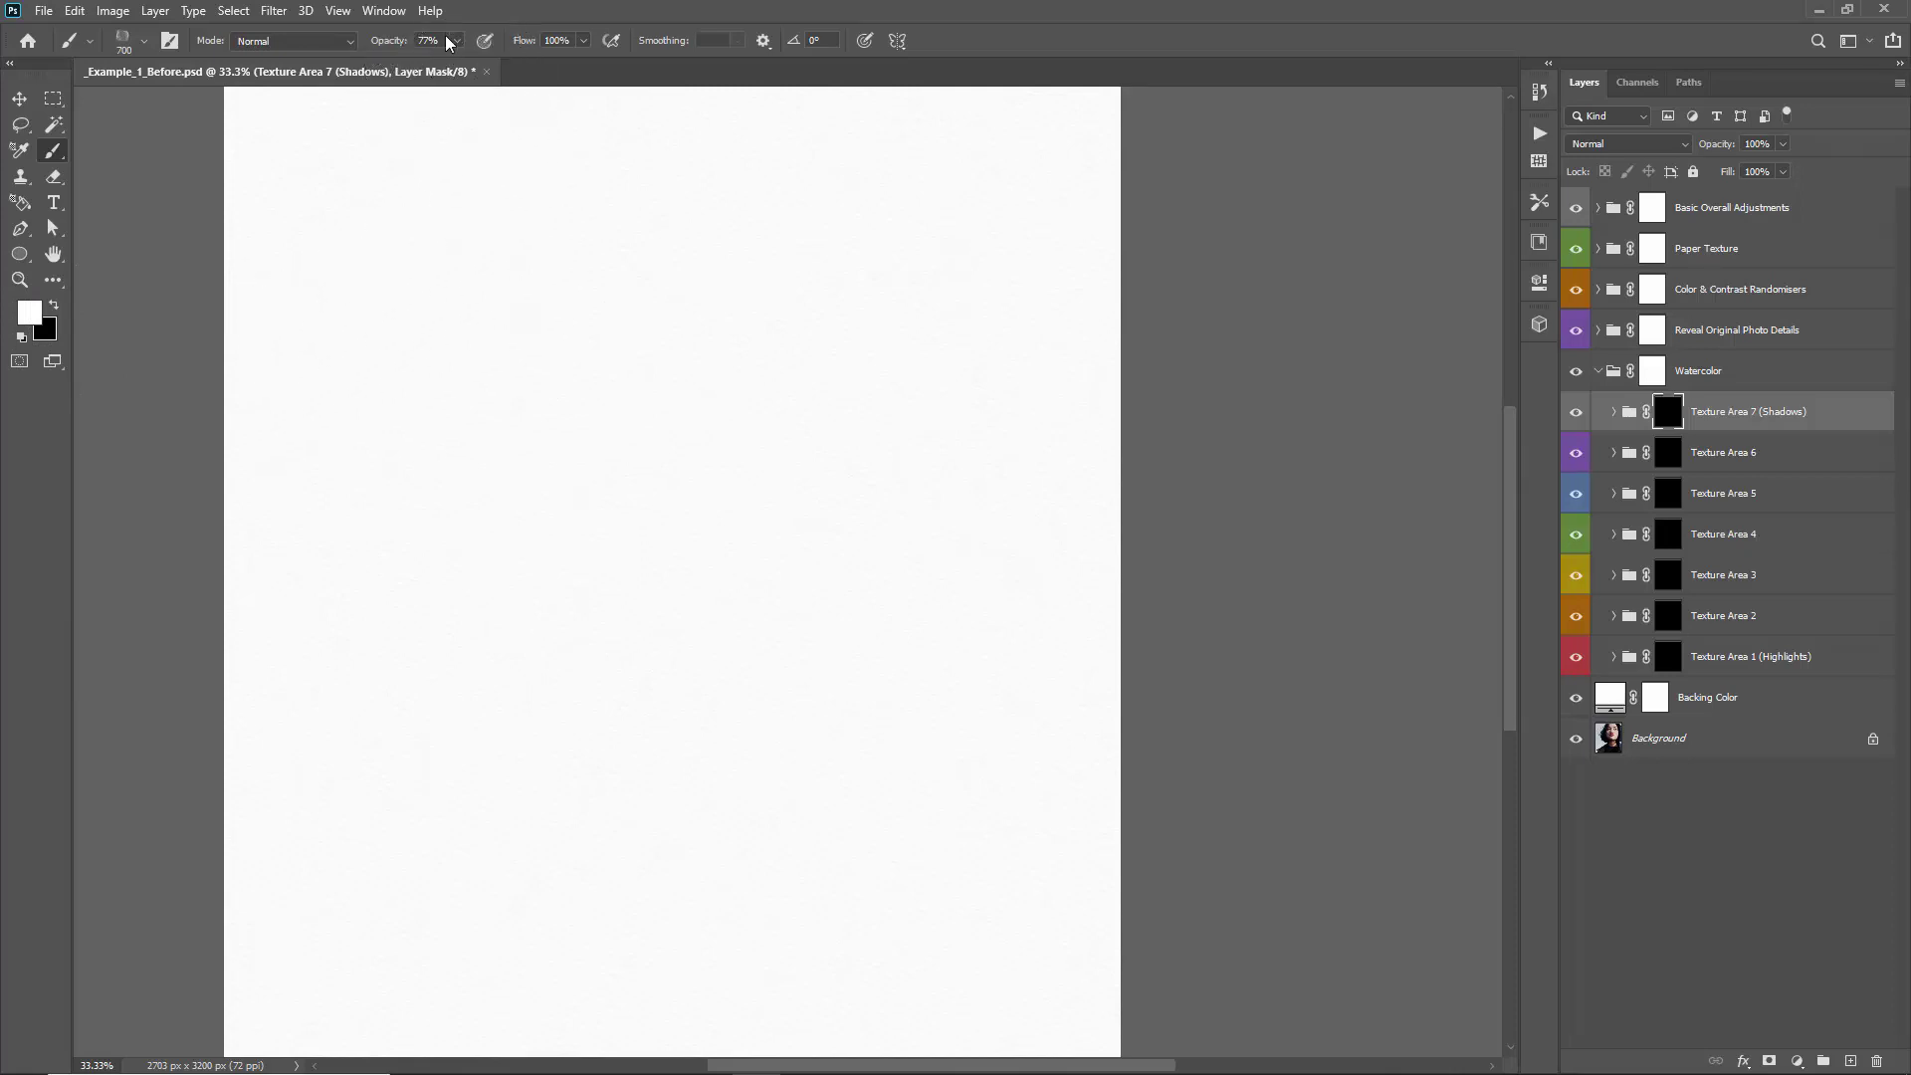
pyautogui.press('v')
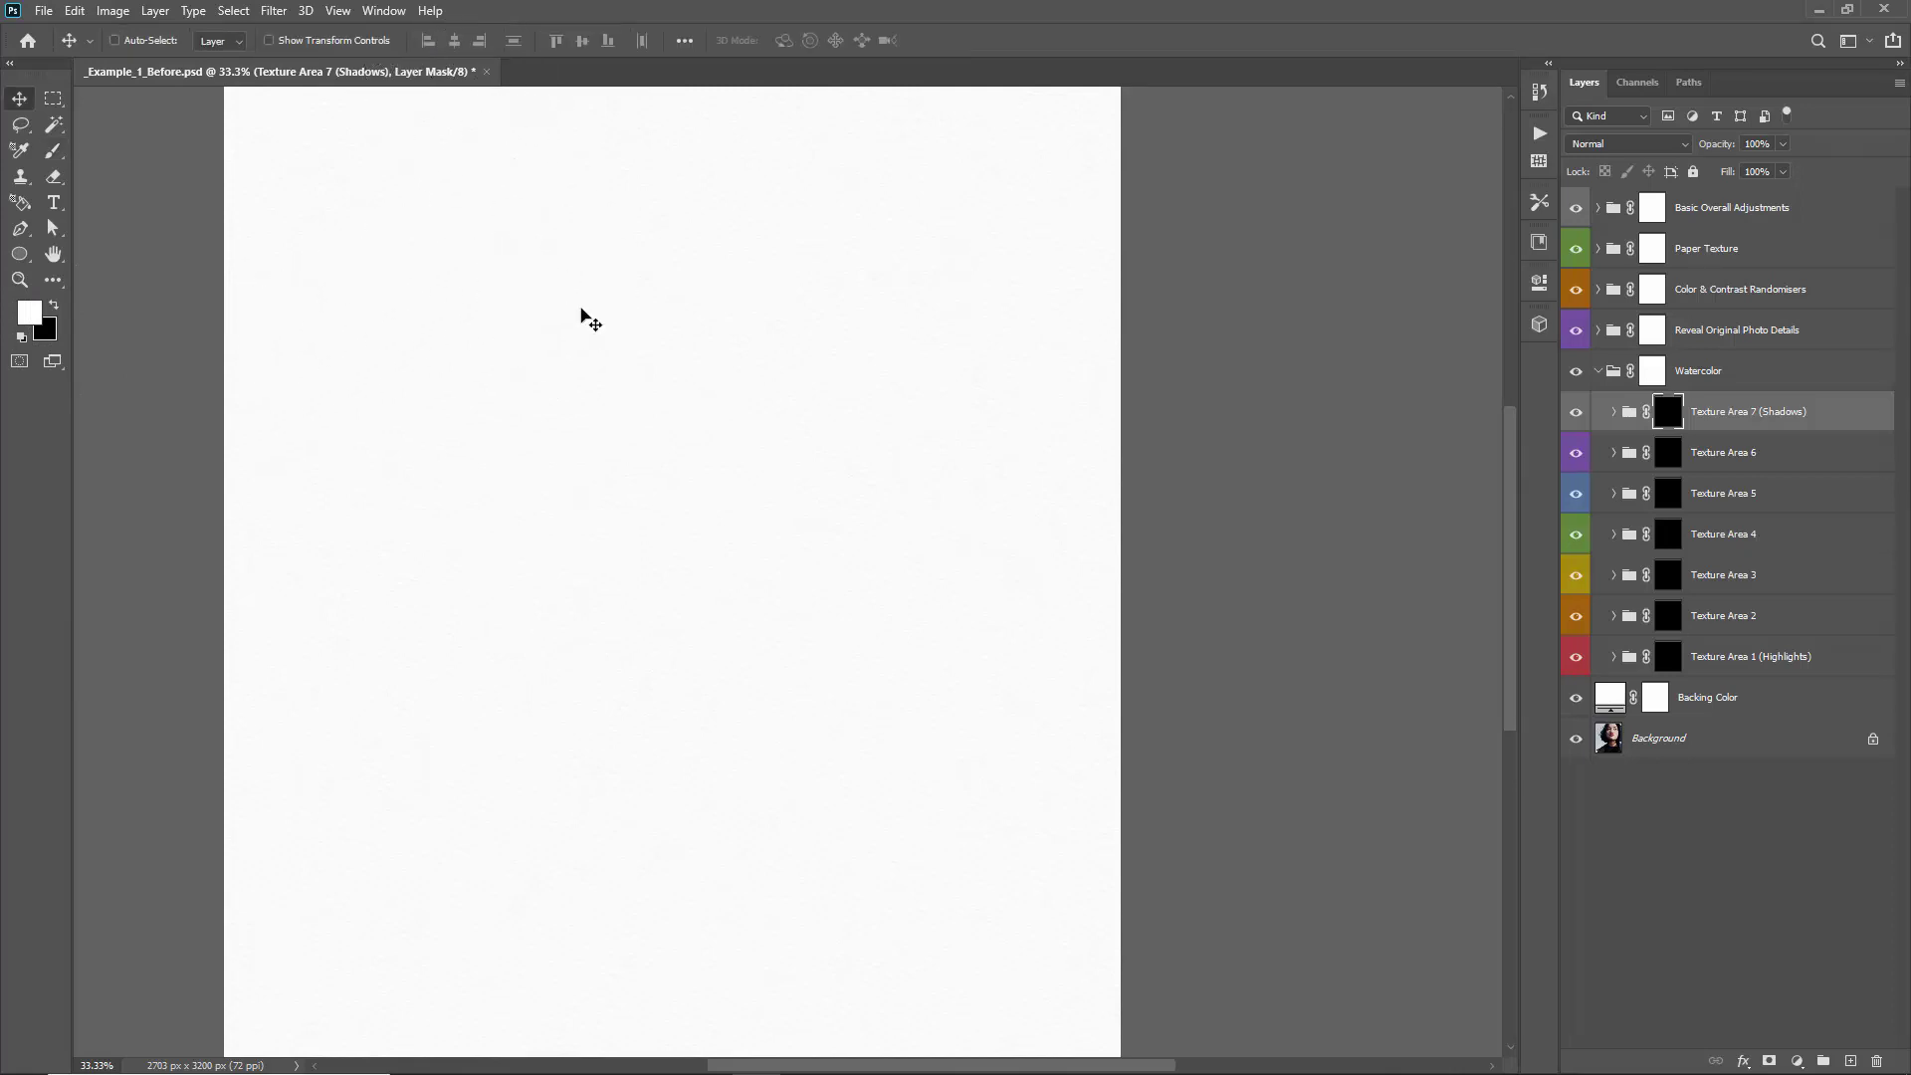
pyautogui.press('b')
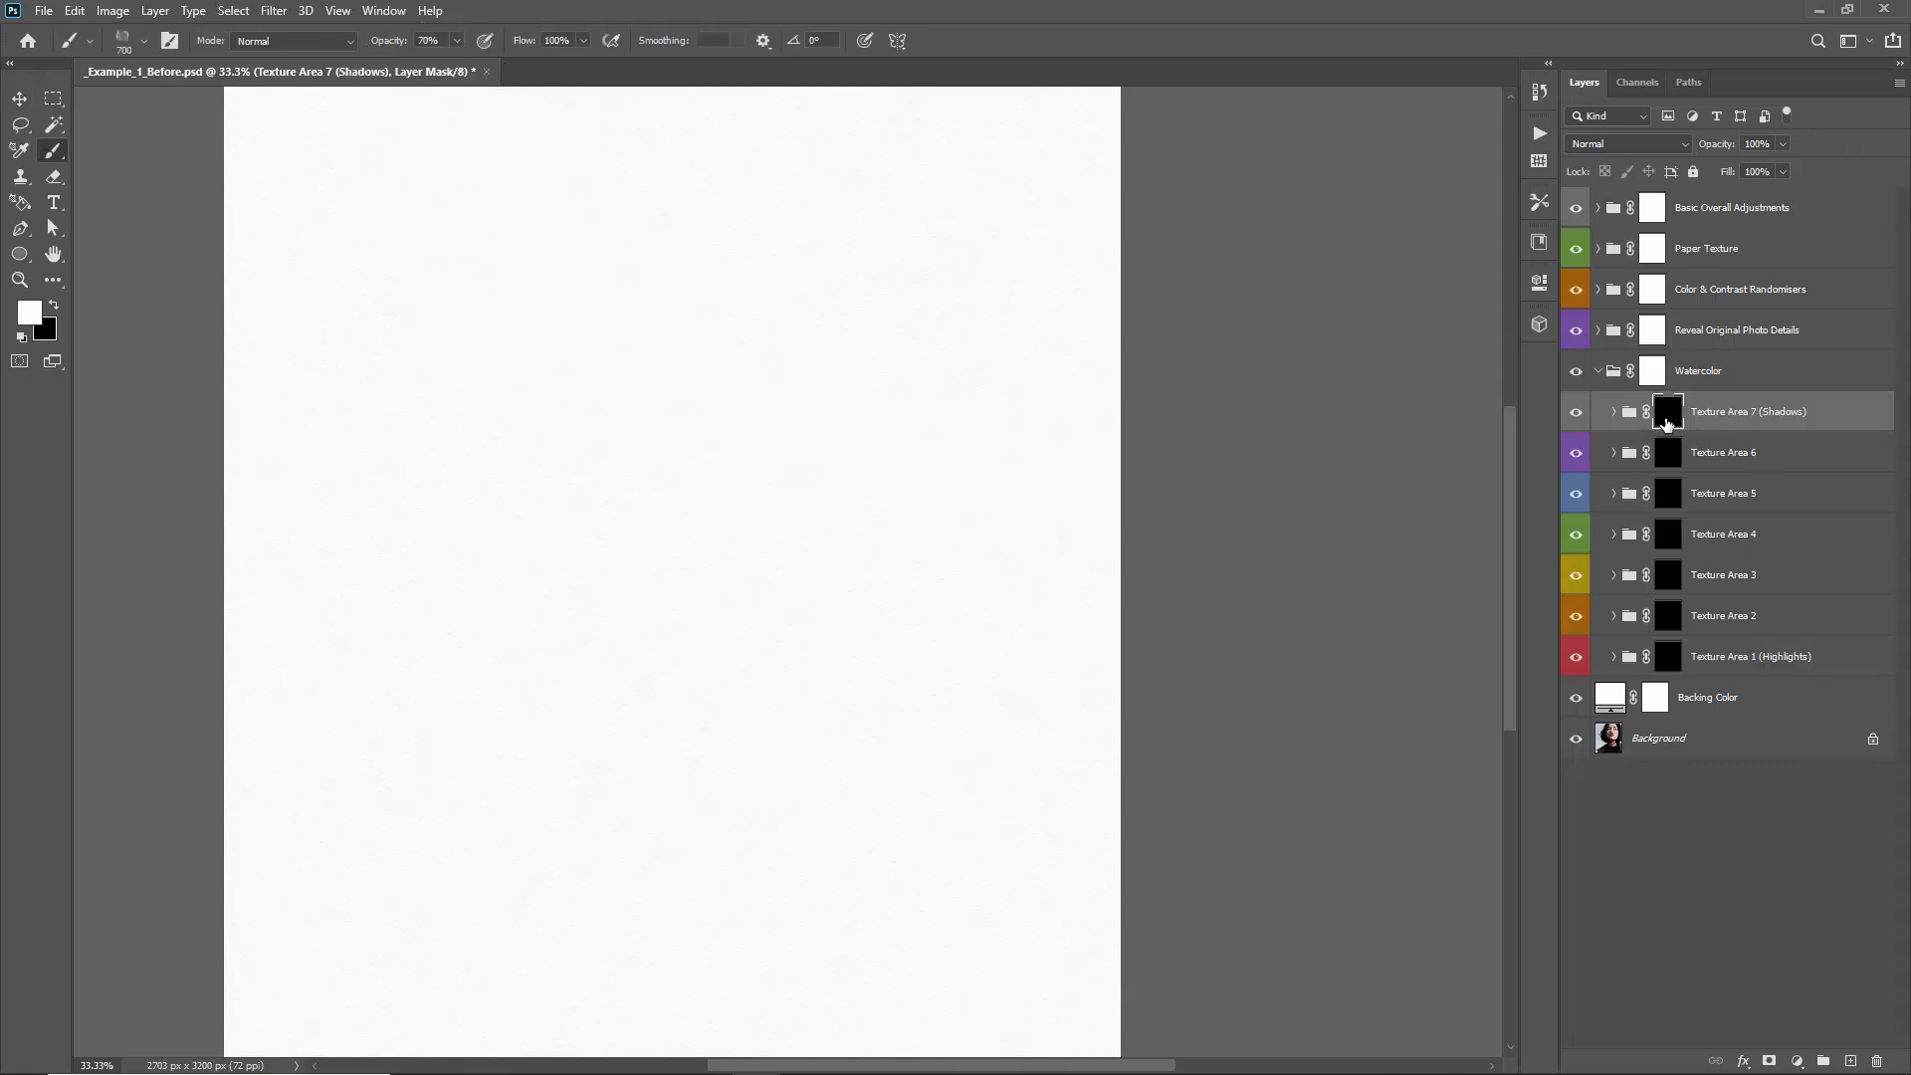
# Paint white over the hair and face on the Texture Area 7 mask and over the facial shadows on the Texture Area 6 mask
pyautogui.moveTo(683, 341)
pyautogui.mouseDown()
pyautogui.moveTo(544, 480)
pyautogui.moveTo(565, 492)
pyautogui.moveTo(655, 245)
pyautogui.moveTo(617, 406)
pyautogui.moveTo(649, 408)
pyautogui.moveTo(778, 255)
pyautogui.moveTo(712, 251)
pyautogui.moveTo(821, 244)
pyautogui.moveTo(733, 383)
pyautogui.moveTo(818, 403)
pyautogui.moveTo(793, 533)
pyautogui.moveTo(694, 662)
pyautogui.moveTo(714, 731)
pyautogui.moveTo(624, 448)
pyautogui.moveTo(773, 227)
pyautogui.moveTo(825, 391)
pyautogui.moveTo(768, 519)
pyautogui.moveTo(659, 467)
pyautogui.moveTo(875, 231)
pyautogui.moveTo(893, 261)
pyautogui.moveTo(875, 286)
pyautogui.moveTo(797, 291)
pyautogui.moveTo(712, 269)
pyautogui.moveTo(721, 301)
pyautogui.moveTo(804, 244)
pyautogui.moveTo(741, 219)
pyautogui.mouseUp()
pyautogui.scroll(1, 823, 192)
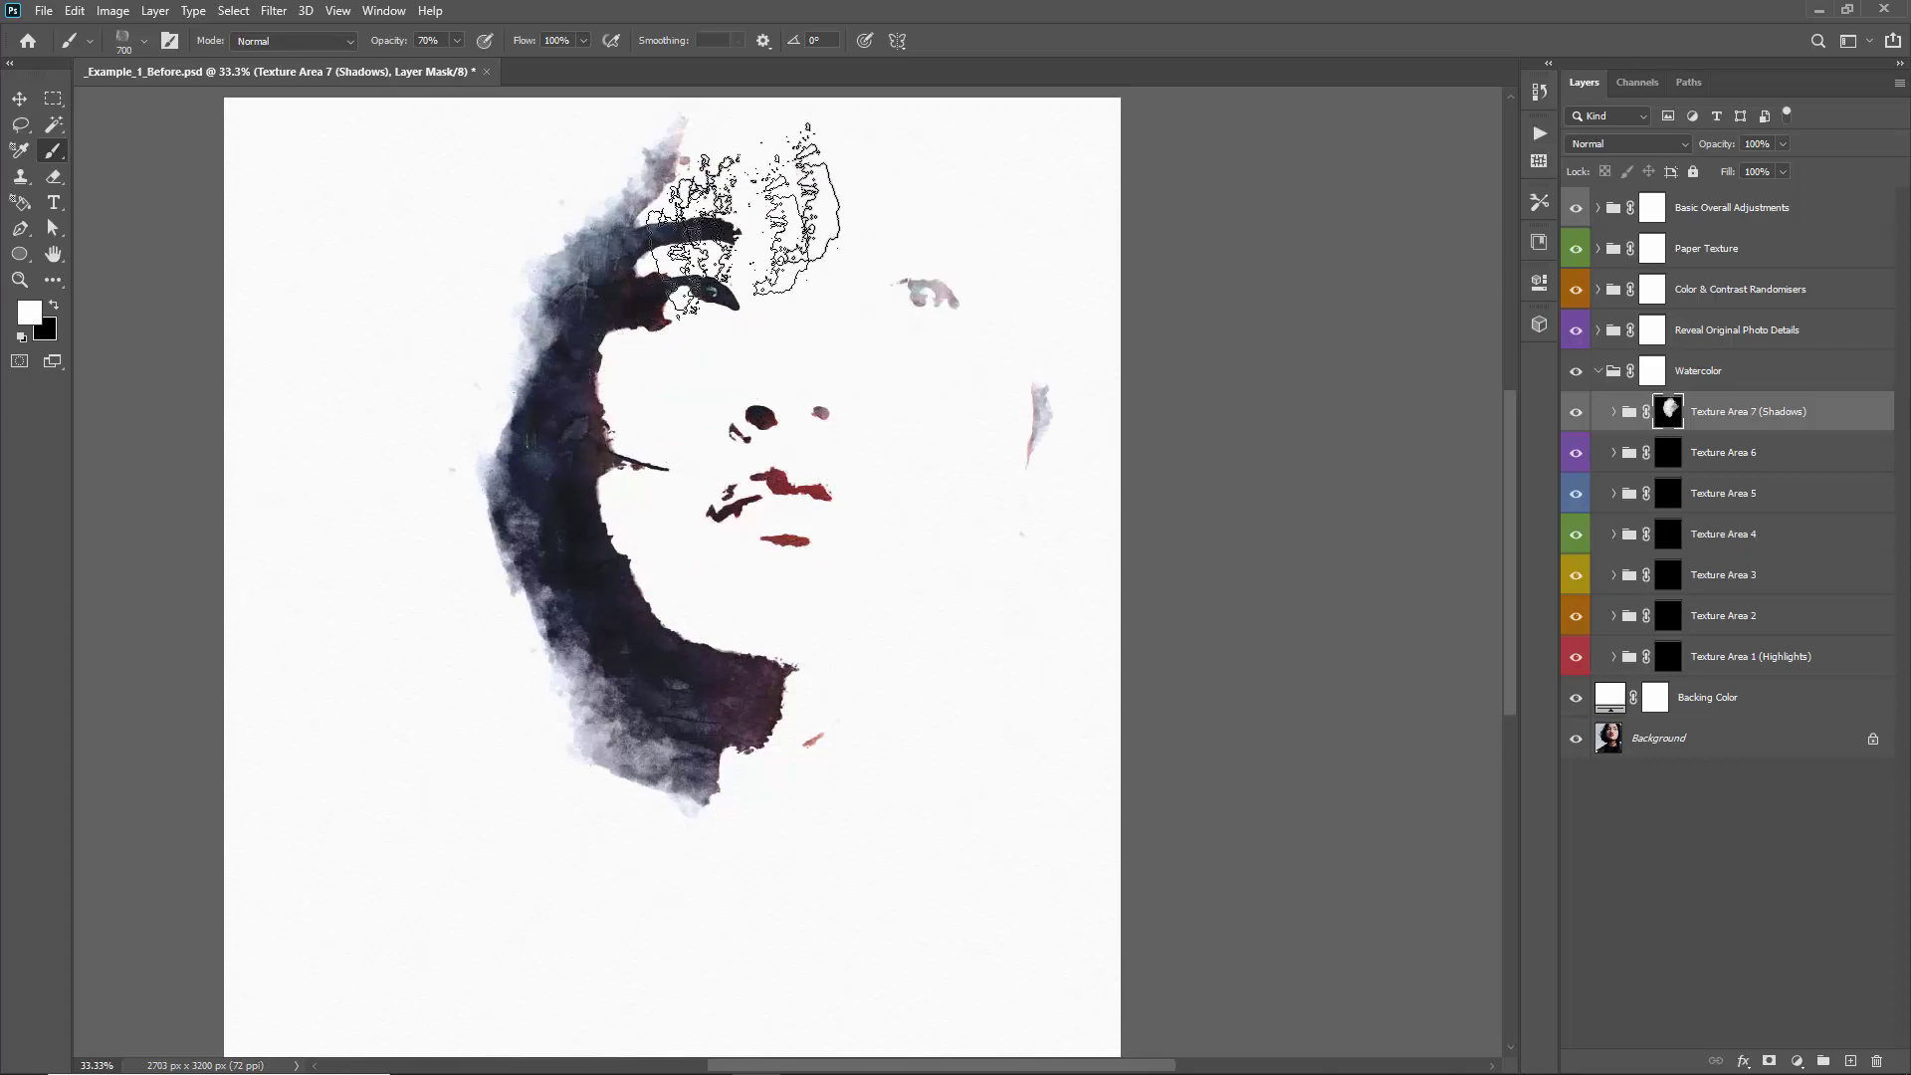
pyautogui.click(1671, 453)
pyautogui.moveTo(768, 533)
pyautogui.mouseDown()
pyautogui.moveTo(718, 224)
pyautogui.moveTo(812, 214)
pyautogui.moveTo(790, 490)
pyautogui.moveTo(740, 652)
pyautogui.moveTo(772, 692)
pyautogui.mouseUp()
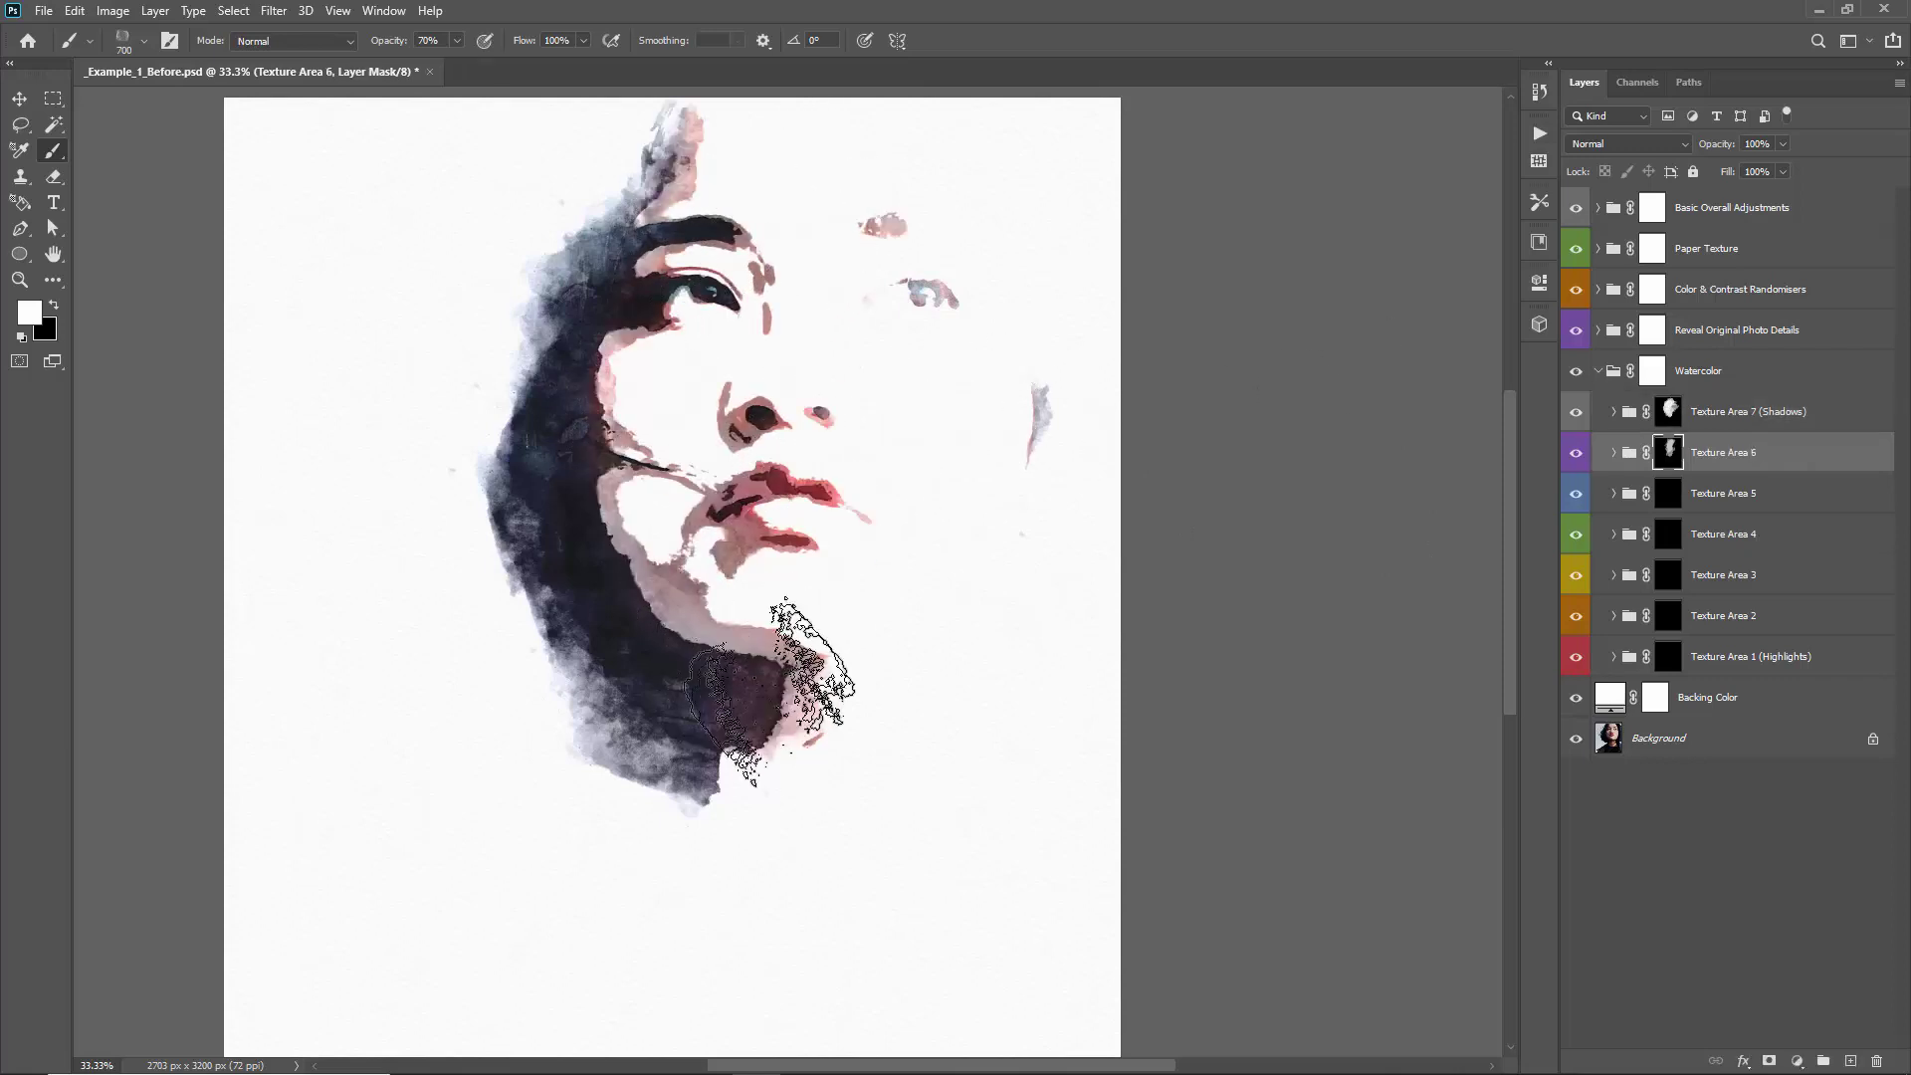
# Paint white on the Texture Area 5 mask across the eye, nose, cheek and chin
pyautogui.click(1647, 495)
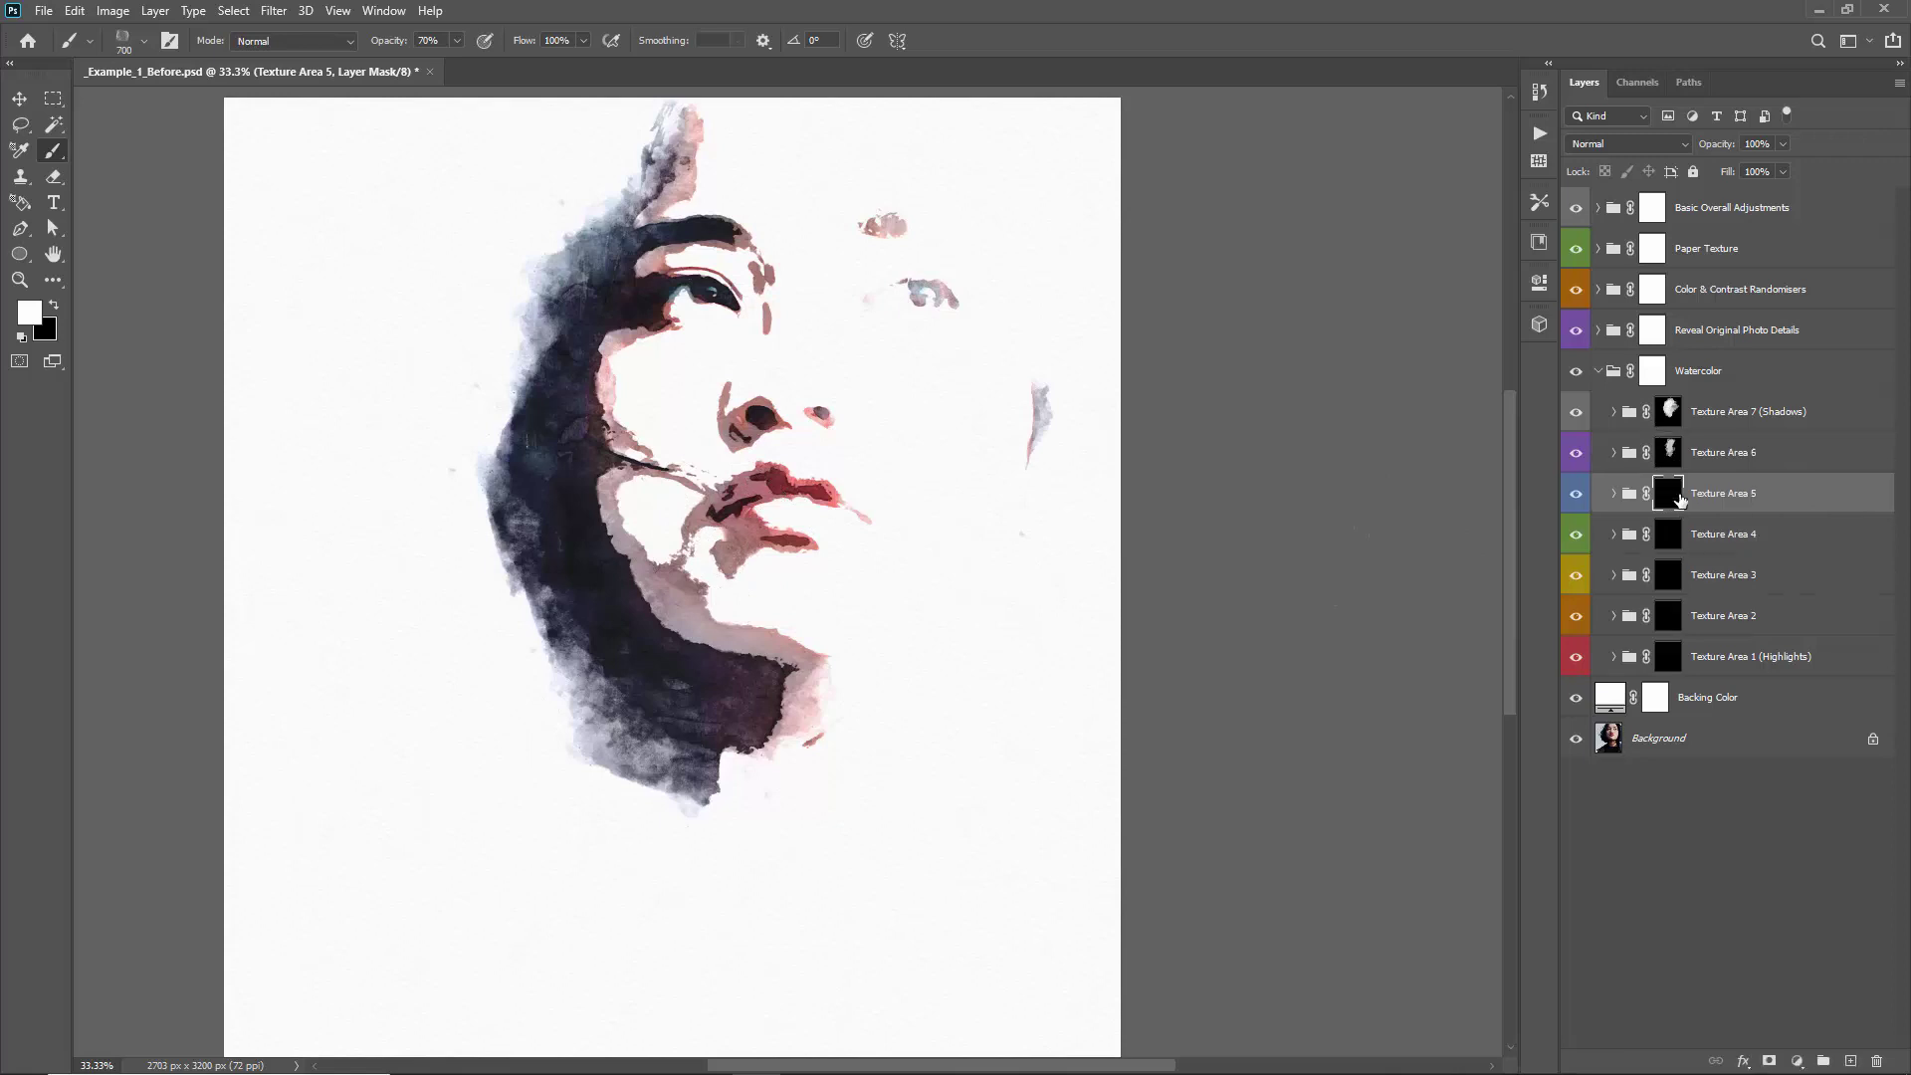
pyautogui.moveTo(757, 405)
pyautogui.mouseDown()
pyautogui.moveTo(664, 493)
pyautogui.moveTo(612, 284)
pyautogui.mouseUp()
pyautogui.moveTo(741, 558); pyautogui.dragTo(789, 640)
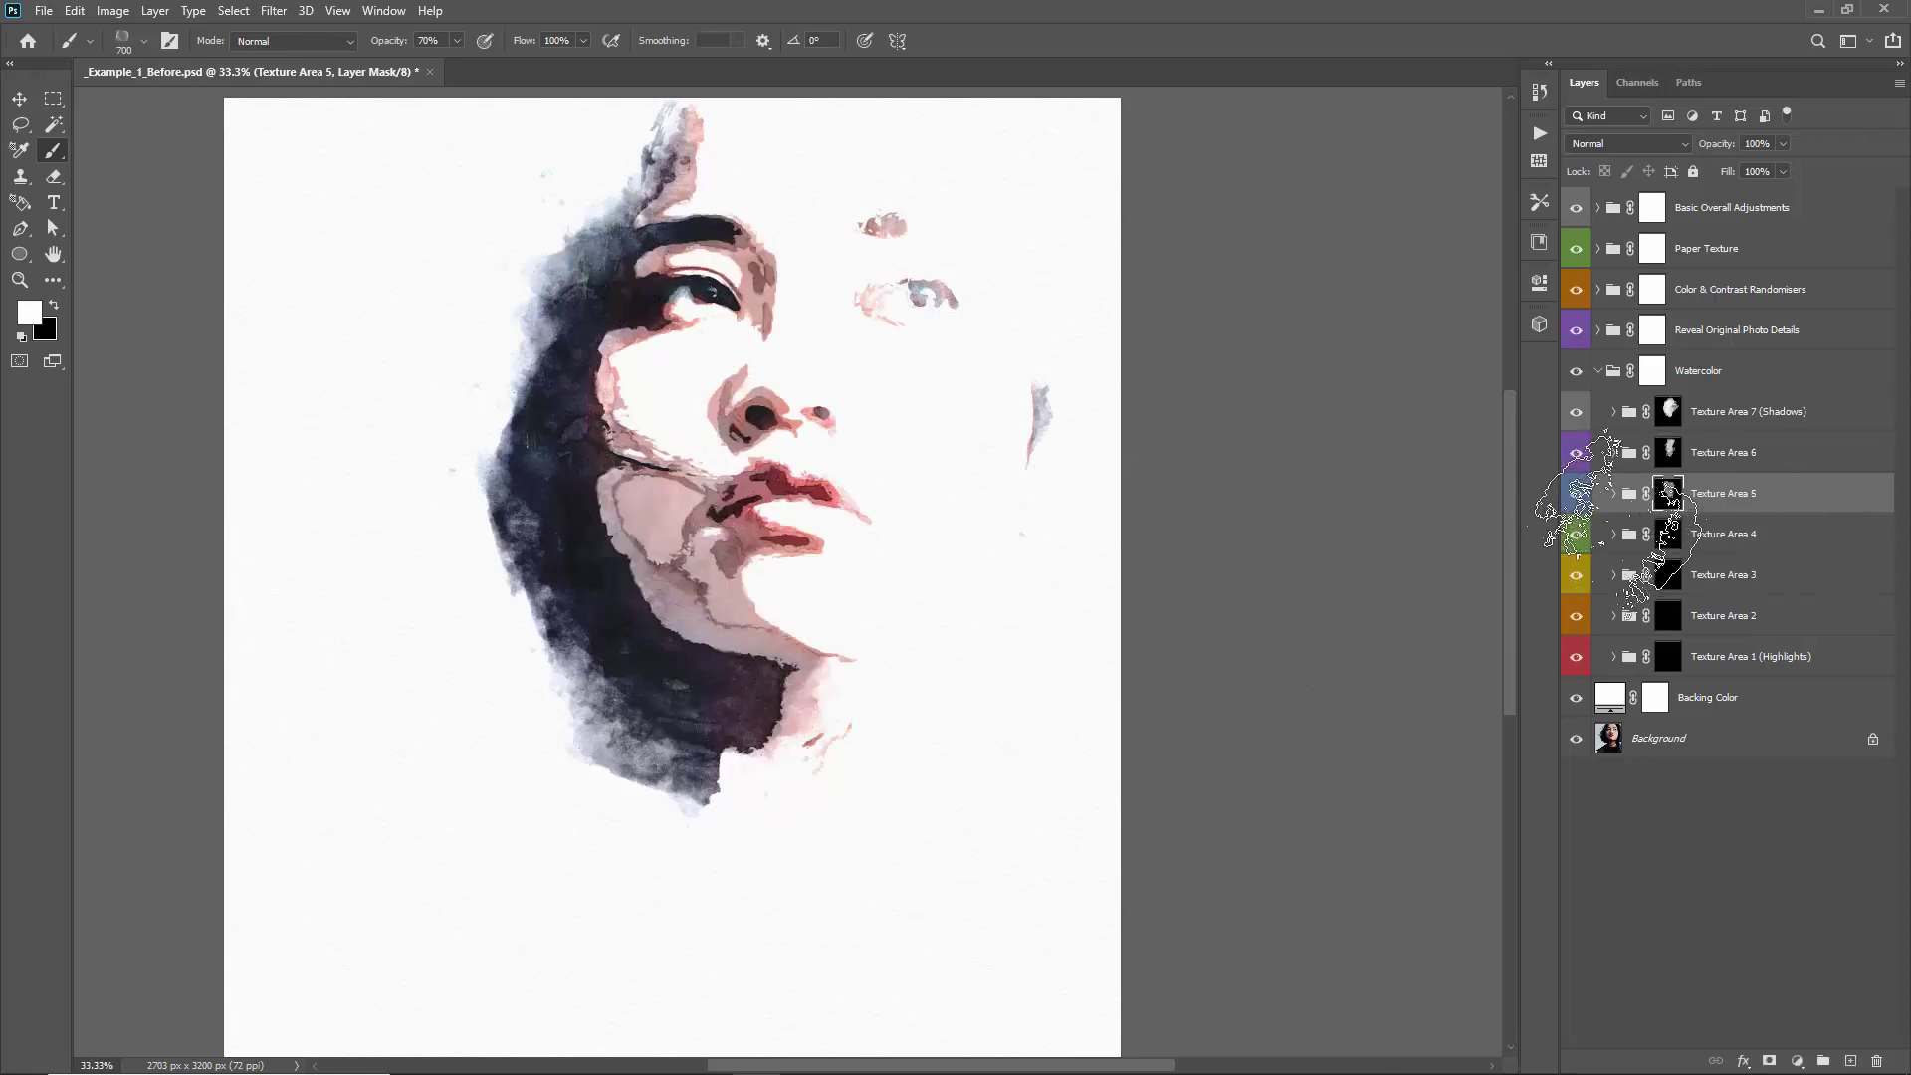
# Paint white on the masks of Texture Areas 4 and 3 over the face and neck to bring in the mid-tones
pyautogui.click(1646, 531)
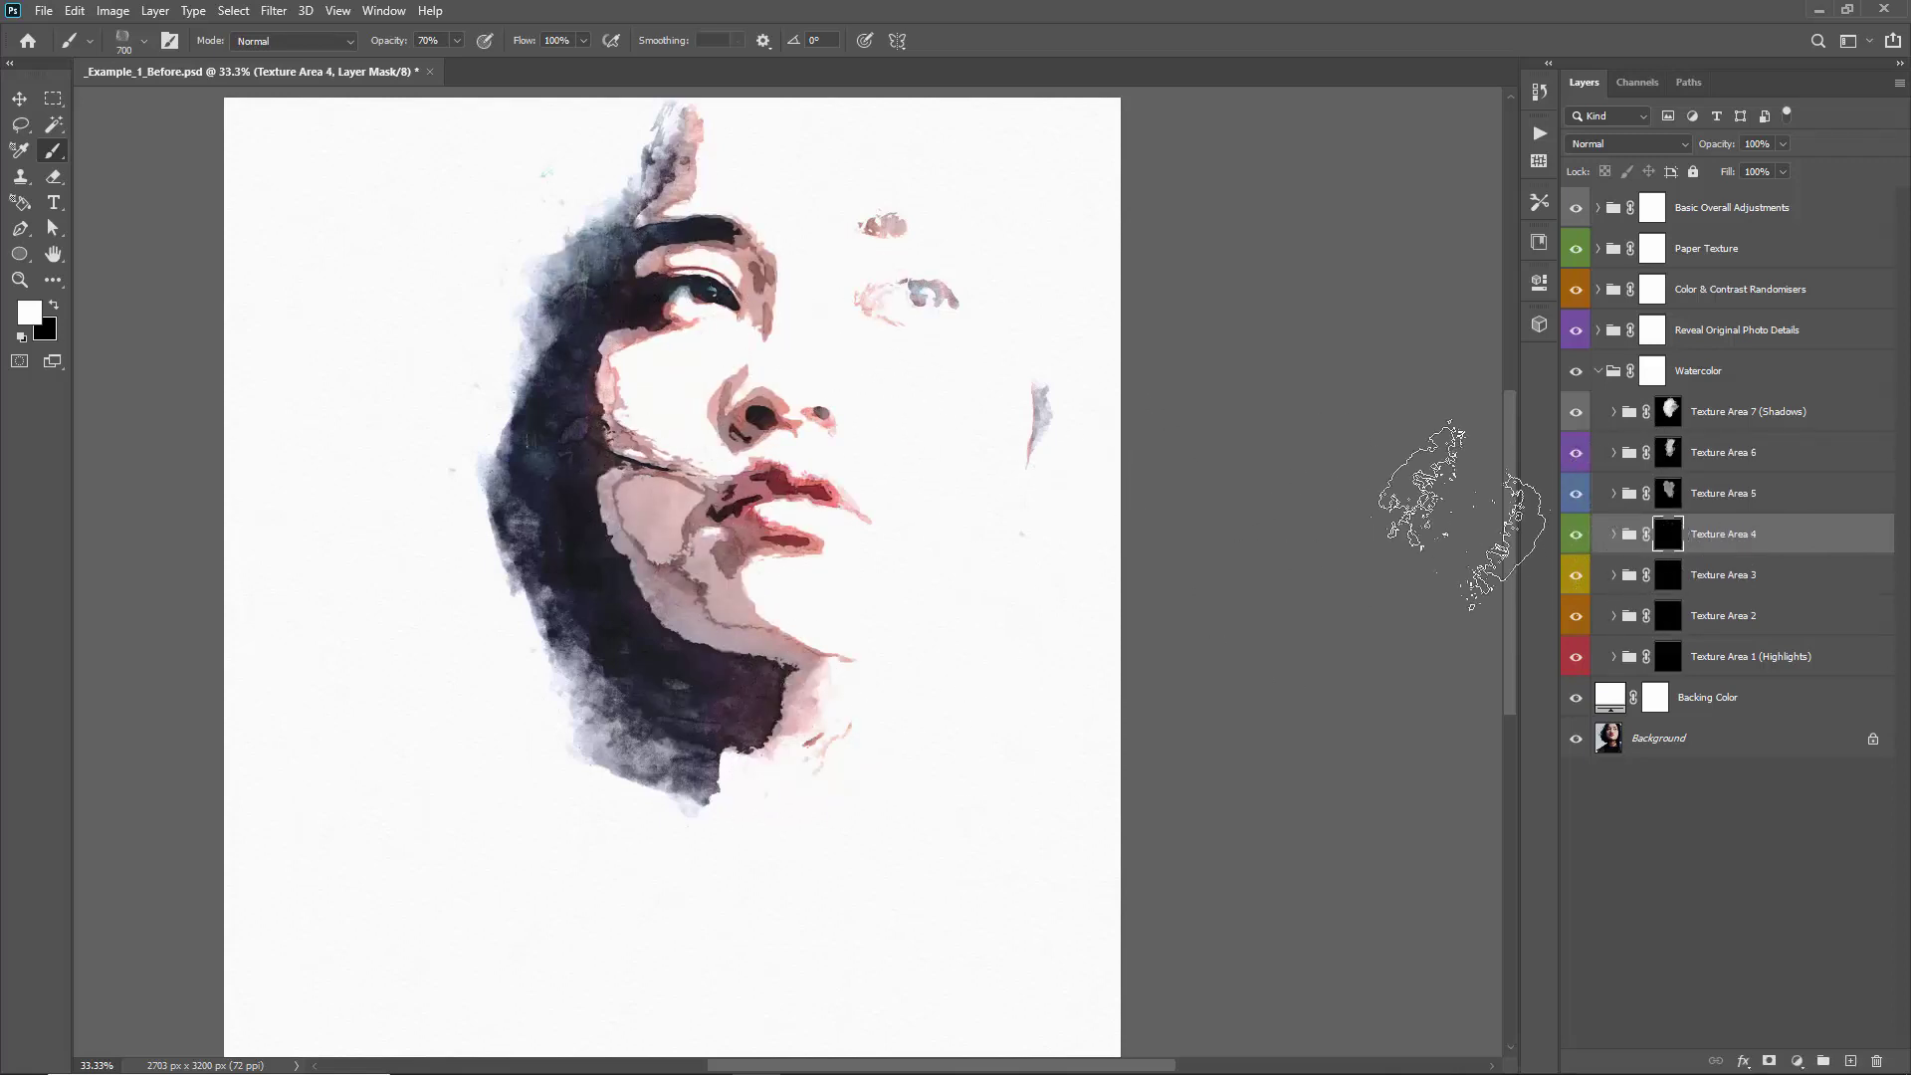
pyautogui.moveTo(776, 189)
pyautogui.mouseDown()
pyautogui.moveTo(757, 512)
pyautogui.moveTo(776, 747)
pyautogui.moveTo(707, 787)
pyautogui.mouseUp()
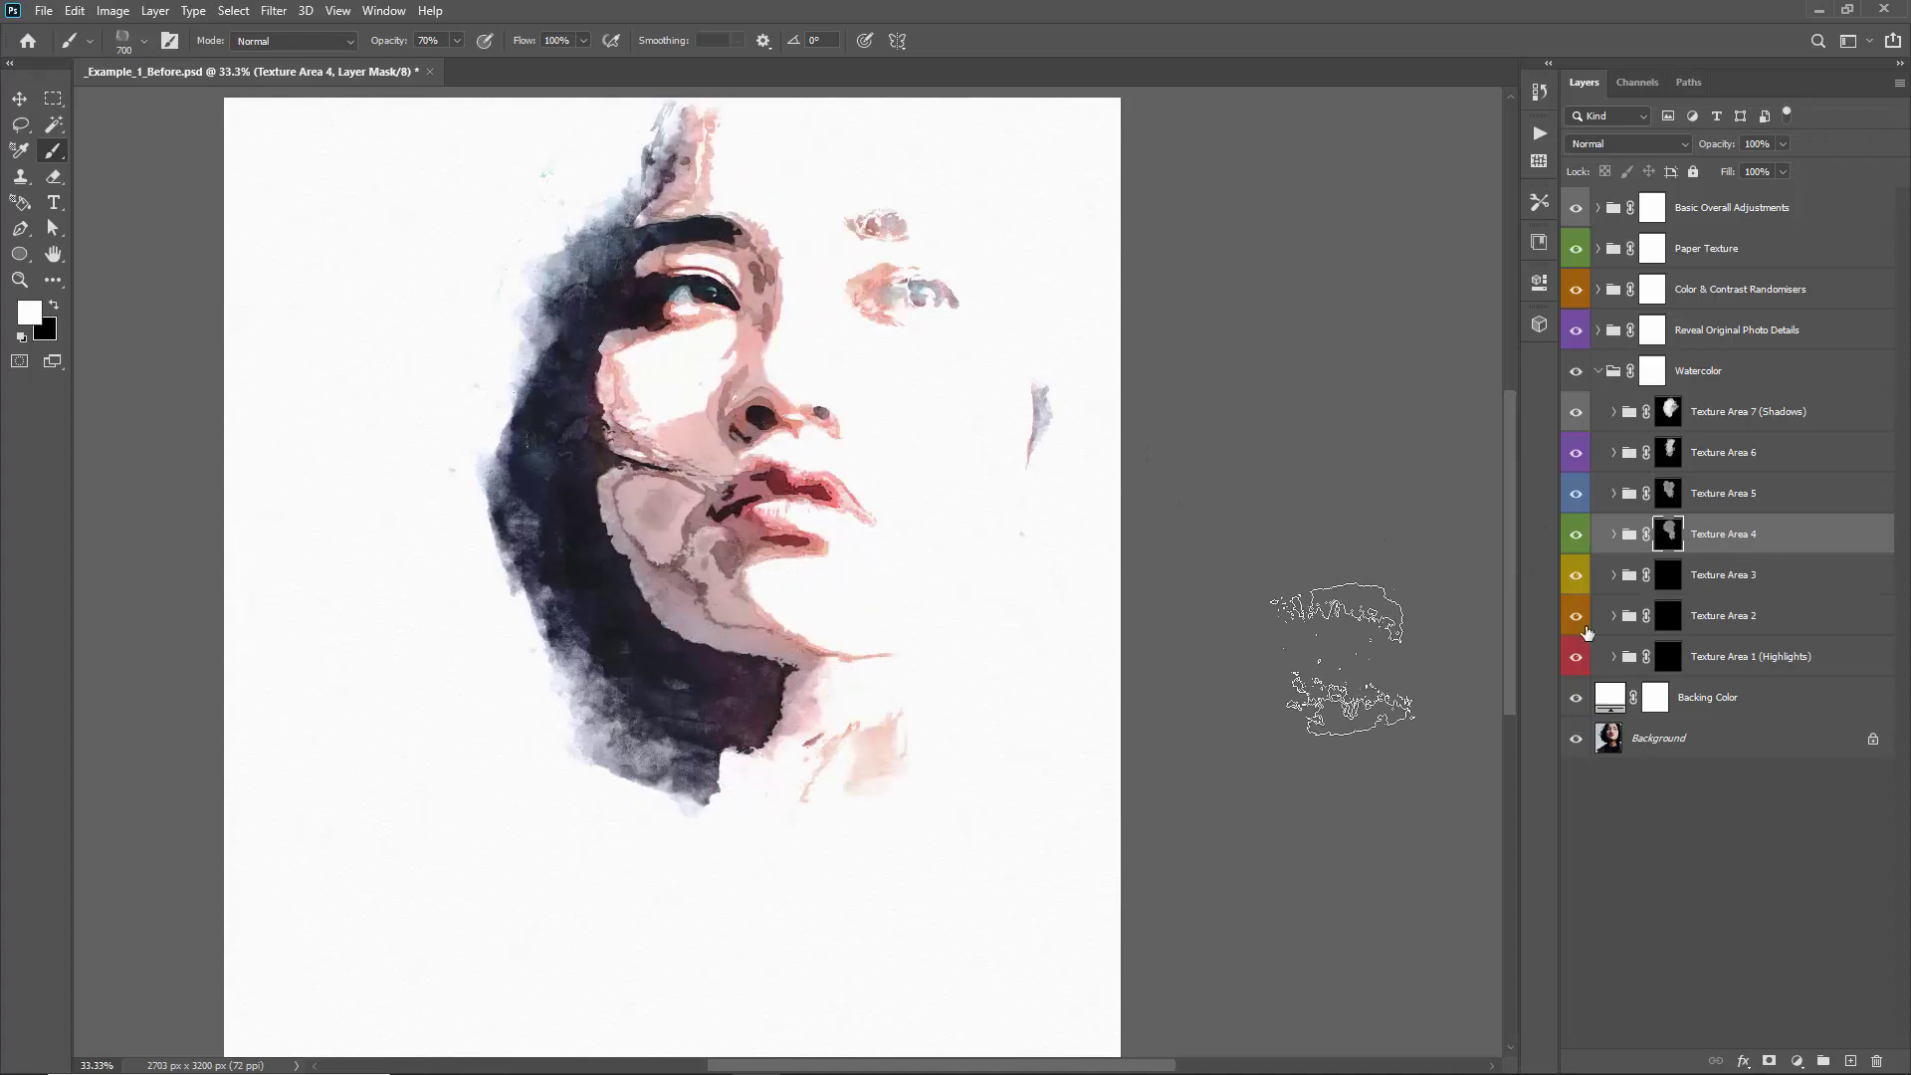
pyautogui.click(1676, 585)
pyautogui.moveTo(935, 513)
pyautogui.mouseDown()
pyautogui.moveTo(647, 388)
pyautogui.moveTo(697, 378)
pyautogui.moveTo(892, 645)
pyautogui.mouseUp()
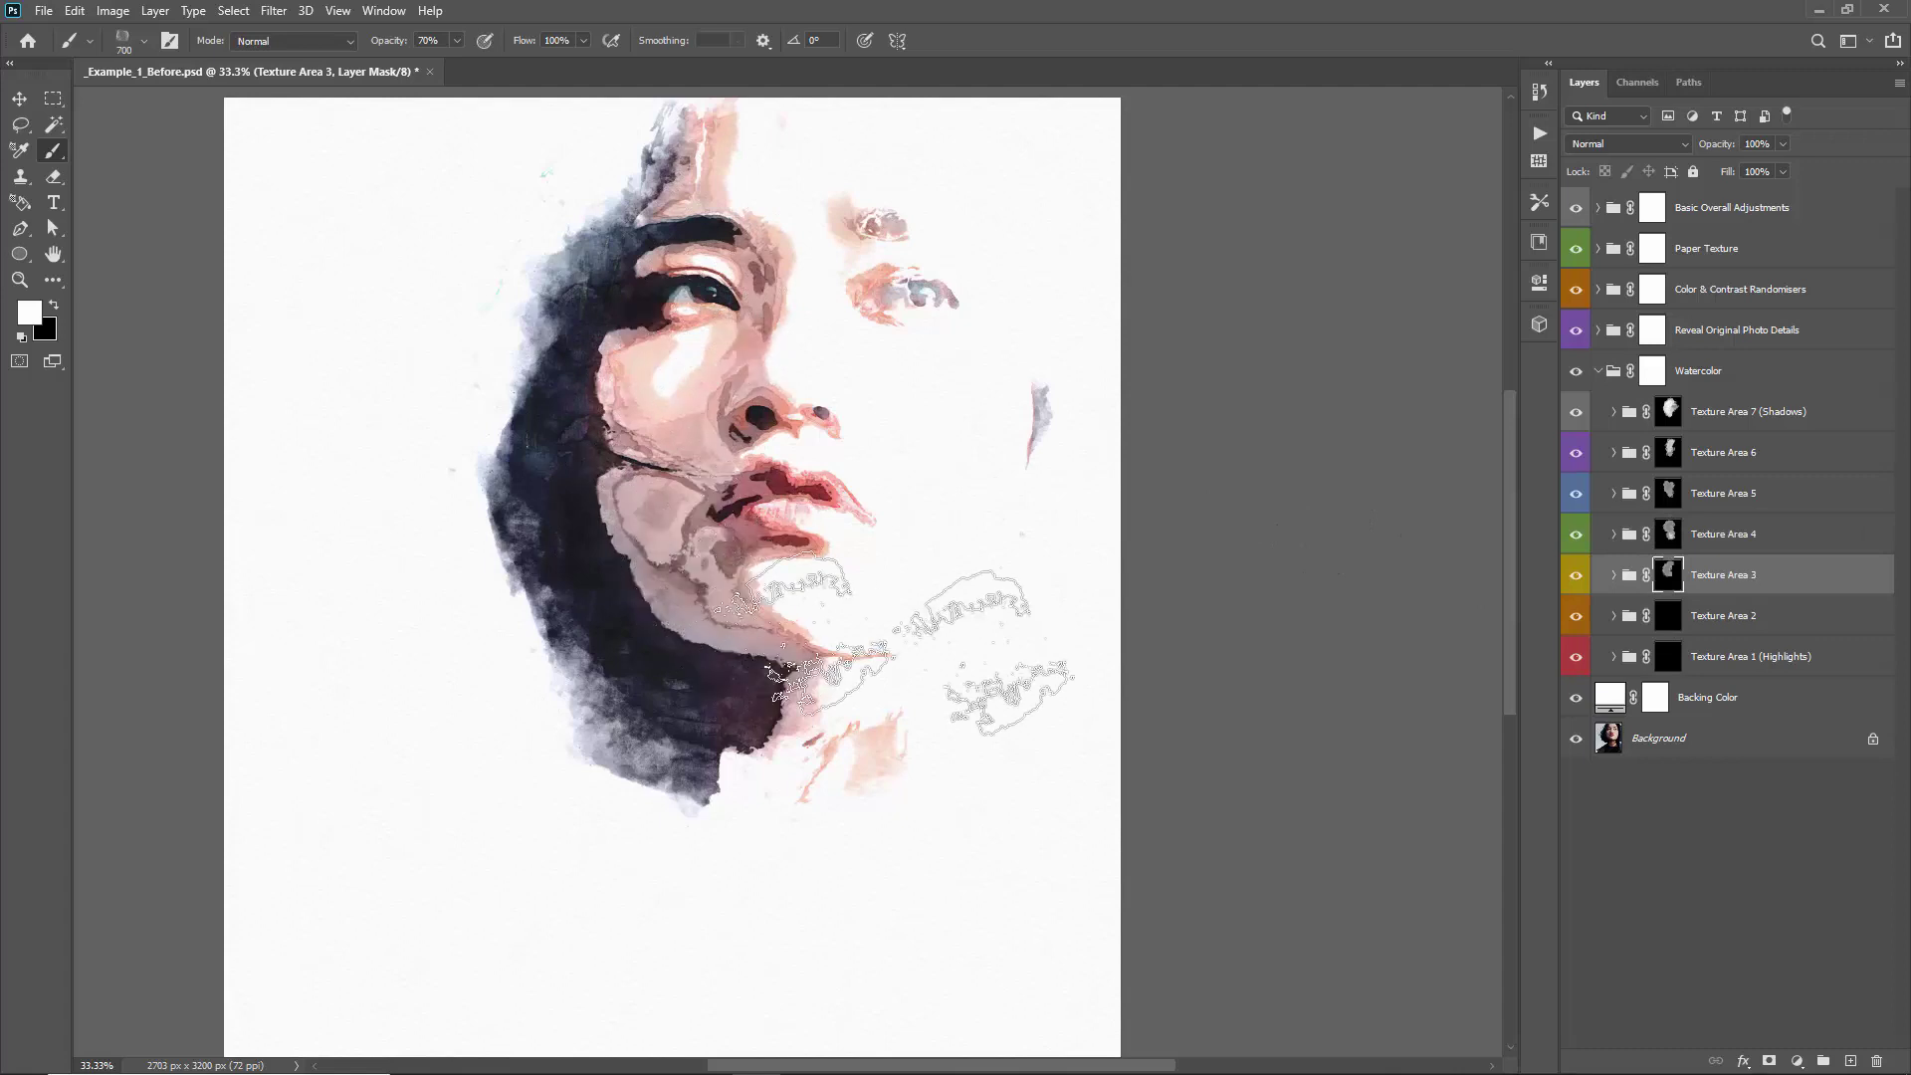
# Paint white over the face on the masks of Texture Area 2 and Texture Area 1 (Highlights)
pyautogui.click(1670, 619)
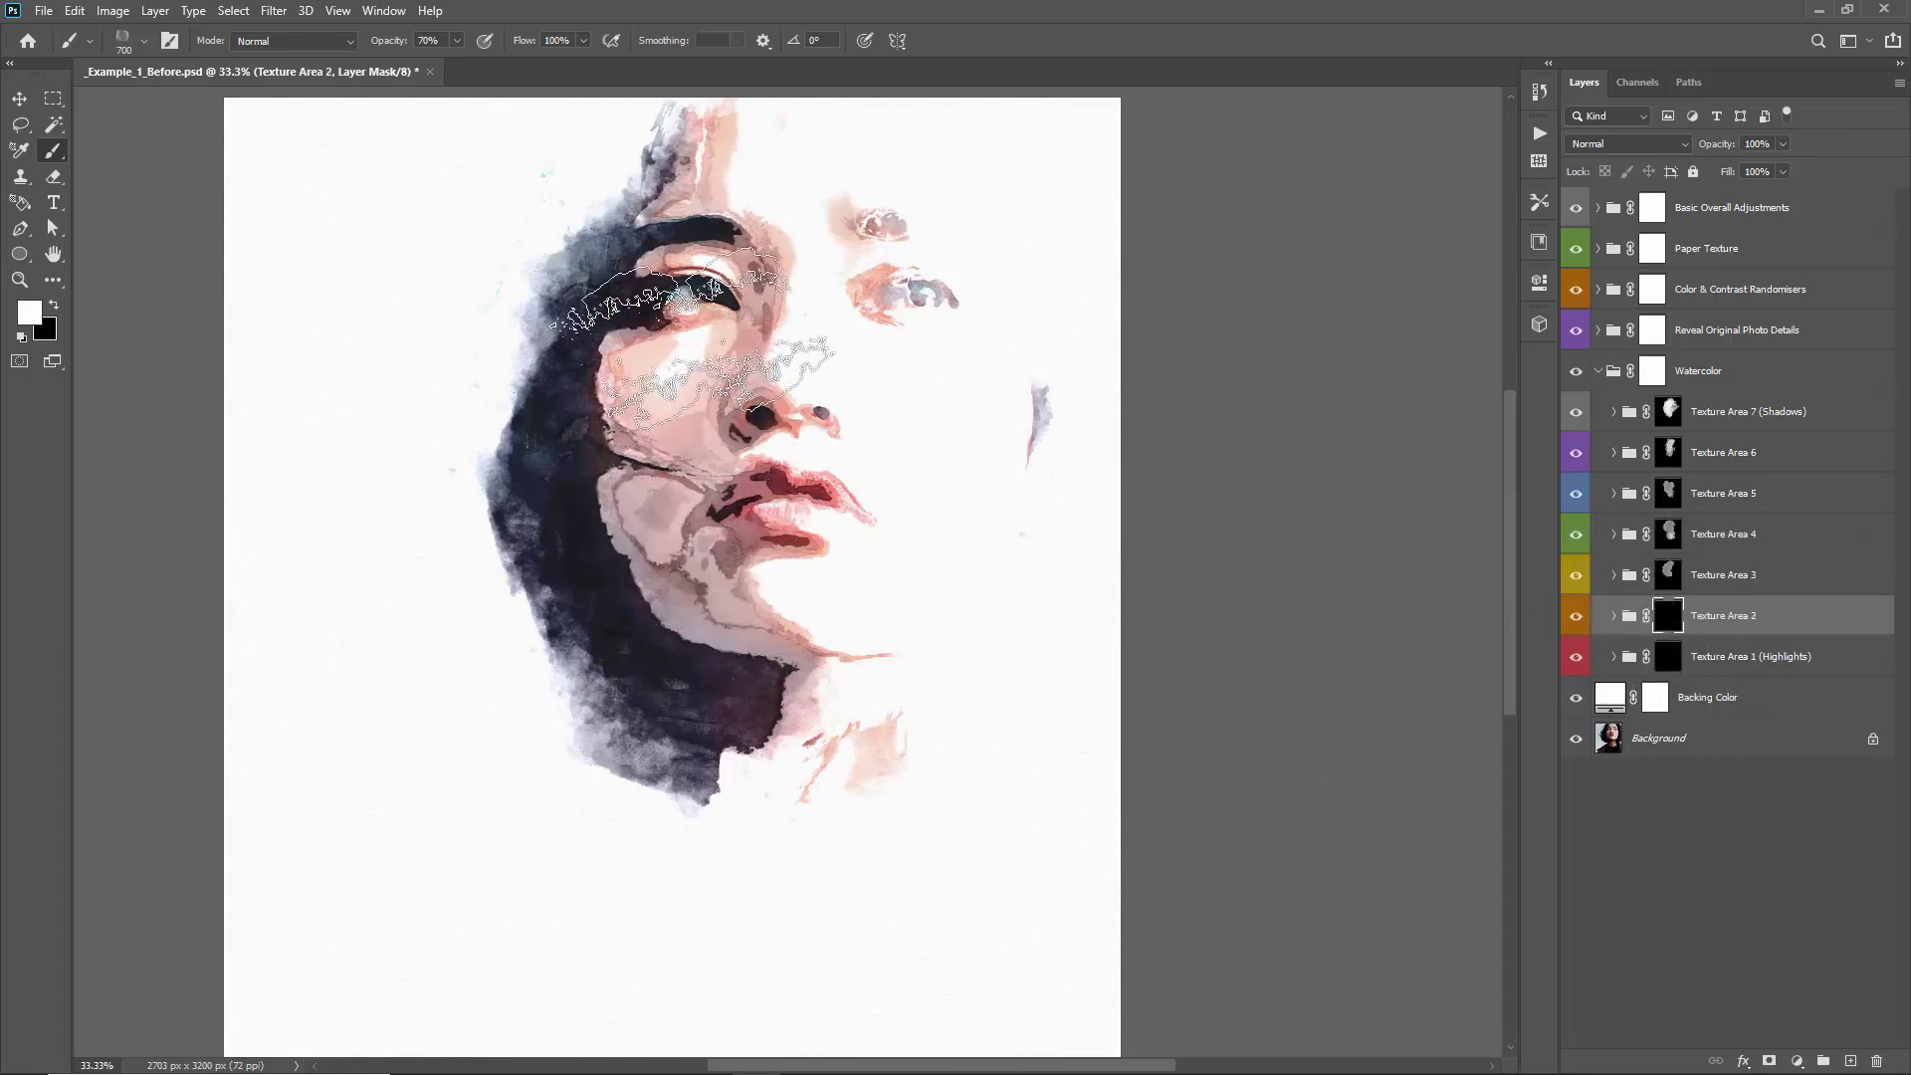
pyautogui.moveTo(697, 338)
pyautogui.mouseDown()
pyautogui.moveTo(766, 388)
pyautogui.moveTo(746, 746)
pyautogui.mouseUp()
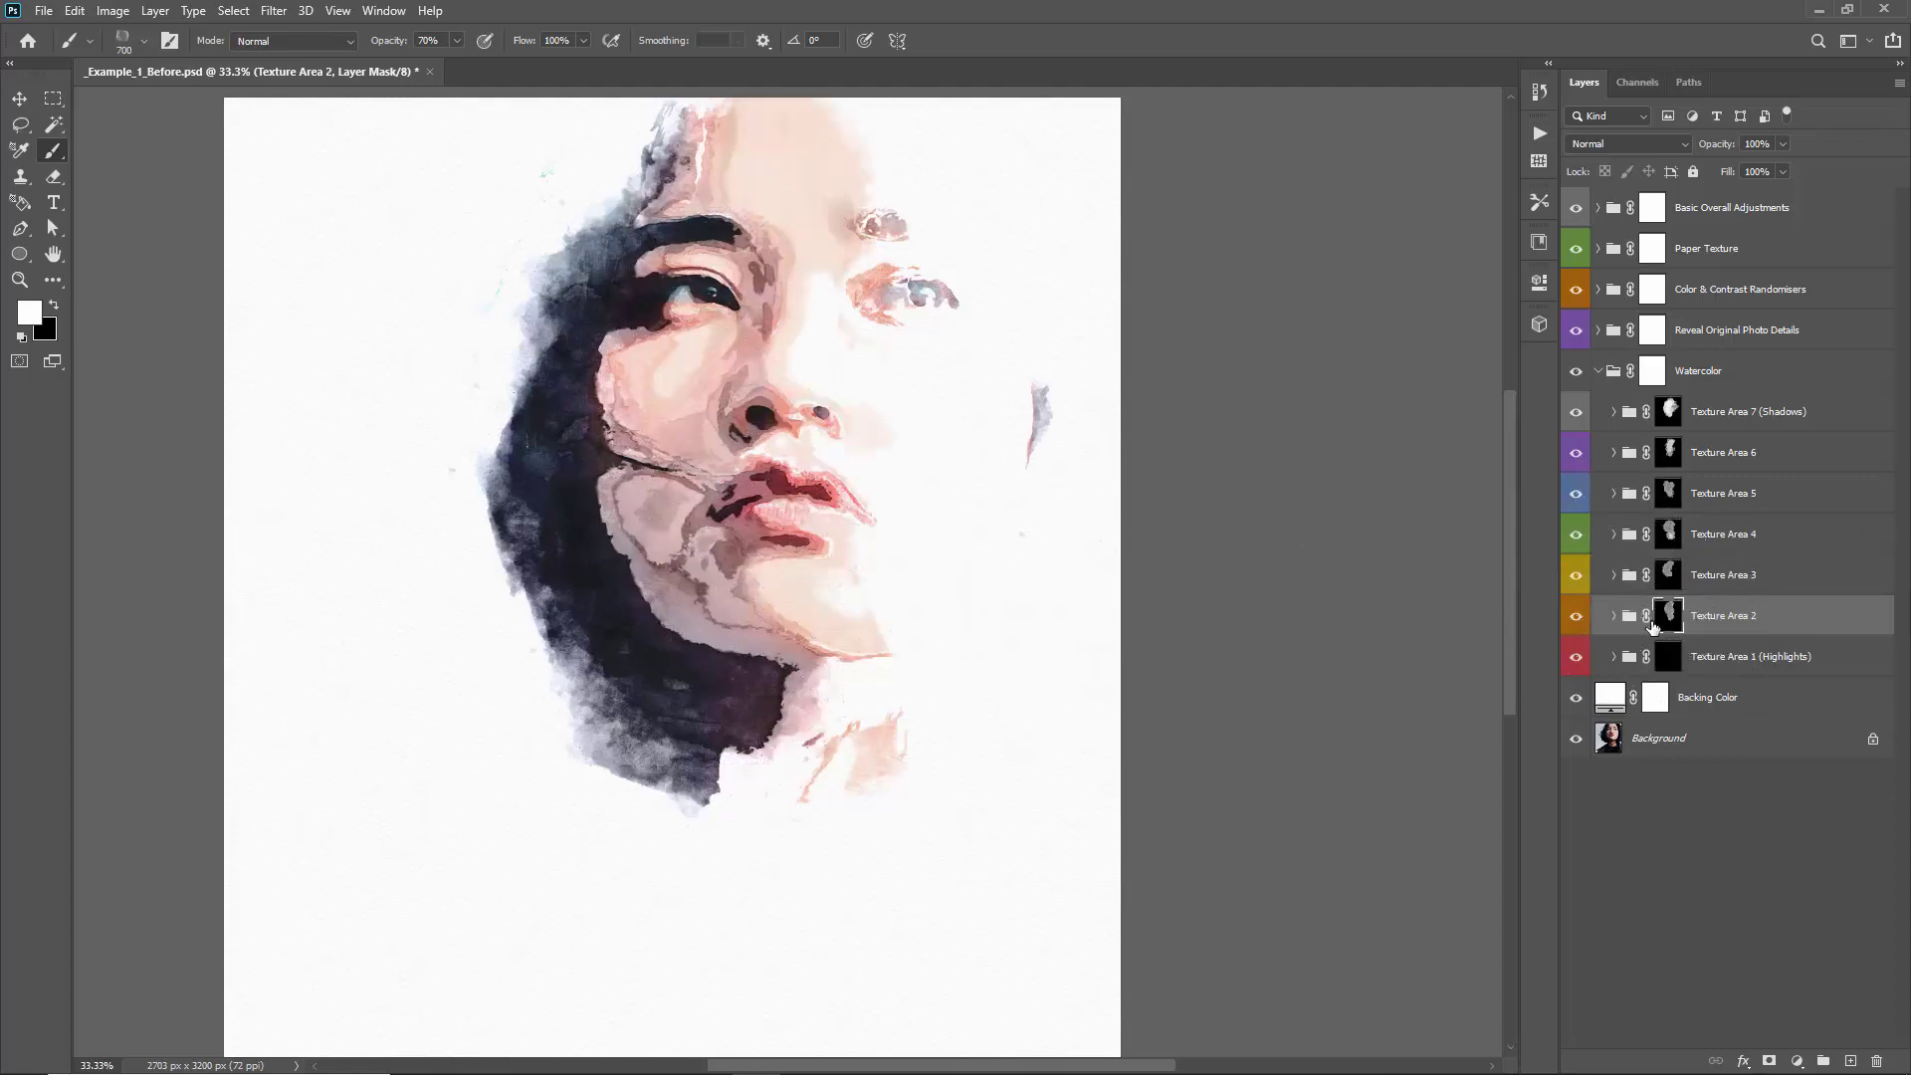
pyautogui.click(1662, 659)
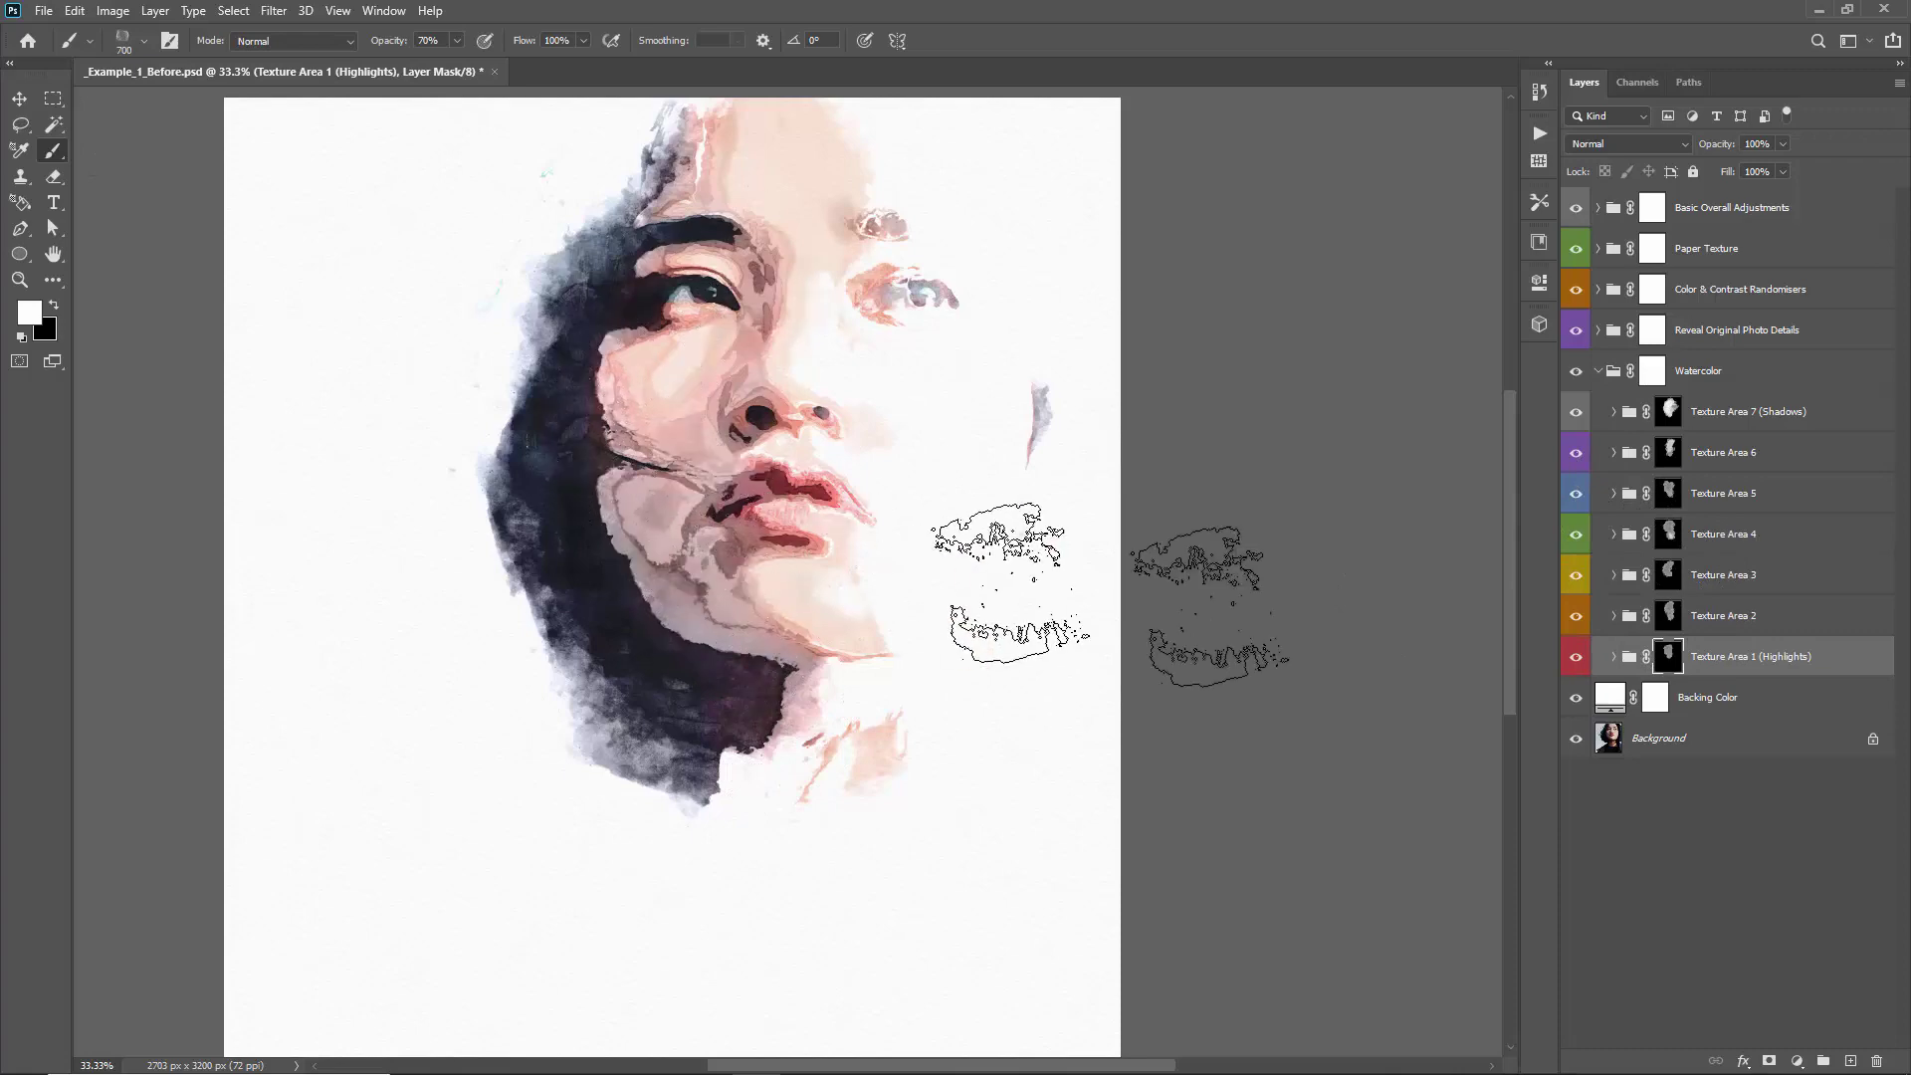
# Inspect the Texture Area 5 mask on its own and build up more white paint on the masks of Texture Areas 5, 4 and 7
pyautogui.keyDown('alt'); pyautogui.click(1668, 493); pyautogui.keyUp('alt')
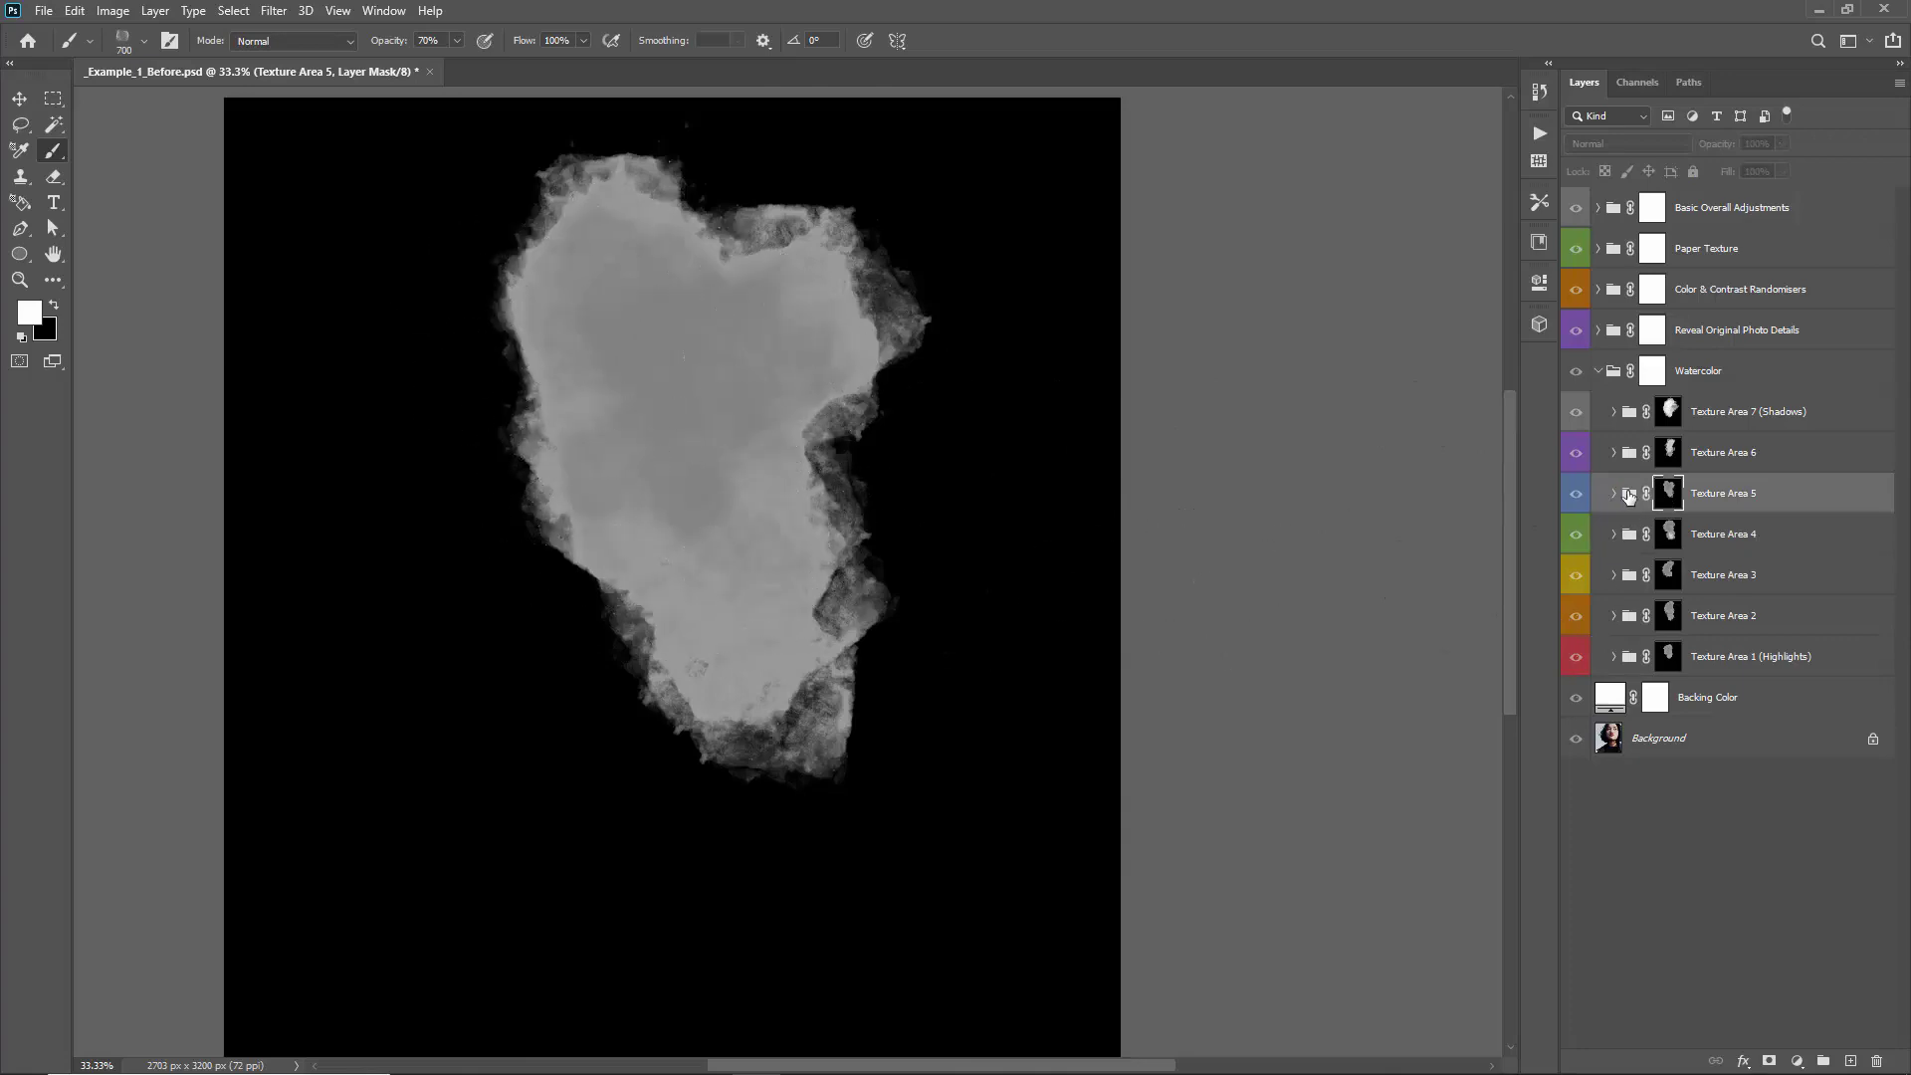
pyautogui.click(1628, 495)
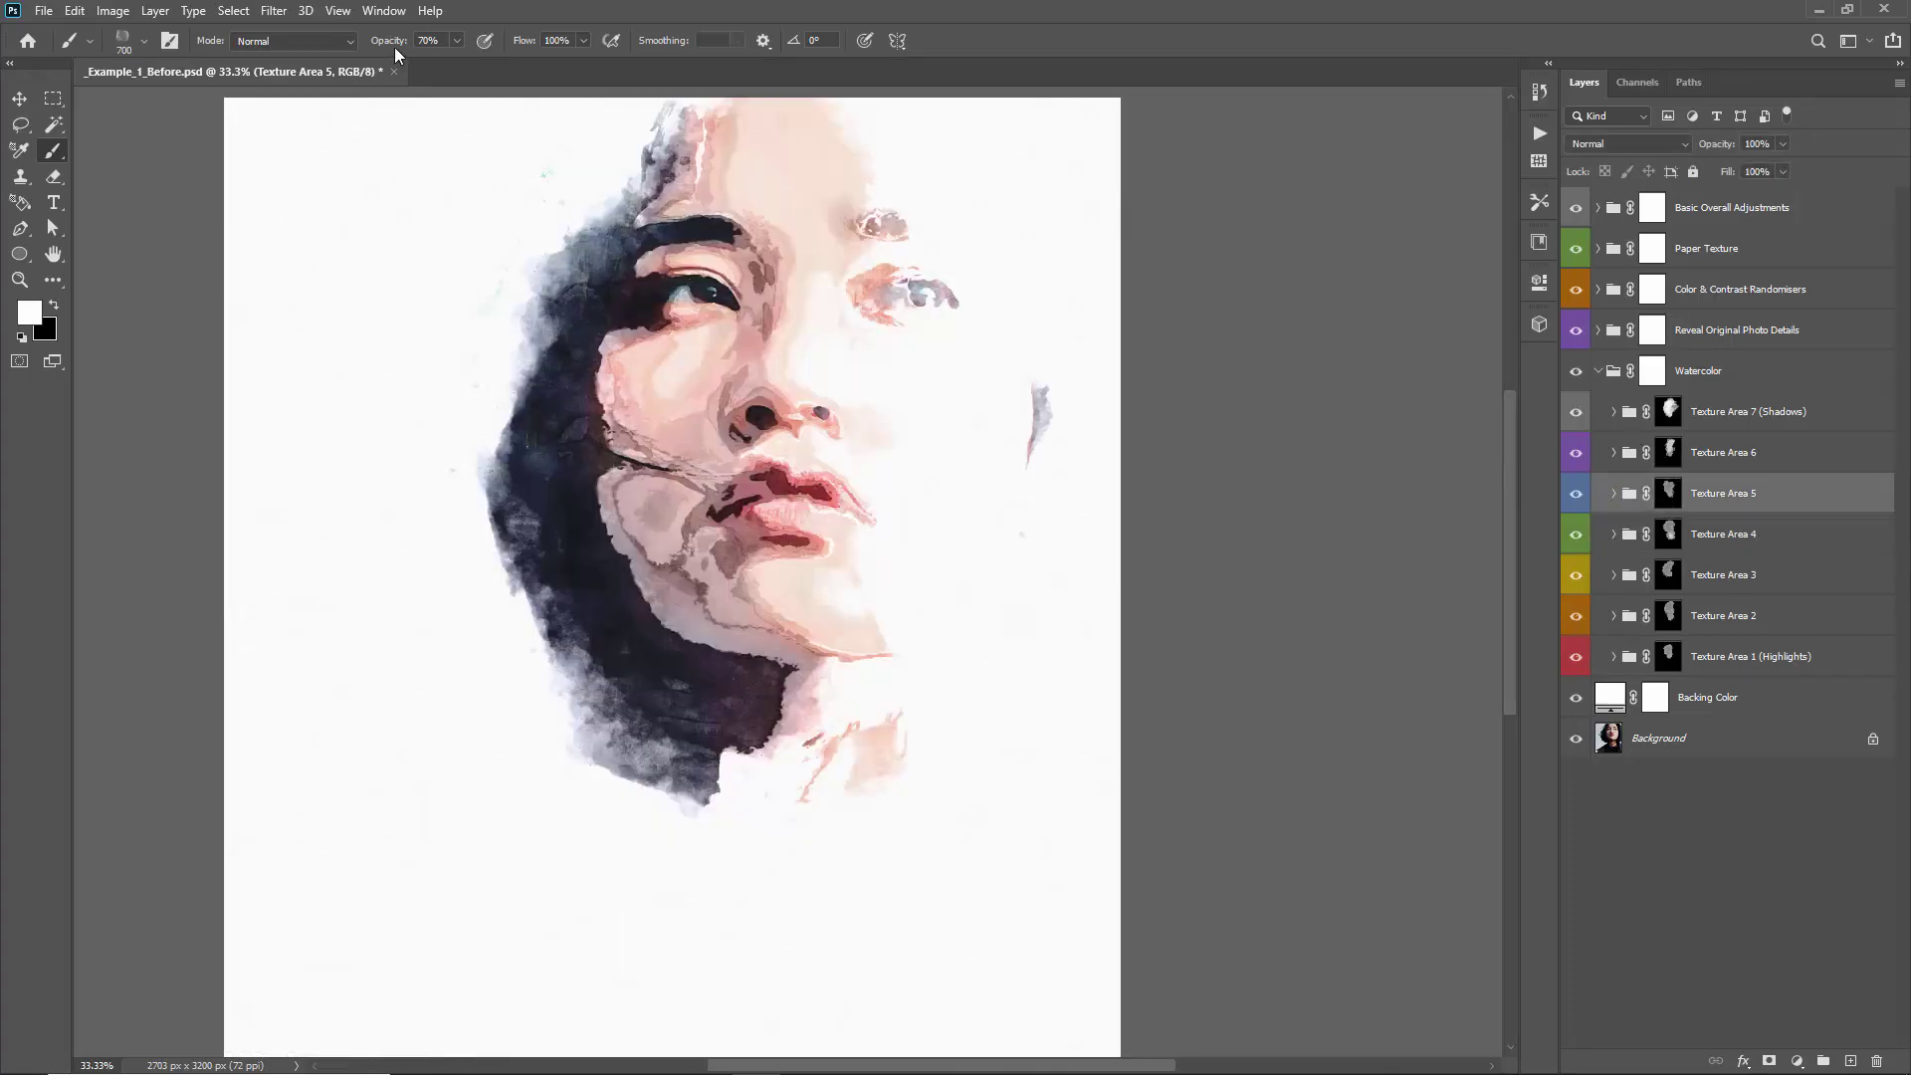
pyautogui.click(1676, 490)
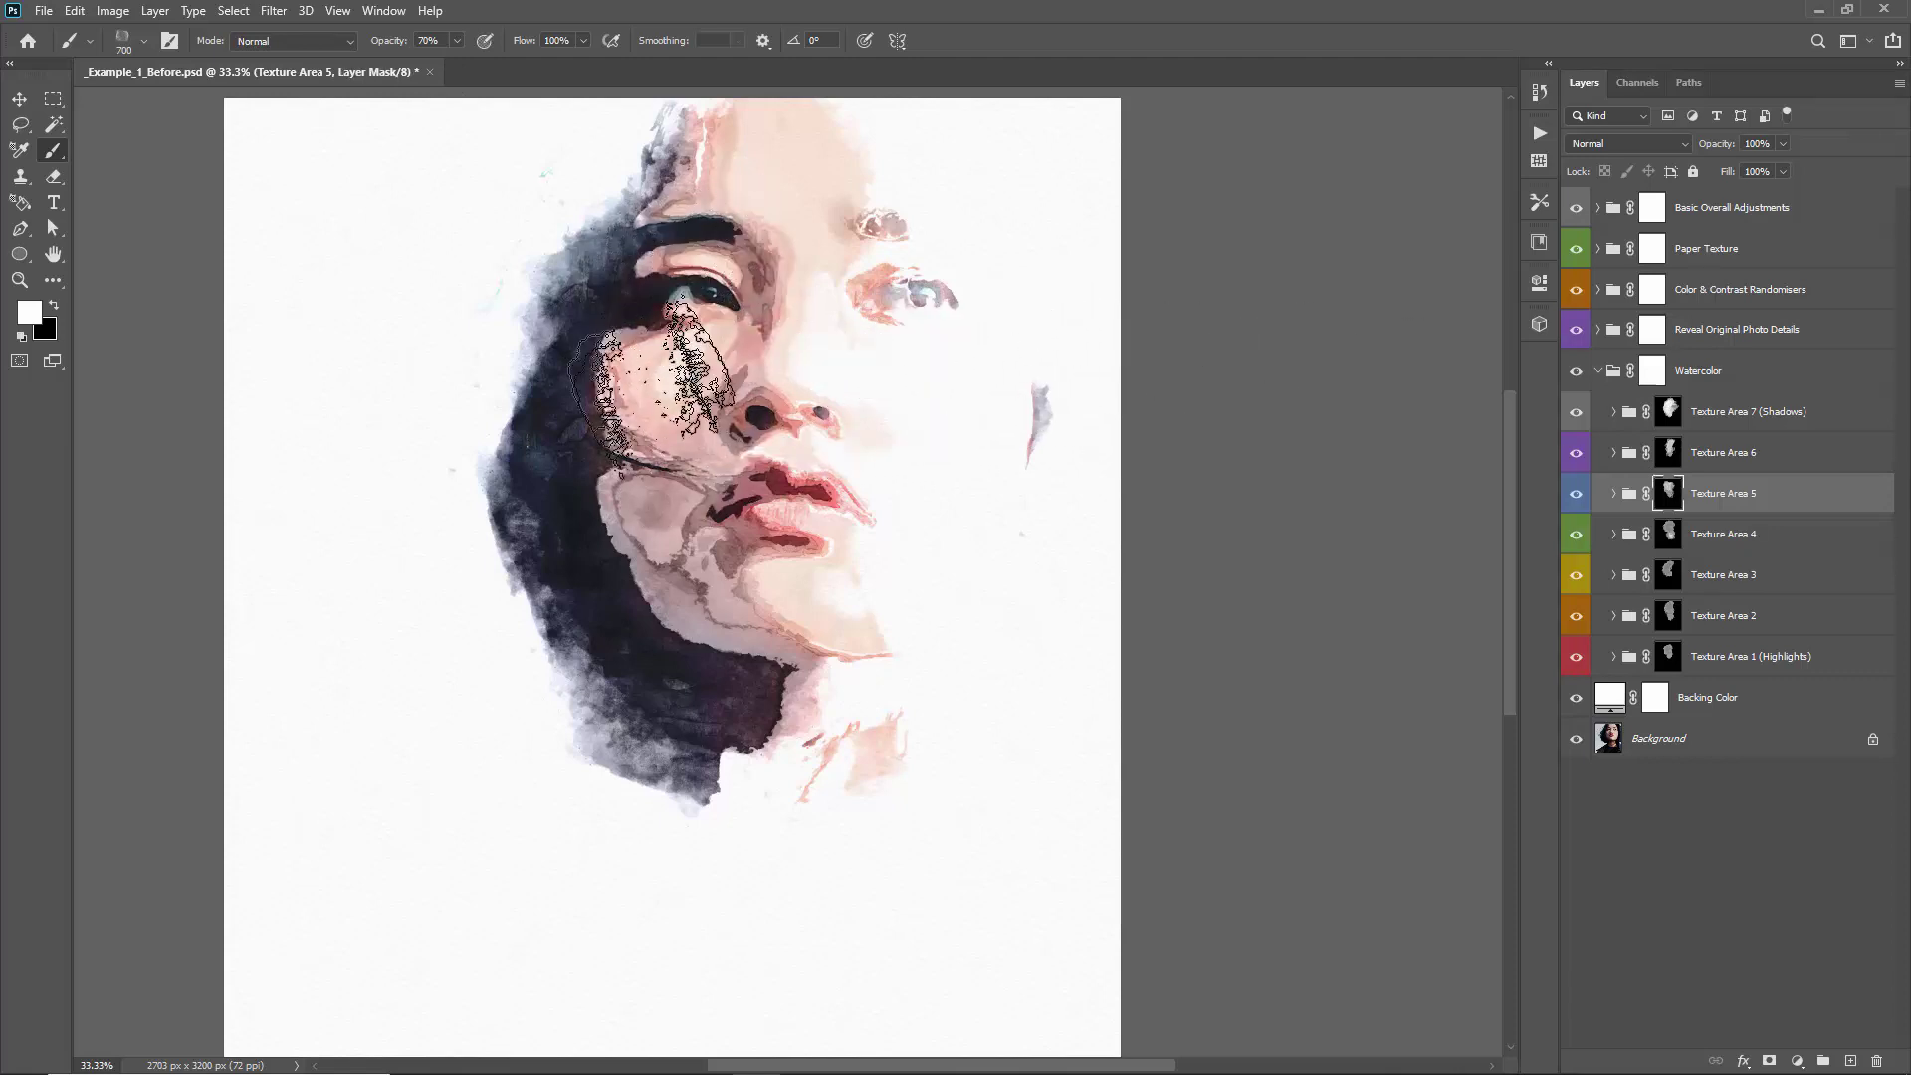
pyautogui.scroll(1, 672, 577)
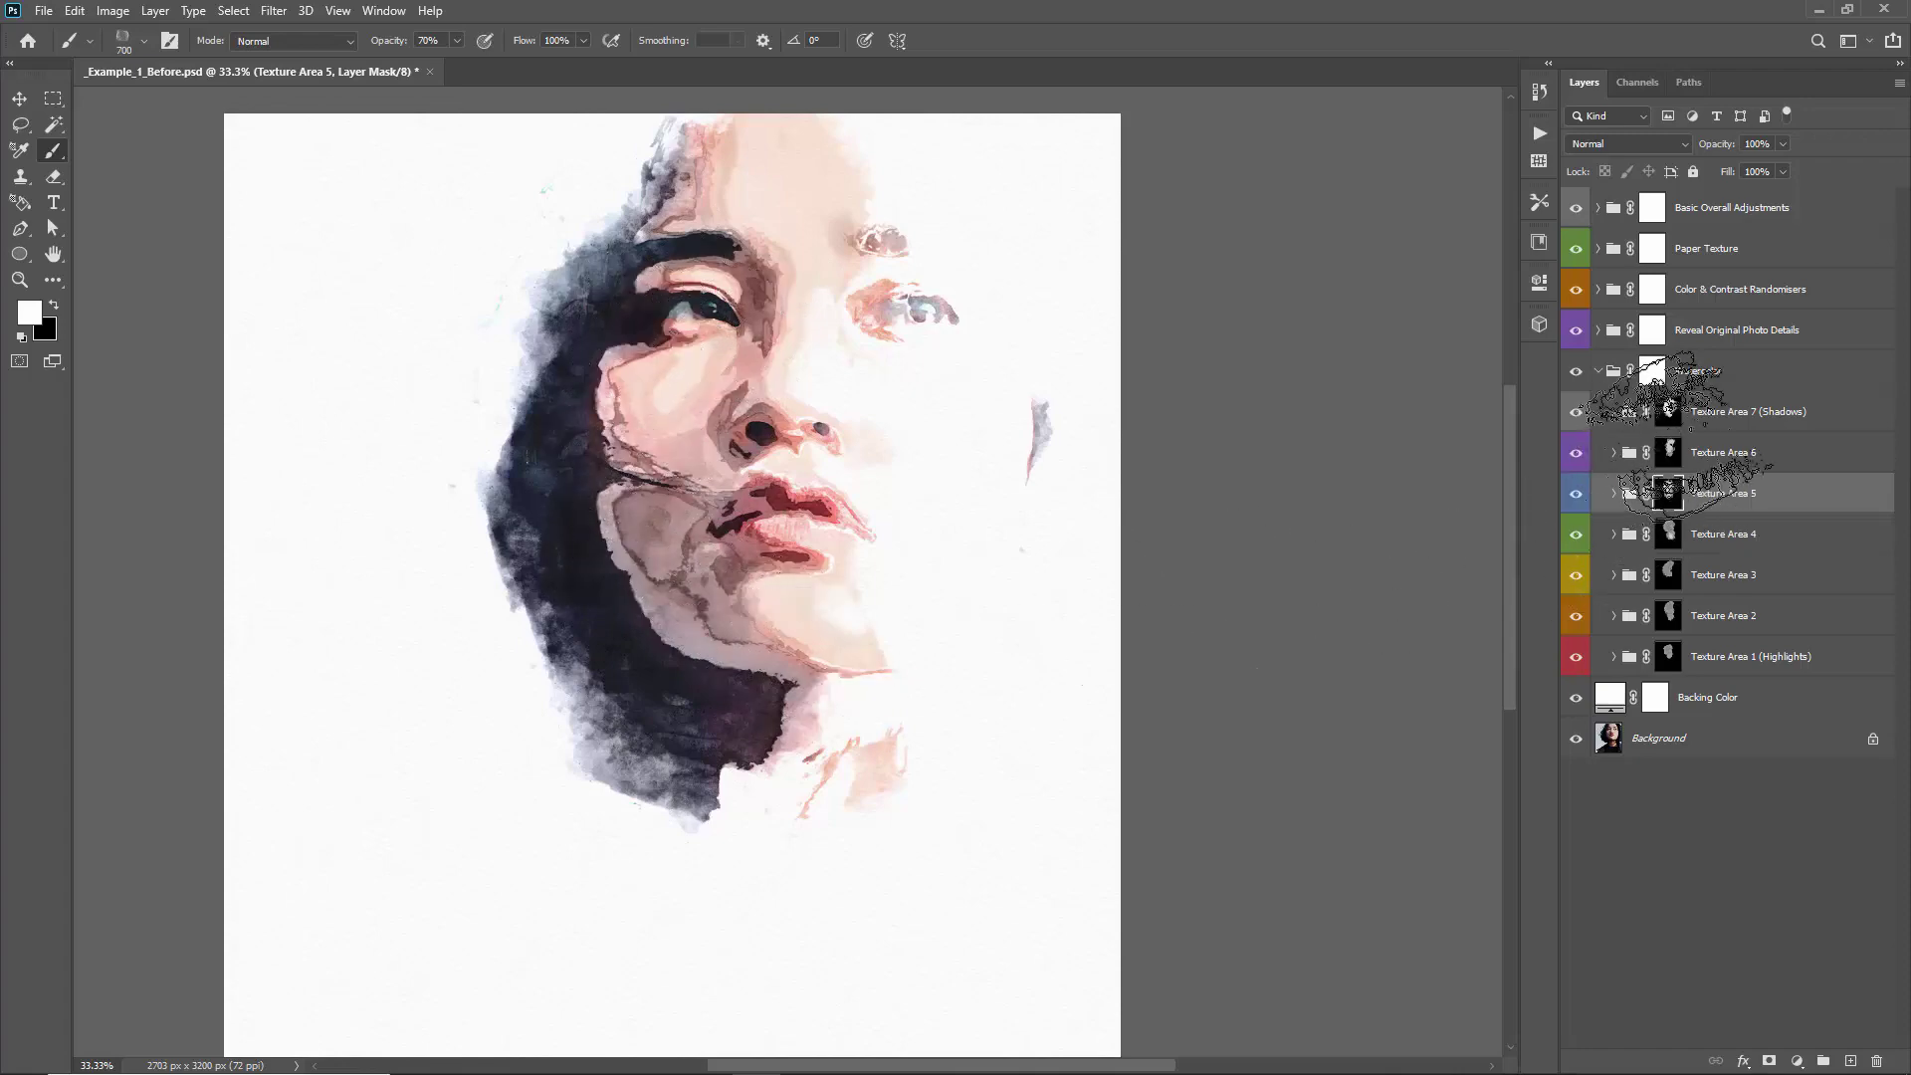
pyautogui.click(1668, 533)
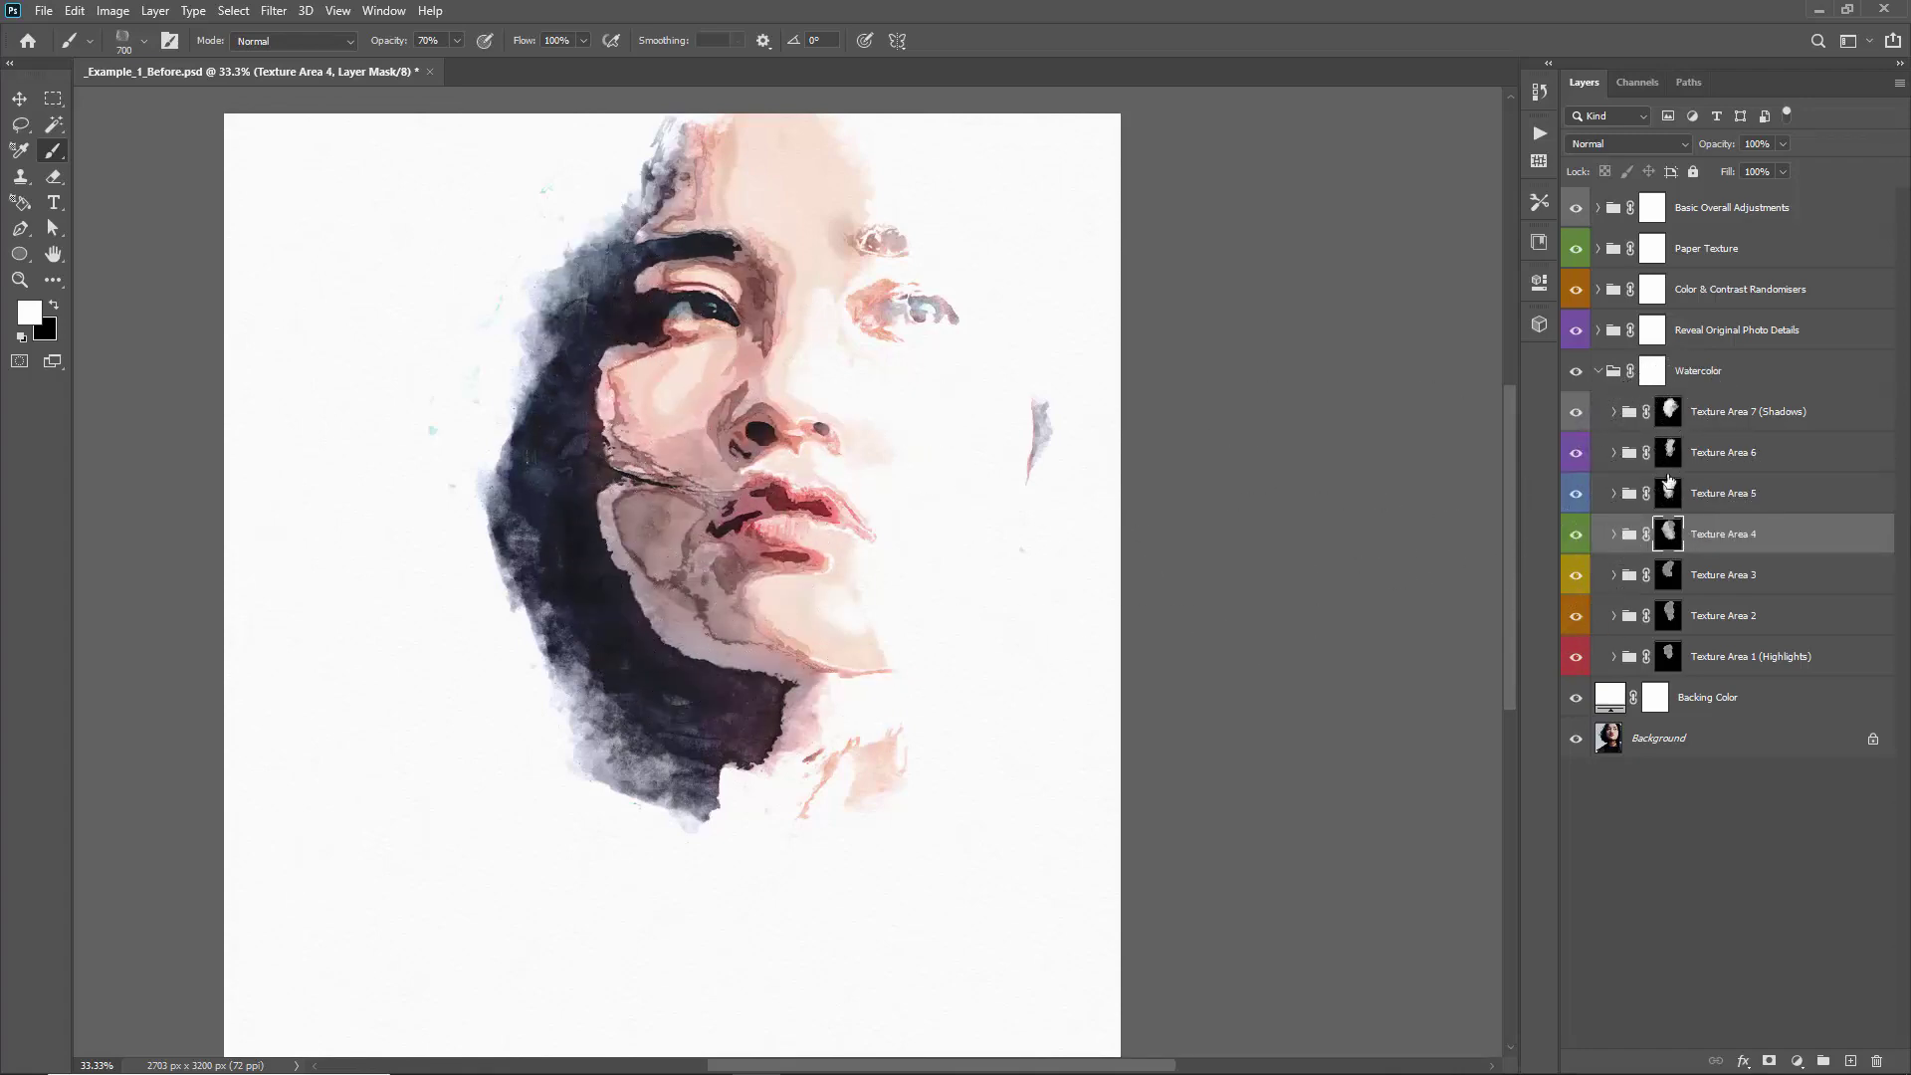
pyautogui.click(1669, 413)
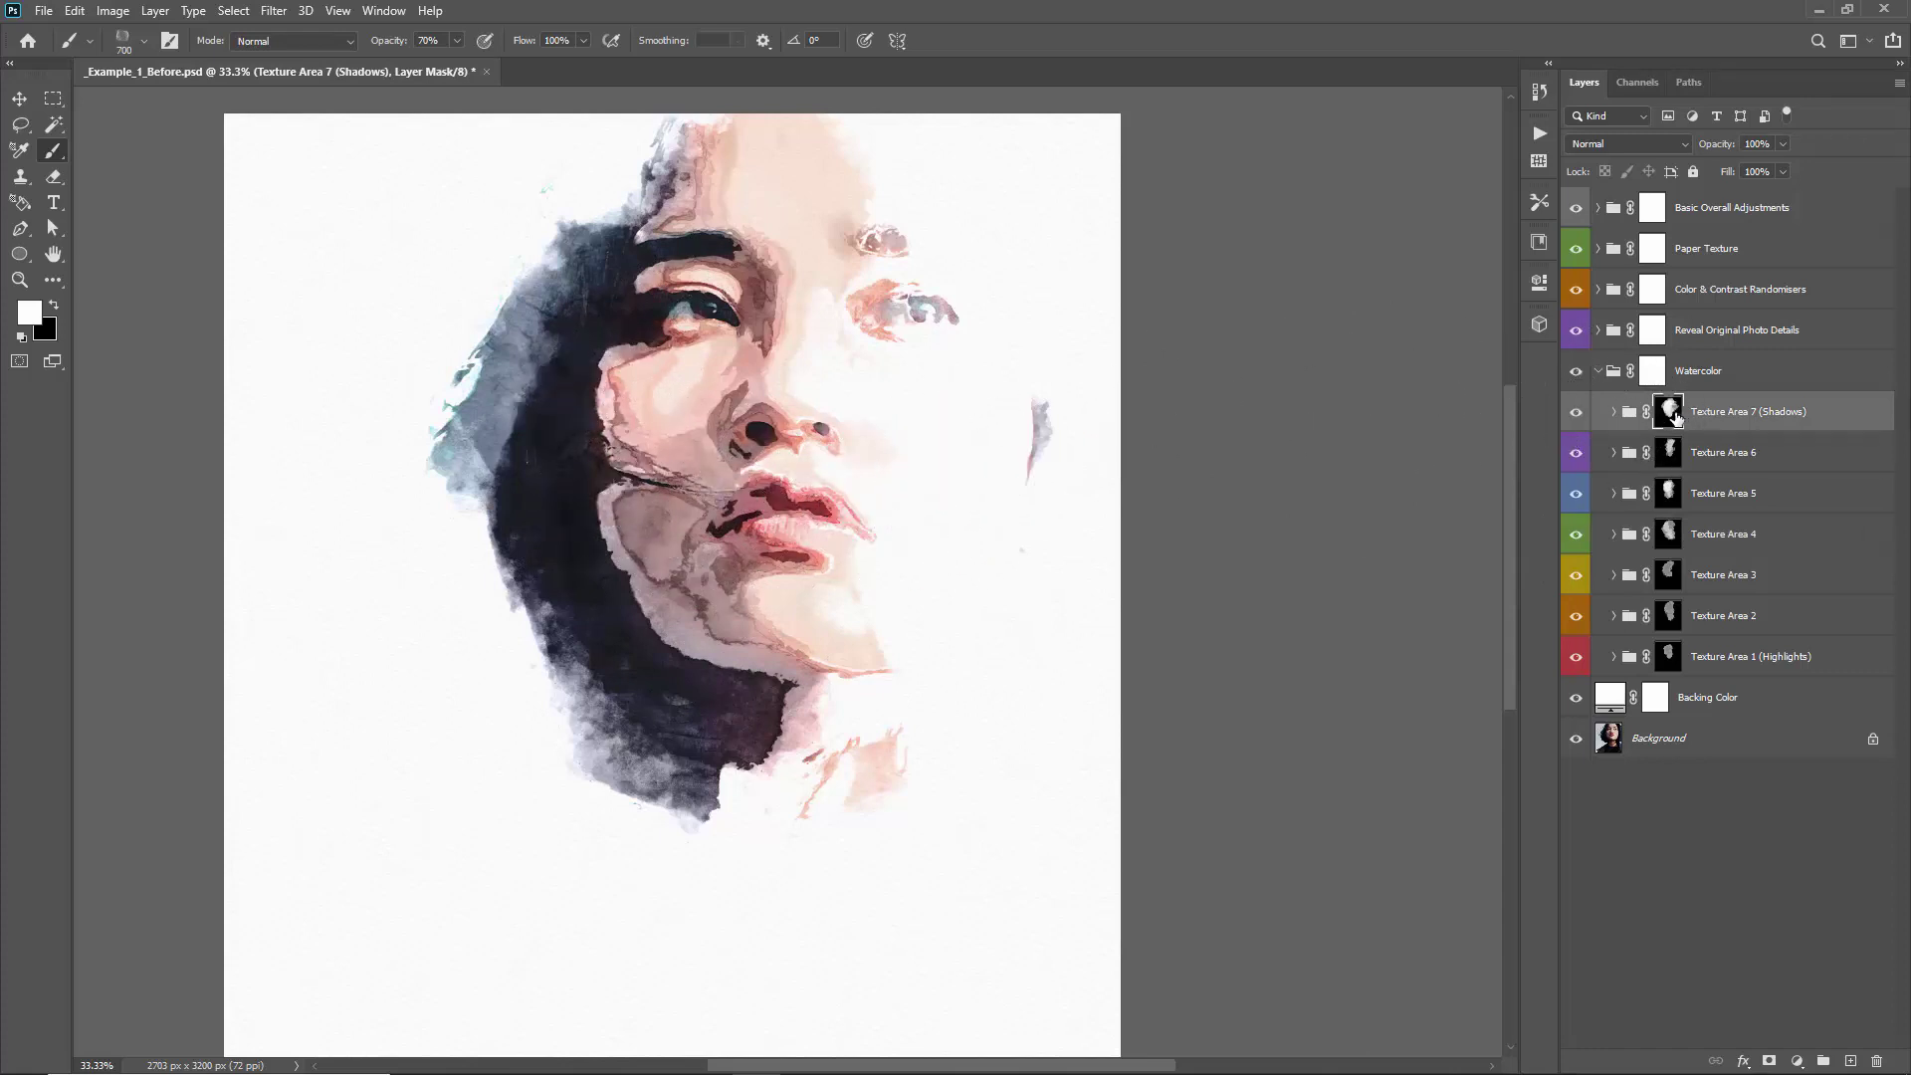
# Toggle the Texture Area 7 mask off and on to compare the painted shadows with the full texture
pyautogui.keyDown('shift'); pyautogui.click(1678, 418); pyautogui.keyUp('shift')
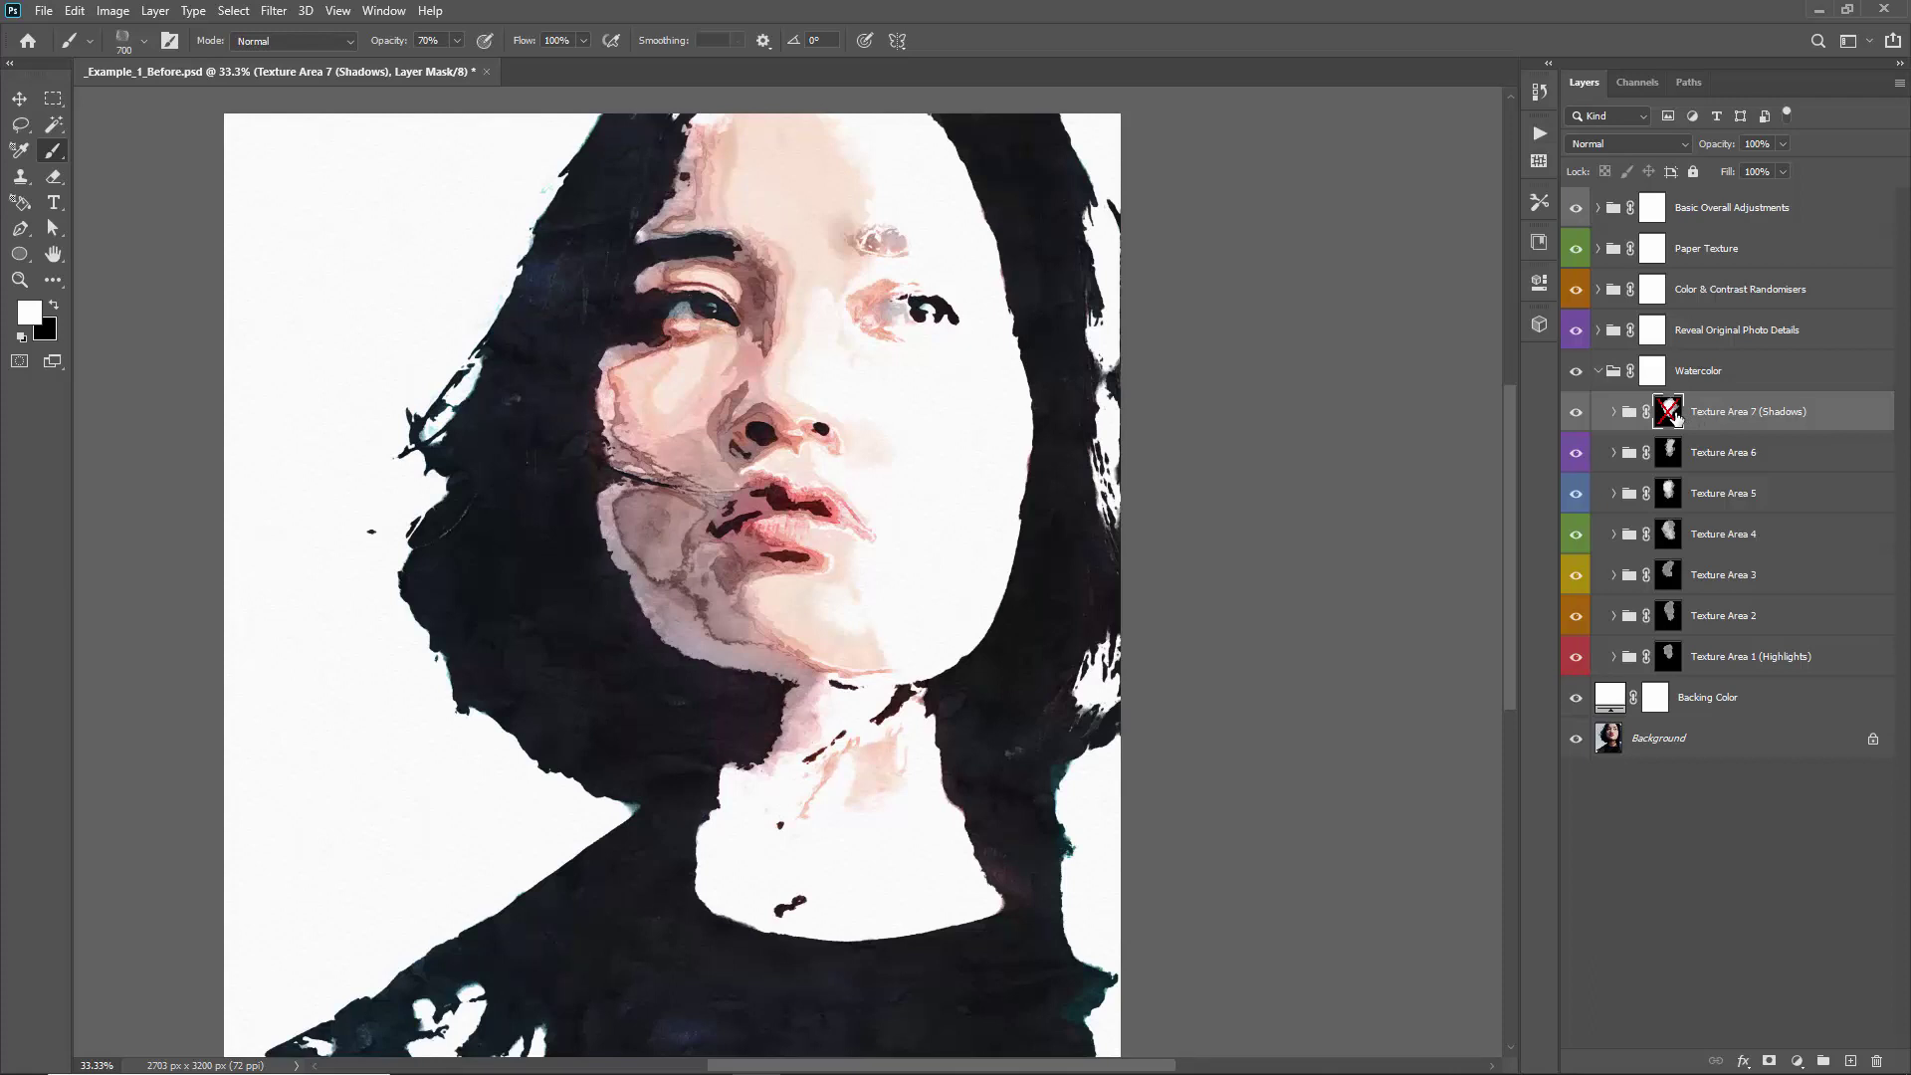
pyautogui.keyDown('shift'); pyautogui.click(1670, 409); pyautogui.keyUp('shift')
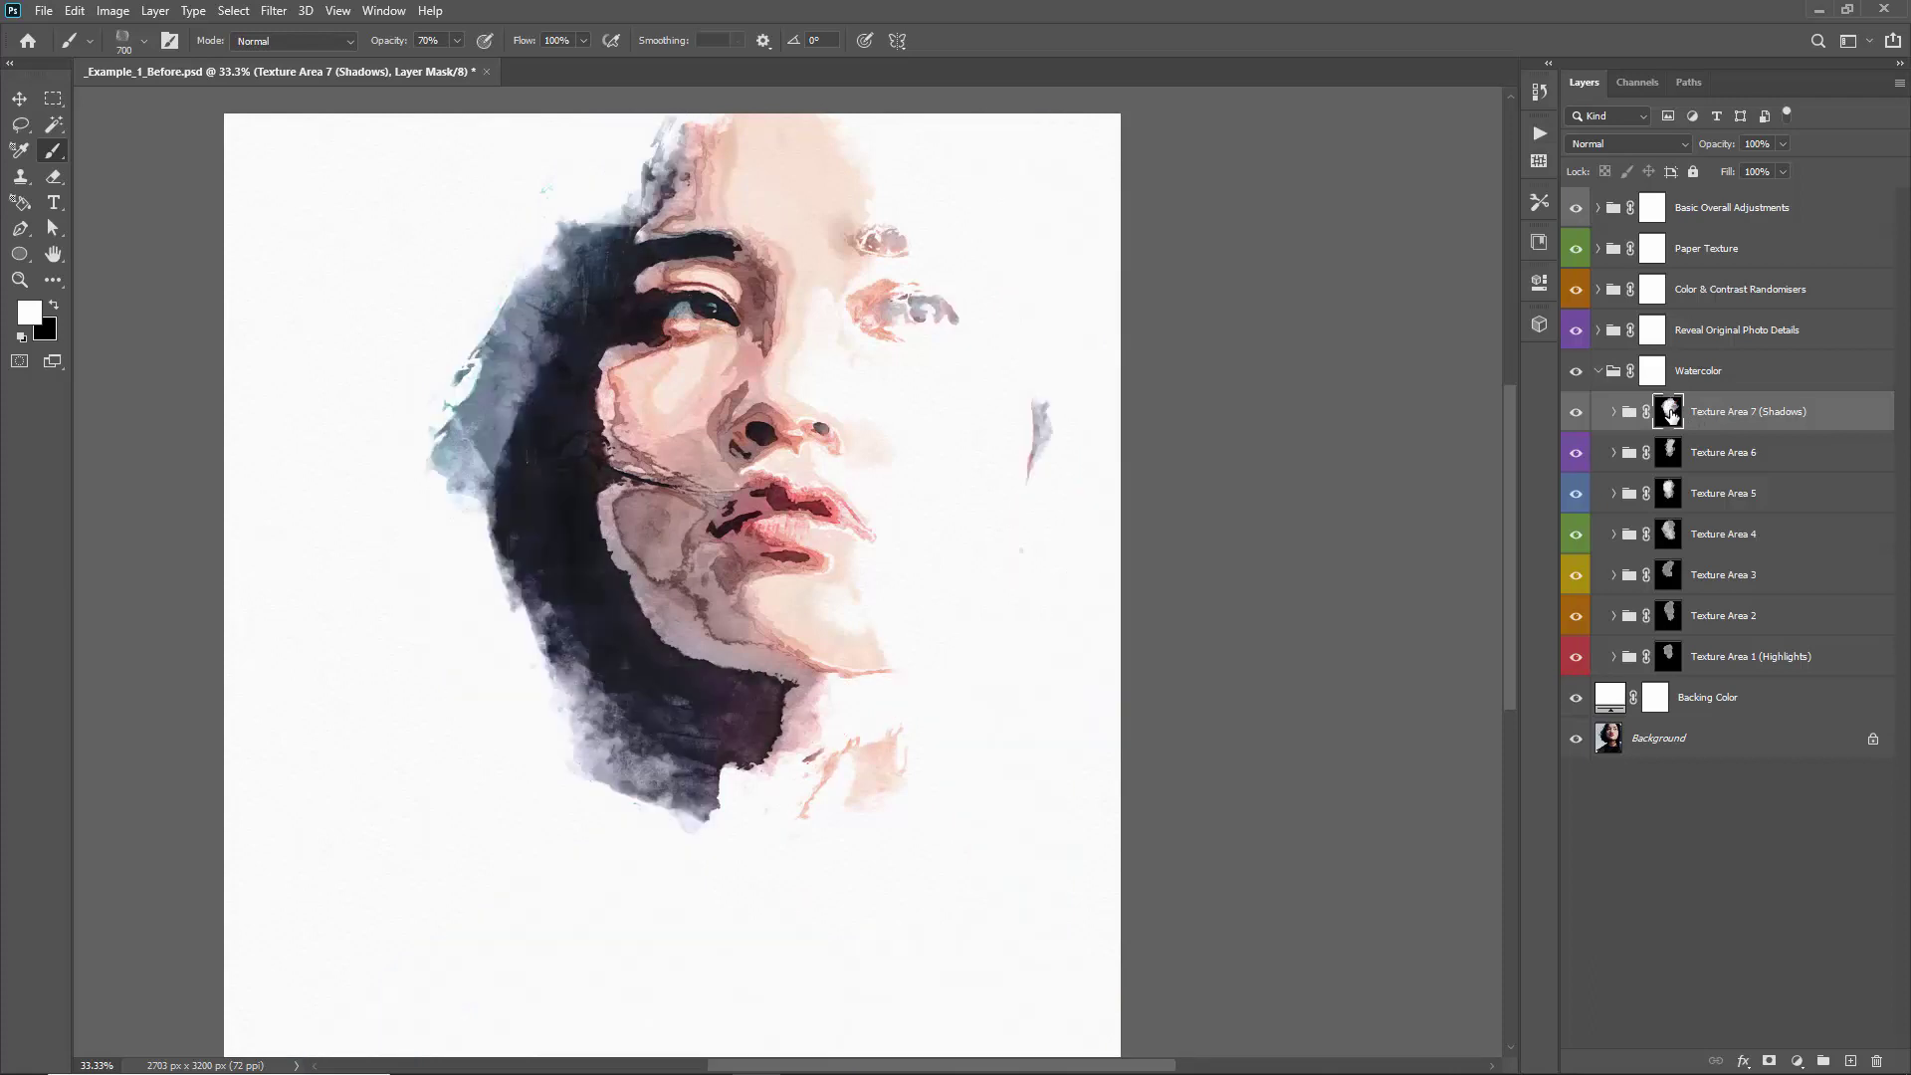
pyautogui.keyDown('shift'); pyautogui.click(1670, 416); pyautogui.keyUp('shift')
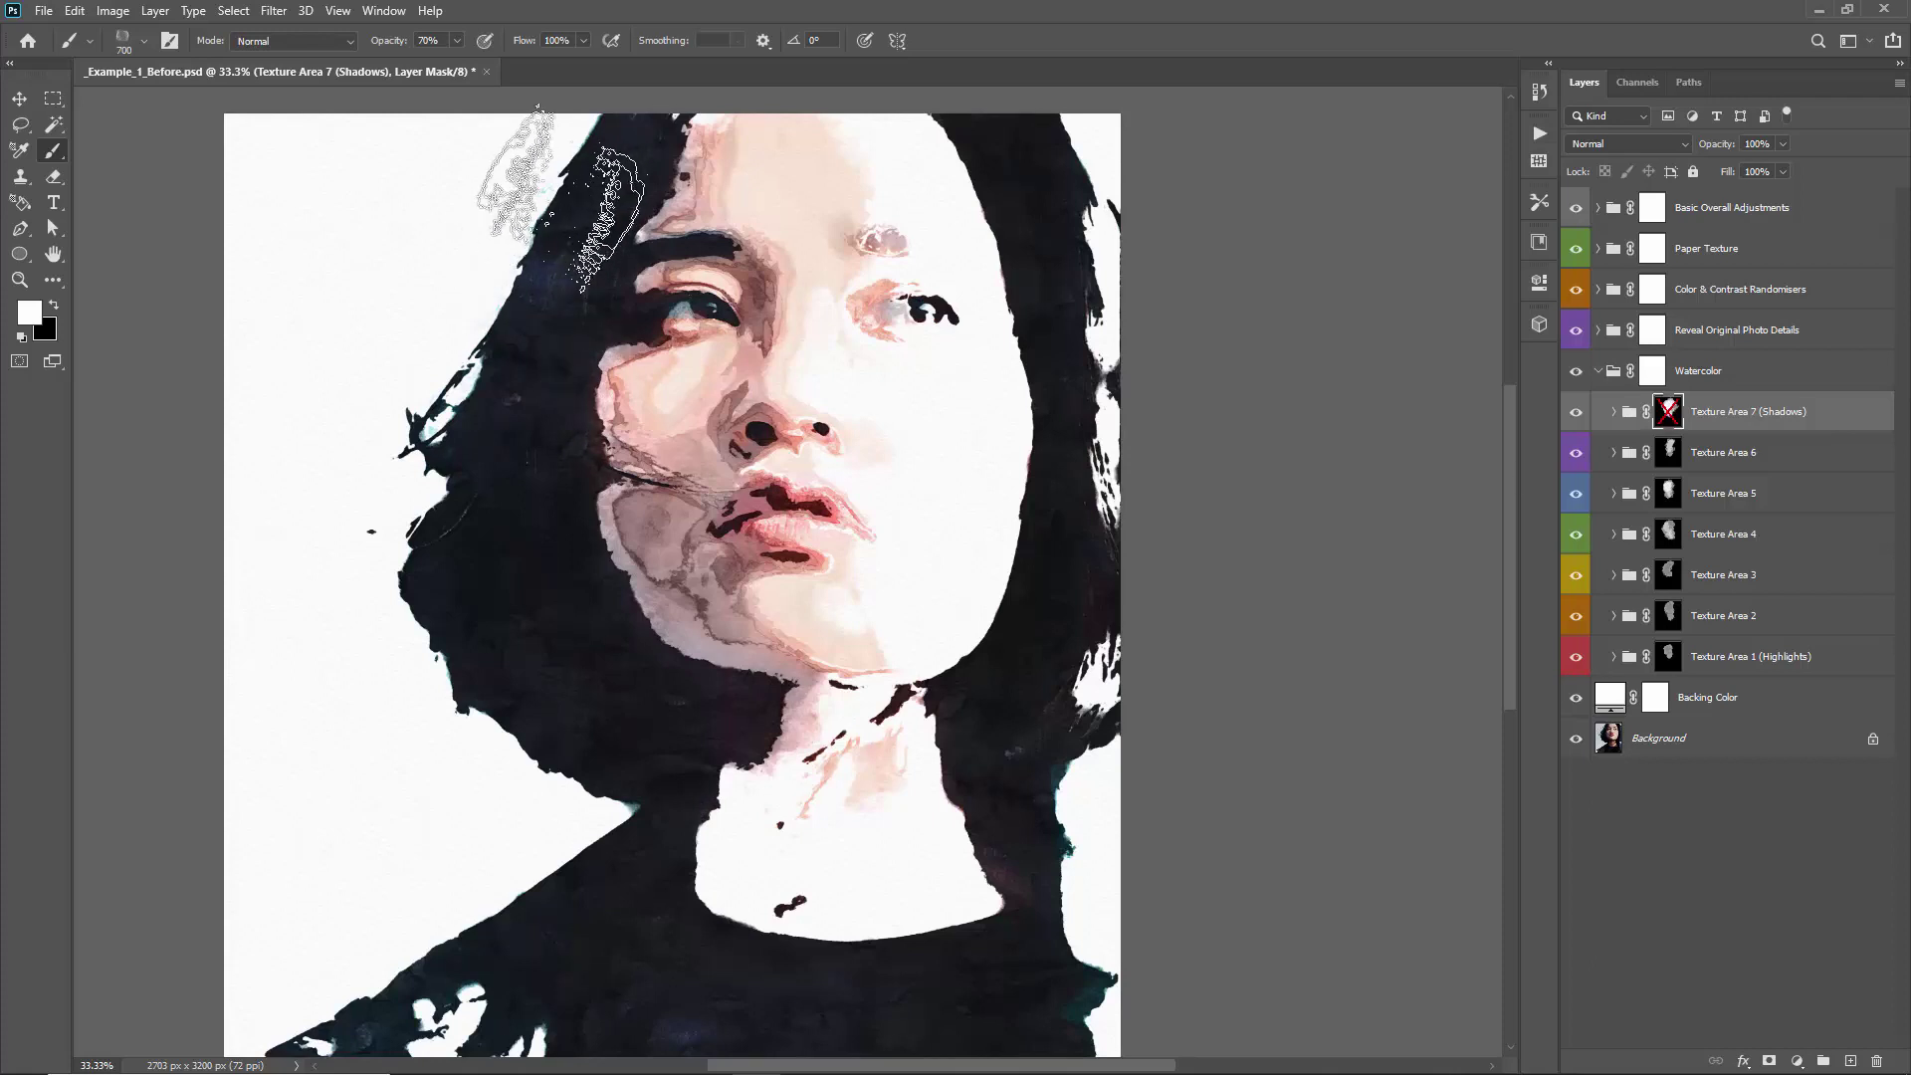
pyautogui.keyDown('shift'); pyautogui.click(1668, 411); pyautogui.keyUp('shift')
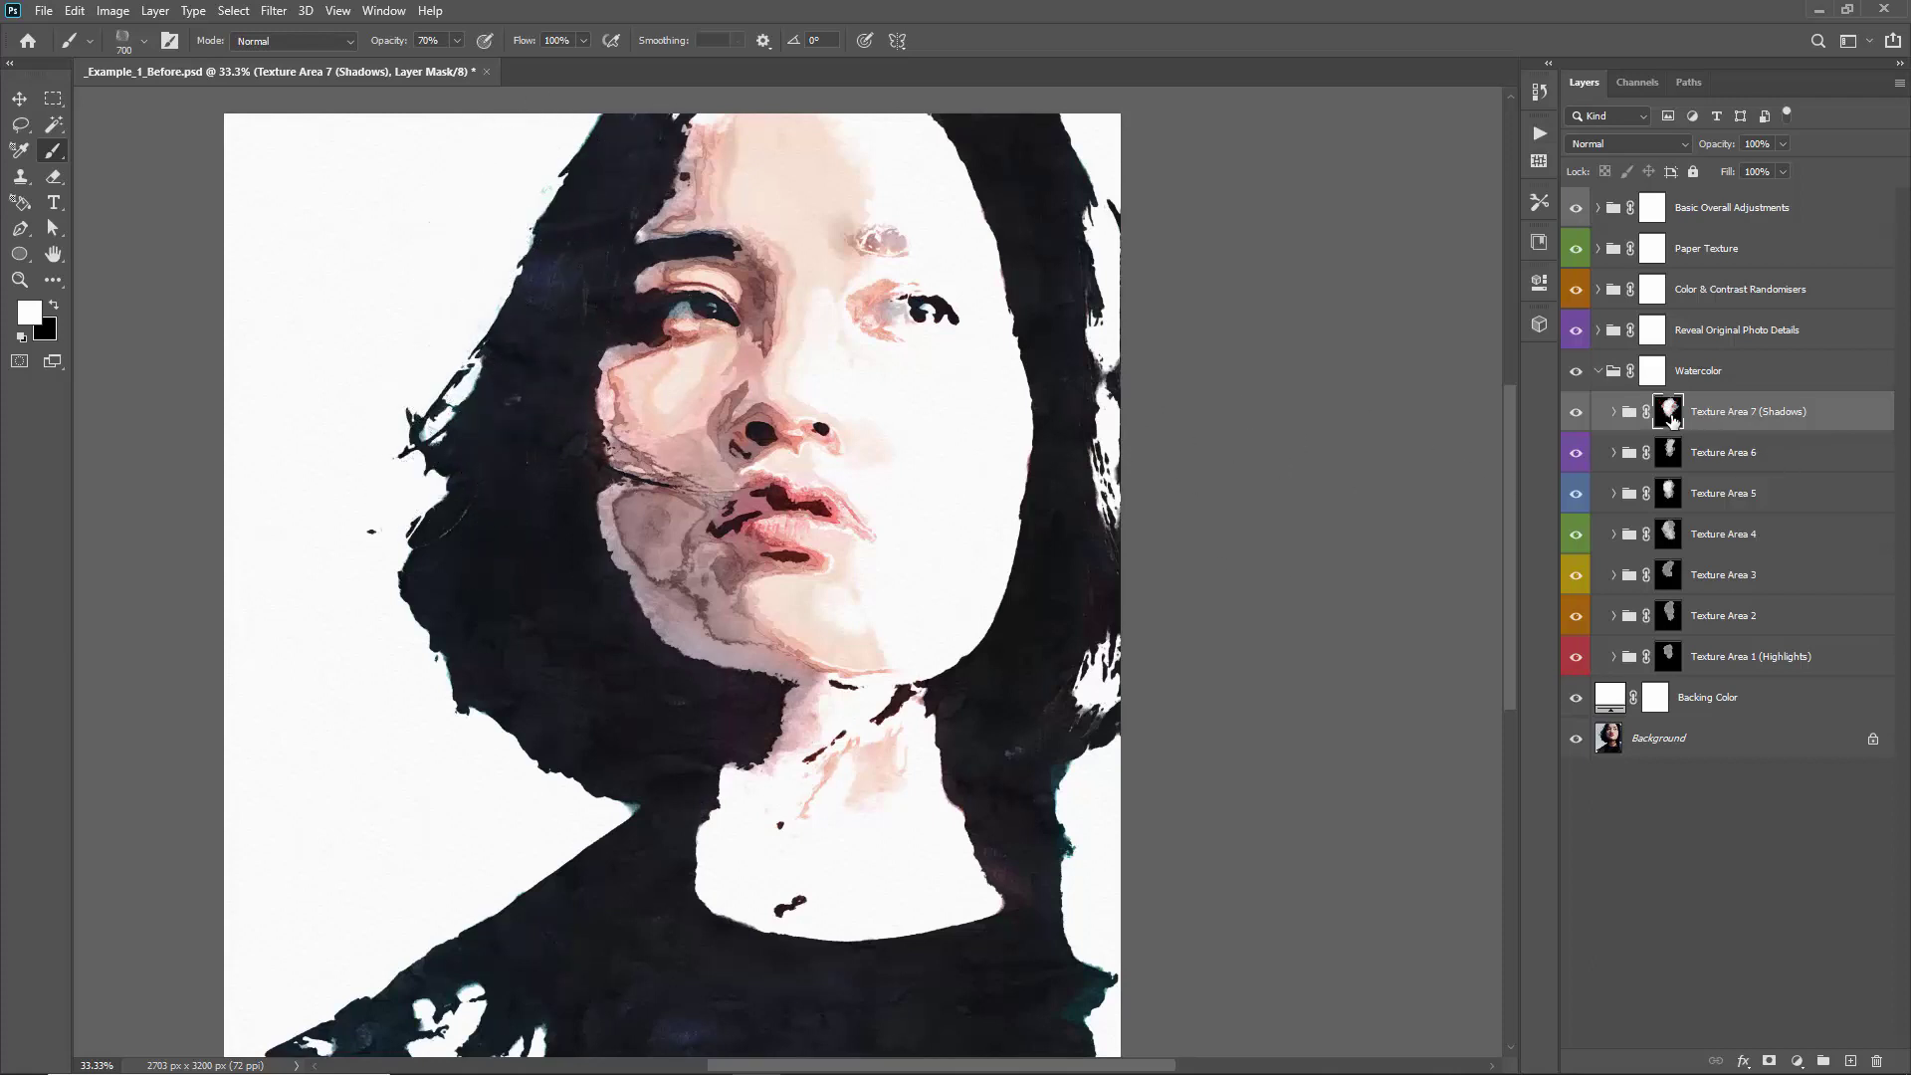
pyautogui.keyDown('shift'); pyautogui.click(1672, 419); pyautogui.keyUp('shift')
# Reduce the brush to 400 px and paint white along the hair's outer edge on the Texture Area 7 mask
pyautogui.press('[')
pyautogui.press('[')
pyautogui.press('[')
pyautogui.moveTo(676, 339)
pyautogui.mouseDown()
pyautogui.moveTo(638, 279)
pyautogui.moveTo(561, 264)
pyautogui.mouseUp()
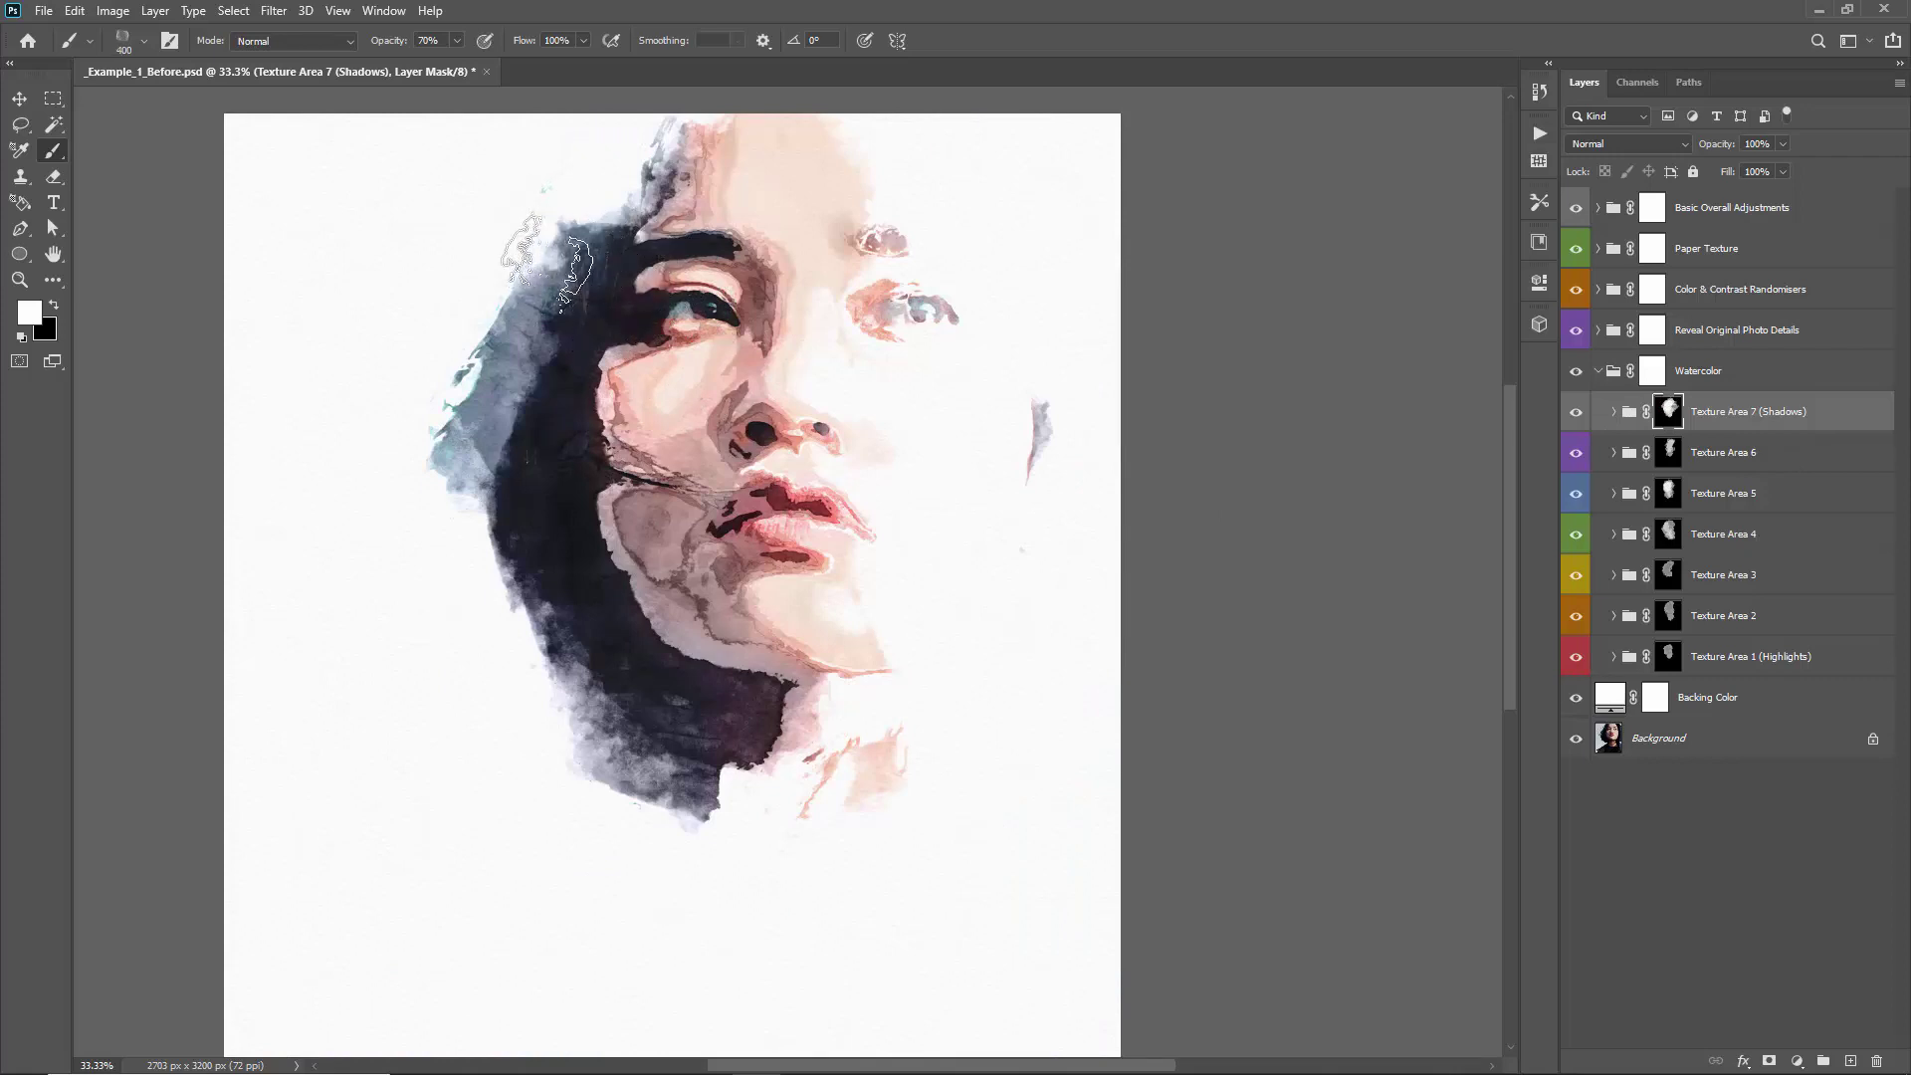
pyautogui.moveTo(534, 213)
pyautogui.mouseDown()
pyautogui.moveTo(427, 319)
pyautogui.moveTo(430, 388)
pyautogui.moveTo(657, 139)
pyautogui.moveTo(538, 299)
pyautogui.mouseUp()
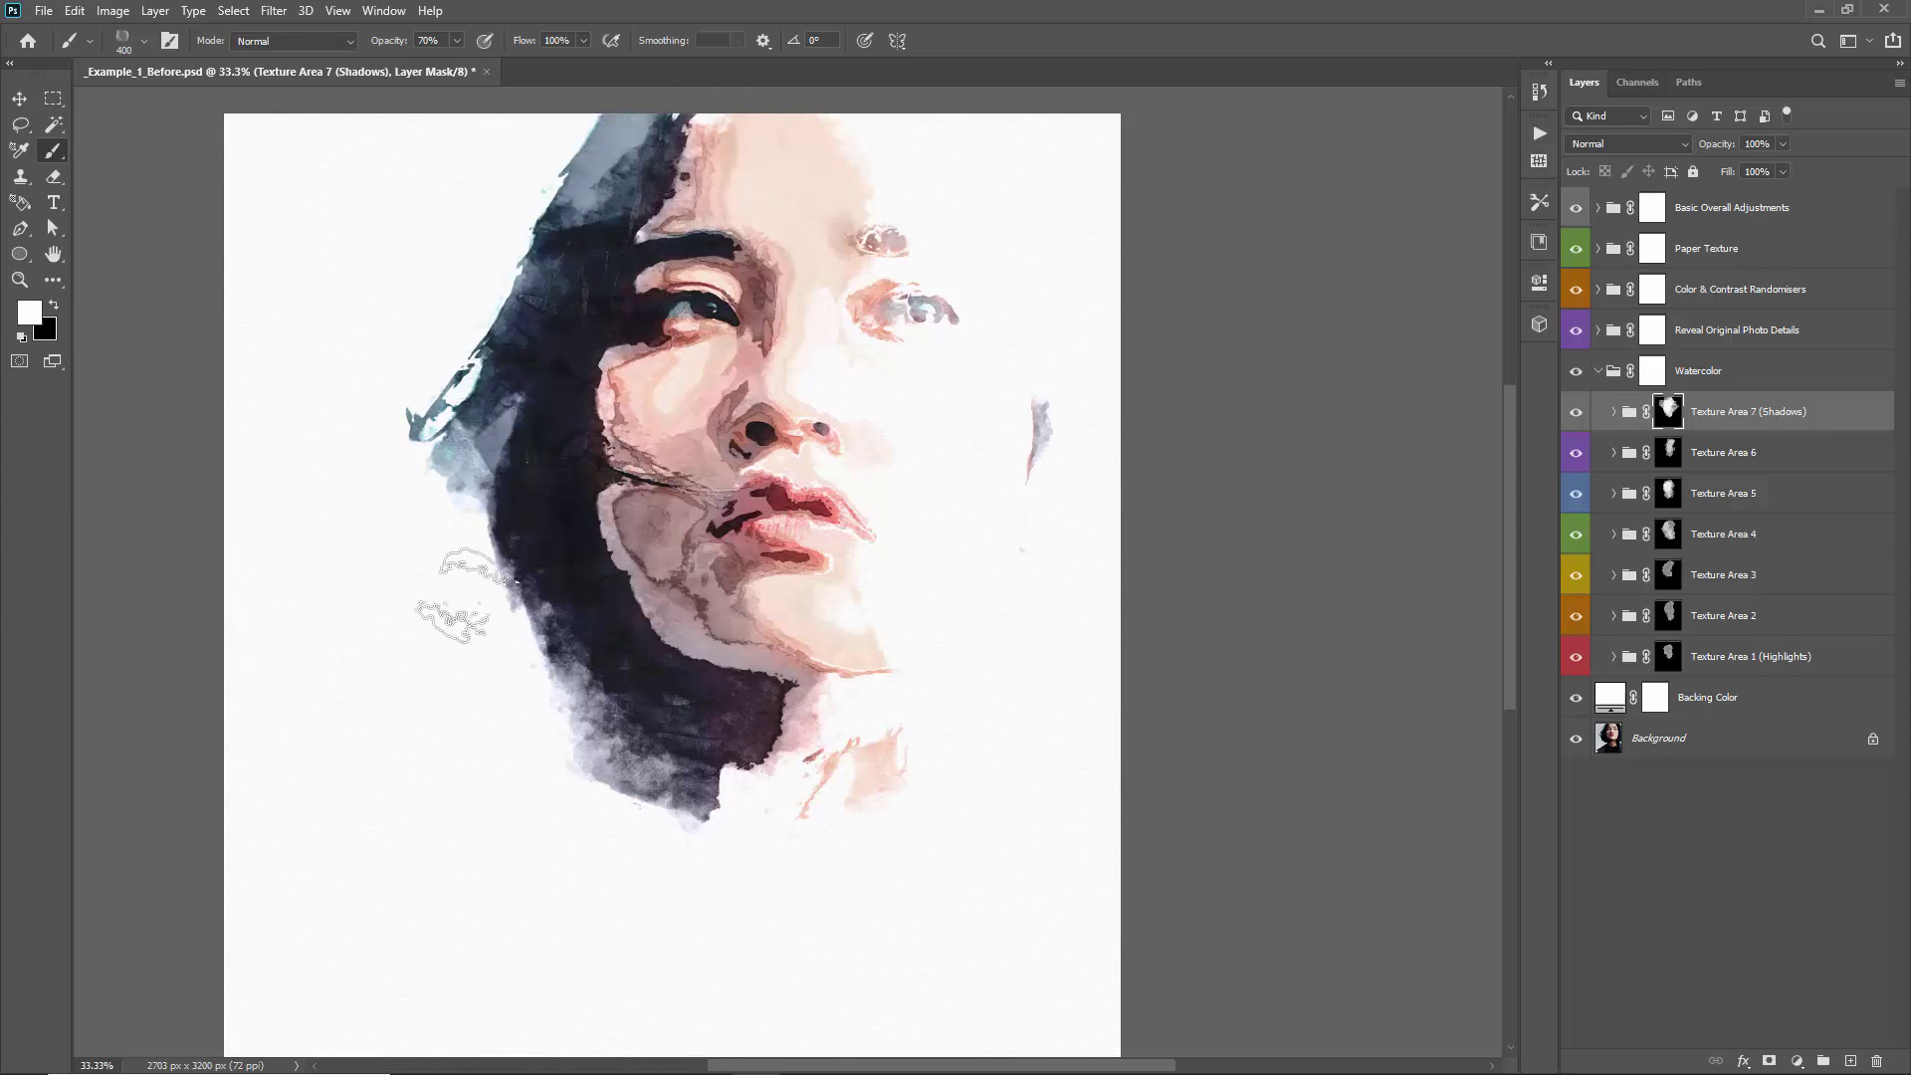
pyautogui.moveTo(466, 595)
pyautogui.mouseDown()
pyautogui.moveTo(473, 712)
pyautogui.moveTo(542, 612)
pyautogui.moveTo(436, 529)
pyautogui.moveTo(441, 476)
pyautogui.moveTo(585, 729)
pyautogui.moveTo(697, 757)
pyautogui.mouseUp()
# Enlarge the brush to 600 px and deepen the hair beside the face on the Texture Area 7 mask
pyautogui.press(']')
pyautogui.press(']')
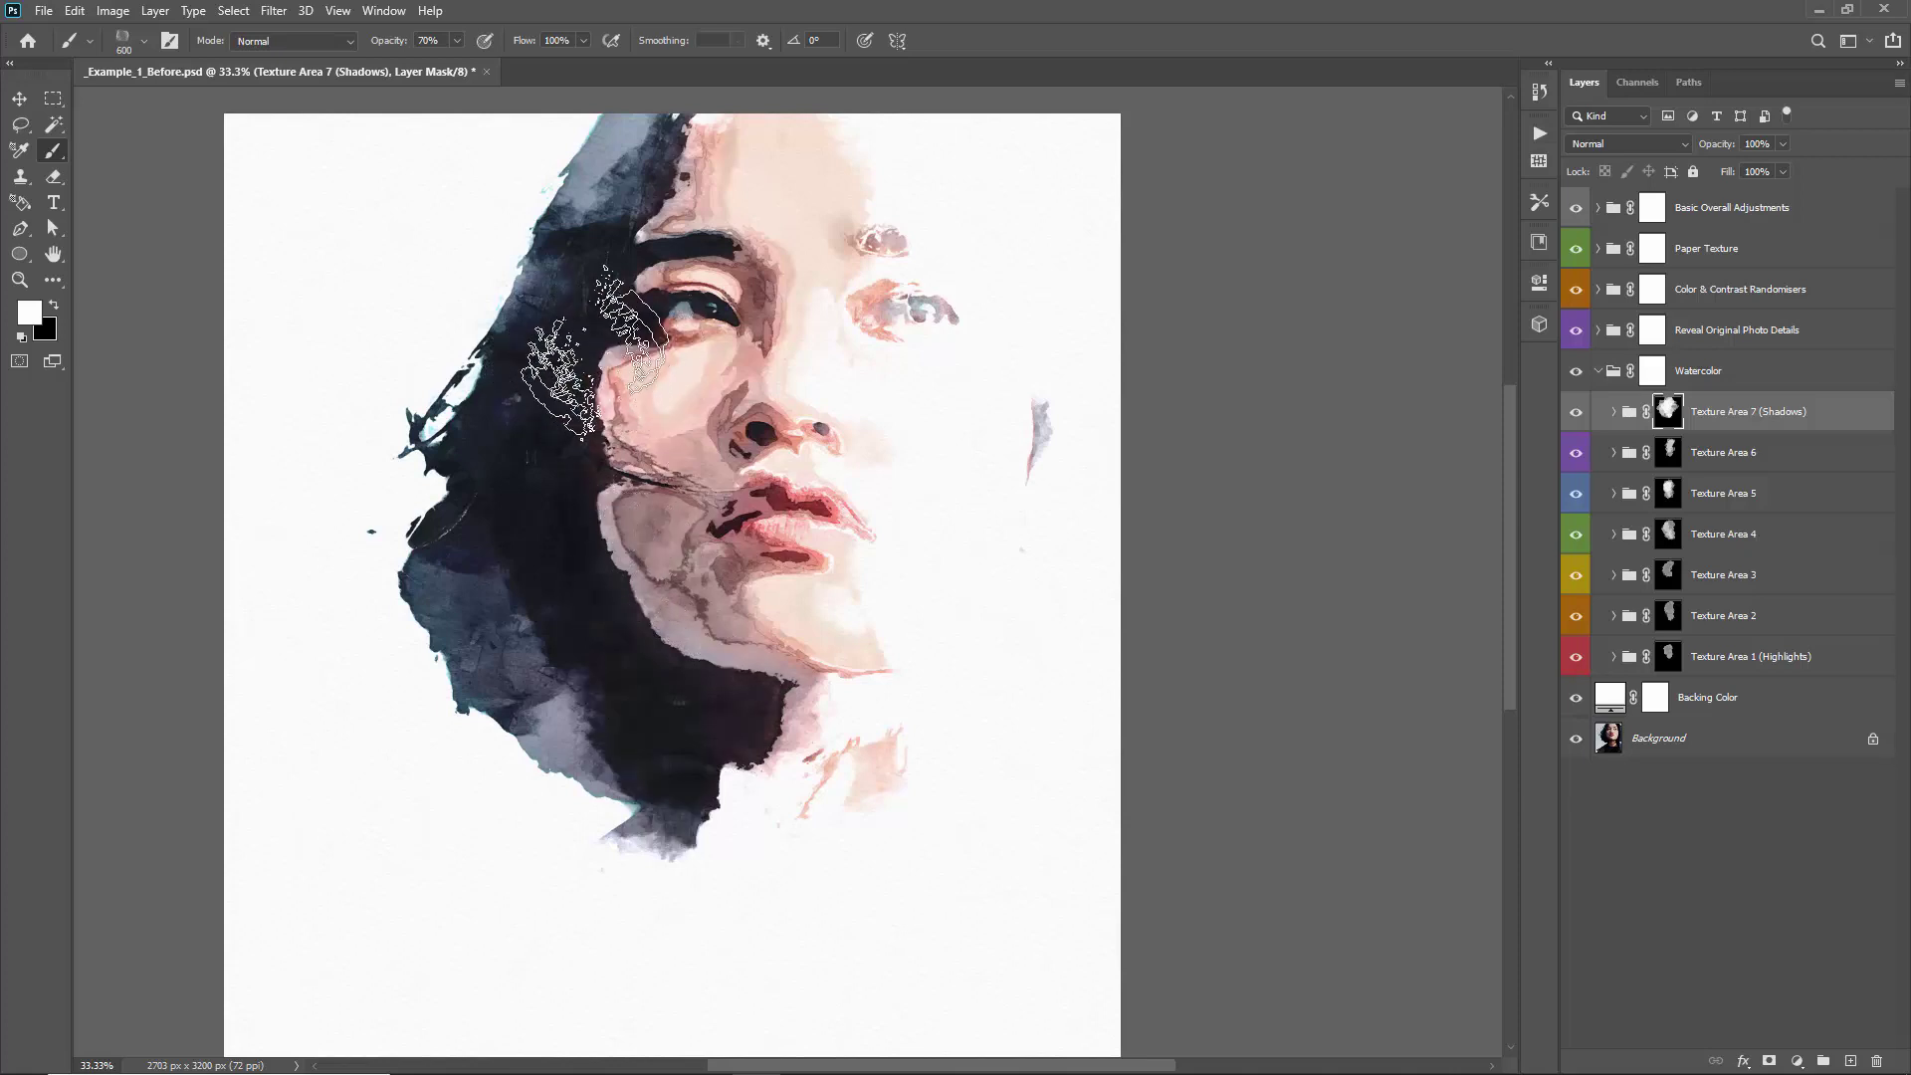
pyautogui.moveTo(592, 349)
pyautogui.mouseDown()
pyautogui.moveTo(687, 239)
pyautogui.moveTo(657, 298)
pyautogui.mouseUp()
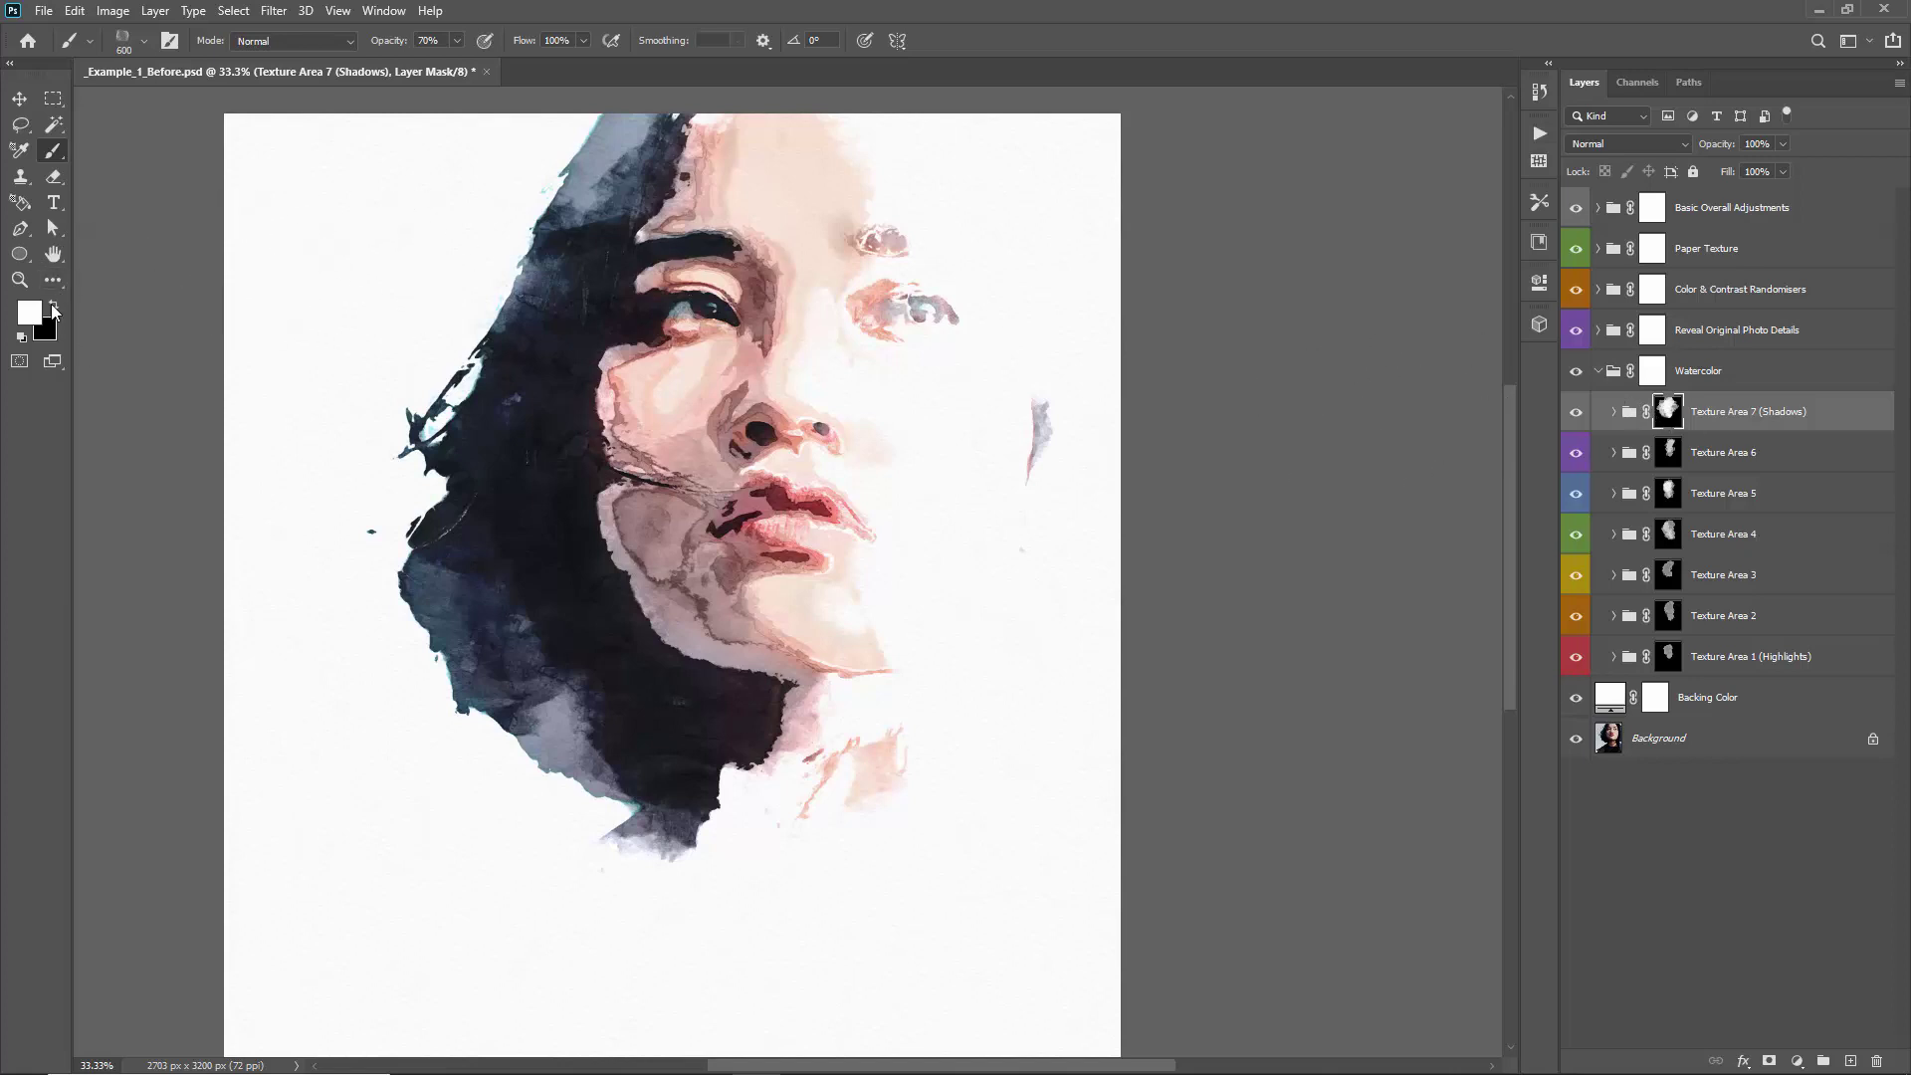
# Paint black over the upper hair on the Texture Area 7 mask and bring the texture back with white
pyautogui.press('x')
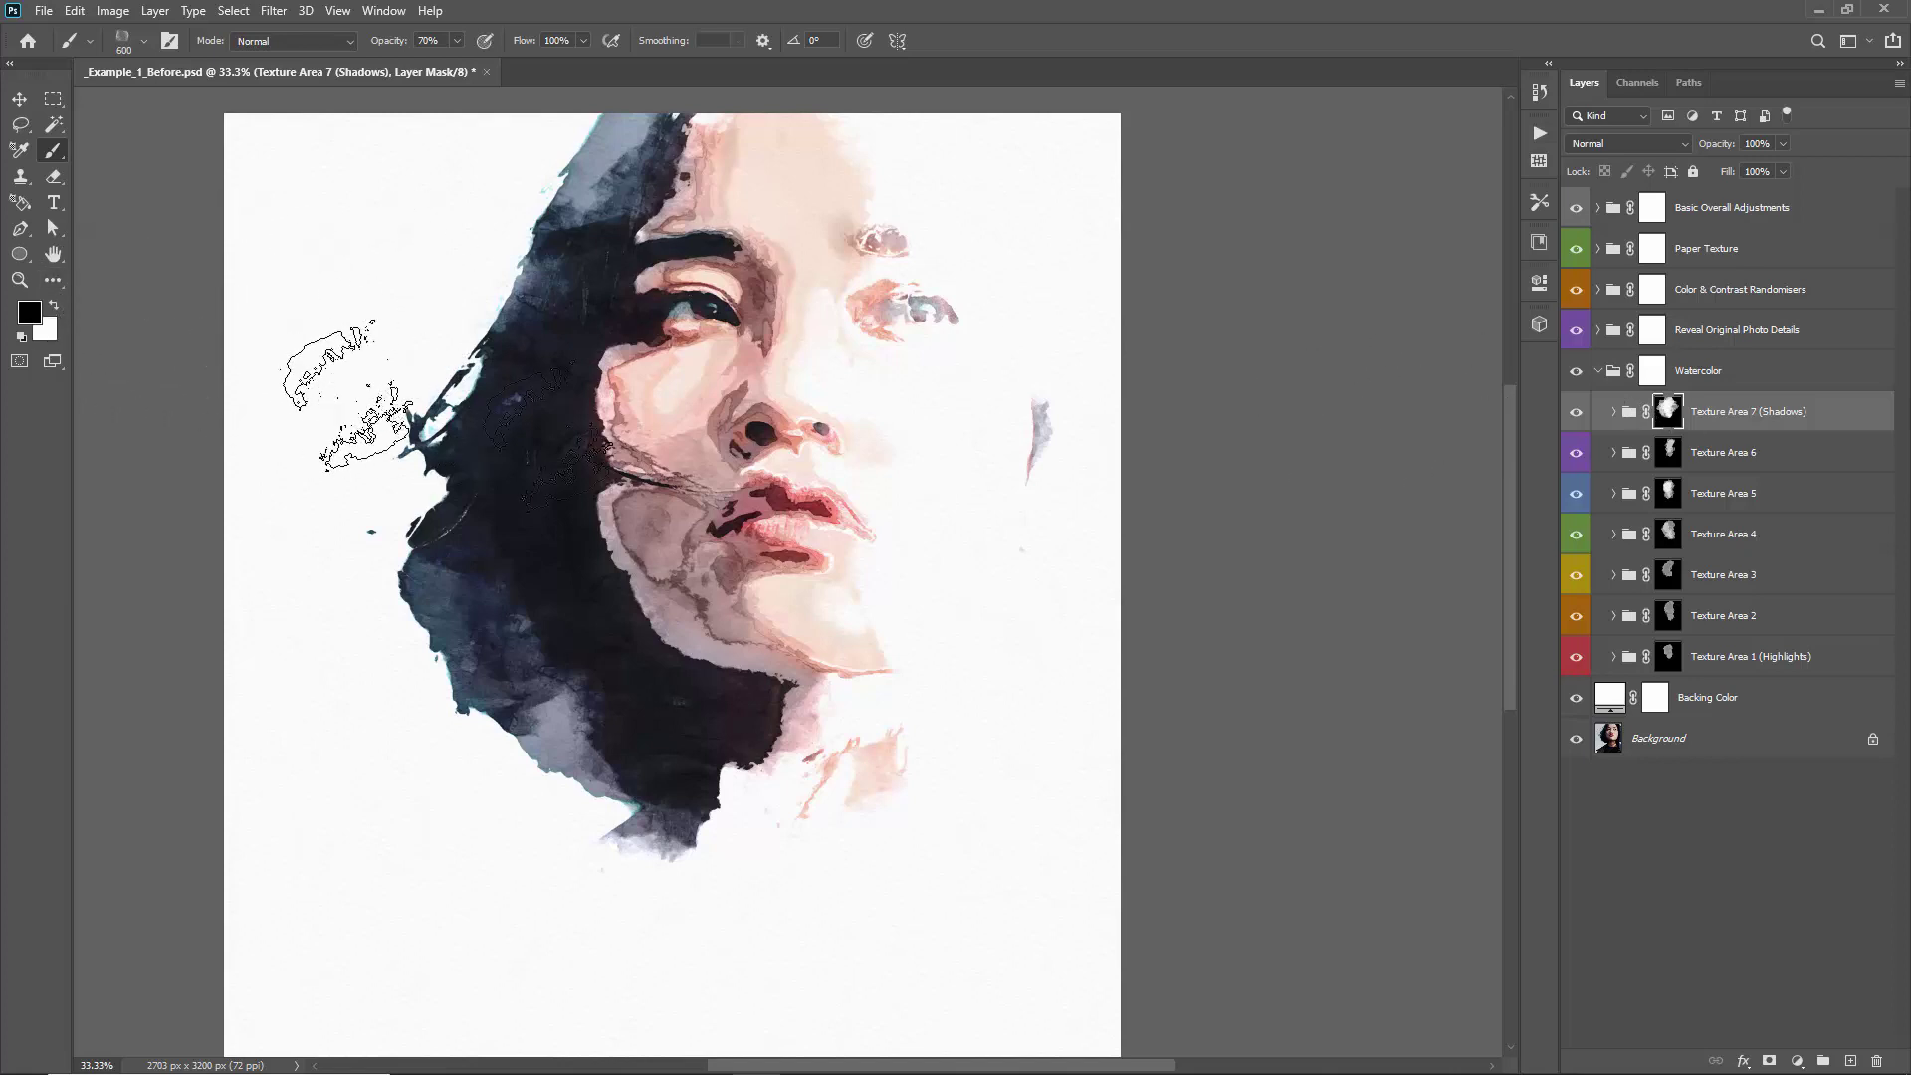
pyautogui.moveTo(548, 319)
pyautogui.mouseDown()
pyautogui.moveTo(497, 254)
pyautogui.moveTo(536, 204)
pyautogui.moveTo(512, 244)
pyautogui.moveTo(458, 237)
pyautogui.moveTo(576, 169)
pyautogui.moveTo(550, 184)
pyautogui.moveTo(555, 227)
pyautogui.moveTo(498, 229)
pyautogui.moveTo(483, 180)
pyautogui.moveTo(580, 168)
pyautogui.moveTo(502, 223)
pyautogui.moveTo(543, 181)
pyautogui.moveTo(517, 181)
pyautogui.moveTo(459, 261)
pyautogui.moveTo(515, 363)
pyautogui.moveTo(647, 191)
pyautogui.moveTo(597, 213)
pyautogui.moveTo(602, 229)
pyautogui.moveTo(589, 177)
pyautogui.moveTo(523, 209)
pyautogui.moveTo(519, 300)
pyautogui.moveTo(637, 189)
pyautogui.mouseUp()
pyautogui.press('x')
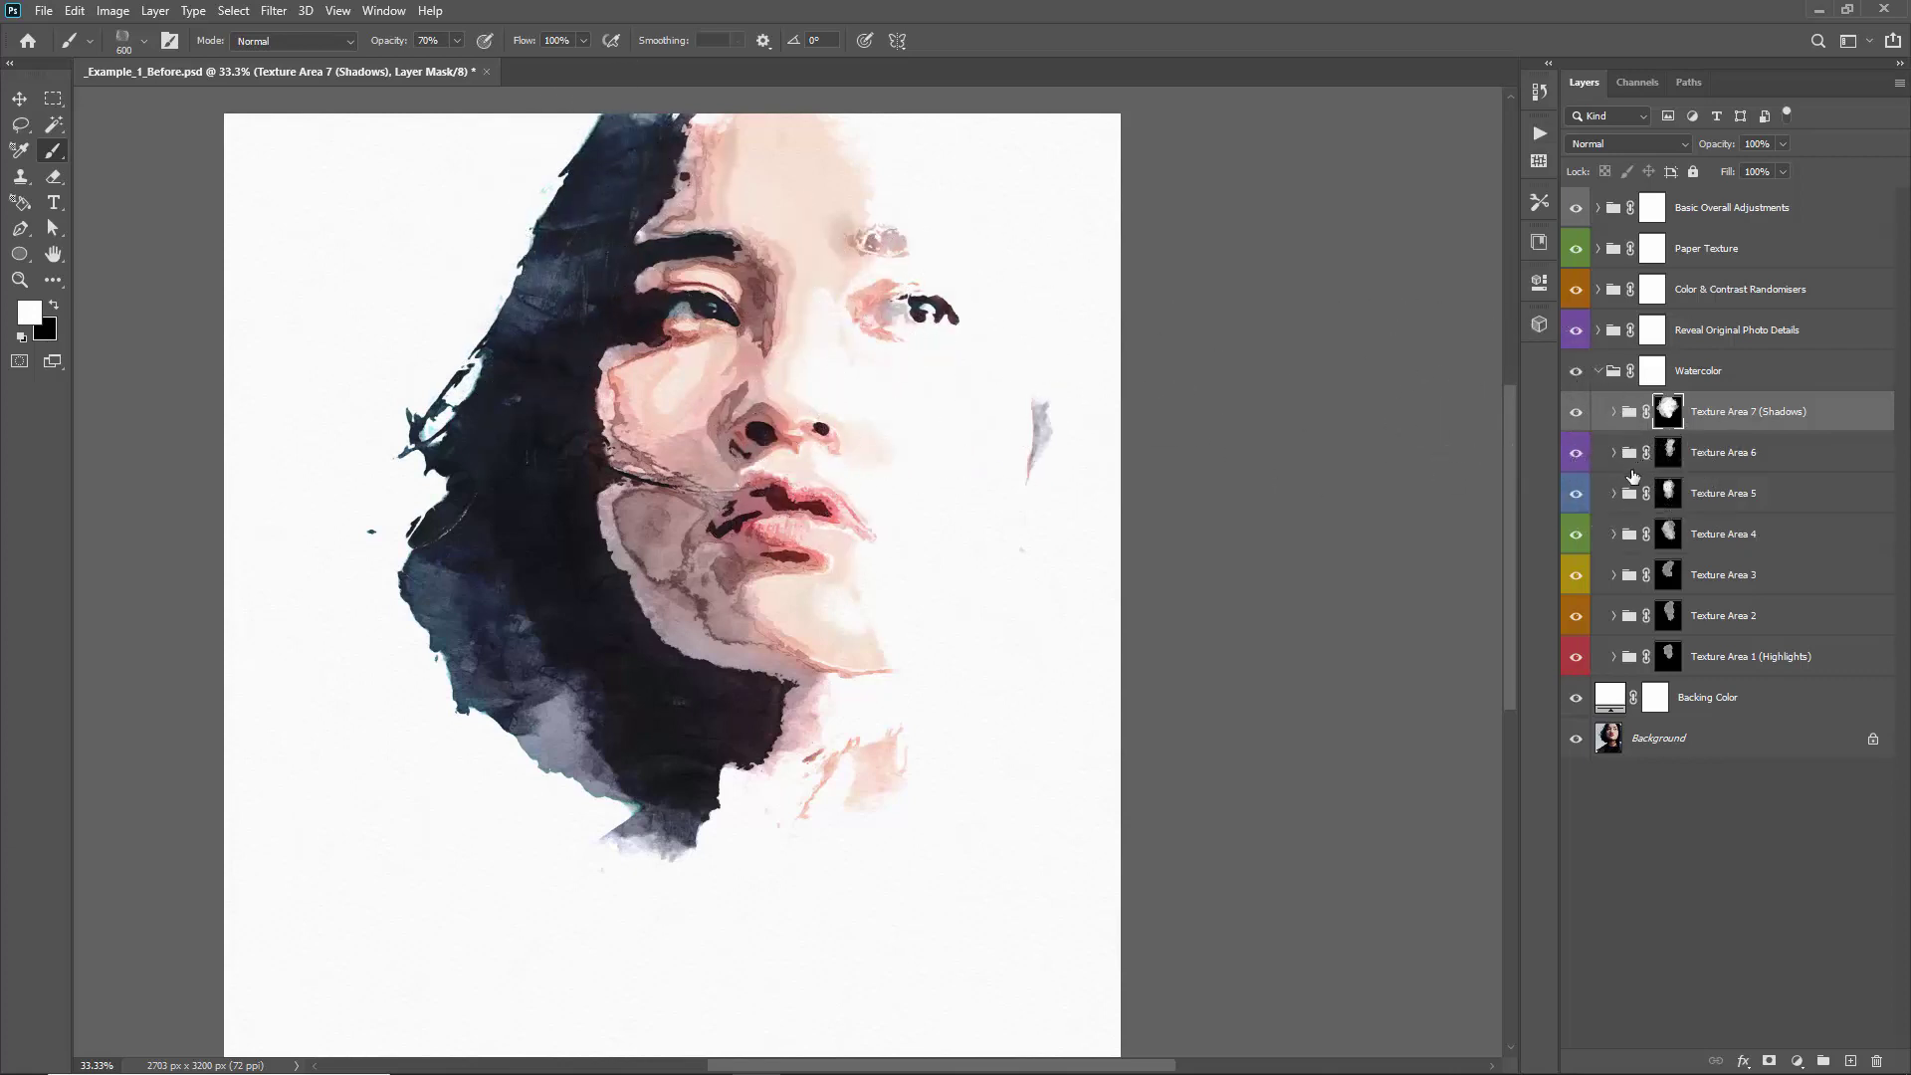
# Paint white with a 600 px brush over the bright-side face outline, hair and neck on the Texture Area 6 mask
pyautogui.keyDown('shift'); pyautogui.click(1668, 458); pyautogui.keyUp('shift')
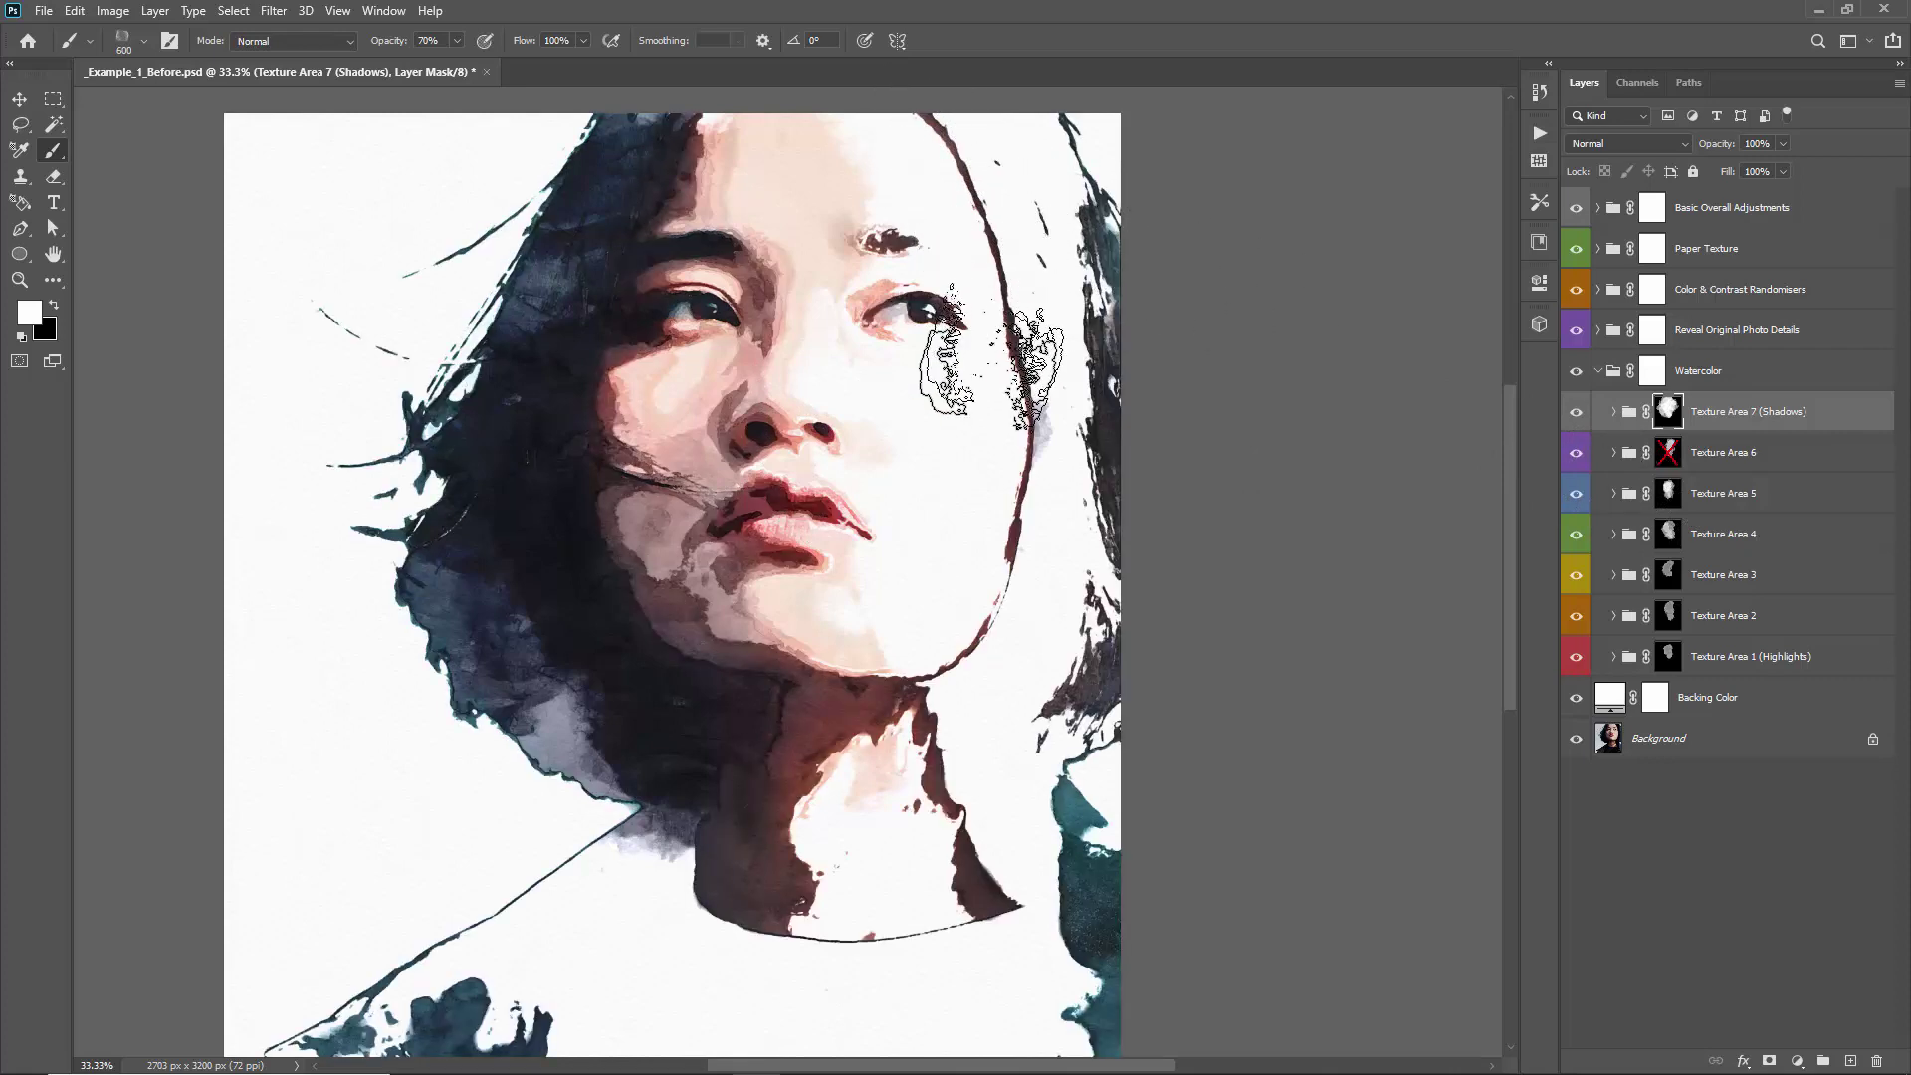
pyautogui.click(1676, 458)
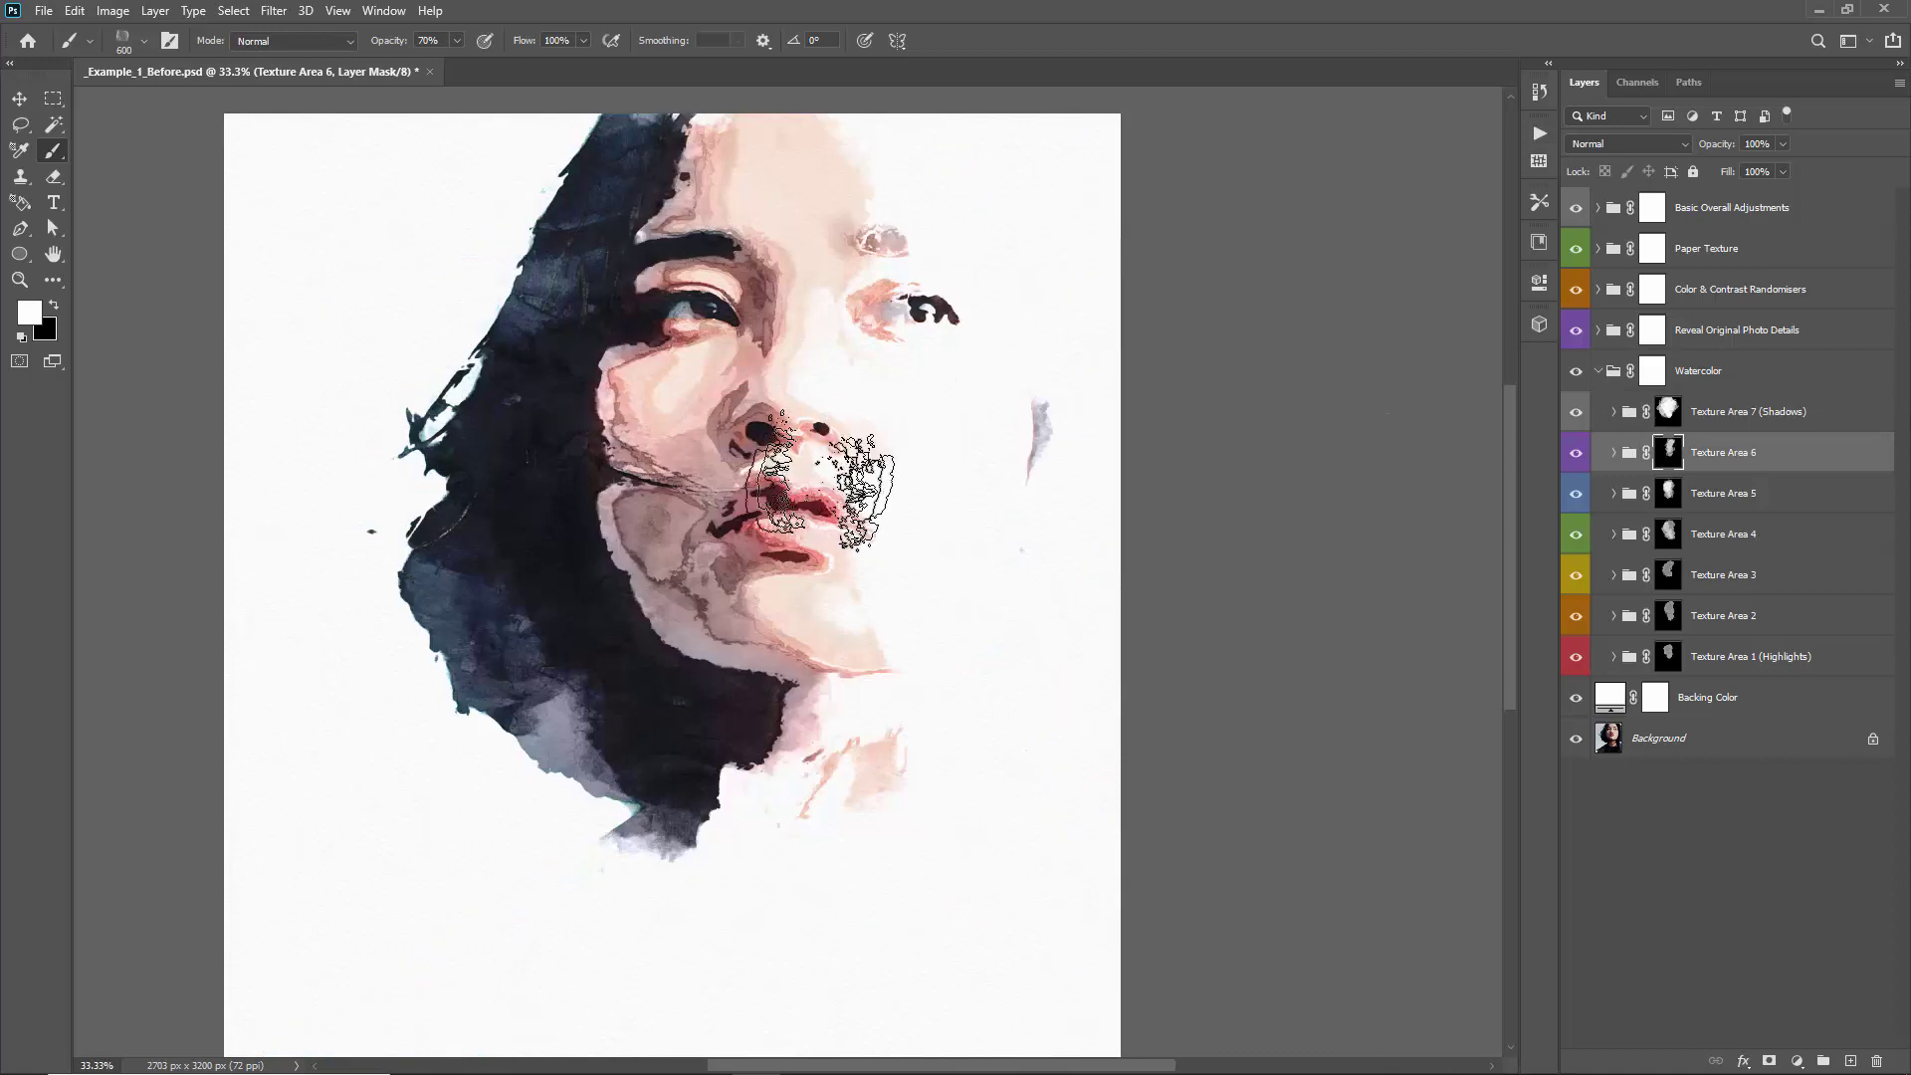
pyautogui.press('[')
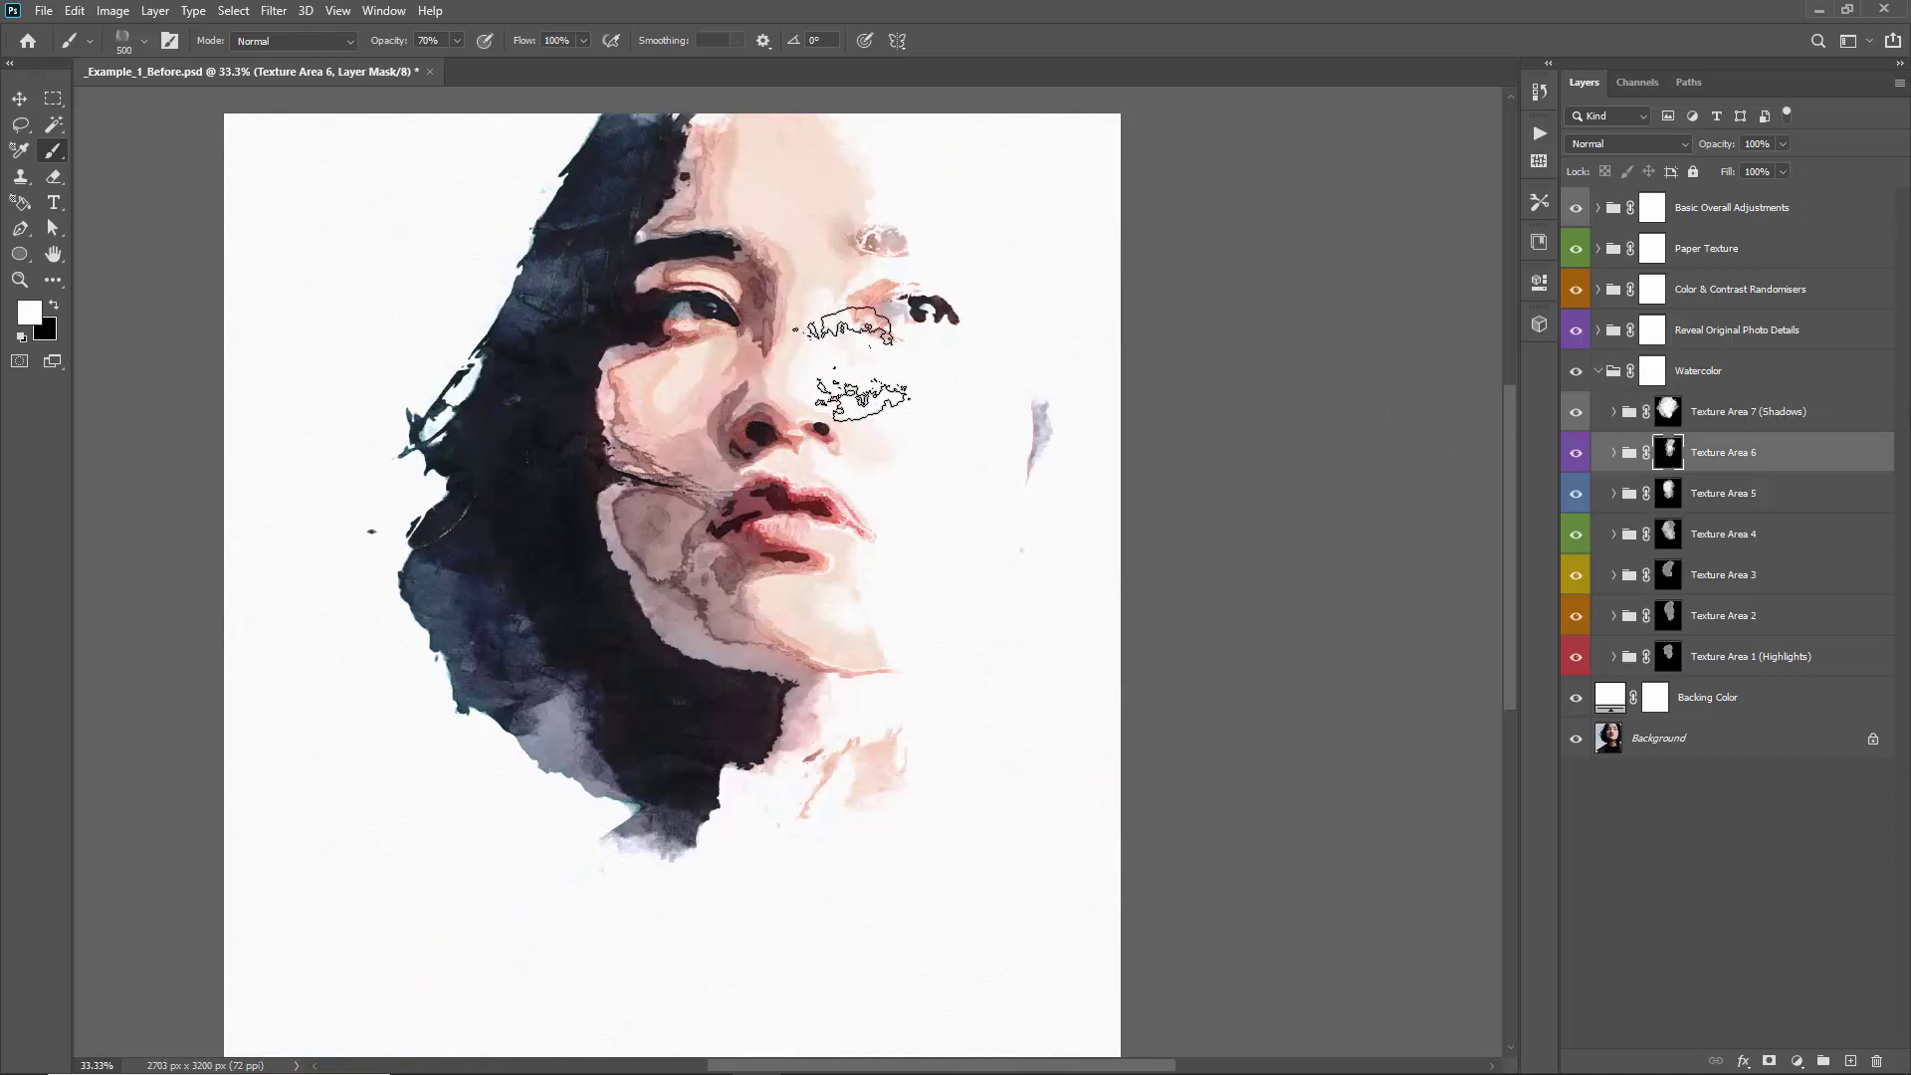
pyautogui.press(']')
pyautogui.moveTo(875, 170)
pyautogui.mouseDown()
pyautogui.moveTo(1029, 244)
pyautogui.moveTo(1004, 458)
pyautogui.moveTo(954, 463)
pyautogui.moveTo(950, 323)
pyautogui.mouseUp()
pyautogui.moveTo(797, 697)
pyautogui.mouseDown()
pyautogui.moveTo(767, 790)
pyautogui.moveTo(875, 503)
pyautogui.moveTo(810, 597)
pyautogui.moveTo(712, 448)
pyautogui.mouseUp()
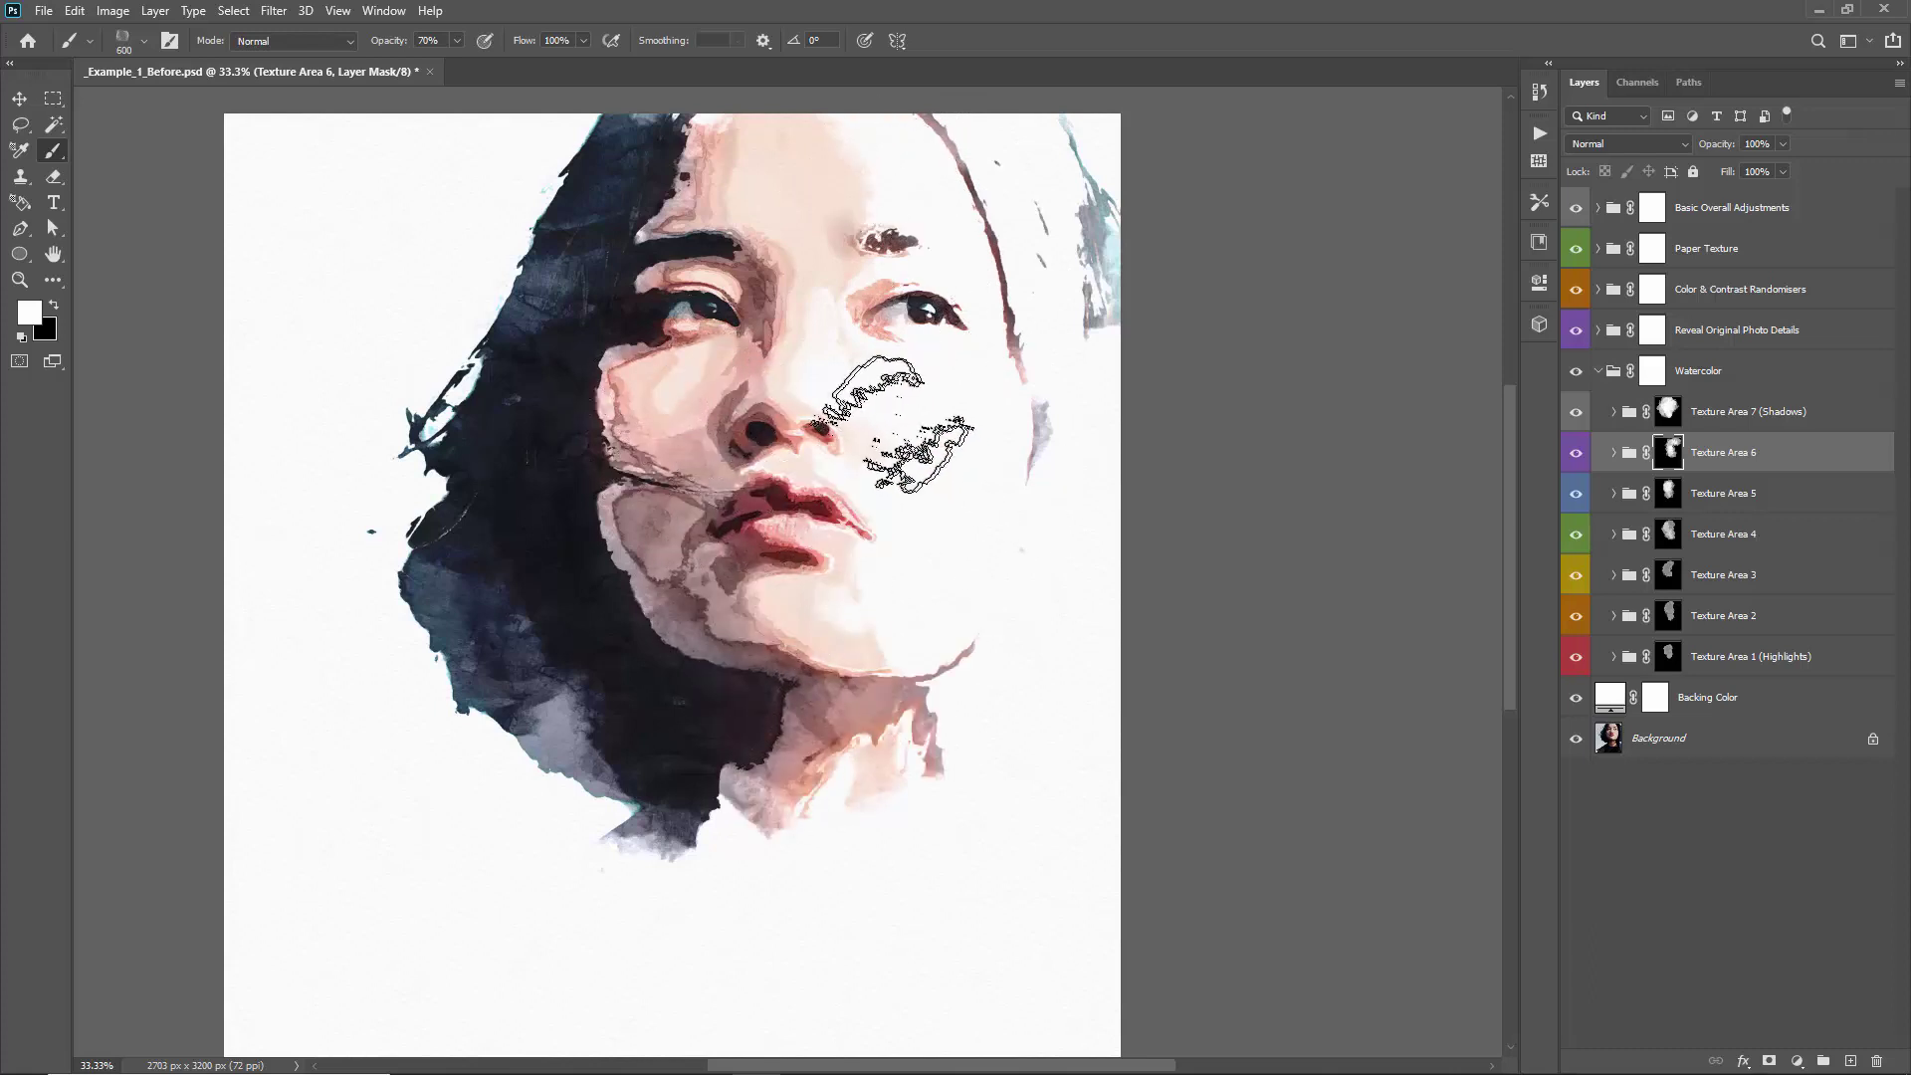
pyautogui.press('v')
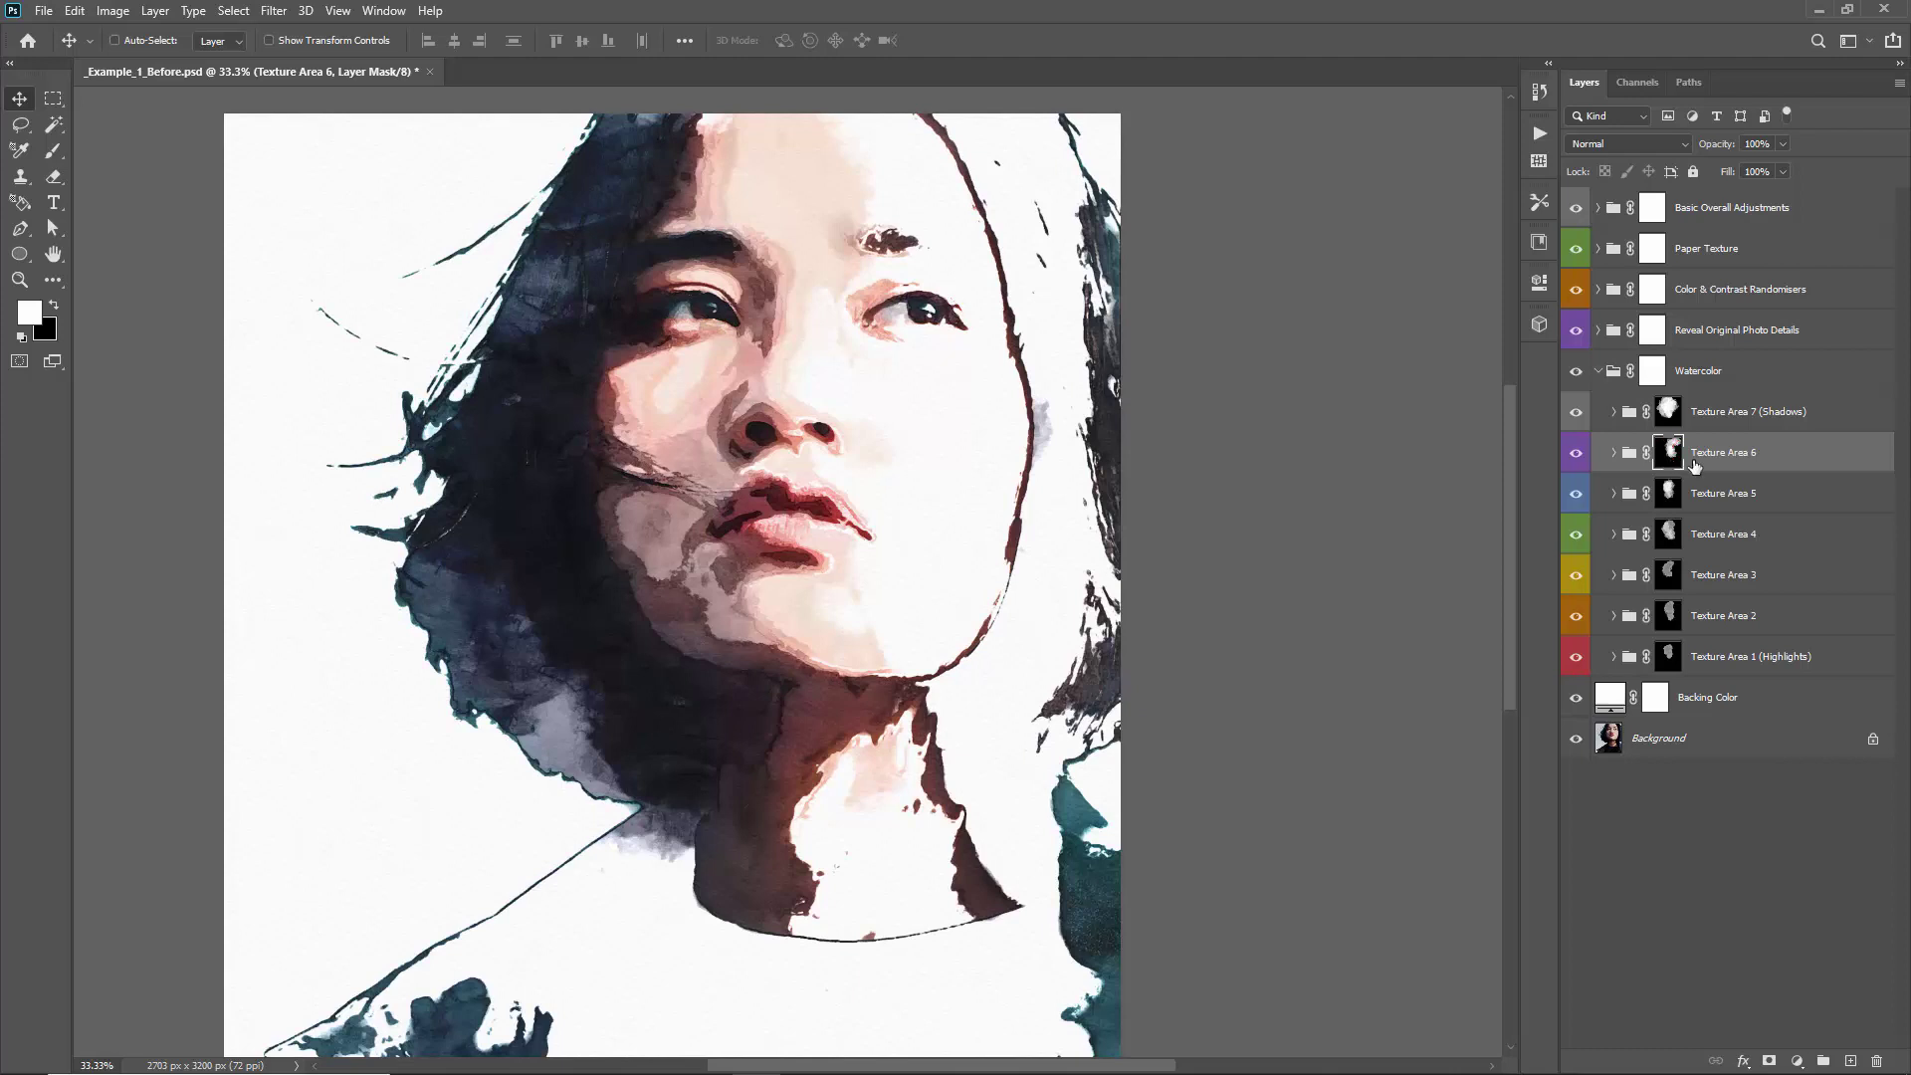
# Reduce the brush to 400 px, paint the shadowed eye and cheek on the Texture Area 6 mask, and save the document
pyautogui.keyDown('shift'); pyautogui.click(1675, 453); pyautogui.keyUp('shift')
pyautogui.keyDown('shift'); pyautogui.click(1665, 461); pyautogui.keyUp('shift')
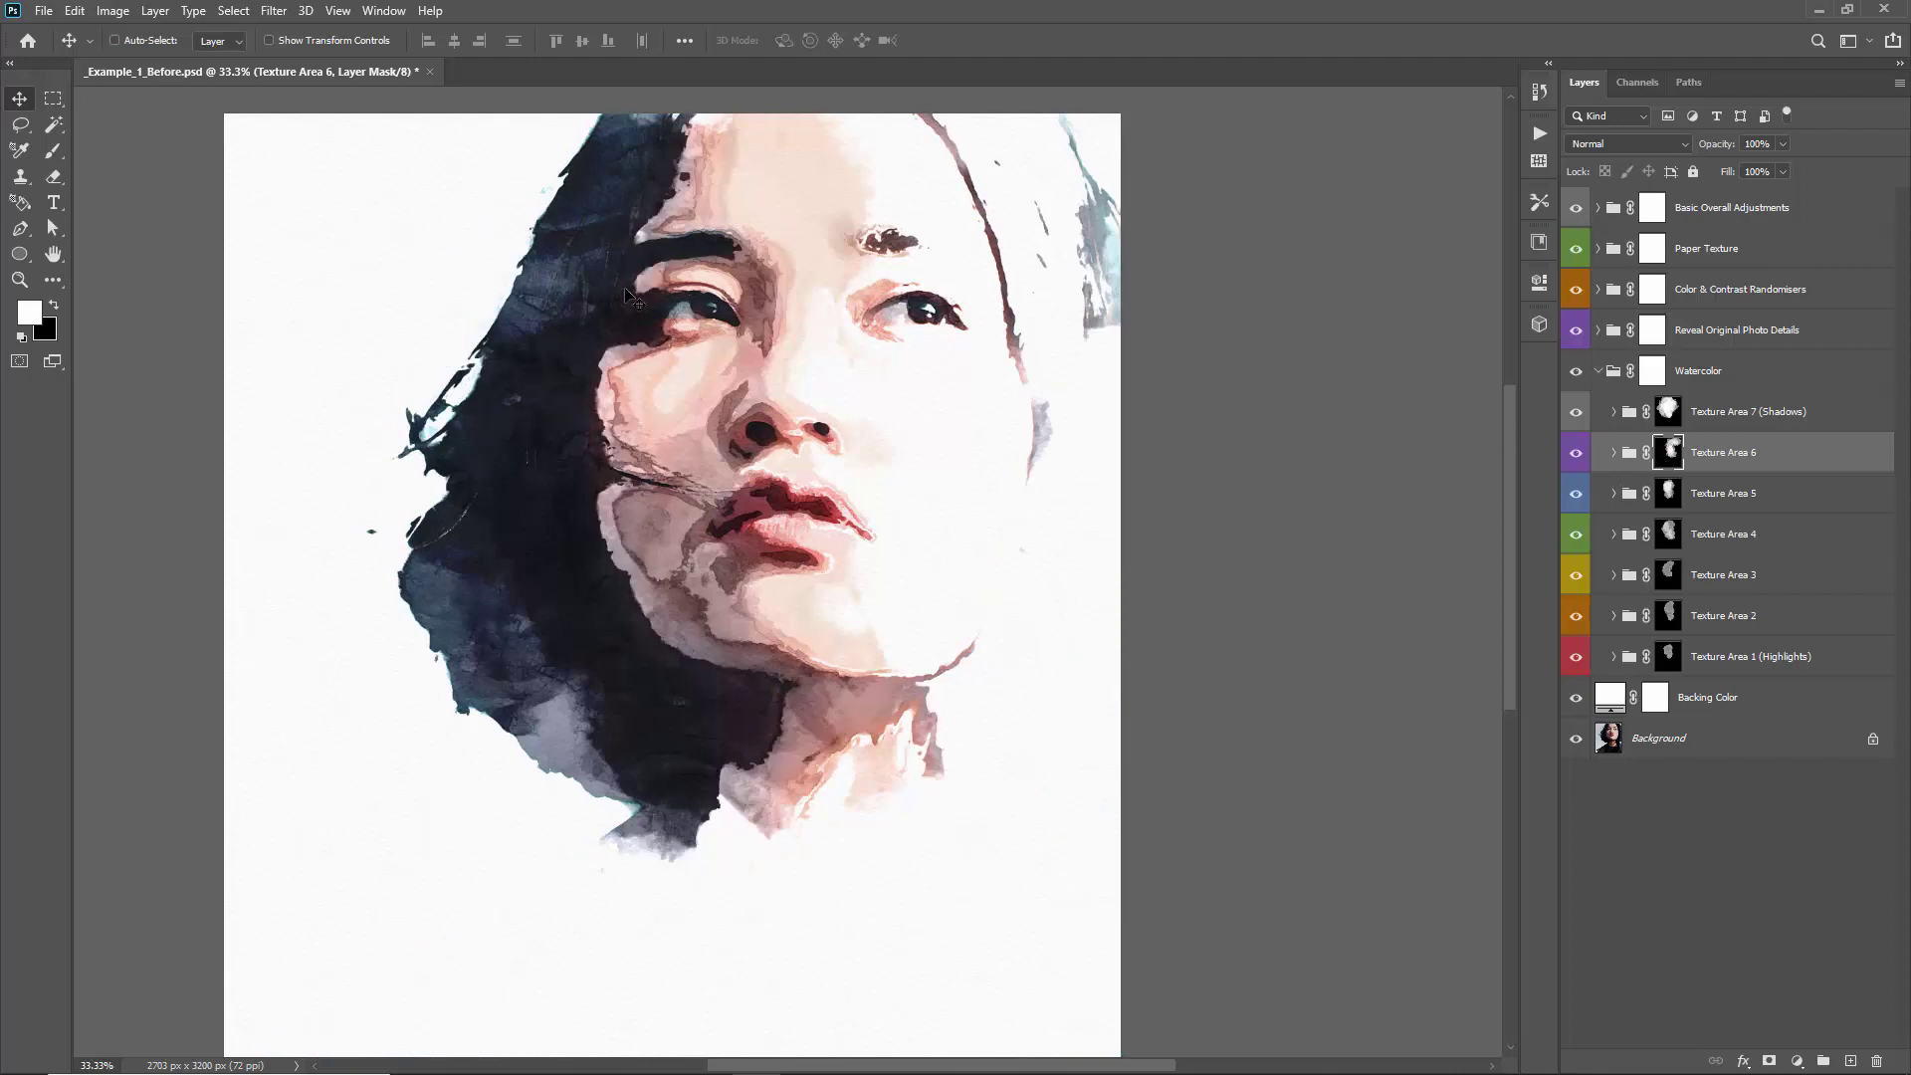
pyautogui.press('[')
pyautogui.press('[')
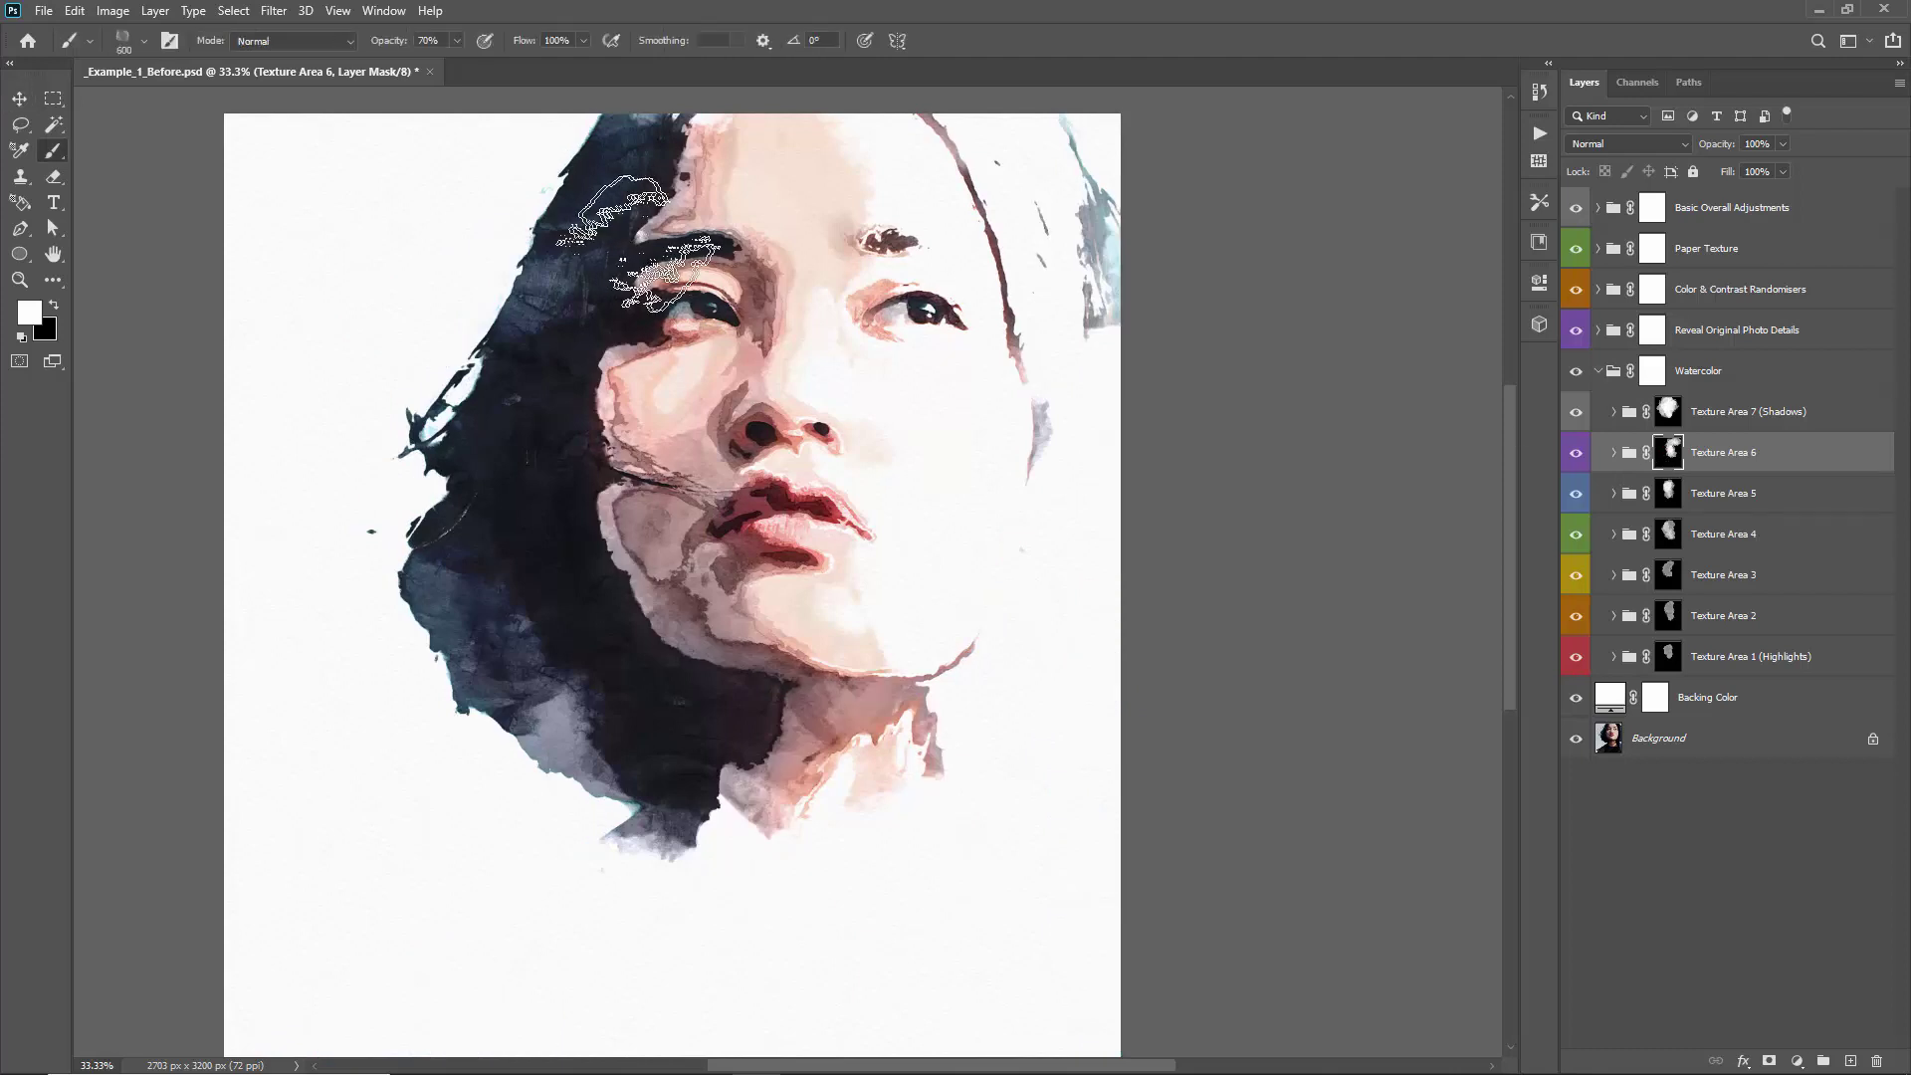
pyautogui.moveTo(645, 242)
pyautogui.mouseDown()
pyautogui.moveTo(675, 218)
pyautogui.moveTo(627, 292)
pyautogui.moveTo(628, 391)
pyautogui.moveTo(590, 445)
pyautogui.moveTo(630, 506)
pyautogui.moveTo(625, 490)
pyautogui.moveTo(771, 456)
pyautogui.moveTo(697, 513)
pyautogui.moveTo(794, 684)
pyautogui.moveTo(681, 444)
pyautogui.moveTo(612, 428)
pyautogui.mouseUp()
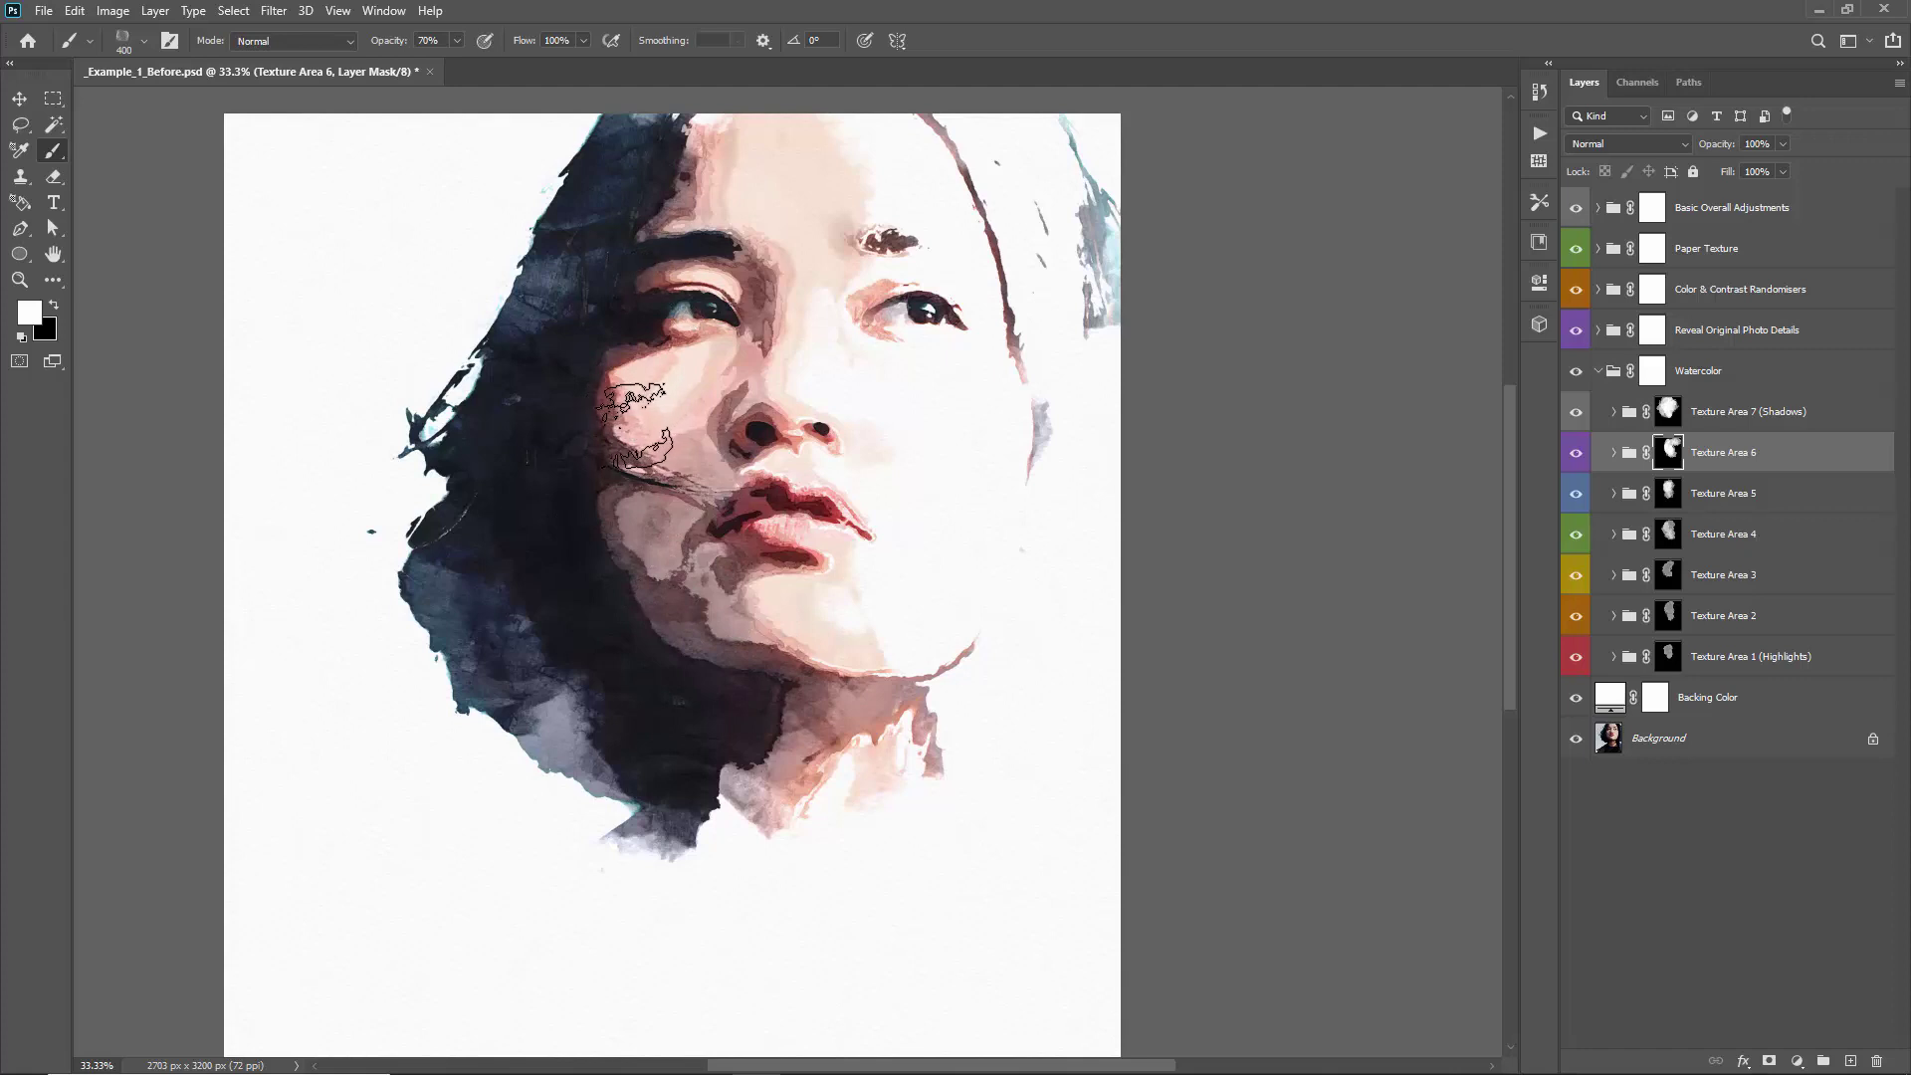
pyautogui.press('v')
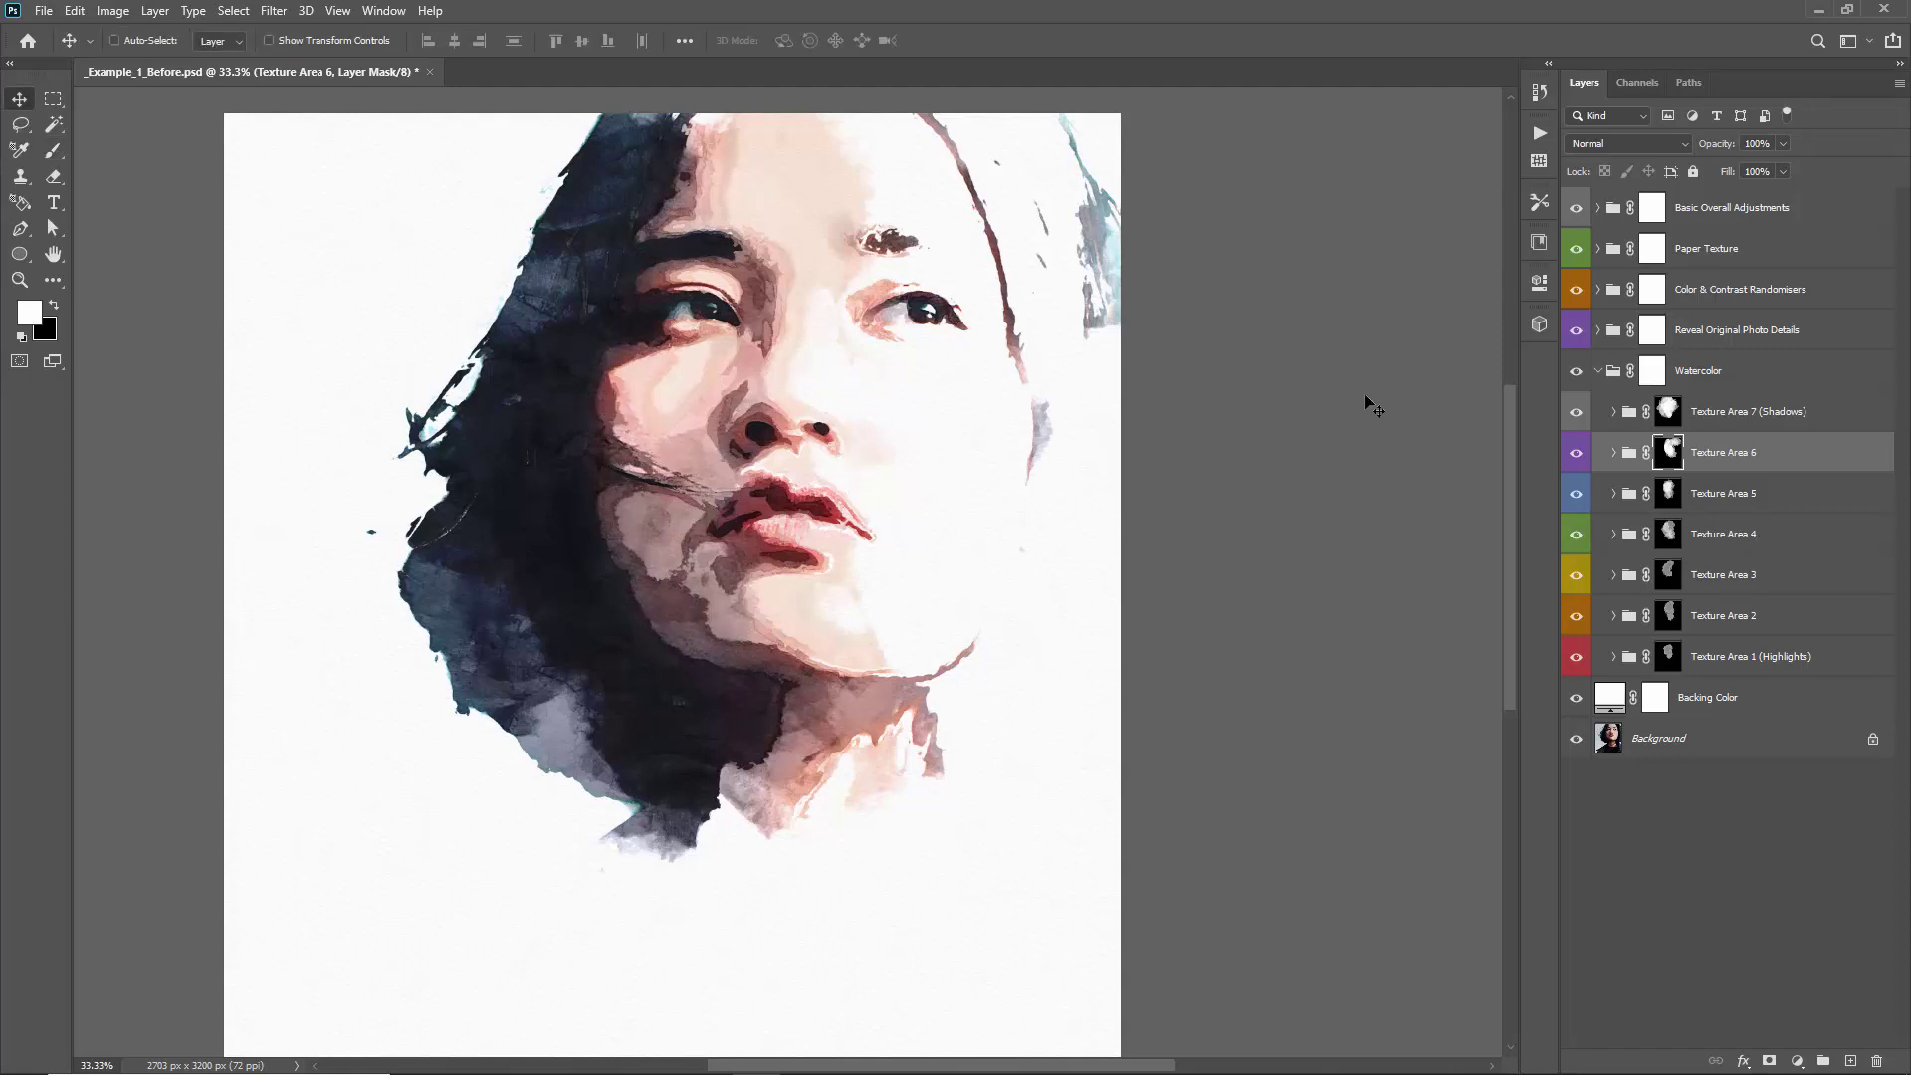
pyautogui.hotkey('ctrl', 's')
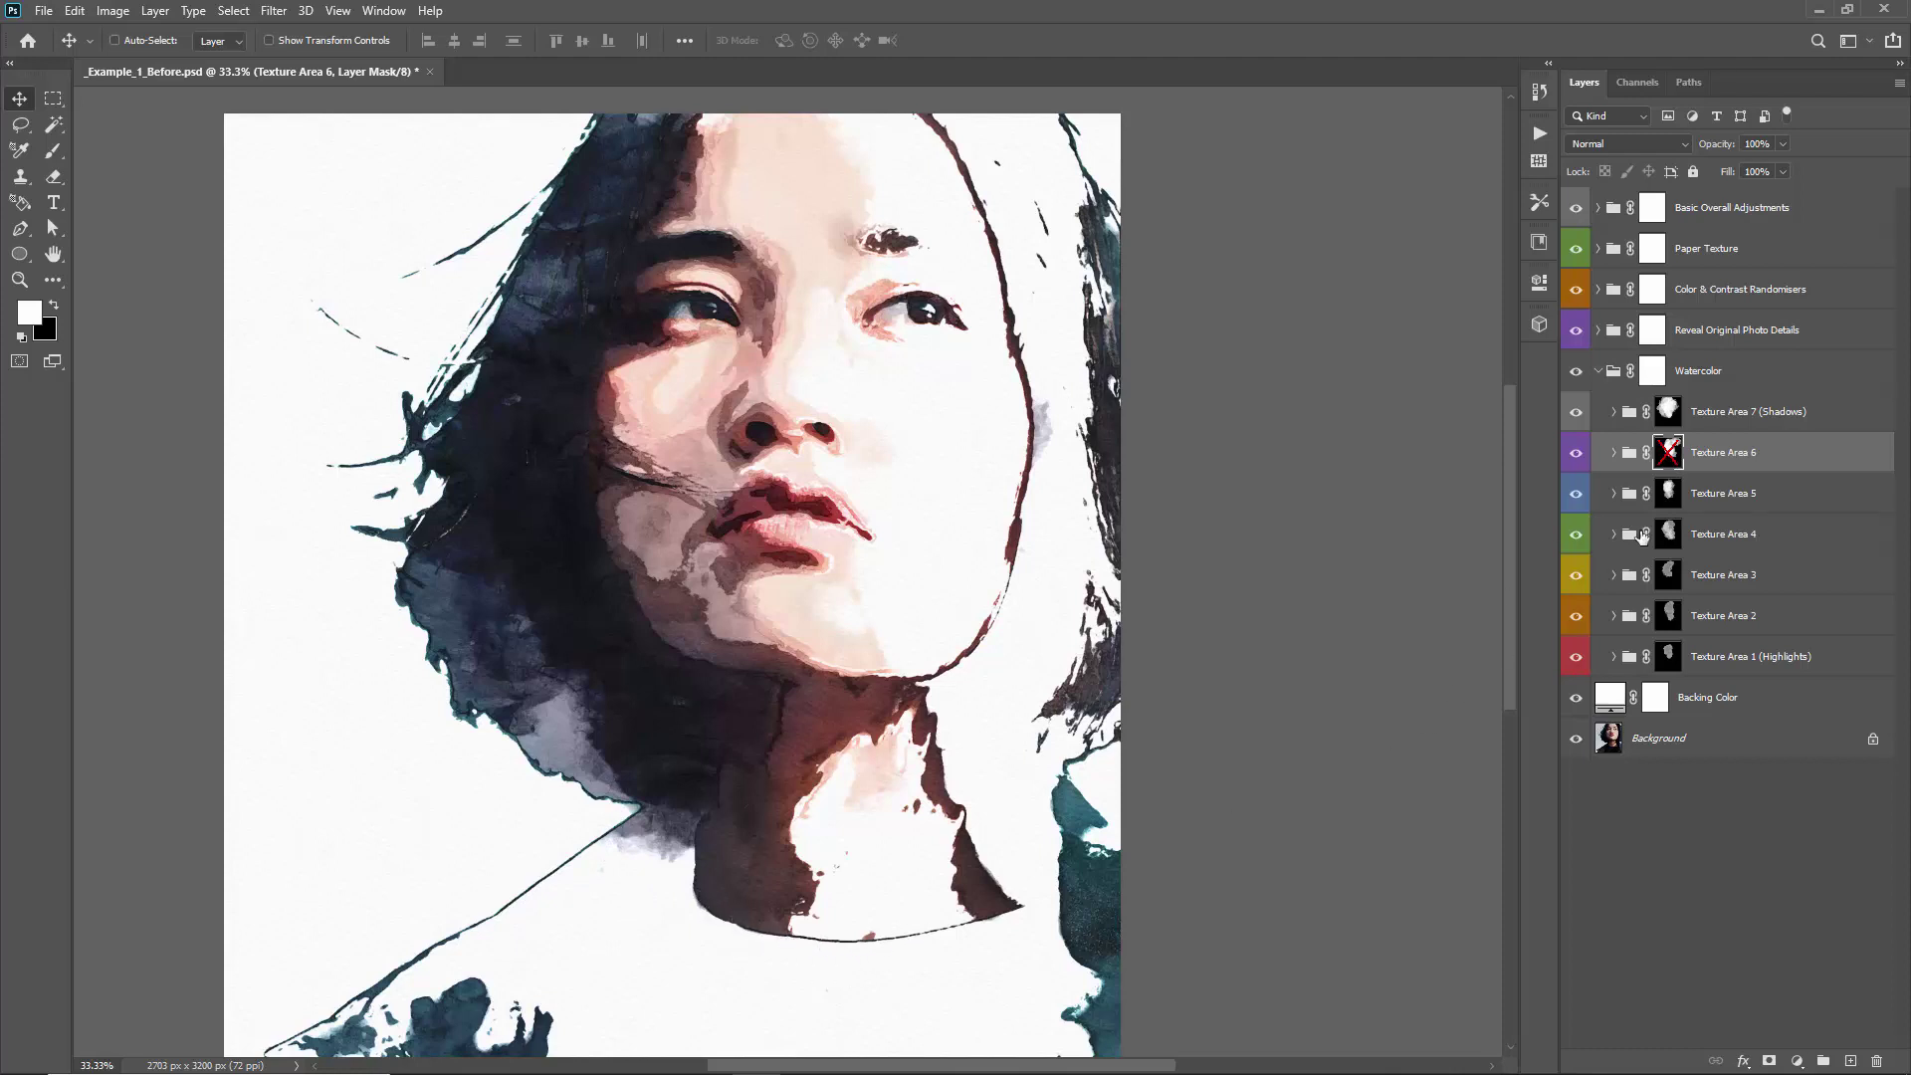
# Paint white at 400 px along the shoulder line, lower neck and collar on the Texture Area 6 mask
pyautogui.keyDown('shift'); pyautogui.click(1670, 455); pyautogui.keyUp('shift')
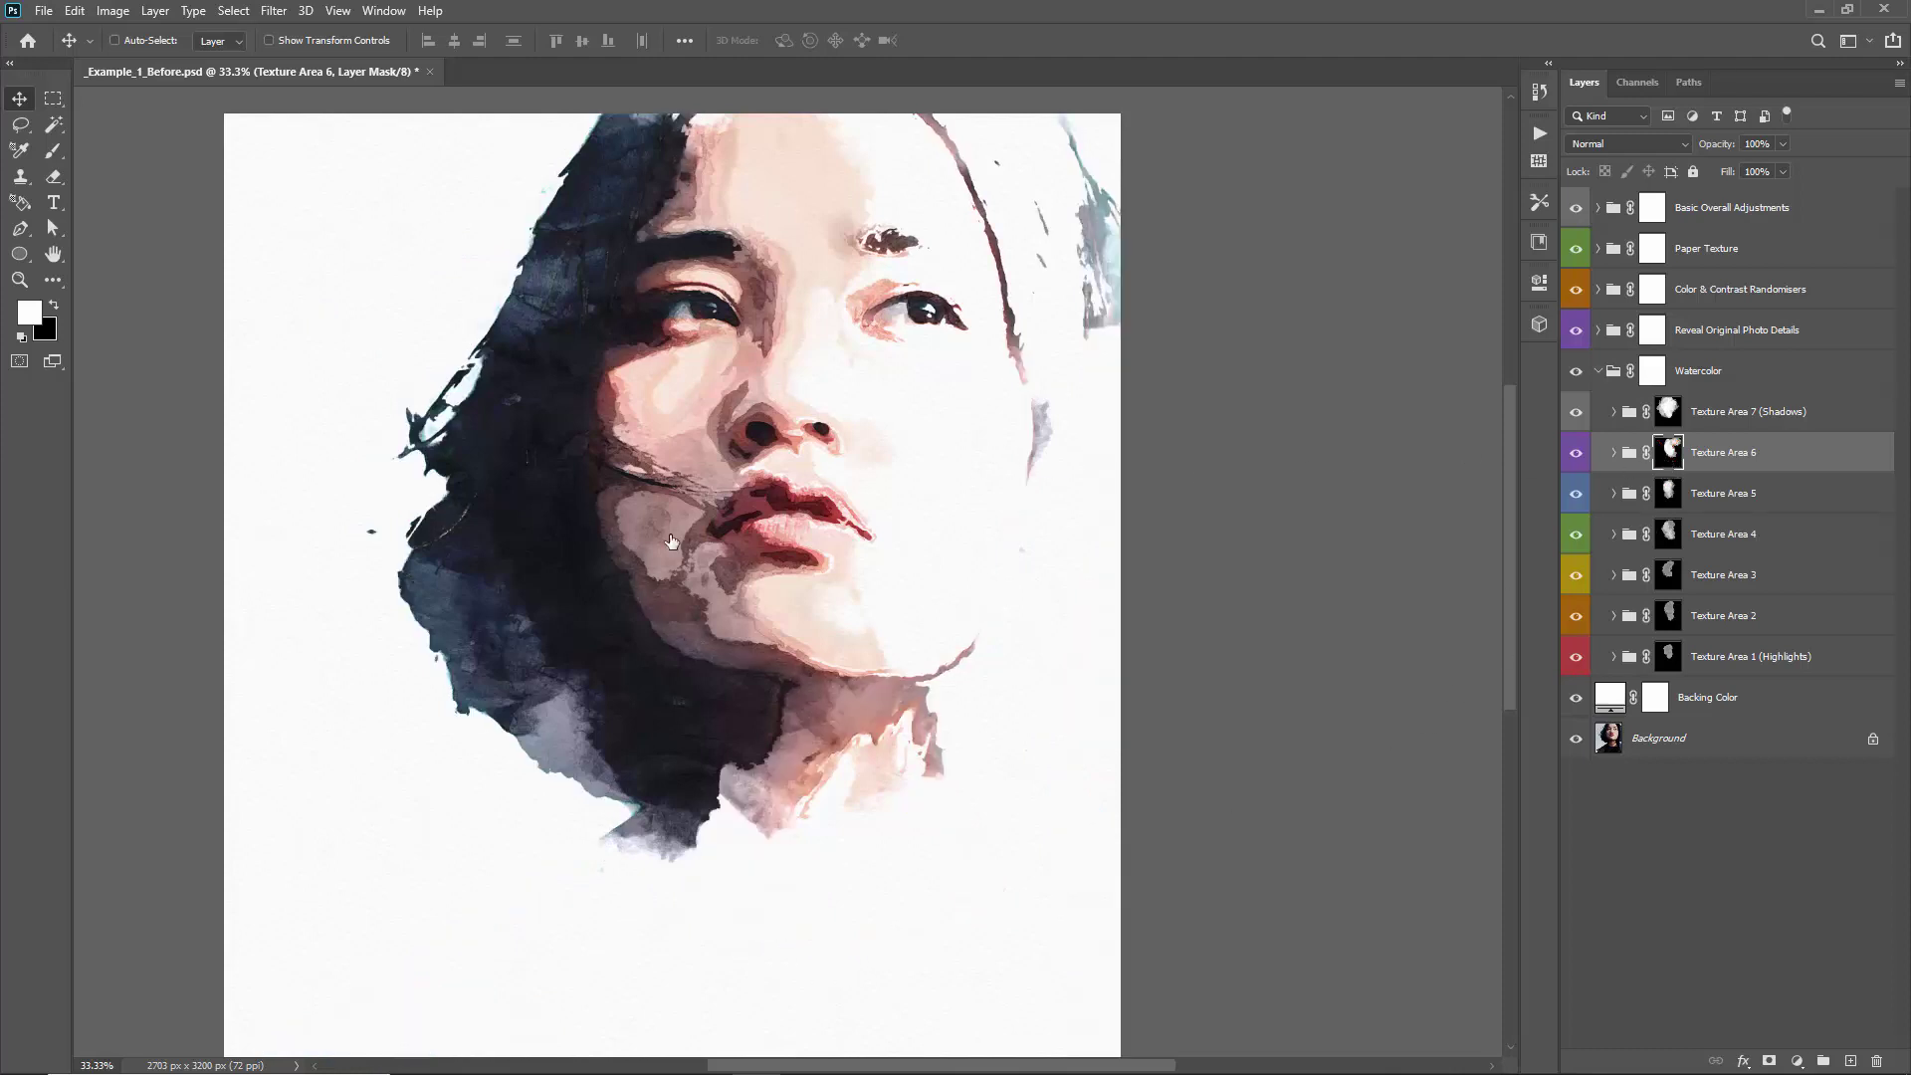
pyautogui.press('b')
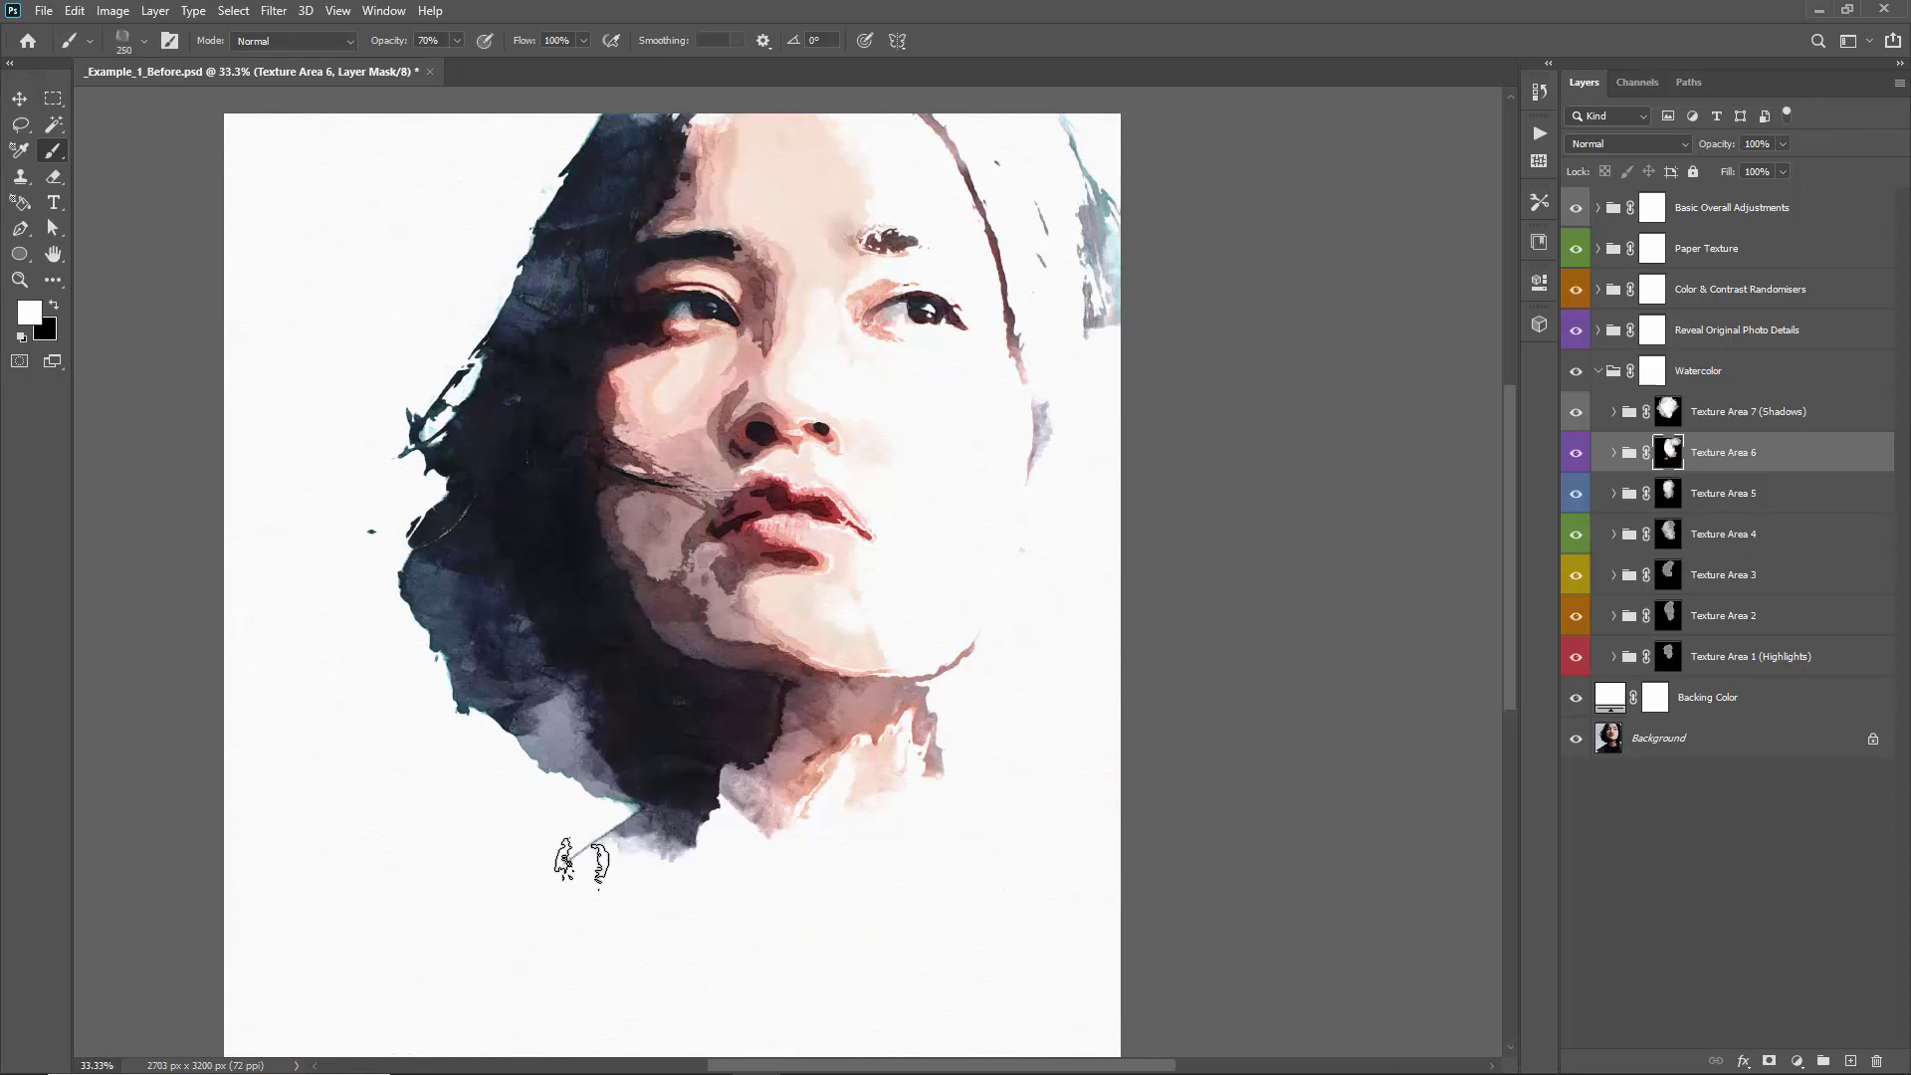
pyautogui.press(']')
pyautogui.press(']')
pyautogui.moveTo(716, 866)
pyautogui.mouseDown()
pyautogui.moveTo(838, 864)
pyautogui.moveTo(667, 803)
pyautogui.moveTo(836, 880)
pyautogui.moveTo(671, 853)
pyautogui.moveTo(945, 910)
pyautogui.mouseUp()
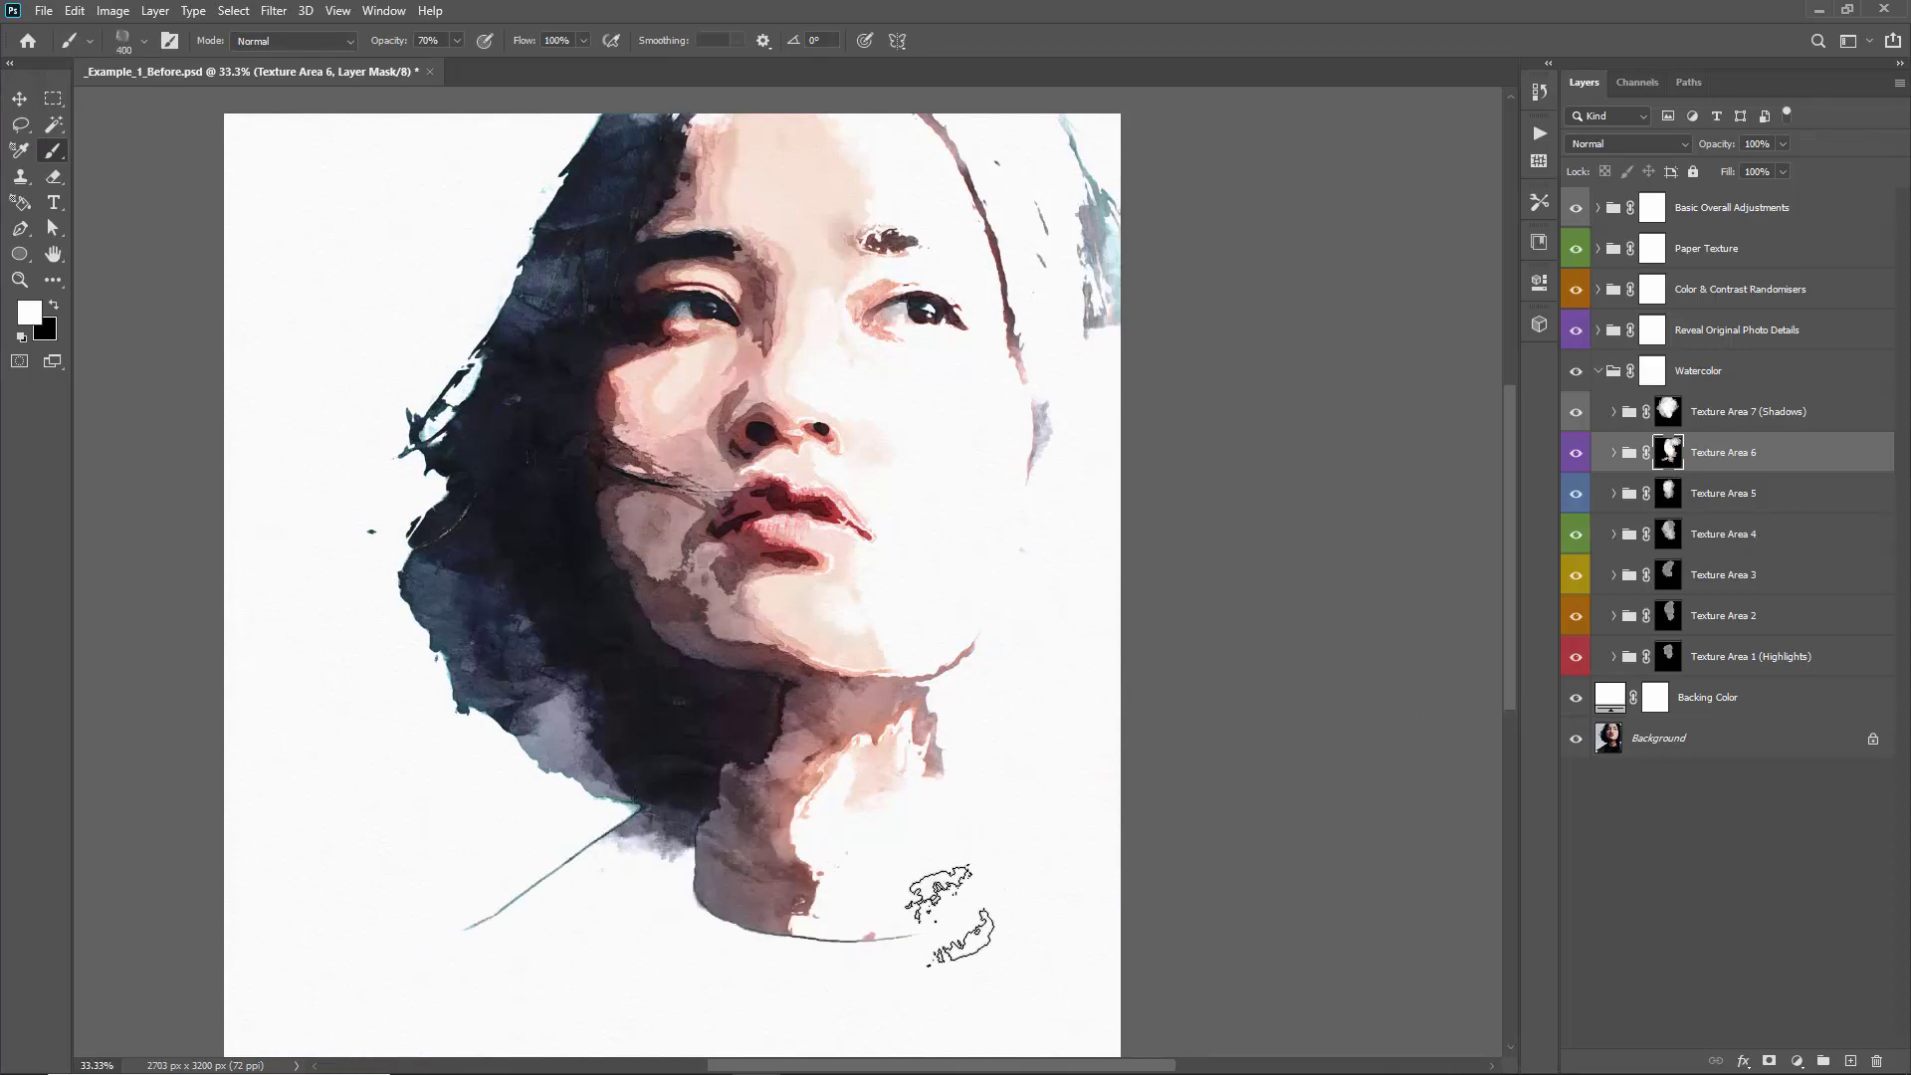
# Compare Texture Area 6 with its mask off, and paint in the flyaway strands beside the dark hair
pyautogui.keyDown('shift'); pyautogui.click(1670, 453); pyautogui.keyUp('shift')
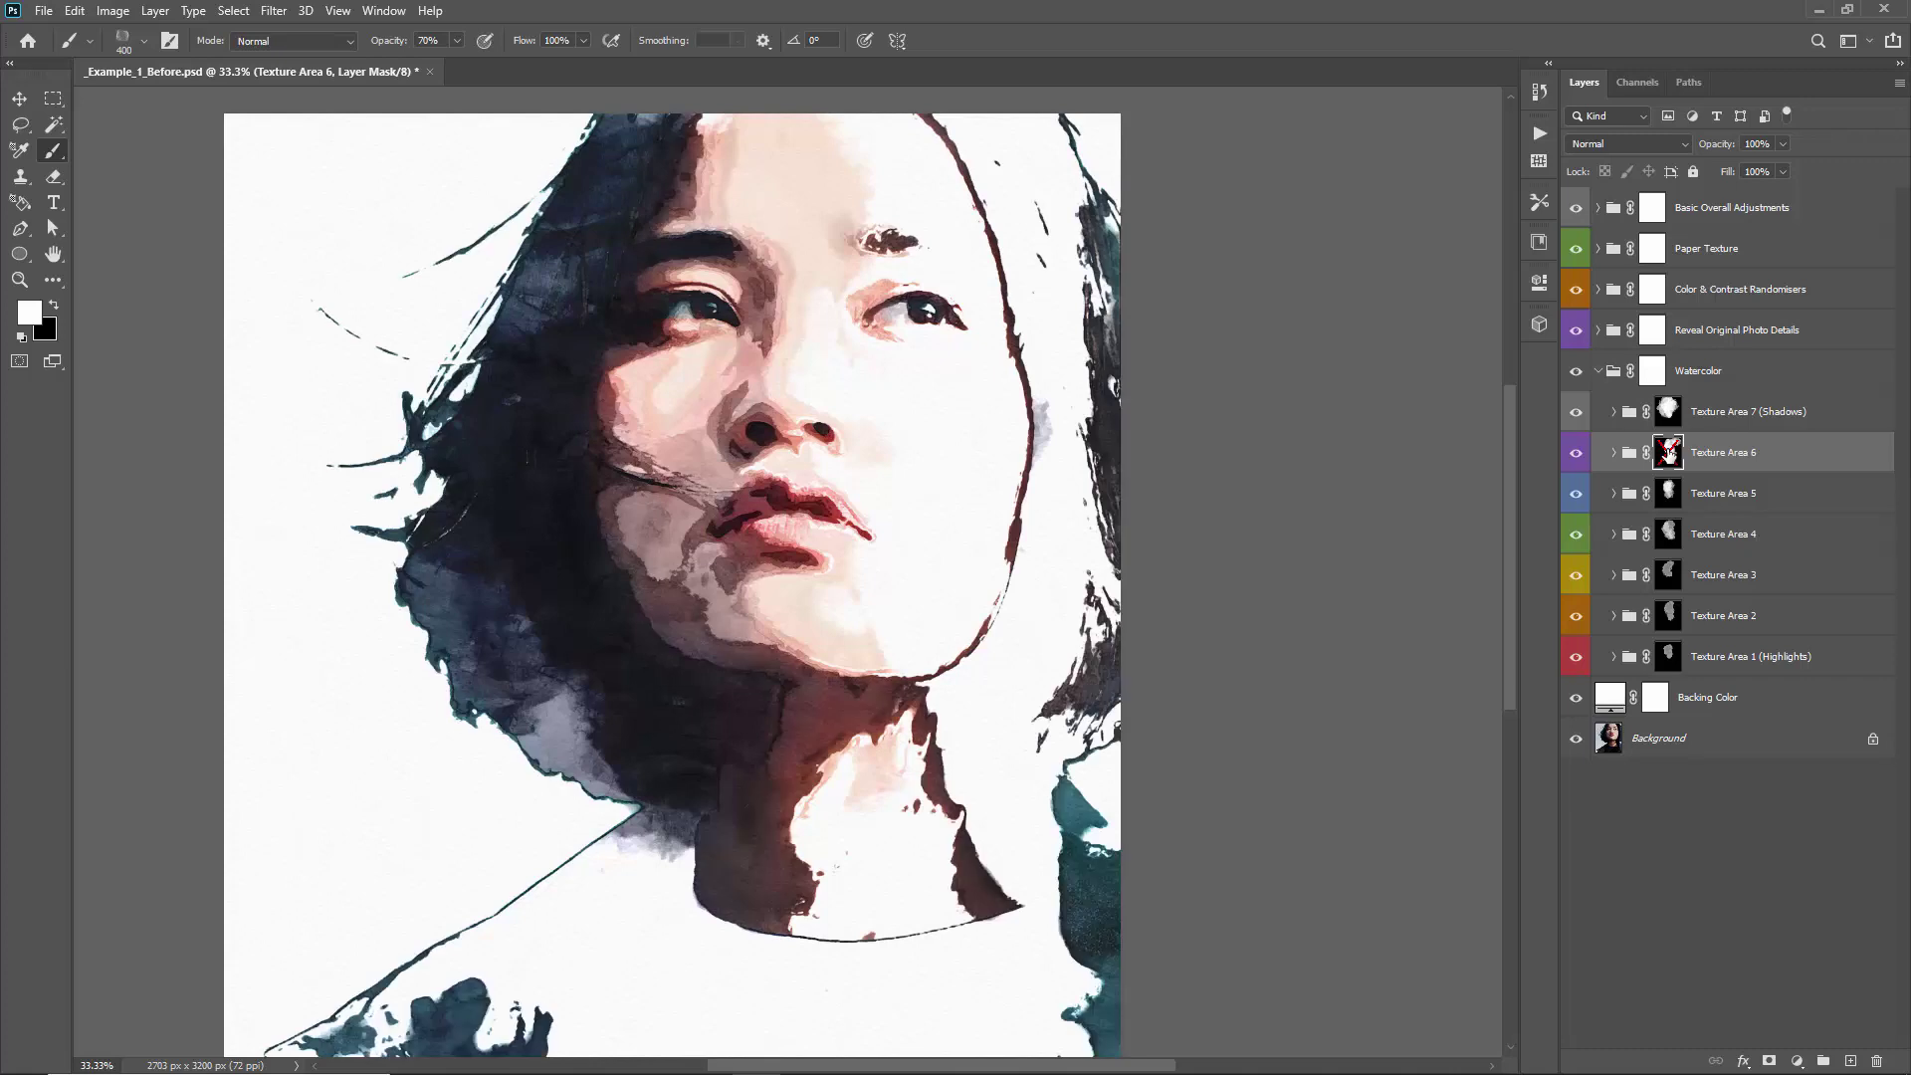
pyautogui.keyDown('shift'); pyautogui.click(1669, 452); pyautogui.keyUp('shift')
pyautogui.moveTo(484, 275)
pyautogui.mouseDown()
pyautogui.moveTo(432, 260)
pyautogui.moveTo(310, 295)
pyautogui.moveTo(371, 434)
pyautogui.moveTo(291, 544)
pyautogui.moveTo(331, 605)
pyautogui.moveTo(348, 562)
pyautogui.mouseUp()
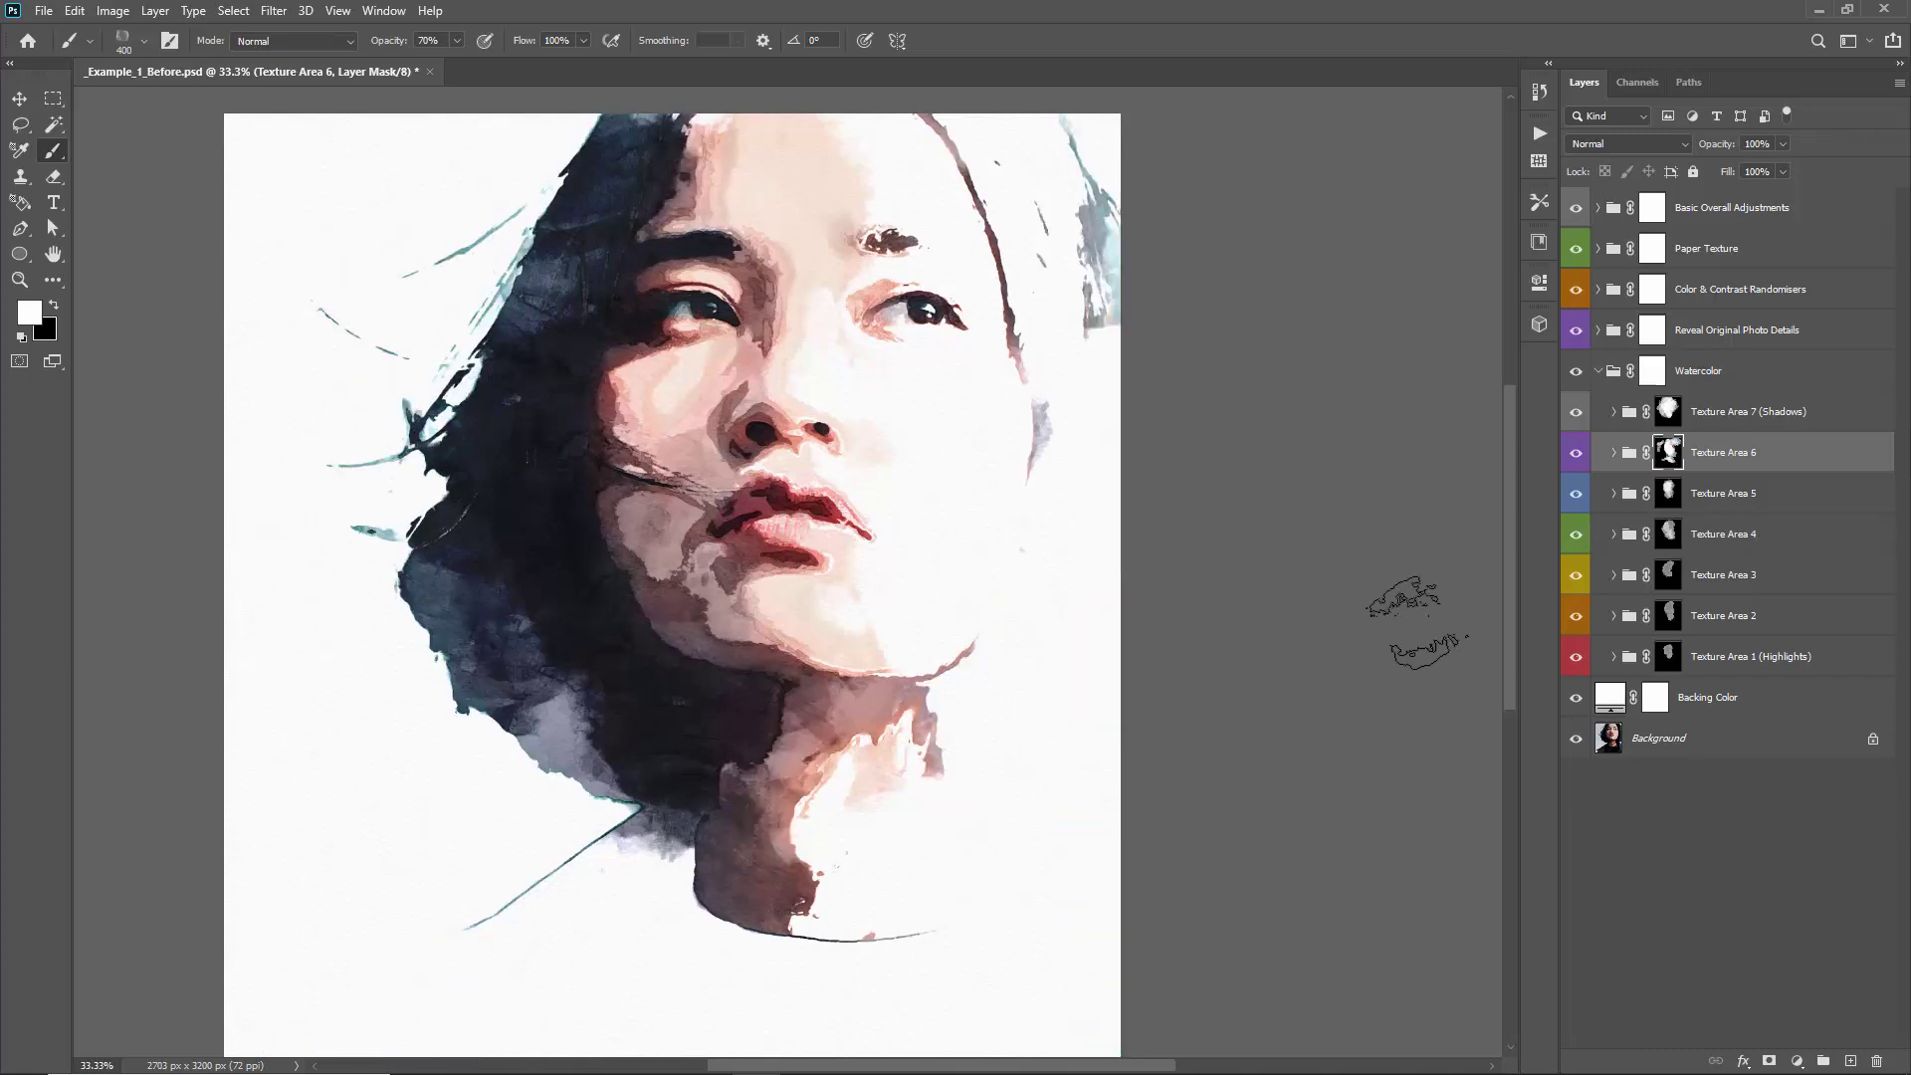
# Toggle the masks of Texture Areas 5, 4 and 3 off and on to examine each full texture
pyautogui.click(1671, 497)
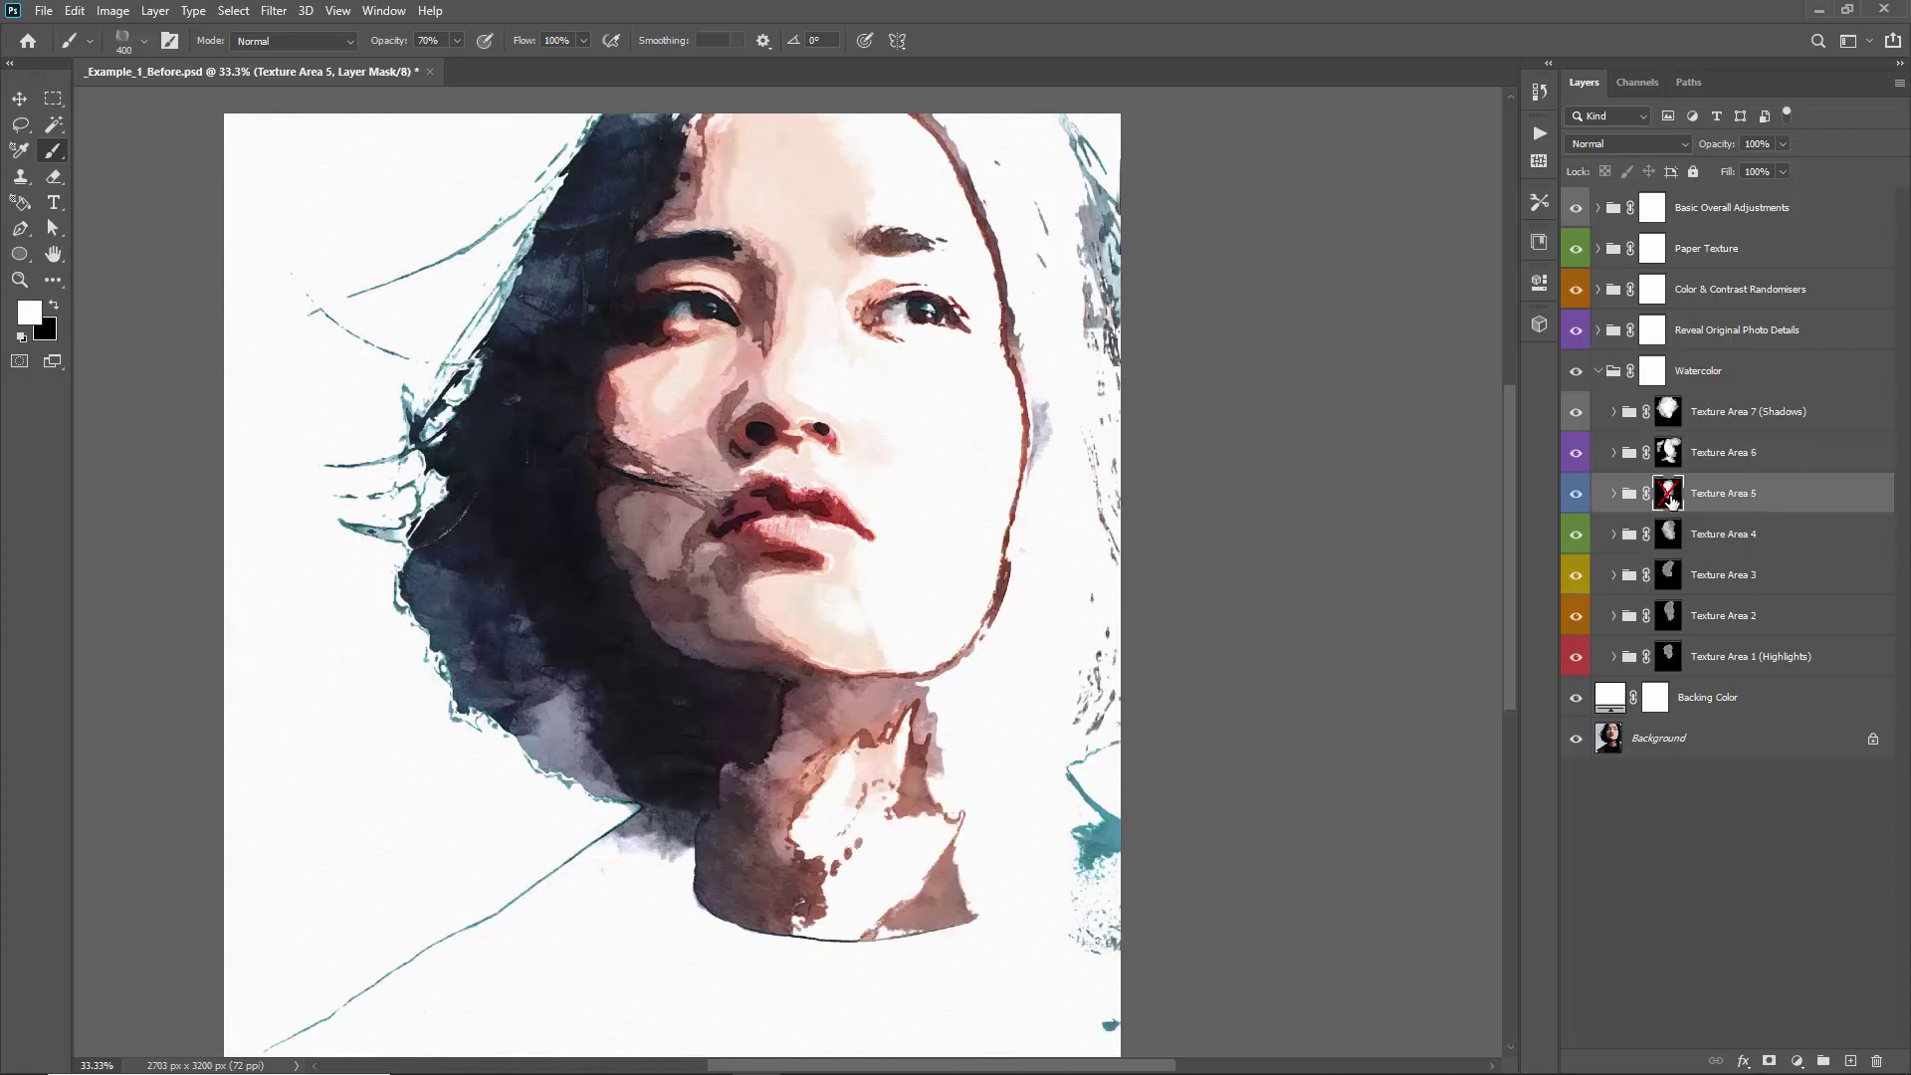
pyautogui.keyDown('shift'); pyautogui.click(1671, 497); pyautogui.keyUp('shift')
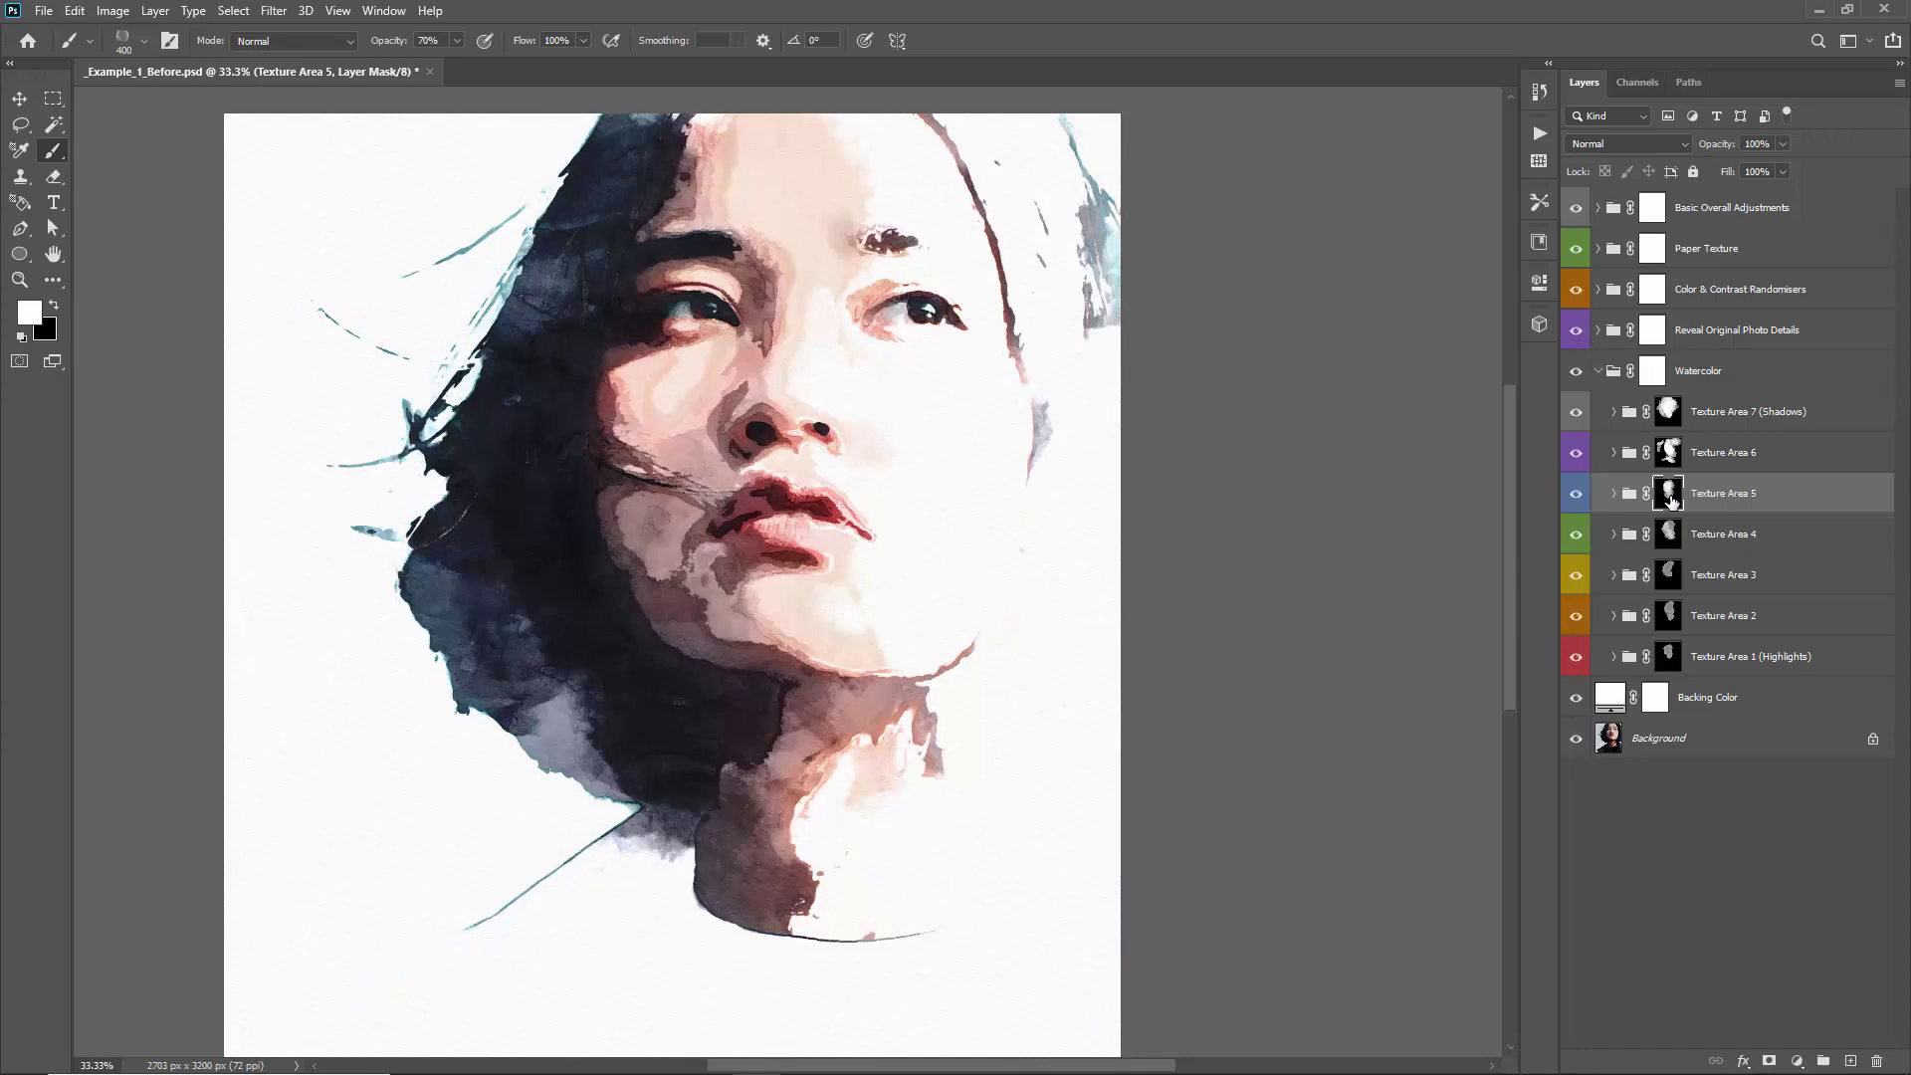
pyautogui.keyDown('shift'); pyautogui.click(1670, 499); pyautogui.keyUp('shift')
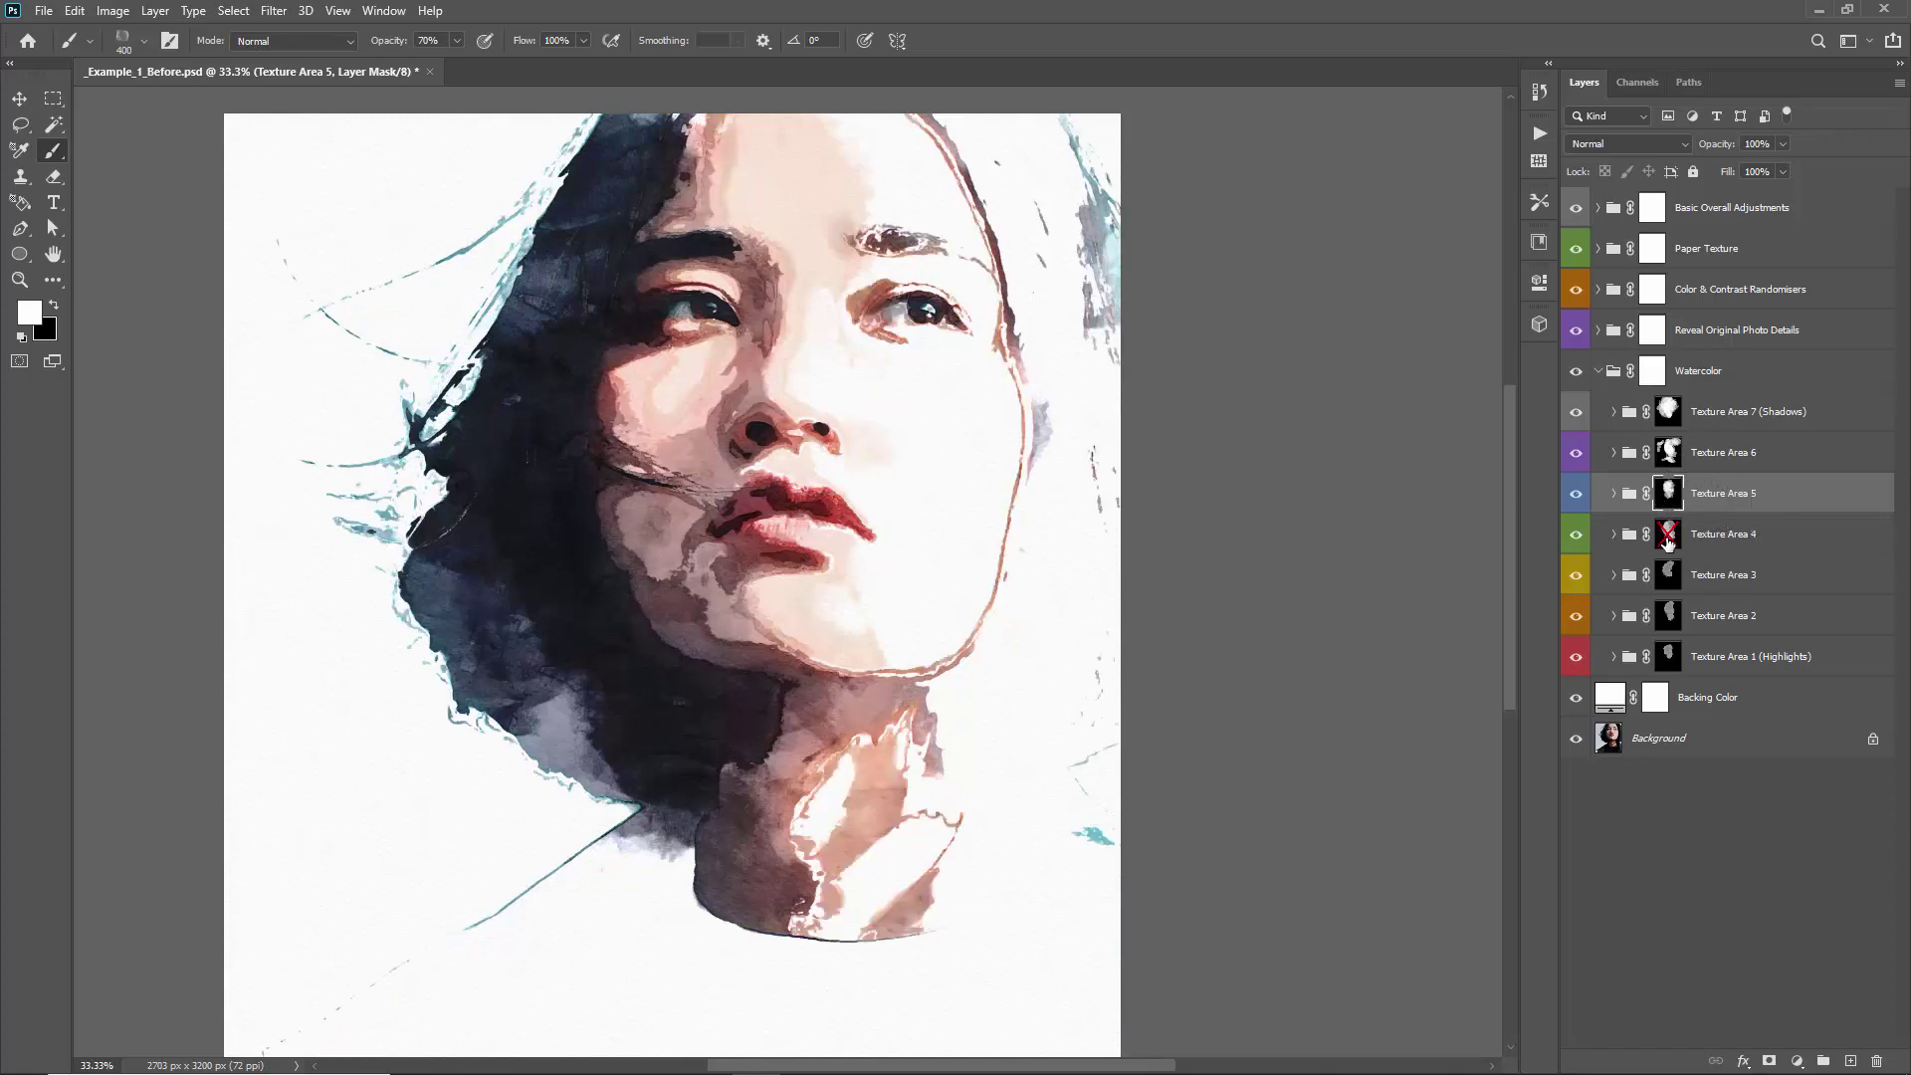
pyautogui.keyDown('shift'); pyautogui.click(1668, 541); pyautogui.keyUp('shift')
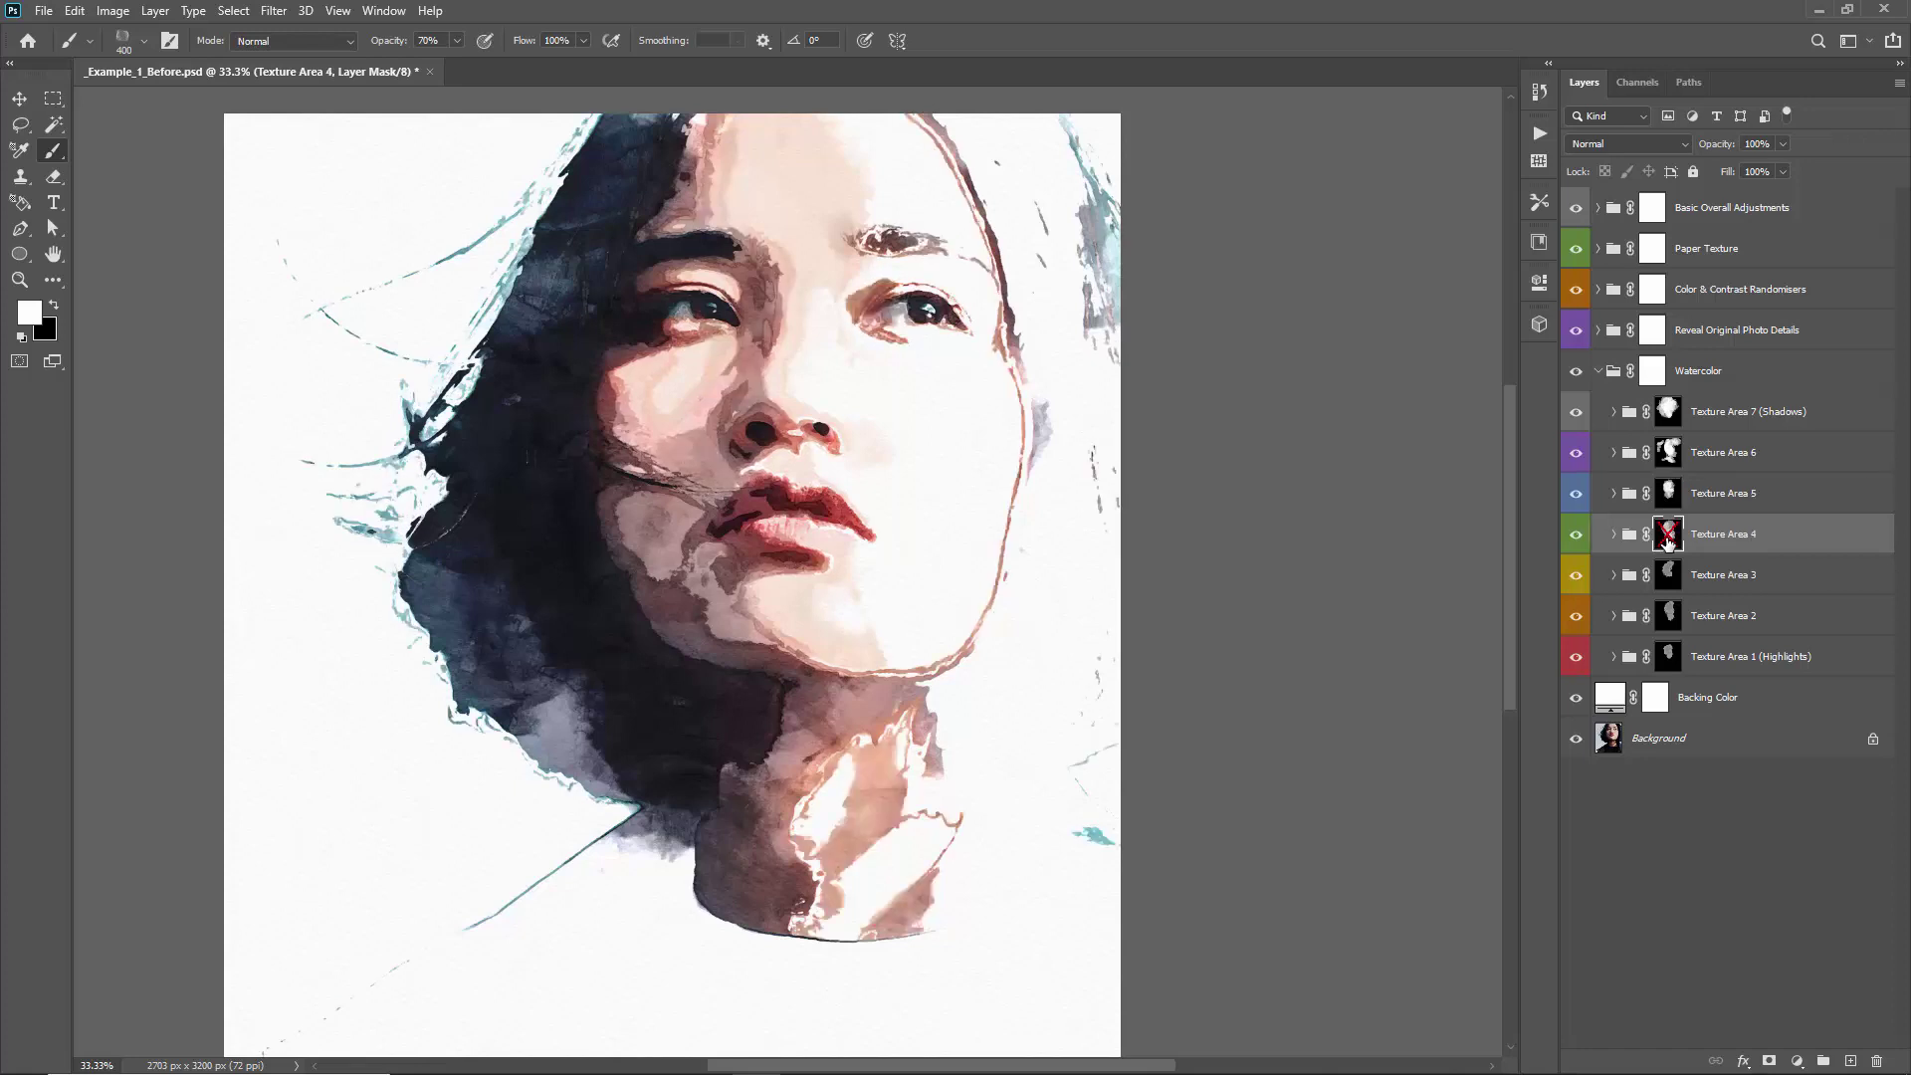
pyautogui.keyDown('shift'); pyautogui.click(1669, 541); pyautogui.keyUp('shift')
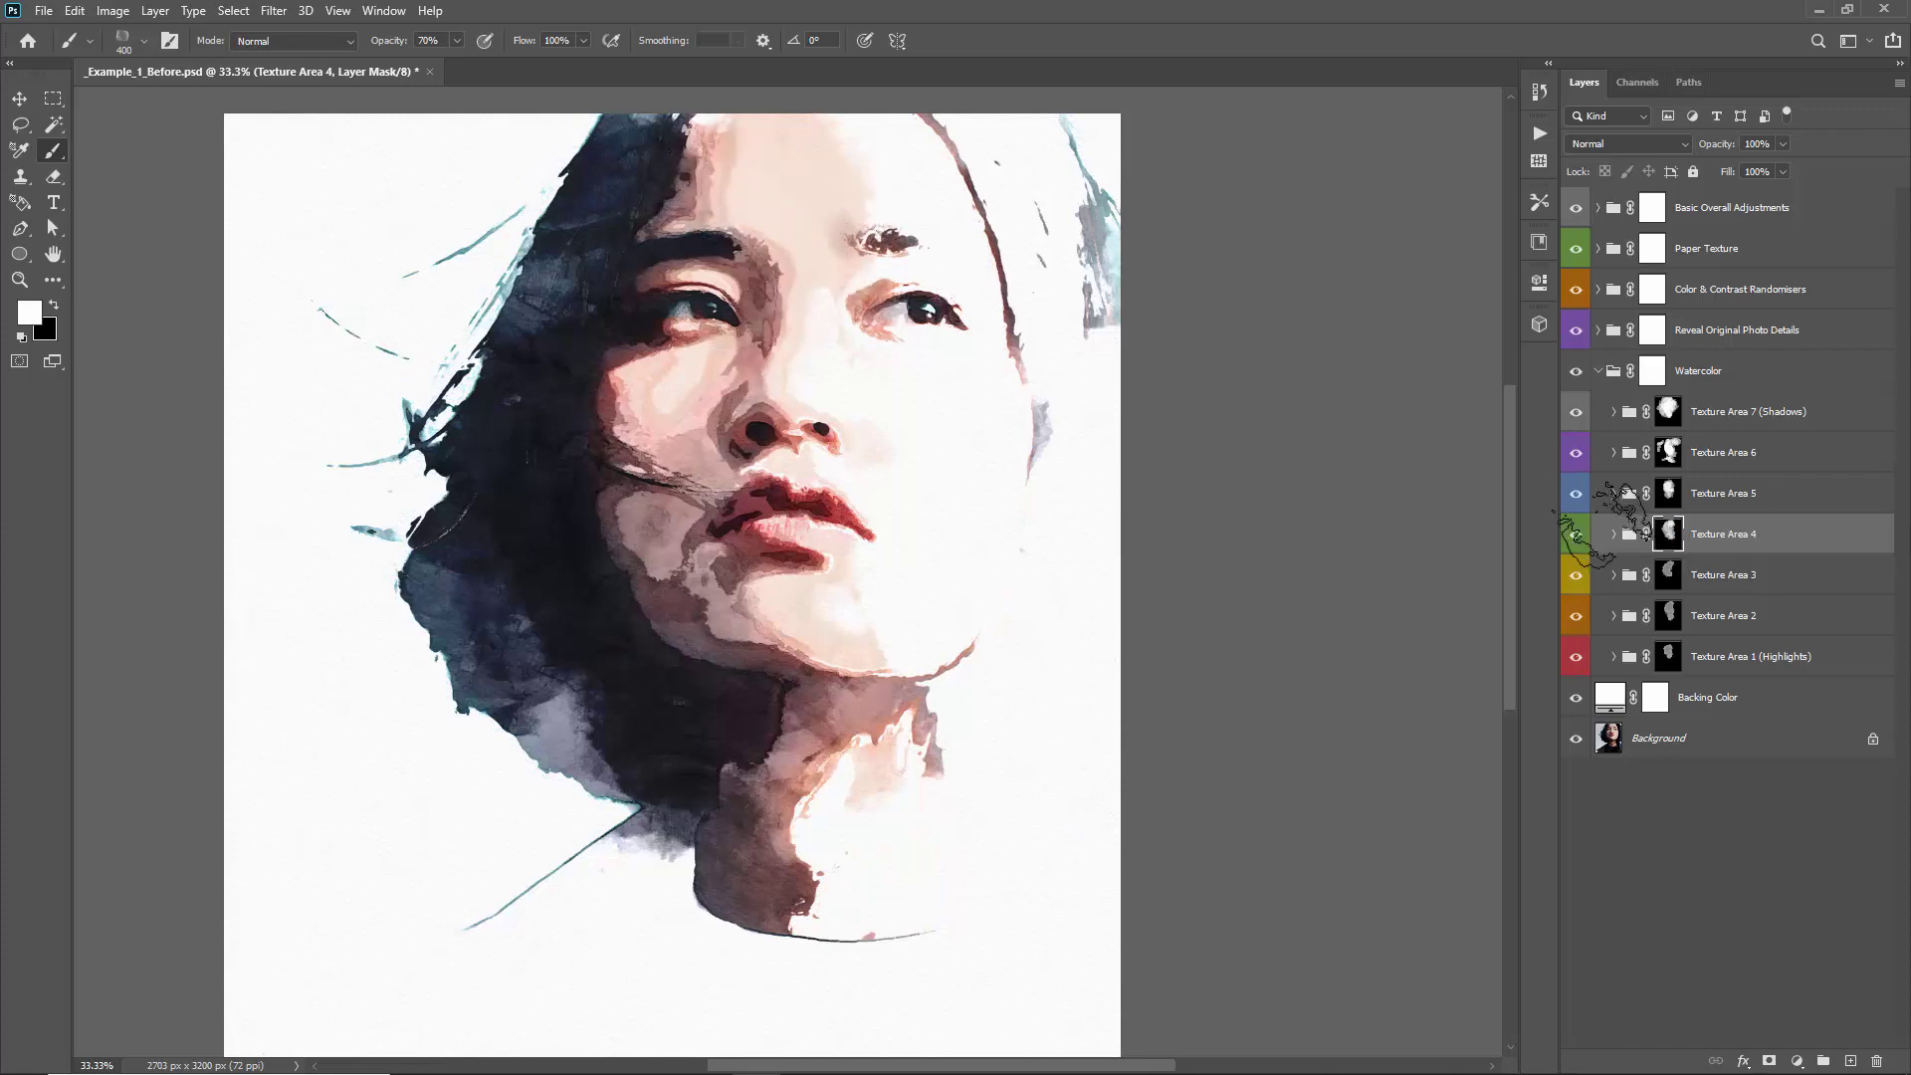
pyautogui.click(1668, 579)
pyautogui.keyDown('shift'); pyautogui.click(1667, 579); pyautogui.keyUp('shift')
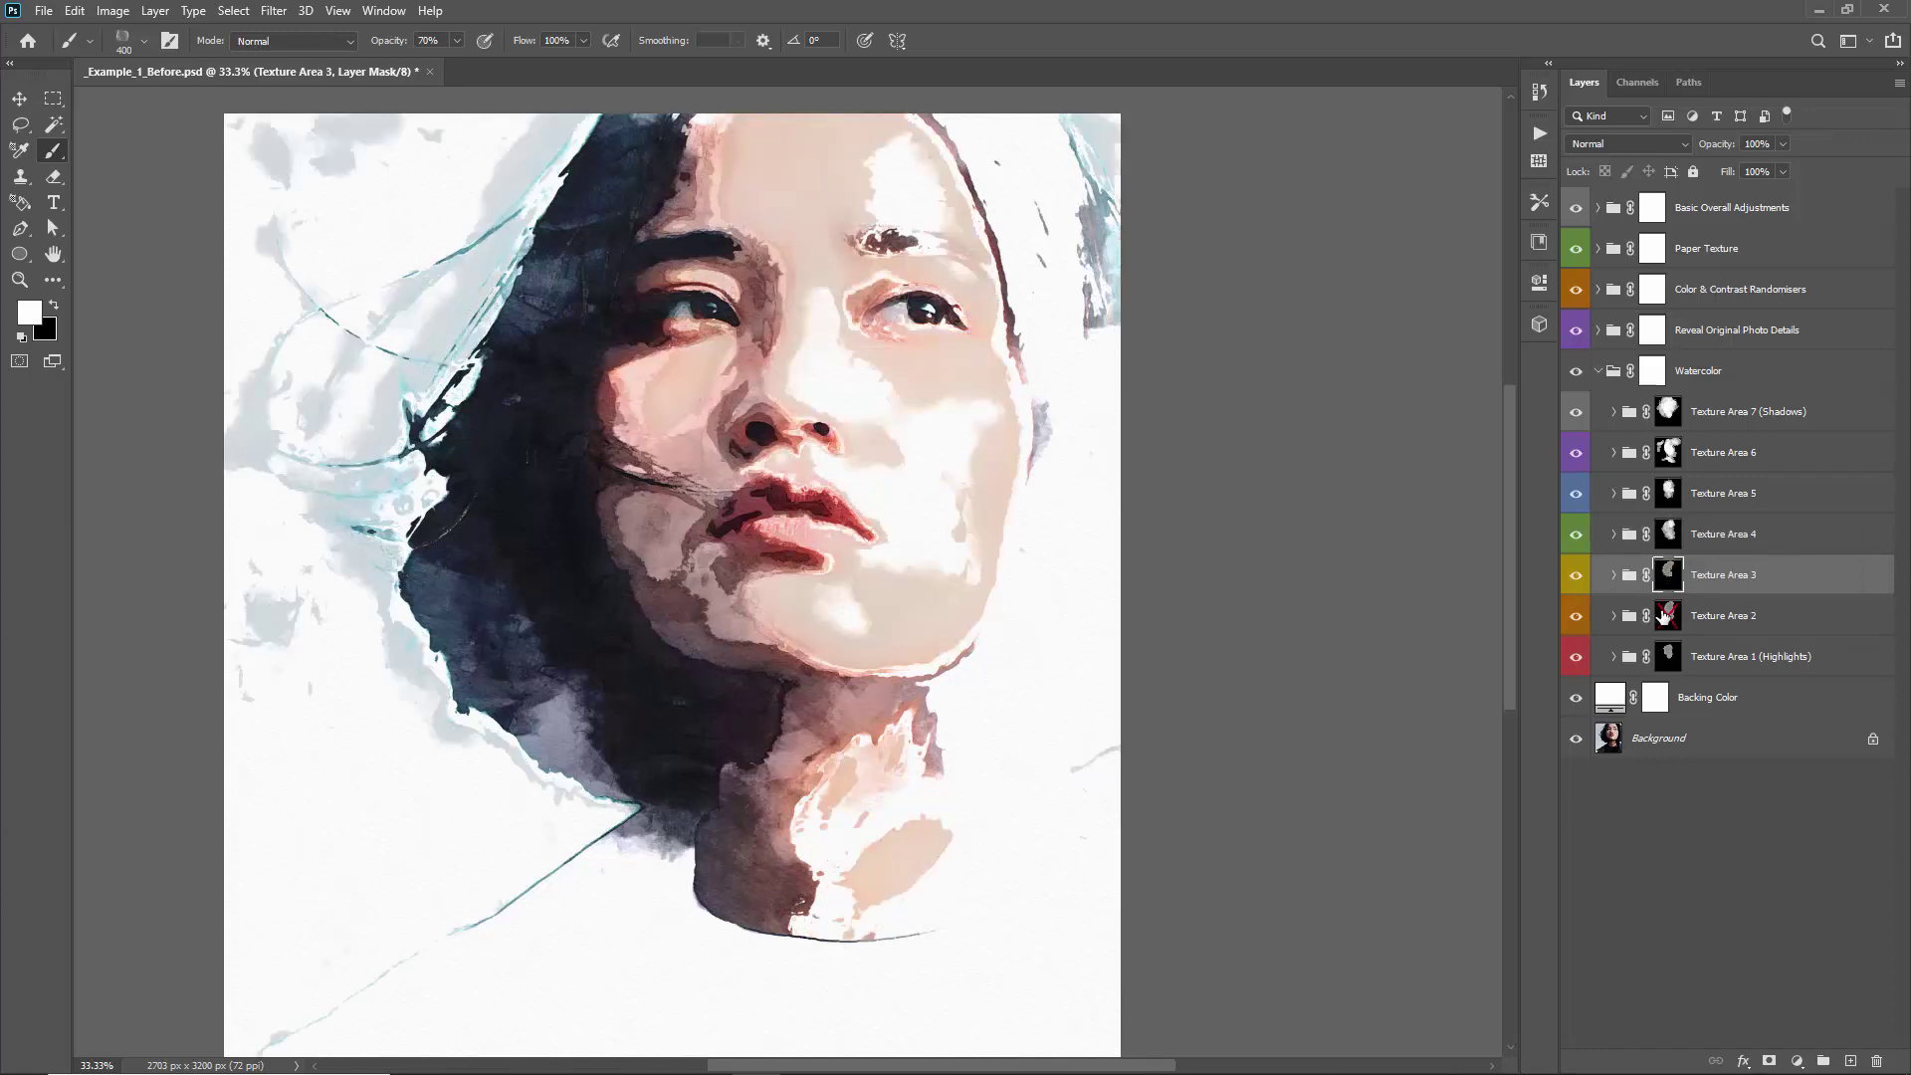
# Preview the full Texture Area 2, and paint white along the dark hair's outer edge on its mask
pyautogui.click(1666, 615)
pyautogui.keyDown('shift'); pyautogui.click(1666, 615); pyautogui.keyUp('shift')
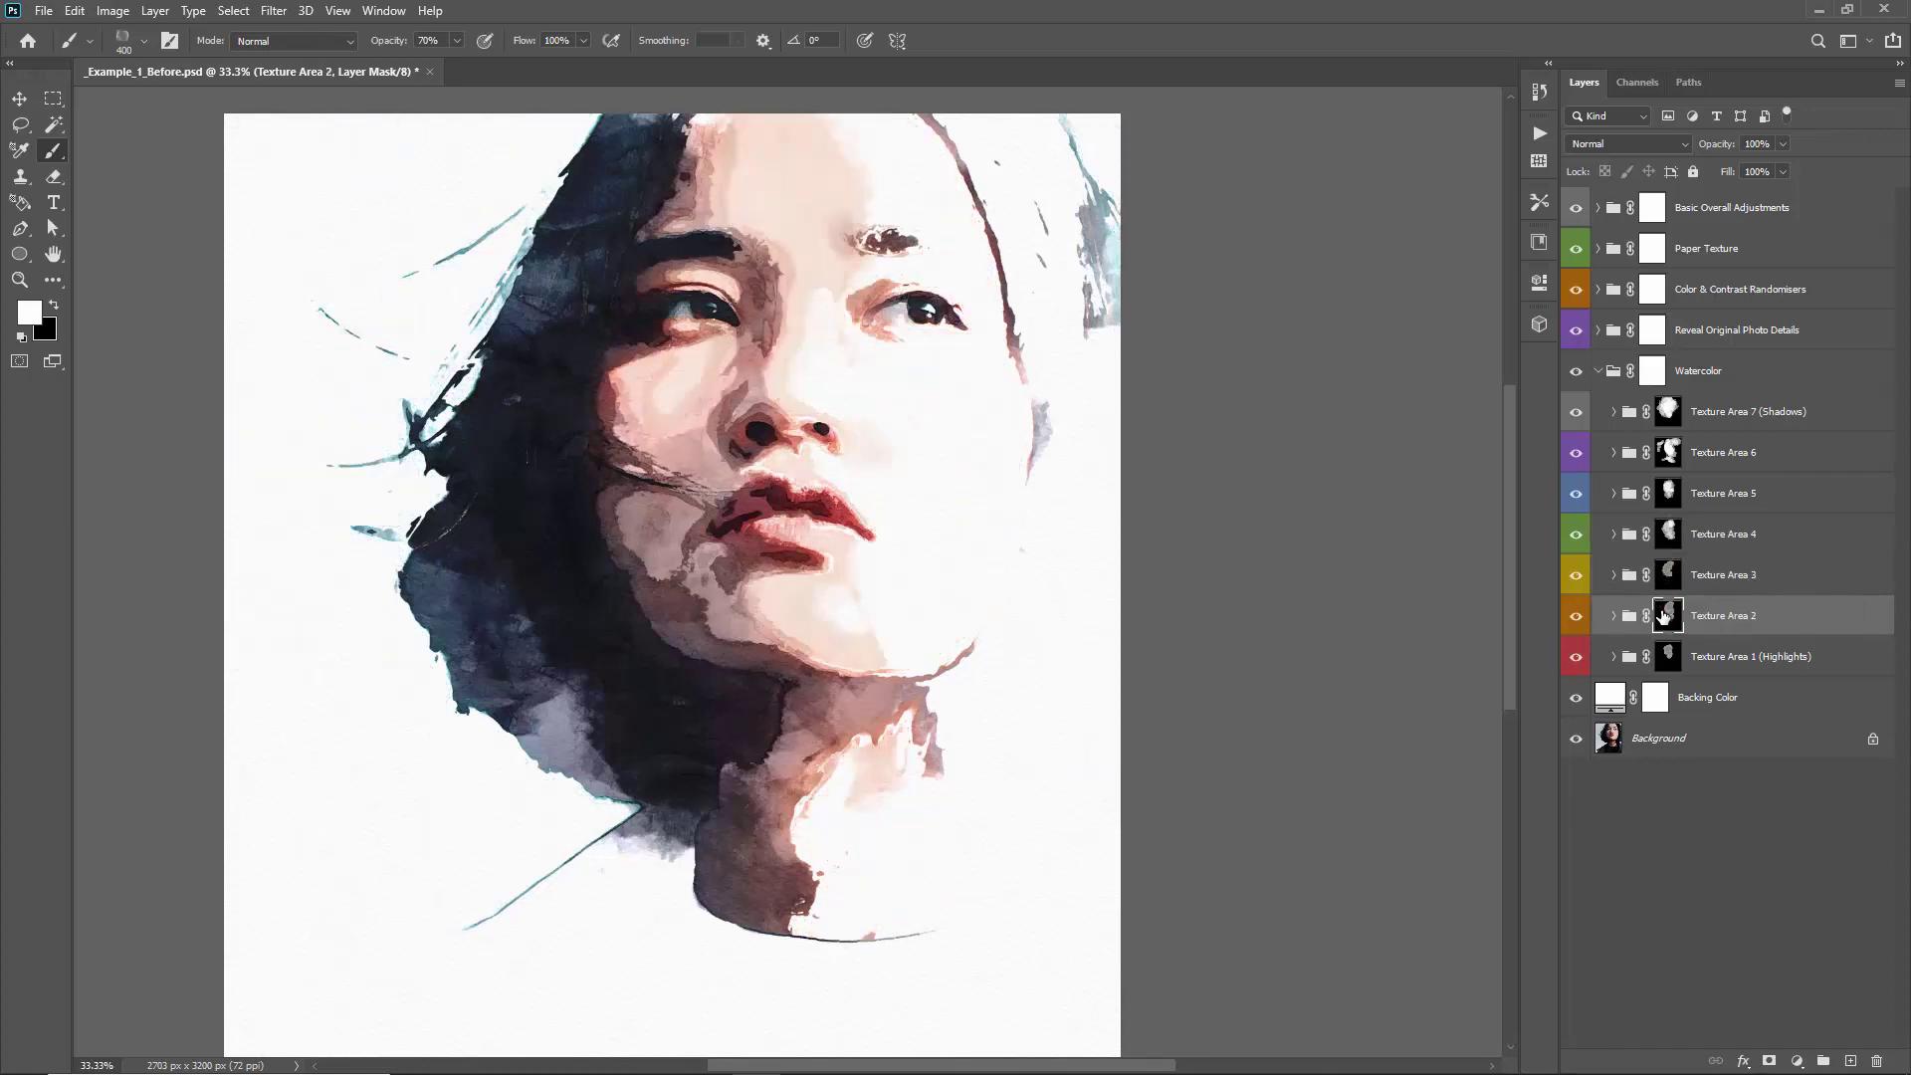
pyautogui.moveTo(554, 213)
pyautogui.mouseDown()
pyautogui.moveTo(487, 308)
pyautogui.moveTo(516, 241)
pyautogui.moveTo(414, 560)
pyautogui.moveTo(514, 263)
pyautogui.mouseUp()
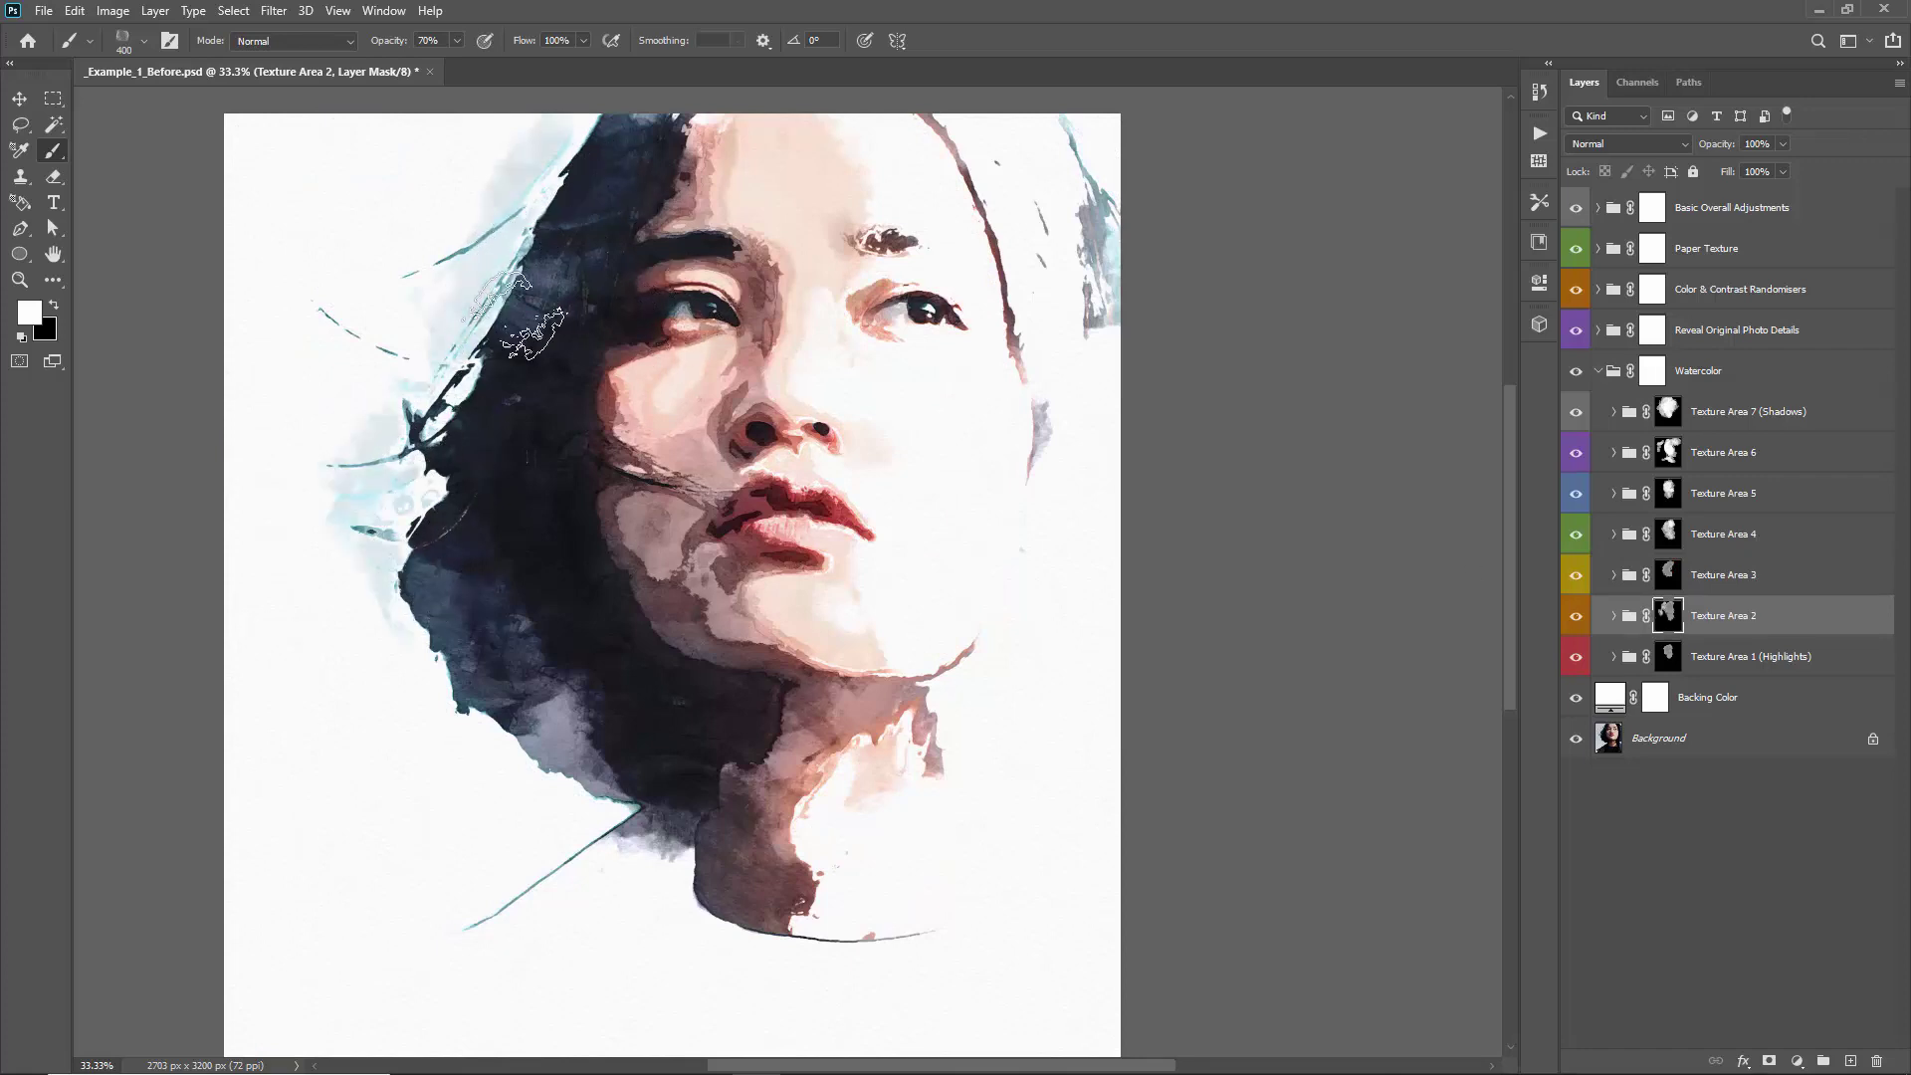
# Pick a WatercolorCreationKit_Brushes texture brush at 1000 px and paint a pale wash beside the dark hair on the Texture Area 1 (Highlights) mask
pyautogui.rightClick(568, 199)
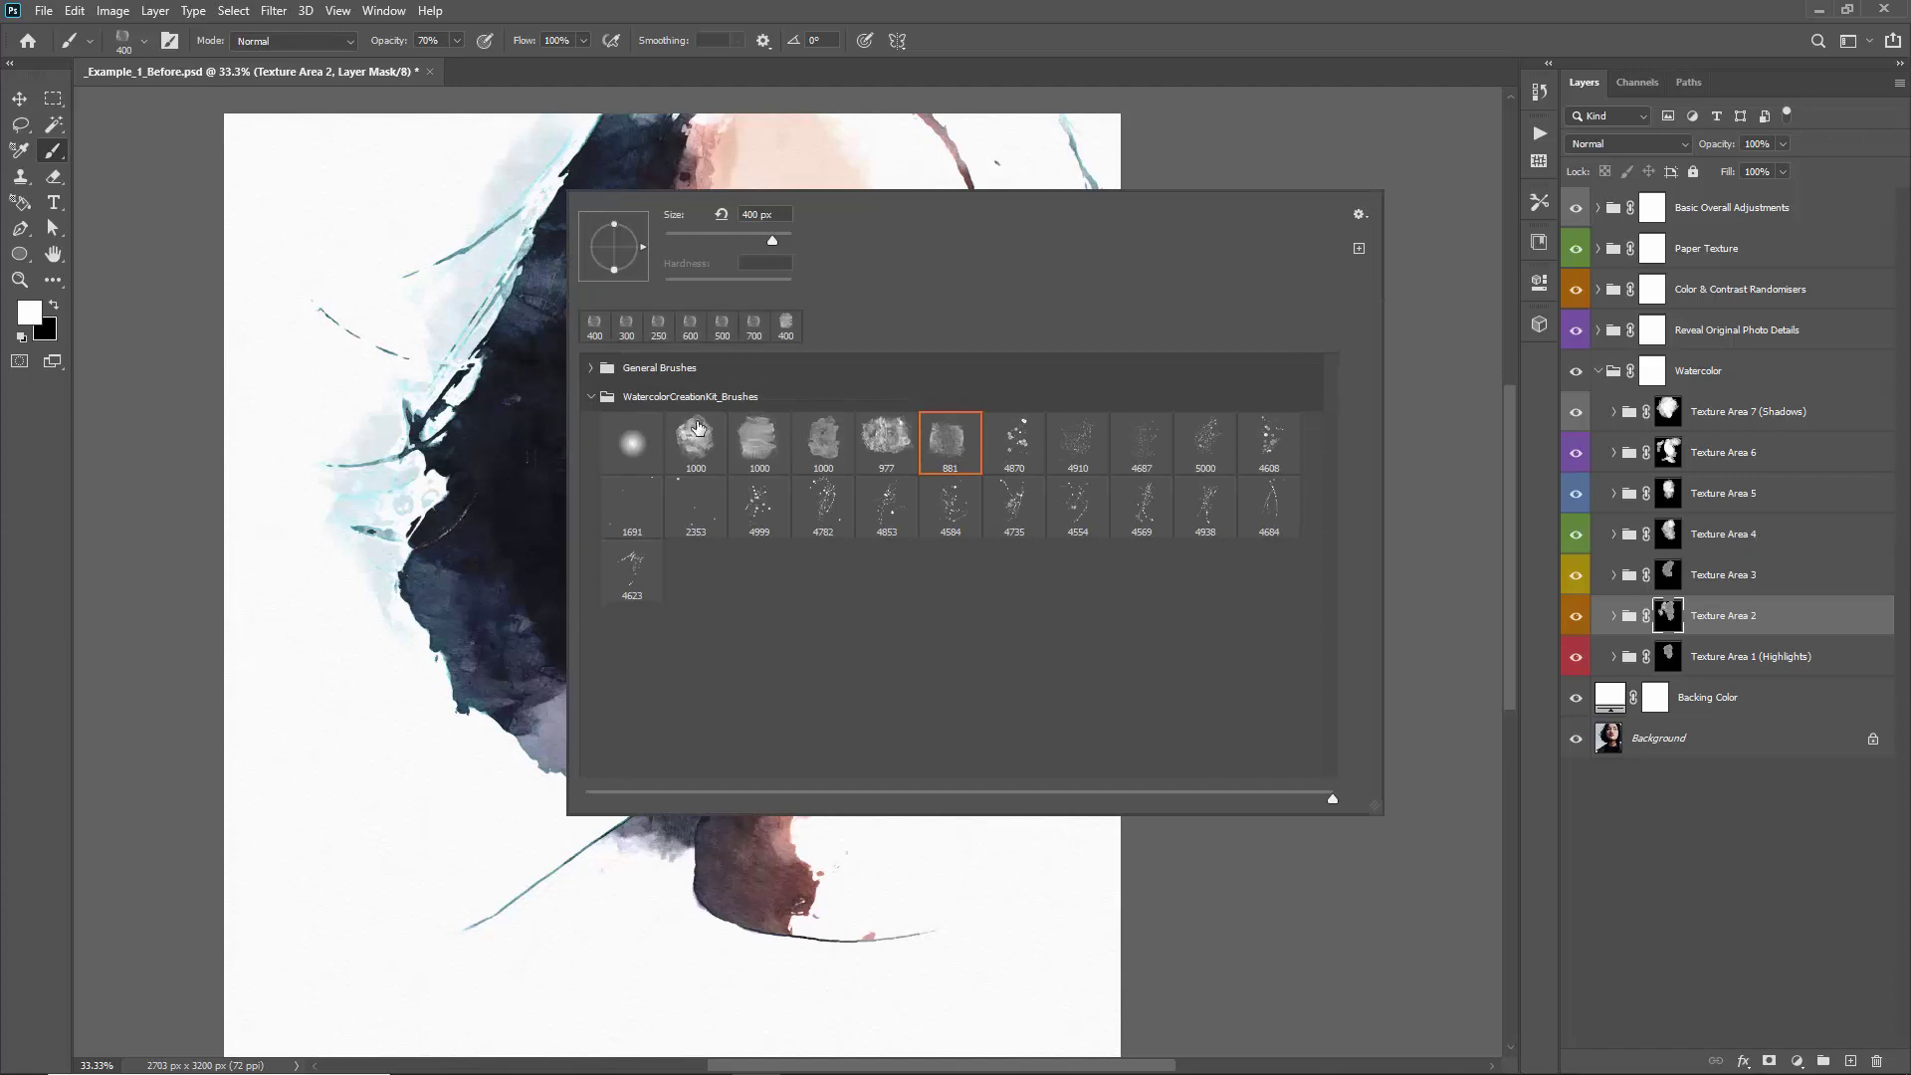
pyautogui.keyDown('shift'); pyautogui.click(723, 449); pyautogui.keyUp('shift')
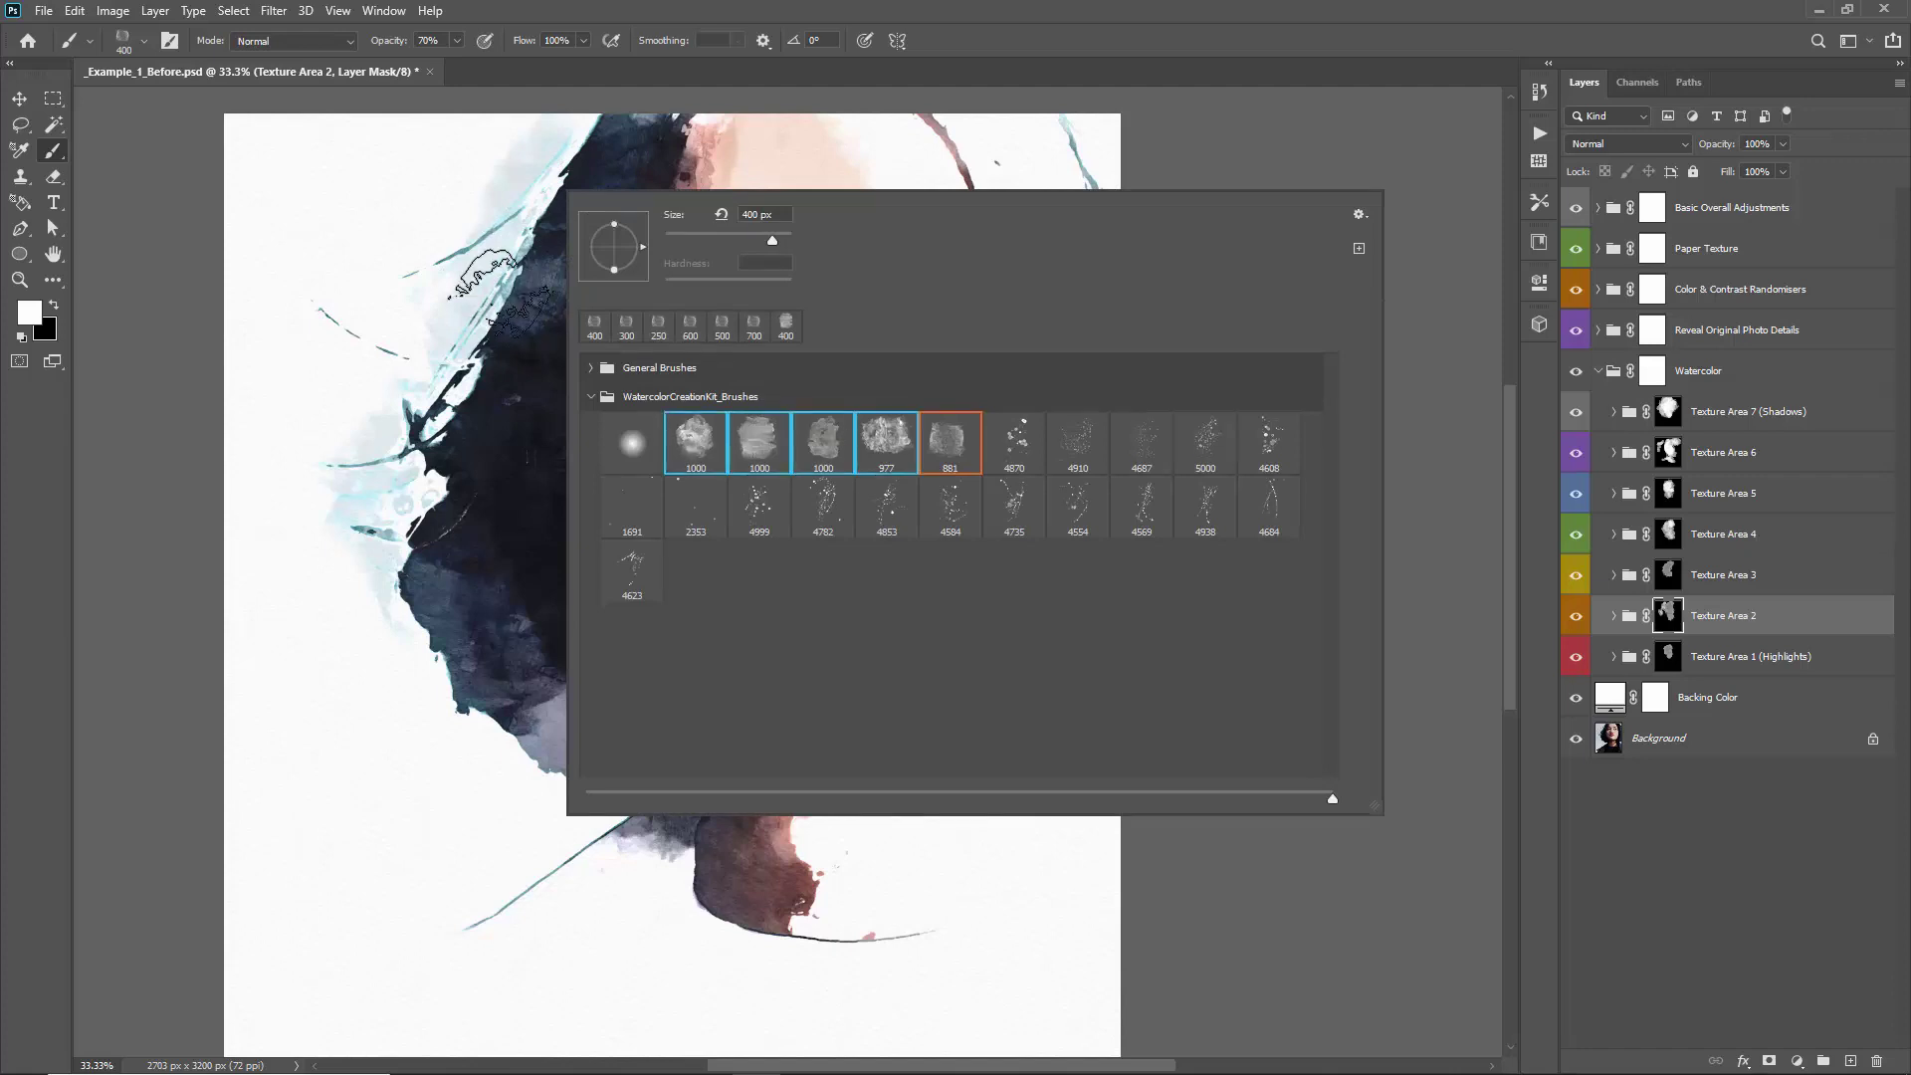
pyautogui.click(950, 443)
pyautogui.click(466, 266)
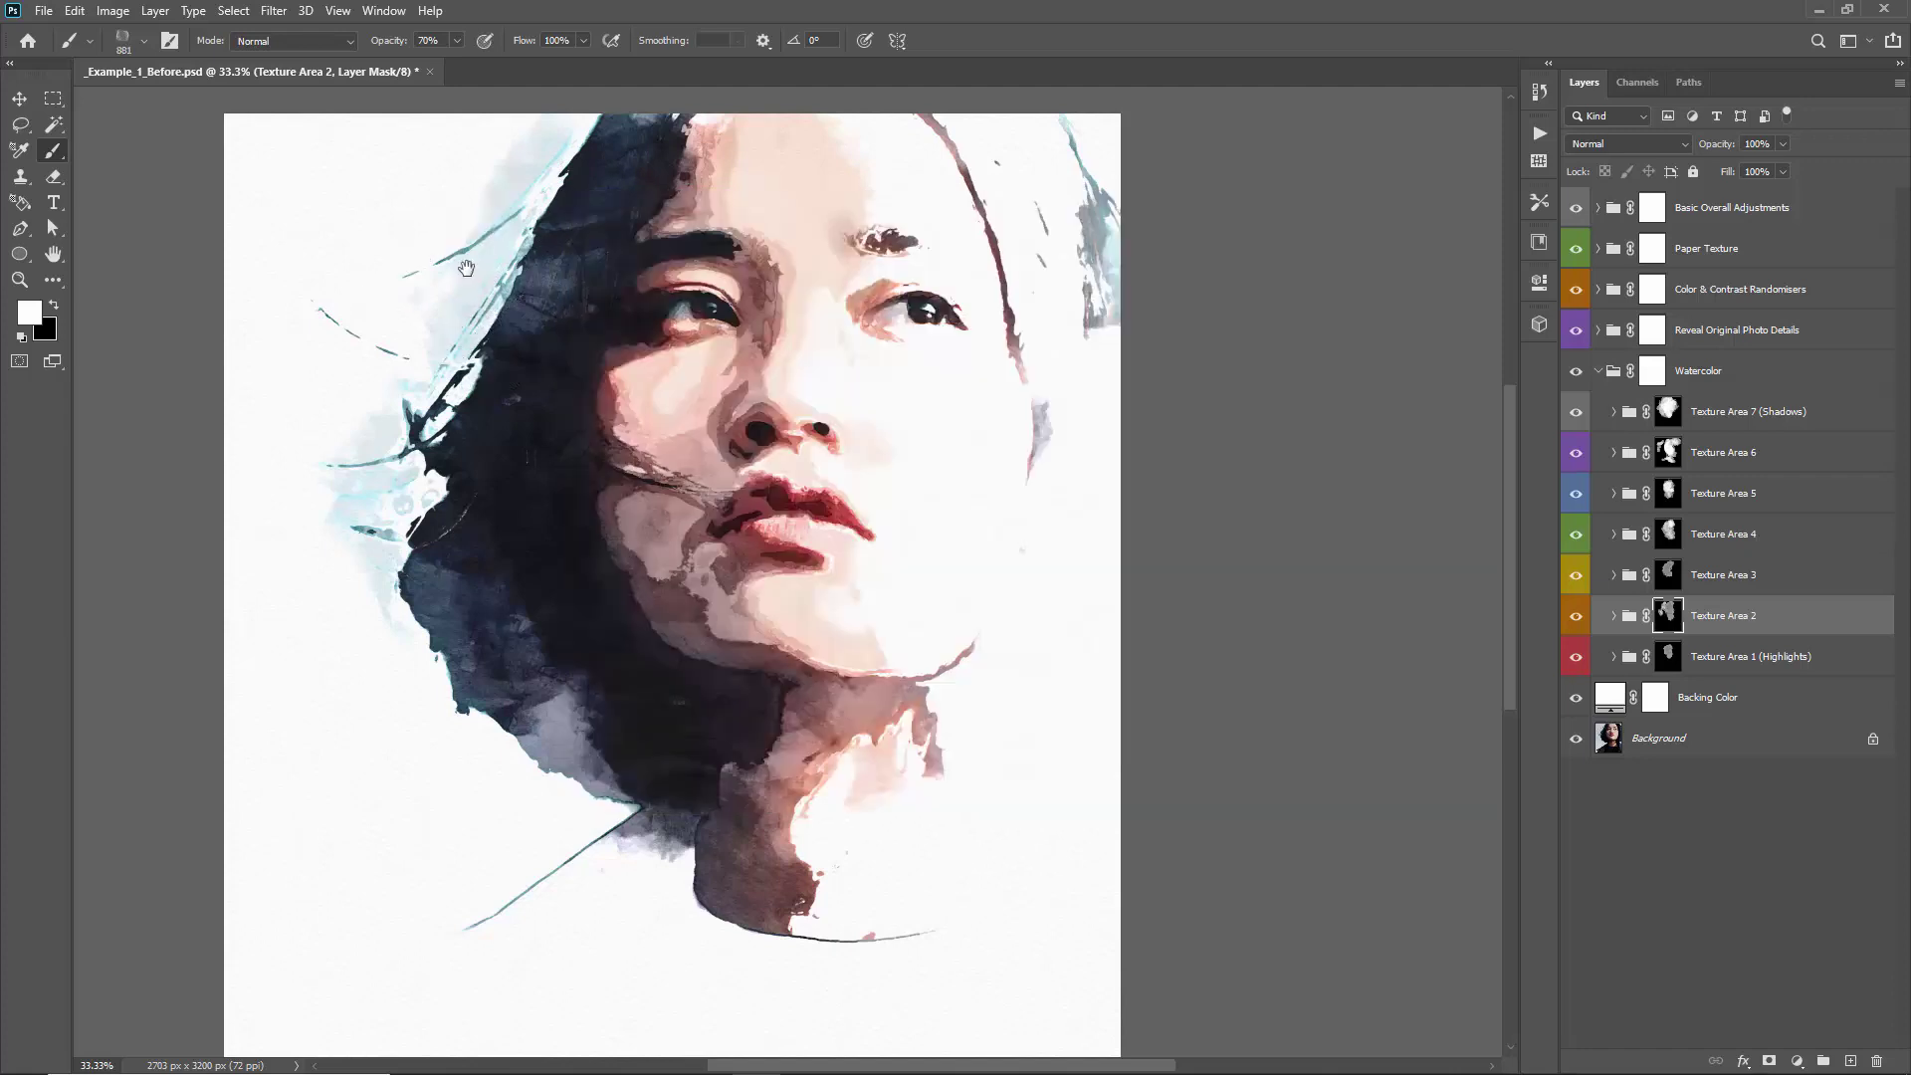
pyautogui.click(1672, 656)
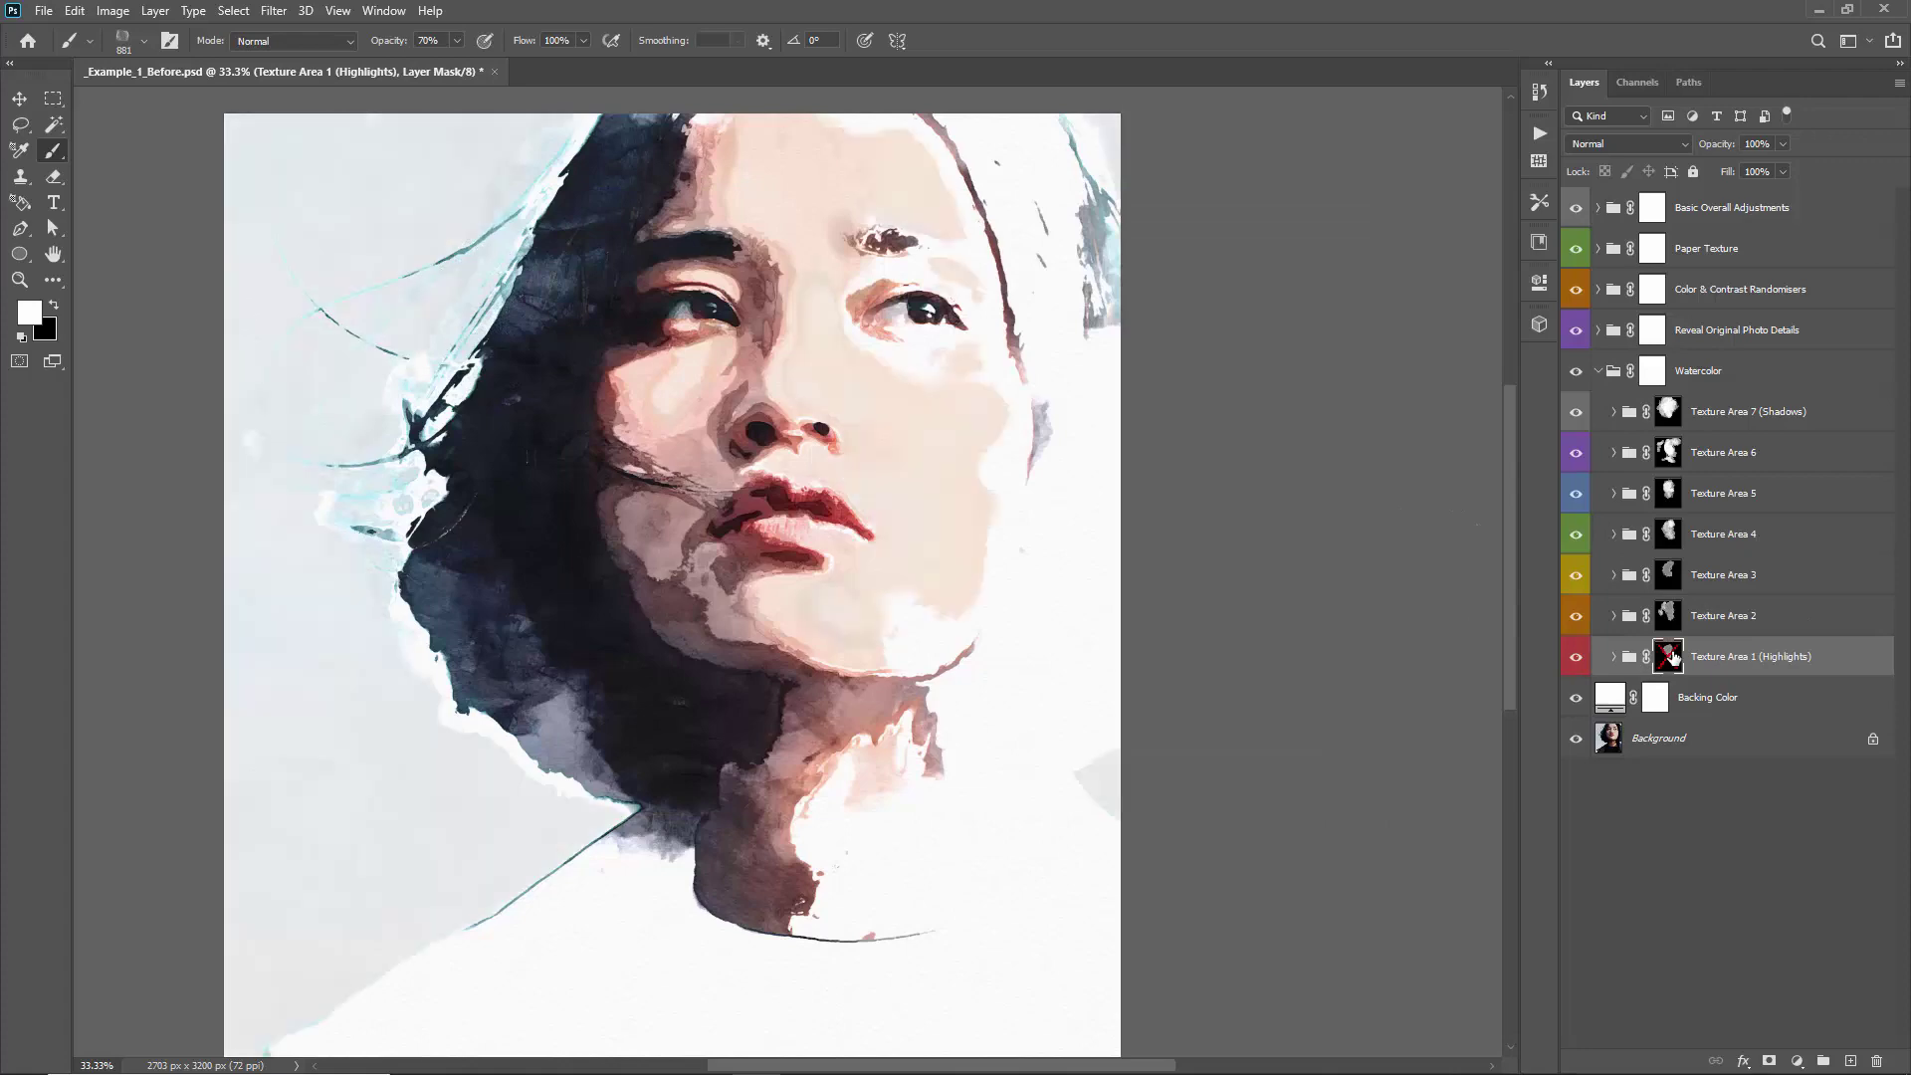
pyautogui.keyDown('shift'); pyautogui.click(1672, 656); pyautogui.keyUp('shift')
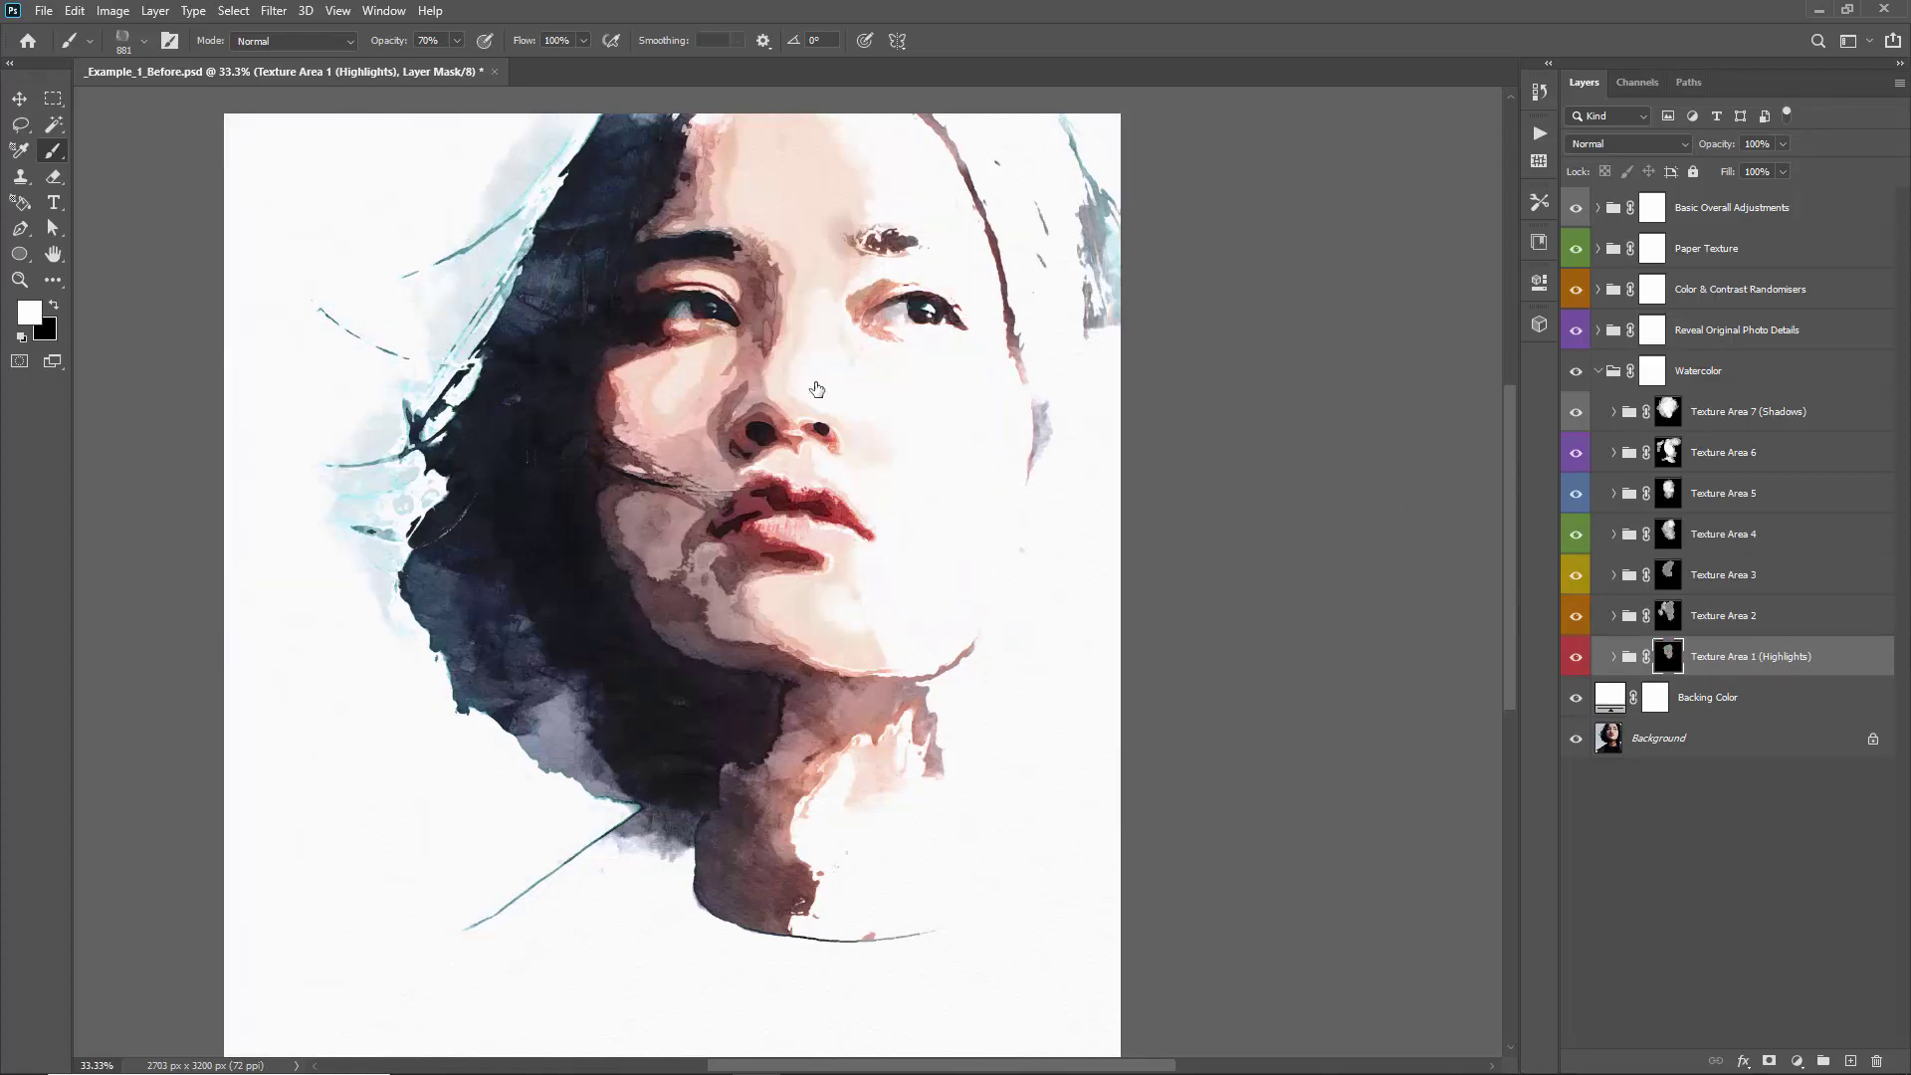
pyautogui.press(']')
pyautogui.moveTo(512, 379)
pyautogui.mouseDown()
pyautogui.moveTo(682, 704)
pyautogui.moveTo(786, 597)
pyautogui.moveTo(875, 576)
pyautogui.moveTo(677, 741)
pyautogui.mouseUp()
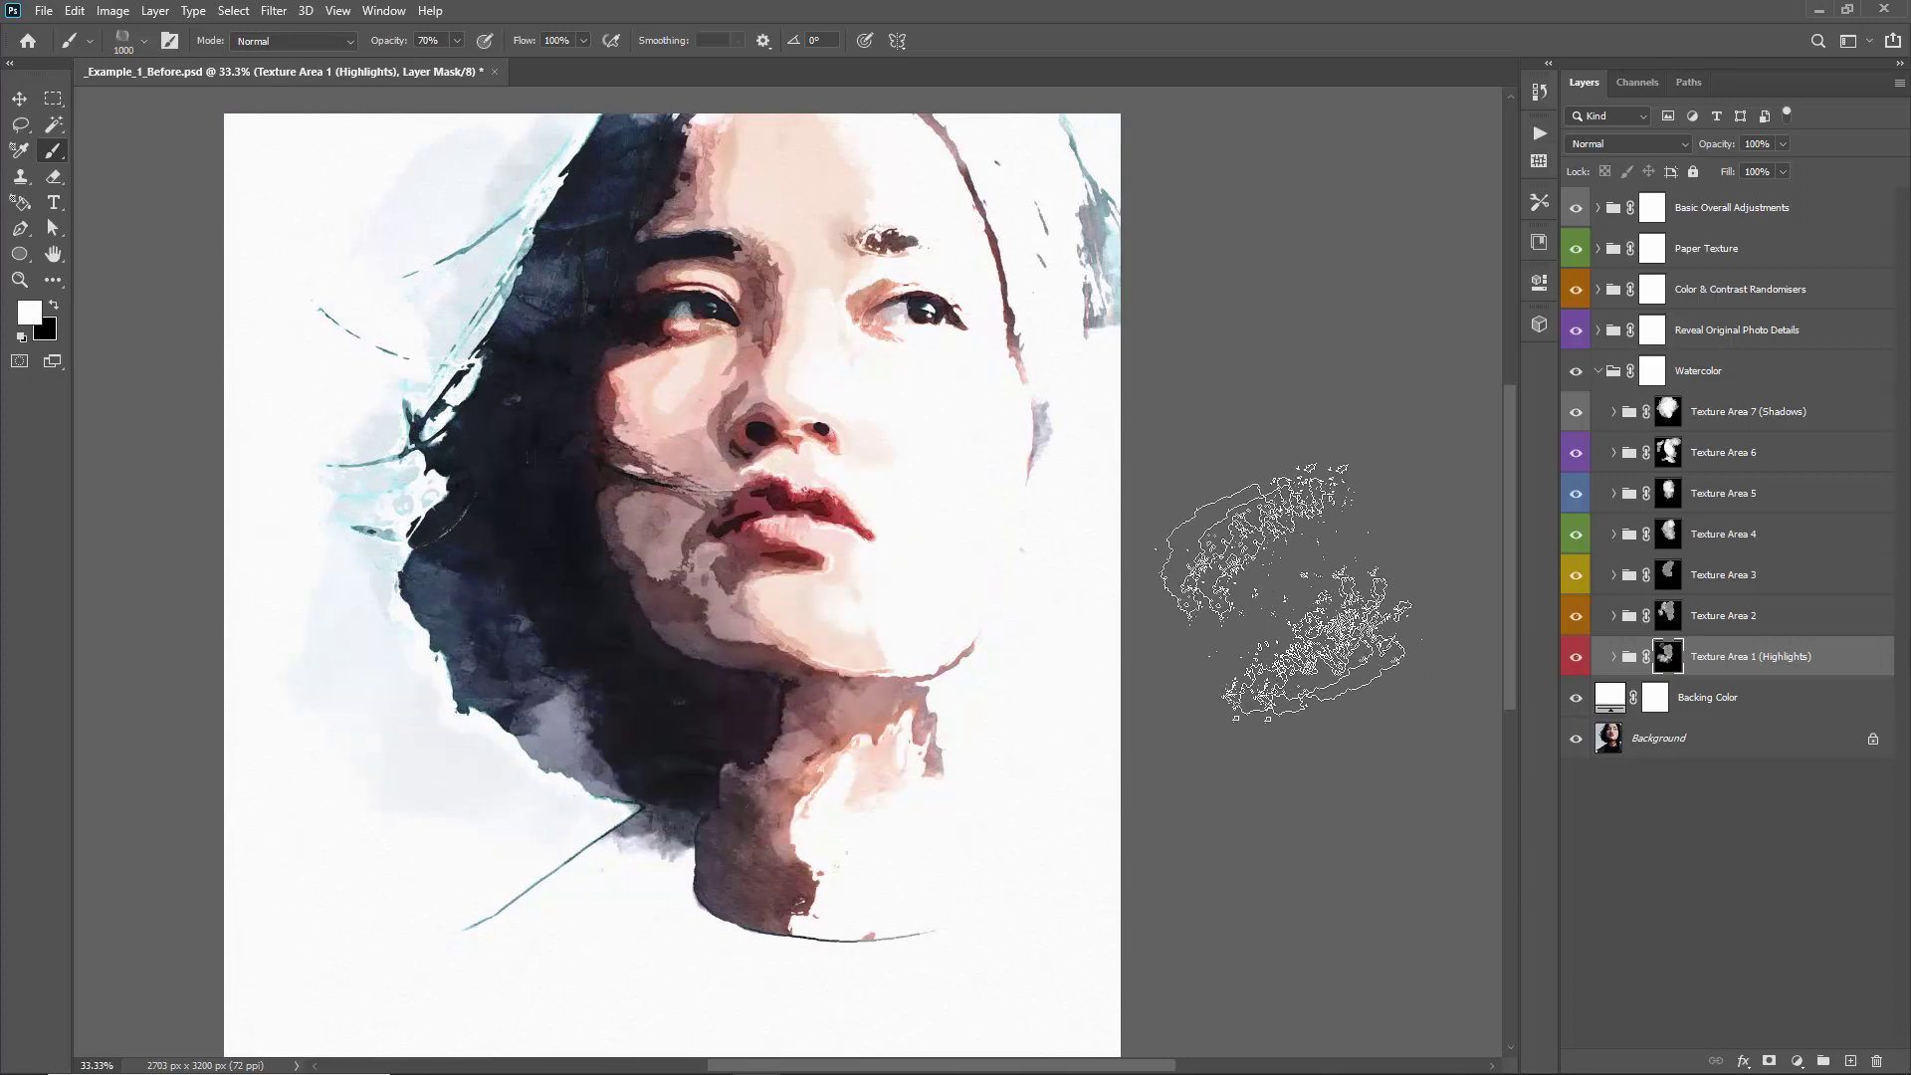
# Toggle the Texture Area 1 (Highlights) mask off and on to compare the wash, and save the document
pyautogui.keyDown('shift'); pyautogui.click(1666, 656); pyautogui.keyUp('shift')
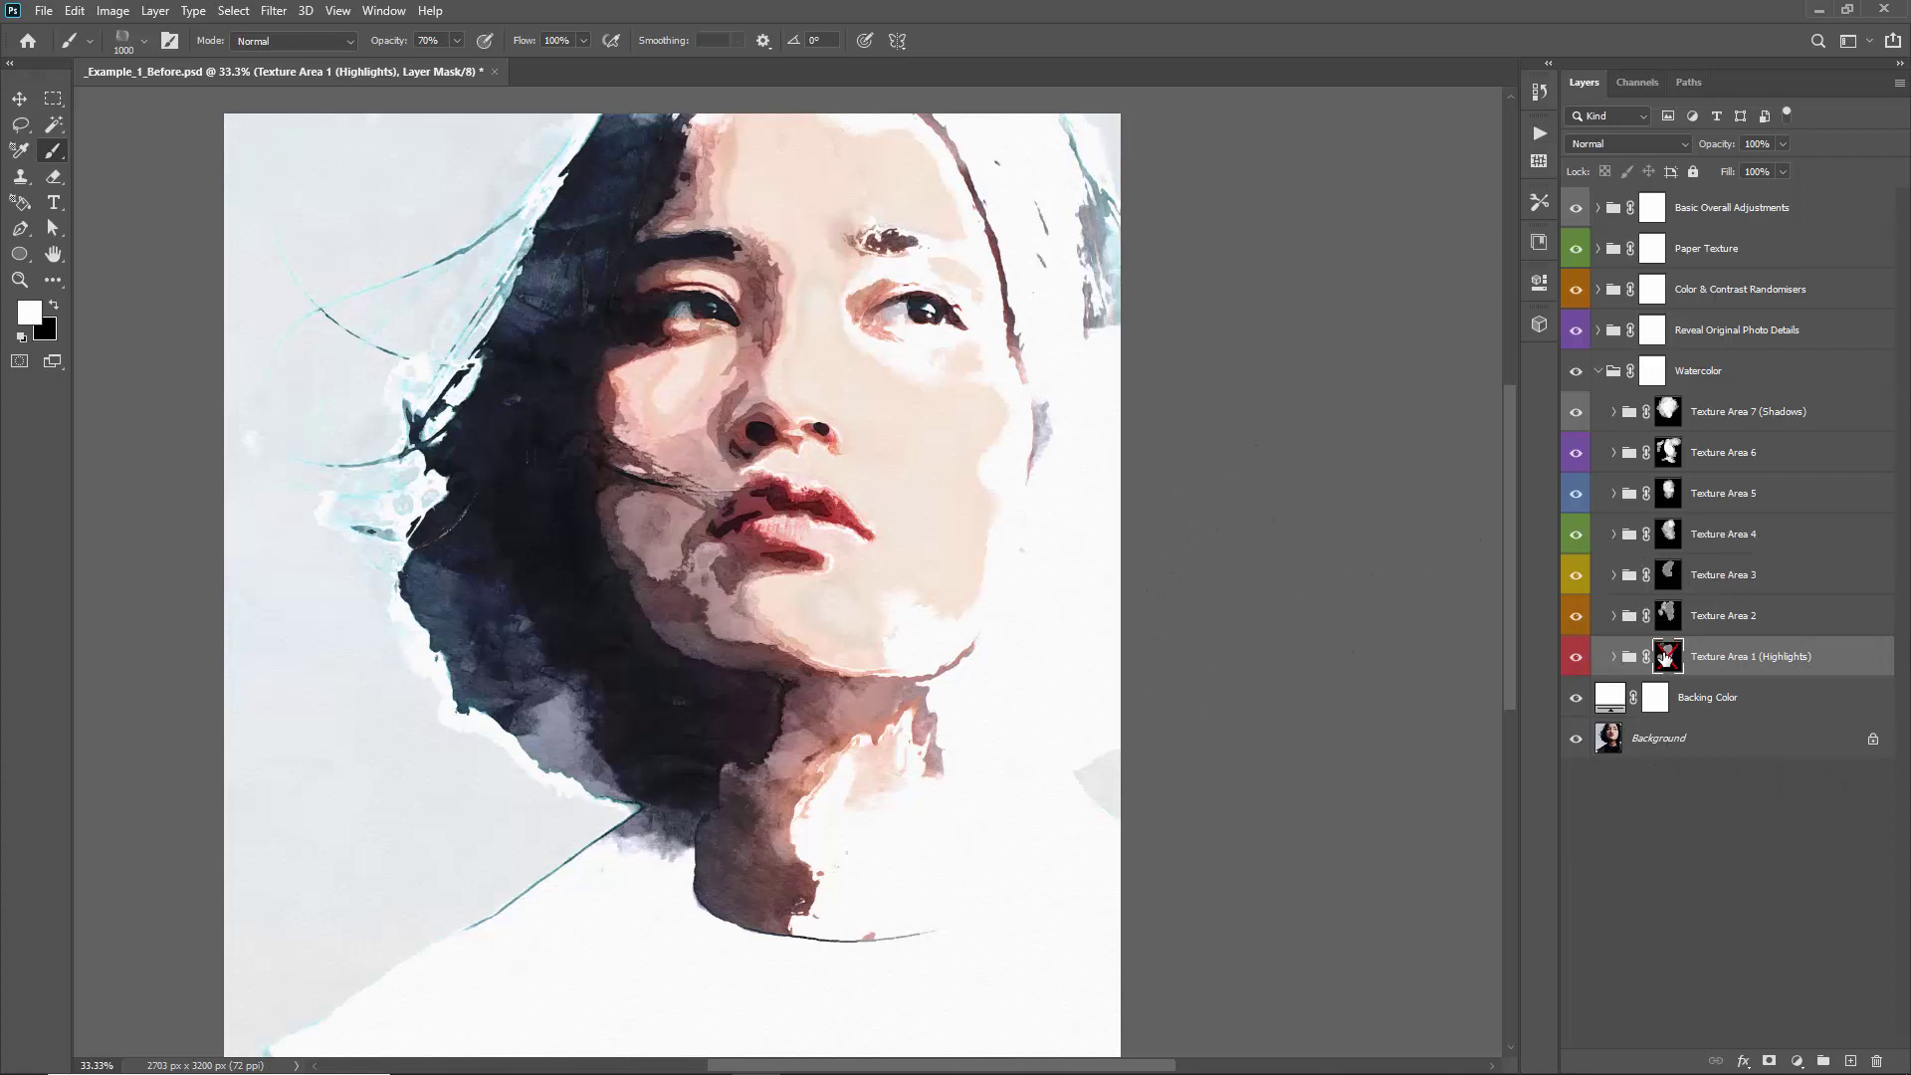
pyautogui.keyDown('shift'); pyautogui.click(1665, 656); pyautogui.keyUp('shift')
pyautogui.press('v')
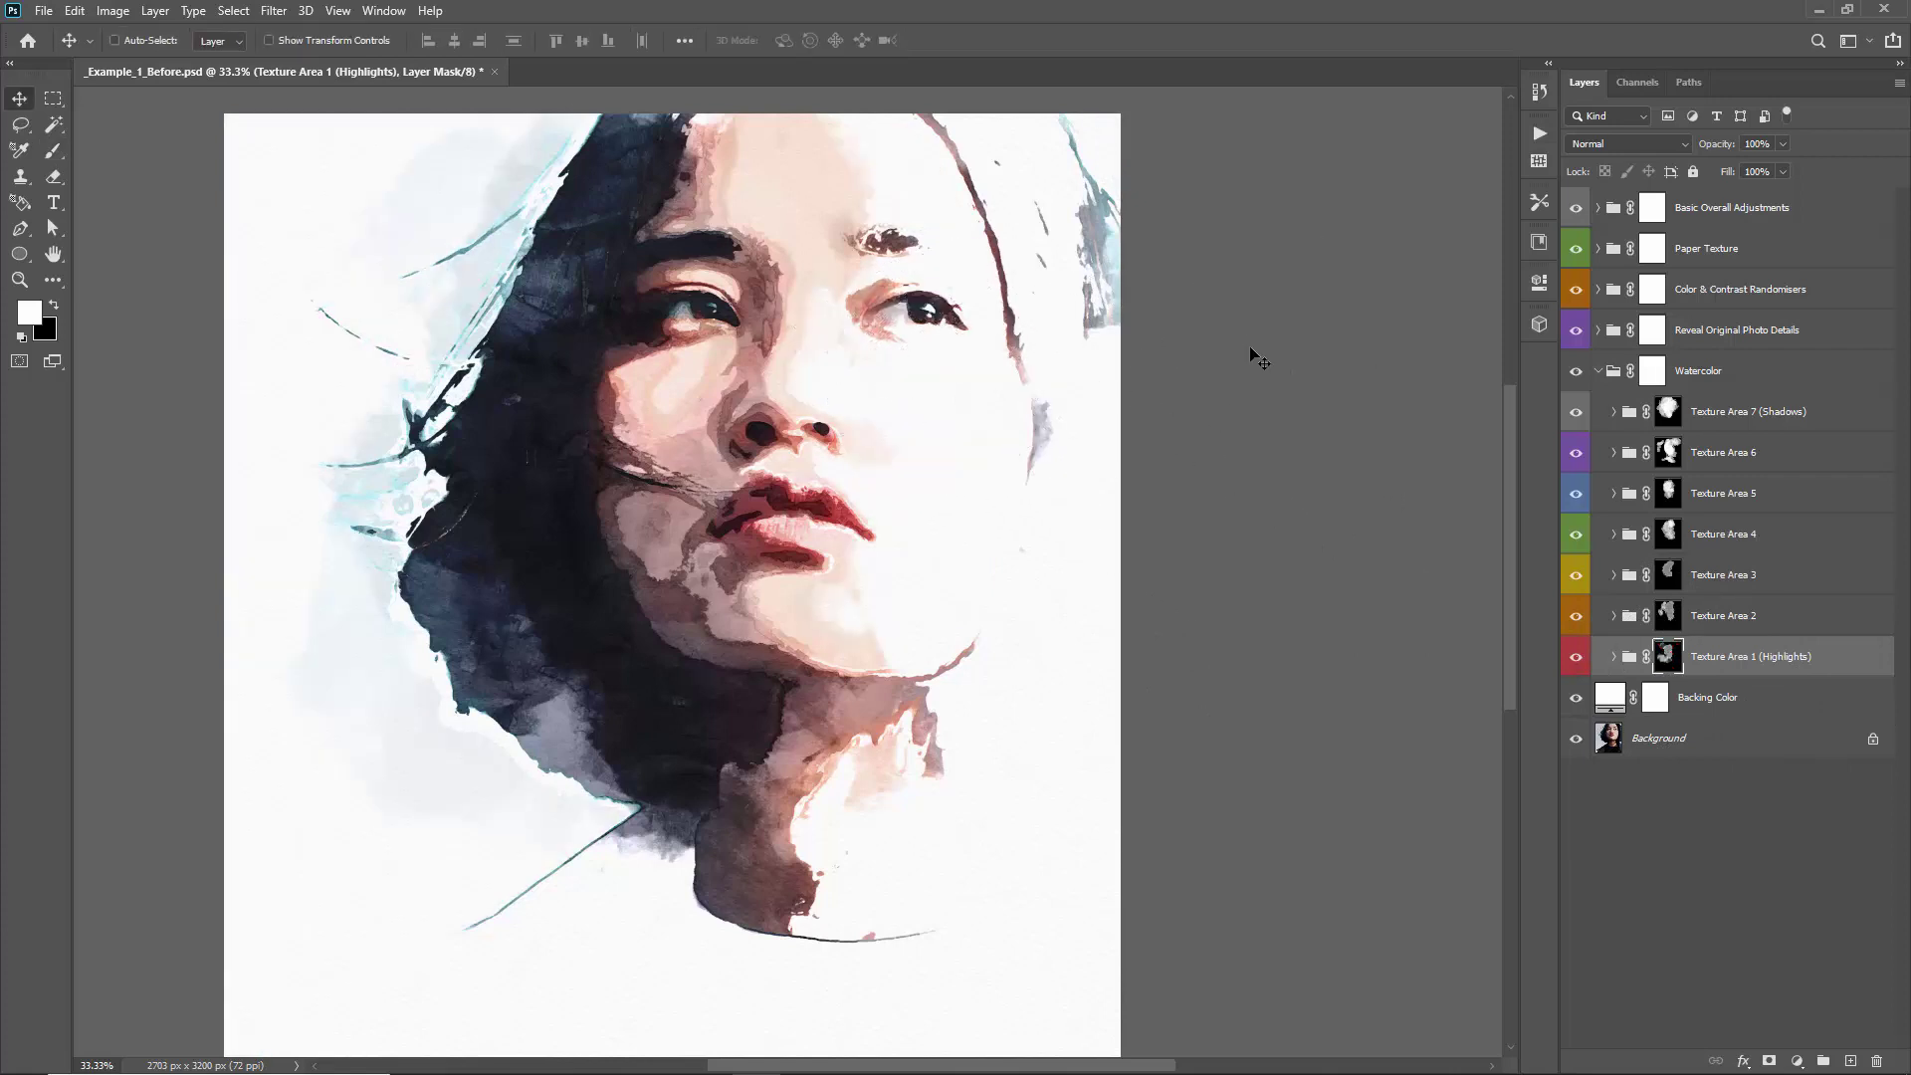
pyautogui.hotkey('ctrl', 's')
# Run the No Edge Bleed Darkness action on the watercolor
pyautogui.click(1539, 132)
pyautogui.moveTo(791, 252); pyautogui.dragTo(758, 243)
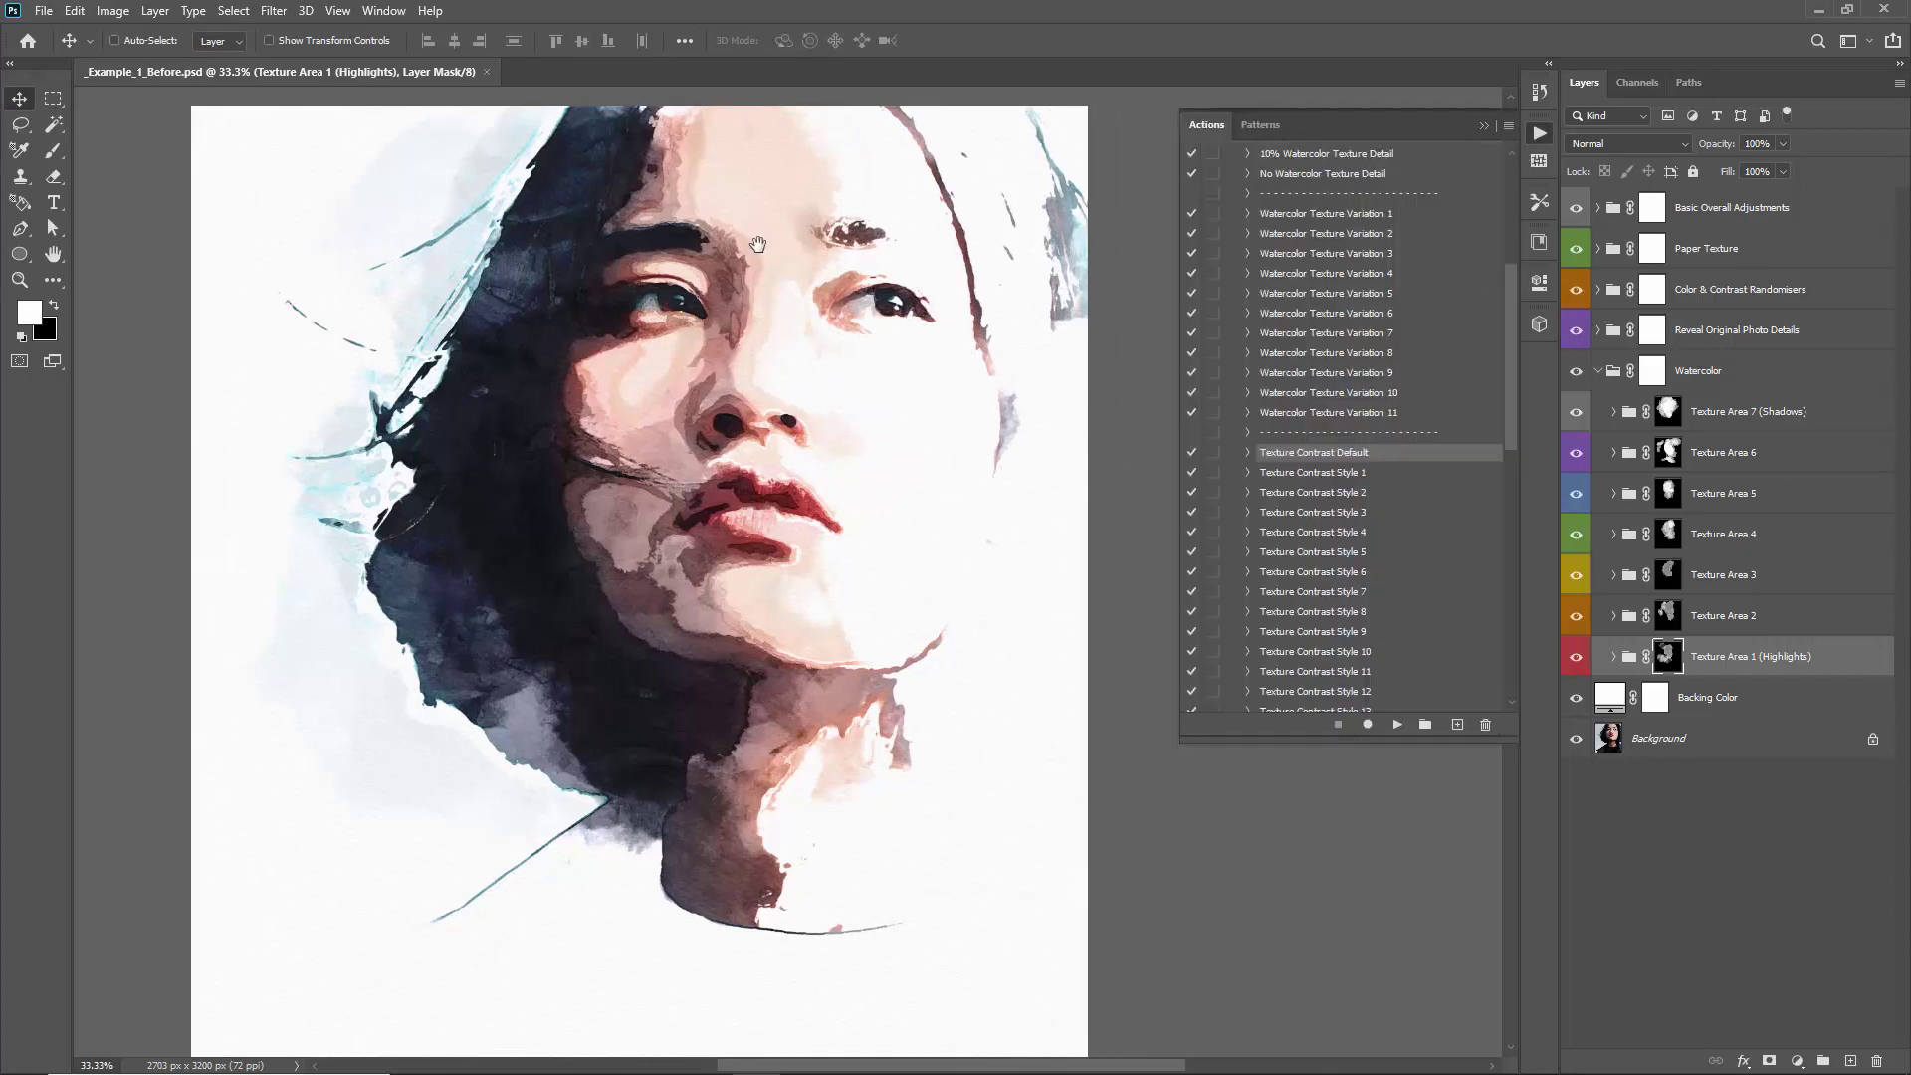
pyautogui.scroll(4, 1378, 343)
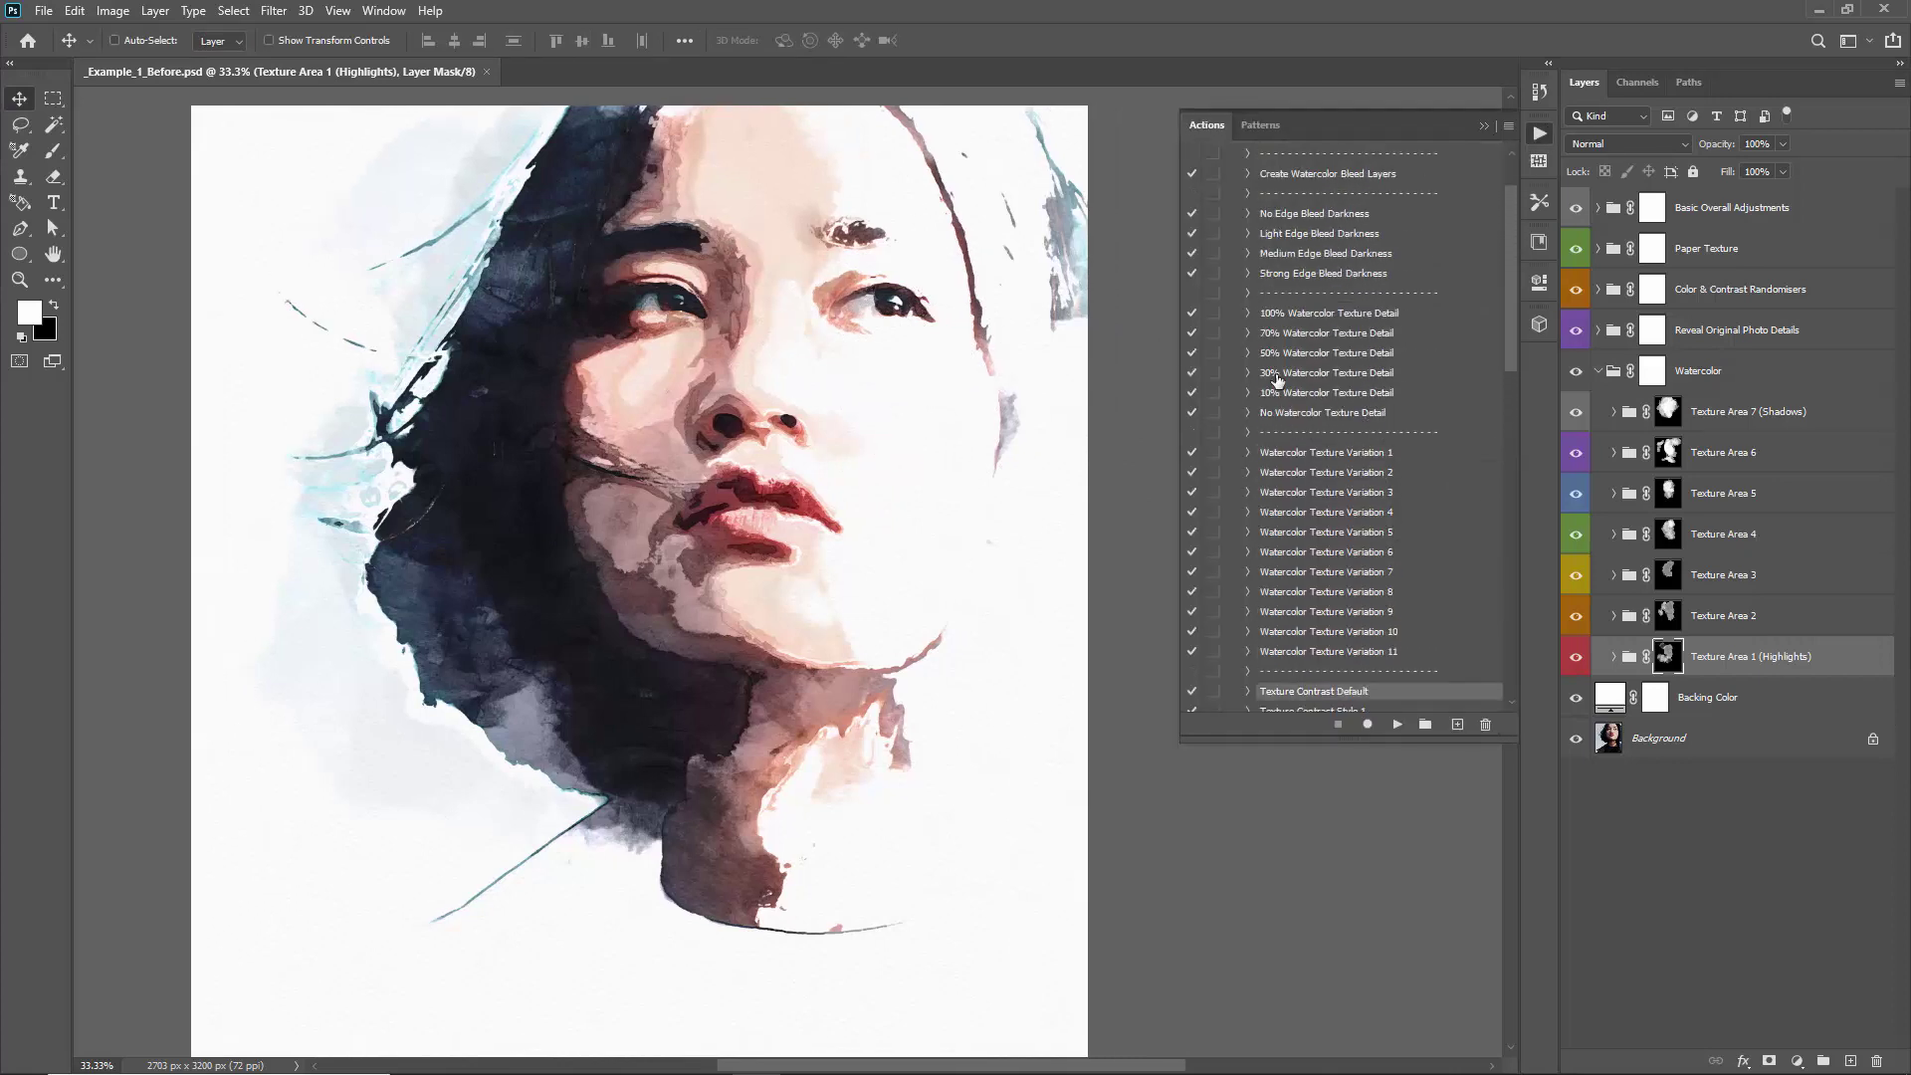
pyautogui.click(1308, 220)
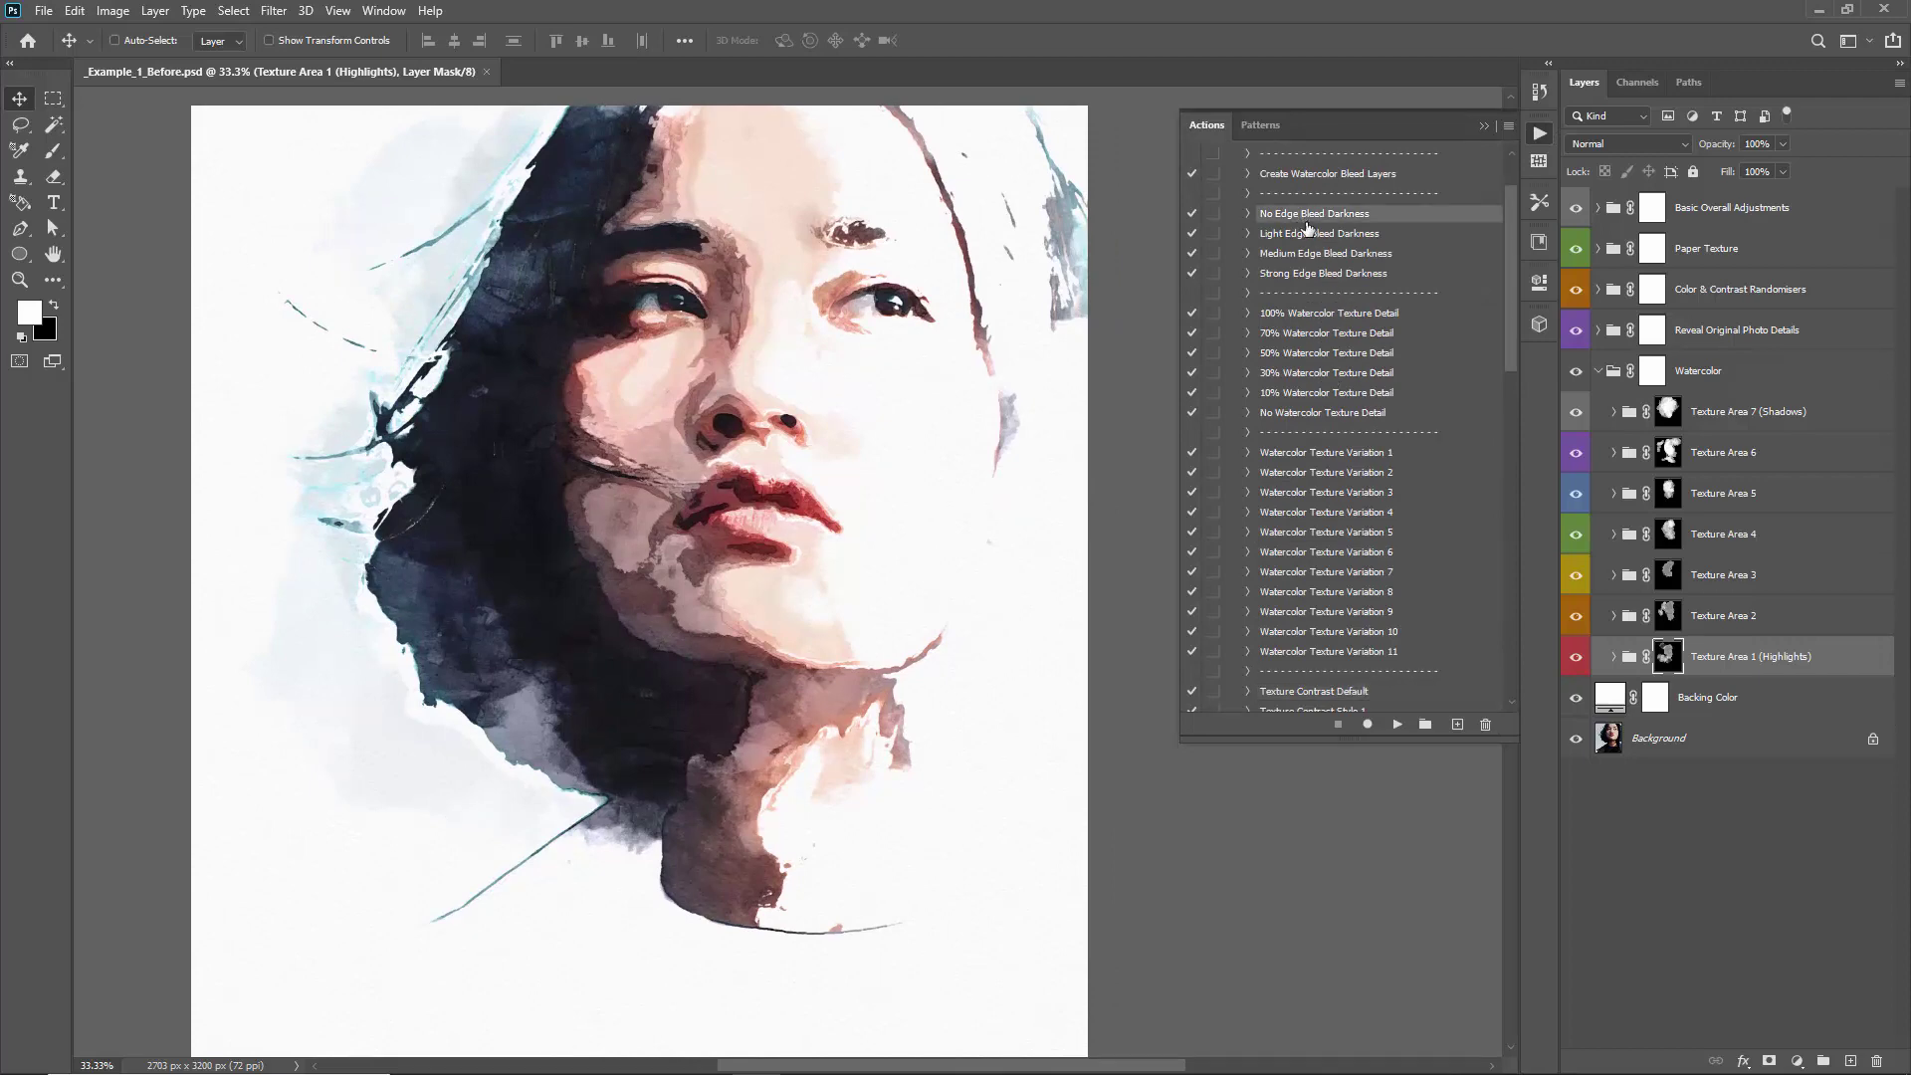
pyautogui.click(1396, 723)
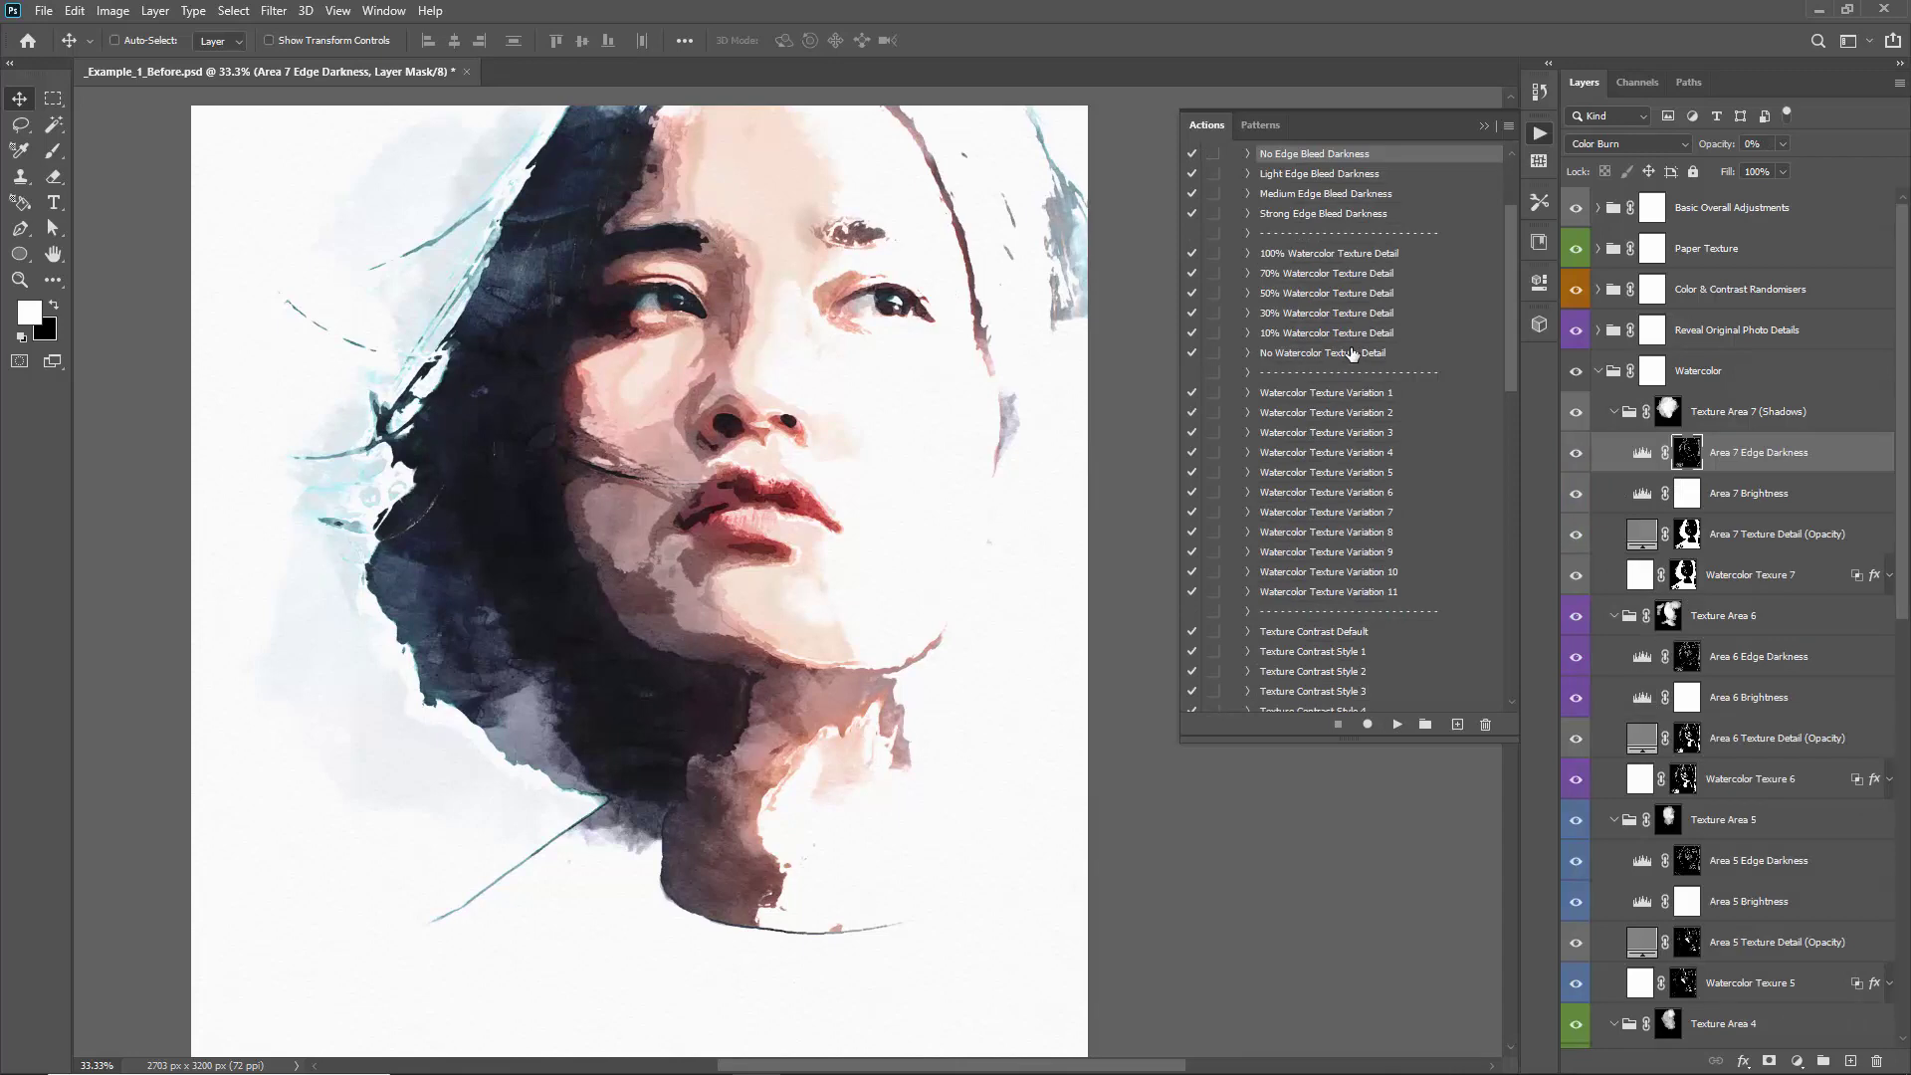
# Run the Light Edge Bleed Darkness action on the watercolor and collapse the actions list
pyautogui.scroll(3, 1319, 315)
pyautogui.click(1310, 235)
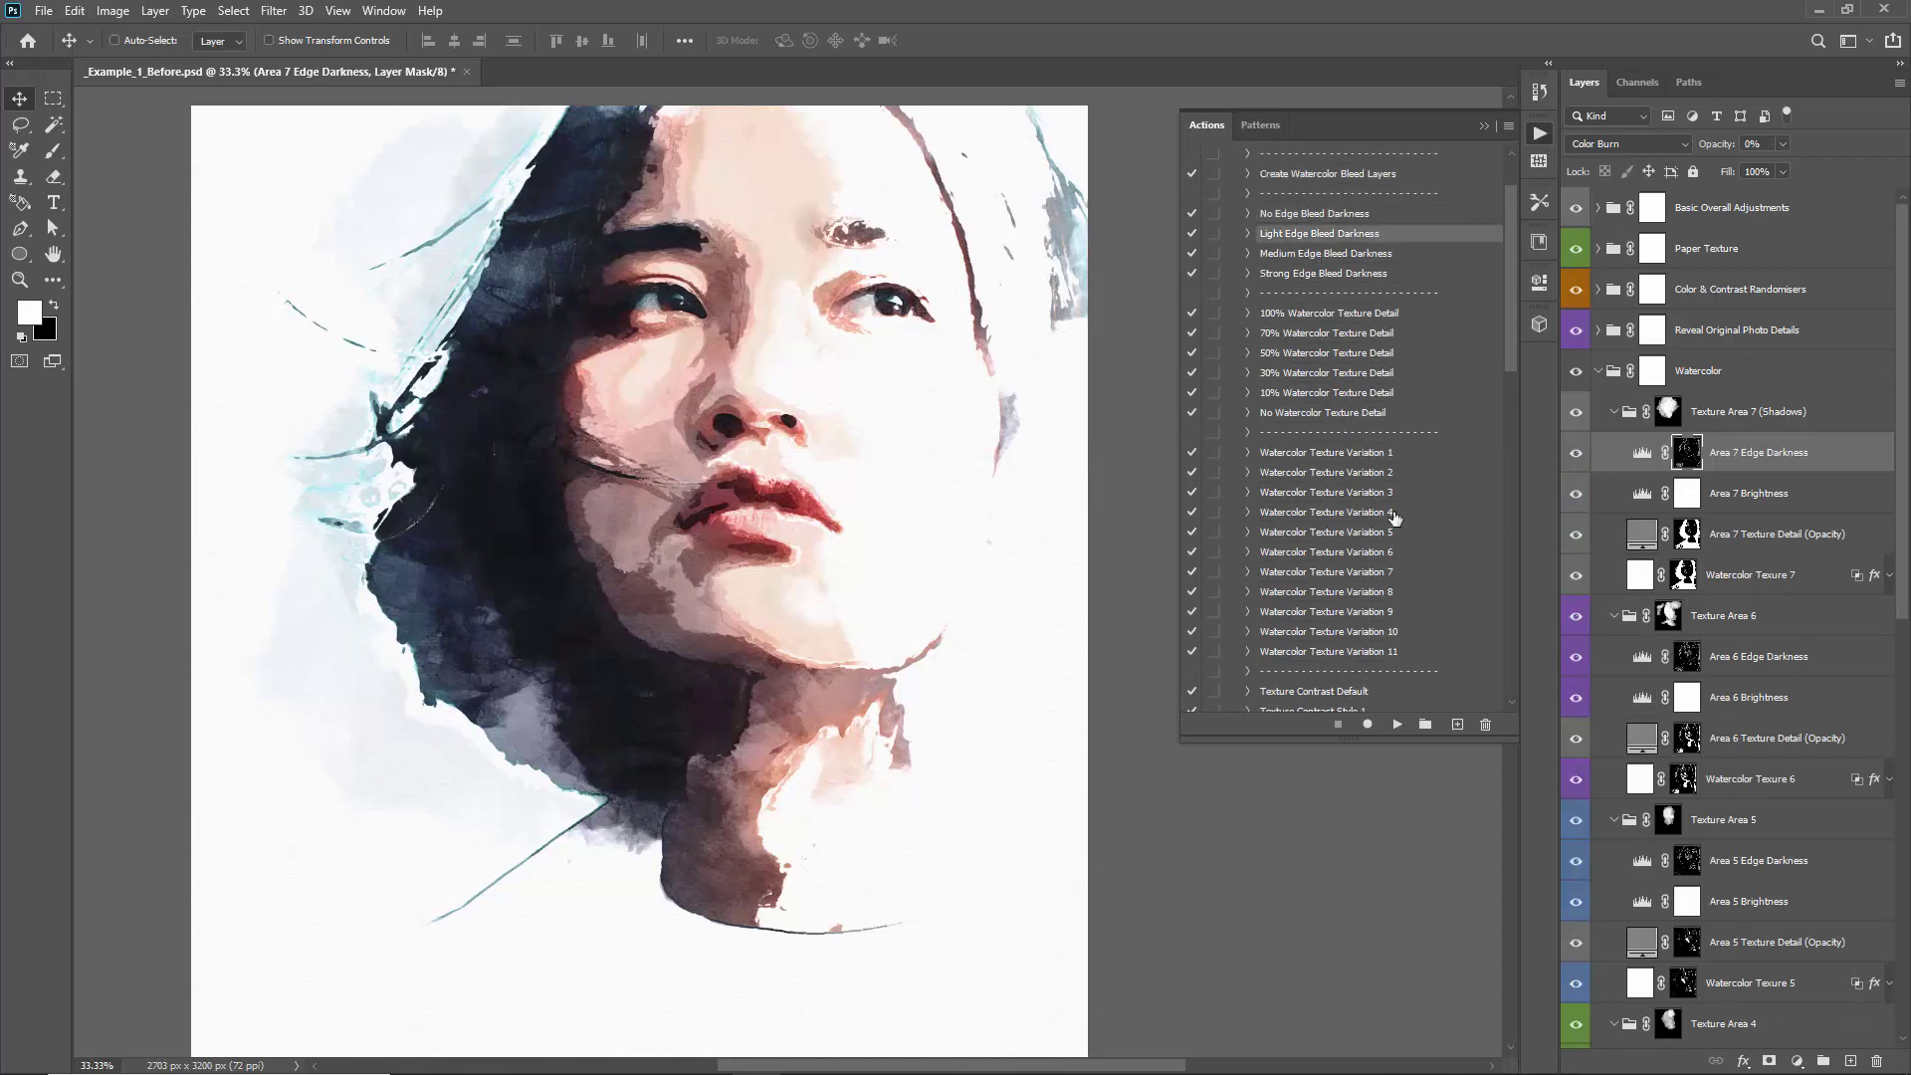
pyautogui.click(1397, 725)
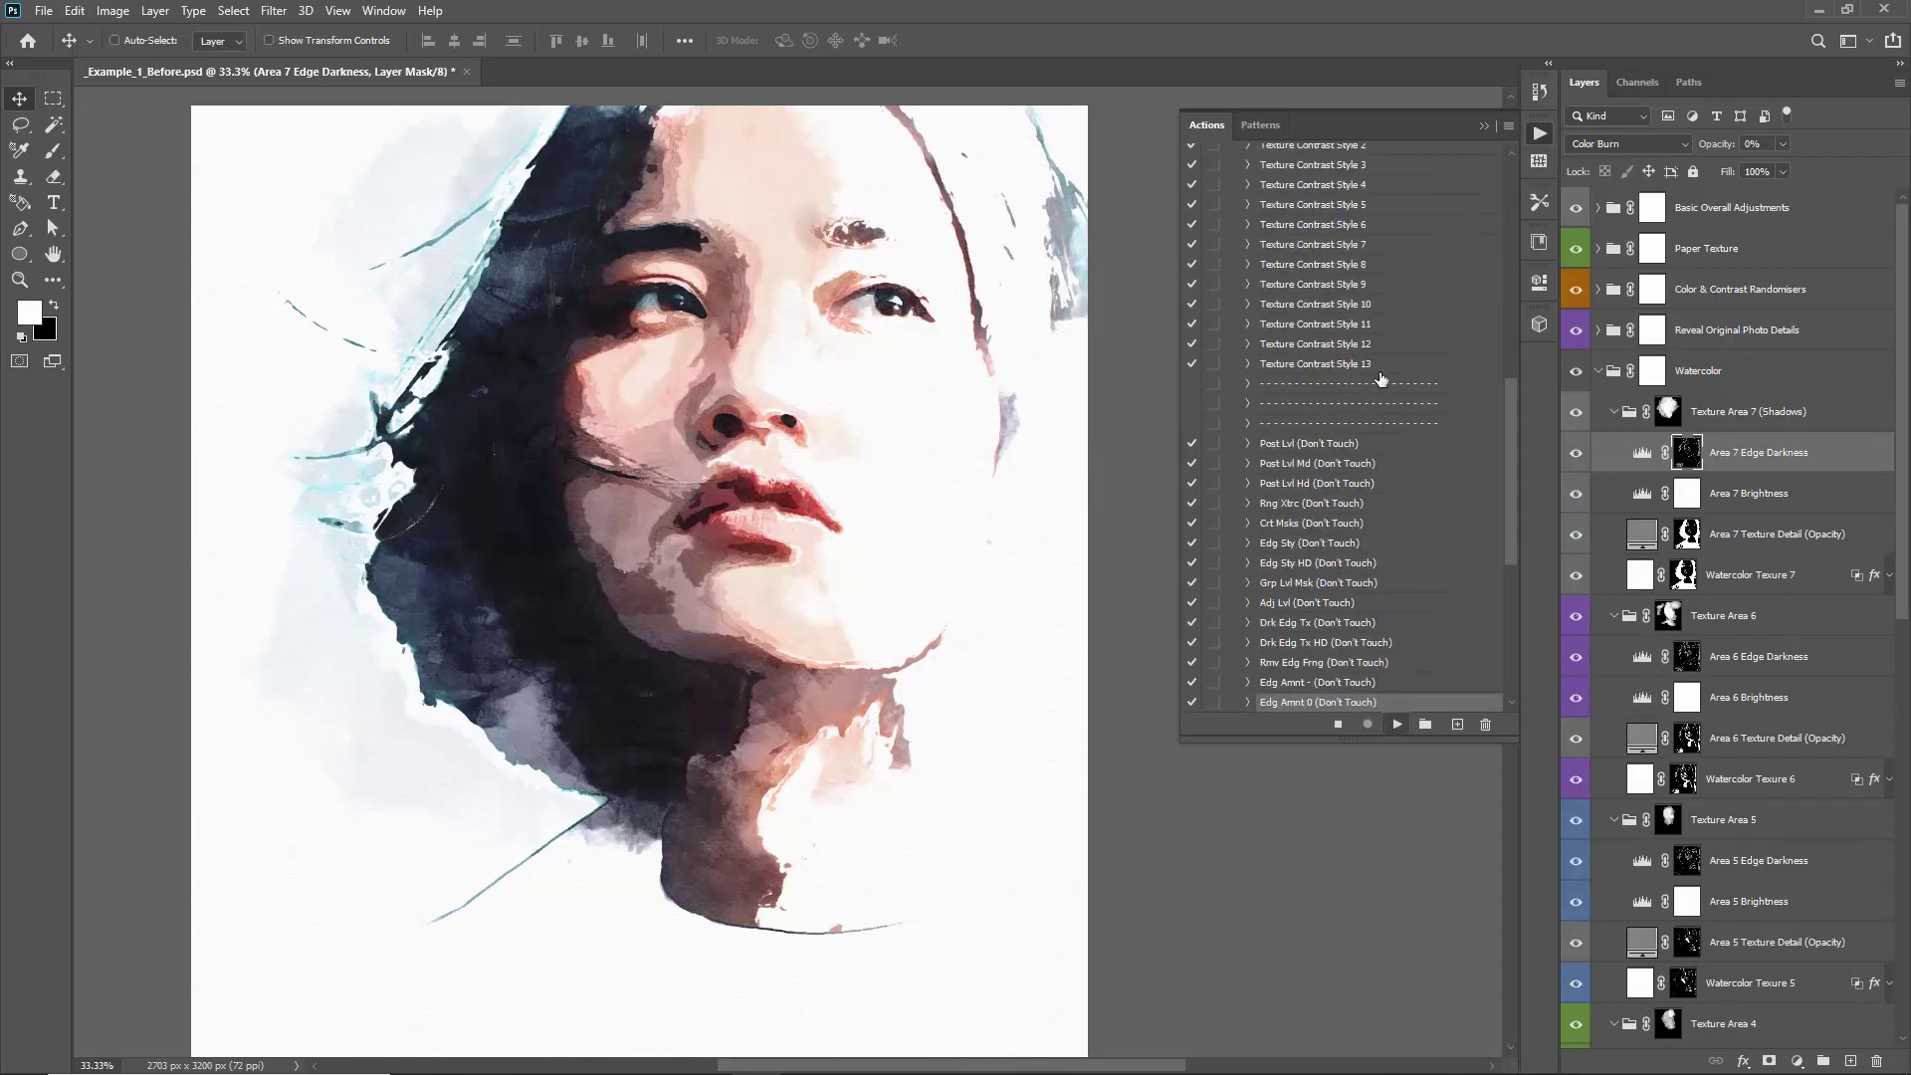
pyautogui.click(1483, 128)
pyautogui.scroll(3, 1634, 353)
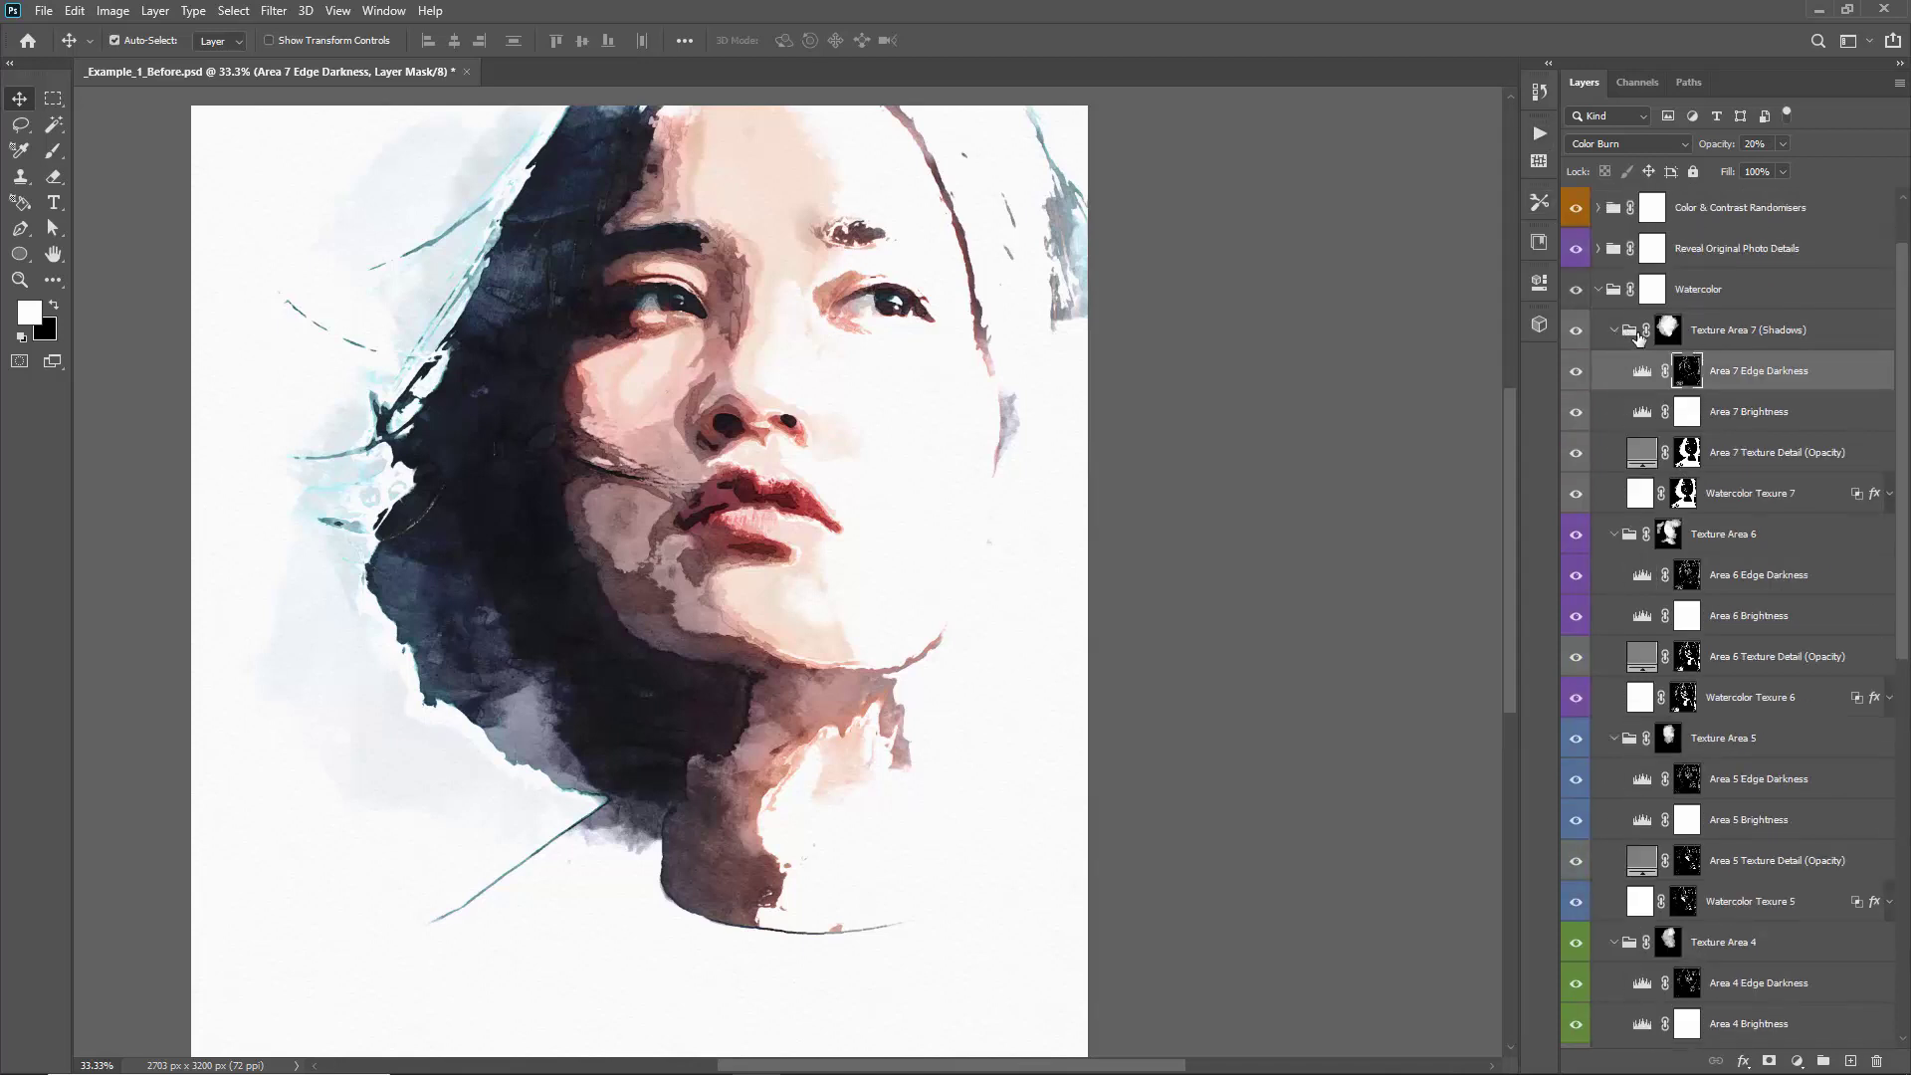
# Collapse all the texture area groups inside the Watercolor group and select the Texture Area 7 (Shadows) group
pyautogui.keyDown('ctrl'); pyautogui.click(1614, 330); pyautogui.keyUp('ctrl')
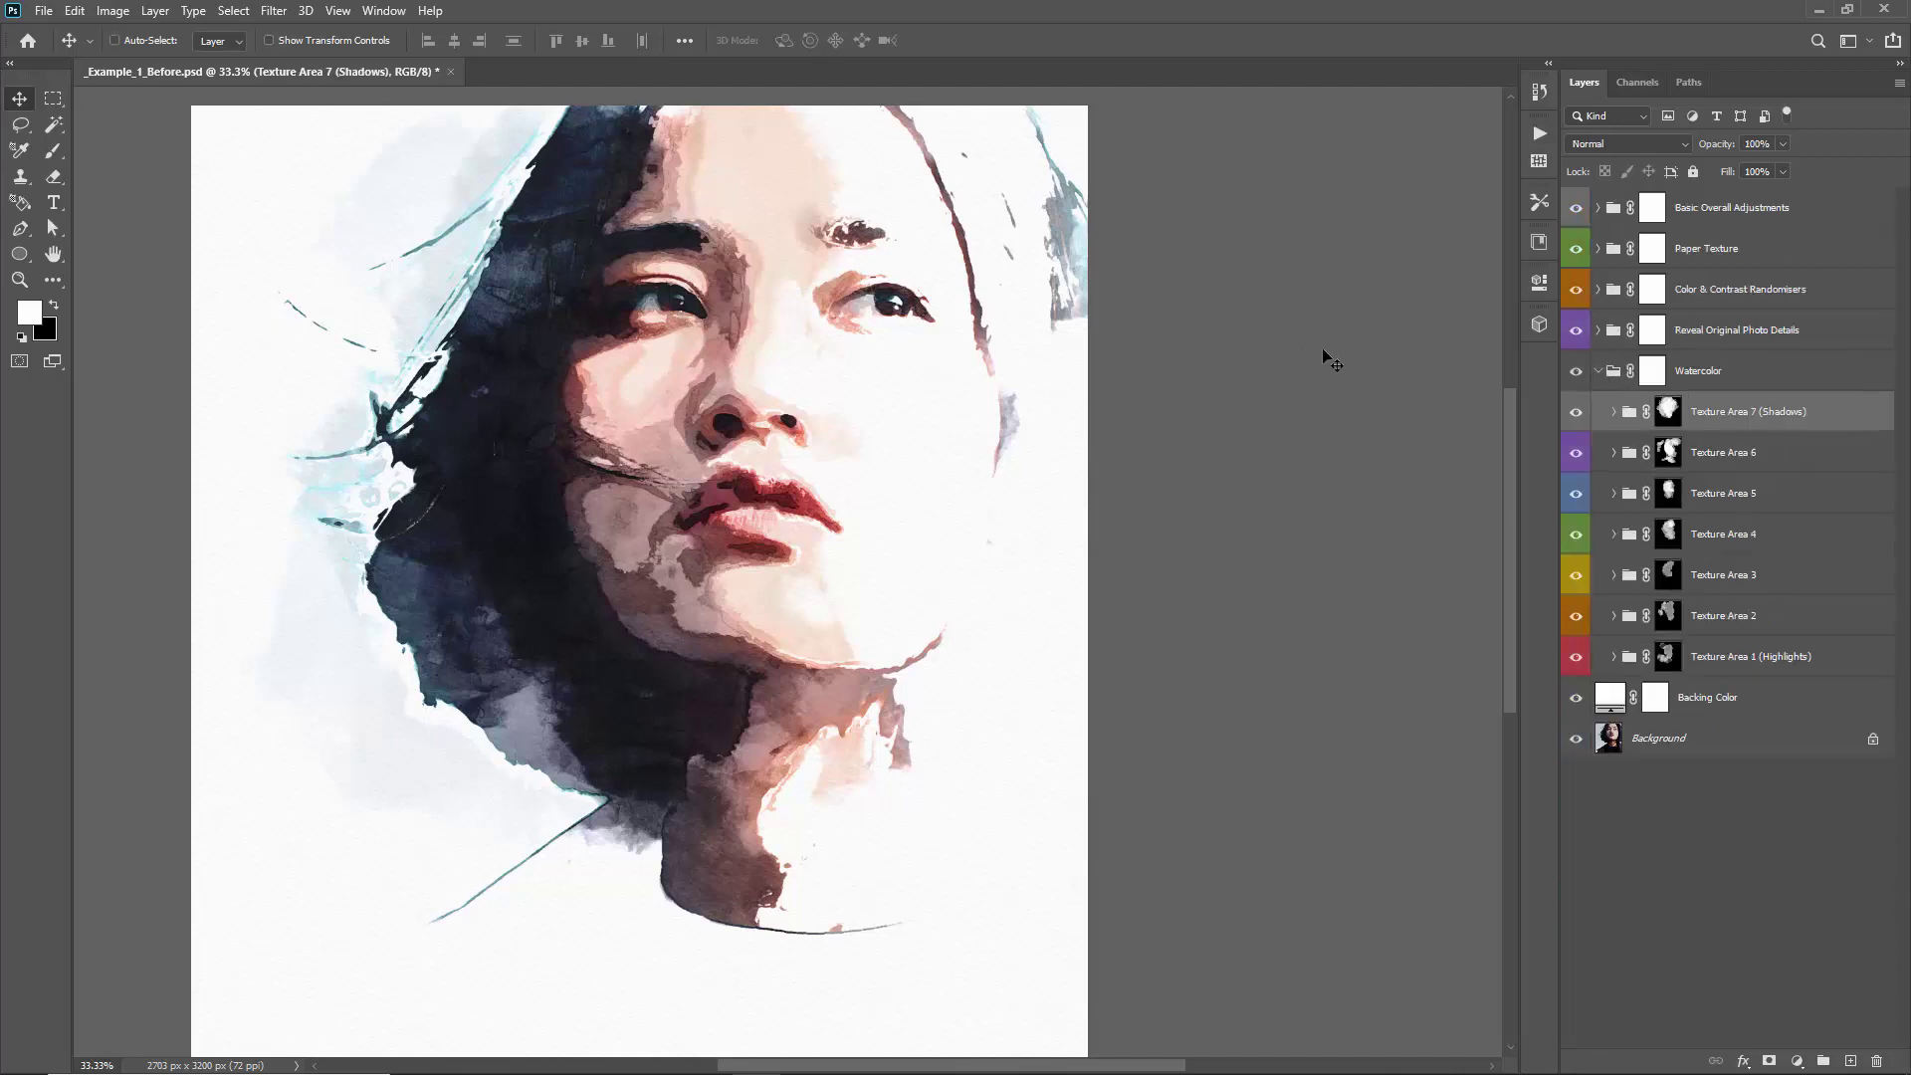
pyautogui.click(1707, 211)
pyautogui.keyDown('shift'); pyautogui.click(1722, 334); pyautogui.keyUp('shift')
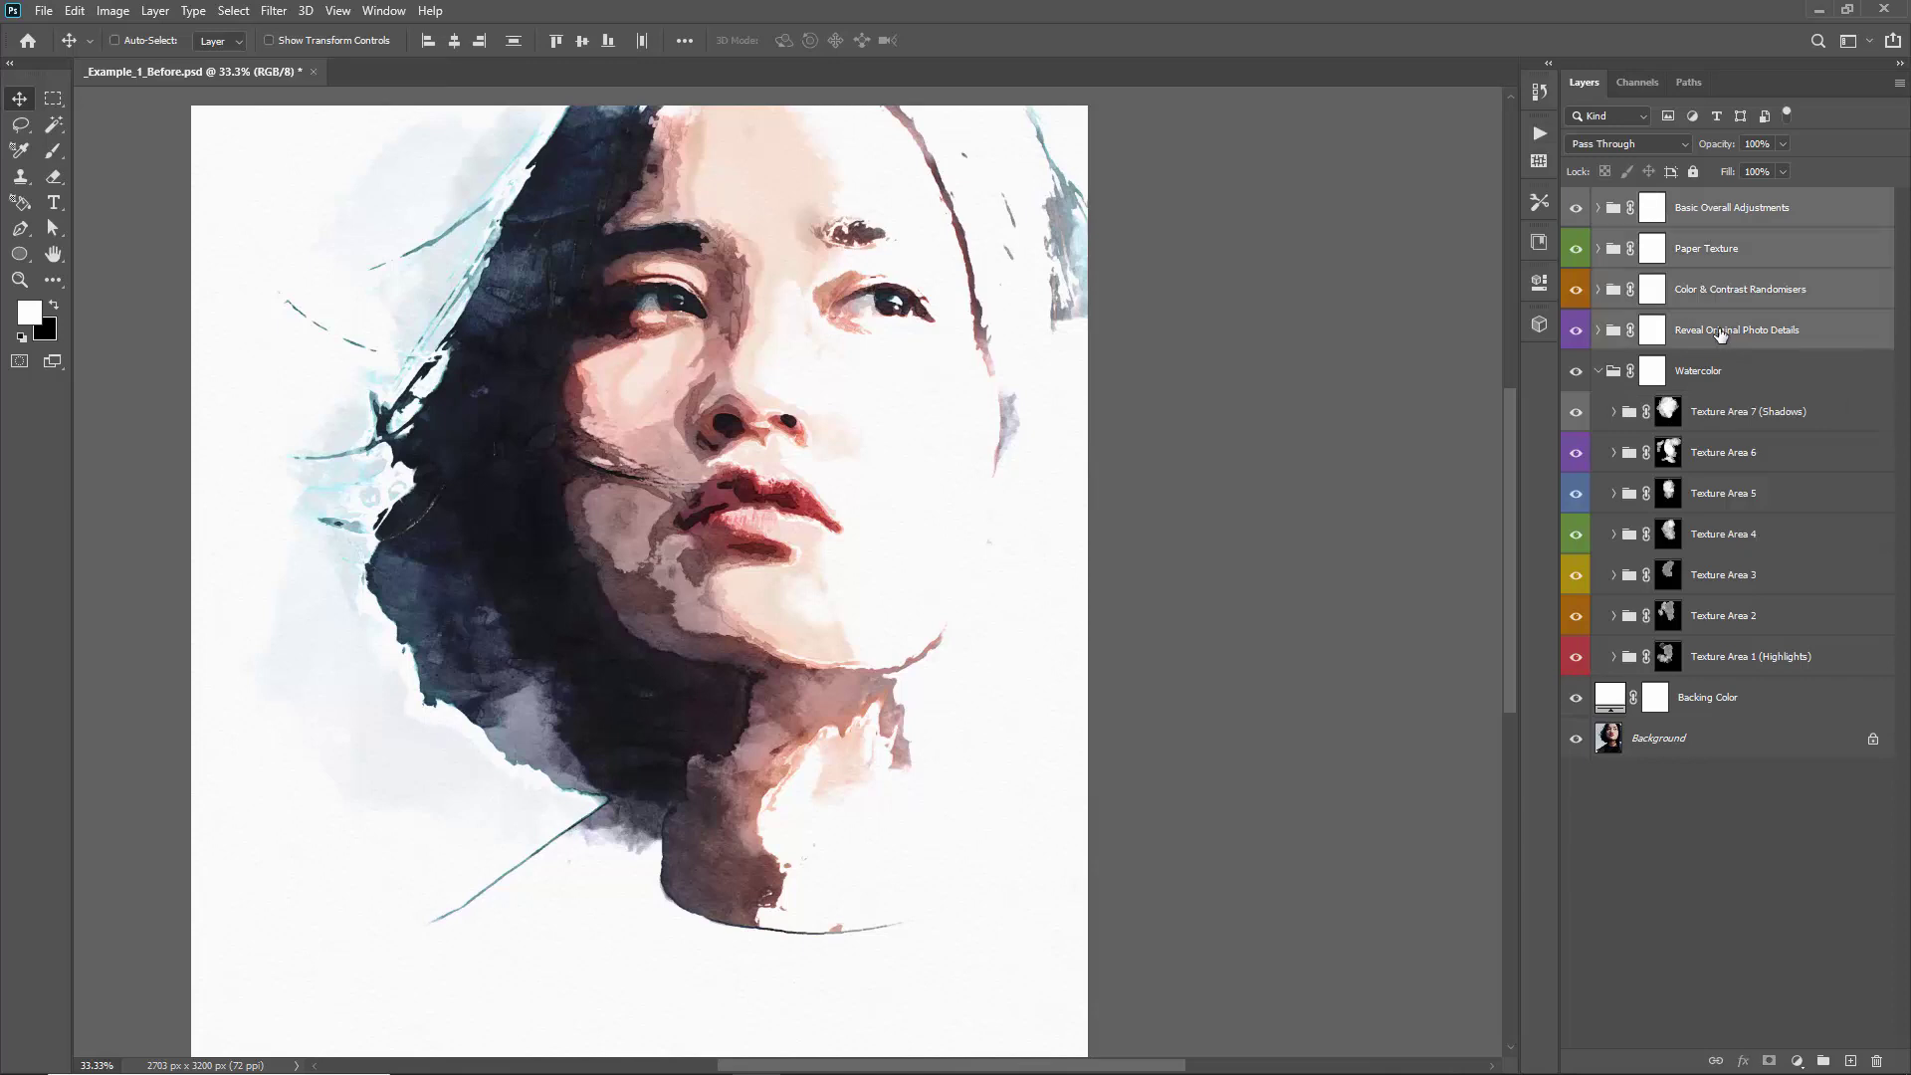
pyautogui.click(1719, 385)
pyautogui.click(1698, 420)
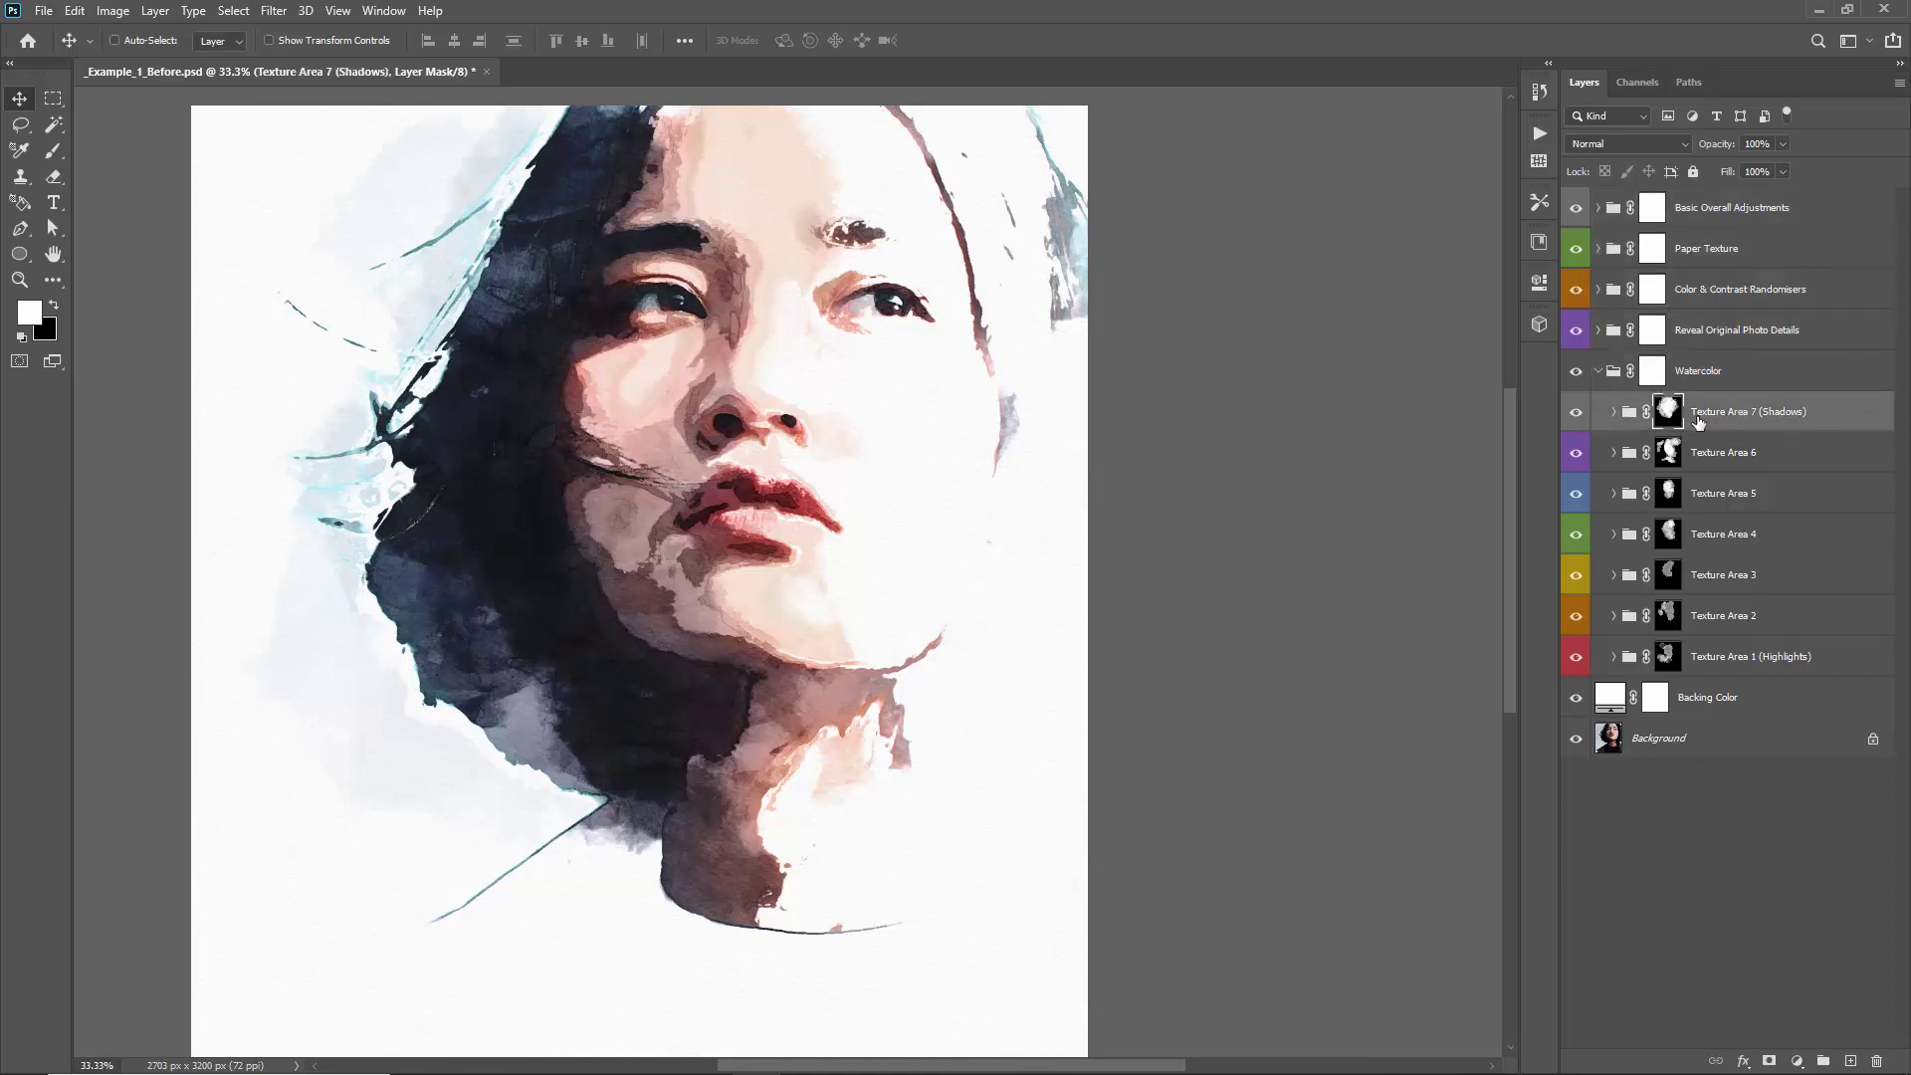
# Disable the masks of all seven texture area groups, from Texture Area 7 (Shadows) to Texture Area 1 (Highlights)
pyautogui.keyDown('shift'); pyautogui.click(1676, 416); pyautogui.keyUp('shift')
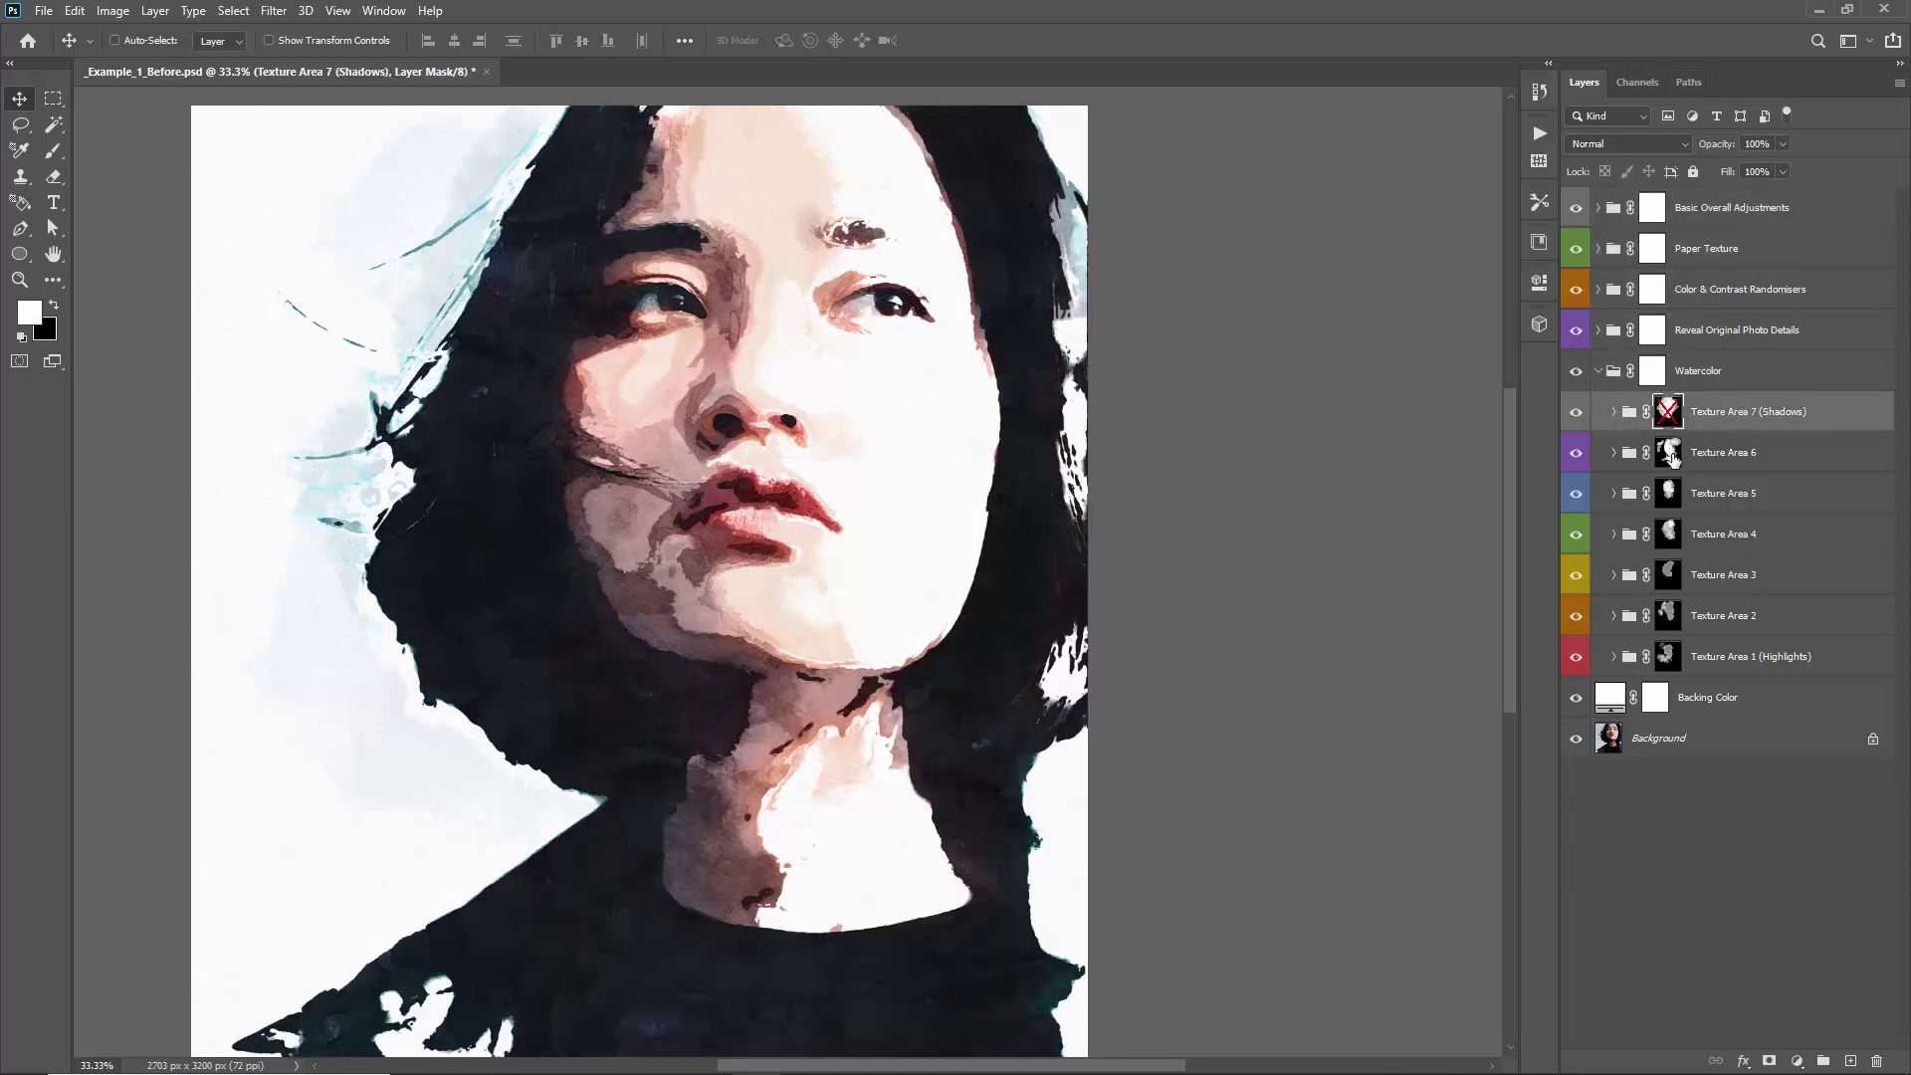
pyautogui.keyDown('shift'); pyautogui.click(1672, 454); pyautogui.keyUp('shift')
pyautogui.keyDown('shift'); pyautogui.click(1672, 494); pyautogui.keyUp('shift')
pyautogui.keyDown('shift'); pyautogui.click(1672, 533); pyautogui.keyUp('shift')
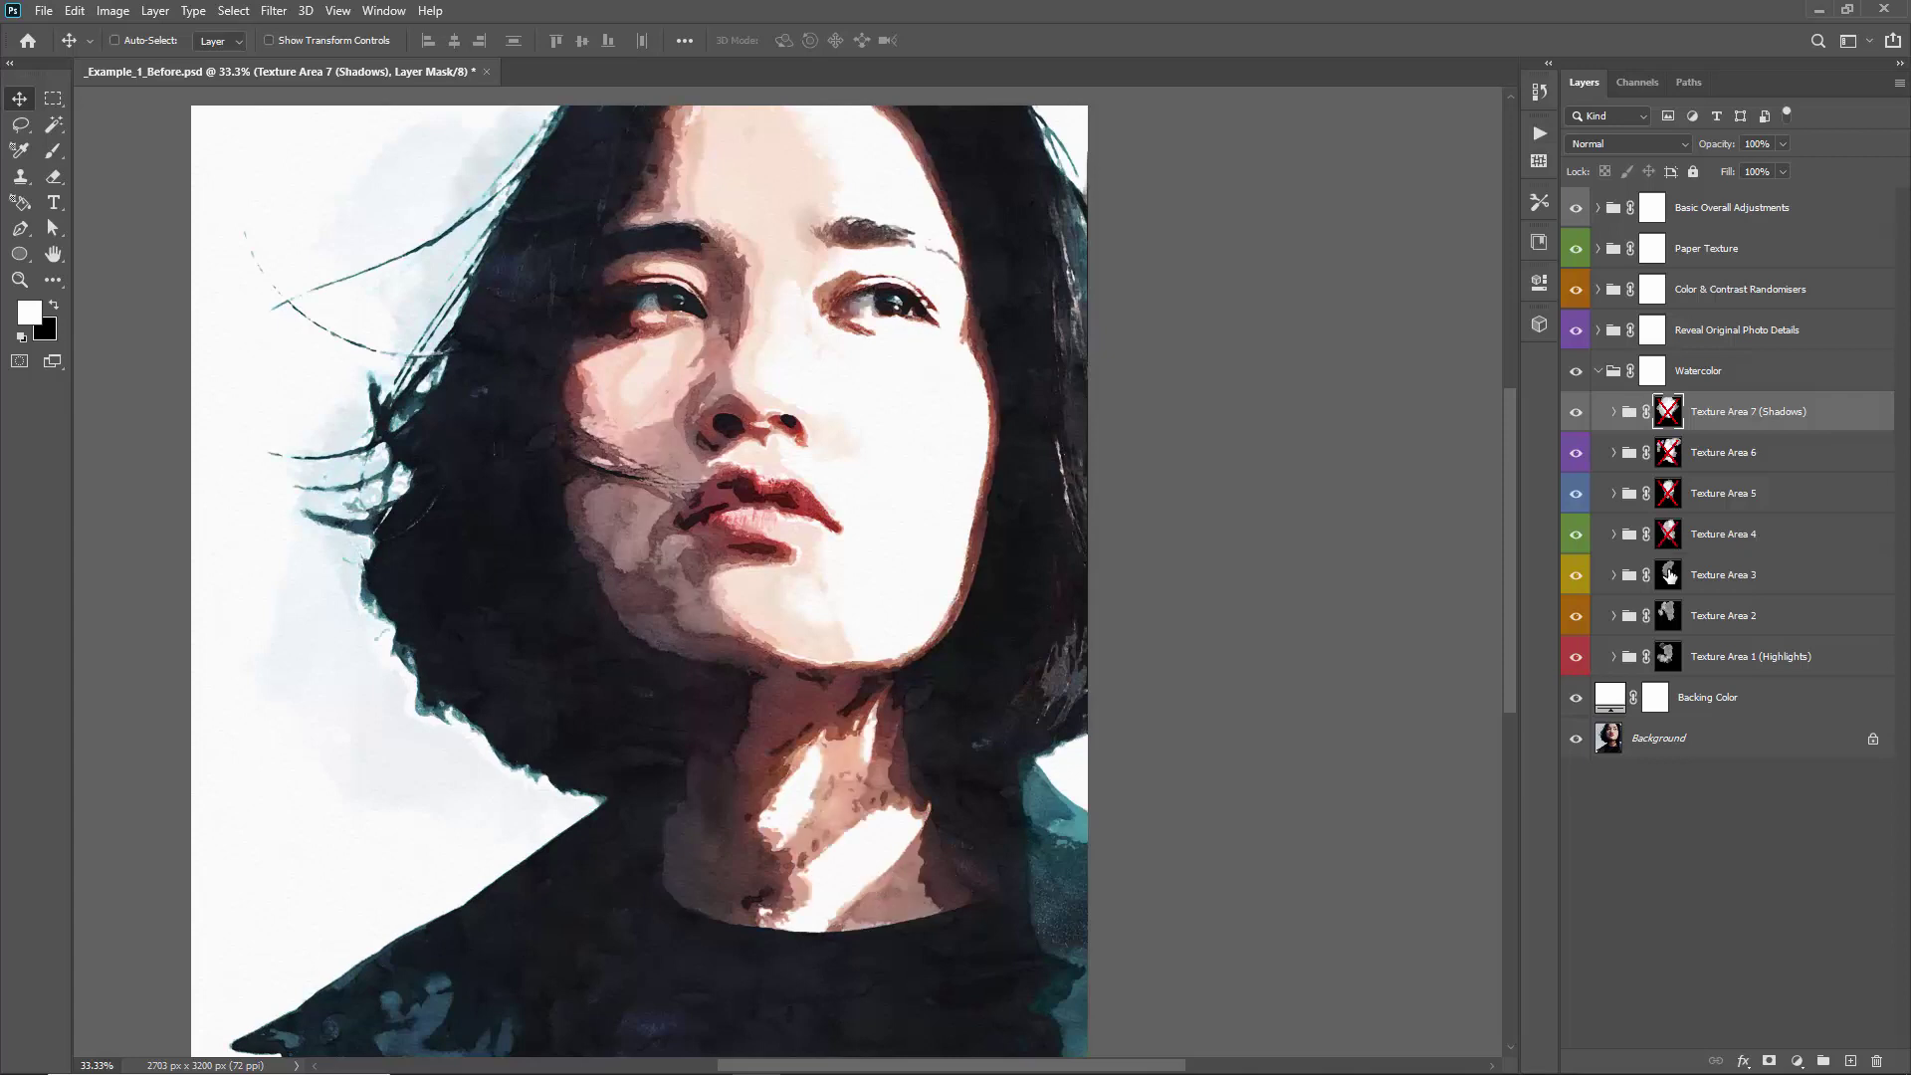
pyautogui.keyDown('shift'); pyautogui.click(1670, 577); pyautogui.keyUp('shift')
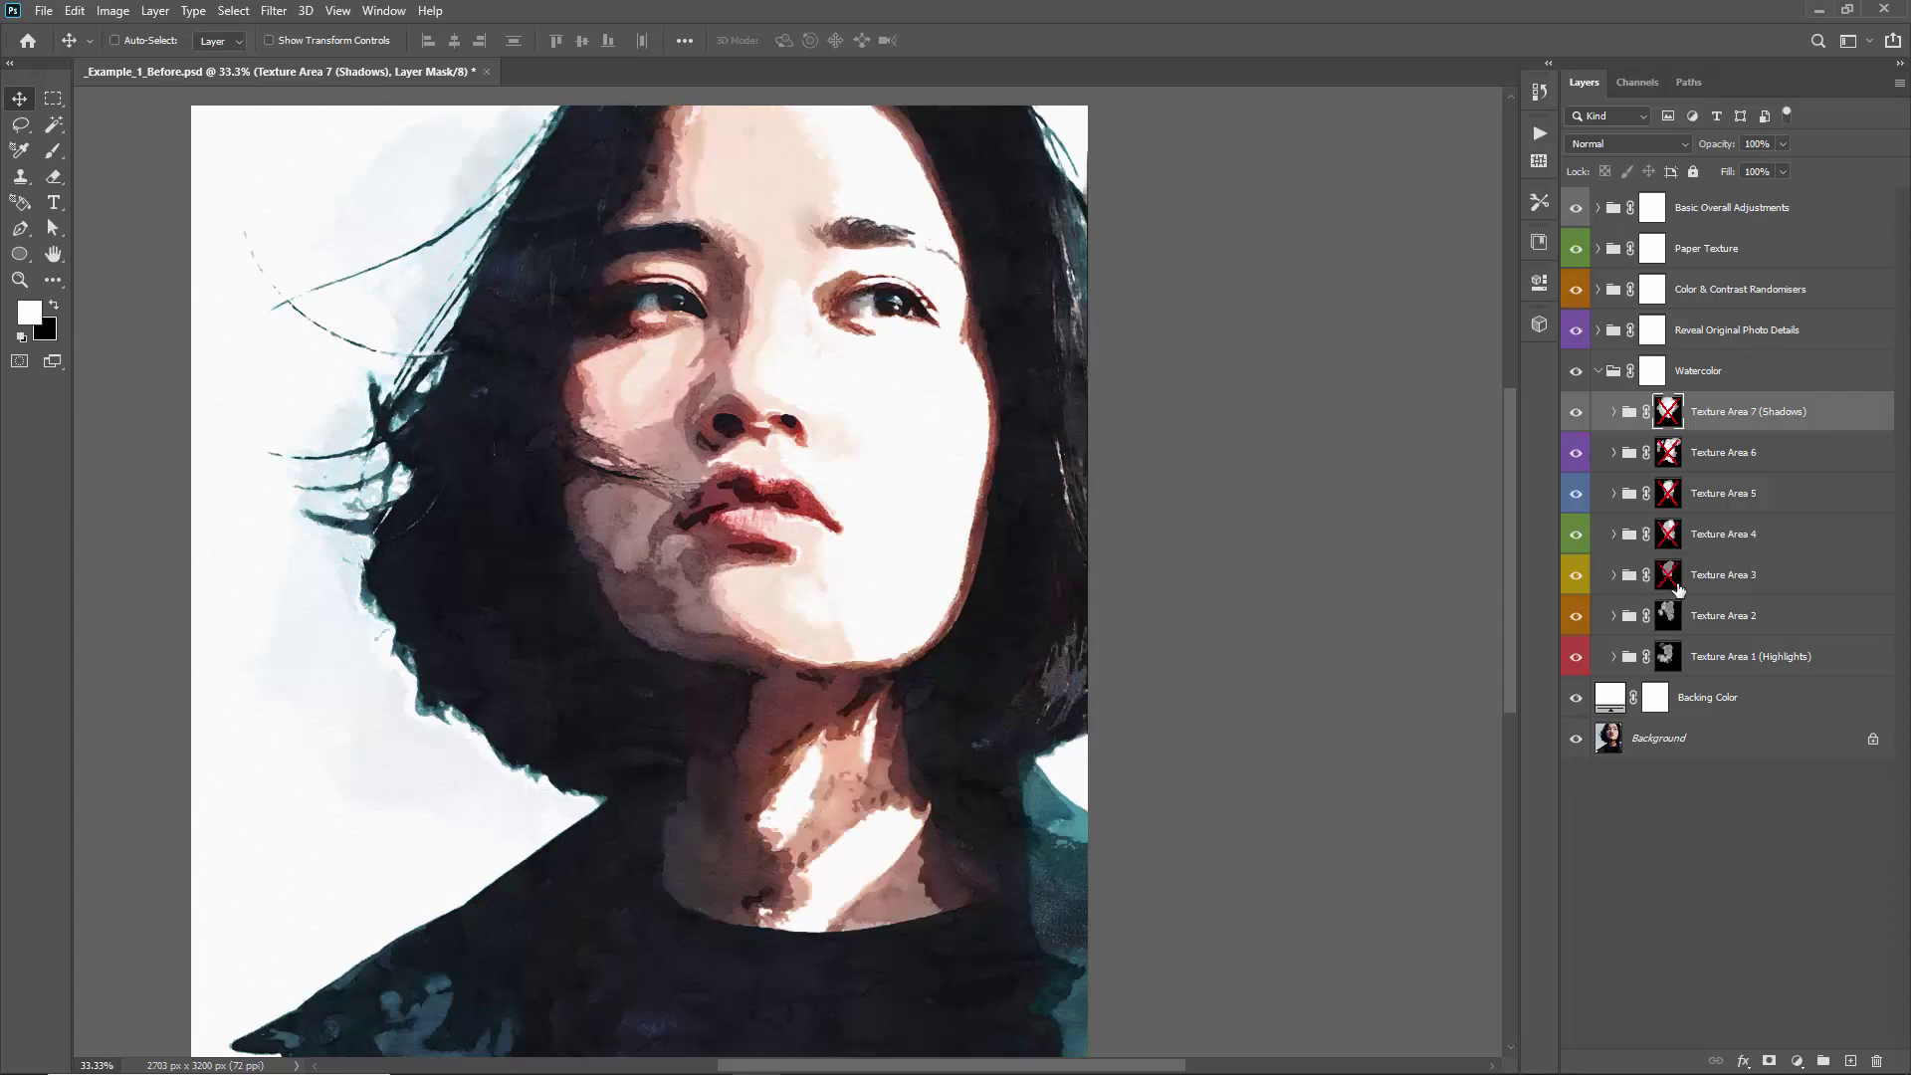
pyautogui.keyDown('shift'); pyautogui.click(1669, 654); pyautogui.keyUp('shift')
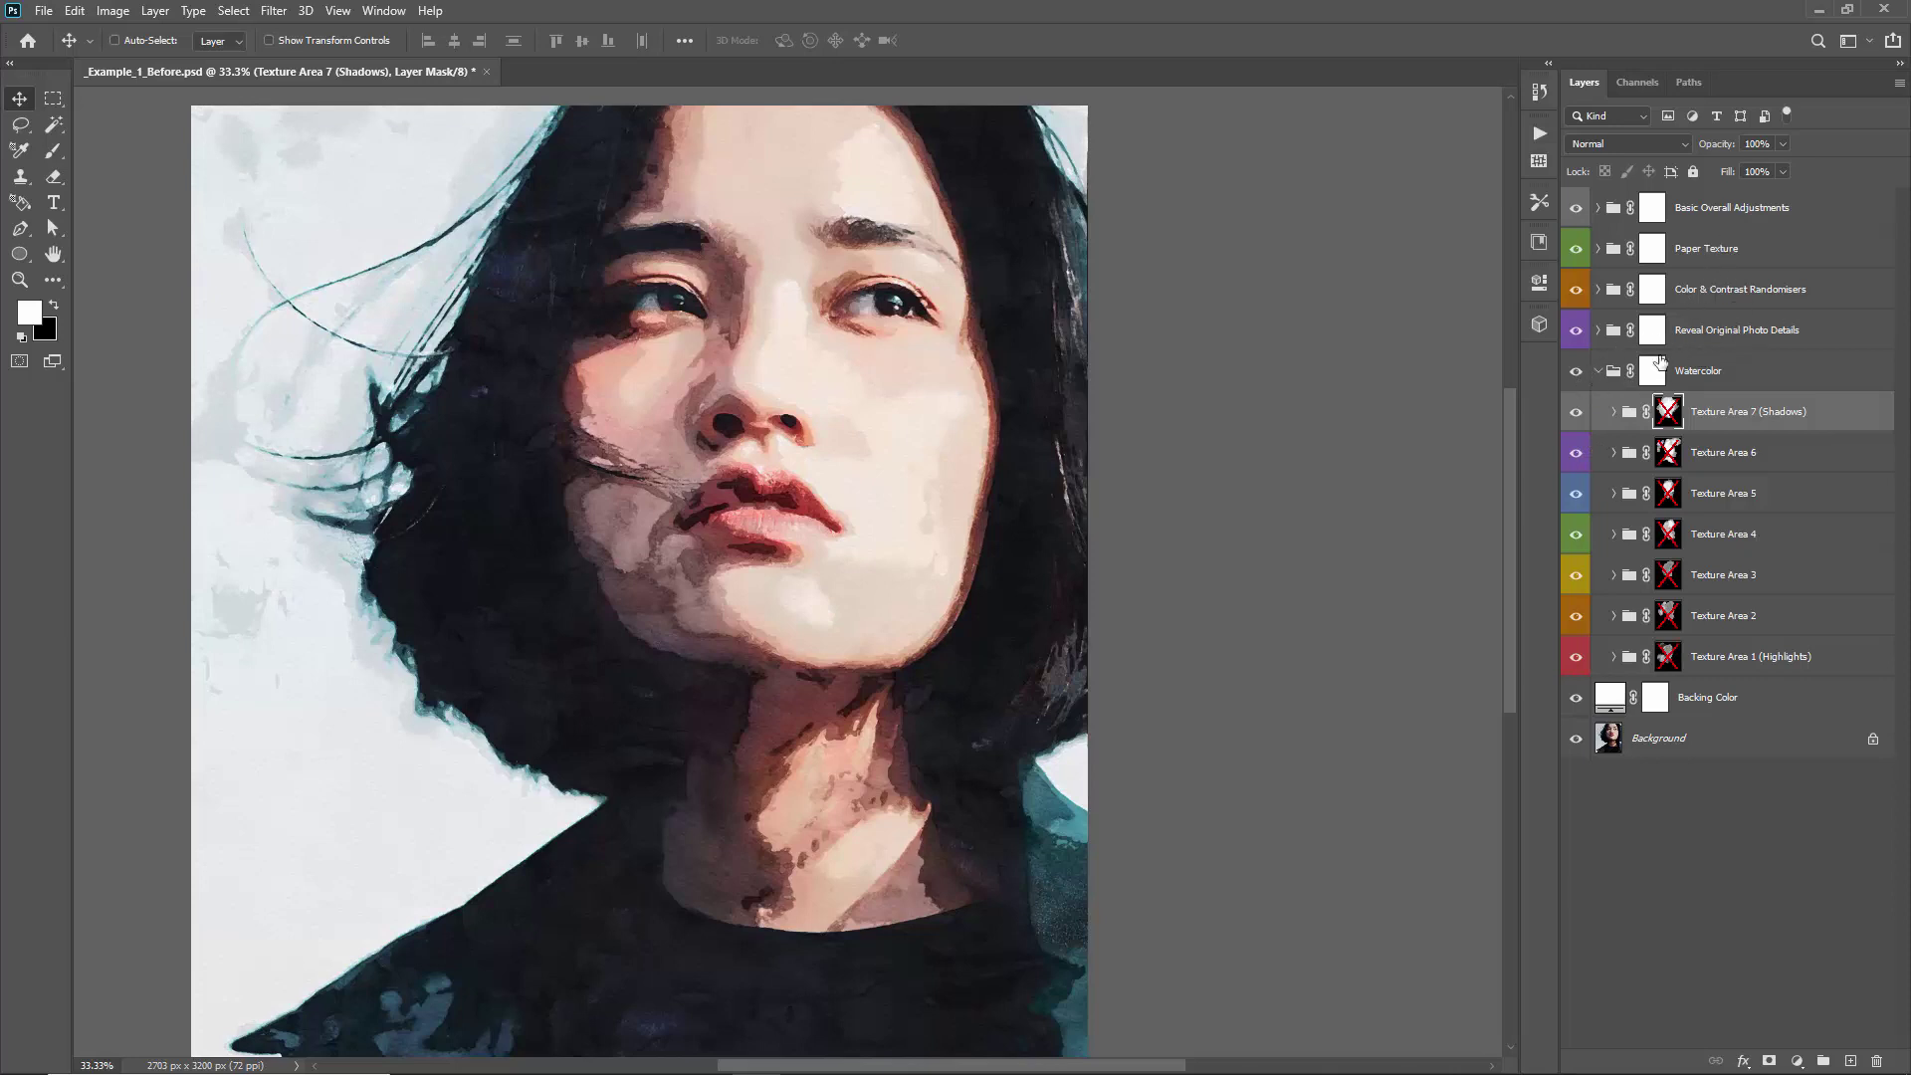
# Collapse the Watercolor group, expand Reveal Original Photo Details, and select the mask of Reveal Original Photo (Brush Mask)
pyautogui.click(1715, 334)
pyautogui.click(1600, 372)
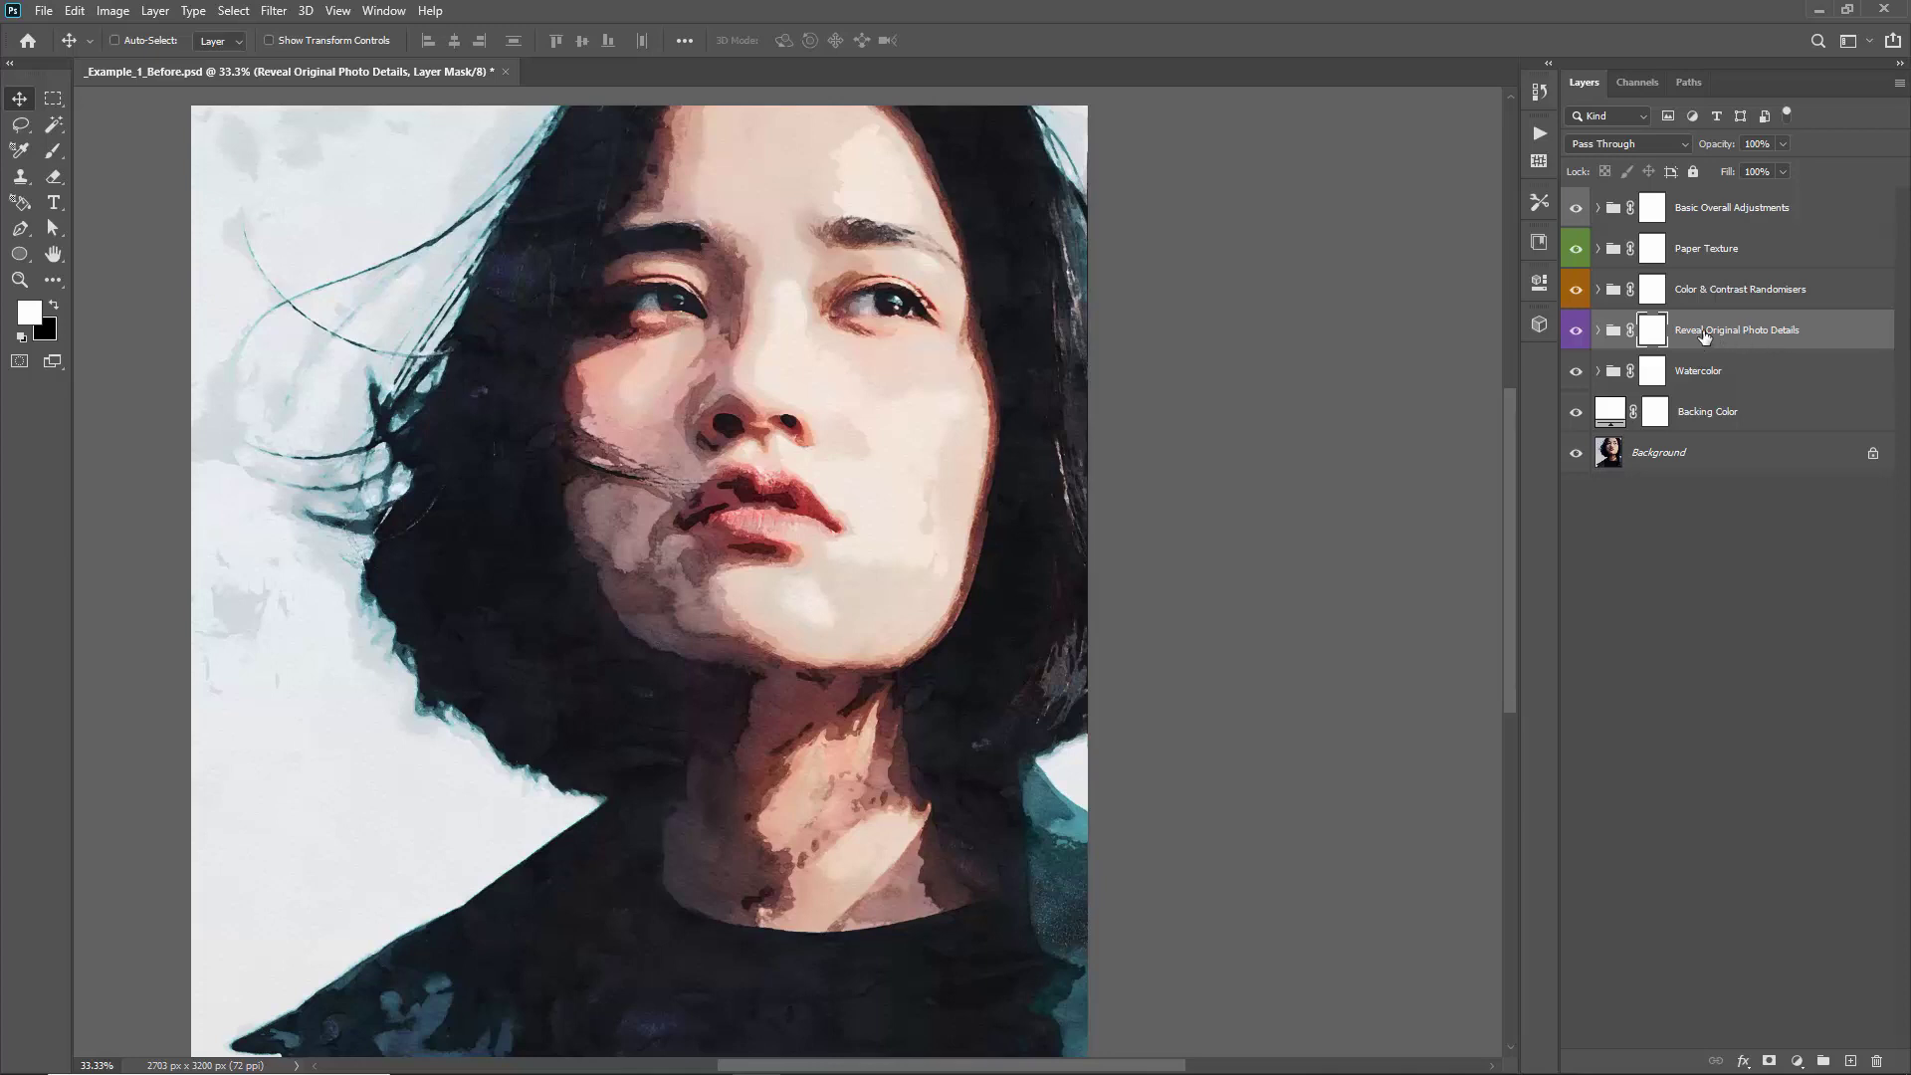
pyautogui.click(1599, 330)
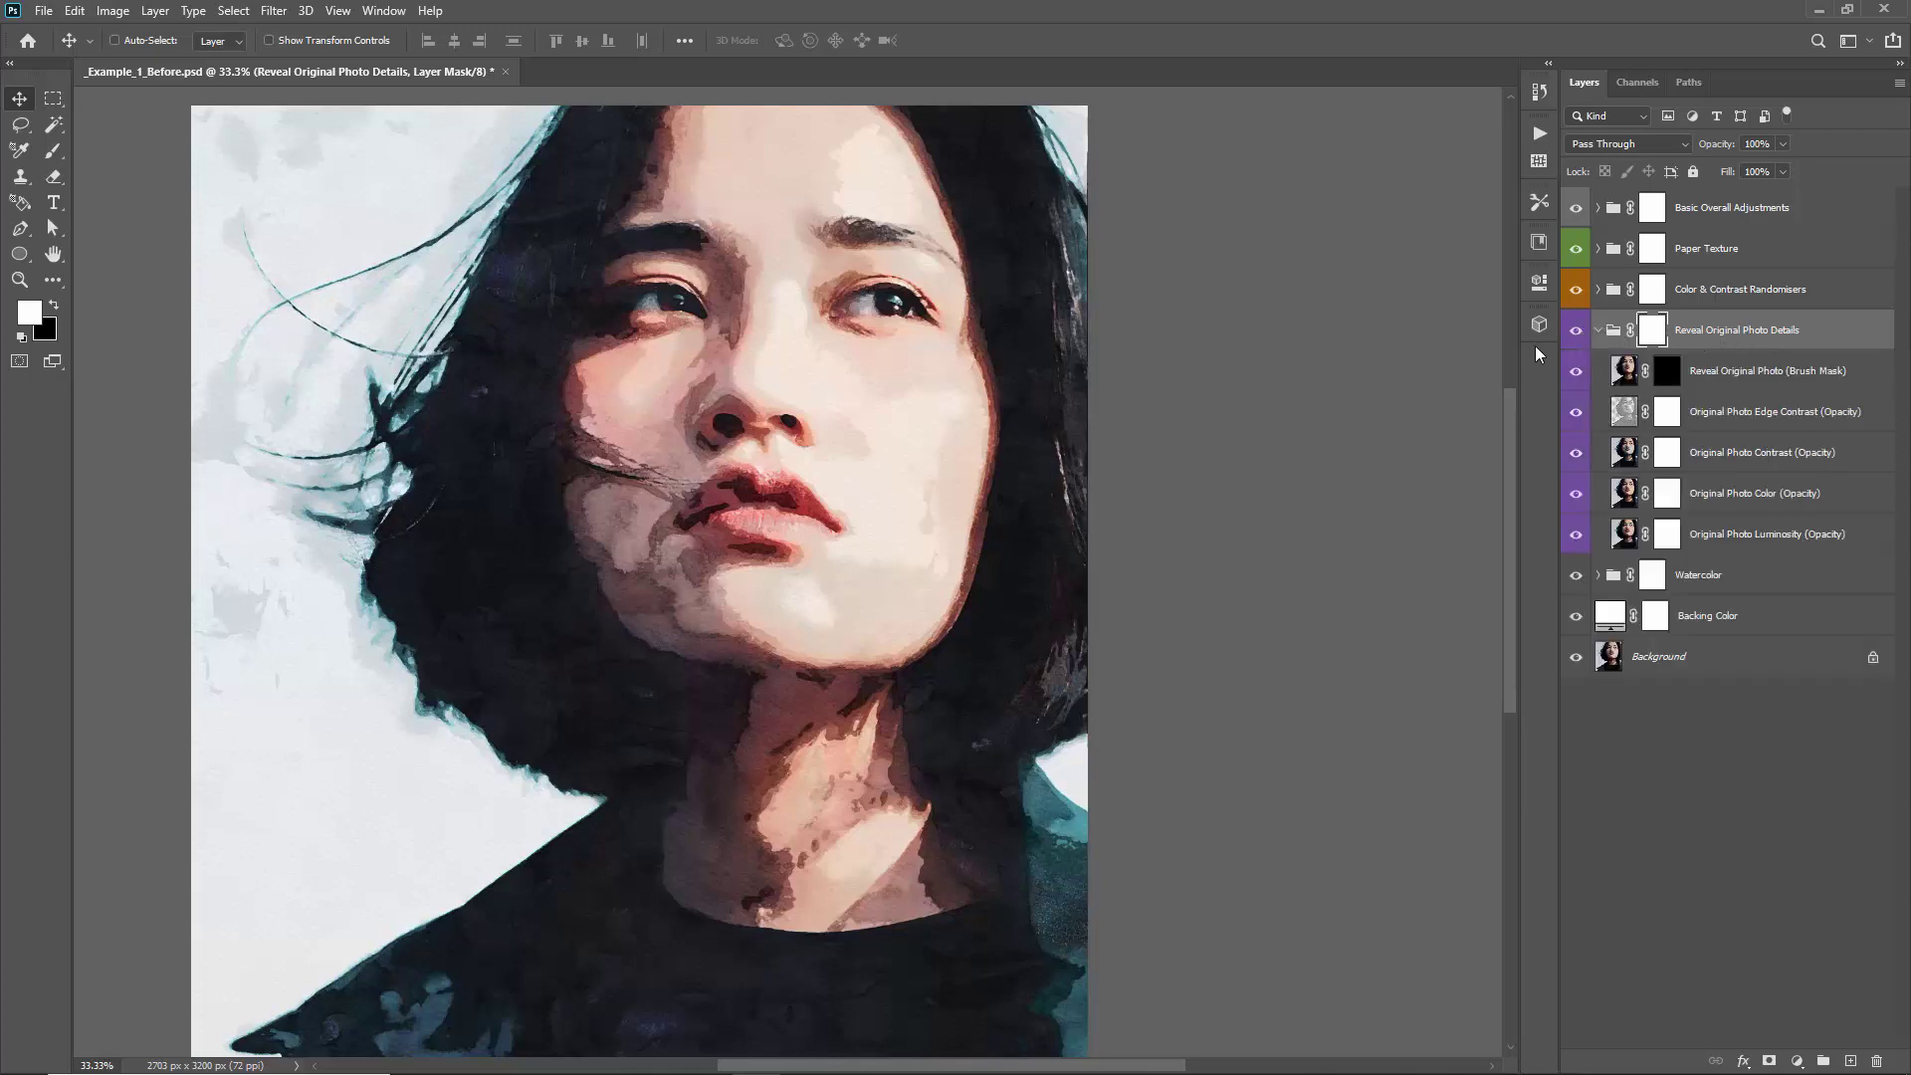
pyautogui.click(1723, 370)
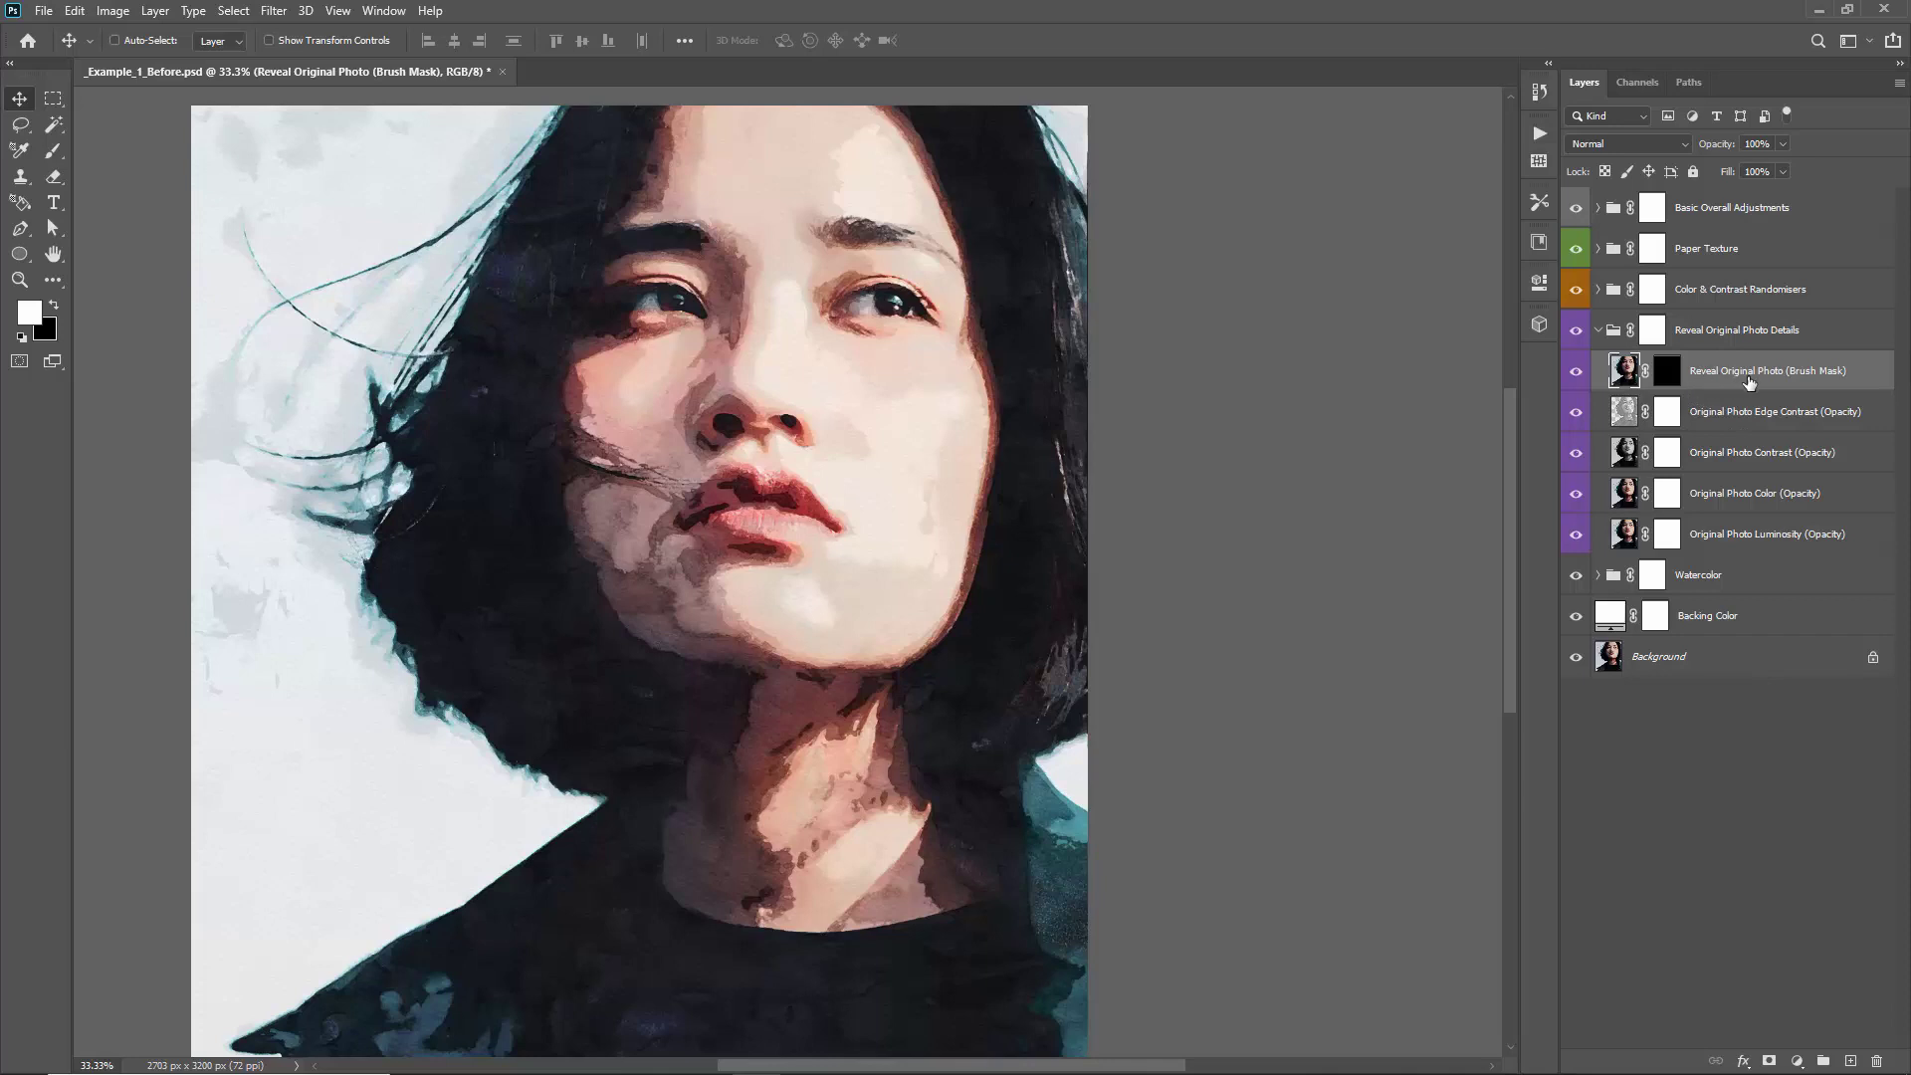
pyautogui.click(1674, 386)
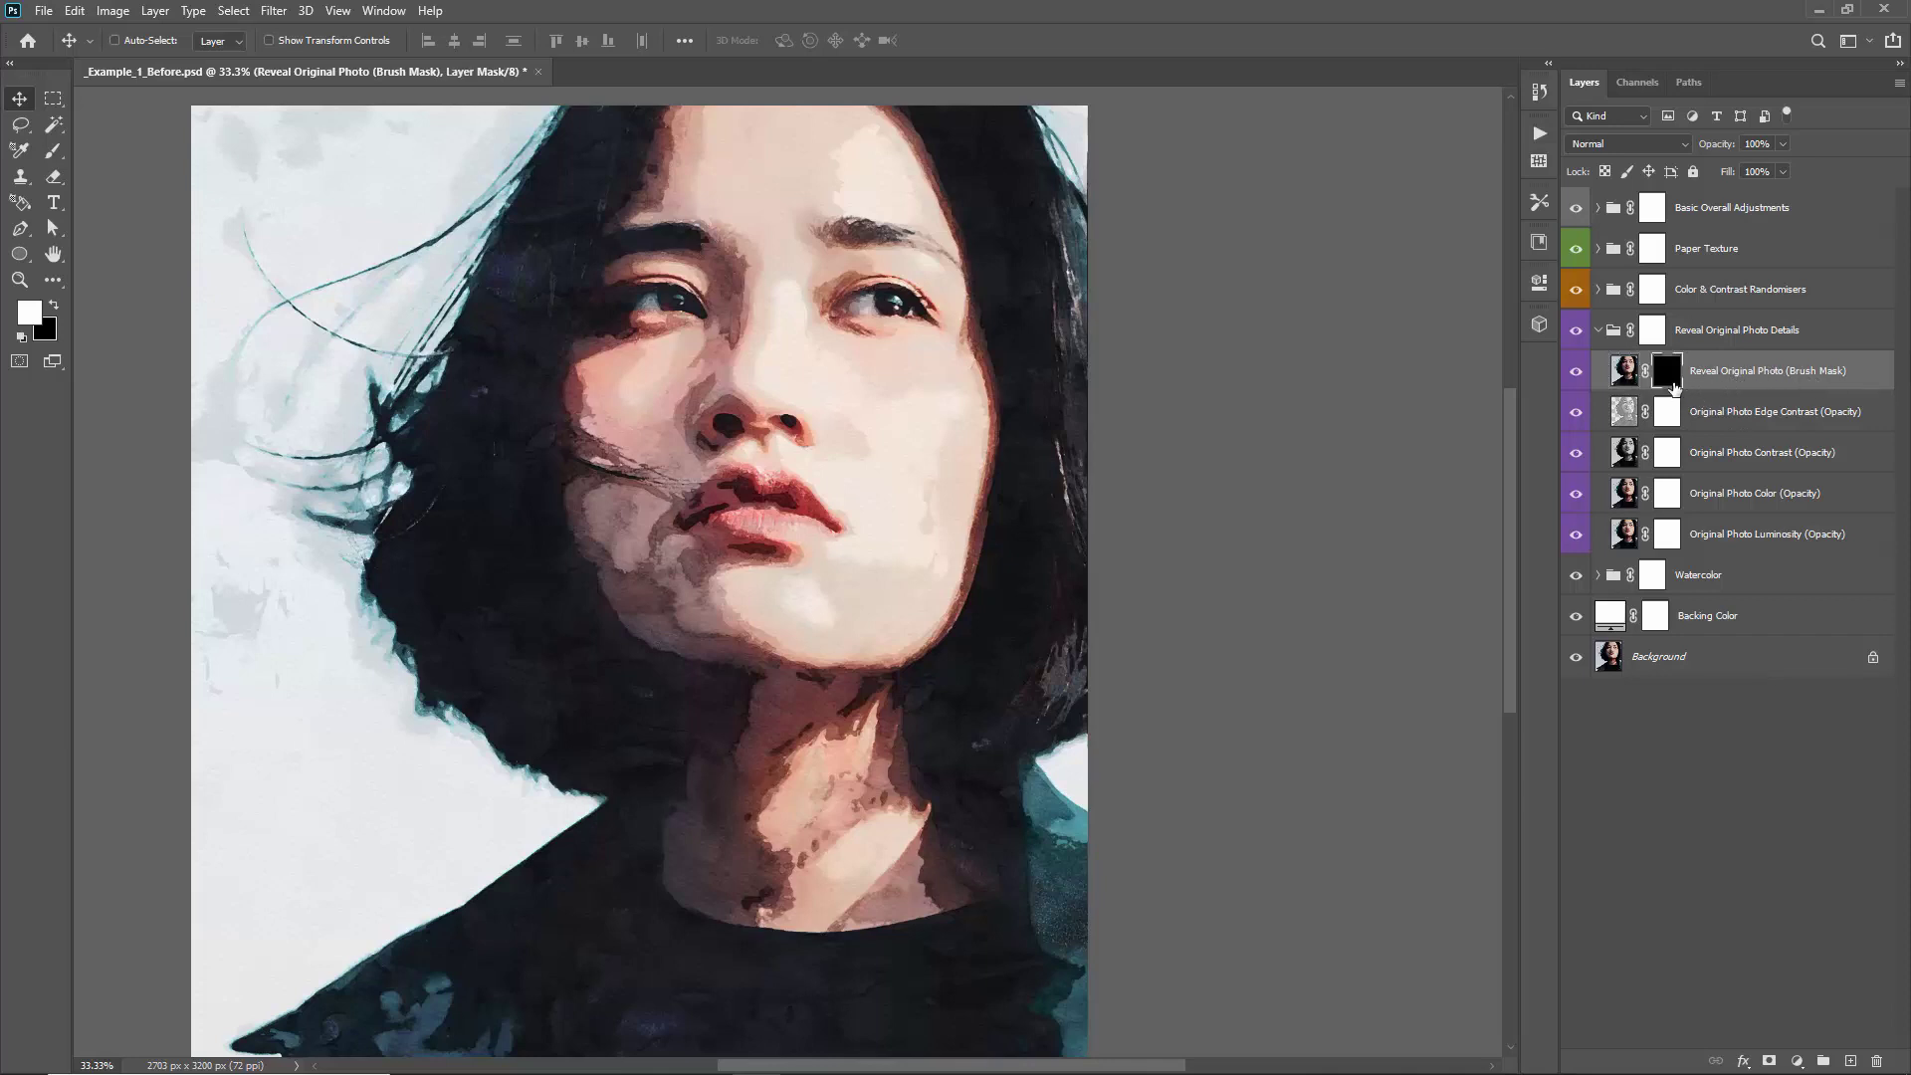
# Toggle the Reveal Original Photo (Brush Mask) layer's visibility, then invert its mask to preview the full photo and invert it back
pyautogui.click(1577, 372)
pyautogui.click(1578, 373)
pyautogui.click(1579, 374)
pyautogui.click(1578, 374)
pyautogui.hotkey('ctrl', 'i')
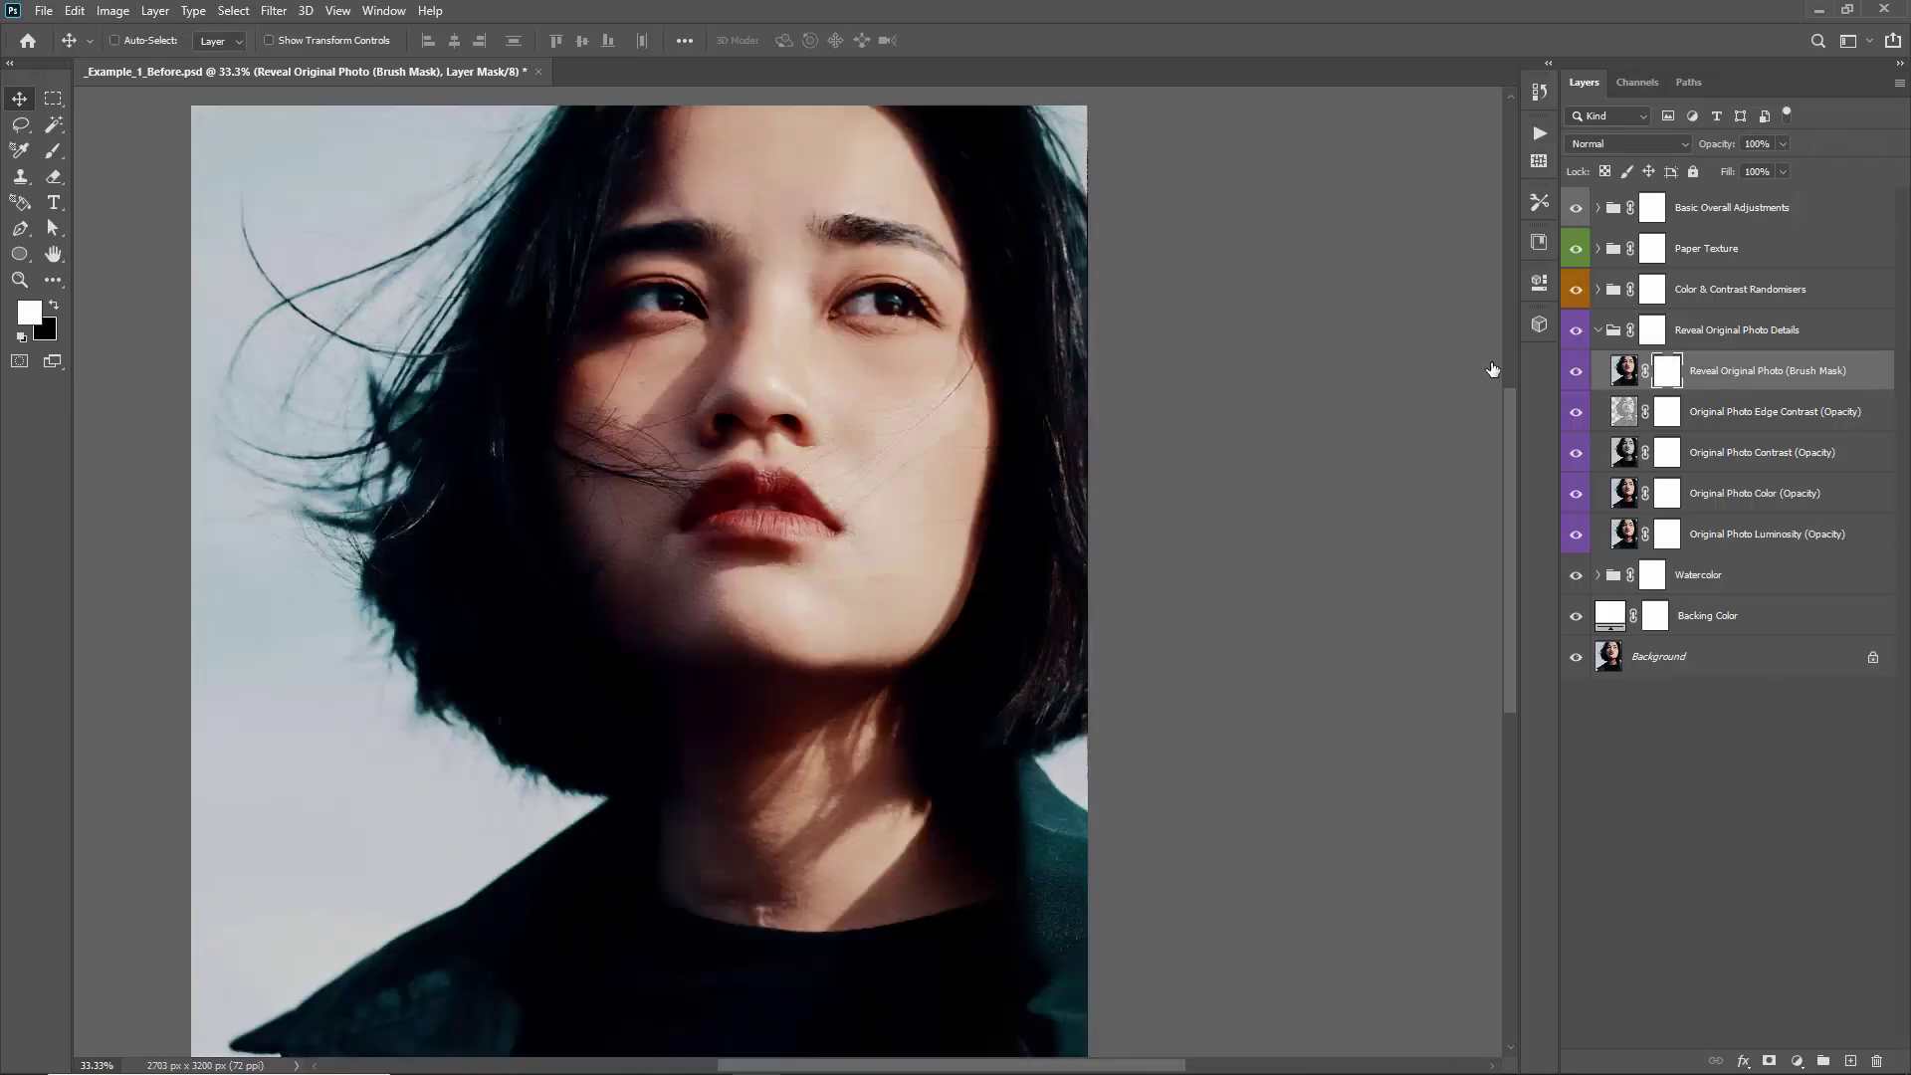
pyautogui.hotkey('ctrl', 'i')
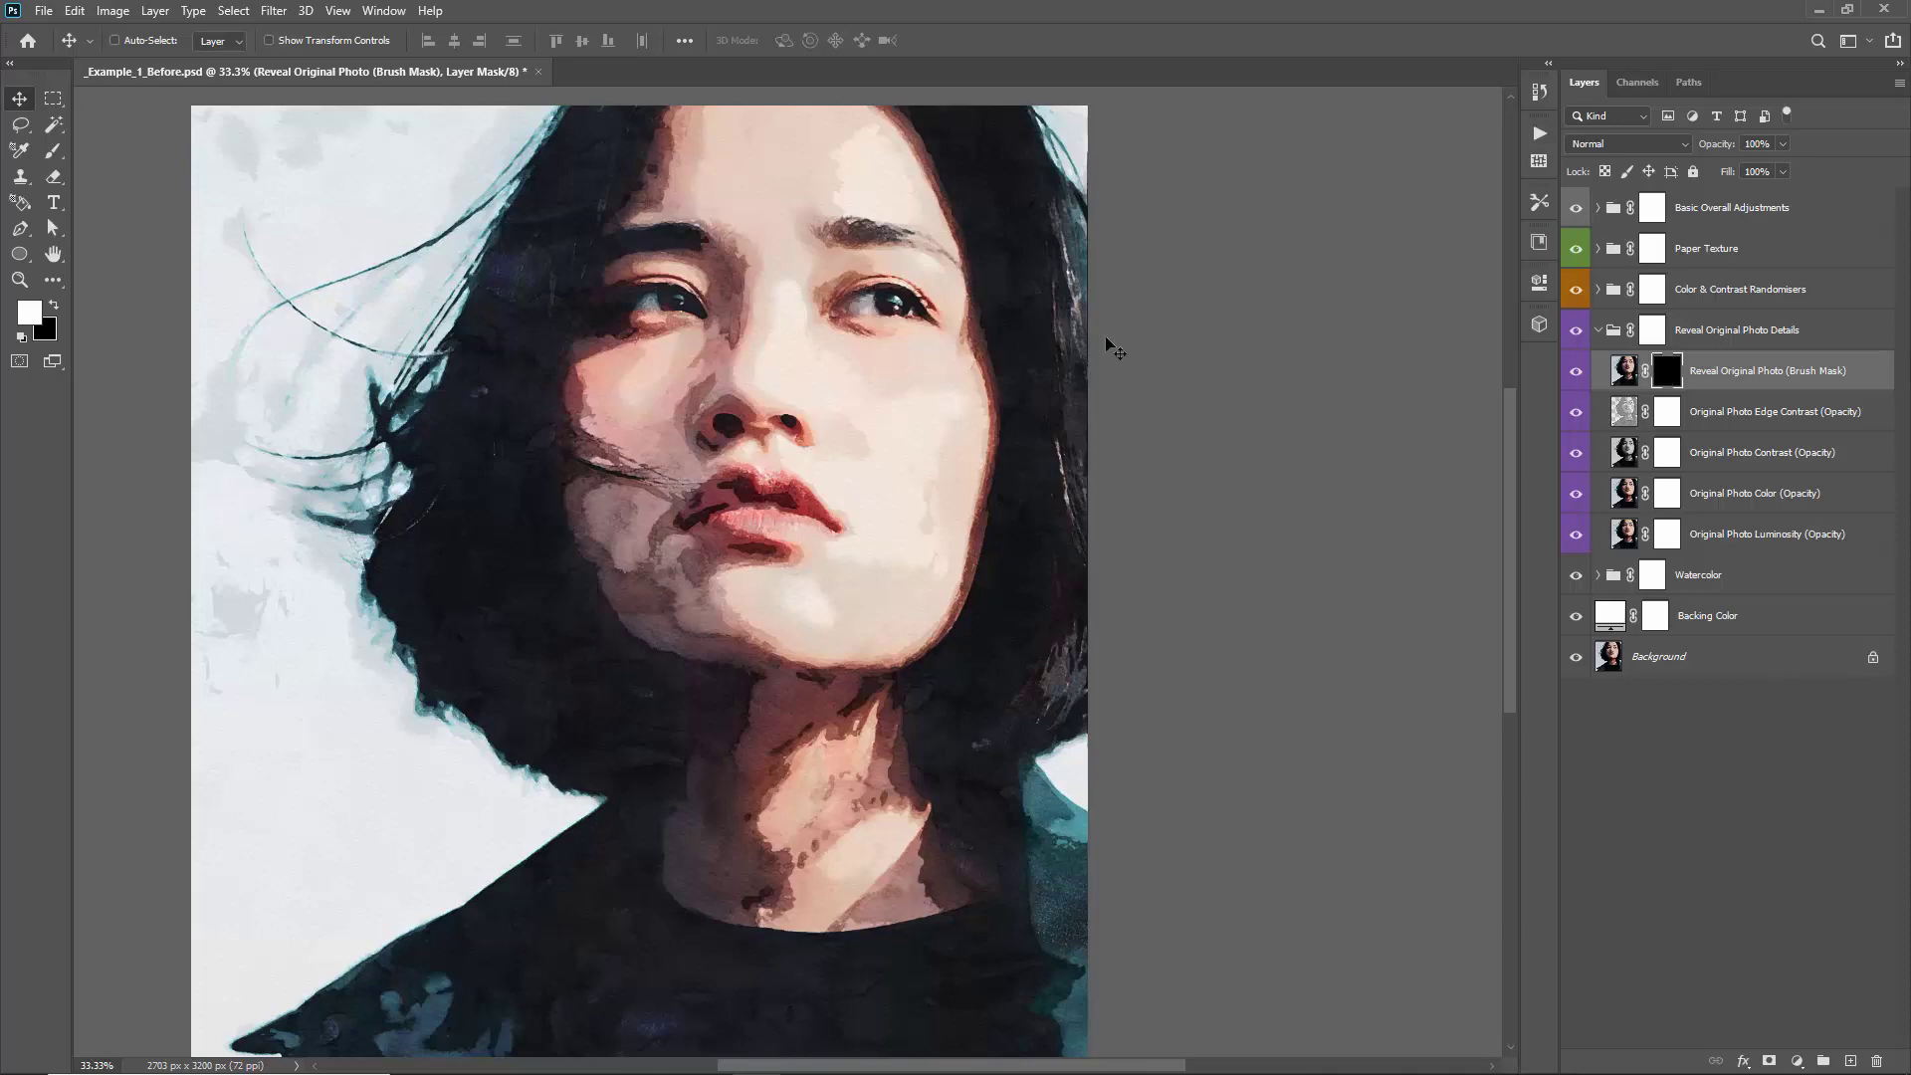
# Try painting white with a 250 px brush at 70% opacity over the eye on the Reveal Original Photo mask, and undo it
pyautogui.press('z')
pyautogui.moveTo(958, 303)
pyautogui.mouseDown()
pyautogui.moveTo(1008, 295)
pyautogui.moveTo(966, 347)
pyautogui.moveTo(964, 290)
pyautogui.mouseUp()
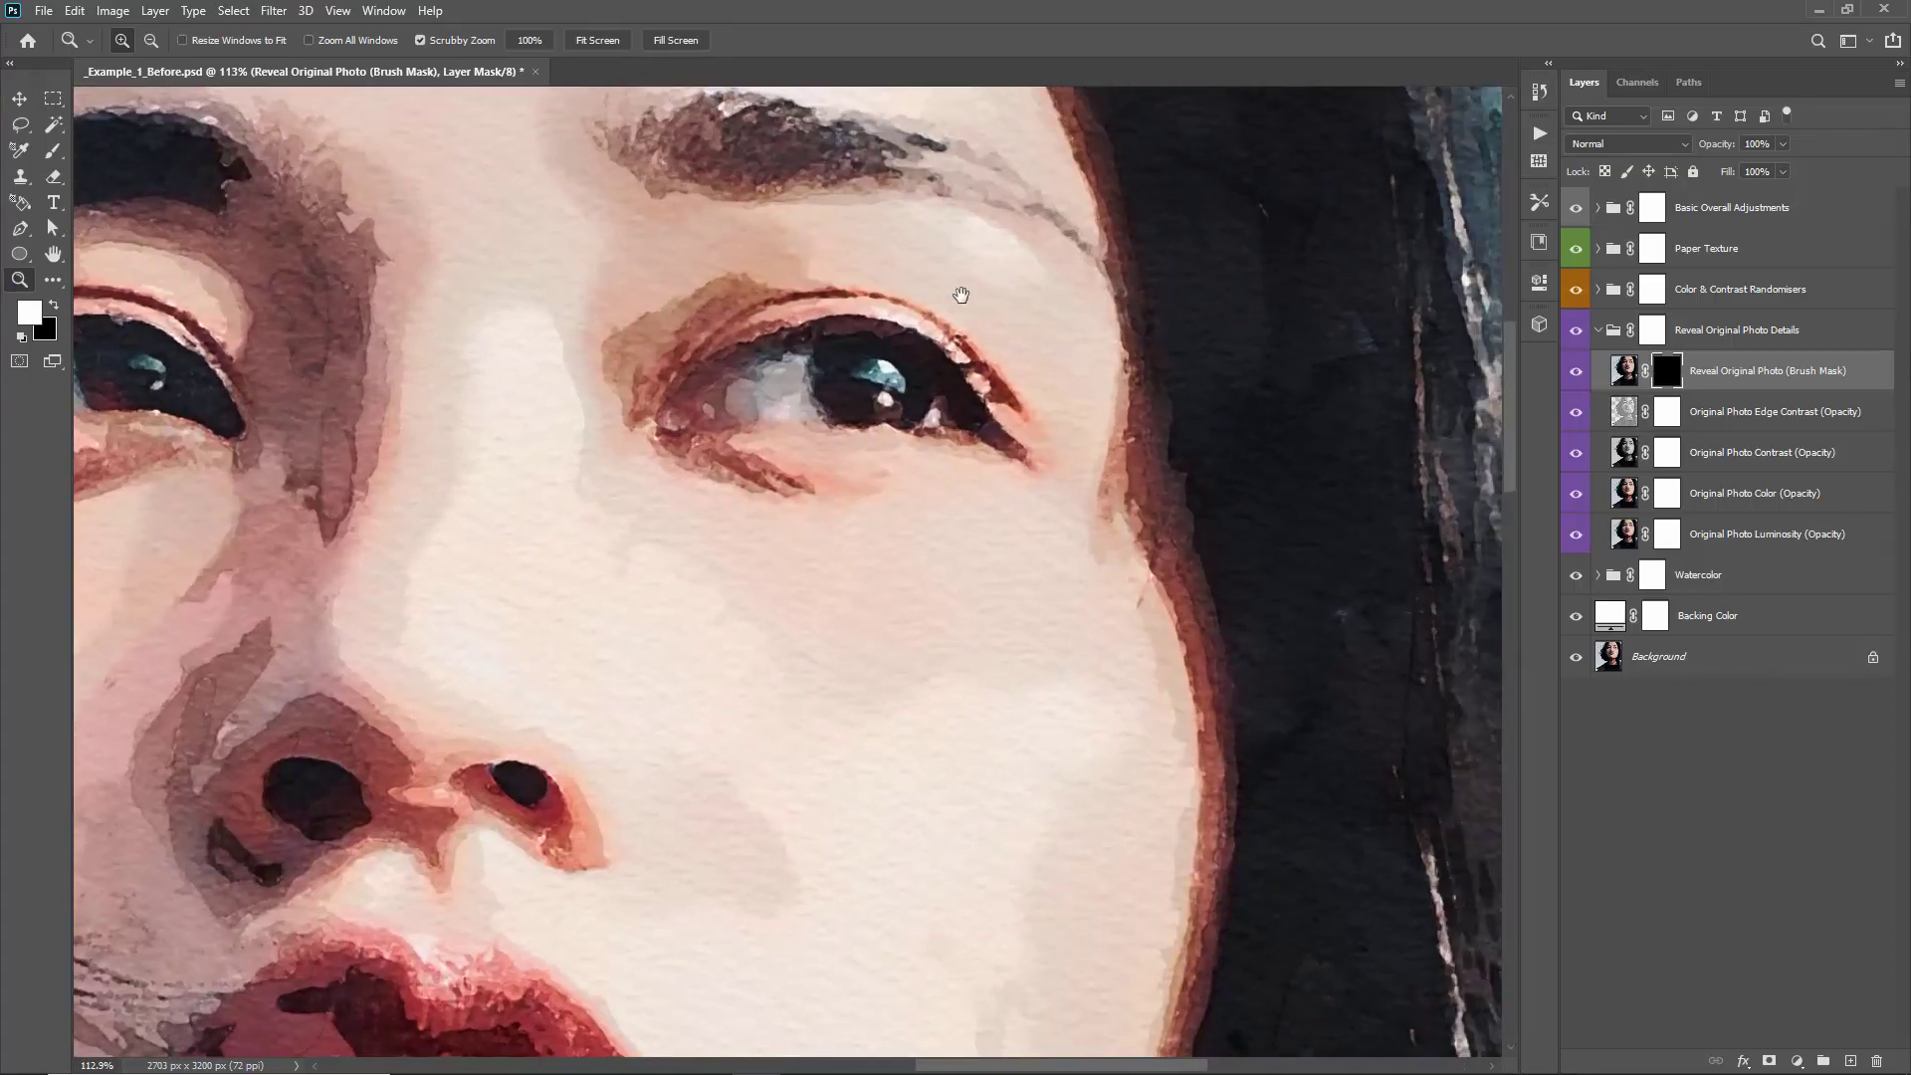
pyautogui.press('b')
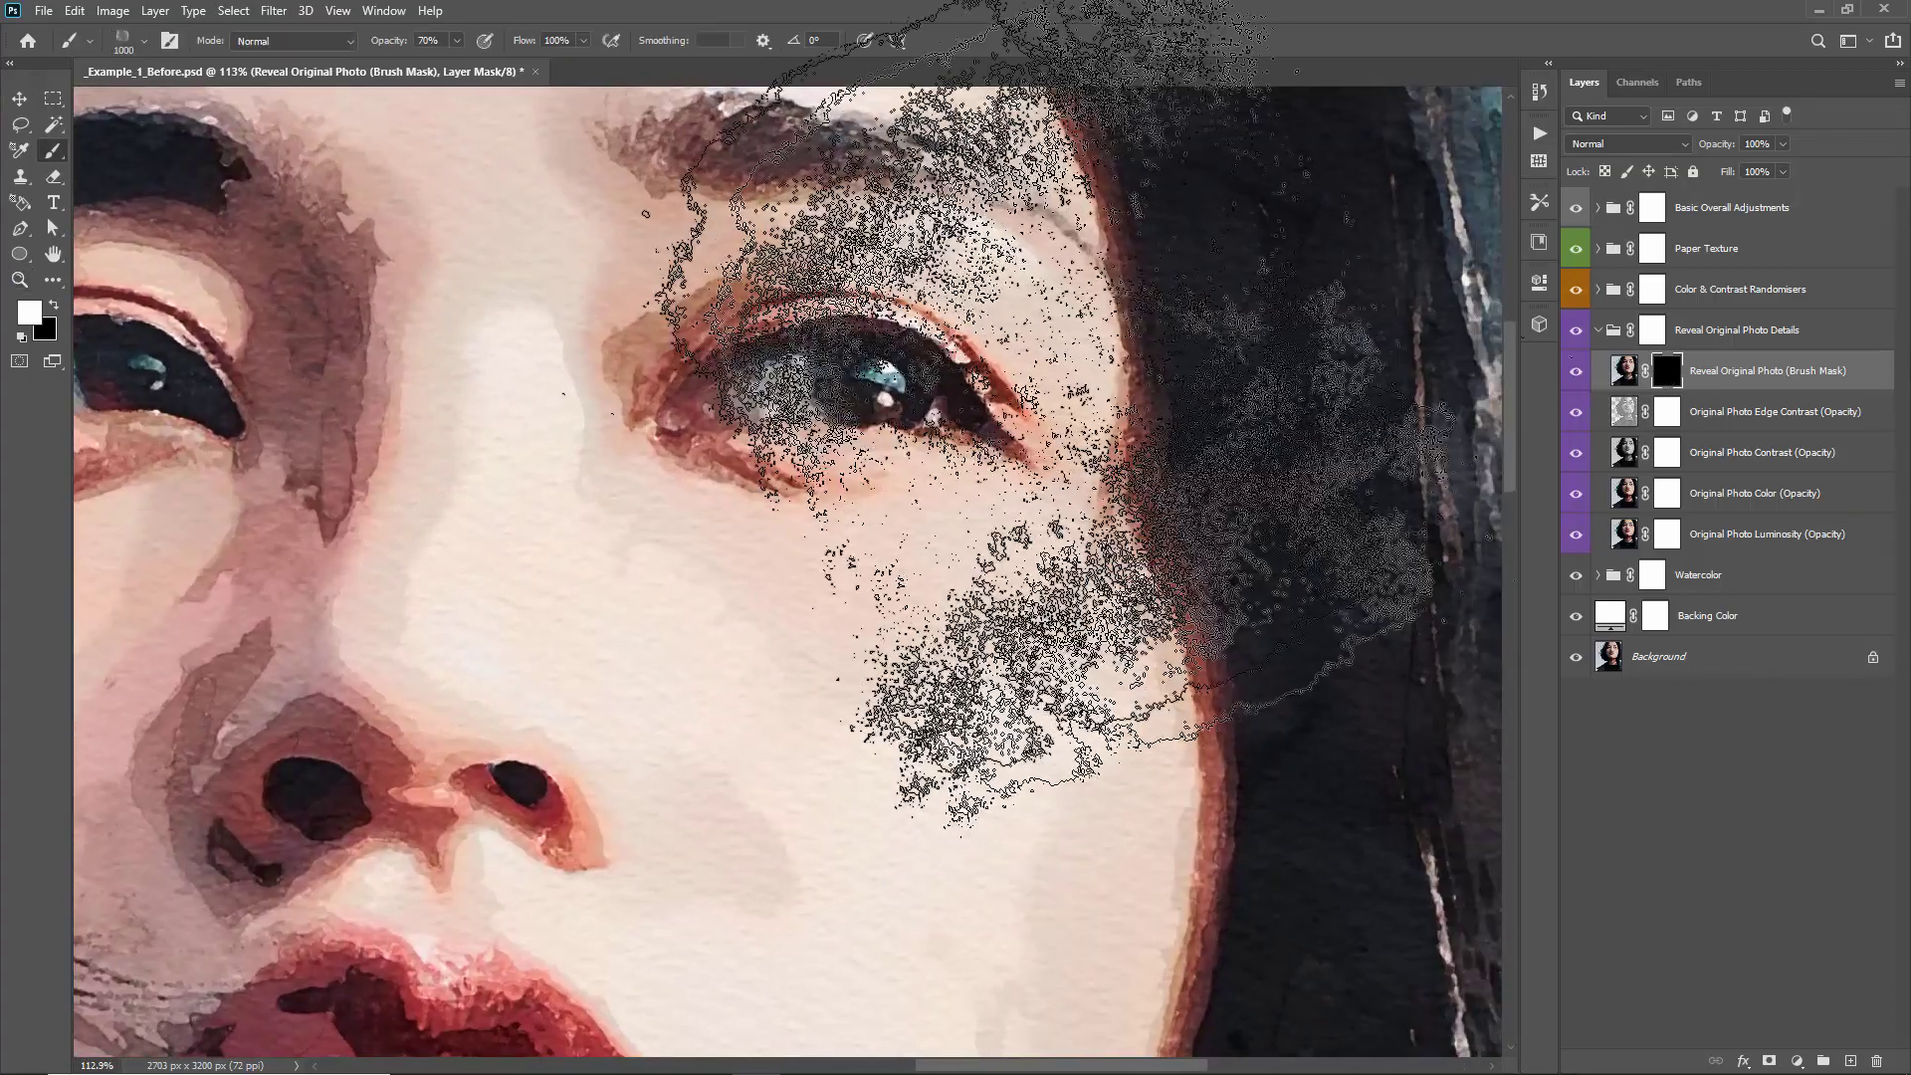
pyautogui.press('[')
pyautogui.press('[')
pyautogui.press('[')
pyautogui.press('[')
pyautogui.press('[')
pyautogui.press('[')
pyautogui.press('[')
pyautogui.press('[')
pyautogui.press('[')
pyautogui.press('[')
pyautogui.press('[')
pyautogui.press('[')
pyautogui.press('[')
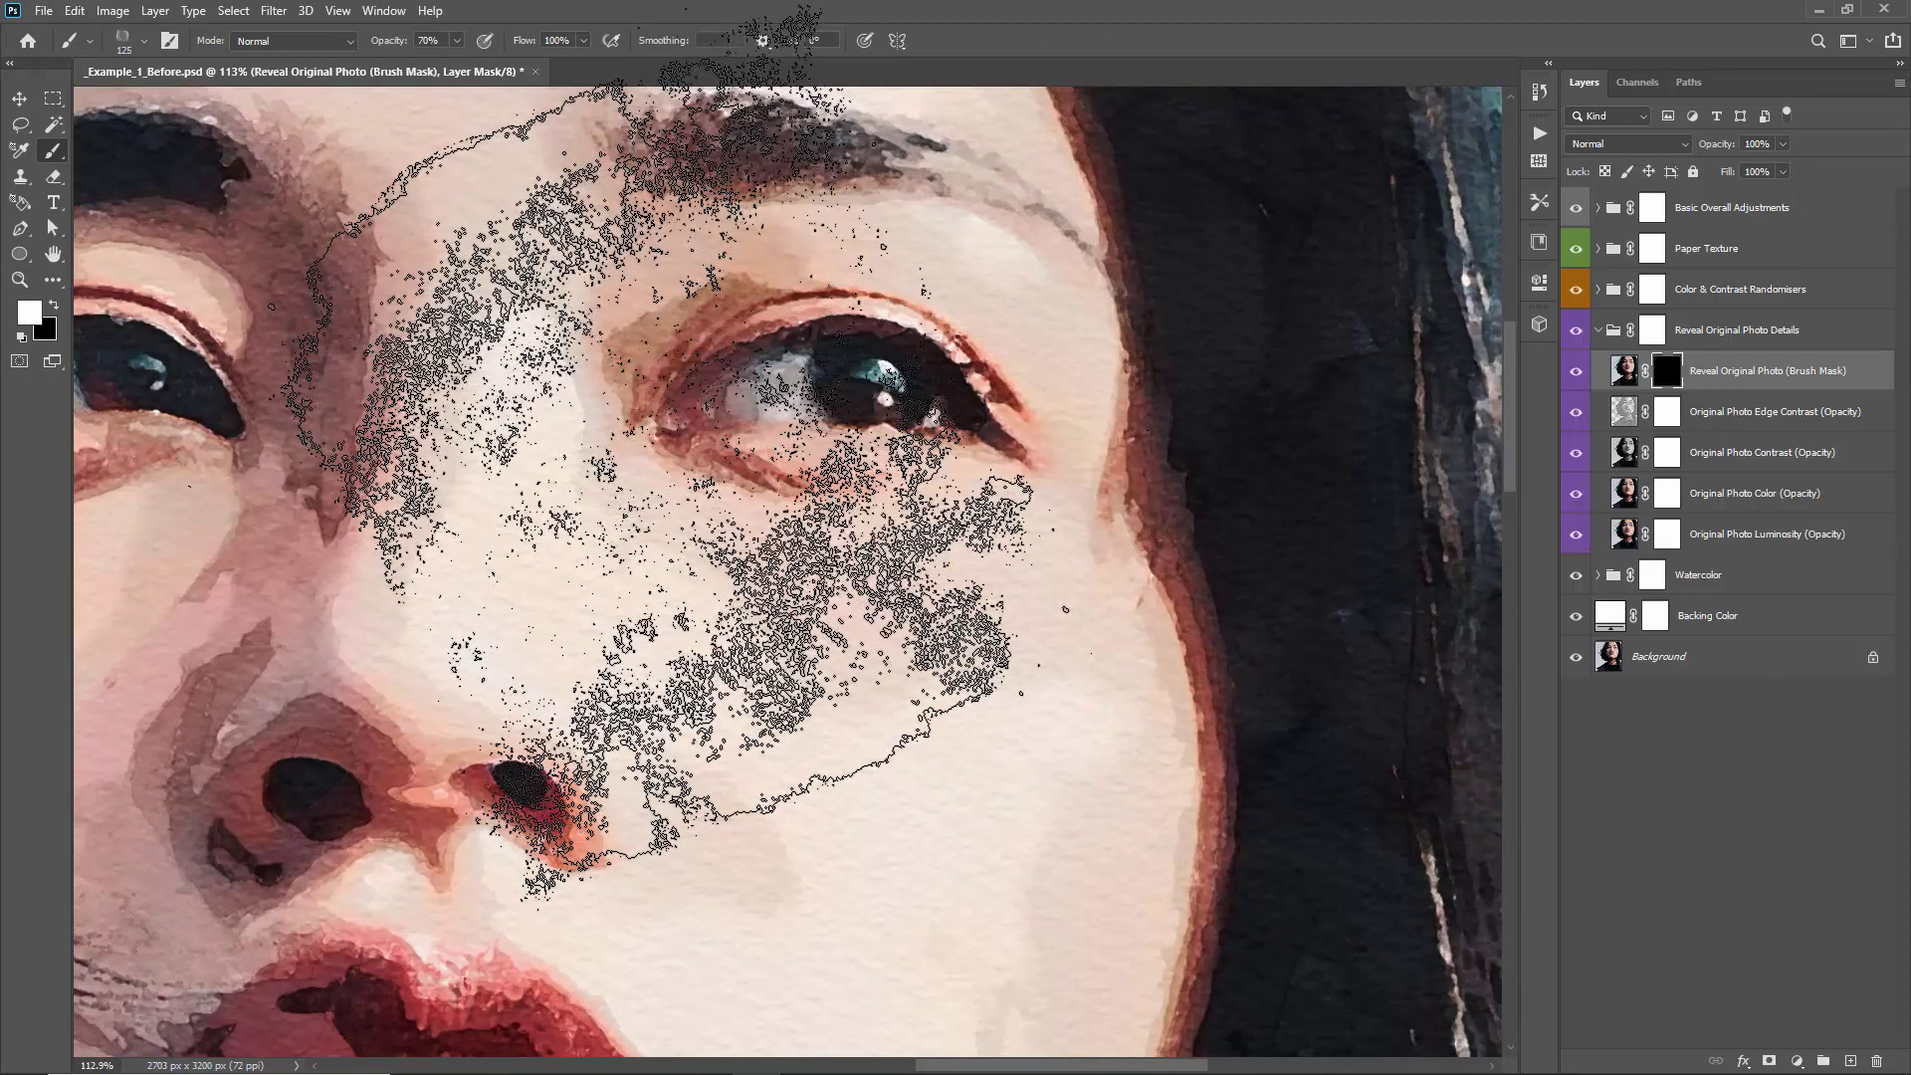
pyautogui.press(']')
pyautogui.press(']')
pyautogui.press(']')
pyautogui.press(']')
pyautogui.press(']')
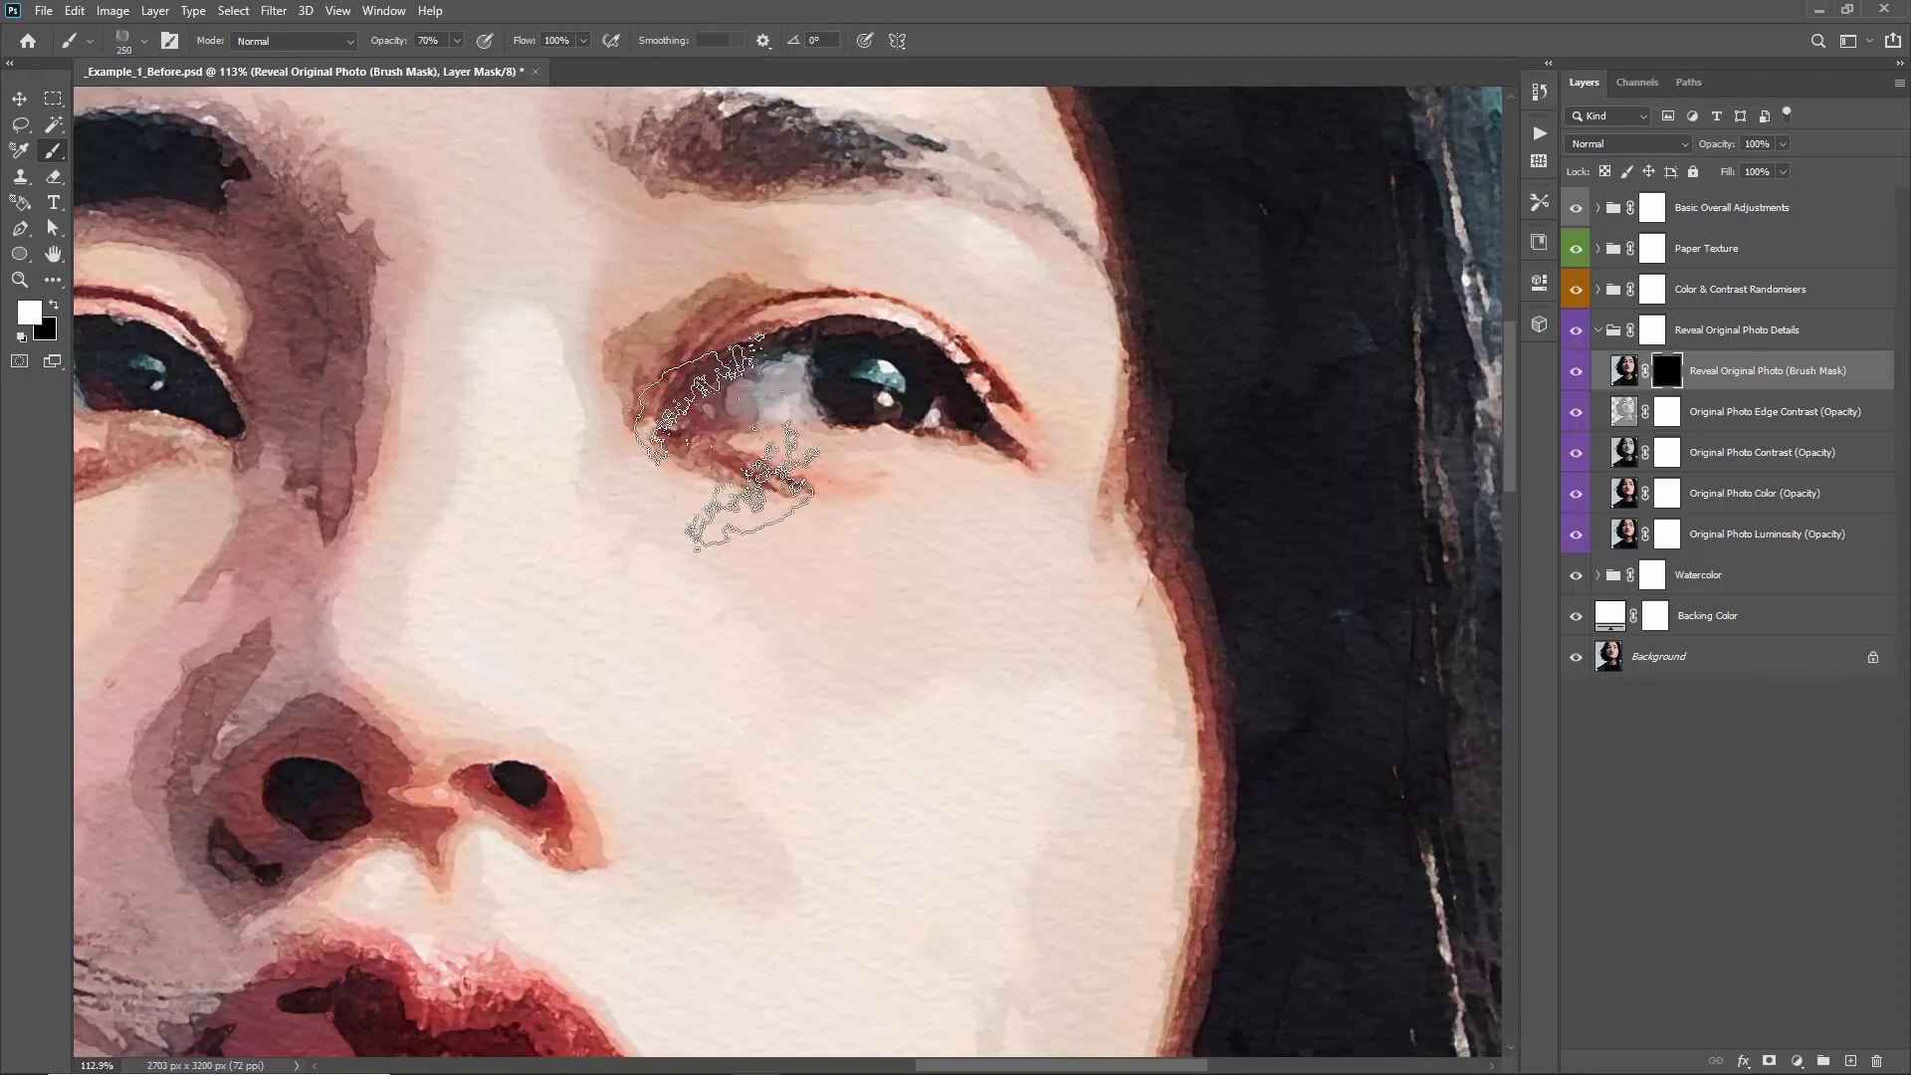
pyautogui.moveTo(726, 443)
pyautogui.mouseDown()
pyautogui.moveTo(987, 467)
pyautogui.moveTo(628, 393)
pyautogui.moveTo(1040, 373)
pyautogui.mouseUp()
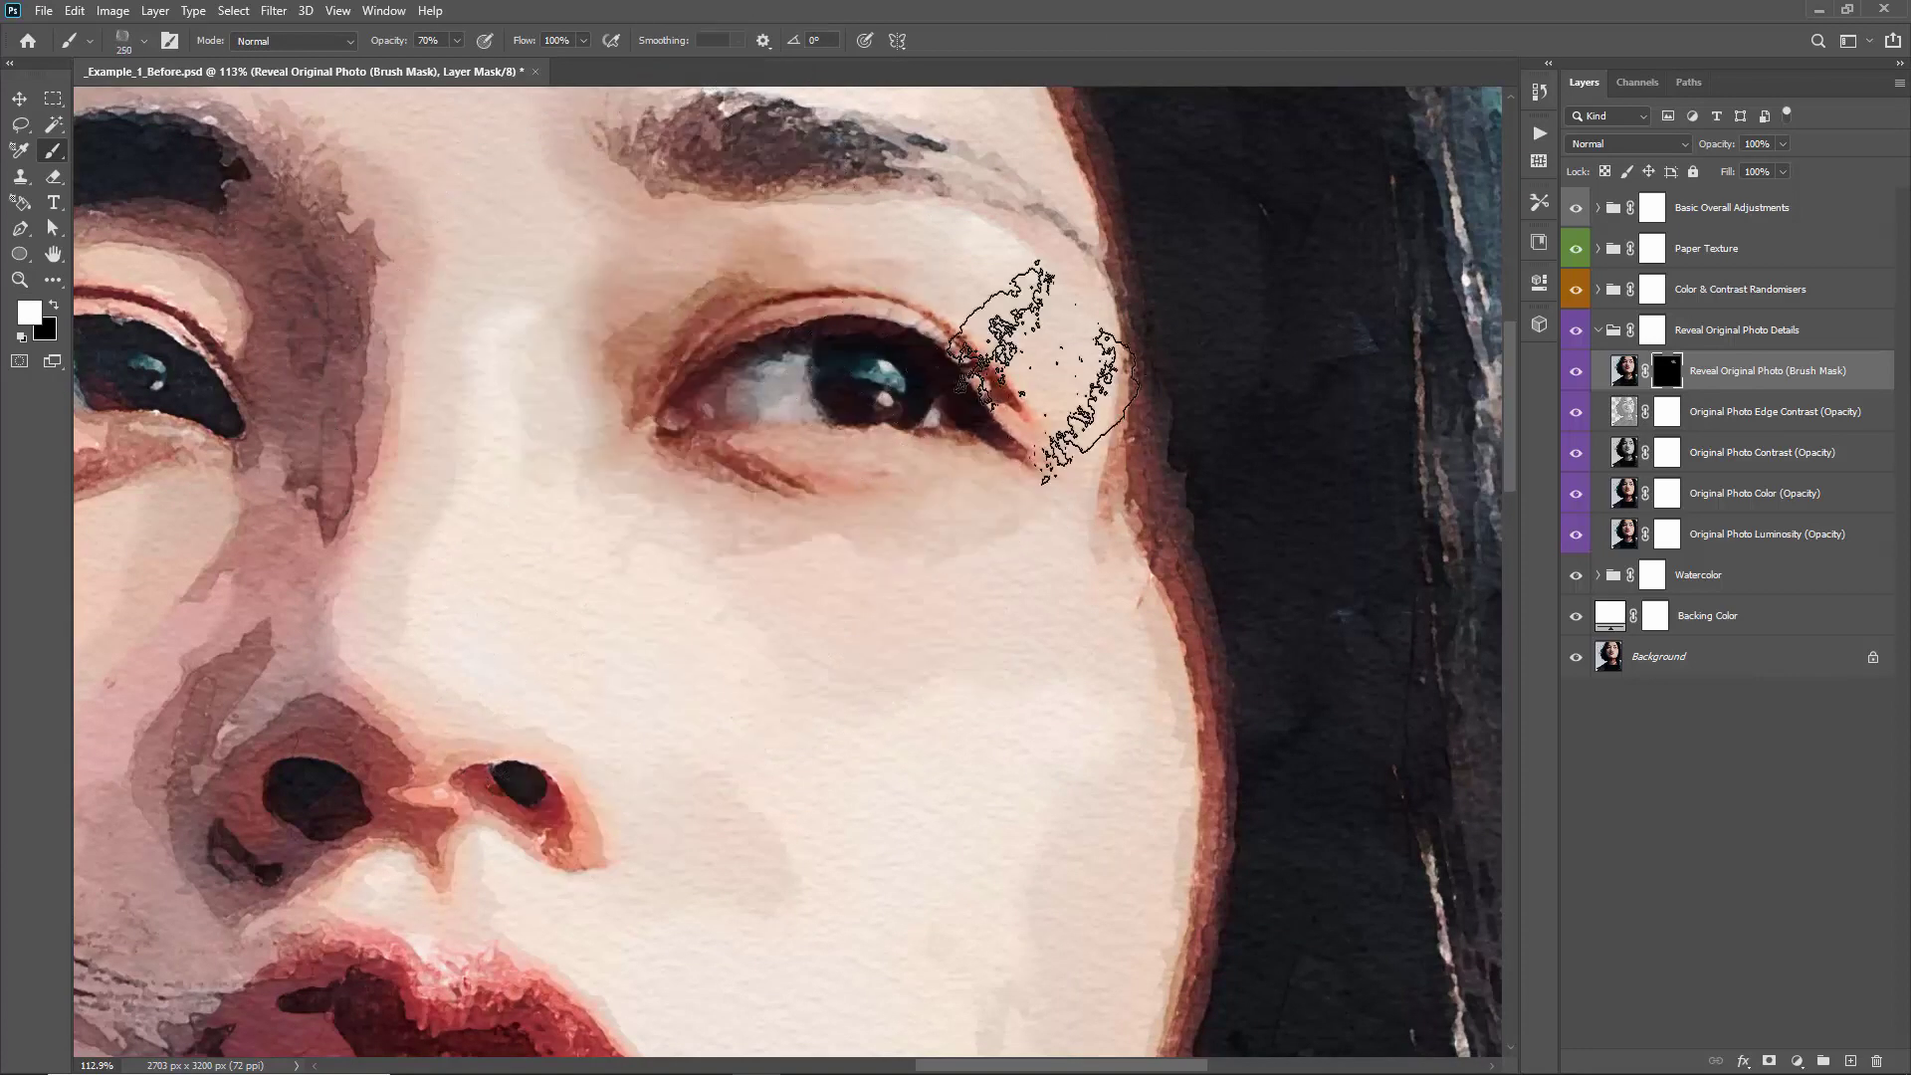
pyautogui.hotkey('ctrl', 'z')
# Set the brush opacity to 100% and try small strokes at 250 px and 100 px on the inner part of the eye
pyautogui.press('0')
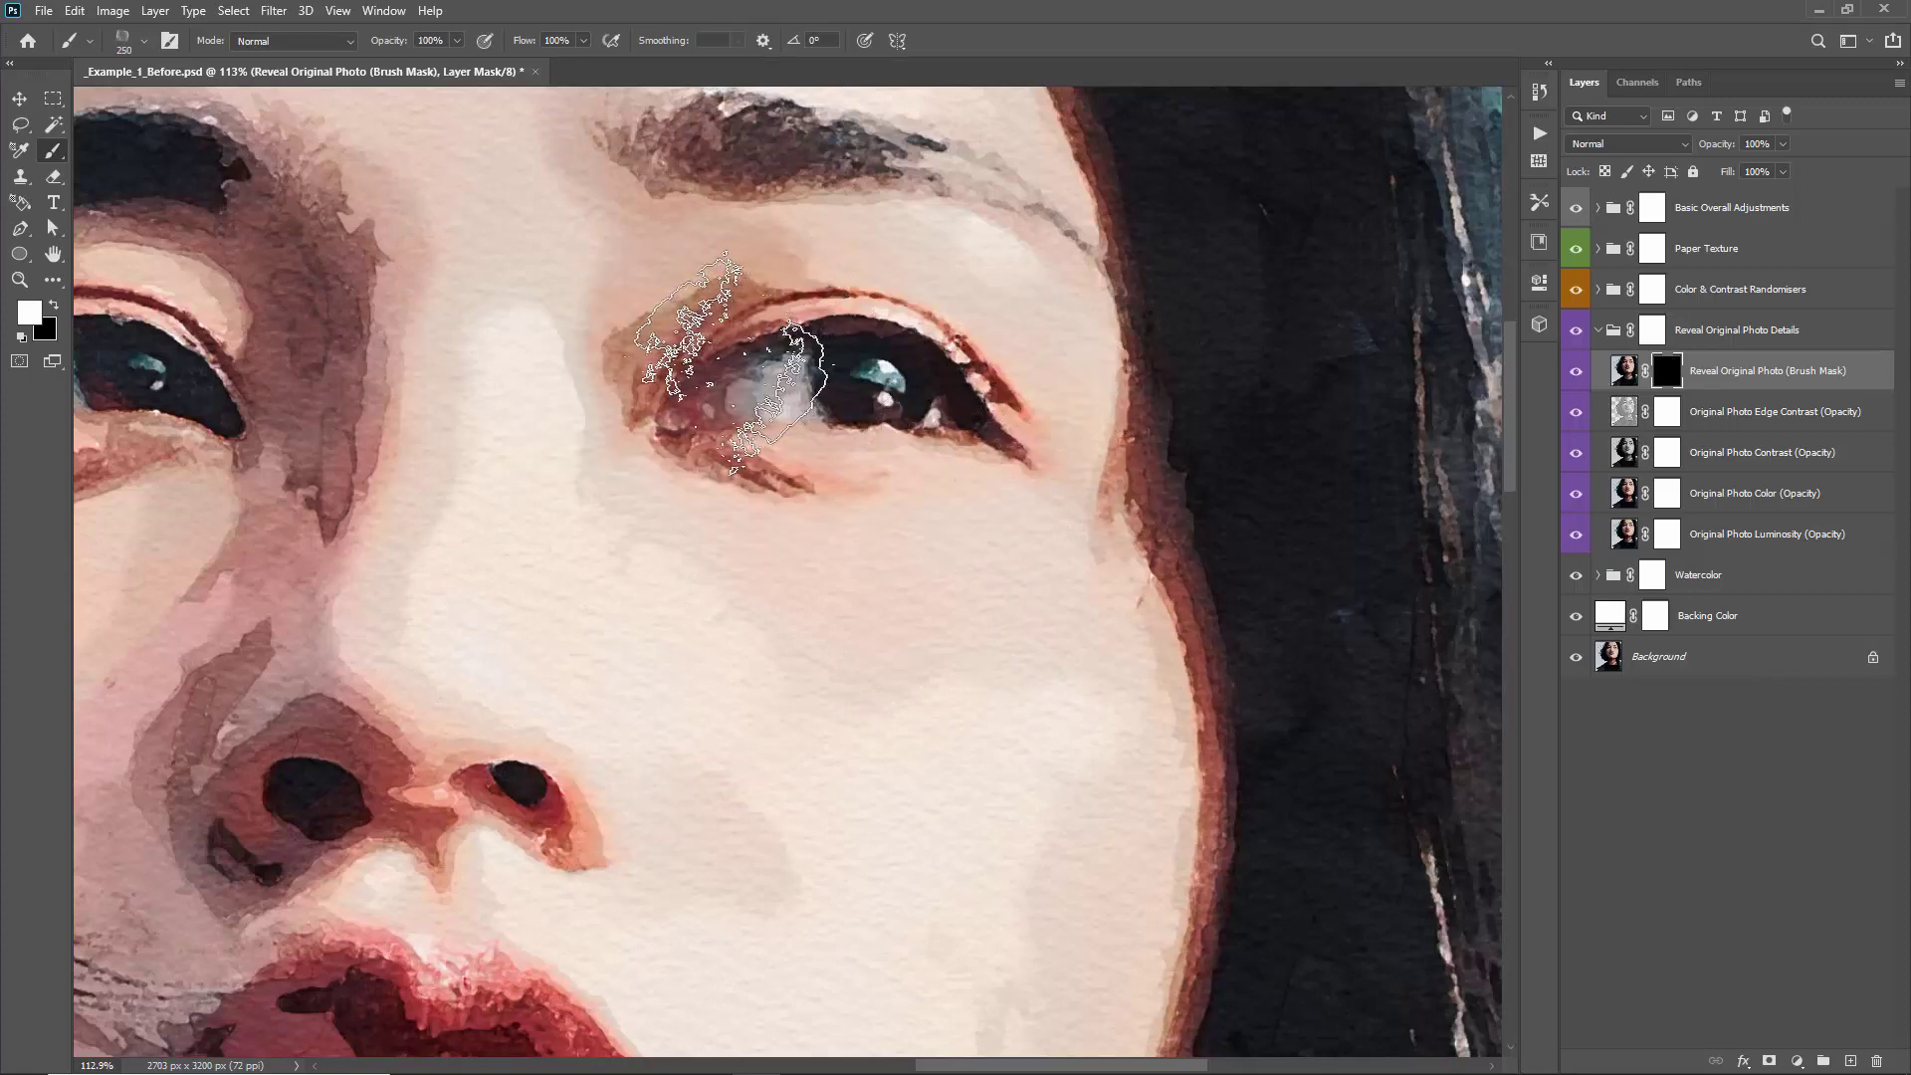
pyautogui.moveTo(732, 364)
pyautogui.mouseDown()
pyautogui.moveTo(1021, 395)
pyautogui.moveTo(696, 385)
pyautogui.moveTo(836, 371)
pyautogui.moveTo(756, 435)
pyautogui.moveTo(915, 415)
pyautogui.moveTo(747, 378)
pyautogui.mouseUp()
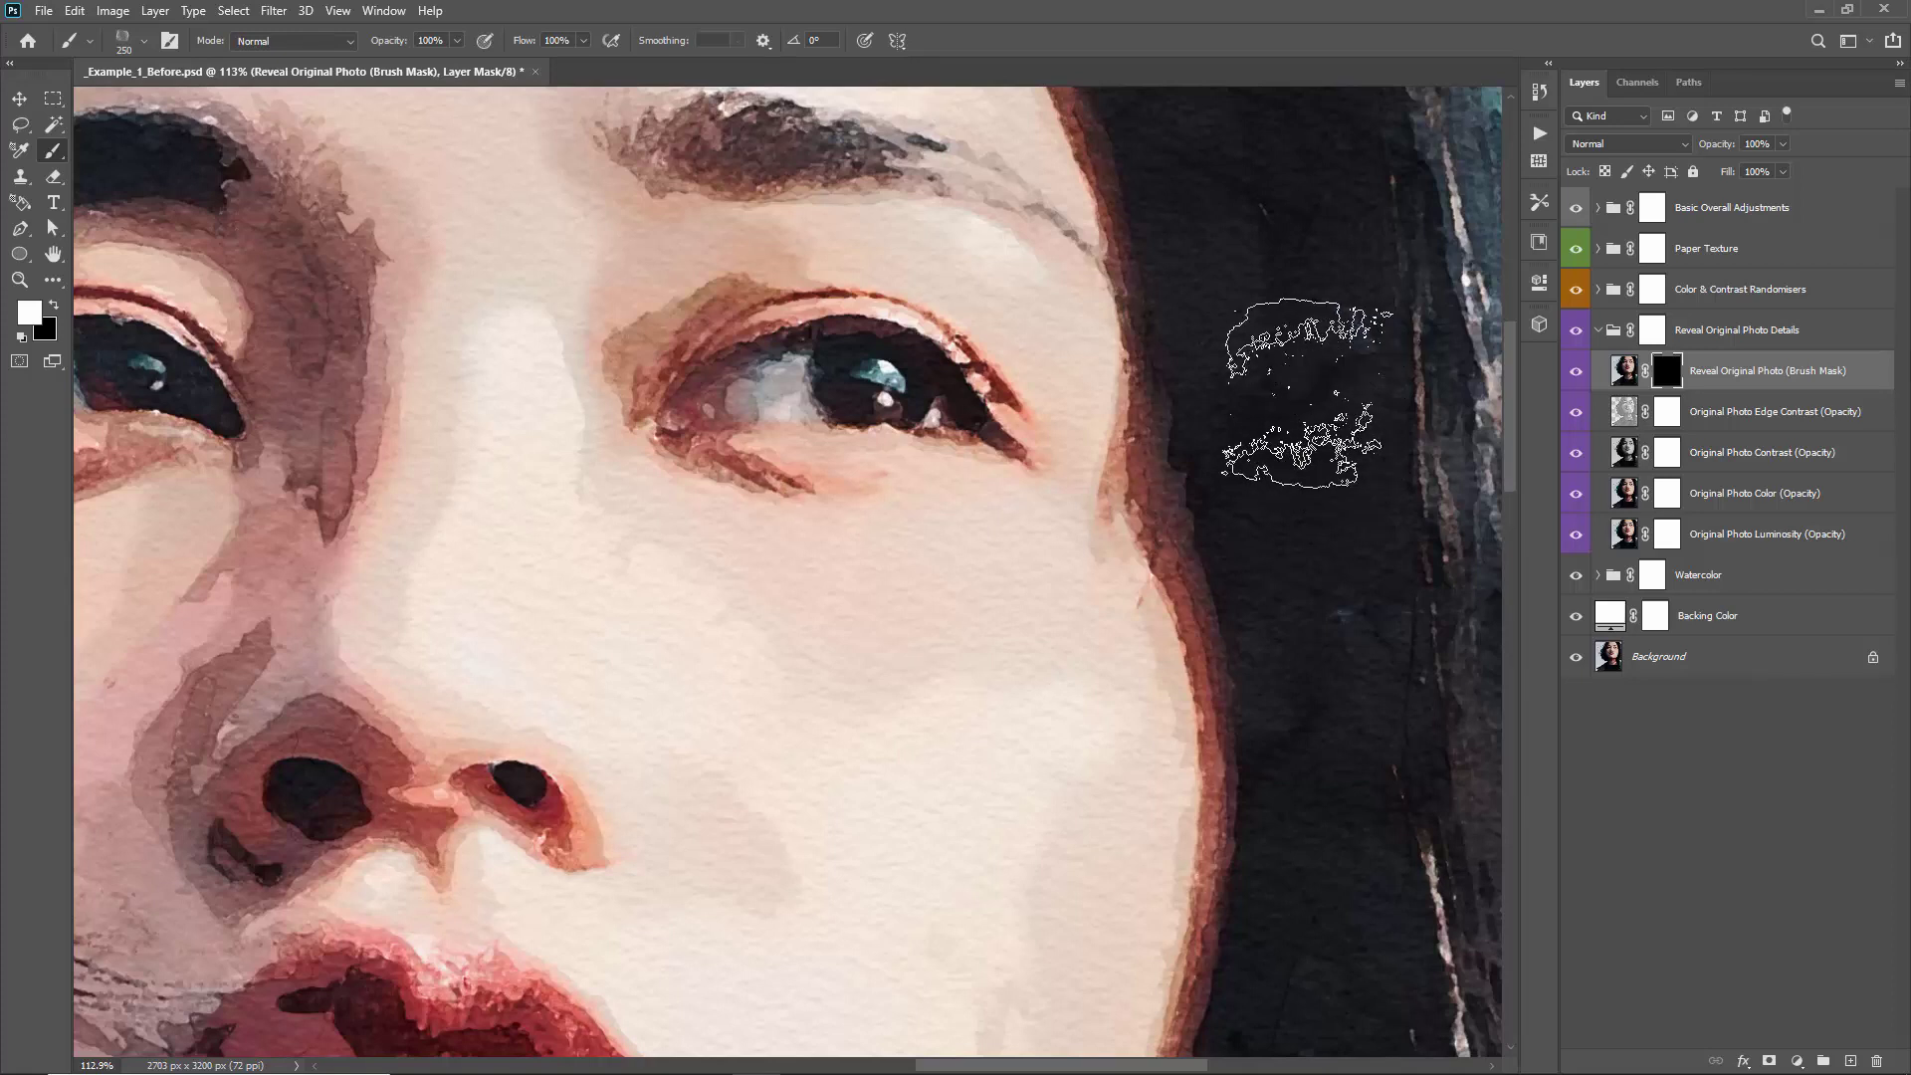
pyautogui.press('[')
pyautogui.press('[')
pyautogui.press('[')
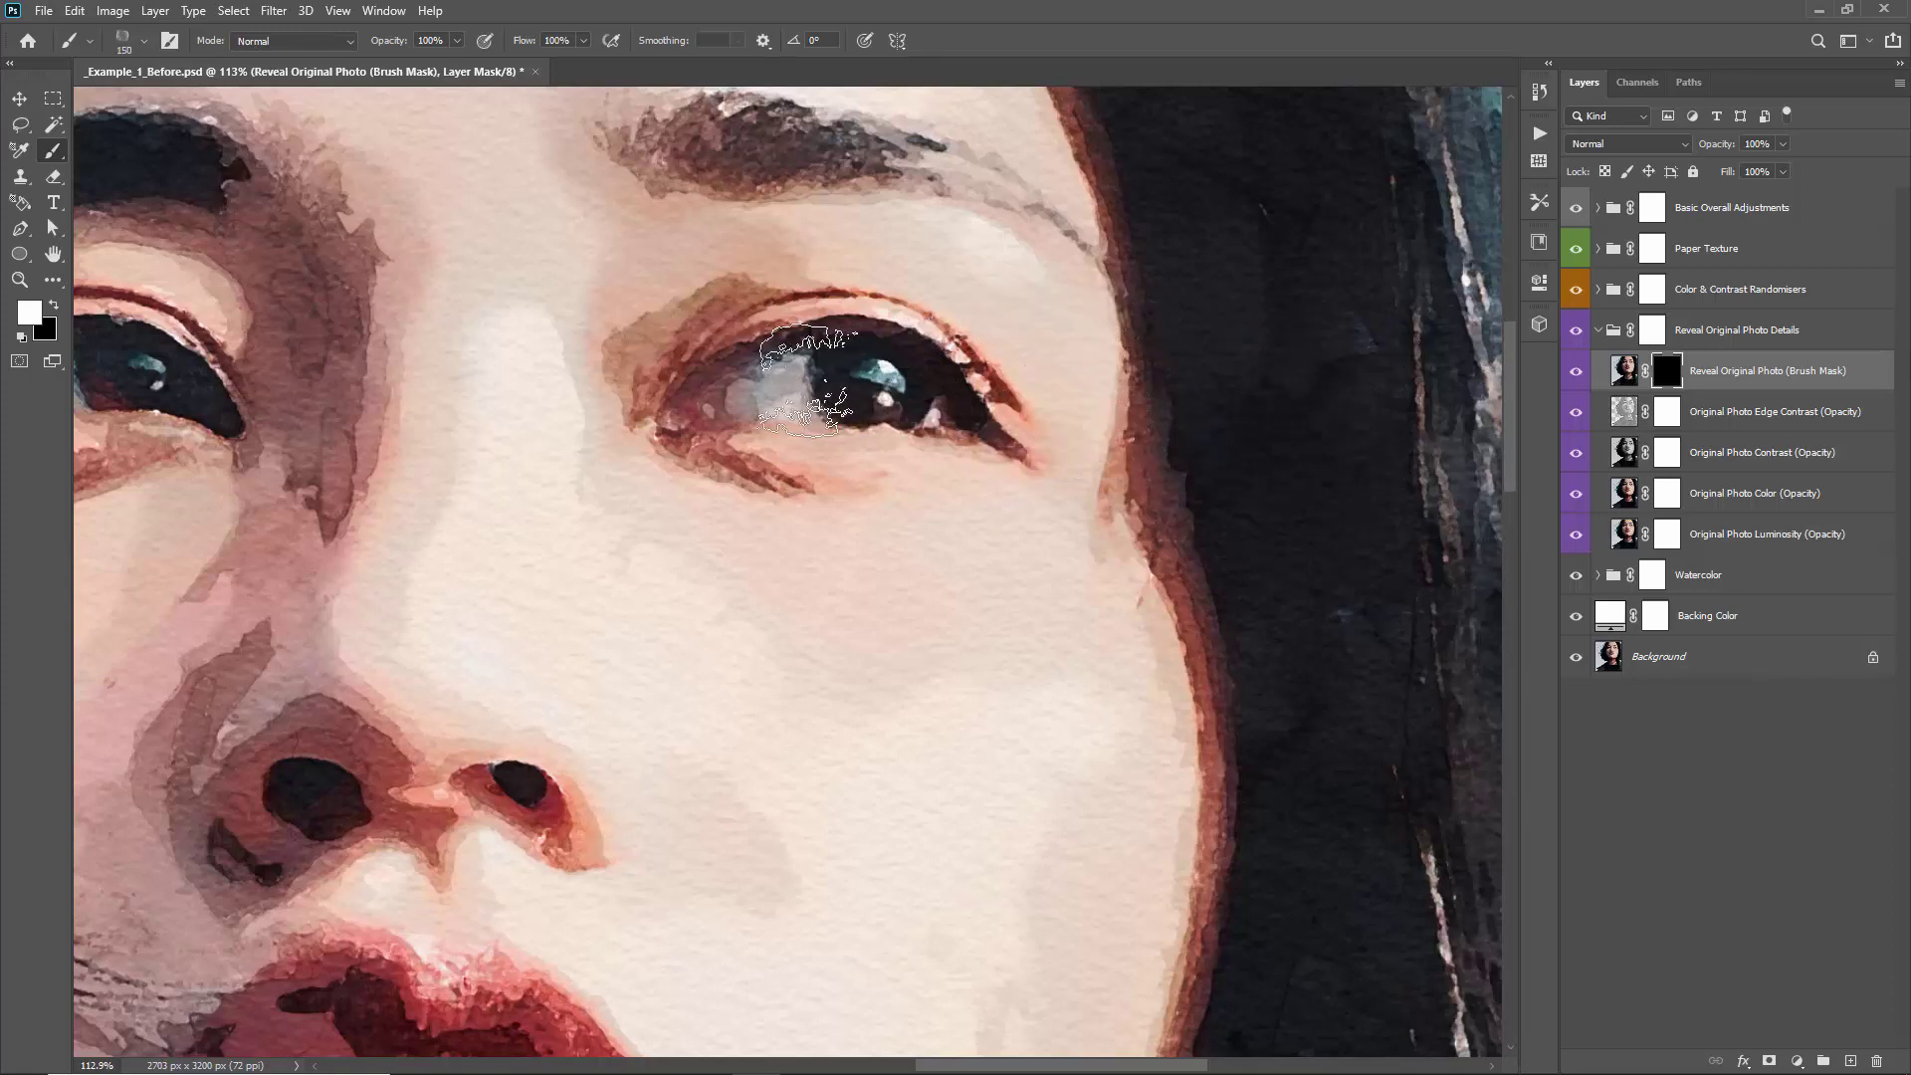
pyautogui.press('[')
pyautogui.press('[')
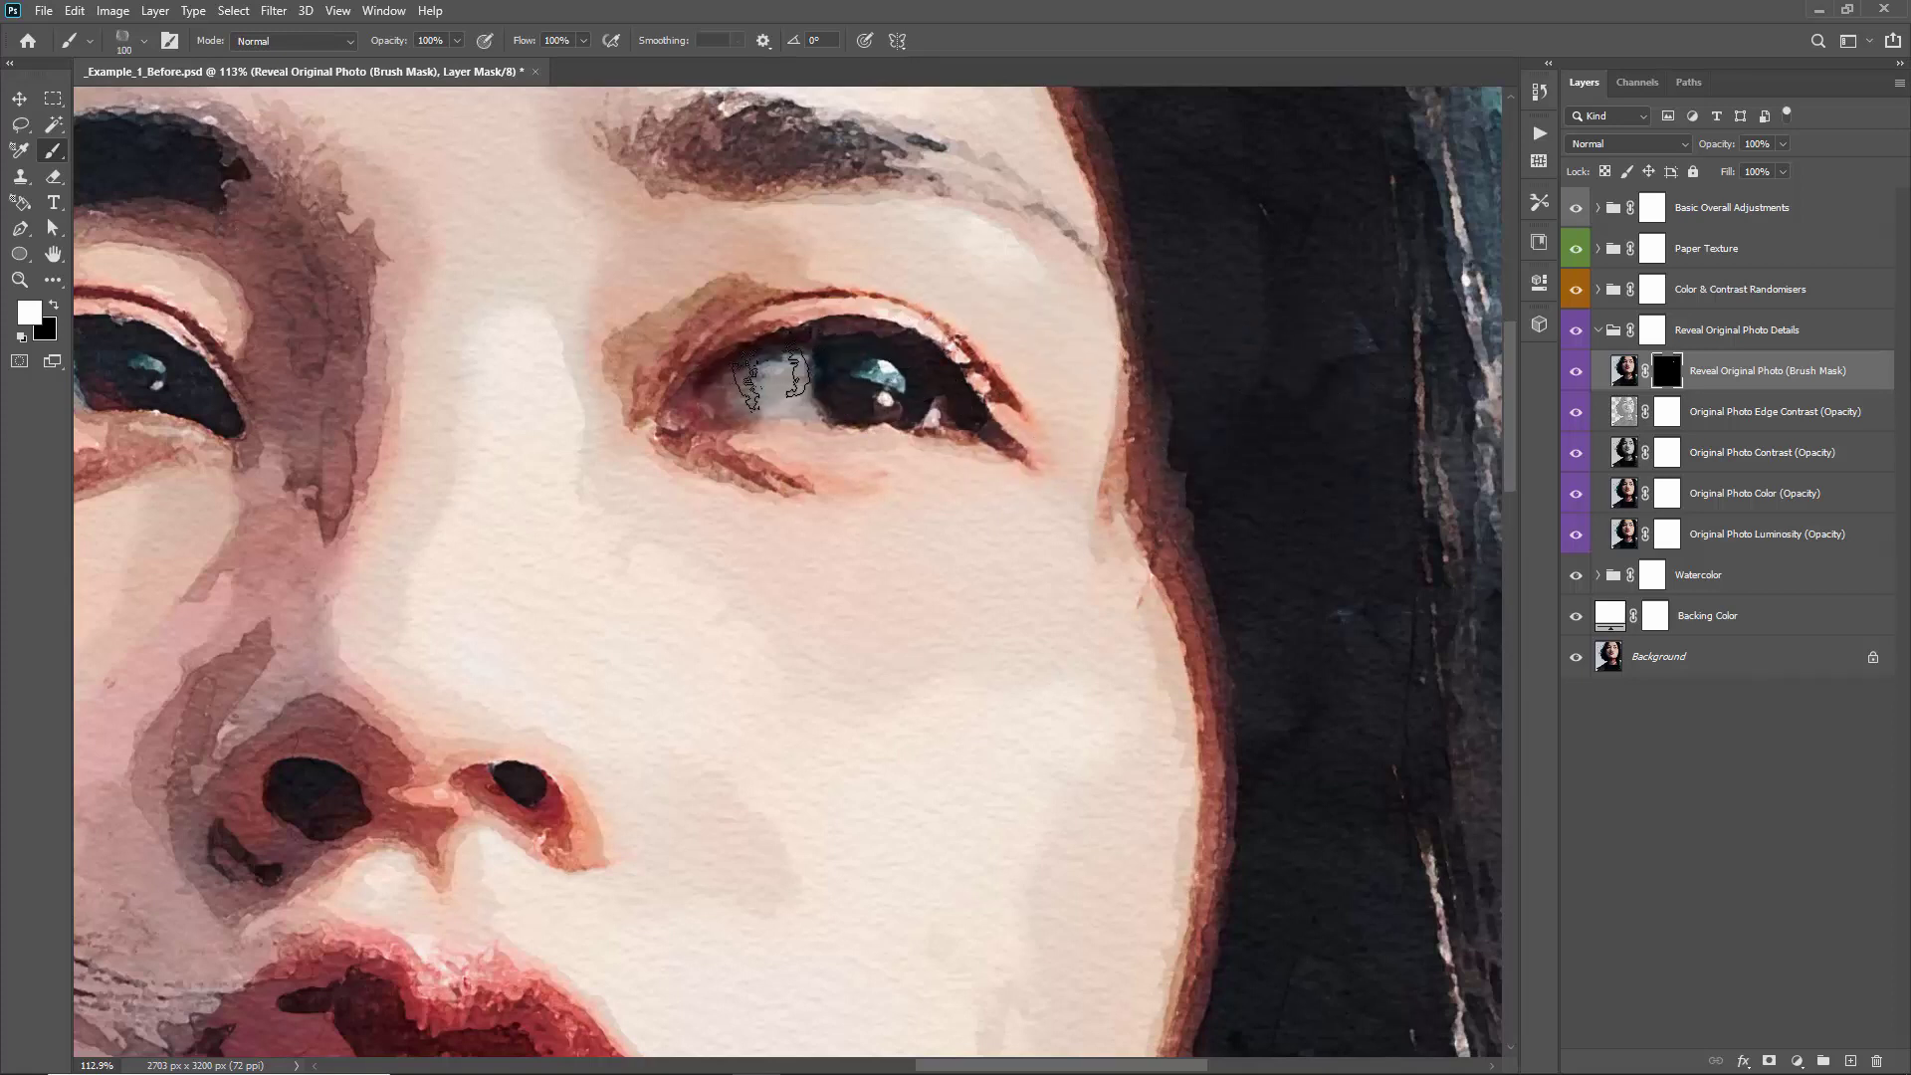
pyautogui.moveTo(771, 378); pyautogui.dragTo(731, 393)
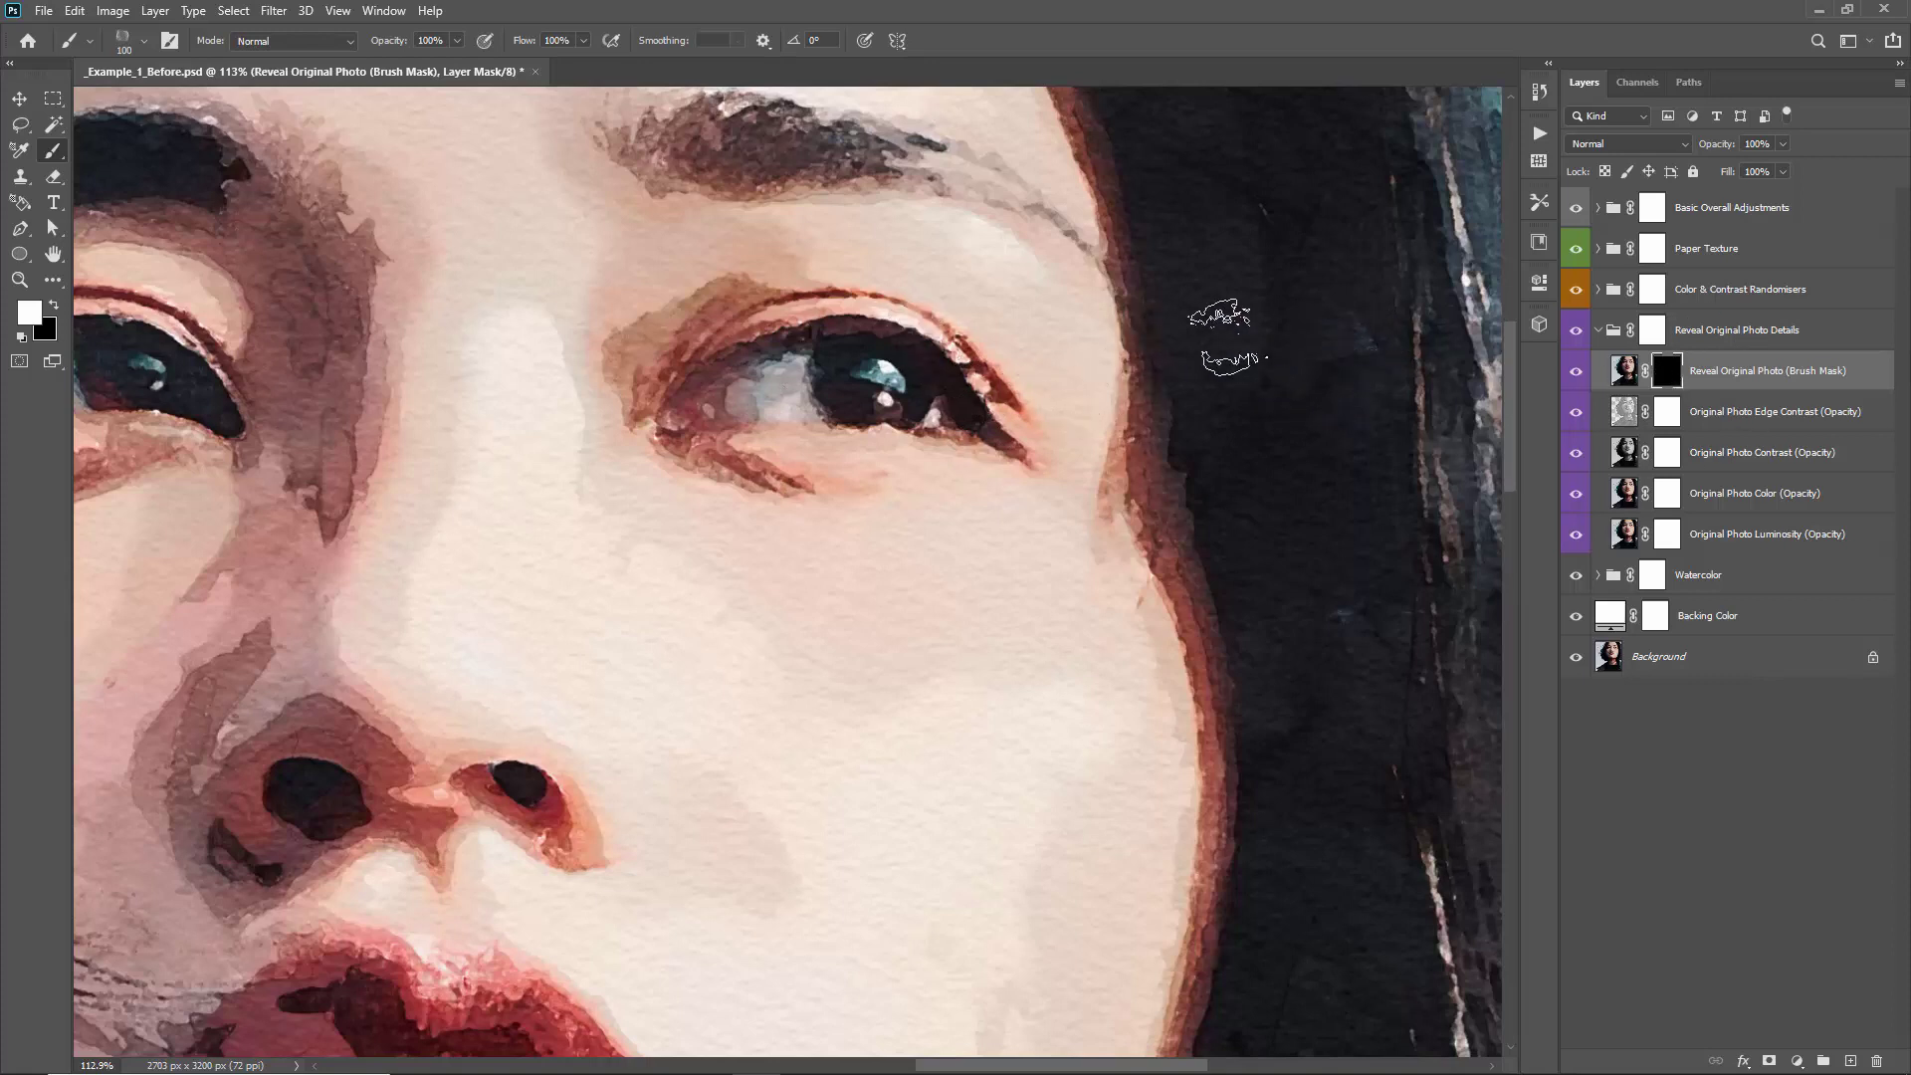
# Paint white with a 150 px brush at 100% opacity over the same eye and its lids on the Reveal Original Photo mask
pyautogui.press(']')
pyautogui.press(']')
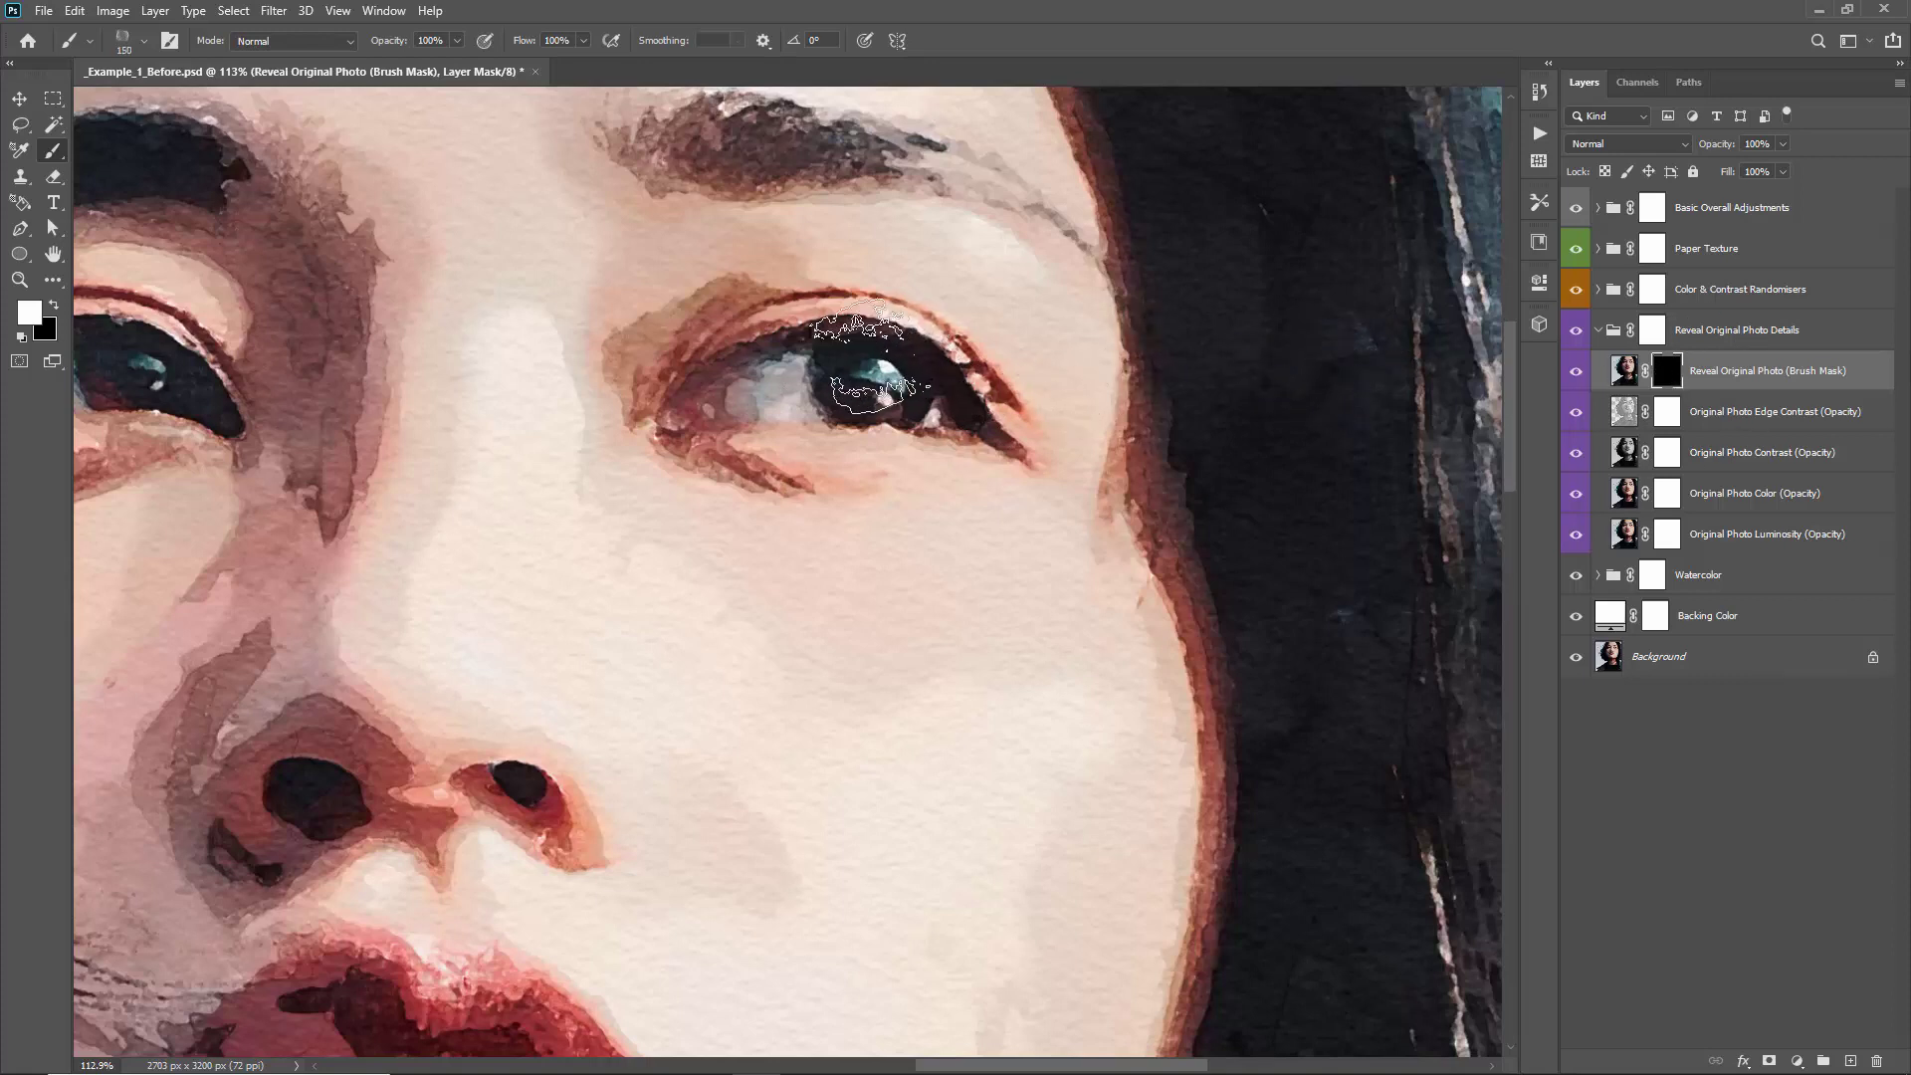
pyautogui.moveTo(985, 418)
pyautogui.mouseDown()
pyautogui.moveTo(649, 369)
pyautogui.moveTo(851, 427)
pyautogui.moveTo(853, 335)
pyautogui.moveTo(786, 338)
pyautogui.moveTo(939, 277)
pyautogui.mouseUp()
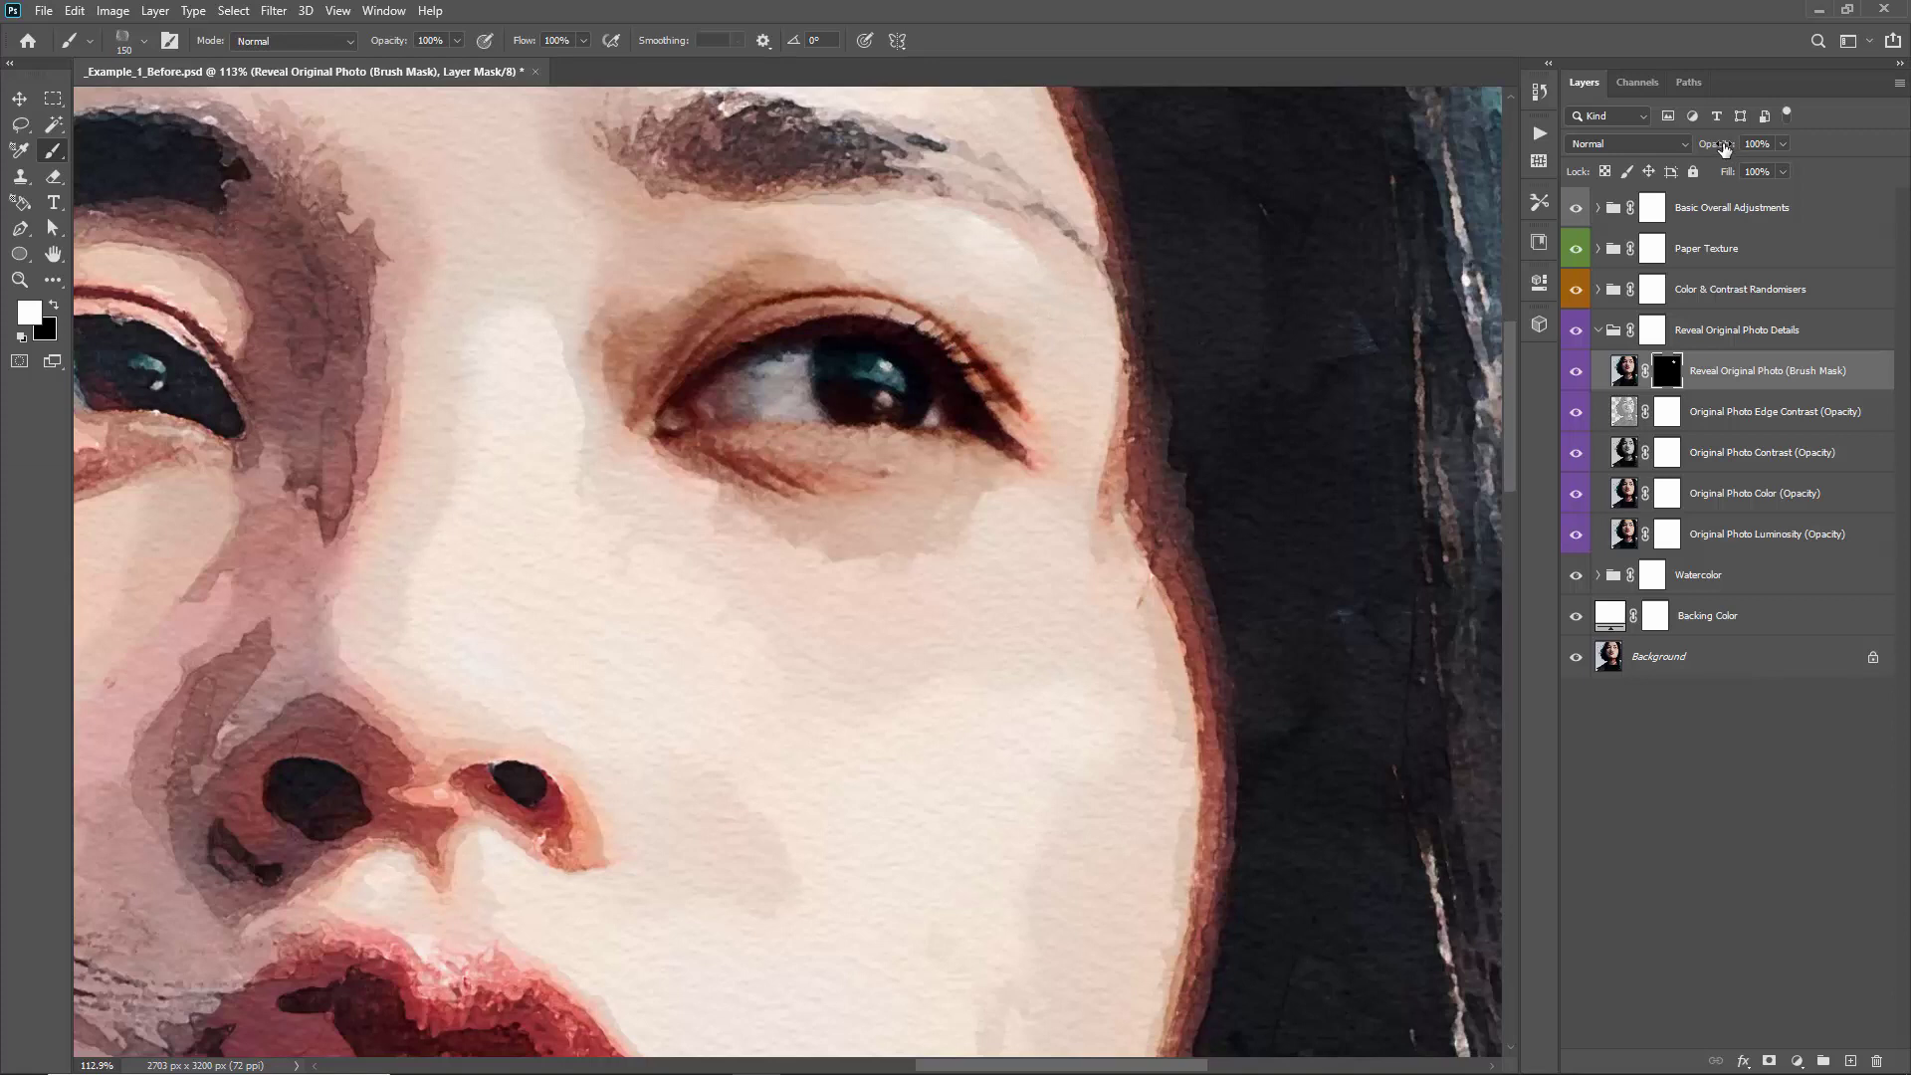
# Set the Reveal Original Photo (Brush Mask) layer's opacity to 0% and switch to the Move tool
pyautogui.moveTo(1725, 147)
pyautogui.mouseDown()
pyautogui.moveTo(1037, 196)
pyautogui.moveTo(1555, 202)
pyautogui.moveTo(376, 261)
pyautogui.mouseUp()
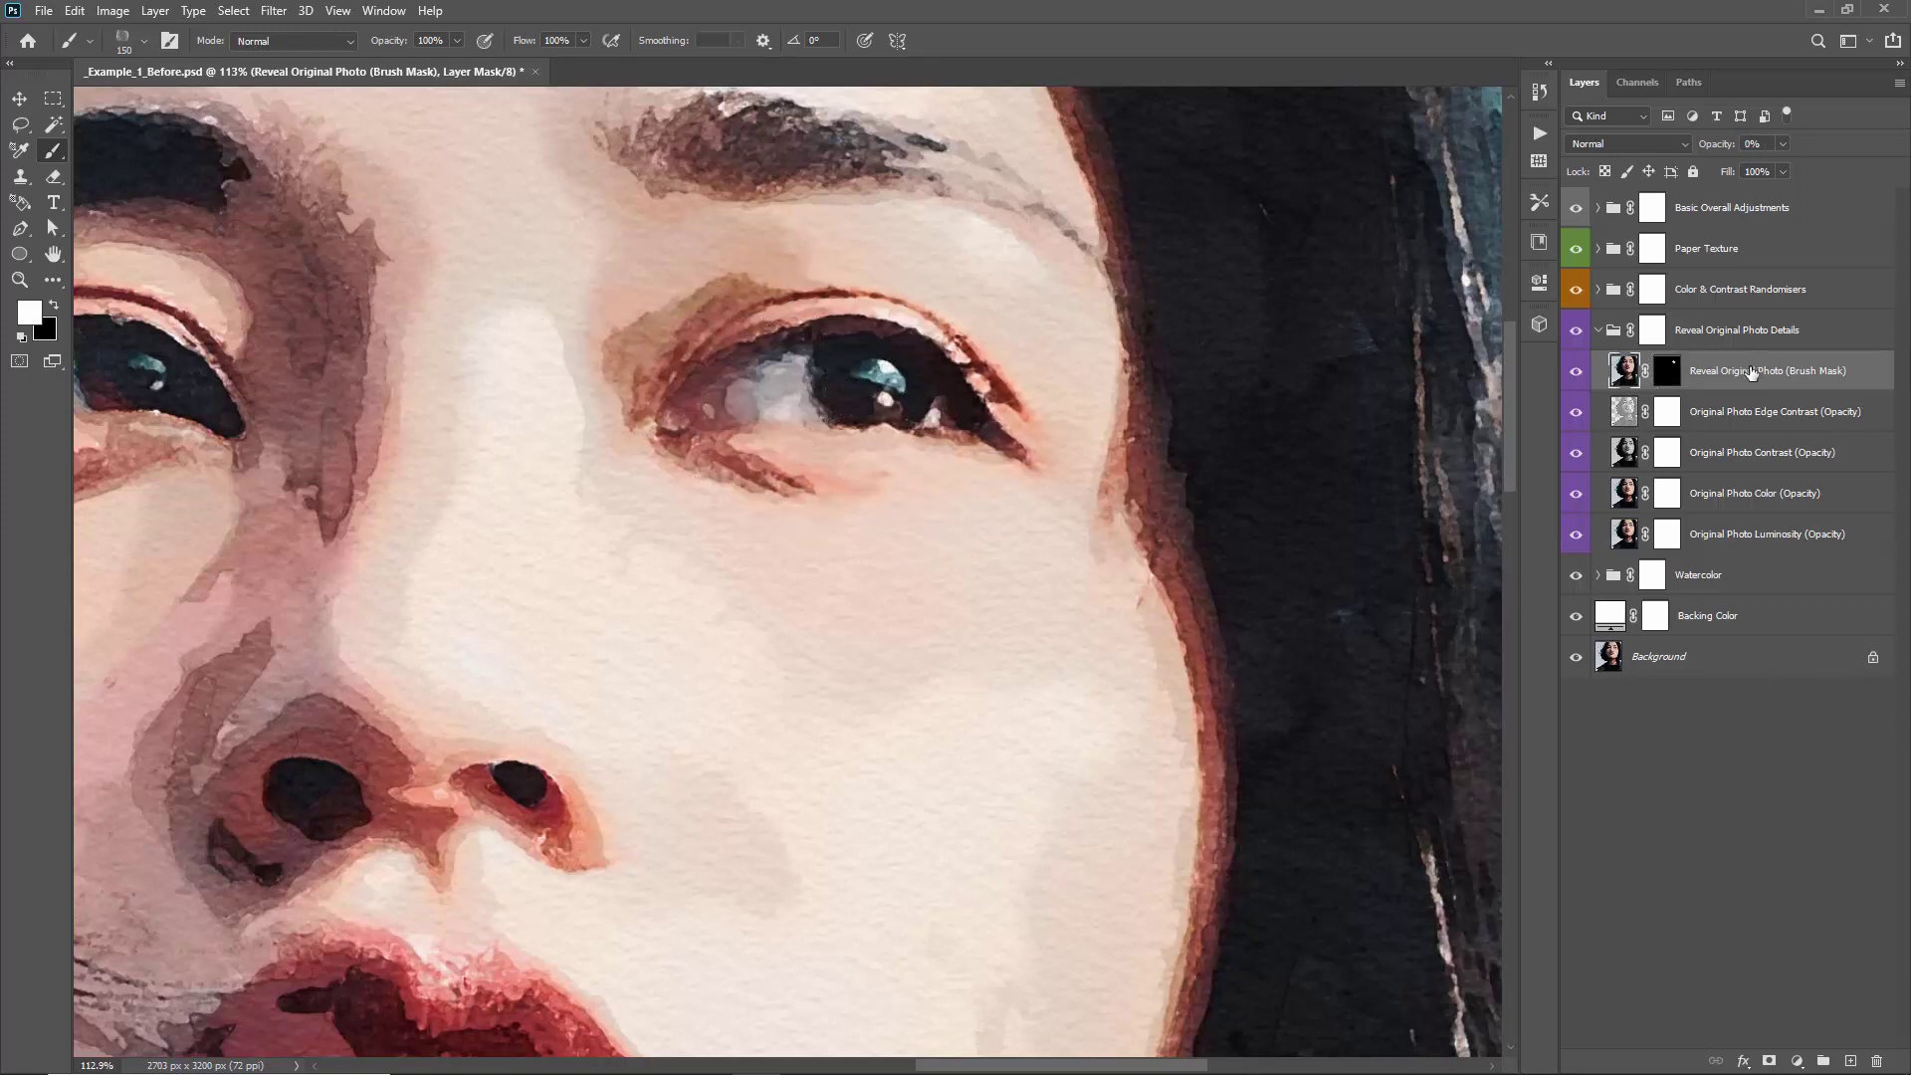
pyautogui.hotkey('ctrl', '2')
pyautogui.press('v')
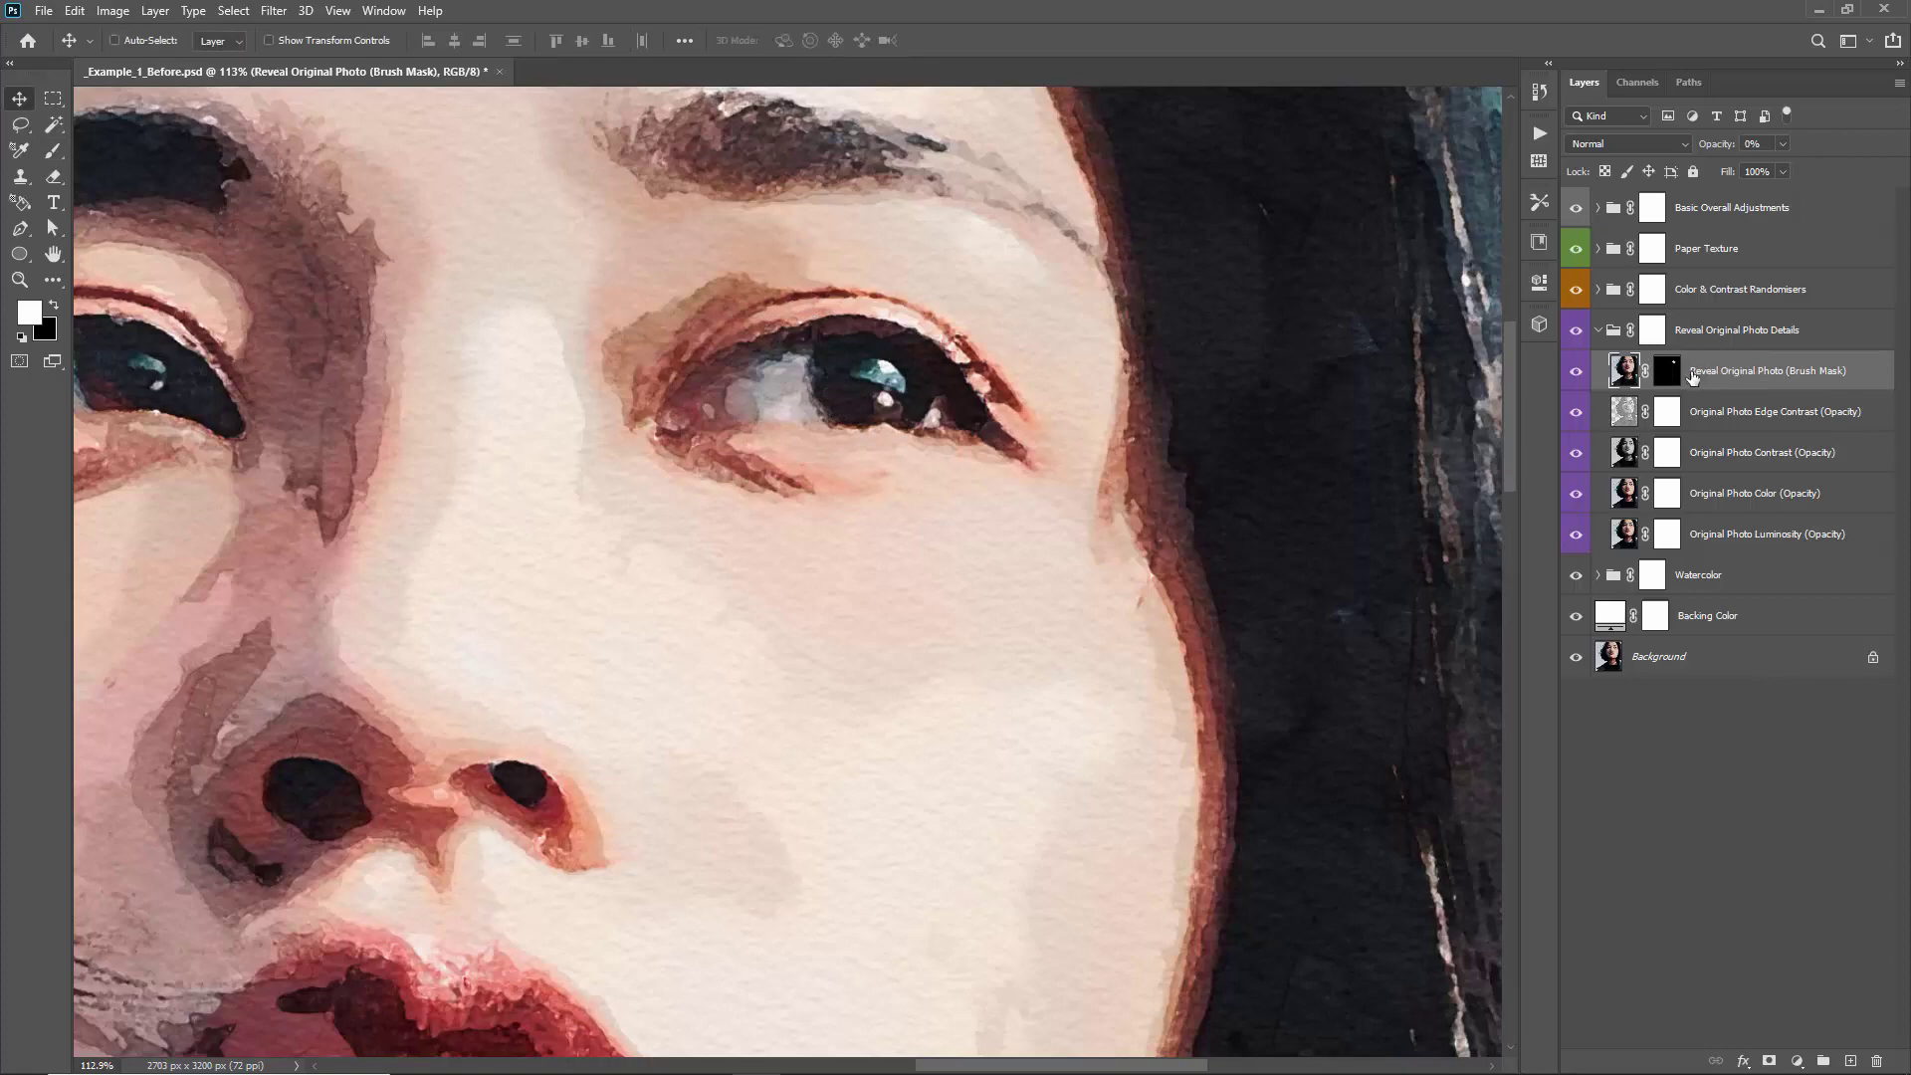
pyautogui.press('ctrl')
pyautogui.hotkey('ctrl', '-')
pyautogui.hotkey('ctrl', '-')
pyautogui.hotkey('ctrl', '-')
pyautogui.hotkey('ctrl', '-')
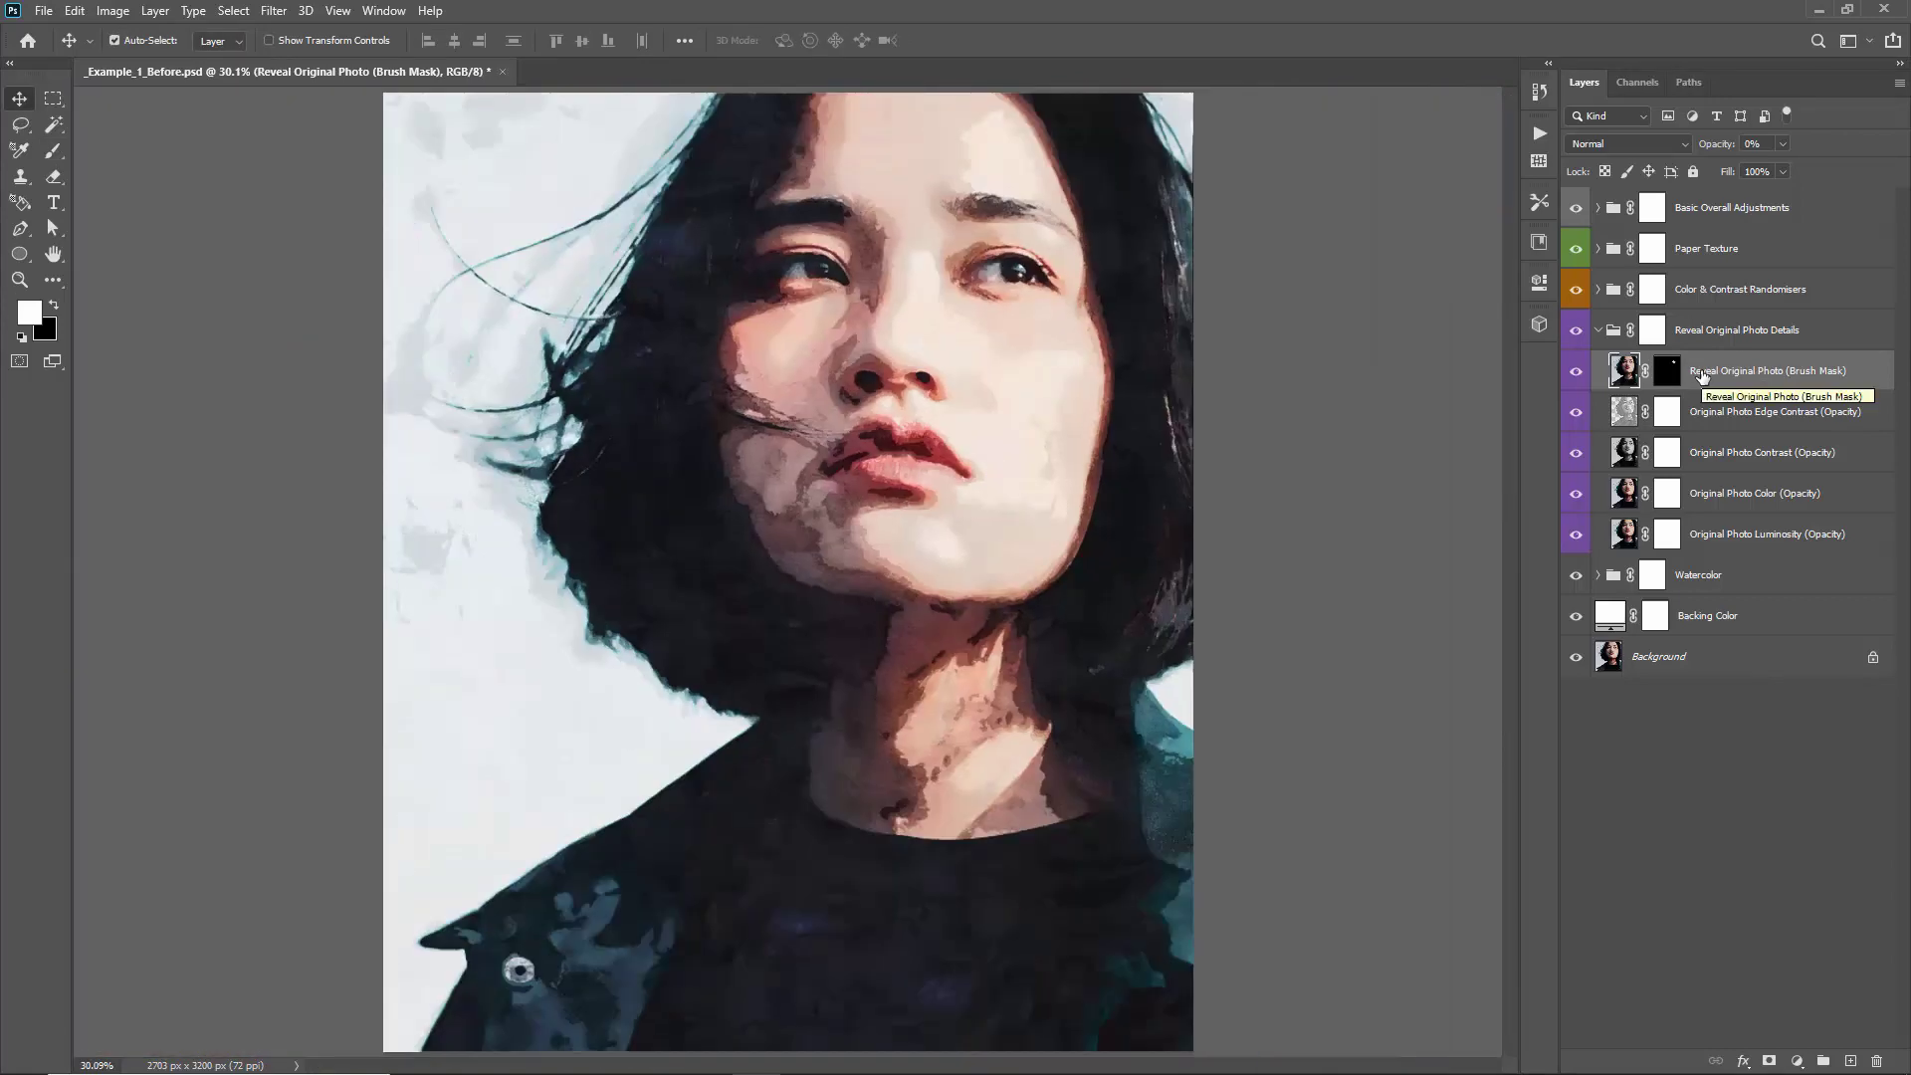
# Set the Original Photo Edge Contrast layer's opacity to 81% and make its layer mask active
pyautogui.moveTo(909, 320); pyautogui.dragTo(841, 341)
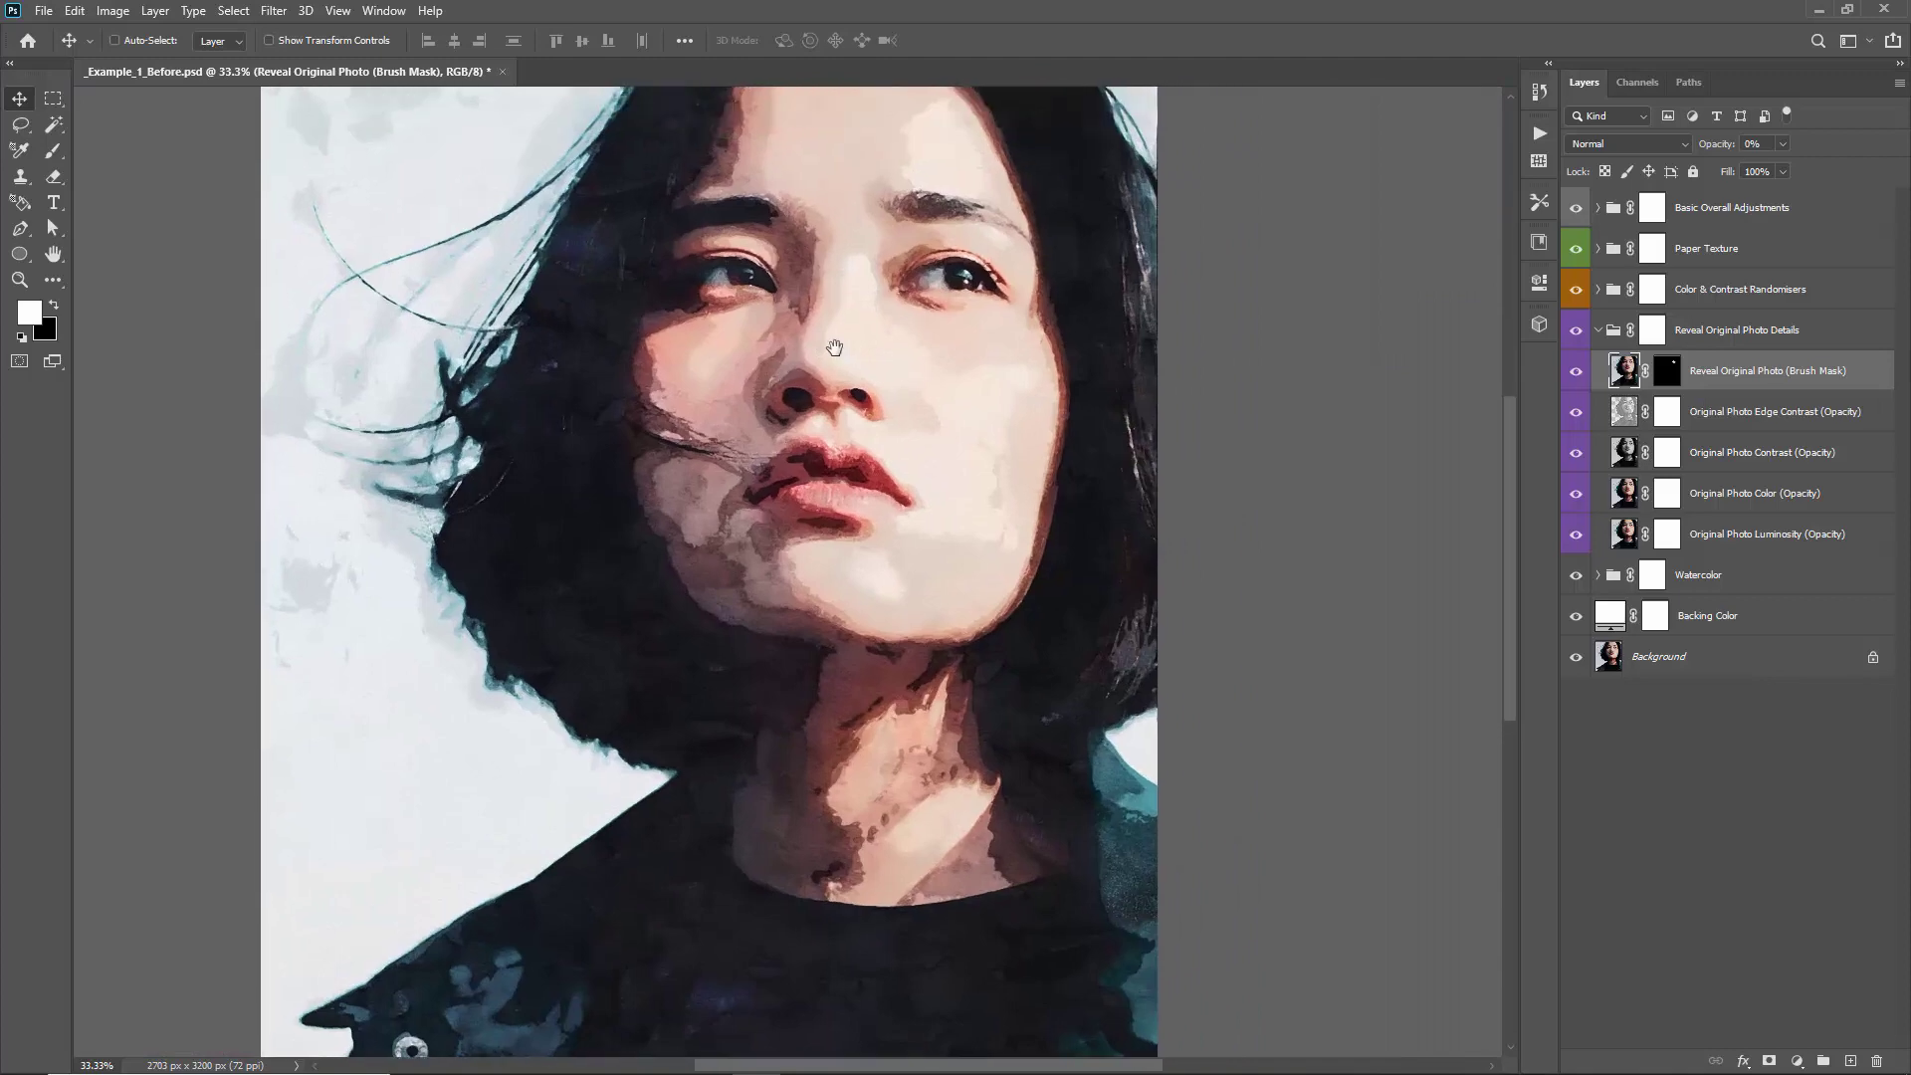
pyautogui.click(1721, 426)
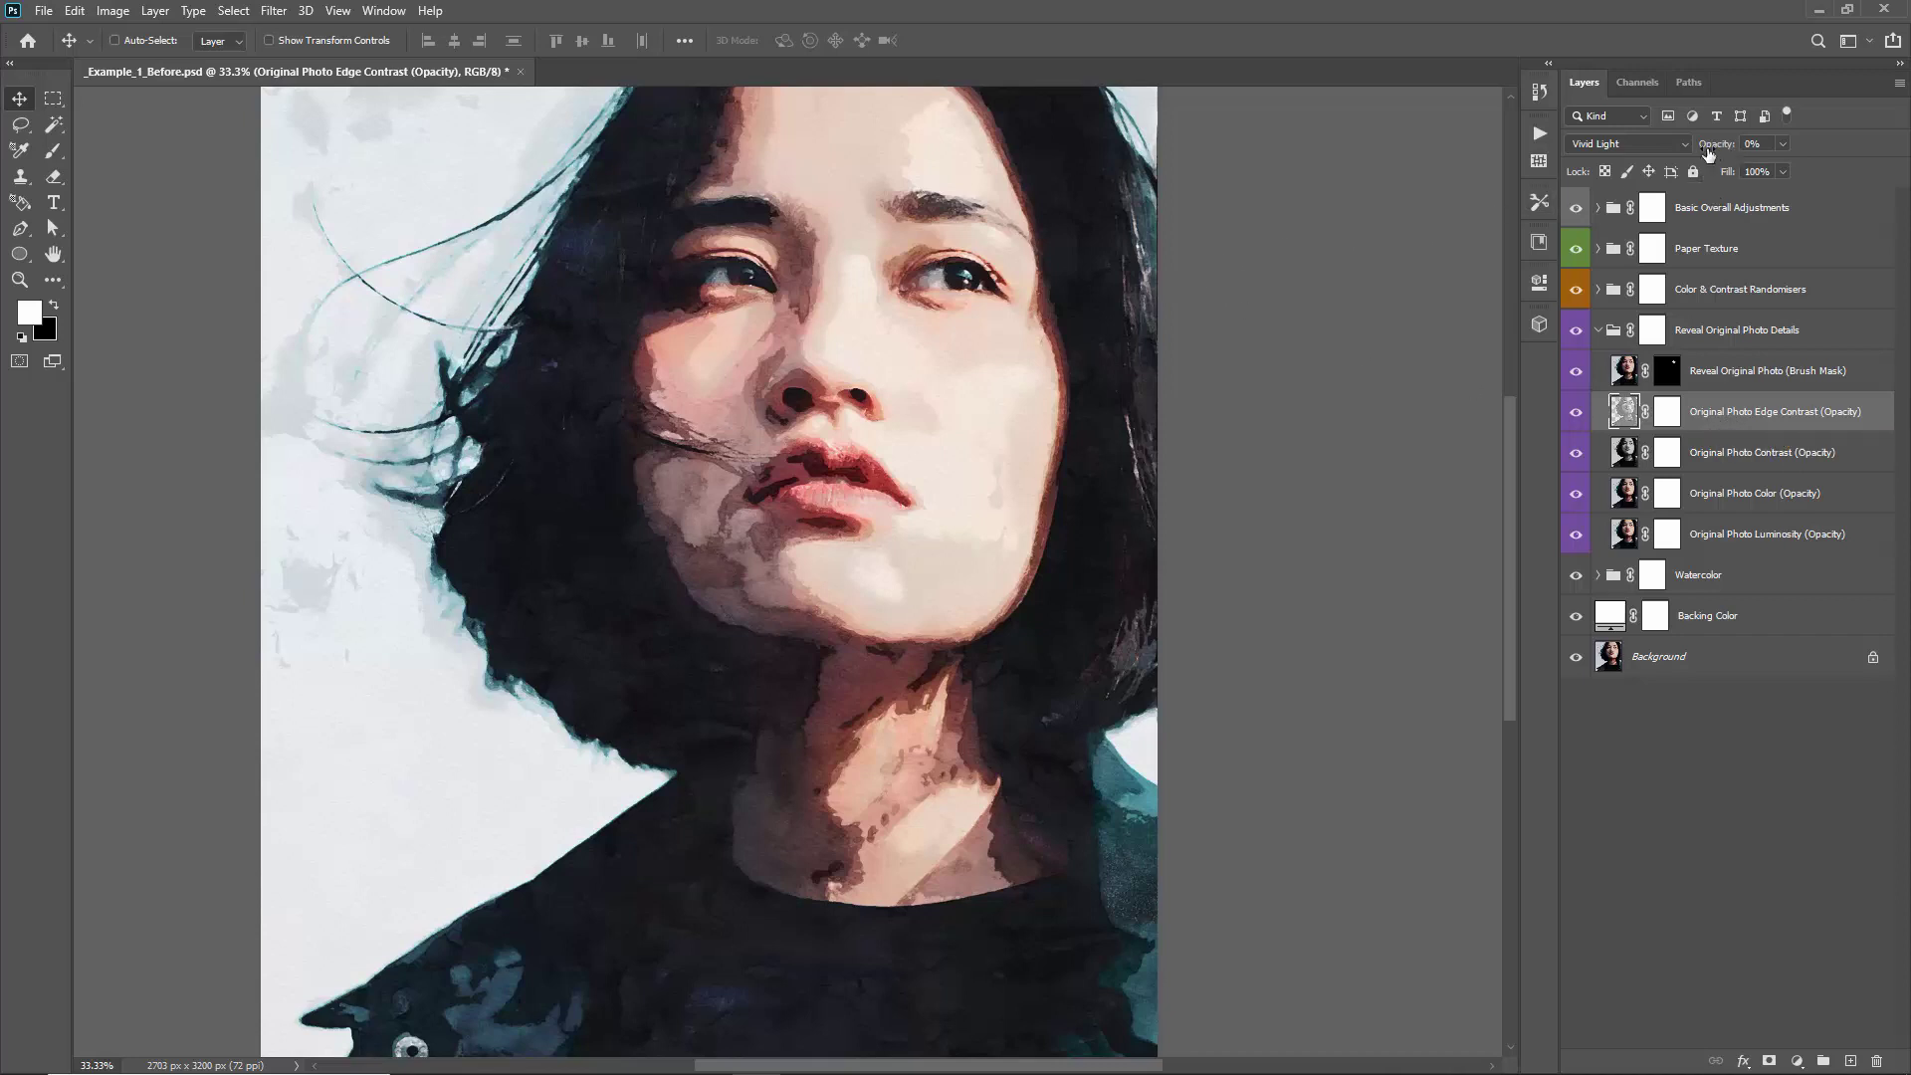
pyautogui.moveTo(1705, 150); pyautogui.dragTo(1906, 145)
pyautogui.write('0')
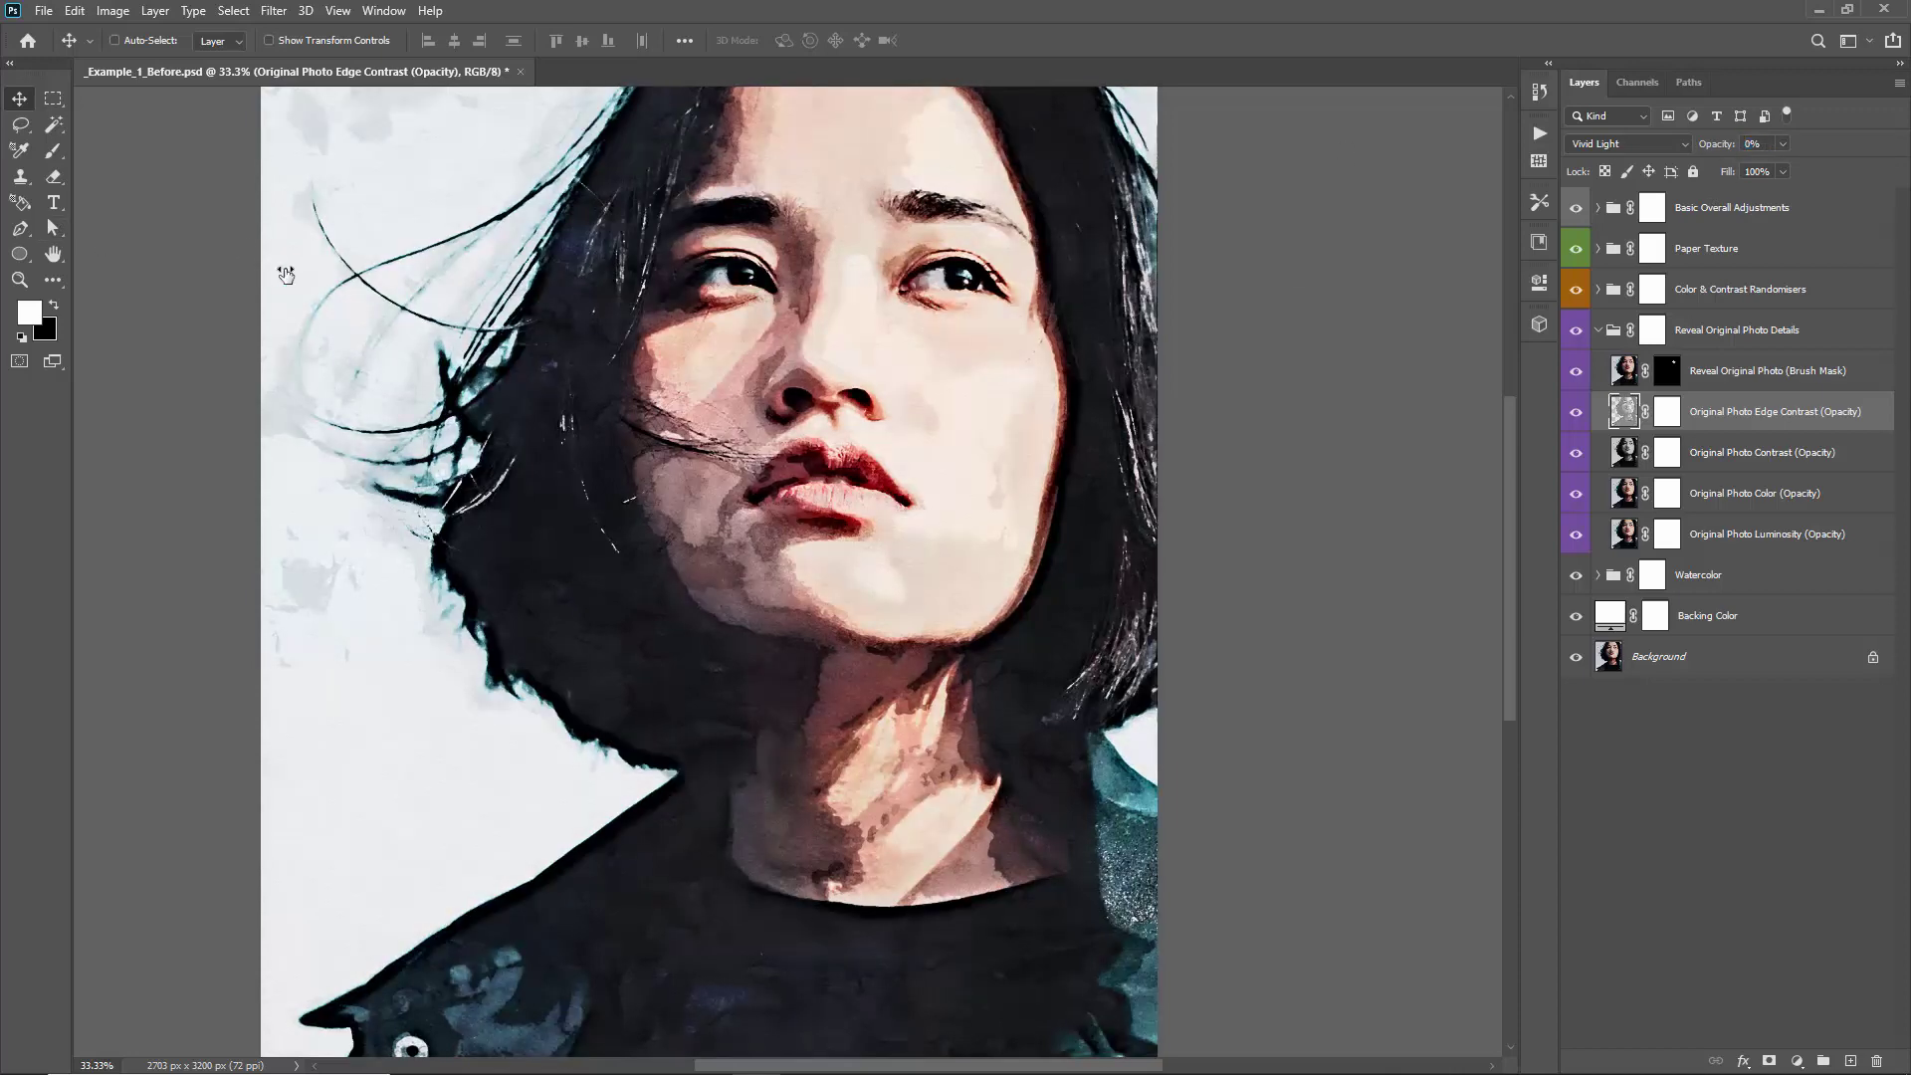
pyautogui.press('Return')
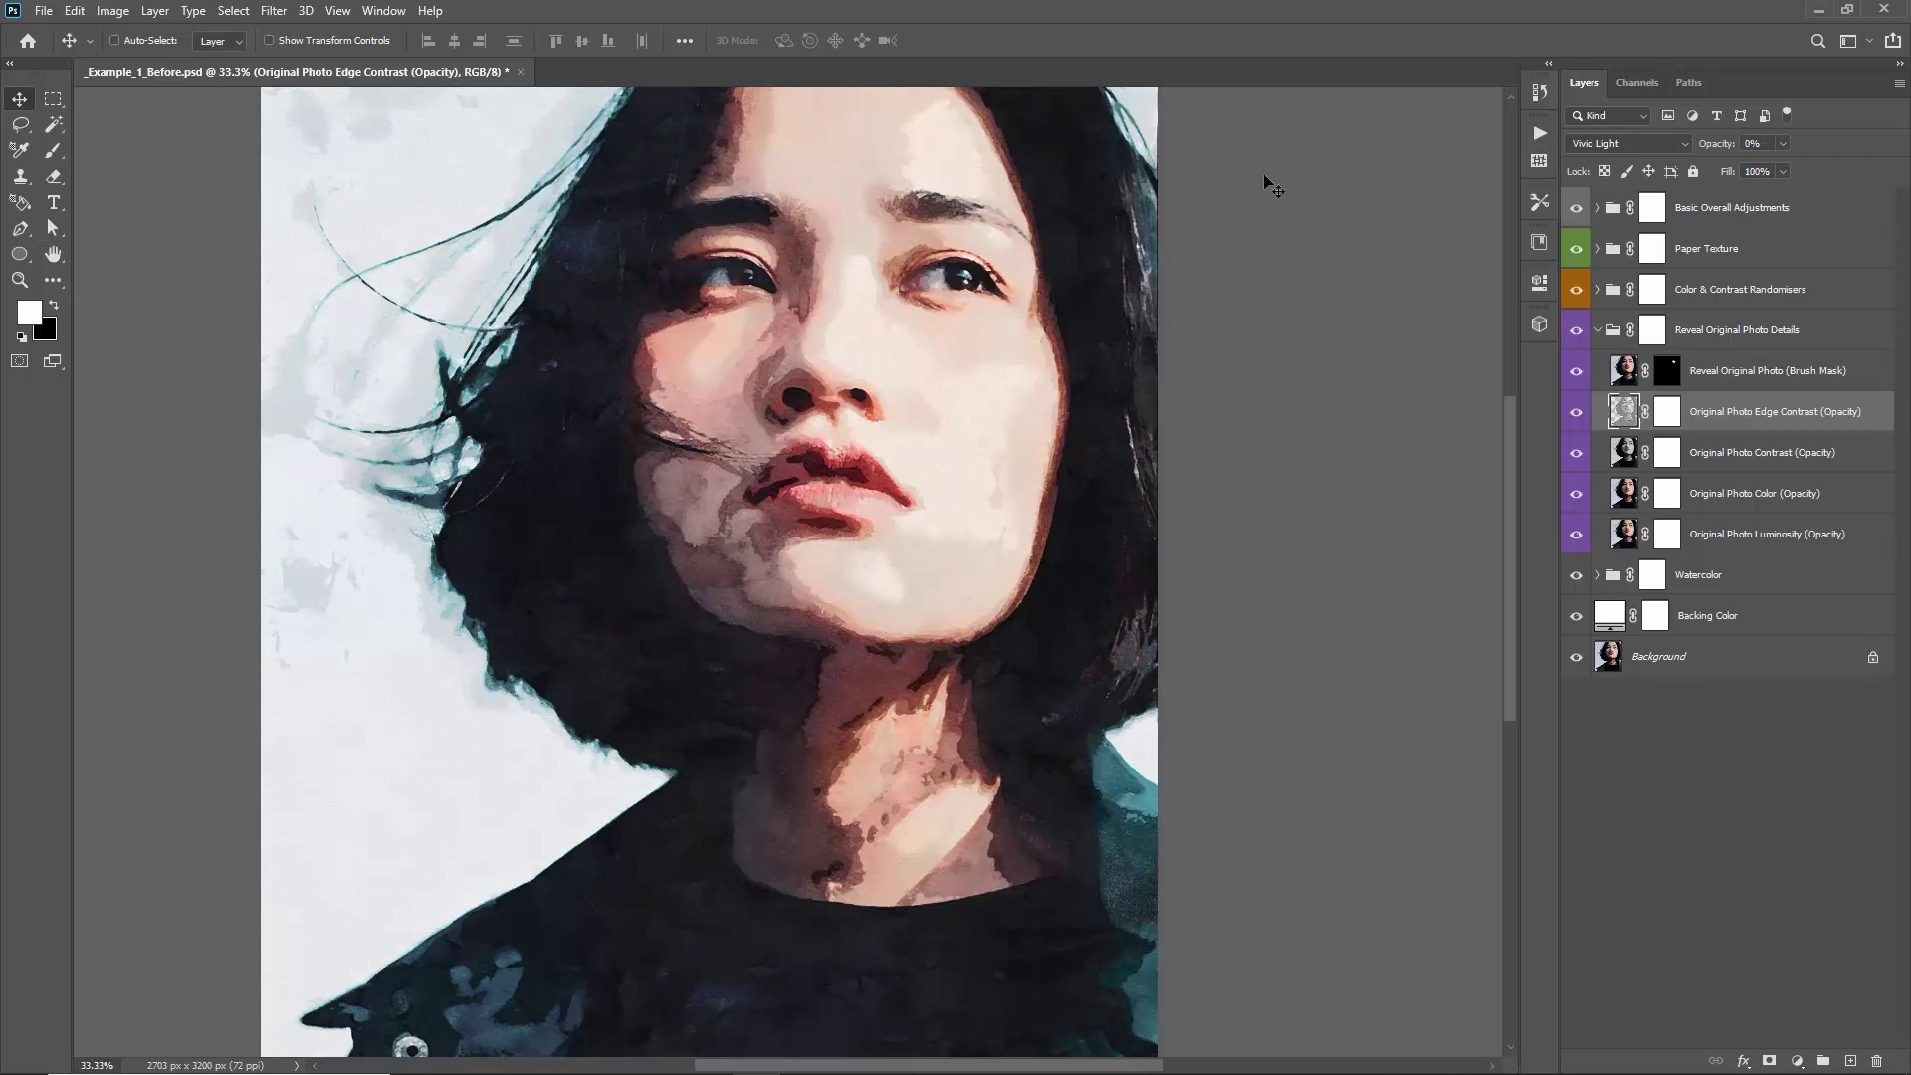
pyautogui.moveTo(1702, 150); pyautogui.dragTo(1733, 151)
pyautogui.click(1667, 411)
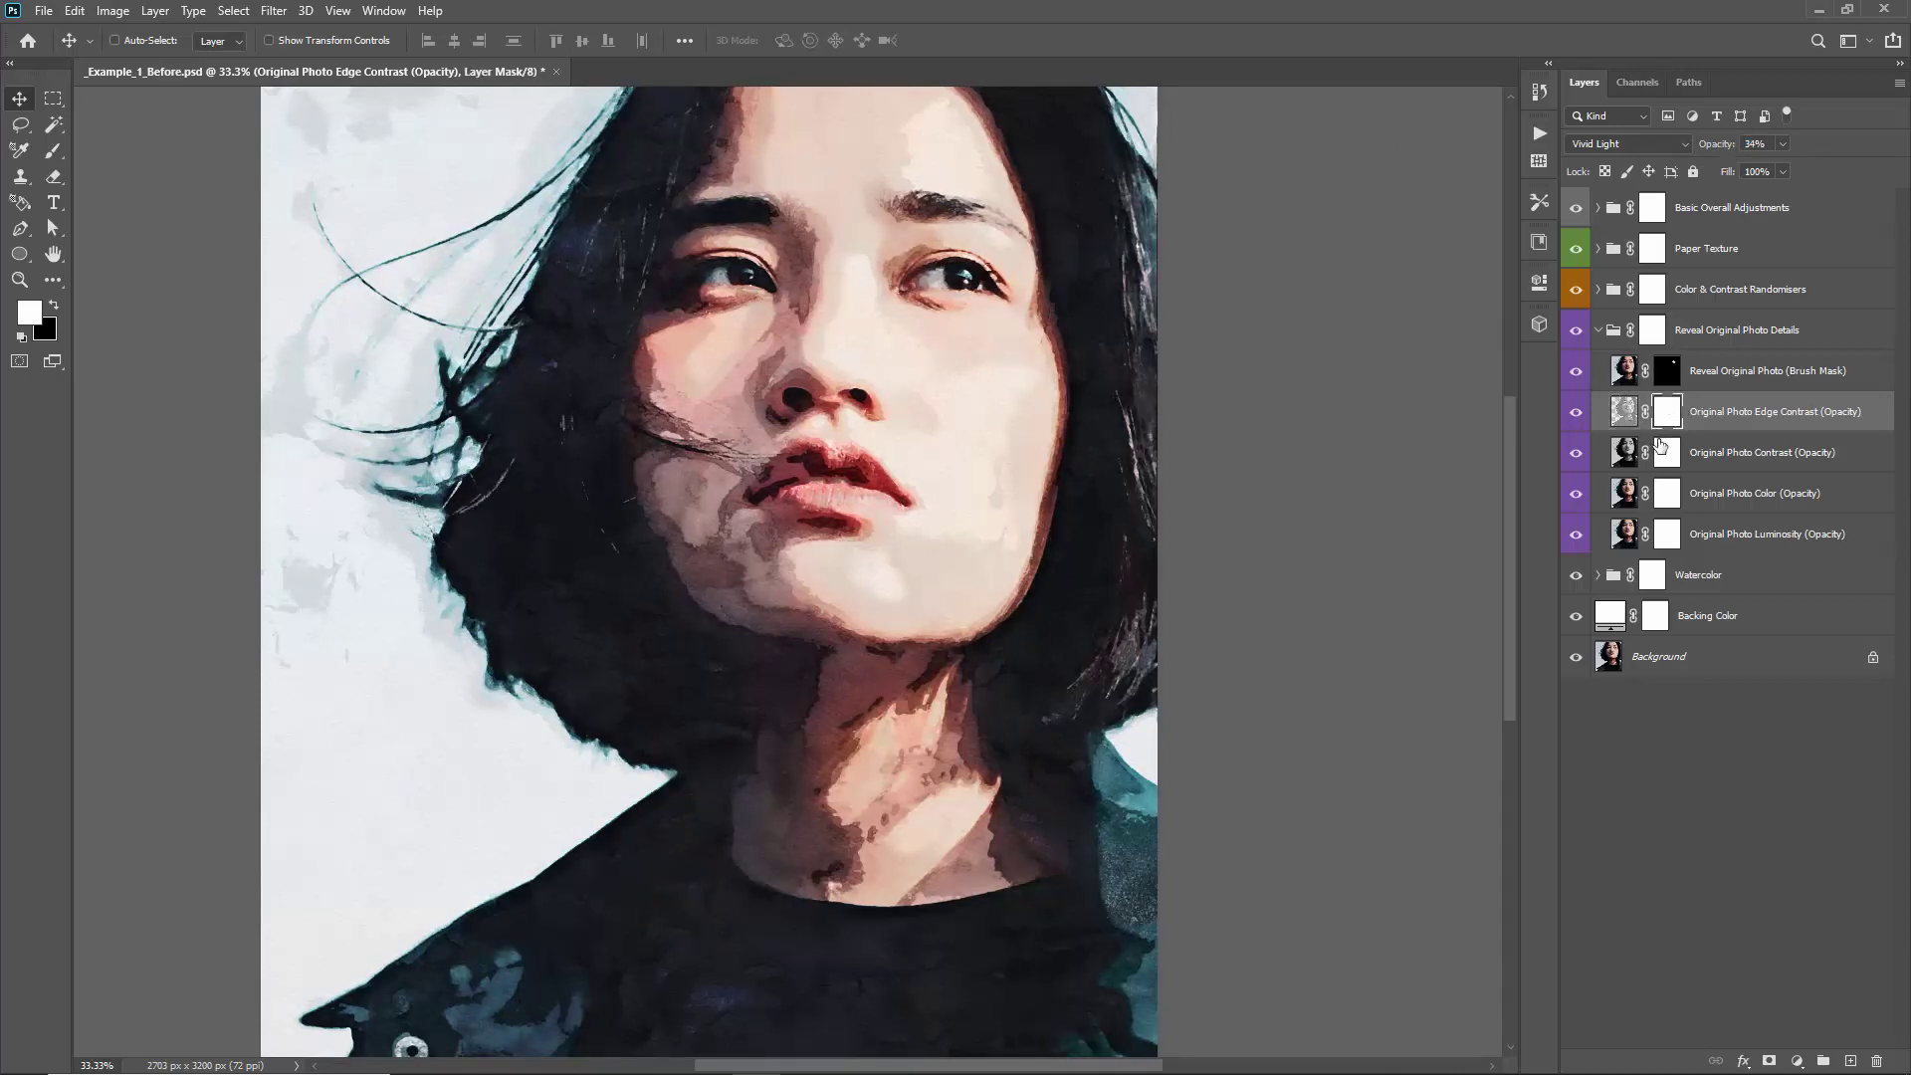
pyautogui.moveTo(1714, 149); pyautogui.dragTo(1754, 151)
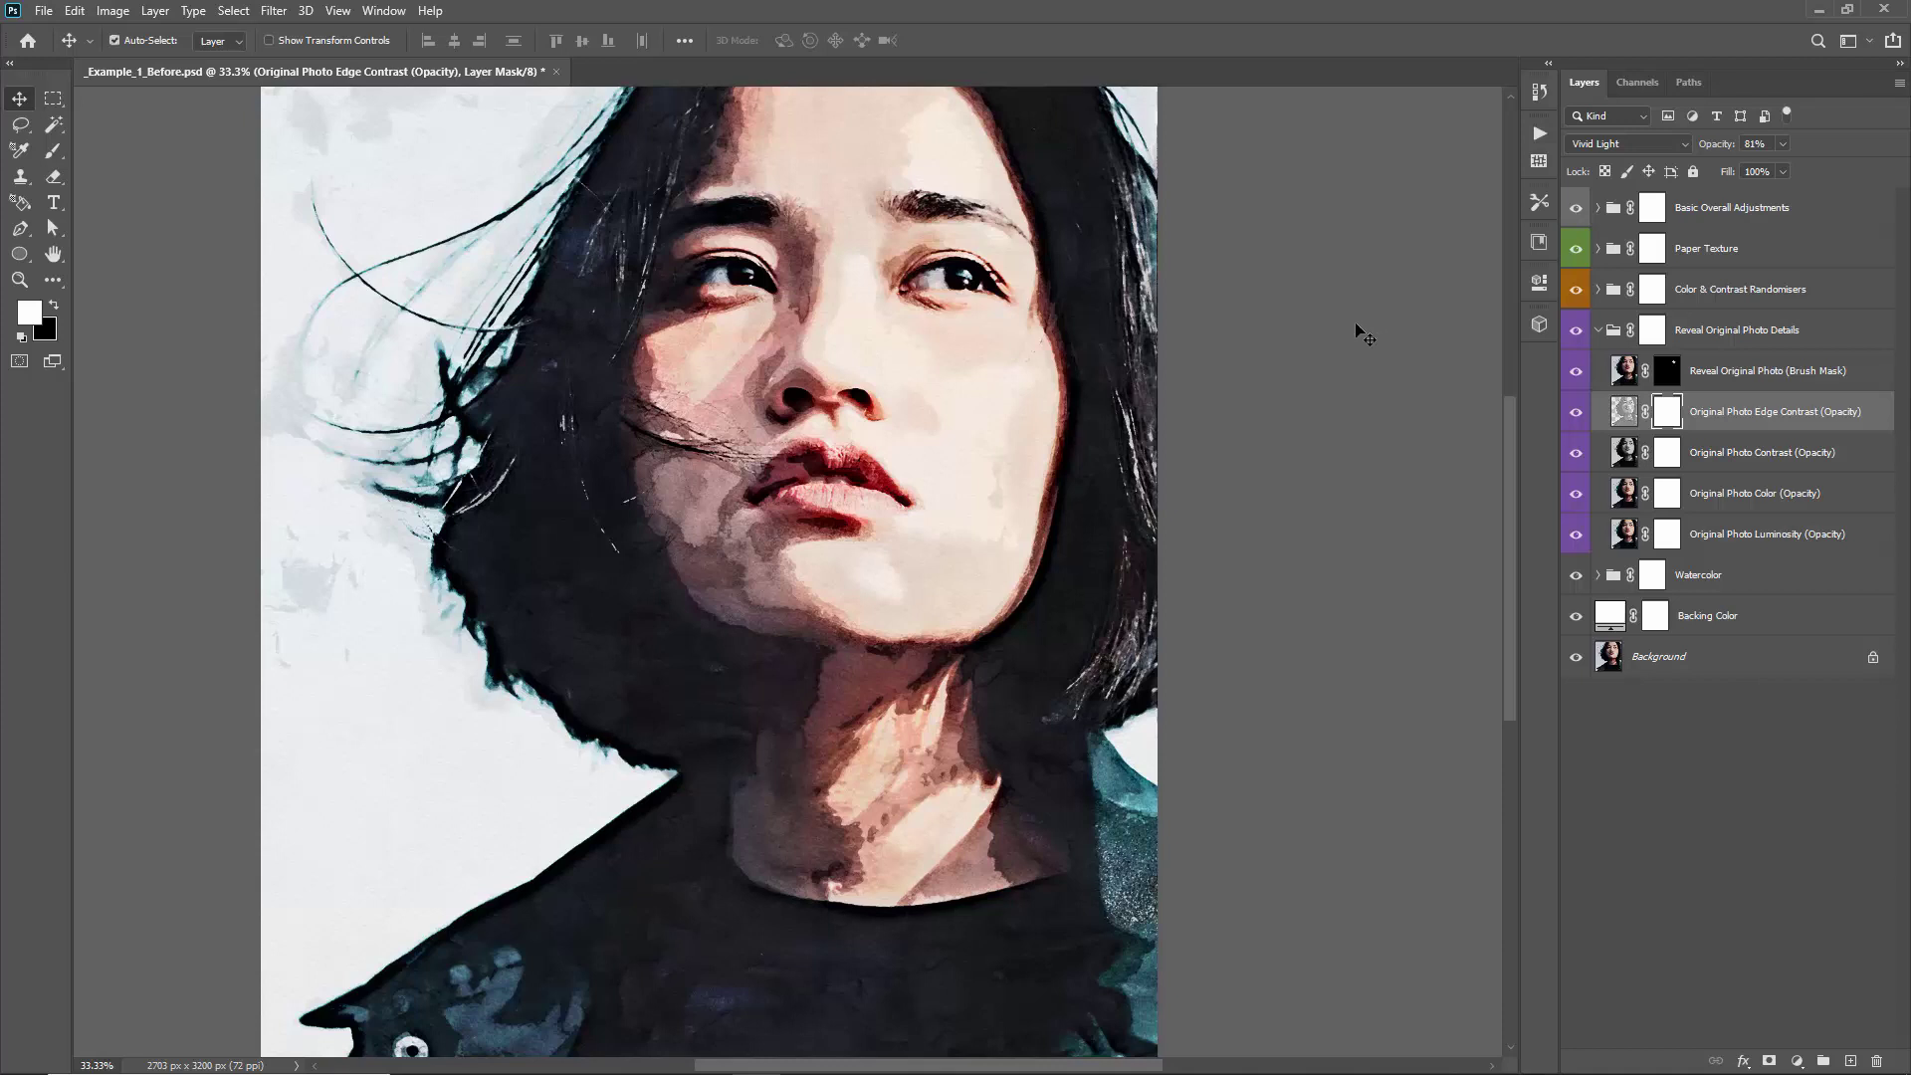
# Invert the Edge Contrast layer's mask, paint white over the hair on both sides of the face, and compare with the mask disabled
pyautogui.hotkey('ctrl', 'i')
pyautogui.press('b')
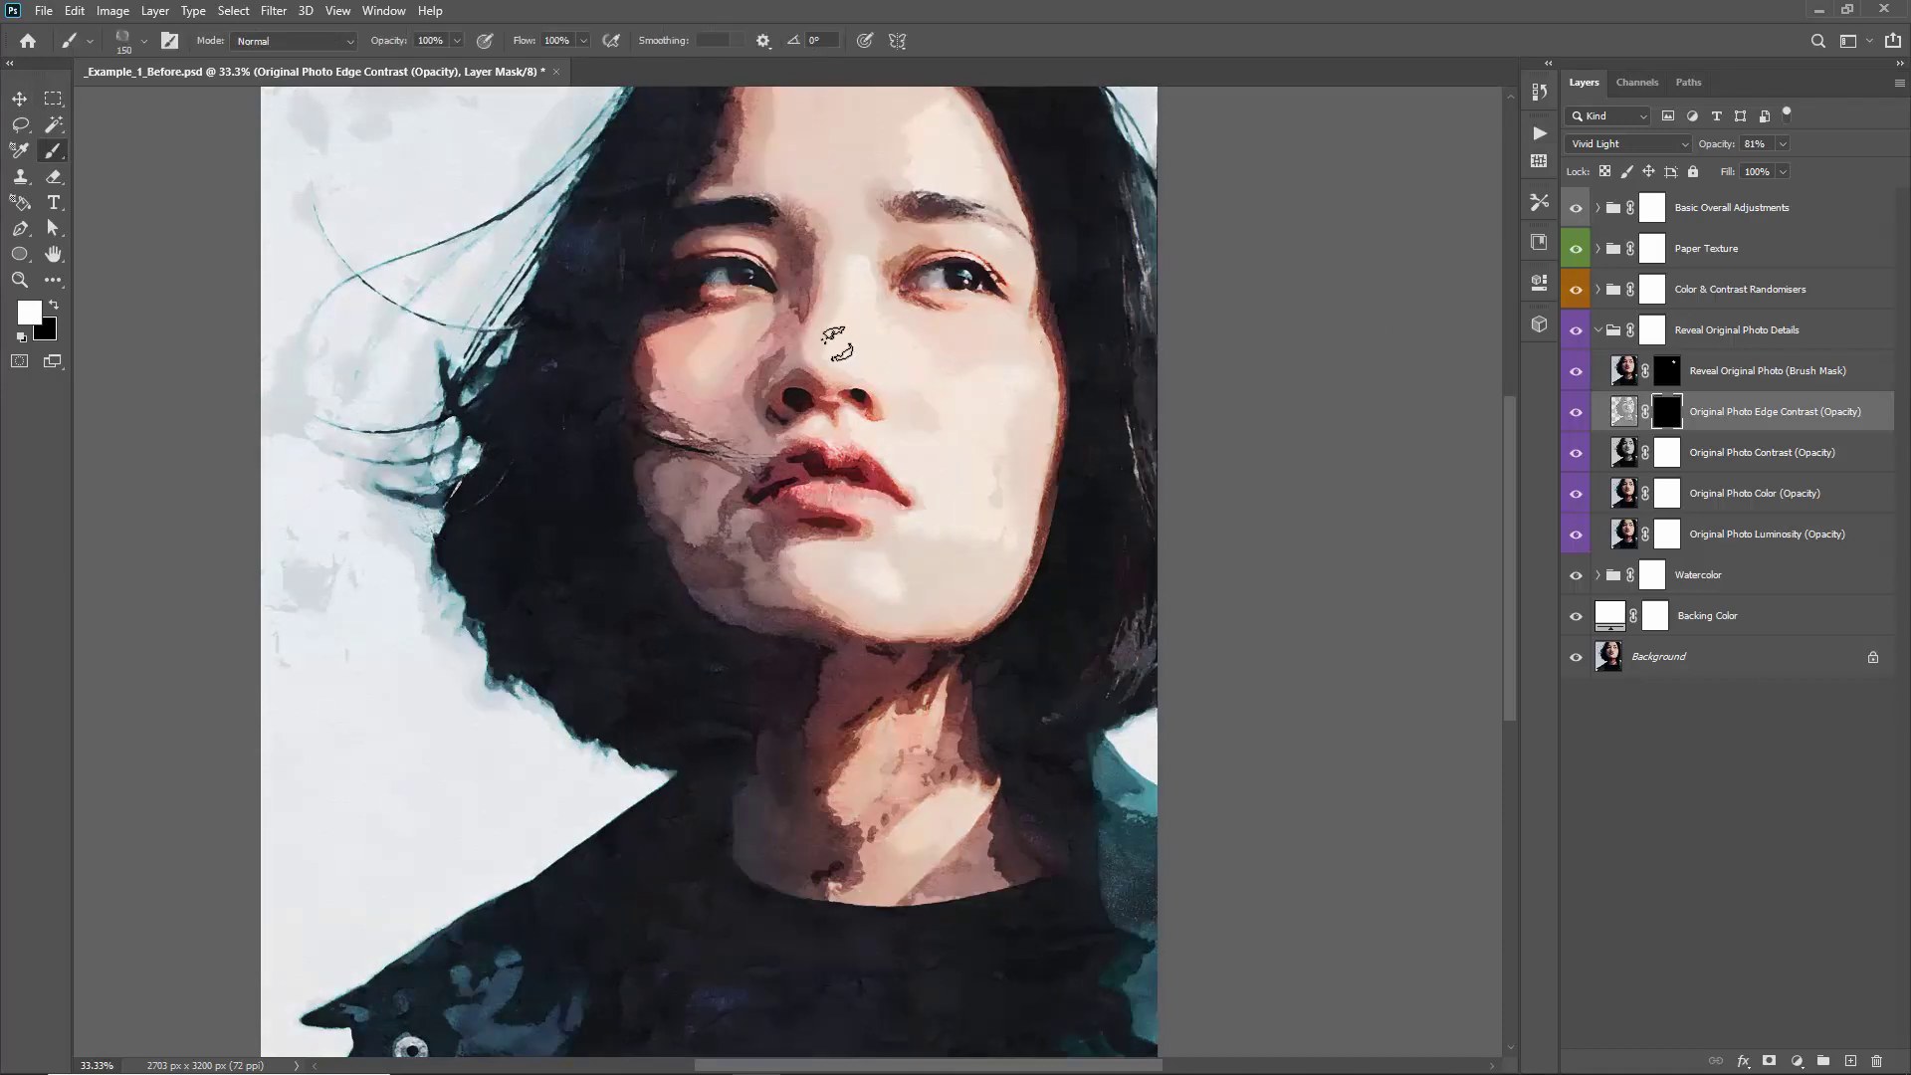
pyautogui.moveTo(614, 224)
pyautogui.mouseDown()
pyautogui.moveTo(649, 186)
pyautogui.moveTo(586, 227)
pyautogui.moveTo(562, 448)
pyautogui.moveTo(537, 350)
pyautogui.moveTo(562, 260)
pyautogui.moveTo(642, 124)
pyautogui.mouseUp()
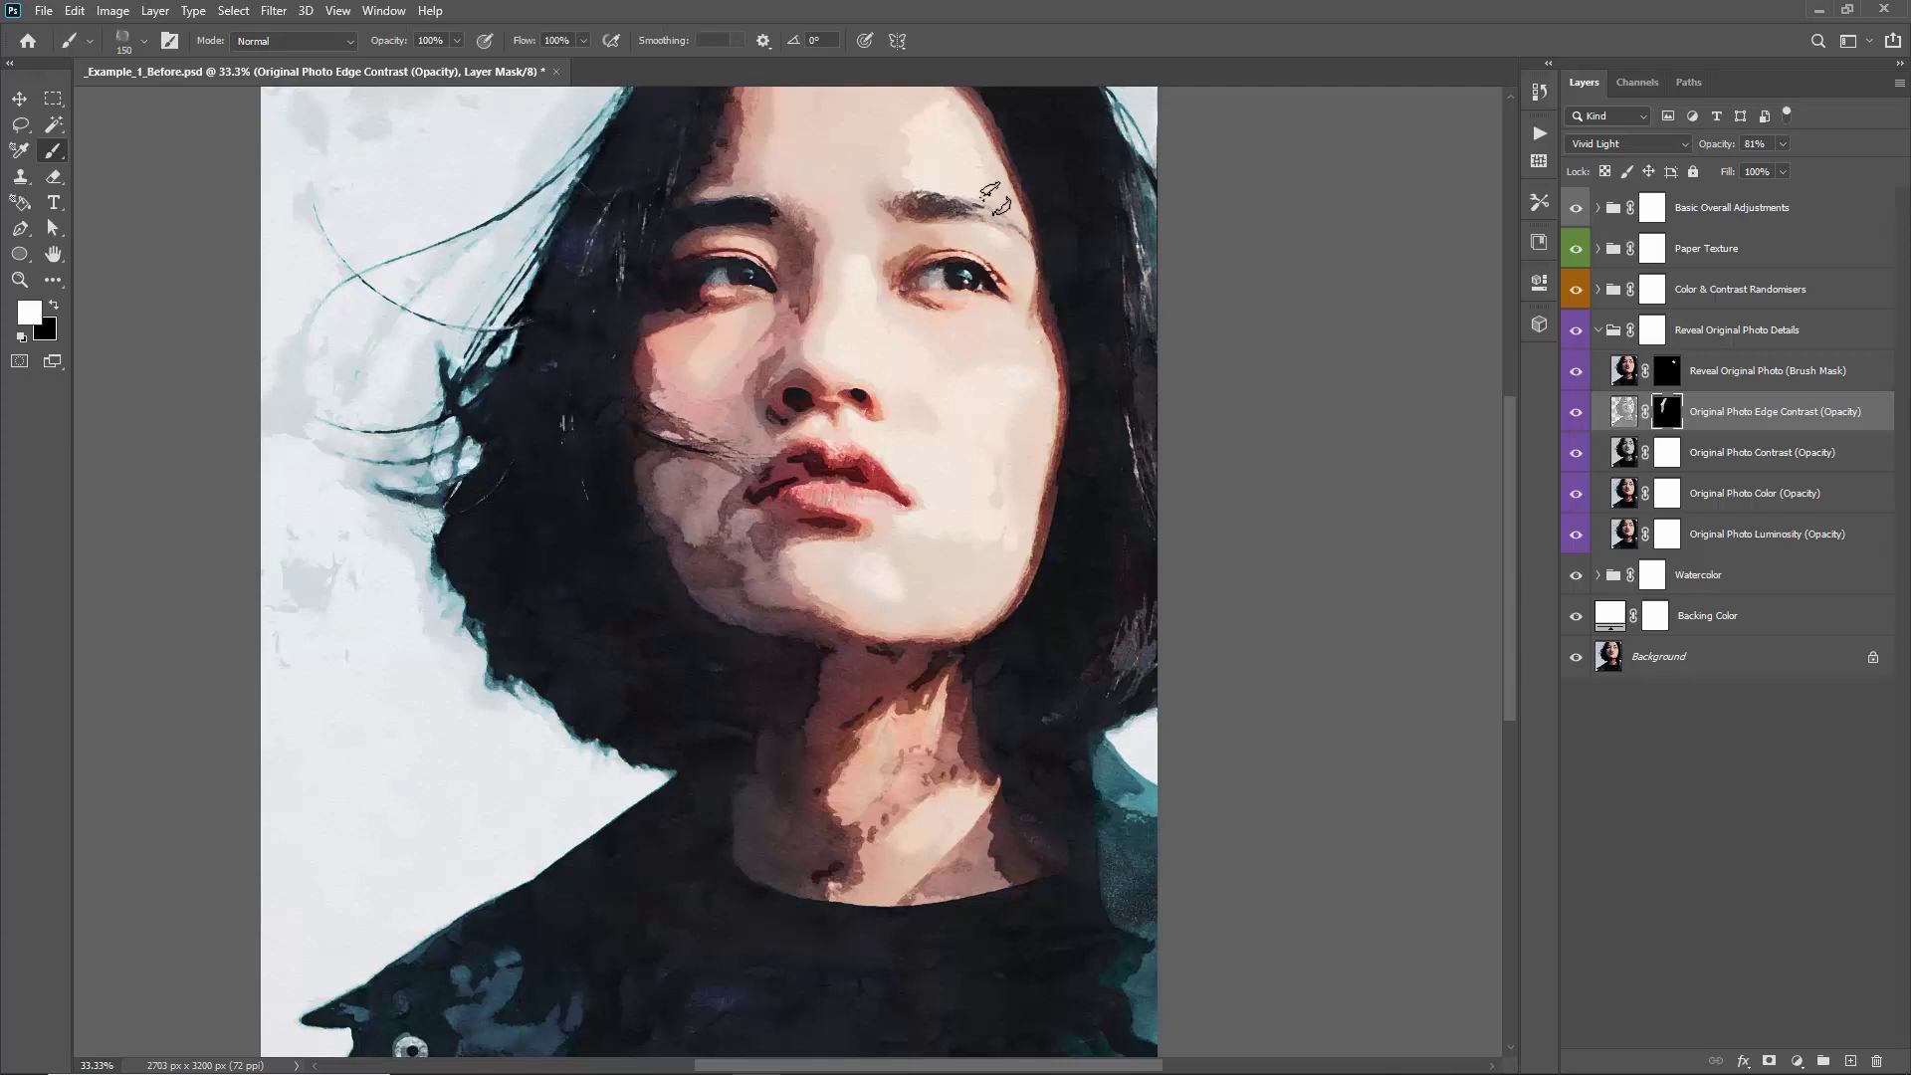
pyautogui.moveTo(996, 199)
pyautogui.mouseDown()
pyautogui.moveTo(1070, 468)
pyautogui.moveTo(1095, 304)
pyautogui.mouseUp()
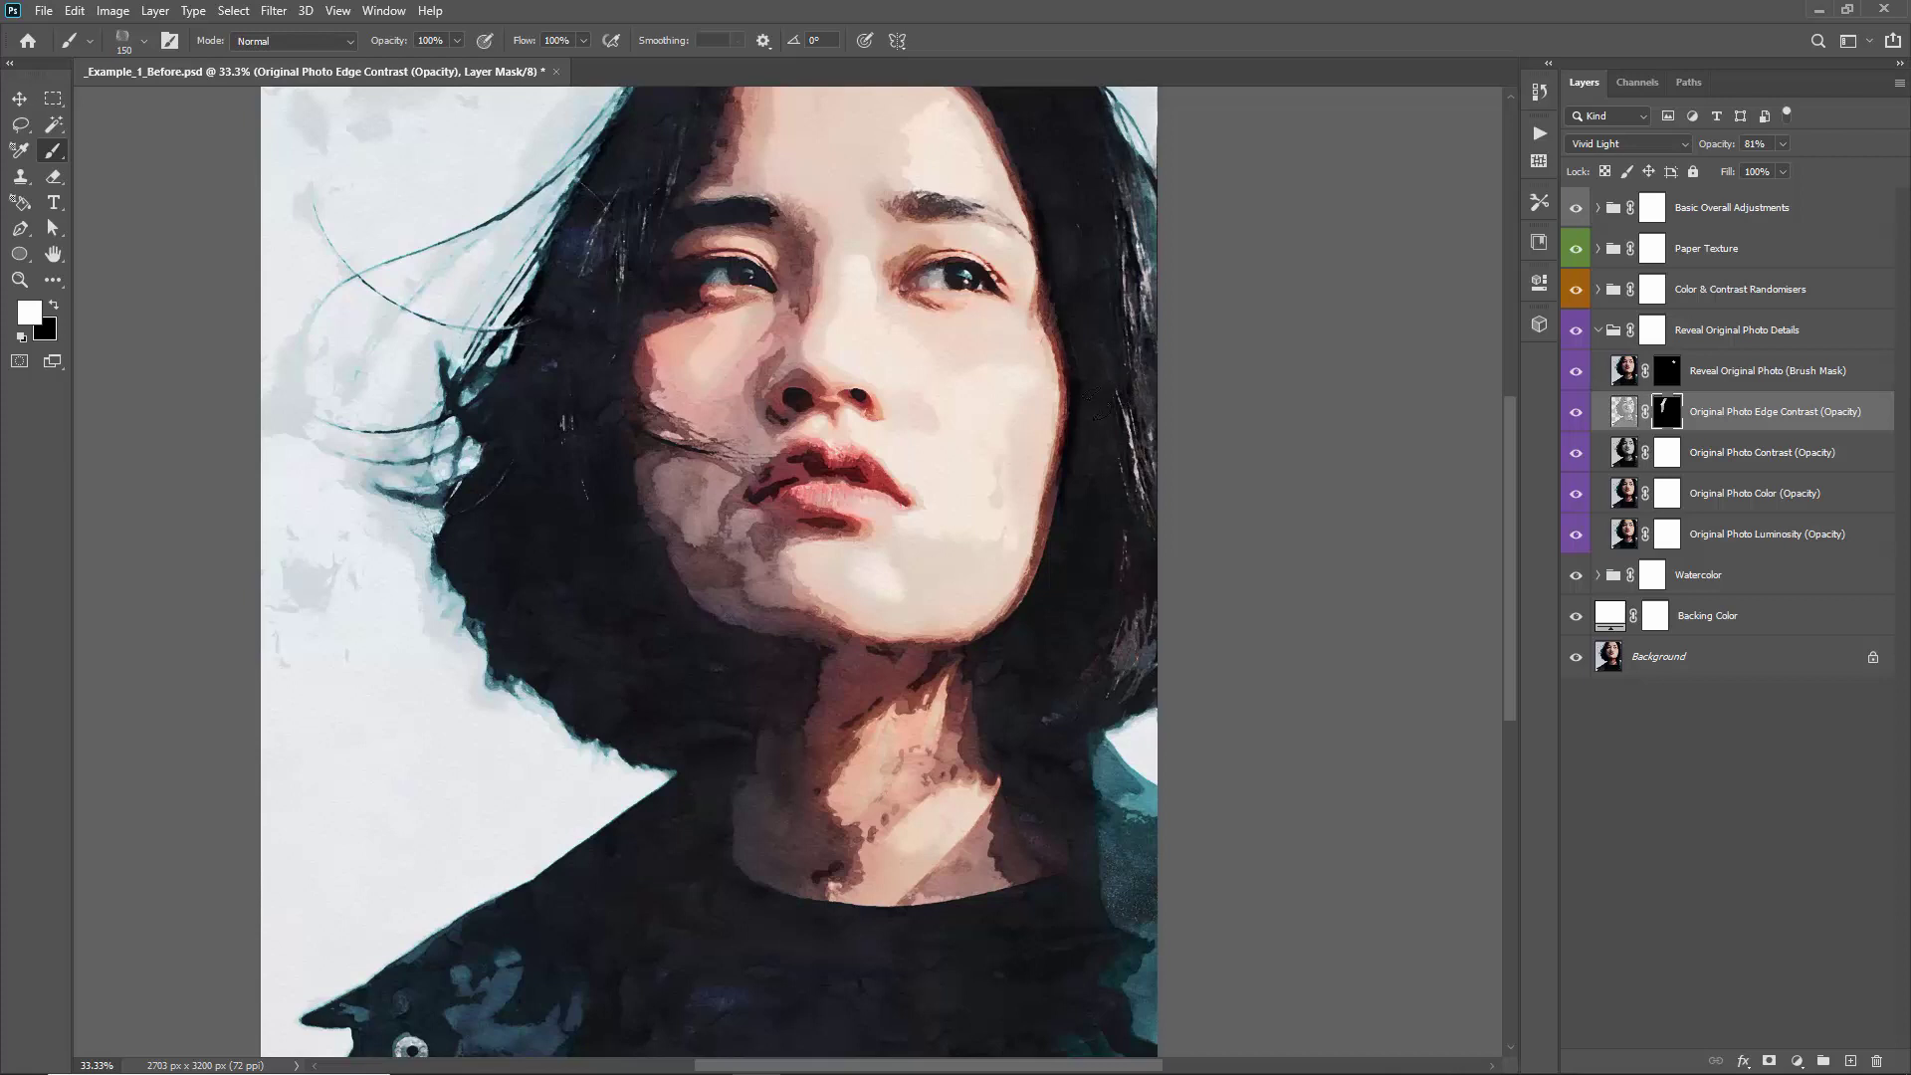
pyautogui.keyDown('shift'); pyautogui.click(1664, 418); pyautogui.keyUp('shift')
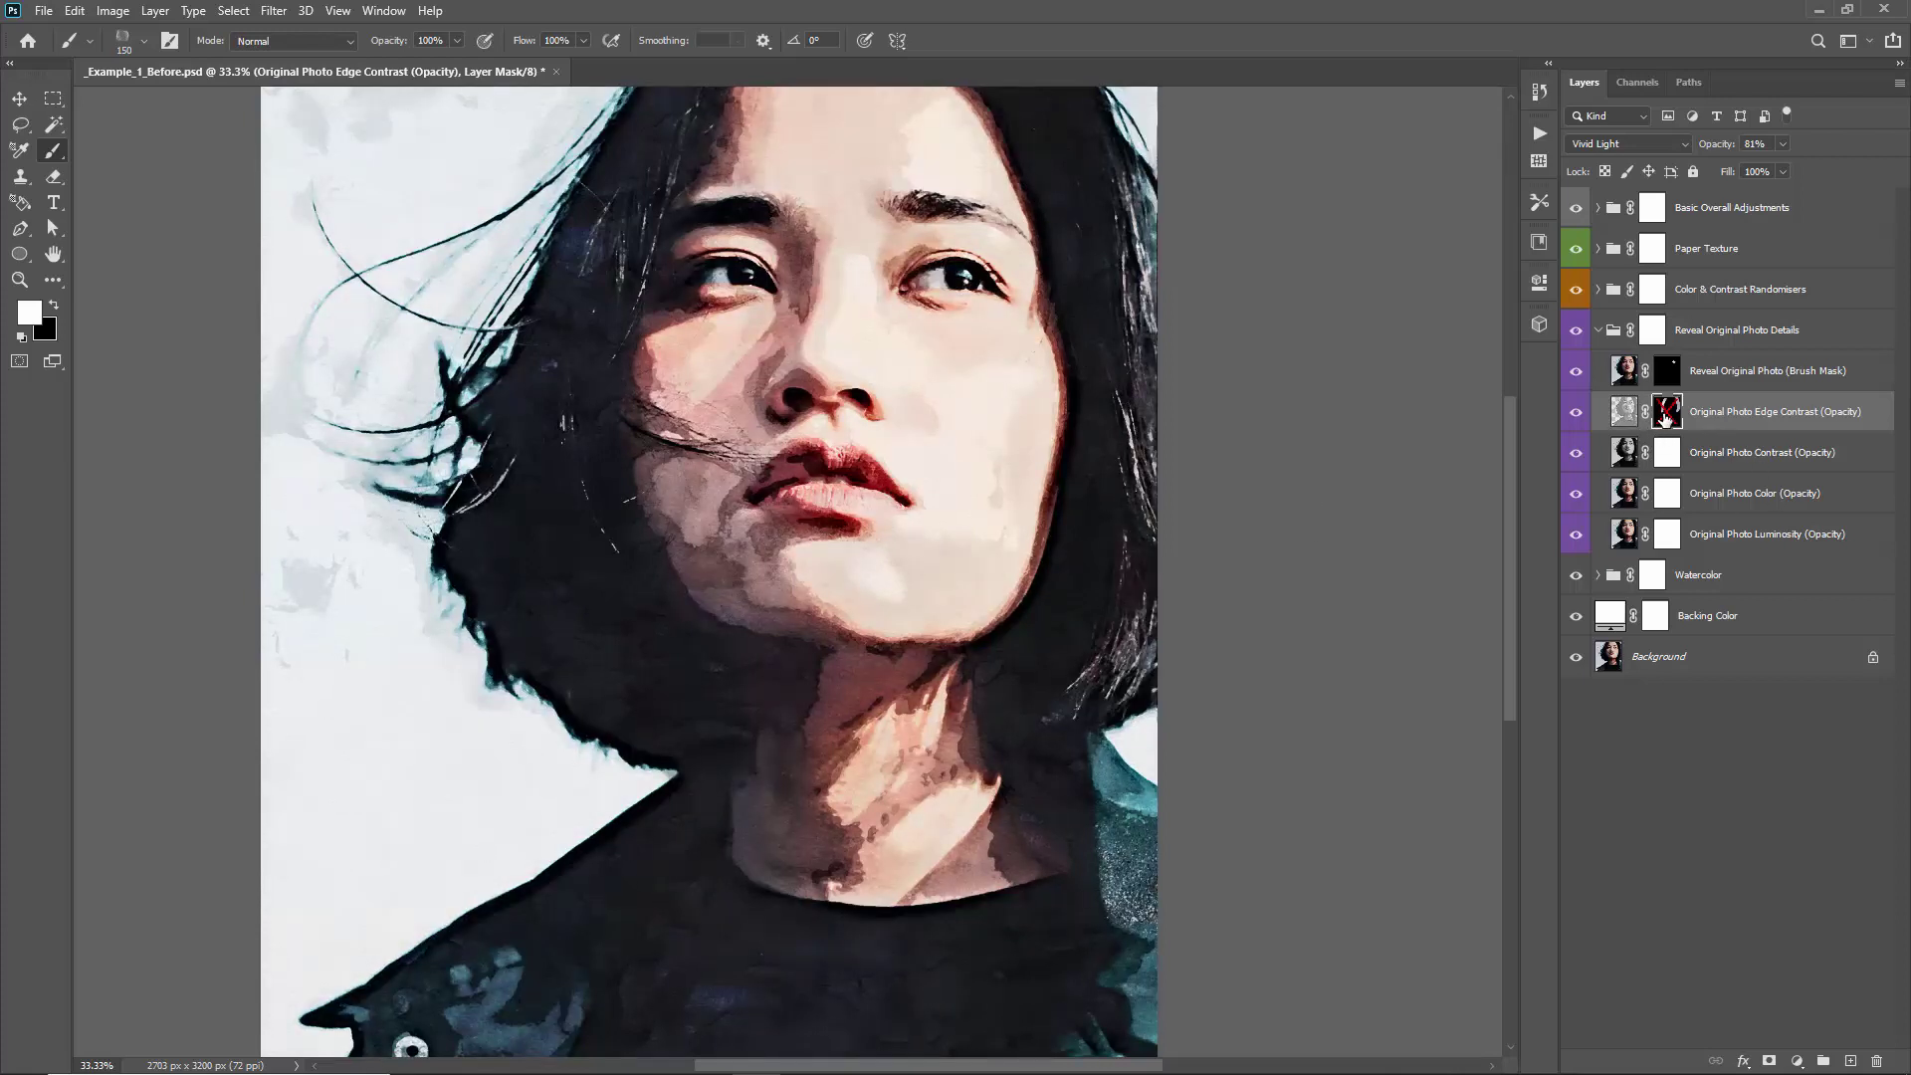
pyautogui.keyDown('shift'); pyautogui.click(1665, 418); pyautogui.keyUp('shift')
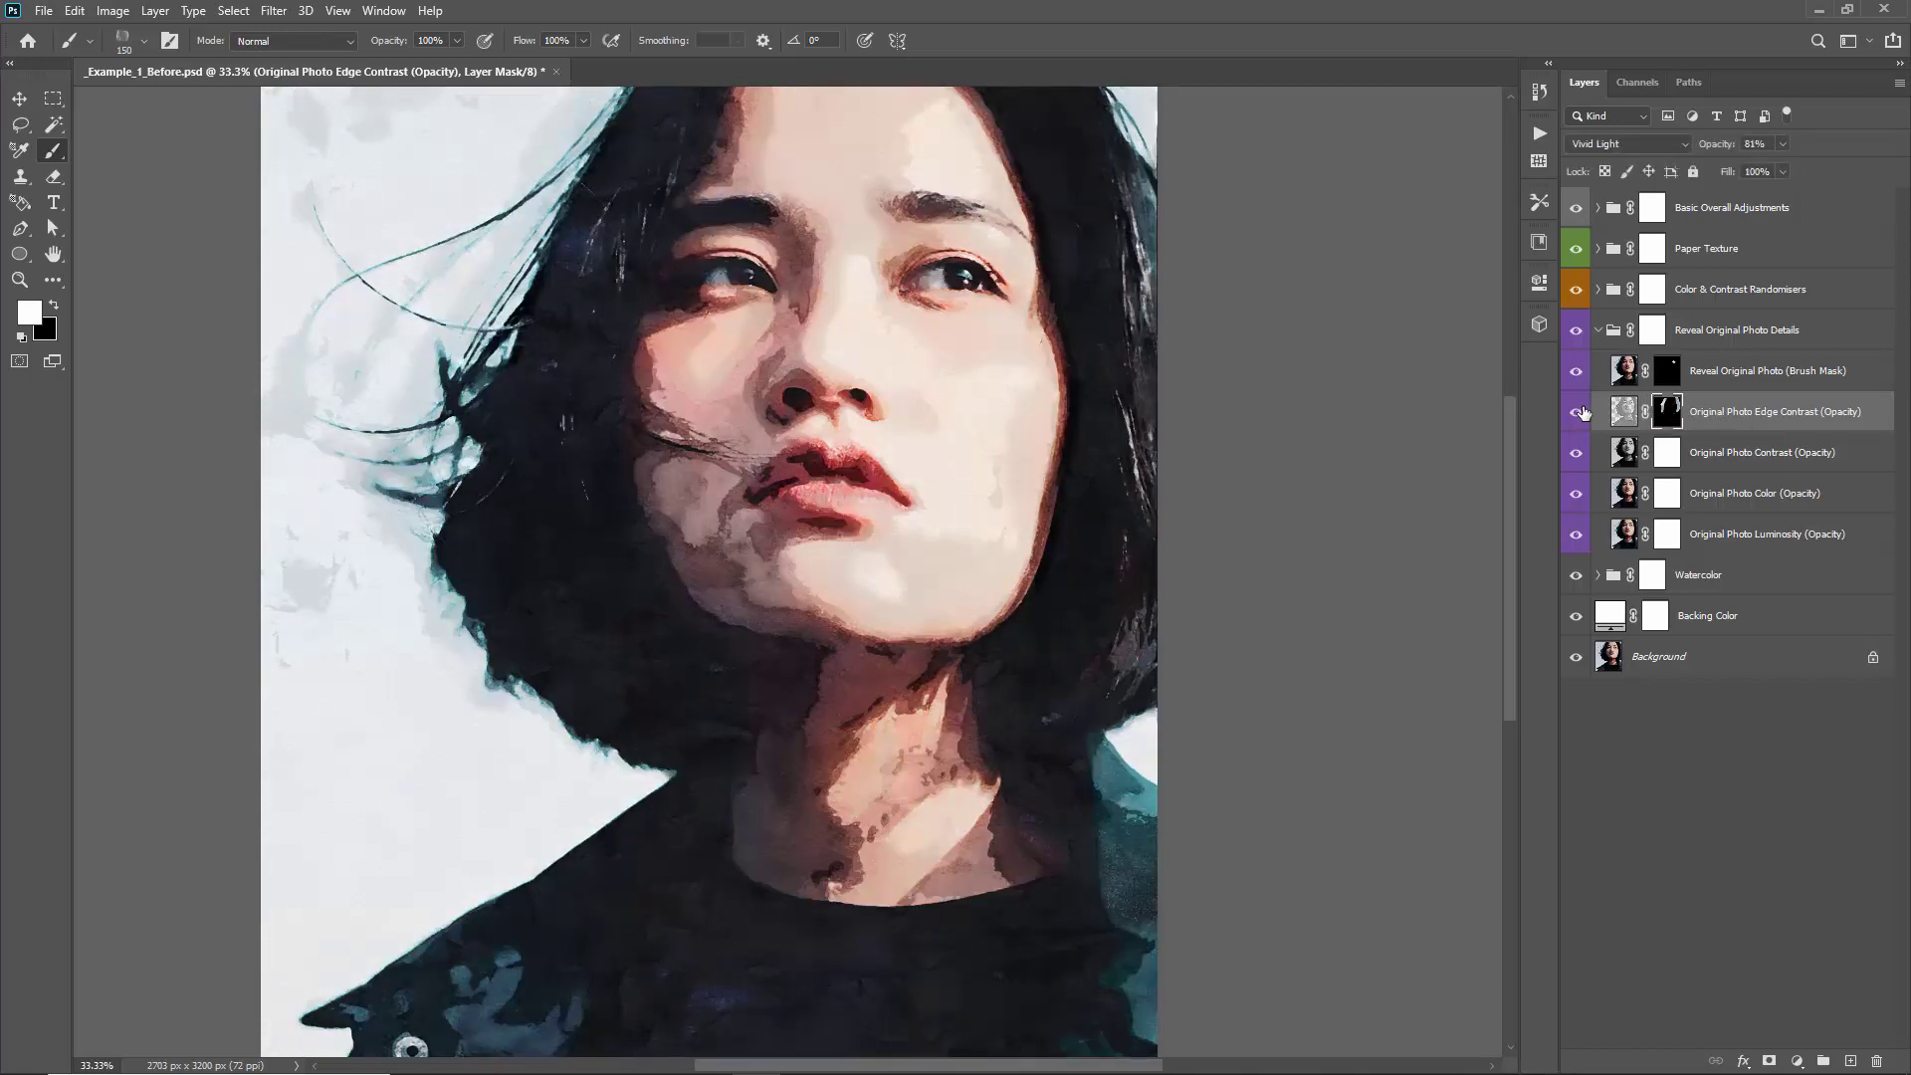
# Try opacities of 0%, 10% and 40% on the Original Photo Contrast layer and restore it to 60%
pyautogui.click(1706, 464)
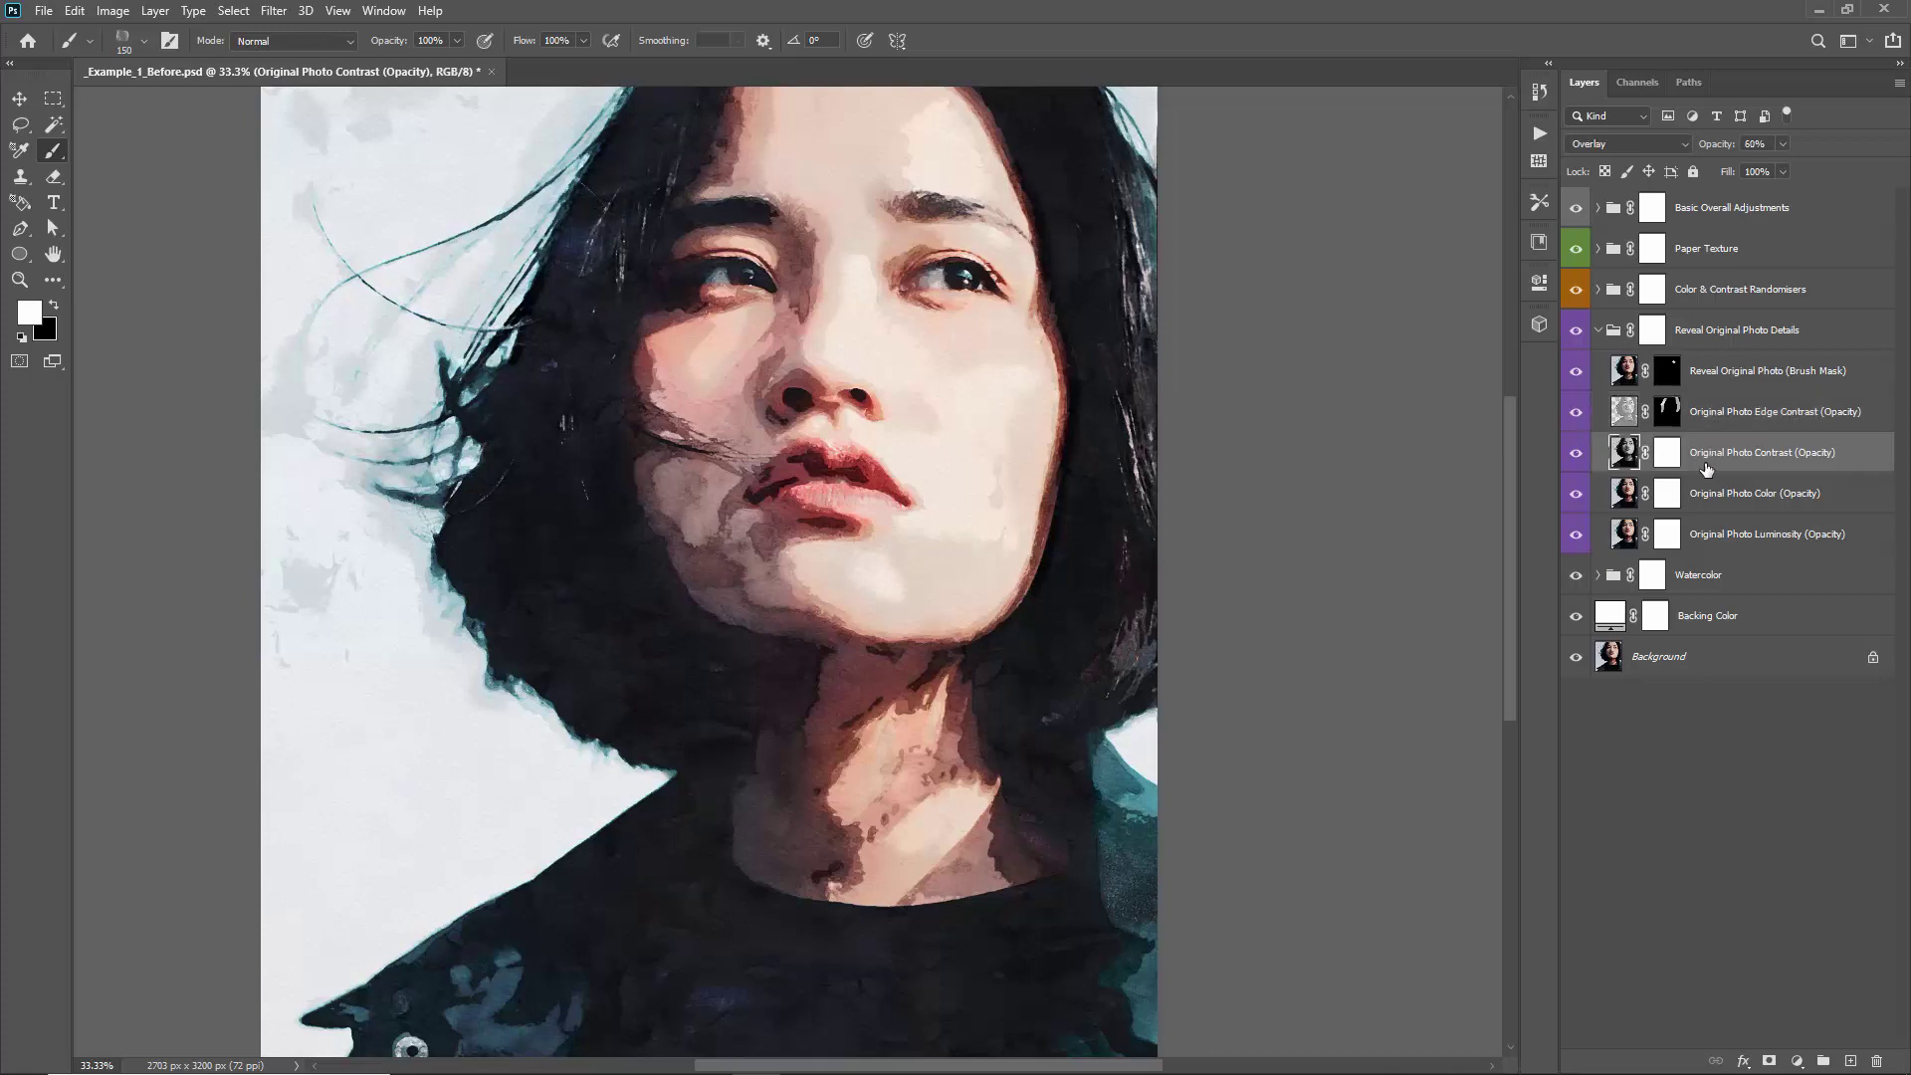
pyautogui.press('v')
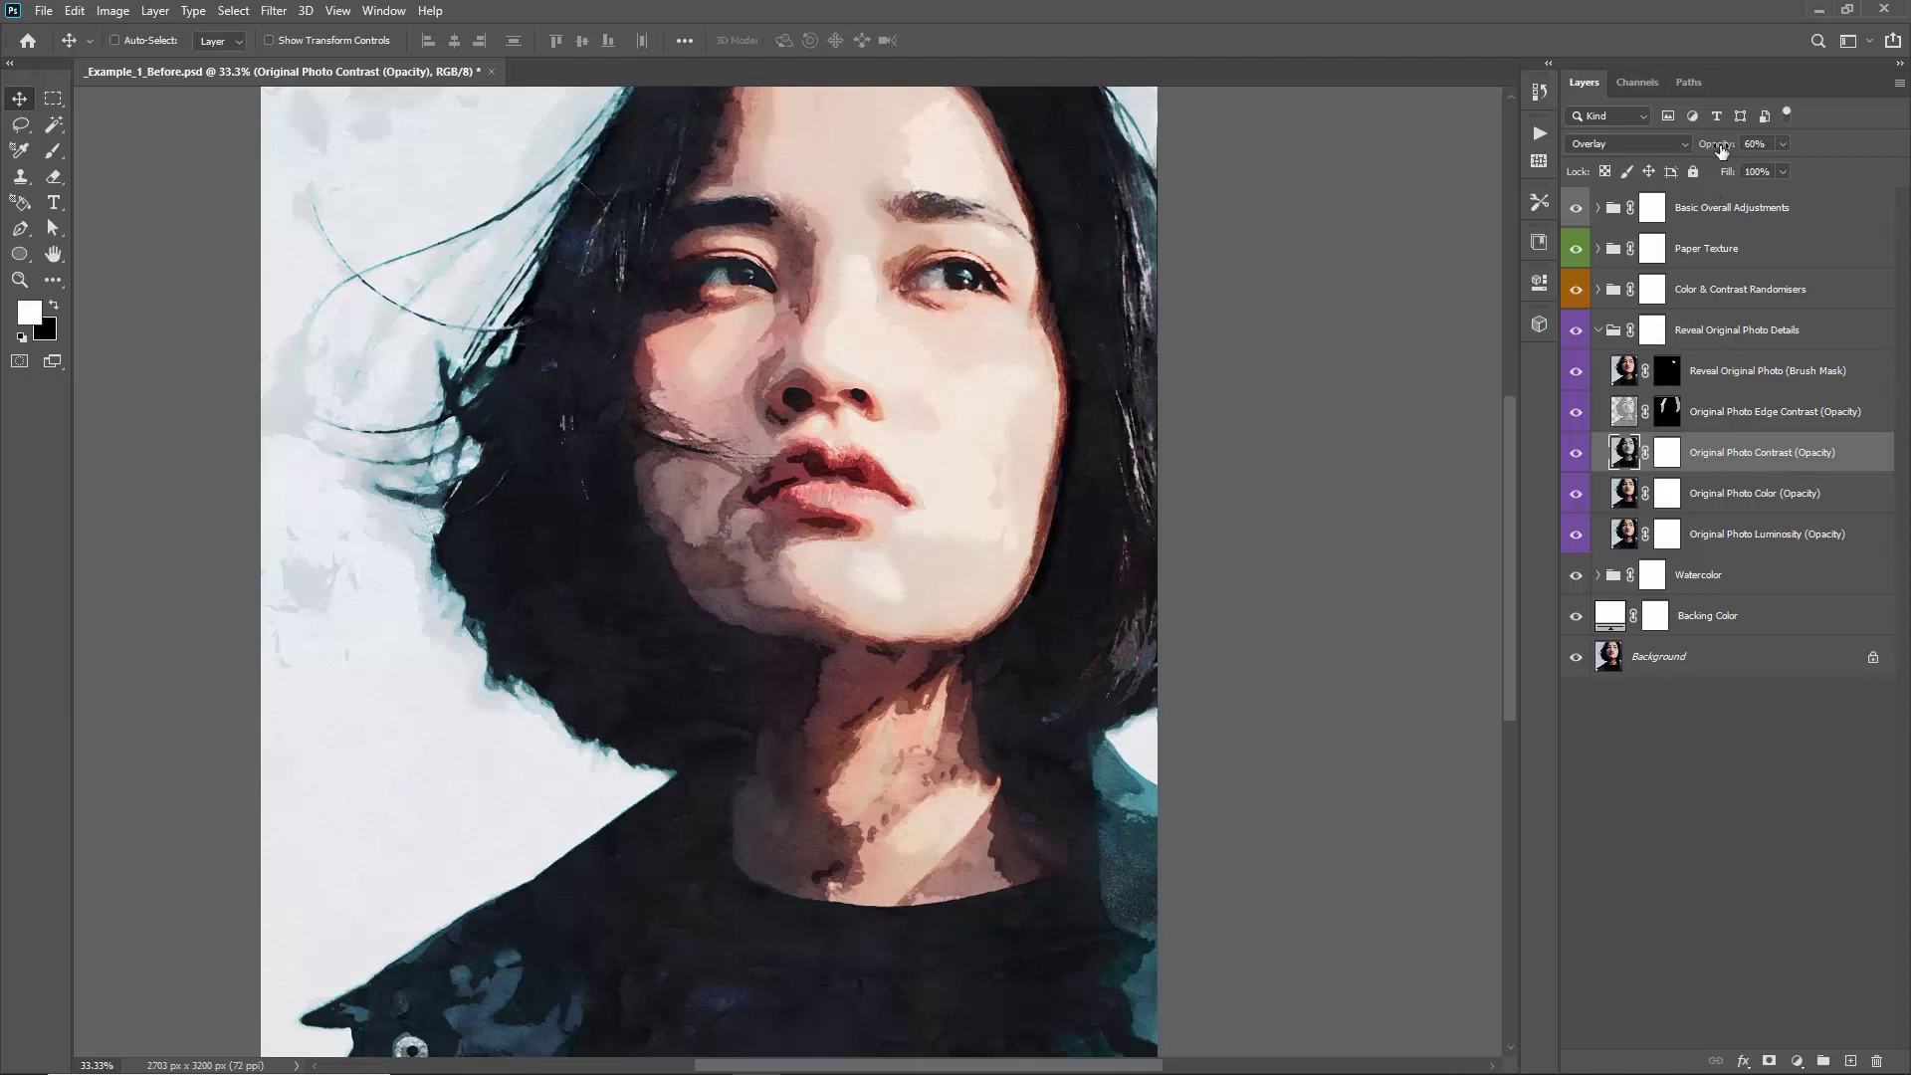
pyautogui.moveTo(1722, 148); pyautogui.dragTo(996, 189)
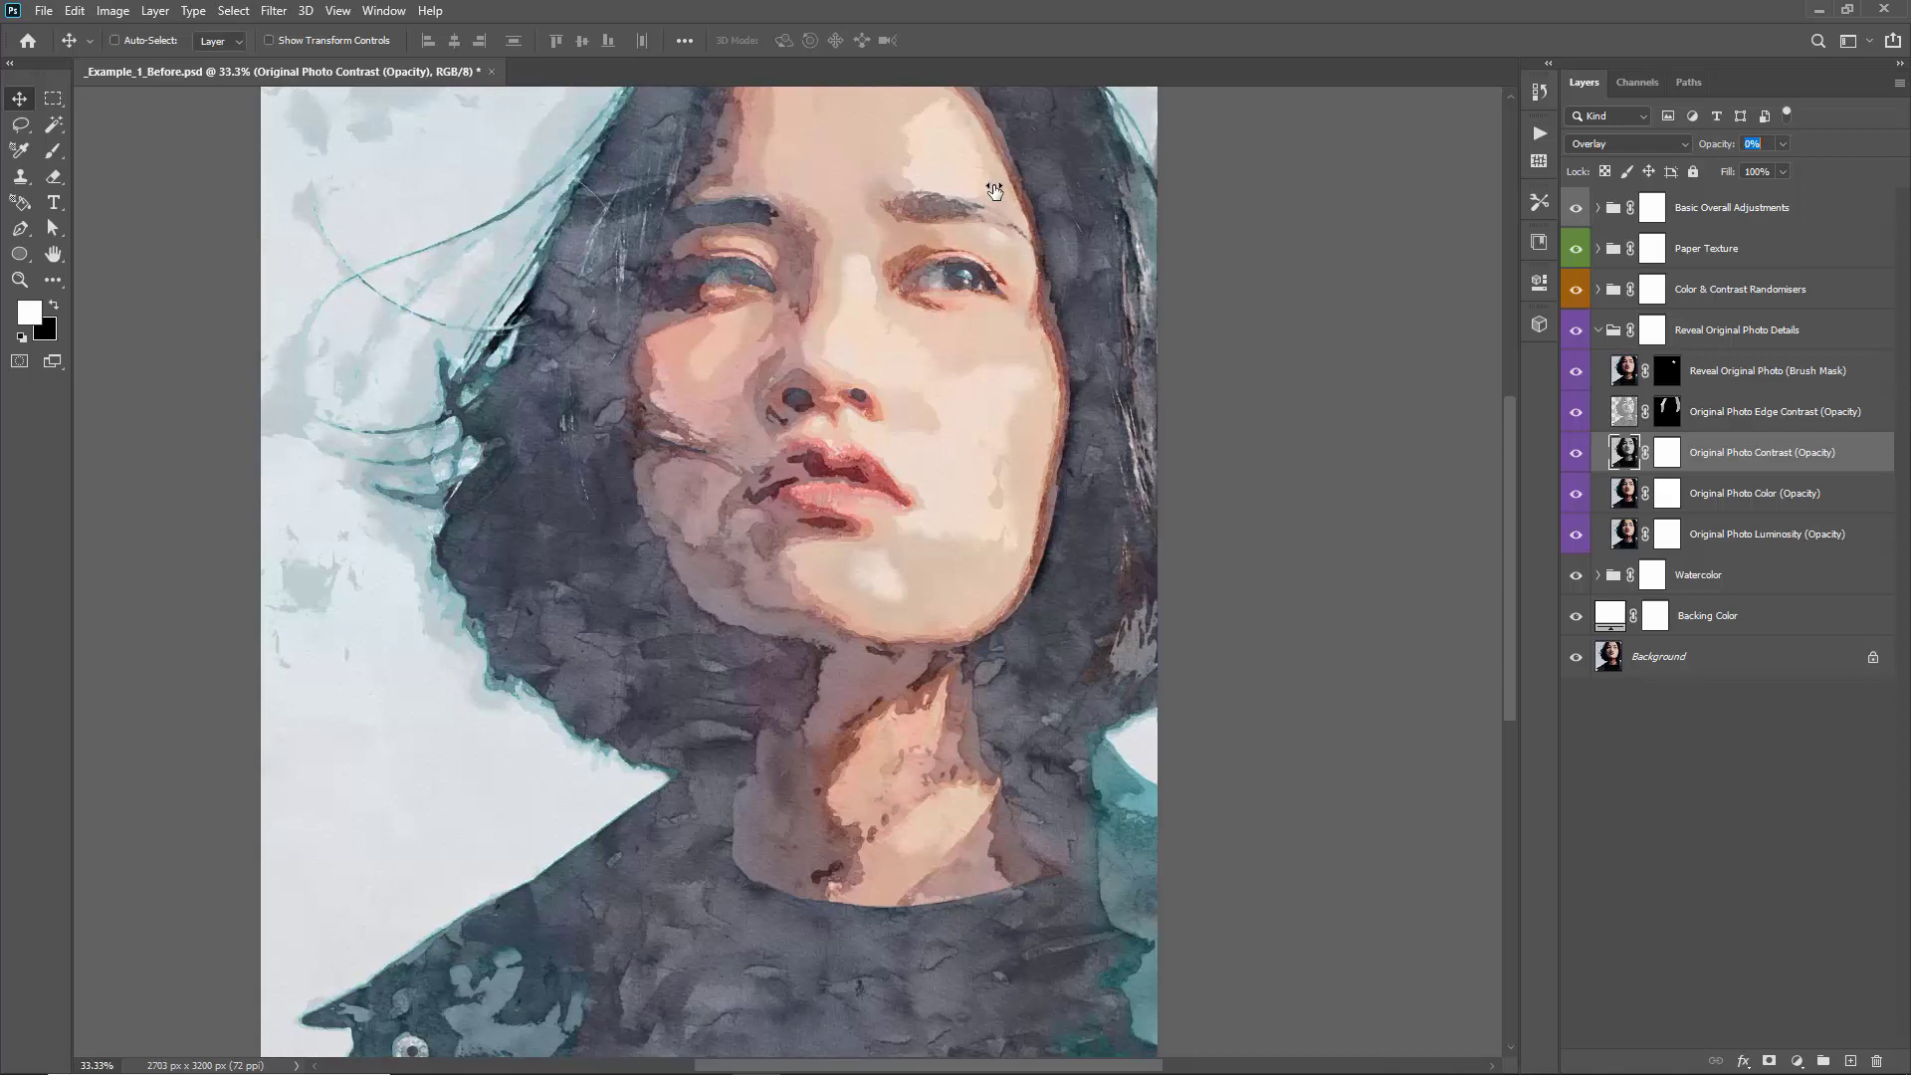
pyautogui.moveTo(994, 189); pyautogui.dragTo(1185, 186)
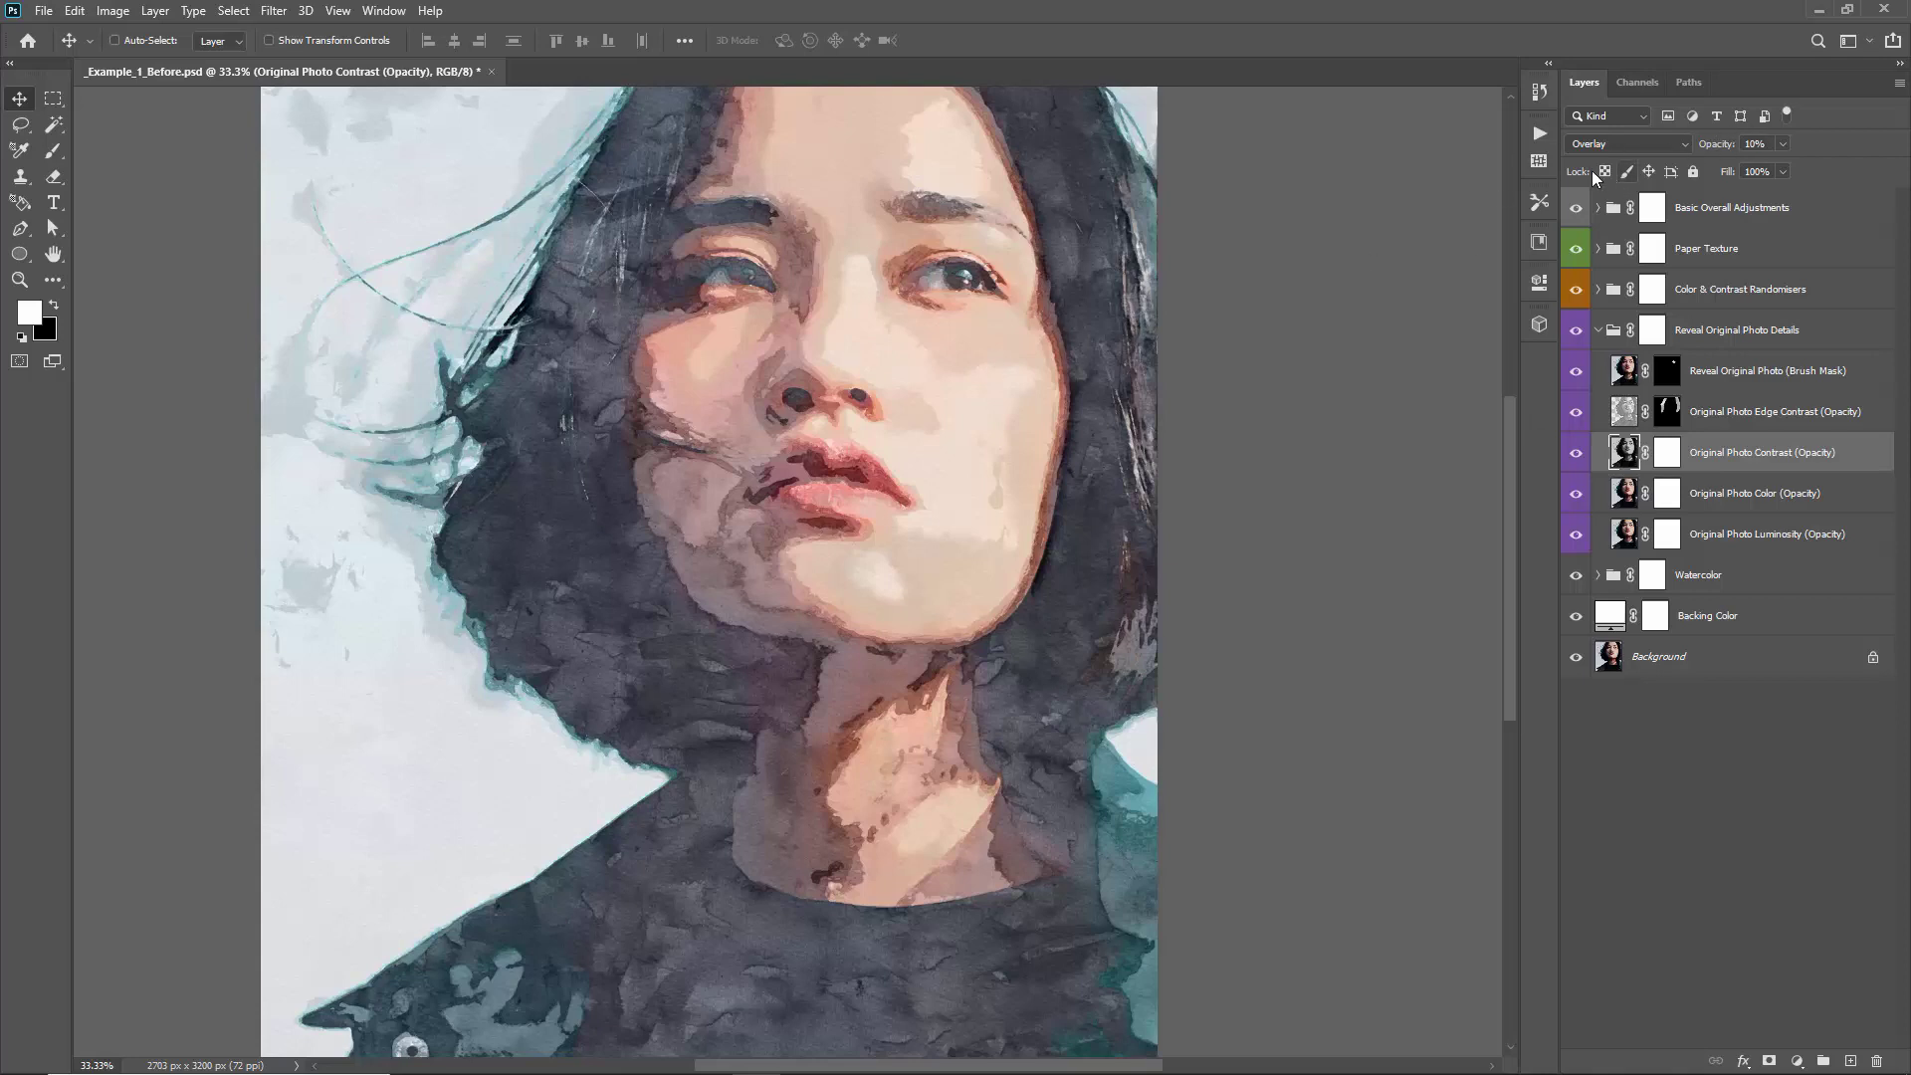
pyautogui.press('6')
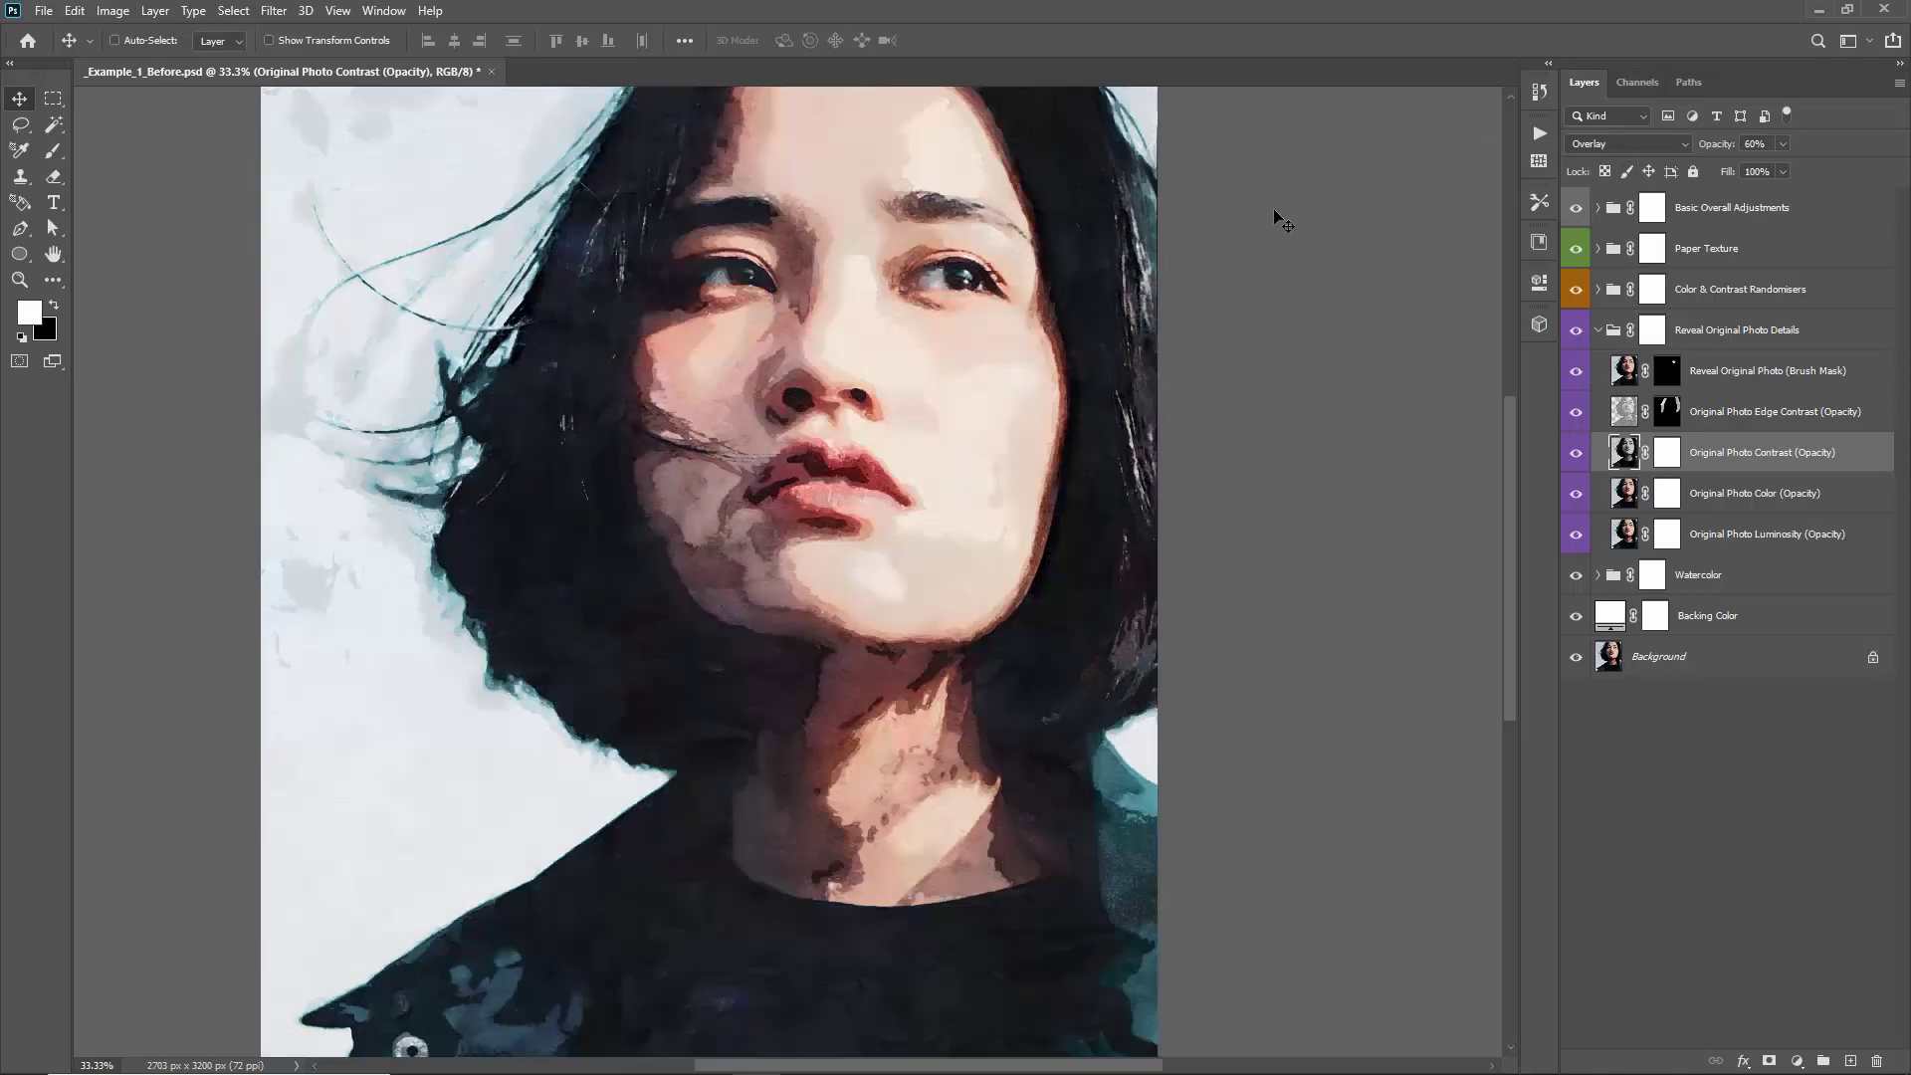
pyautogui.moveTo(1727, 147); pyautogui.dragTo(1712, 148)
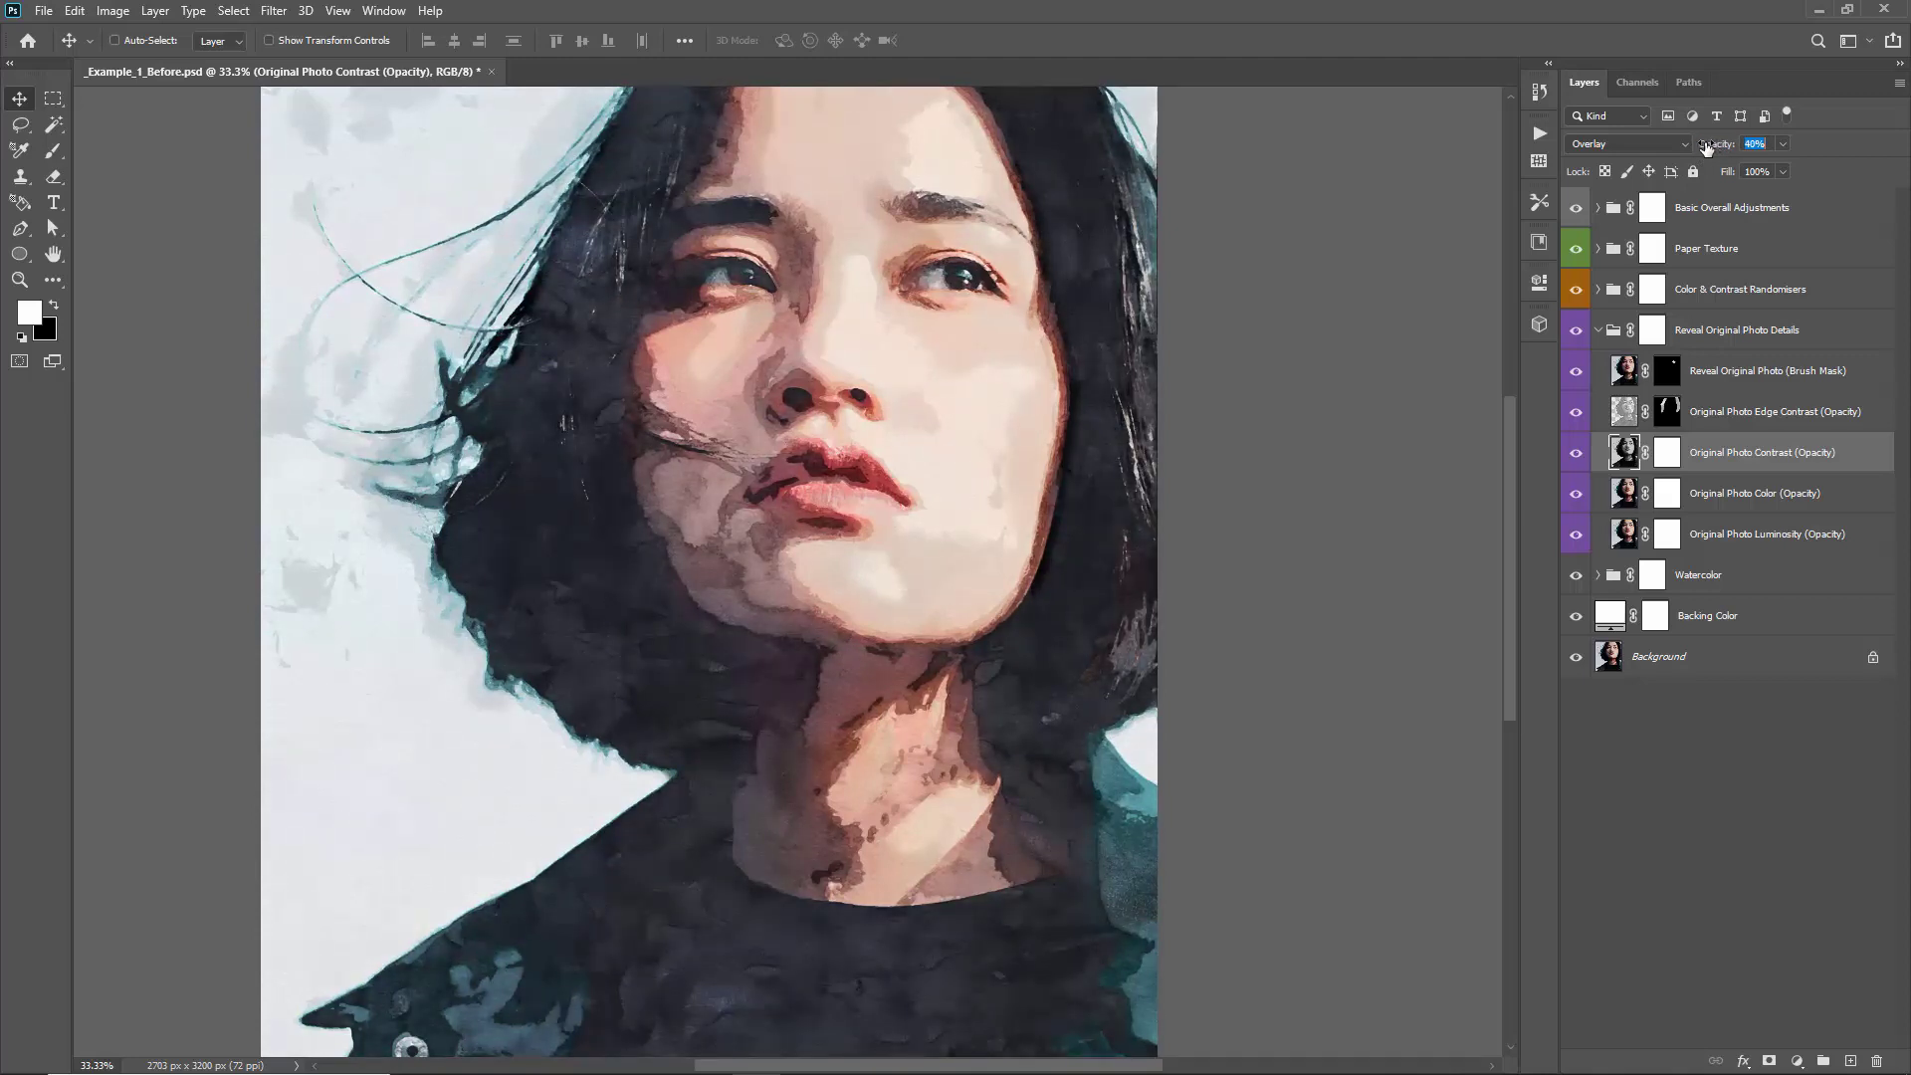
pyautogui.press('4')
pyautogui.press('6')
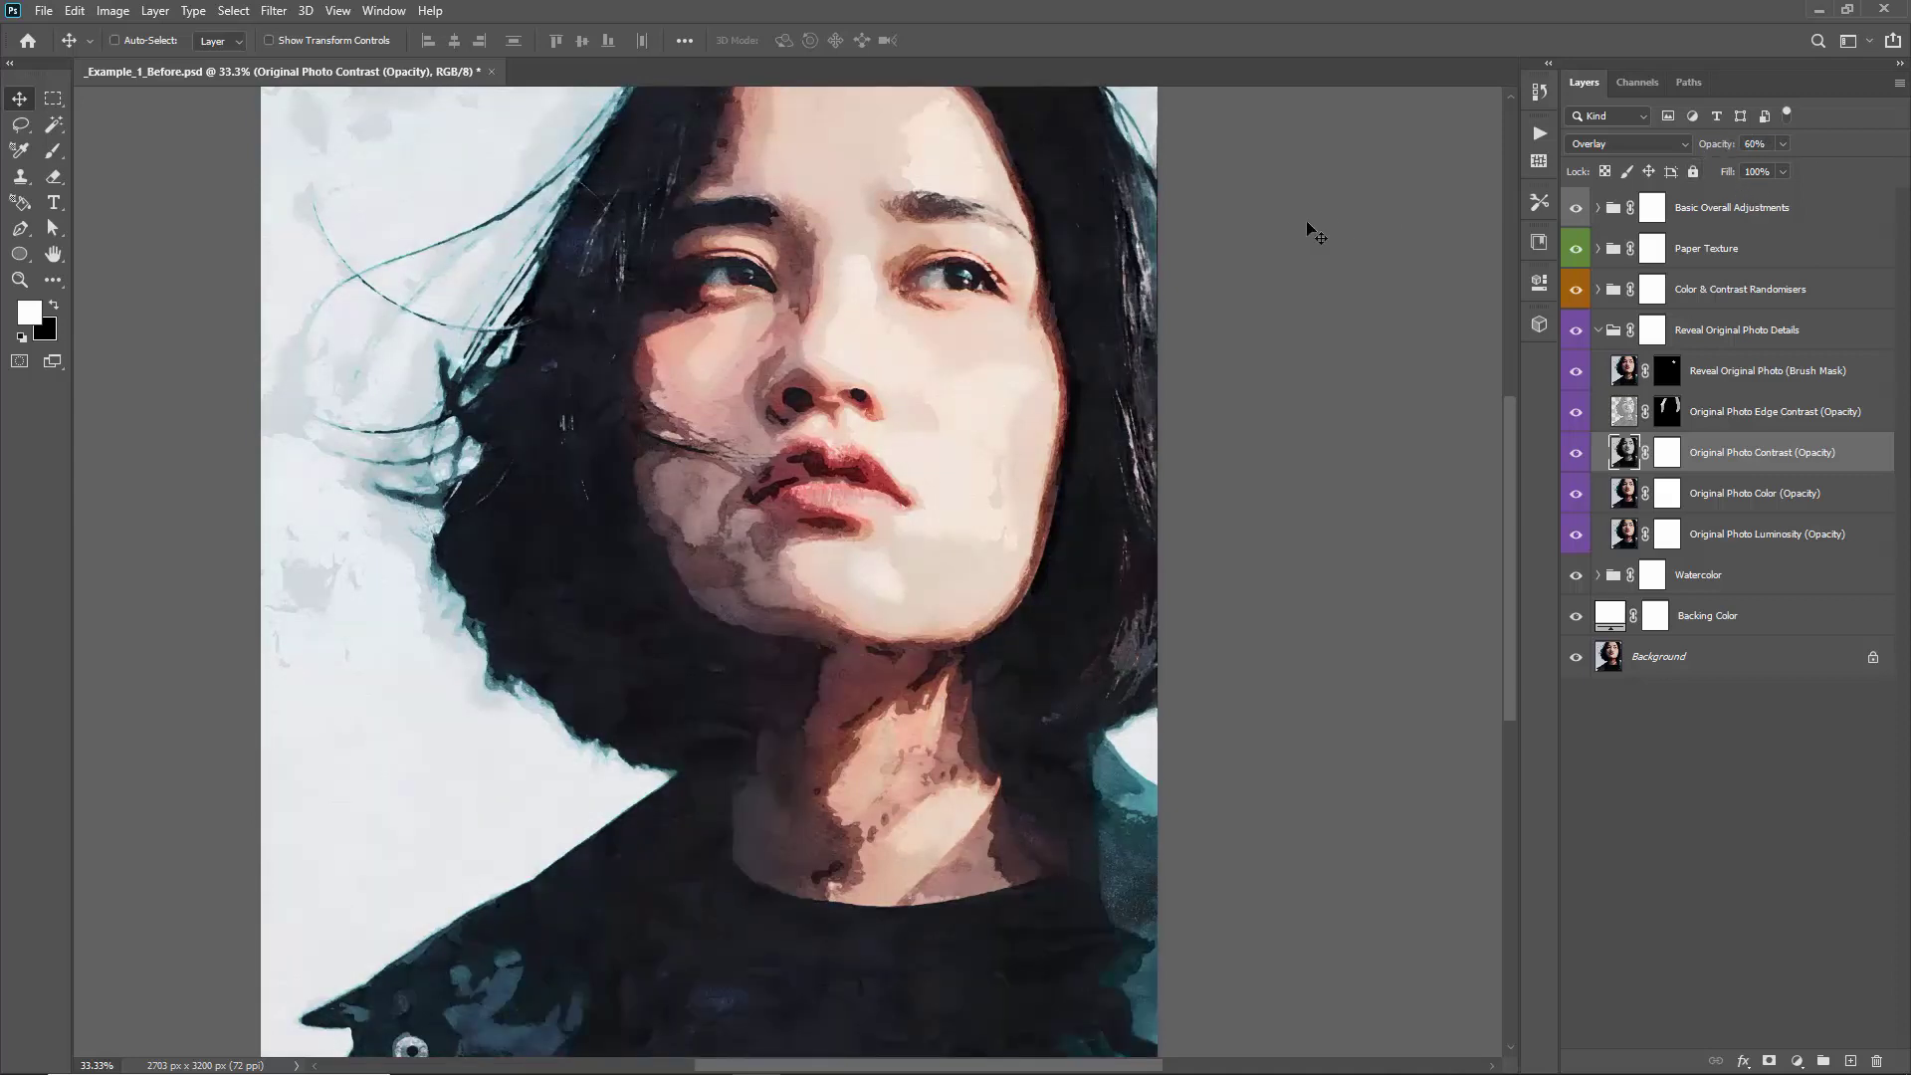
# Hide and reshow the Original Photo Color layer, try a lower opacity and return it to 100%
pyautogui.click(1740, 507)
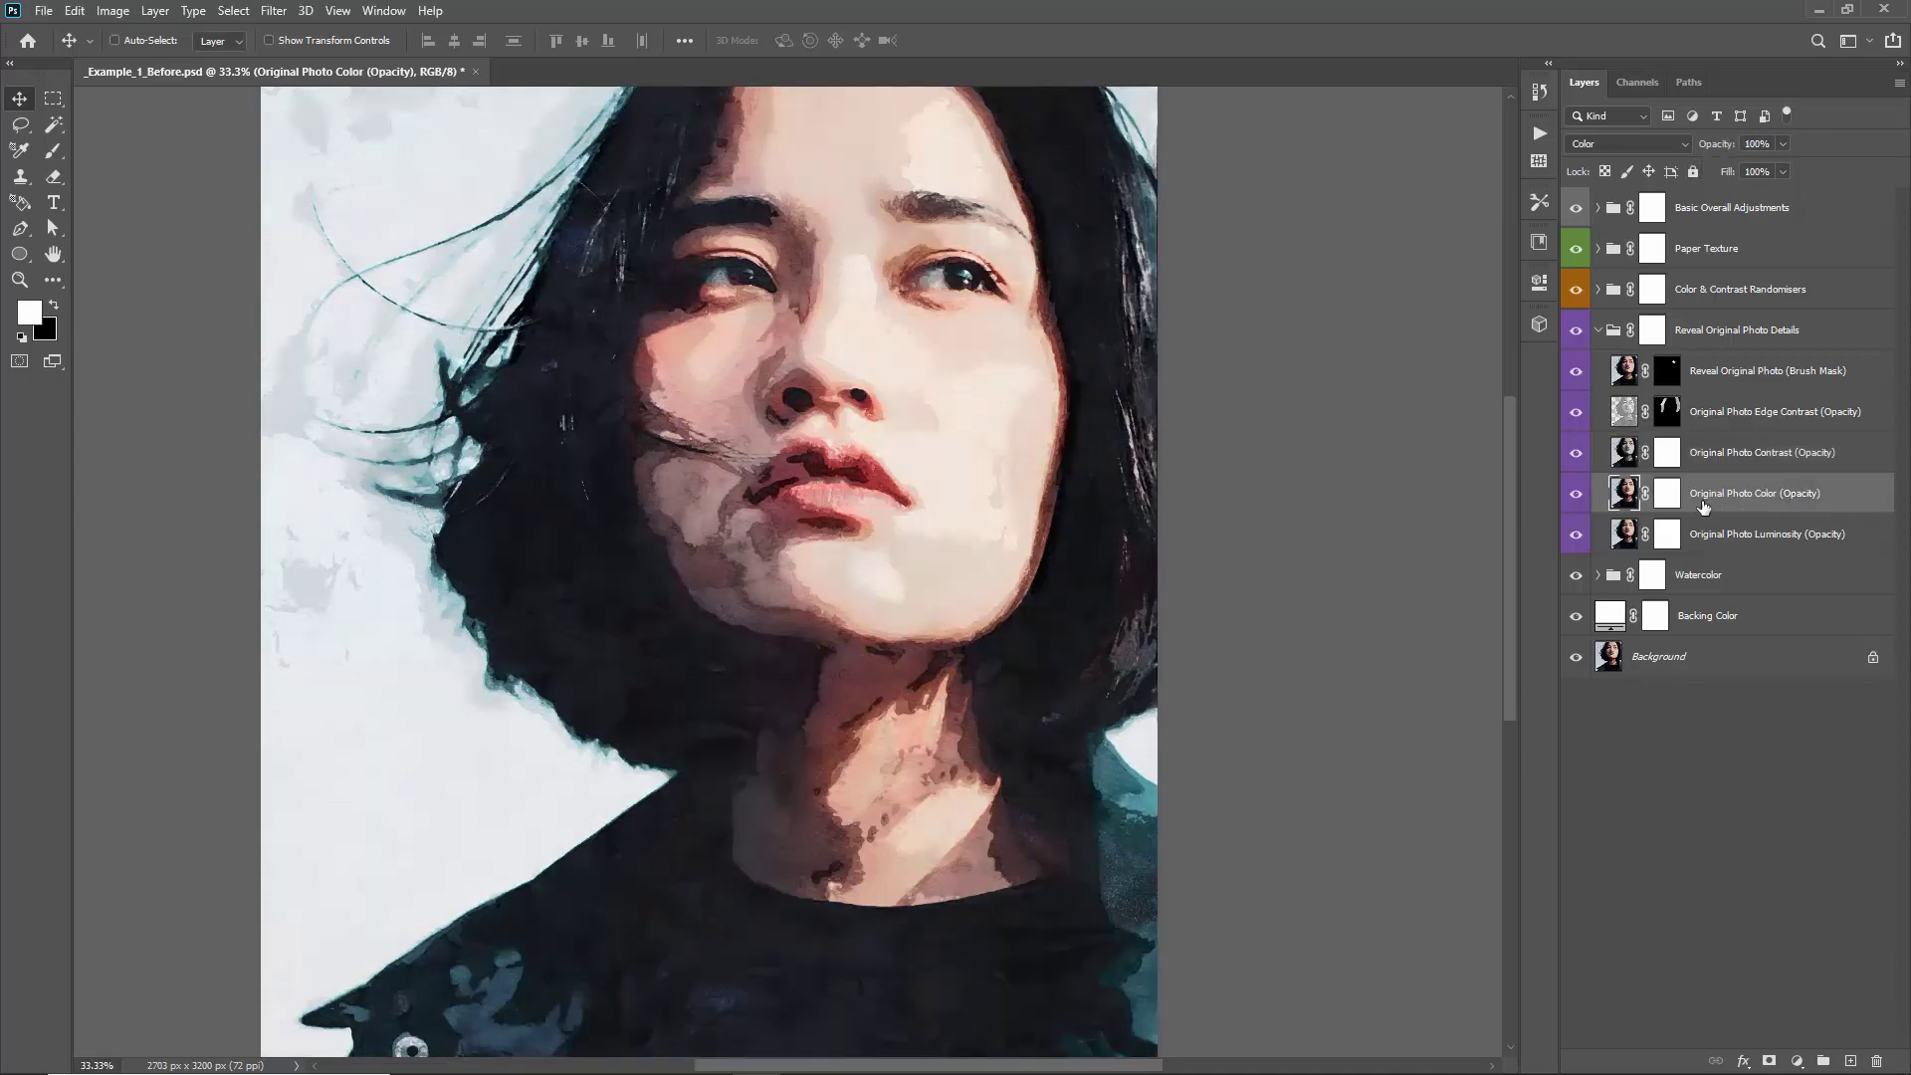
pyautogui.click(1576, 494)
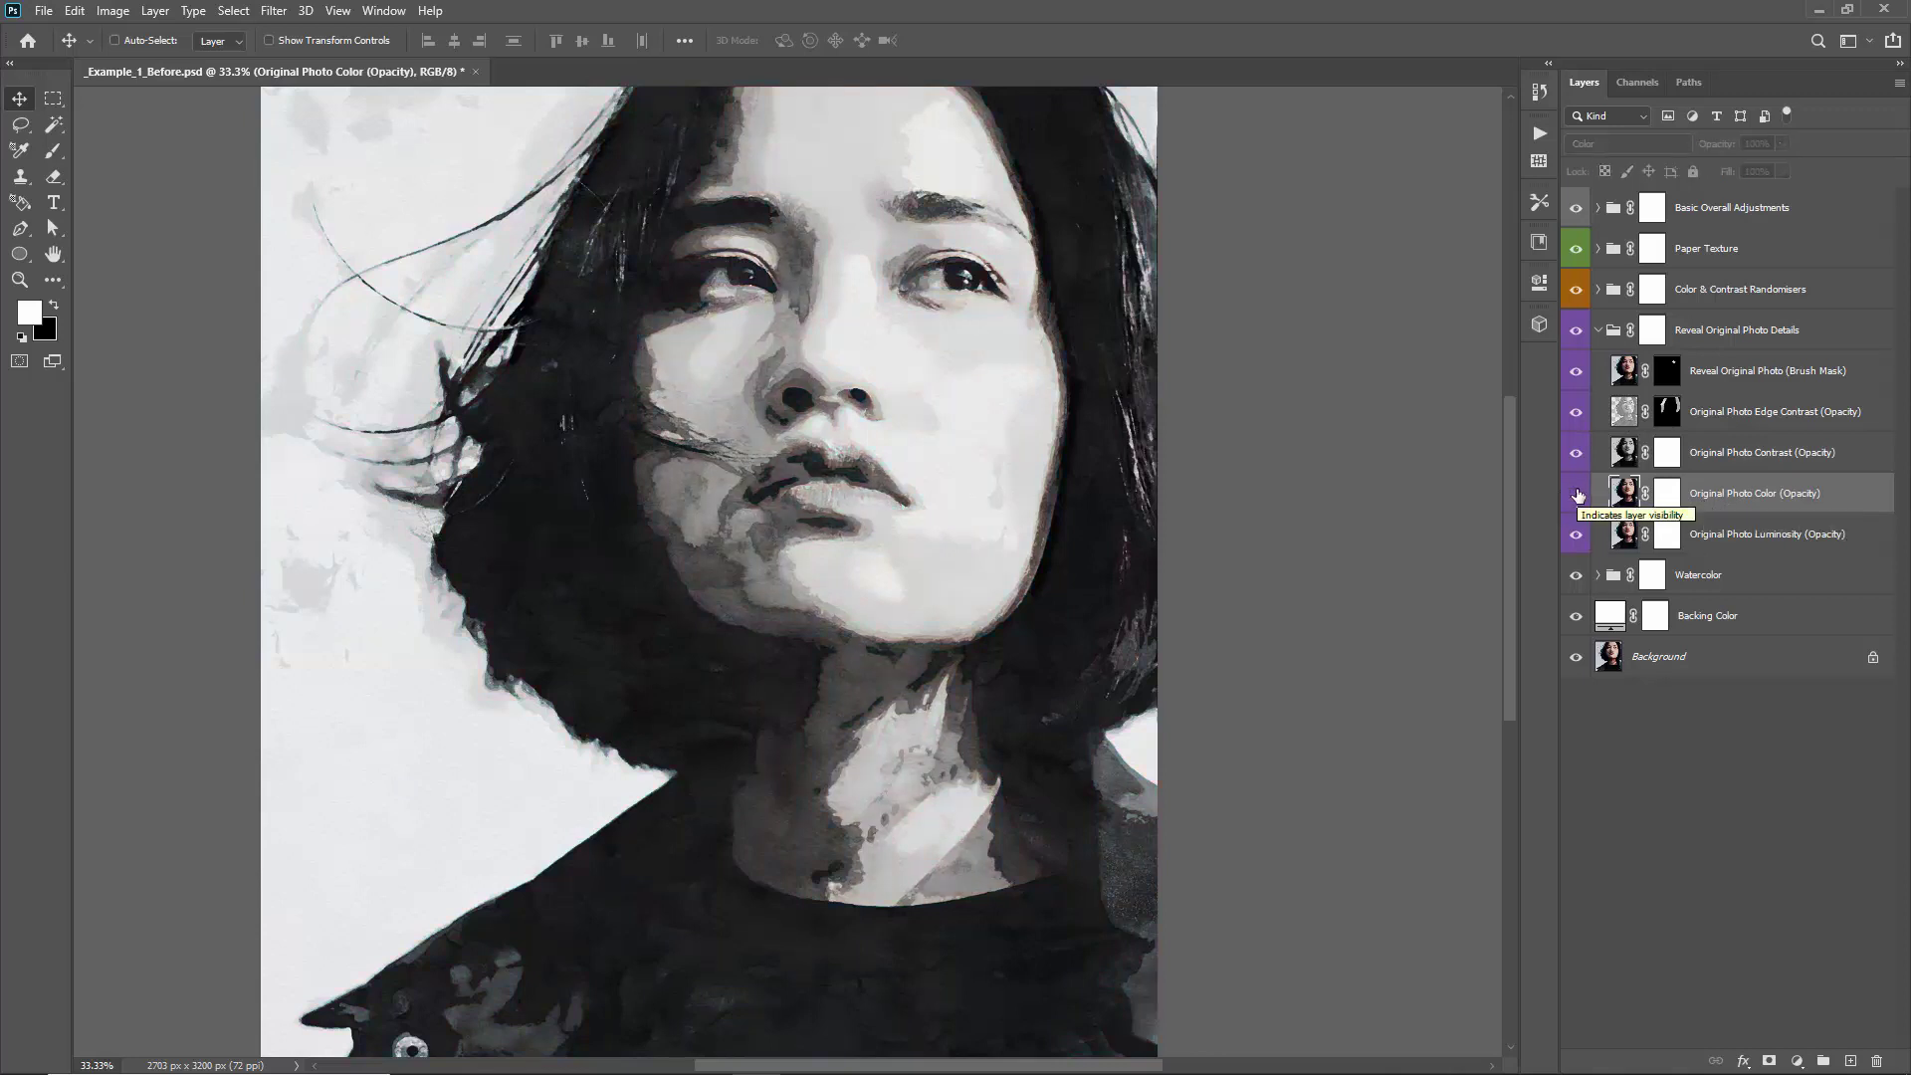
pyautogui.click(1577, 494)
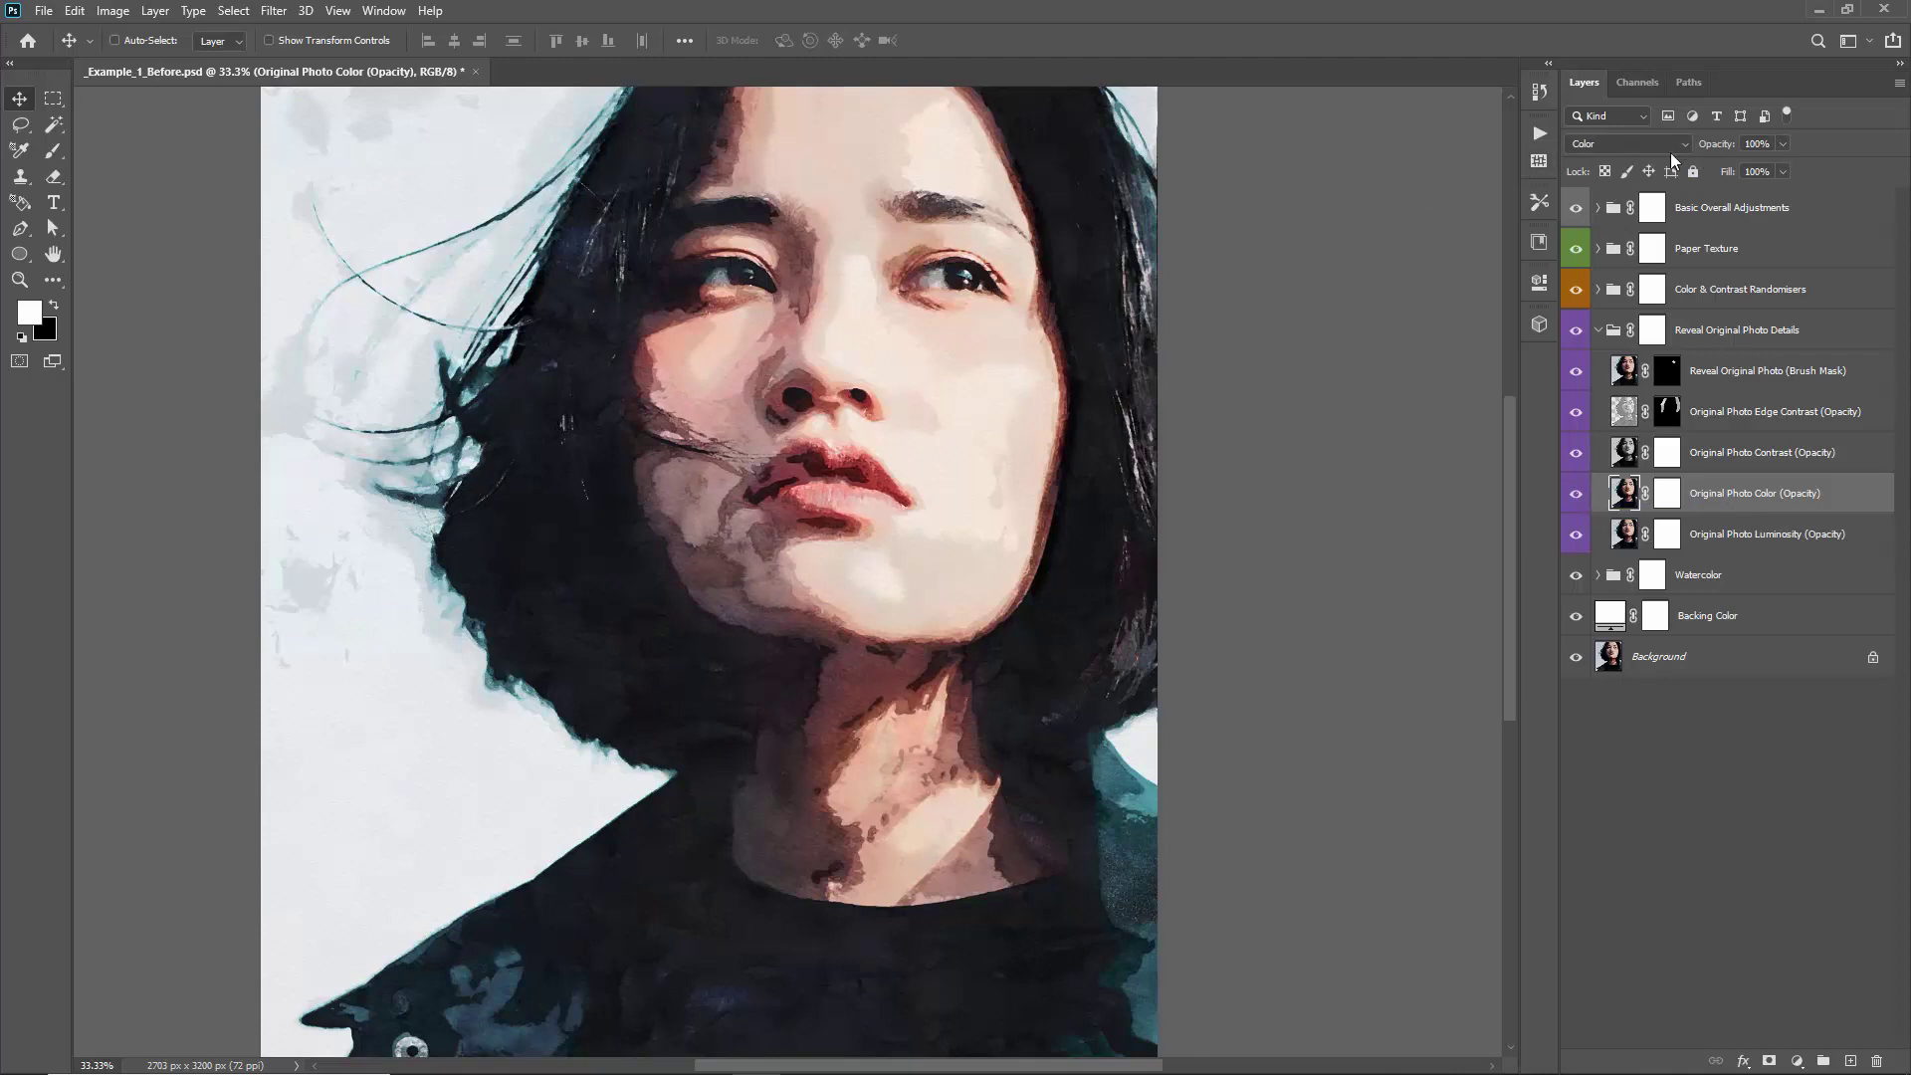
pyautogui.moveTo(1714, 149); pyautogui.dragTo(1803, 153)
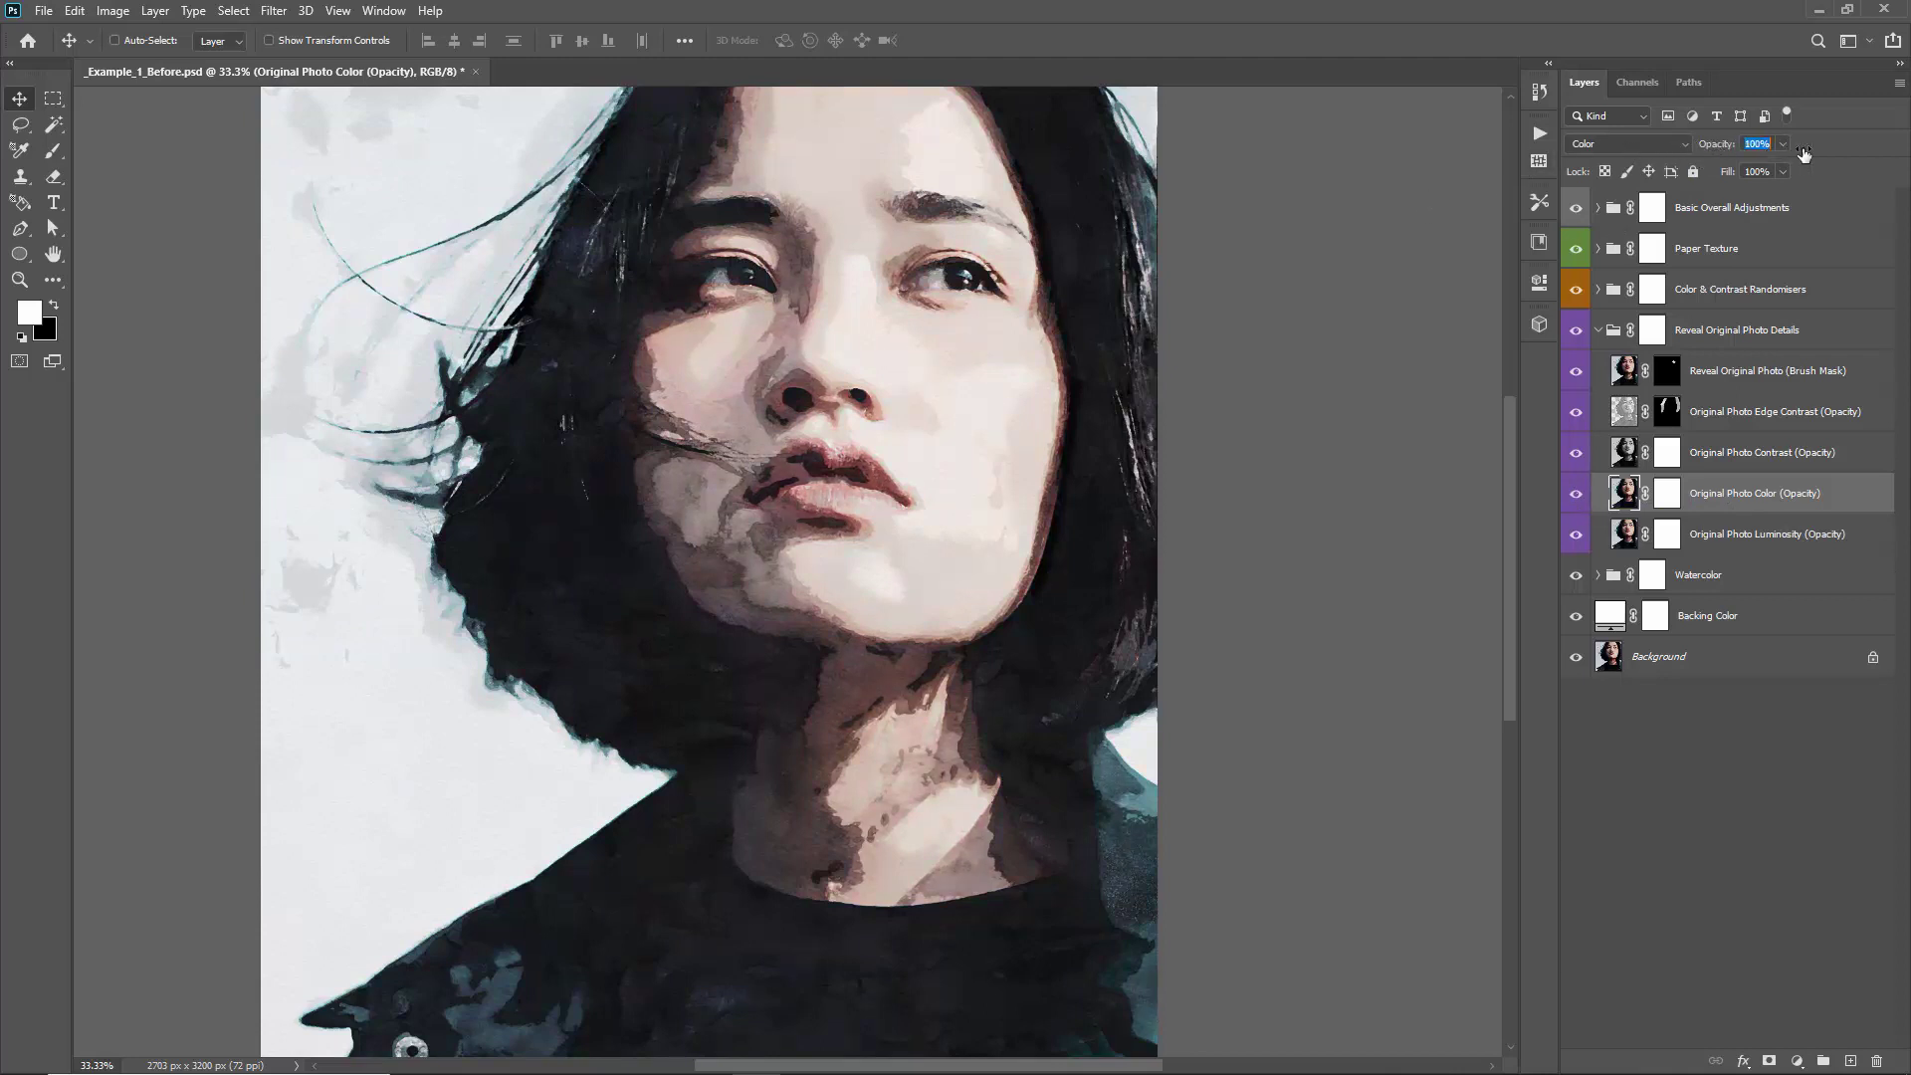
# Try 100% opacity on the Original Photo Luminosity layer and return it to 0%
pyautogui.click(1703, 542)
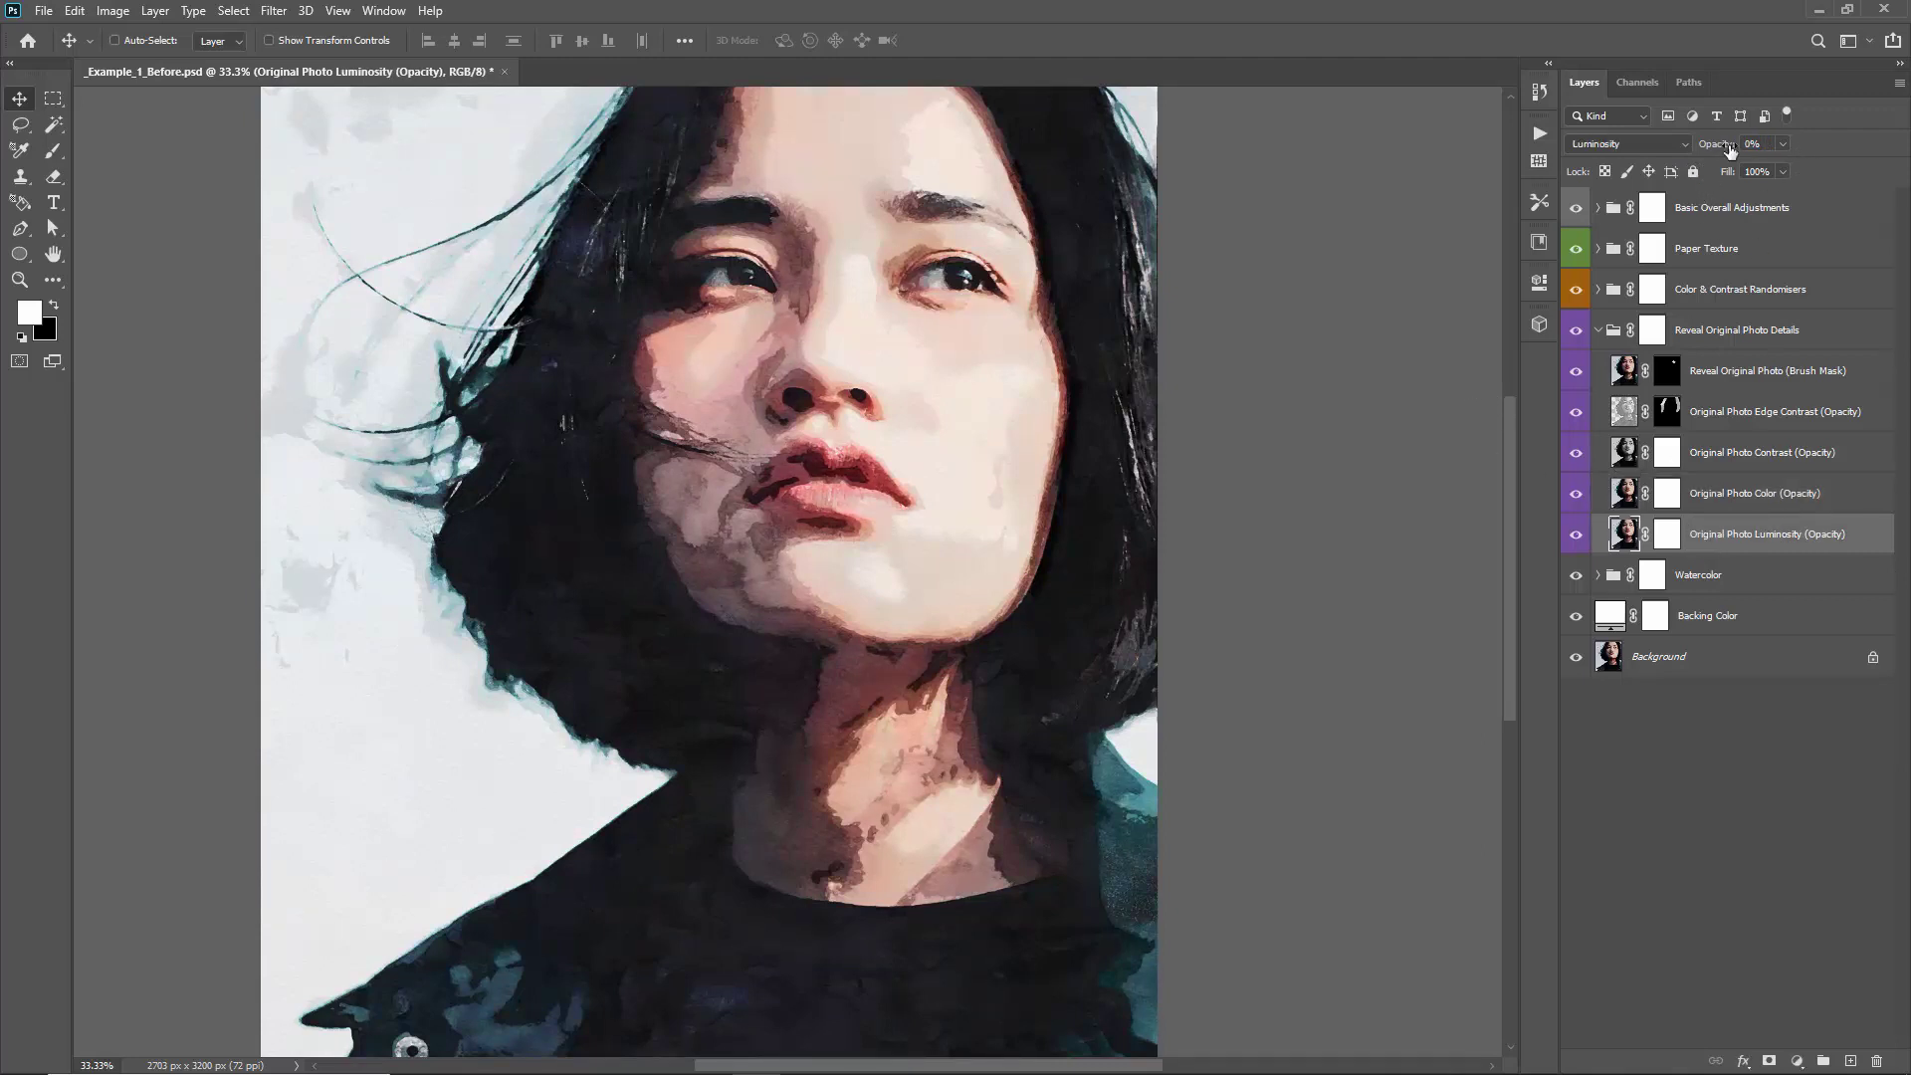
pyautogui.moveTo(1708, 151); pyautogui.dragTo(1844, 142)
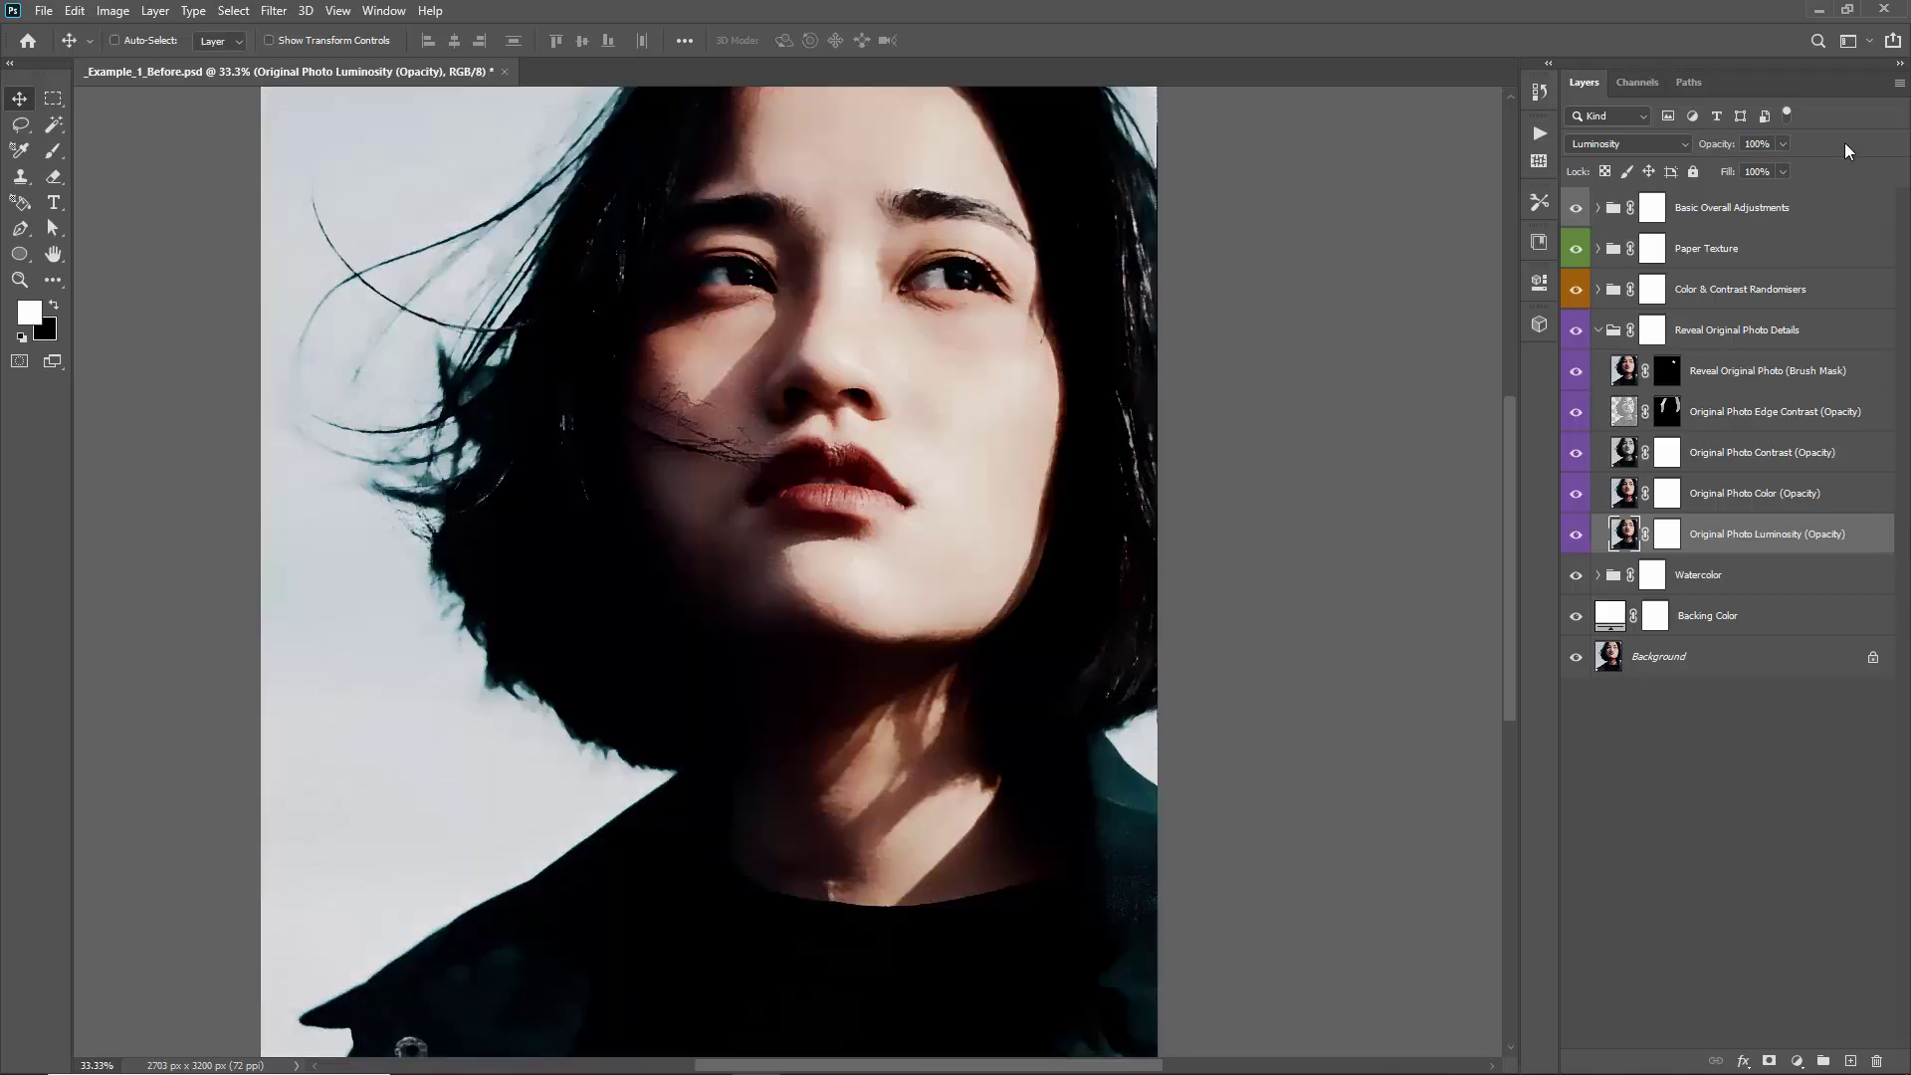
pyautogui.click(1733, 372)
pyautogui.click(1722, 537)
pyautogui.moveTo(1720, 146); pyautogui.dragTo(1210, 137)
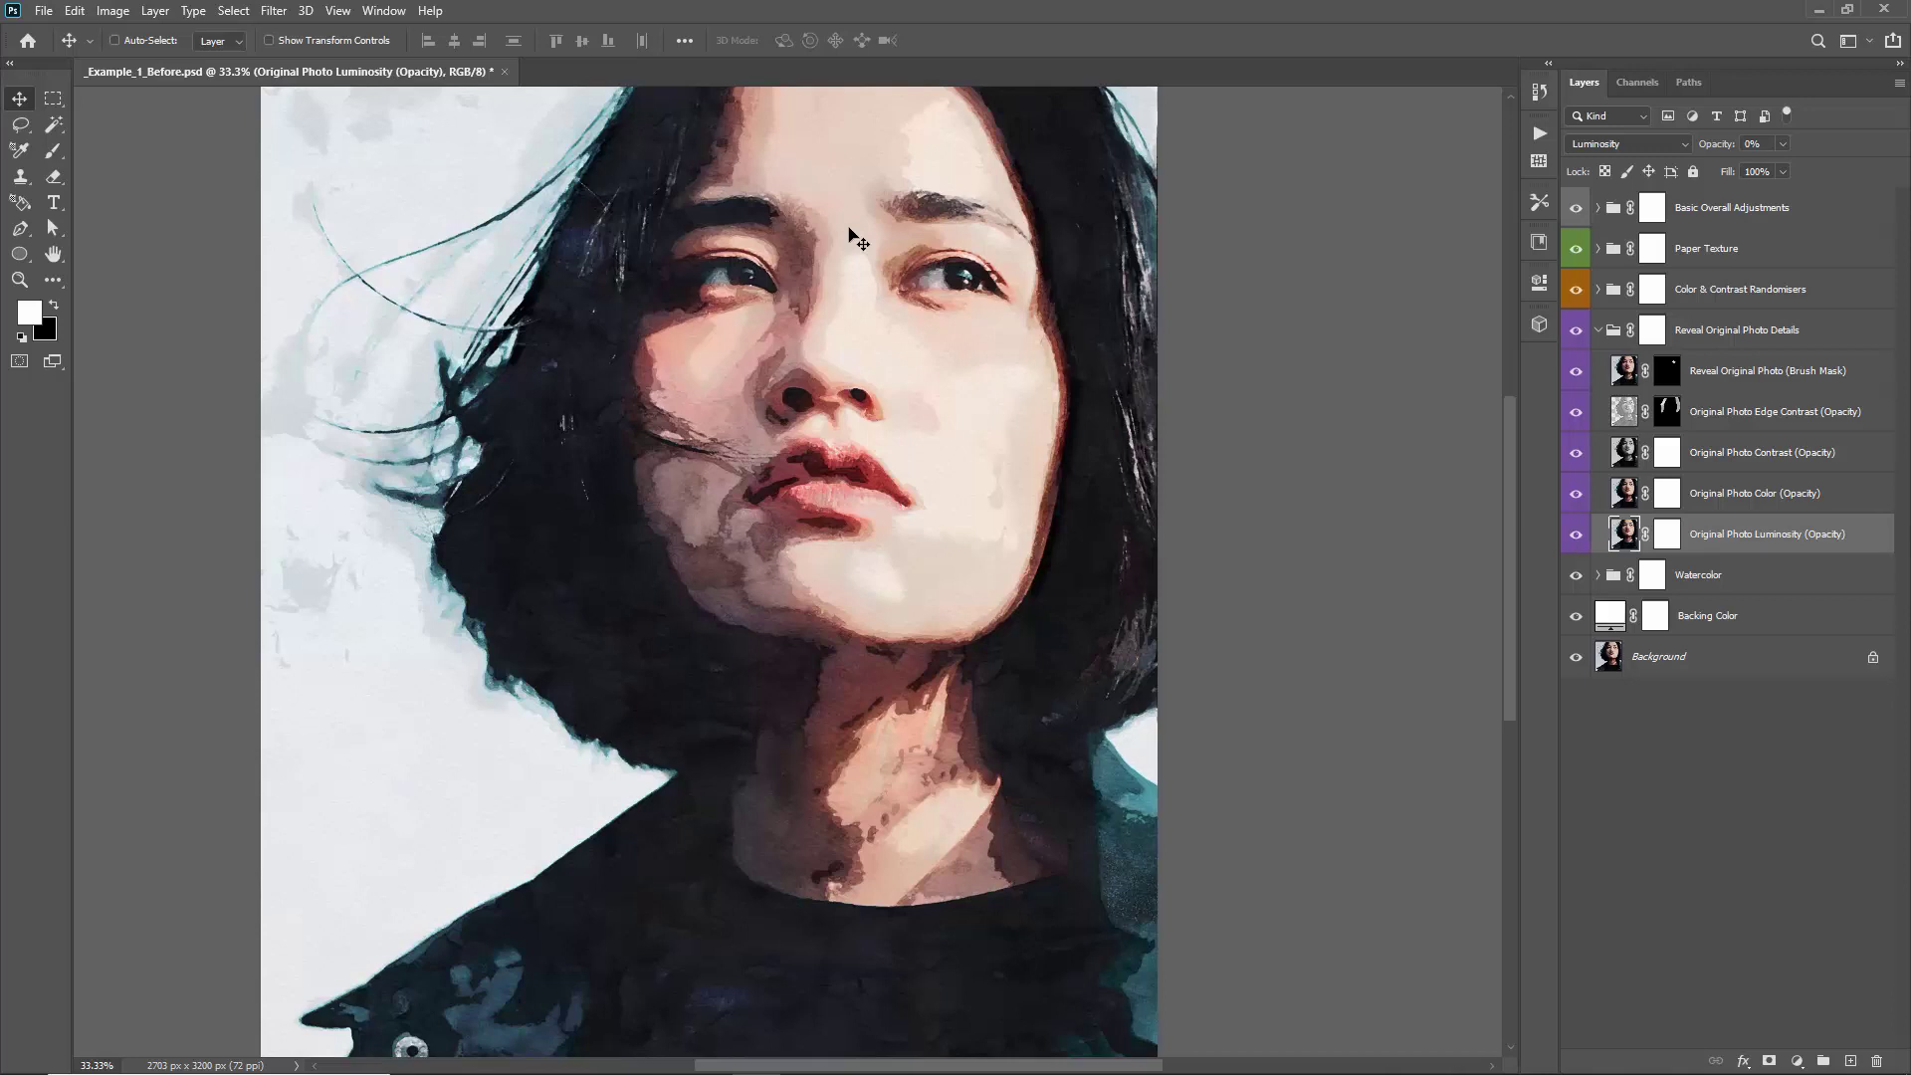
pyautogui.moveTo(1715, 147); pyautogui.dragTo(1541, 150)
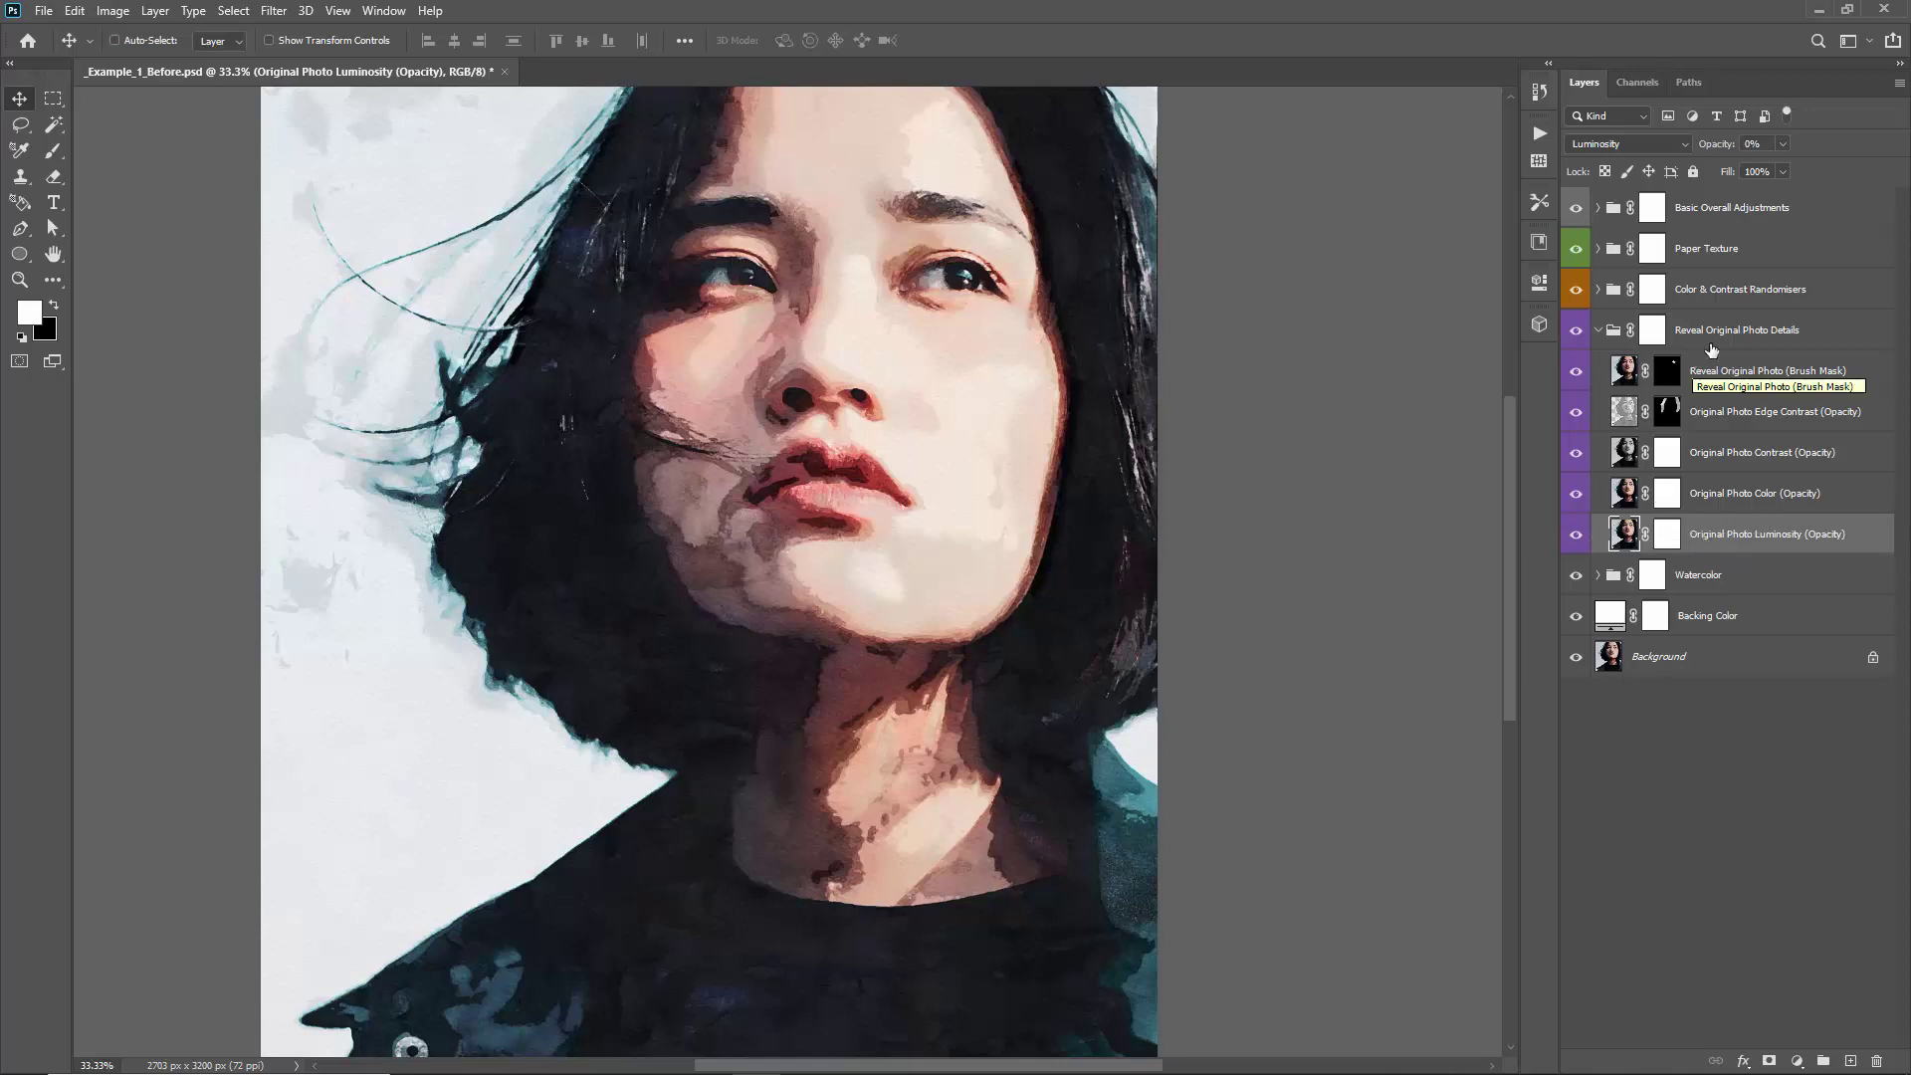
# Collapse the Reveal Original Photo Details group and expand the Color & Contrast Randomisers group
pyautogui.click(1598, 339)
pyautogui.click(1598, 331)
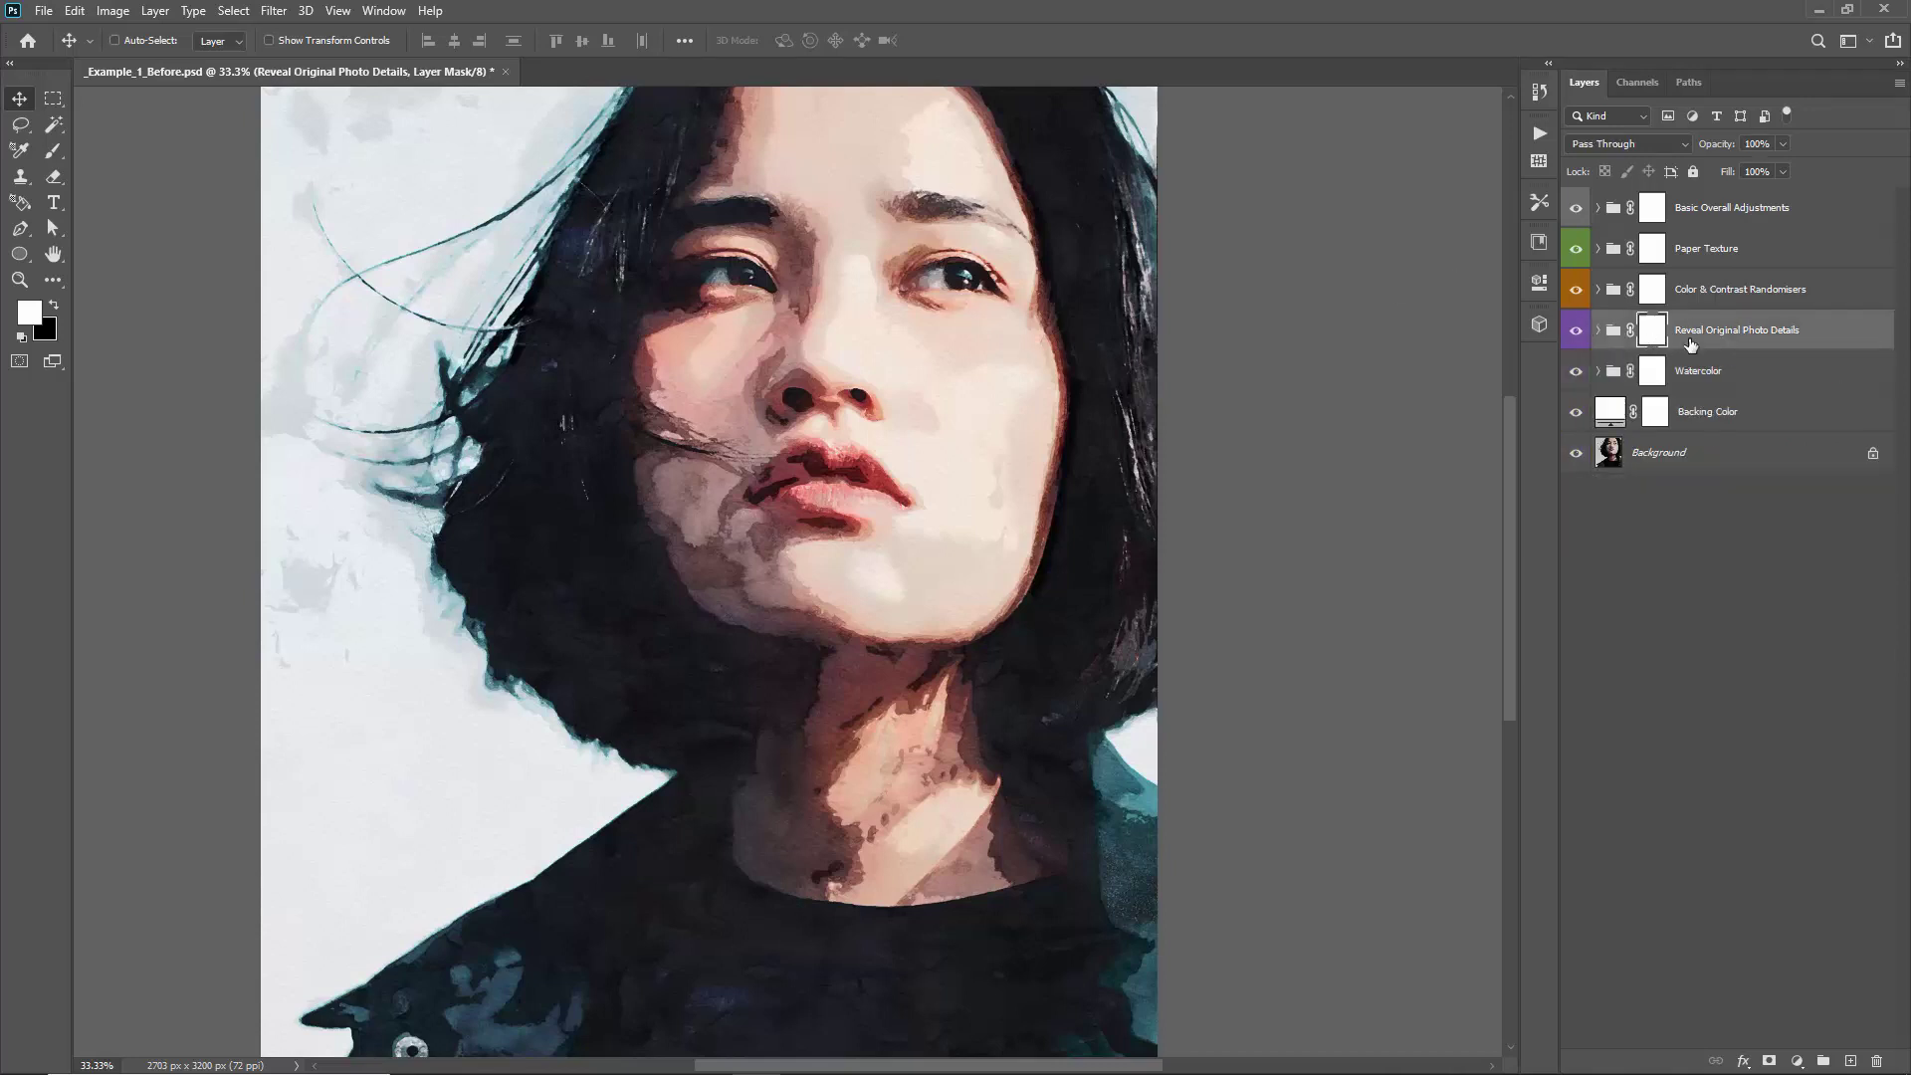
pyautogui.click(1682, 307)
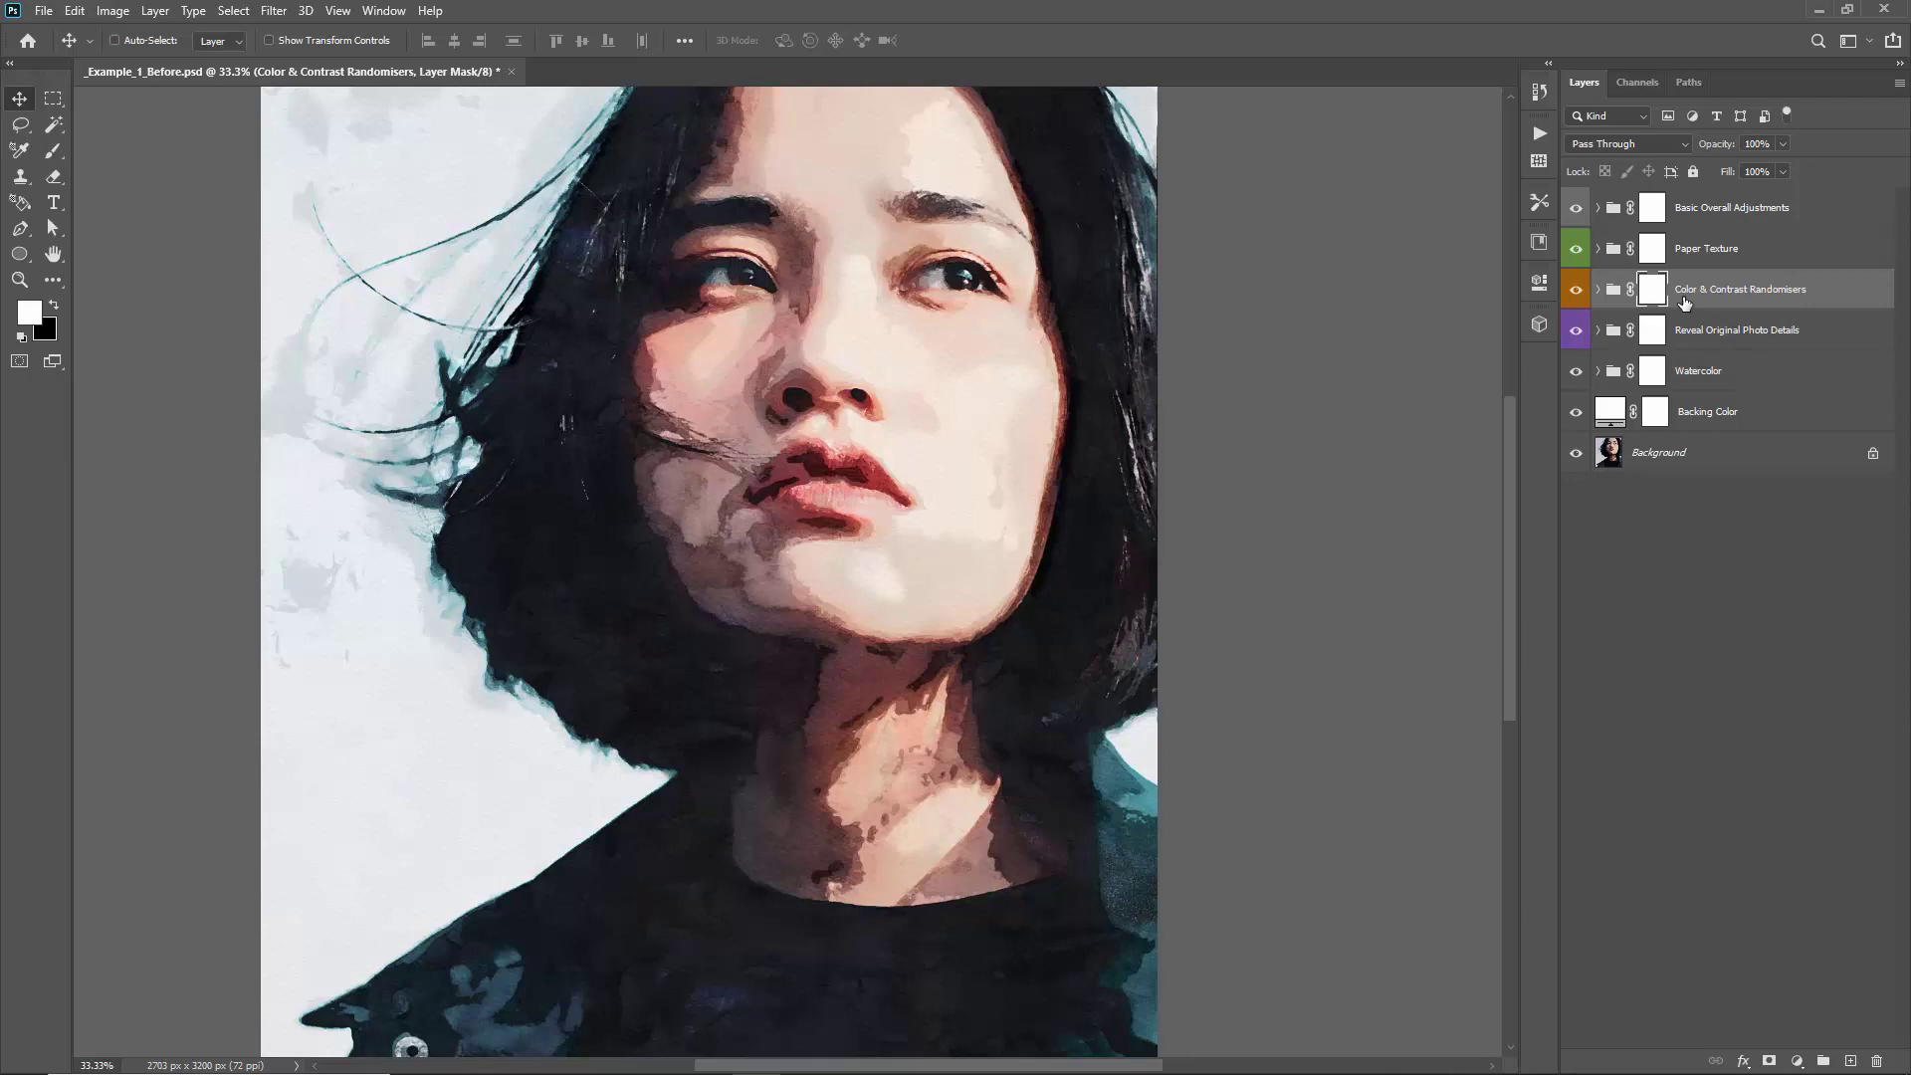
pyautogui.click(1597, 289)
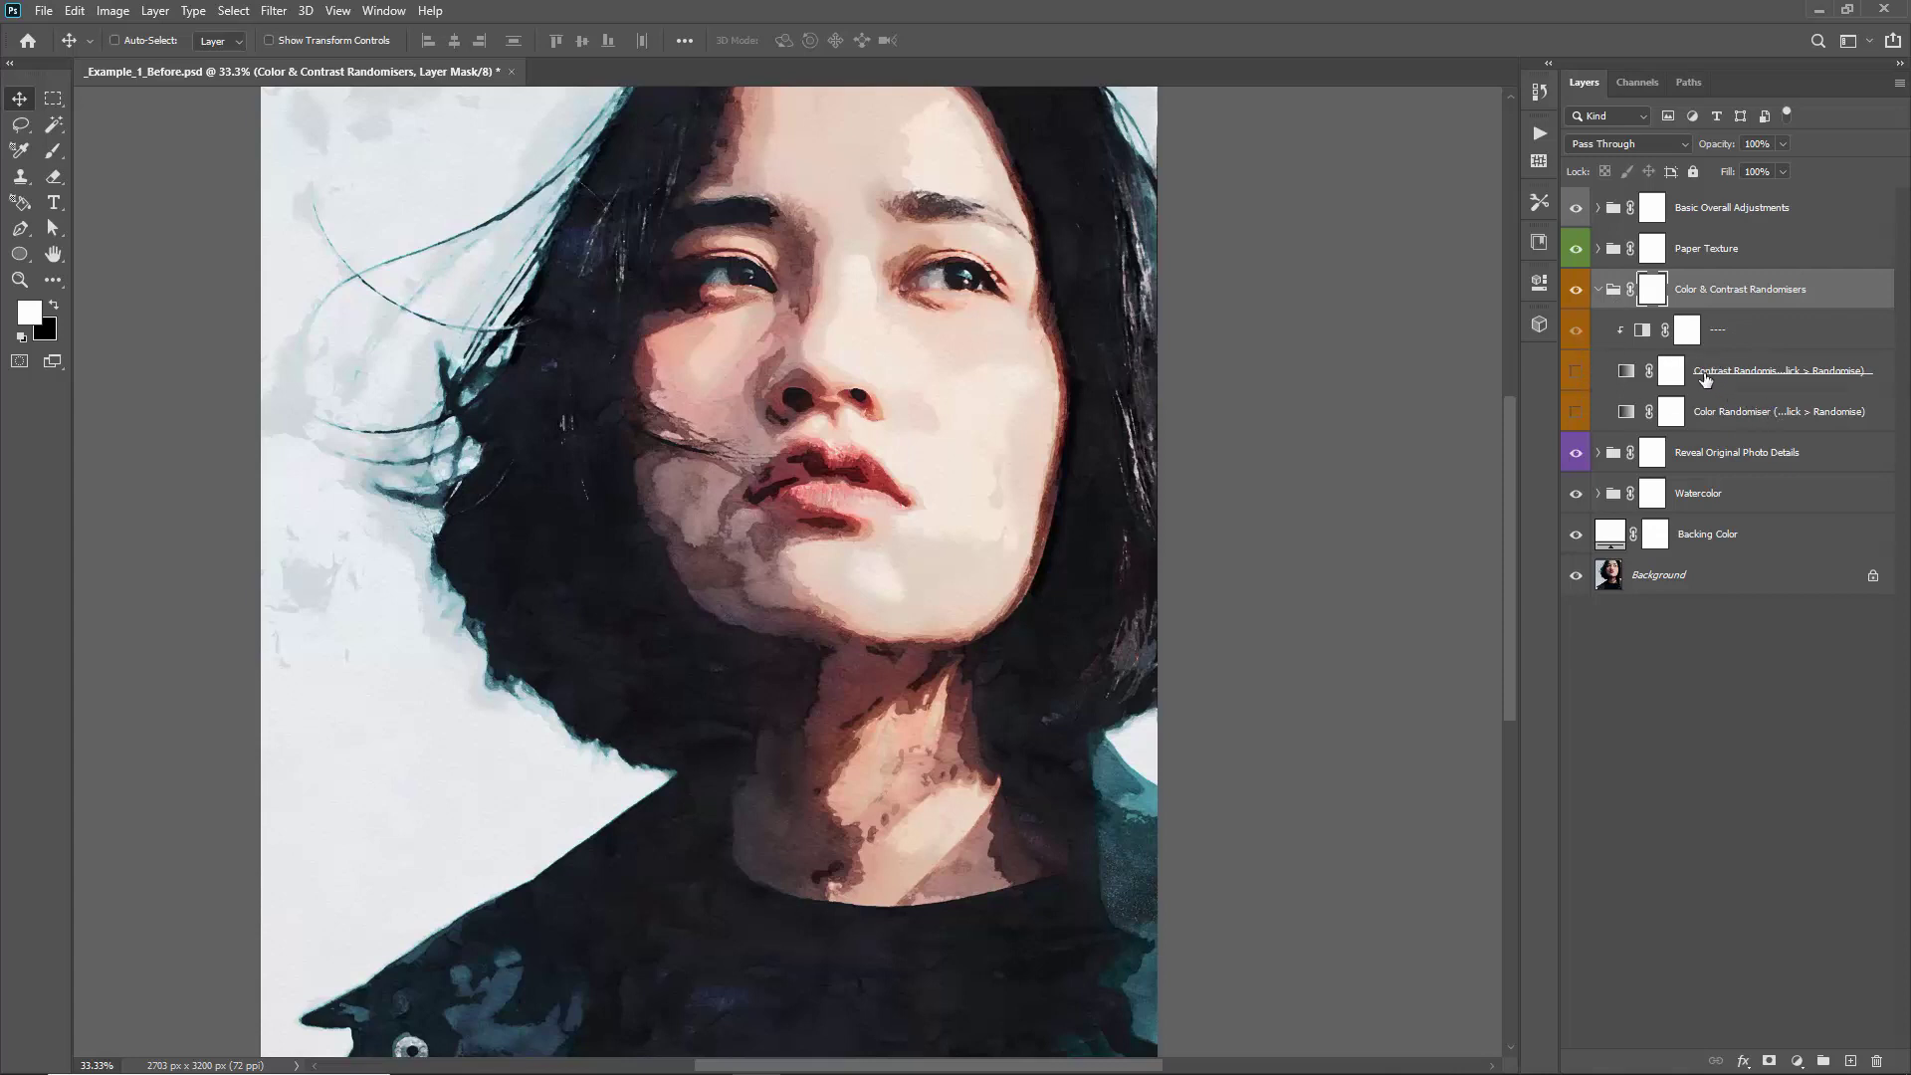
# Show the Contrast Randomiser layer and open its gradient map's gradient in the Gradient Editor, moved clear of the layer list
pyautogui.click(1576, 372)
pyautogui.moveTo(1061, 307); pyautogui.dragTo(1051, 308)
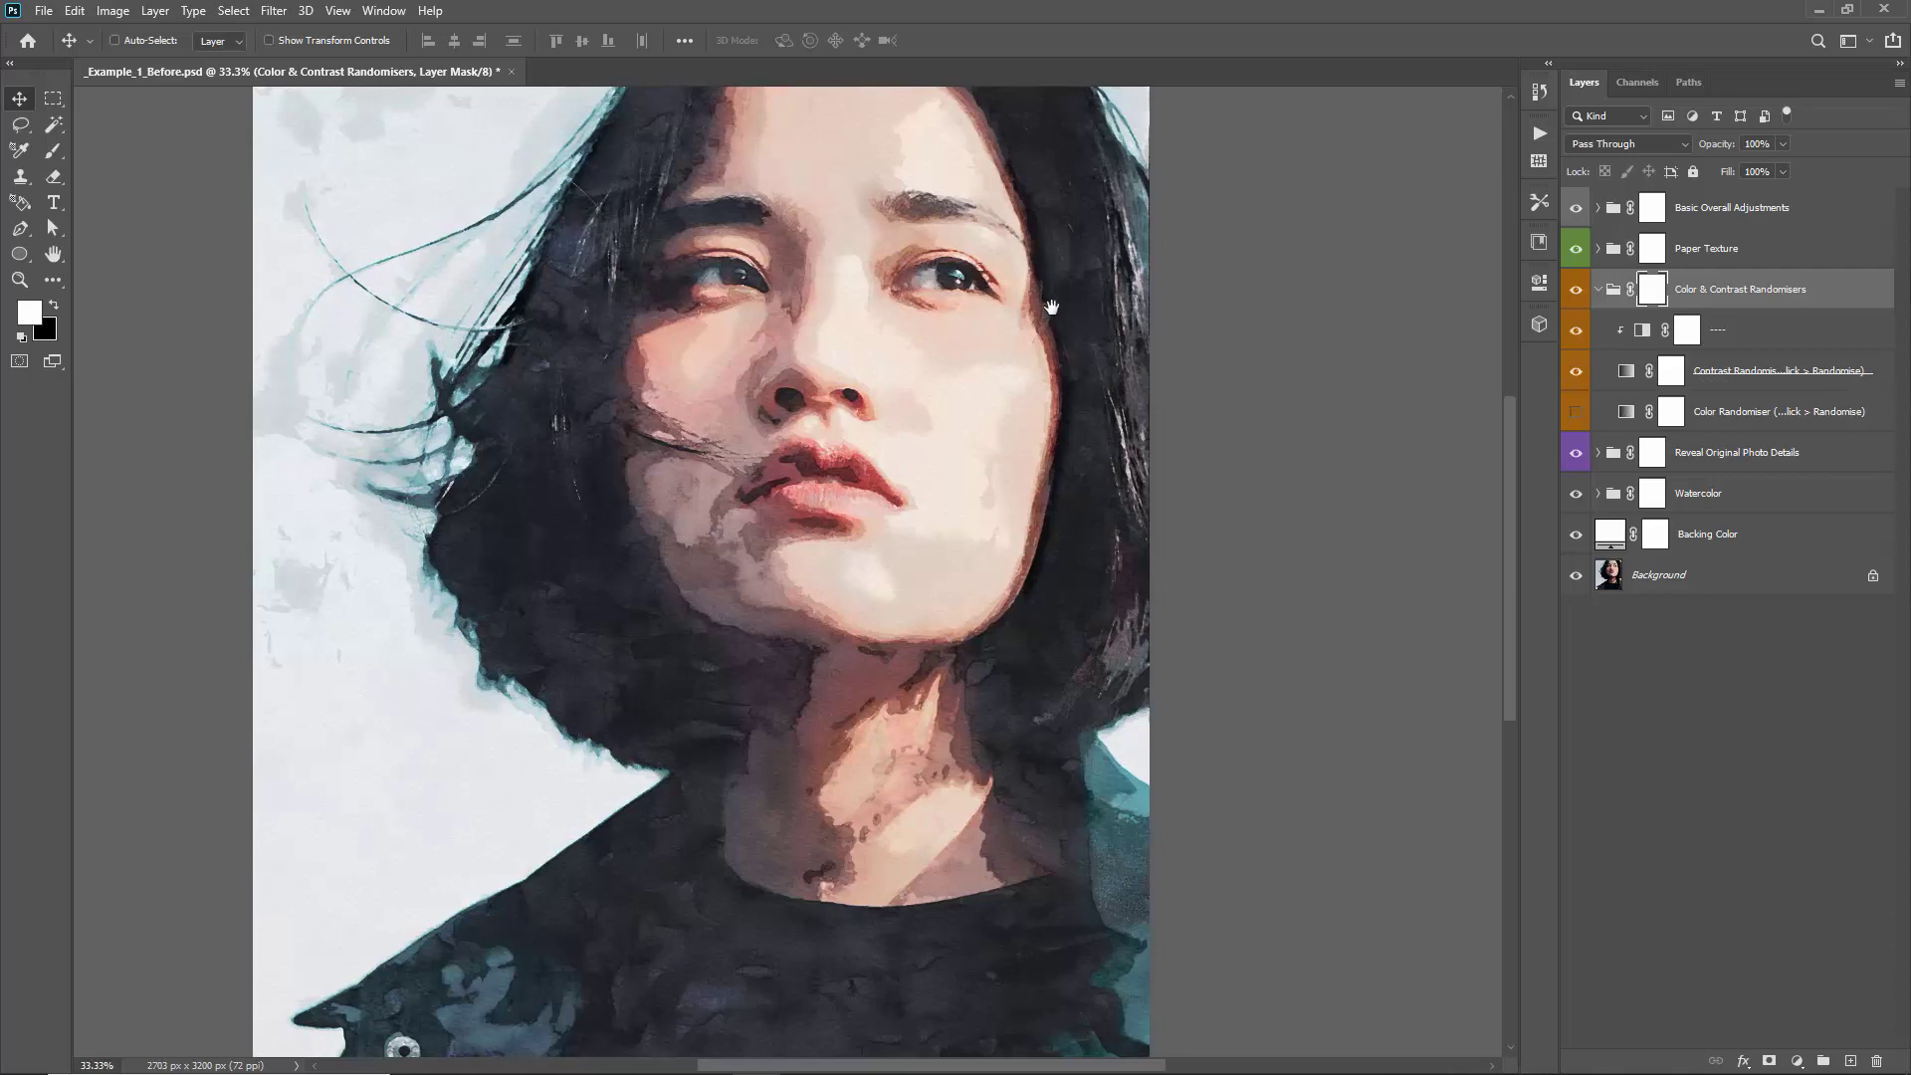
pyautogui.doubleClick(1622, 375)
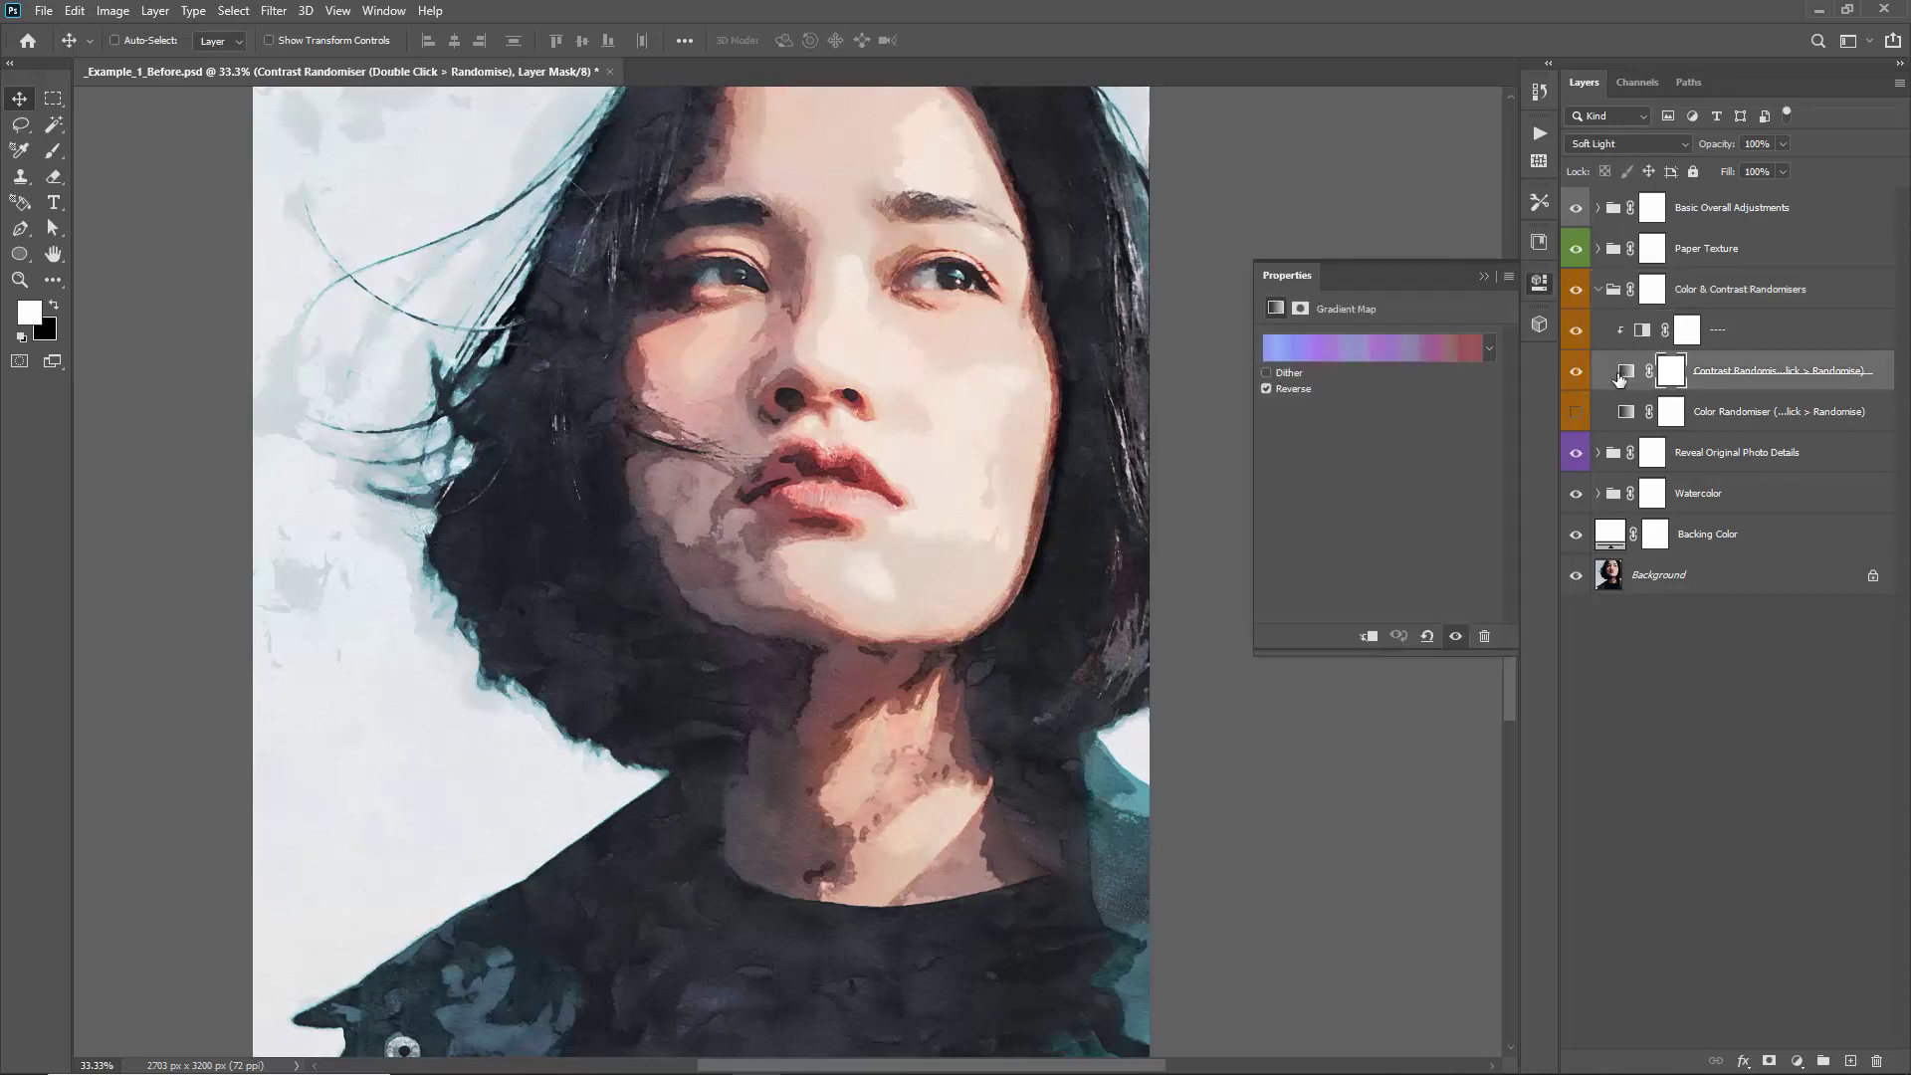
pyautogui.click(1328, 356)
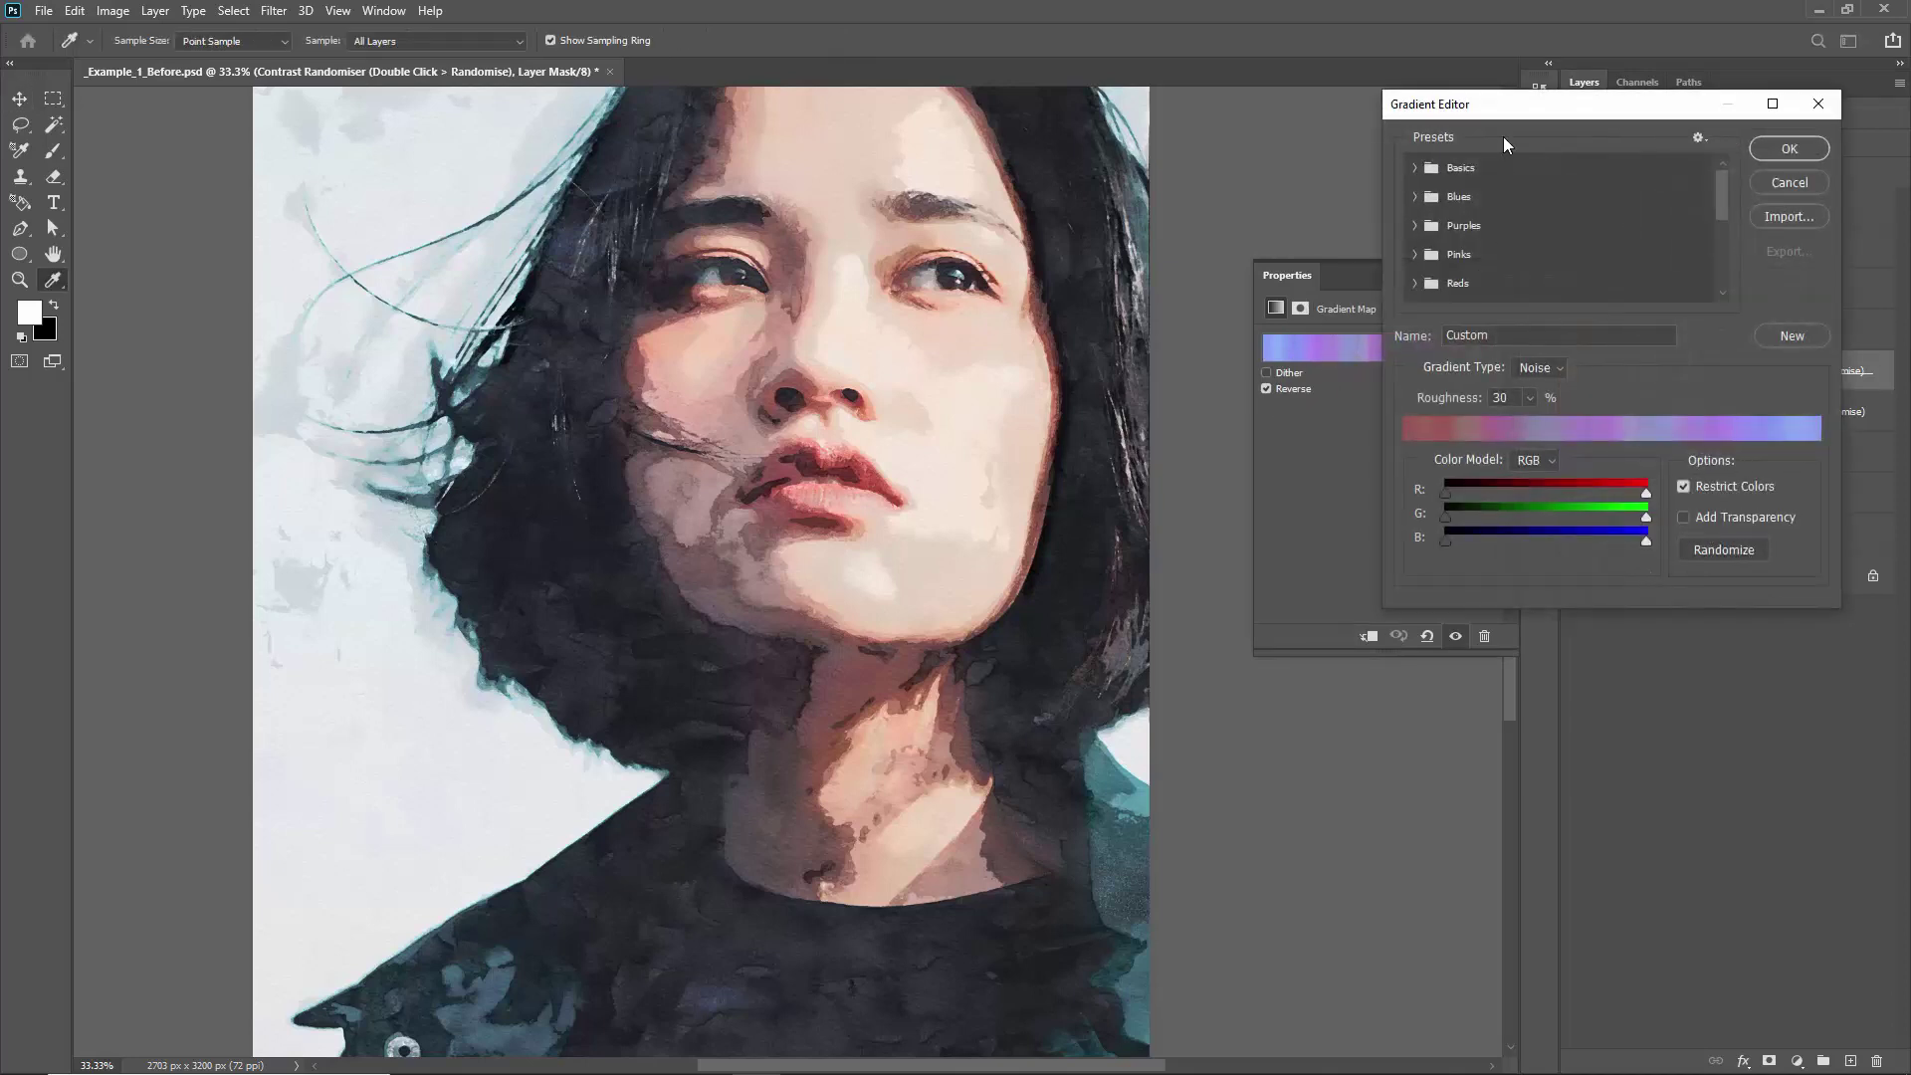
pyautogui.moveTo(1522, 102); pyautogui.dragTo(1281, 98)
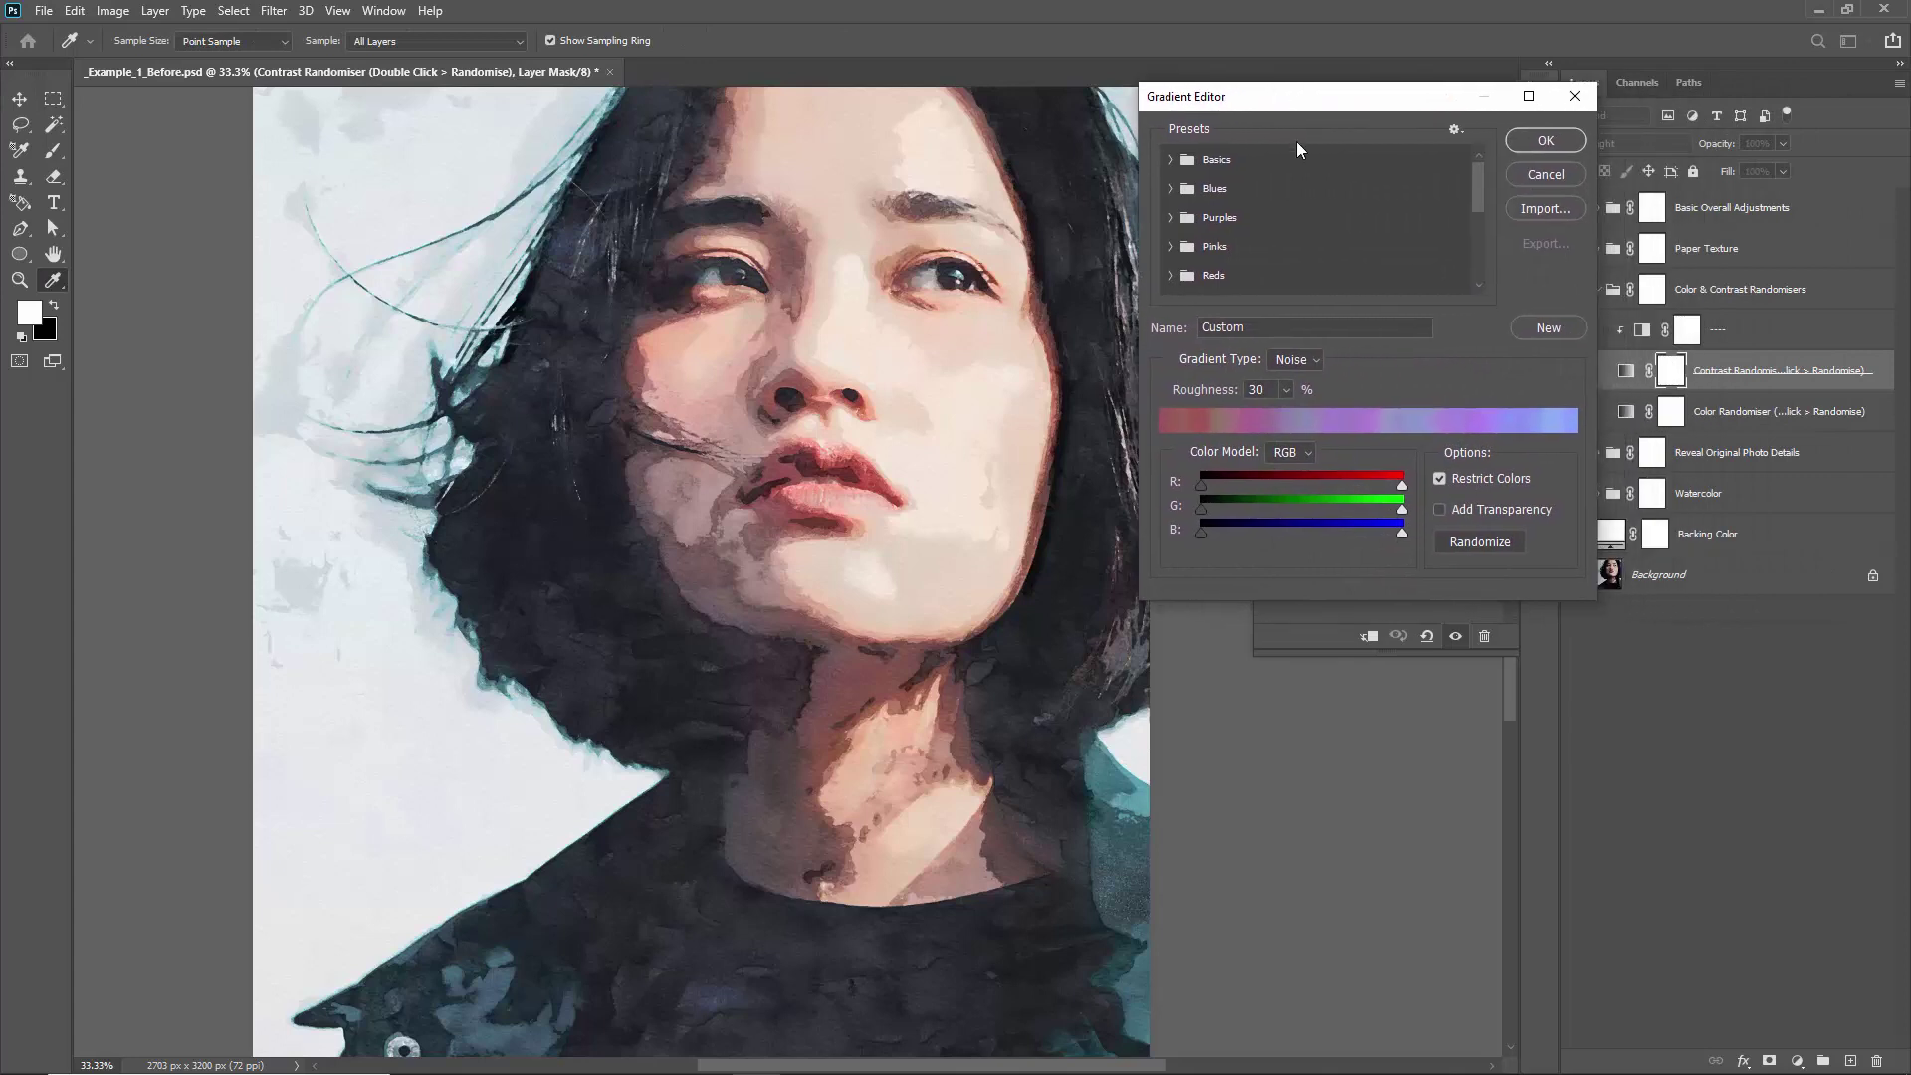
# Try a long series of randomized noise gradients in the RGB color model on the Contrast Randomiser layer
pyautogui.click(1471, 544)
pyautogui.click(1471, 543)
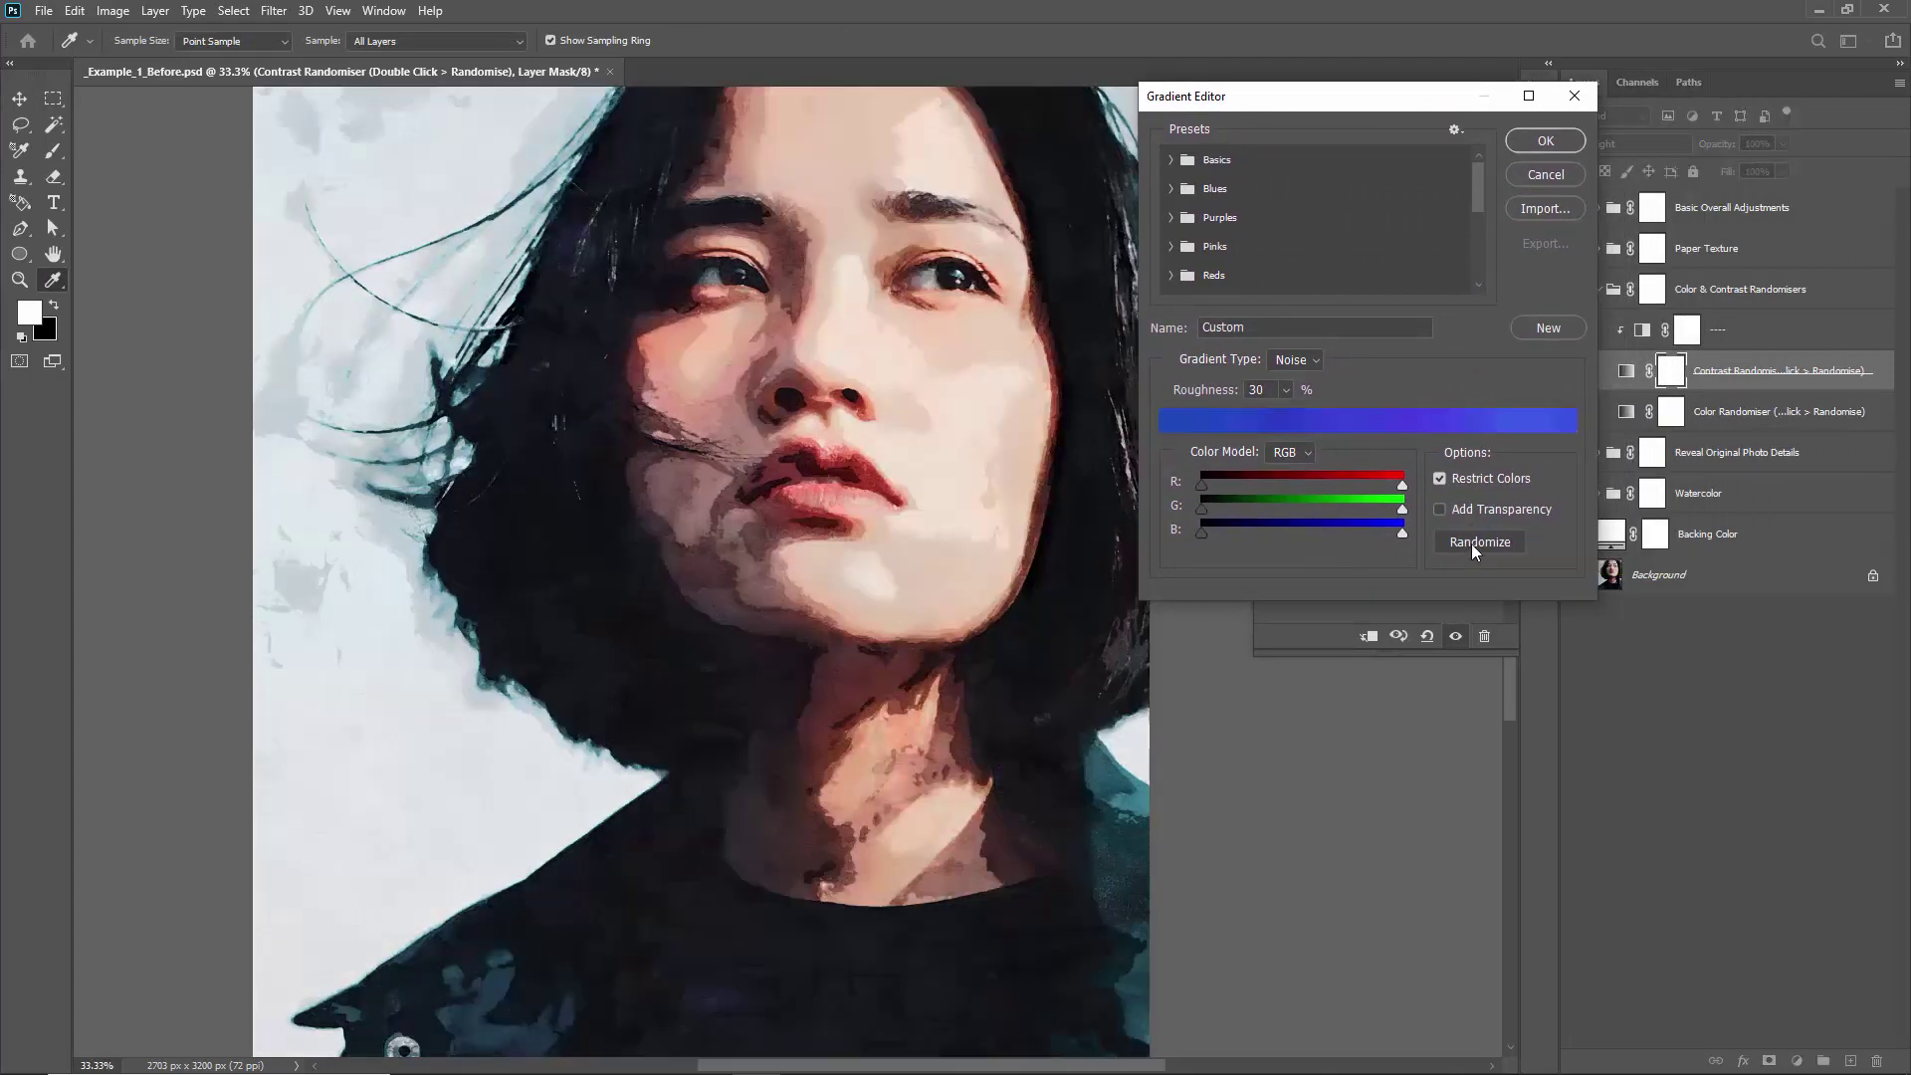
pyautogui.click(1471, 543)
pyautogui.click(1471, 544)
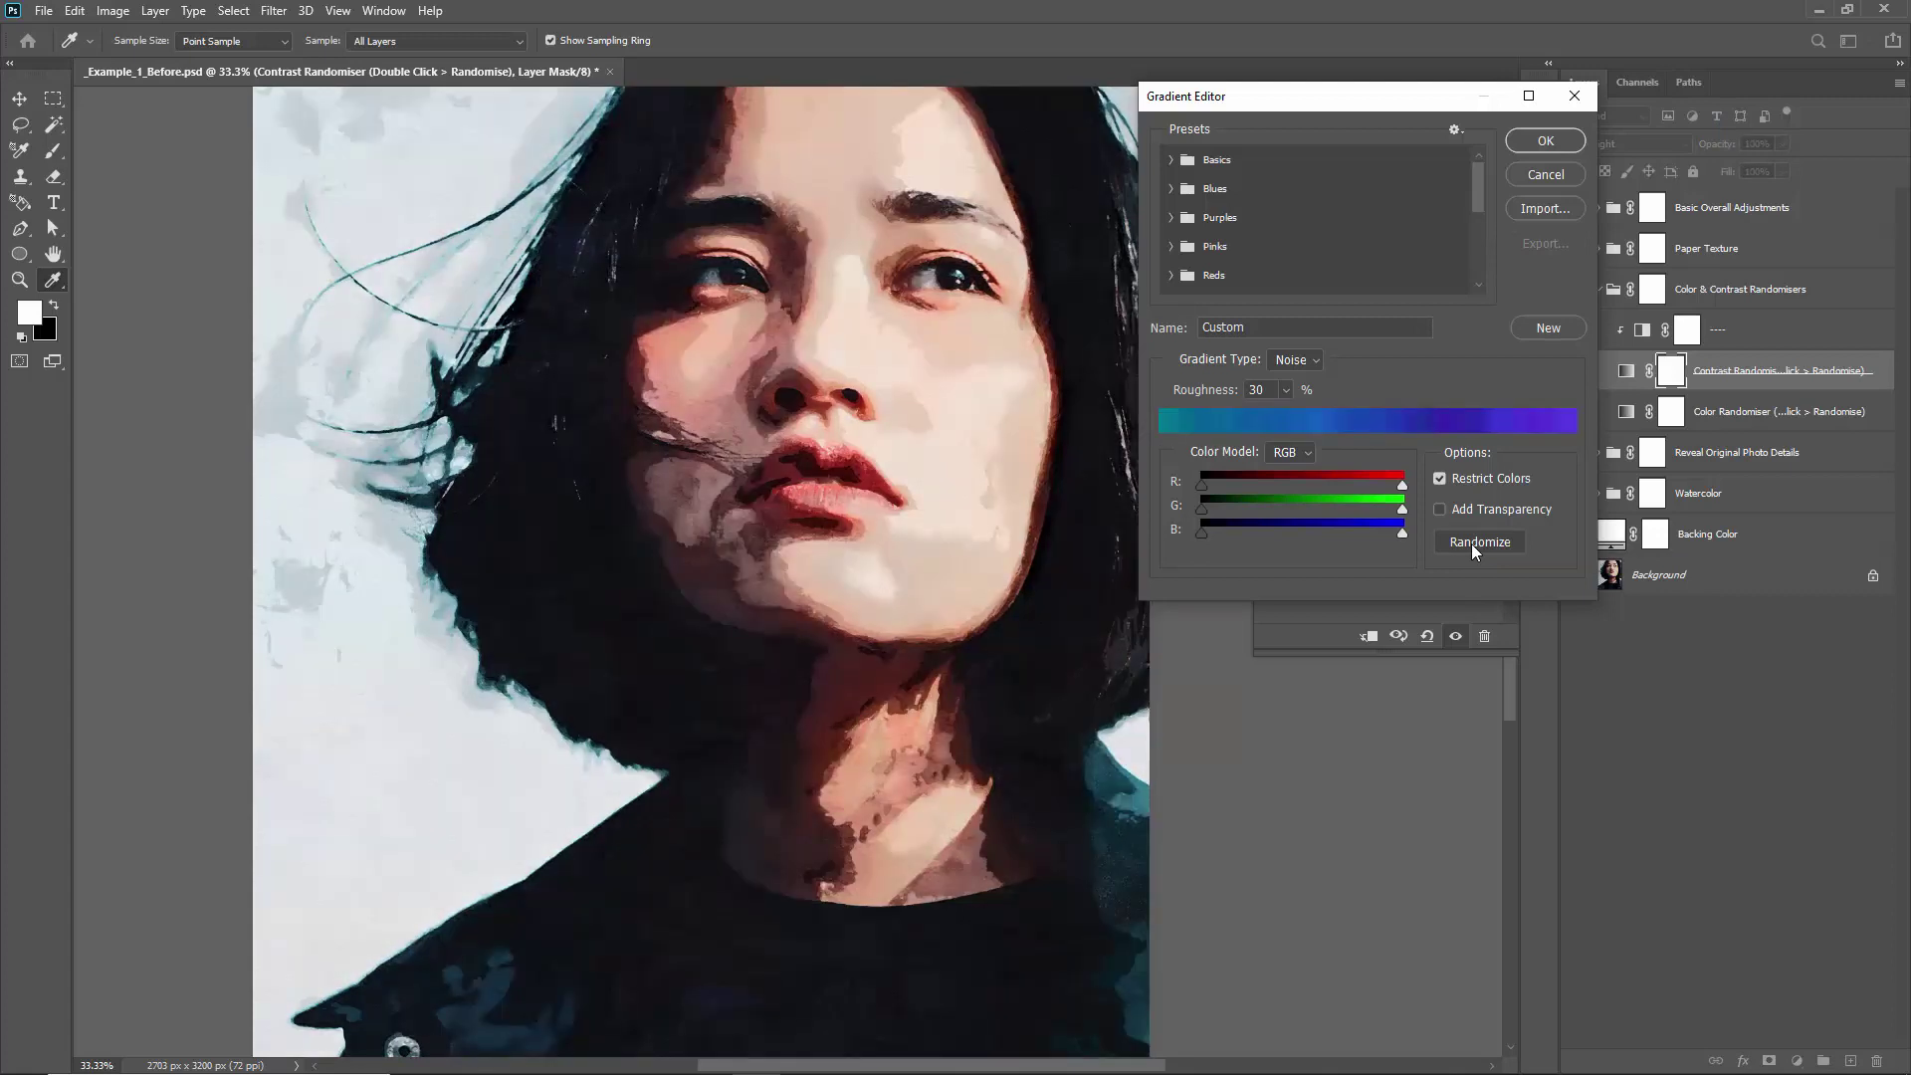
pyautogui.click(1471, 543)
pyautogui.click(1471, 543)
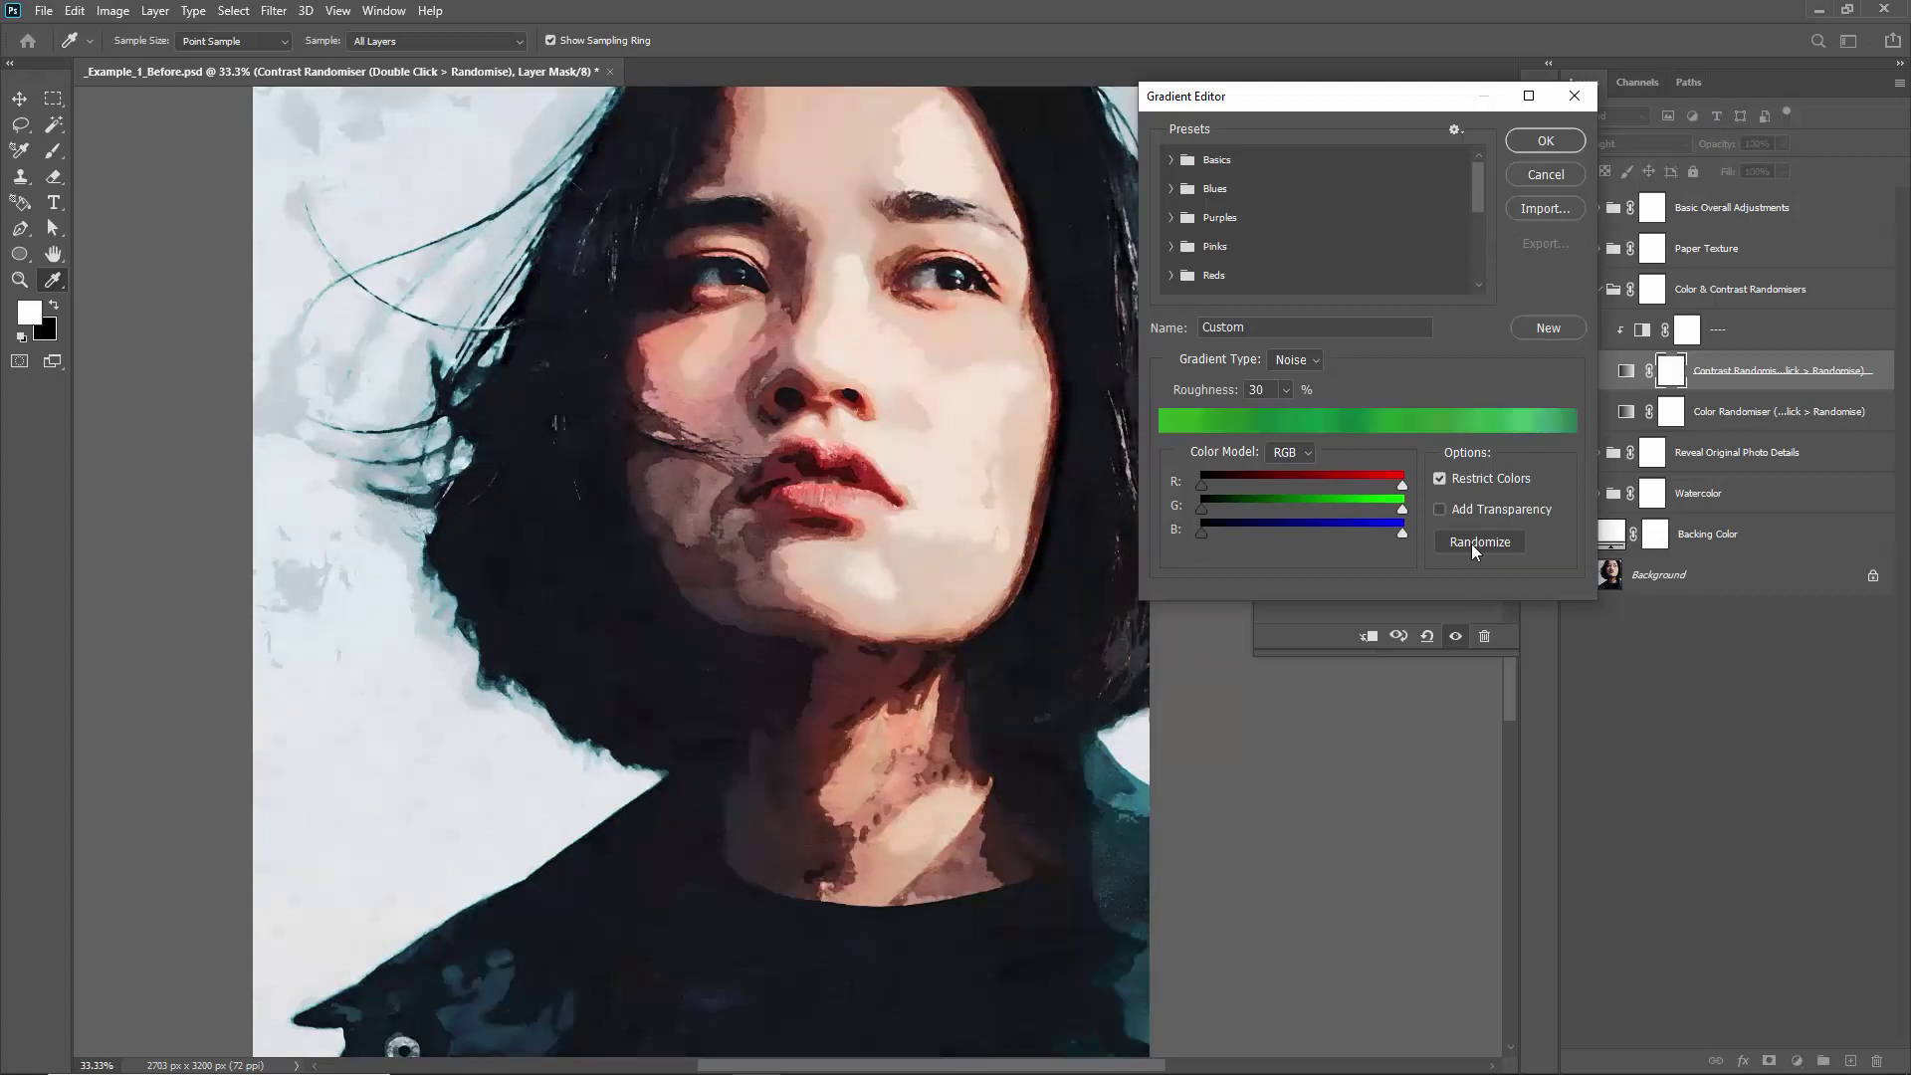
pyautogui.click(1471, 543)
pyautogui.click(1471, 544)
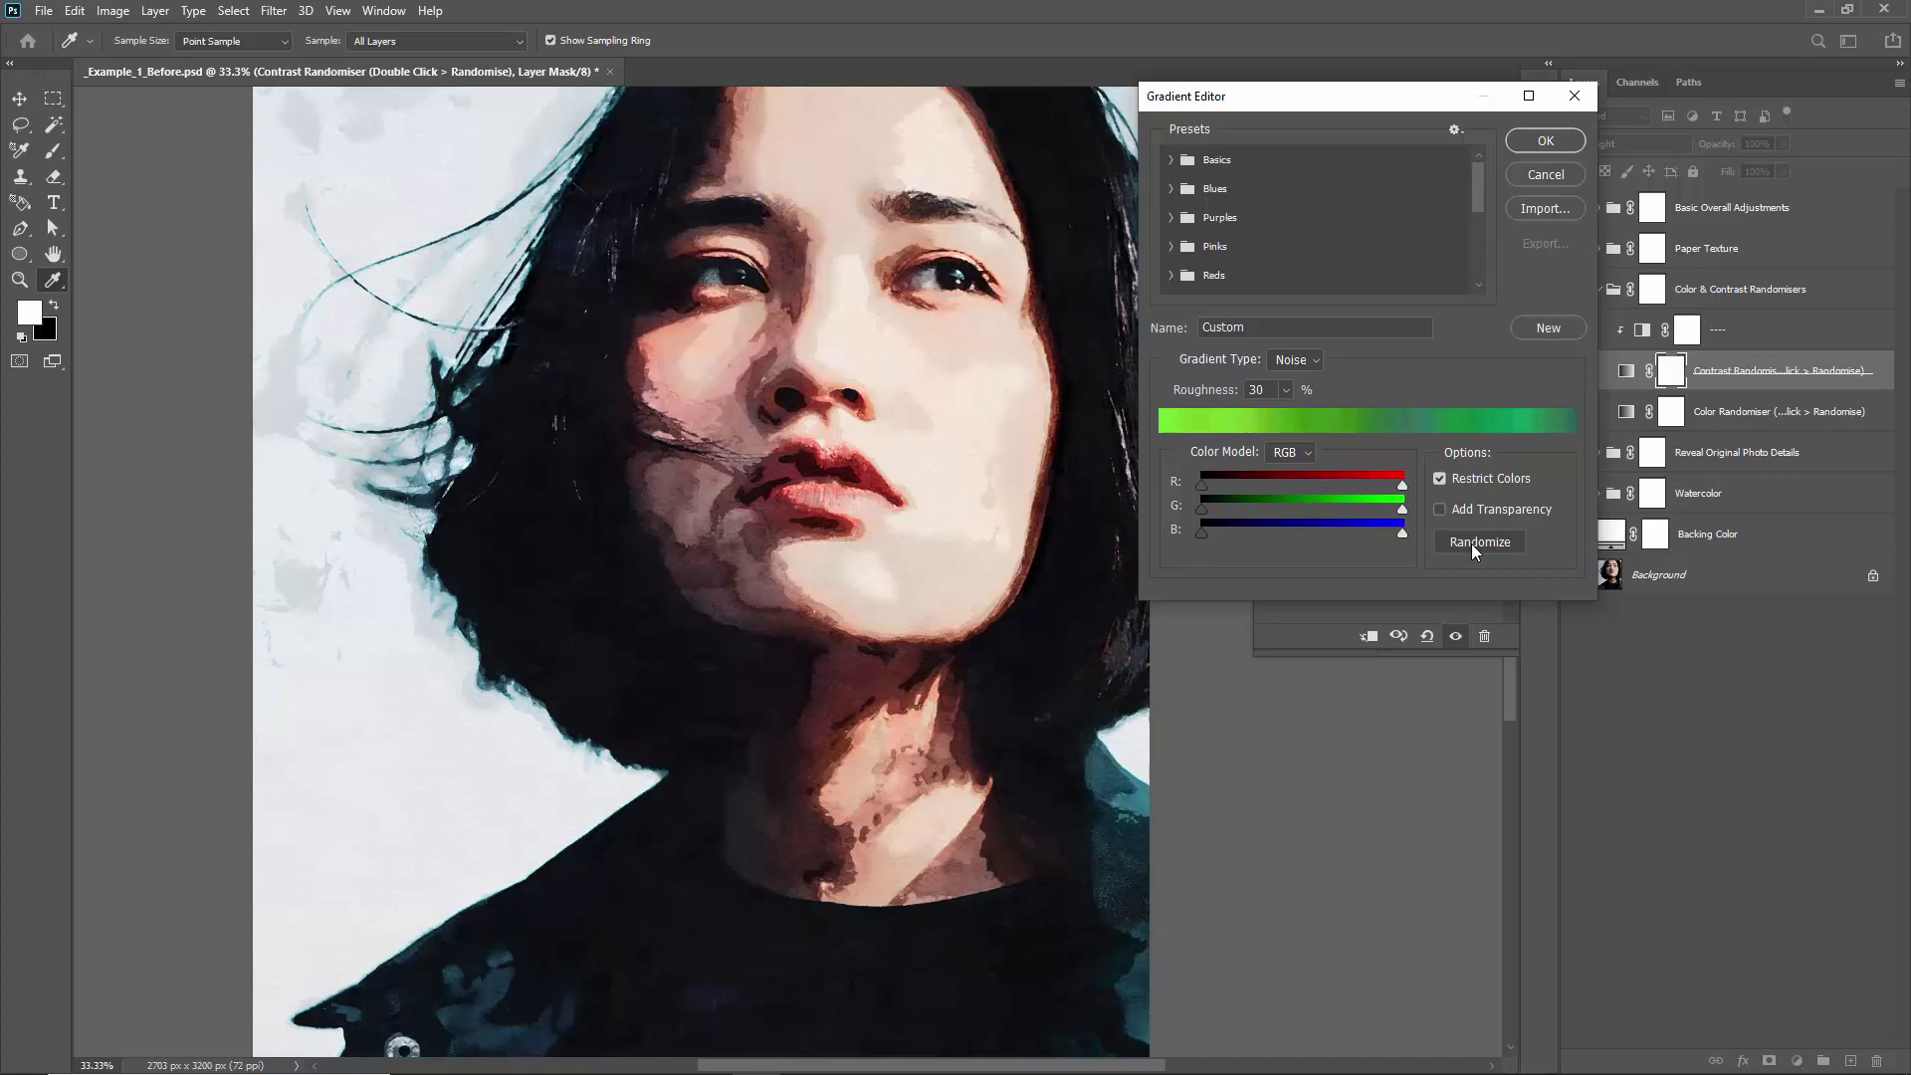
pyautogui.click(1471, 544)
pyautogui.click(1471, 543)
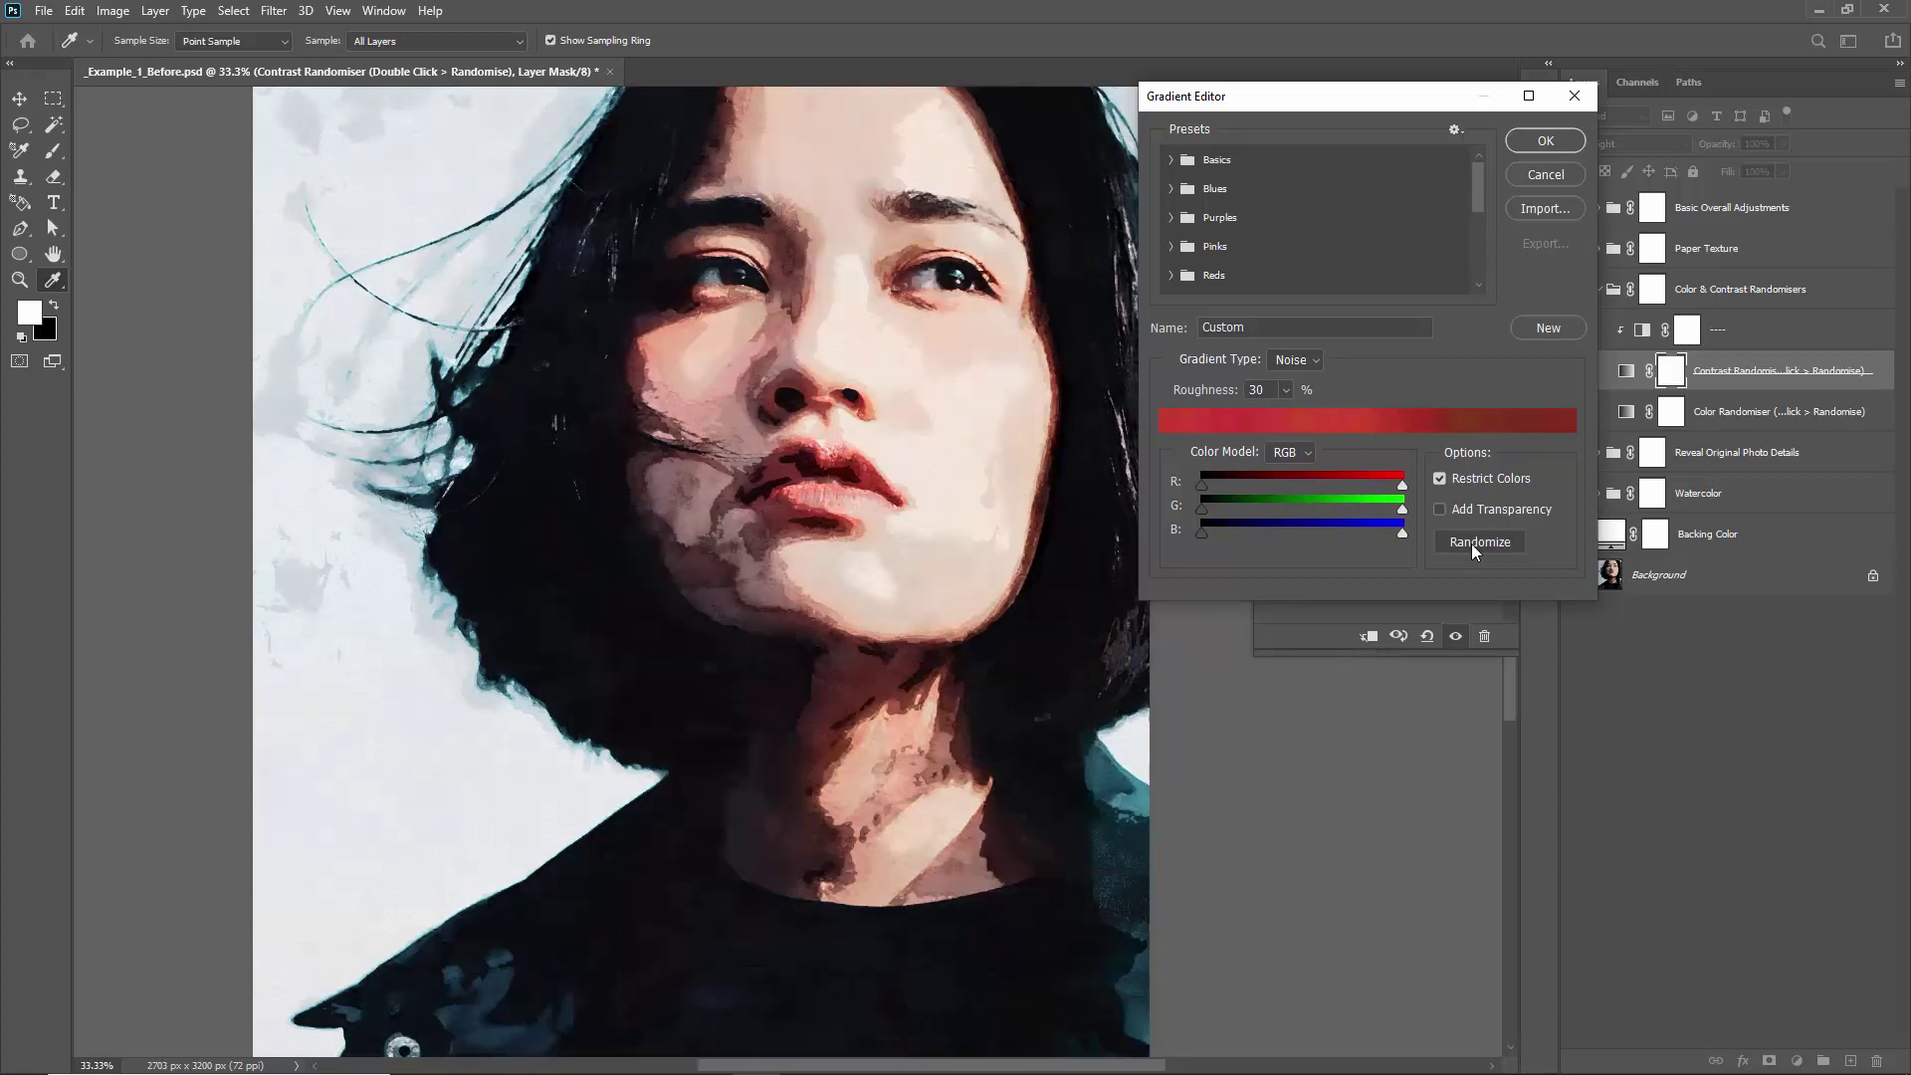
pyautogui.click(1471, 543)
pyautogui.click(1471, 543)
pyautogui.click(1471, 543)
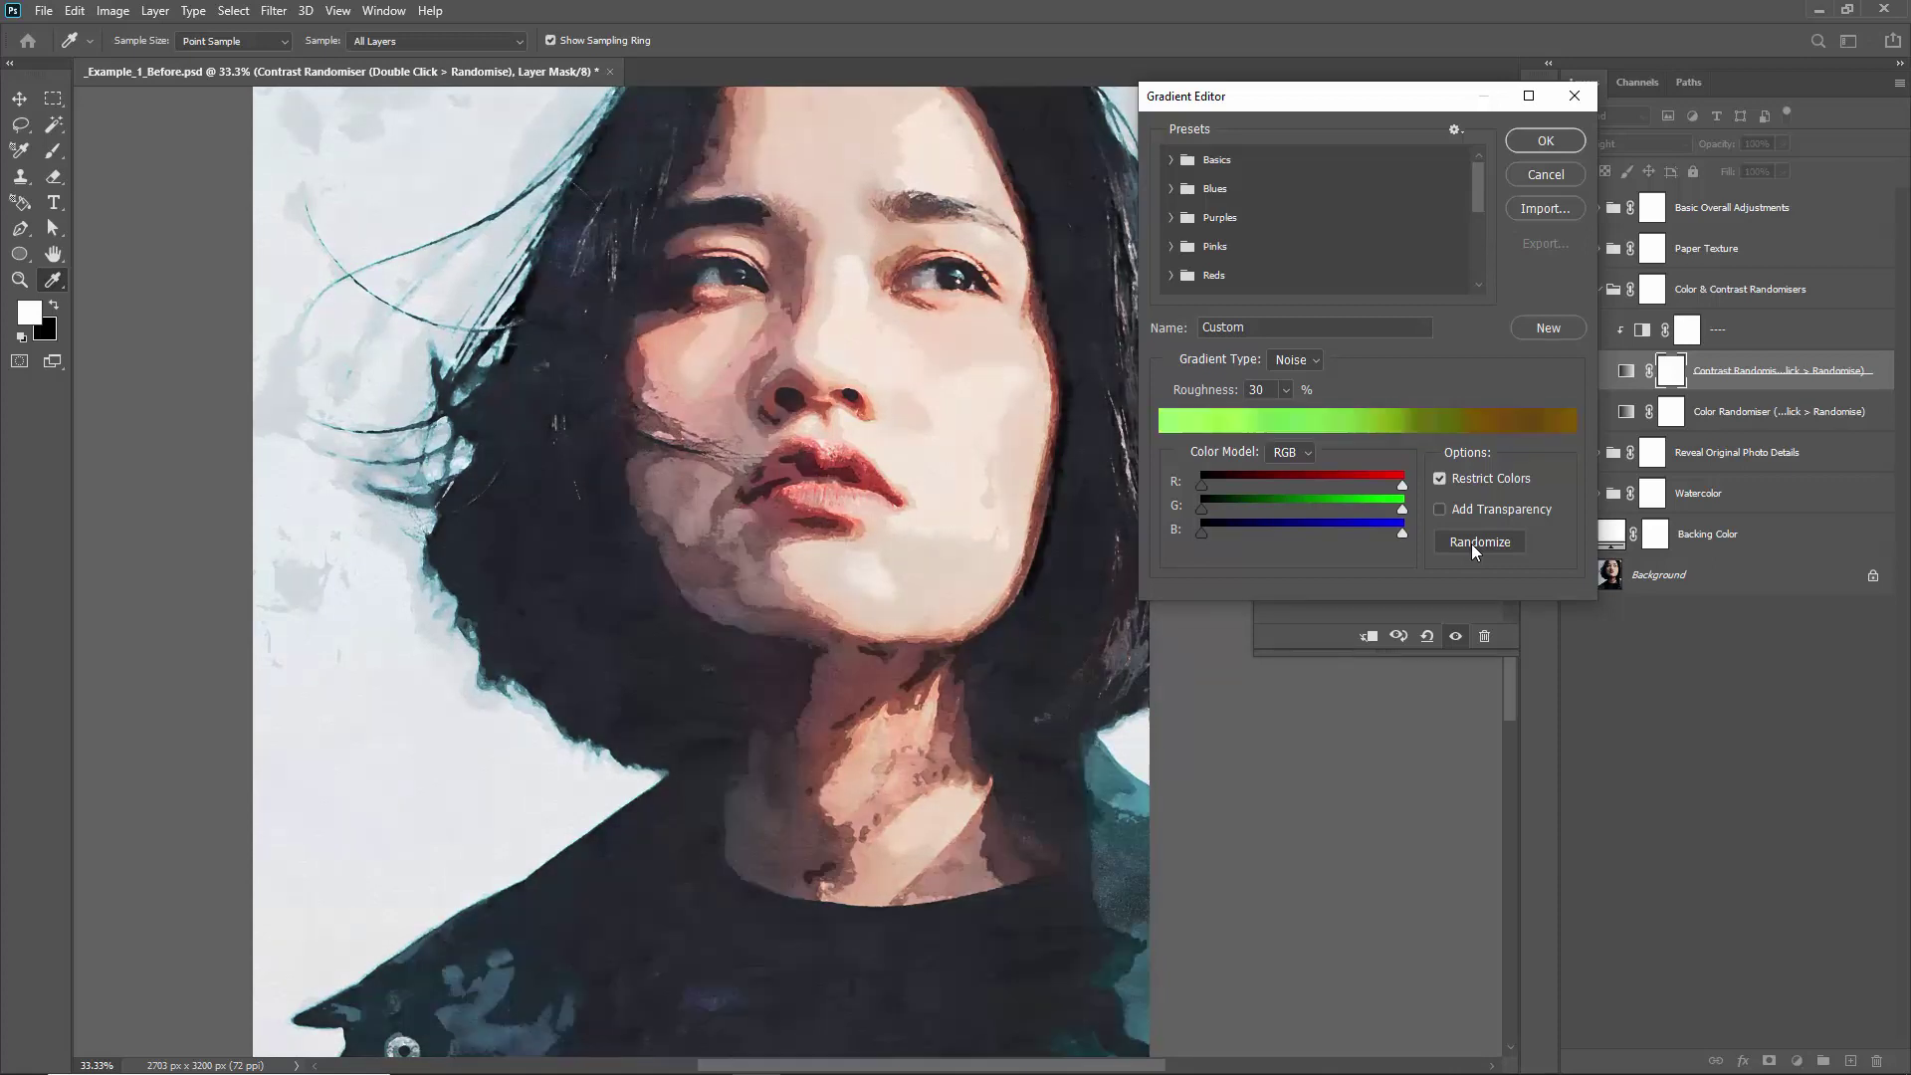
pyautogui.click(1471, 544)
pyautogui.click(1471, 544)
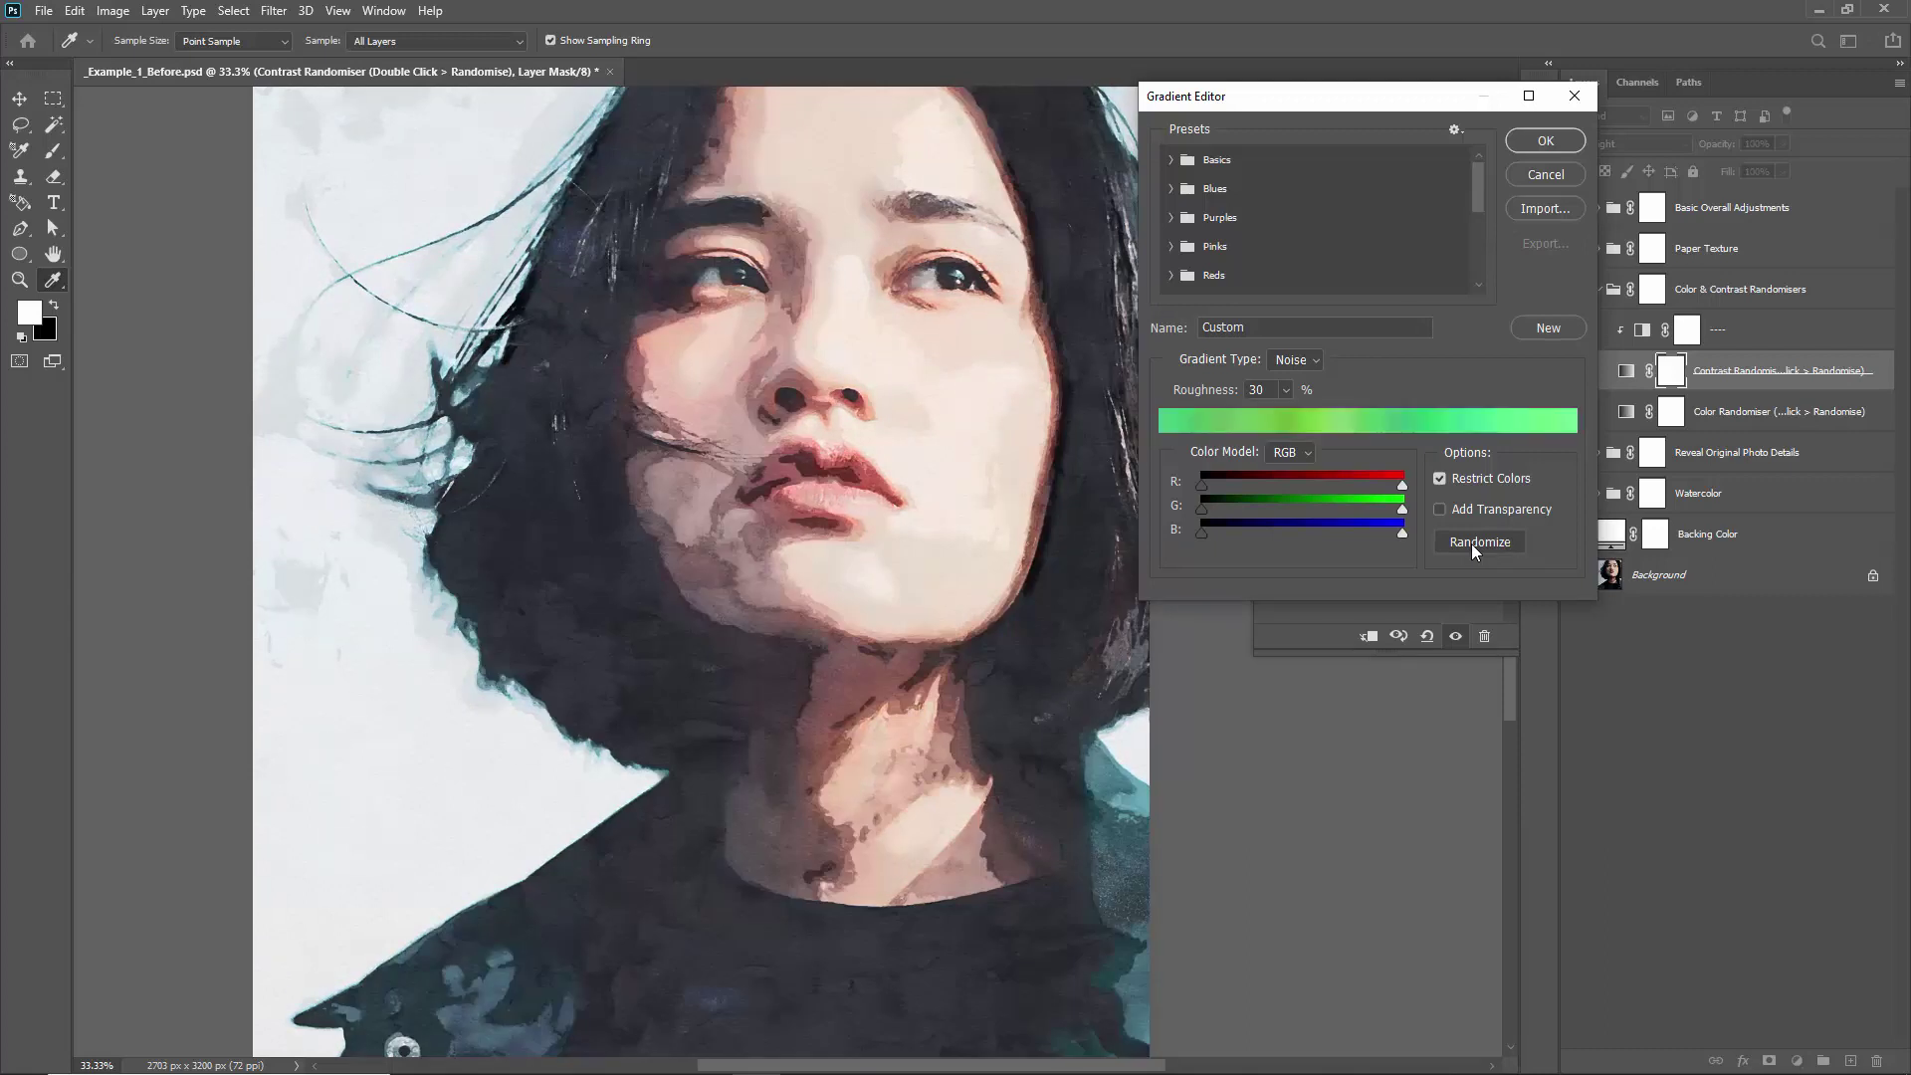
# Try several randomized gradients in the LAB color model, then discard the gradient edit and hide the Contrast Randomiser layer
pyautogui.click(1280, 452)
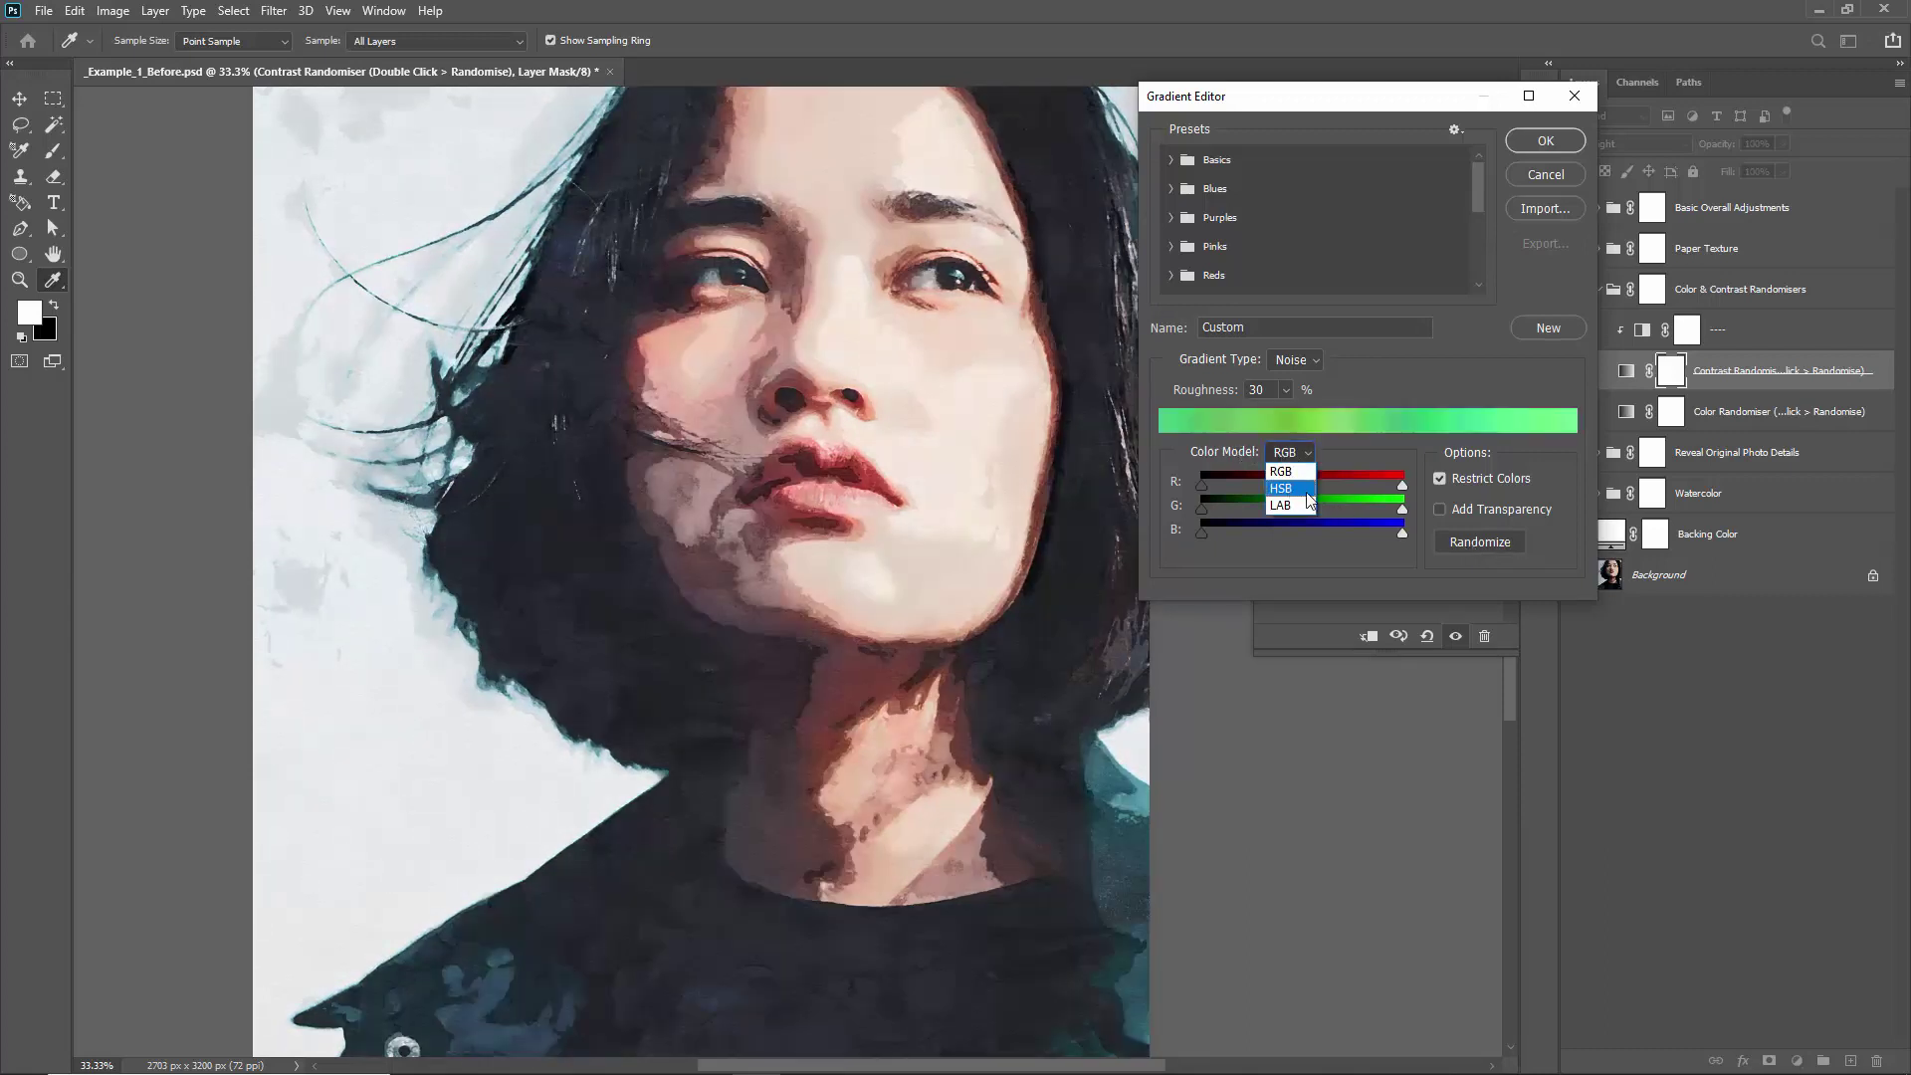
pyautogui.click(1289, 505)
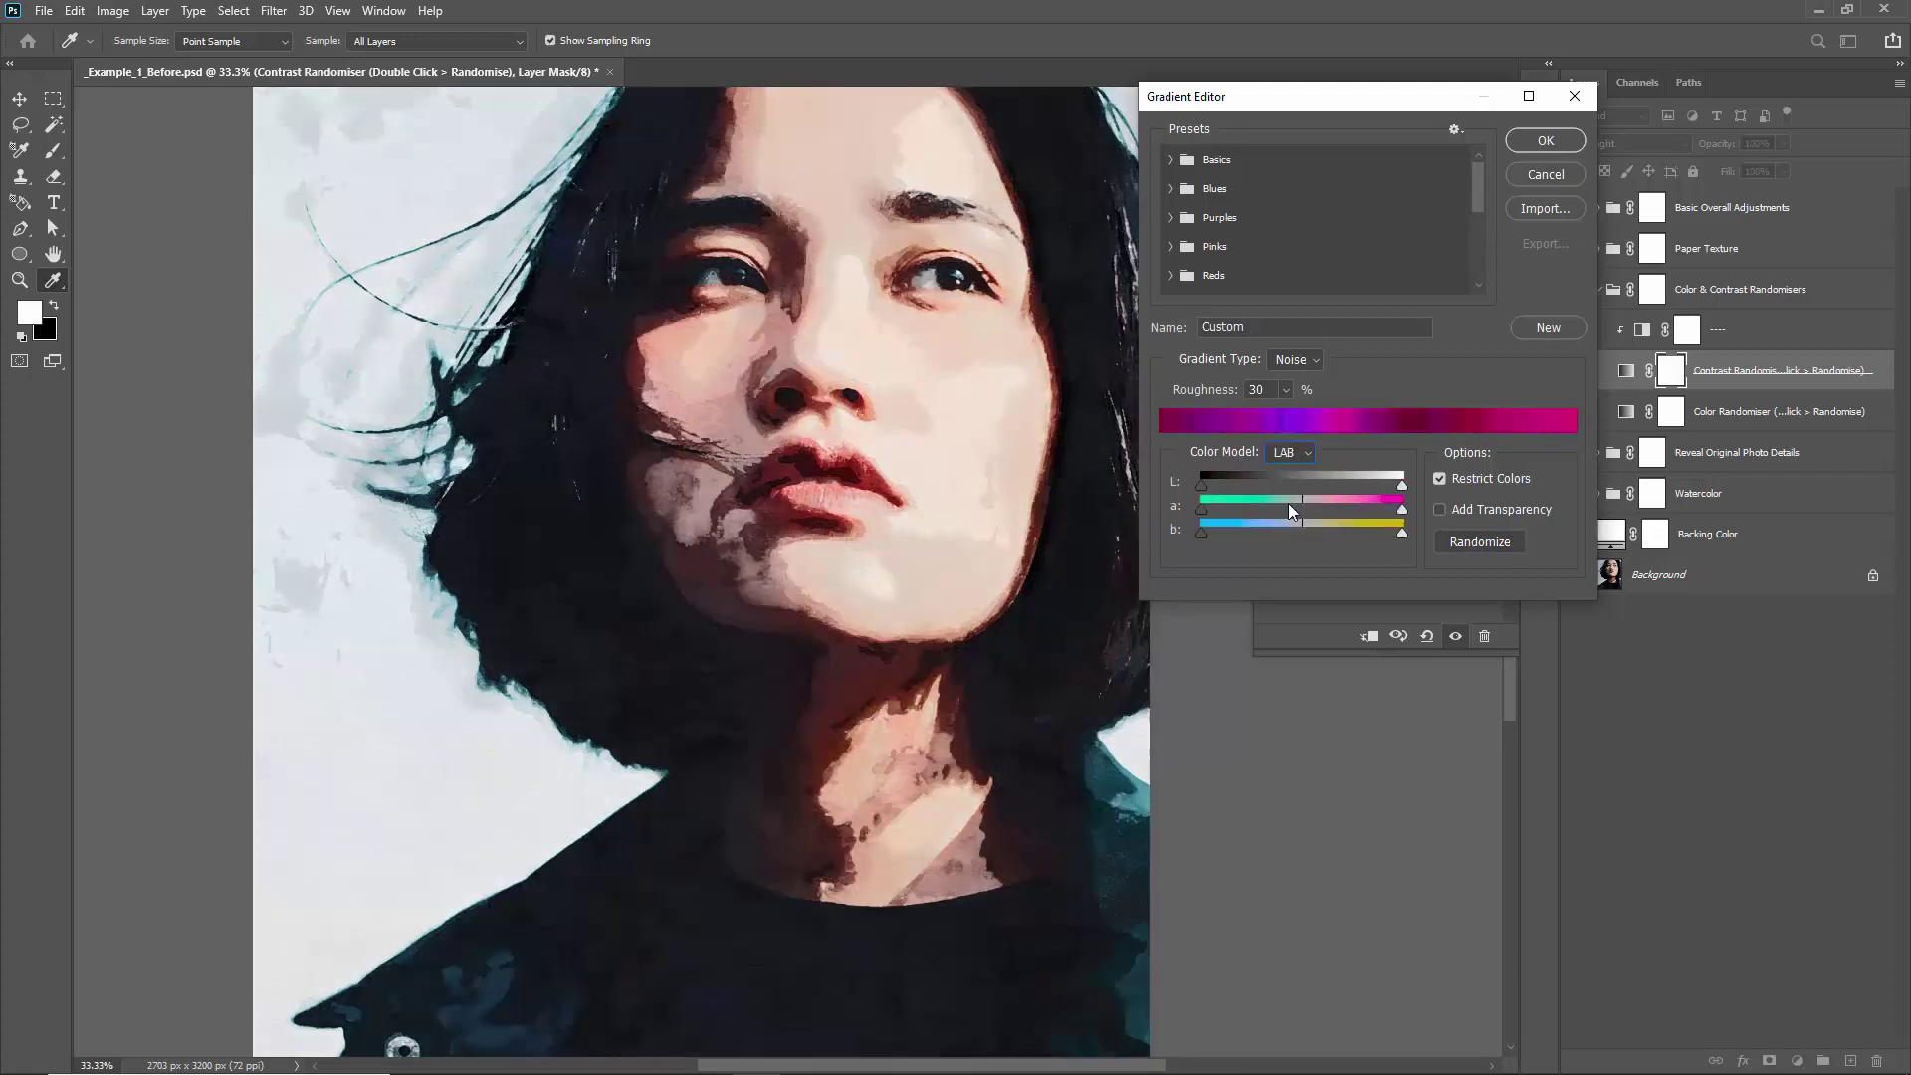
pyautogui.click(1471, 544)
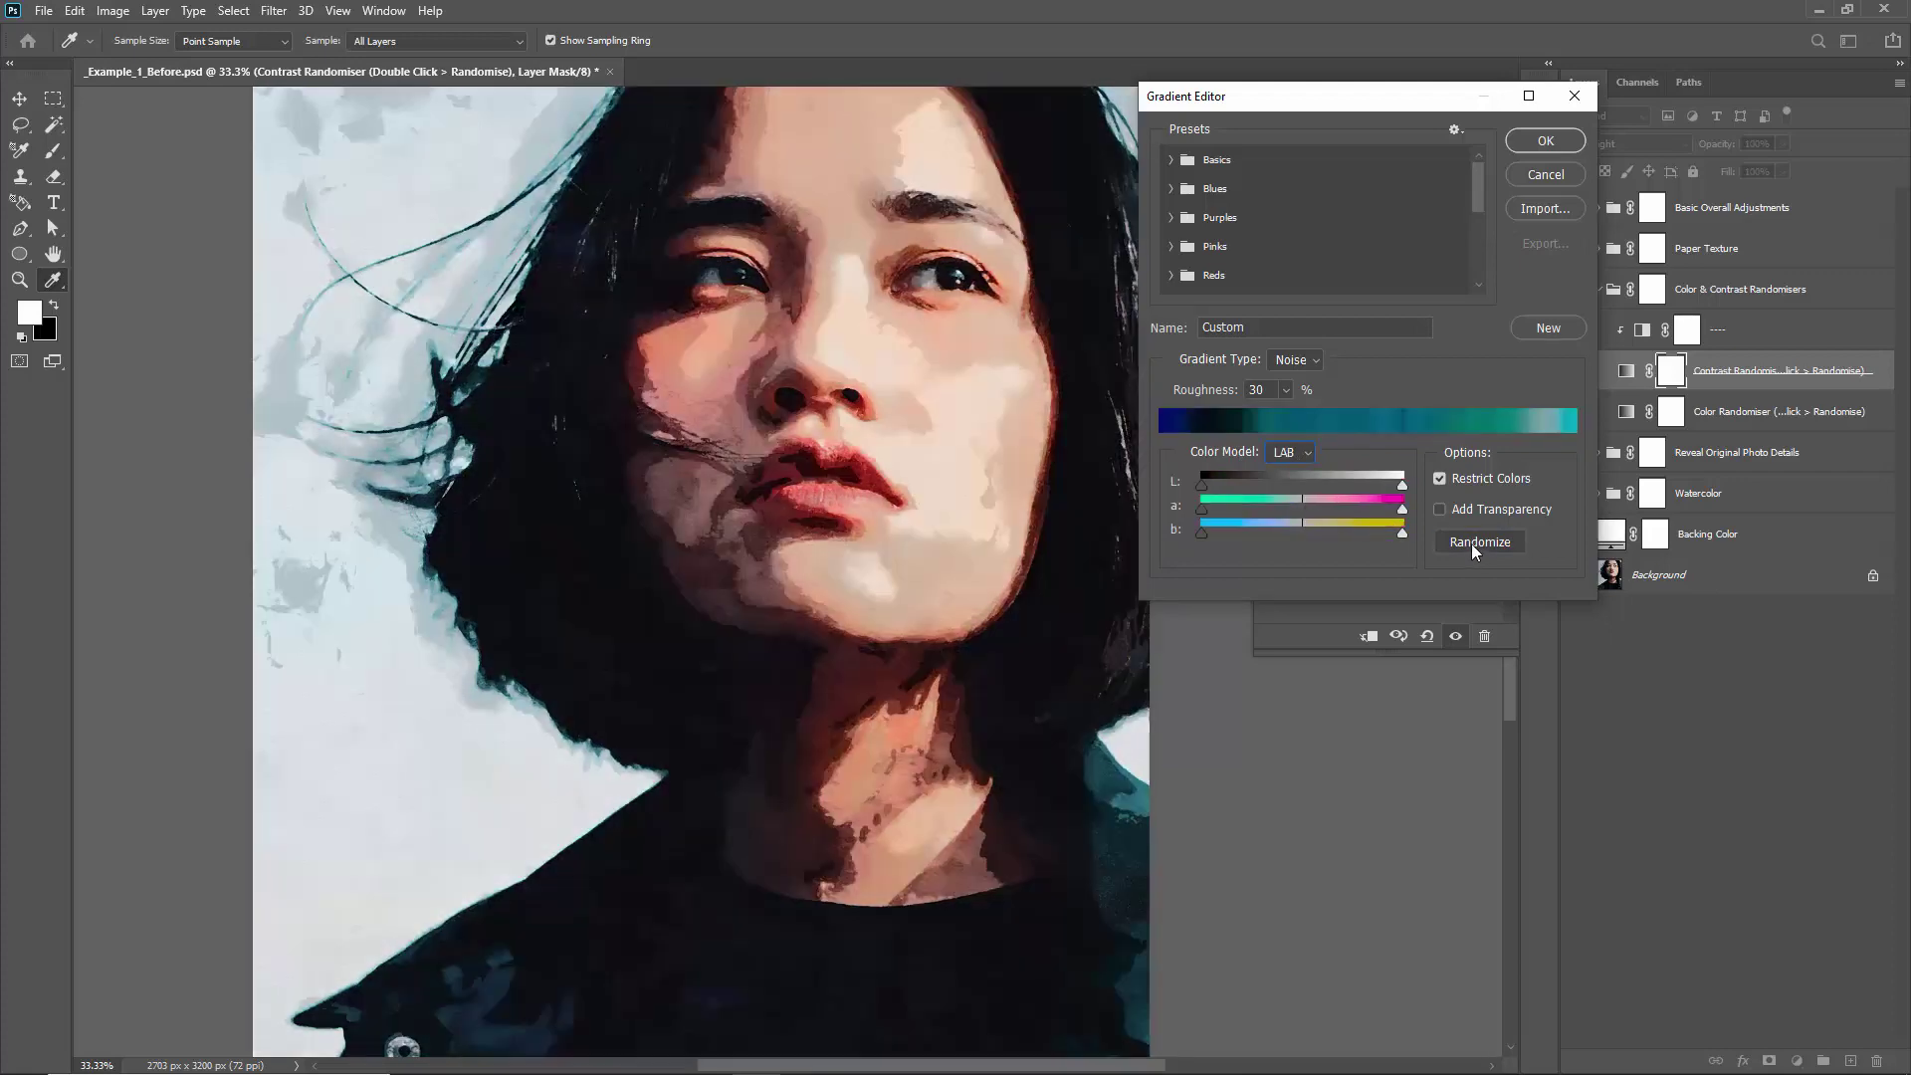
pyautogui.click(1471, 544)
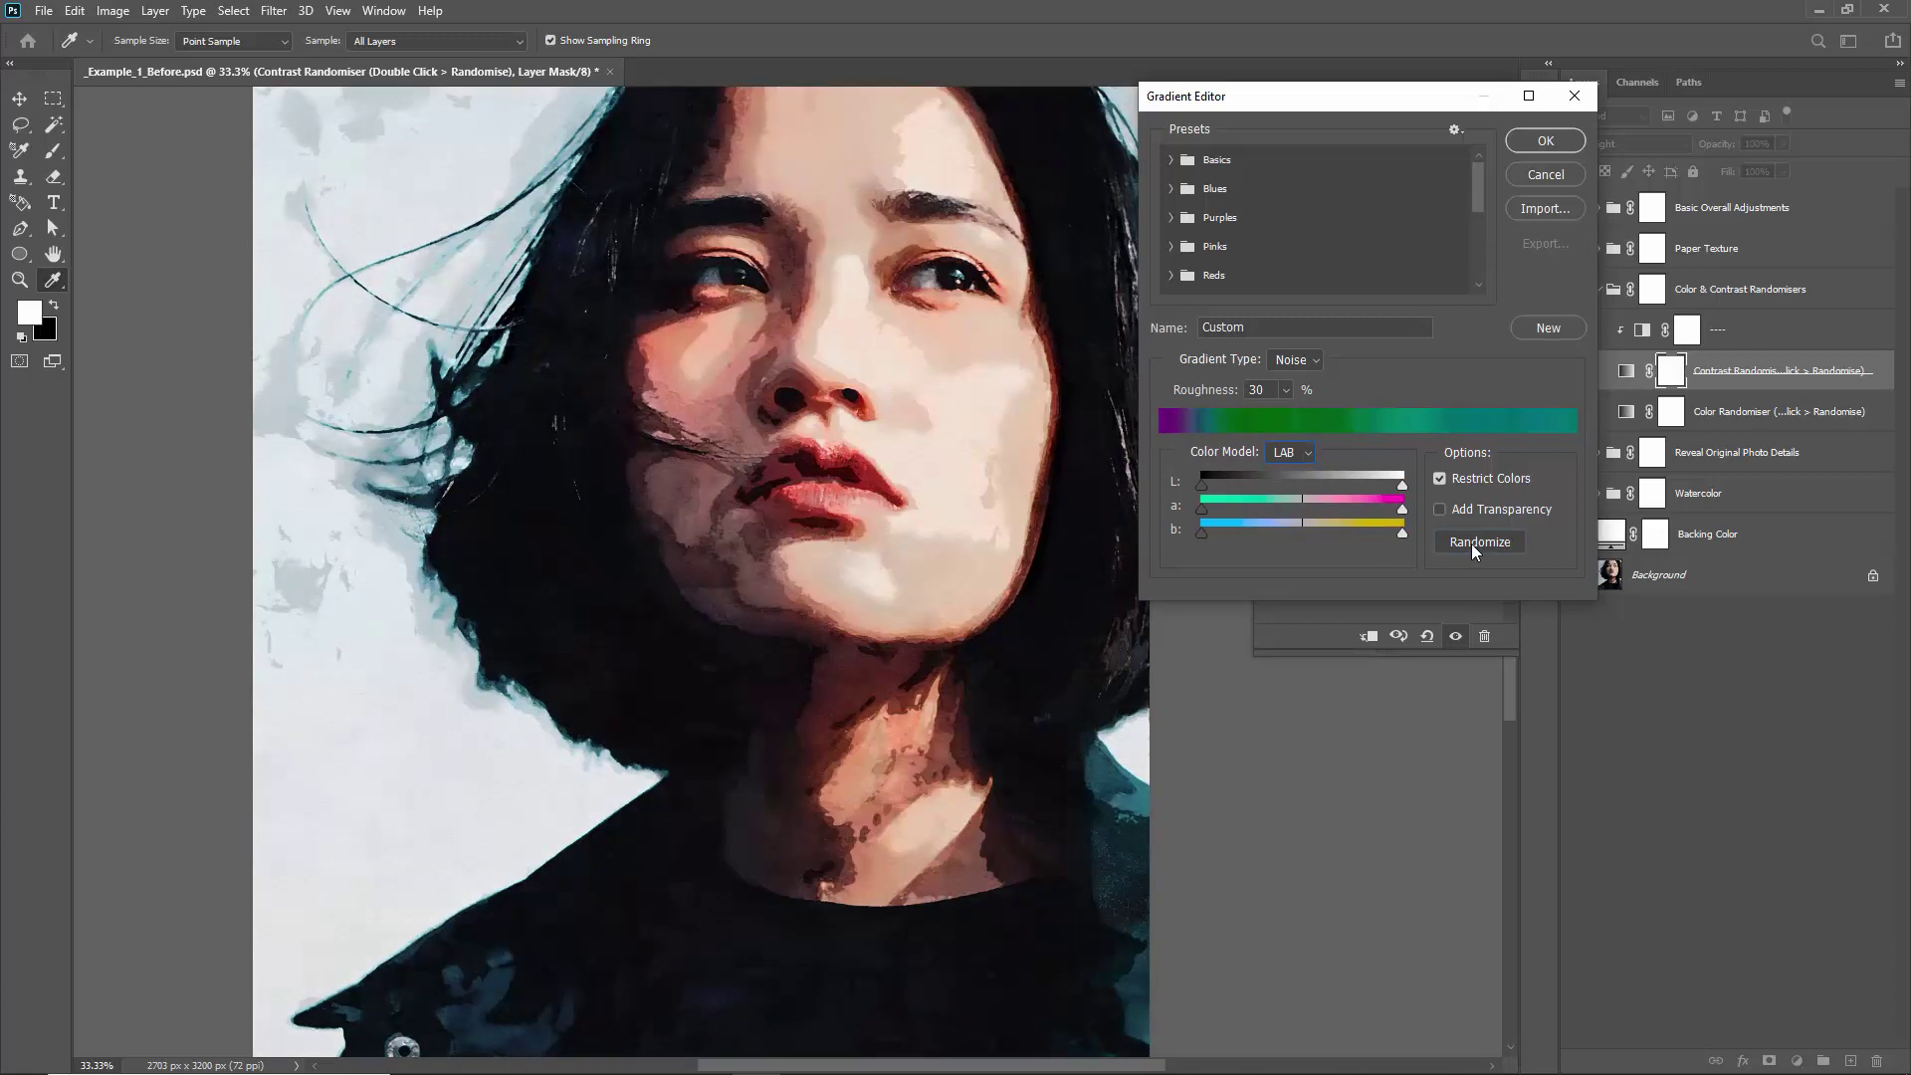
pyautogui.click(1471, 543)
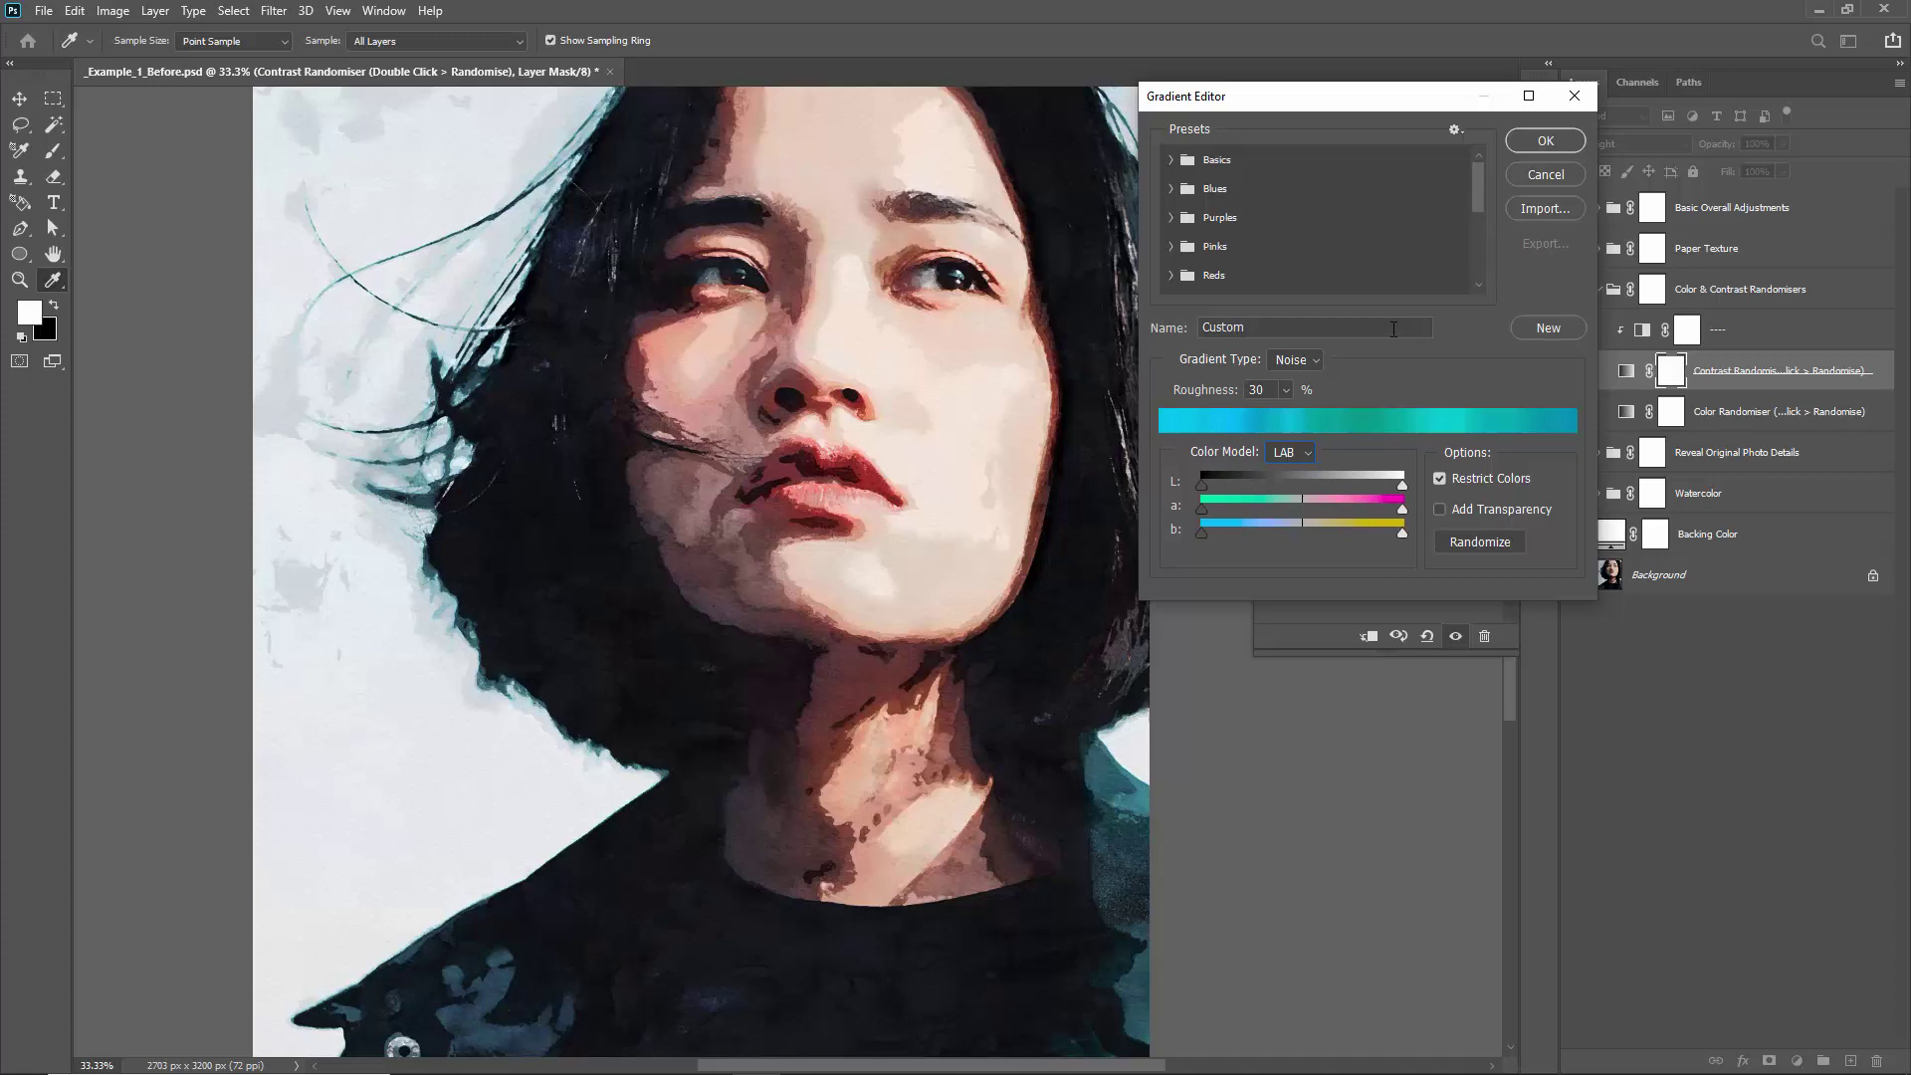
pyautogui.click(1475, 543)
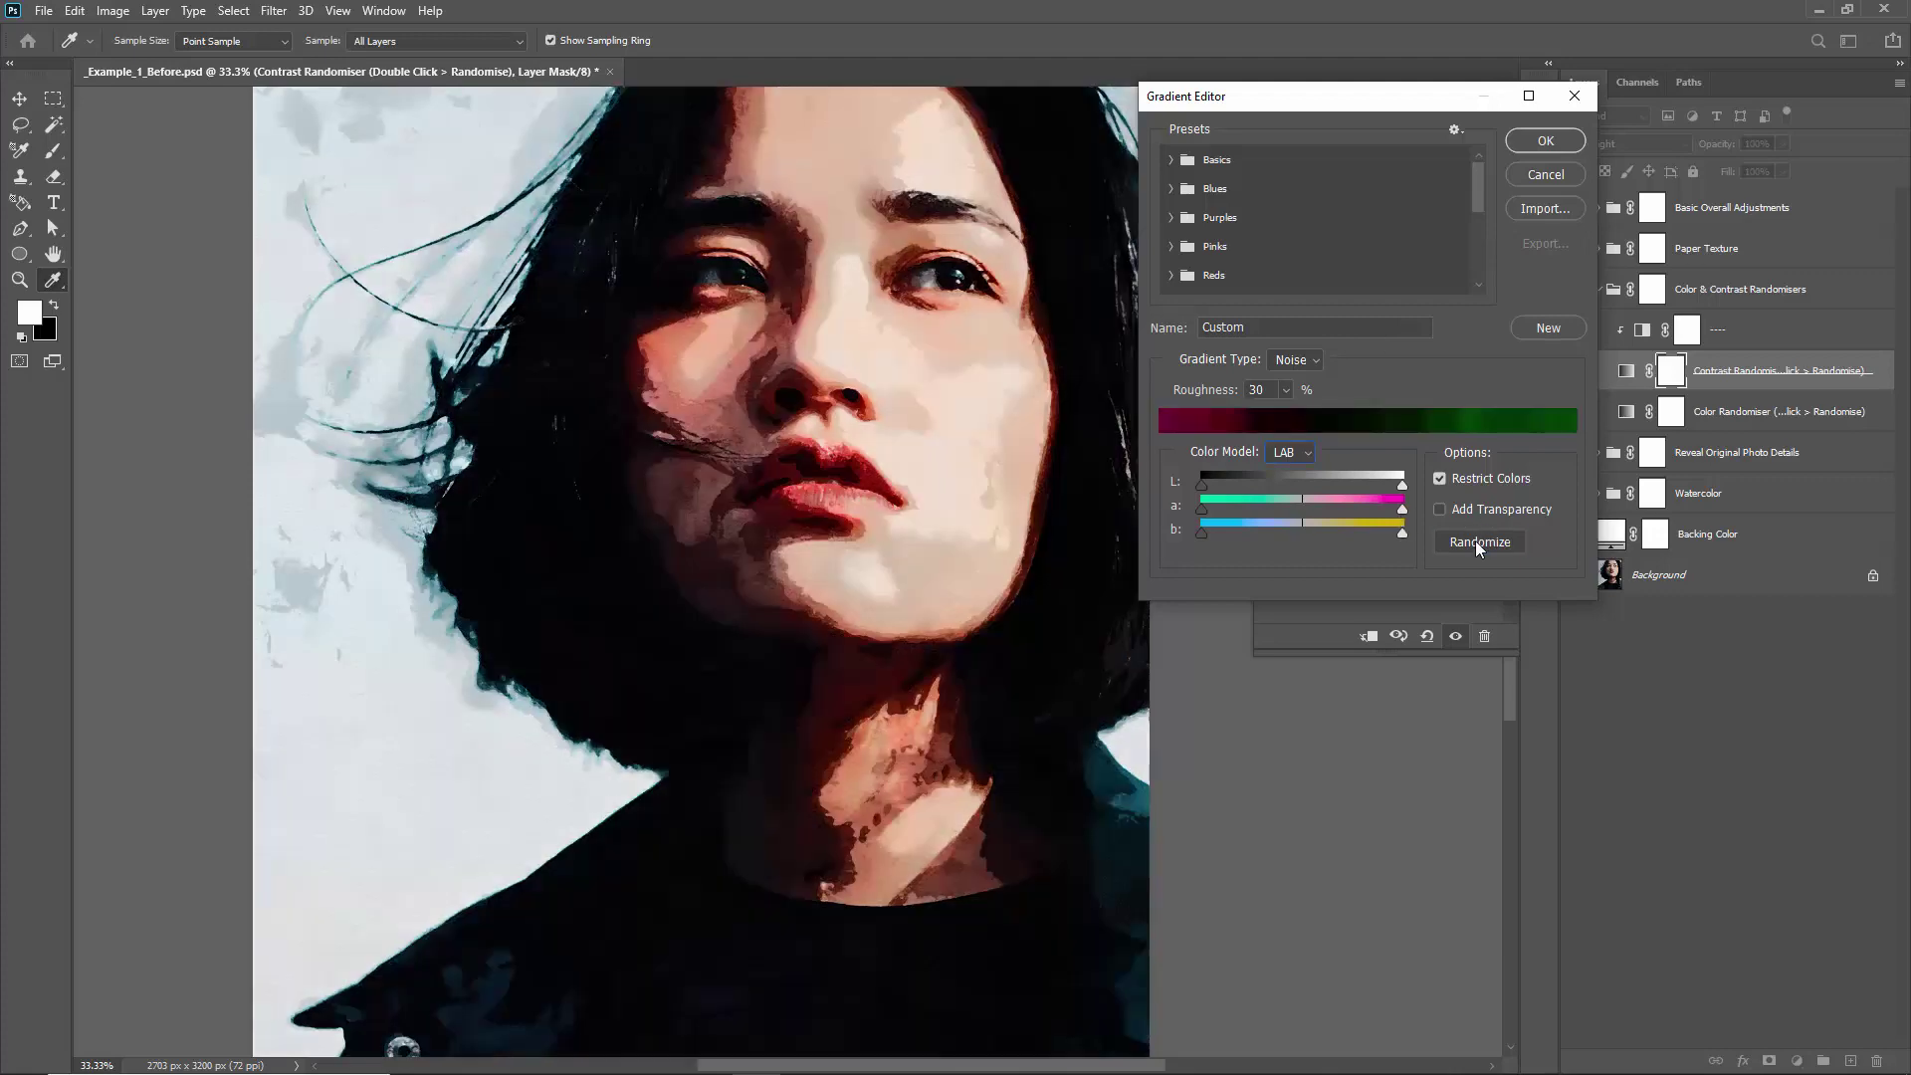
pyautogui.click(1475, 544)
pyautogui.click(1475, 543)
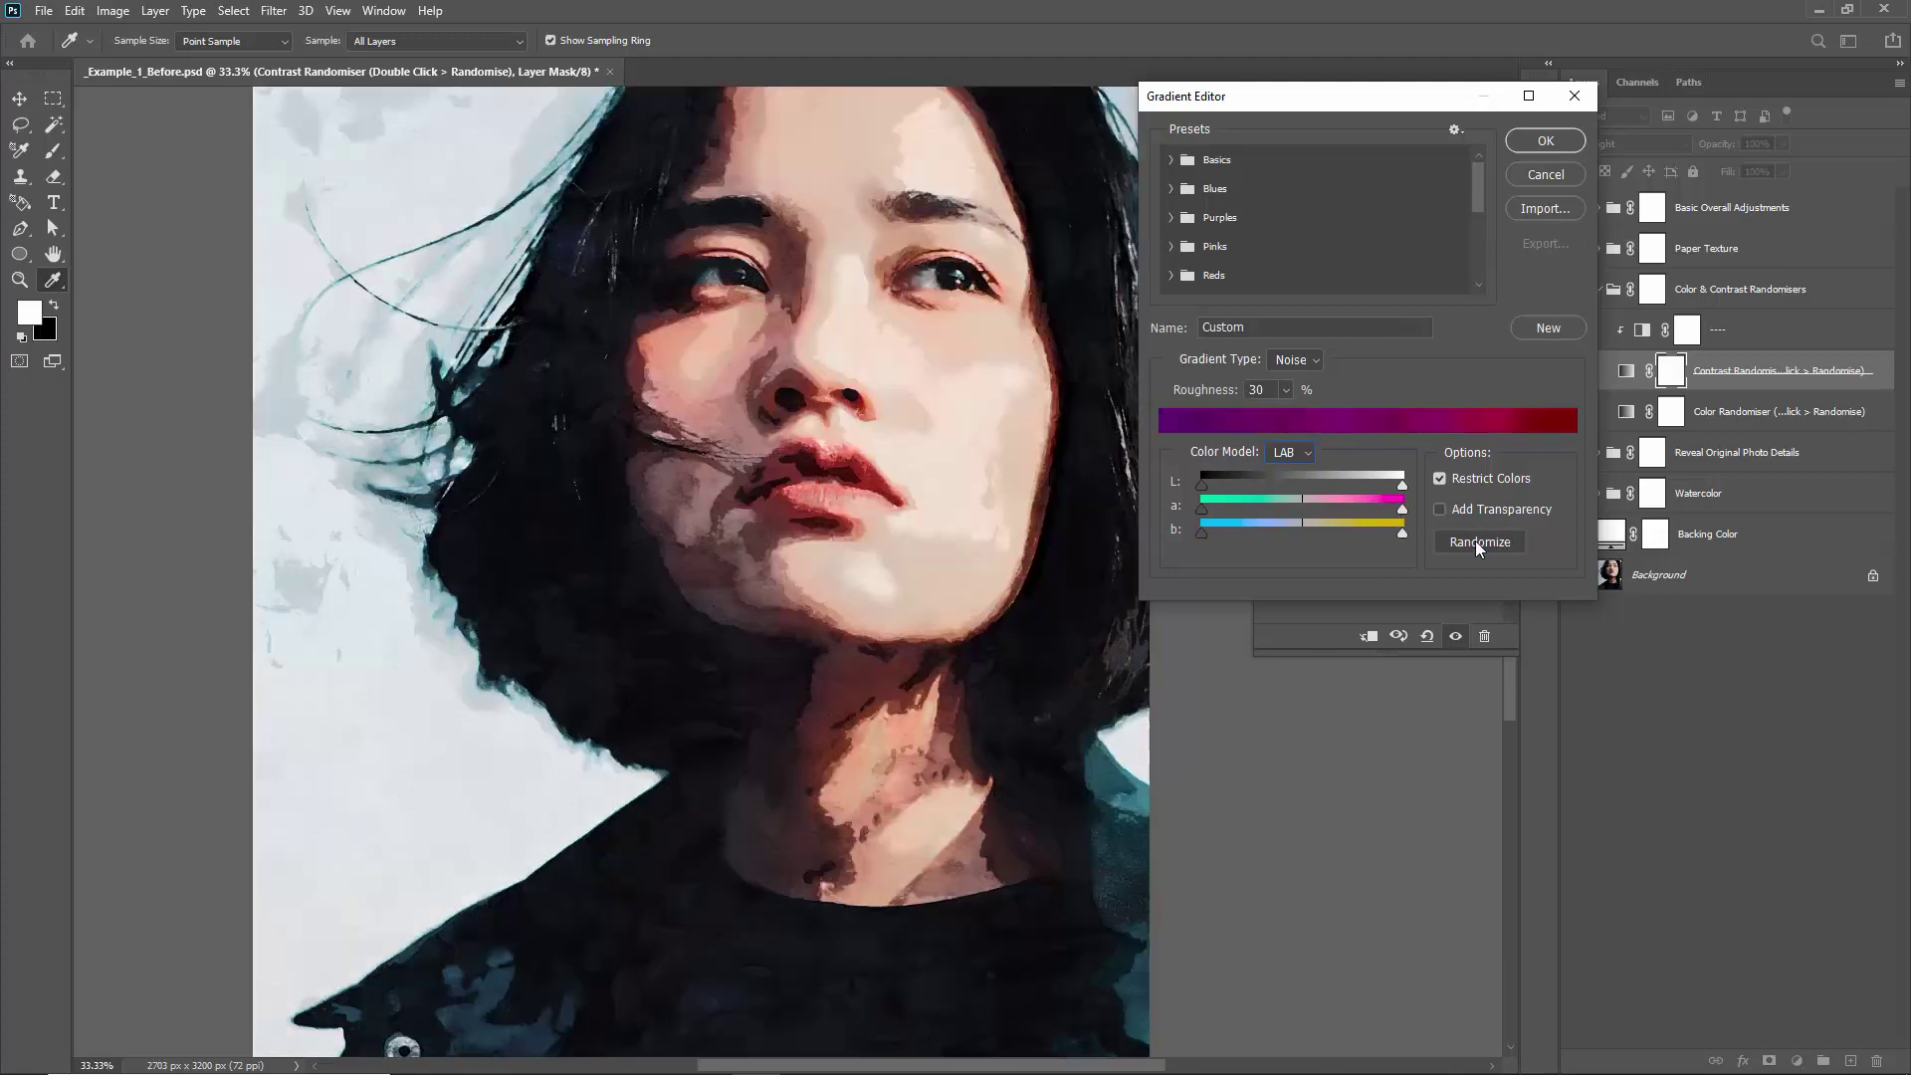
pyautogui.click(1544, 175)
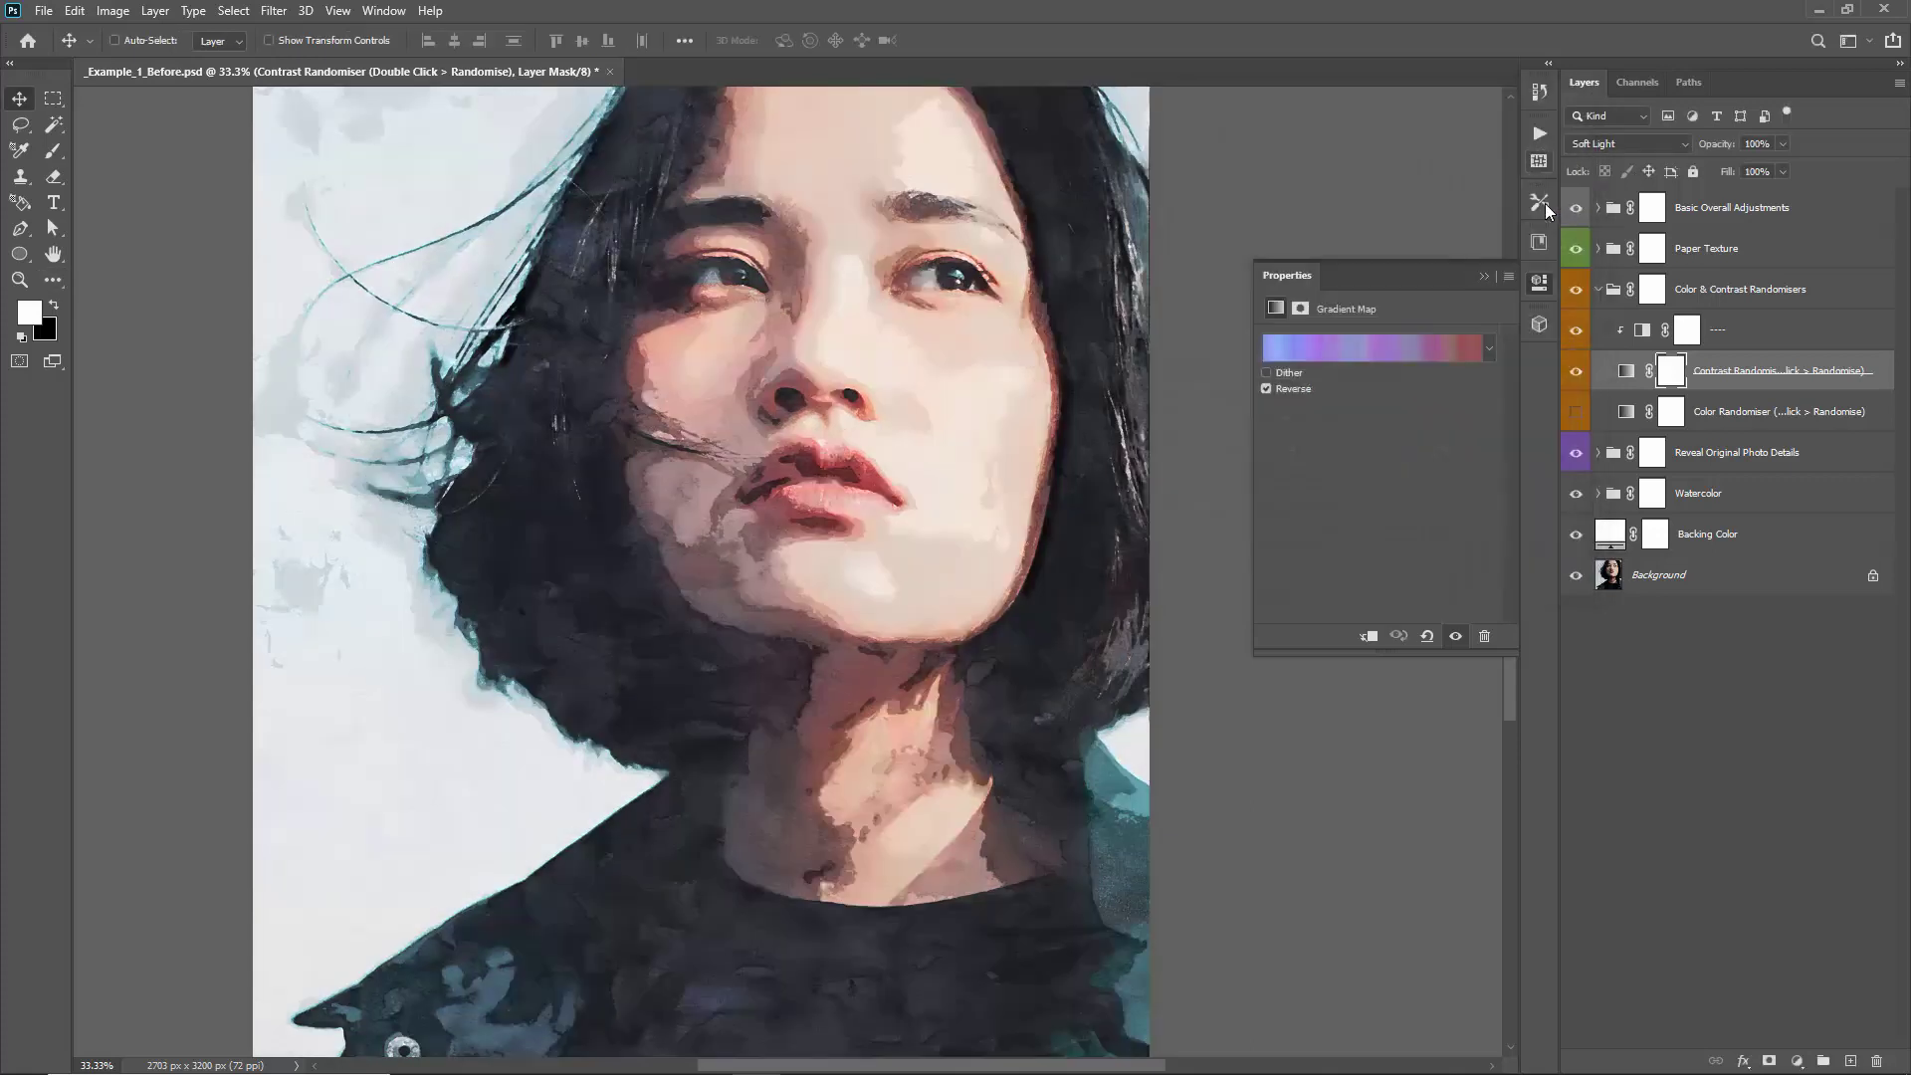
pyautogui.click(1575, 373)
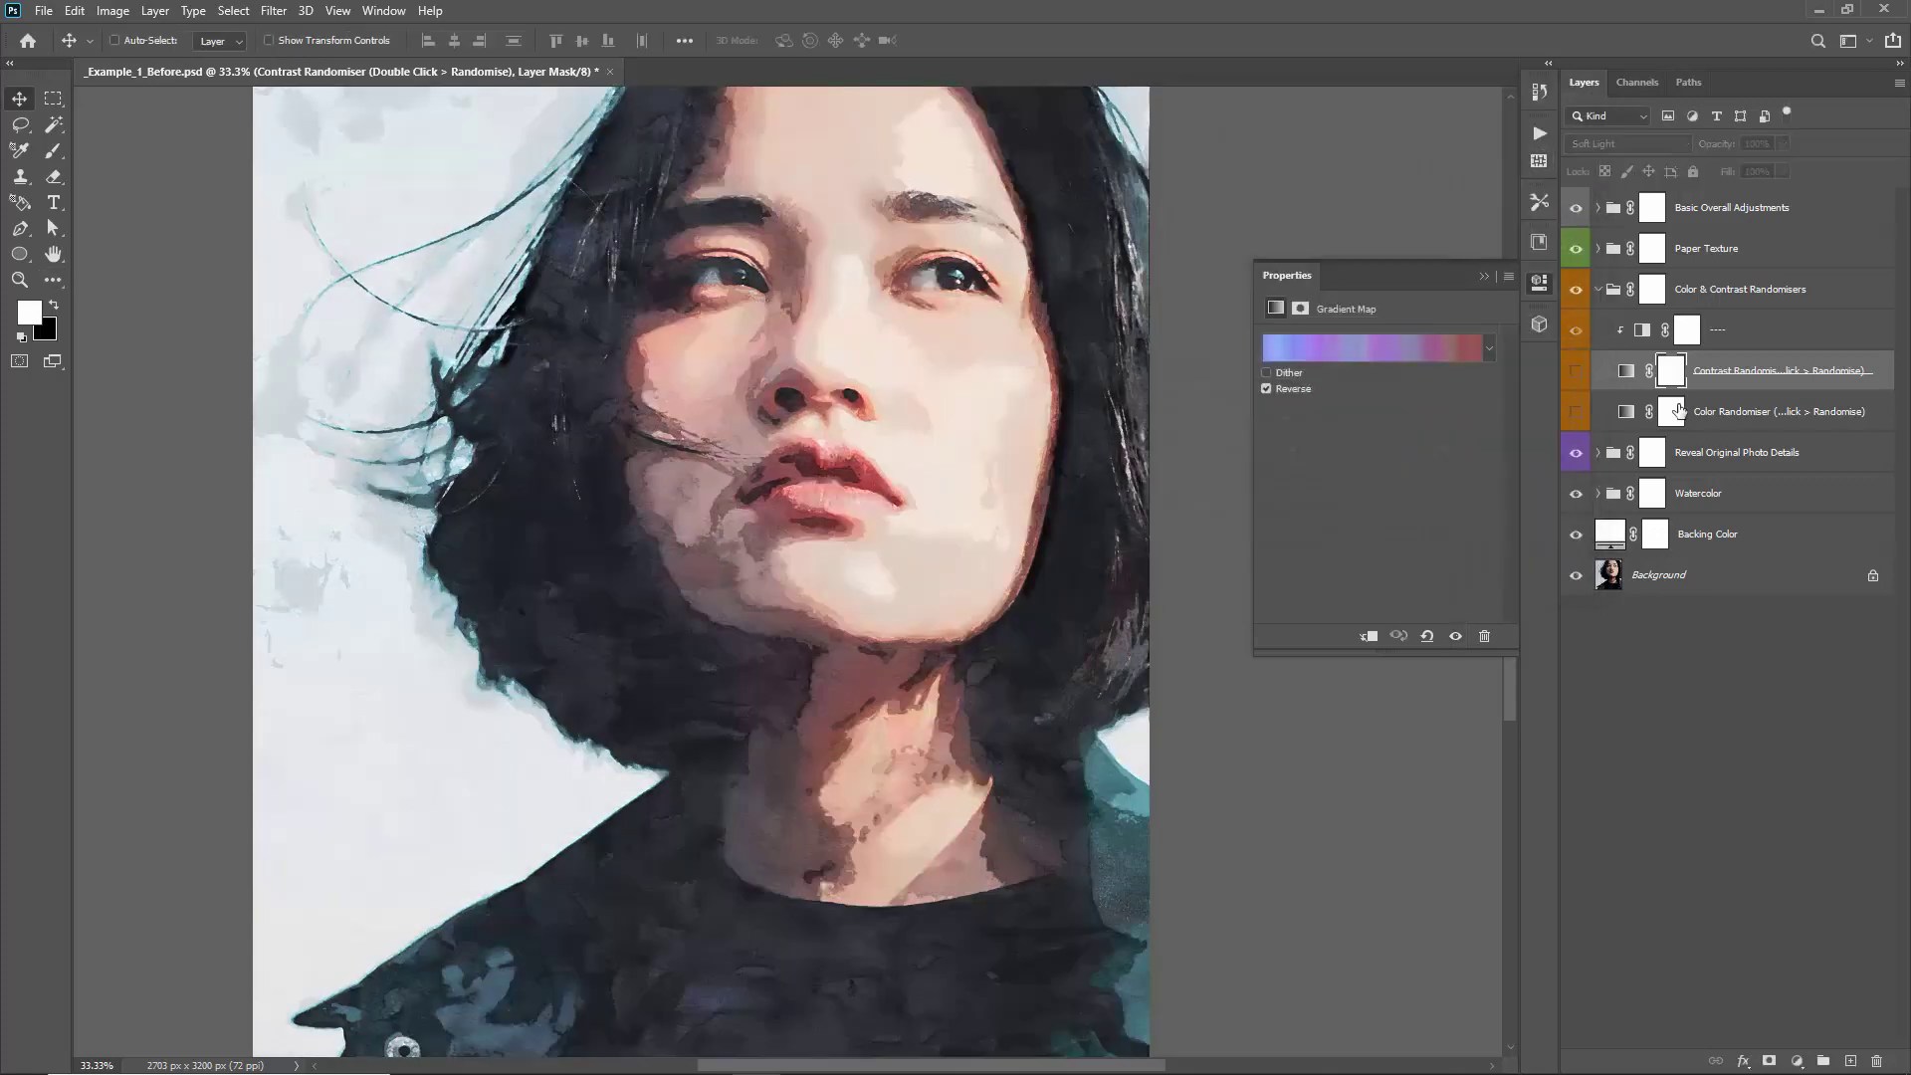
# Show the Color Randomiser layer and open its gradient for editing, keeping the editor clear of the layer list
pyautogui.click(1674, 416)
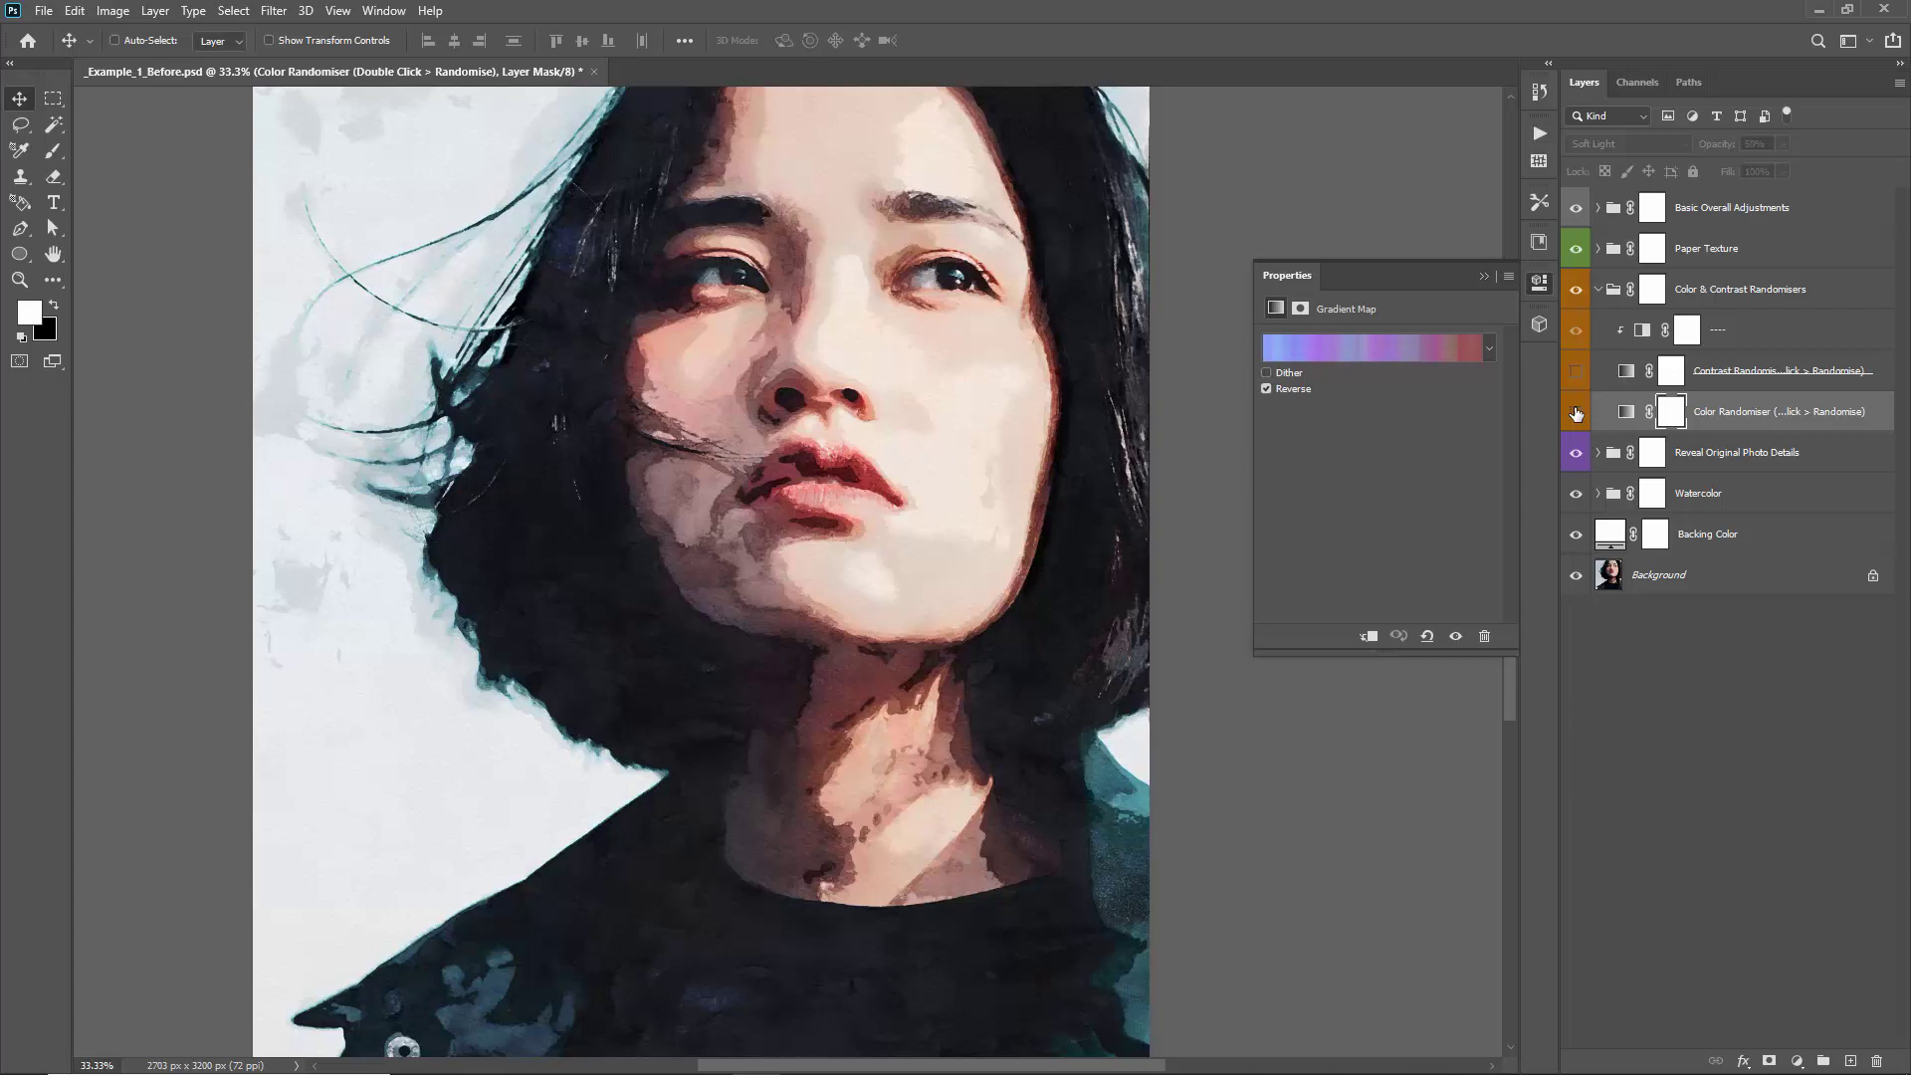
pyautogui.click(1575, 412)
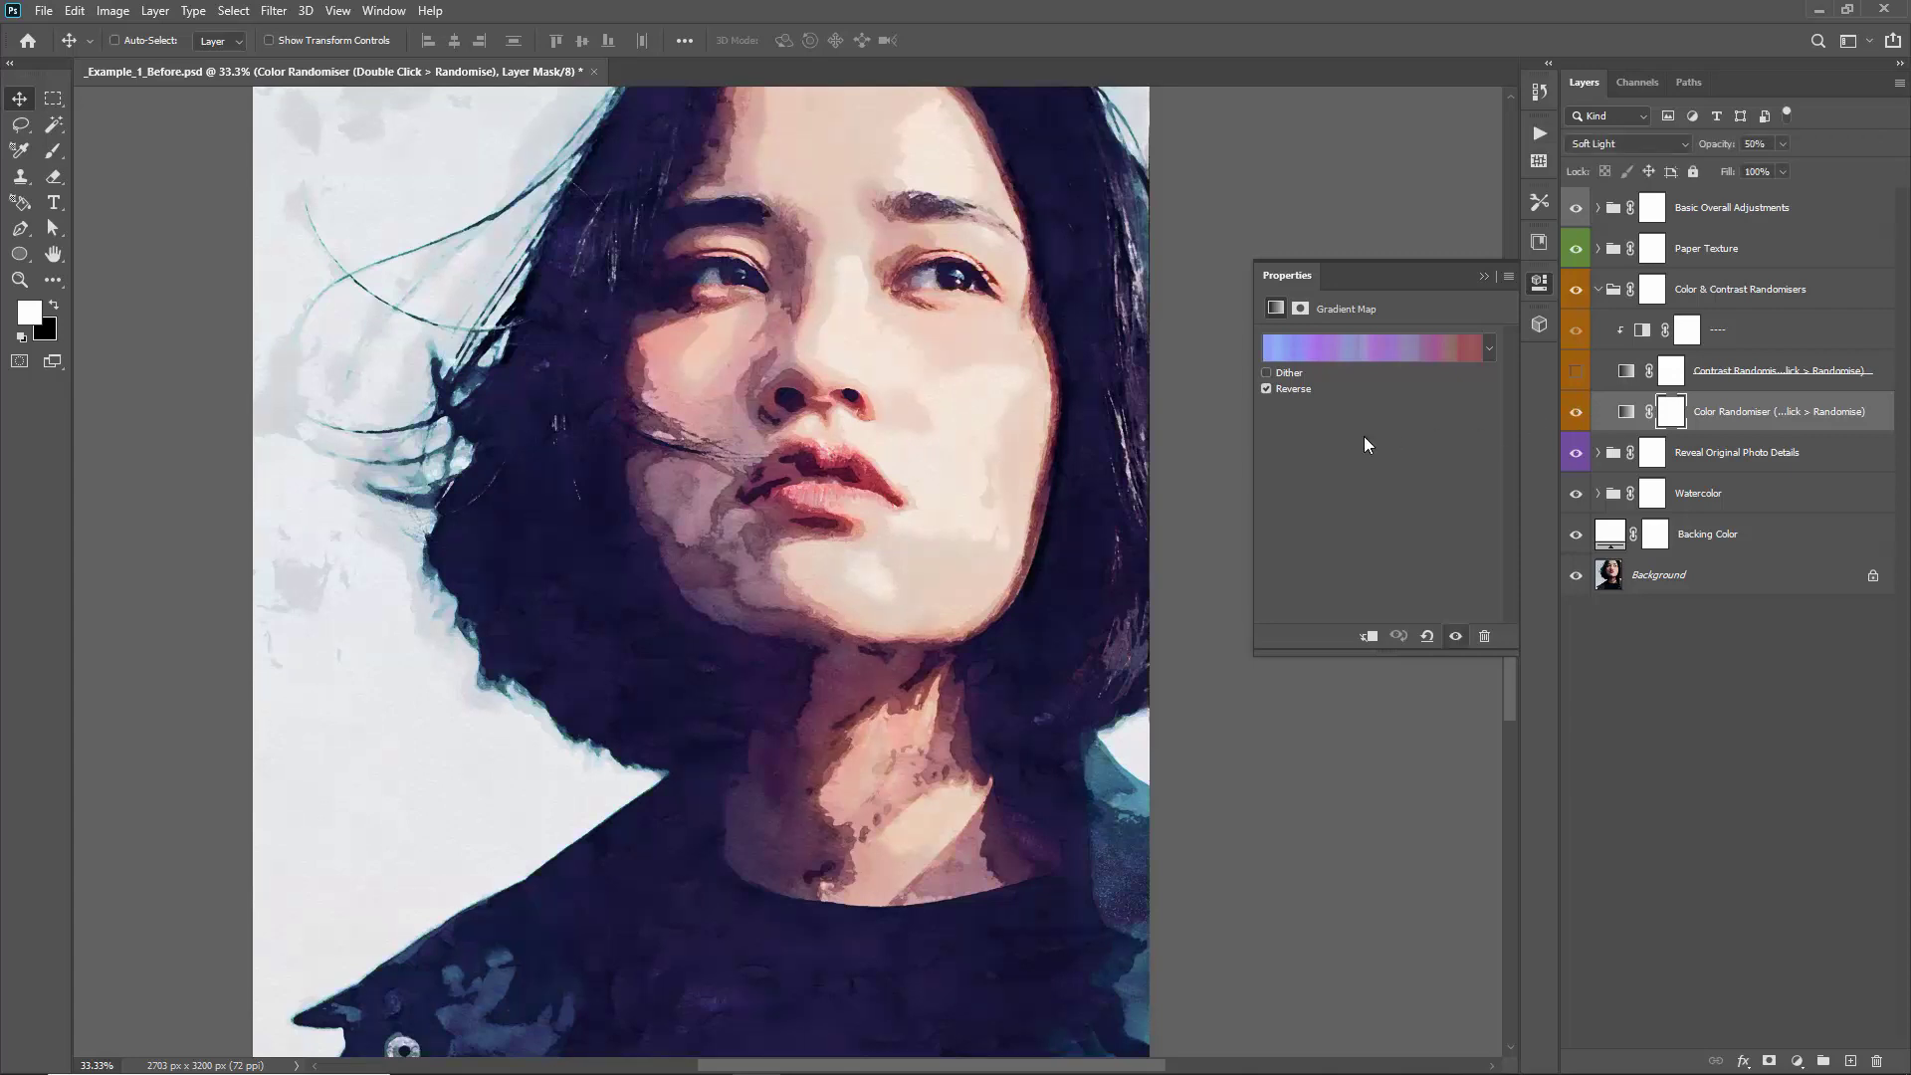
pyautogui.click(1353, 350)
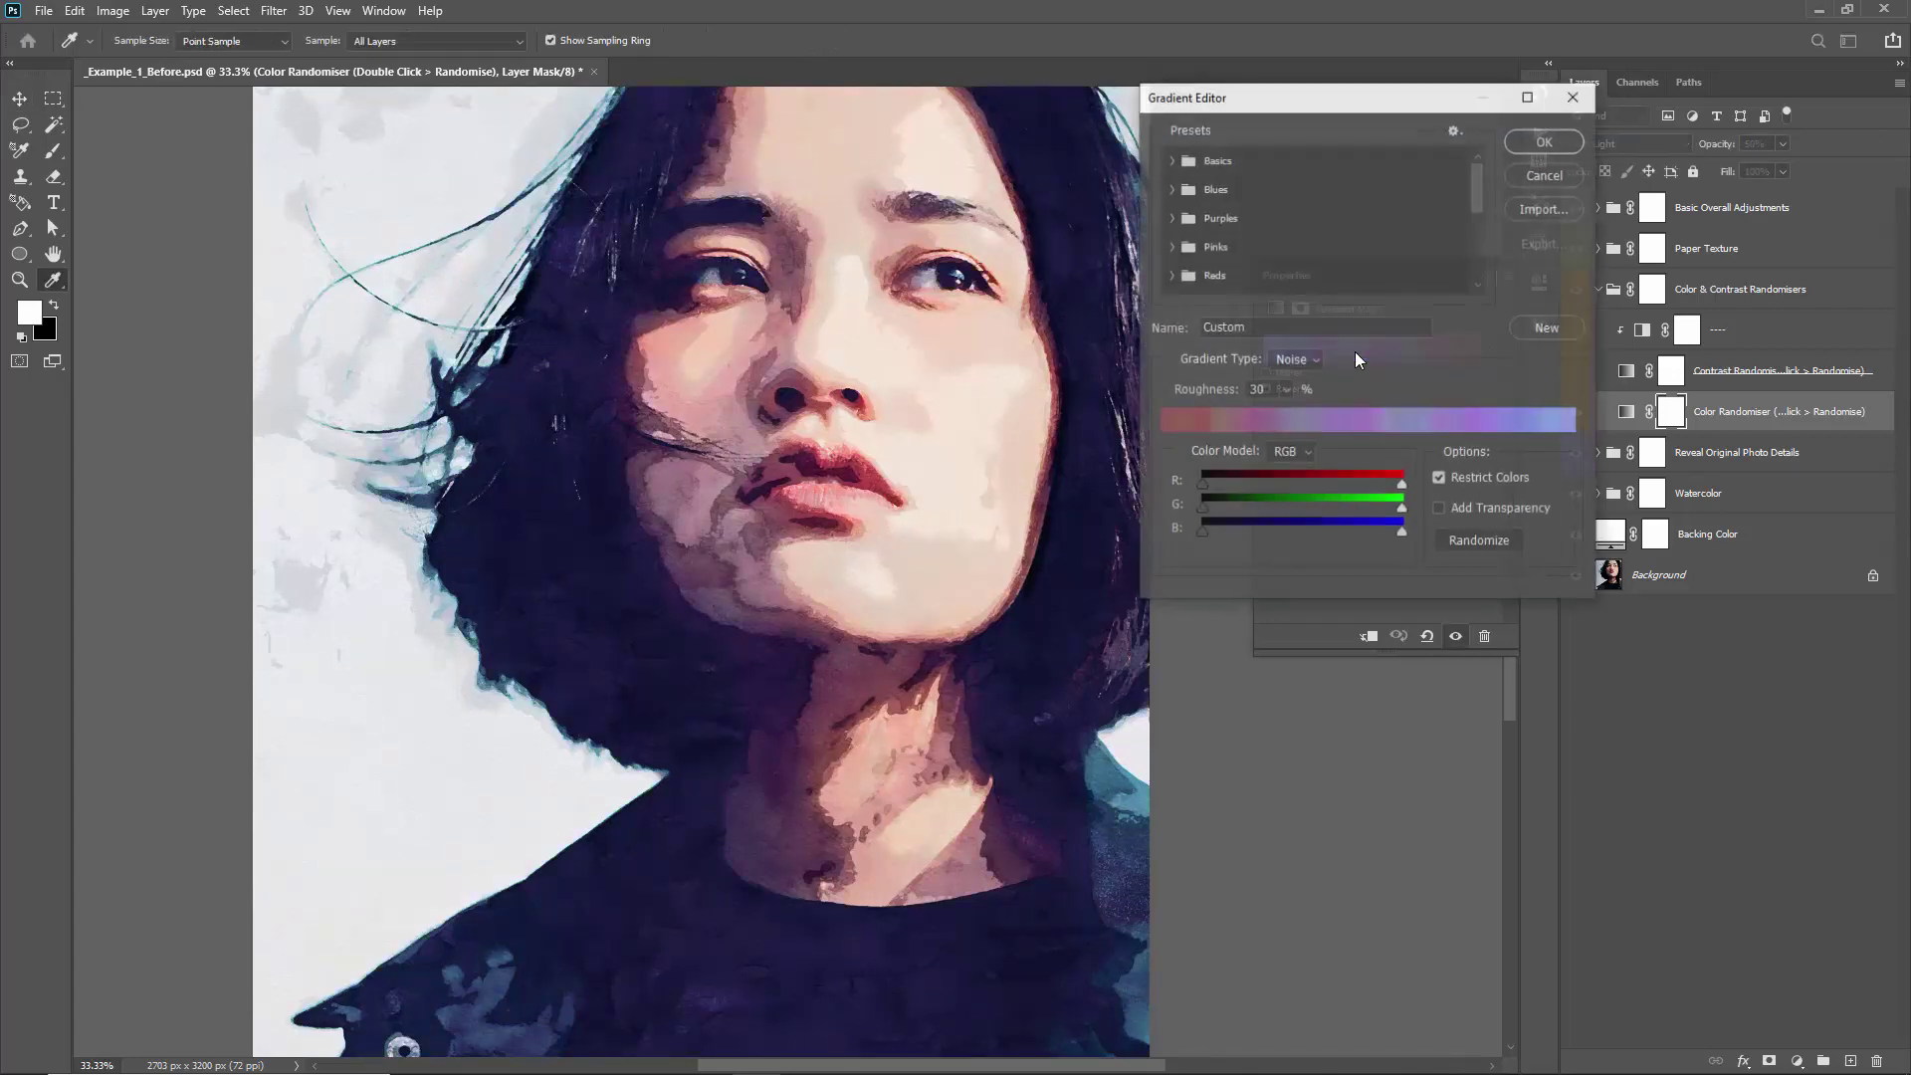
pyautogui.moveTo(1312, 94); pyautogui.dragTo(1273, 101)
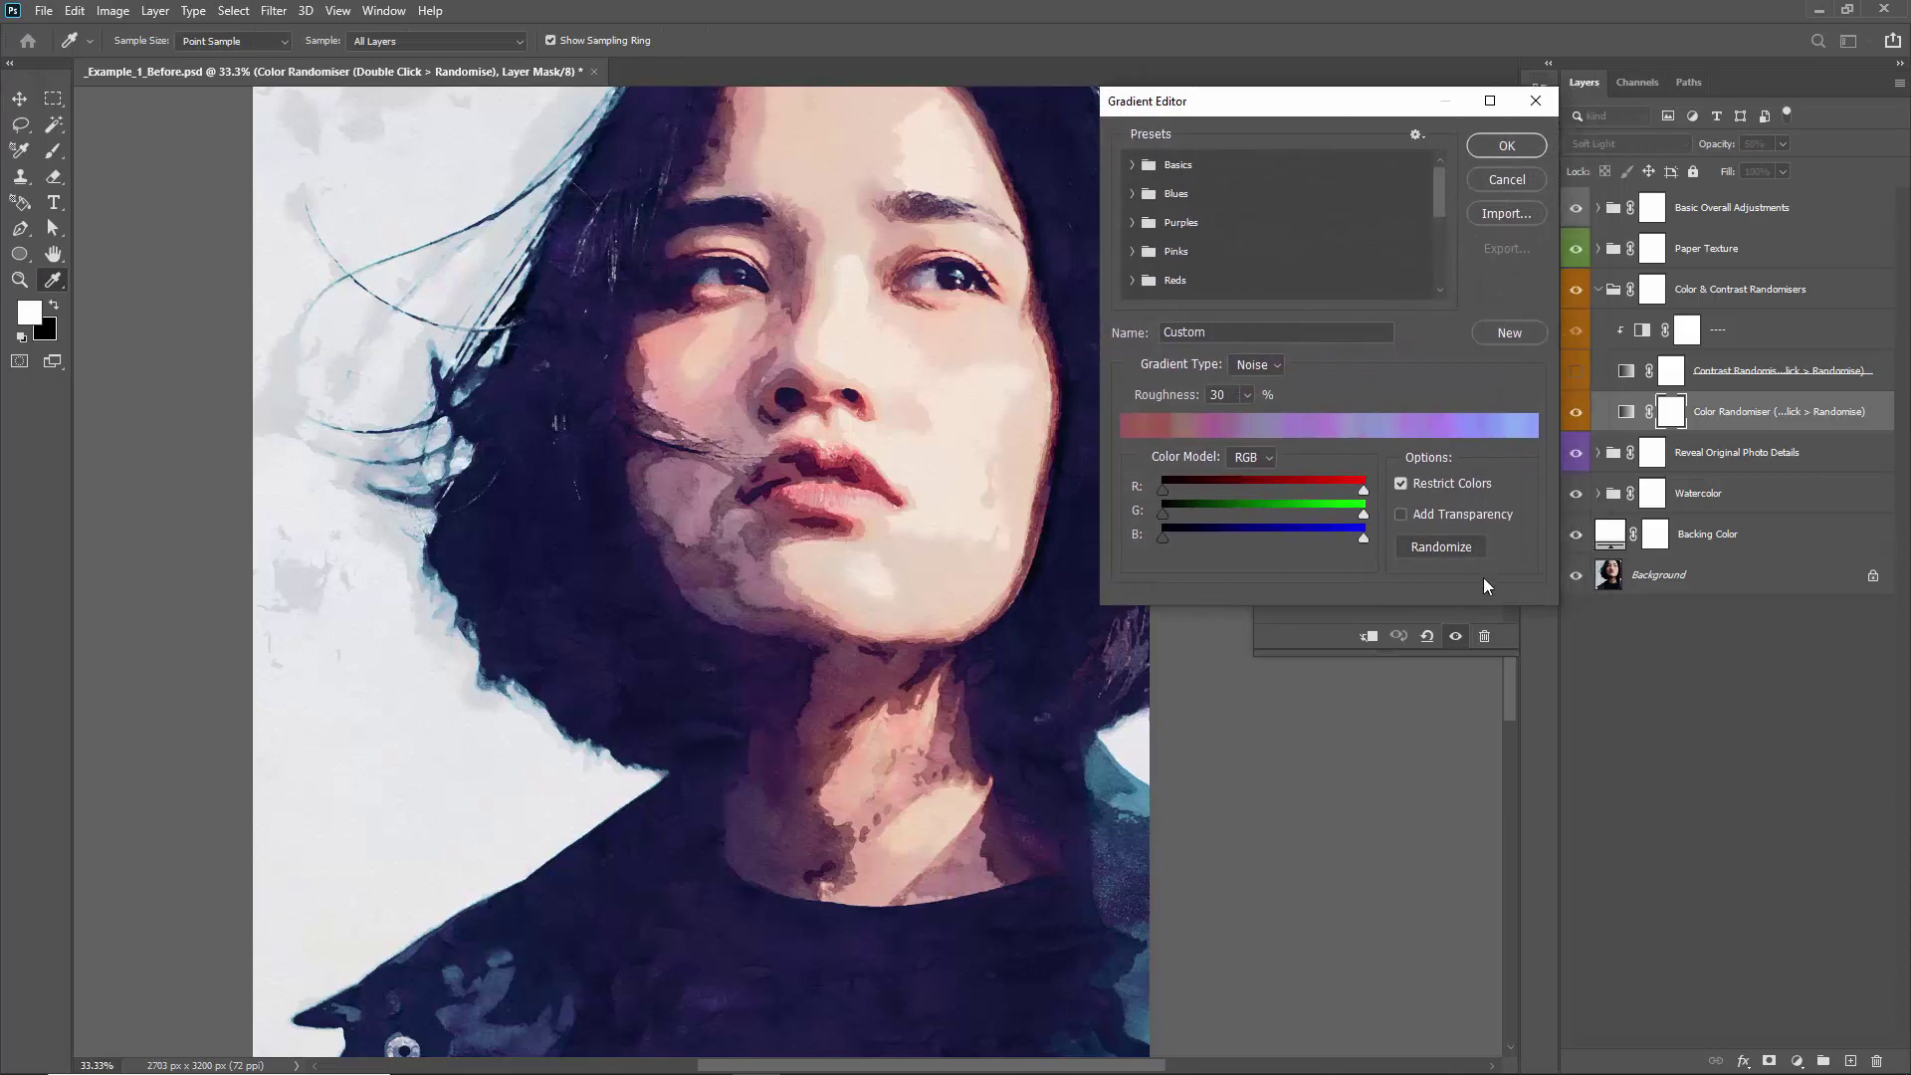
# Try several randomized RGB noise gradients on the Color Randomiser layer
pyautogui.click(1434, 554)
pyautogui.click(1425, 545)
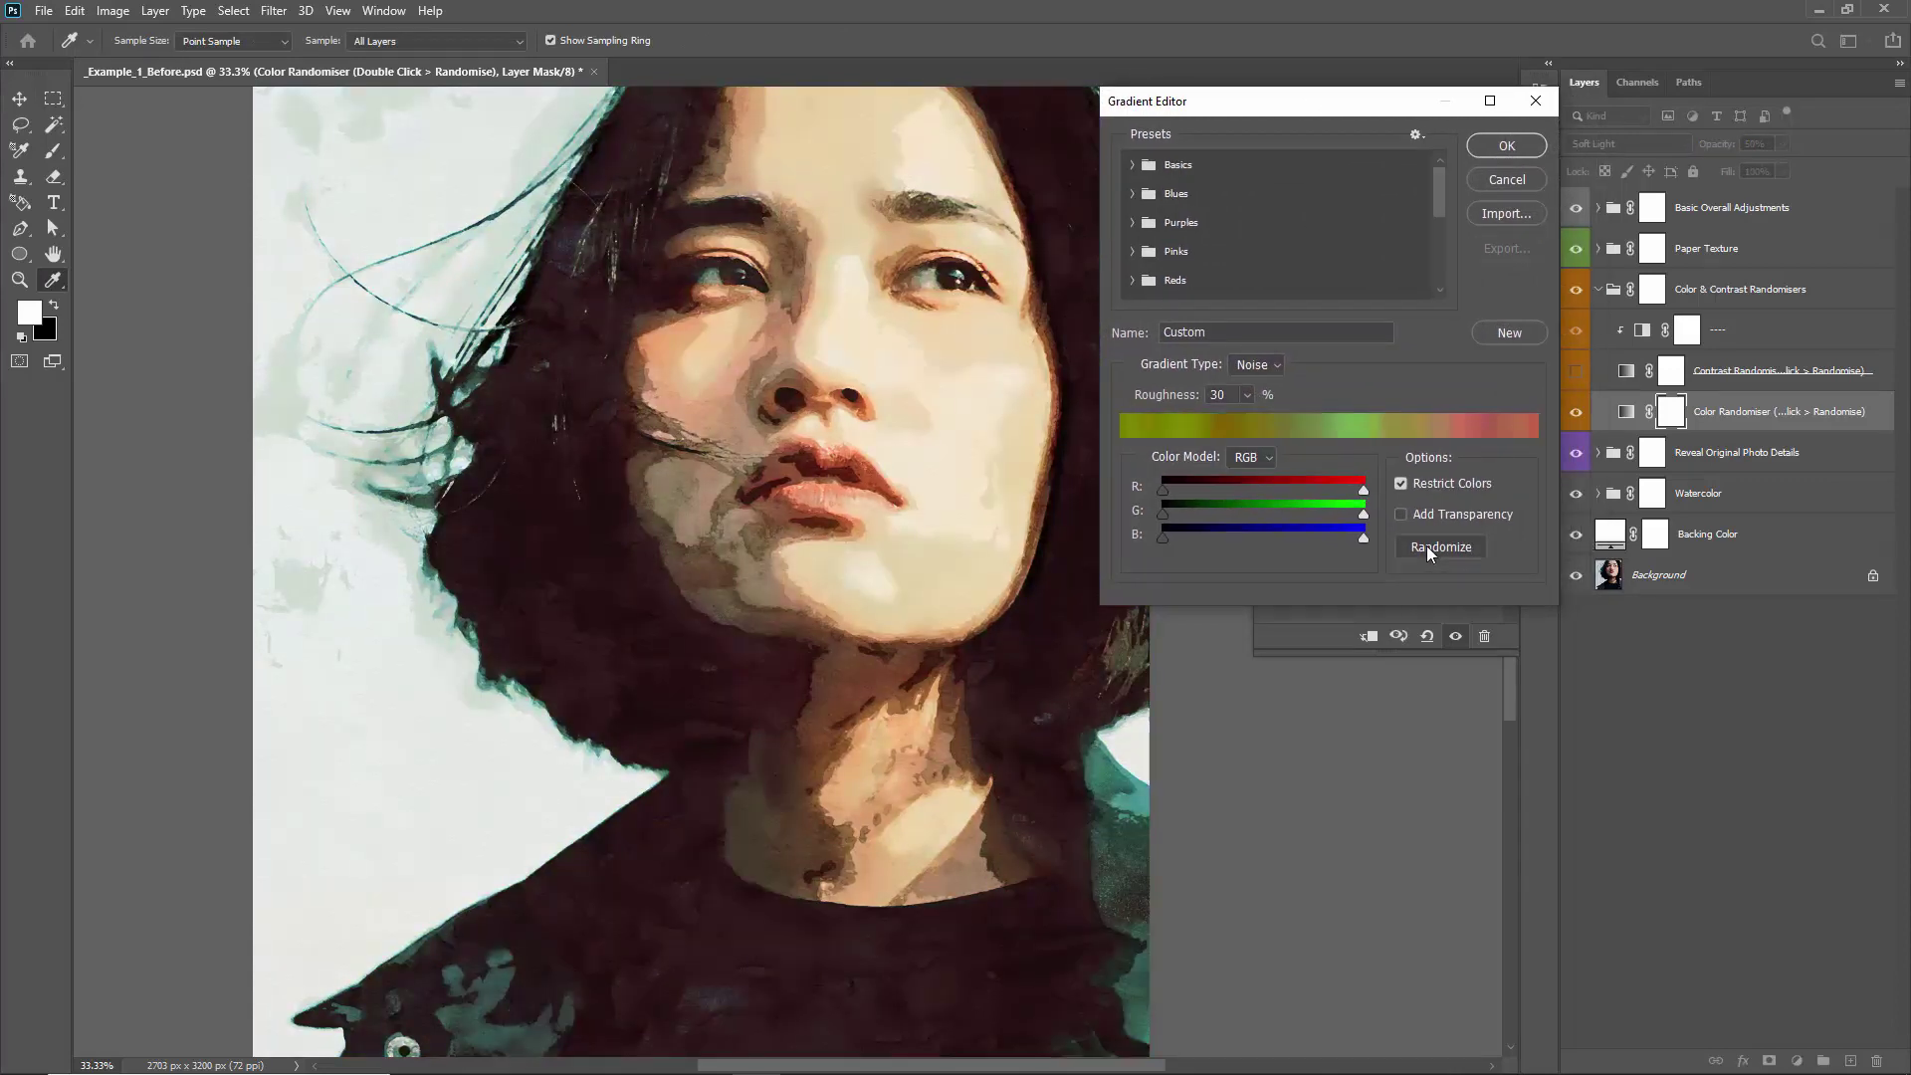
pyautogui.click(1425, 545)
pyautogui.click(1425, 545)
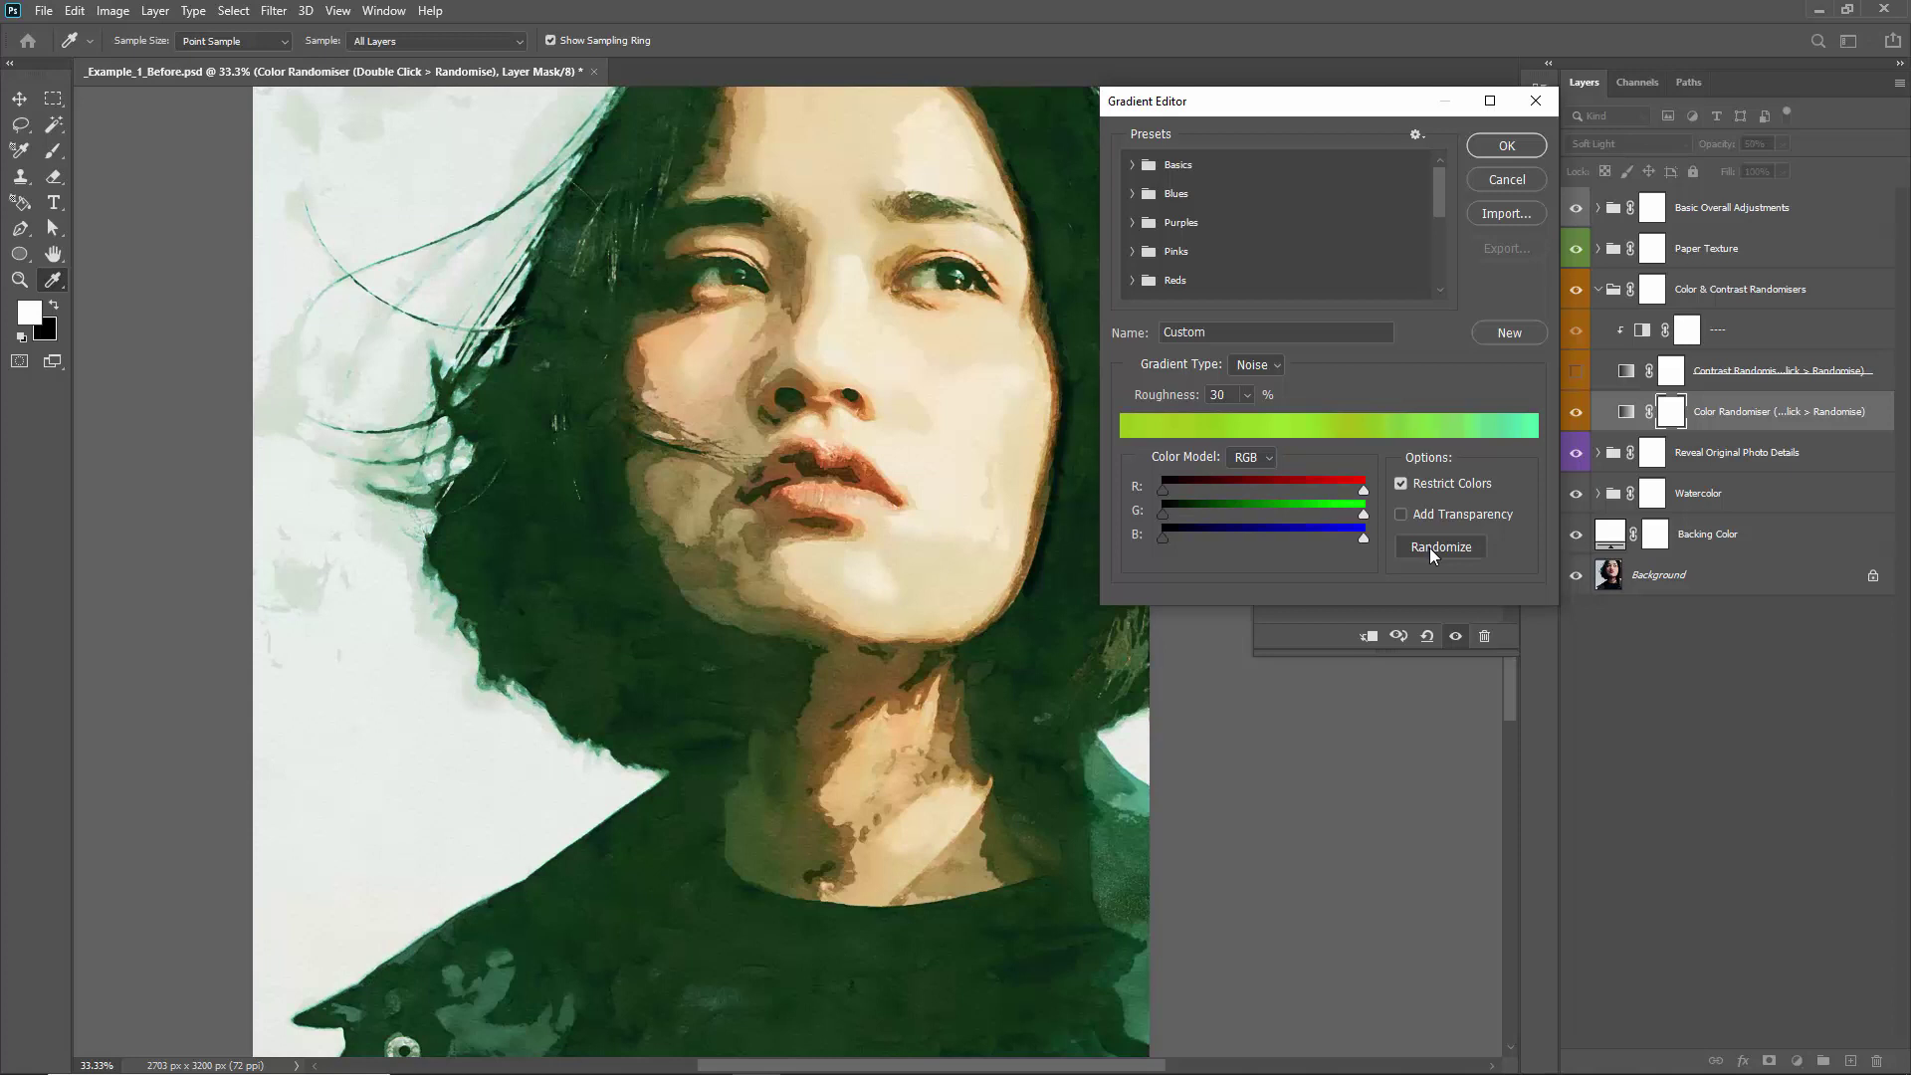
pyautogui.click(1429, 547)
# Switch the Color Randomiser gradient to the HSB color model, randomize it to a dark green-to-orange gradient and accept it
pyautogui.click(1251, 457)
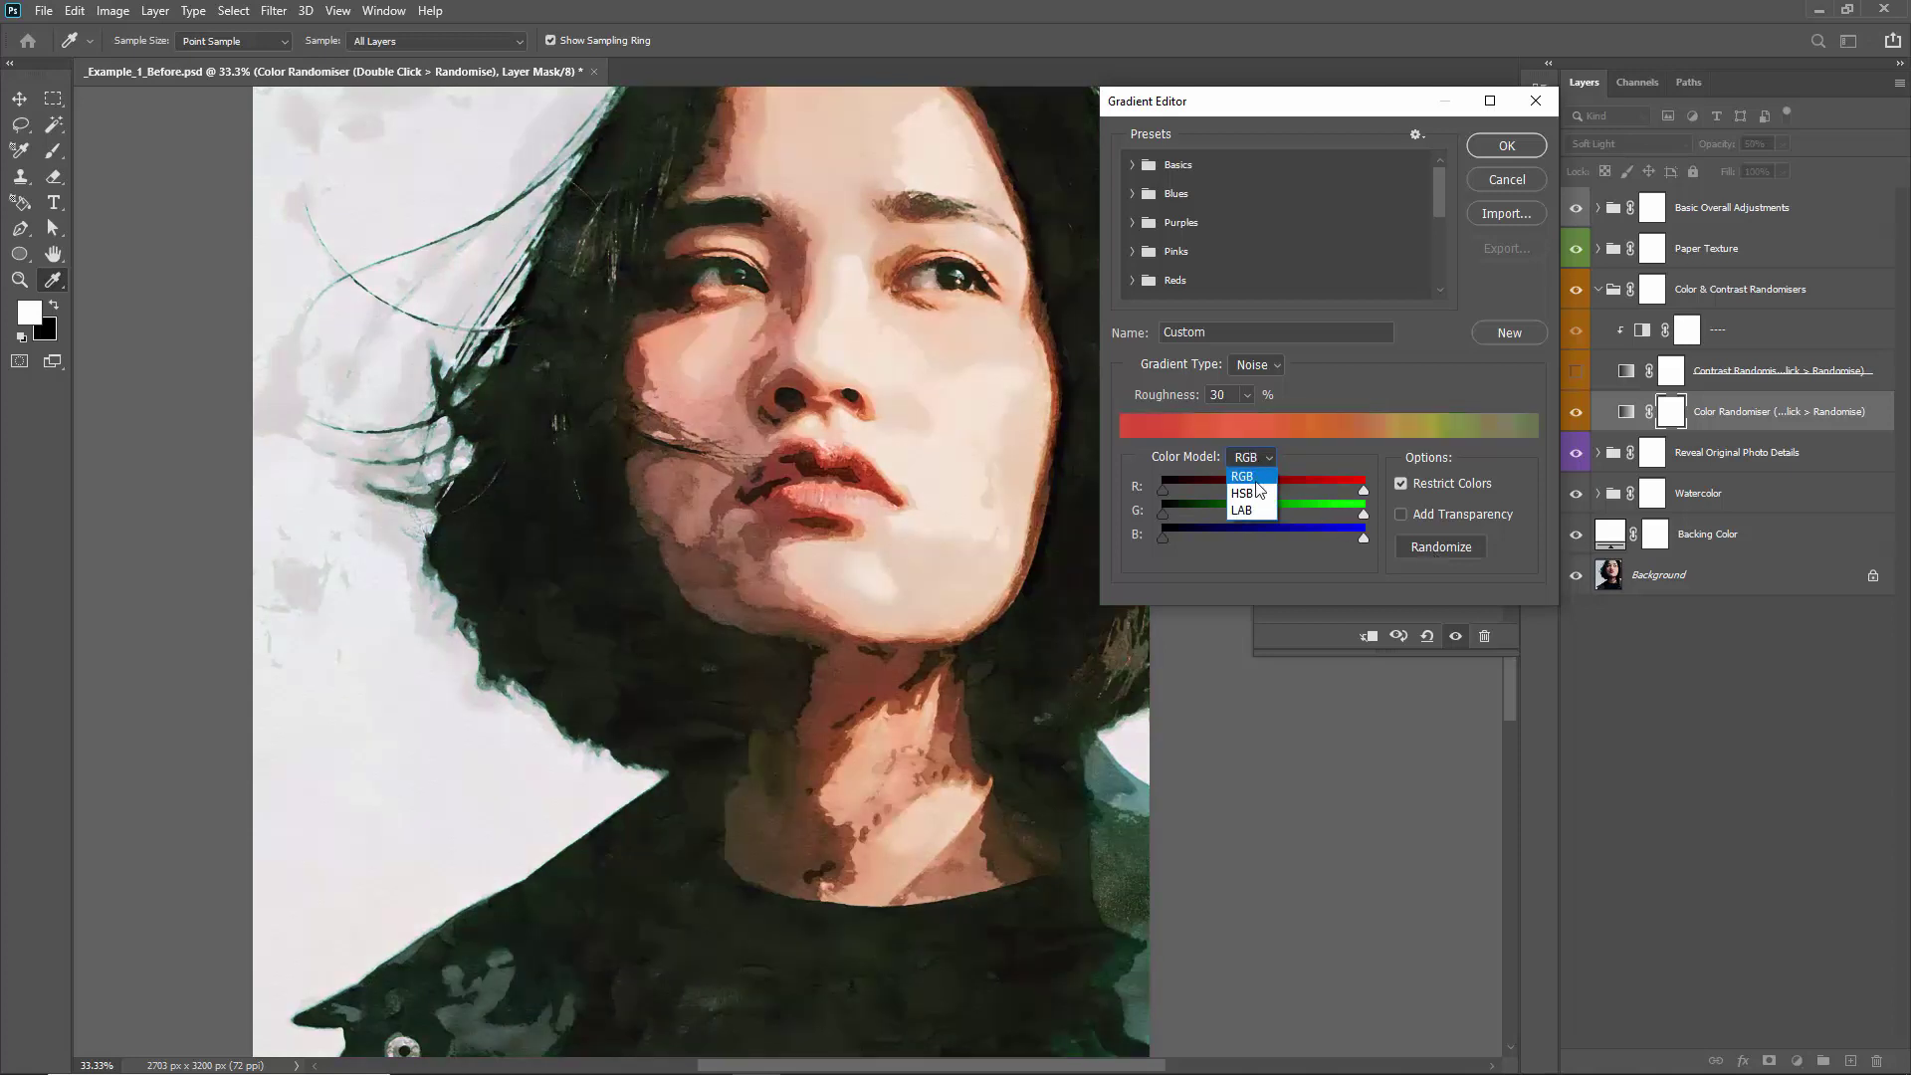
pyautogui.click(1254, 494)
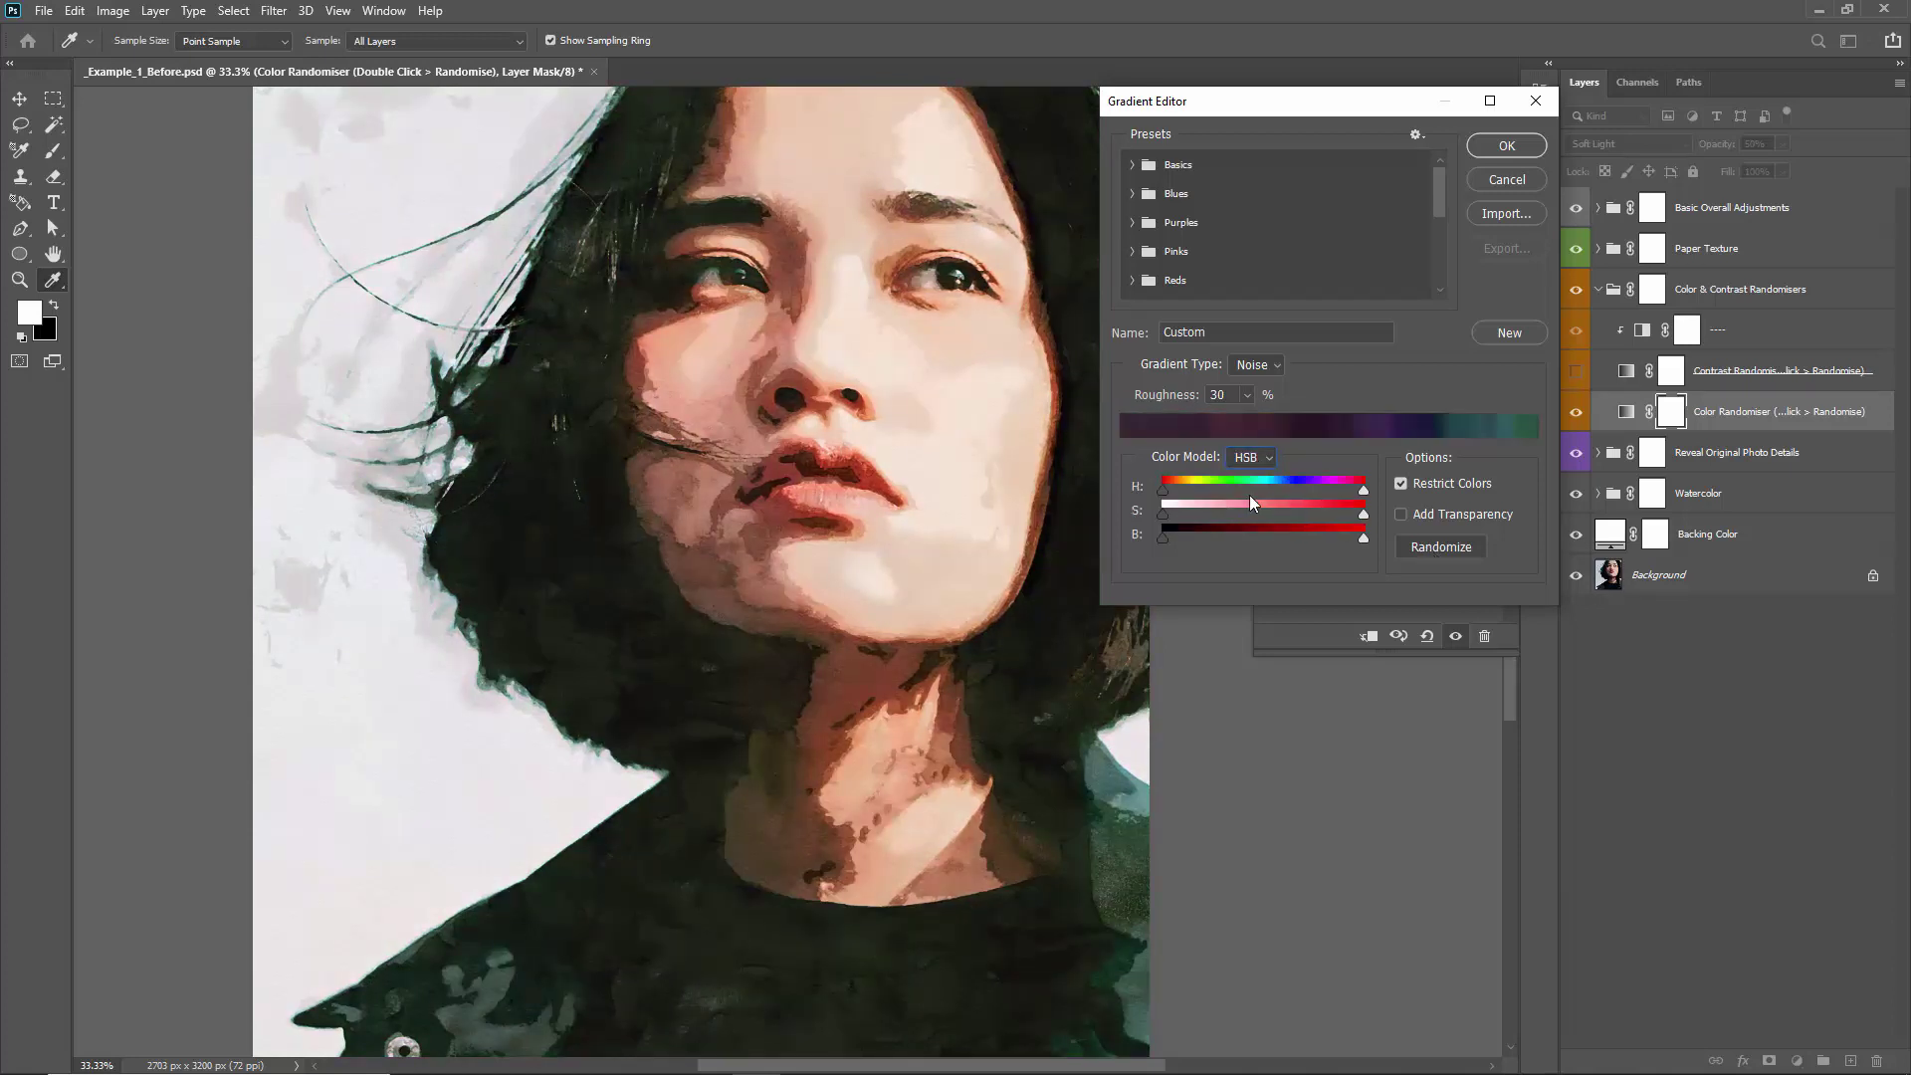
pyautogui.click(1444, 547)
pyautogui.click(1443, 546)
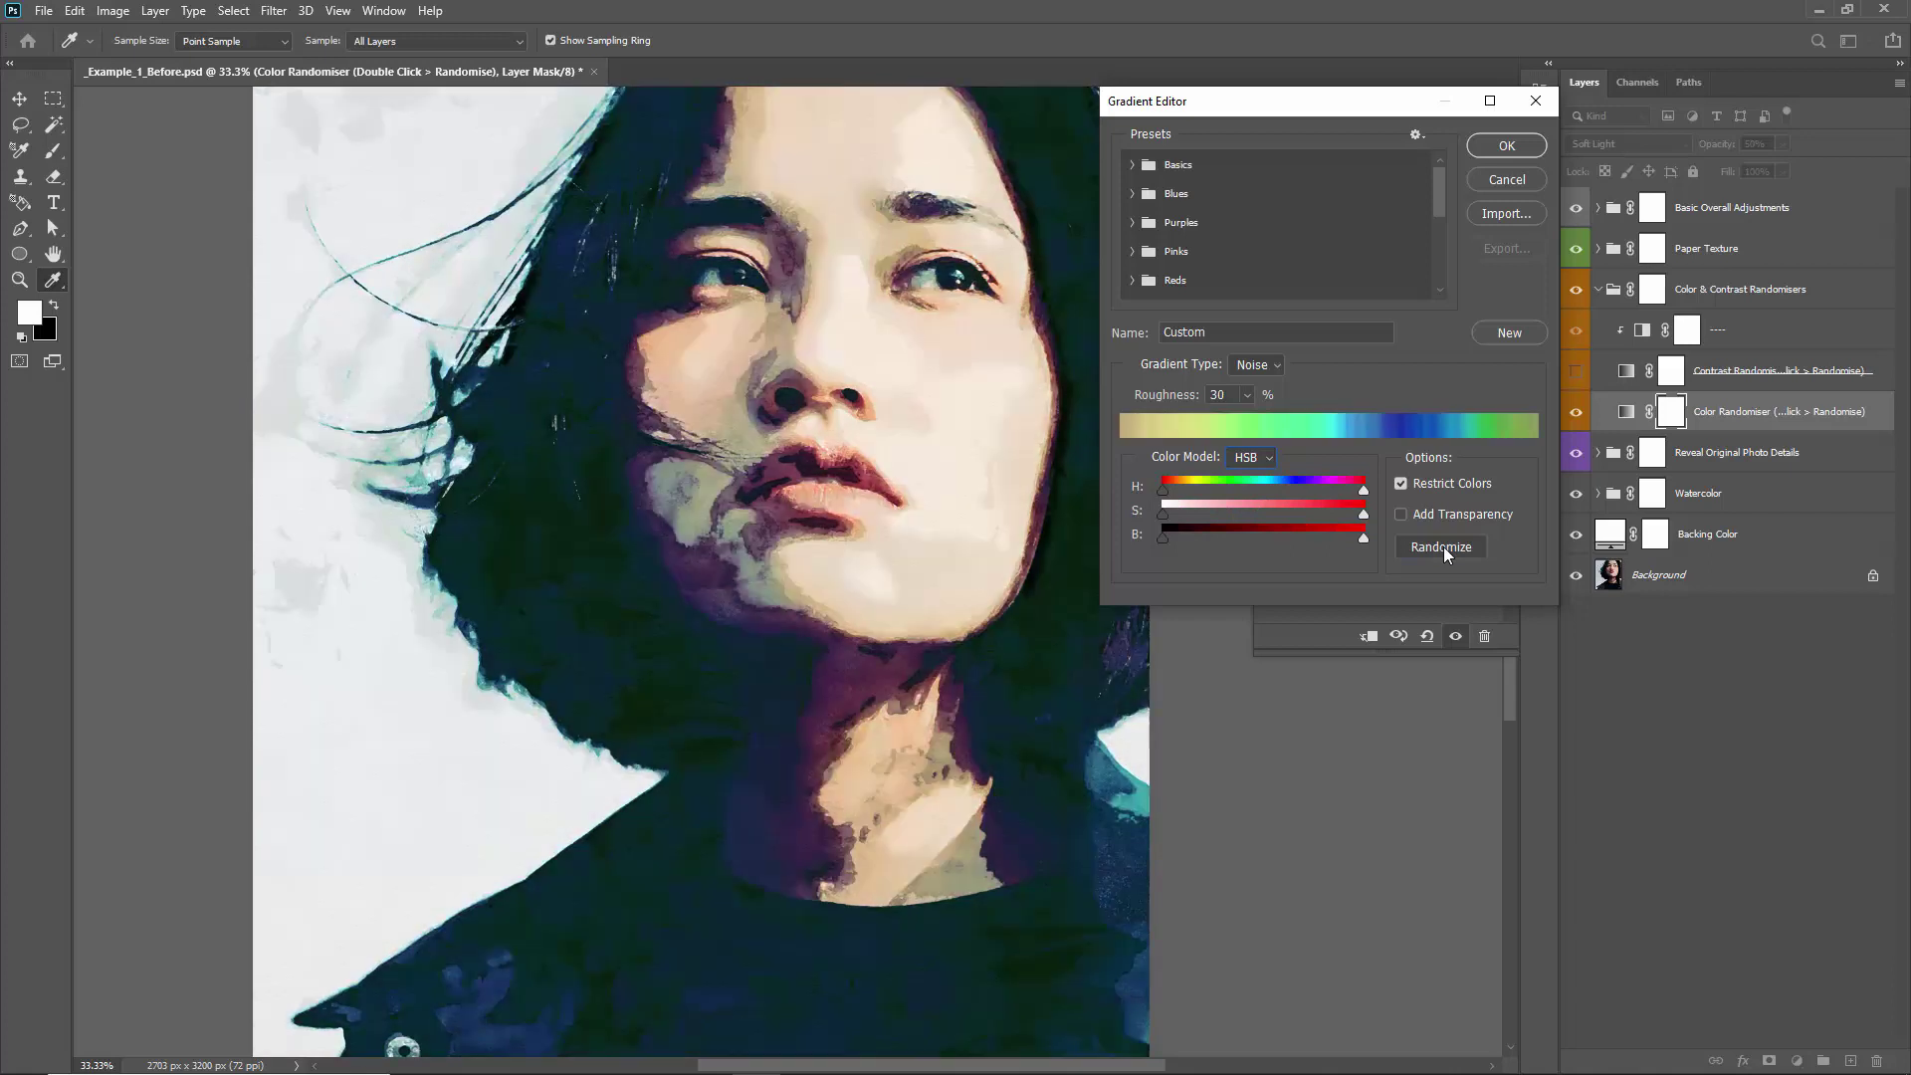
pyautogui.click(1443, 547)
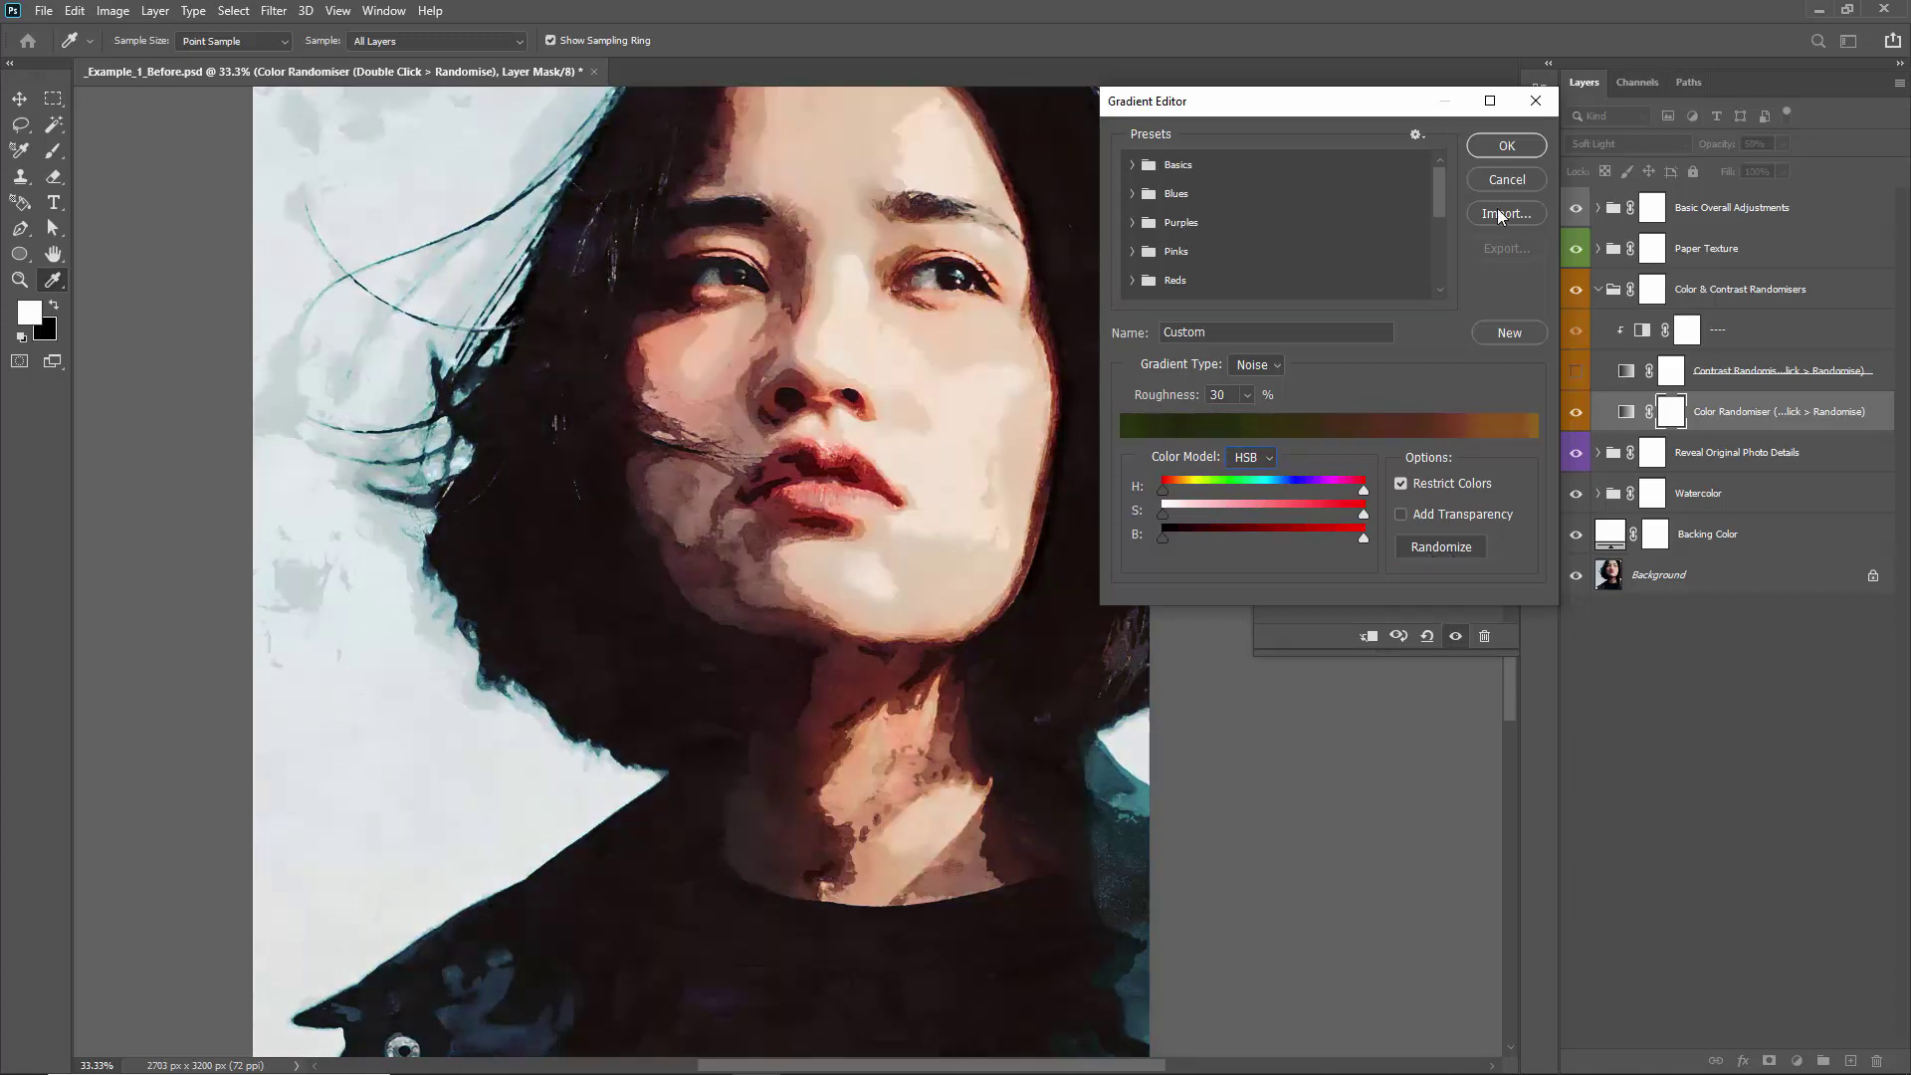
pyautogui.click(1507, 148)
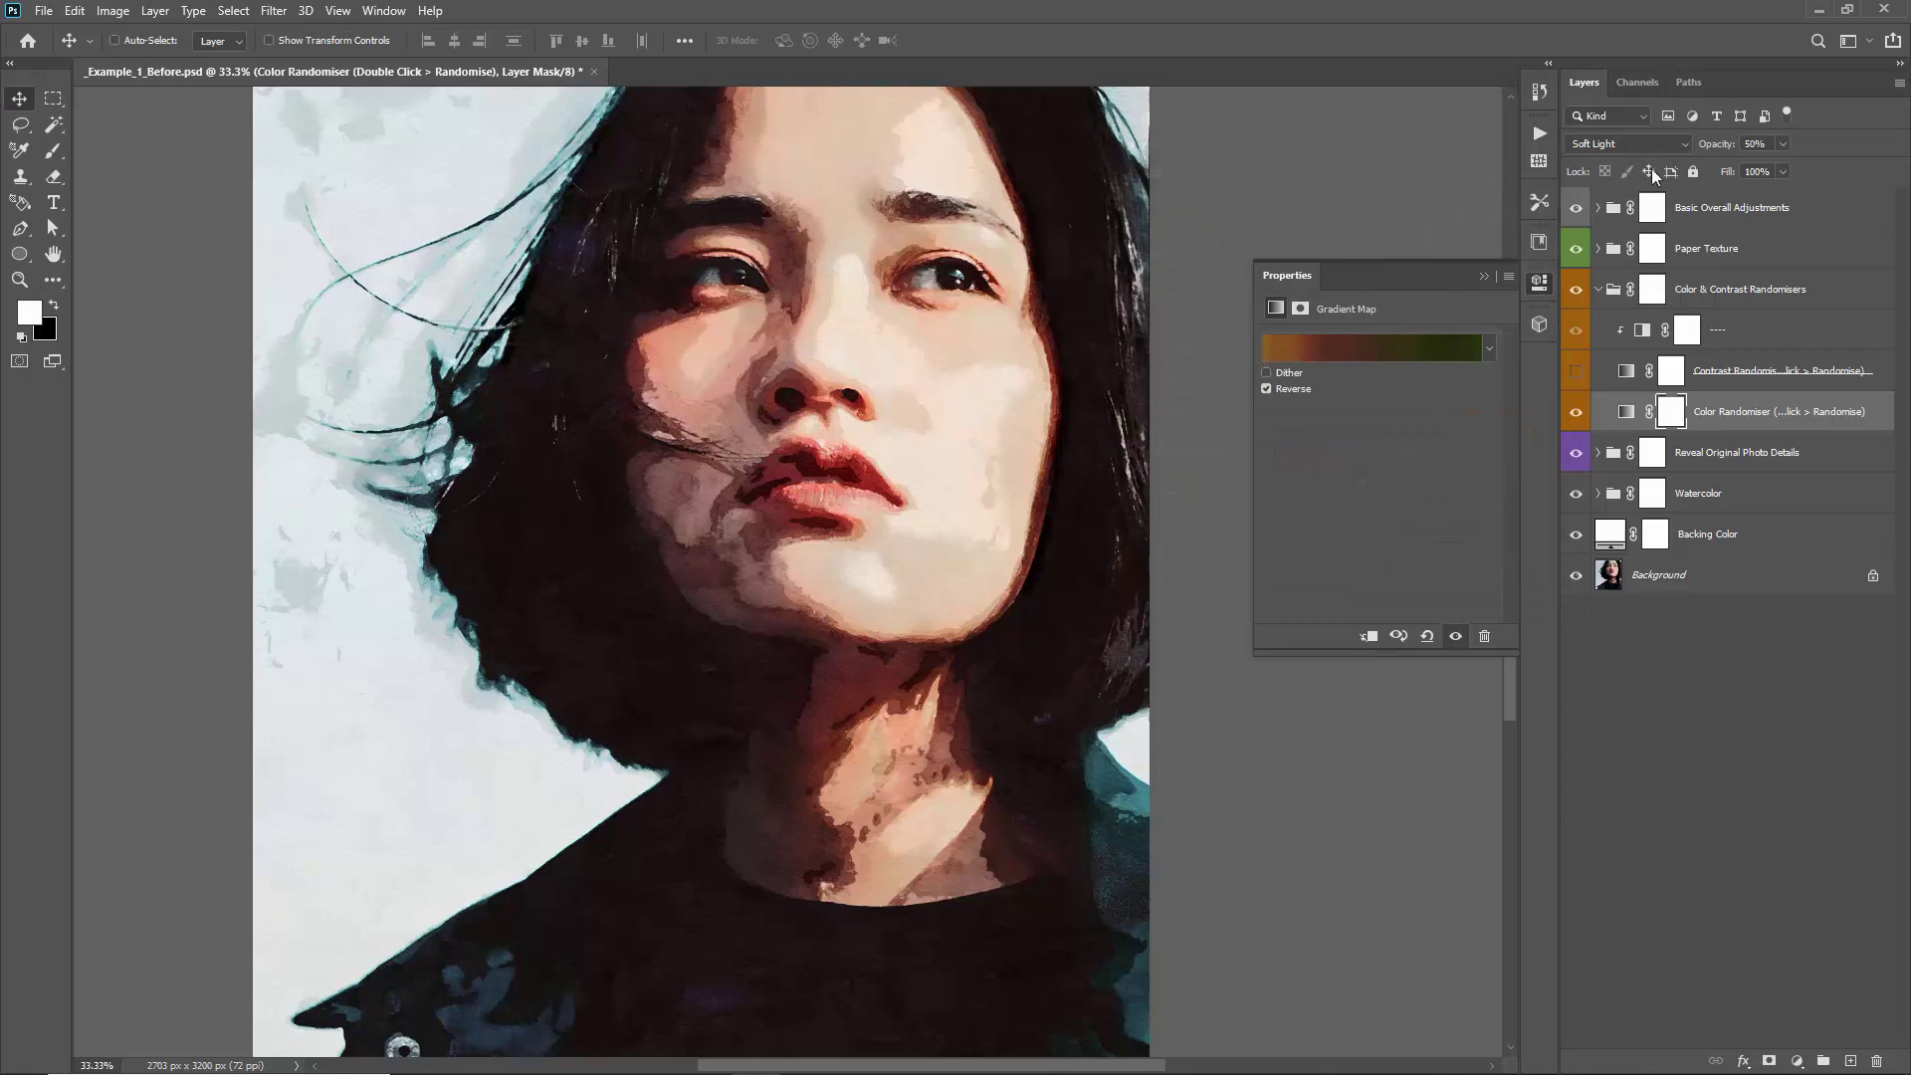
# Set the Color Randomiser layer's opacity to 47% and its blend mode to Color
pyautogui.moveTo(1707, 147); pyautogui.dragTo(1806, 166)
pyautogui.click(1597, 147)
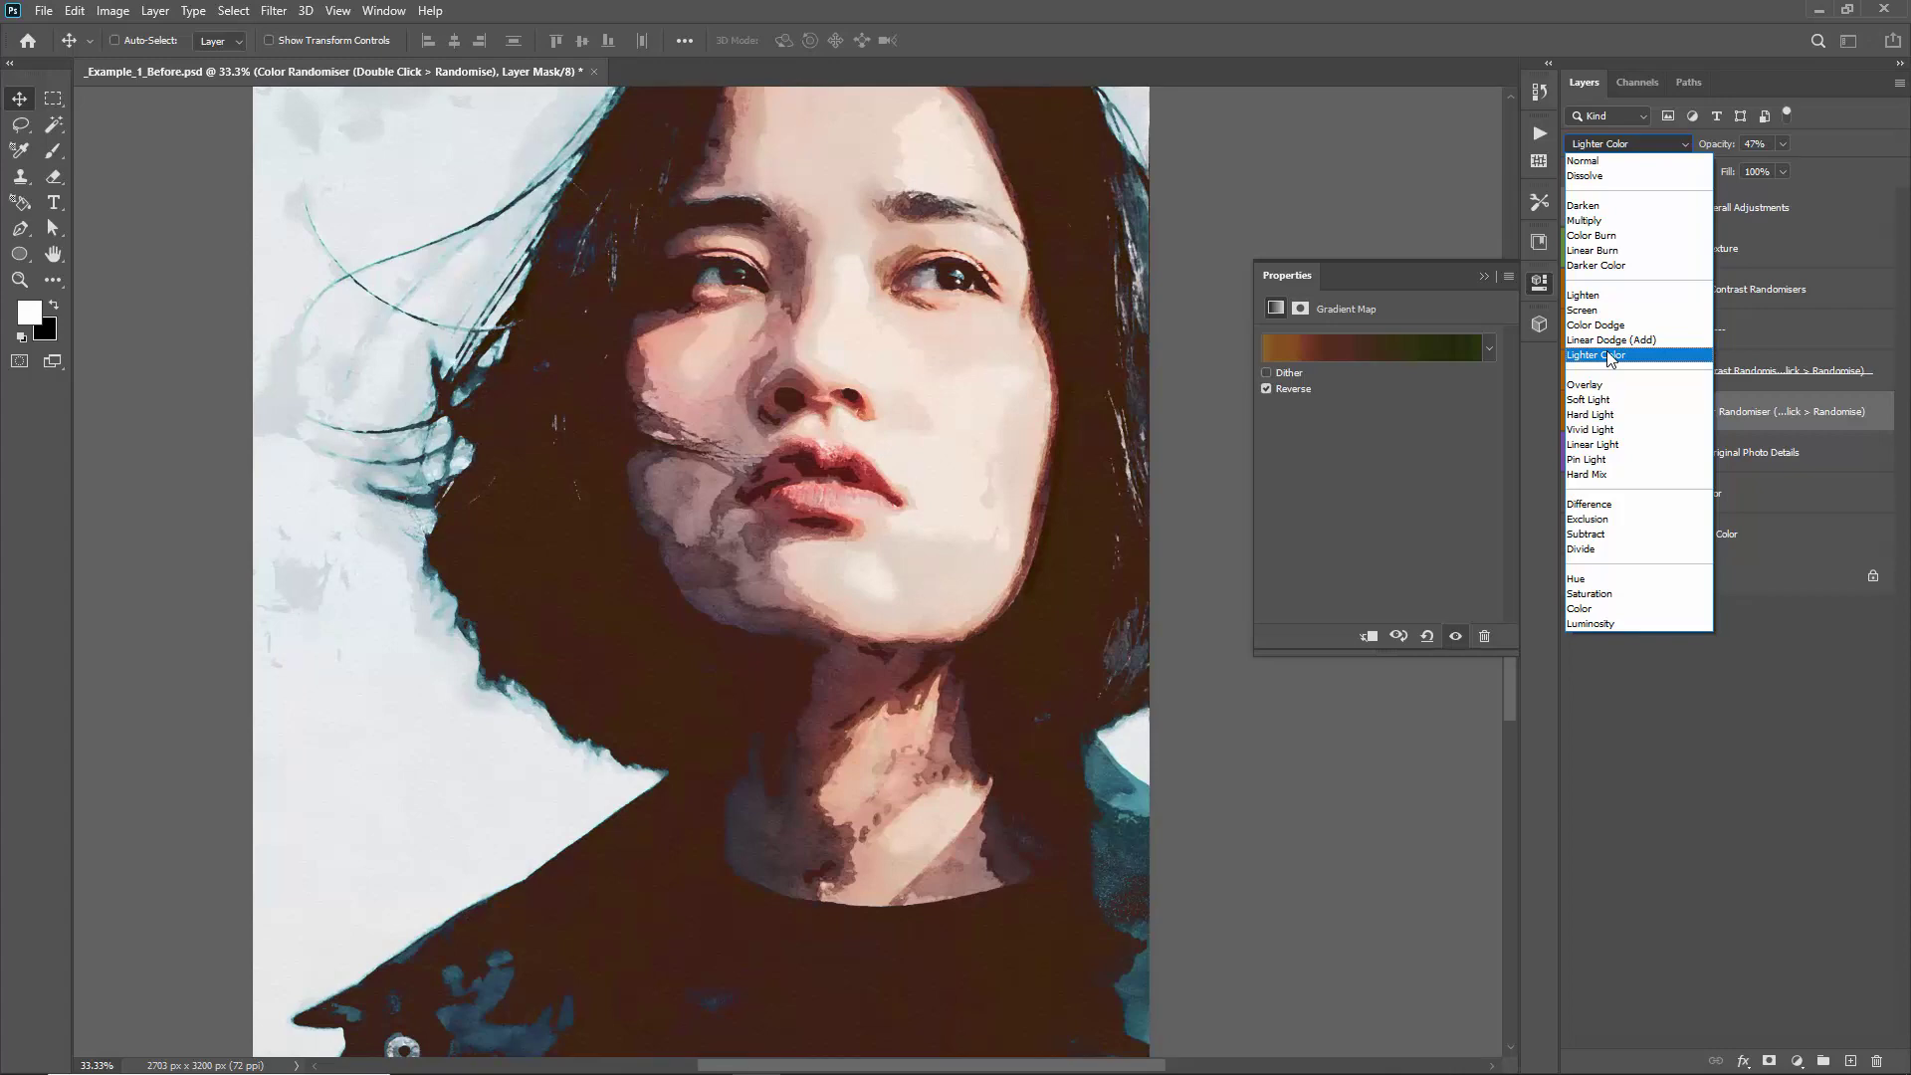
pyautogui.click(1600, 609)
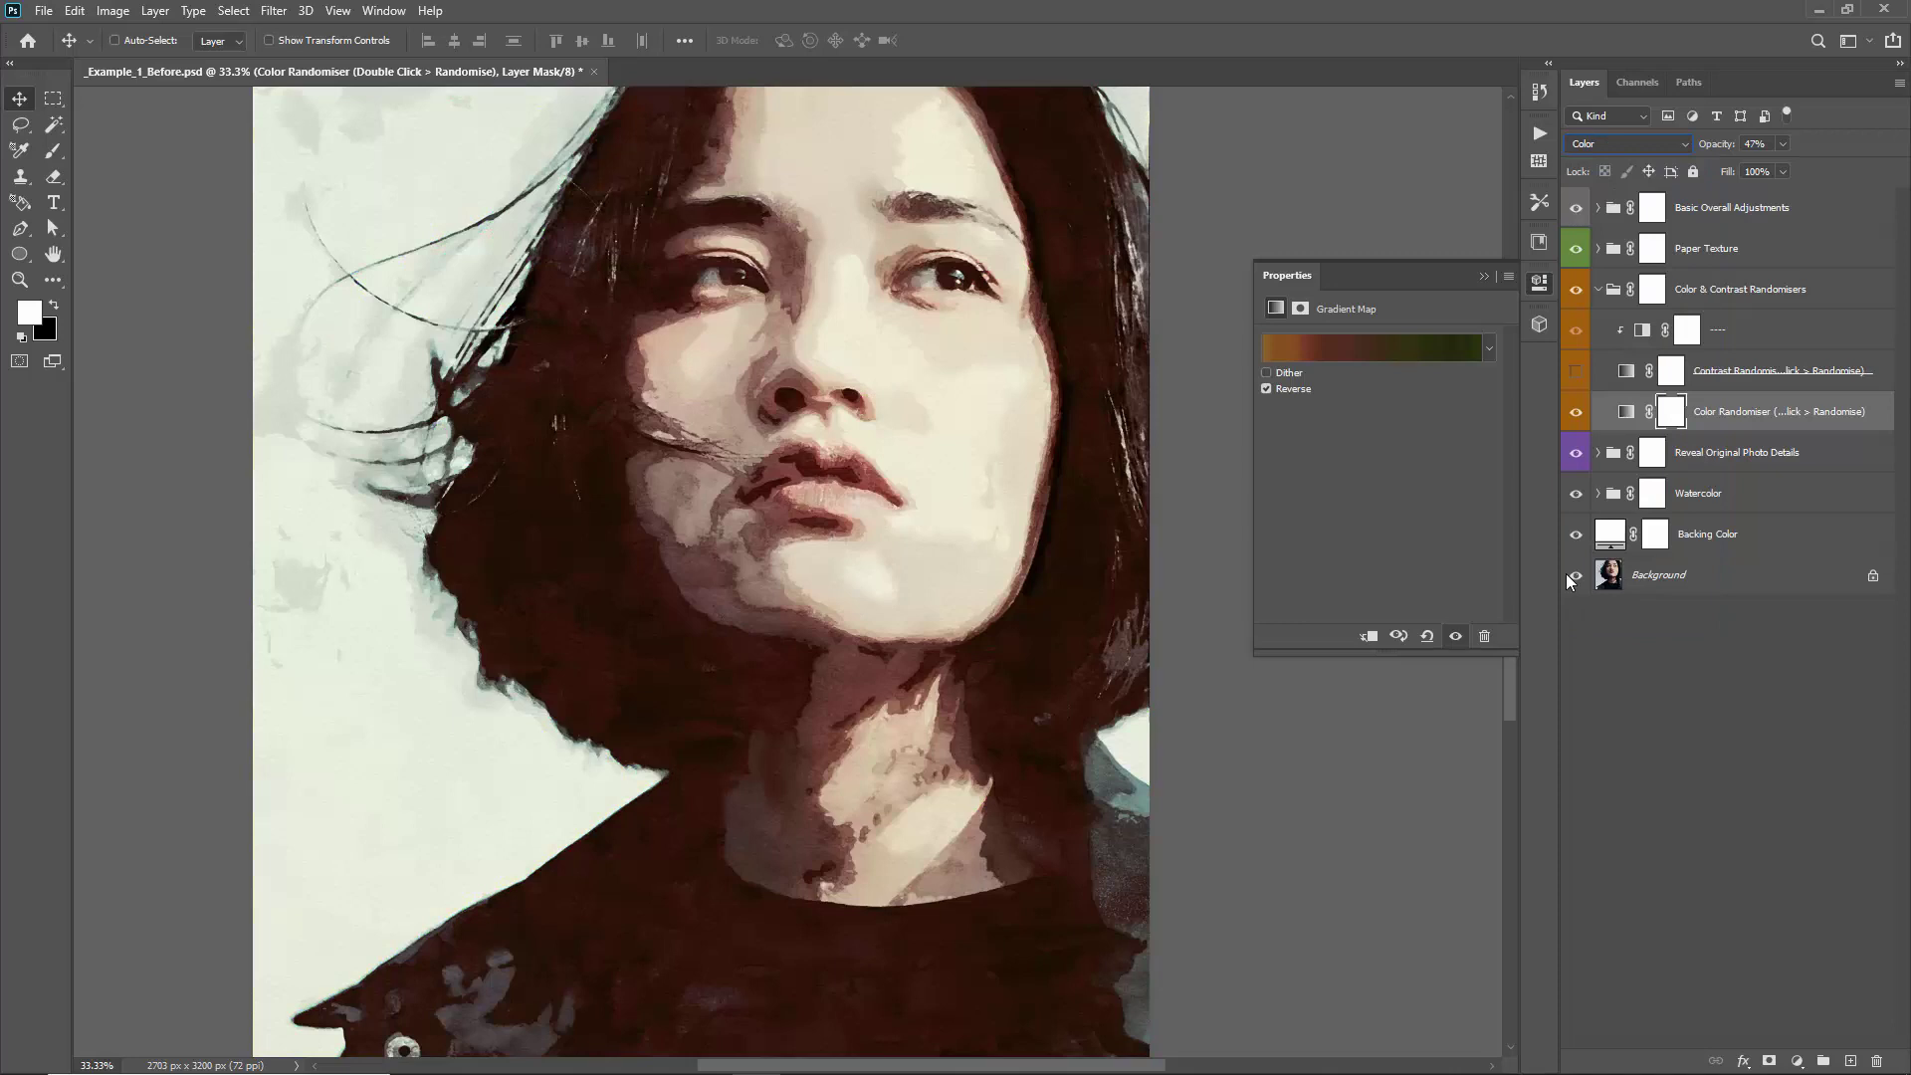
# Try several more randomized HSB noise gradients on the Color Randomiser layer and discard them
pyautogui.click(1382, 346)
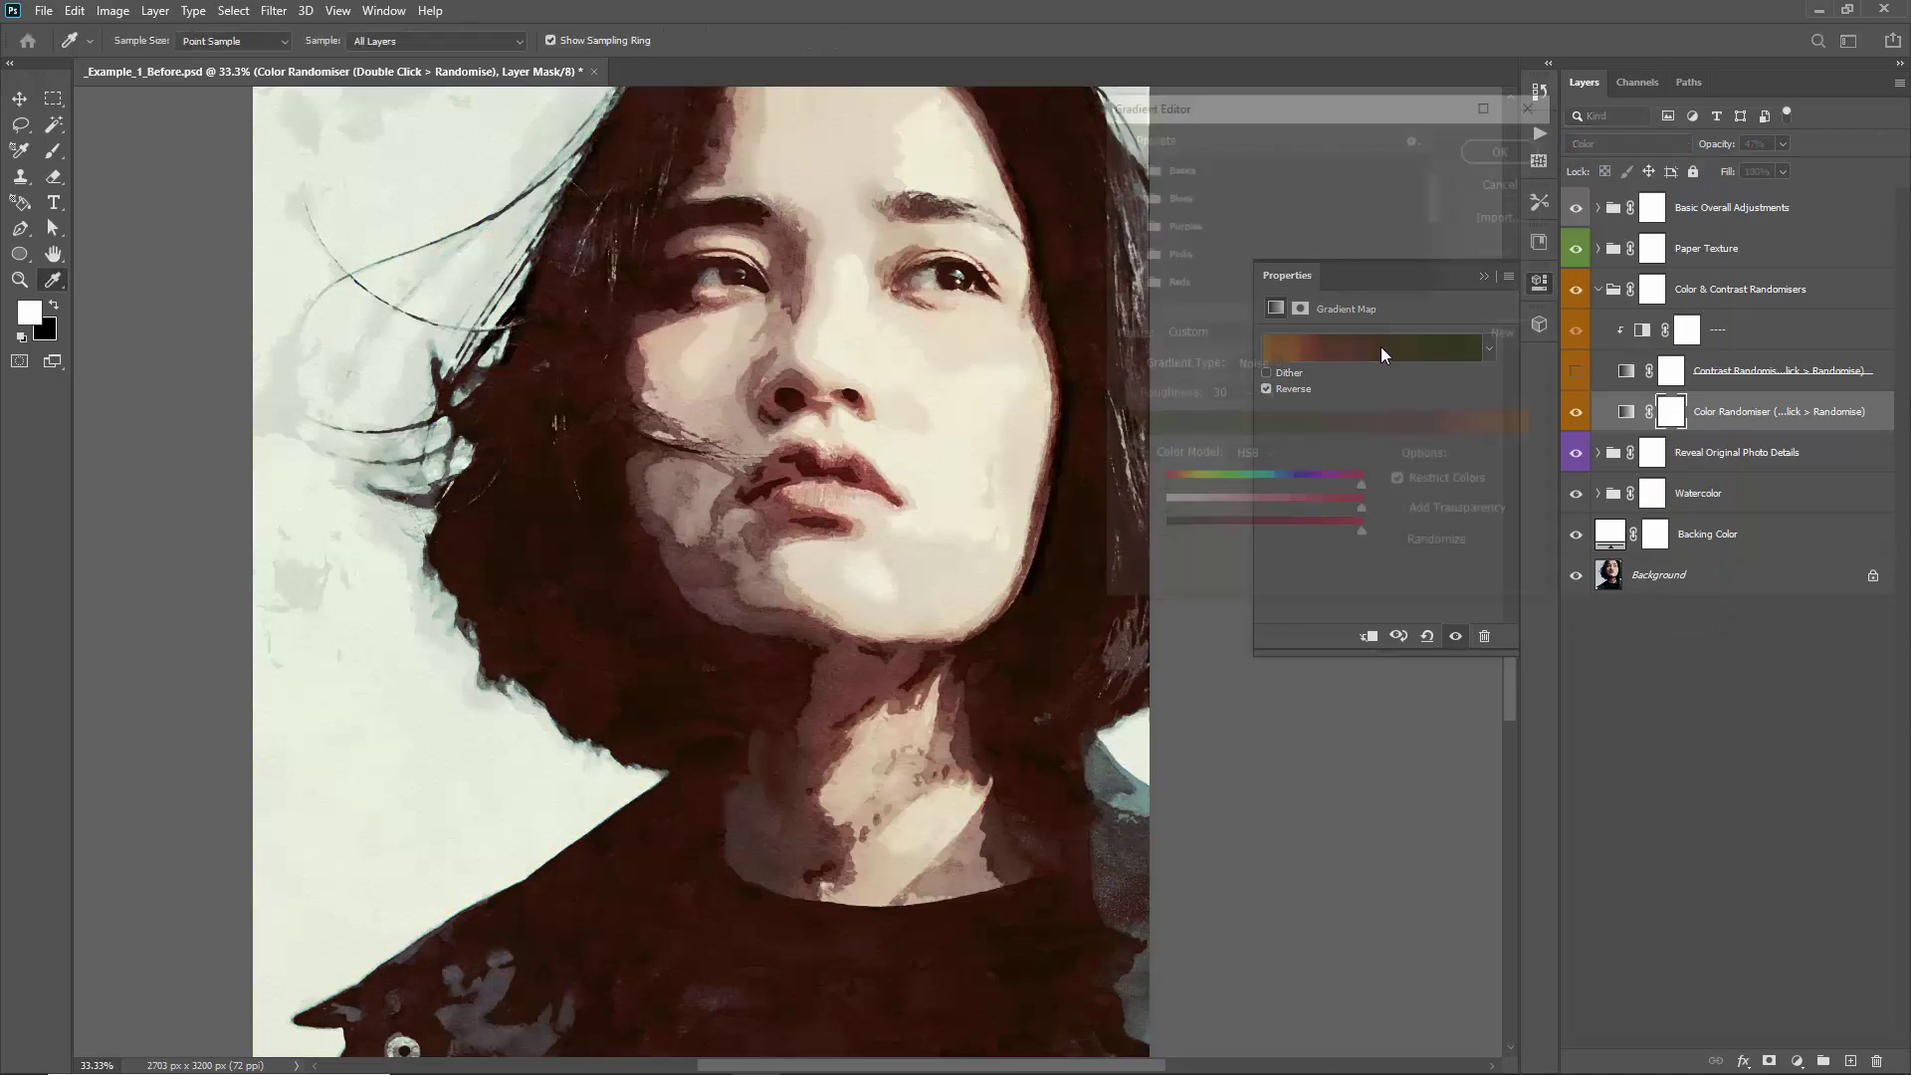
pyautogui.click(1439, 546)
pyautogui.click(1439, 546)
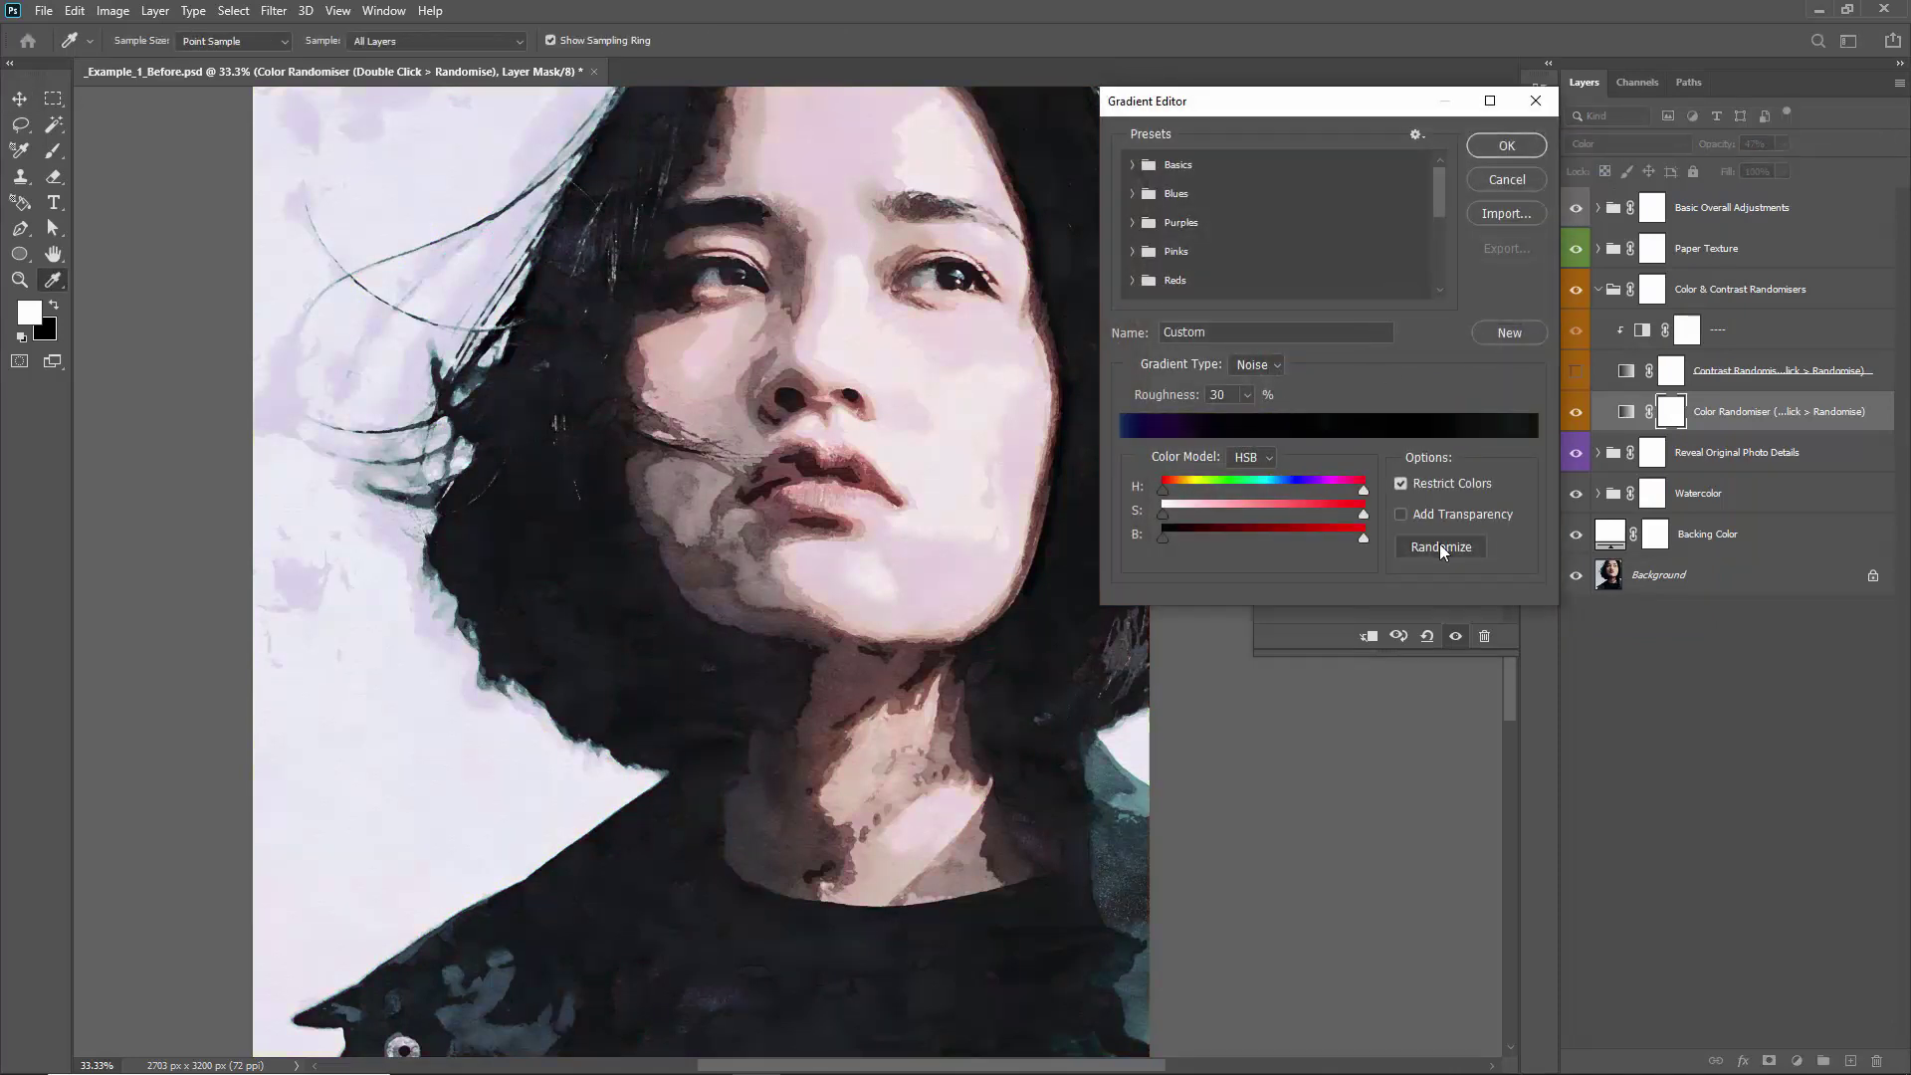
pyautogui.click(1440, 547)
pyautogui.click(1440, 547)
pyautogui.click(1439, 547)
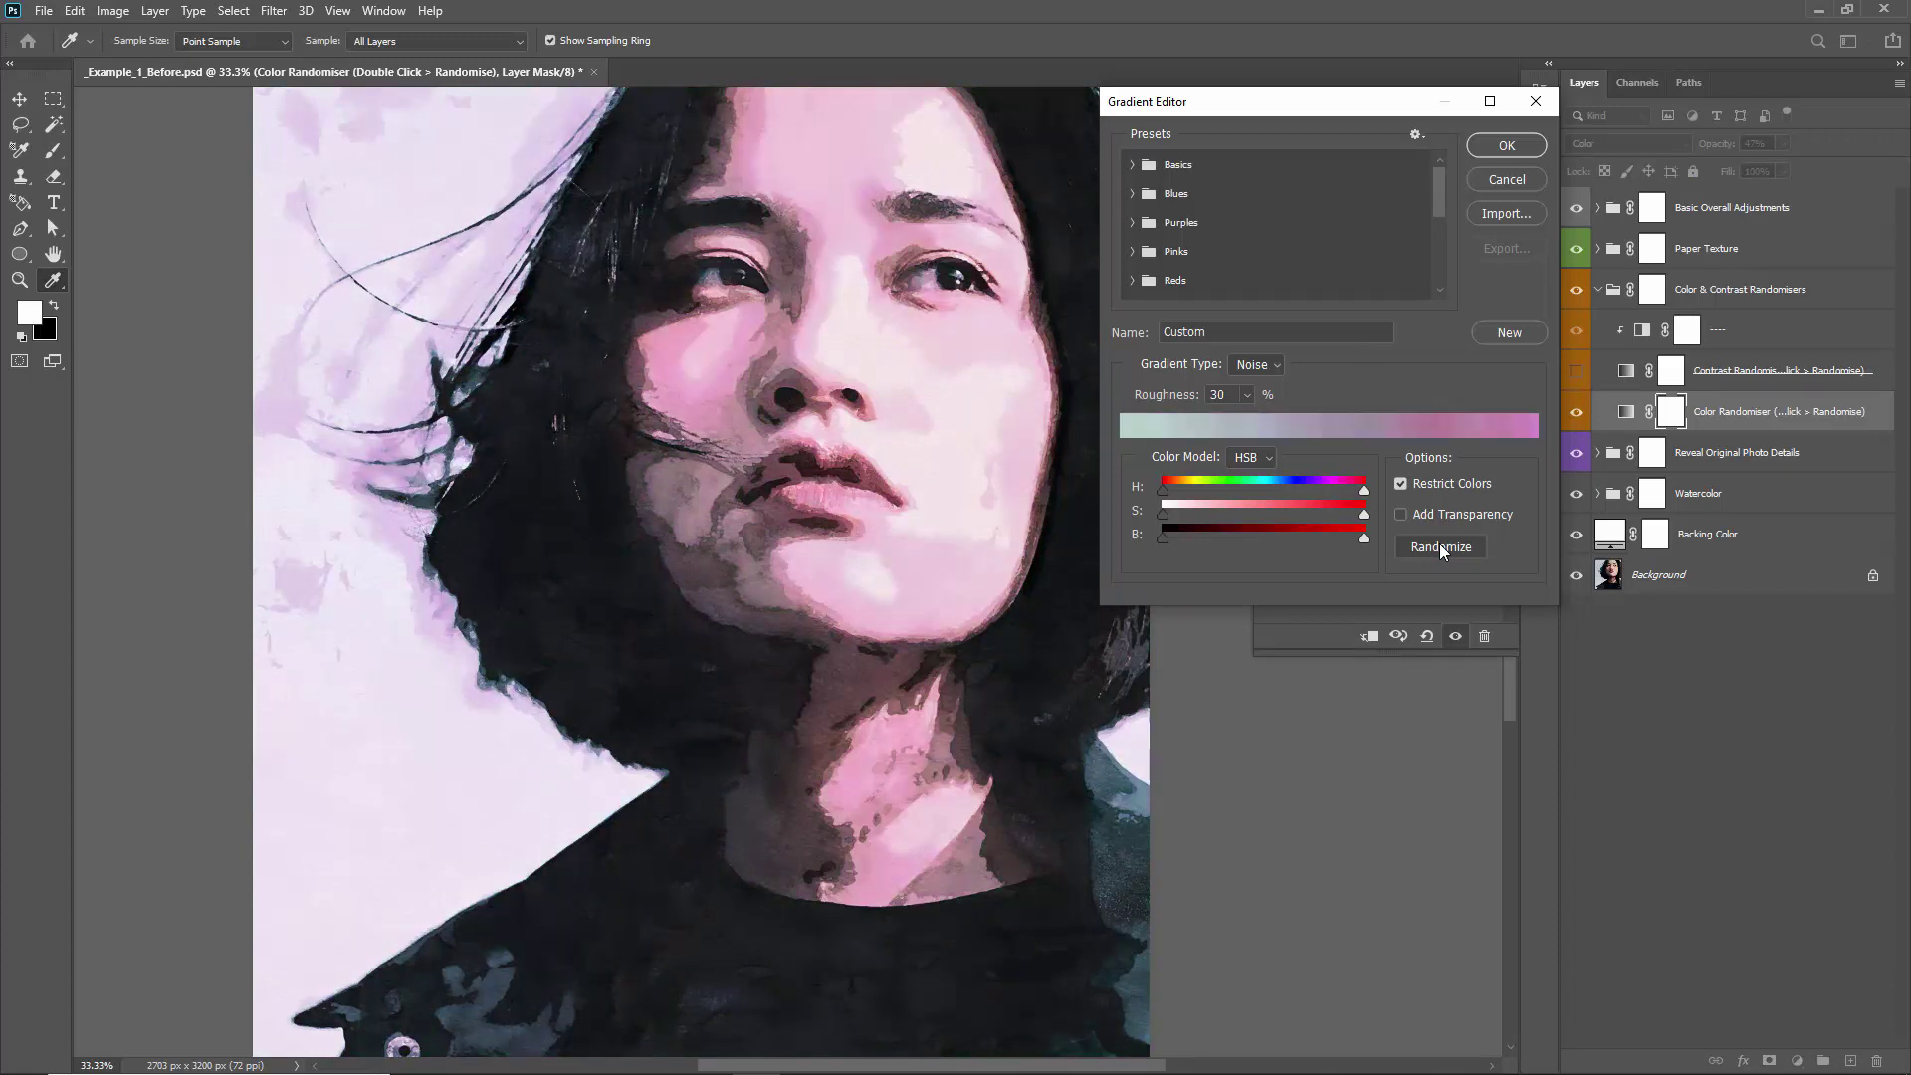
pyautogui.click(1439, 546)
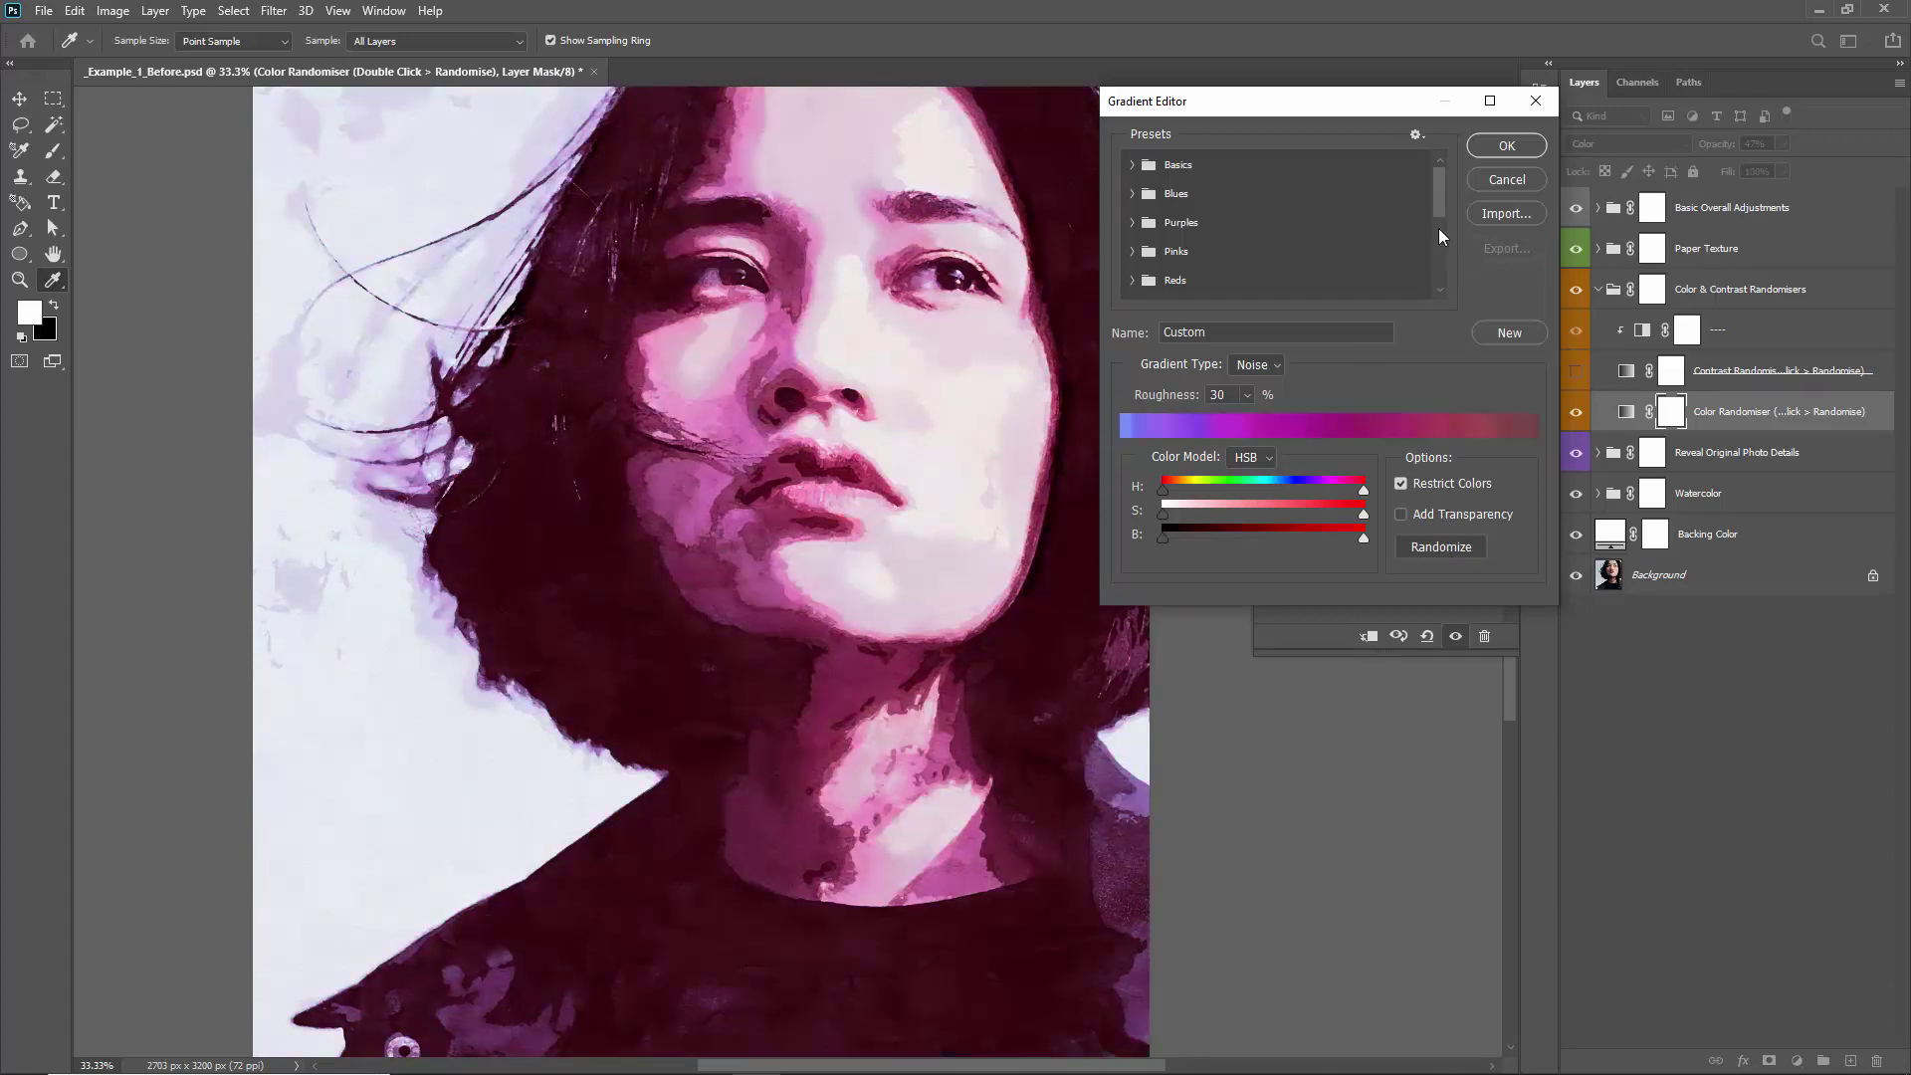
pyautogui.click(1493, 175)
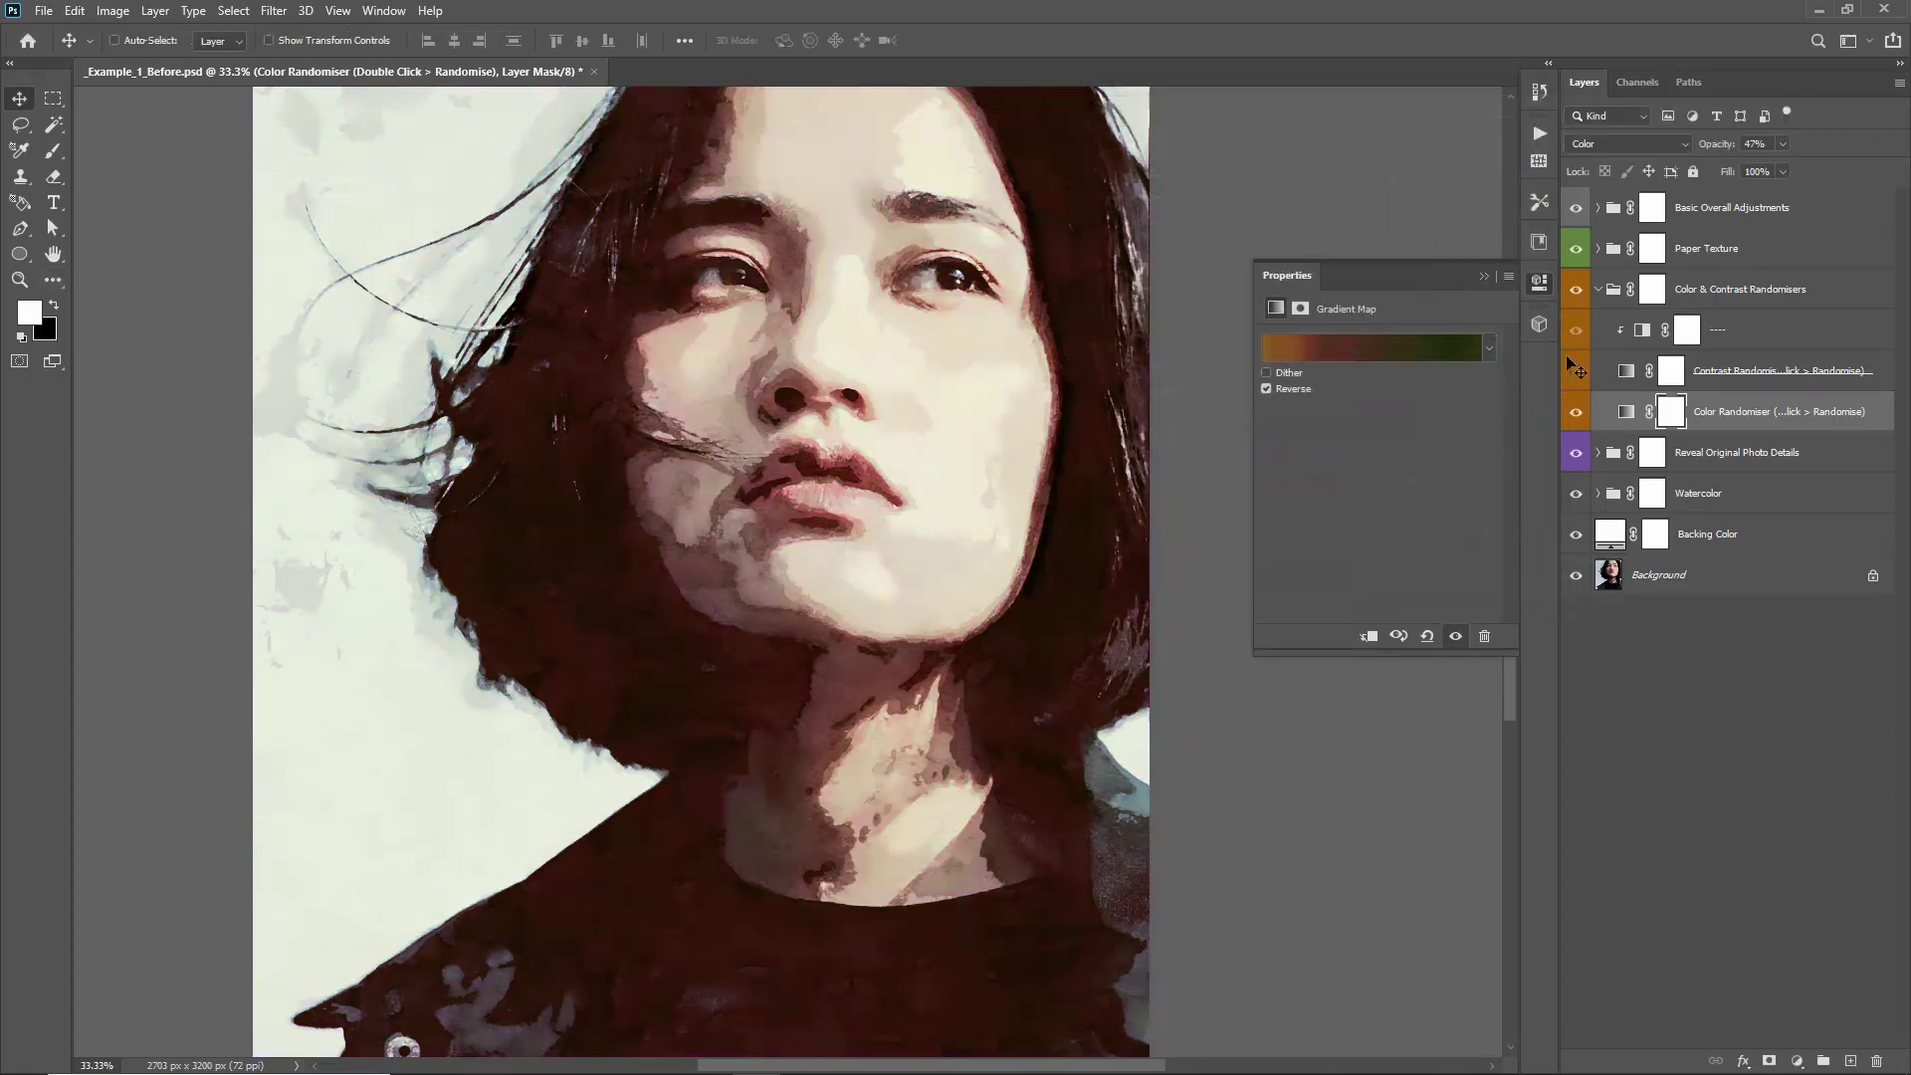
# Hide the Color Randomiser layer and collapse the Color & Contrast Randomisers group
pyautogui.click(1575, 411)
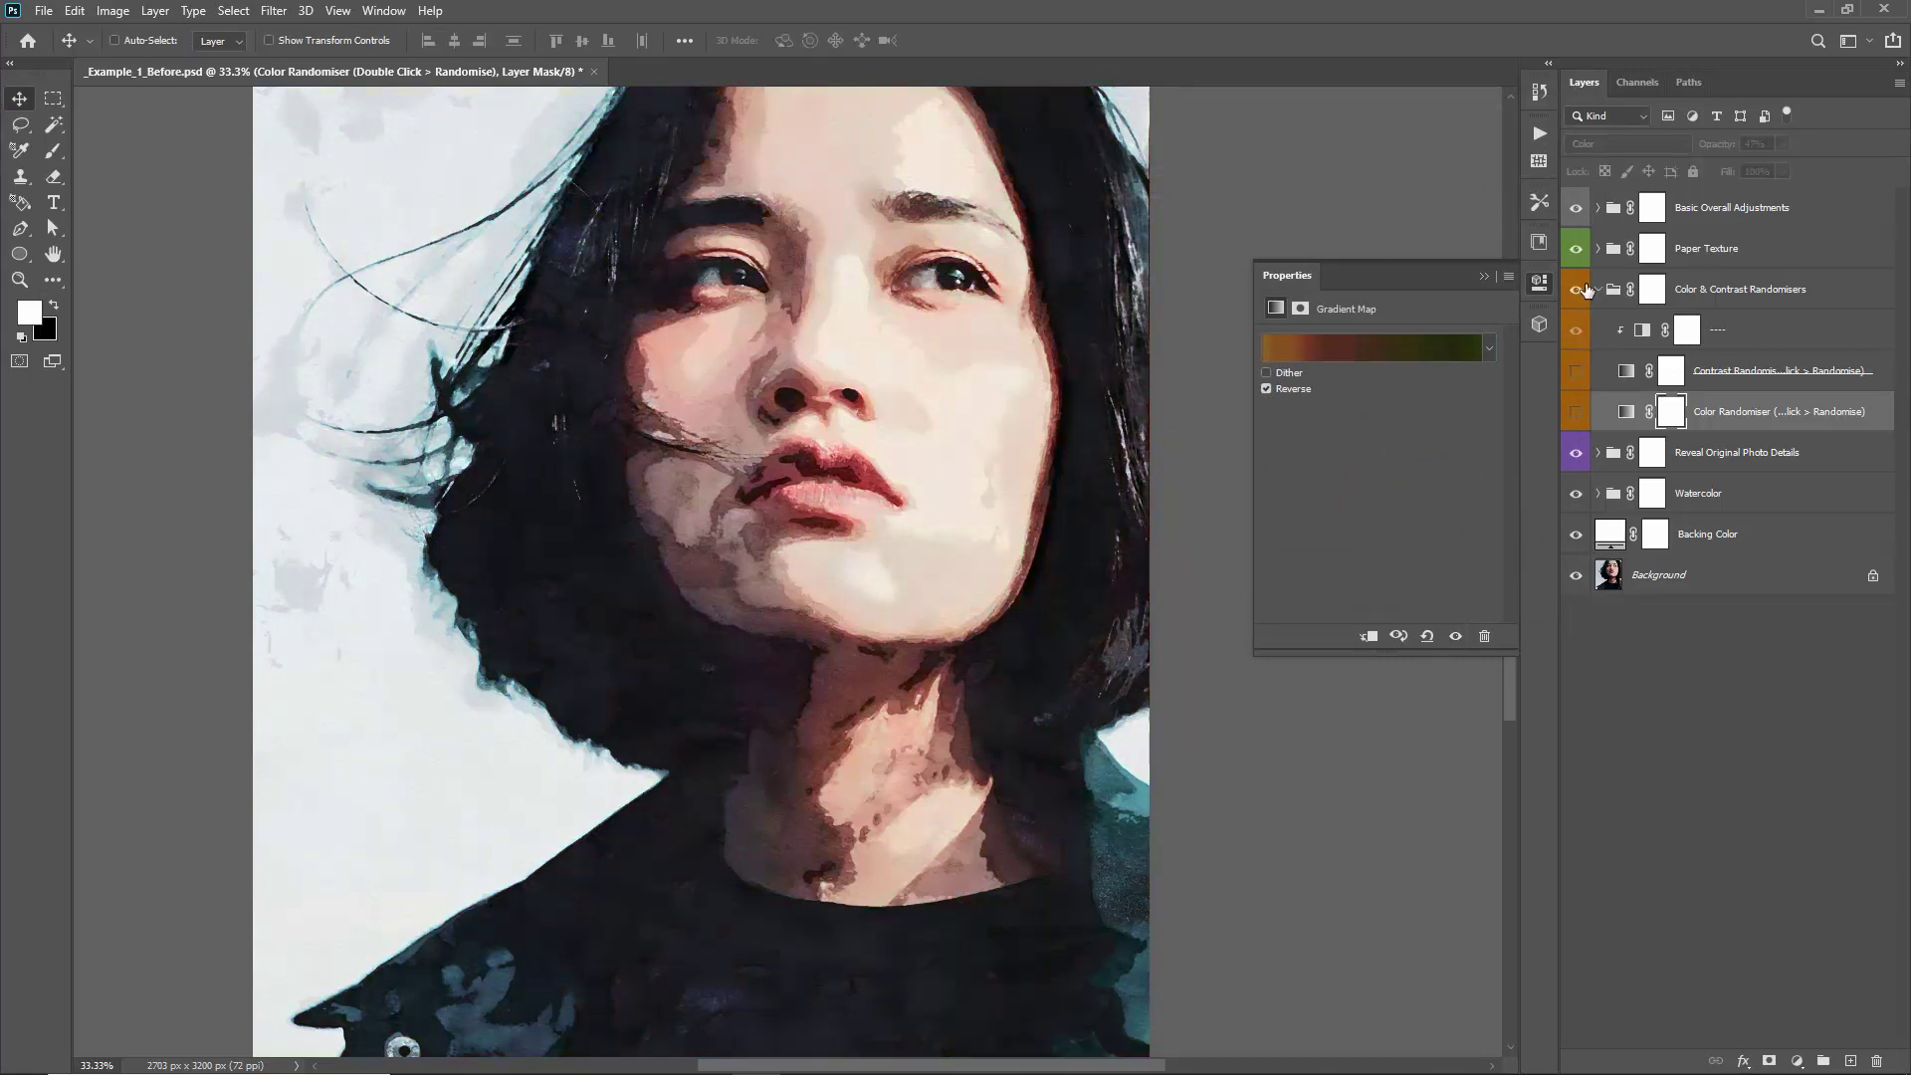
pyautogui.click(1597, 288)
pyautogui.click(1484, 277)
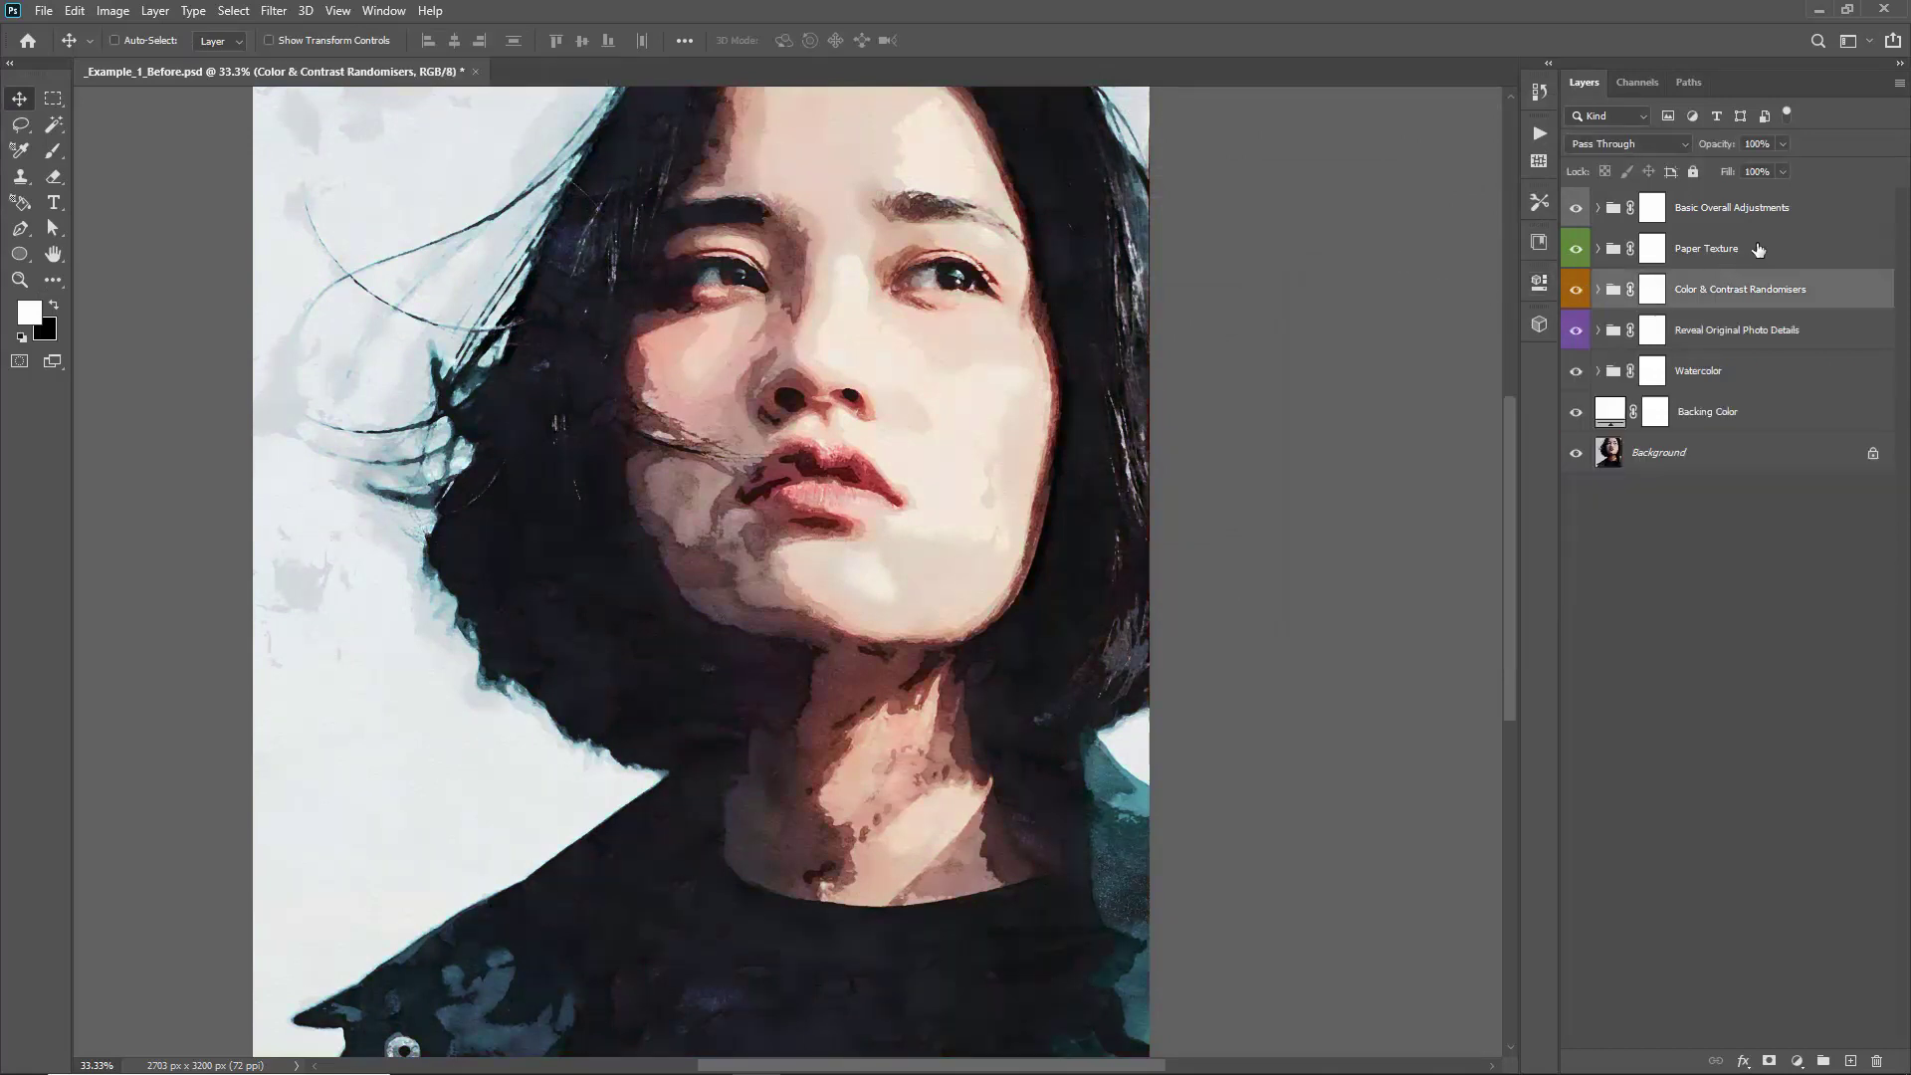
# Compare the image with and without the Paper Texture group, and expand the group to its Watercolor Paper Texture layer
pyautogui.click(1757, 249)
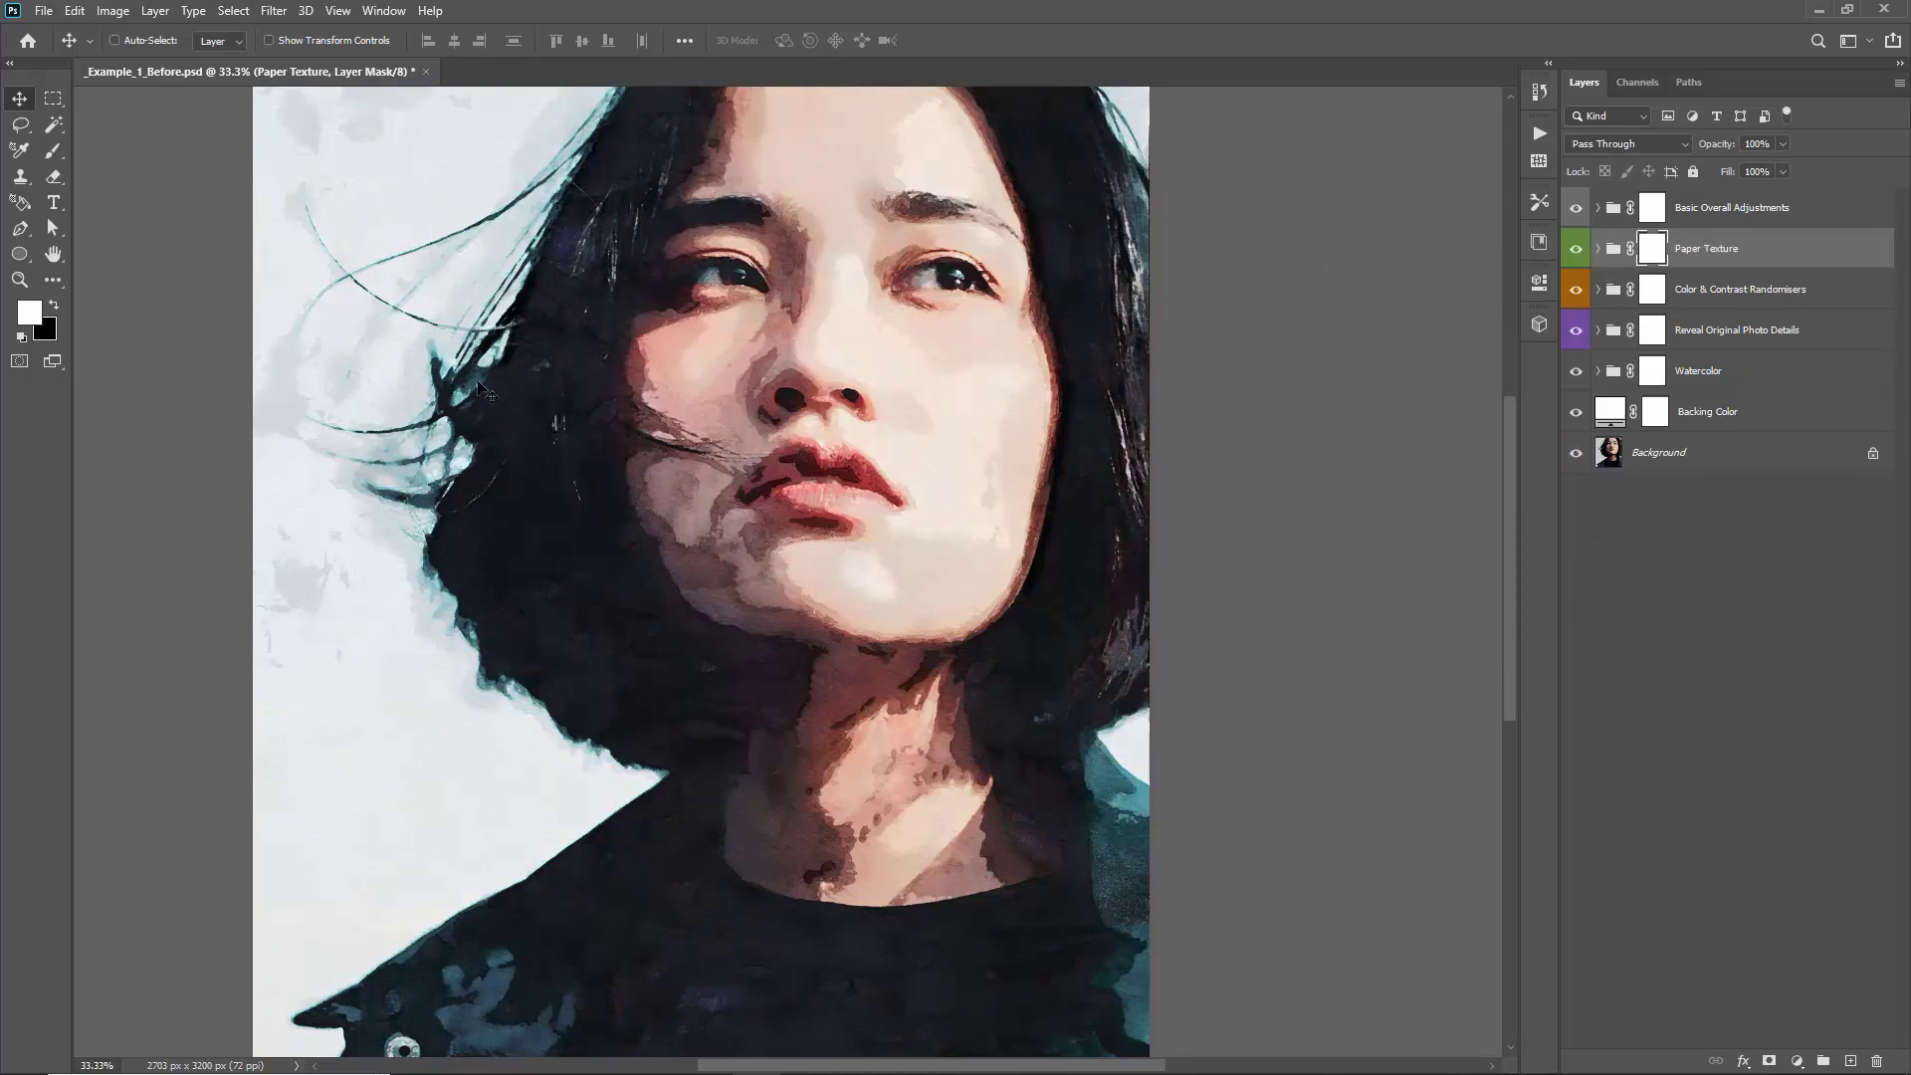
pyautogui.click(1575, 249)
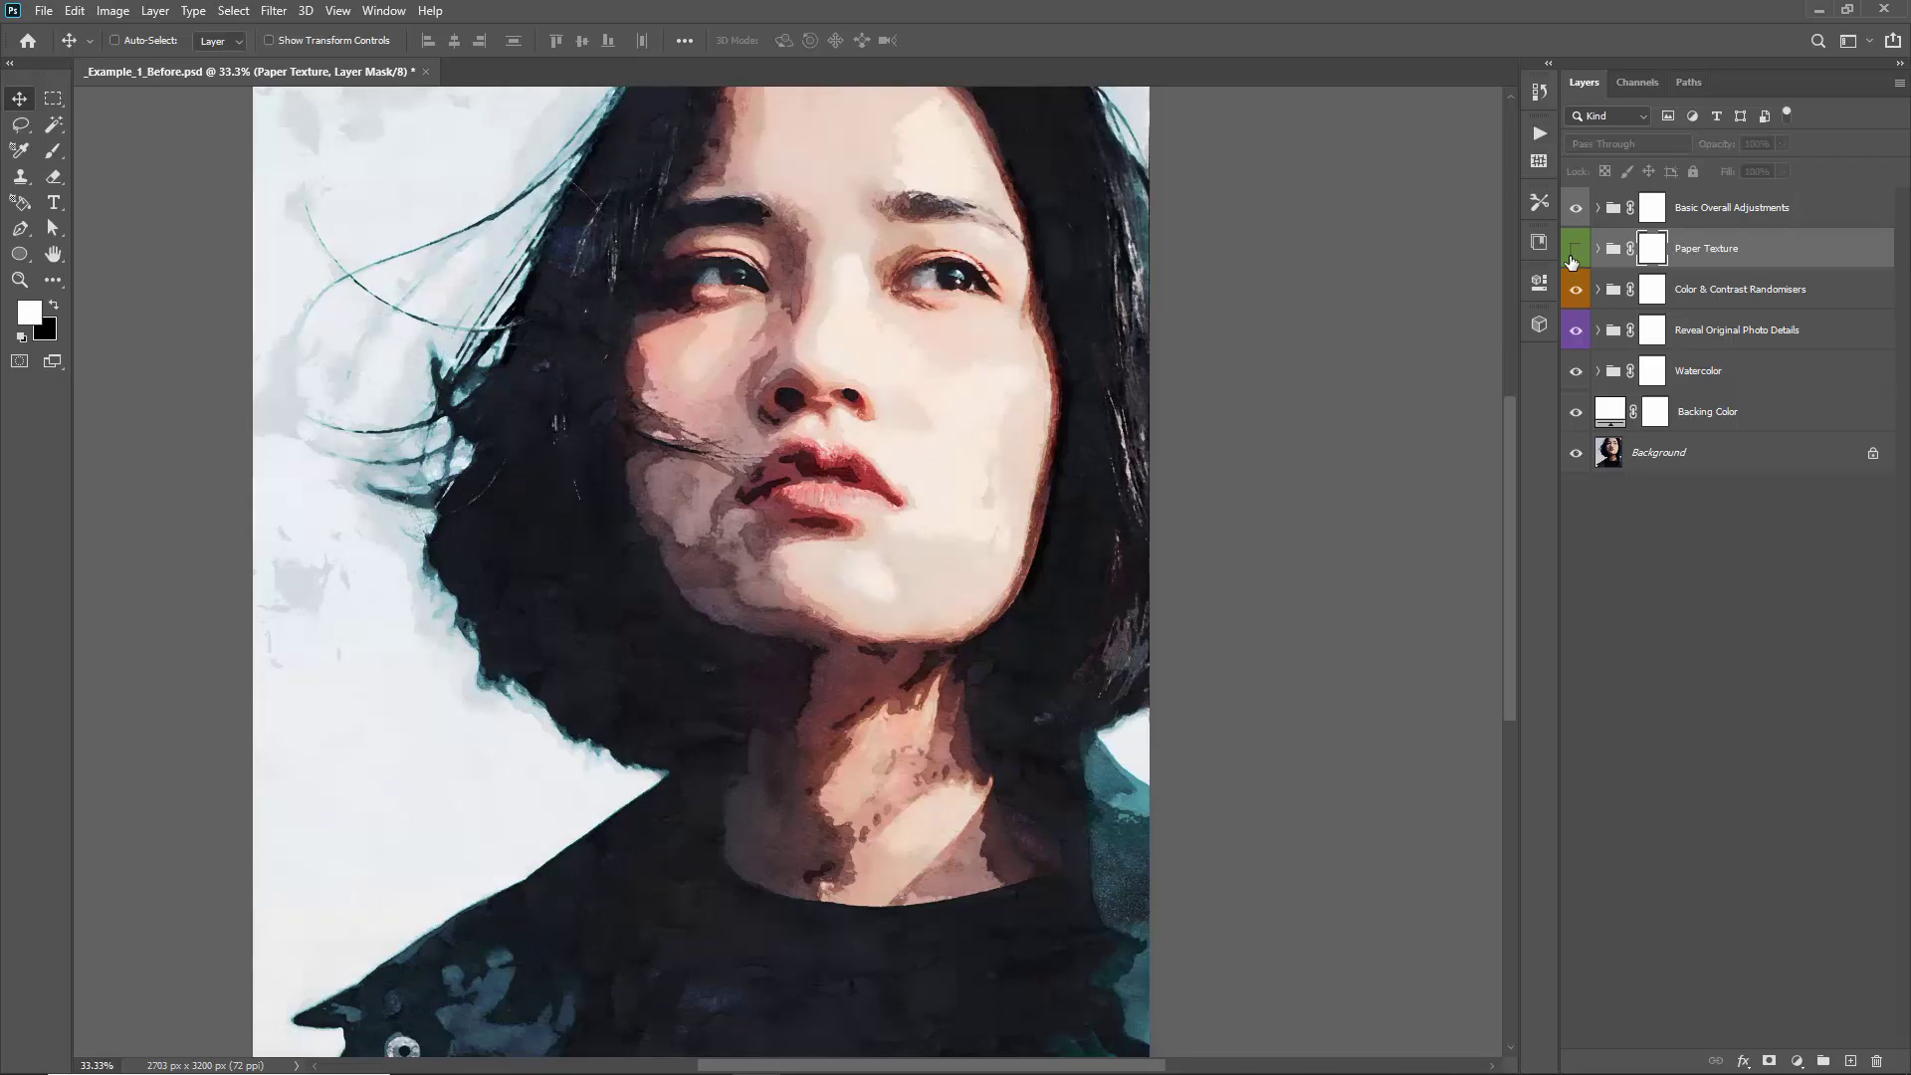
pyautogui.click(1574, 257)
pyautogui.click(1598, 249)
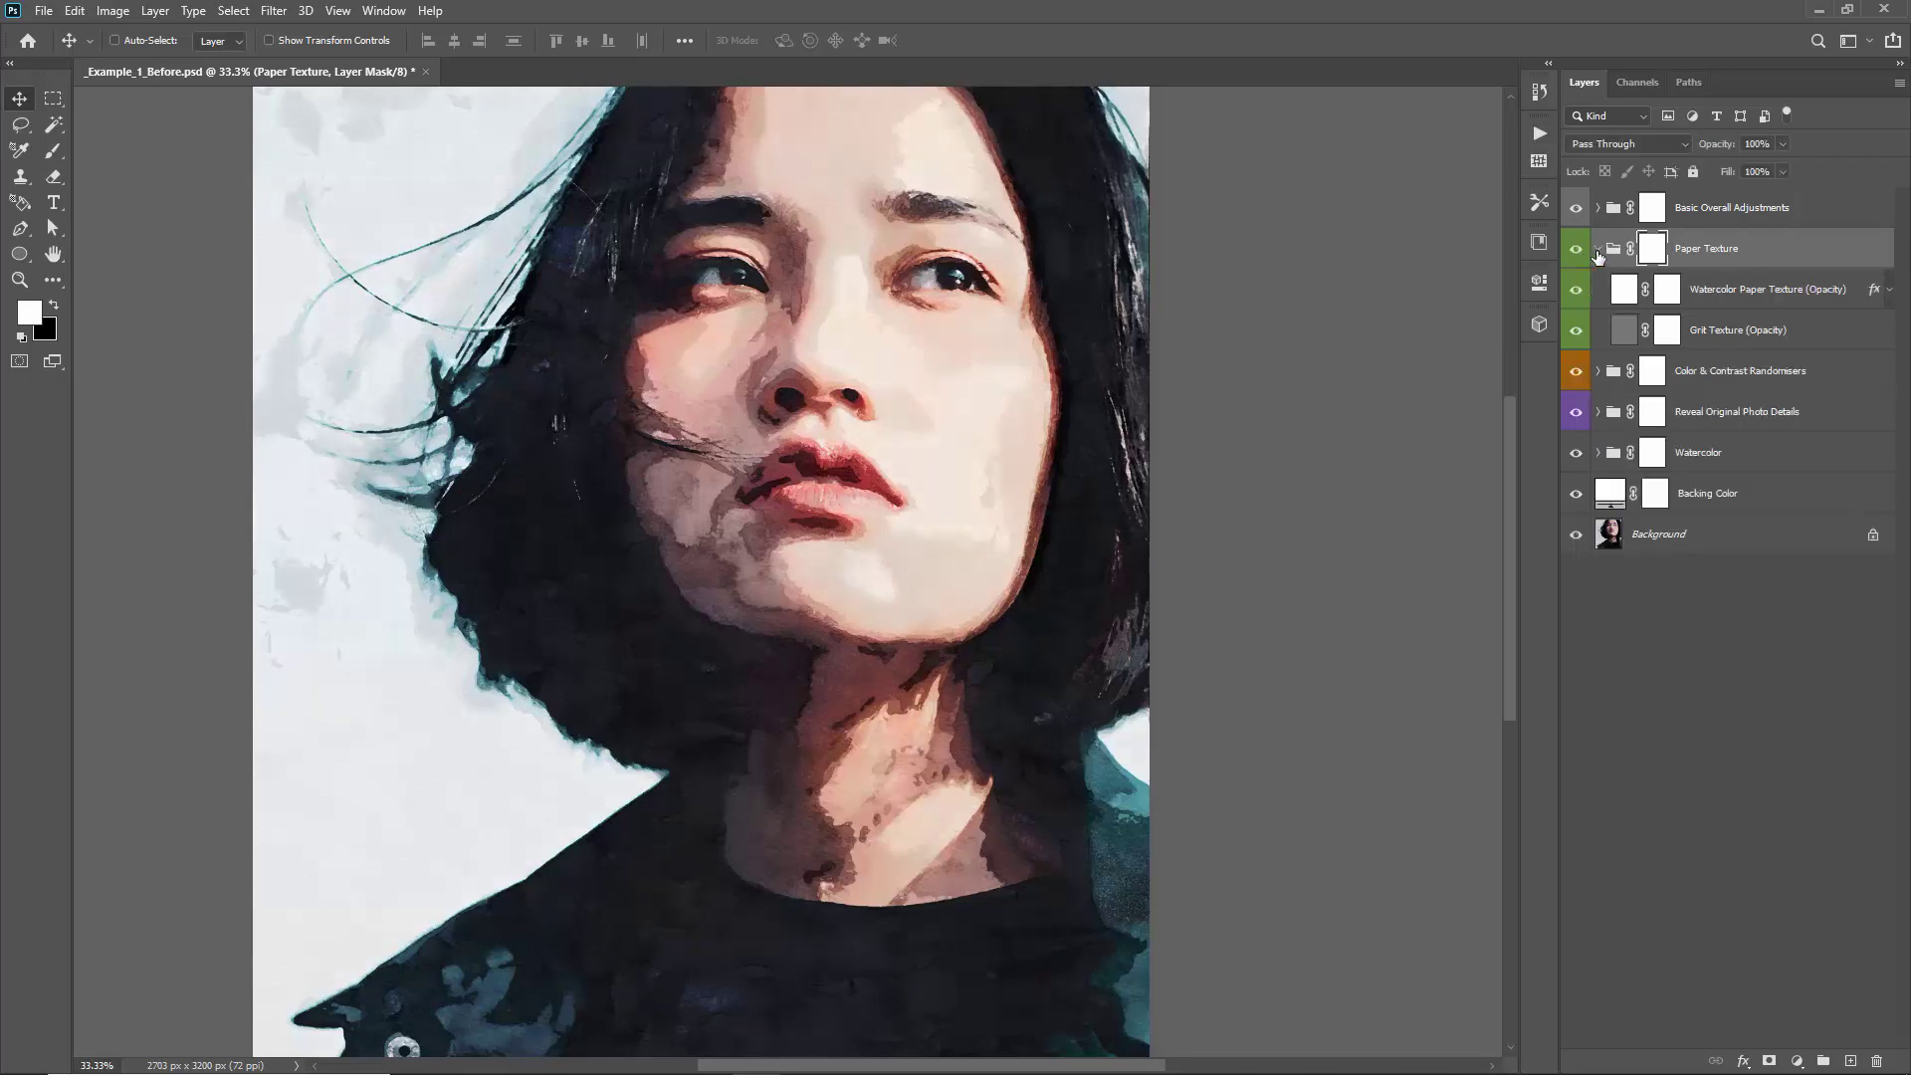
pyautogui.click(1717, 293)
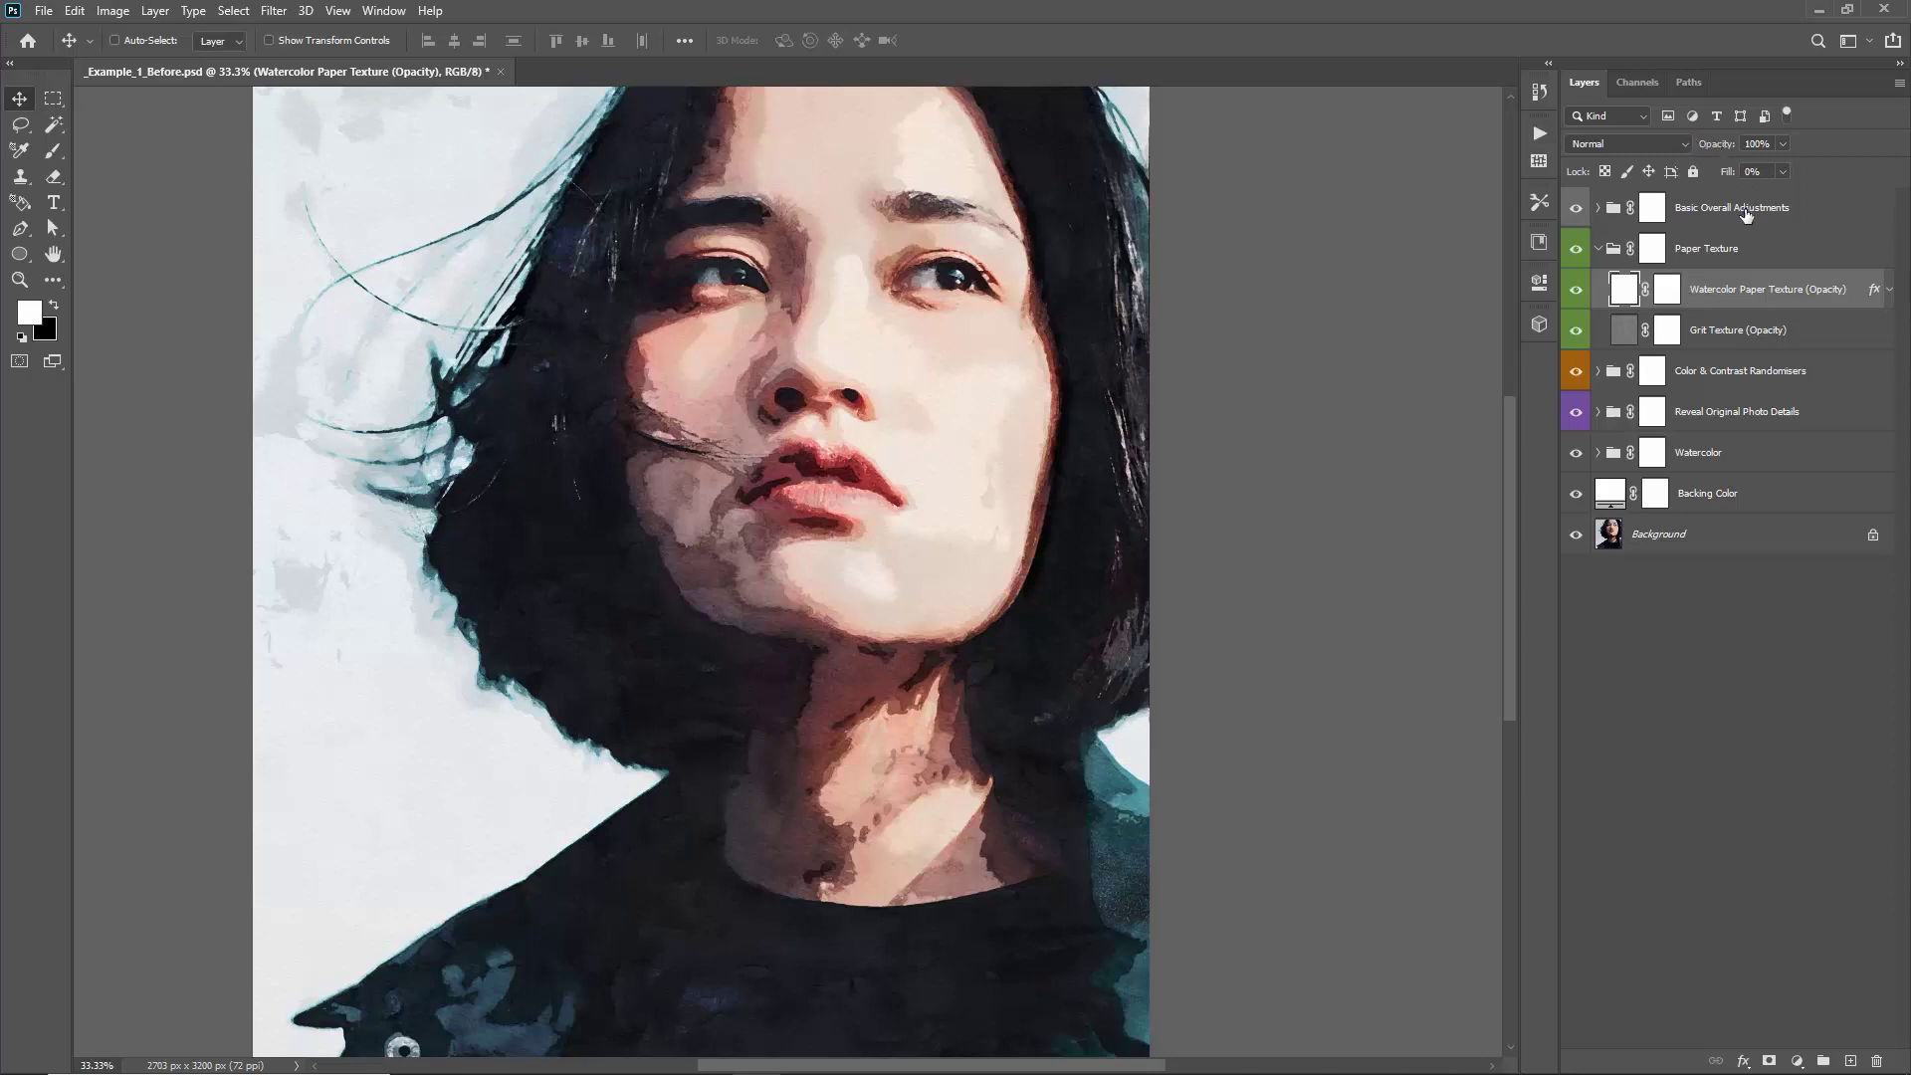
# Try the Grit Texture layer at 20% opacity, checking the grain close up on the chin
pyautogui.click(1682, 332)
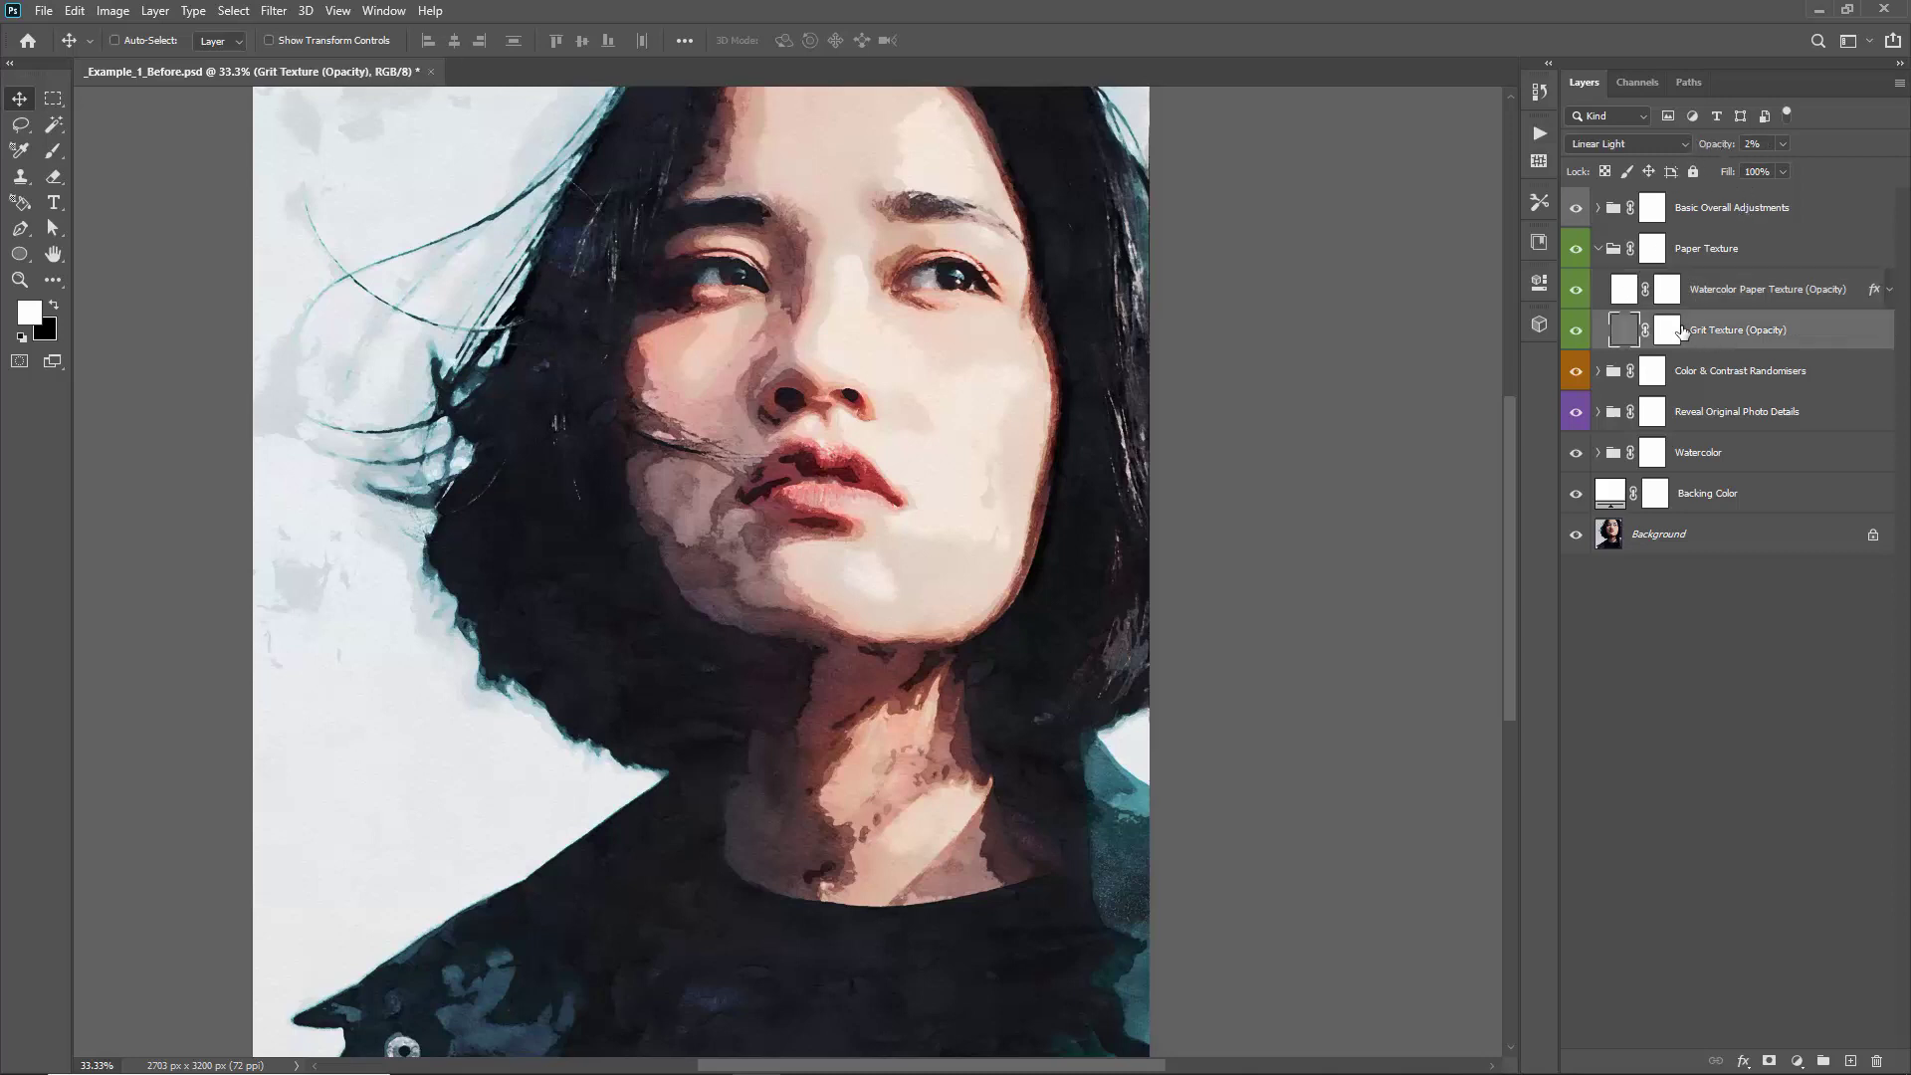
pyautogui.hotkey('ctrl', '1')
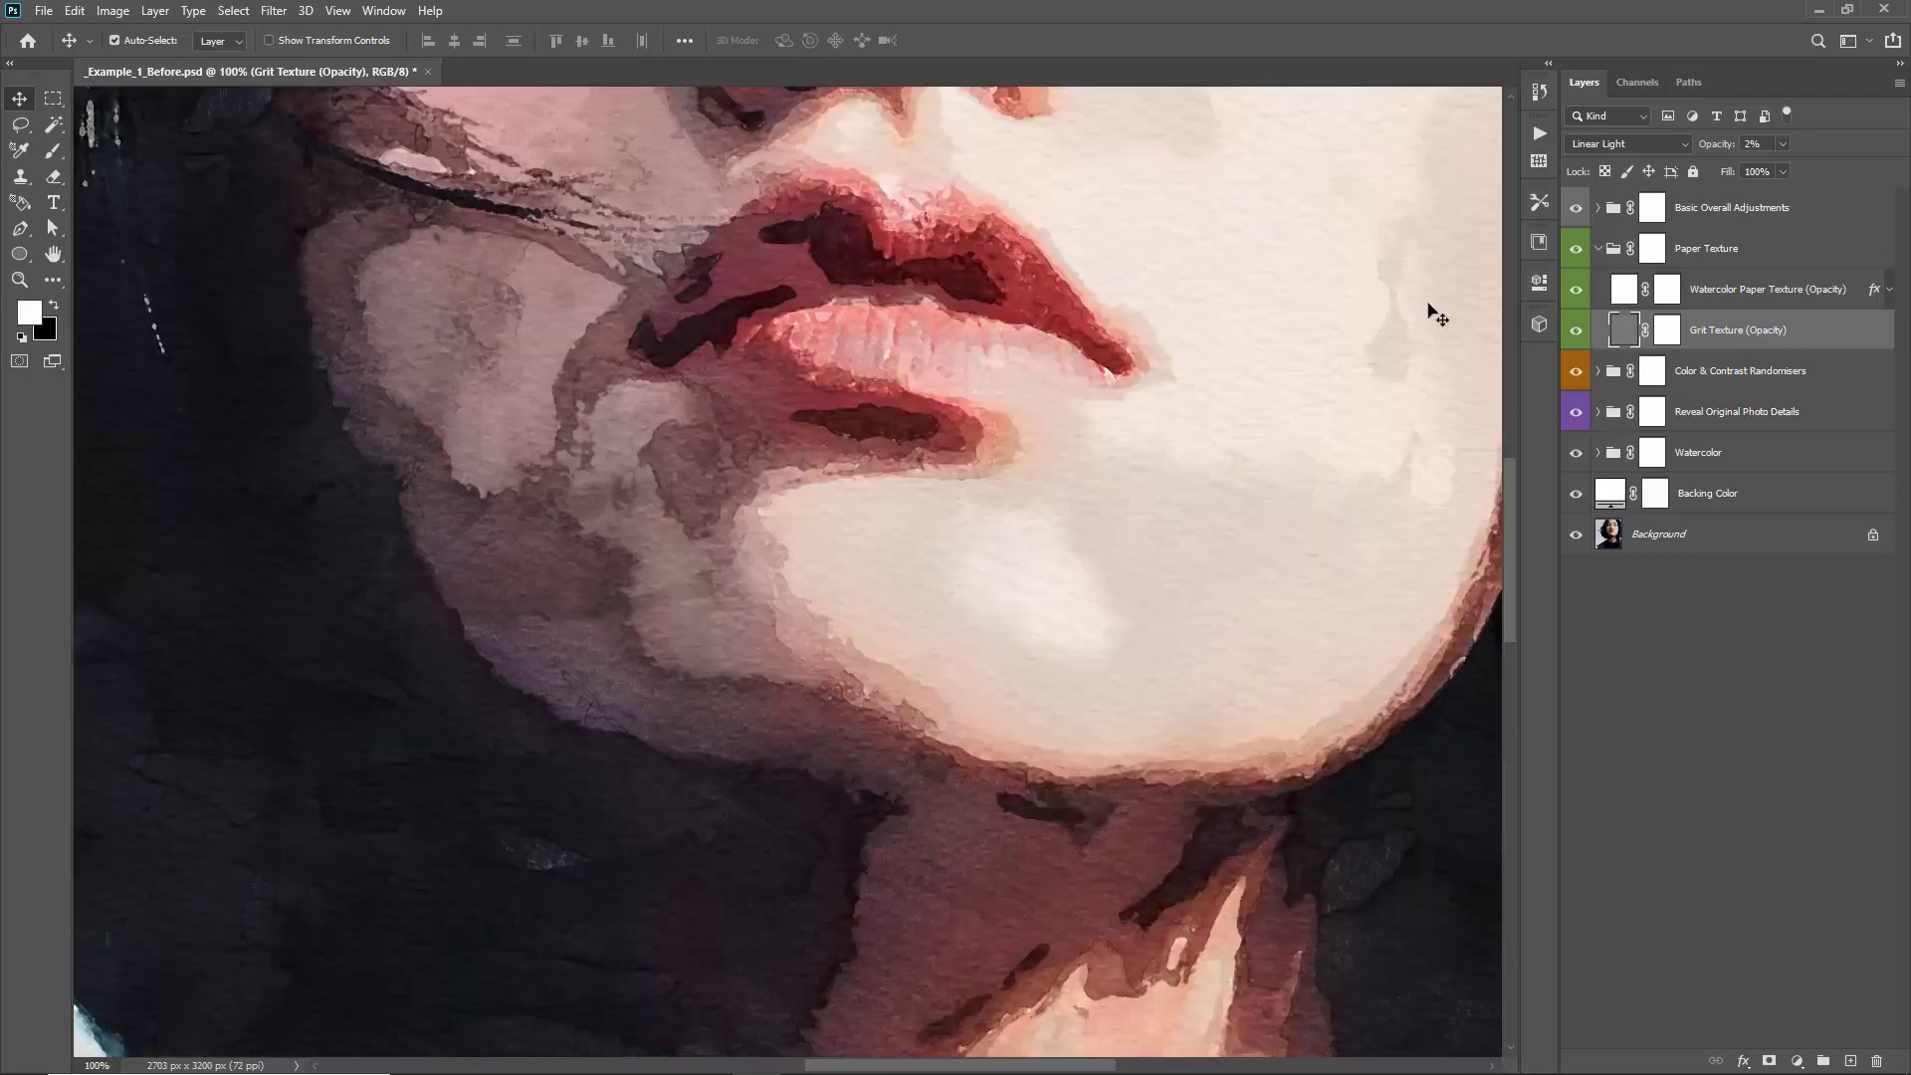
pyautogui.press('z')
pyautogui.click(1053, 491)
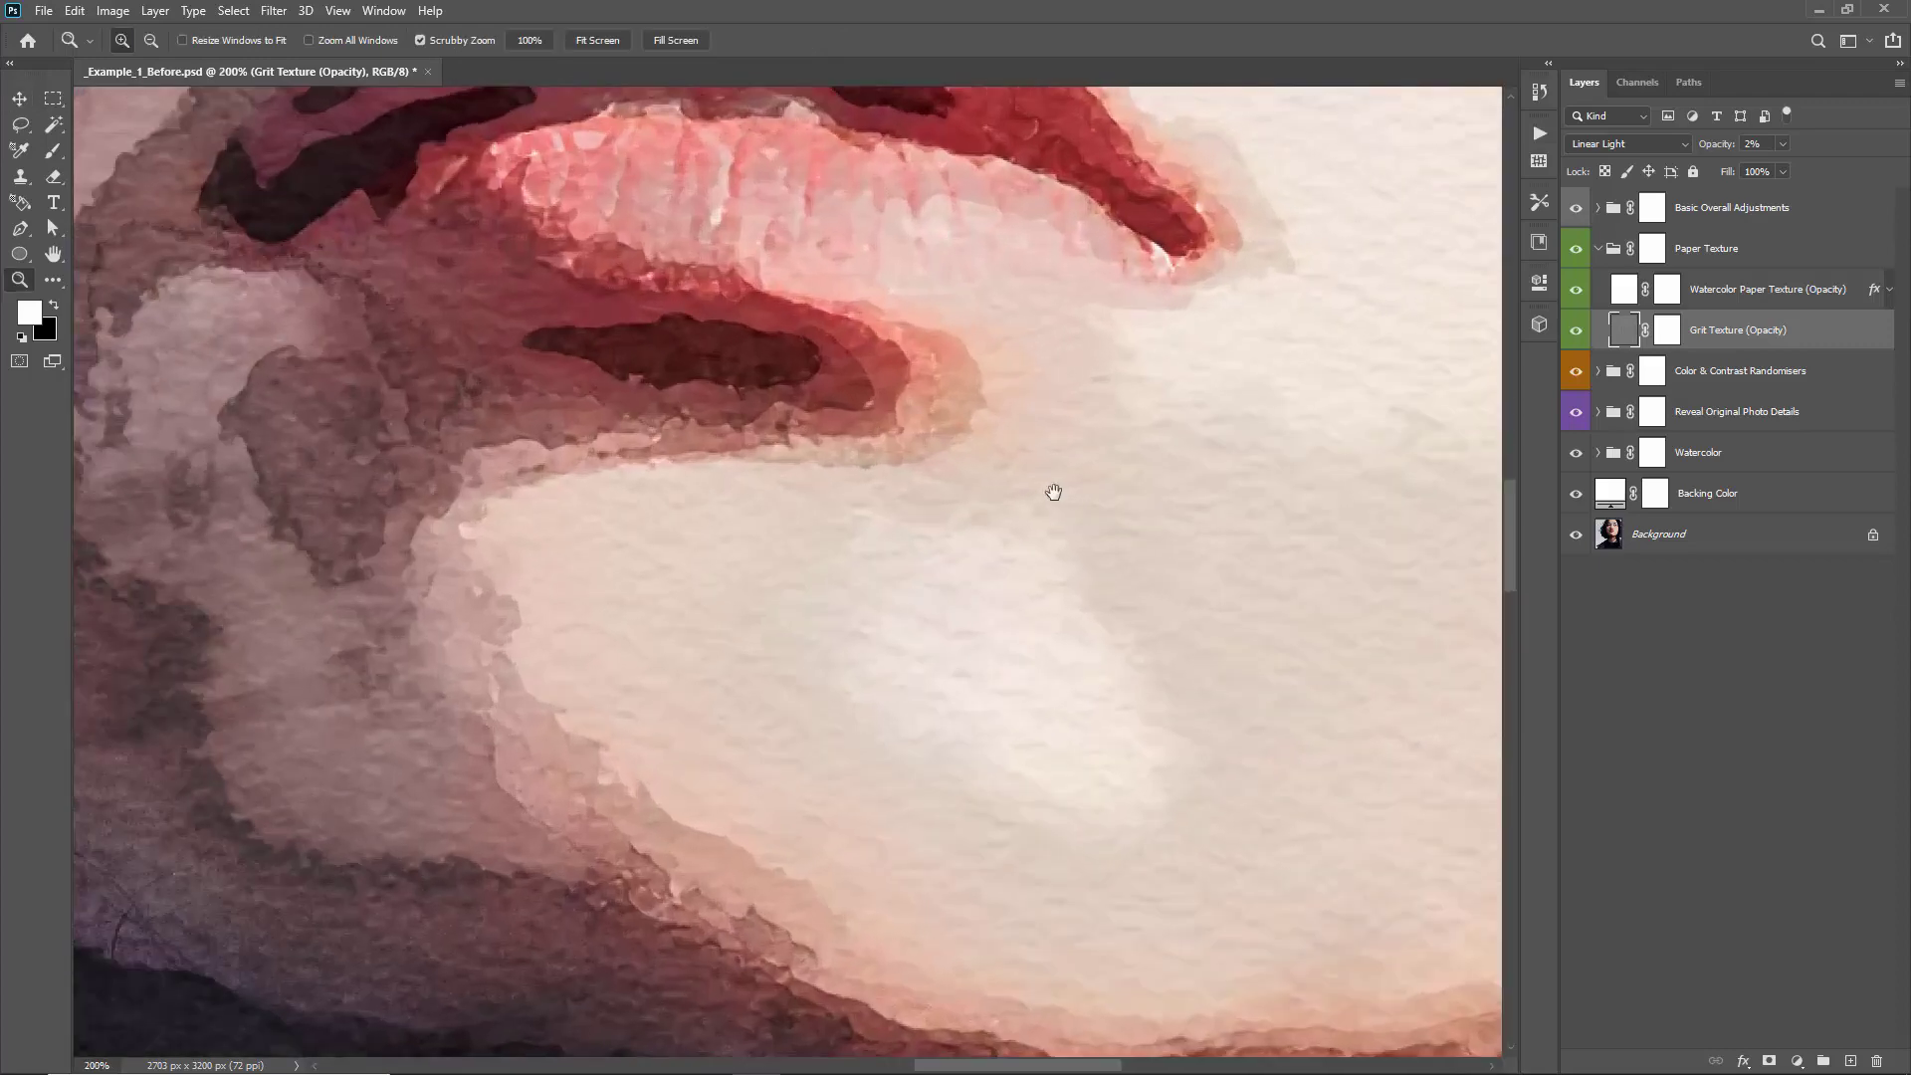
pyautogui.moveTo(1053, 491); pyautogui.dragTo(886, 457)
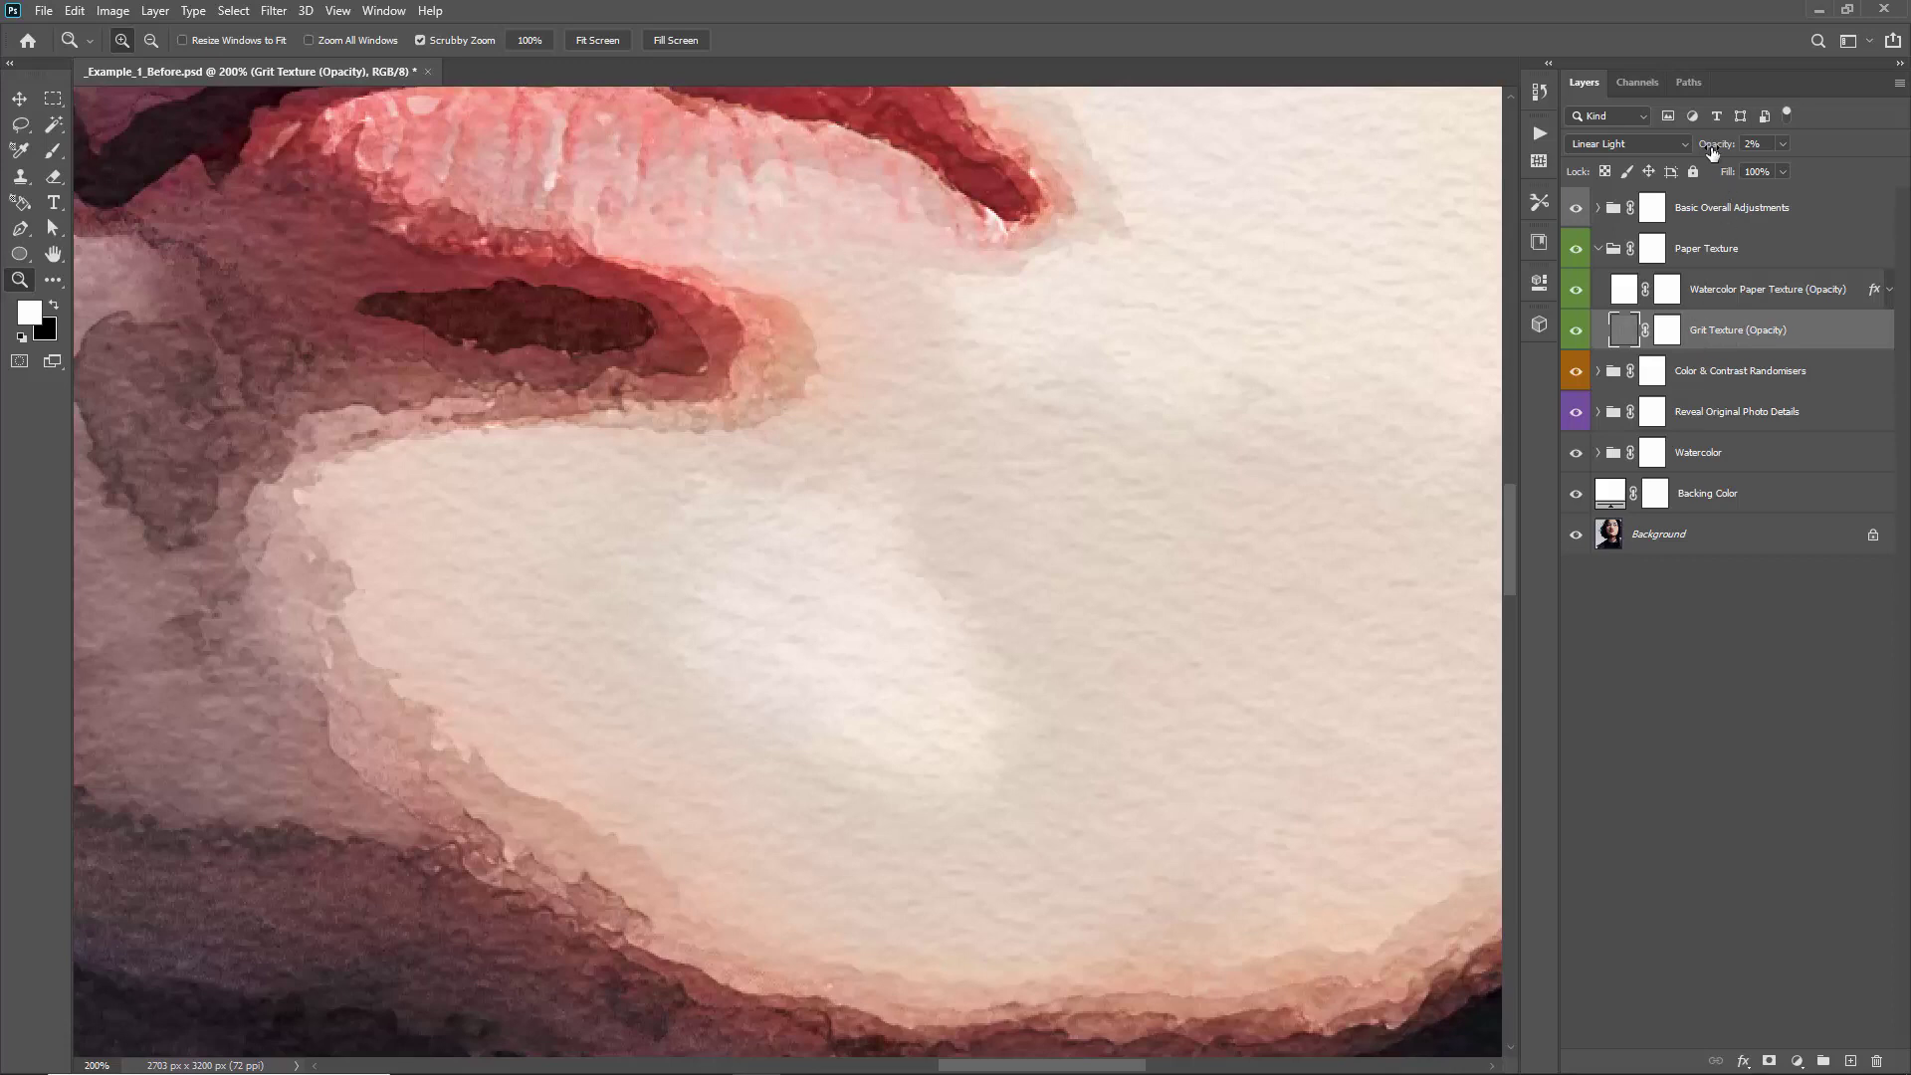
pyautogui.moveTo(1708, 152); pyautogui.dragTo(1520, 160)
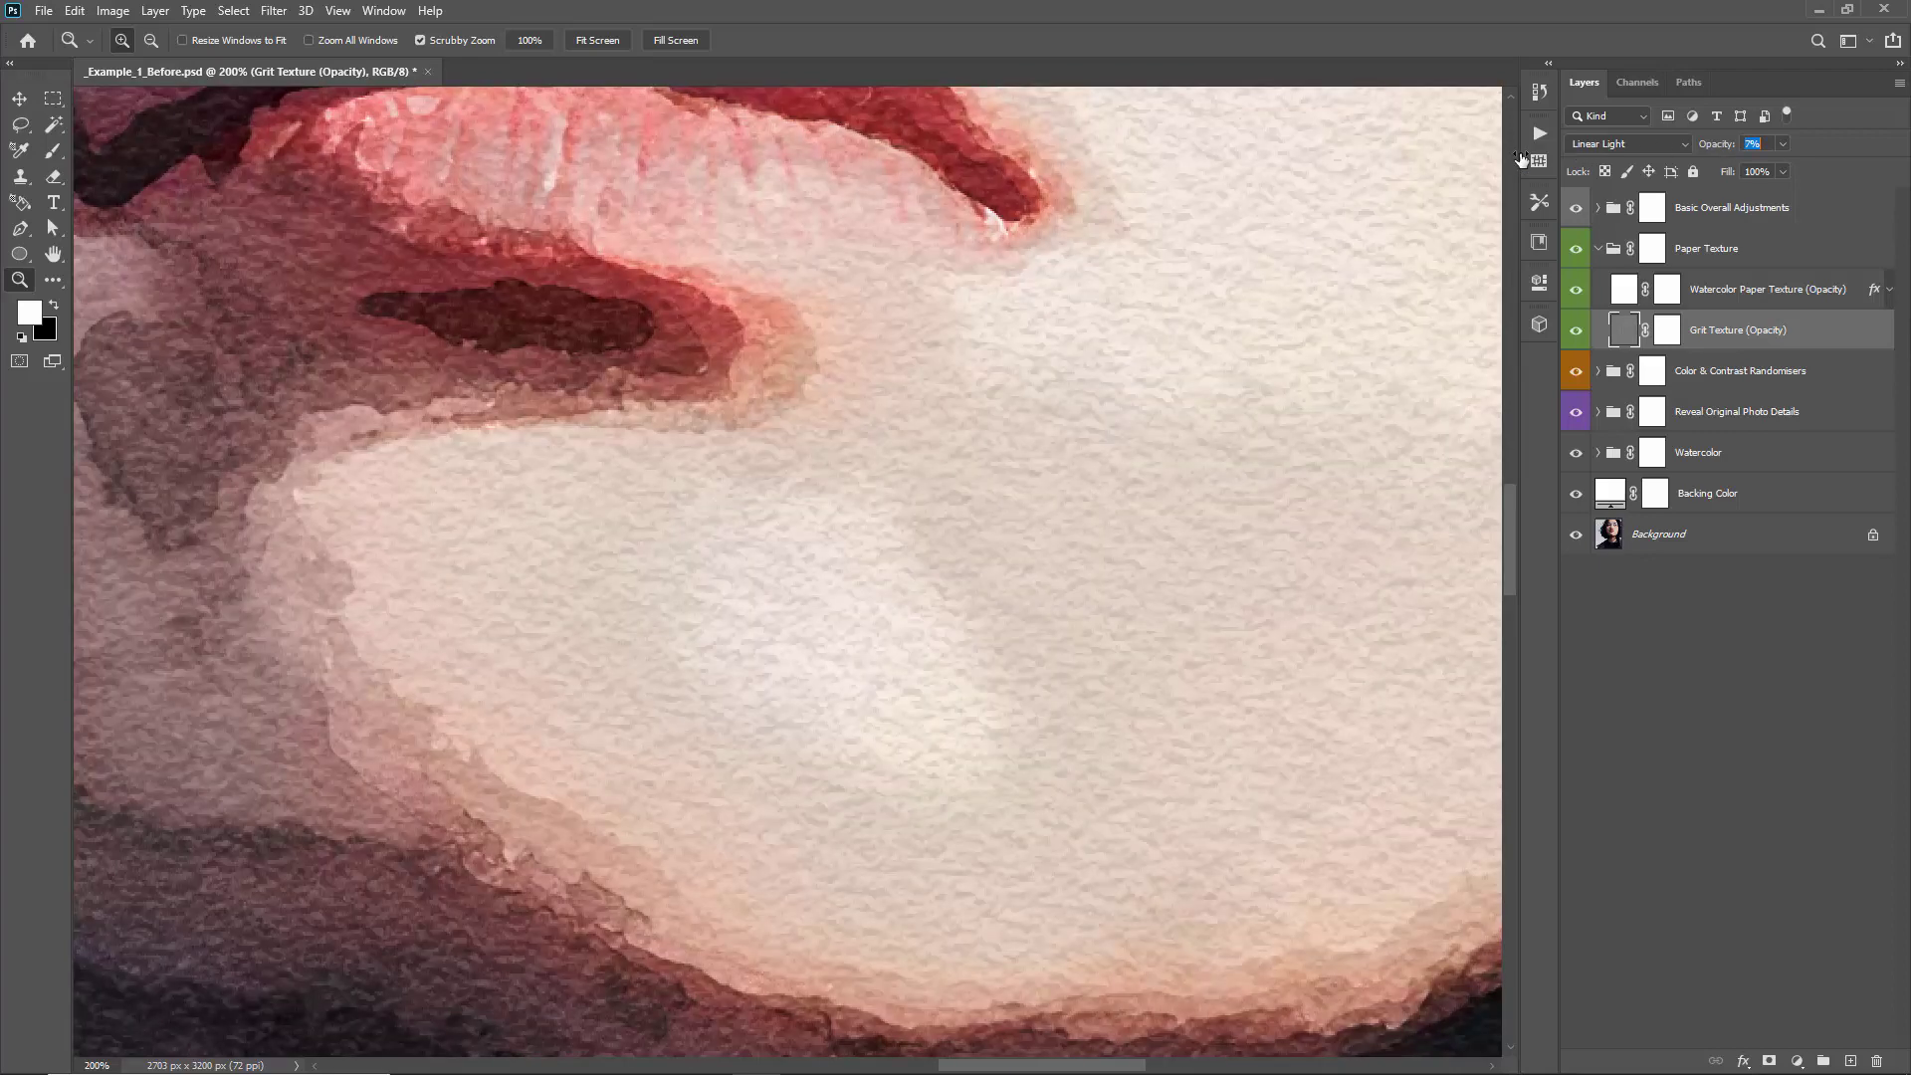
pyautogui.write('20')
pyautogui.press('Return')
pyautogui.press('v')
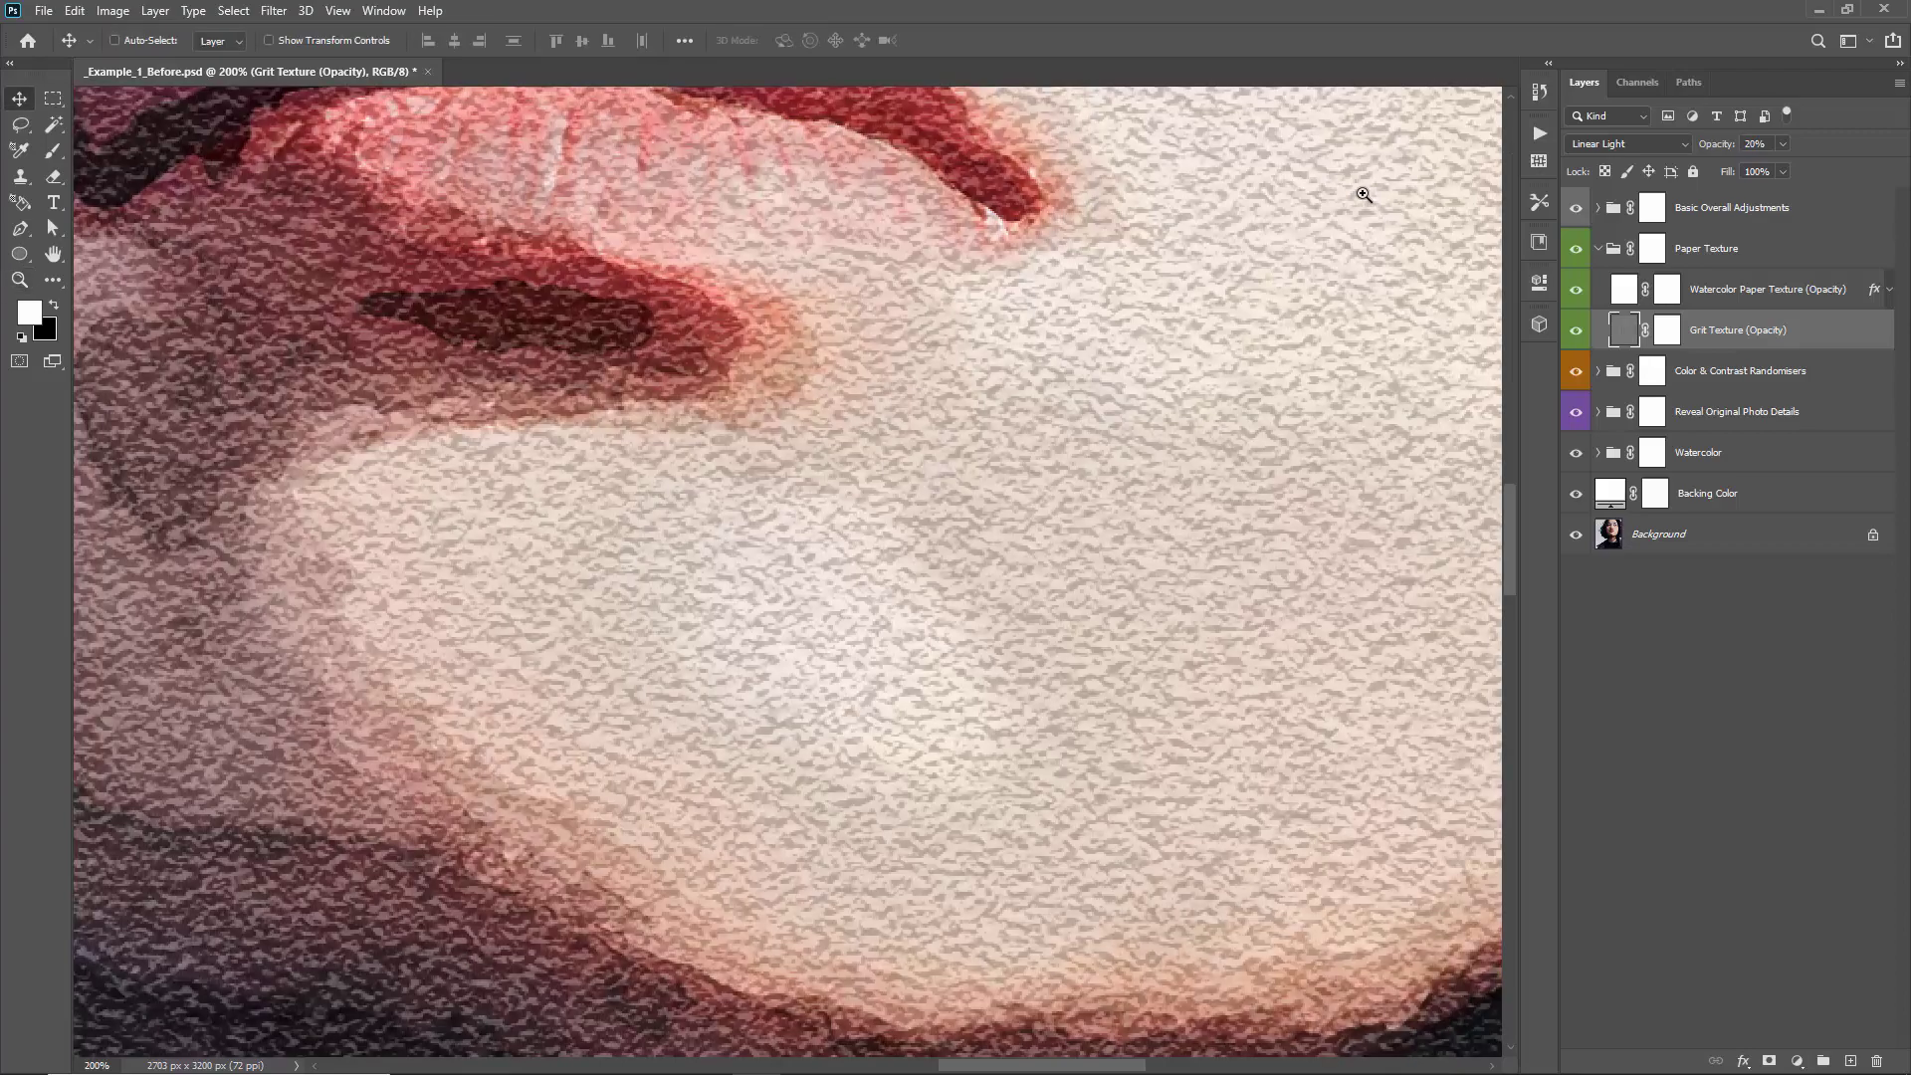
# Return the Grit Texture layer's opacity to 2% and show most of the portrait again
pyautogui.press('0')
pyautogui.press('2')
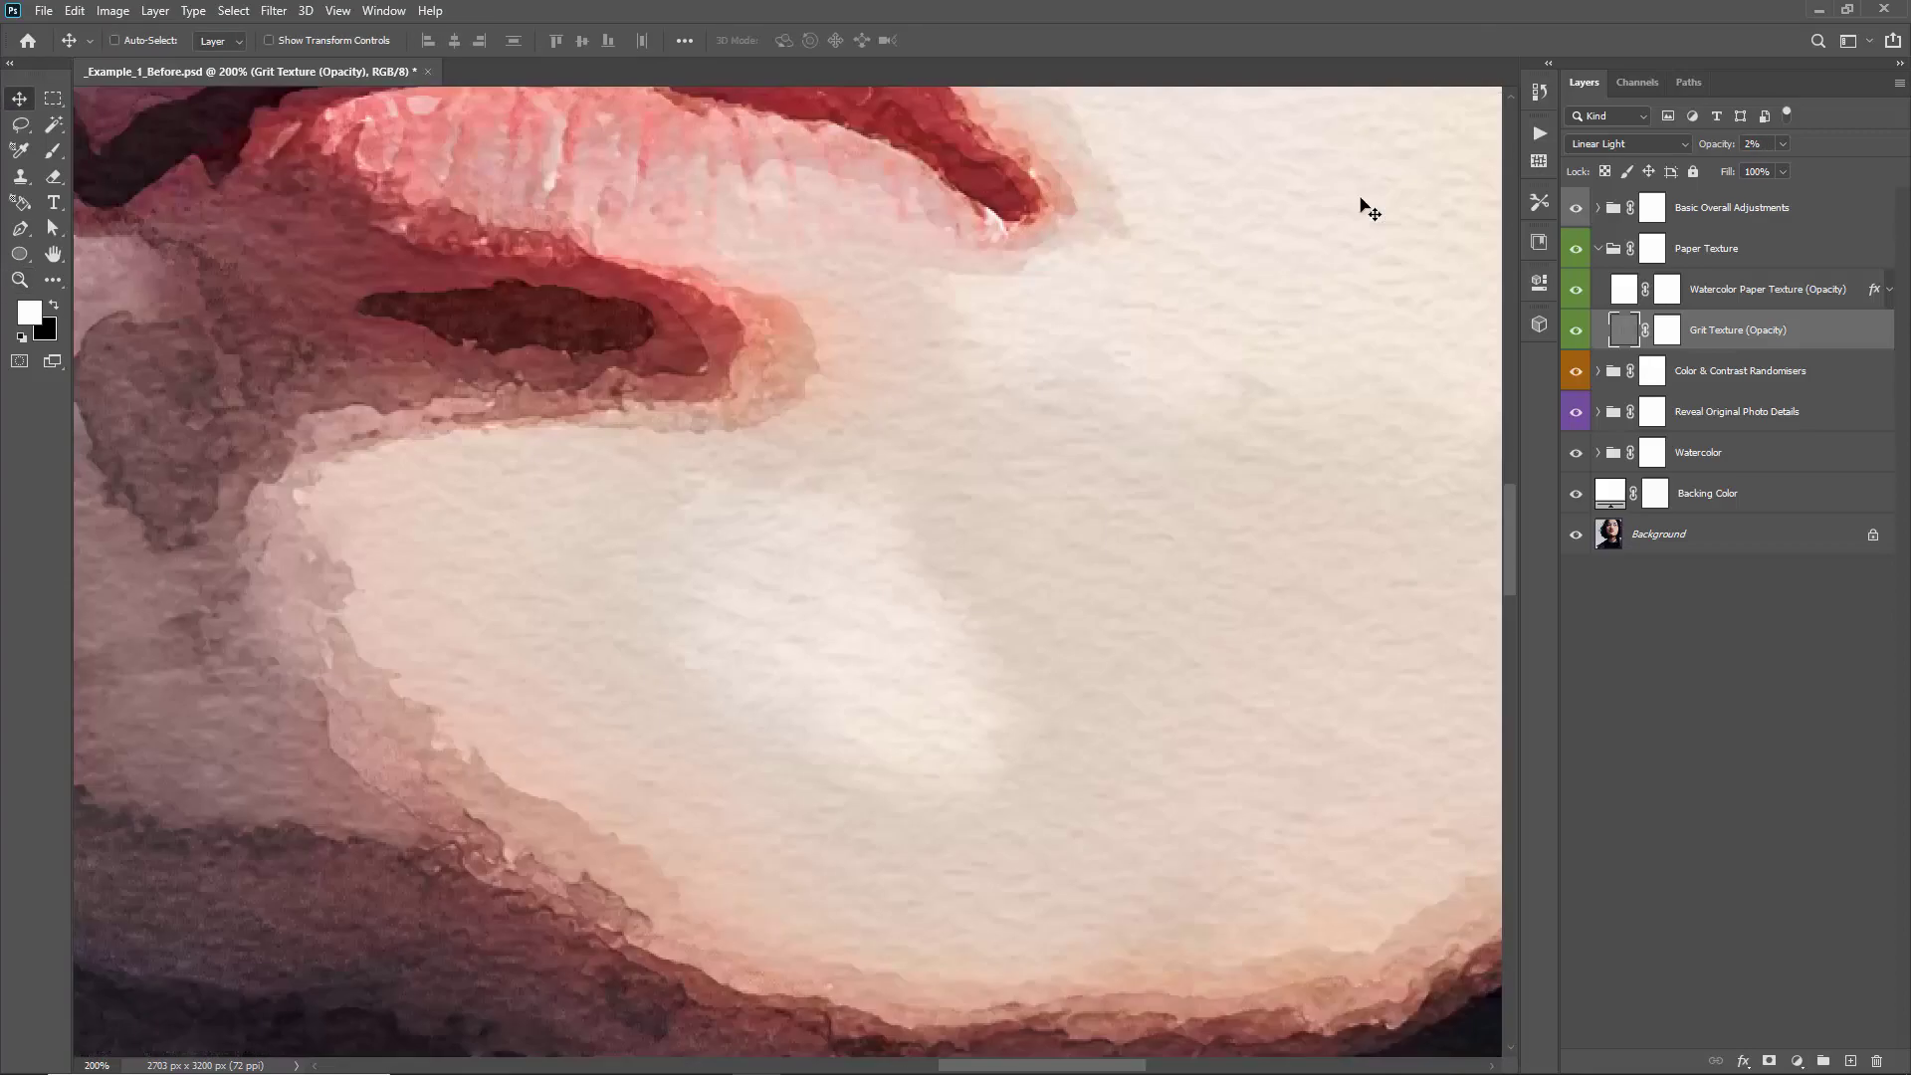
pyautogui.hotkey('ctrl', '-')
pyautogui.hotkey('ctrl', '-')
pyautogui.hotkey('ctrl', '-')
pyautogui.hotkey('ctrl', '-')
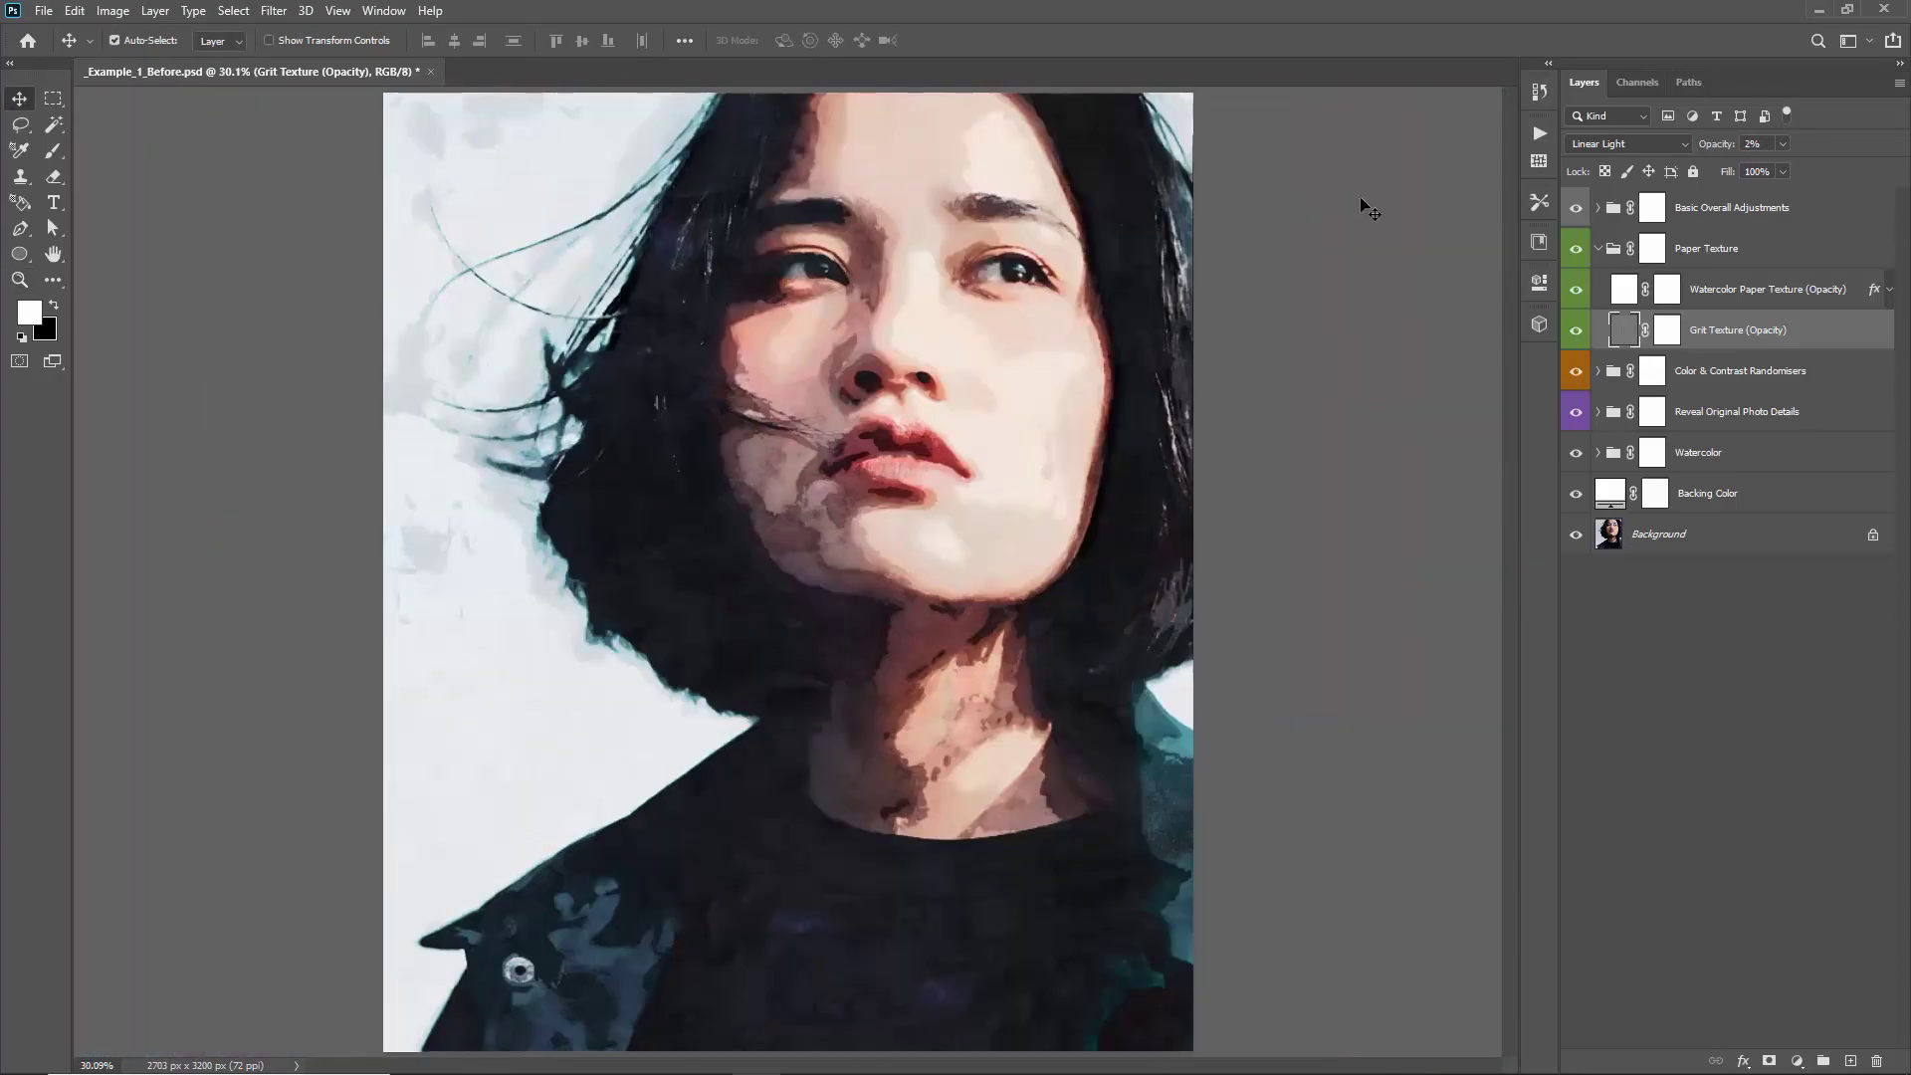
pyautogui.moveTo(1257, 212); pyautogui.dragTo(1173, 248)
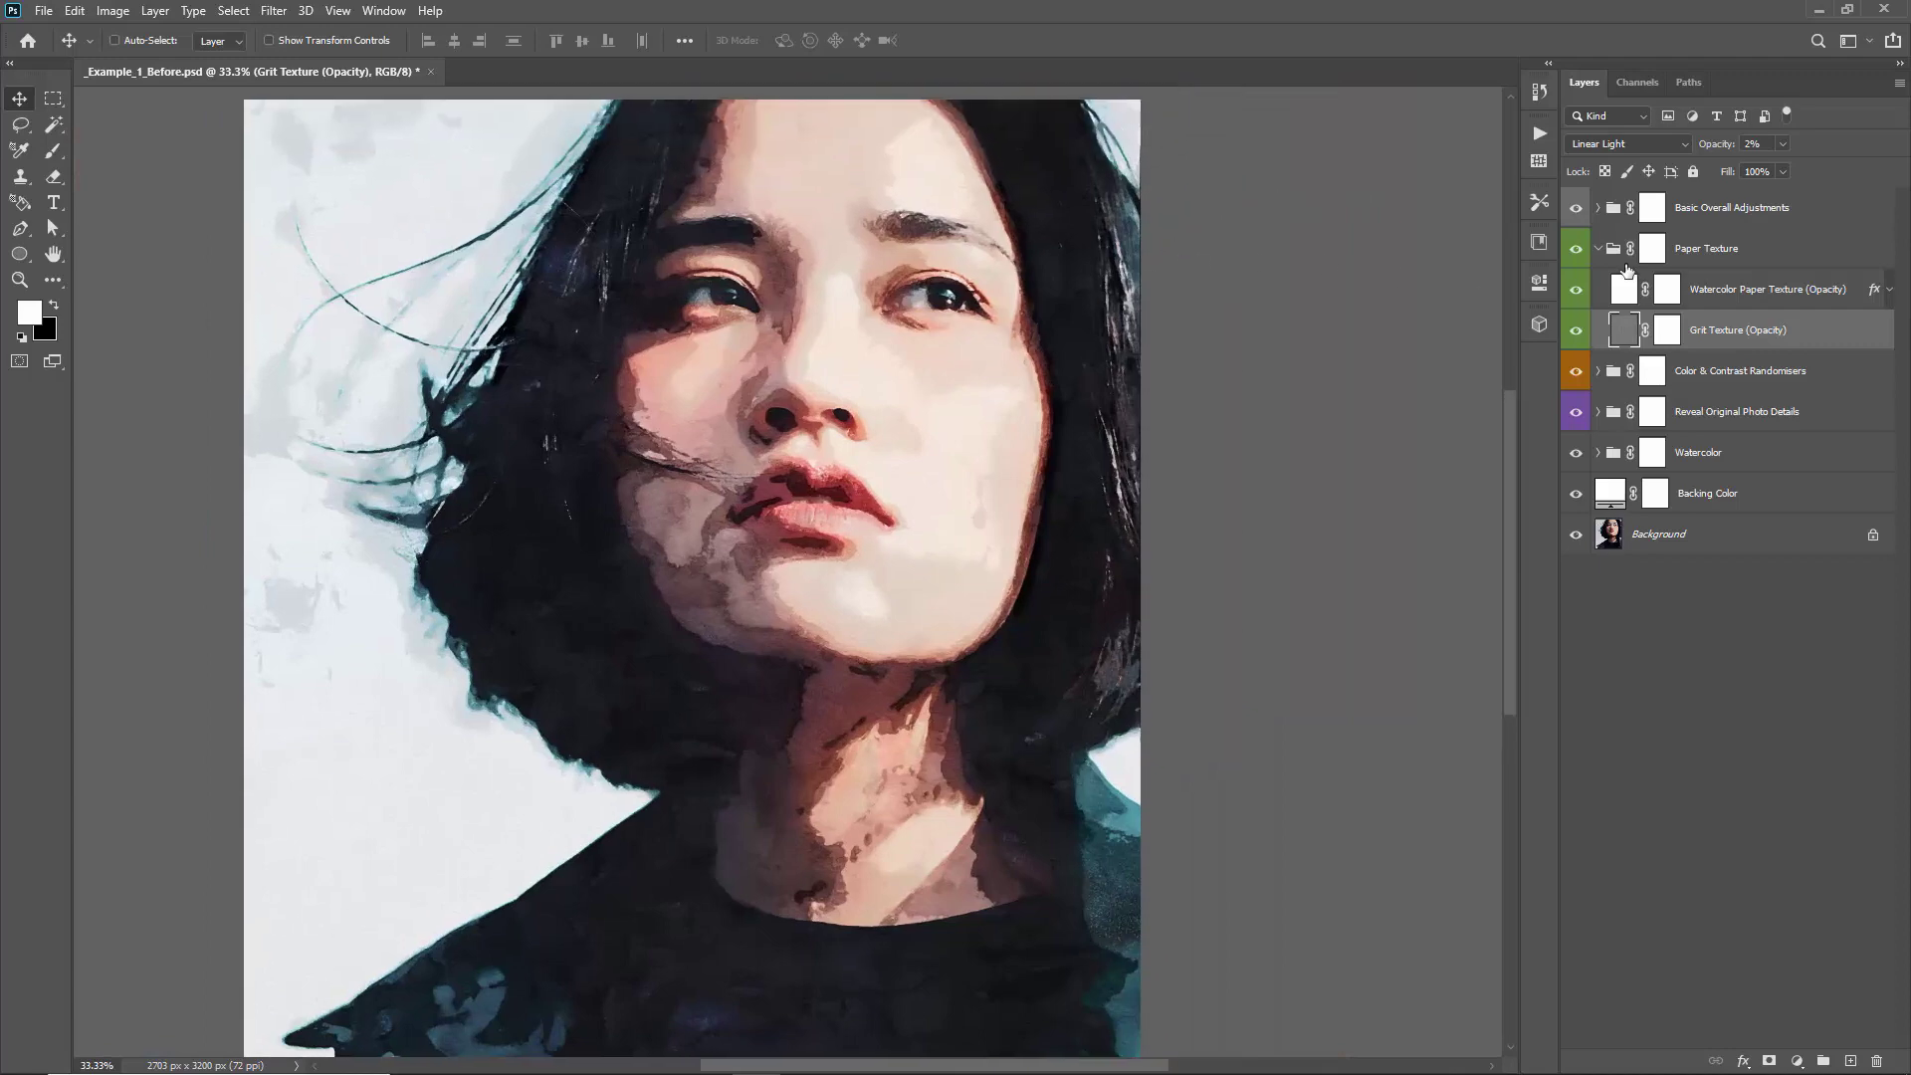
# Try the first paper pattern in the Watercolor Paper Texture layer's Bevel & Emboss texture, returning to the second pattern and accepting the style
pyautogui.click(1771, 296)
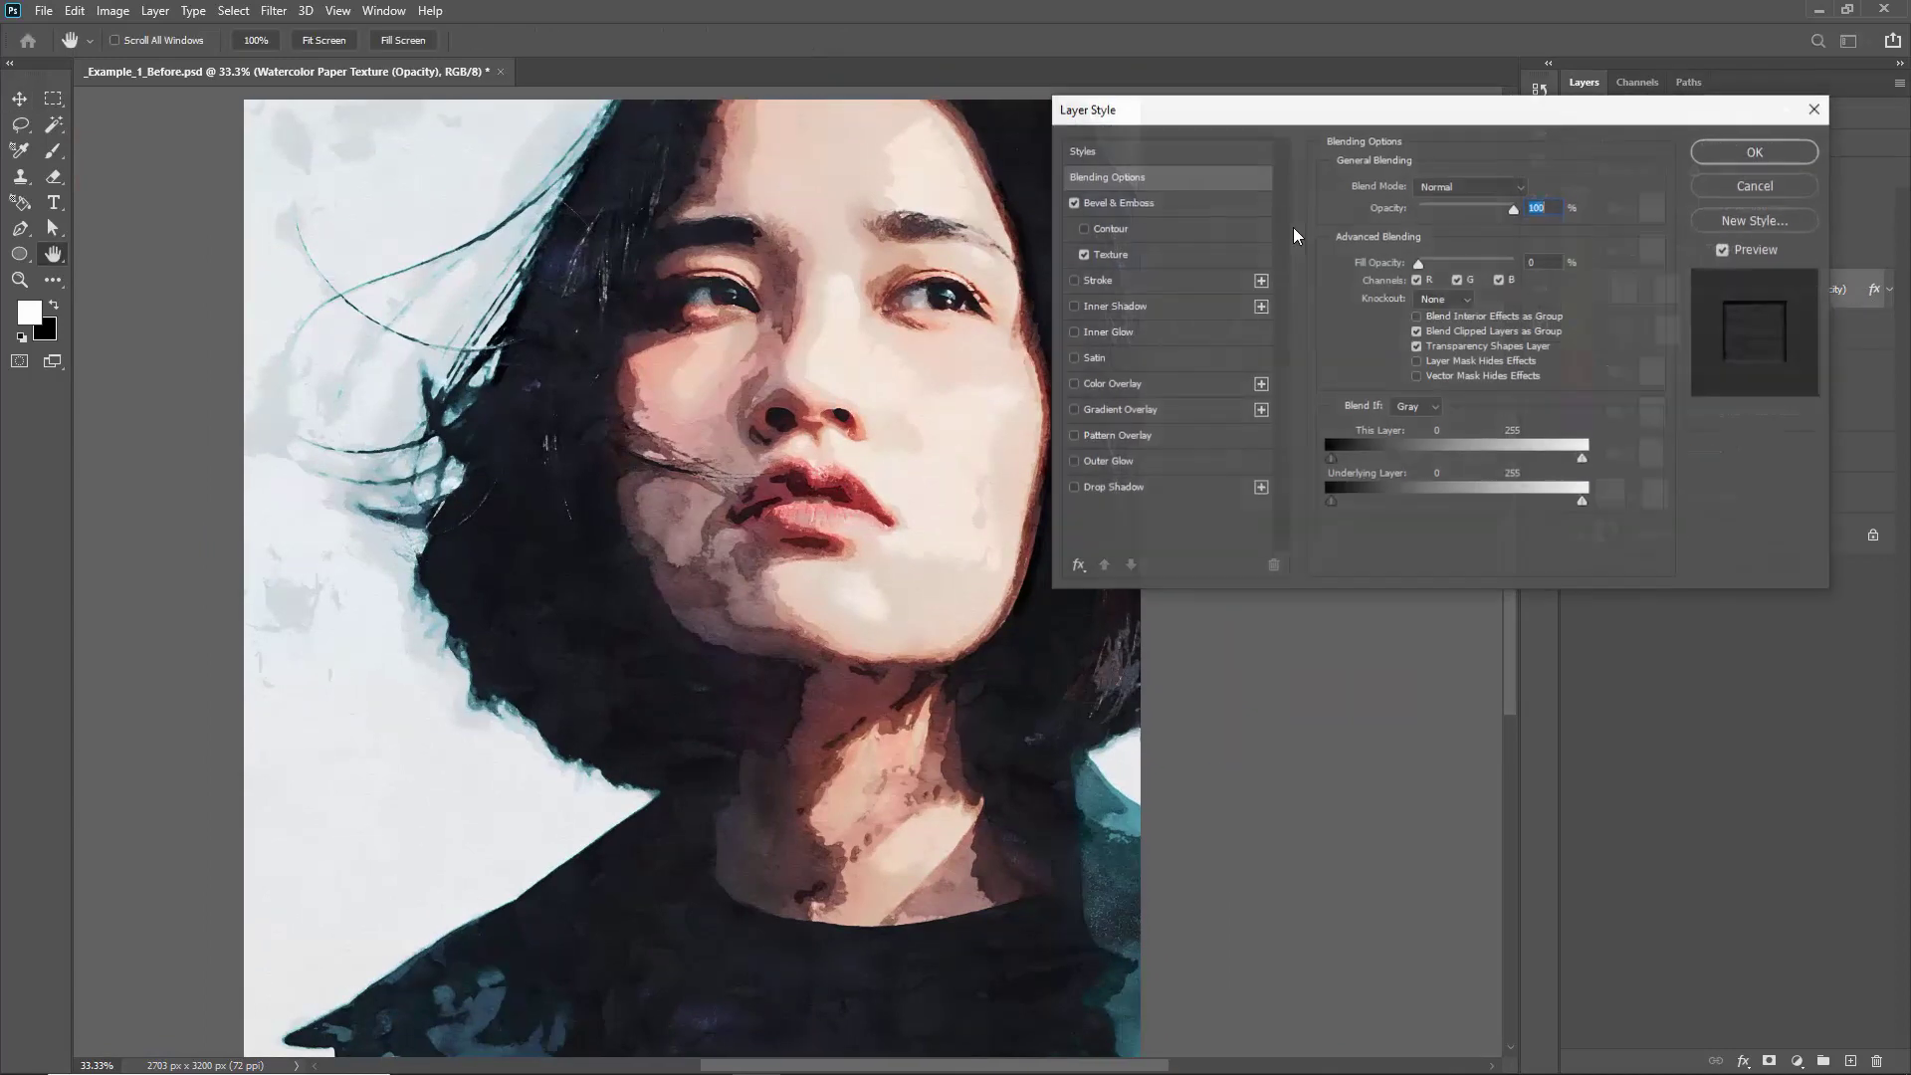
pyautogui.click(1099, 255)
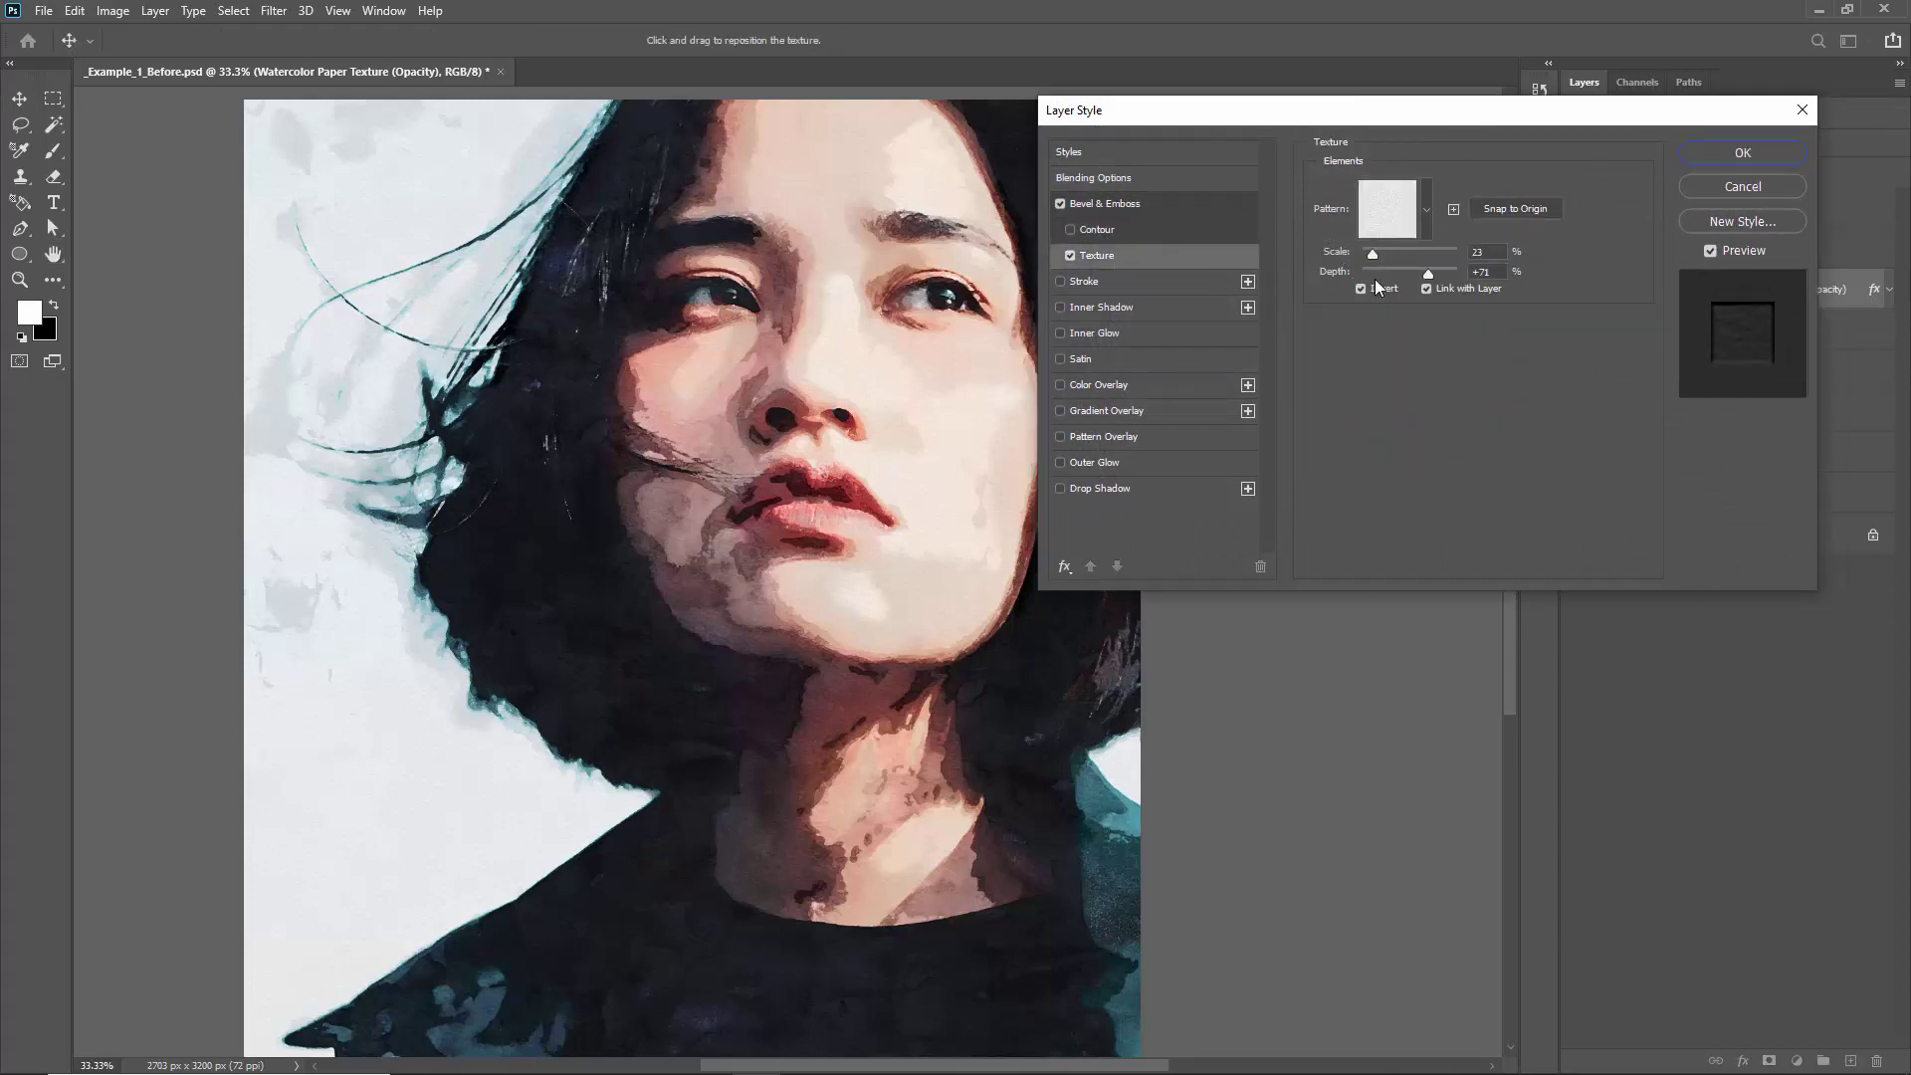
pyautogui.click(1381, 214)
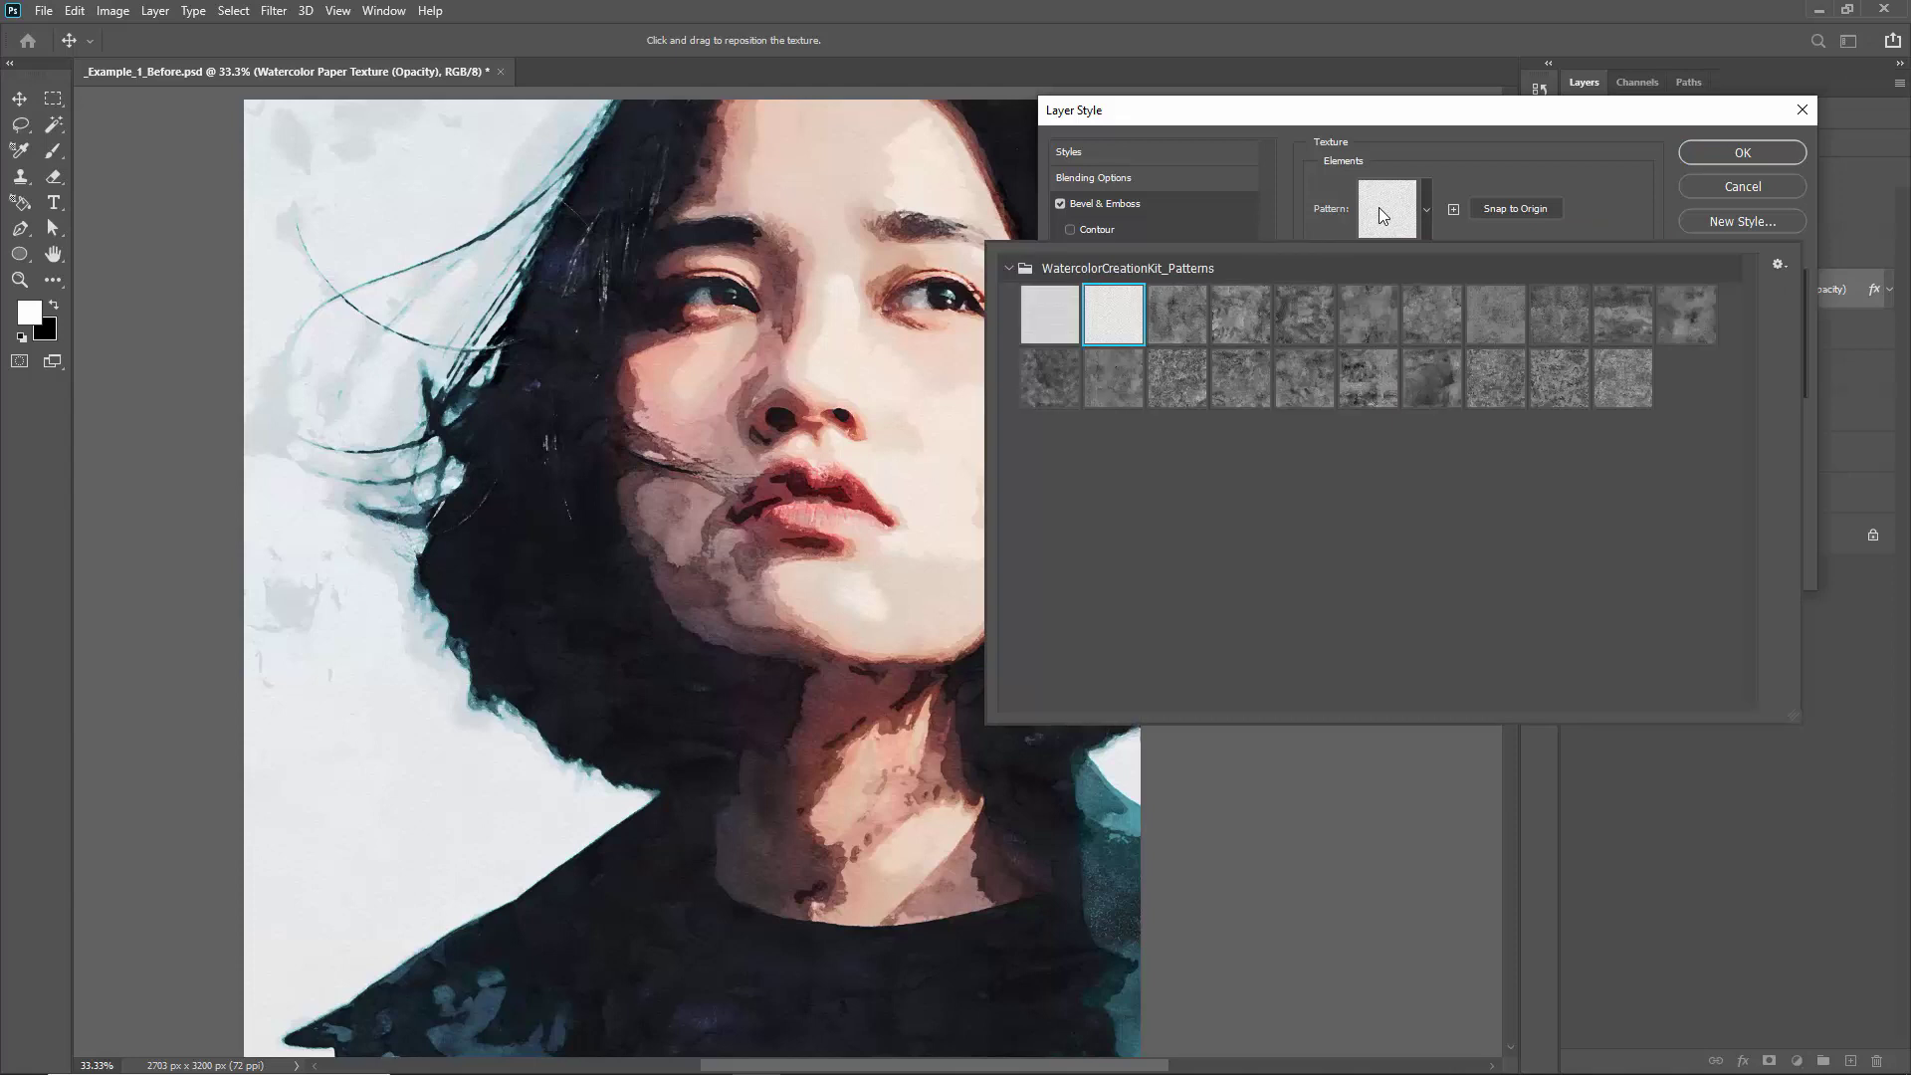
pyautogui.click(1047, 333)
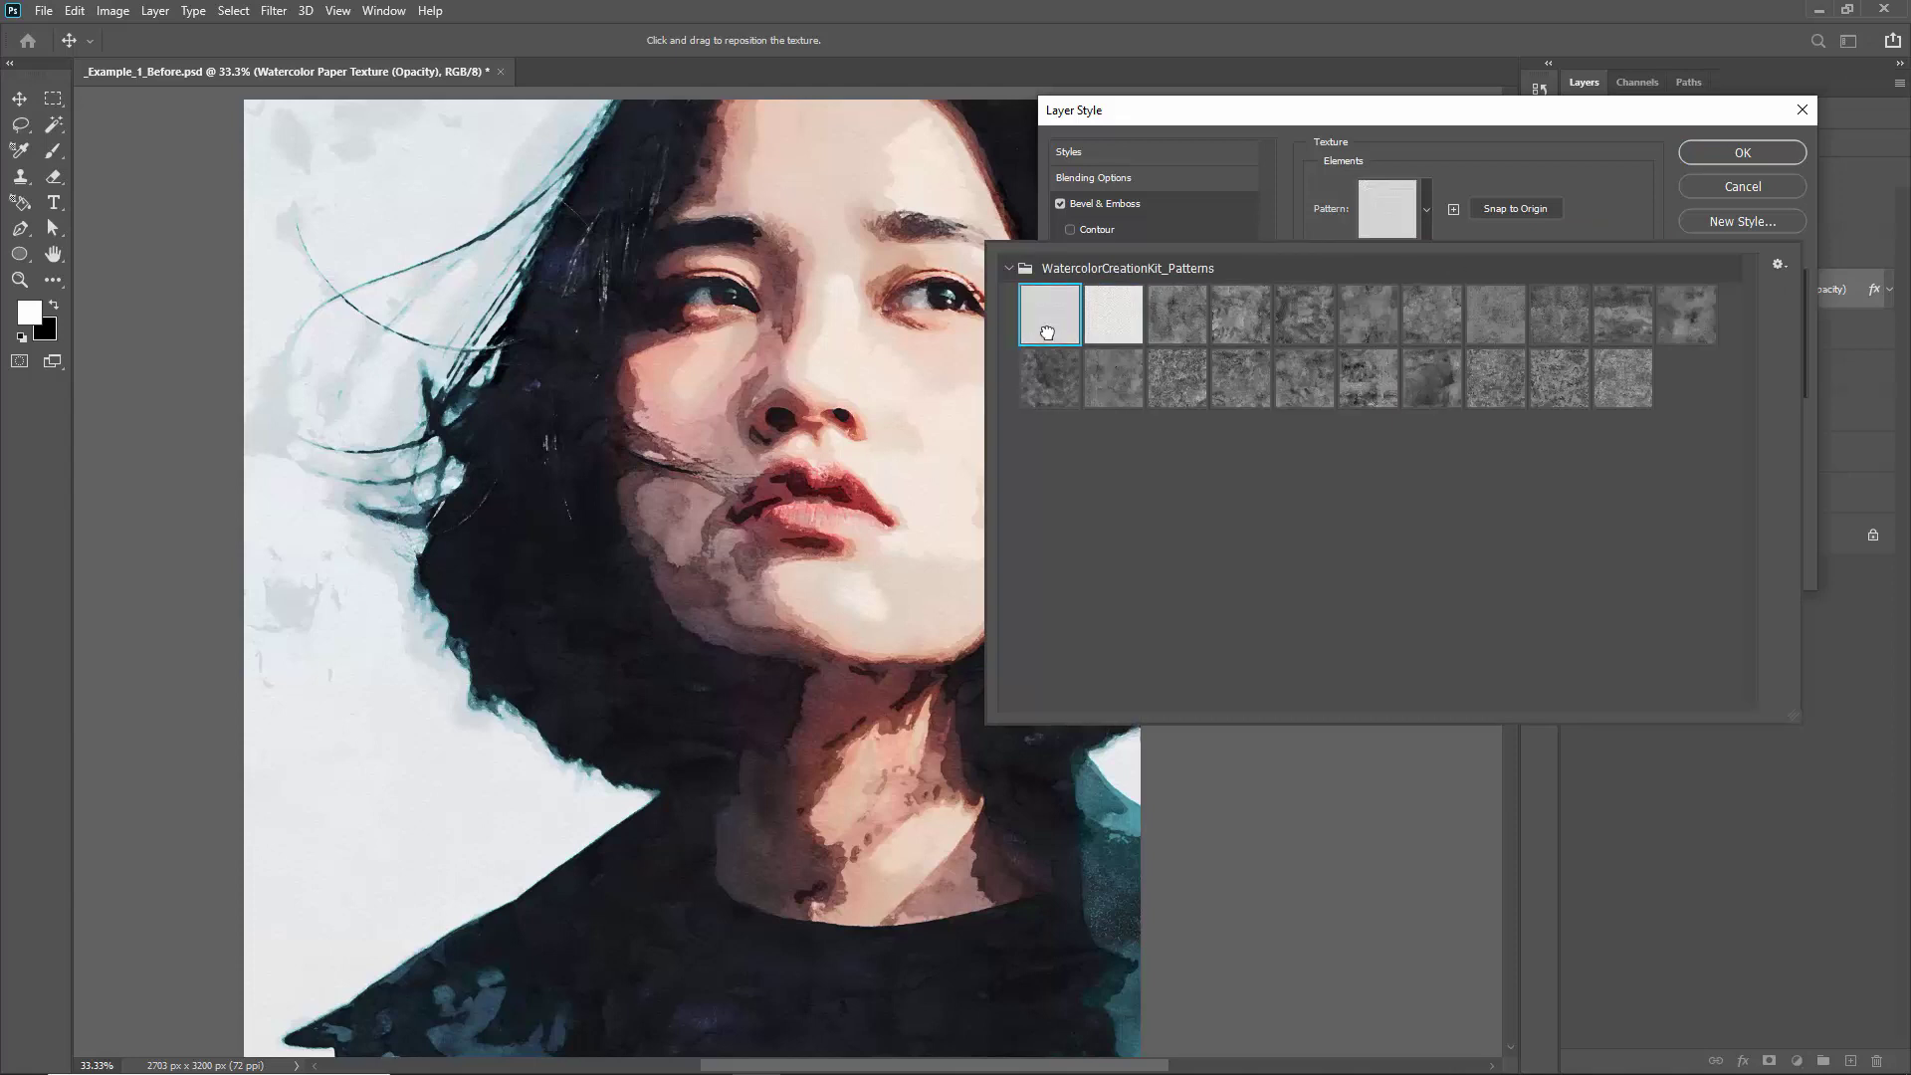
pyautogui.click(1114, 328)
pyautogui.click(1047, 333)
pyautogui.click(1116, 336)
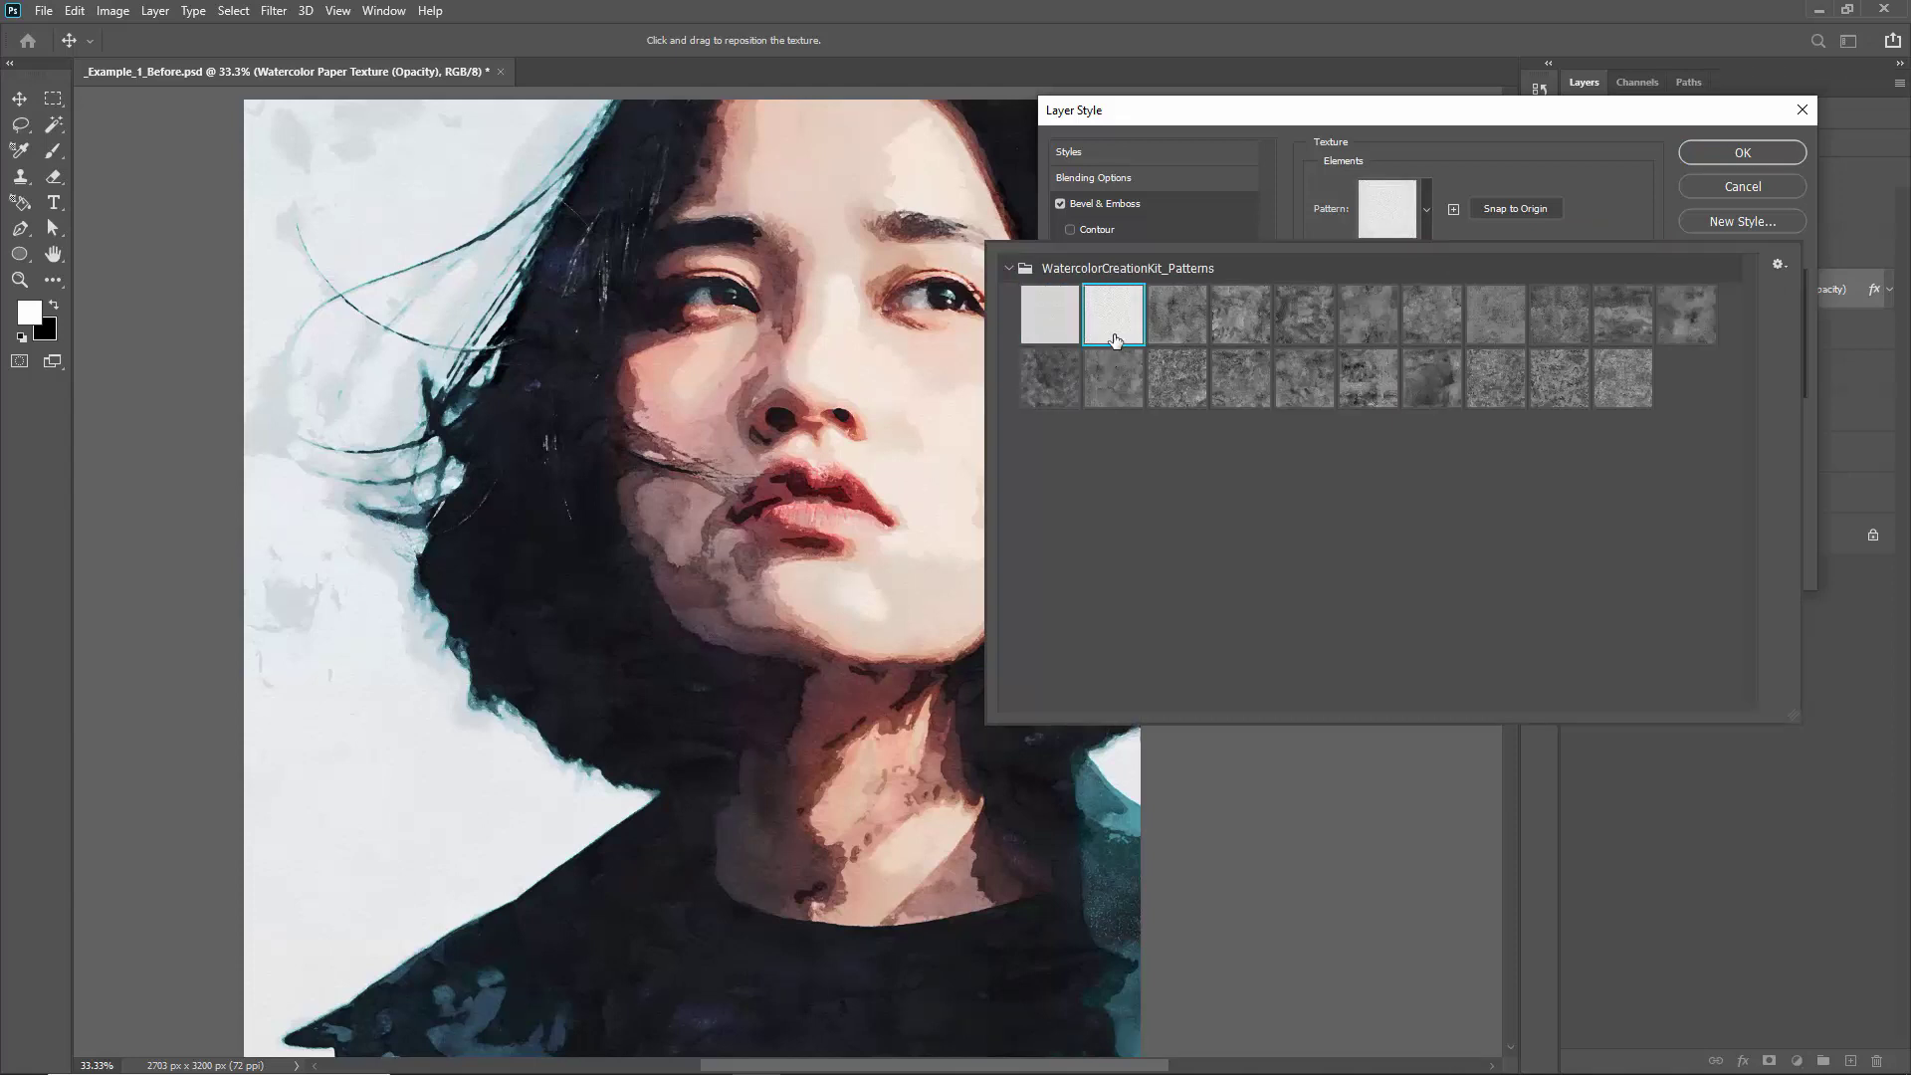
pyautogui.click(1757, 158)
# Collapse the Paper Texture group and expand the Basic Overall Adjustments group, selecting all of its adjustment layers
pyautogui.click(1652, 249)
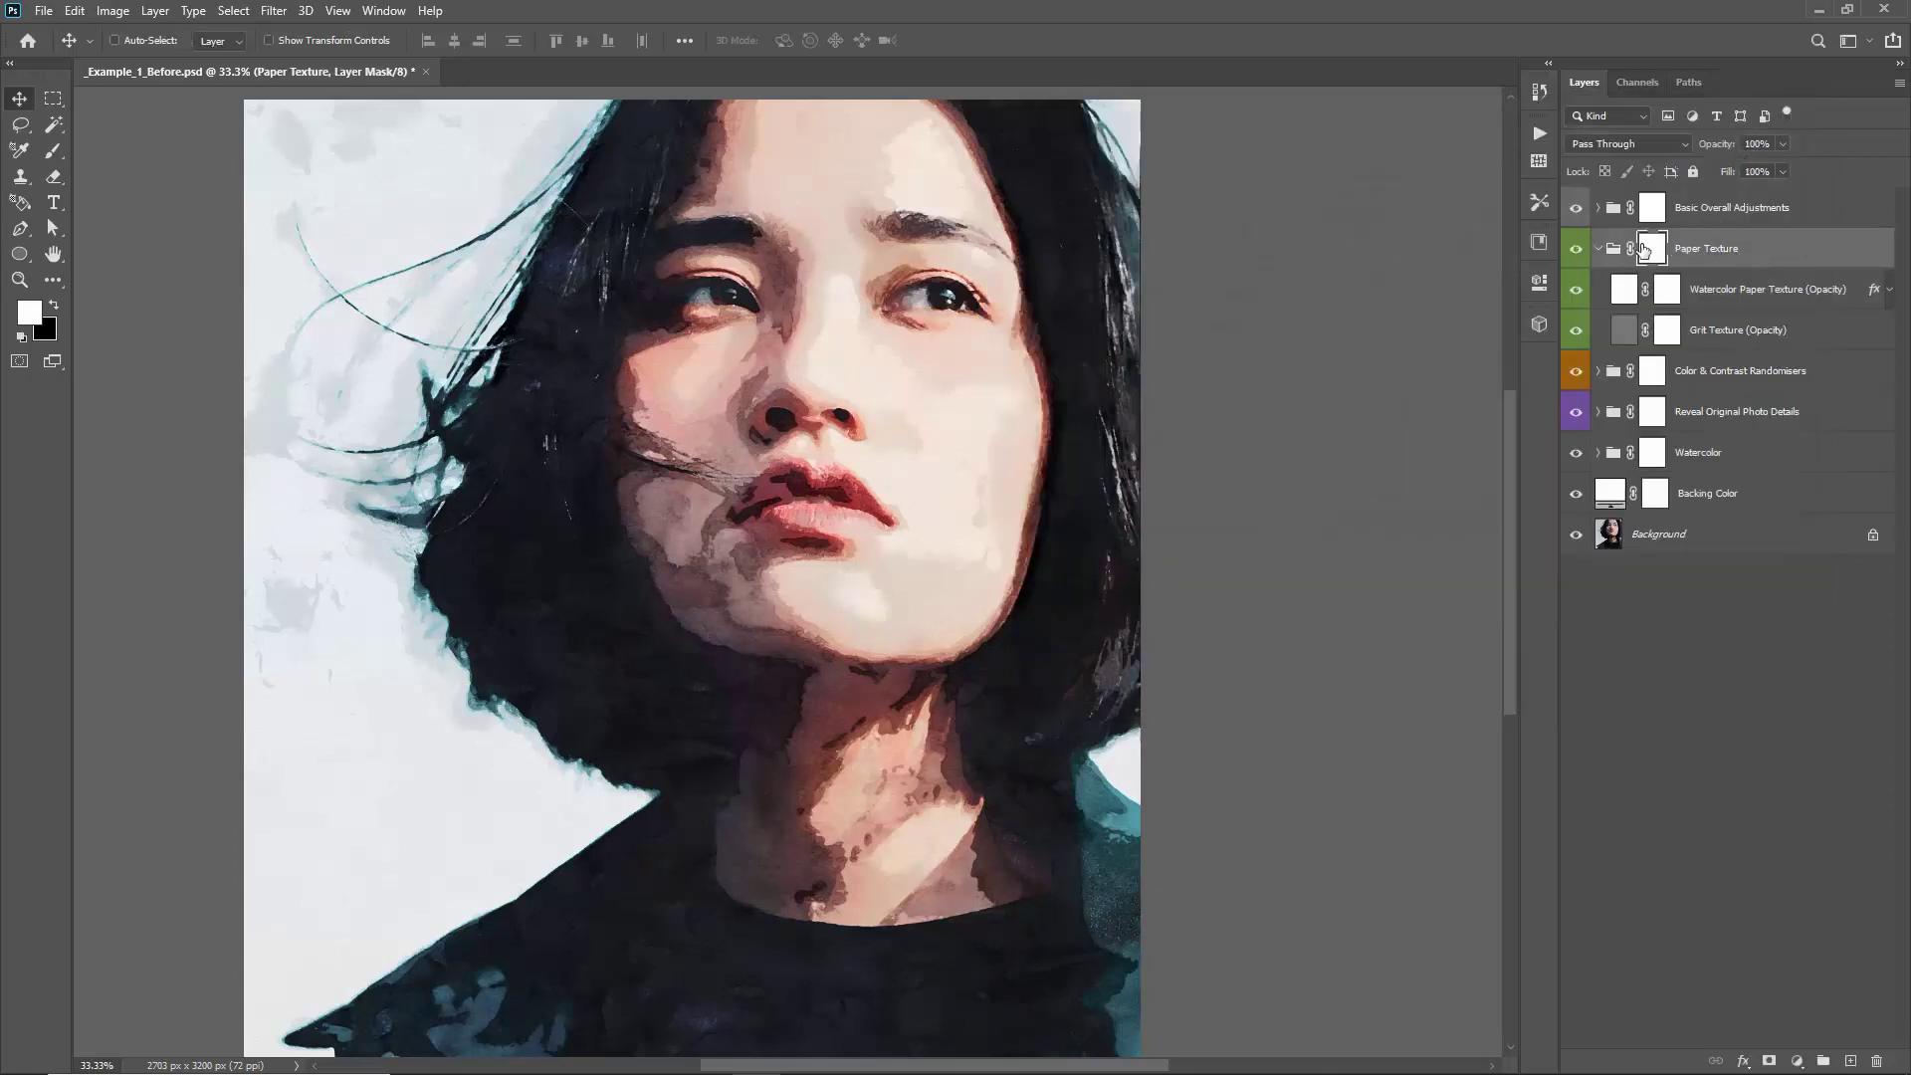
pyautogui.click(1599, 249)
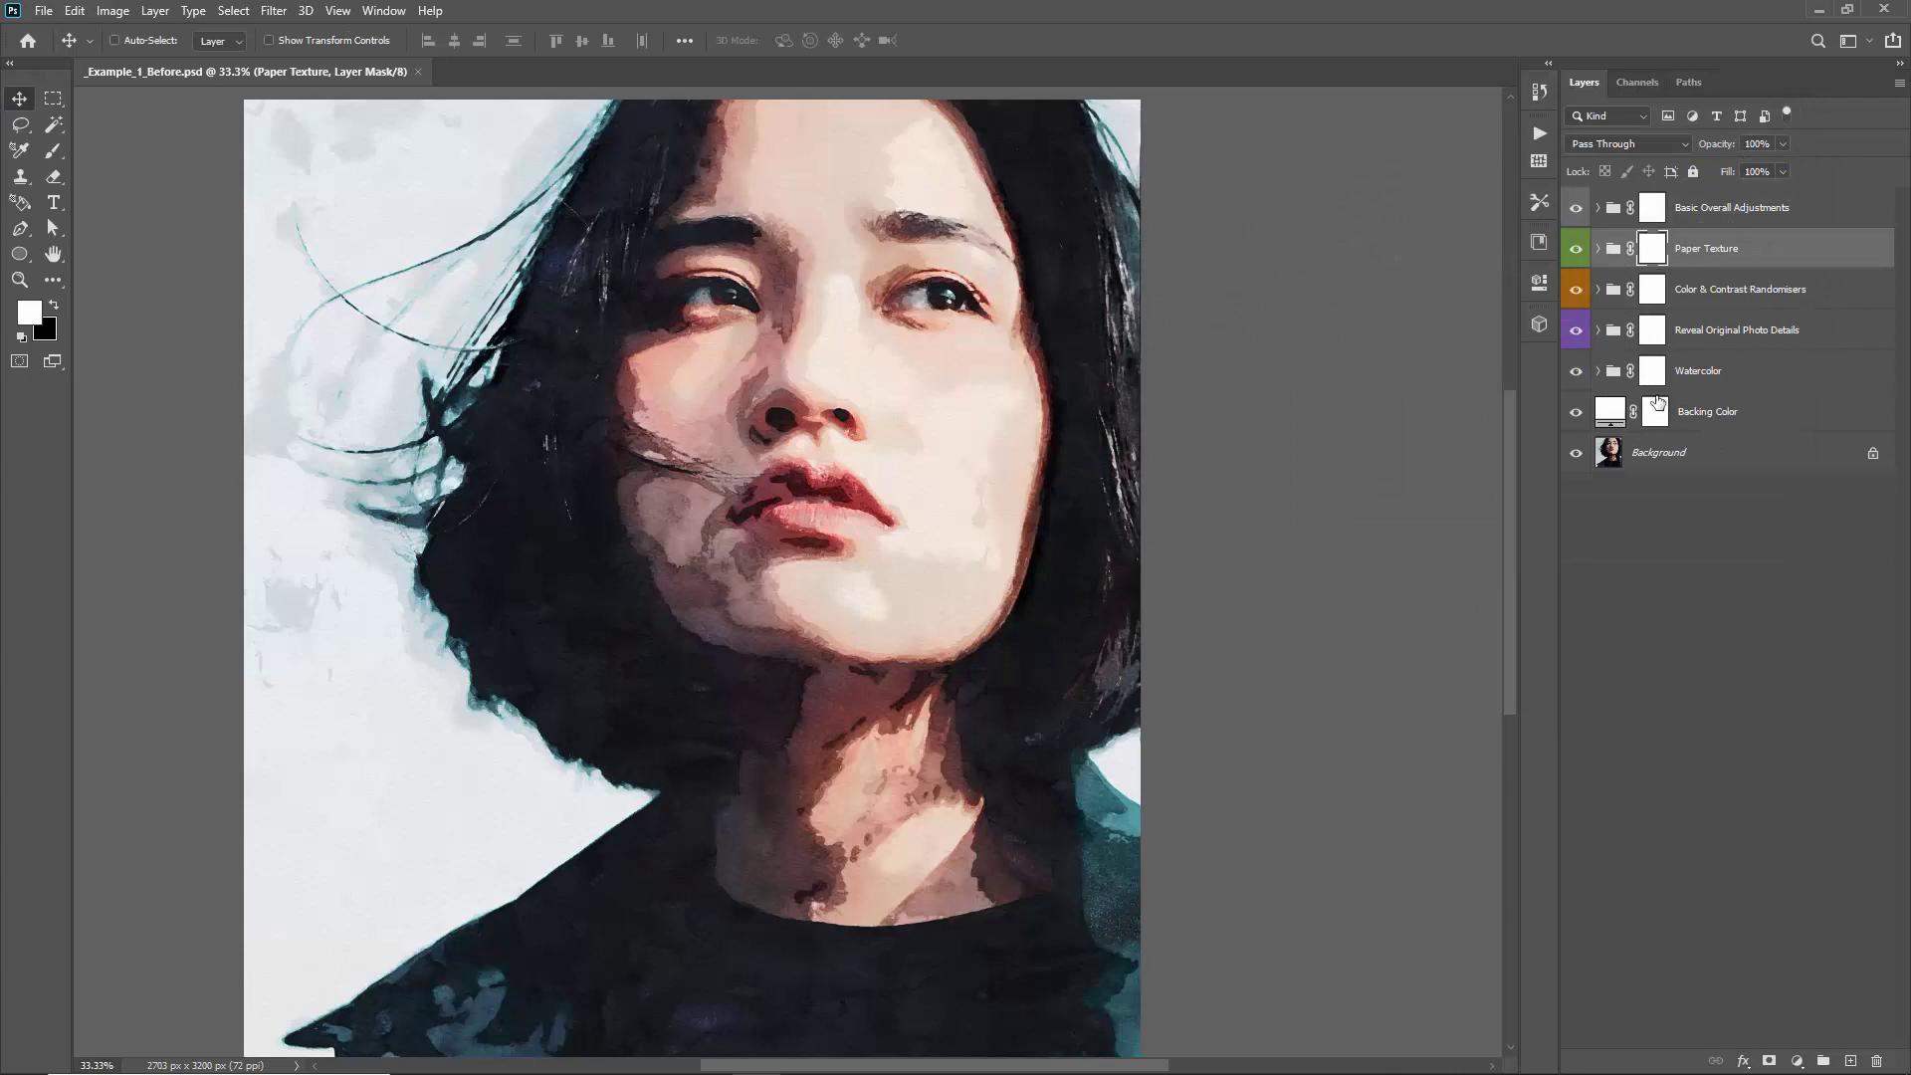
pyautogui.click(1716, 211)
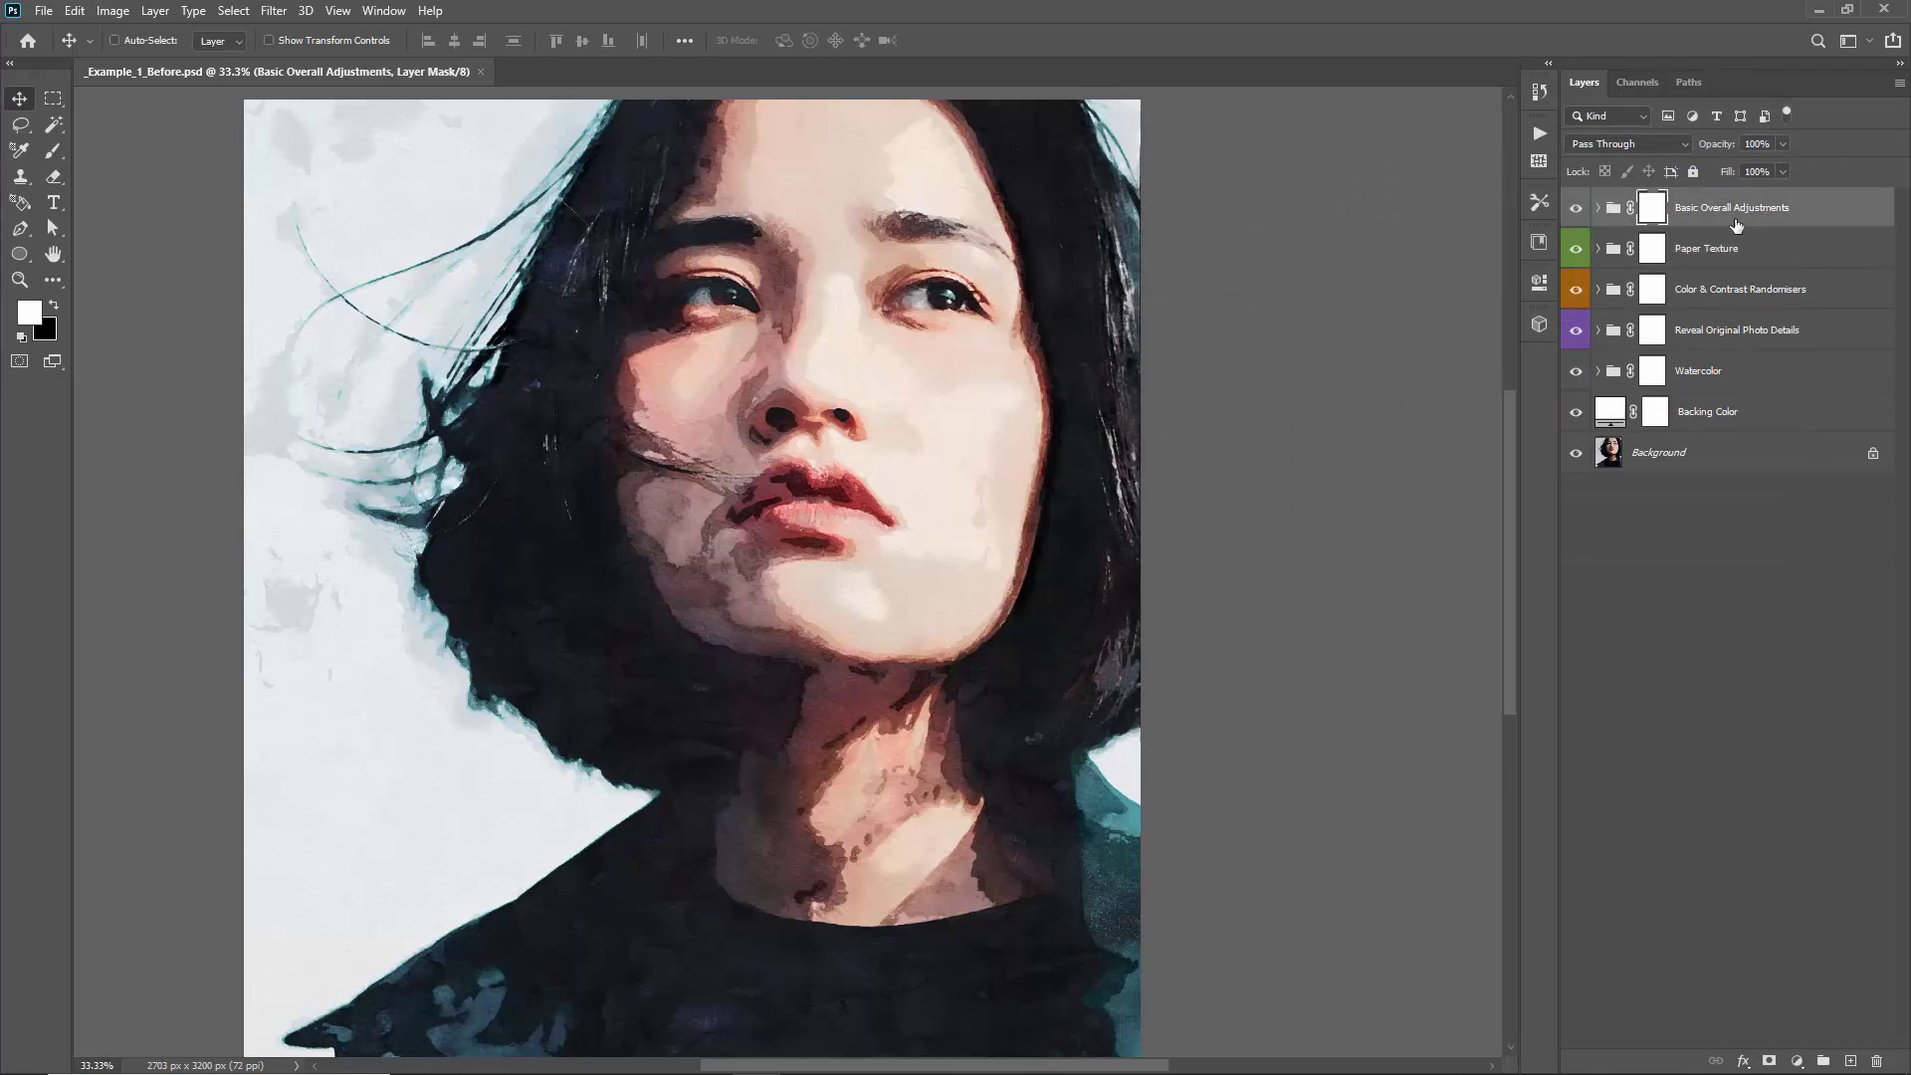
pyautogui.click(1600, 209)
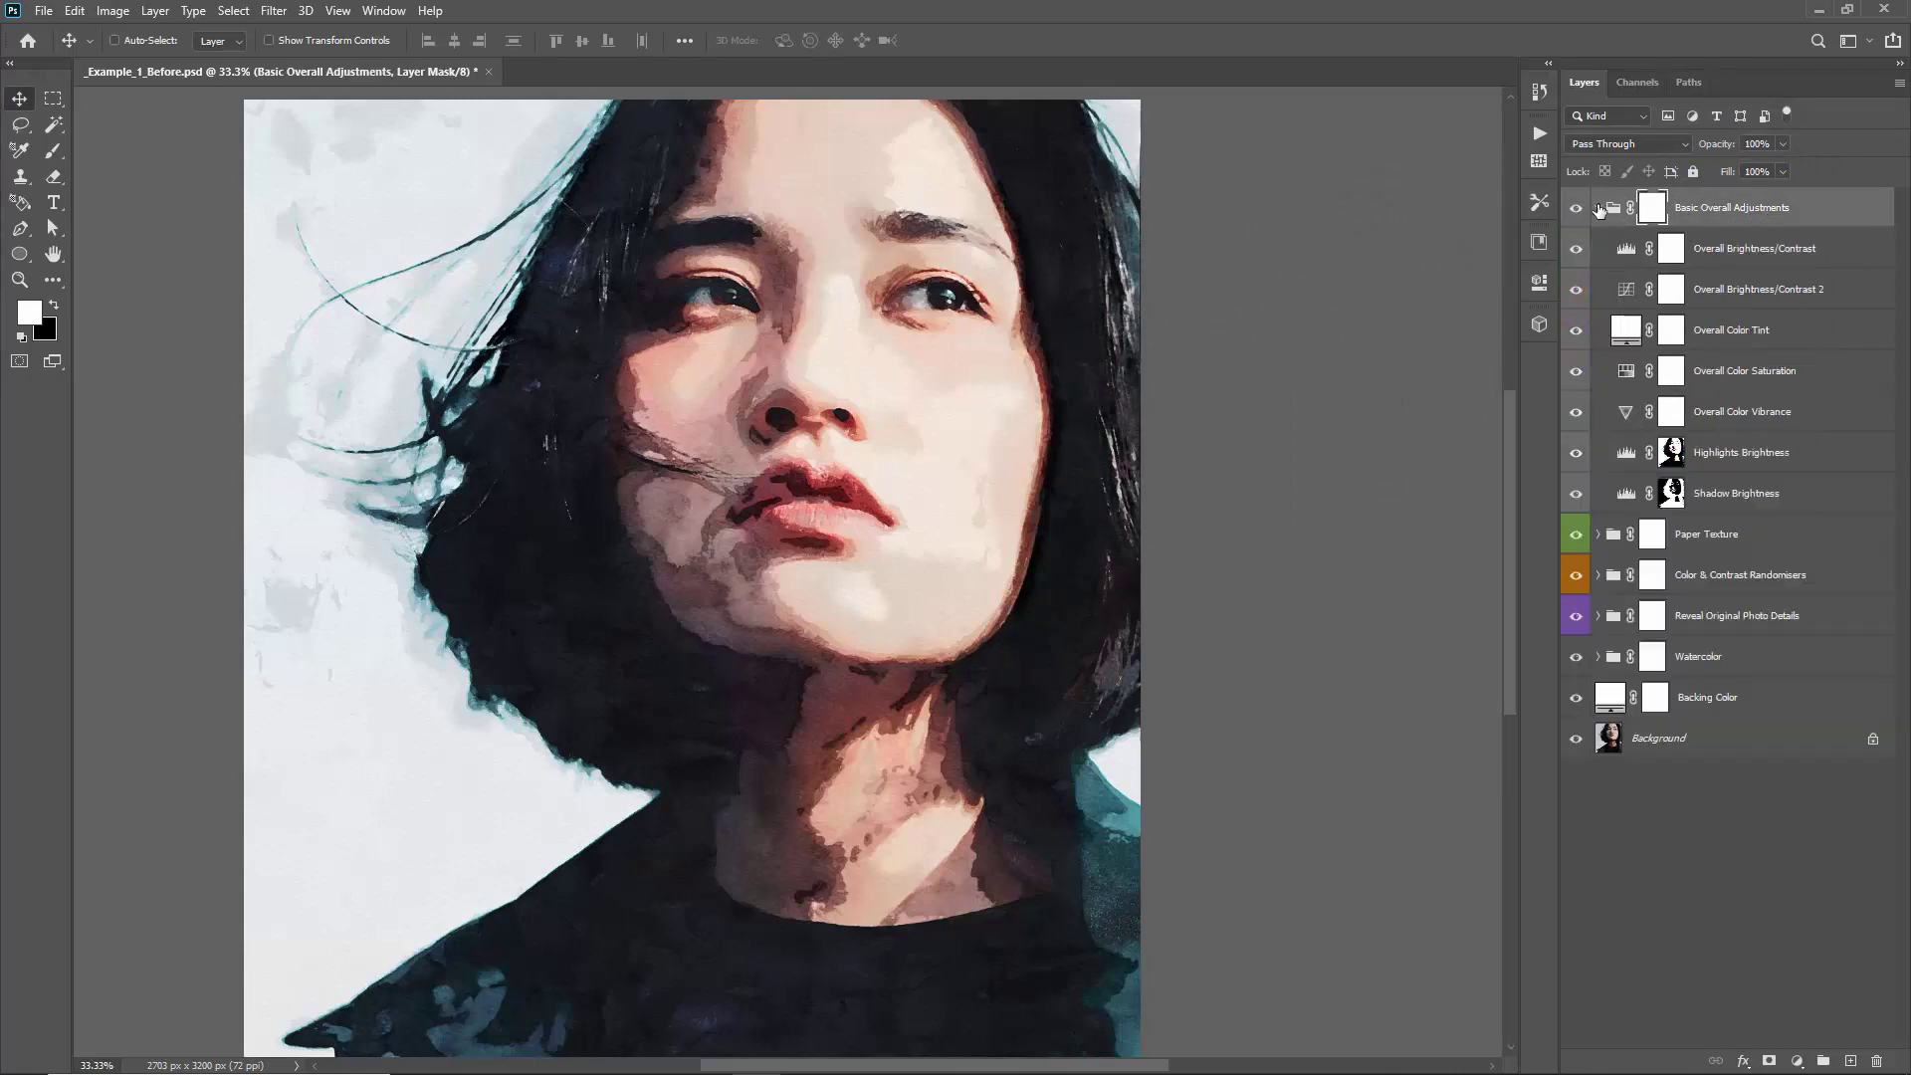
pyautogui.click(1727, 261)
pyautogui.keyDown('shift'); pyautogui.click(1749, 490); pyautogui.keyUp('shift')
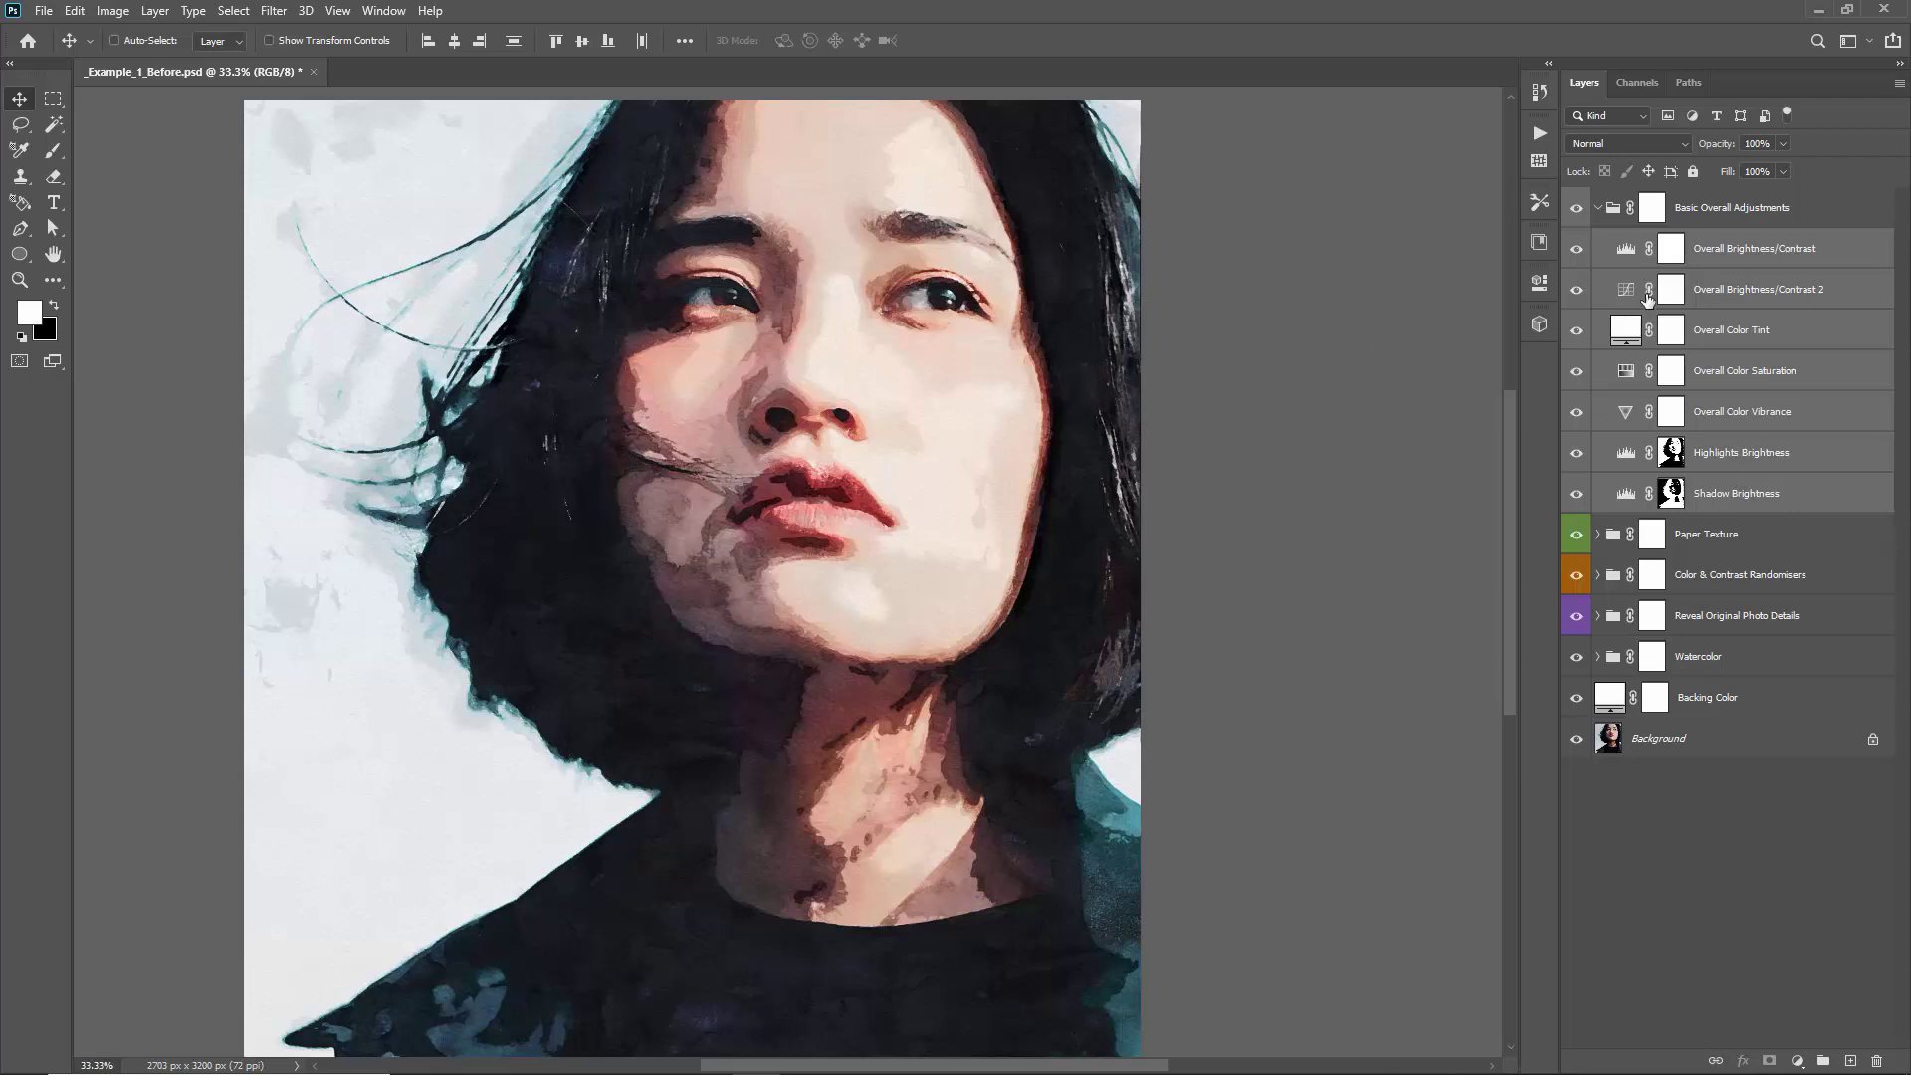
# Try brightening the Levels midtones of the Overall Brightness/Contrast layer to about 1.55 and return them to their original setting
pyautogui.click(1738, 252)
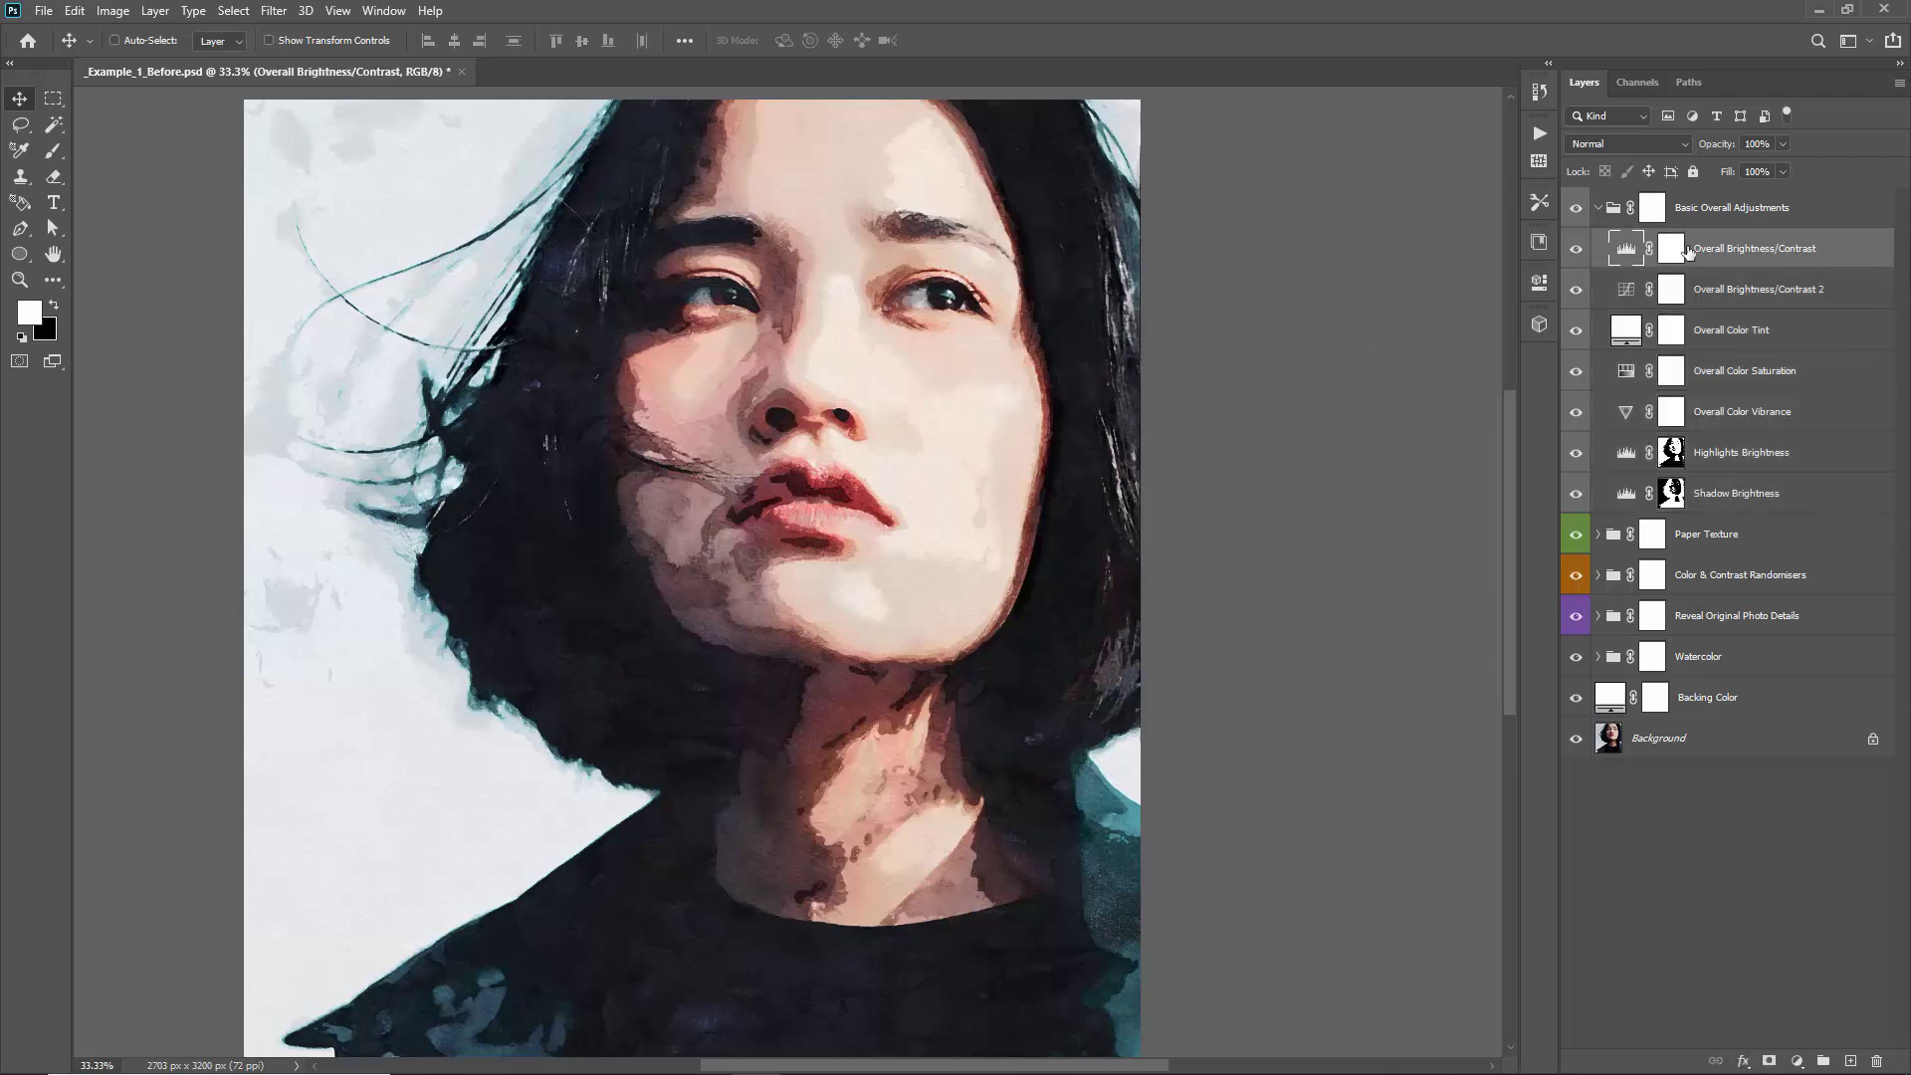
pyautogui.doubleClick(1625, 248)
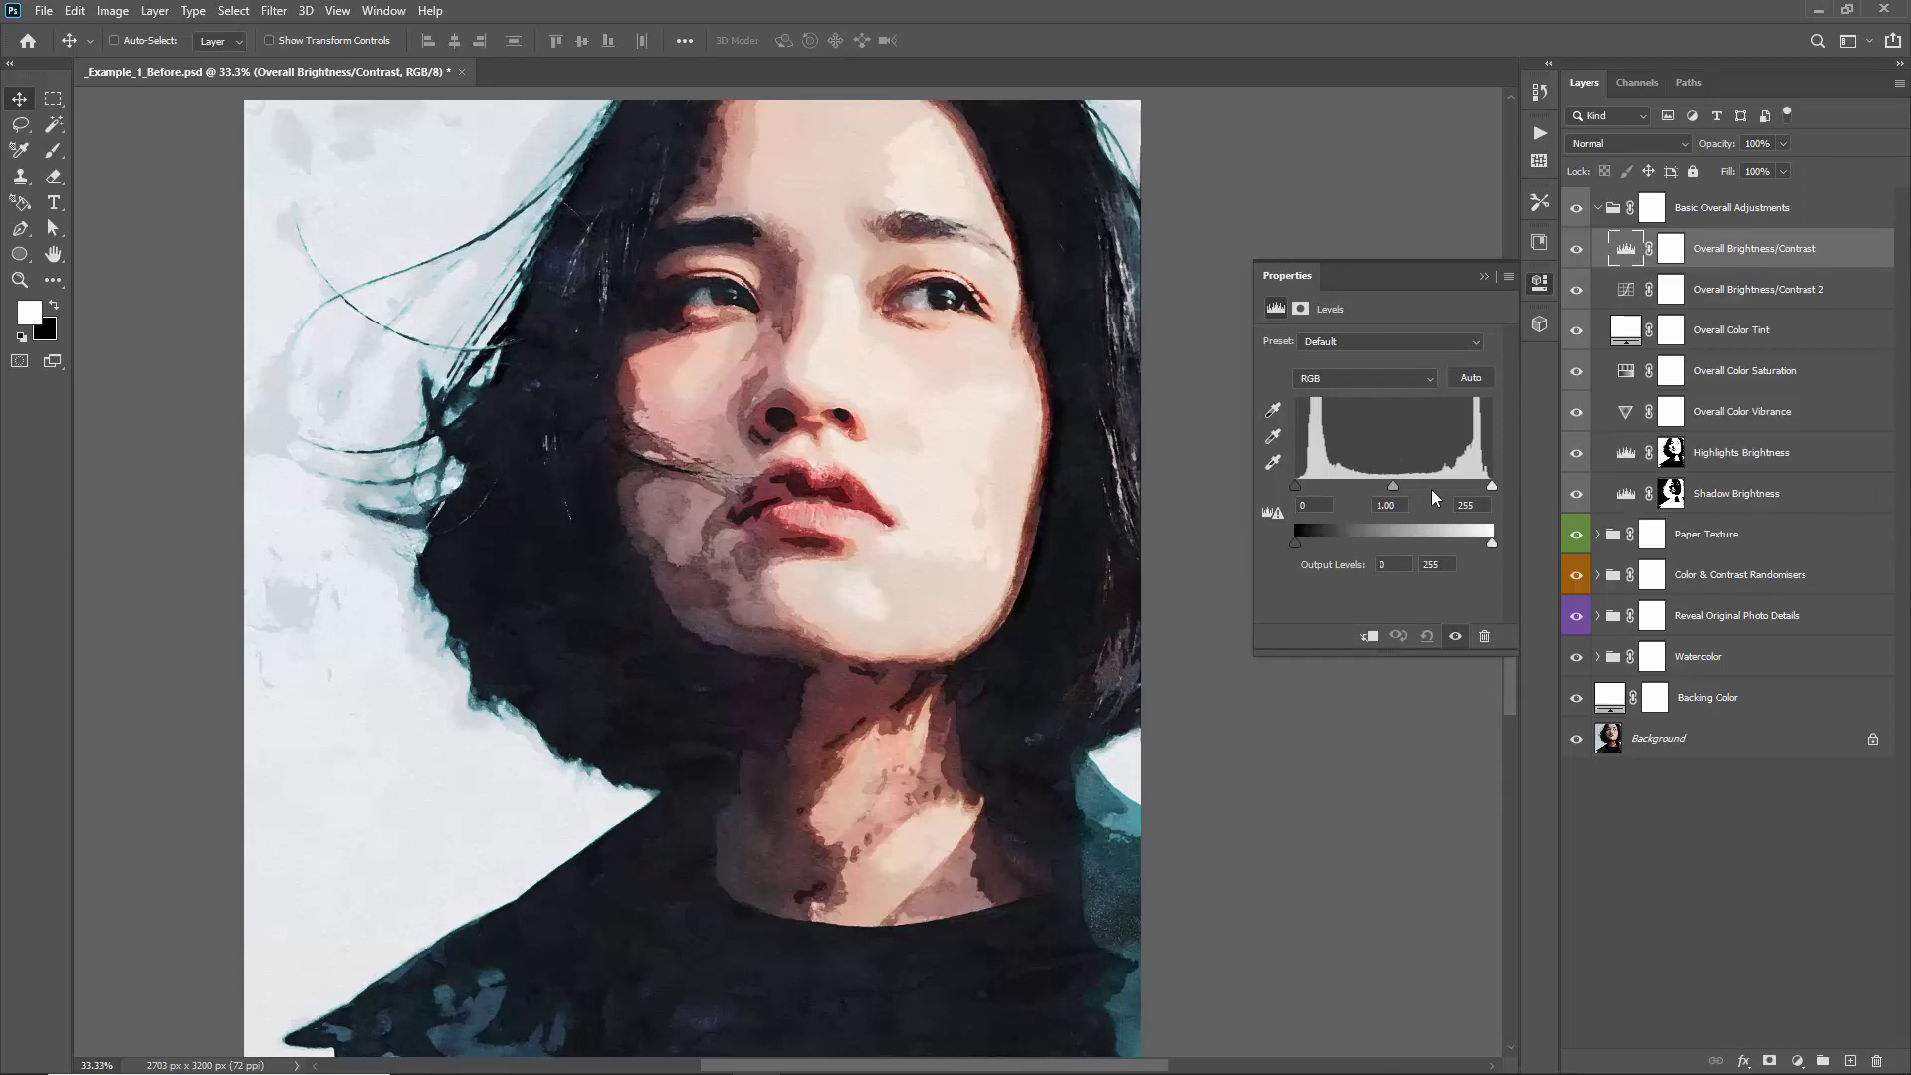
pyautogui.moveTo(1395, 485)
pyautogui.mouseDown()
pyautogui.moveTo(1363, 476)
pyautogui.moveTo(1392, 484)
pyautogui.mouseUp()
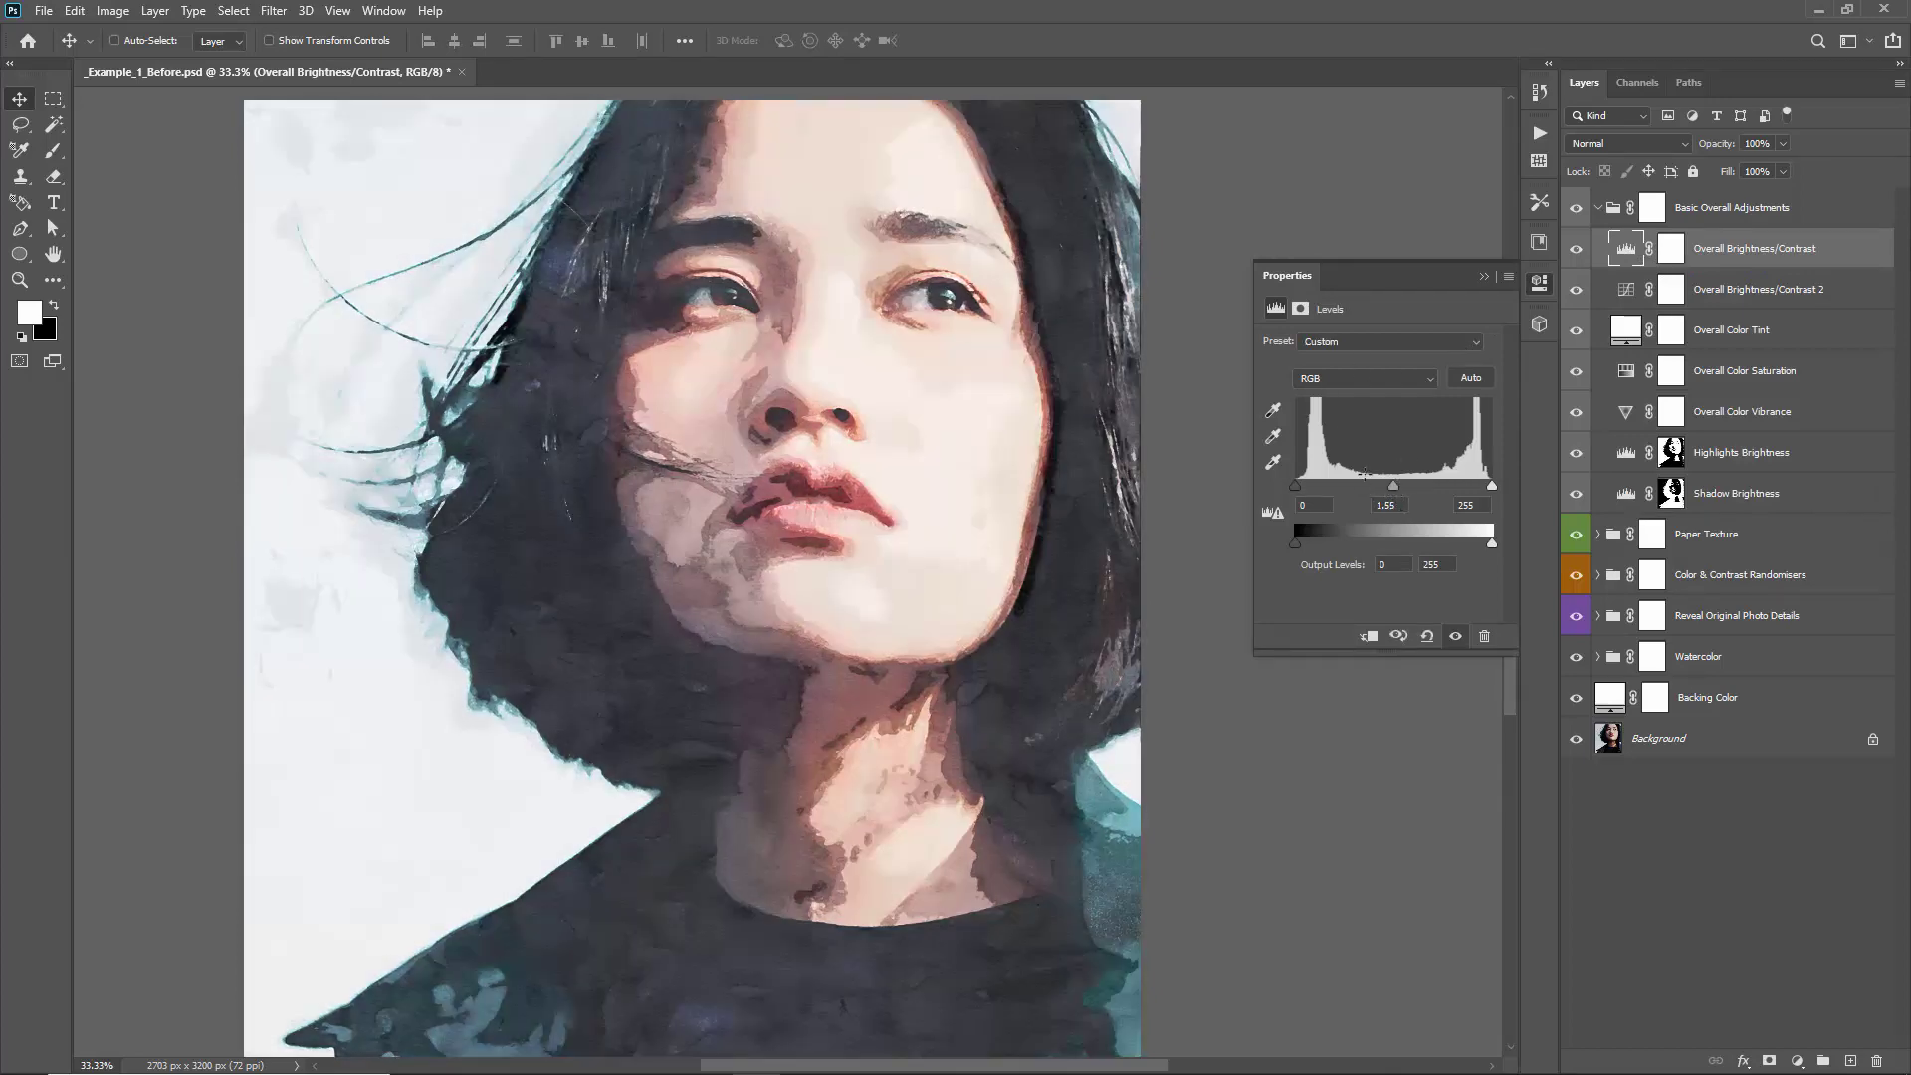
pyautogui.click(1483, 277)
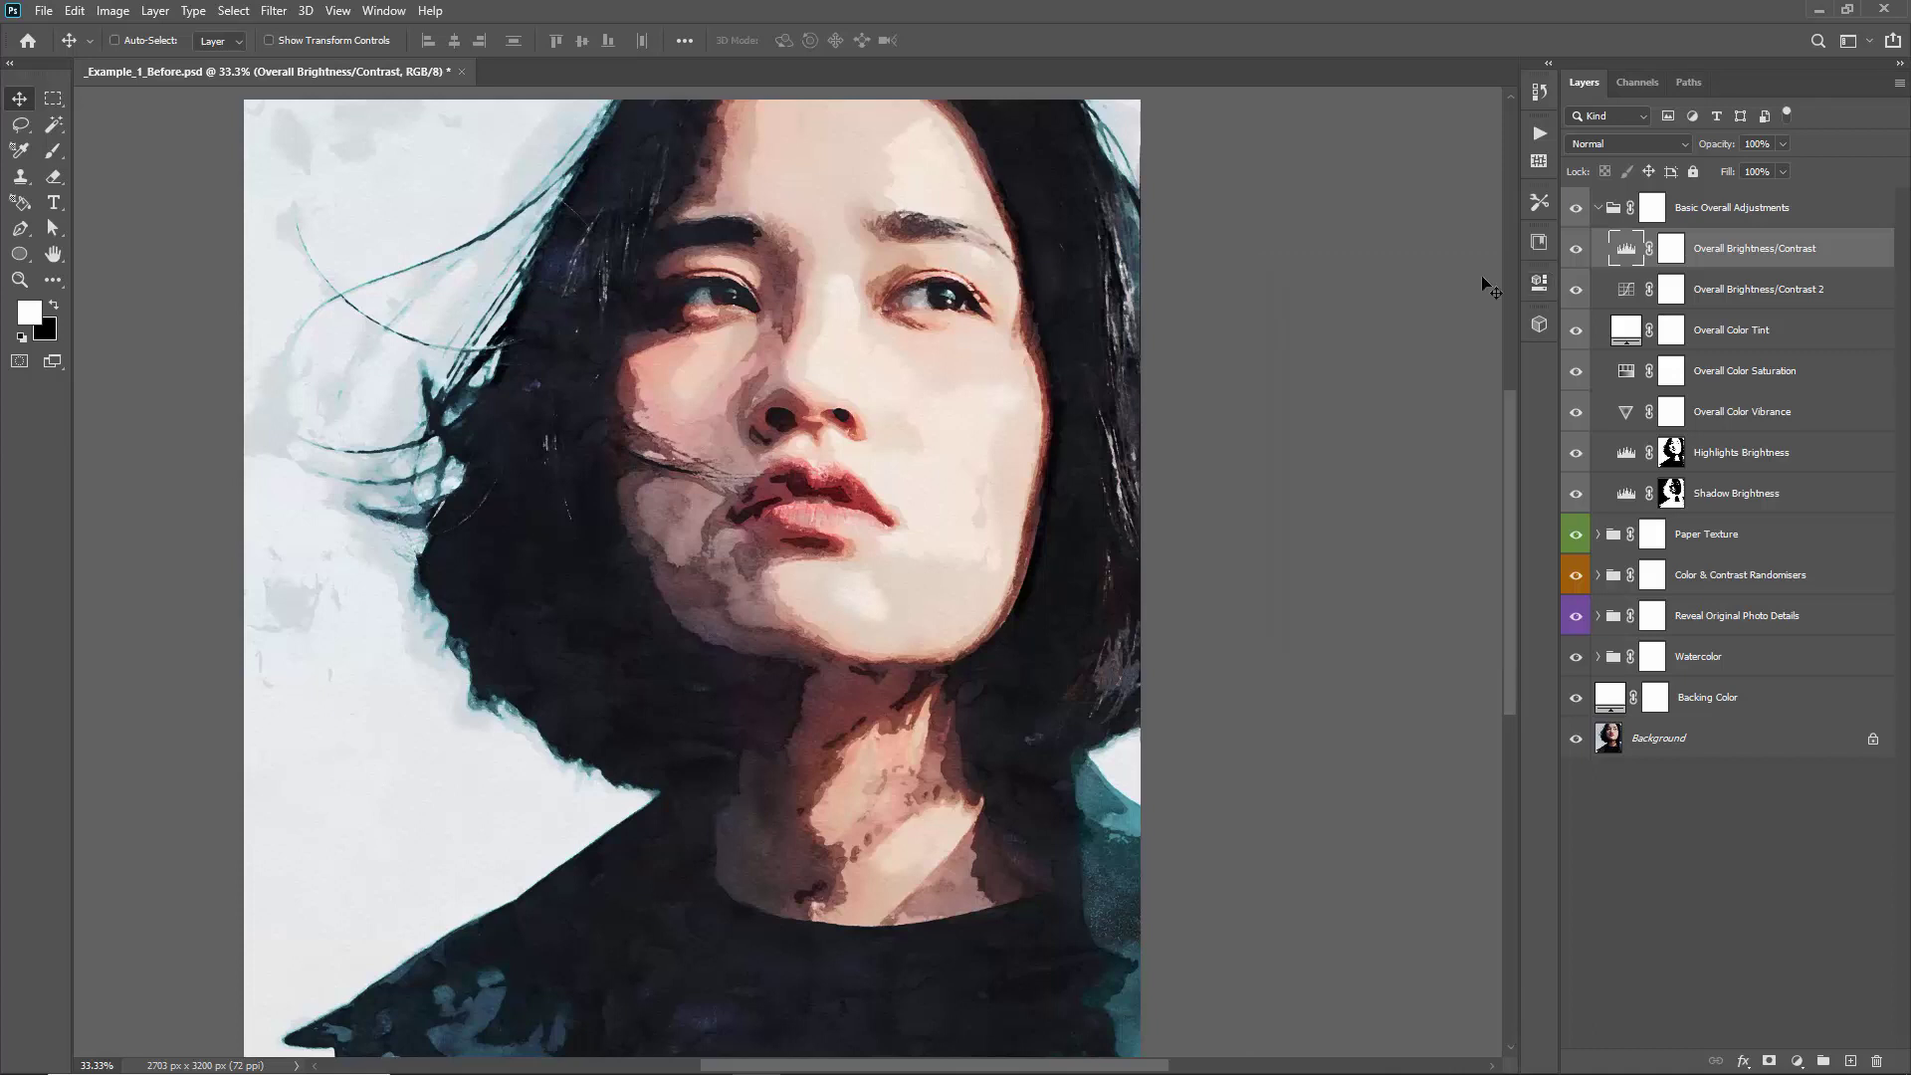
# Try lifting the shadow point of the Overall Brightness/Contrast 2 curve, finishing with it at input 57 and output 46
pyautogui.click(1708, 290)
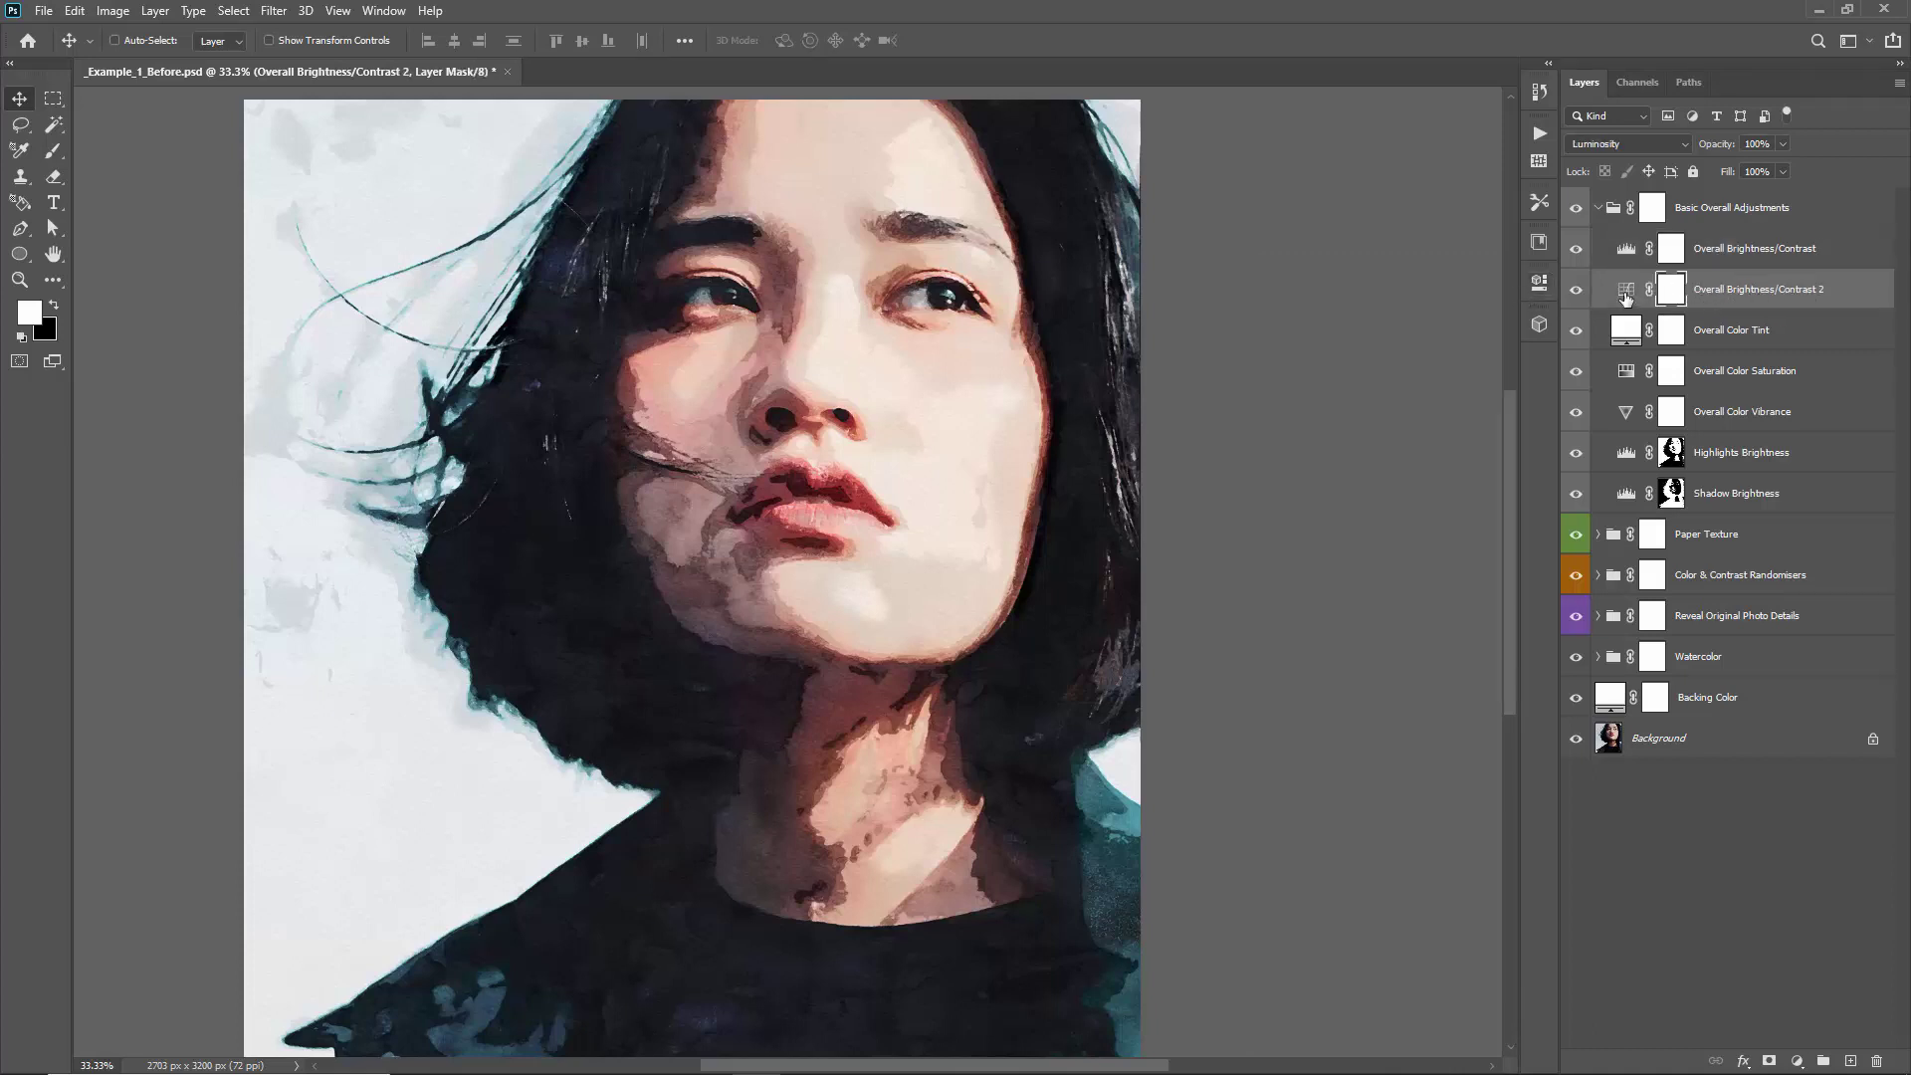
pyautogui.doubleClick(1625, 289)
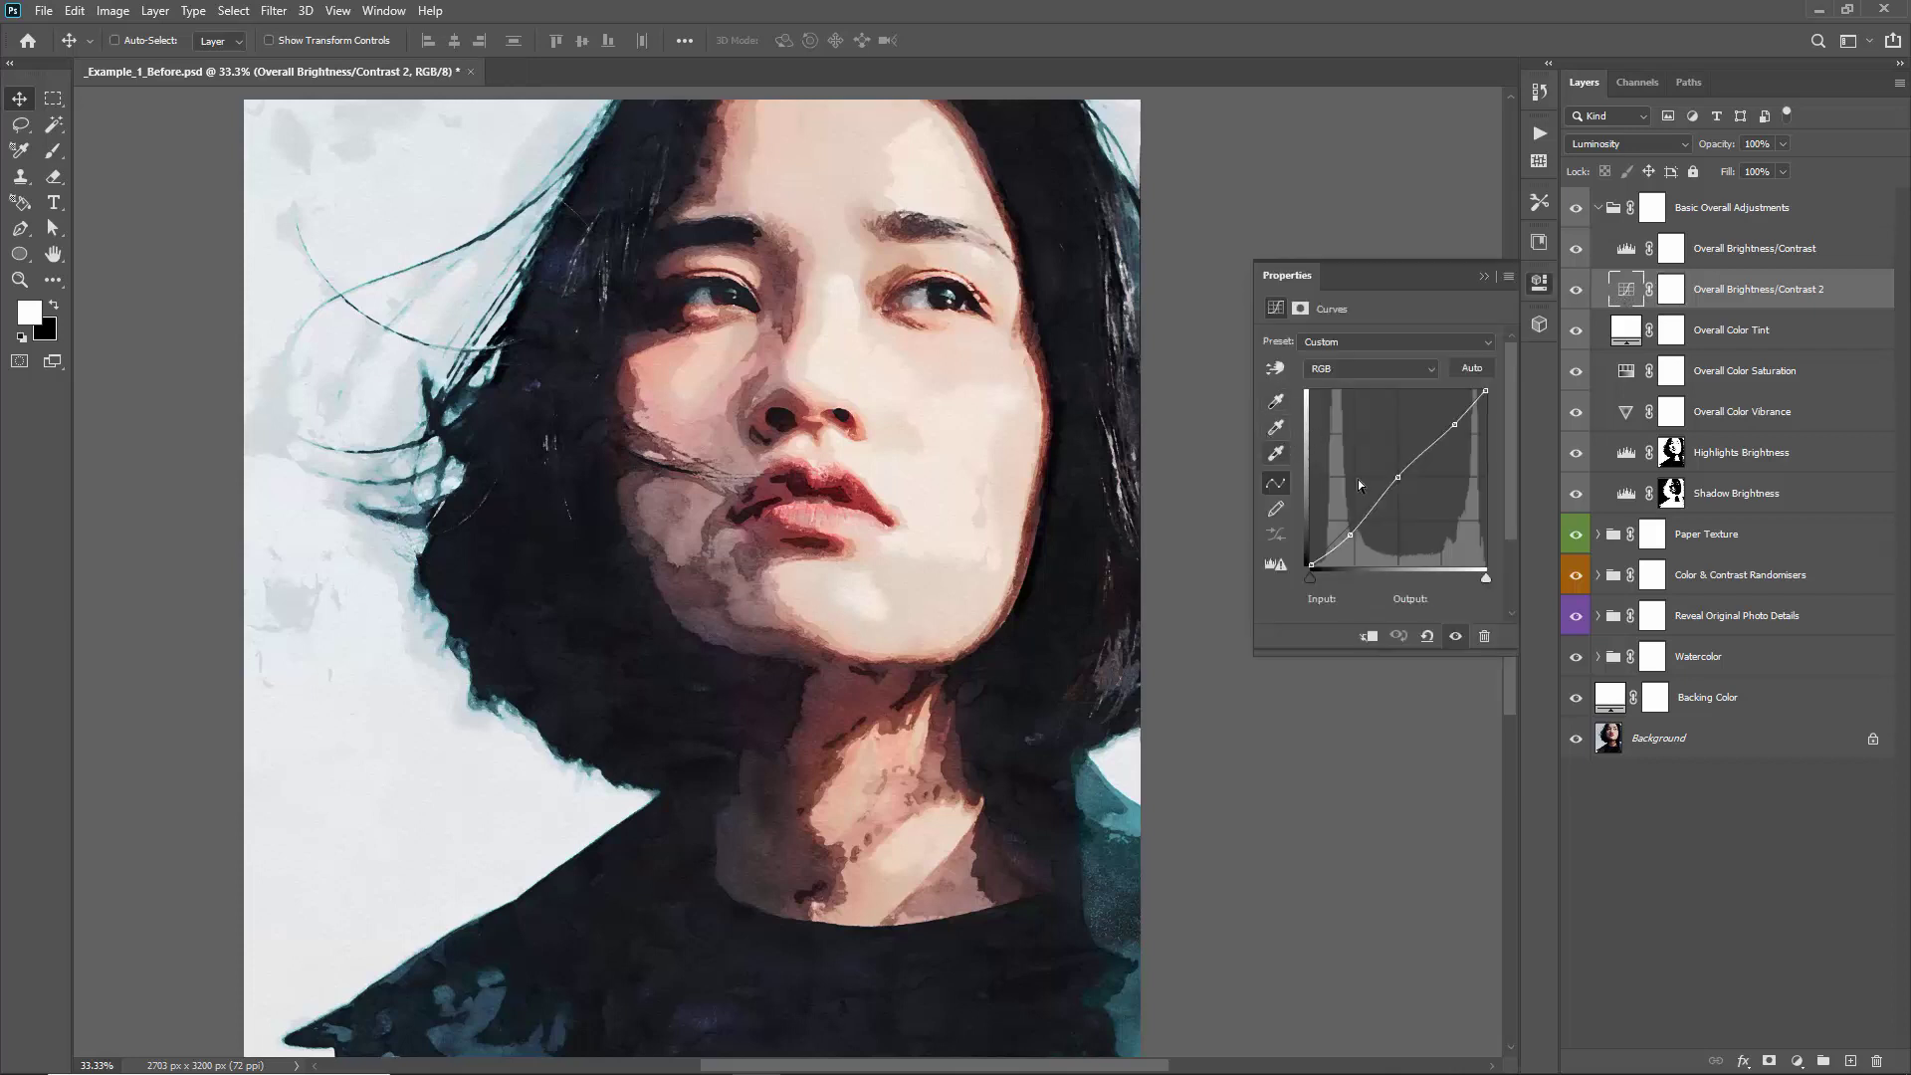
pyautogui.moveTo(1351, 534)
pyautogui.mouseDown()
pyautogui.moveTo(1344, 513)
pyautogui.moveTo(1331, 530)
pyautogui.mouseUp()
pyautogui.moveTo(1340, 533); pyautogui.dragTo(1346, 536)
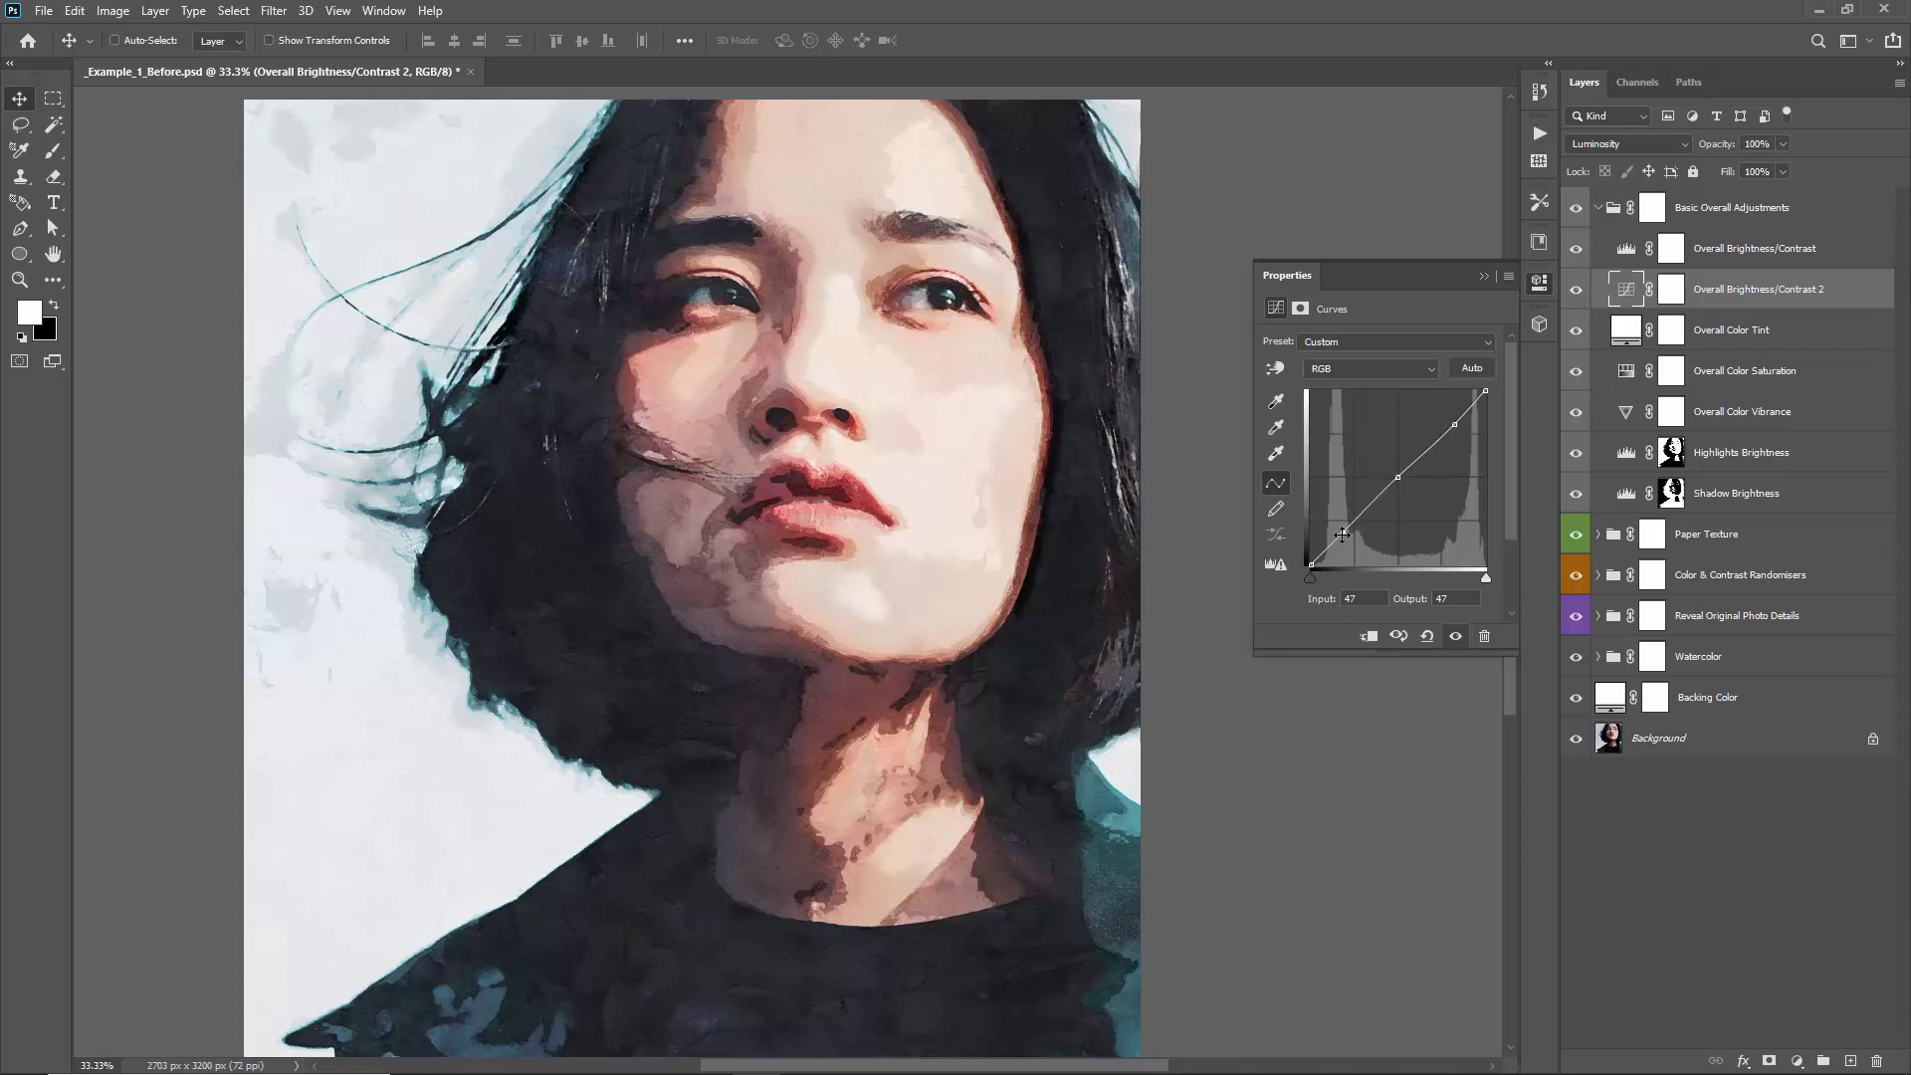
pyautogui.moveTo(1342, 535); pyautogui.dragTo(1350, 534)
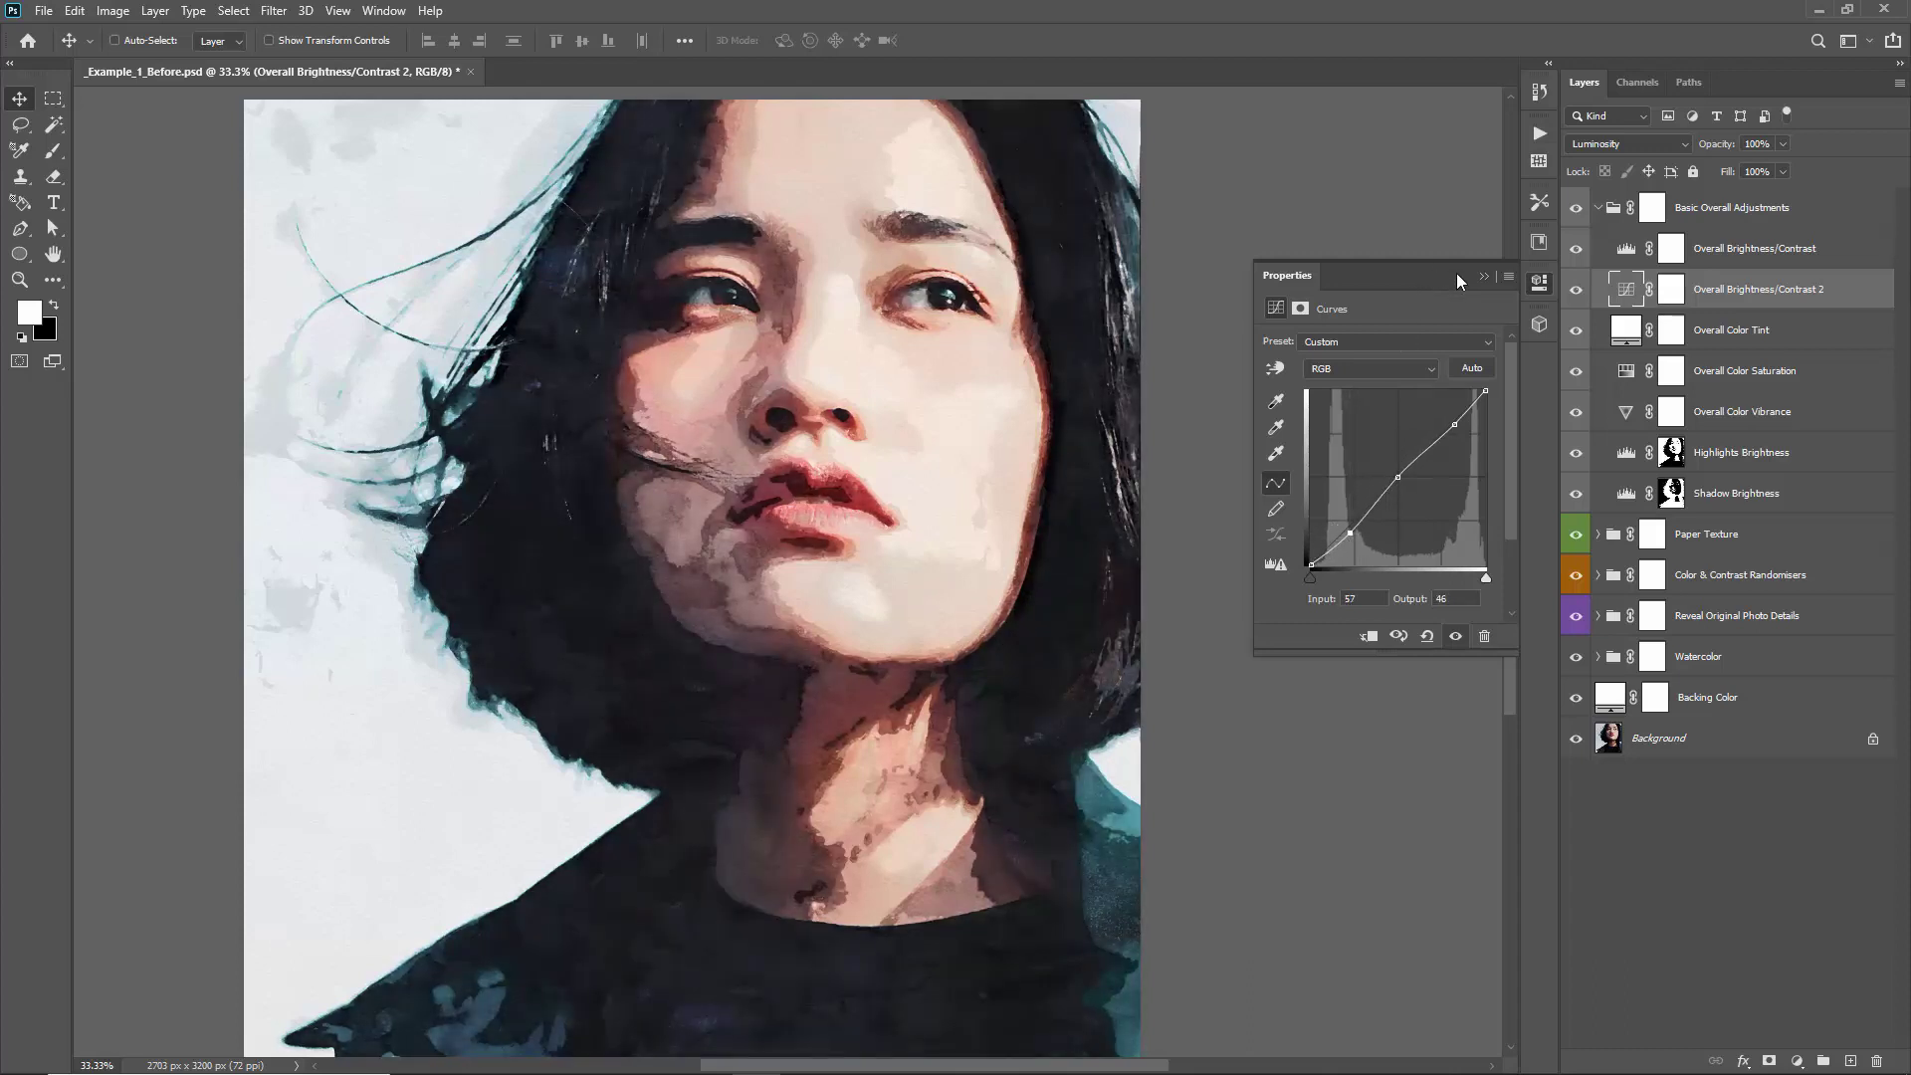
pyautogui.click(1483, 278)
# Try a pale cream tint (faefe0) on the Overall Color Tint layer and cancel the color change
pyautogui.click(1725, 340)
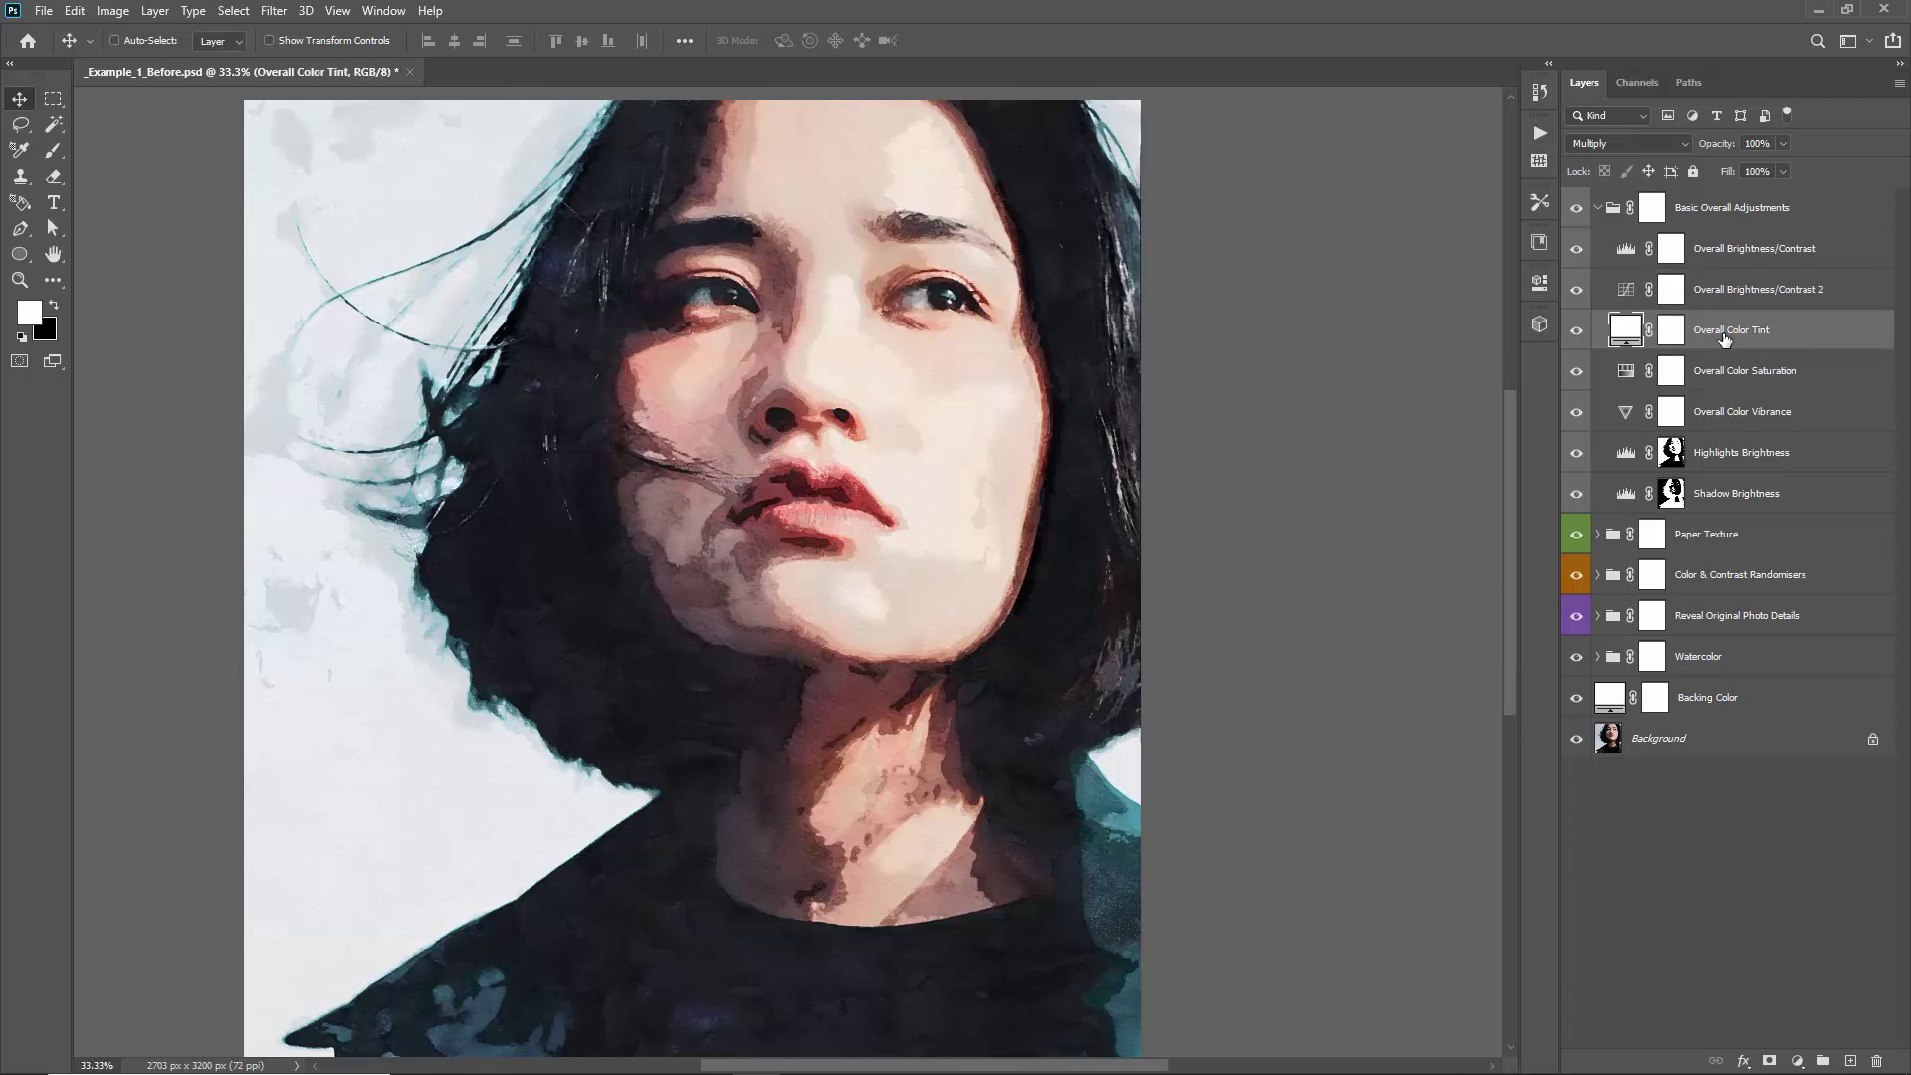
pyautogui.doubleClick(1633, 331)
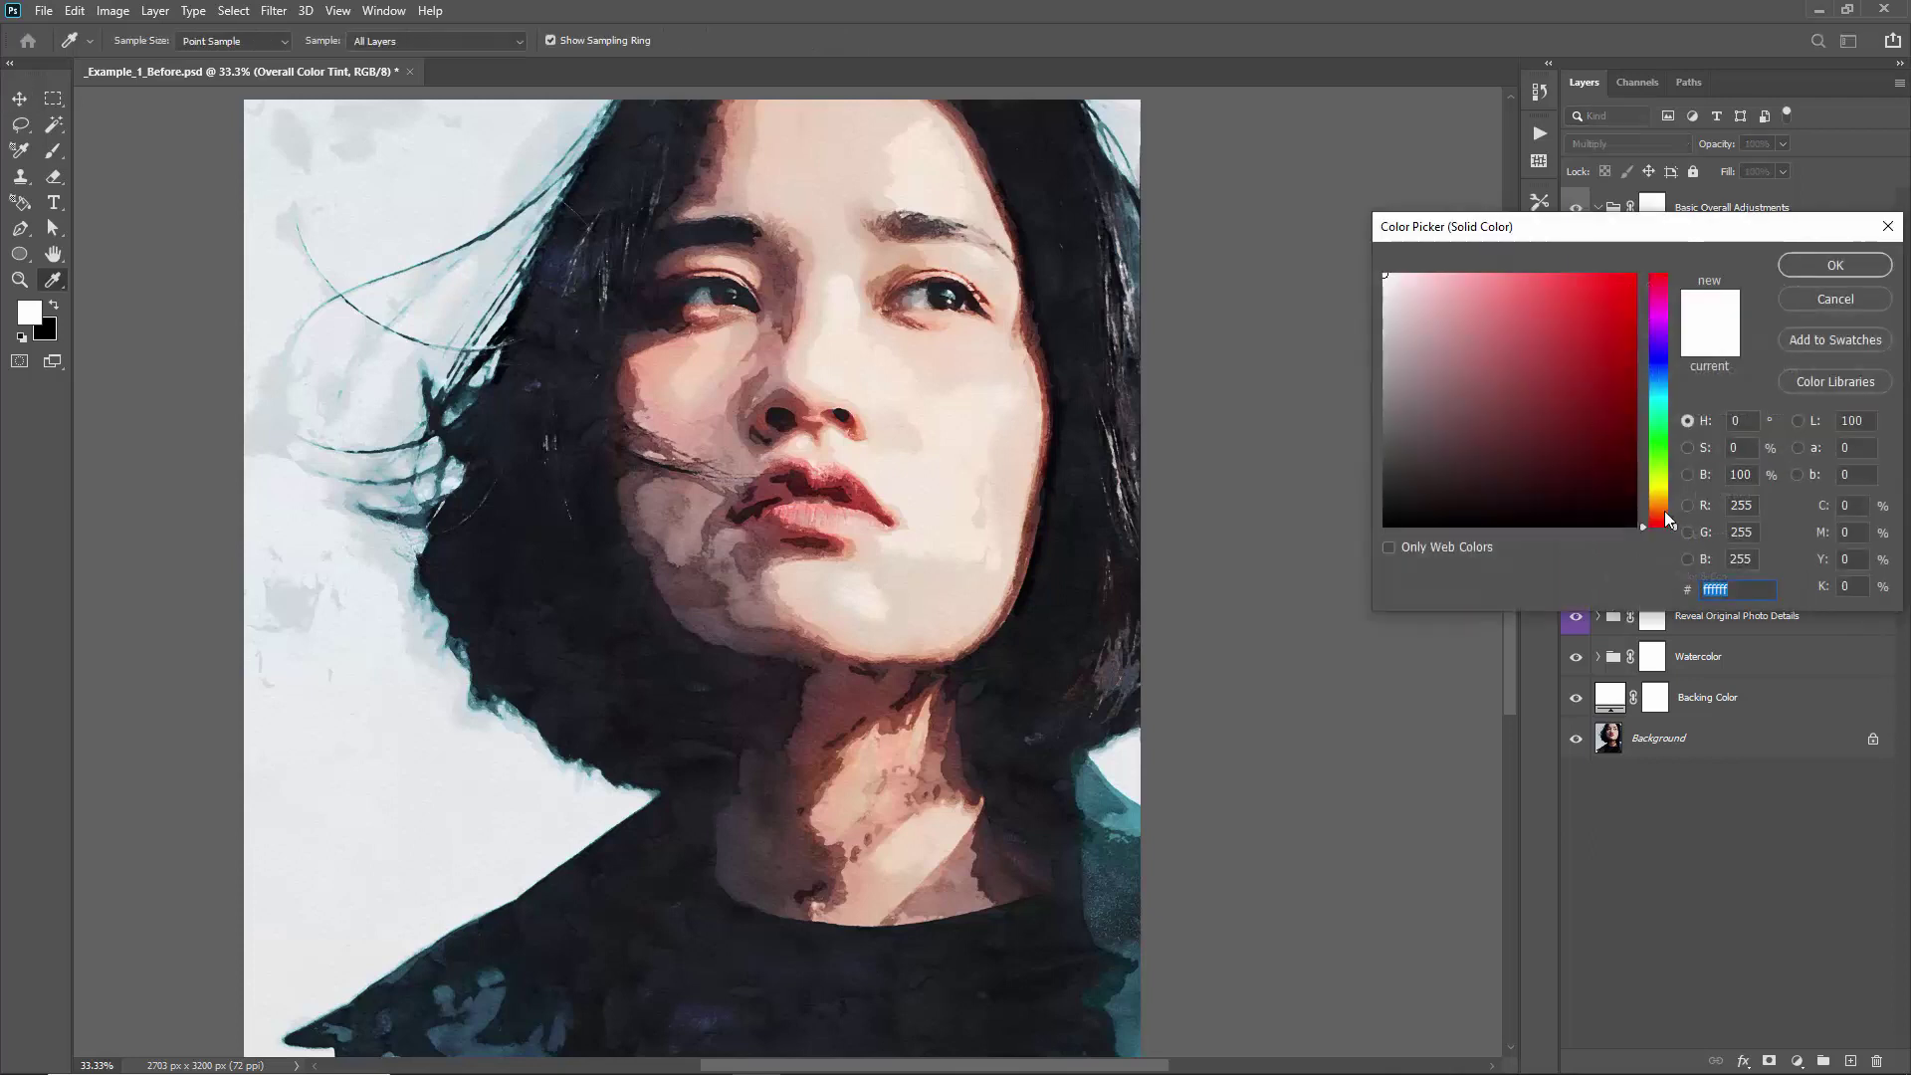
pyautogui.moveTo(1669, 518); pyautogui.dragTo(1669, 503)
pyautogui.click(1410, 278)
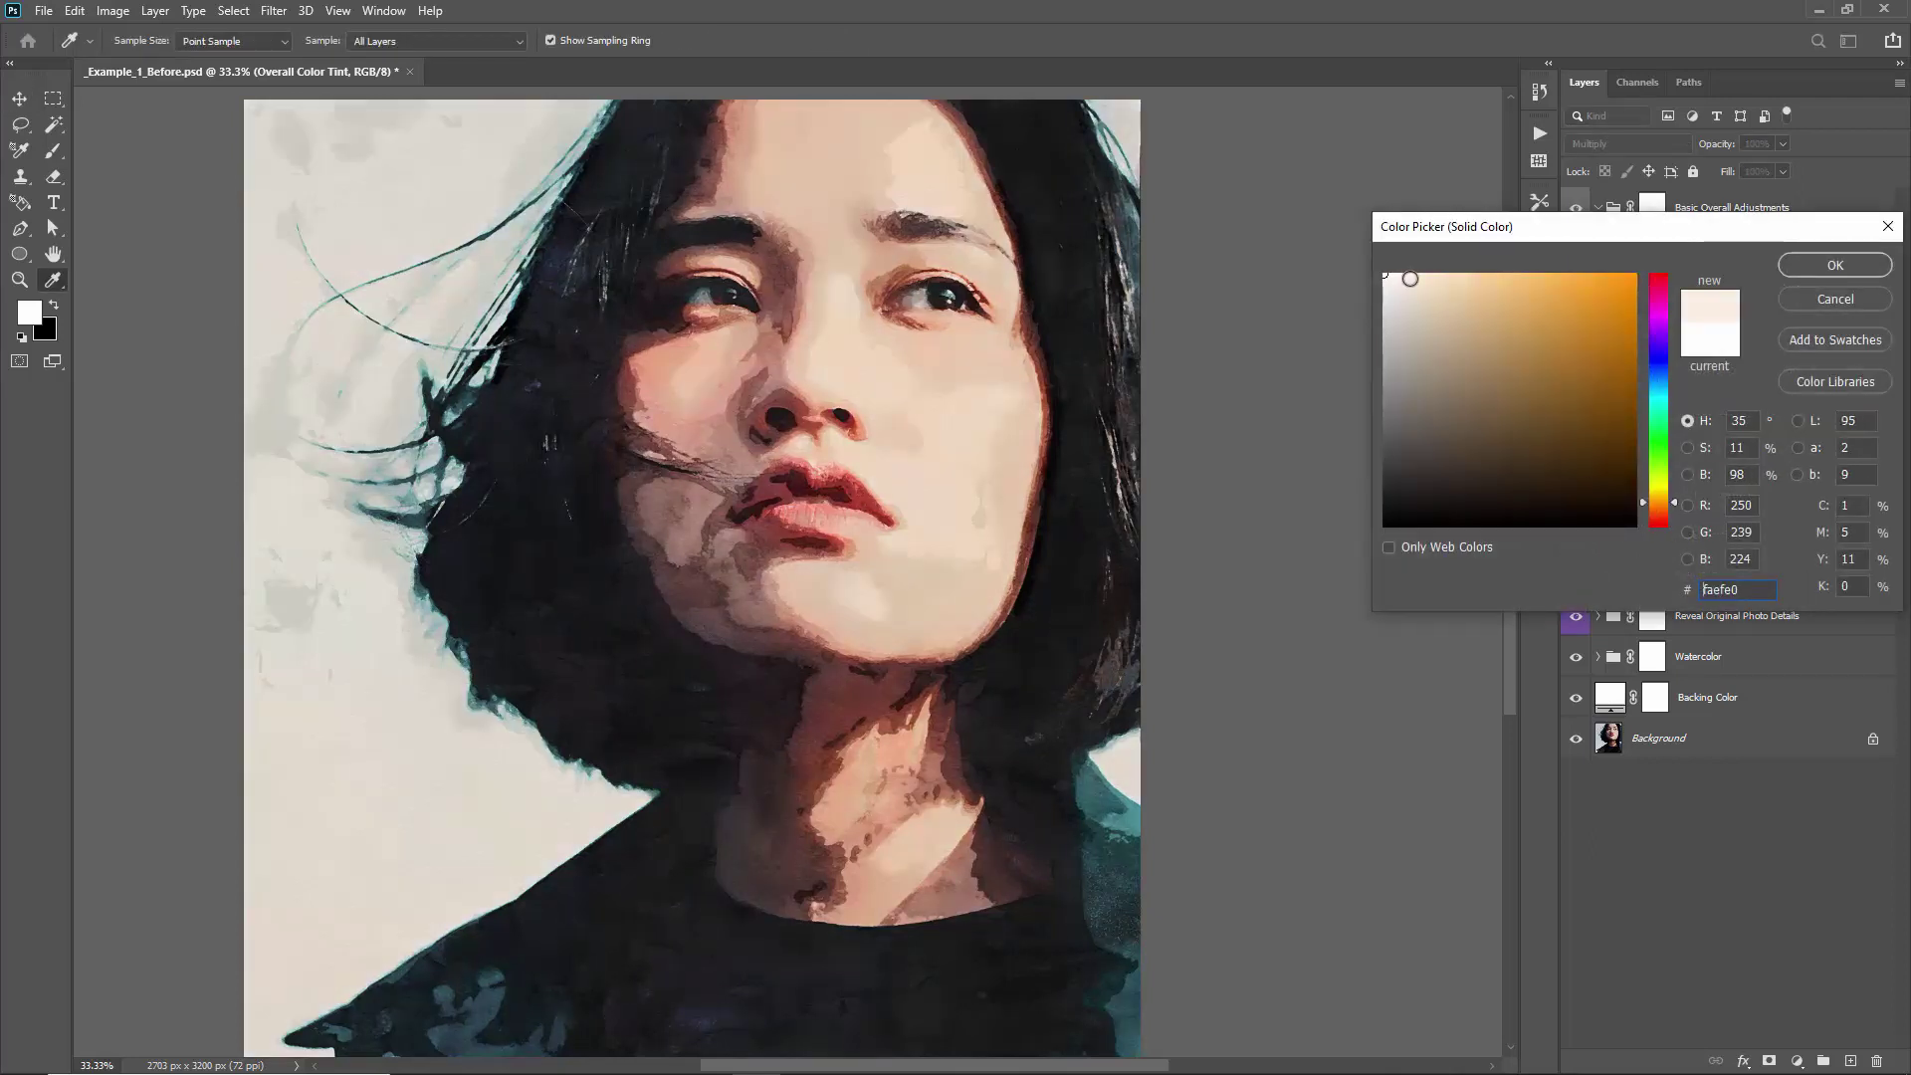
pyautogui.moveTo(1410, 279); pyautogui.dragTo(1411, 278)
pyautogui.click(1815, 301)
# Try a different saturation on the Overall Color Saturation layer and return it close to its starting point
pyautogui.click(1658, 373)
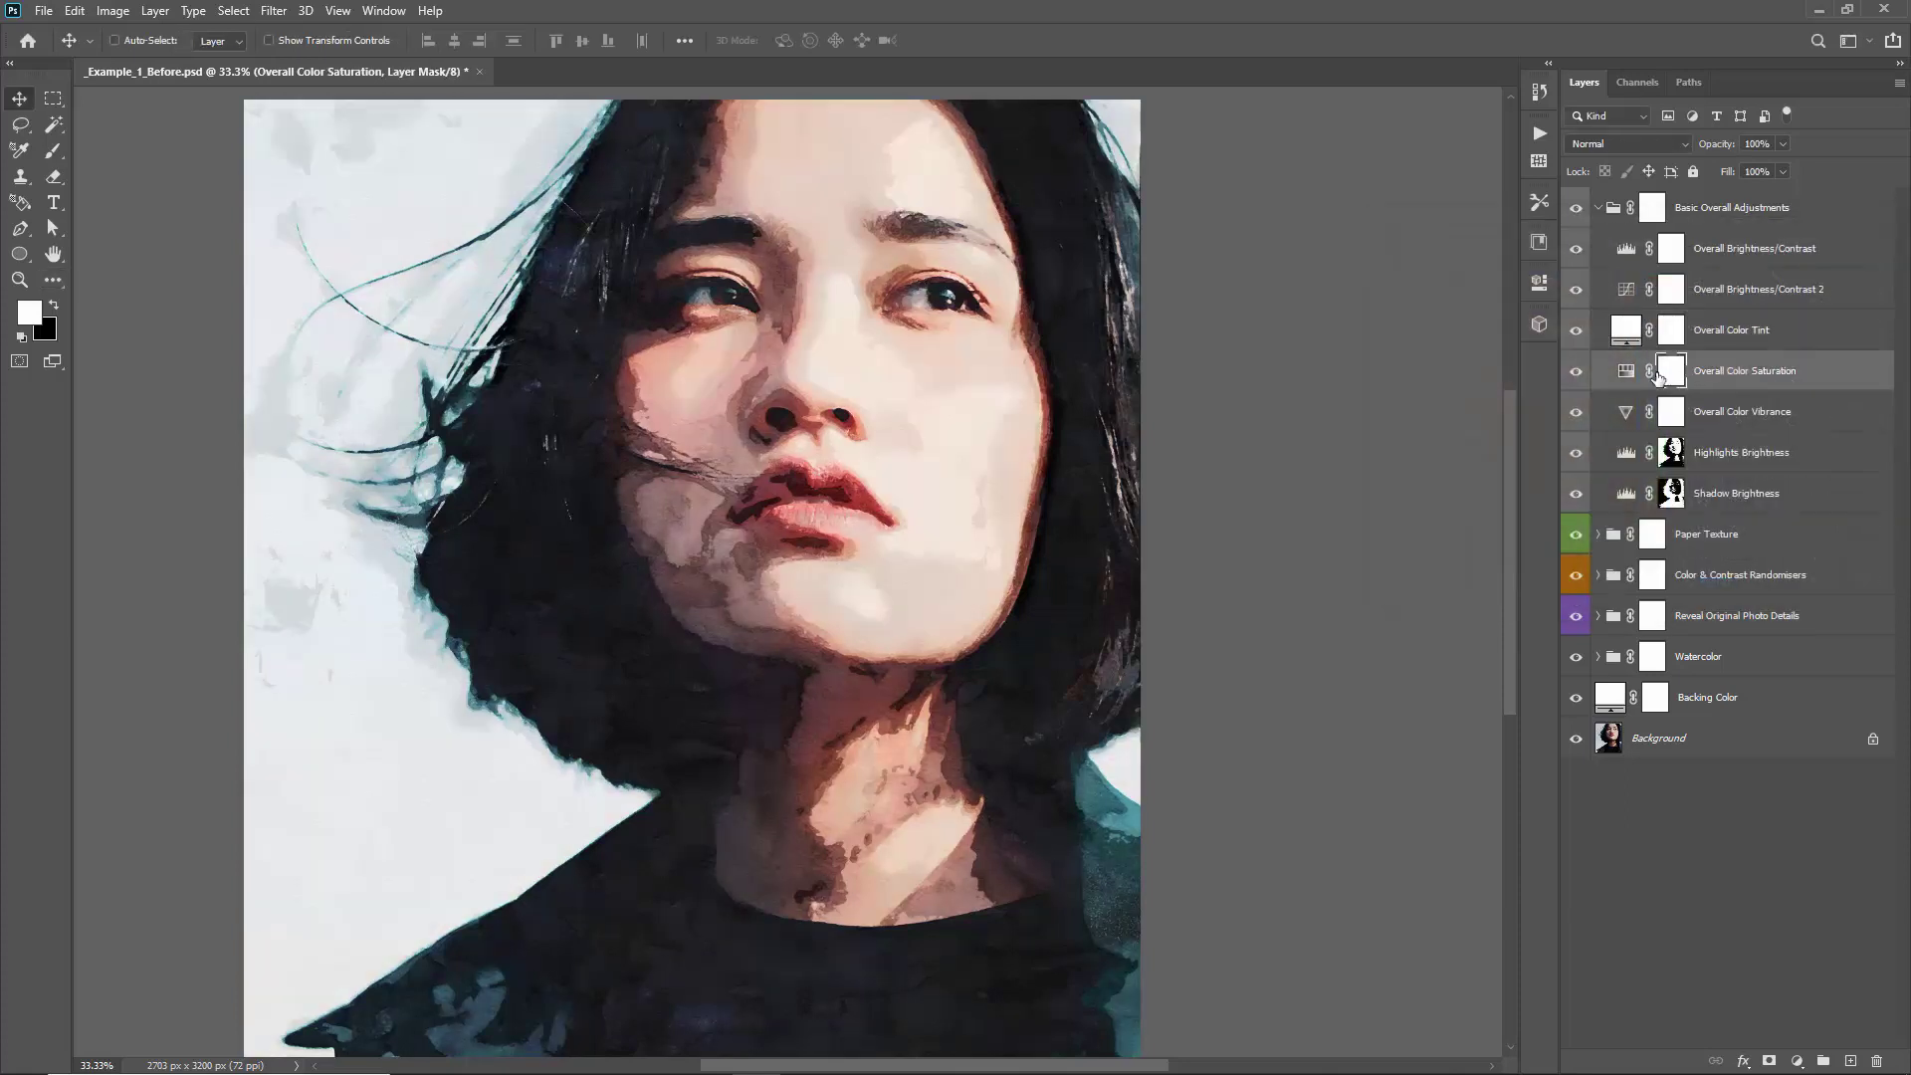
pyautogui.doubleClick(1625, 371)
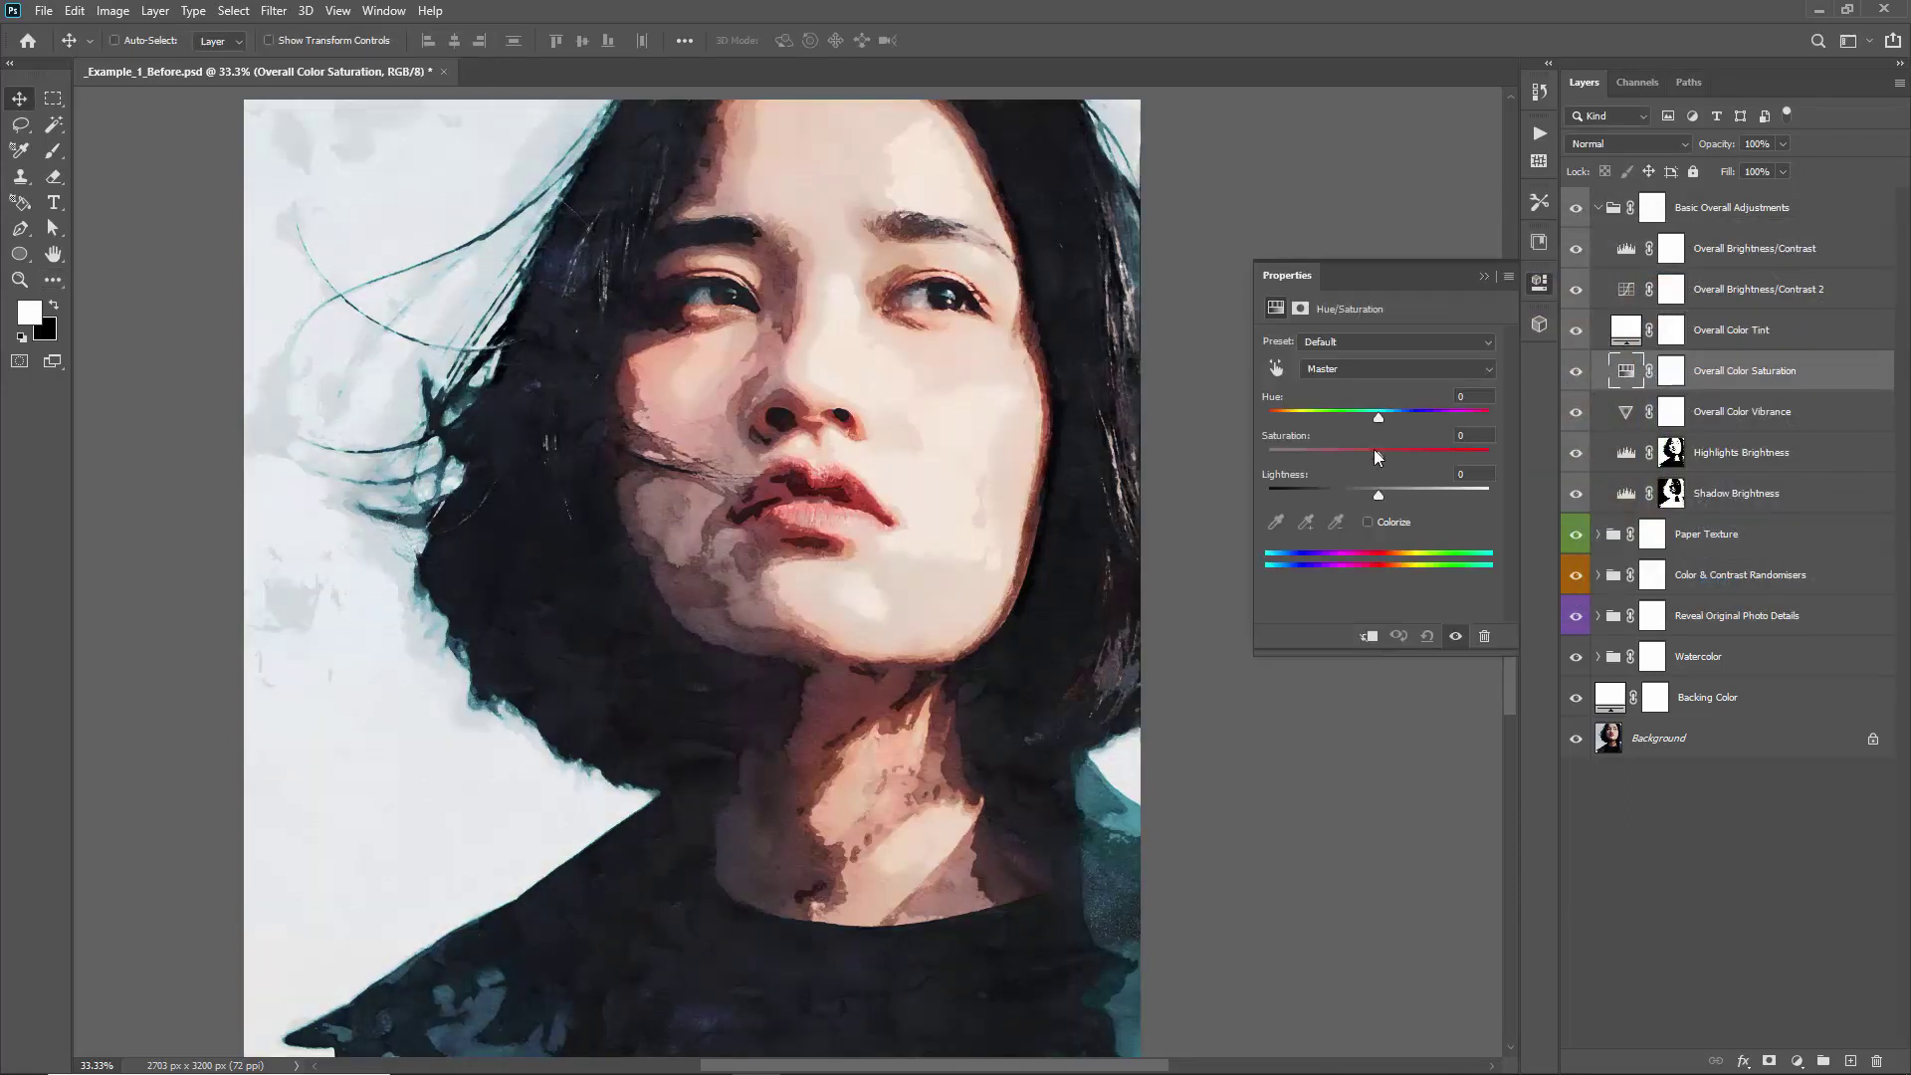
pyautogui.moveTo(1413, 452); pyautogui.dragTo(1374, 460)
pyautogui.click(1481, 274)
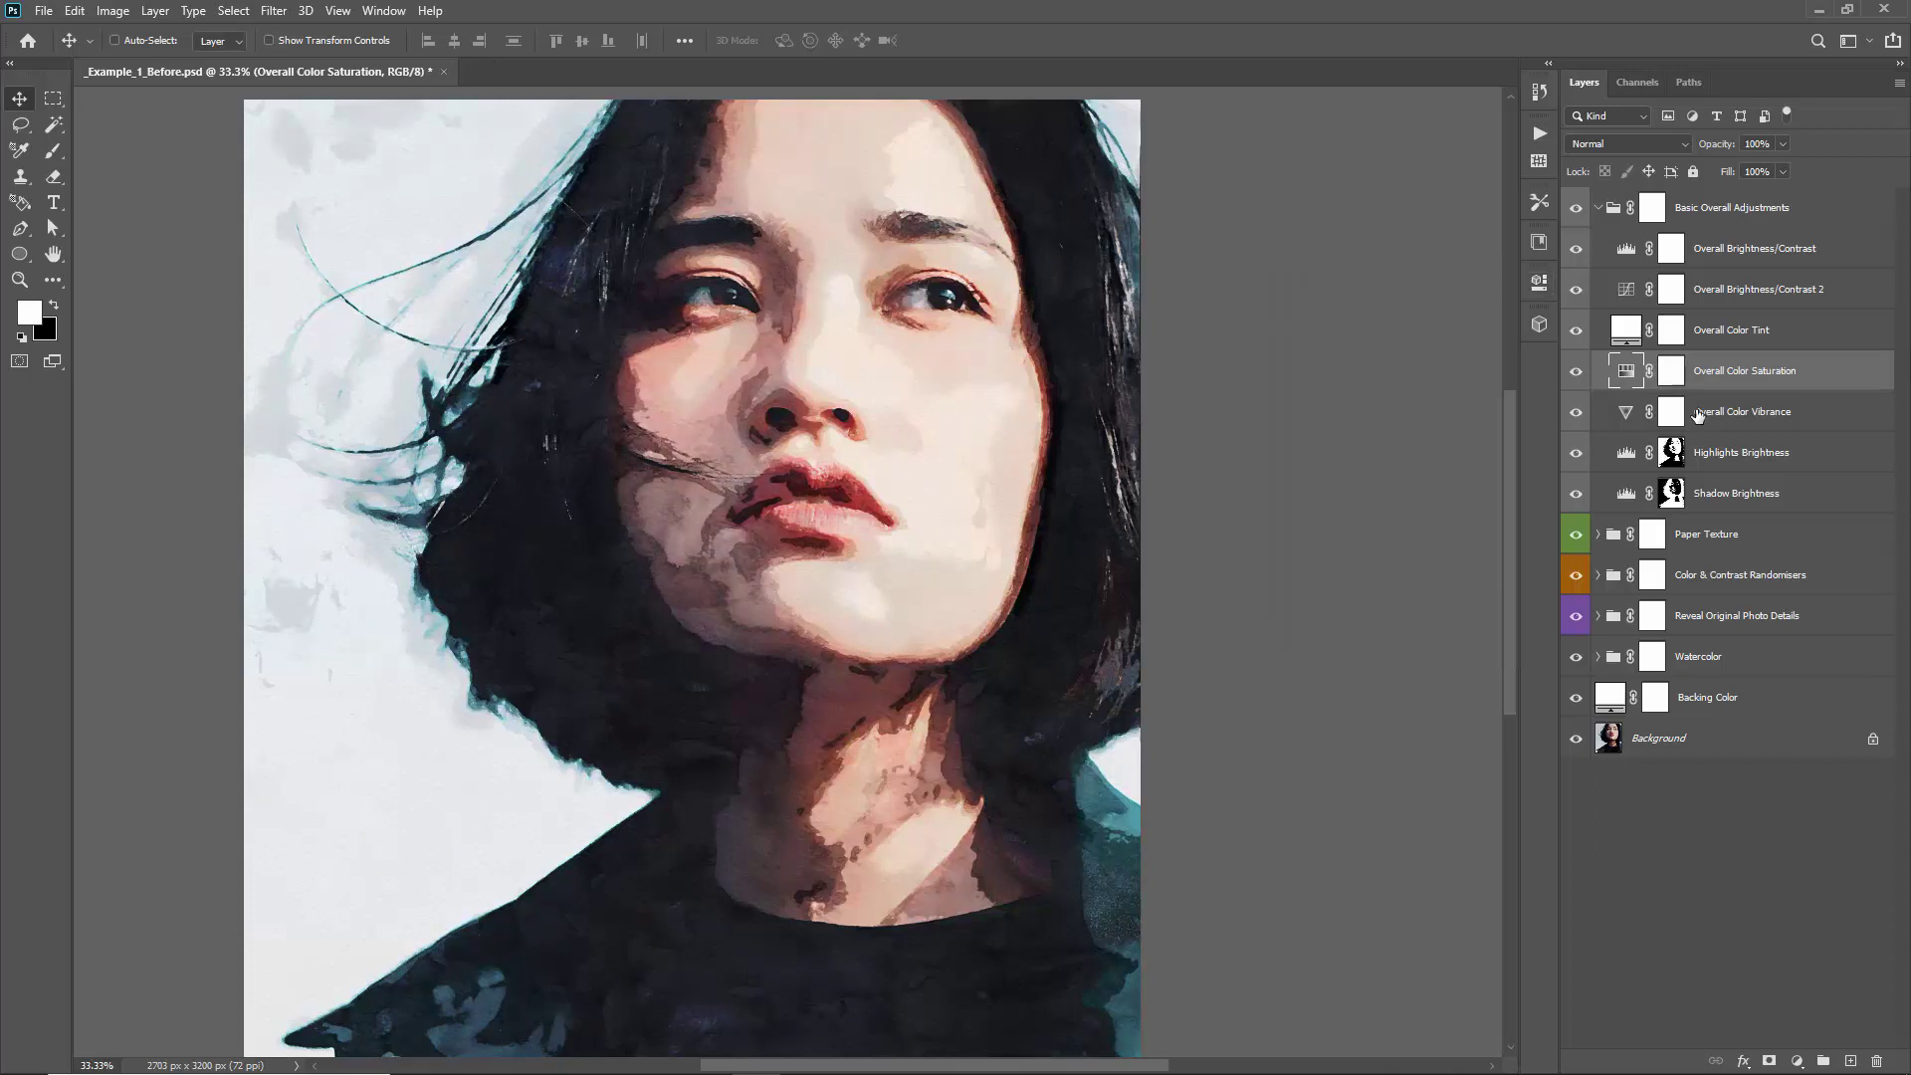
# Set the Overall Color Vibrance layer's vibrance to +64 and its saturation to about +21
pyautogui.click(1628, 418)
pyautogui.doubleClick(1623, 421)
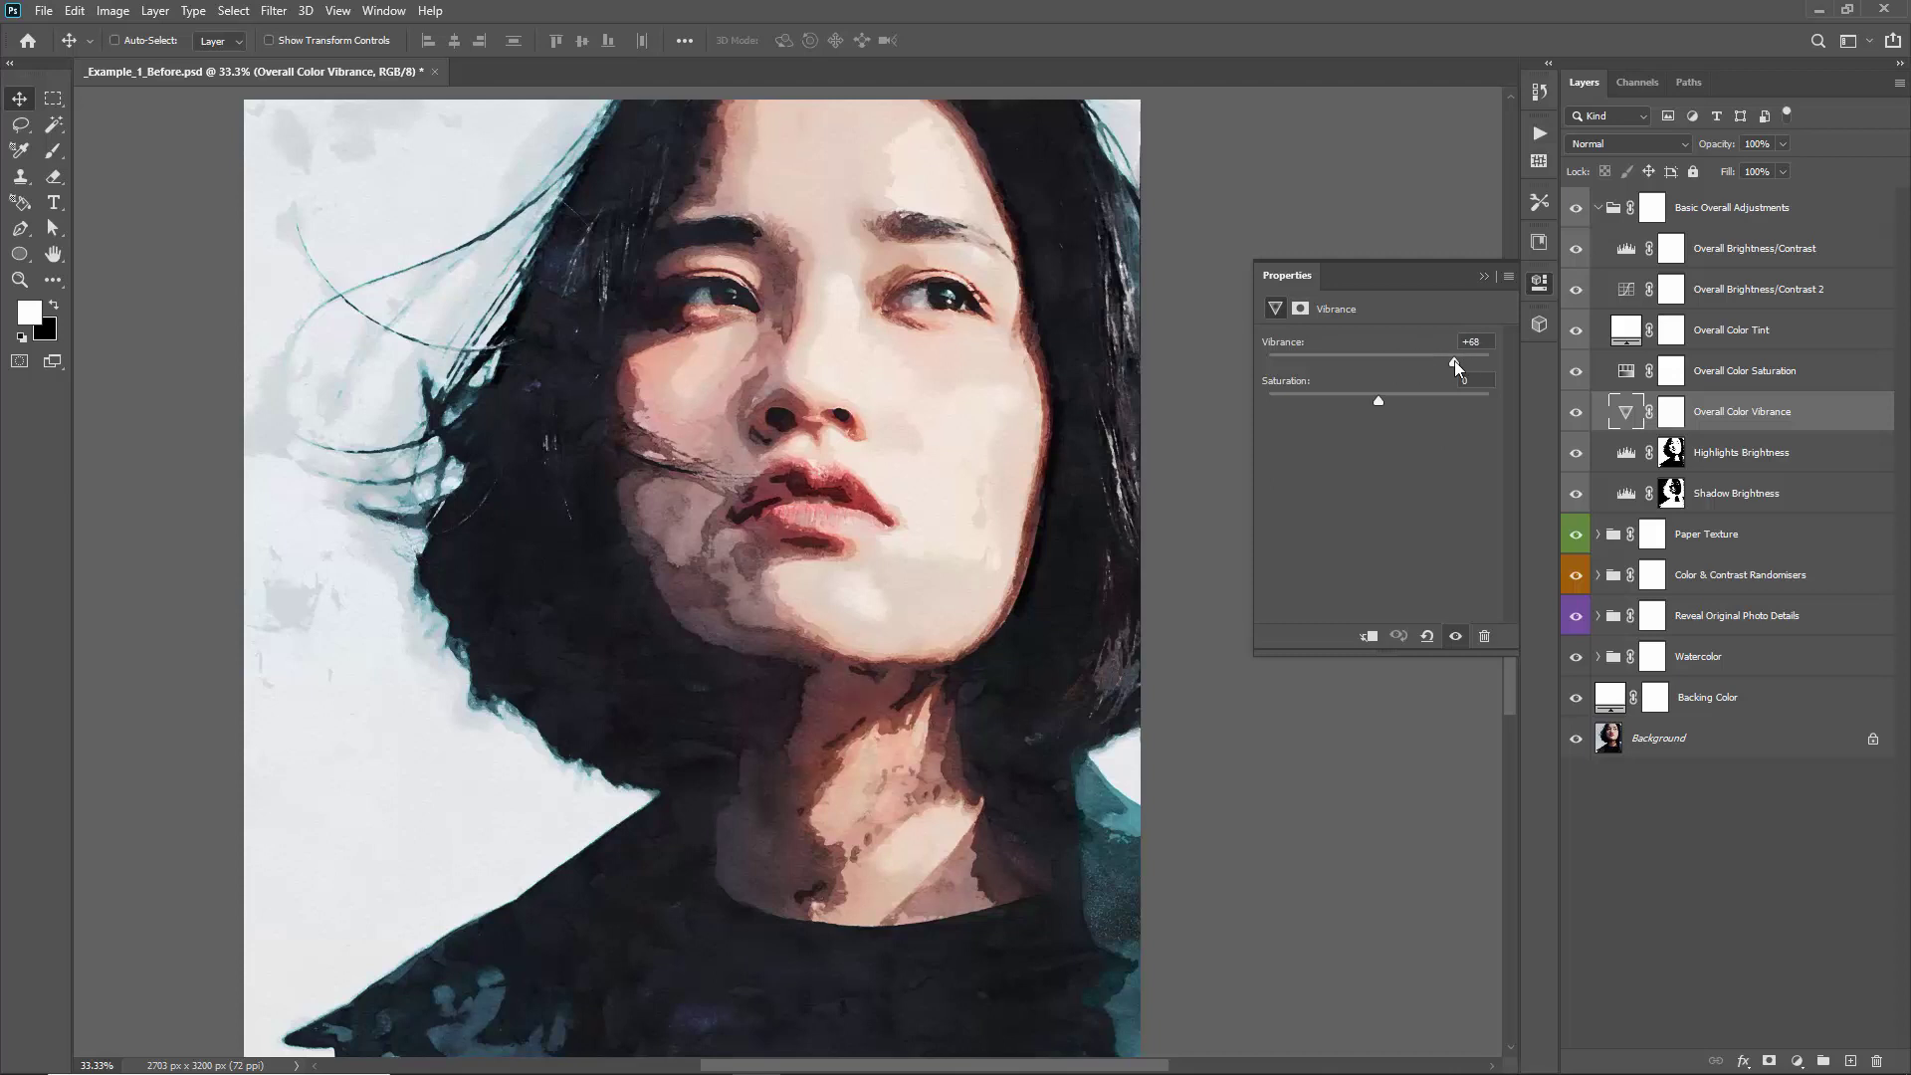
pyautogui.moveTo(1454, 360); pyautogui.dragTo(1409, 398)
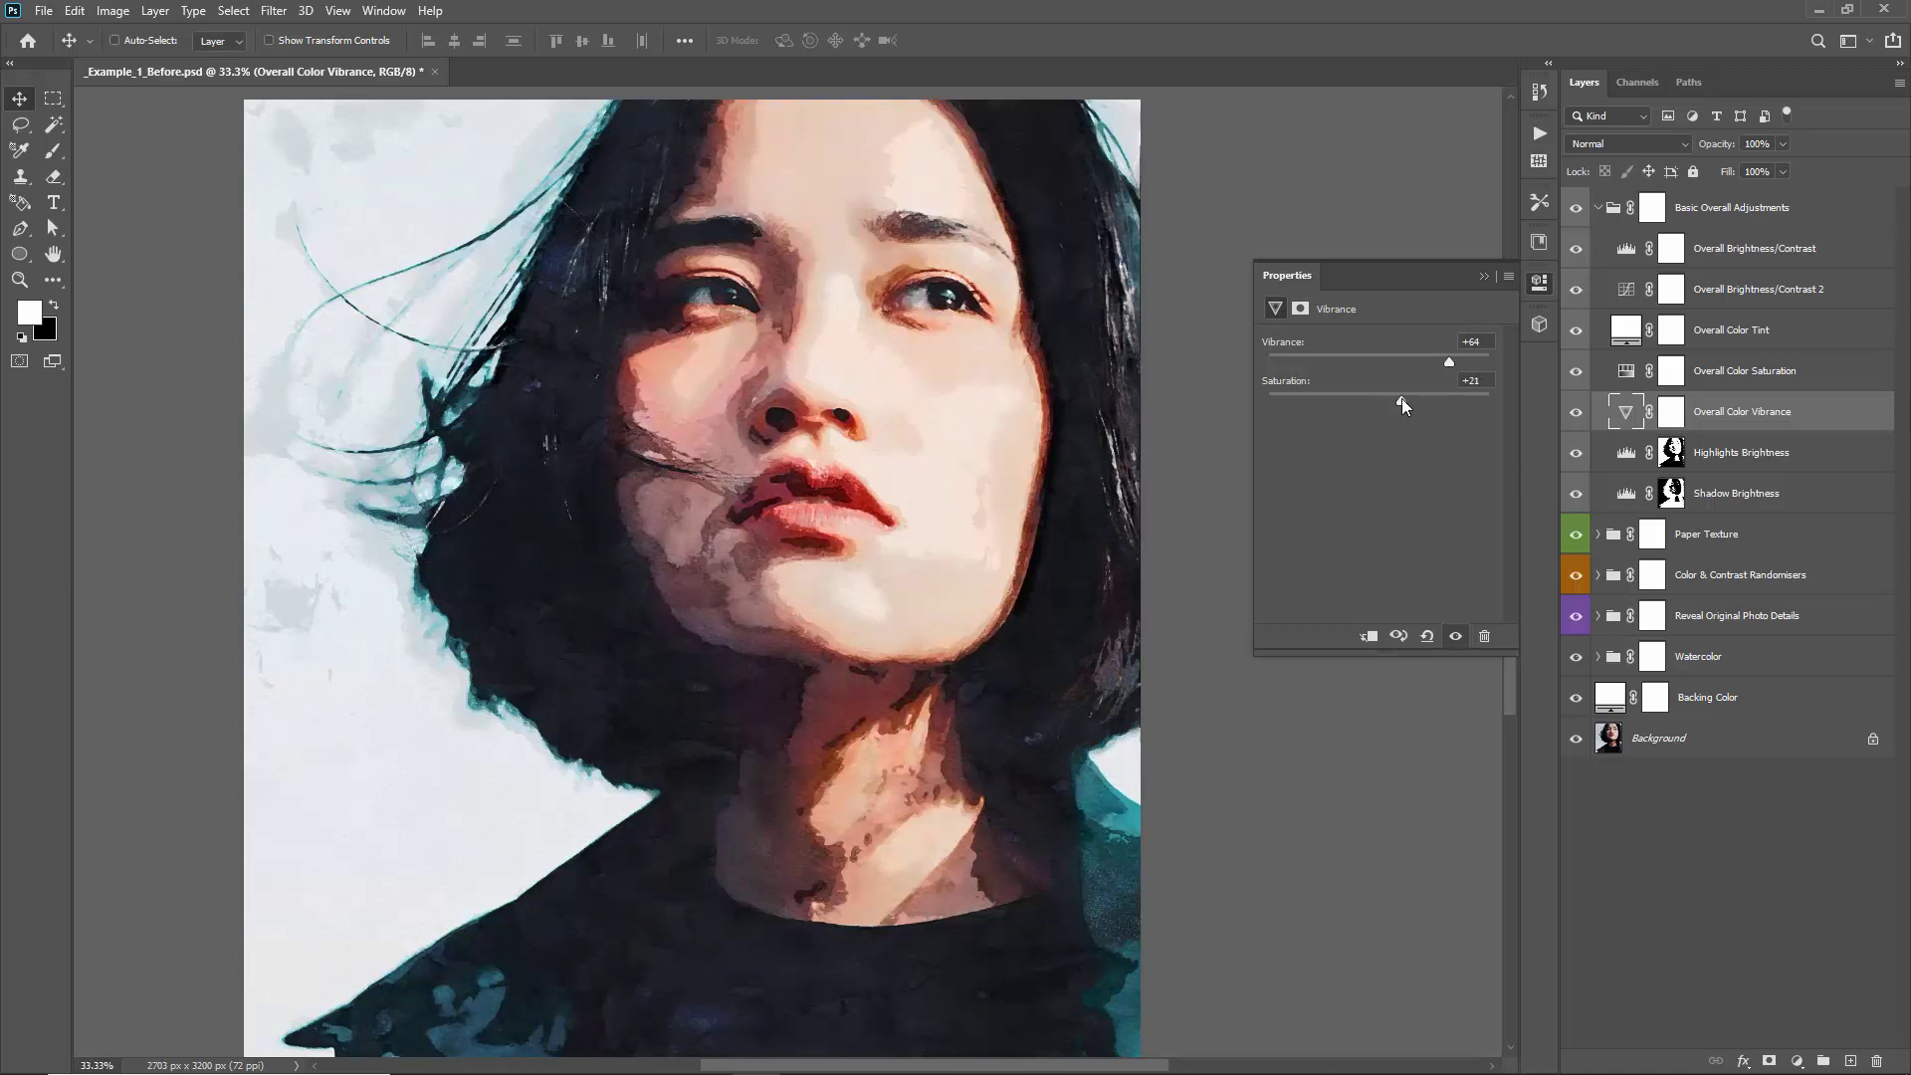
pyautogui.click(1477, 276)
# Try shifting the Levels midtones of the Highlights Brightness layer, then view its mask on its own and return to the portrait
pyautogui.click(1713, 462)
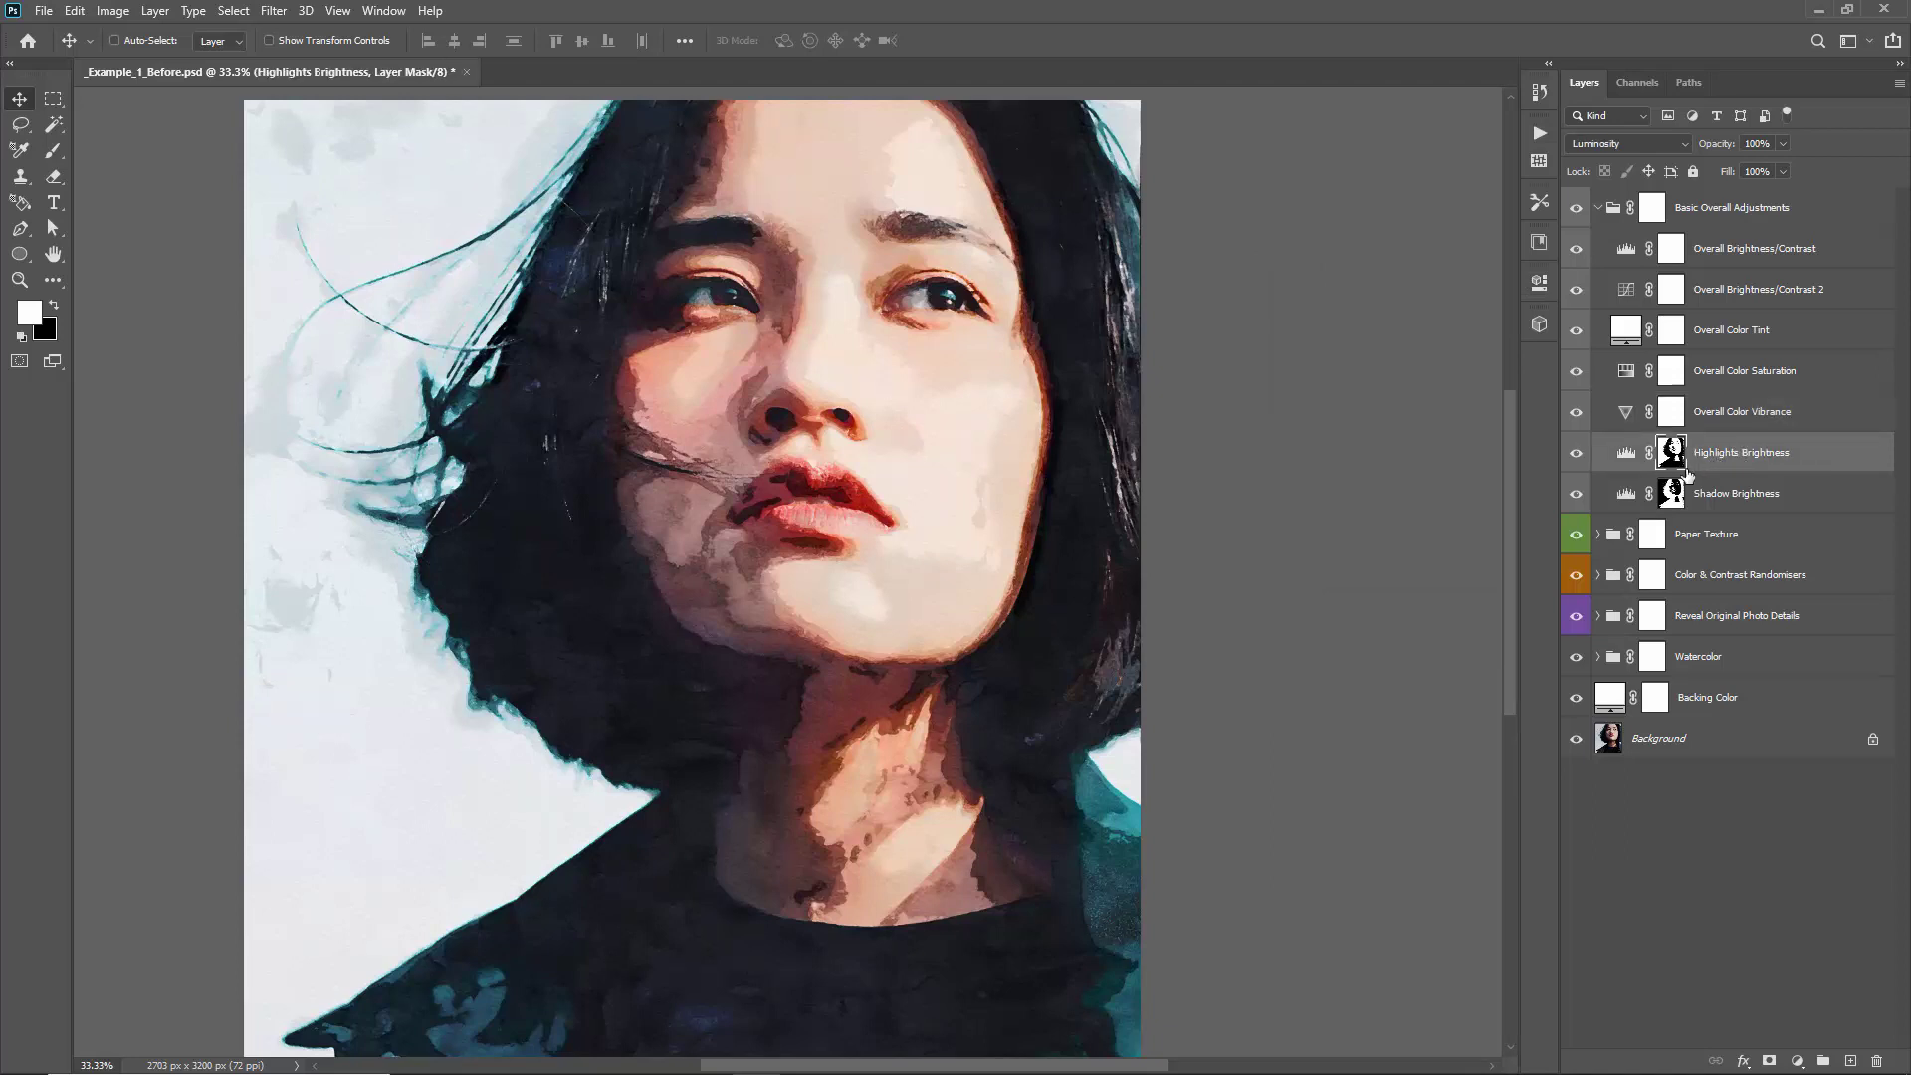
pyautogui.doubleClick(1625, 456)
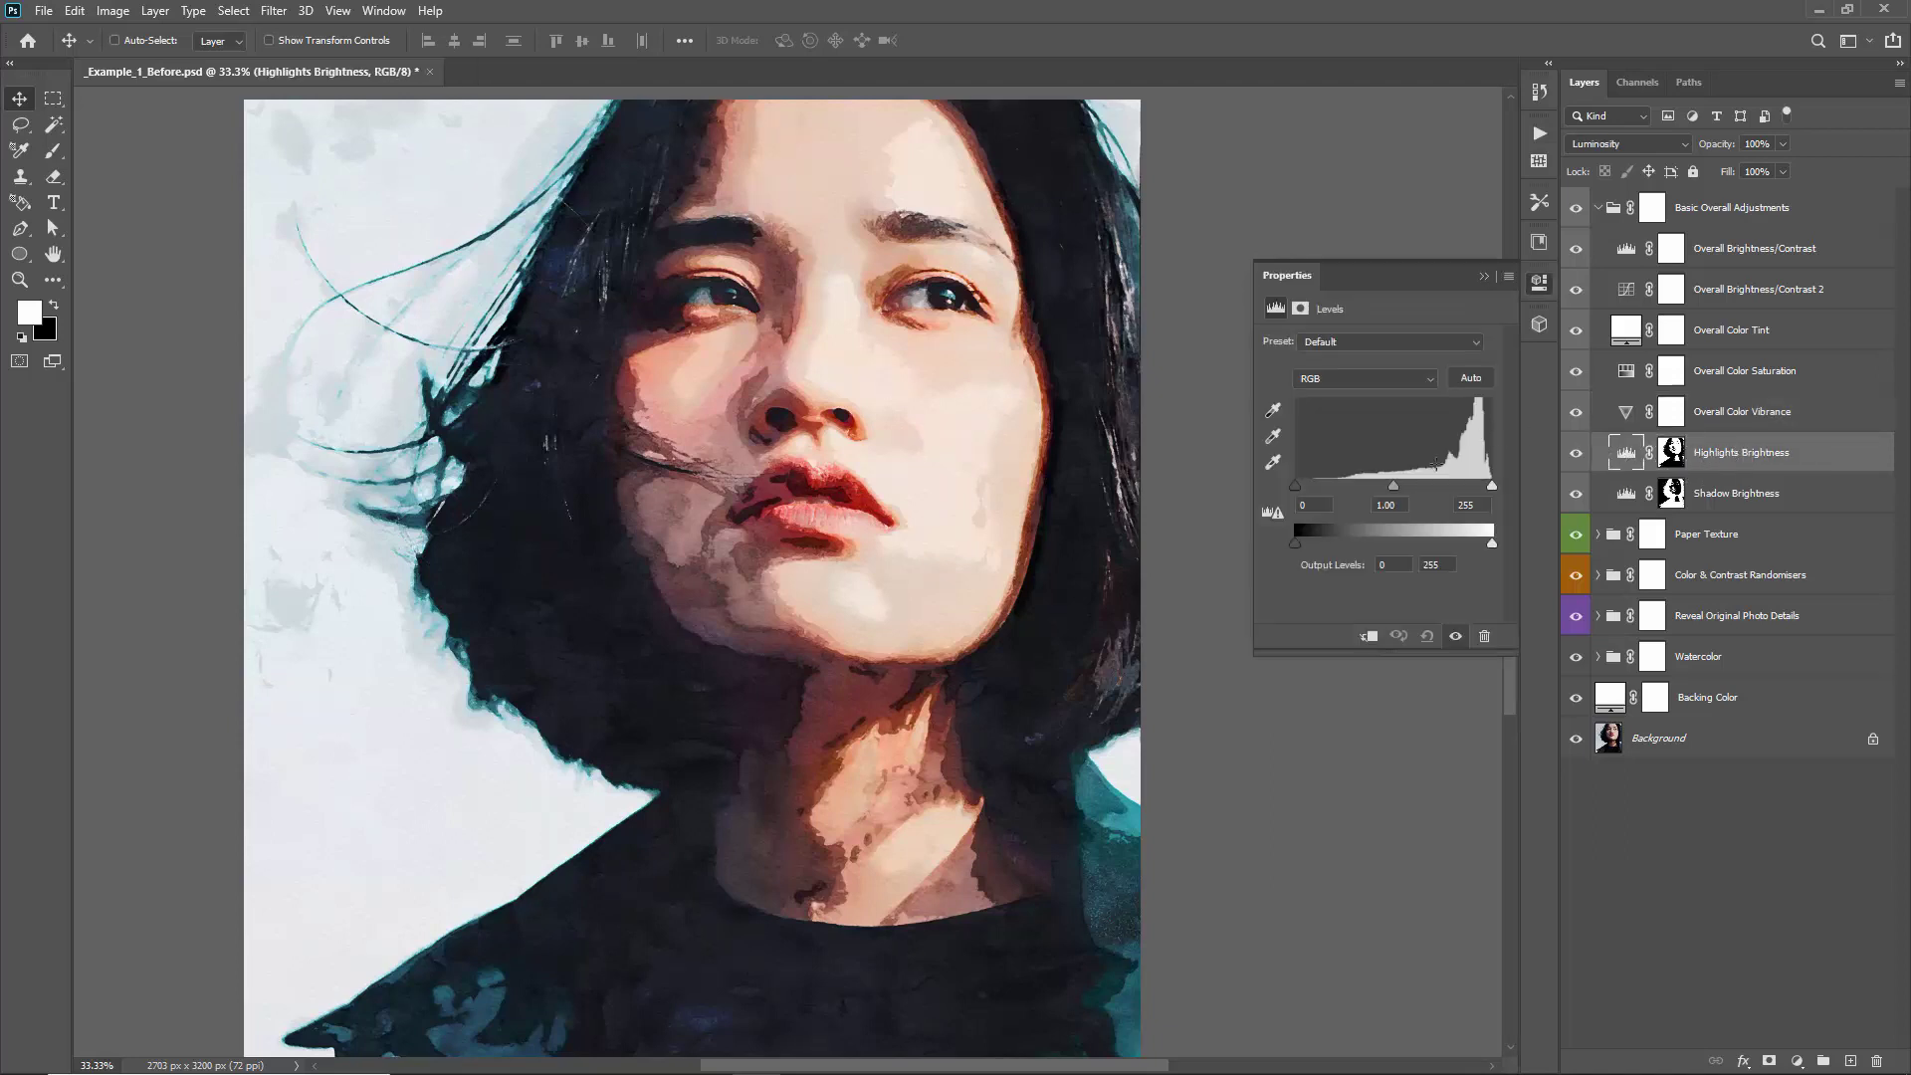
pyautogui.moveTo(1416, 486); pyautogui.dragTo(1397, 486)
pyautogui.click(1484, 276)
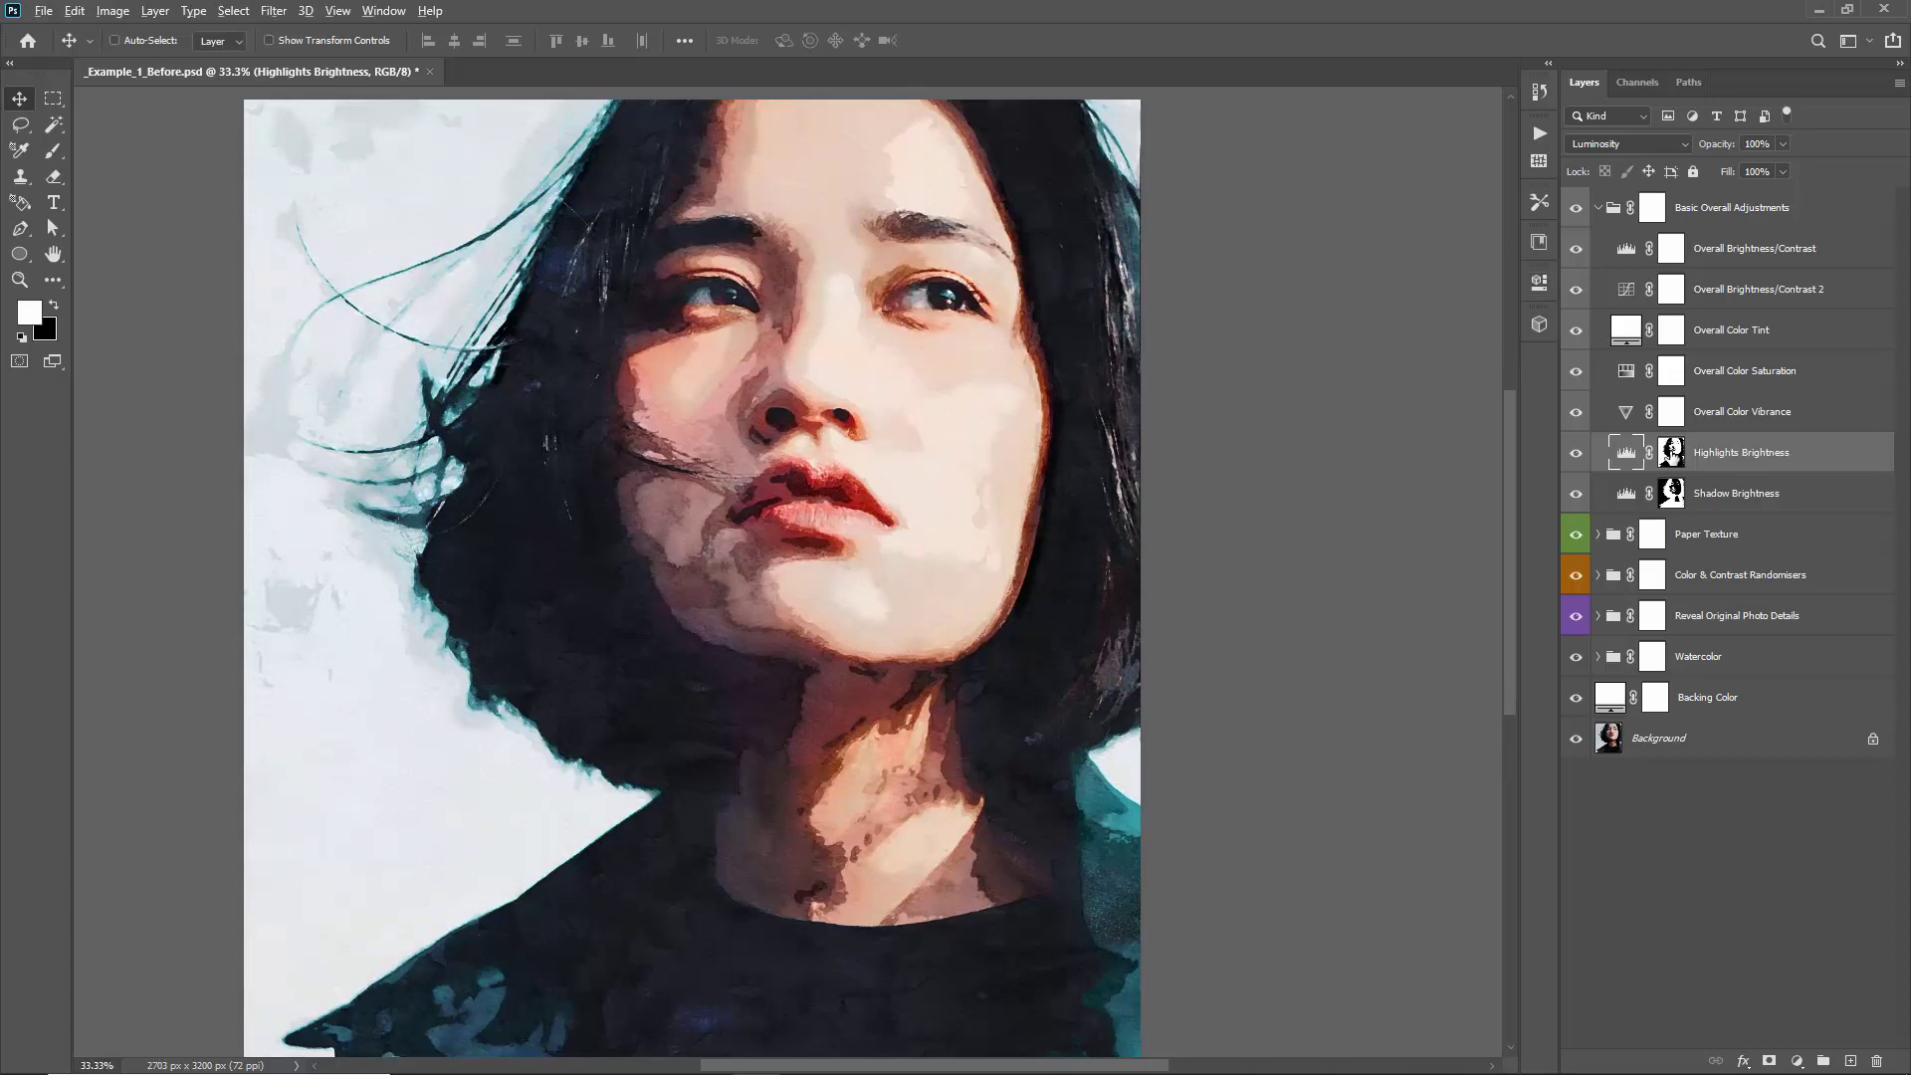
pyautogui.keyDown('alt'); pyautogui.click(1671, 453); pyautogui.keyUp('alt')
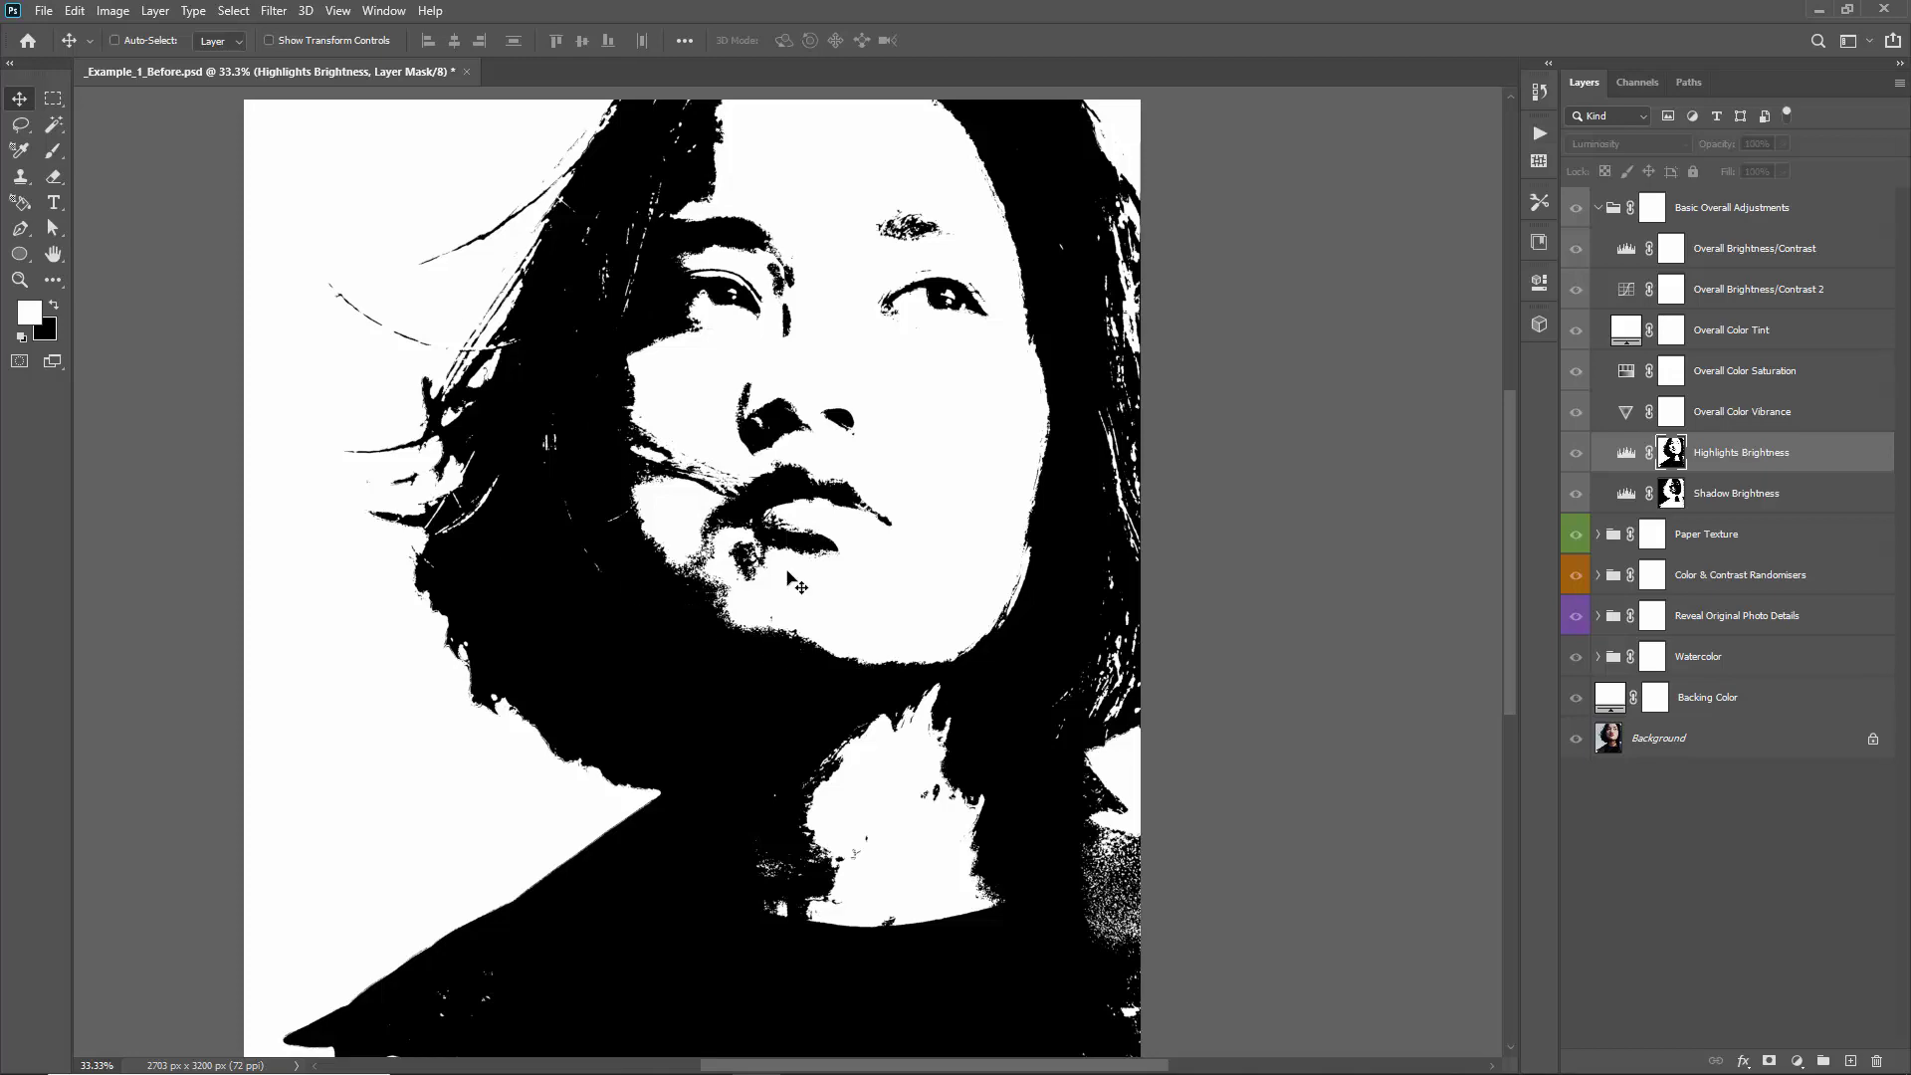
pyautogui.click(1626, 453)
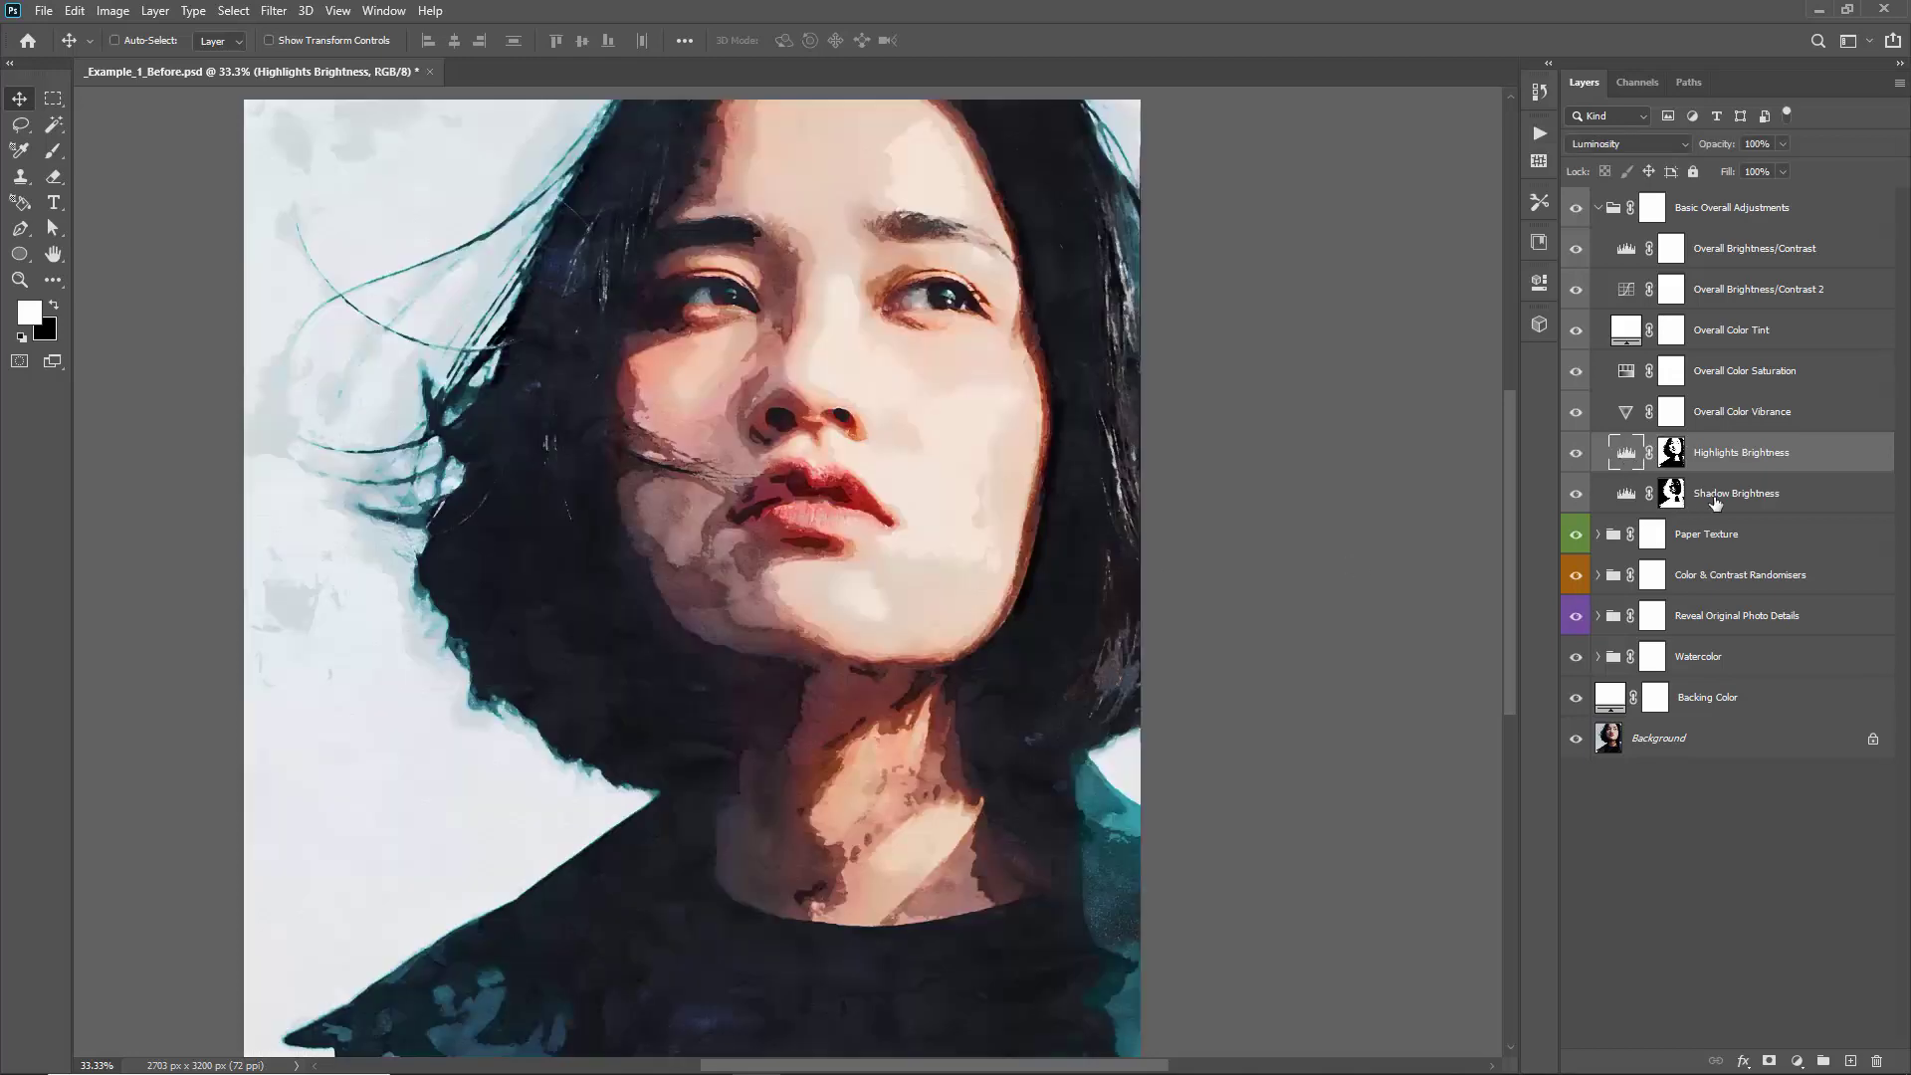
# Try shifting the Levels midtones of the Shadow Brightness layer and return them close to their starting point
pyautogui.click(1715, 503)
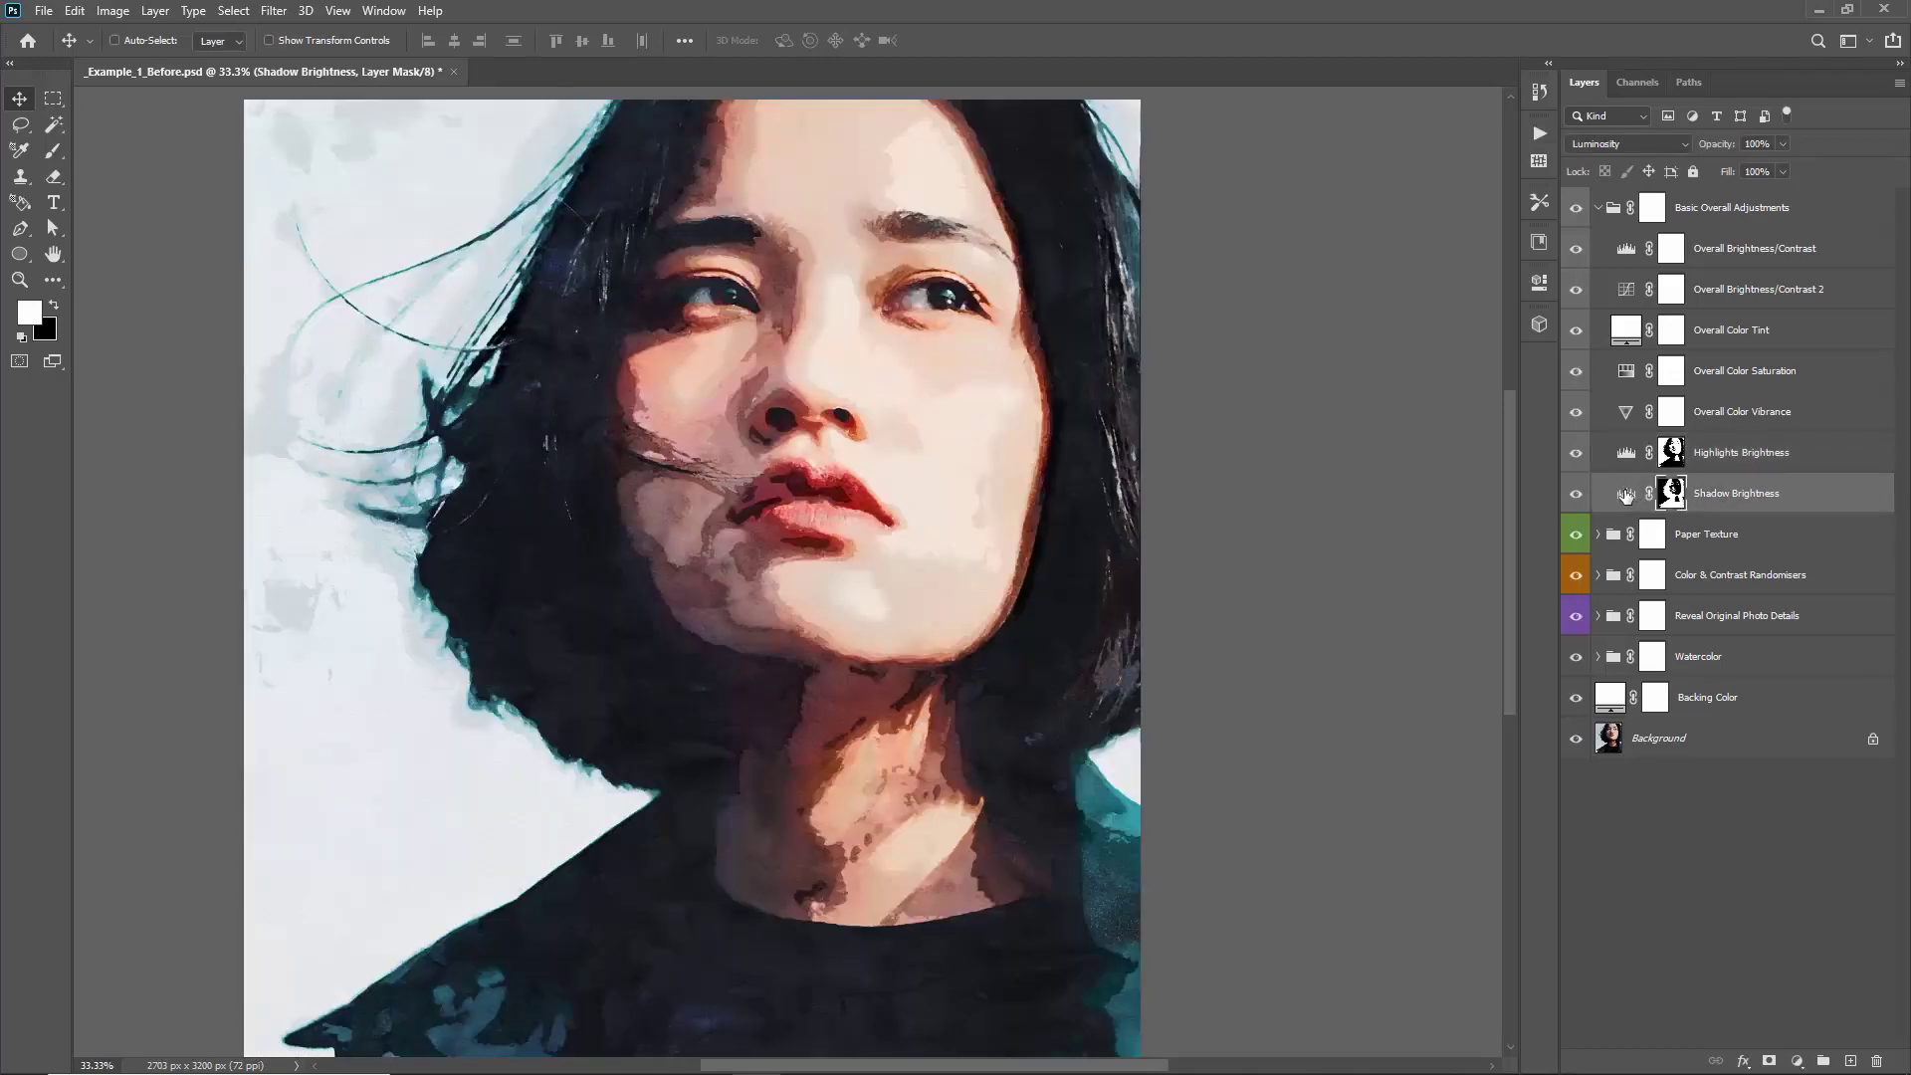
pyautogui.click(1625, 494)
pyautogui.moveTo(1396, 485)
pyautogui.mouseDown()
pyautogui.moveTo(1412, 486)
pyautogui.moveTo(1395, 485)
pyautogui.mouseUp()
pyautogui.click(1484, 277)
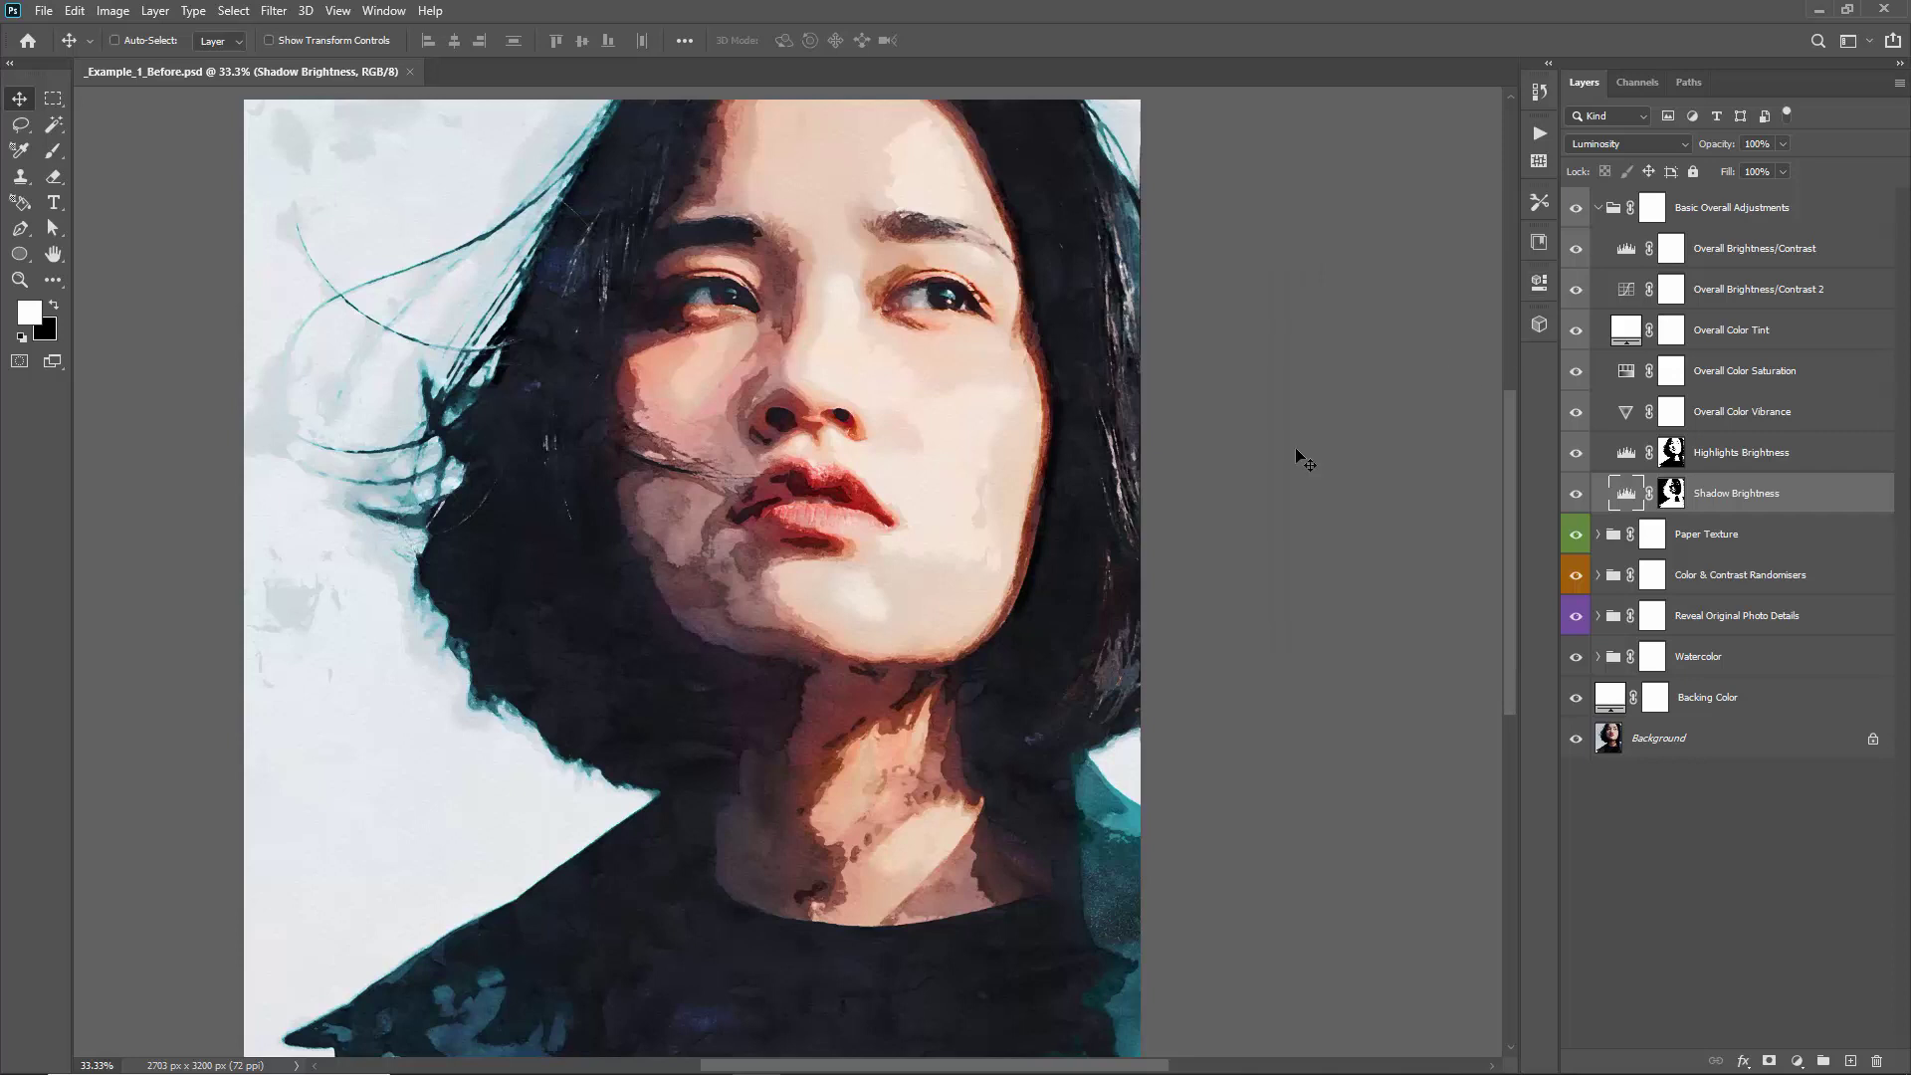
# Select the Create Watercolor Bleed Layers action, collapse the Basic Overall Adjustments group and expand the Watercolor group
pyautogui.click(1539, 134)
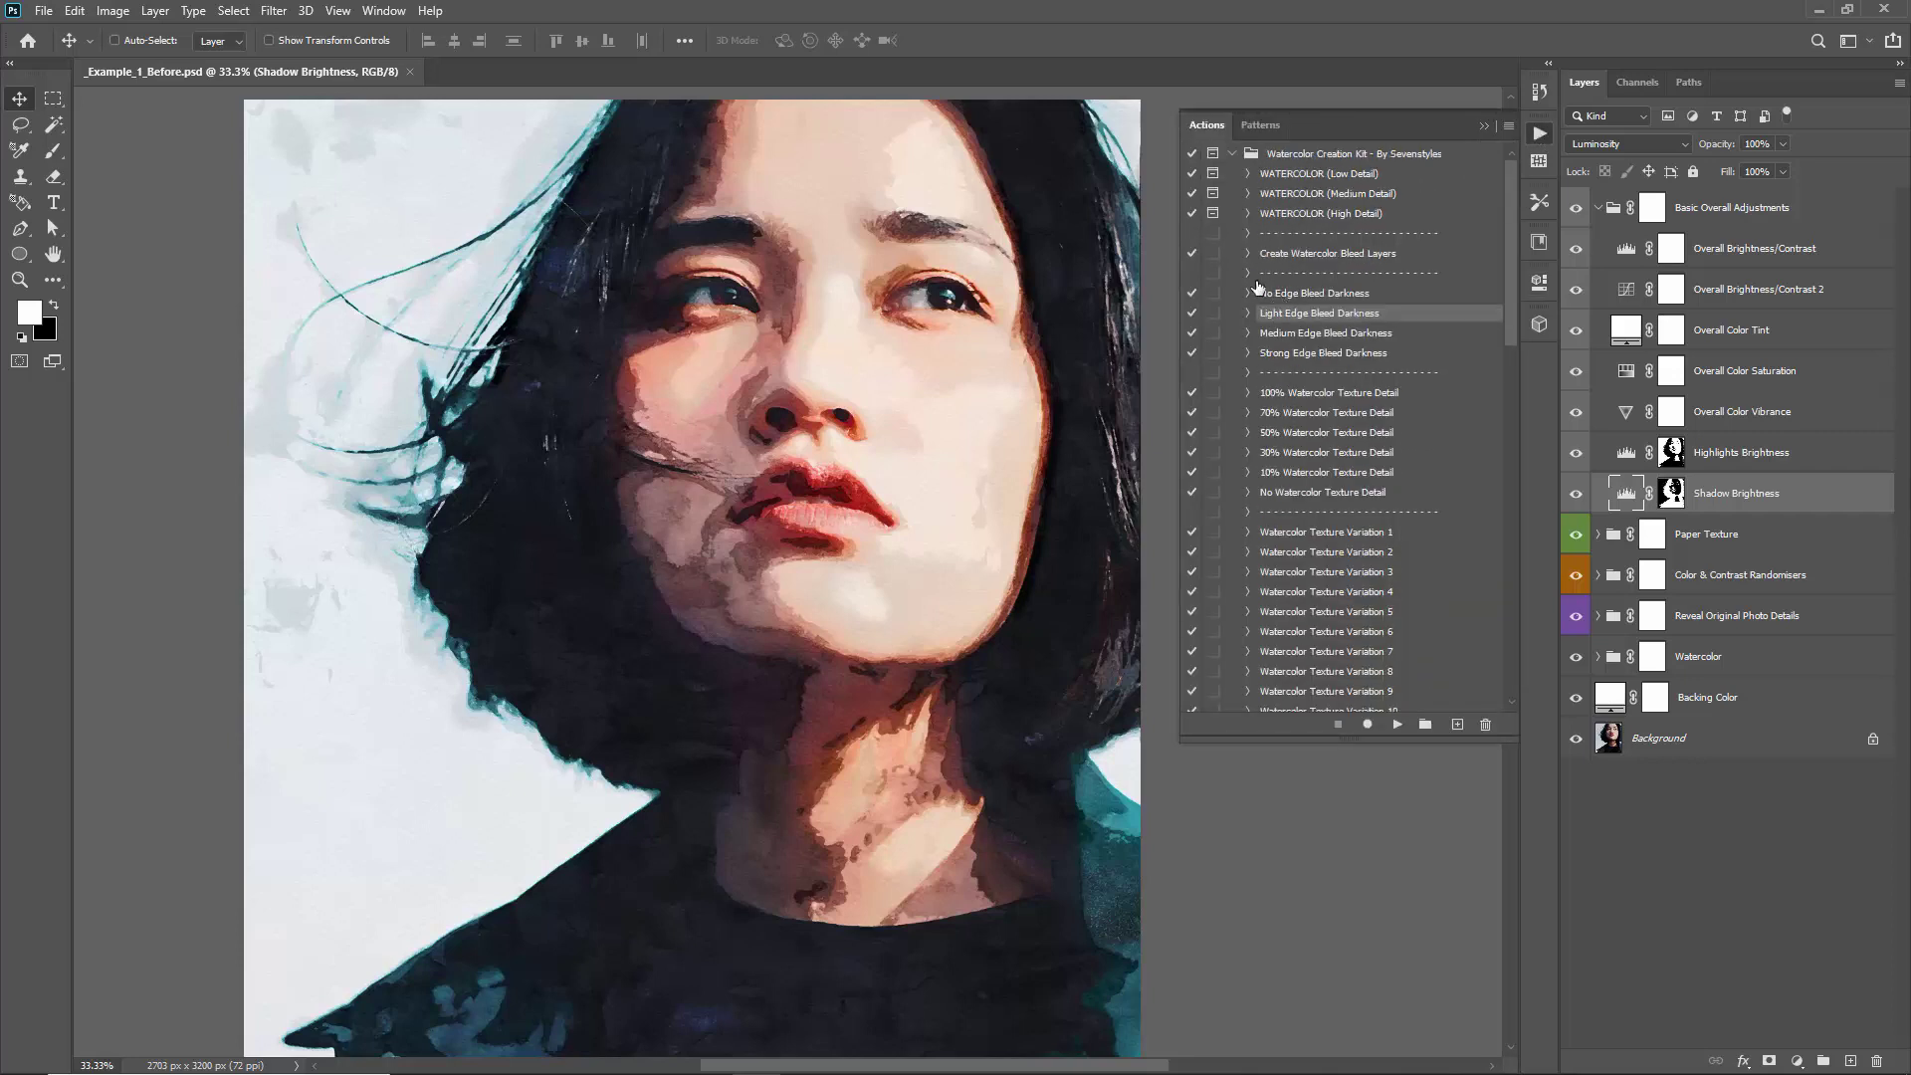
pyautogui.click(1249, 258)
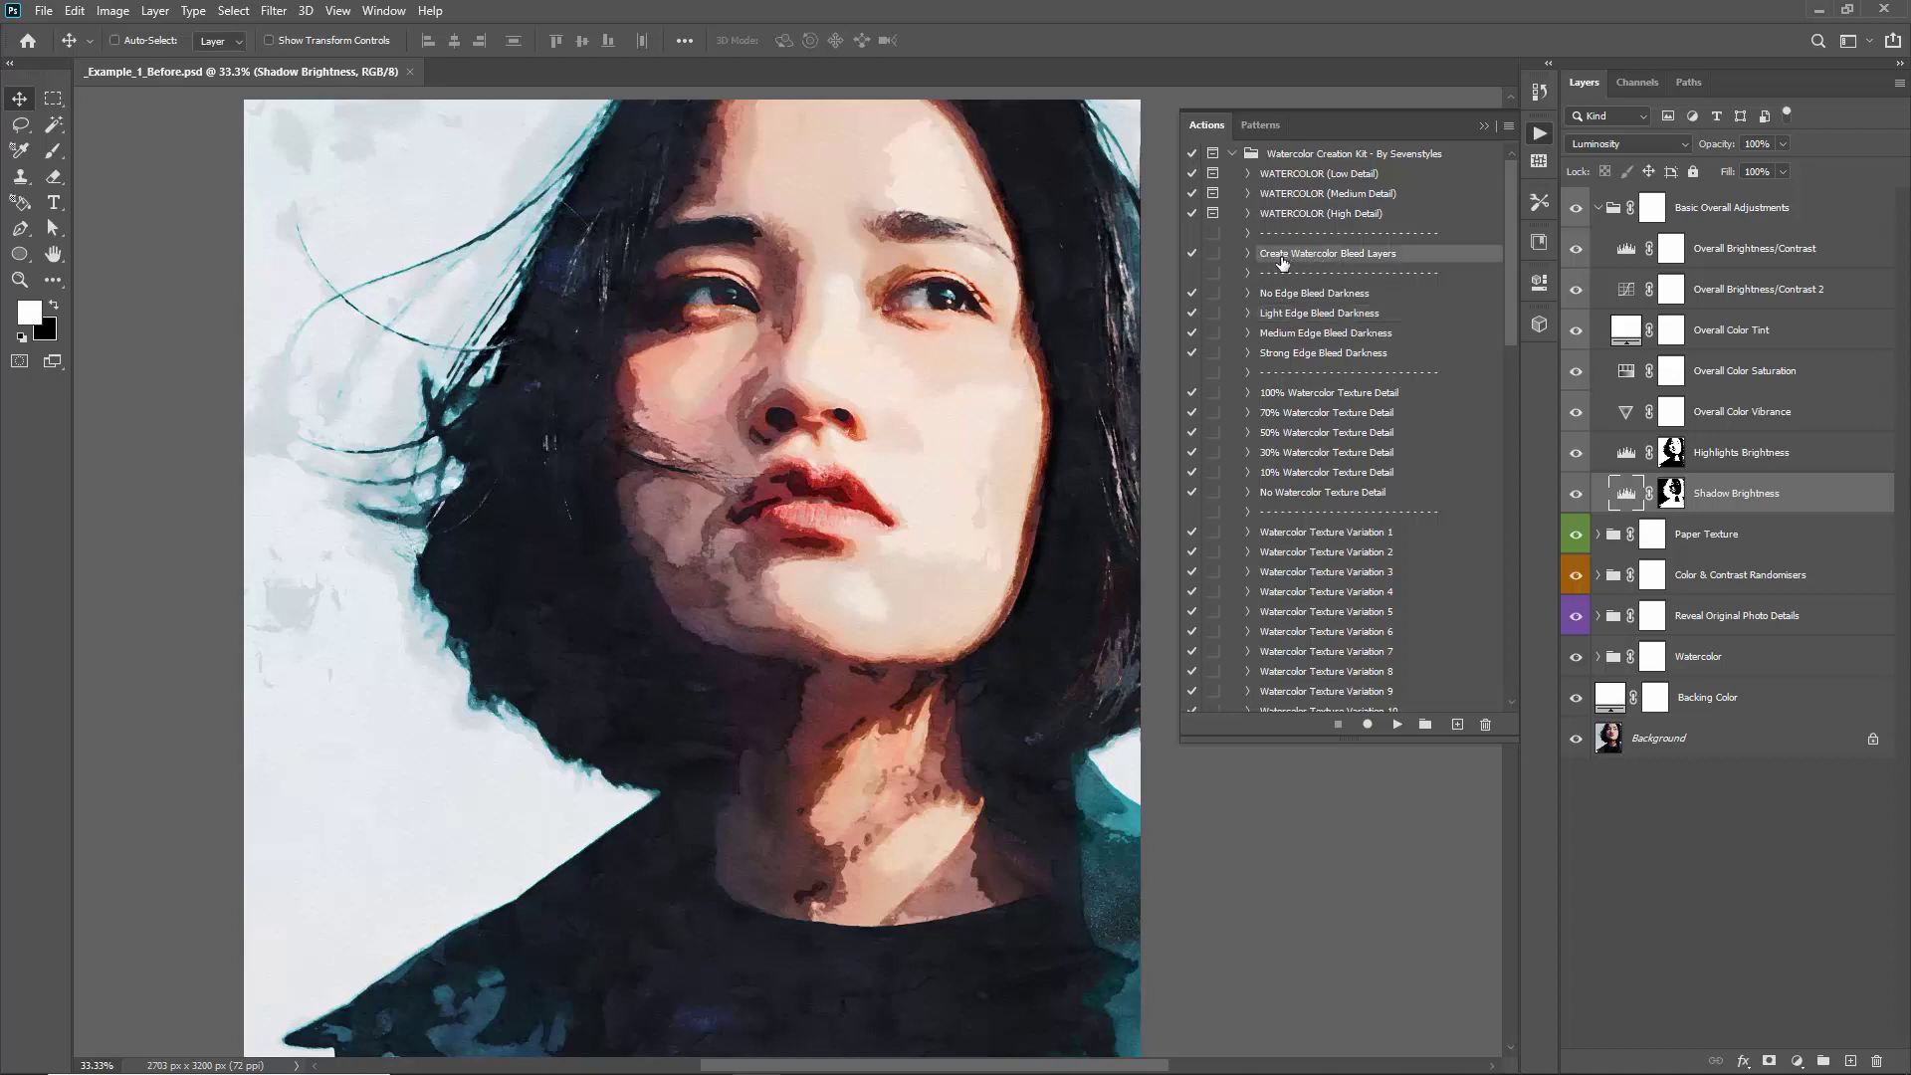
pyautogui.click(1598, 207)
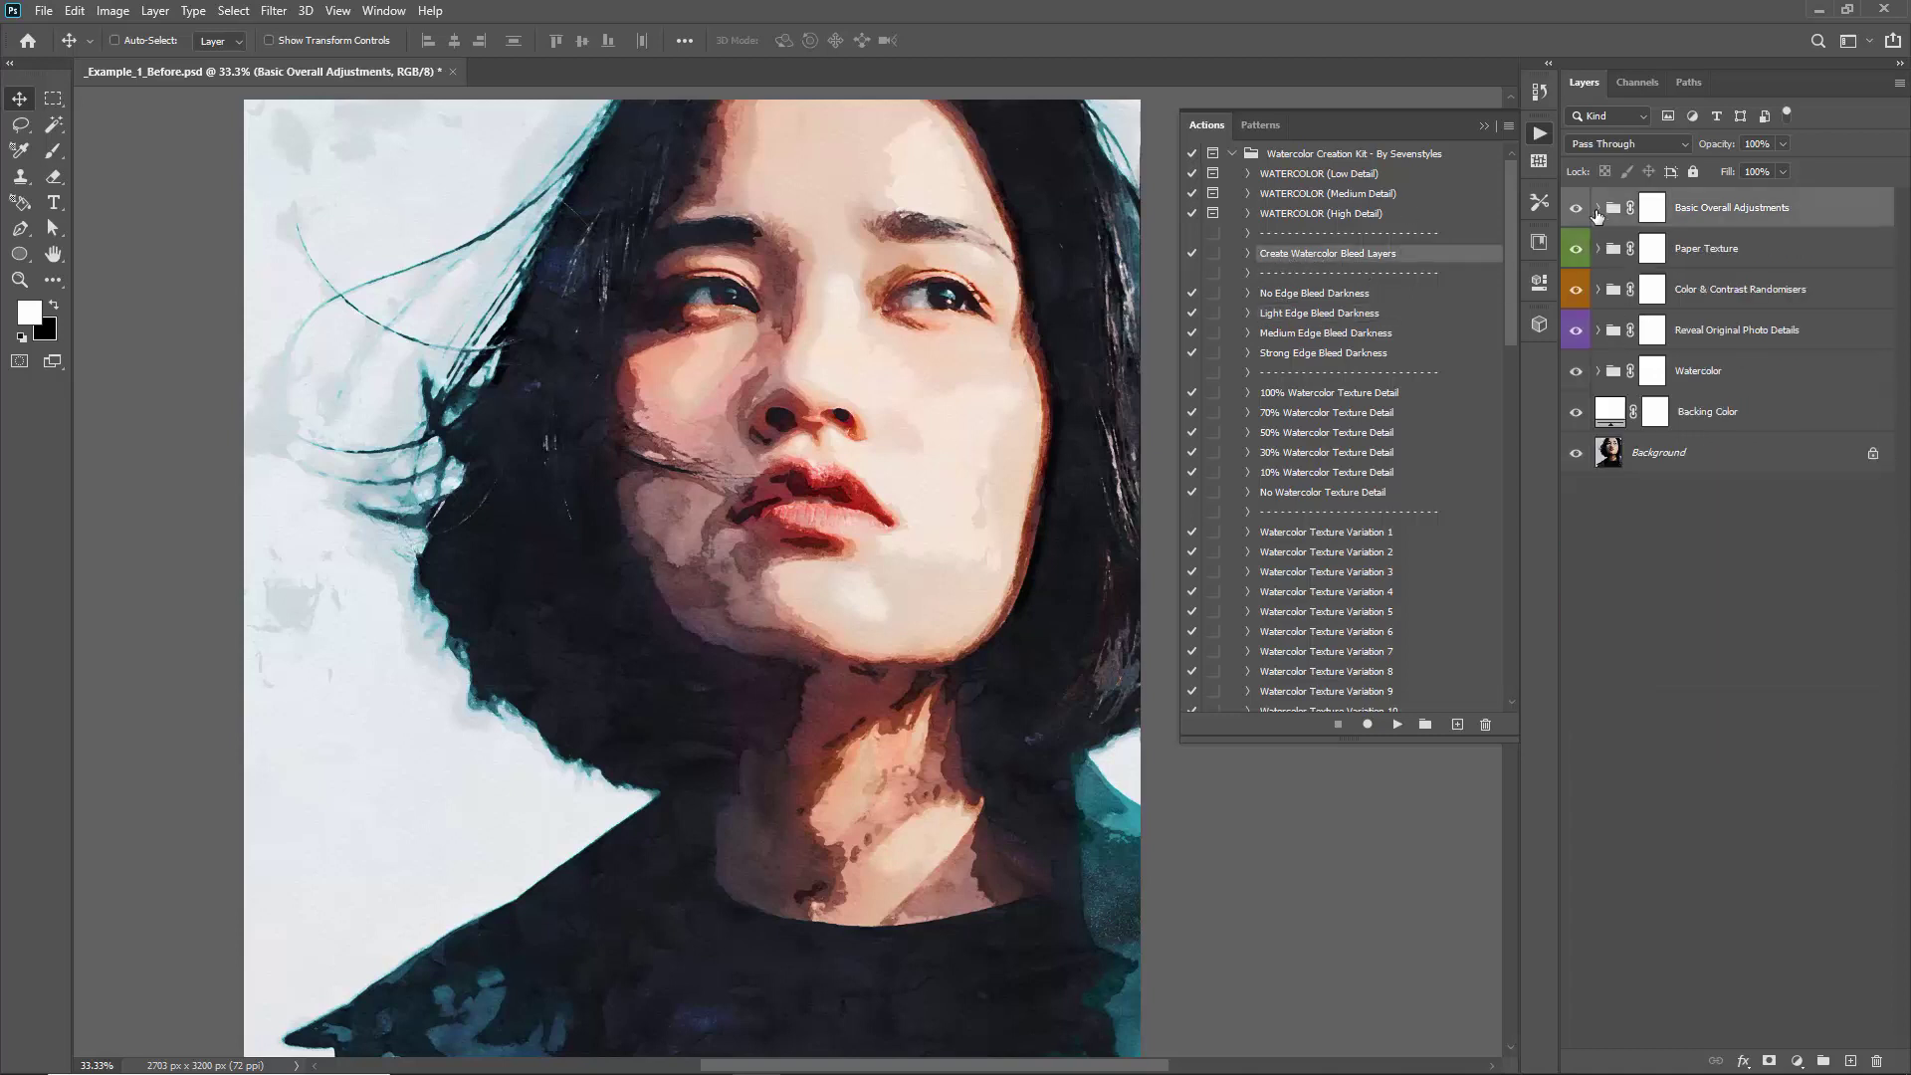
pyautogui.click(1601, 371)
pyautogui.click(1597, 371)
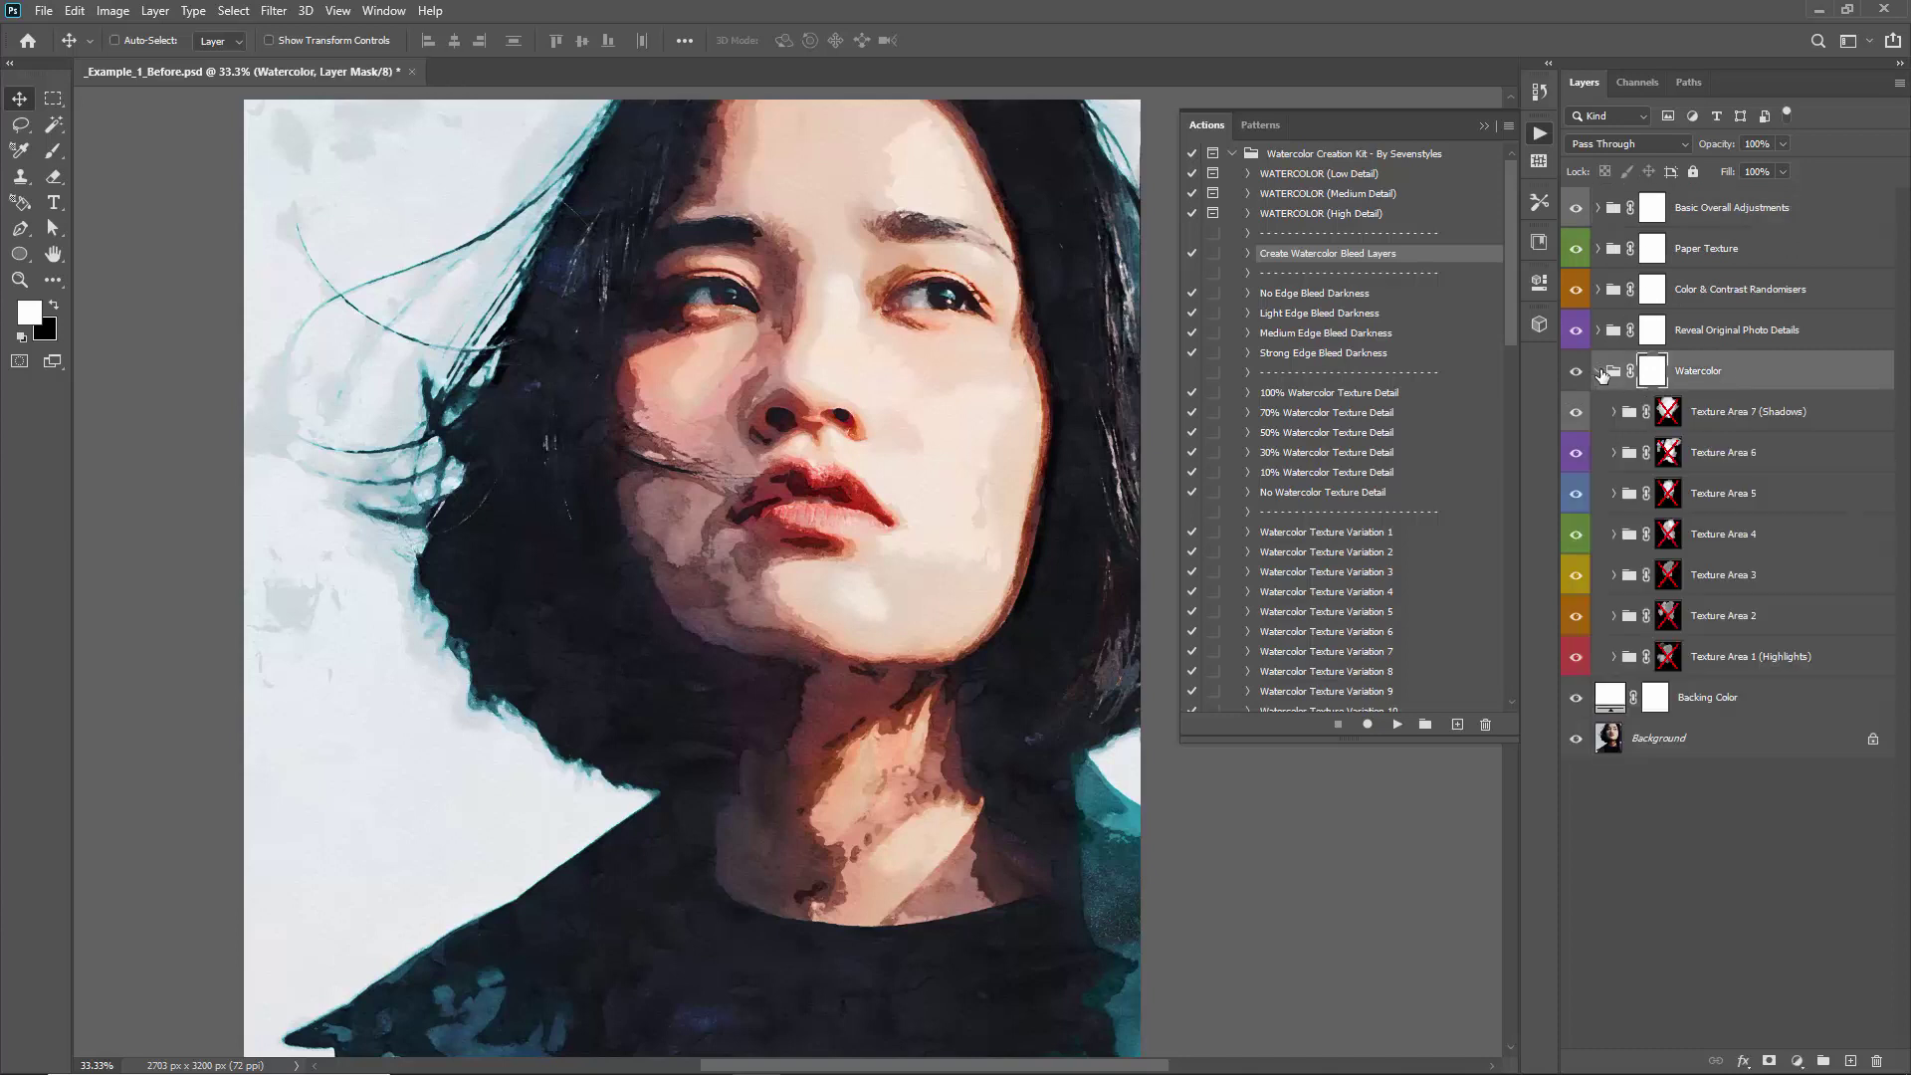
# Enable the layer masks of all seven texture area groups, from Texture Area 7 (Shadows) to Texture Area 1 (Highlights)
pyautogui.keyDown('shift'); pyautogui.click(1669, 409); pyautogui.keyUp('shift')
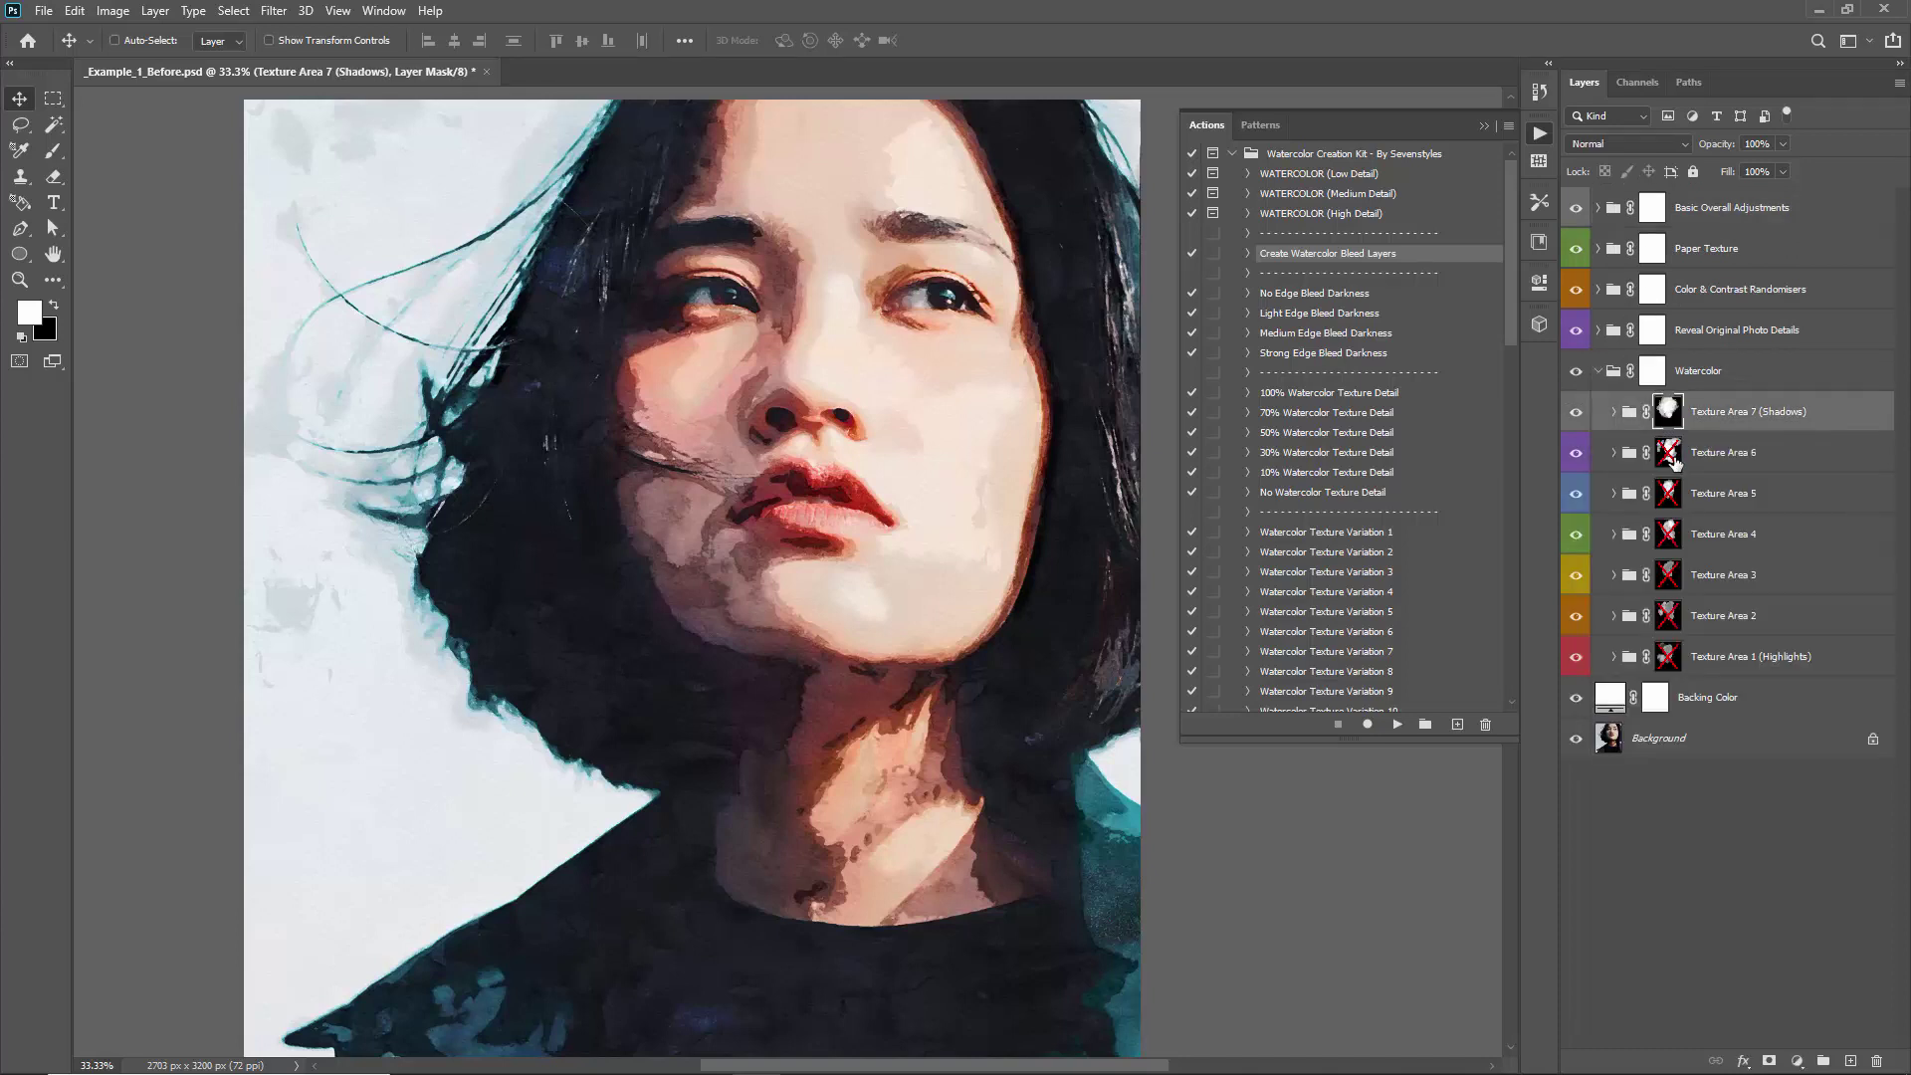
pyautogui.click(1668, 452)
pyautogui.keyDown('shift'); pyautogui.click(1670, 492); pyautogui.keyUp('shift')
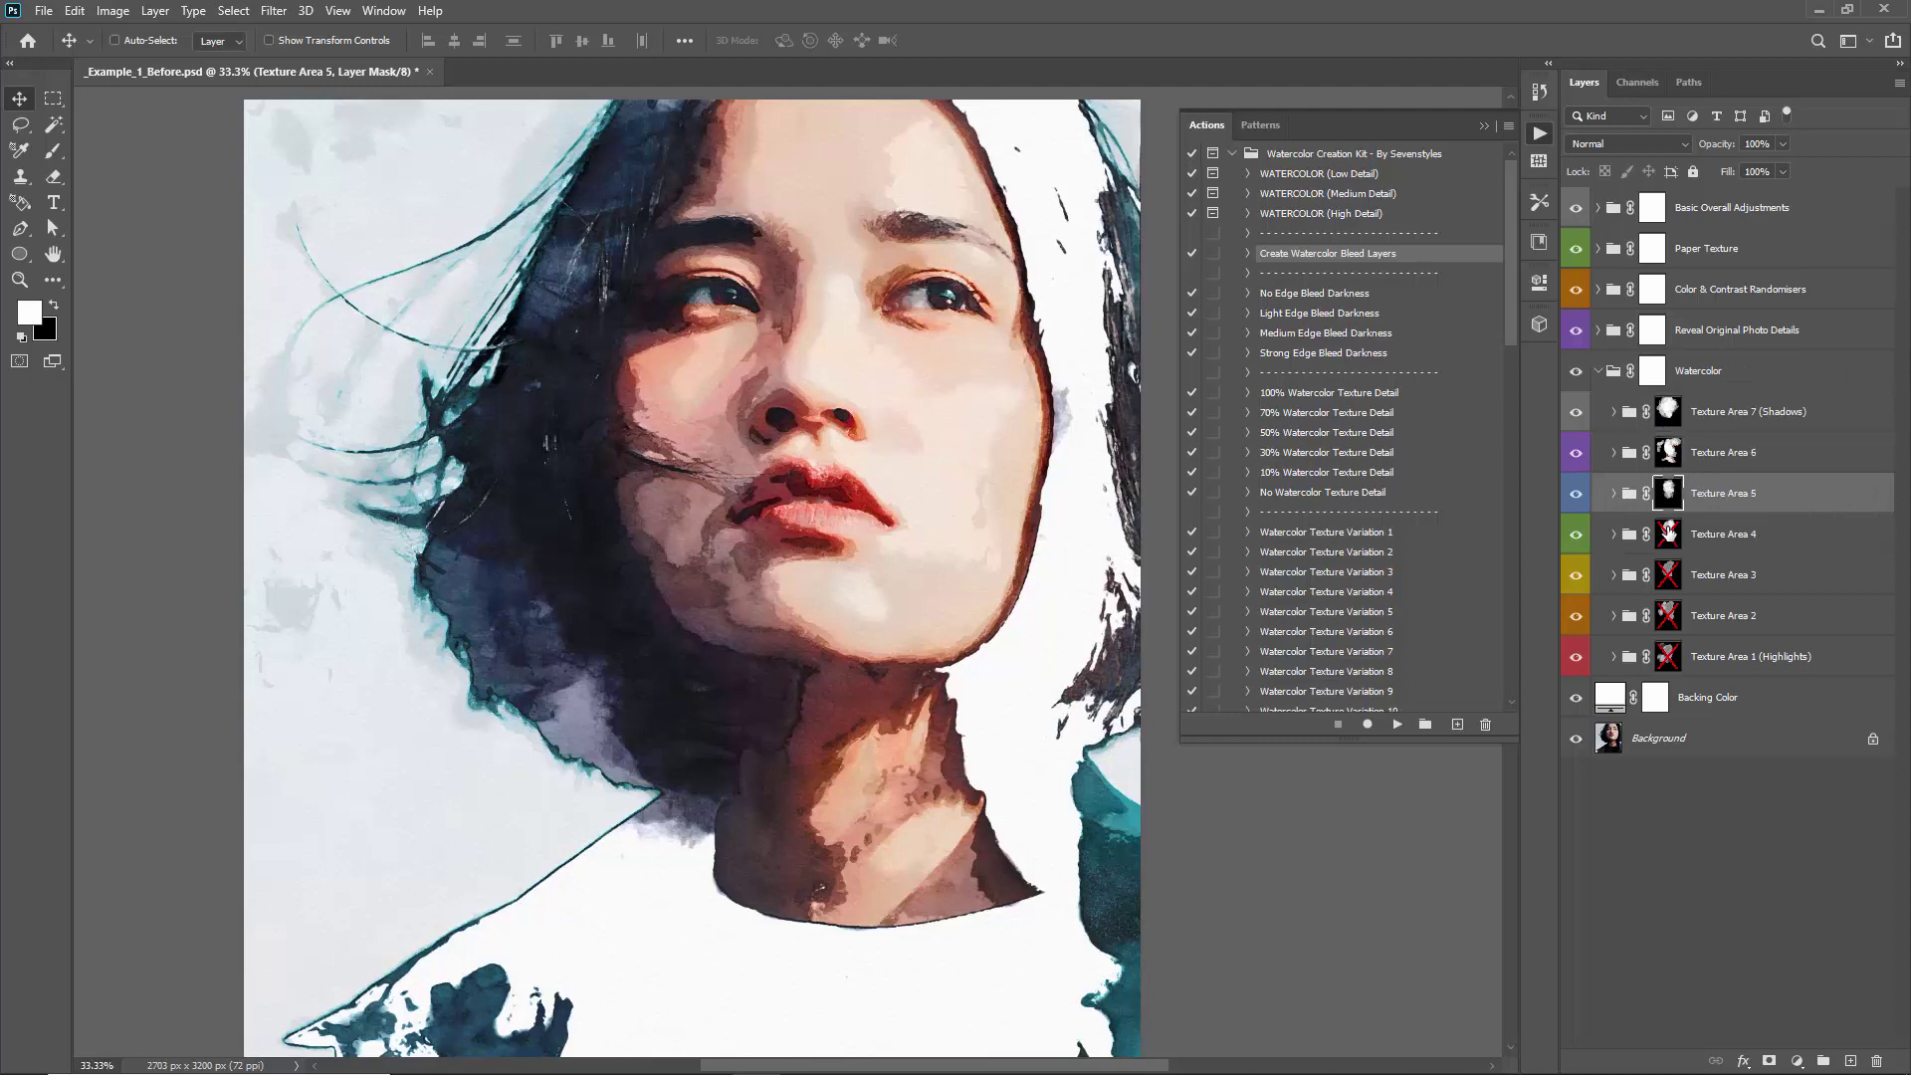
pyautogui.keyDown('shift'); pyautogui.click(1668, 535); pyautogui.keyUp('shift')
pyautogui.keyDown('shift'); pyautogui.click(1668, 575); pyautogui.keyUp('shift')
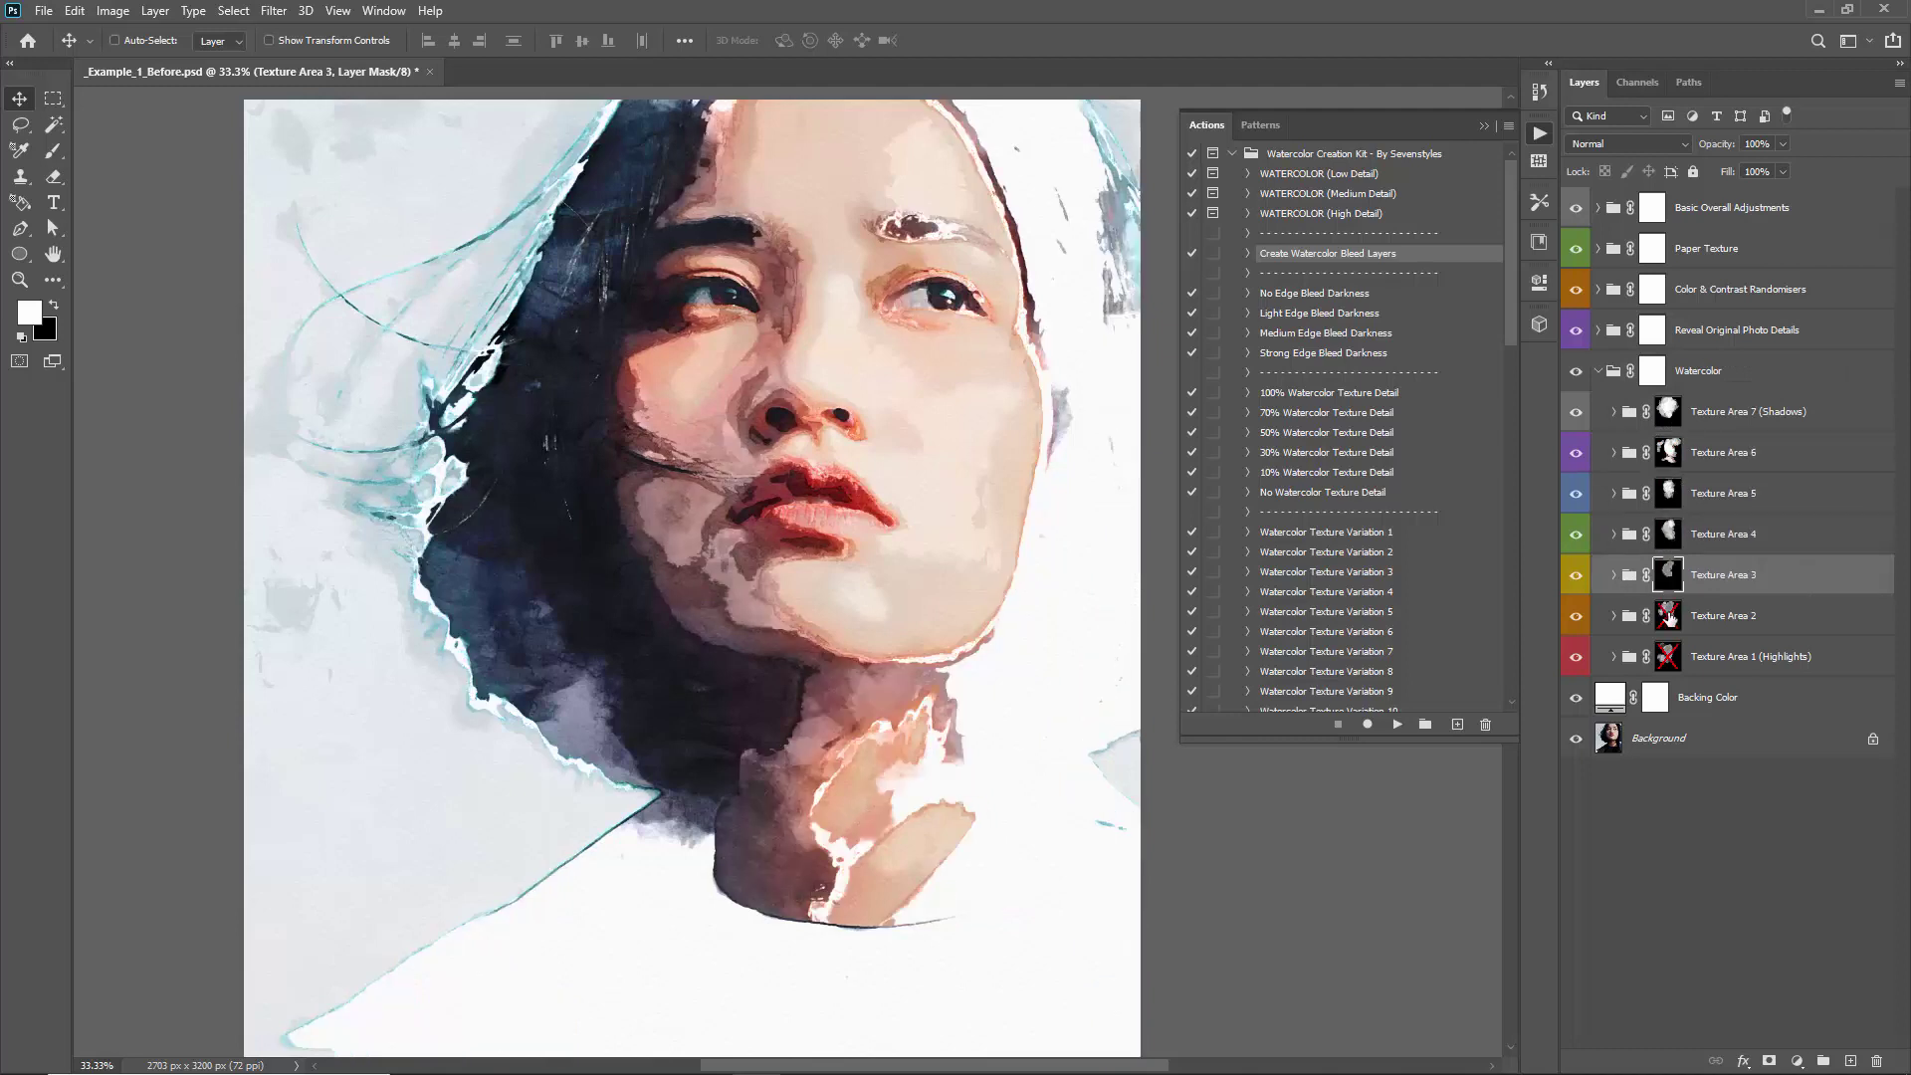
pyautogui.keyDown('shift'); pyautogui.click(1669, 616); pyautogui.keyUp('shift')
pyautogui.keyDown('shift'); pyautogui.click(1668, 657); pyautogui.keyUp('shift')
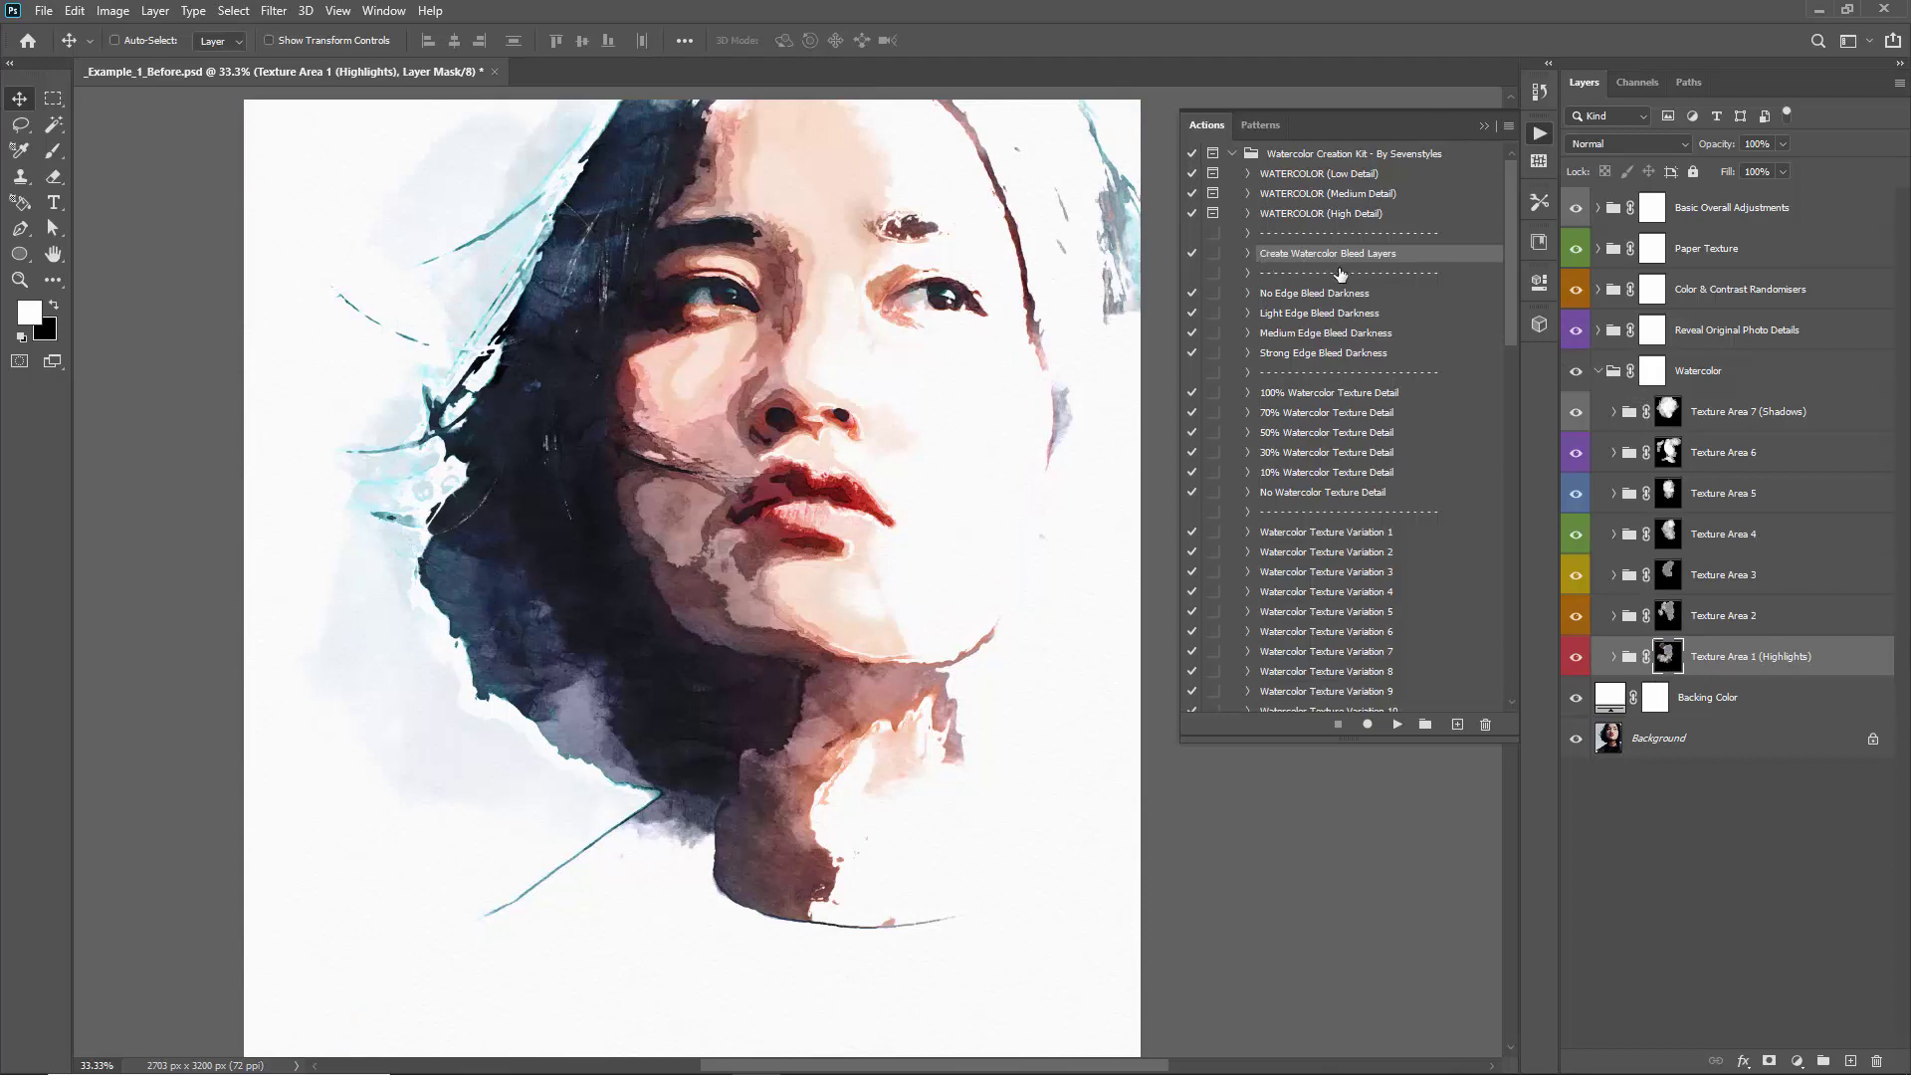
# Run the Create Watercolor Bleed Layers action, collapse the resulting Color Bleed group and switch to the Move tool
pyautogui.click(1397, 723)
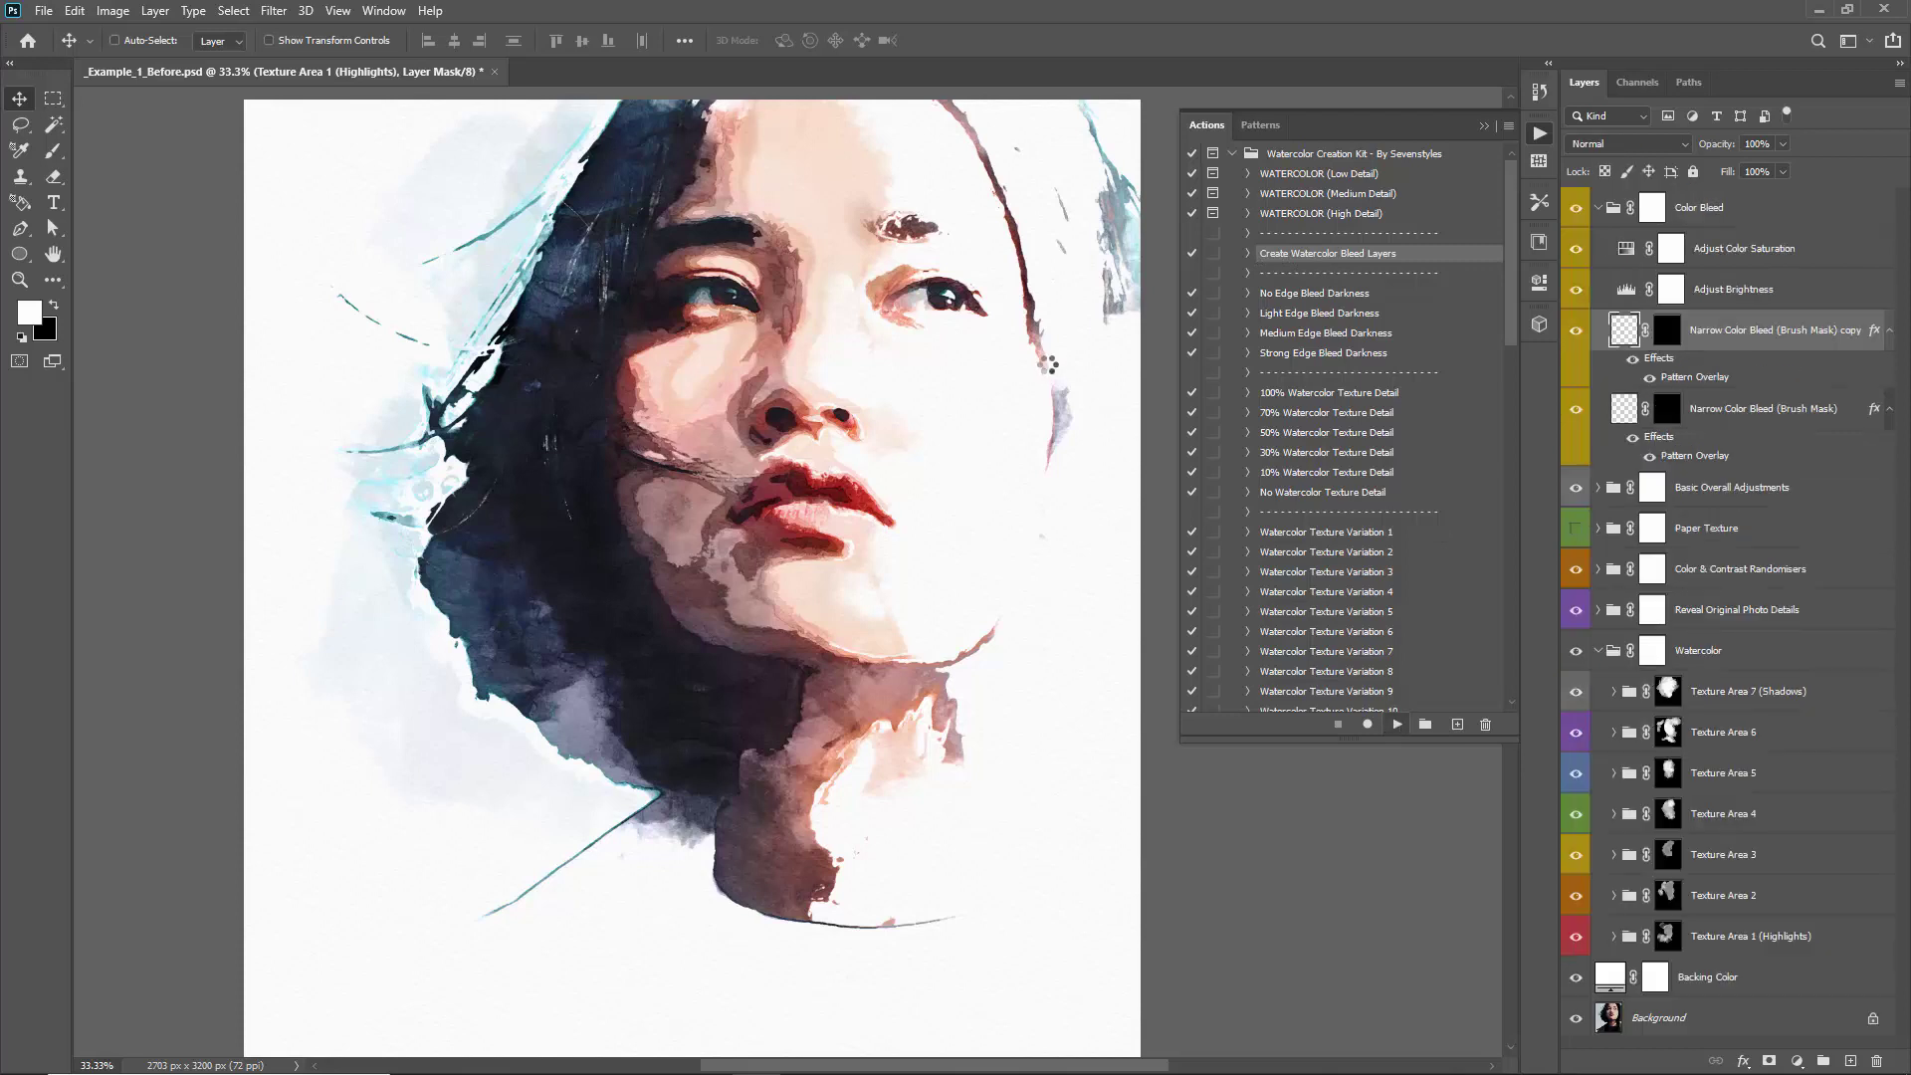
pyautogui.click(1483, 127)
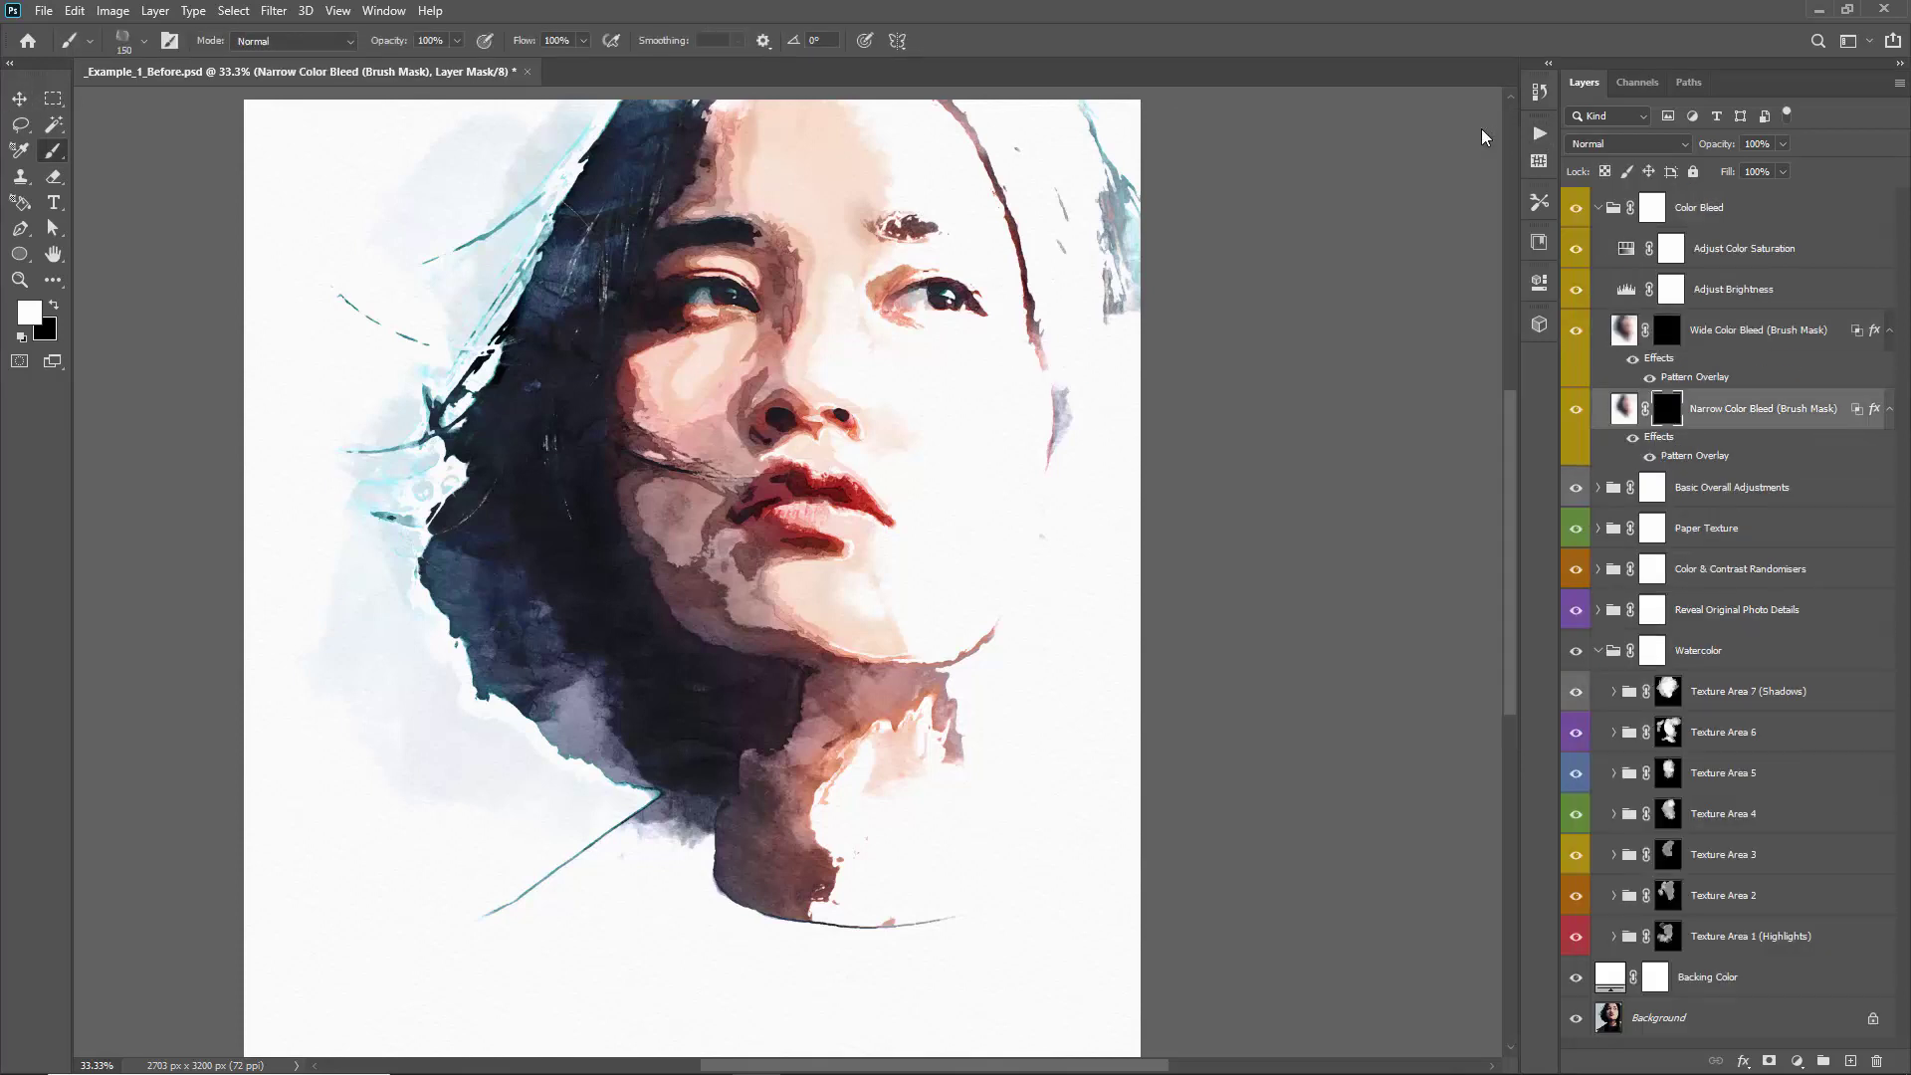
pyautogui.click(1598, 208)
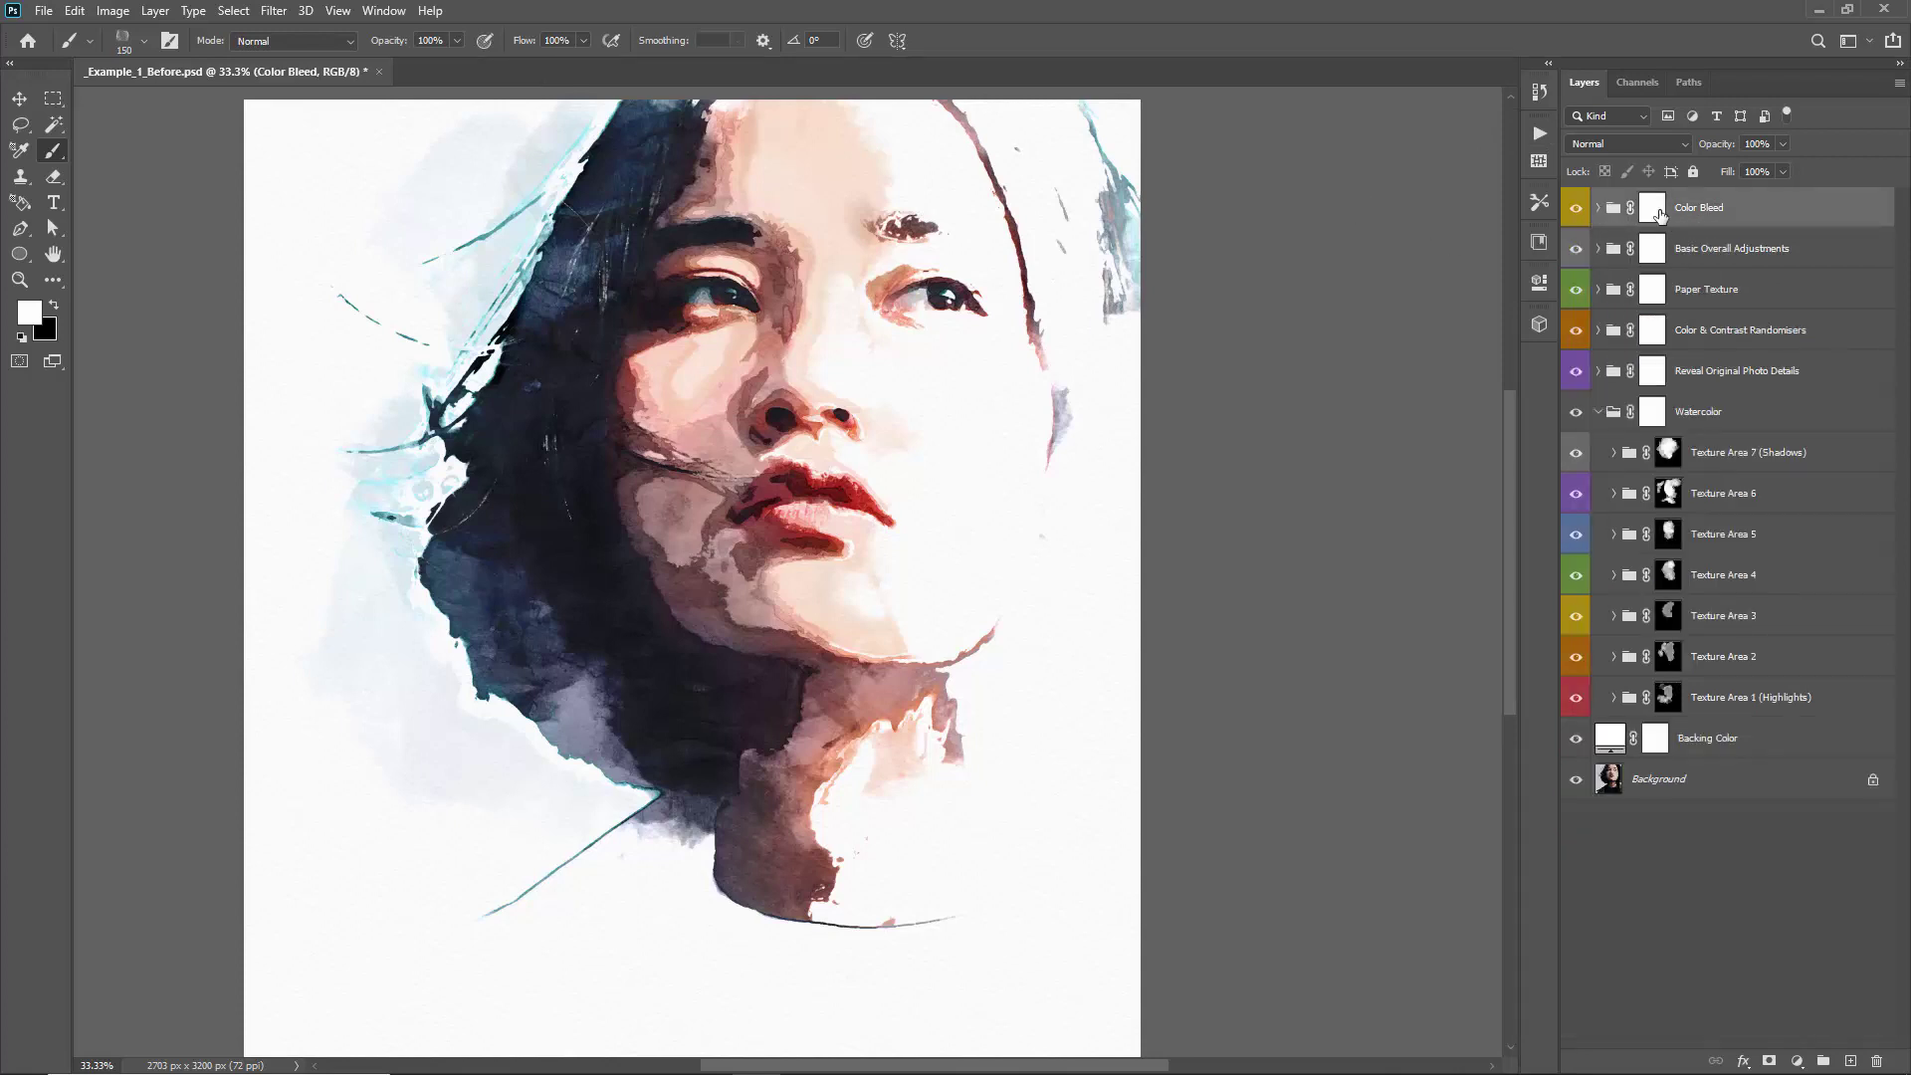
pyautogui.press('v')
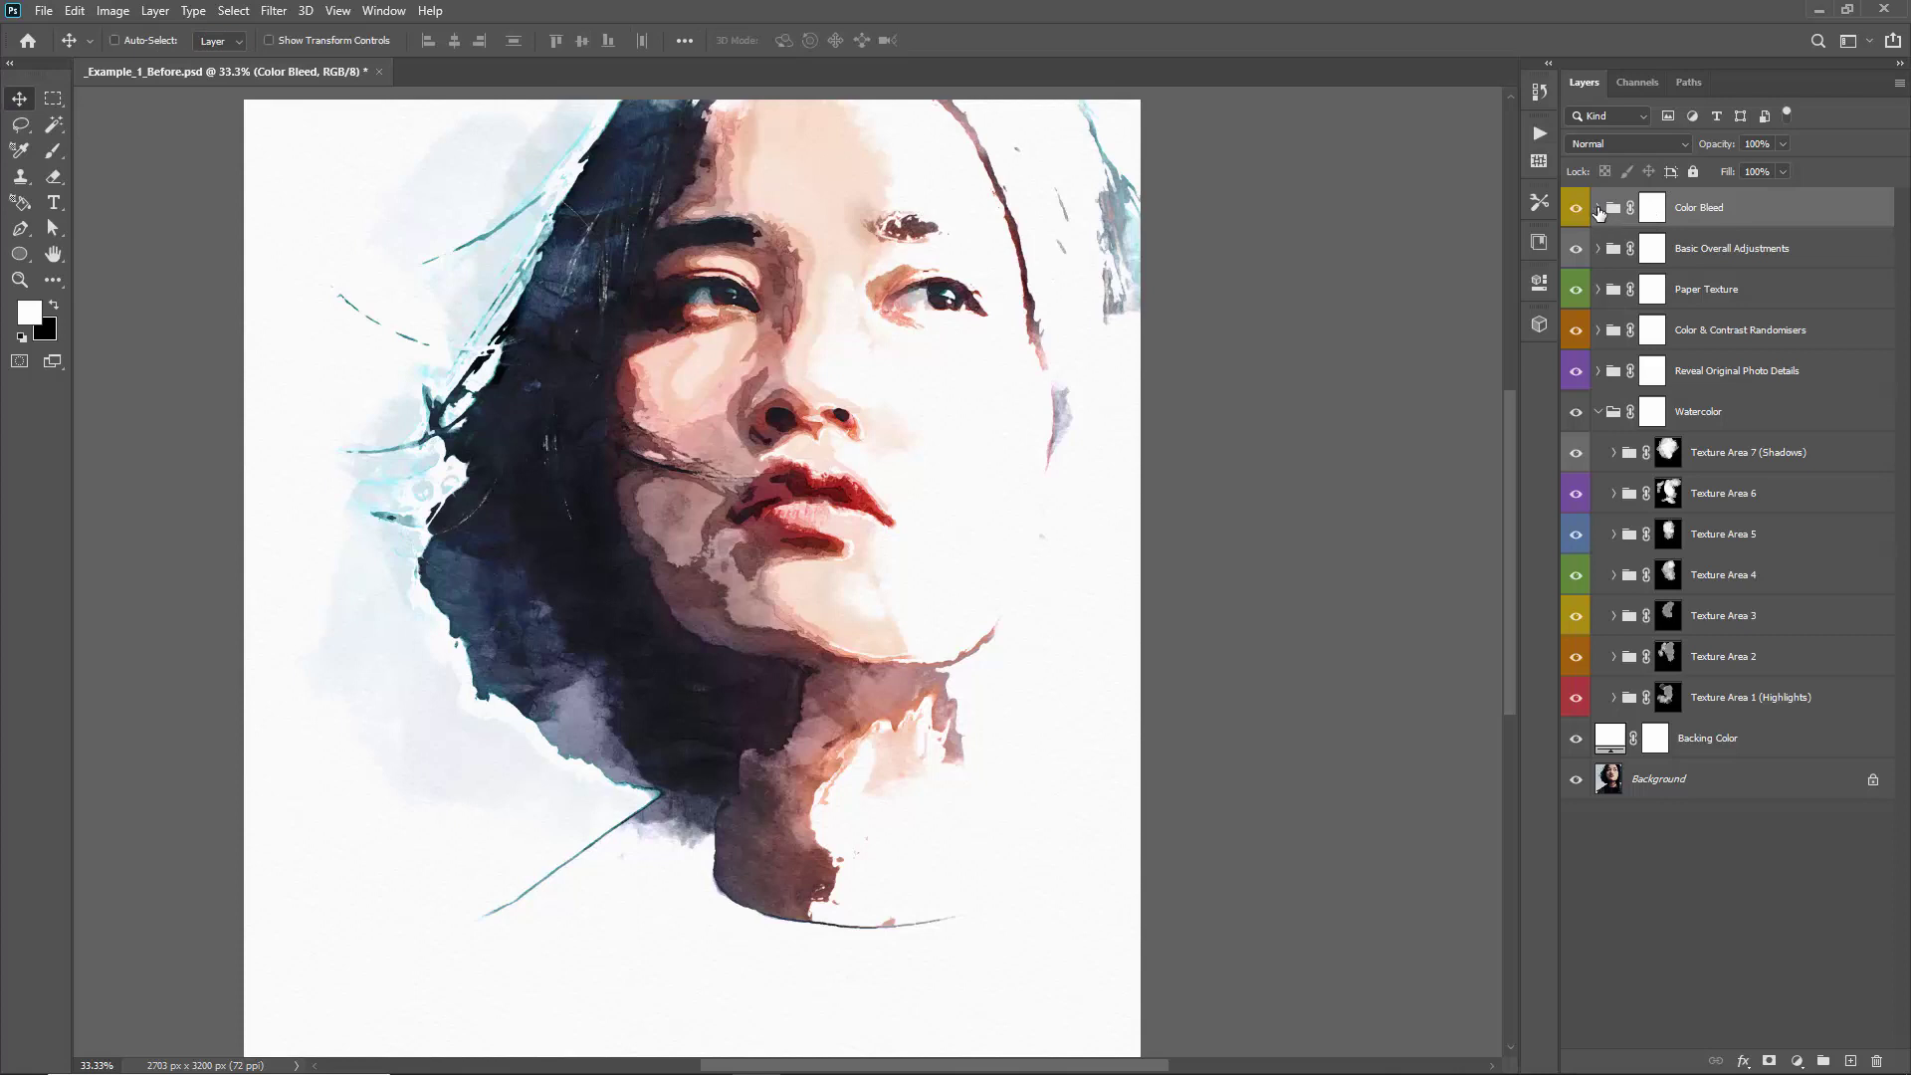
# Expand the Color Bleed group, go through its layers and select the Narrow Color Bleed (Brush Mask) layer's mask
pyautogui.click(1599, 210)
pyautogui.click(1681, 256)
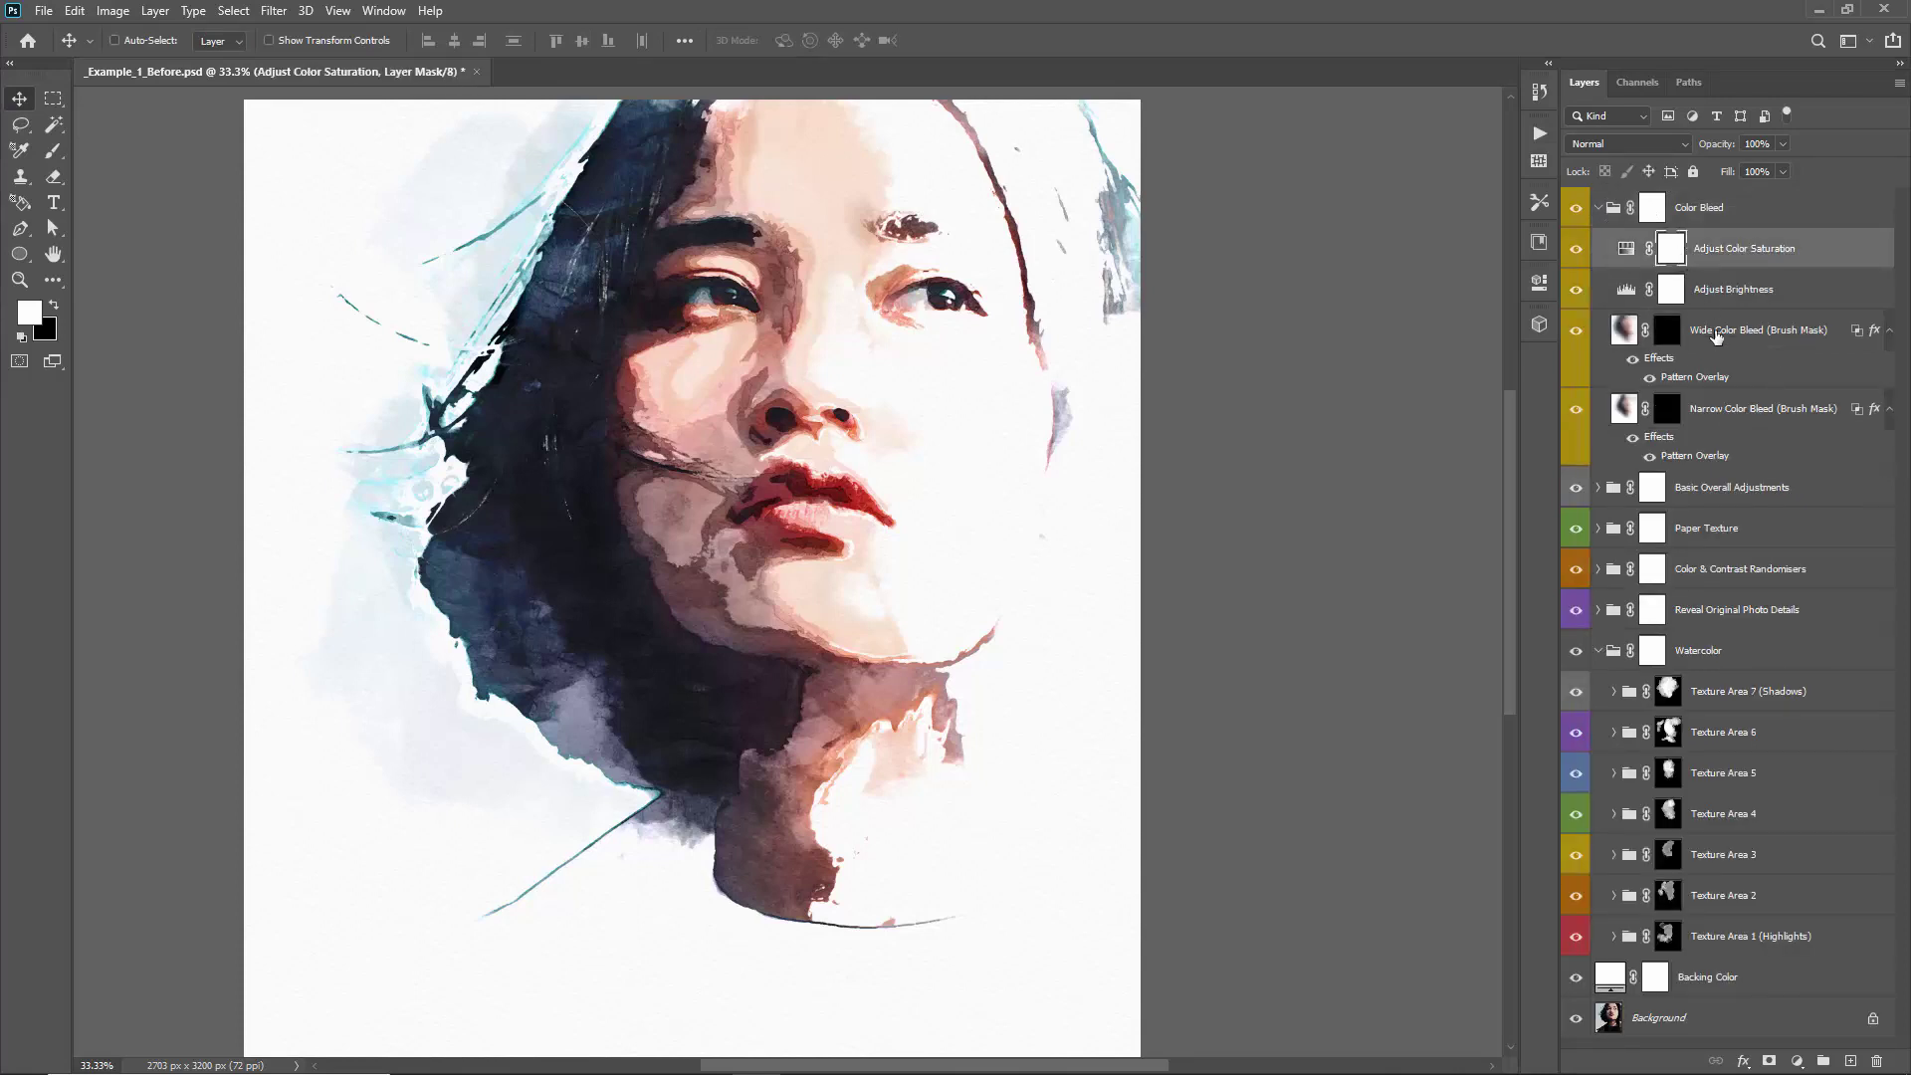
pyautogui.keyDown('shift'); pyautogui.click(1734, 408); pyautogui.keyUp('shift')
pyautogui.click(1732, 328)
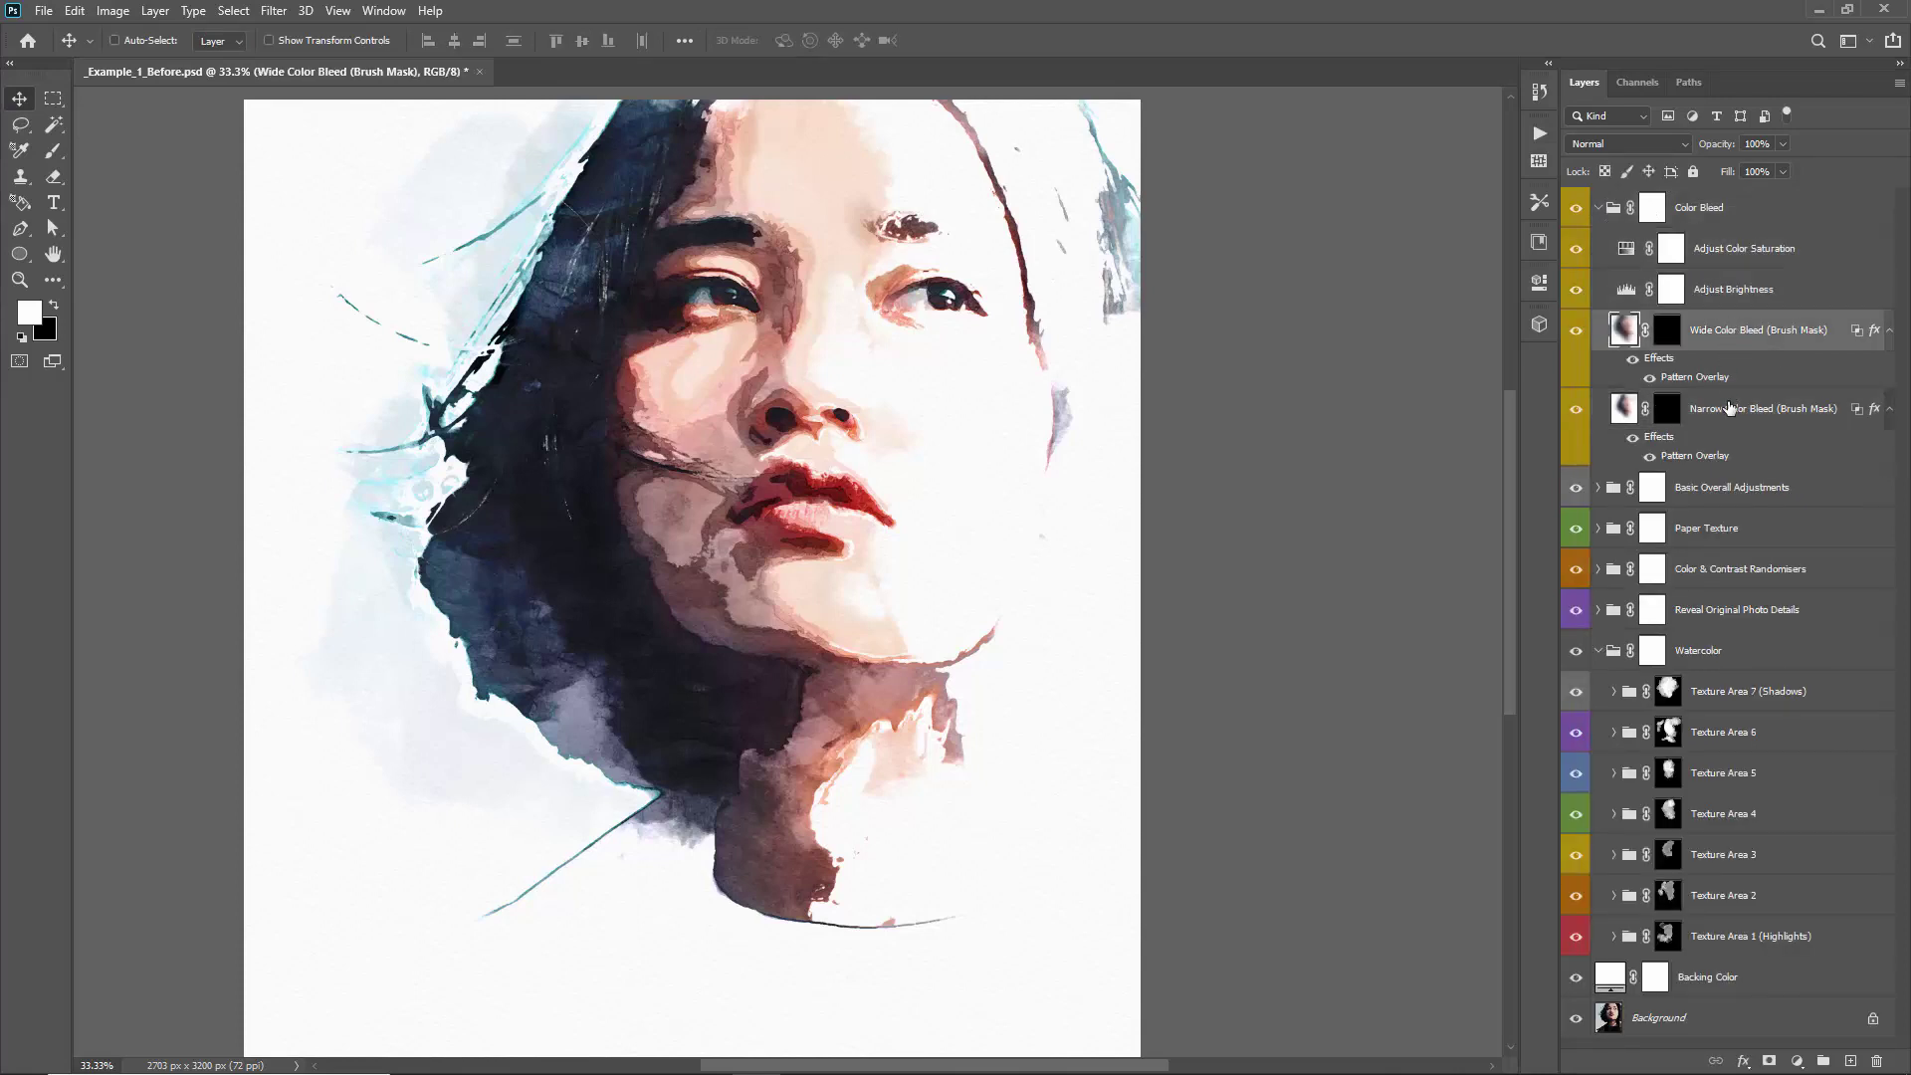
pyautogui.click(1729, 410)
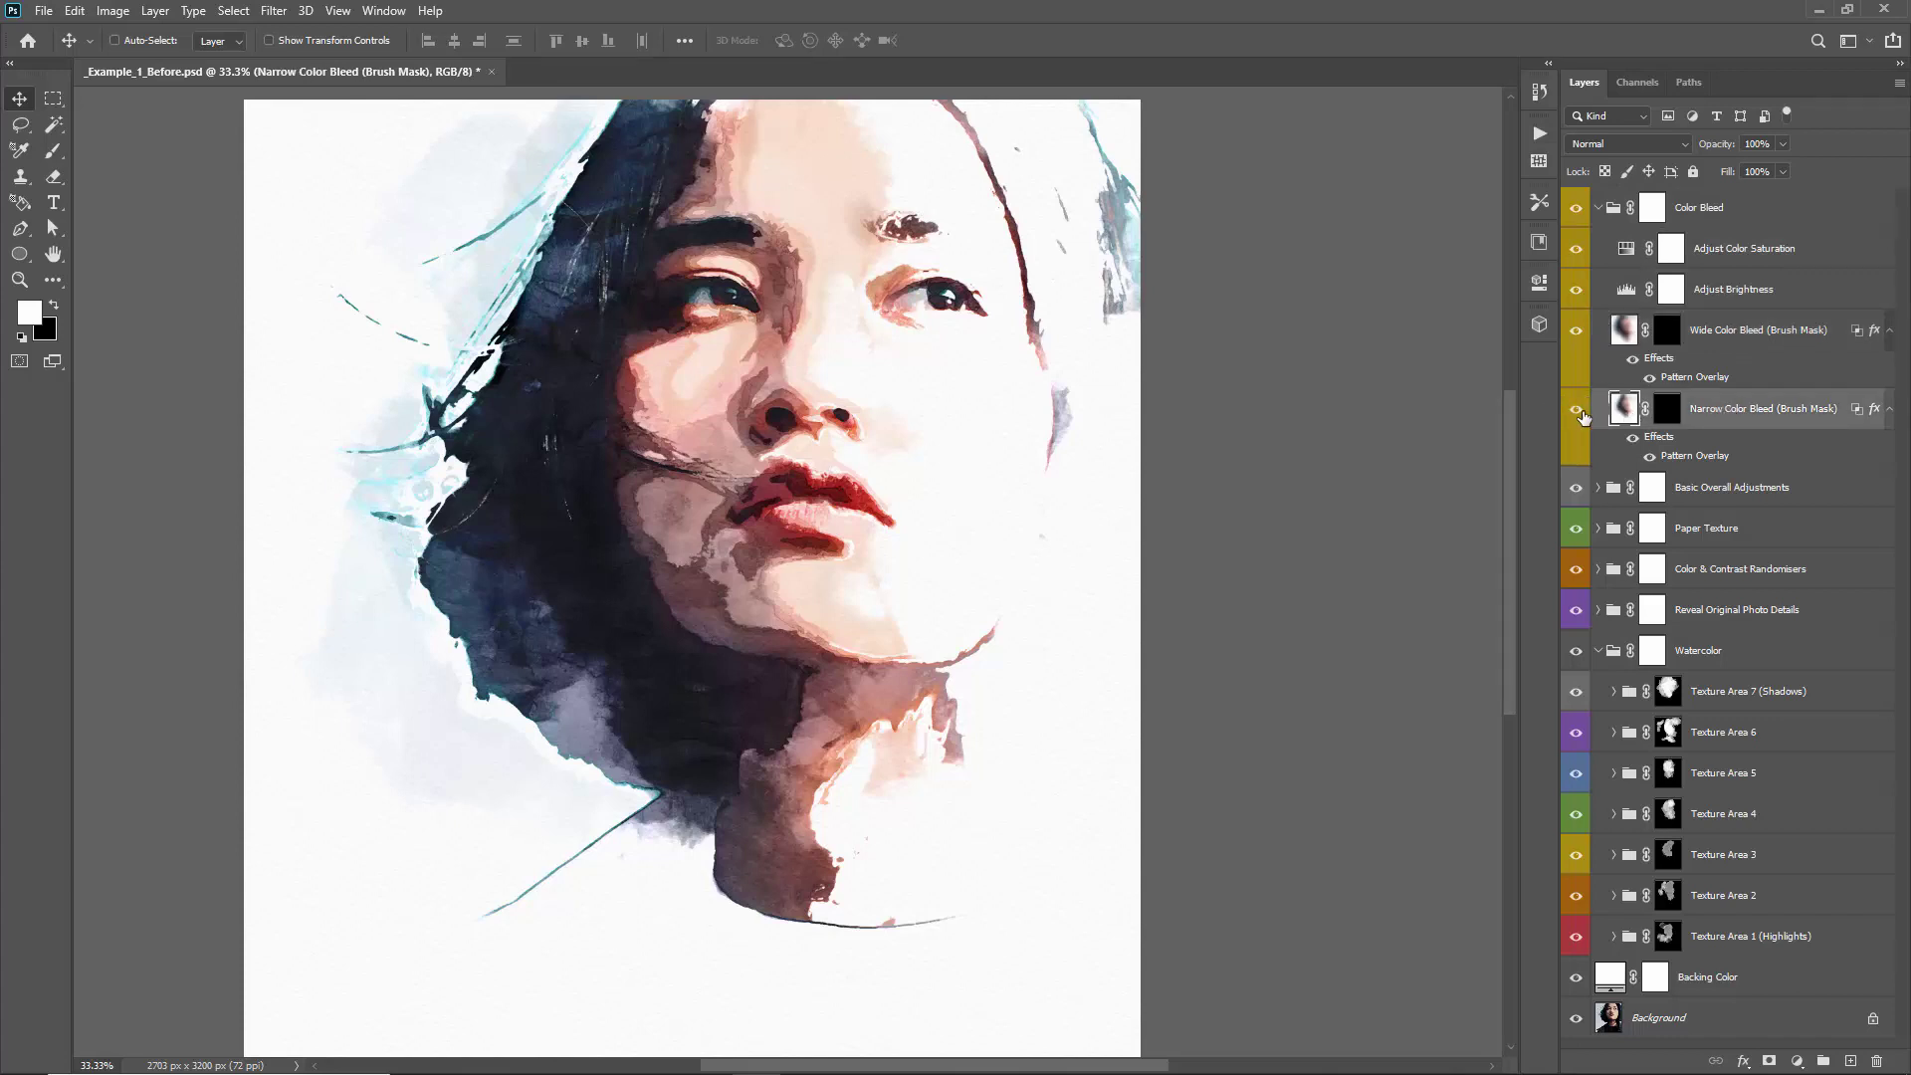
pyautogui.click(1666, 416)
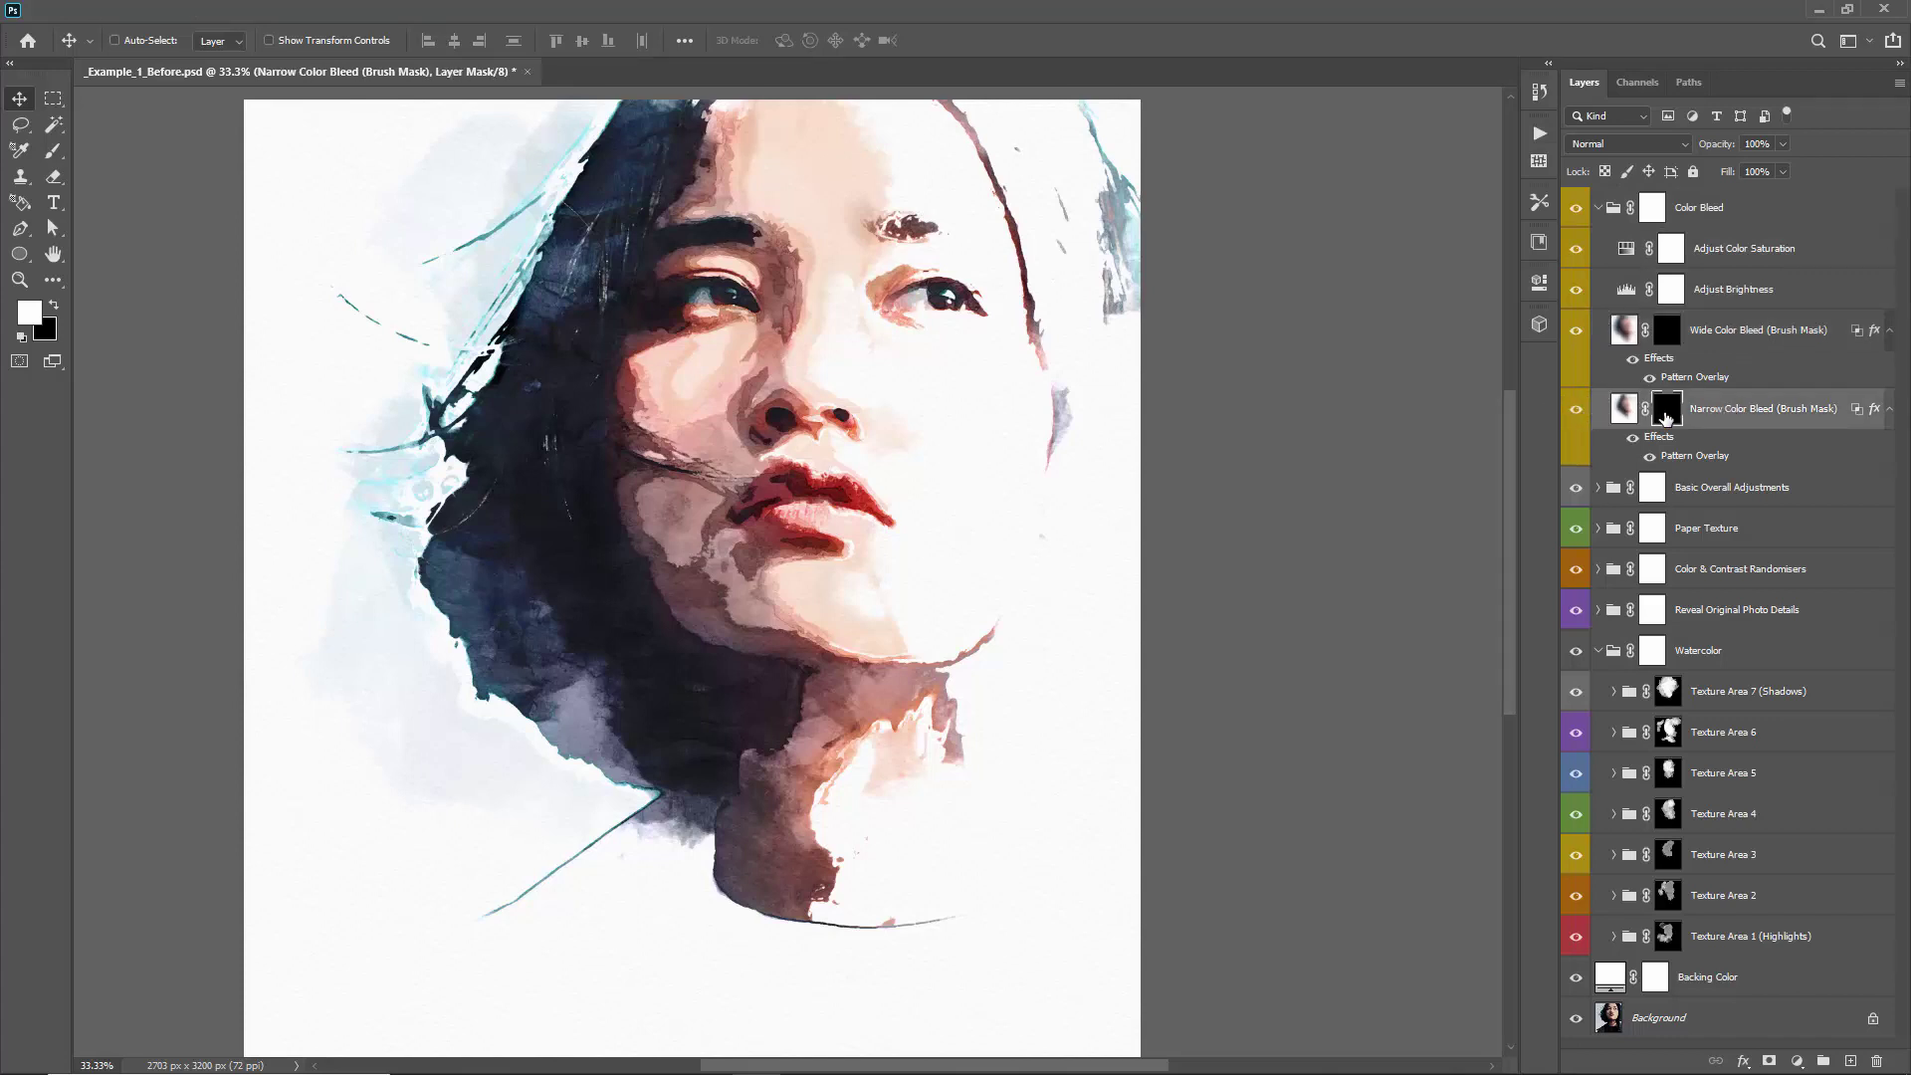
# Preview the Narrow Color Bleed (Brush Mask) layer with its mask disabled, re-enable the mask and switch to the Brush tool
pyautogui.click(1573, 413)
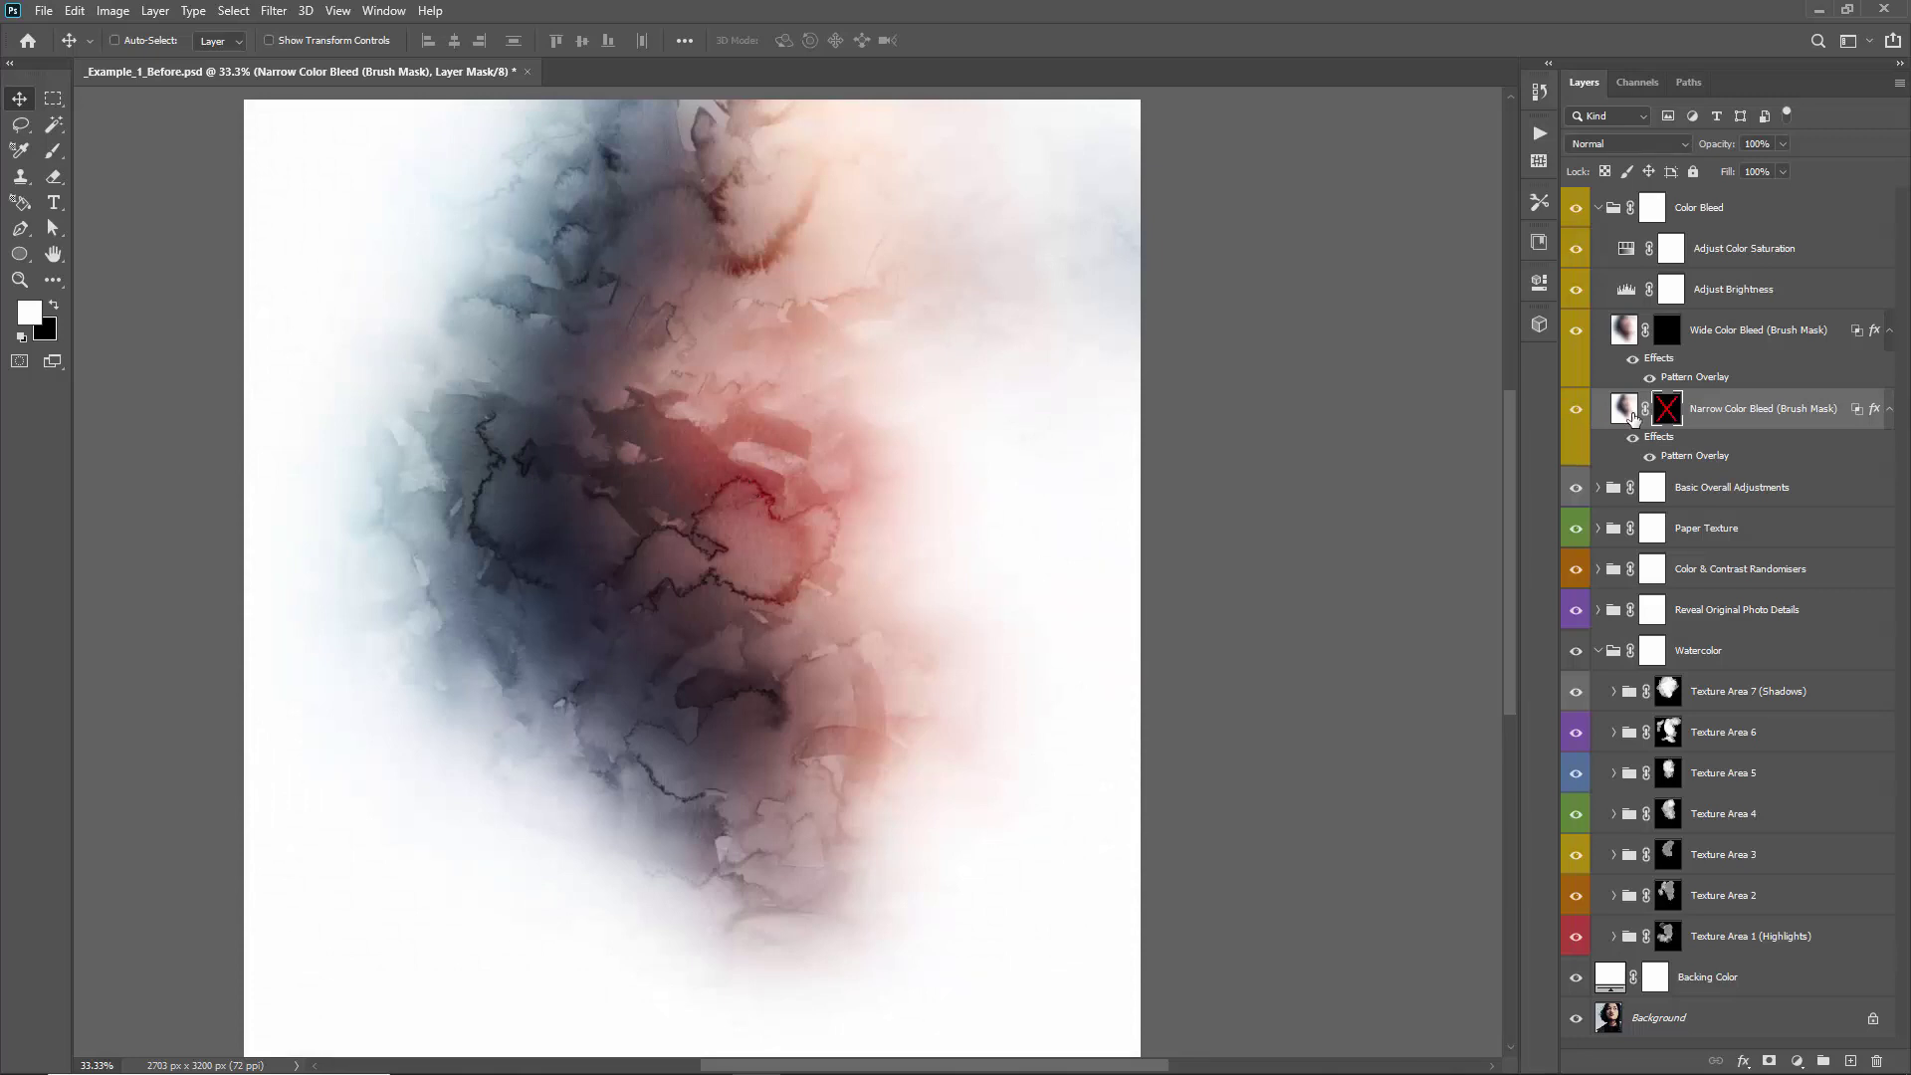
pyautogui.keyDown('shift'); pyautogui.click(1672, 418); pyautogui.keyUp('shift')
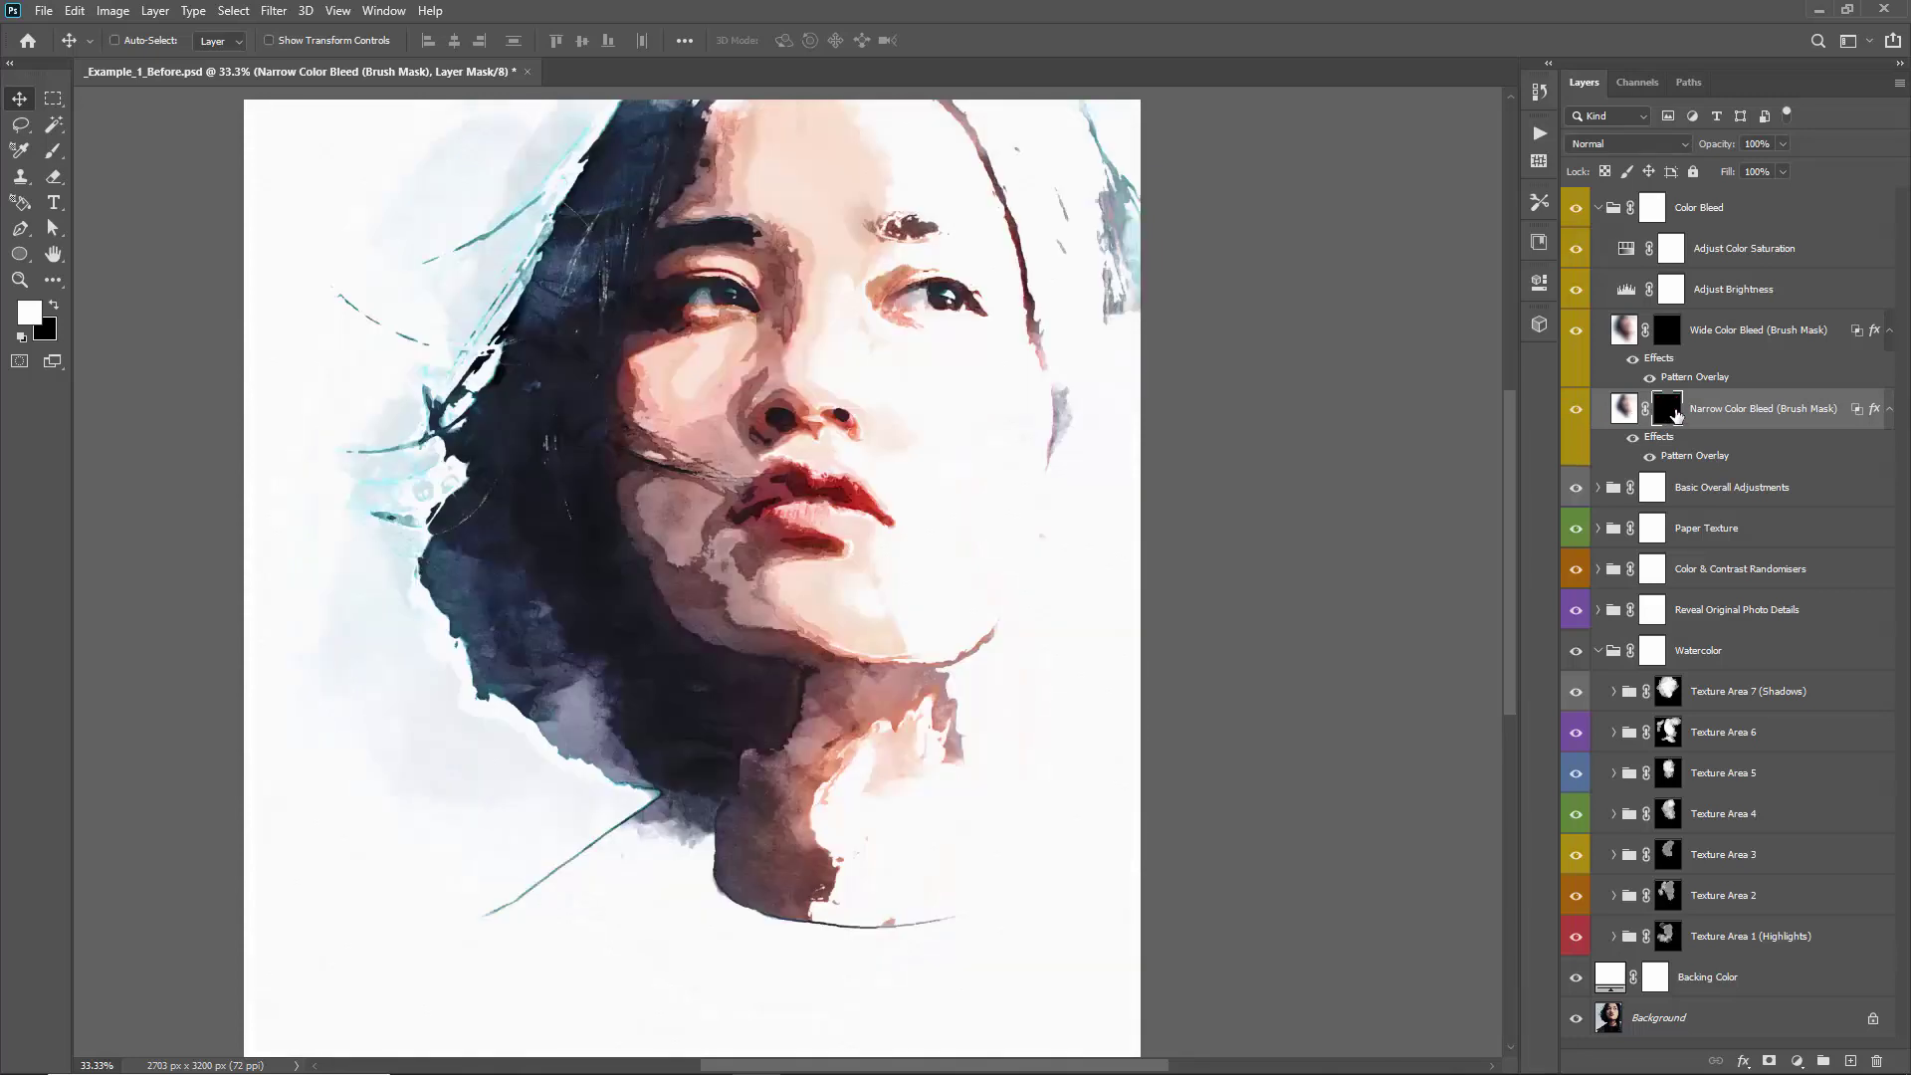
pyautogui.press('b')
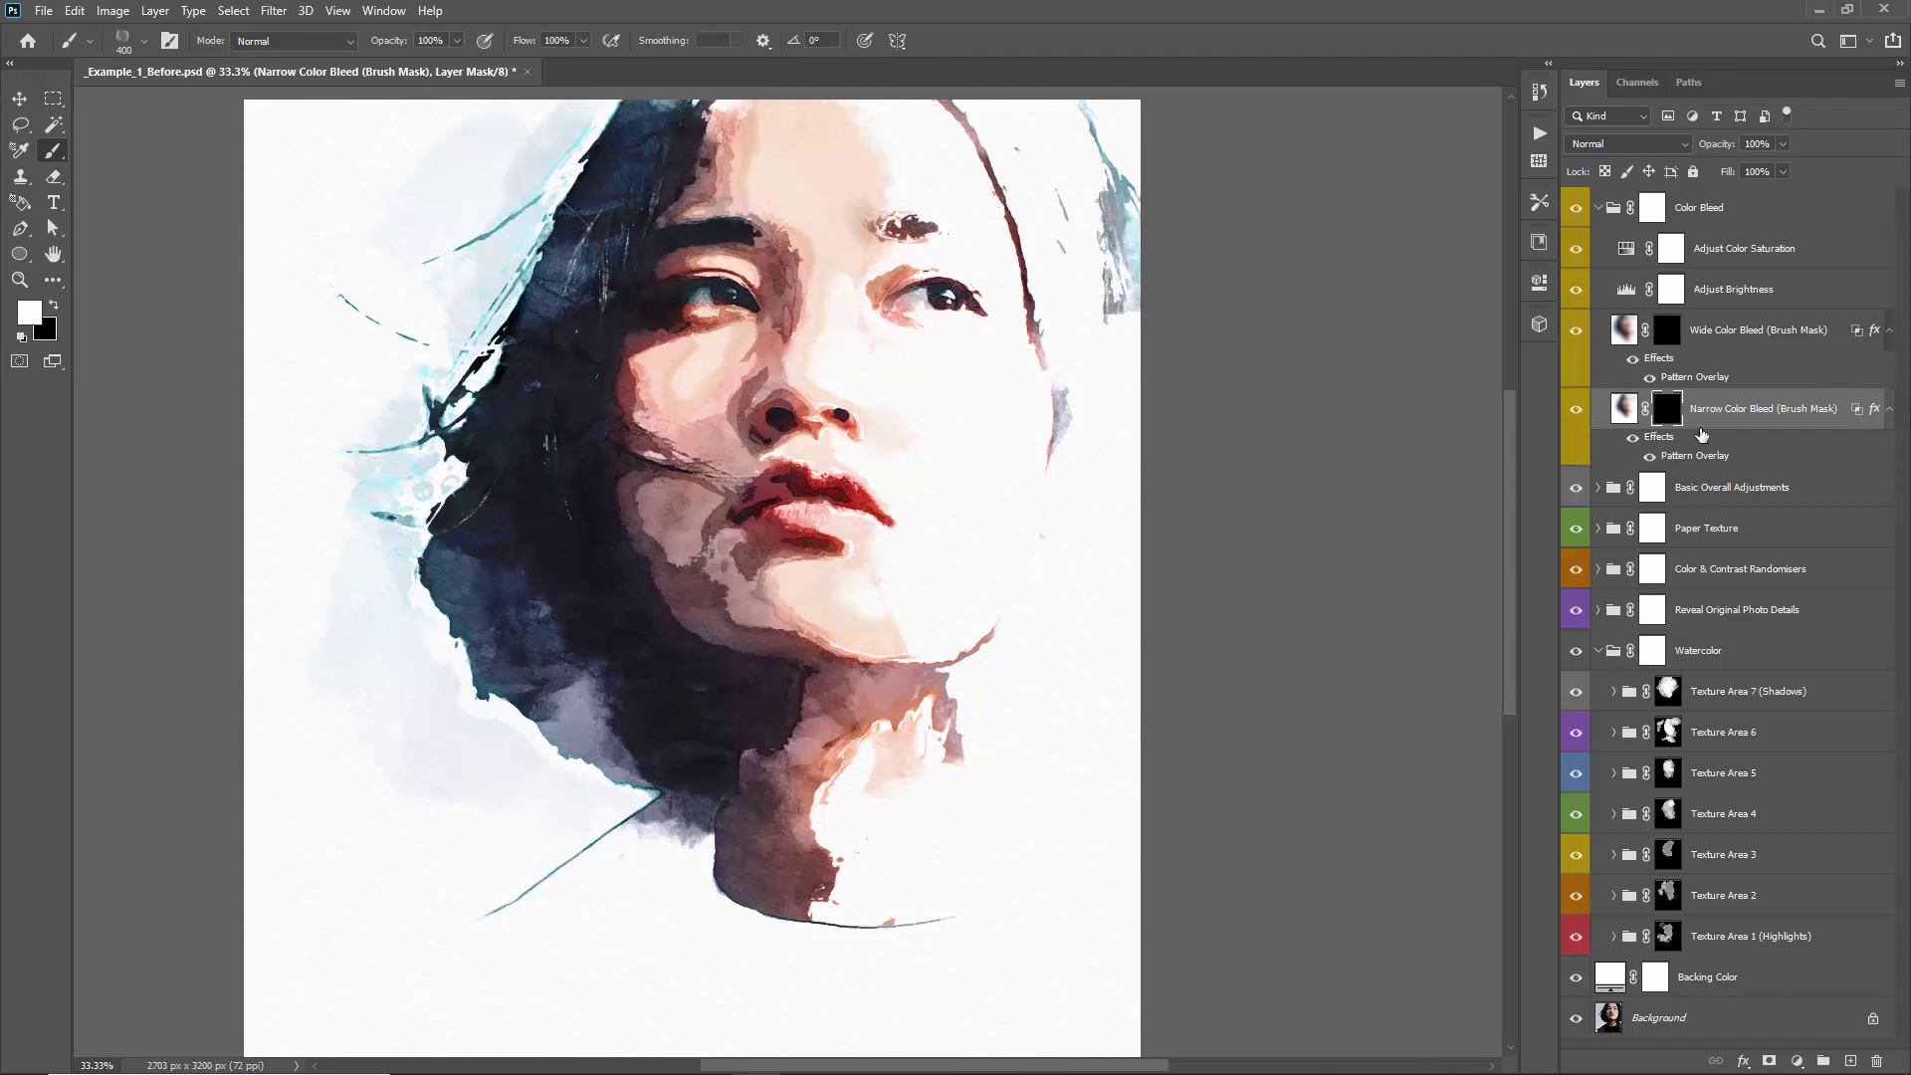
# Paint white on the Narrow Color Bleed mask around the hair's outer edges, below the neck, beside the face and over the dark hair
pyautogui.moveTo(471, 697)
pyautogui.mouseDown()
pyautogui.moveTo(518, 796)
pyautogui.moveTo(452, 908)
pyautogui.moveTo(581, 828)
pyautogui.moveTo(618, 853)
pyautogui.mouseUp()
pyautogui.moveTo(411, 597); pyautogui.dragTo(383, 318)
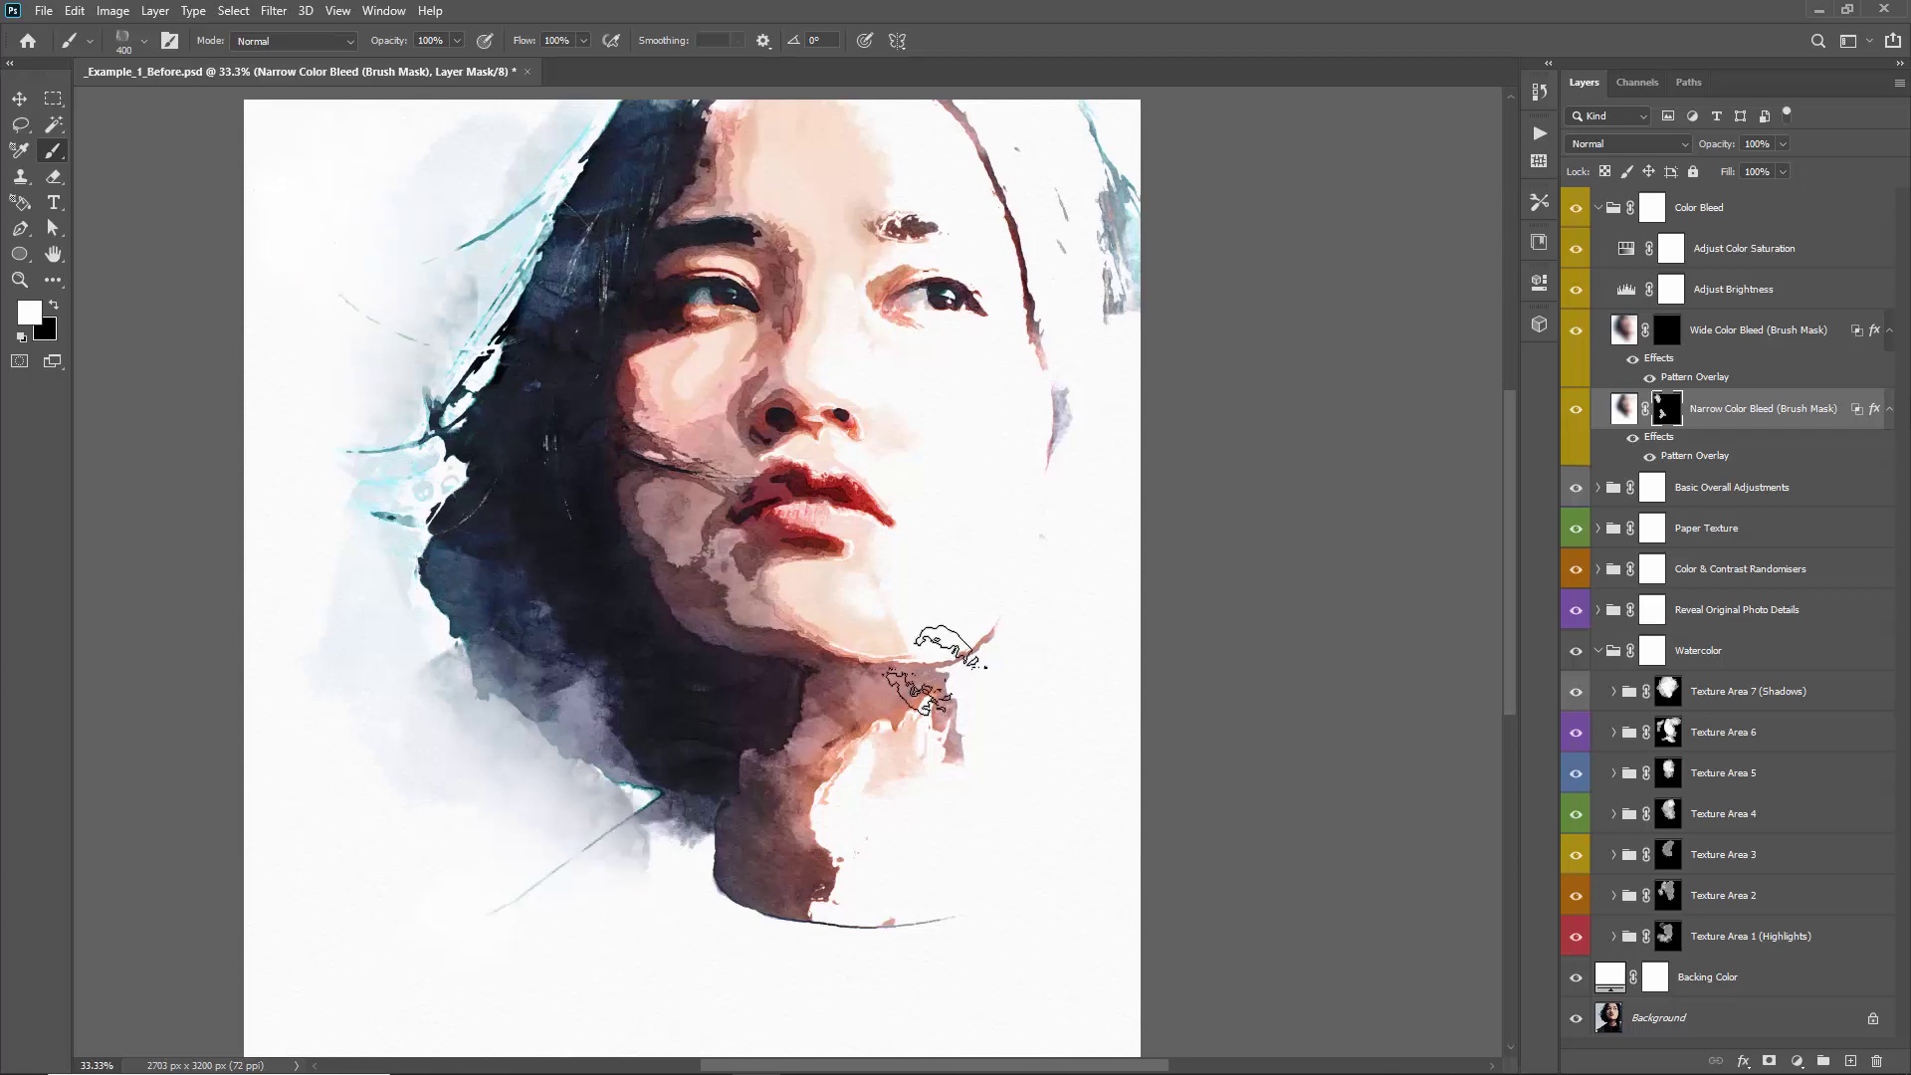
pyautogui.moveTo(917, 691)
pyautogui.mouseDown()
pyautogui.moveTo(1061, 747)
pyautogui.moveTo(992, 706)
pyautogui.moveTo(1005, 660)
pyautogui.moveTo(1085, 841)
pyautogui.mouseUp()
pyautogui.moveTo(861, 801)
pyautogui.mouseDown()
pyautogui.moveTo(910, 927)
pyautogui.moveTo(968, 948)
pyautogui.moveTo(858, 803)
pyautogui.moveTo(924, 854)
pyautogui.moveTo(973, 945)
pyautogui.moveTo(627, 931)
pyautogui.mouseUp()
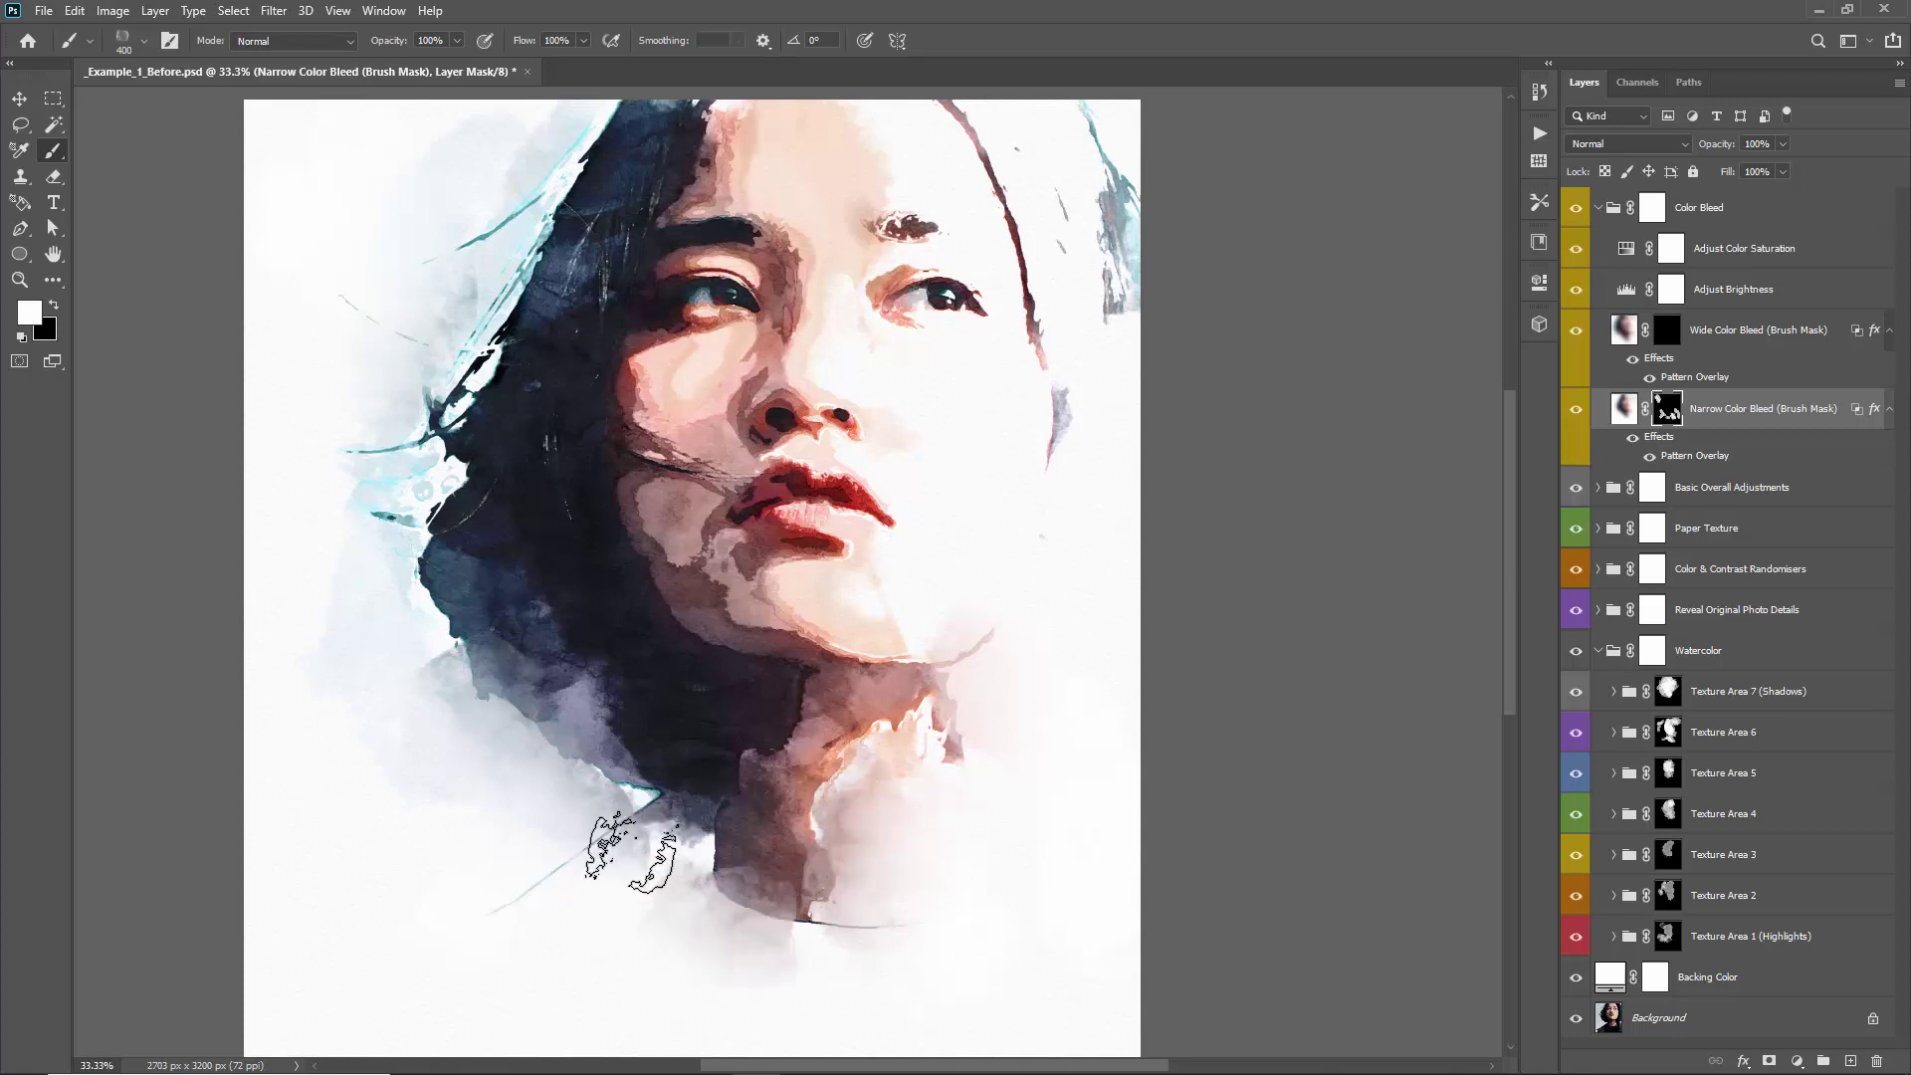
pyautogui.moveTo(1095, 393)
pyautogui.mouseDown()
pyautogui.moveTo(1110, 319)
pyautogui.moveTo(970, 169)
pyautogui.mouseUp()
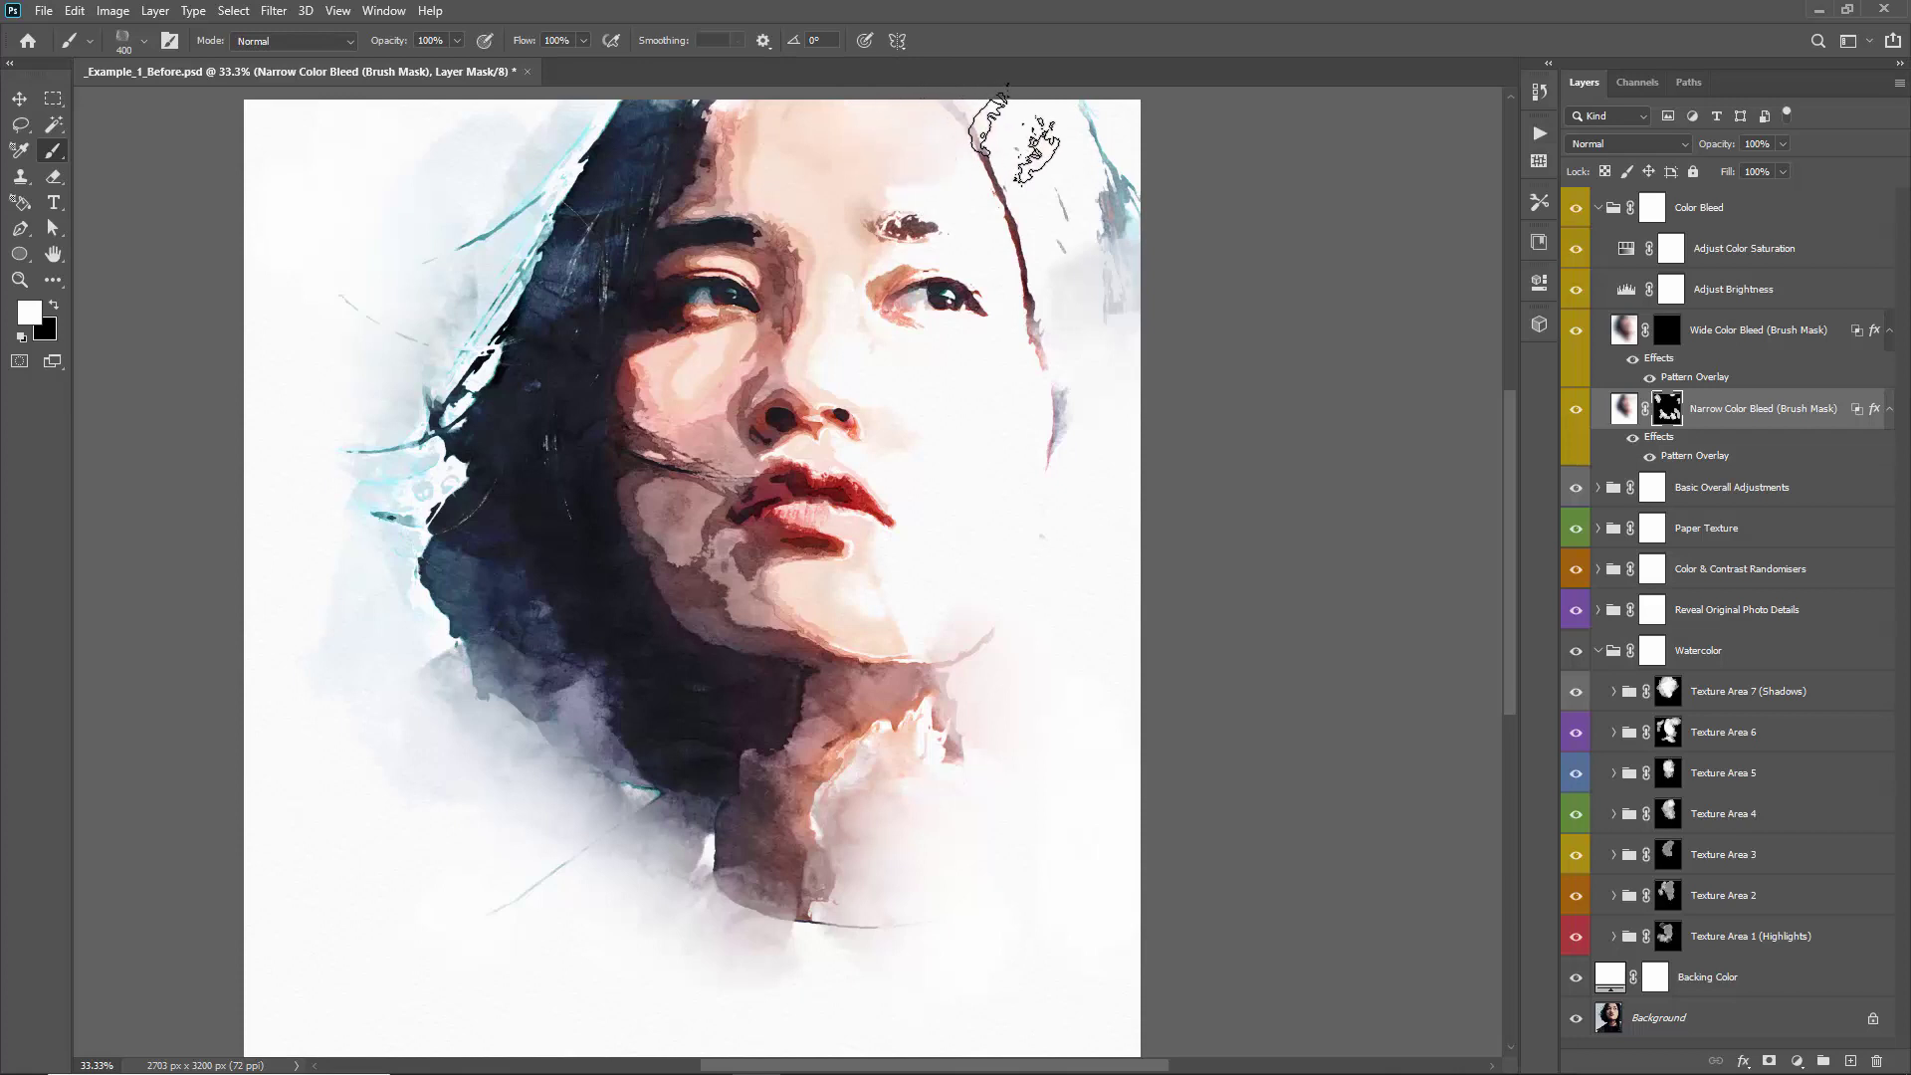
pyautogui.moveTo(682, 384); pyautogui.dragTo(657, 498)
pyautogui.moveTo(577, 358)
pyautogui.mouseDown()
pyautogui.moveTo(615, 550)
pyautogui.moveTo(600, 565)
pyautogui.moveTo(624, 549)
pyautogui.moveTo(568, 572)
pyautogui.moveTo(662, 711)
pyautogui.moveTo(747, 736)
pyautogui.moveTo(896, 706)
pyautogui.mouseUp()
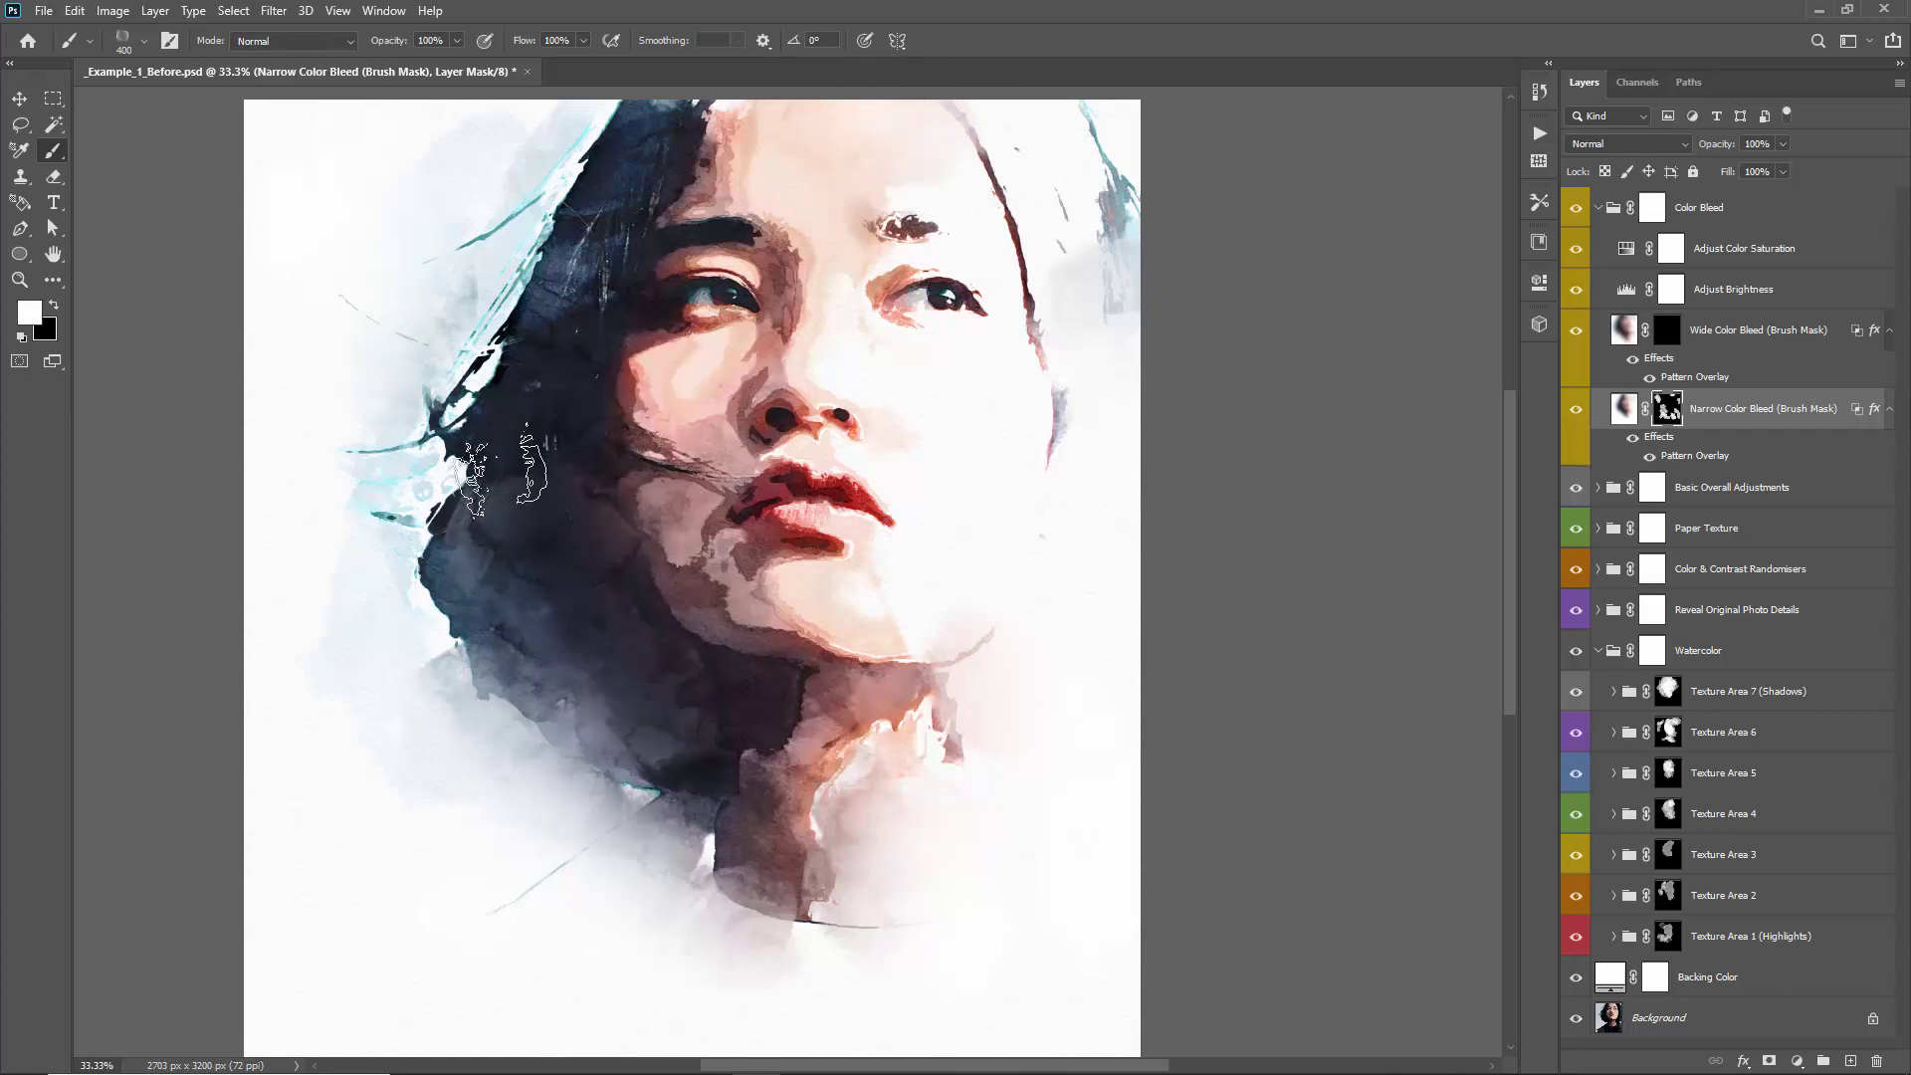
pyautogui.moveTo(470, 481); pyautogui.dragTo(533, 343)
pyautogui.moveTo(533, 343)
pyautogui.mouseDown()
pyautogui.moveTo(608, 78)
pyautogui.moveTo(548, 149)
pyautogui.moveTo(457, 170)
pyautogui.mouseUp()
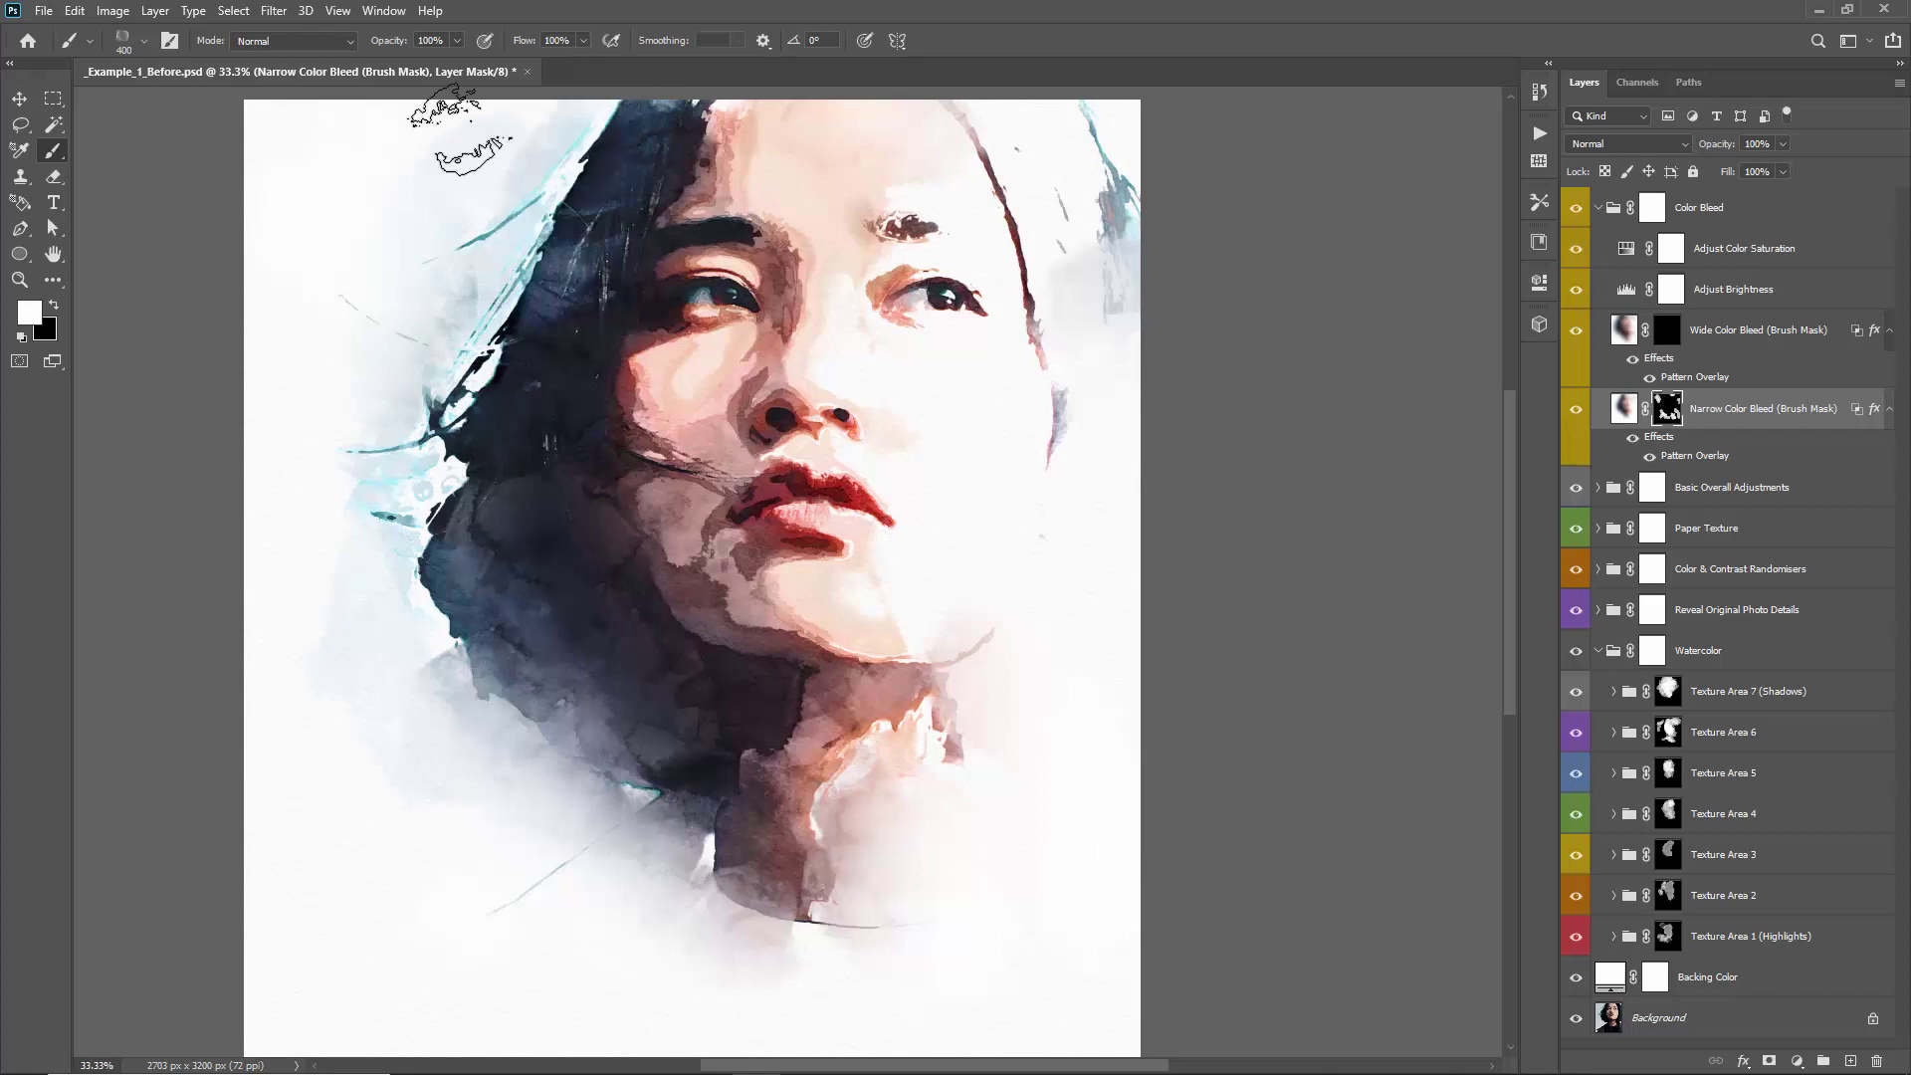
# Switch to the second 1000 px brush in WatercolorCreationKit_Brushes, reduce it to 400 px and paint bleed over the lower hair and neck
pyautogui.rightClick(558, 345)
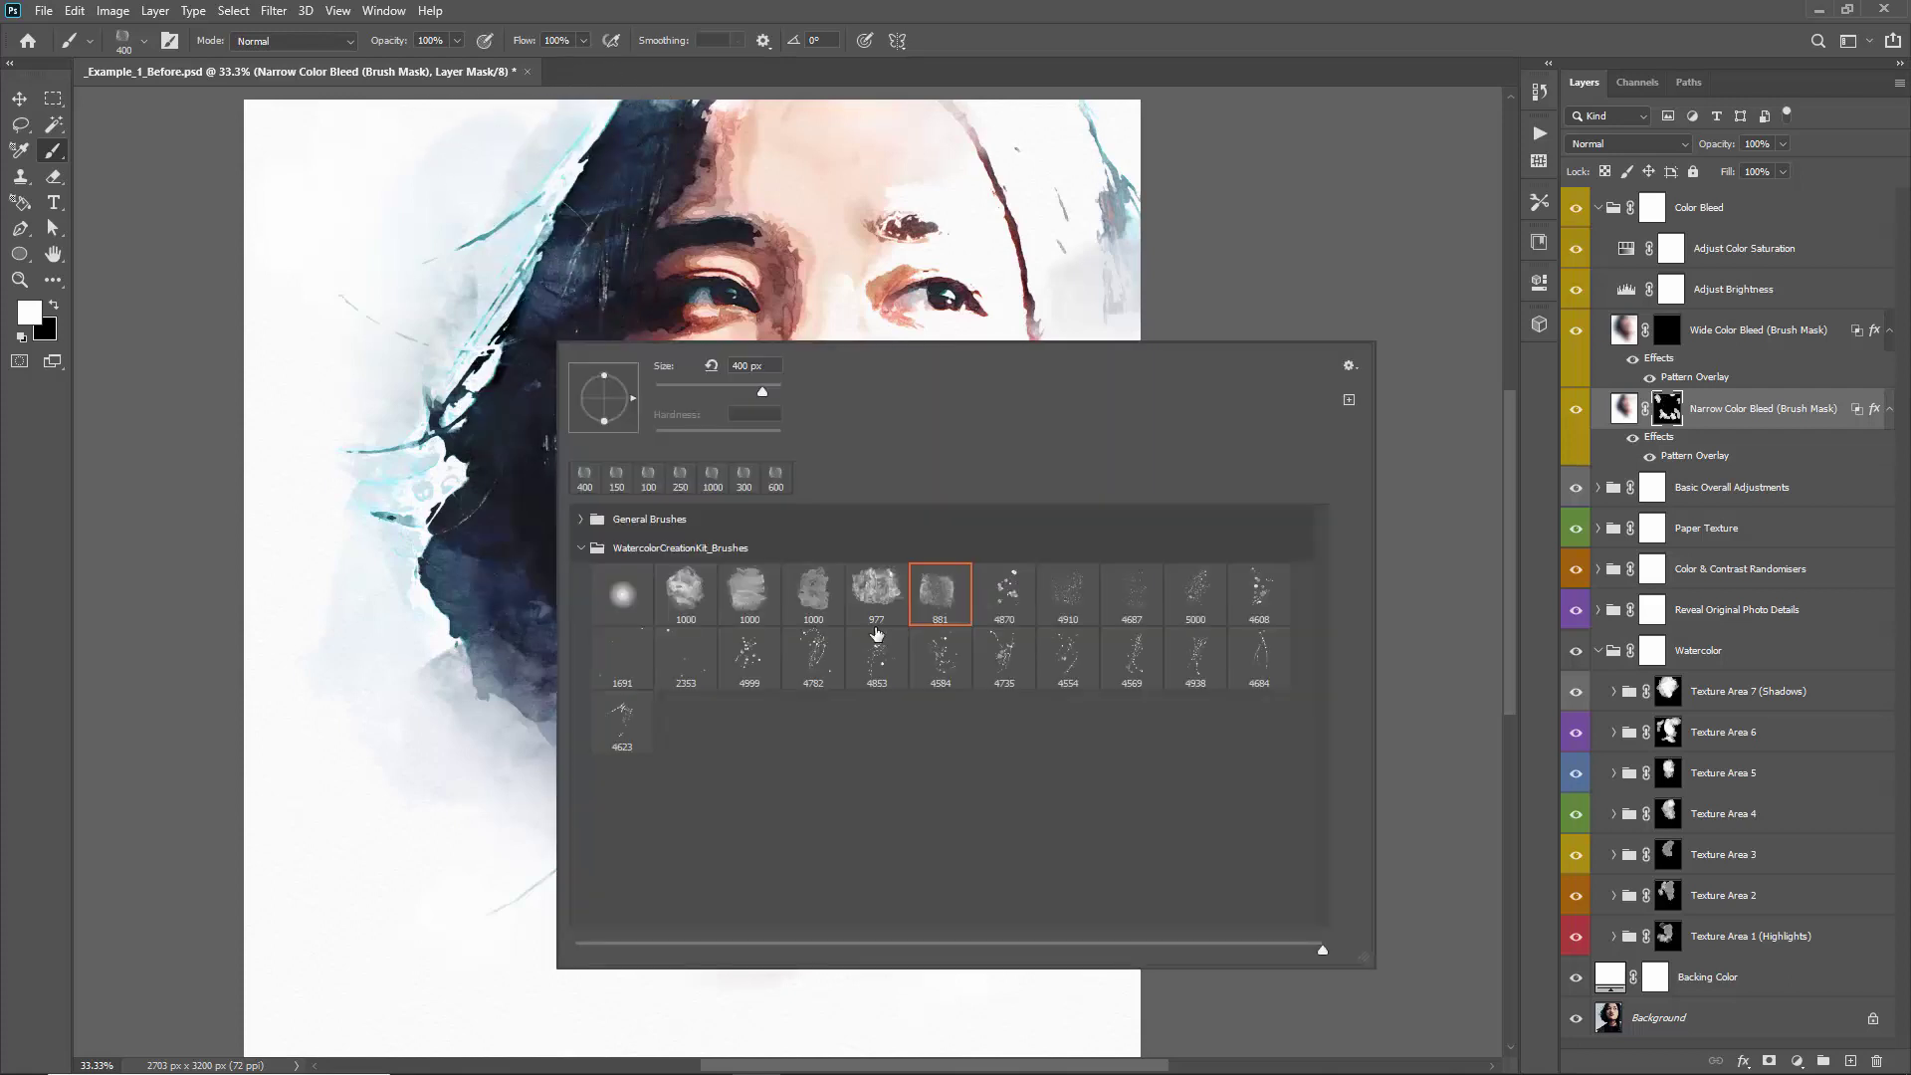
pyautogui.doubleClick(752, 600)
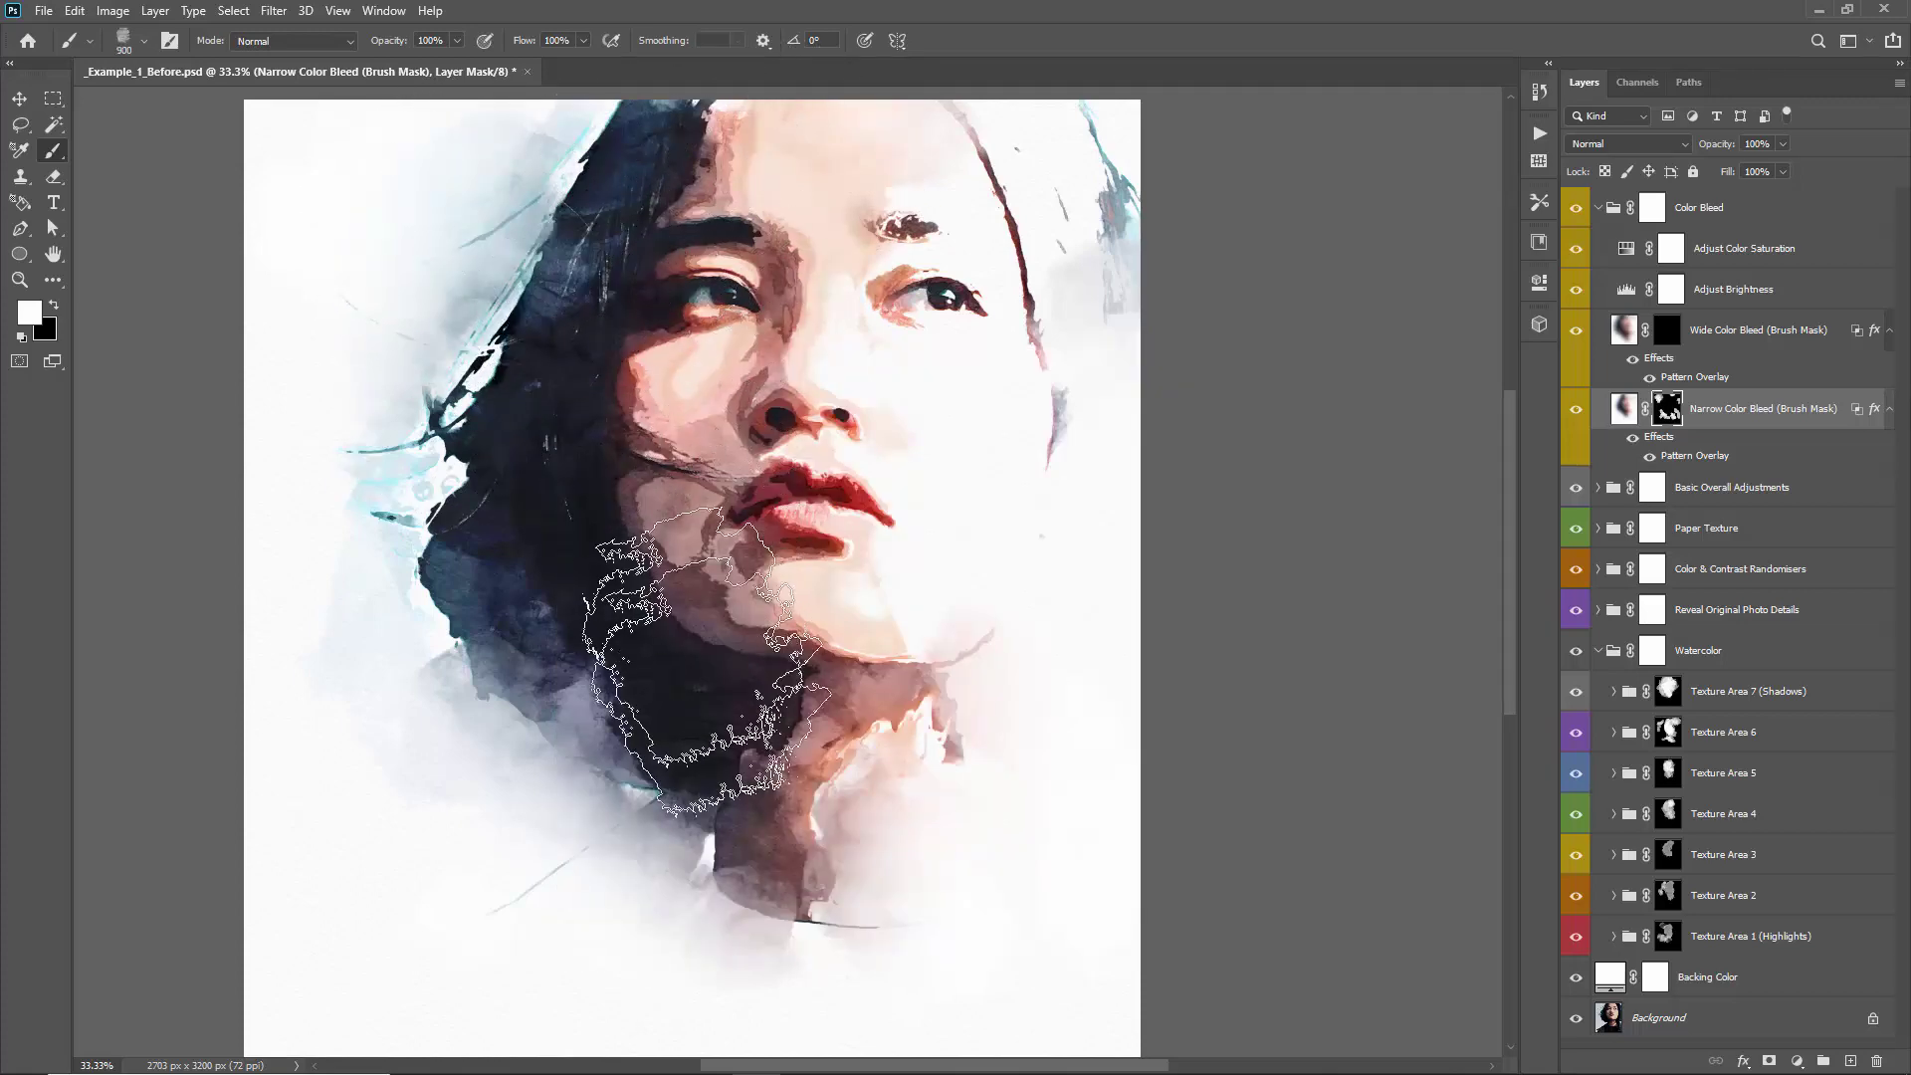
pyautogui.press('[')
pyautogui.press('[')
pyautogui.press('[')
pyautogui.press('[')
pyautogui.press('[')
pyautogui.press('[')
pyautogui.moveTo(637, 687); pyautogui.dragTo(707, 777)
pyautogui.moveTo(875, 931)
pyautogui.mouseDown()
pyautogui.moveTo(933, 906)
pyautogui.moveTo(875, 897)
pyautogui.mouseUp()
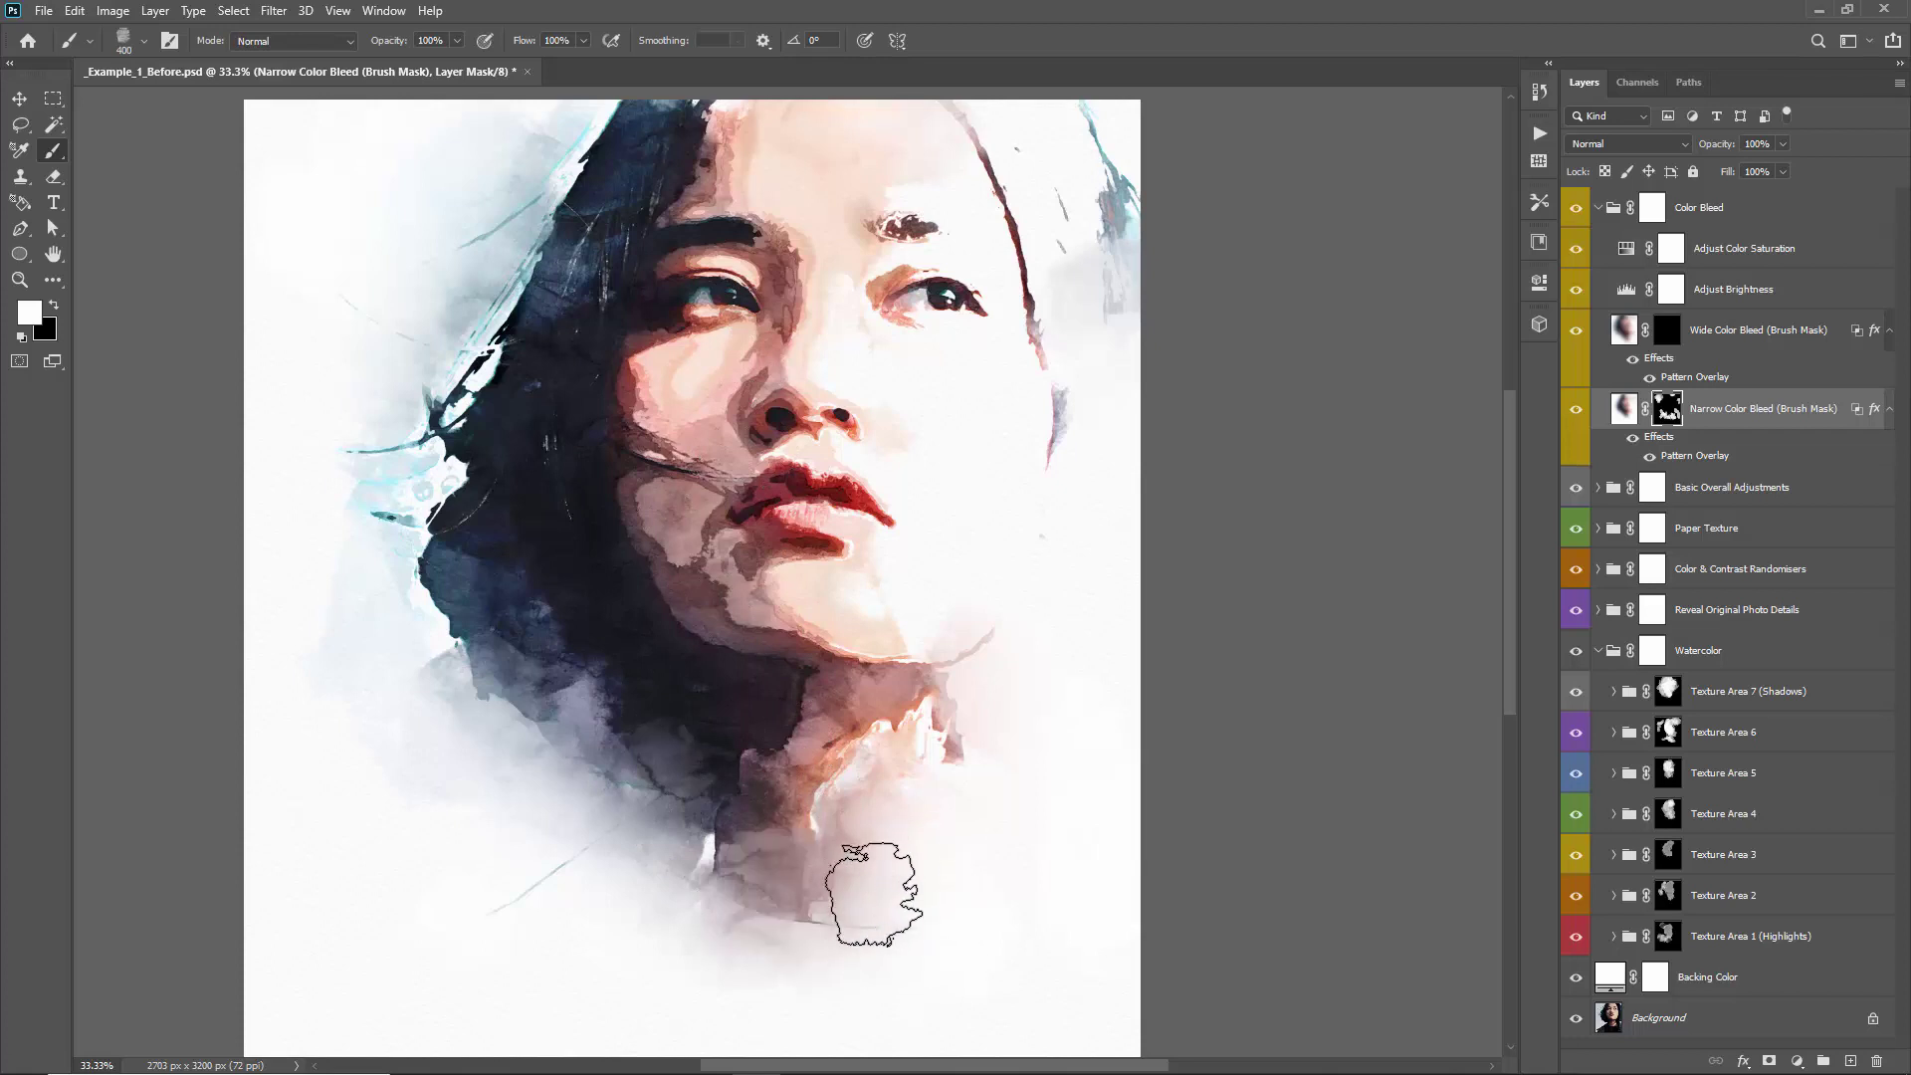
# Try several WatercolorCreationKit patterns for the Narrow Color Bleed layer's Pattern Overlay and apply the fourth pattern in the set
pyautogui.doubleClick(1687, 458)
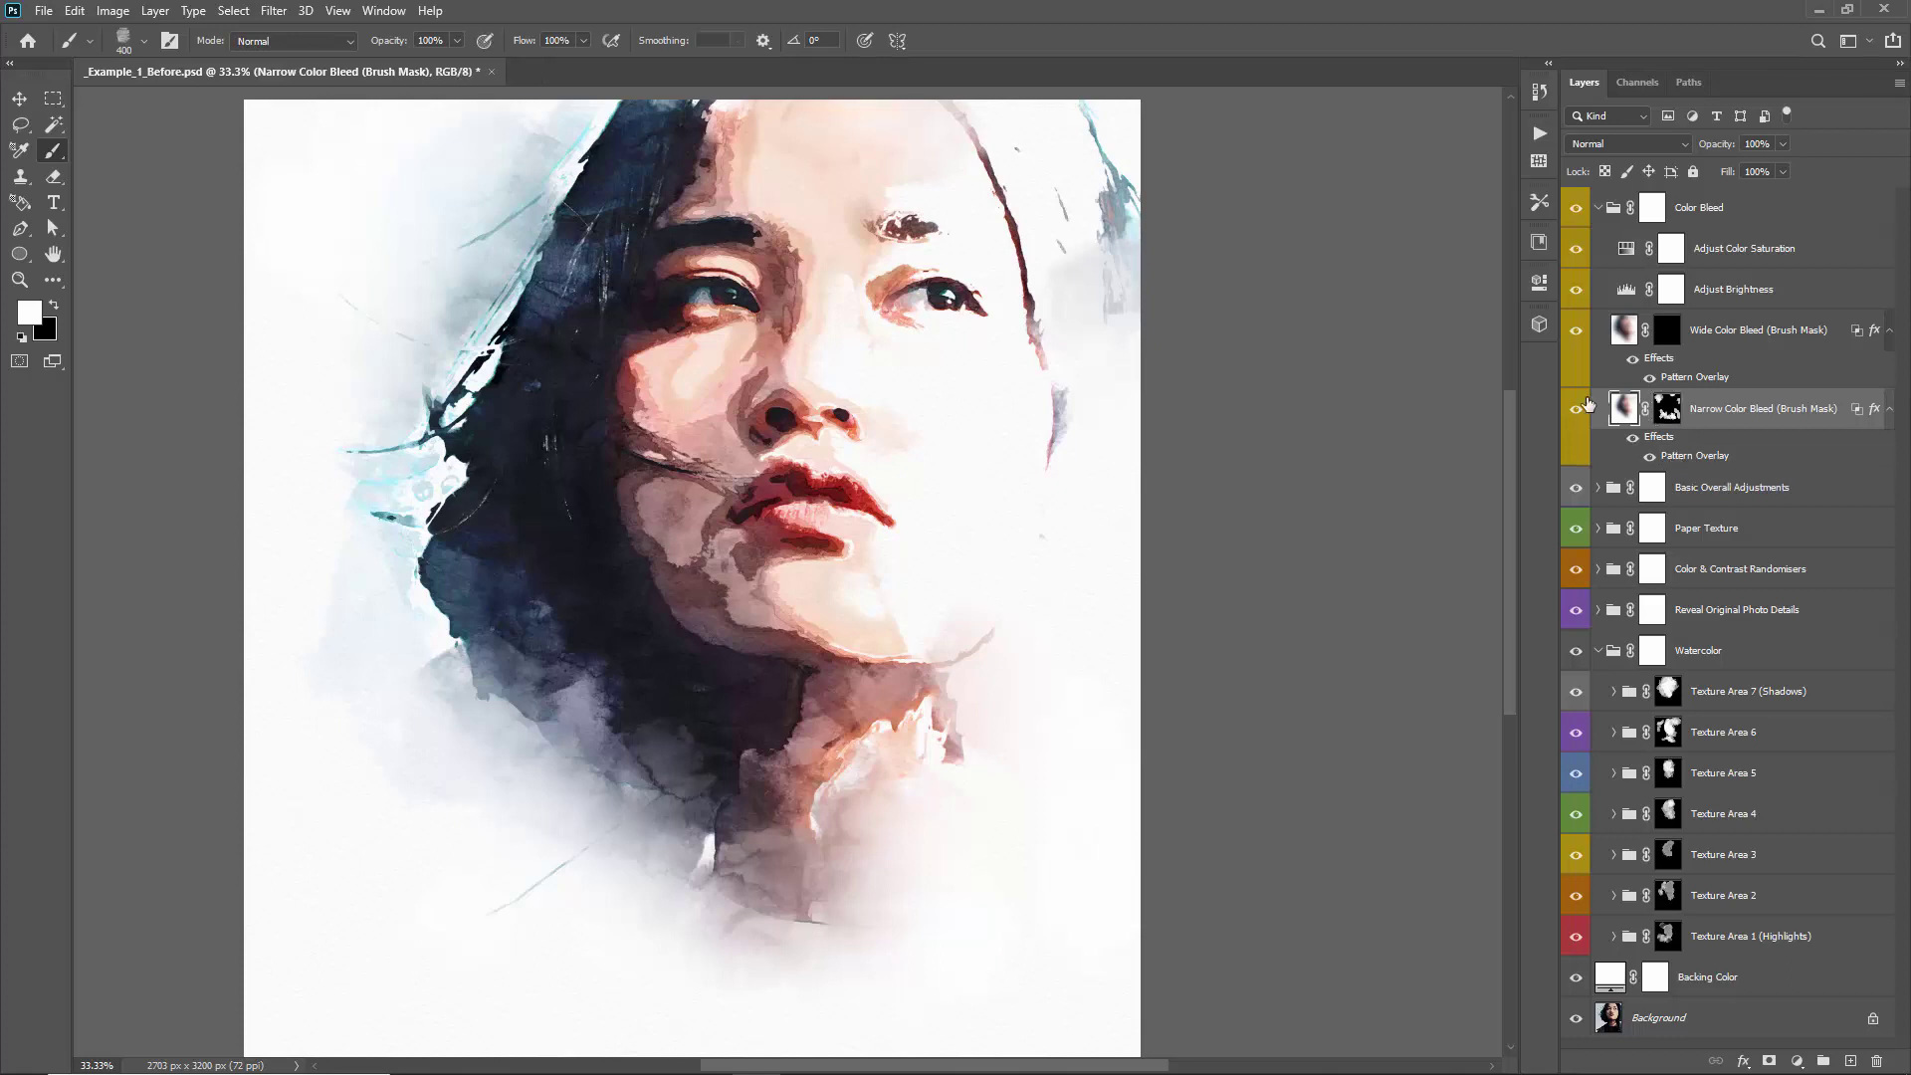
pyautogui.click(1412, 256)
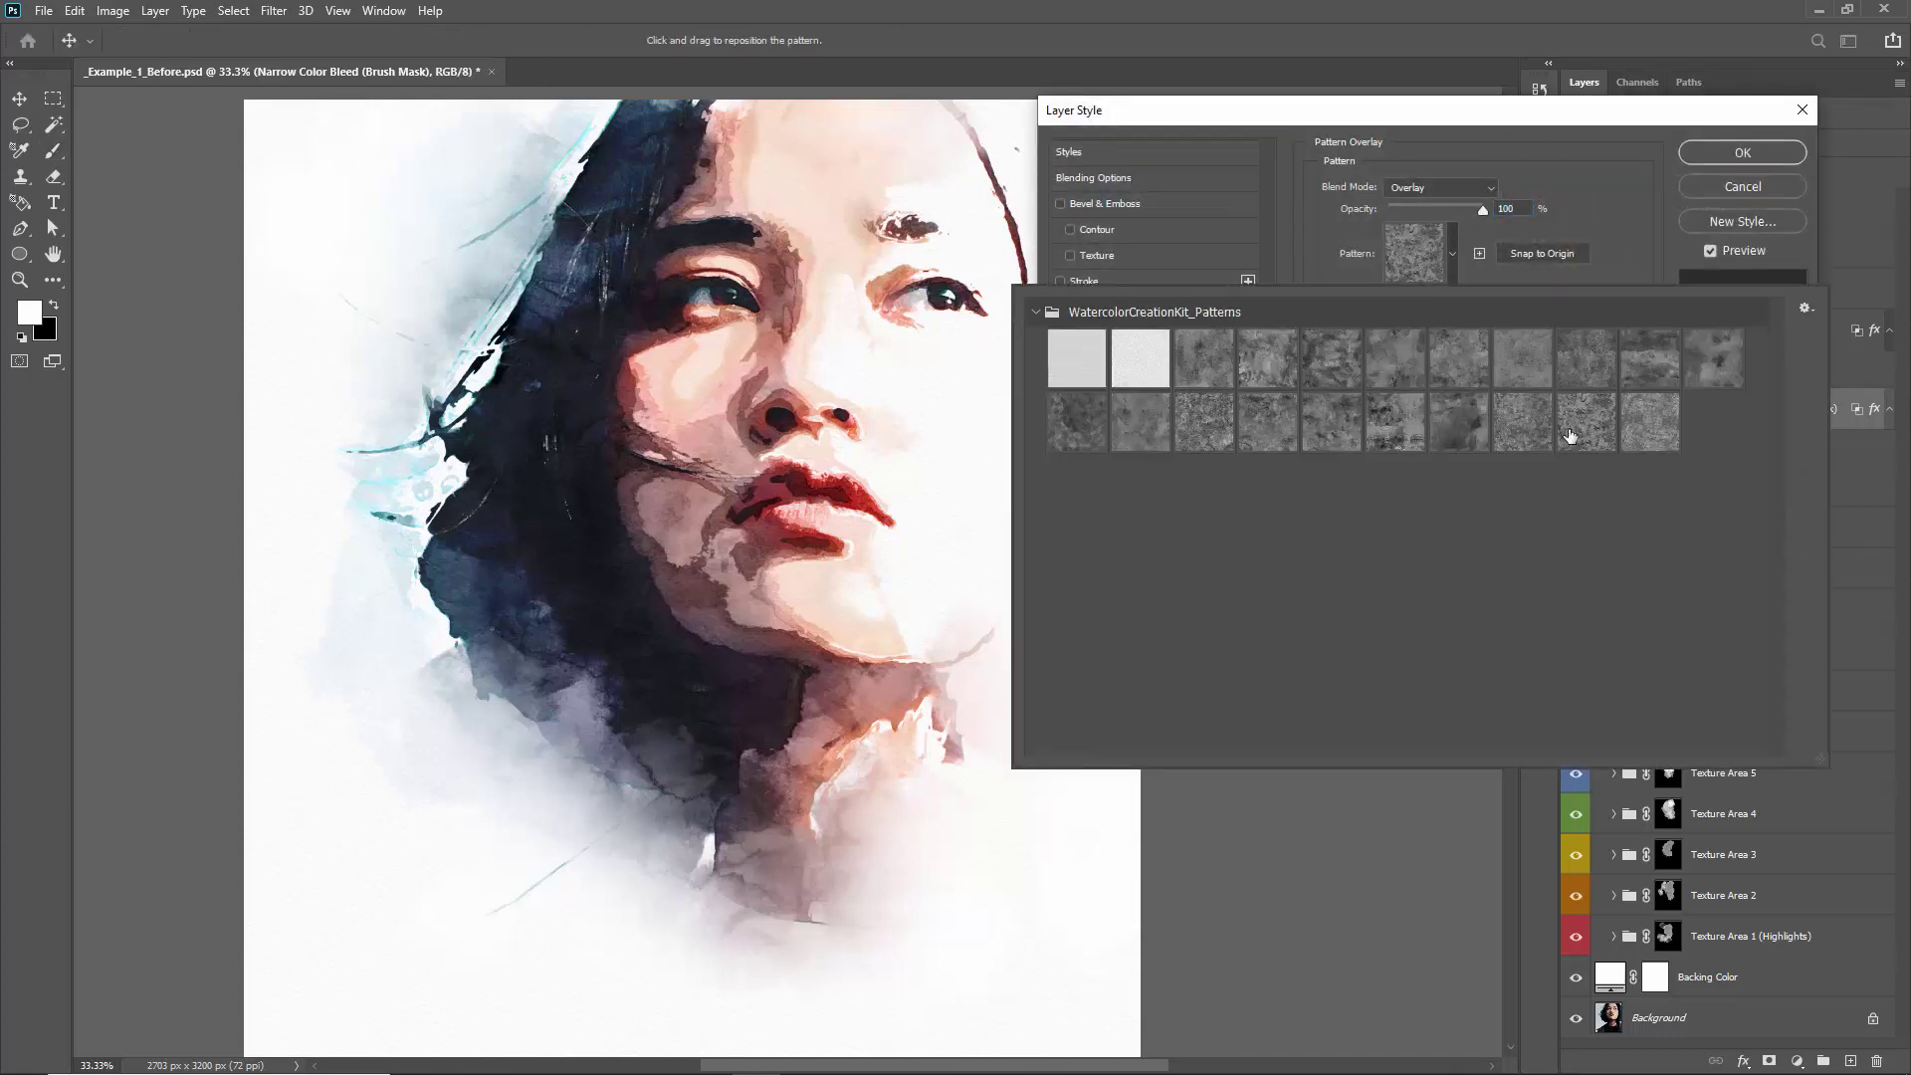
pyautogui.click(1522, 421)
pyautogui.click(1576, 434)
pyautogui.click(1632, 436)
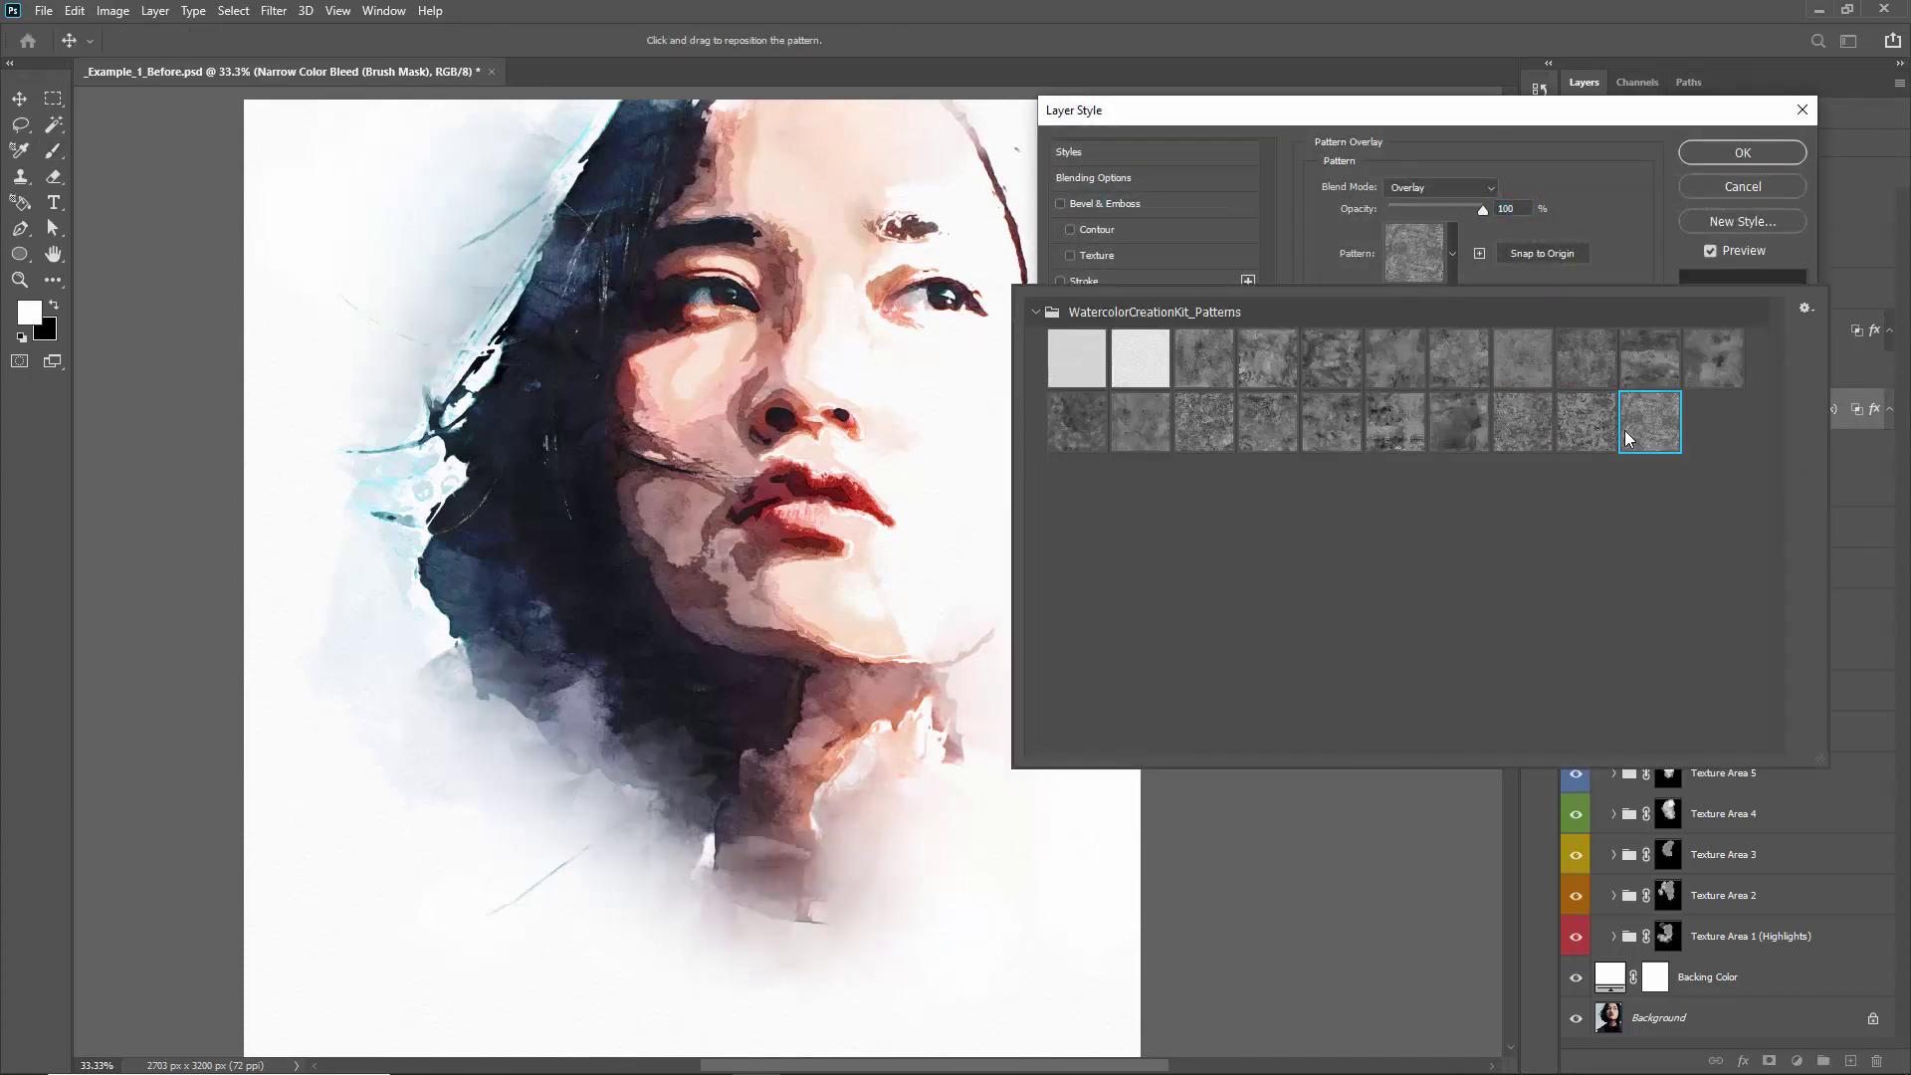
pyautogui.click(1651, 357)
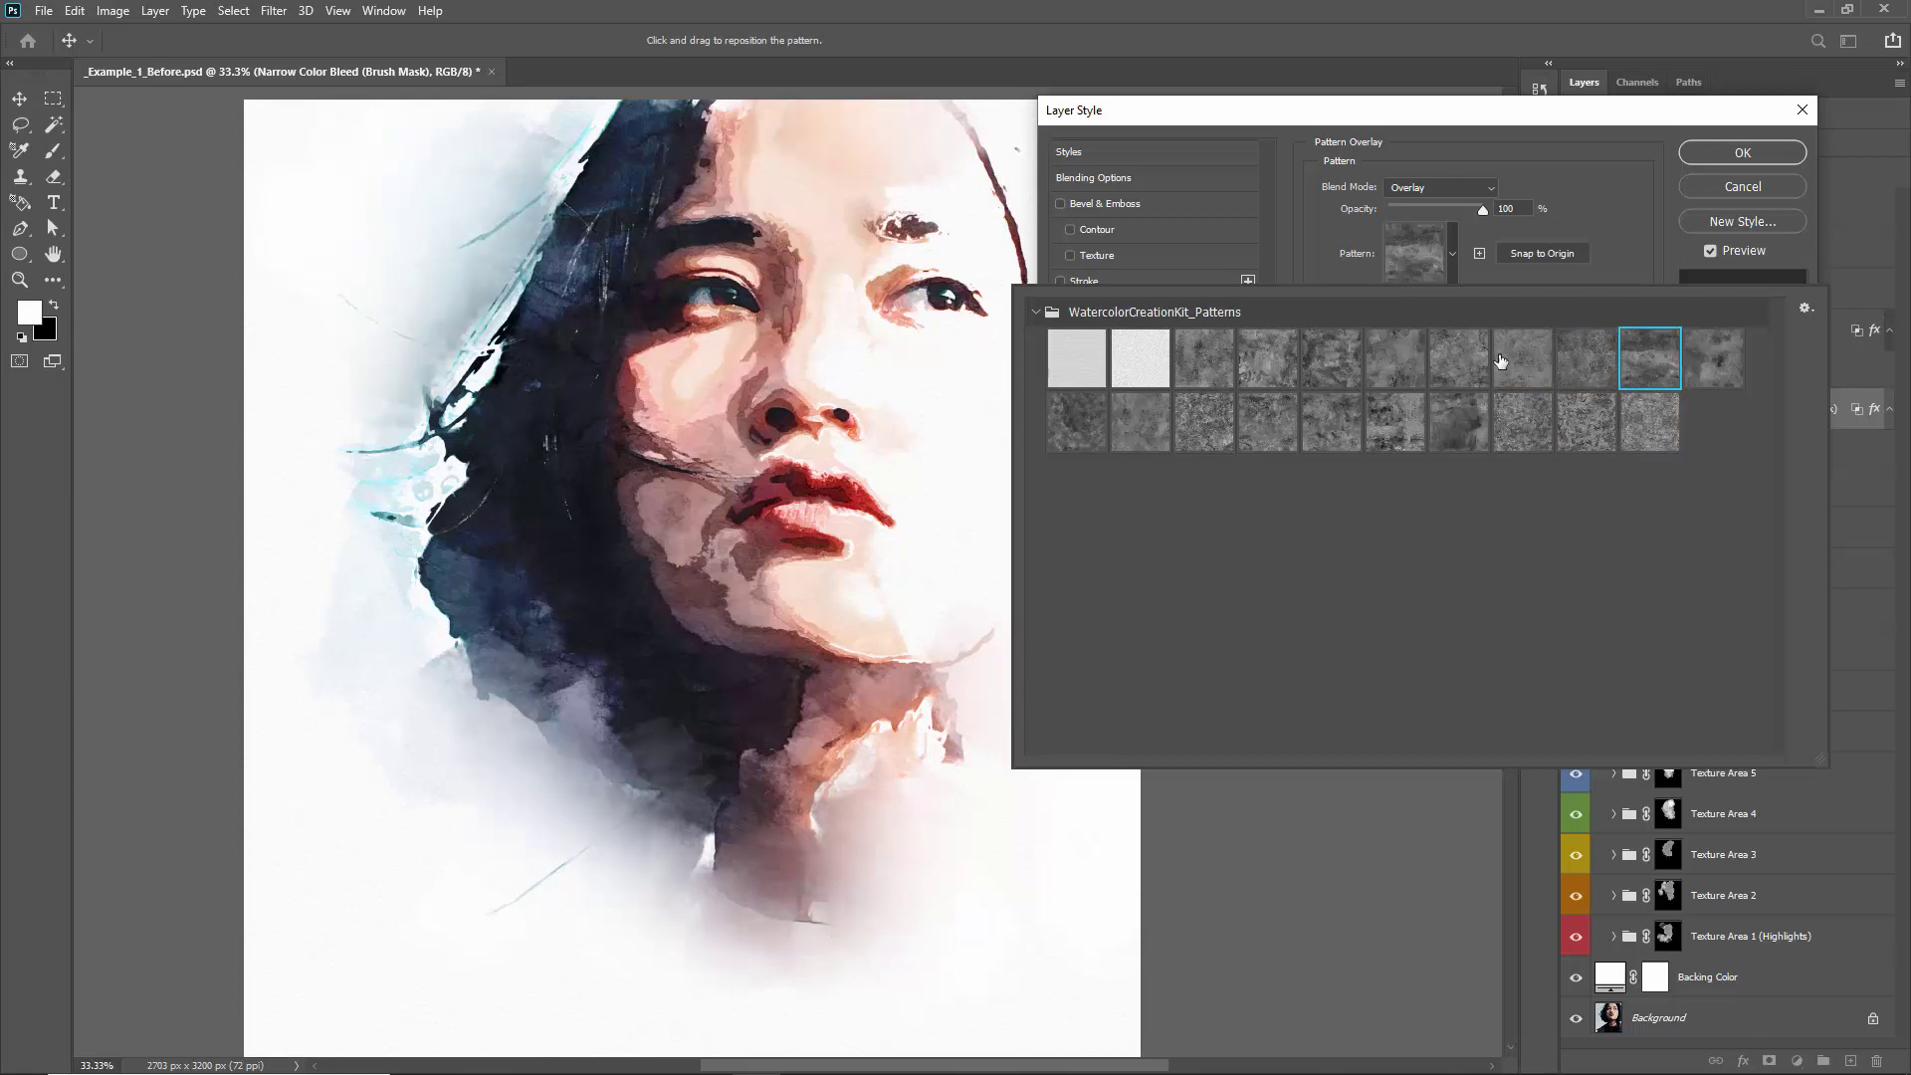
pyautogui.click(1394, 357)
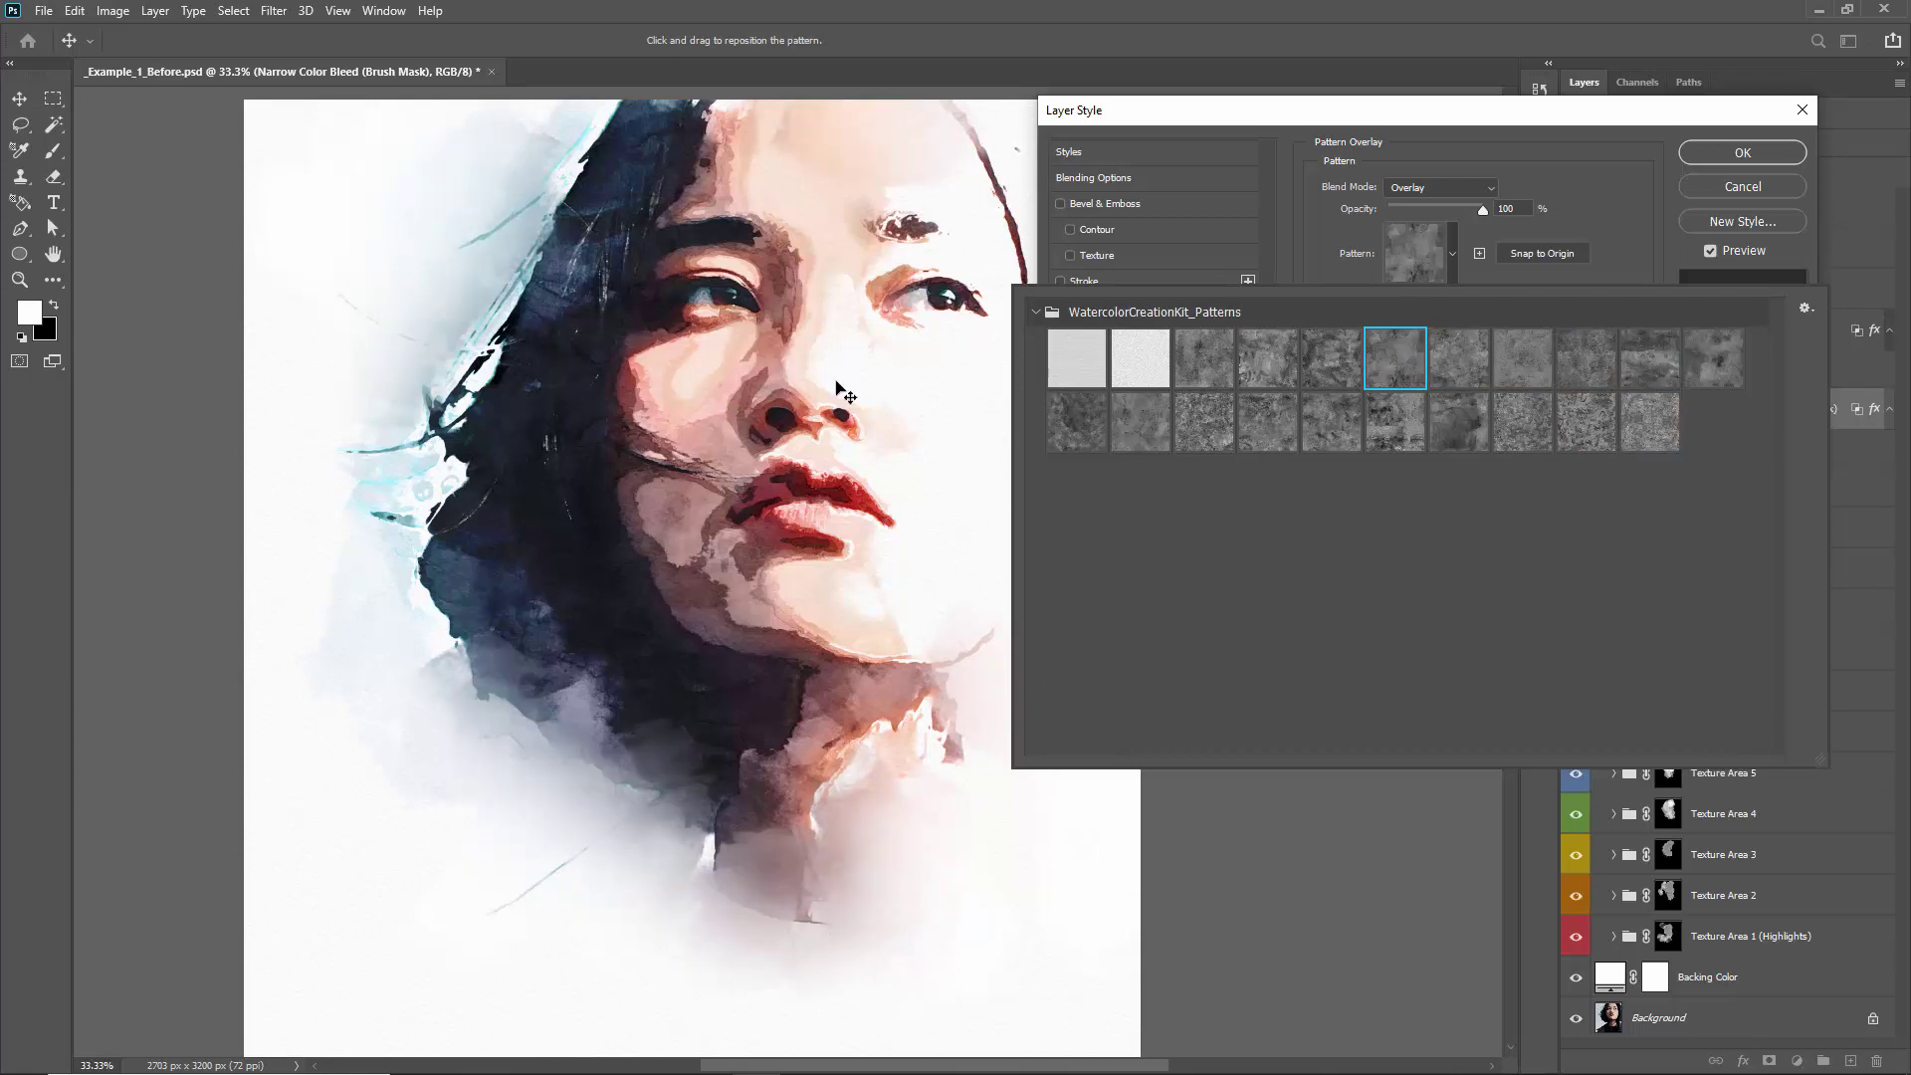
pyautogui.click(1328, 366)
pyautogui.click(1281, 358)
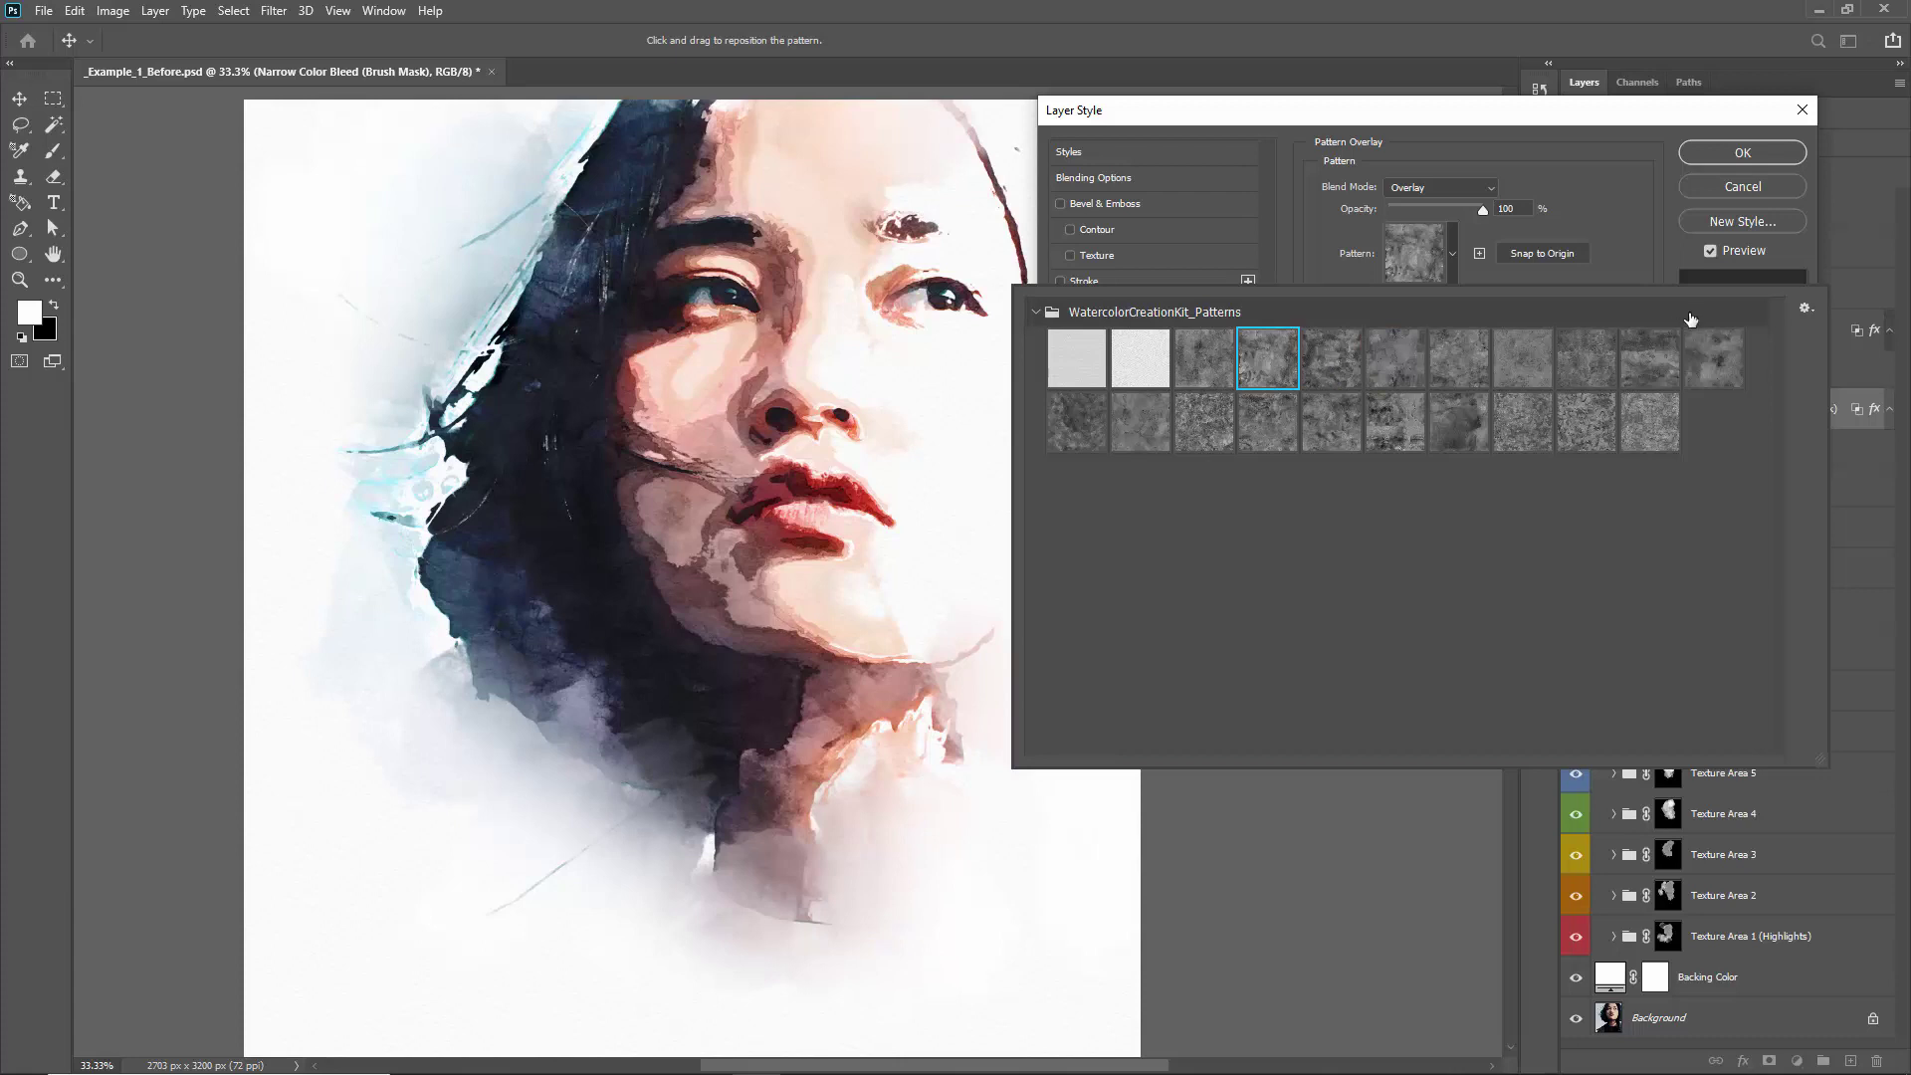
pyautogui.click(1634, 197)
pyautogui.click(1743, 152)
# Fill the Narrow Color Bleed layer's mask with white, then clear it back to black
pyautogui.click(1667, 408)
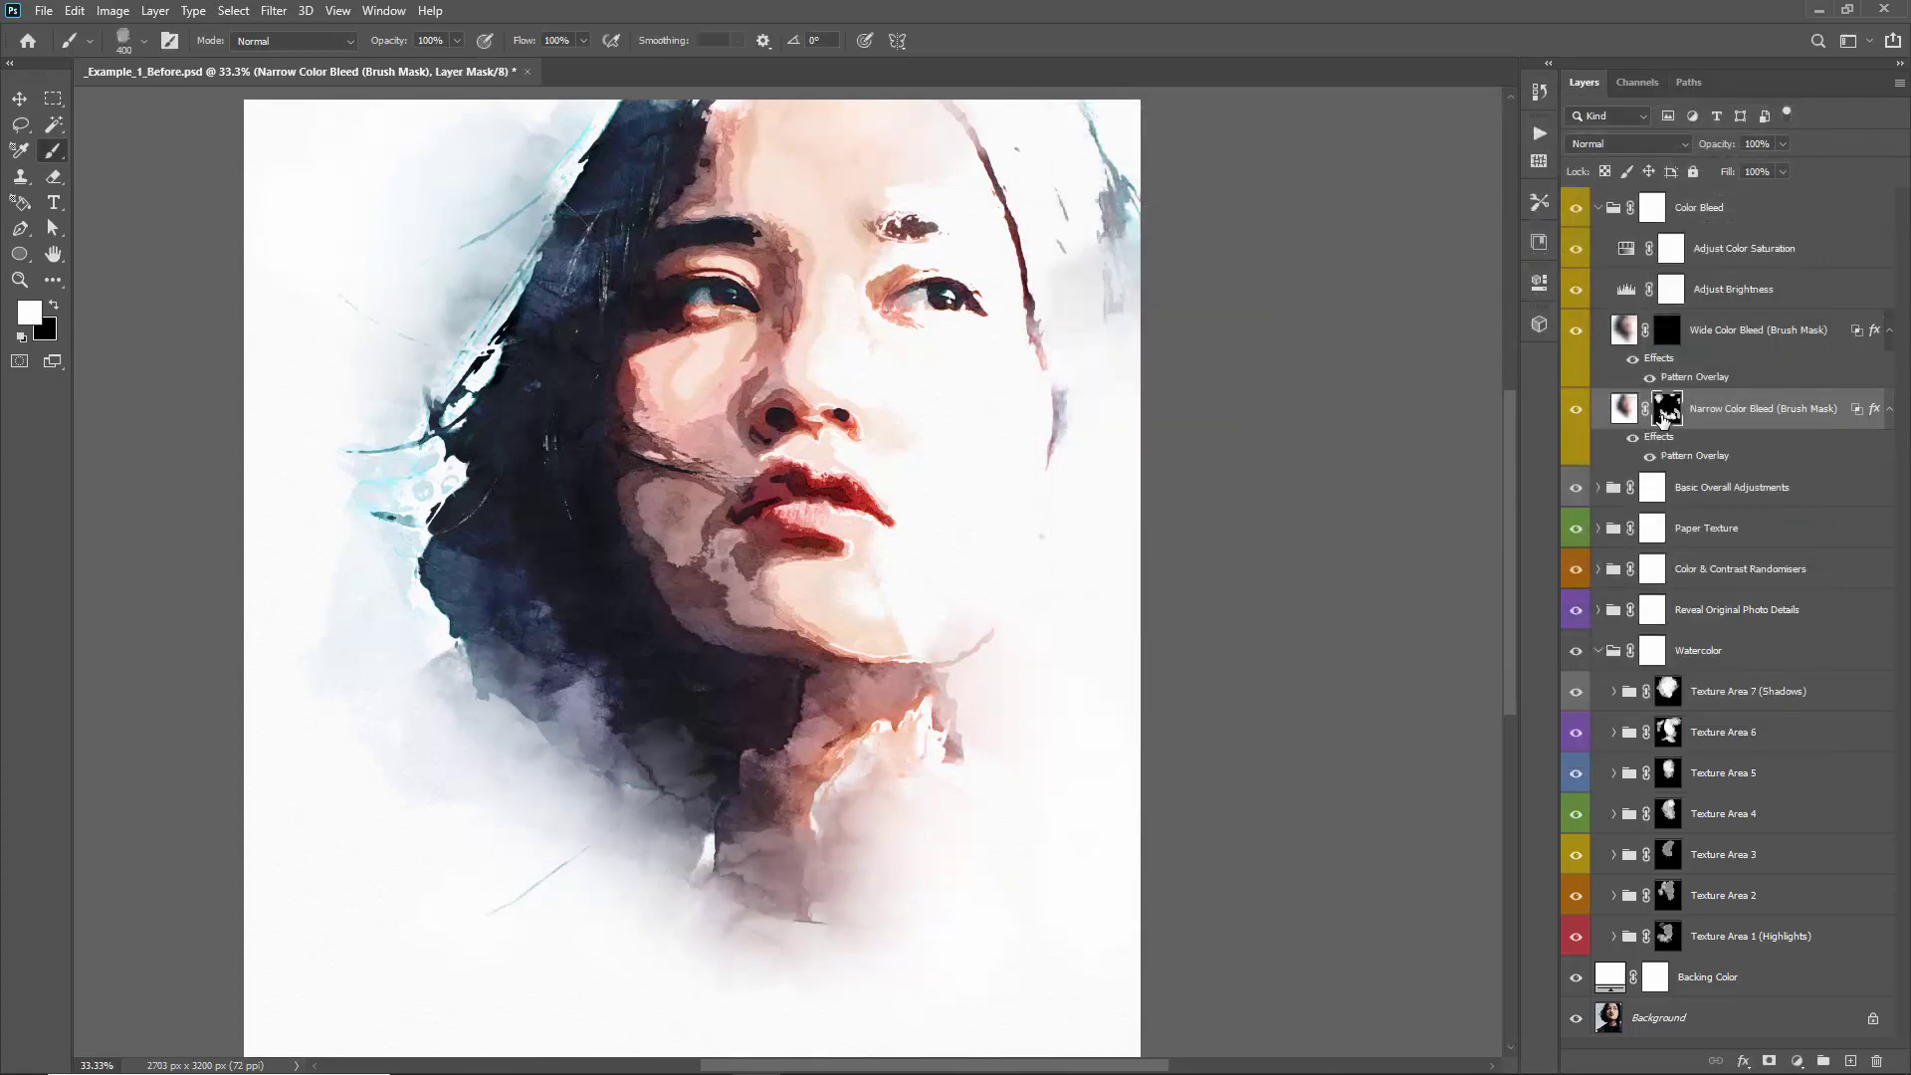
pyautogui.hotkey('alt', 'BackSpace')
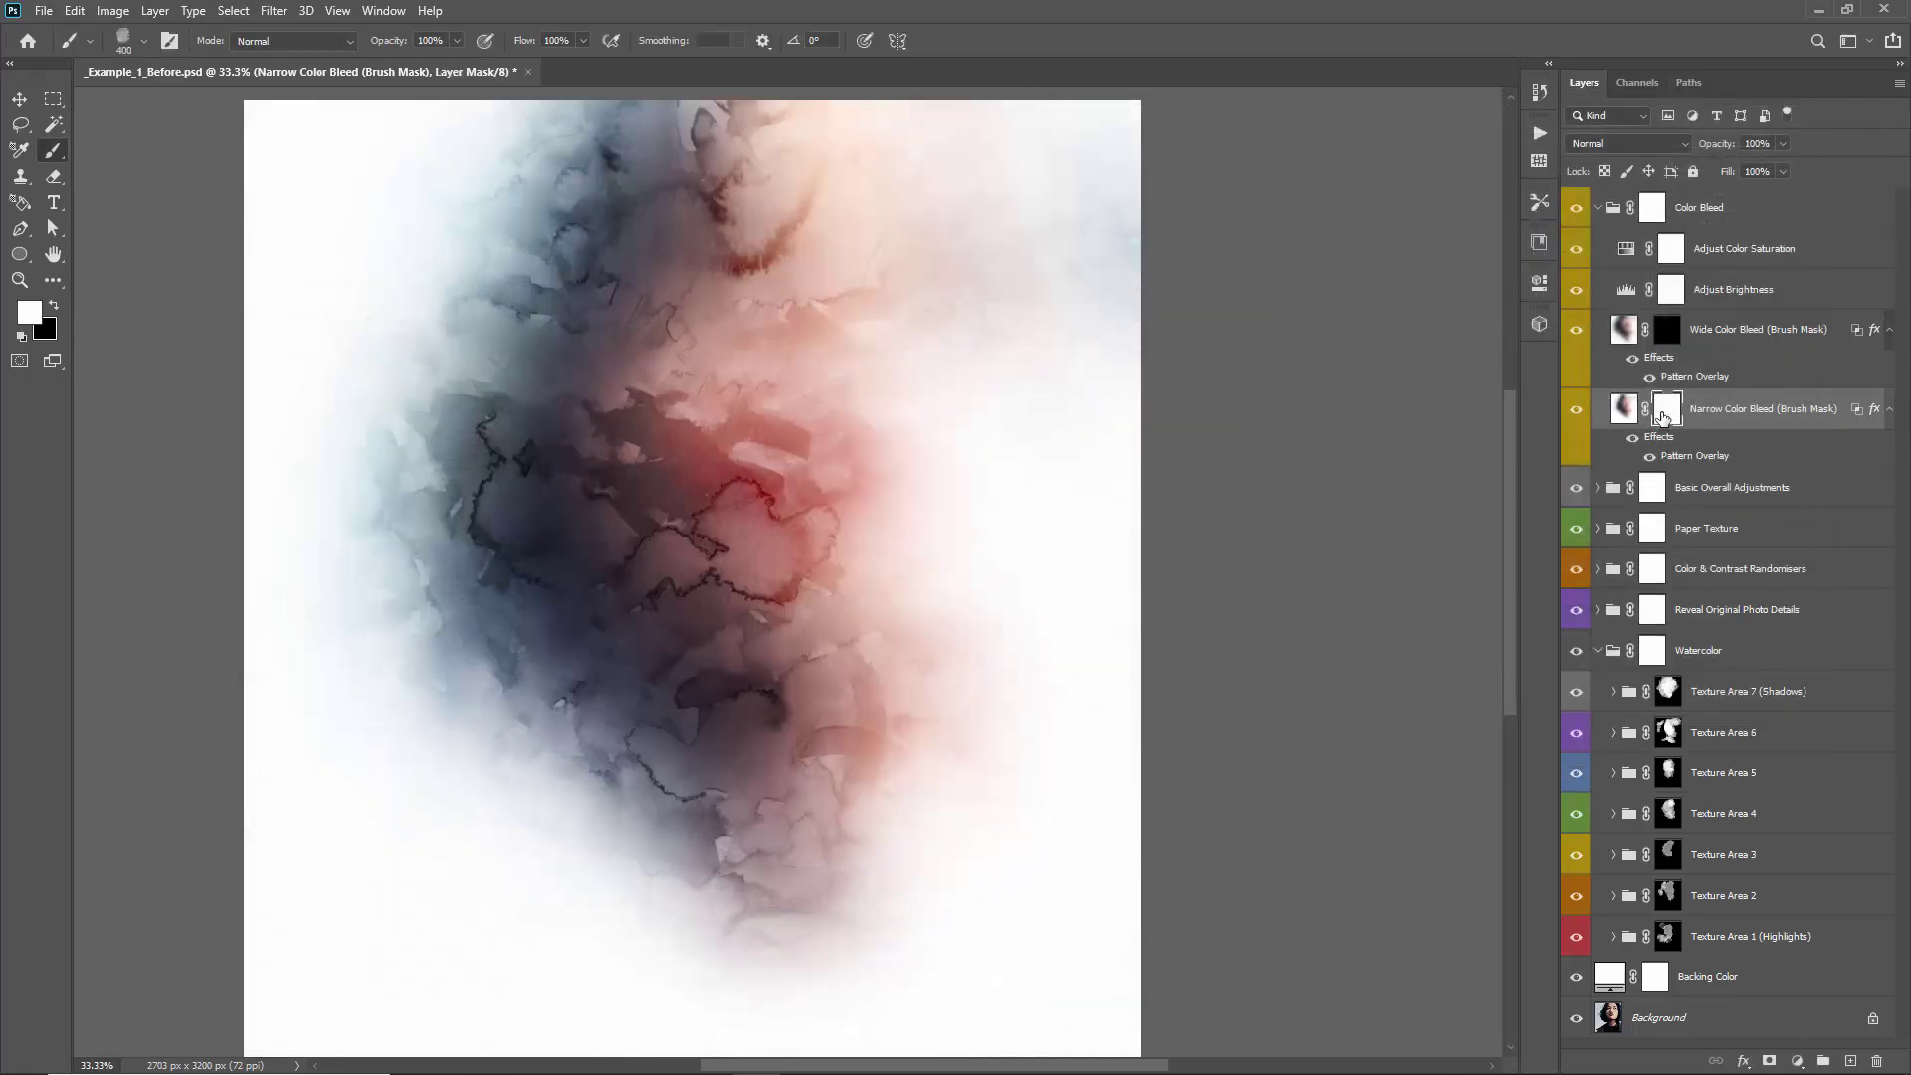
pyautogui.hotkey('ctrl', 'z')
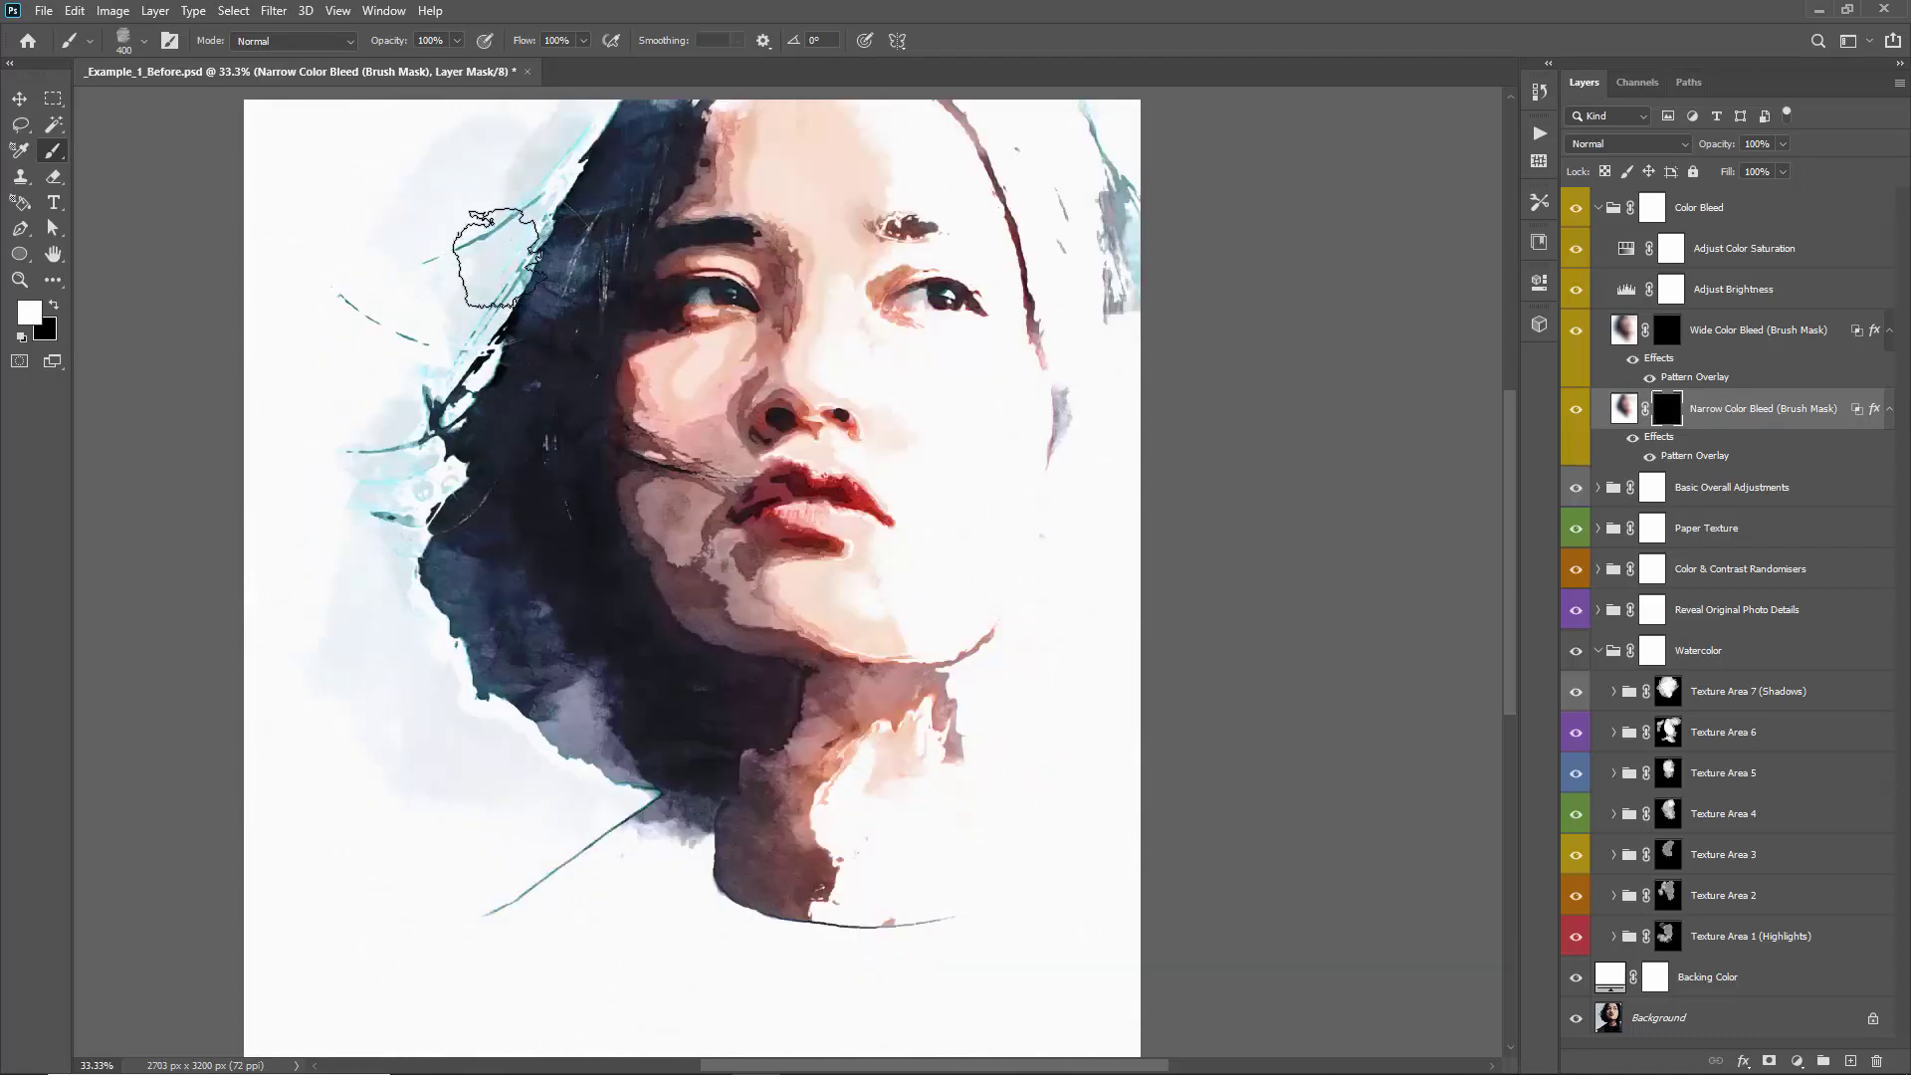
# Paint white on the mask at 60% brush opacity around the hair and below the neck, then paint out excess bleed with black
pyautogui.moveTo(502, 244)
pyautogui.mouseDown()
pyautogui.moveTo(549, 231)
pyautogui.moveTo(563, 152)
pyautogui.moveTo(542, 149)
pyautogui.moveTo(582, 109)
pyautogui.mouseUp()
pyautogui.moveTo(371, 652)
pyautogui.mouseDown()
pyautogui.moveTo(364, 631)
pyautogui.moveTo(383, 779)
pyautogui.moveTo(448, 780)
pyautogui.moveTo(269, 746)
pyautogui.moveTo(265, 631)
pyautogui.moveTo(339, 473)
pyautogui.moveTo(416, 416)
pyautogui.moveTo(379, 267)
pyautogui.moveTo(298, 141)
pyautogui.mouseUp()
pyautogui.moveTo(524, 793)
pyautogui.mouseDown()
pyautogui.moveTo(639, 844)
pyautogui.moveTo(563, 974)
pyautogui.moveTo(687, 881)
pyautogui.moveTo(636, 973)
pyautogui.moveTo(617, 808)
pyautogui.moveTo(398, 950)
pyautogui.moveTo(917, 861)
pyautogui.moveTo(848, 780)
pyautogui.moveTo(1064, 833)
pyautogui.moveTo(996, 785)
pyautogui.moveTo(1070, 851)
pyautogui.moveTo(1054, 796)
pyautogui.moveTo(856, 818)
pyautogui.moveTo(820, 795)
pyautogui.moveTo(872, 718)
pyautogui.moveTo(938, 749)
pyautogui.moveTo(796, 850)
pyautogui.moveTo(844, 911)
pyautogui.mouseUp()
pyautogui.press('x')
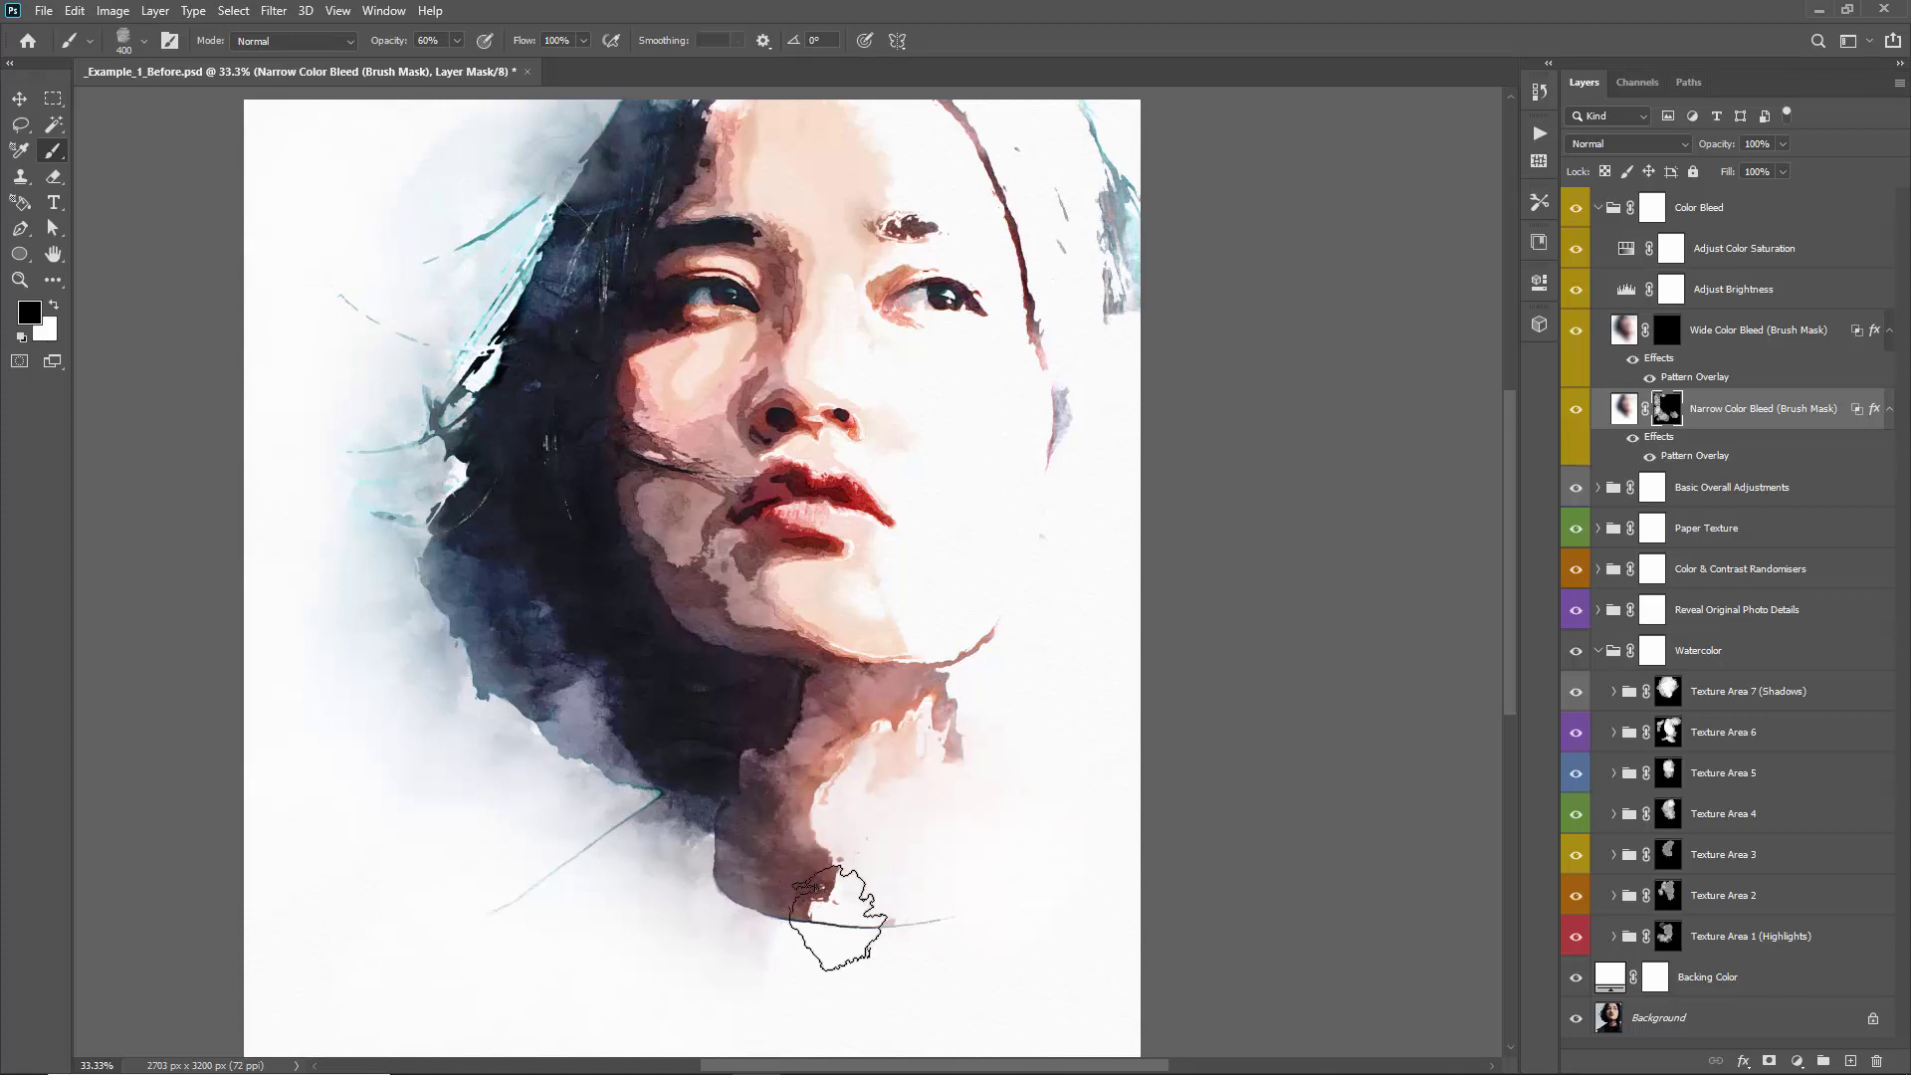
pyautogui.moveTo(980, 609); pyautogui.dragTo(1066, 618)
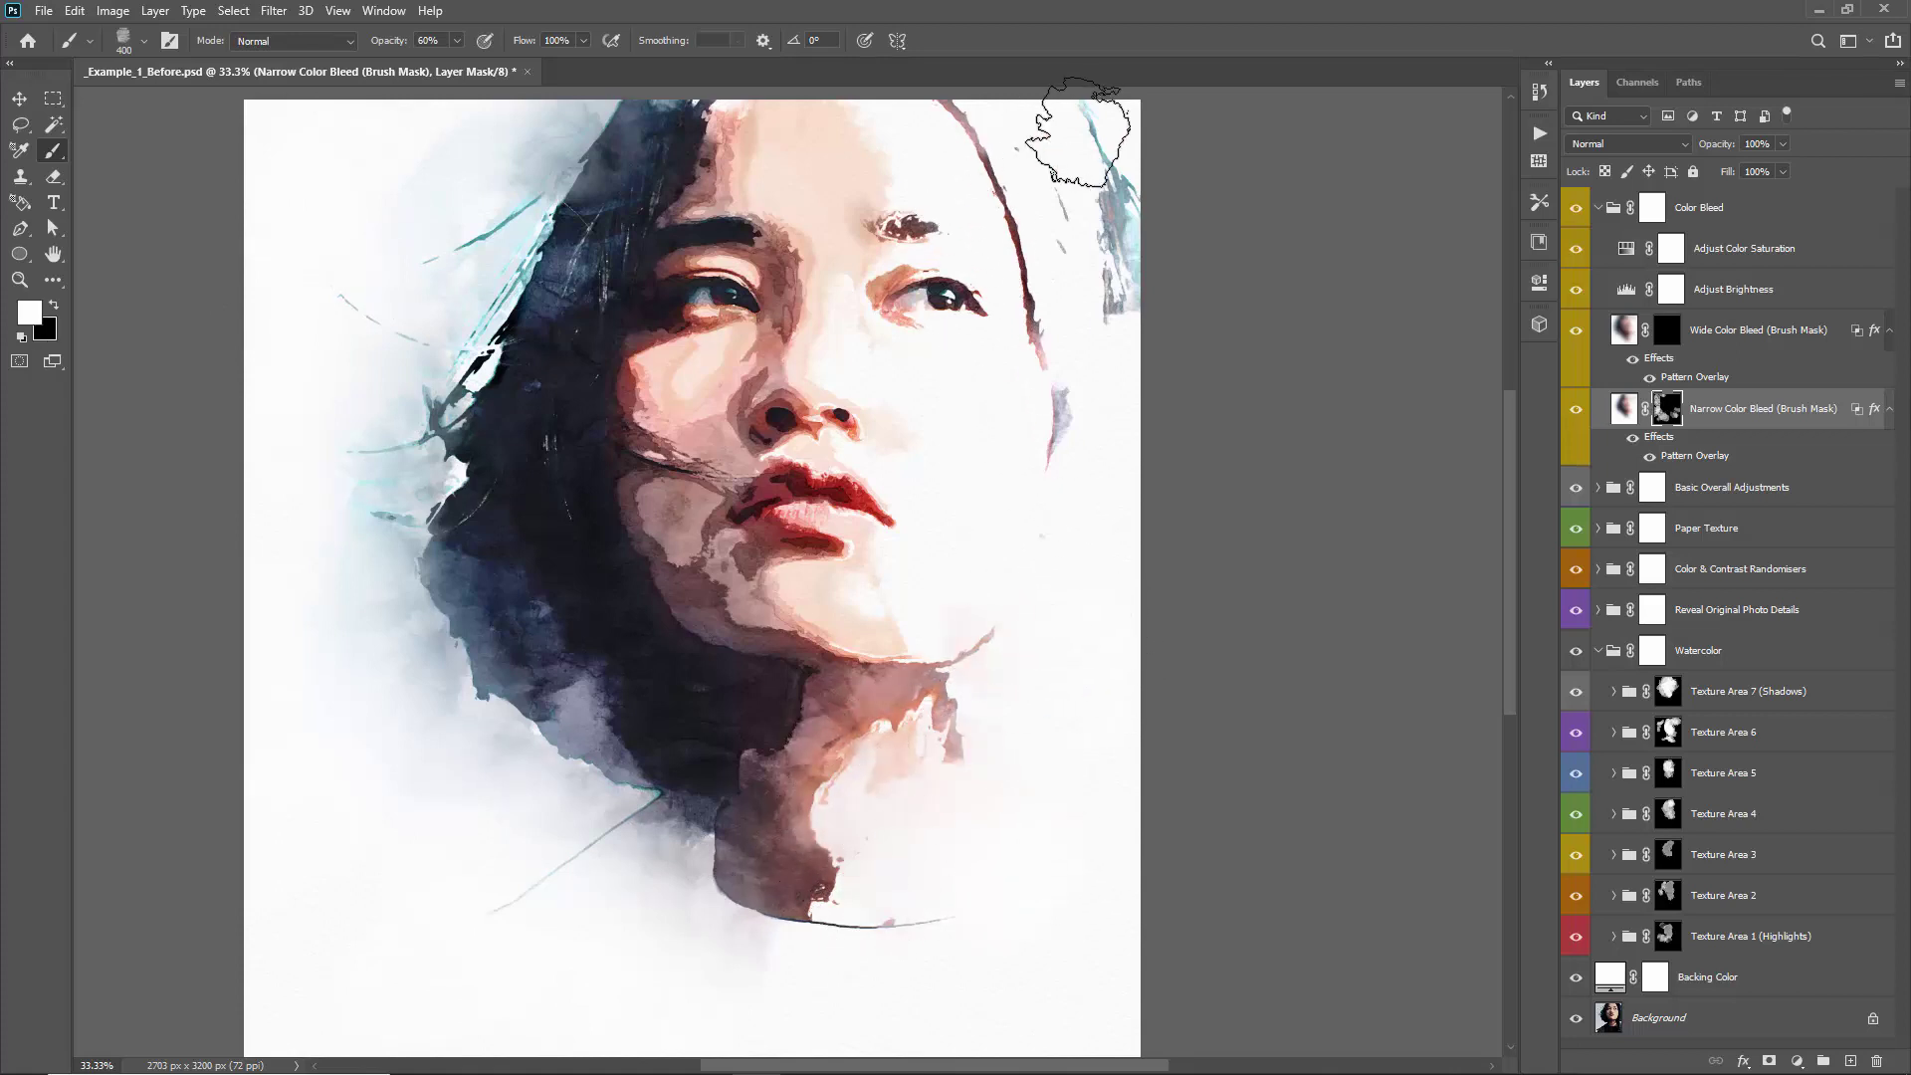
# Switch back to white, paint color bleed across the forehead and the loose strands beside the face, and return to the Move tool
pyautogui.press('x')
pyautogui.moveTo(981, 140); pyautogui.dragTo(672, 126)
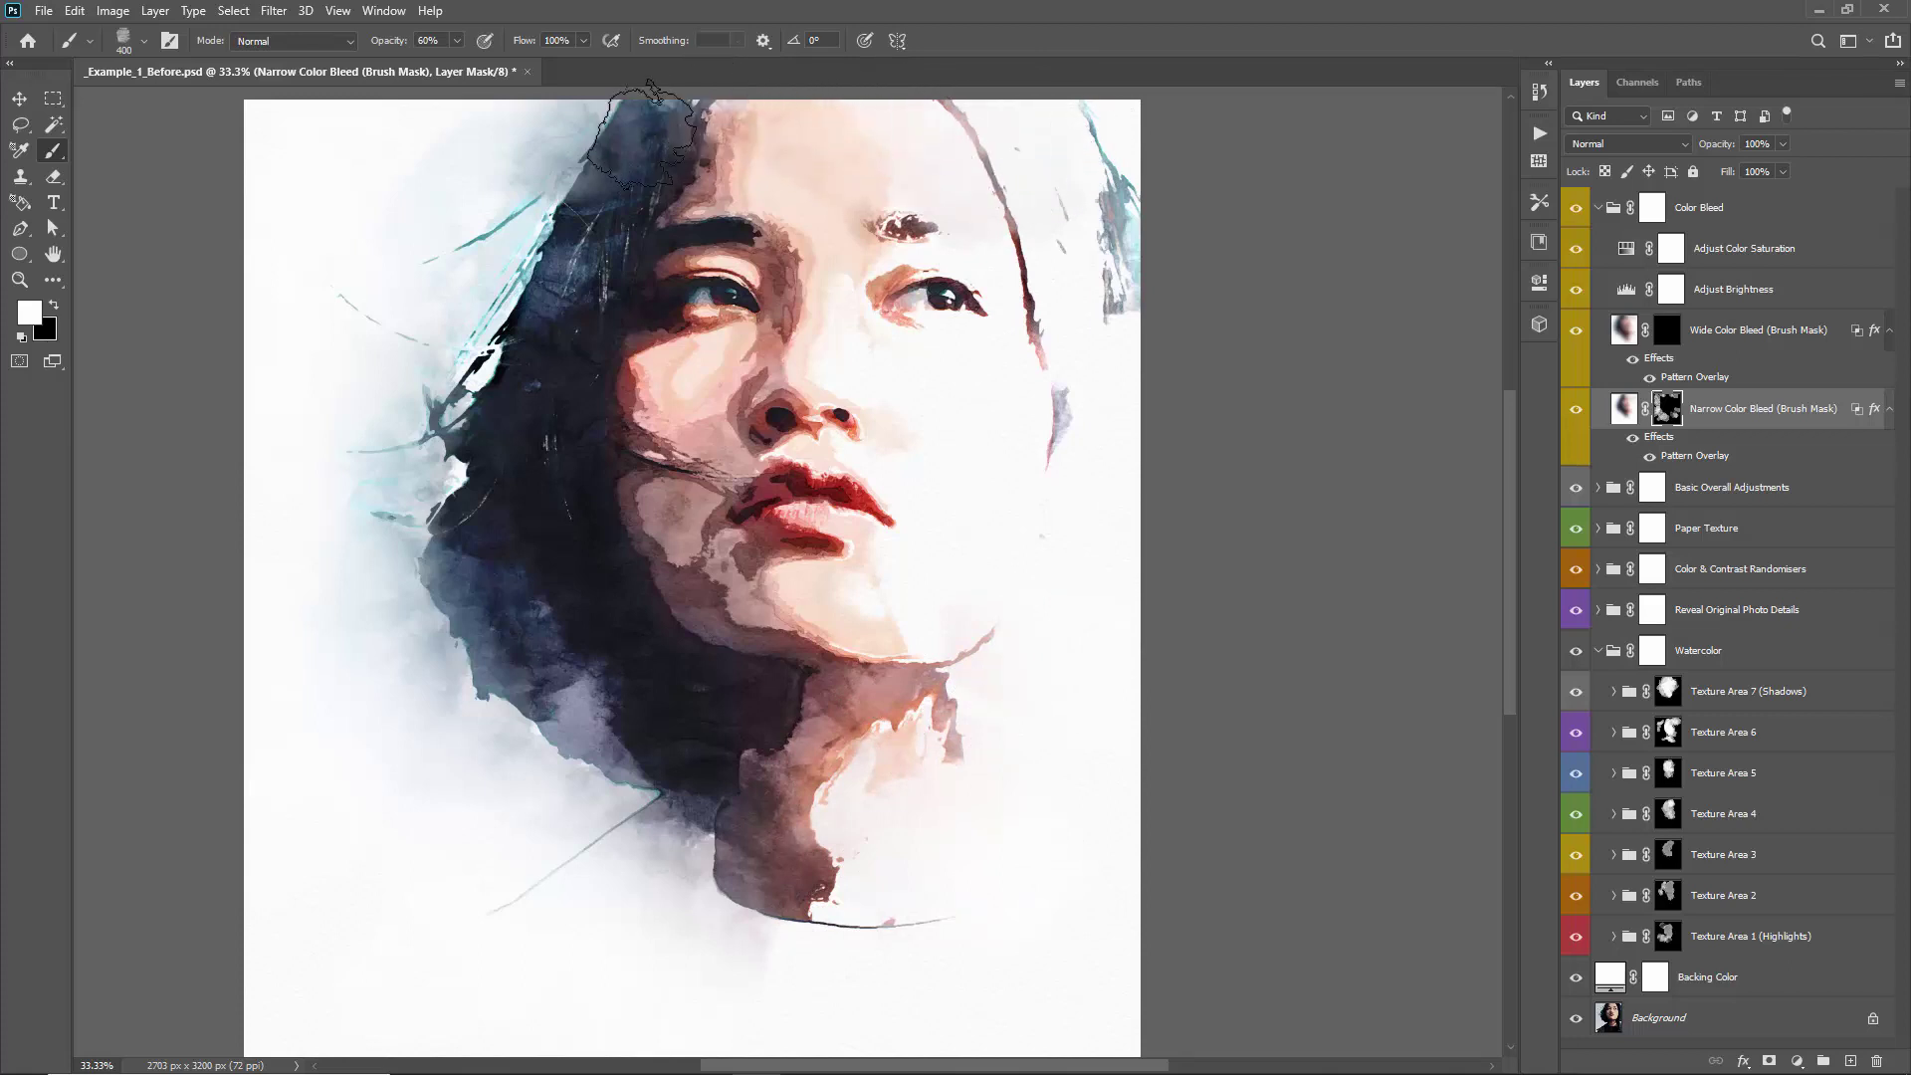
pyautogui.moveTo(1216, 127); pyautogui.dragTo(1130, 384)
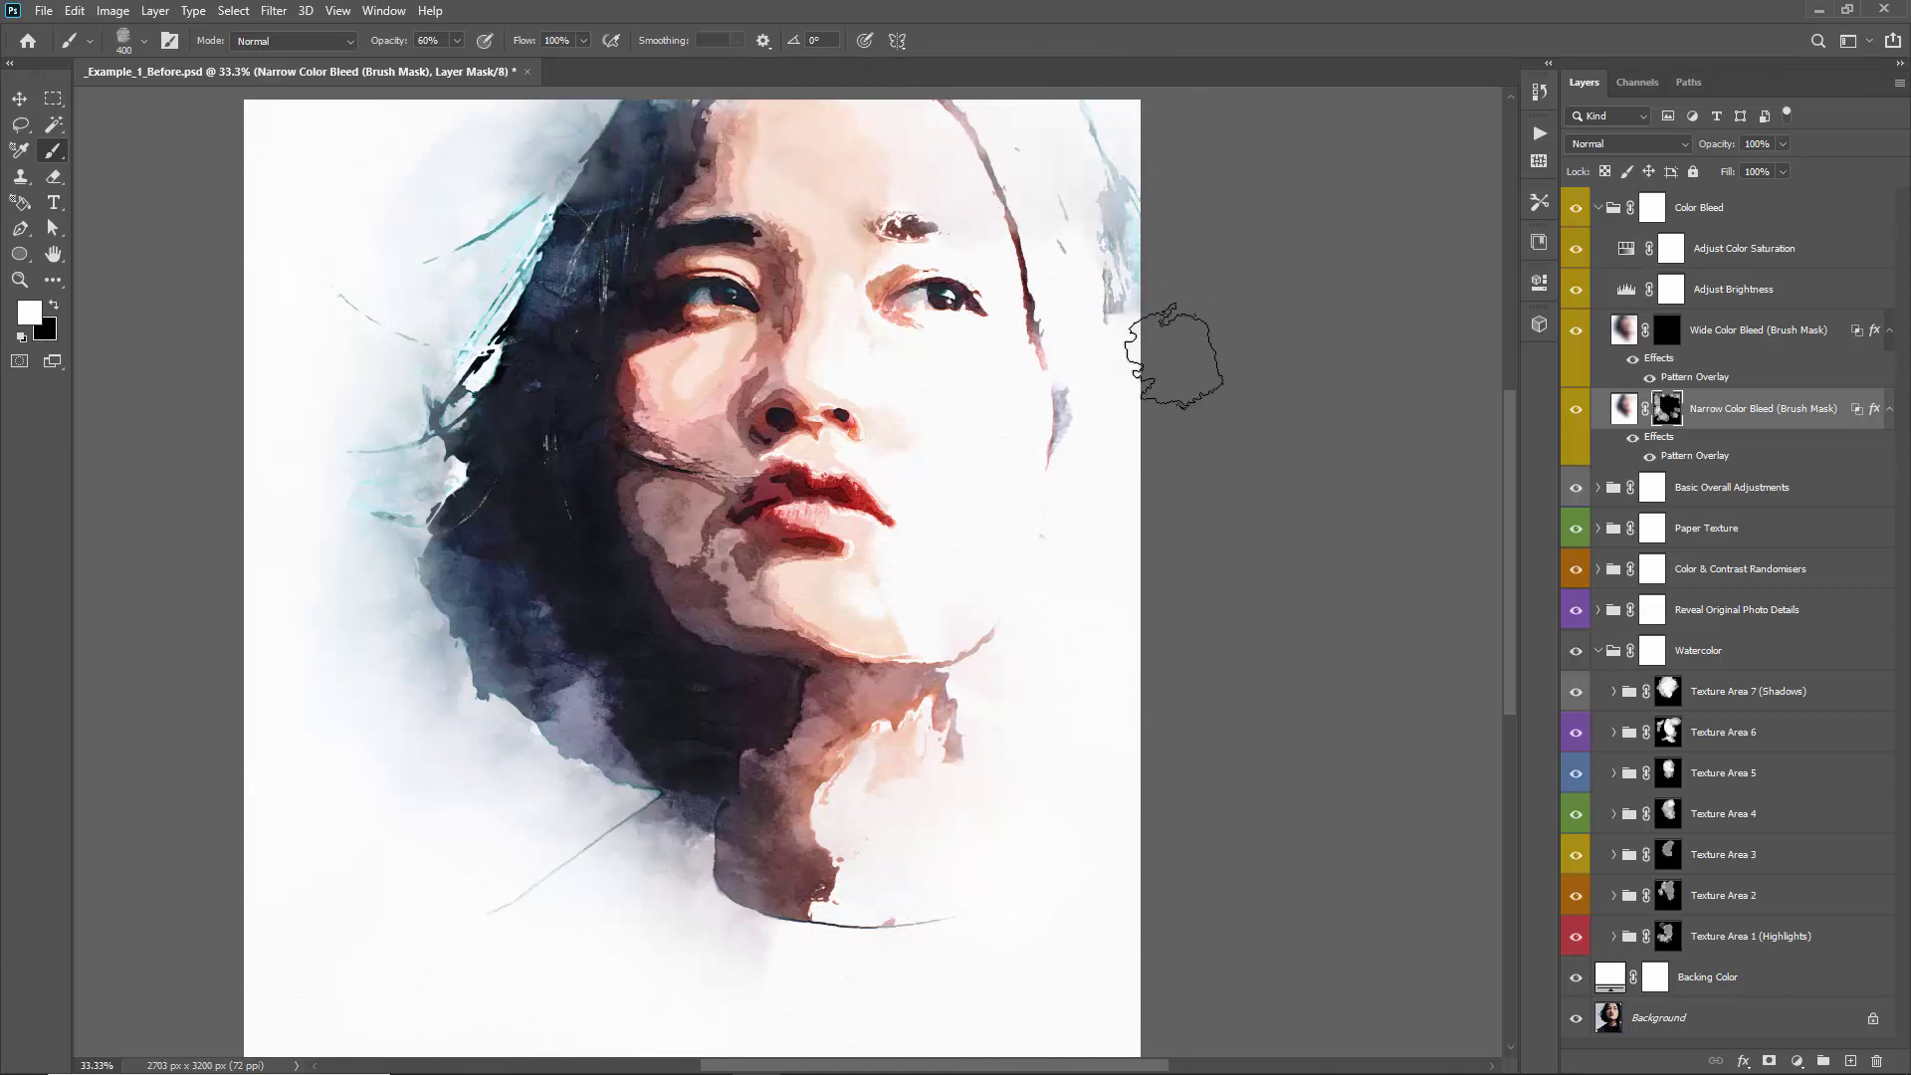
pyautogui.press('v')
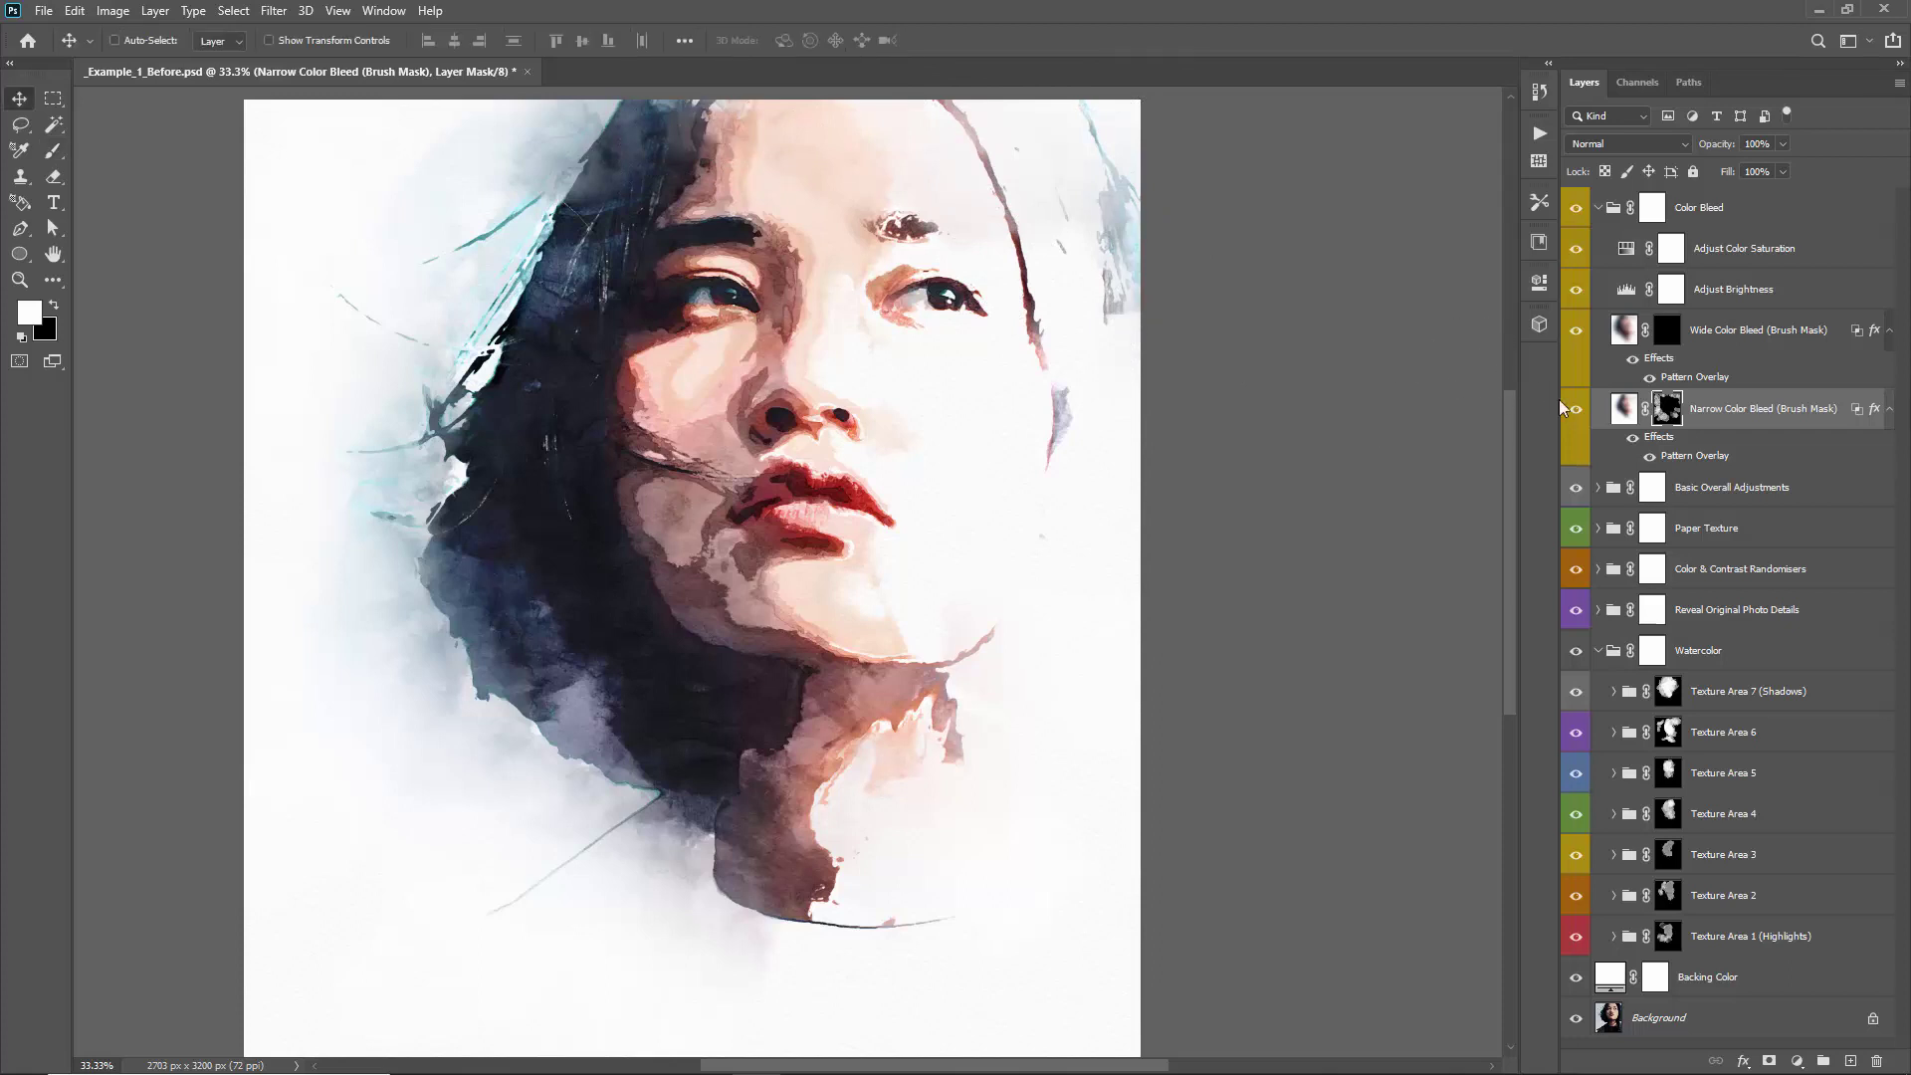
# Preview the Wide Color Bleed (Brush Mask) layer without its mask, re-enable and target the mask, and set the Brush to 80% opacity
pyautogui.click(1734, 339)
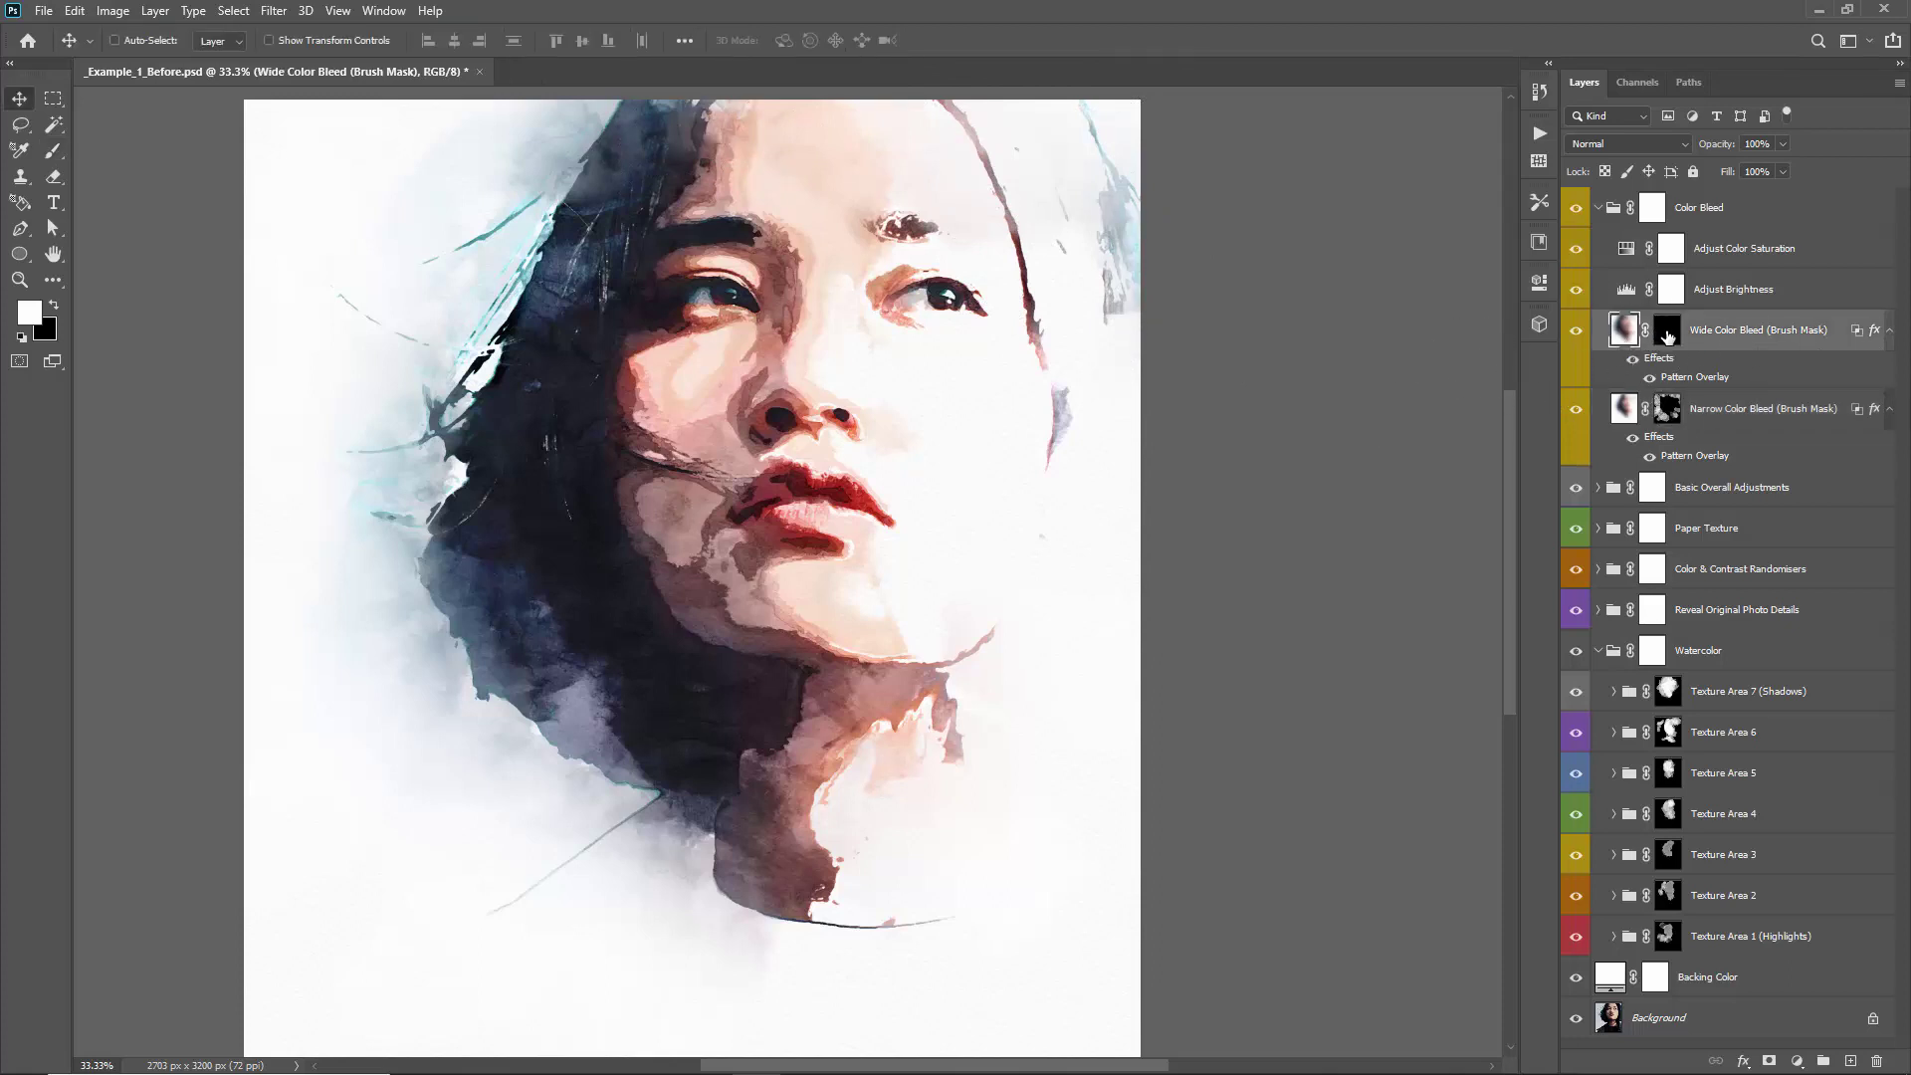
pyautogui.keyDown('shift'); pyautogui.click(1668, 337); pyautogui.keyUp('shift')
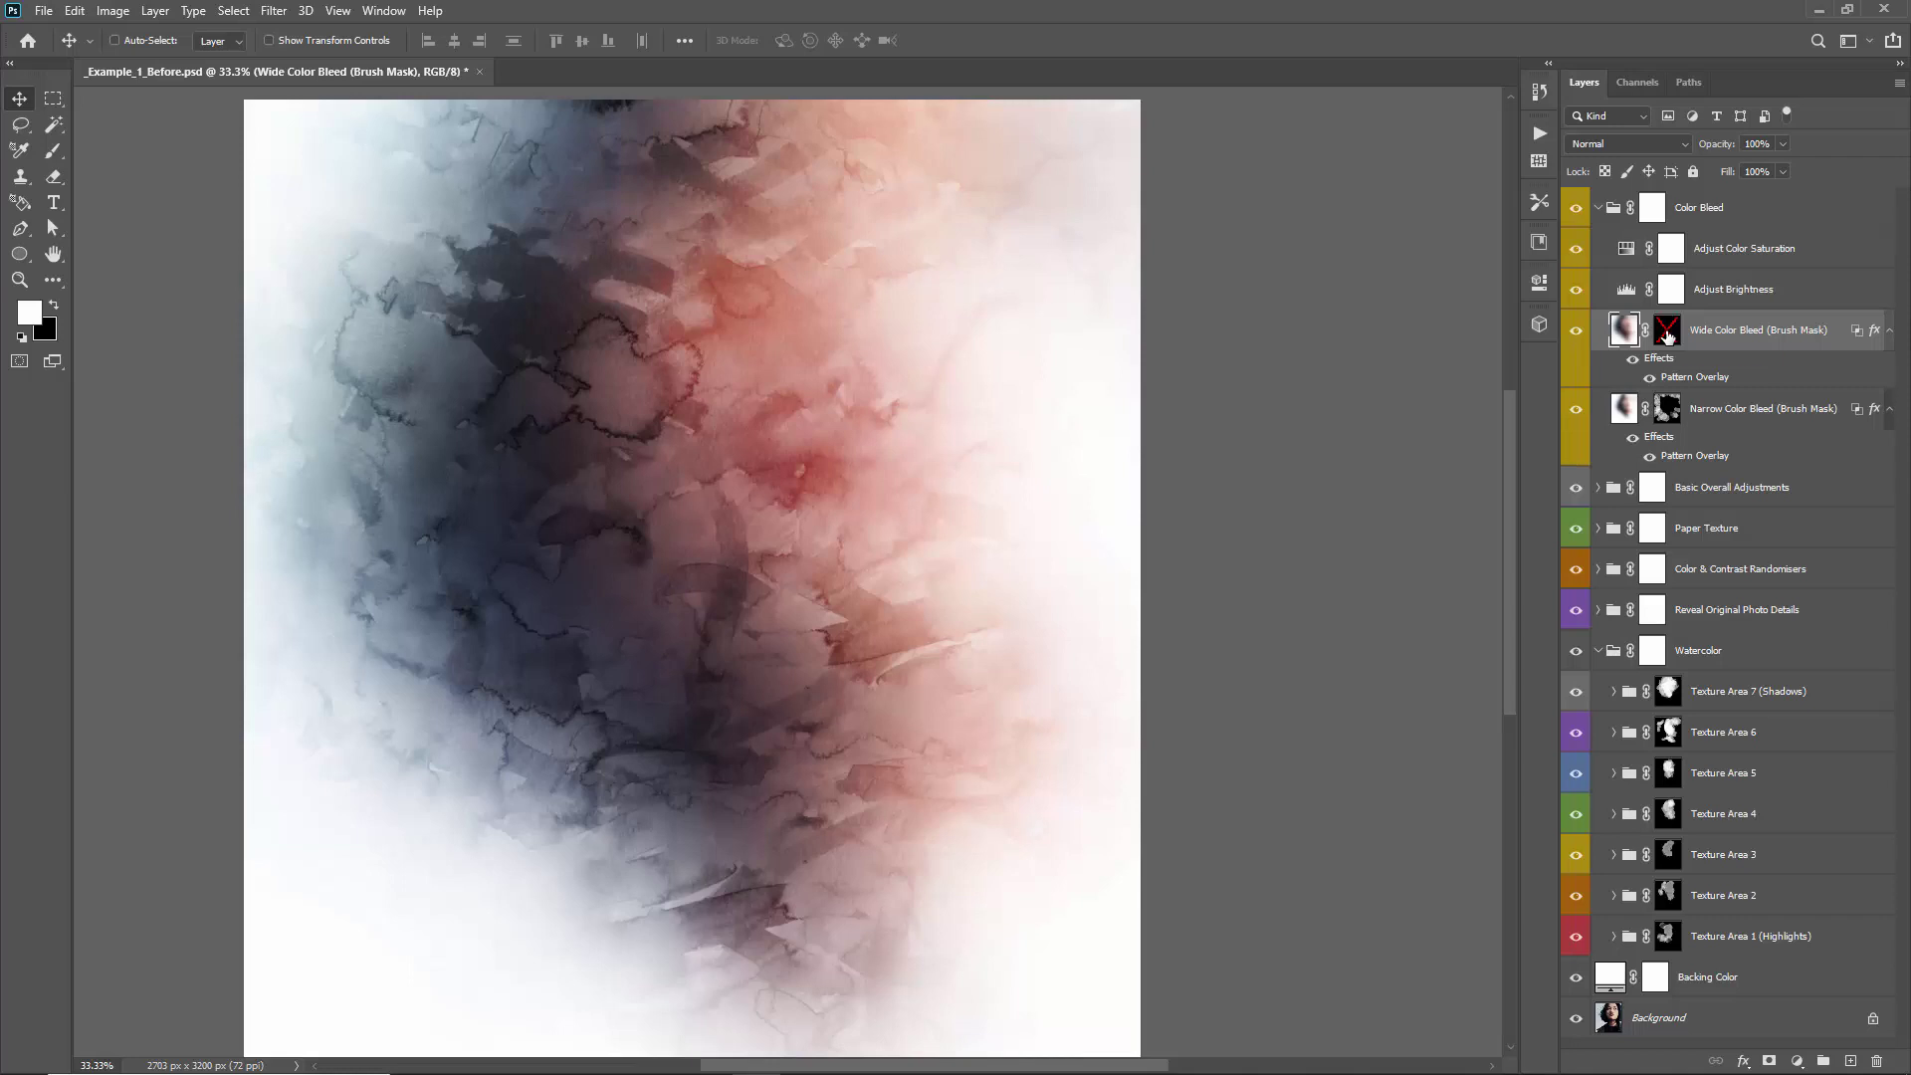
pyautogui.keyDown('shift'); pyautogui.click(1668, 336); pyautogui.keyUp('shift')
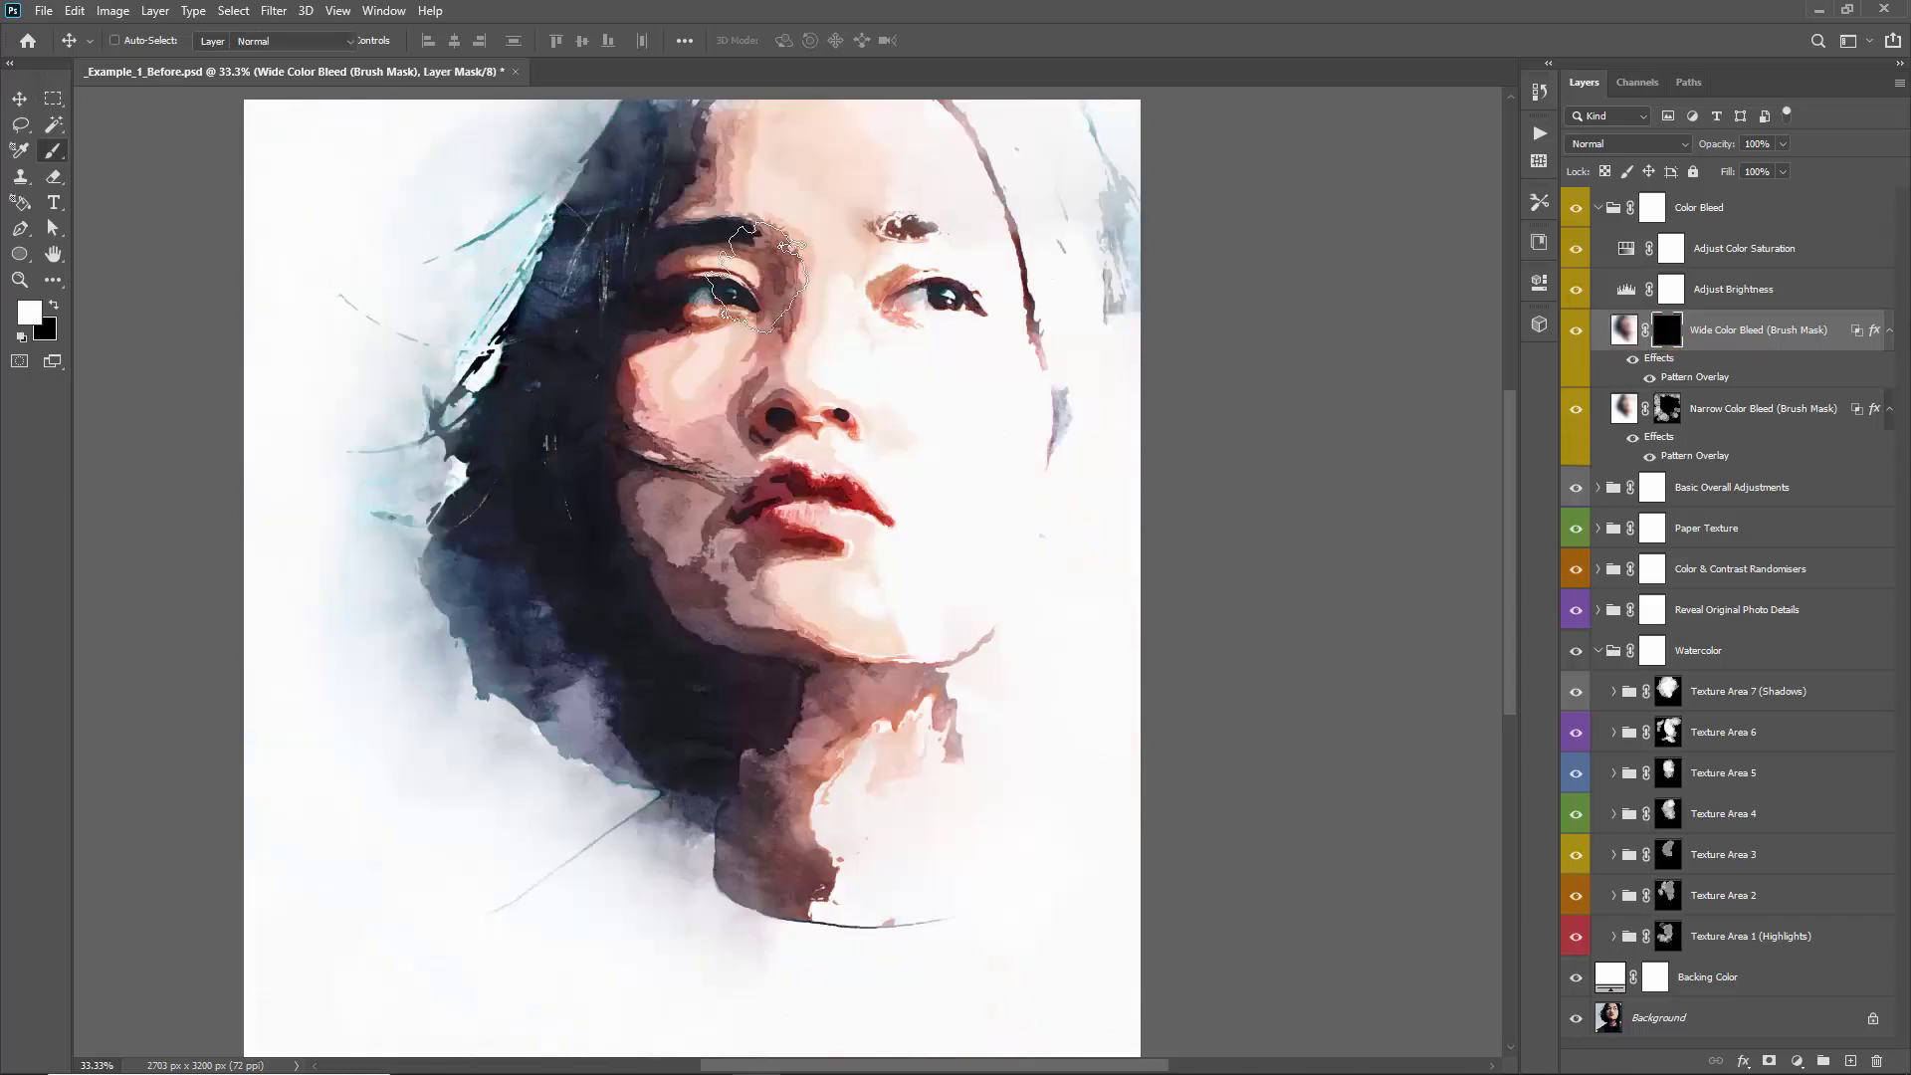
pyautogui.press('b')
pyautogui.press('8')
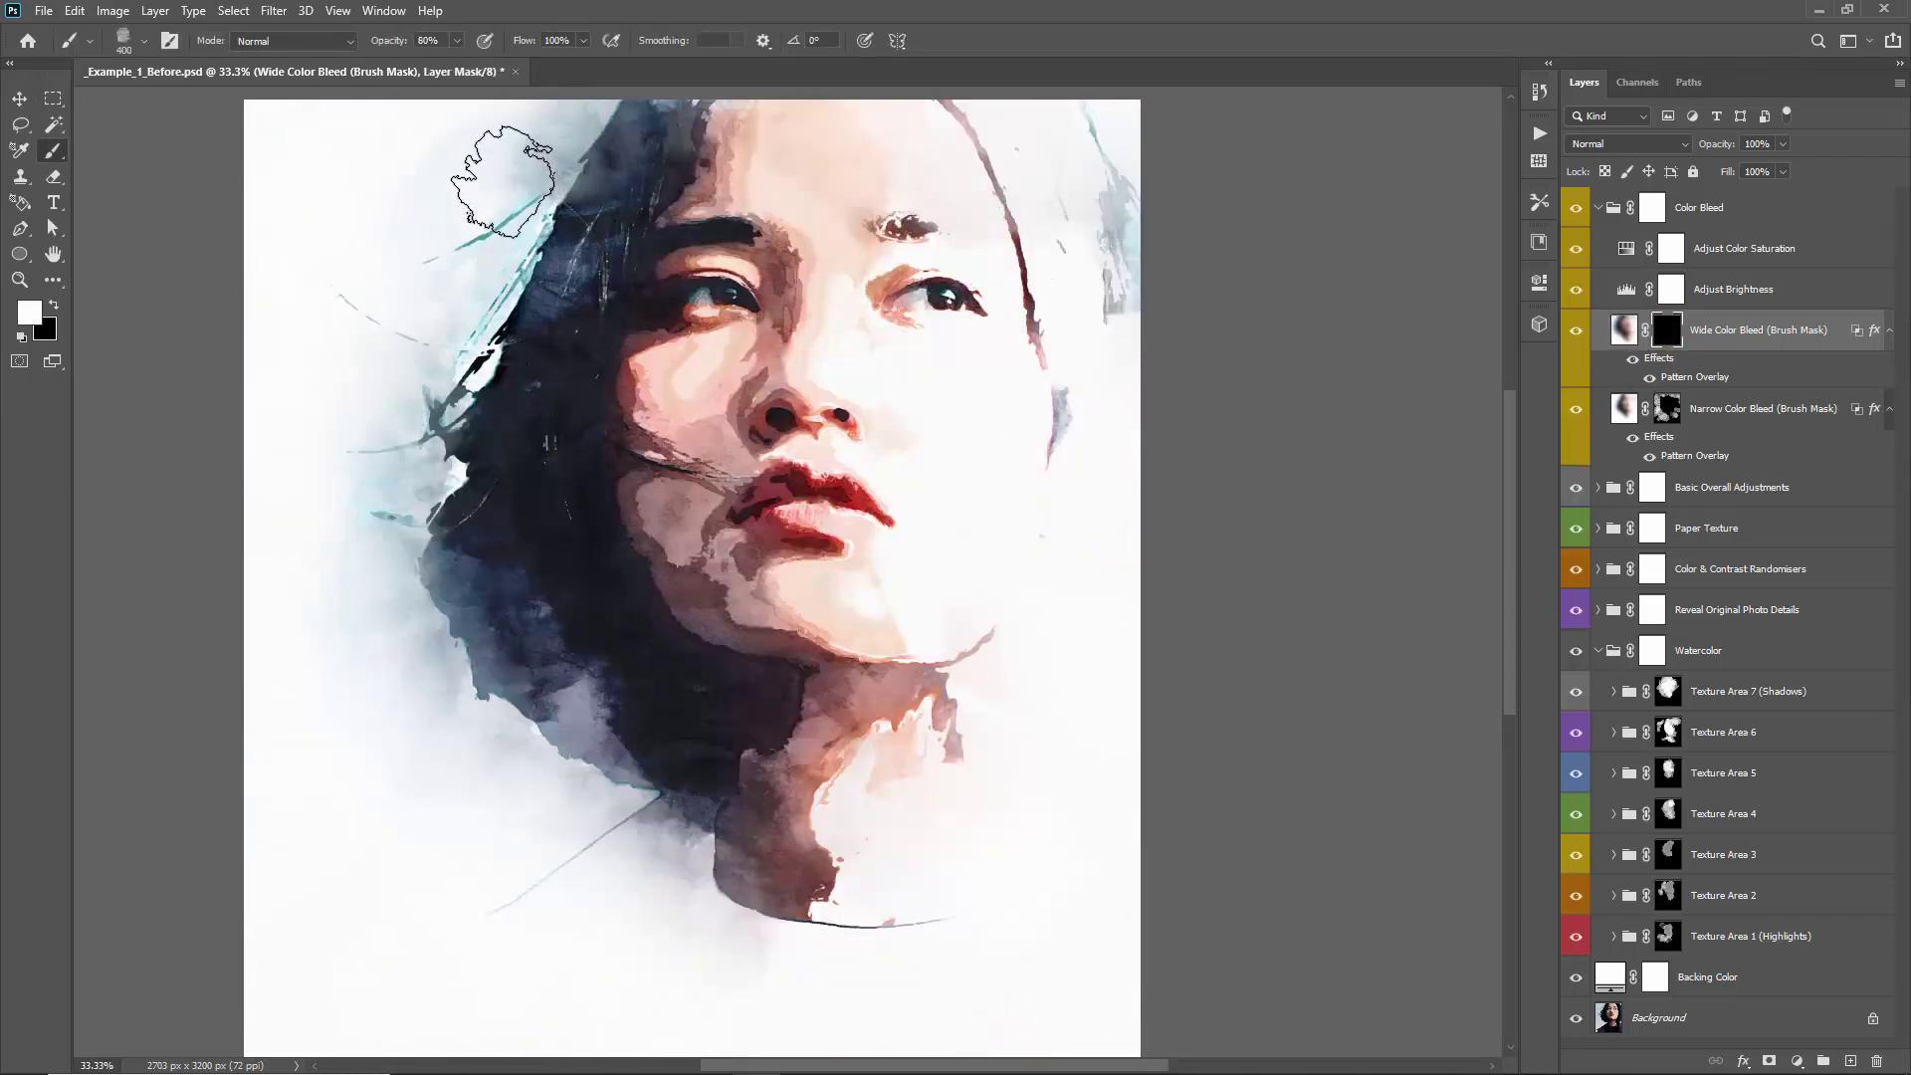
# Try wide color bleed strokes beside the upper hair and below the lower hair, undoing each one
pyautogui.moveTo(488, 179)
pyautogui.mouseDown()
pyautogui.moveTo(451, 167)
pyautogui.moveTo(586, 125)
pyautogui.moveTo(503, 183)
pyautogui.moveTo(556, 184)
pyautogui.moveTo(436, 305)
pyautogui.moveTo(387, 218)
pyautogui.moveTo(388, 179)
pyautogui.mouseUp()
pyautogui.hotkey('ctrl', 'z')
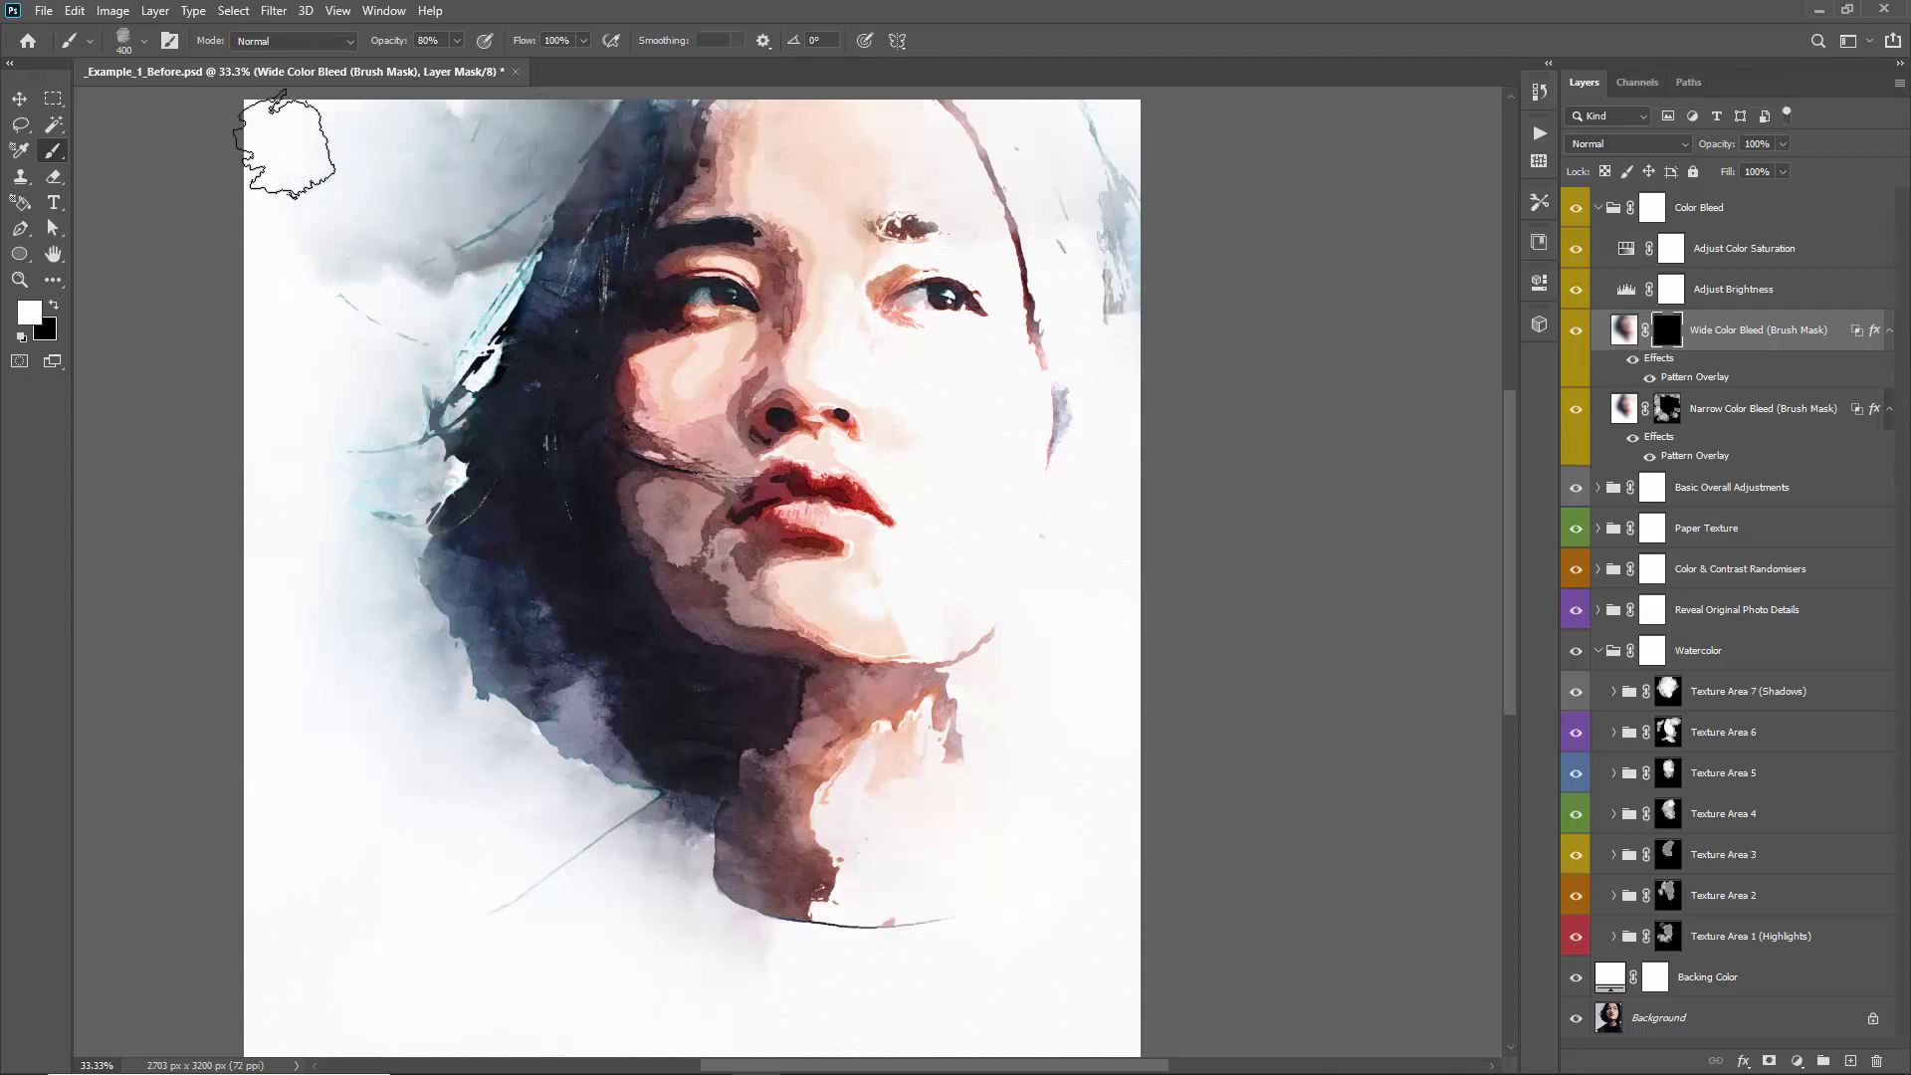
pyautogui.moveTo(524, 199)
pyautogui.mouseDown()
pyautogui.moveTo(482, 141)
pyautogui.moveTo(319, 150)
pyautogui.mouseUp()
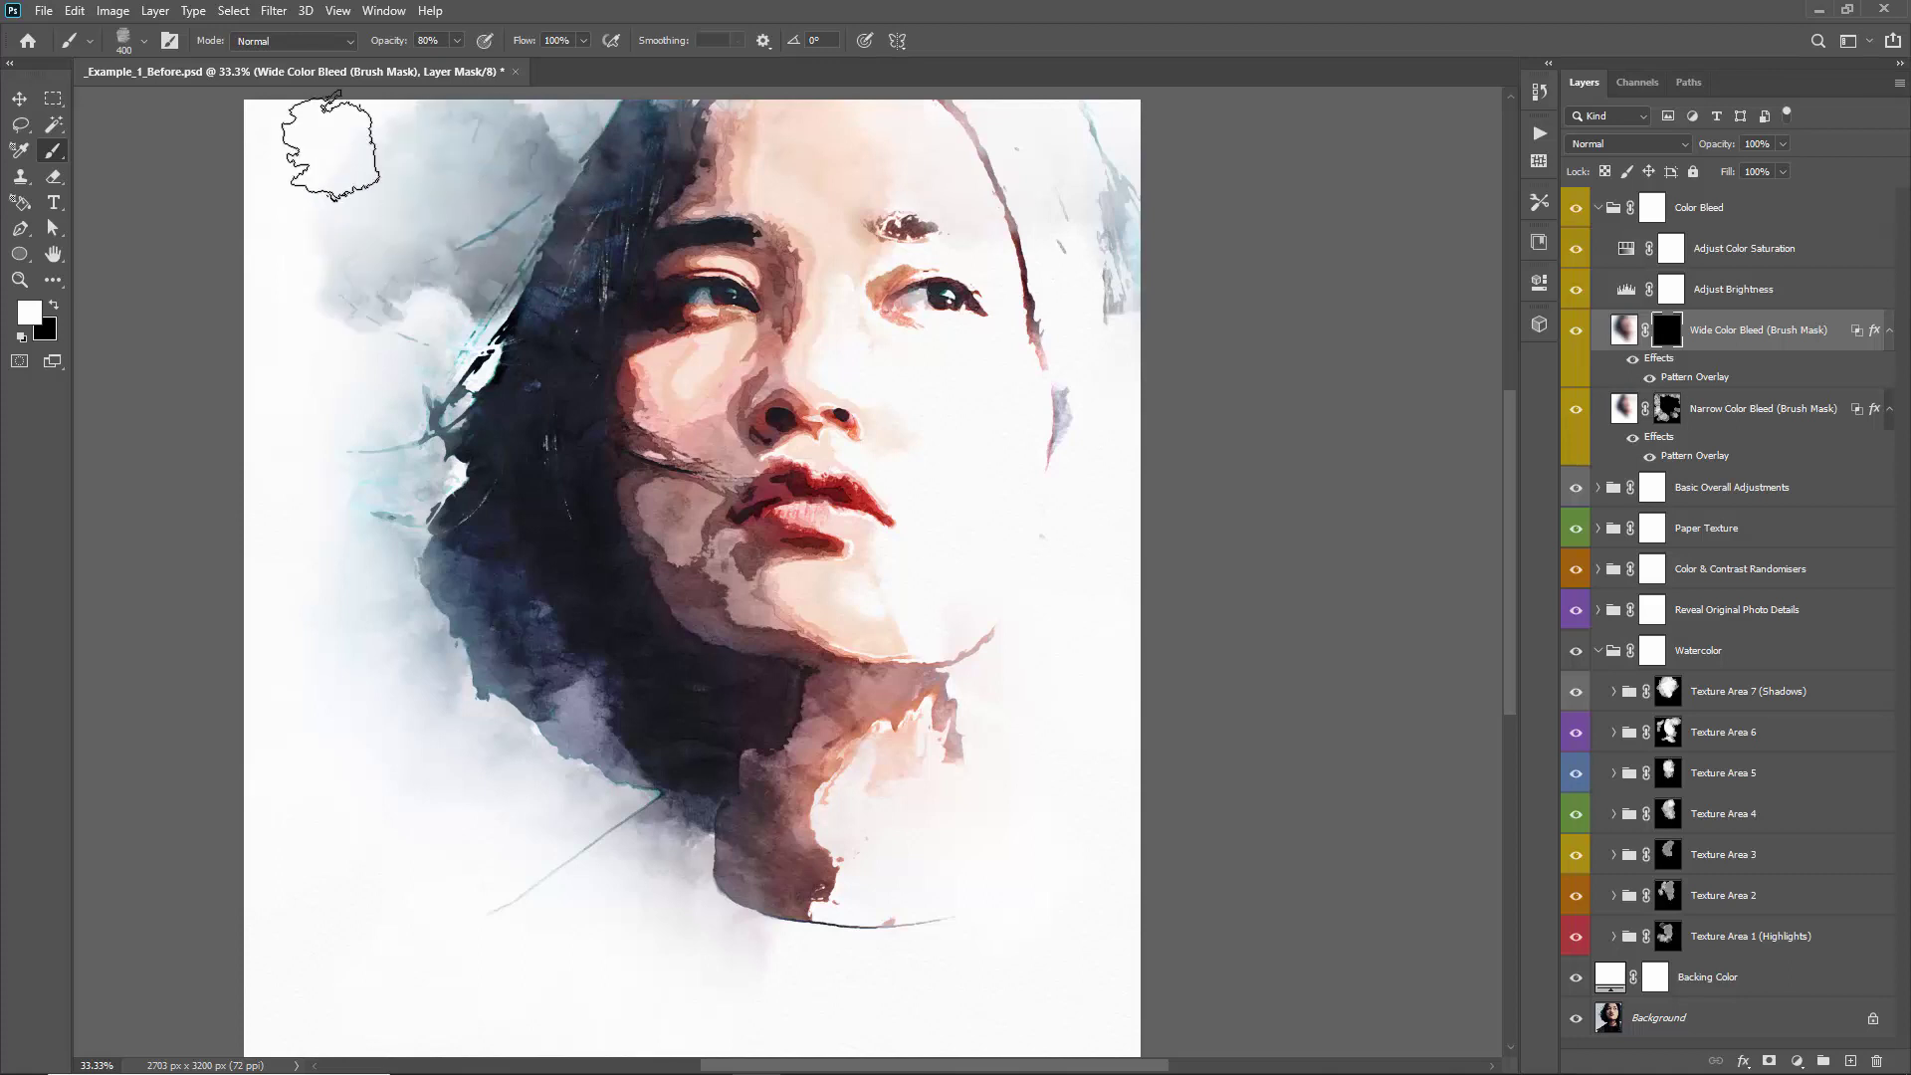
pyautogui.hotkey('ctrl', 'z')
pyautogui.moveTo(438, 637)
pyautogui.mouseDown()
pyautogui.moveTo(508, 824)
pyautogui.moveTo(466, 714)
pyautogui.moveTo(498, 857)
pyautogui.mouseUp()
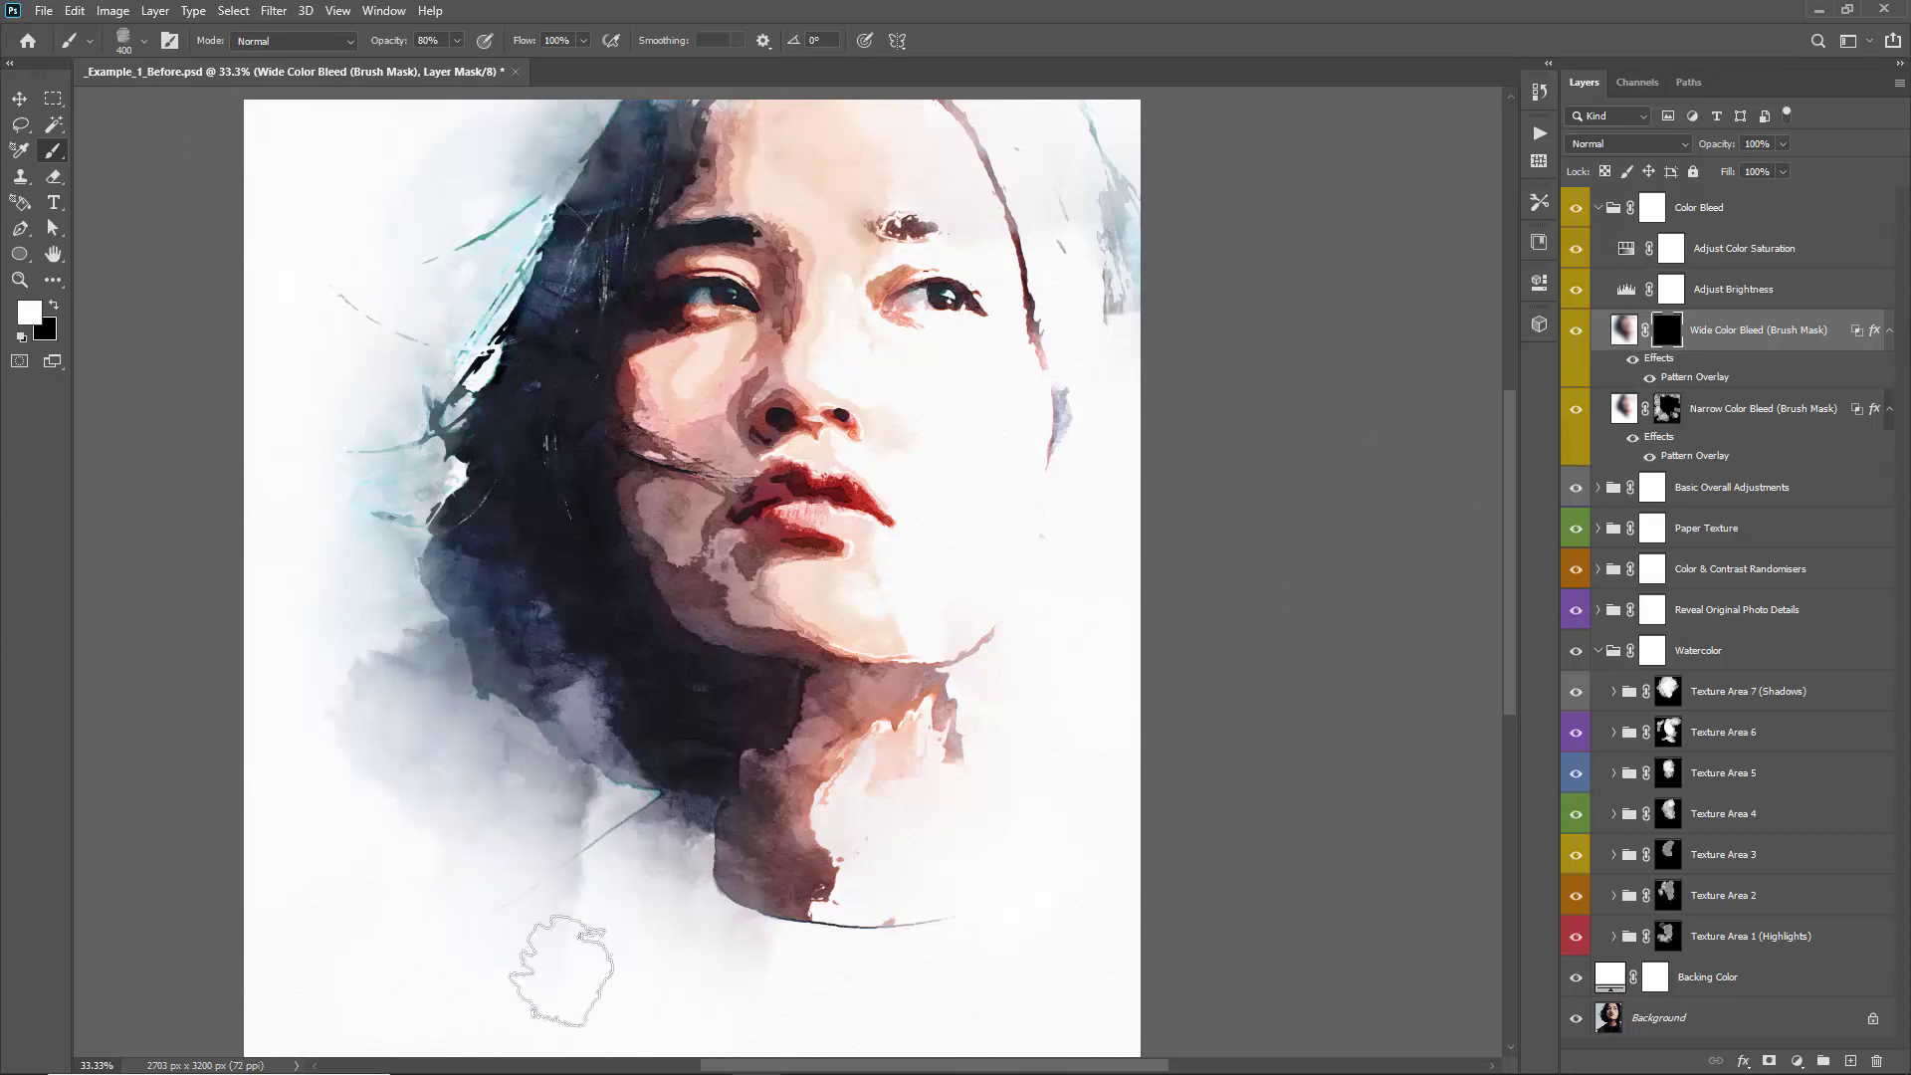
pyautogui.hotkey('ctrl', 'z')
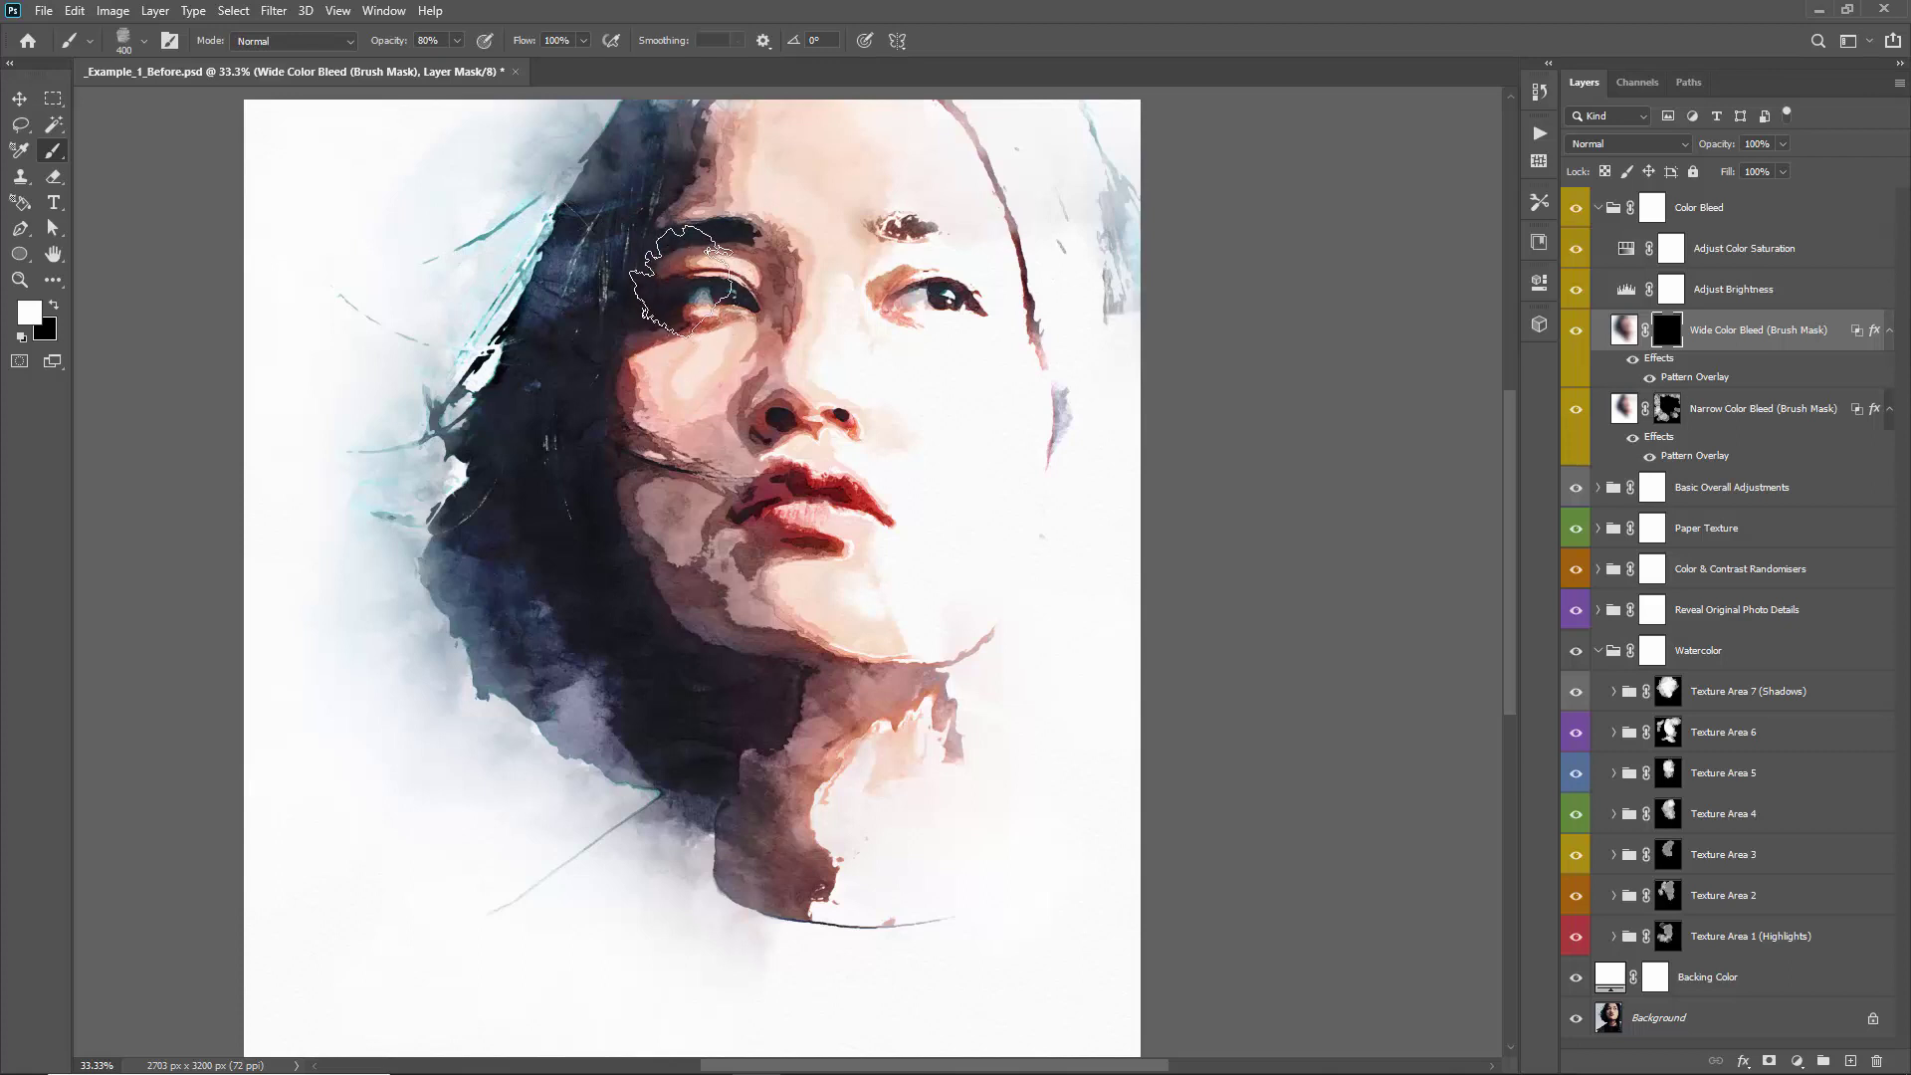
# Select all the splatter brushes in WatercolorCreationKit_Brushes, from the 4870 px brush through the 4623 px one
pyautogui.rightClick(426, 174)
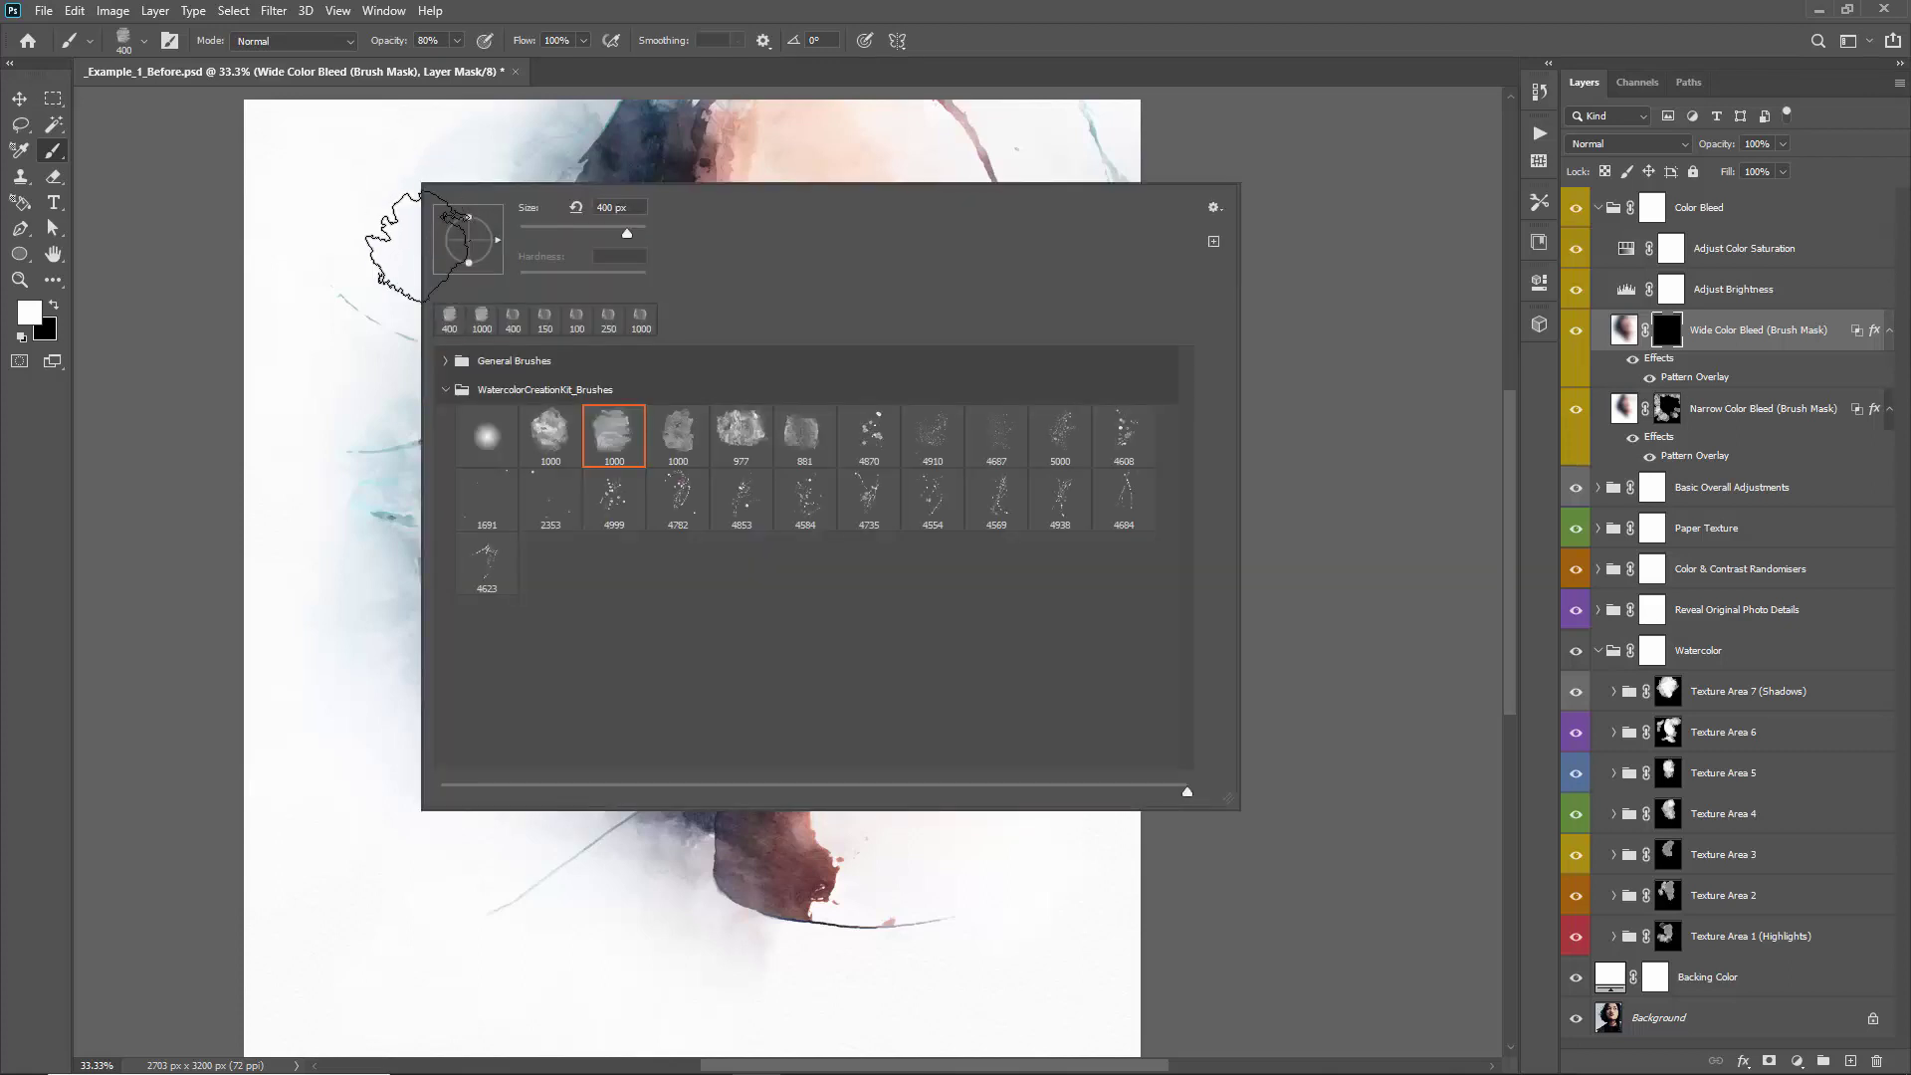
pyautogui.click(870, 459)
pyautogui.keyDown('shift'); pyautogui.click(491, 559); pyautogui.keyUp('shift')
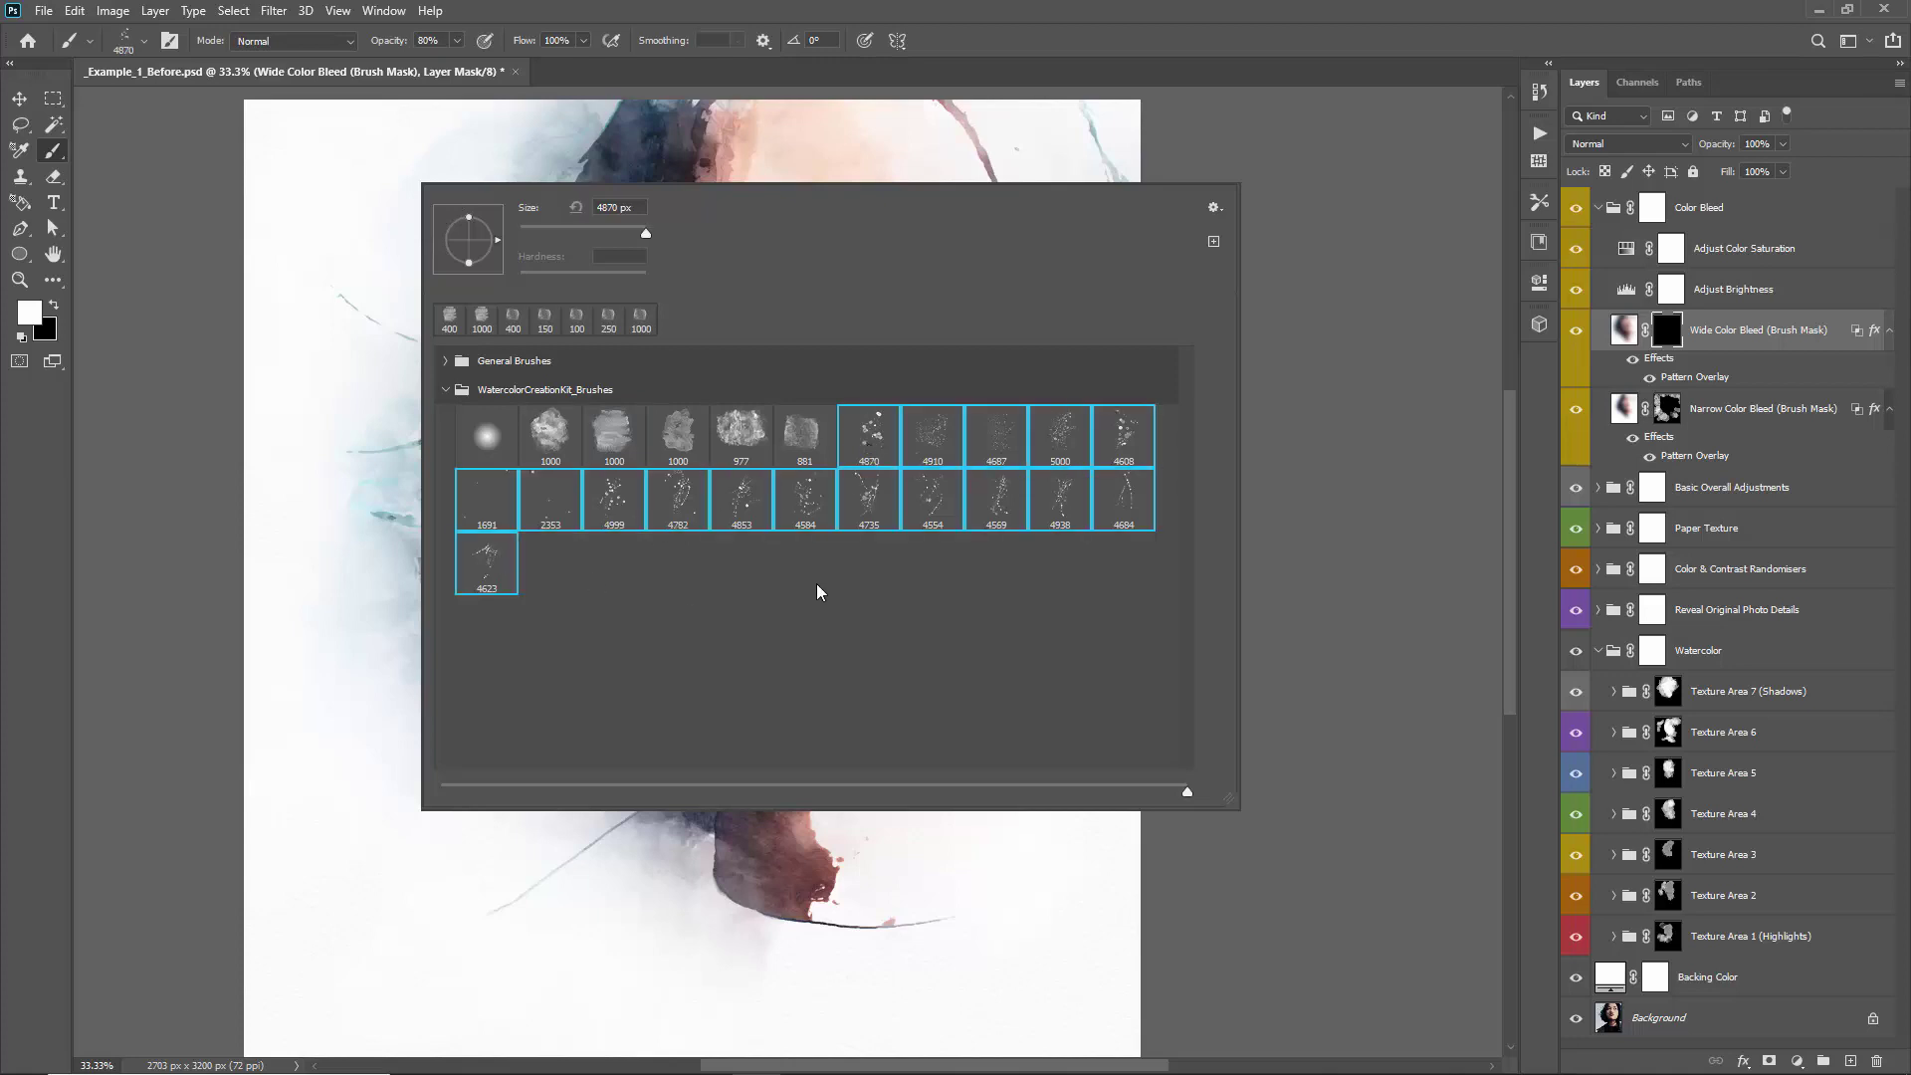
# Stamp splatter across the portrait on the Wide Color Bleed mask with the 4687 px splatter brush, and return to the Move tool
pyautogui.click(1000, 430)
pyautogui.click(264, 240)
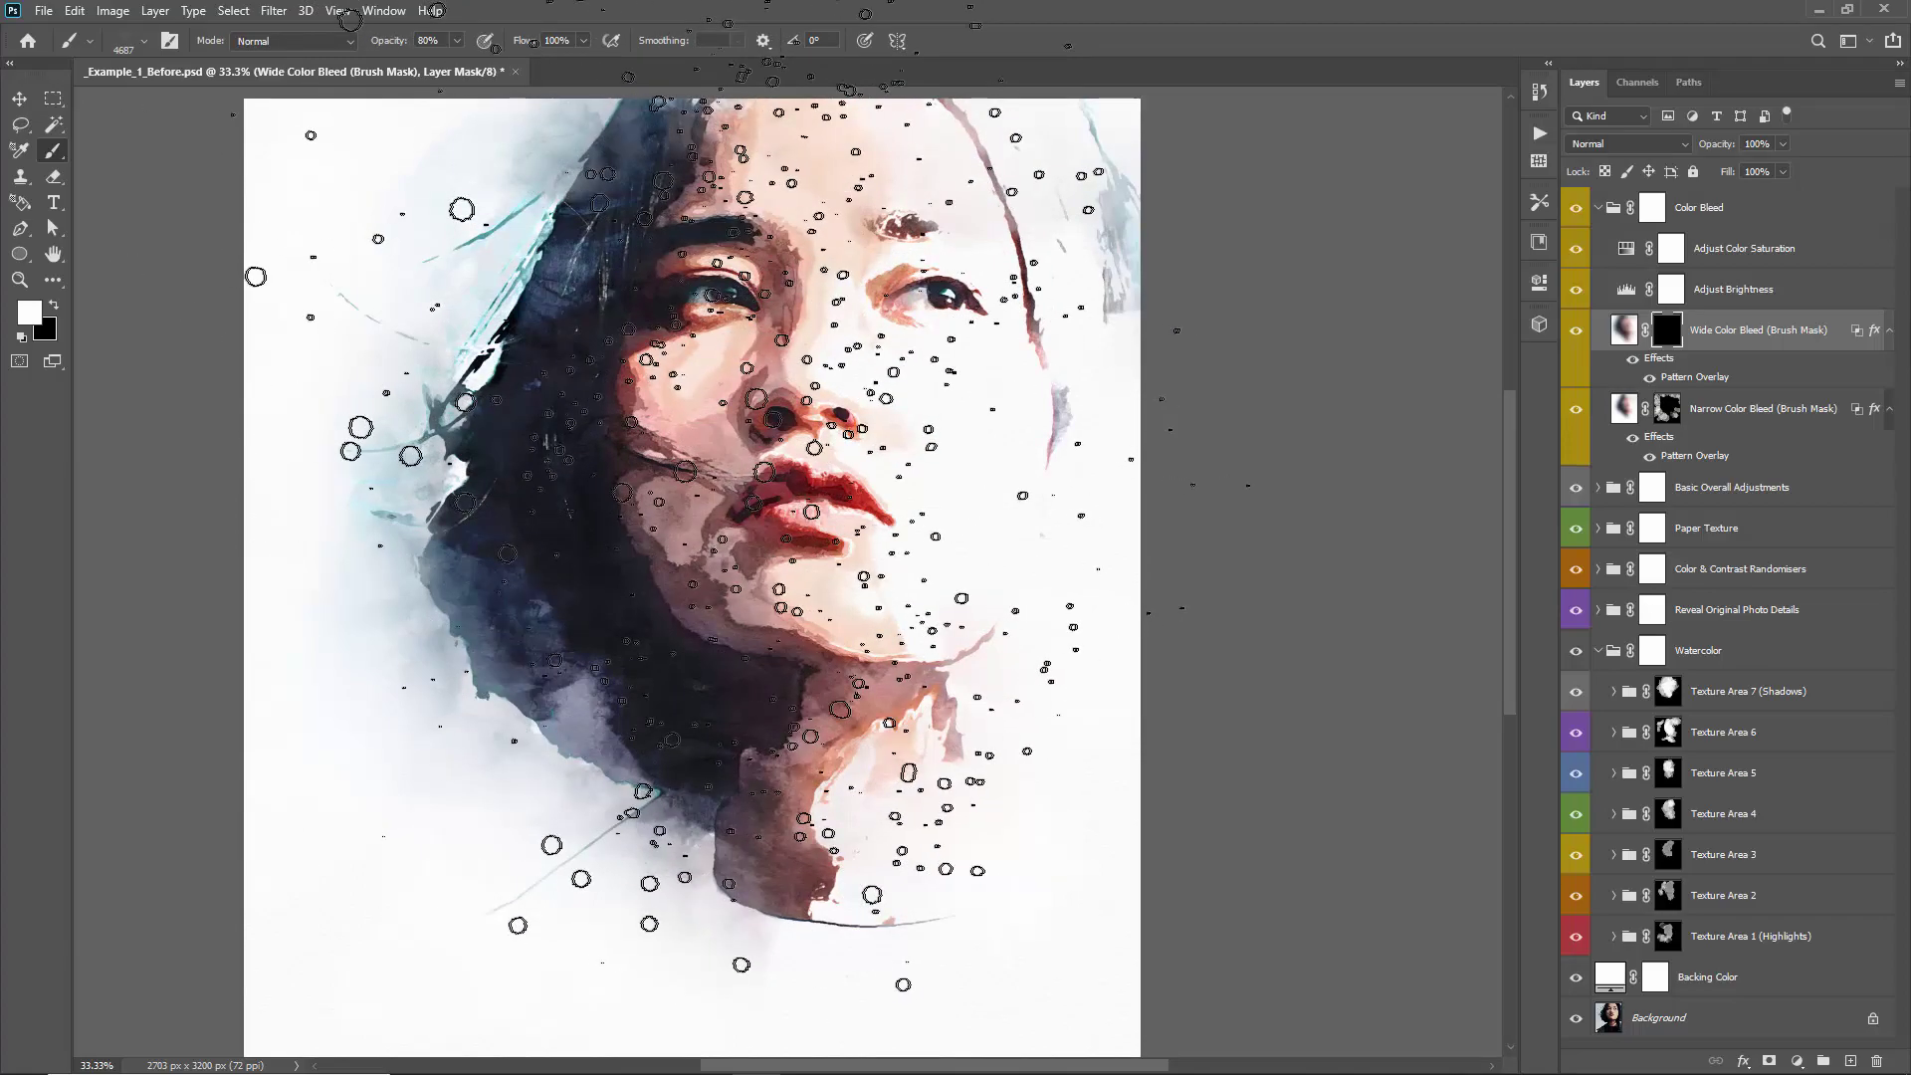
pyautogui.click(737, 493)
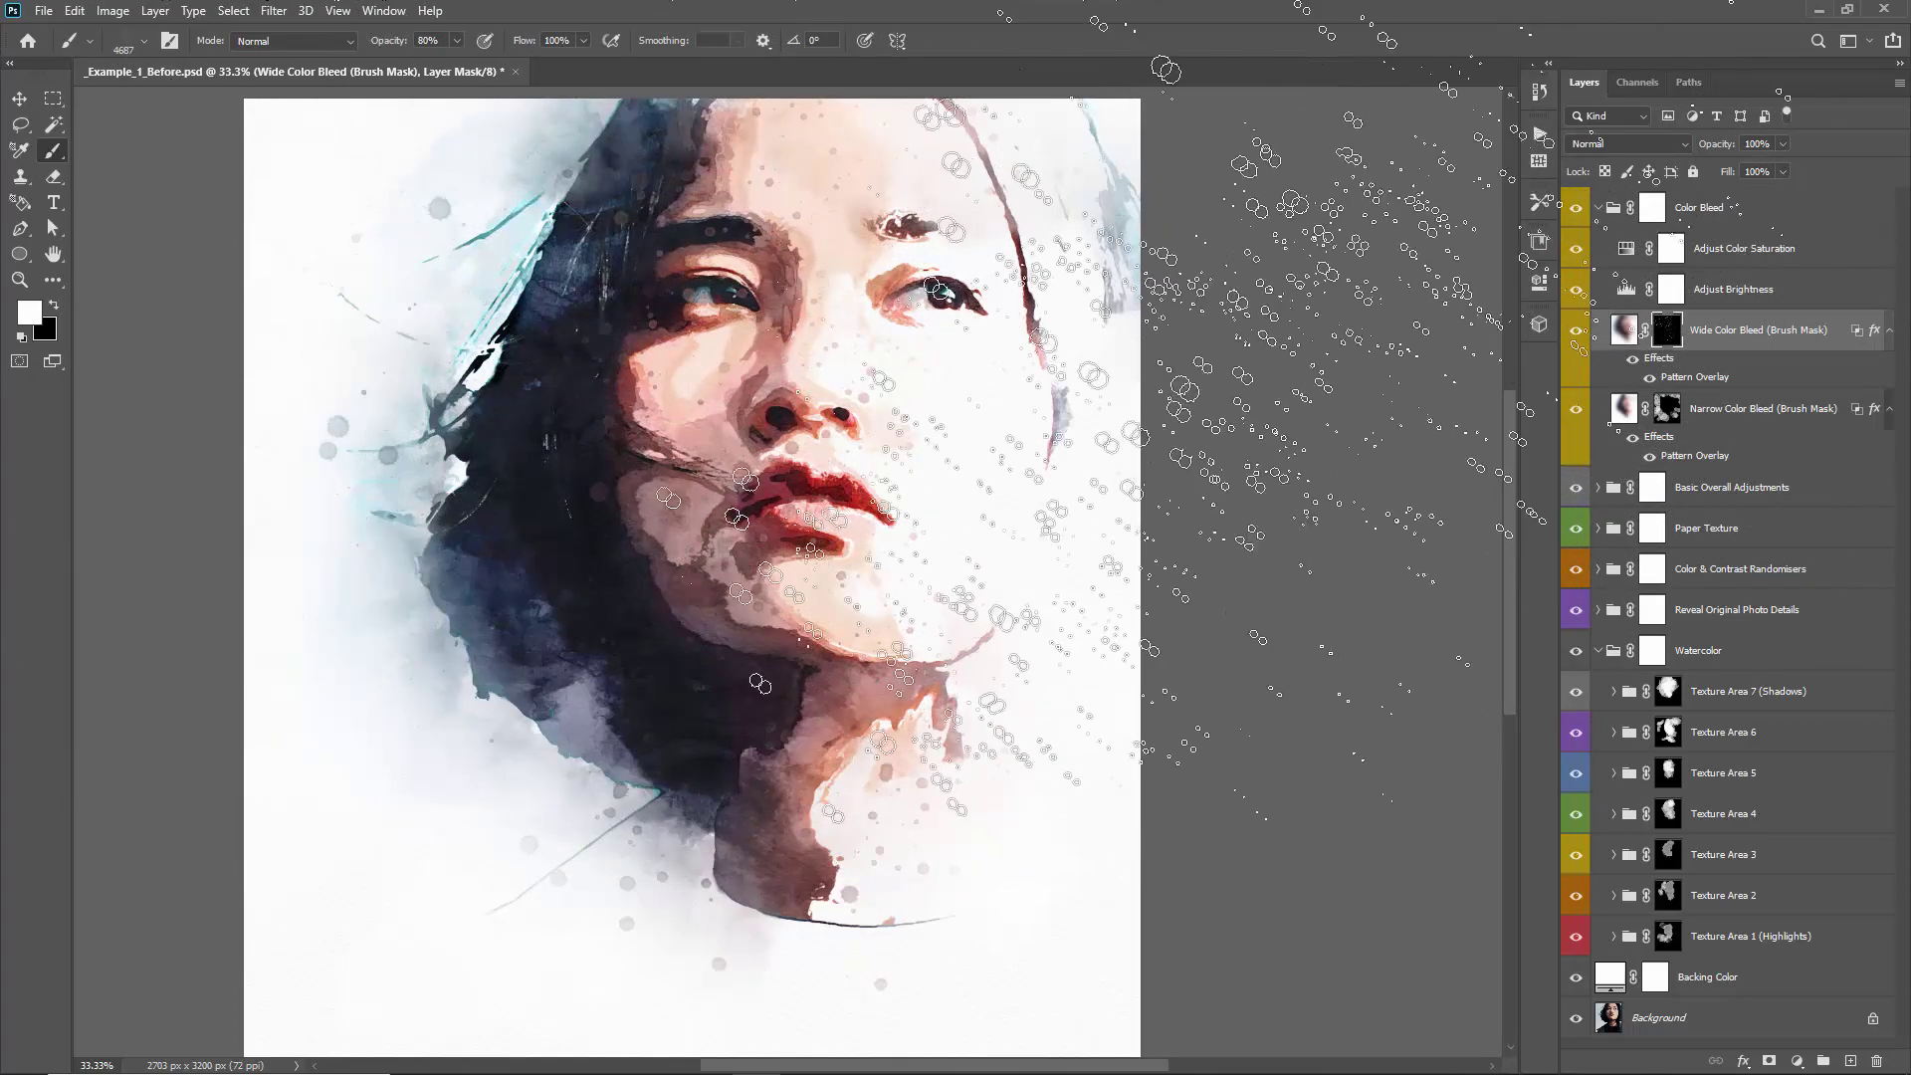
pyautogui.press('v')
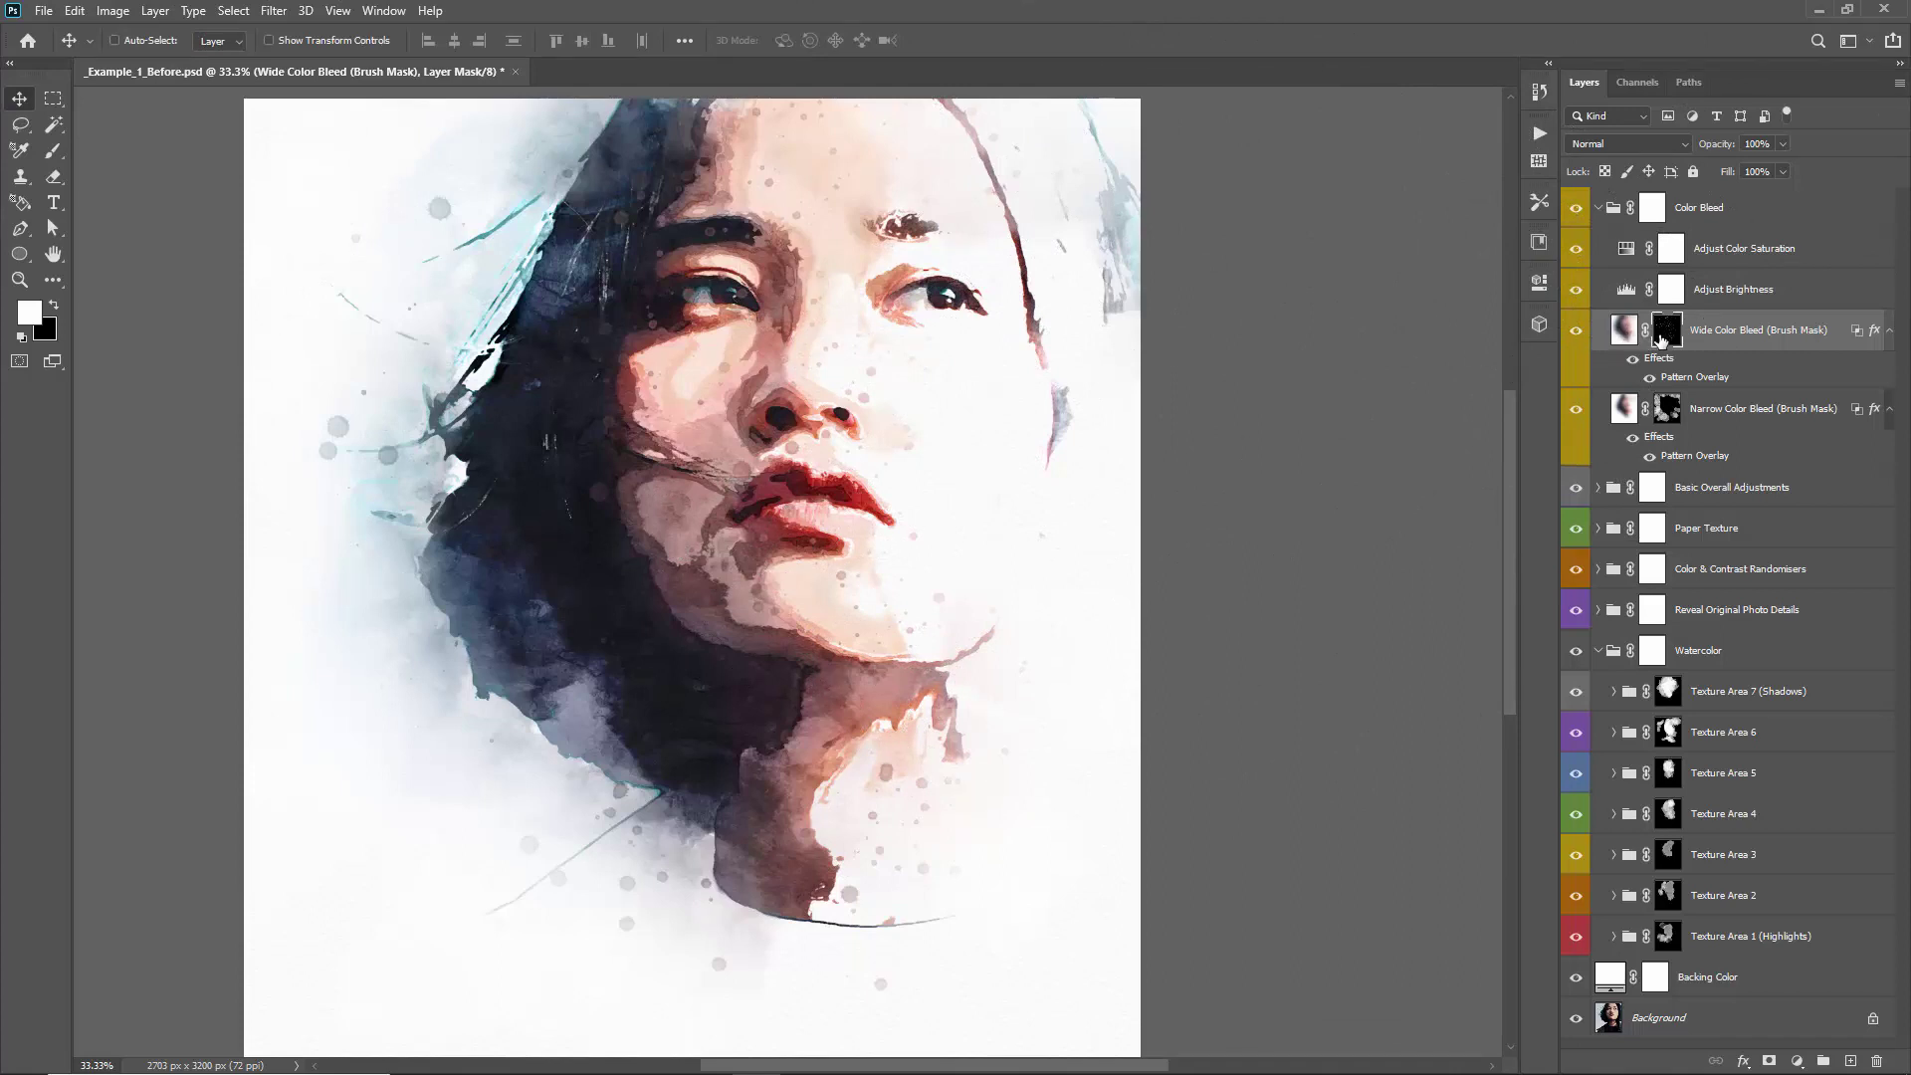
# Preview the Wide Color Bleed (Brush Mask) layer without its mask and re-enable the mask
pyautogui.keyDown('shift'); pyautogui.click(1670, 338); pyautogui.keyUp('shift')
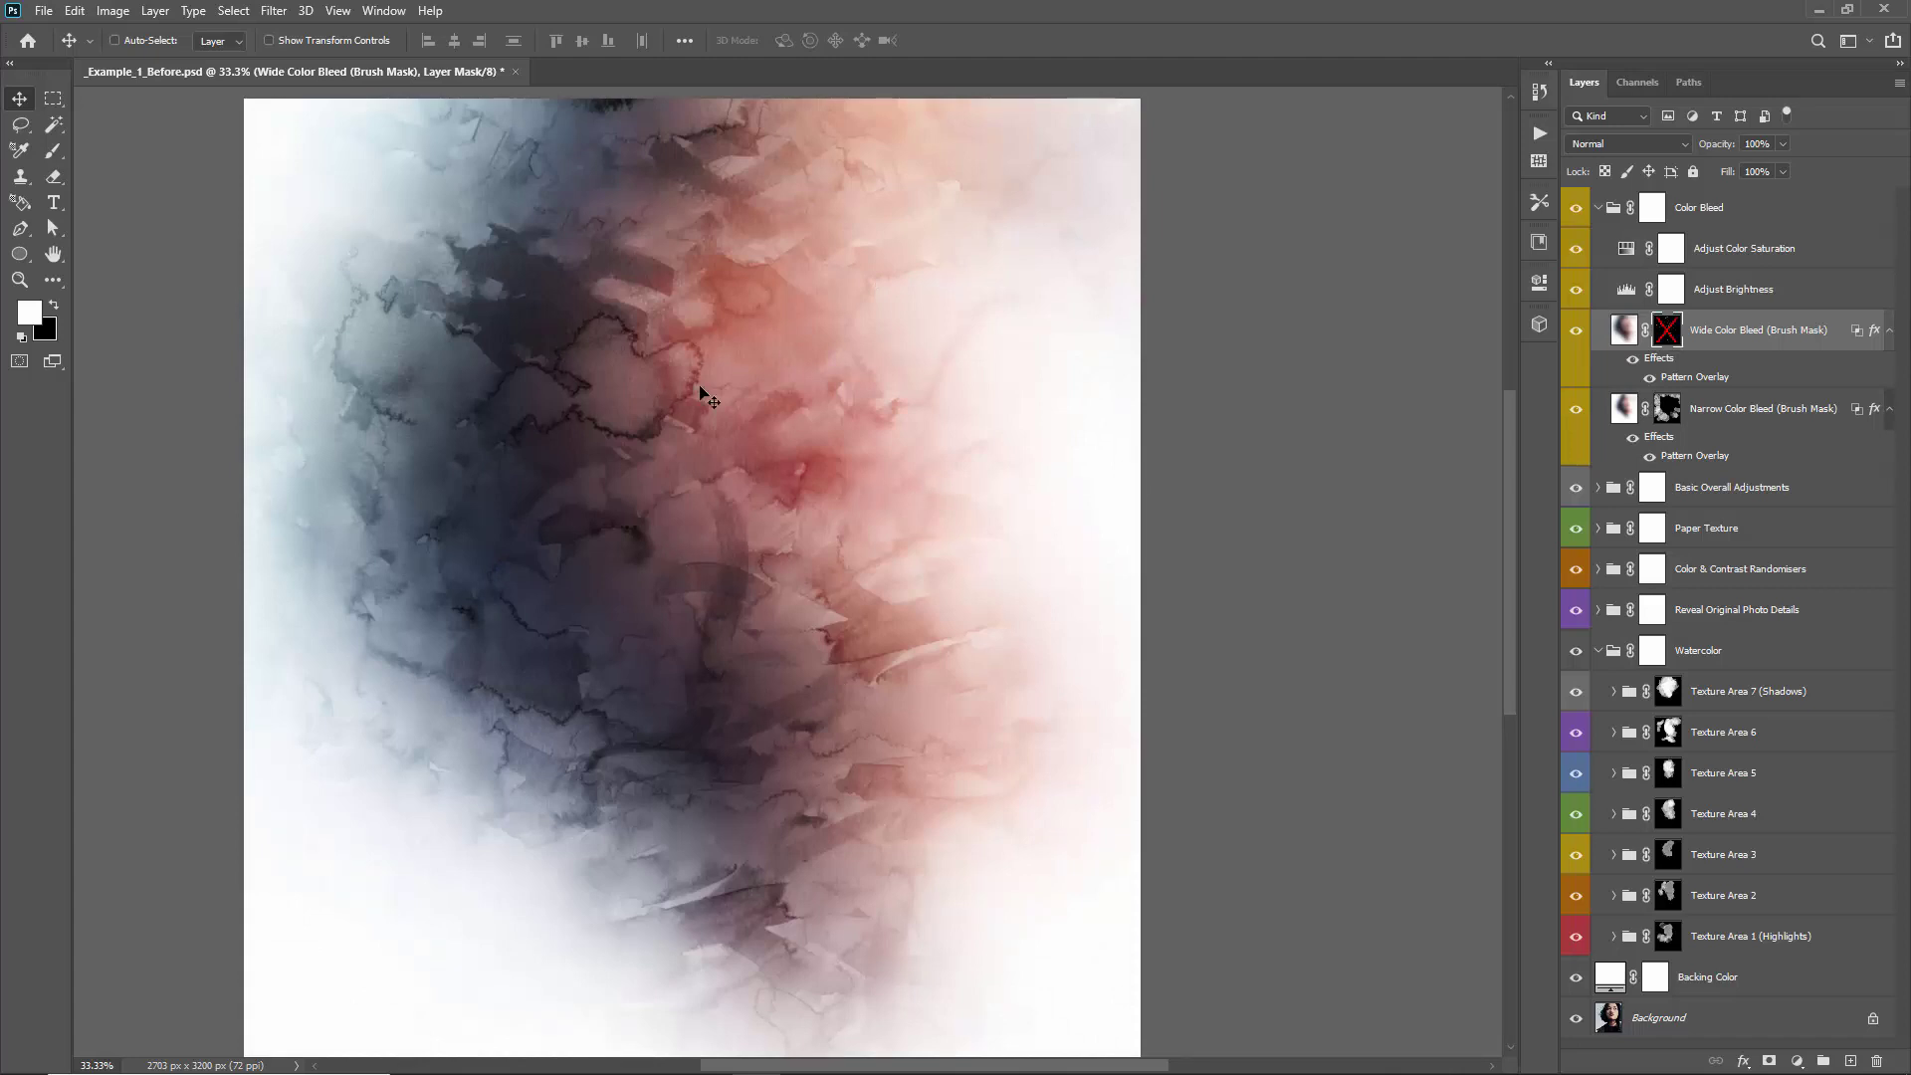
pyautogui.keyDown('shift'); pyautogui.click(1630, 328); pyautogui.keyUp('shift')
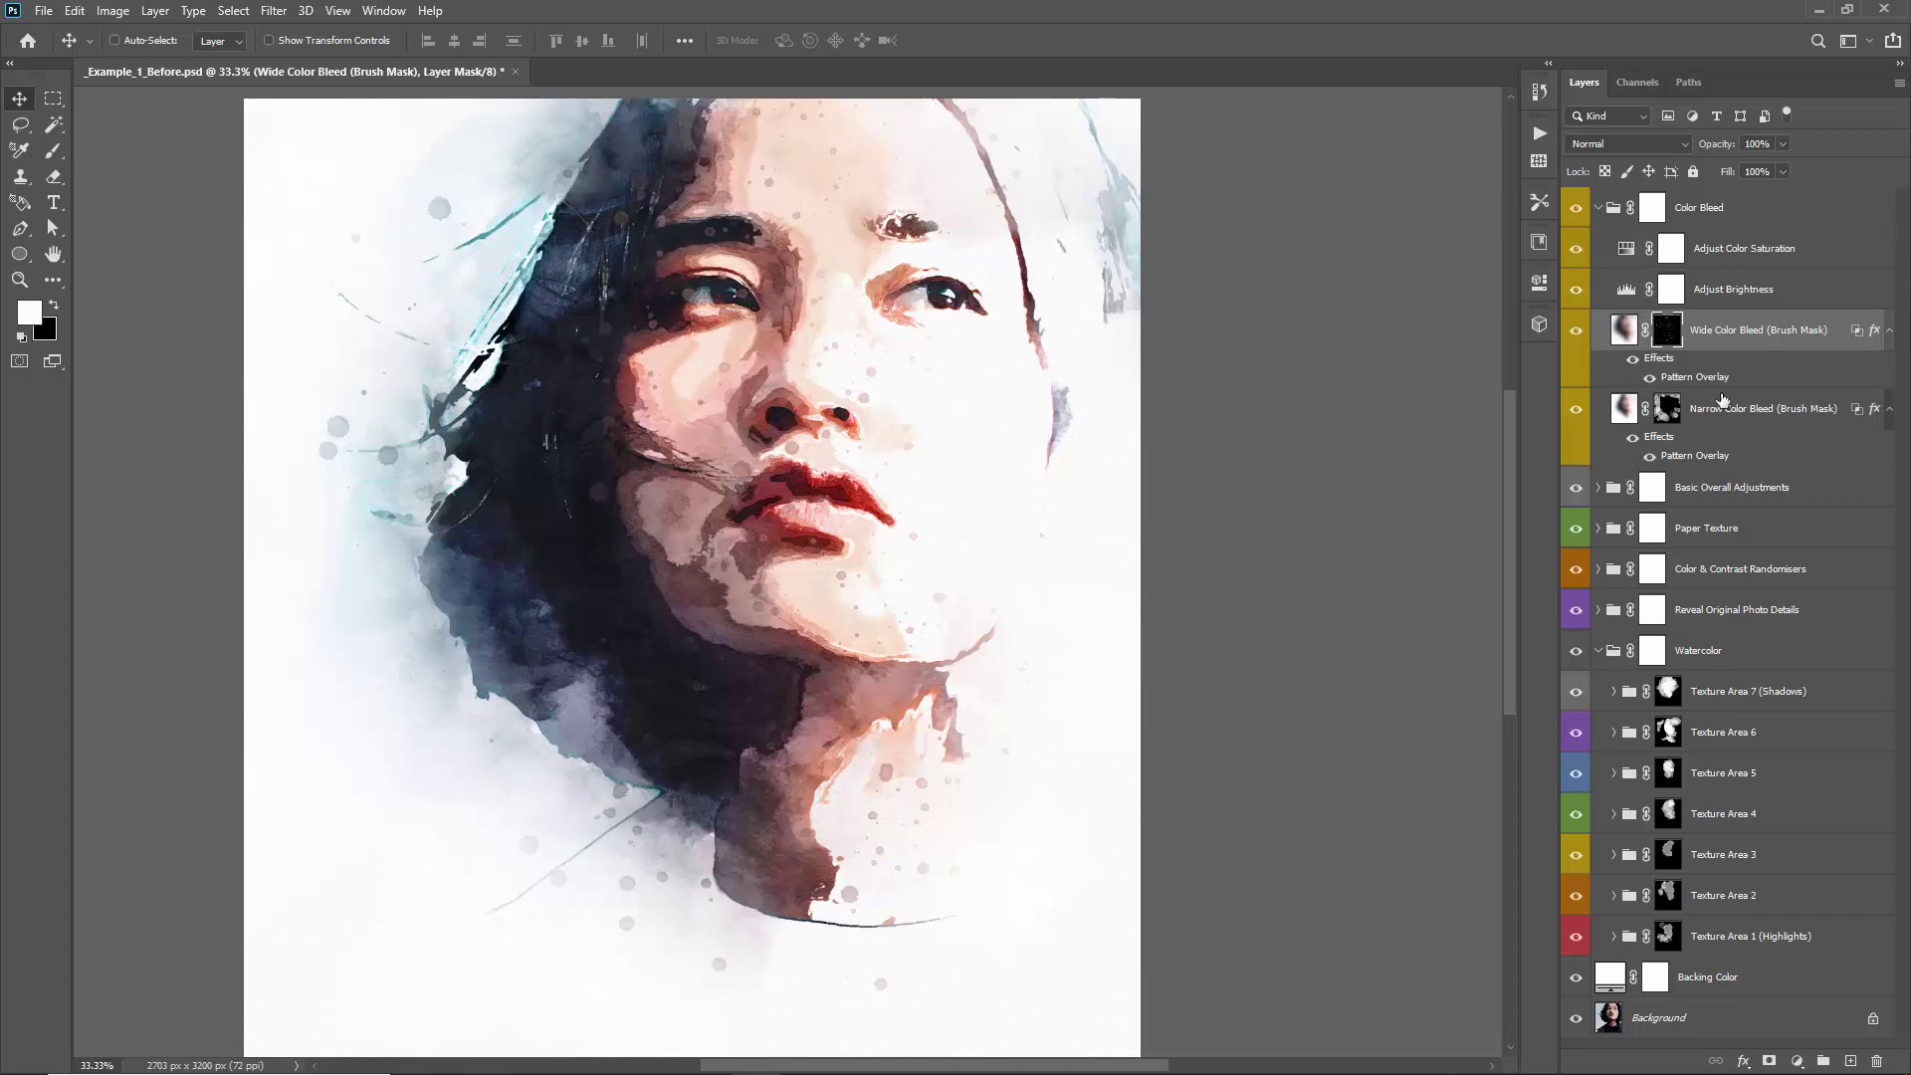
# Paint black over the face on the Color Bleed group's mask with a watercolor brush at 700 px to hide the splatter
pyautogui.click(1692, 223)
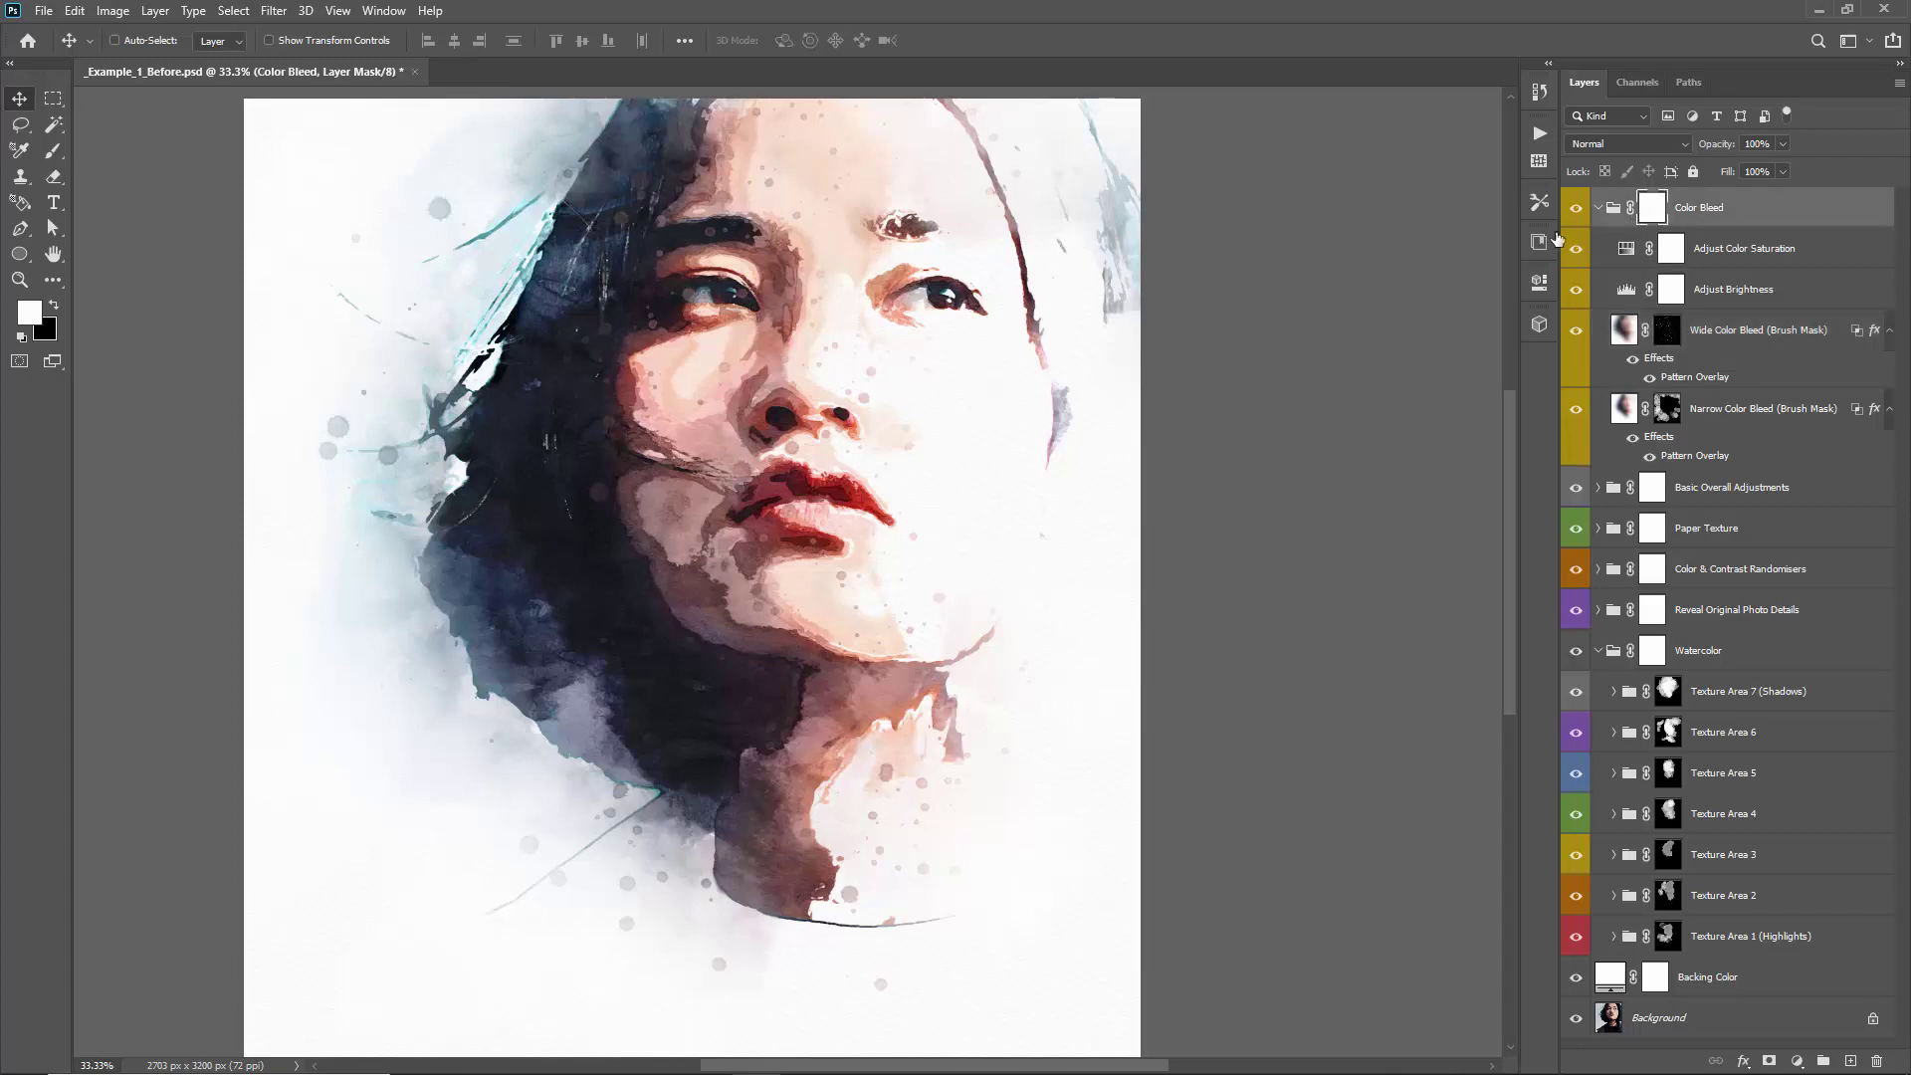
pyautogui.press('b')
pyautogui.rightClick(718, 275)
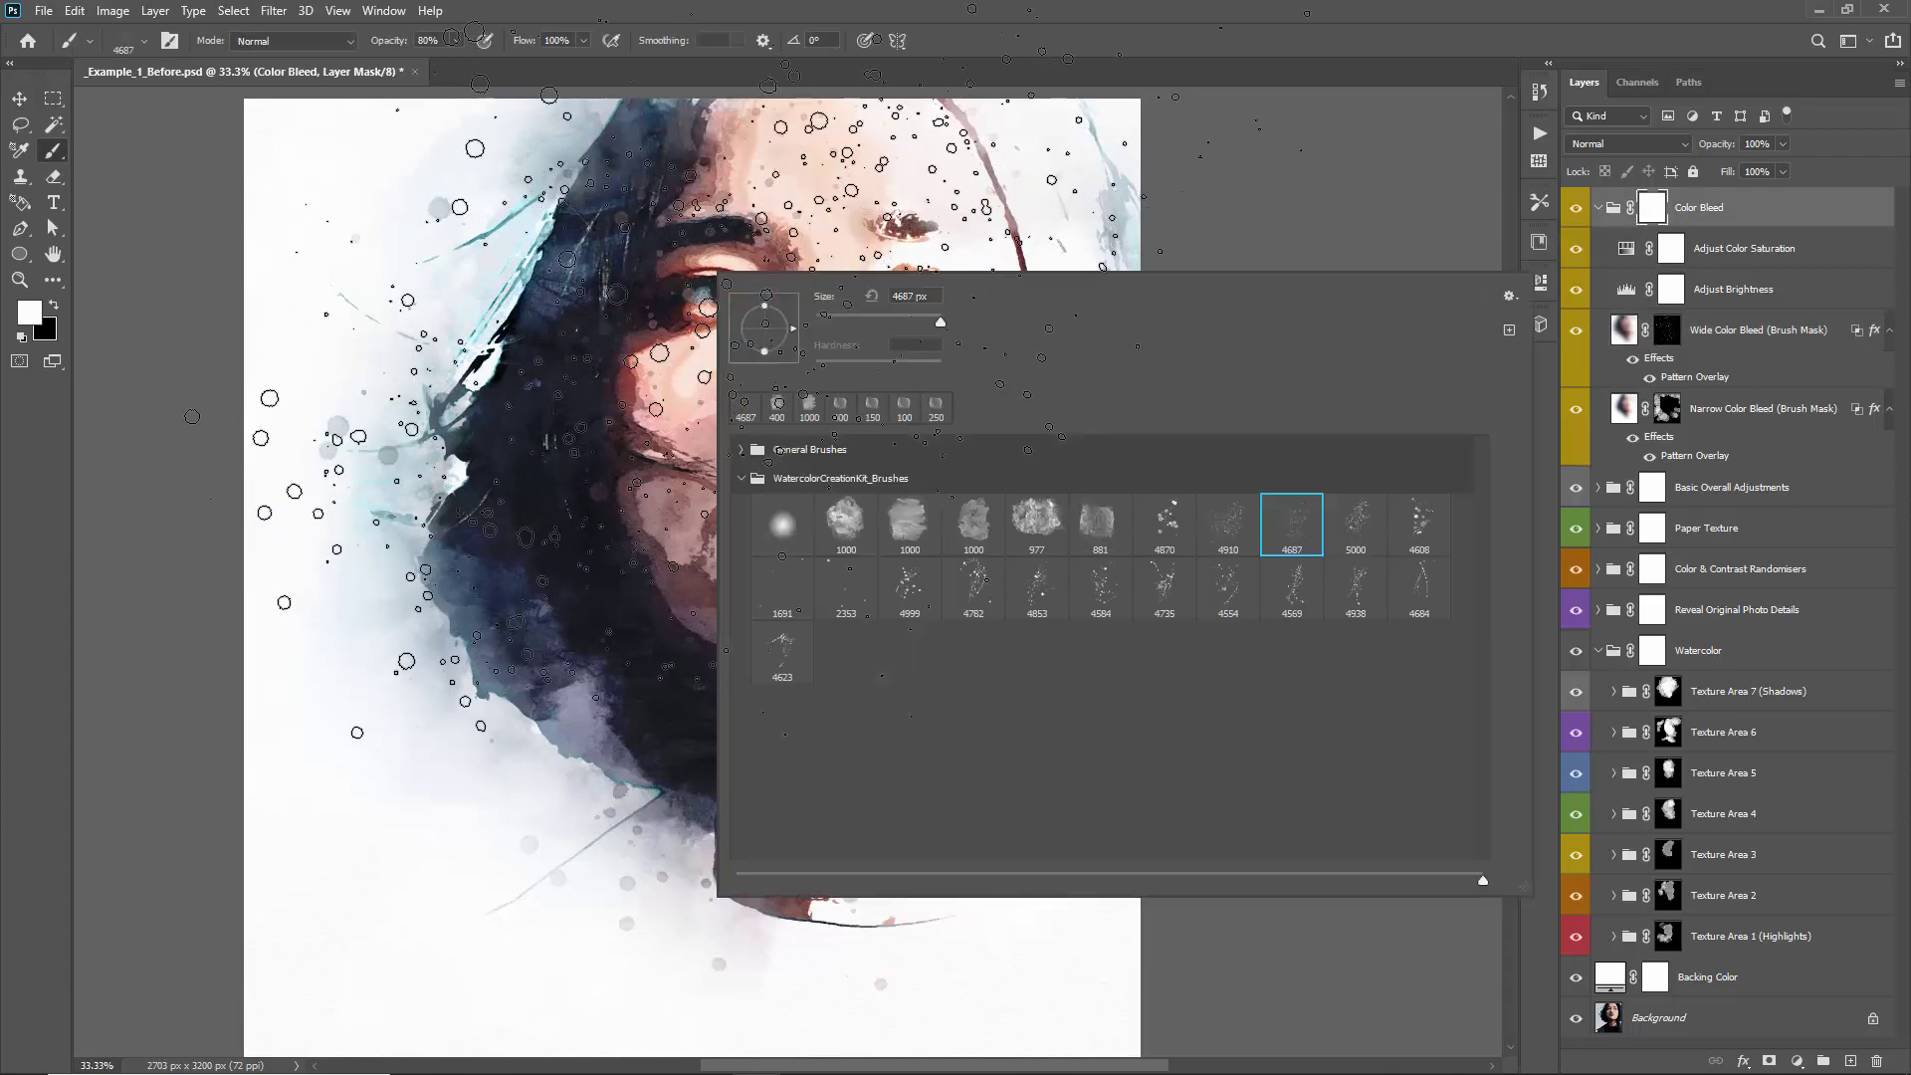
pyautogui.doubleClick(917, 514)
pyautogui.press('[')
pyautogui.press('[')
pyautogui.press('[')
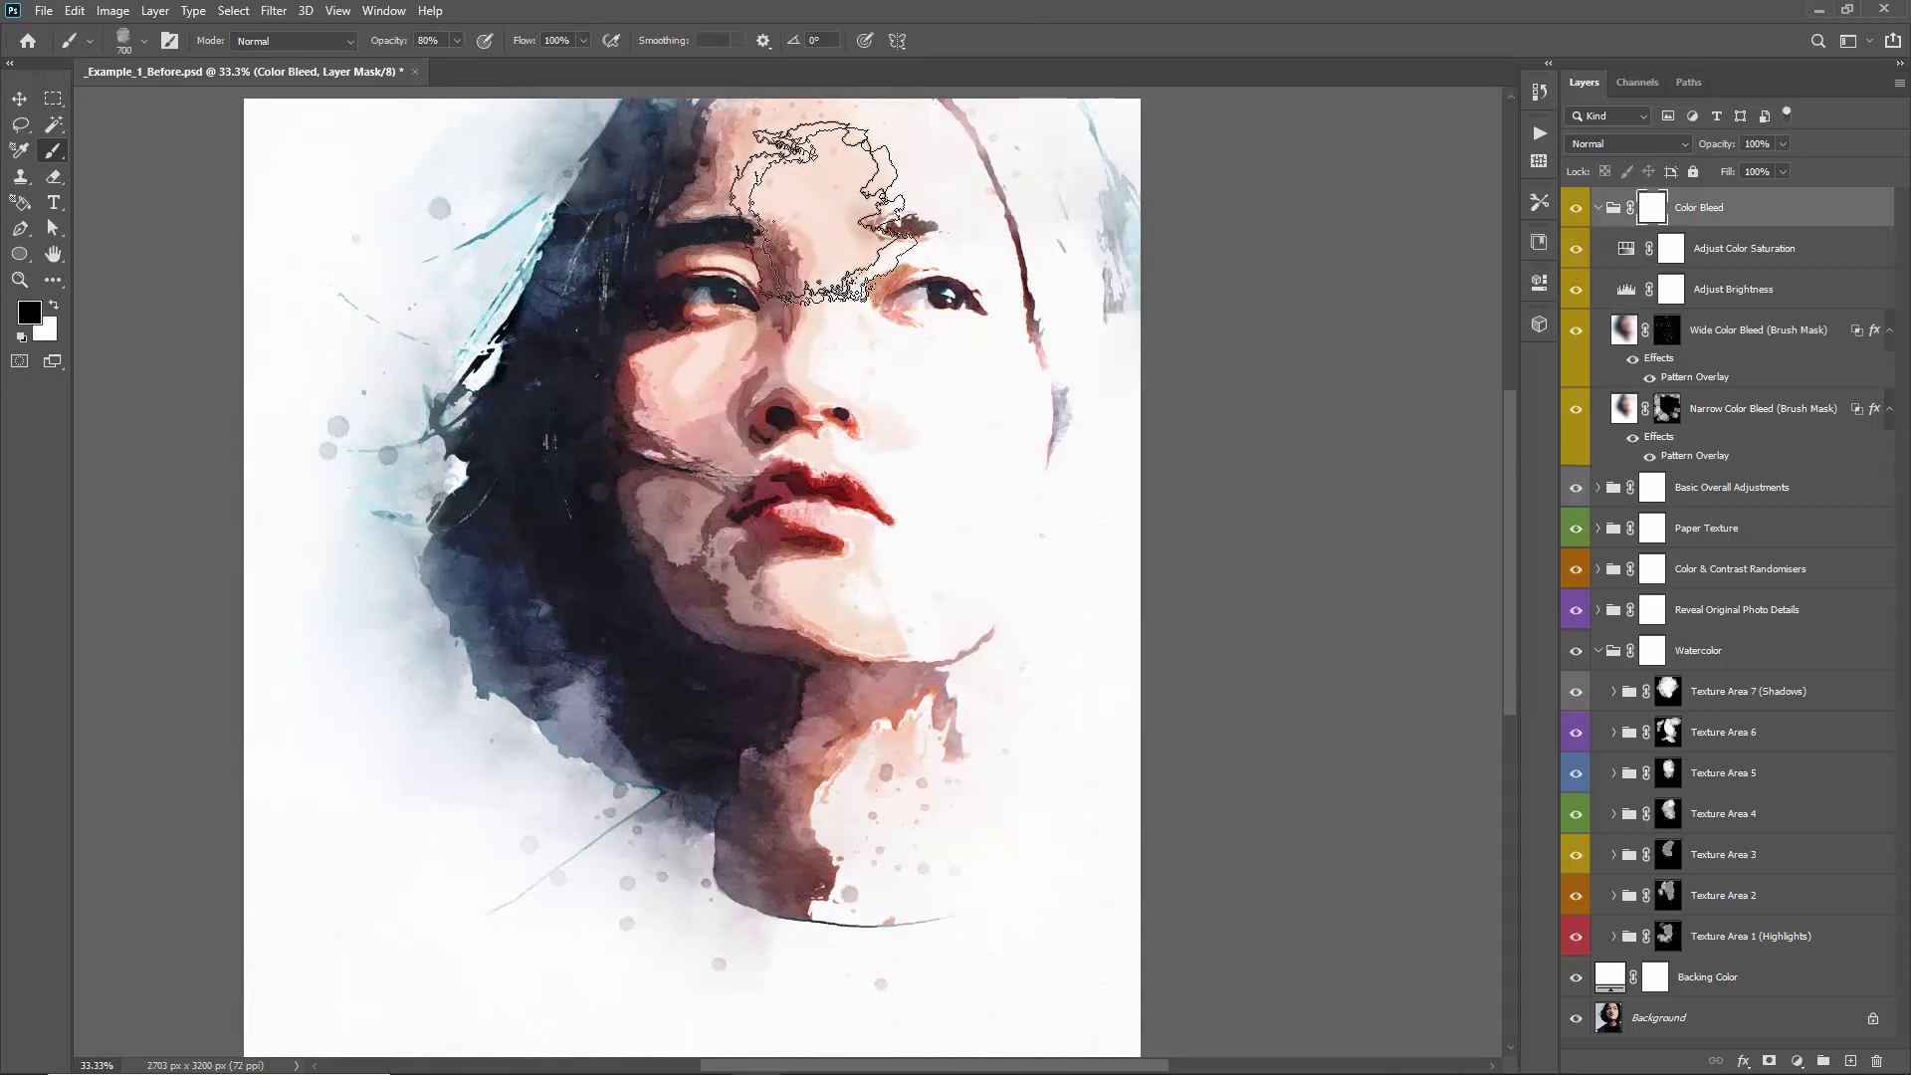
pyautogui.moveTo(786, 528); pyautogui.dragTo(832, 343)
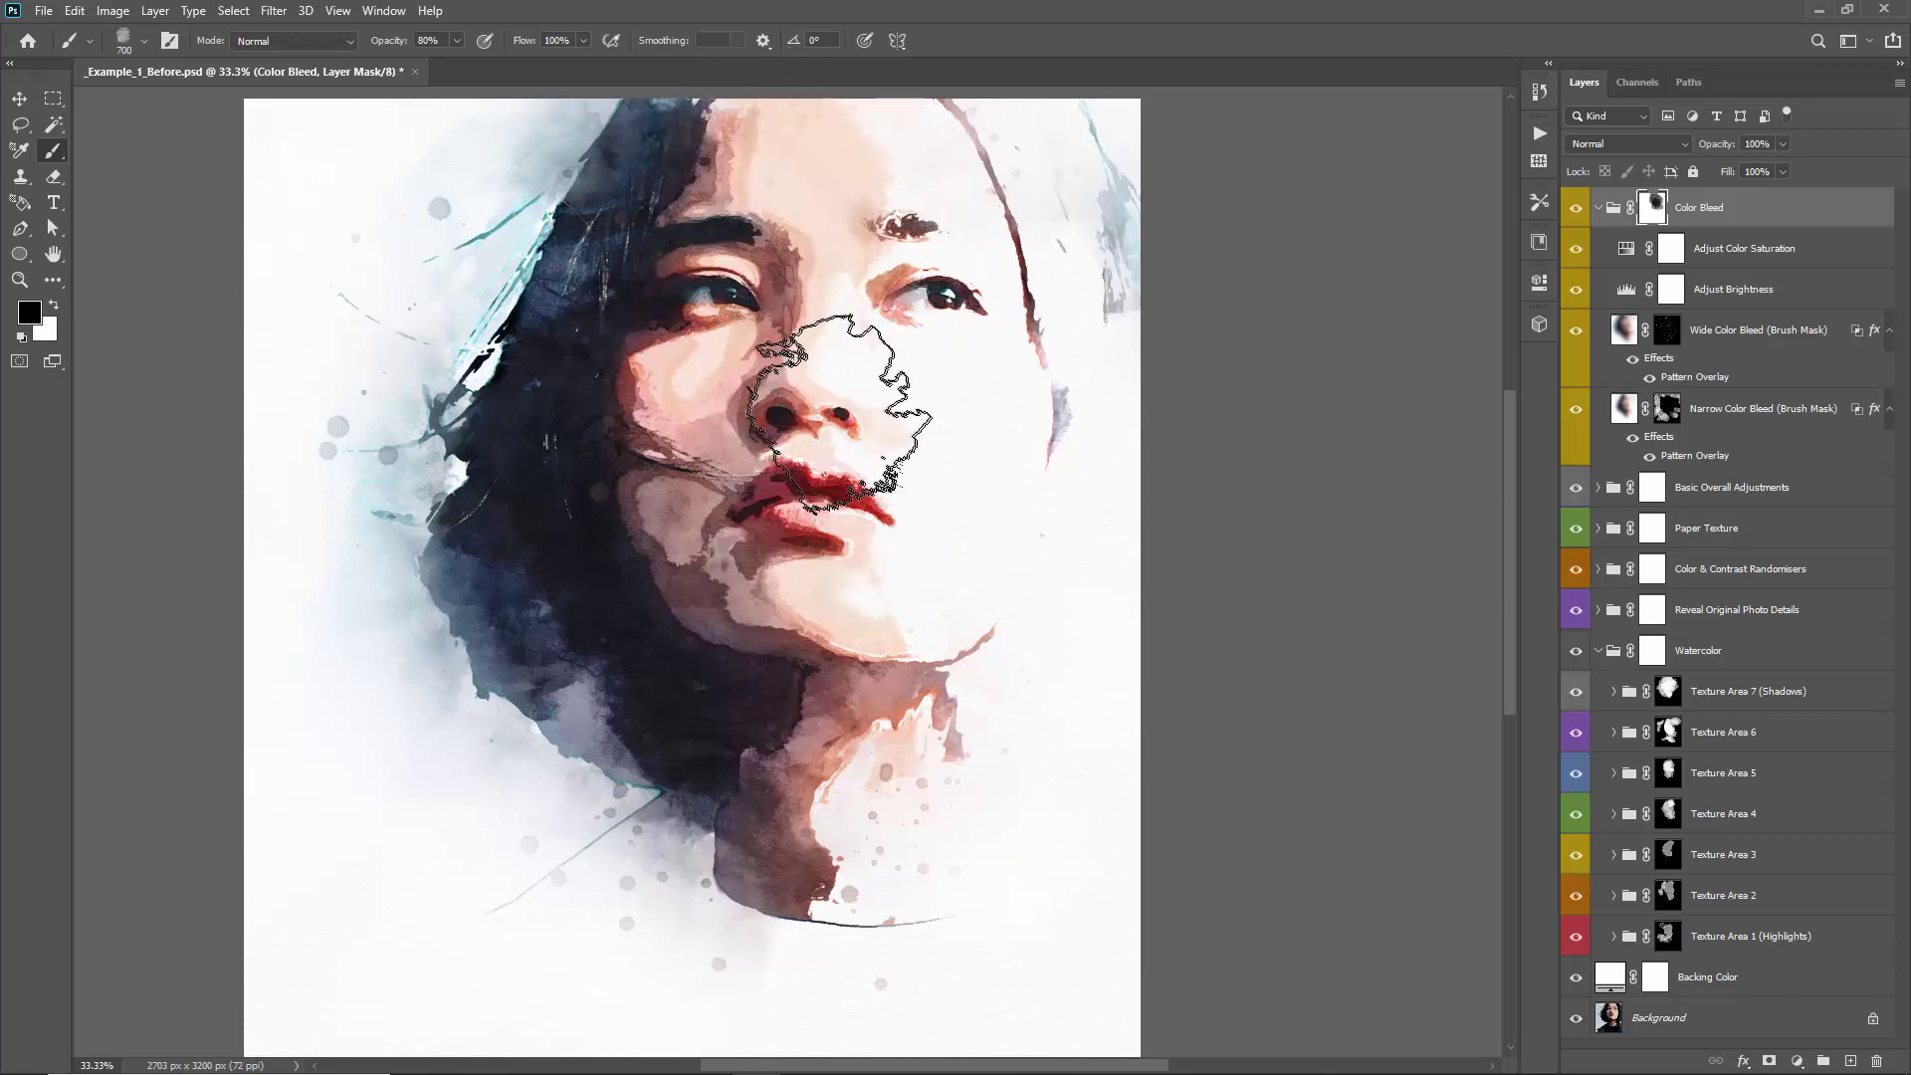
# Target the Wide Color Bleed (Brush Mask) layer's mask and ready the 4584 px splatter brush with white
pyautogui.click(1675, 341)
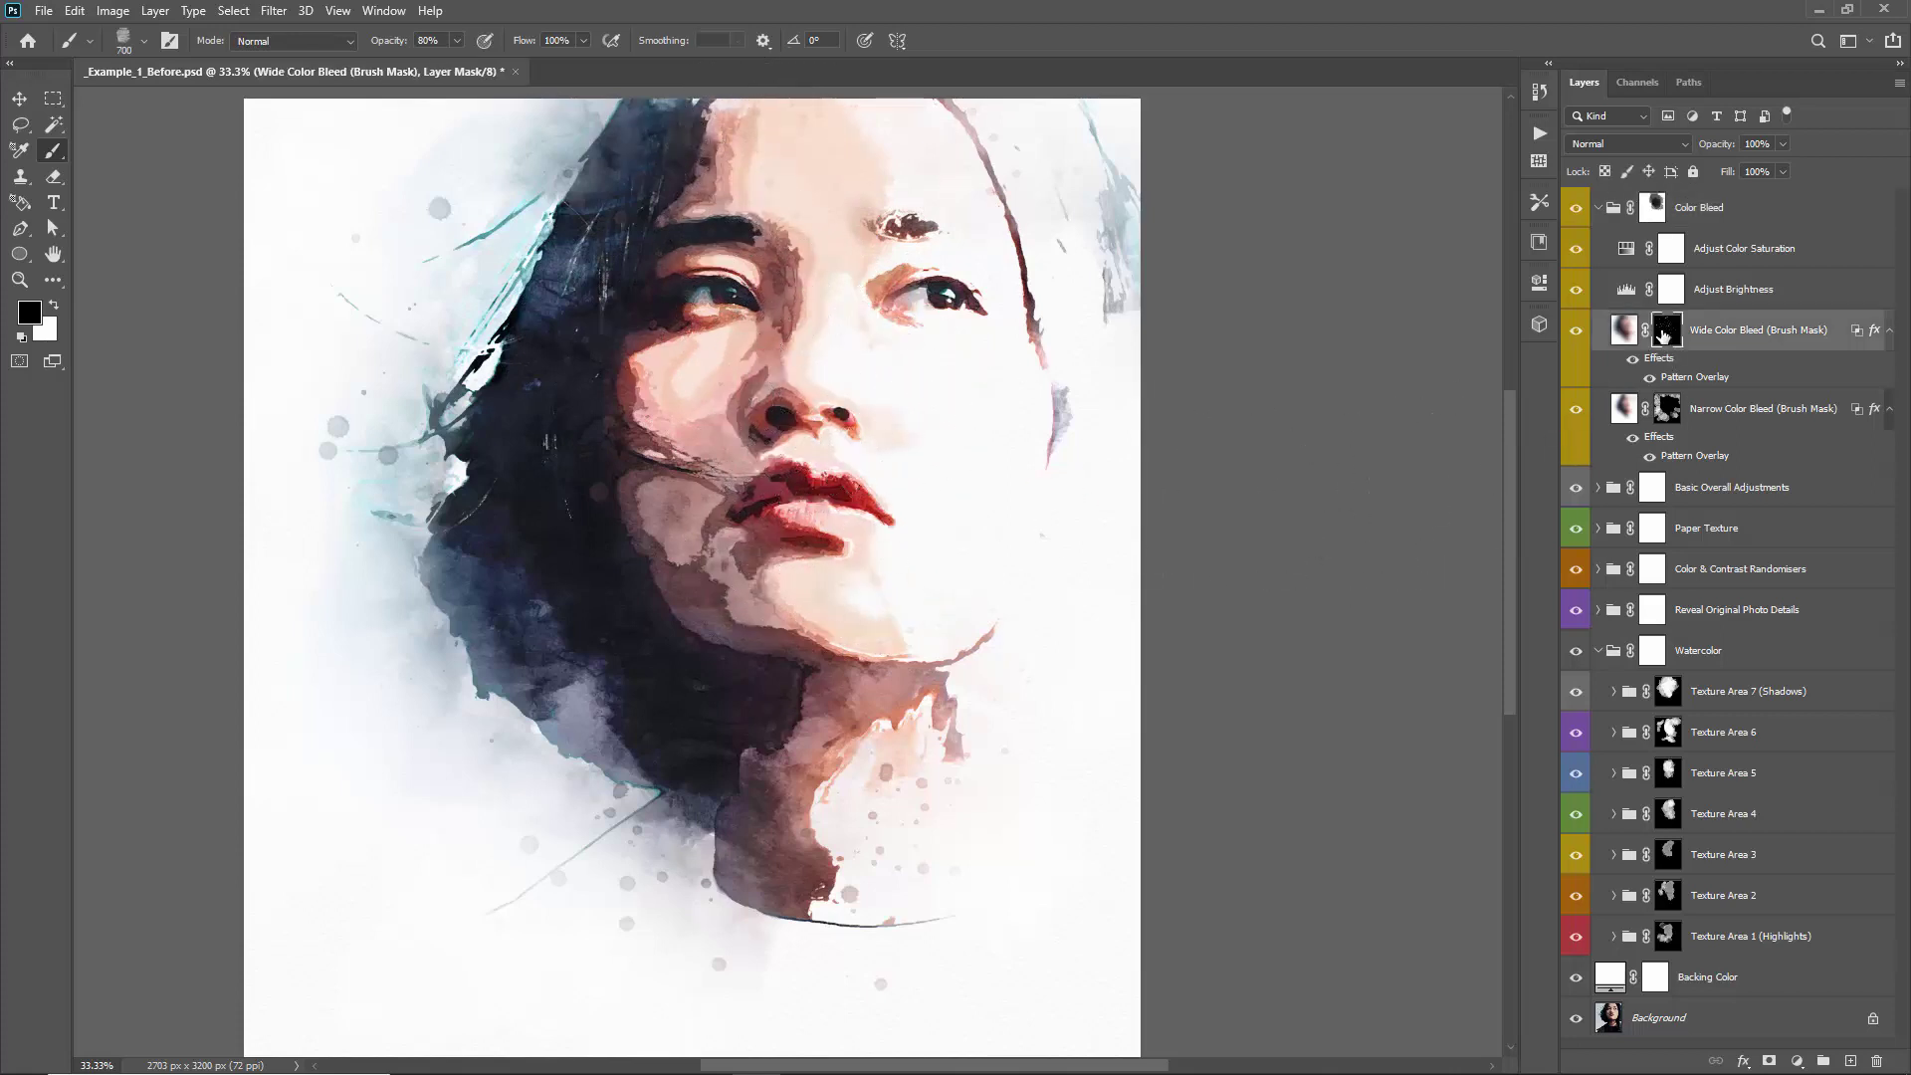
pyautogui.rightClick(598, 339)
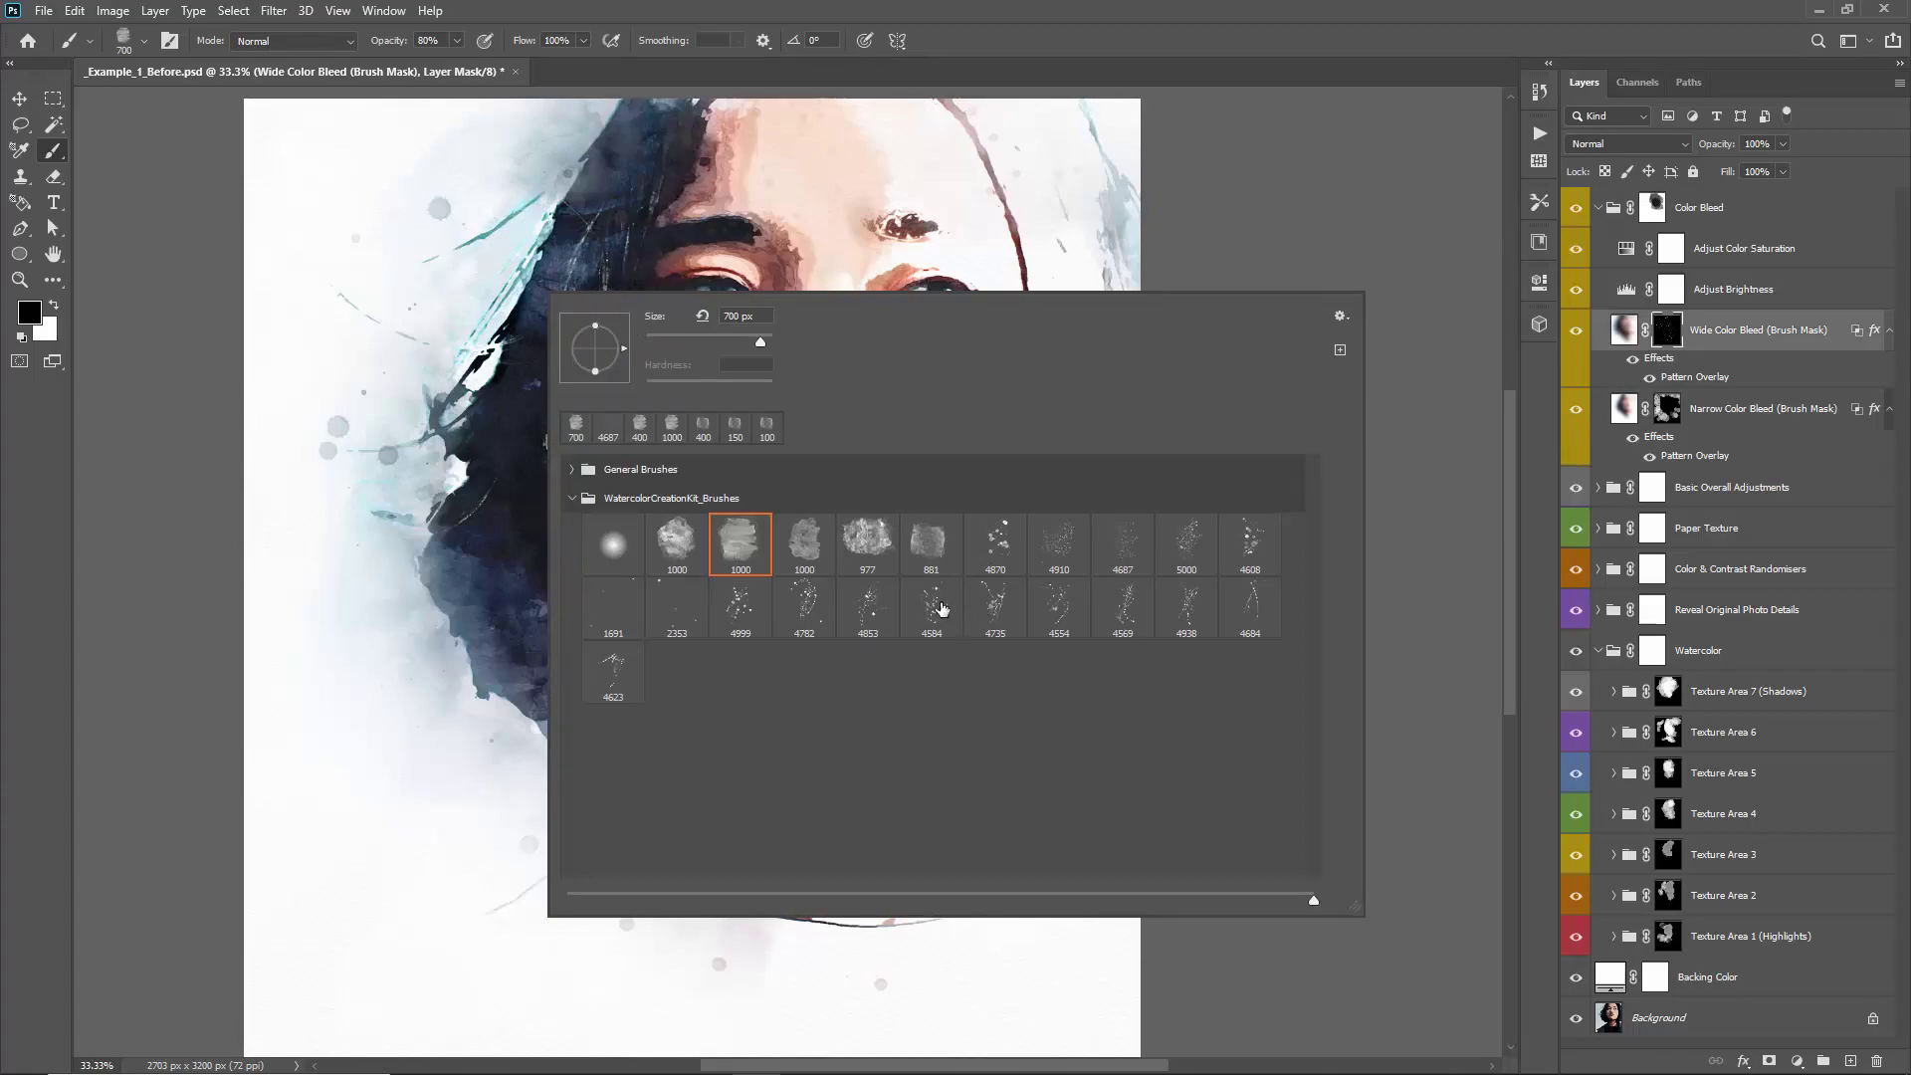
pyautogui.click(344, 380)
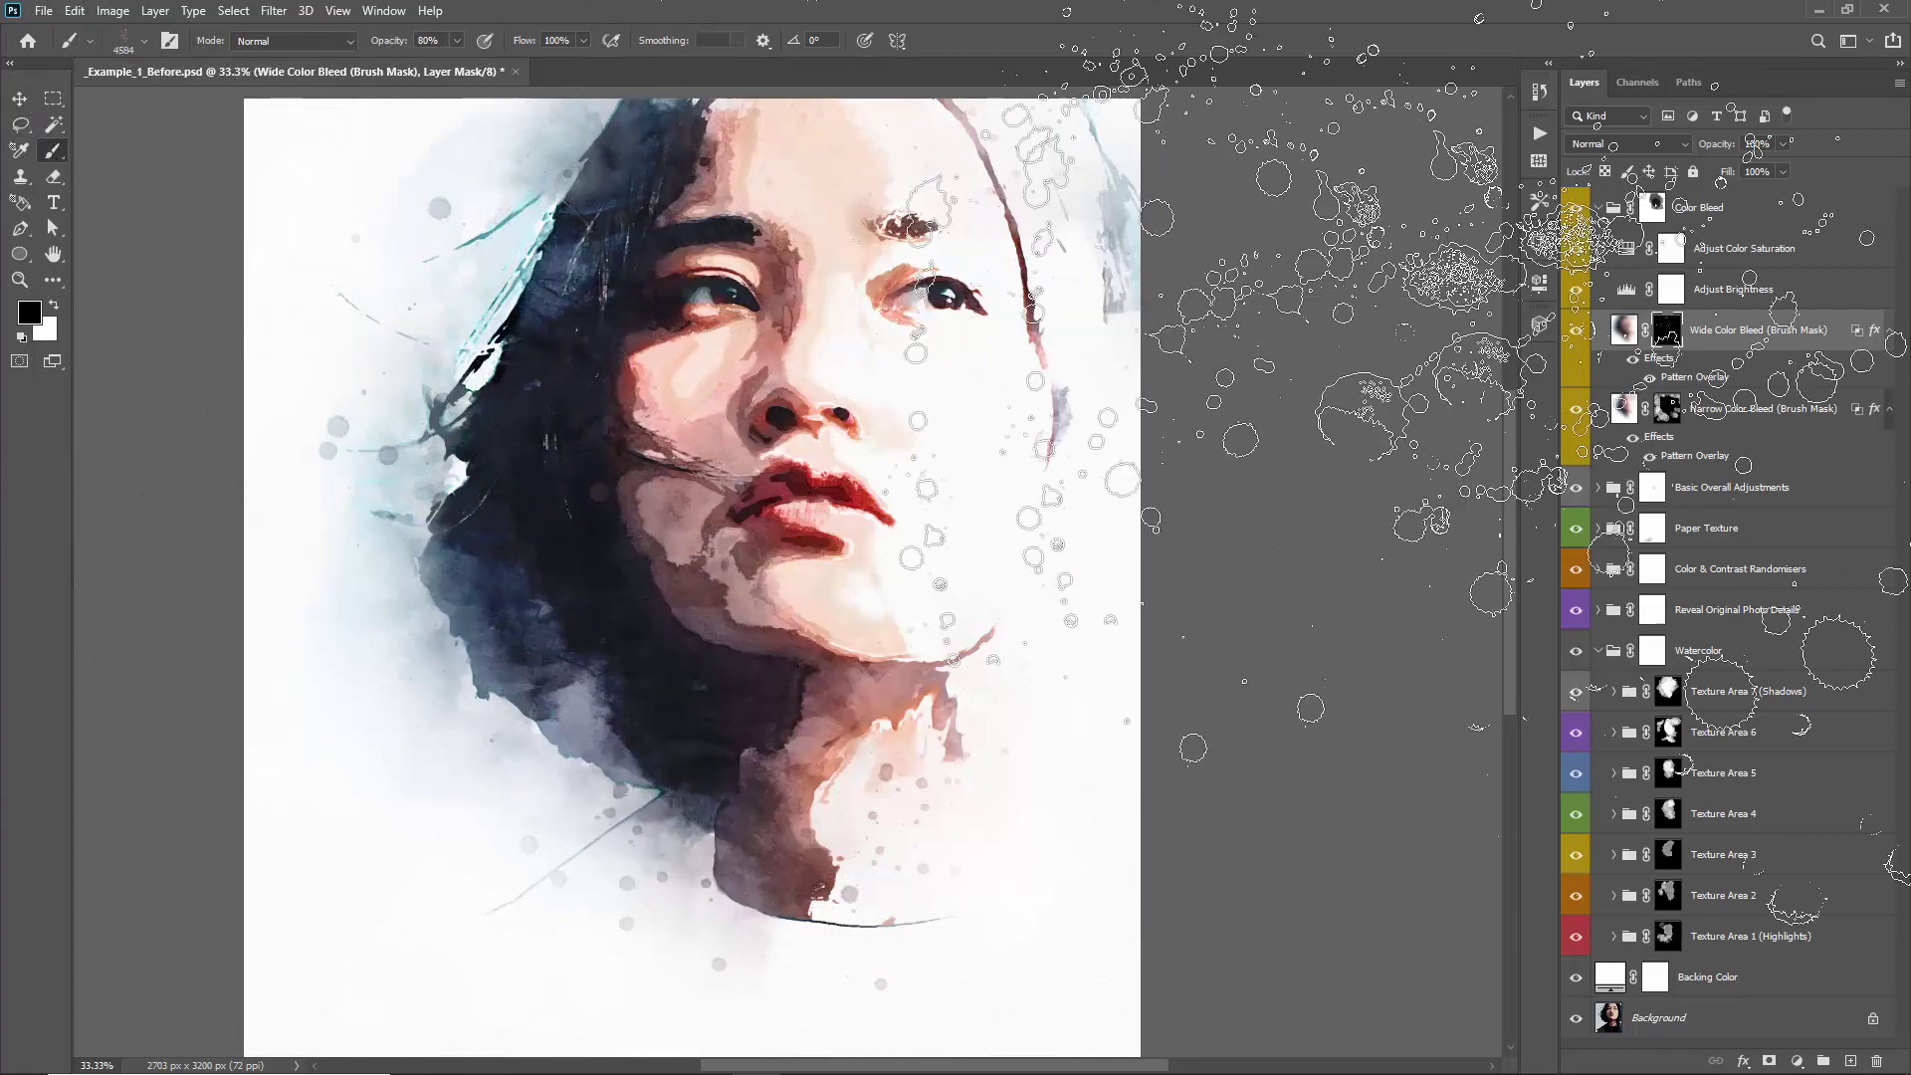
pyautogui.press('x')
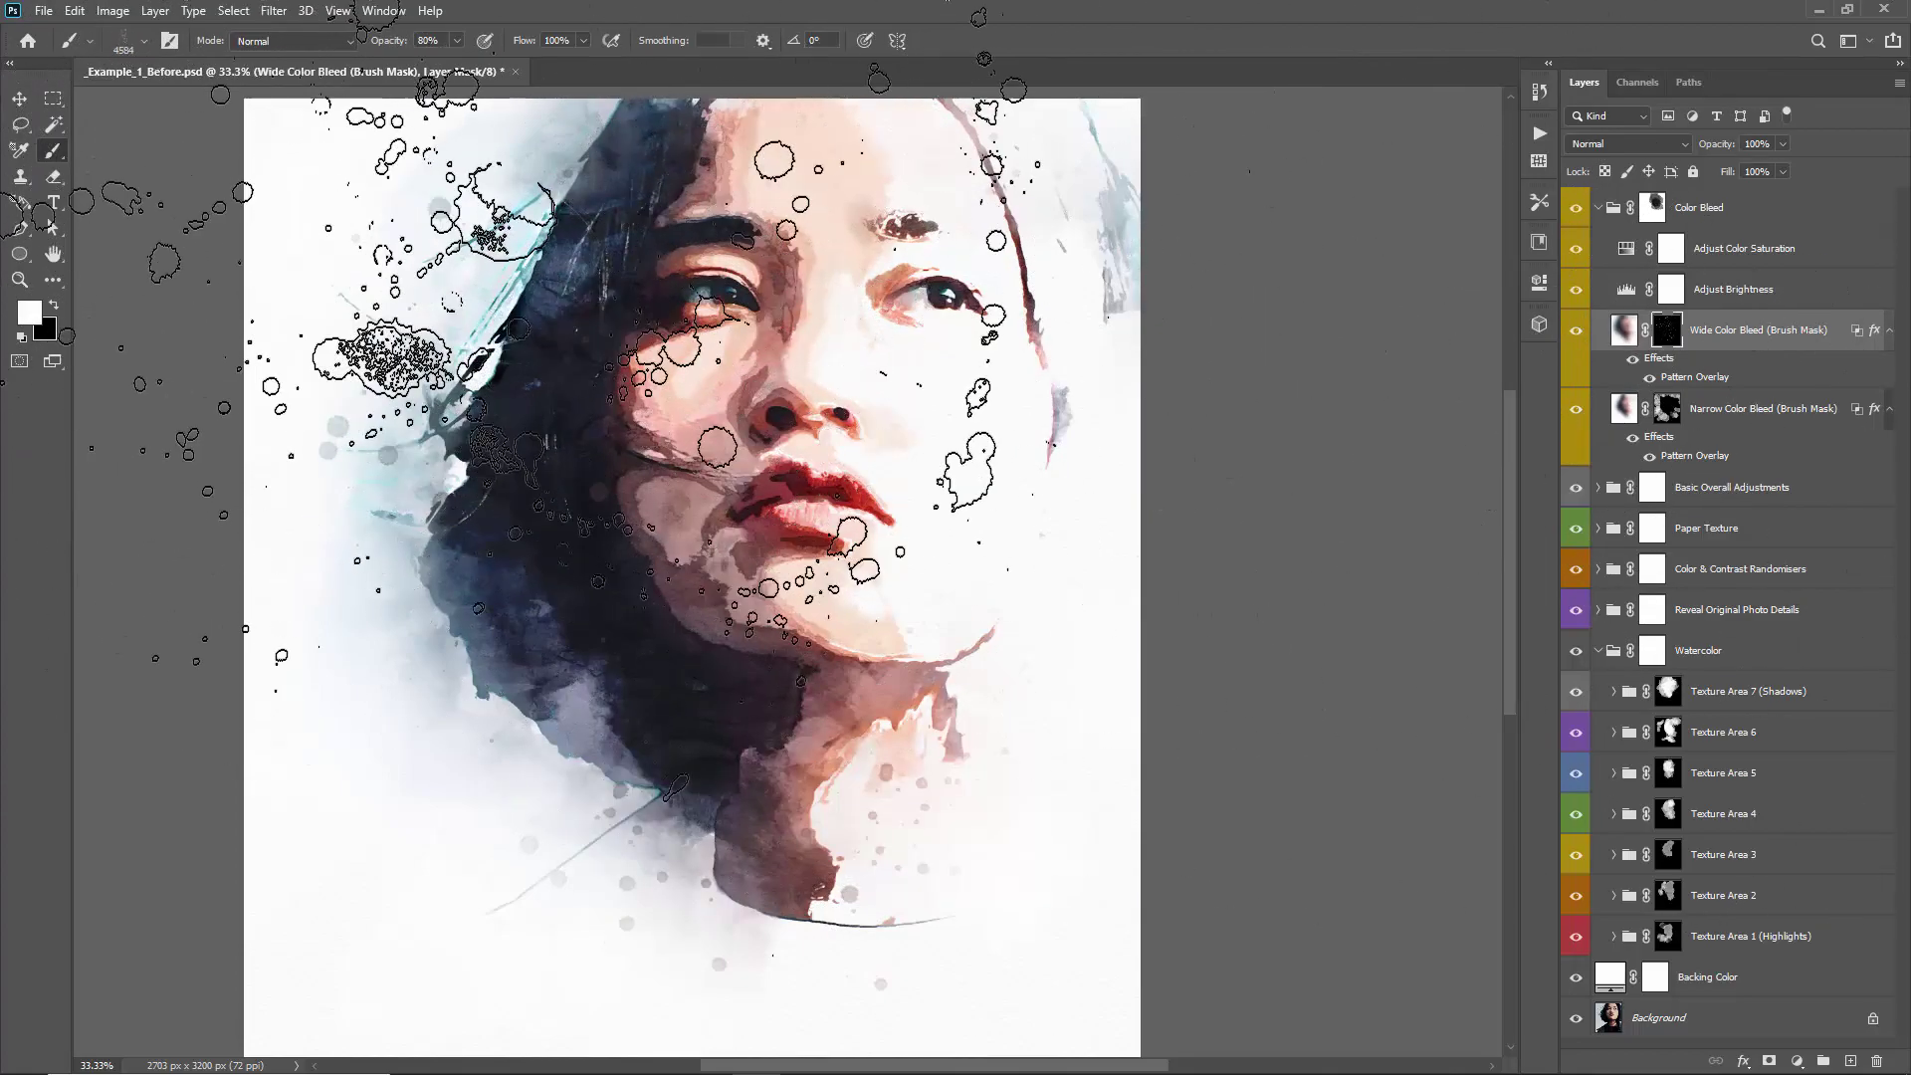
# Switch to the 4554 px splatter brush, reduce it to 2700 px, splatter color bleed around the hair's outer edge, and return to the Move tool
pyautogui.moveTo(1125, 438)
pyautogui.mouseDown()
pyautogui.moveTo(1145, 299)
pyautogui.moveTo(895, 249)
pyautogui.moveTo(980, 527)
pyautogui.moveTo(1085, 368)
pyautogui.moveTo(398, 557)
pyautogui.moveTo(756, 328)
pyautogui.moveTo(328, 498)
pyautogui.moveTo(1140, 453)
pyautogui.moveTo(428, 786)
pyautogui.moveTo(1533, 467)
pyautogui.moveTo(383, 513)
pyautogui.moveTo(896, 557)
pyautogui.mouseUp()
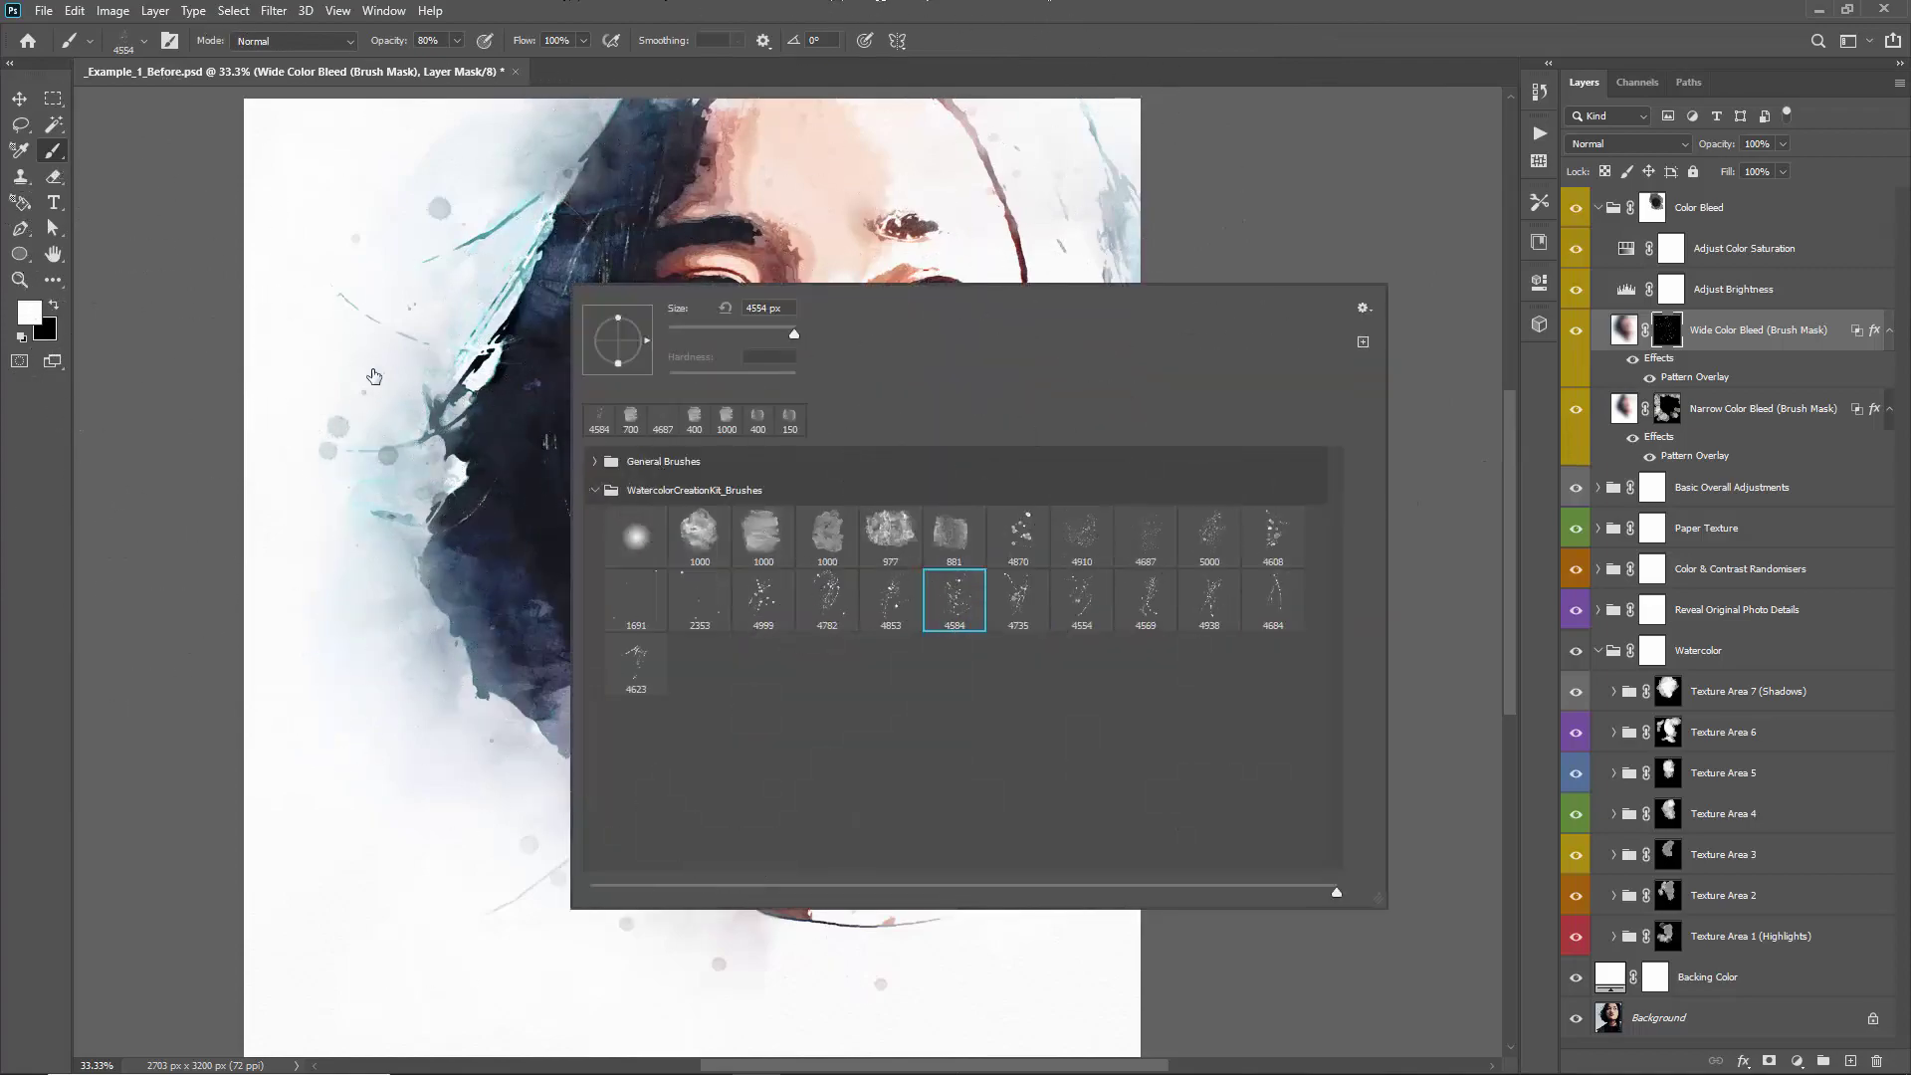
pyautogui.click(374, 377)
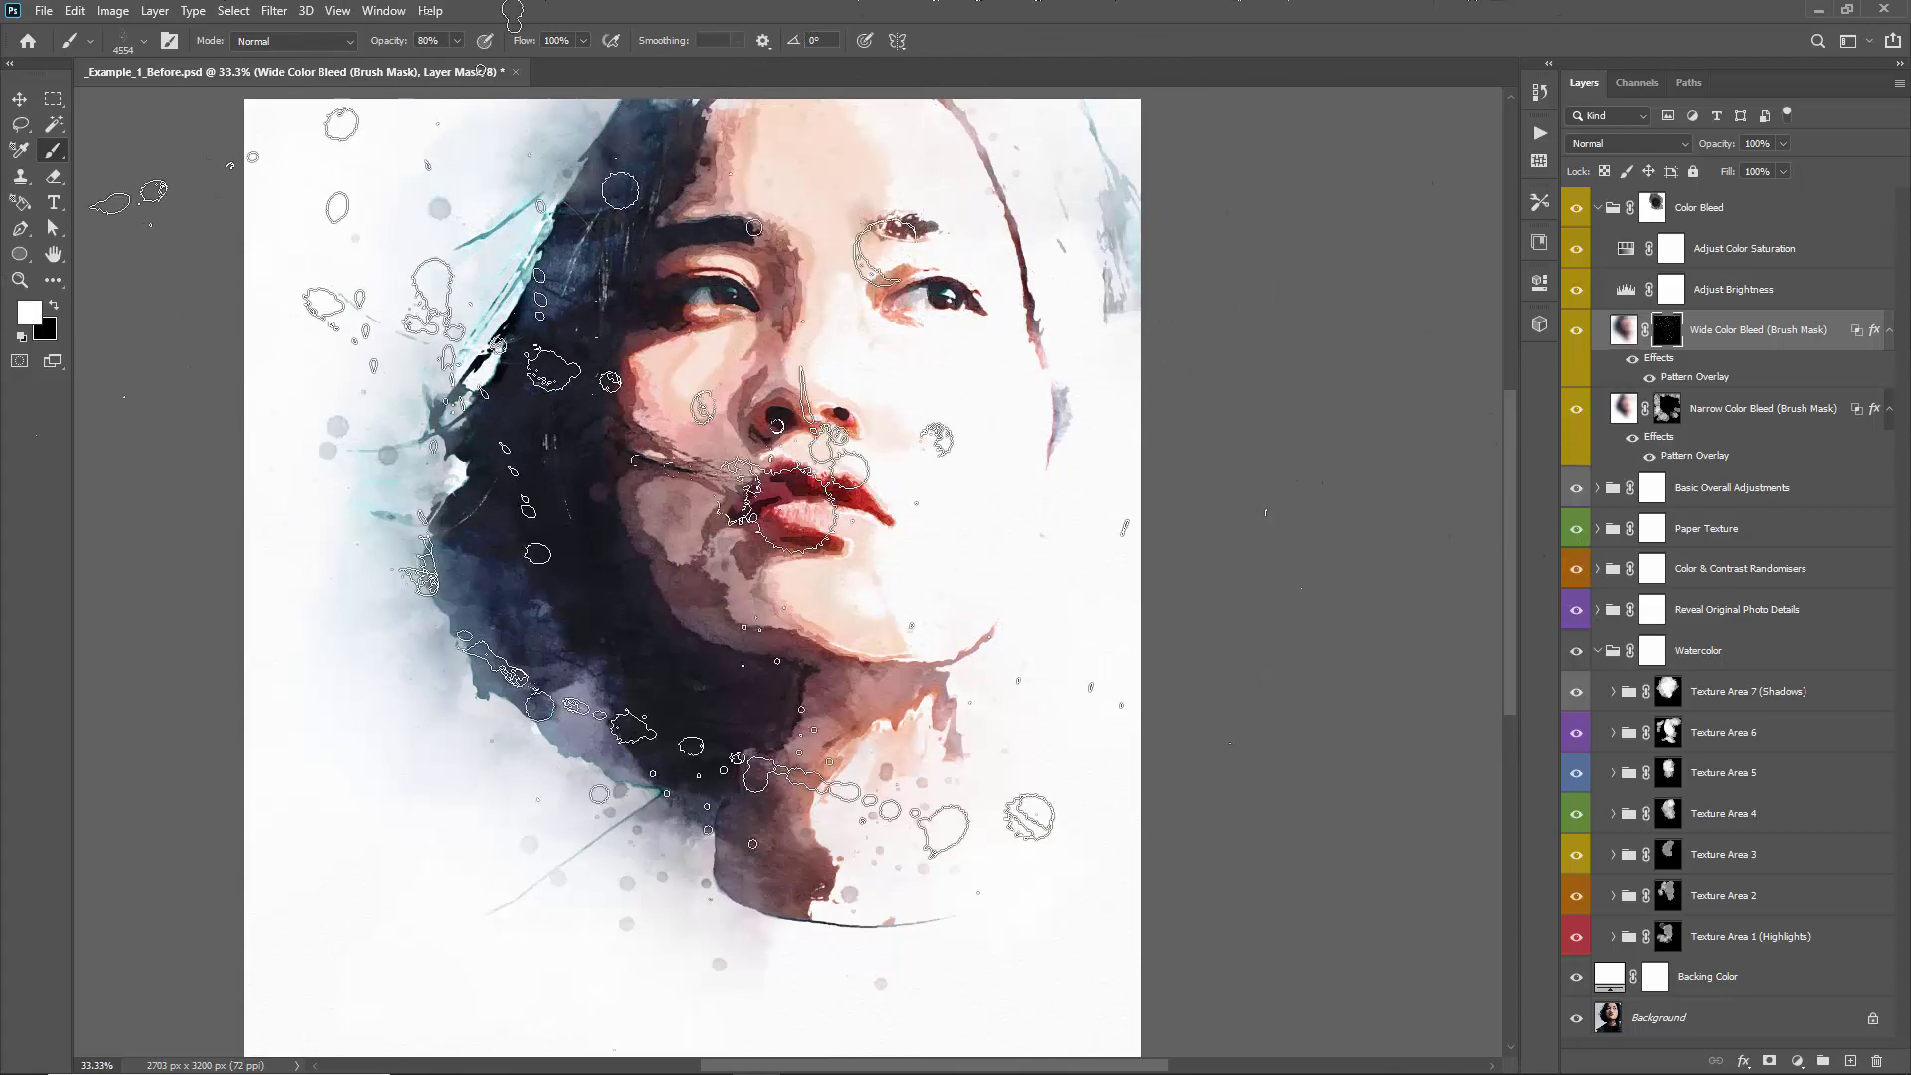
pyautogui.press('[')
pyautogui.press('[')
pyautogui.press('[')
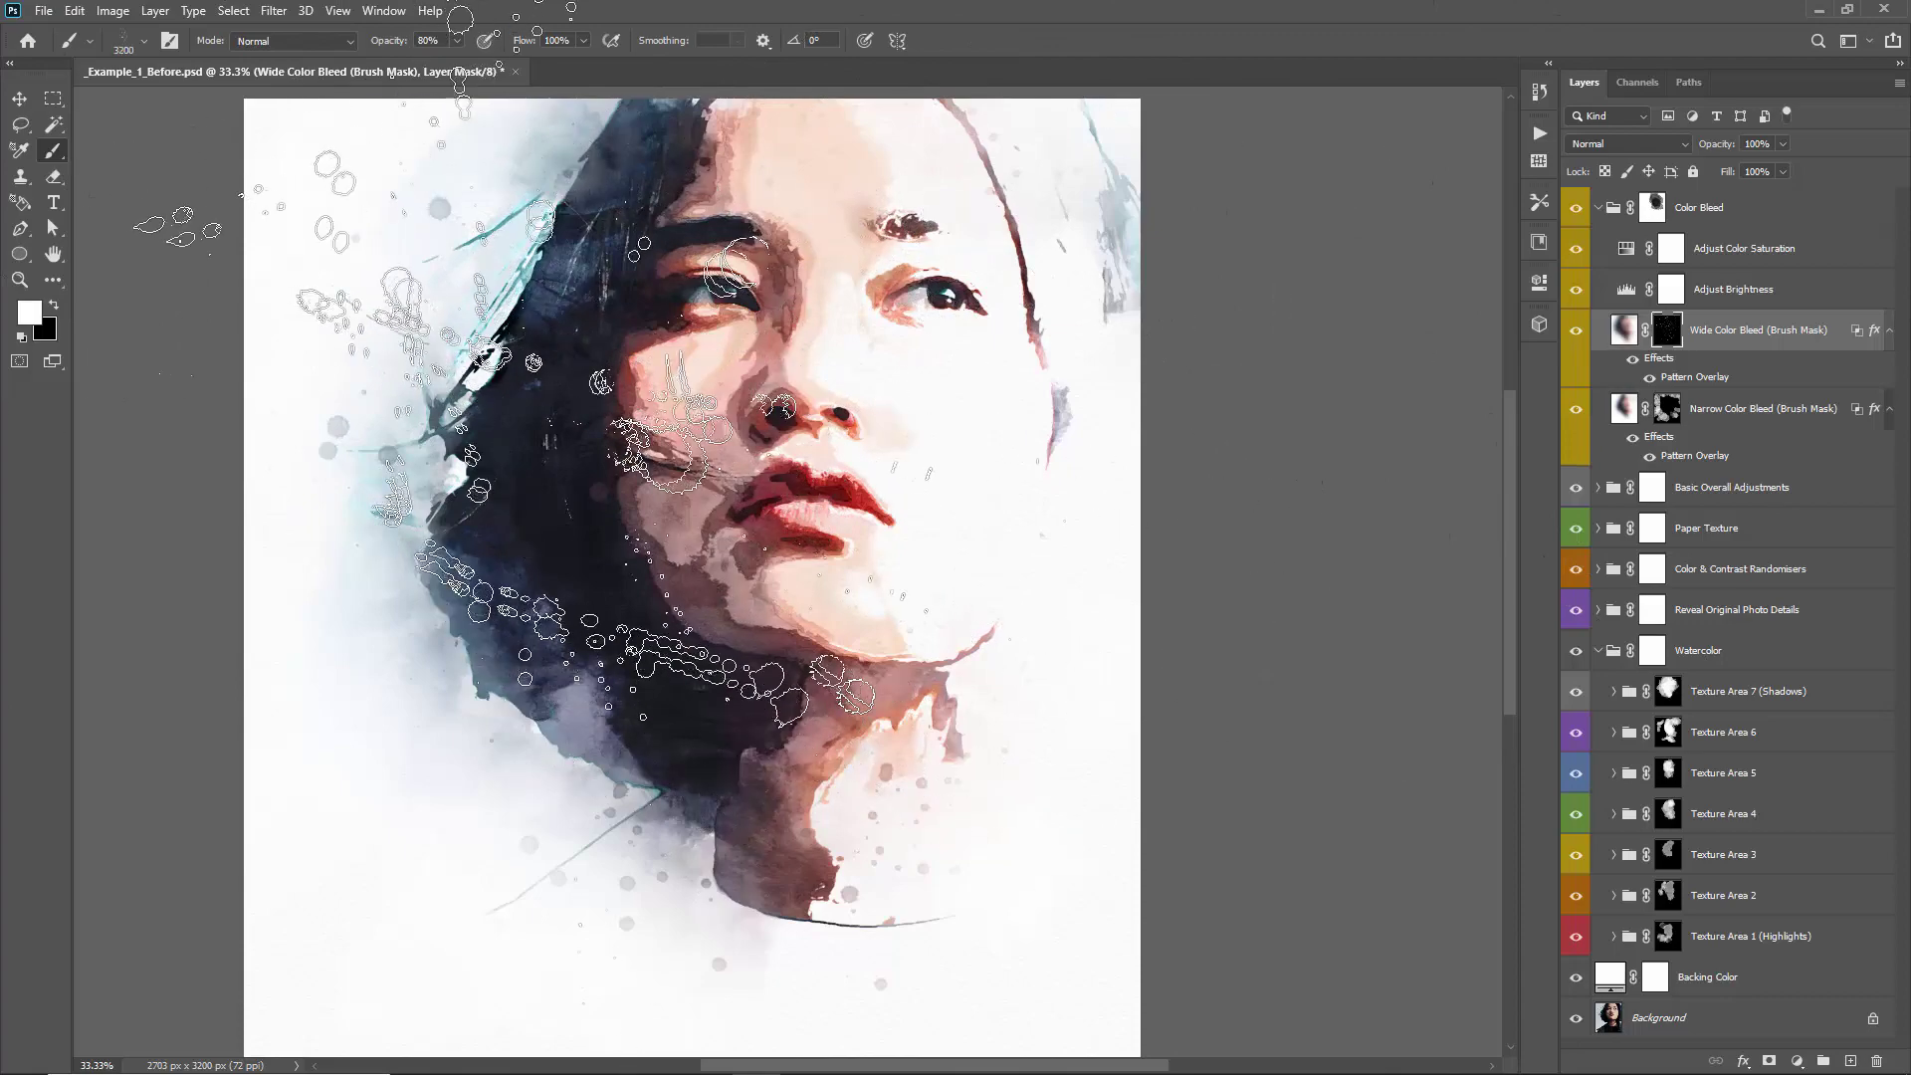
pyautogui.press('[')
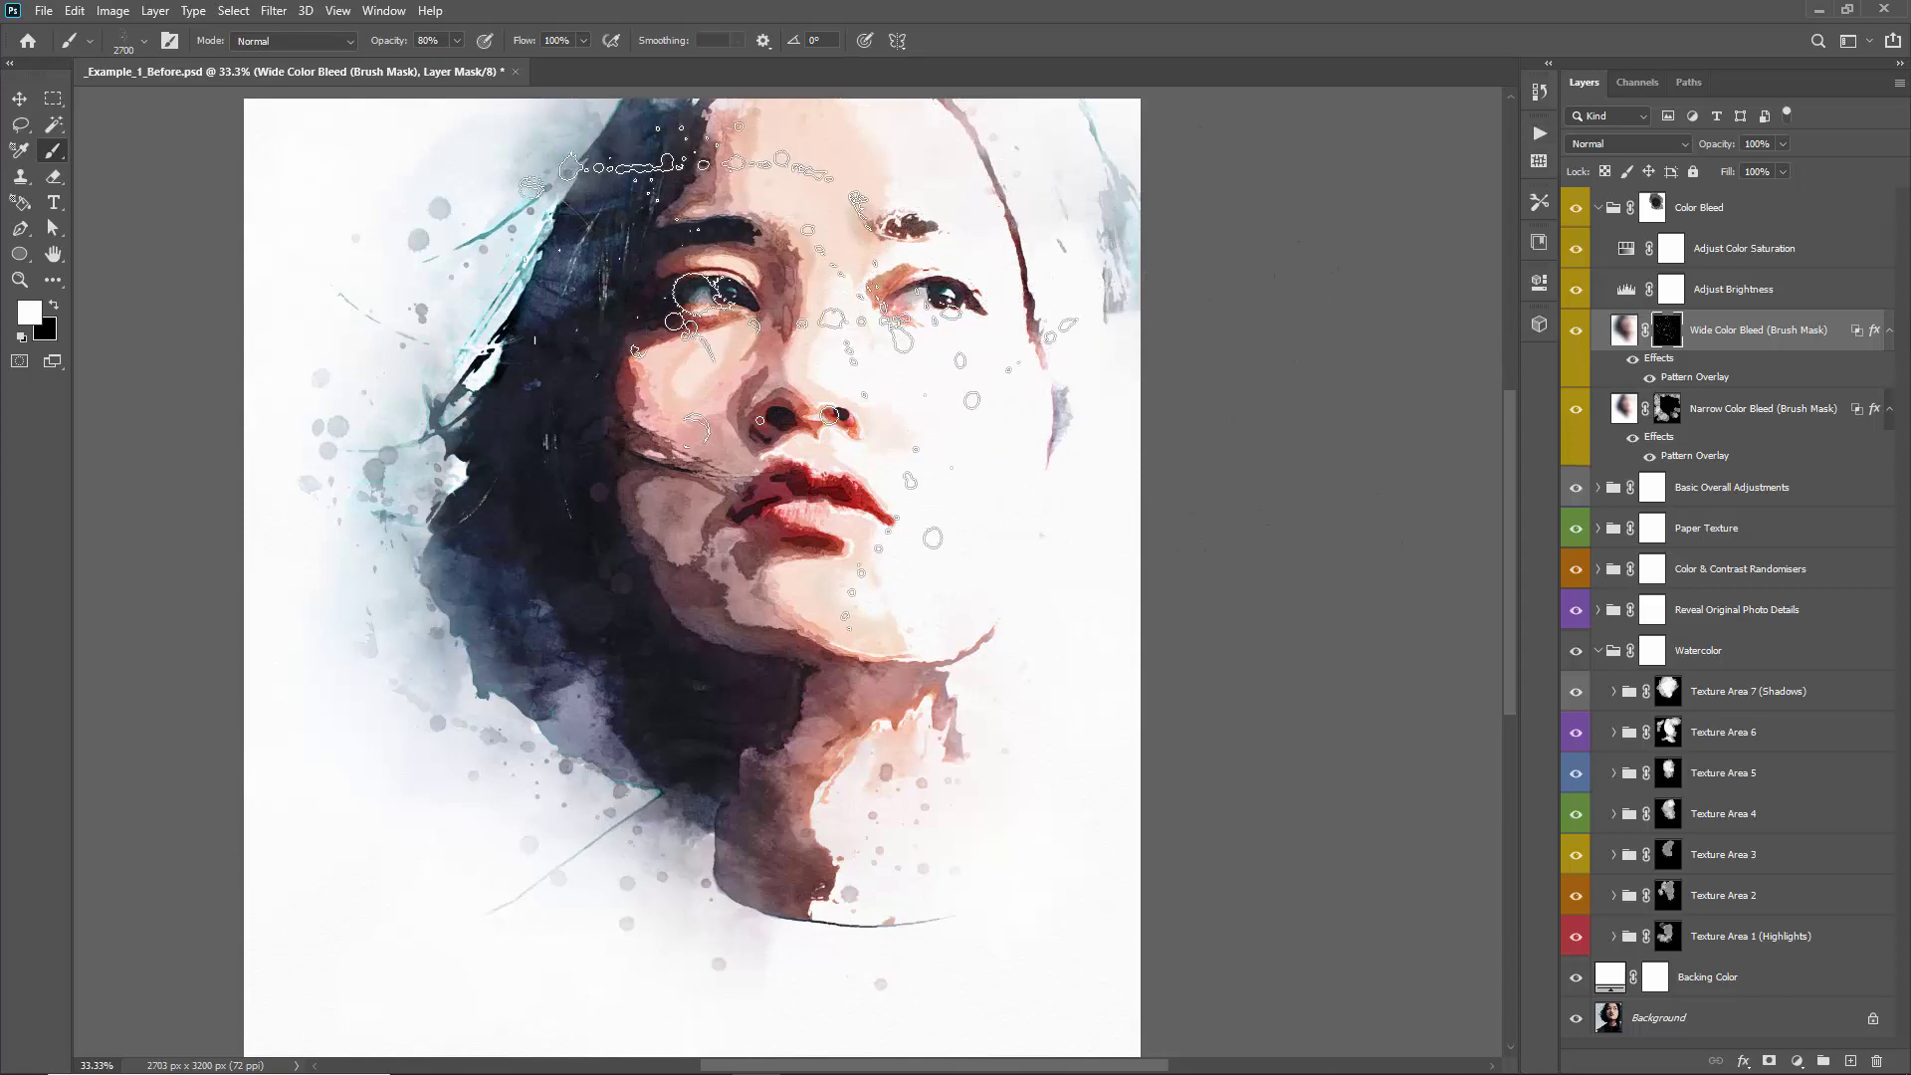
pyautogui.press('v')
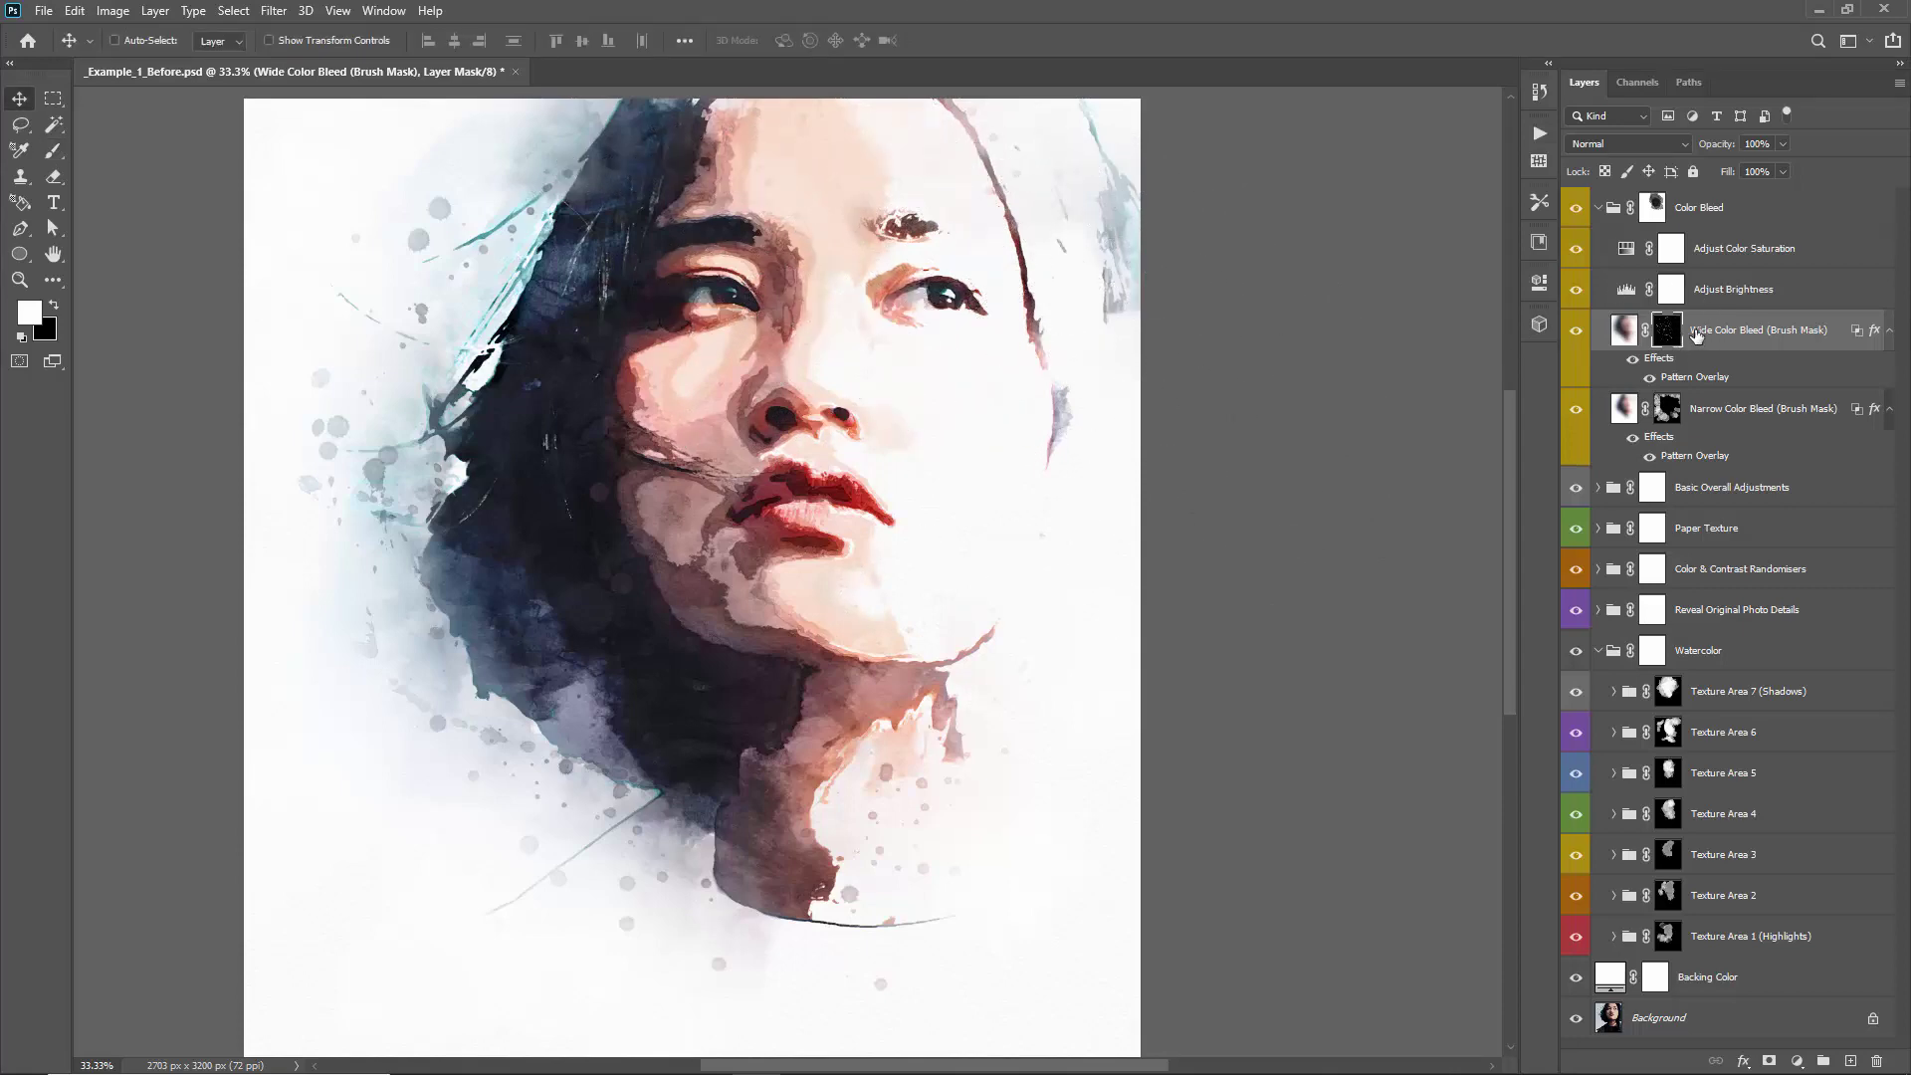
# Duplicate the Wide Color Bleed (Brush Mask) layer and make the copy's mask solid black
pyautogui.hotkey('ctrl', 'j')
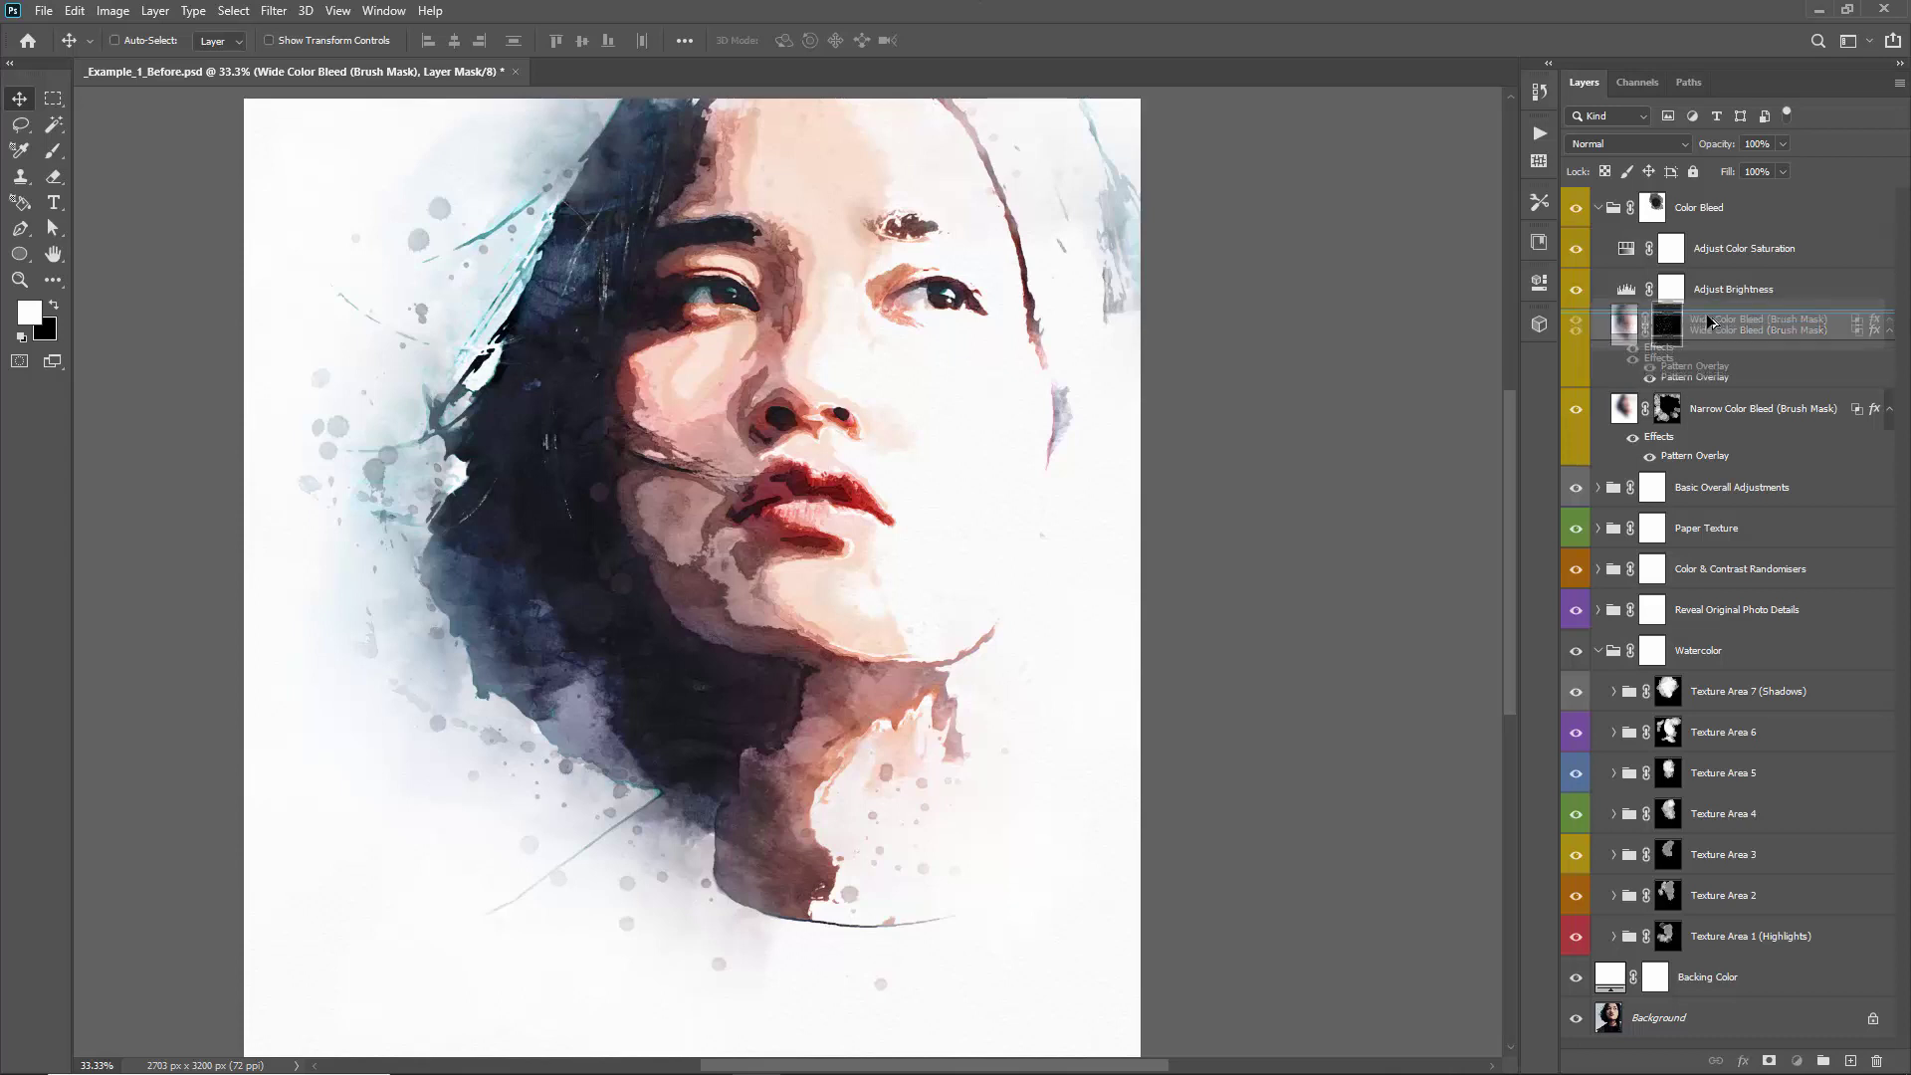
pyautogui.click(1672, 329)
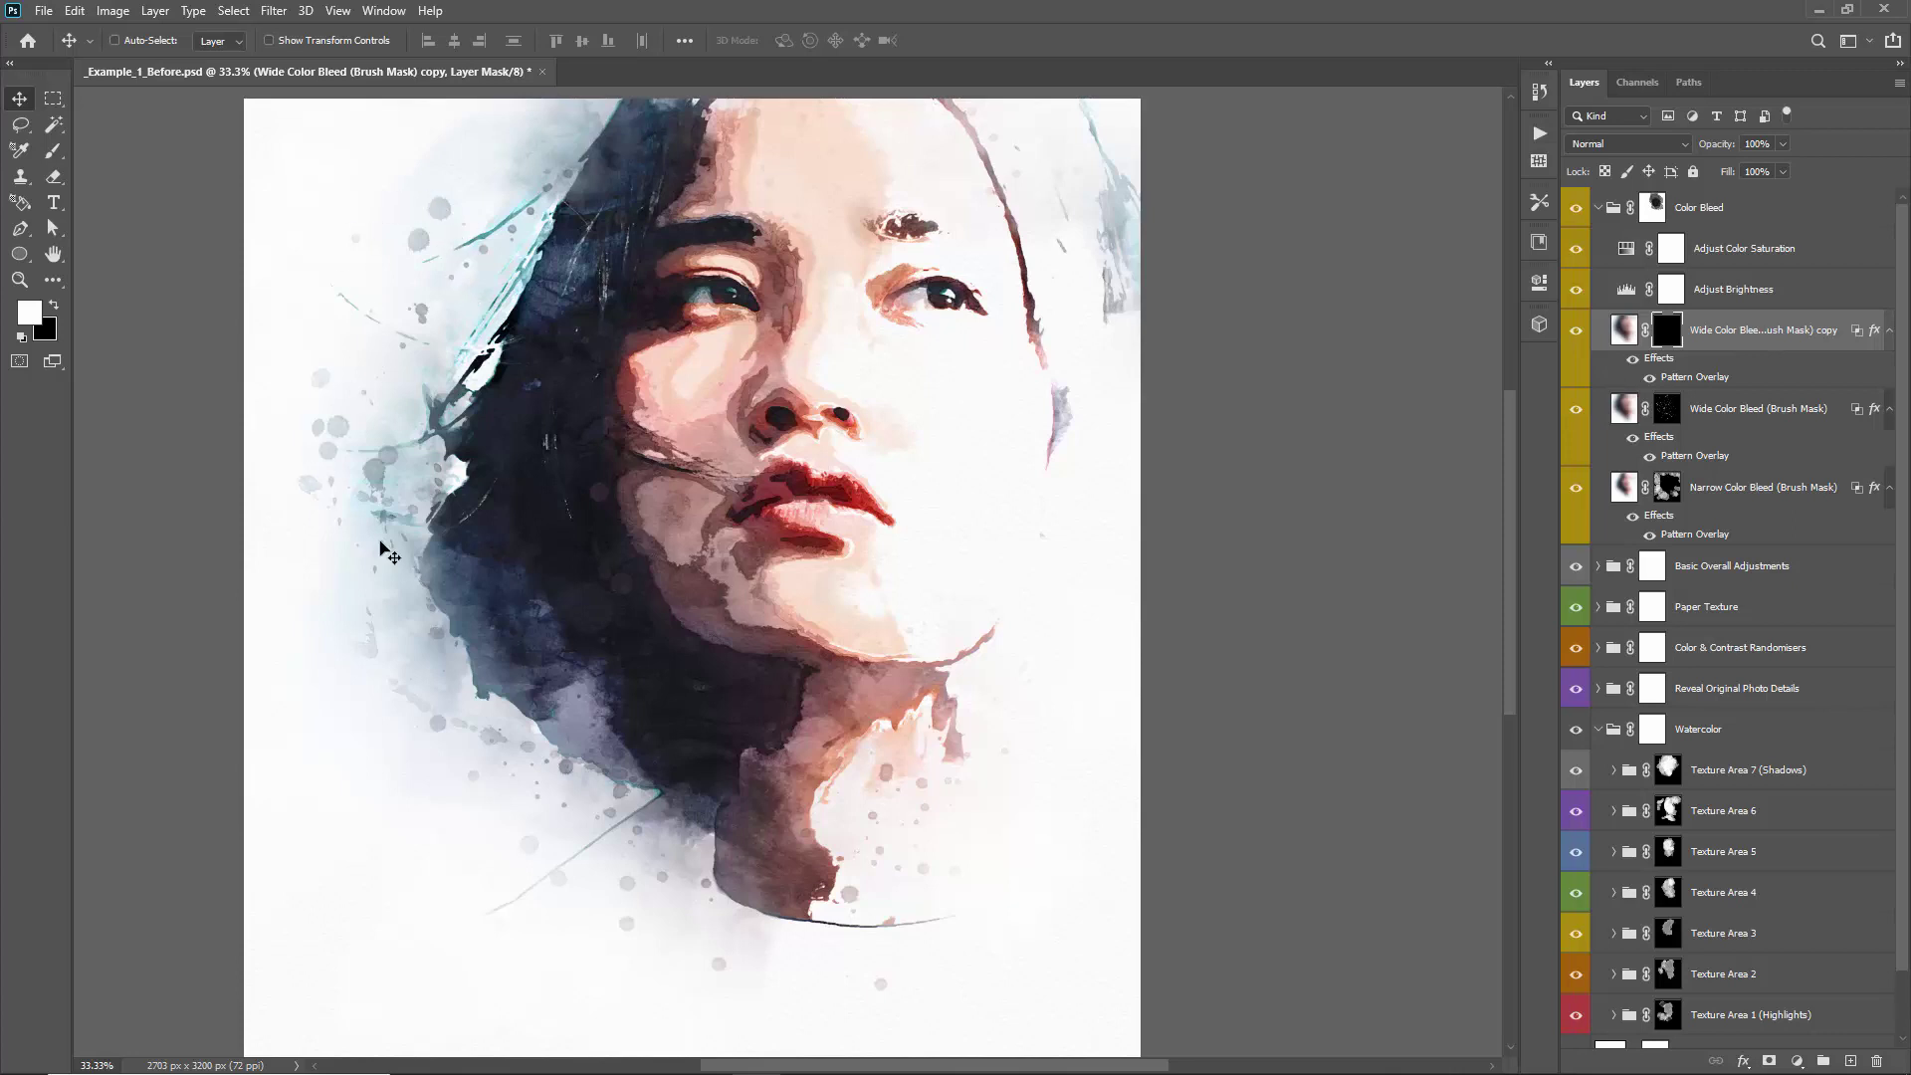
# Create a new empty layer and place it above the Color Bleed group
pyautogui.click(1655, 208)
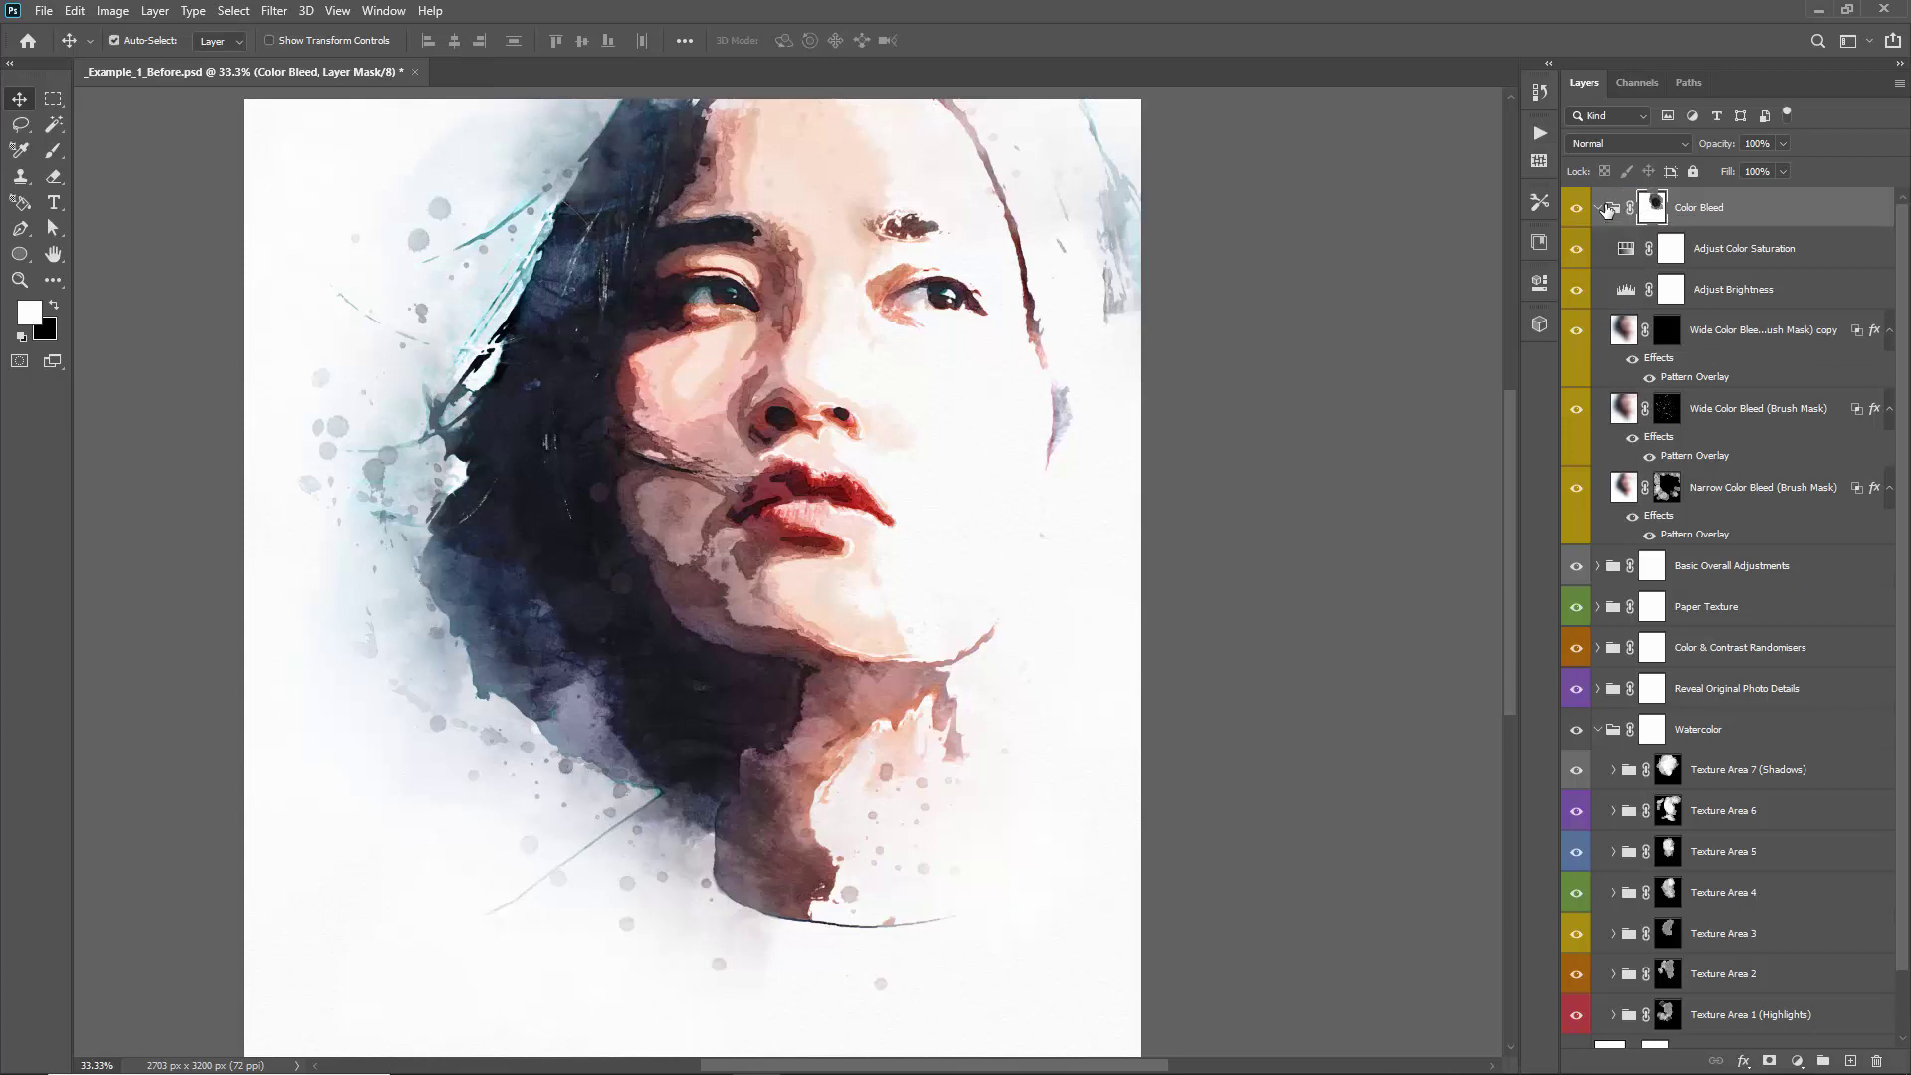
pyautogui.hotkey('ctrl', 'shift', 'n')
pyautogui.press('Return')
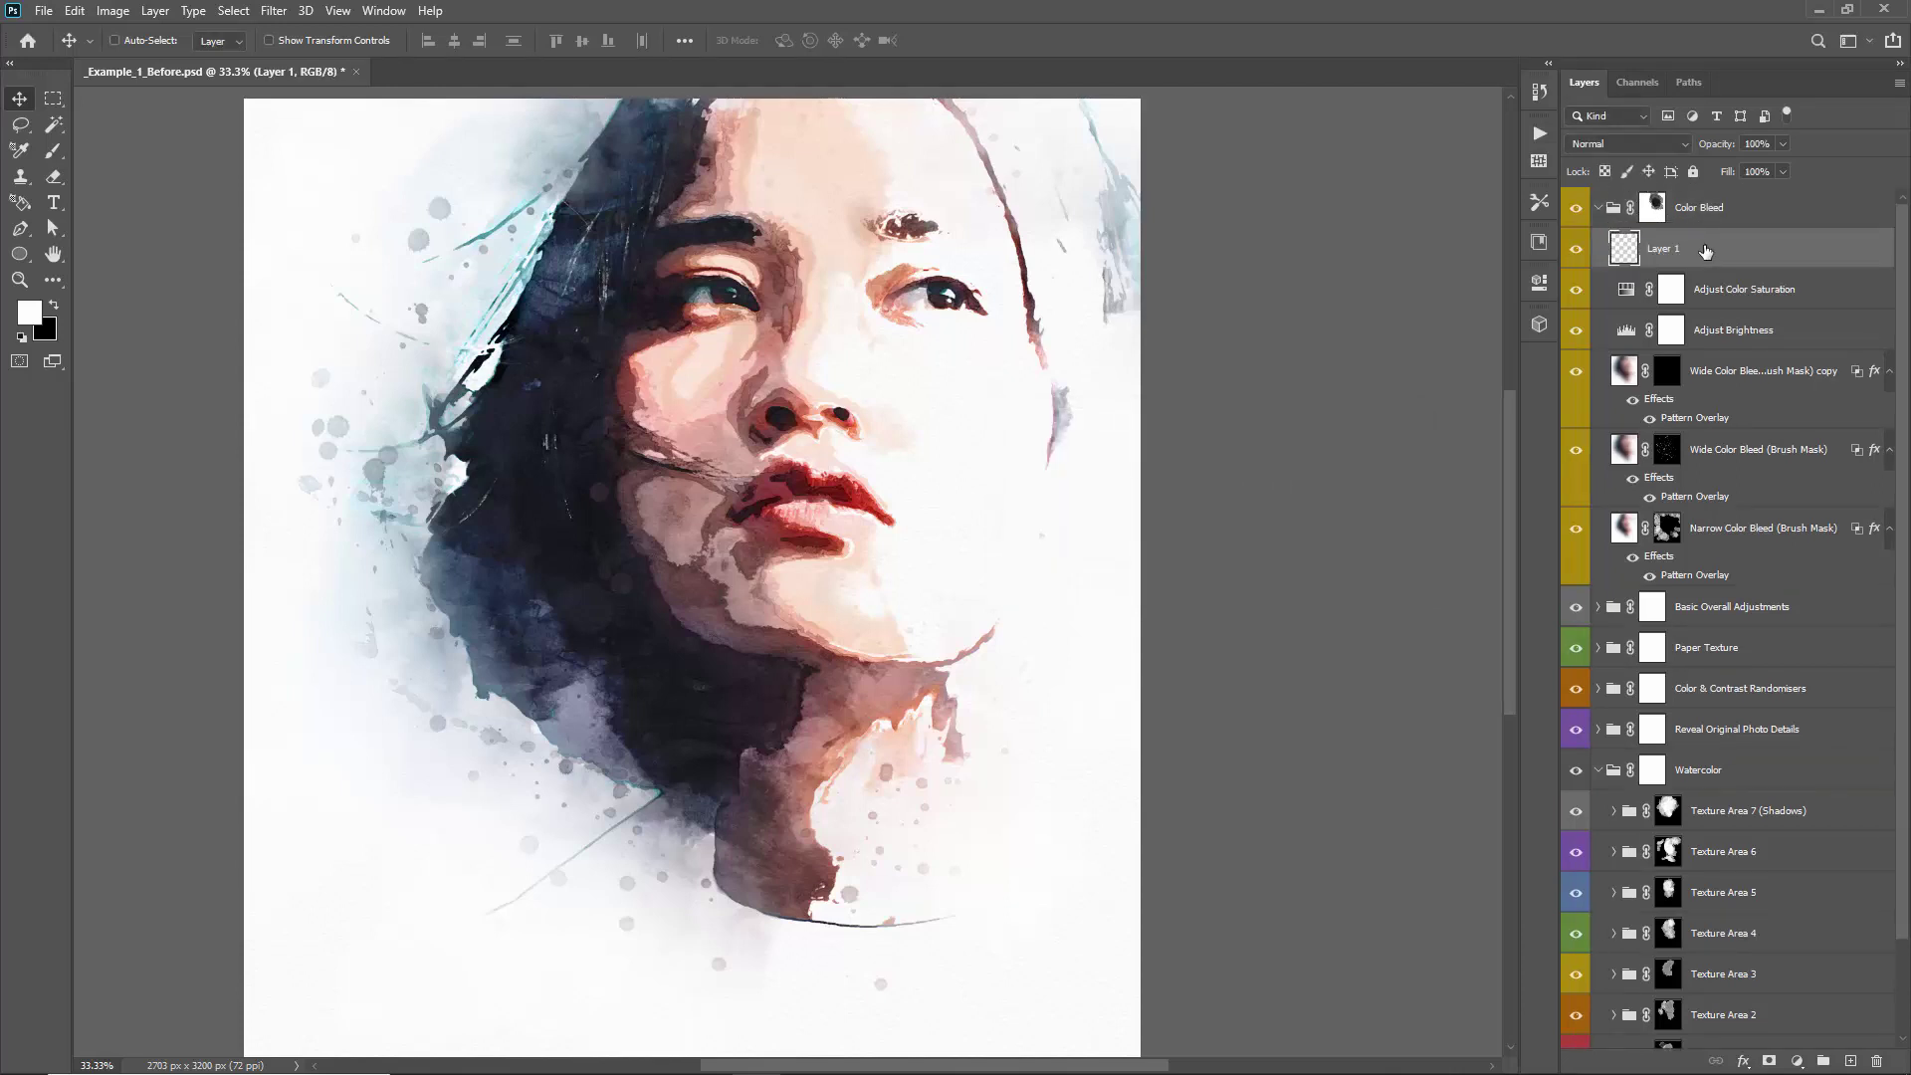
pyautogui.moveTo(1705, 251); pyautogui.dragTo(1686, 197)
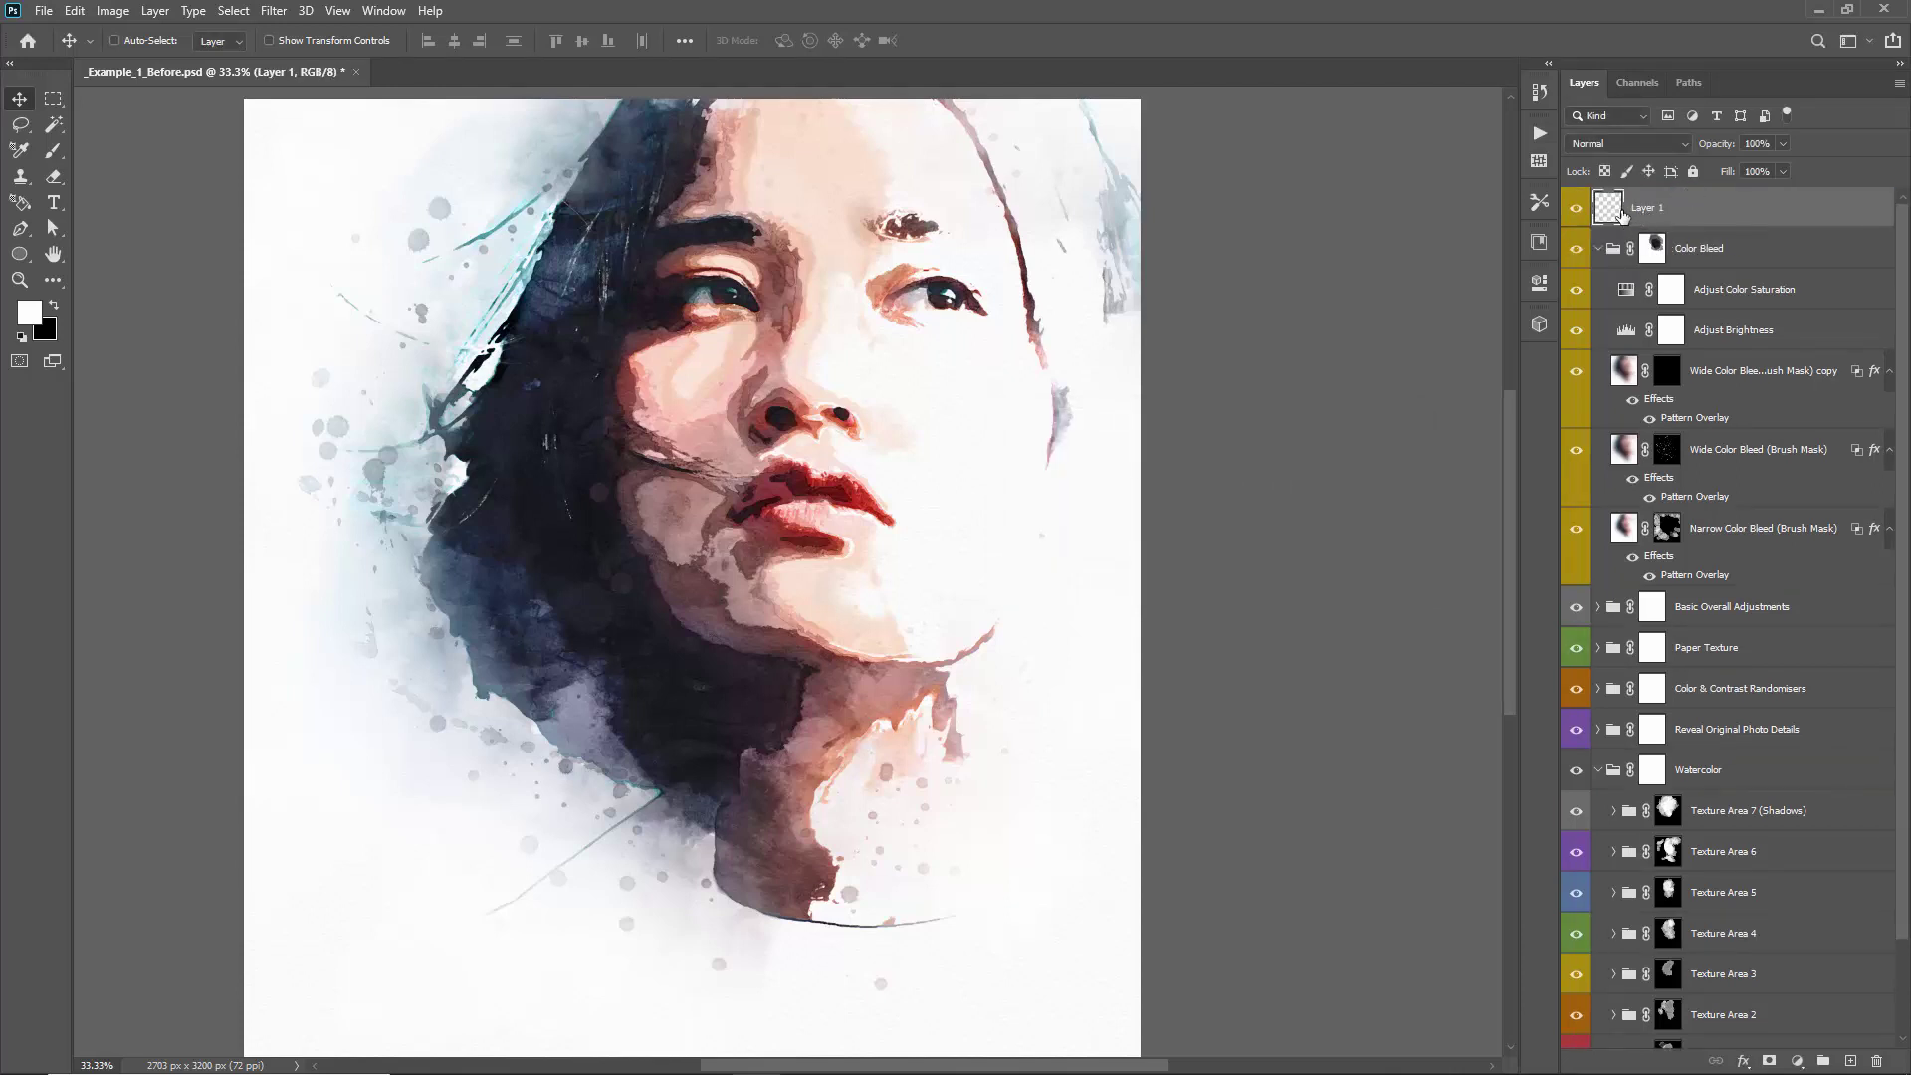
# Try splatter on the new layer in white, black and a dark blue sampled from the hair, undoing the strokes
pyautogui.press('b')
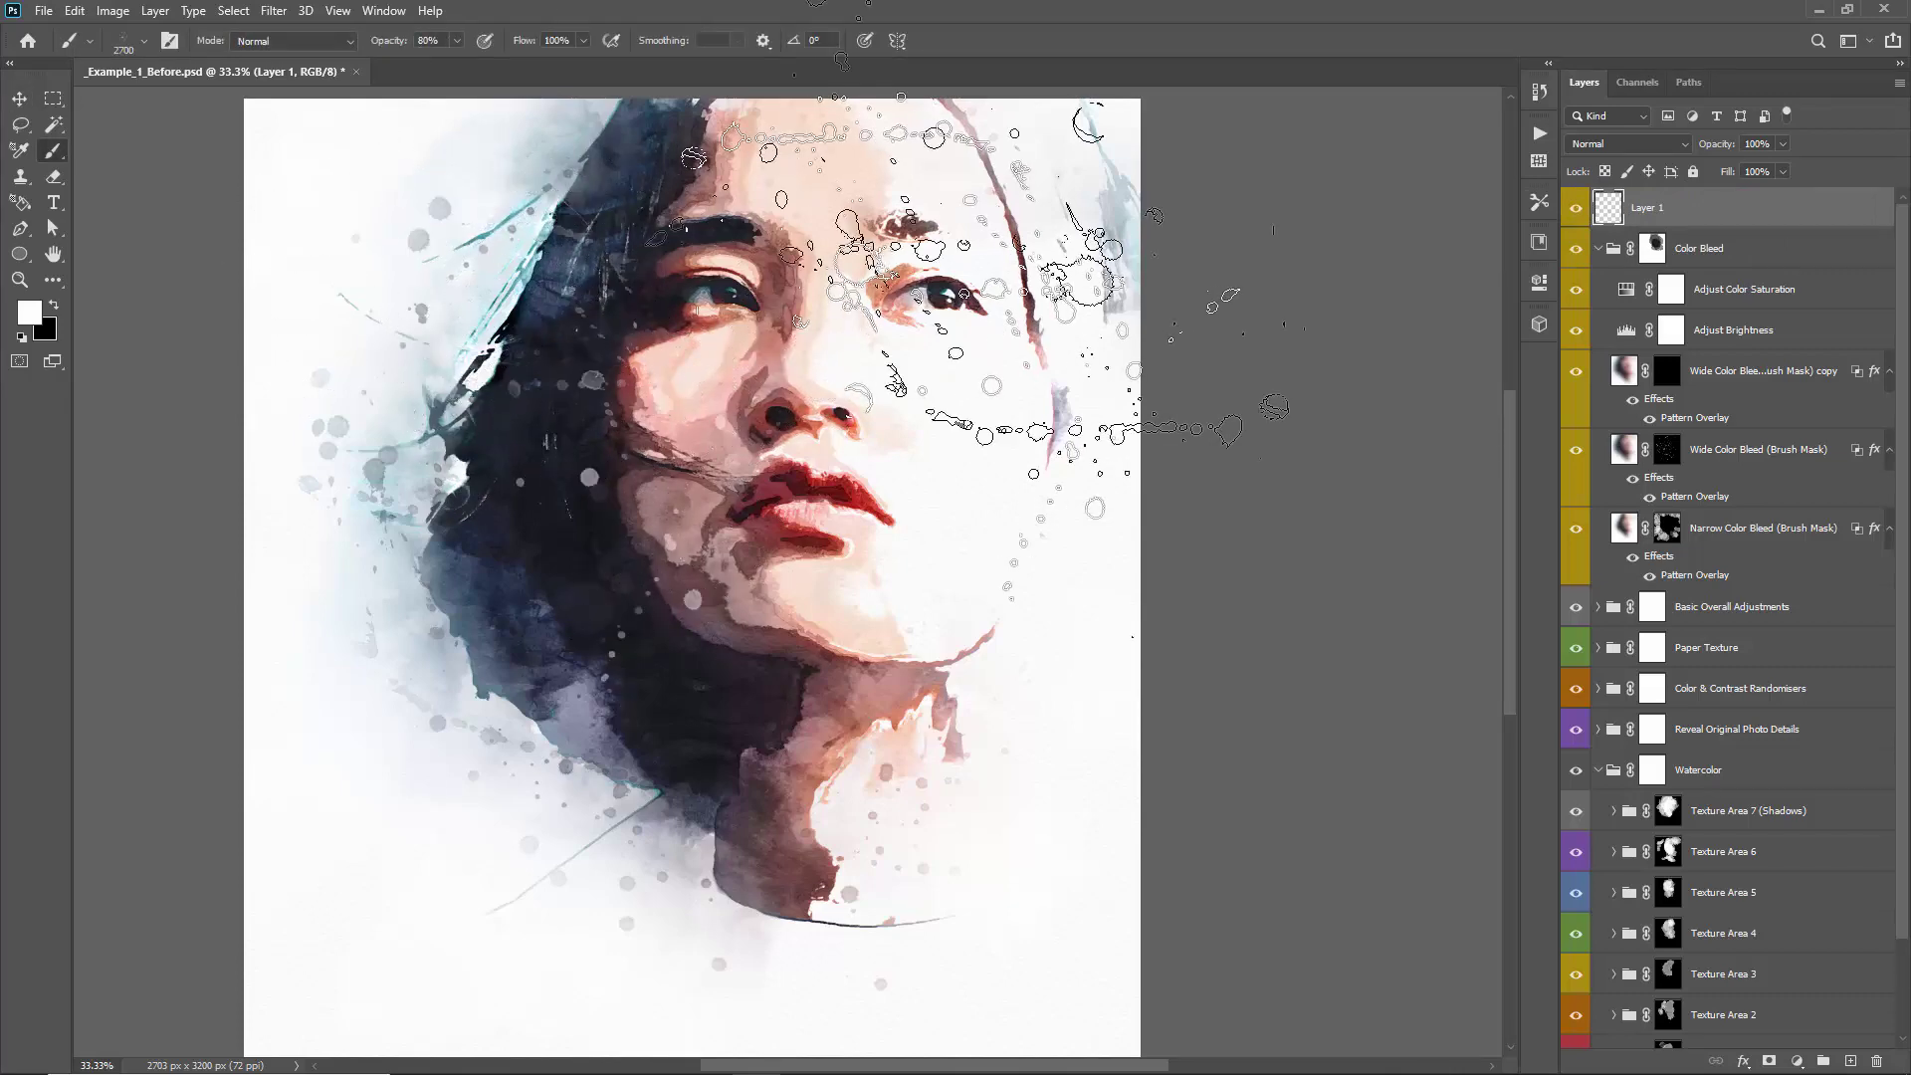
pyautogui.press('x')
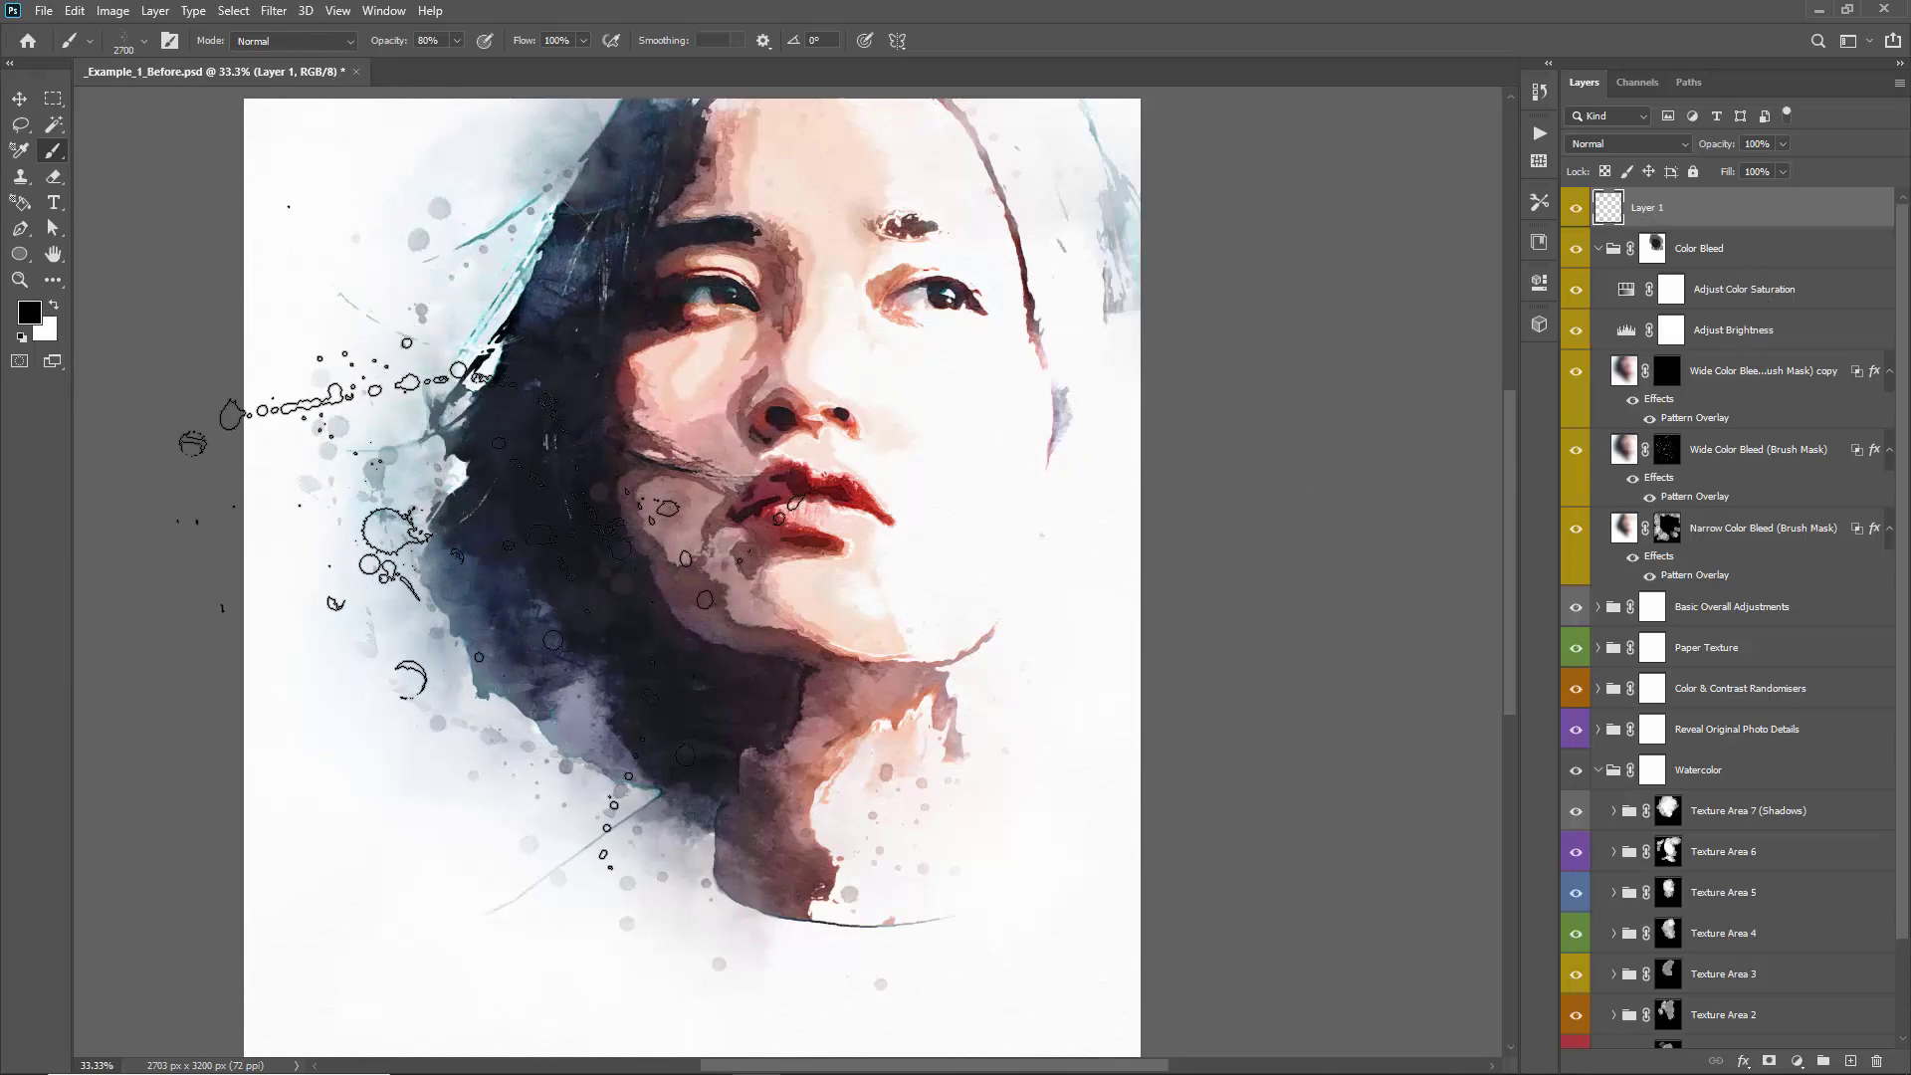
pyautogui.press('i')
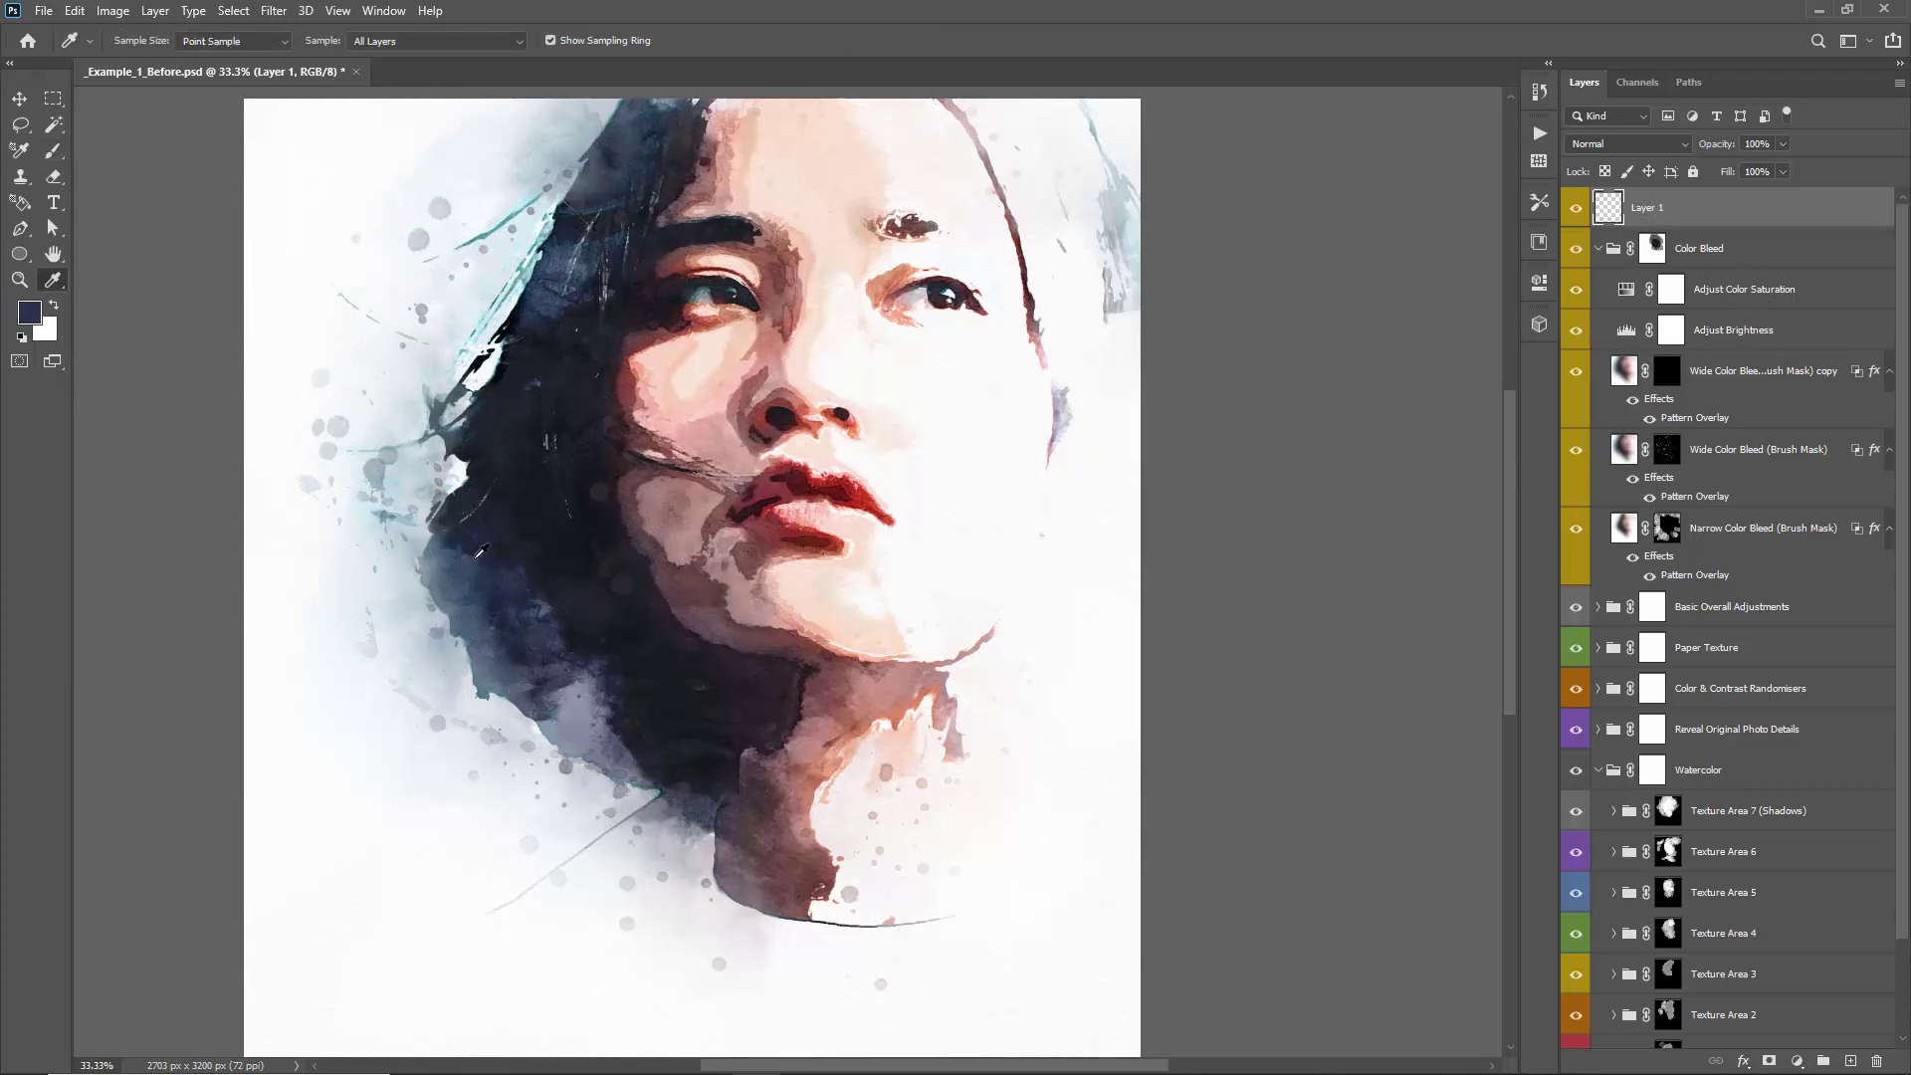
pyautogui.press('b')
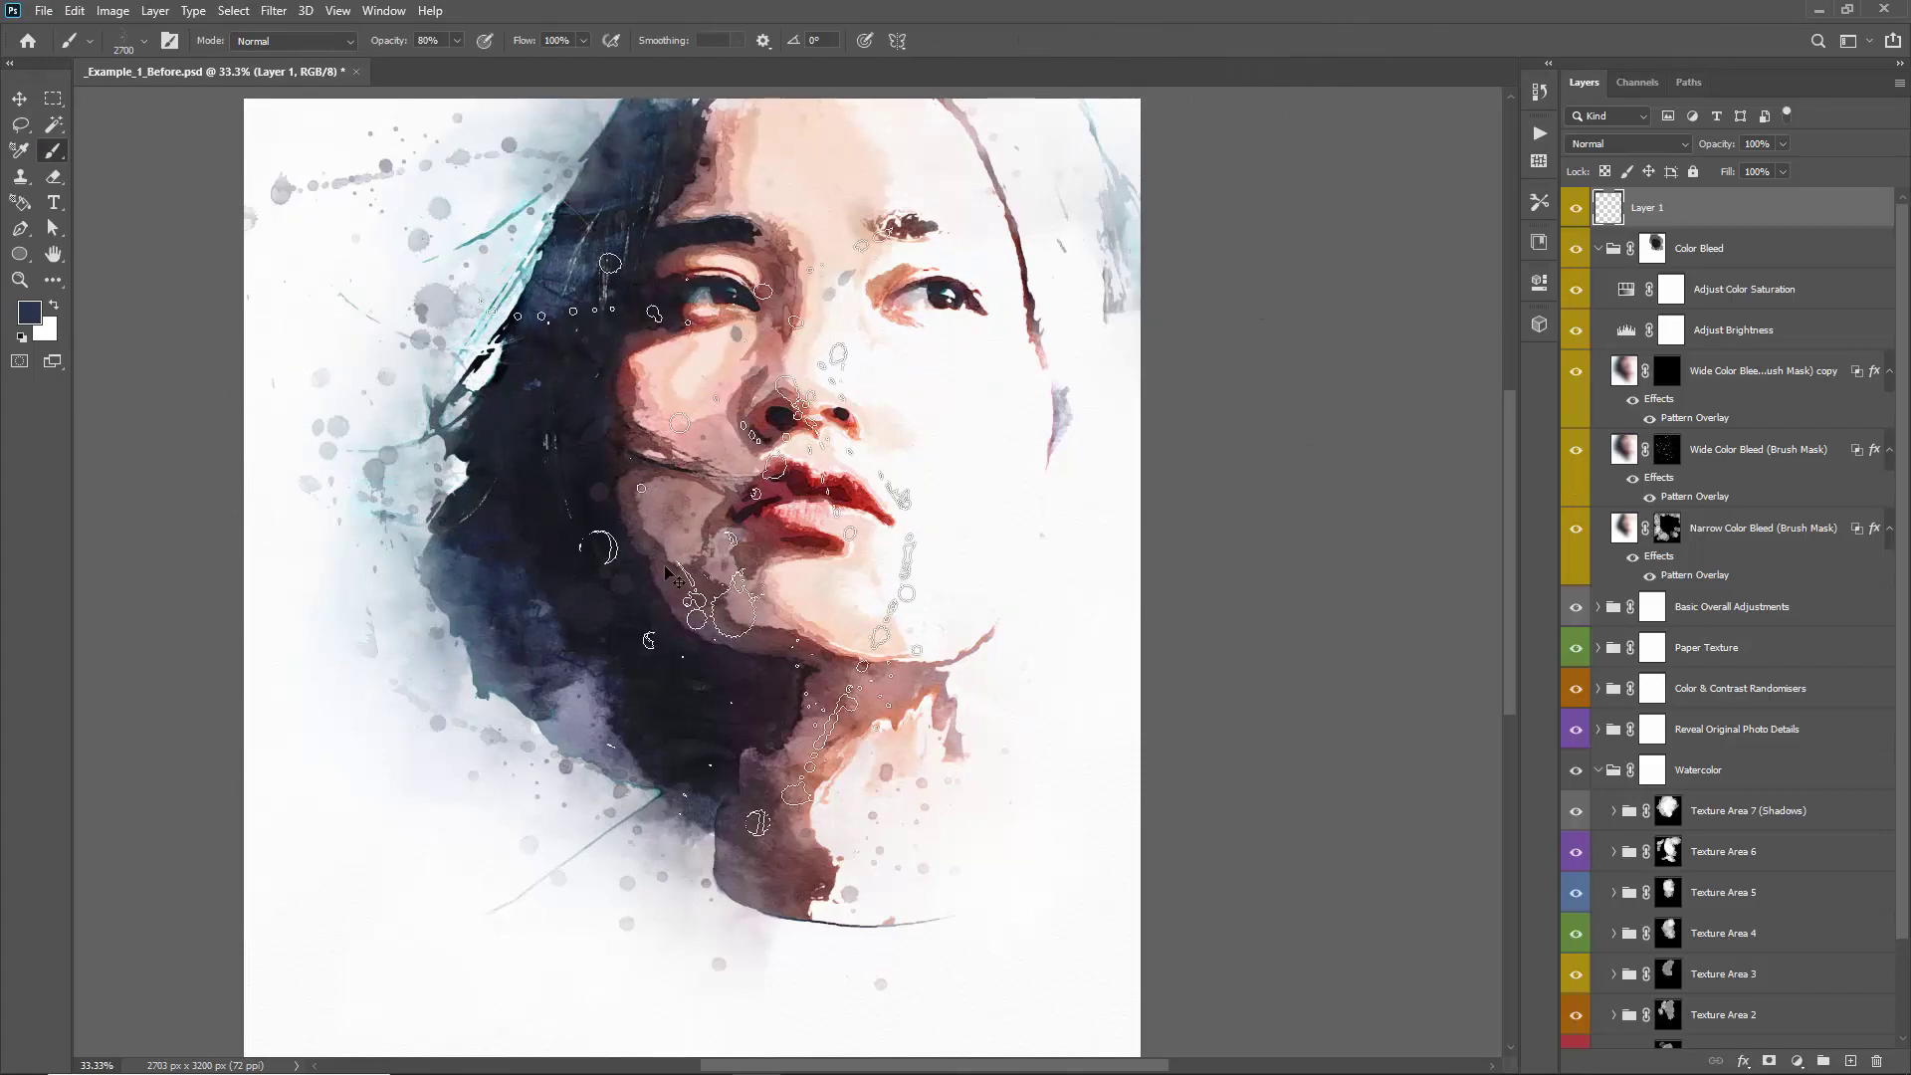
pyautogui.moveTo(368, 846)
pyautogui.mouseDown()
pyautogui.moveTo(785, 865)
pyautogui.moveTo(510, 881)
pyautogui.moveTo(1121, 819)
pyautogui.moveTo(1259, 560)
pyautogui.moveTo(1453, 448)
pyautogui.mouseUp()
pyautogui.hotkey('ctrl', 'z')
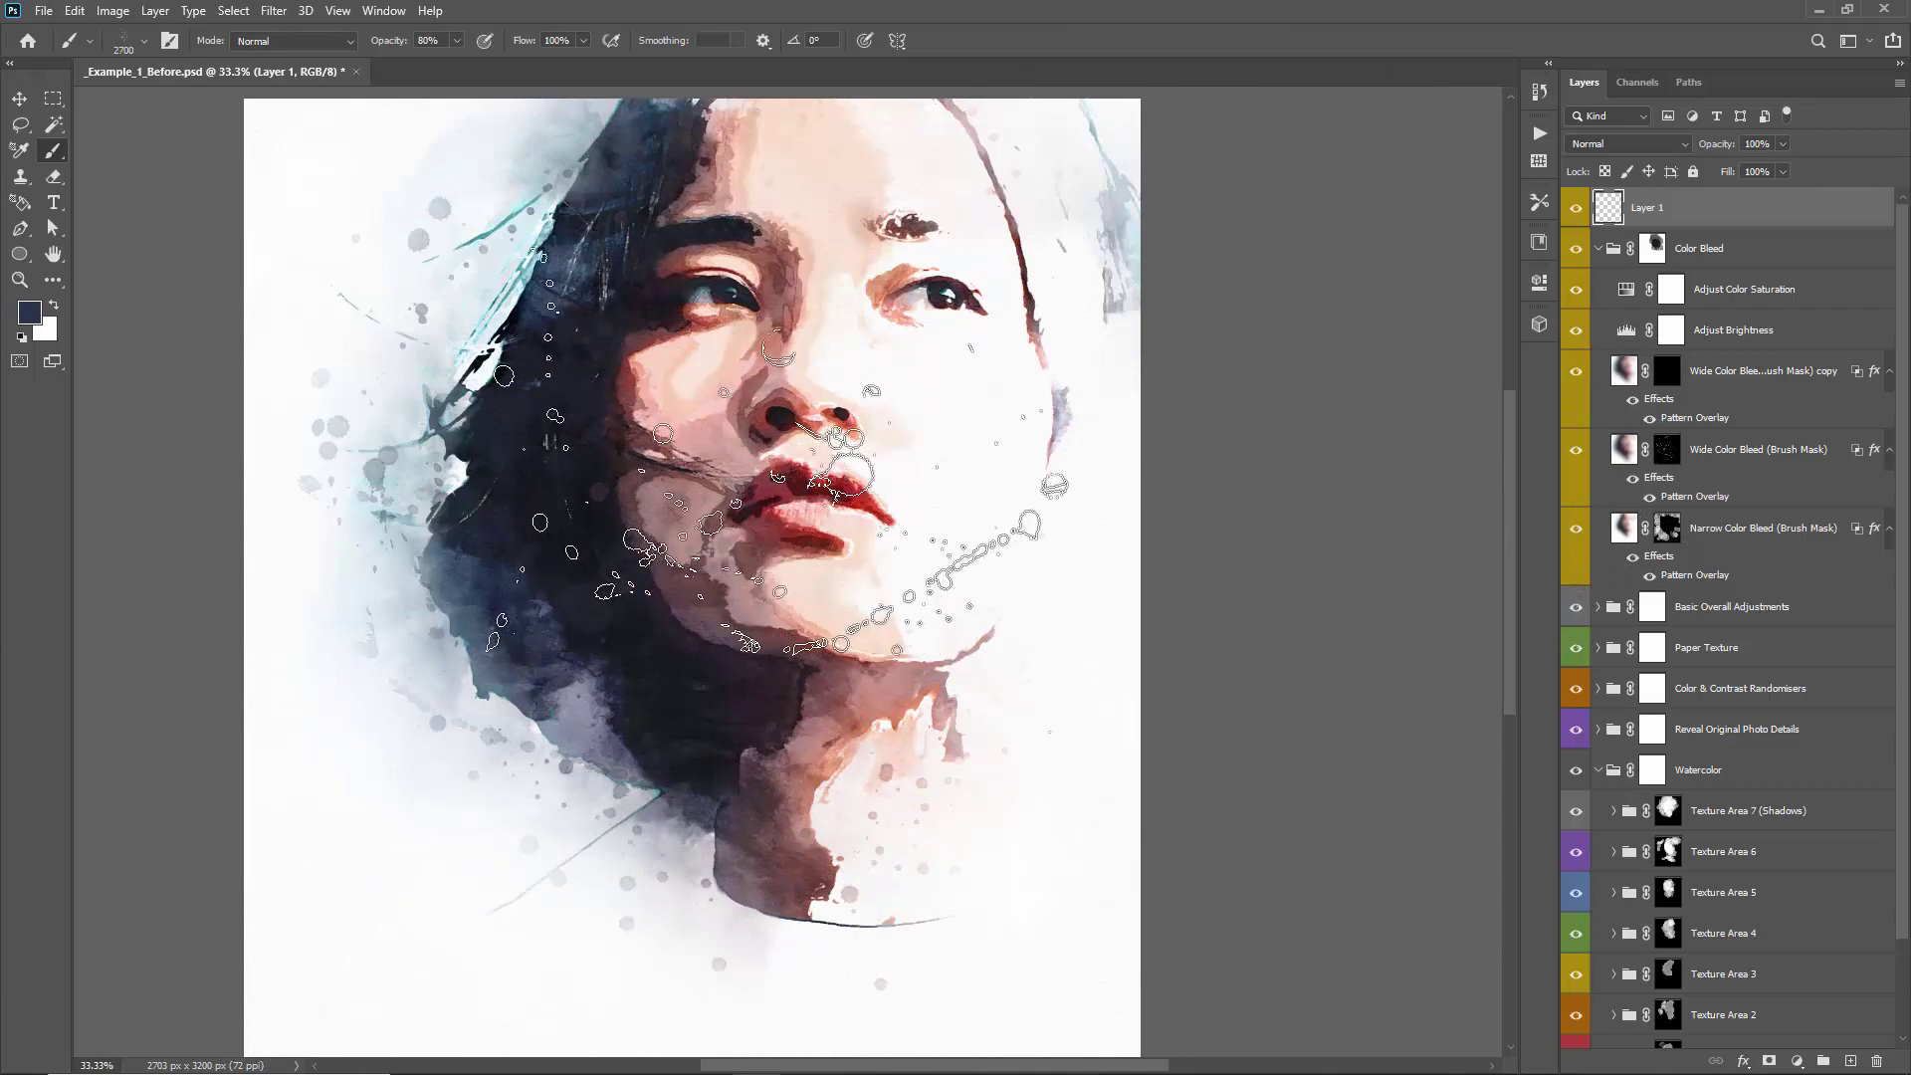
# Sample red from the lips, try a splatter over the portrait with the 4910 px splatter brush, and undo it
pyautogui.press('i')
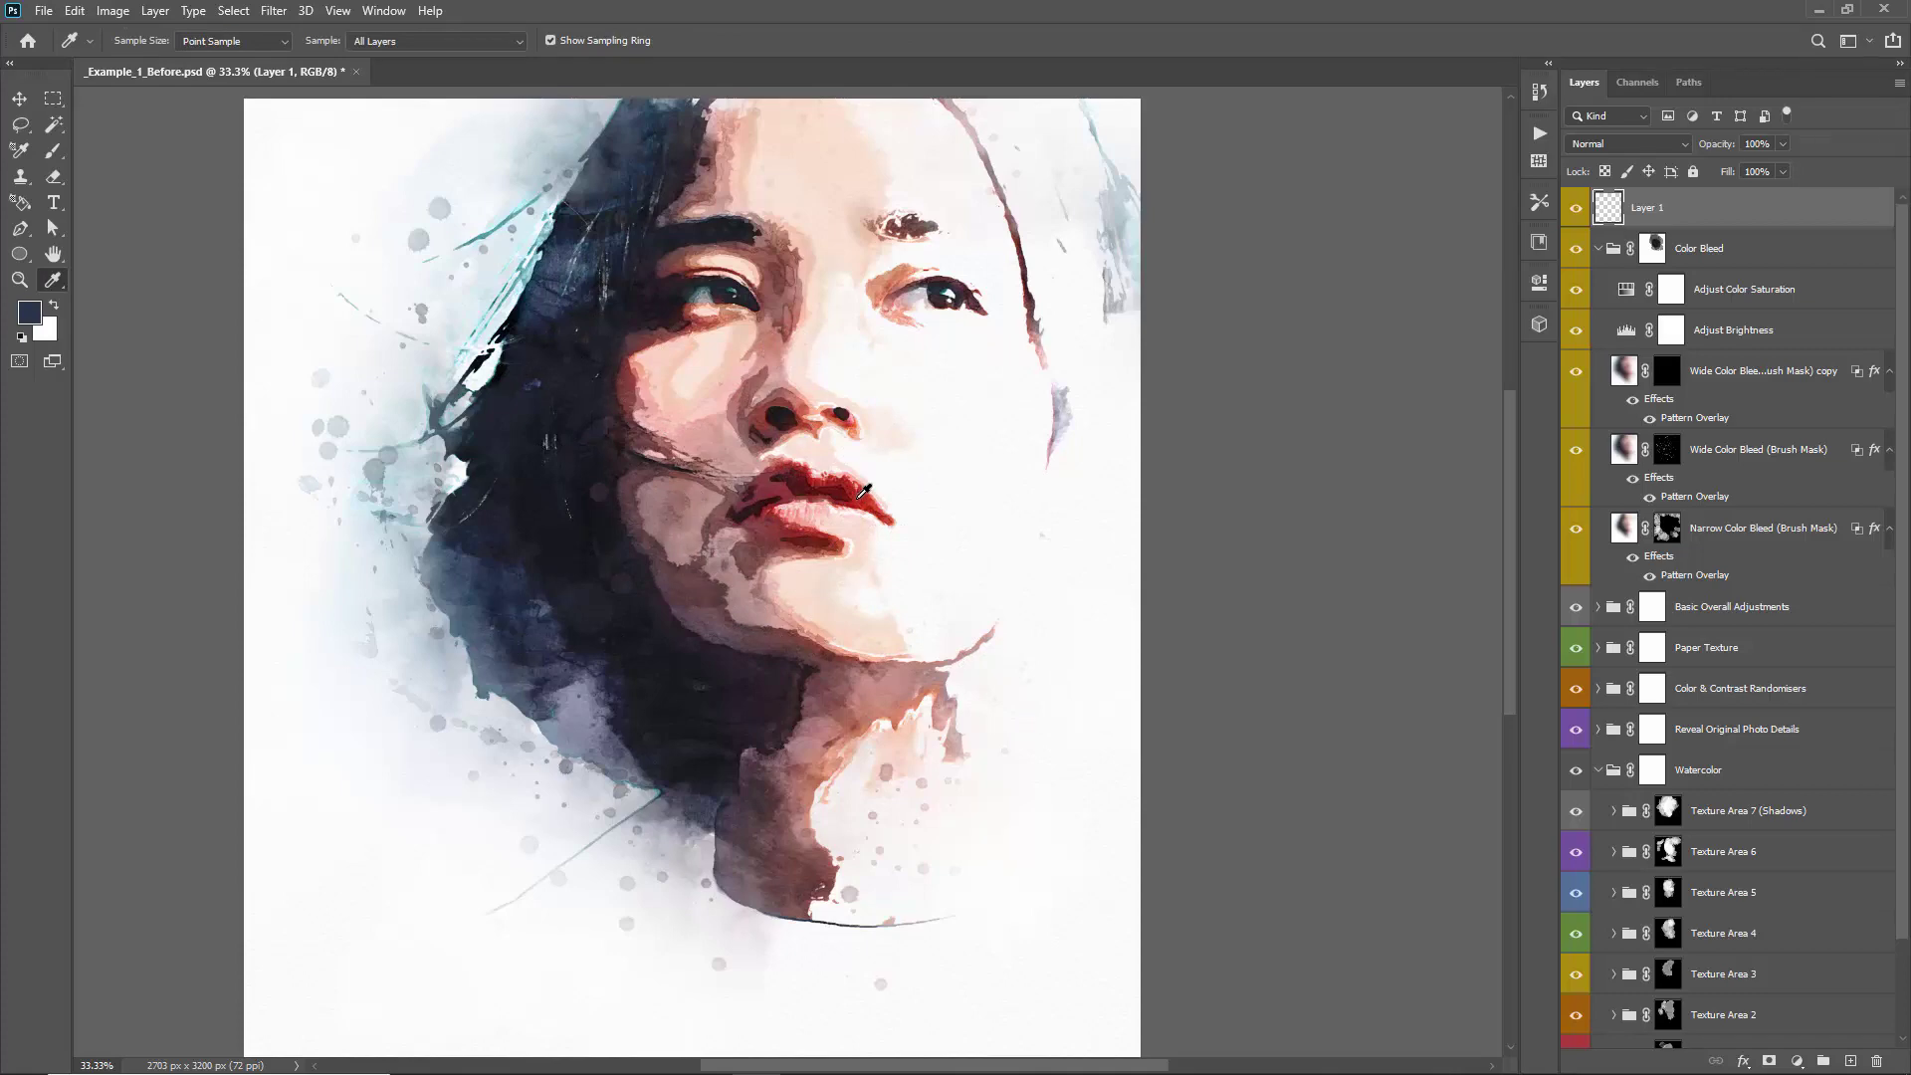
pyautogui.click(862, 492)
pyautogui.press('b')
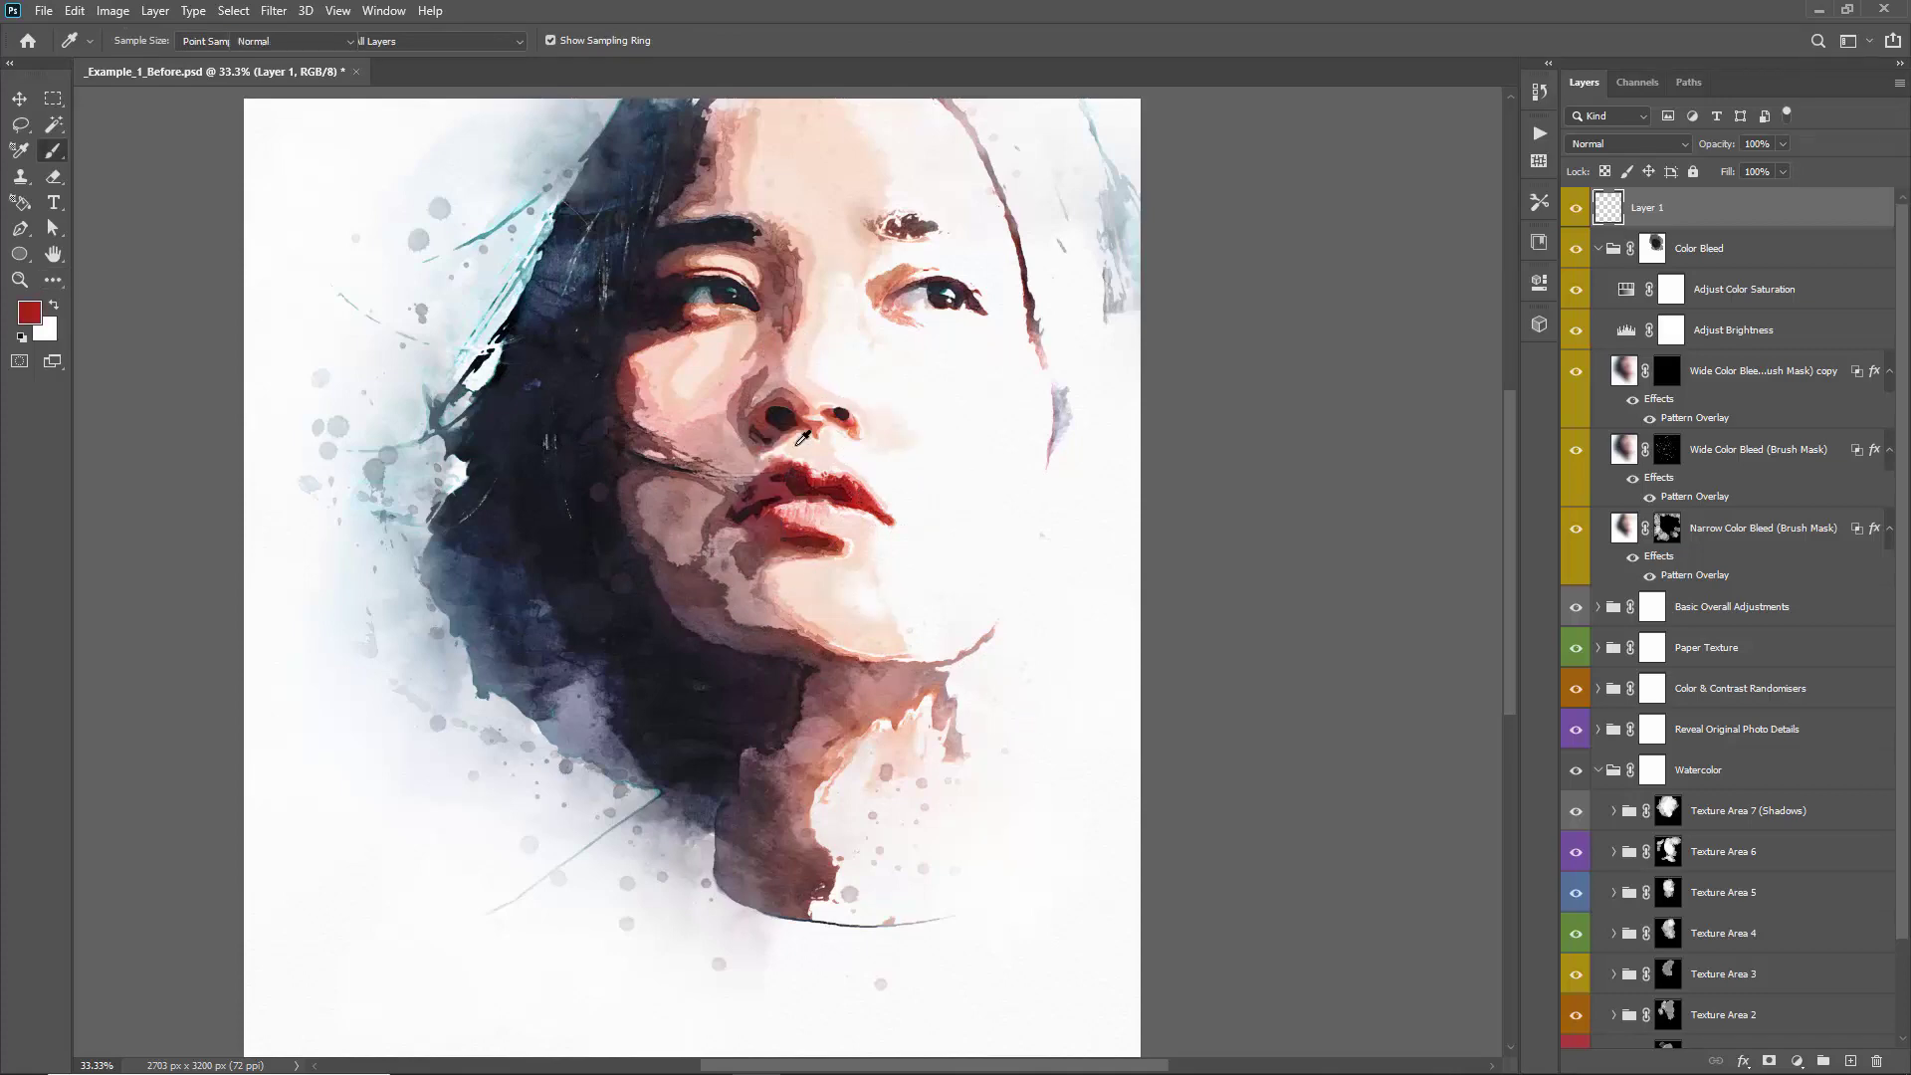
pyautogui.rightClick(1055, 603)
pyautogui.click(486, 446)
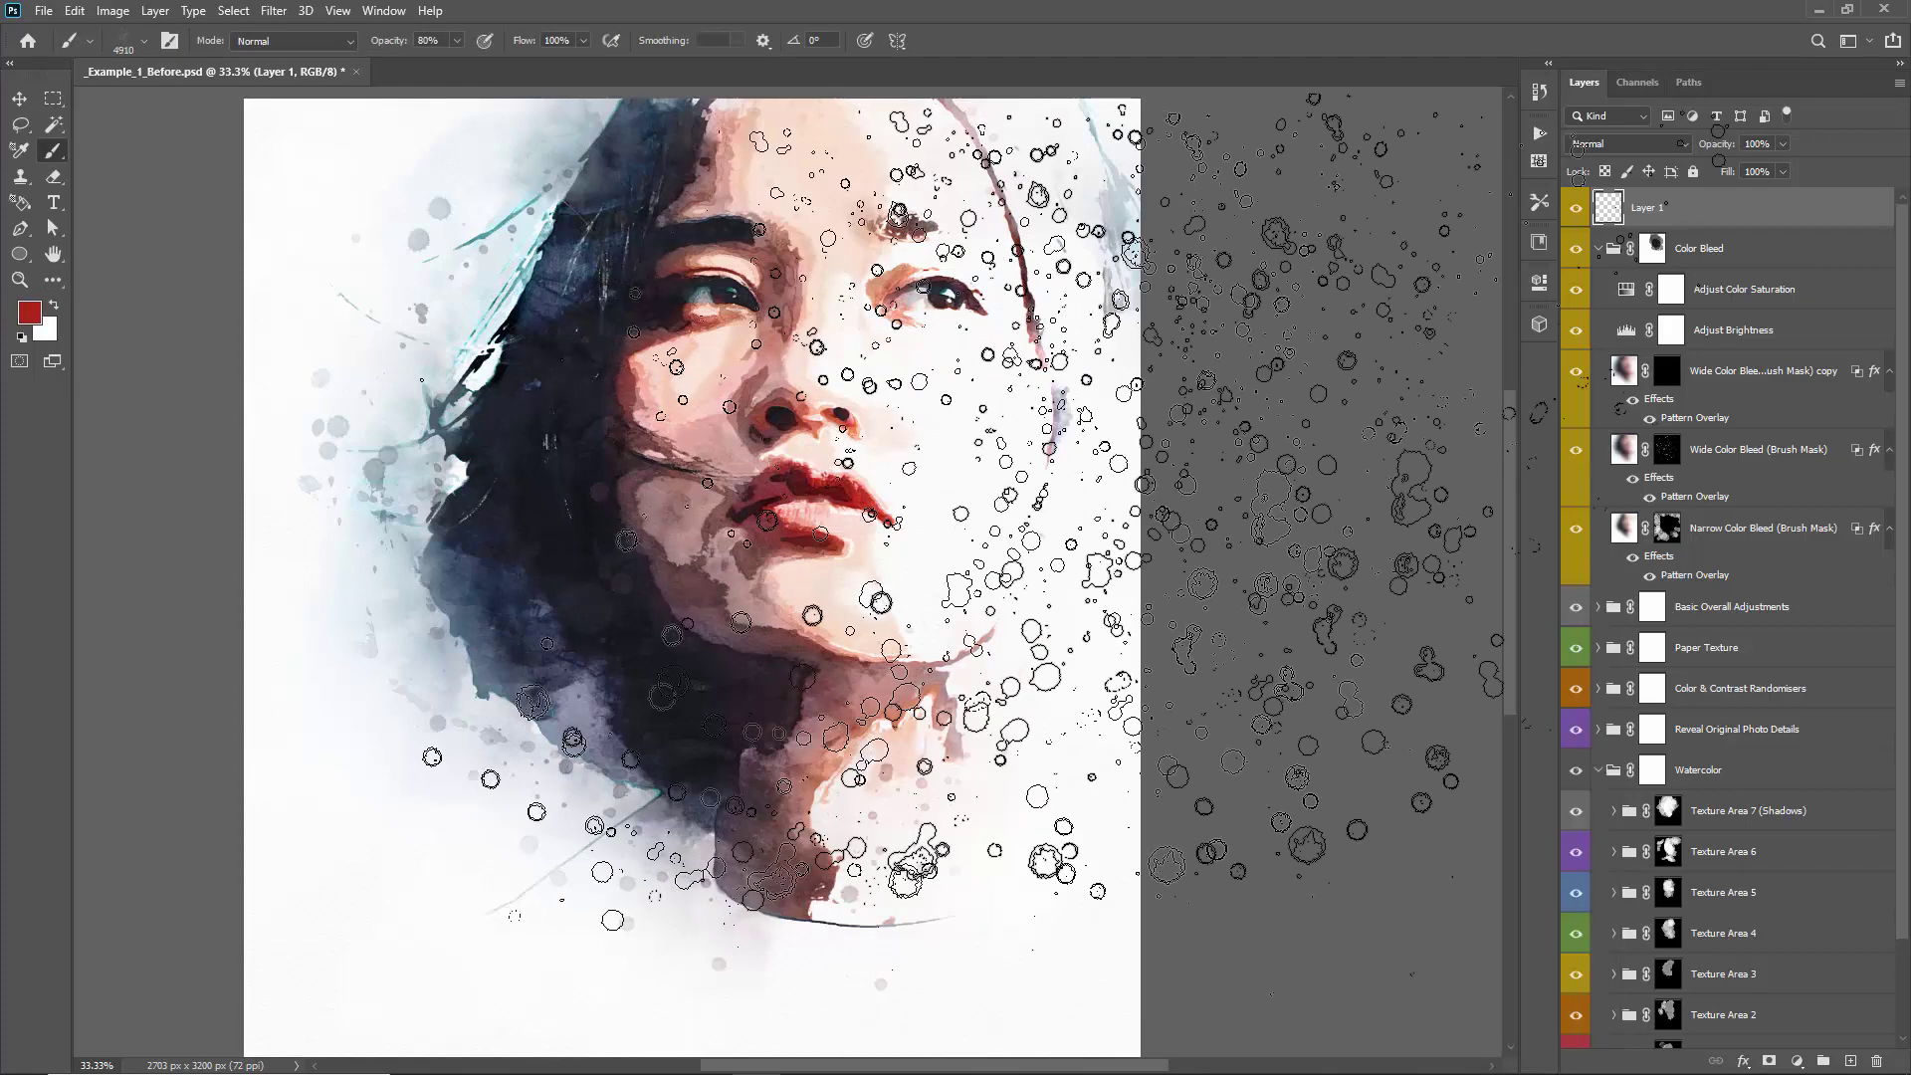
pyautogui.click(995, 538)
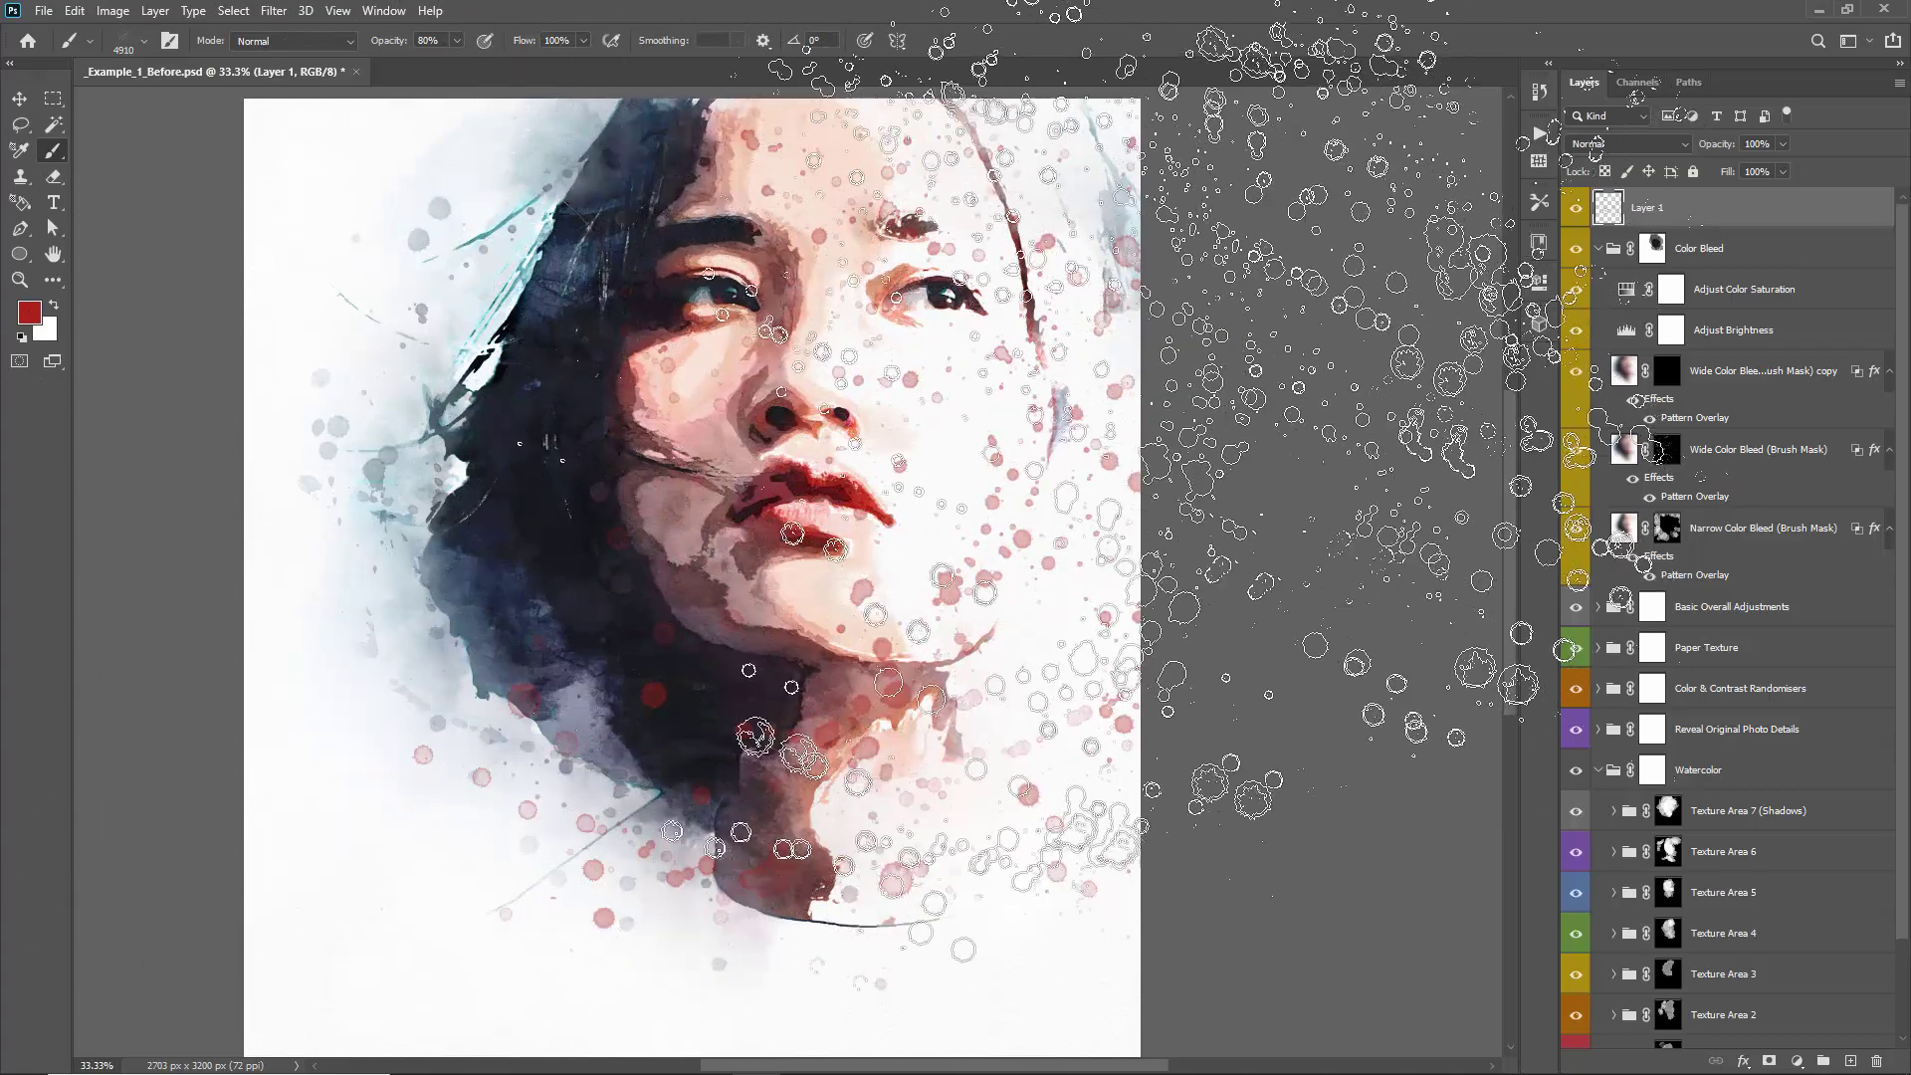
pyautogui.hotkey('ctrl', 'z')
# Delete the empty layer above the Color Bleed group and collapse all the layer groups
pyautogui.press('v')
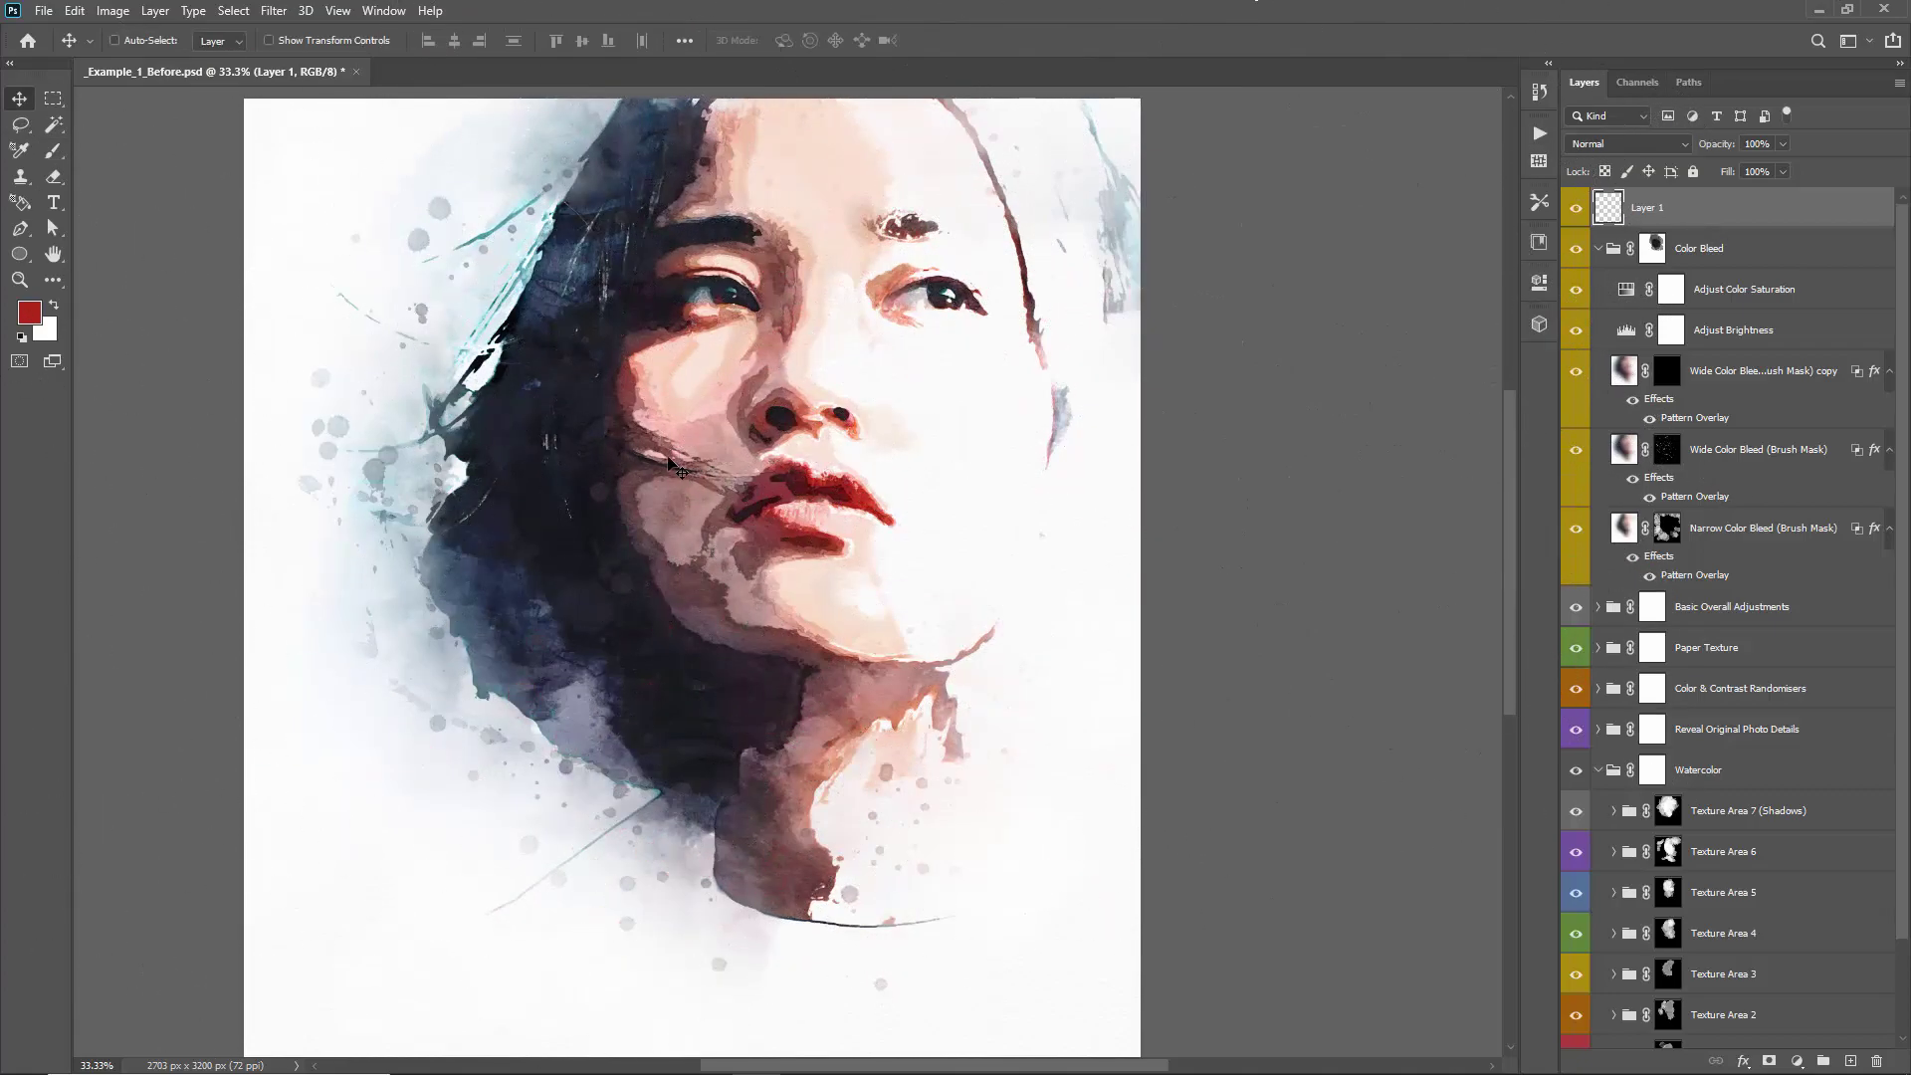
pyautogui.press('Delete')
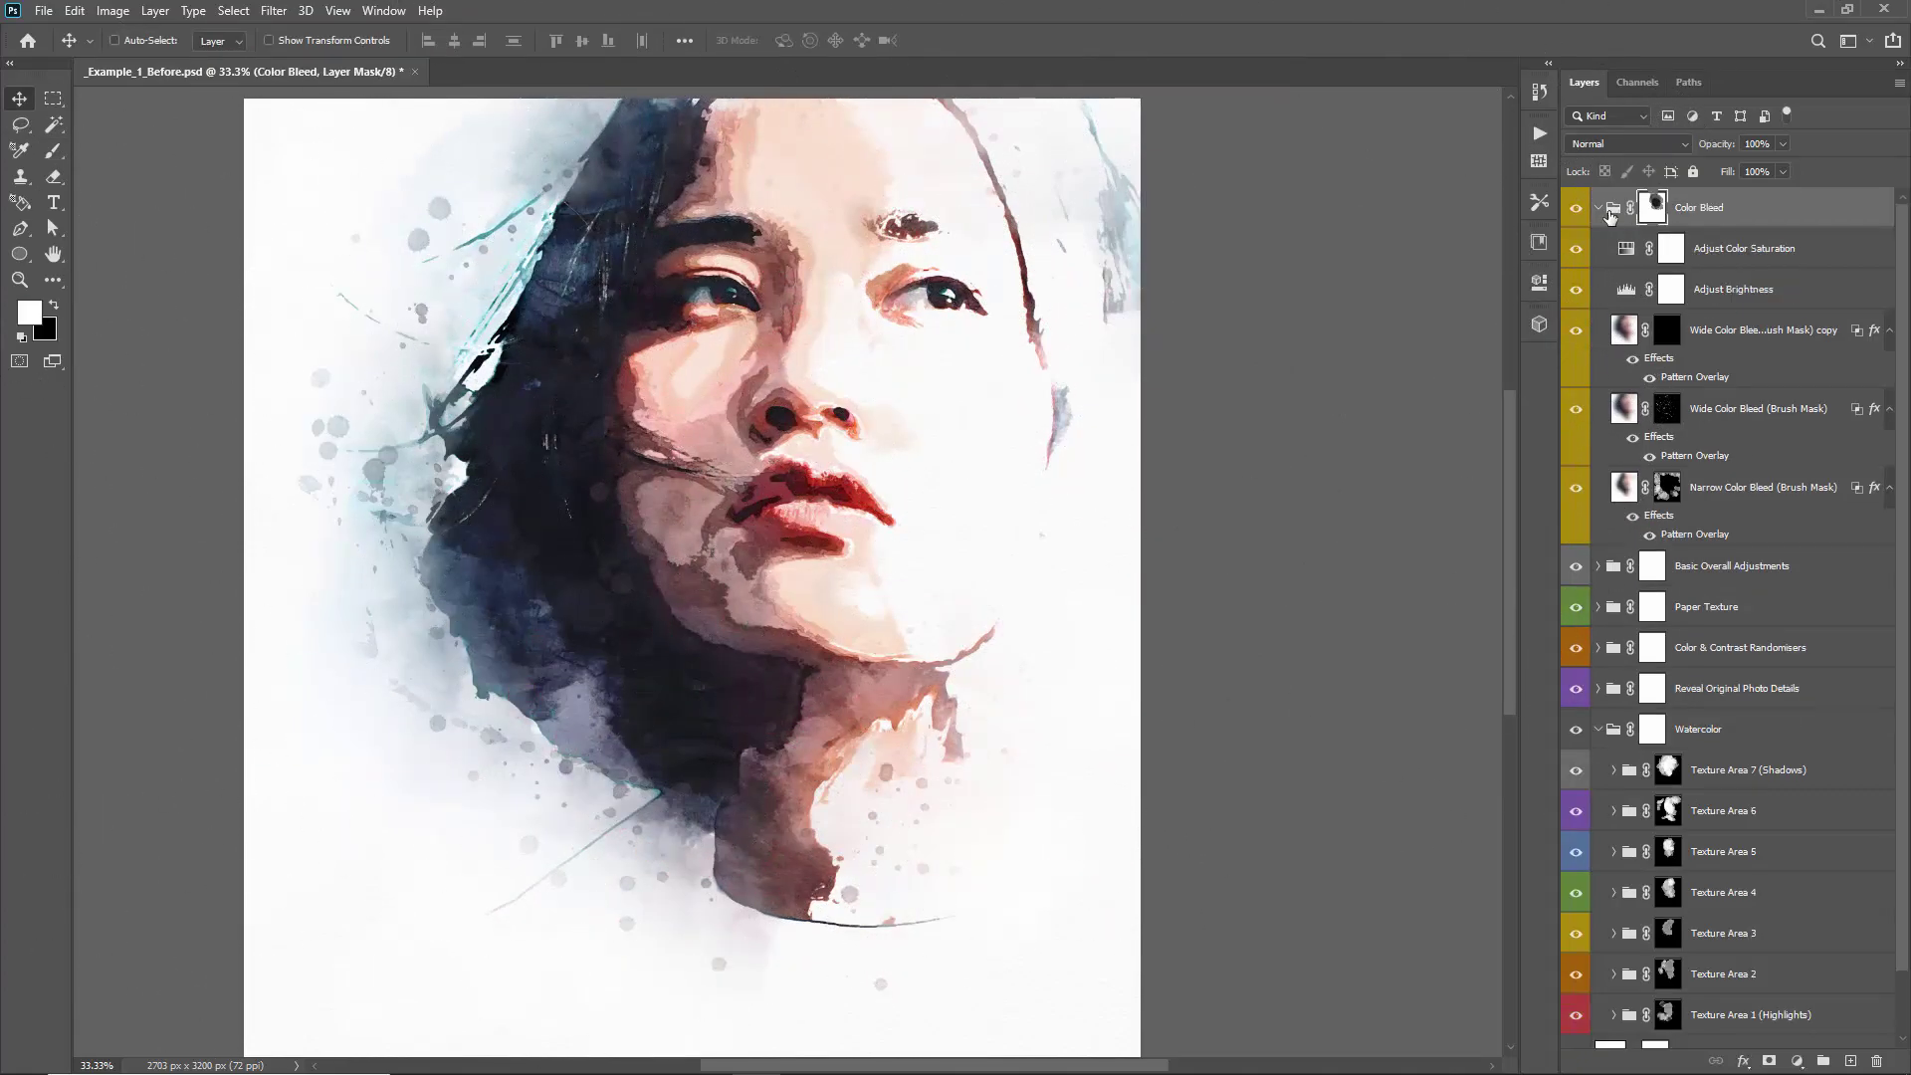
pyautogui.keyDown('ctrl'); pyautogui.click(1598, 209); pyautogui.keyUp('ctrl')
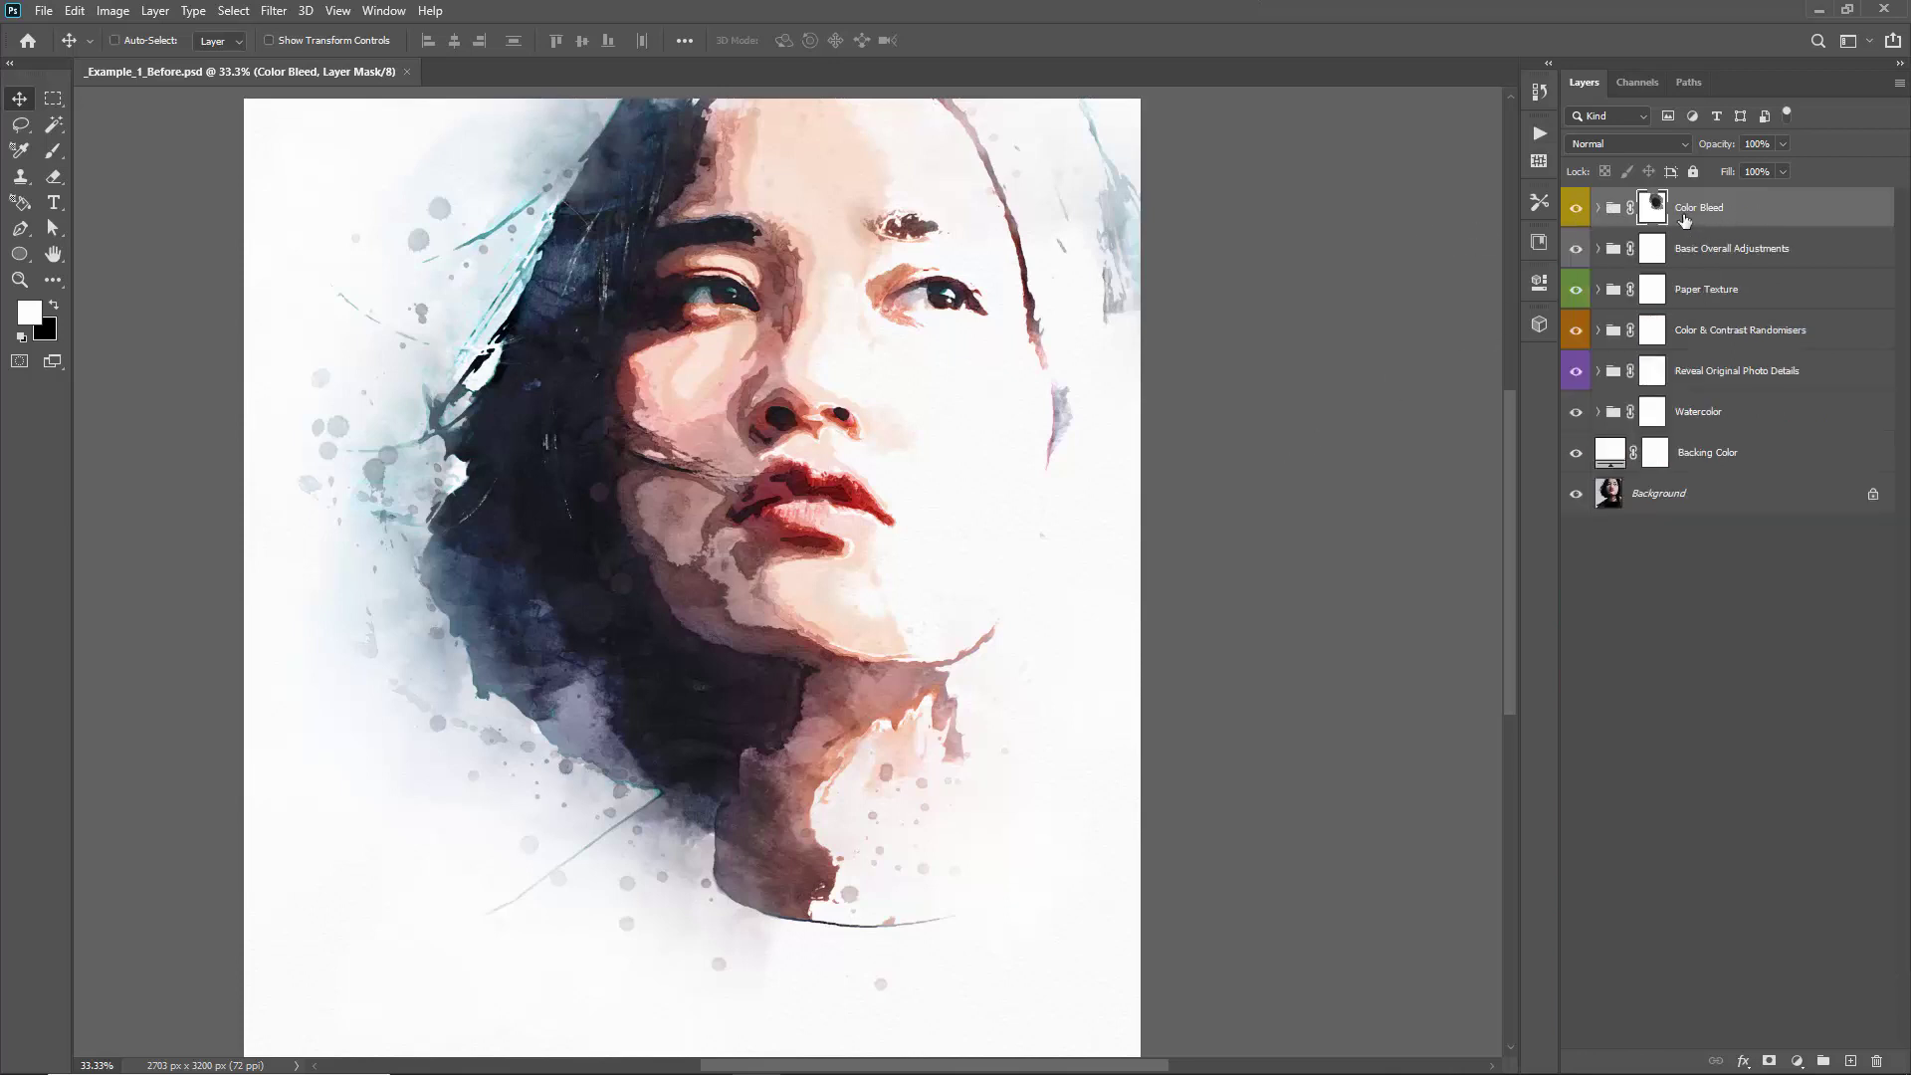
pyautogui.click(1543, 132)
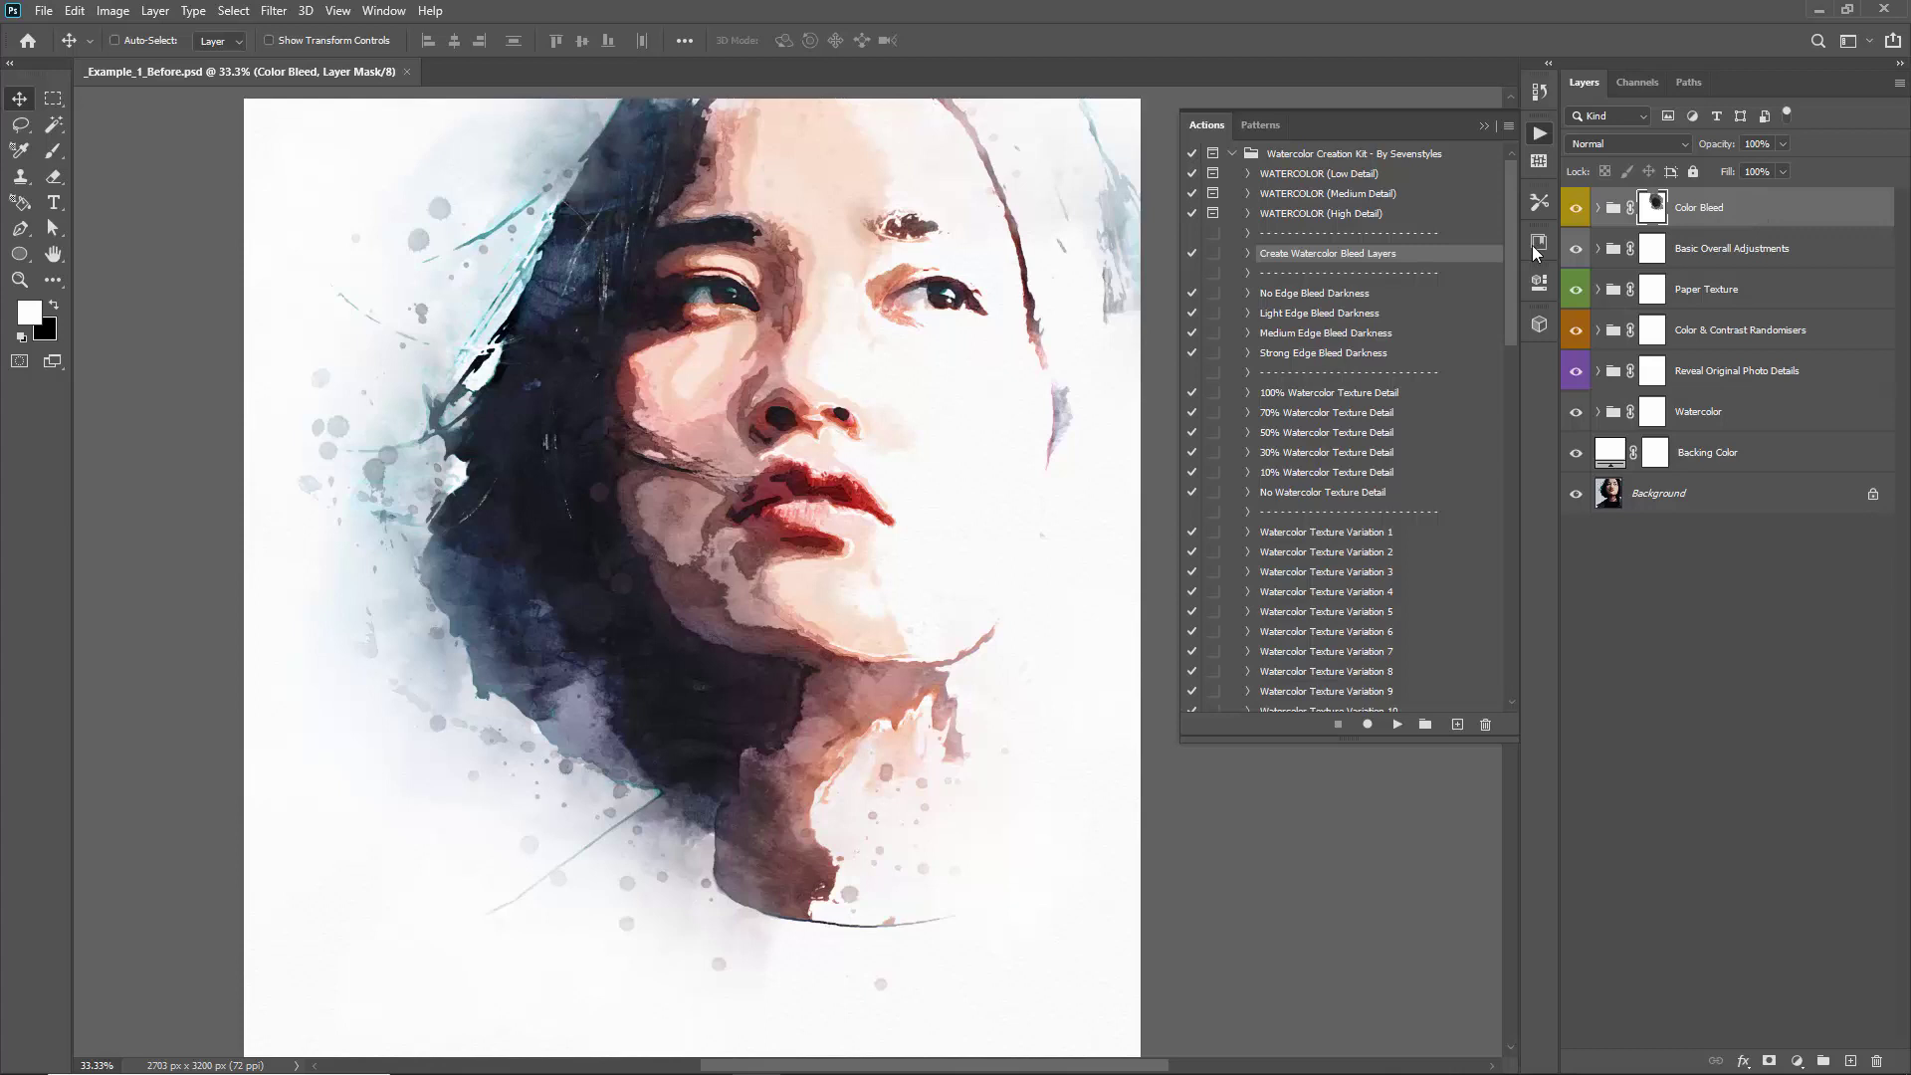
pyautogui.click(1484, 125)
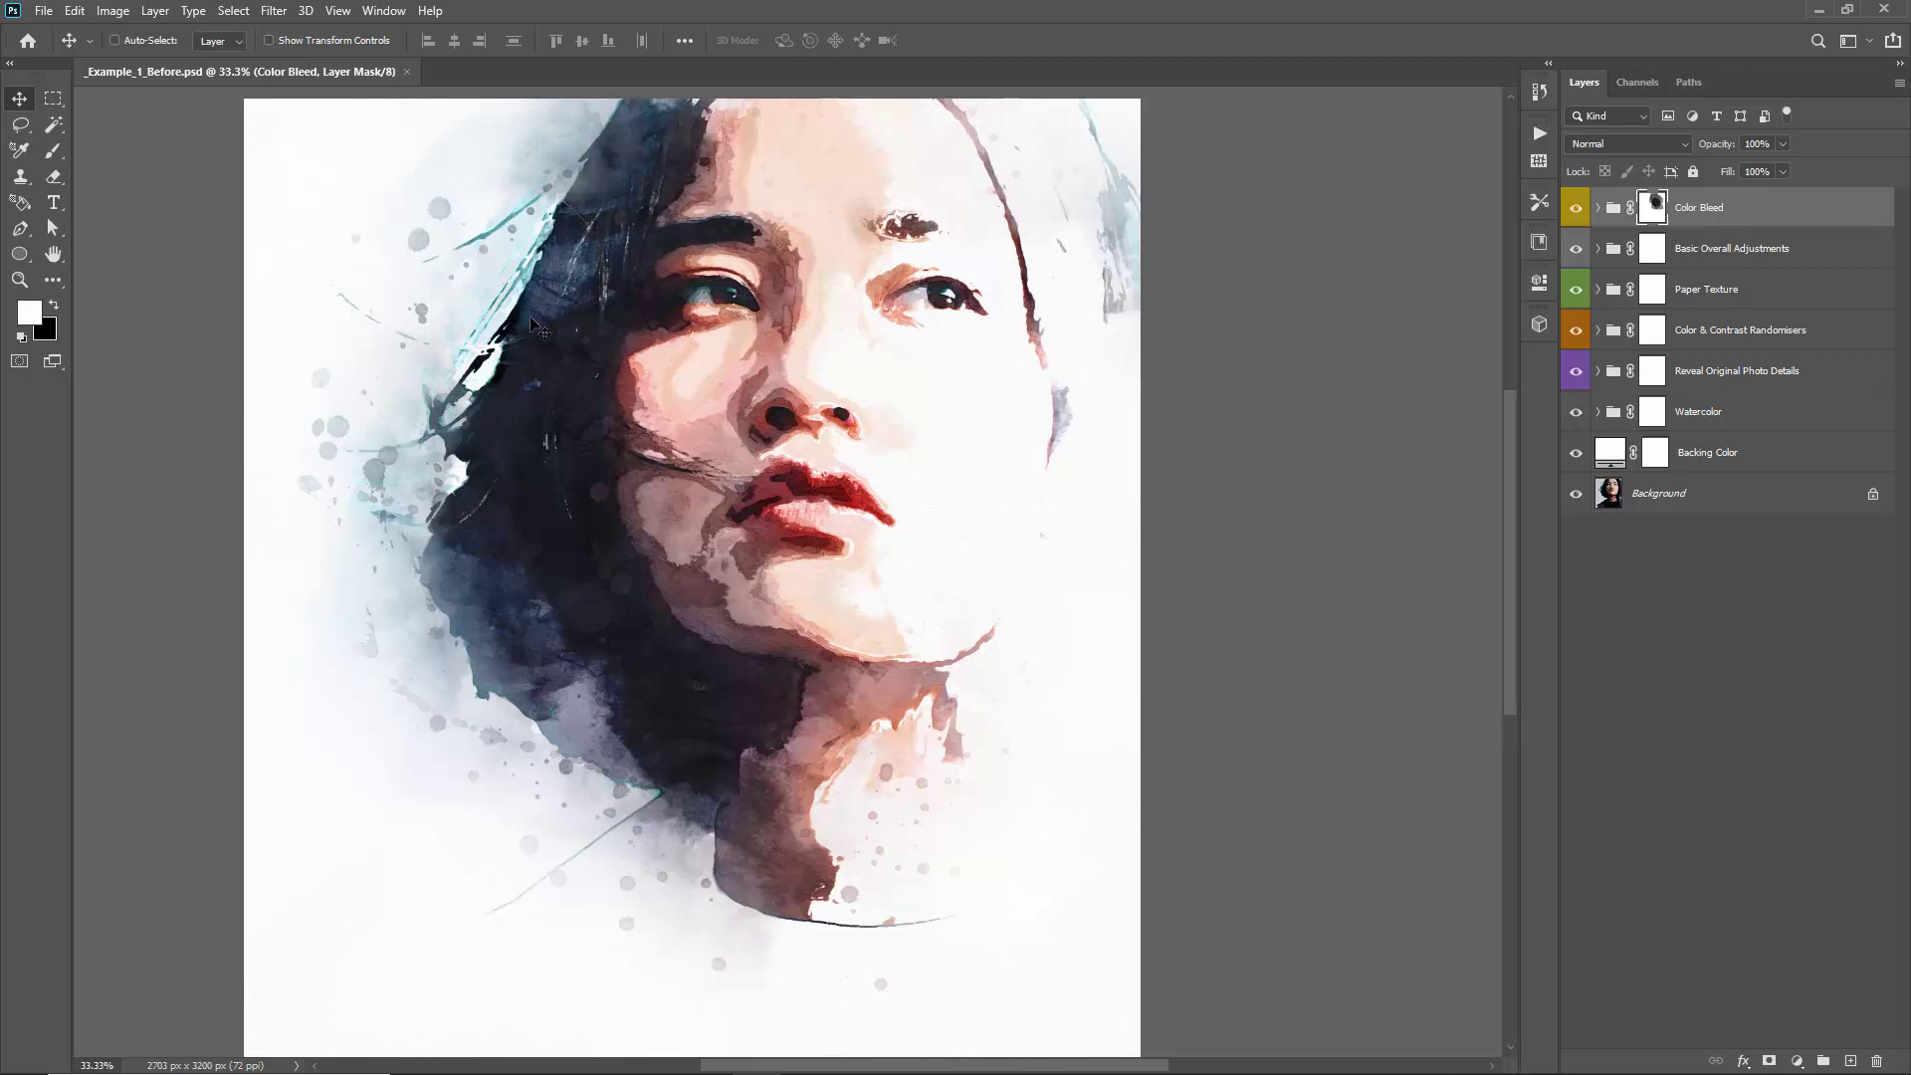
# Expand the Watercolor group, disable the masks of Texture Areas 7, 6 and 5, and briefly hide the Color Bleed group
pyautogui.click(1598, 411)
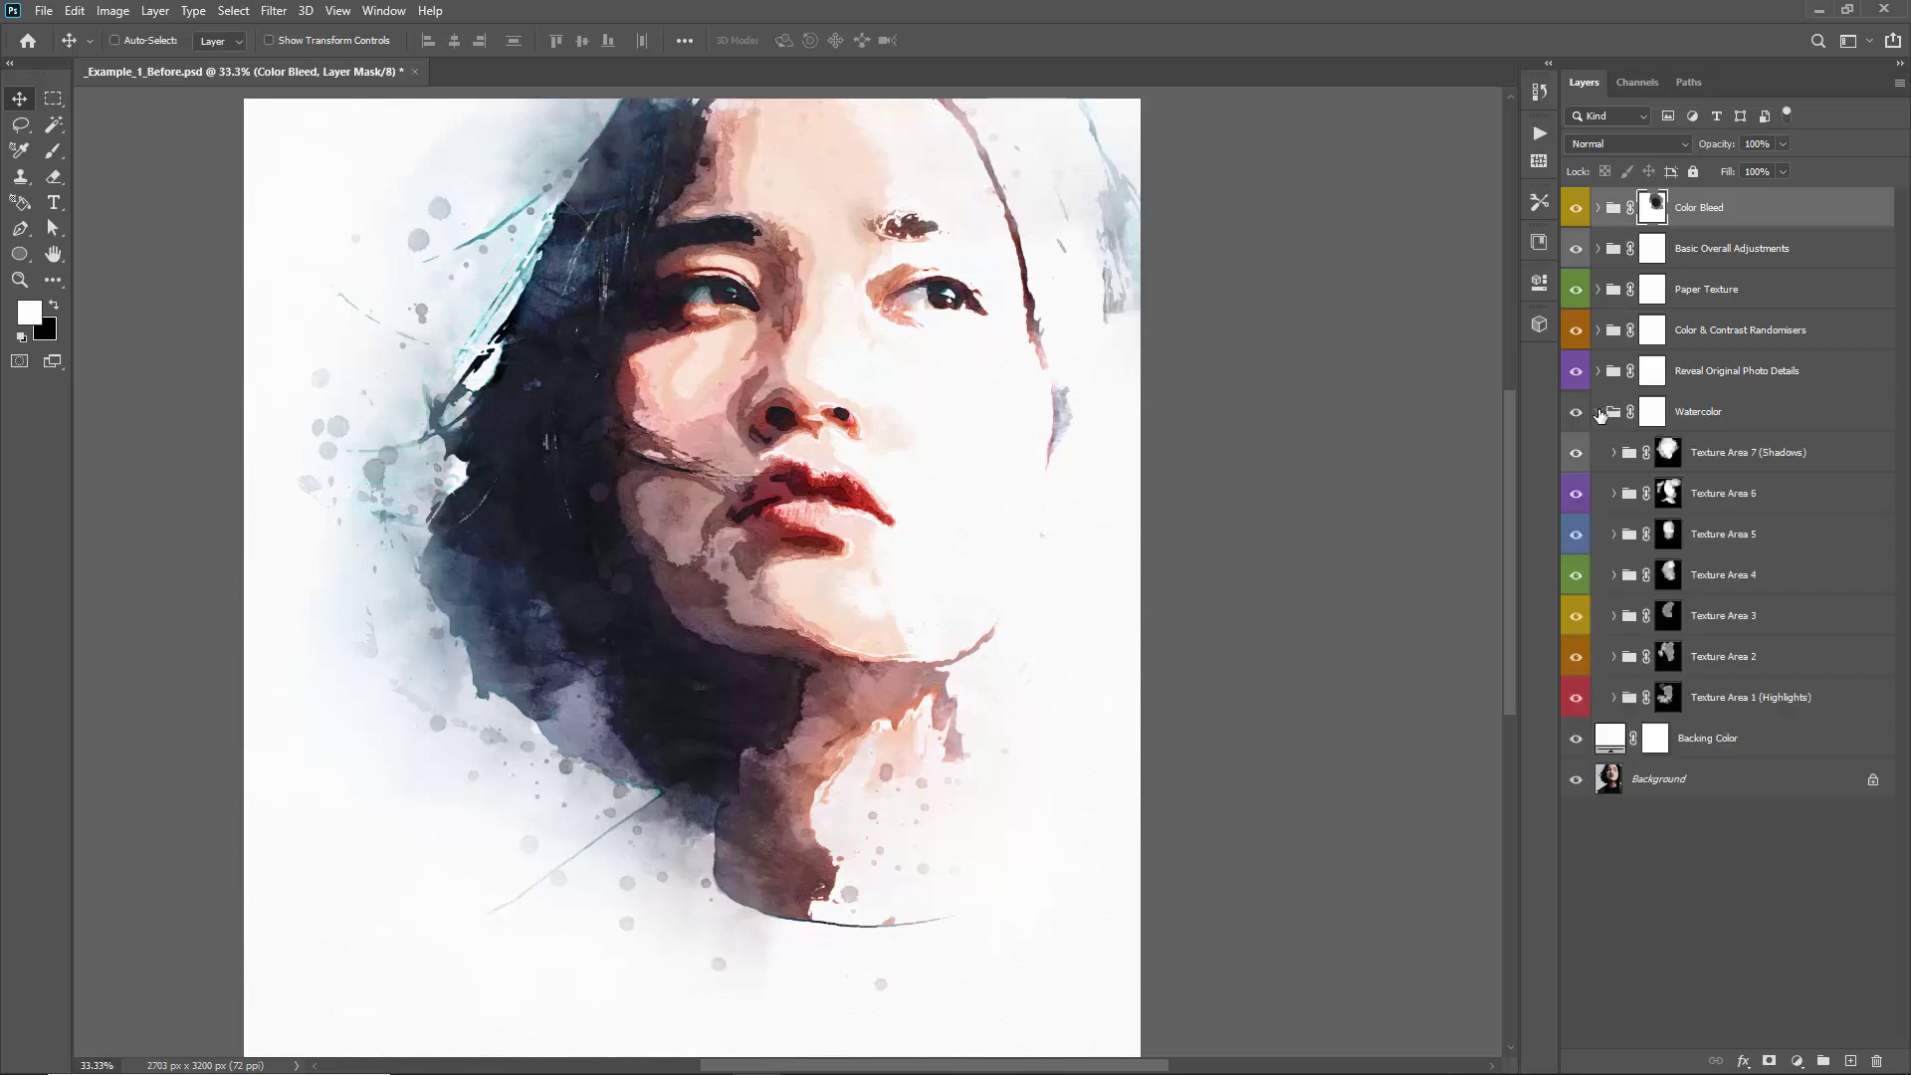
pyautogui.keyDown('shift'); pyautogui.click(1672, 458); pyautogui.keyUp('shift')
pyautogui.keyDown('shift'); pyautogui.click(1670, 496); pyautogui.keyUp('shift')
pyautogui.keyDown('shift'); pyautogui.click(1670, 535); pyautogui.keyUp('shift')
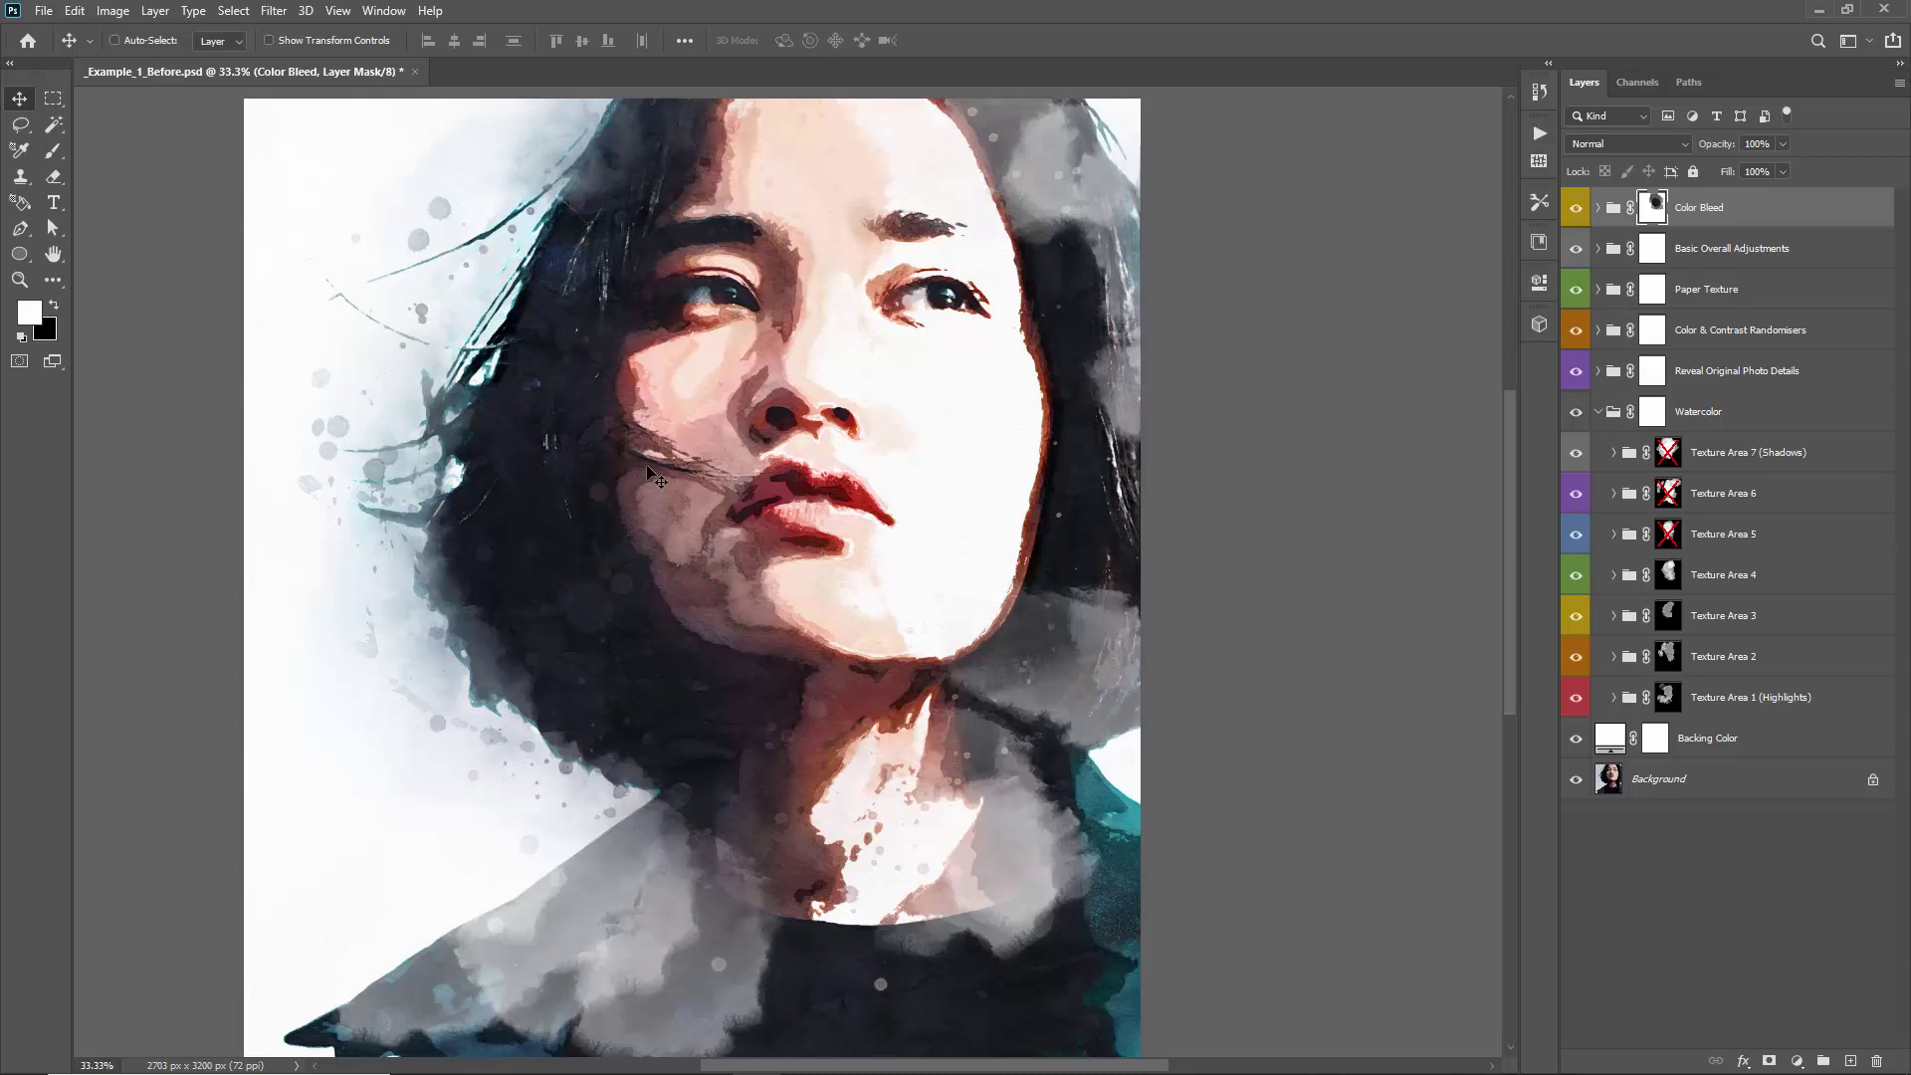
pyautogui.scroll(-1, 627, 807)
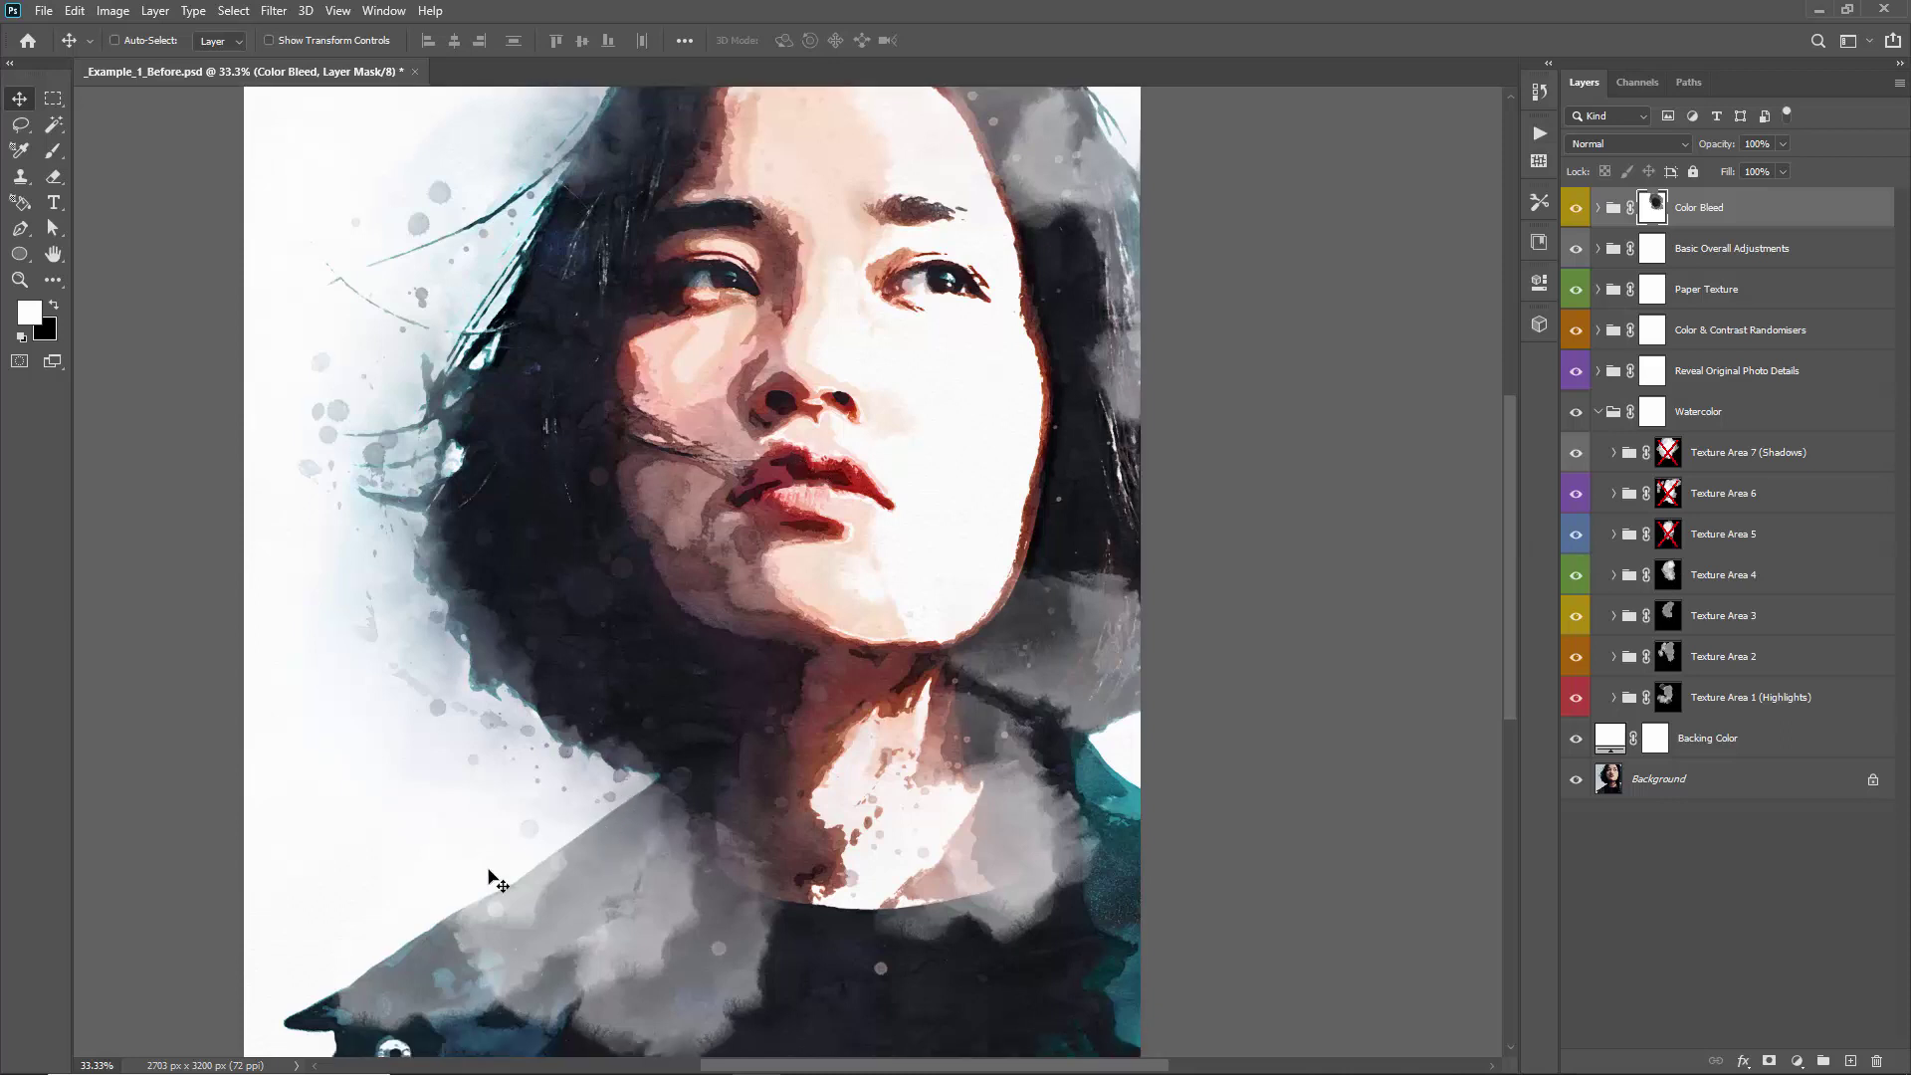
pyautogui.click(1575, 207)
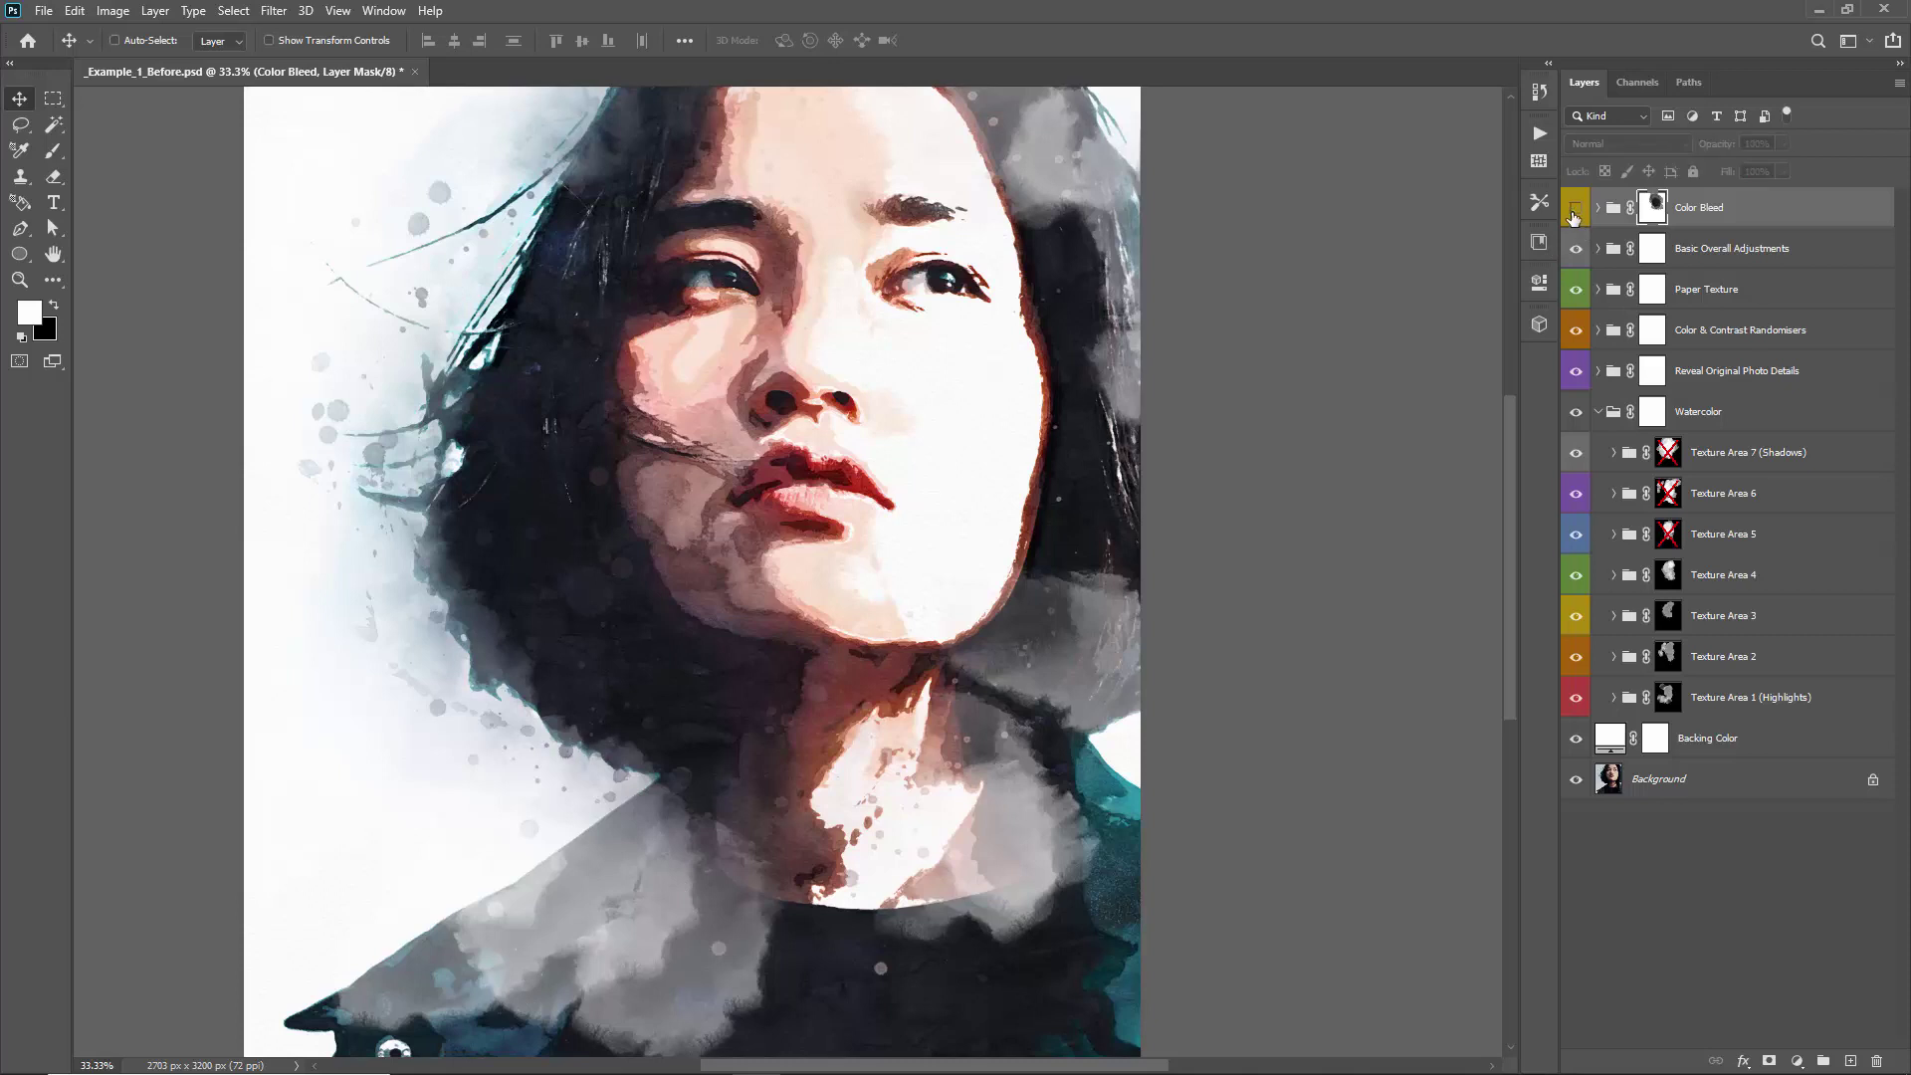
pyautogui.hotkey('ctrl', 'z')
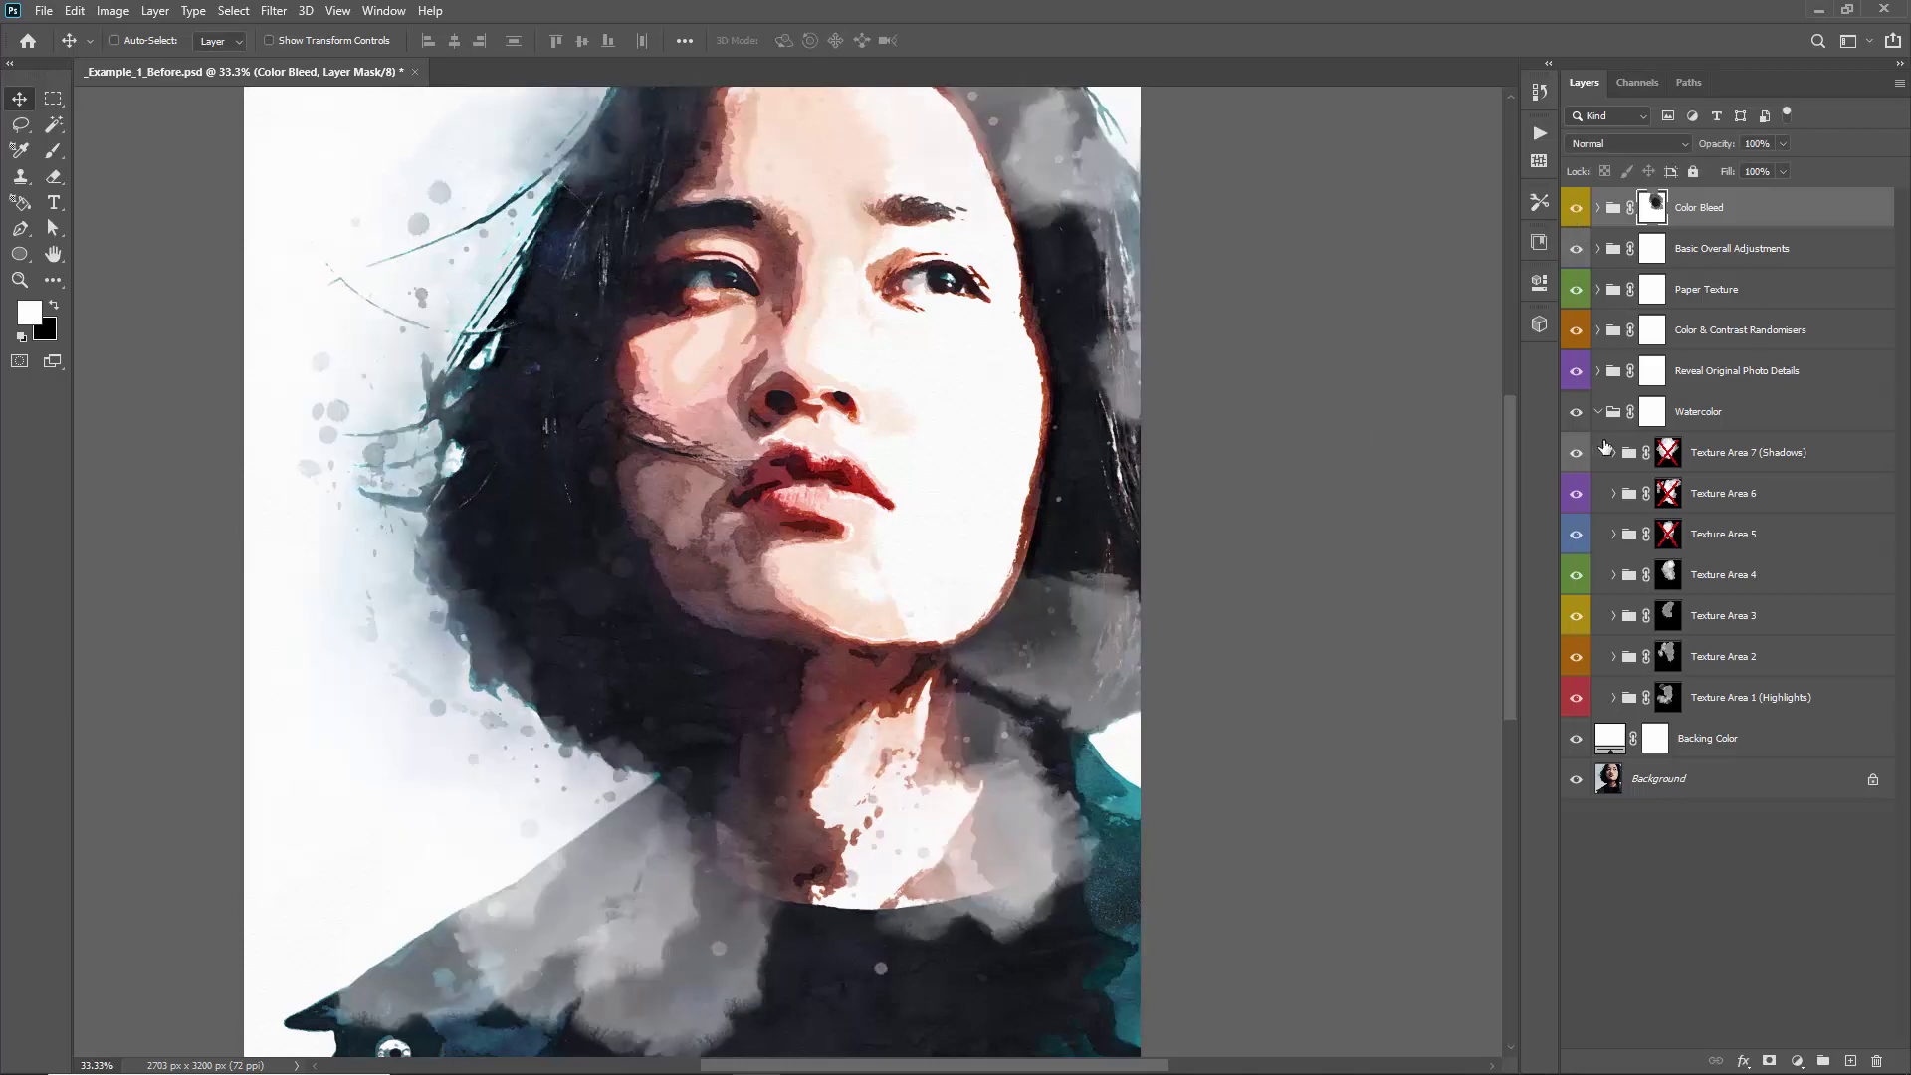
# Re-enable the layer masks of Texture Areas 7, 6 and 5 in the Watercolor group
pyautogui.click(1599, 411)
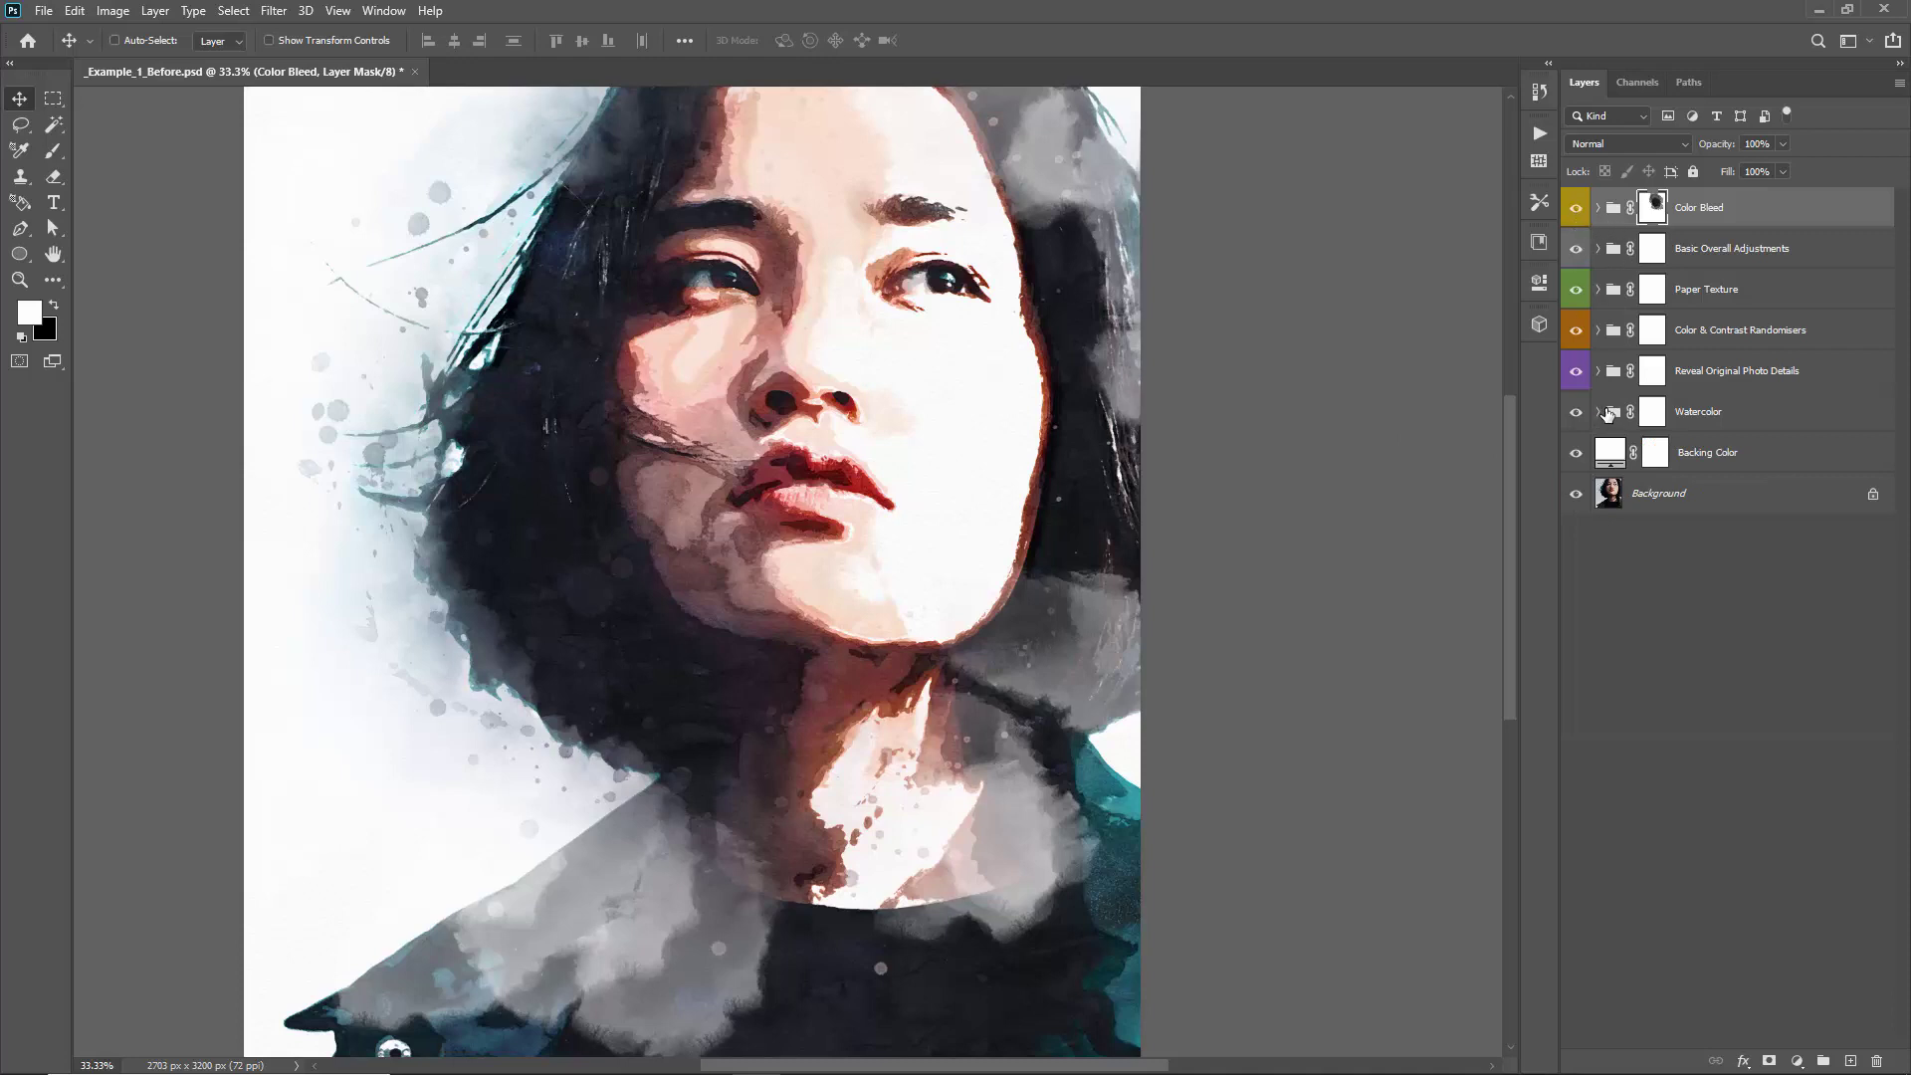
pyautogui.click(1598, 411)
pyautogui.click(1668, 456)
pyautogui.click(1667, 497)
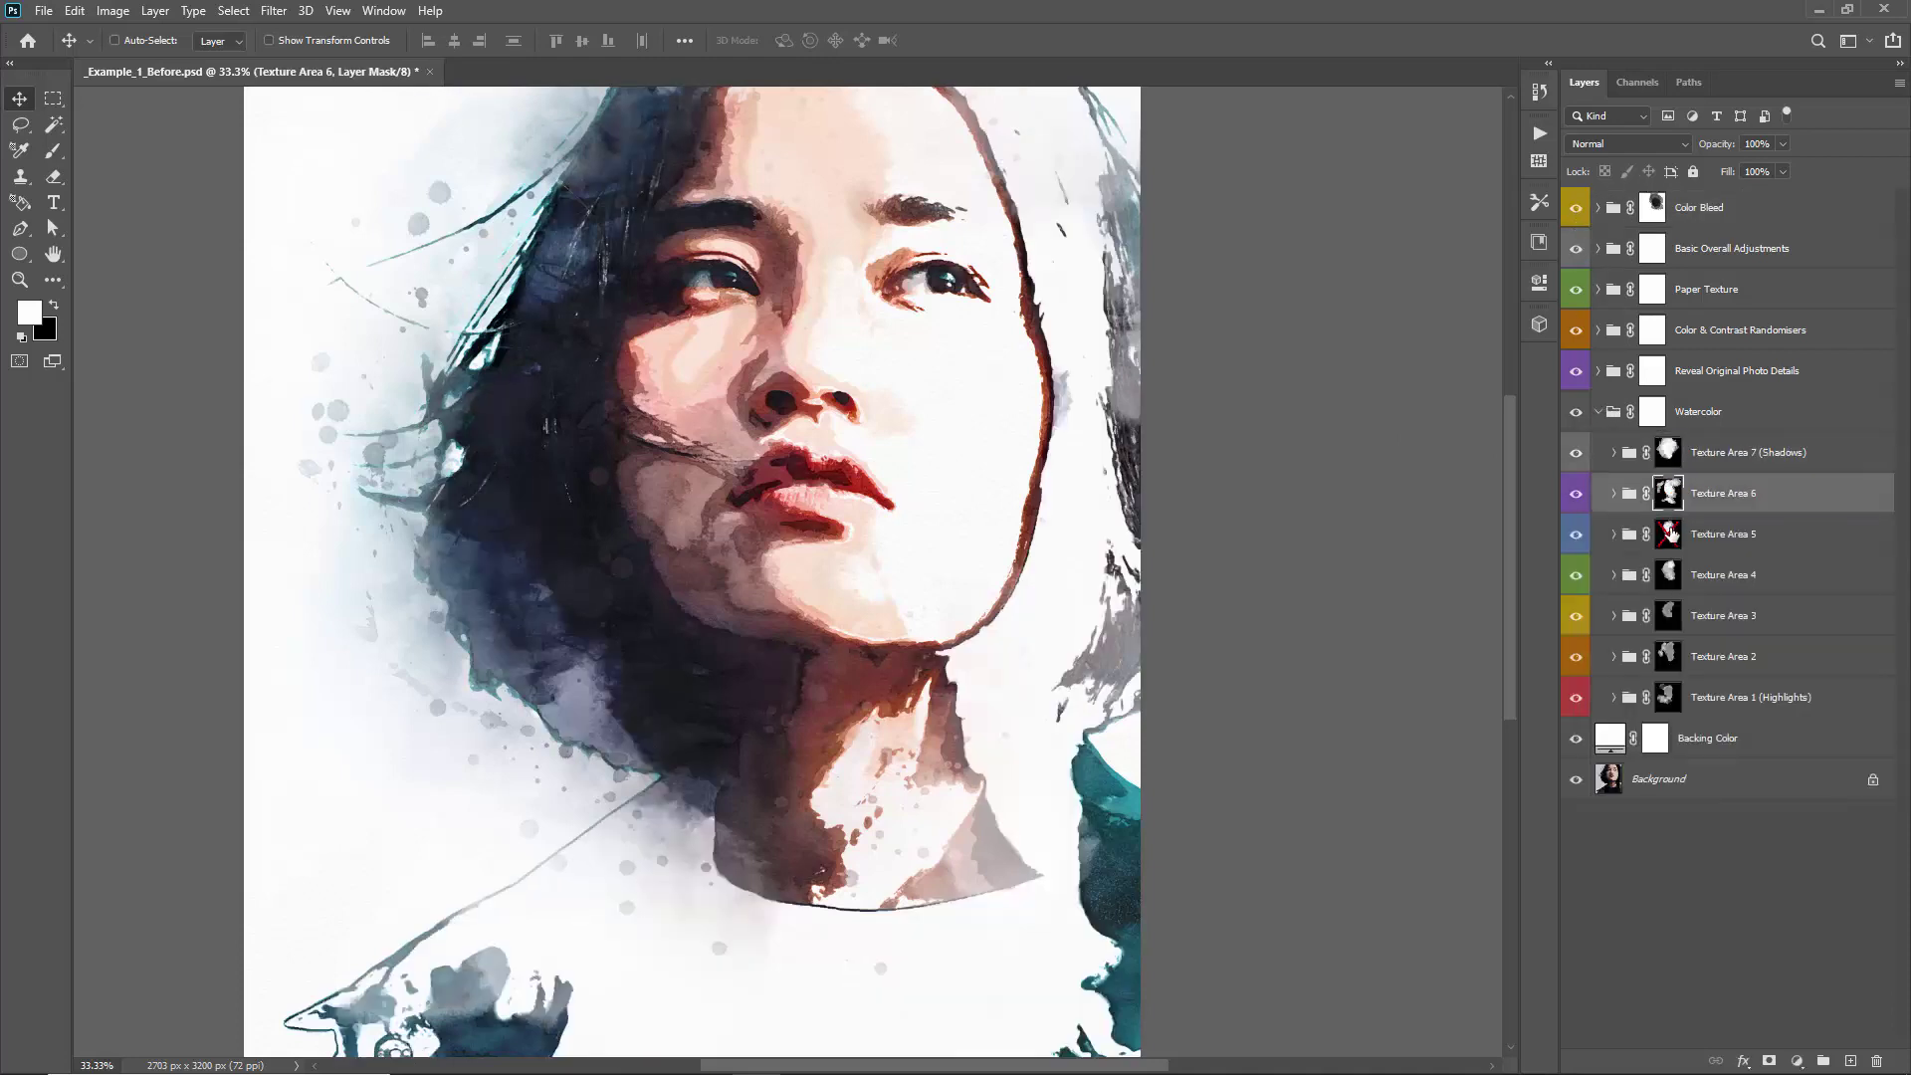
pyautogui.click(1669, 536)
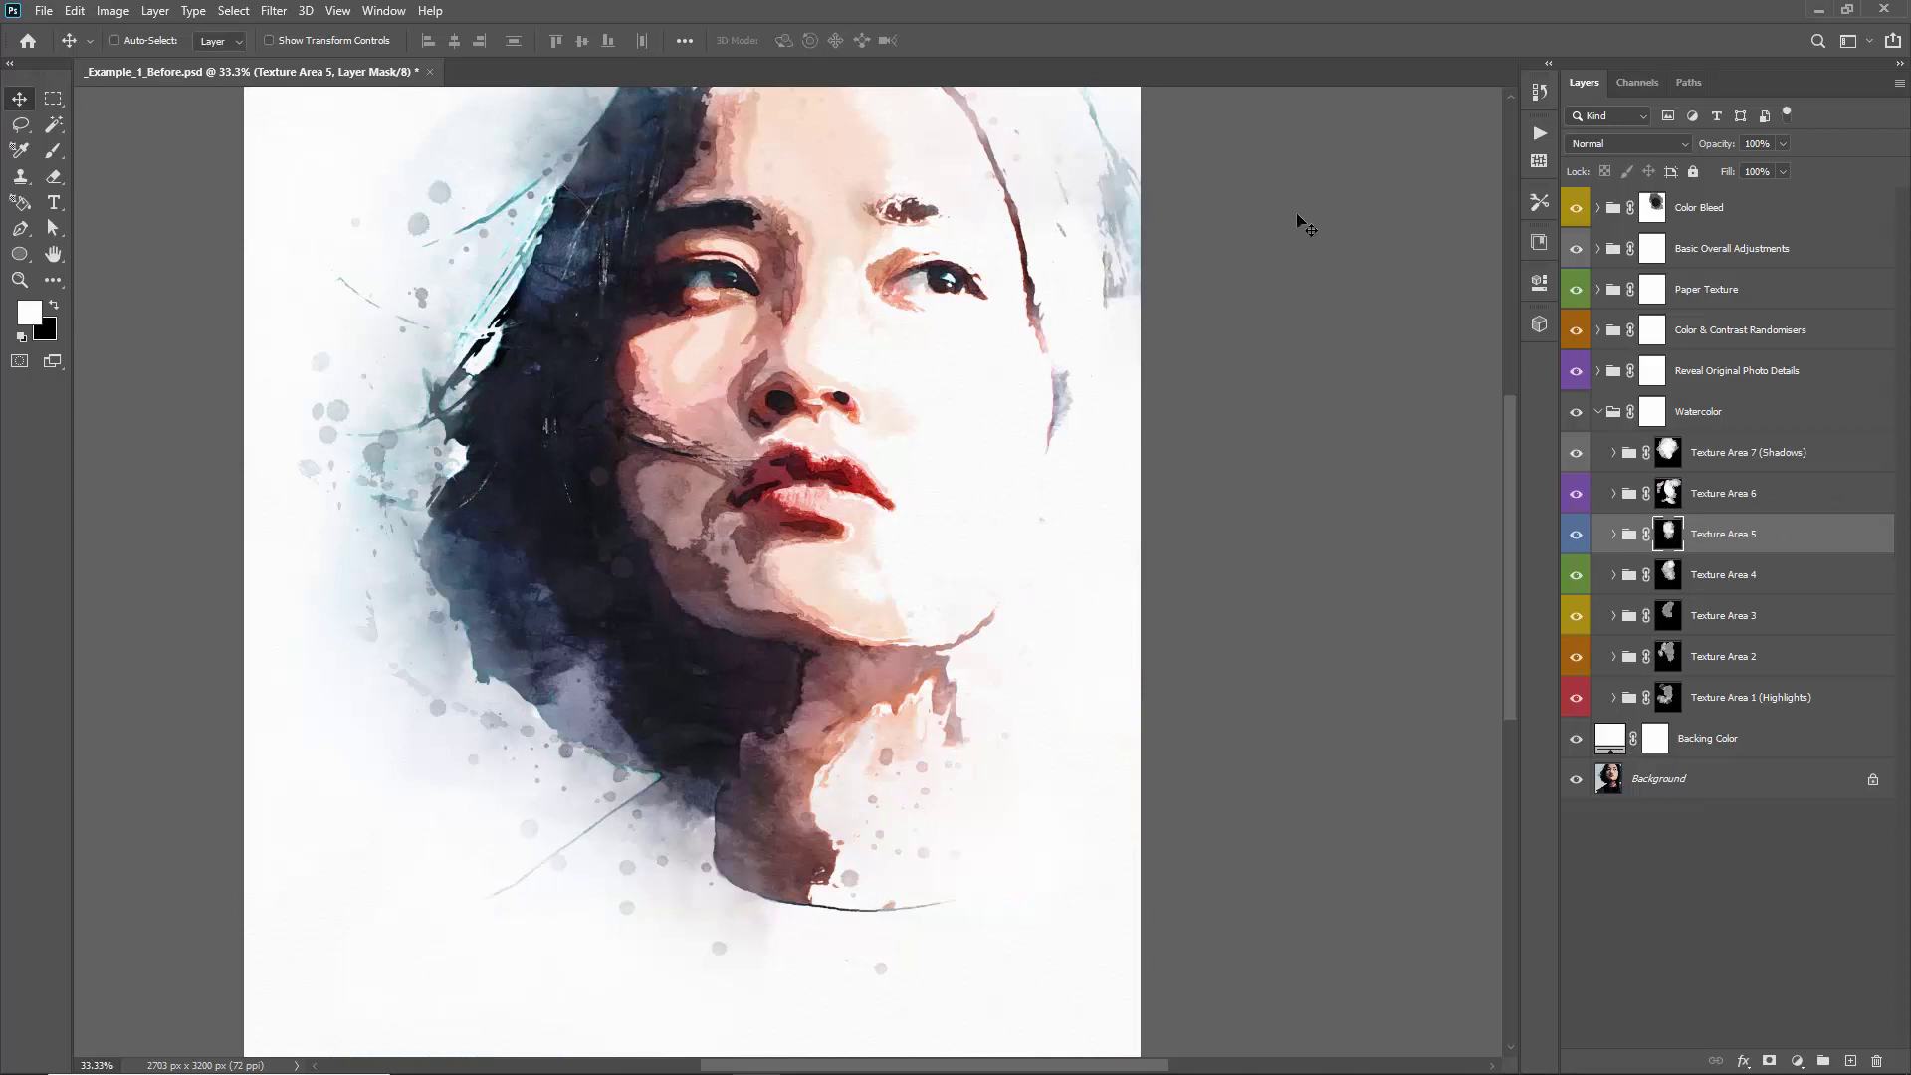
# Disable the layer masks of Texture Areas 7, 6 and 5 again
pyautogui.click(1539, 135)
pyautogui.click(1540, 134)
pyautogui.keyDown('shift'); pyautogui.click(1668, 453); pyautogui.keyUp('shift')
pyautogui.keyDown('shift'); pyautogui.click(1668, 493); pyautogui.keyUp('shift')
pyautogui.keyDown('shift'); pyautogui.click(1675, 527); pyautogui.keyUp('shift')
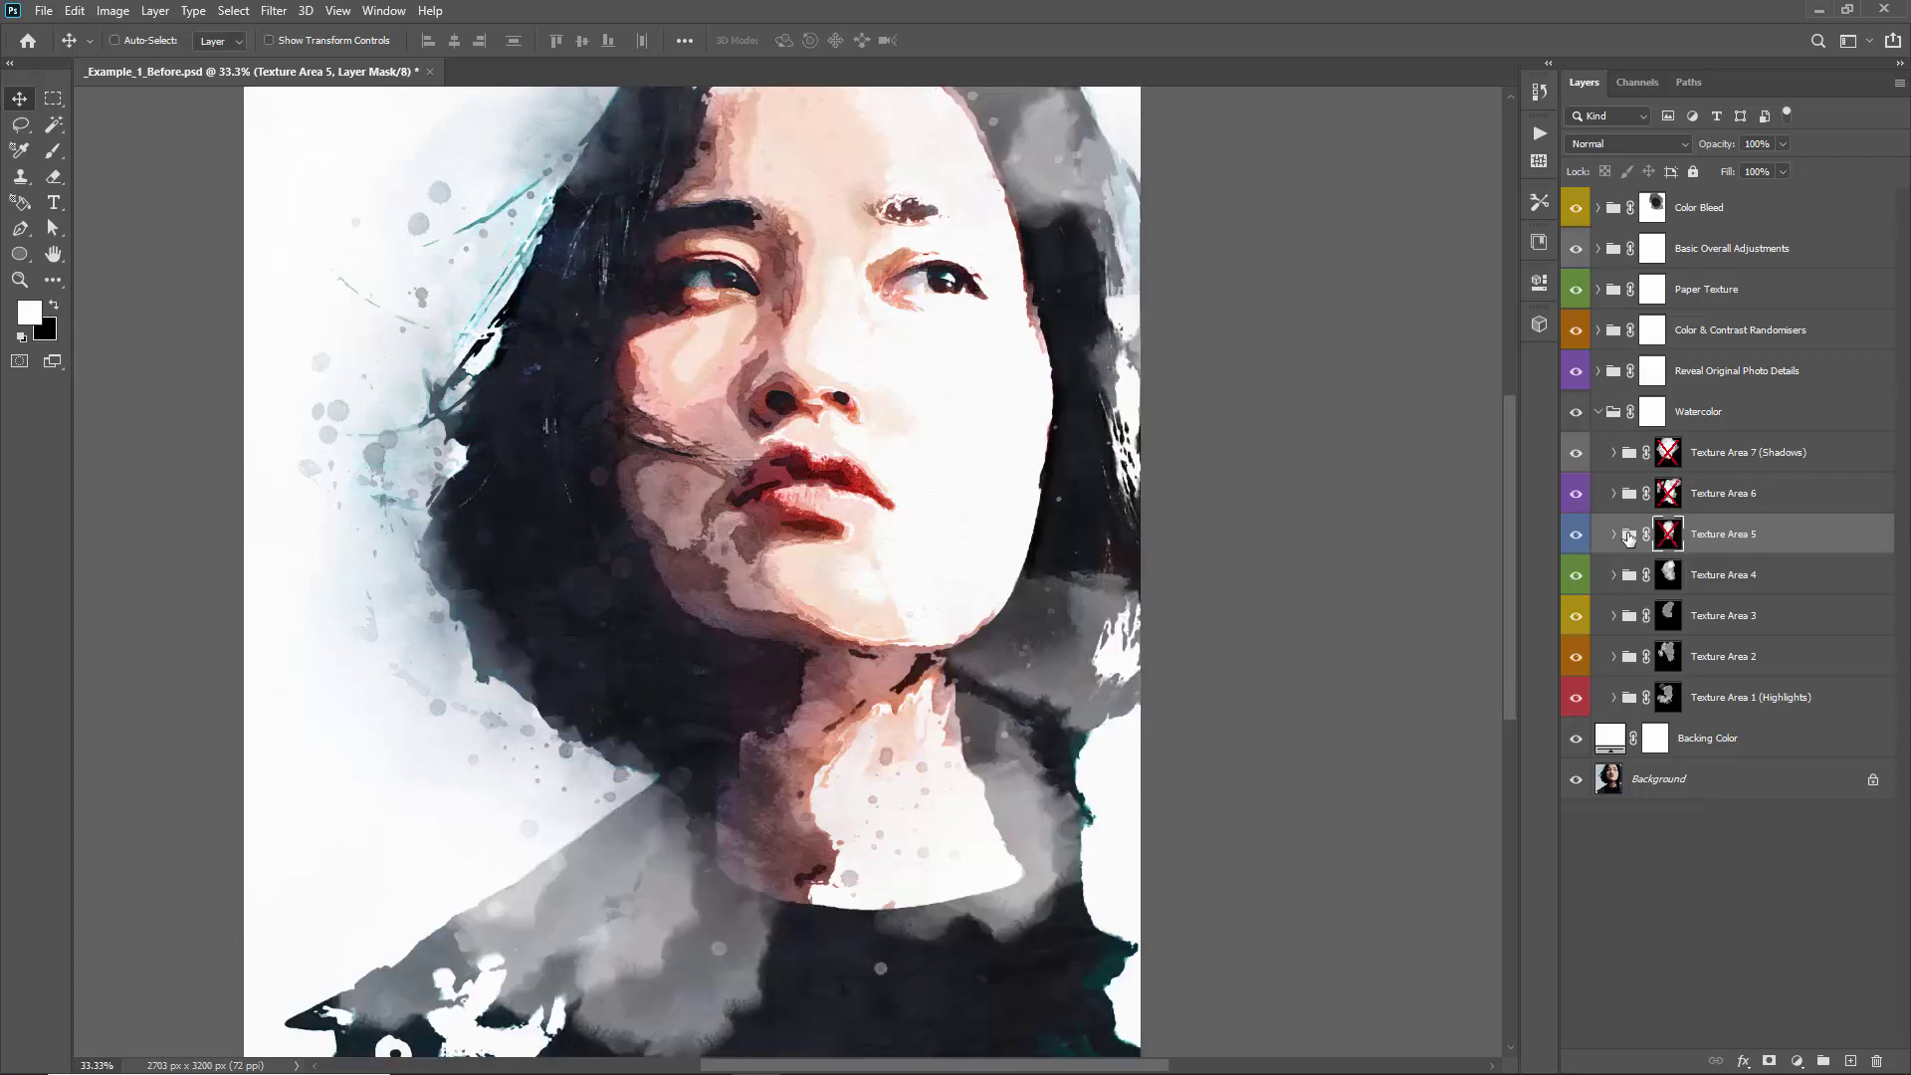
# Try hiding and deleting the Color Bleed group, and undo the deletion
pyautogui.click(1575, 208)
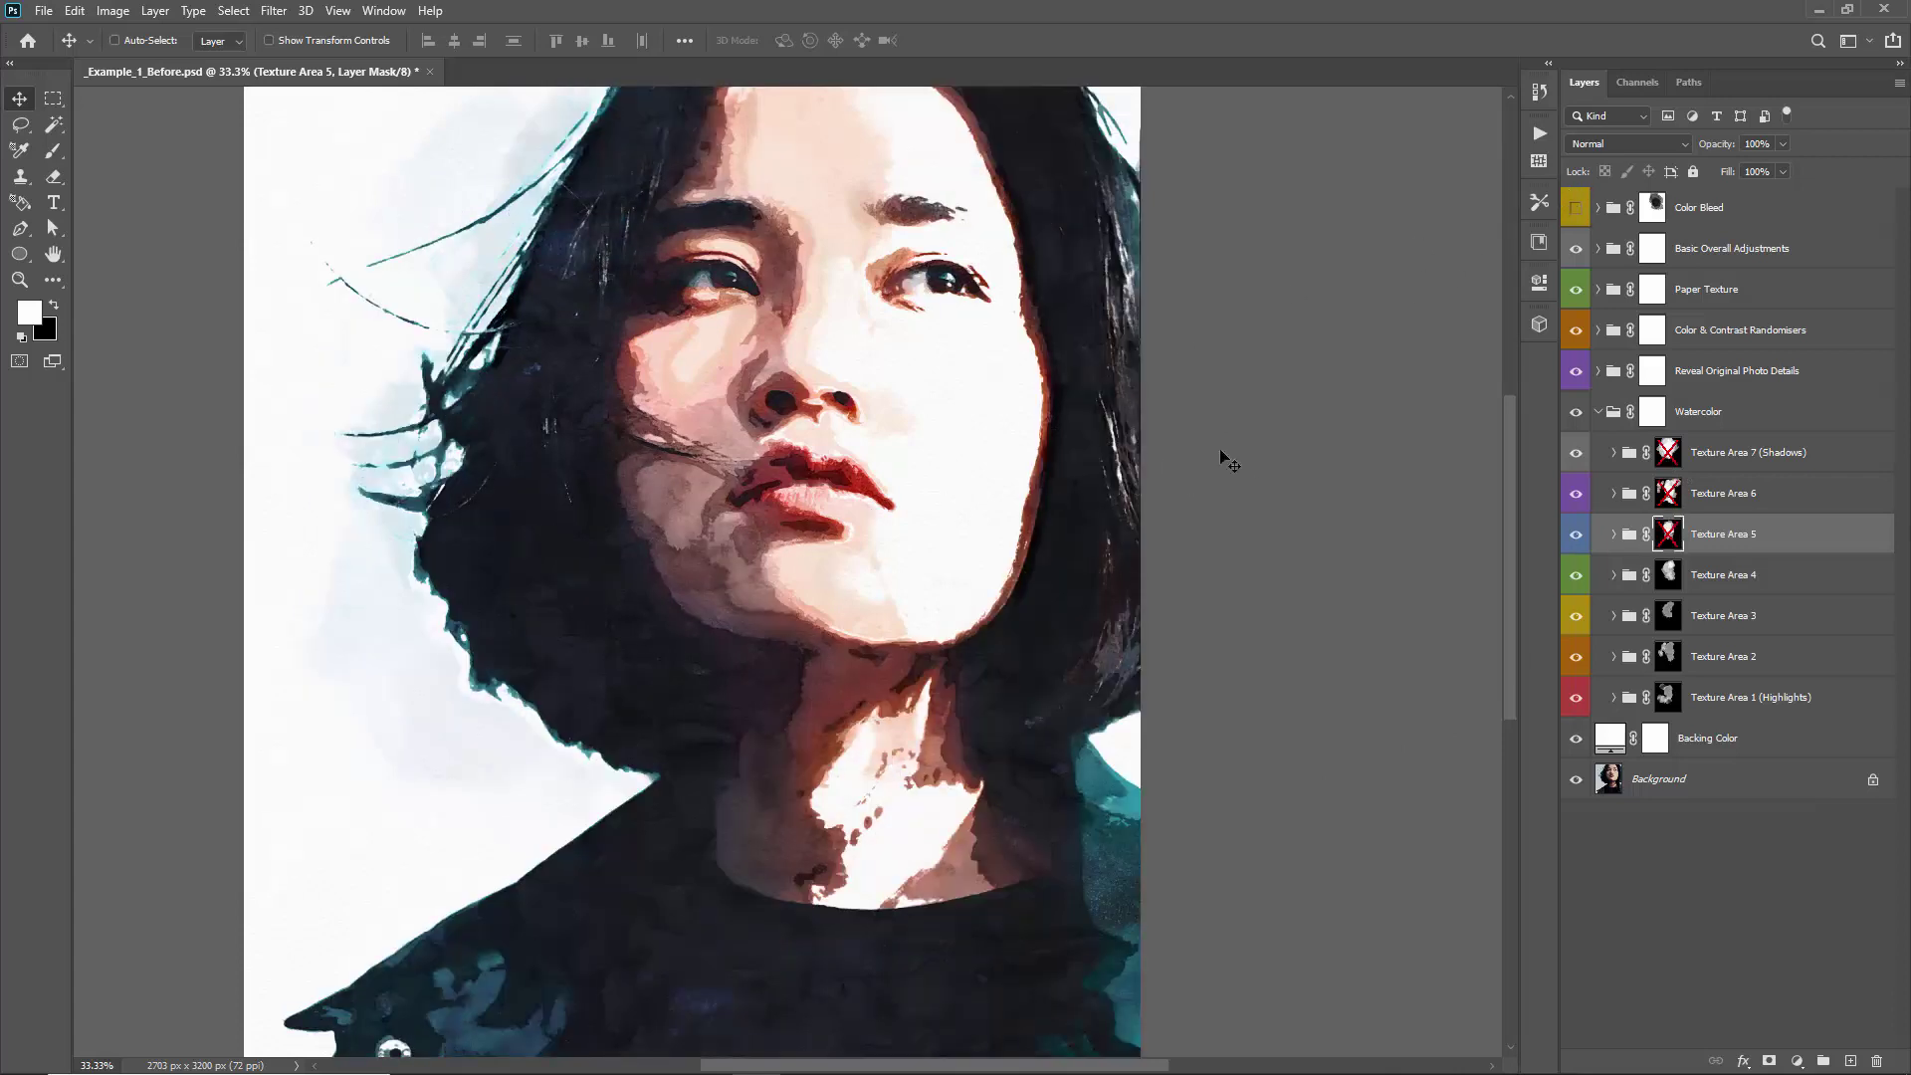
pyautogui.click(1721, 217)
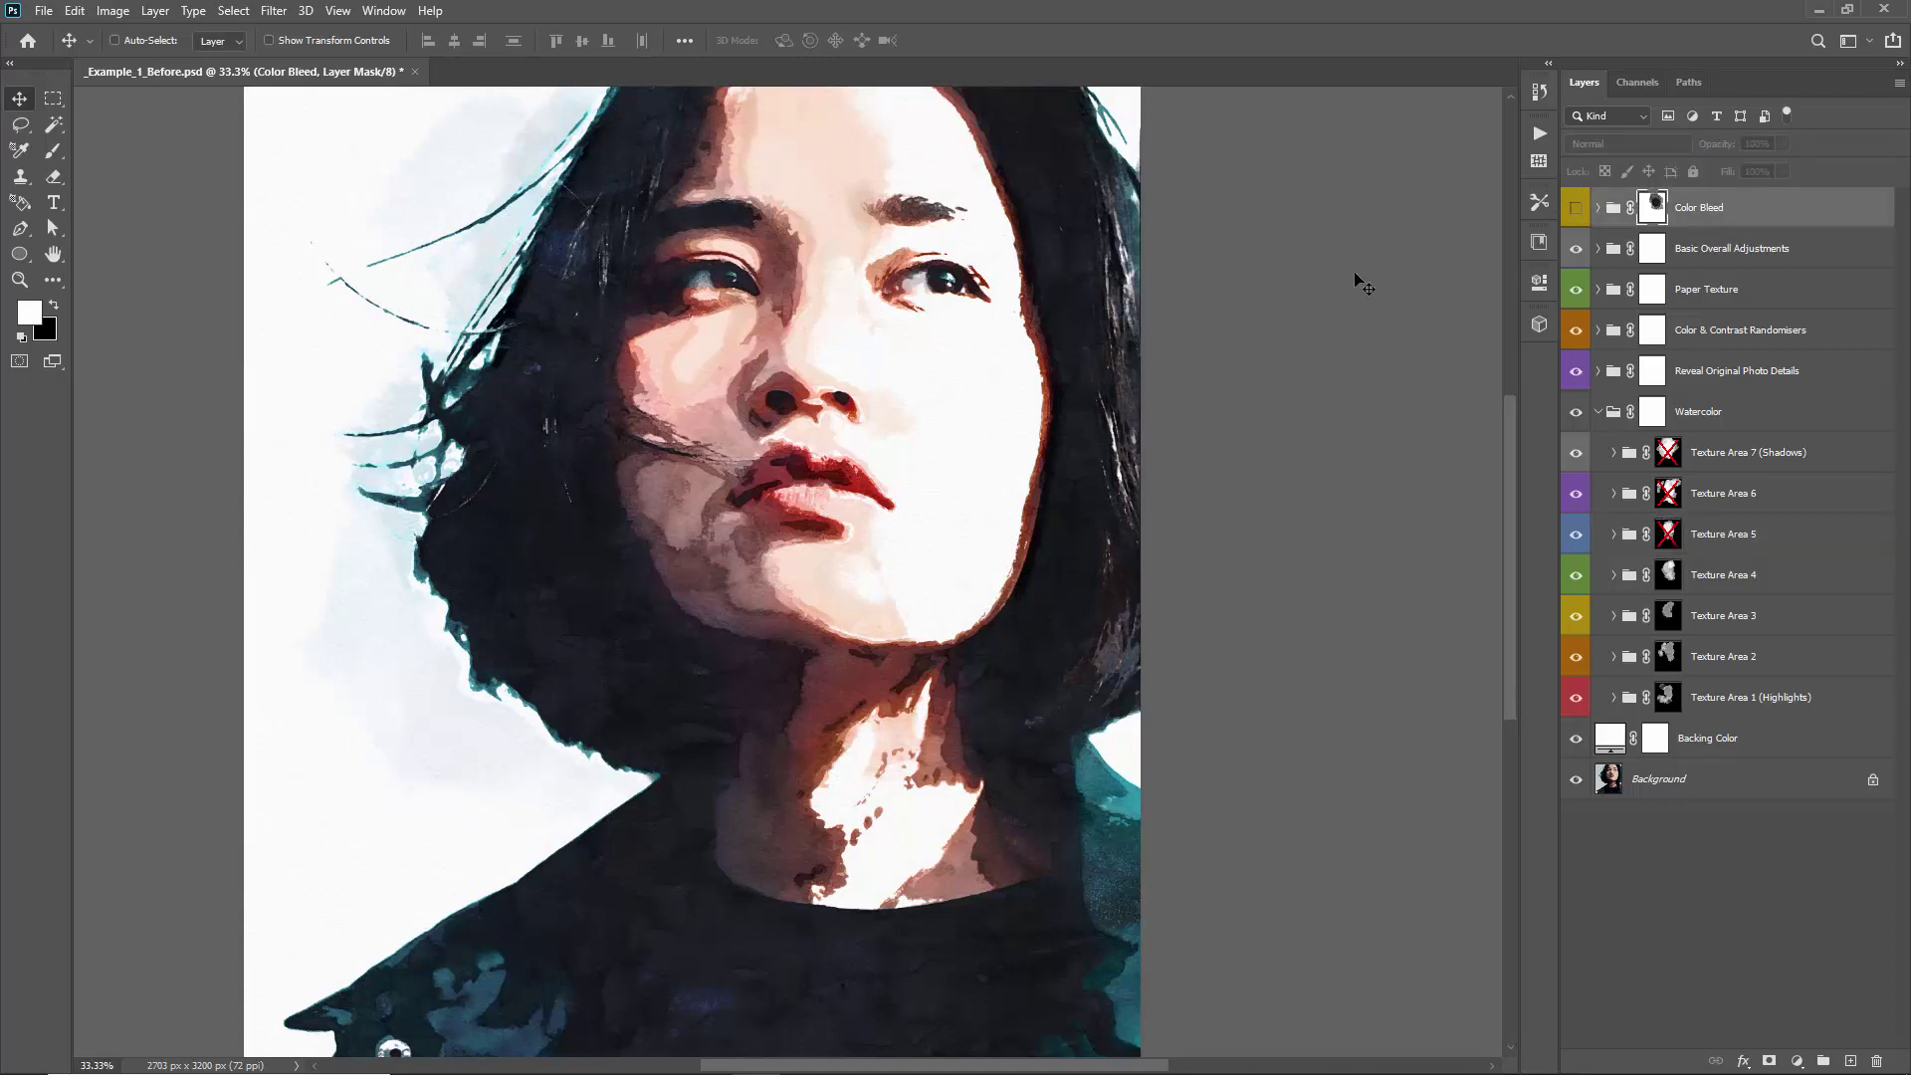
pyautogui.press('Delete')
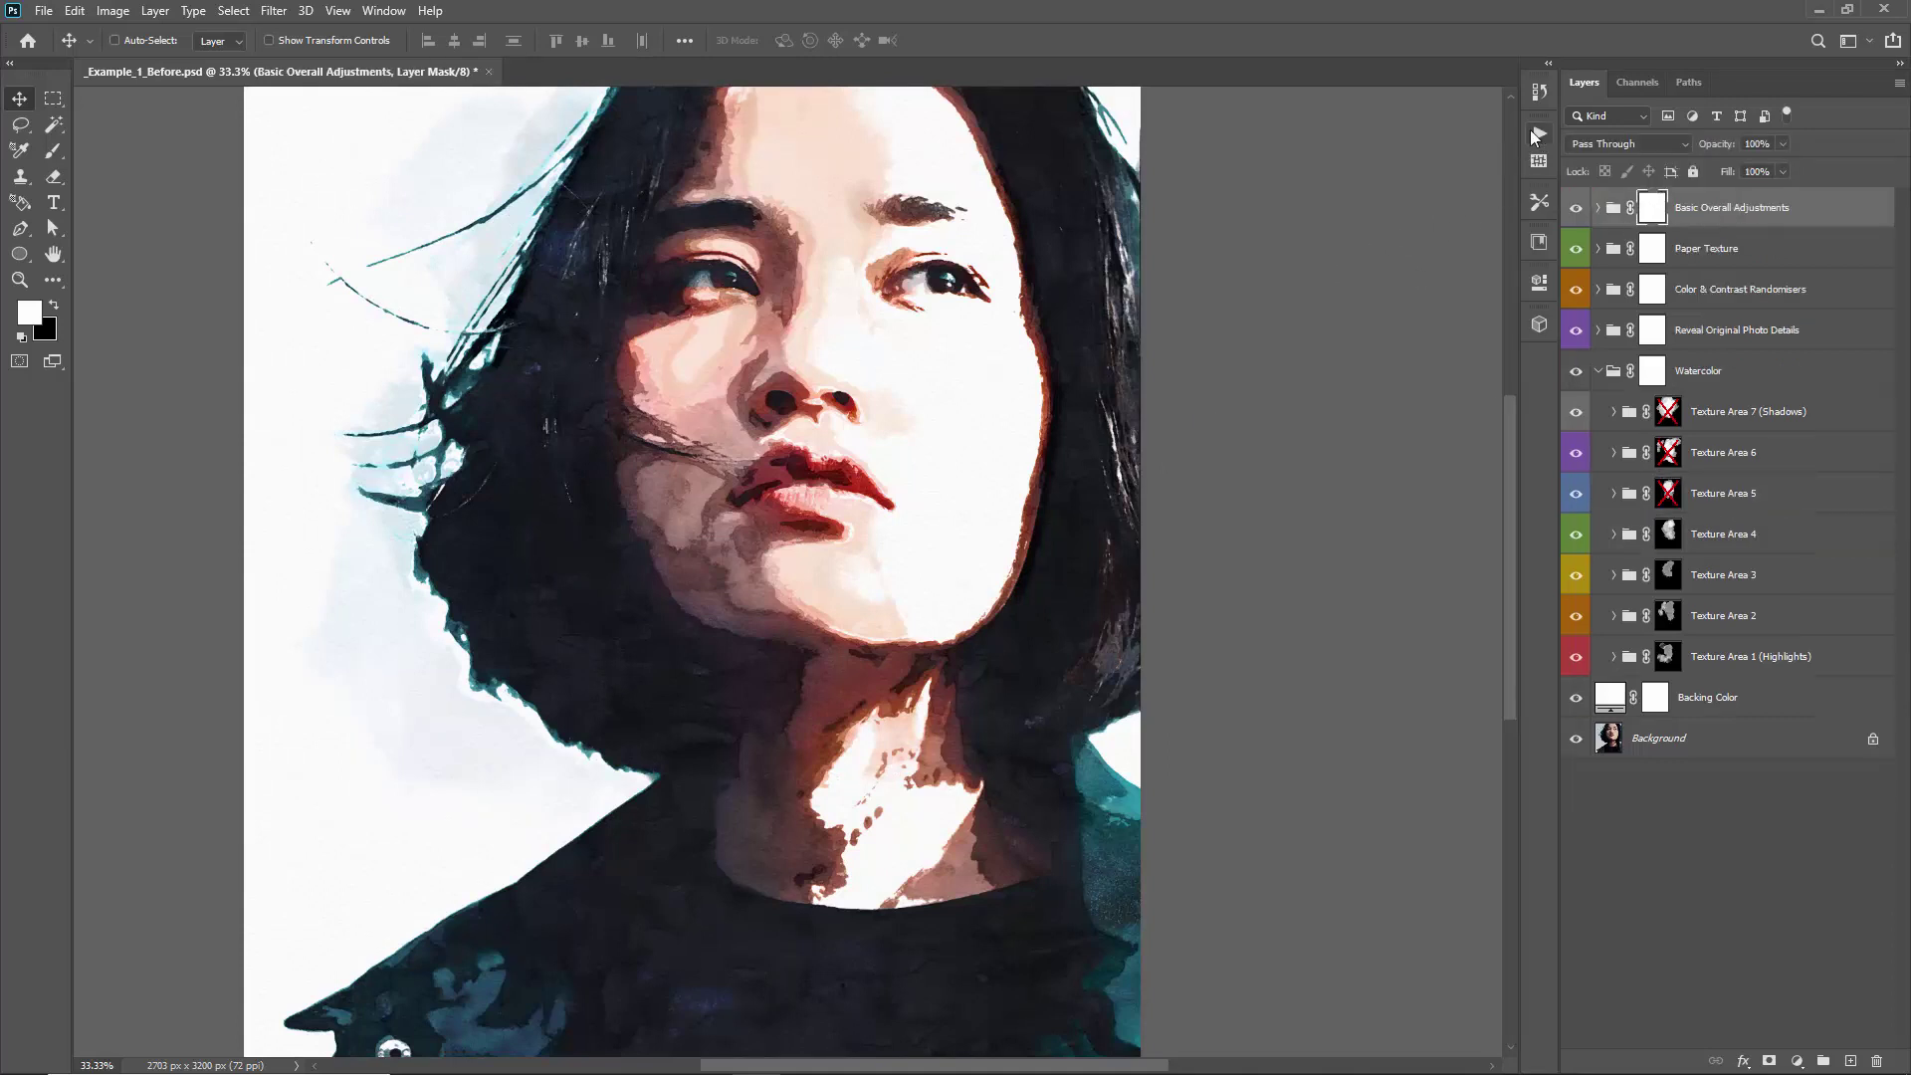
pyautogui.hotkey('alt', 'F9')
pyautogui.hotkey('alt', 'F9')
pyautogui.hotkey('ctrl', 'z')
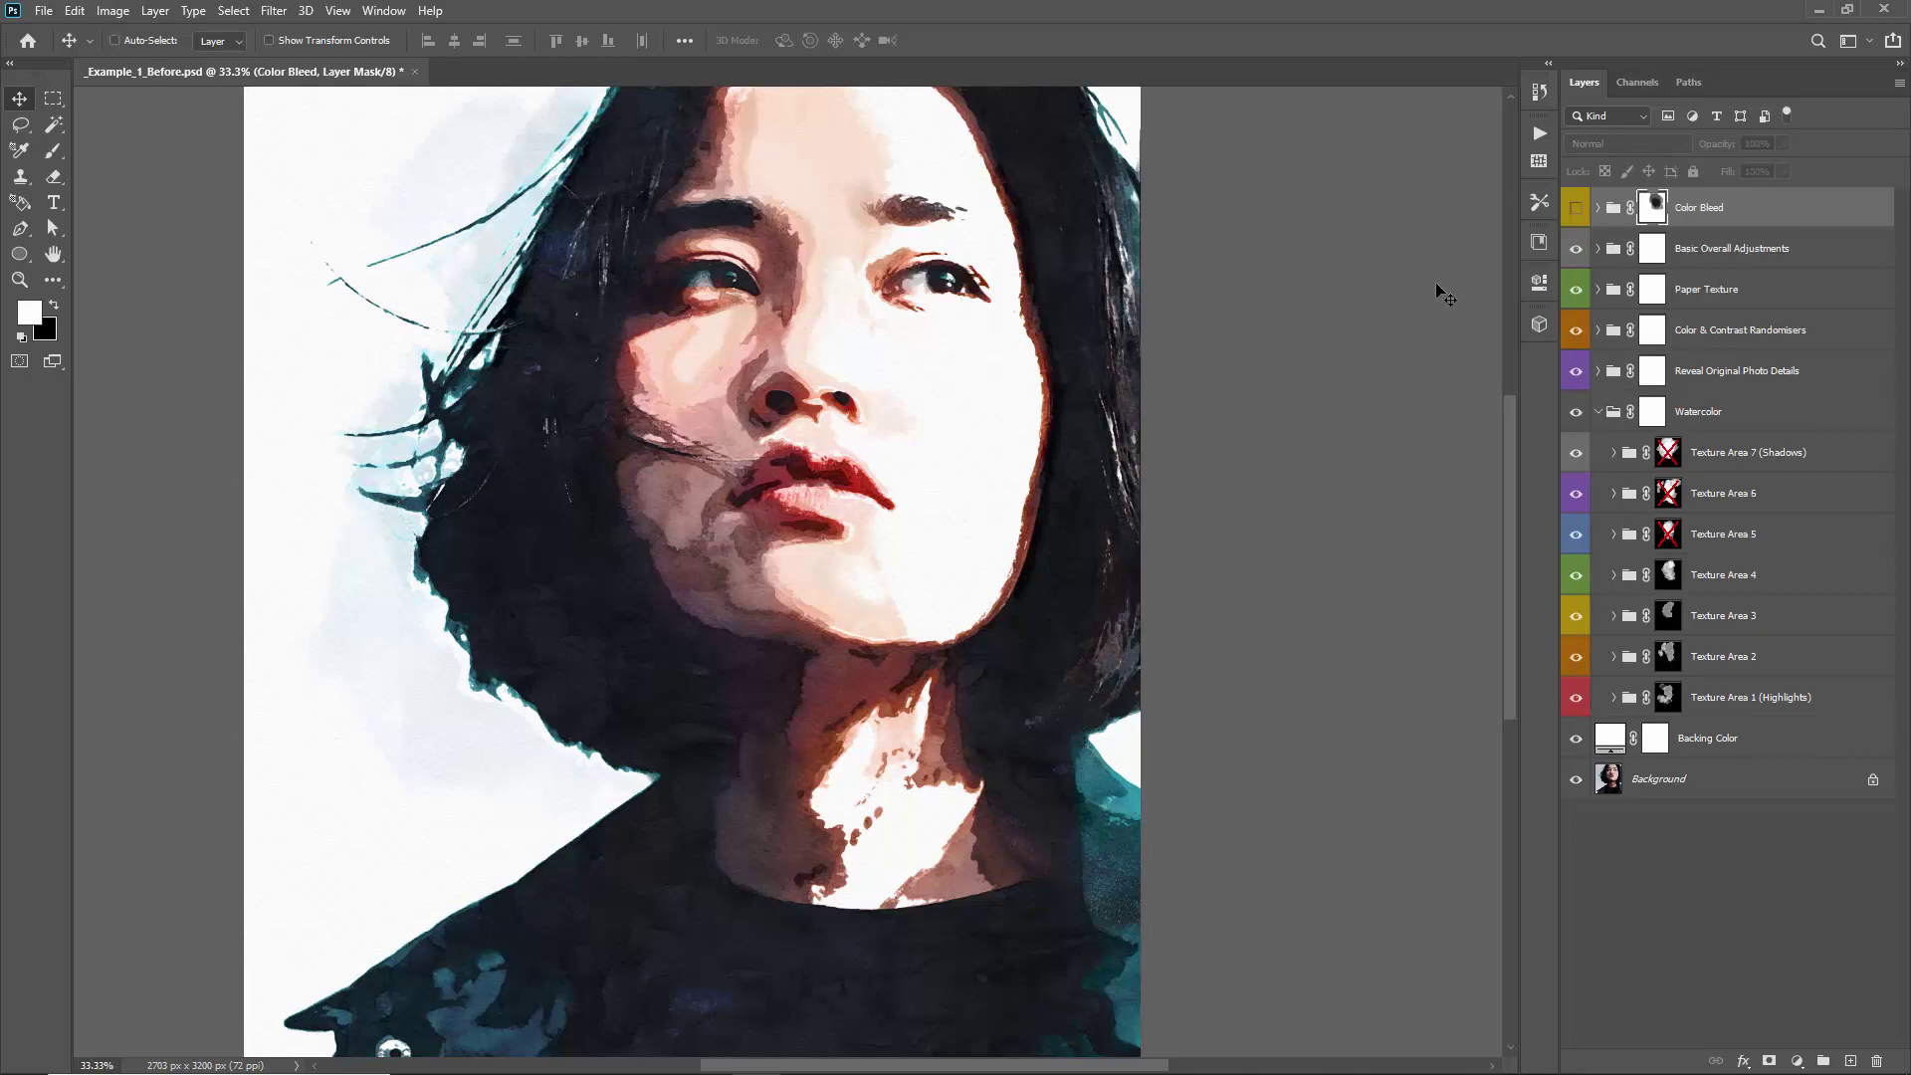
# Show the Color Bleed group and turn the masks of Texture Areas 7, 6 and 5 back on
pyautogui.click(1576, 207)
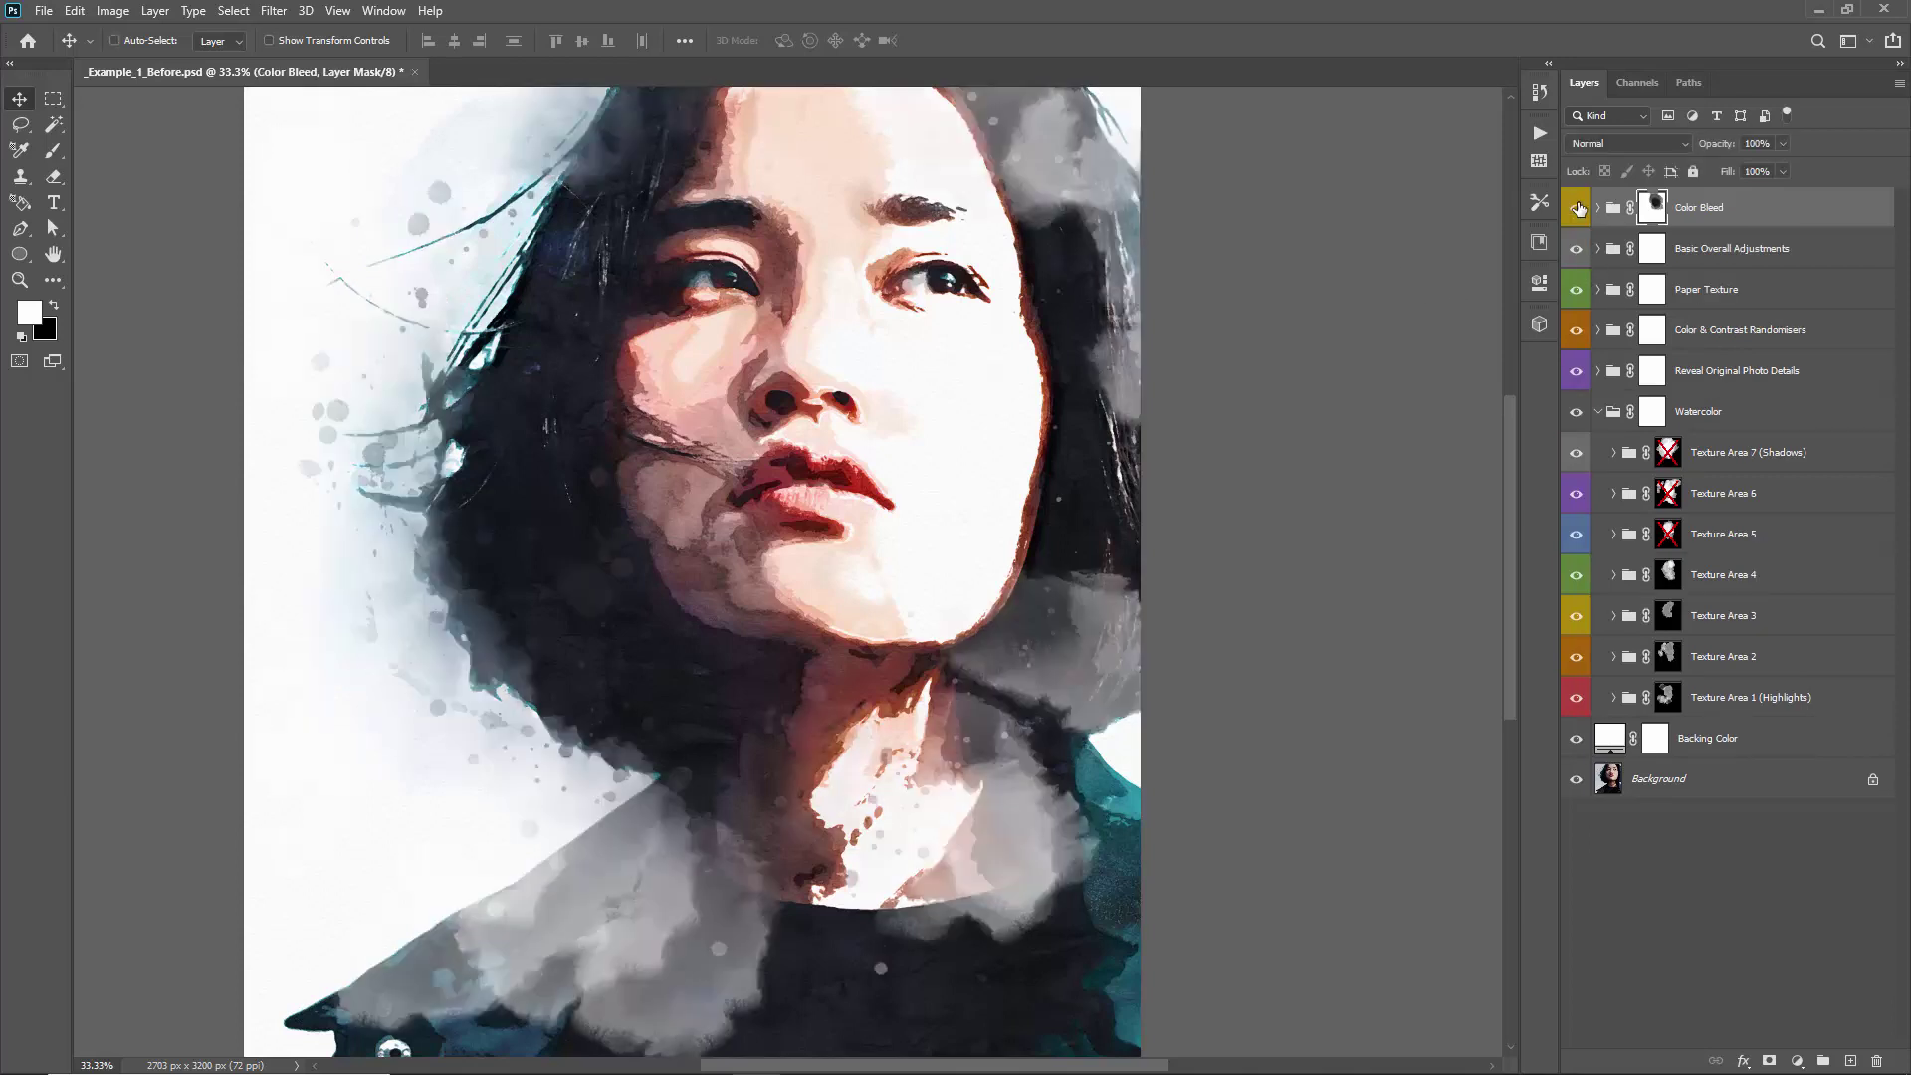
pyautogui.keyDown('shift'); pyautogui.click(1668, 451); pyautogui.keyUp('shift')
pyautogui.keyDown('shift'); pyautogui.click(1668, 493); pyautogui.keyUp('shift')
pyautogui.keyDown('shift'); pyautogui.click(1668, 533); pyautogui.keyUp('shift')
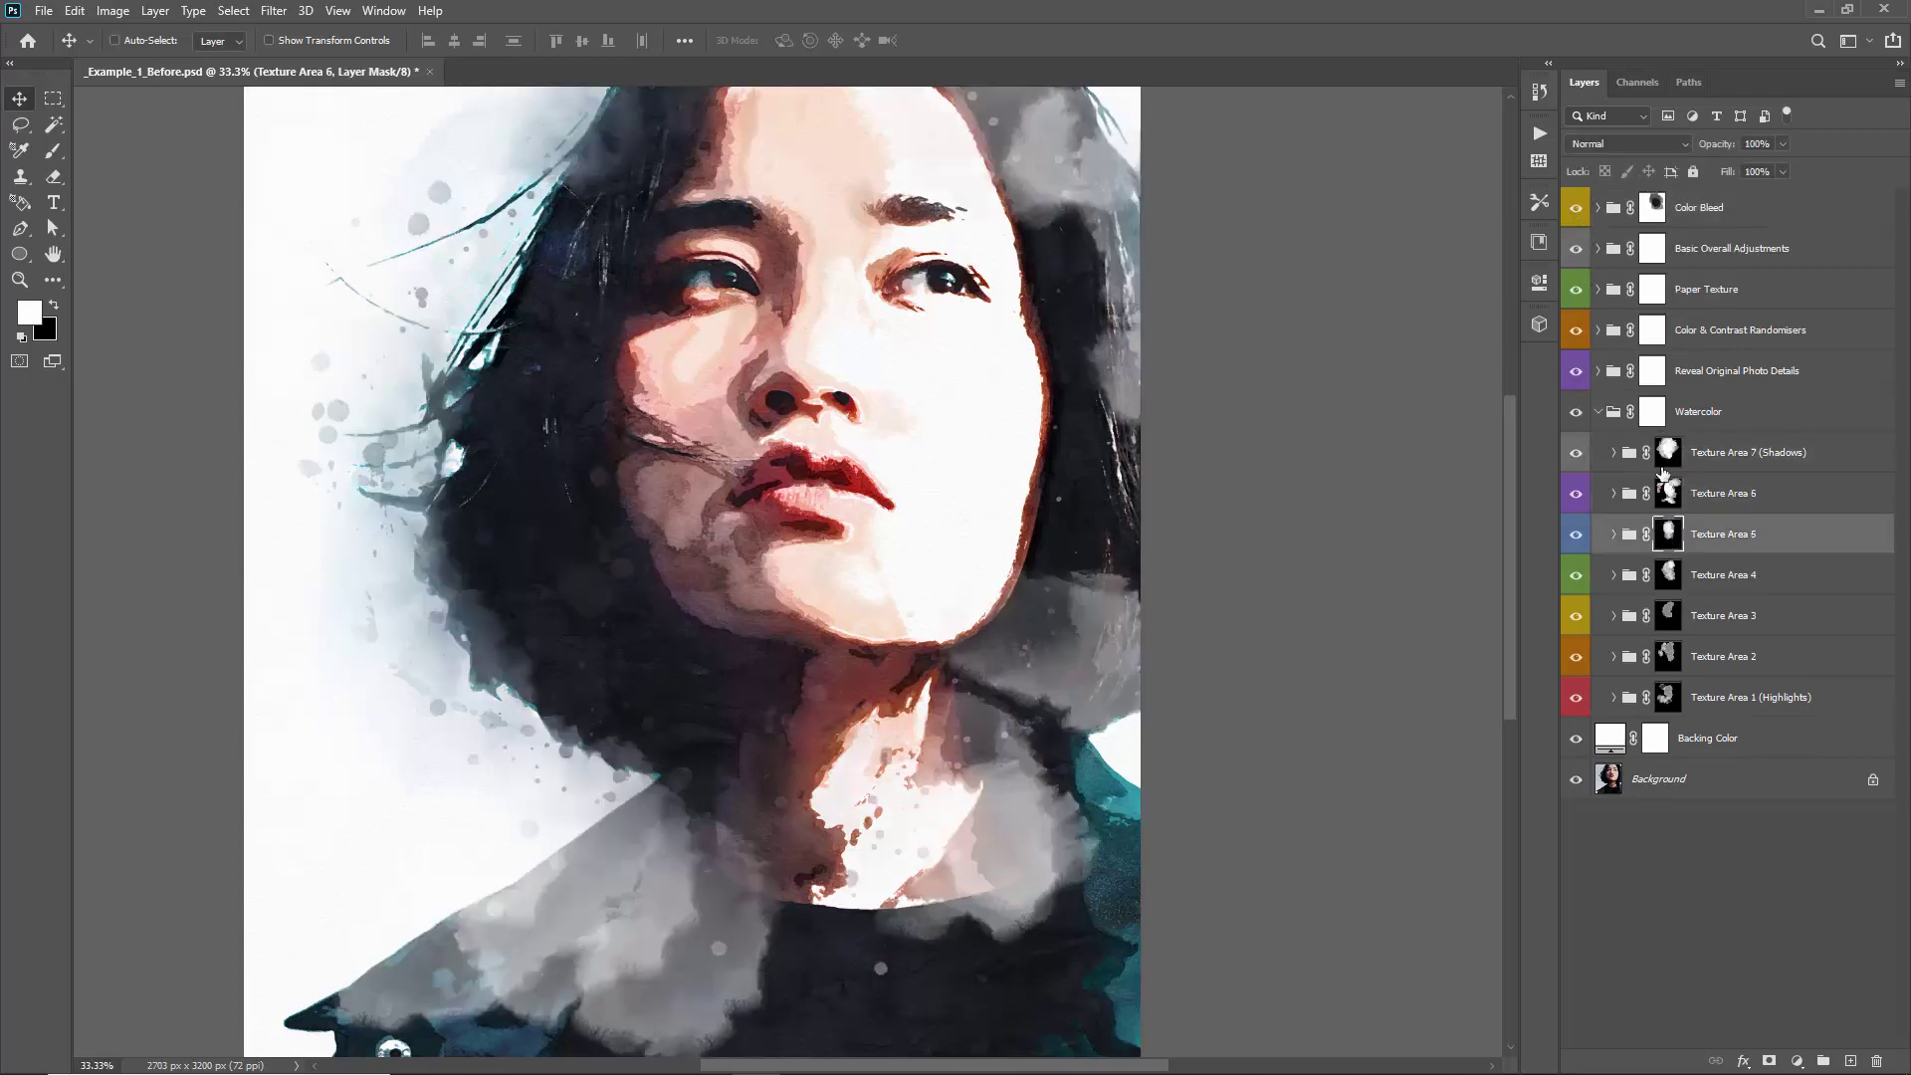
# Stamp all visible layers into a new merged layer above the Color Bleed group, and leave it visible and selected
pyautogui.click(1685, 213)
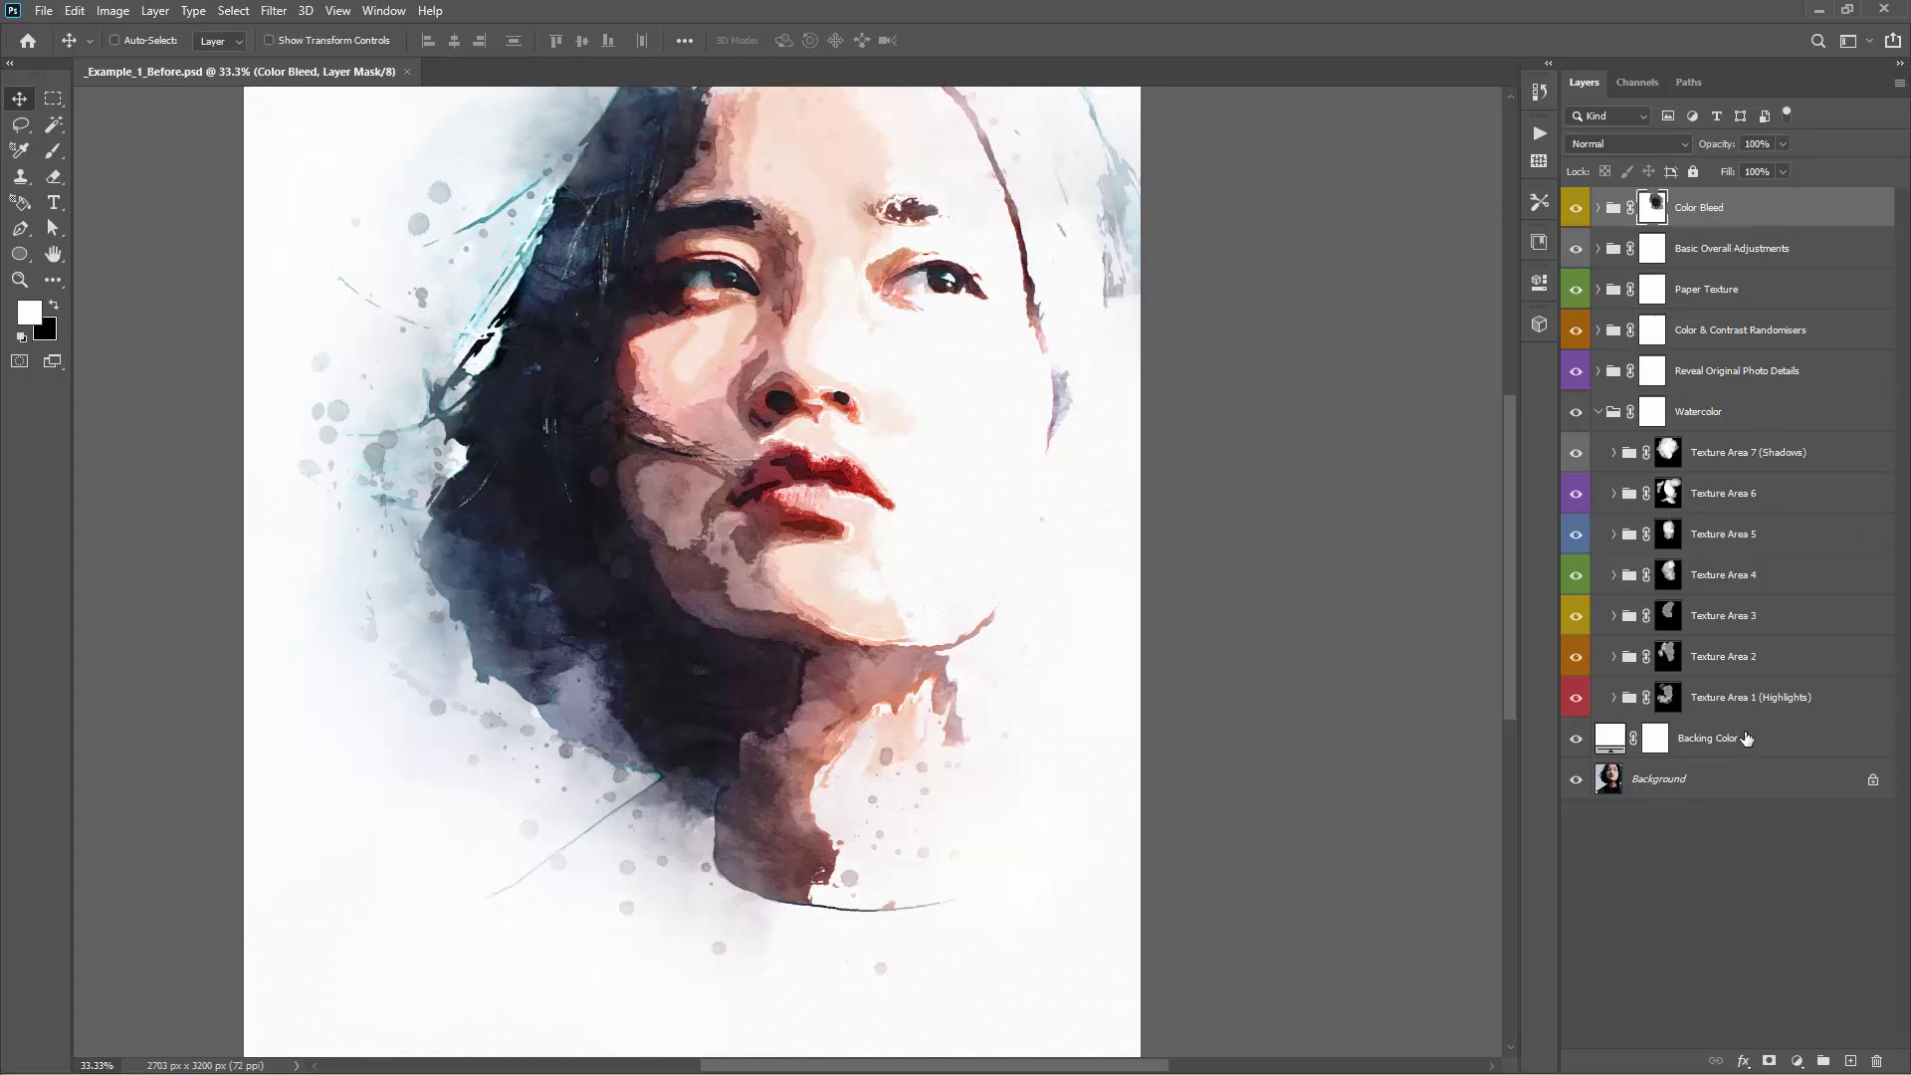
pyautogui.keyDown('shift'); pyautogui.click(1746, 738); pyautogui.keyUp('shift')
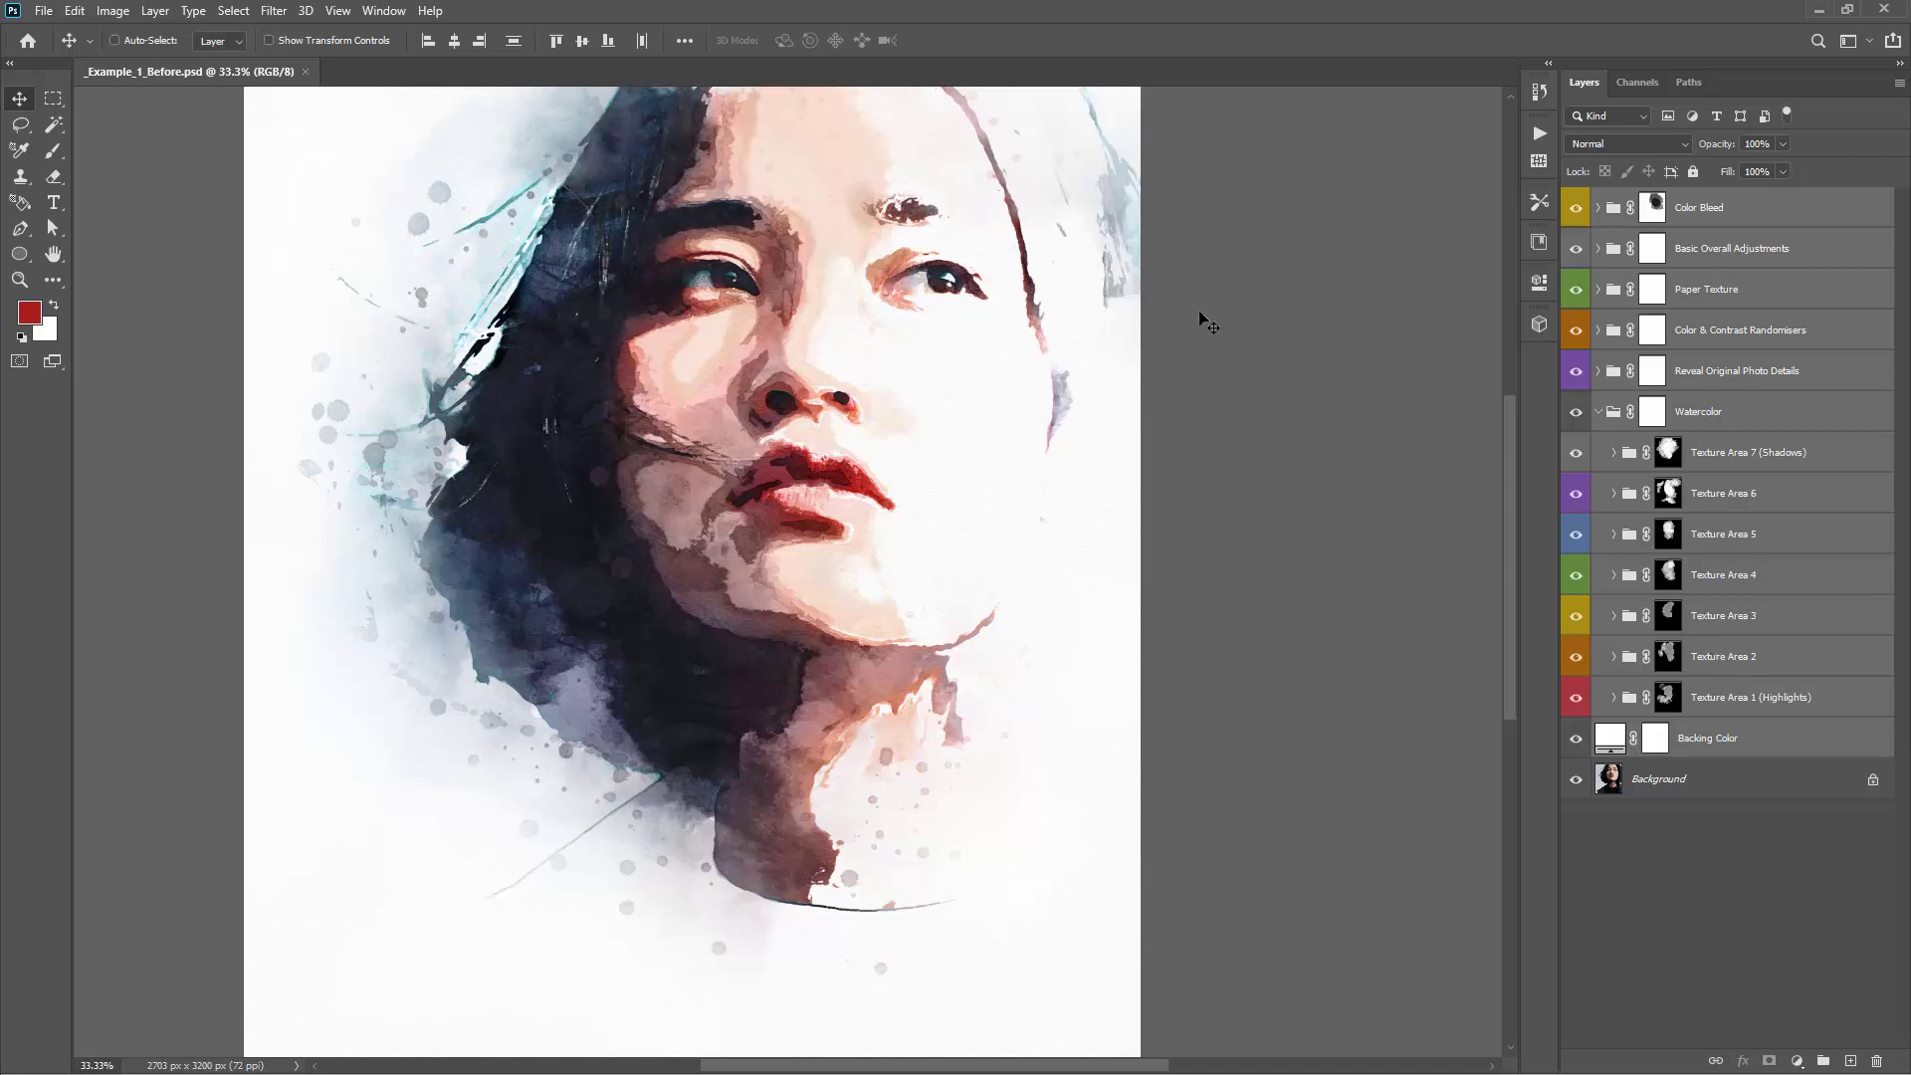
pyautogui.click(1694, 209)
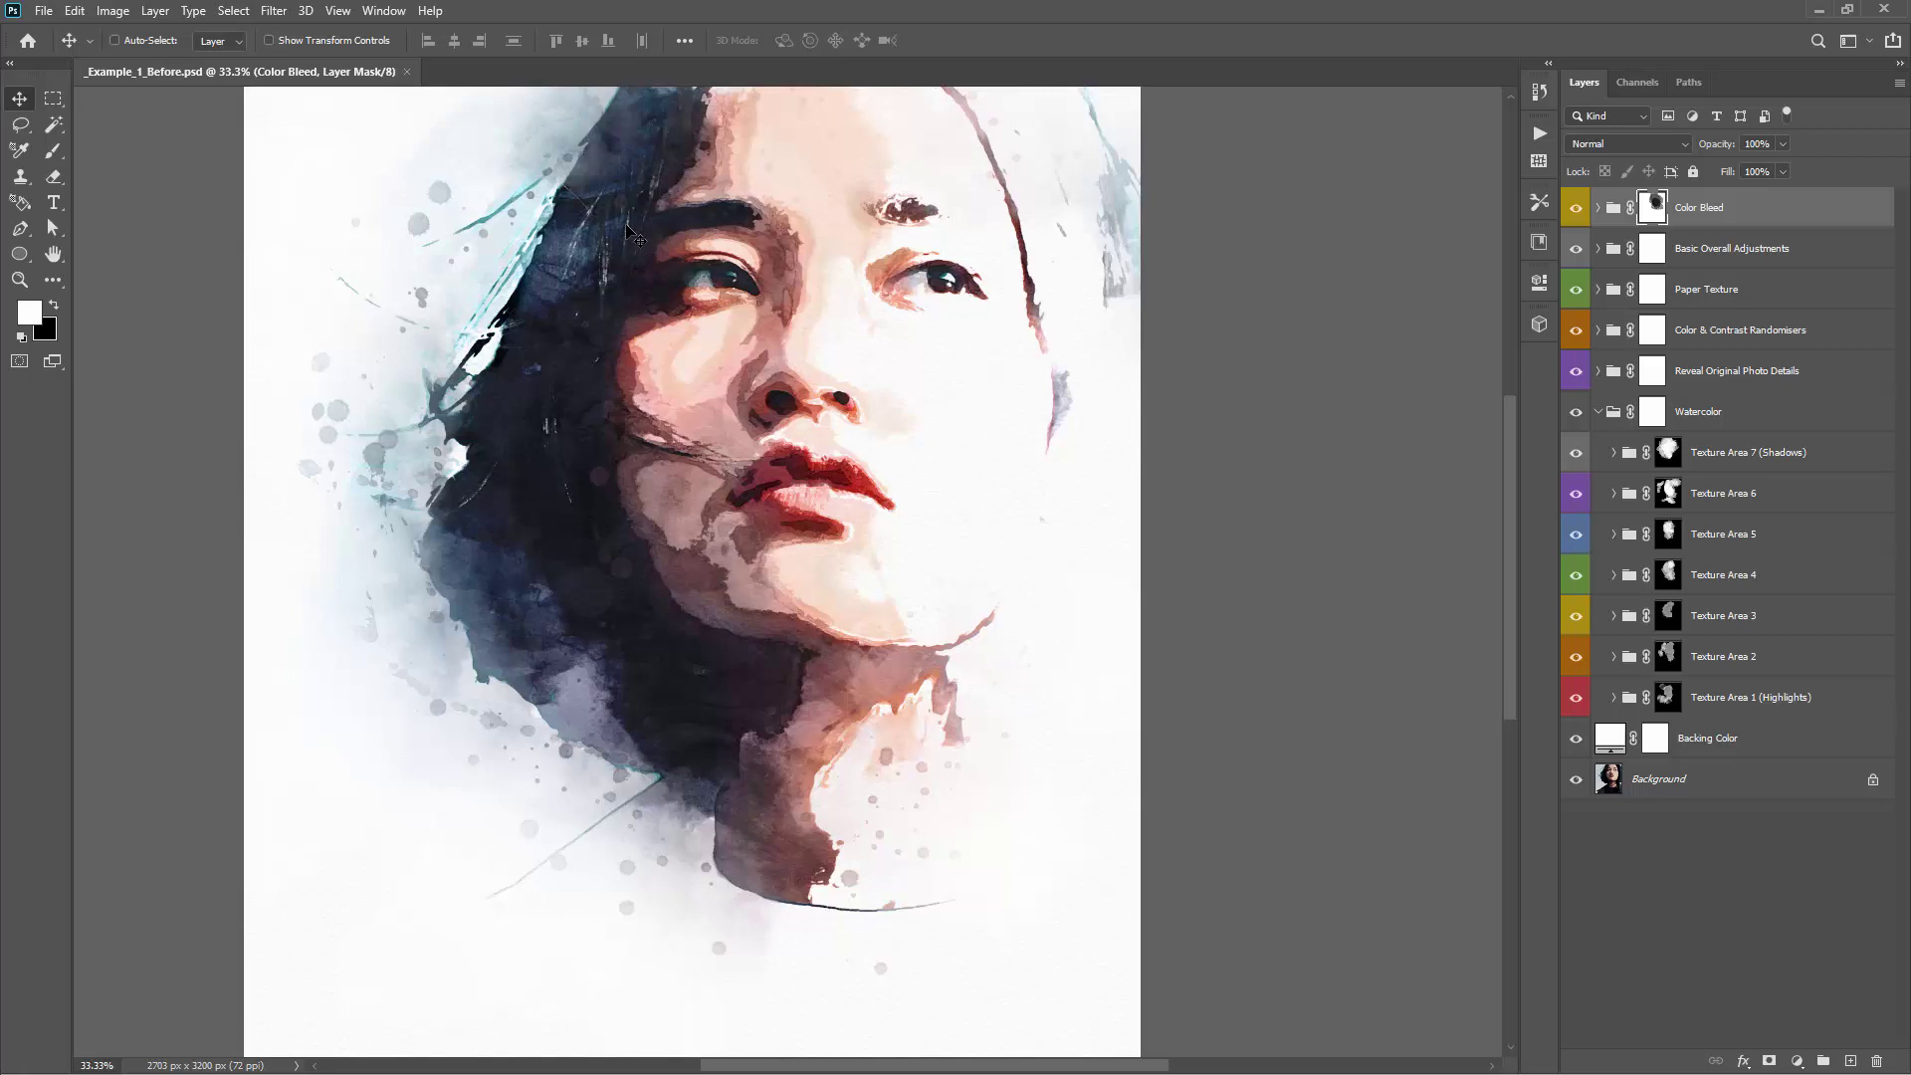
pyautogui.press('ctrl')
pyautogui.hotkey('ctrl', 'shift', 'alt', 'e')
pyautogui.click(1710, 249)
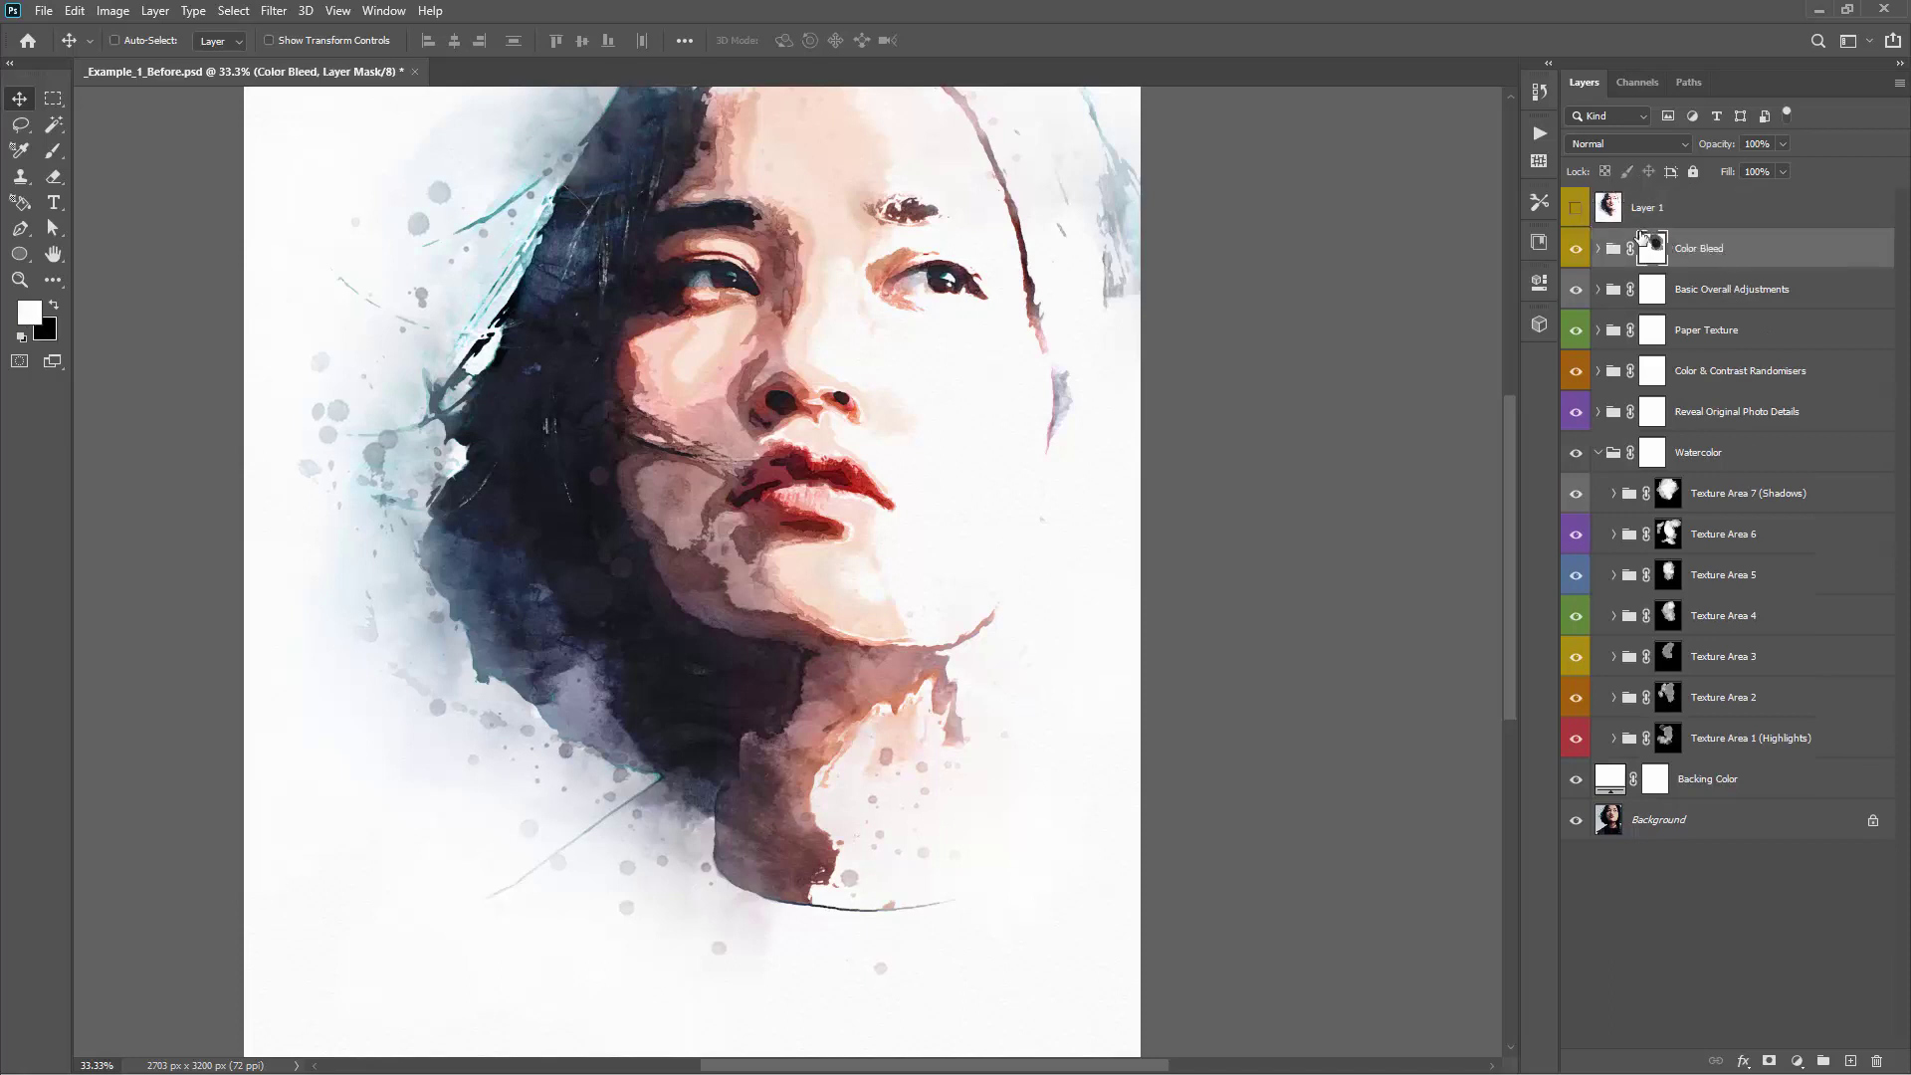
pyautogui.click(1577, 207)
pyautogui.click(1669, 216)
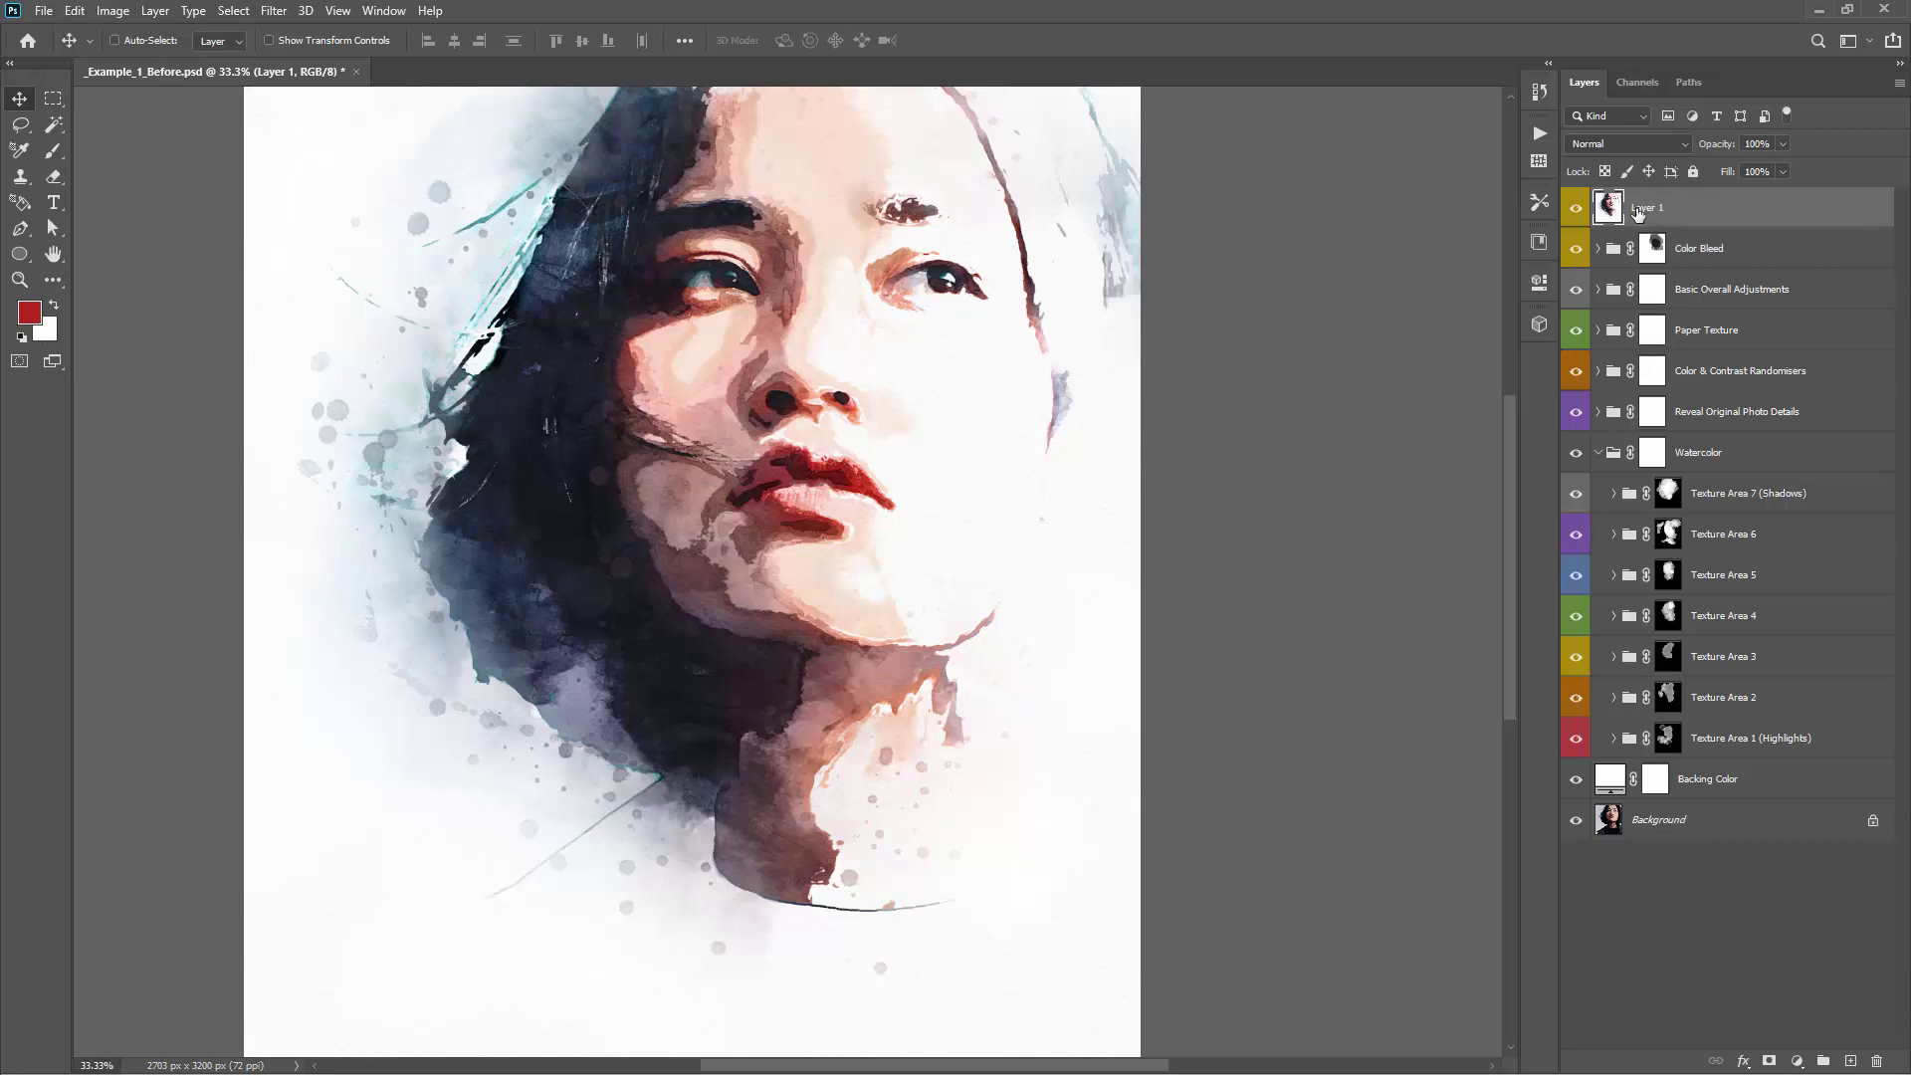
# Try moving the merged layer, undo the move, and convert the layer to a smart object
pyautogui.moveTo(742, 269); pyautogui.dragTo(1153, 288)
pyautogui.hotkey('ctrl', 'z')
pyautogui.rightClick(1692, 211)
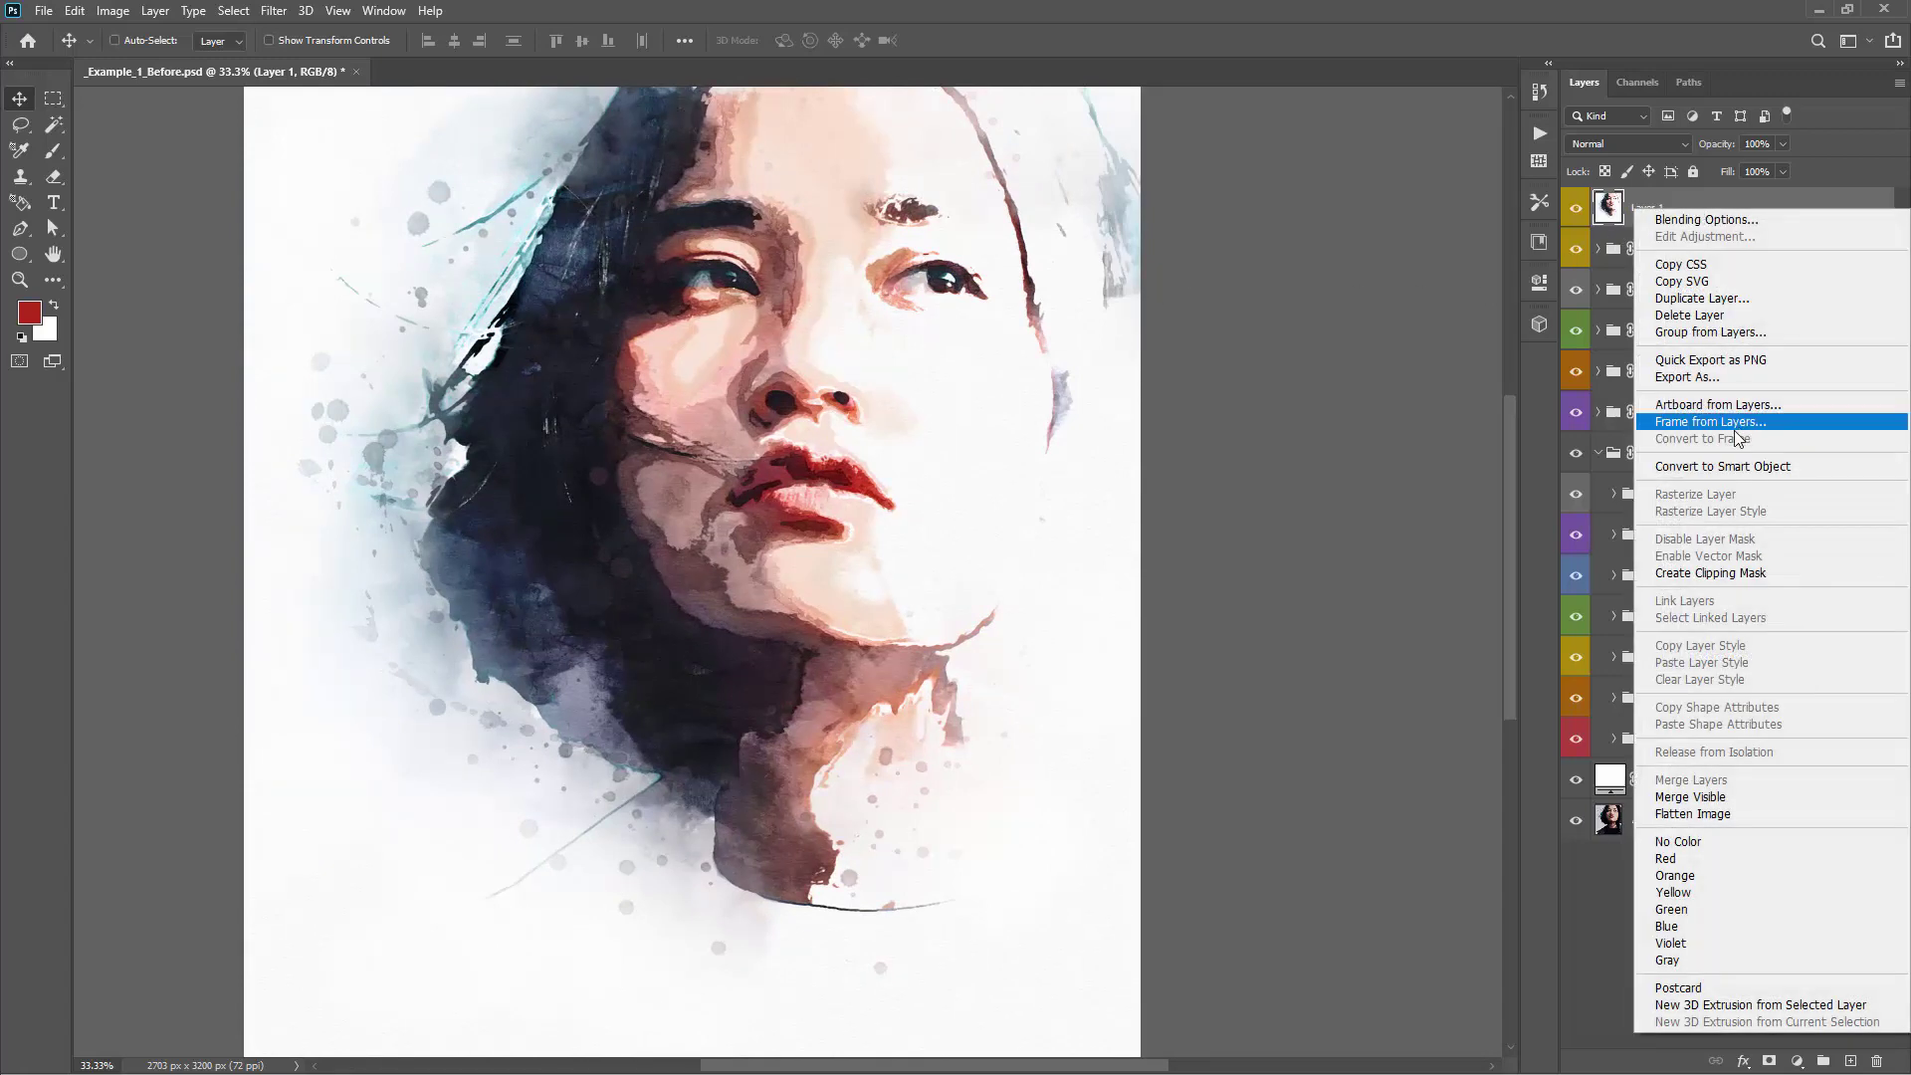
pyautogui.press('Escape')
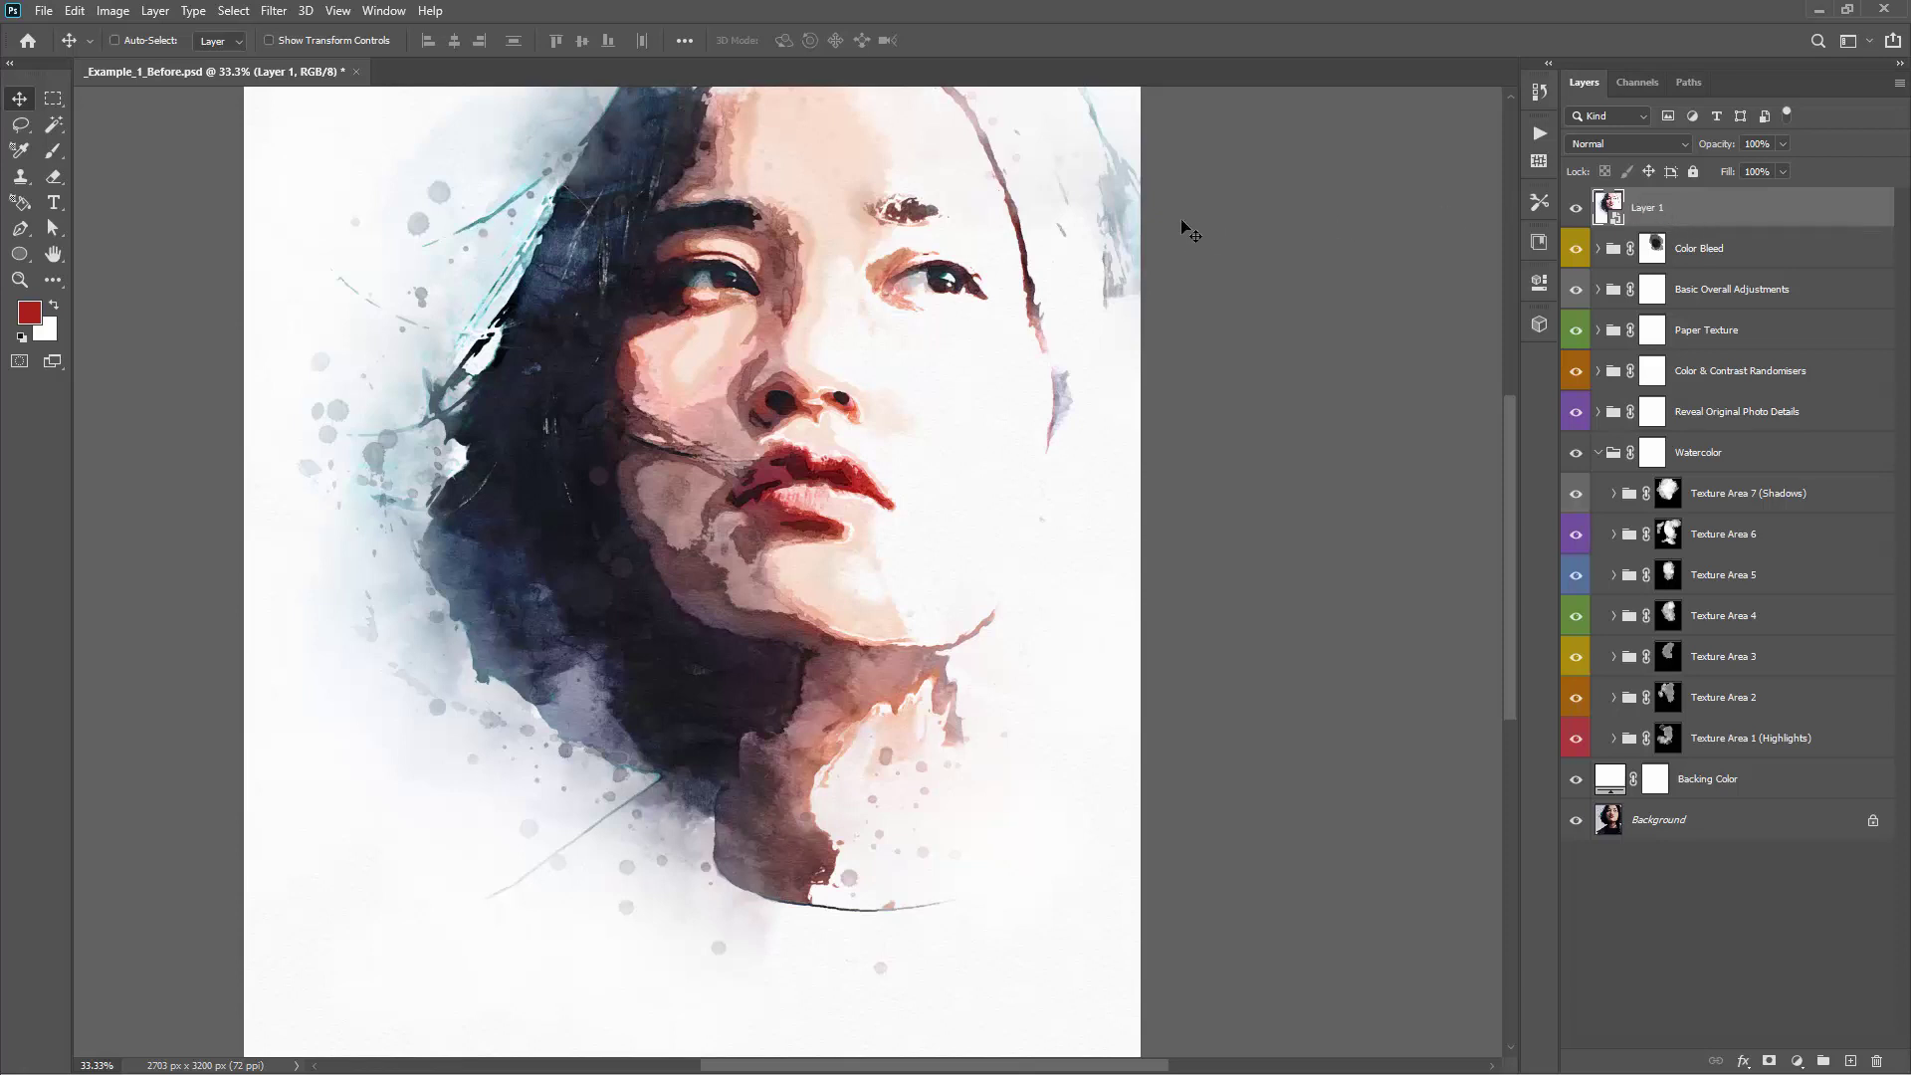
# Apply the Camera Raw Filter to the smart object with Whites +5 and Blacks +1, keeping Contrast at 0
pyautogui.click(273, 11)
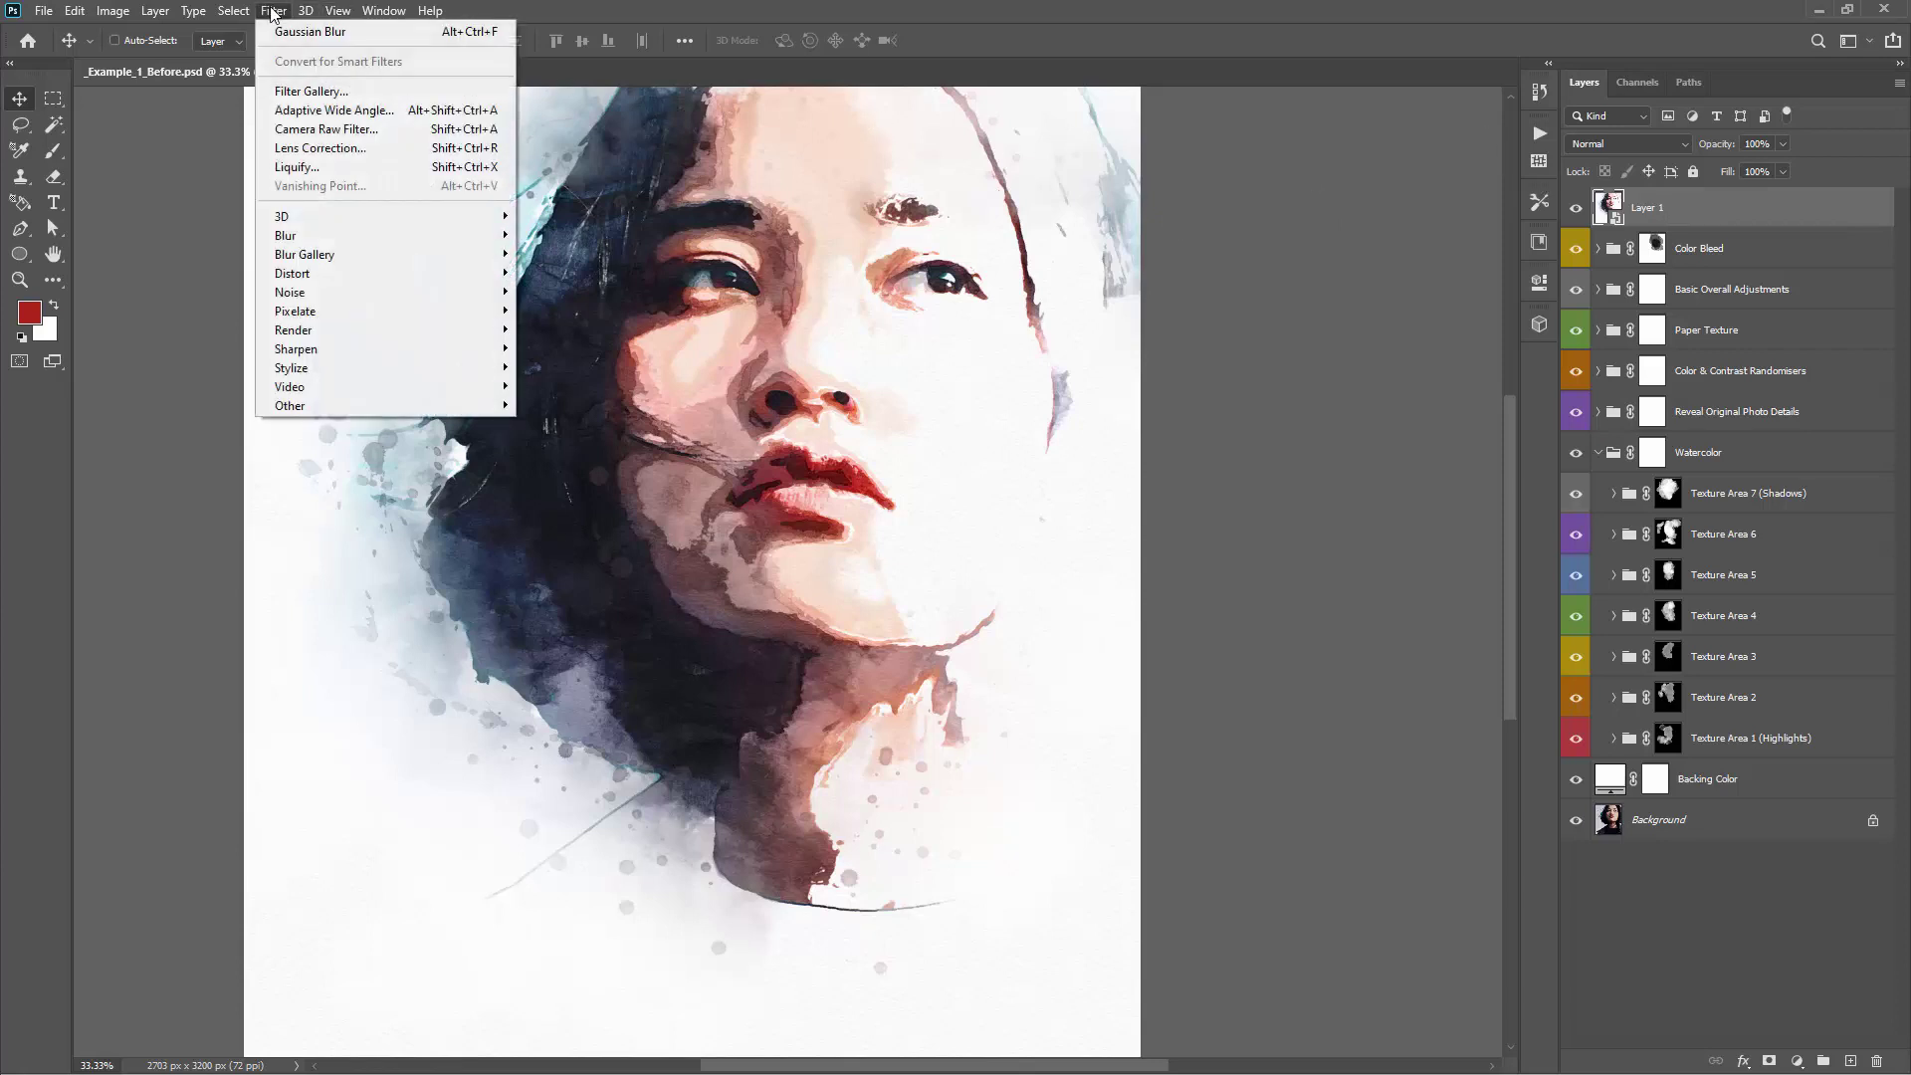
pyautogui.click(342, 132)
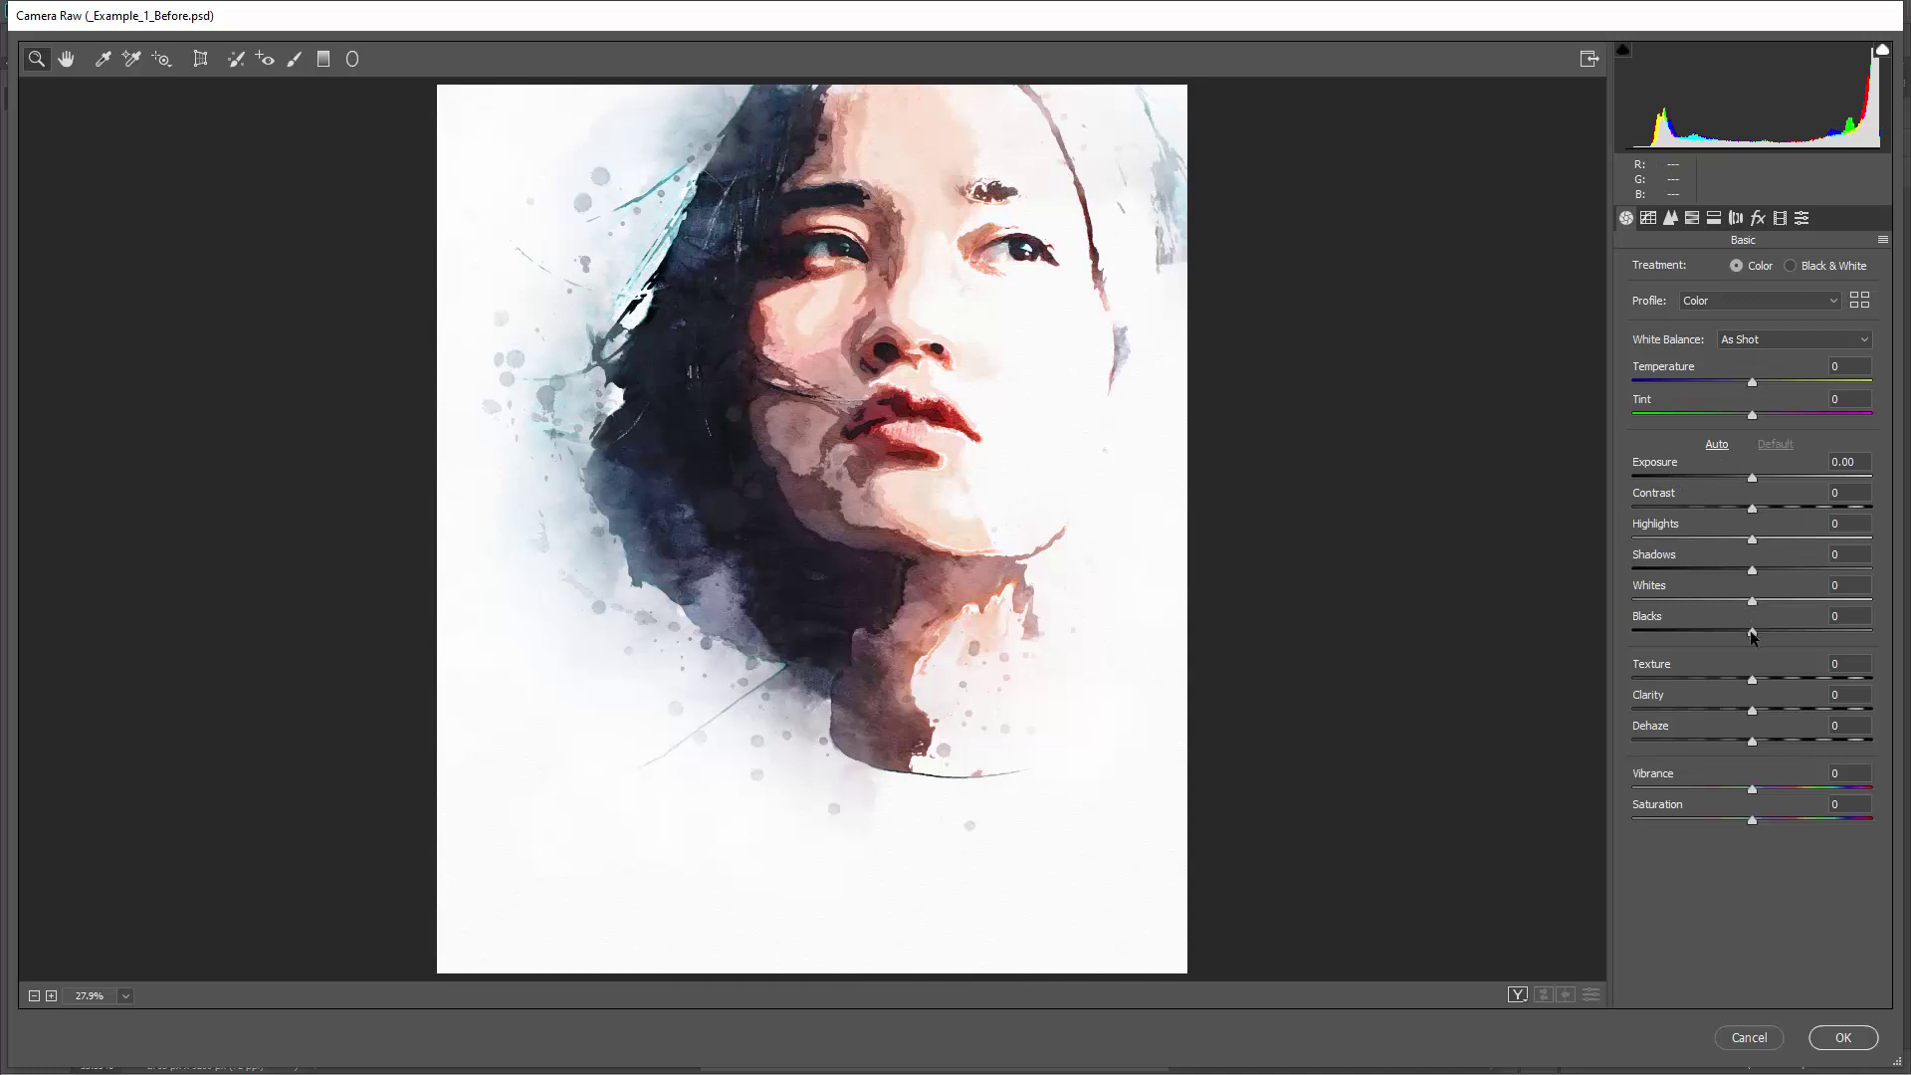
pyautogui.moveTo(1752, 637)
pyautogui.mouseDown()
pyautogui.moveTo(1742, 625)
pyautogui.moveTo(1758, 635)
pyautogui.moveTo(1784, 608)
pyautogui.moveTo(1759, 606)
pyautogui.mouseUp()
pyautogui.moveTo(1751, 507); pyautogui.dragTo(1723, 510)
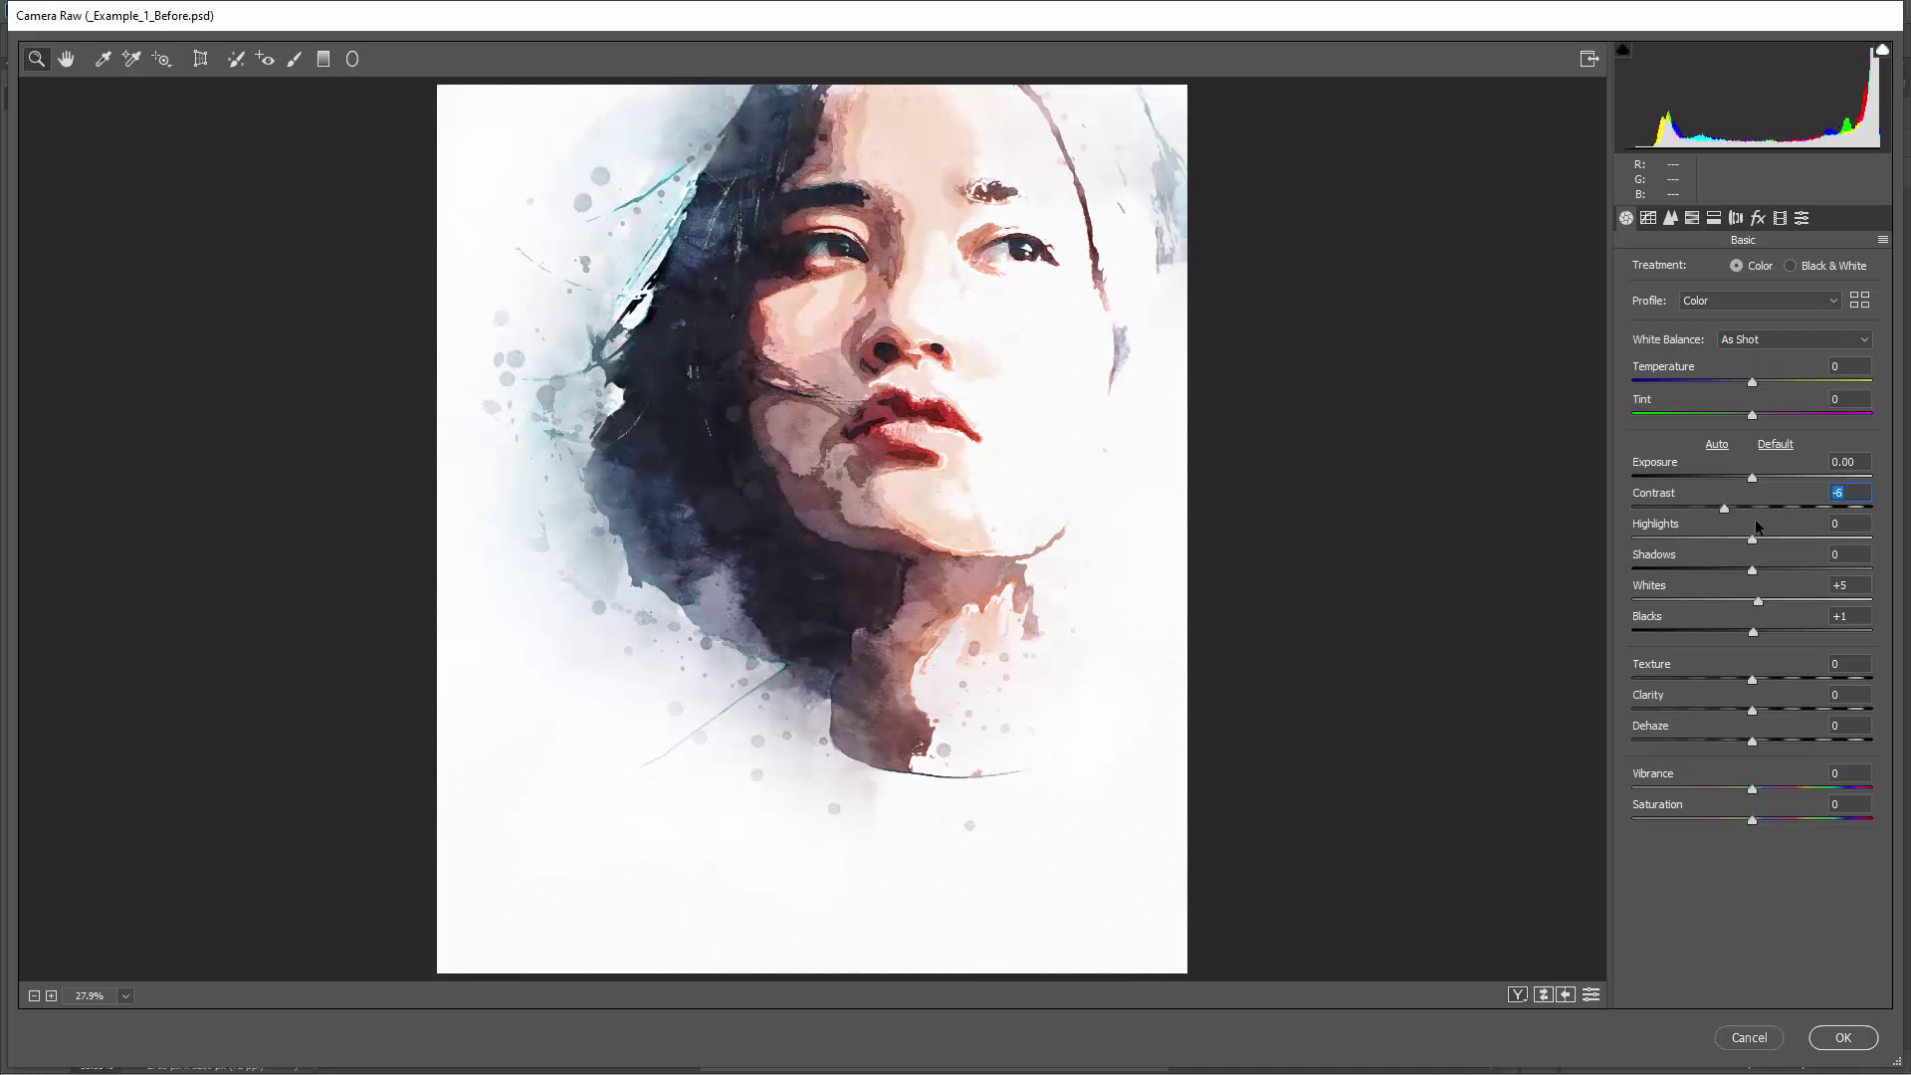
pyautogui.write('0')
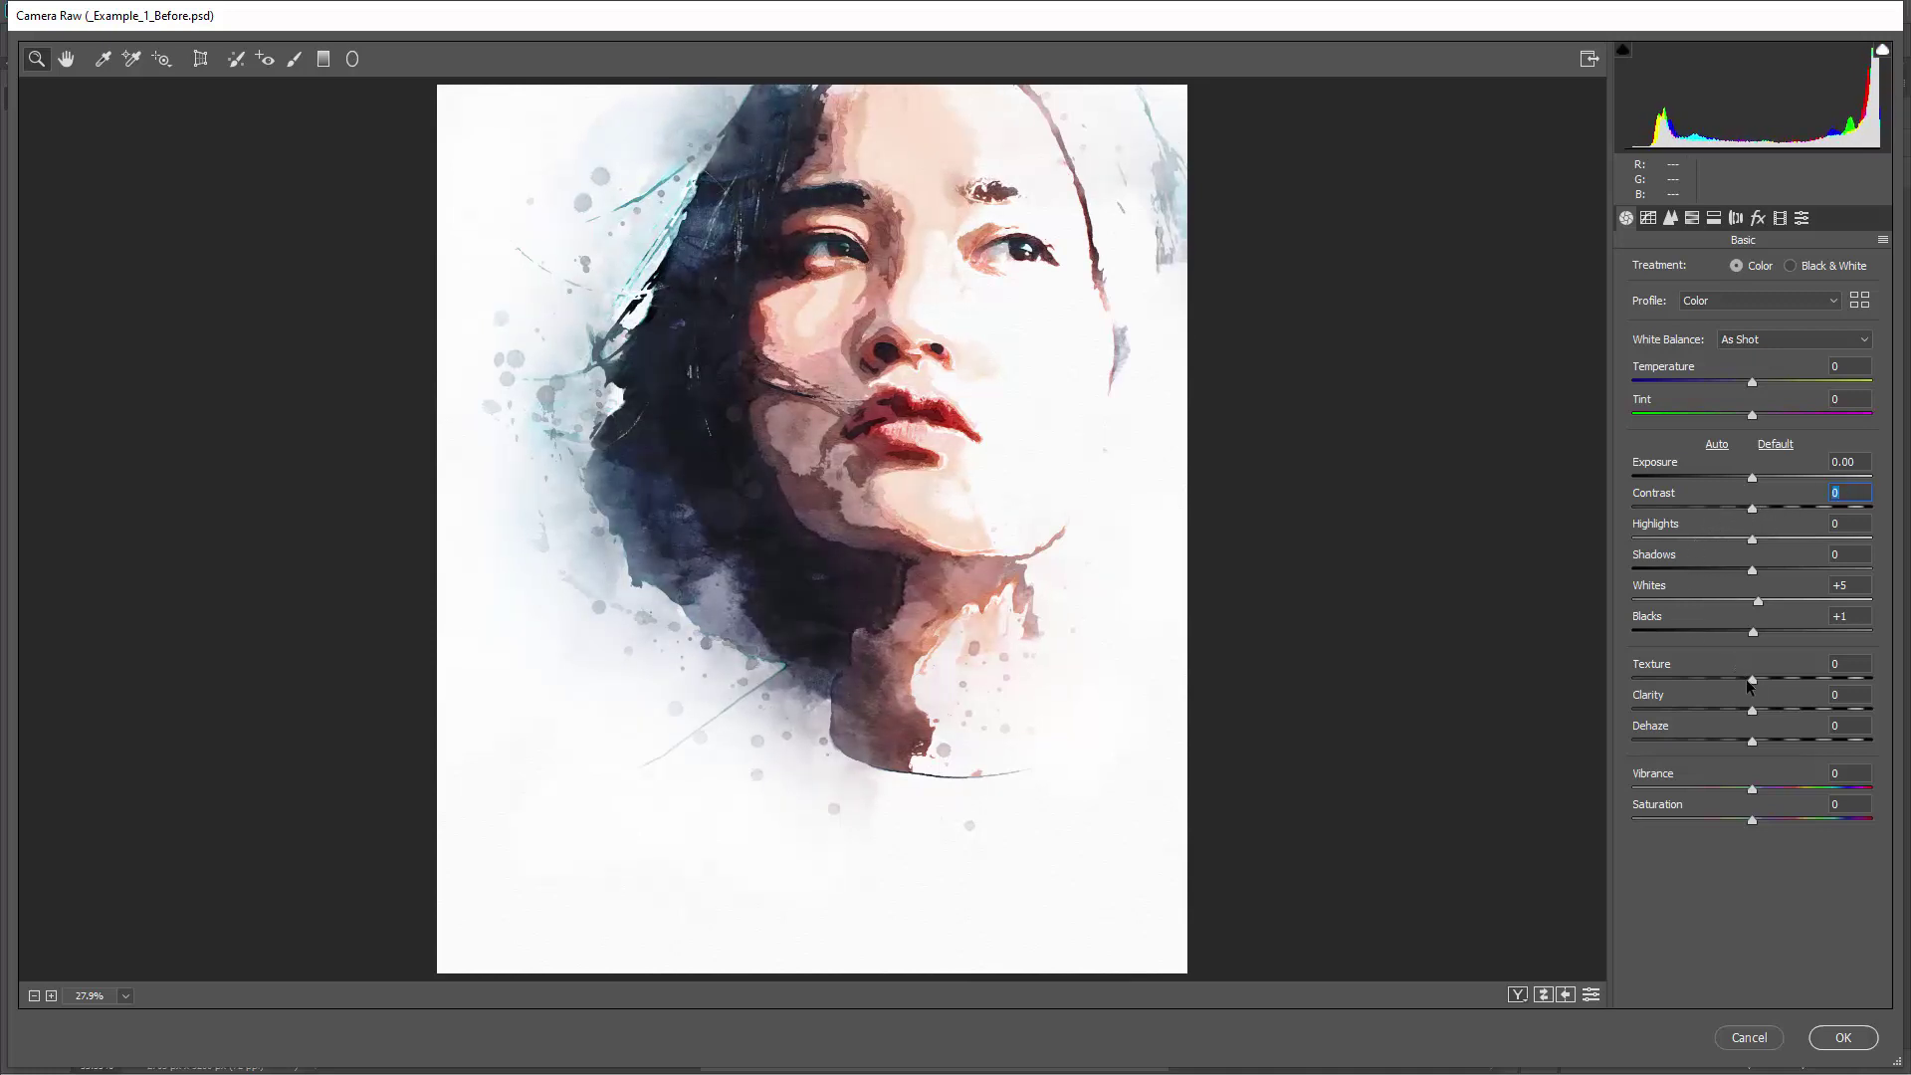
# Set the Camera Raw Texture to +12 and Clarity to -16
pyautogui.click(1288, 343)
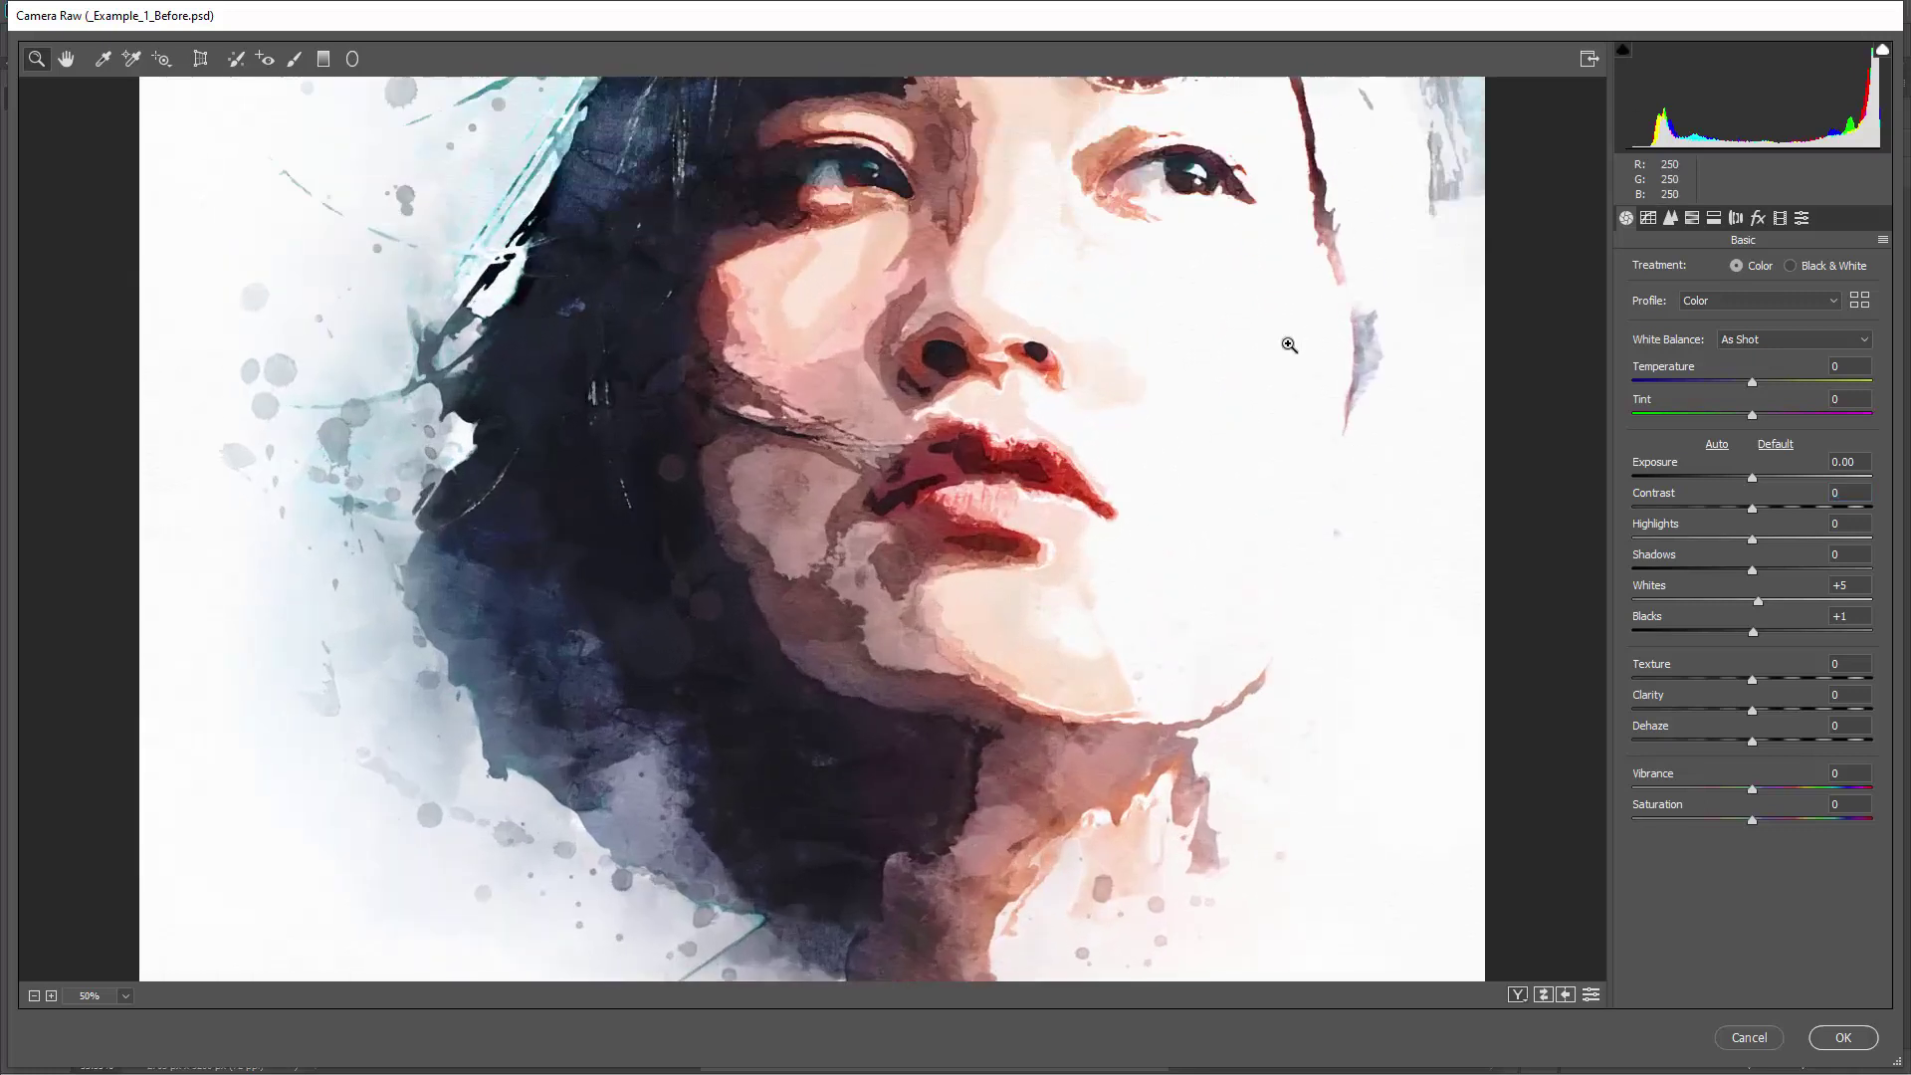
pyautogui.scroll(-1, 1288, 343)
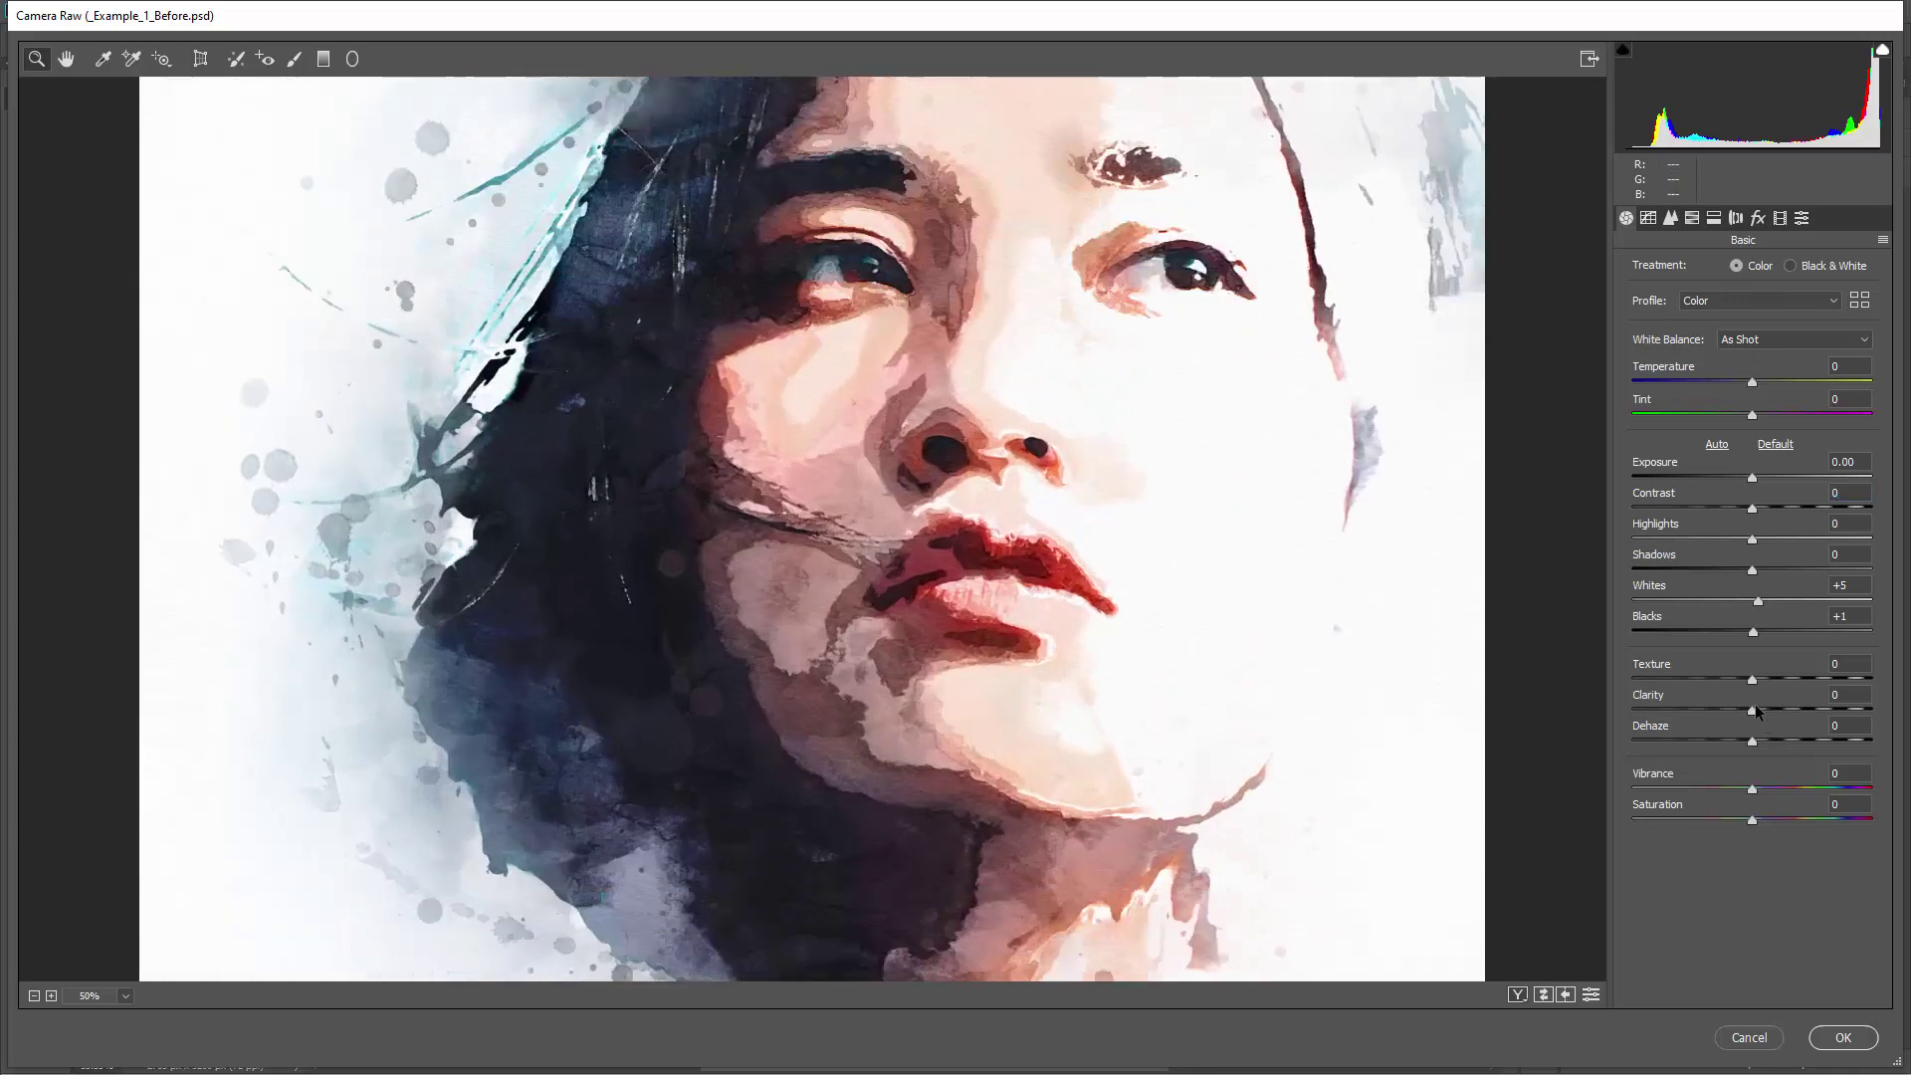
pyautogui.moveTo(1754, 718)
pyautogui.mouseDown()
pyautogui.moveTo(1712, 720)
pyautogui.moveTo(1766, 738)
pyautogui.moveTo(1732, 747)
pyautogui.moveTo(1759, 741)
pyautogui.moveTo(1732, 714)
pyautogui.moveTo(1766, 677)
pyautogui.moveTo(1754, 687)
pyautogui.mouseUp()
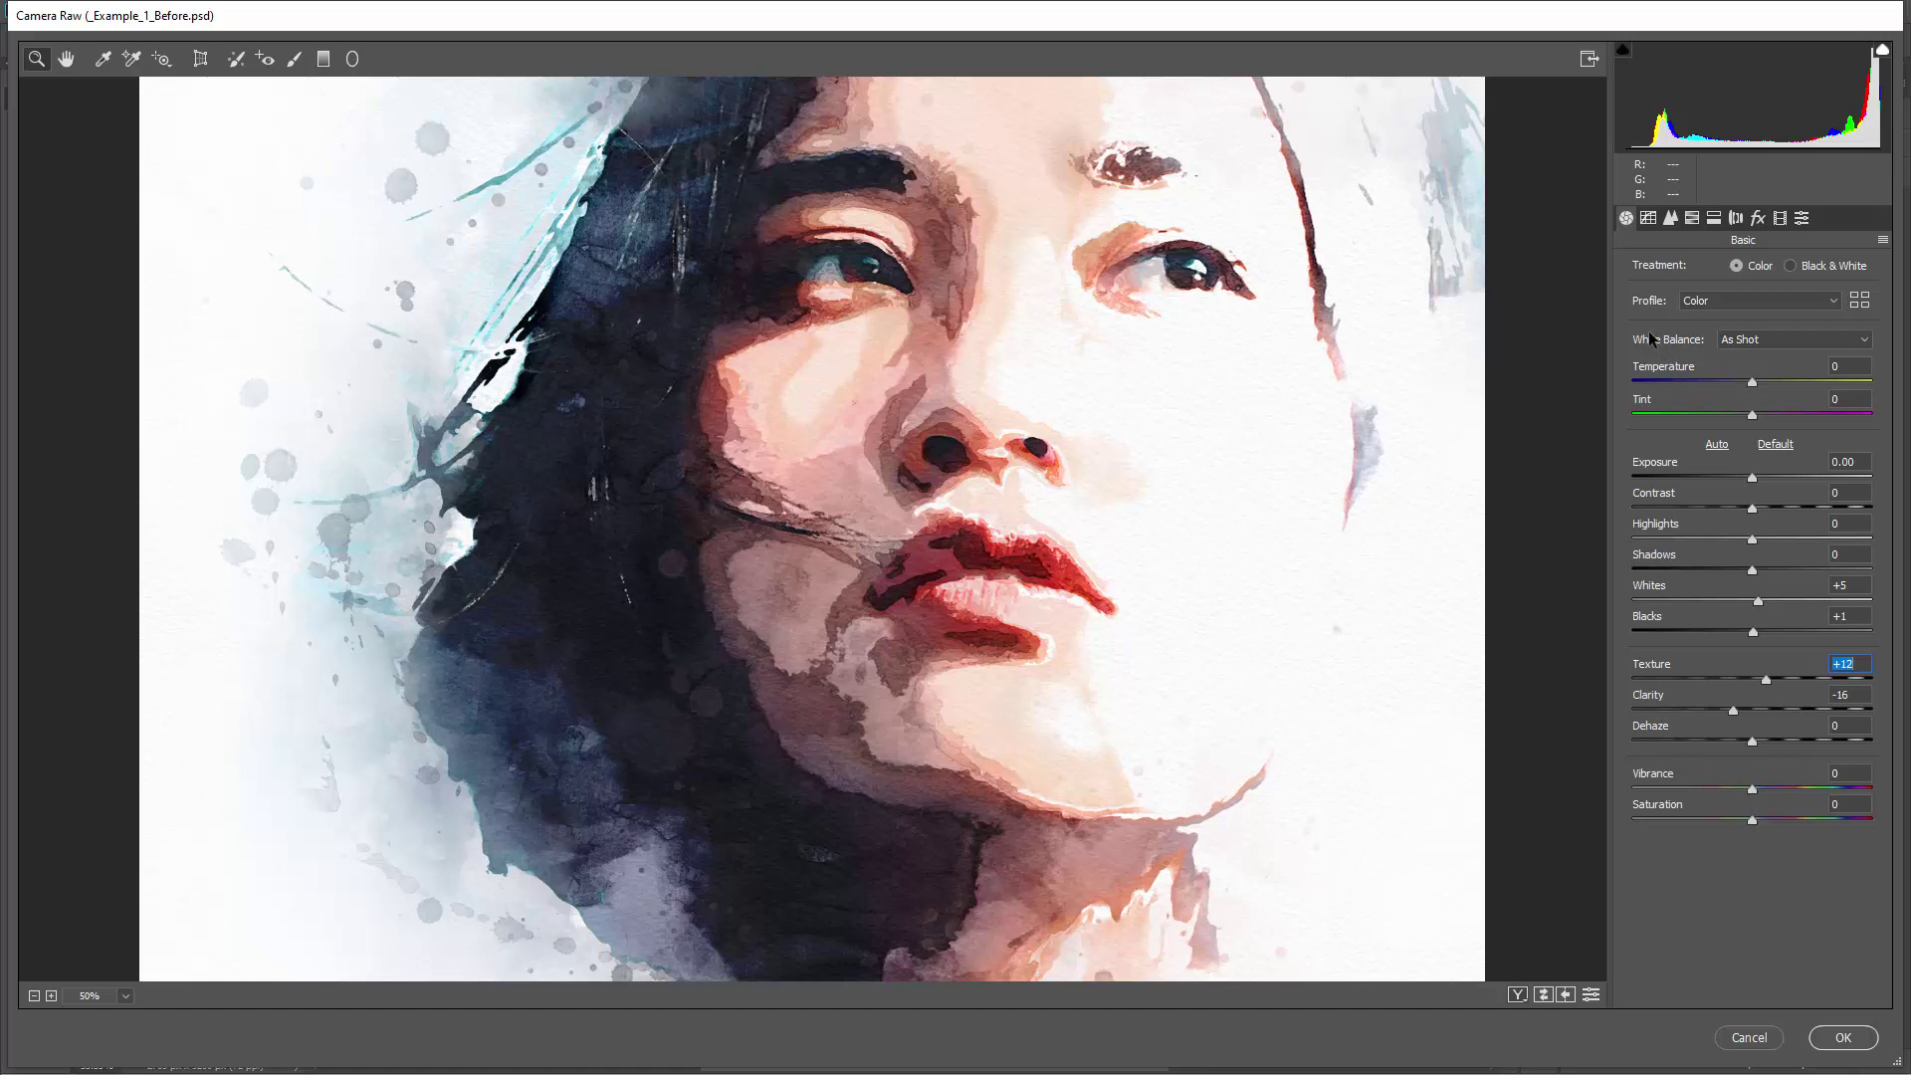
# Apply the Artistic 04 profile in Camera Raw and set its Amount to 51
pyautogui.click(1856, 301)
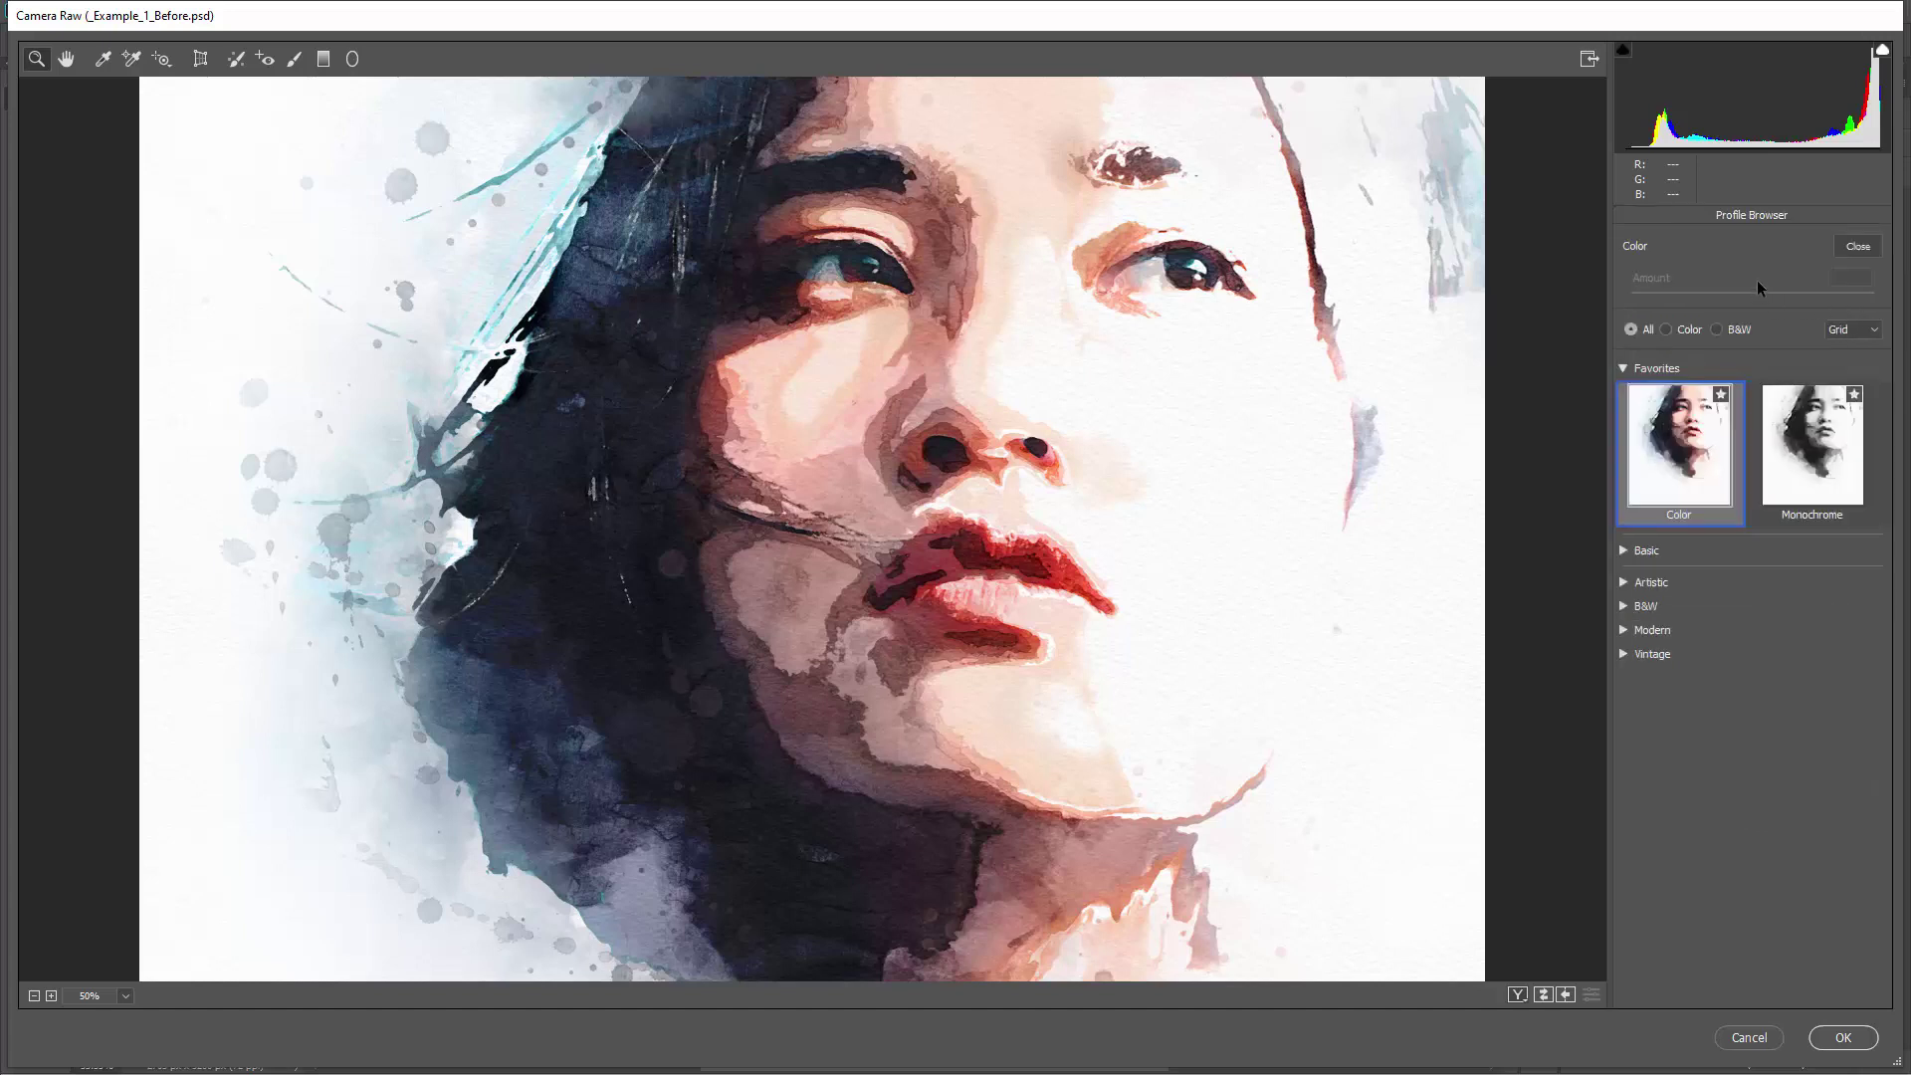
pyautogui.click(1624, 368)
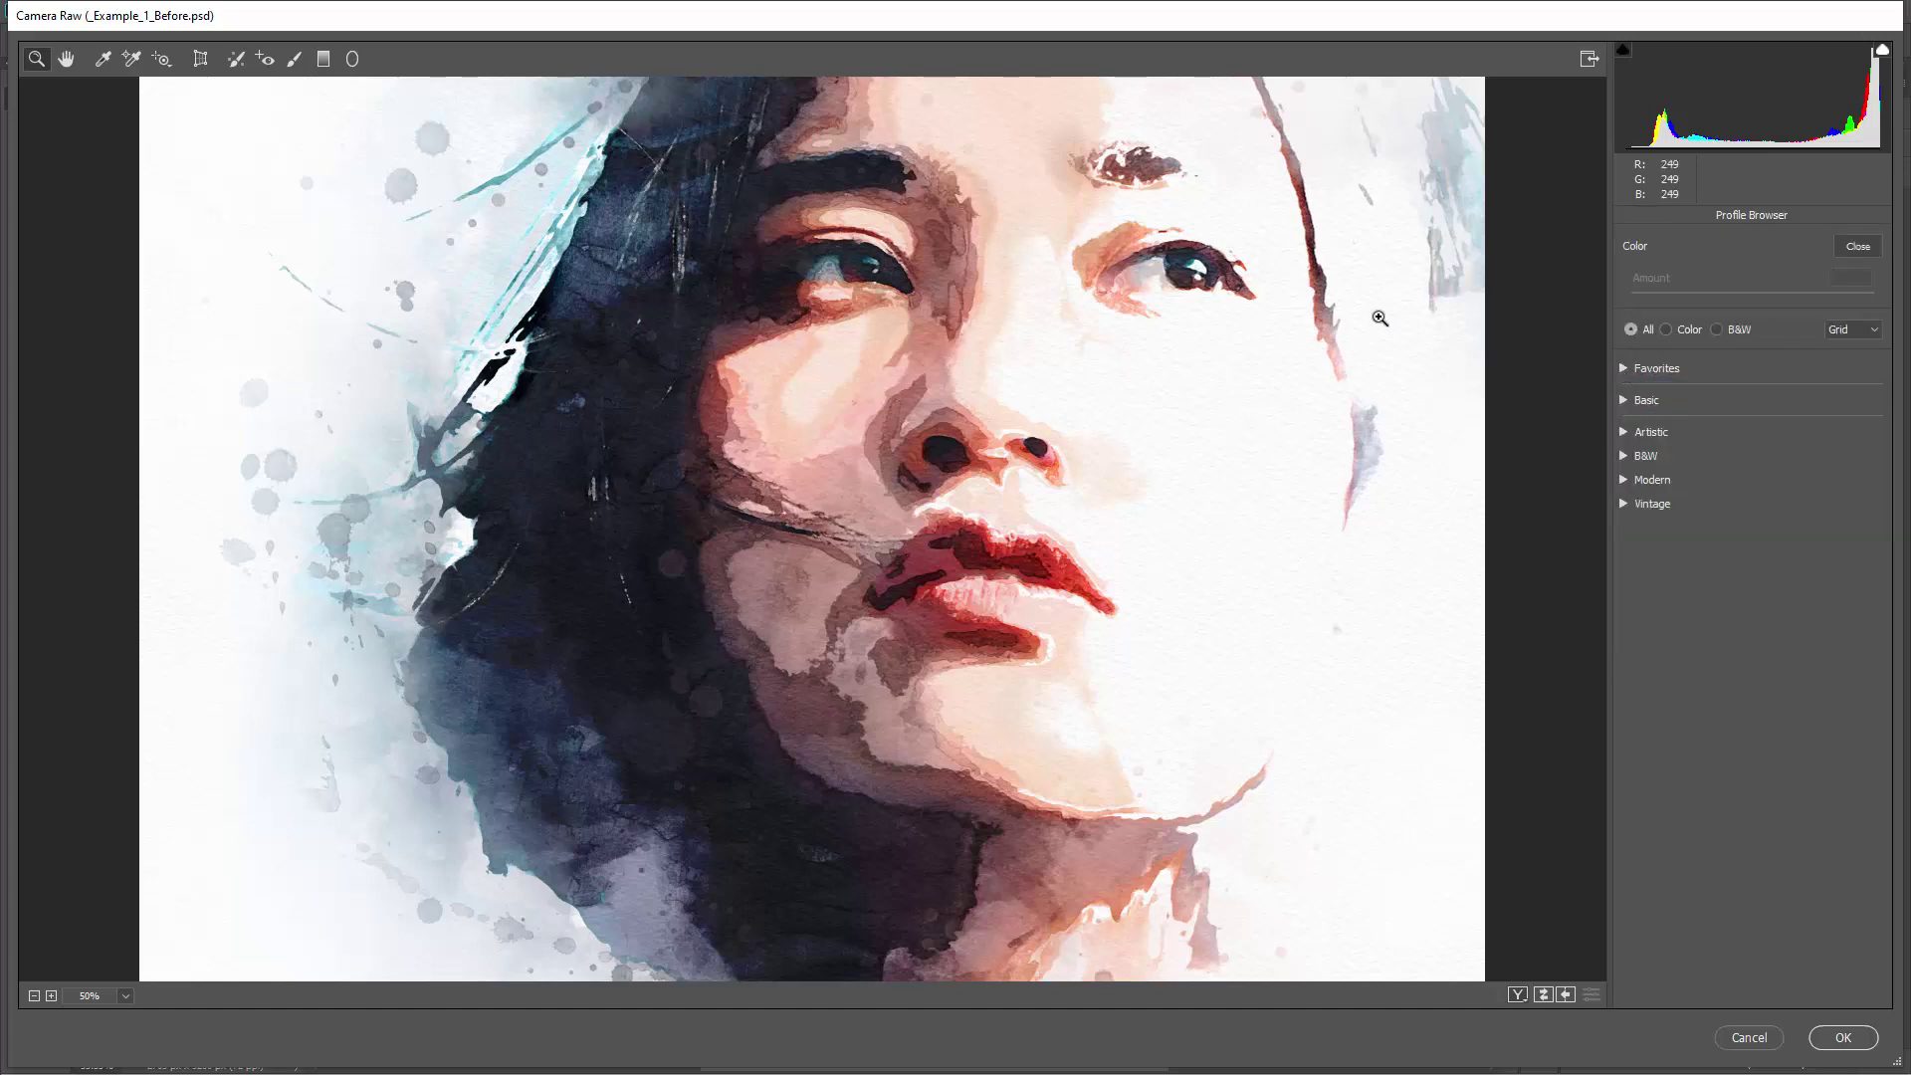
pyautogui.hotkey('ctrl', '-')
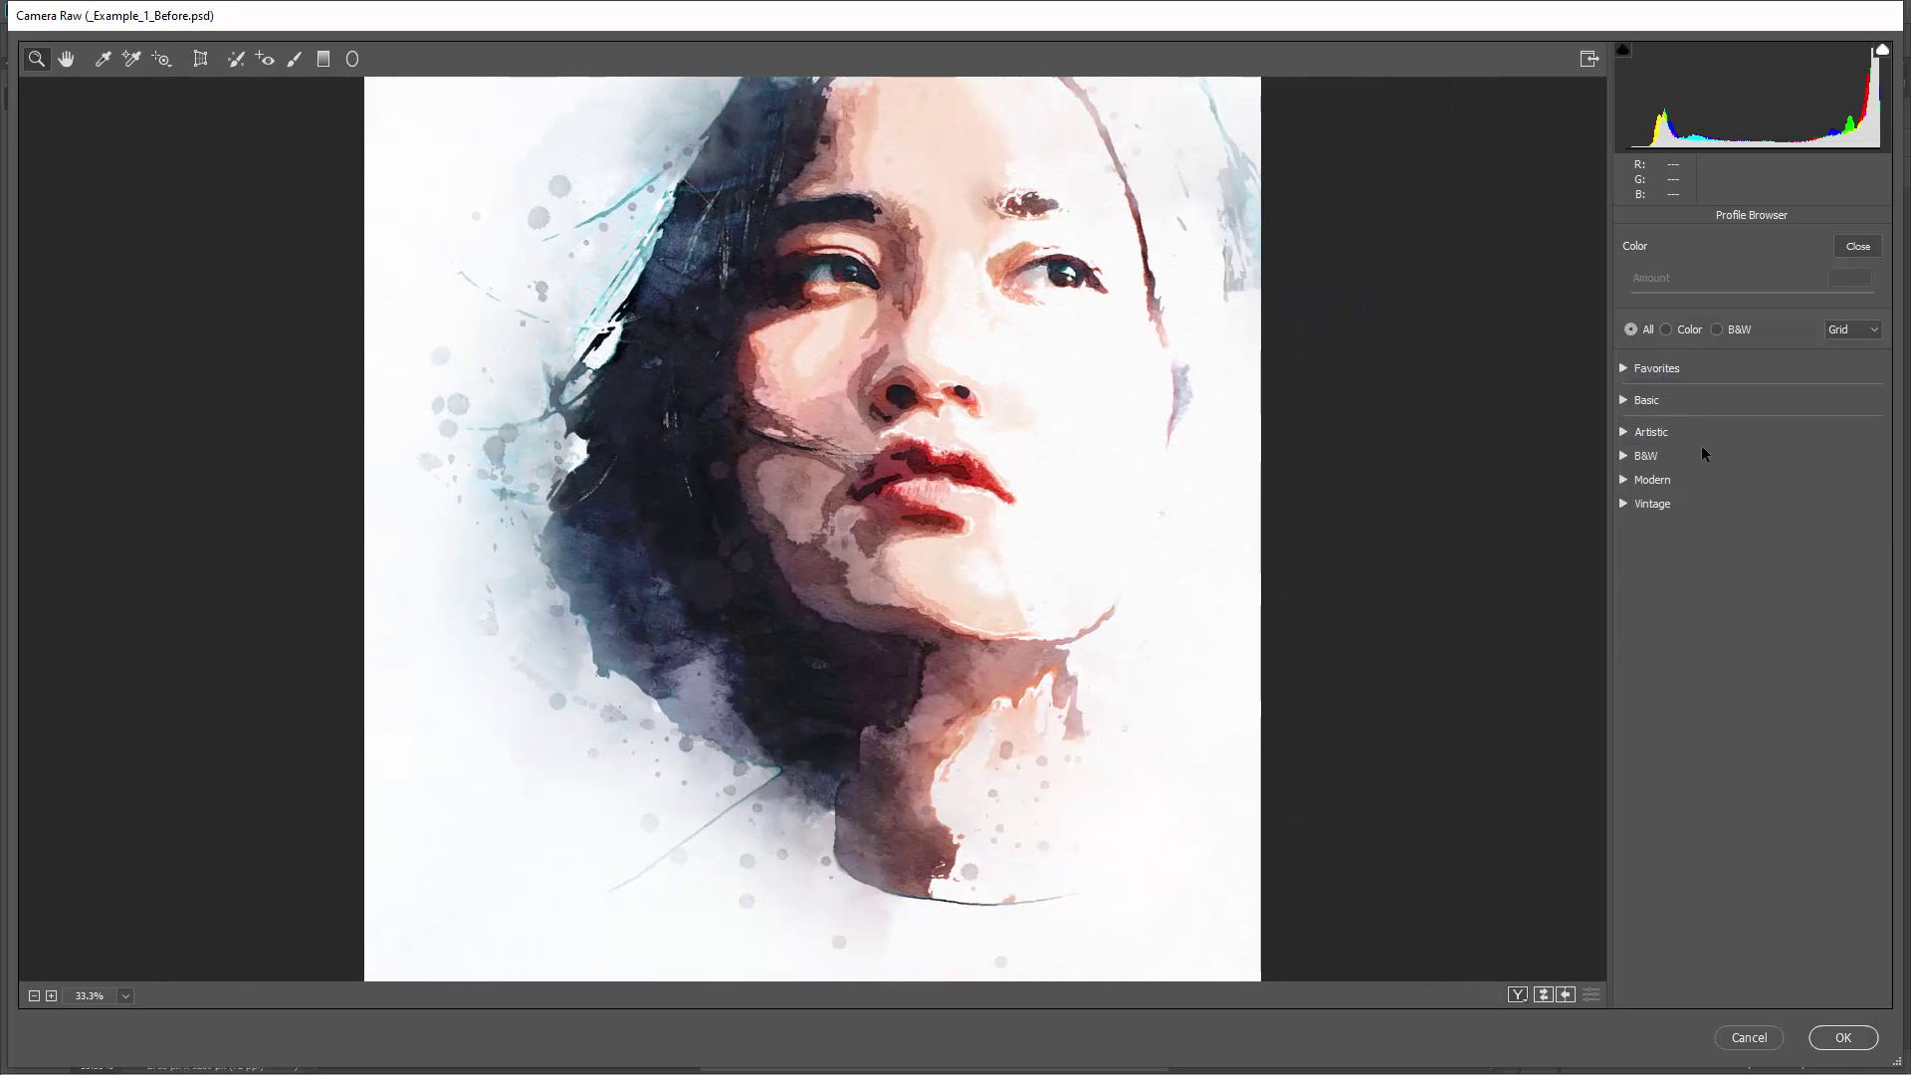
pyautogui.click(1632, 433)
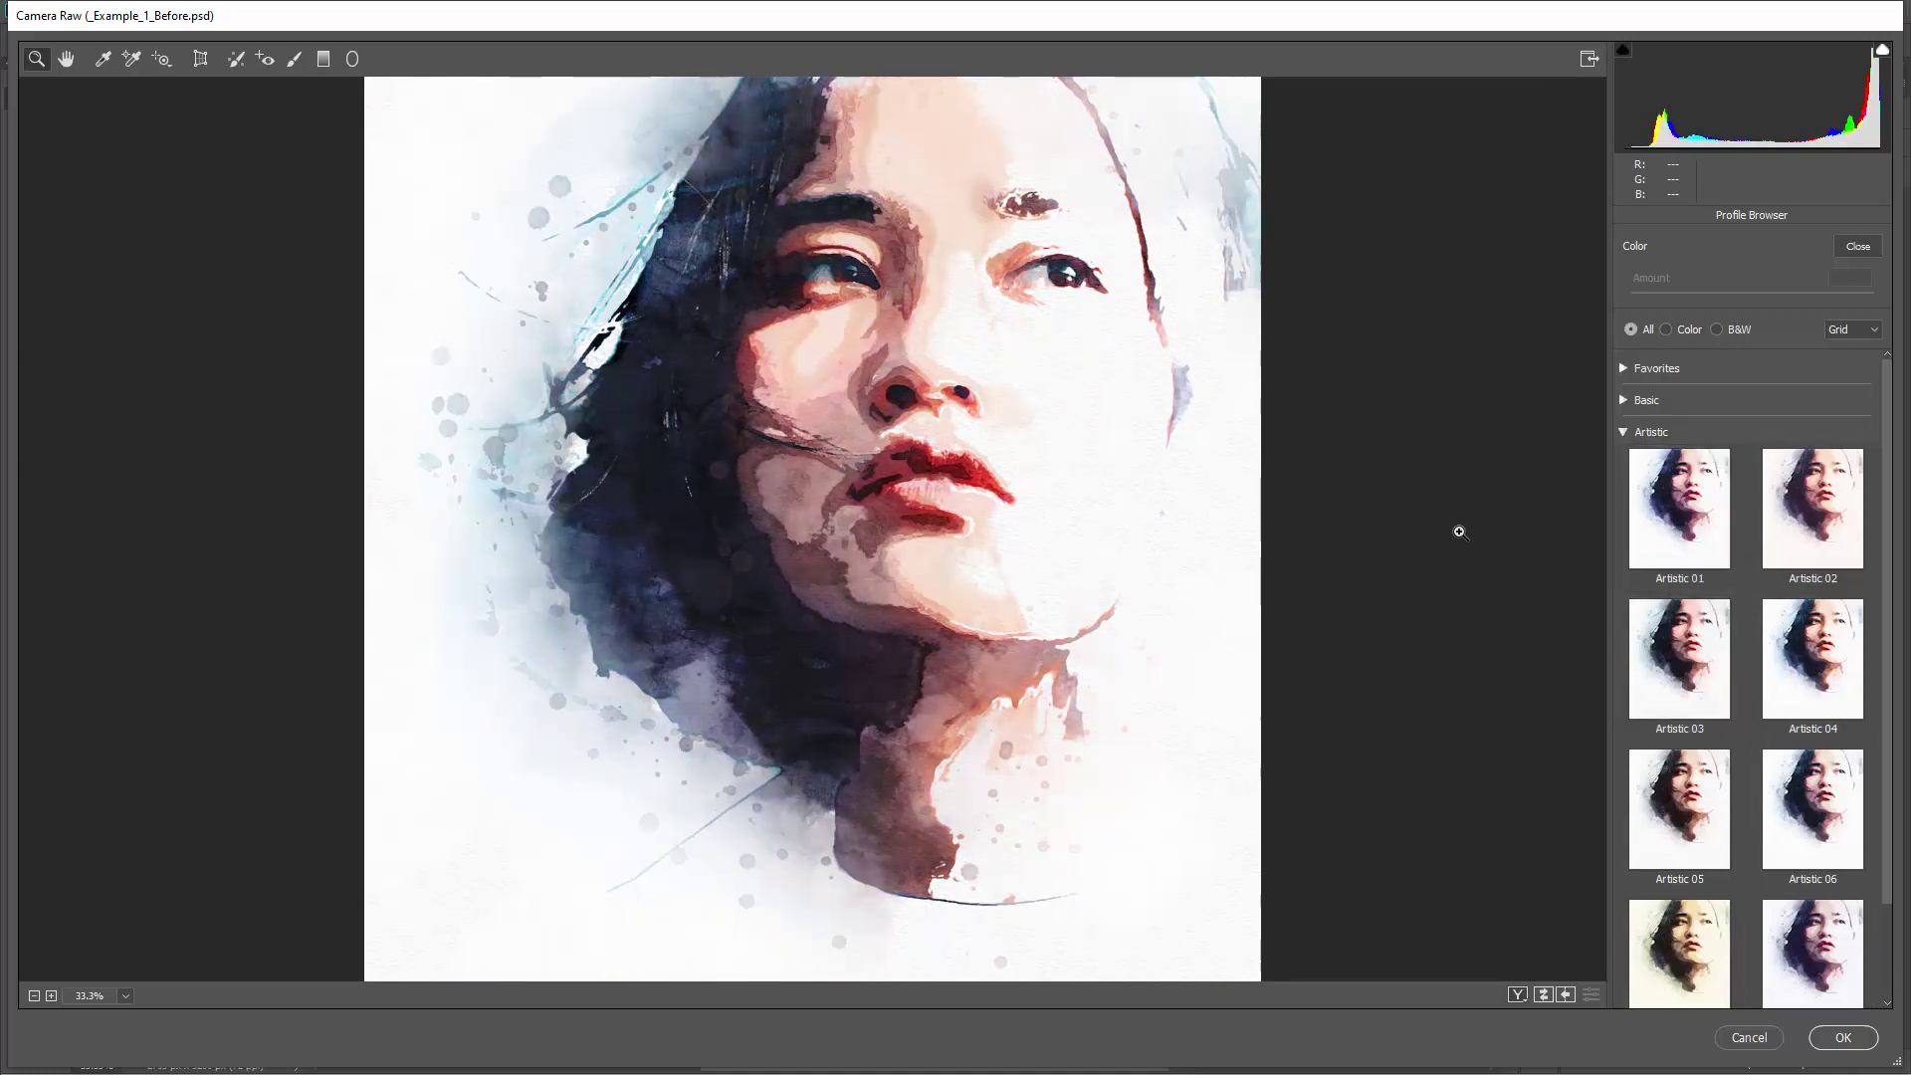
pyautogui.click(1810, 706)
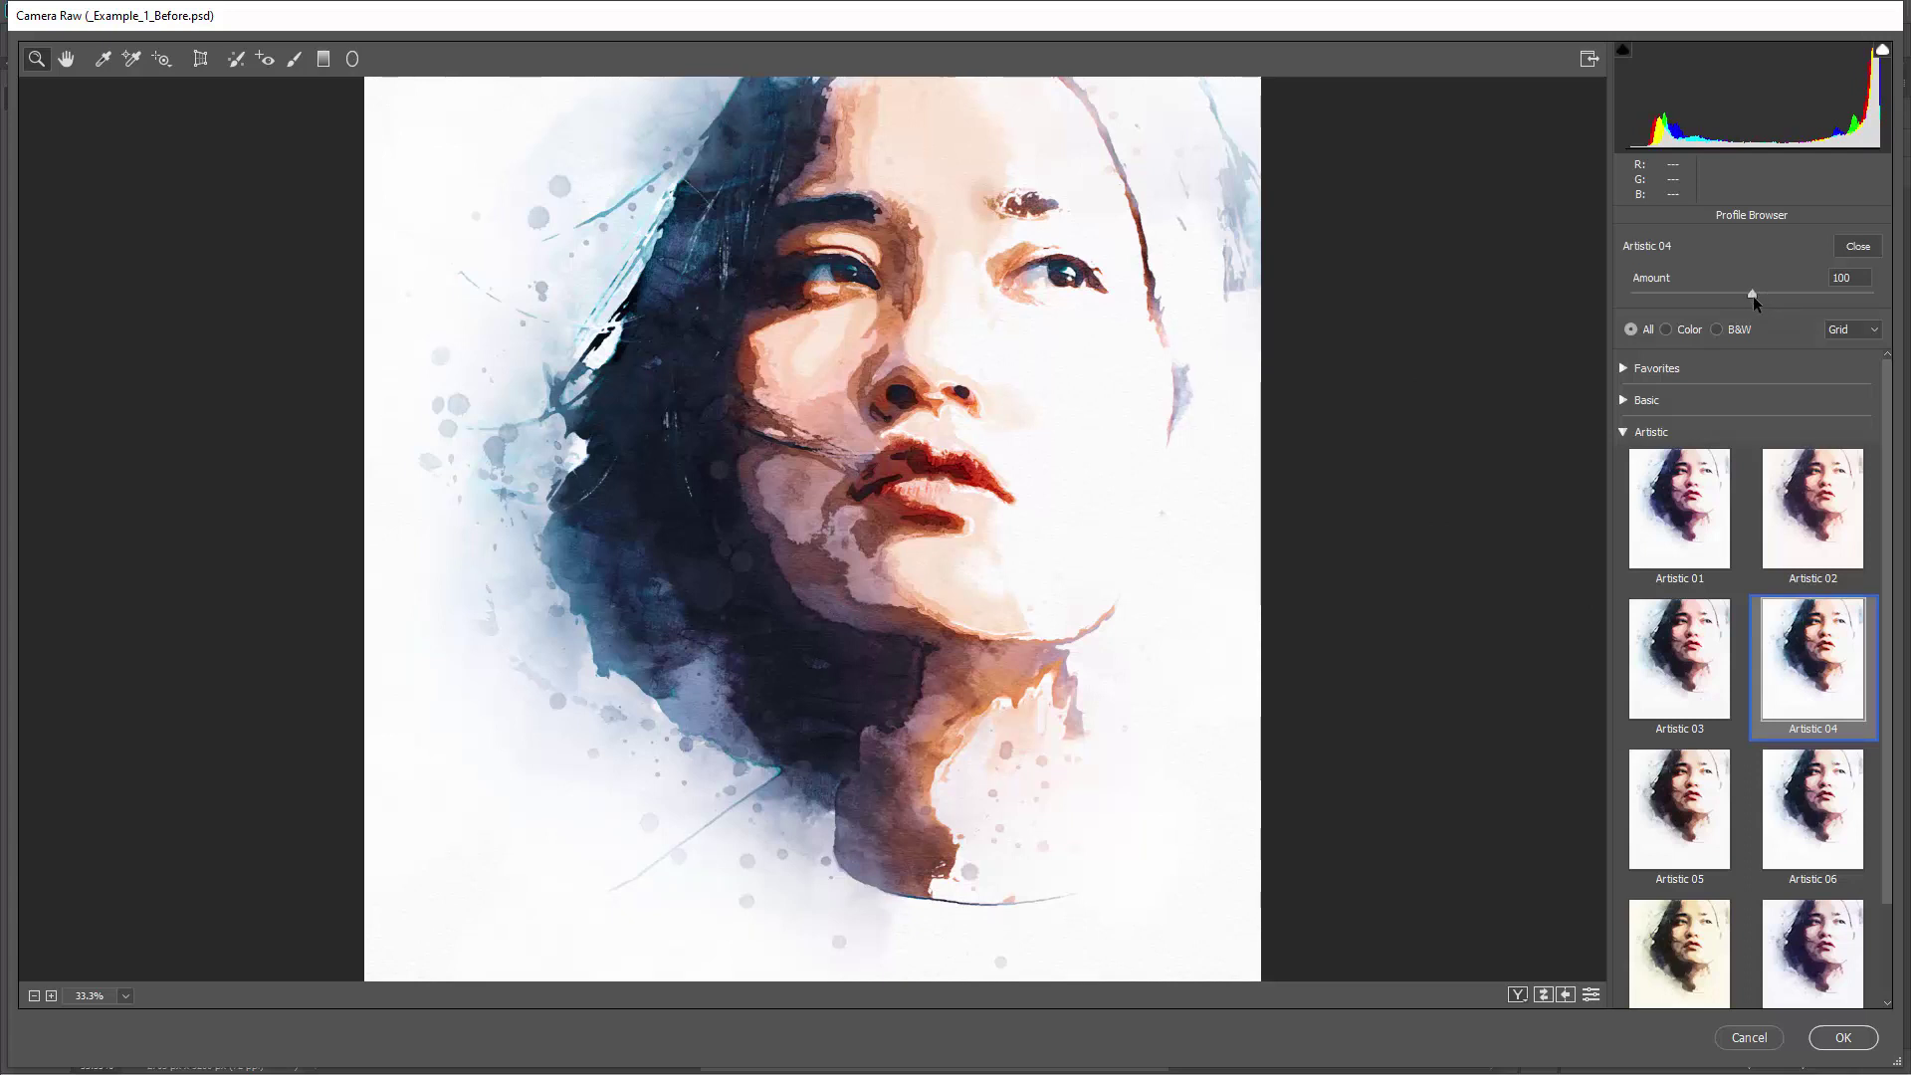
pyautogui.moveTo(1748, 295); pyautogui.dragTo(1829, 321)
pyautogui.moveTo(1716, 298)
pyautogui.mouseDown()
pyautogui.moveTo(1586, 301)
pyautogui.moveTo(1728, 297)
pyautogui.moveTo(1693, 294)
pyautogui.mouseUp()
pyautogui.click(1621, 432)
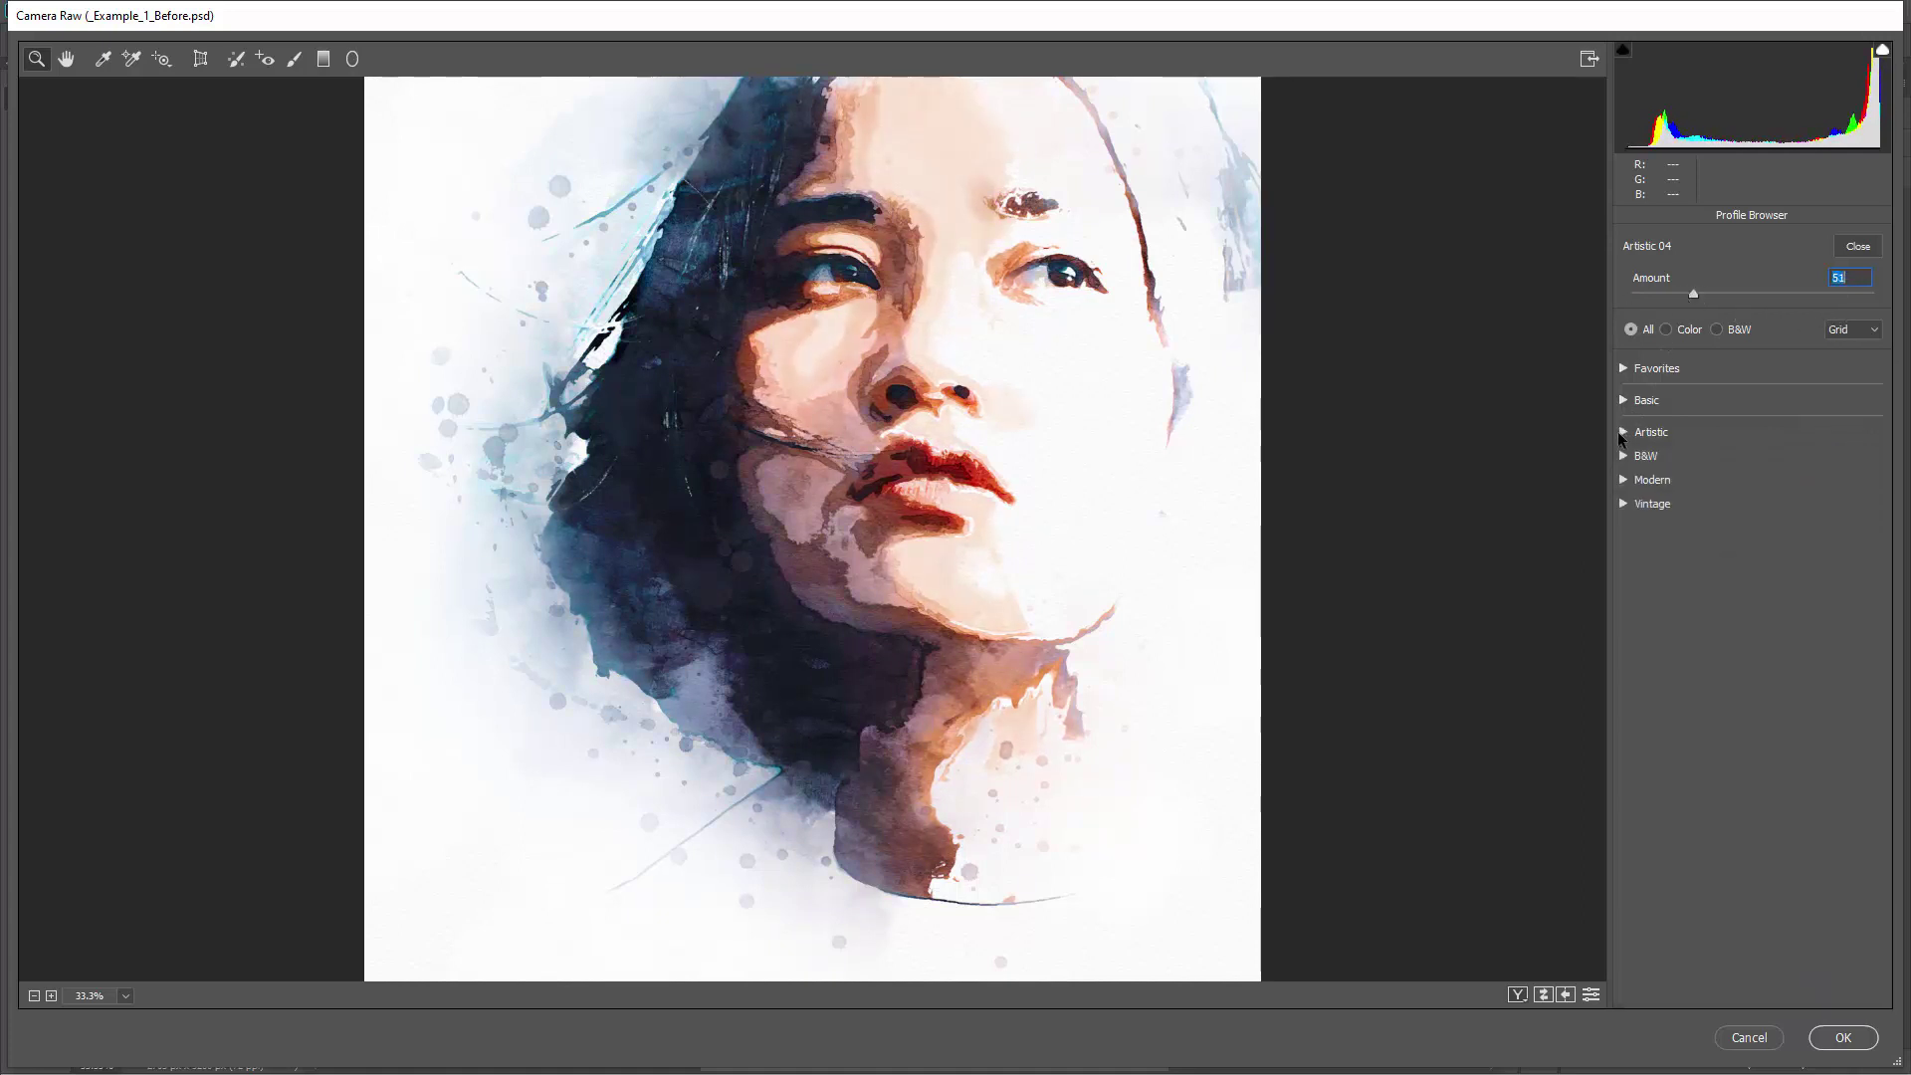
# Preview the Modern and Vintage profiles on the portrait and return to the Basic adjustments without choosing one
pyautogui.click(1630, 482)
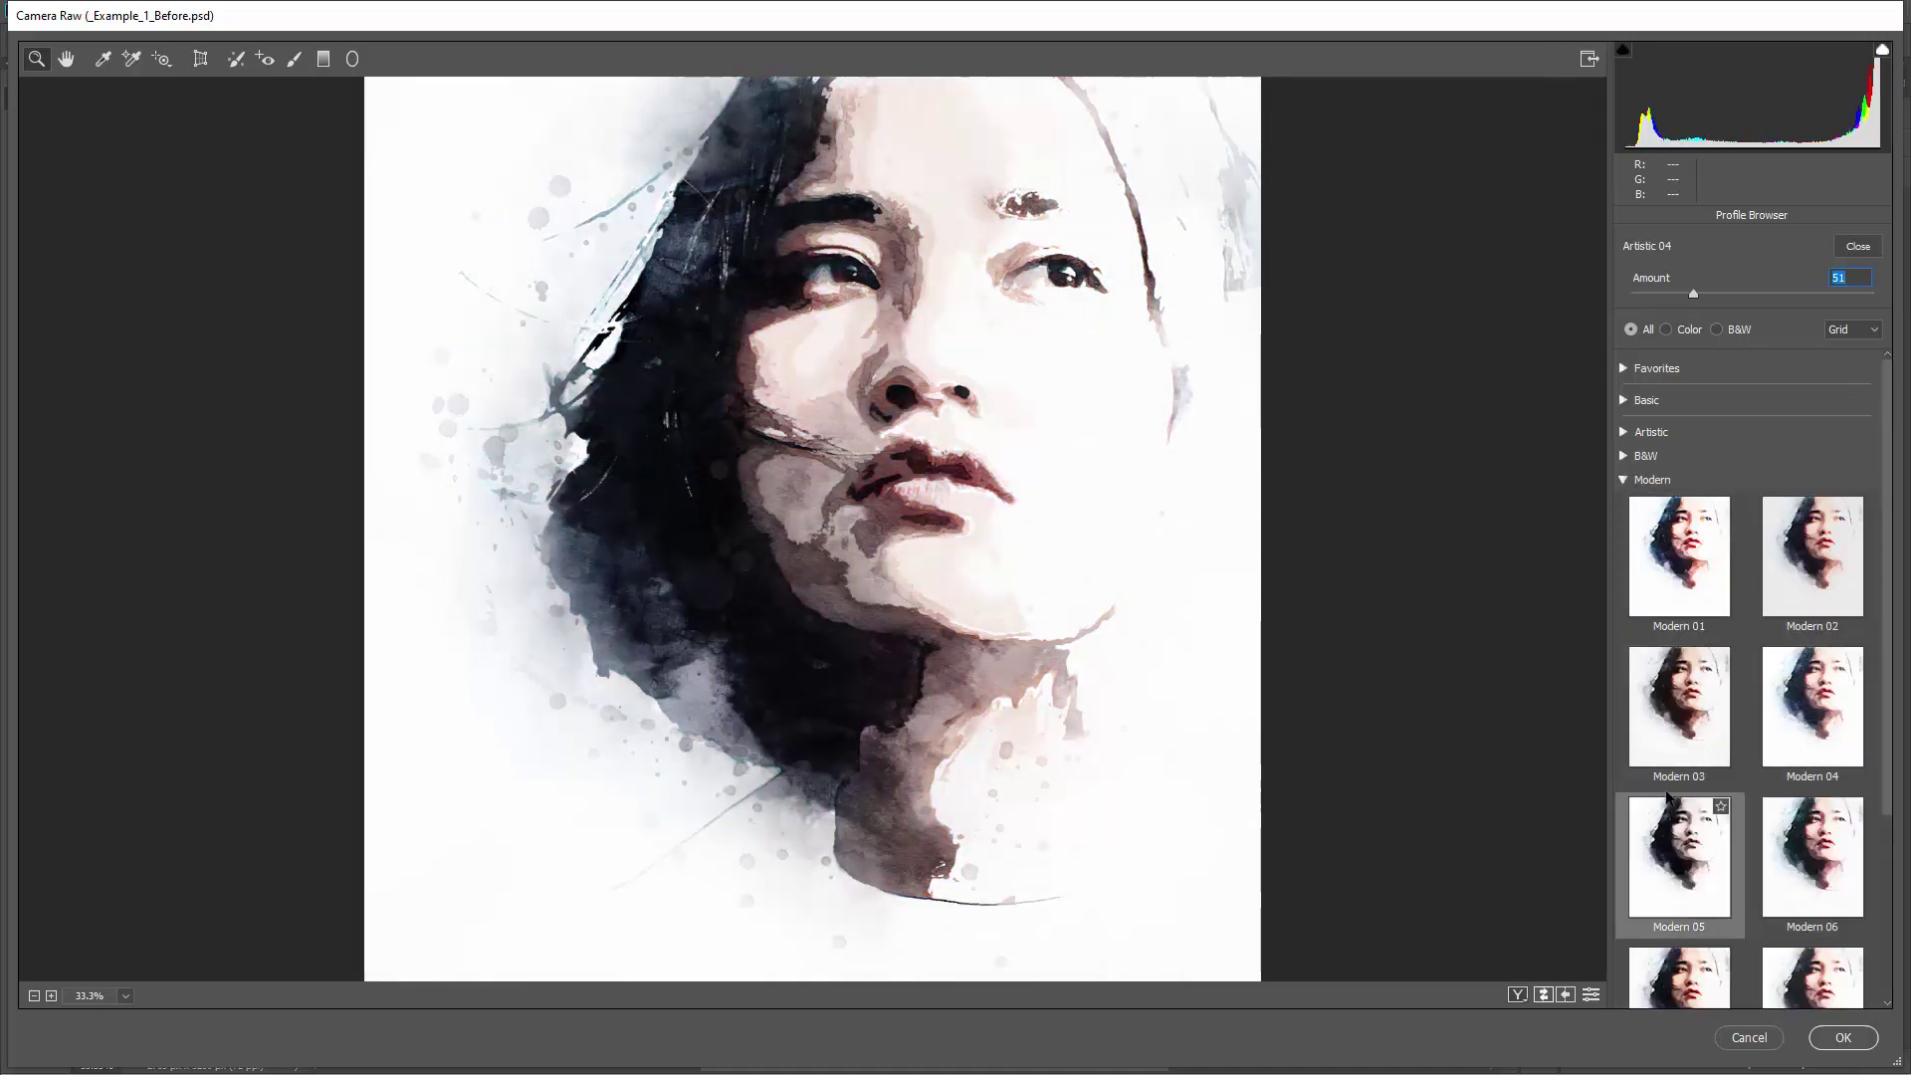
pyautogui.click(1623, 481)
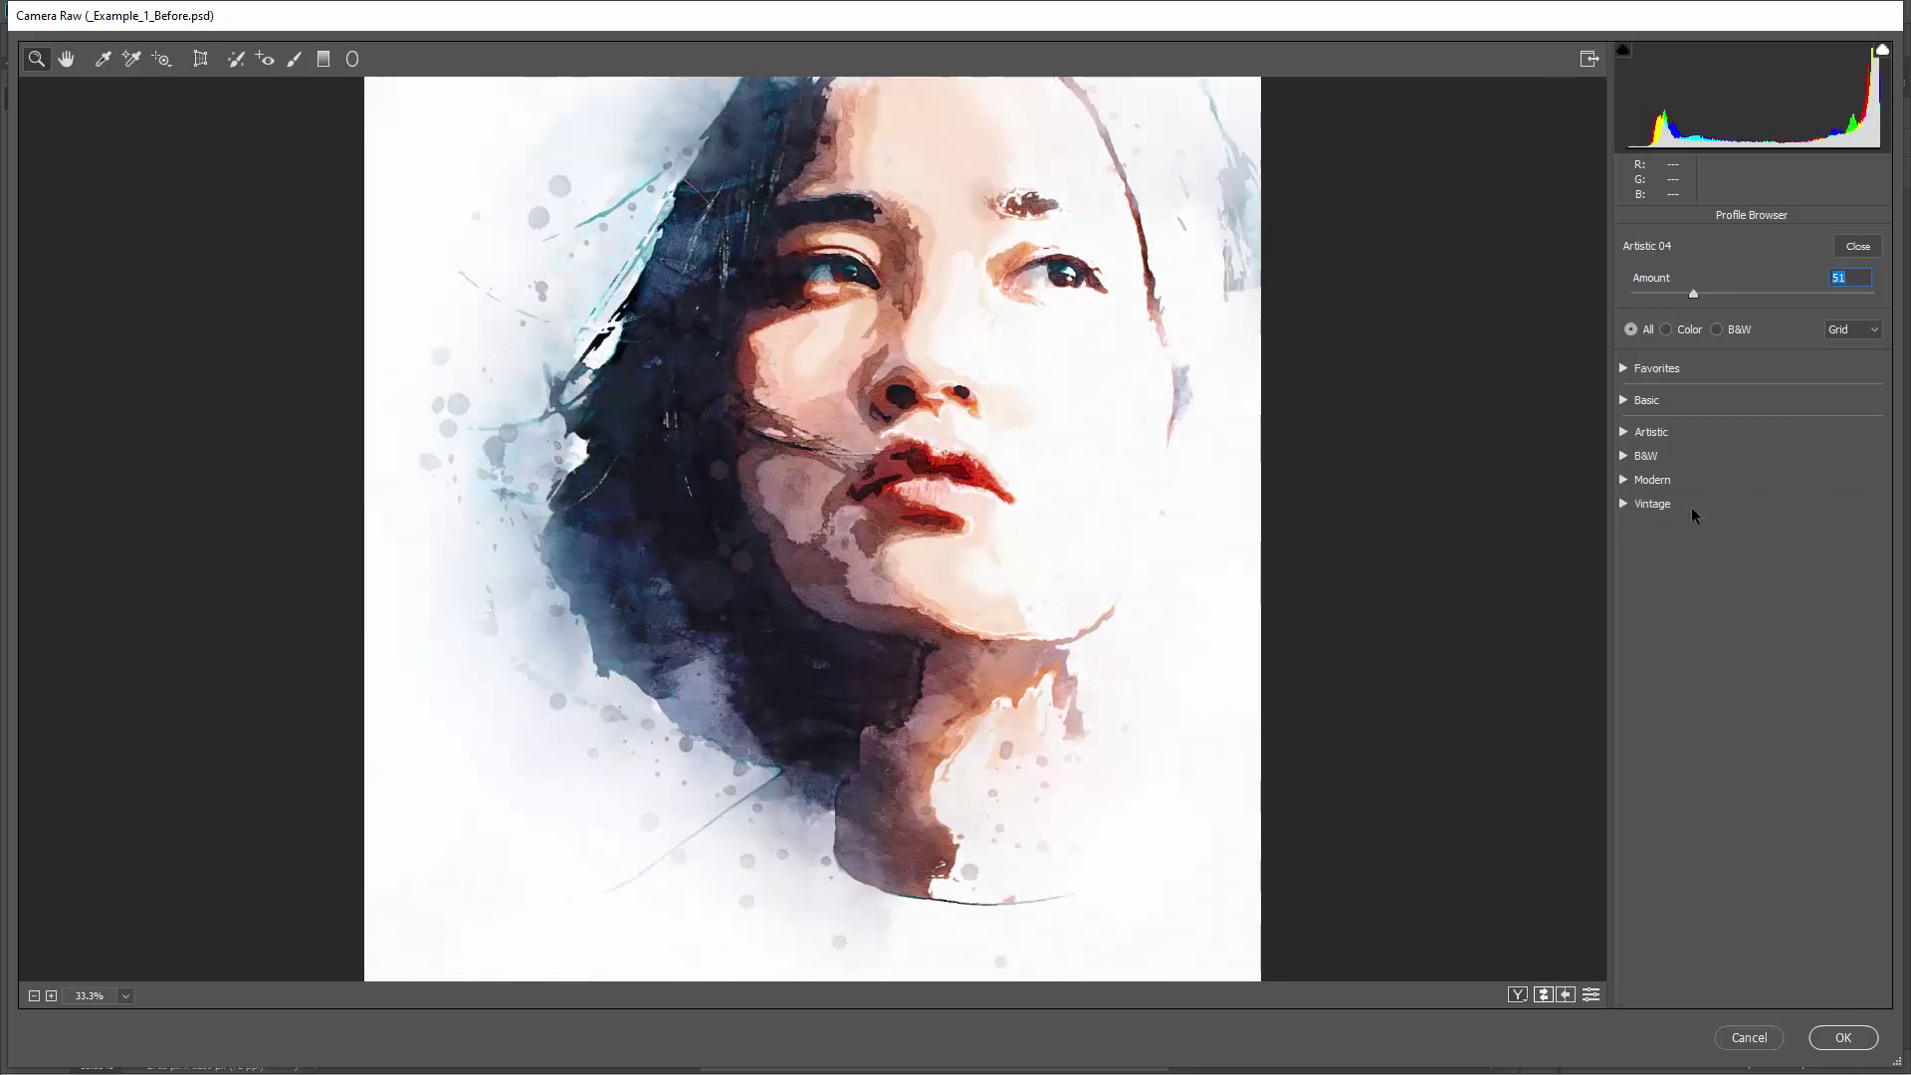
pyautogui.click(1629, 503)
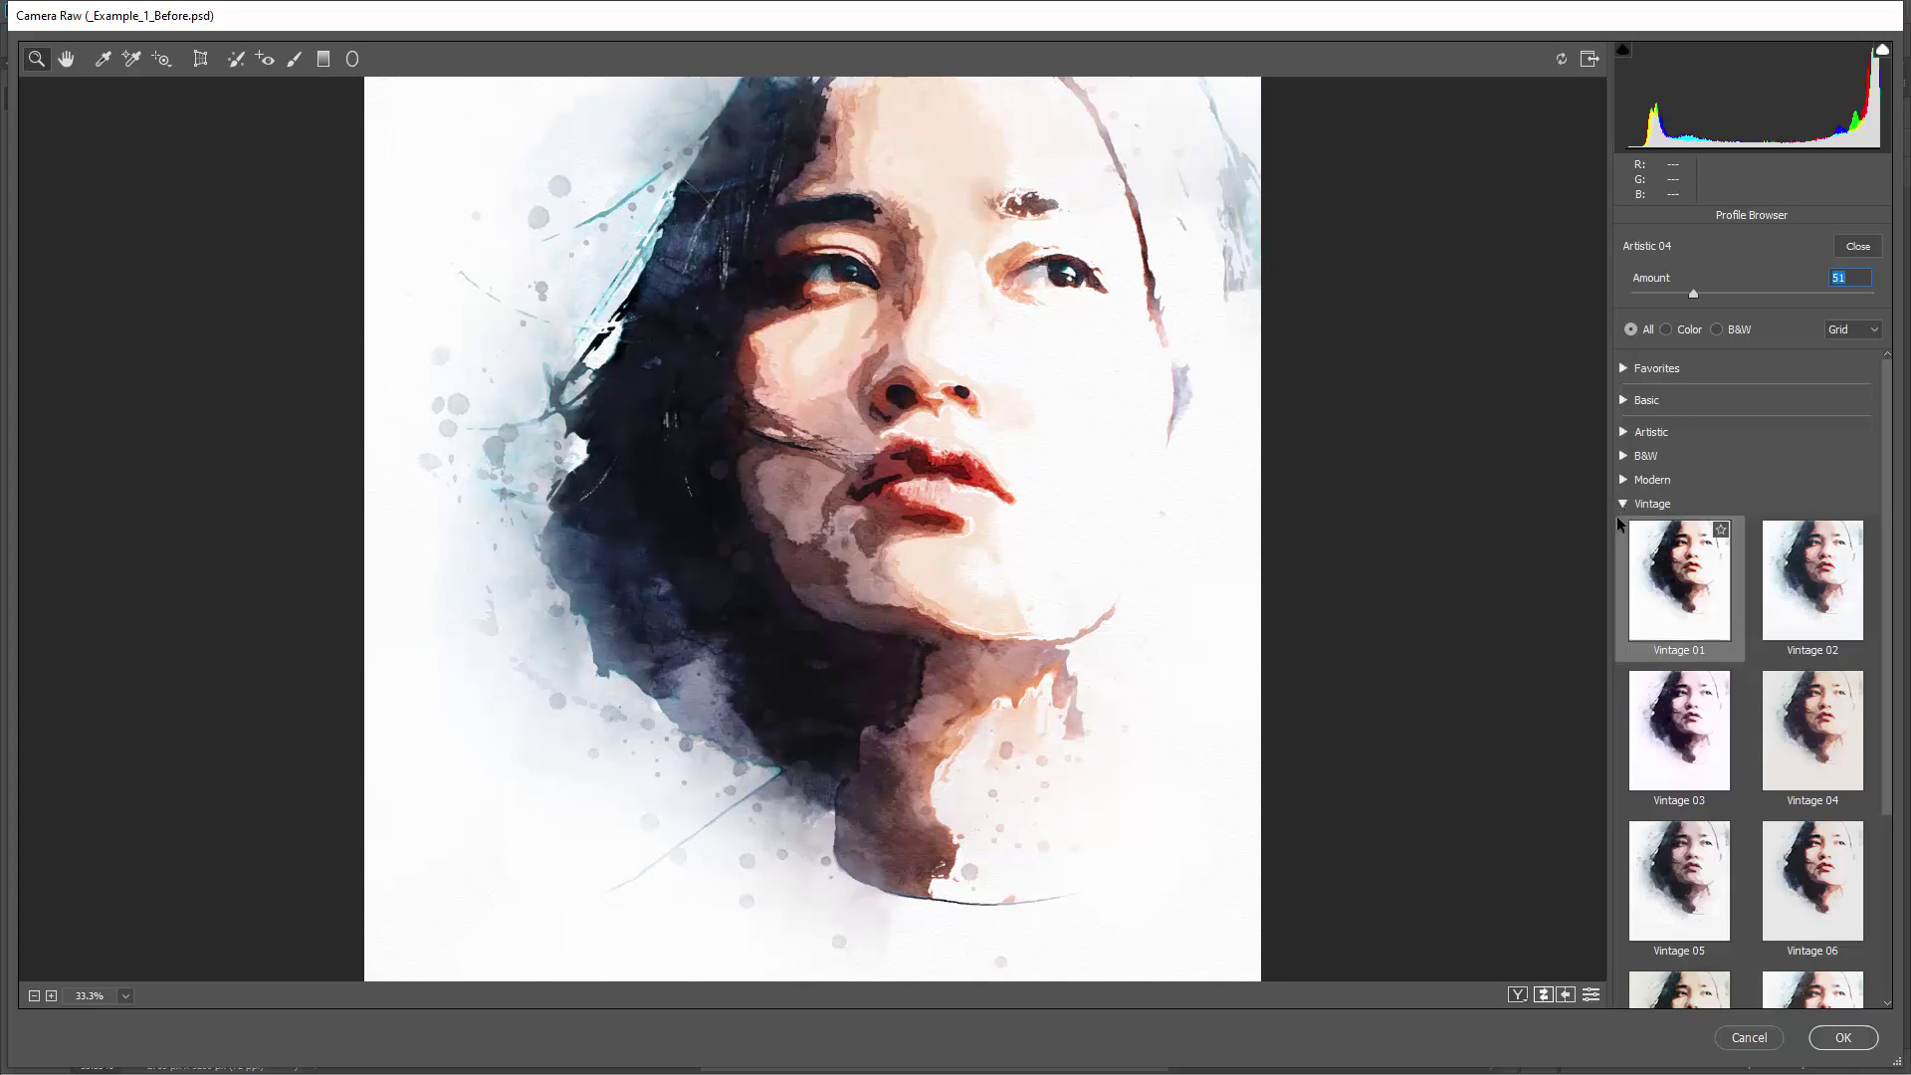
pyautogui.click(1622, 505)
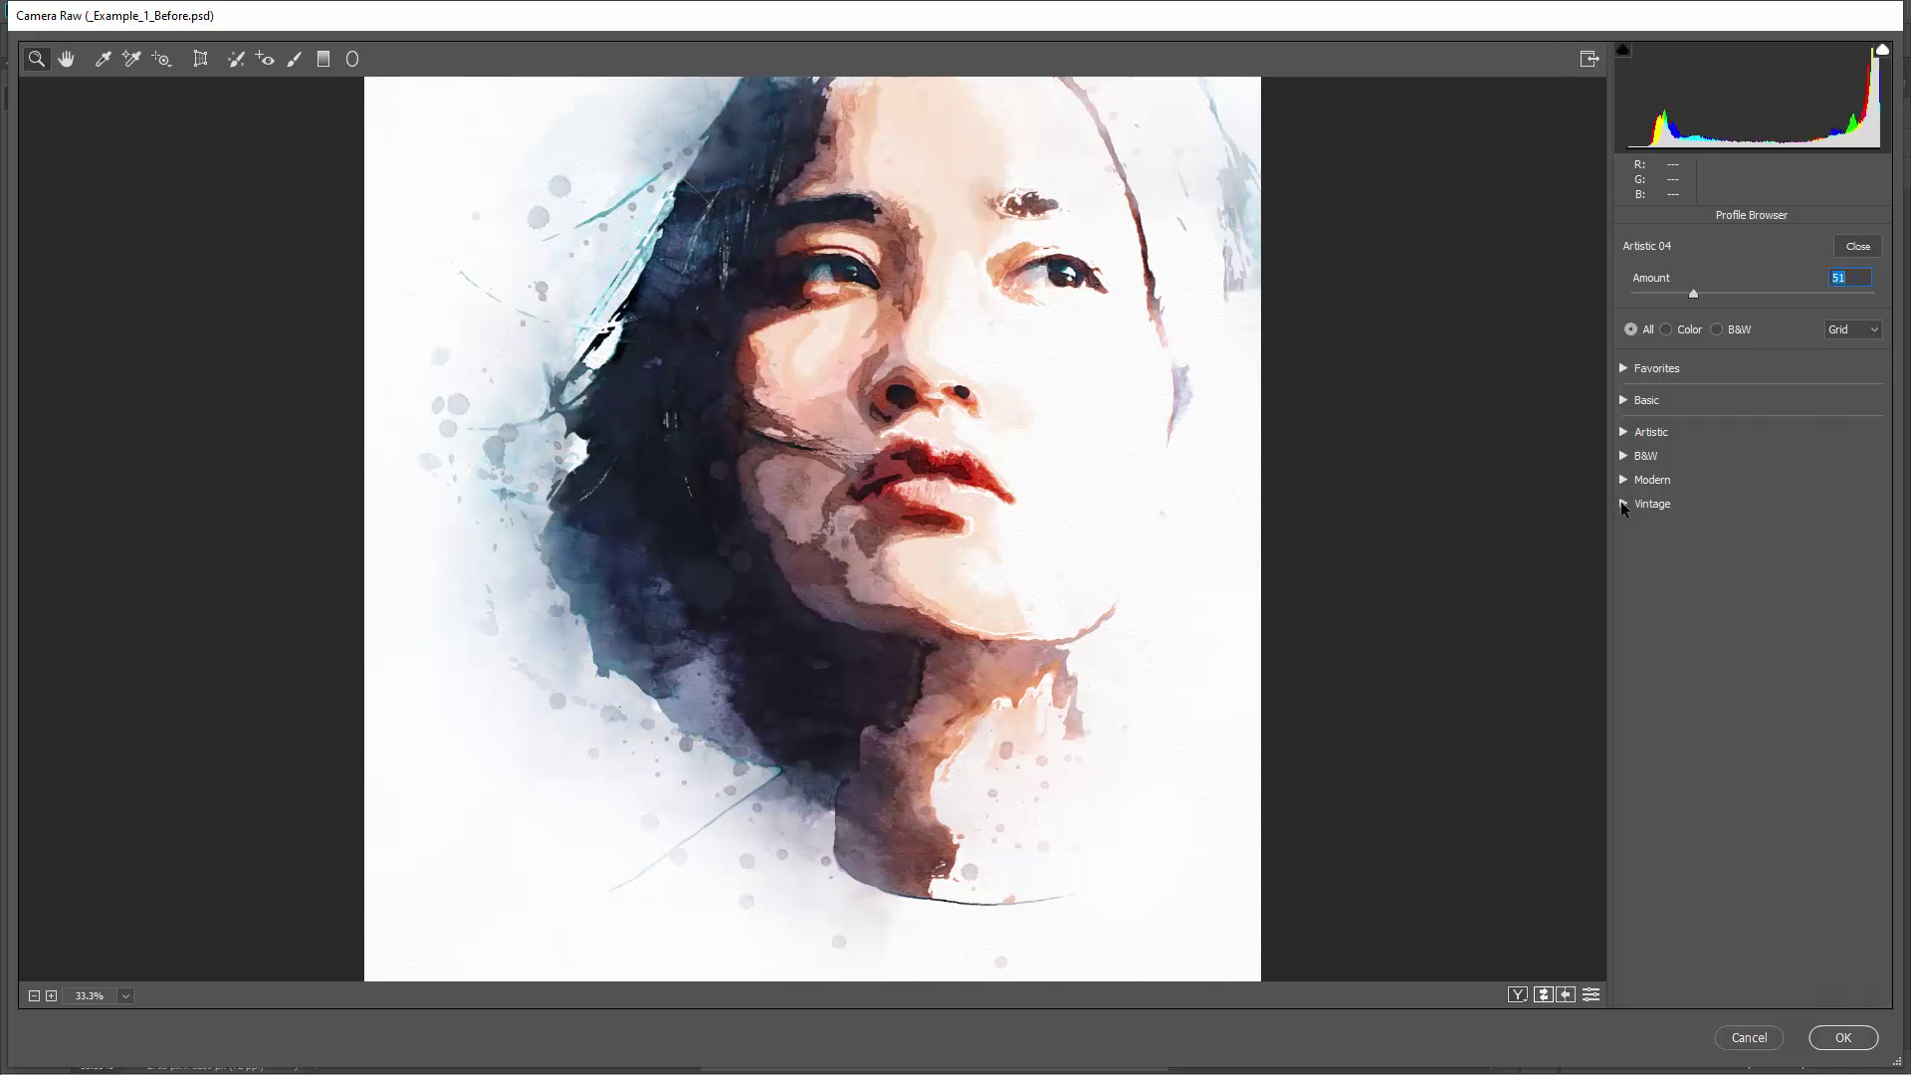
pyautogui.click(1857, 246)
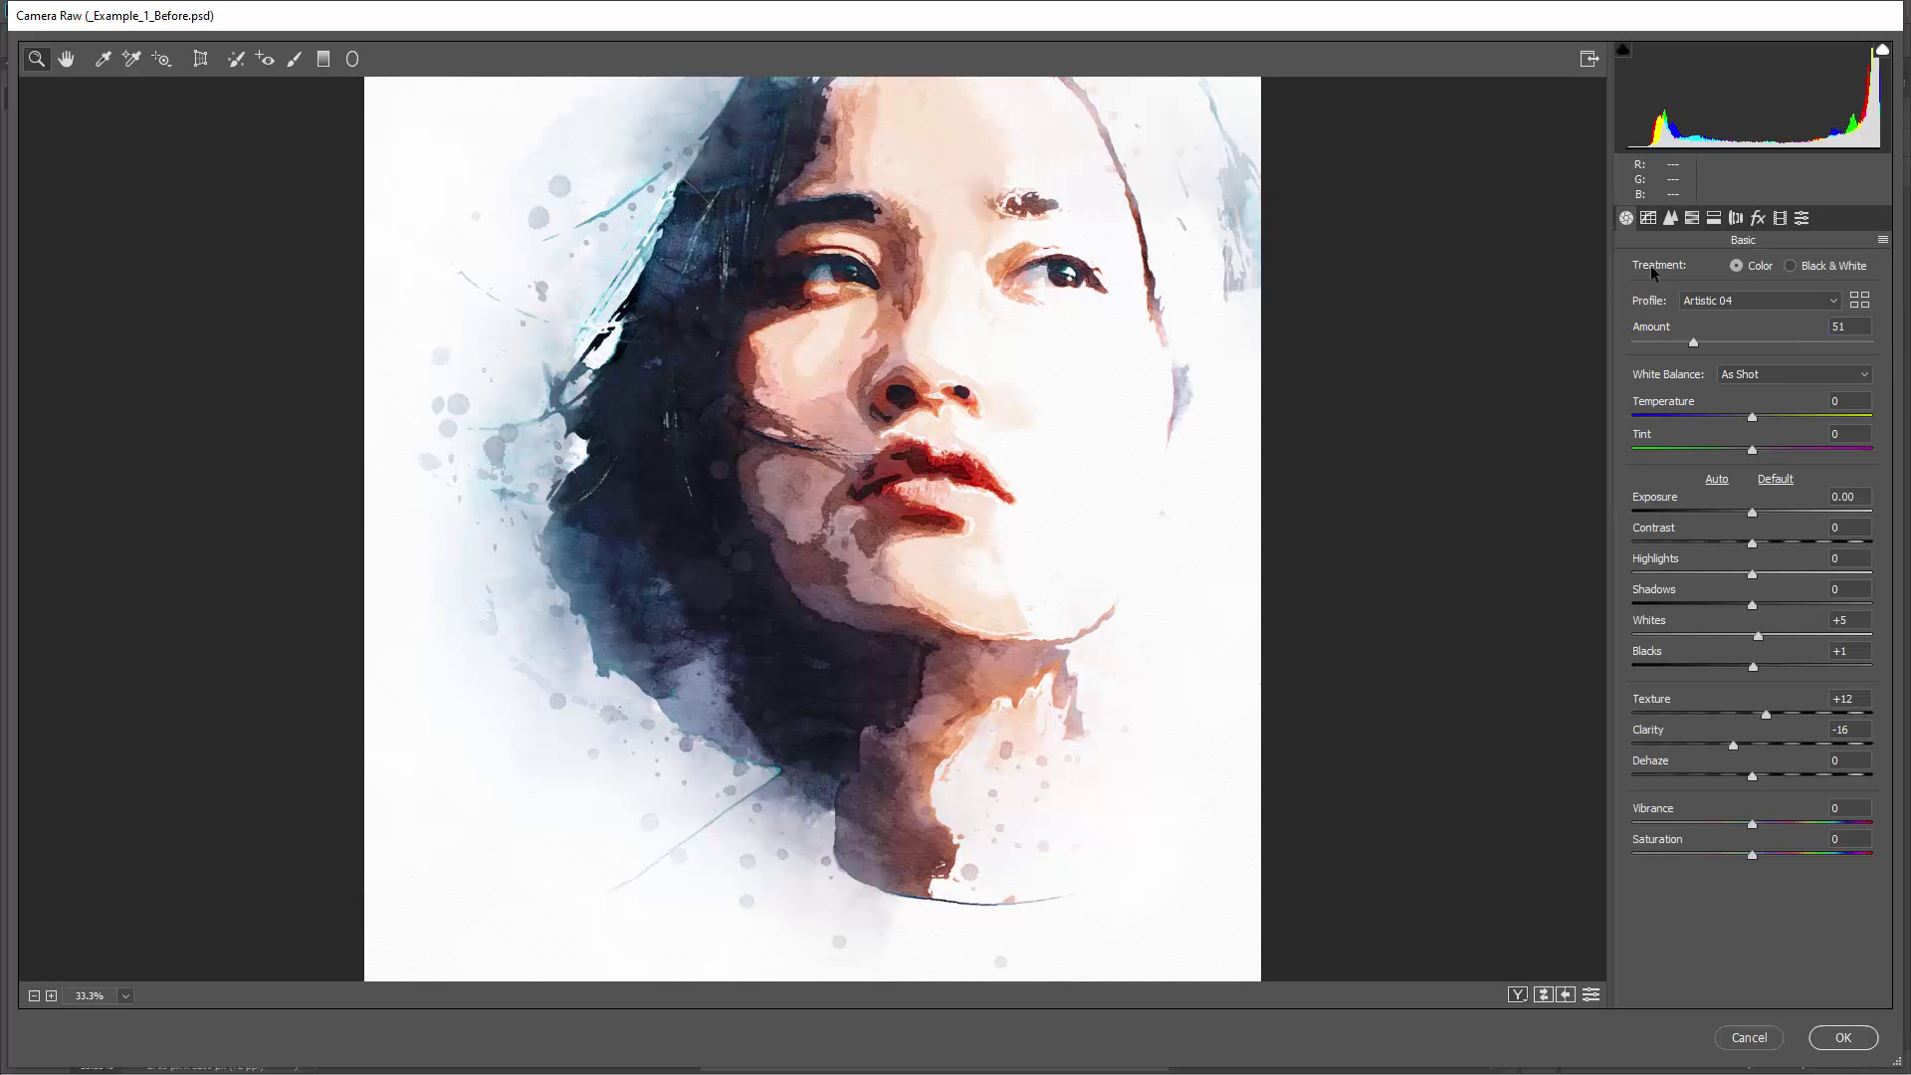
# Apply the Light Sharpening and Heavy Vignetting presets to the portrait
pyautogui.click(1804, 219)
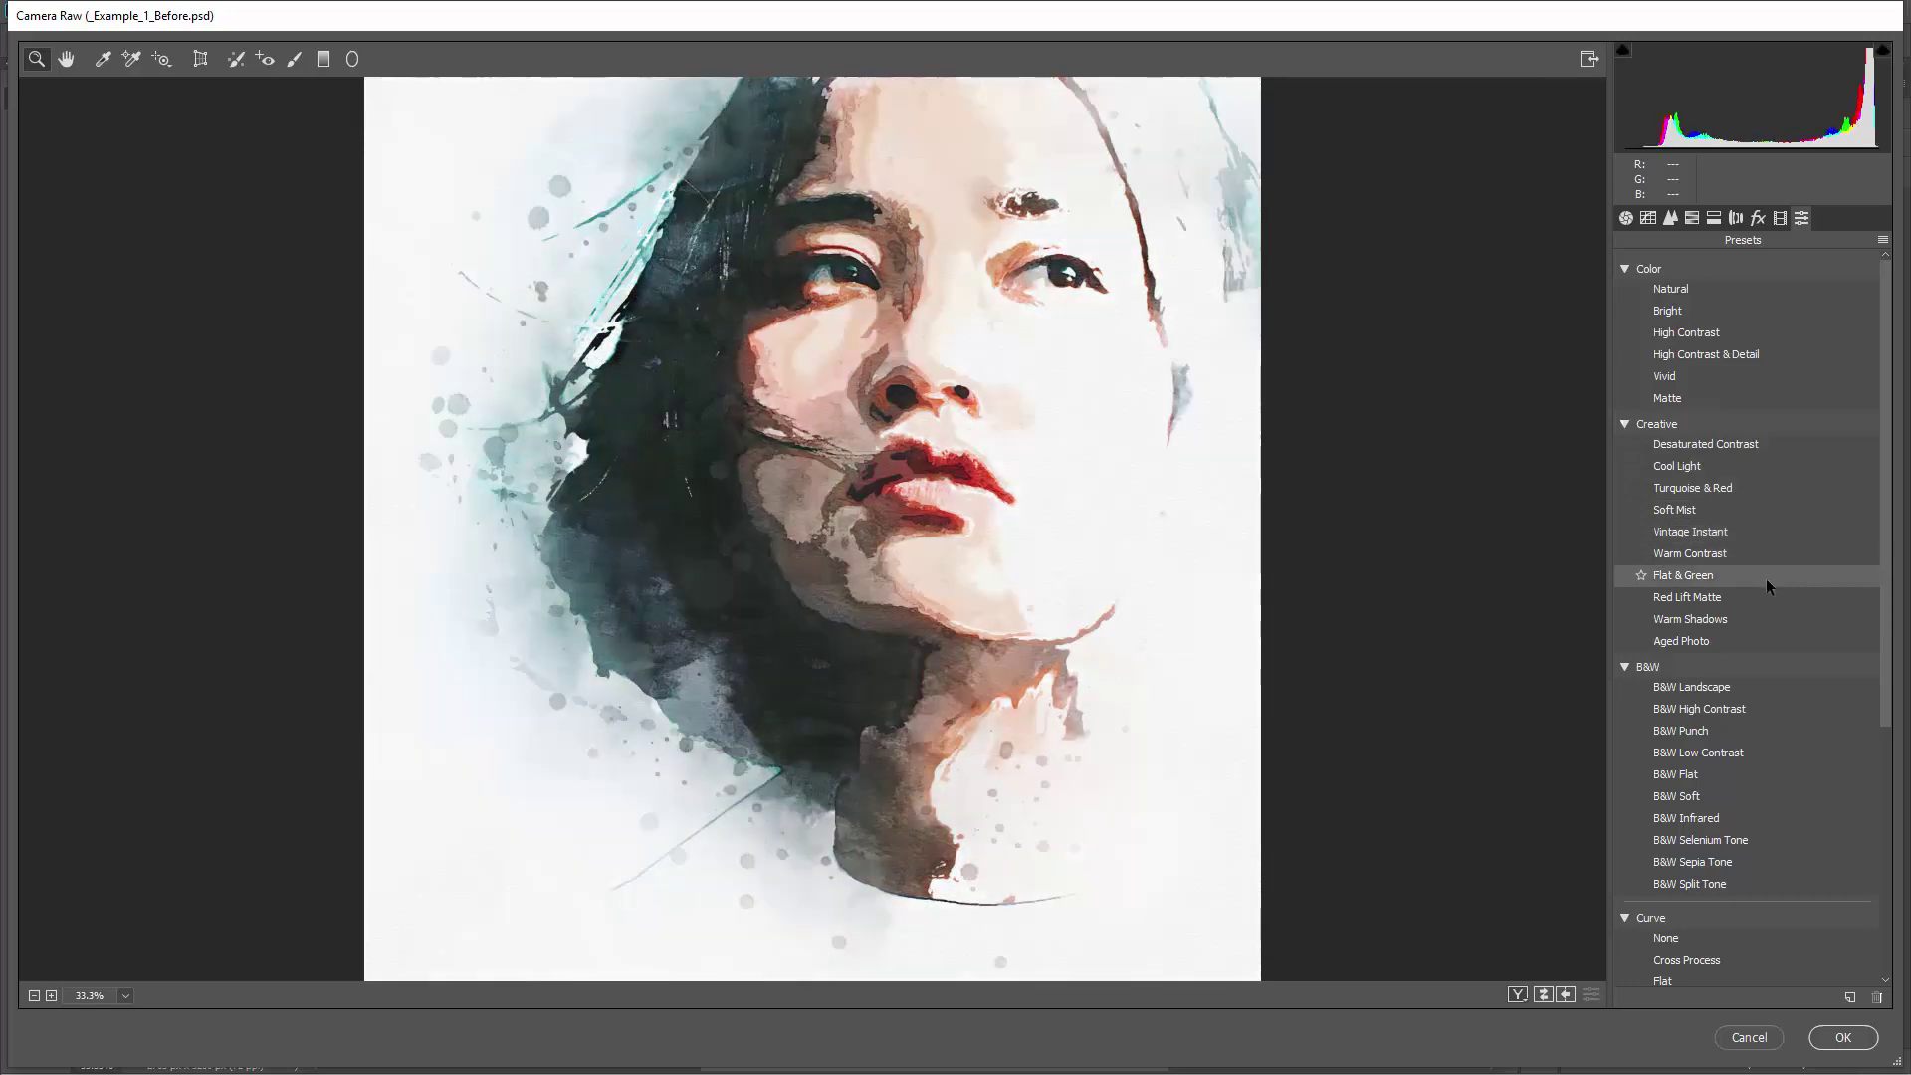
pyautogui.click(1755, 582)
pyautogui.scroll(-3, 1764, 611)
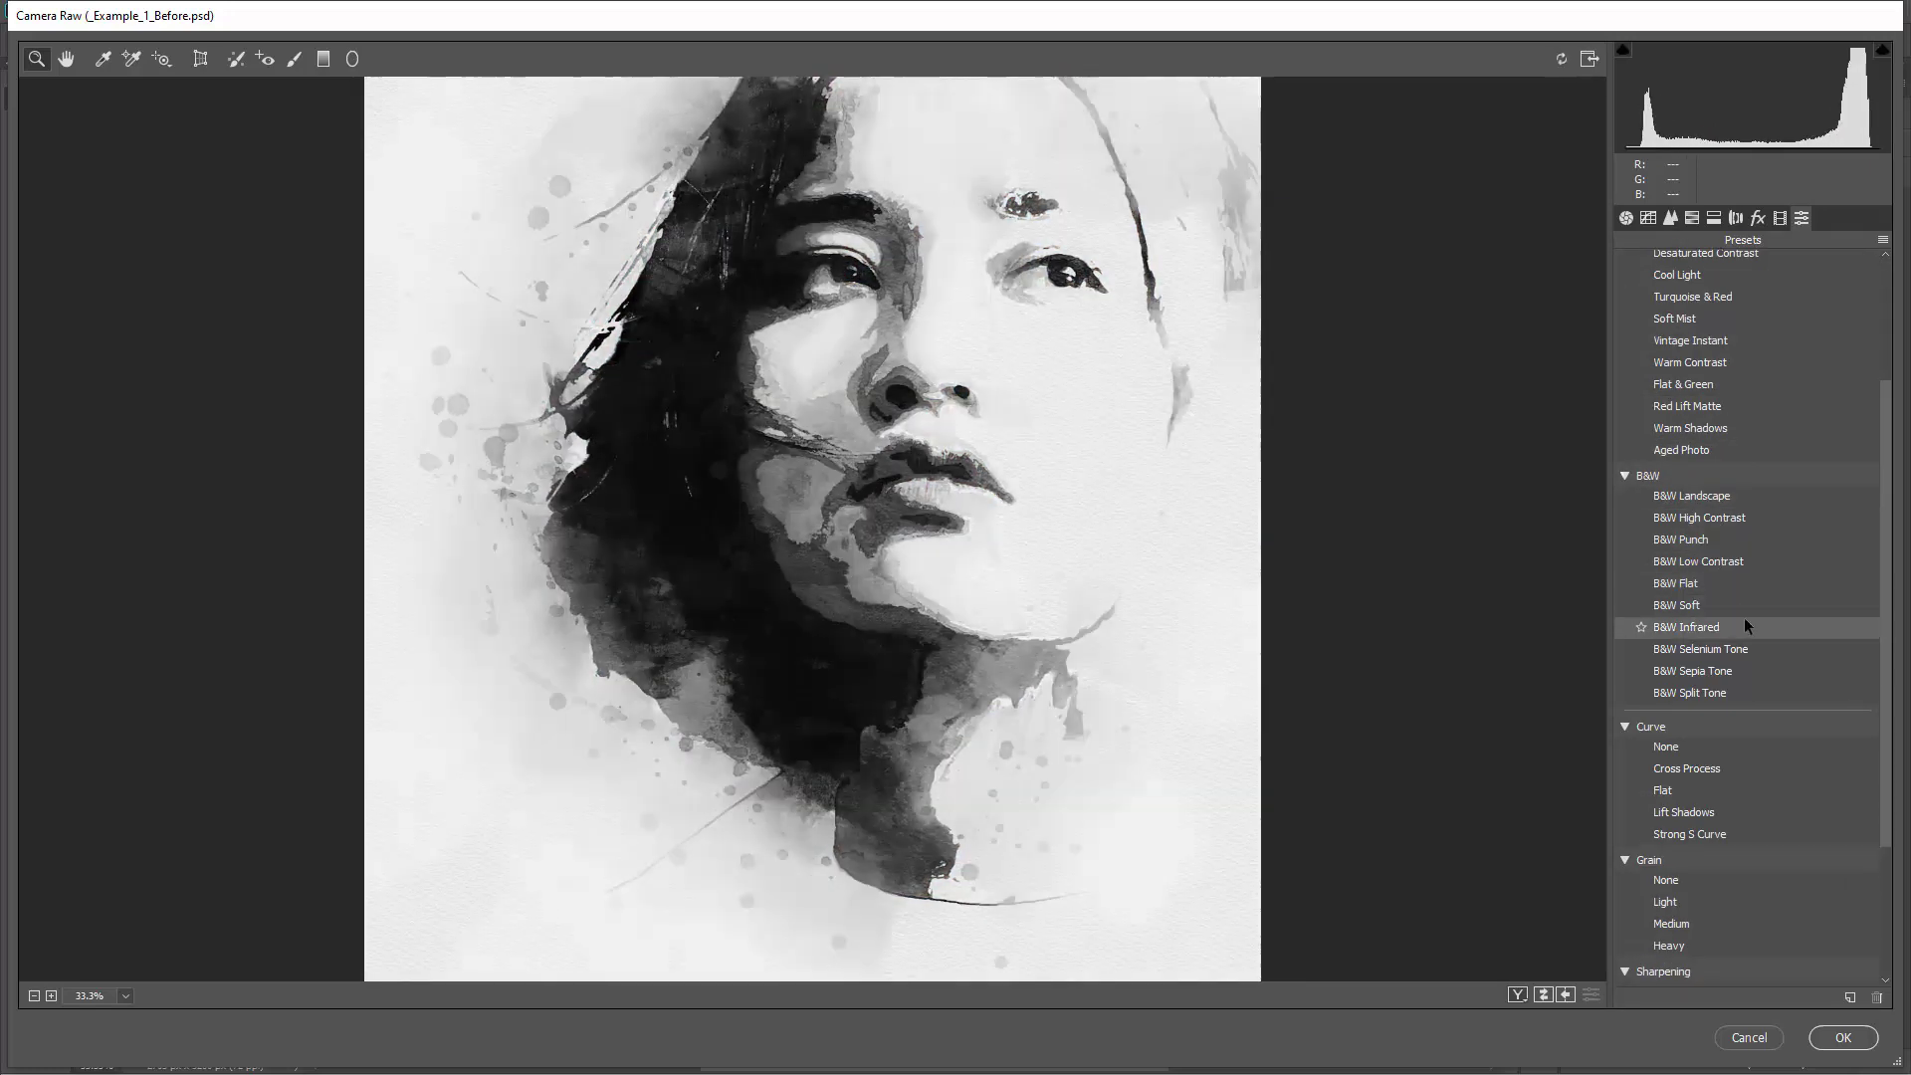
pyautogui.scroll(-3, 1737, 597)
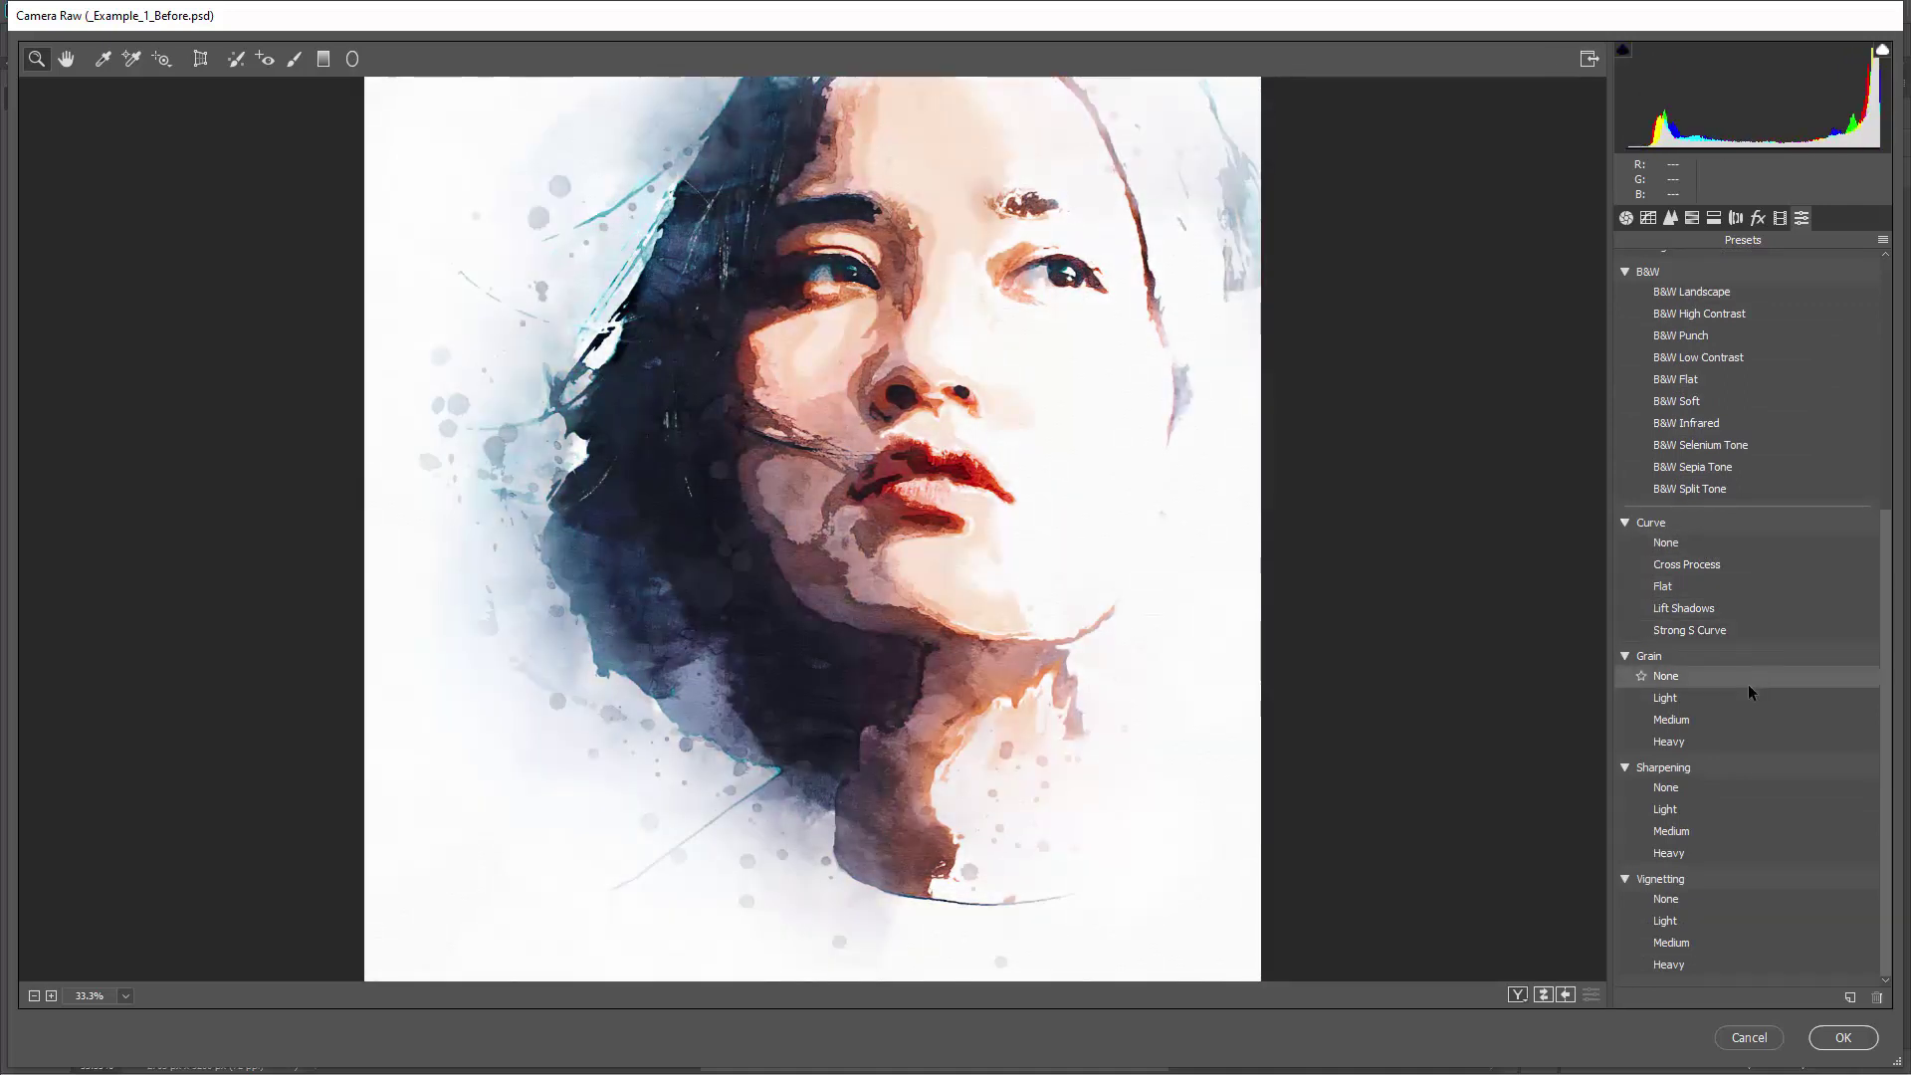
pyautogui.click(1718, 810)
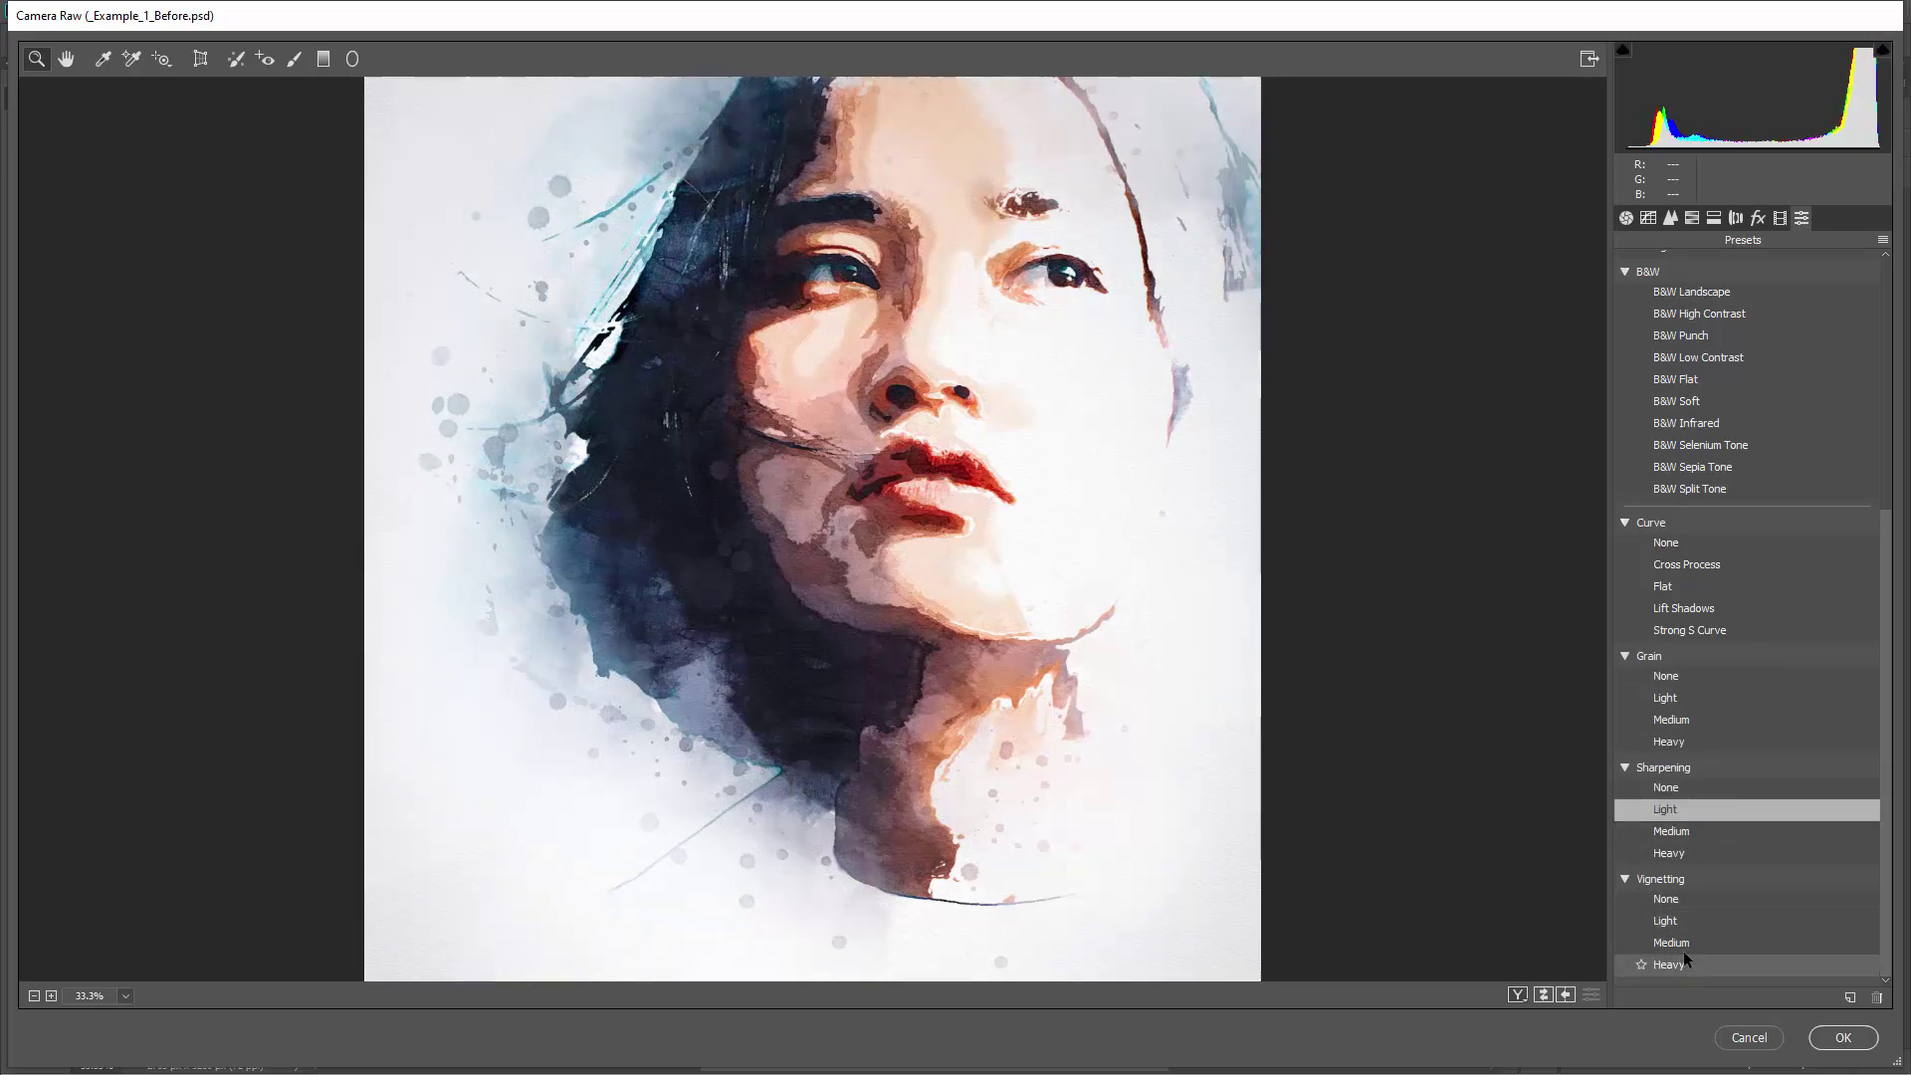
pyautogui.keyDown('alt'); pyautogui.click(1150, 624); pyautogui.keyUp('alt')
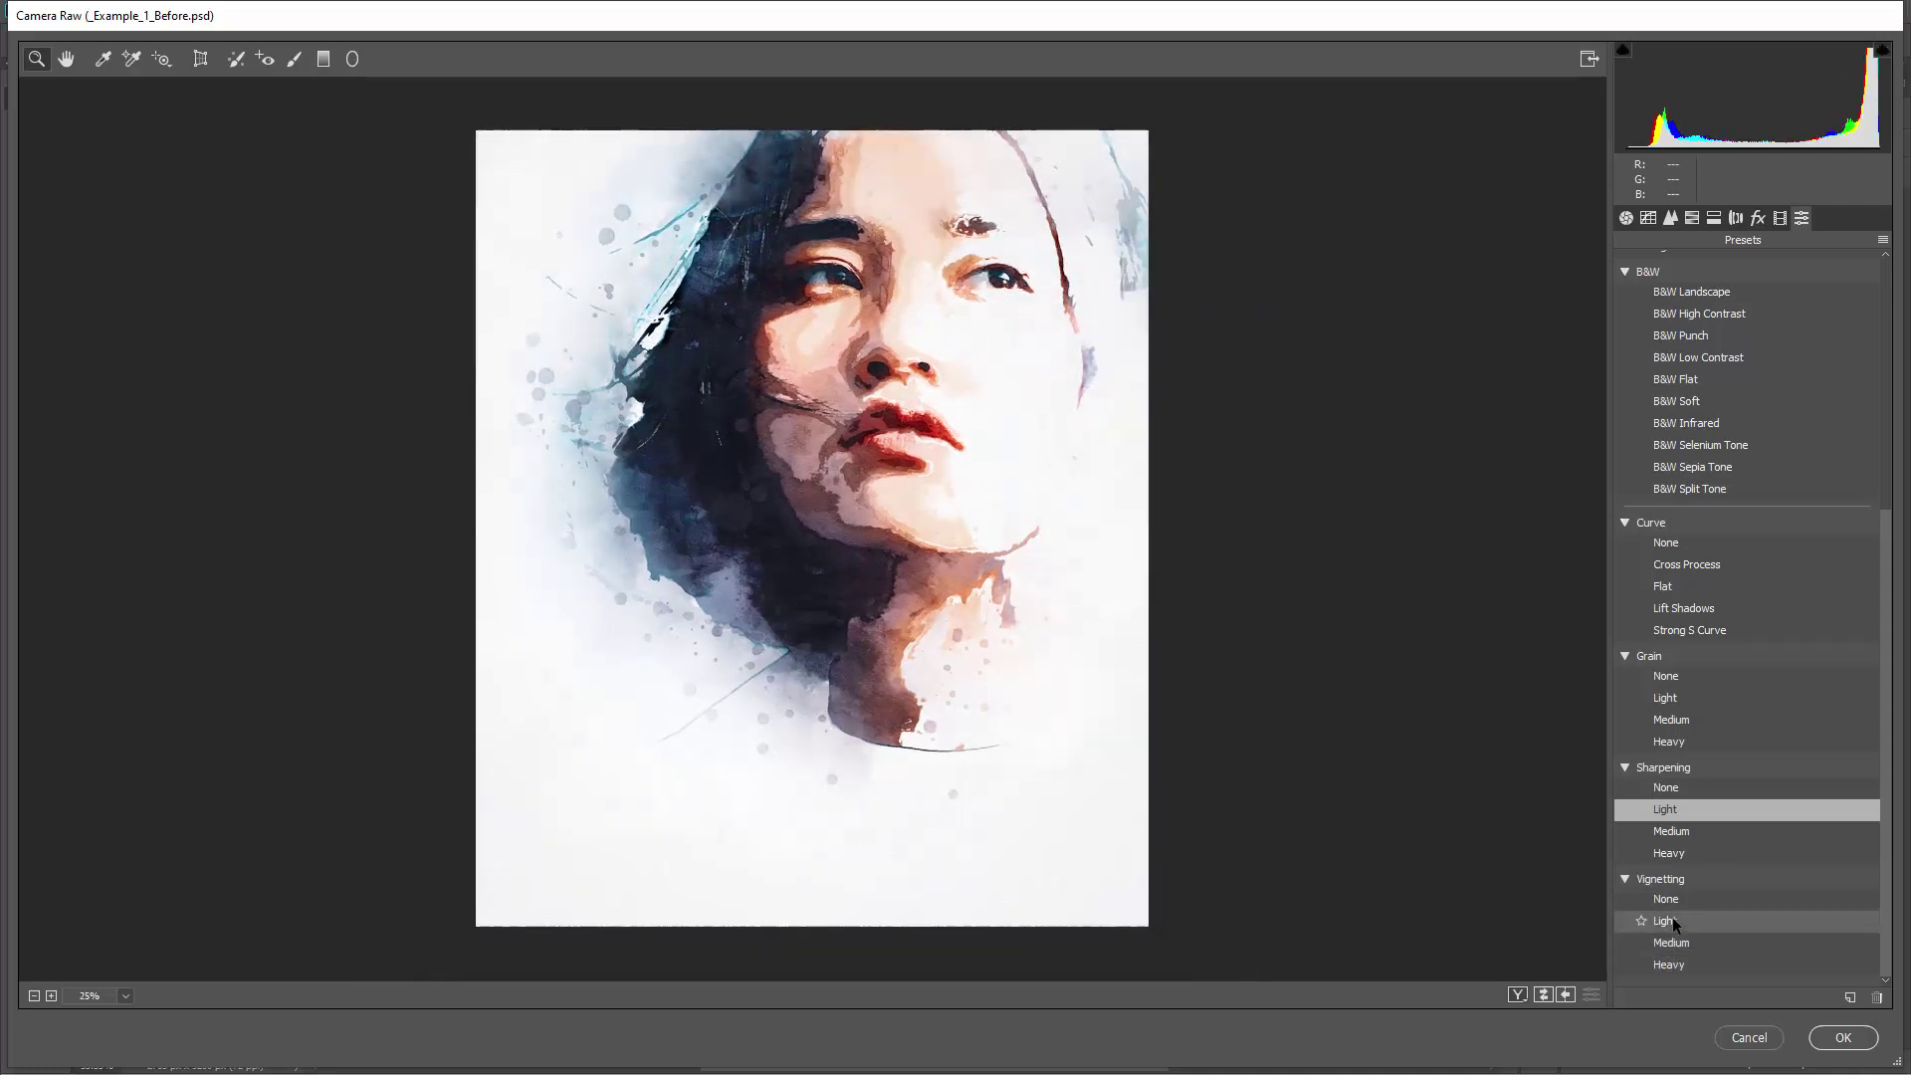
pyautogui.click(1698, 965)
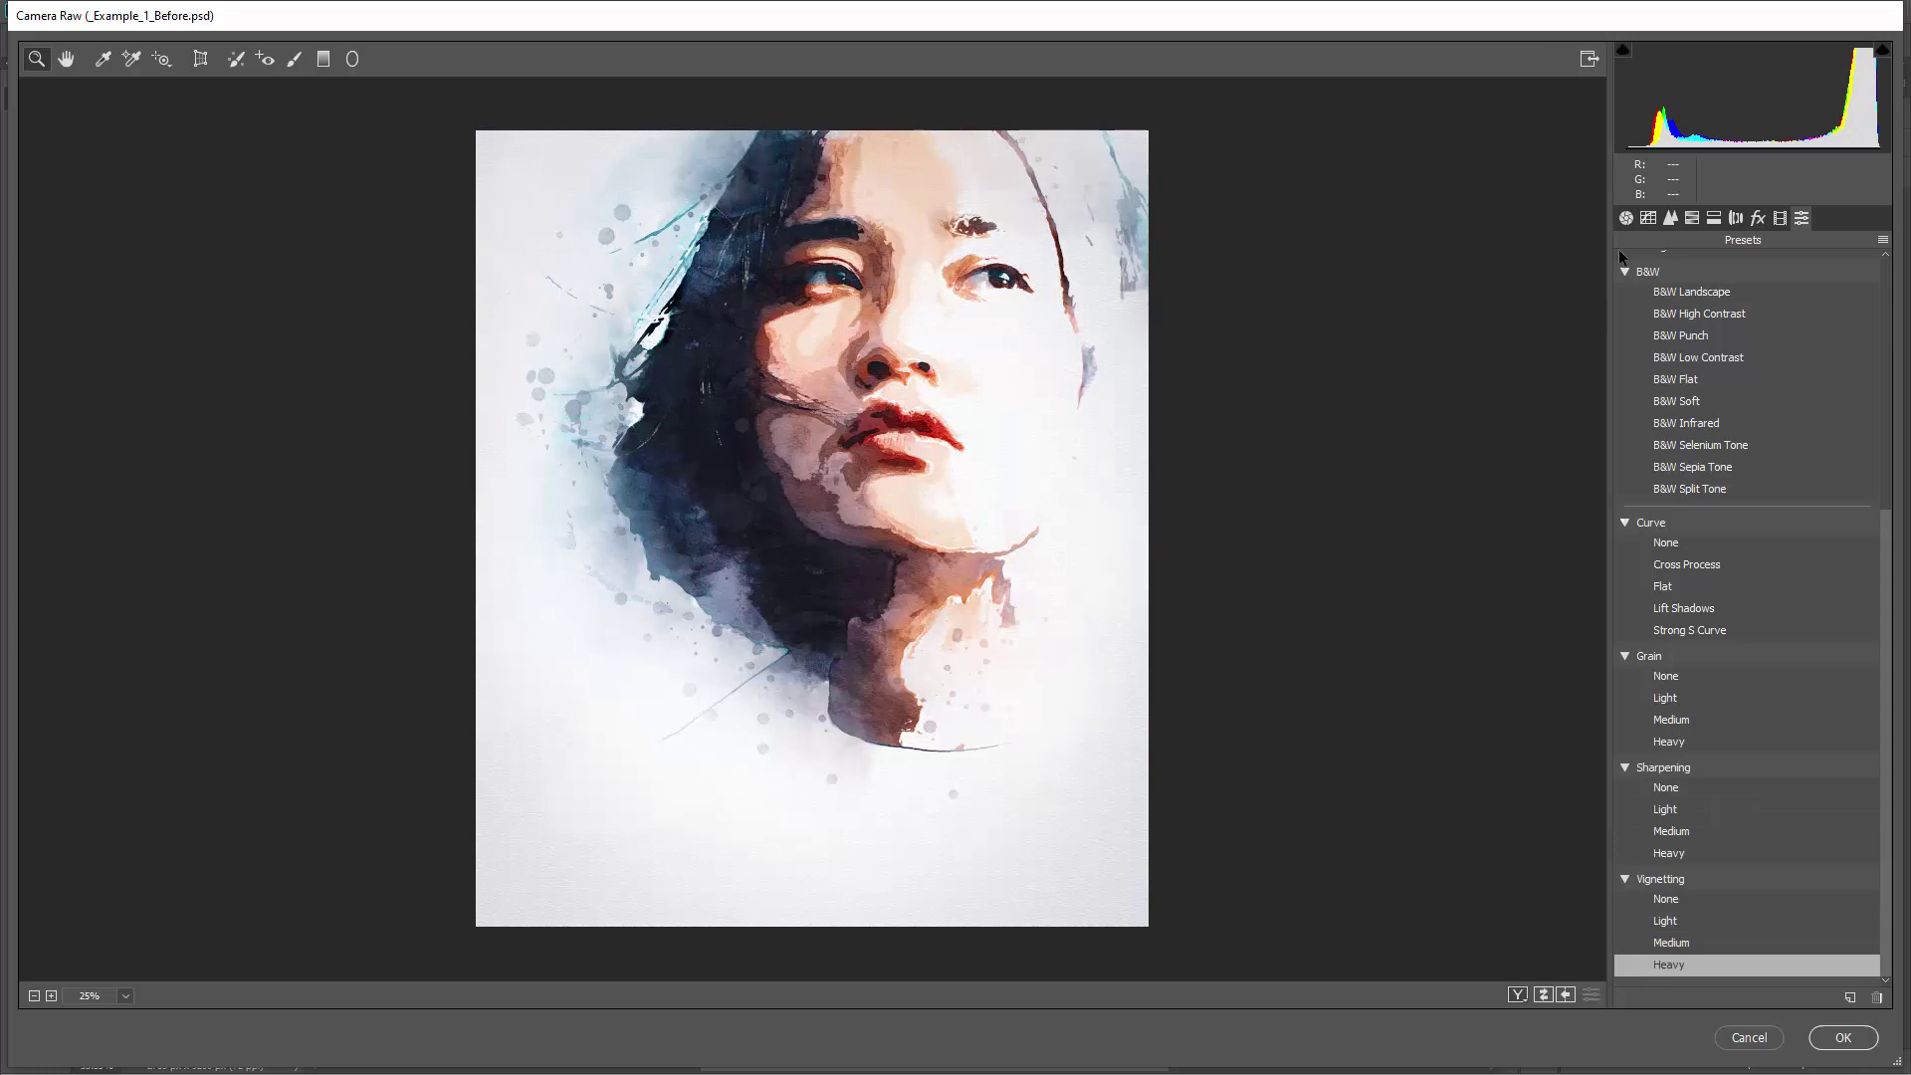
# Set the Camera Raw Highlights to -3 and apply the filter
pyautogui.click(1625, 217)
pyautogui.click(1285, 224)
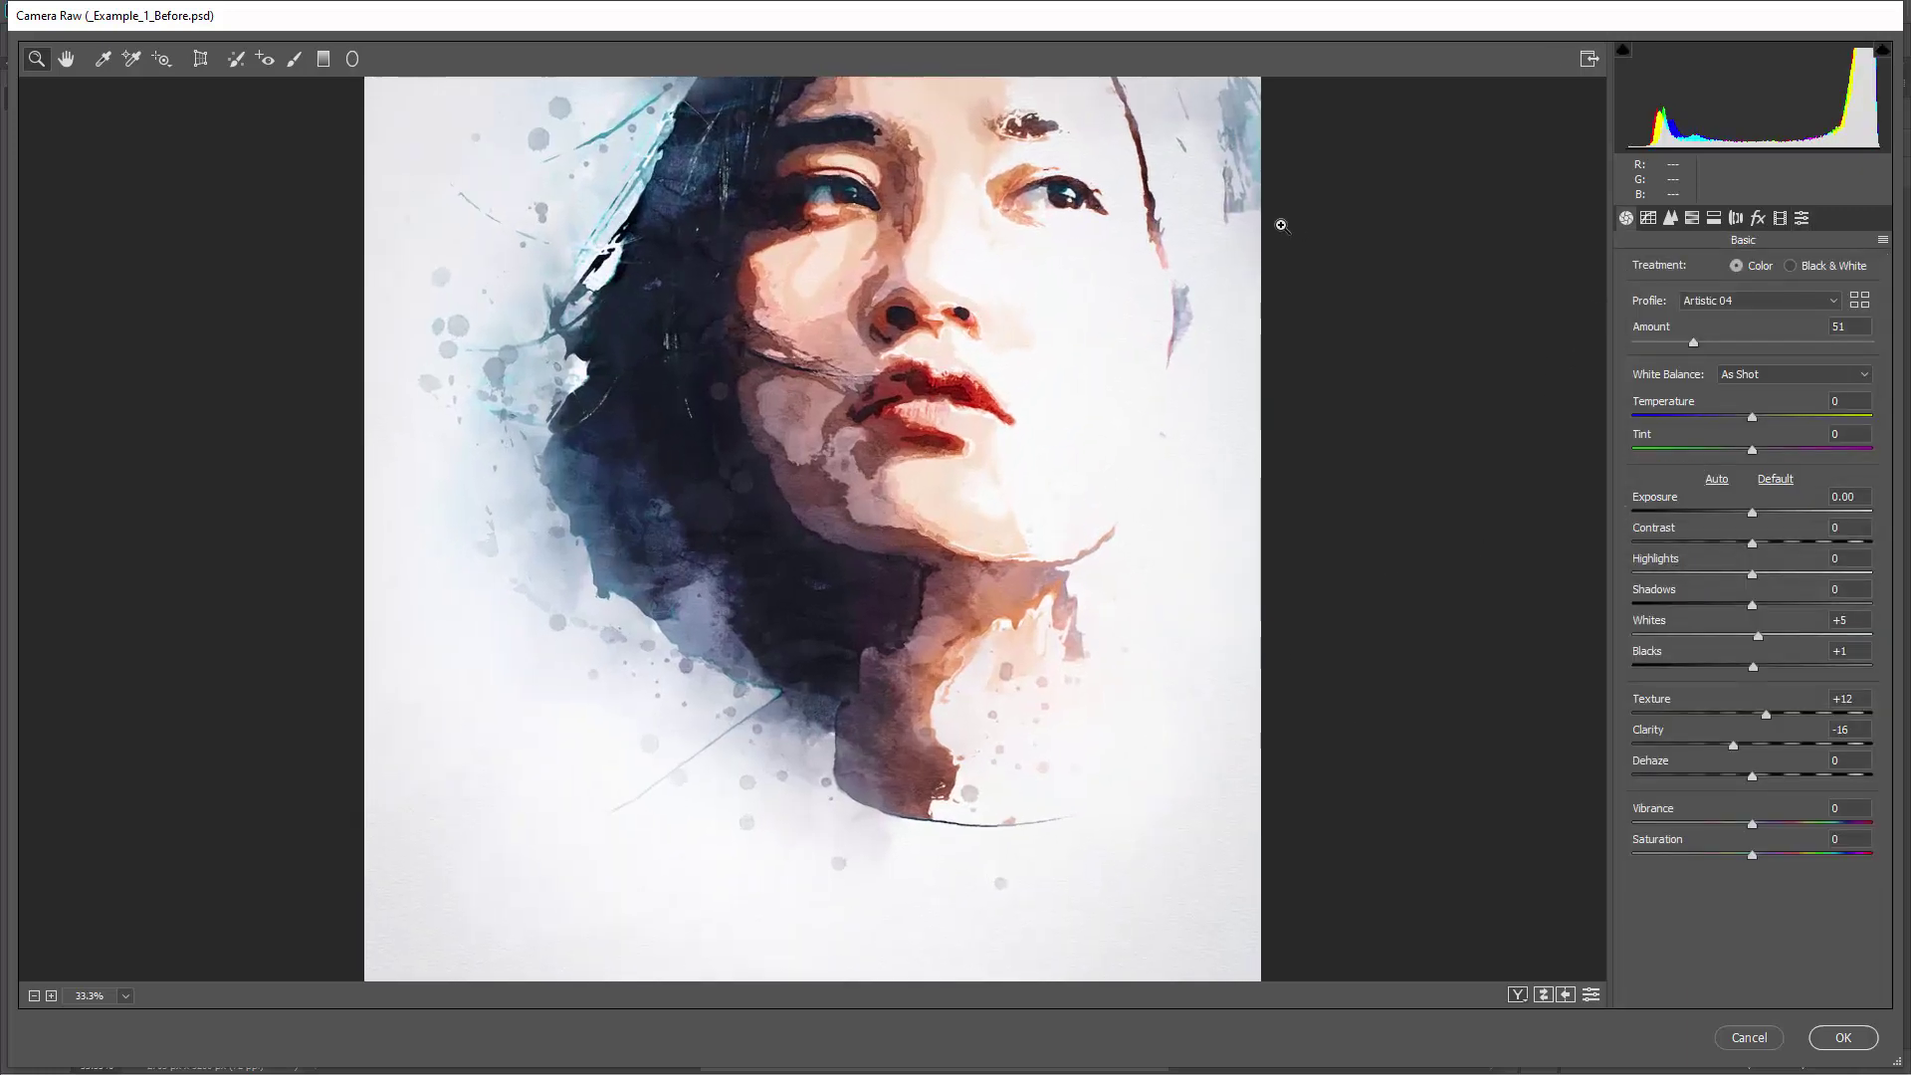
pyautogui.scroll(2, 1040, 350)
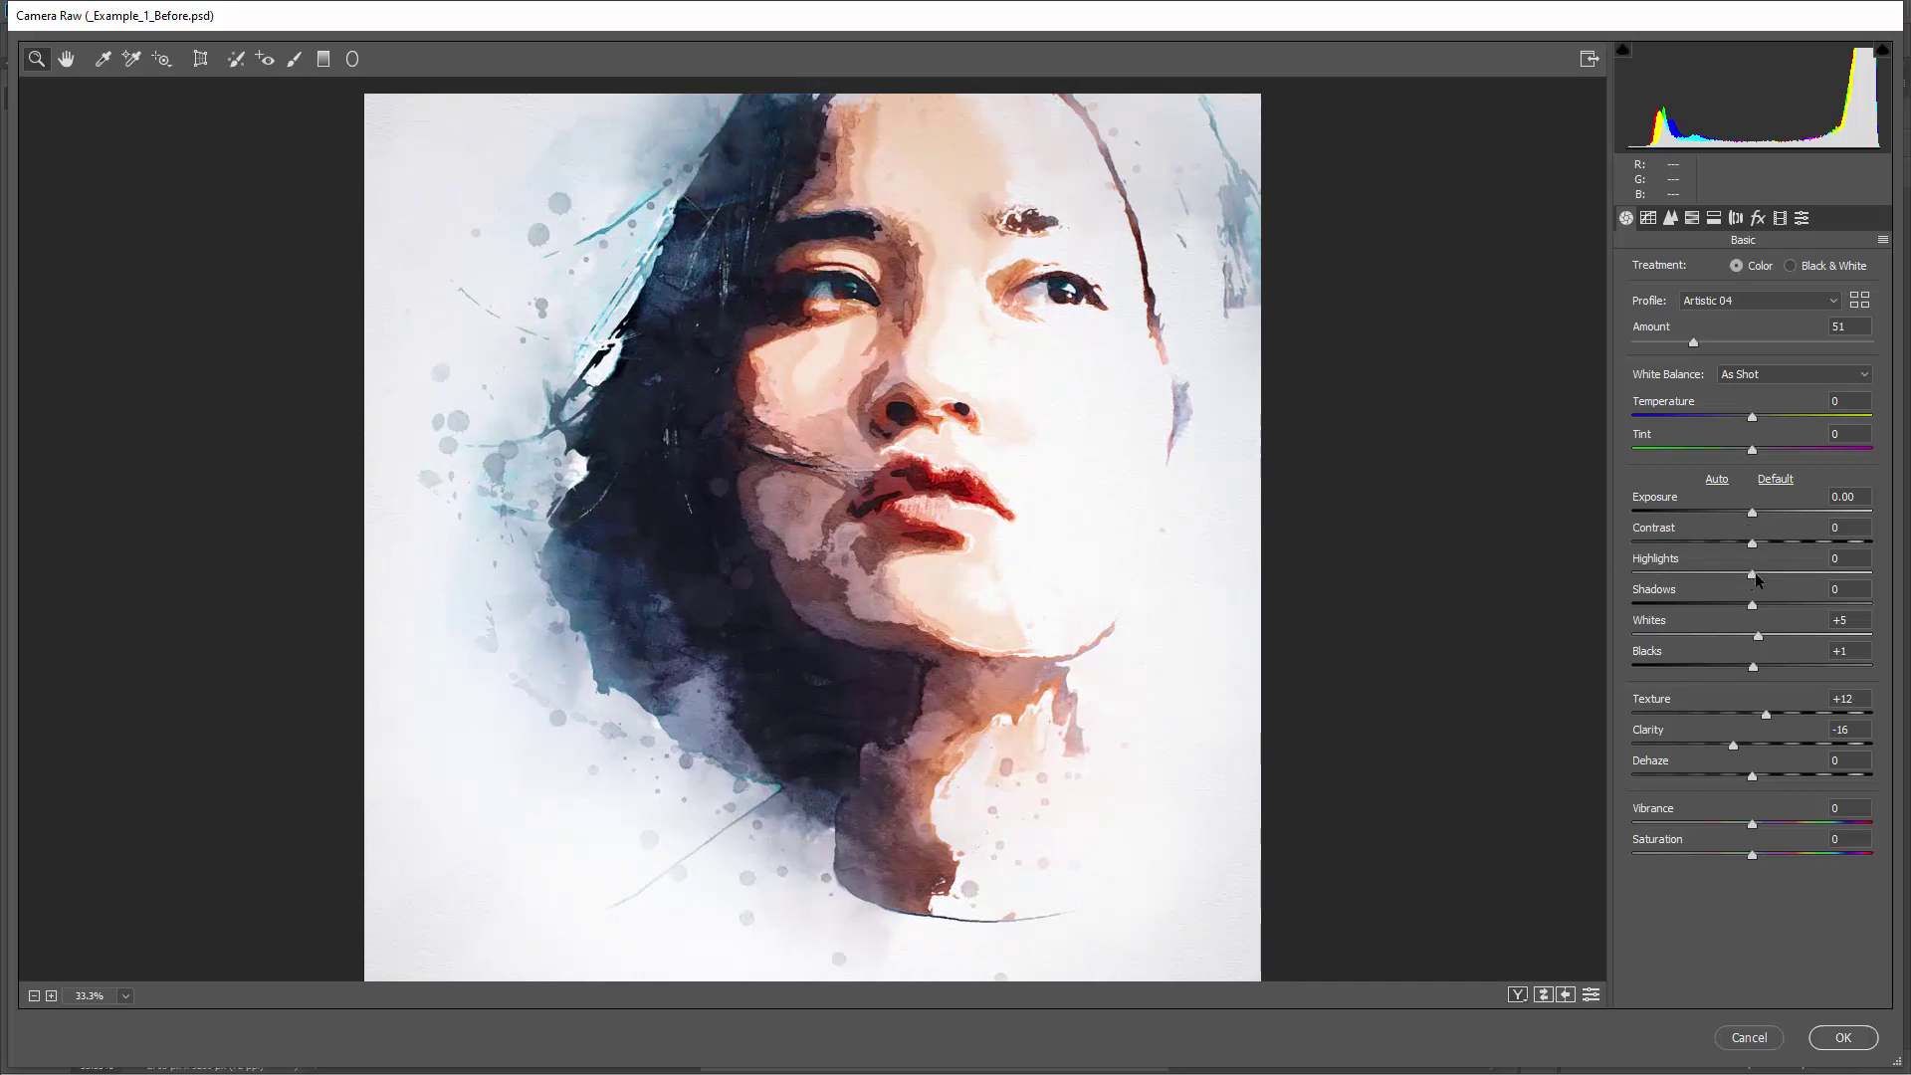
pyautogui.moveTo(1751, 575)
pyautogui.mouseDown()
pyautogui.moveTo(1782, 575)
pyautogui.moveTo(1731, 577)
pyautogui.moveTo(1778, 578)
pyautogui.moveTo(1752, 579)
pyautogui.mouseUp()
pyautogui.click(1843, 1038)
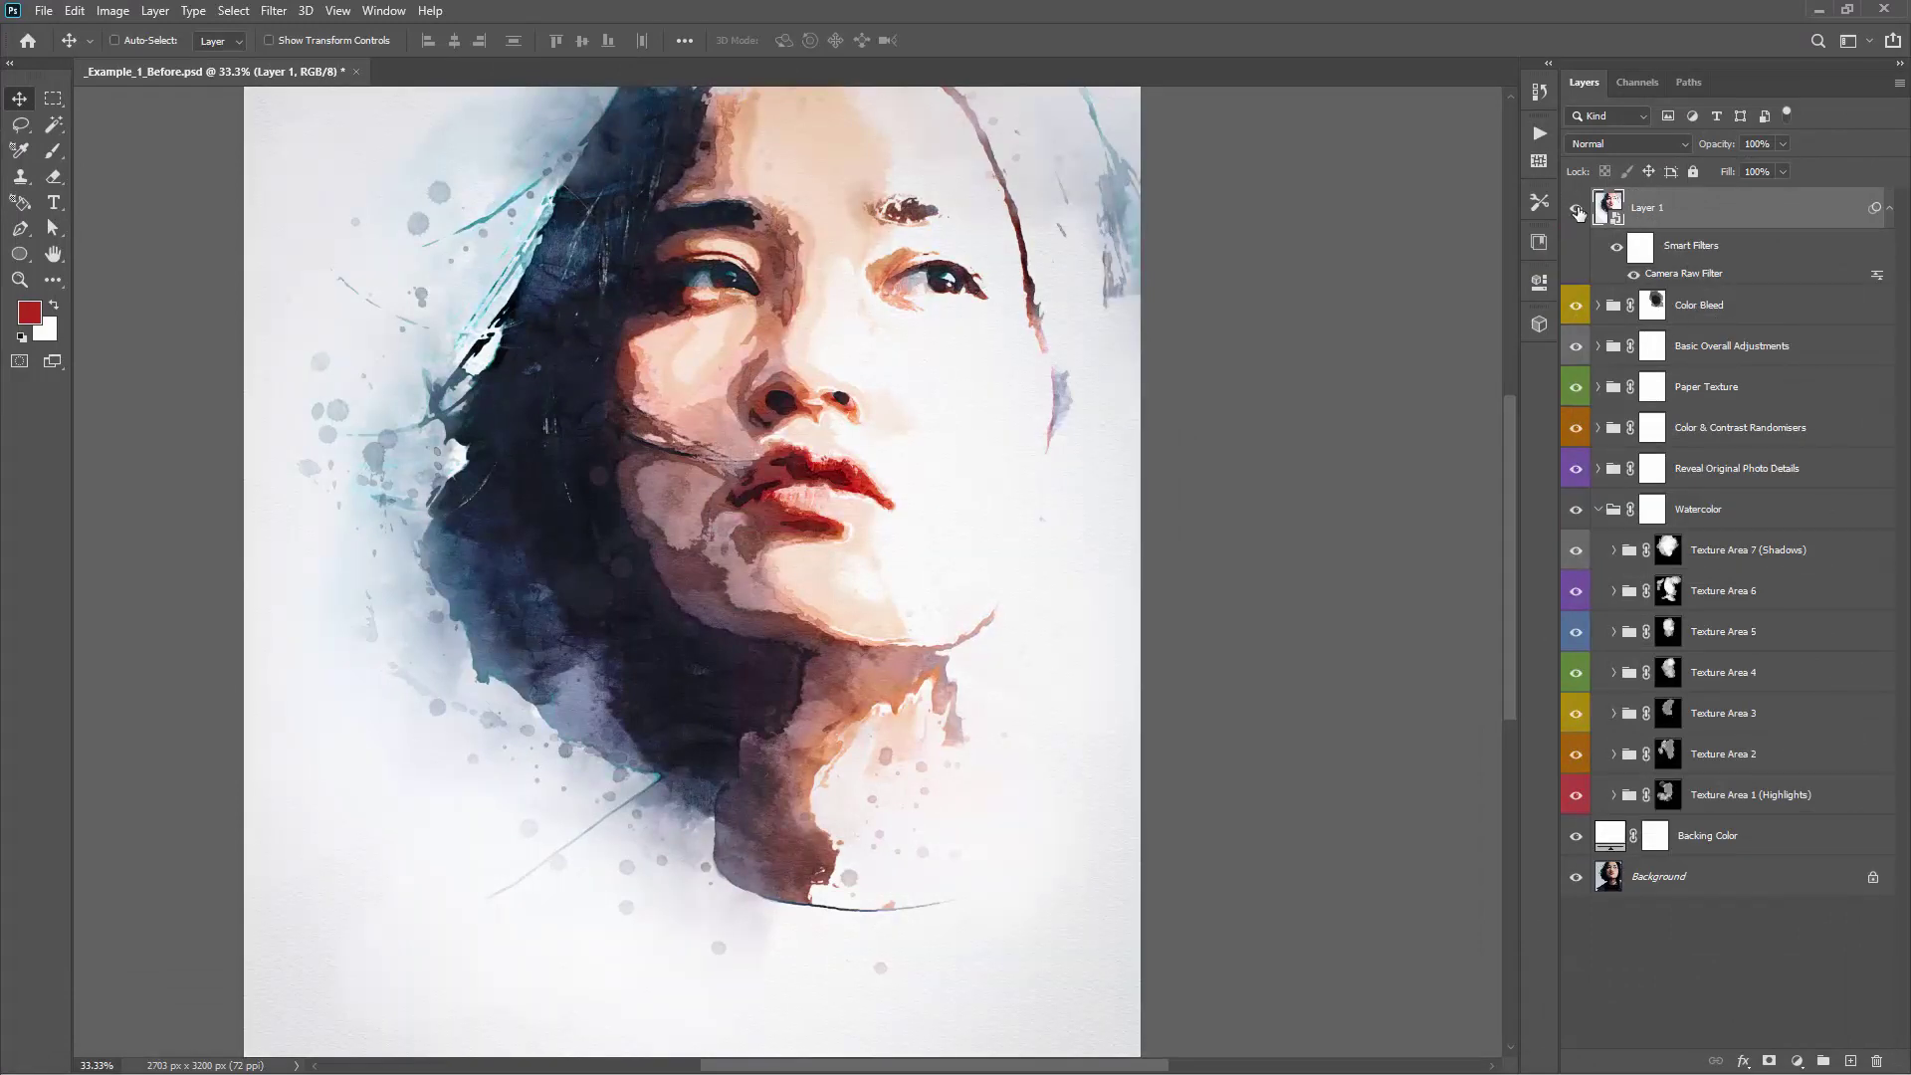
# Compare the portrait with Layer 1 hidden and shown, and review the settings of its Camera Raw smart filter
pyautogui.click(1576, 209)
pyautogui.click(1576, 209)
pyautogui.click(1576, 209)
pyautogui.click(1576, 209)
pyautogui.click(1577, 210)
pyautogui.click(1576, 210)
pyautogui.click(1576, 210)
pyautogui.click(1577, 210)
pyautogui.doubleClick(1677, 277)
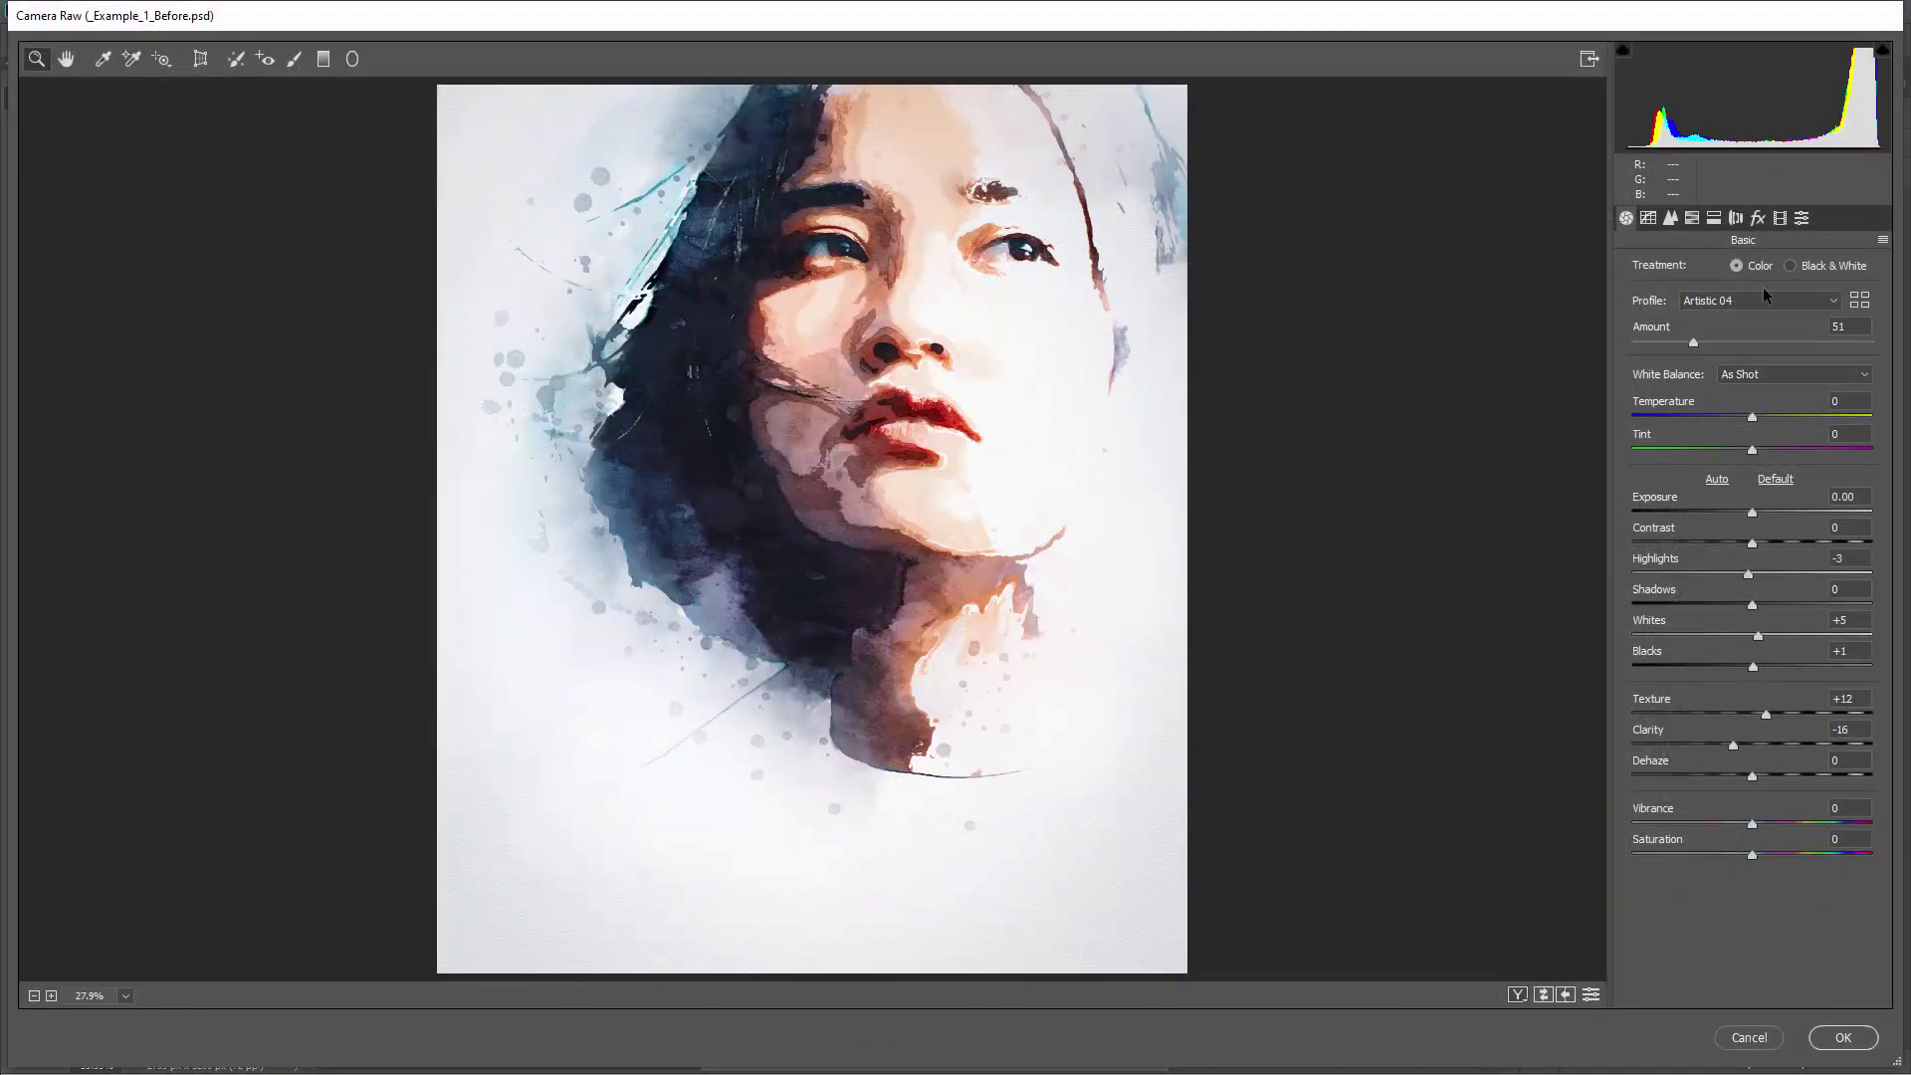
pyautogui.click(1844, 1037)
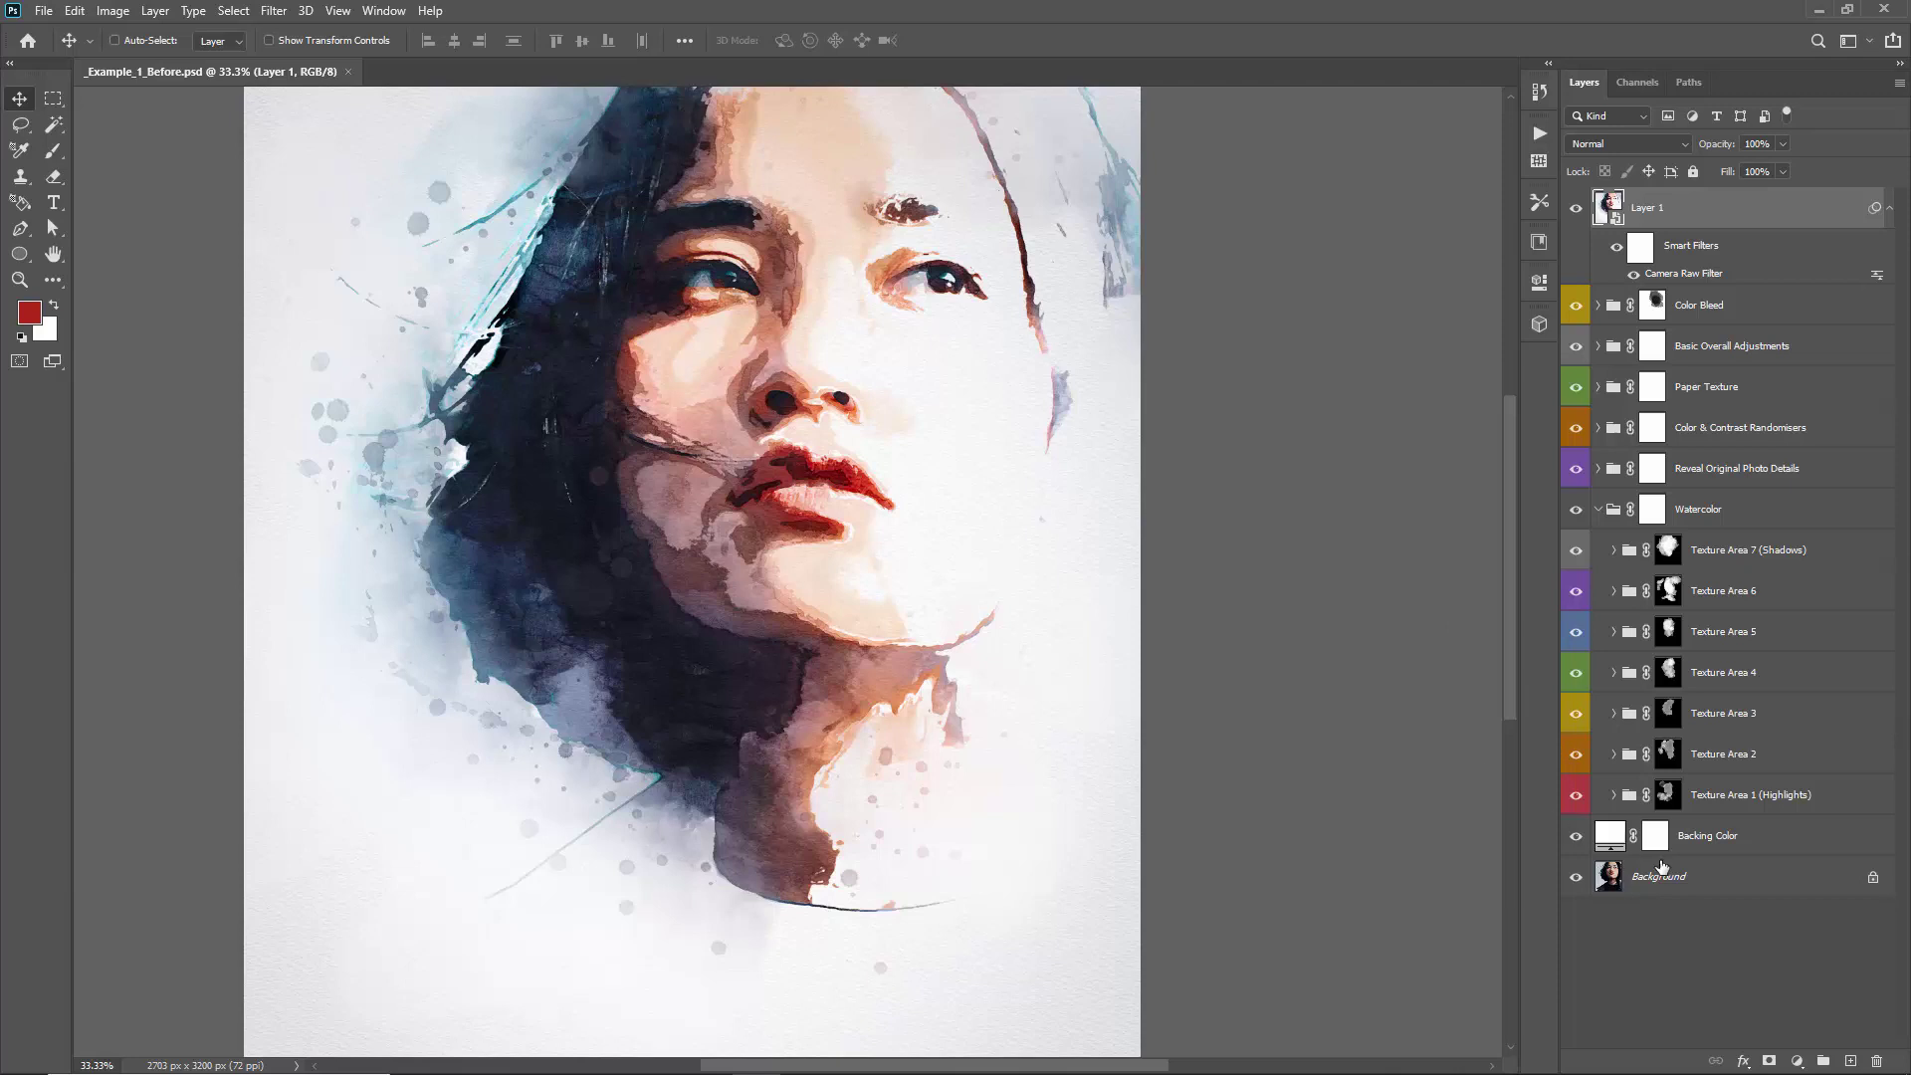
# Compare the artwork with the original photo using a temporary Background copy above all layers, and delete the copy
pyautogui.click(1664, 882)
pyautogui.press('ctrl')
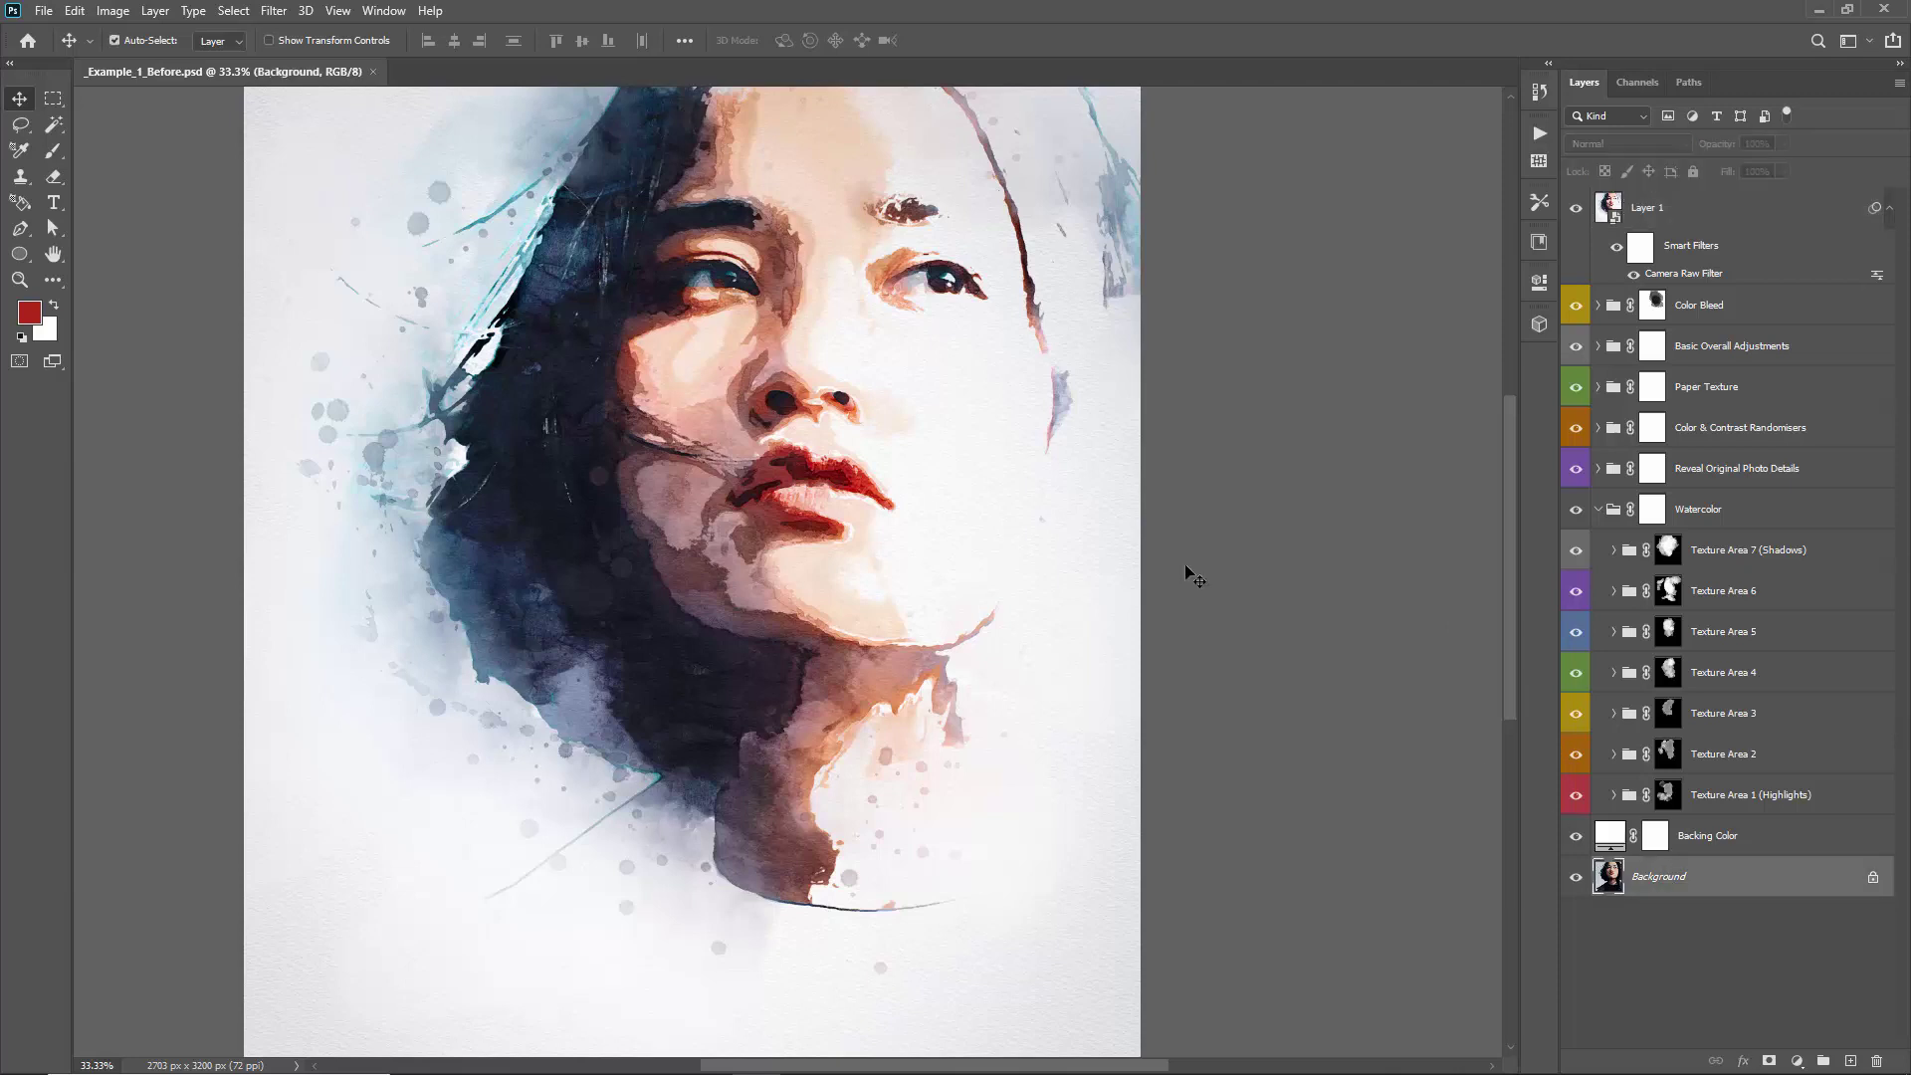
pyautogui.hotkey('ctrl', 'j')
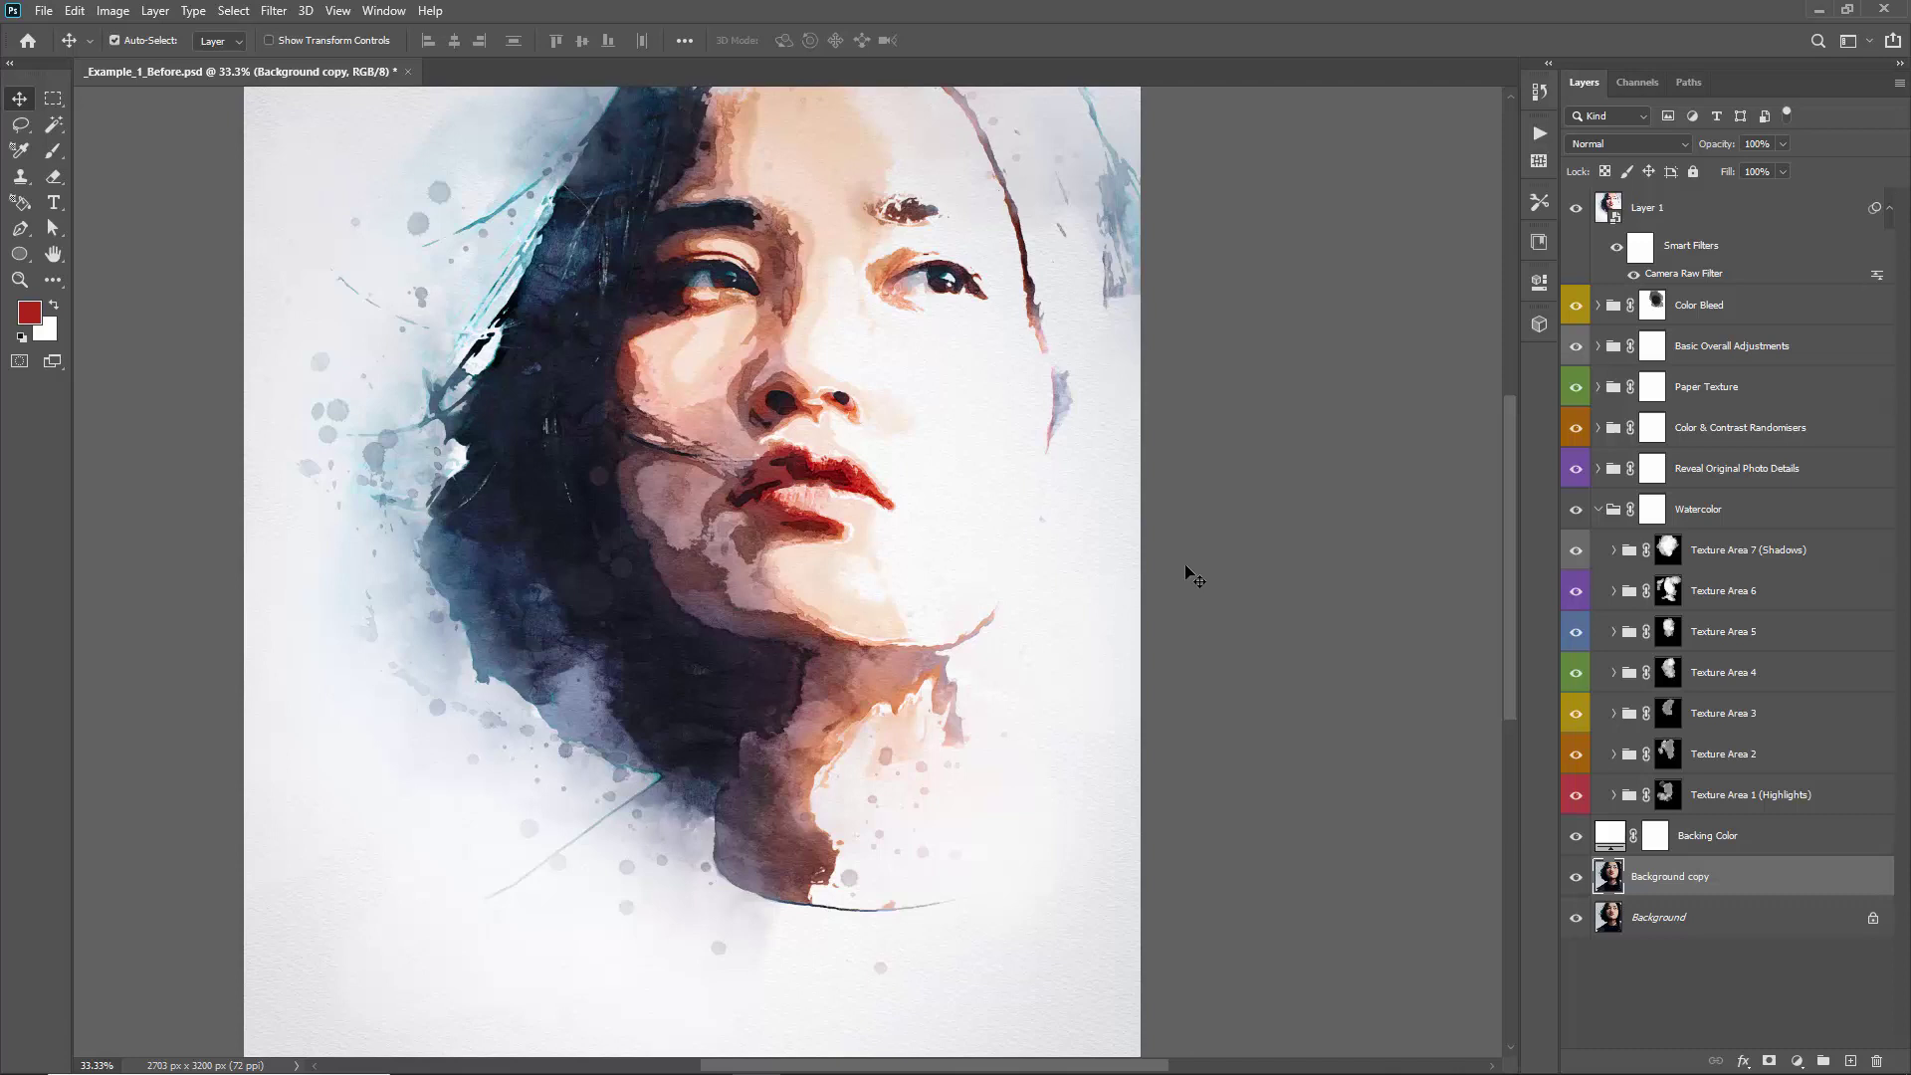
pyautogui.hotkey('ctrl', 'shift', ']')
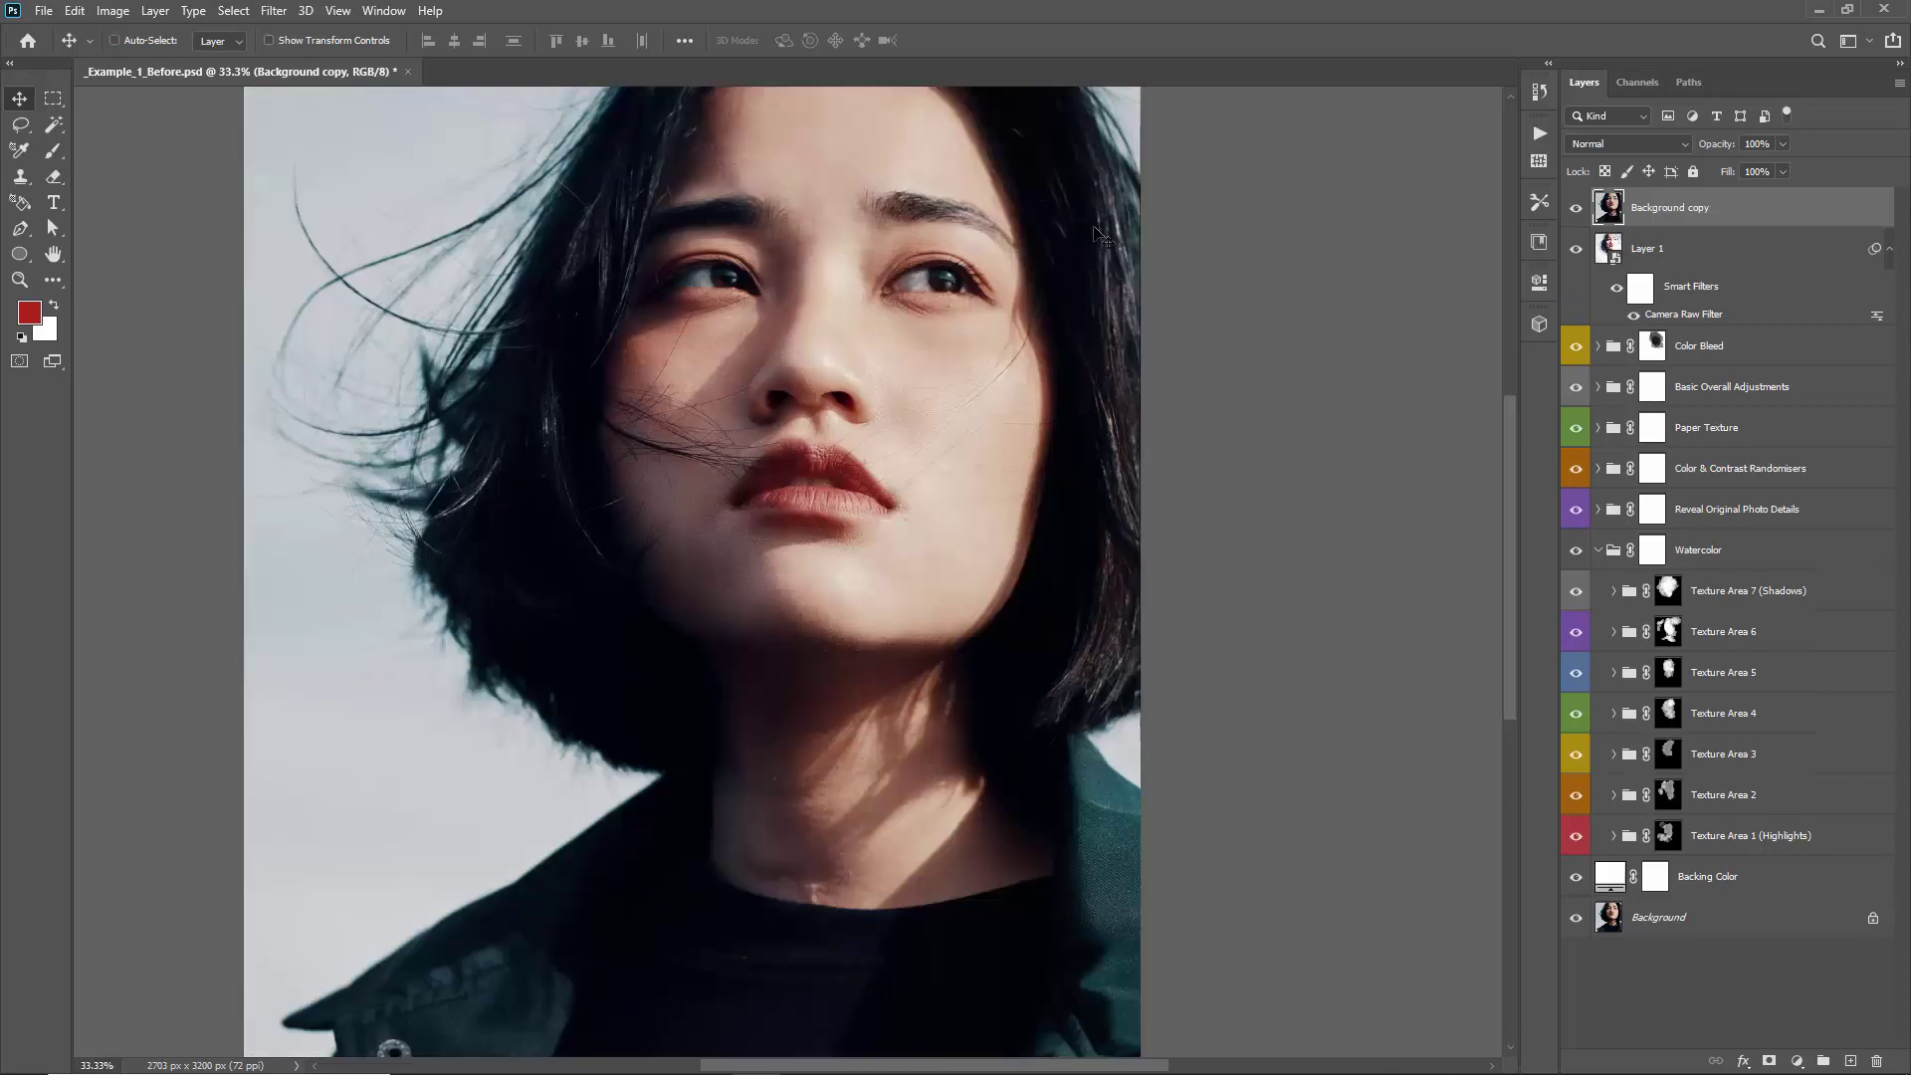
pyautogui.click(1574, 211)
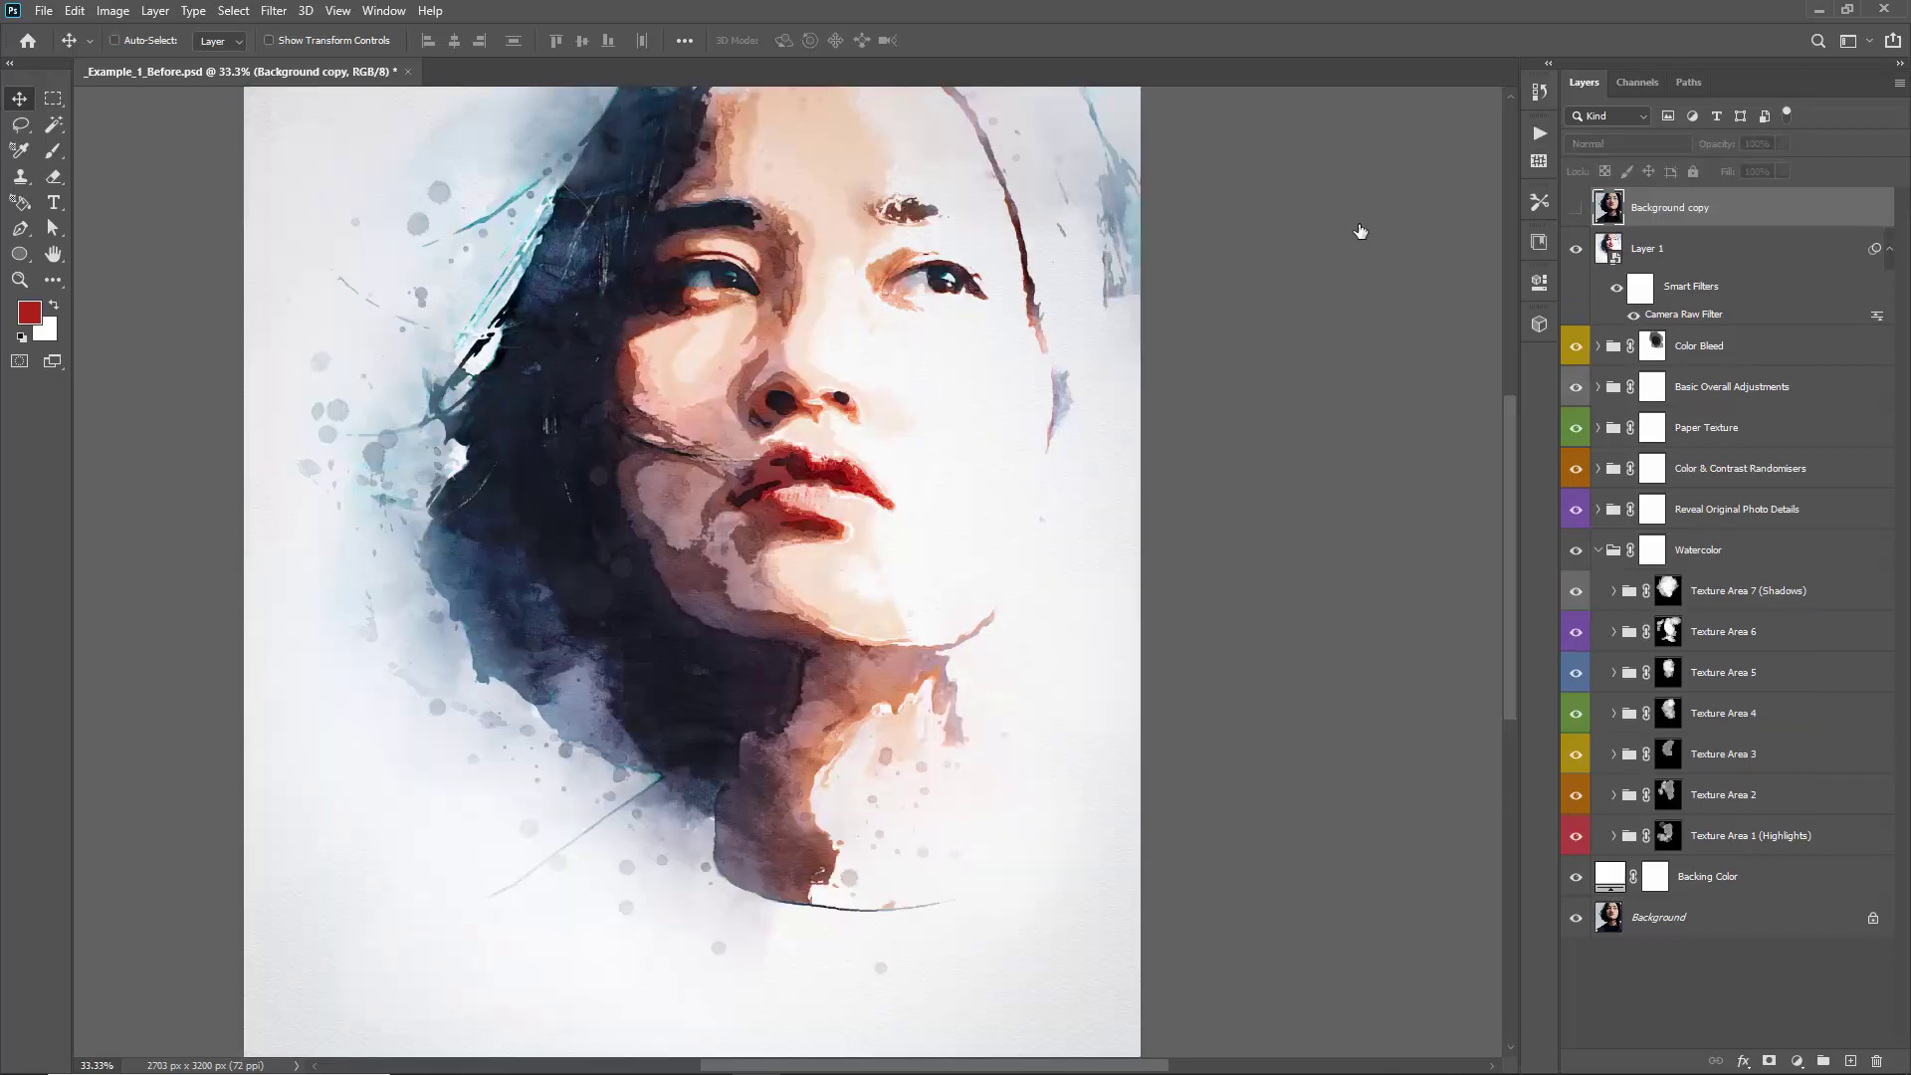
pyautogui.press('Delete')
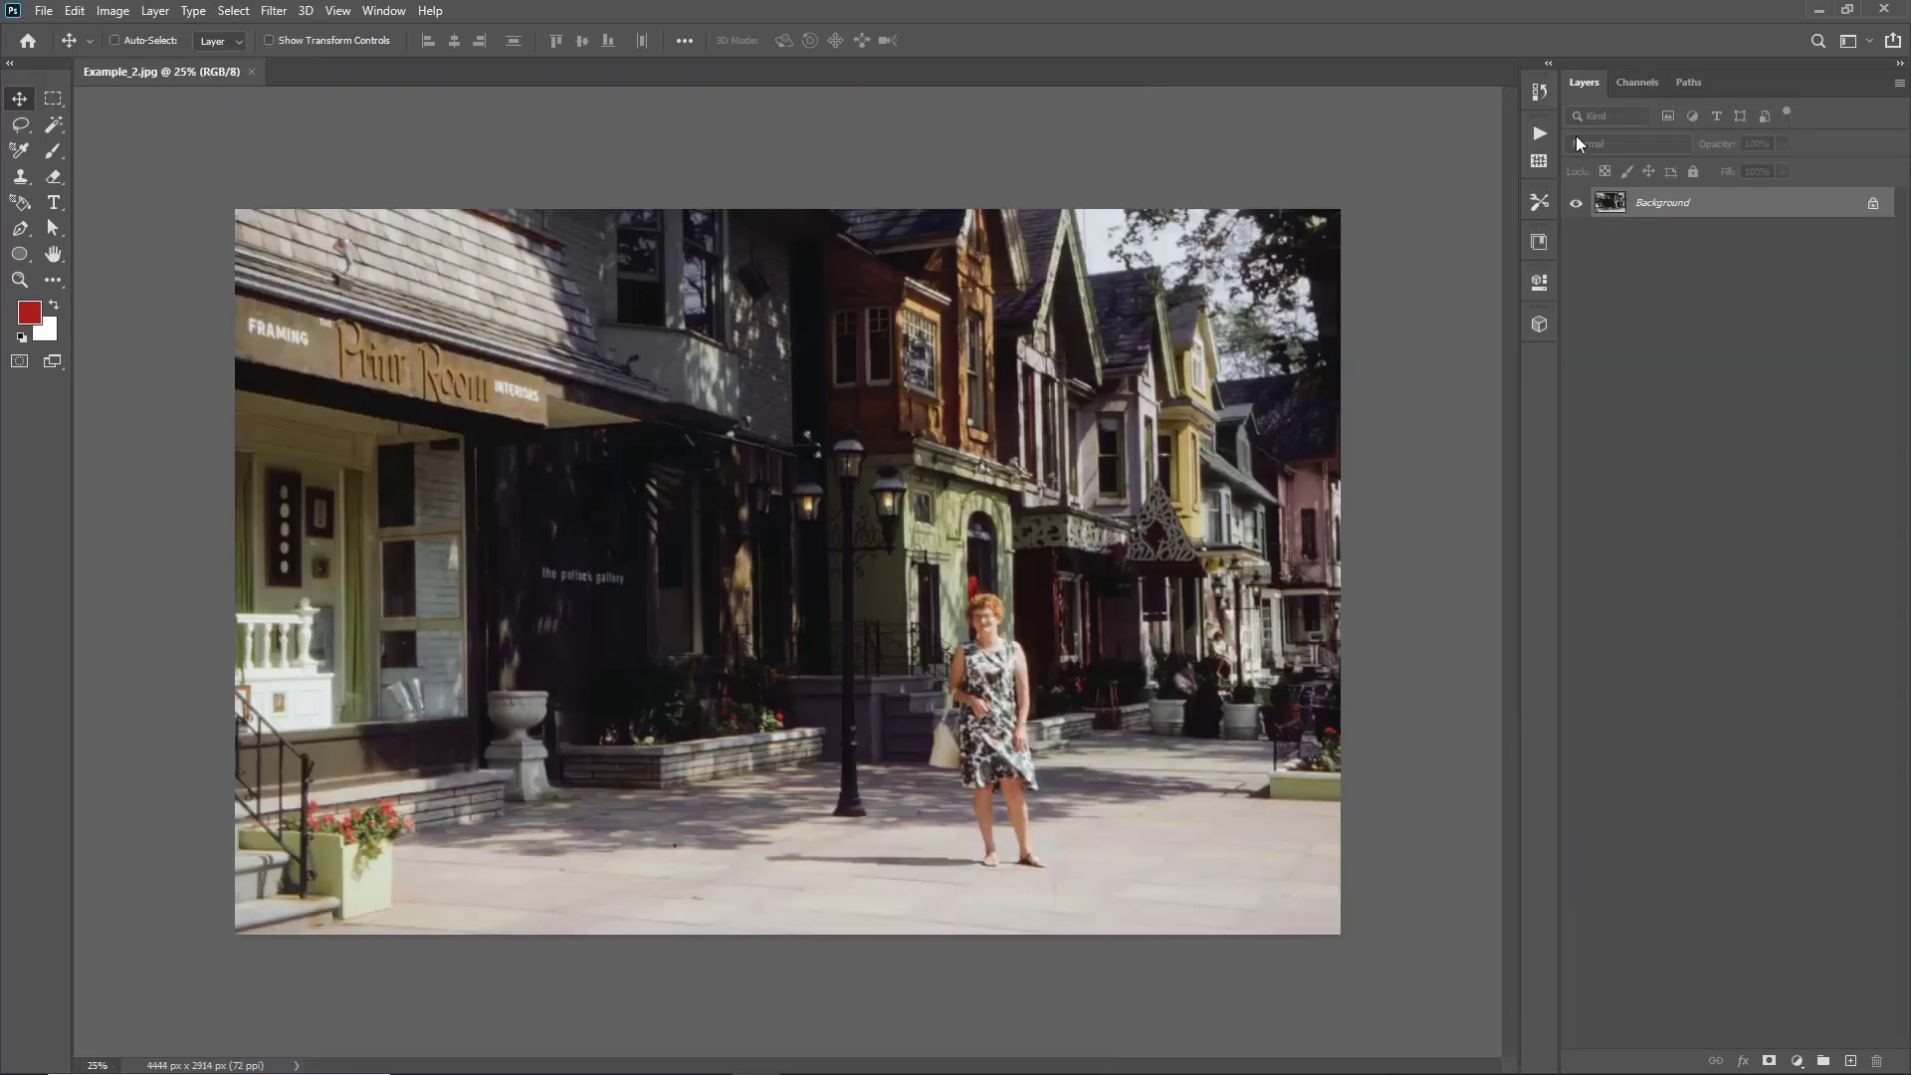
# Select the WATERCOLOR (High Detail) action of the Watercolor Creation Kit for the Example_2.jpg photo
pyautogui.click(1542, 133)
pyautogui.click(1315, 215)
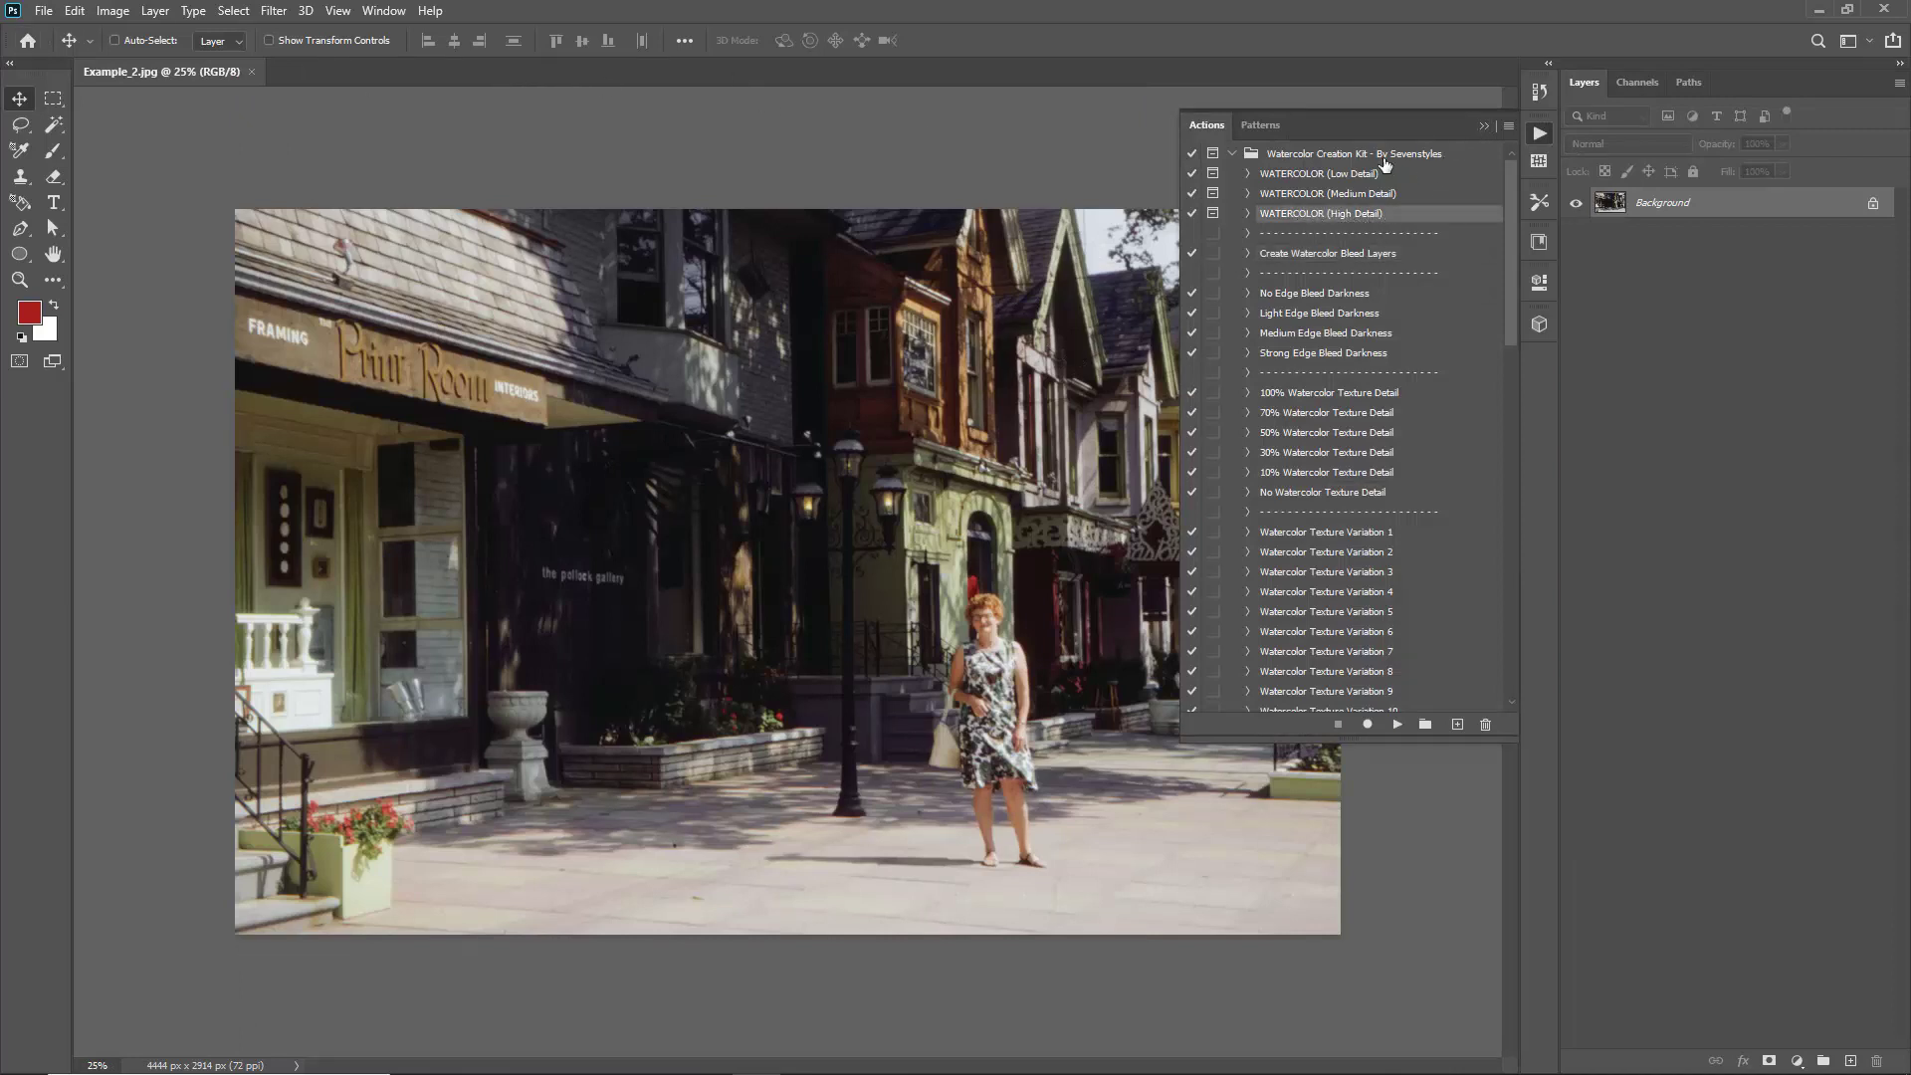
pyautogui.click(1482, 127)
# Check the pixel width, height and resolution of Example_2.jpg in Image Size without changing them
pyautogui.click(112, 10)
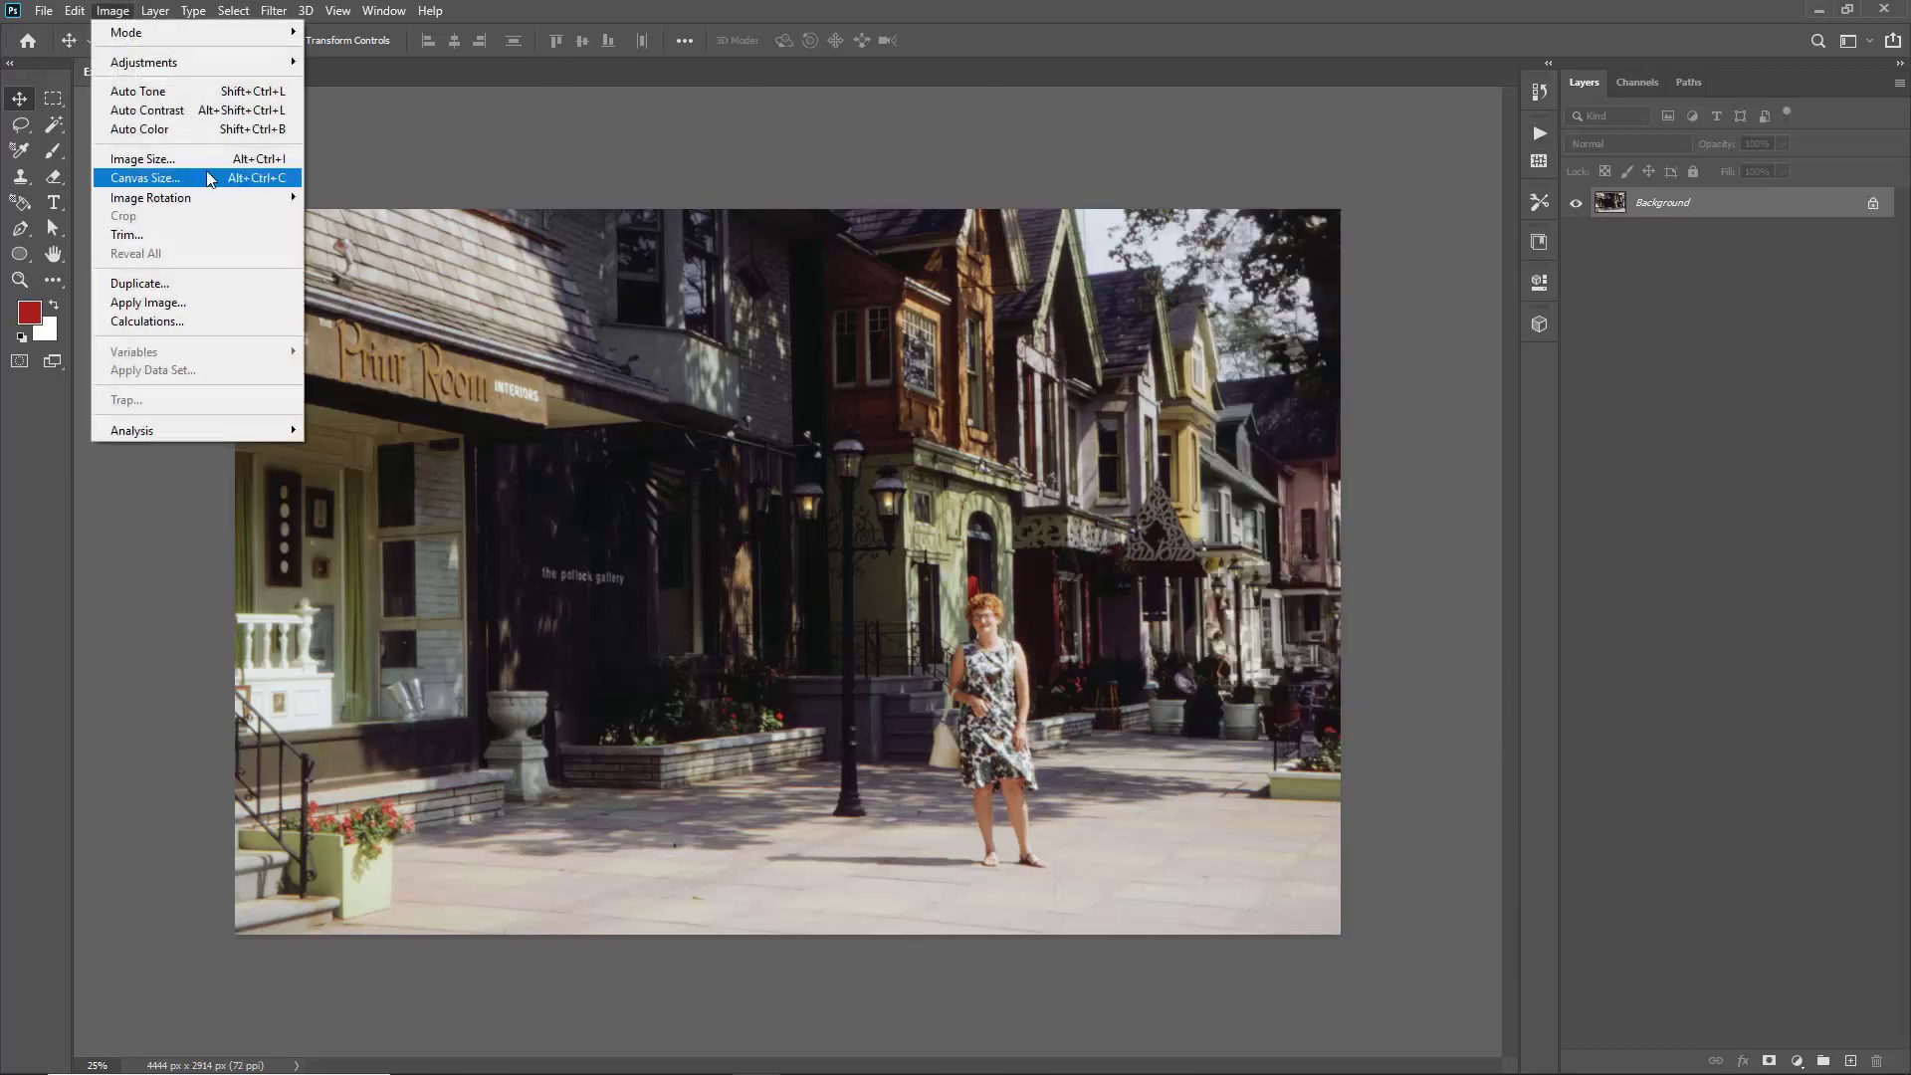
pyautogui.click(199, 161)
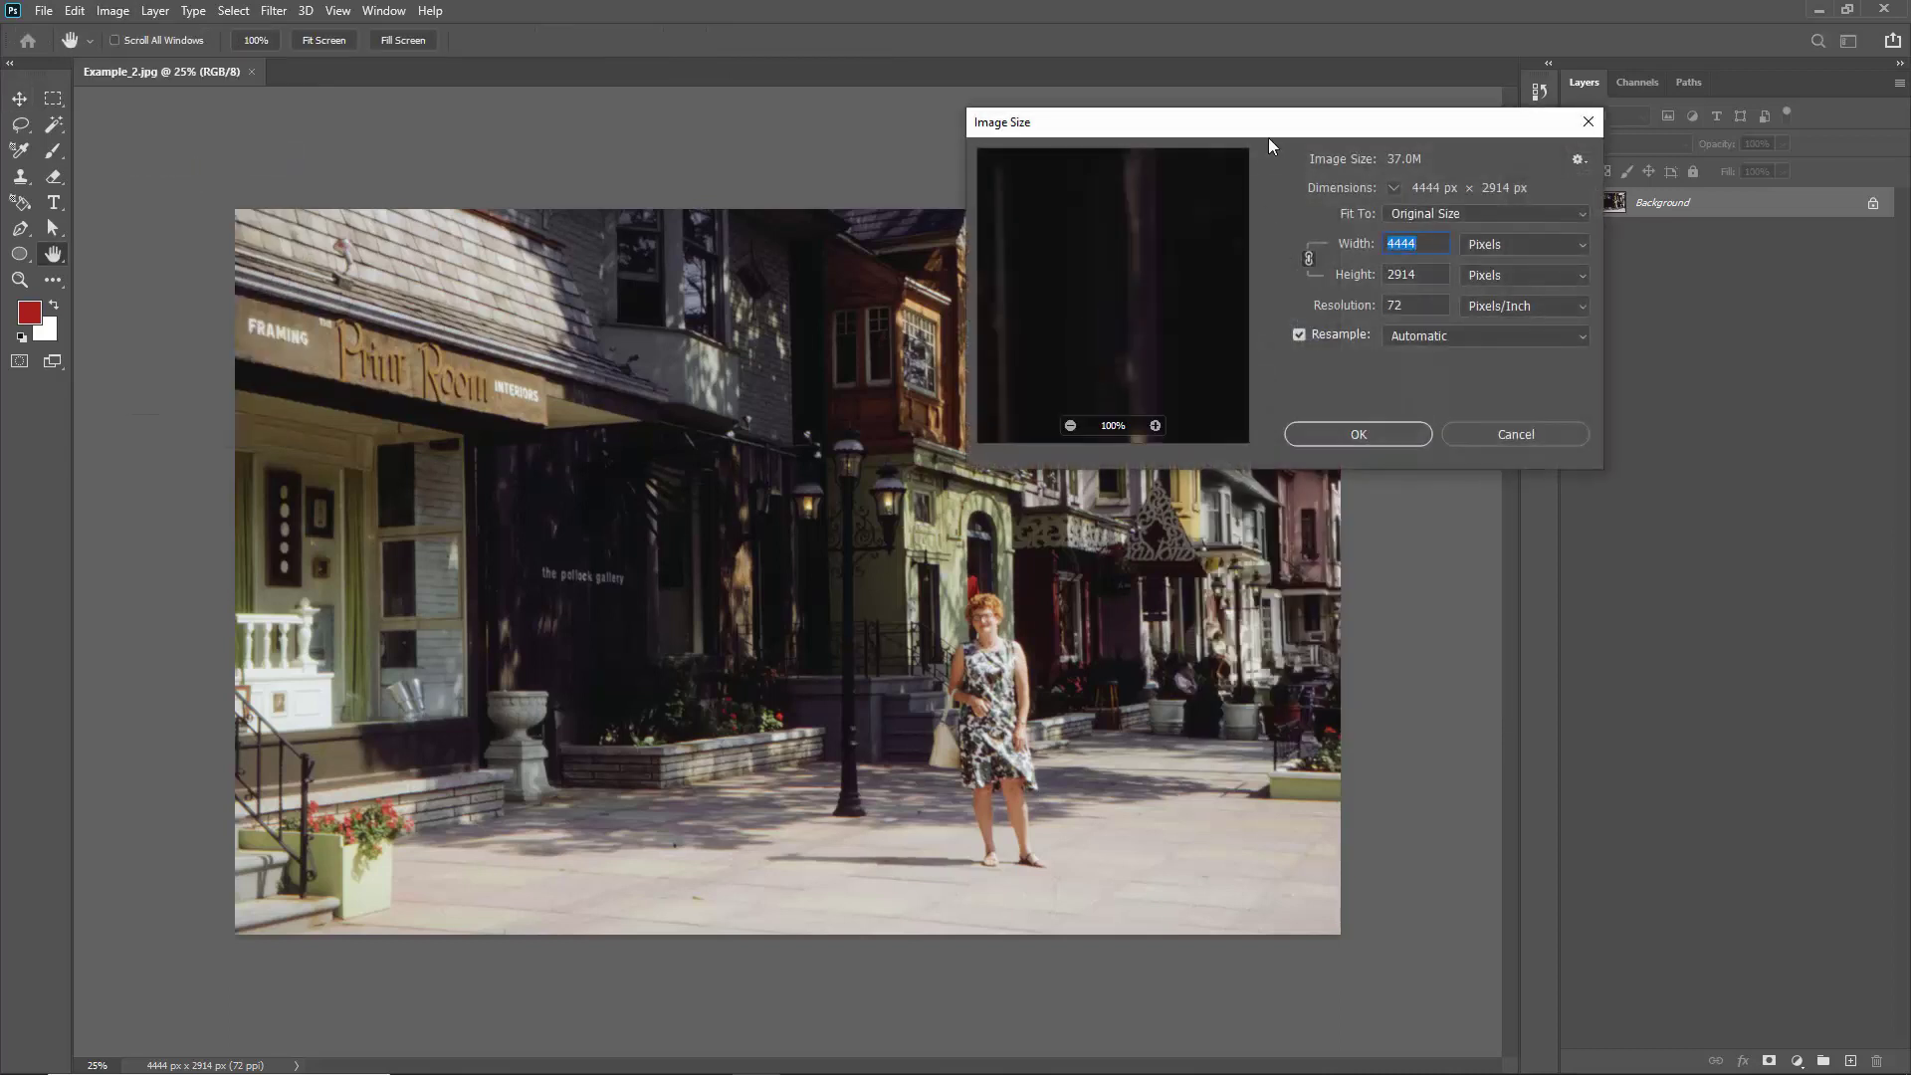
pyautogui.moveTo(1268, 119); pyautogui.dragTo(1097, 103)
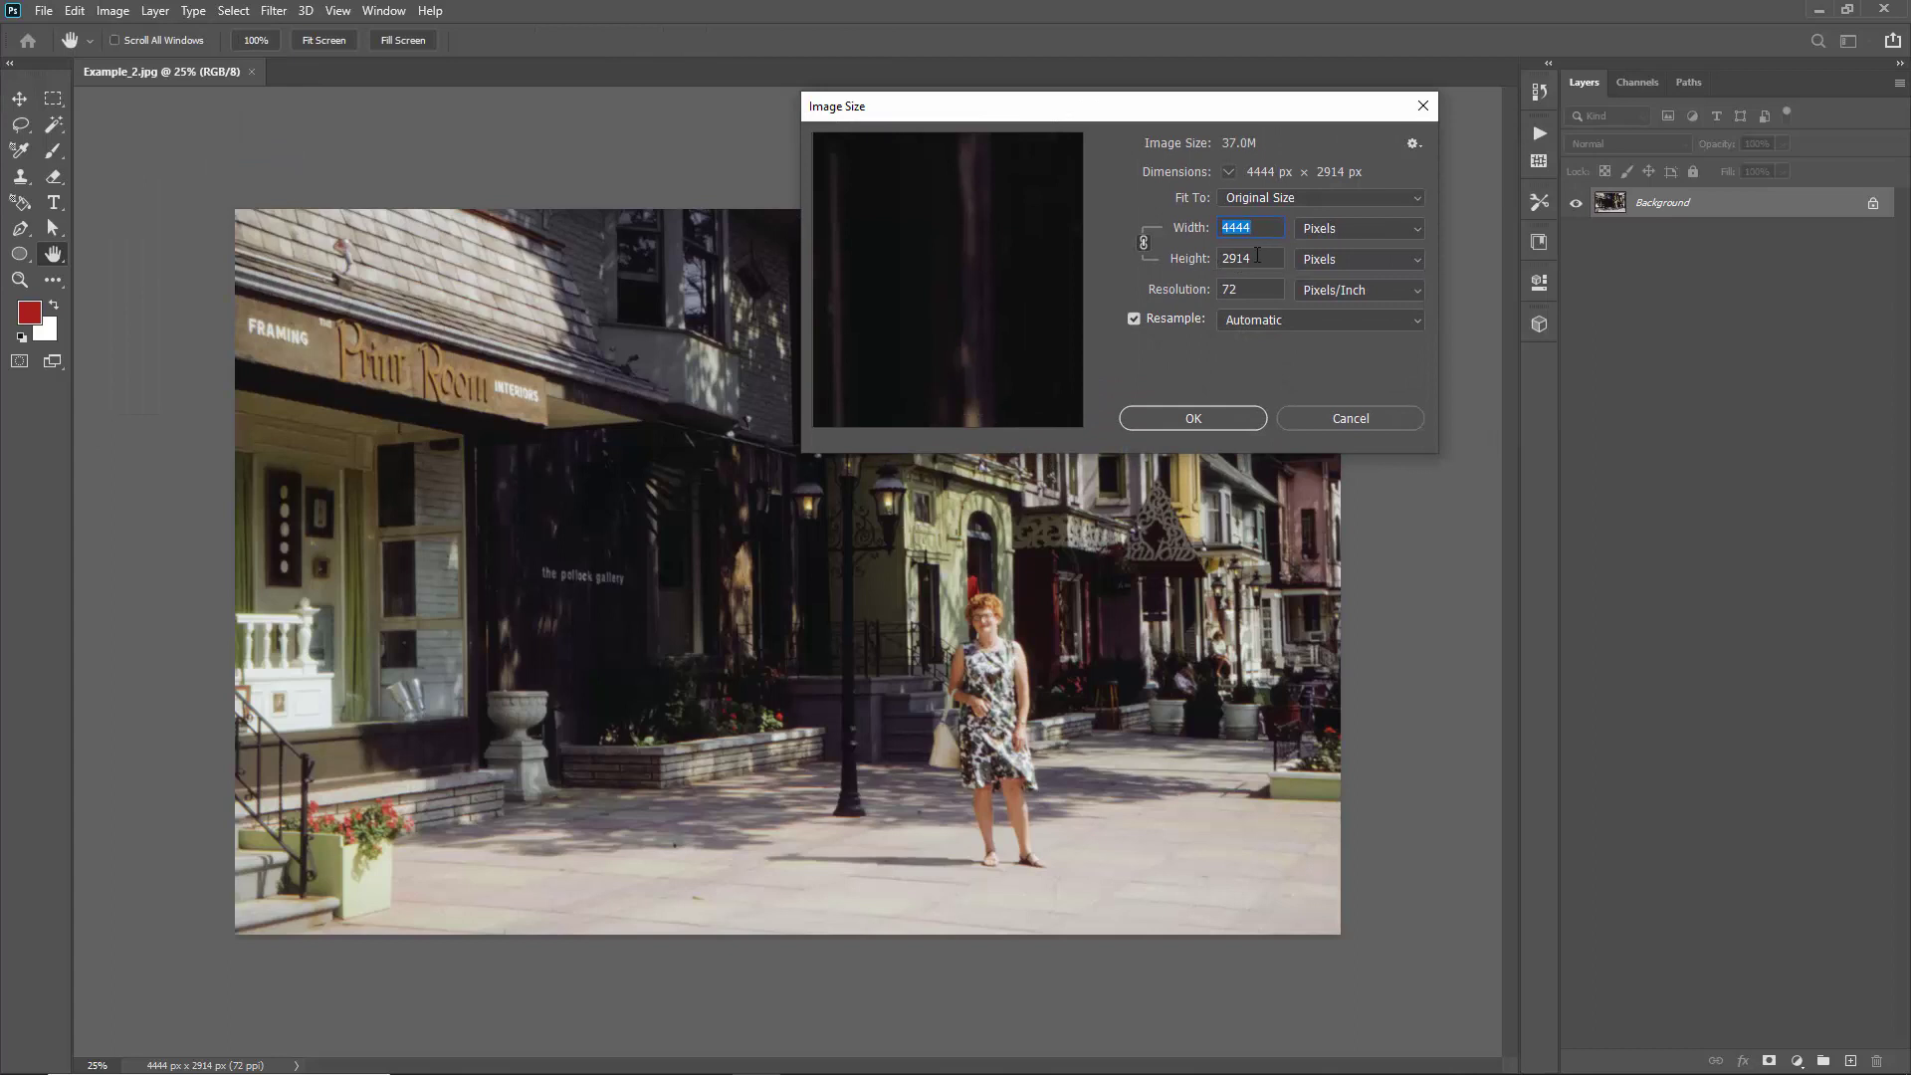
pyautogui.click(1173, 261)
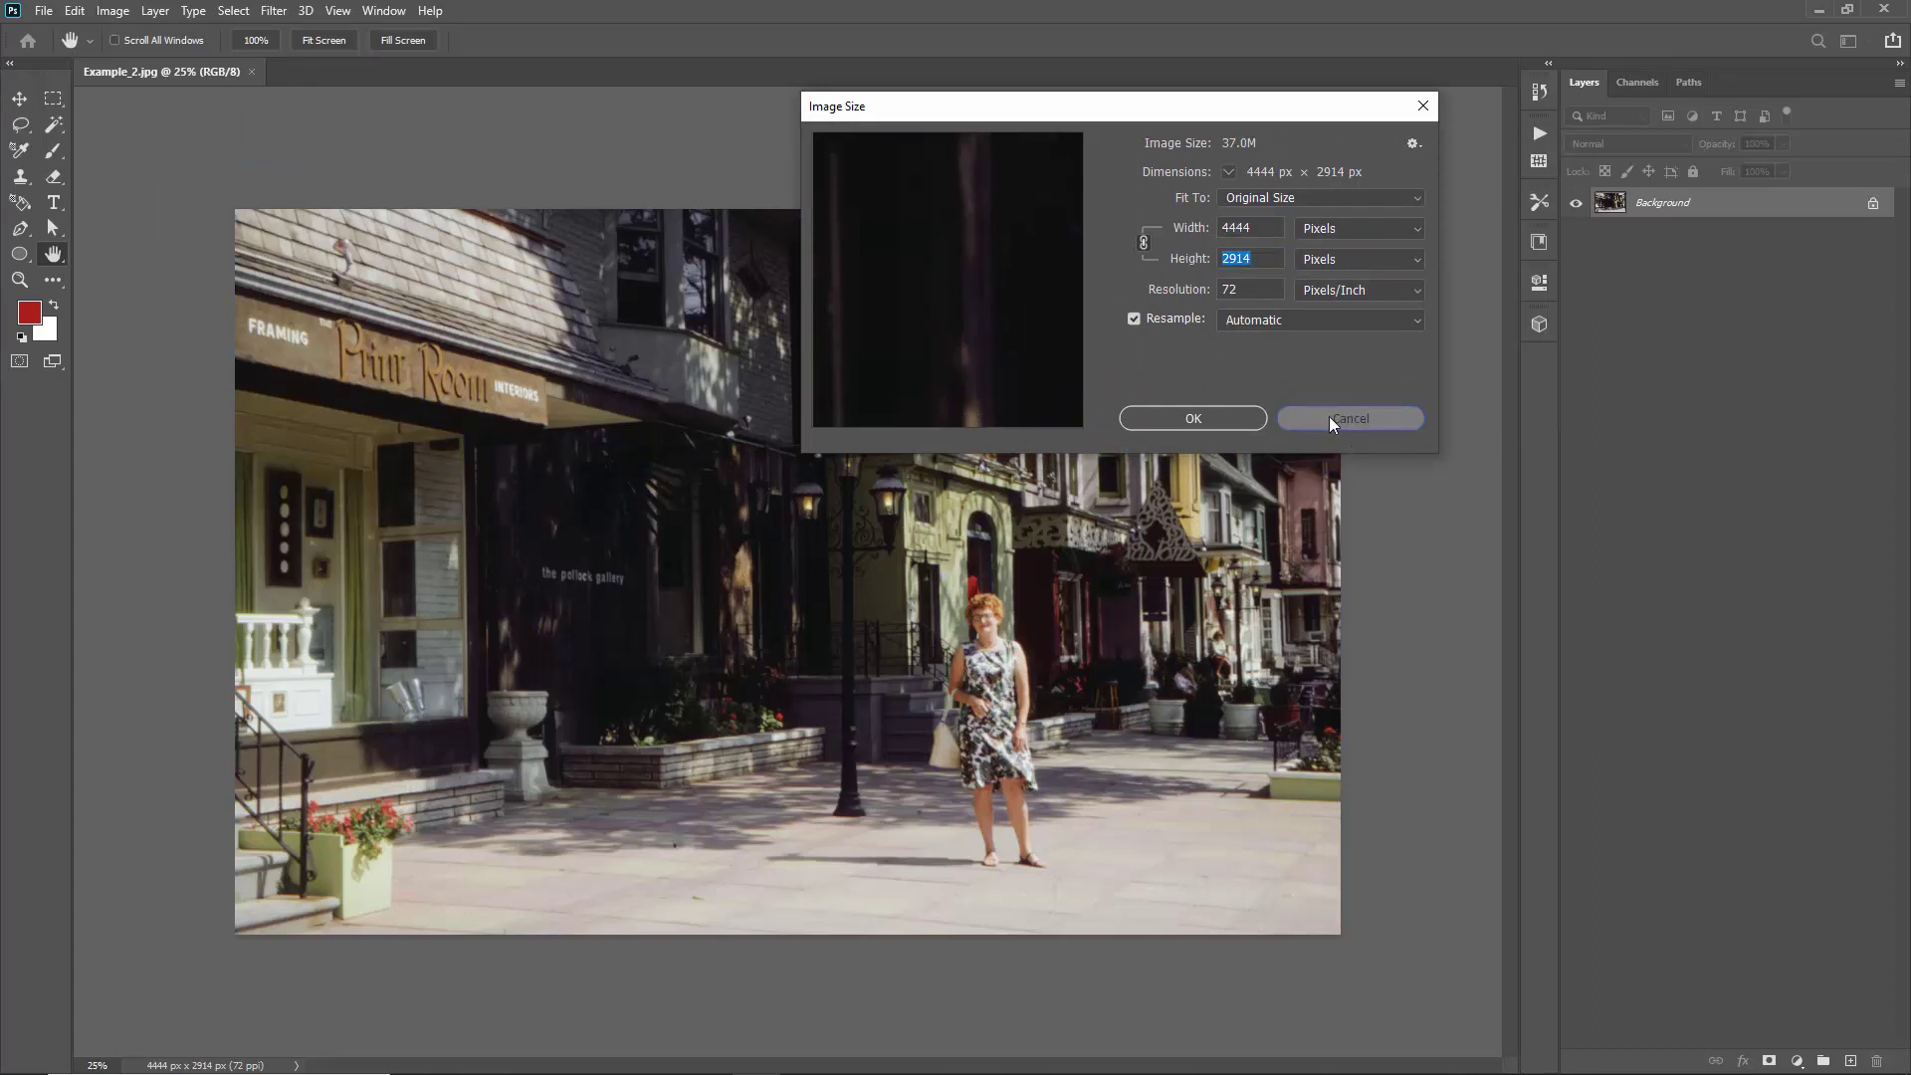
pyautogui.click(1346, 422)
# Run the WATERCOLOR (High Detail) action on Example_2.jpg and move its Step 1 message aside
pyautogui.click(1539, 136)
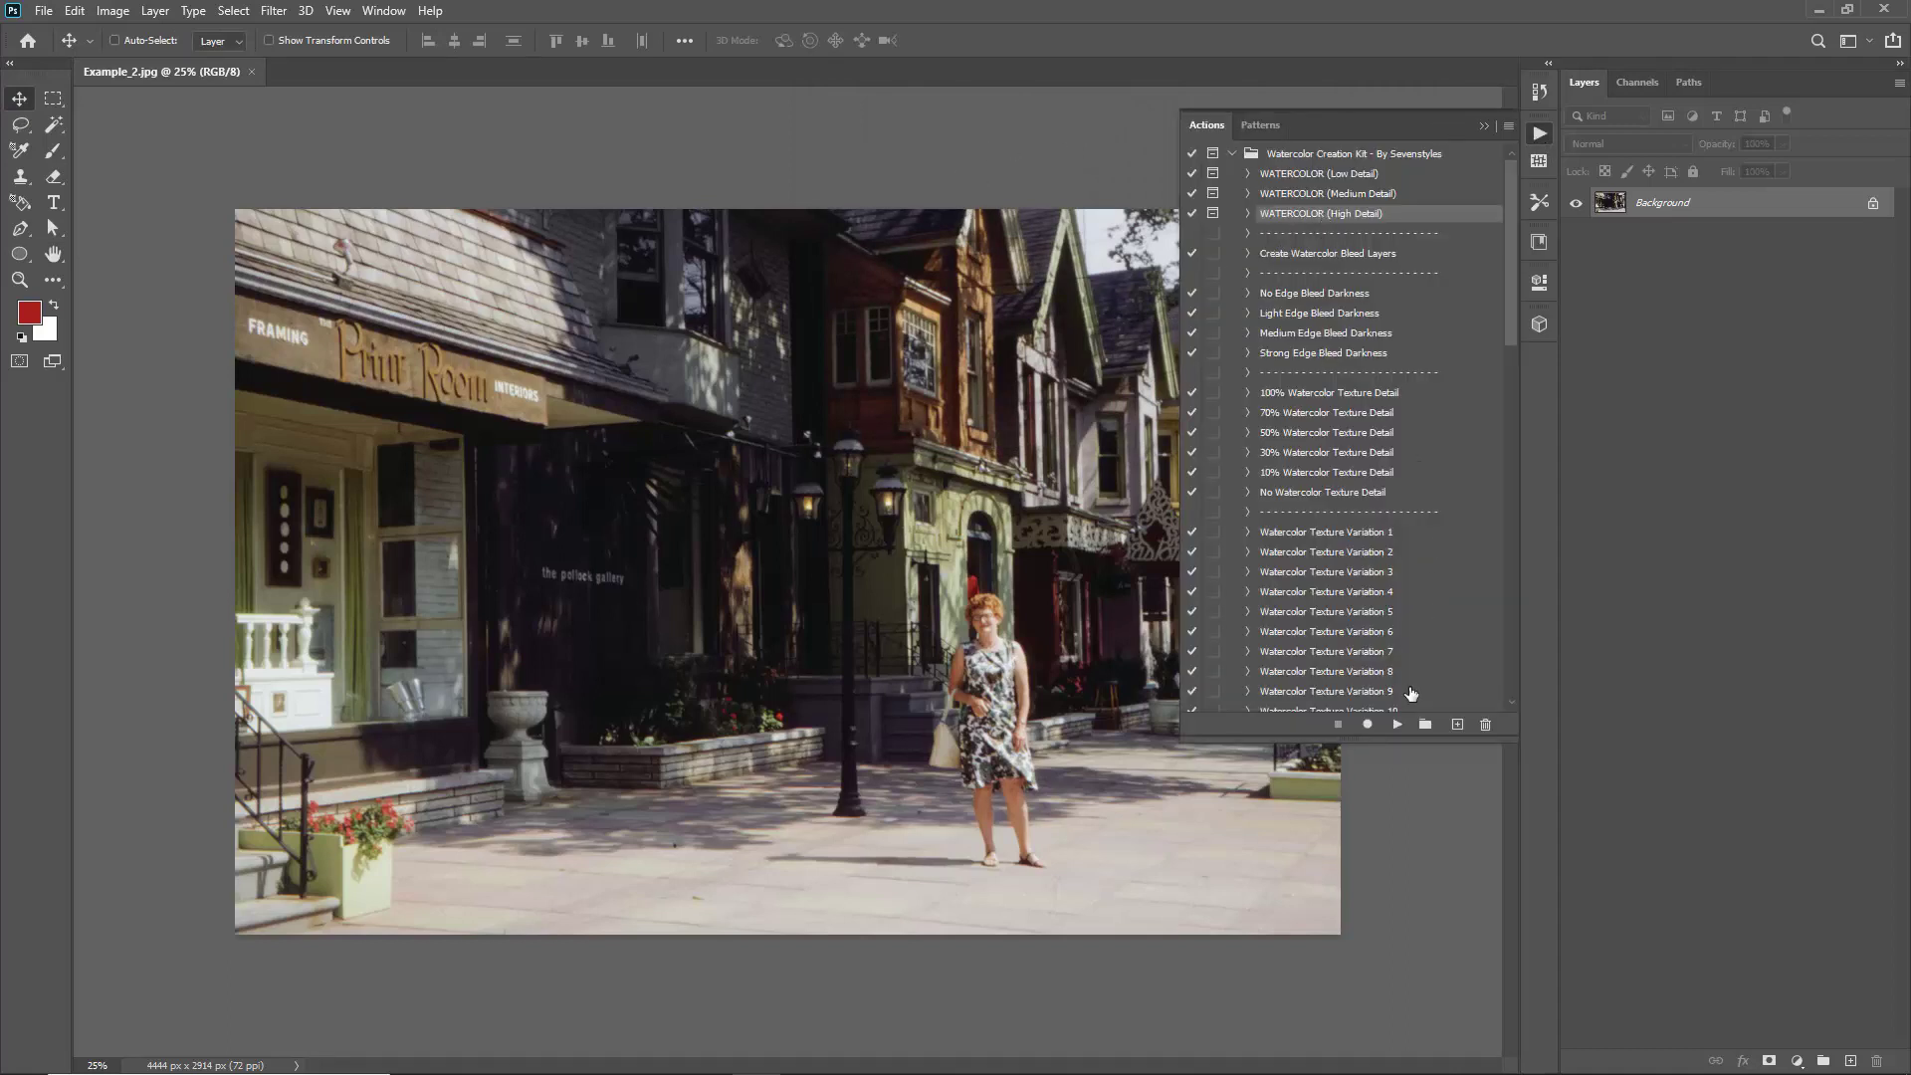
pyautogui.click(1398, 724)
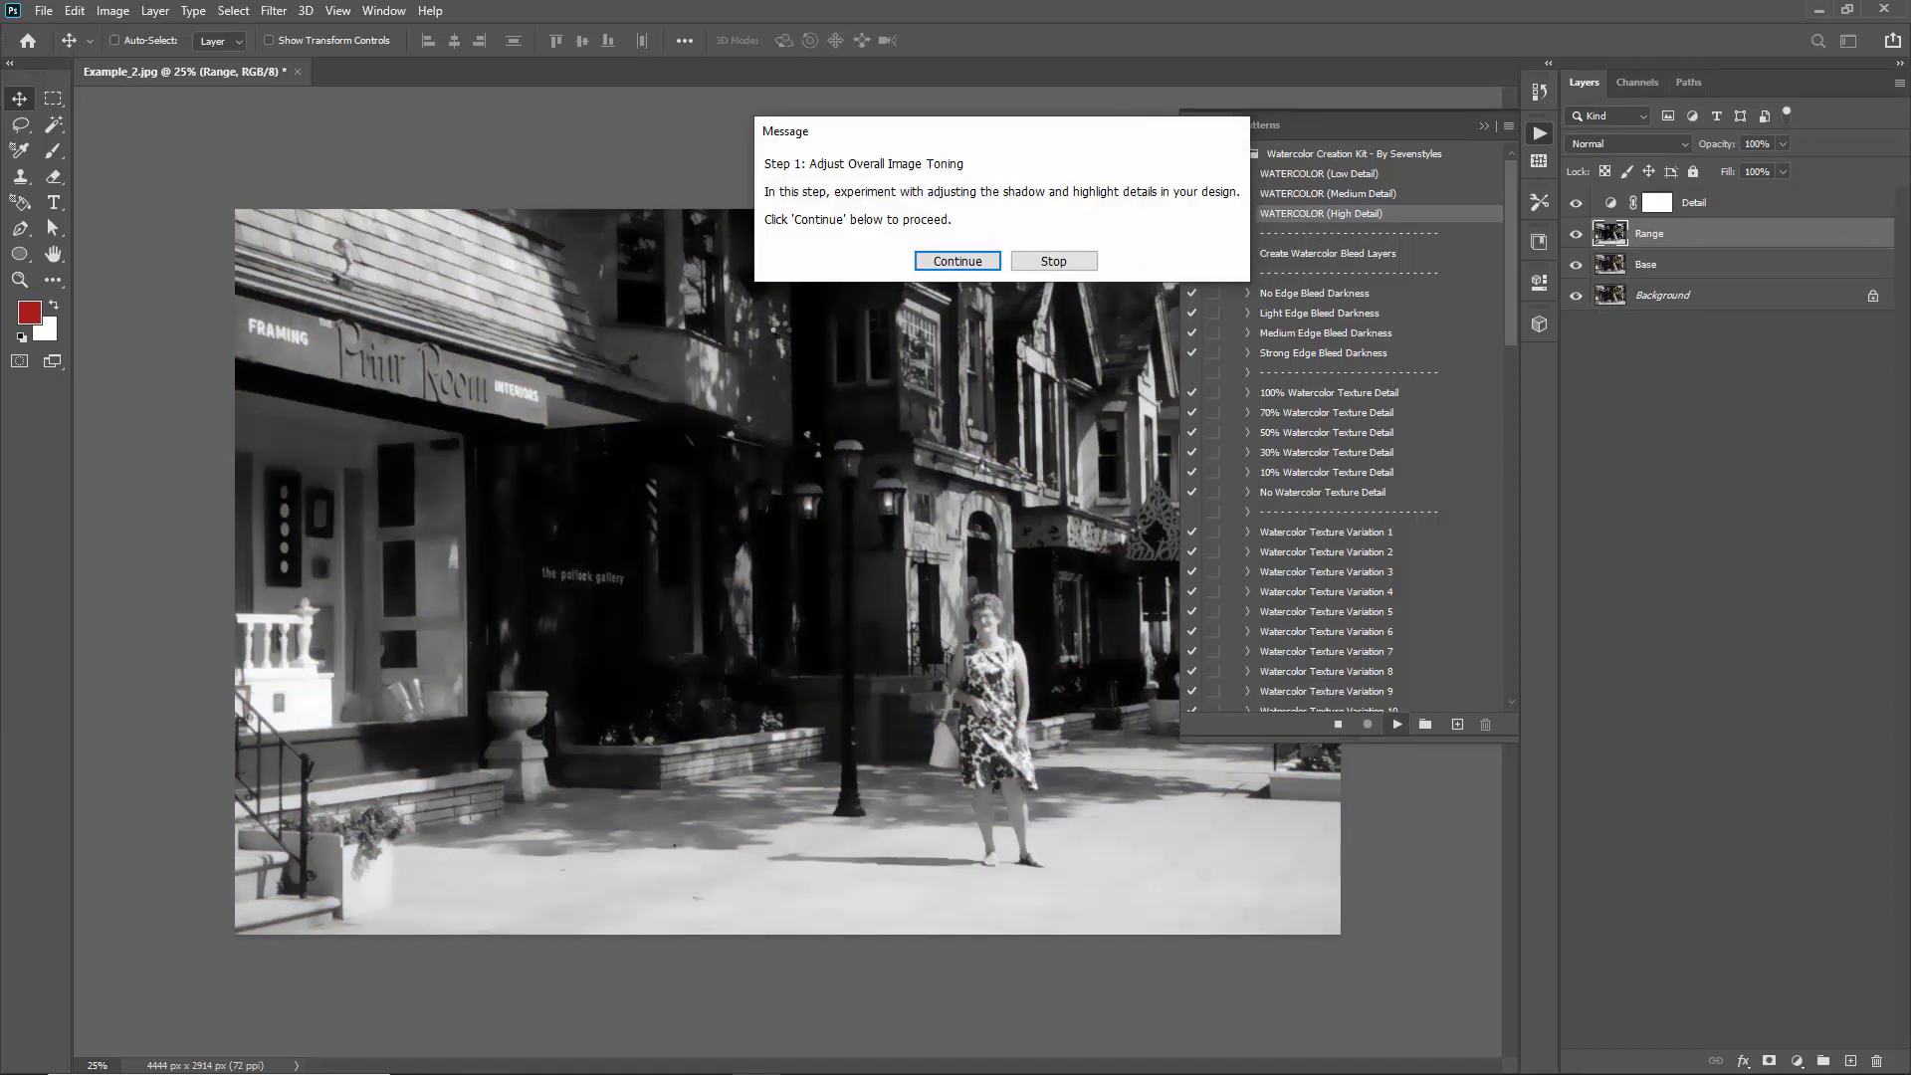
pyautogui.moveTo(909, 130); pyautogui.dragTo(546, 136)
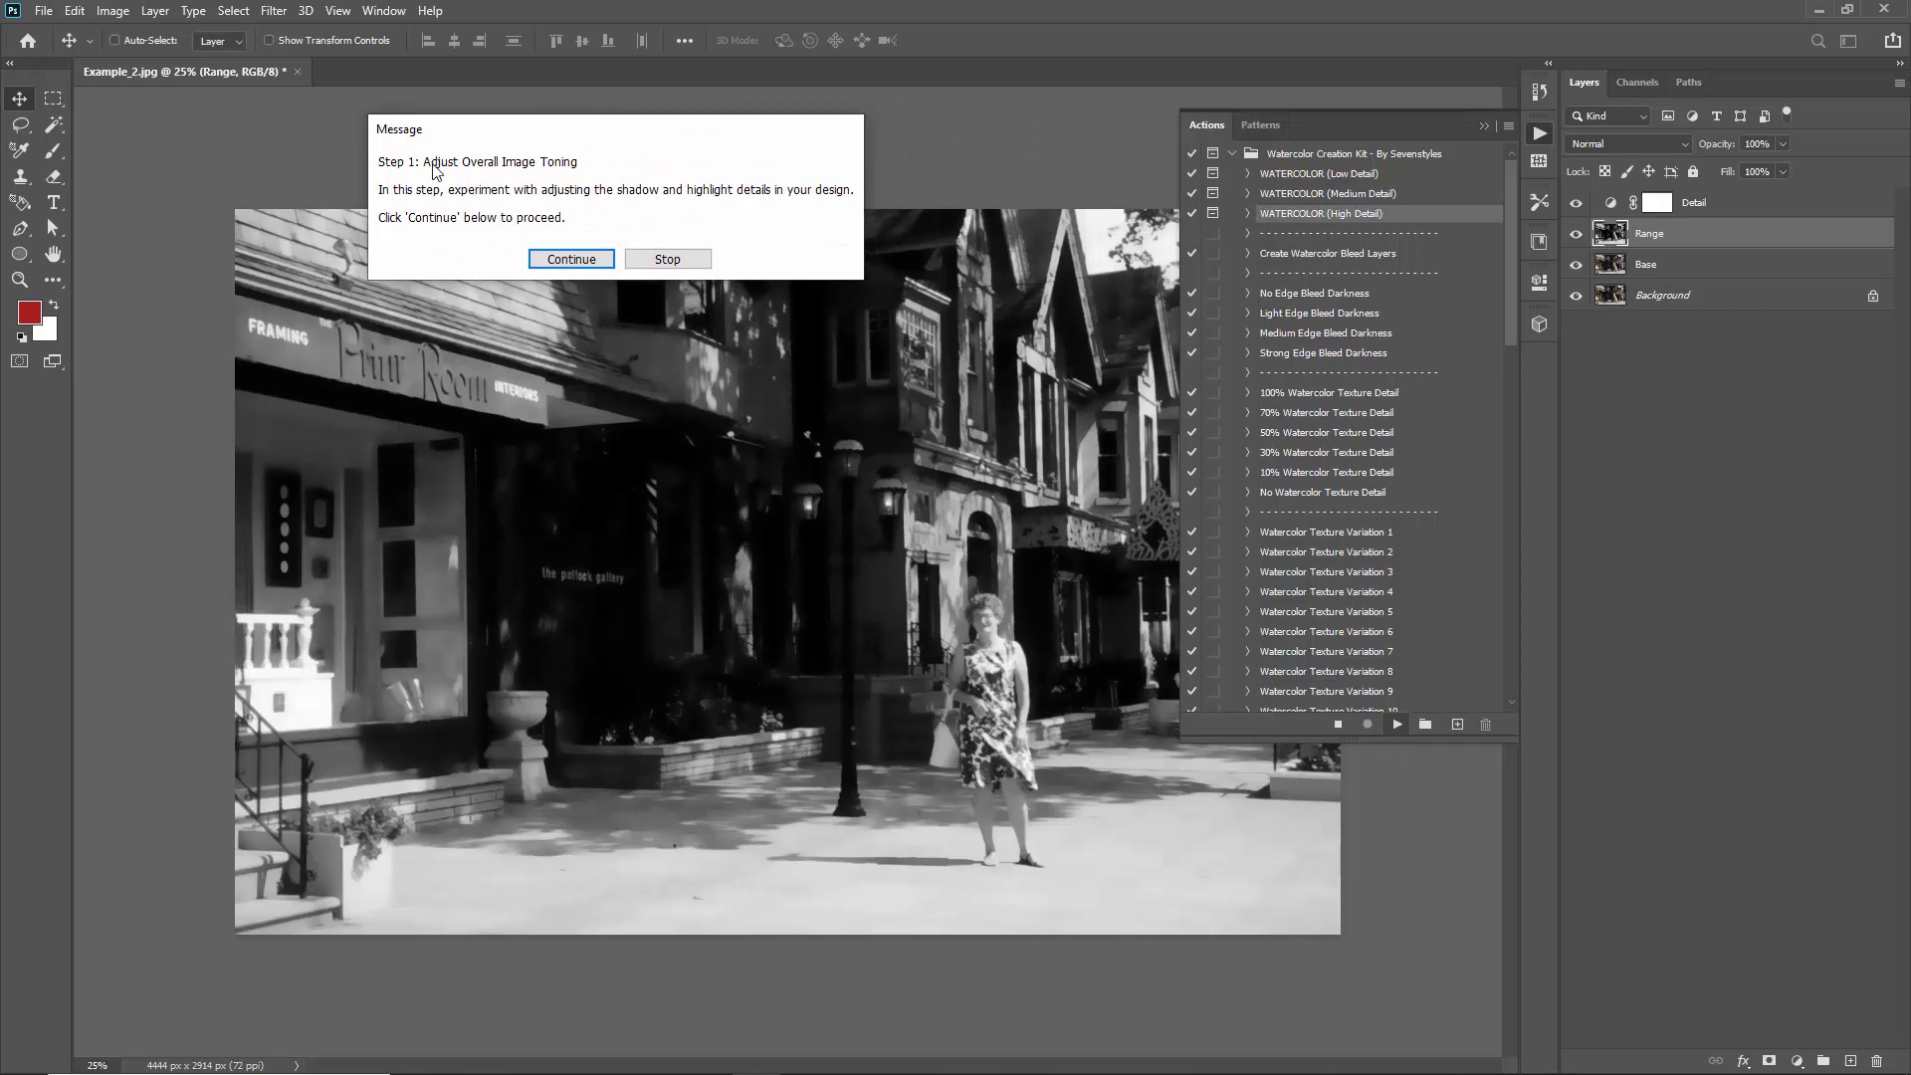
# Continue to Shadows/Highlights and apply a shadows amount of 39%, a highlights amount of 25% and a midtone of +8
pyautogui.click(598, 259)
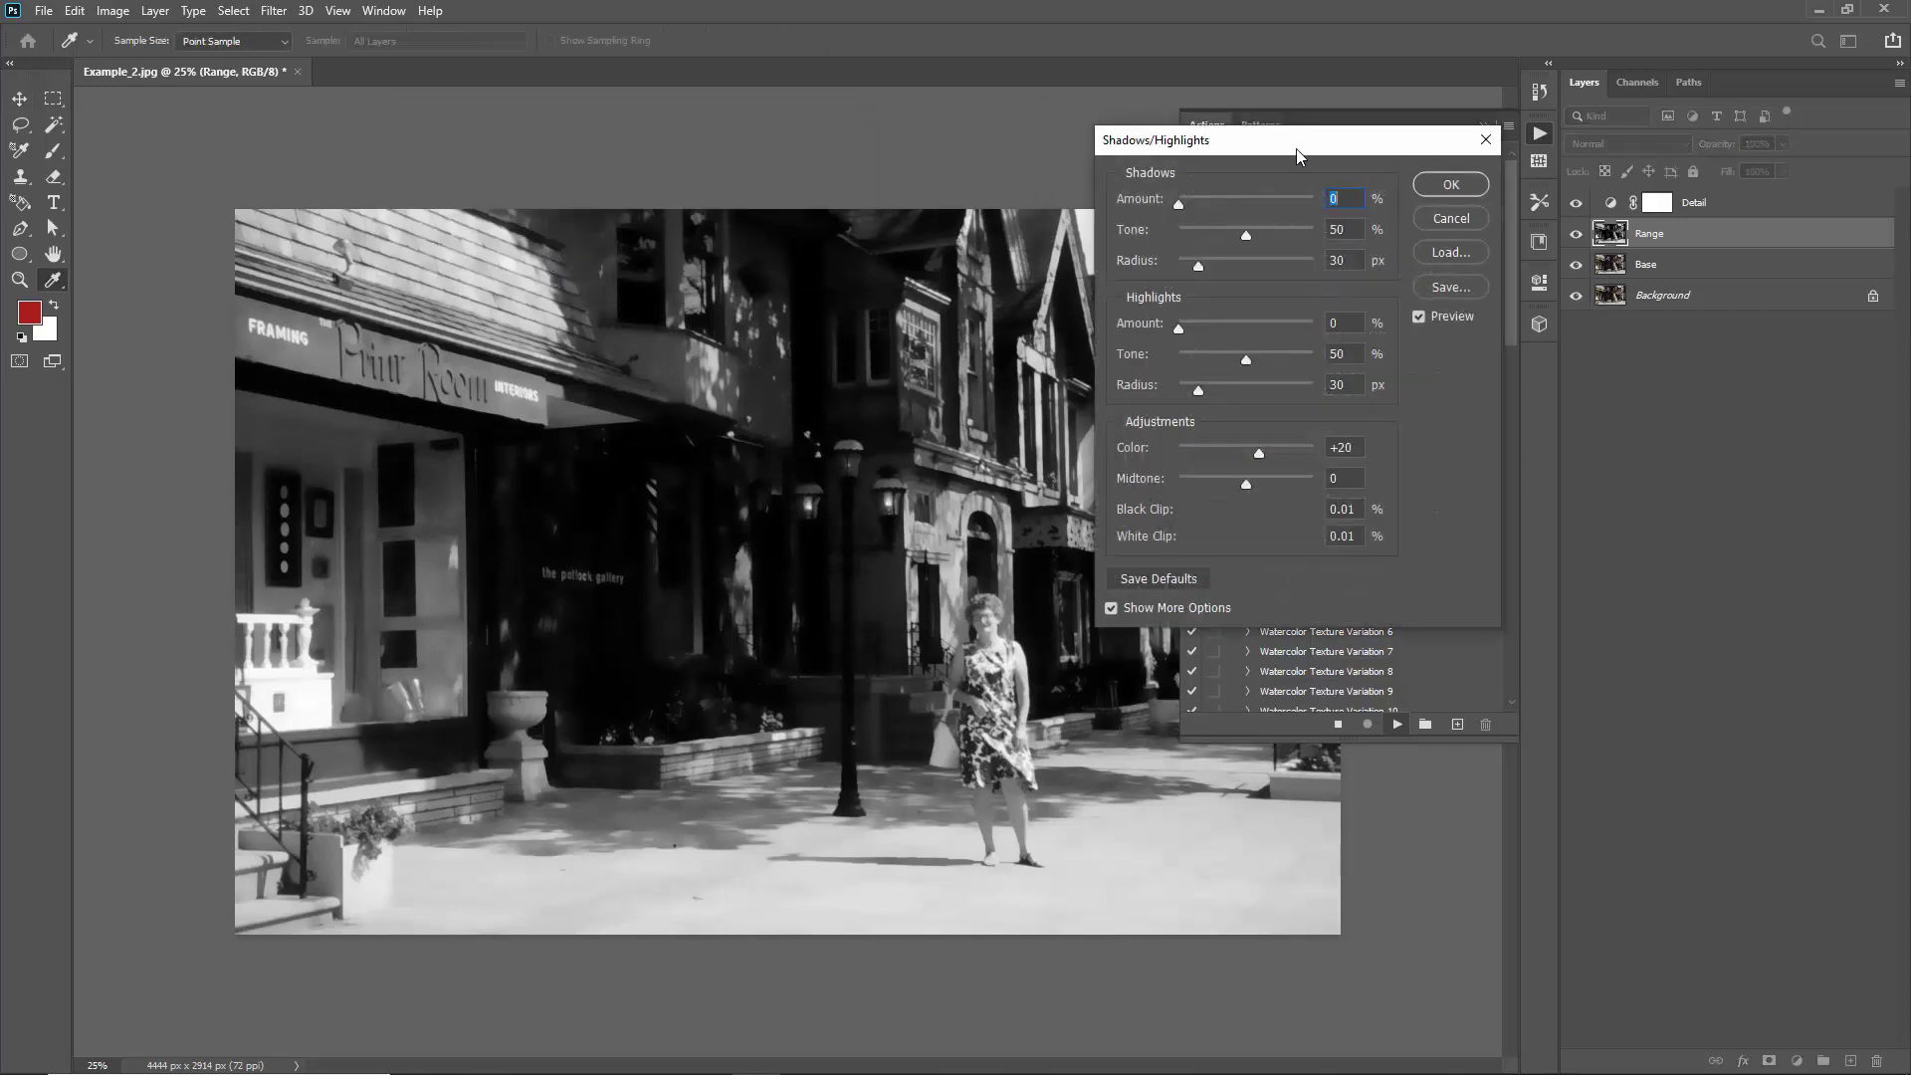
pyautogui.moveTo(1297, 154); pyautogui.dragTo(1374, 162)
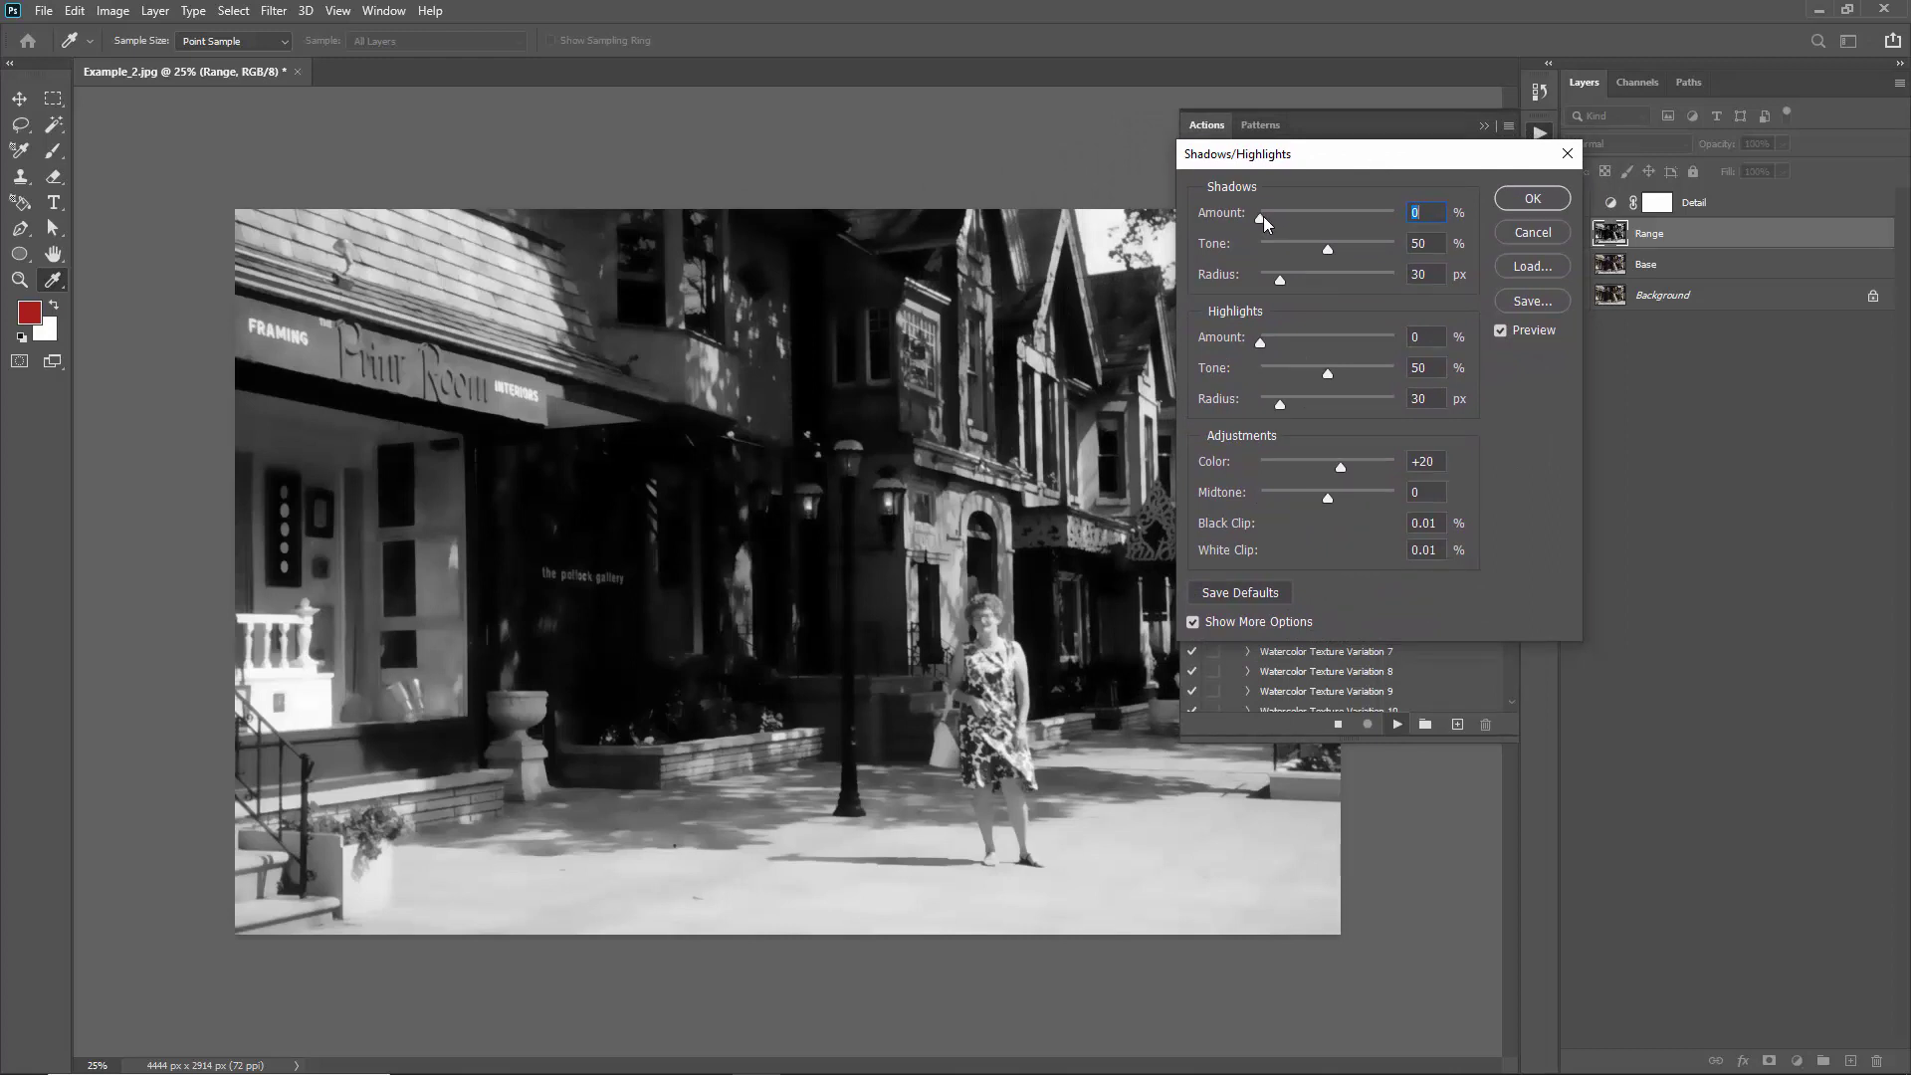
pyautogui.moveTo(1261, 219); pyautogui.dragTo(1276, 223)
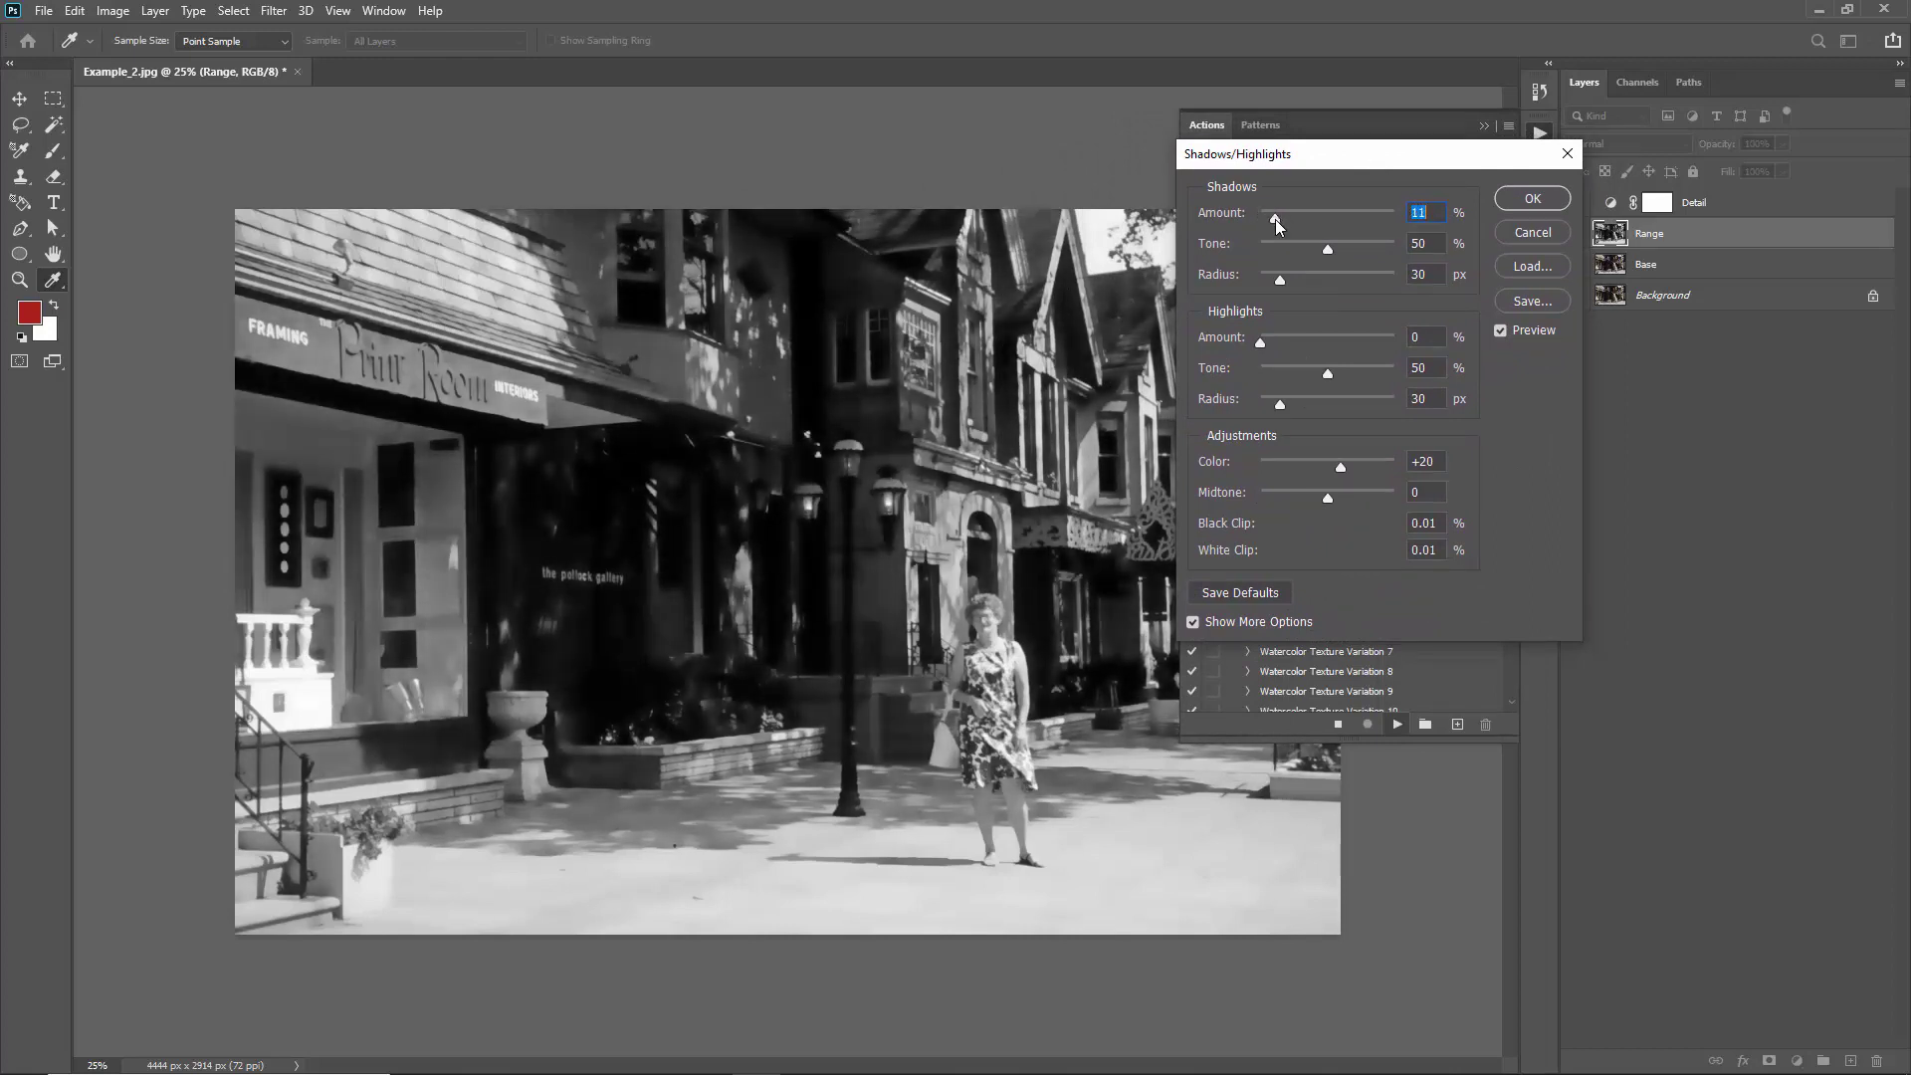
pyautogui.moveTo(1259, 345); pyautogui.dragTo(1264, 345)
pyautogui.moveTo(1282, 162); pyautogui.dragTo(1362, 234)
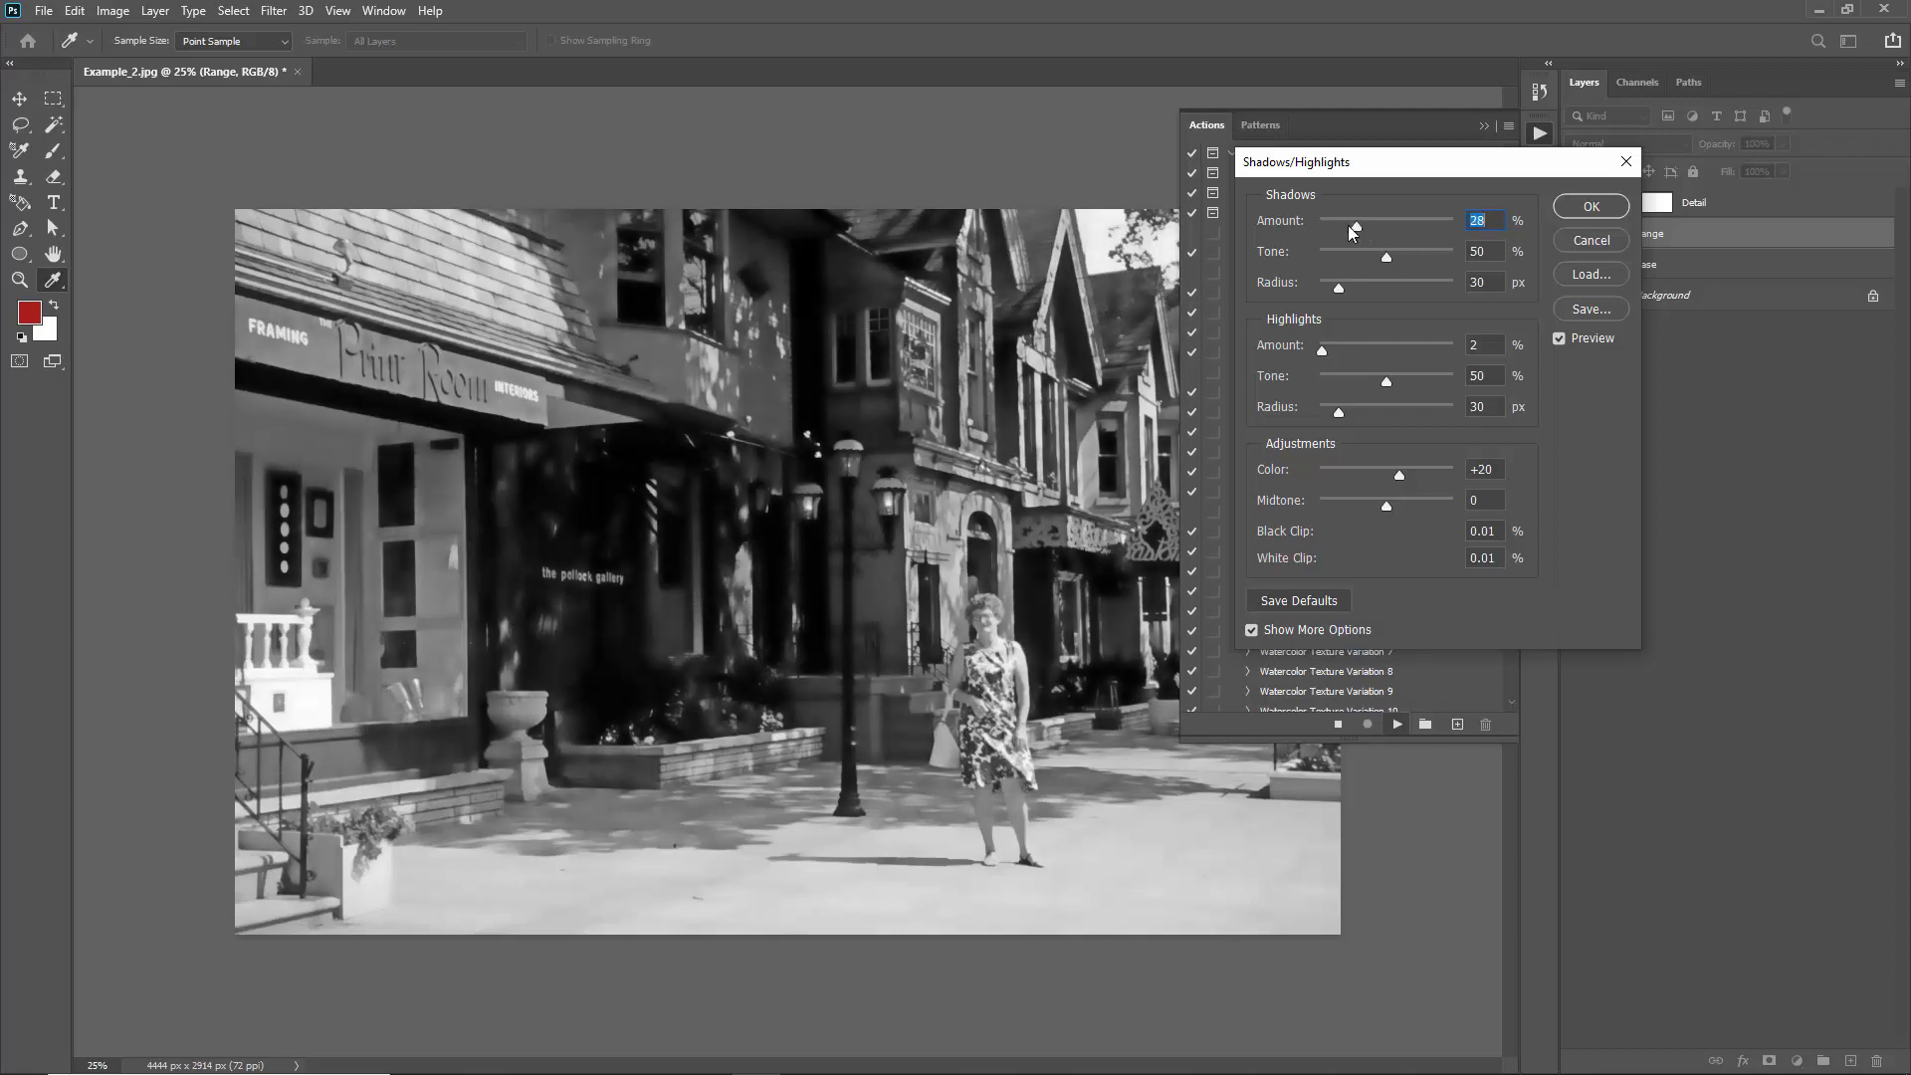
pyautogui.moveTo(1362, 227); pyautogui.dragTo(1380, 230)
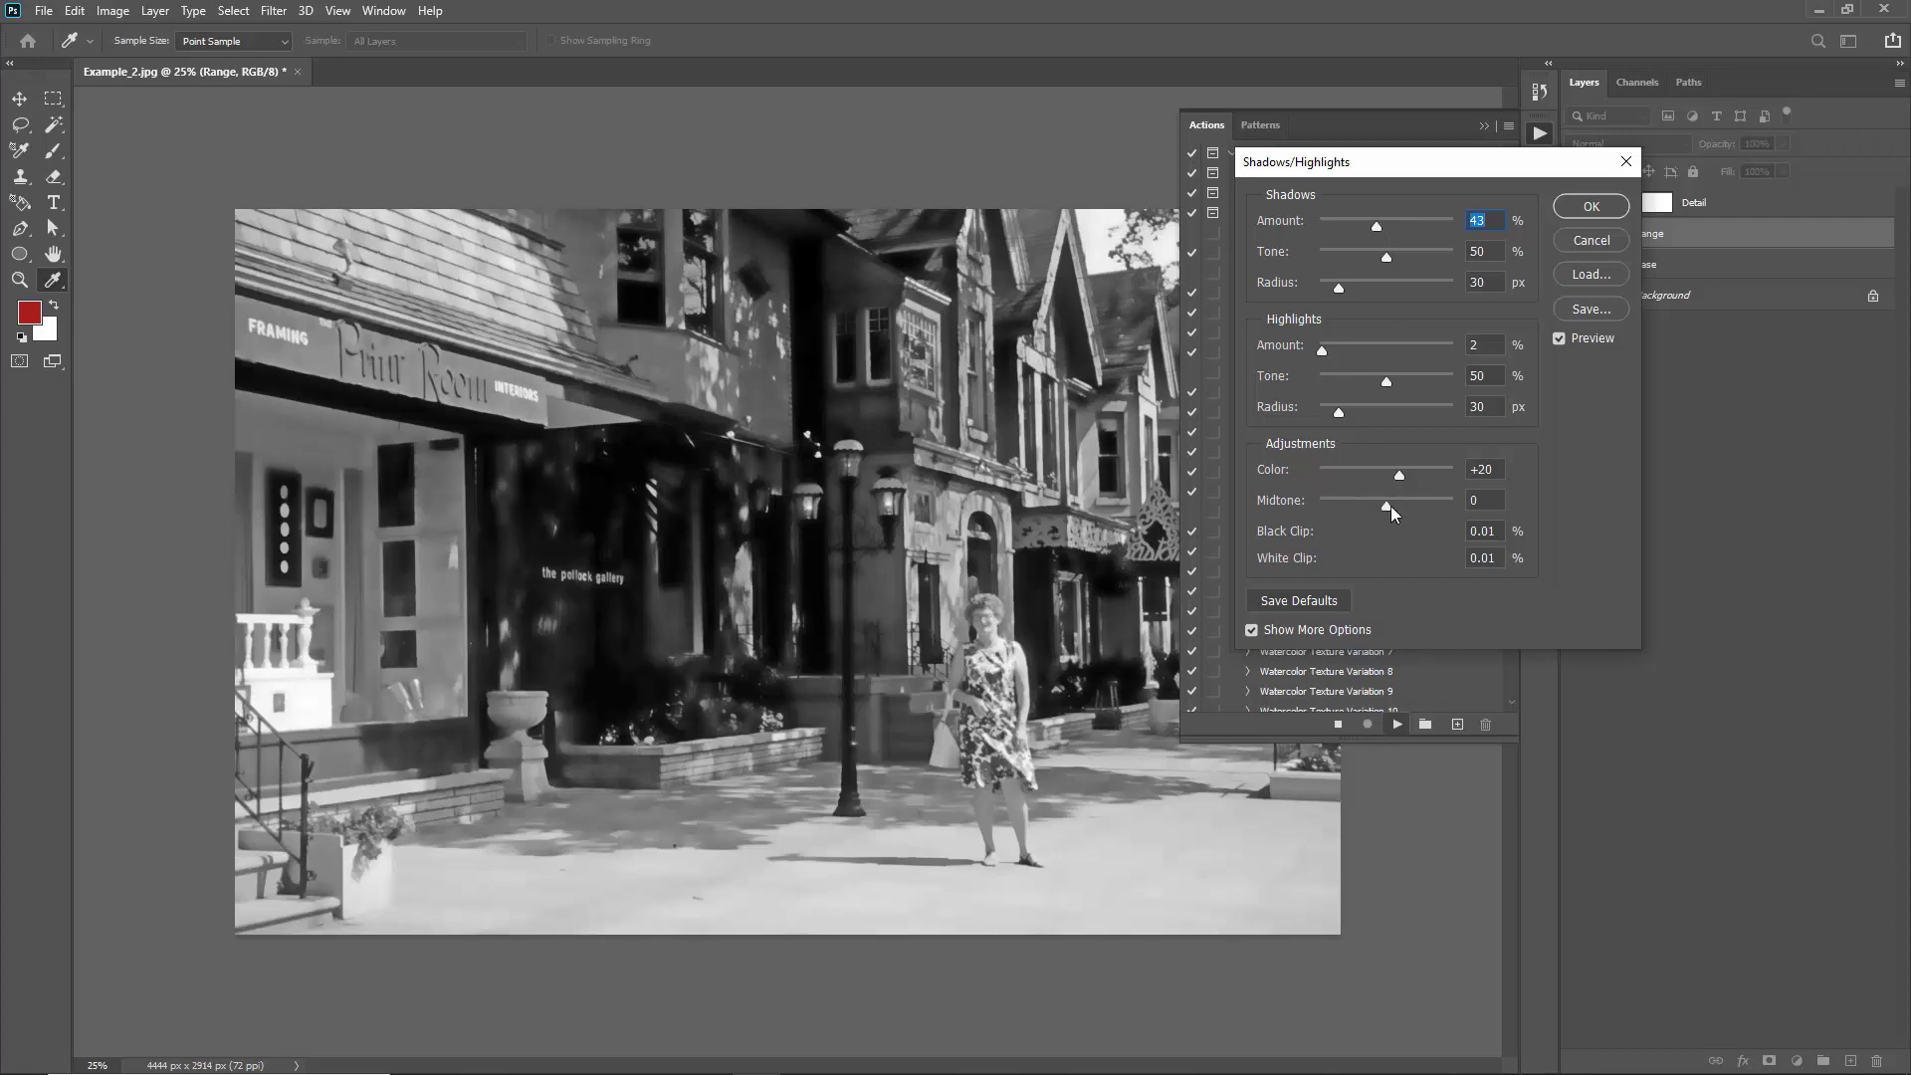
pyautogui.moveTo(1392, 513)
pyautogui.mouseDown()
pyautogui.moveTo(1413, 510)
pyautogui.moveTo(1371, 508)
pyautogui.moveTo(1394, 503)
pyautogui.mouseUp()
pyautogui.moveTo(1324, 350); pyautogui.dragTo(1358, 357)
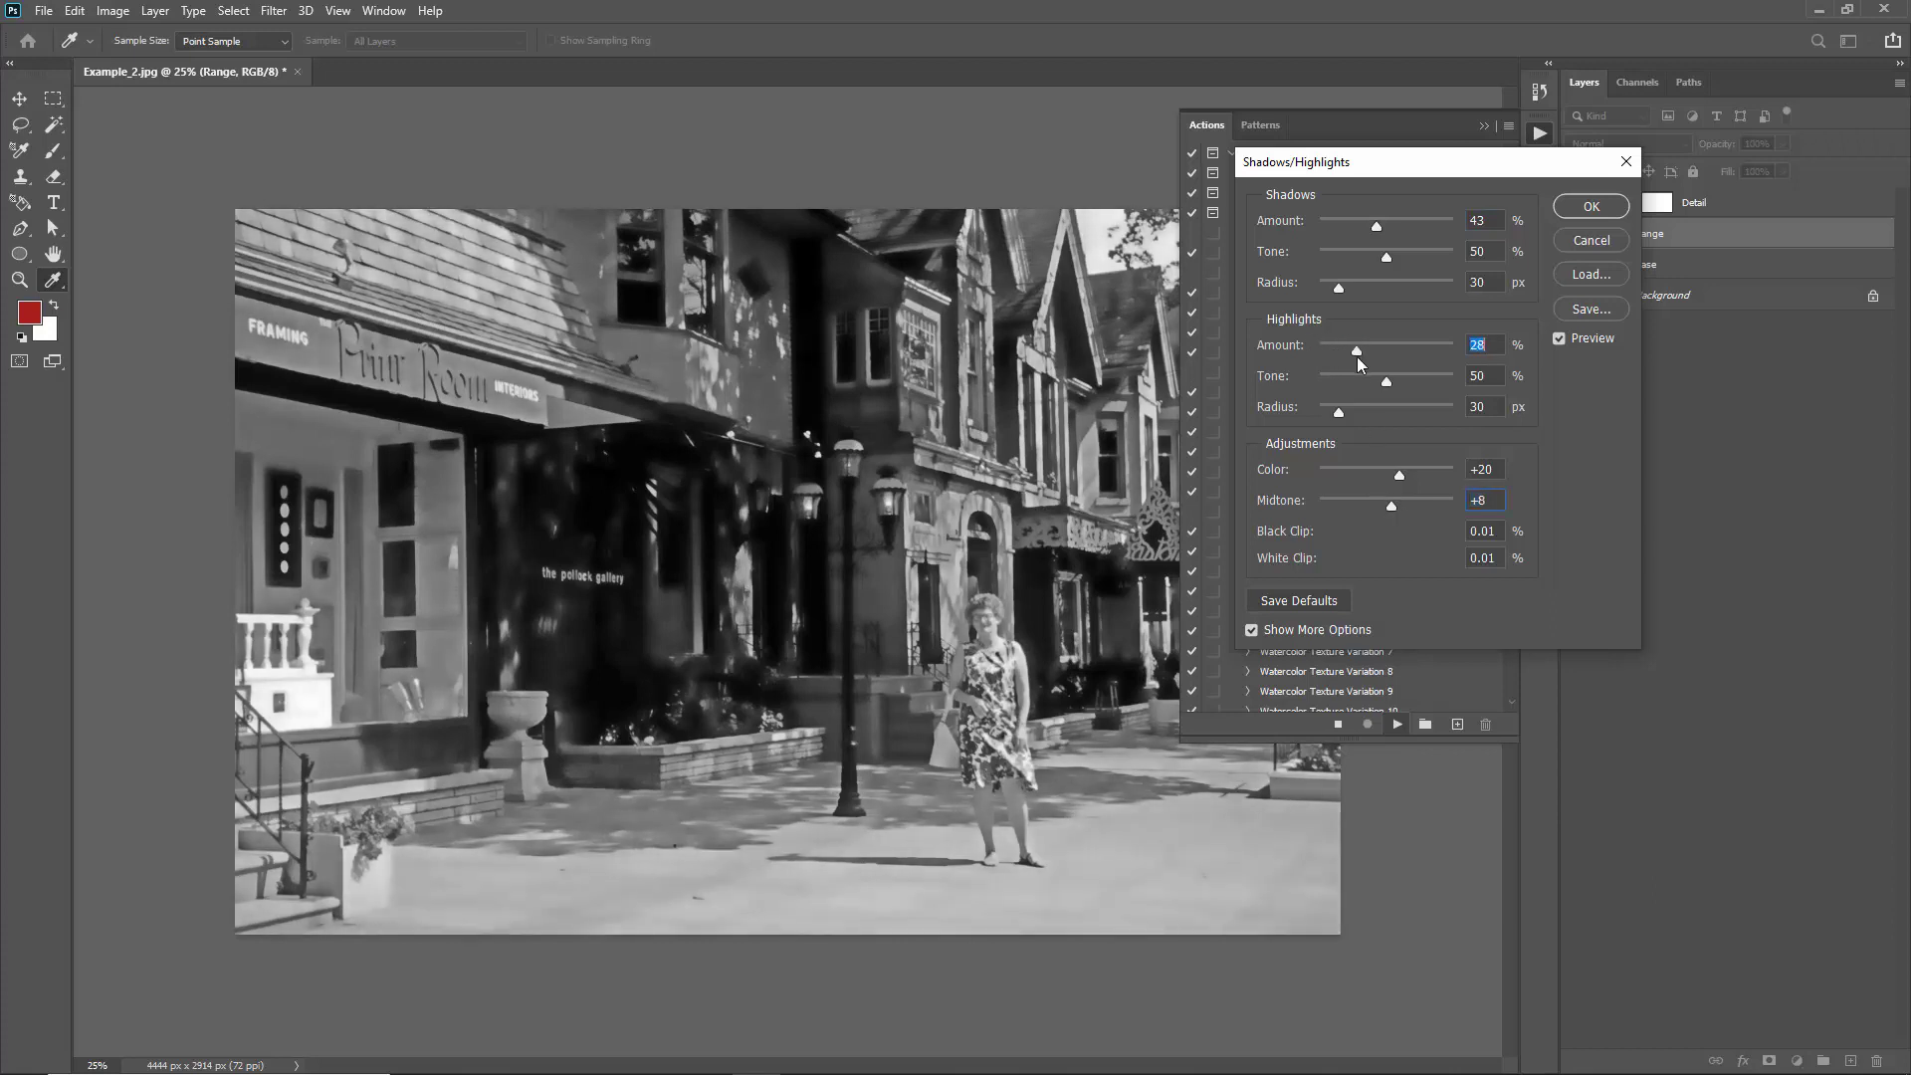
pyautogui.click(1371, 223)
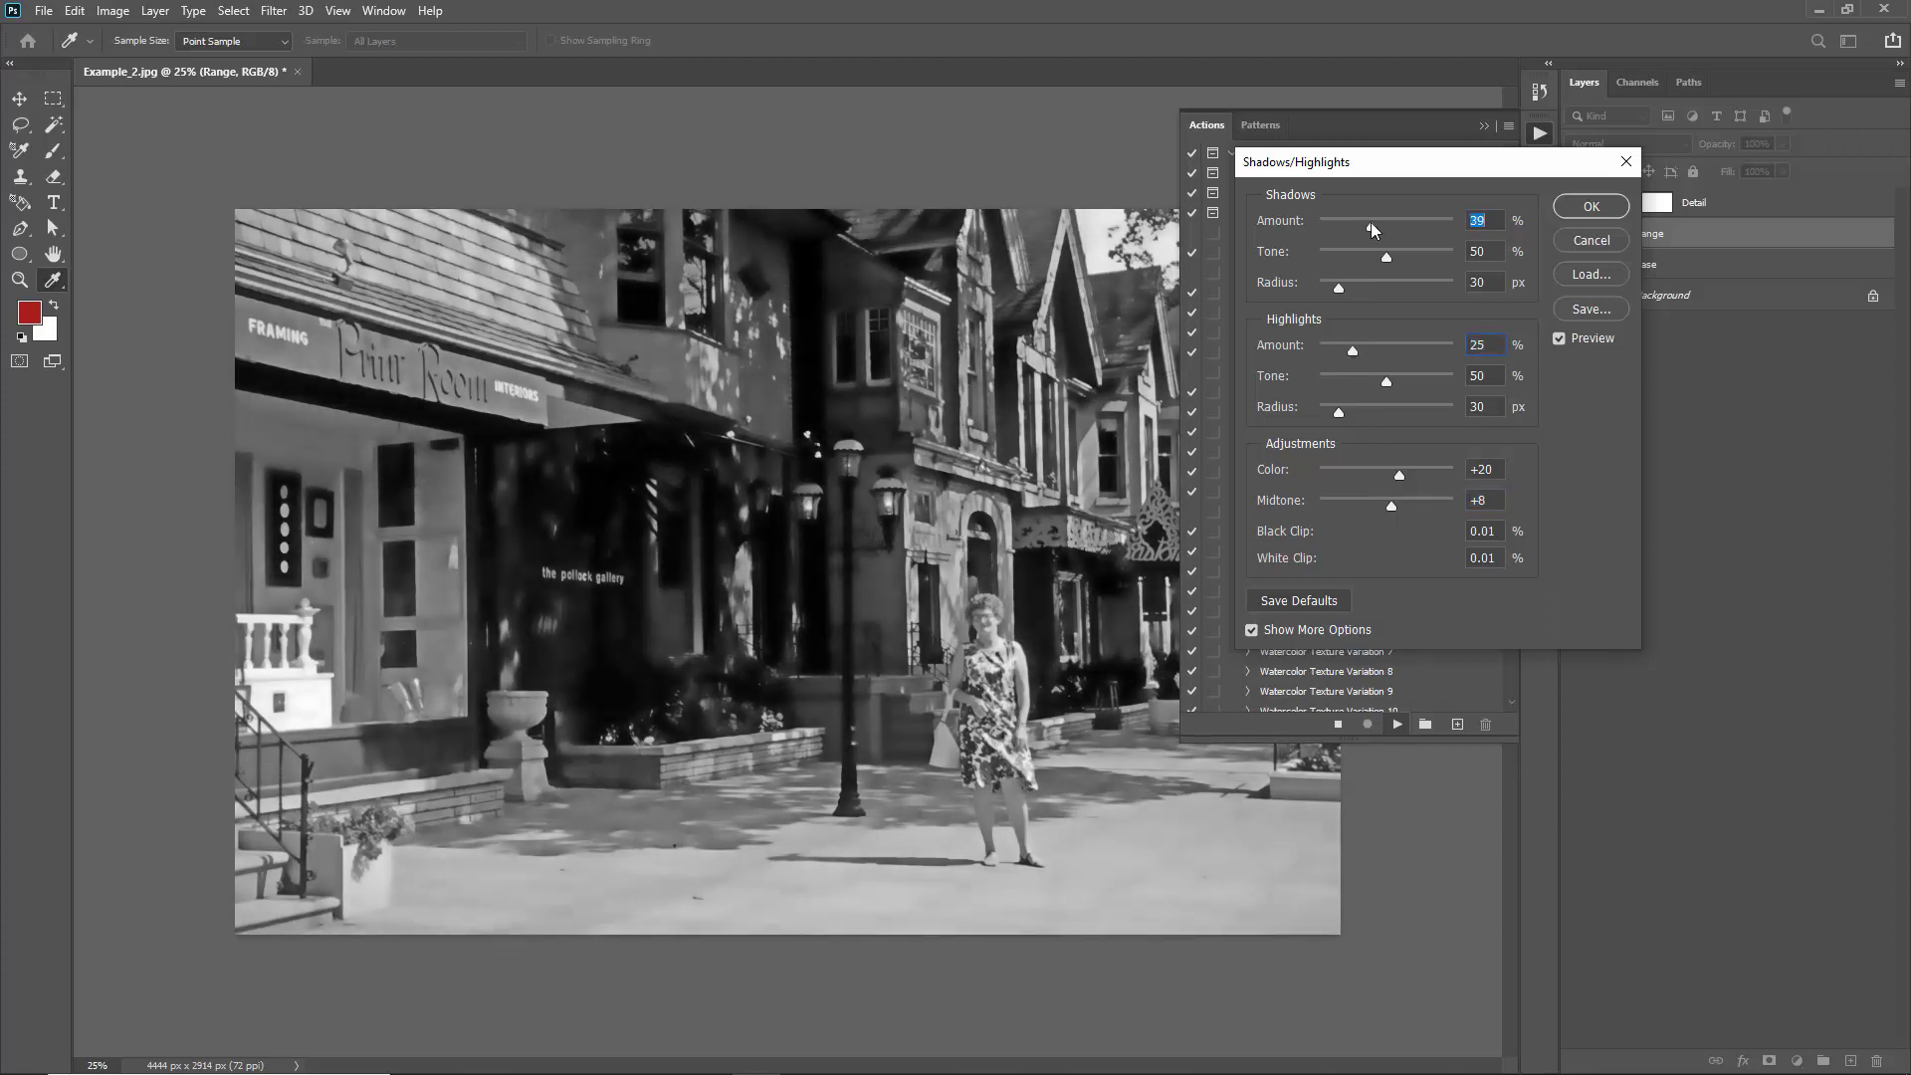
pyautogui.click(1573, 206)
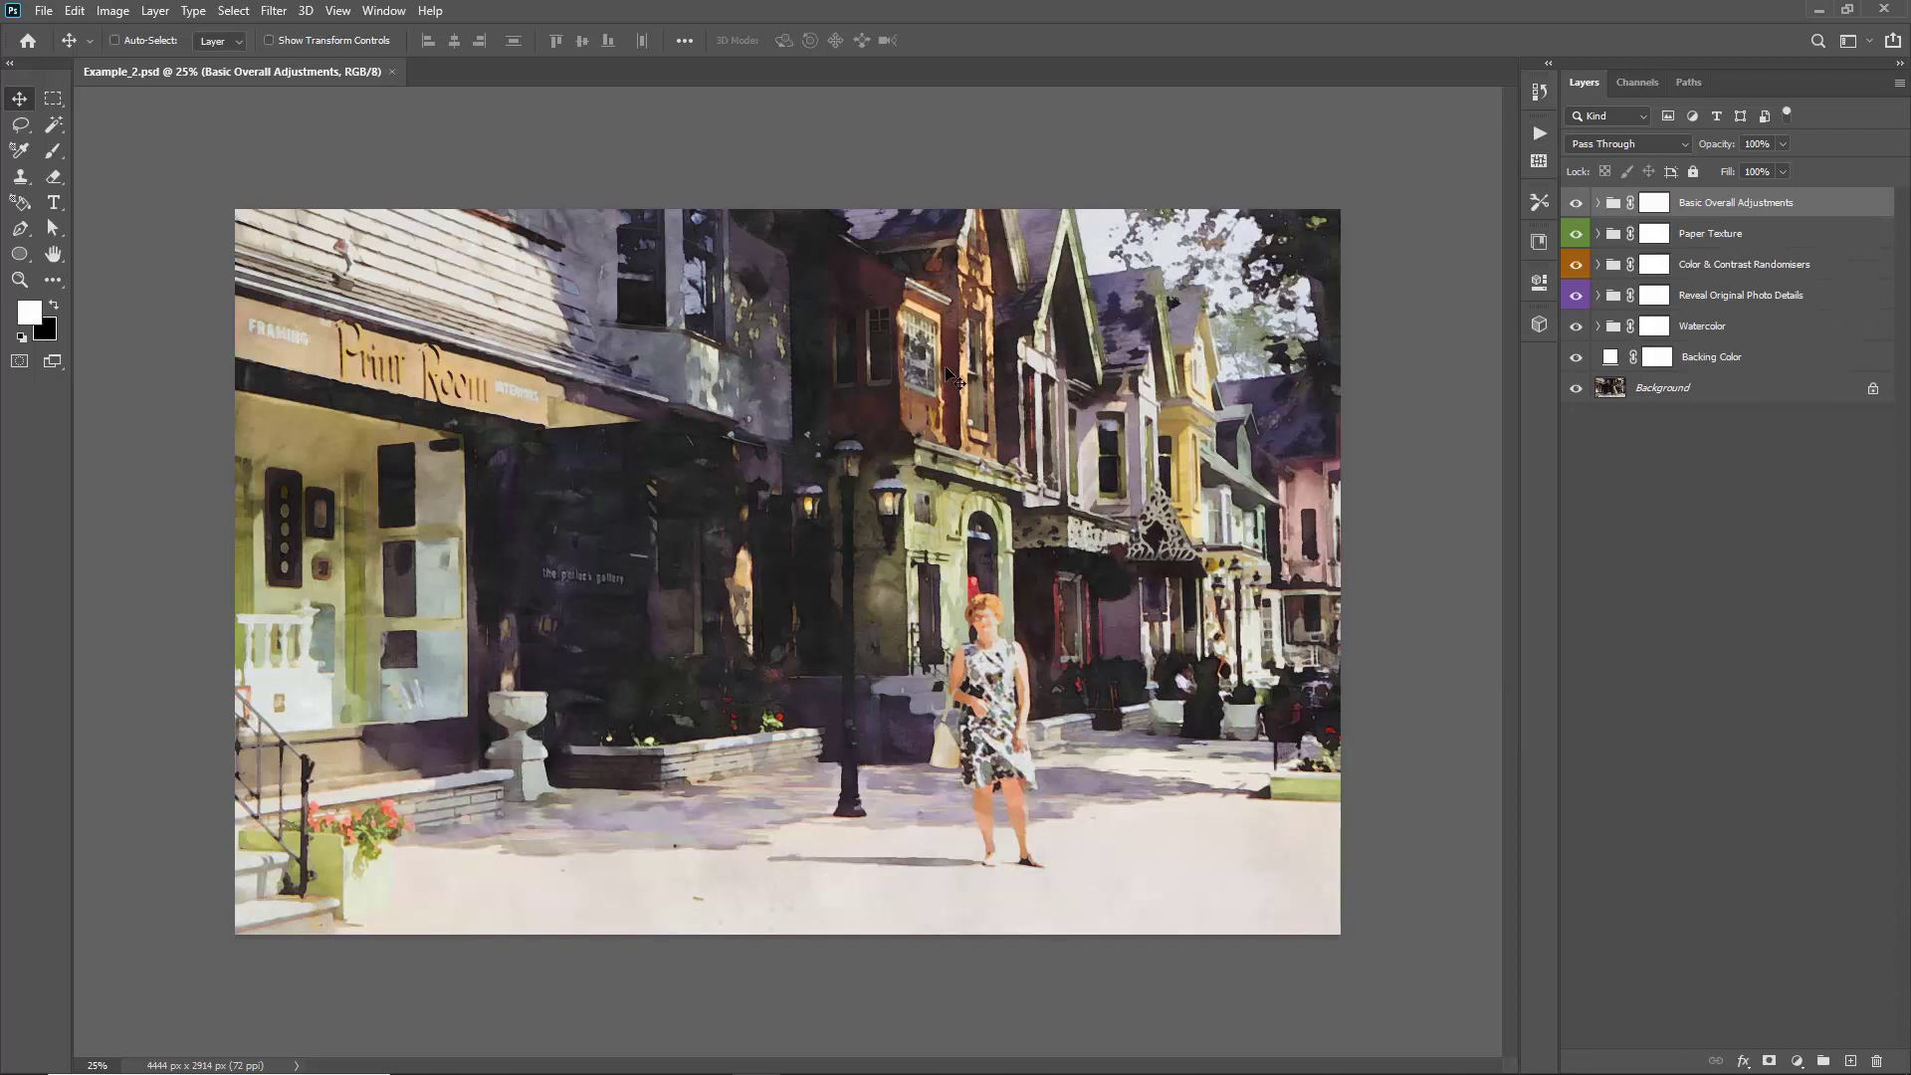
# Review the kit's actions from No Edge Bleed Darkness through Watercolor Texture Variation 11
pyautogui.click(1540, 134)
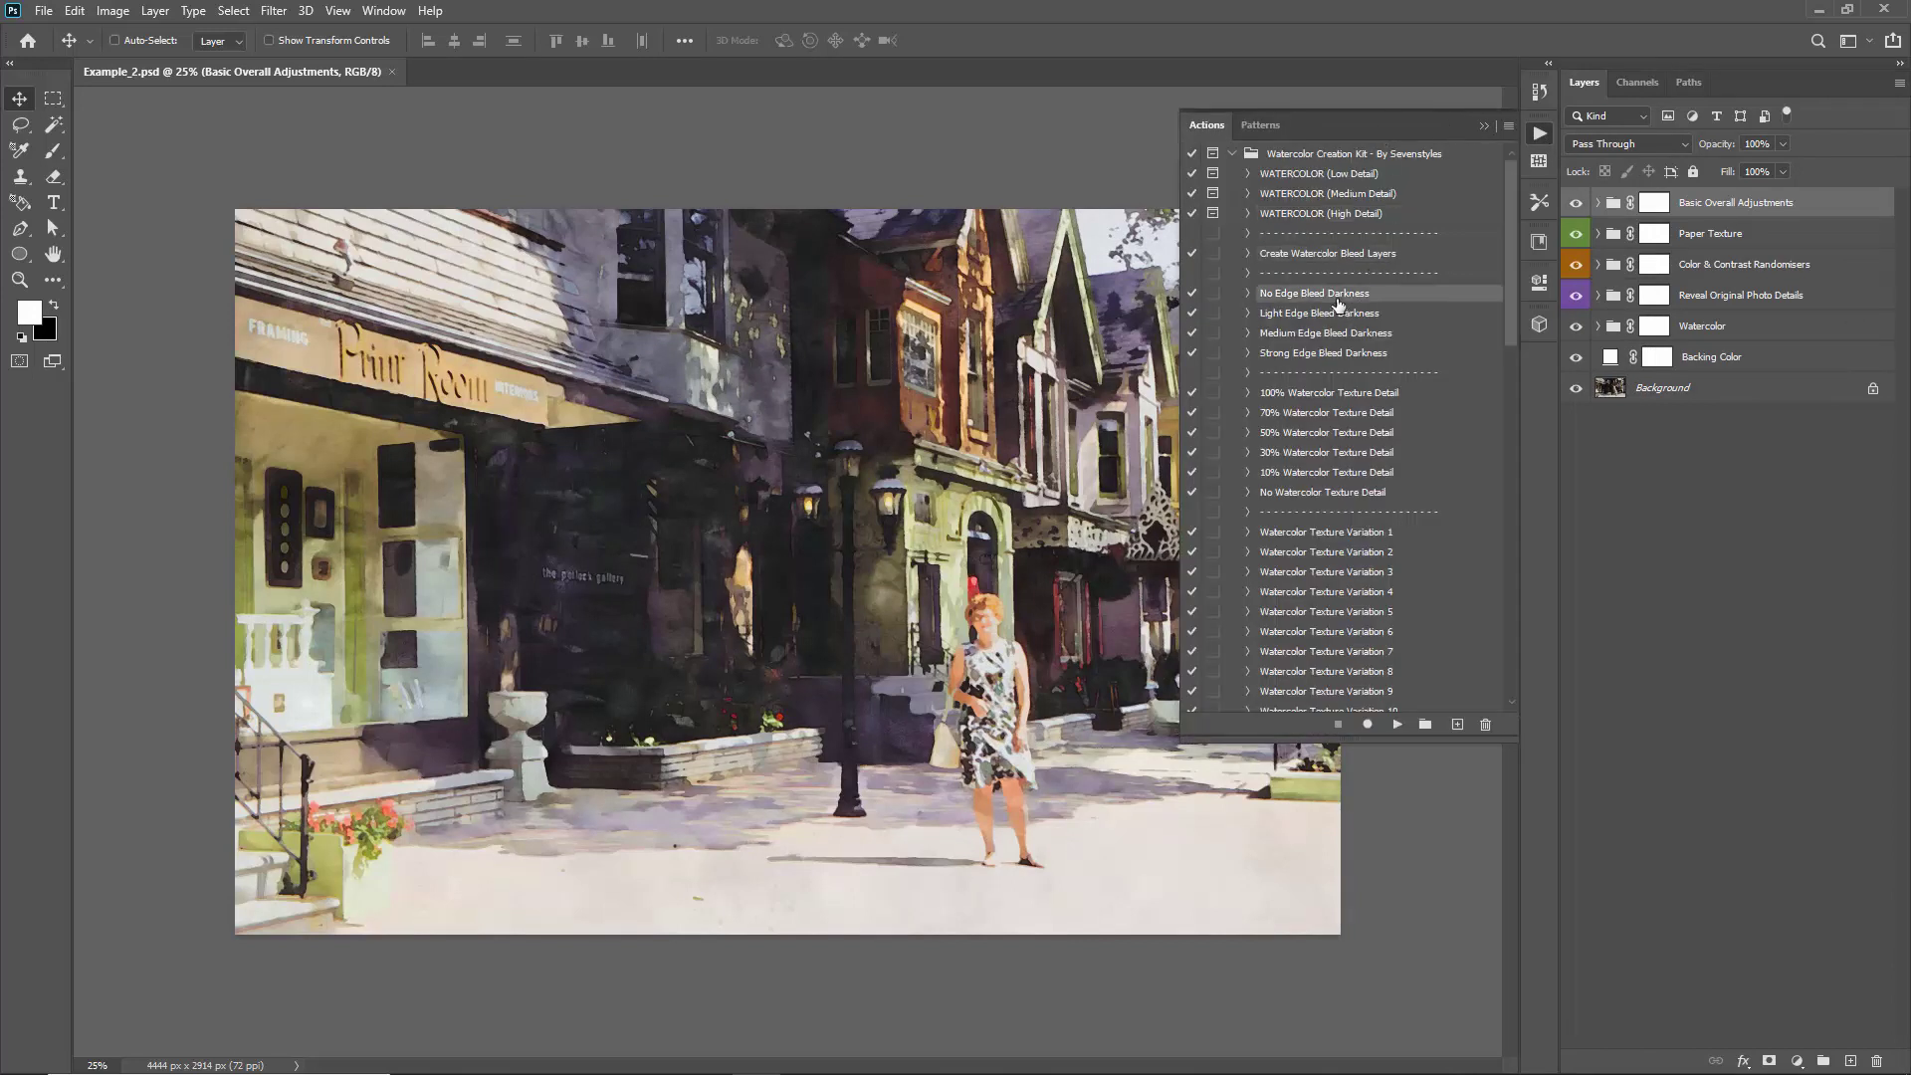
pyautogui.scroll(-3, 1348, 316)
pyautogui.keyDown('shift'); pyautogui.click(1336, 532); pyautogui.keyUp('shift')
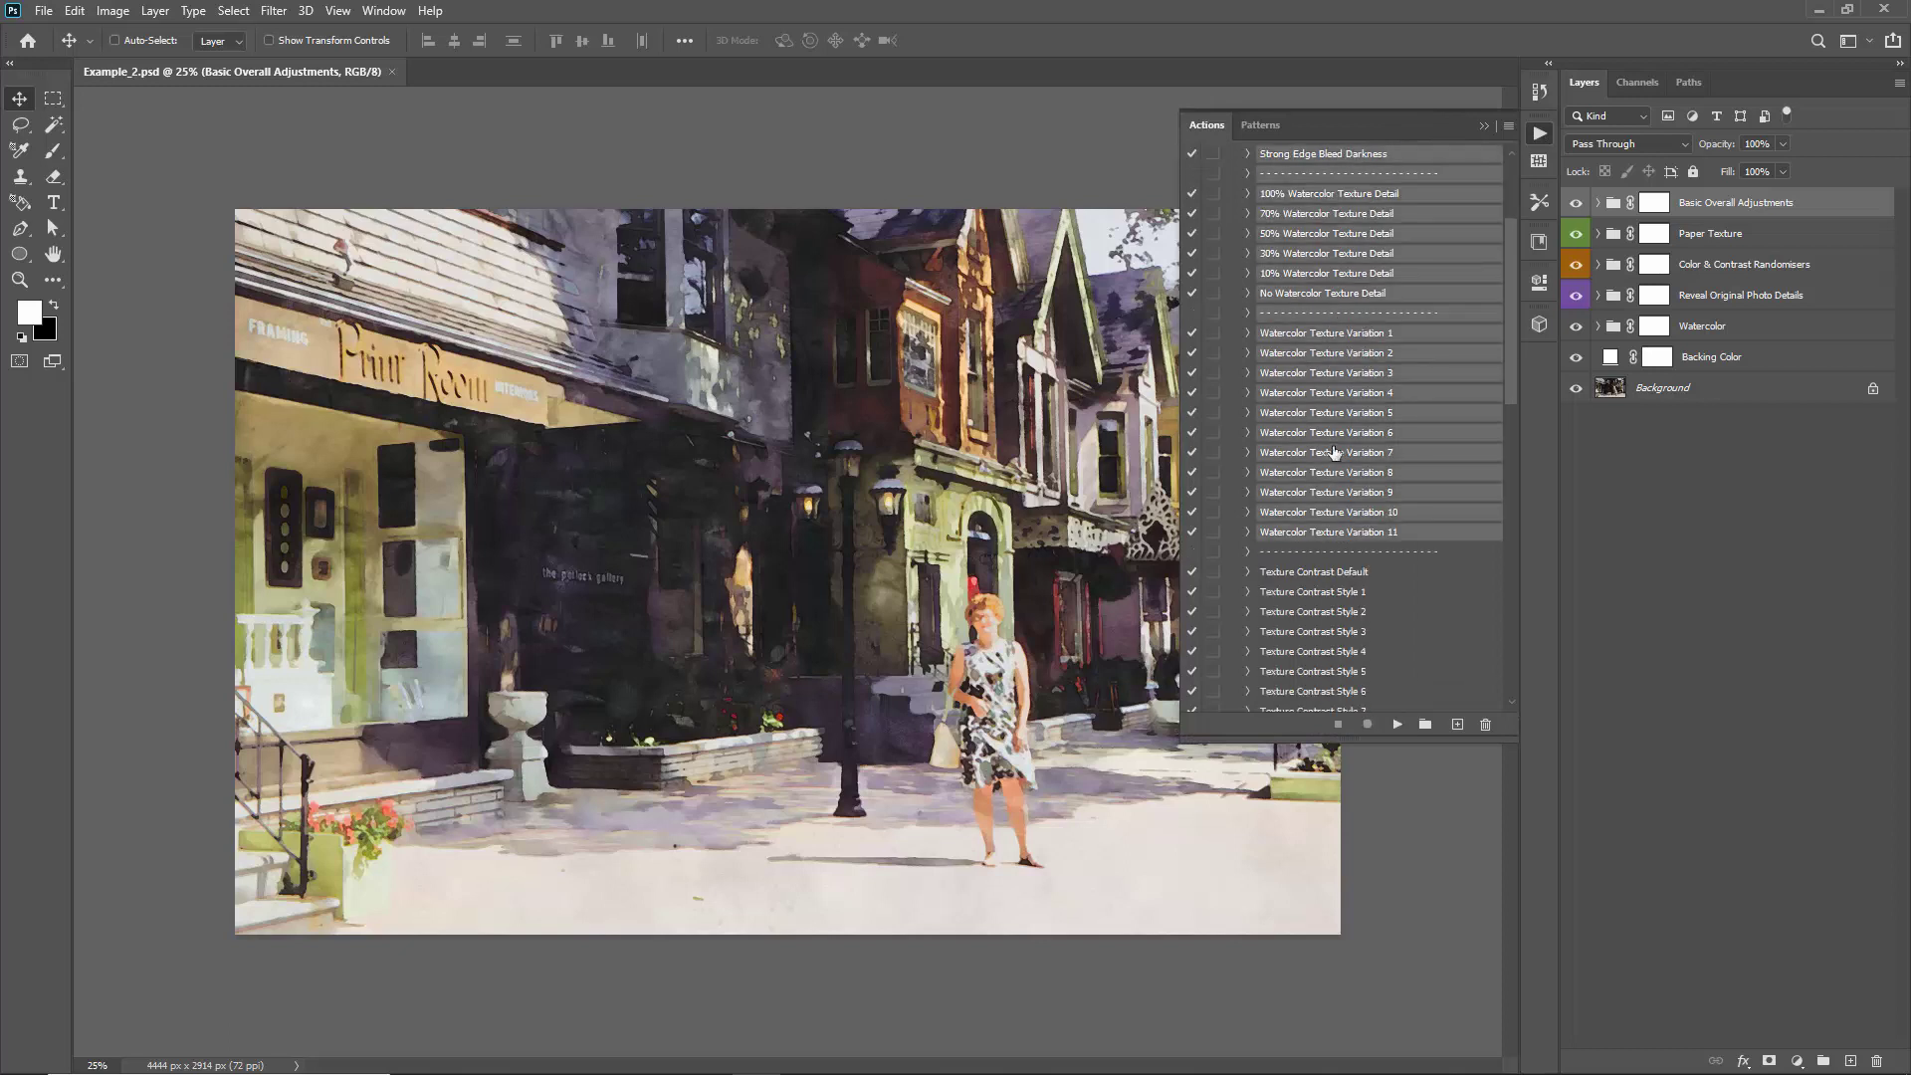
pyautogui.scroll(1, 1469, 147)
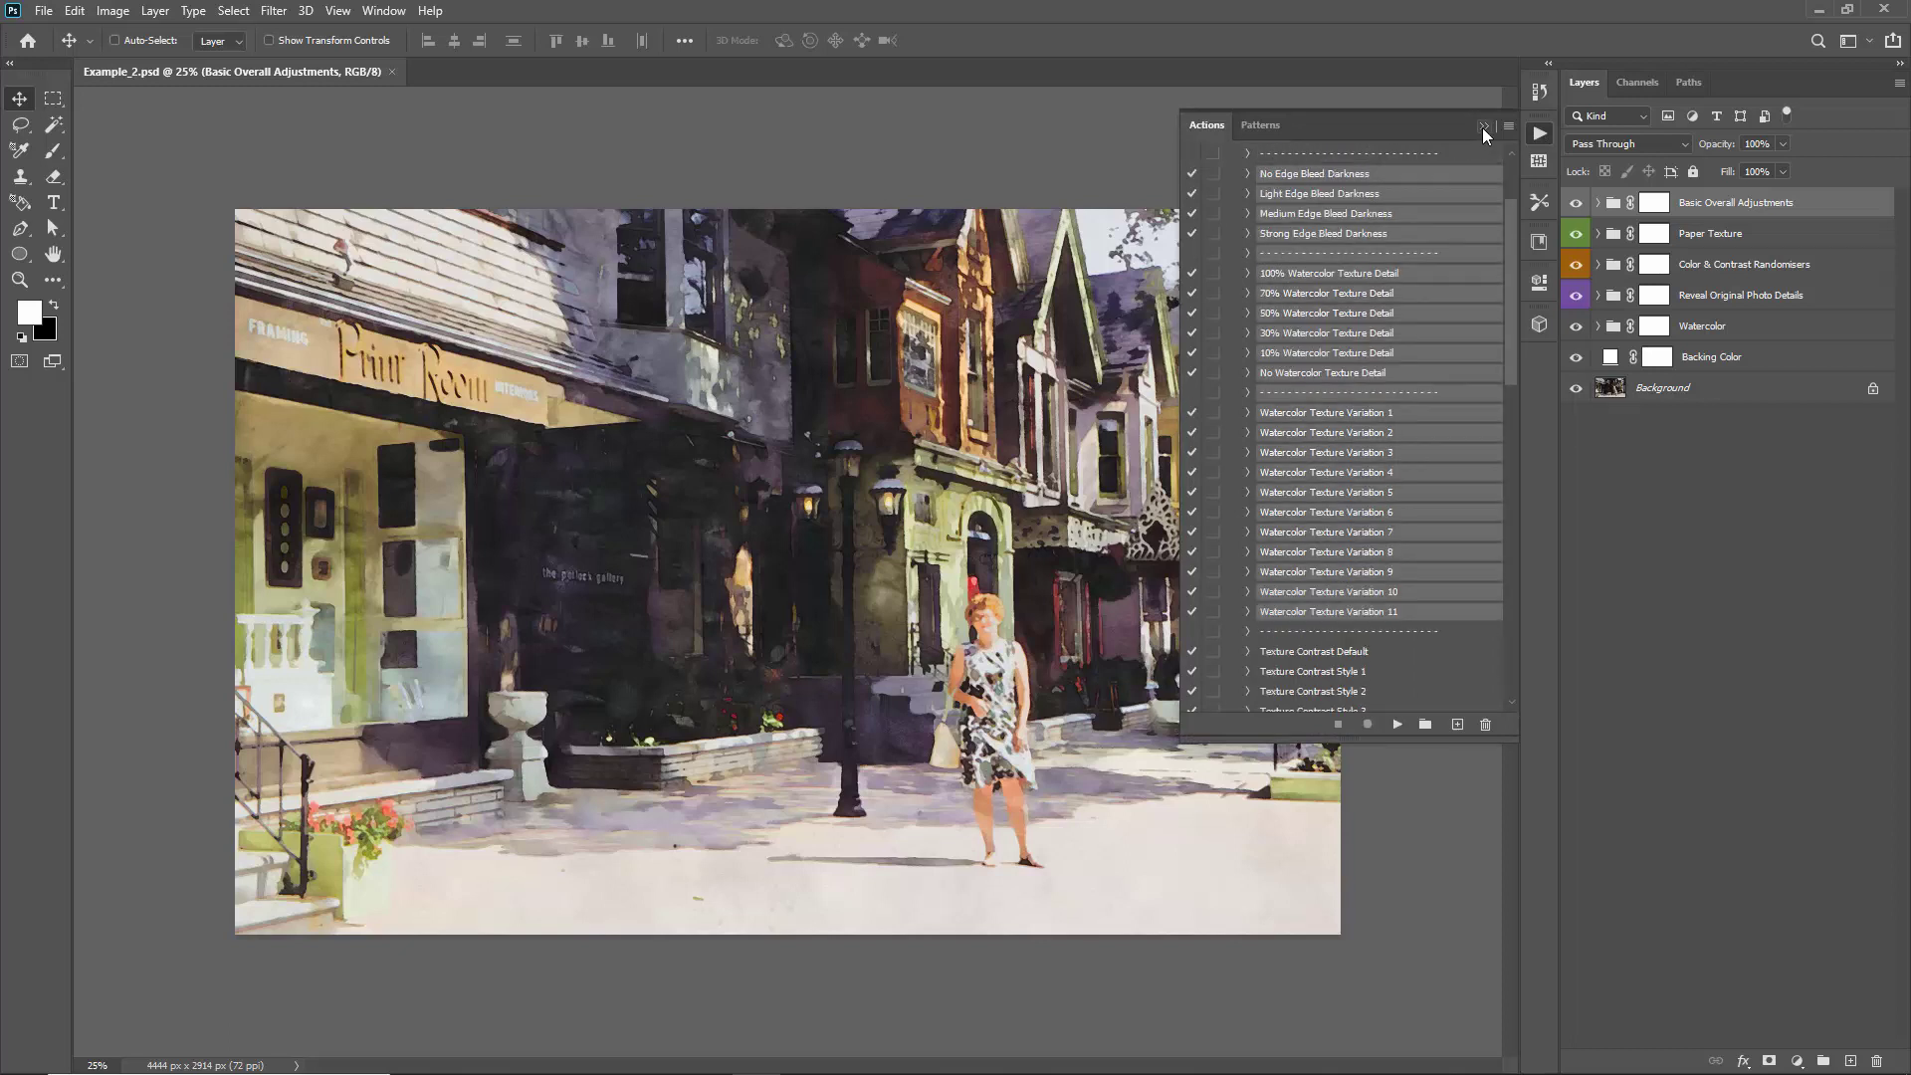
pyautogui.scroll(1, 1463, 168)
pyautogui.click(1483, 128)
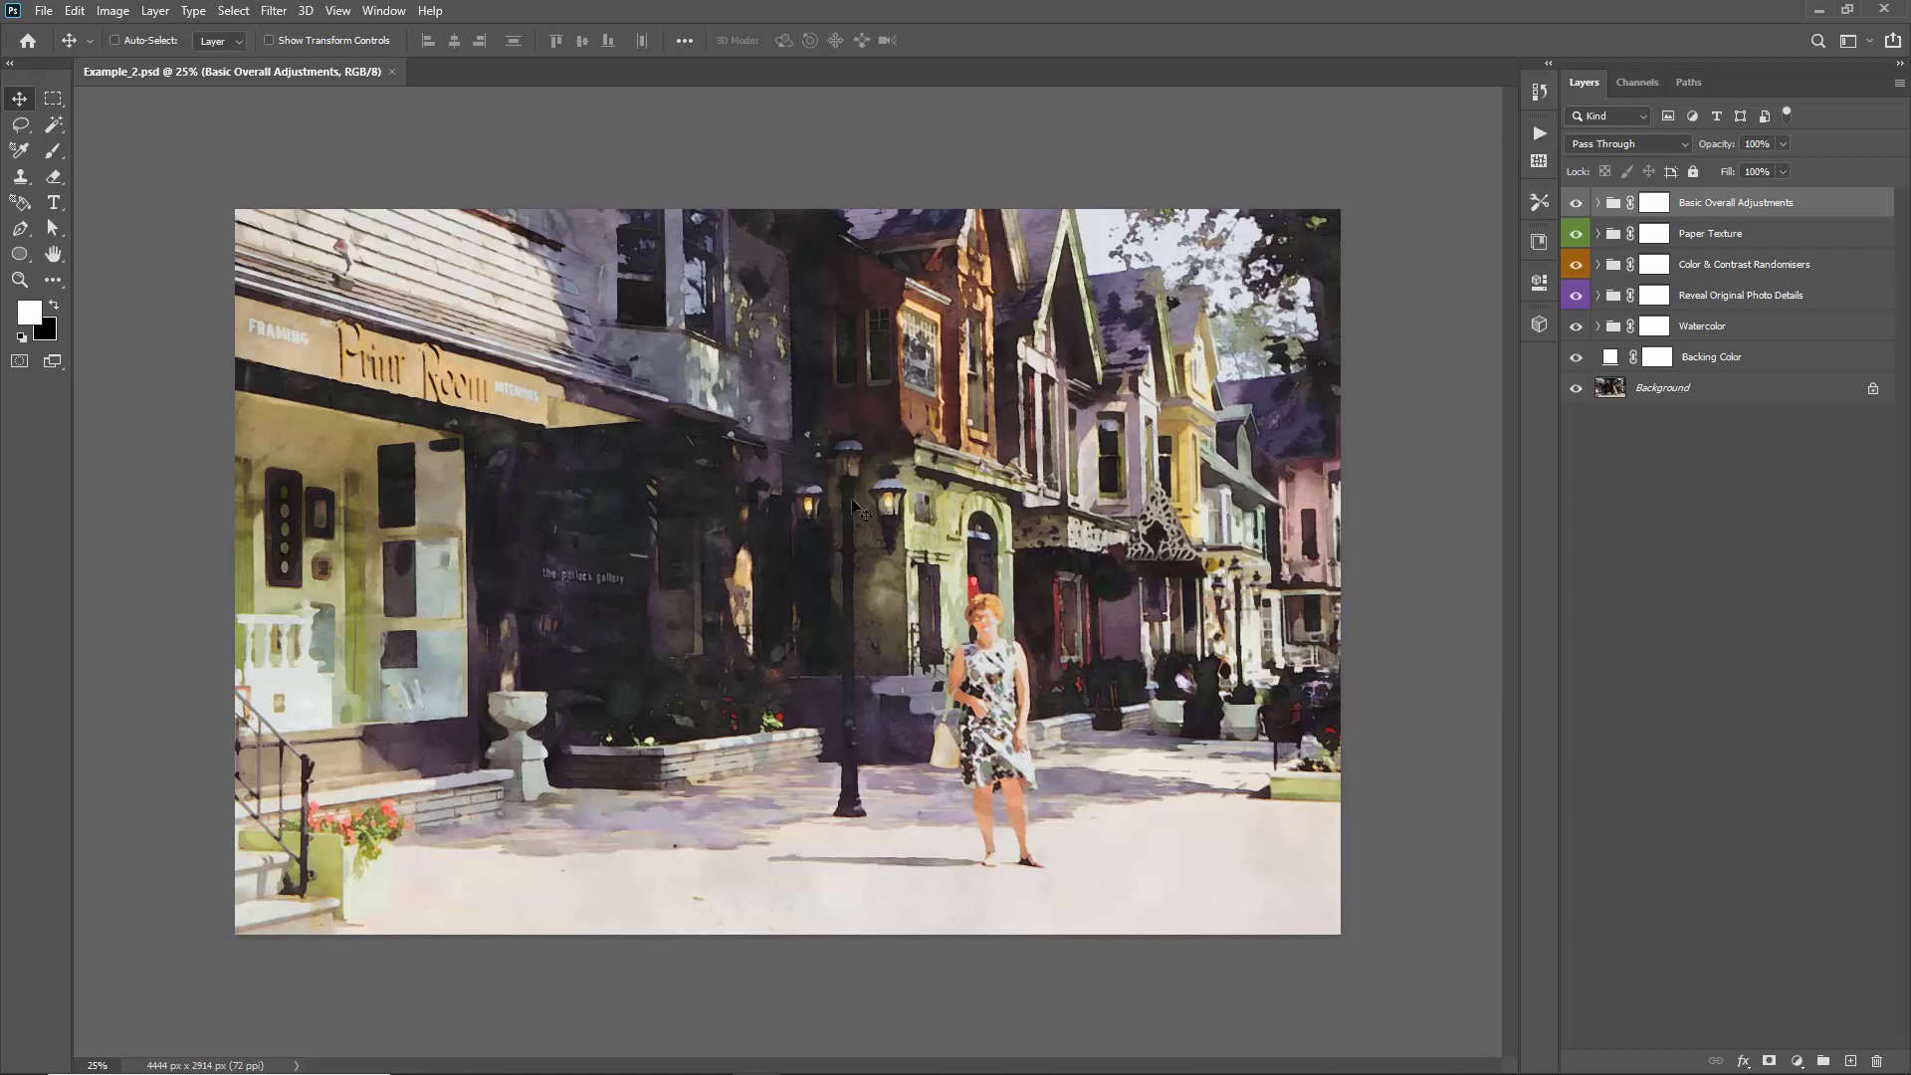
# Expand the Watercolor group and enable the layer masks of Texture Area 7 (Shadows) through Texture Area 1 (Highlights)
pyautogui.click(1654, 329)
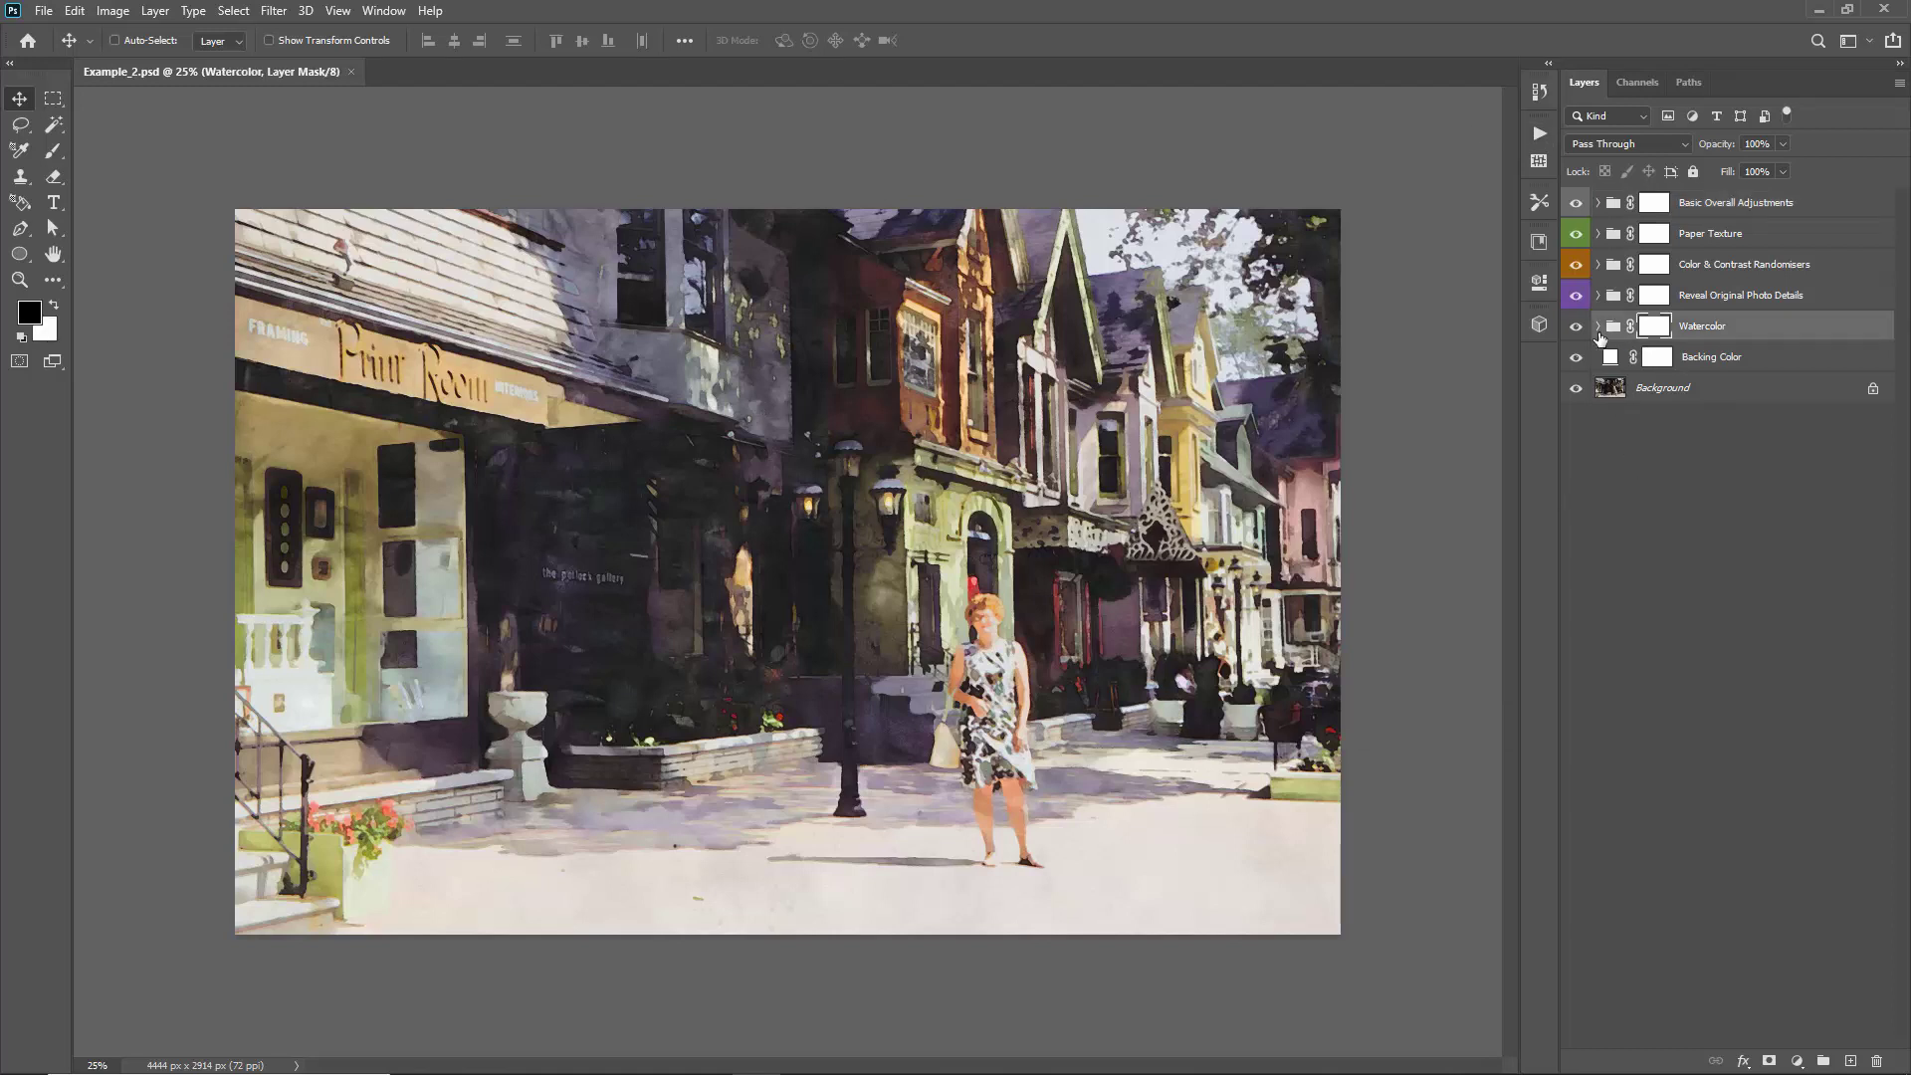
pyautogui.click(1598, 327)
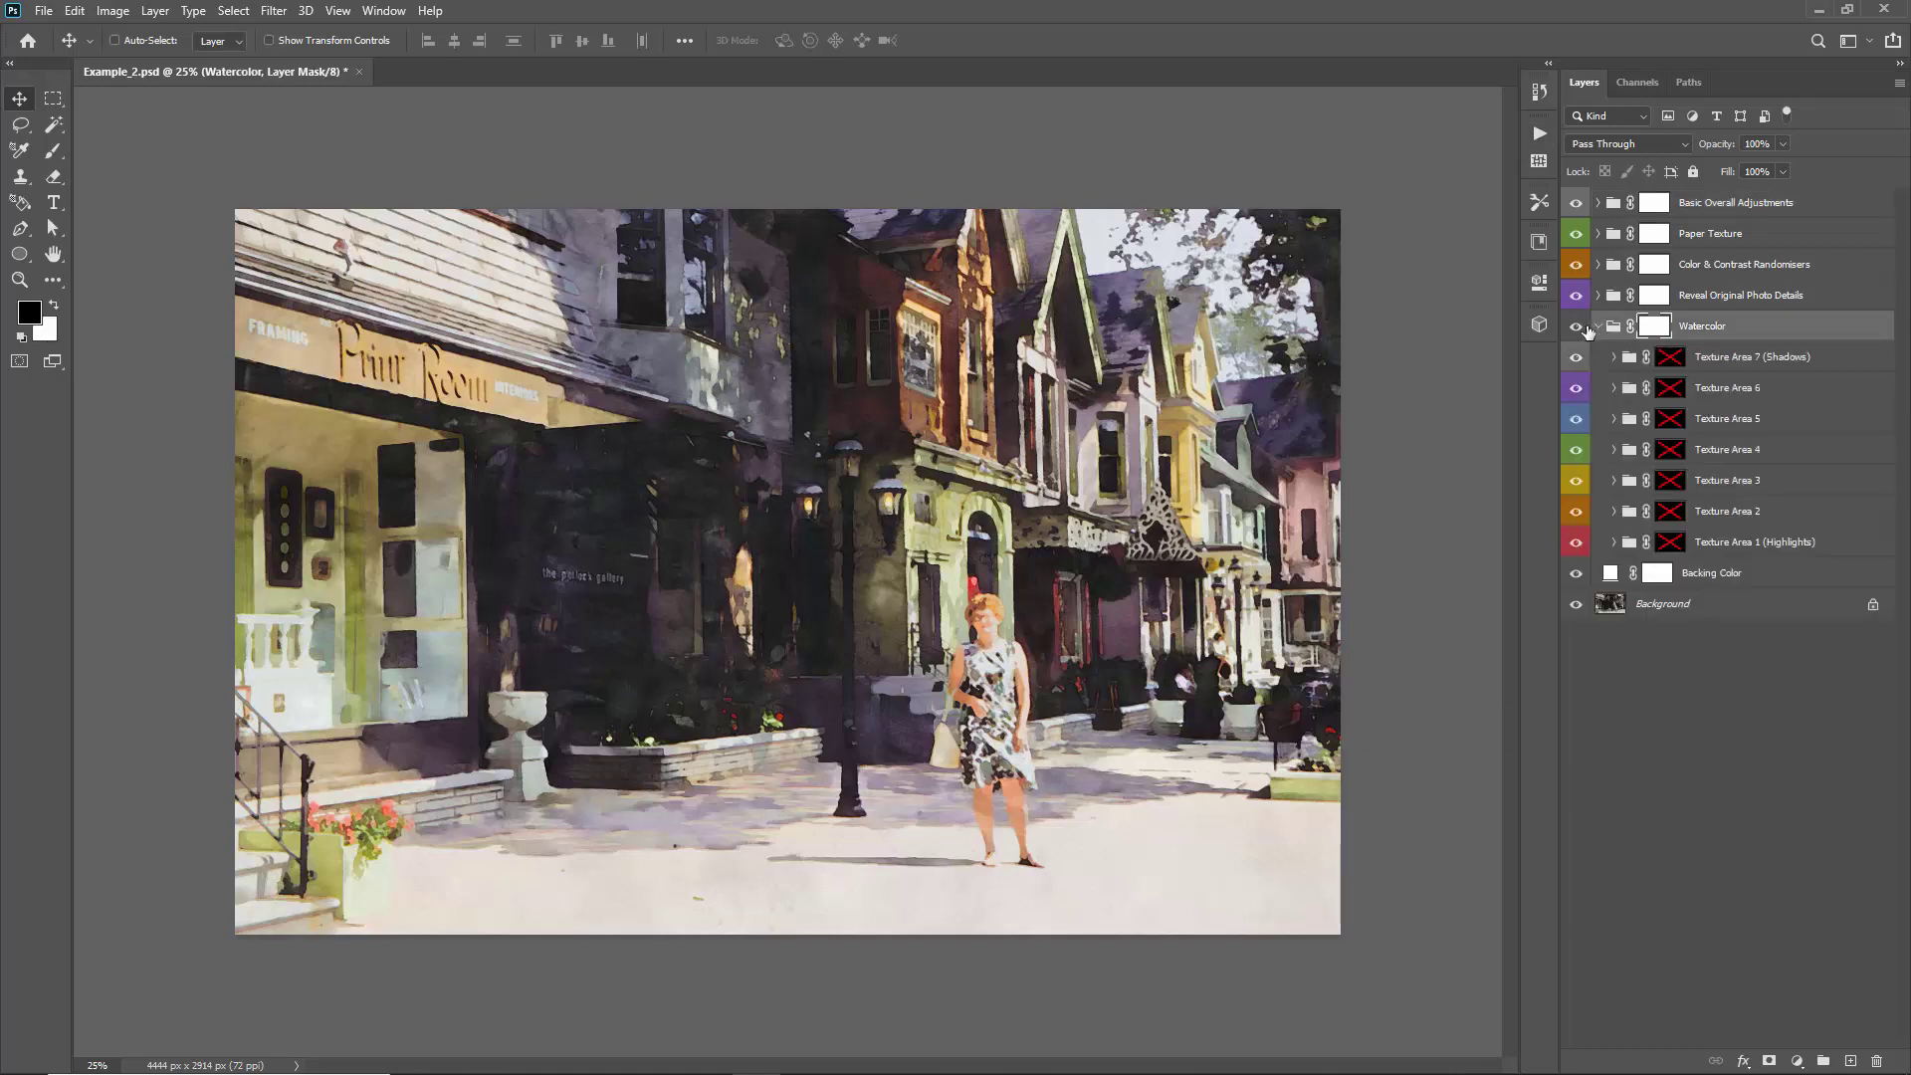
pyautogui.keyDown('shift'); pyautogui.click(1678, 361); pyautogui.keyUp('shift')
pyautogui.keyDown('shift'); pyautogui.click(1674, 390); pyautogui.keyUp('shift')
pyautogui.keyDown('shift'); pyautogui.click(1672, 420); pyautogui.keyUp('shift')
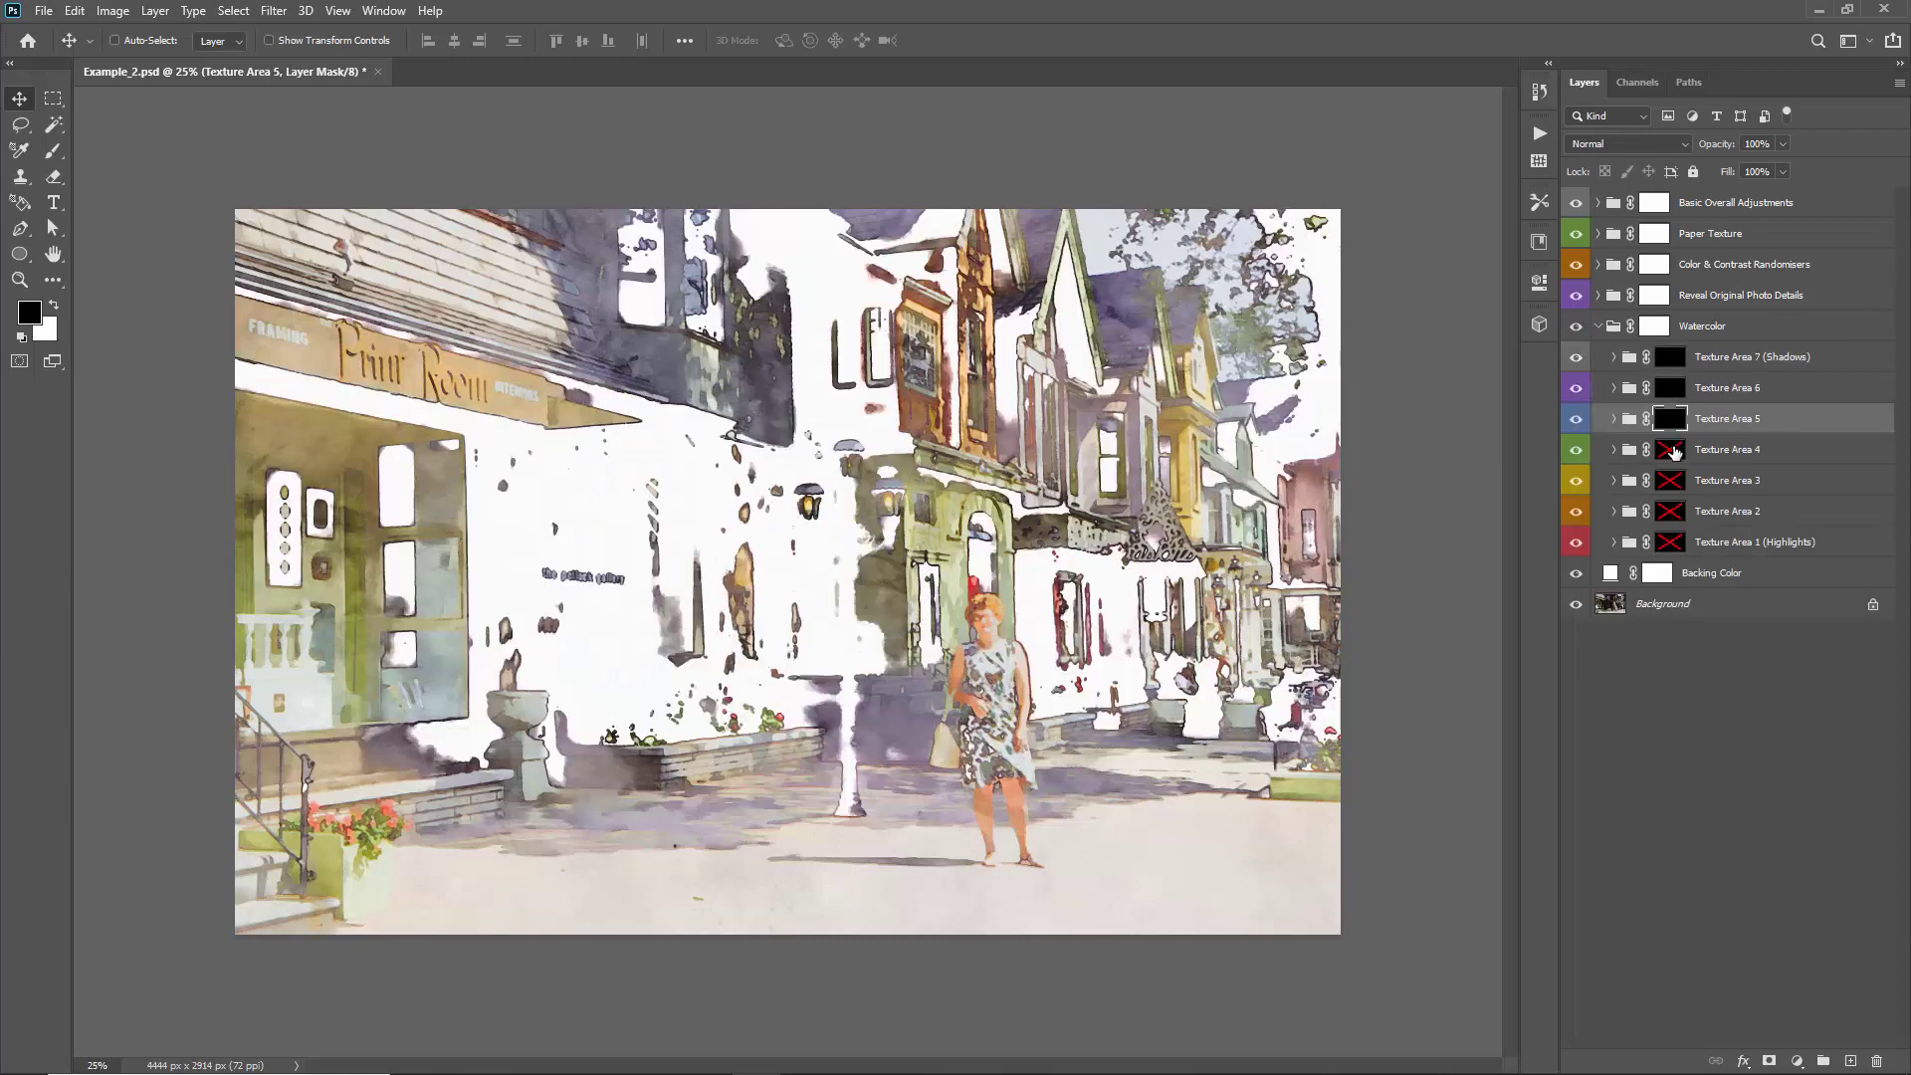
pyautogui.keyDown('shift'); pyautogui.click(1675, 451); pyautogui.keyUp('shift')
pyautogui.keyDown('shift'); pyautogui.click(1672, 482); pyautogui.keyUp('shift')
pyautogui.keyDown('shift'); pyautogui.click(1676, 513); pyautogui.keyUp('shift')
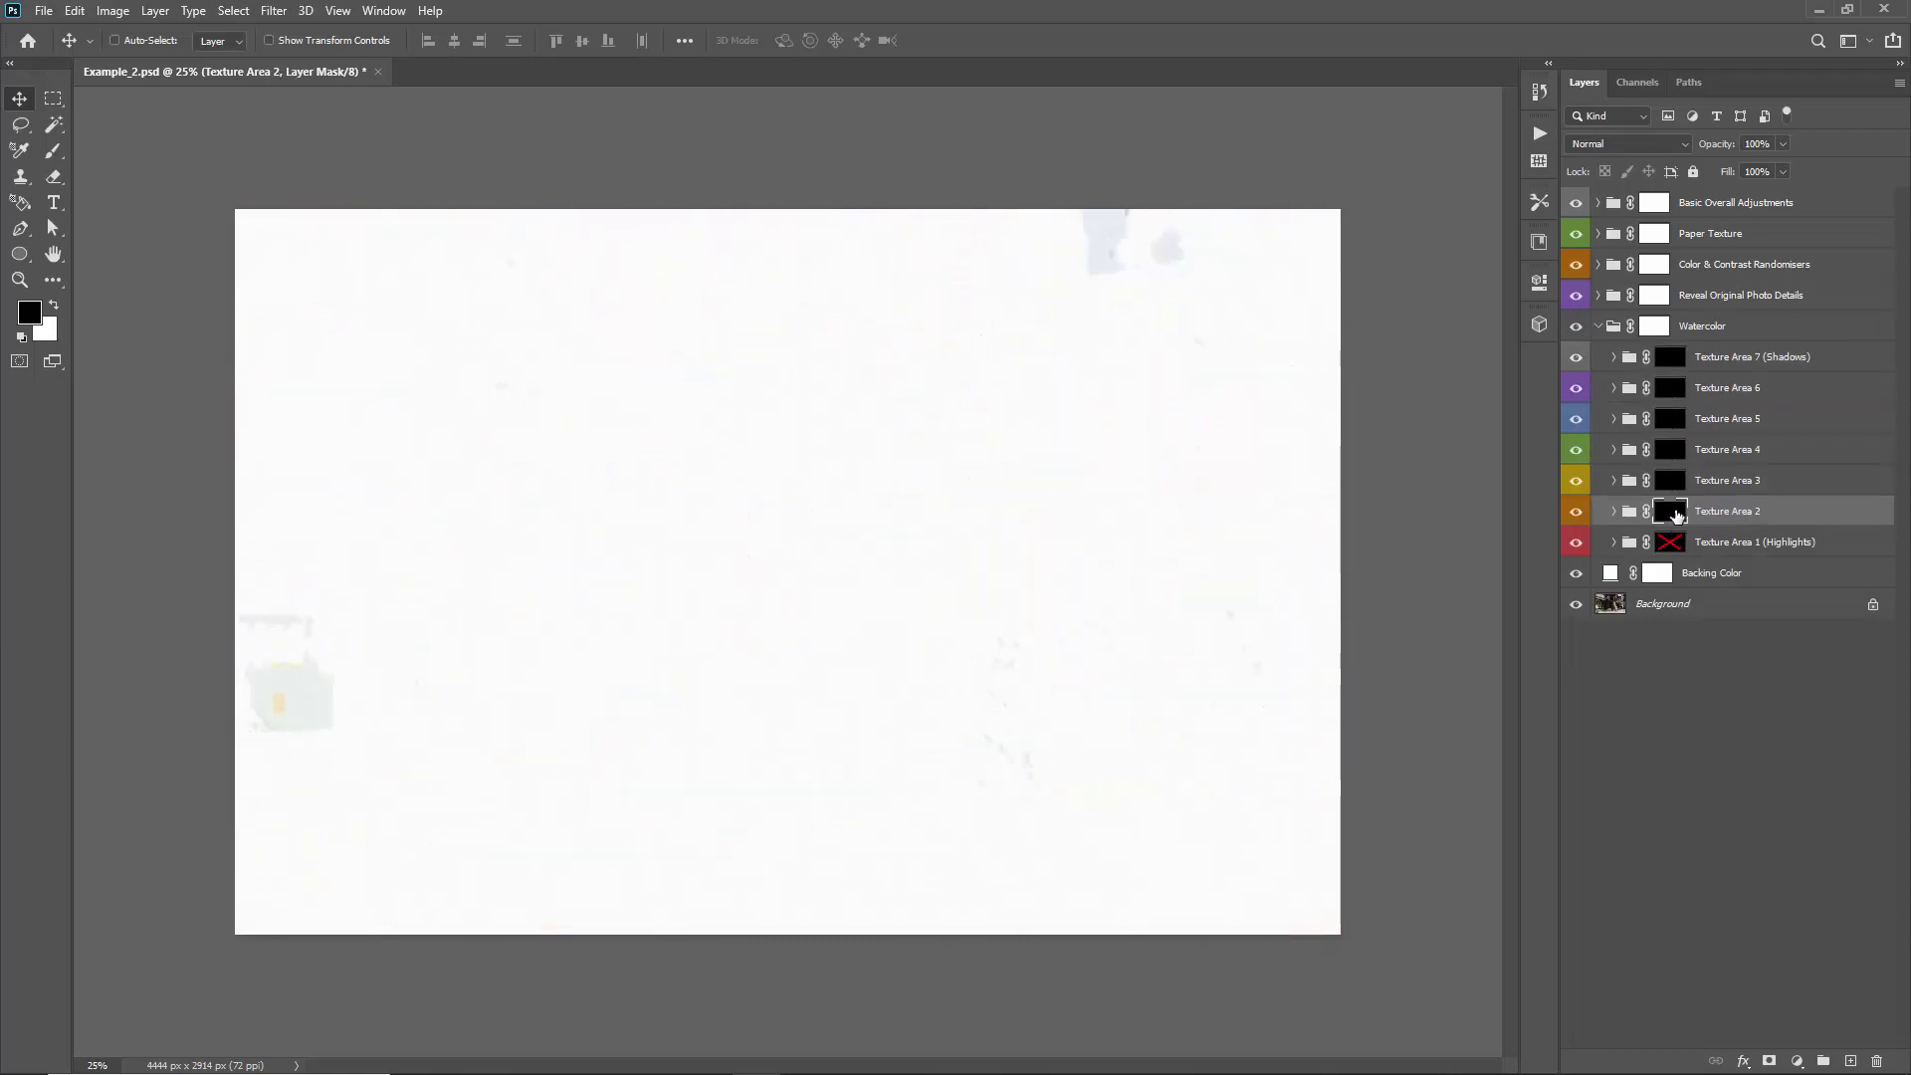
pyautogui.keyDown('shift'); pyautogui.click(1673, 544); pyautogui.keyUp('shift')
# Target the Texture Area 7 (Shadows) mask and set up a white 1000 px watercolor kit brush resized to 800 px
pyautogui.click(1670, 356)
pyautogui.press('b')
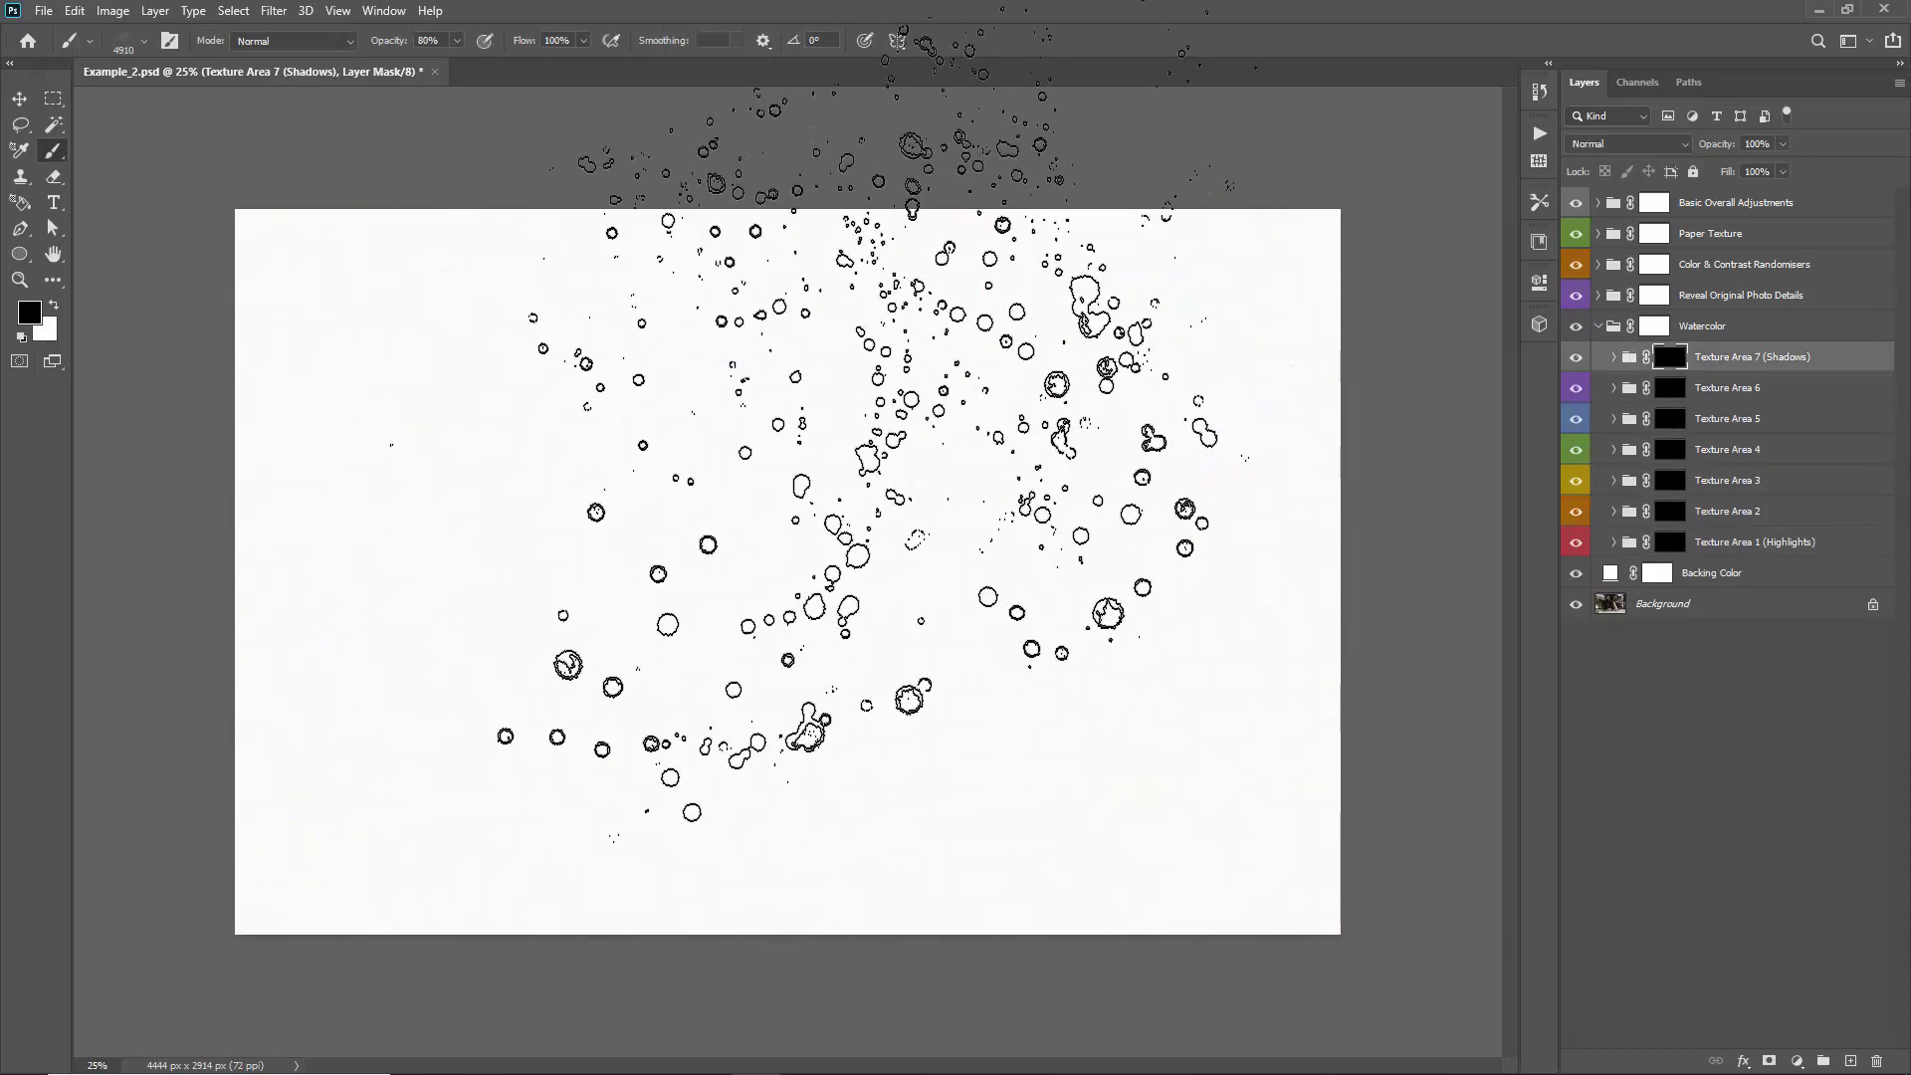
pyautogui.rightClick(856, 438)
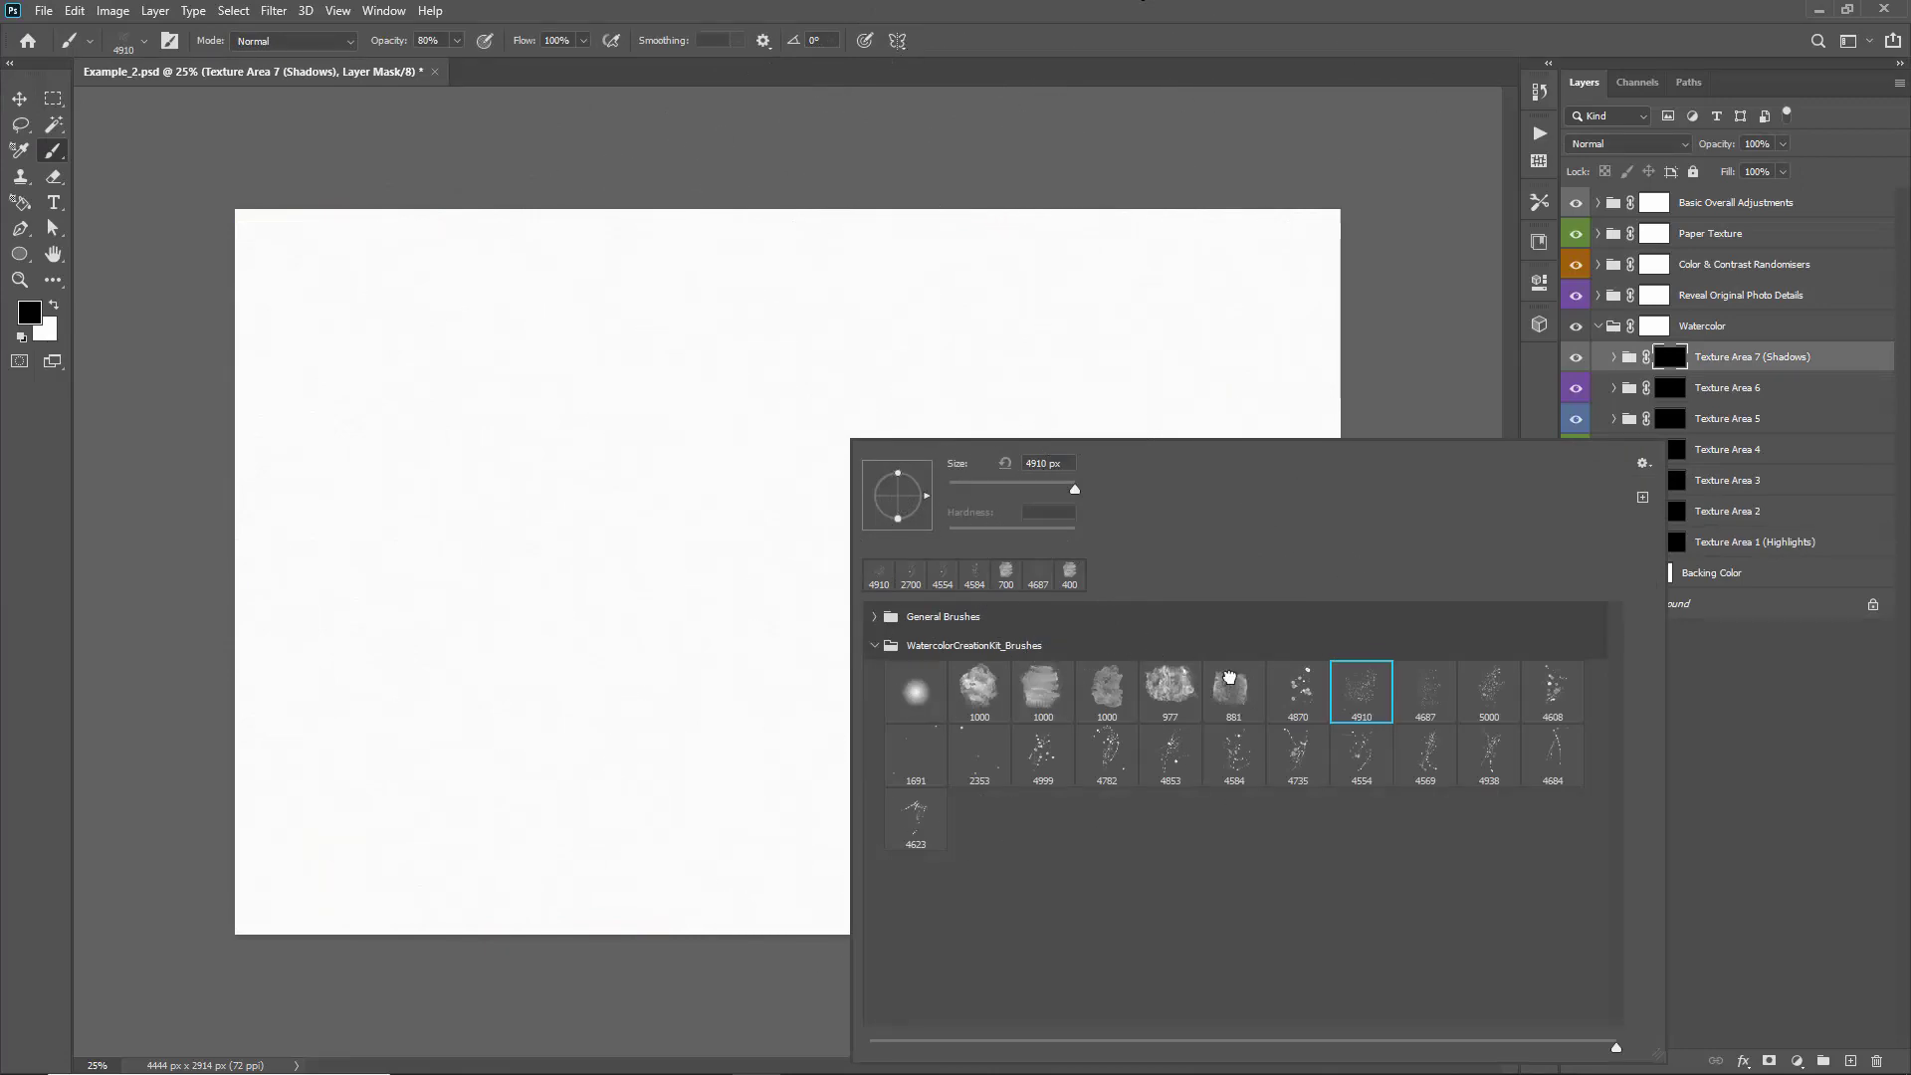
pyautogui.click(1231, 679)
pyautogui.doubleClick(1043, 686)
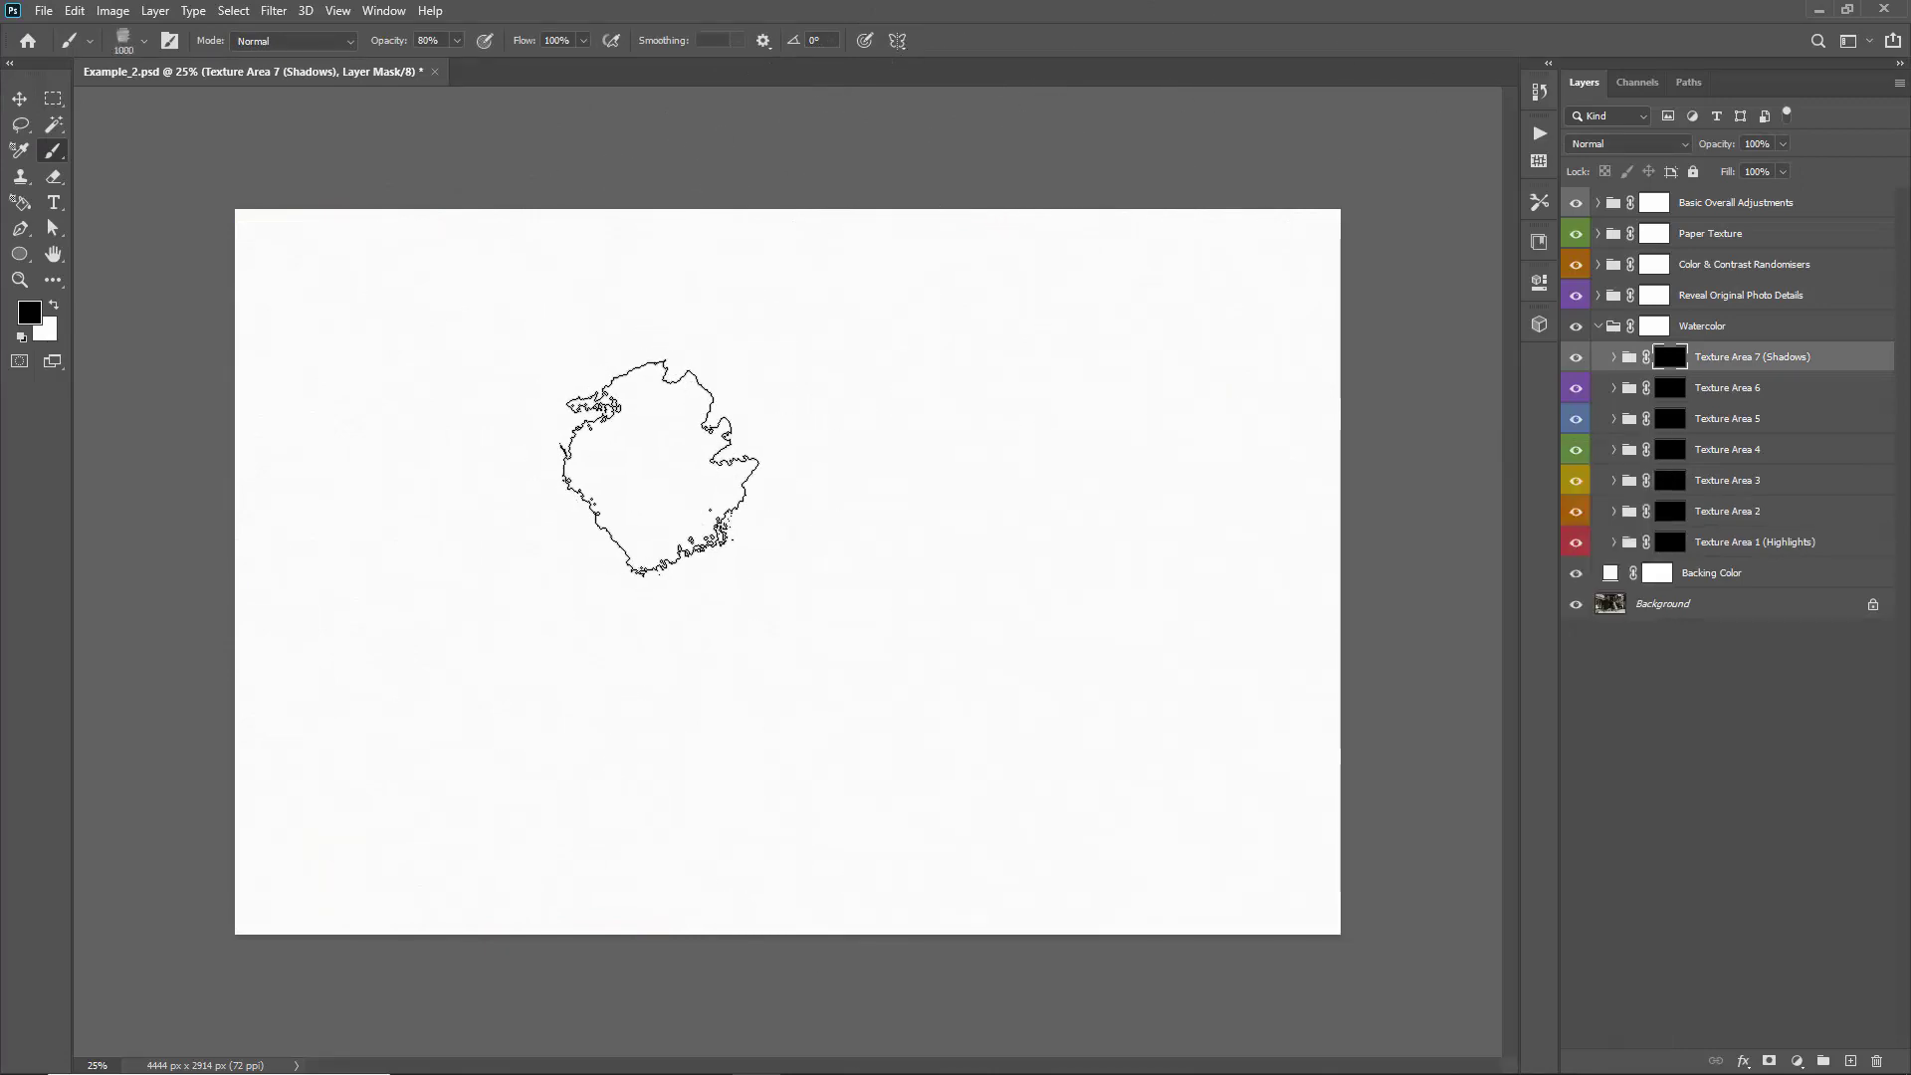
pyautogui.press('x')
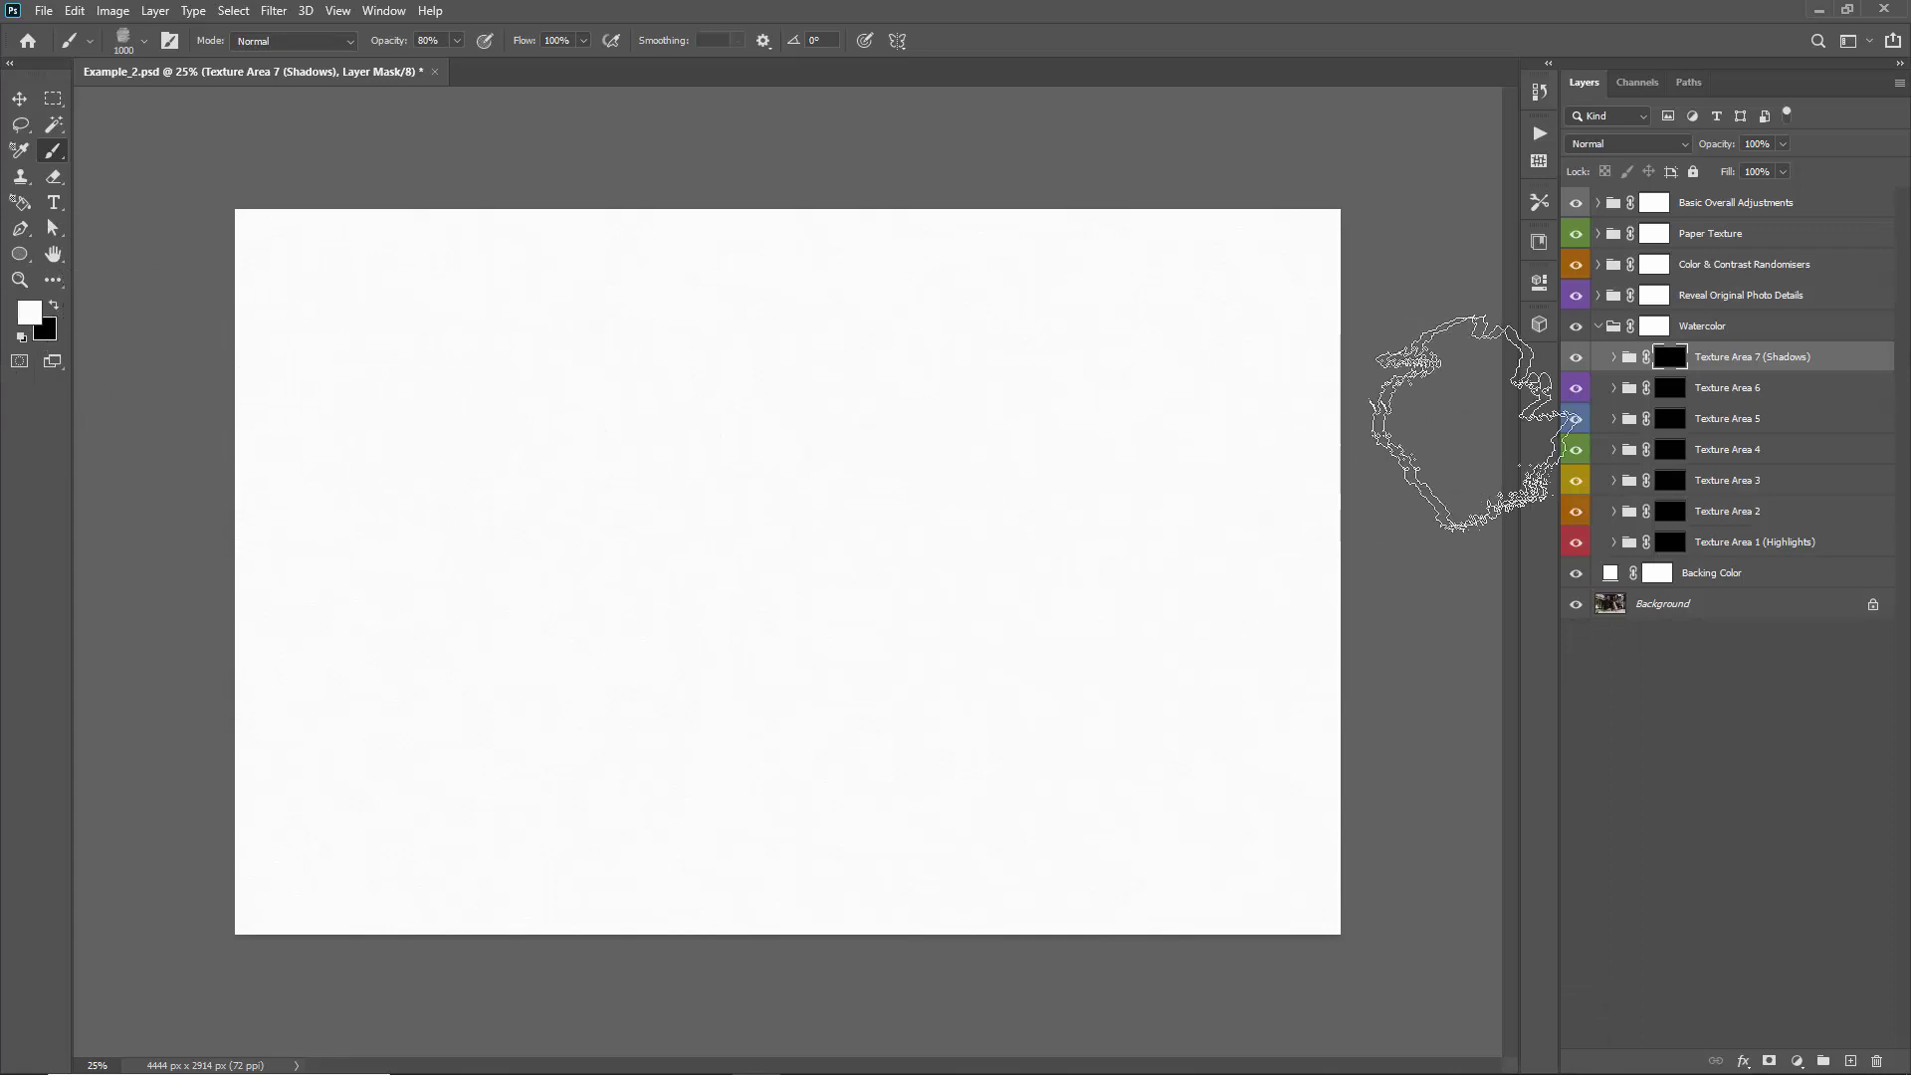
pyautogui.press('[')
pyautogui.press('[')
pyautogui.press('[')
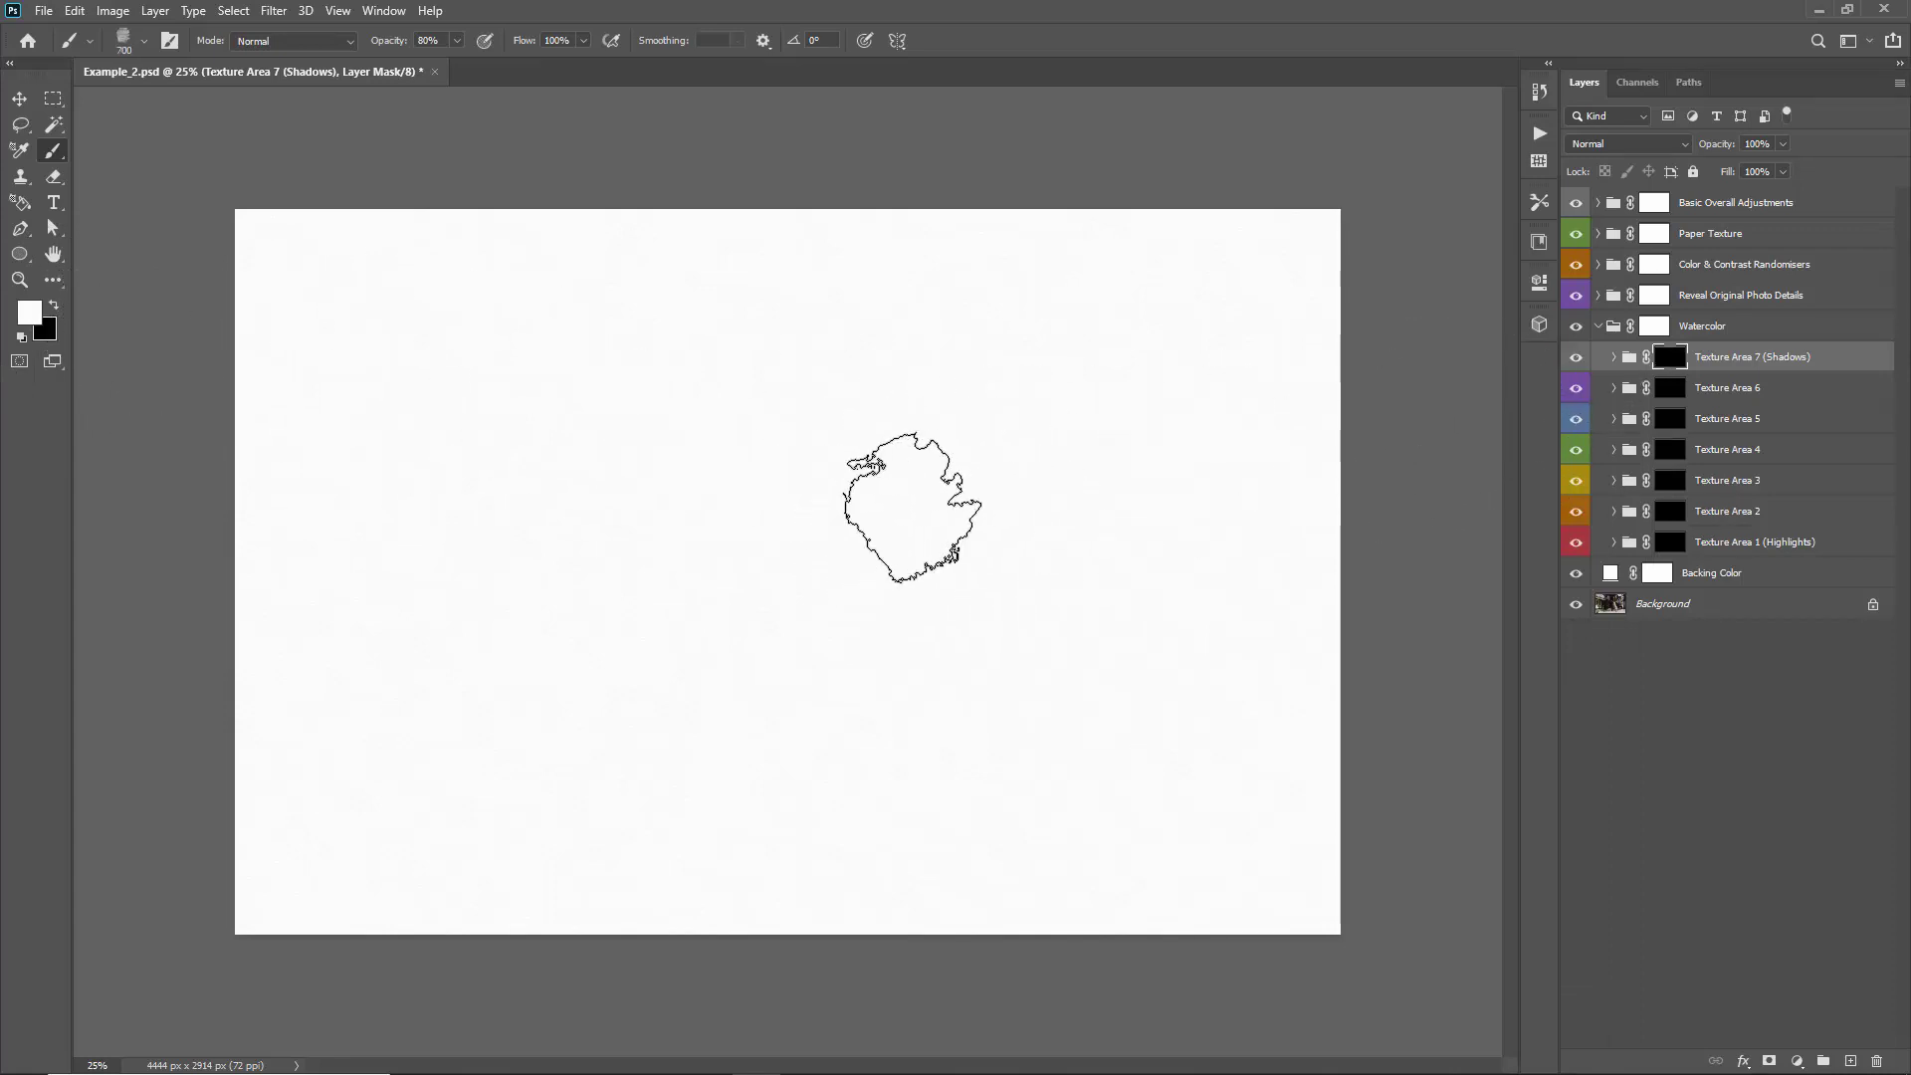
pyautogui.press(']')
# Paint the dark shadows of the central buildings into the Texture Area 7 mask and compare with the mask disabled
pyautogui.moveTo(725, 490)
pyautogui.mouseDown()
pyautogui.moveTo(917, 427)
pyautogui.moveTo(802, 682)
pyautogui.moveTo(1040, 672)
pyautogui.moveTo(1006, 448)
pyautogui.moveTo(936, 587)
pyautogui.moveTo(597, 517)
pyautogui.mouseUp()
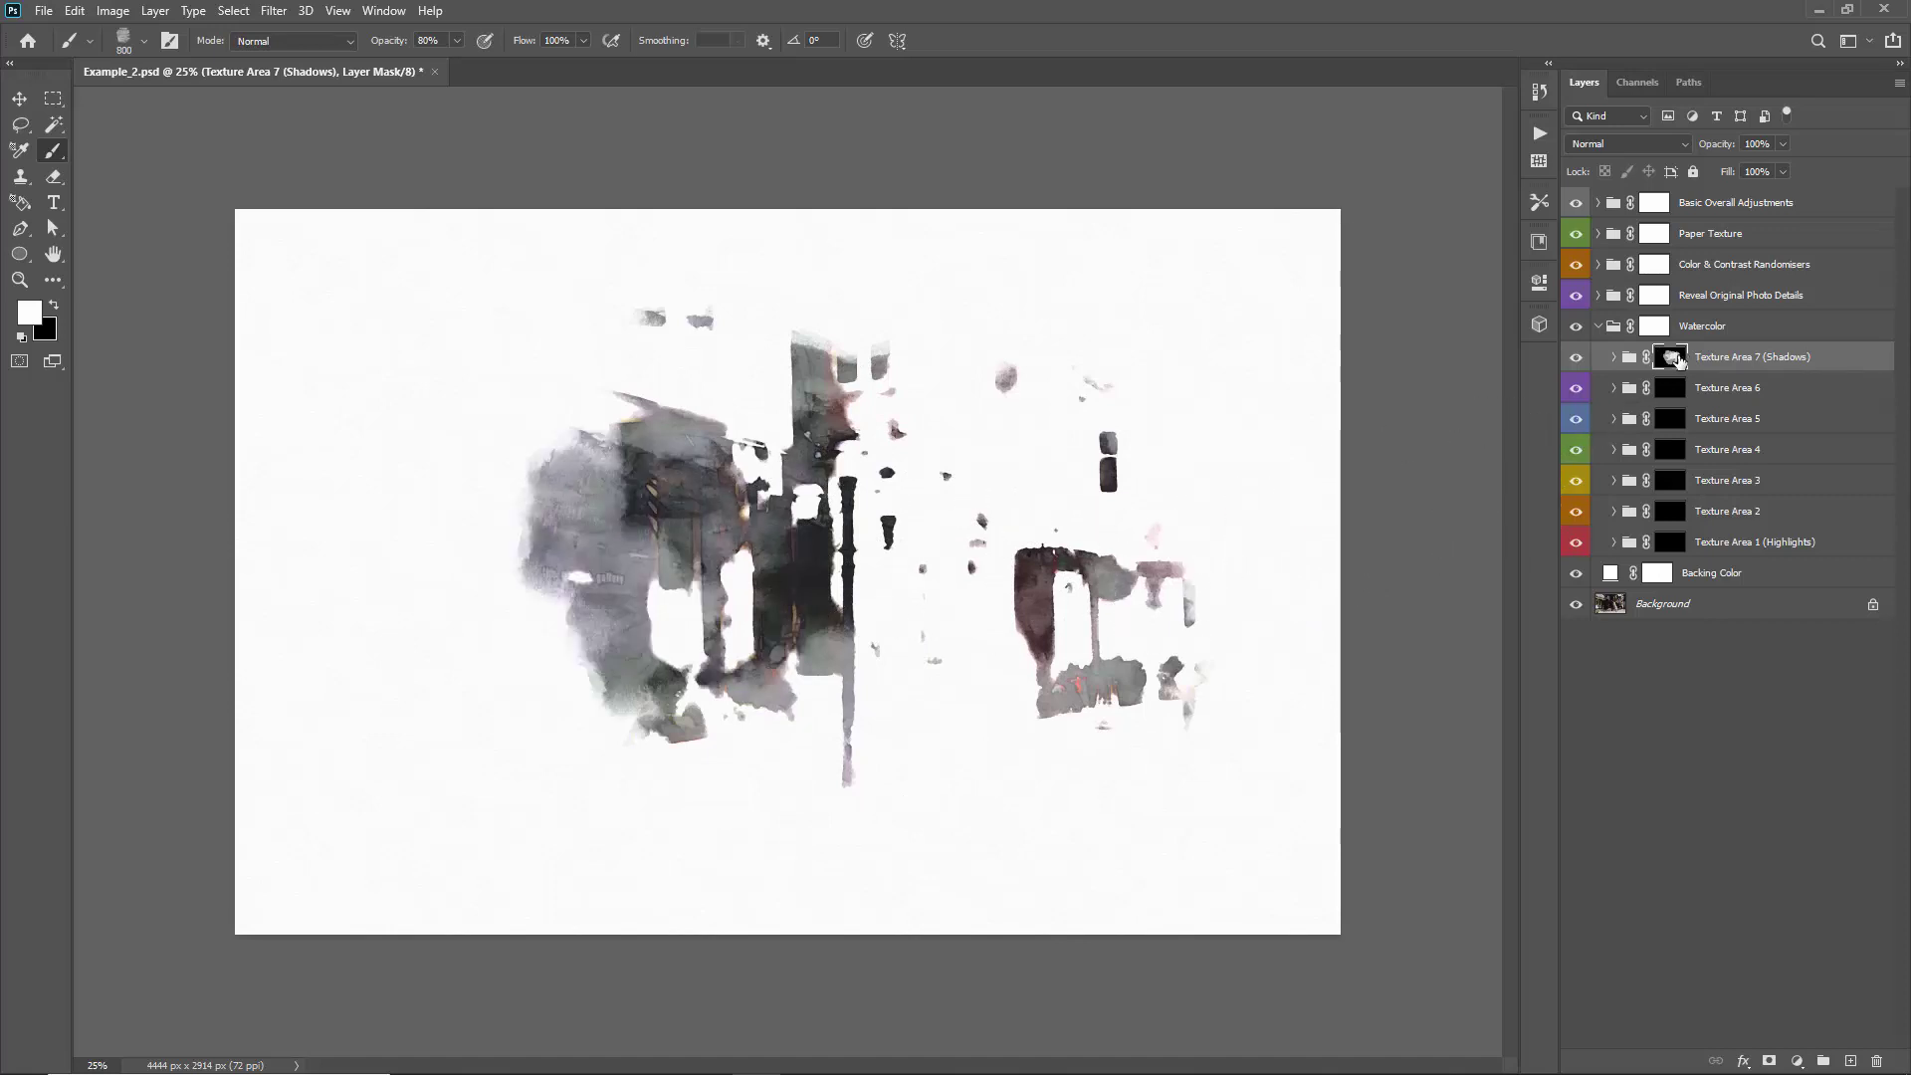
pyautogui.keyDown('shift'); pyautogui.click(1679, 361); pyautogui.keyUp('shift')
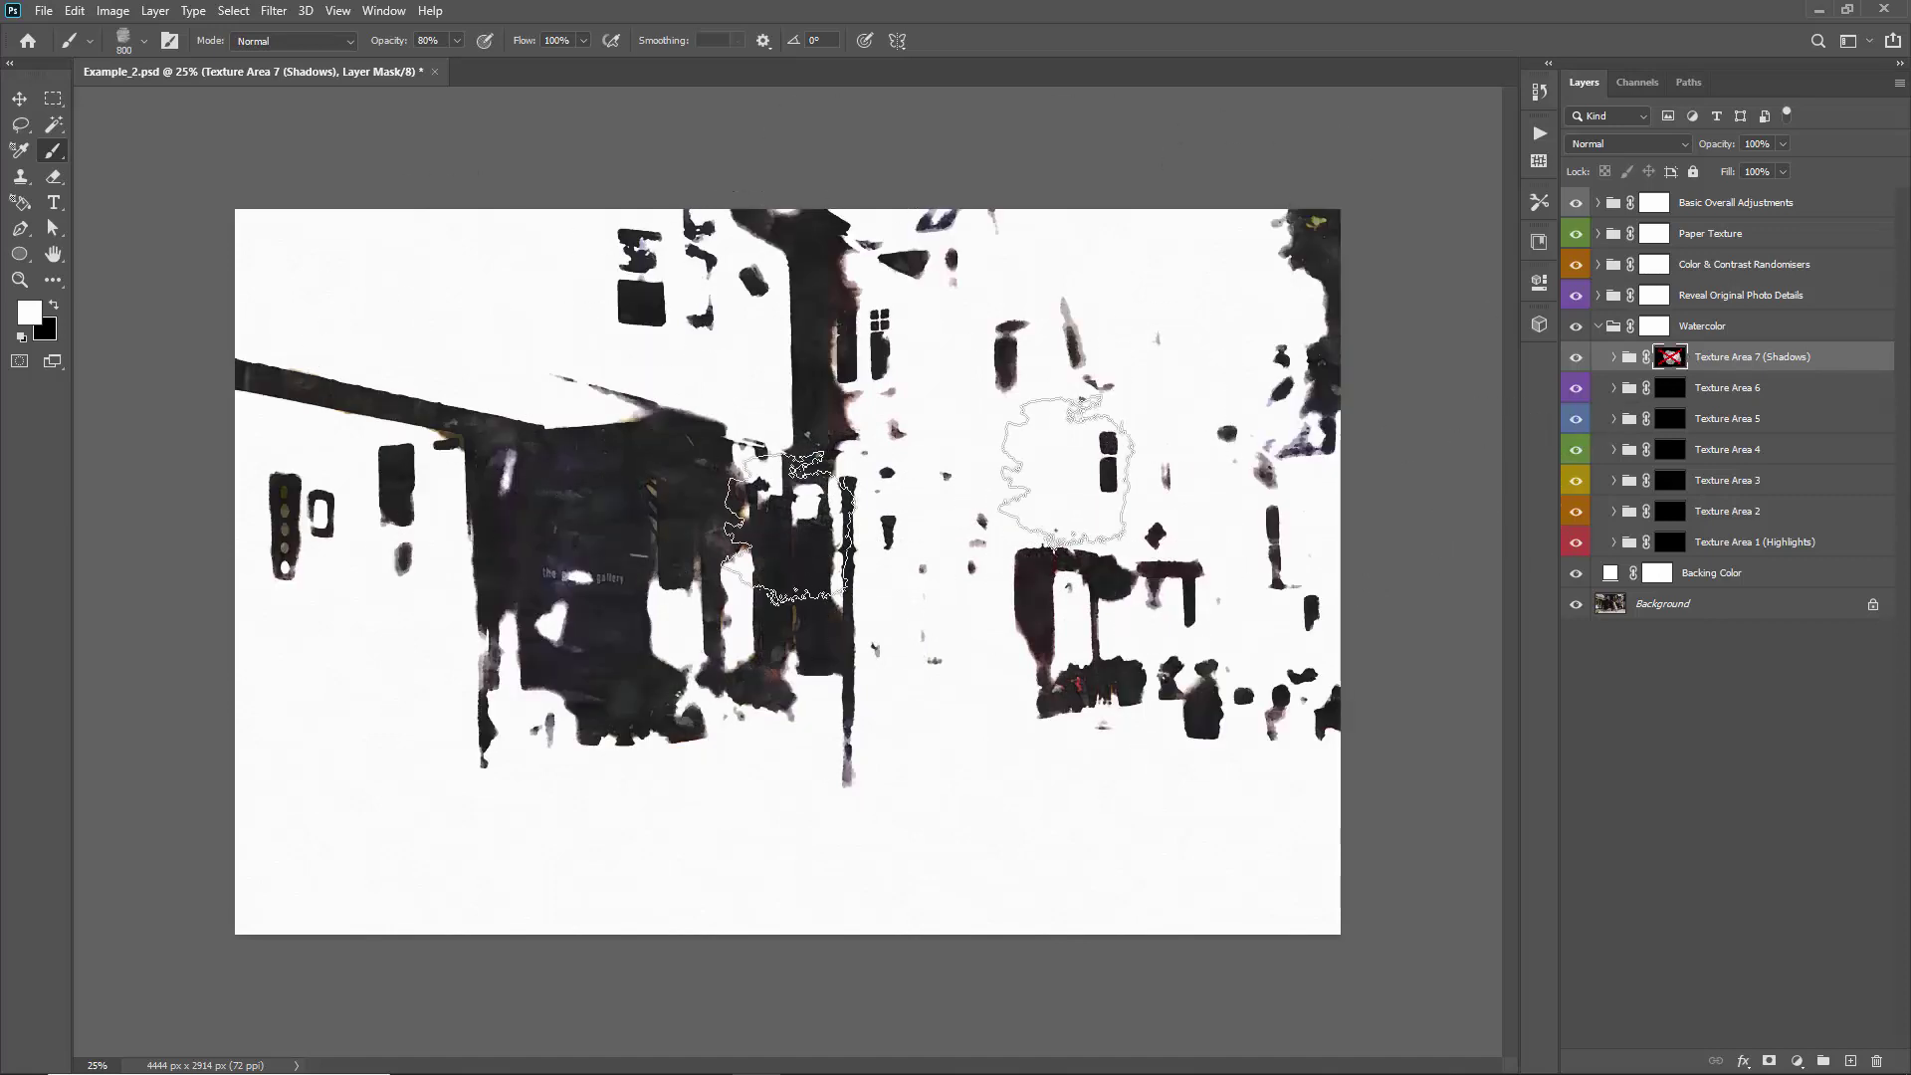
pyautogui.keyDown('shift'); pyautogui.click(1679, 360); pyautogui.keyUp('shift')
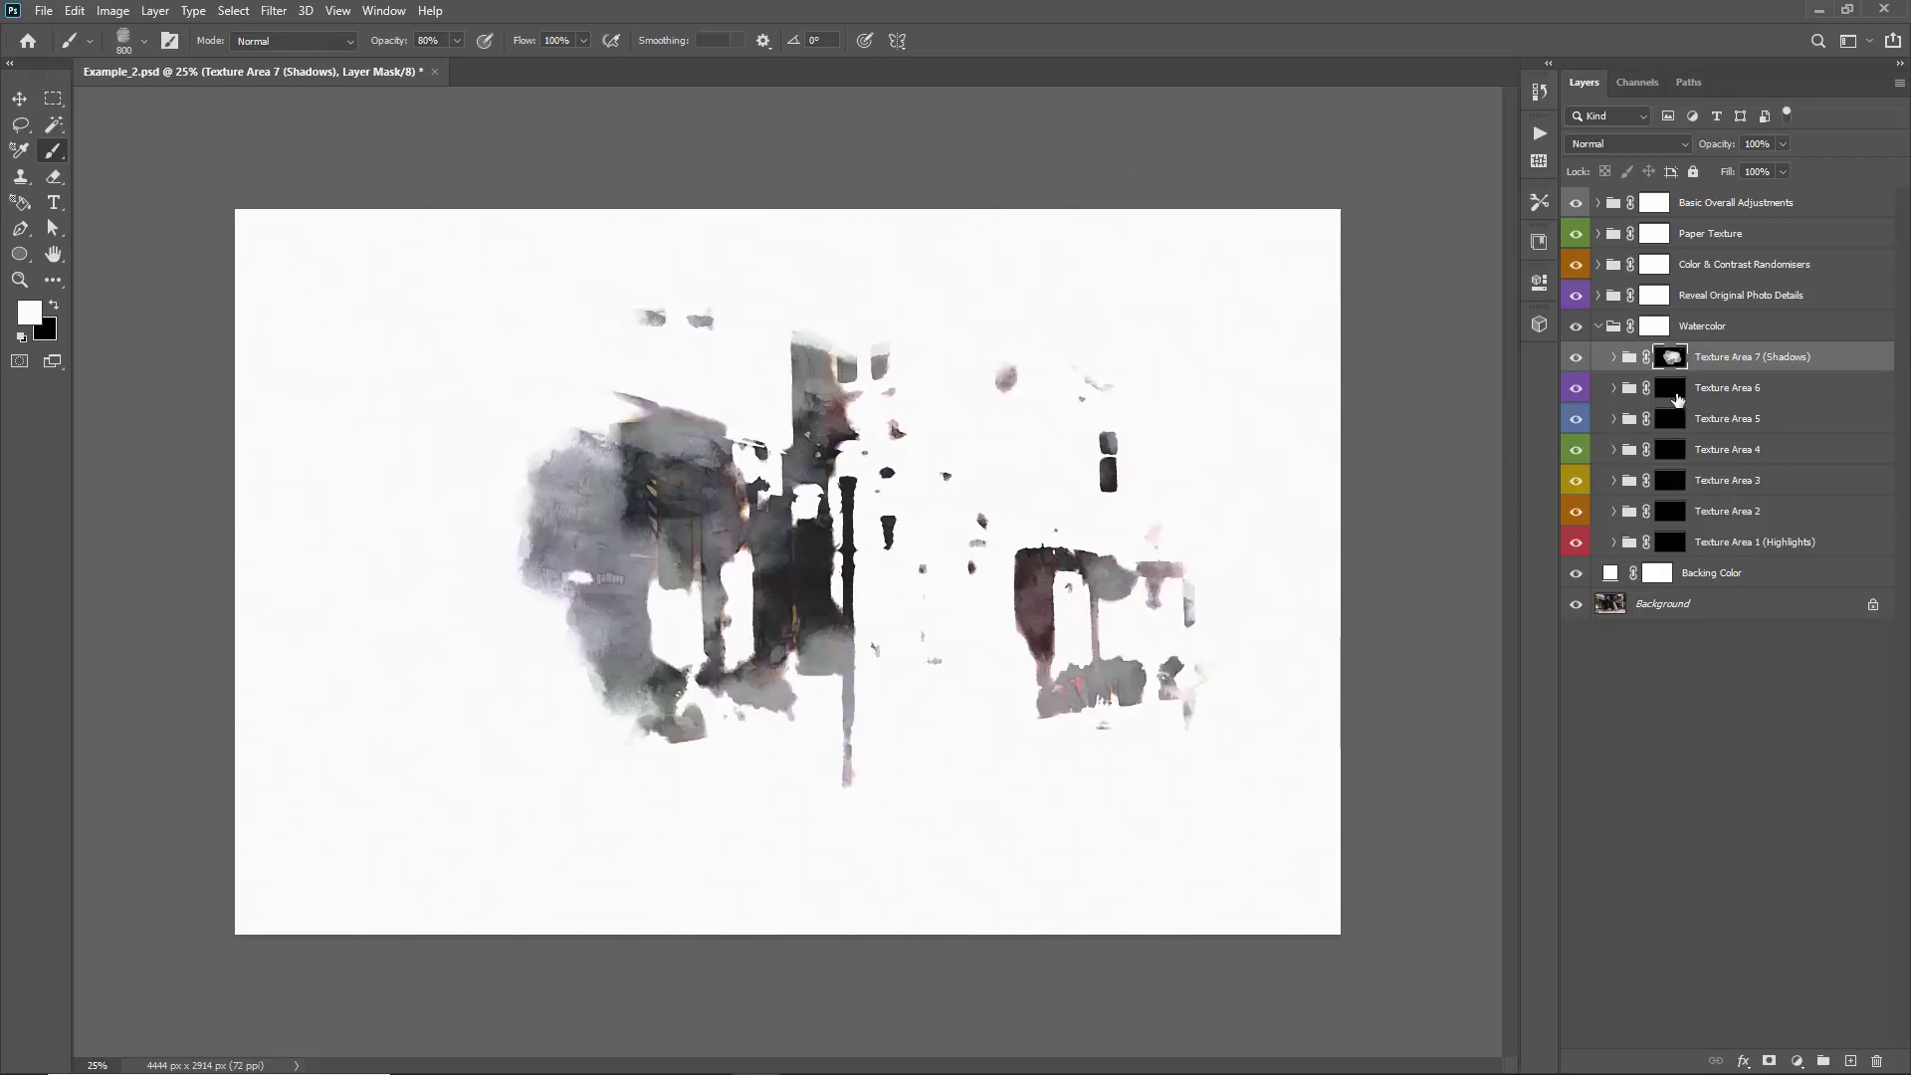
# Paint white on the Texture Area 6 and Texture Area 5 masks to reveal the central buildings, storefronts and street
pyautogui.keyDown('shift'); pyautogui.click(1672, 396); pyautogui.keyUp('shift')
pyautogui.click(1672, 397)
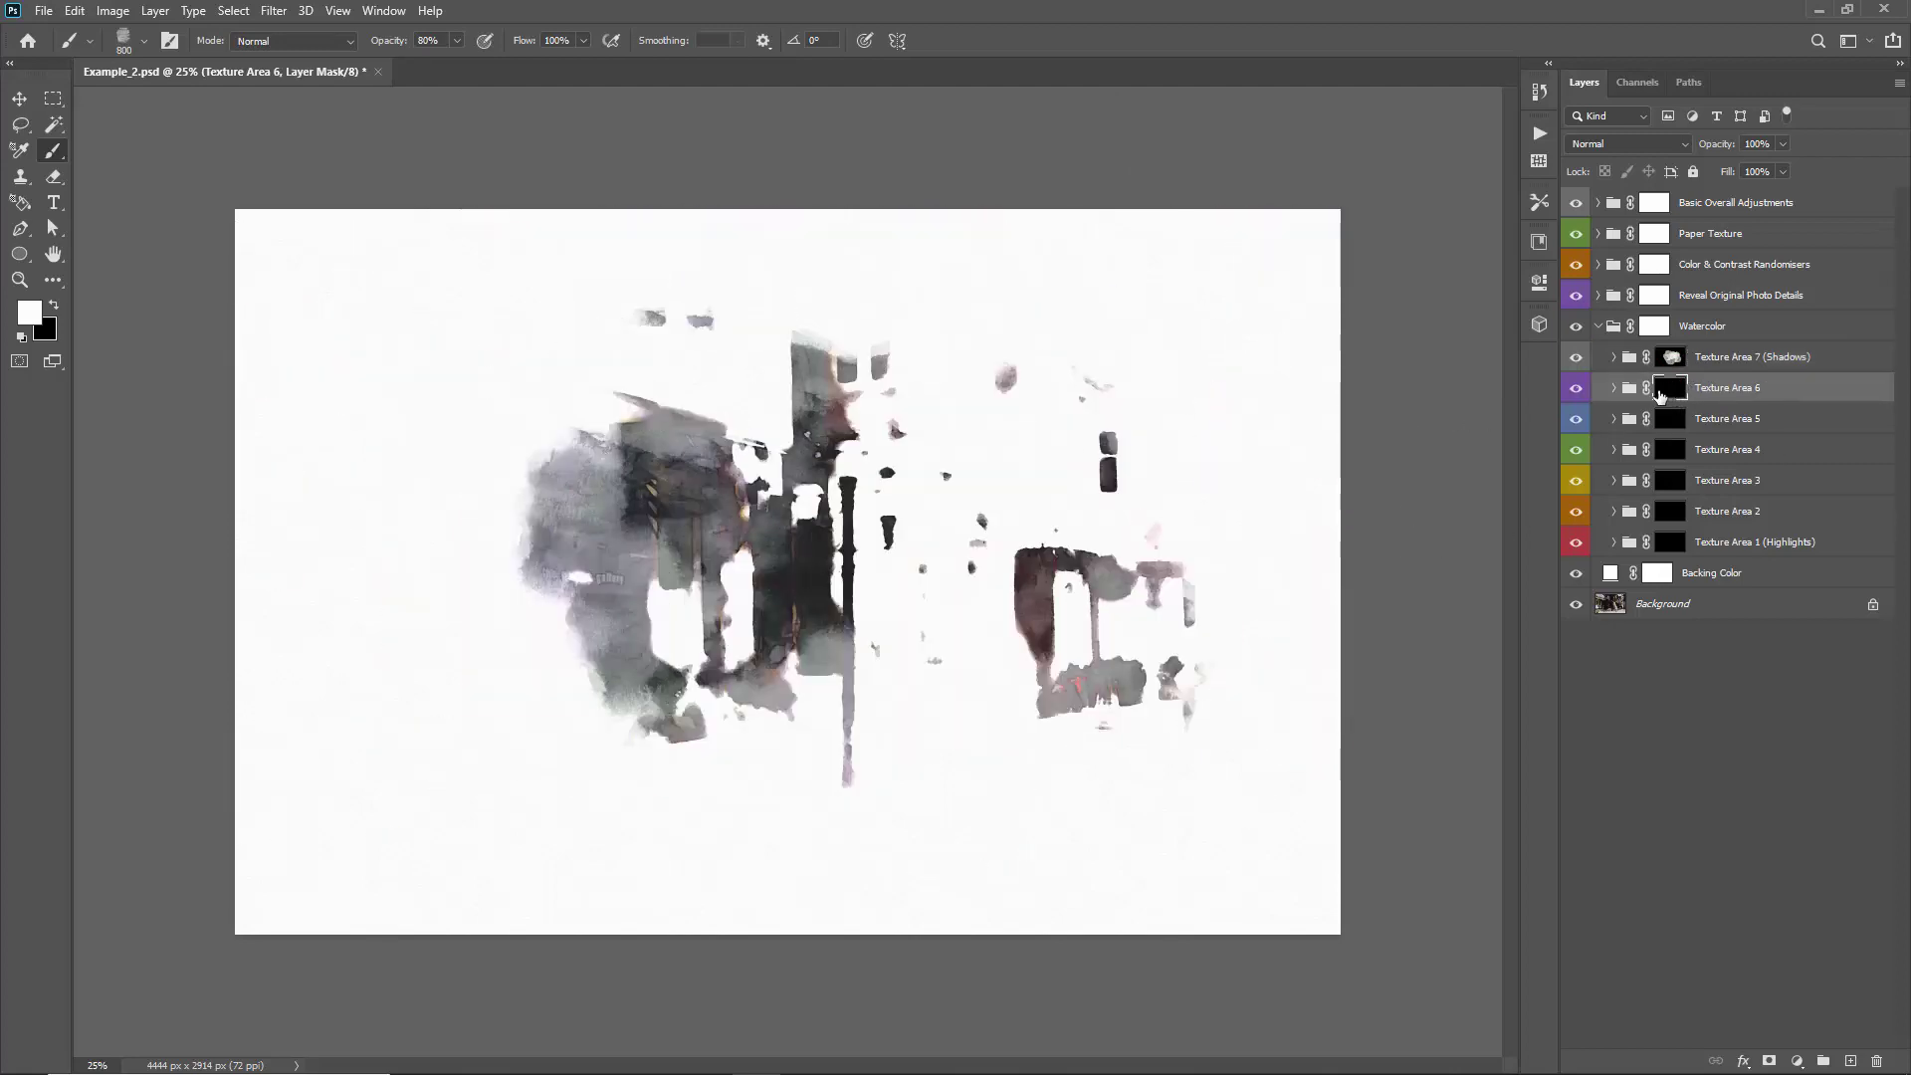
pyautogui.moveTo(1024, 427)
pyautogui.mouseDown()
pyautogui.moveTo(742, 482)
pyautogui.moveTo(761, 451)
pyautogui.moveTo(1019, 462)
pyautogui.moveTo(896, 611)
pyautogui.moveTo(1142, 647)
pyautogui.moveTo(1164, 601)
pyautogui.moveTo(1133, 482)
pyautogui.moveTo(1183, 616)
pyautogui.moveTo(988, 749)
pyautogui.moveTo(720, 729)
pyautogui.moveTo(797, 709)
pyautogui.moveTo(659, 744)
pyautogui.moveTo(720, 450)
pyautogui.moveTo(640, 369)
pyautogui.moveTo(1185, 538)
pyautogui.moveTo(737, 503)
pyautogui.mouseUp()
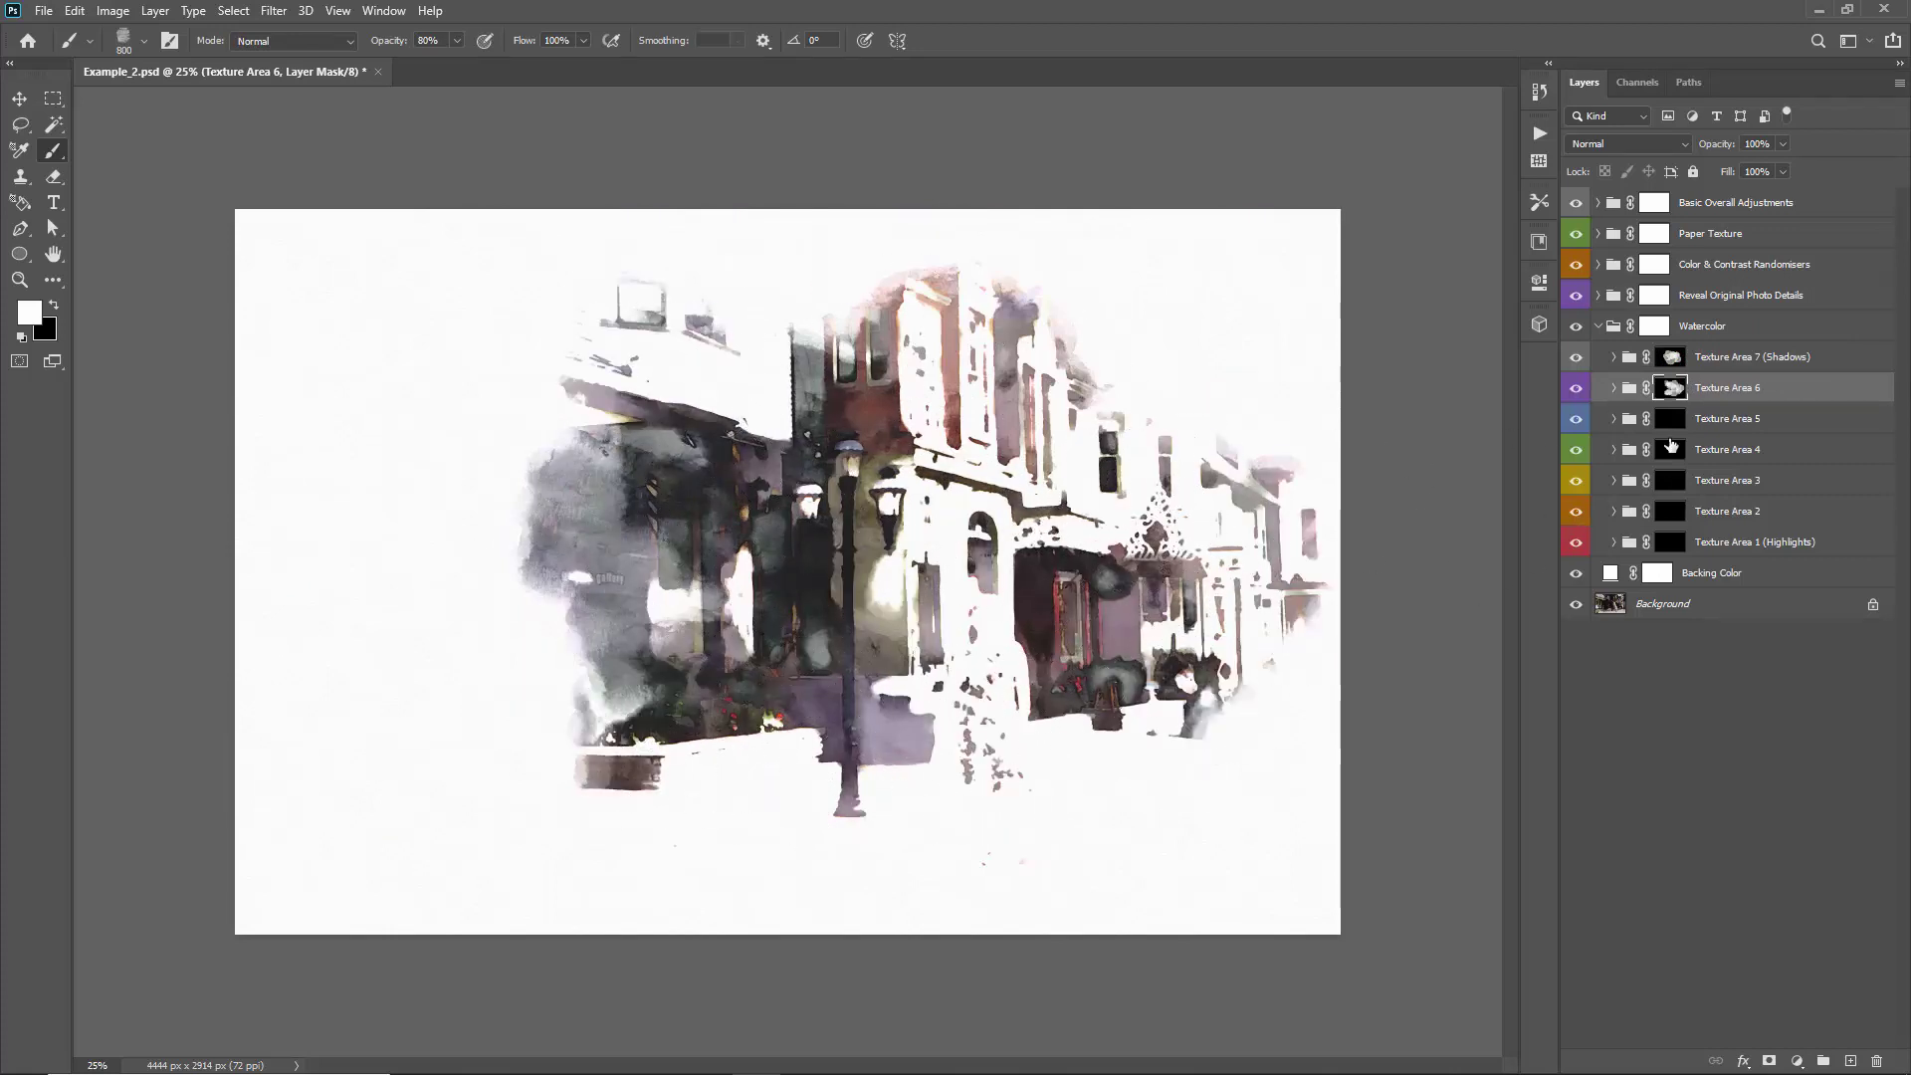
pyautogui.click(1669, 420)
pyautogui.moveTo(846, 418)
pyautogui.mouseDown()
pyautogui.moveTo(955, 597)
pyautogui.moveTo(985, 757)
pyautogui.moveTo(1139, 458)
pyautogui.moveTo(1154, 498)
pyautogui.moveTo(836, 756)
pyautogui.moveTo(757, 717)
pyautogui.moveTo(1245, 522)
pyautogui.mouseUp()
# Paint white on the Texture Area 4 mask over the woman, the nearby pavement and the dark storefront
pyautogui.click(1670, 449)
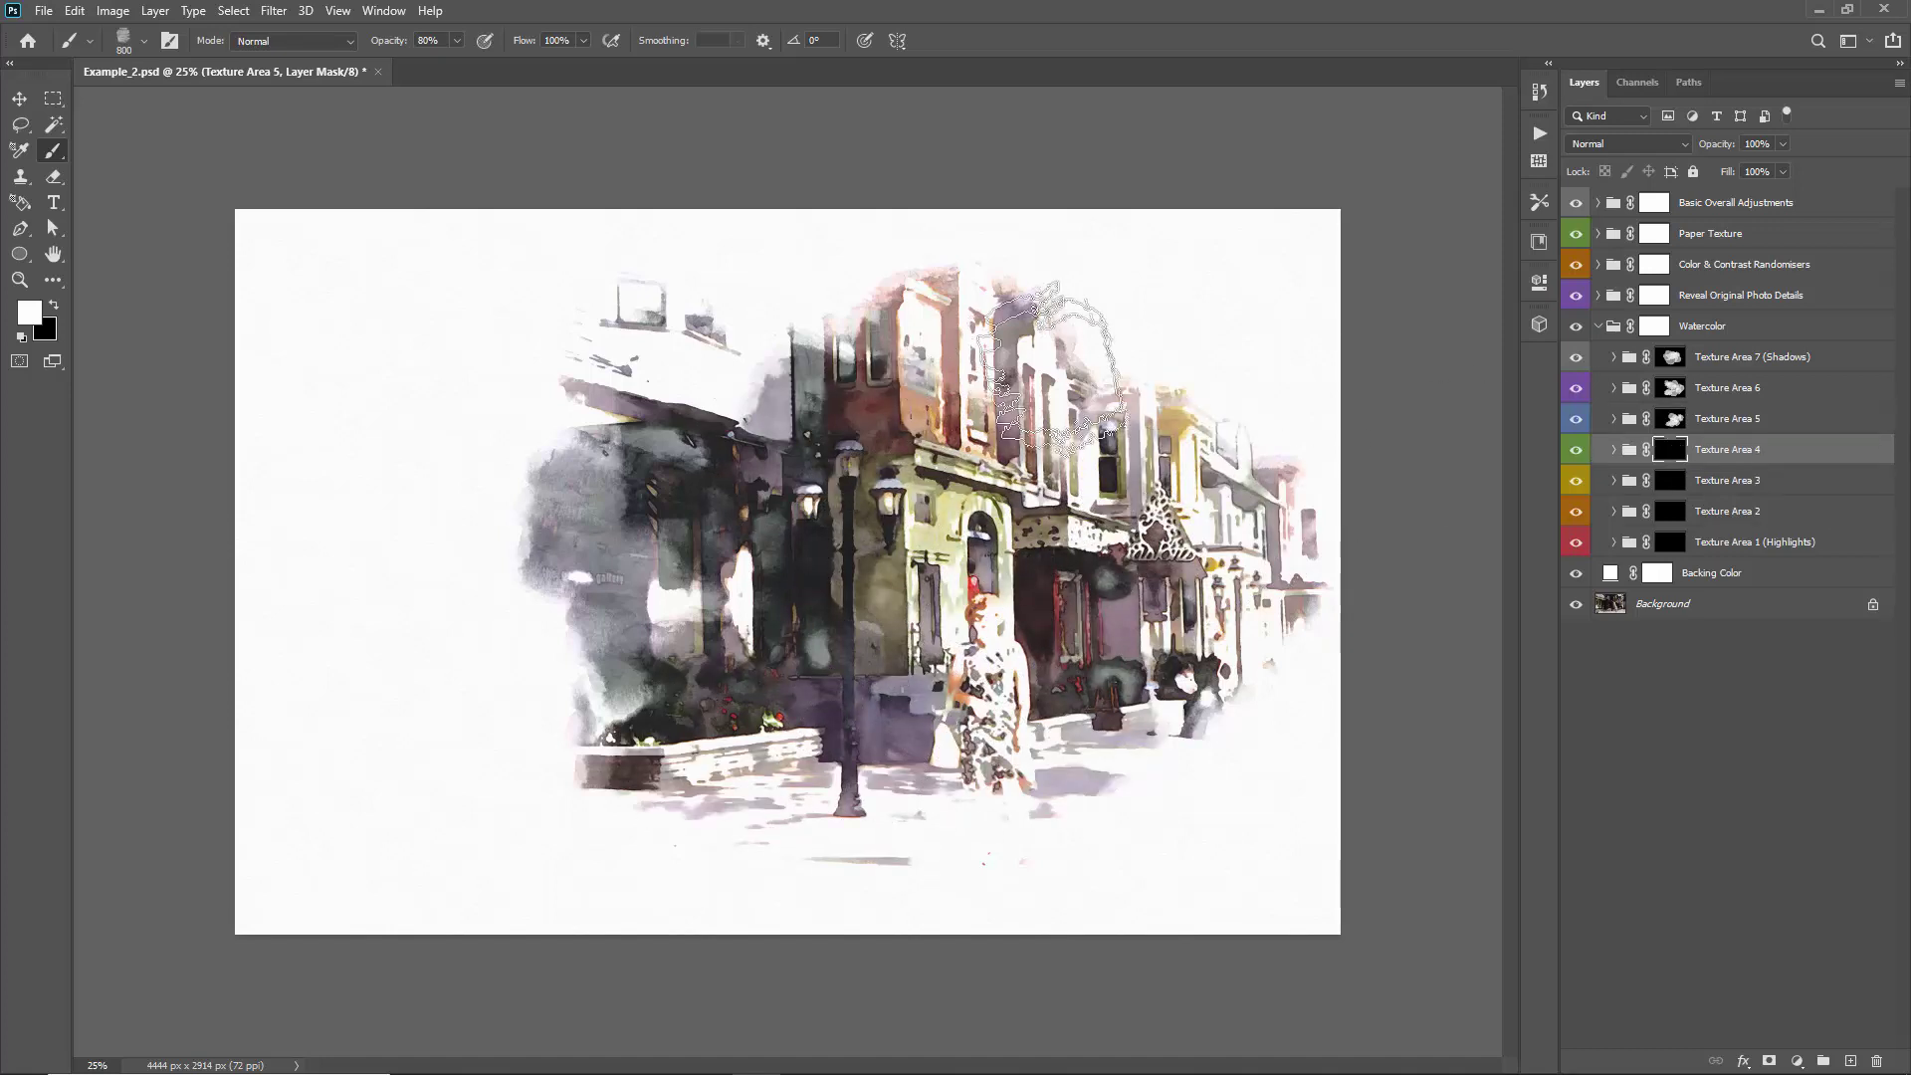
pyautogui.moveTo(1000, 622)
pyautogui.mouseDown()
pyautogui.moveTo(990, 607)
pyautogui.moveTo(976, 797)
pyautogui.mouseUp()
pyautogui.moveTo(811, 542)
pyautogui.mouseDown()
pyautogui.moveTo(1085, 398)
pyautogui.moveTo(864, 476)
pyautogui.moveTo(757, 478)
pyautogui.moveTo(699, 418)
pyautogui.moveTo(629, 602)
pyautogui.moveTo(553, 583)
pyautogui.moveTo(709, 704)
pyautogui.mouseUp()
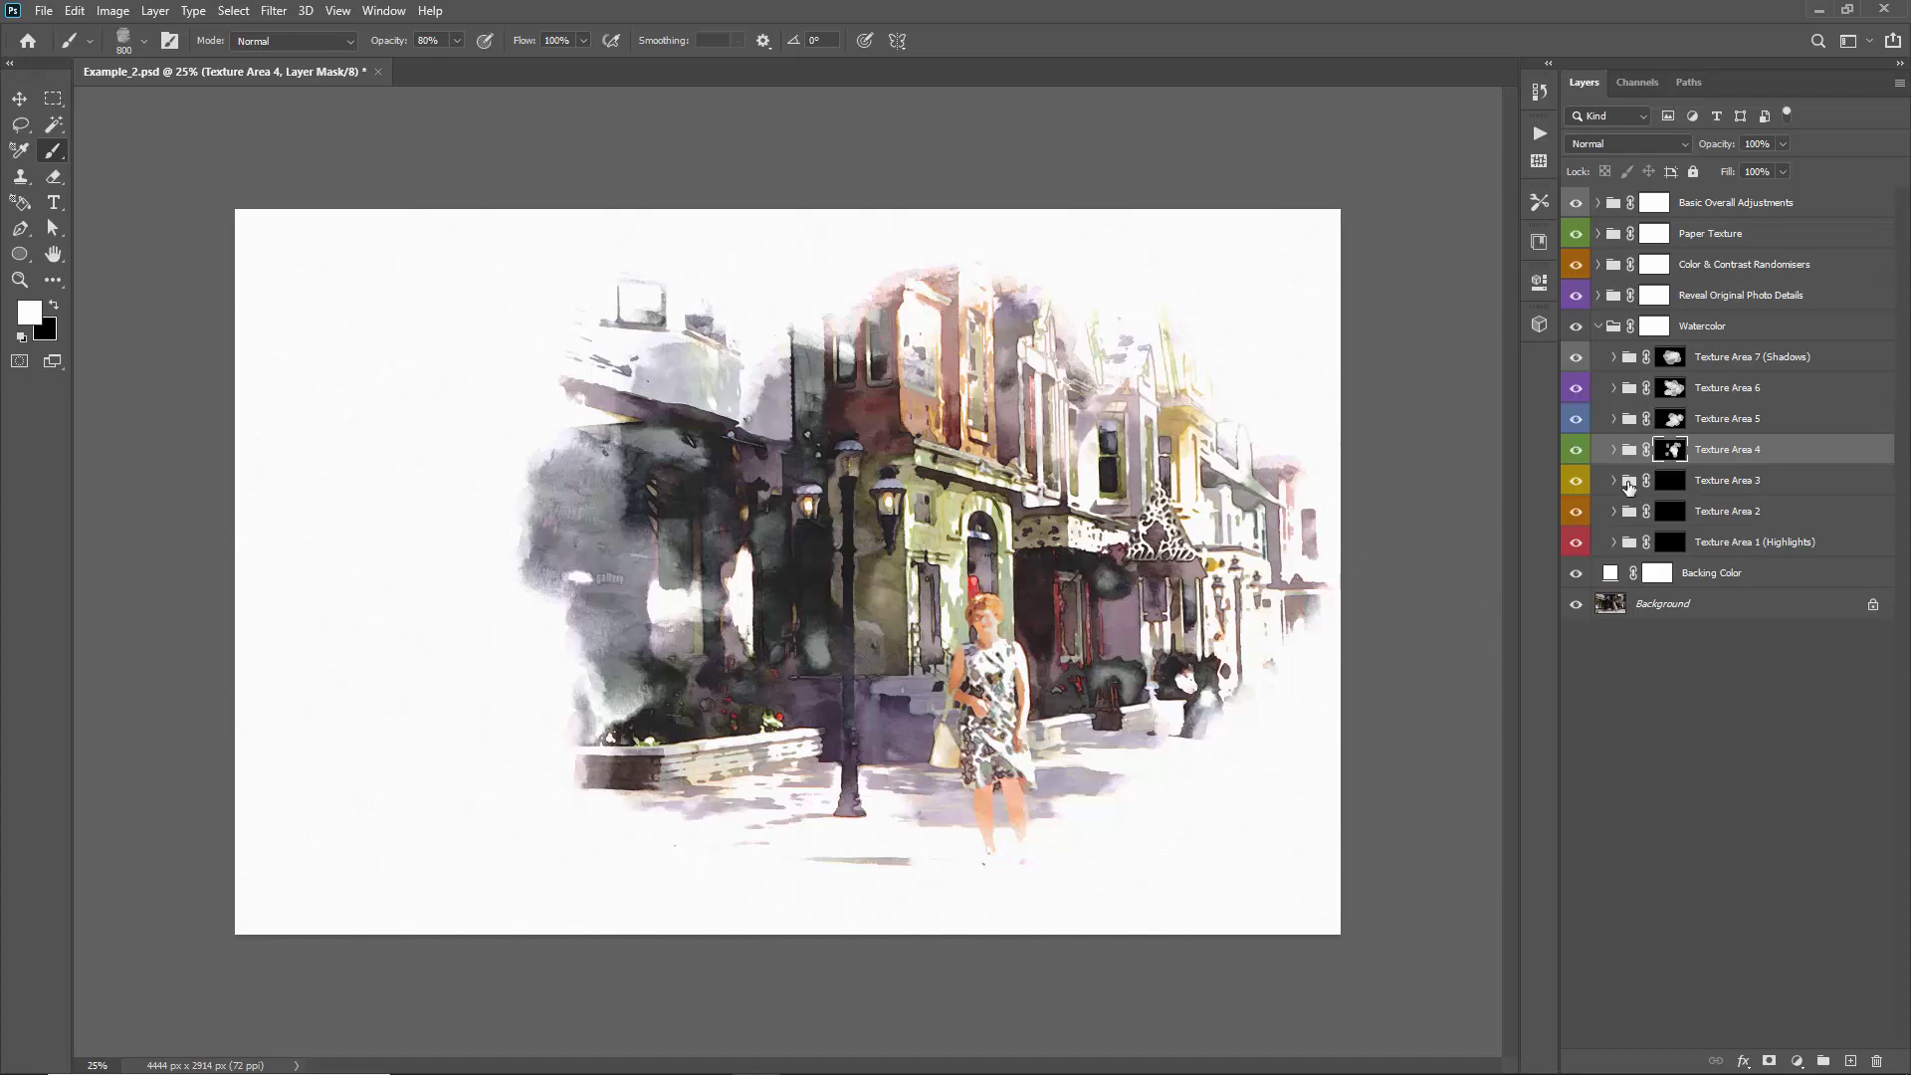
# Paint white on the Texture Area 3 mask over the central facades, the upper buildings and the sky
pyautogui.click(1628, 486)
pyautogui.moveTo(996, 517)
pyautogui.mouseDown()
pyautogui.moveTo(1005, 647)
pyautogui.moveTo(831, 641)
pyautogui.mouseUp()
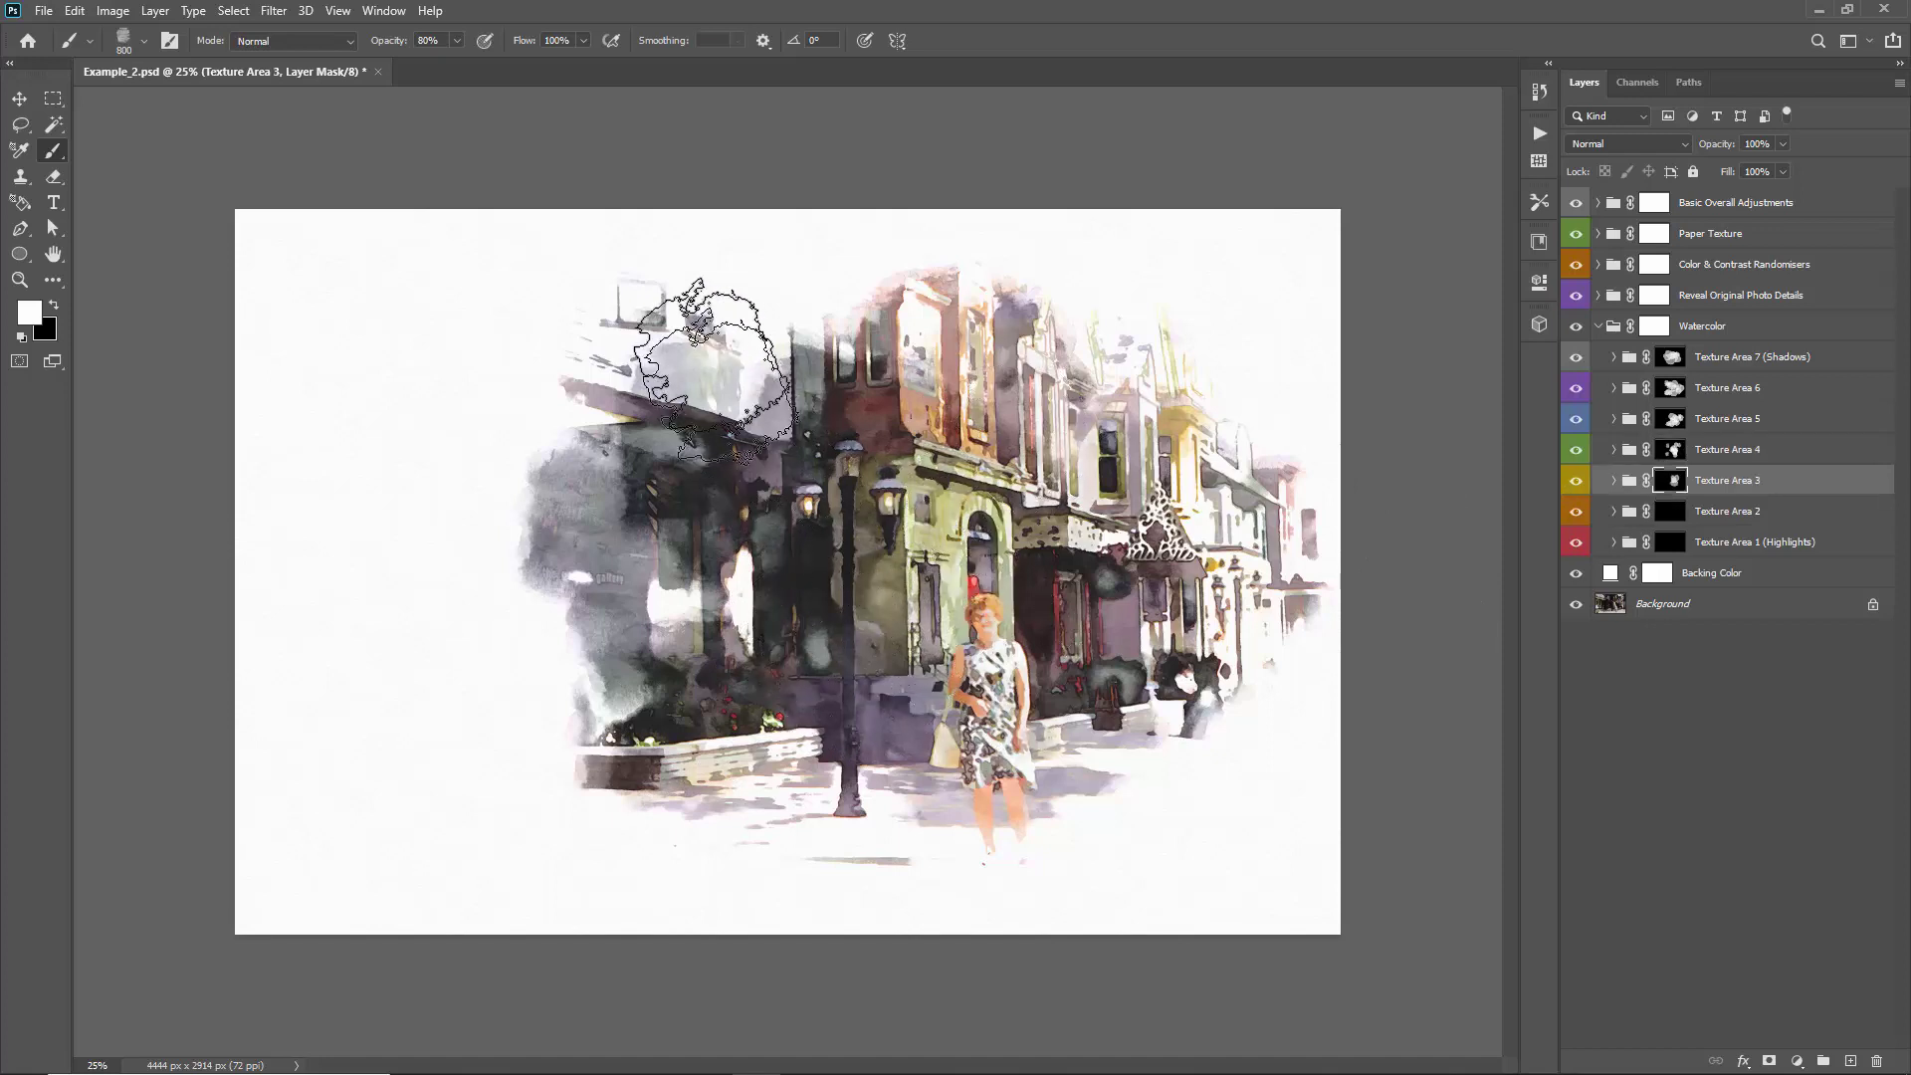
pyautogui.moveTo(711, 369)
pyautogui.mouseDown()
pyautogui.moveTo(743, 749)
pyautogui.moveTo(791, 744)
pyautogui.moveTo(1147, 472)
pyautogui.moveTo(1249, 354)
pyautogui.mouseUp()
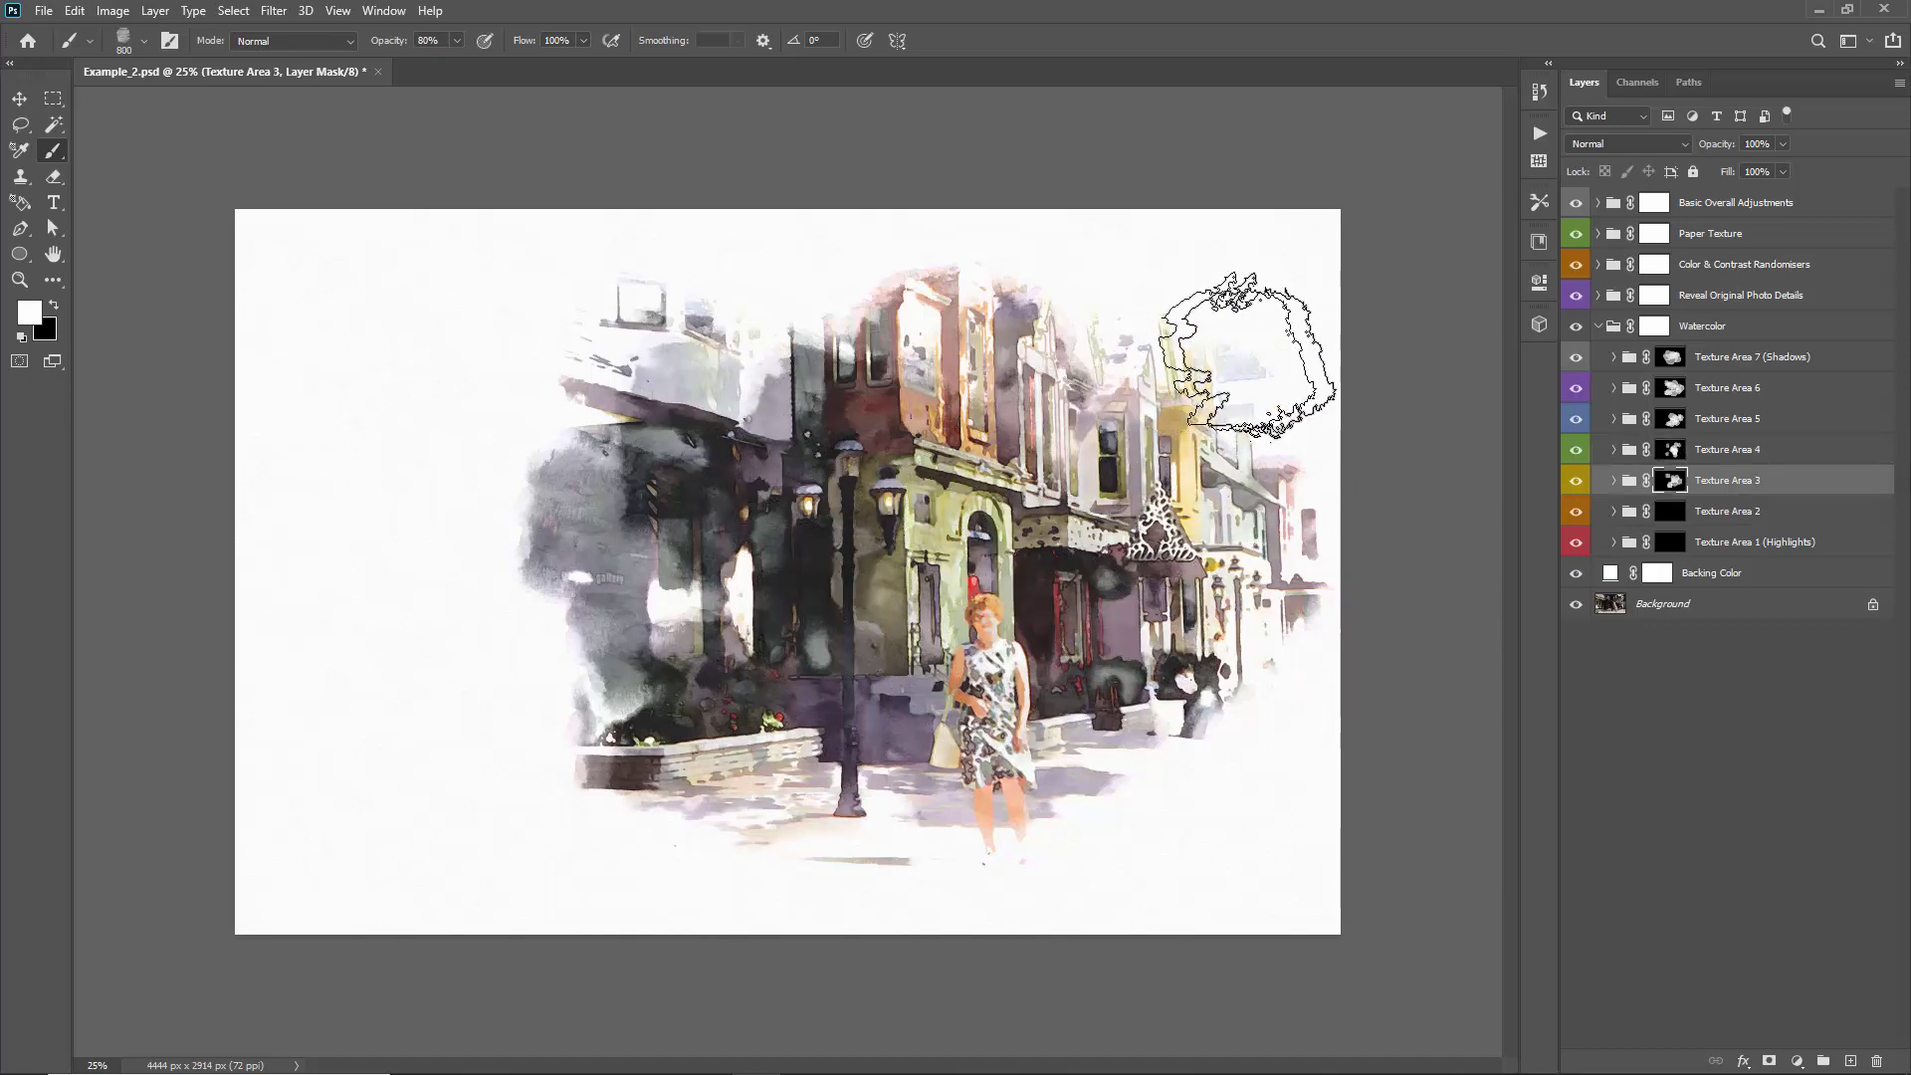
# Paint Texture Area 2's mask white over the facades and pavement by the woman's feet, and soften the pavement's lower edge in black
pyautogui.click(1670, 510)
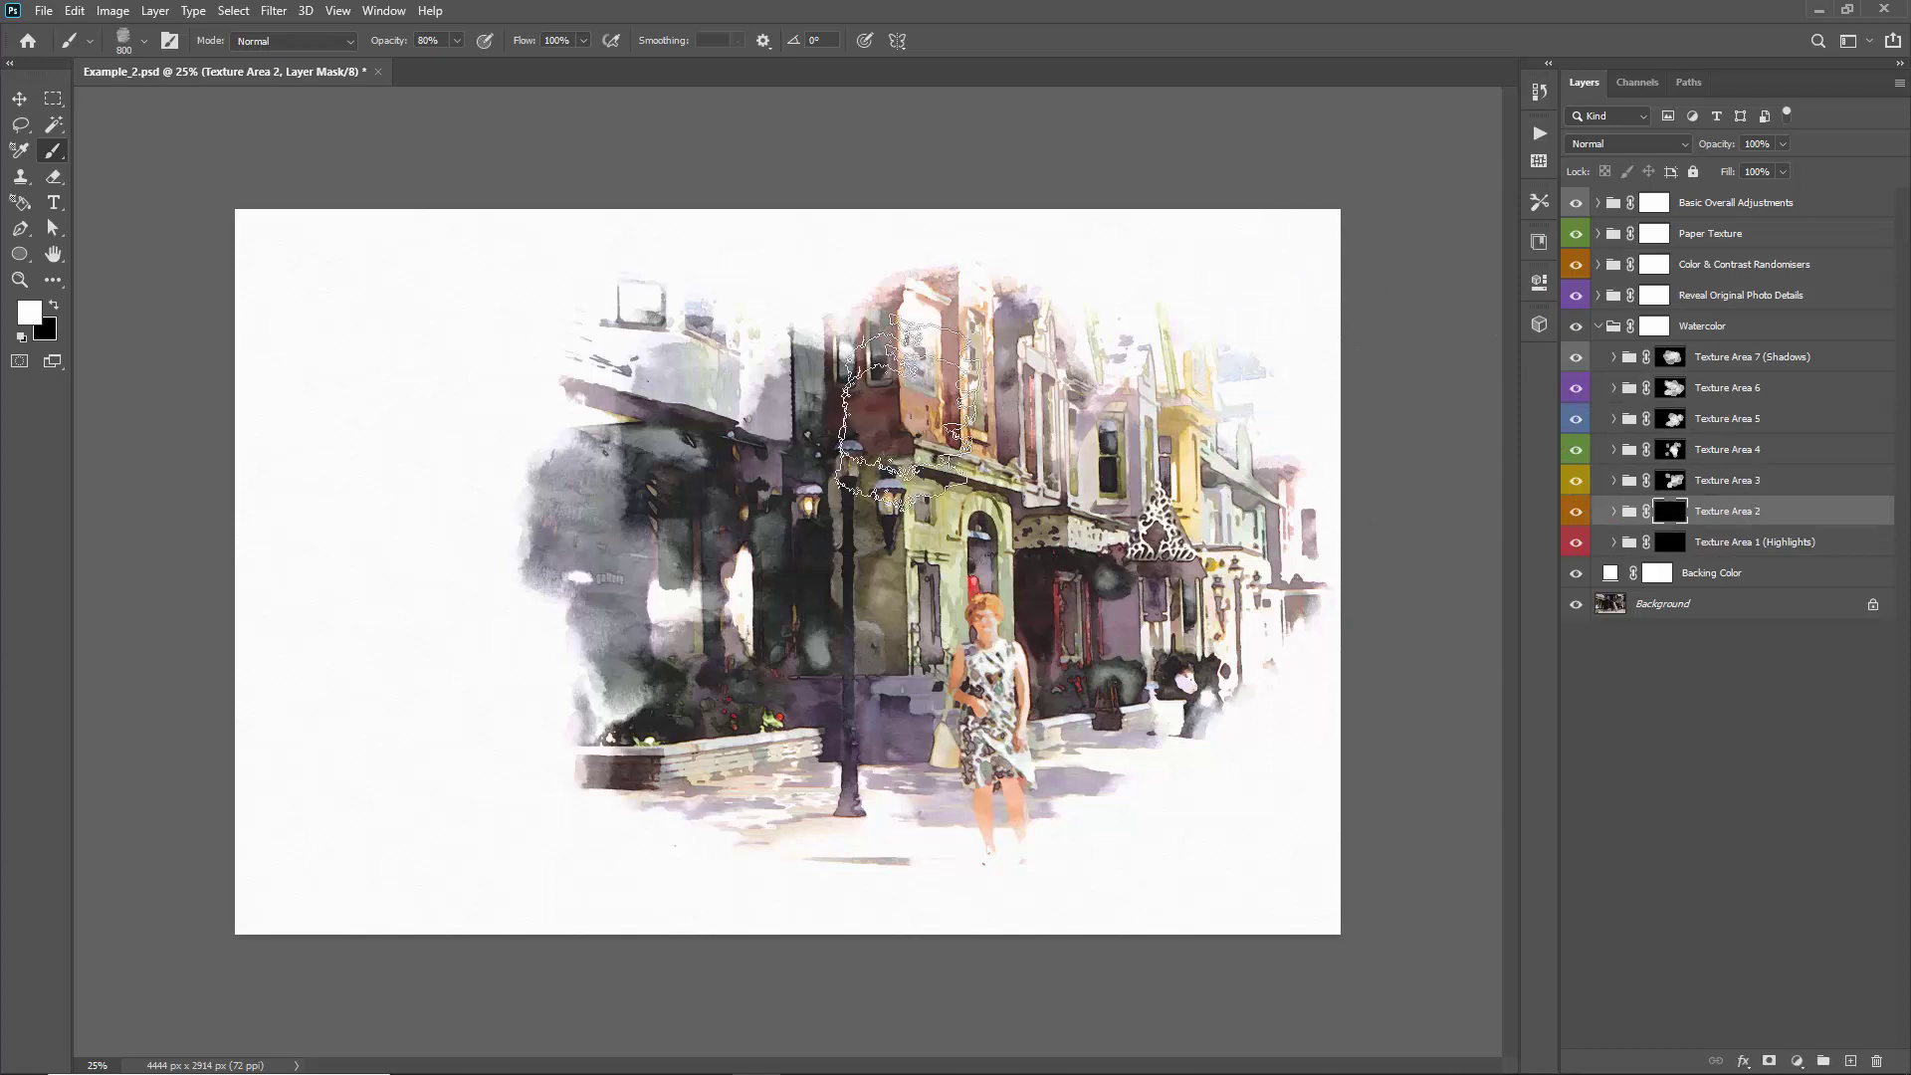
pyautogui.moveTo(906, 408)
pyautogui.mouseDown()
pyautogui.moveTo(876, 508)
pyautogui.moveTo(776, 428)
pyautogui.mouseUp()
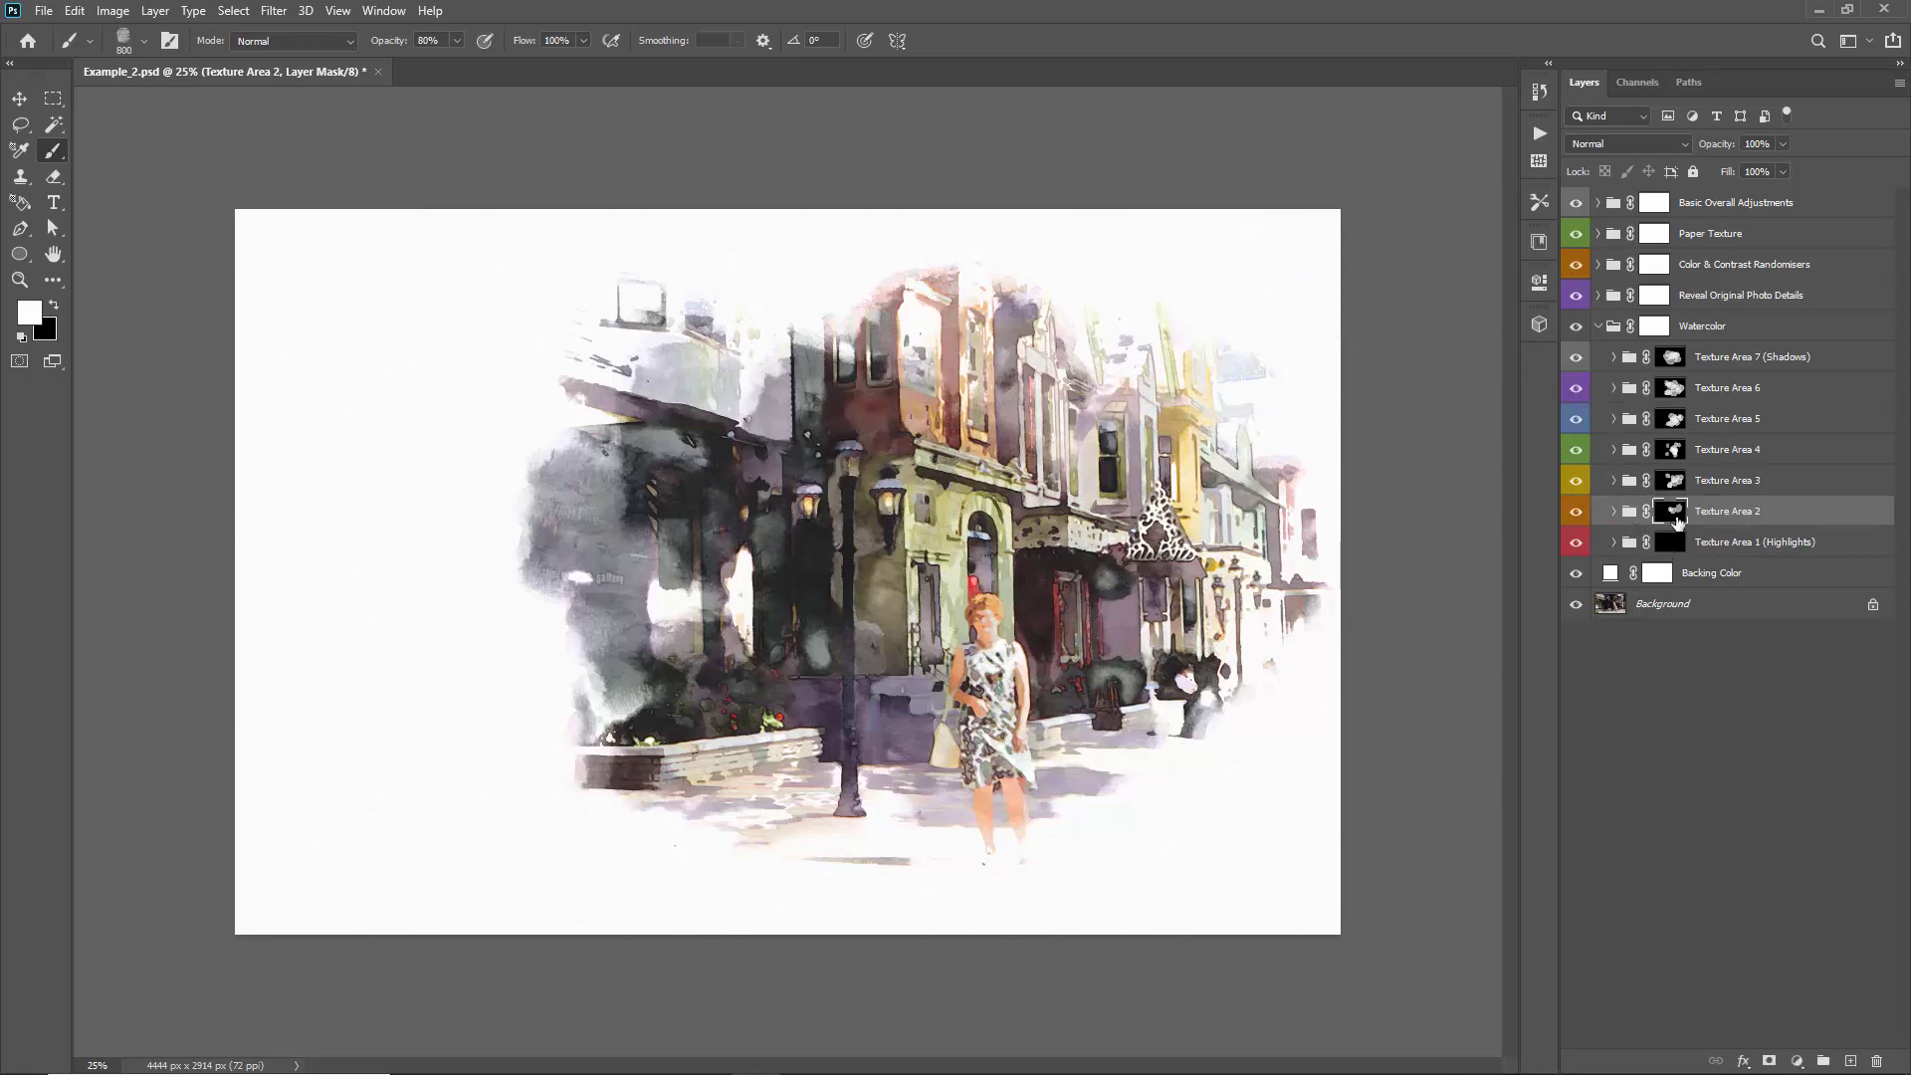
pyautogui.keyDown('shift'); pyautogui.click(1677, 517); pyautogui.keyUp('shift')
pyautogui.keyDown('shift'); pyautogui.click(1677, 513); pyautogui.keyUp('shift')
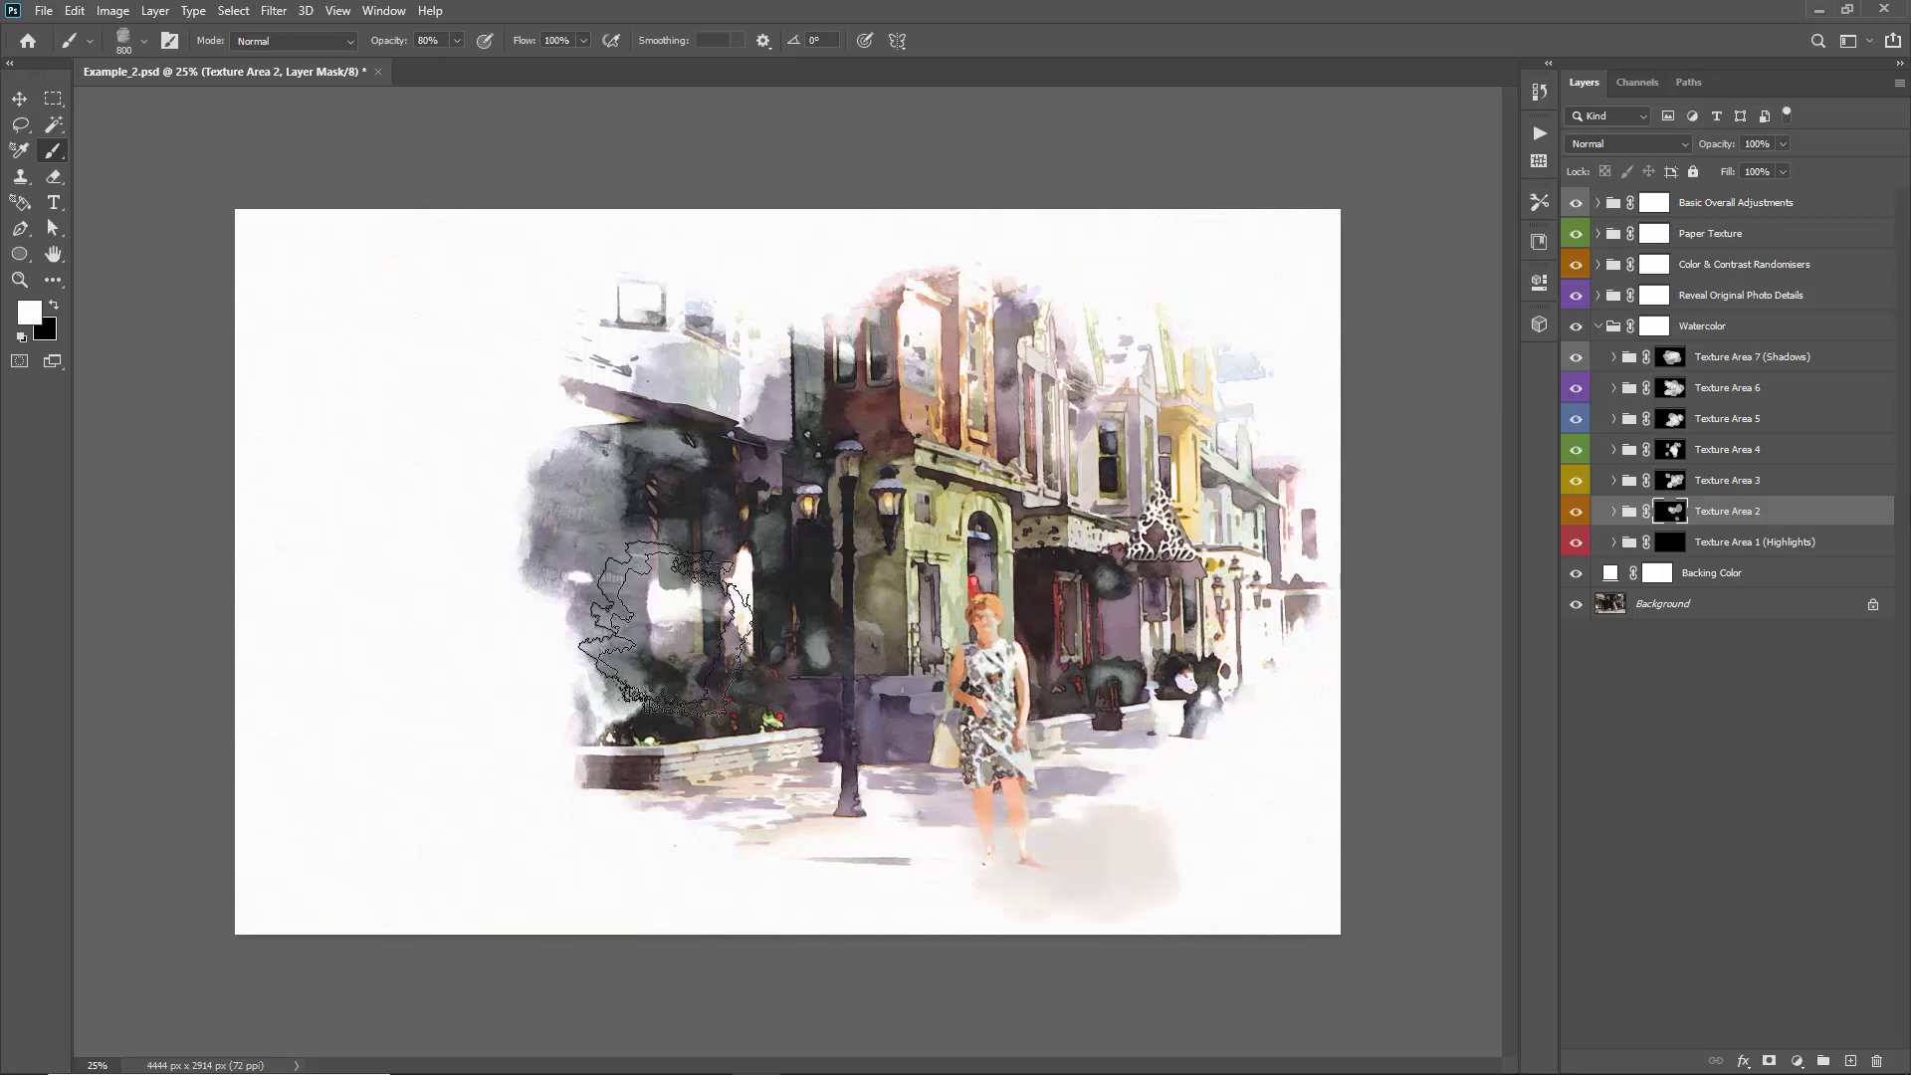
pyautogui.press('x')
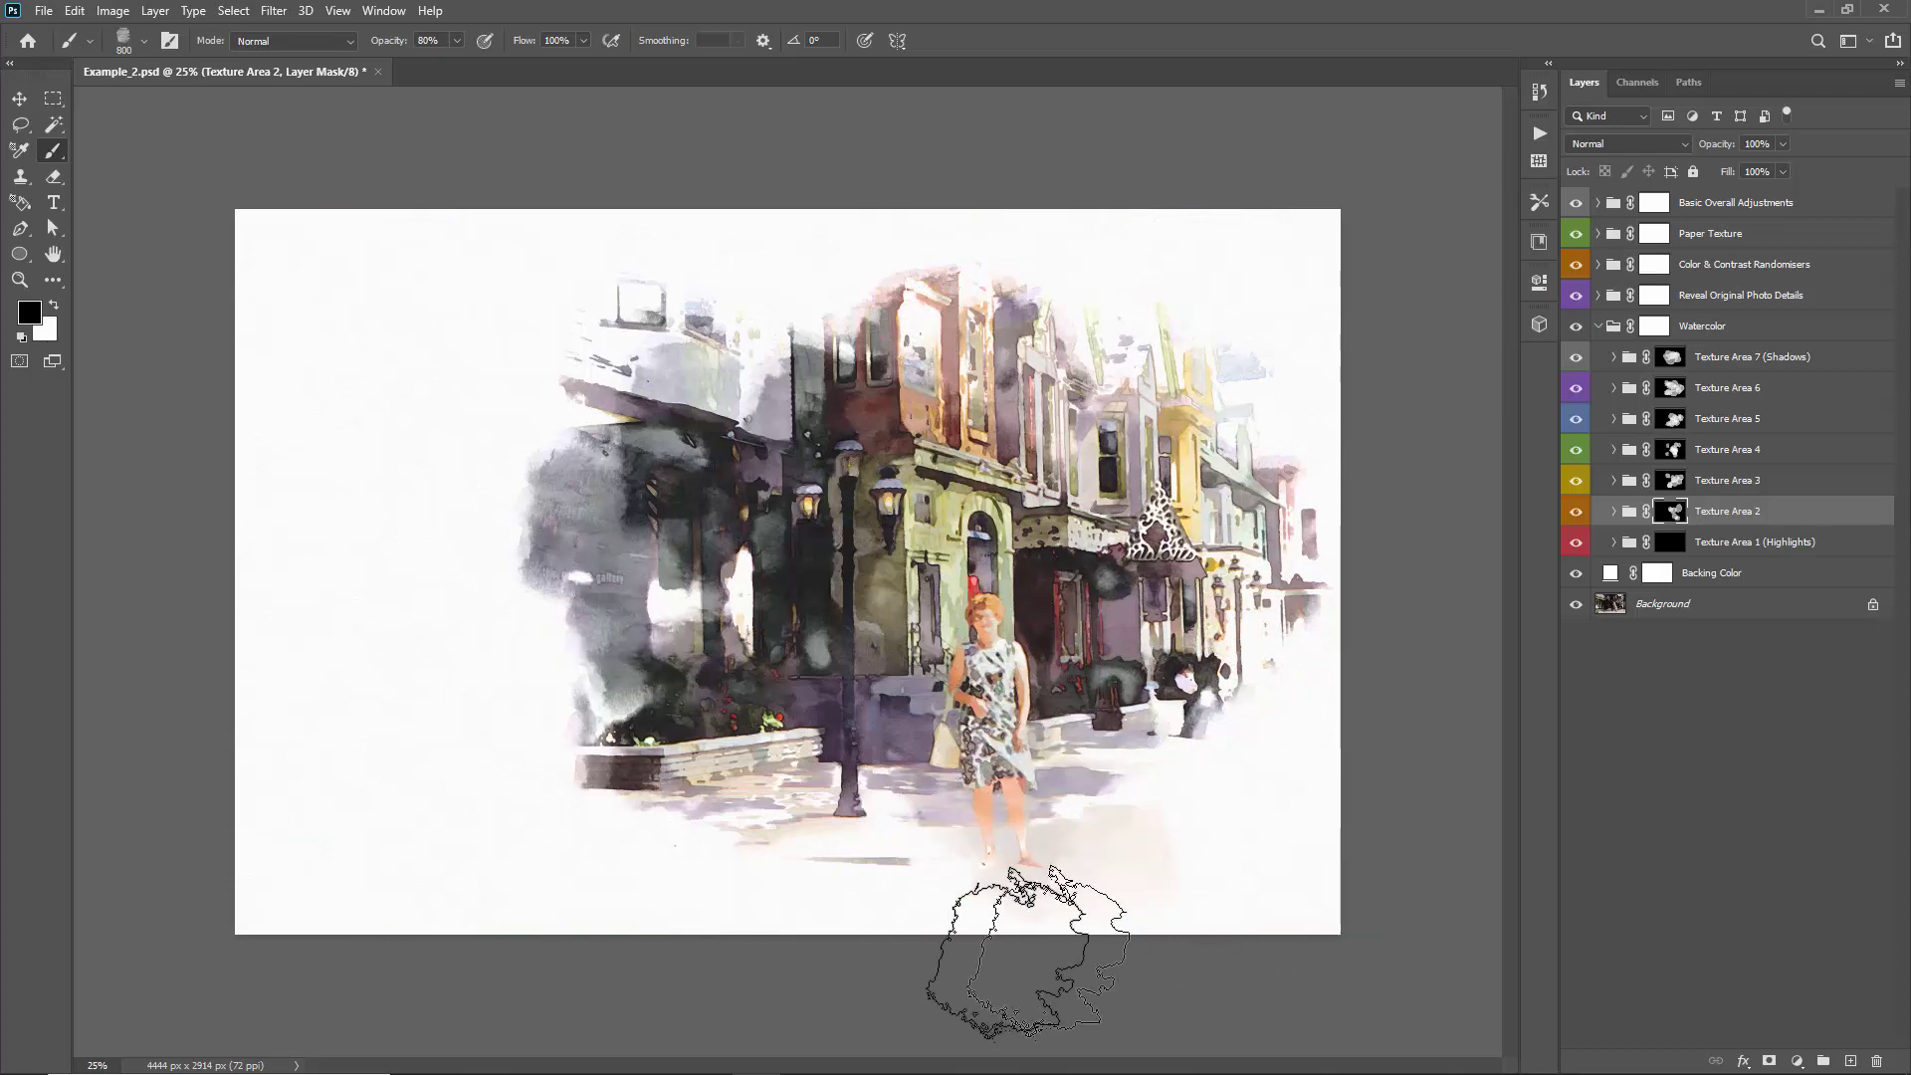
# Paint white on the Texture Area 4 mask over the upper facades between the grey building and the brick building
pyautogui.keyDown('shift'); pyautogui.click(1676, 456); pyautogui.keyUp('shift')
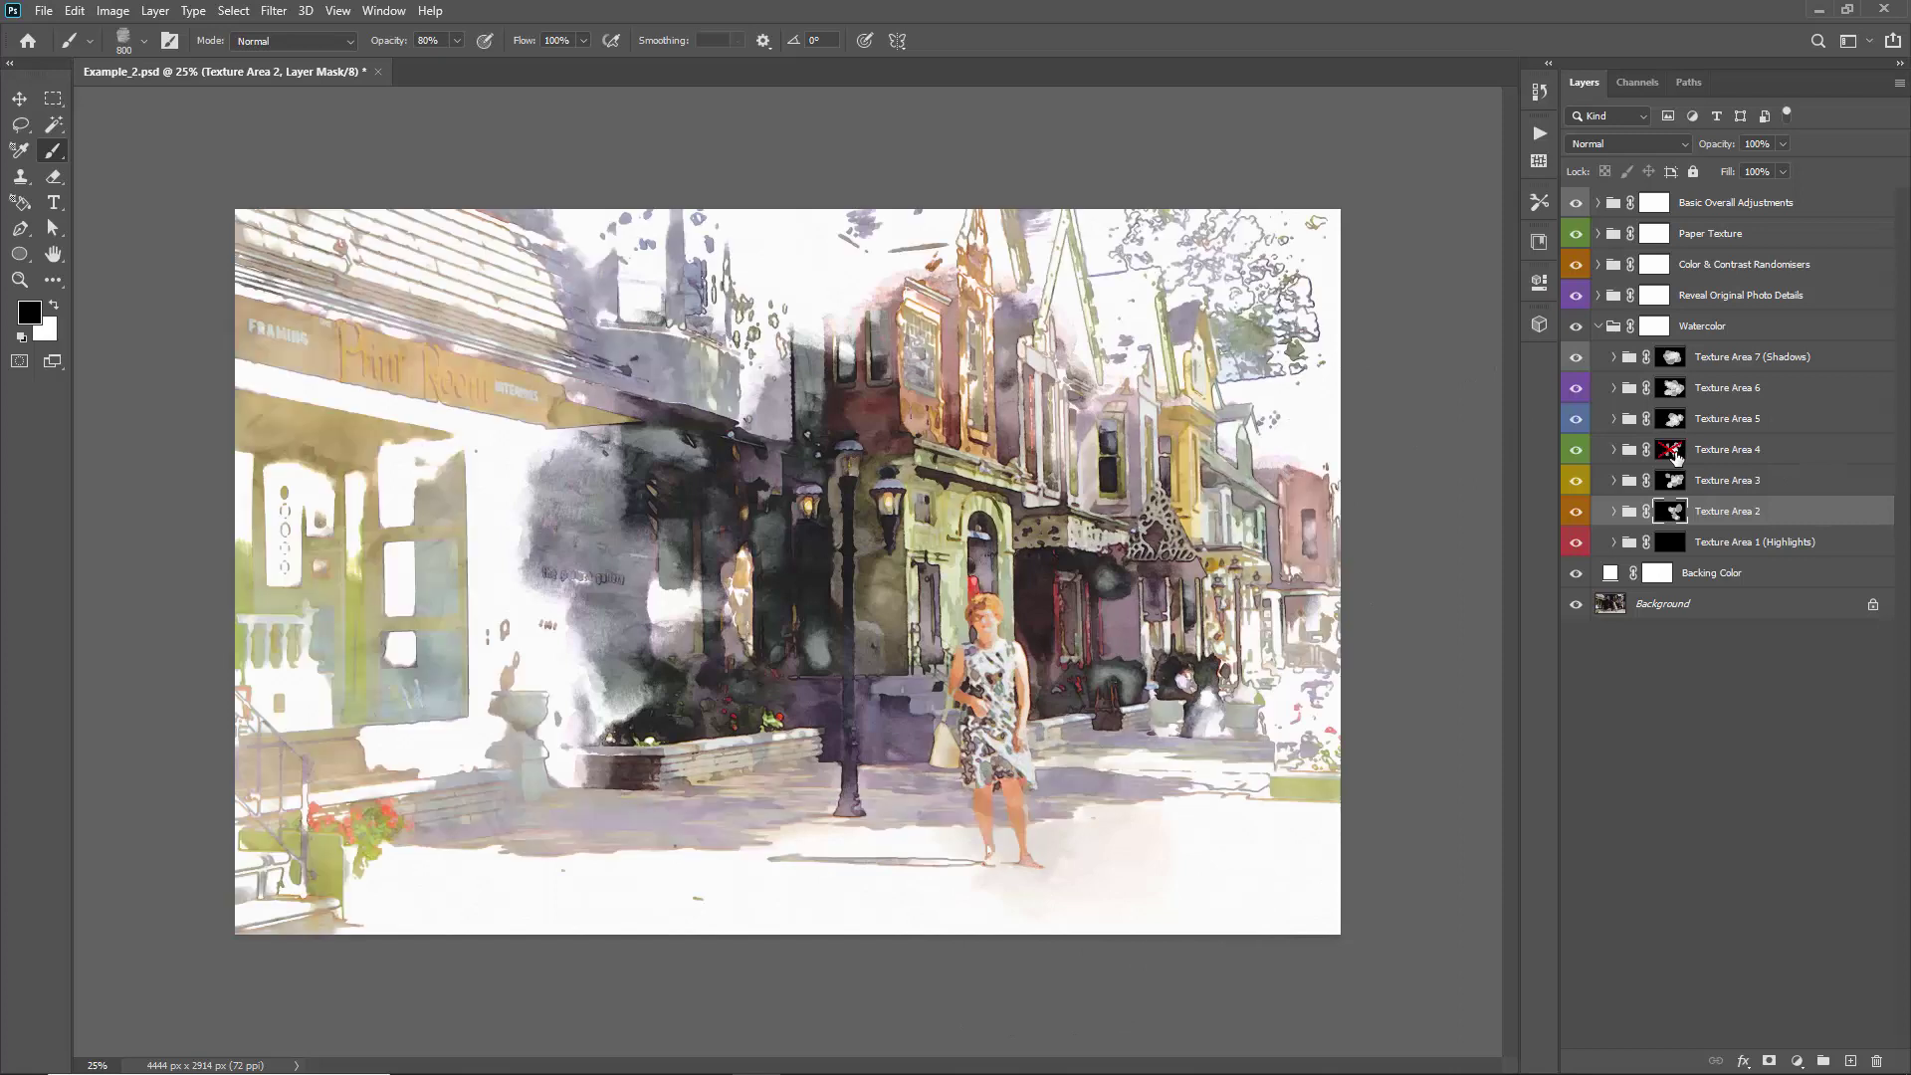
pyautogui.click(1671, 454)
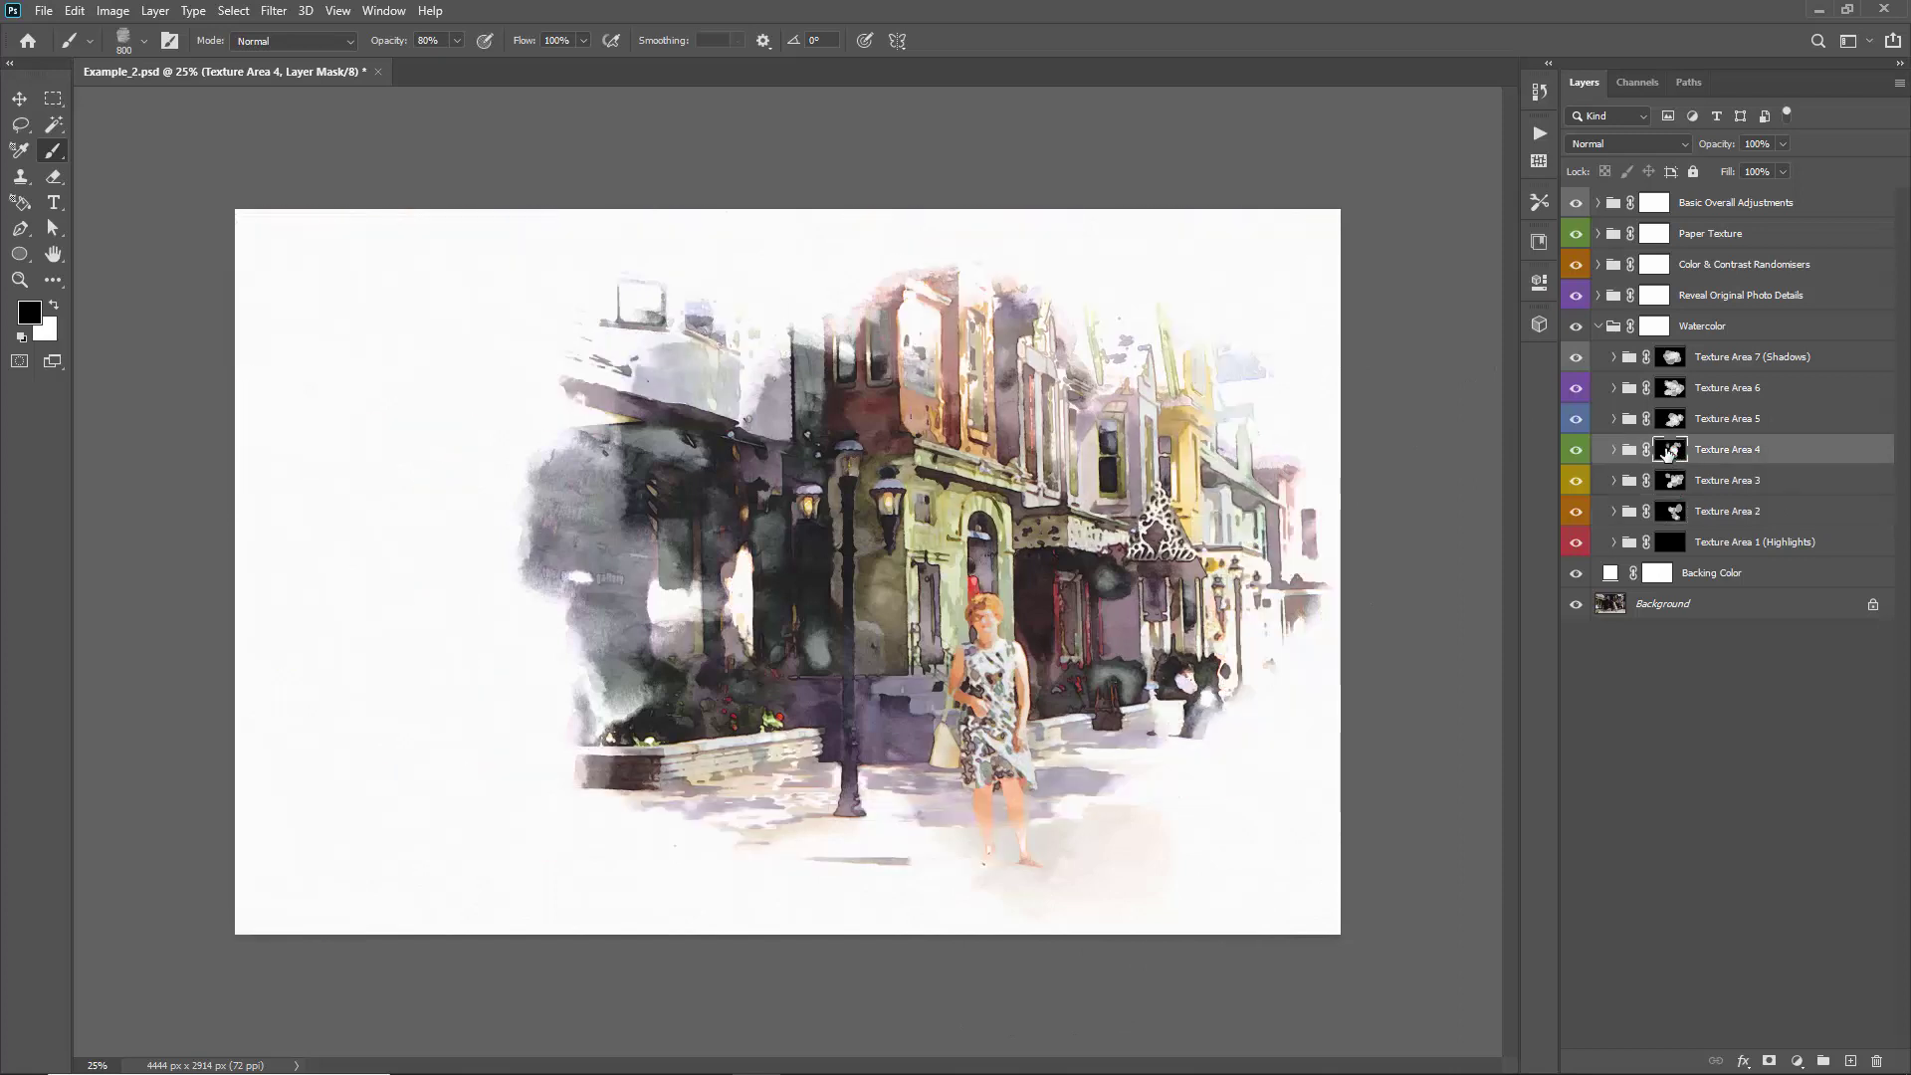
pyautogui.press('x')
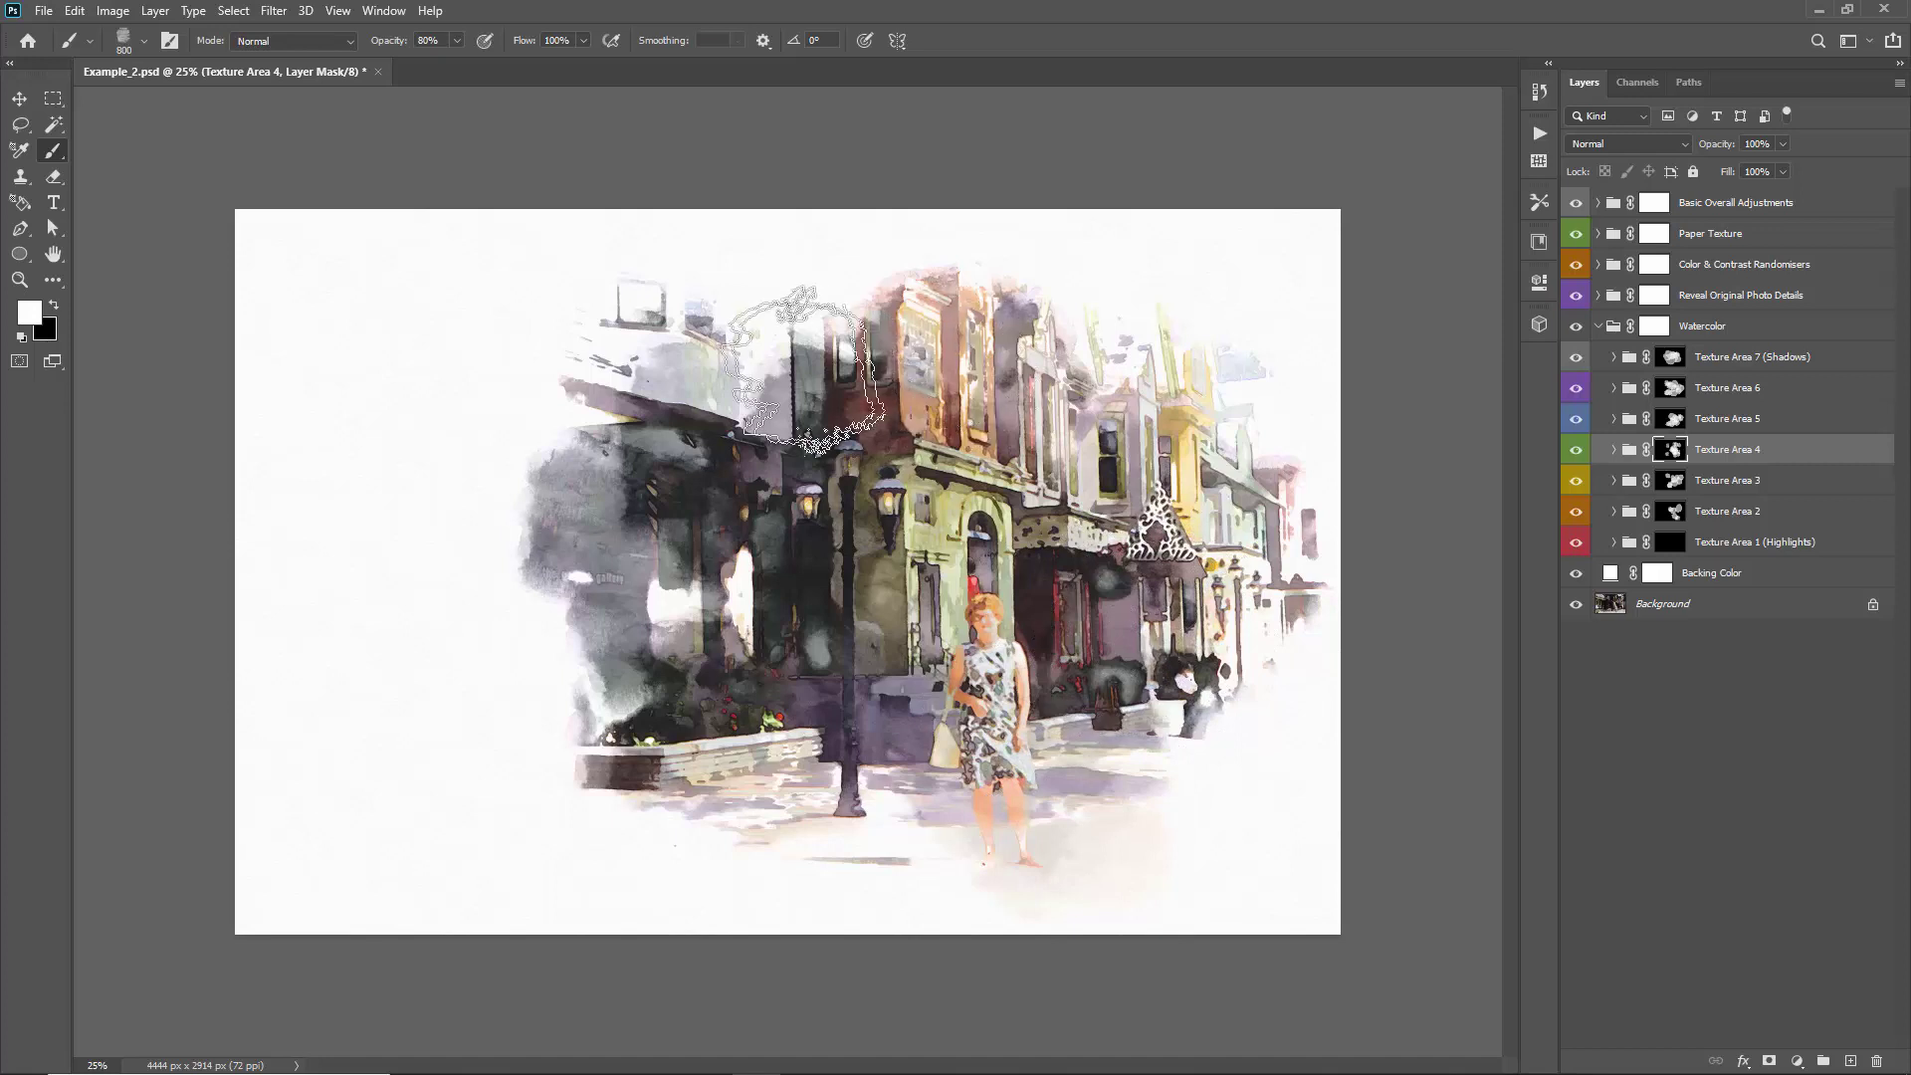
pyautogui.moveTo(757, 349)
pyautogui.mouseDown()
pyautogui.moveTo(697, 358)
pyautogui.moveTo(736, 338)
pyautogui.moveTo(717, 368)
pyautogui.mouseUp()
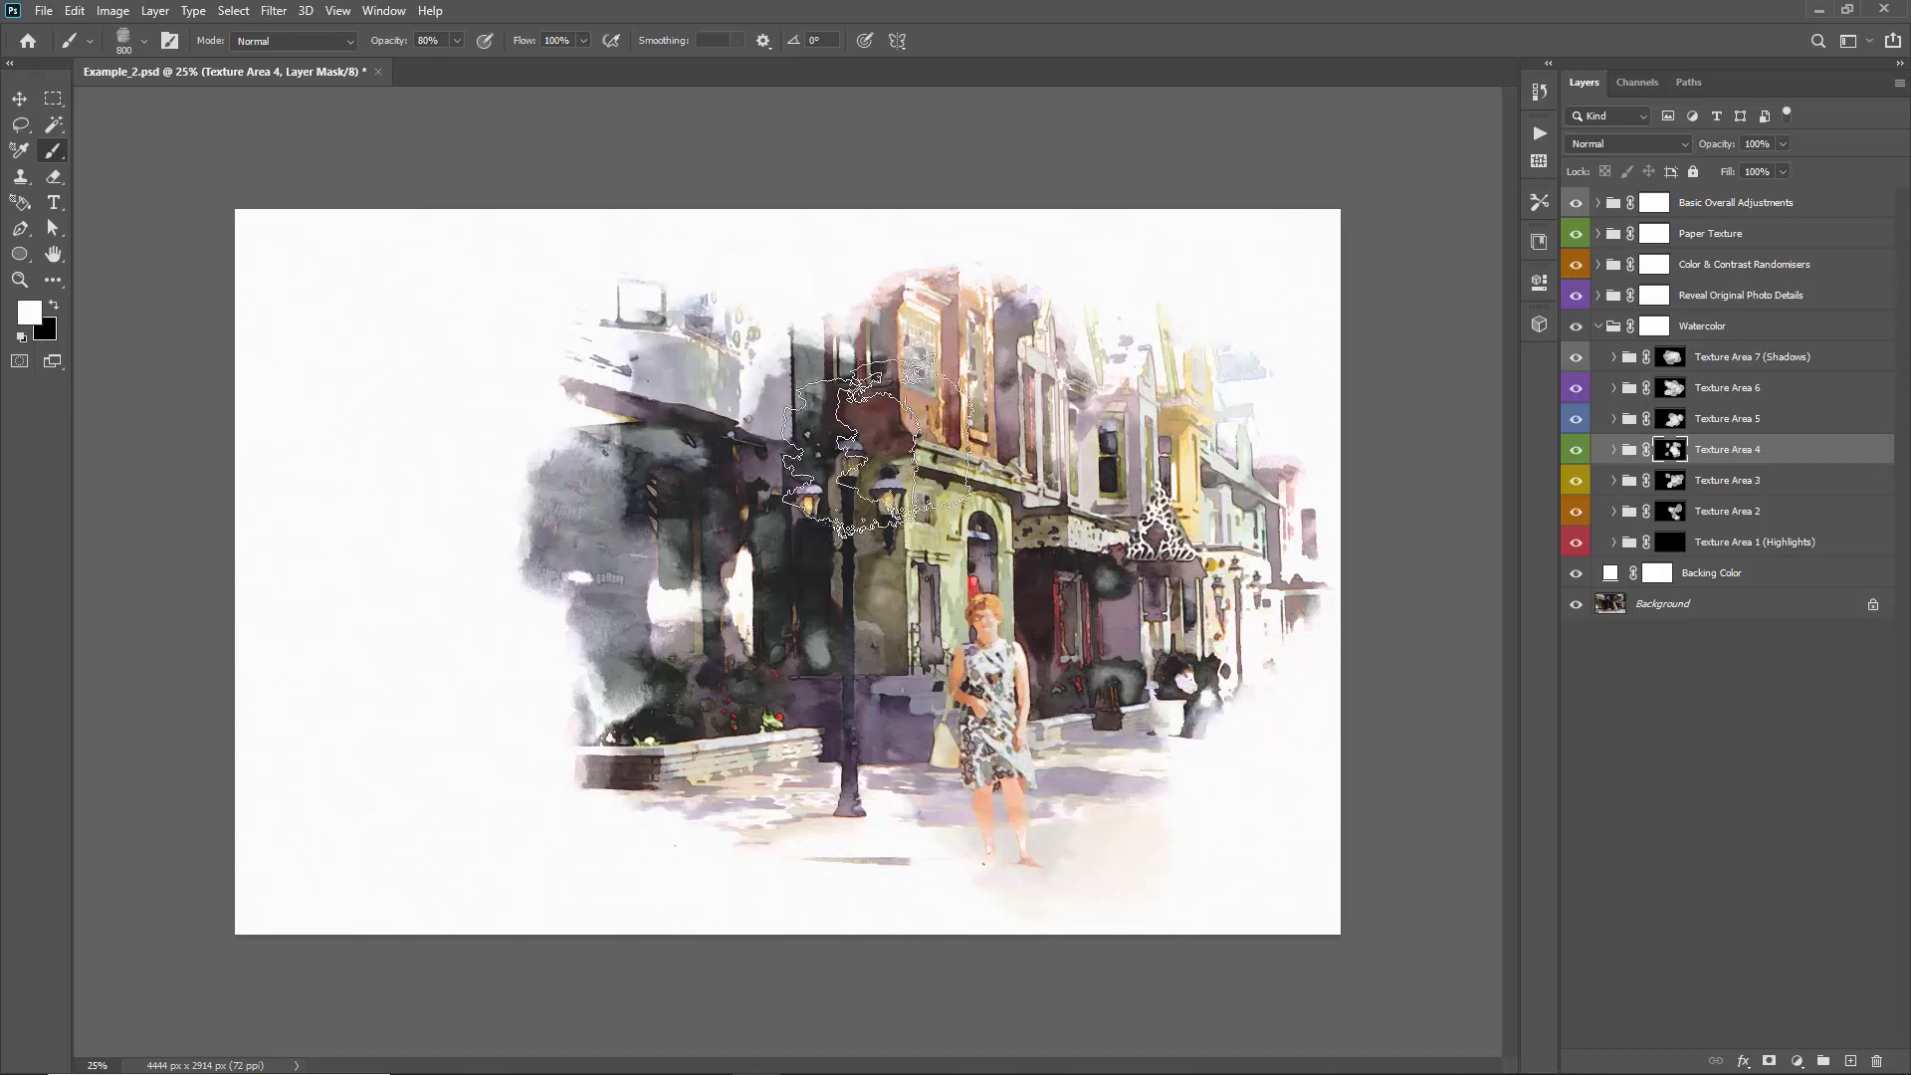
# Try the No Edge Bleed Darkness and Medium Edge Bleed Darkness actions on the painting
pyautogui.click(1539, 132)
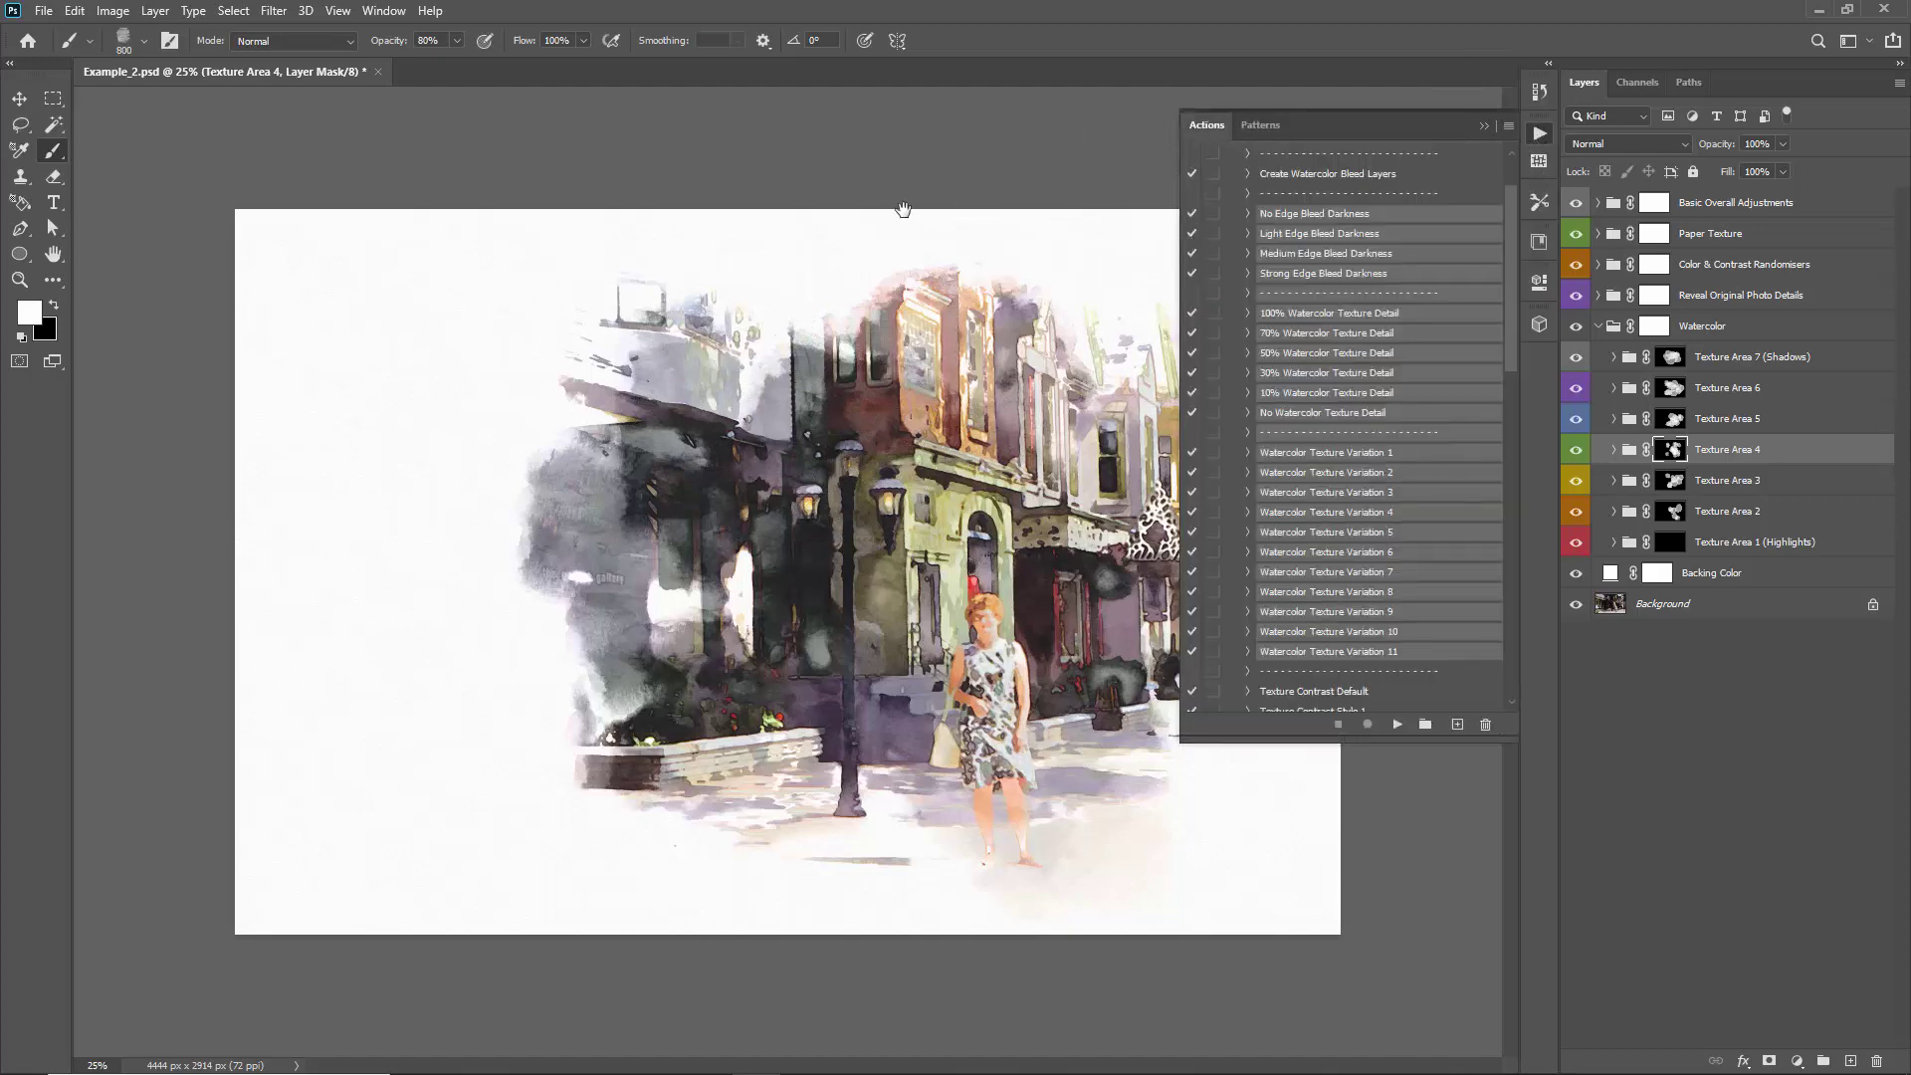
pyautogui.click(1329, 255)
pyautogui.press('f')
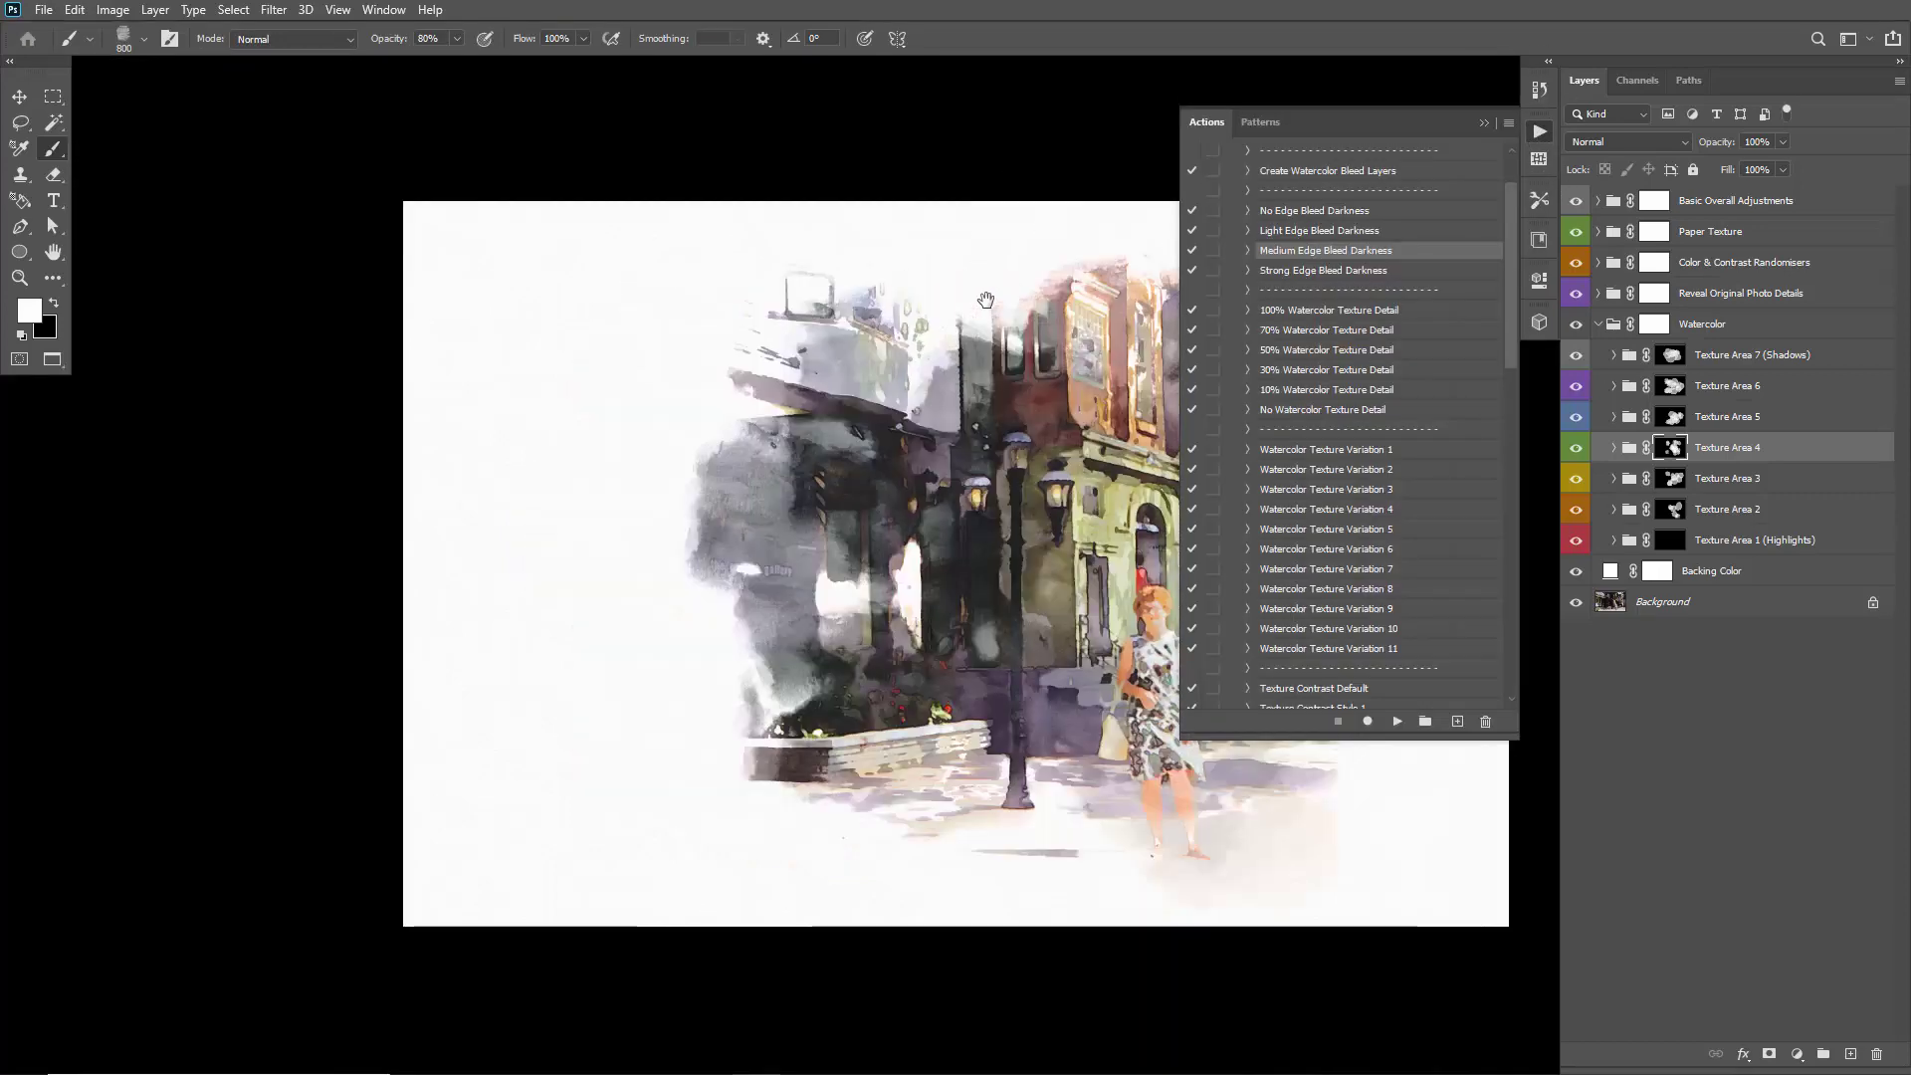
pyautogui.moveTo(985, 300); pyautogui.dragTo(659, 275)
pyautogui.click(1391, 213)
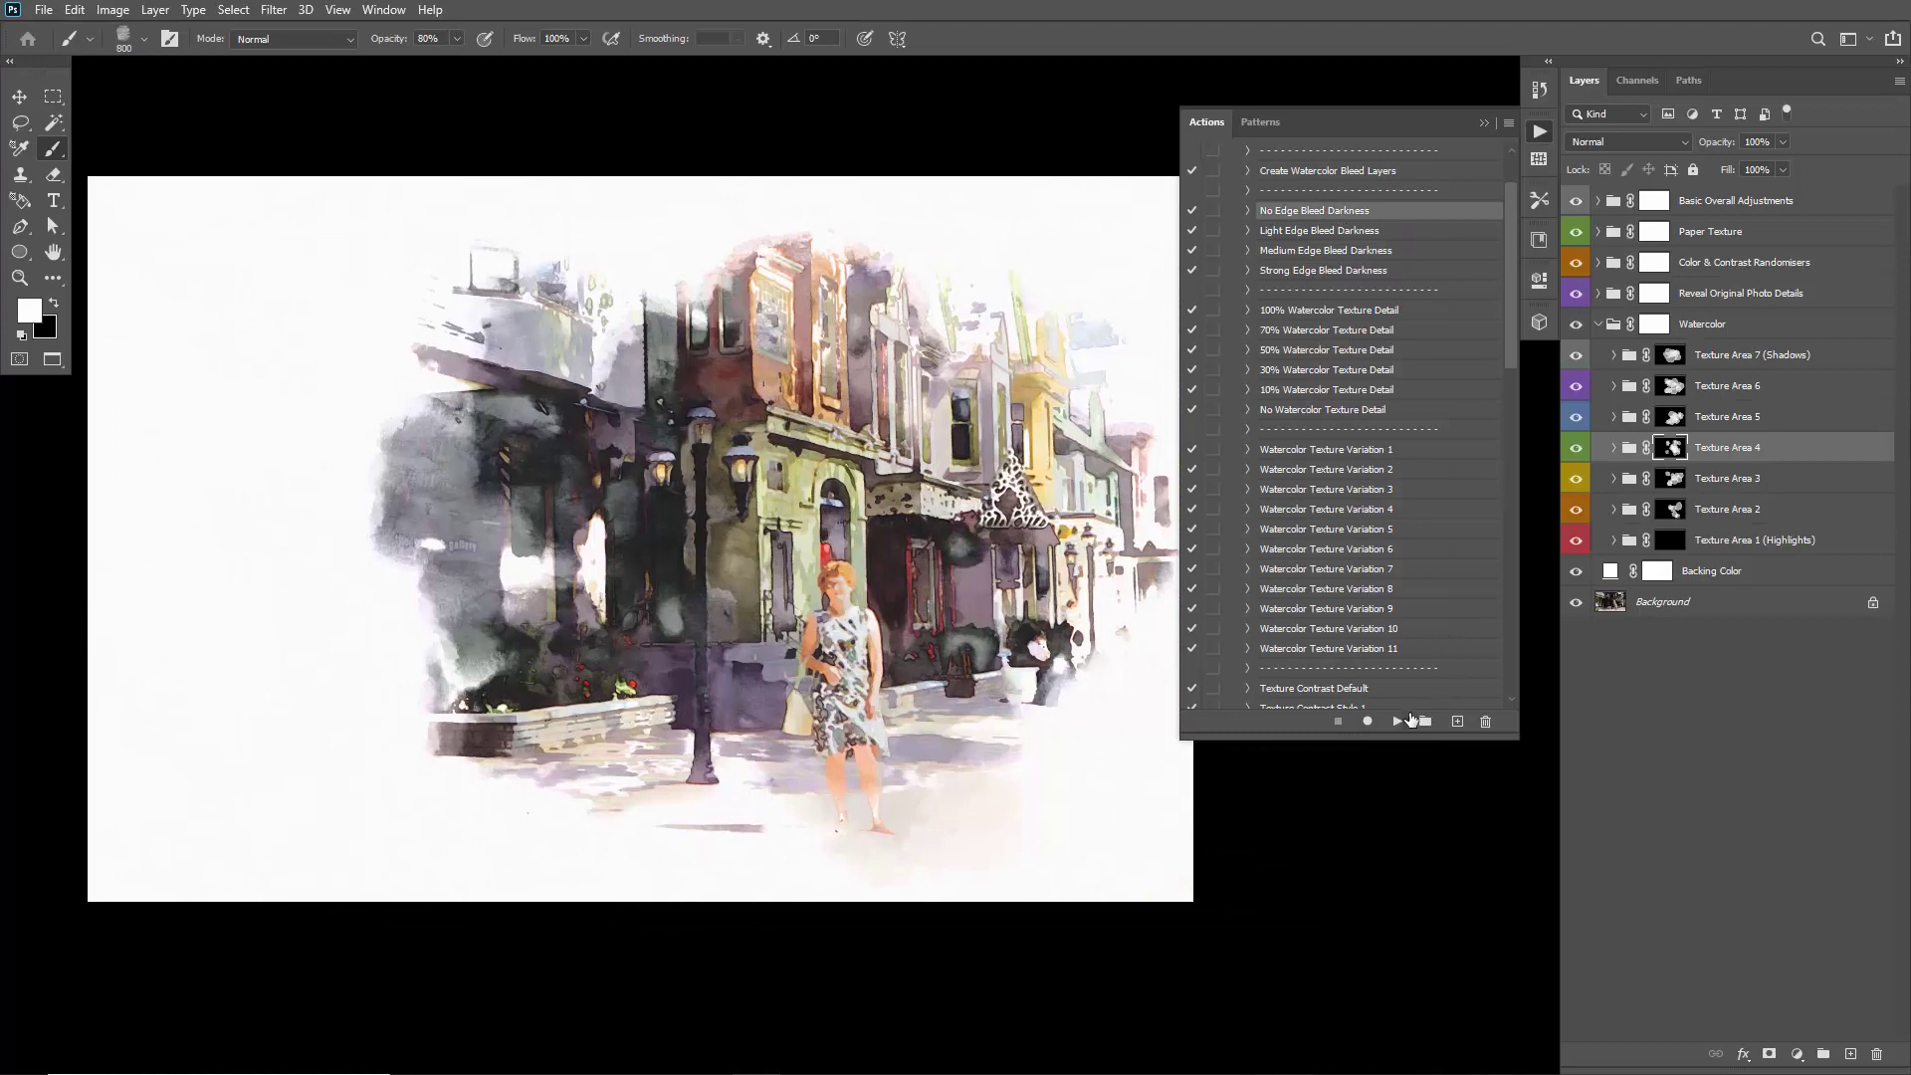
pyautogui.click(1397, 721)
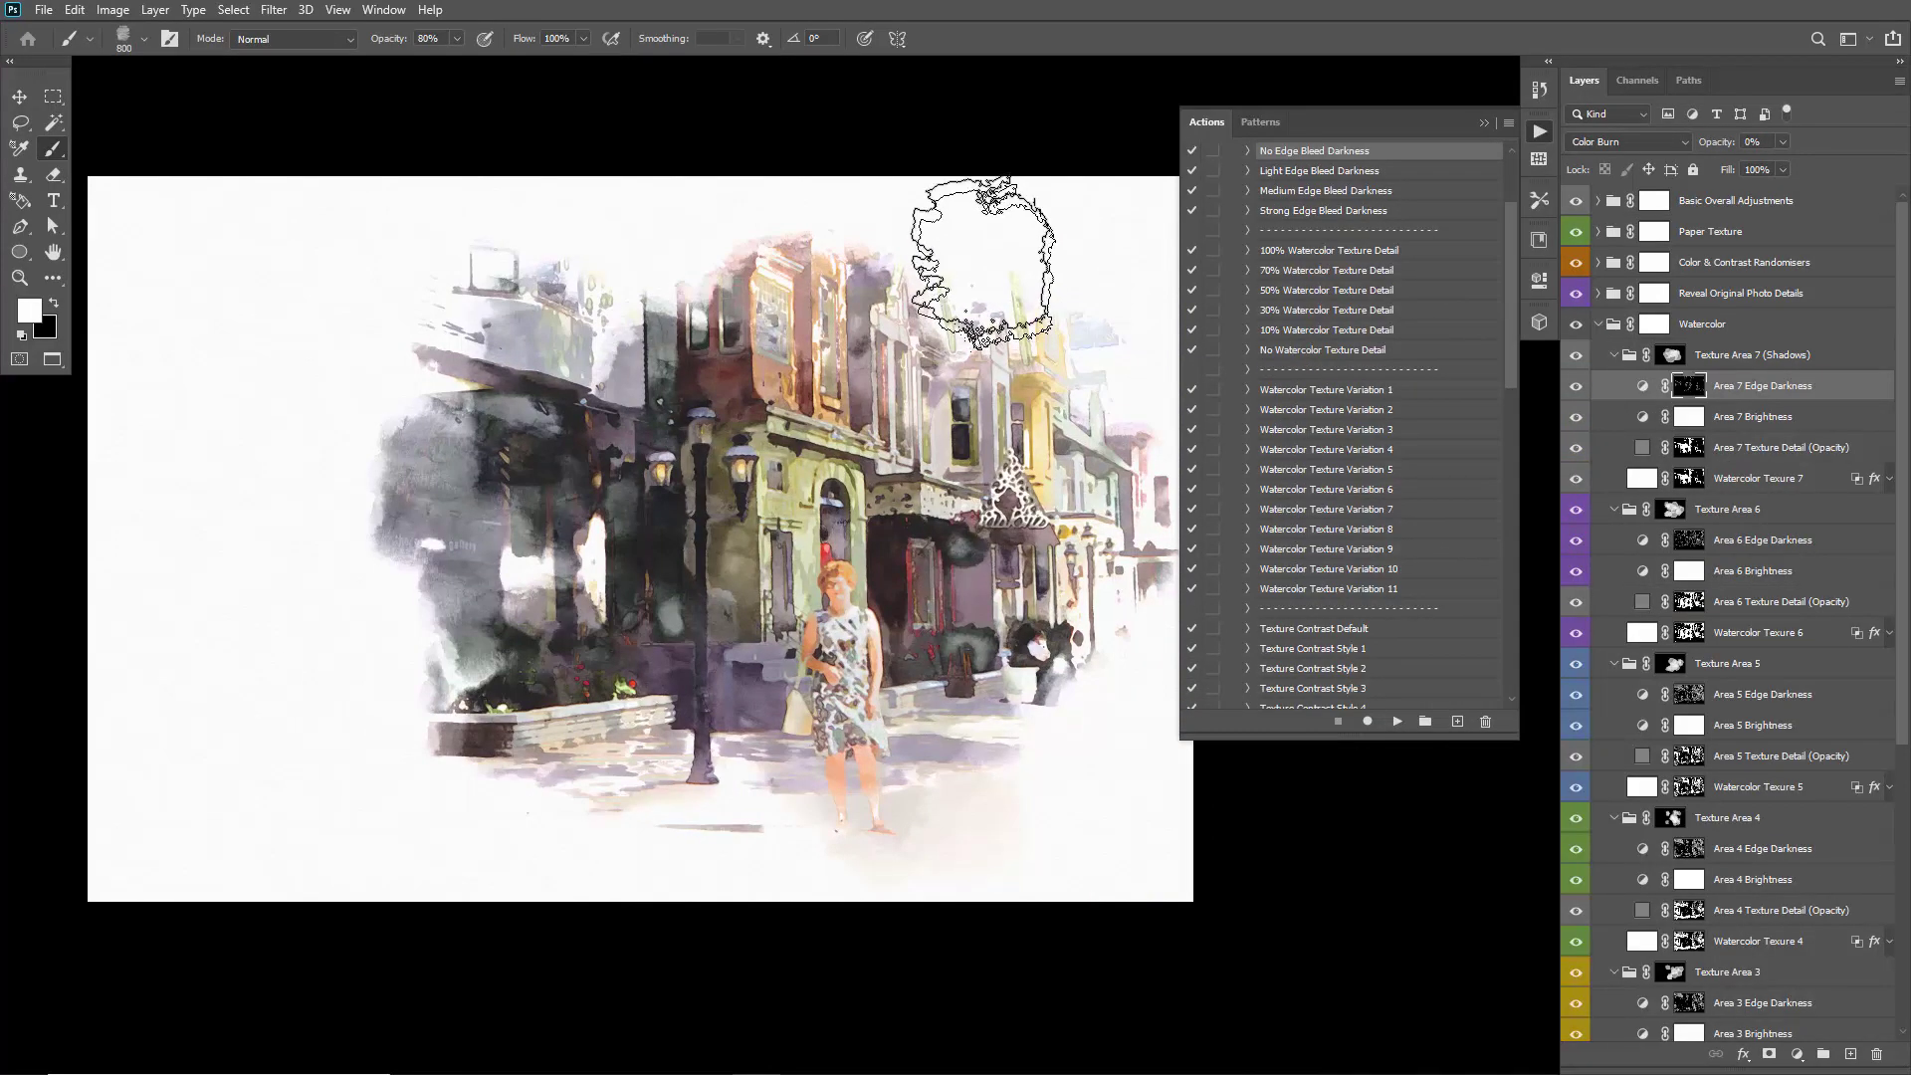
pyautogui.click(1306, 192)
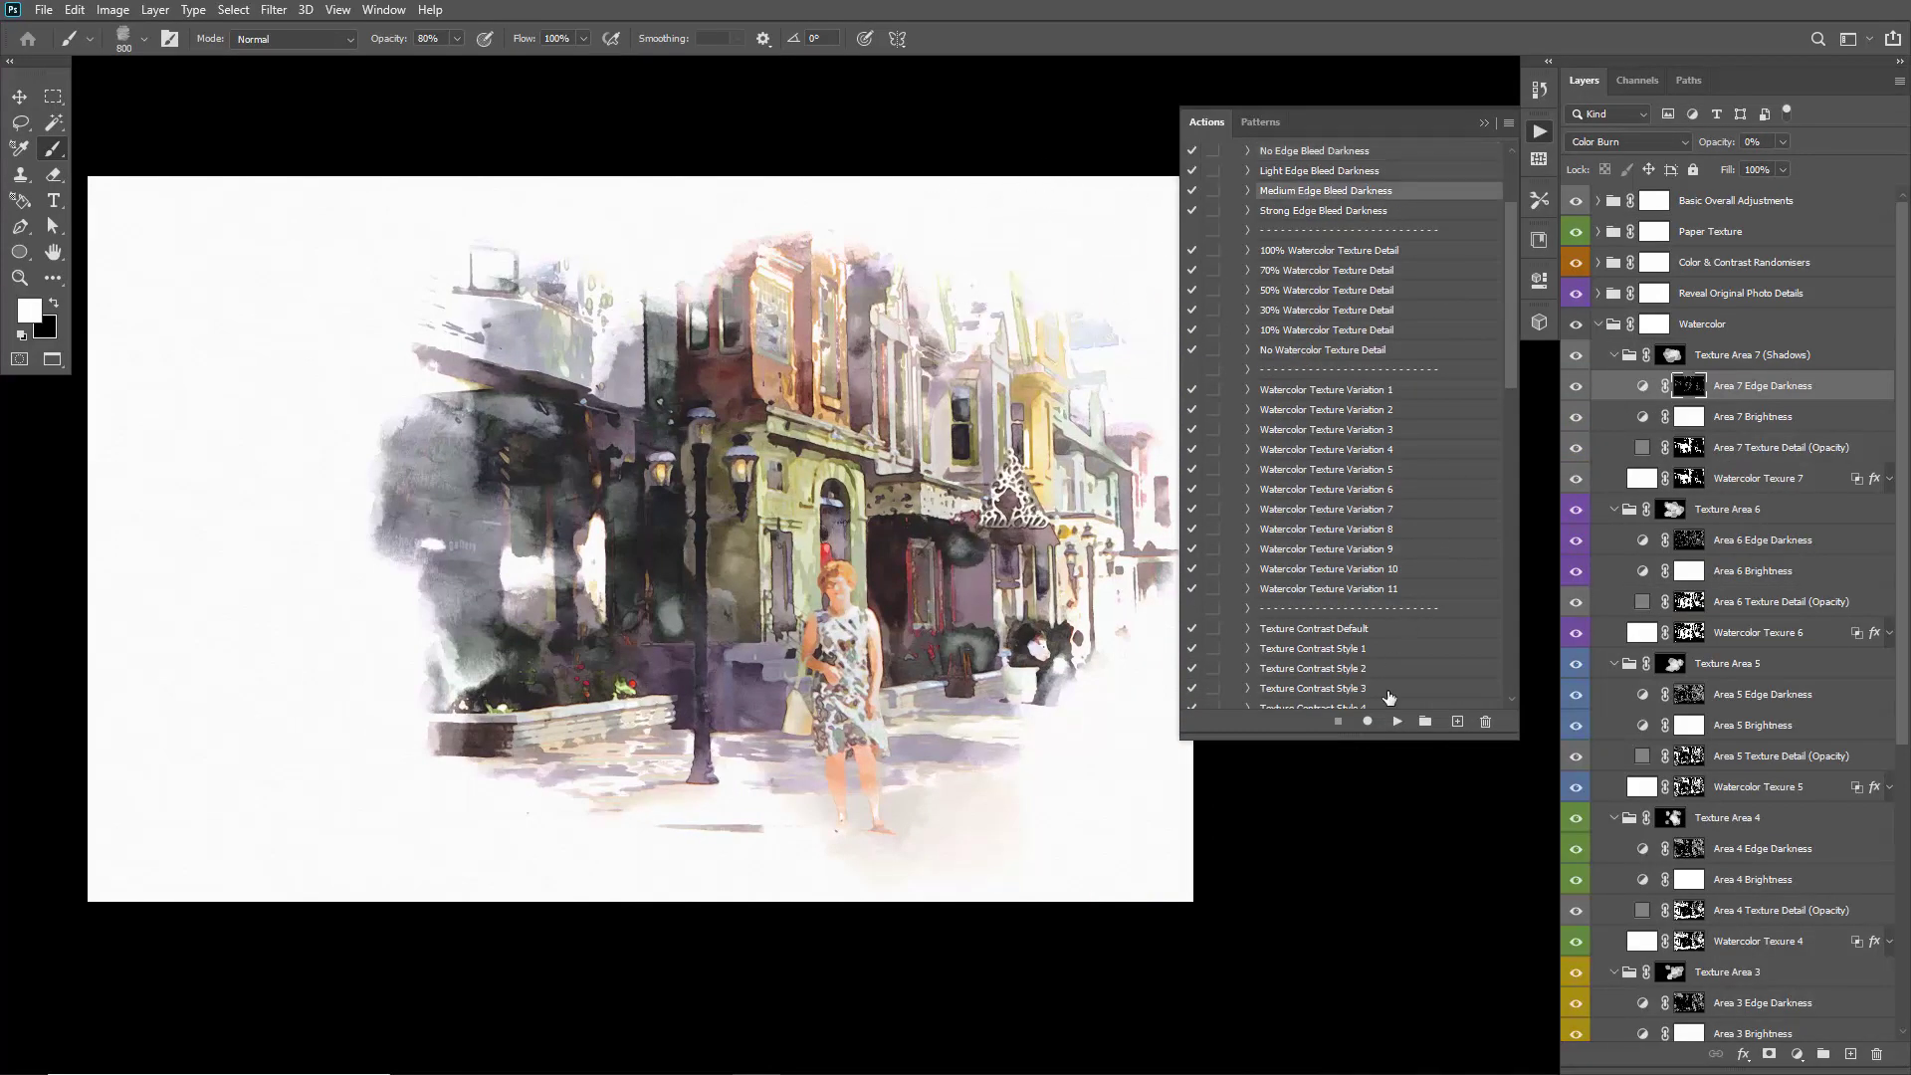
pyautogui.click(1399, 720)
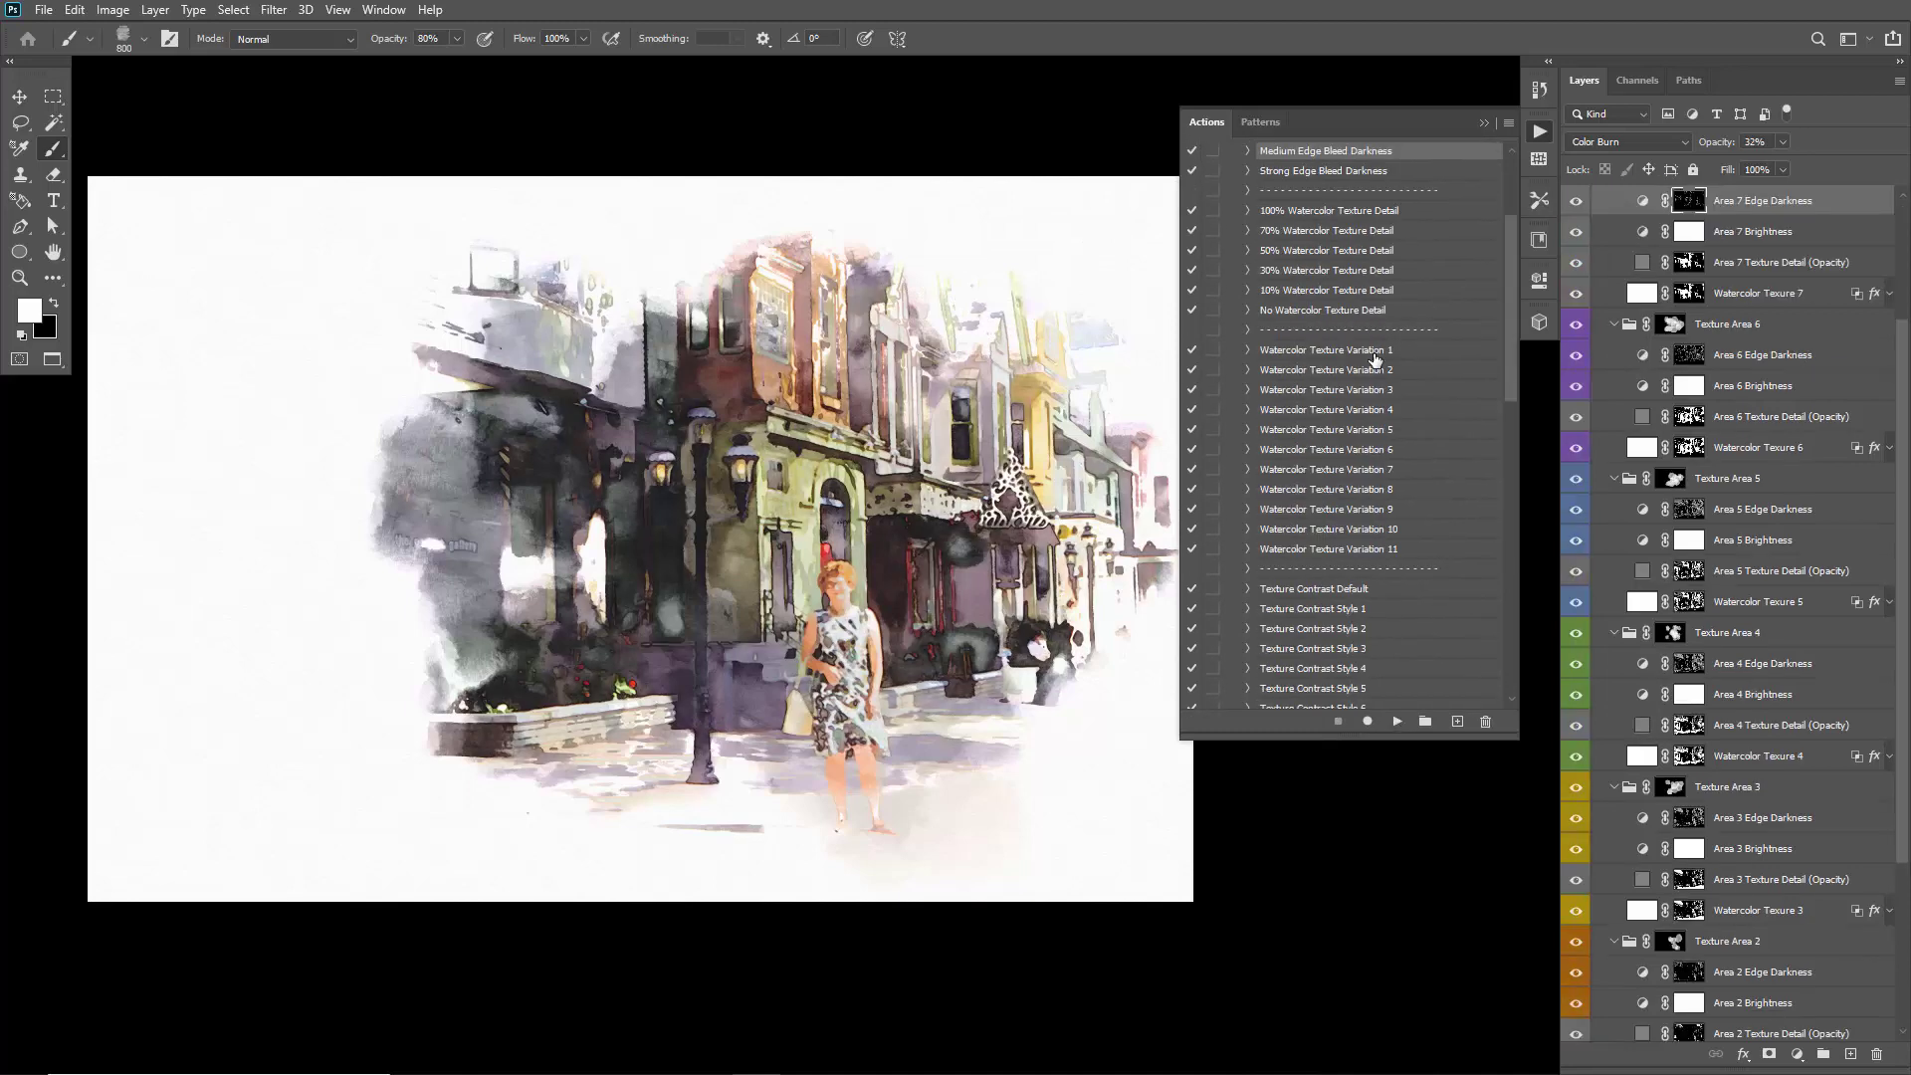
# Run the Light Edge Bleed Darkness action and collapse all the texture area groups
pyautogui.scroll(1, 1349, 293)
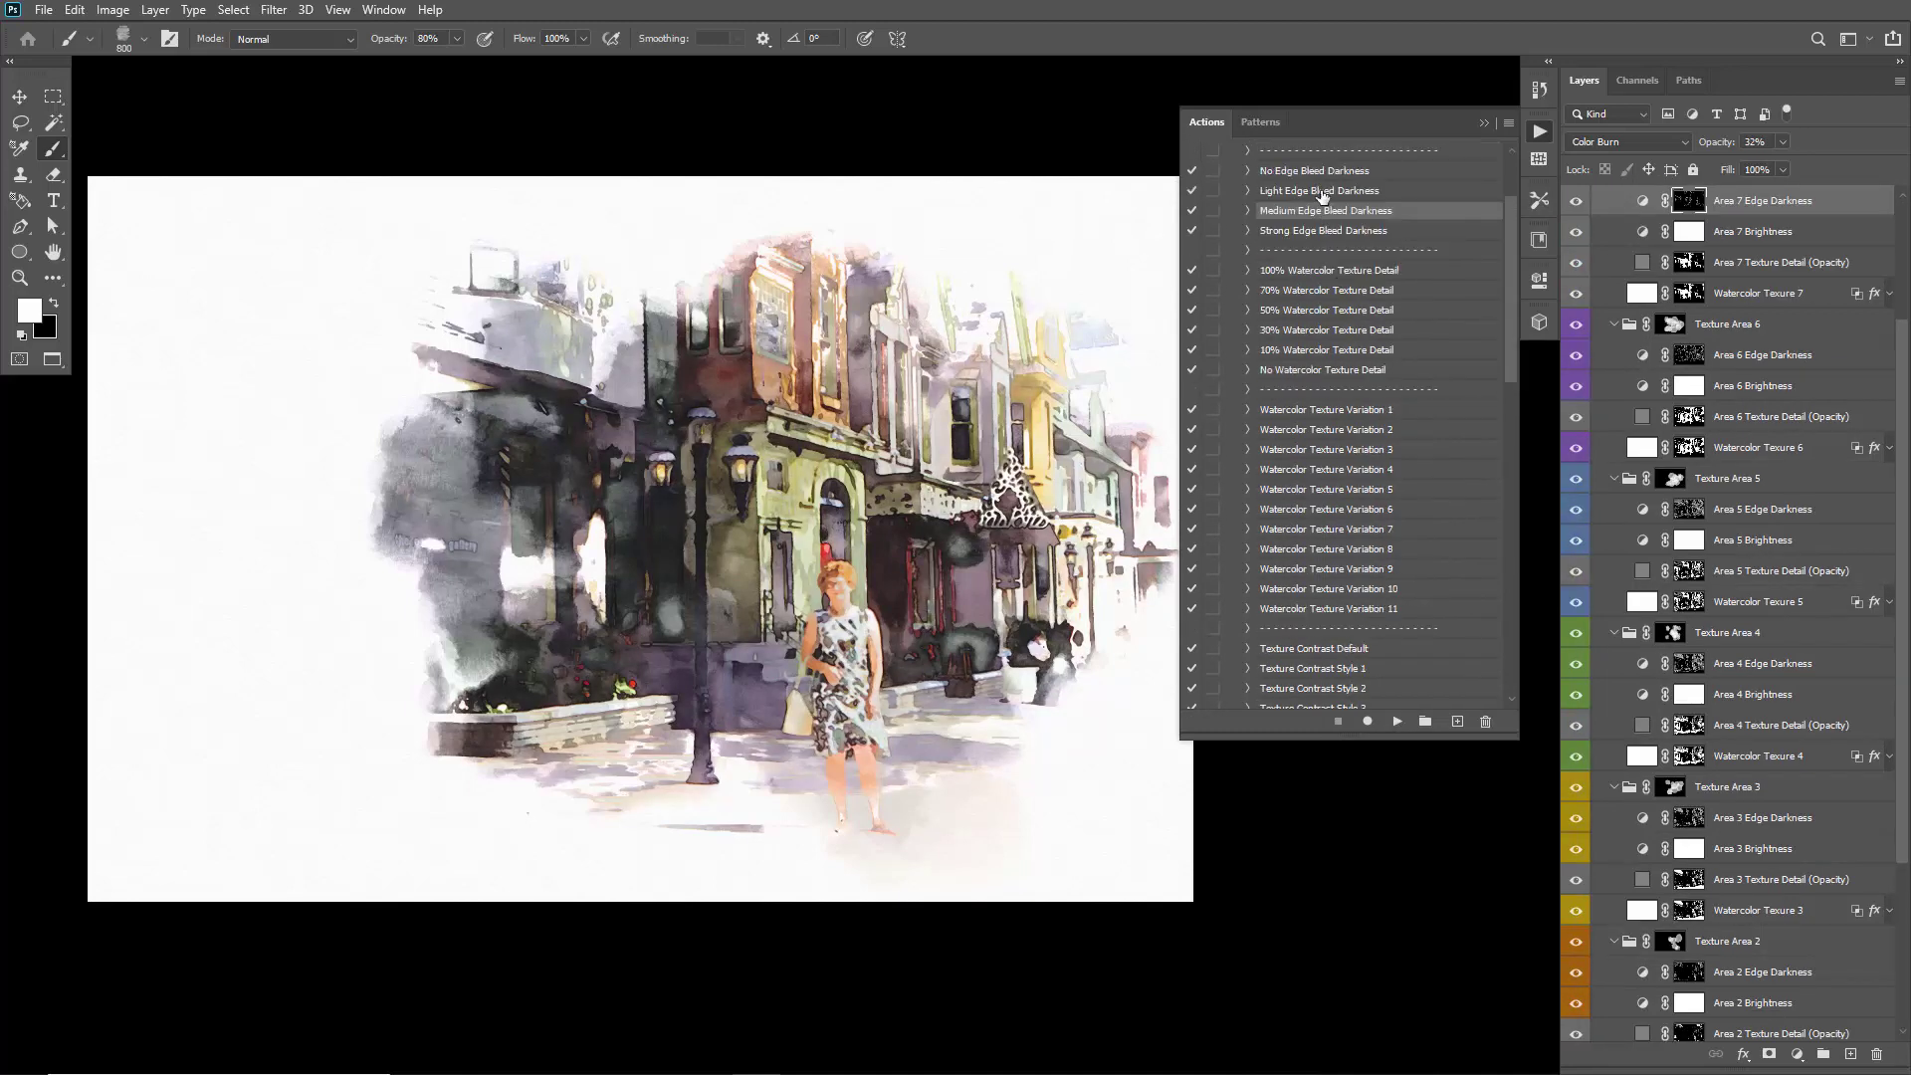
pyautogui.click(1318, 191)
pyautogui.click(1397, 722)
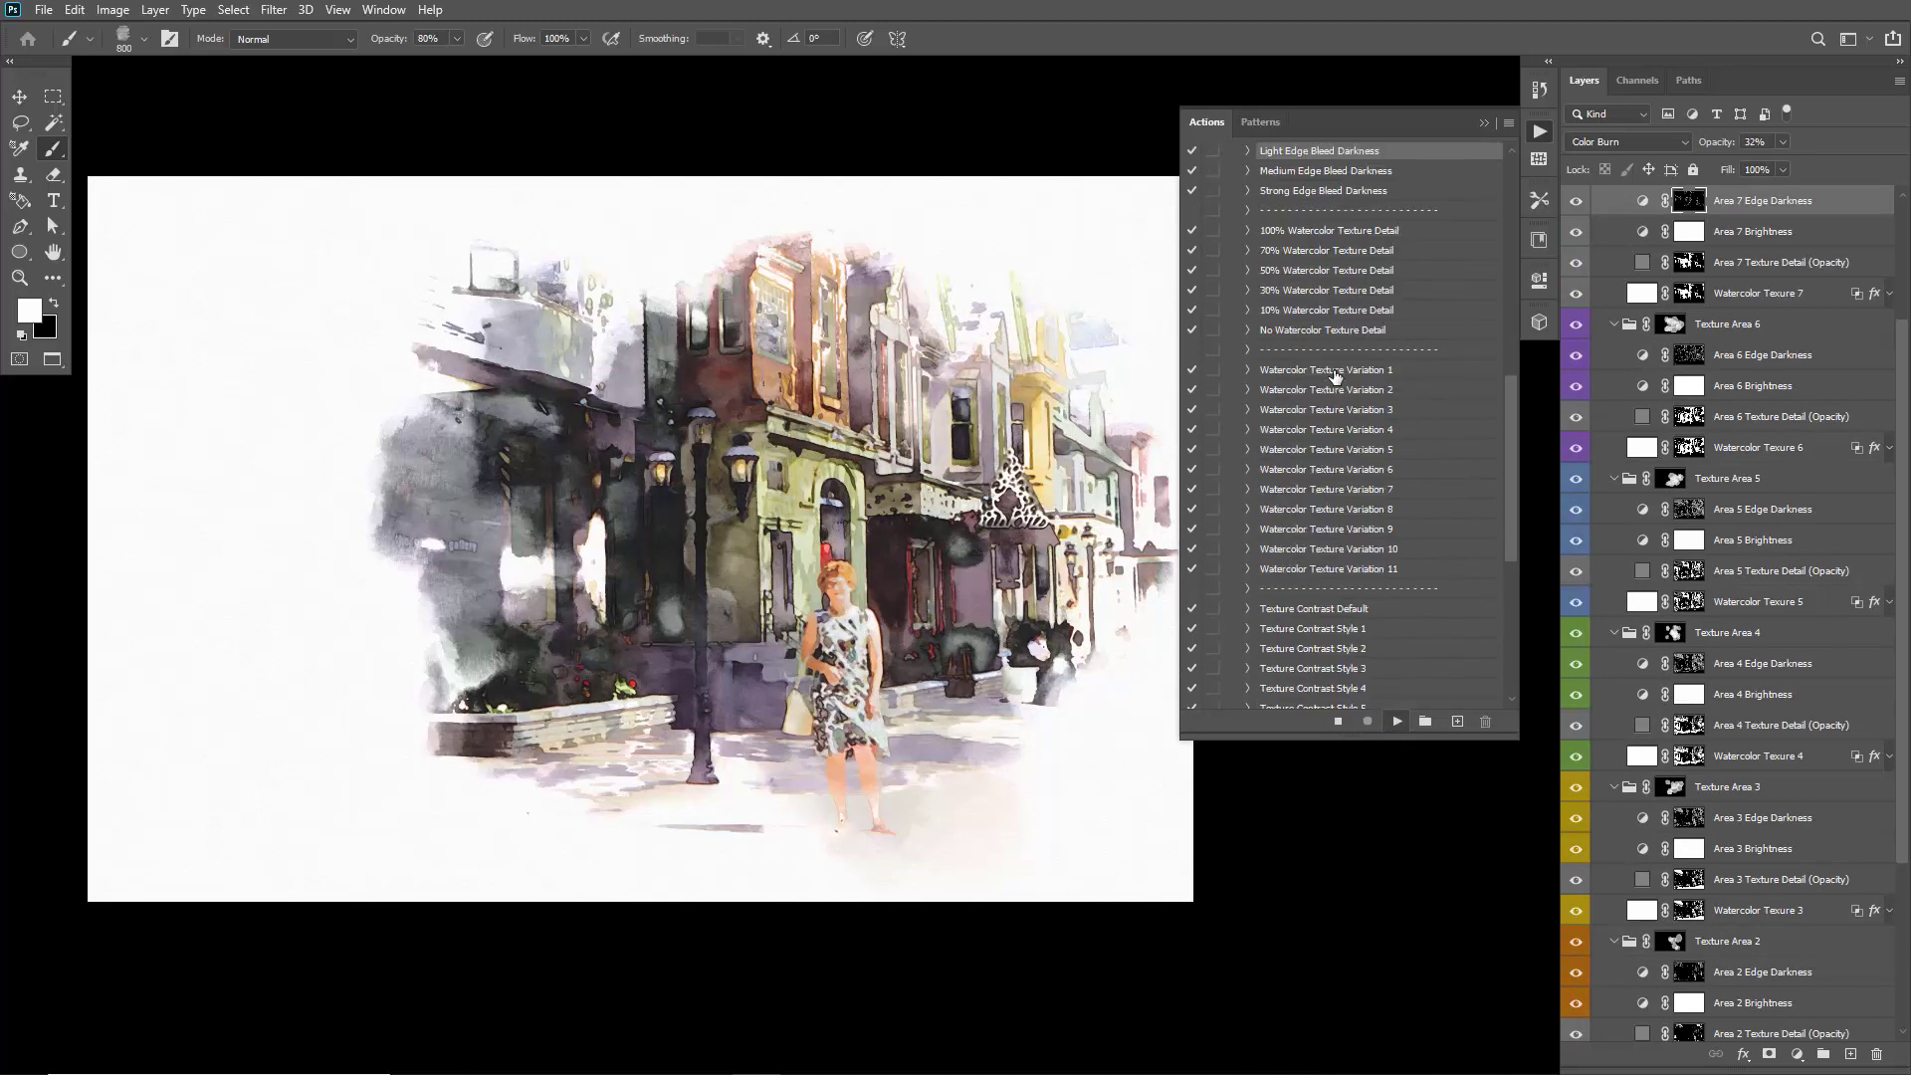
pyautogui.click(1483, 123)
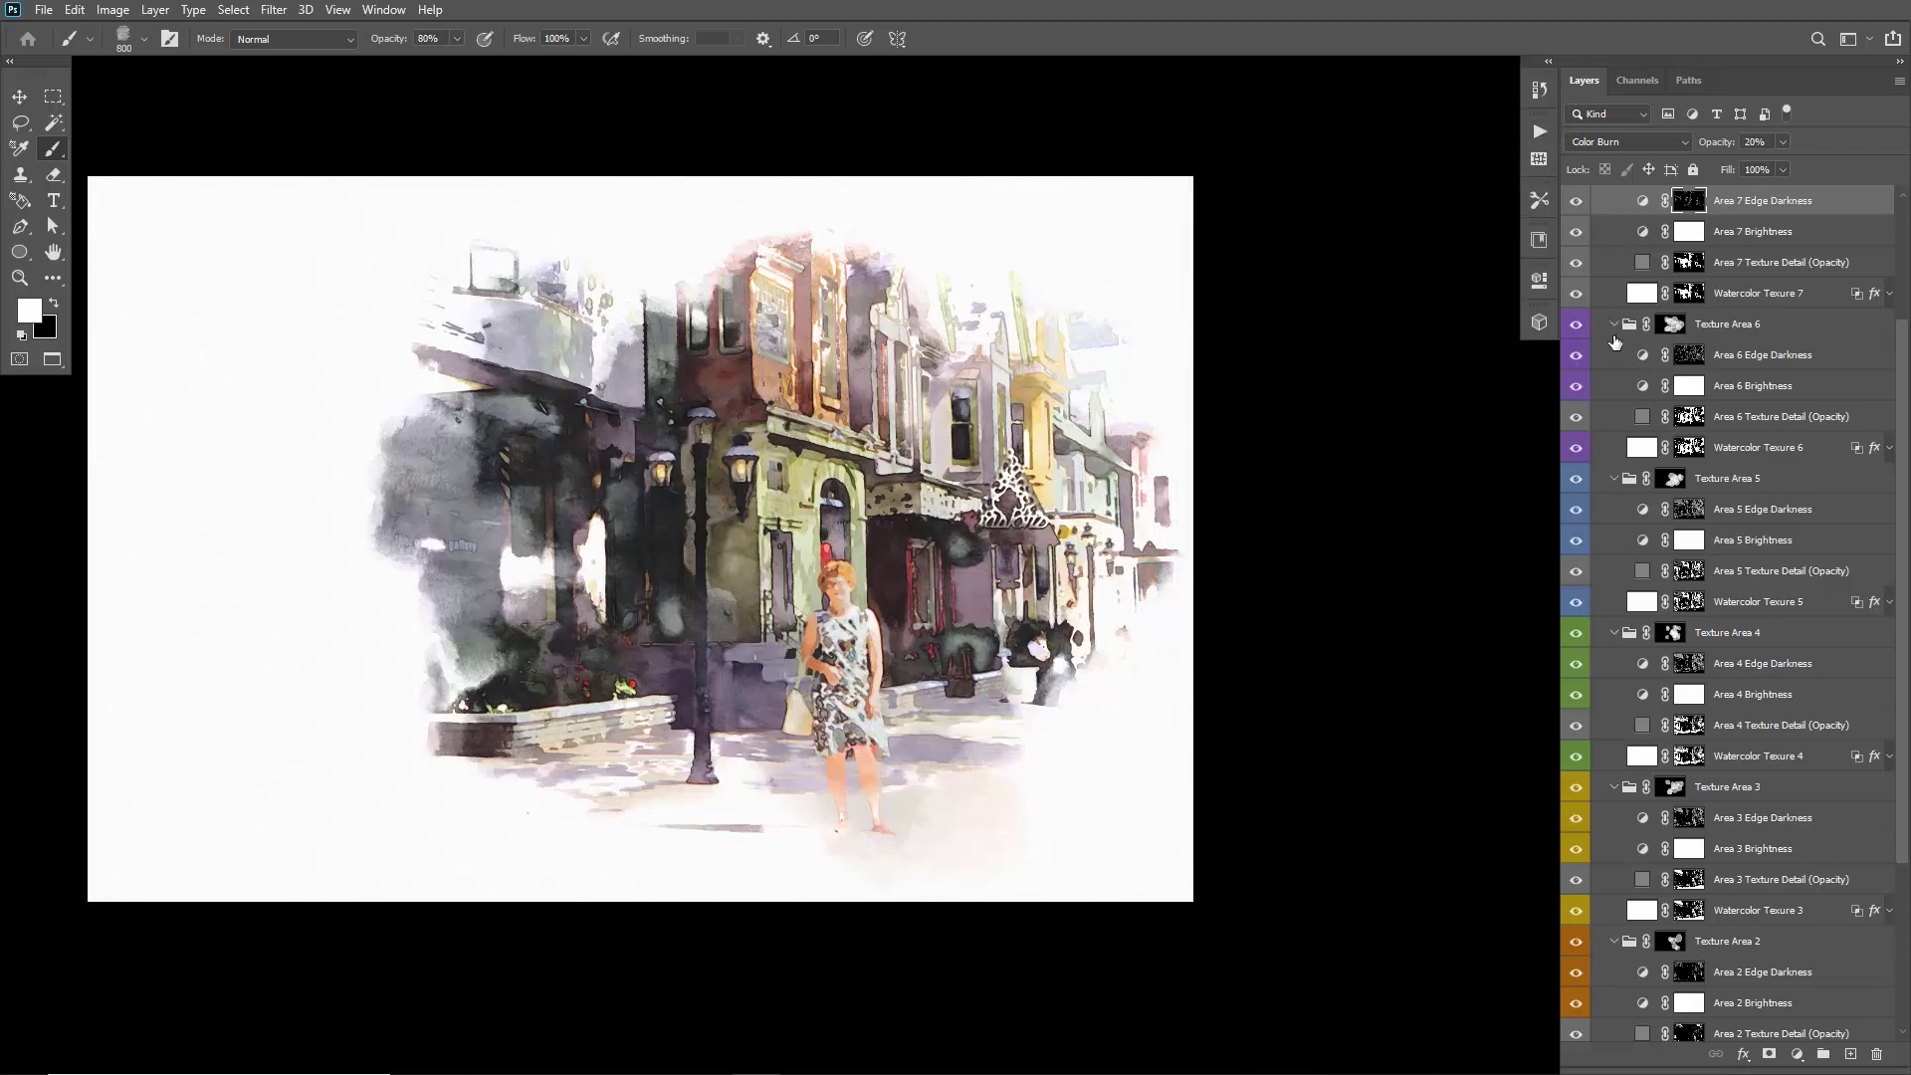
pyautogui.keyDown('ctrl'); pyautogui.click(1614, 327); pyautogui.keyUp('ctrl')
pyautogui.press('f')
pyautogui.press('f')
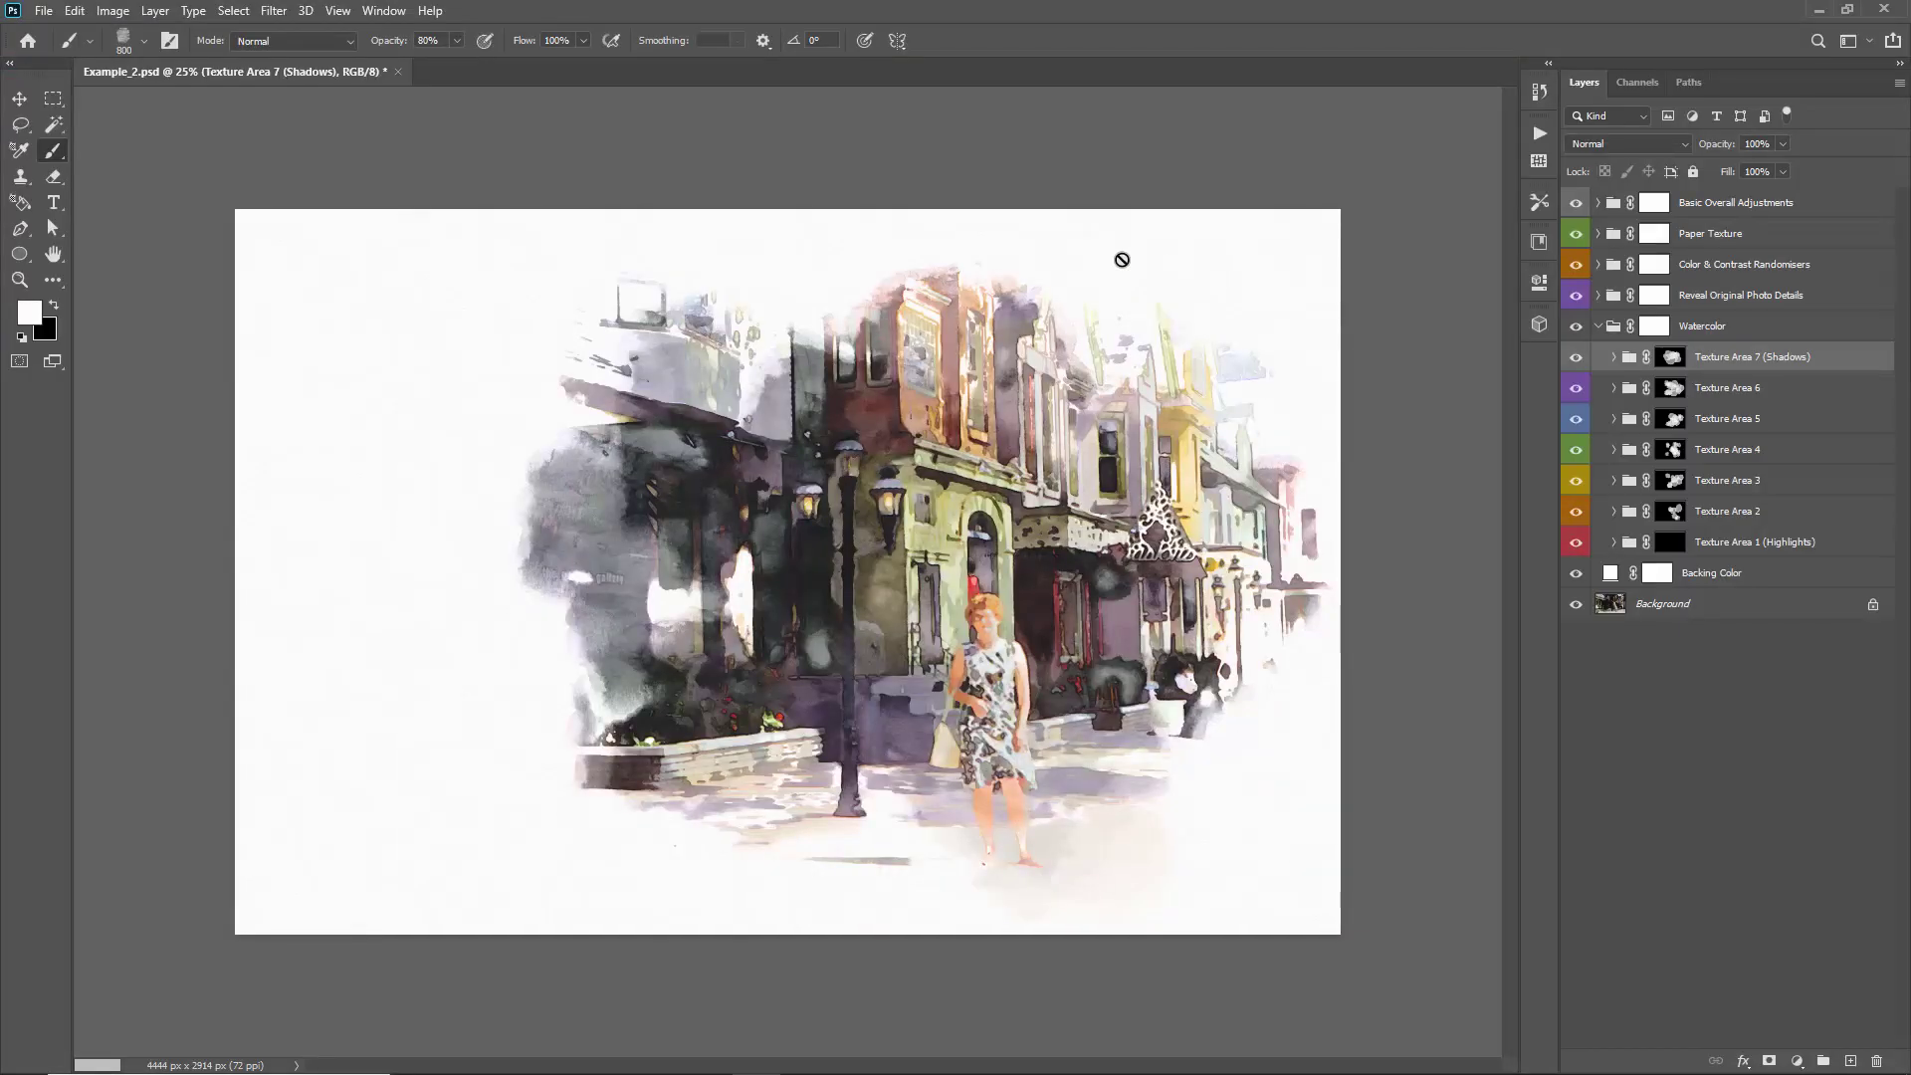
# Run the Create Watercolor Bleed Layers action to add color bleed layers to the painting
pyautogui.press('f')
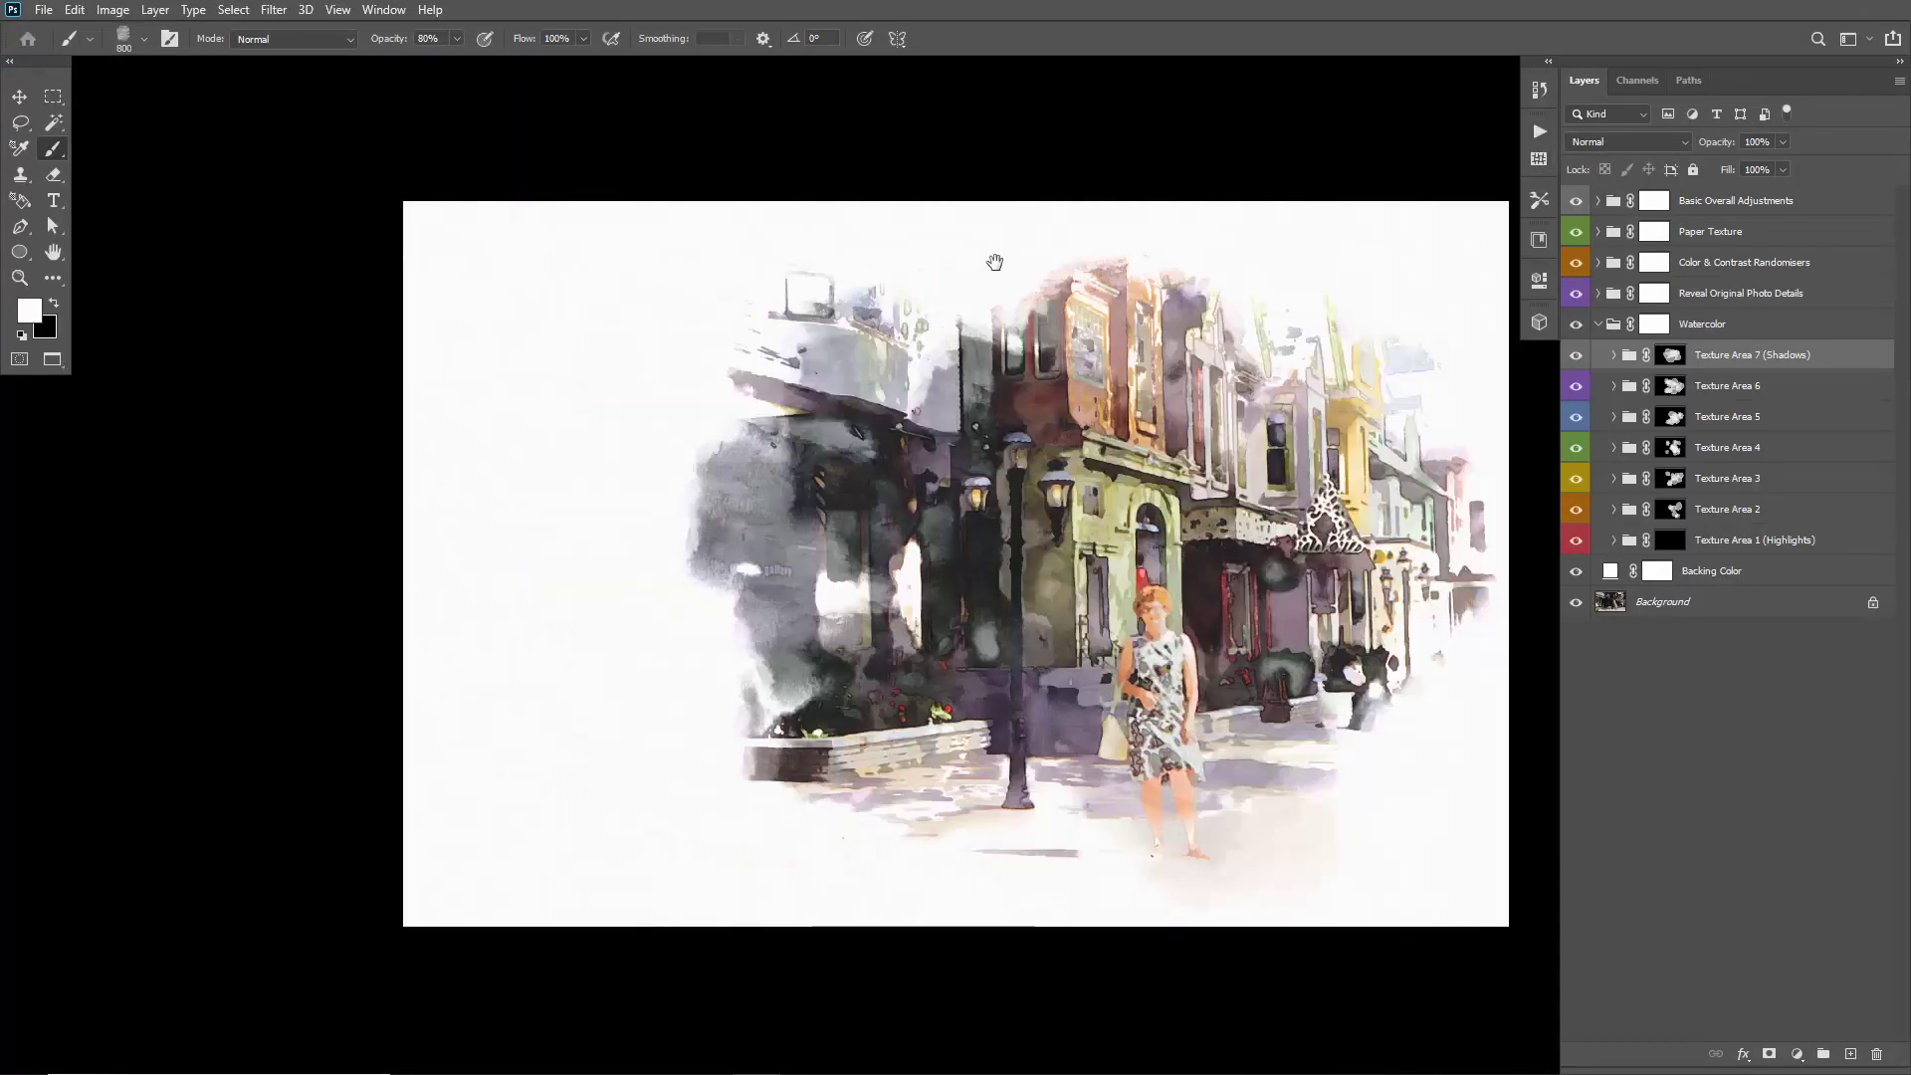
pyautogui.moveTo(995, 260); pyautogui.dragTo(807, 243)
pyautogui.click(1540, 132)
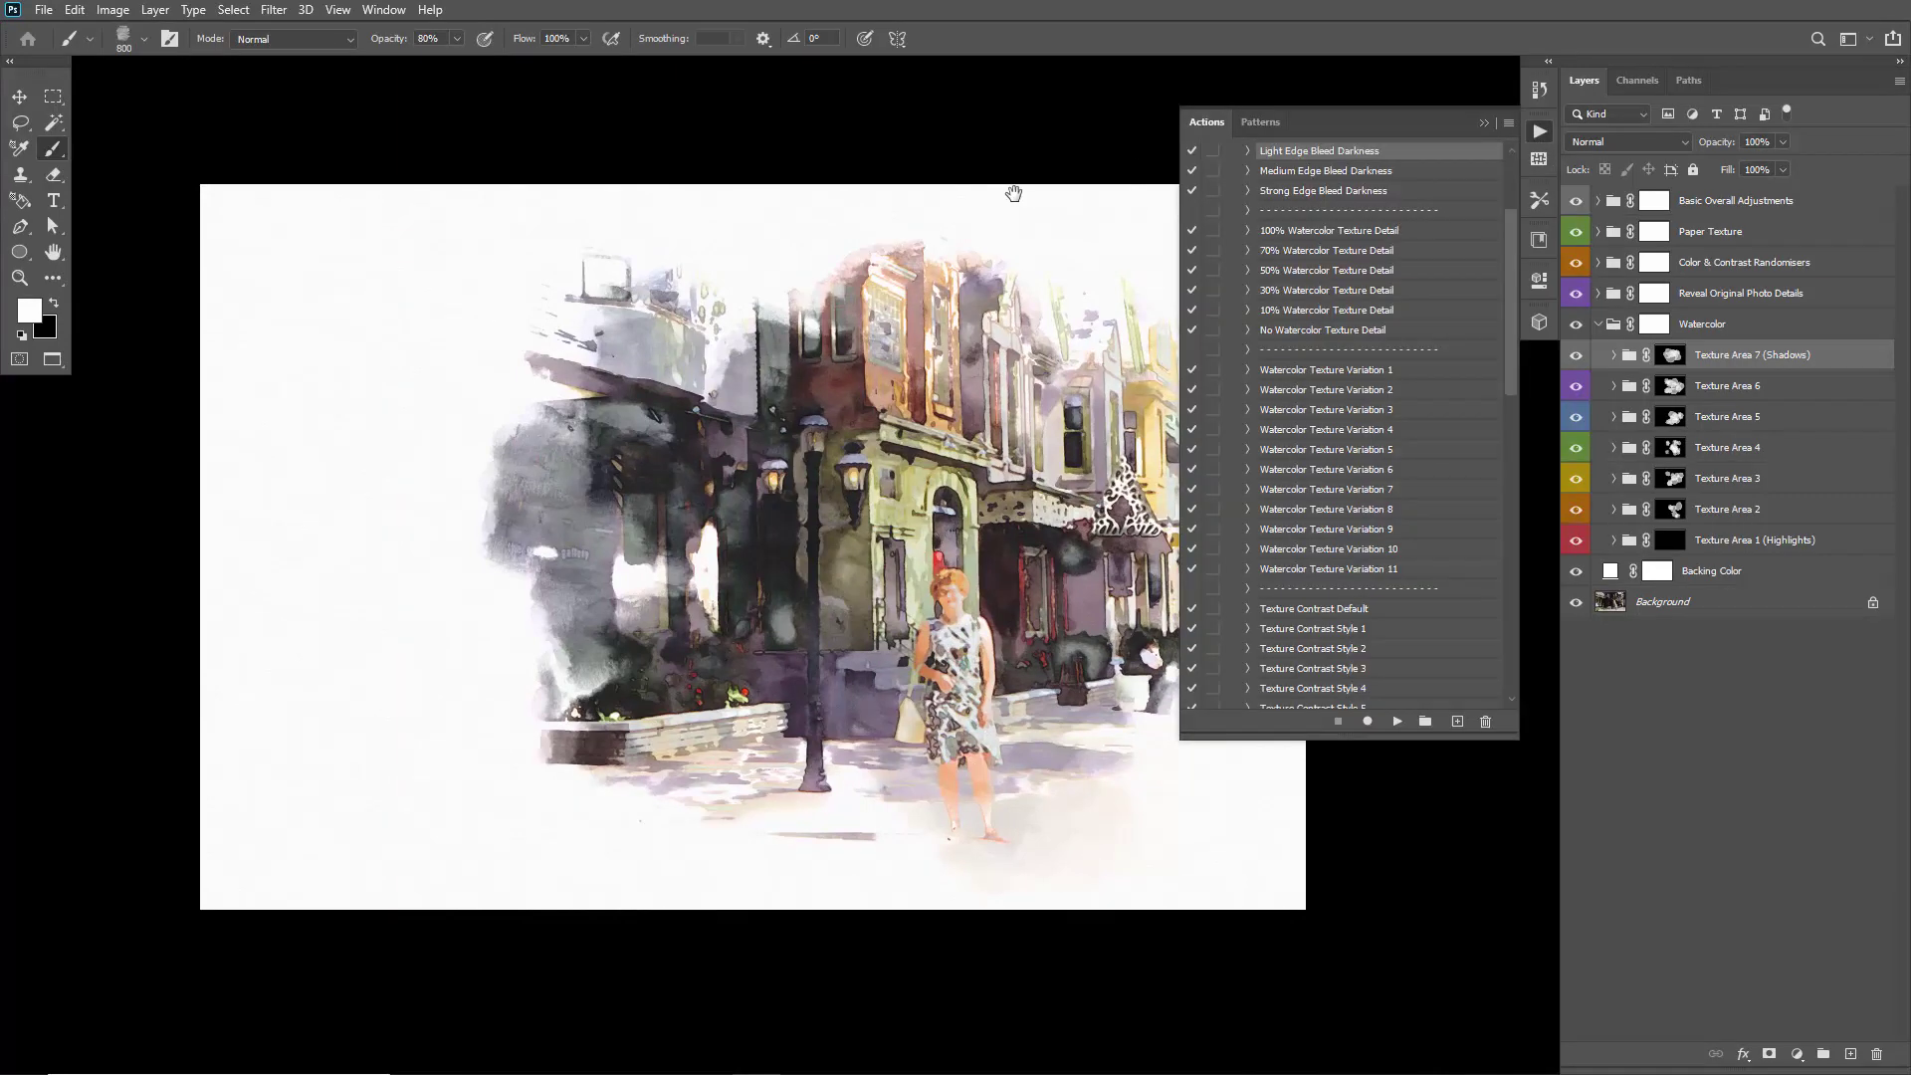
pyautogui.moveTo(1011, 192); pyautogui.dragTo(763, 235)
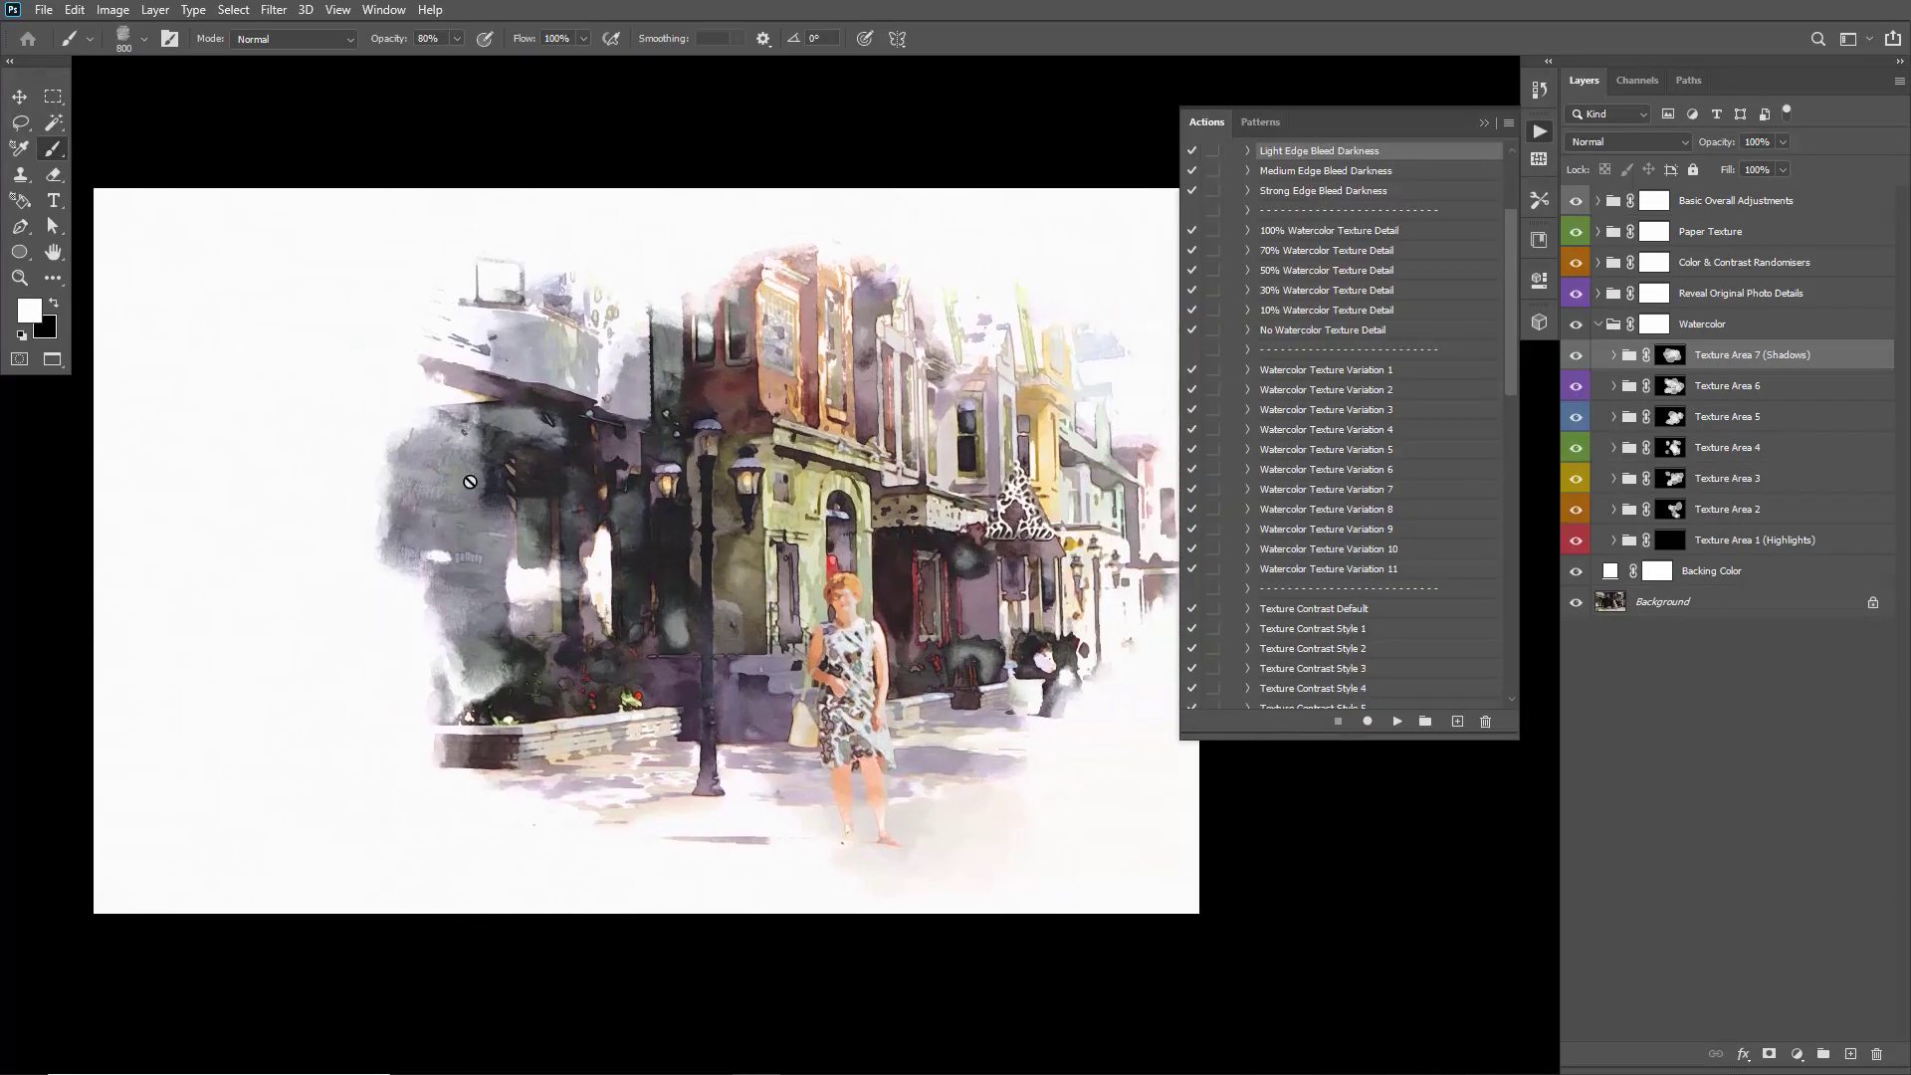
pyautogui.scroll(3, 1345, 318)
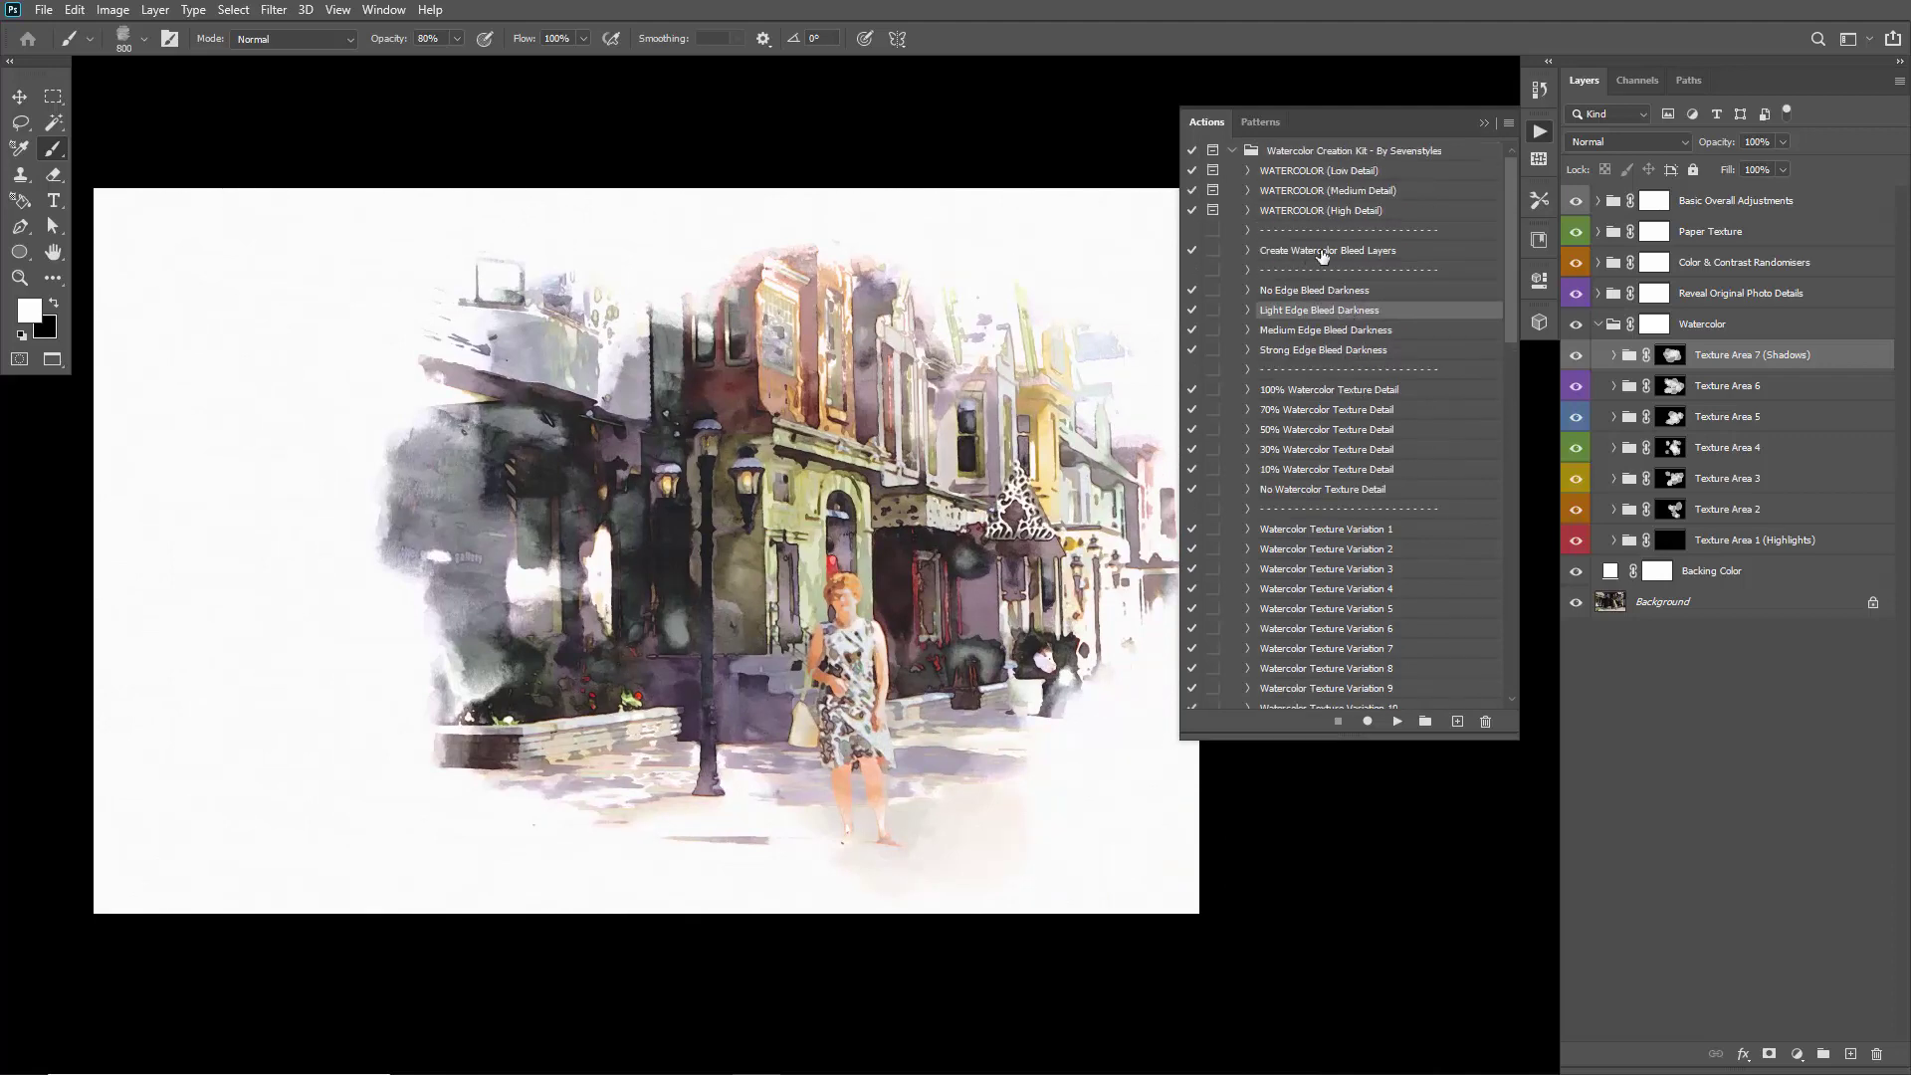
pyautogui.click(1326, 252)
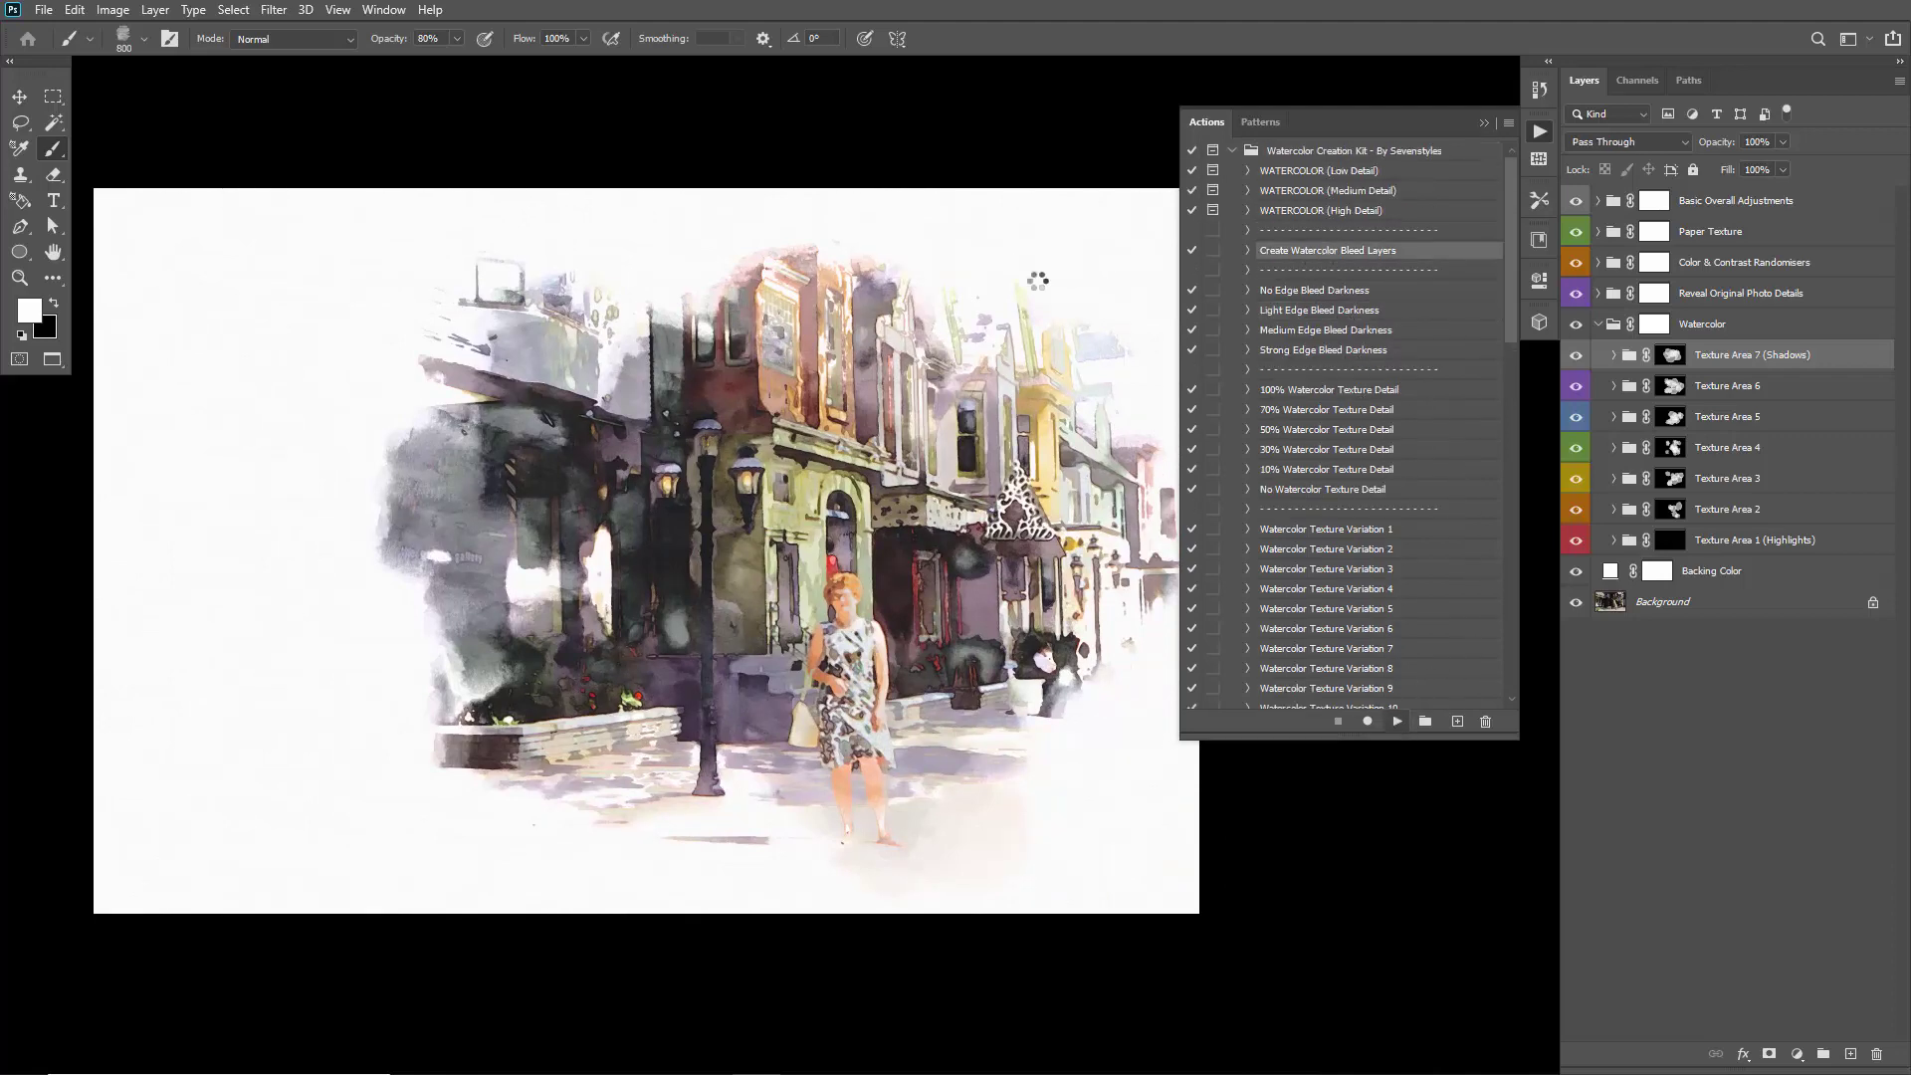
pyautogui.click(1484, 123)
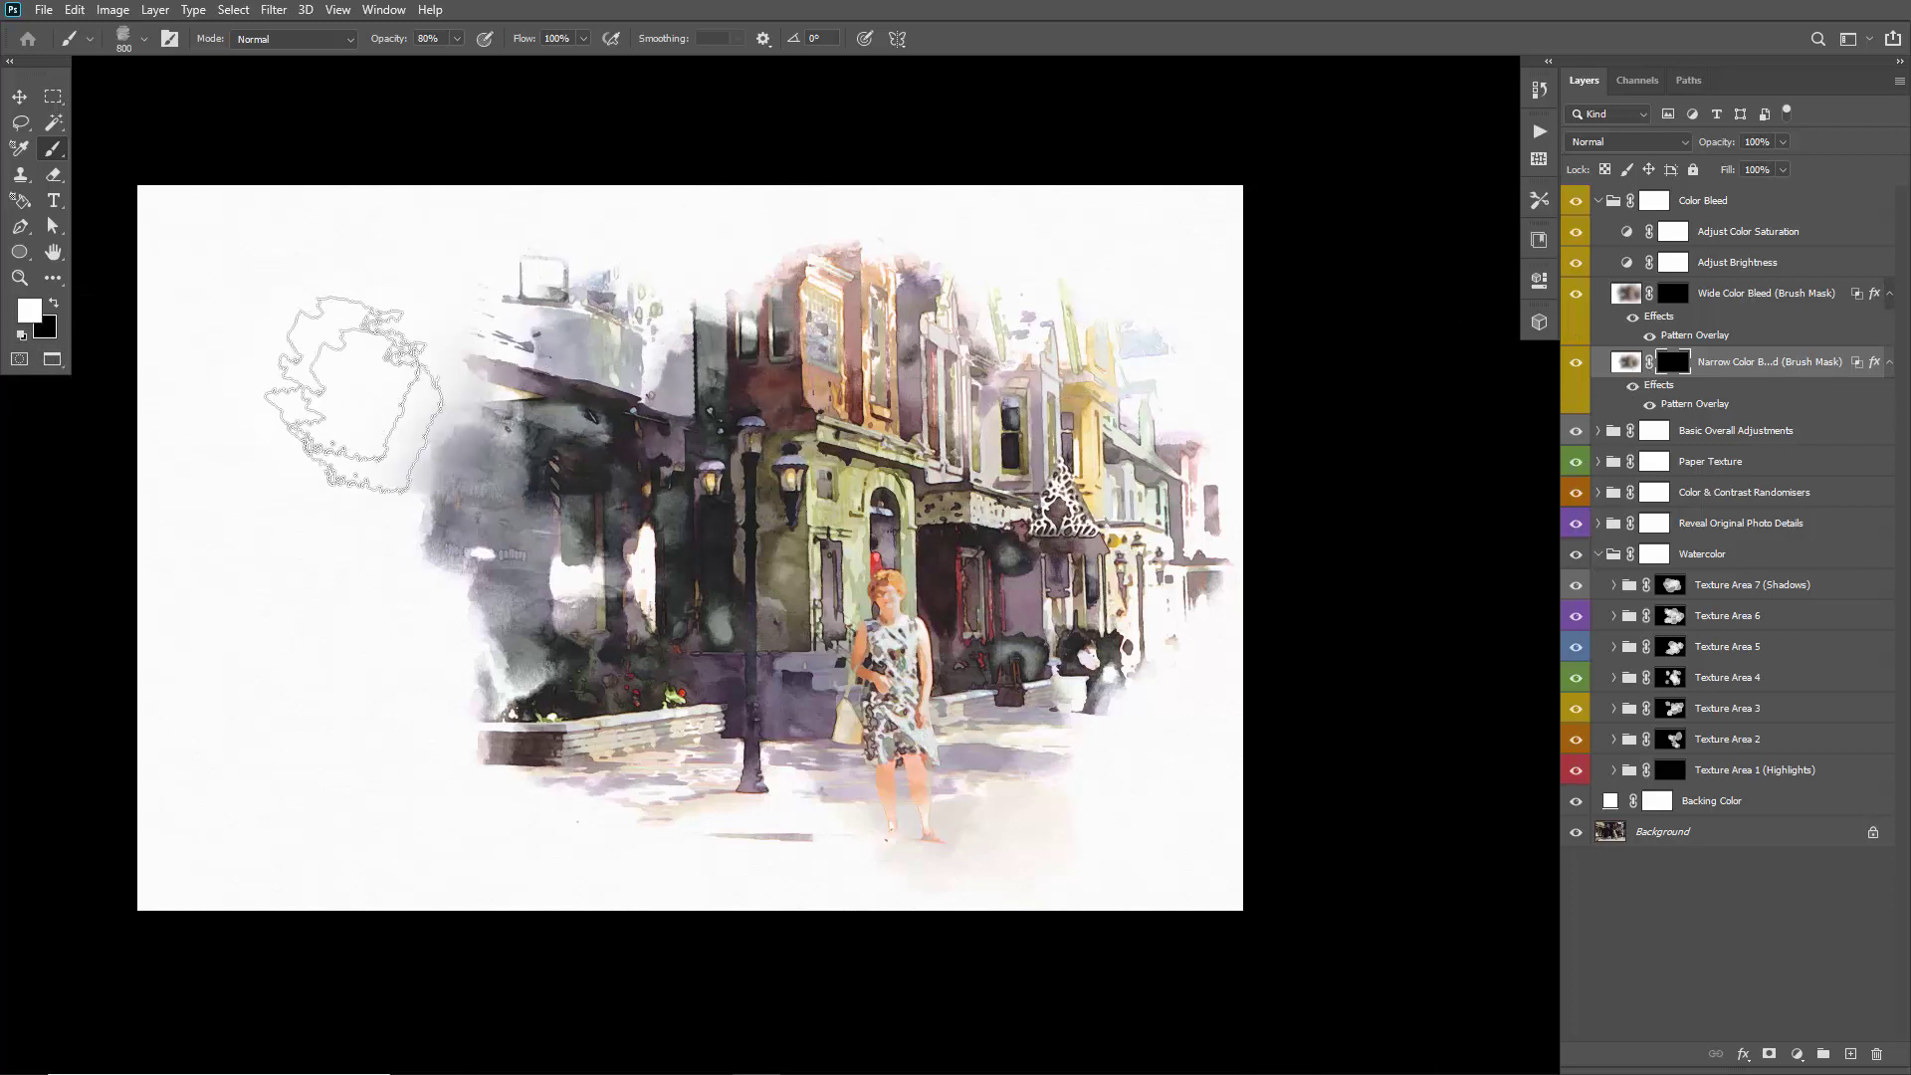
# Paint white on the Narrow Color Bleed mask around the painting's outer edges, reducing the brush to 500 px along the way
pyautogui.moveTo(354, 393)
pyautogui.mouseDown()
pyautogui.moveTo(370, 612)
pyautogui.moveTo(319, 637)
pyautogui.mouseUp()
pyautogui.press('[')
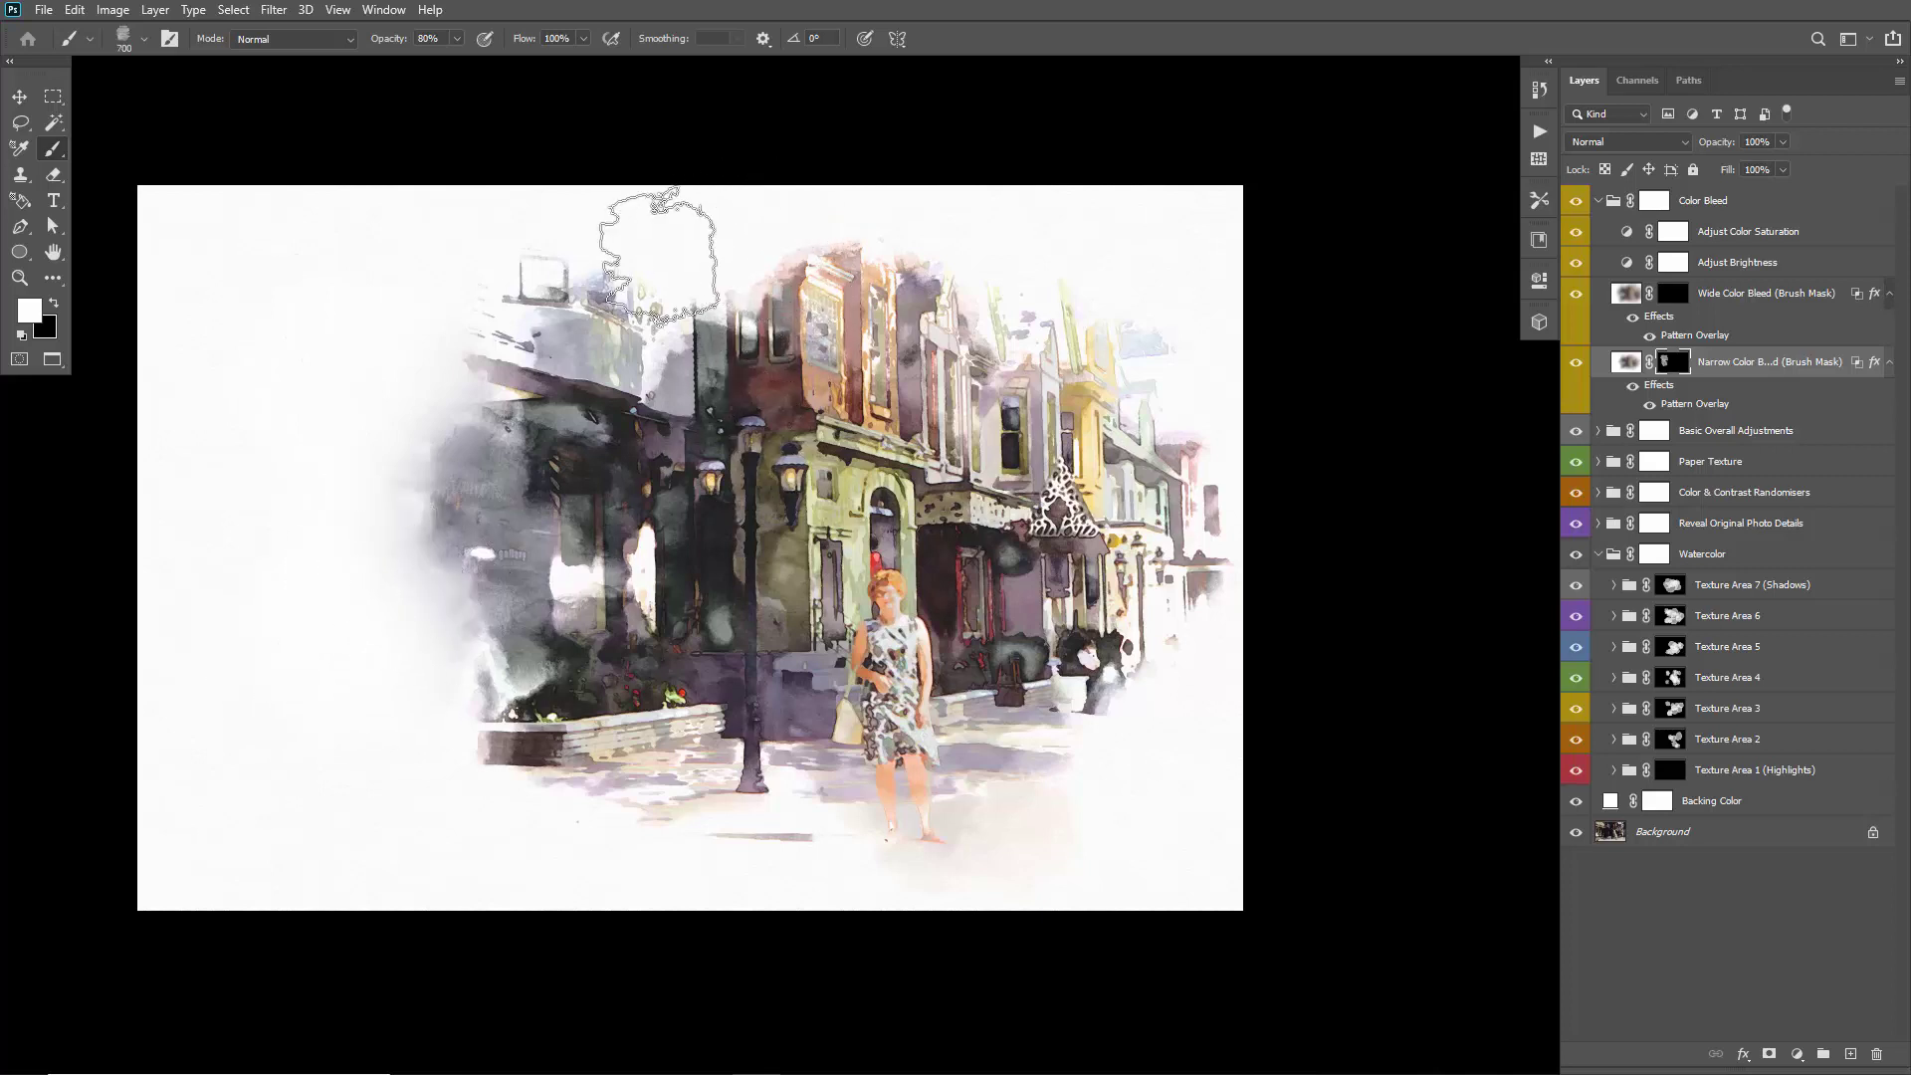
pyautogui.press('[')
pyautogui.press('[')
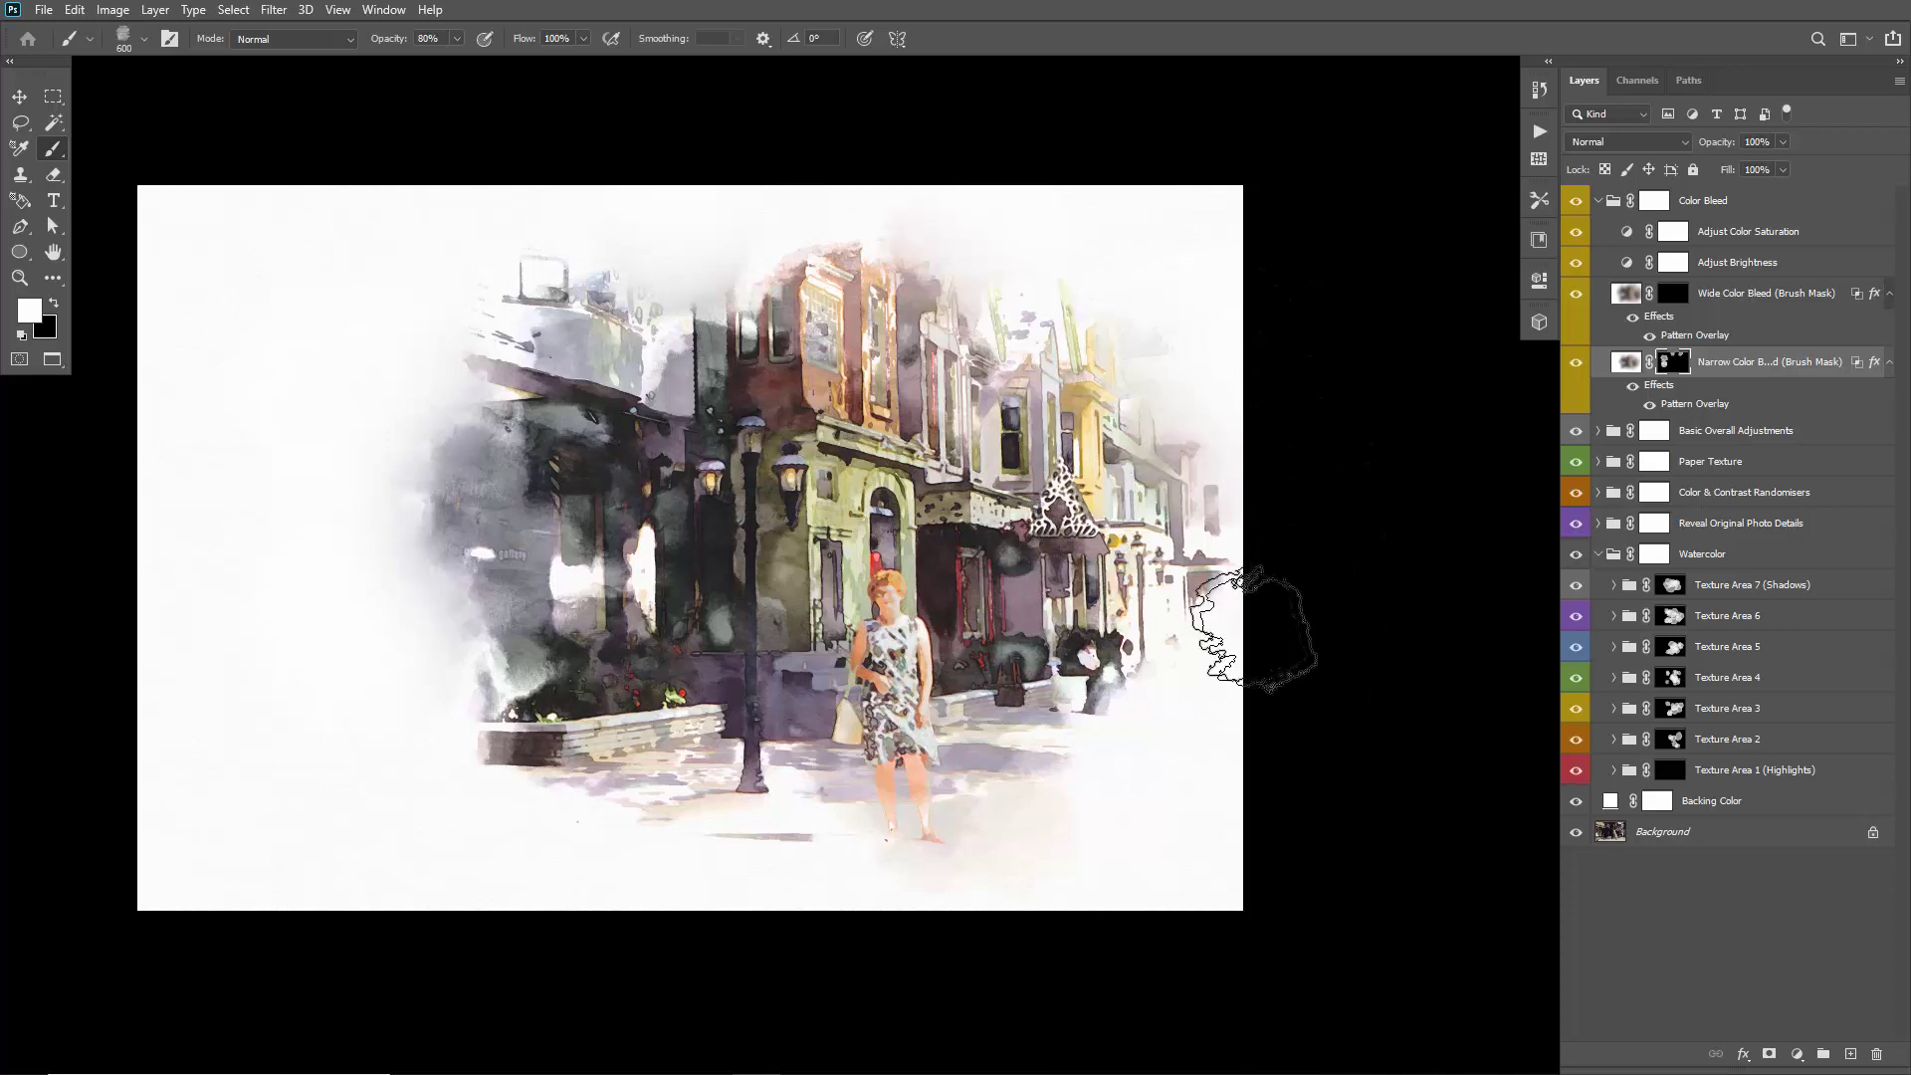
pyautogui.press('[')
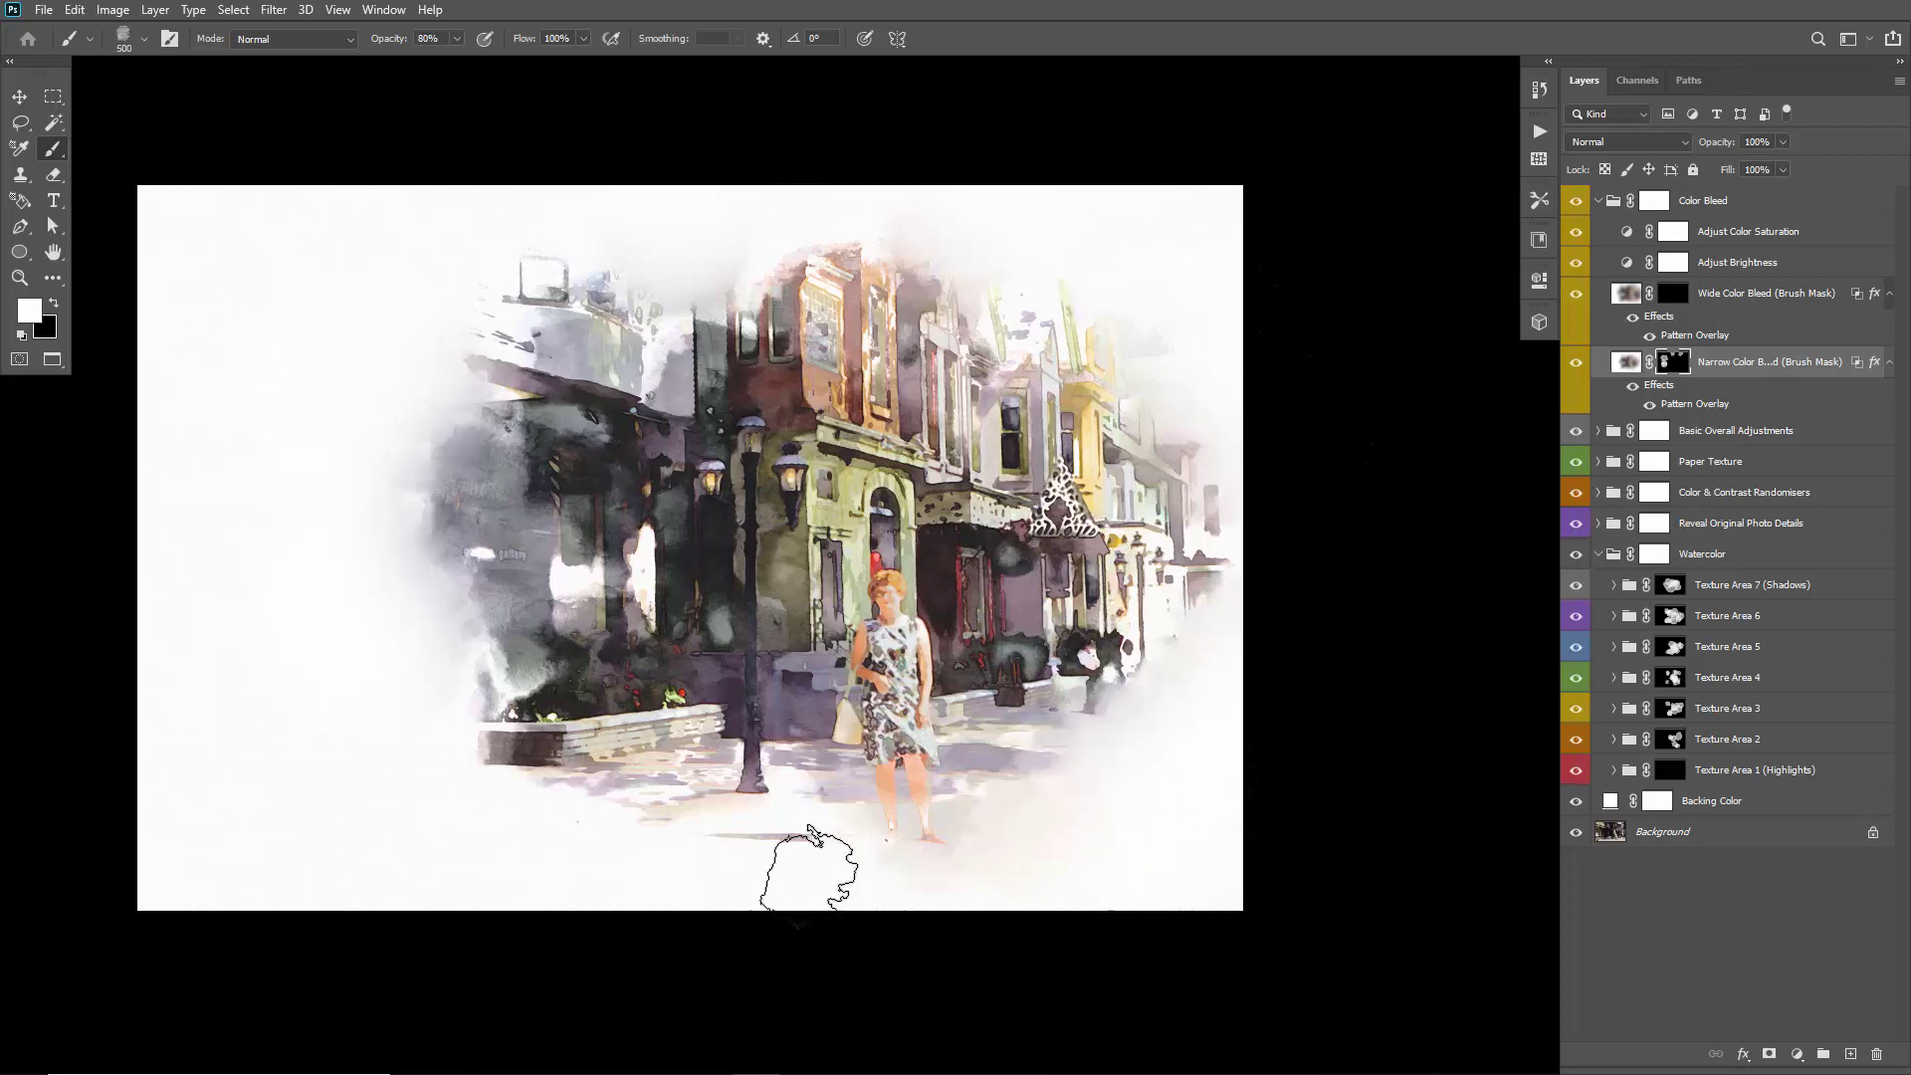
pyautogui.moveTo(808, 867)
pyautogui.mouseDown()
pyautogui.moveTo(504, 802)
pyautogui.moveTo(348, 637)
pyautogui.mouseUp()
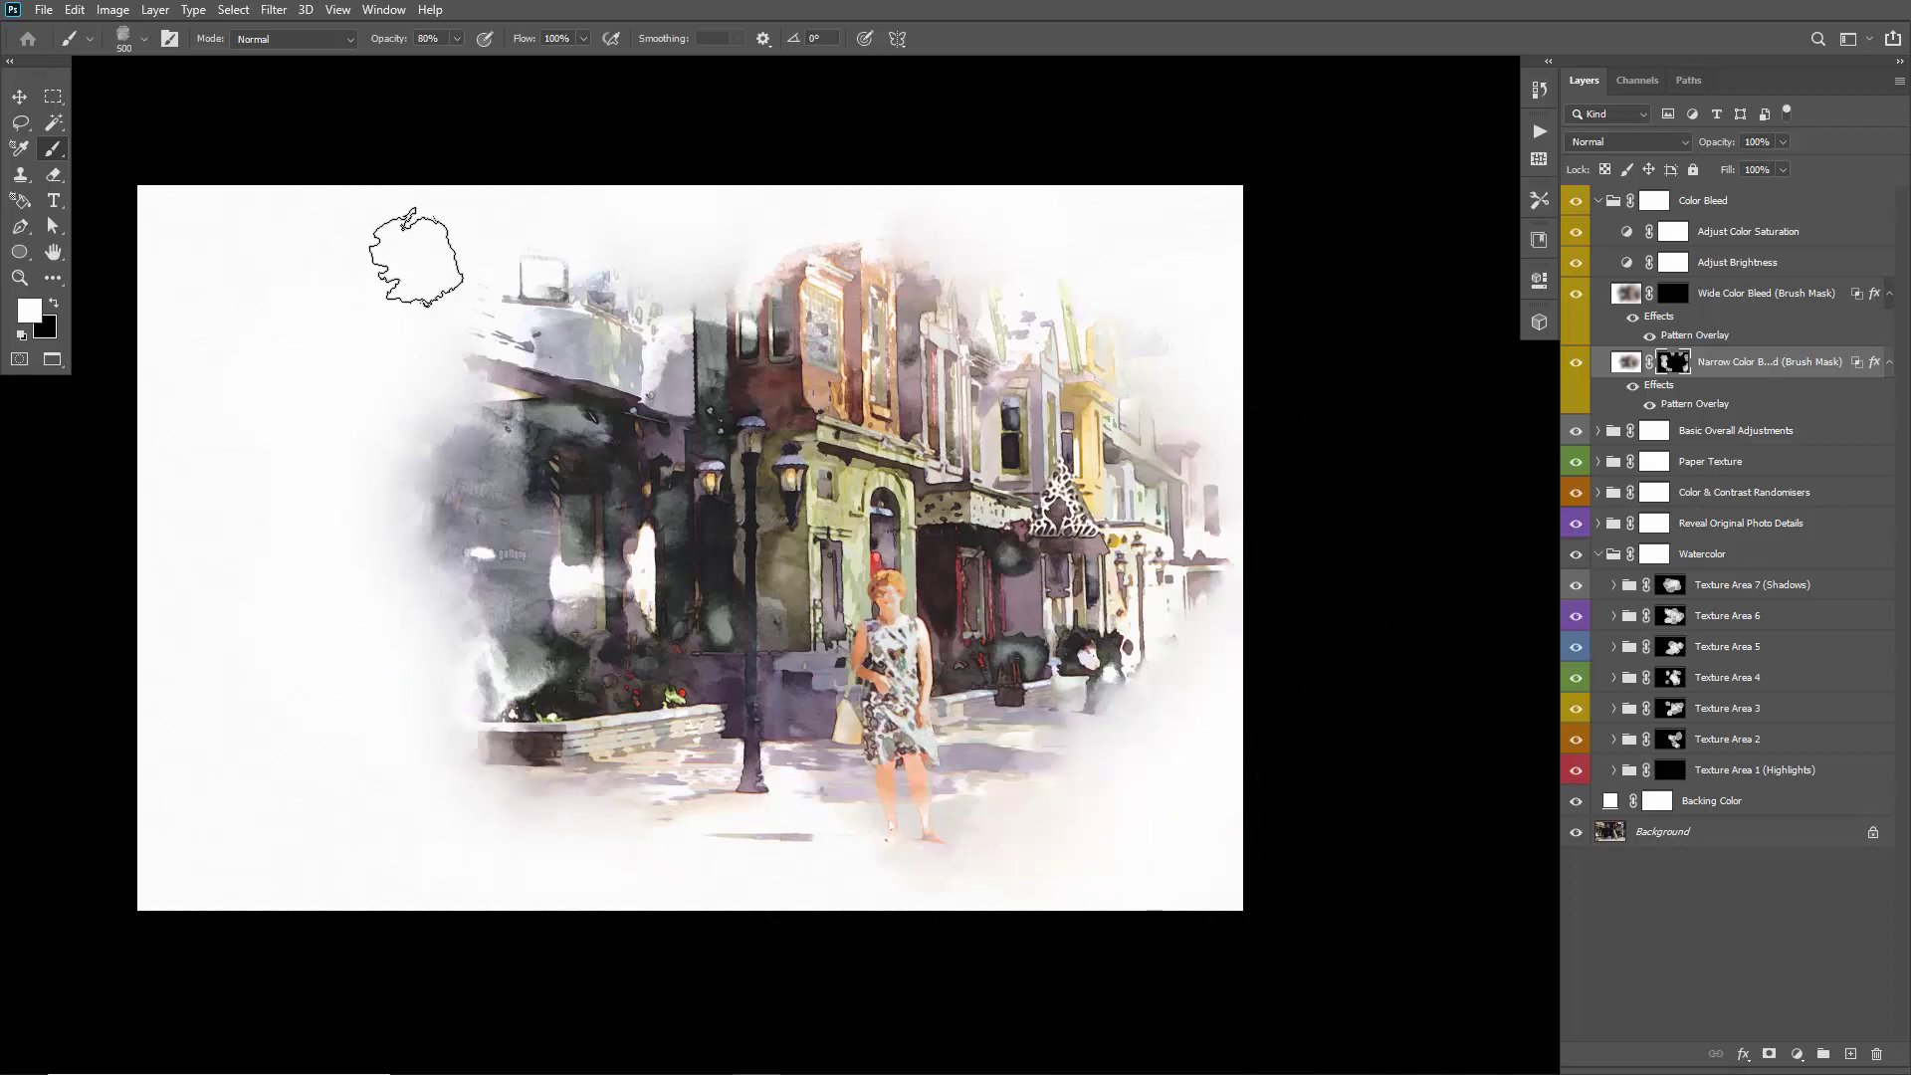
# Stamp white paint spatters on the Wide Color Bleed mask around the buildings with the 4687 px spatter brush, rotating it to -30°
pyautogui.click(1673, 301)
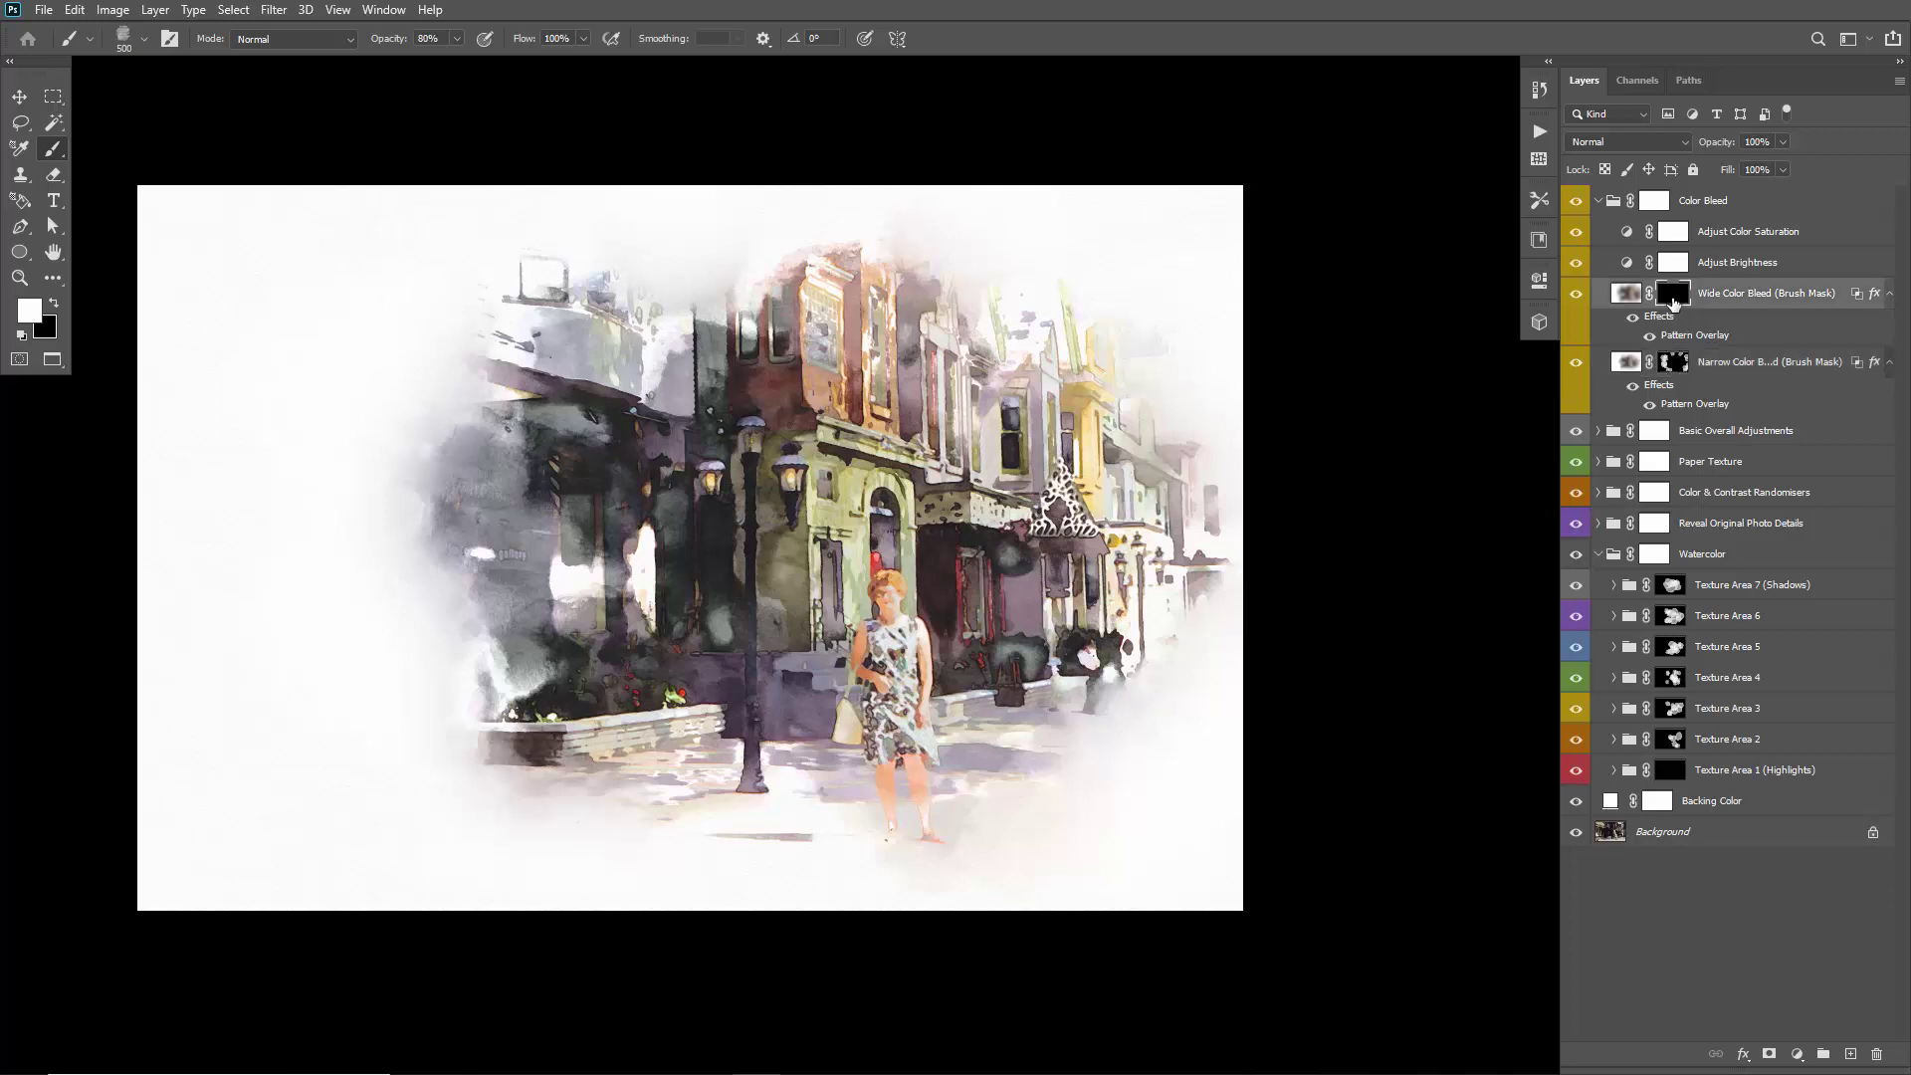
pyautogui.rightClick(557, 299)
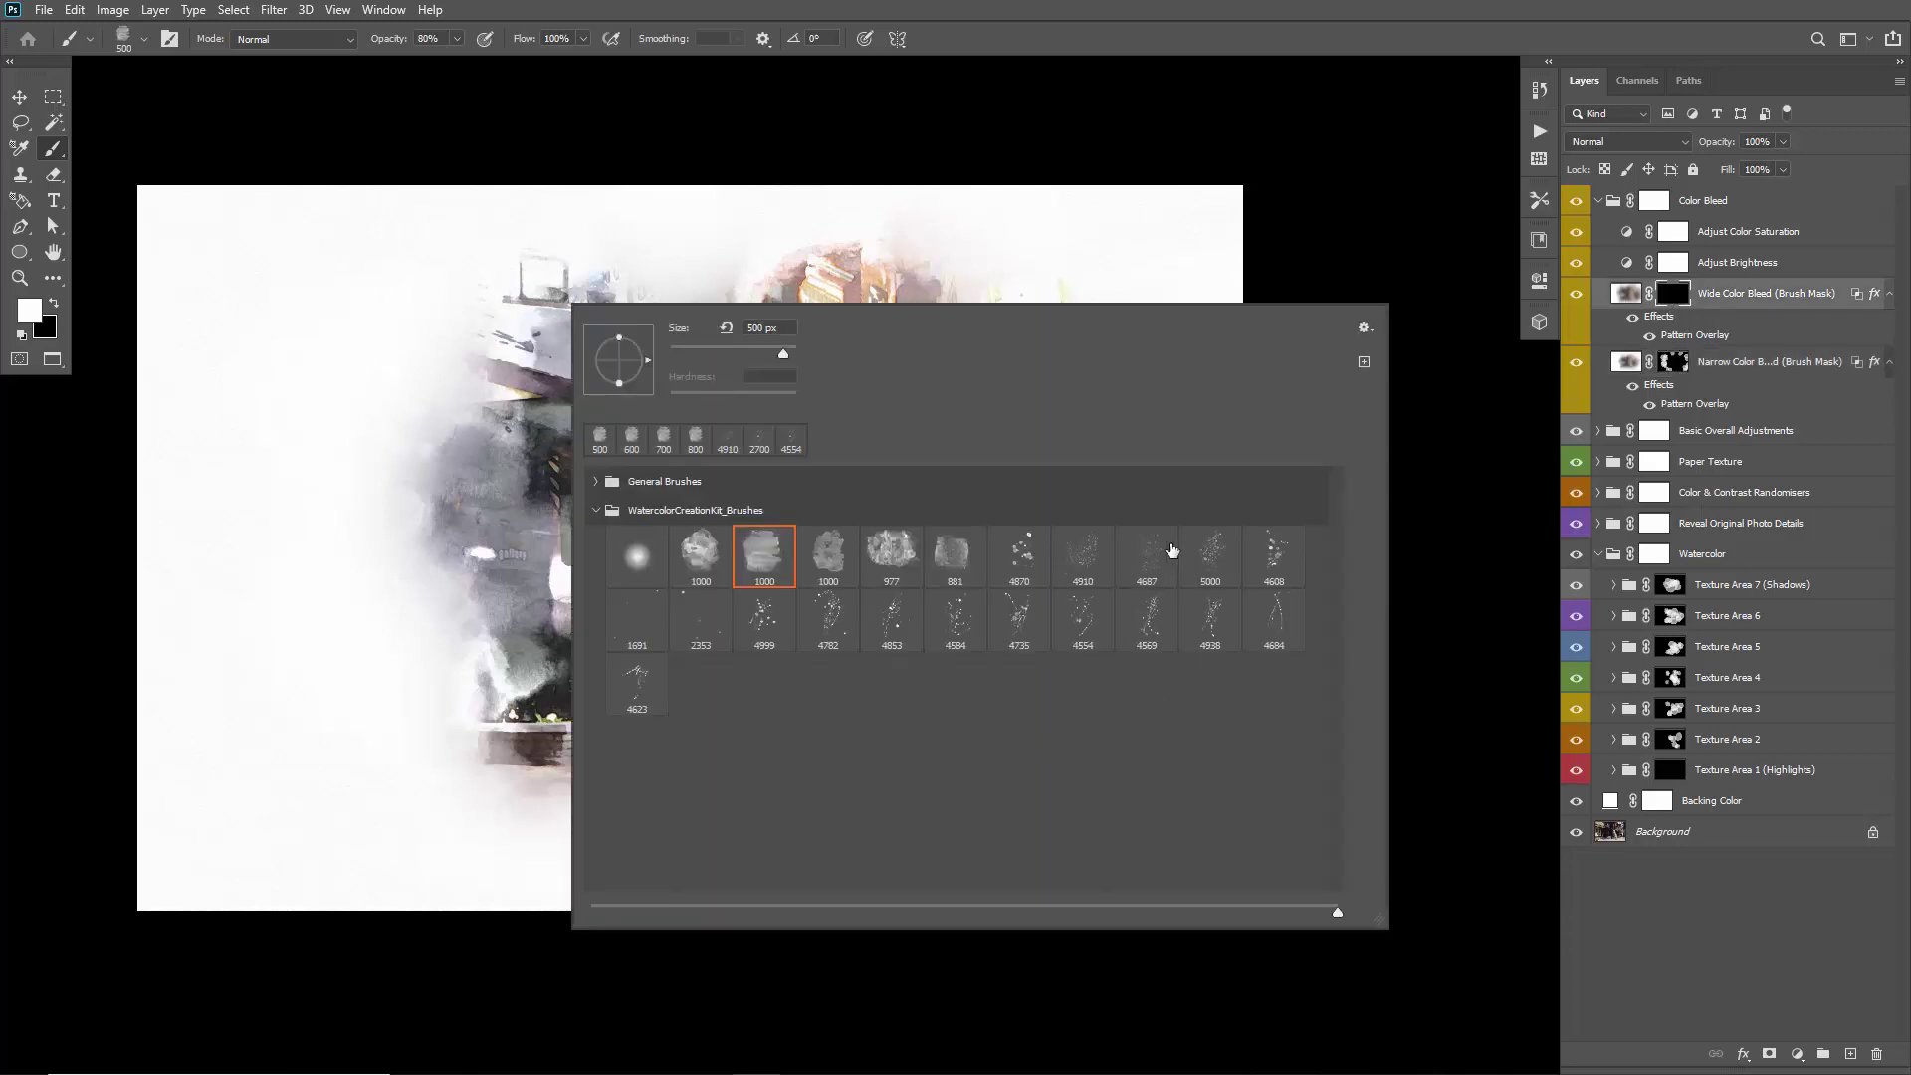
pyautogui.doubleClick(727, 441)
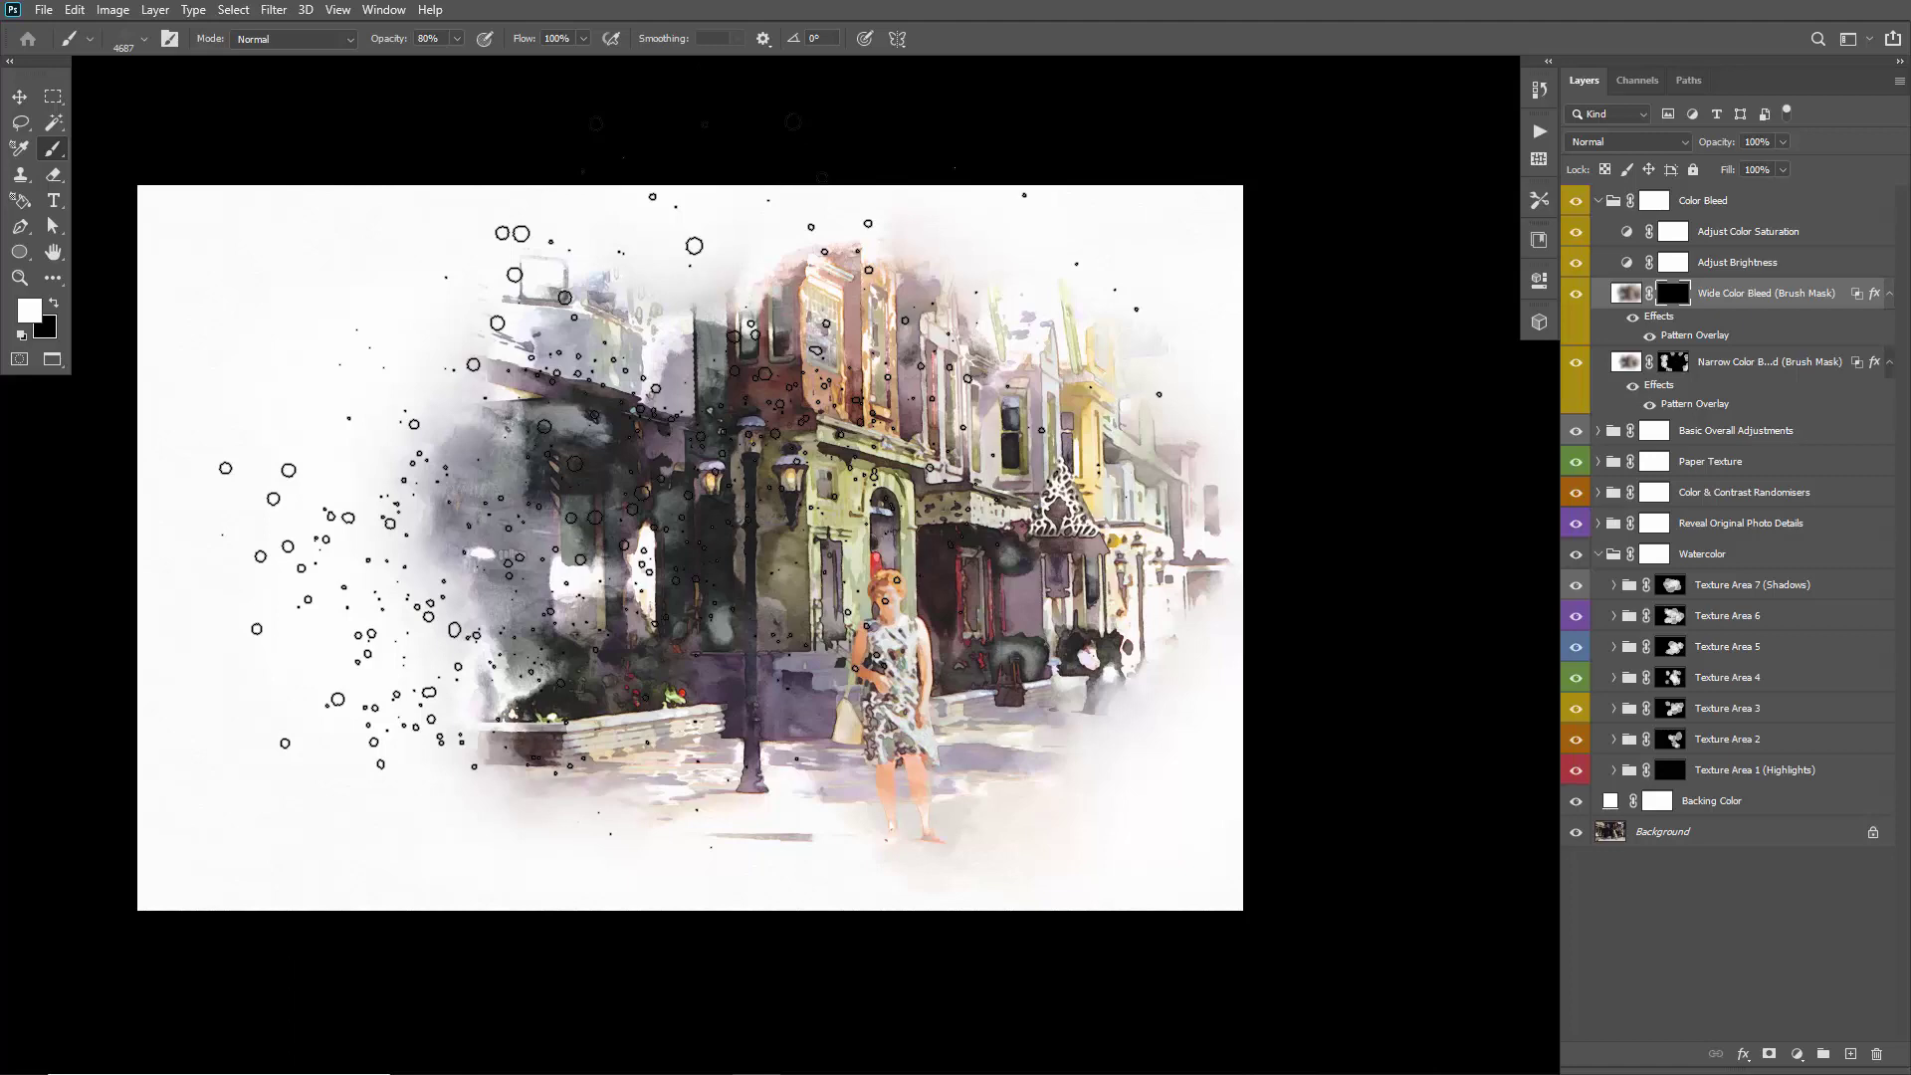
pyautogui.hotkey('shift', 'Right')
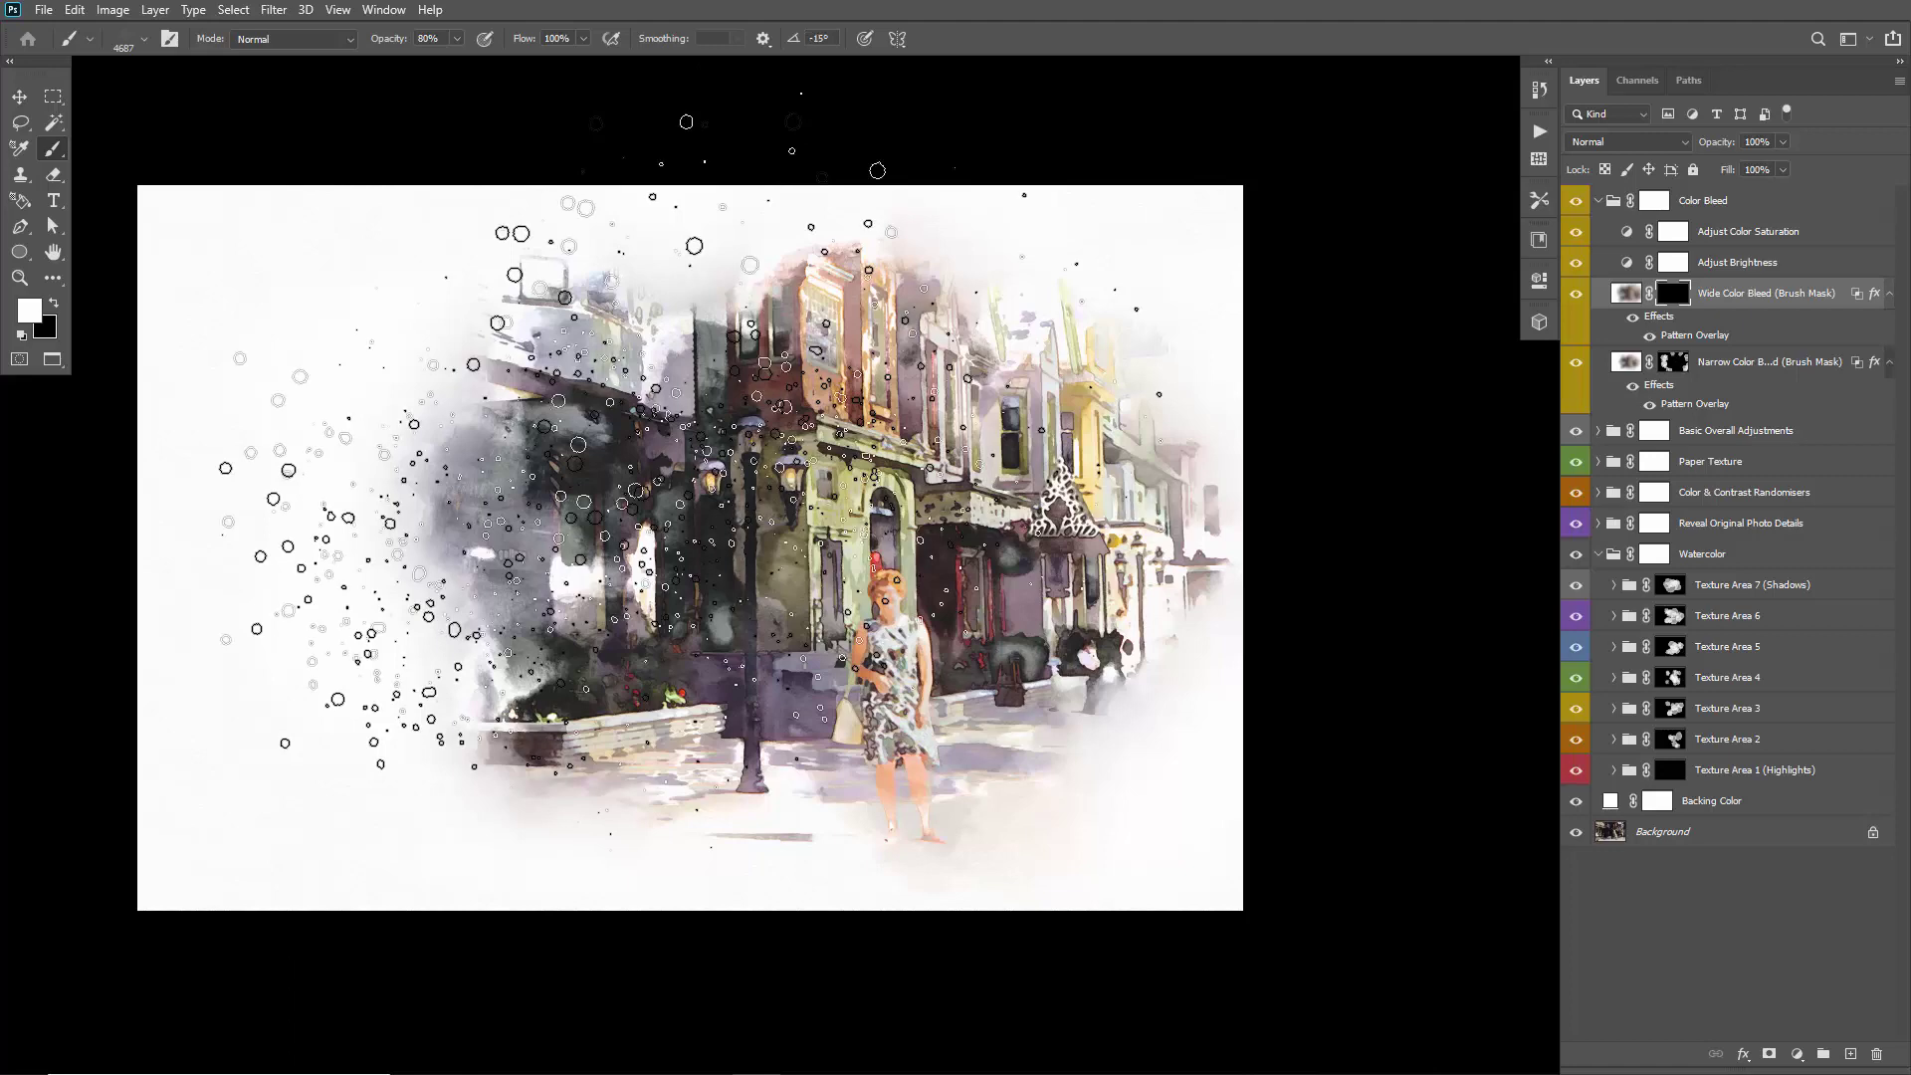
pyautogui.hotkey('shift', 'Right')
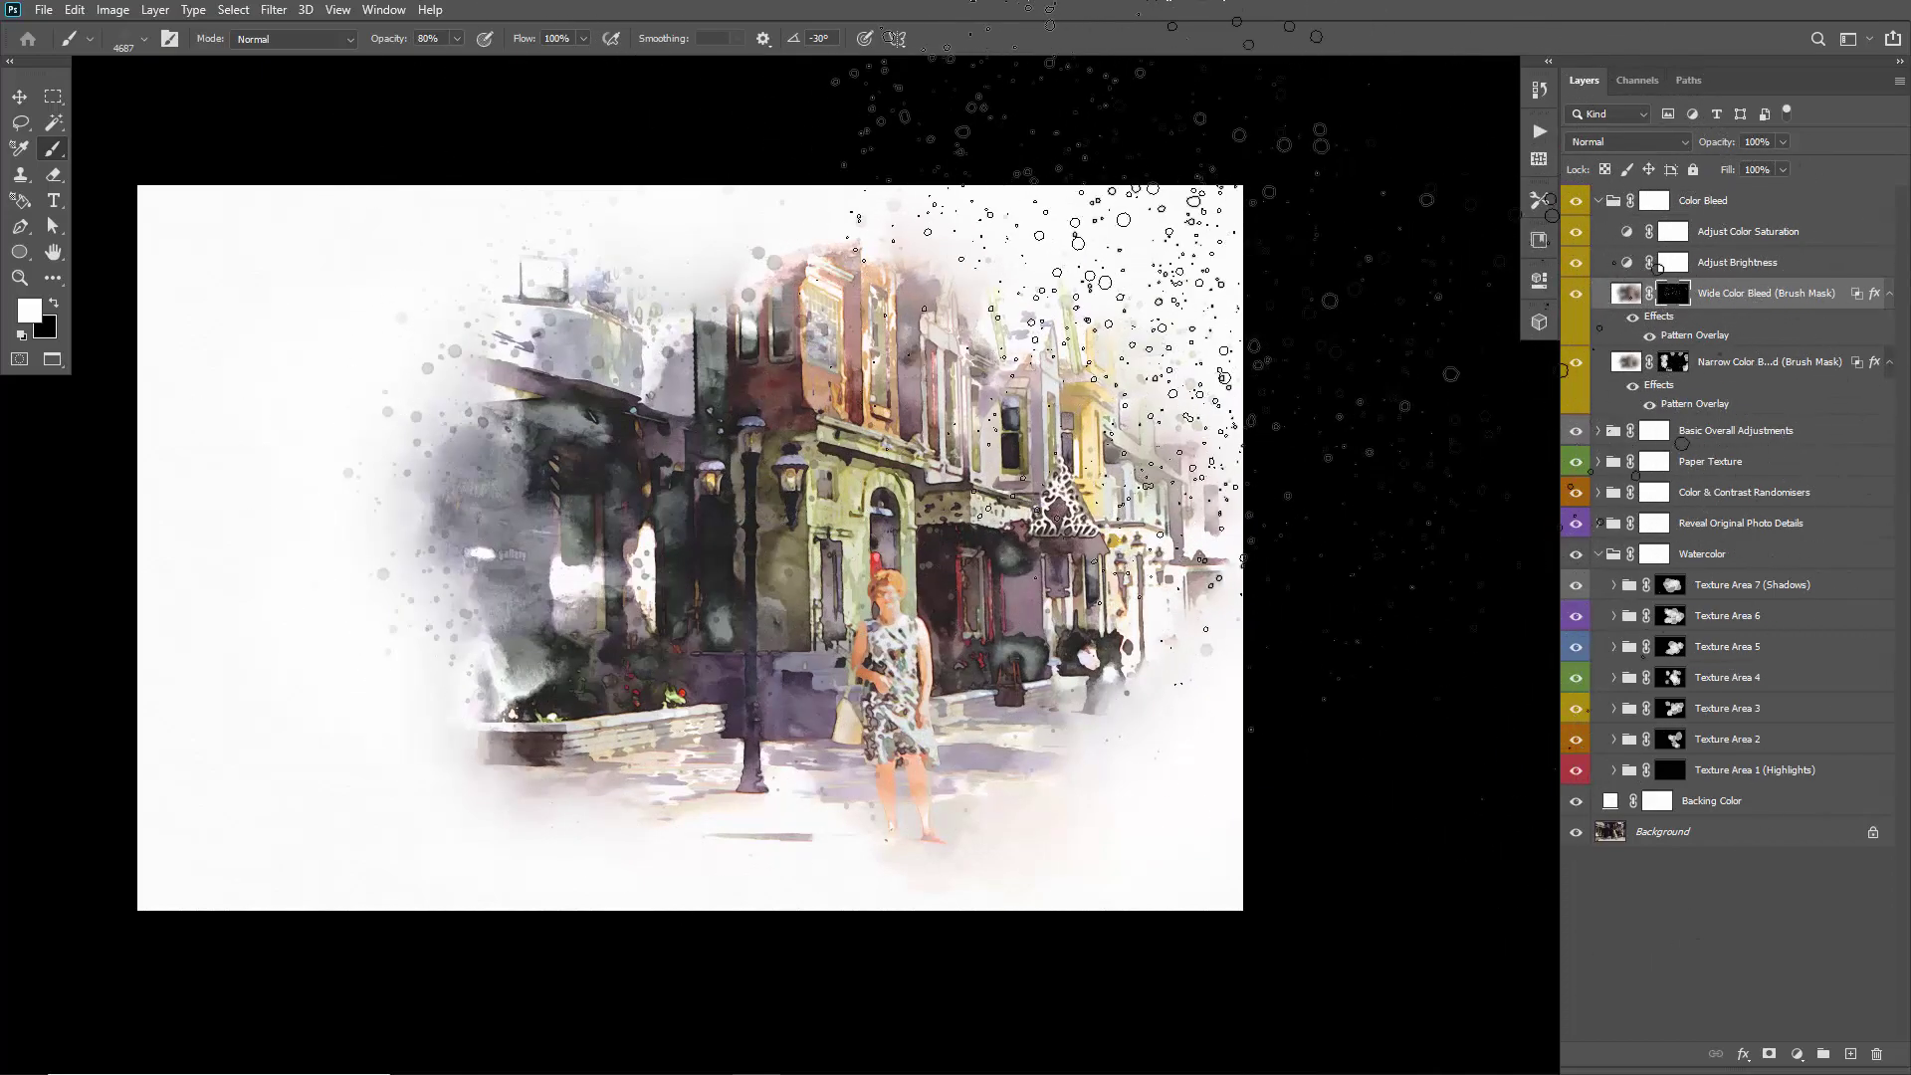
# Paint black on the Color Bleed group's mask over the central buildings with the 1000 px watercolor brush
pyautogui.click(1647, 204)
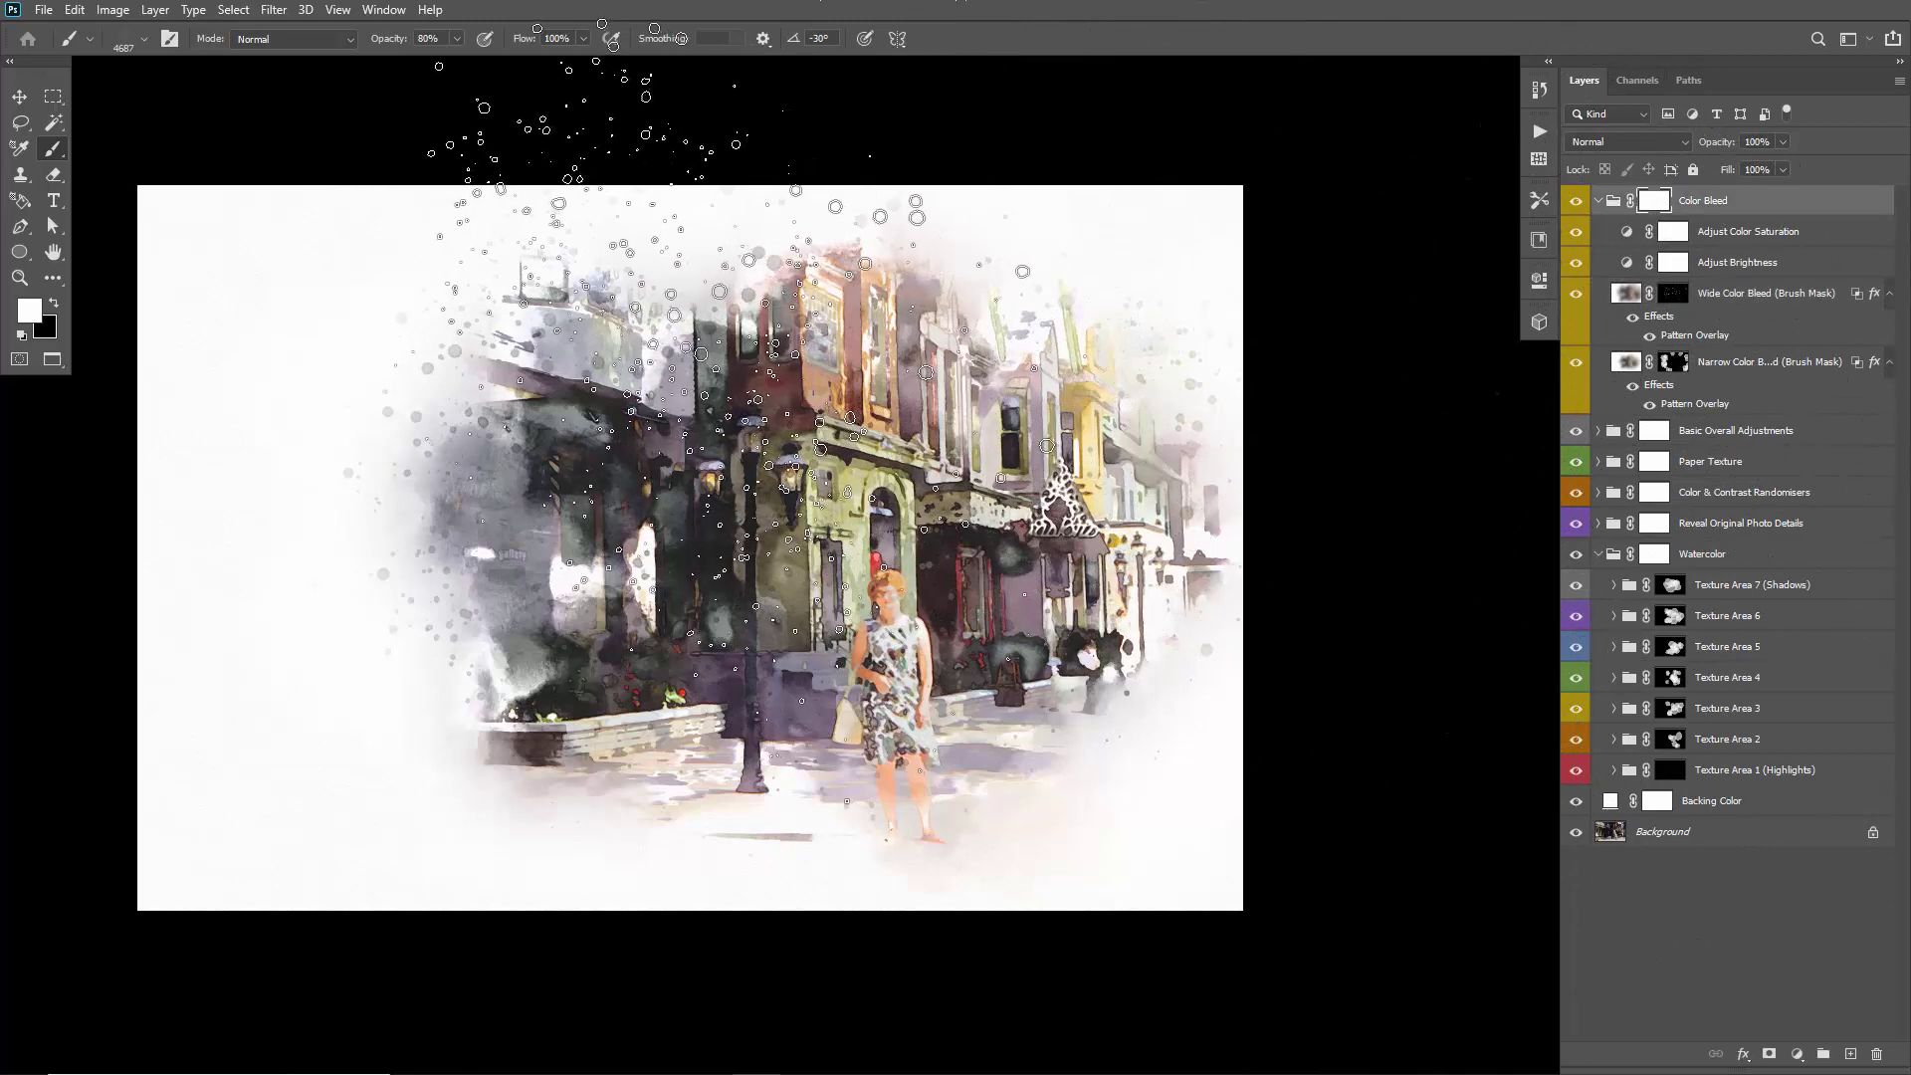
pyautogui.rightClick(741, 364)
pyautogui.click(582, 469)
pyautogui.press('x')
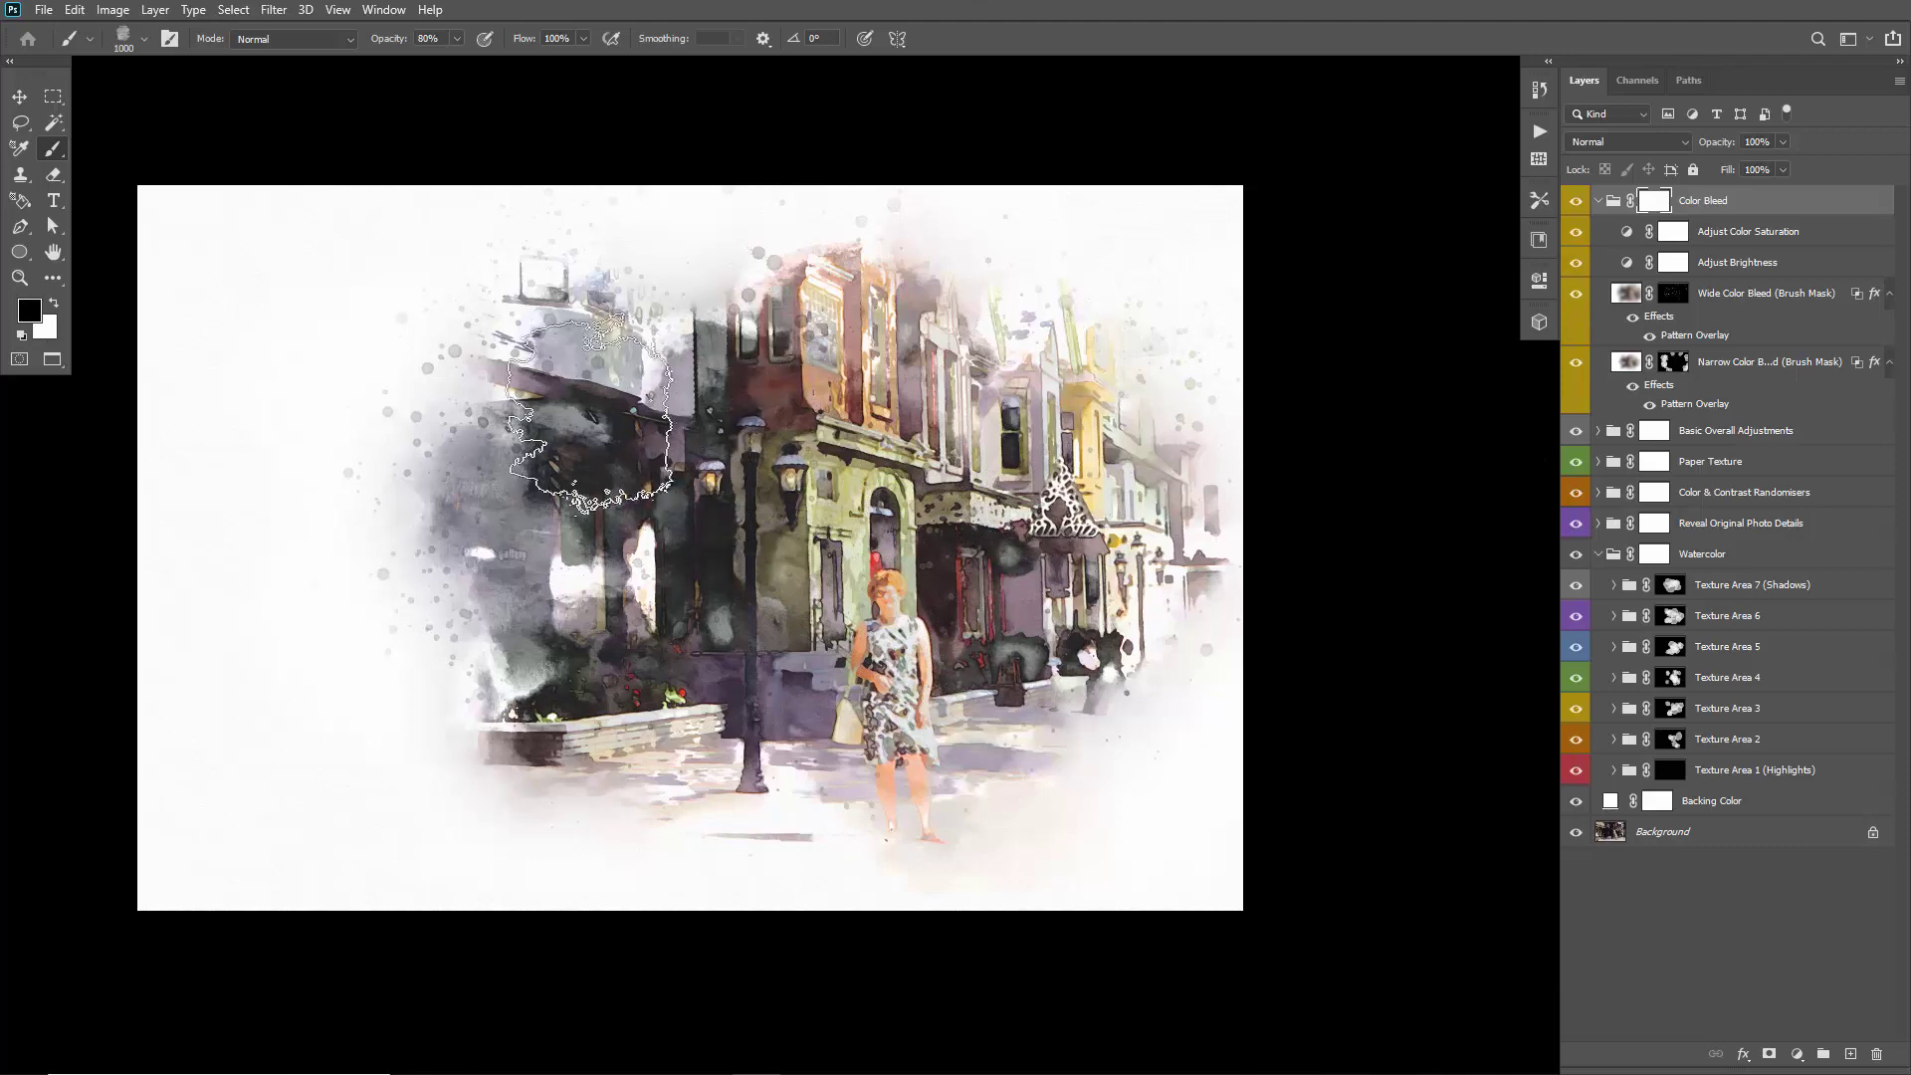
pyautogui.moveTo(1000, 557)
pyautogui.mouseDown()
pyautogui.moveTo(786, 477)
pyautogui.moveTo(647, 498)
pyautogui.moveTo(537, 428)
pyautogui.moveTo(558, 418)
pyautogui.mouseUp()
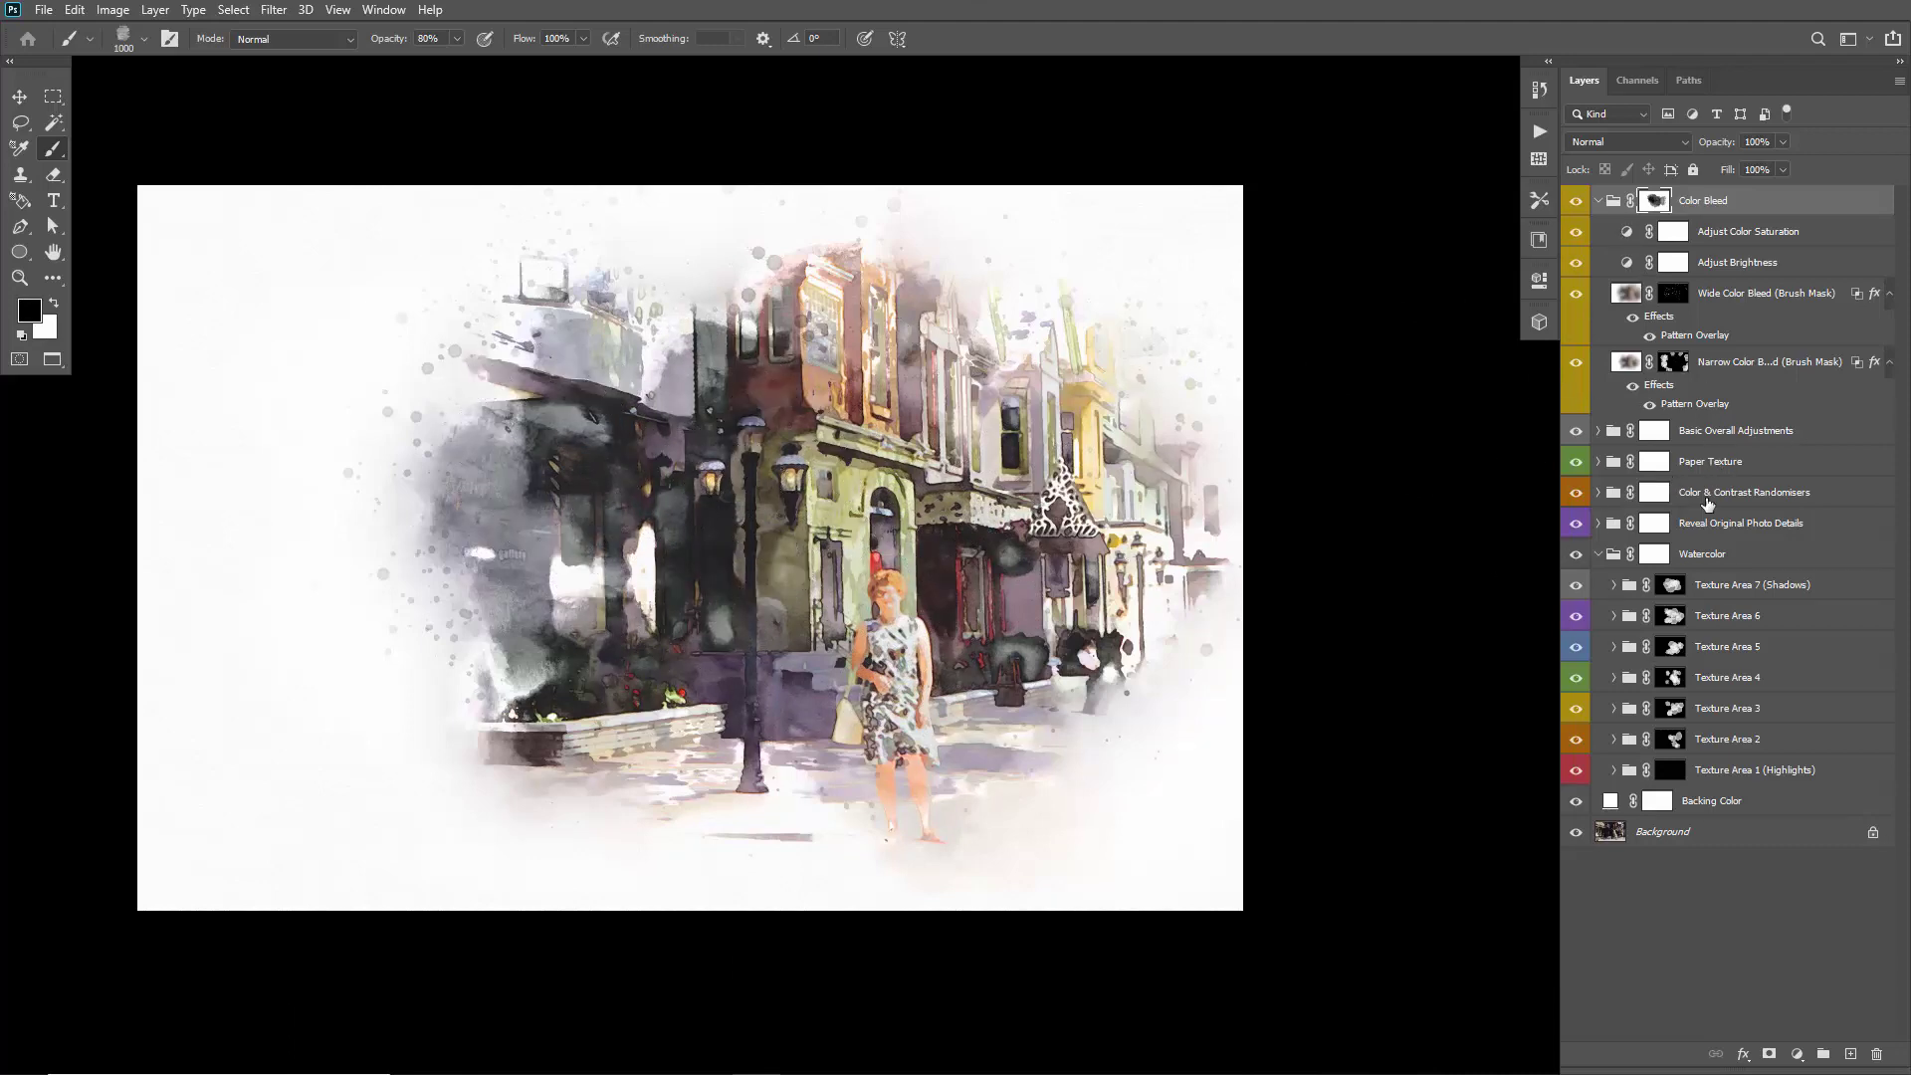
# Paint black on the Watercolor group's mask to fade the yellow and distant buildings at the far end of the street
pyautogui.click(1705, 548)
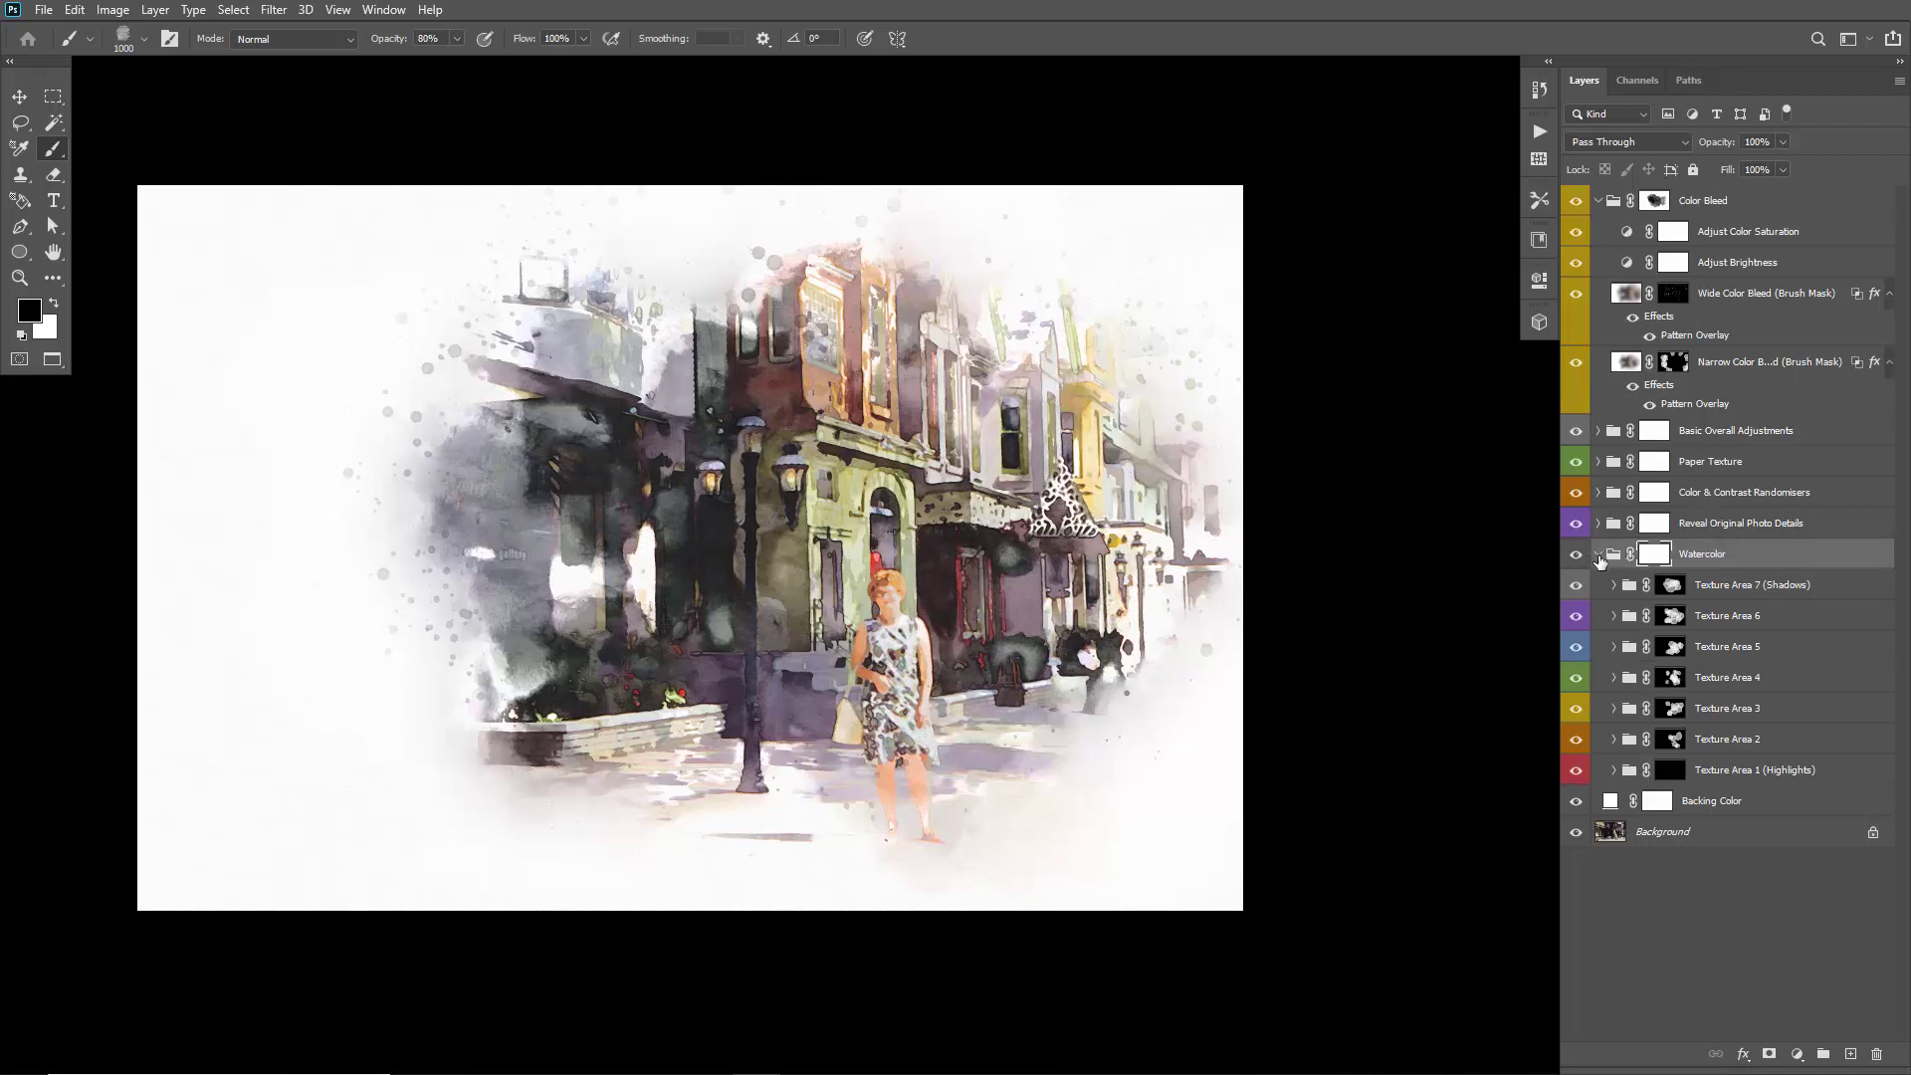
pyautogui.click(1600, 560)
pyautogui.click(1600, 561)
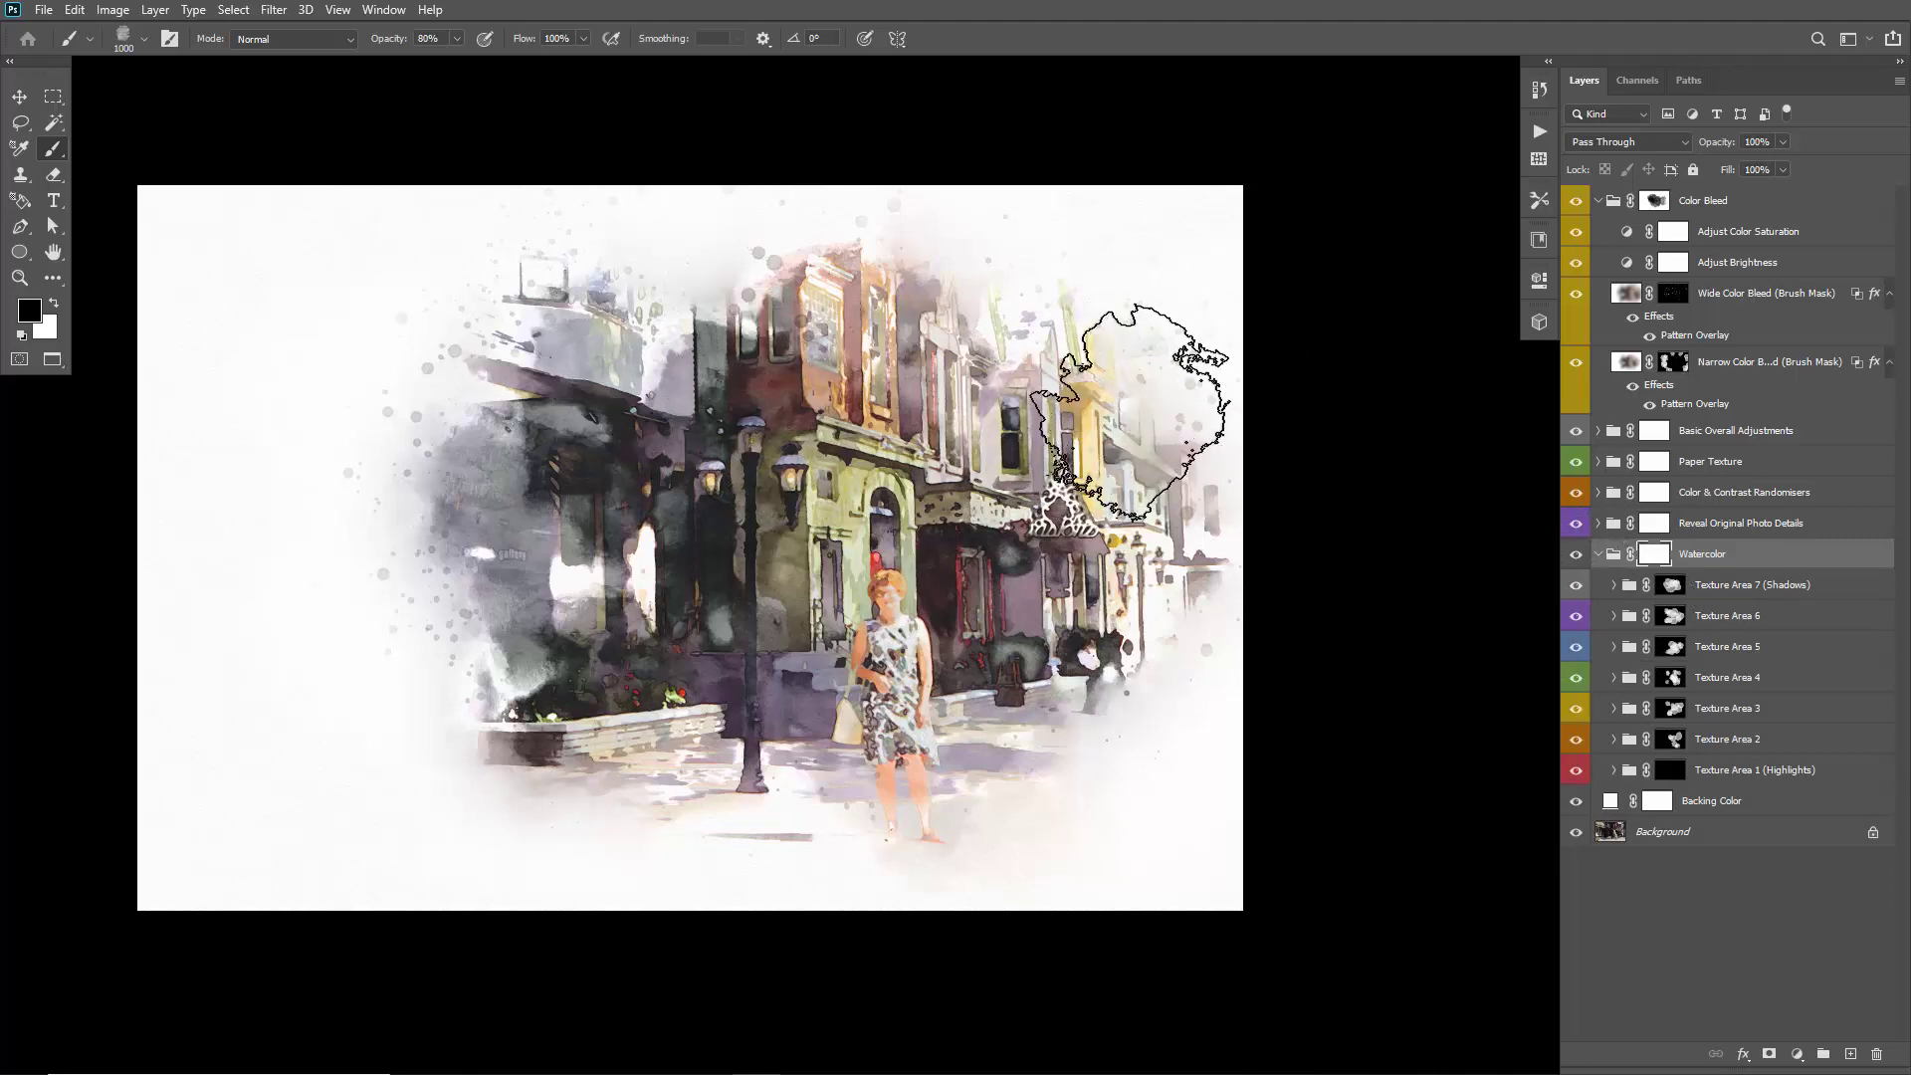
pyautogui.moveTo(1204, 470)
pyautogui.mouseDown()
pyautogui.moveTo(1051, 352)
pyautogui.moveTo(1147, 310)
pyautogui.moveTo(1192, 407)
pyautogui.moveTo(1113, 306)
pyautogui.moveTo(1179, 445)
pyautogui.mouseUp()
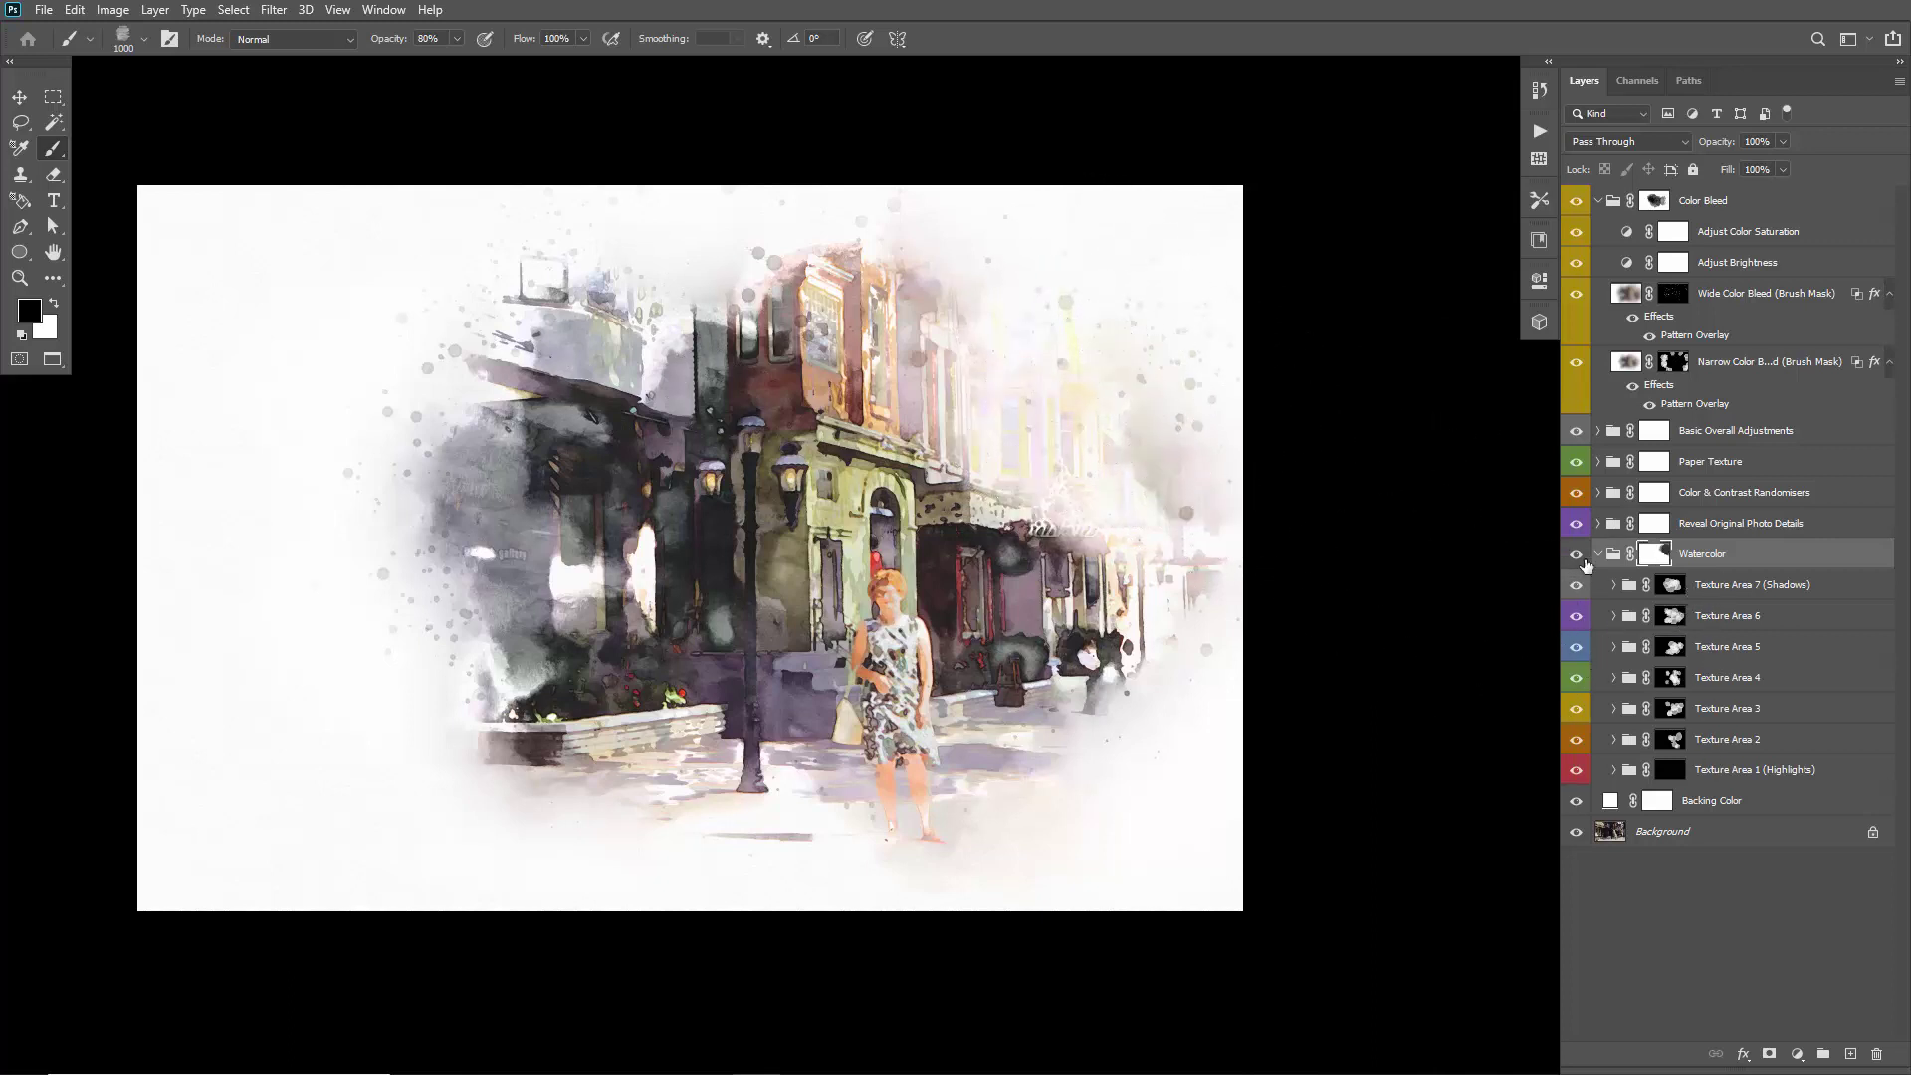
# Undo the black strokes on the Watercolor group's mask to bring back the yellow and distant buildings, and switch to the Move tool
pyautogui.hotkey('ctrl', 'z')
pyautogui.hotkey('ctrl', 'z')
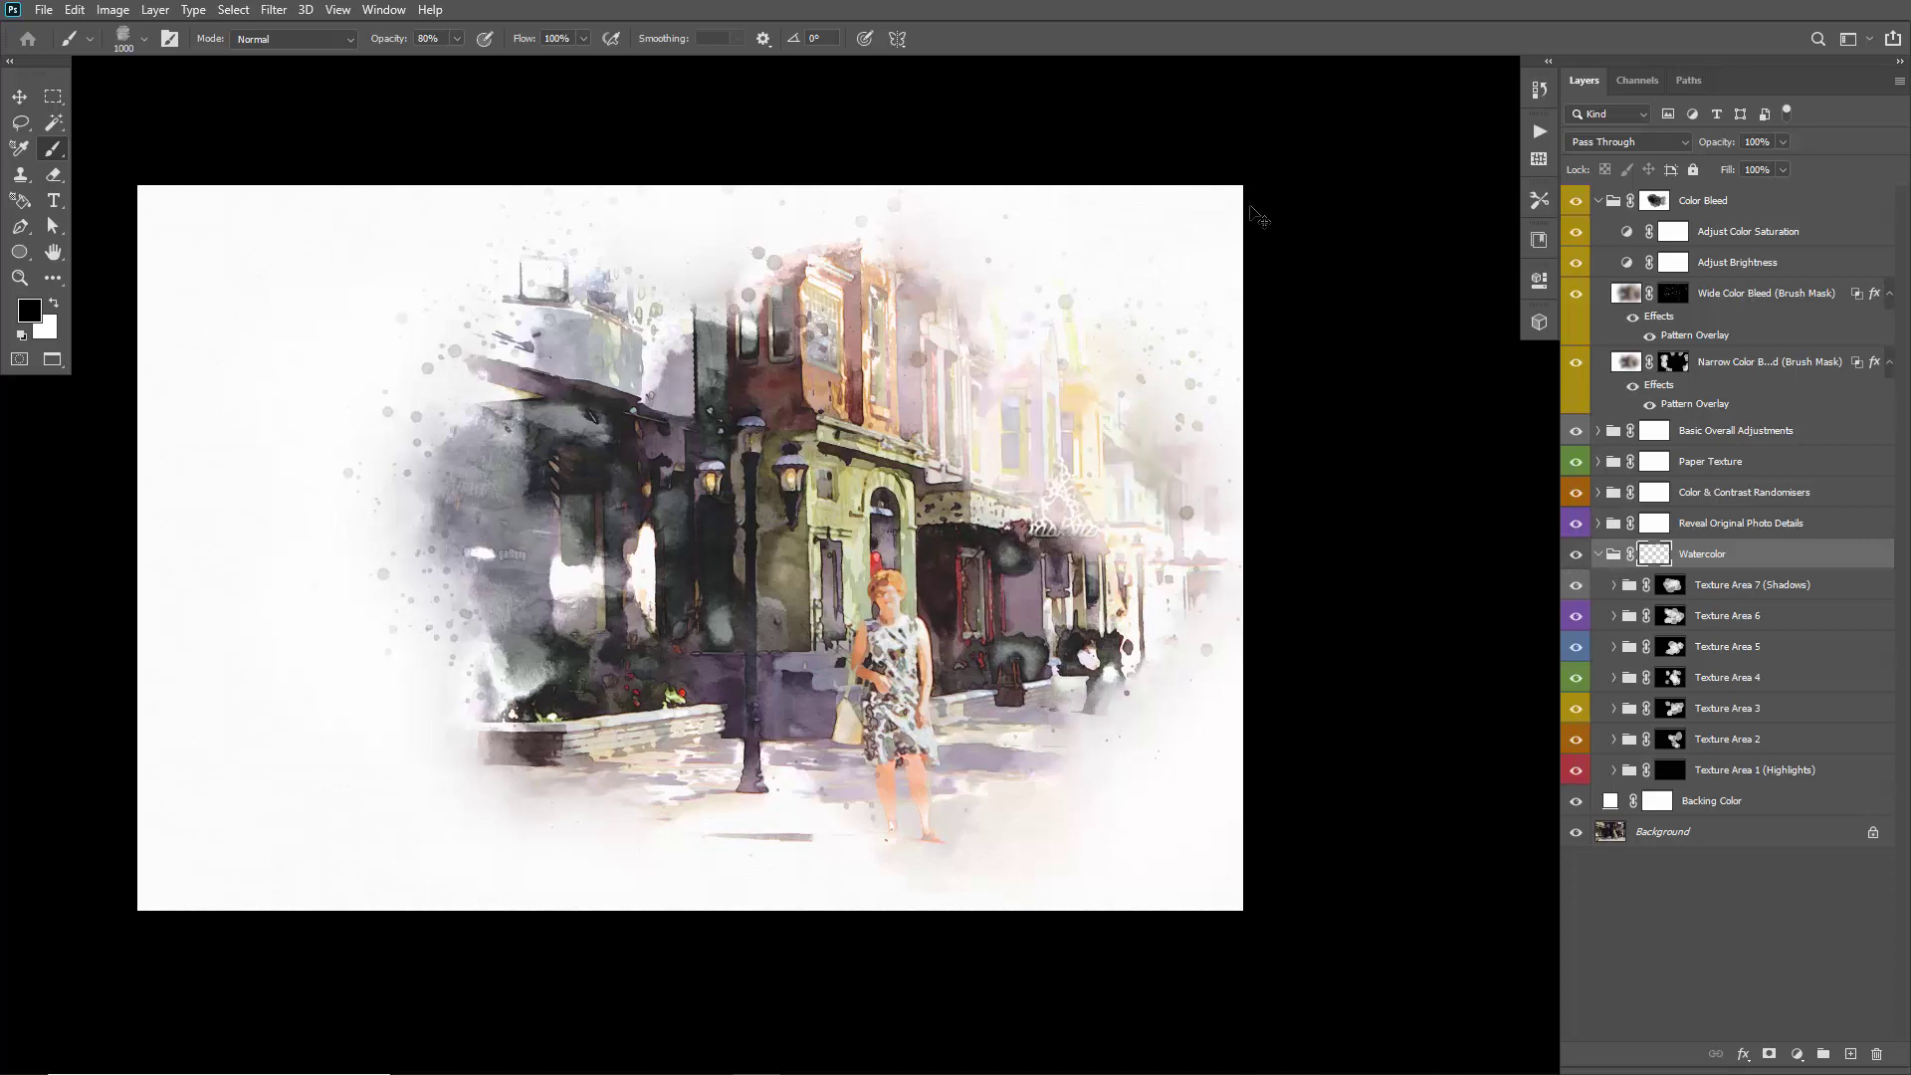
pyautogui.hotkey('ctrl', 'z')
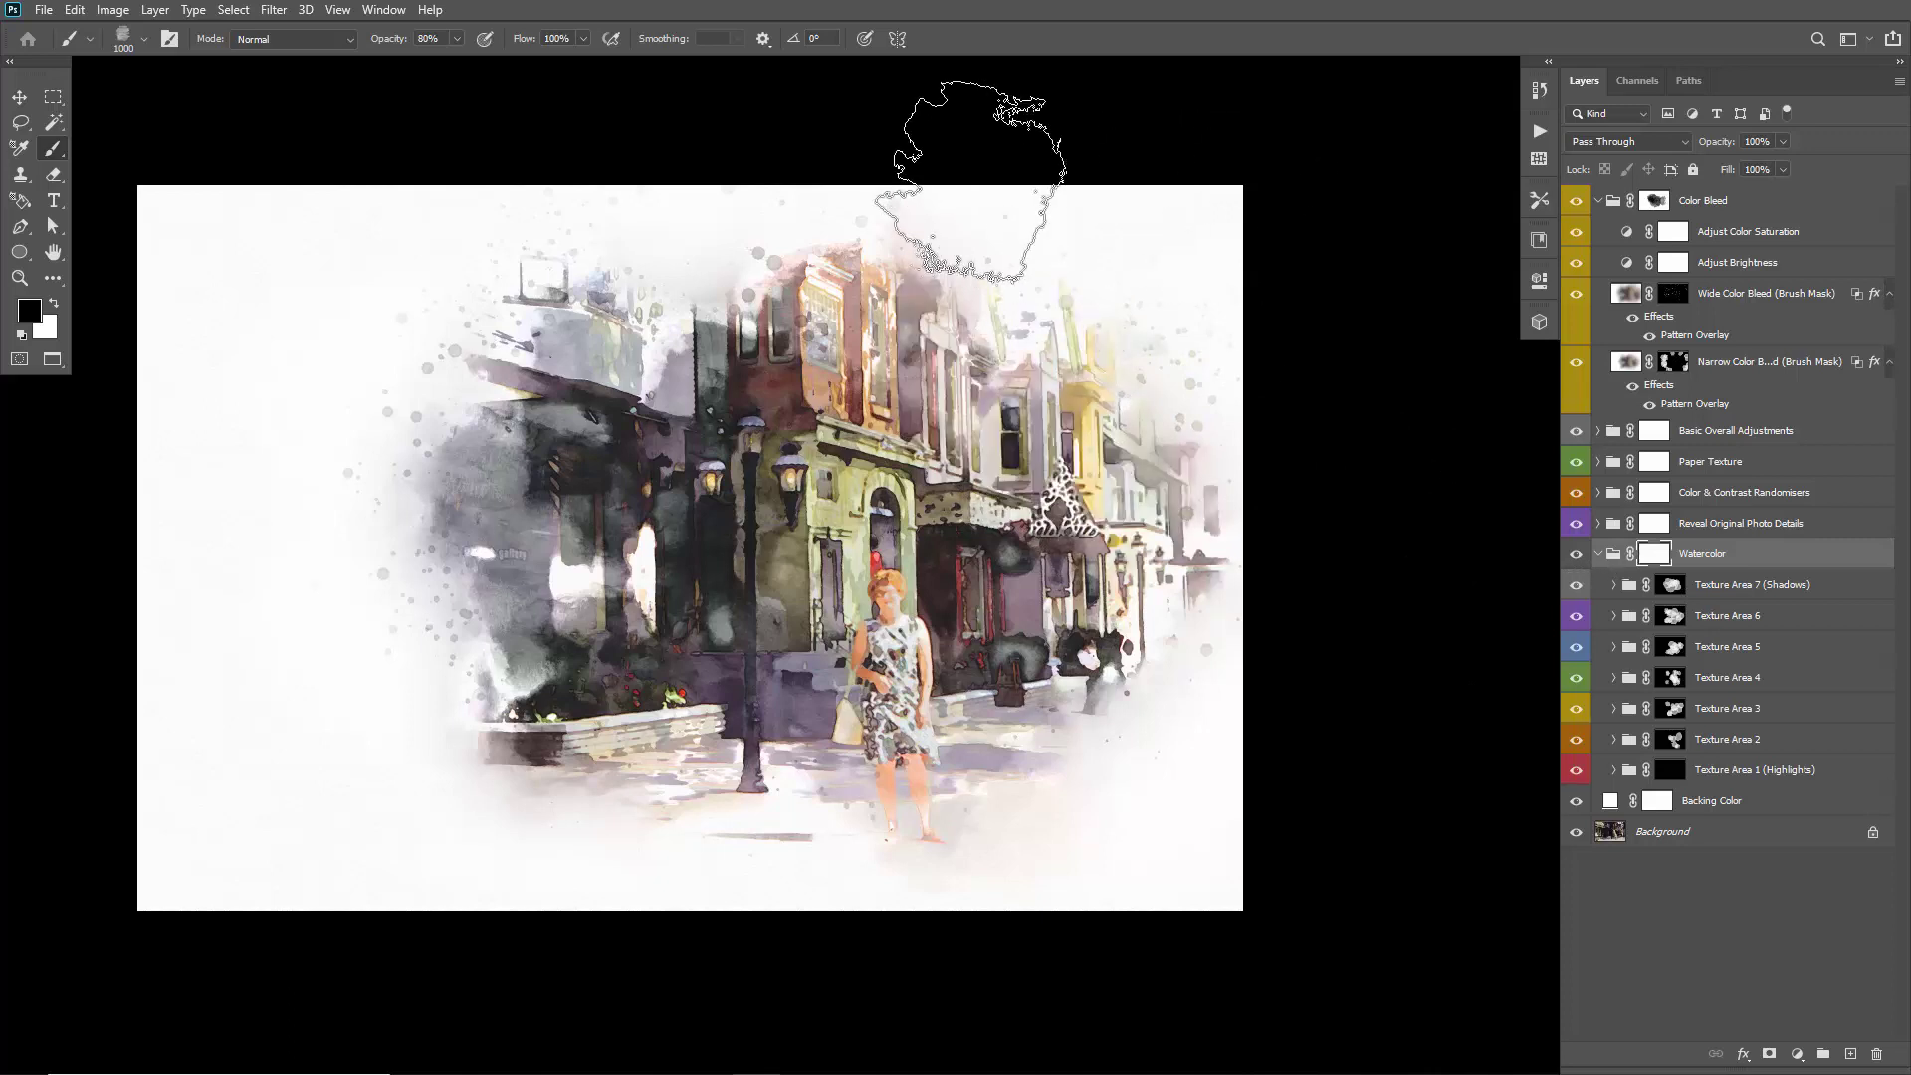
pyautogui.press('v')
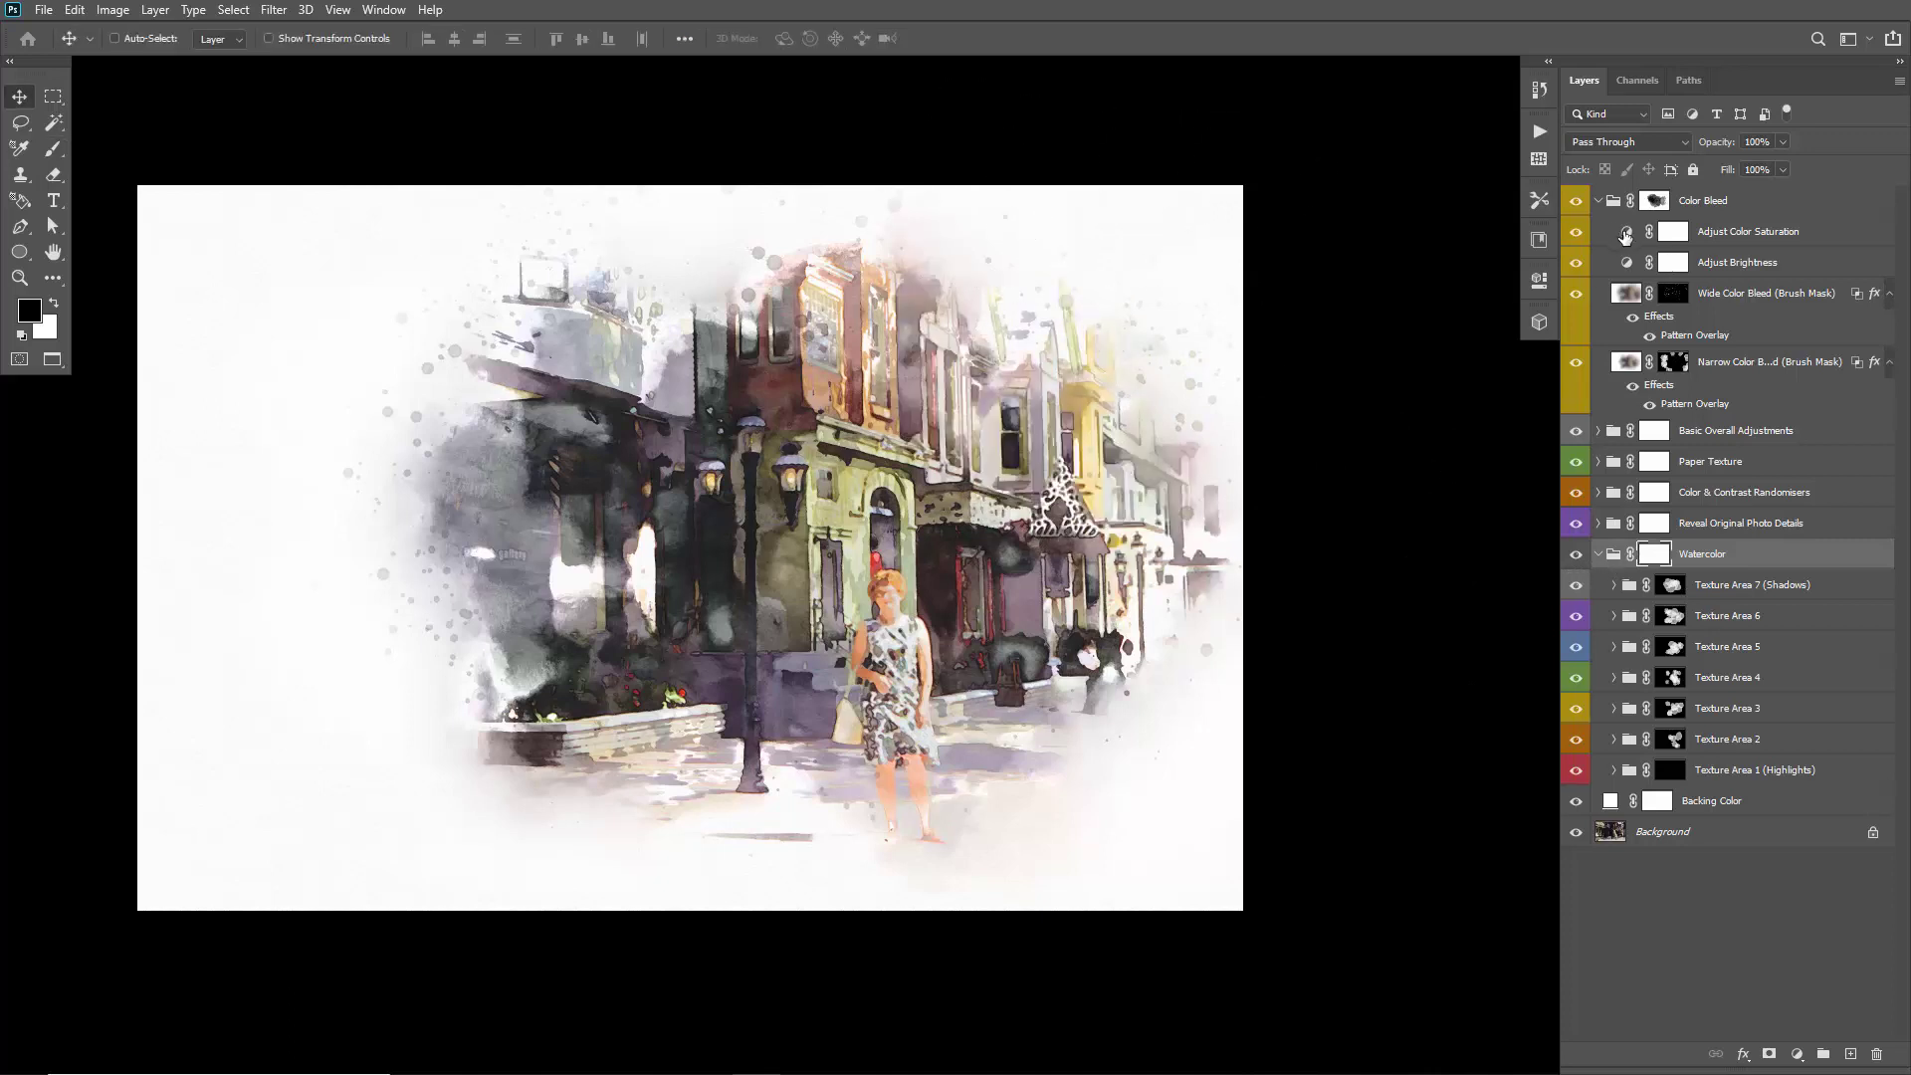
# Set the midtone level of the Color Bleed group's Adjust Brightness layer to 0.68
pyautogui.click(1736, 242)
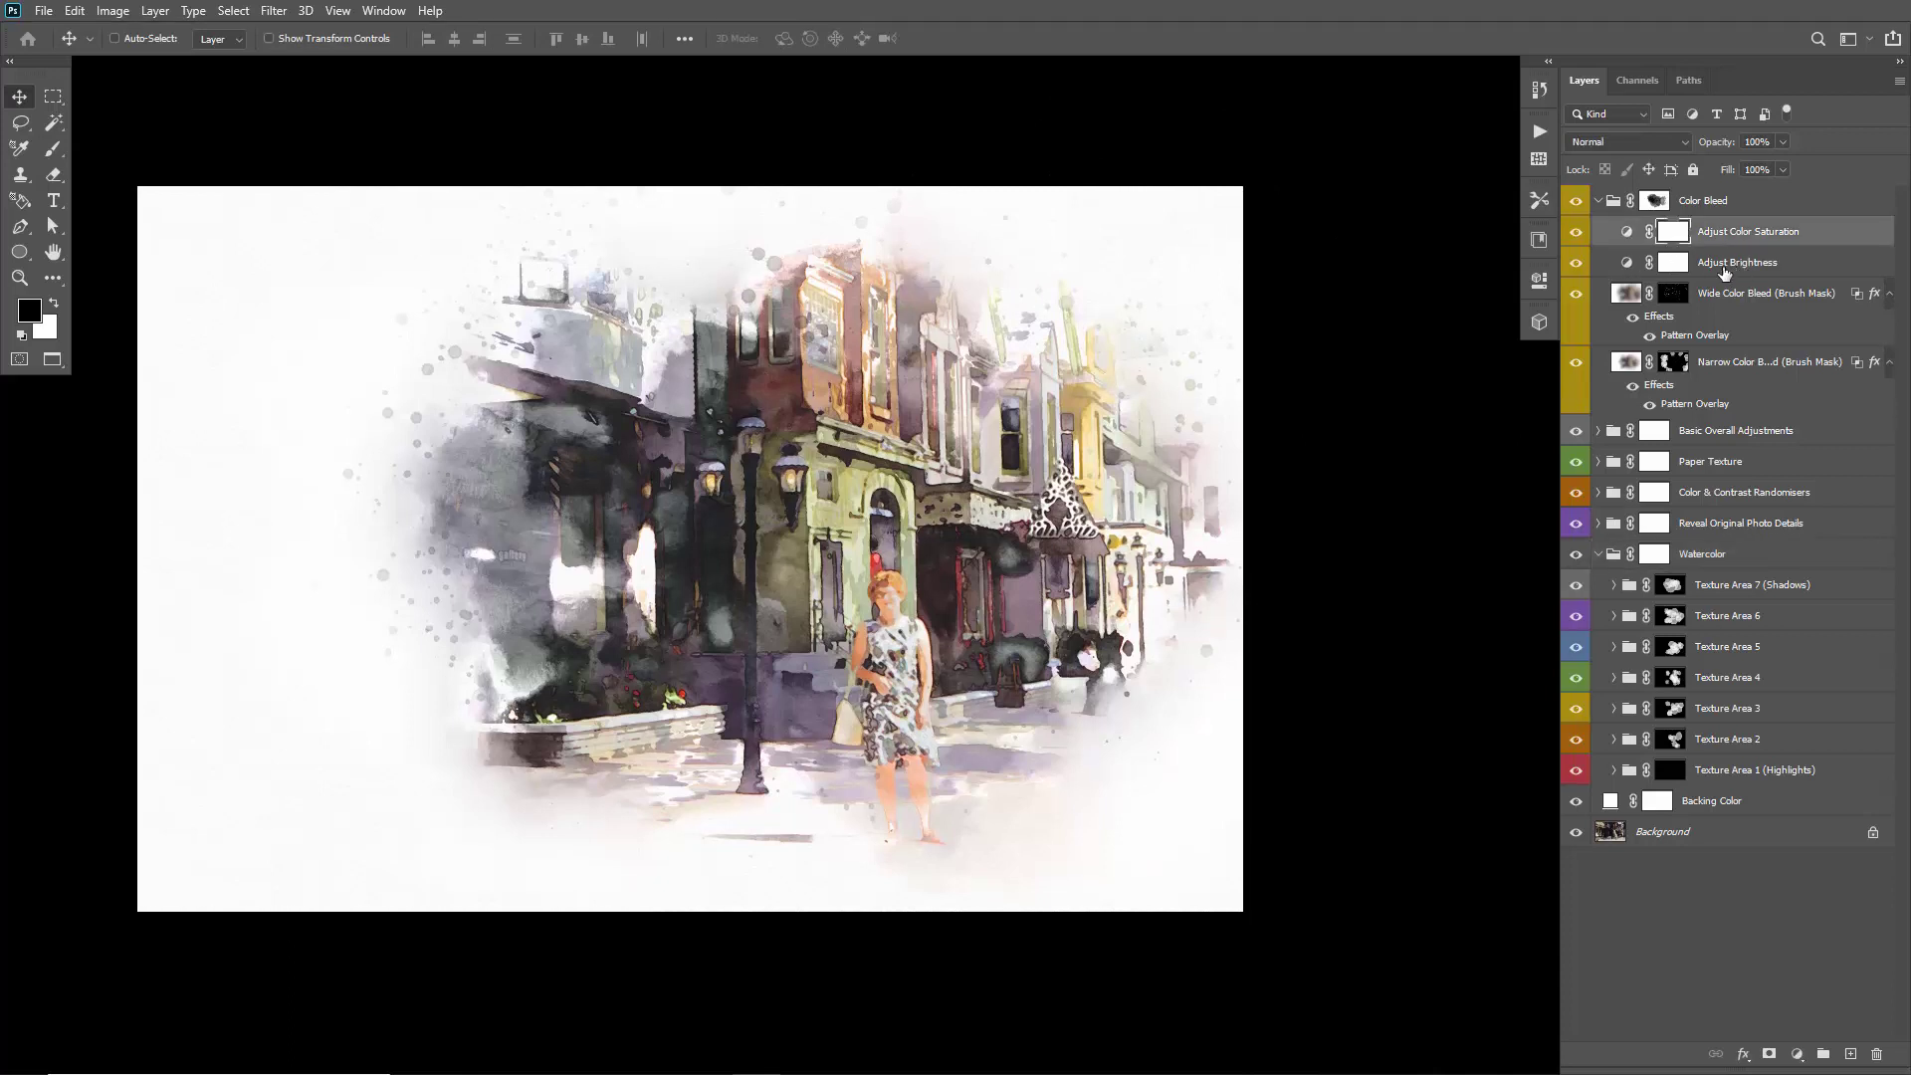
pyautogui.click(1727, 266)
pyautogui.click(1724, 244)
pyautogui.doubleClick(1636, 266)
pyautogui.moveTo(1392, 483)
pyautogui.mouseDown()
pyautogui.moveTo(1433, 485)
pyautogui.moveTo(1393, 486)
pyautogui.mouseUp()
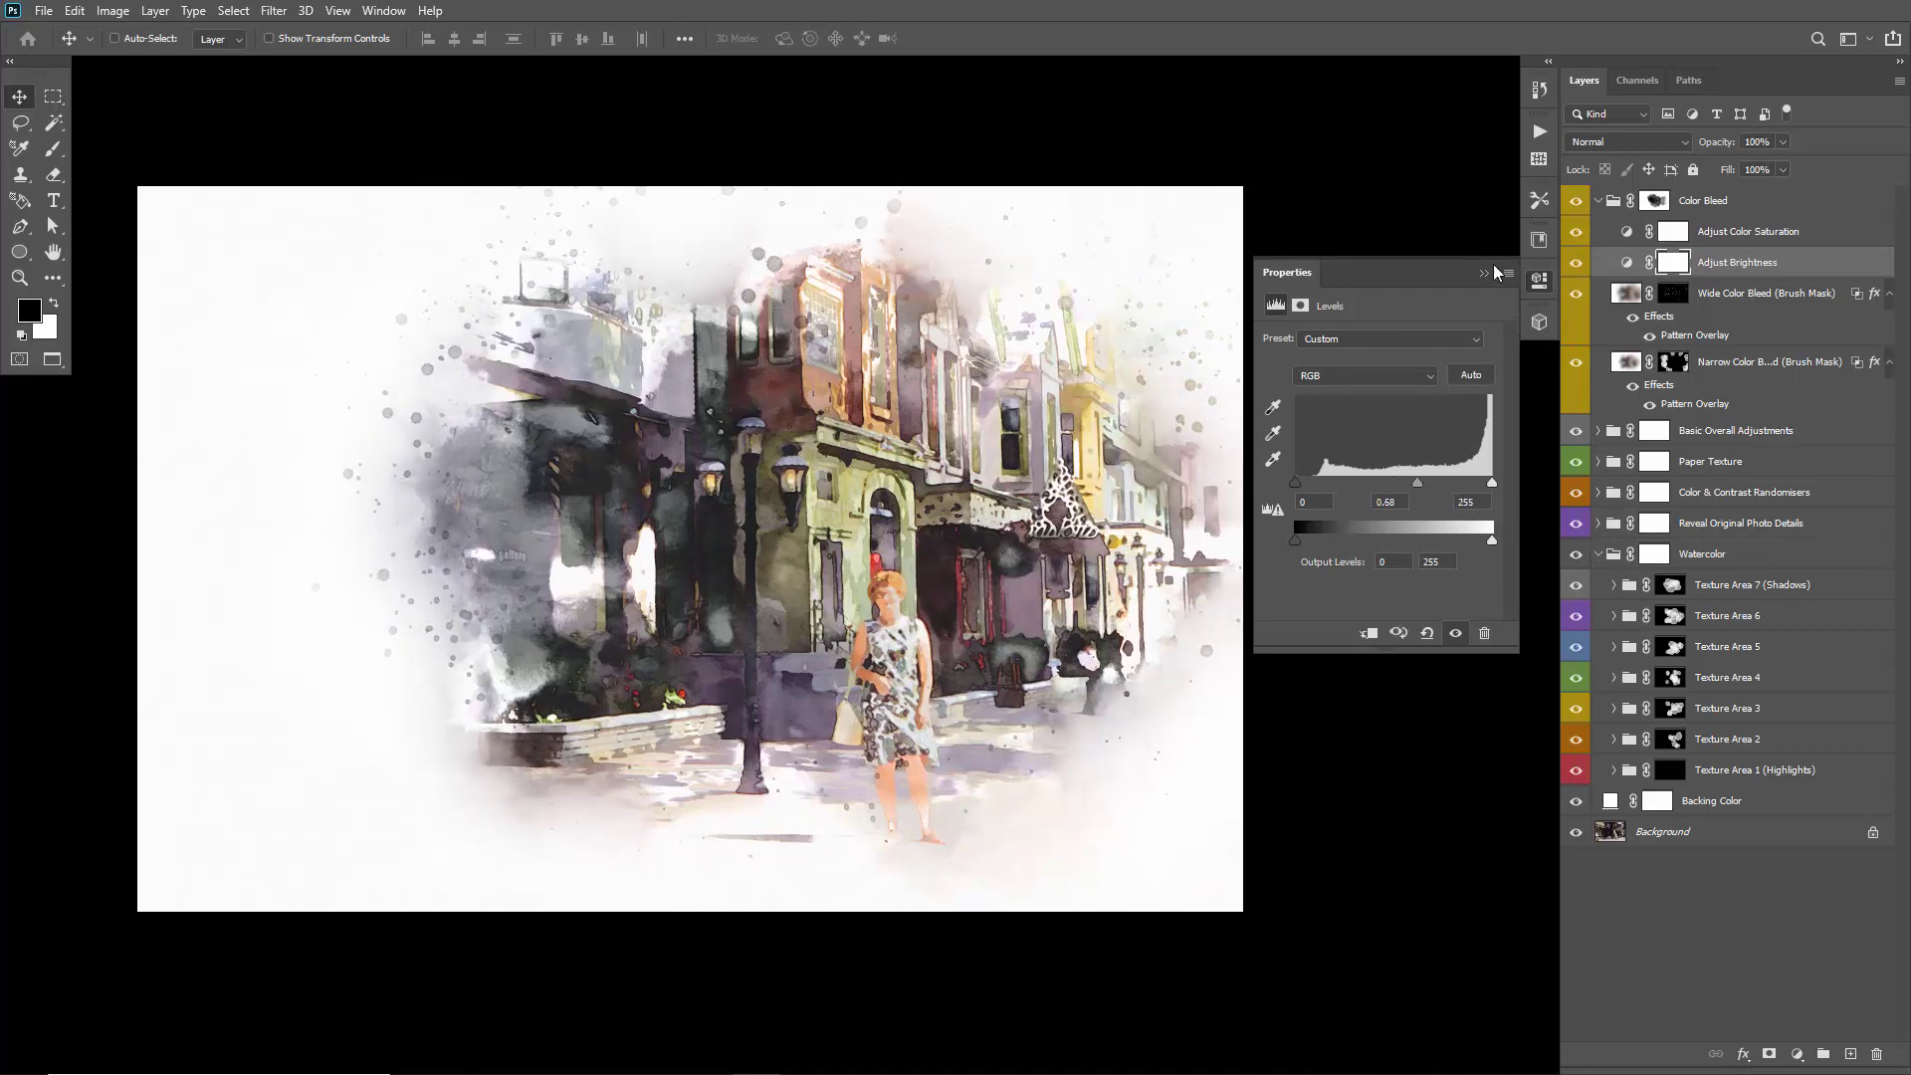
pyautogui.click(1483, 272)
# Try +99 saturation on the Adjust Color Saturation layer, settle on a much lower positive value, and return to the standard screen mode
pyautogui.doubleClick(1622, 232)
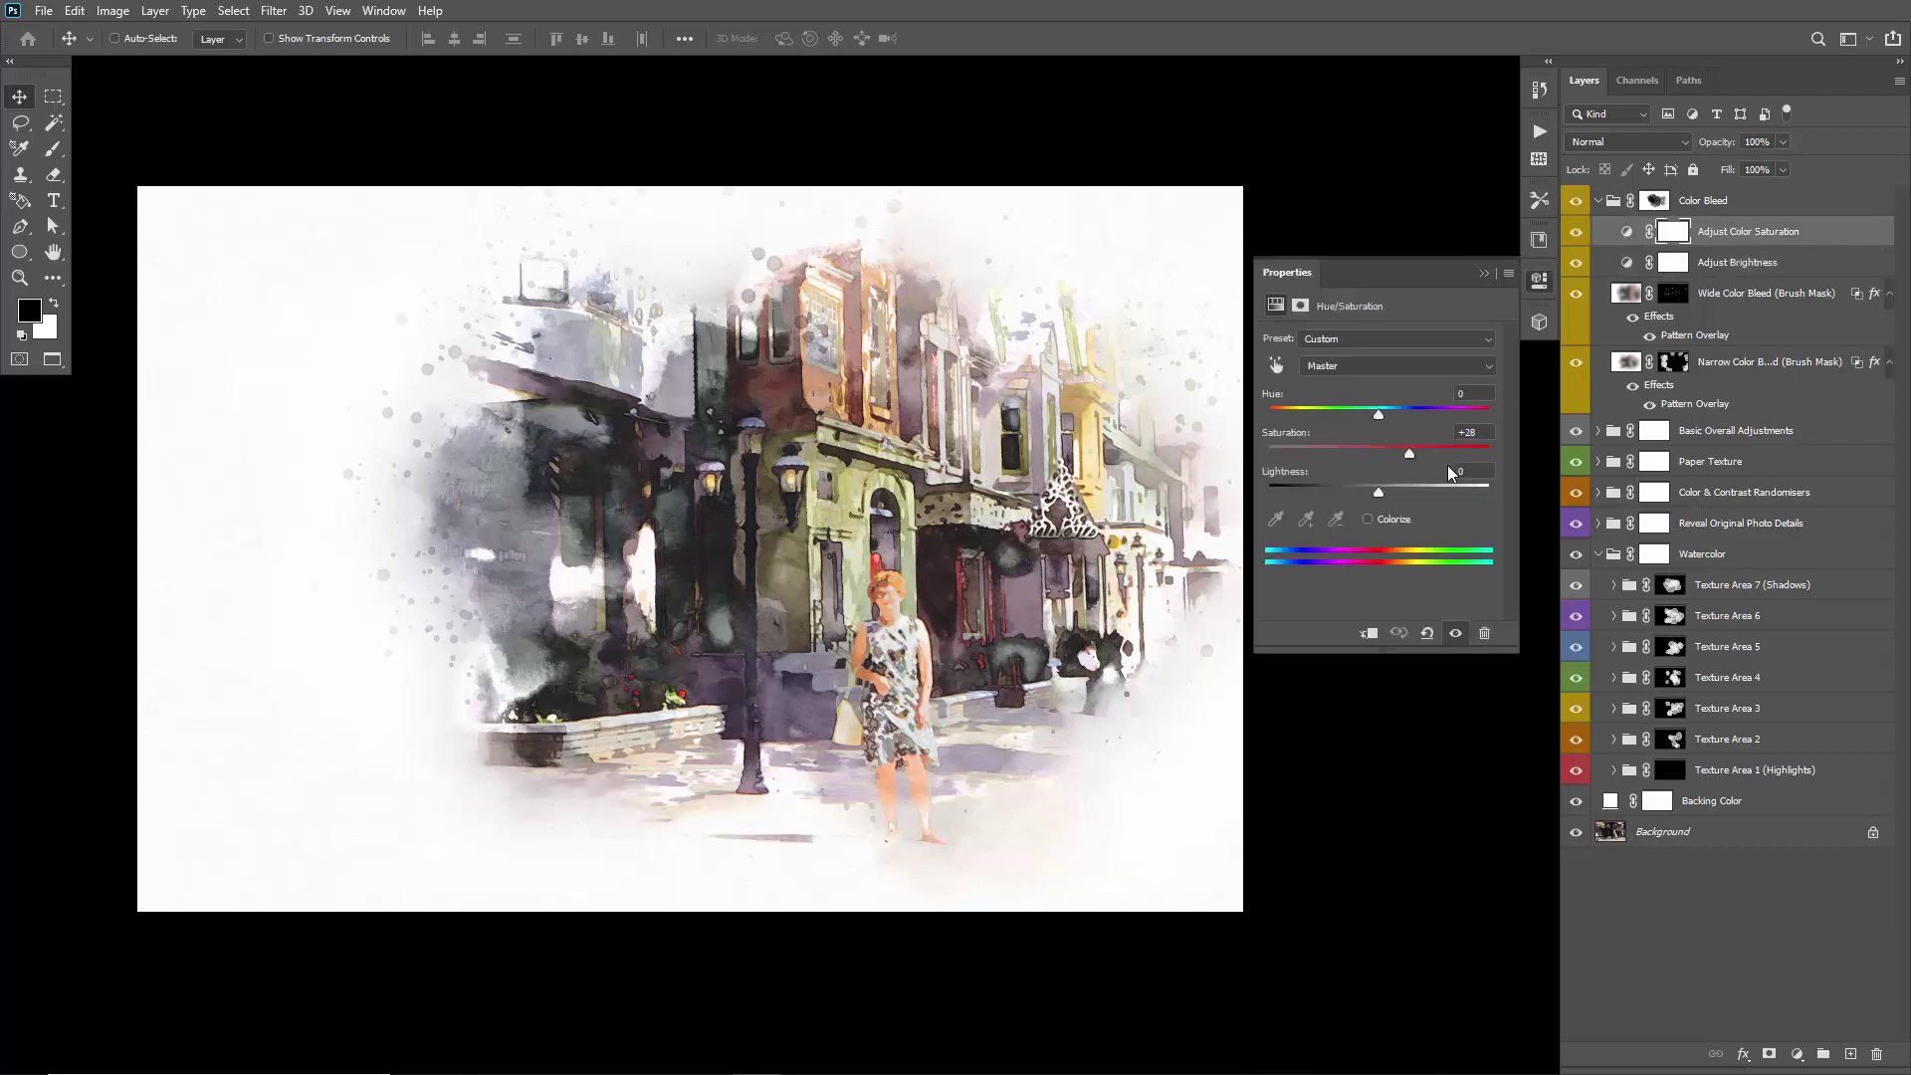
pyautogui.moveTo(1409, 459); pyautogui.dragTo(1495, 468)
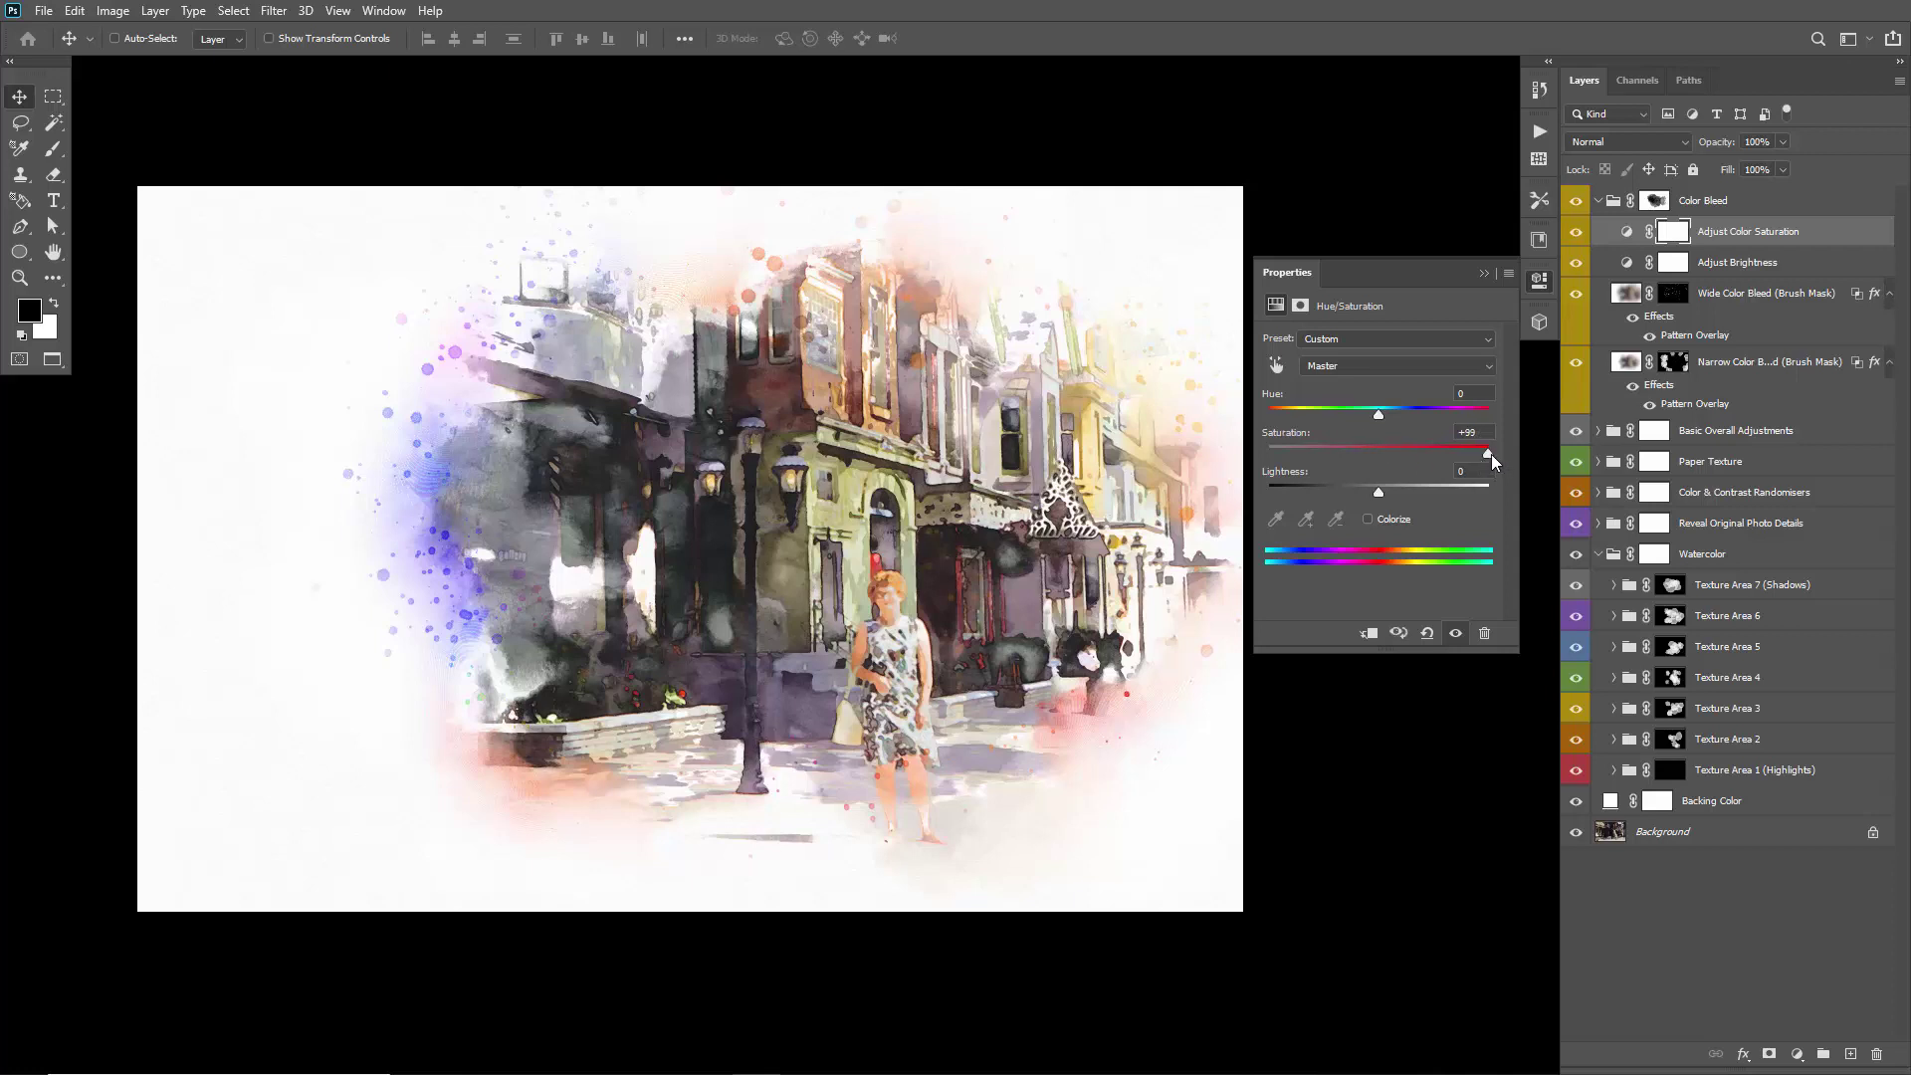
pyautogui.moveTo(1489, 458); pyautogui.dragTo(1417, 456)
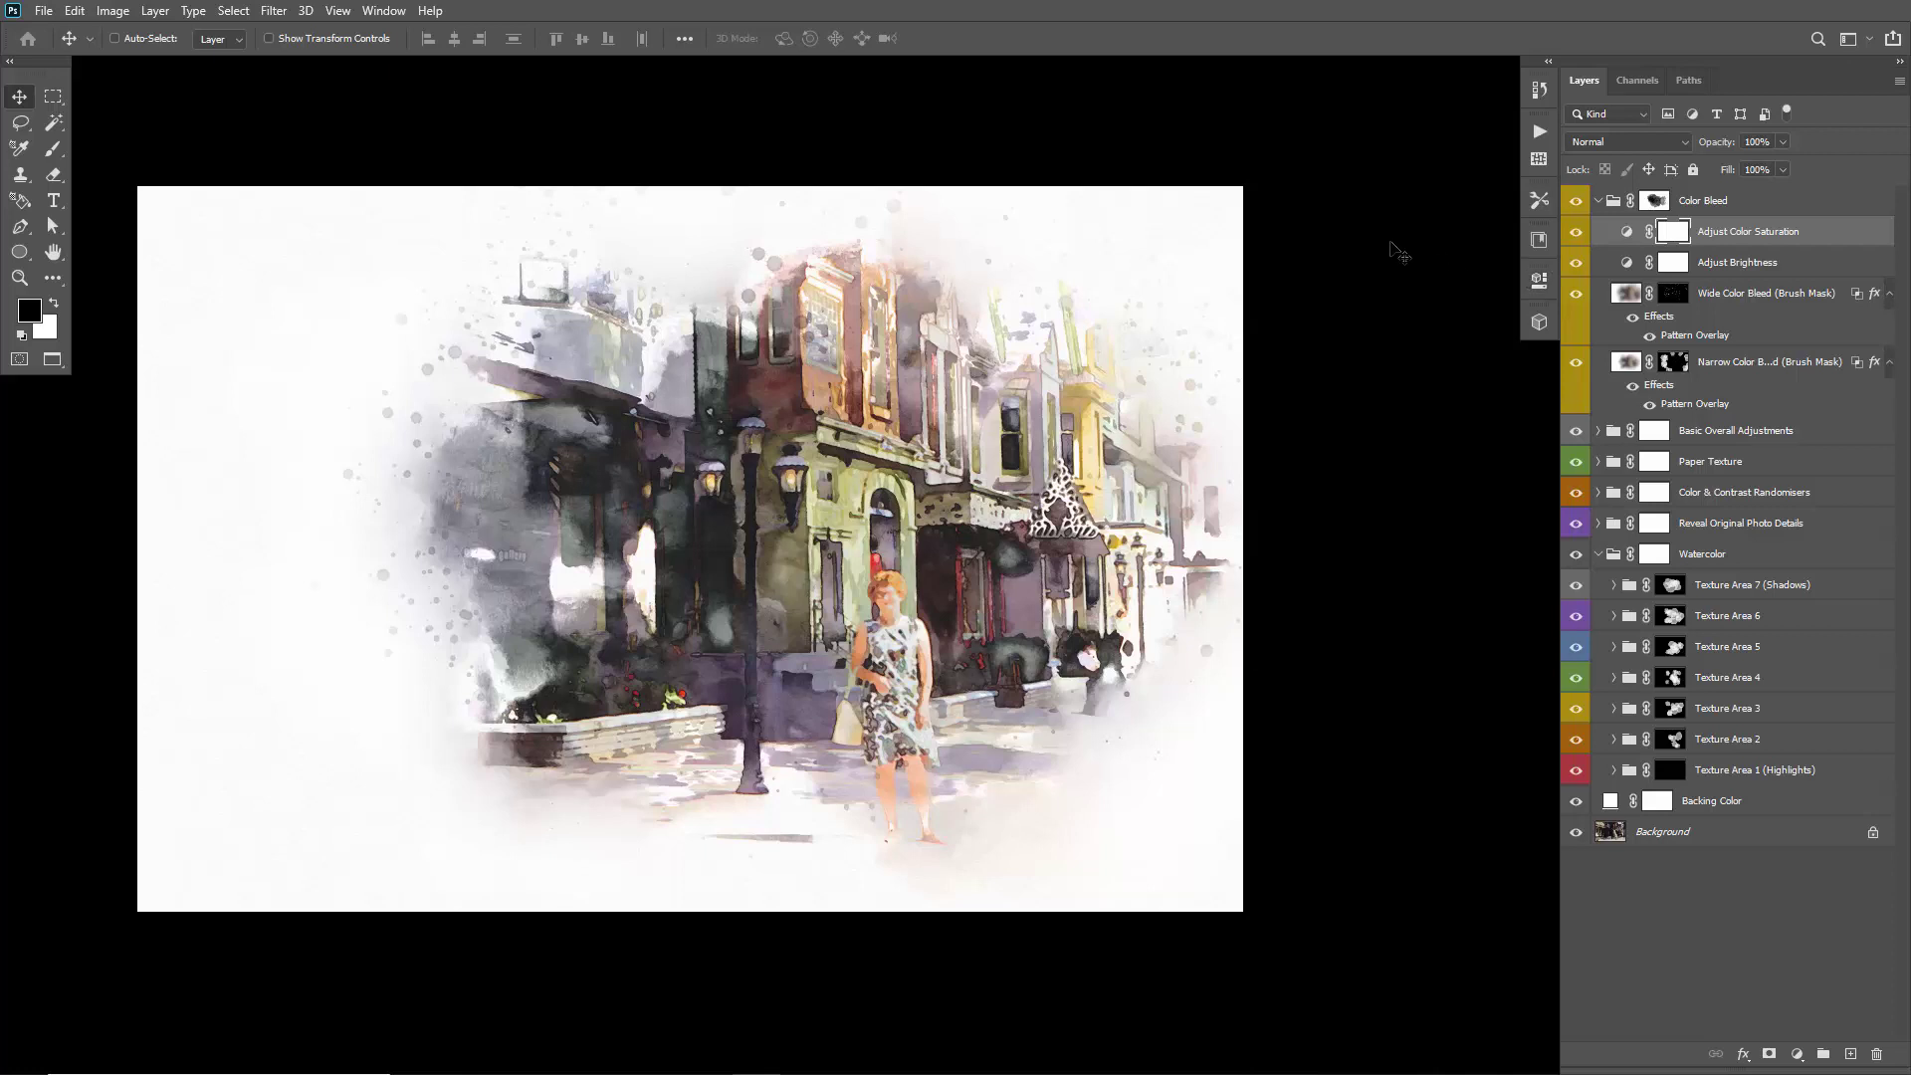
pyautogui.click(1484, 273)
pyautogui.hotkey('shift', 'f')
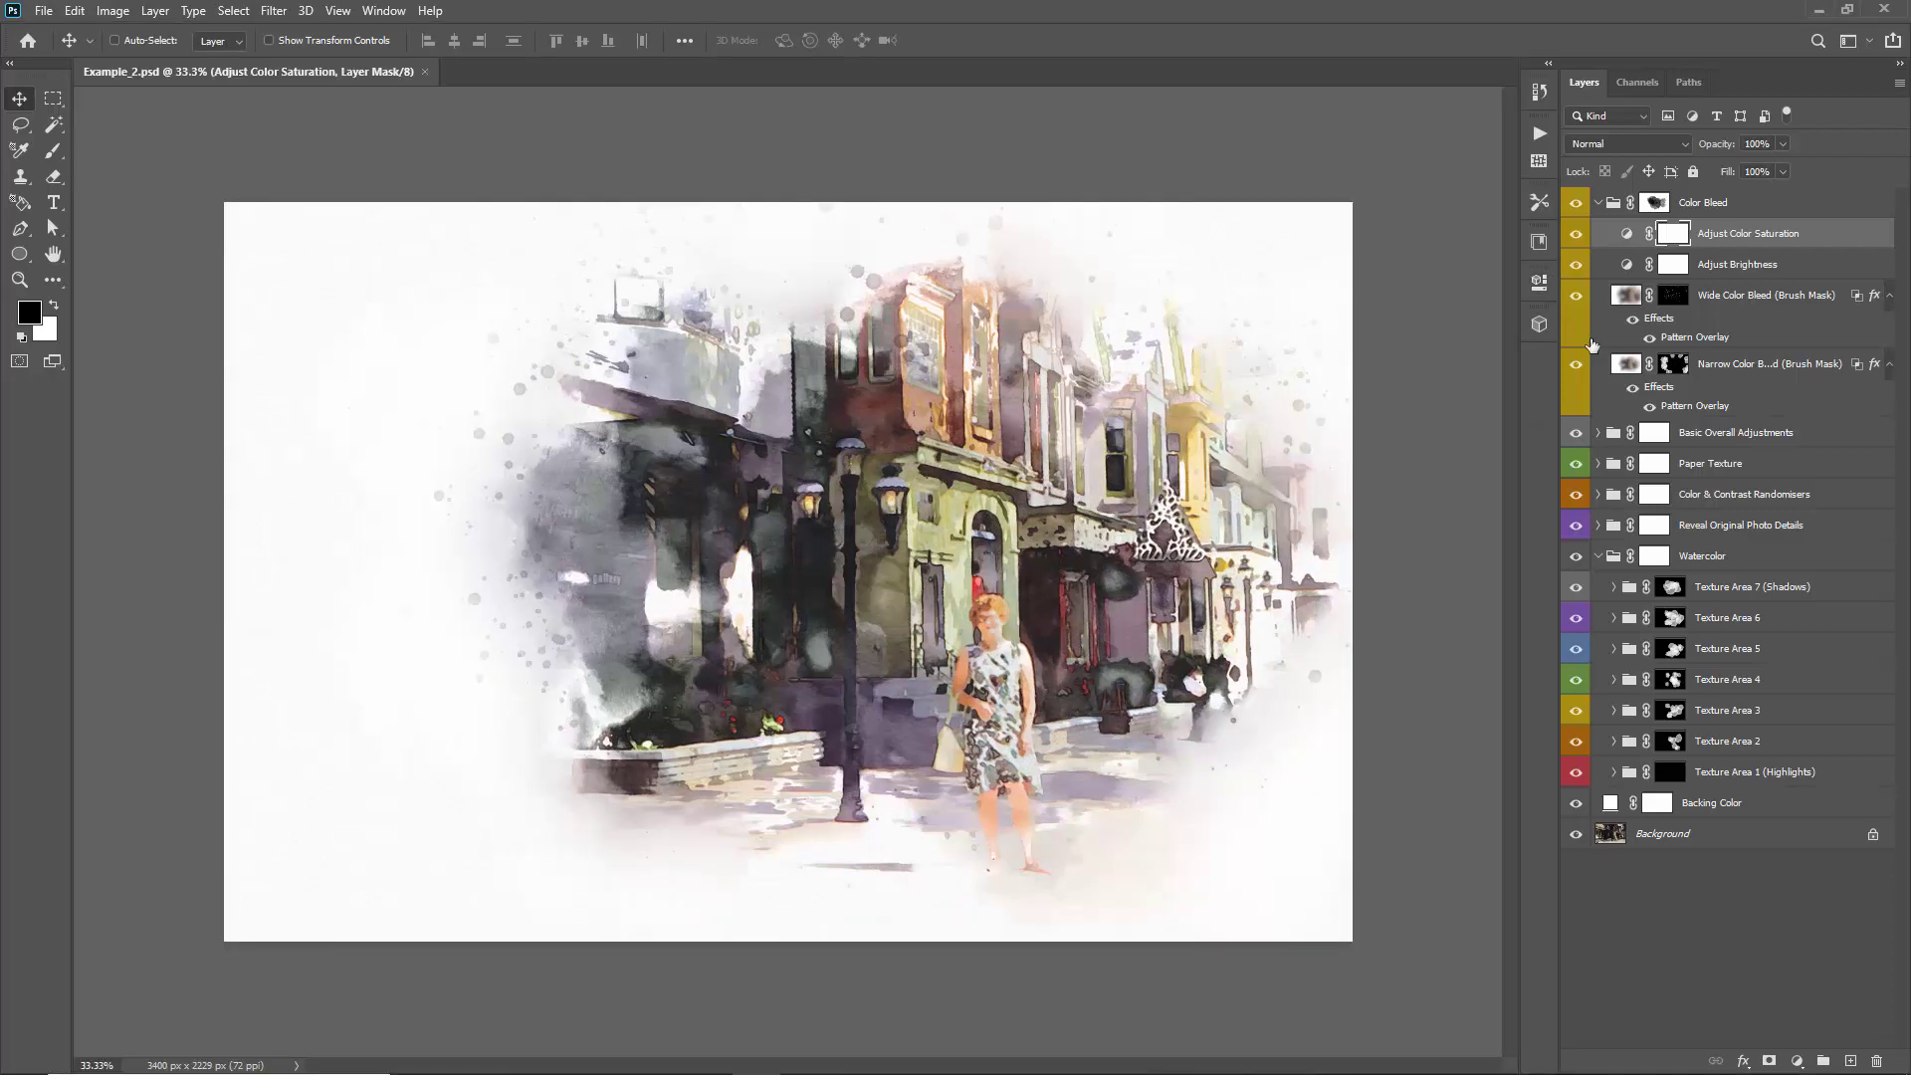
pyautogui.click(1599, 204)
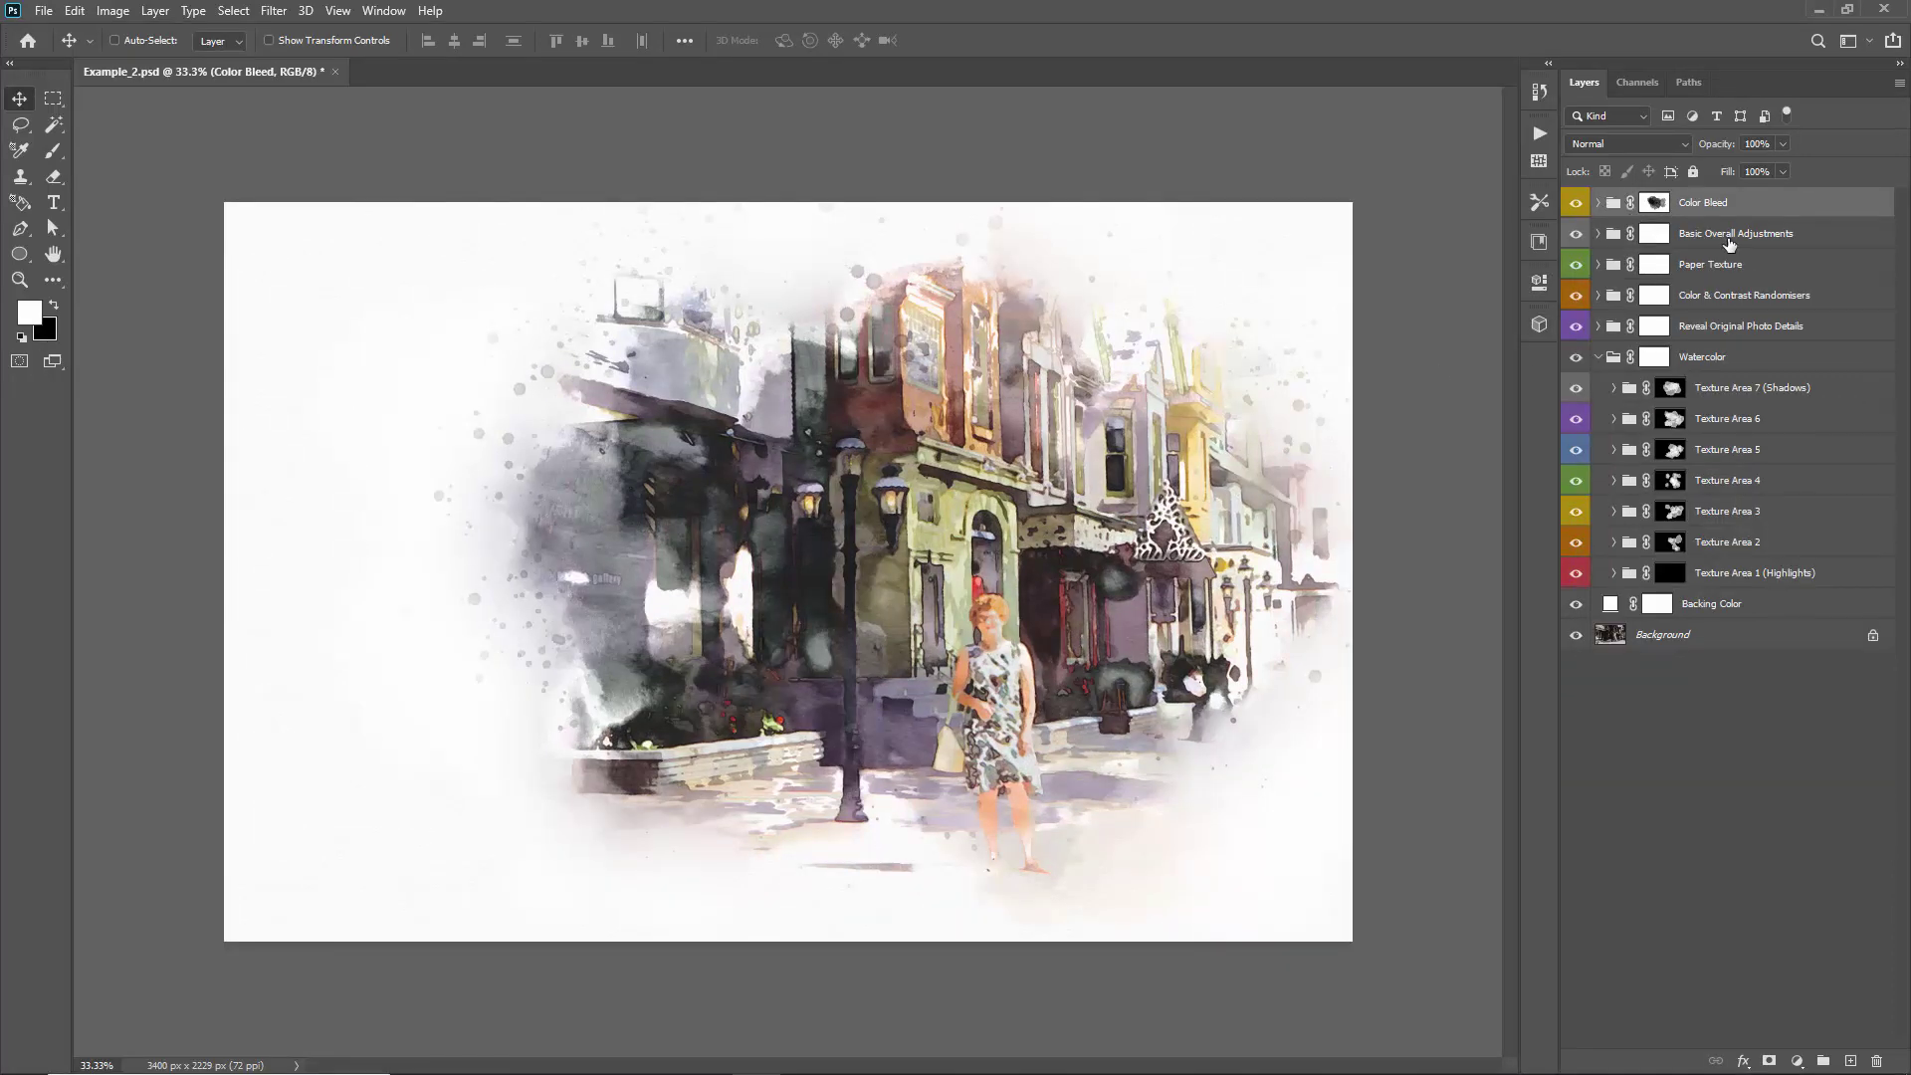
# Try a pale blue #e6f7fd as the Overall Color Tint in the Basic Overall Adjustments group
pyautogui.click(1732, 235)
pyautogui.click(1598, 235)
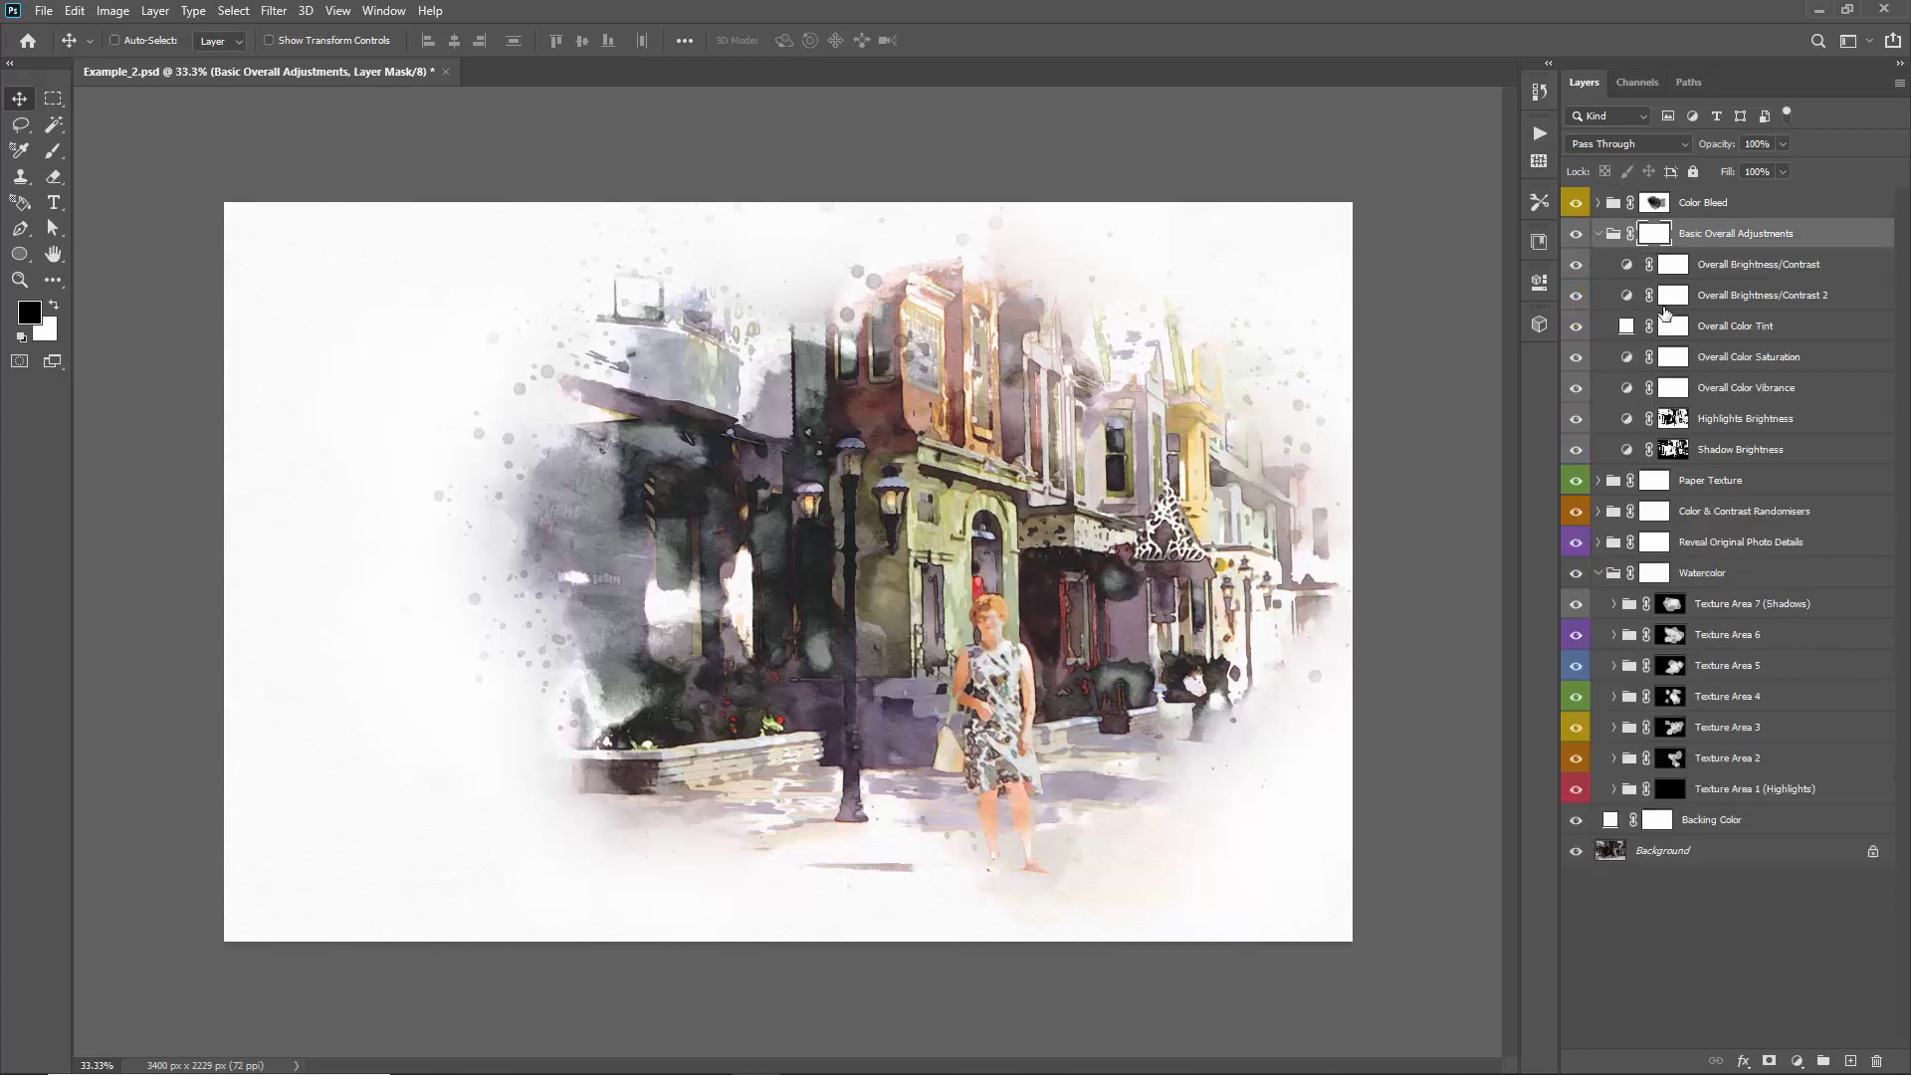
pyautogui.doubleClick(1626, 326)
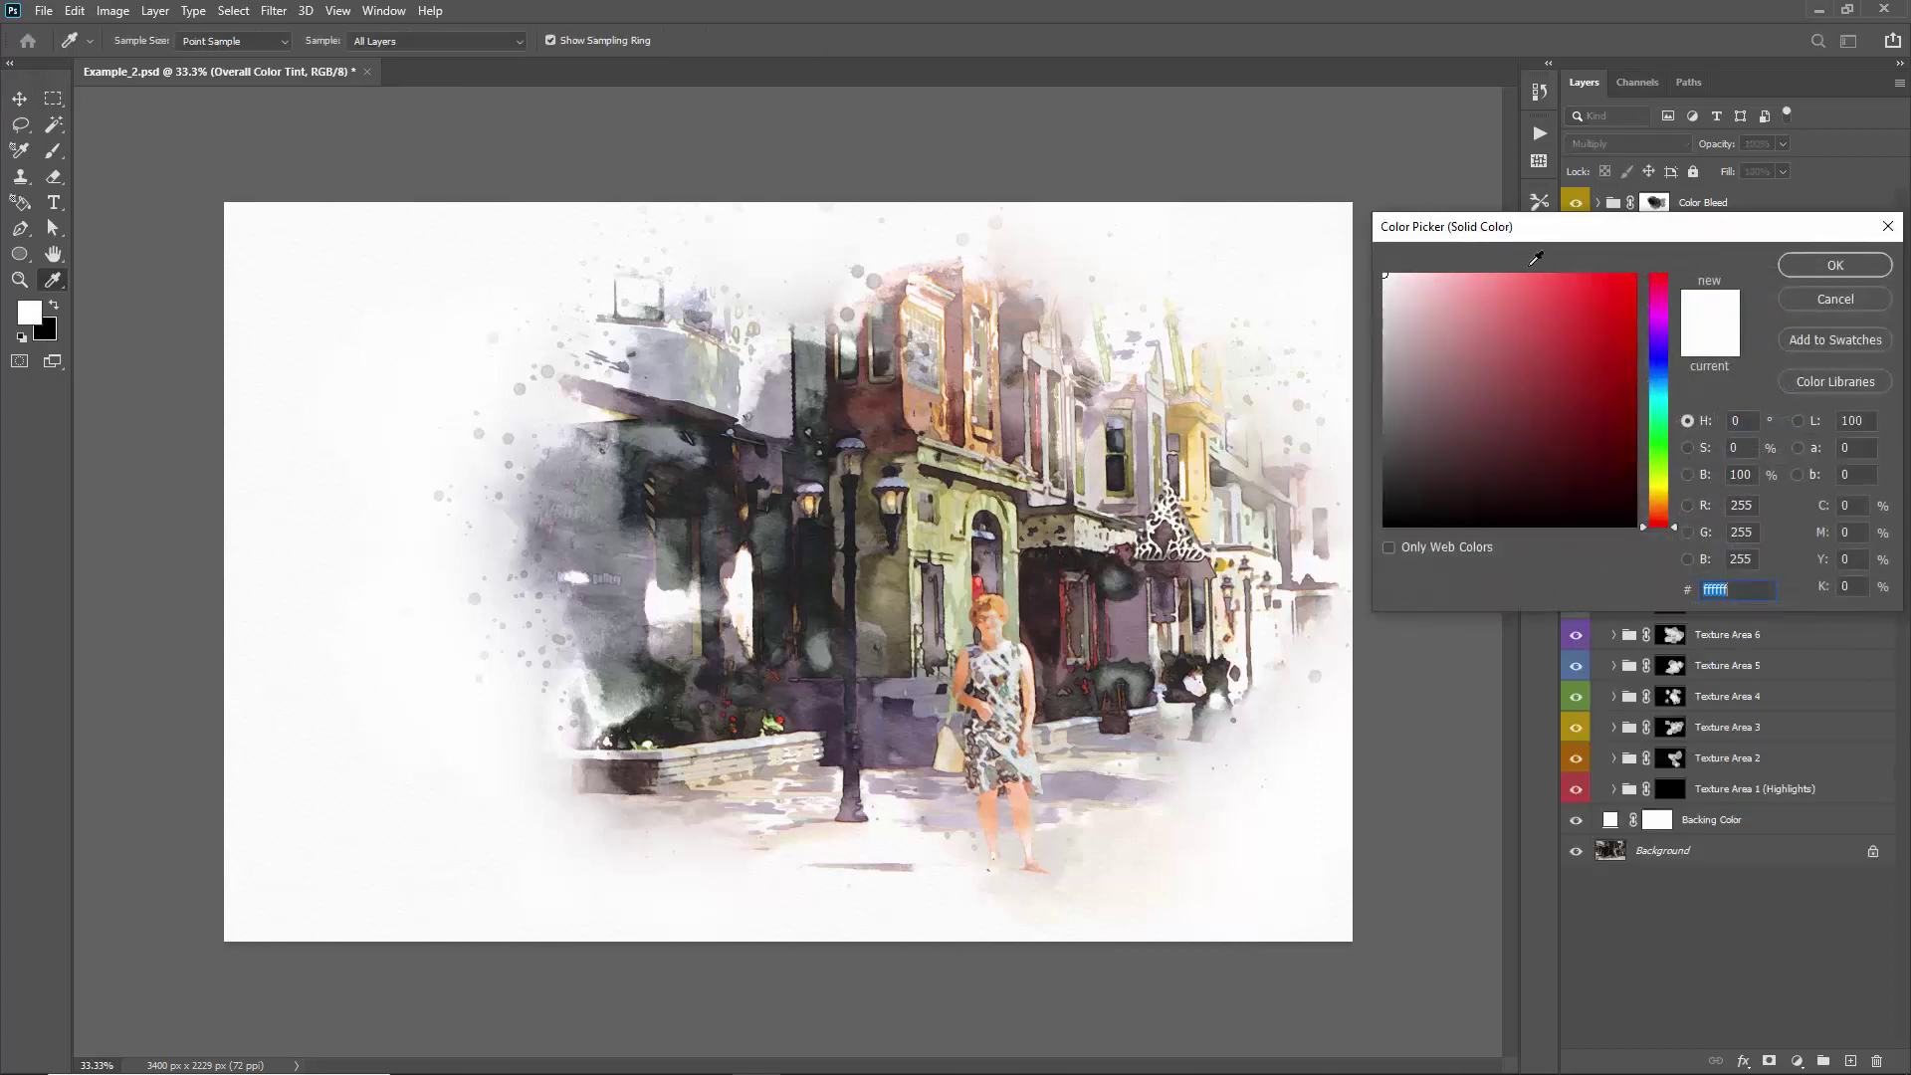
pyautogui.moveTo(1672, 398); pyautogui.dragTo(1672, 389)
pyautogui.click(1400, 276)
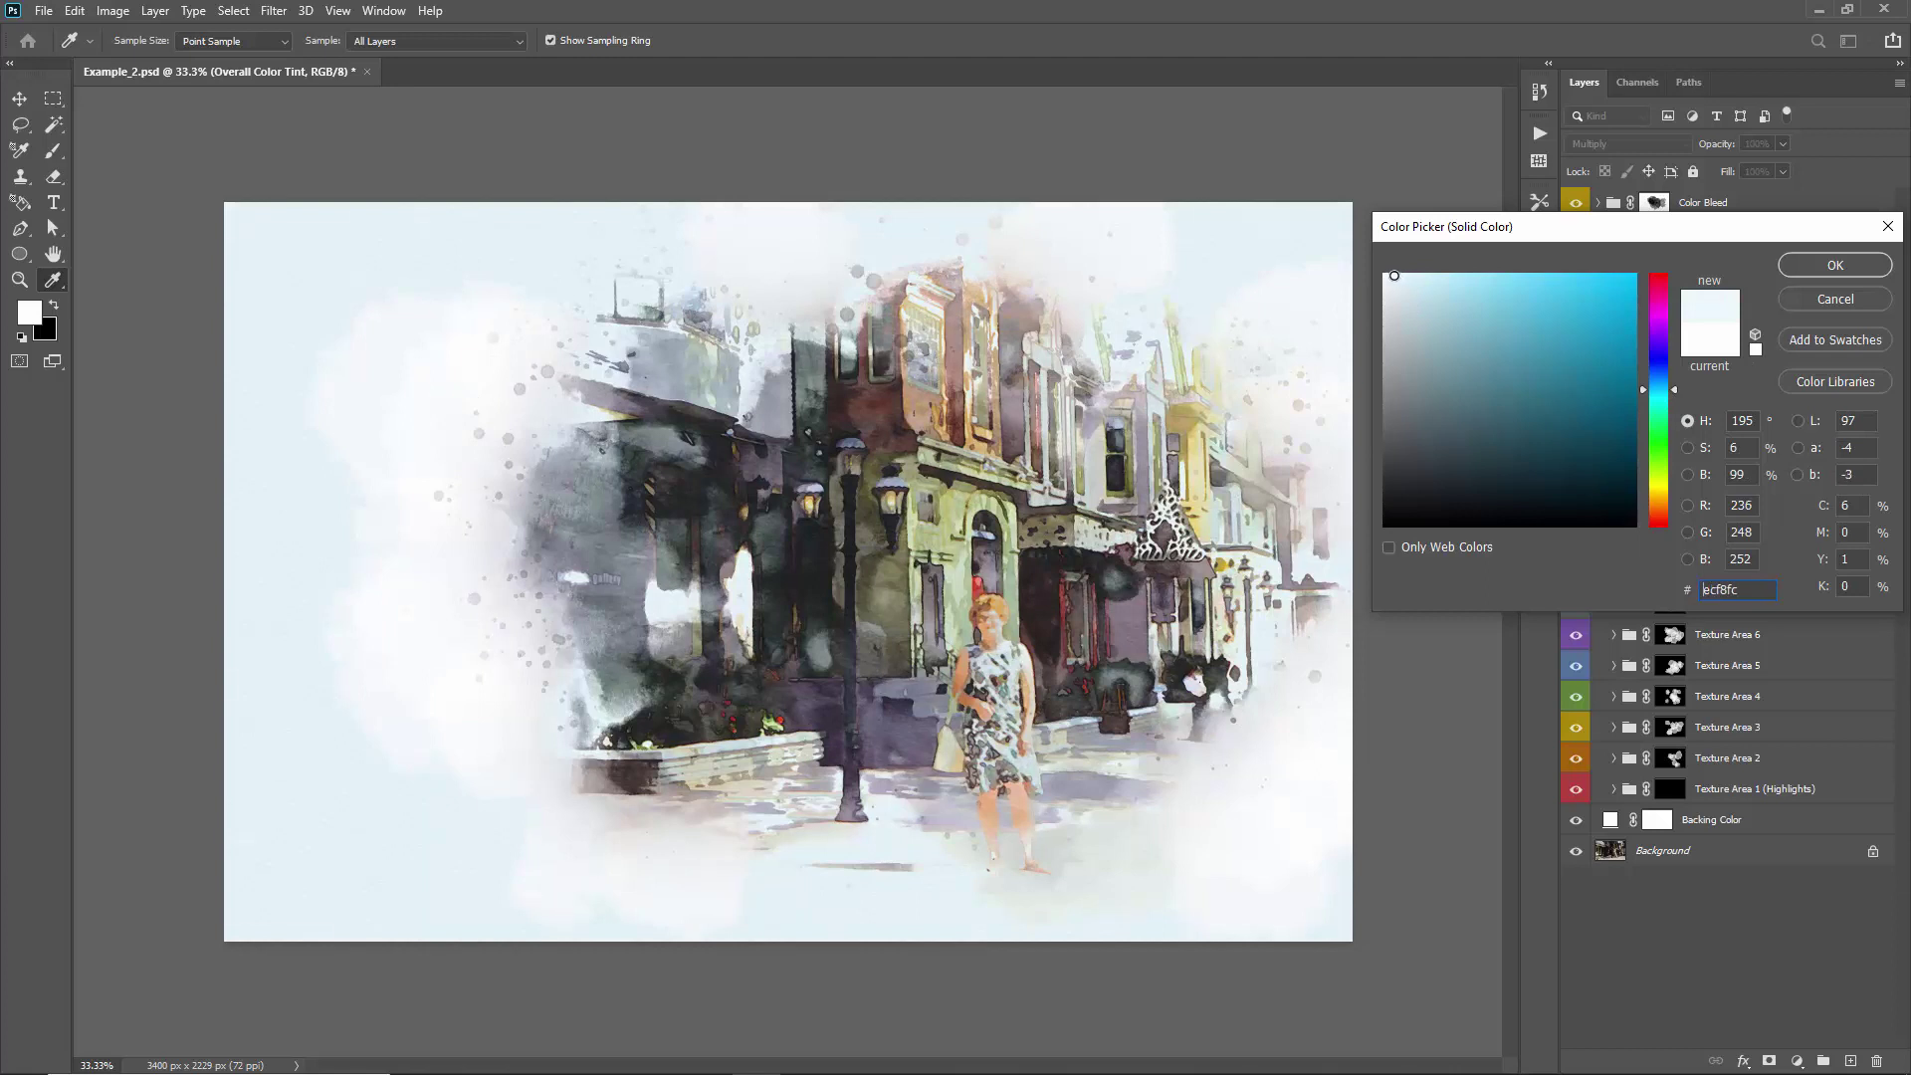
pyautogui.moveTo(1394, 275); pyautogui.dragTo(1407, 276)
pyautogui.moveTo(1670, 228); pyautogui.dragTo(1620, 314)
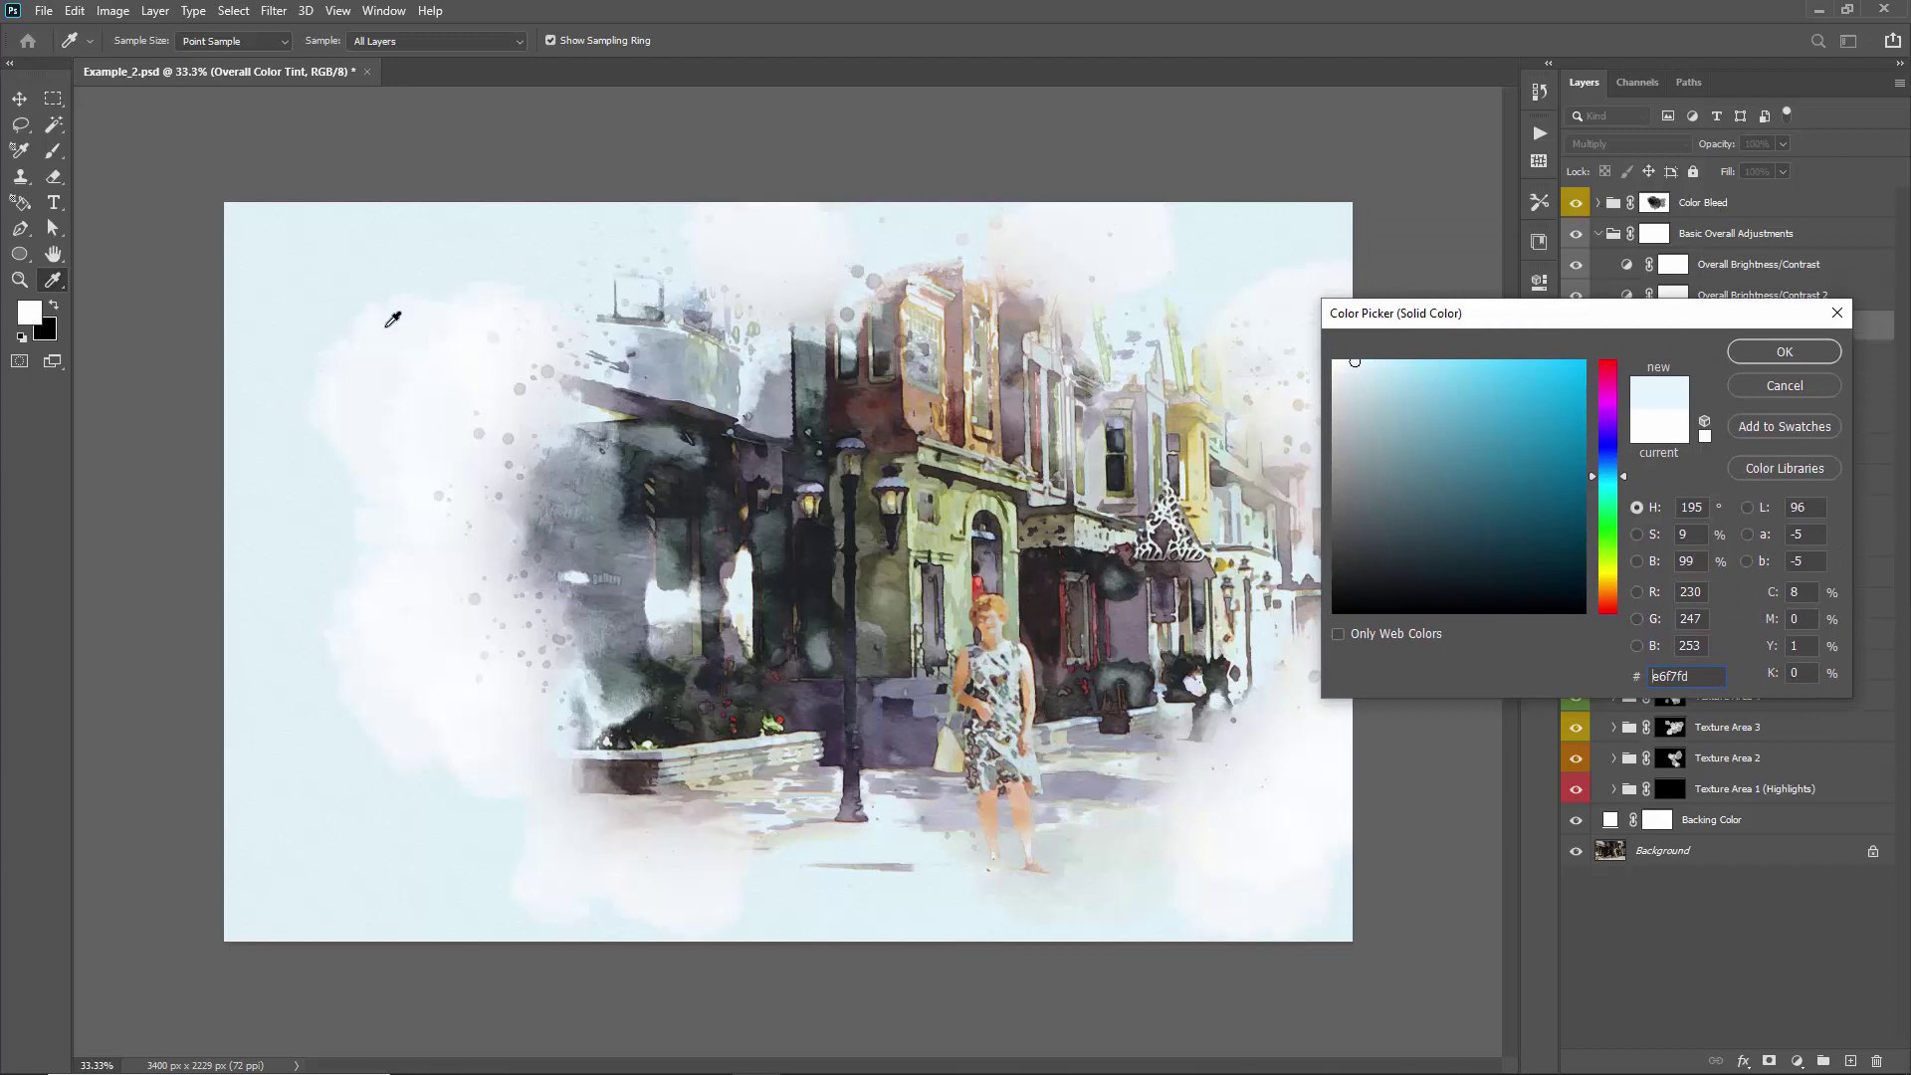
pyautogui.click(1772, 386)
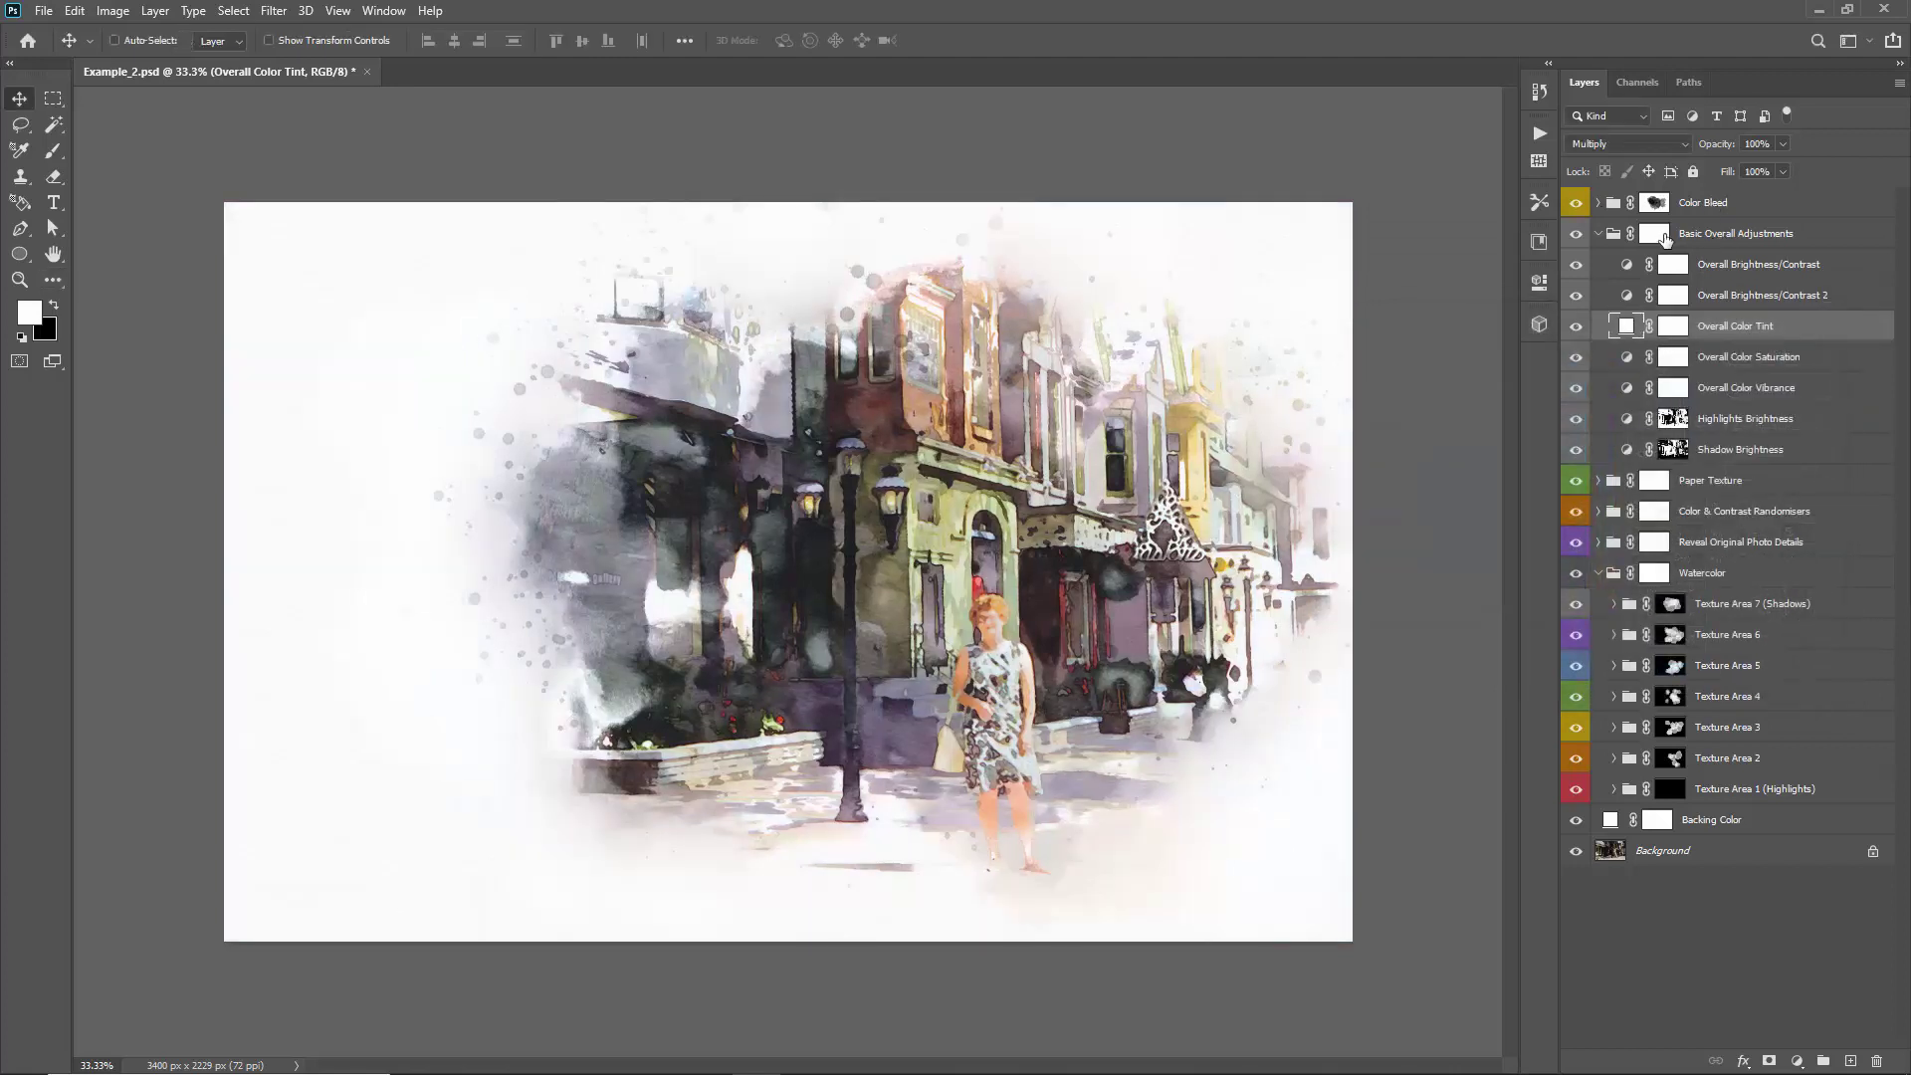
pyautogui.click(1598, 233)
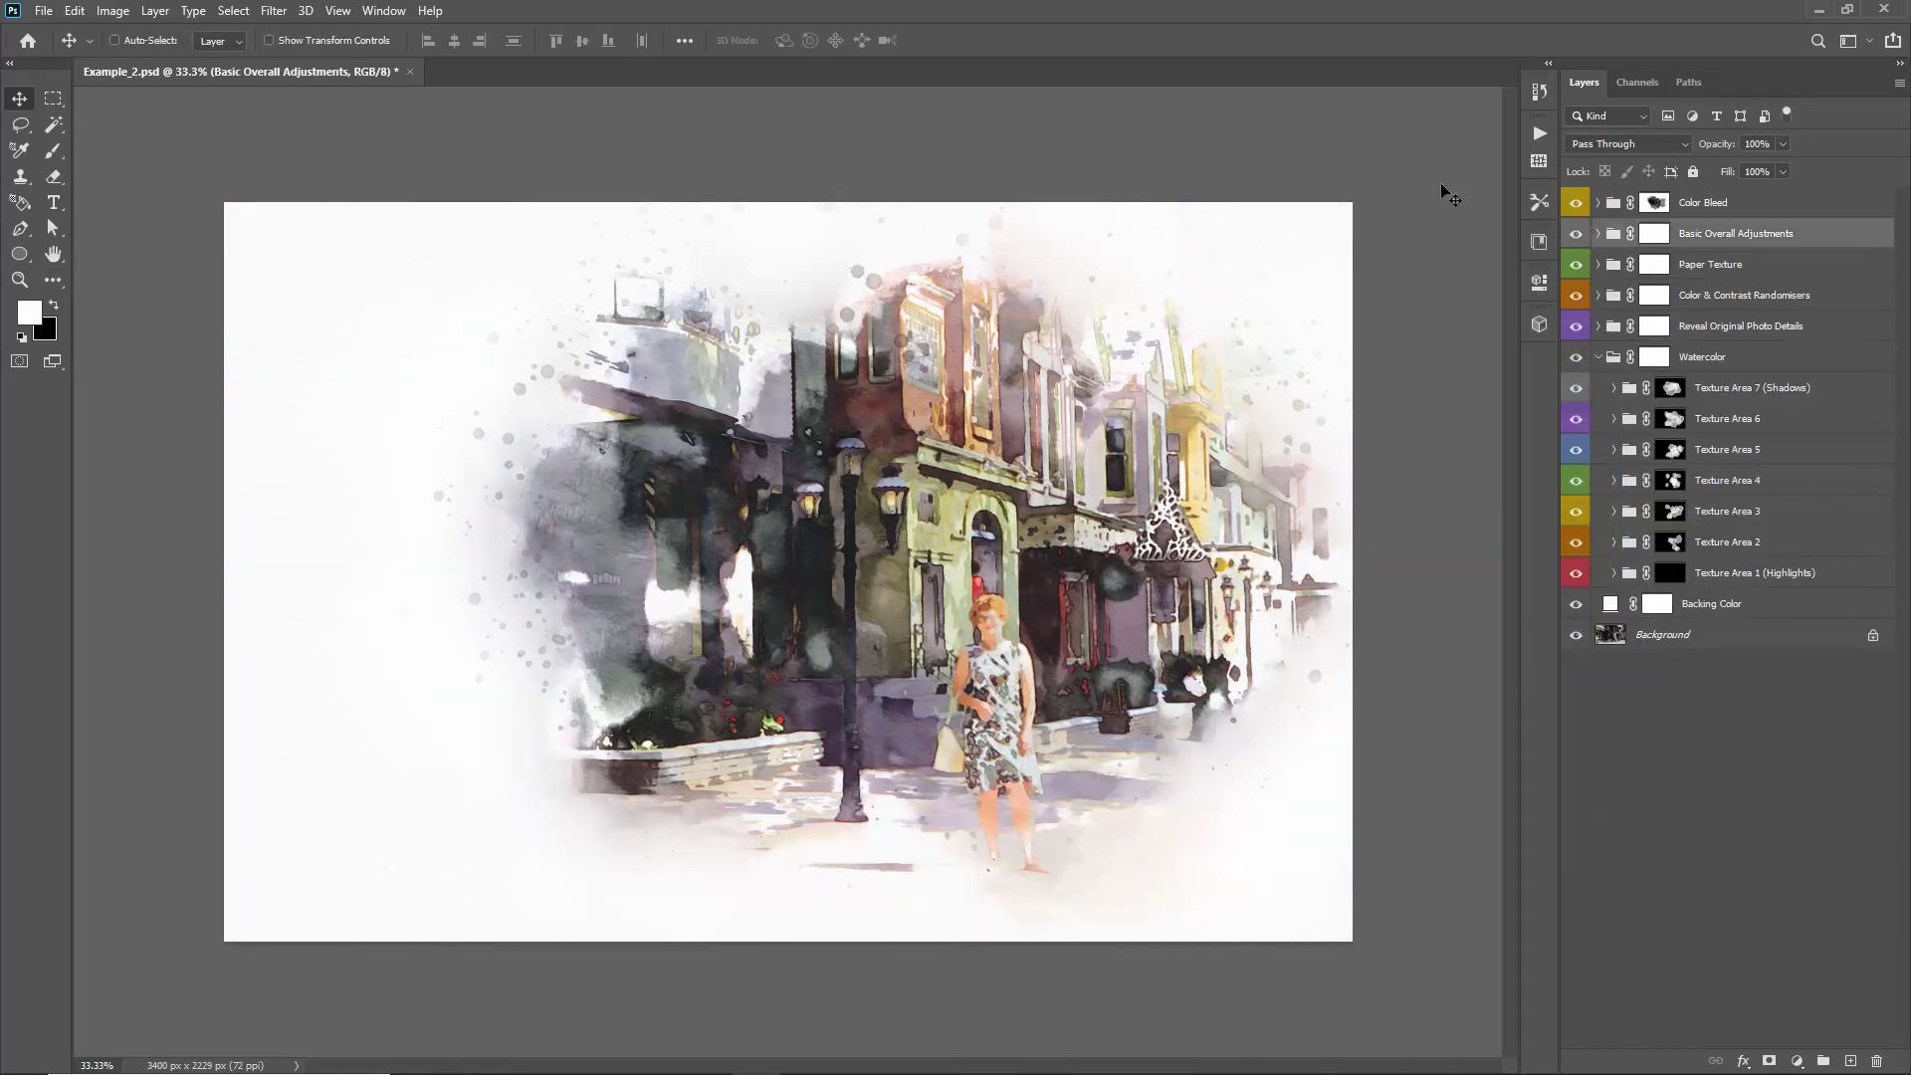
# Move the Basic Overall Adjustments group above the Color Bleed group
pyautogui.click(1598, 232)
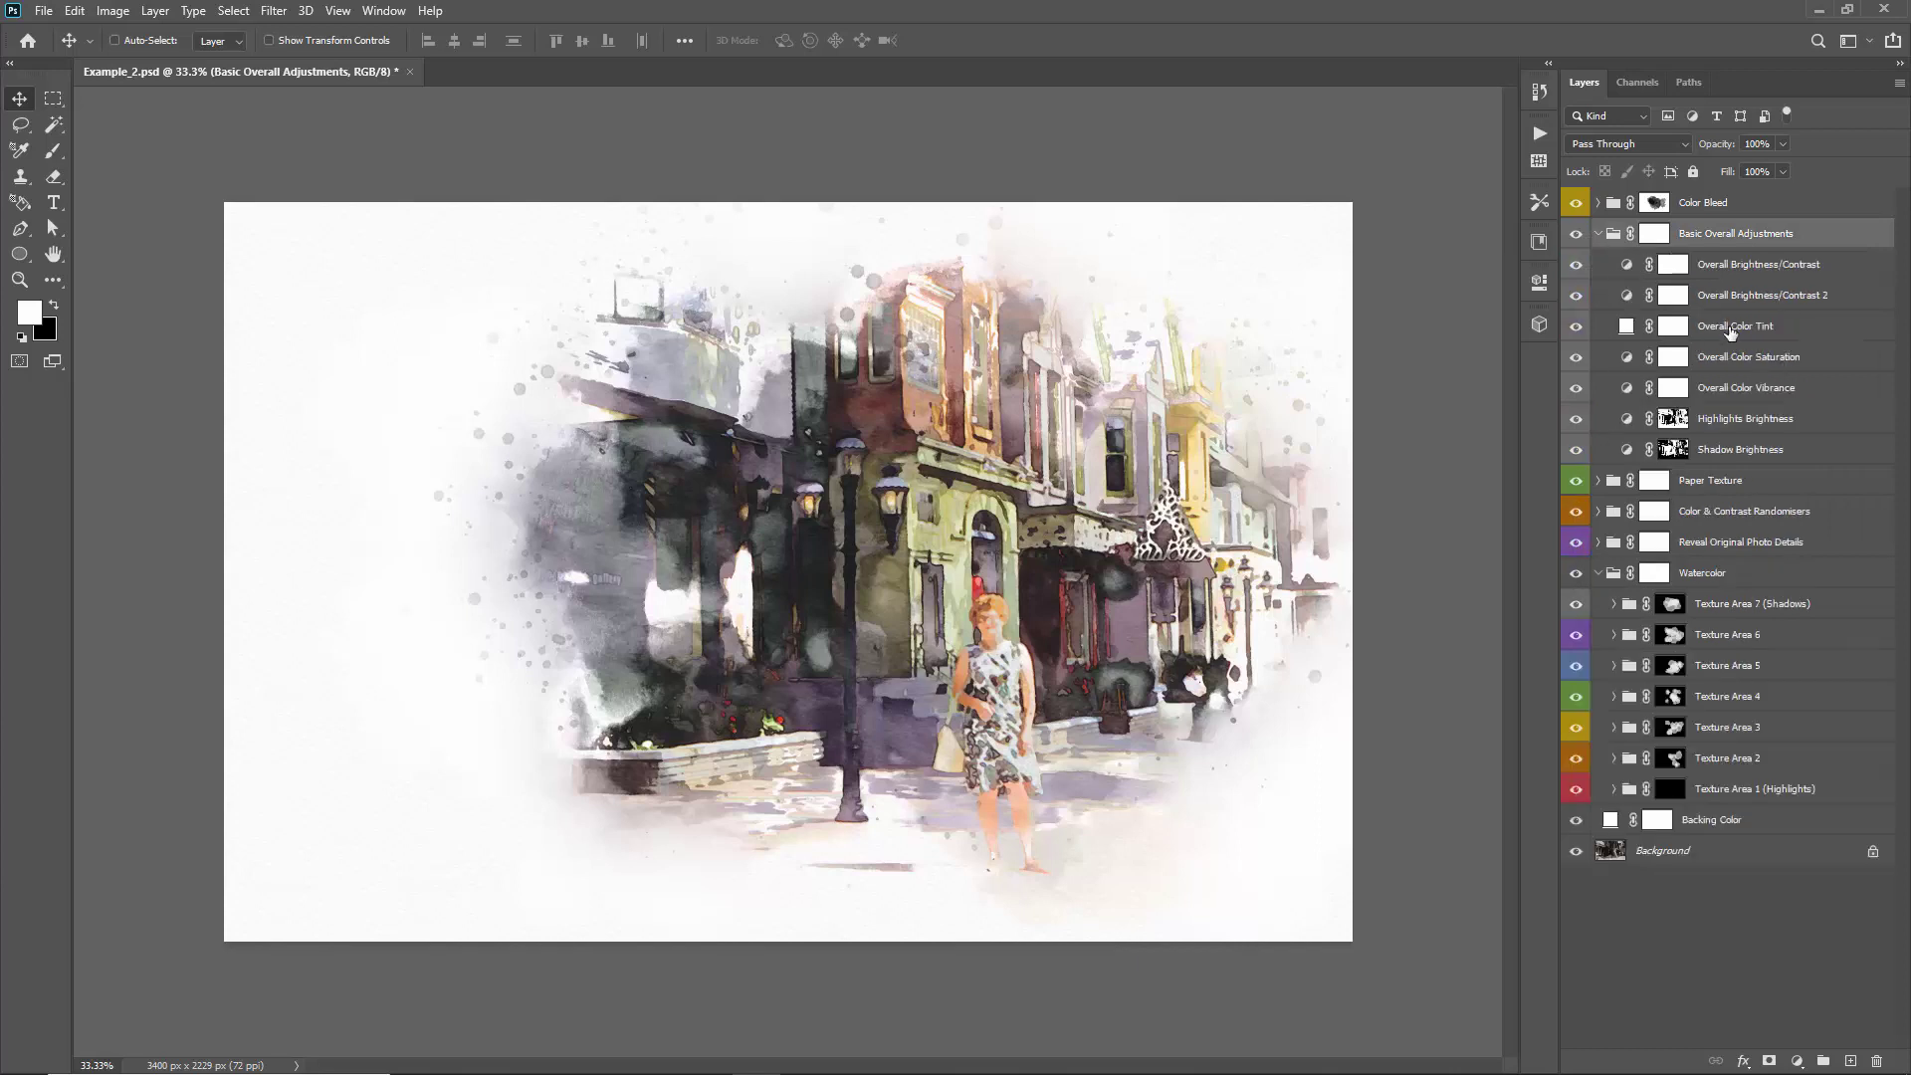
pyautogui.click(1728, 327)
pyautogui.click(1600, 233)
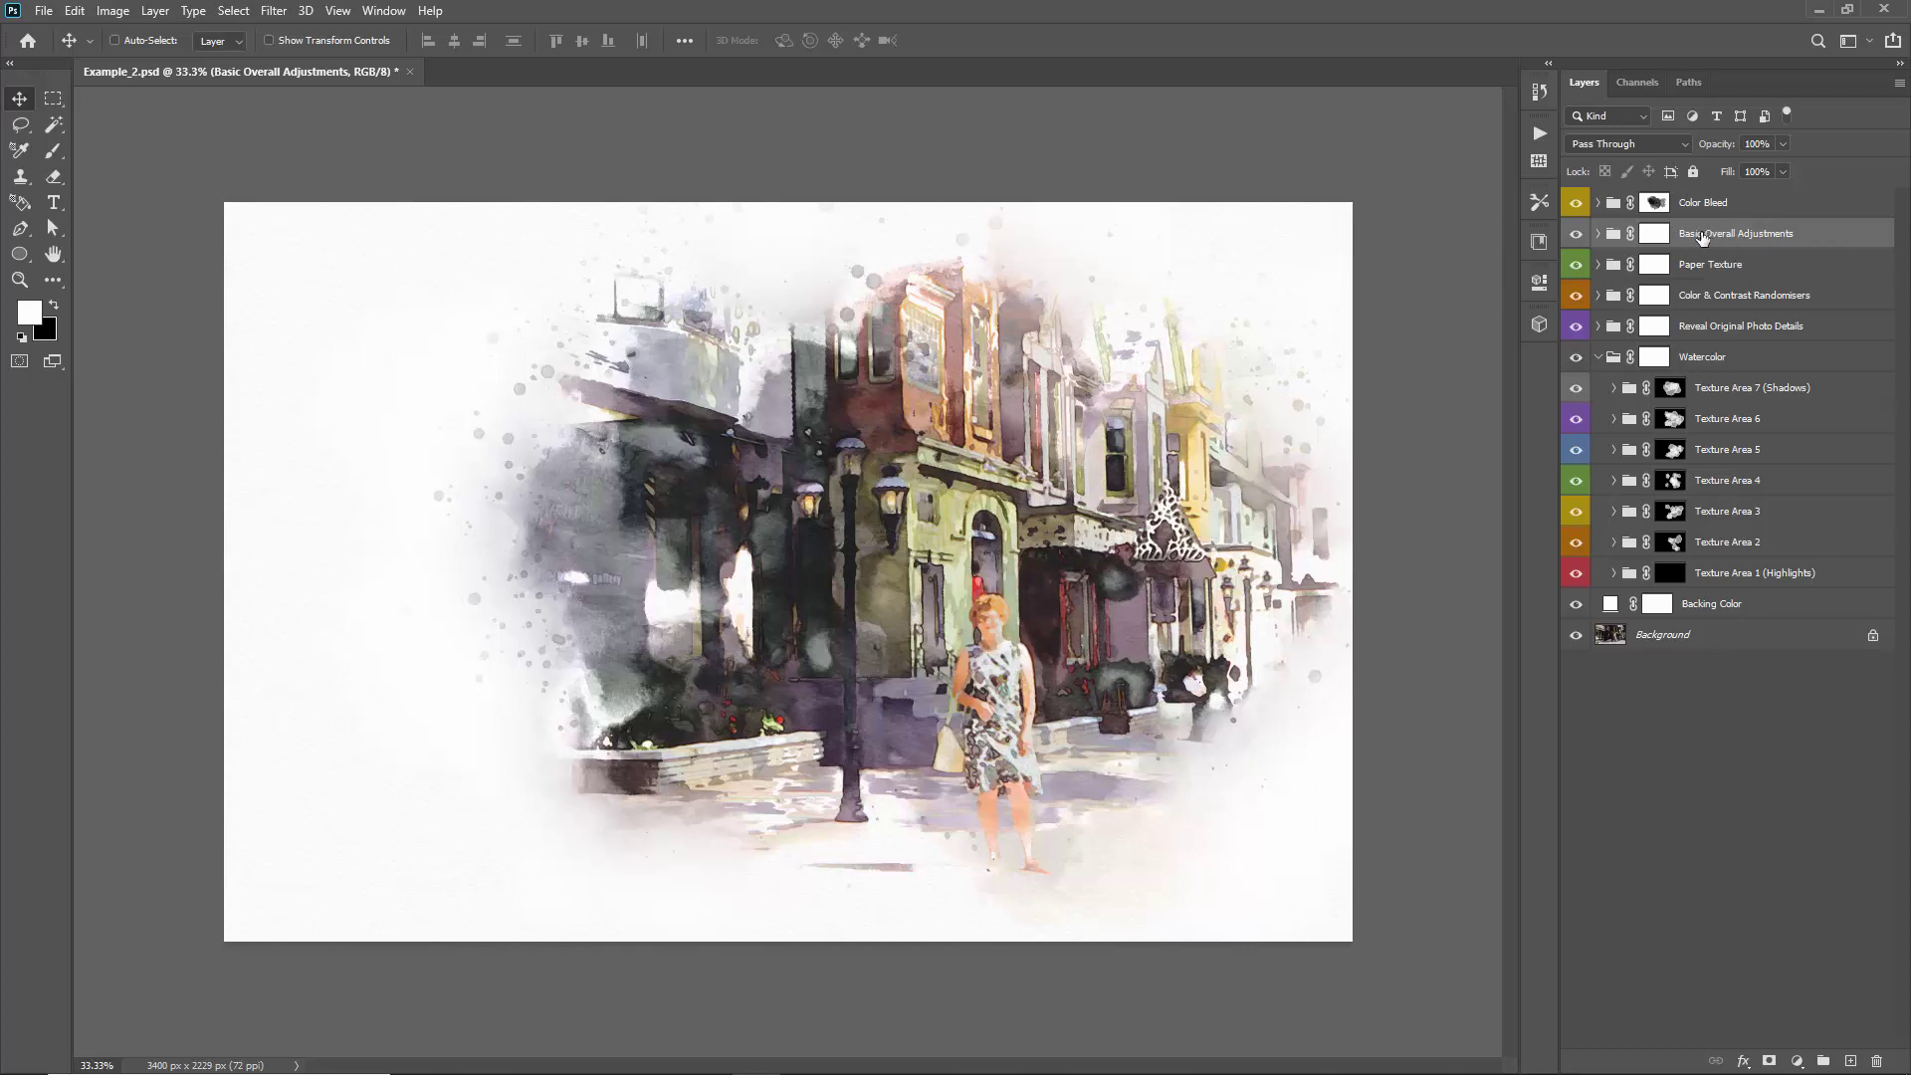
pyautogui.moveTo(1695, 237); pyautogui.dragTo(1692, 192)
pyautogui.hotkey('ctrl', 'z')
pyautogui.press('ctrl')
pyautogui.hotkey('ctrl', 'shift', 'z')
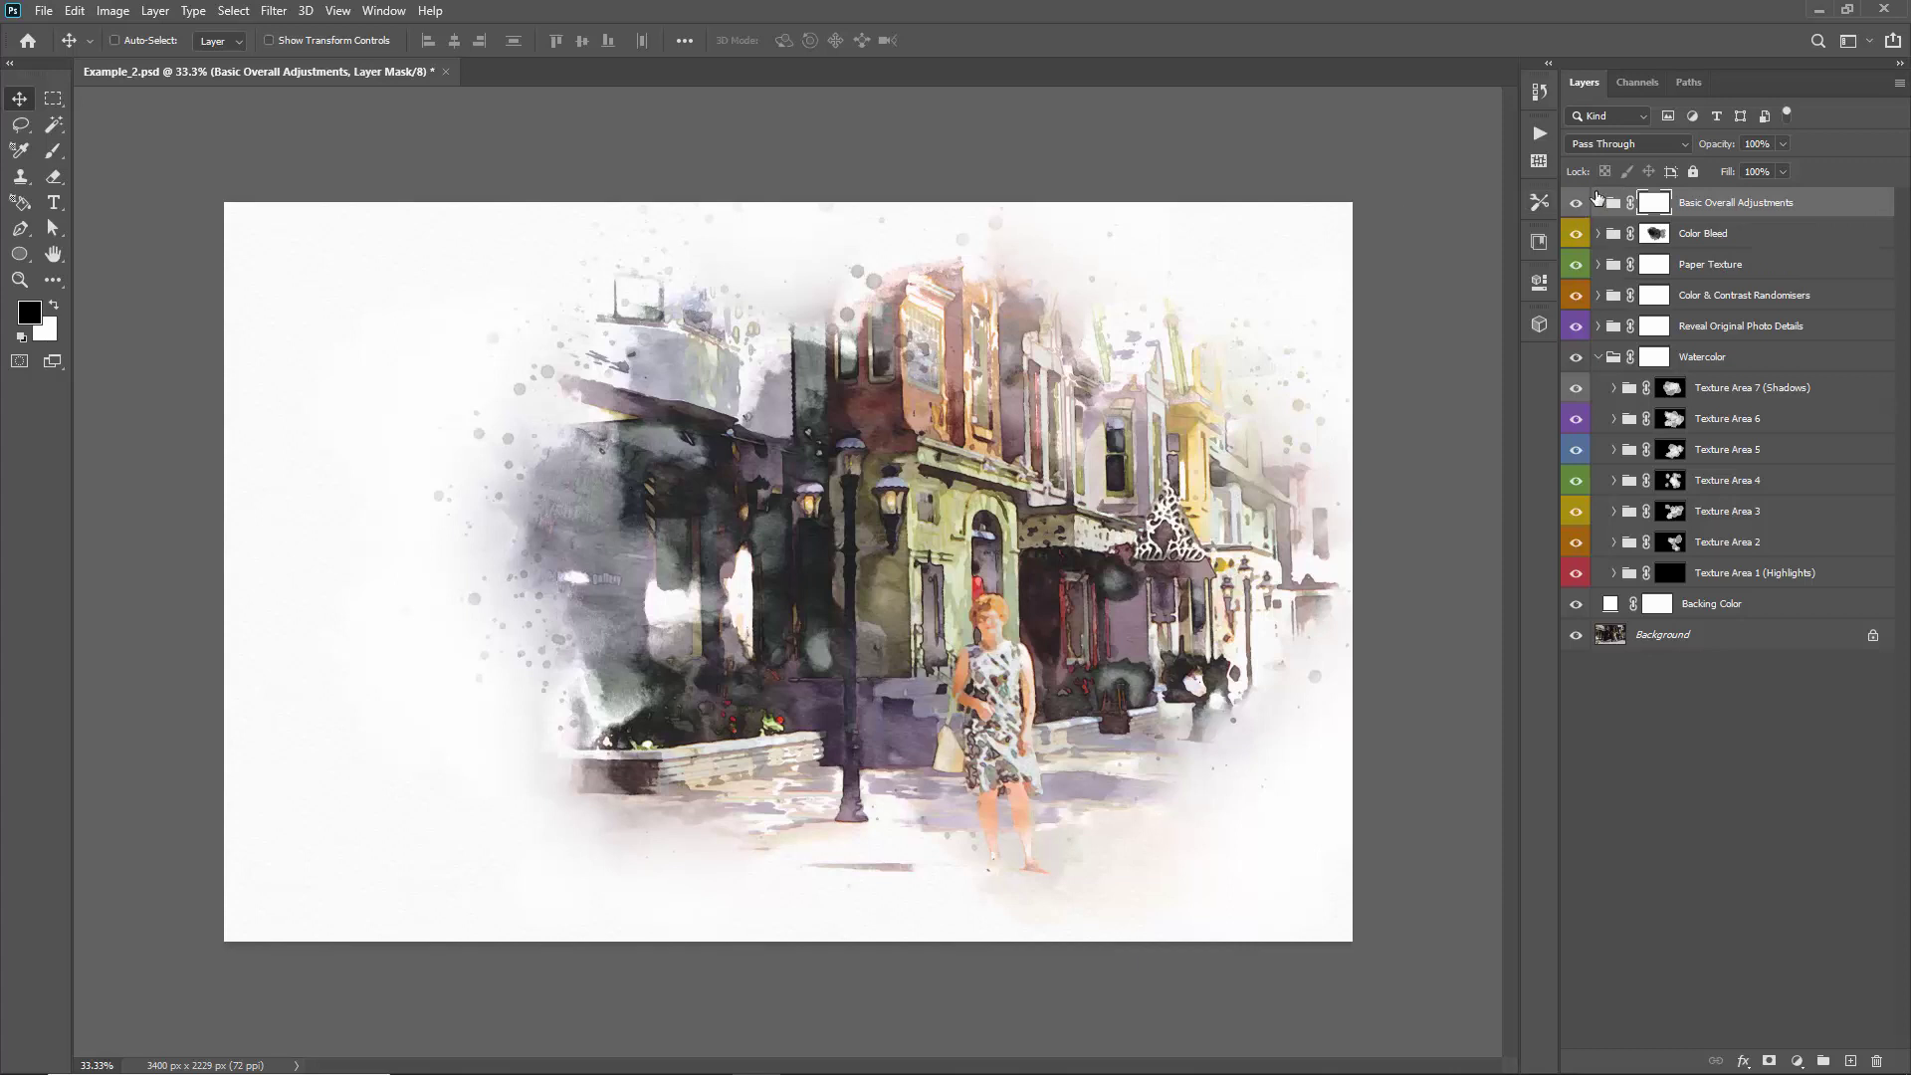
# Set the Overall Color Tint layer's color to a pale warm #fef6f1 and collapse the Basic Overall Adjustments group
pyautogui.click(1602, 208)
pyautogui.click(1599, 207)
pyautogui.doubleClick(1627, 294)
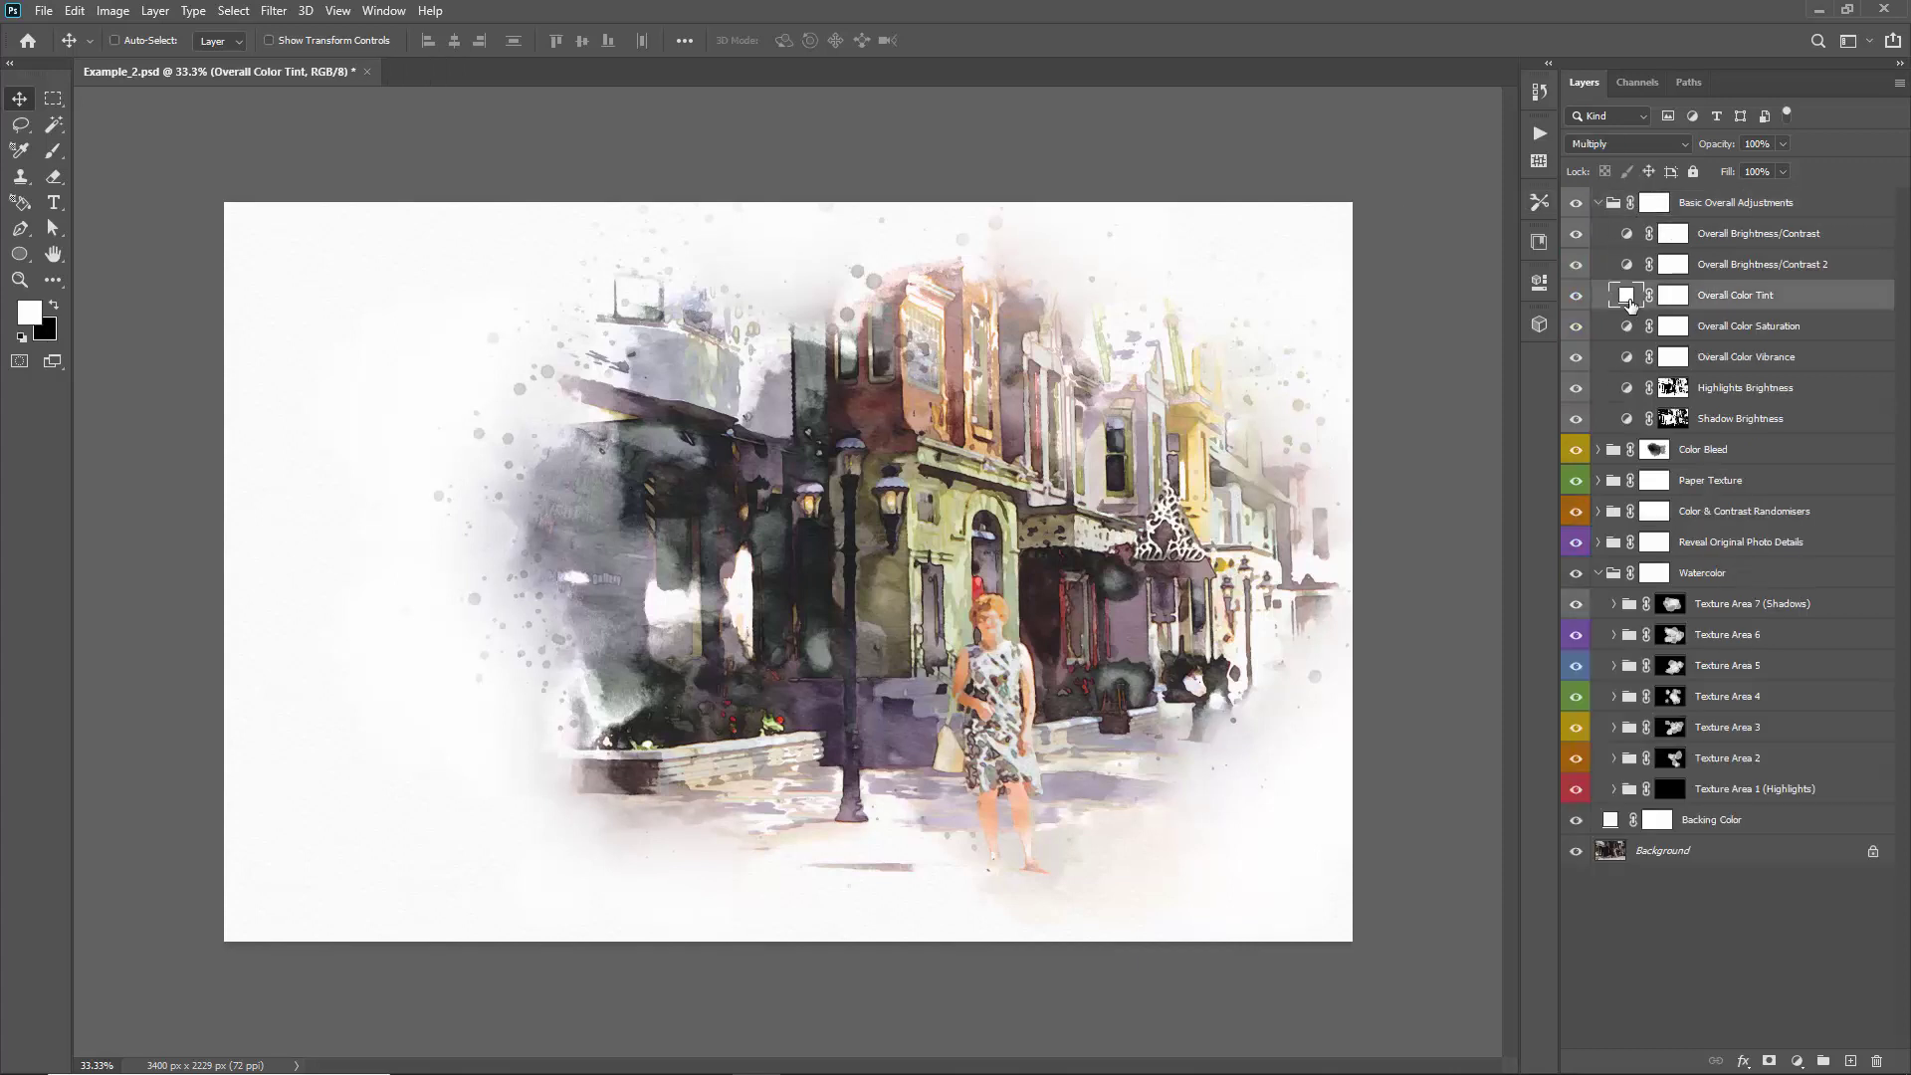
pyautogui.moveTo(1612, 478); pyautogui.dragTo(1605, 382)
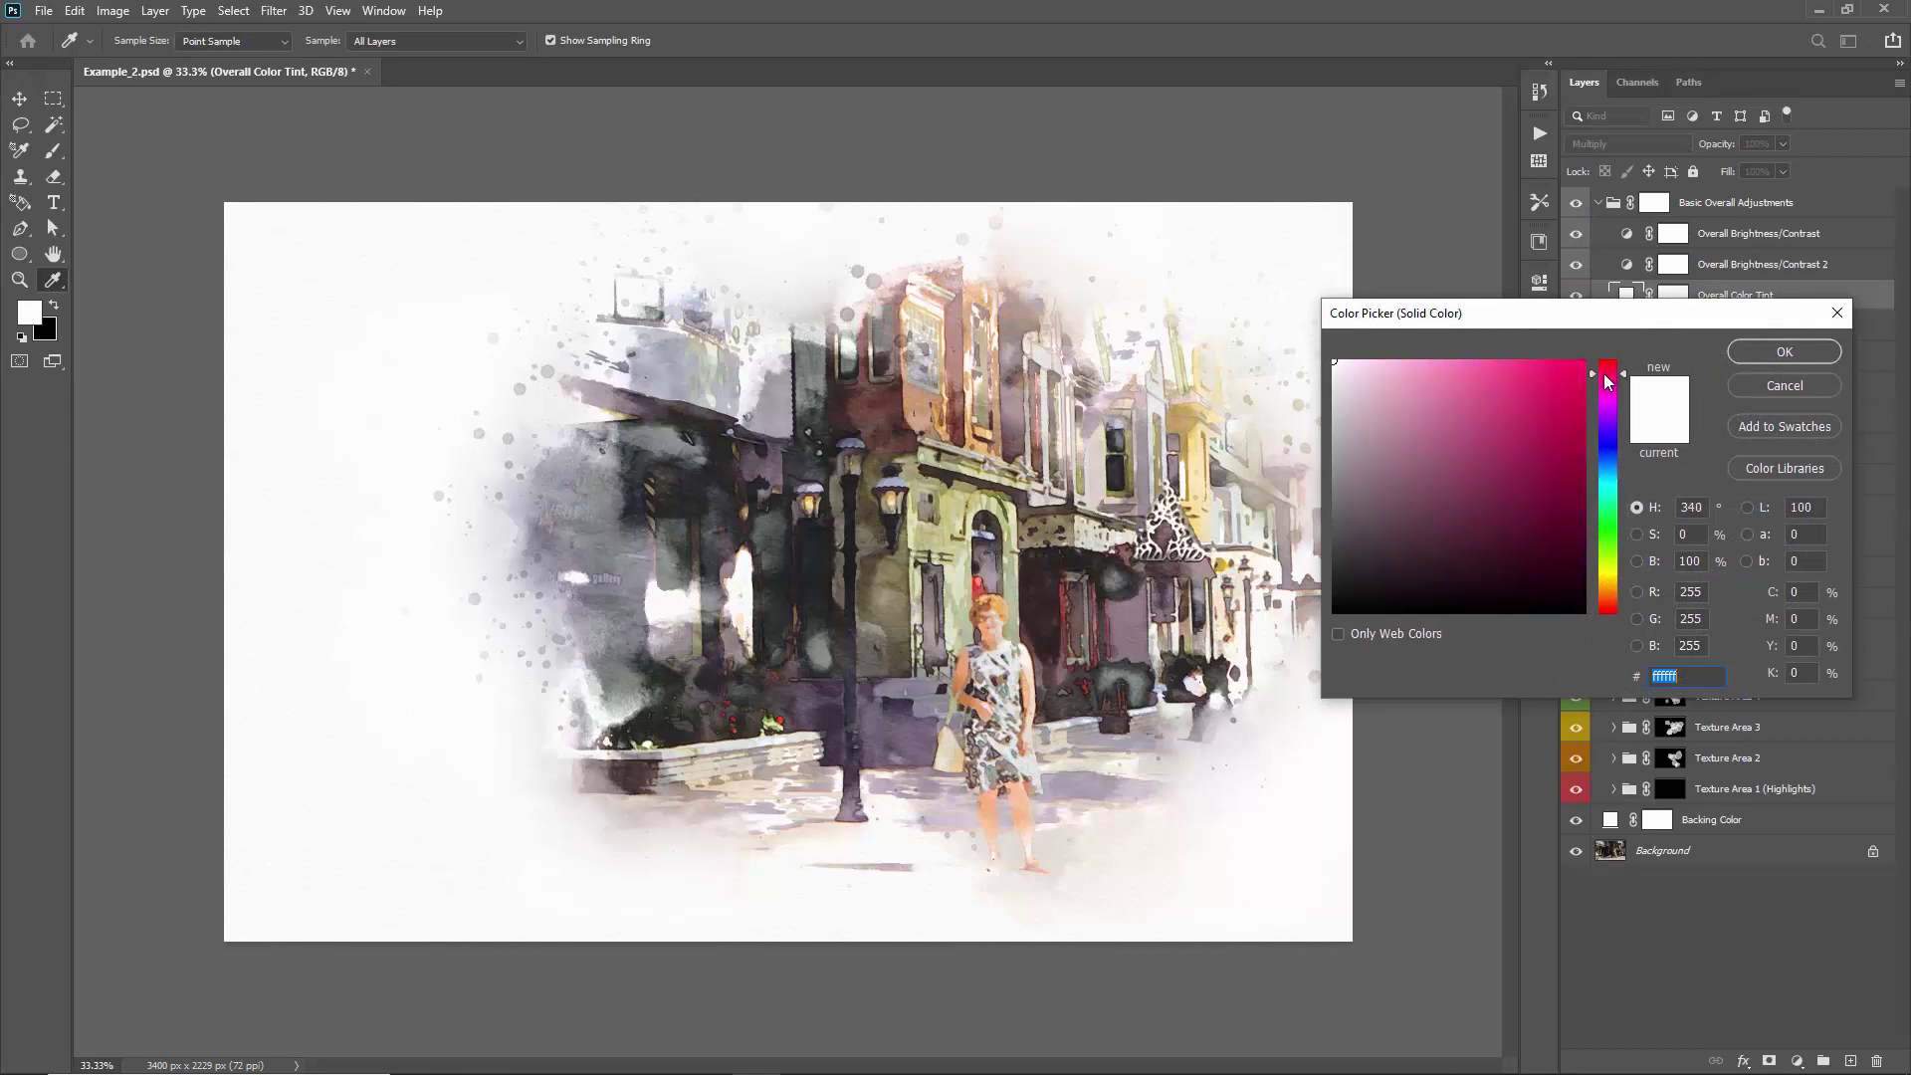
pyautogui.click(1340, 362)
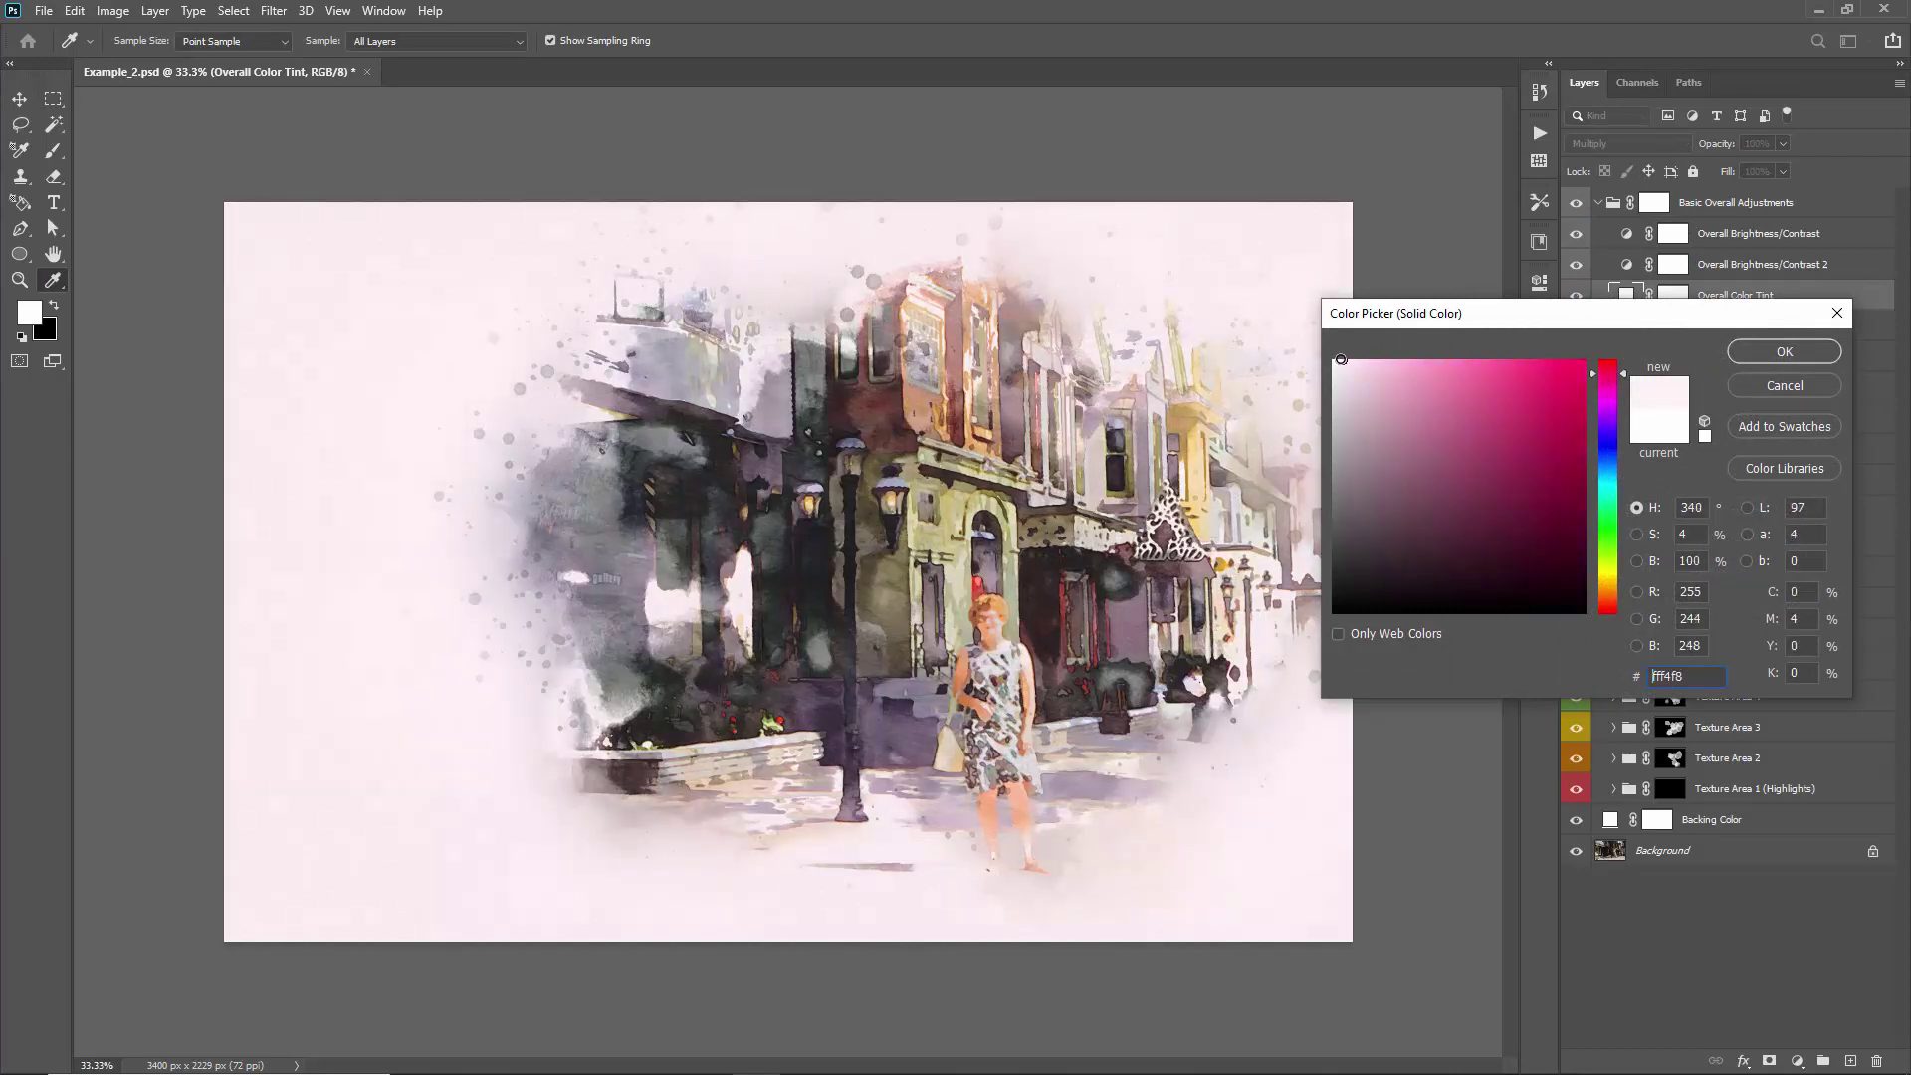
pyautogui.moveTo(1613, 579); pyautogui.dragTo(1613, 598)
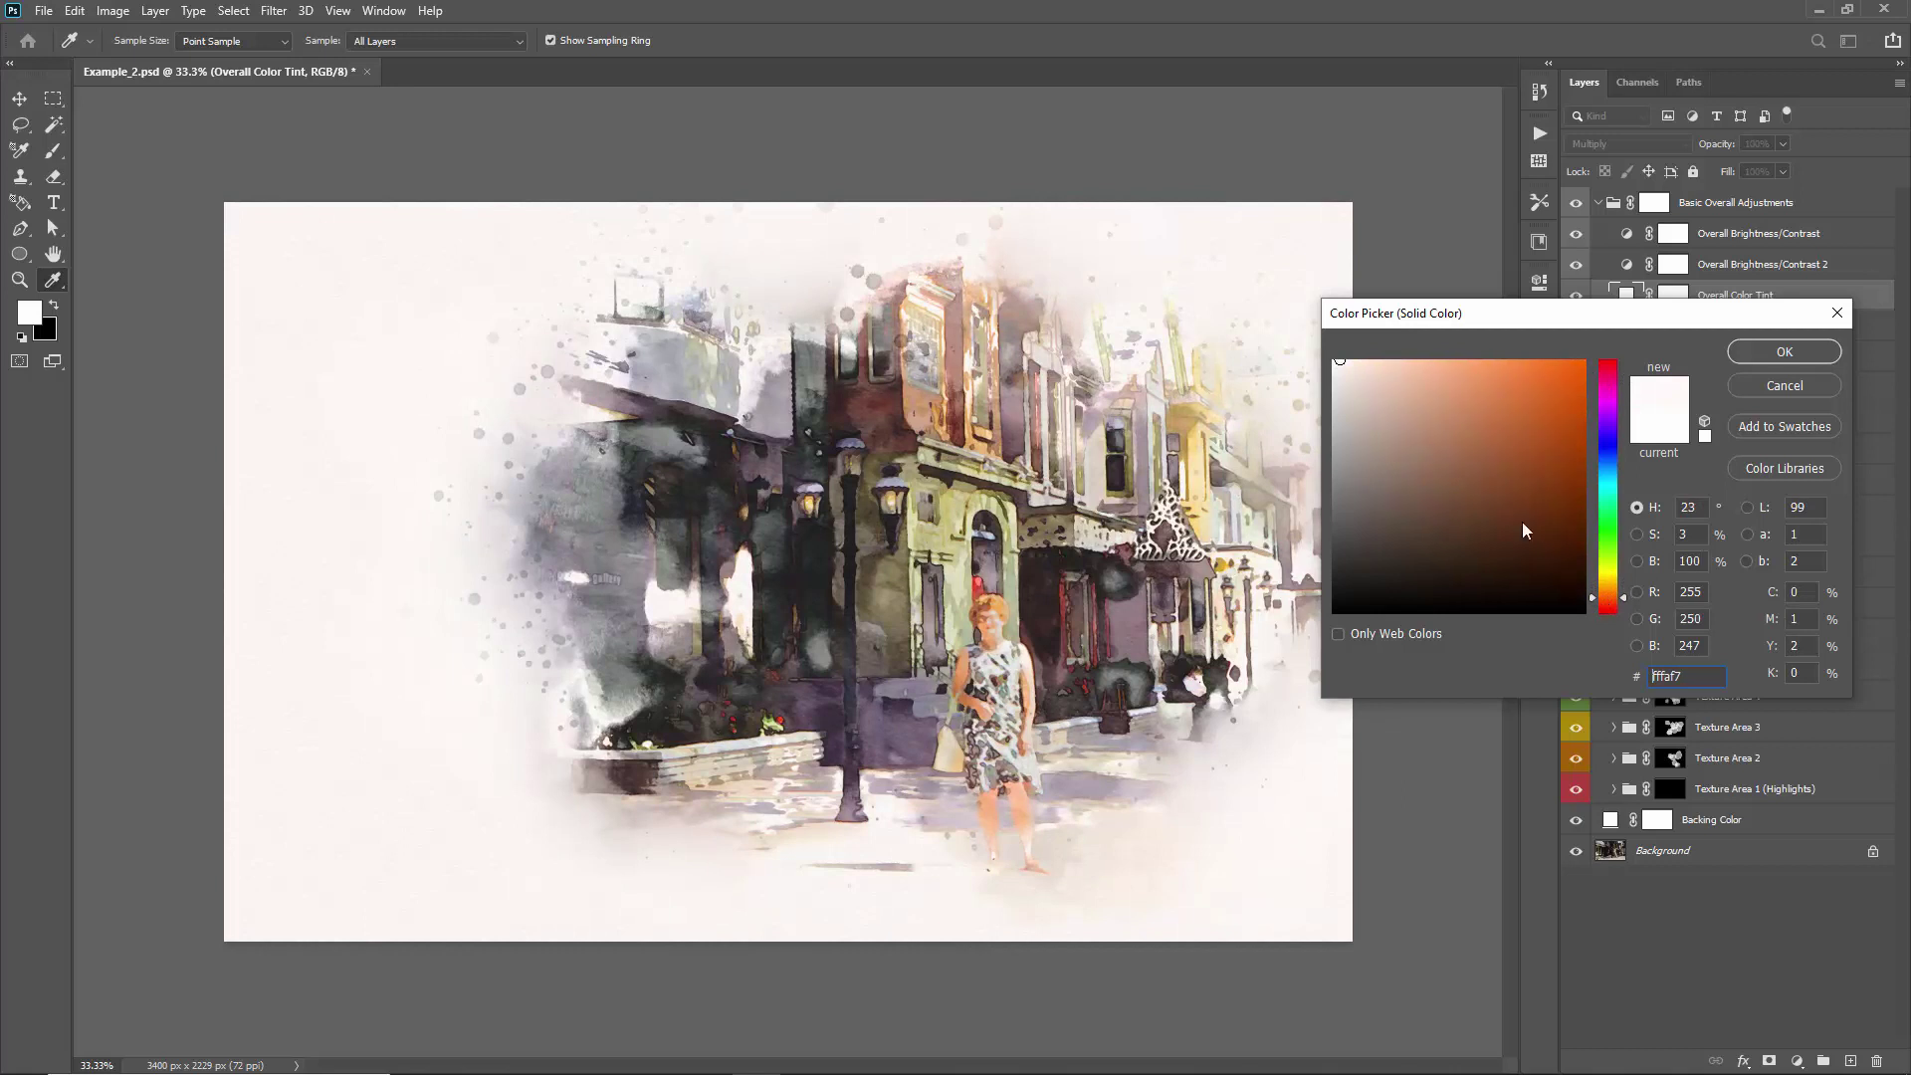
pyautogui.click(1353, 361)
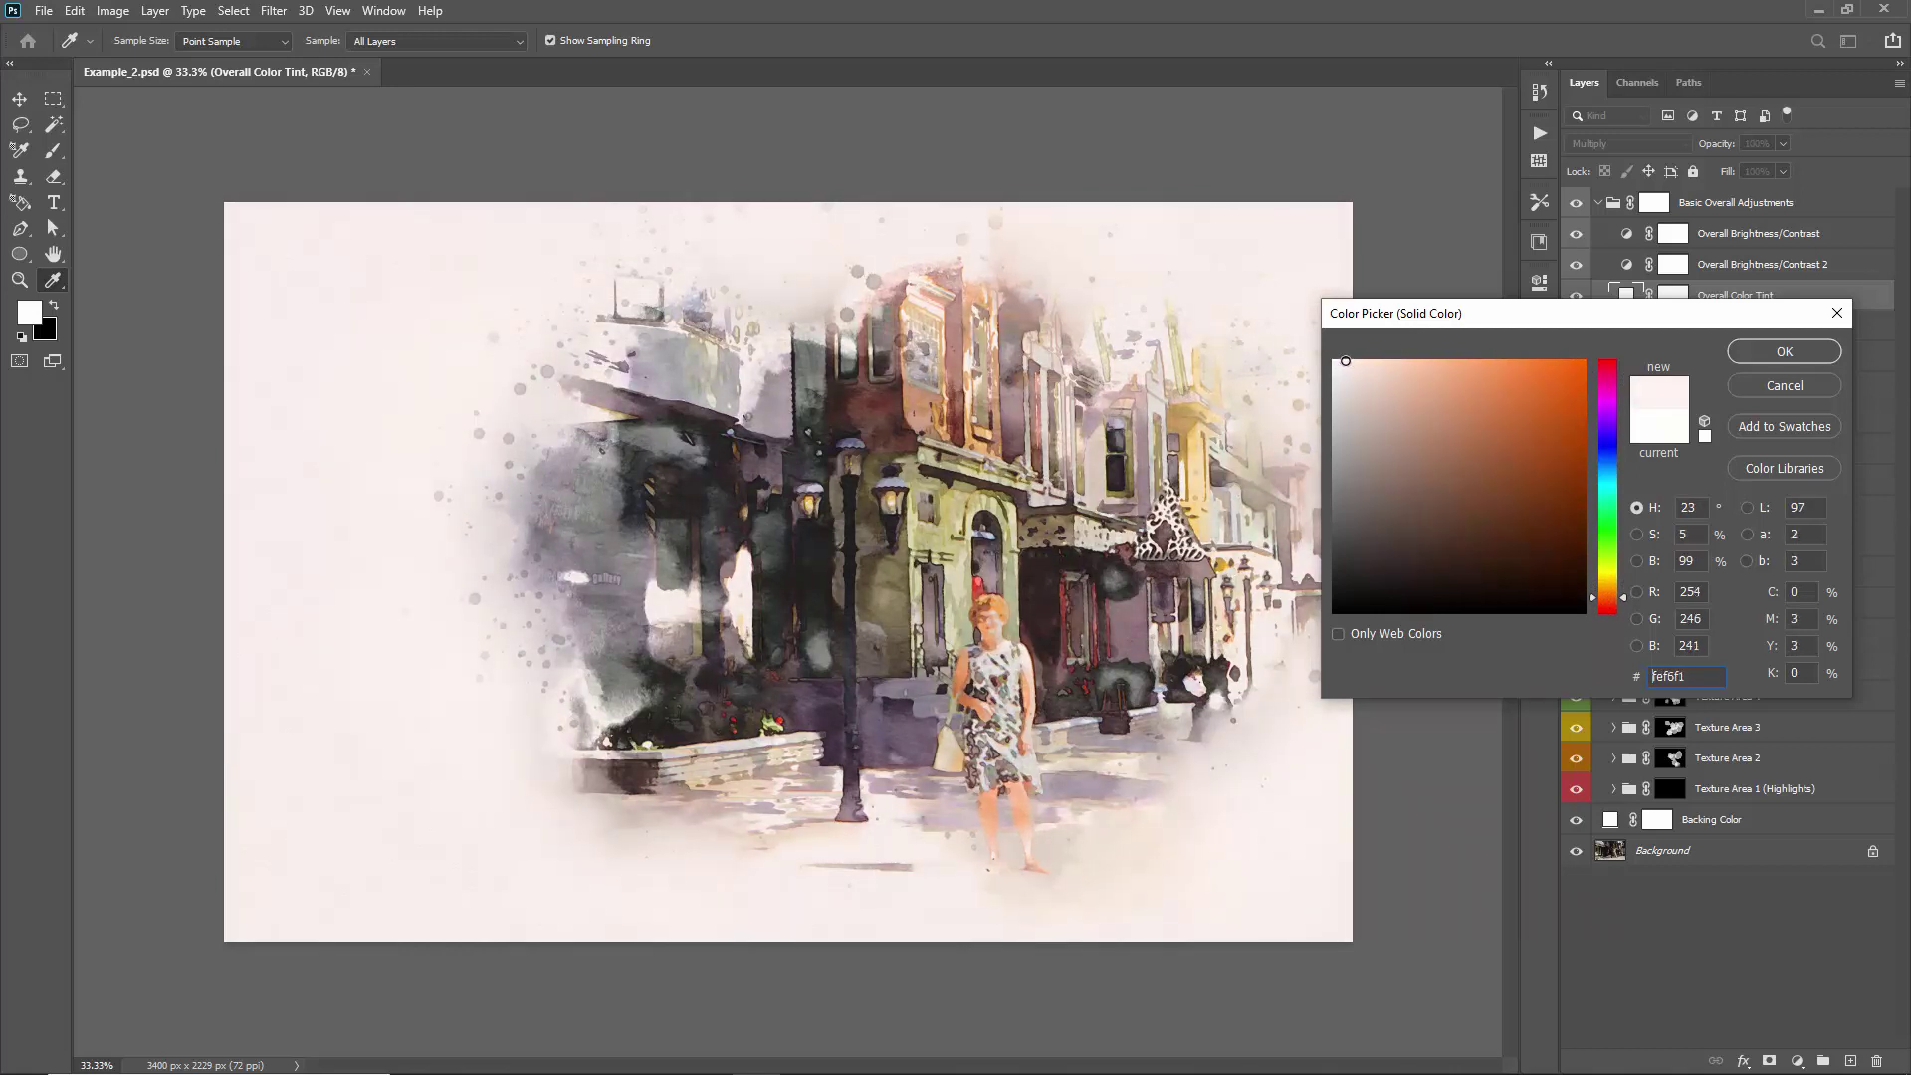
pyautogui.click(1784, 352)
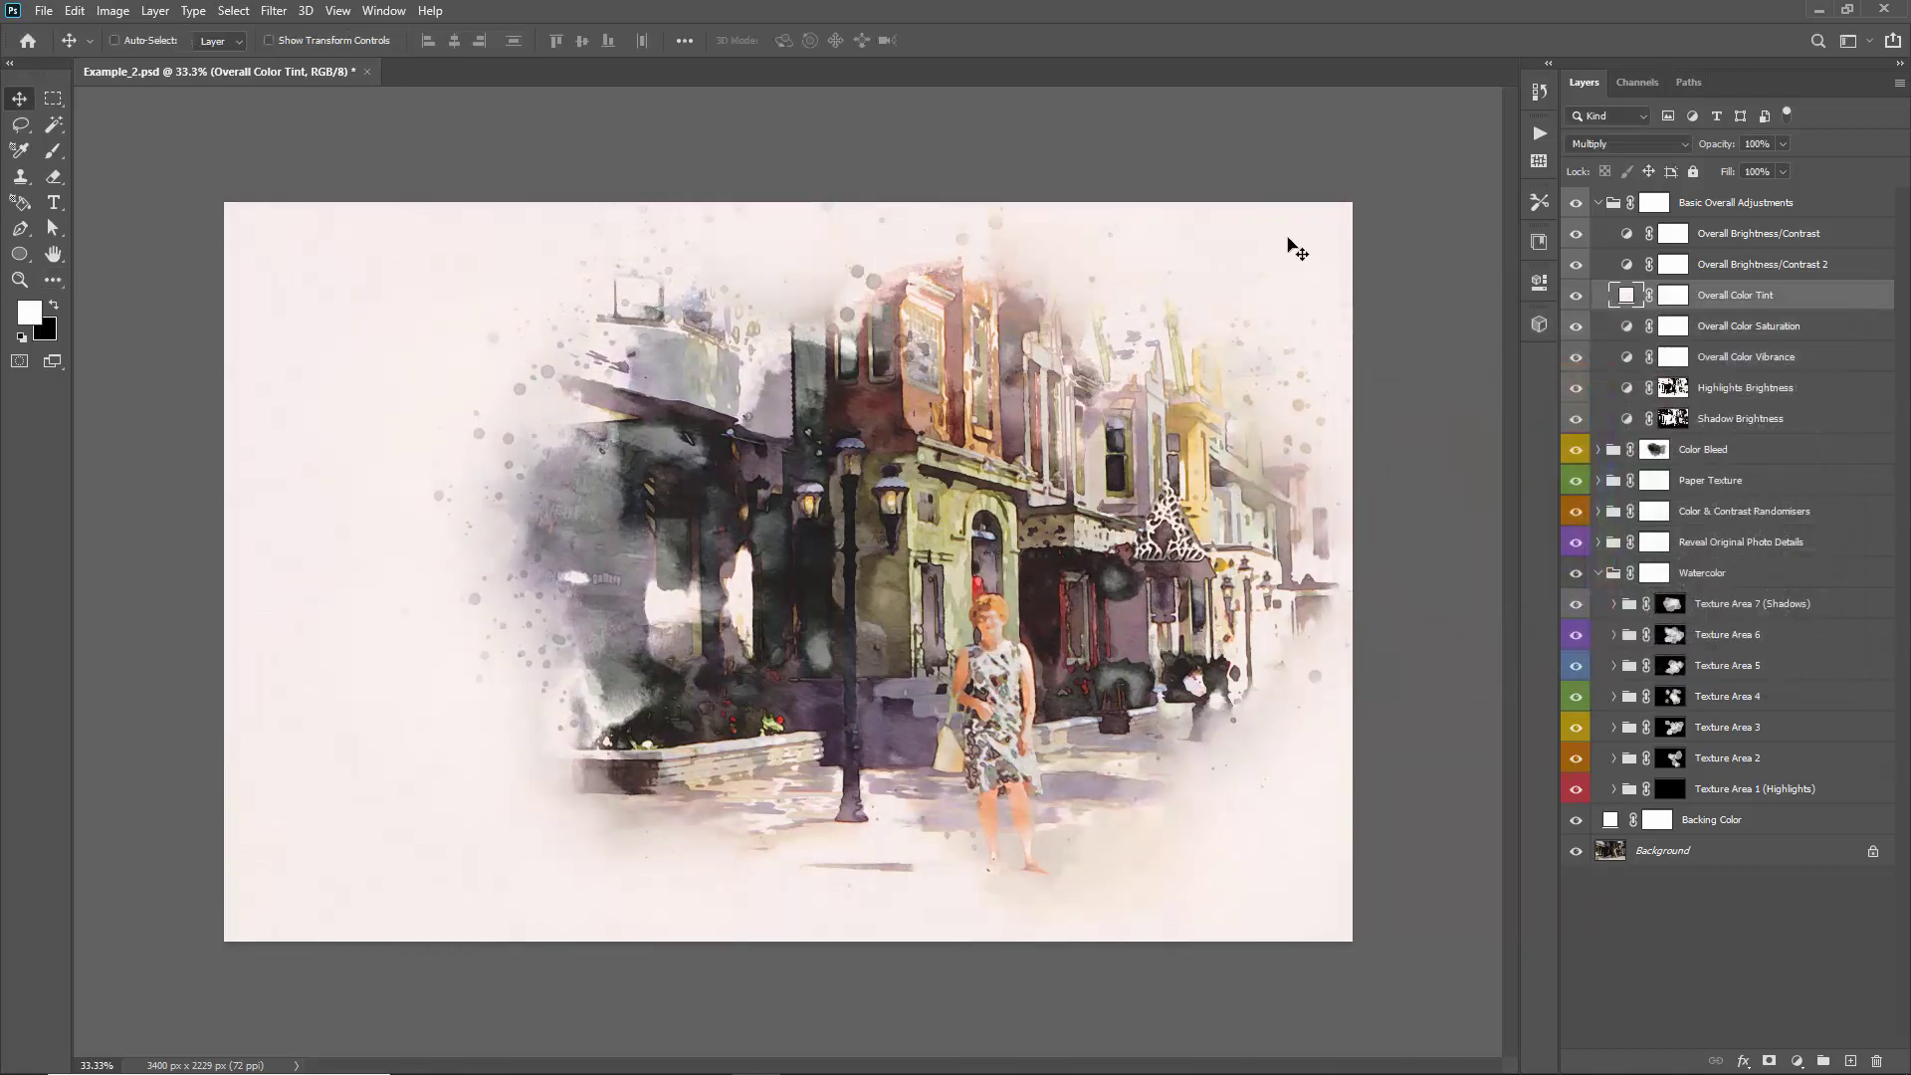
pyautogui.click(1599, 203)
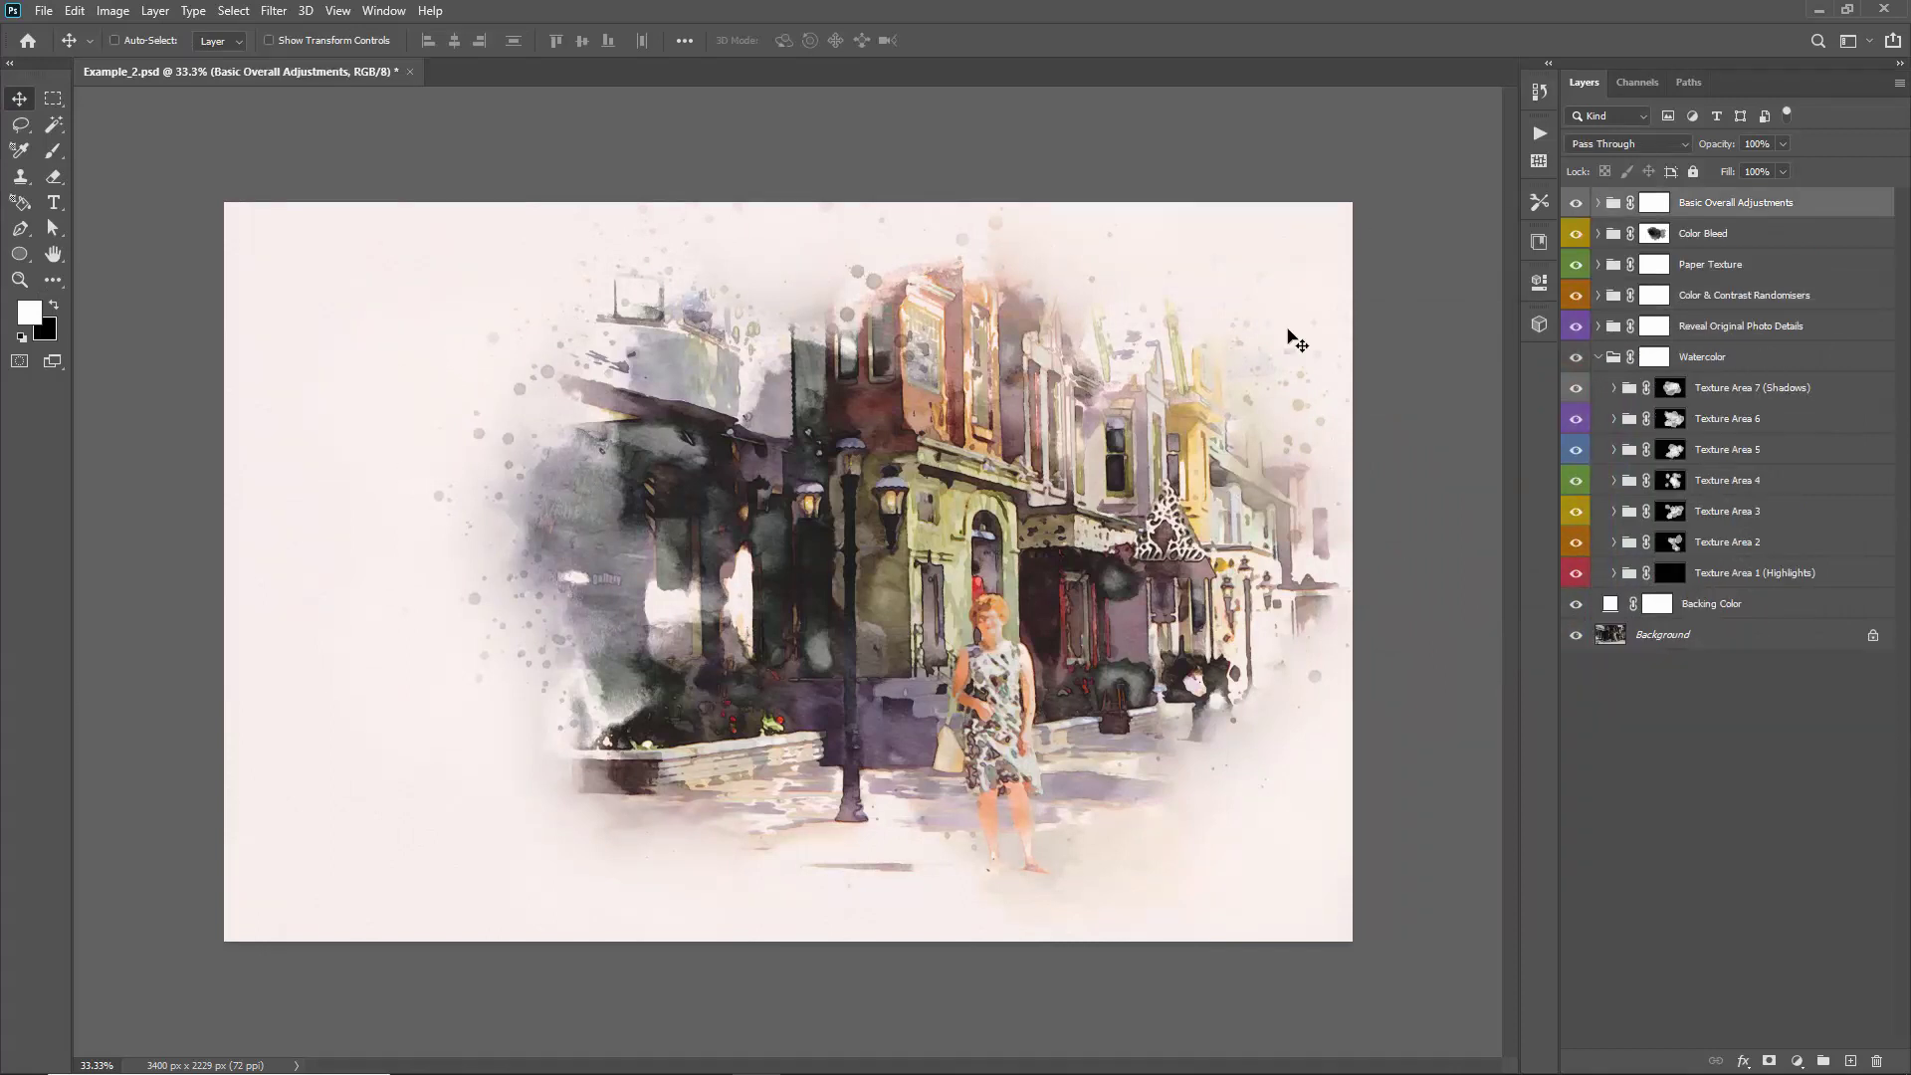
# Move the Paper Texture group to the very top of the layer stack, above Basic Overall Adjustments
pyautogui.click(1725, 267)
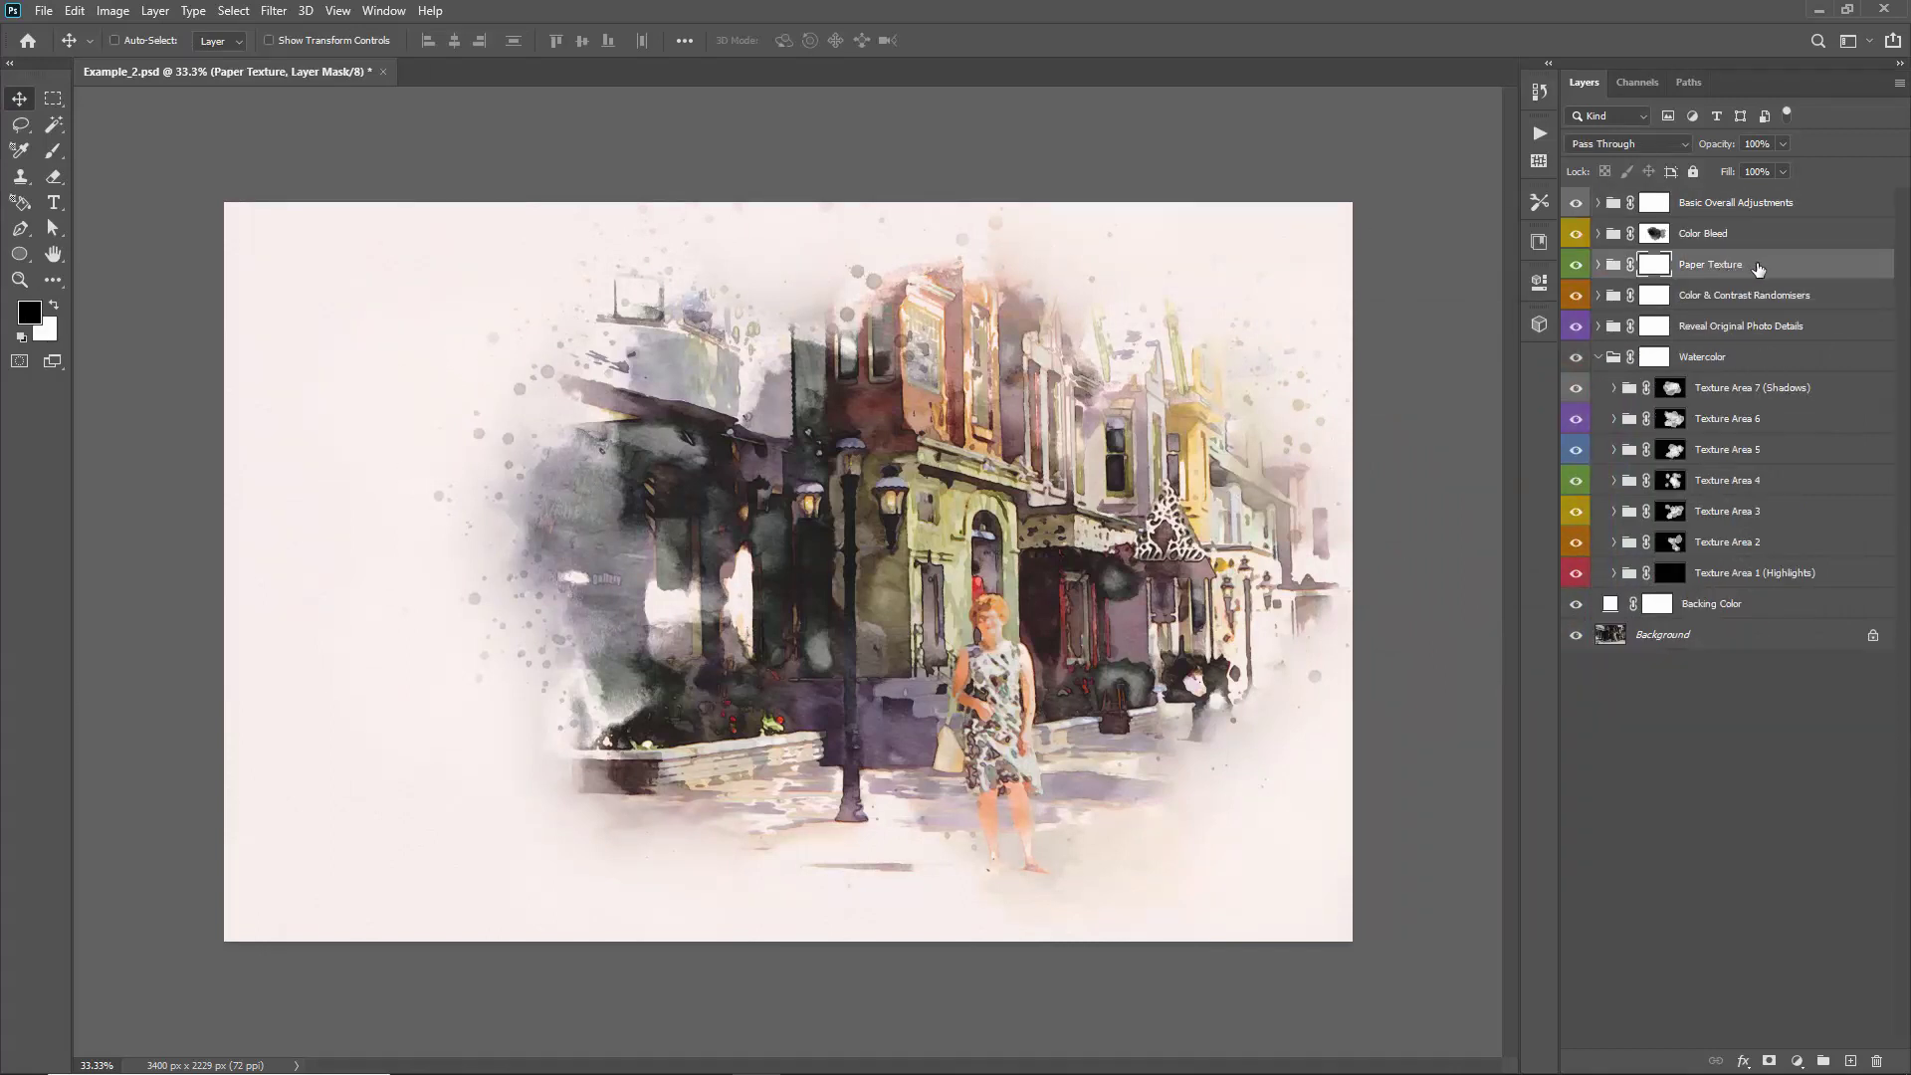
pyautogui.moveTo(1759, 270); pyautogui.dragTo(1716, 188)
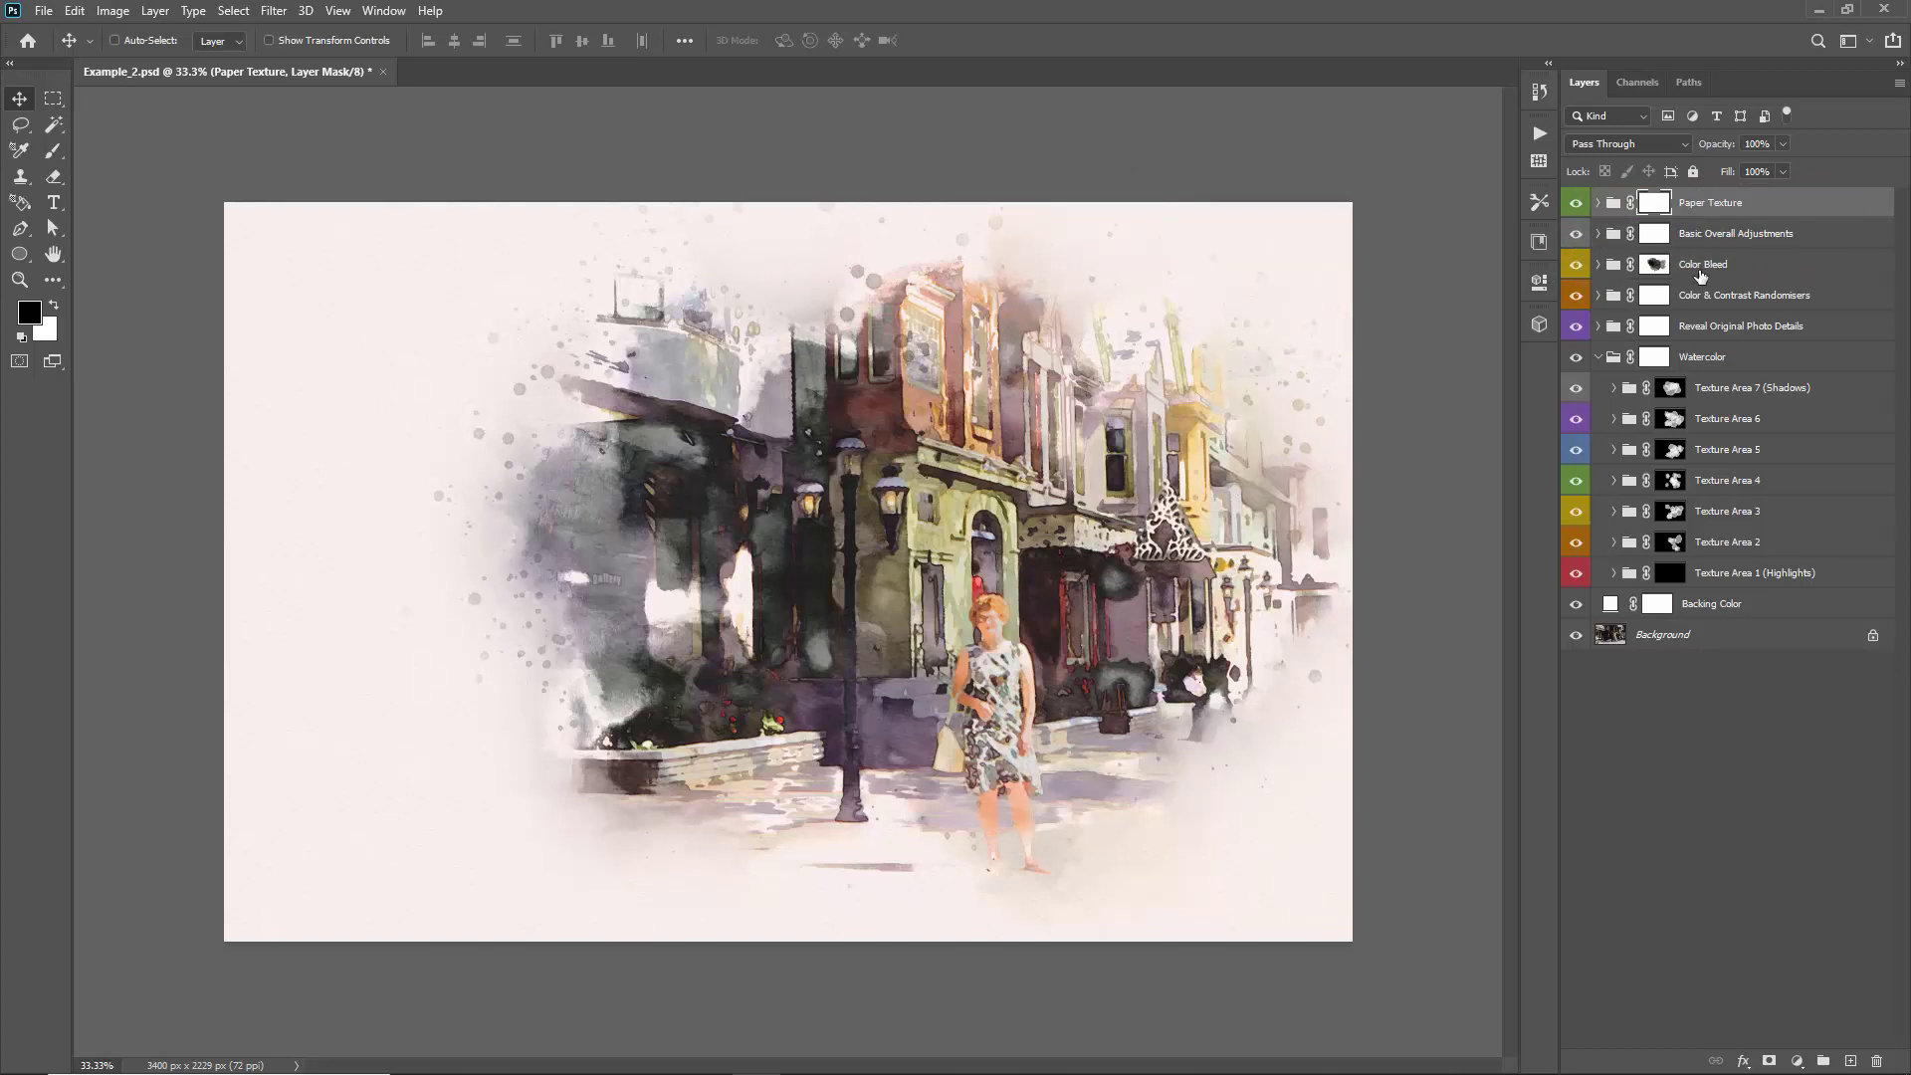
pyautogui.click(1701, 271)
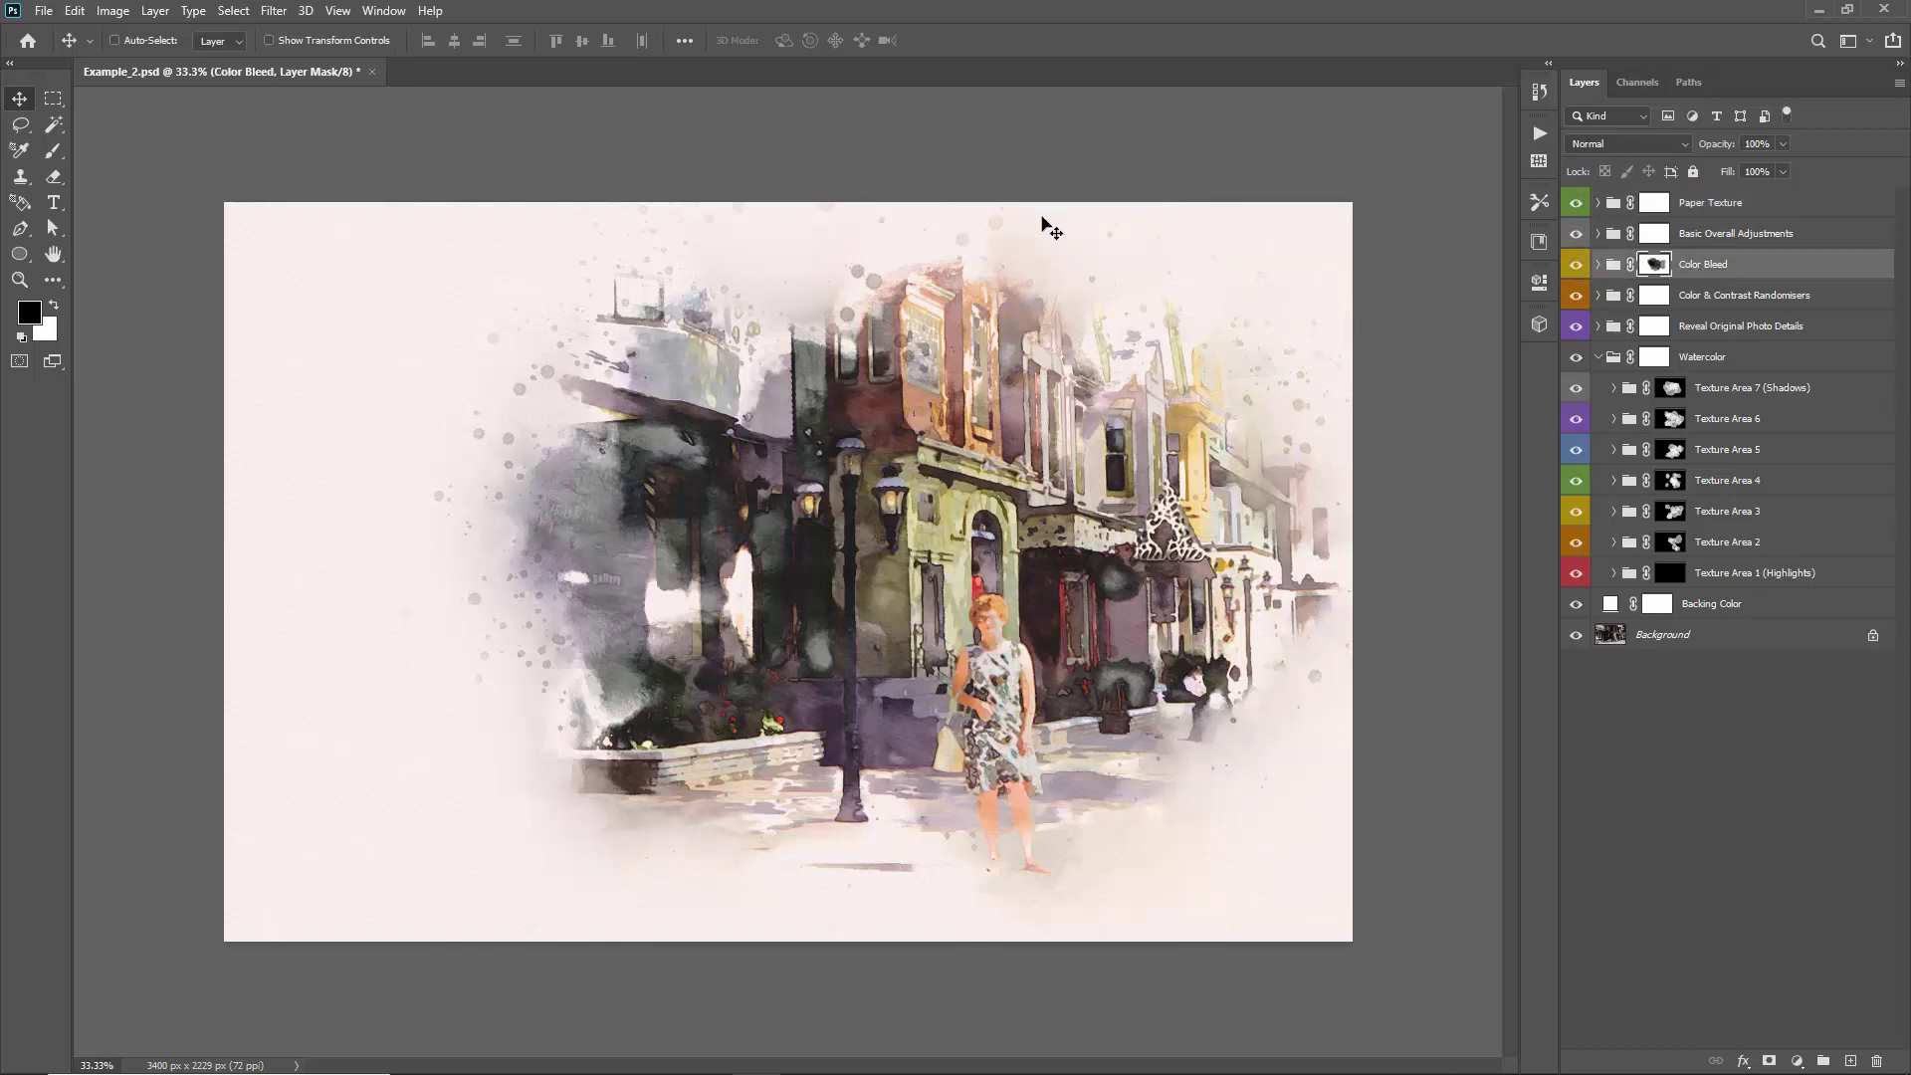
# Stamp all visible layers into a new layer above the Paper Texture group and convert it to a smart object
pyautogui.click(1724, 207)
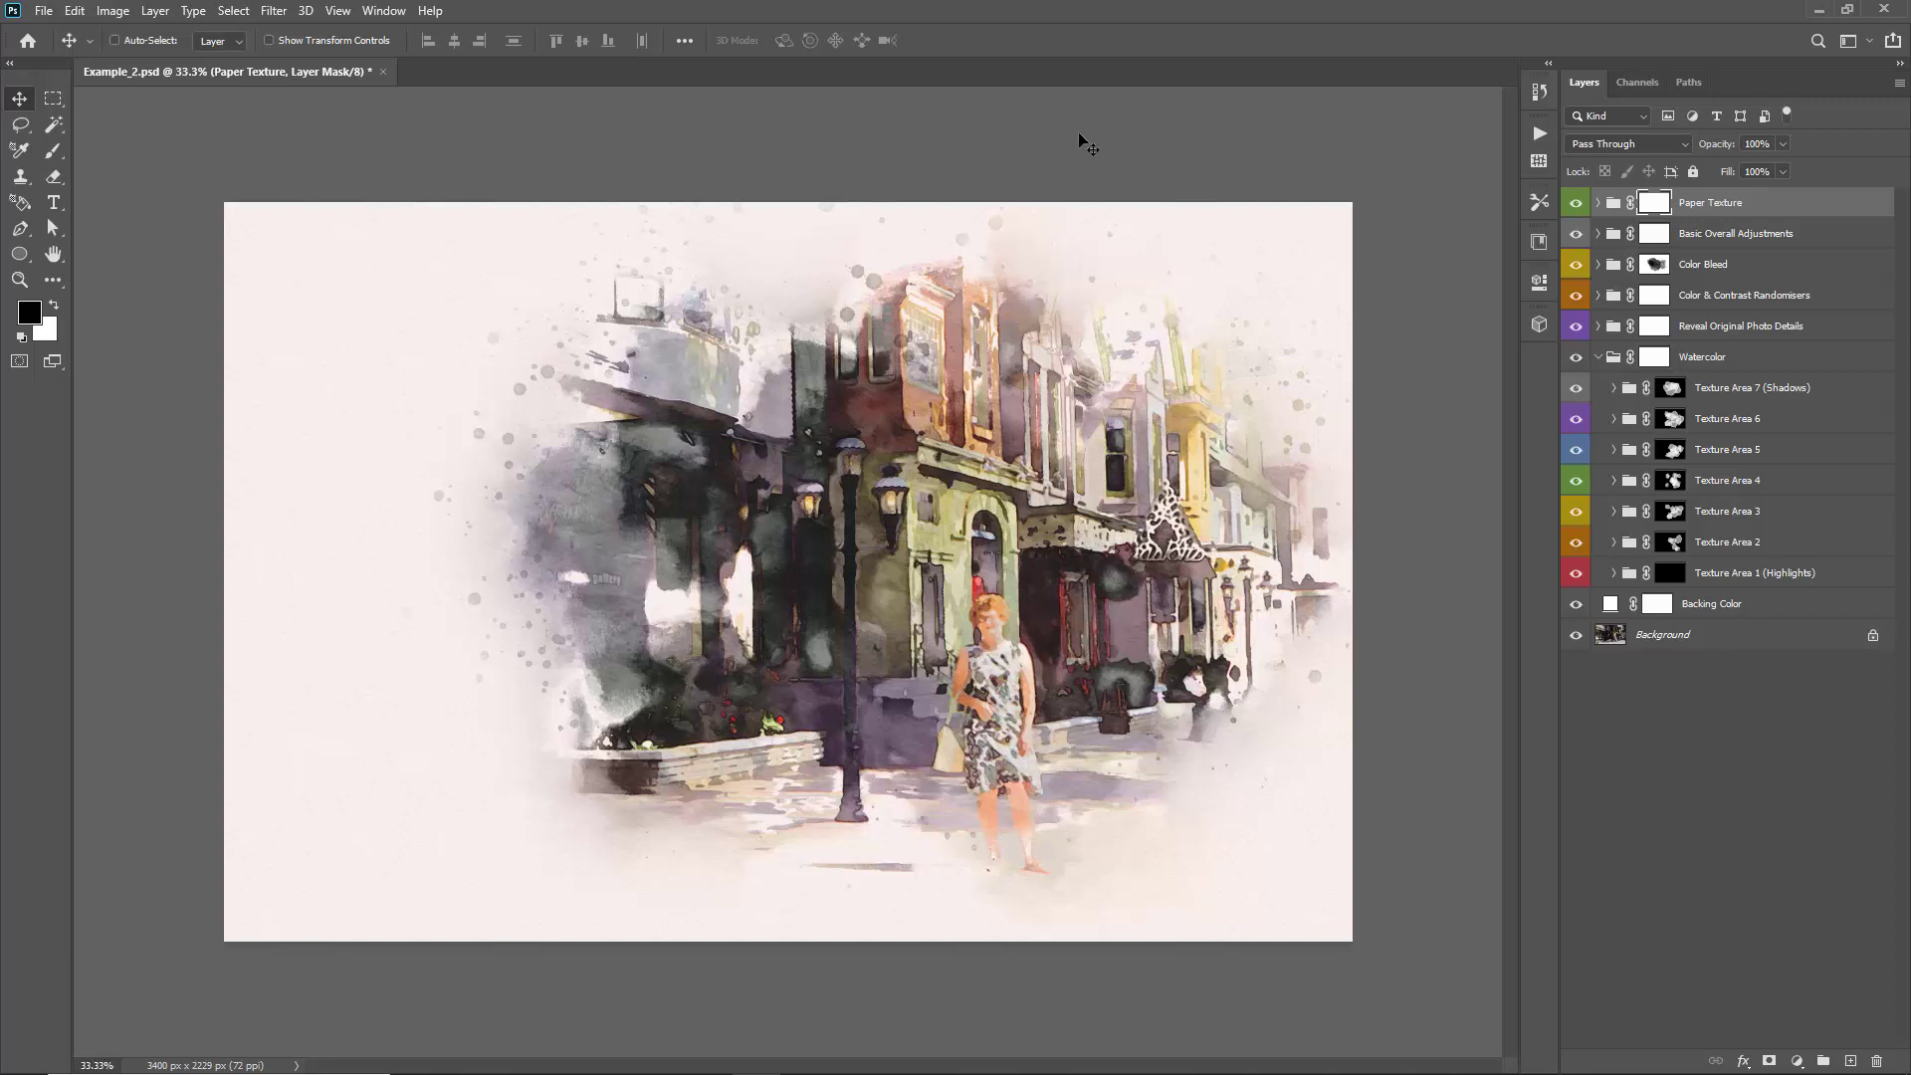
pyautogui.press('ctrl')
pyautogui.press('ctrl')
pyautogui.hotkey('ctrl', 'shift', 'alt', 'e')
pyautogui.press('x')
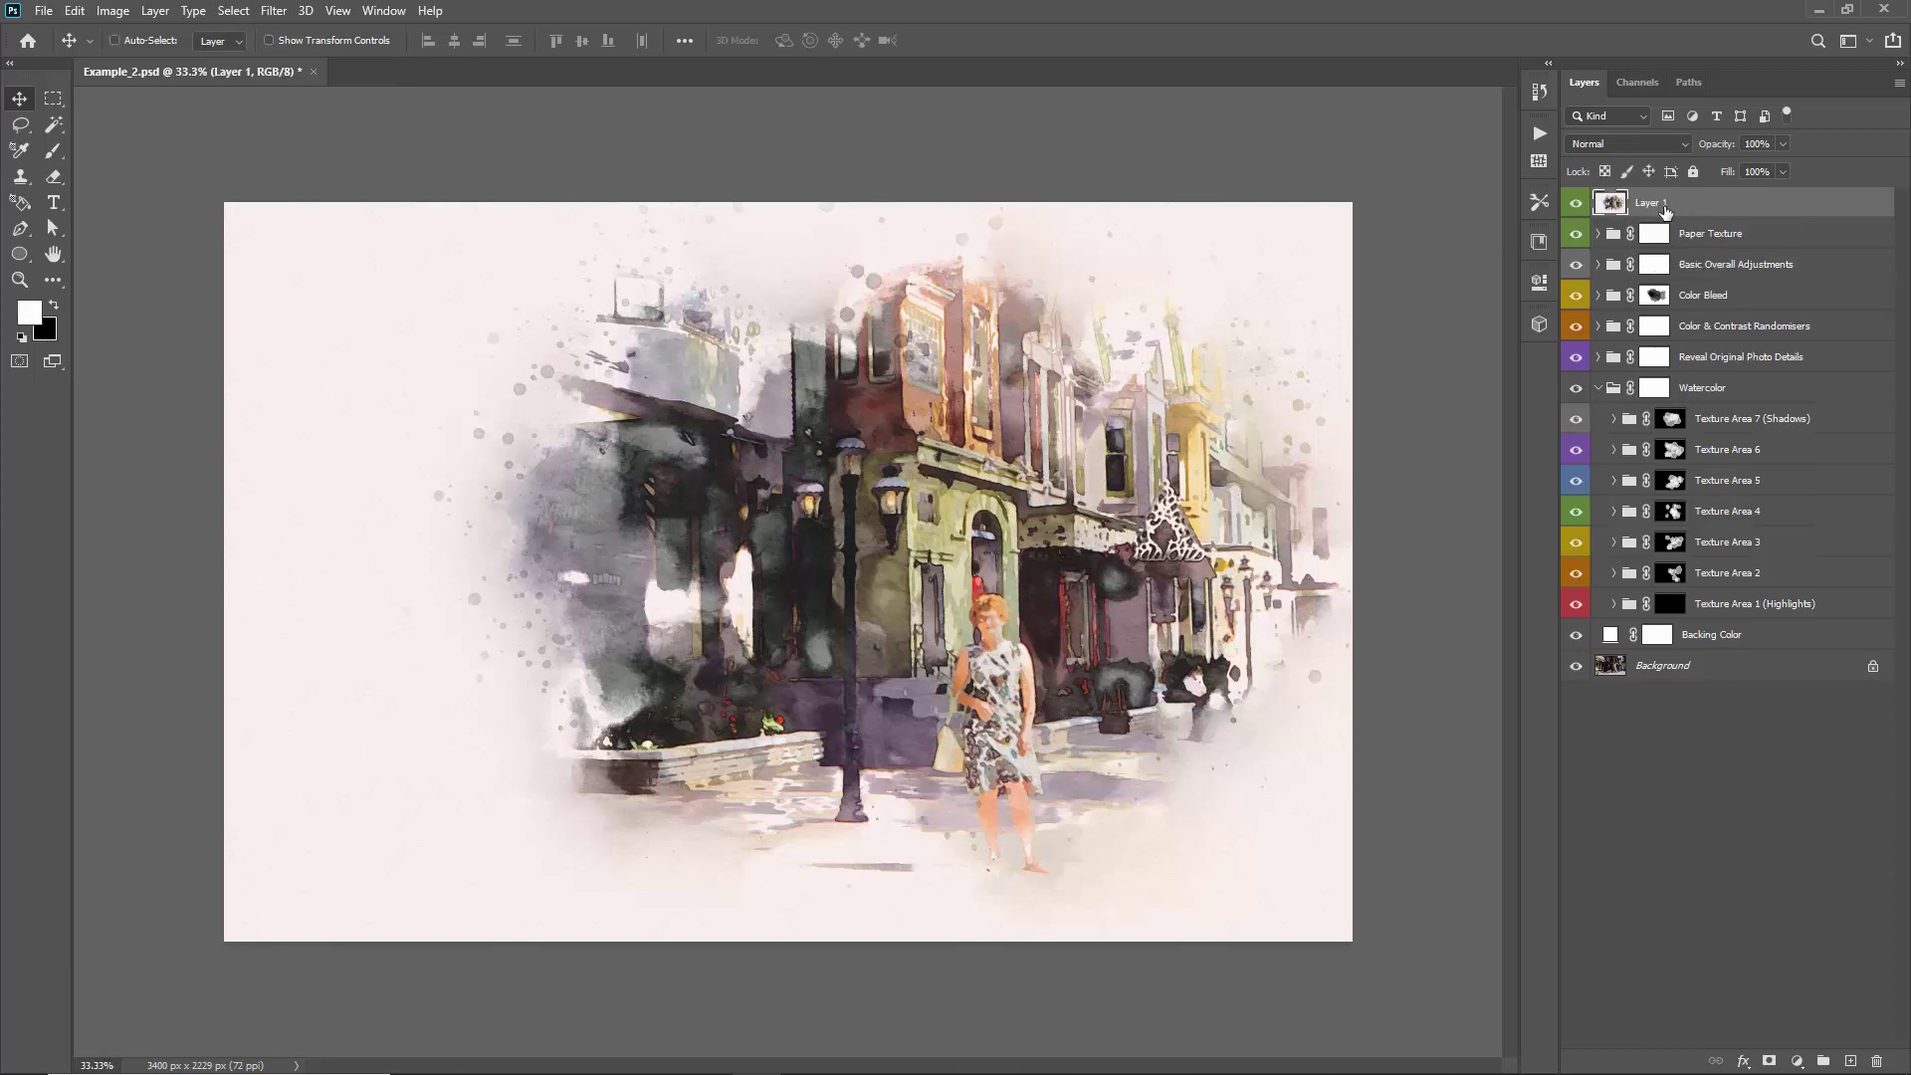
pyautogui.rightClick(1687, 206)
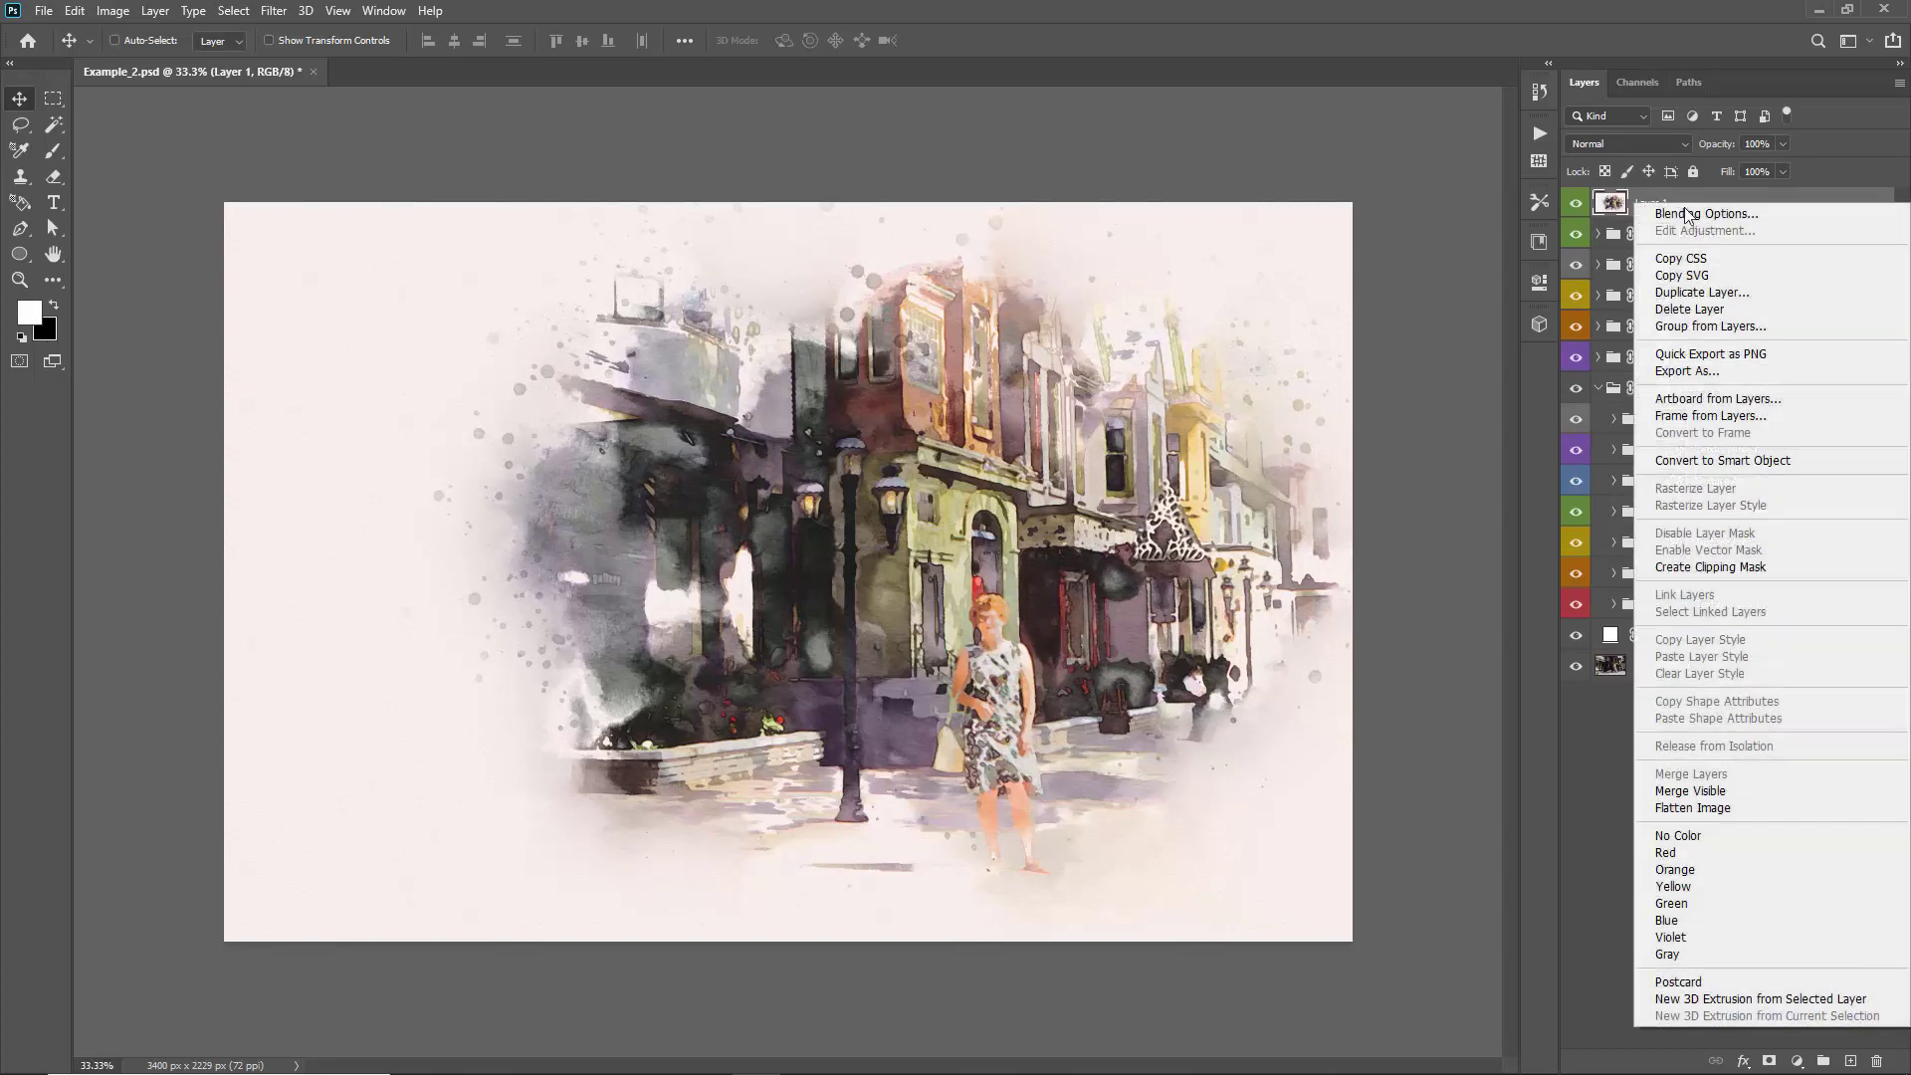
pyautogui.click(1766, 468)
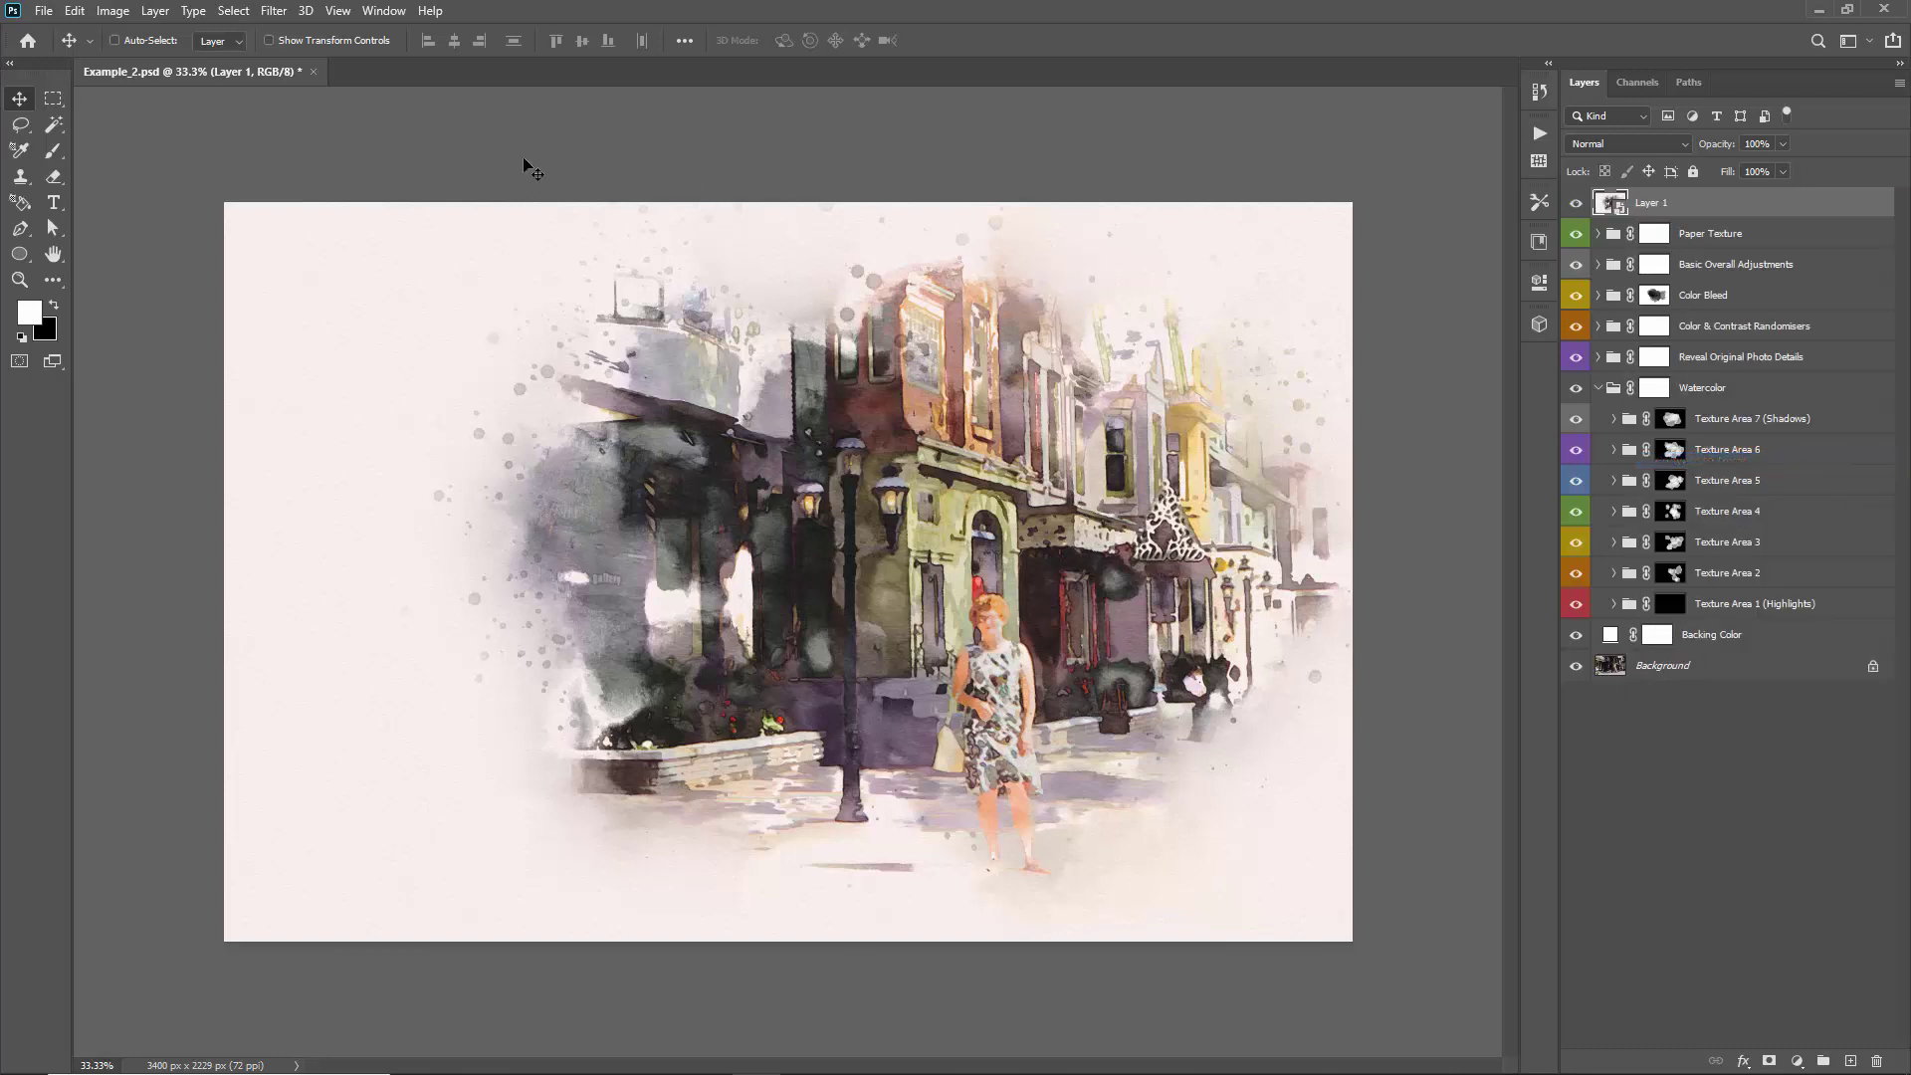
# Open the Camera Raw Filter on the stamped smart object and show the Vintage profiles in the profile browser
pyautogui.click(274, 11)
pyautogui.click(358, 127)
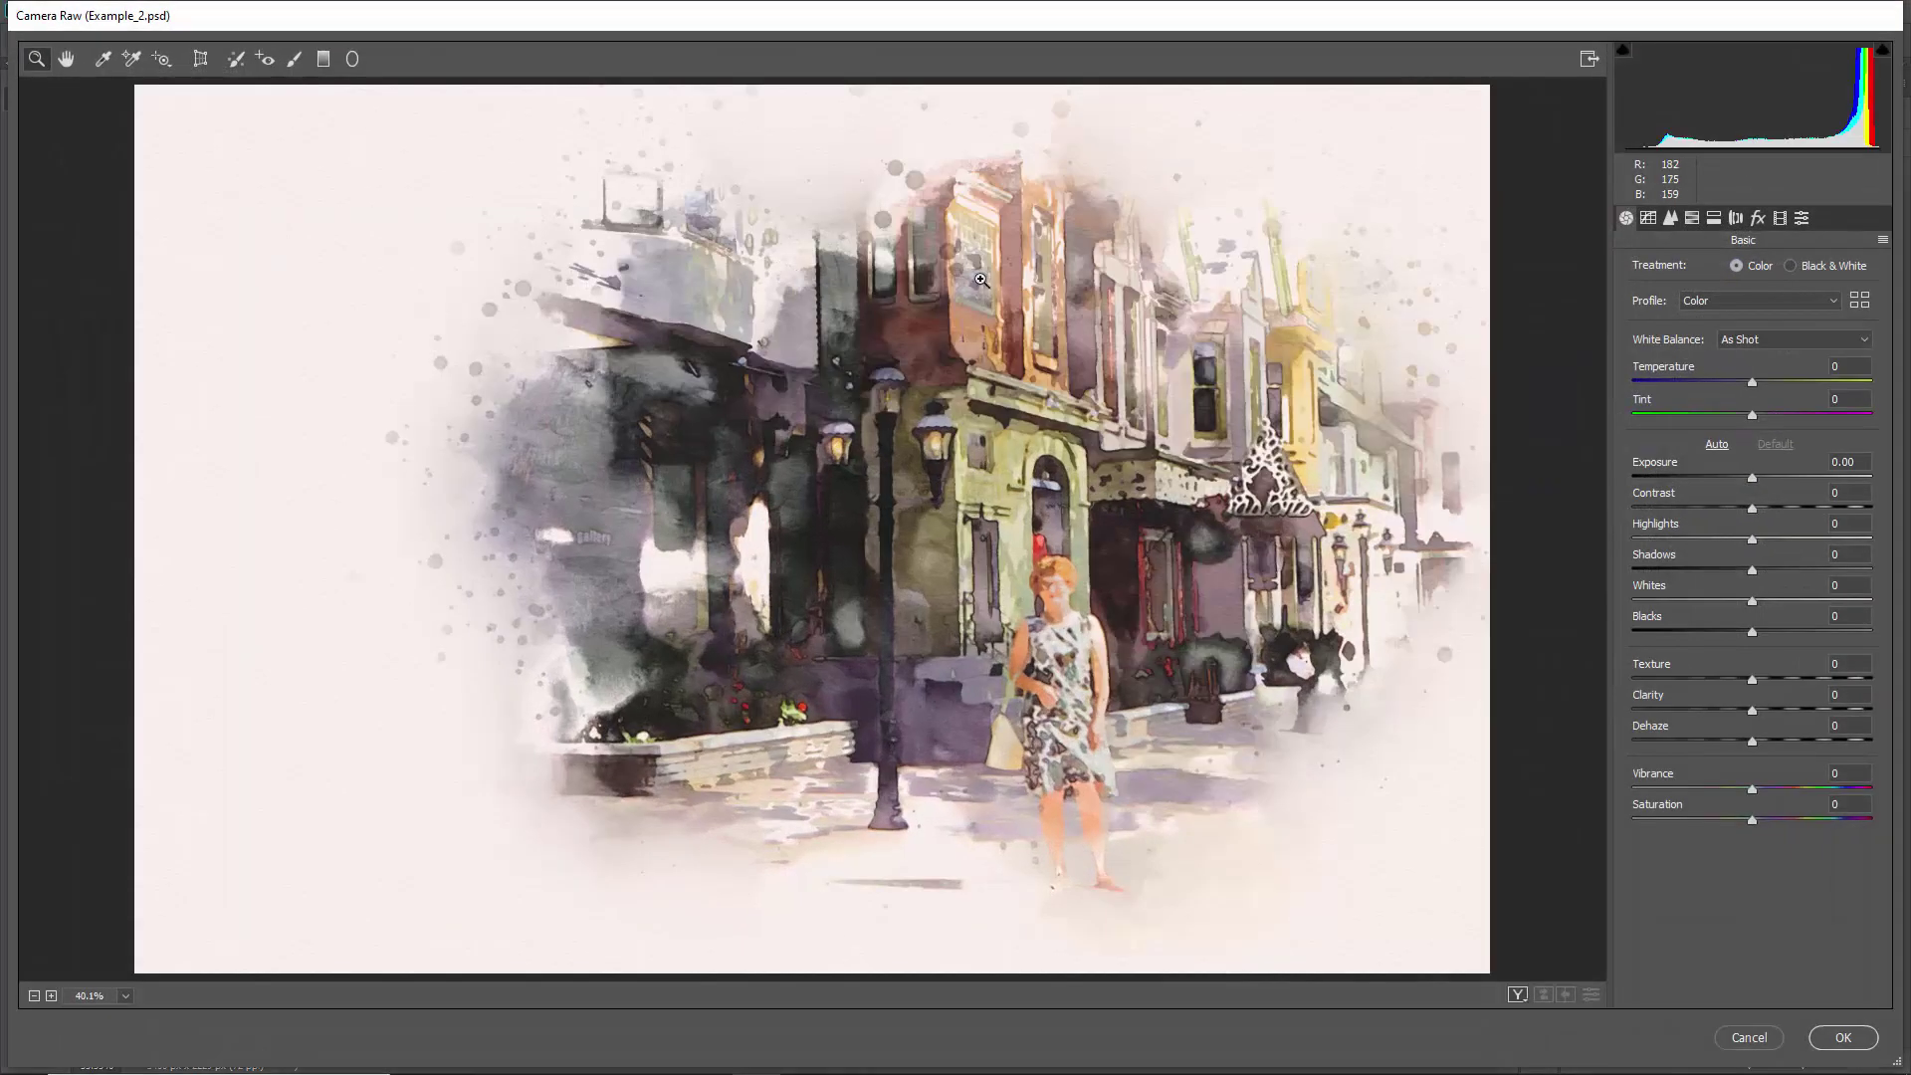
pyautogui.click(1858, 302)
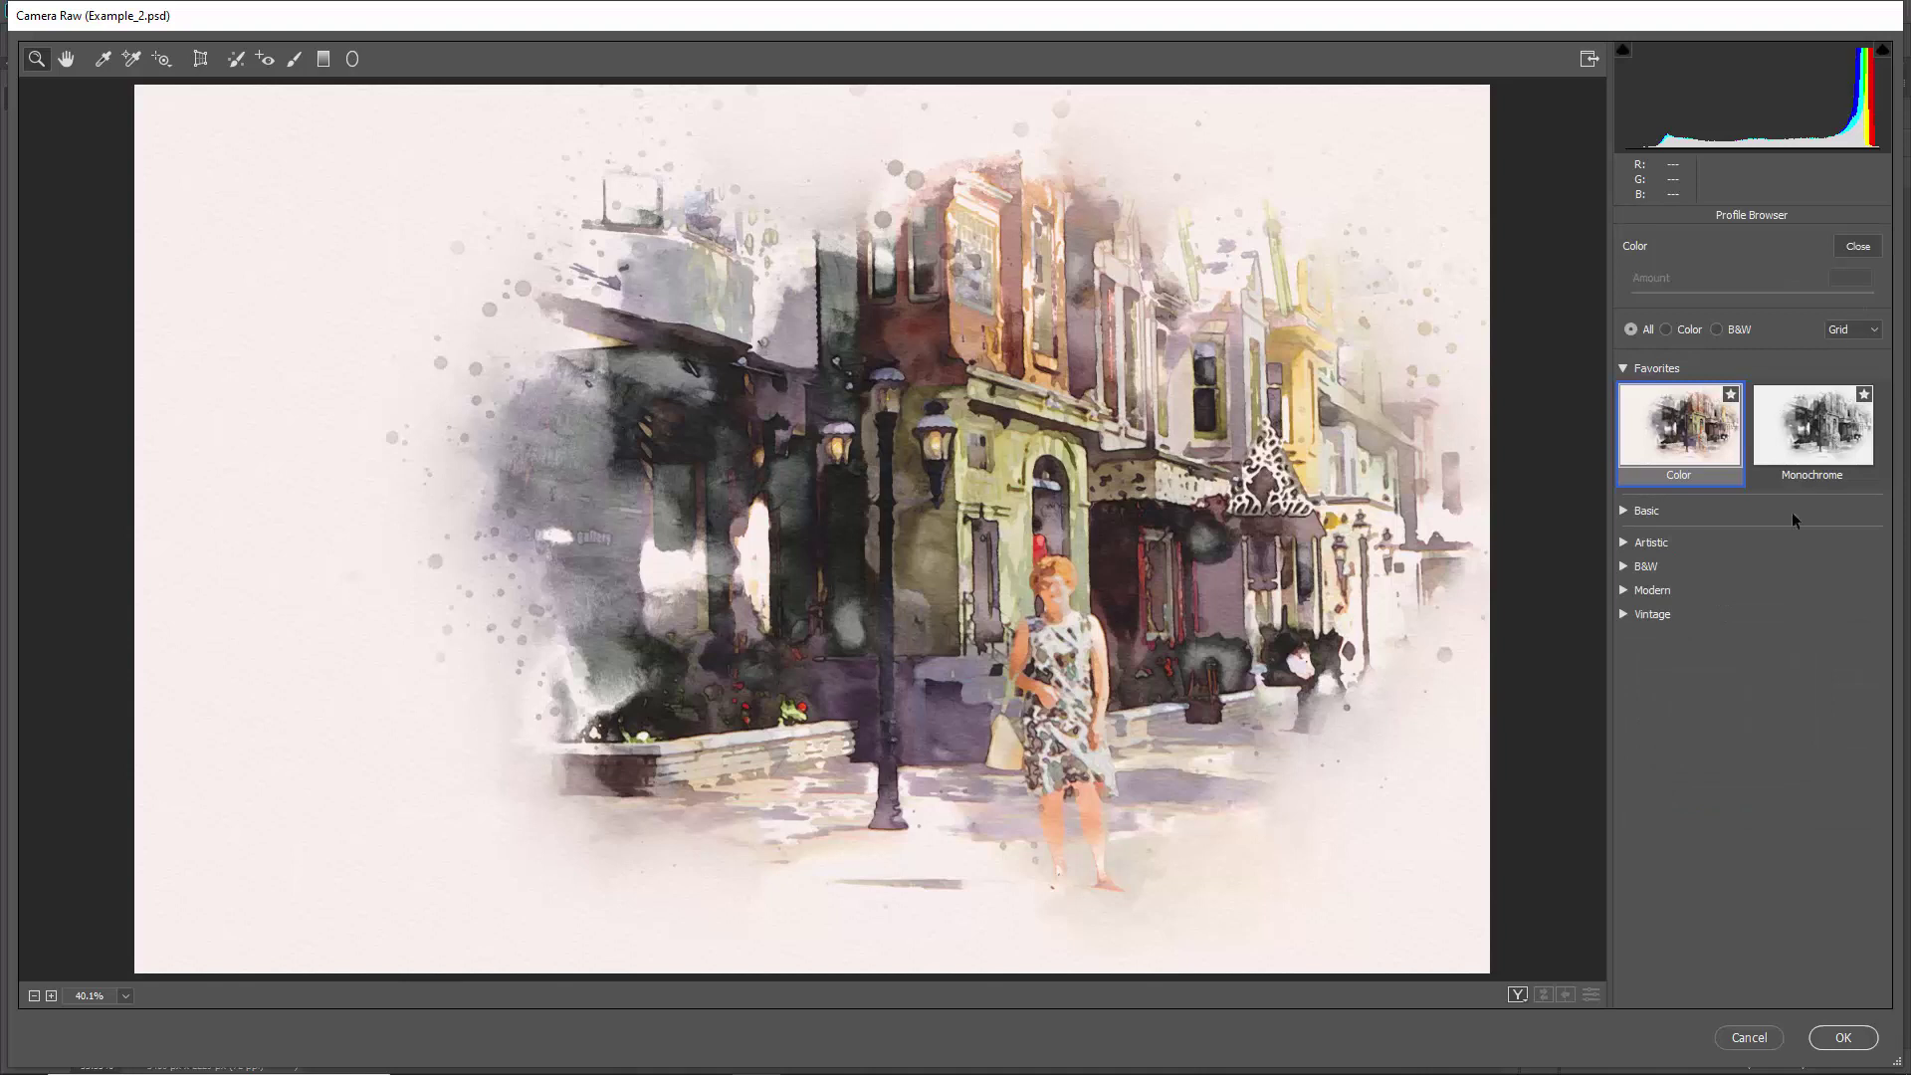
pyautogui.click(1626, 369)
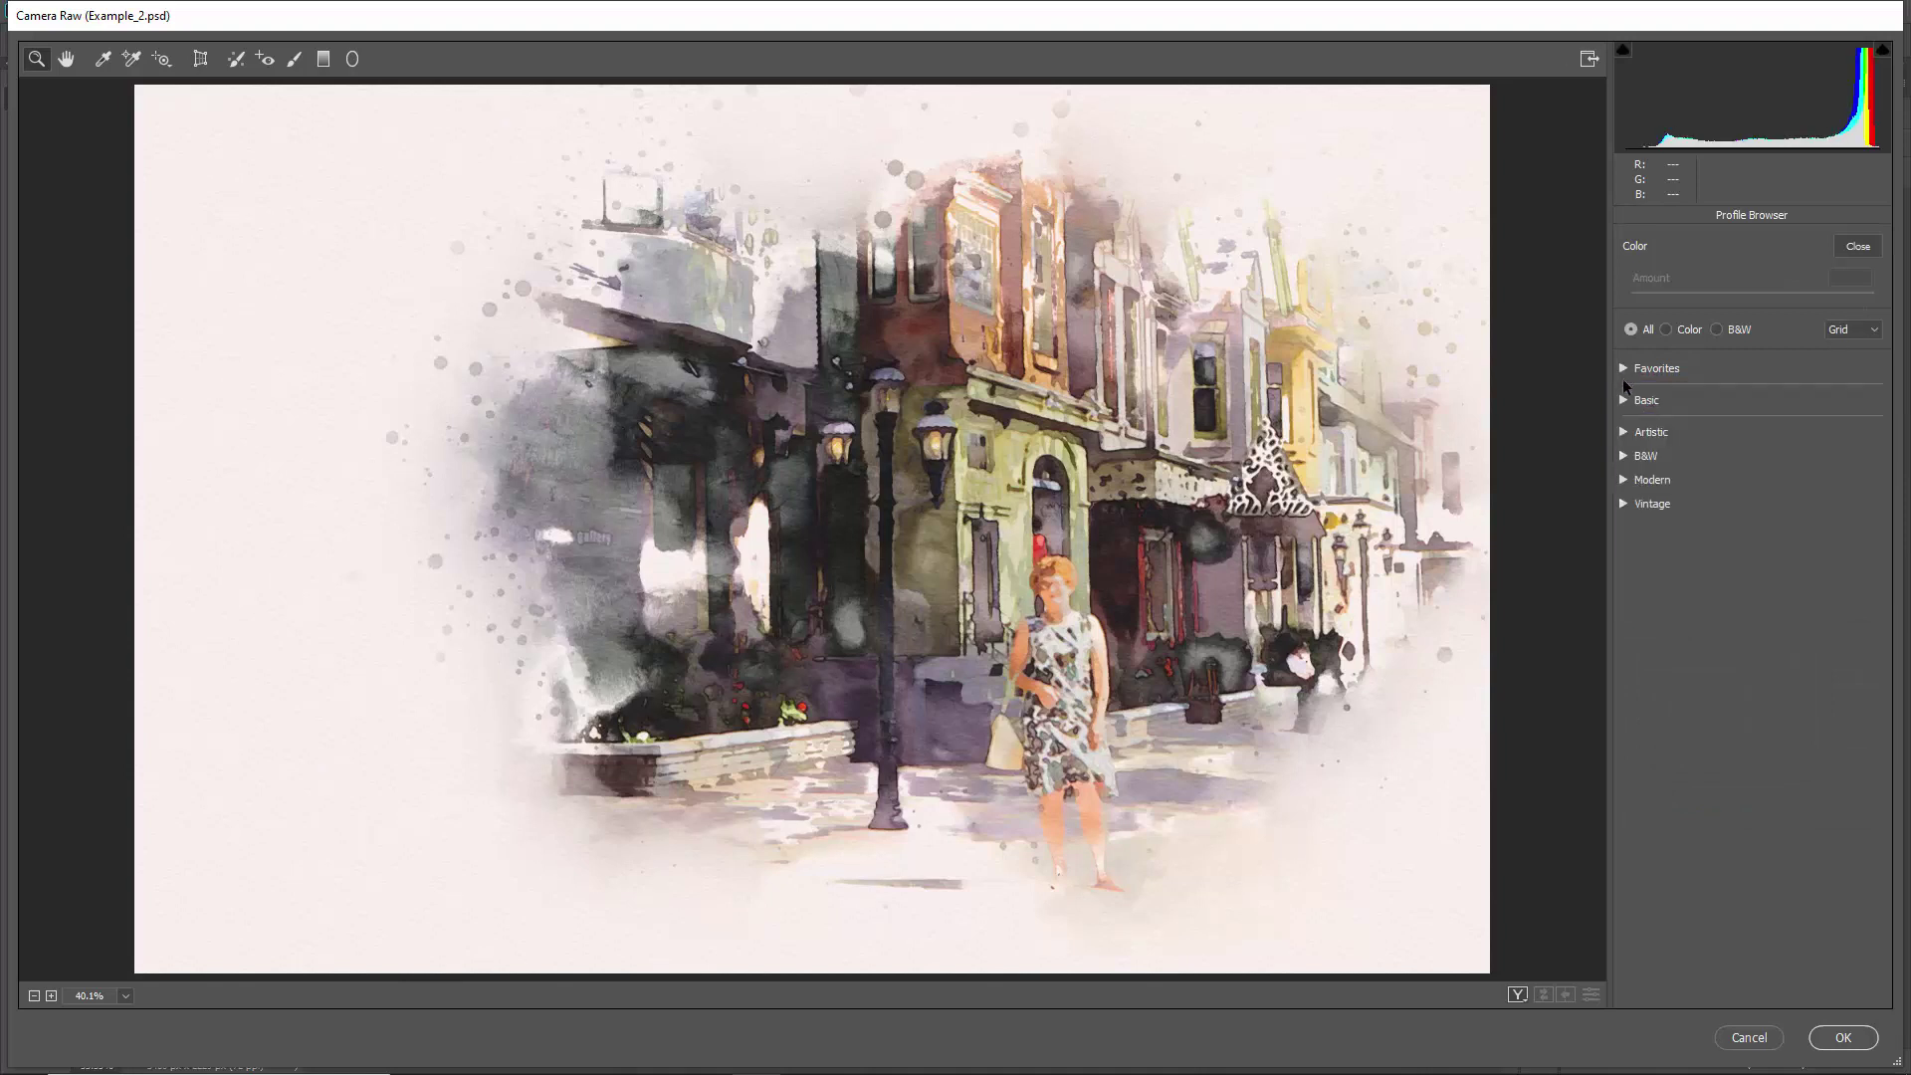
pyautogui.click(1623, 507)
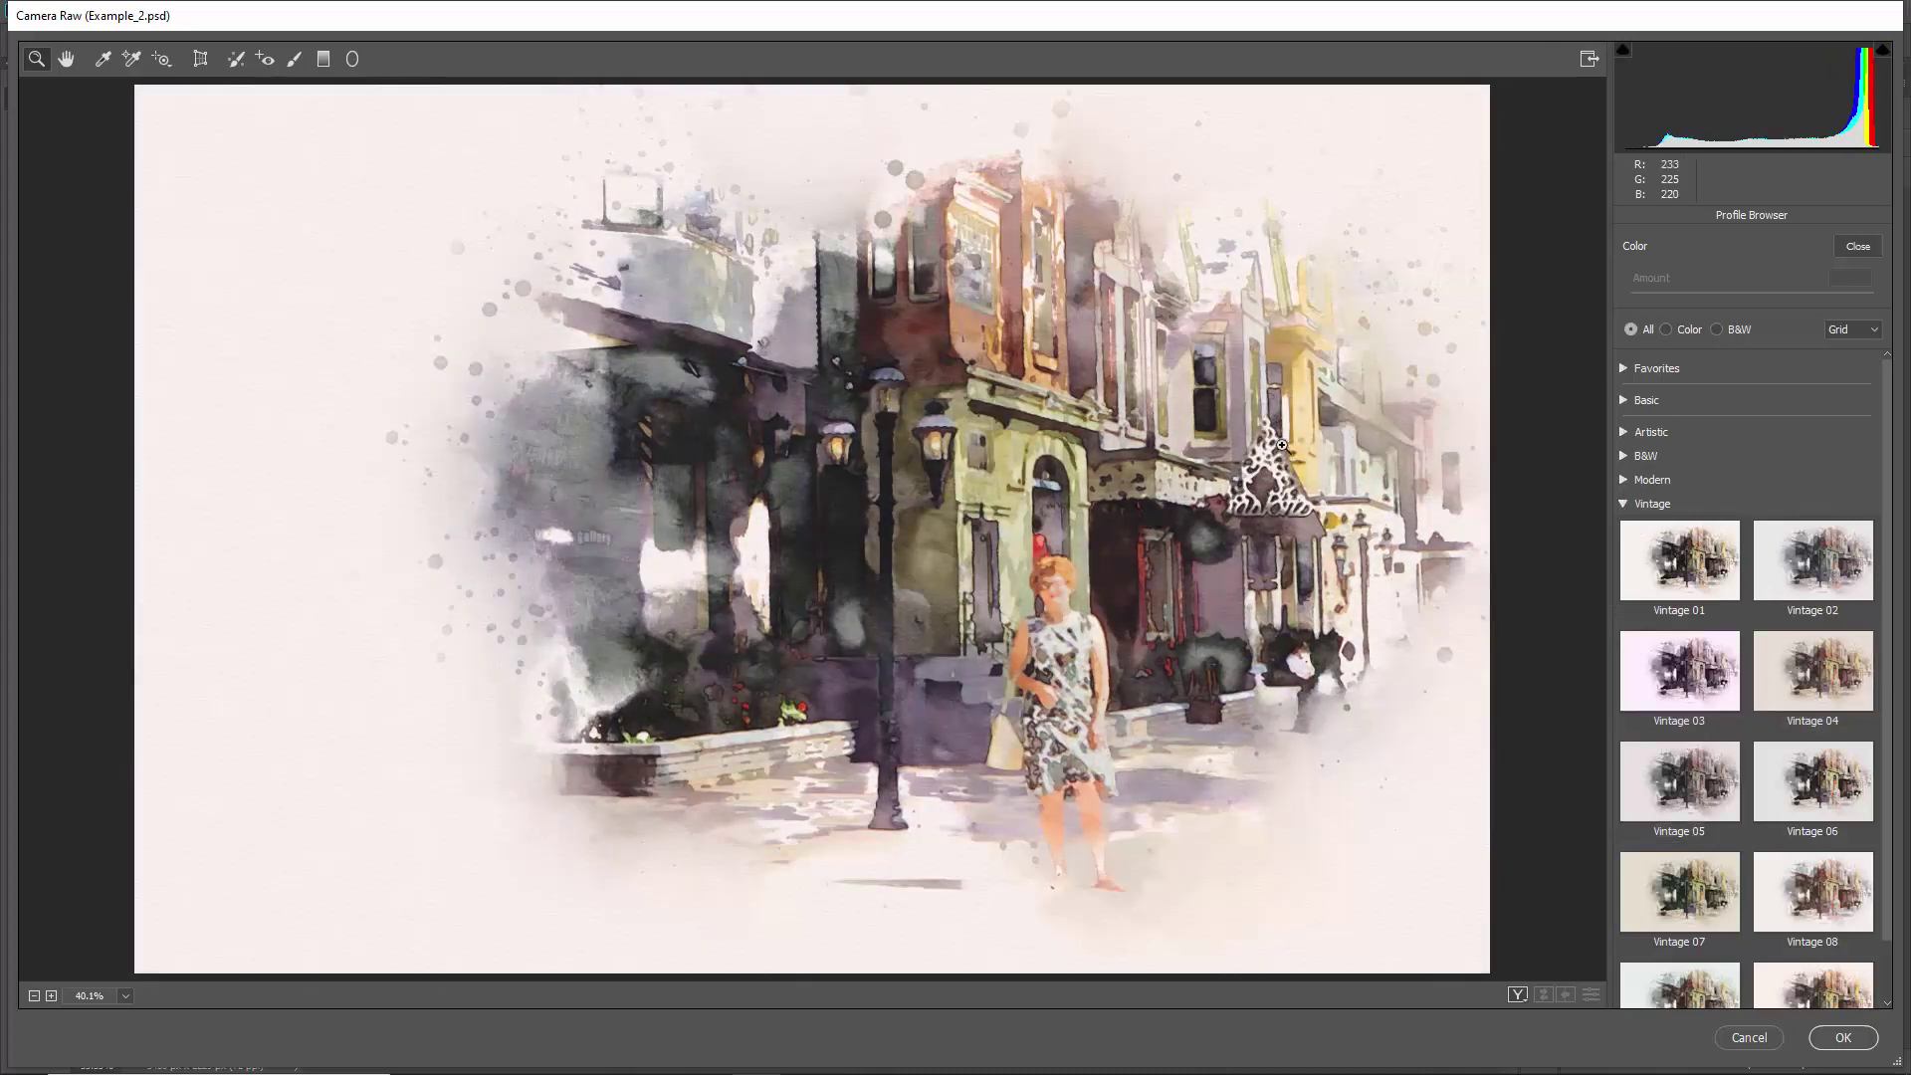
pyautogui.keyDown('alt'); pyautogui.click(1282, 445); pyautogui.keyUp('alt')
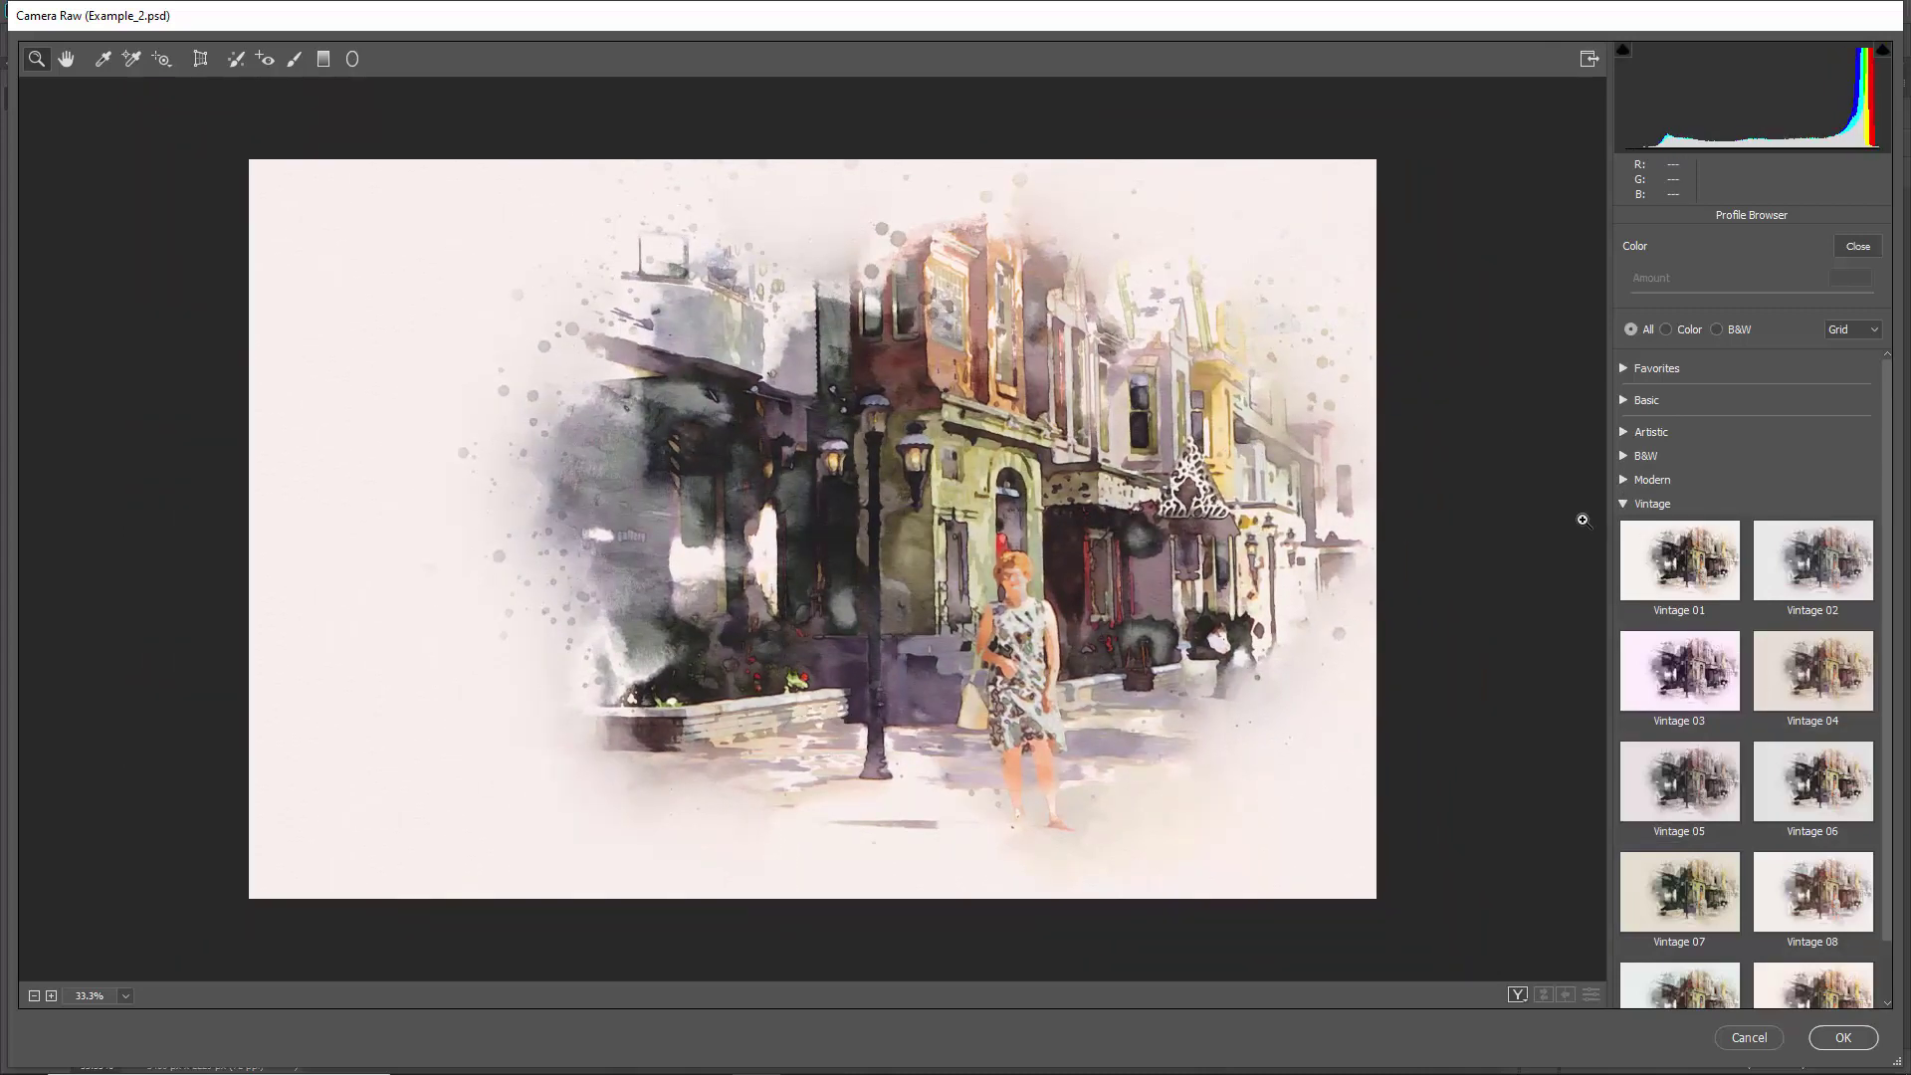
# Preview several Vintage profiles on the artwork and apply Vintage 08
pyautogui.click(1679, 782)
pyautogui.click(1825, 674)
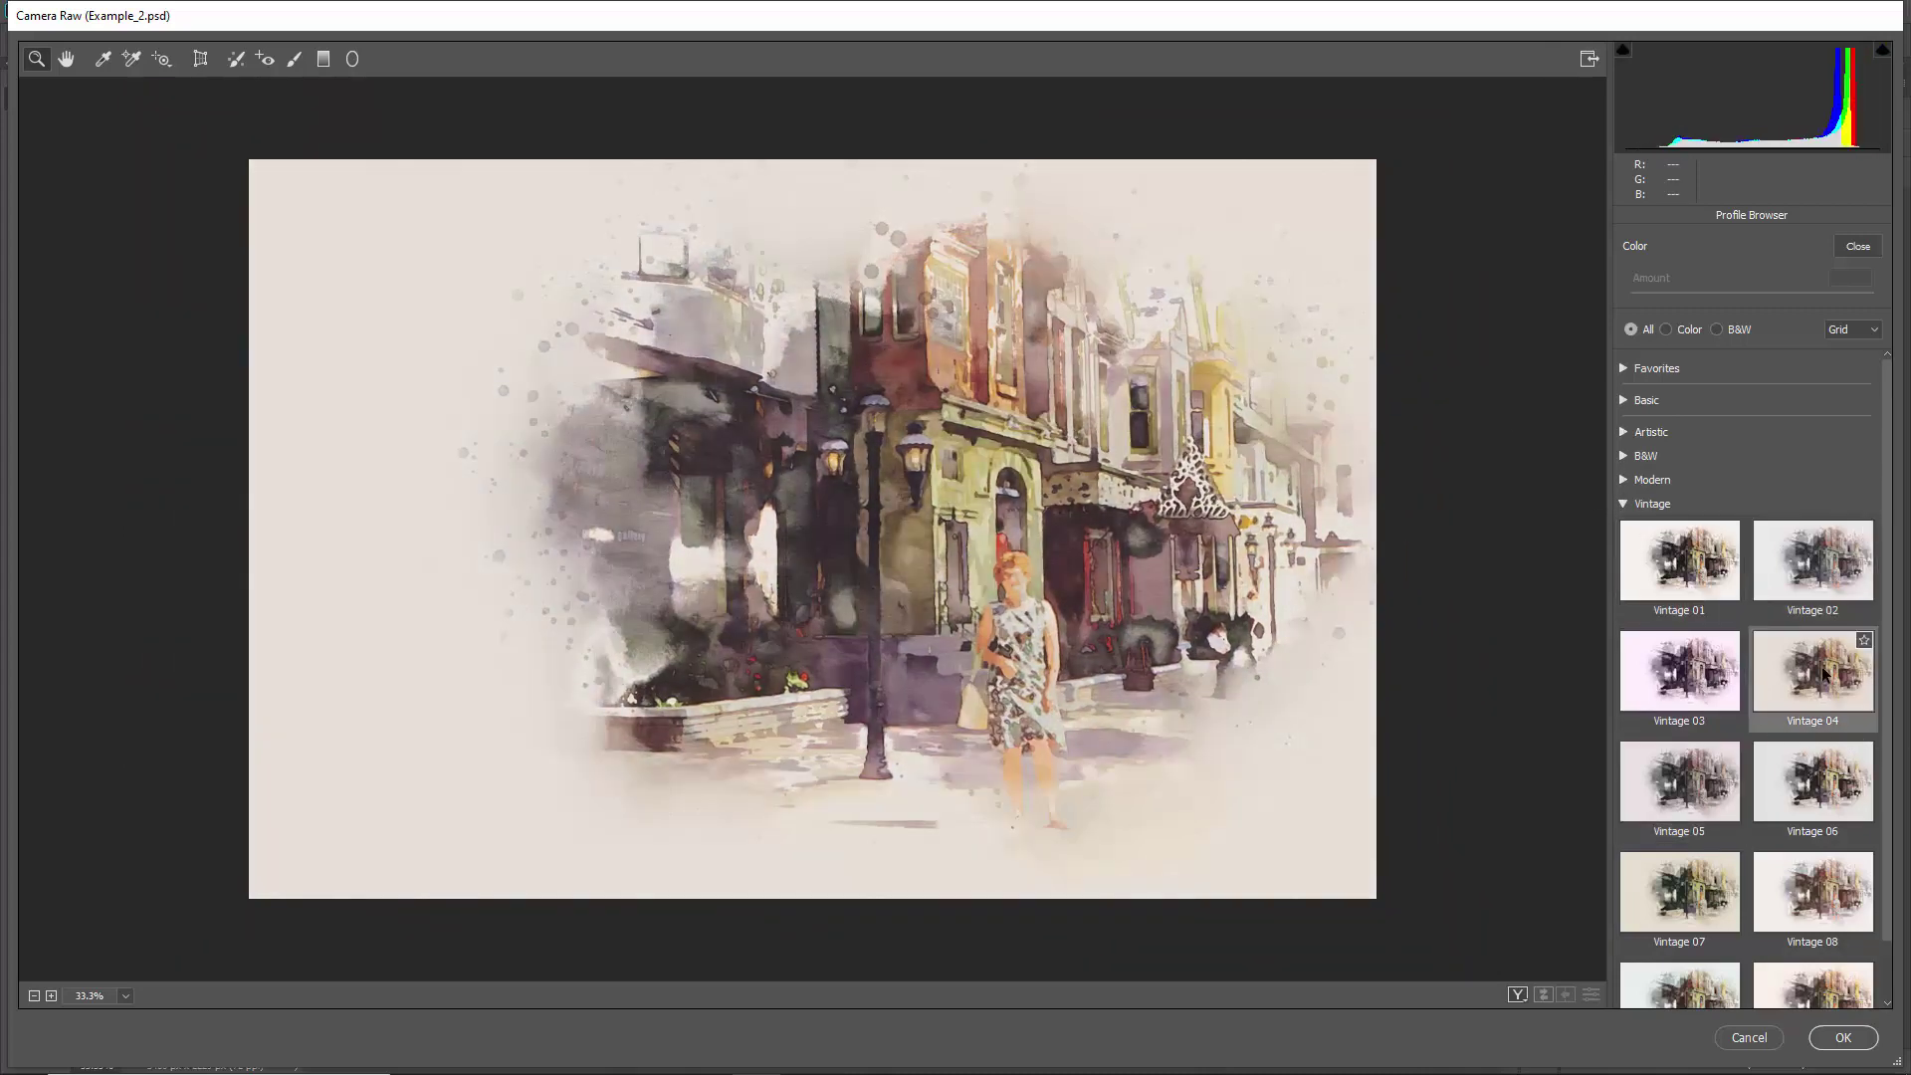
pyautogui.click(1811, 871)
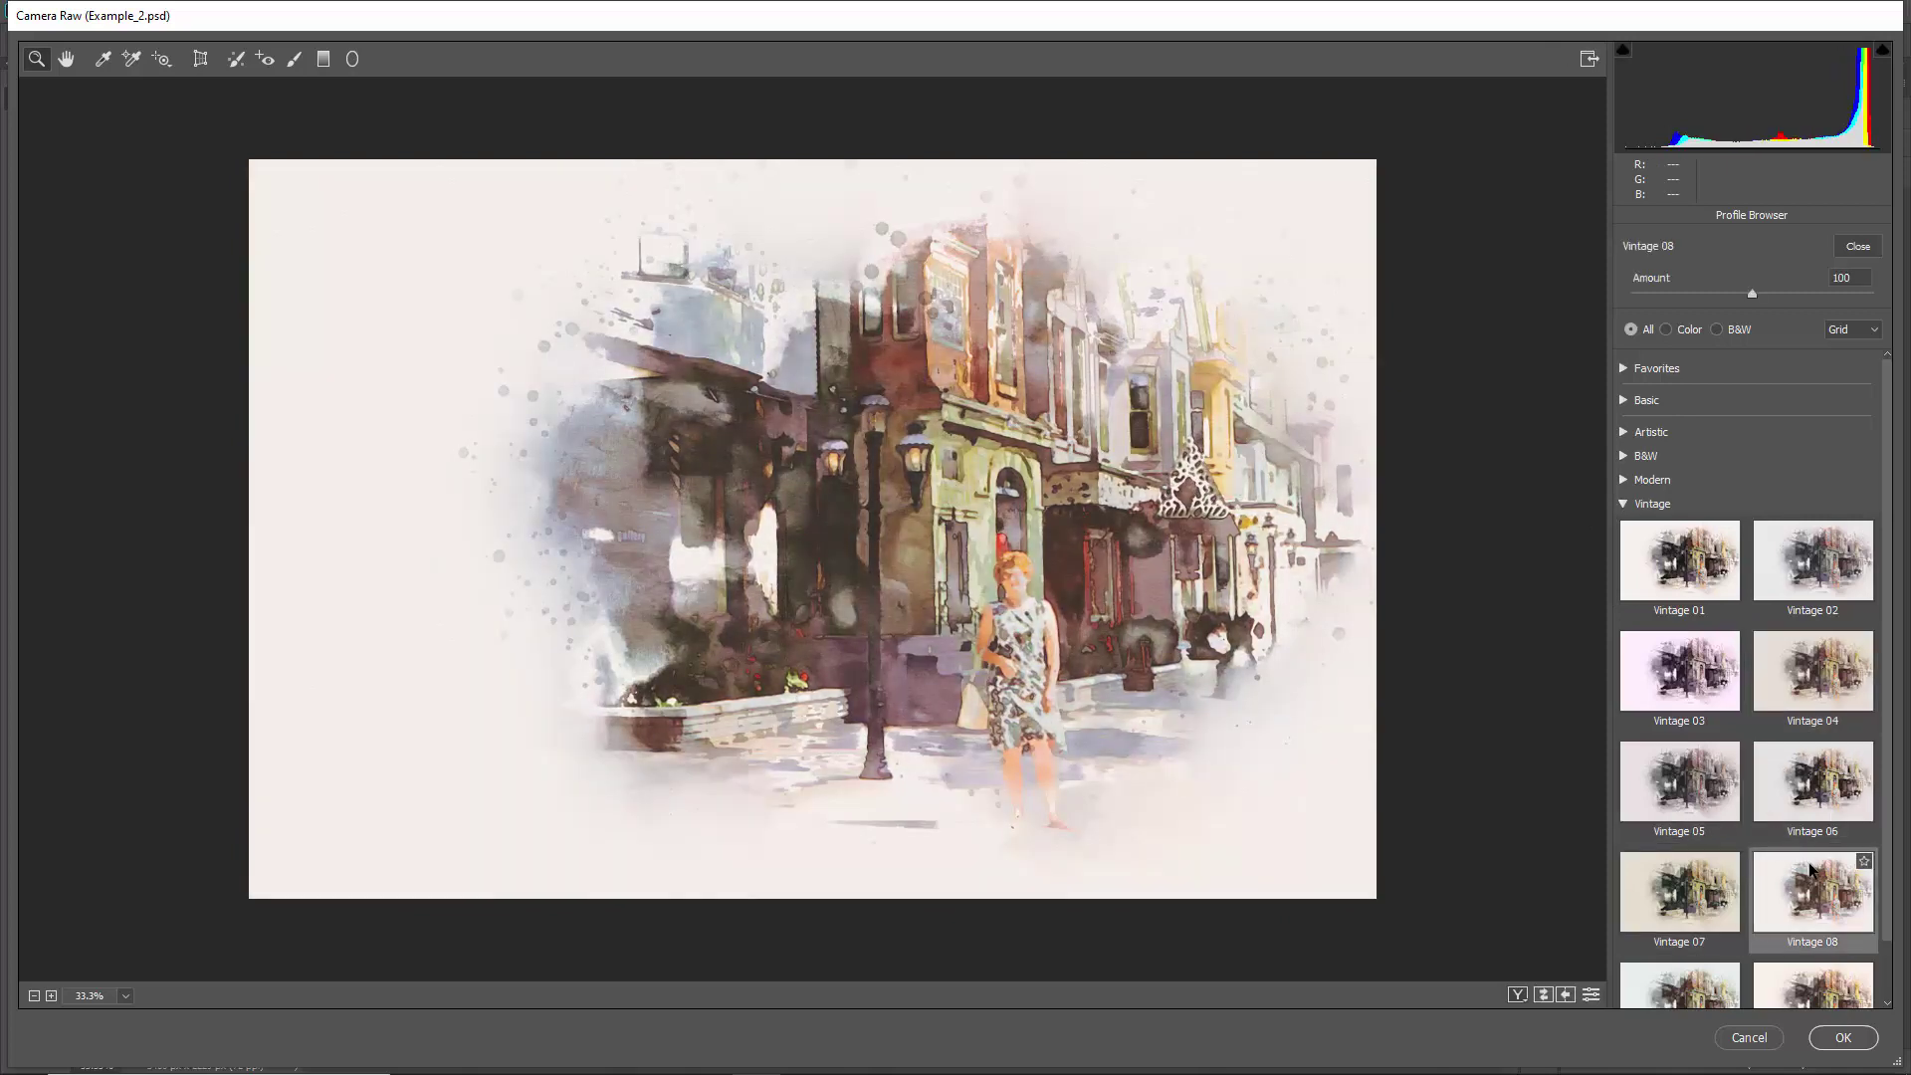
pyautogui.click(1811, 871)
pyautogui.scroll(-1, 1782, 855)
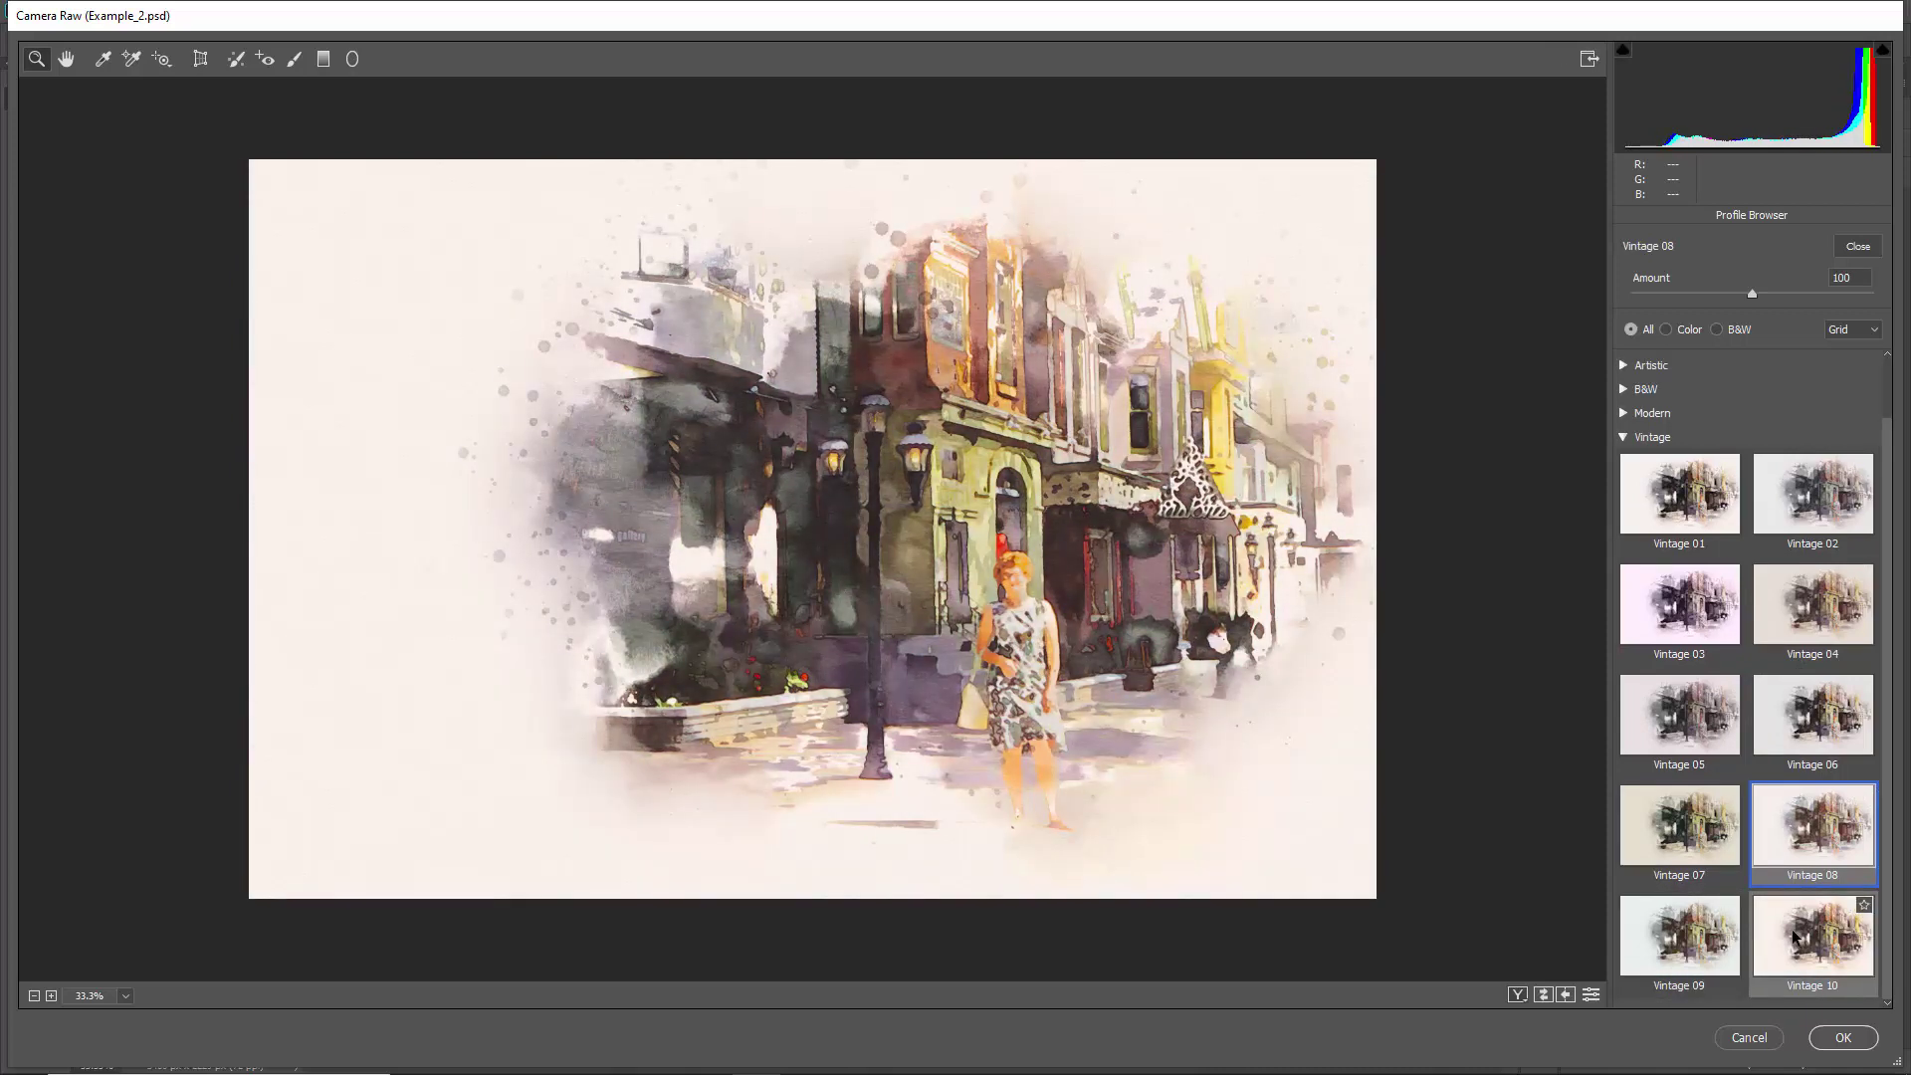
# Preview the Artistic profiles, then set the Vintage 08 profile's amount to 57 and leave the profile browser
pyautogui.click(1625, 364)
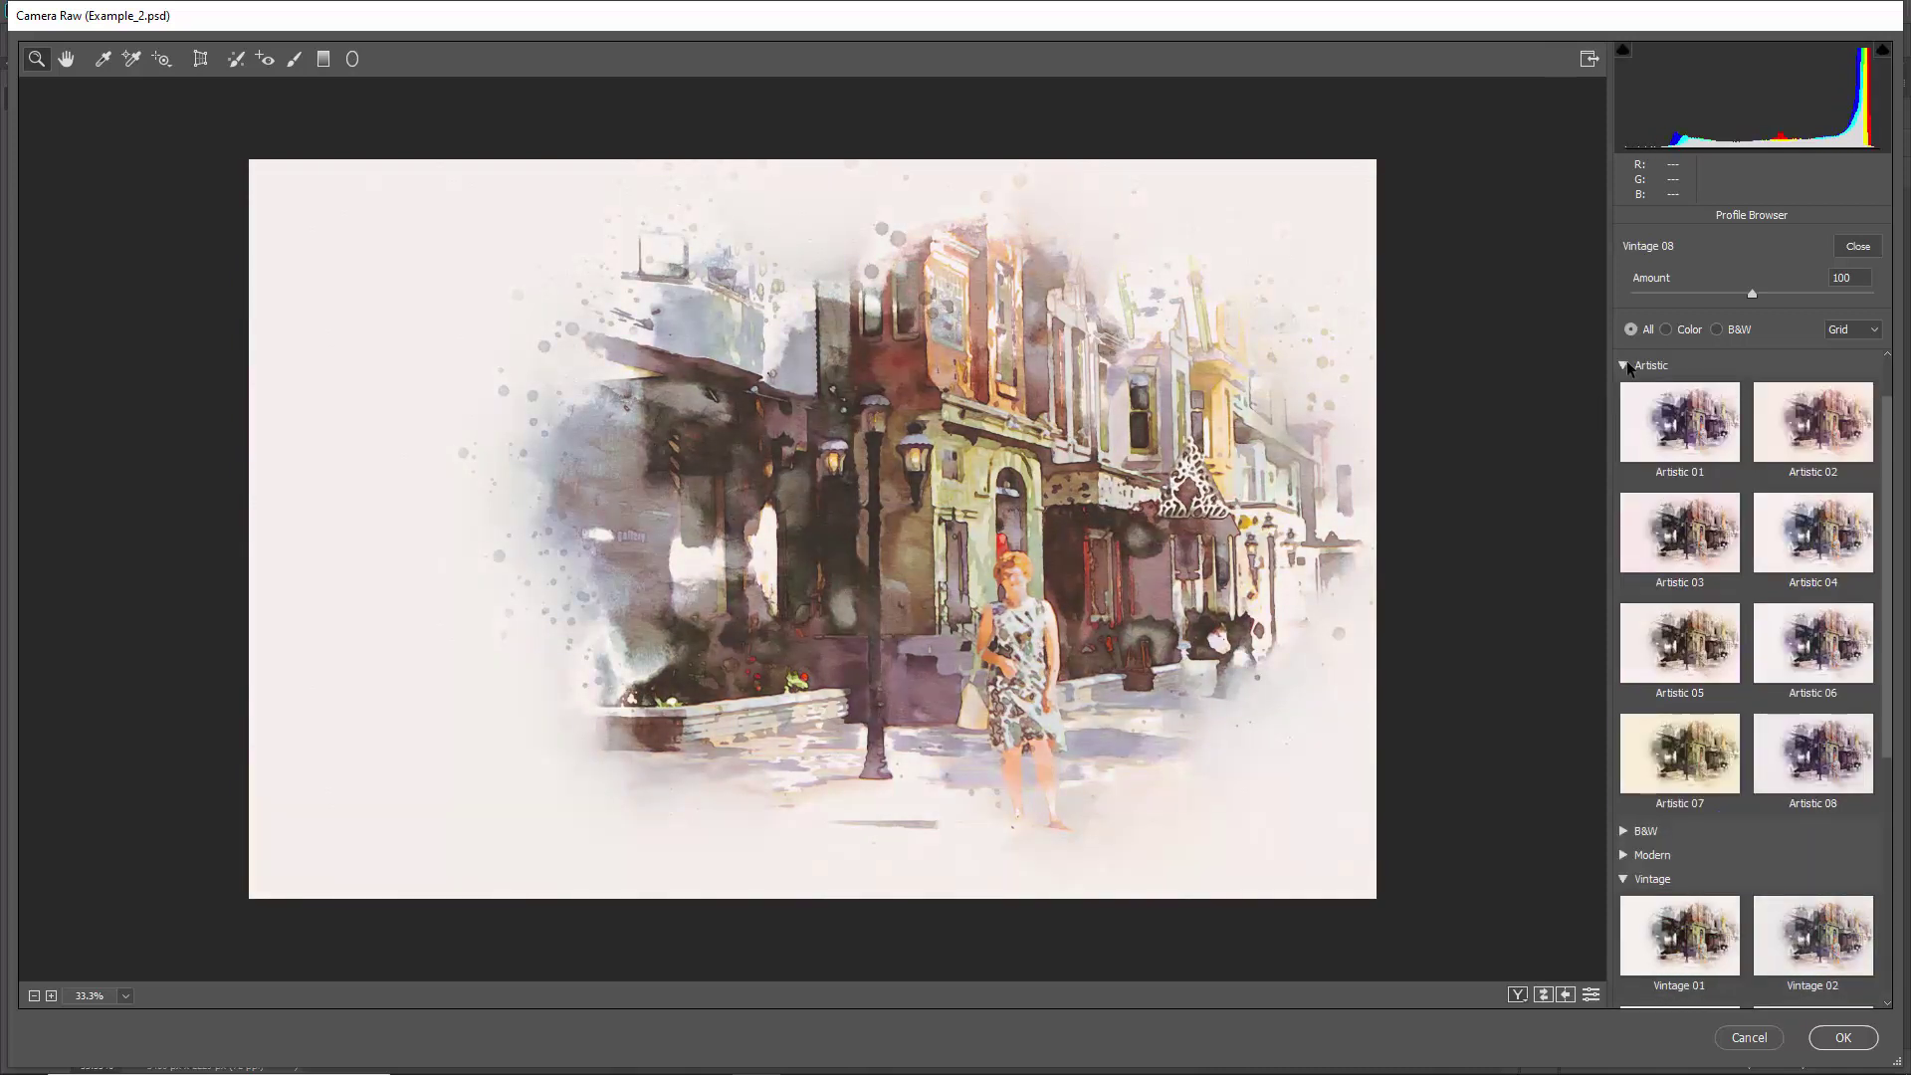
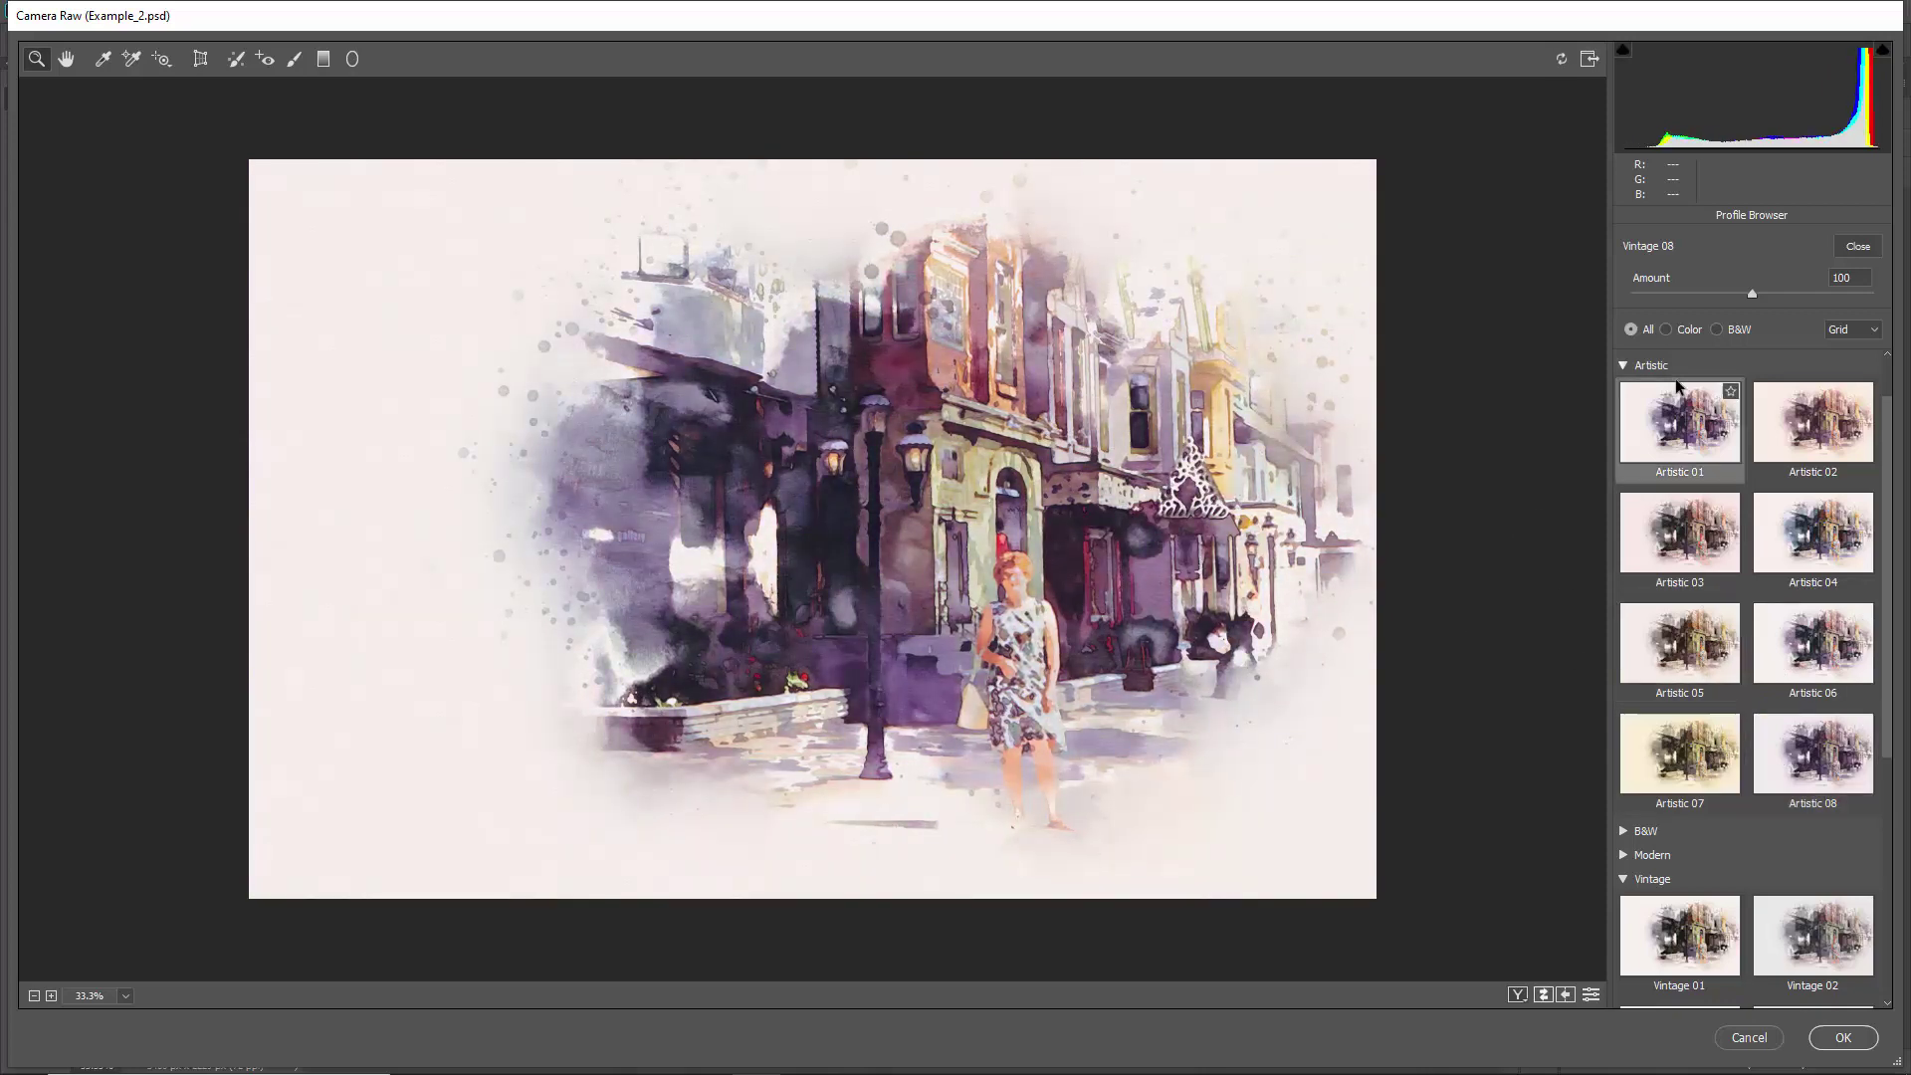
pyautogui.click(1624, 365)
pyautogui.click(1625, 436)
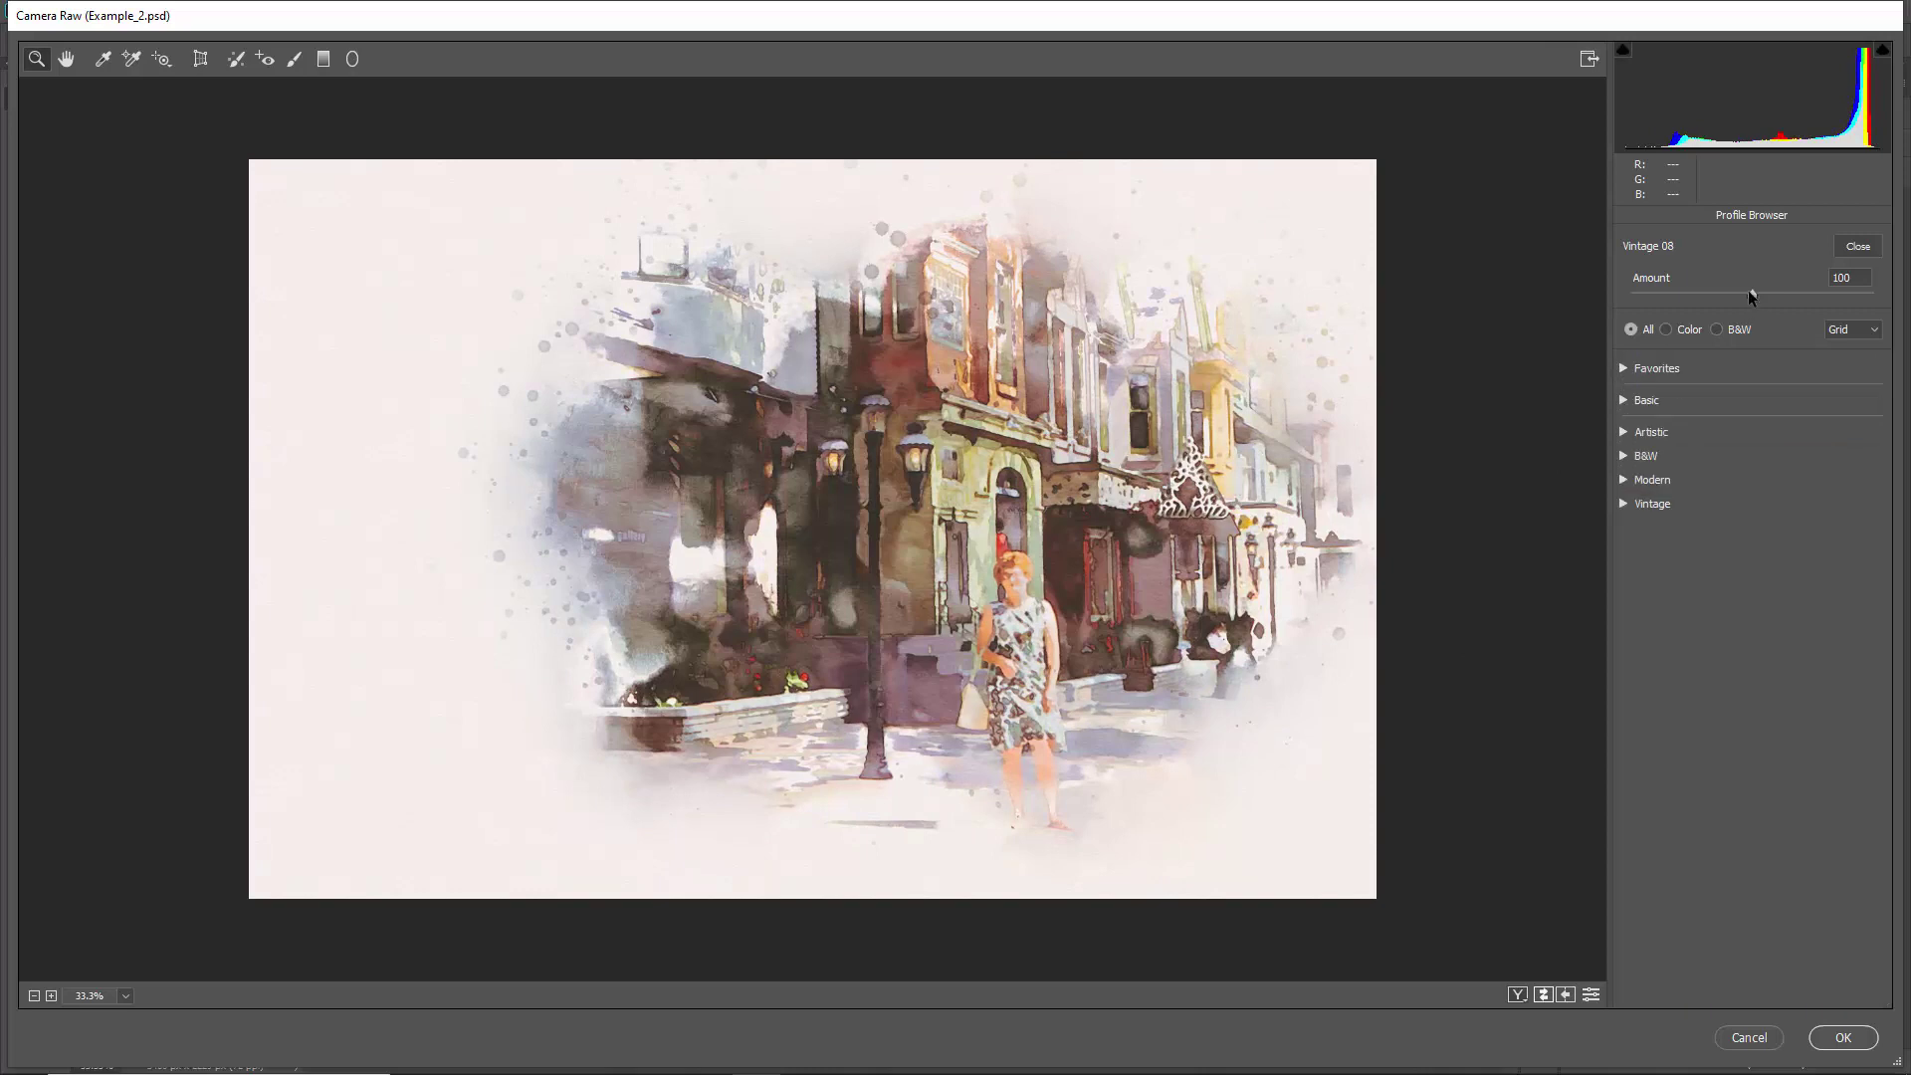
pyautogui.moveTo(1750, 292); pyautogui.dragTo(1698, 302)
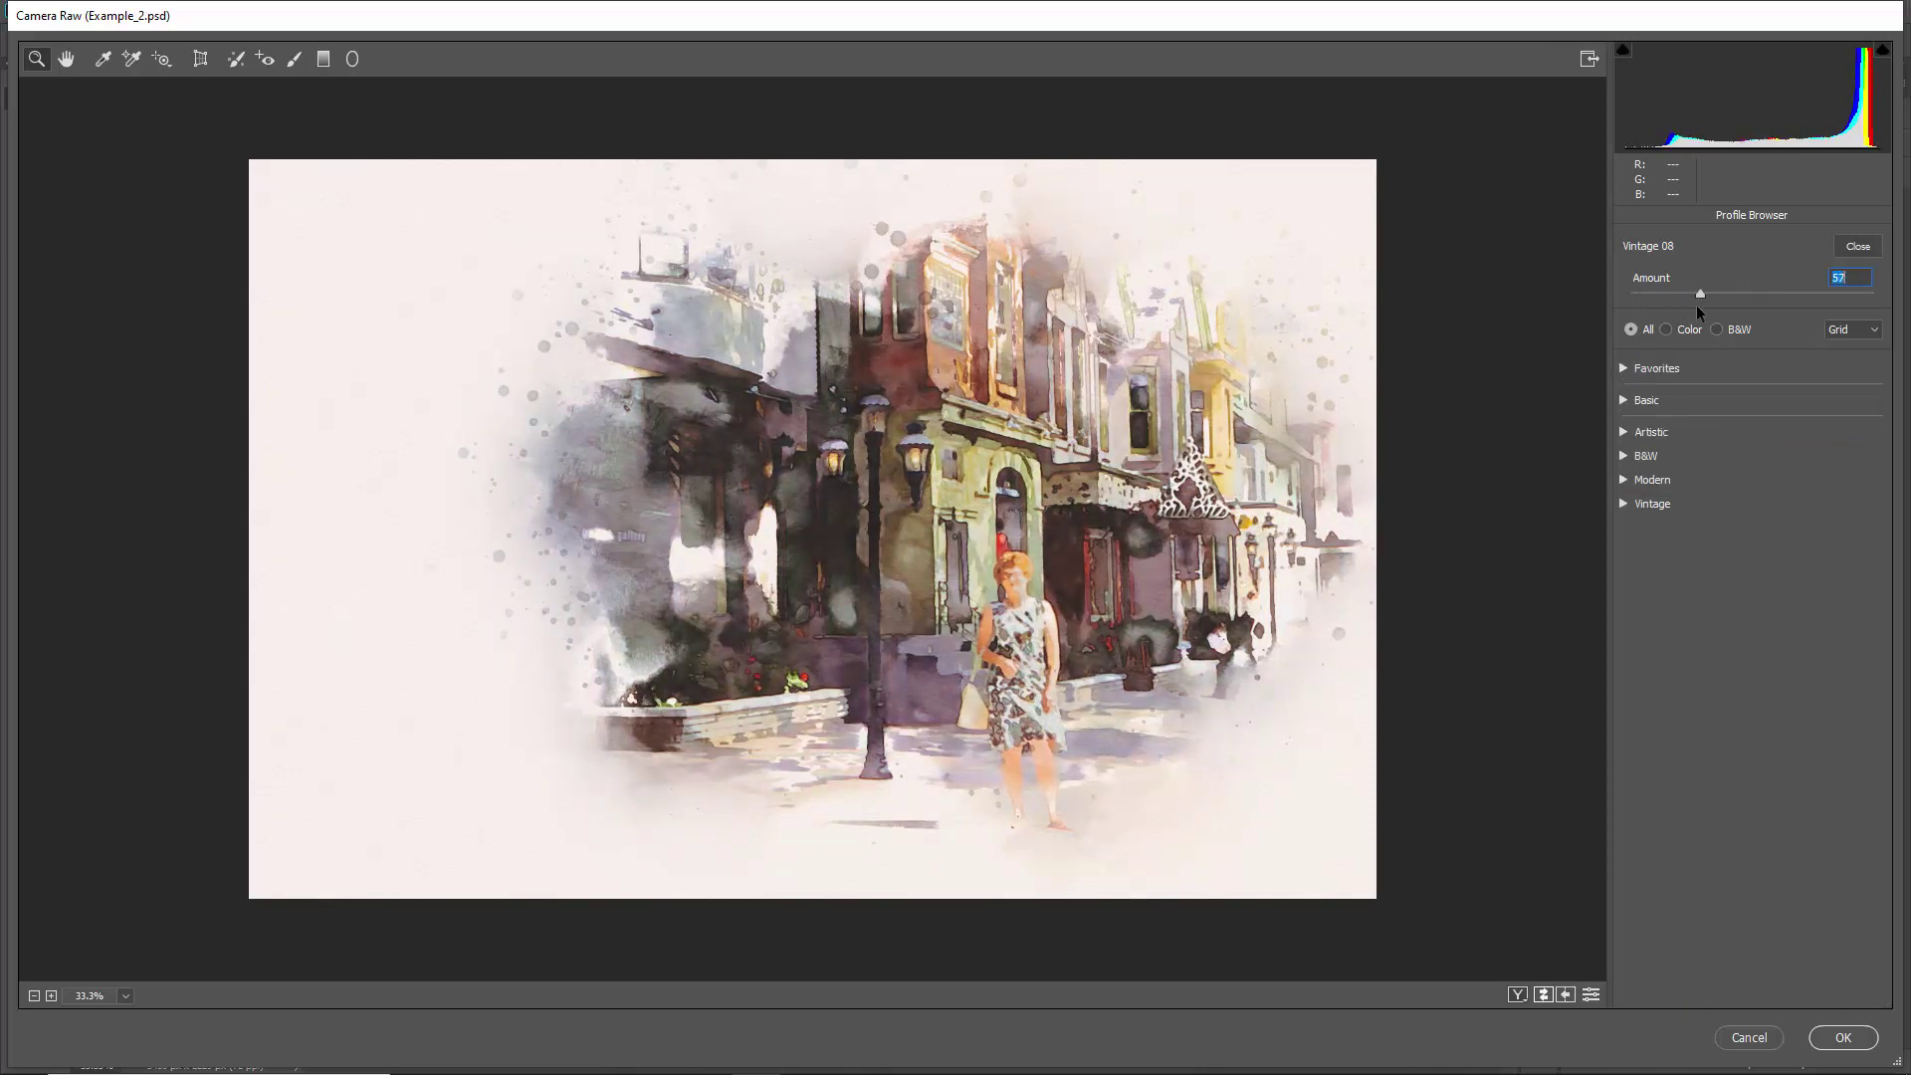
pyautogui.click(1857, 246)
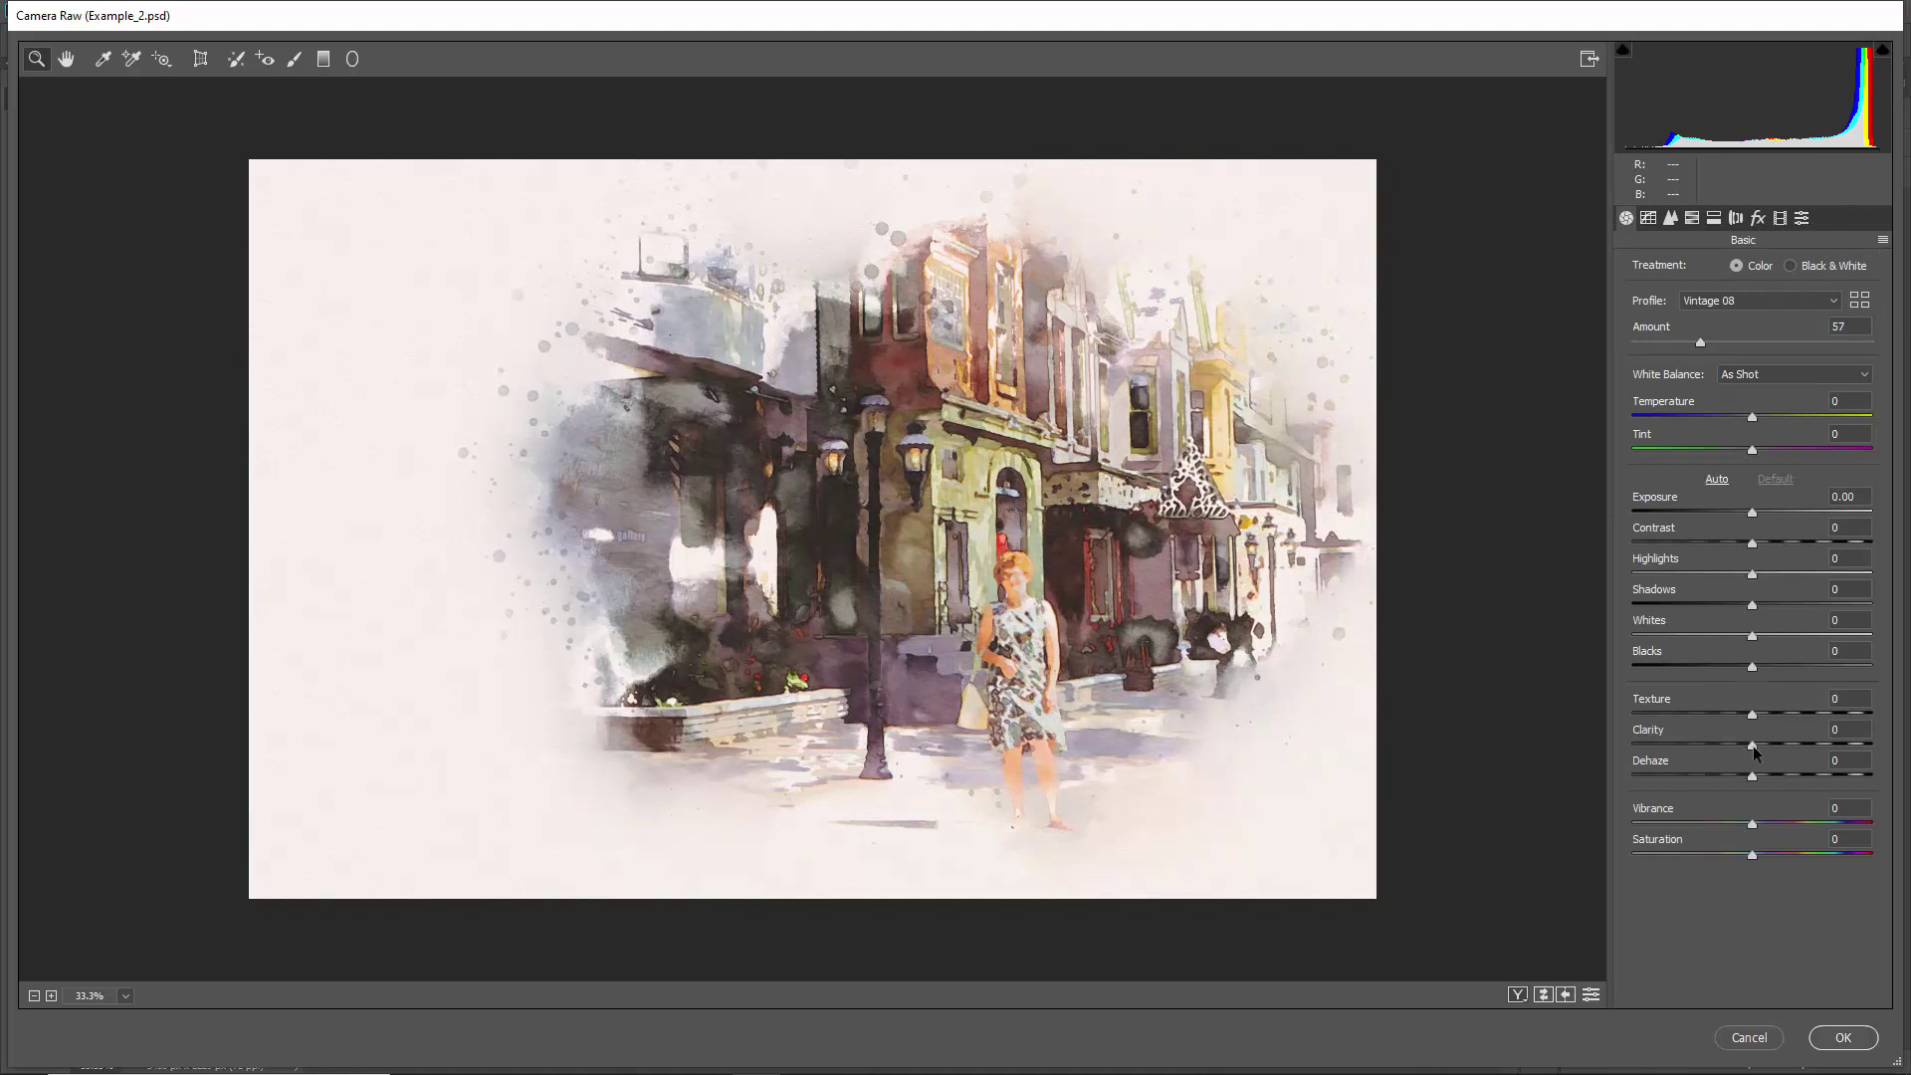
# Set Texture to +13, Clarity to -13, Whites to -3 and Blacks to -11 in the basic adjustments
pyautogui.moveTo(1752, 745)
pyautogui.mouseDown()
pyautogui.moveTo(1734, 744)
pyautogui.moveTo(1766, 713)
pyautogui.mouseUp()
pyautogui.moveTo(1751, 635); pyautogui.dragTo(1771, 636)
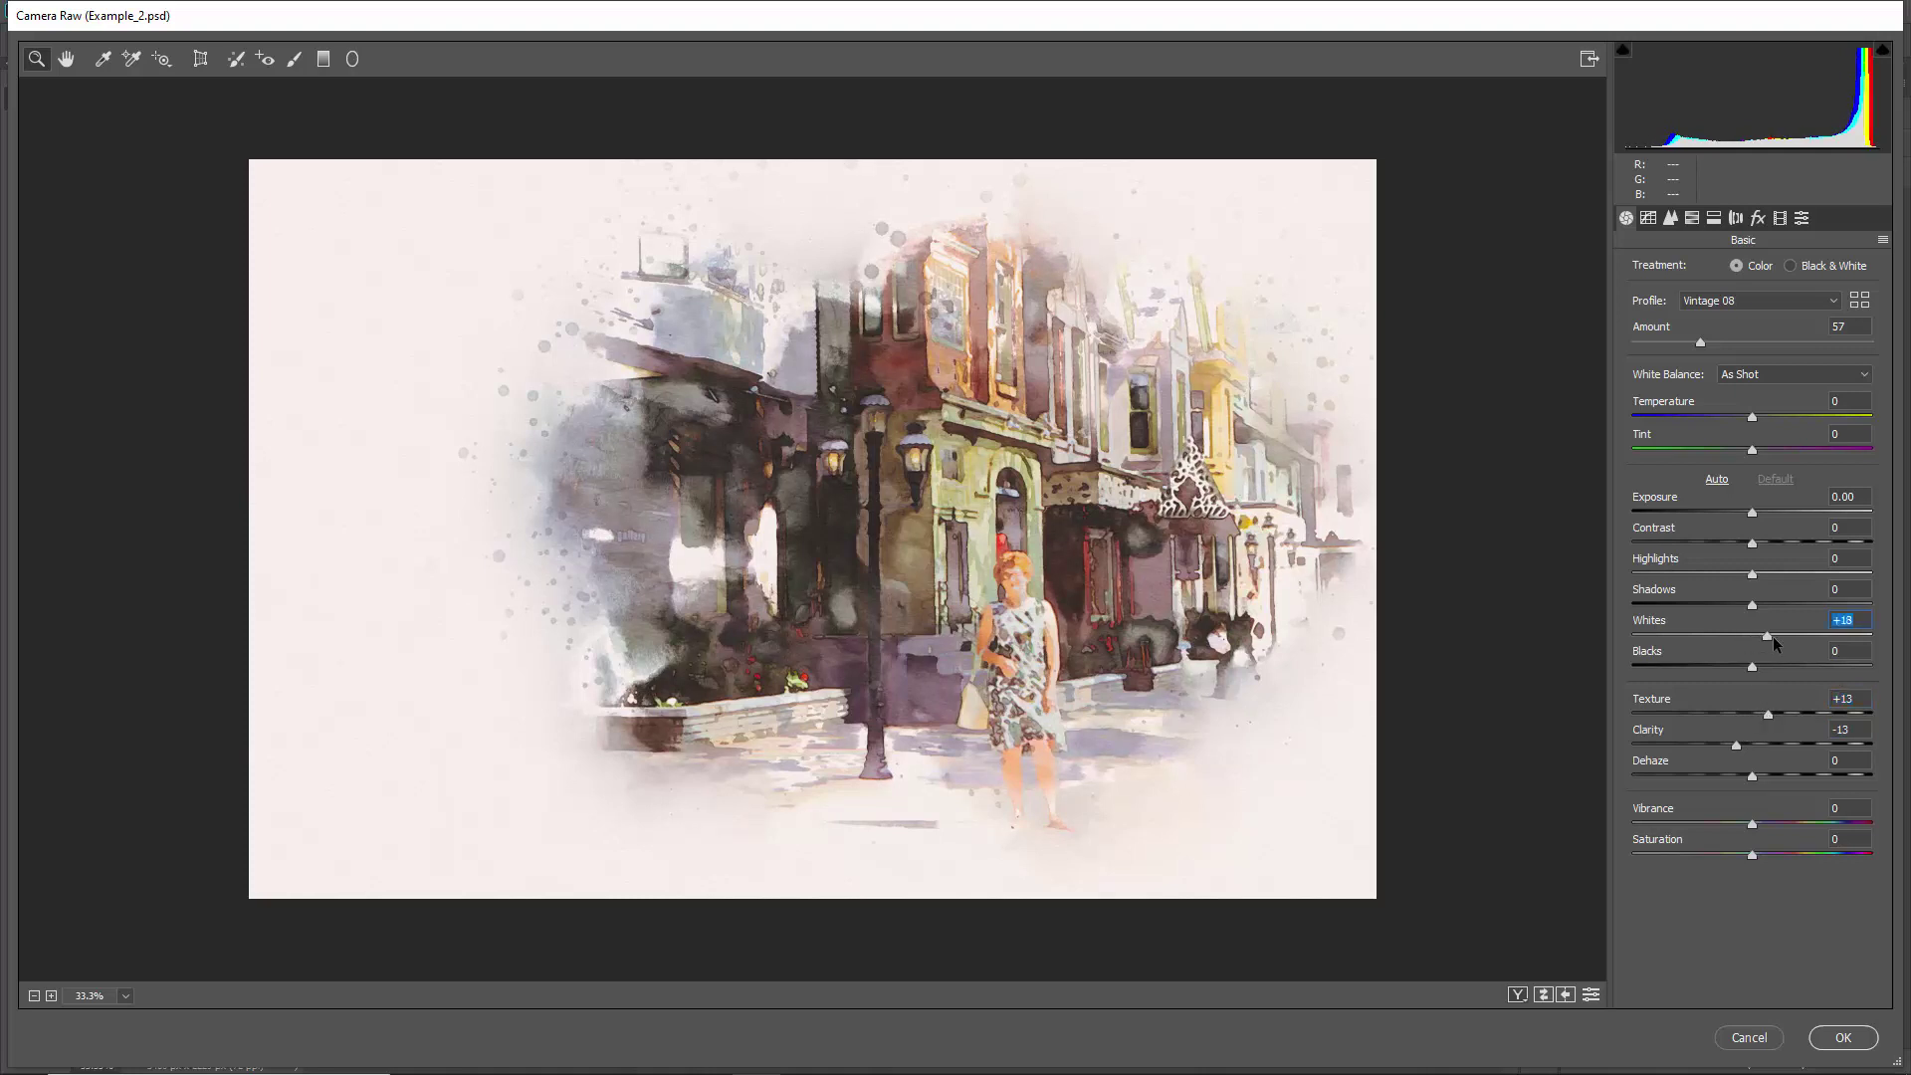
pyautogui.doubleClick(1768, 636)
pyautogui.press('Down')
pyautogui.press('Down')
pyautogui.press('Down')
pyautogui.moveTo(1751, 665); pyautogui.dragTo(1738, 667)
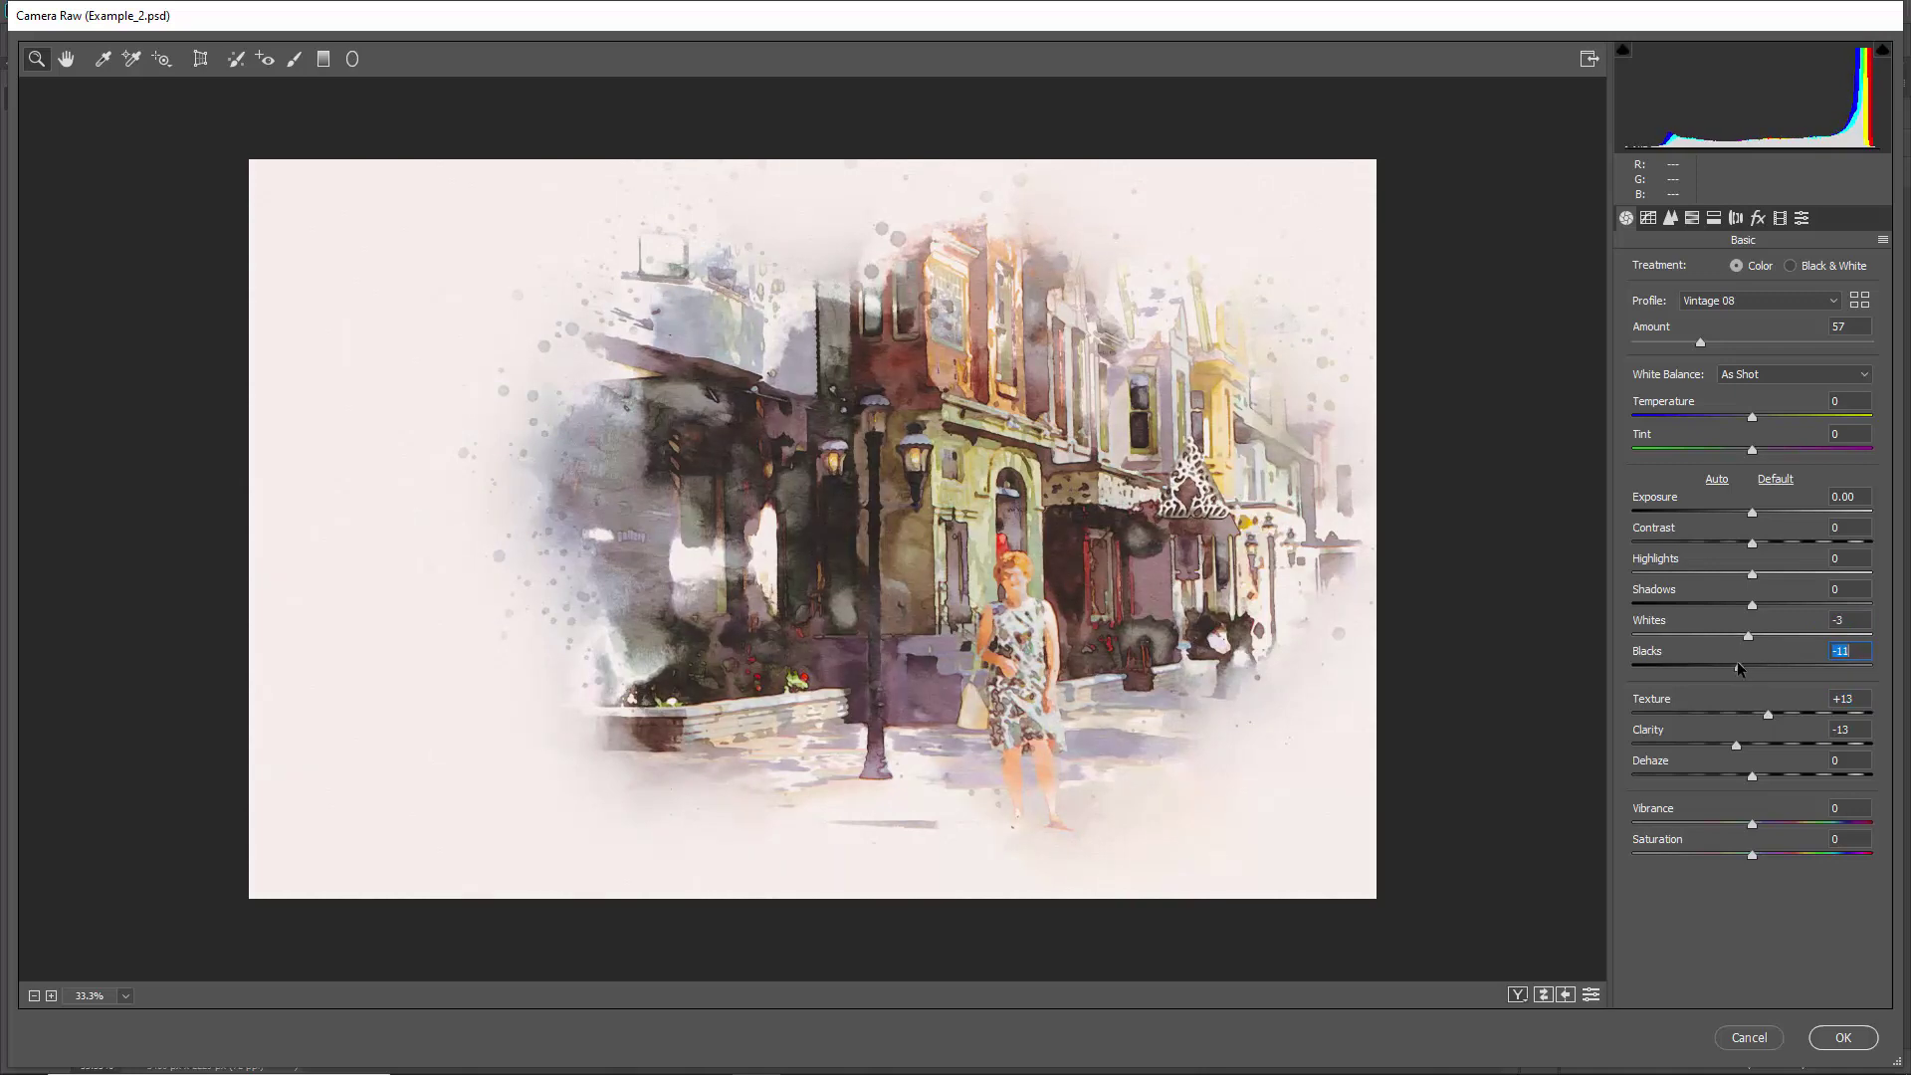
# Apply the Light sharpening preset and commit the Camera Raw adjustments to the smart object
pyautogui.click(1799, 218)
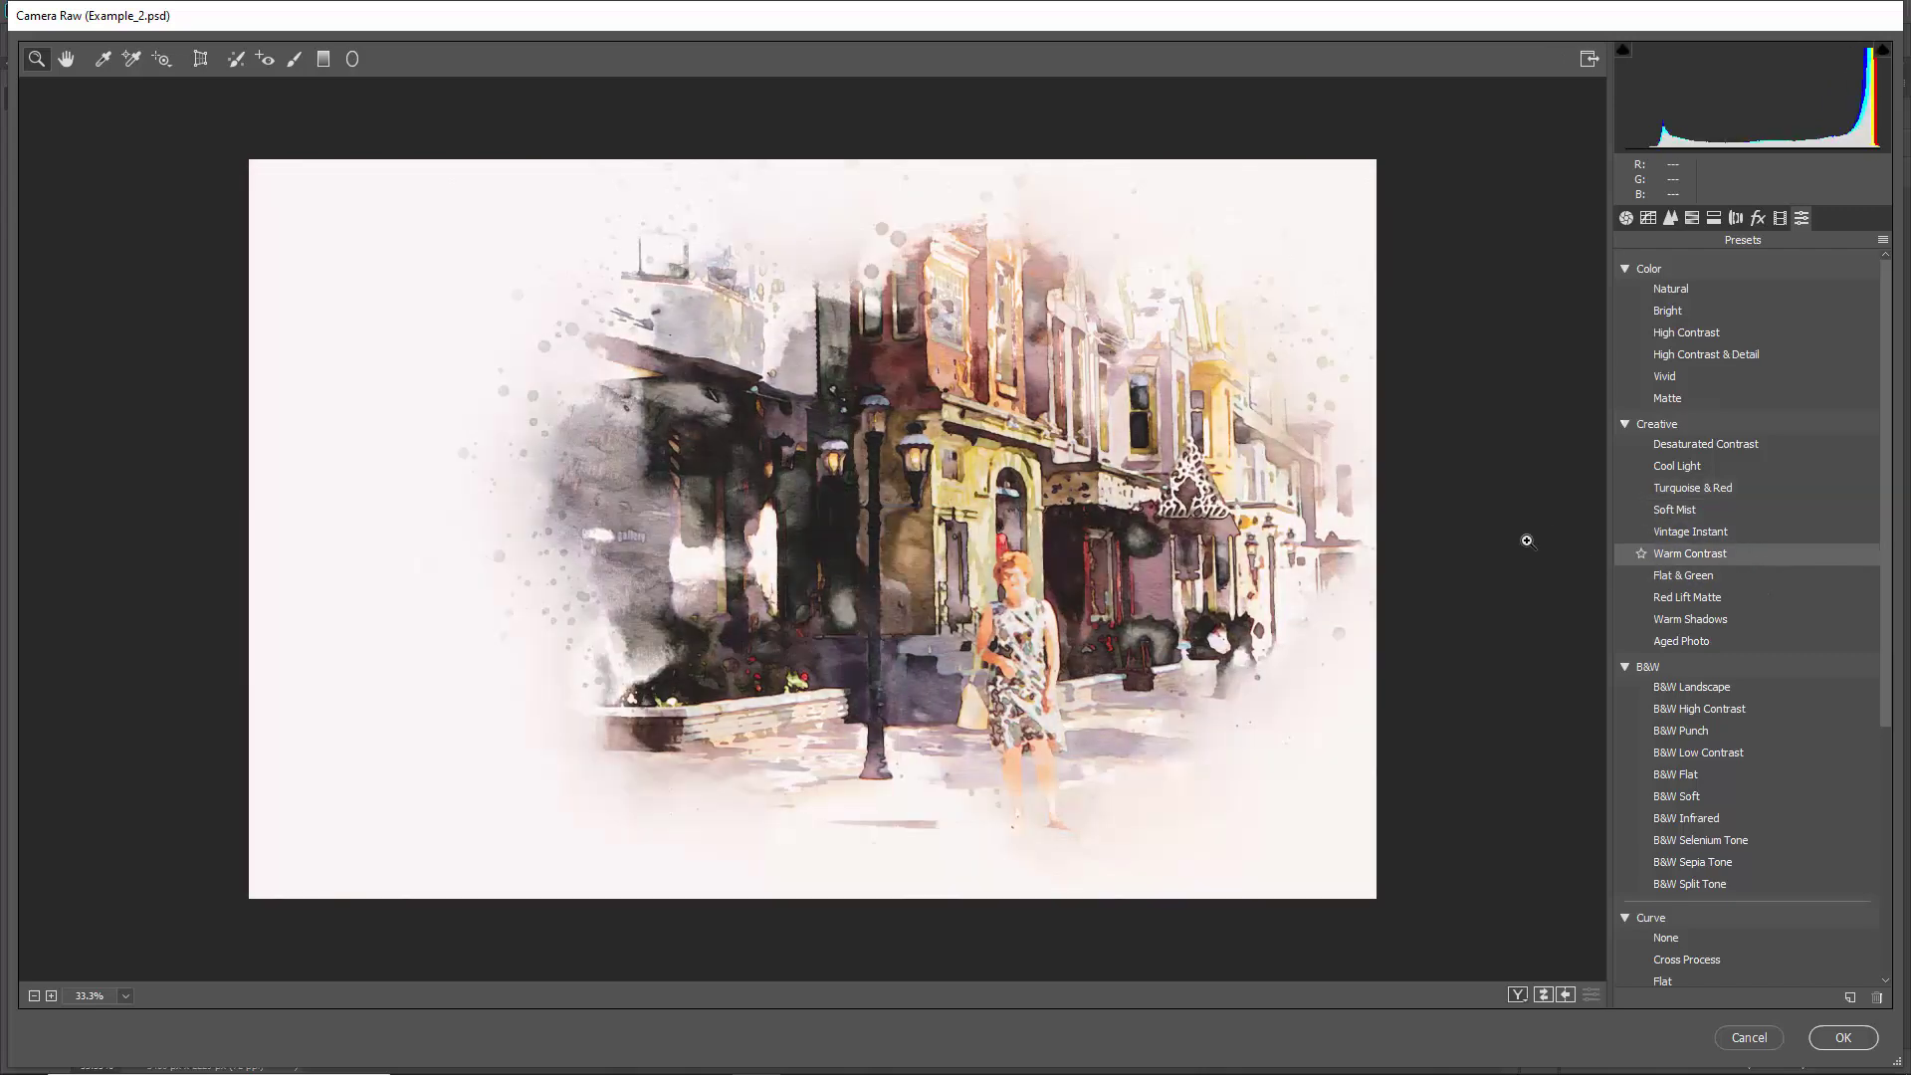
pyautogui.scroll(-3, 1781, 577)
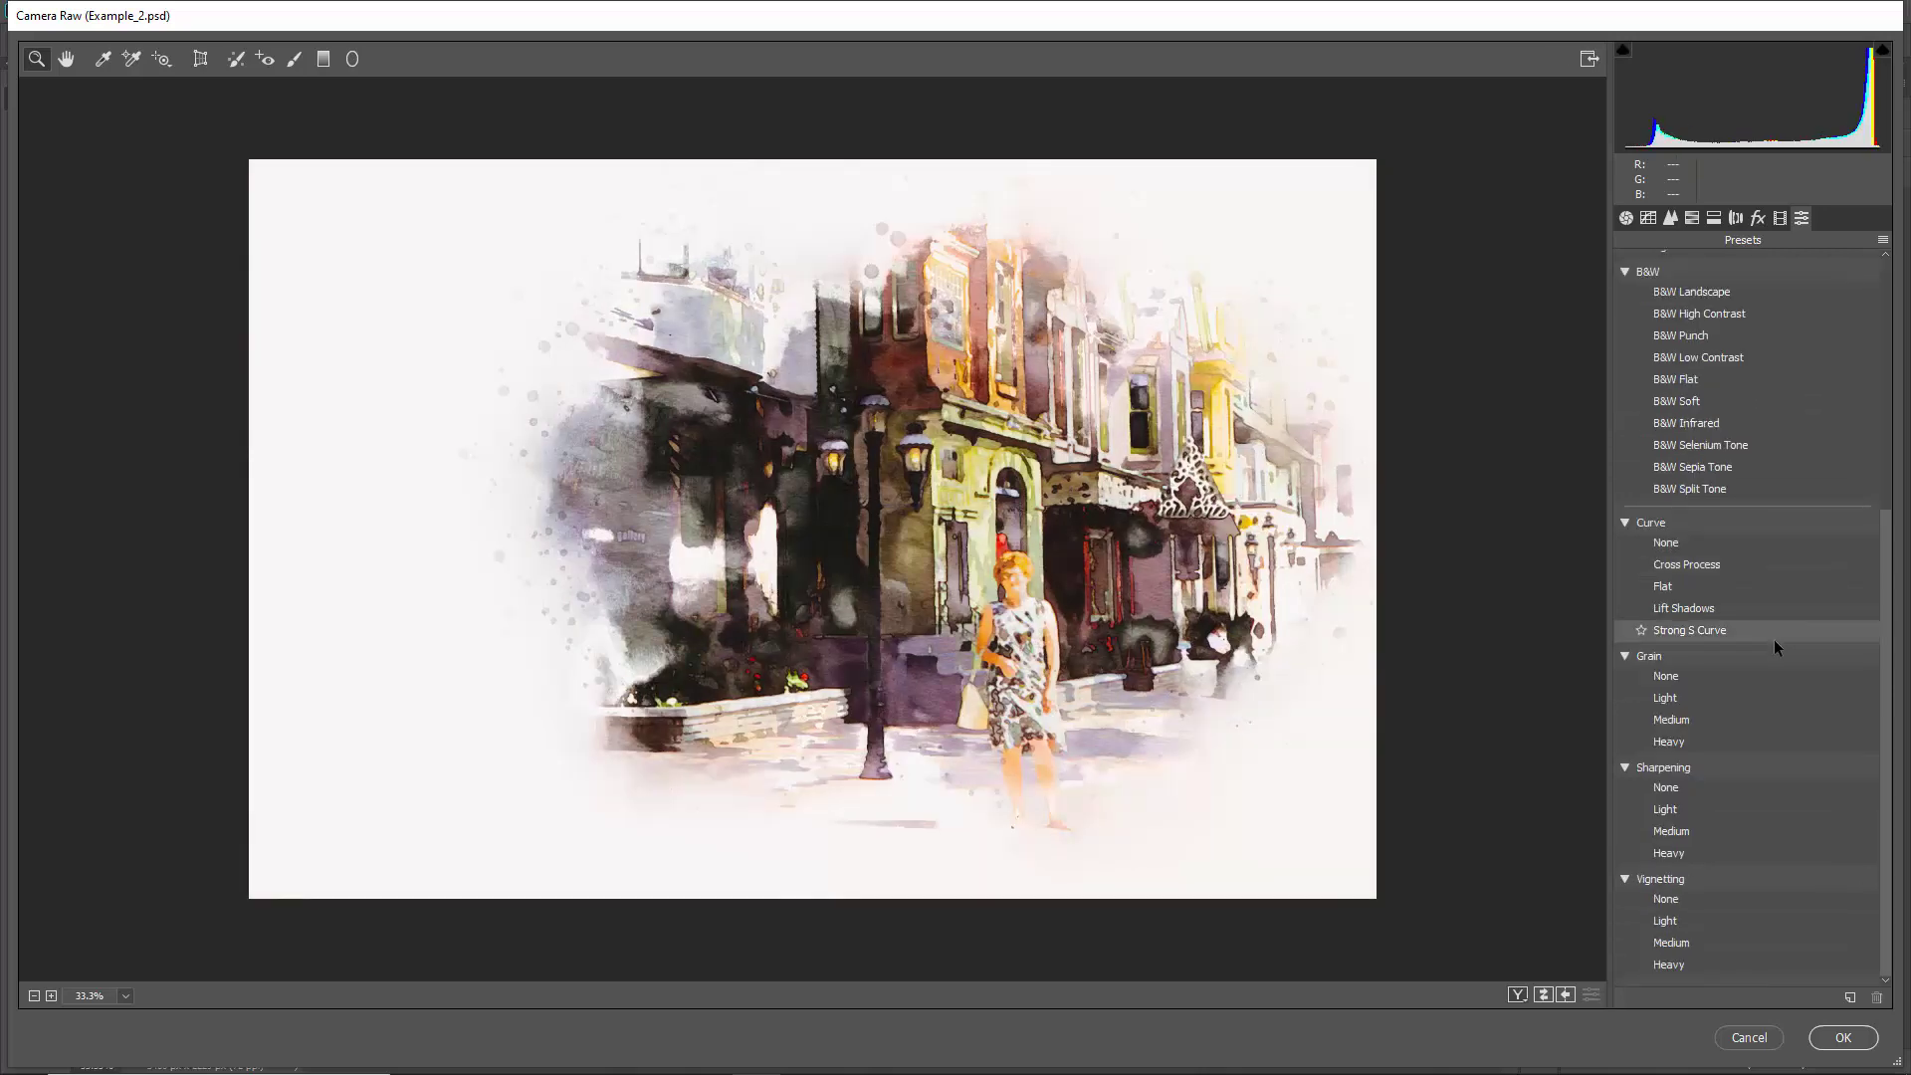
pyautogui.click(1702, 815)
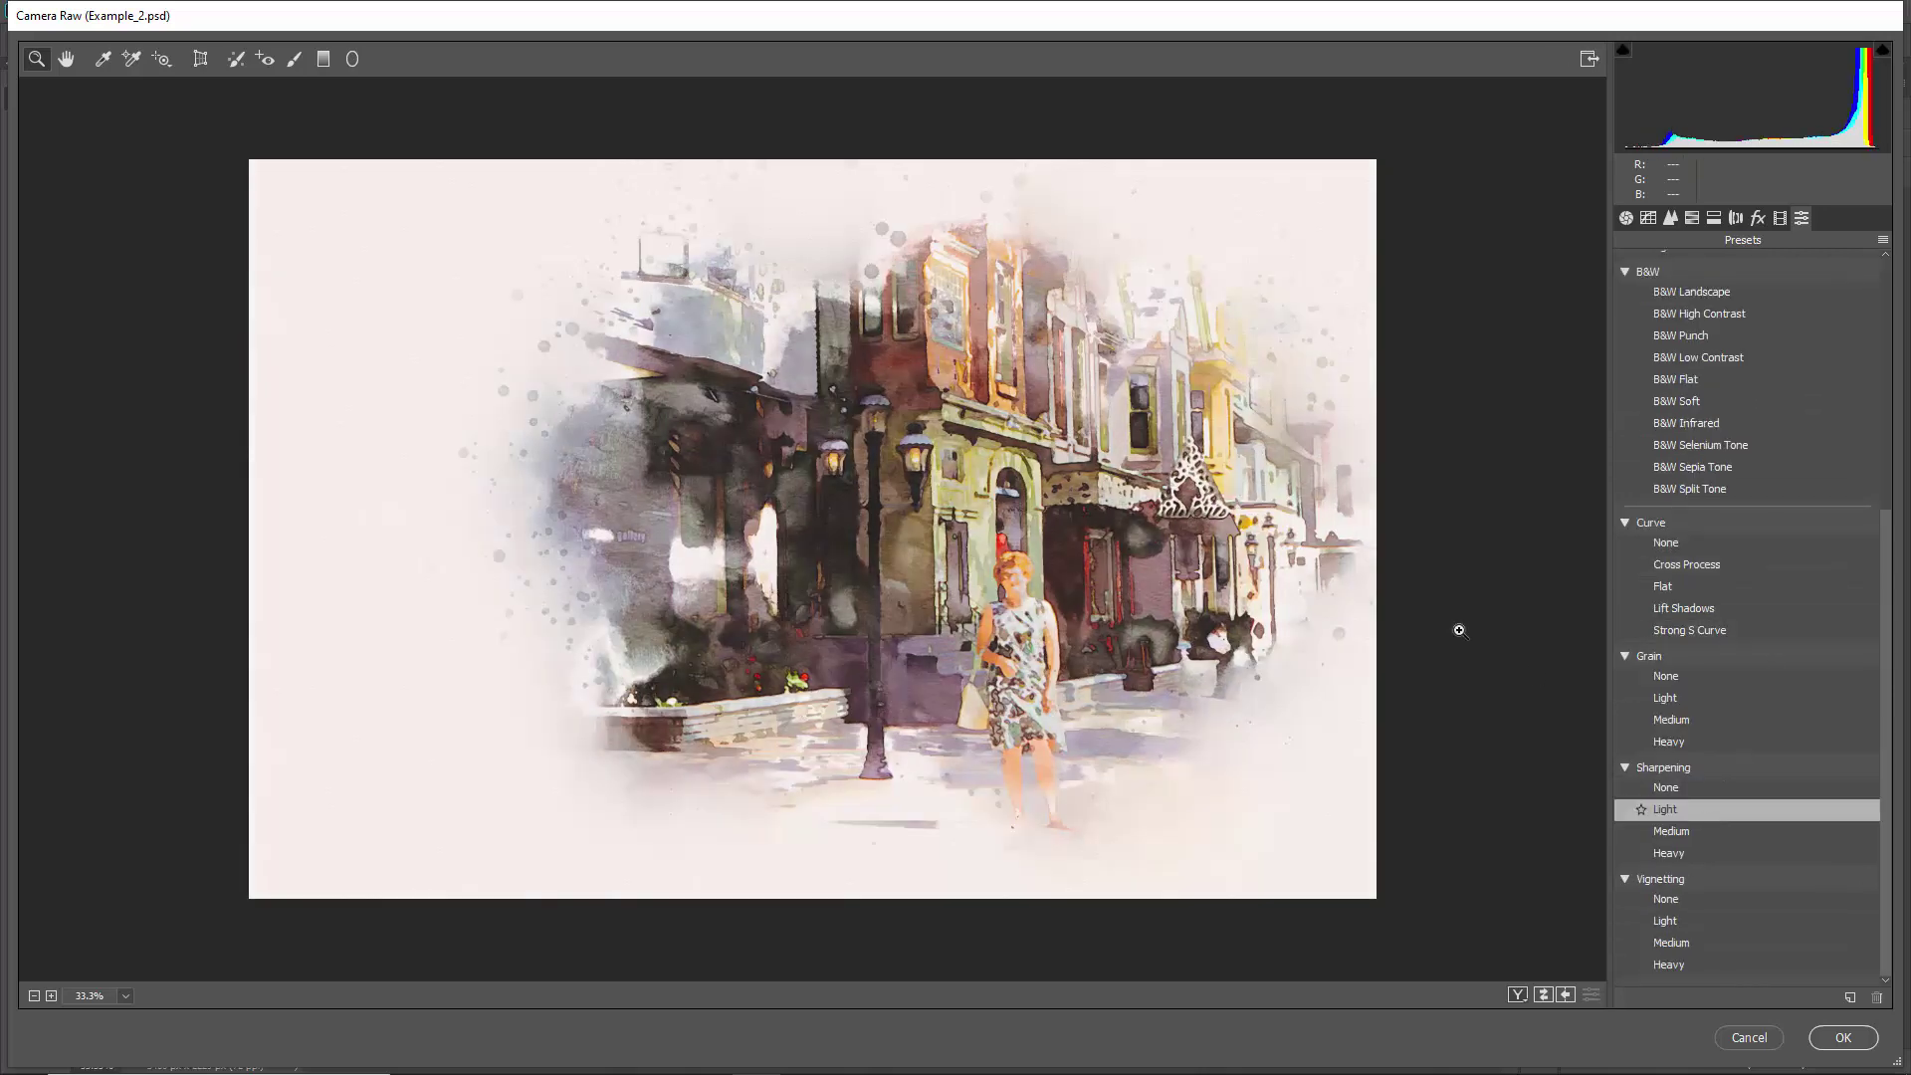
pyautogui.click(1842, 1037)
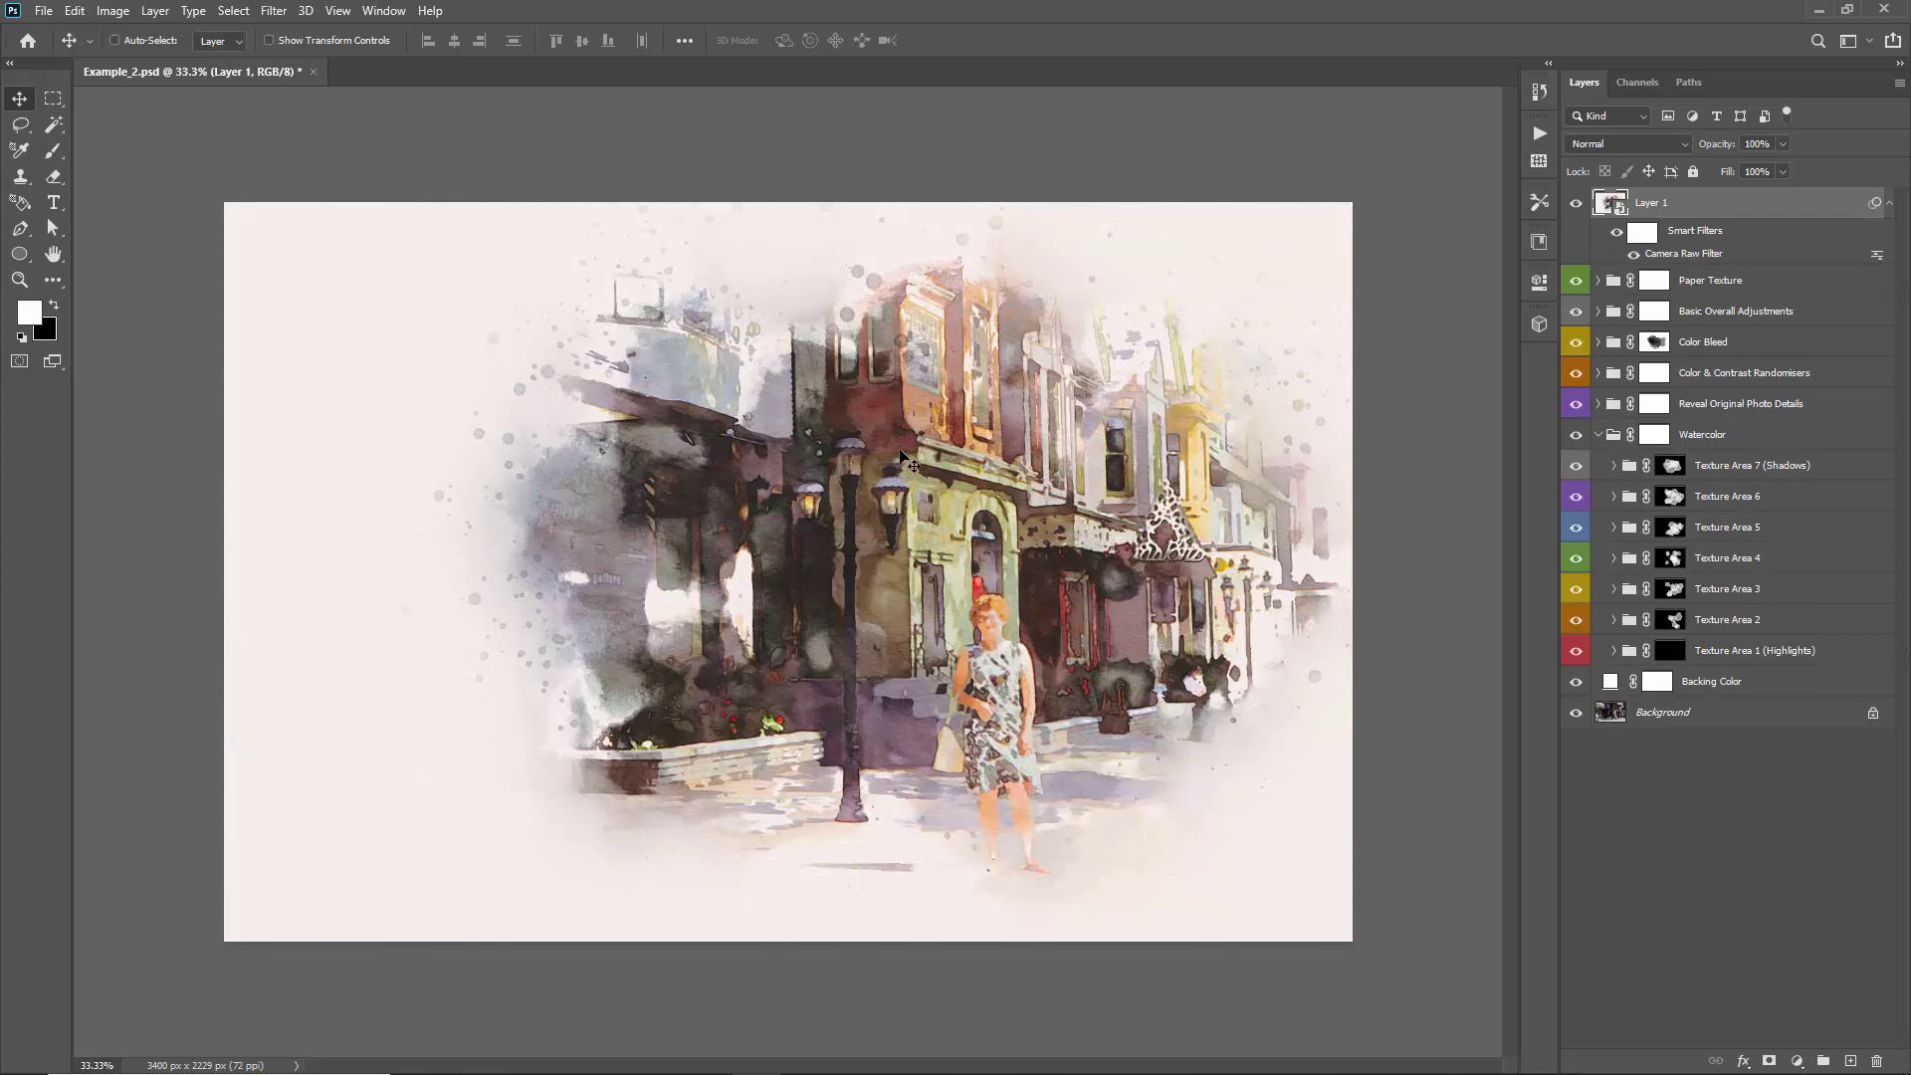
# Crop the empty paper off the artwork's left side, reducing the canvas to about 2944 x 2229 px
pyautogui.press('c')
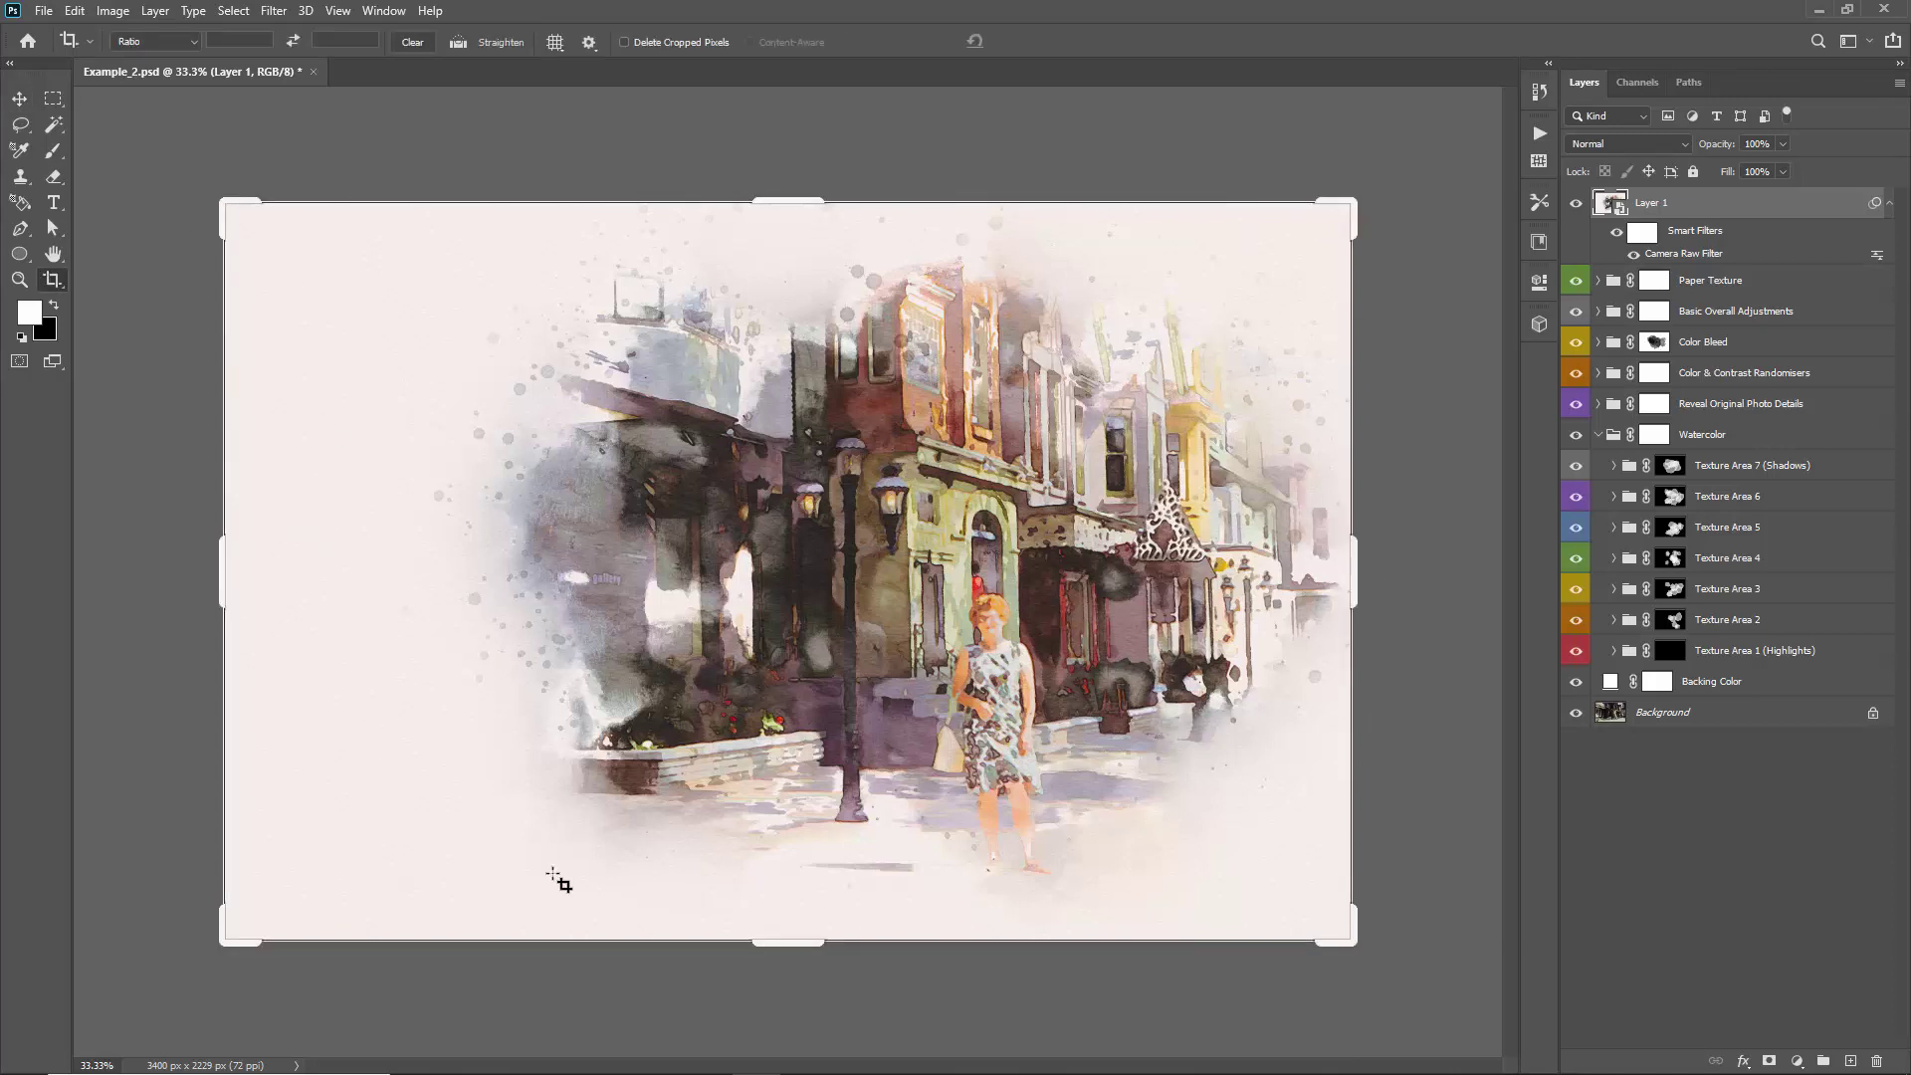
pyautogui.moveTo(221, 558); pyautogui.dragTo(301, 558)
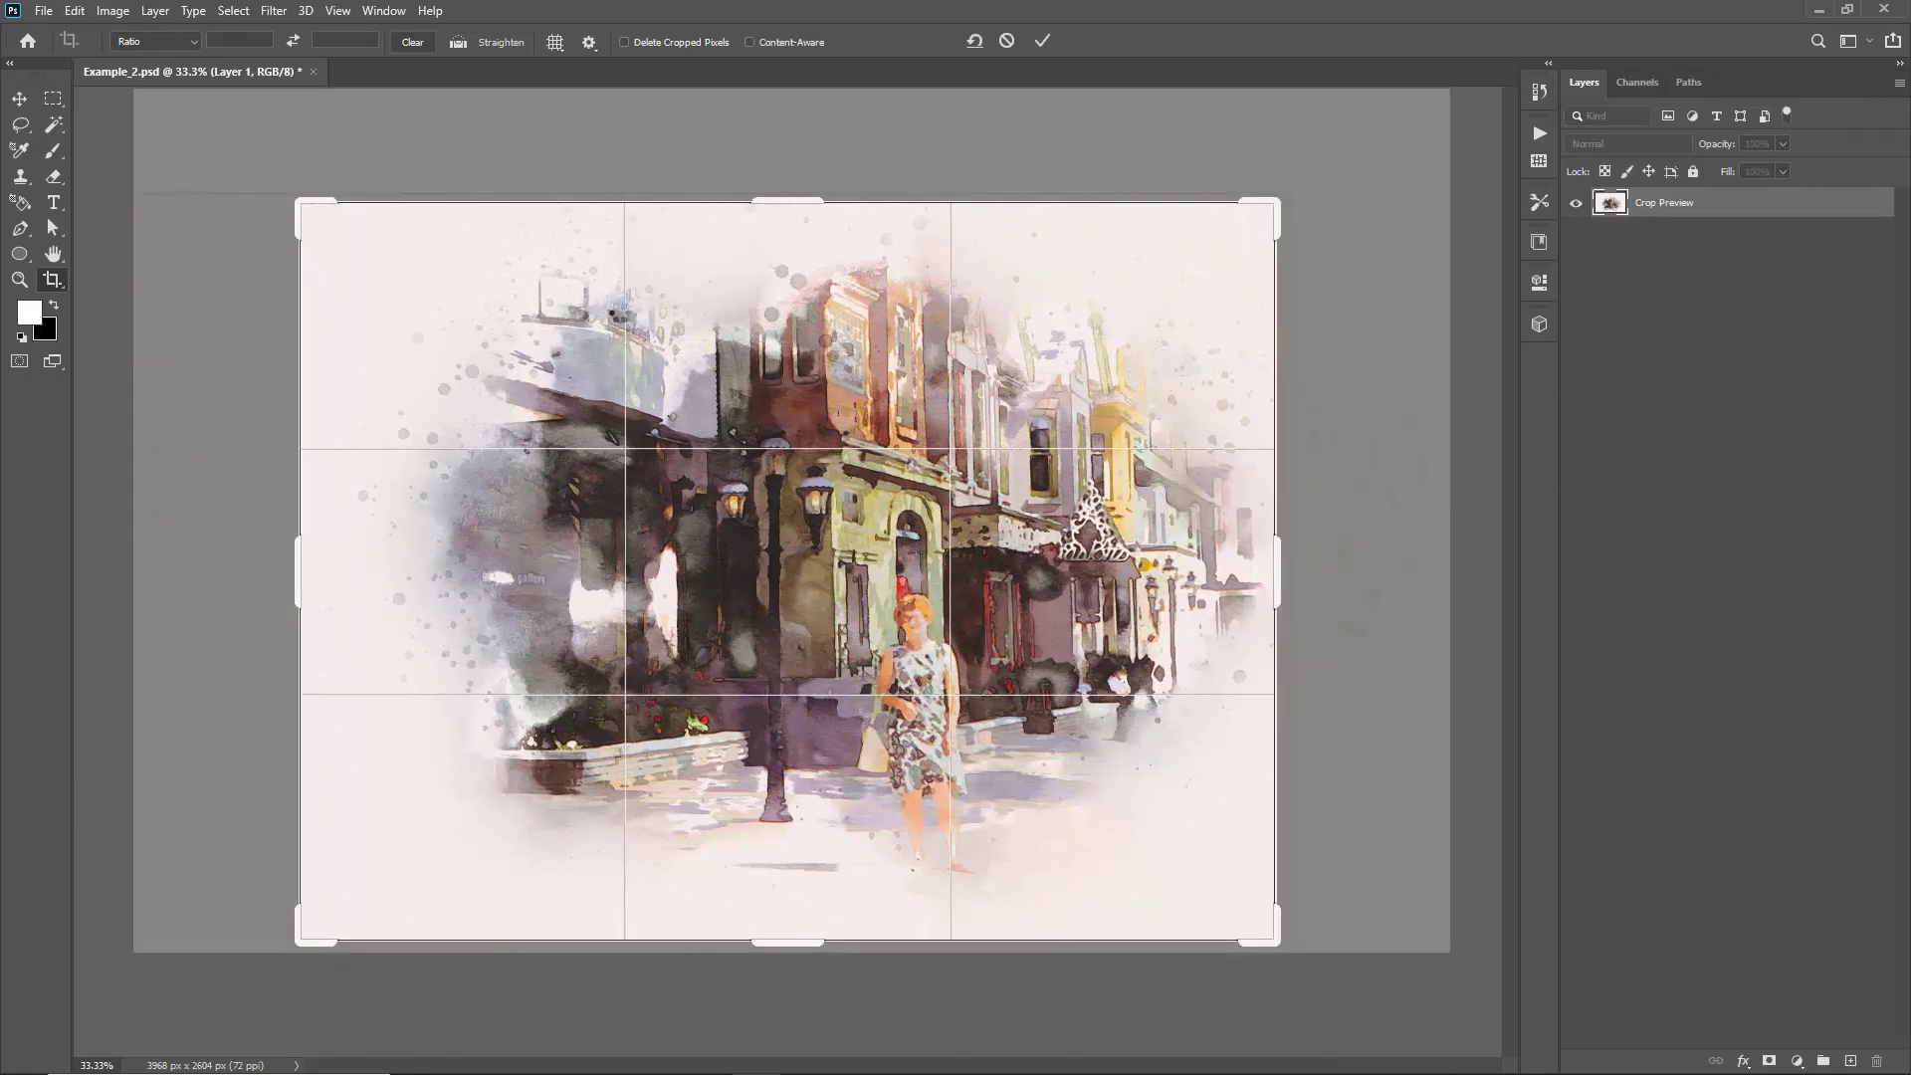
pyautogui.press('Return')
pyautogui.press('v')
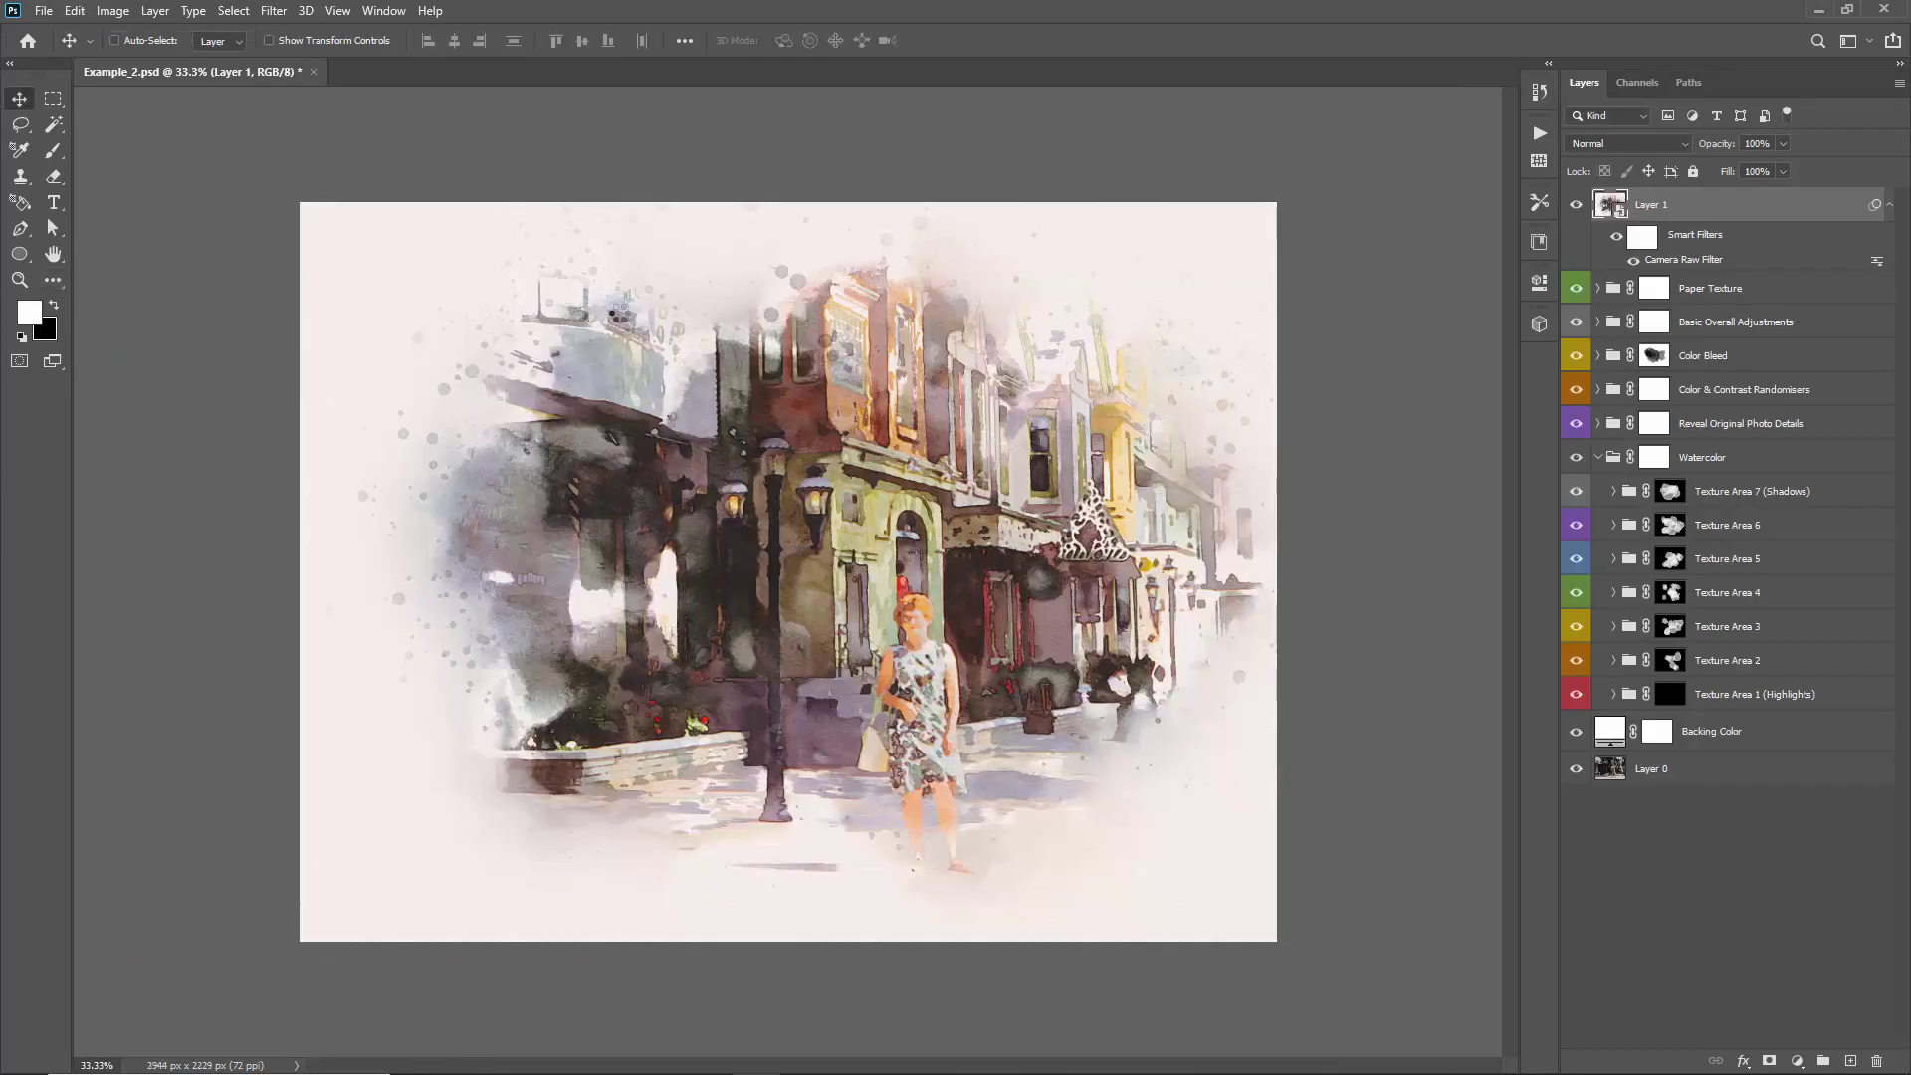
# Duplicate the original photo layer, Layer 0, and move the copy to the top of the layer stack
pyautogui.click(1692, 769)
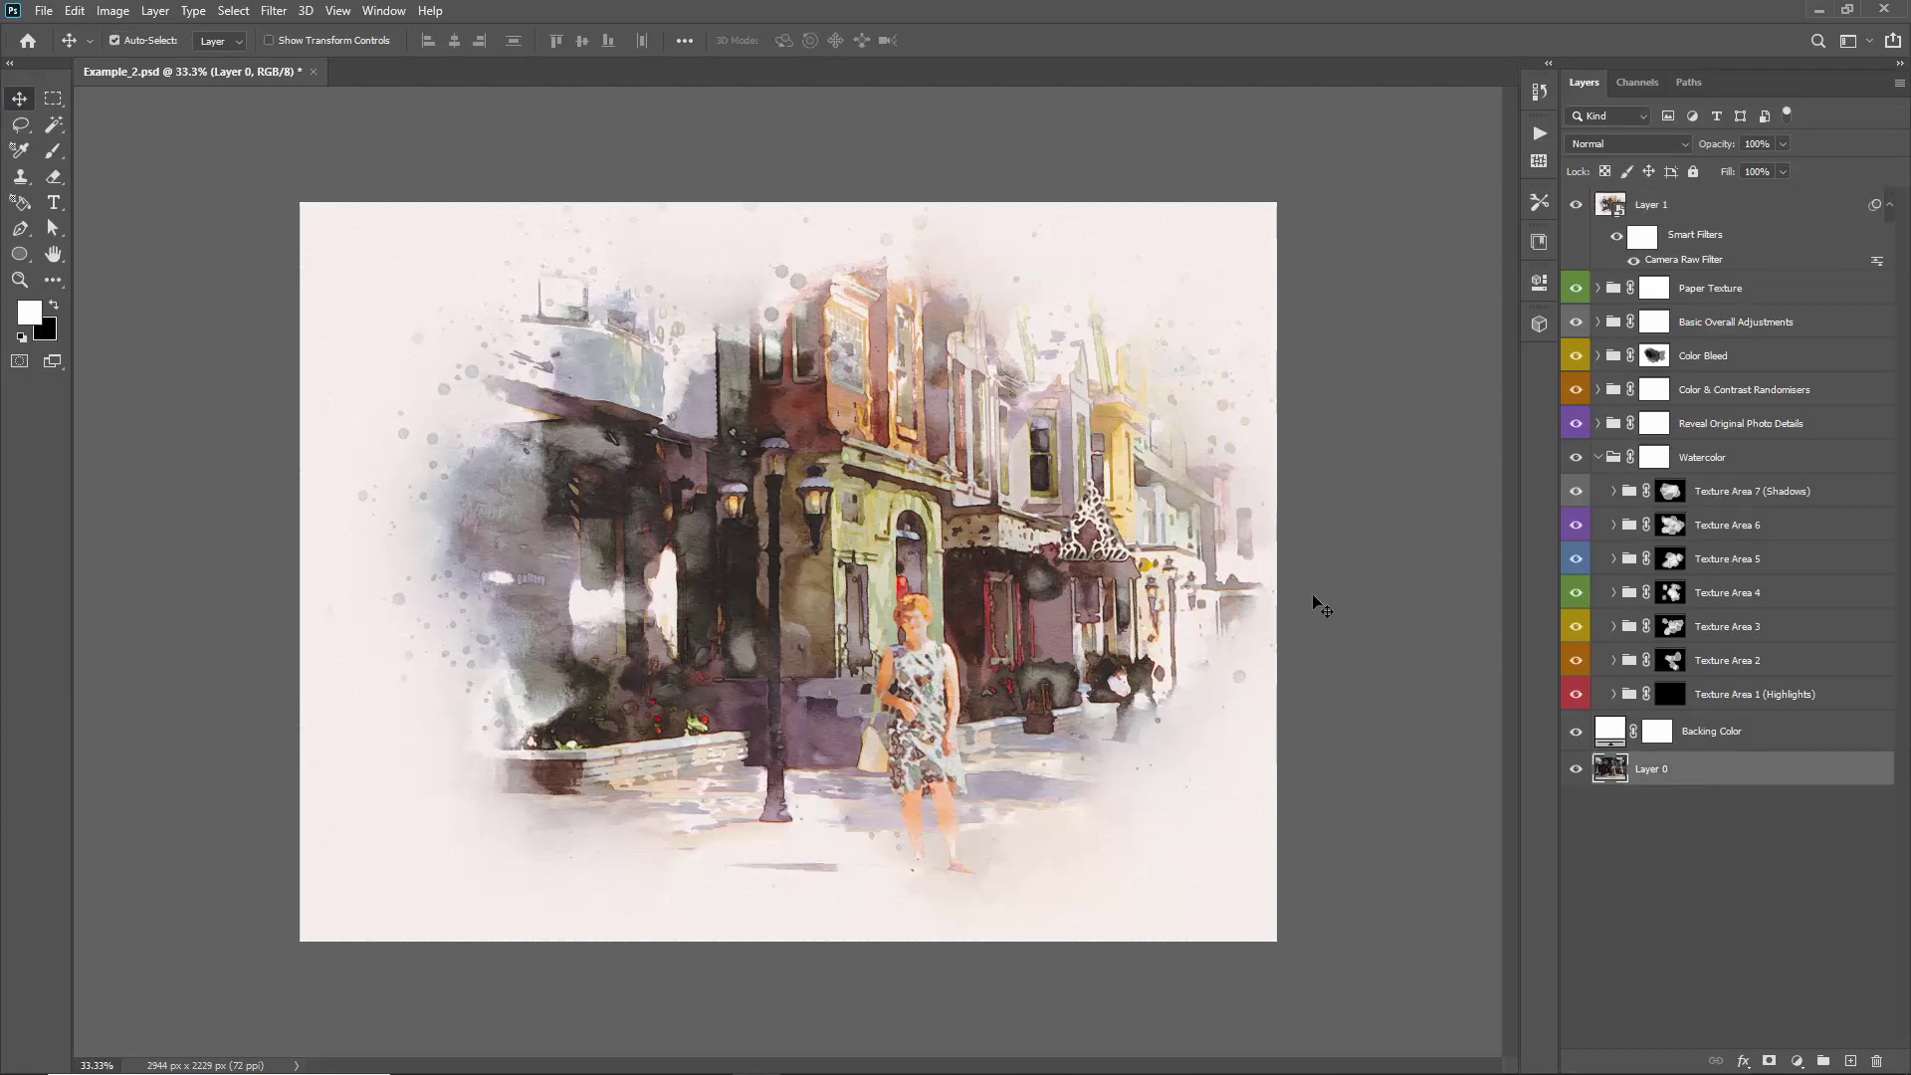
pyautogui.hotkey('ctrl', 'j')
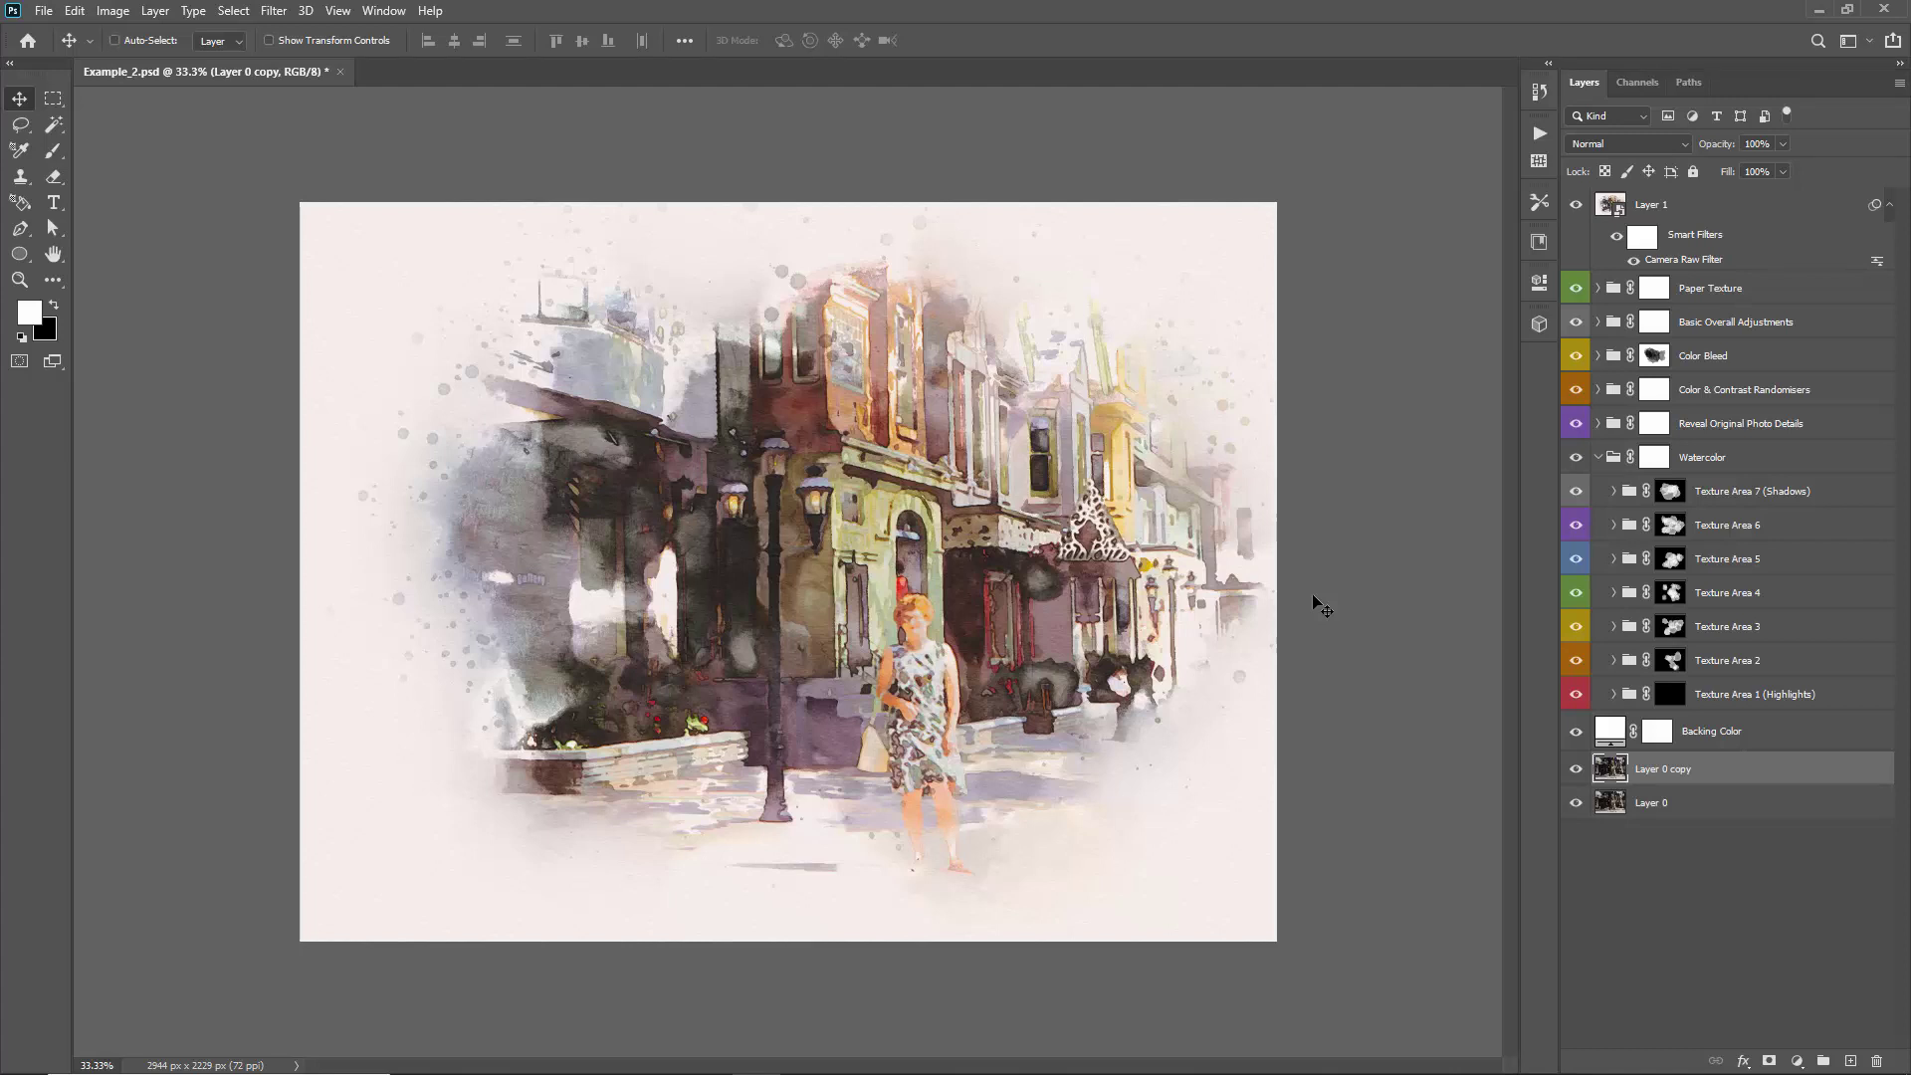
pyautogui.press('ctrl')
pyautogui.hotkey('ctrl', 'shift', ']')
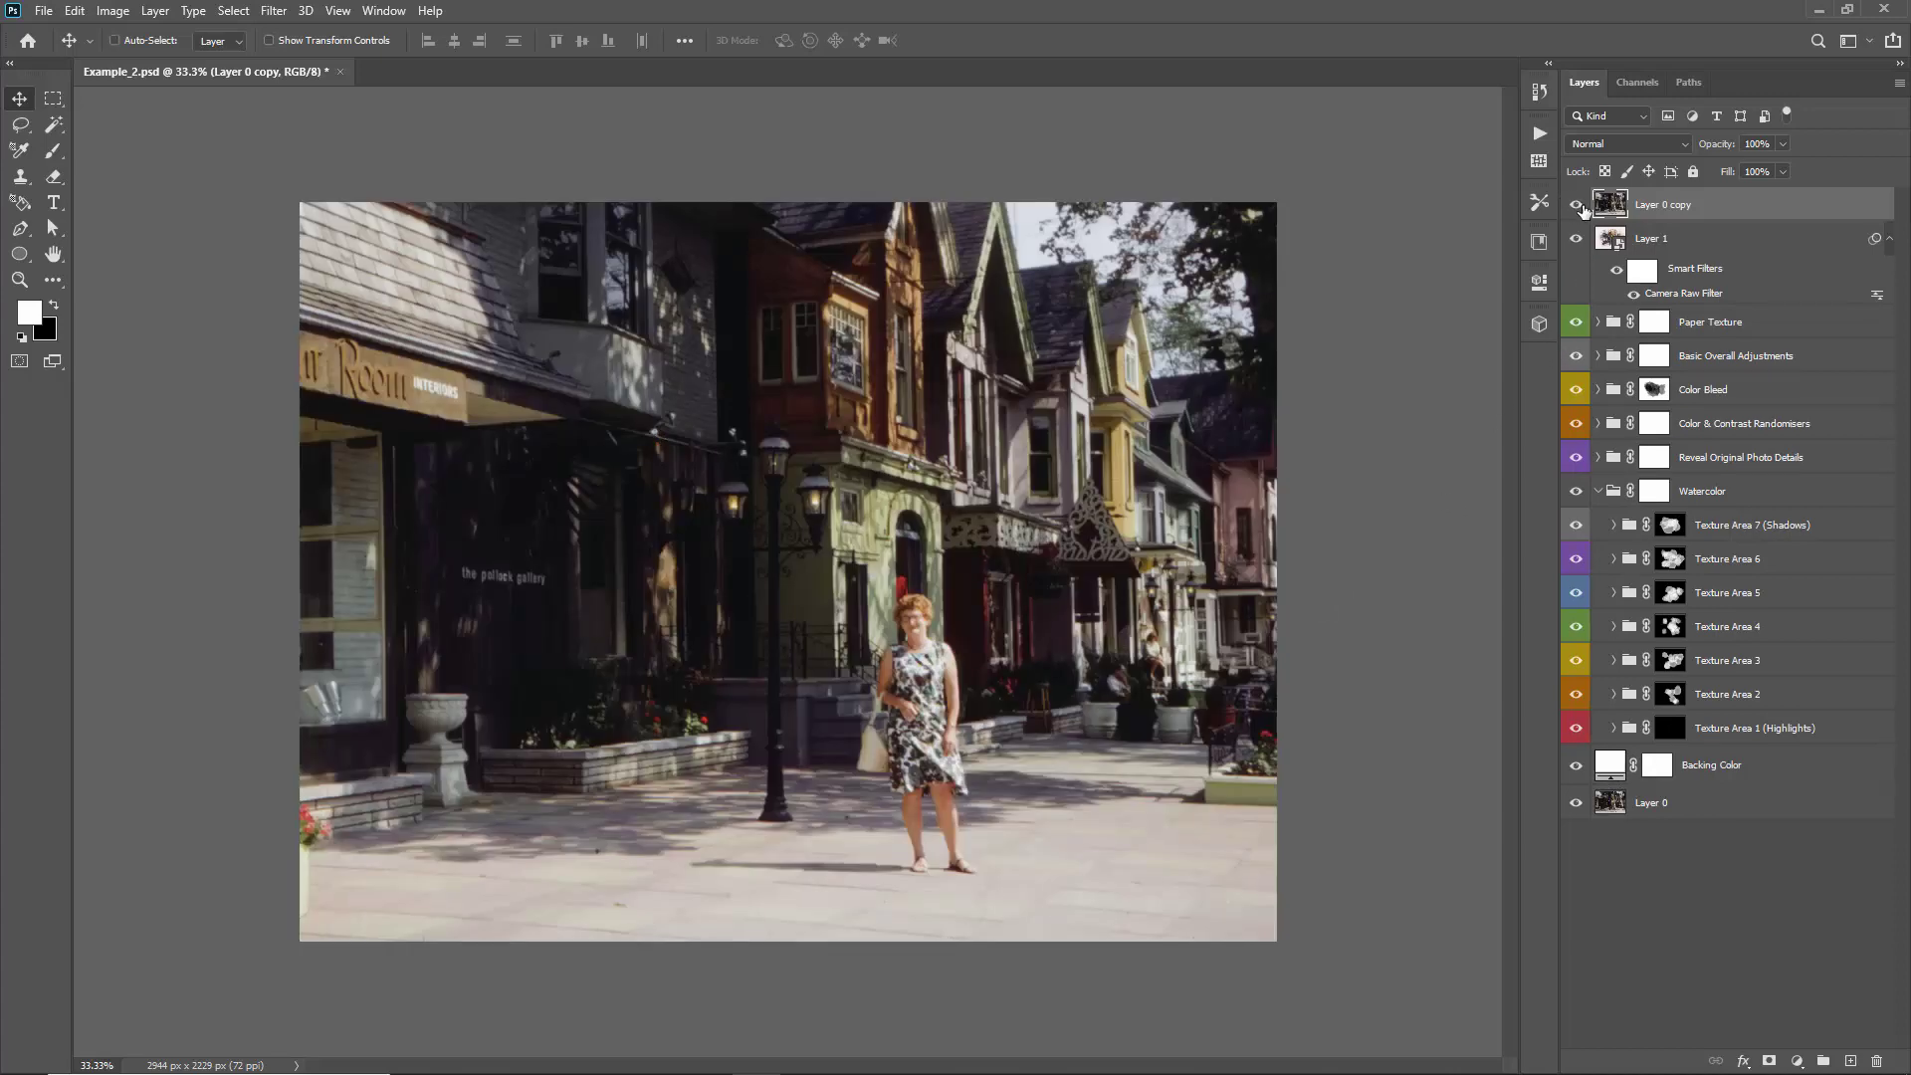
# Compare the original photo with the finished watercolor by toggling the copied photo layer's visibility, leaving it hidden
pyautogui.click(1582, 207)
pyautogui.click(1582, 207)
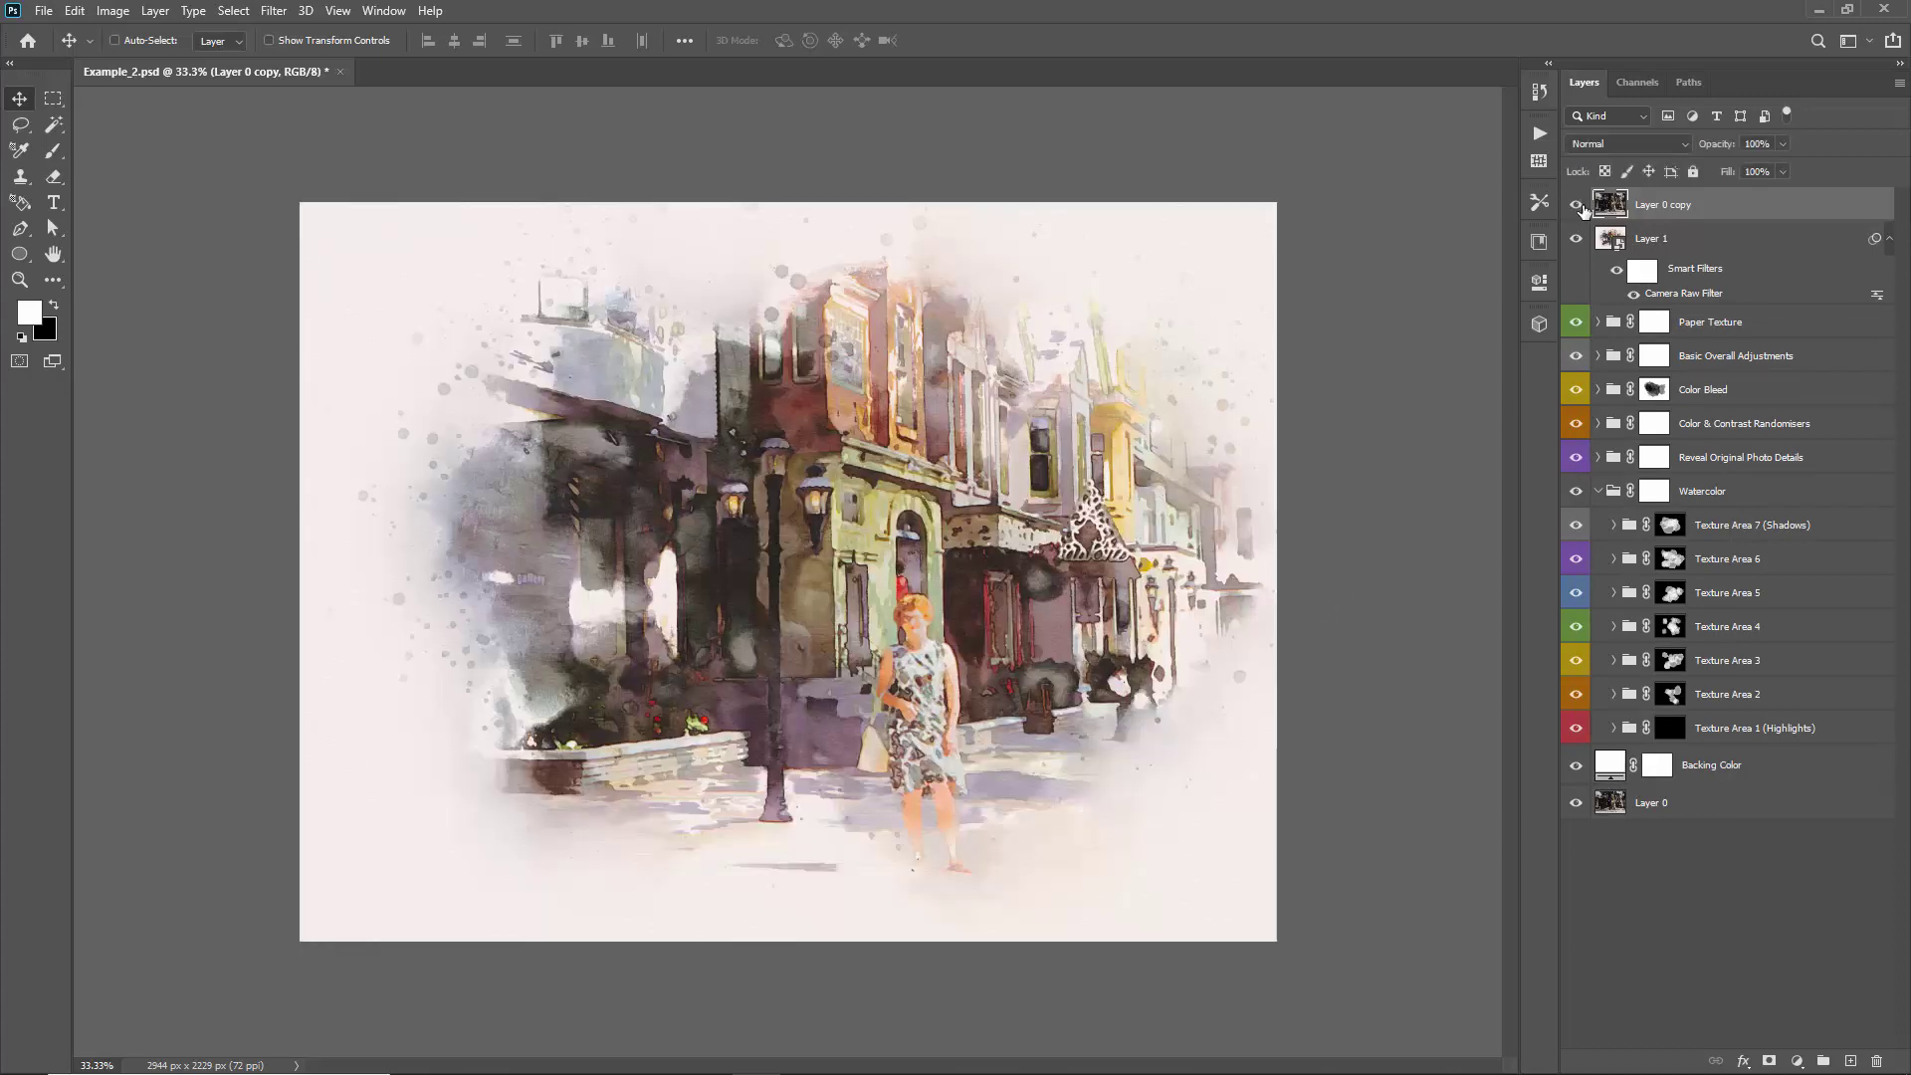
pyautogui.click(1583, 208)
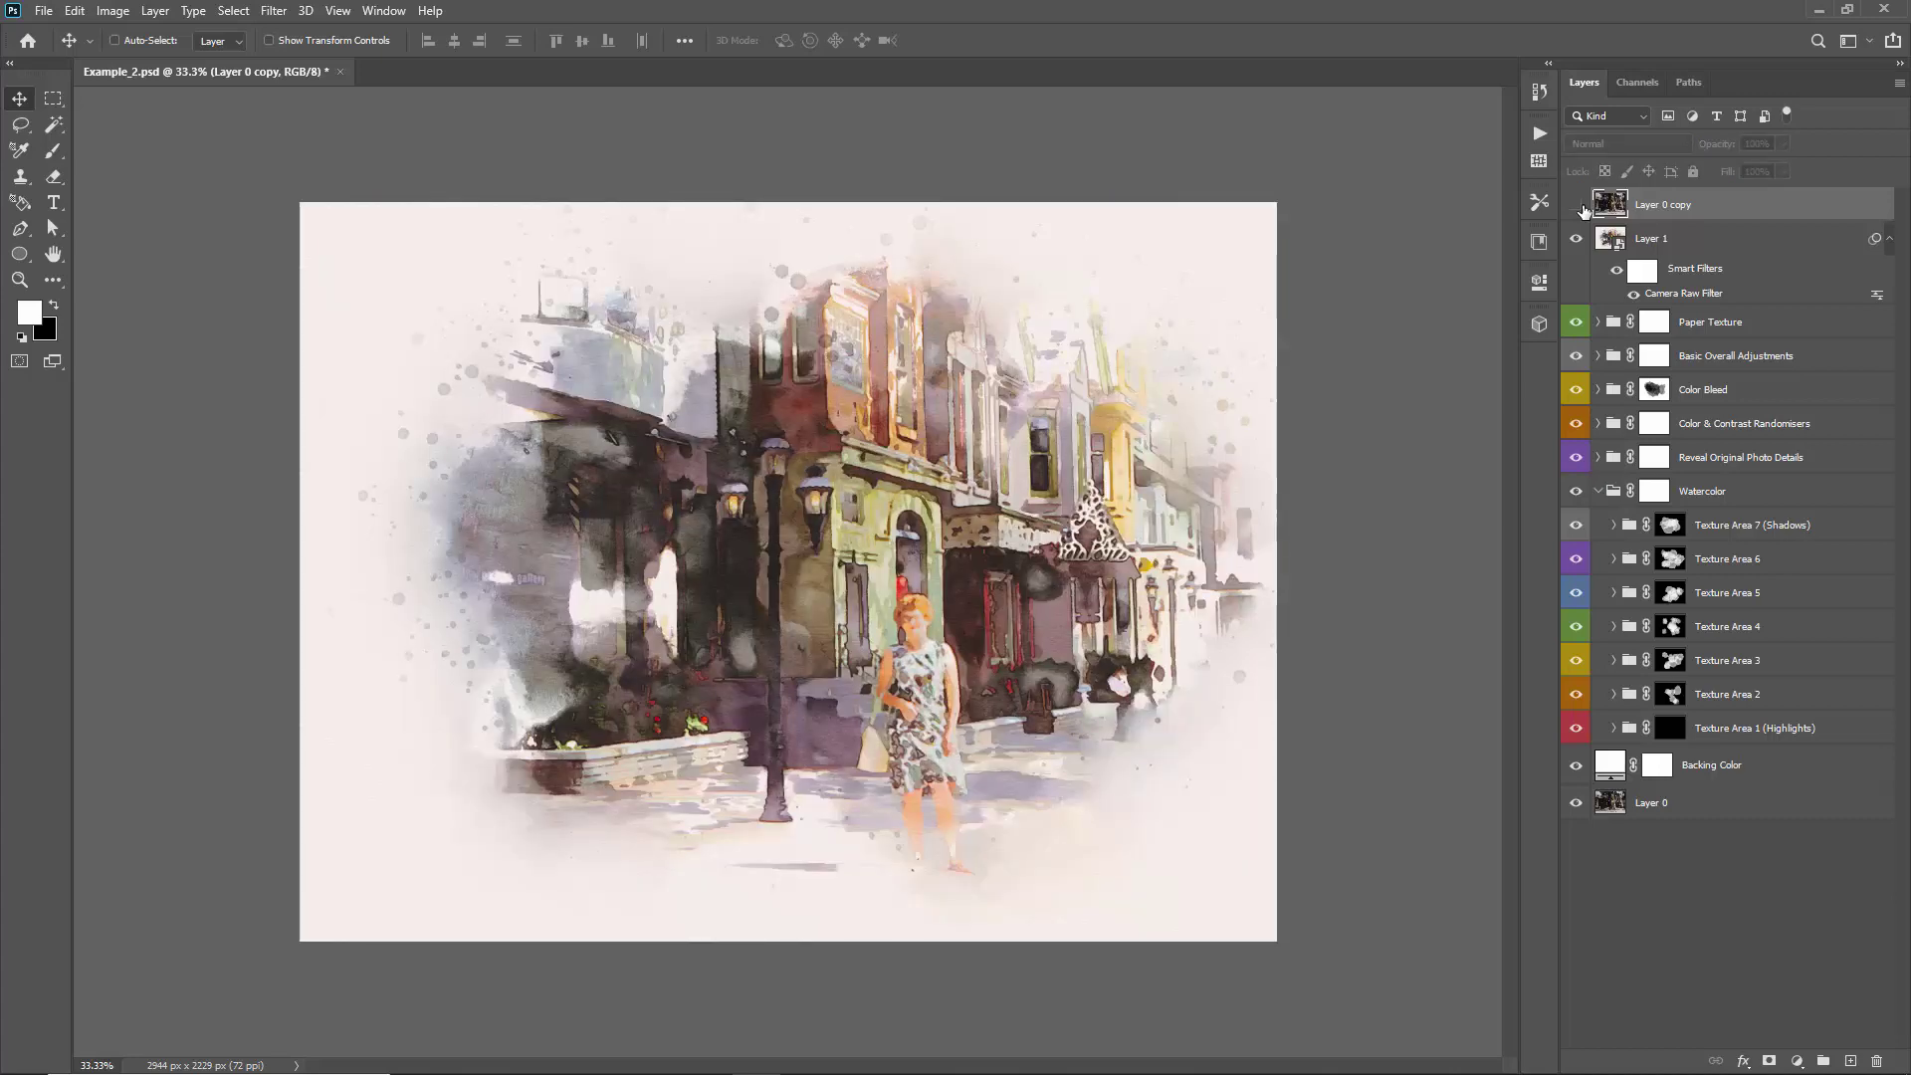